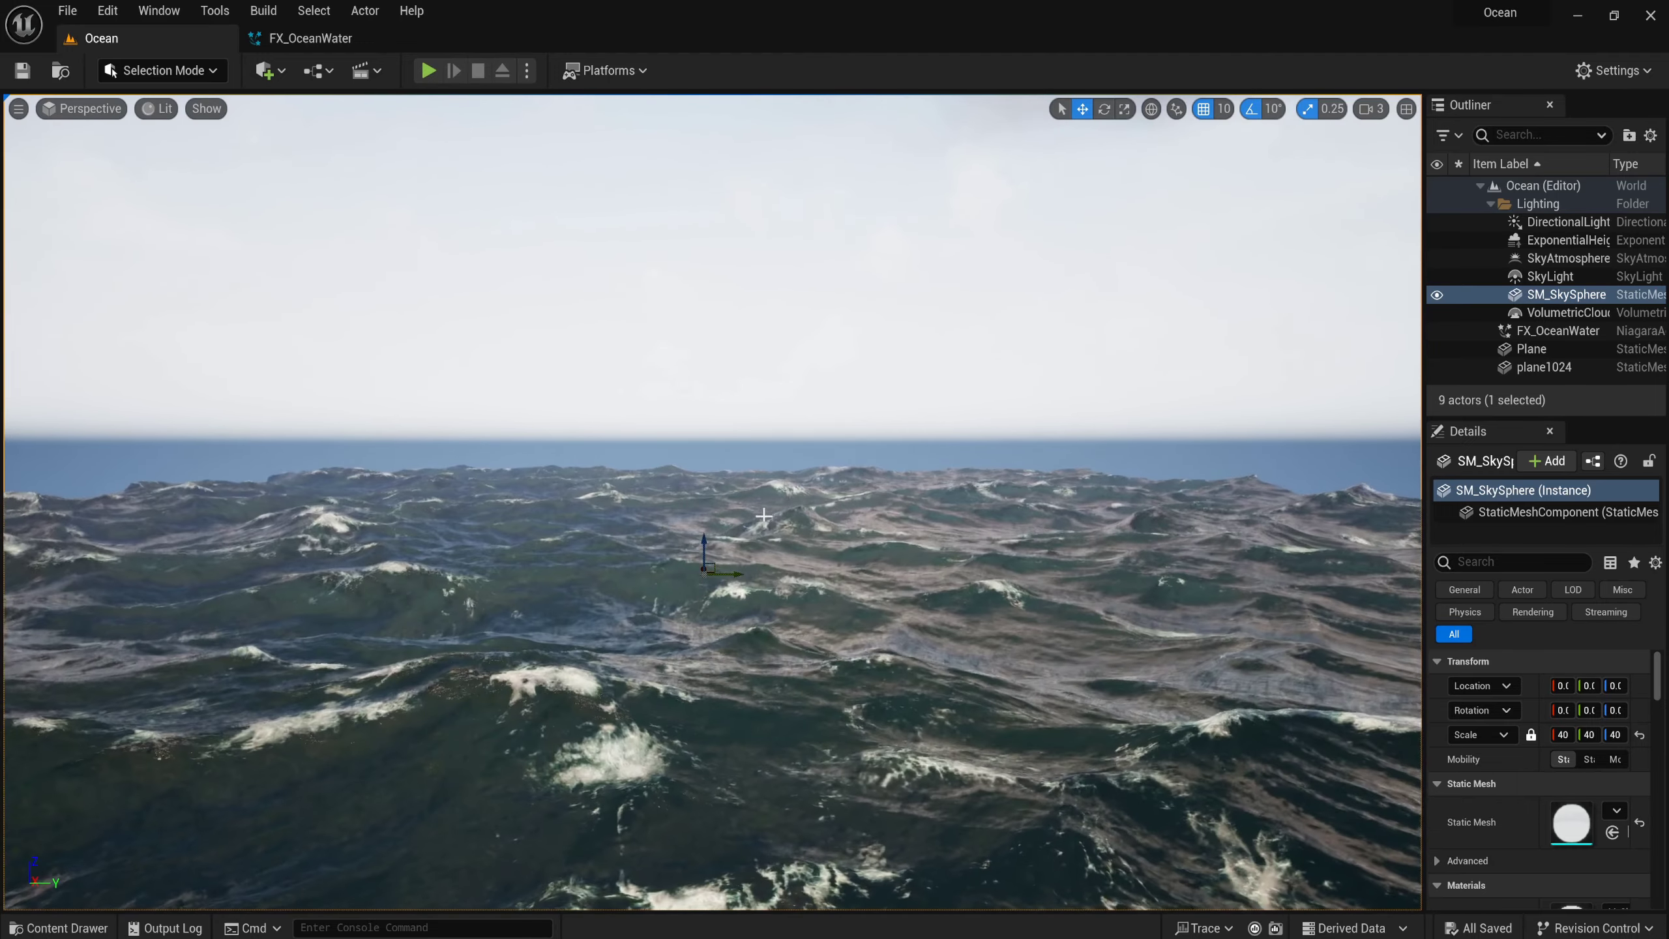
# Select plane1024 in the Outliner and scroll through its Details panel.
pyautogui.click(796, 510)
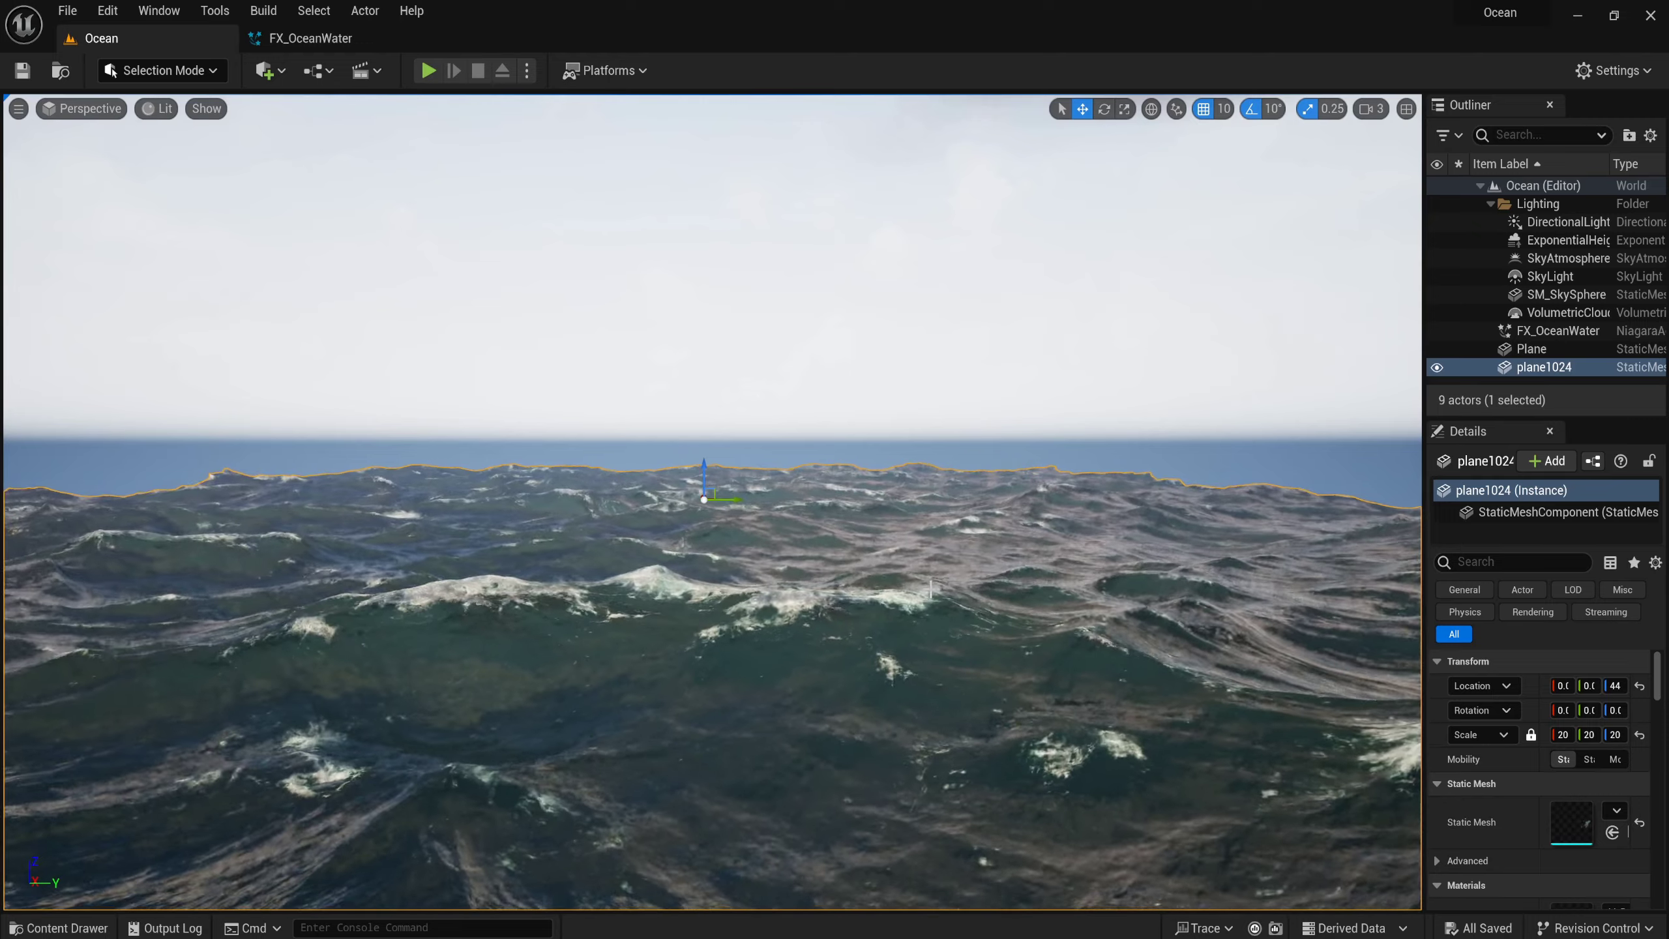
pyautogui.scroll(-3, 1464, 757)
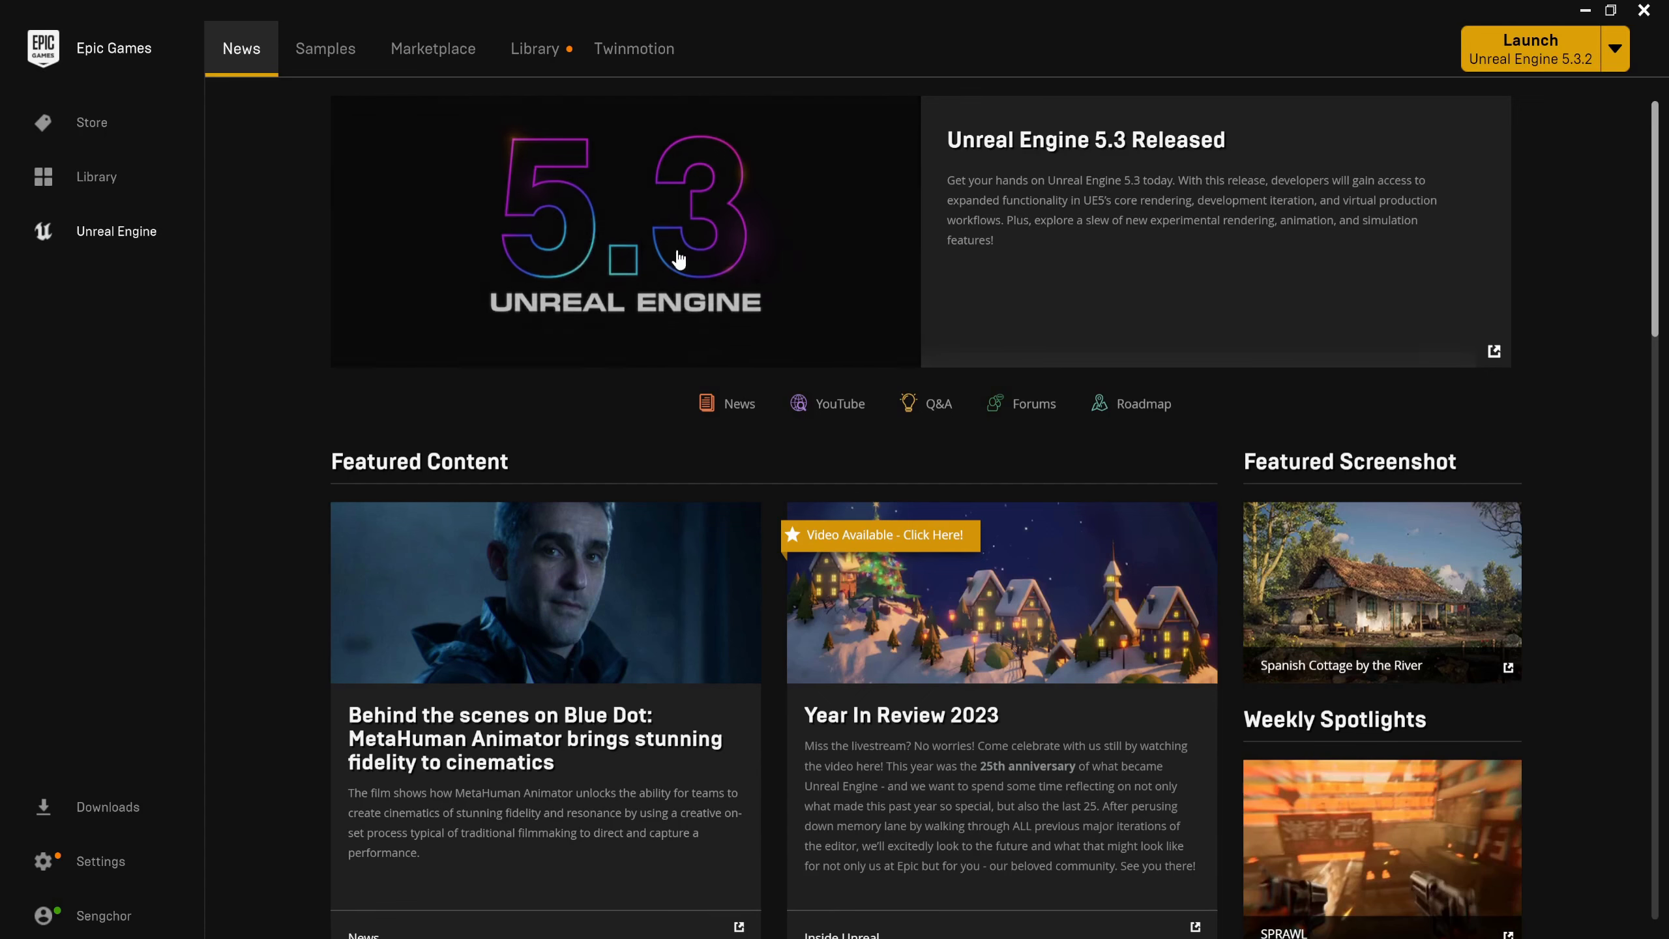
# Launch Unreal Engine 5.3.2 from the Launcher's Library.
pyautogui.click(551, 53)
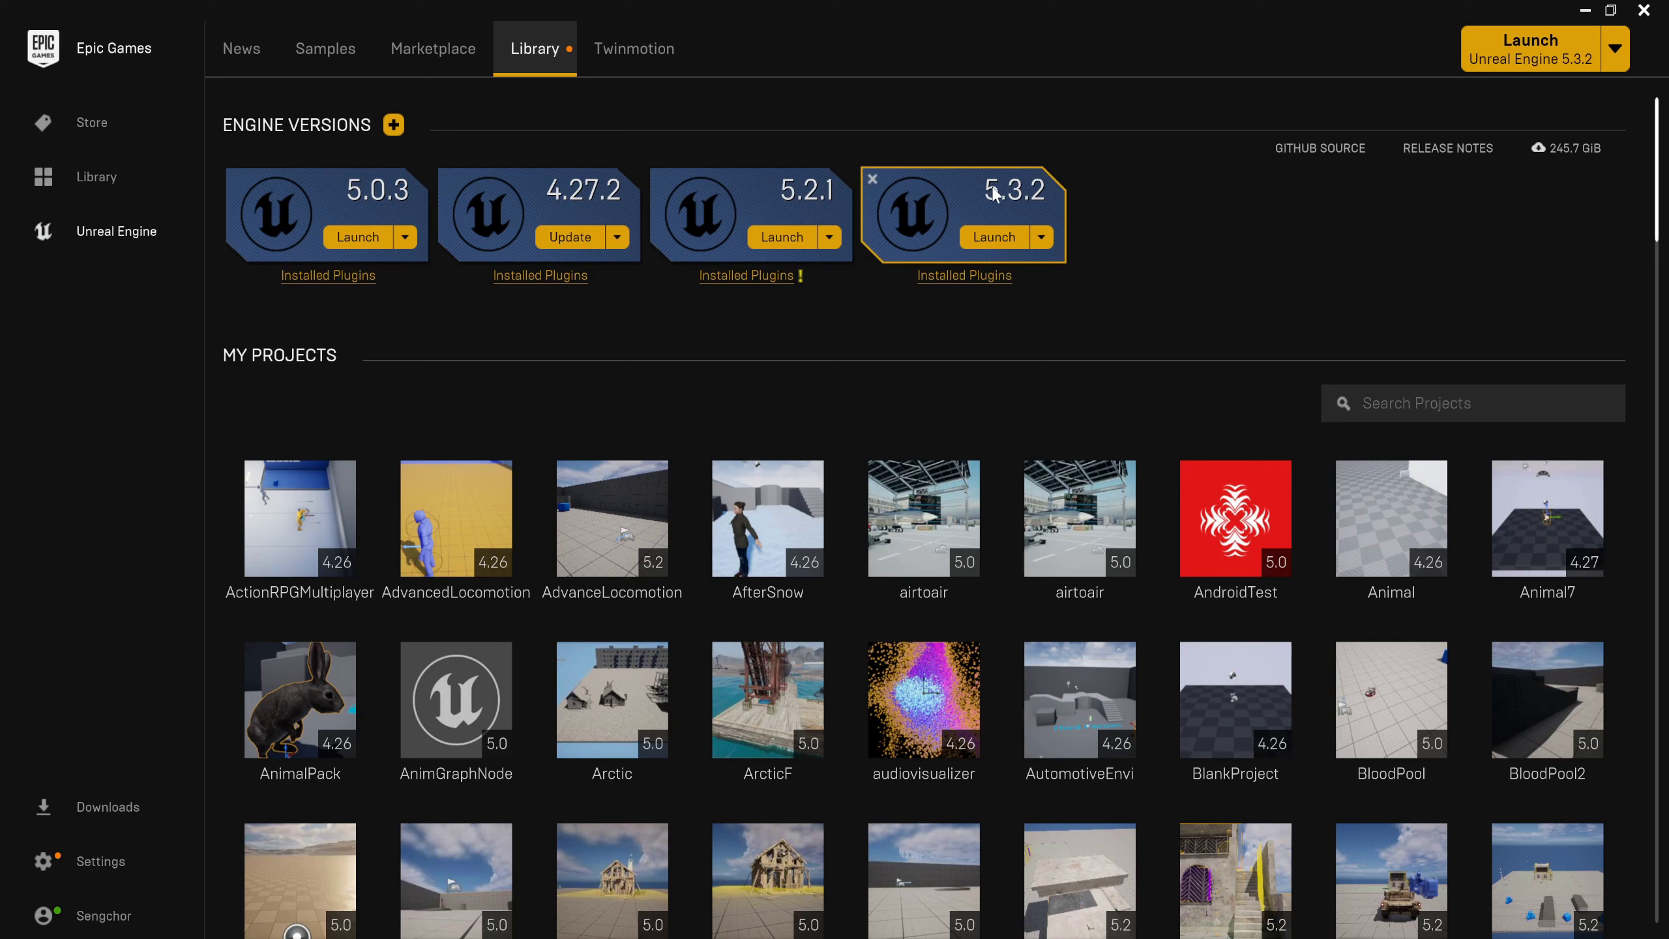
pyautogui.click(1005, 245)
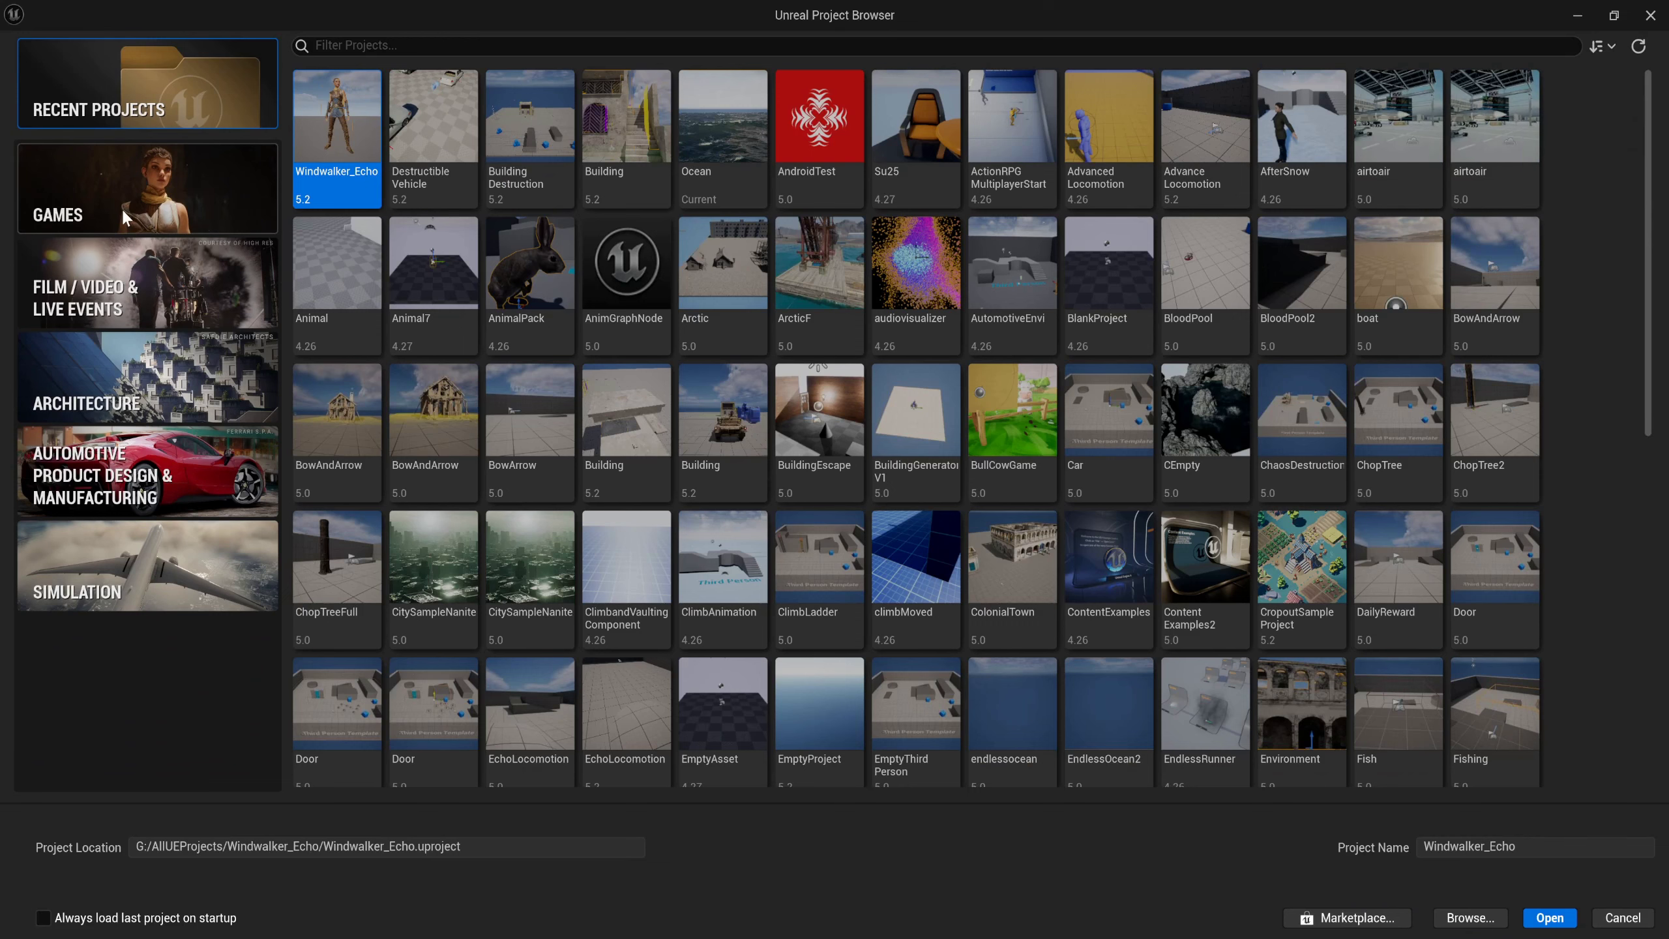
# Create a Blank games project named 'OceanTutorial' with Raytracing ticked.
pyautogui.click(182, 221)
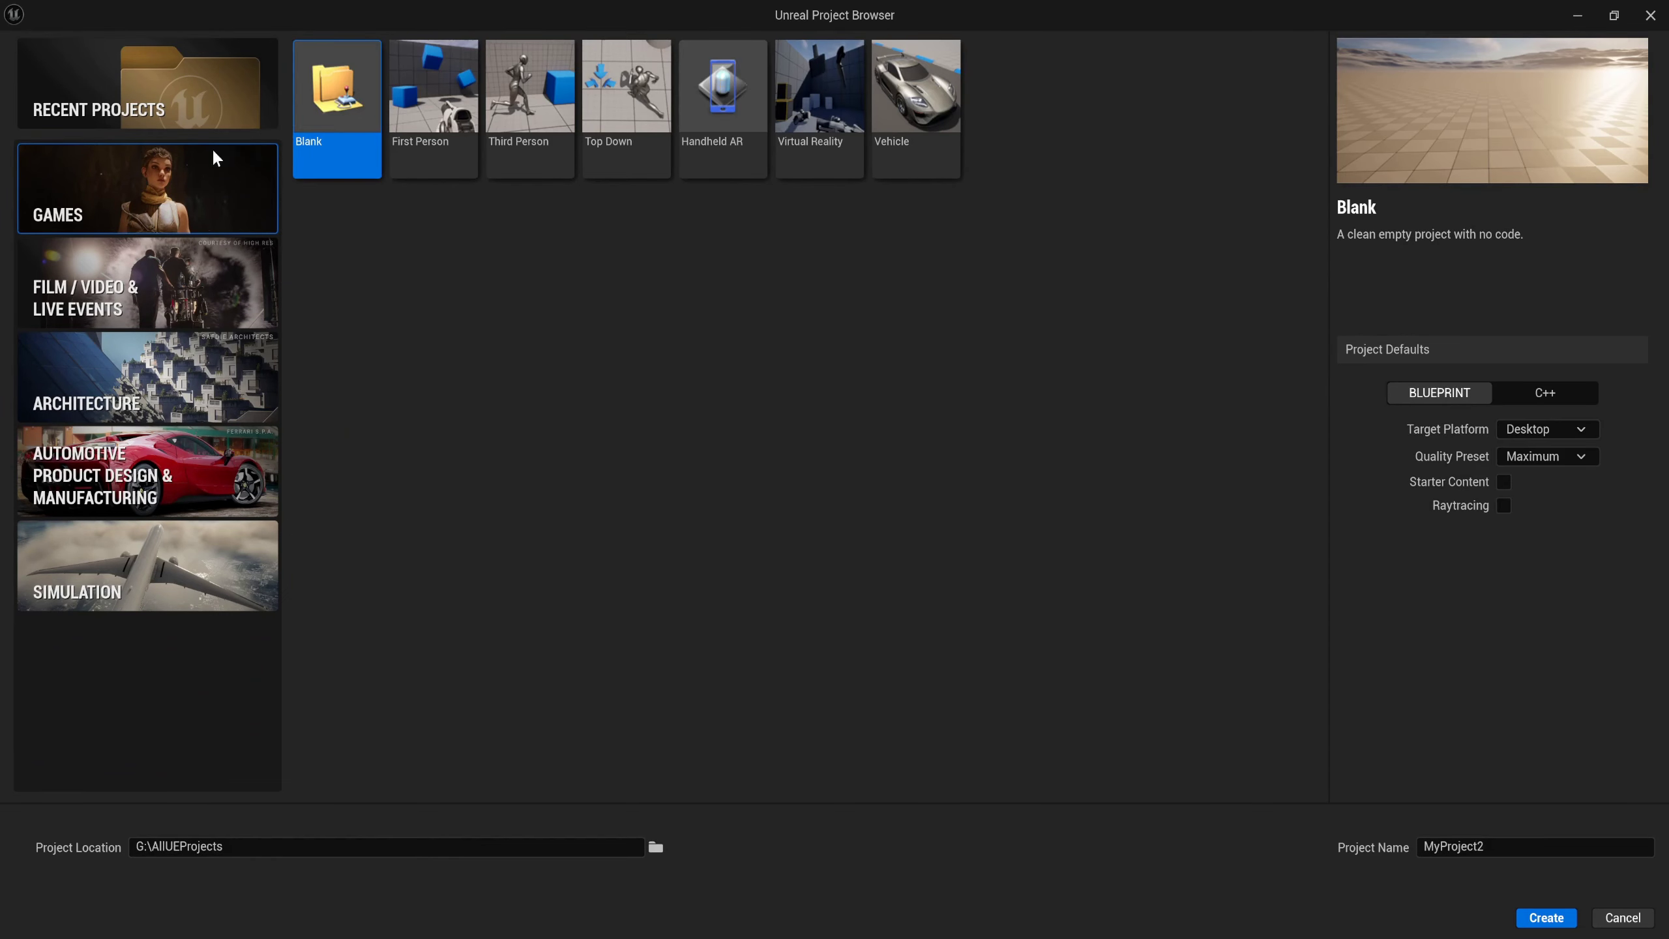
pyautogui.click(1507, 506)
pyautogui.click(1479, 848)
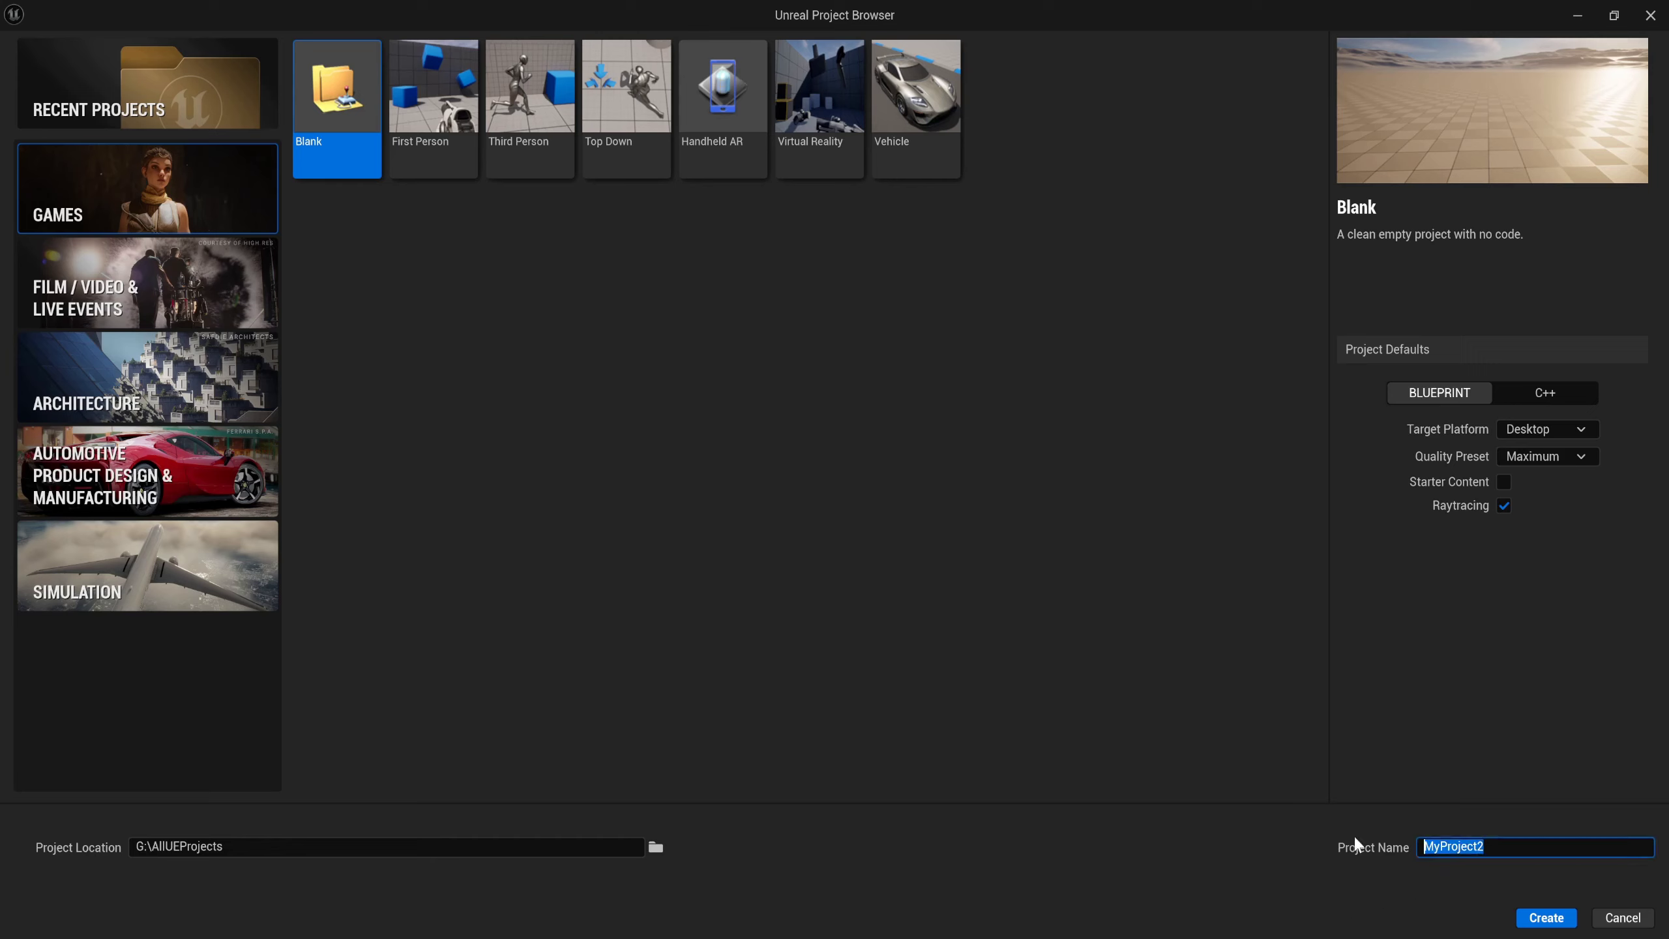
pyautogui.write('Ocean')
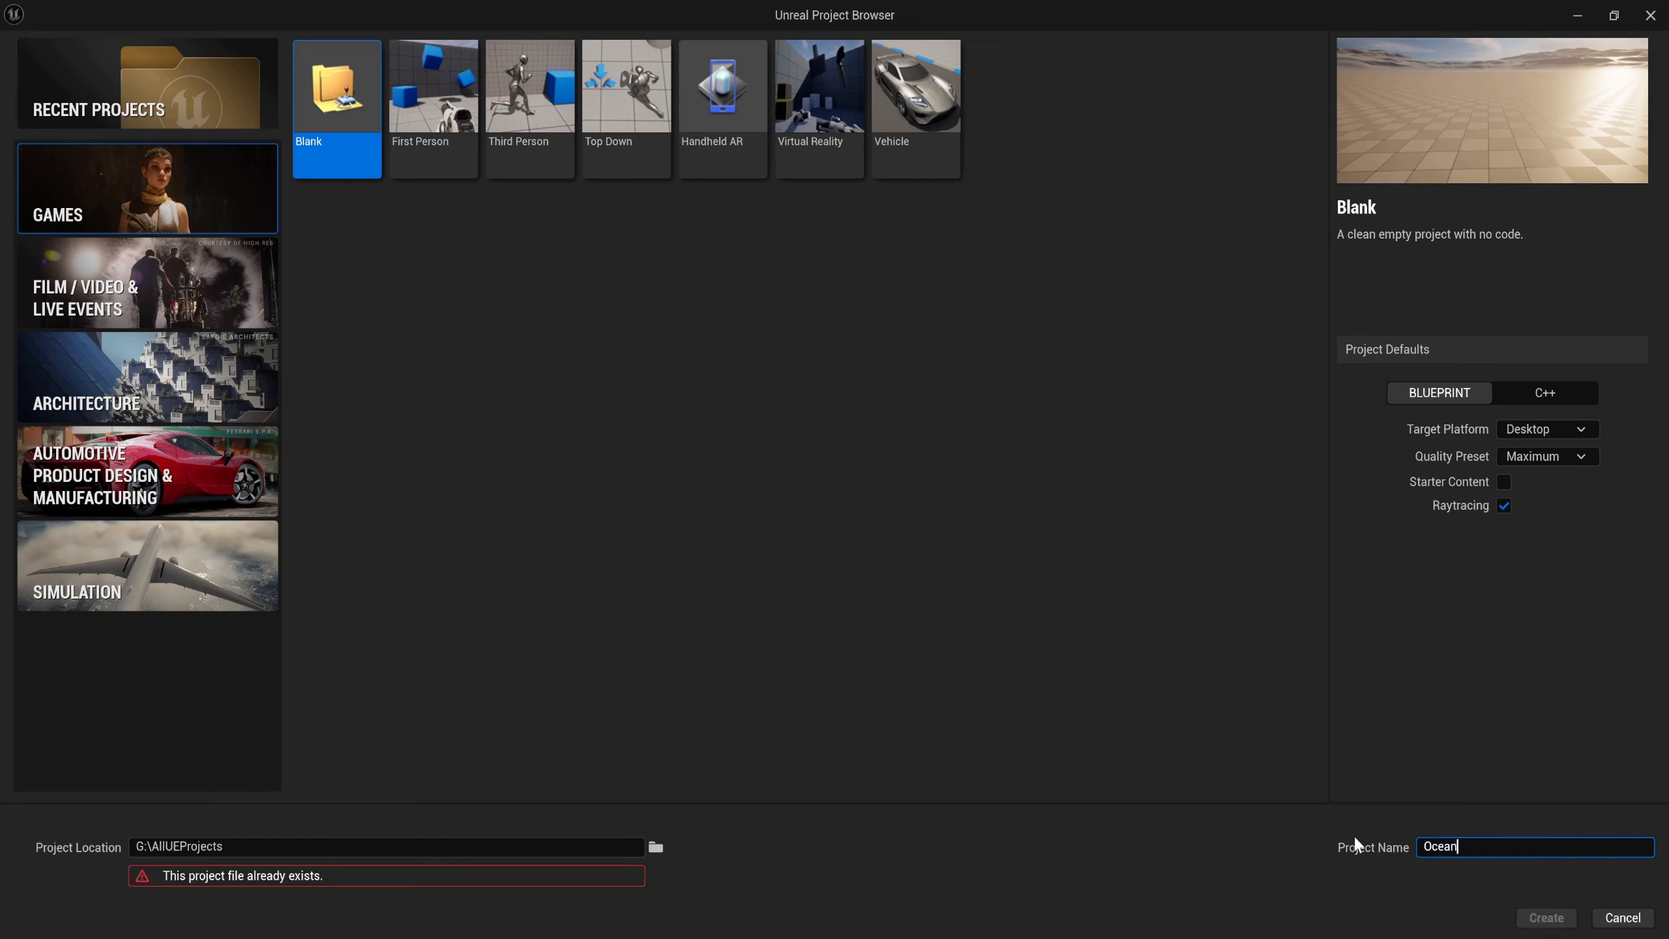
pyautogui.write('Tutorial')
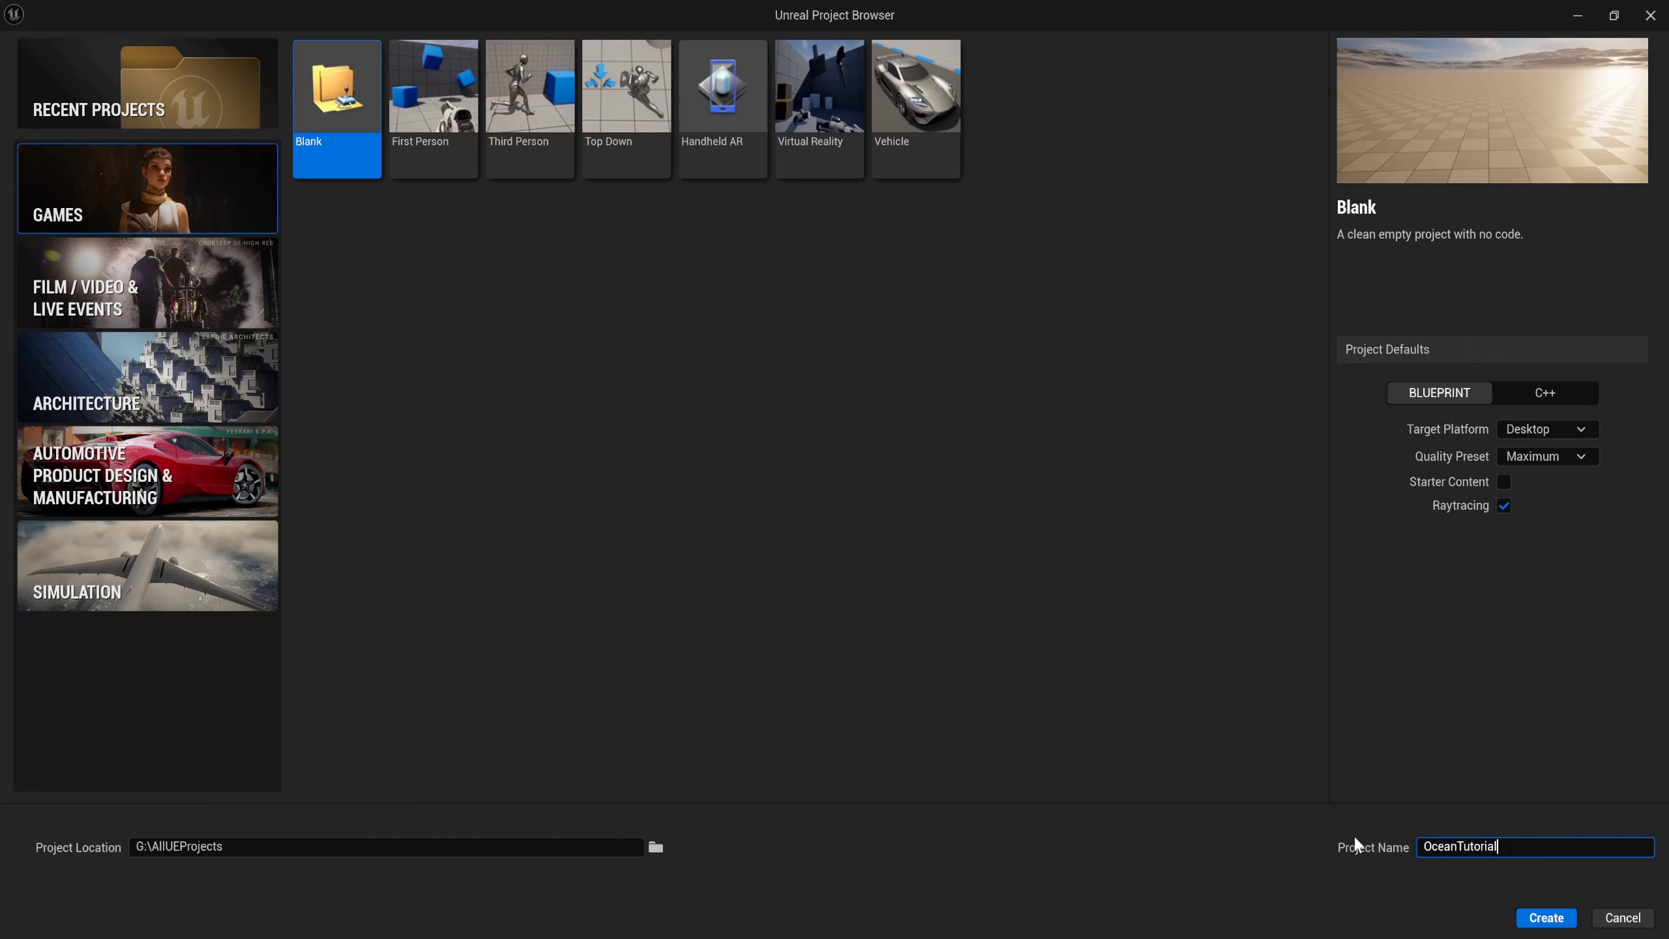
pyautogui.click(1571, 914)
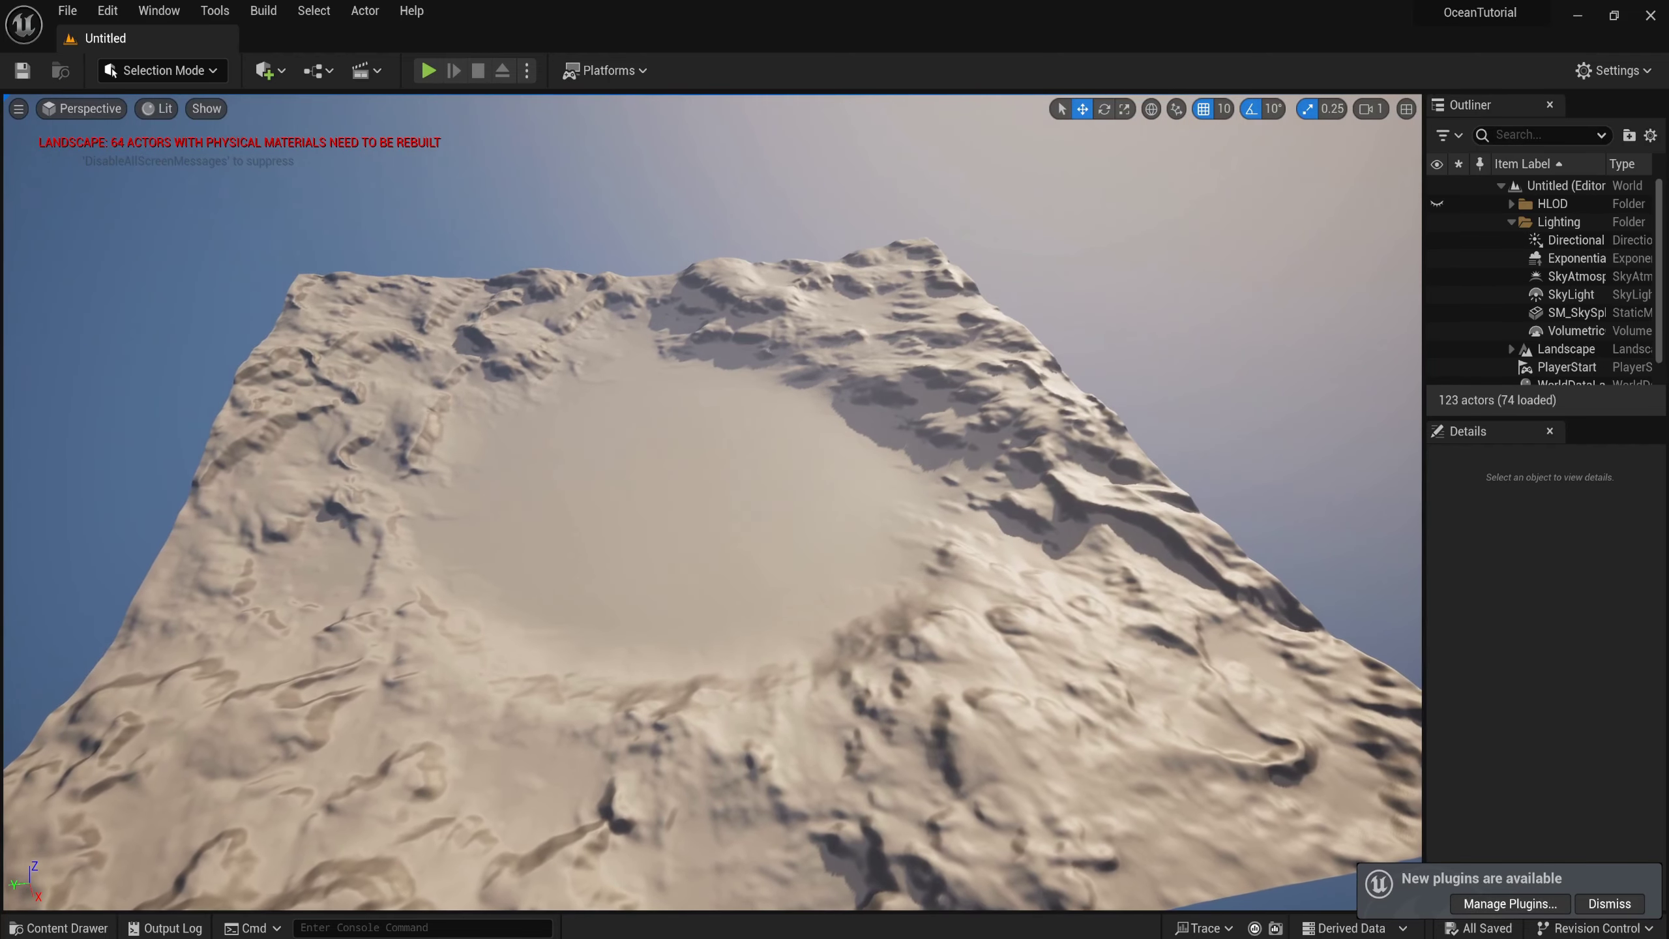
# Dismiss the plugin notice and create a level asset named 'Ocean' in Content.
pyautogui.click(1590, 905)
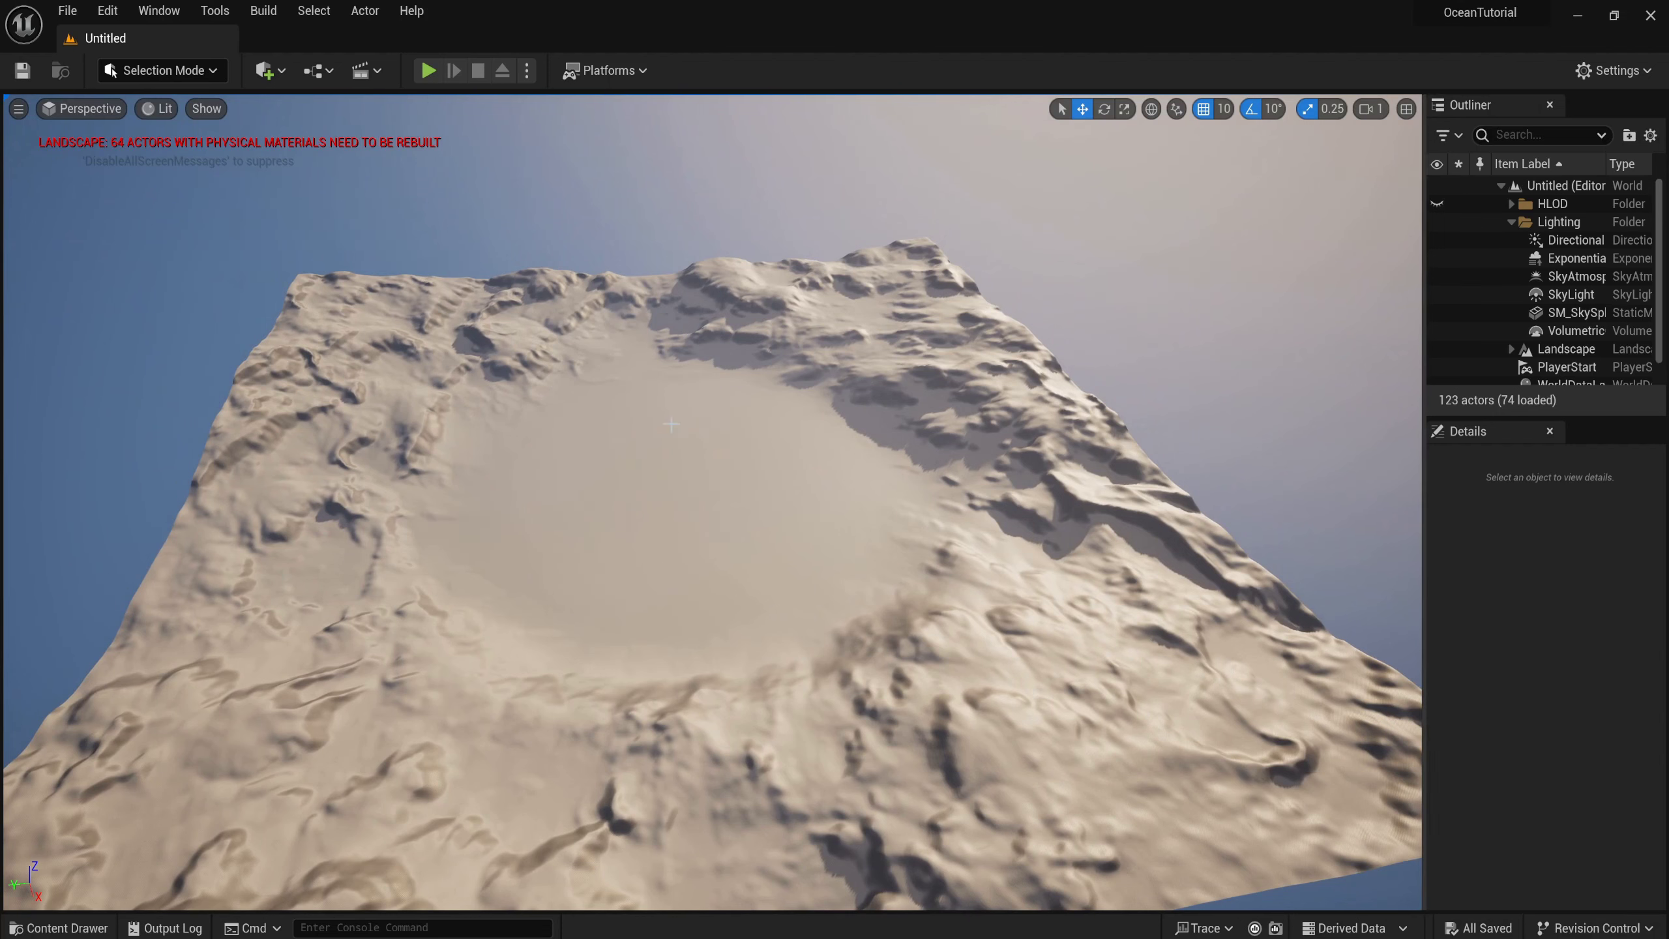
pyautogui.click(677, 290)
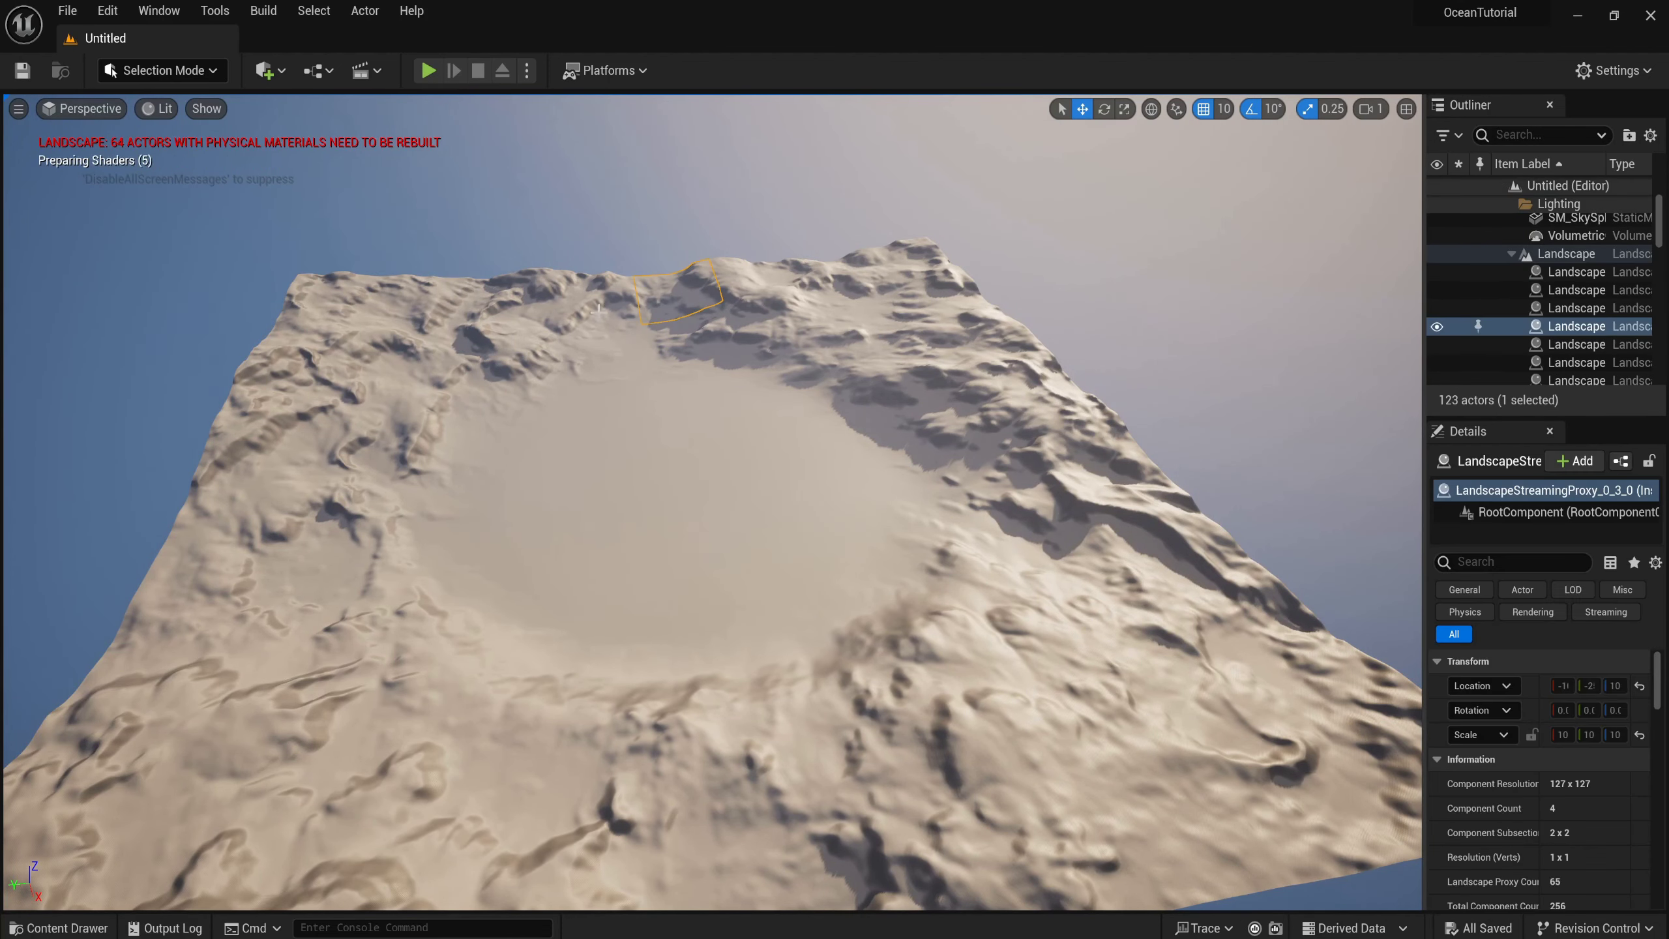
pyautogui.click(59, 928)
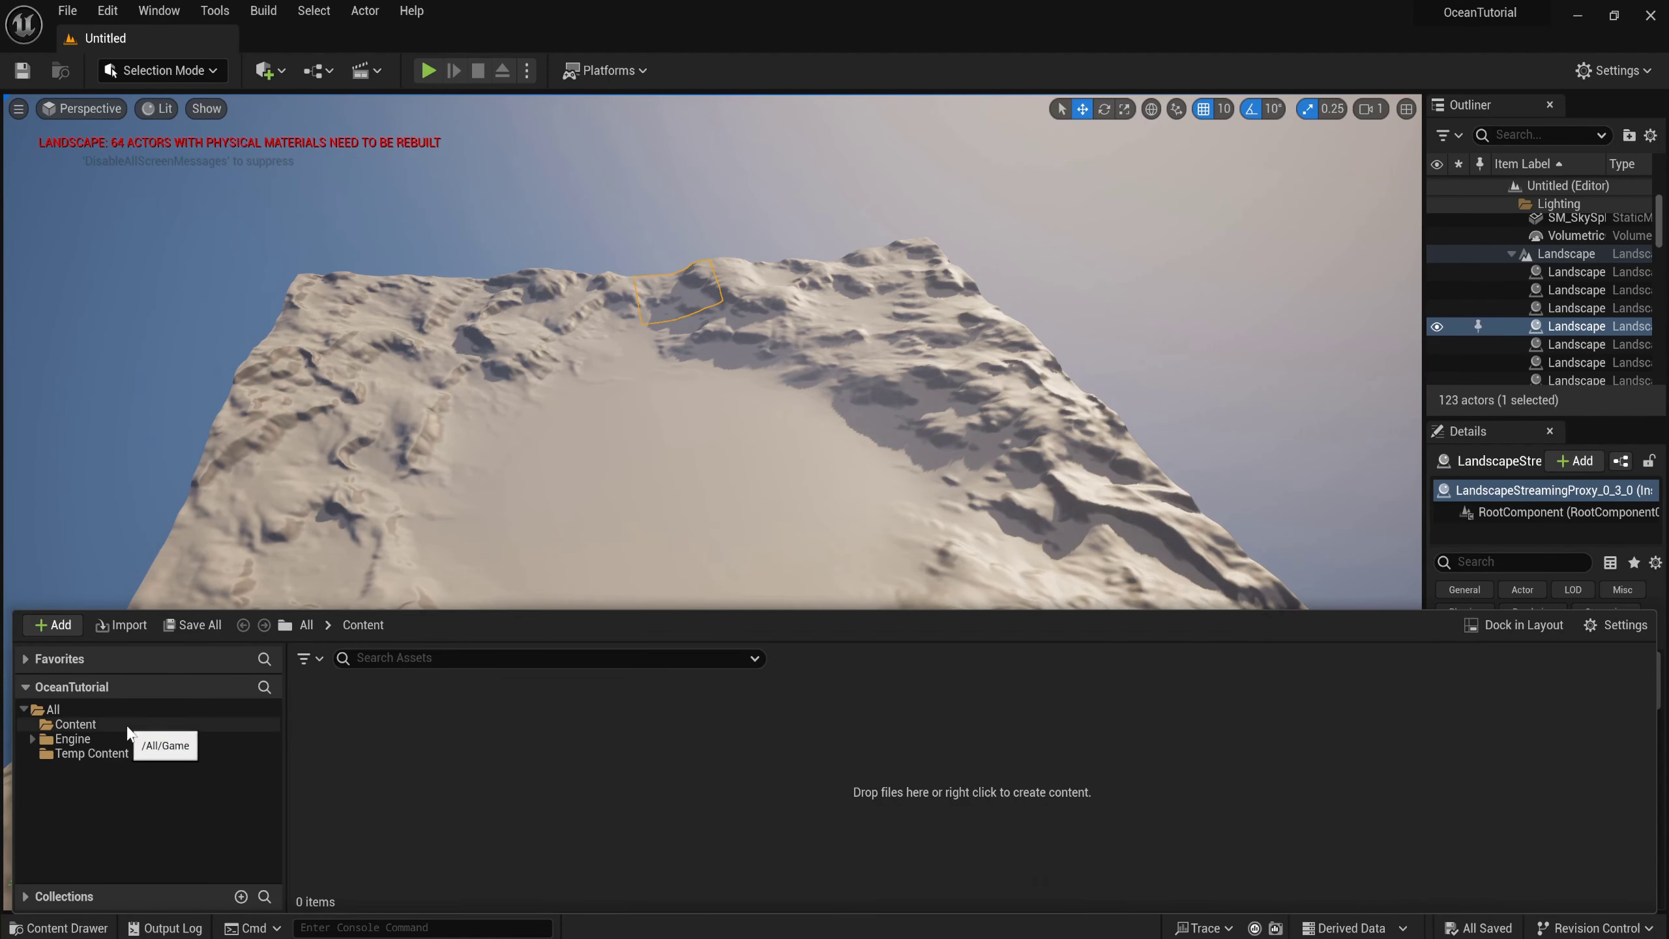
pyautogui.click(99, 724)
pyautogui.rightClick(503, 737)
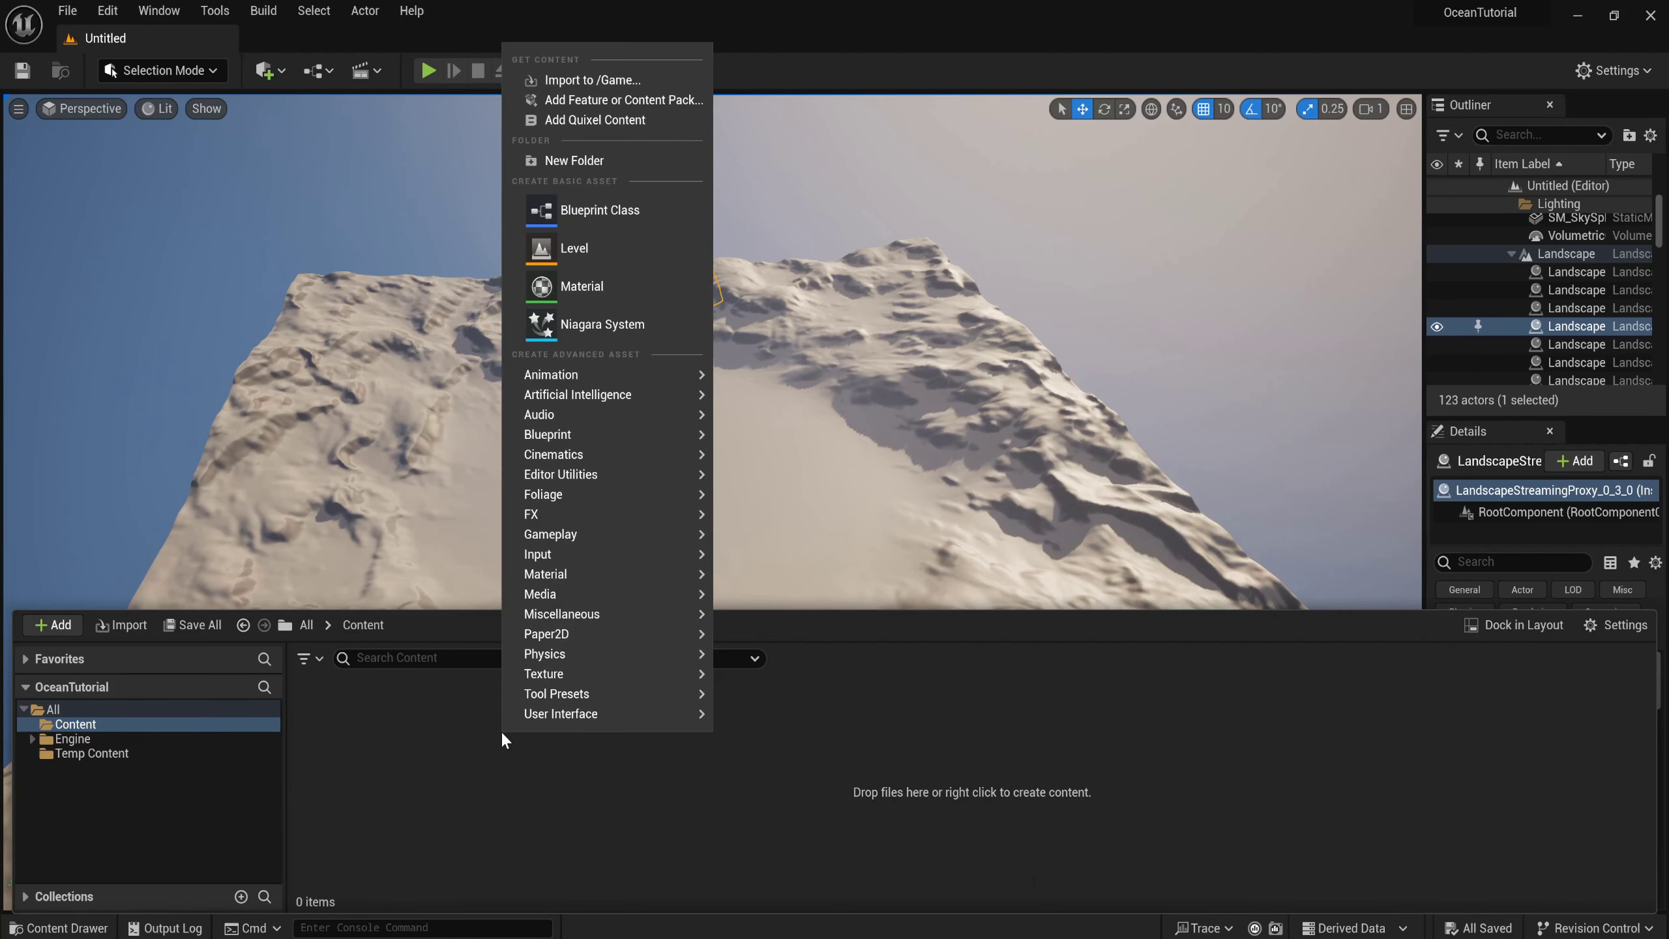
pyautogui.click(625, 245)
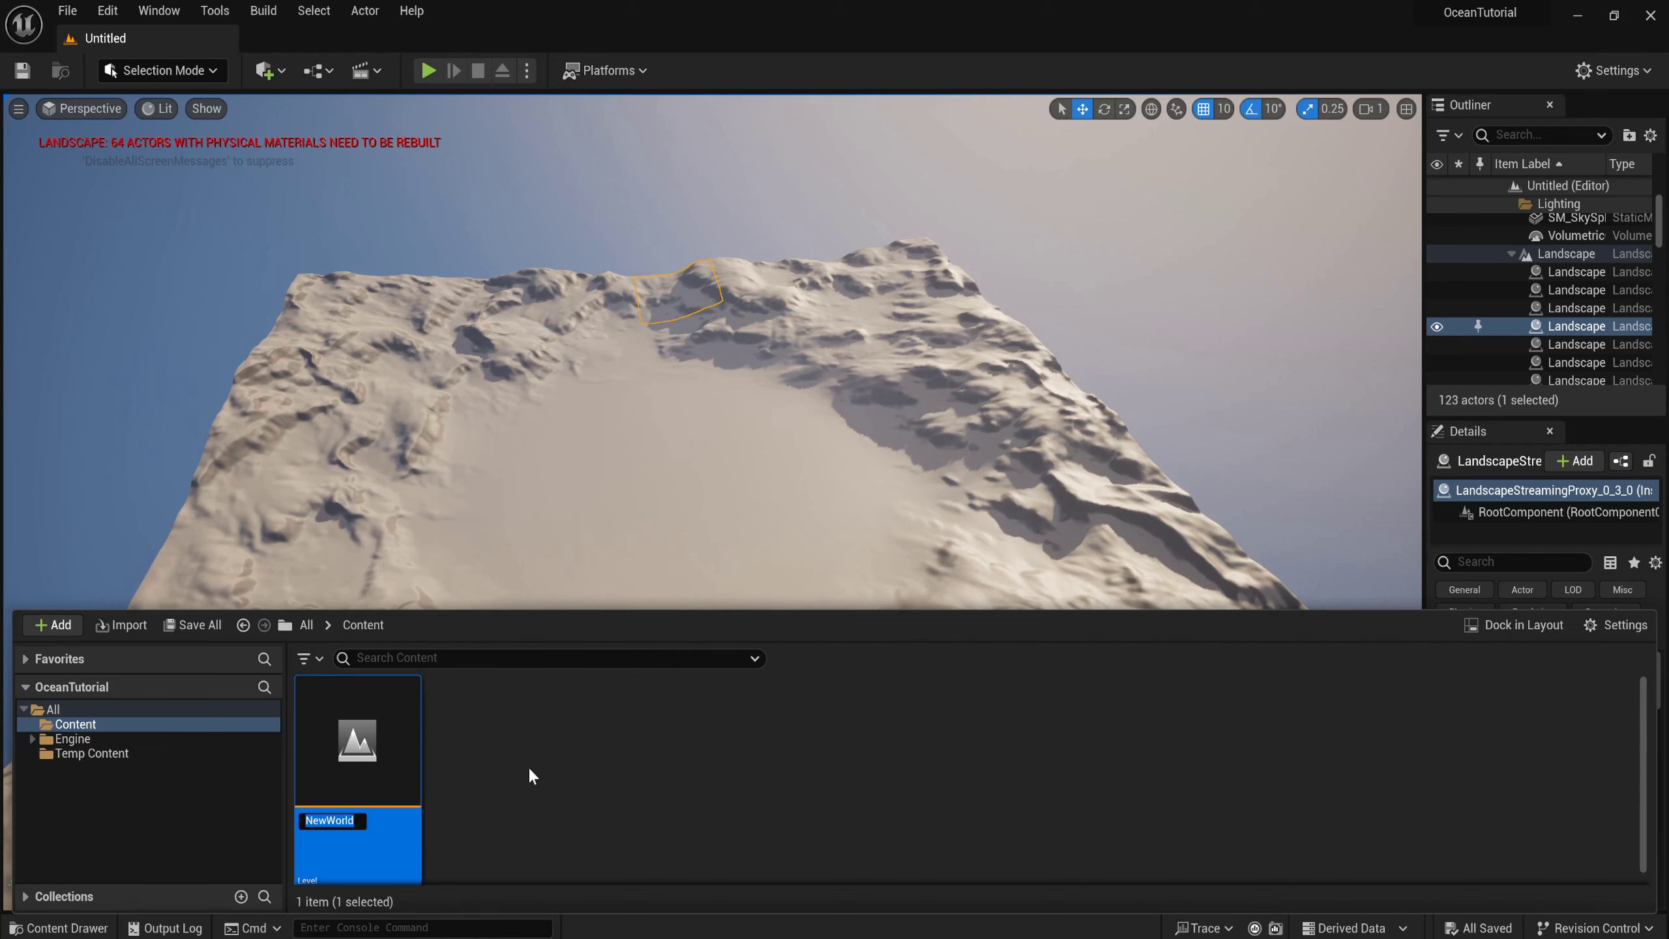
pyautogui.write('Ocean')
pyautogui.press('Return')
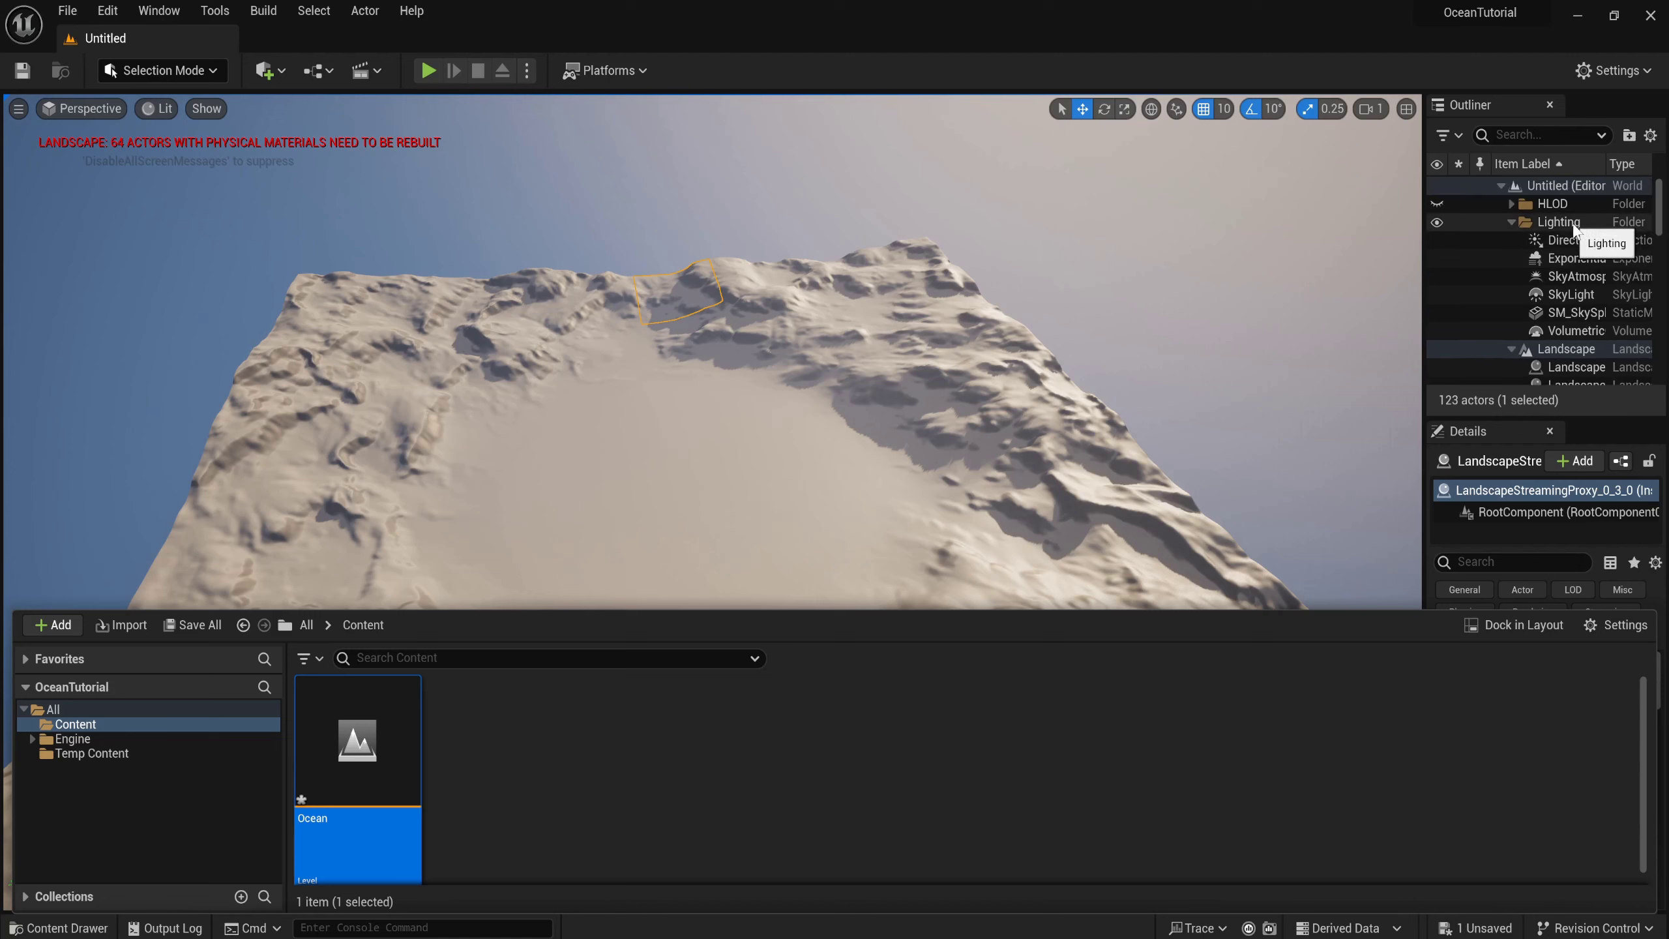
# Select the six lighting actors for copying, then open the Ocean level, saving first.
pyautogui.click(1574, 227)
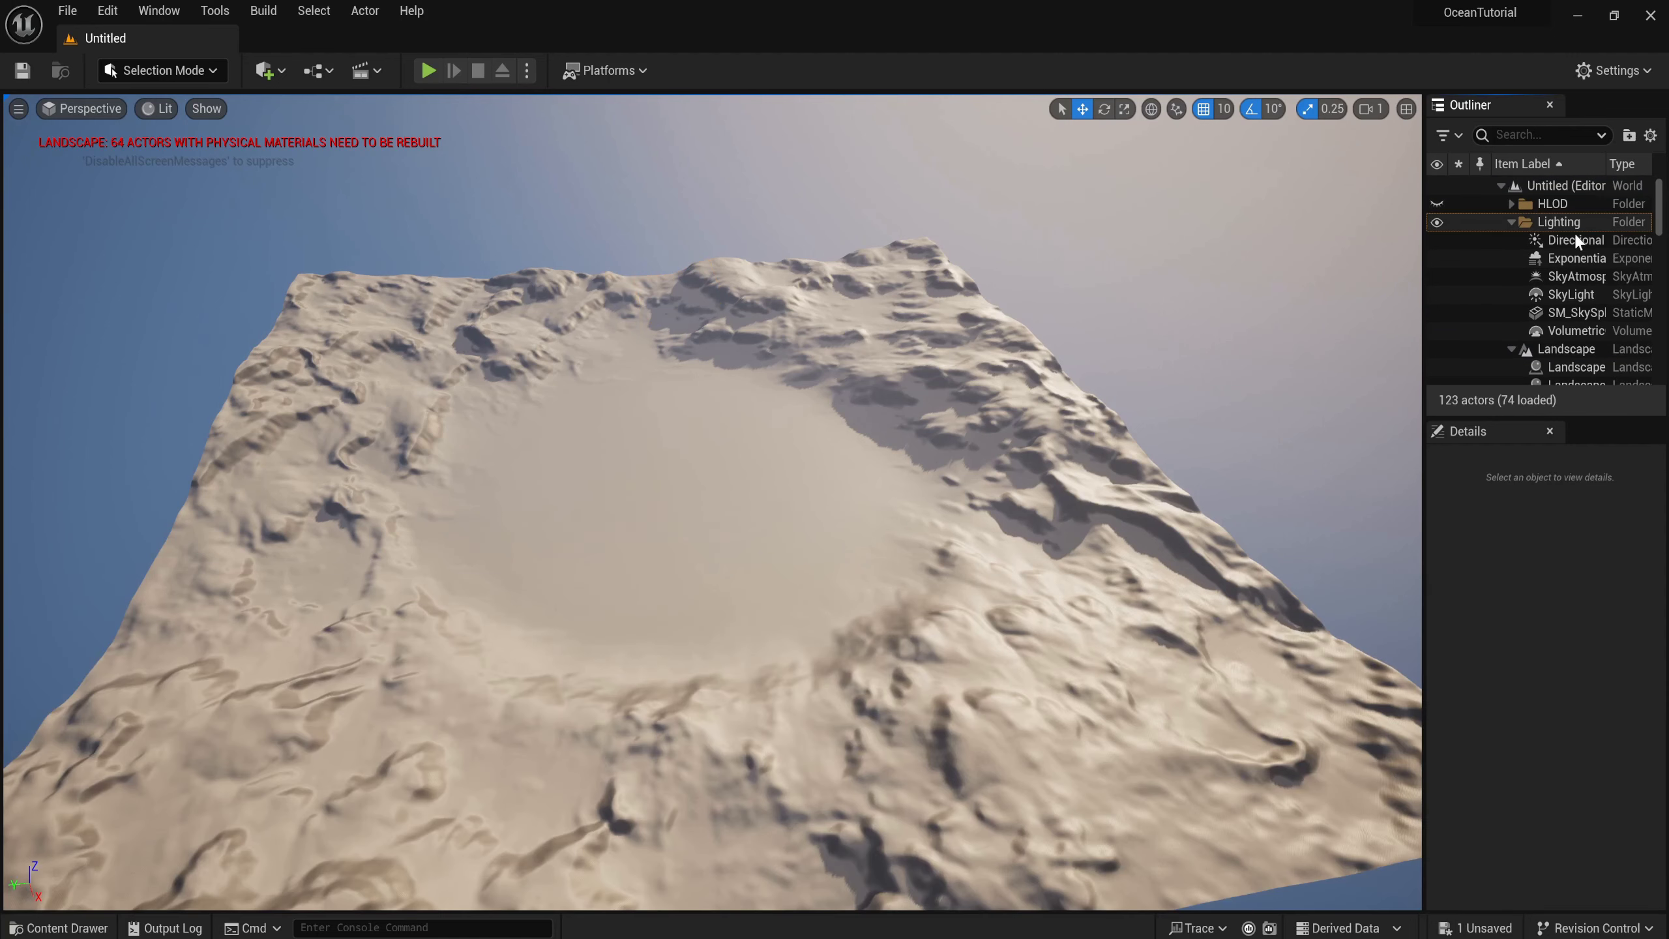
pyautogui.keyDown('shift'); pyautogui.click(1580, 327); pyautogui.keyUp('shift')
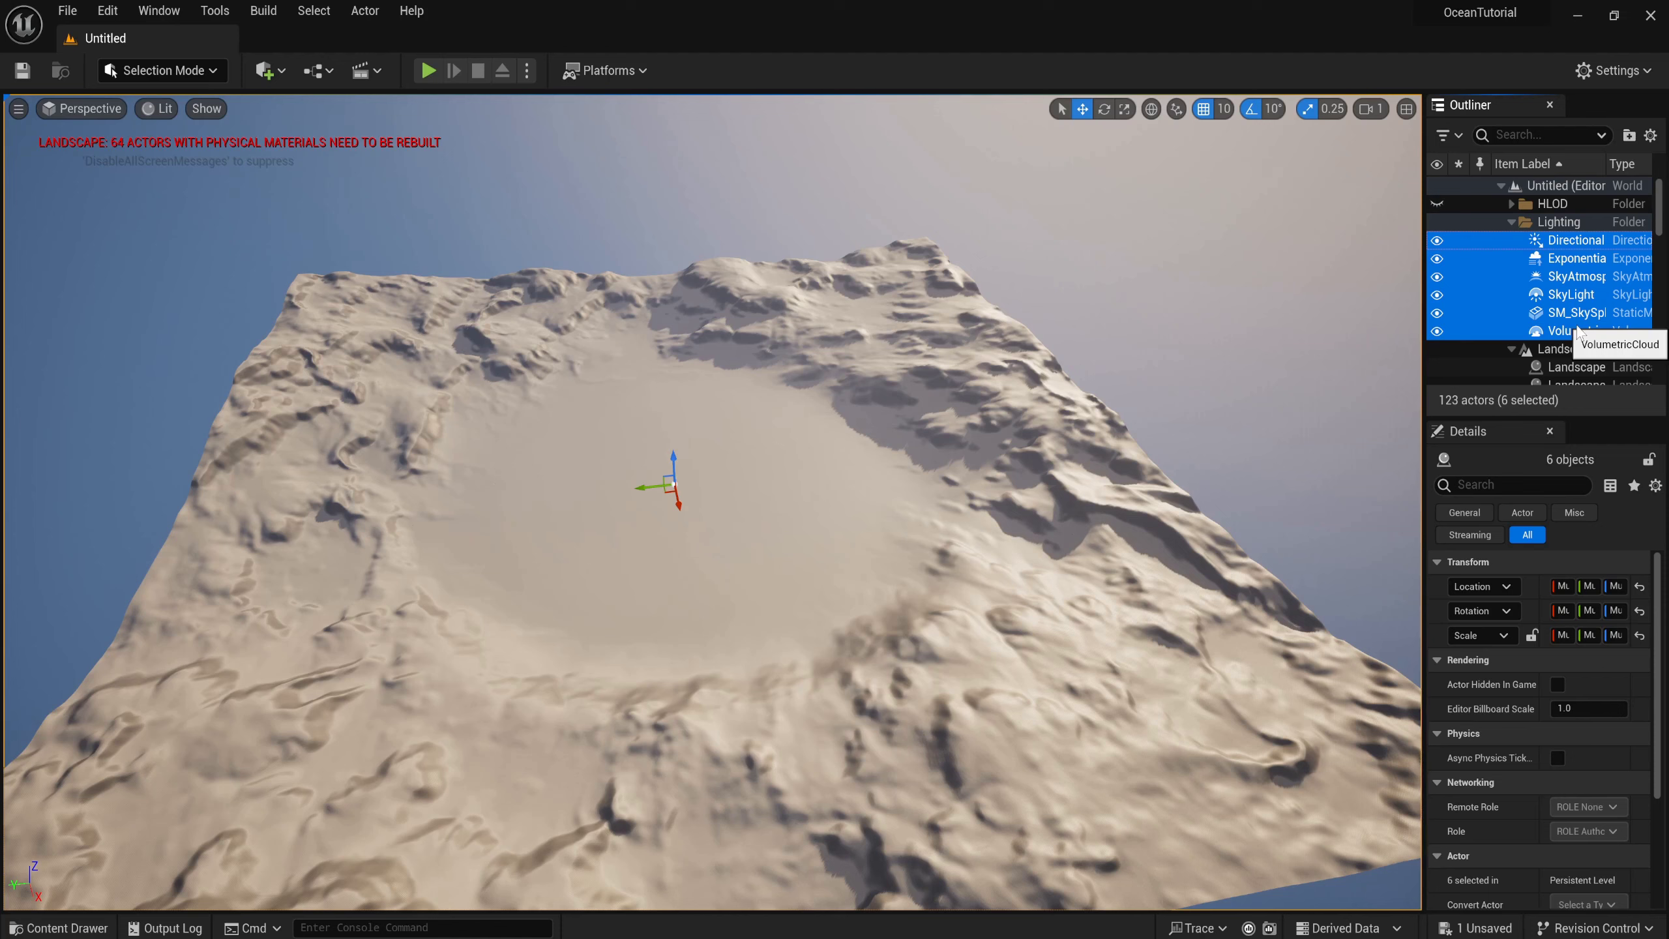
pyautogui.click(703, 388)
pyautogui.click(60, 928)
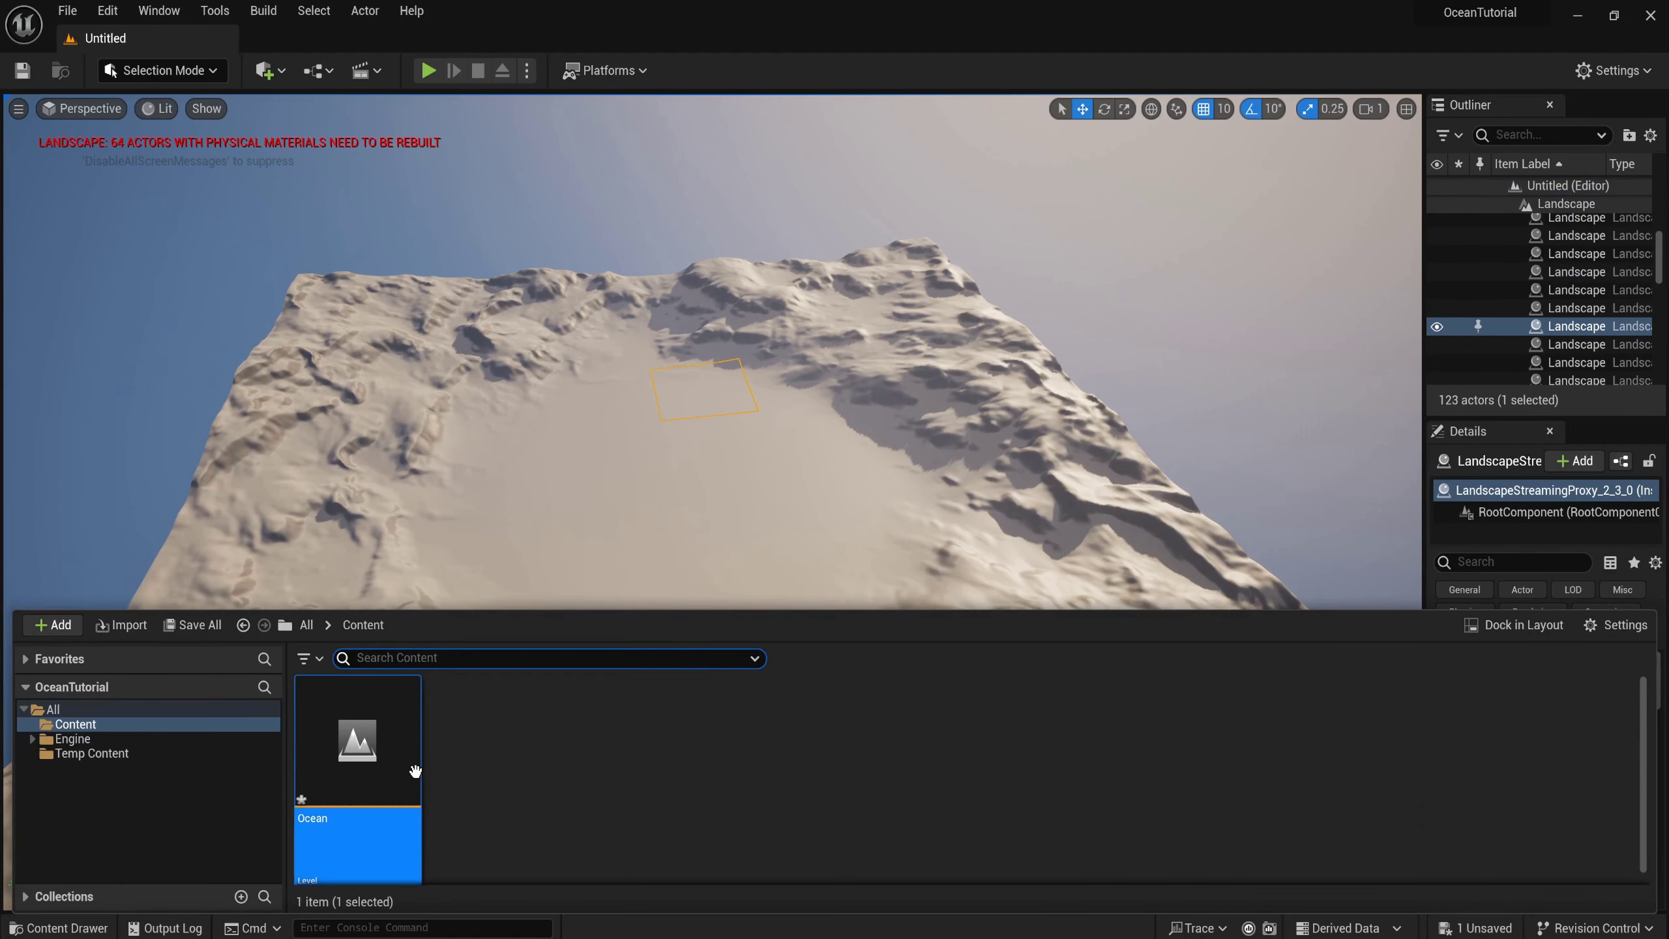
pyautogui.doubleClick(388, 737)
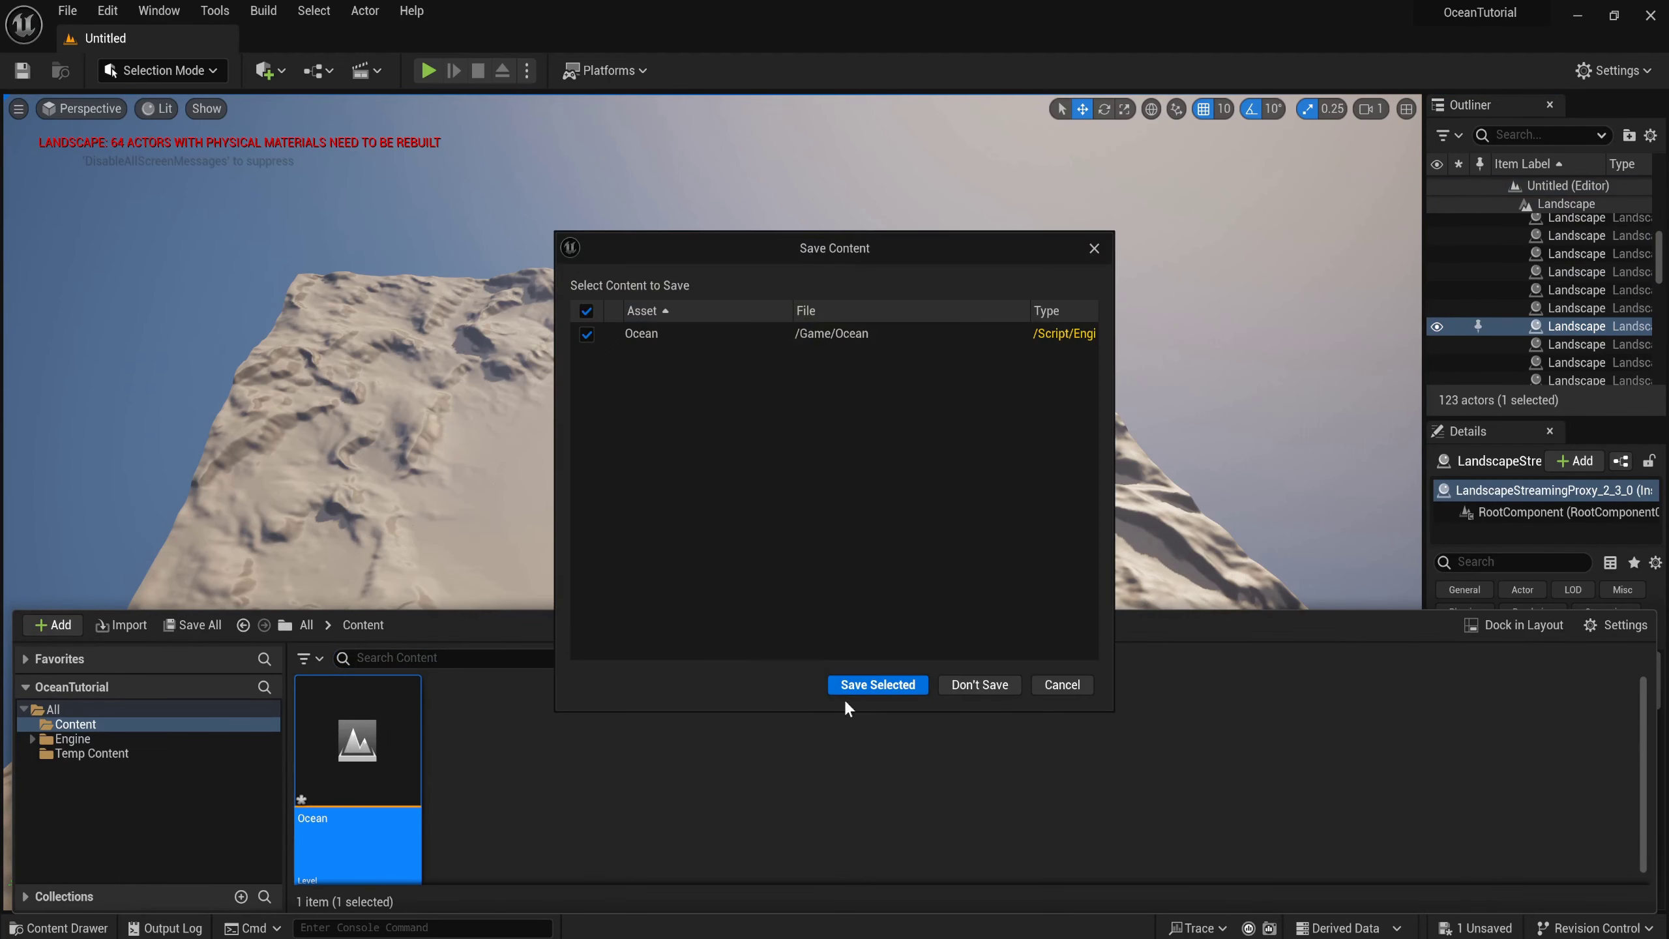
pyautogui.click(877, 684)
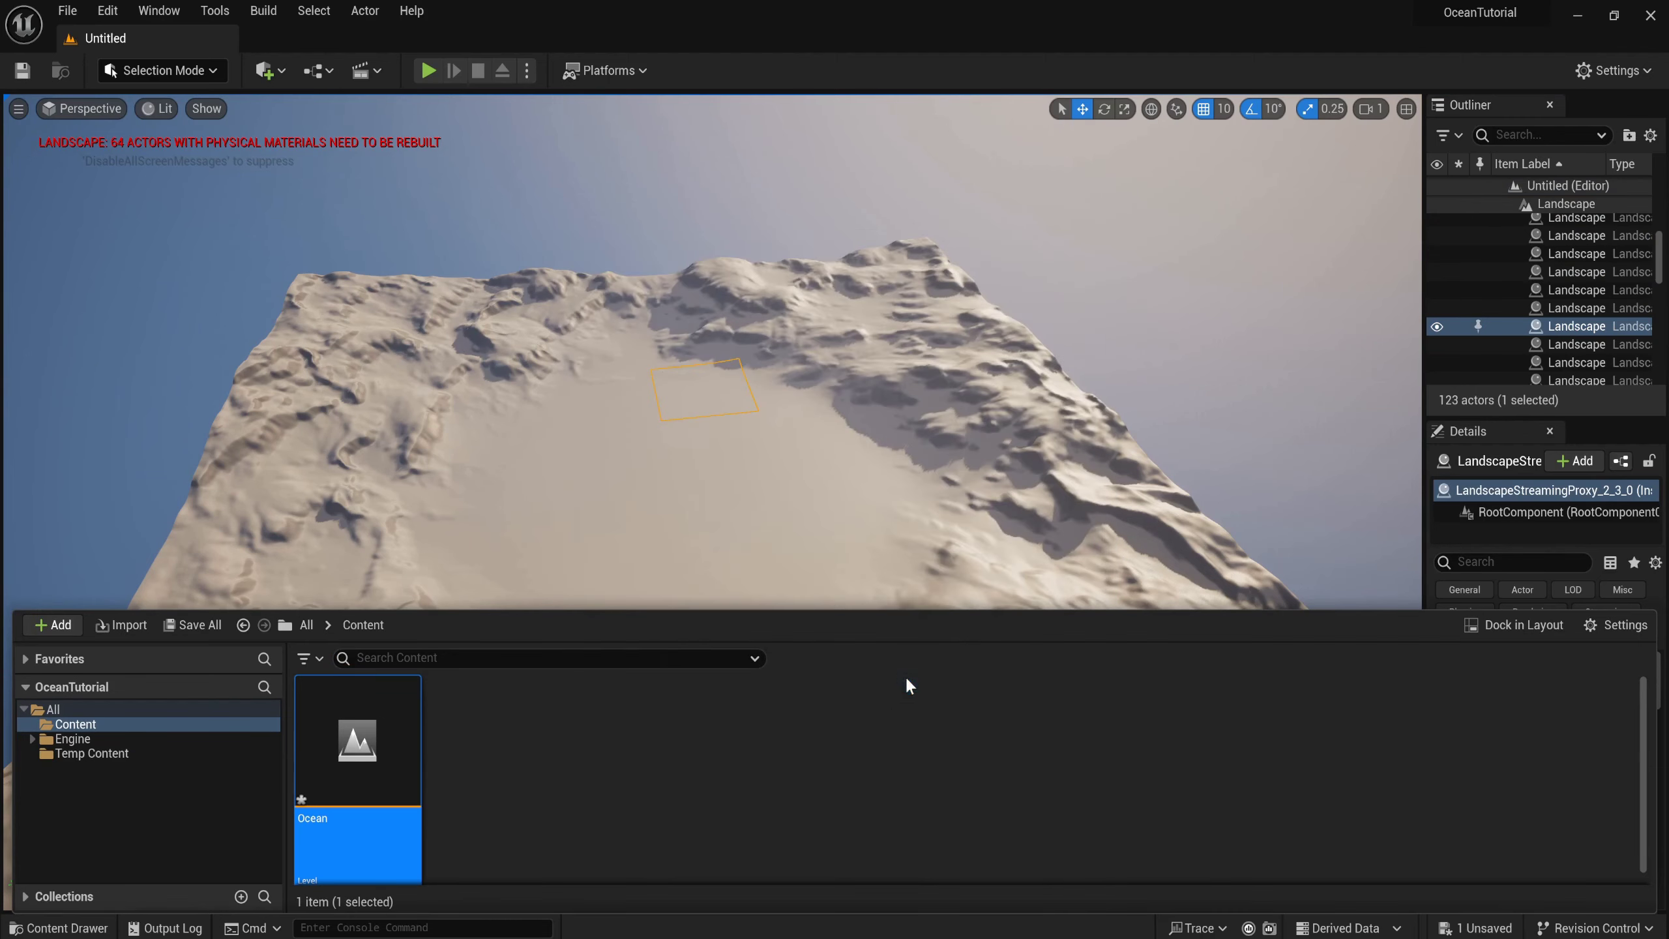
# Paste the copied lighting actors into the Ocean level.
pyautogui.click(1500, 247)
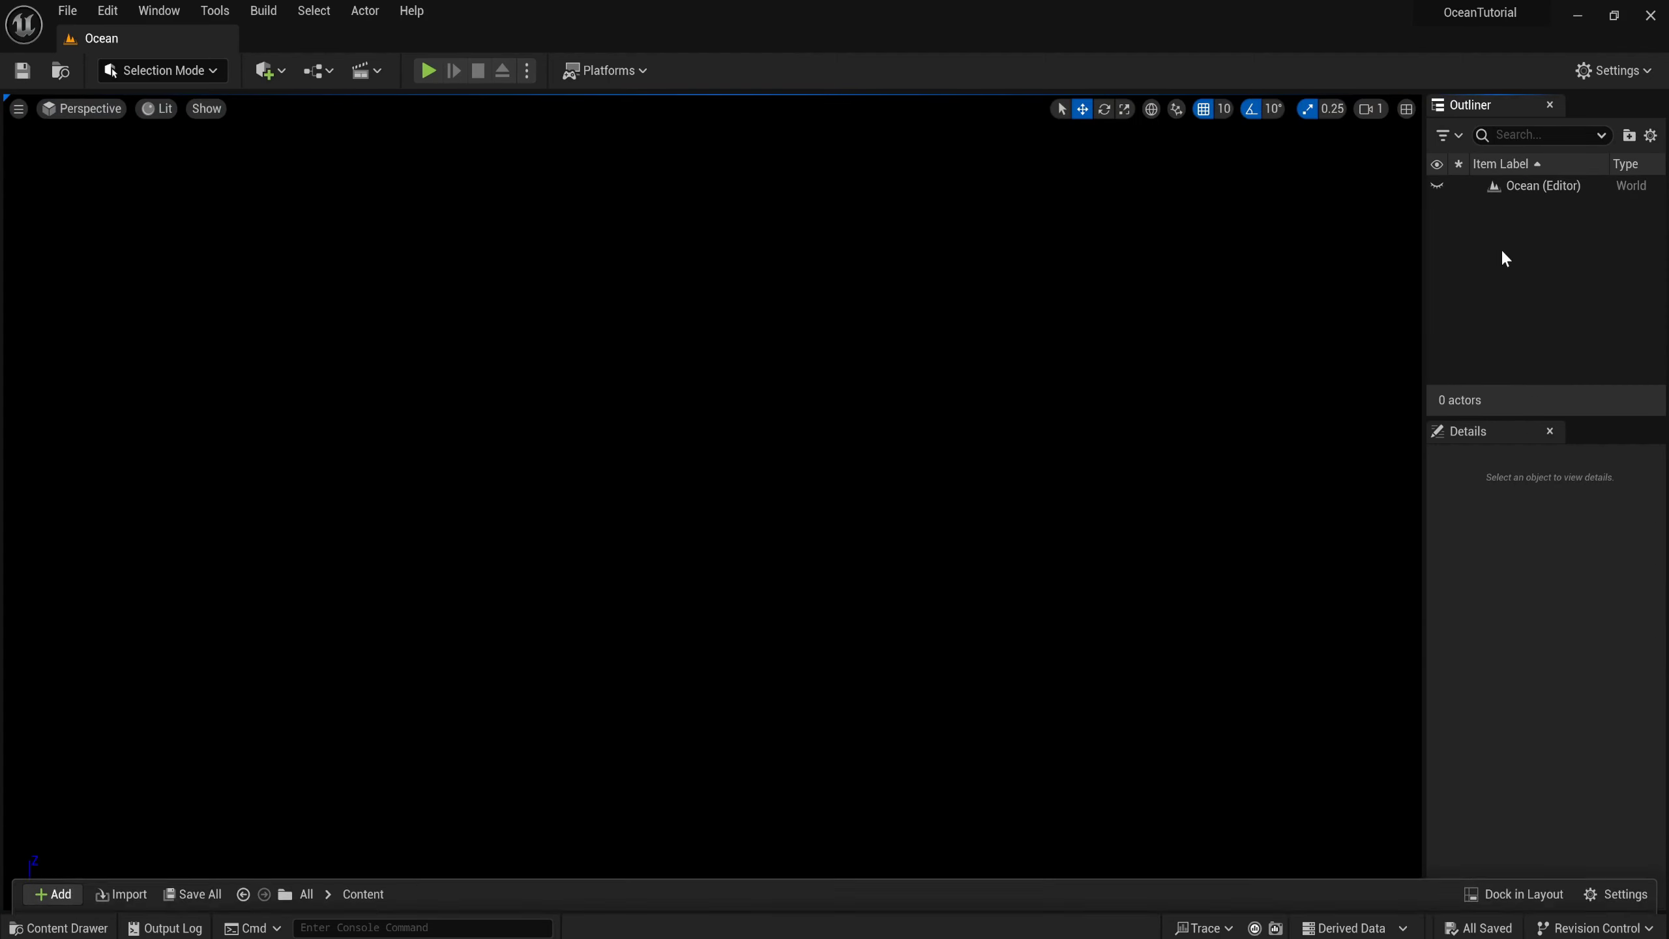
pyautogui.hotkey('ctrl', 'v')
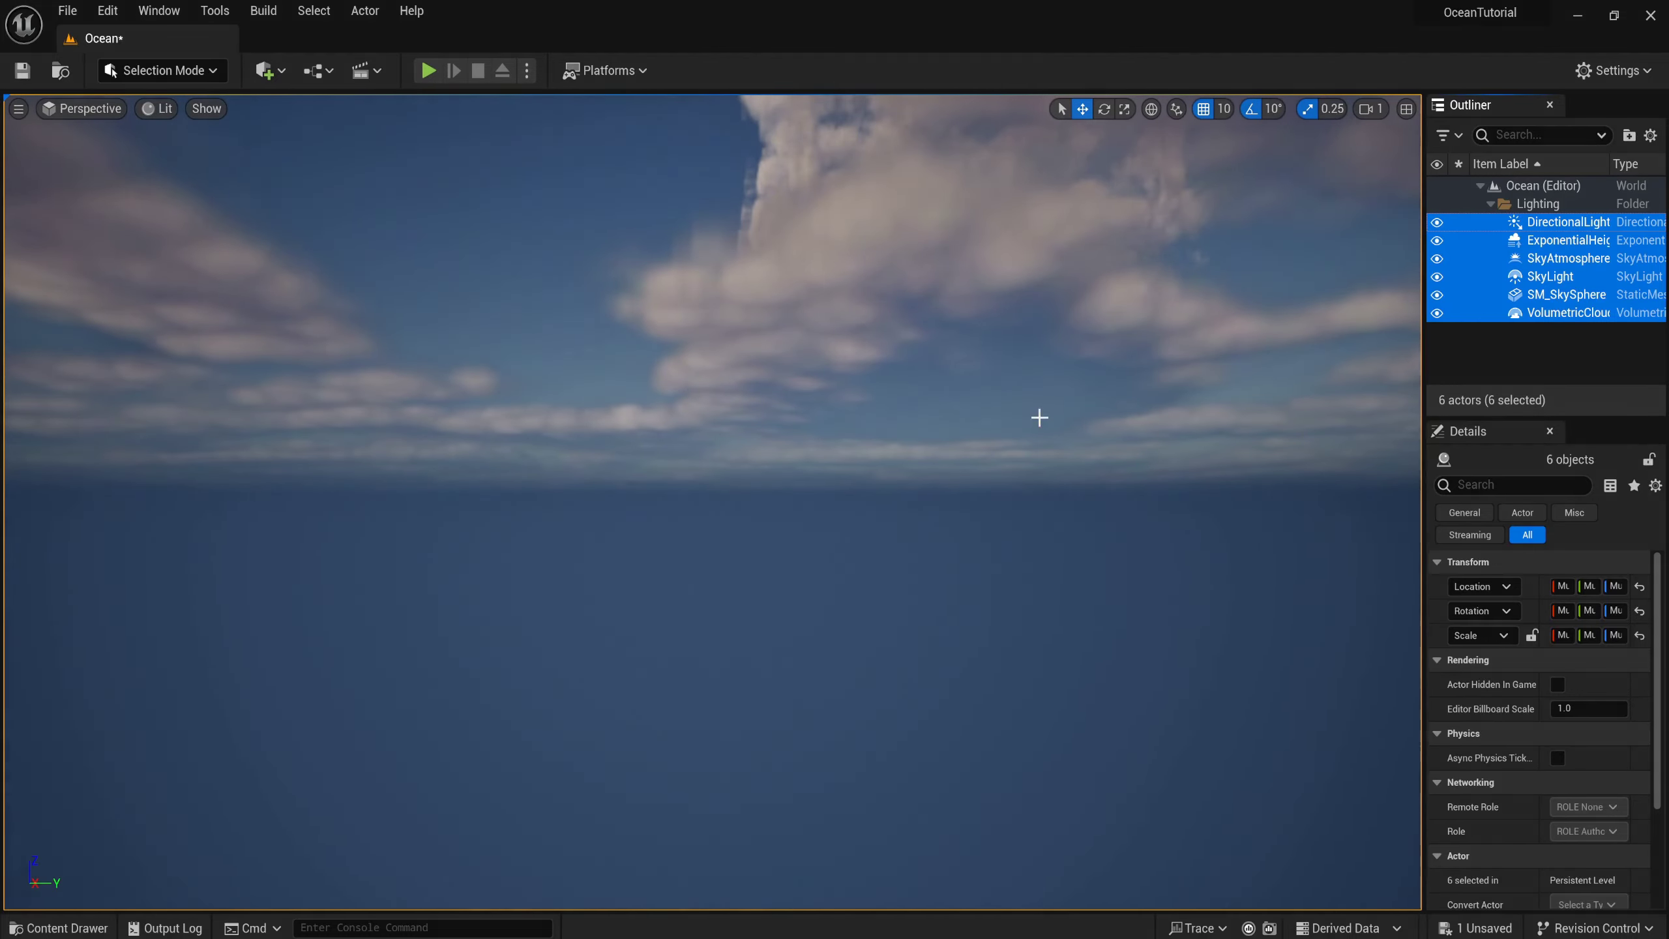
pyautogui.moveTo(1040, 414); pyautogui.dragTo(1039, 421, button='right')
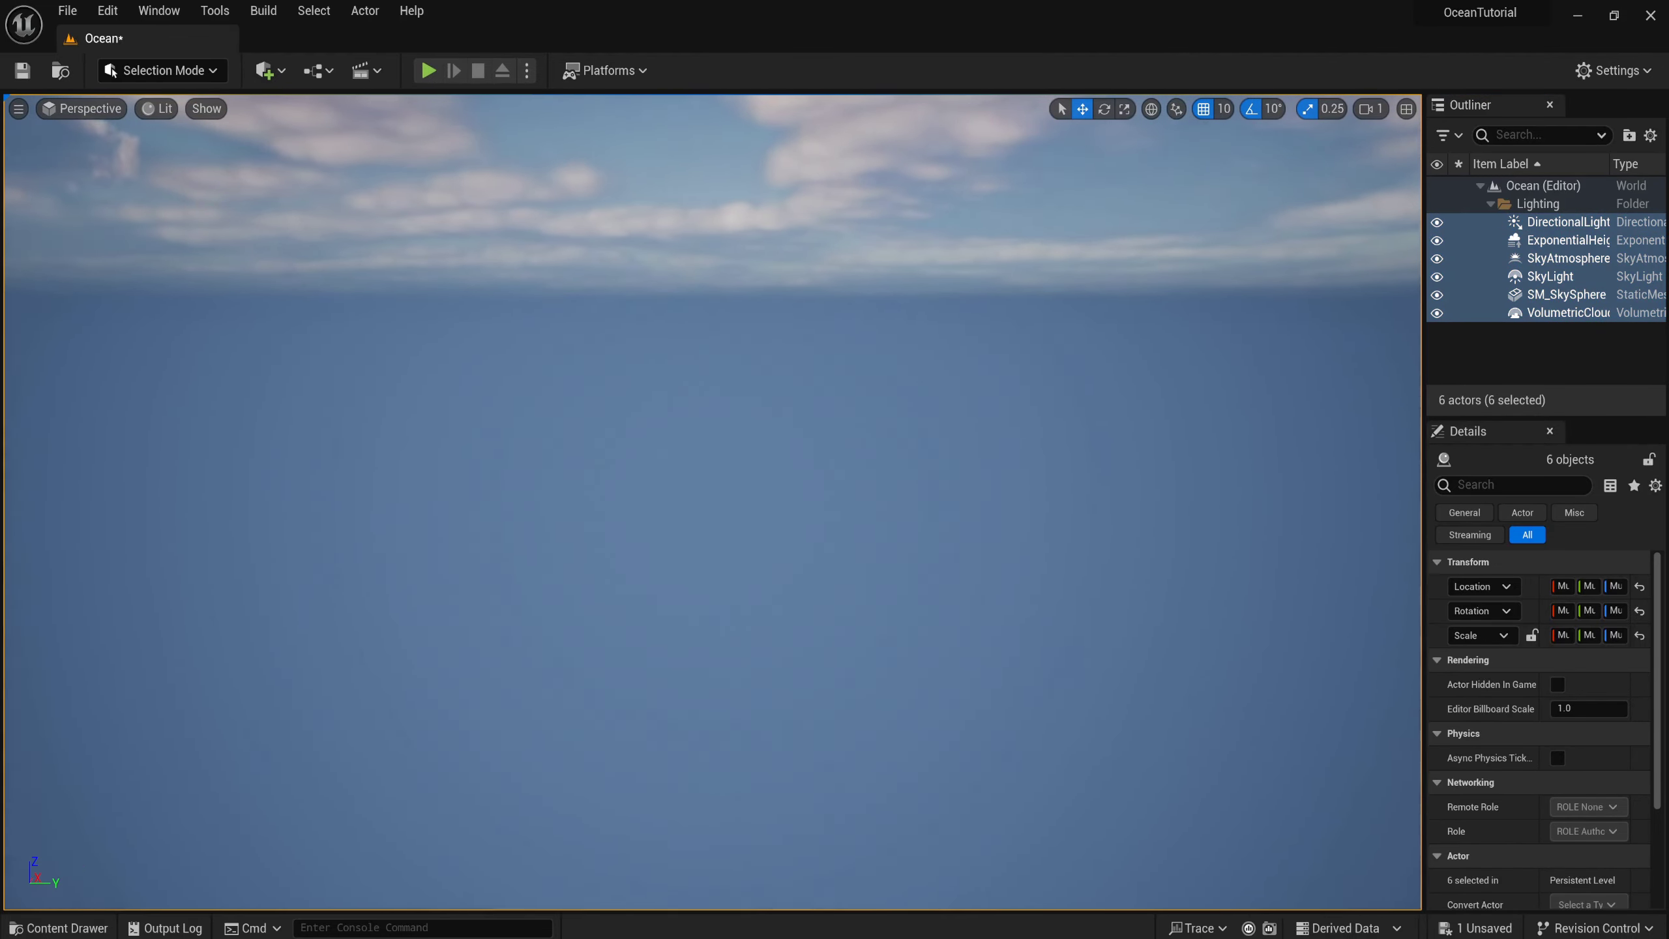
# Place a Cube at the origin (0,0,0) and frame it in the viewport.
pyautogui.click(206, 77)
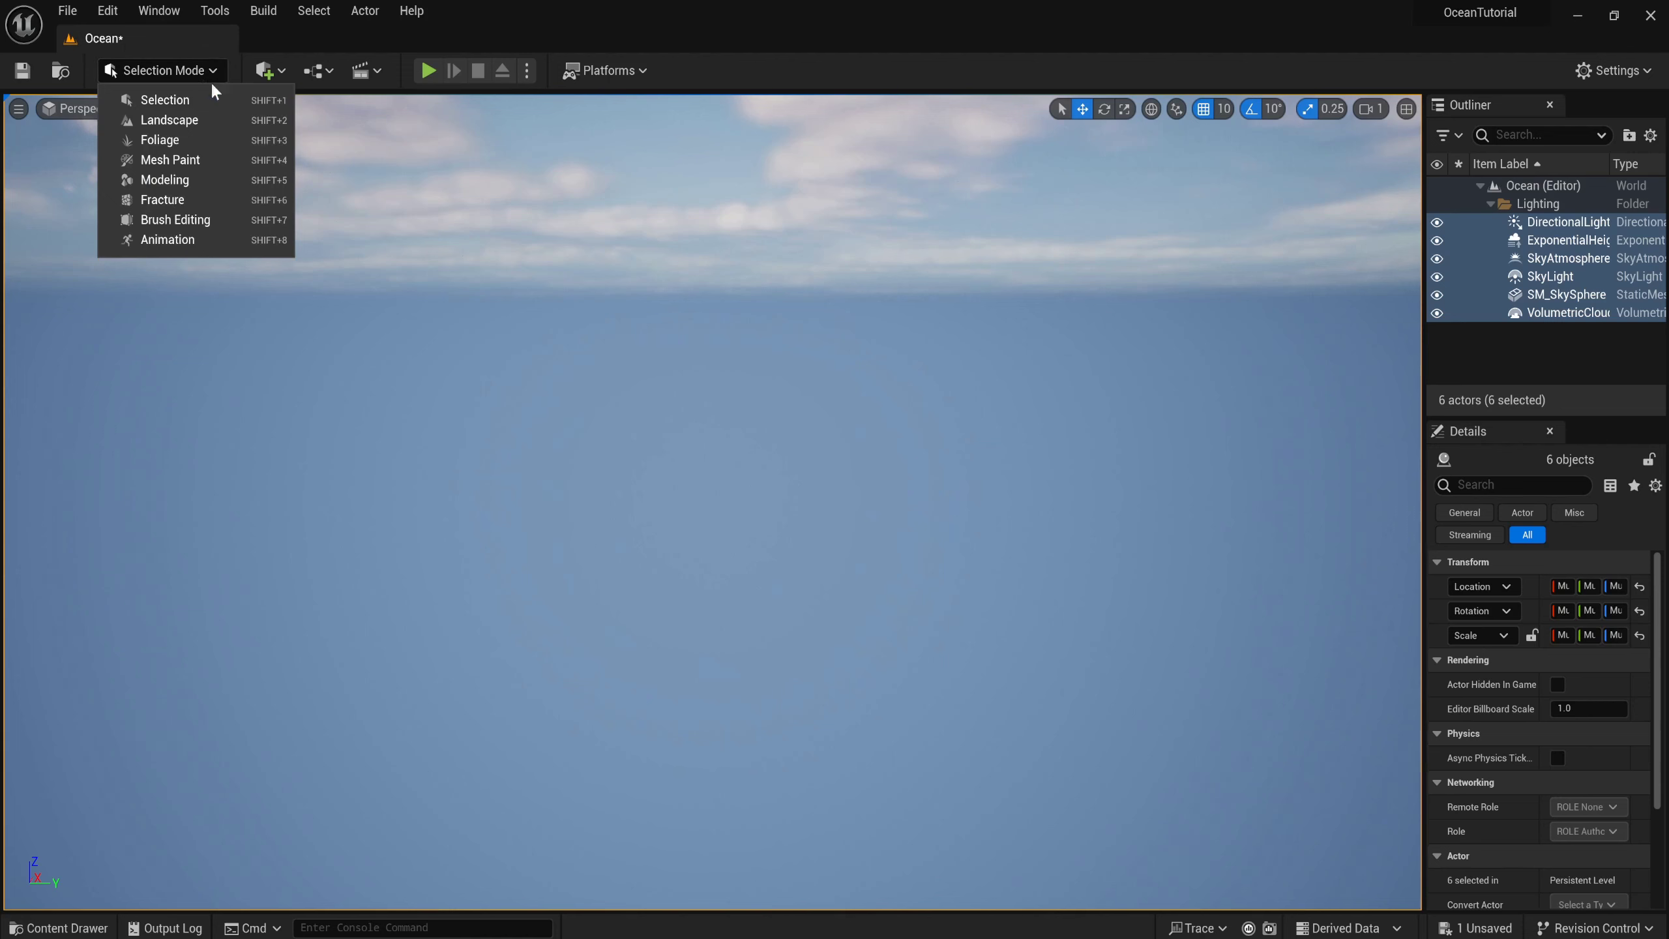
pyautogui.click(266, 71)
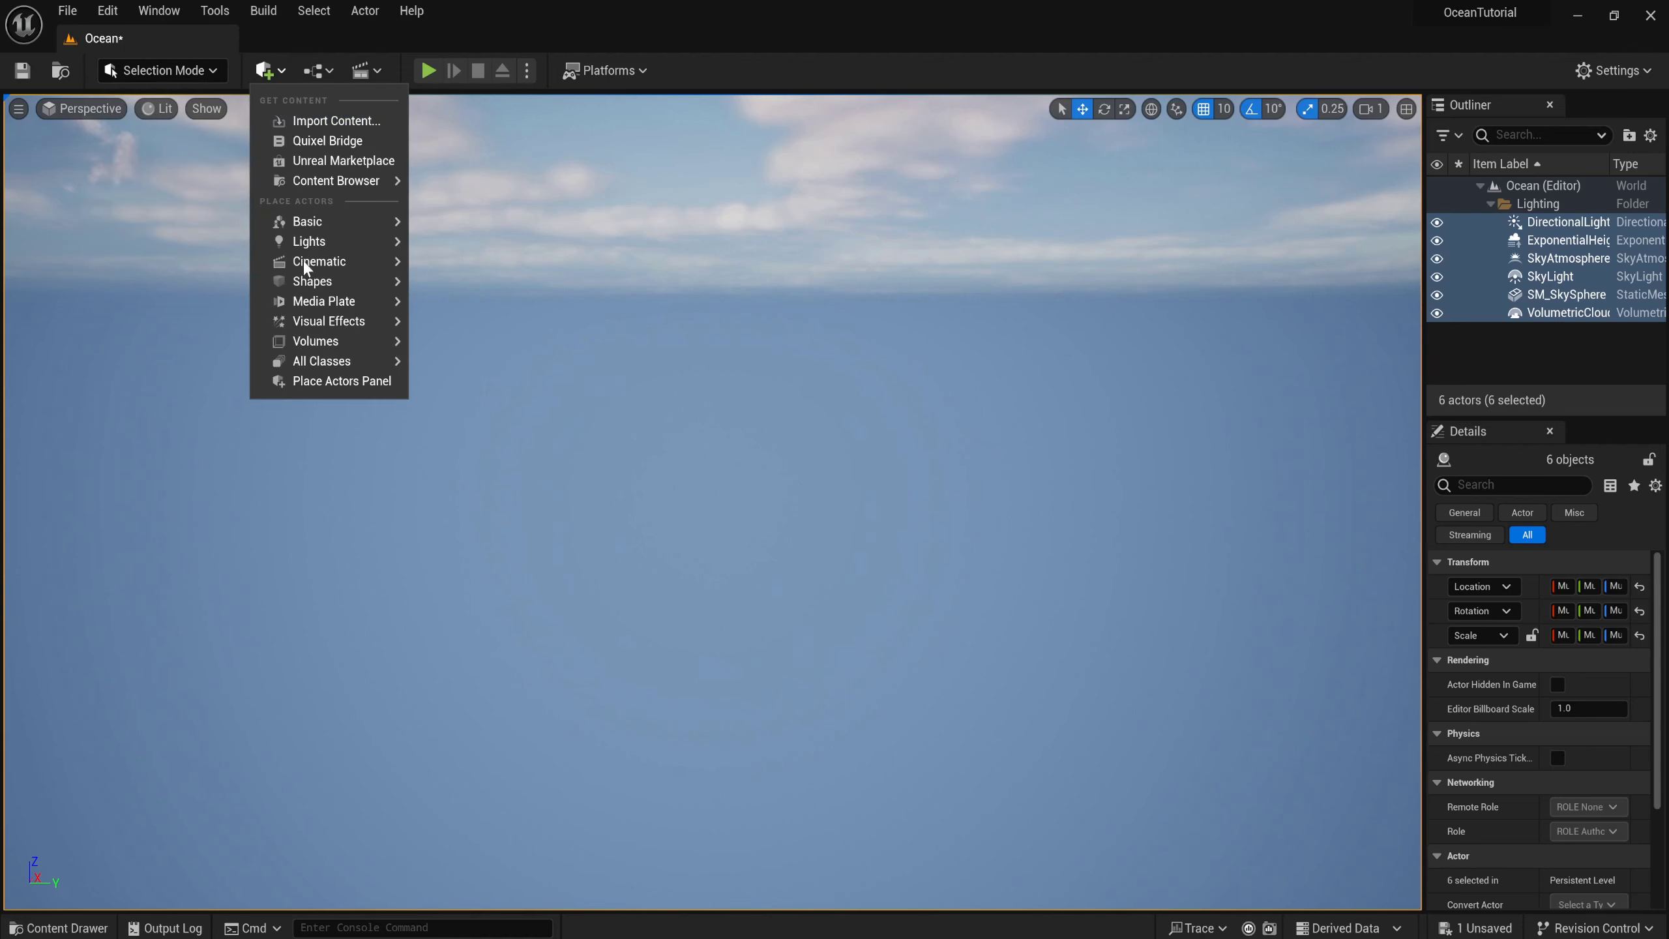
pyautogui.moveTo(302, 282)
pyautogui.moveTo(424, 283); pyautogui.dragTo(699, 692)
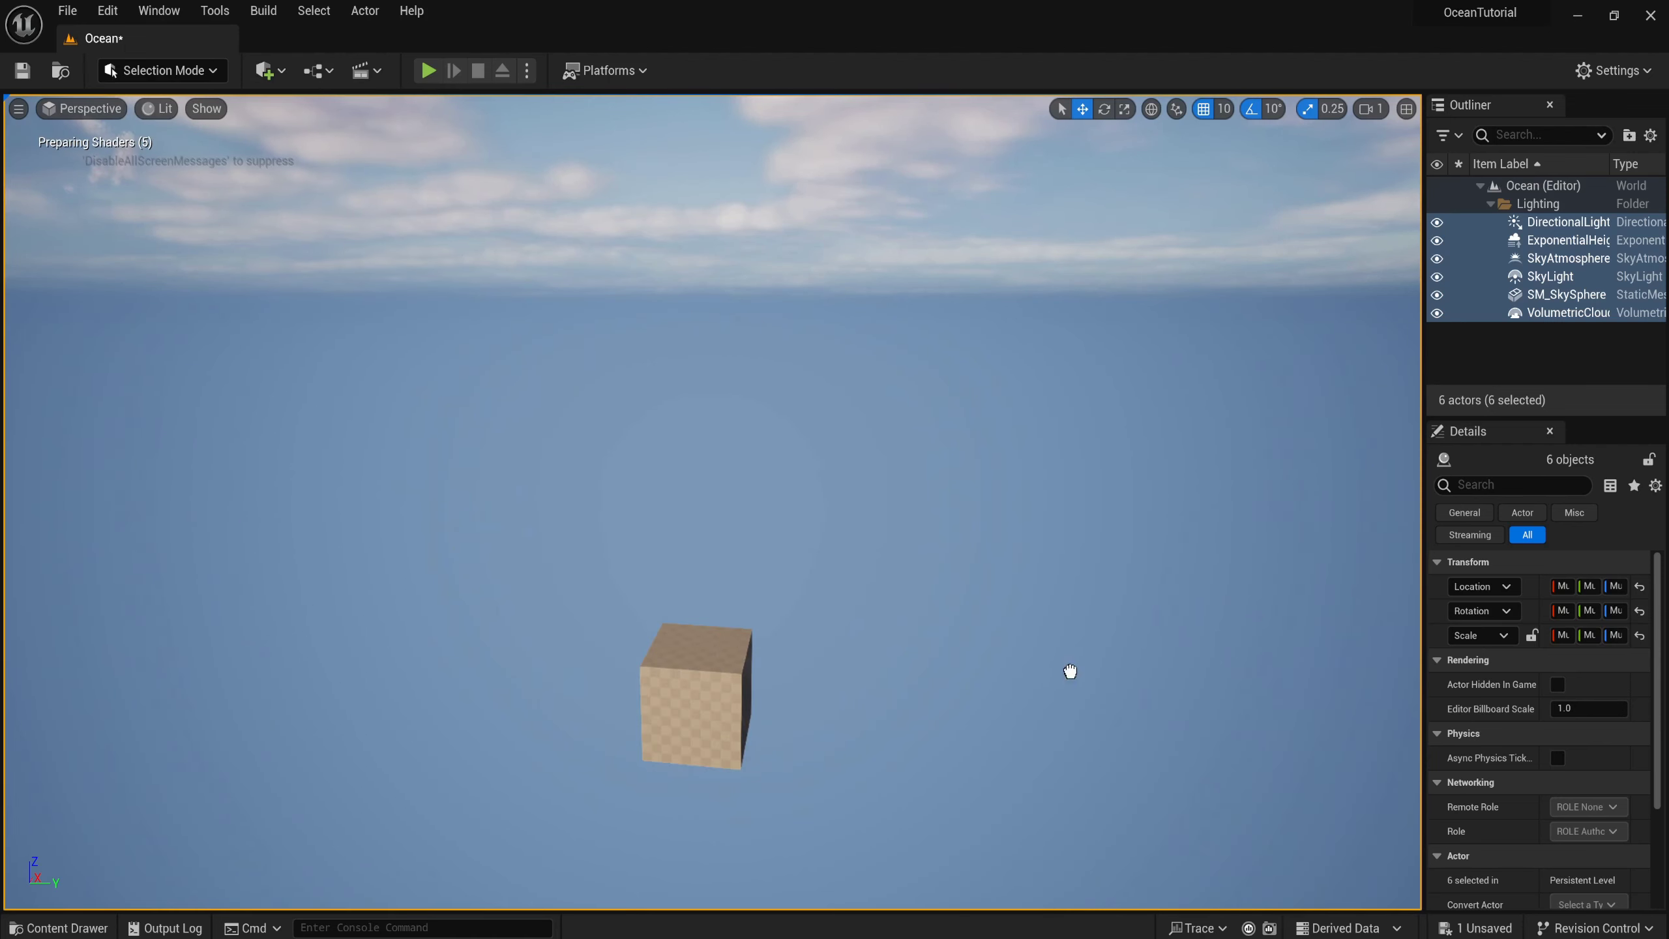
pyautogui.click(701, 682)
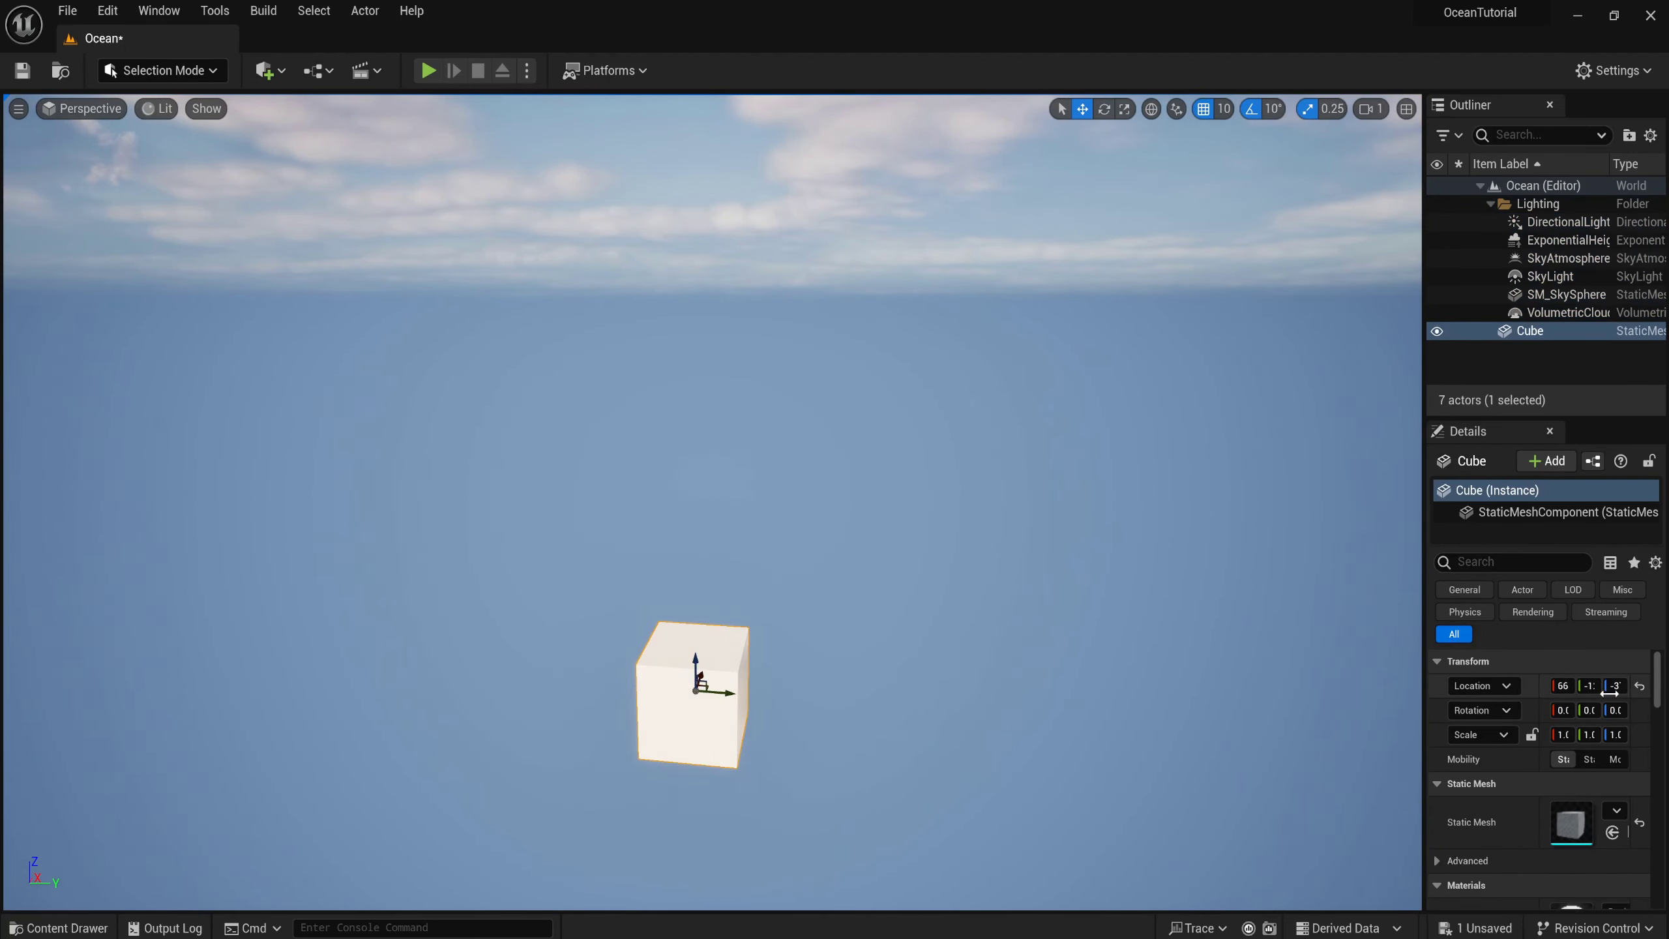
pyautogui.click(1640, 686)
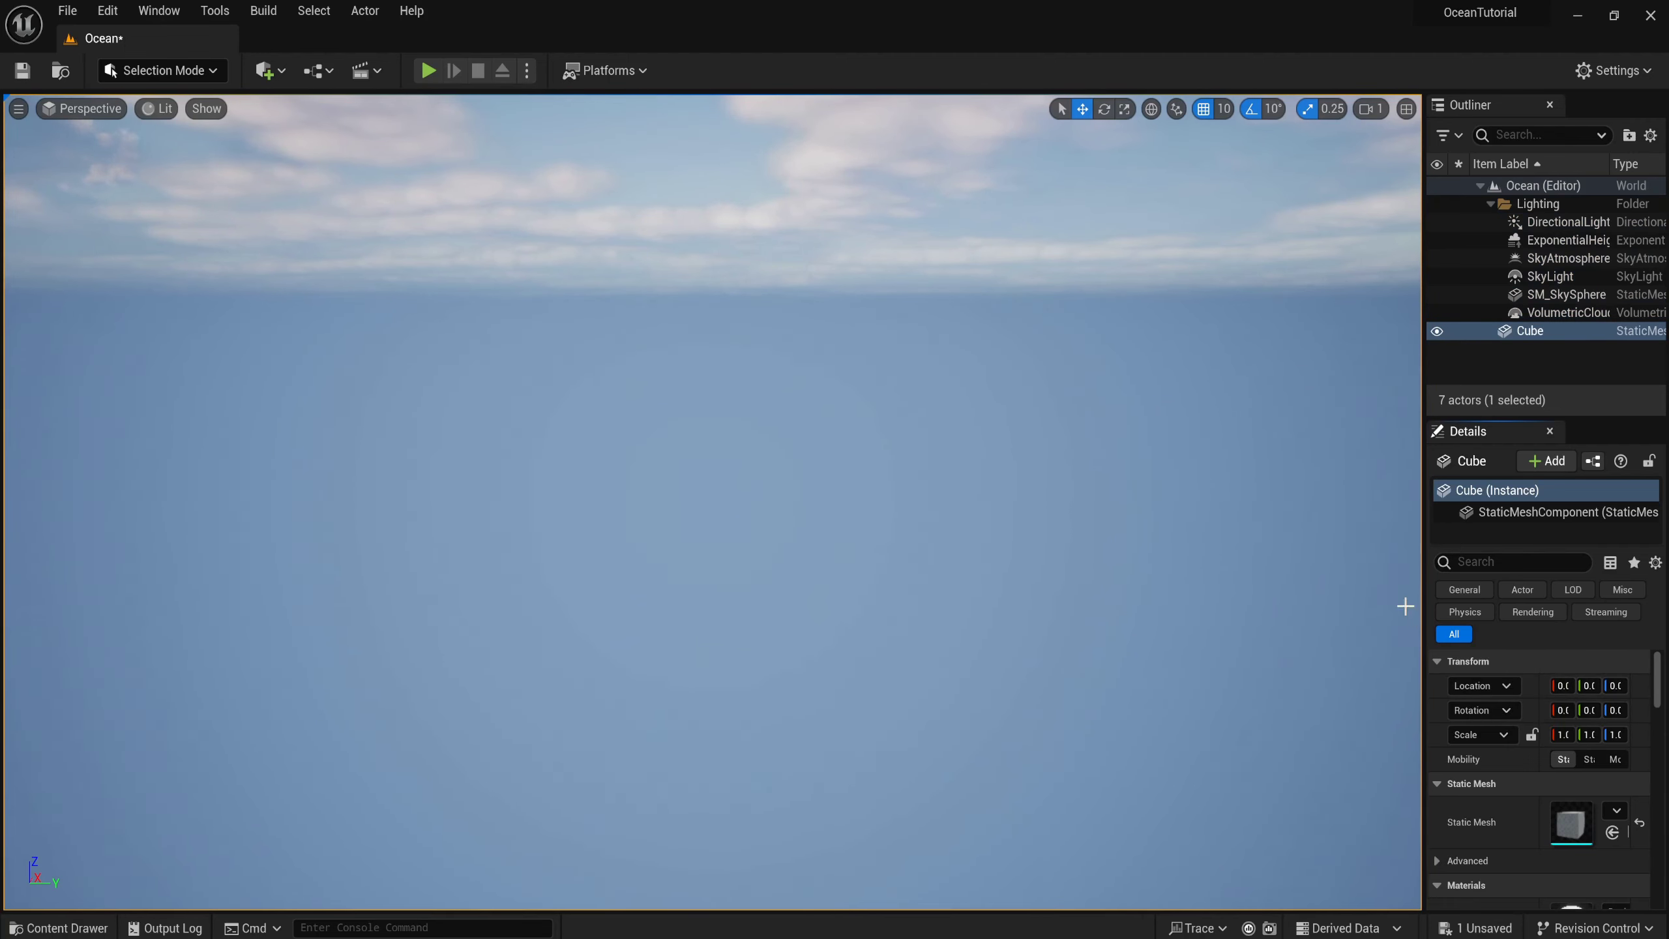
pyautogui.doubleClick(1537, 331)
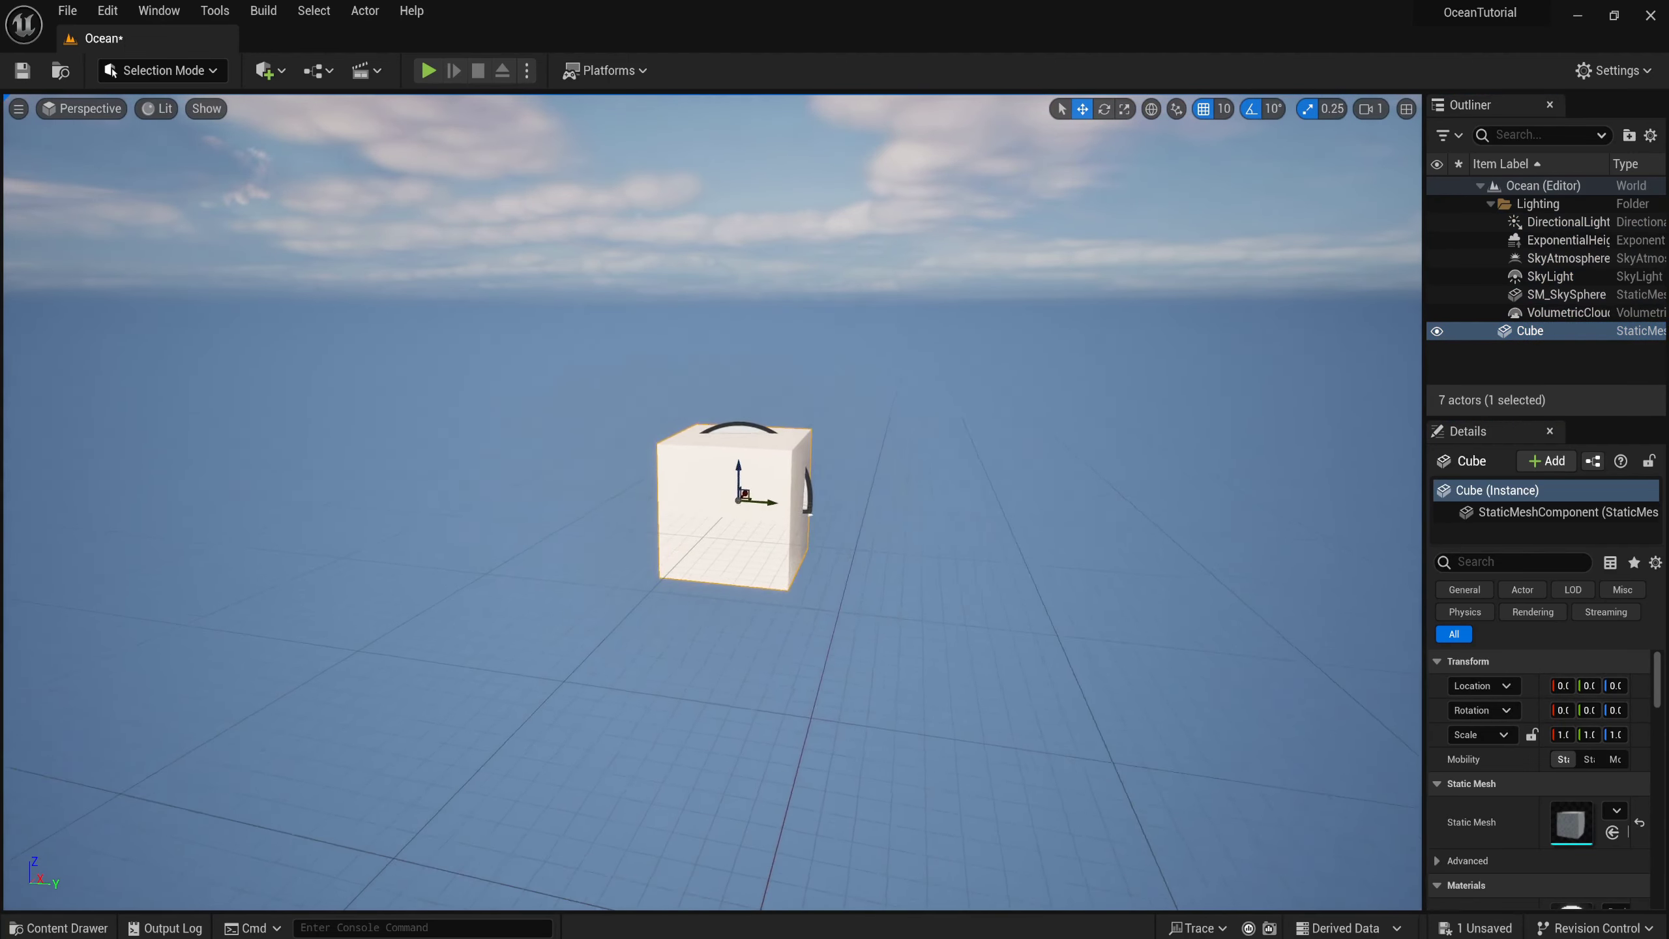
pyautogui.moveTo(537, 290); pyautogui.dragTo(537, 290, button='right')
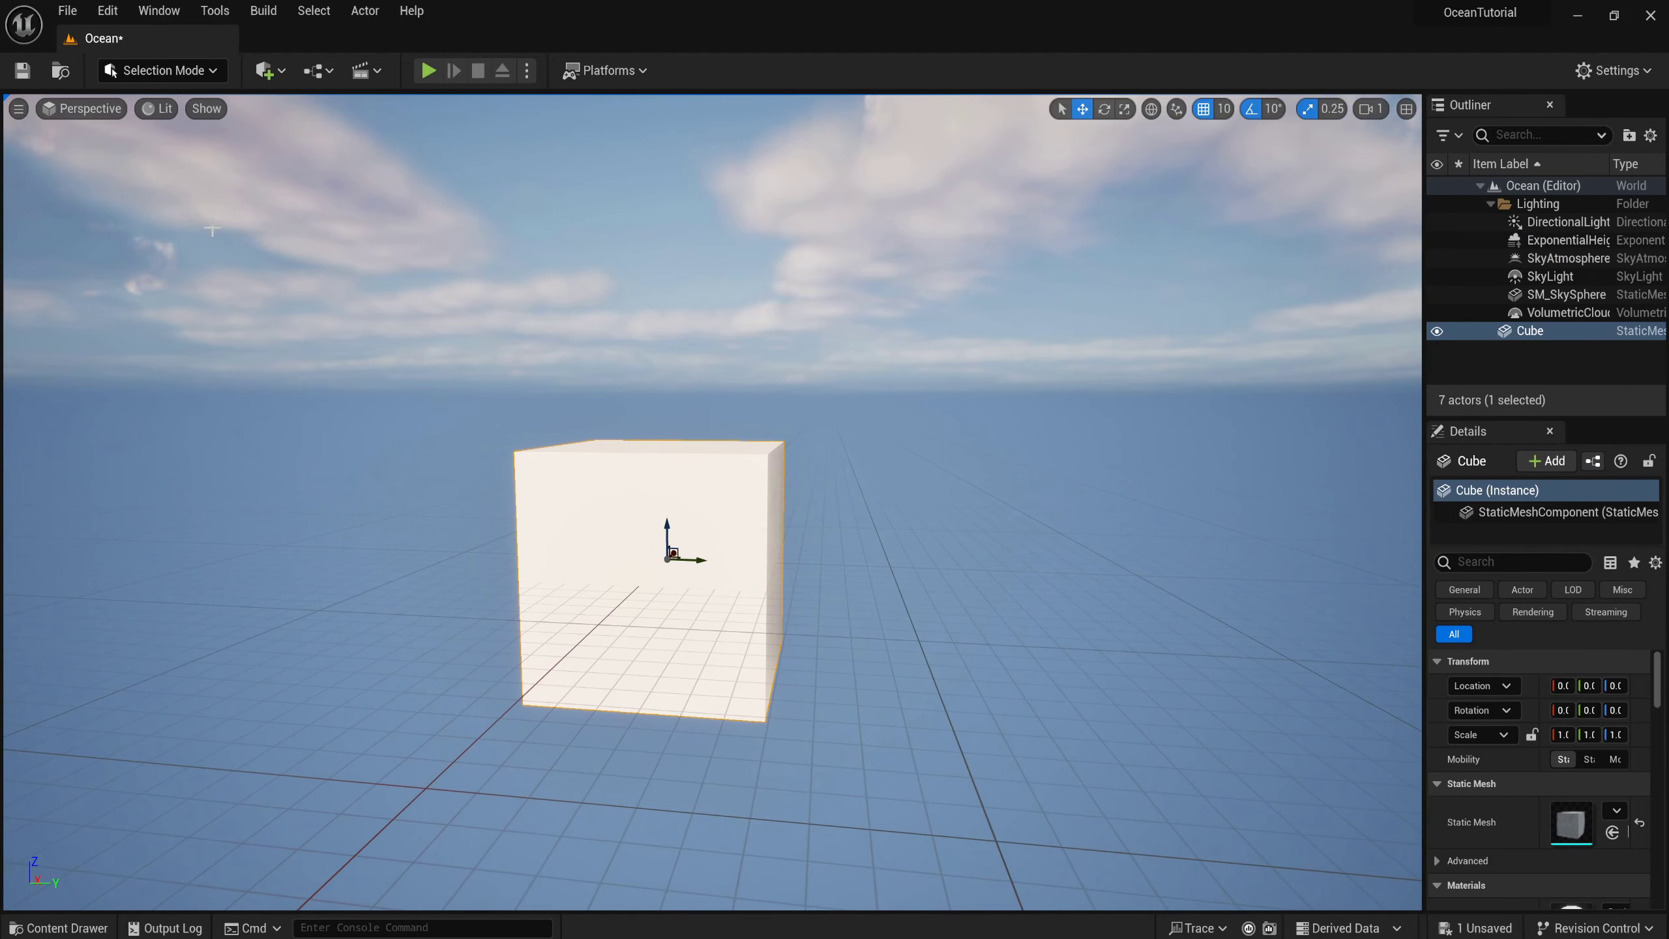
# Save all unsaved content, including the Ocean level.
pyautogui.hotkey('ctrl', 'space')
pyautogui.click(192, 625)
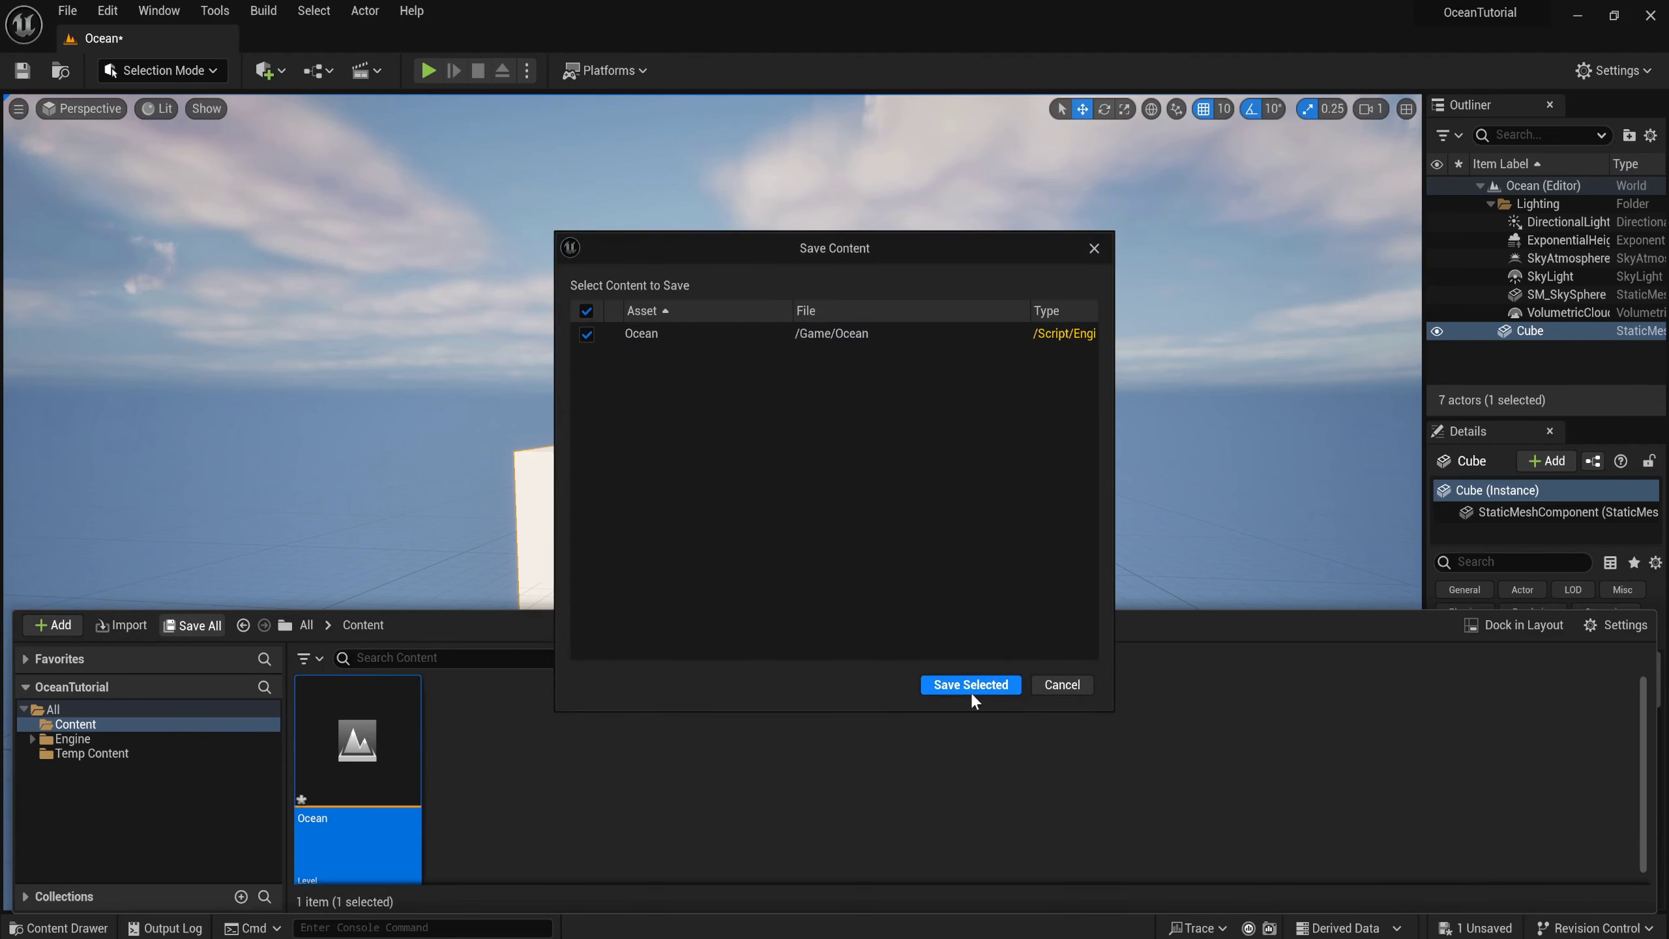
pyautogui.click(971, 690)
pyautogui.click(710, 492)
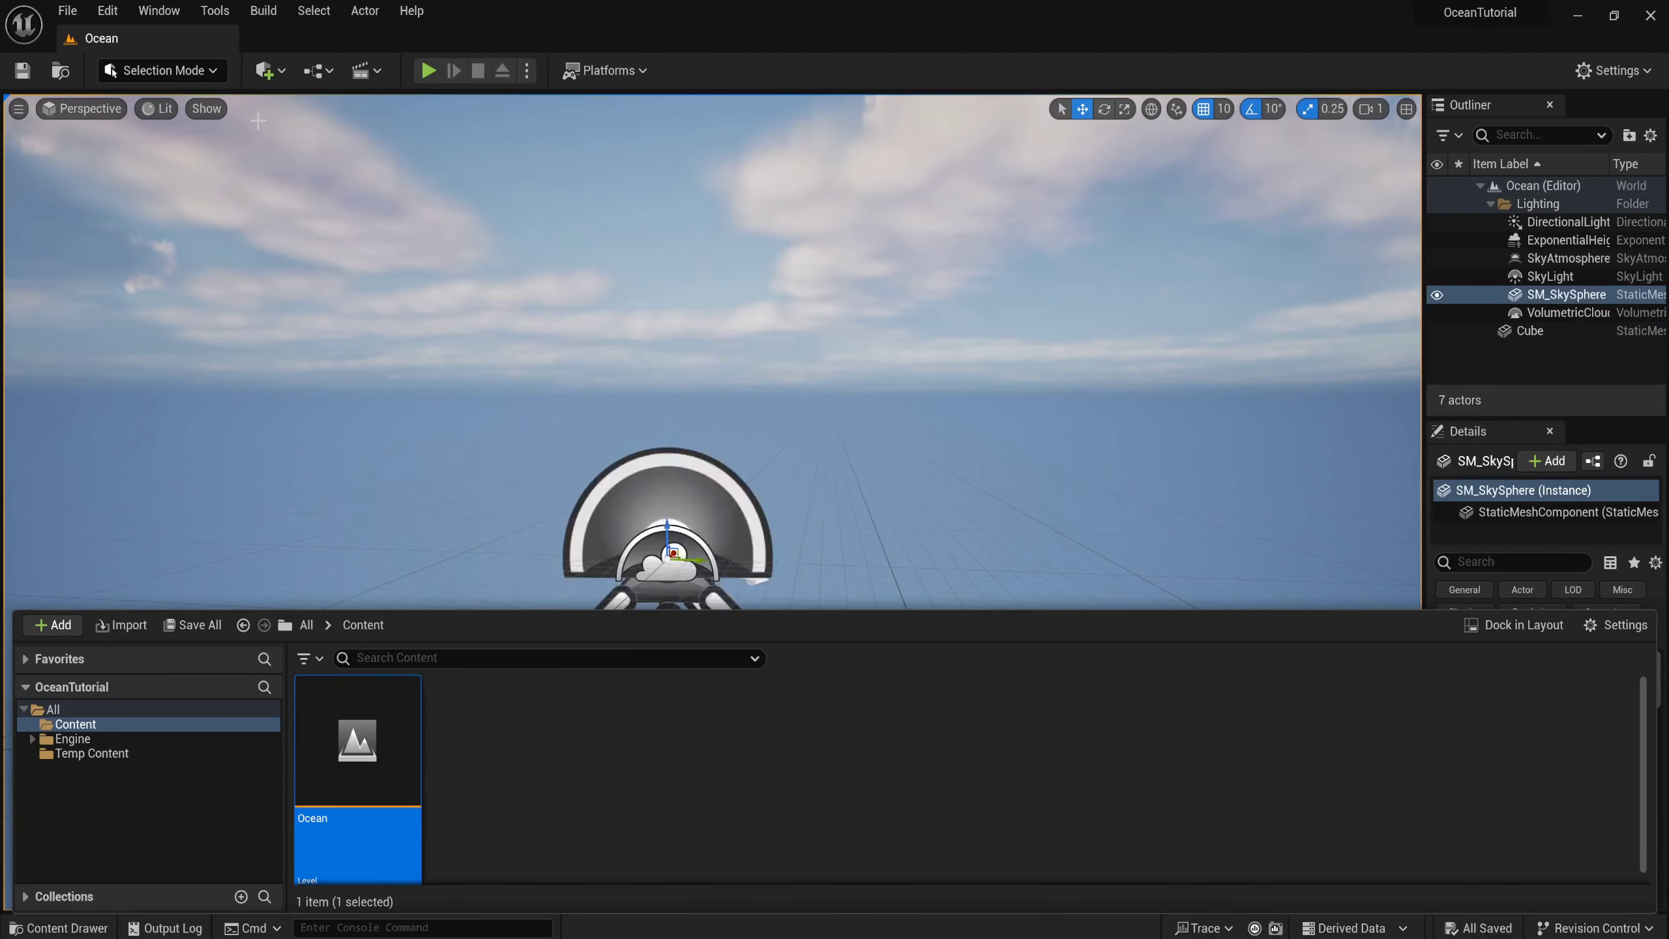
# In Project Settings > Maps & Modes, set Editor Startup Map and Game Default Map to Ocean.
pyautogui.click(84, 12)
pyautogui.moveTo(107, 10)
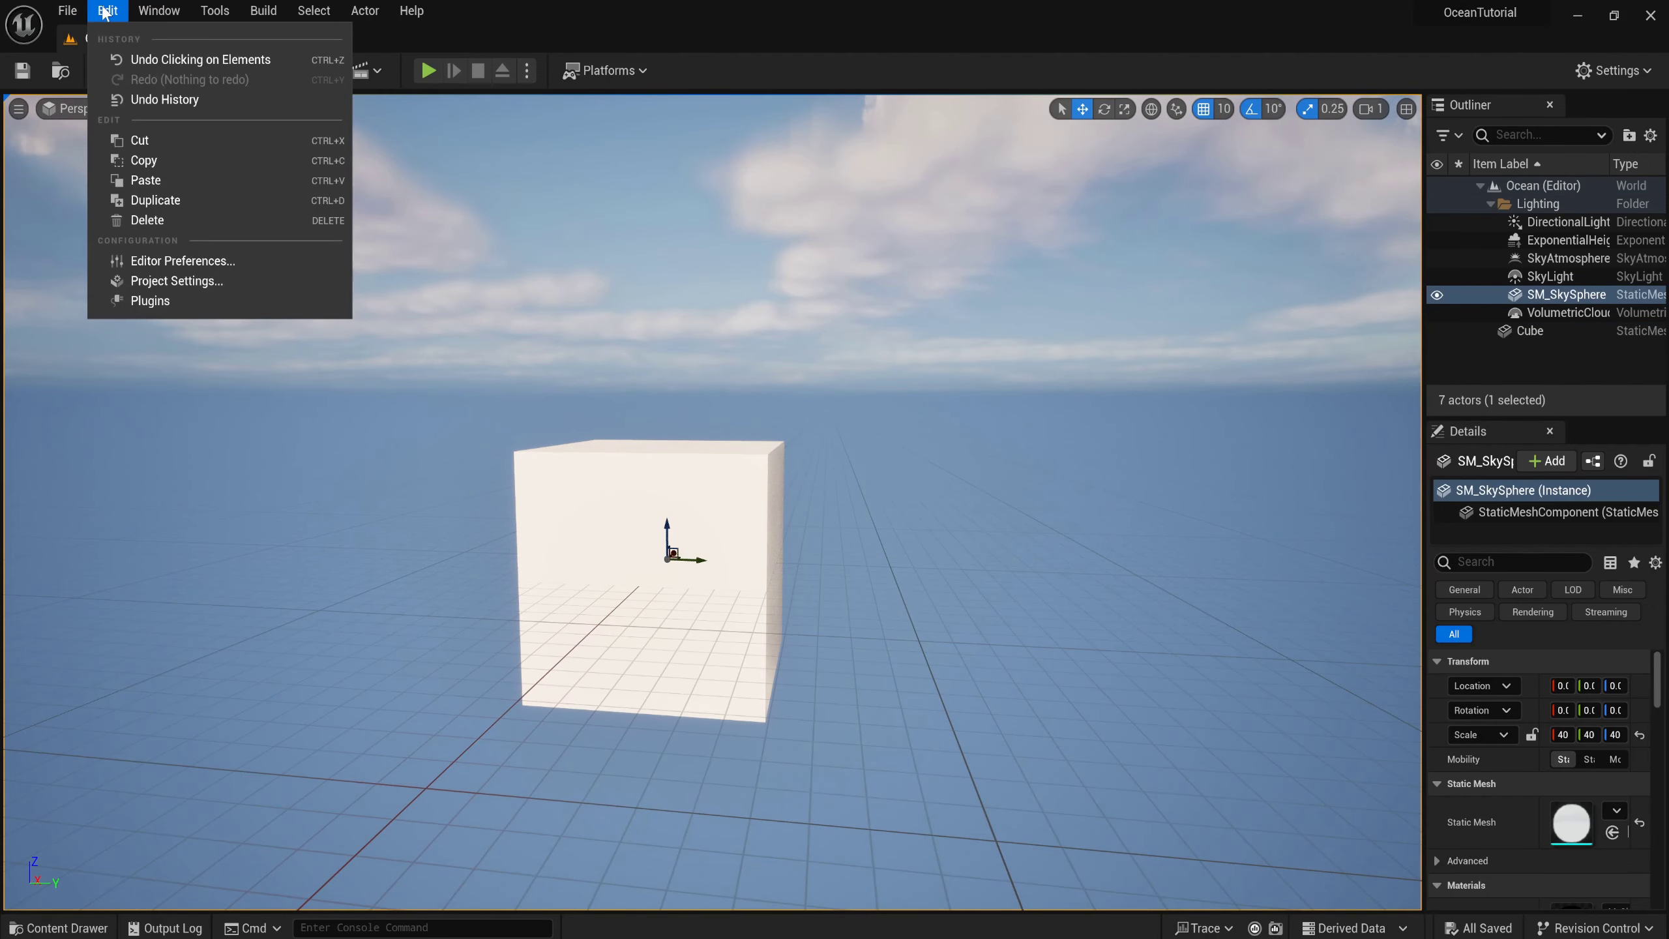
pyautogui.click(164, 281)
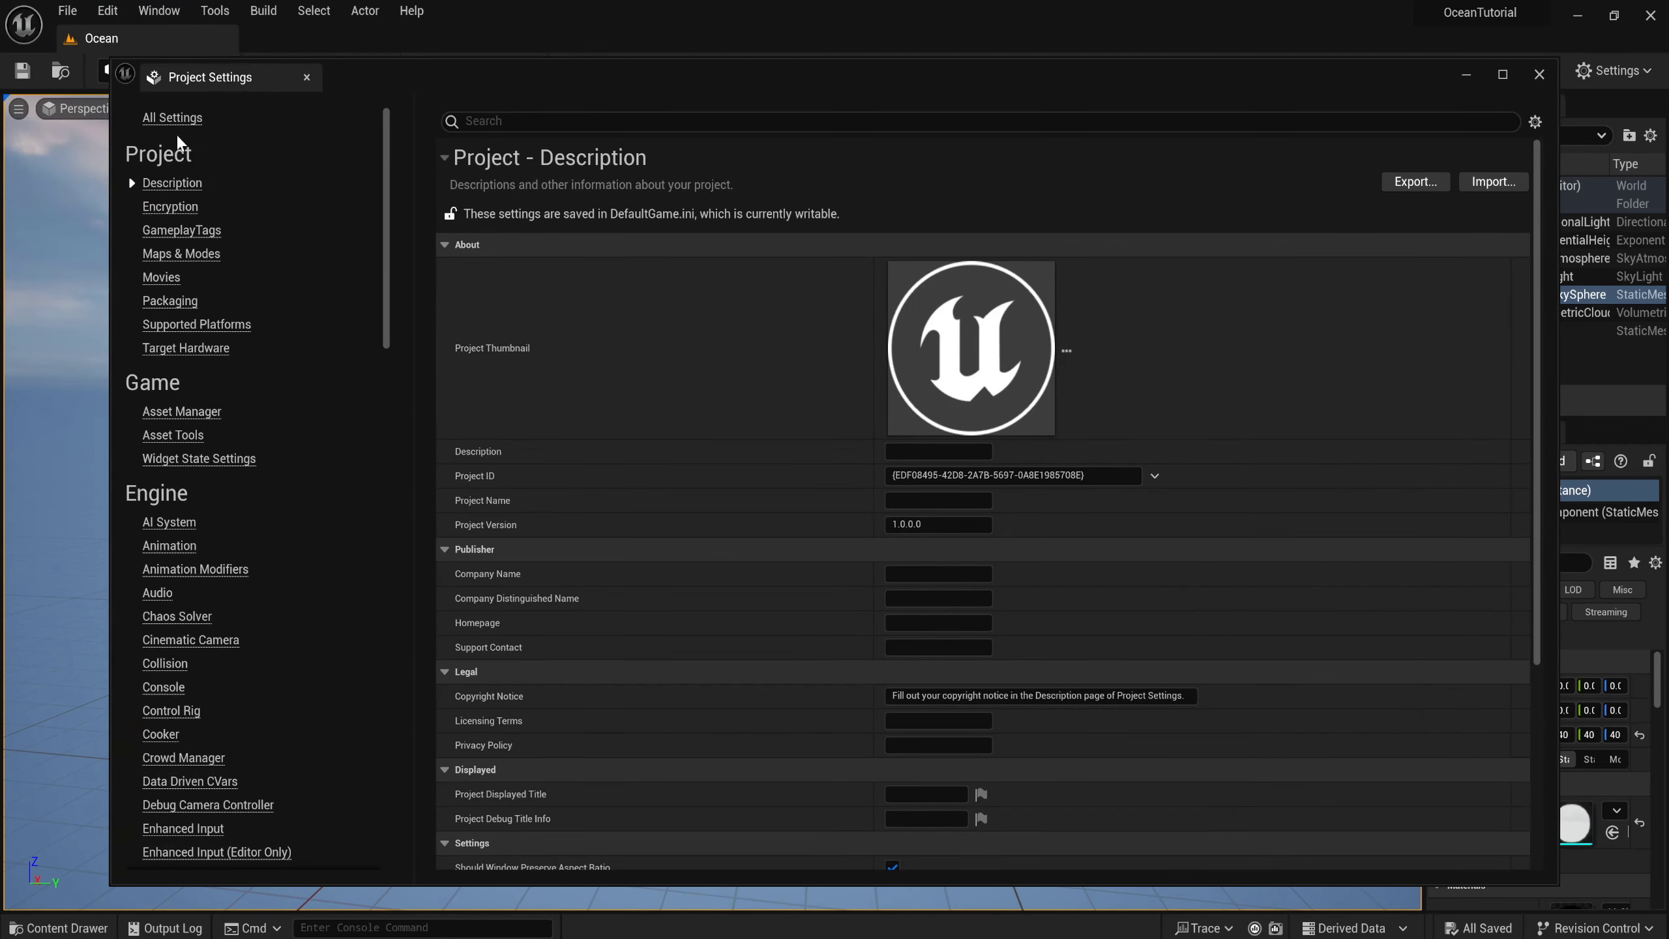
pyautogui.click(210, 255)
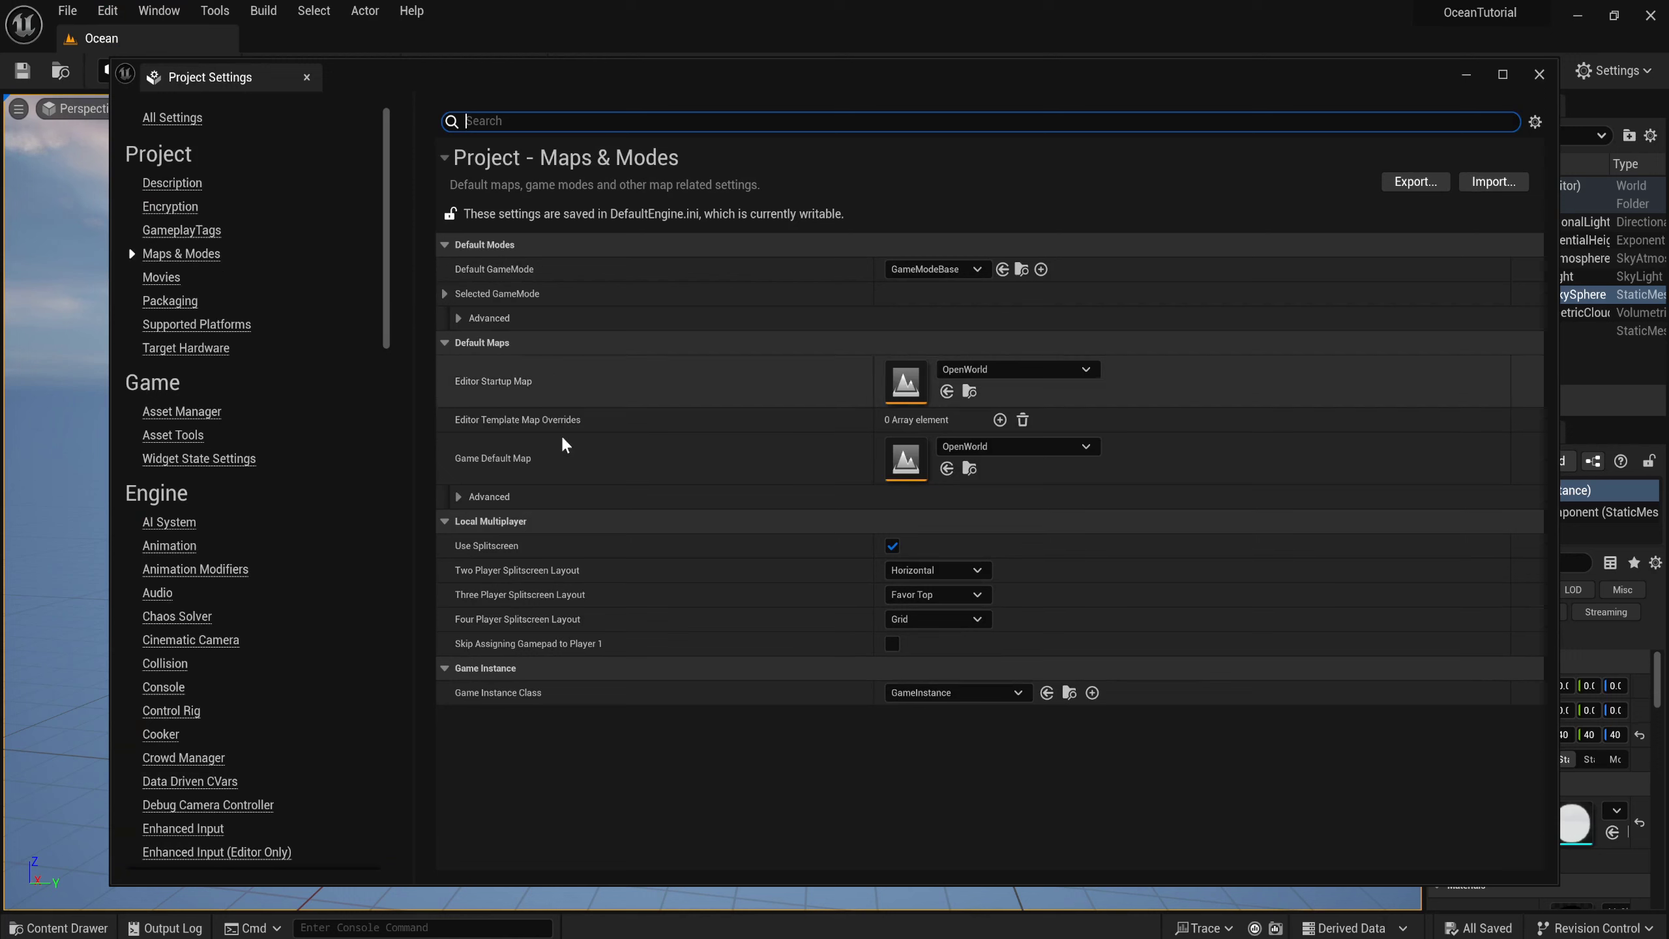
pyautogui.click(1012, 370)
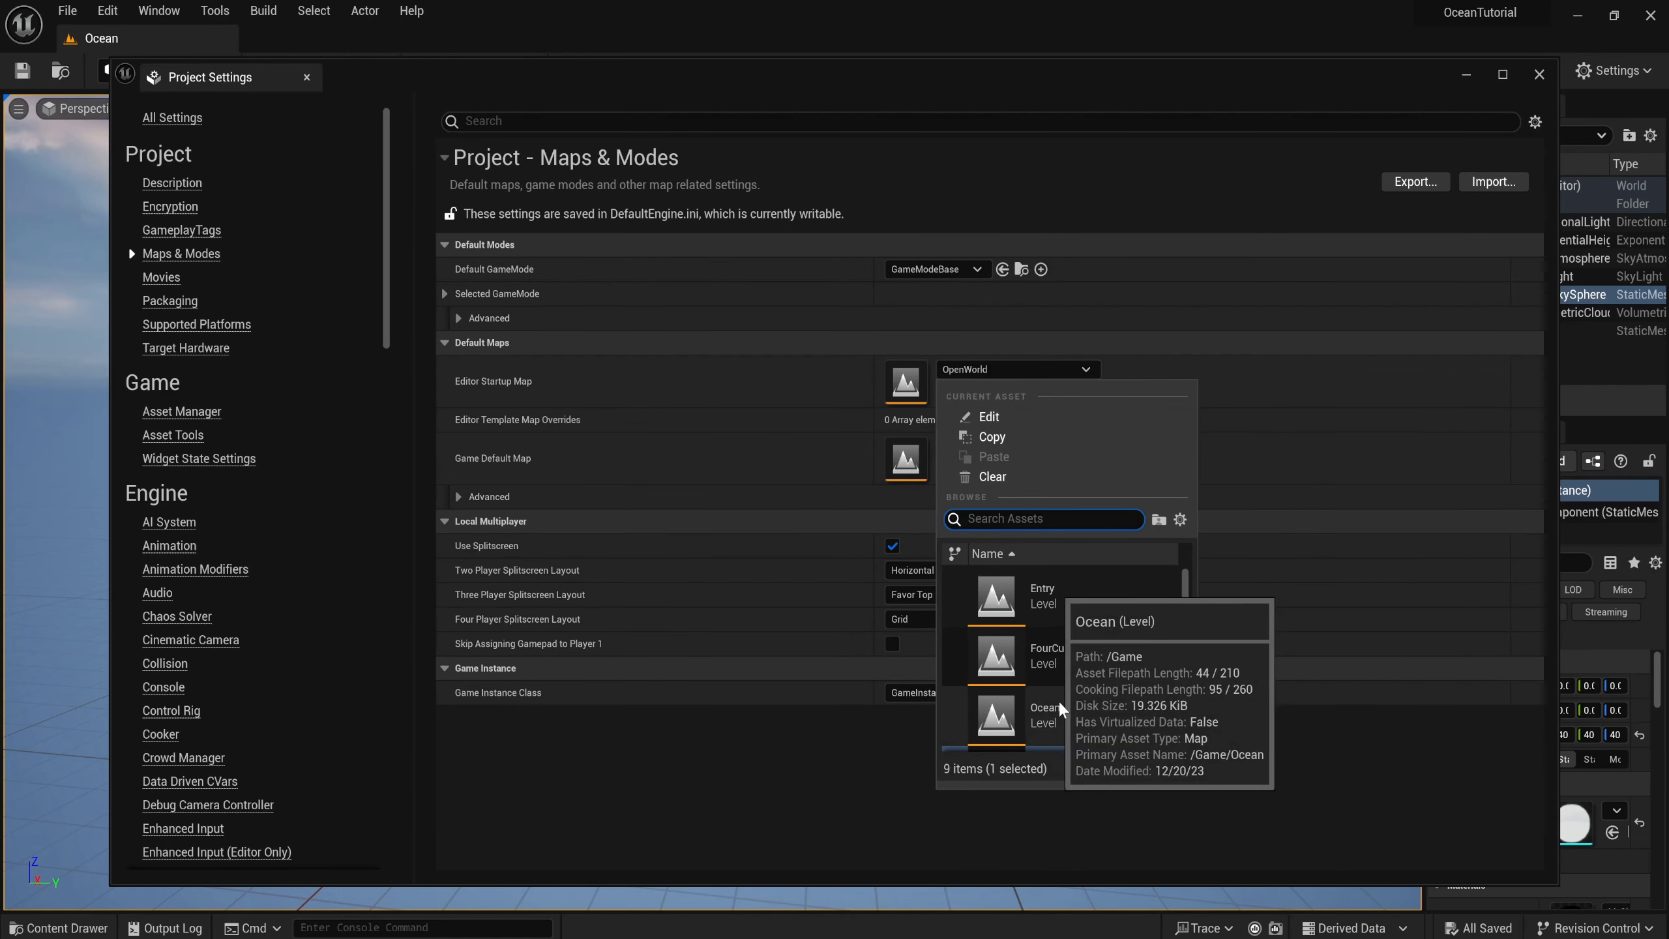
pyautogui.click(1060, 709)
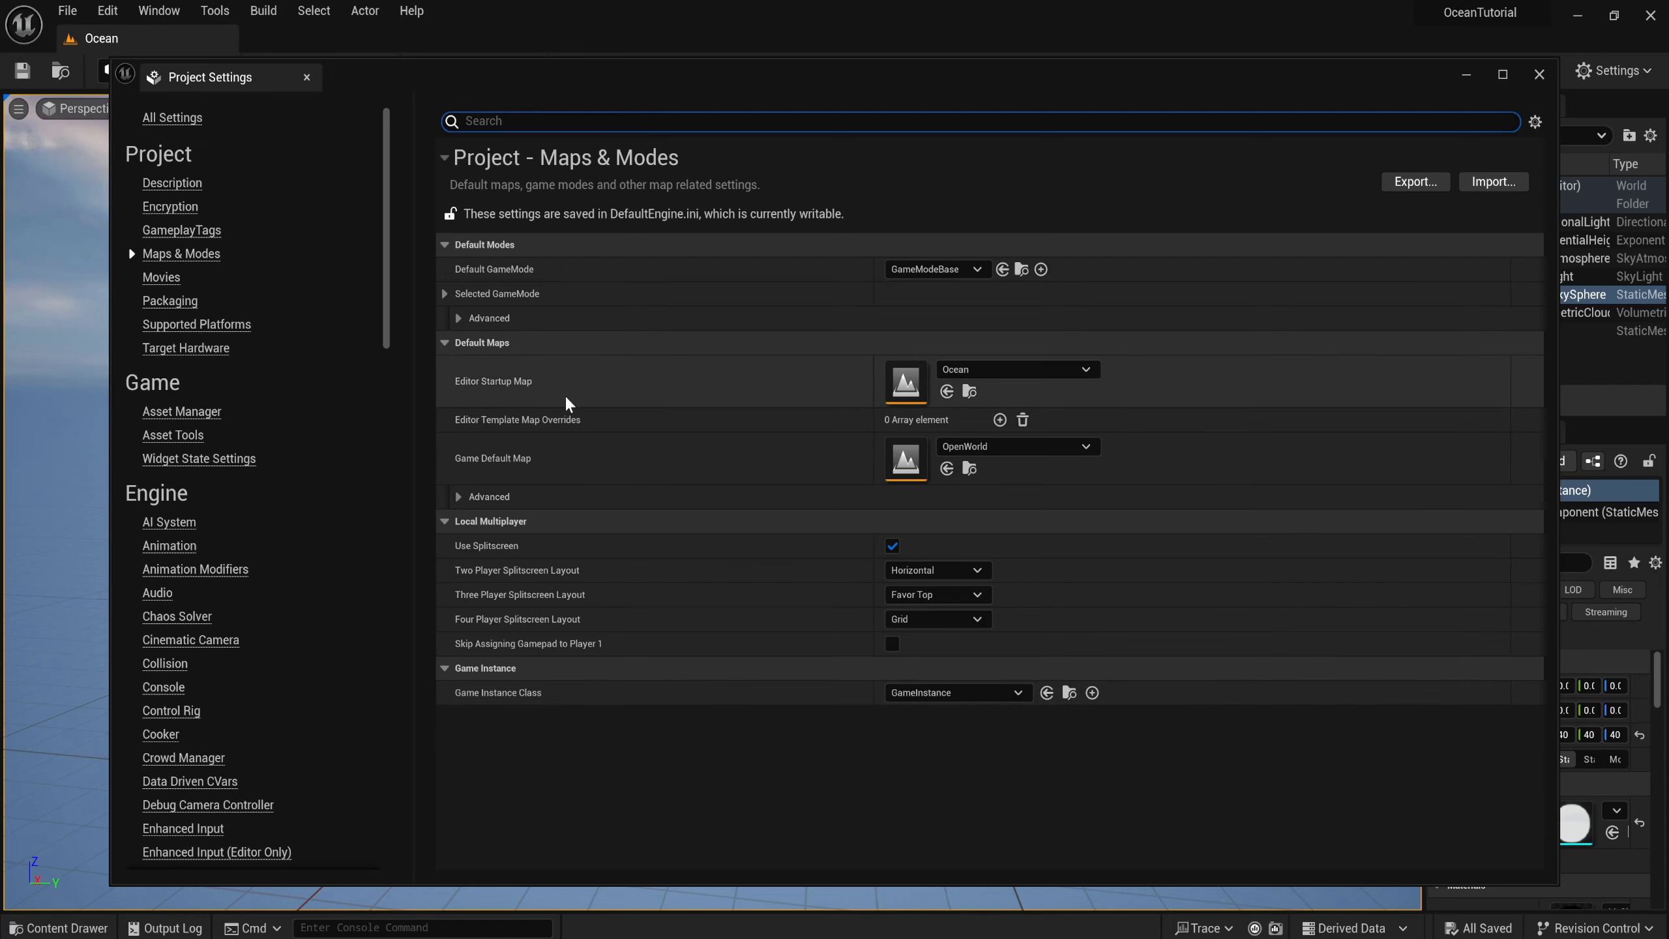
pyautogui.click(975, 455)
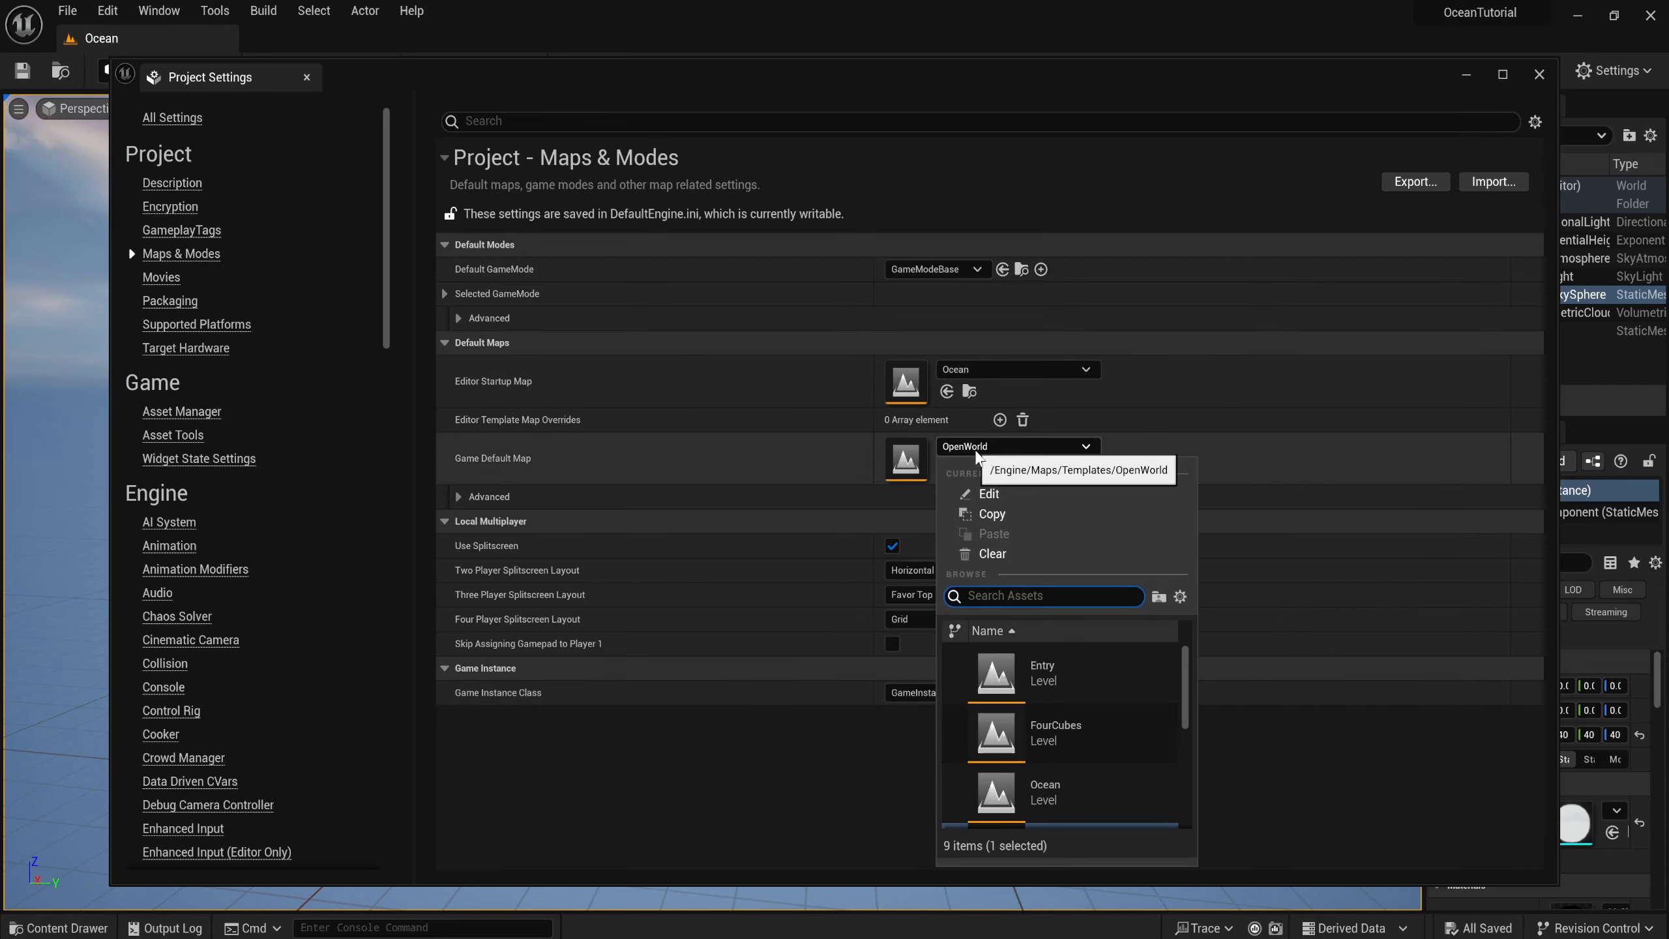
pyautogui.click(1094, 804)
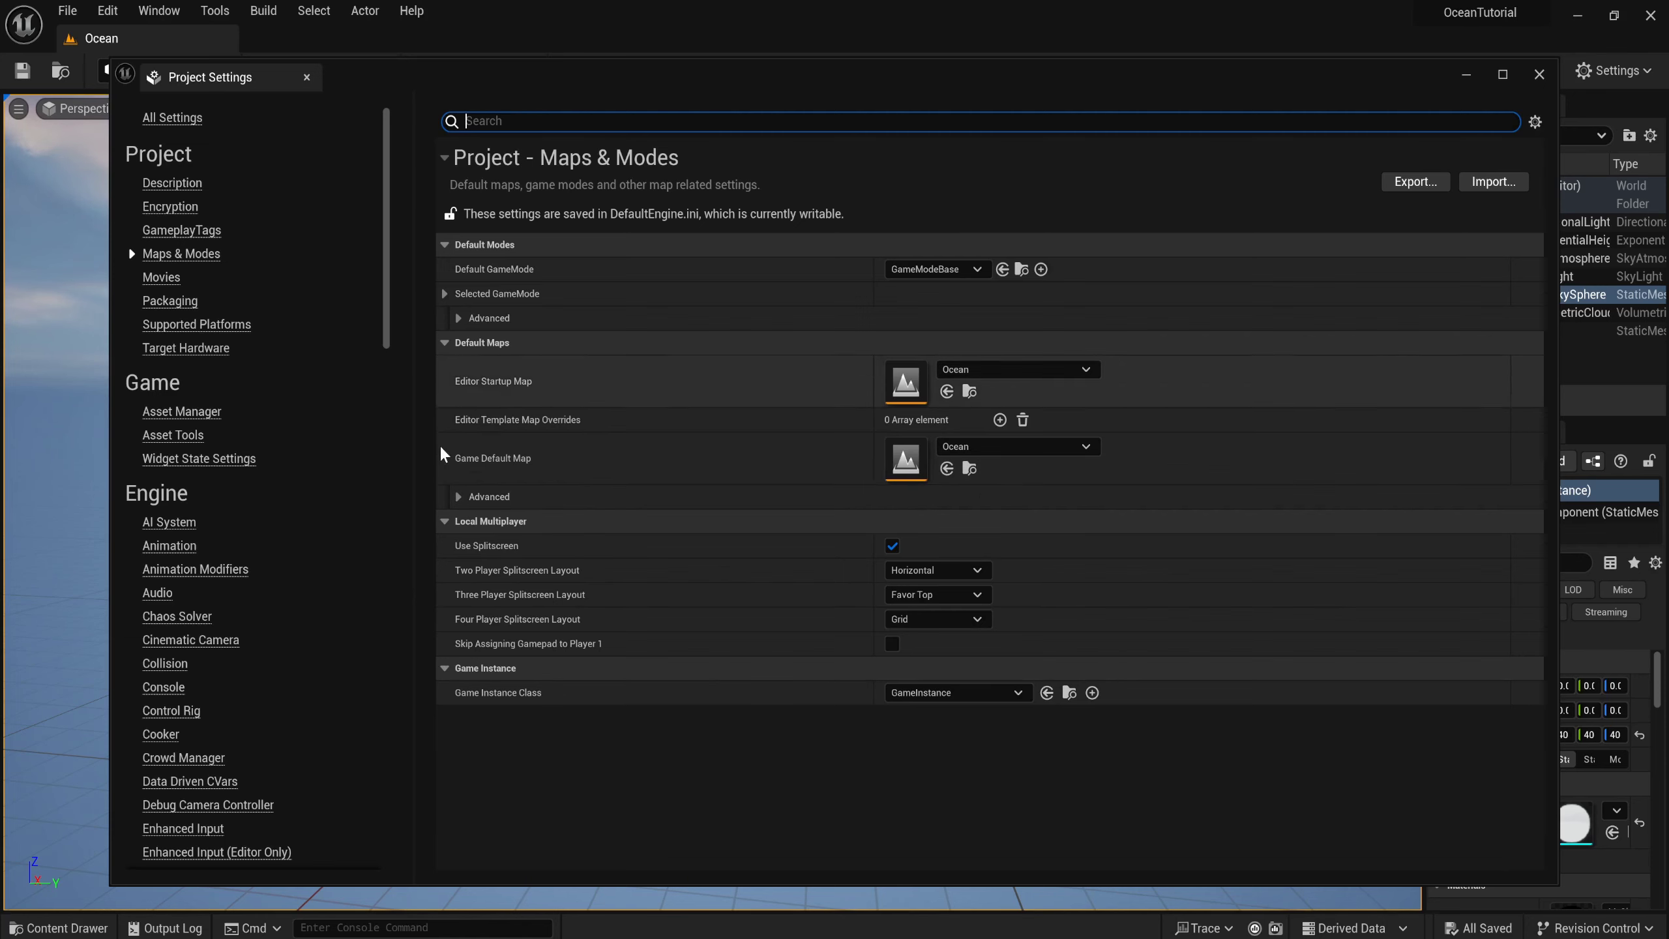
# Close Project Settings, add a 'Meshes' folder to Content, and start another new folder.
pyautogui.click(1539, 73)
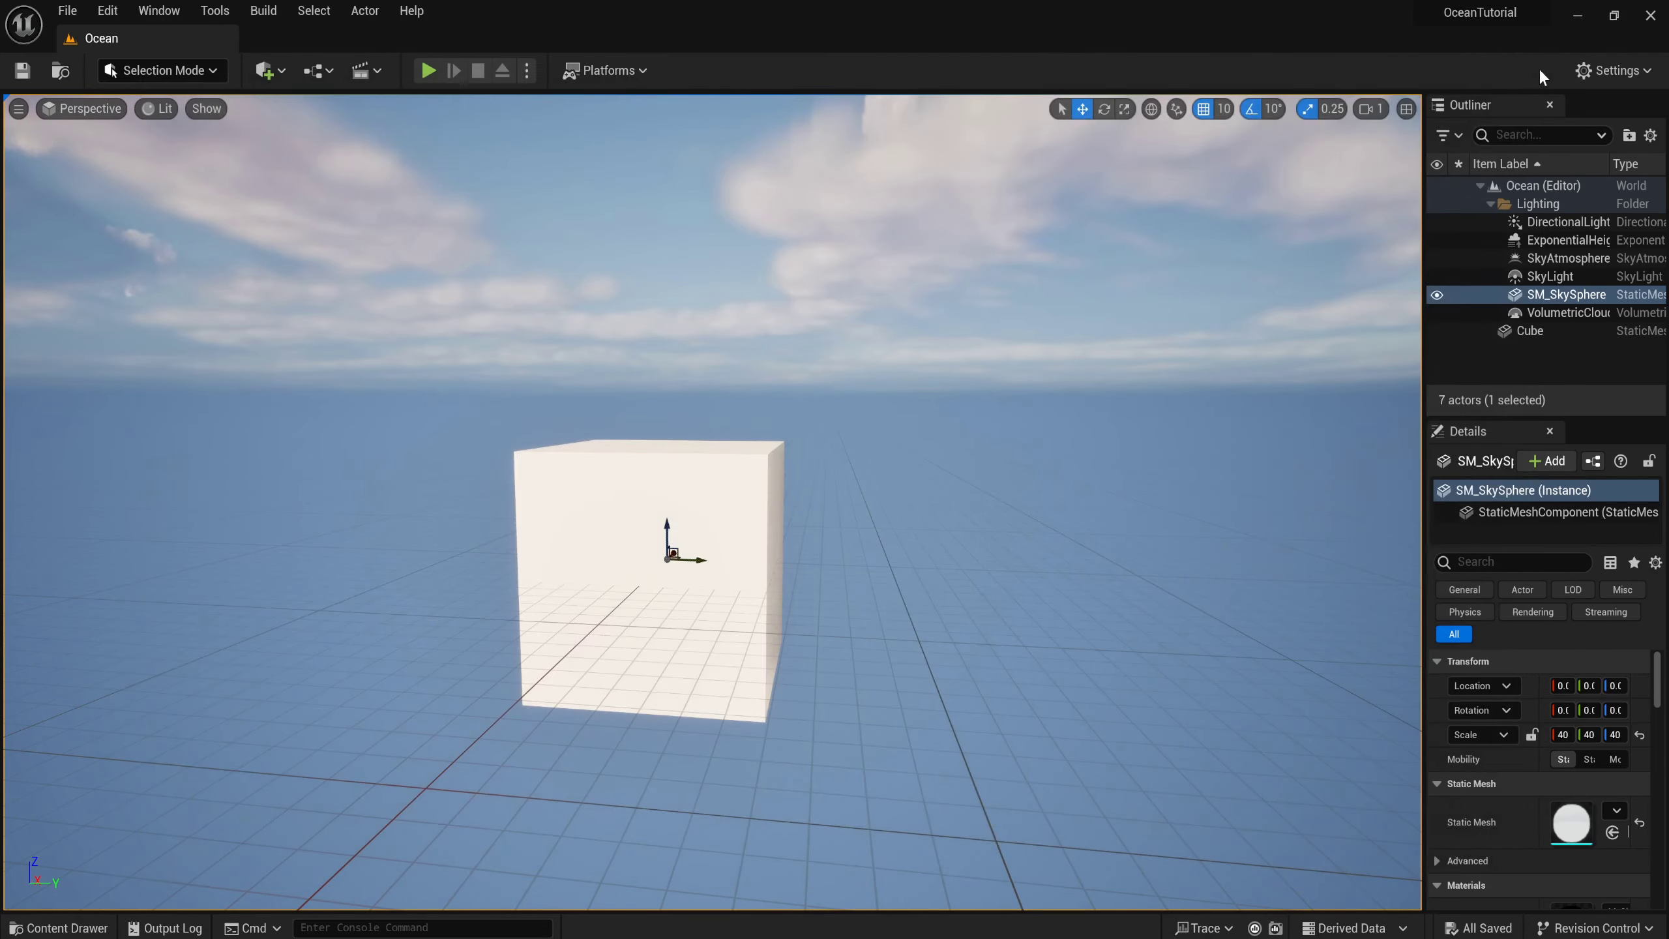
pyautogui.hotkey('ctrl', 'space')
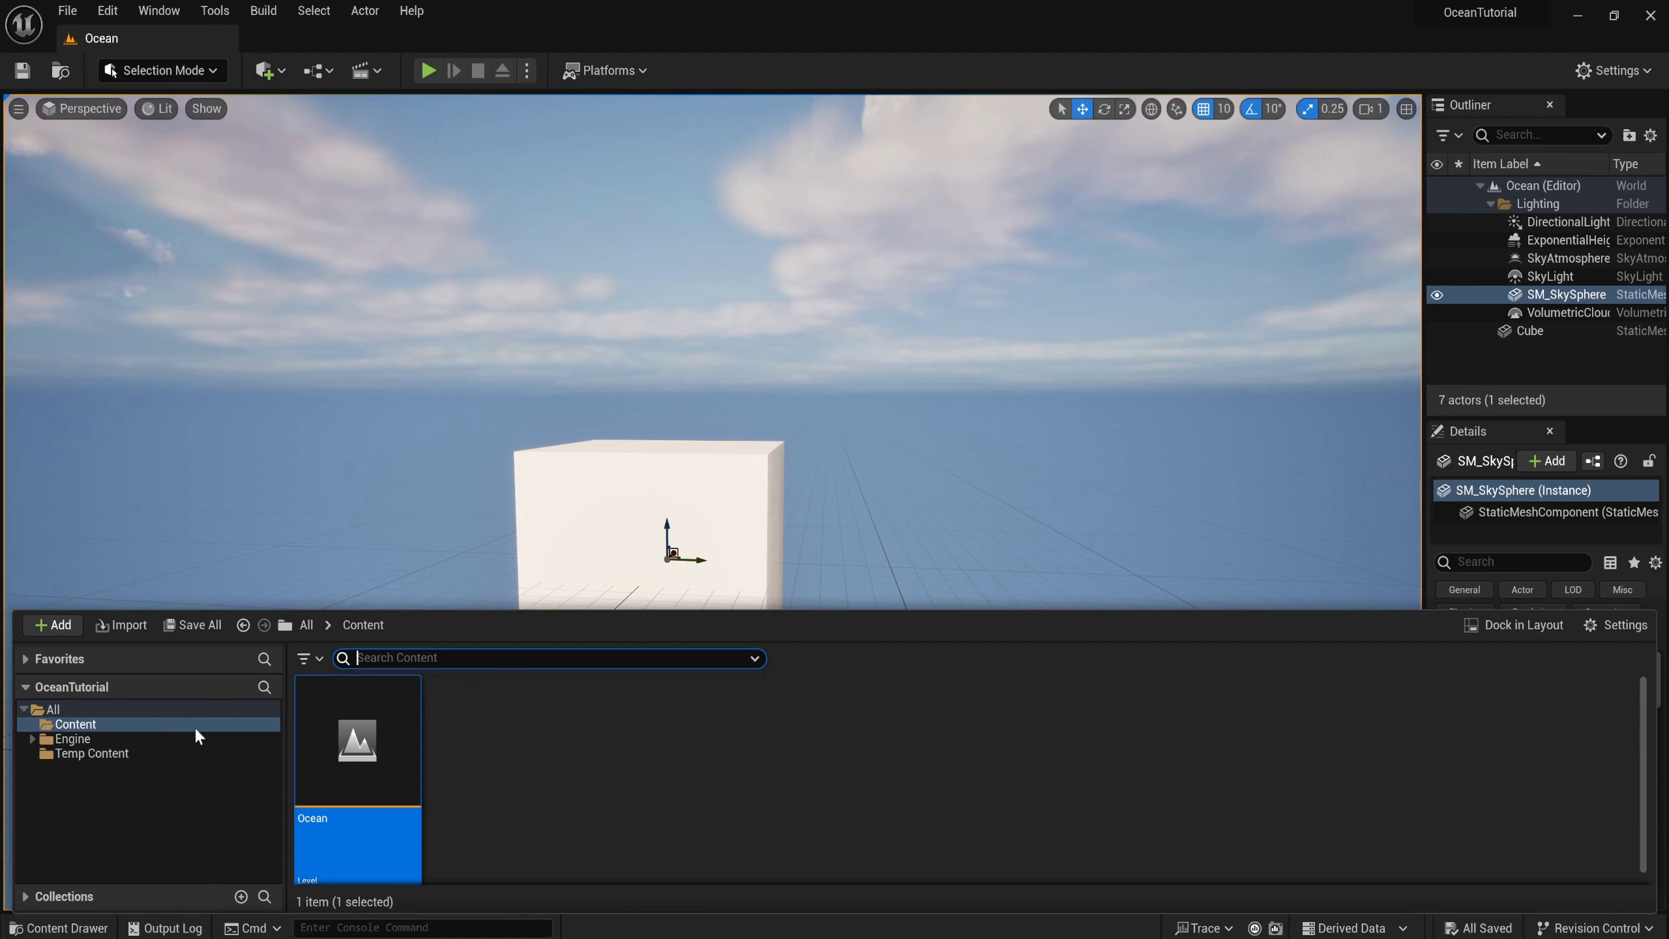
pyautogui.rightClick(568, 760)
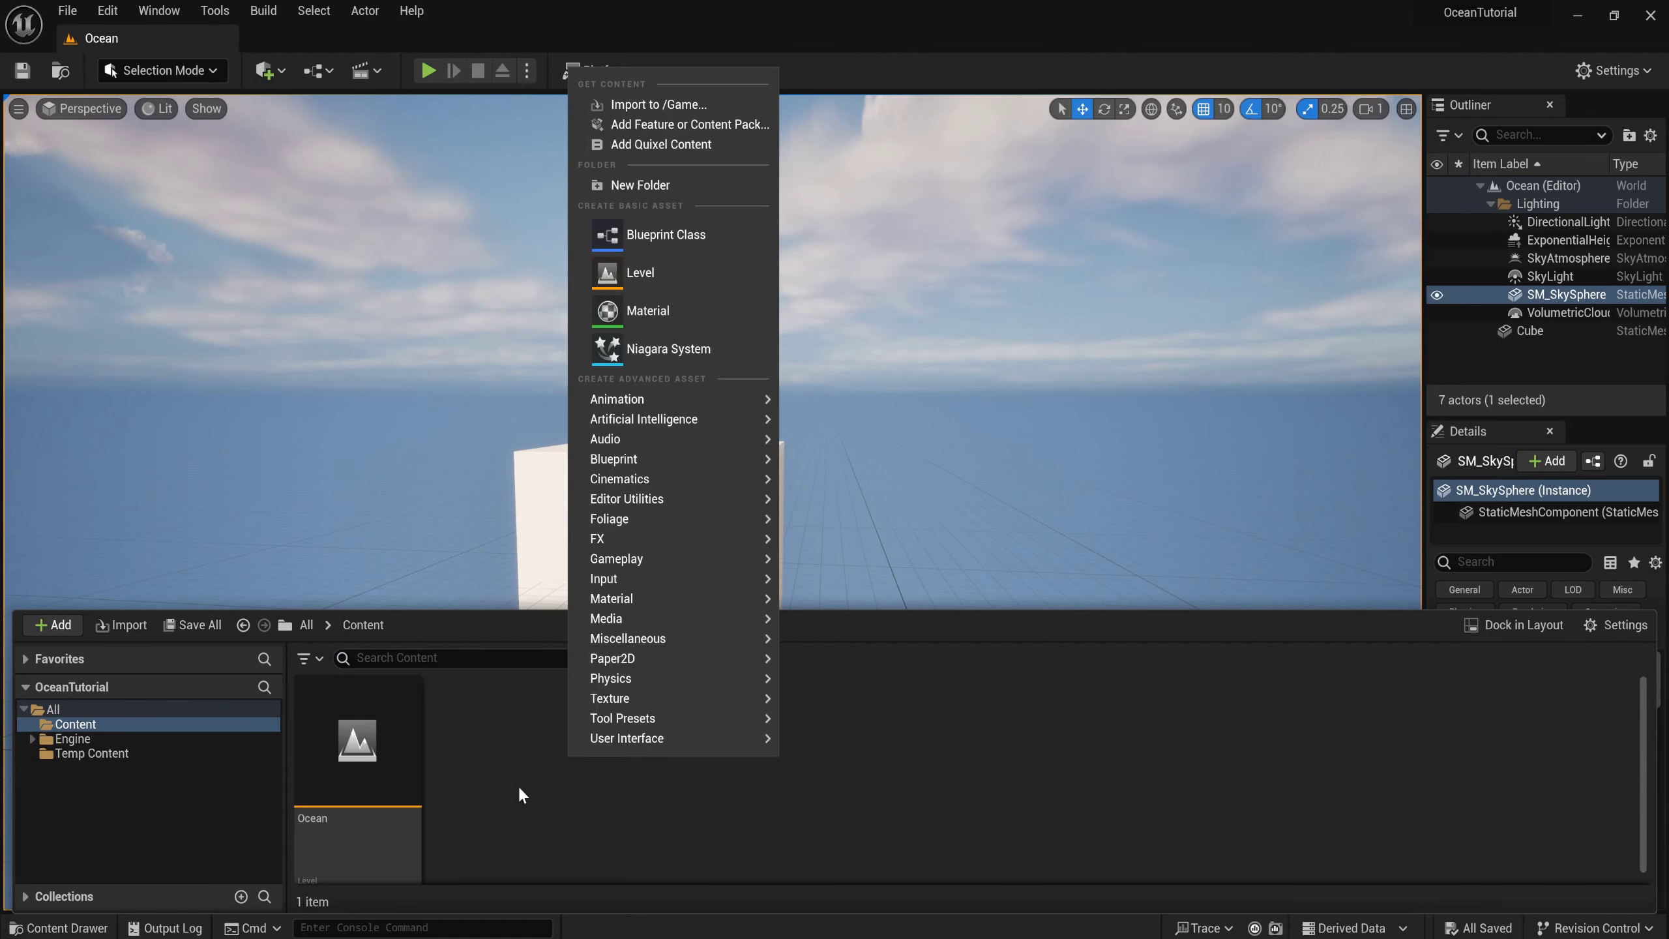
pyautogui.click(630, 186)
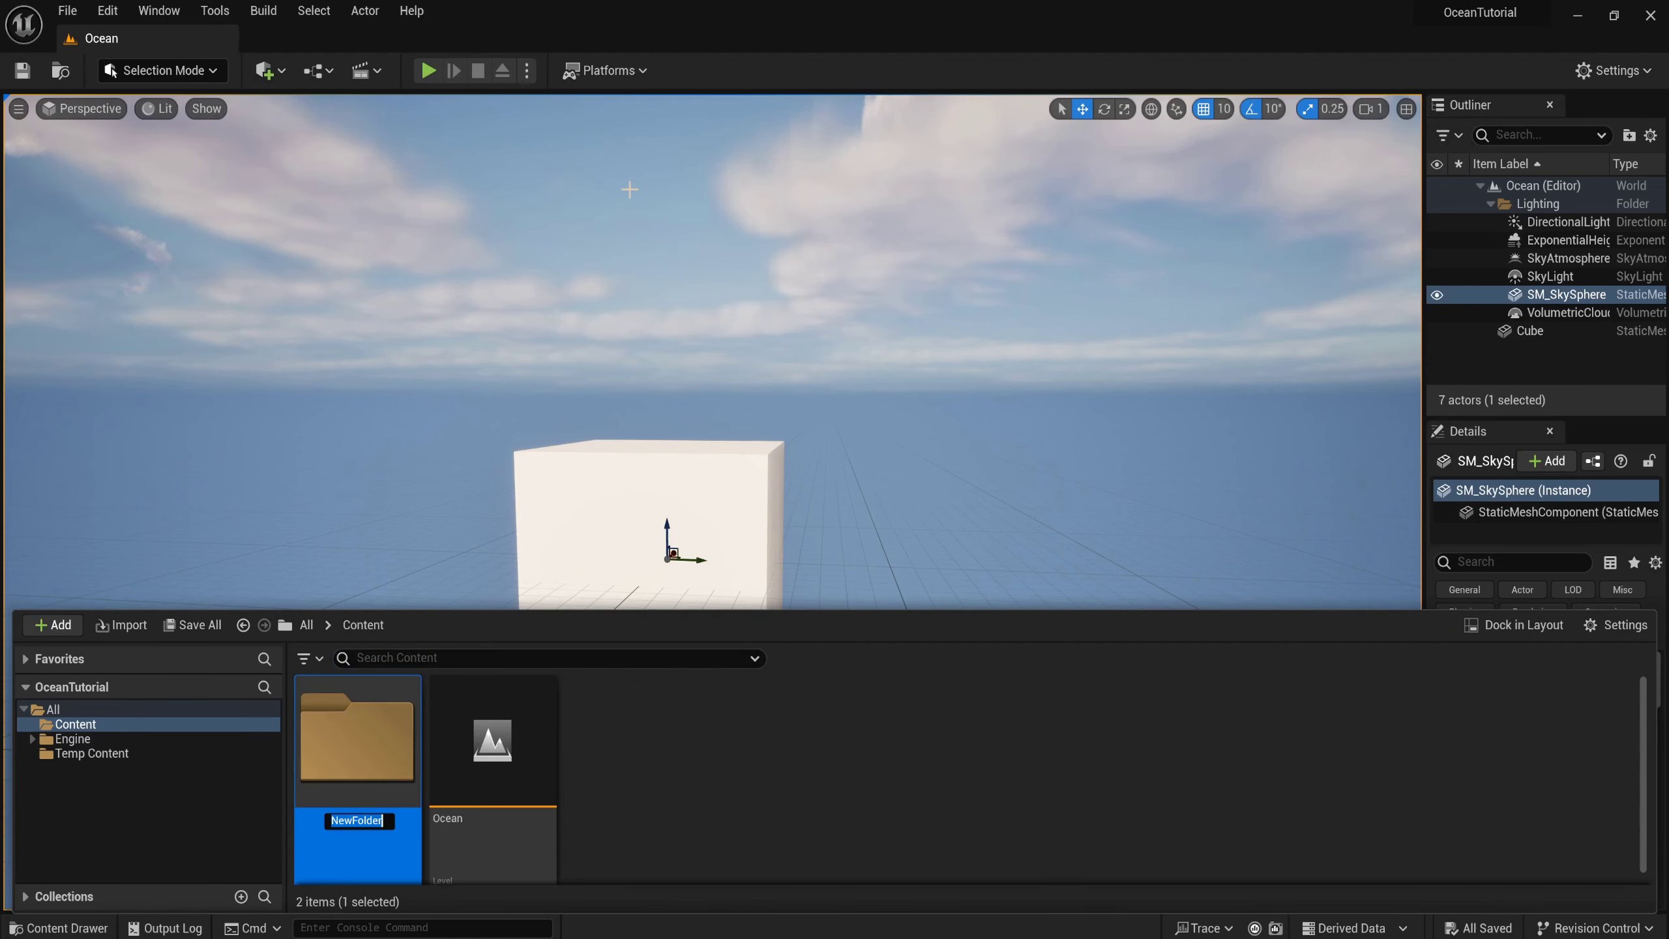
pyautogui.write('Mes')
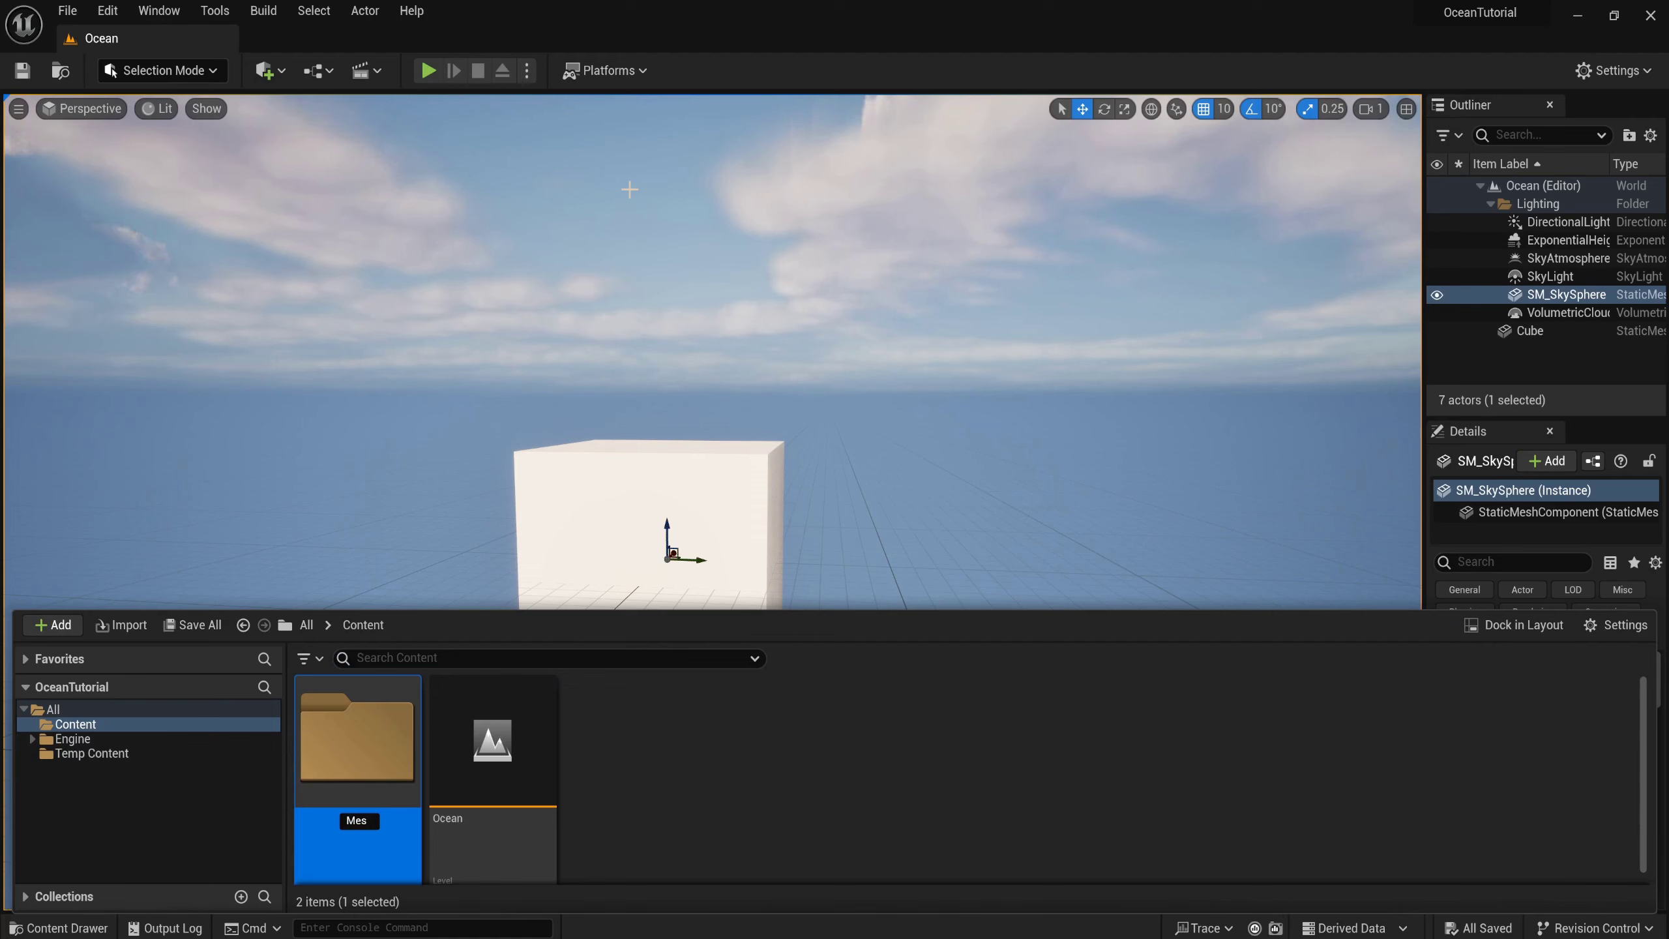
pyautogui.write('he')
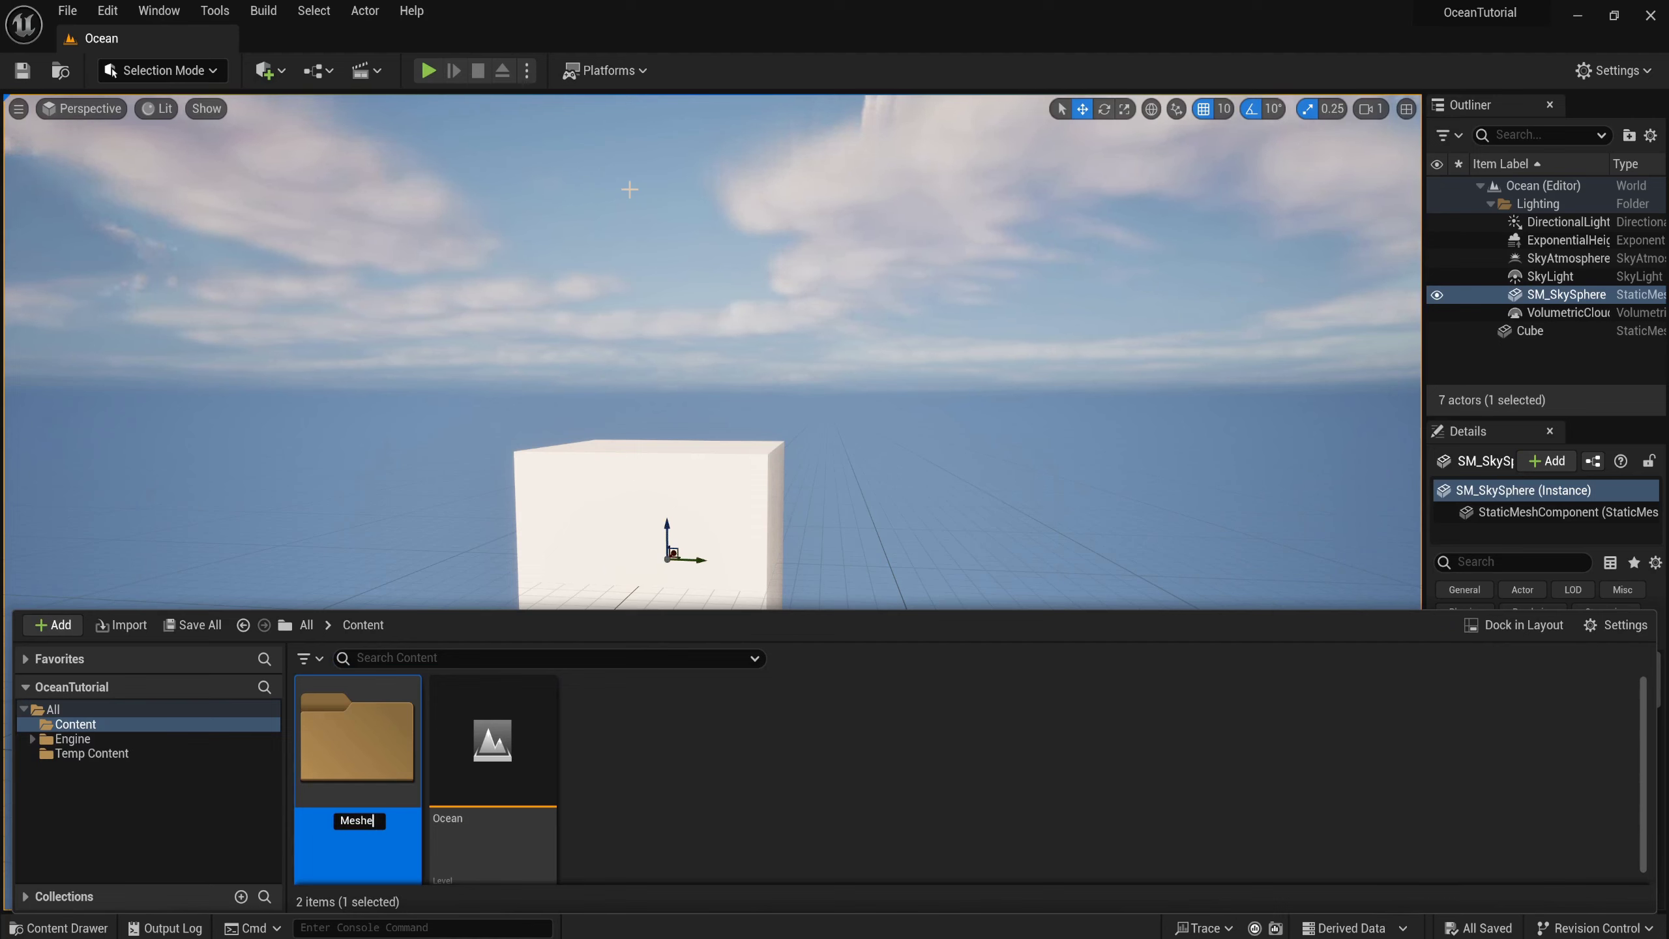
pyautogui.write('s')
pyautogui.press('Return')
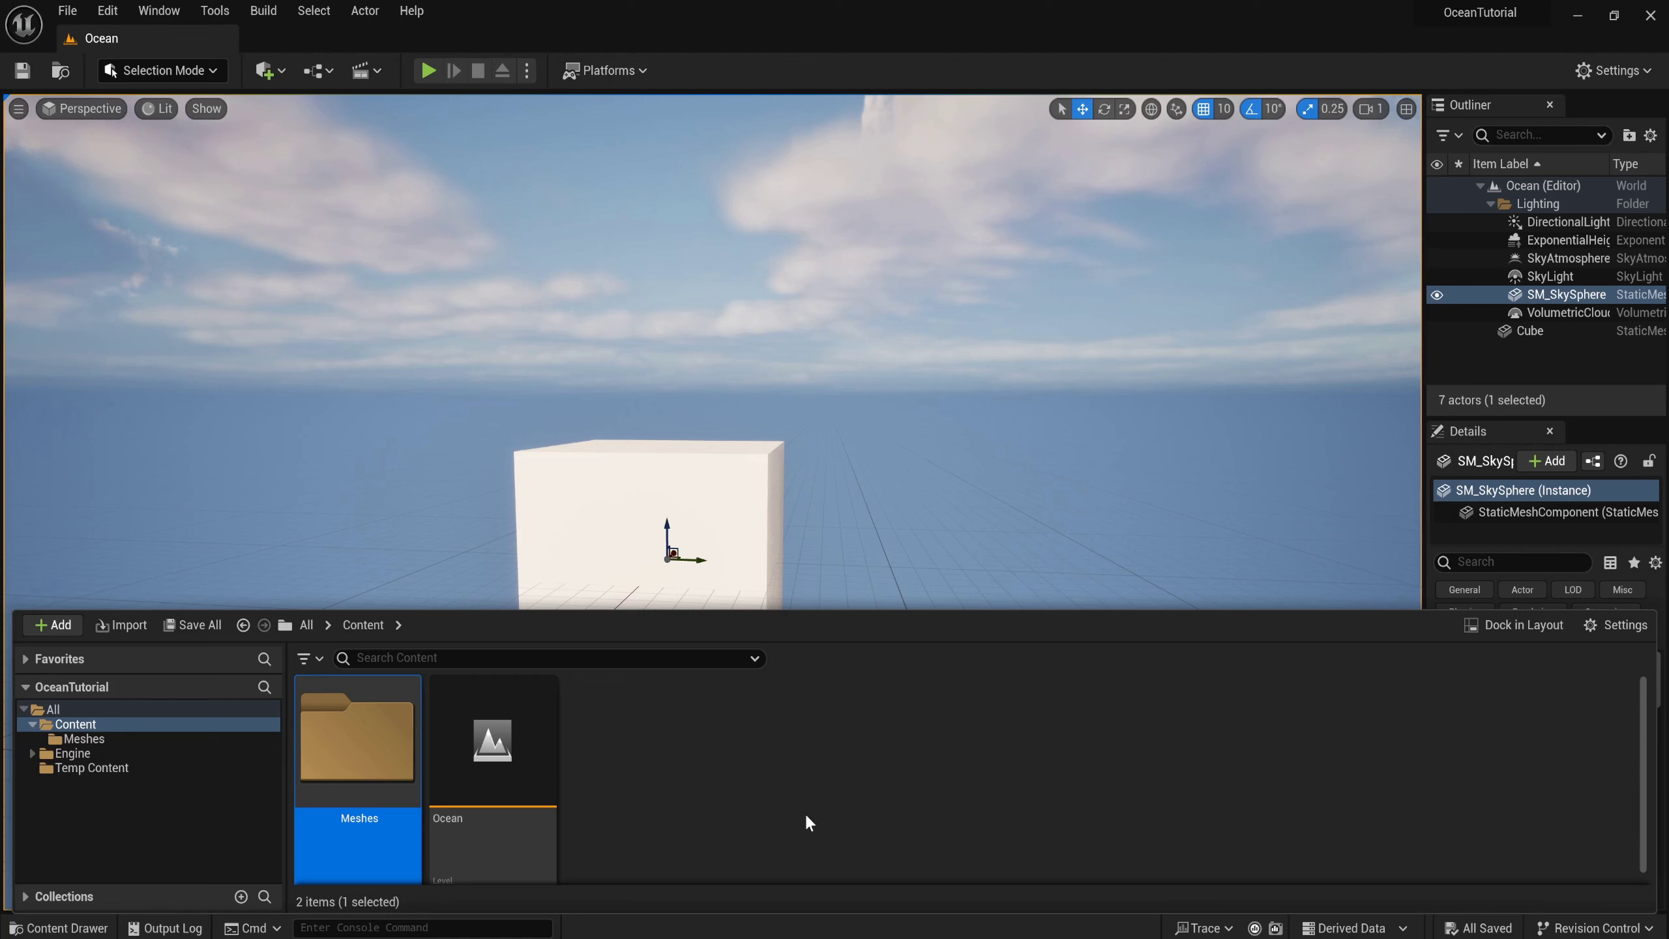
pyautogui.rightClick(803, 811)
pyautogui.click(895, 252)
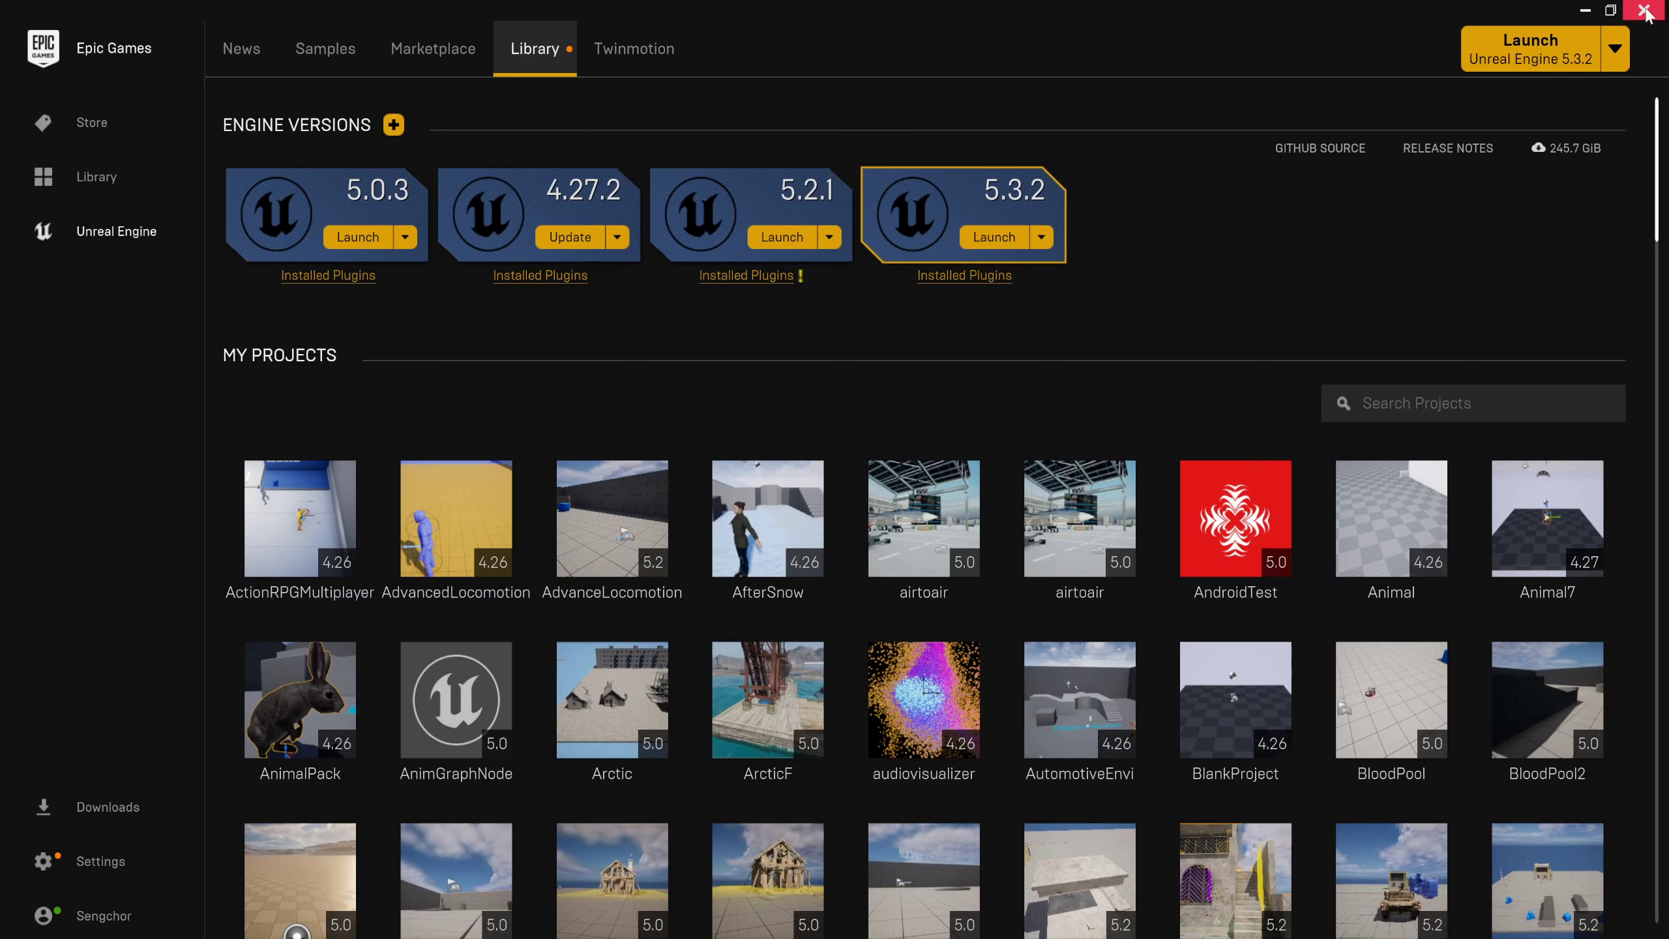
# Close the Launcher, open the desktop Asset folder, and preview plane1024.FBX in 3D Viewer.
pyautogui.click(1646, 10)
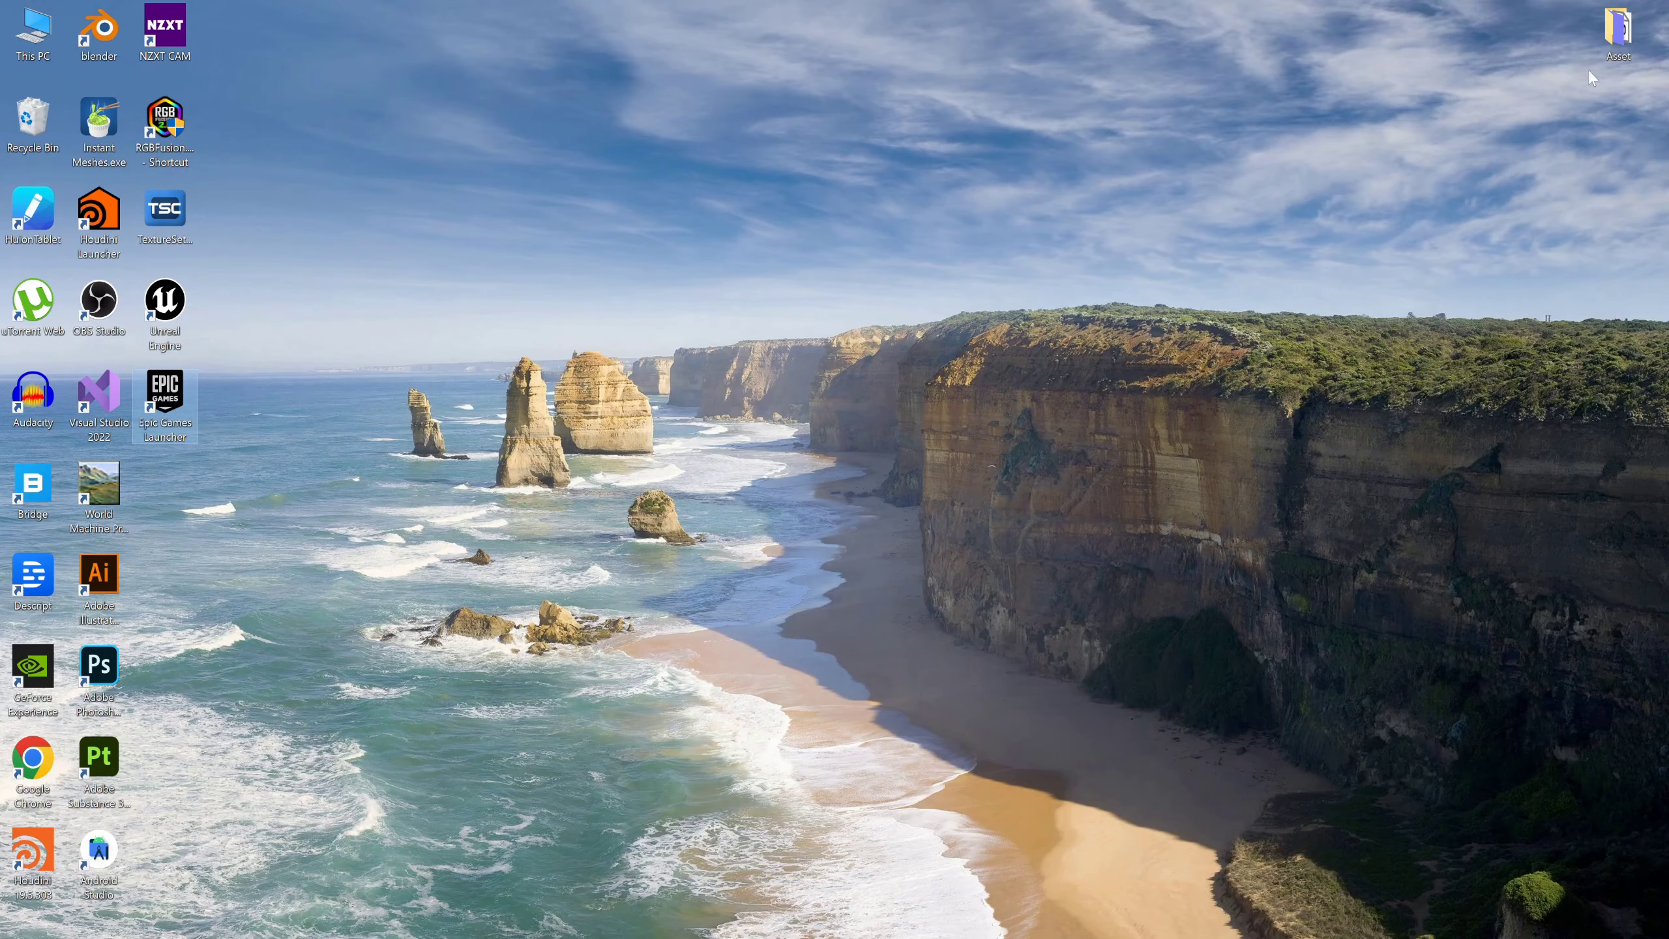
pyautogui.doubleClick(1618, 38)
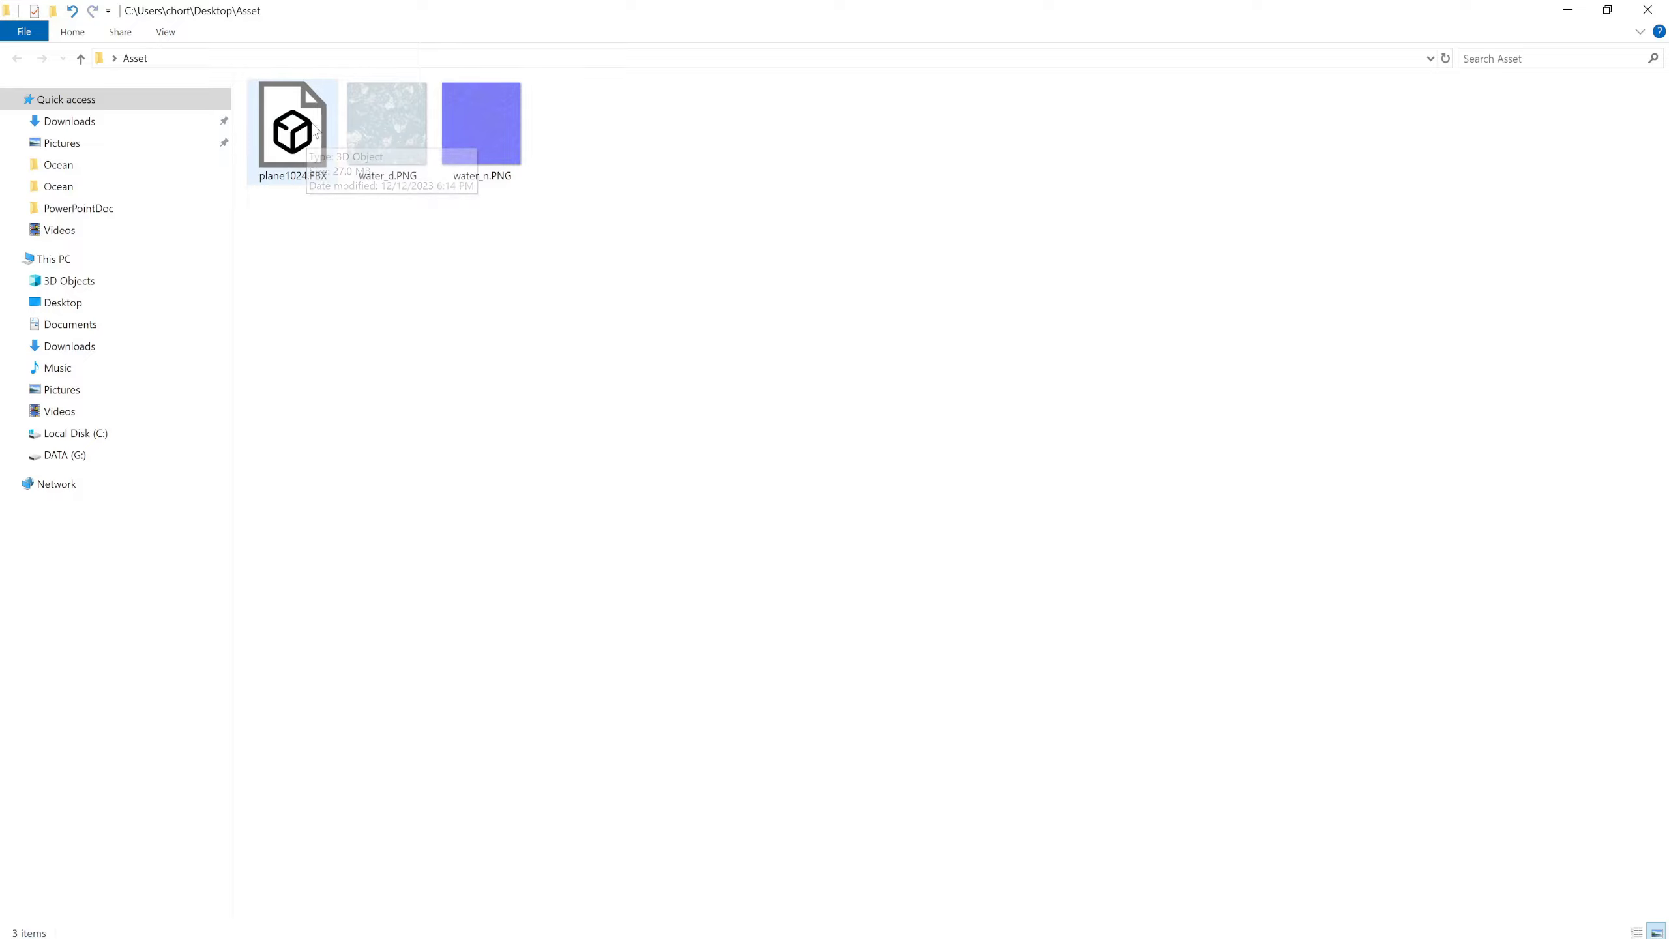
pyautogui.click(311, 130)
pyautogui.doubleClick(311, 130)
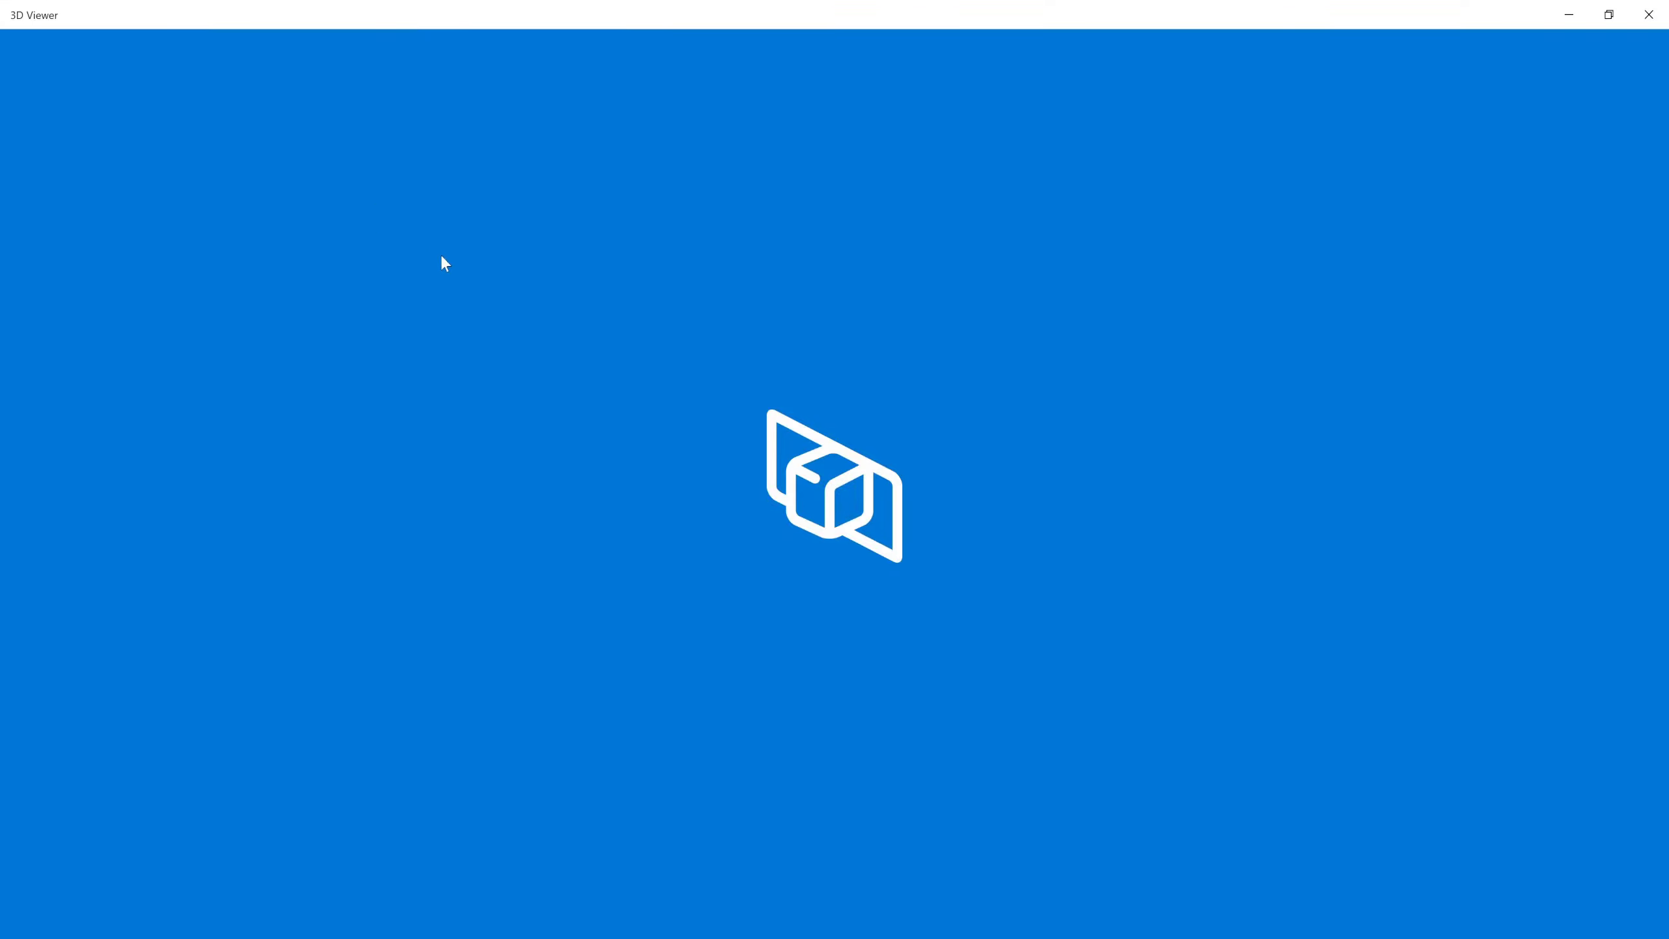
pyautogui.click(1662, 21)
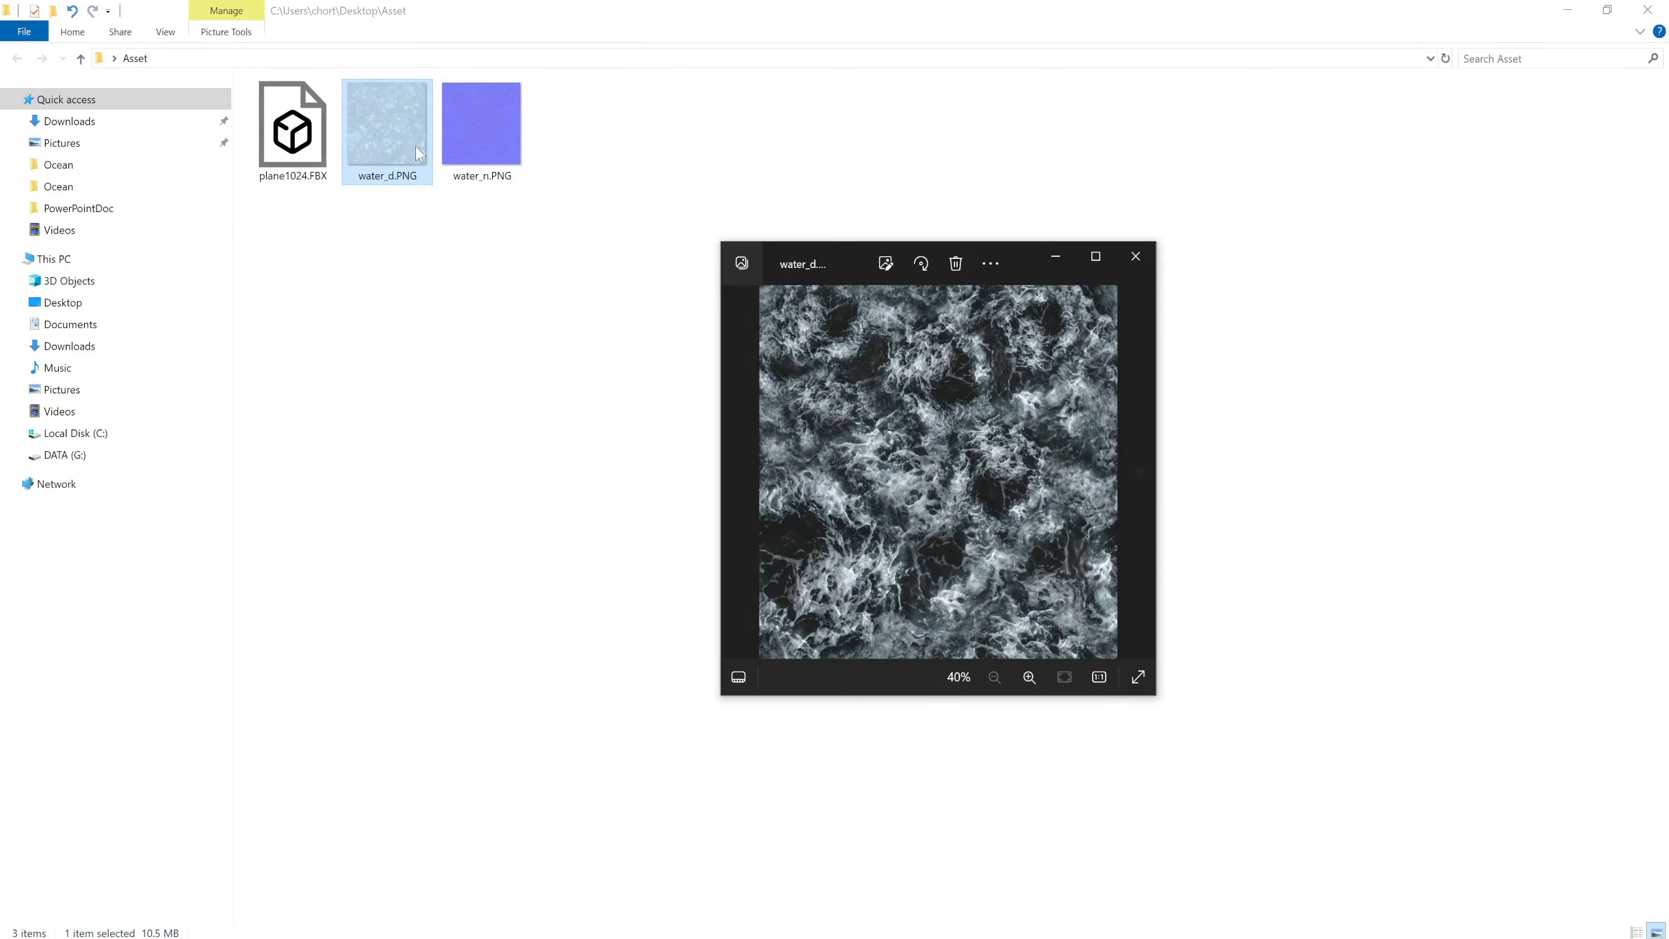
# Preview the water_d.PNG and water_n.PNG textures in Photos.
pyautogui.doubleClick(1098, 252)
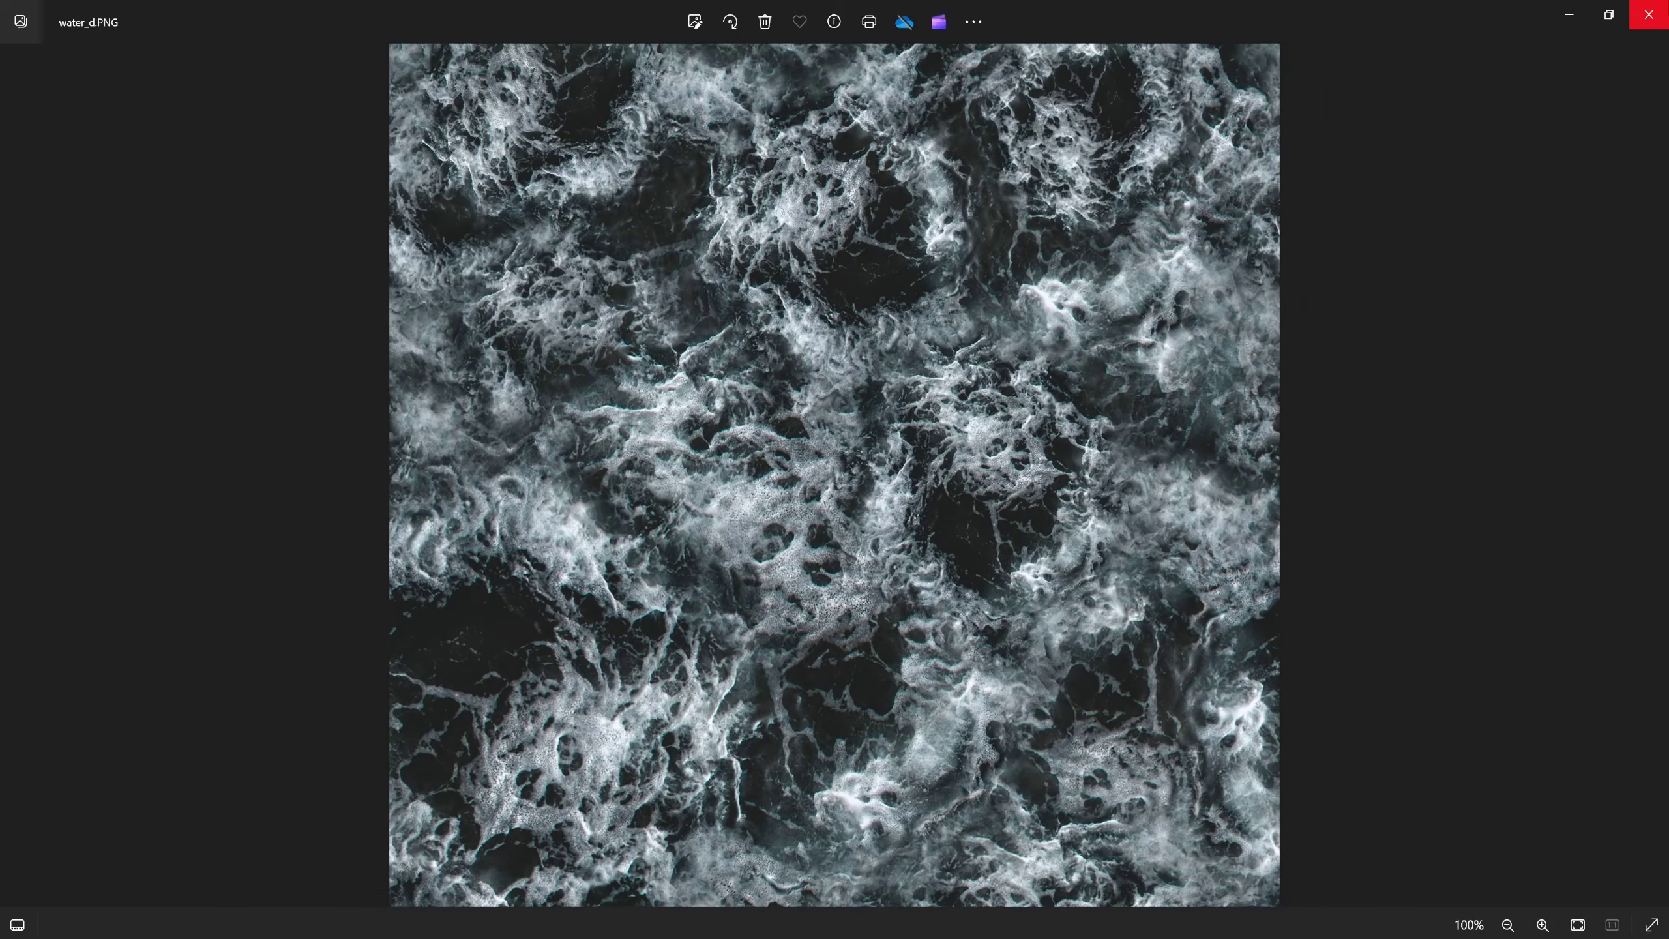
pyautogui.click(1649, 15)
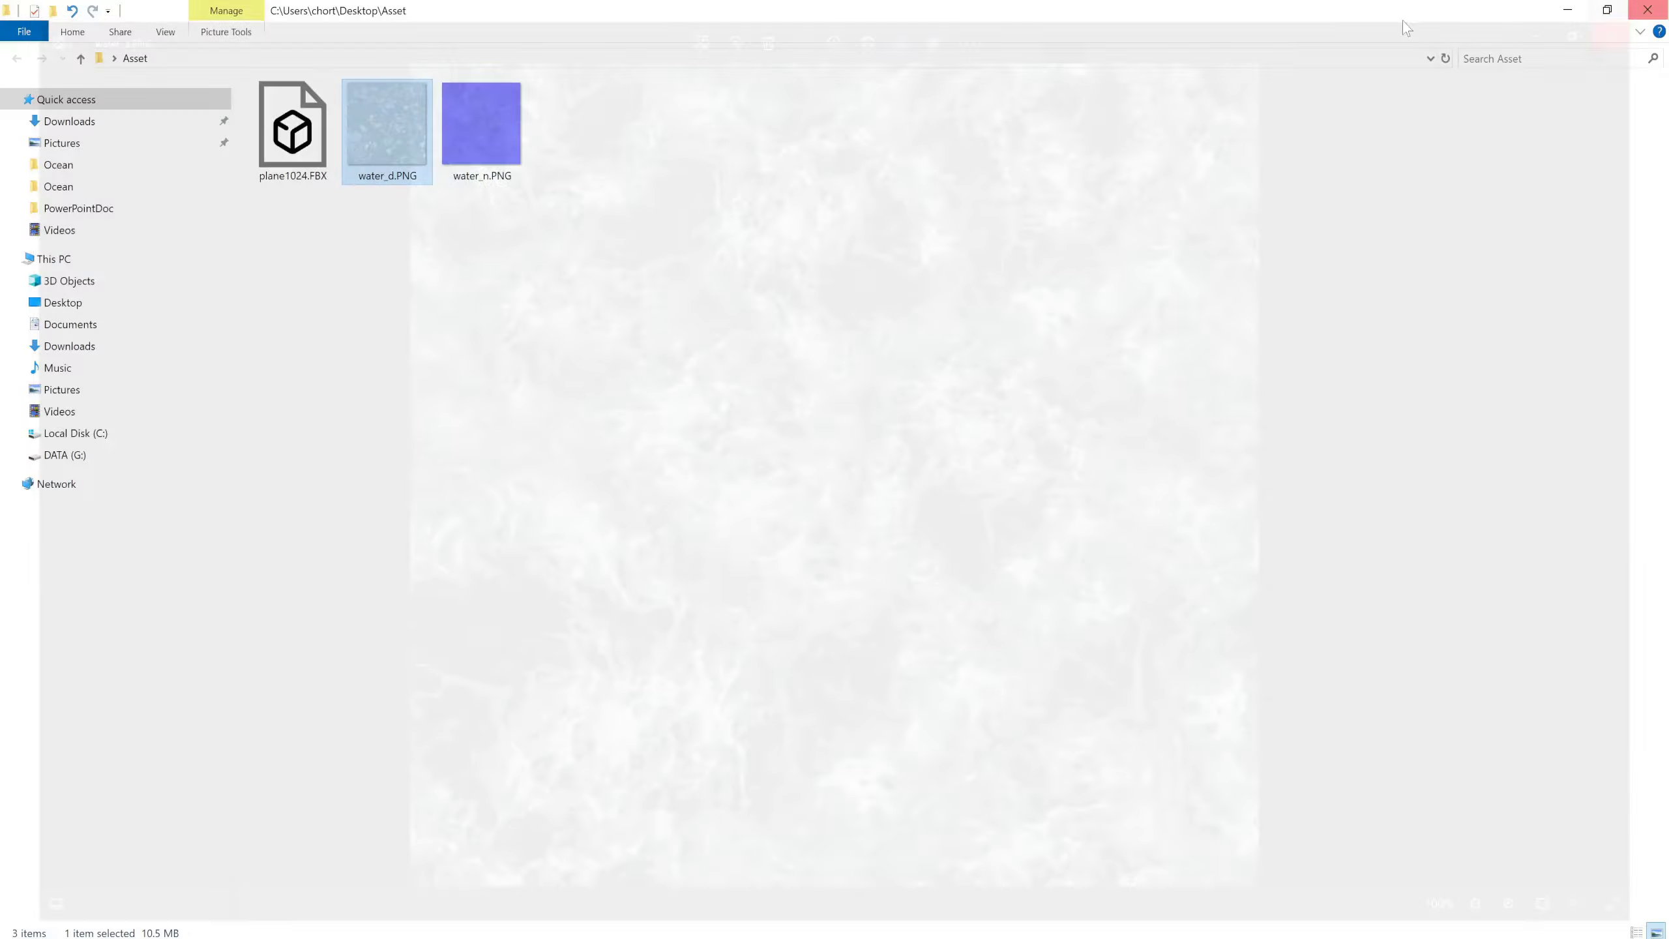
pyautogui.click(514, 126)
pyautogui.doubleClick(515, 132)
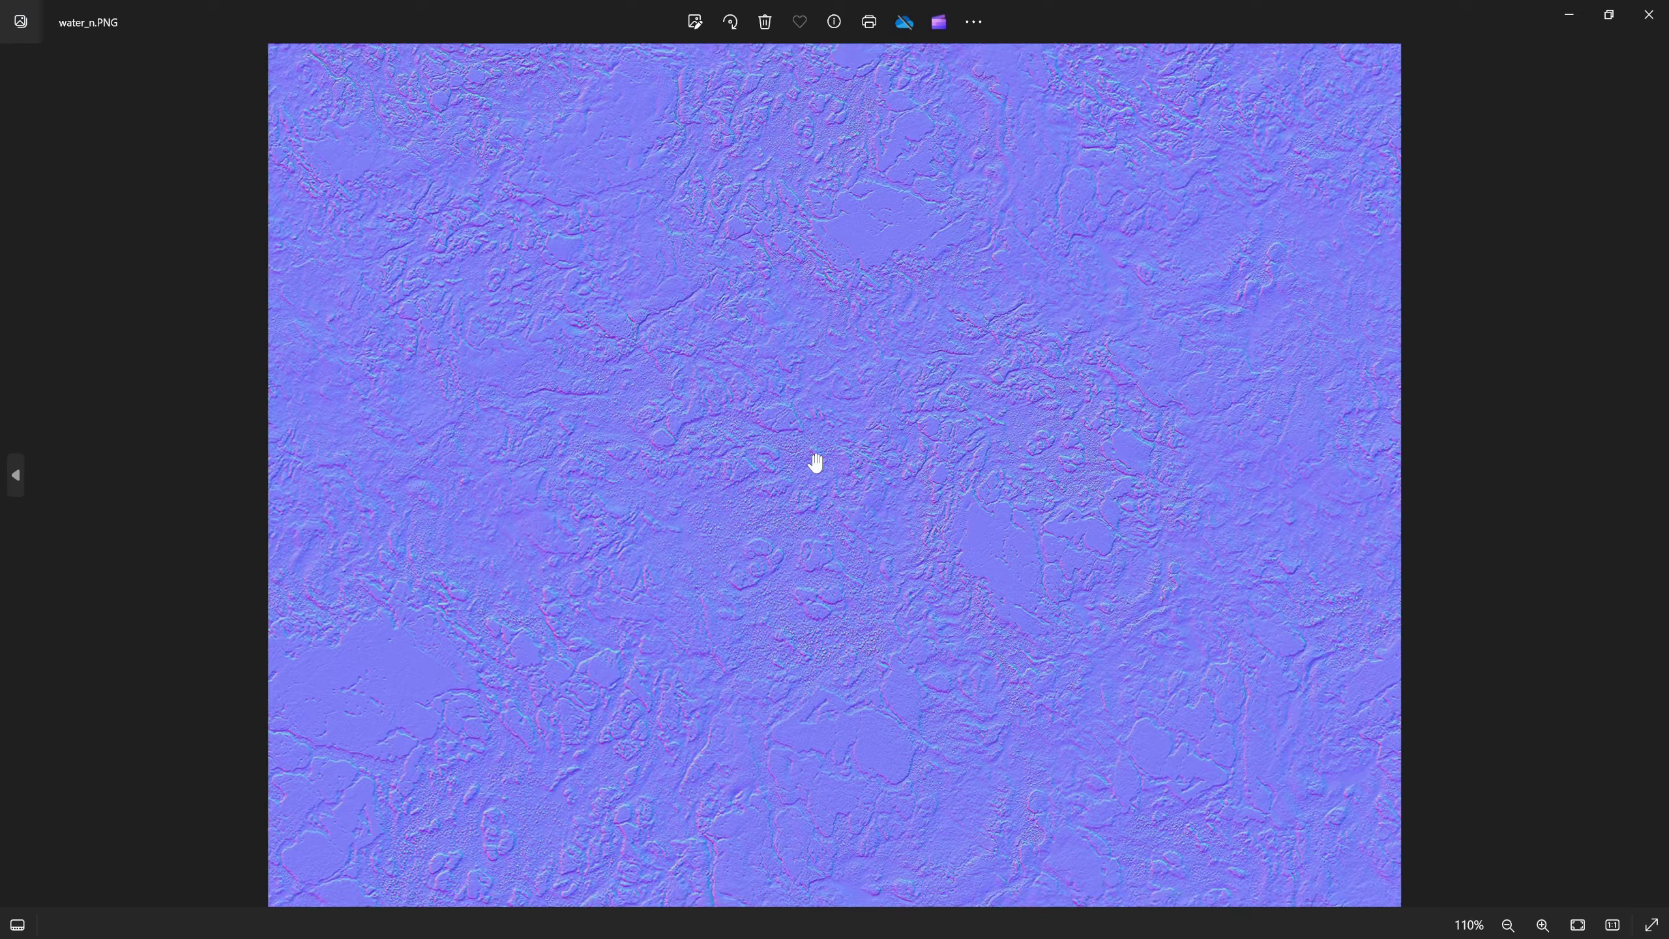
pyautogui.click(1648, 14)
# Snap the Asset folder beside the editor and drag plane1024.FBX into Content > Meshes.
pyautogui.click(132, 875)
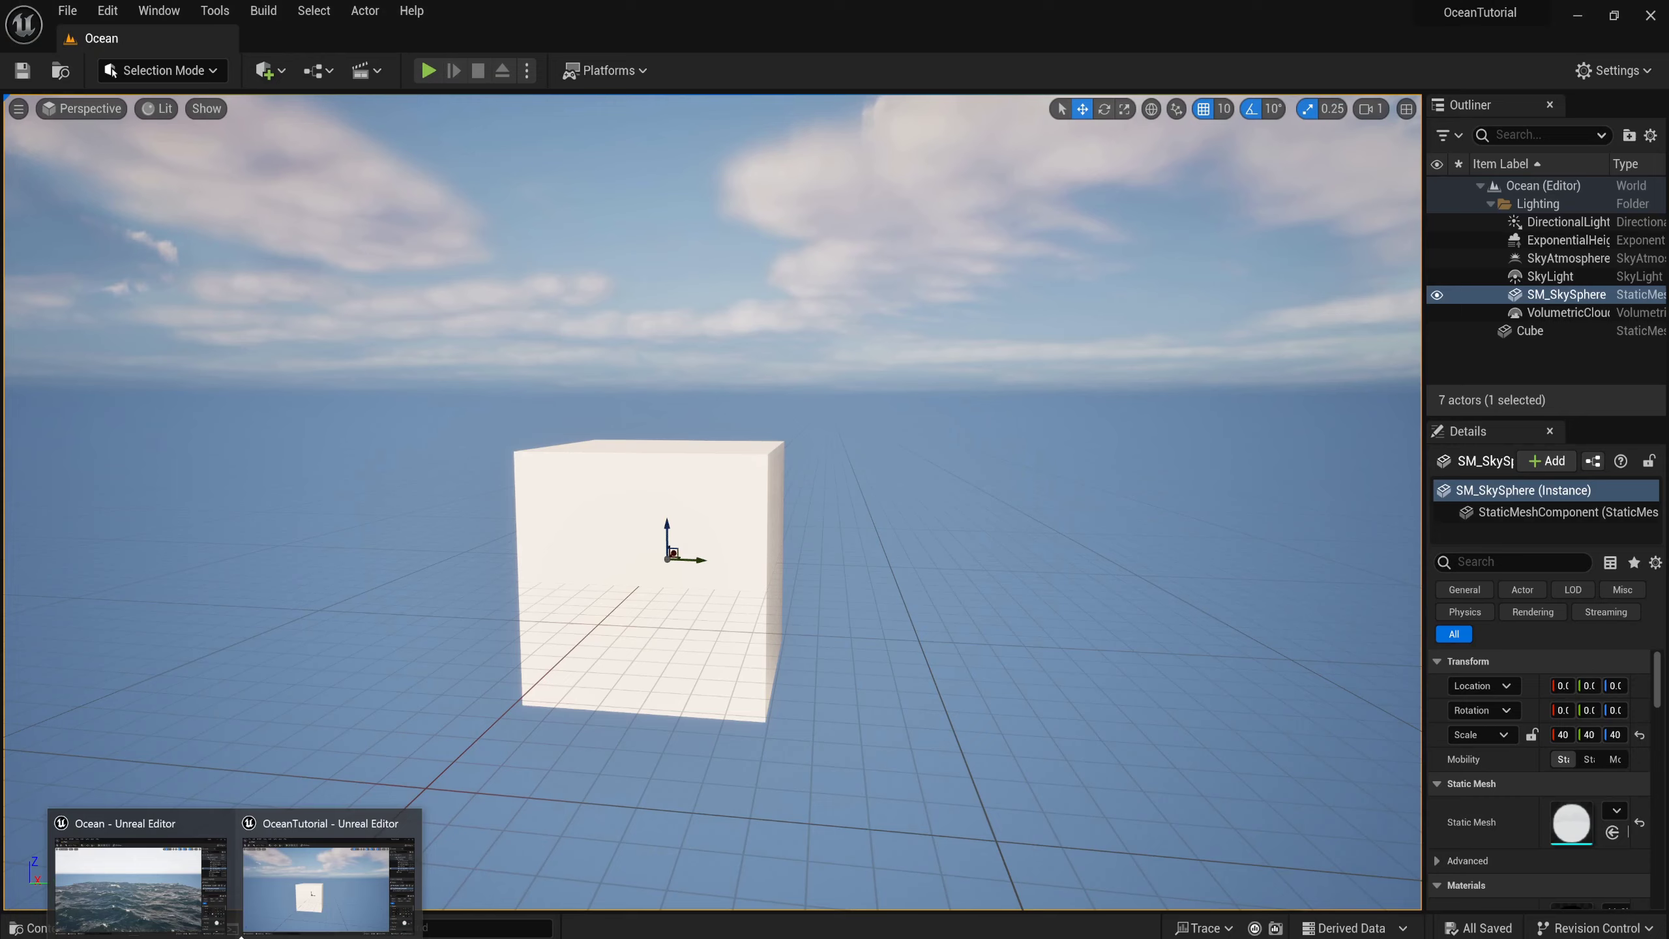
pyautogui.click(63, 928)
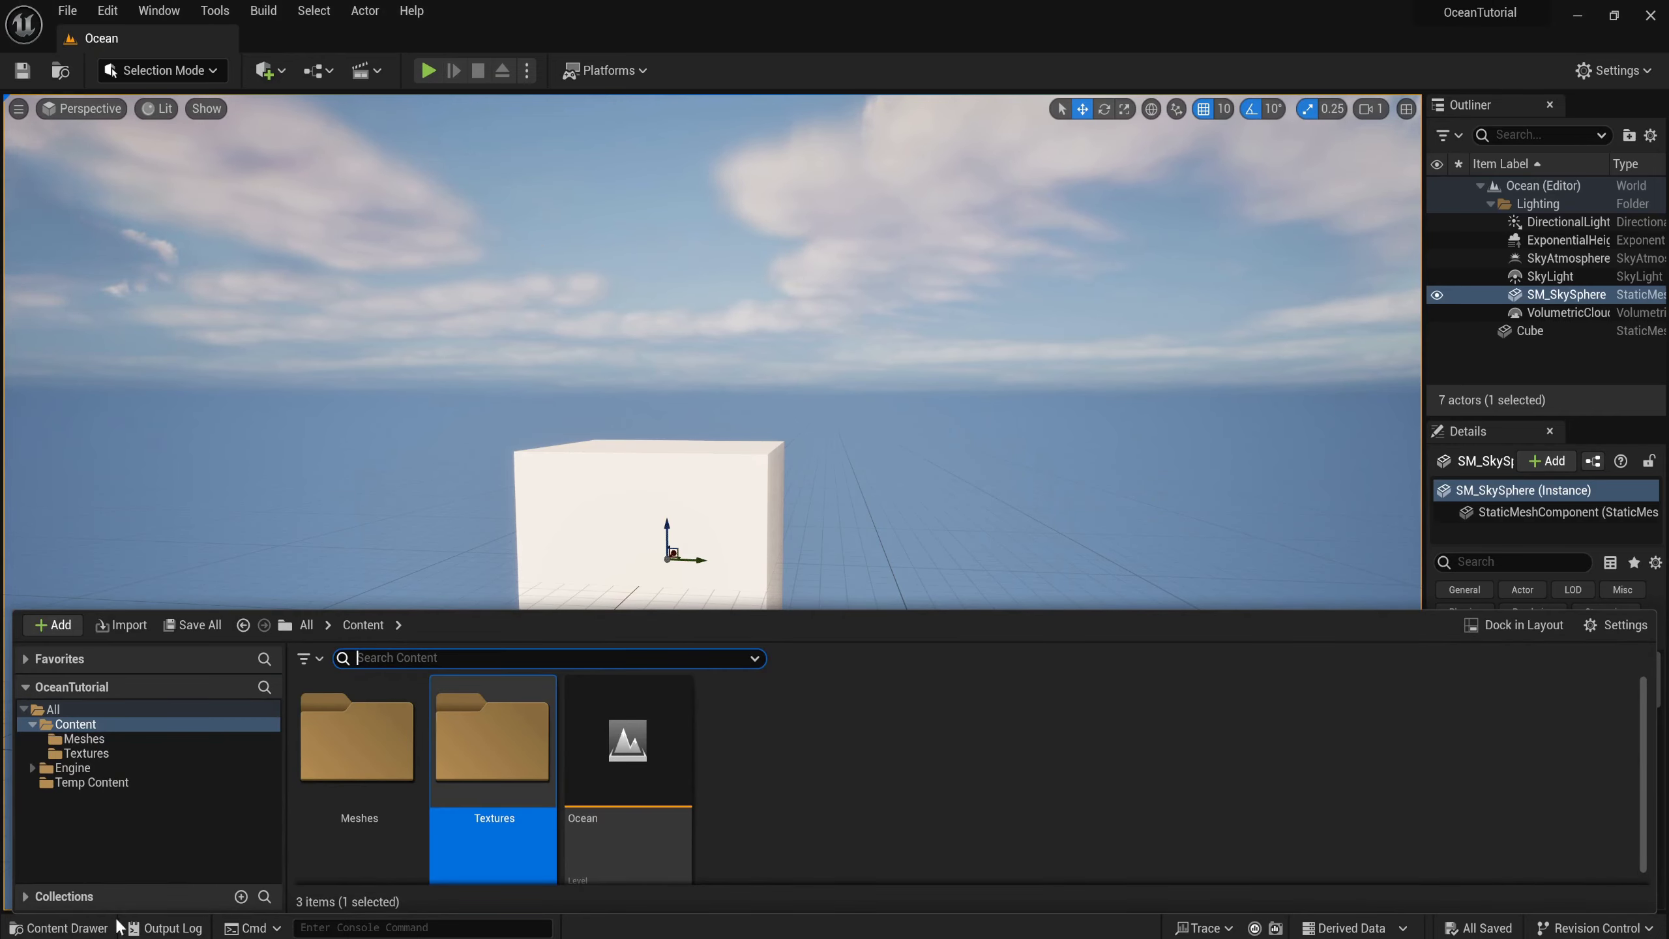
pyautogui.click(243, 894)
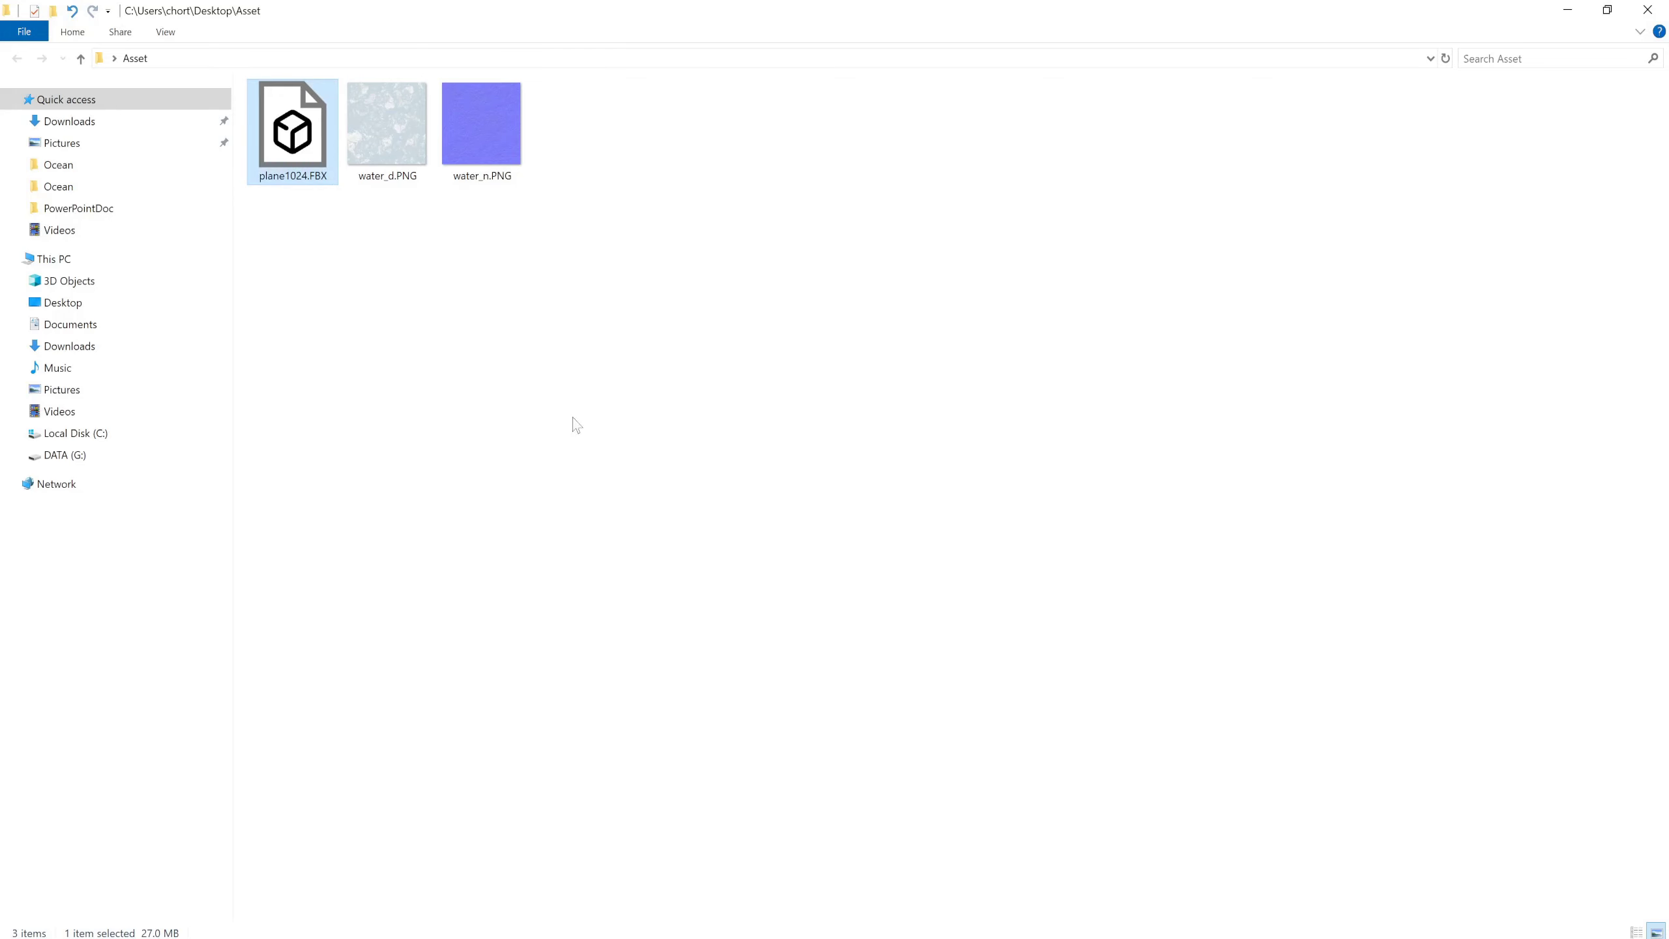
pyautogui.press('super+Right')
pyautogui.click(372, 778)
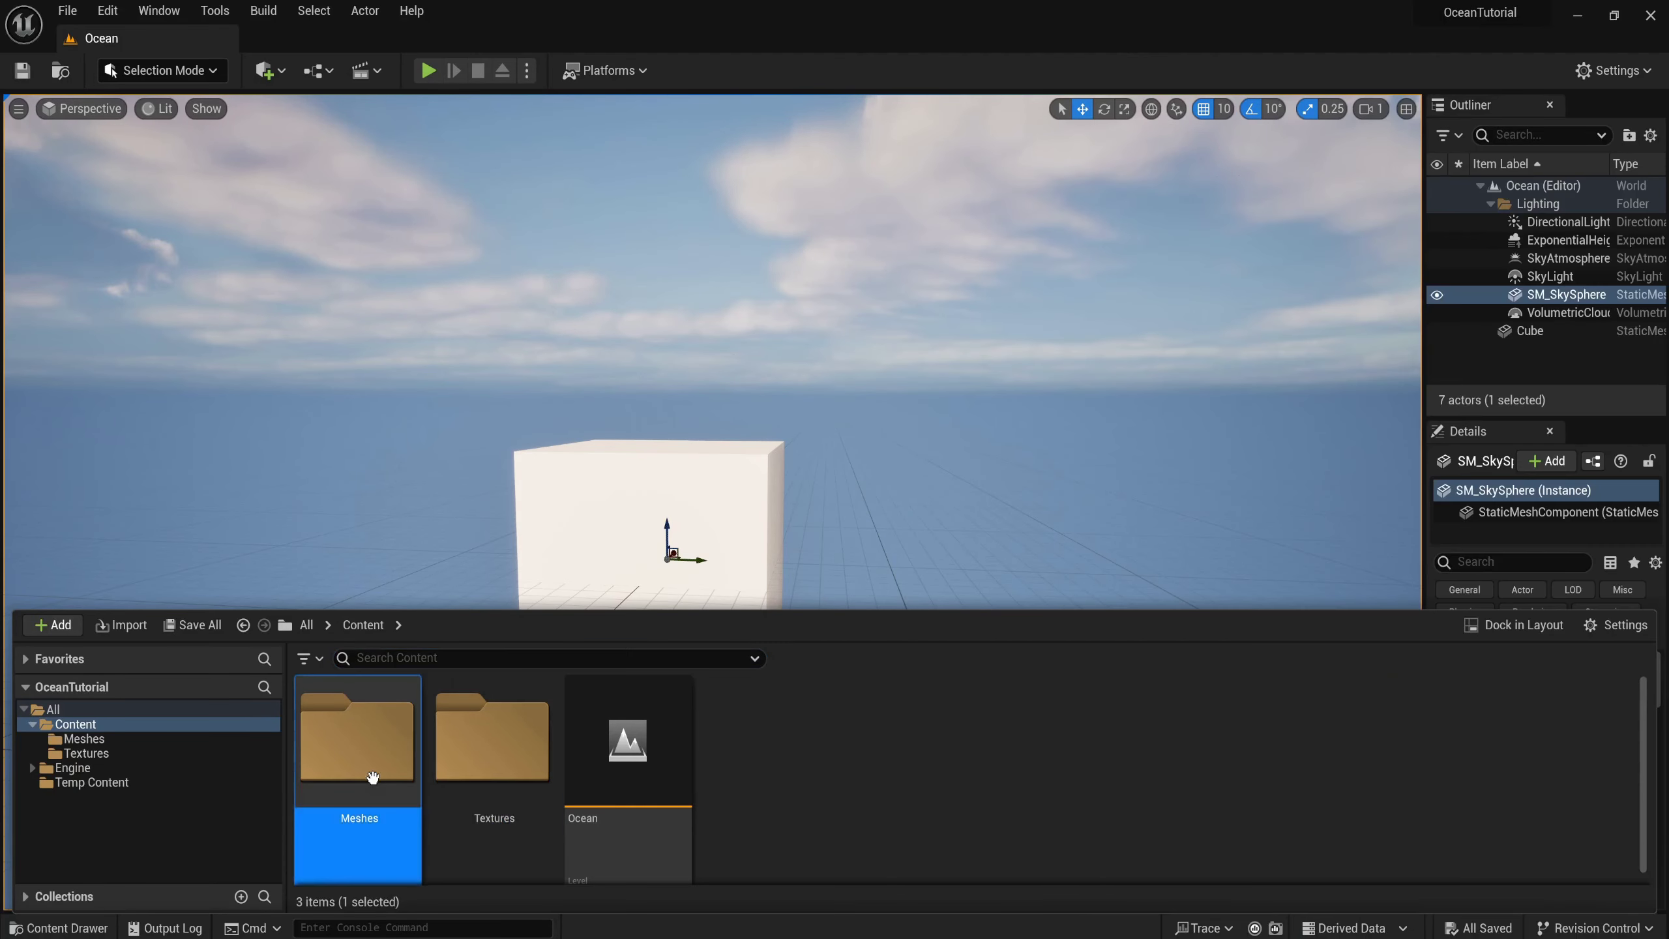
pyautogui.doubleClick(372, 778)
pyautogui.click(226, 894)
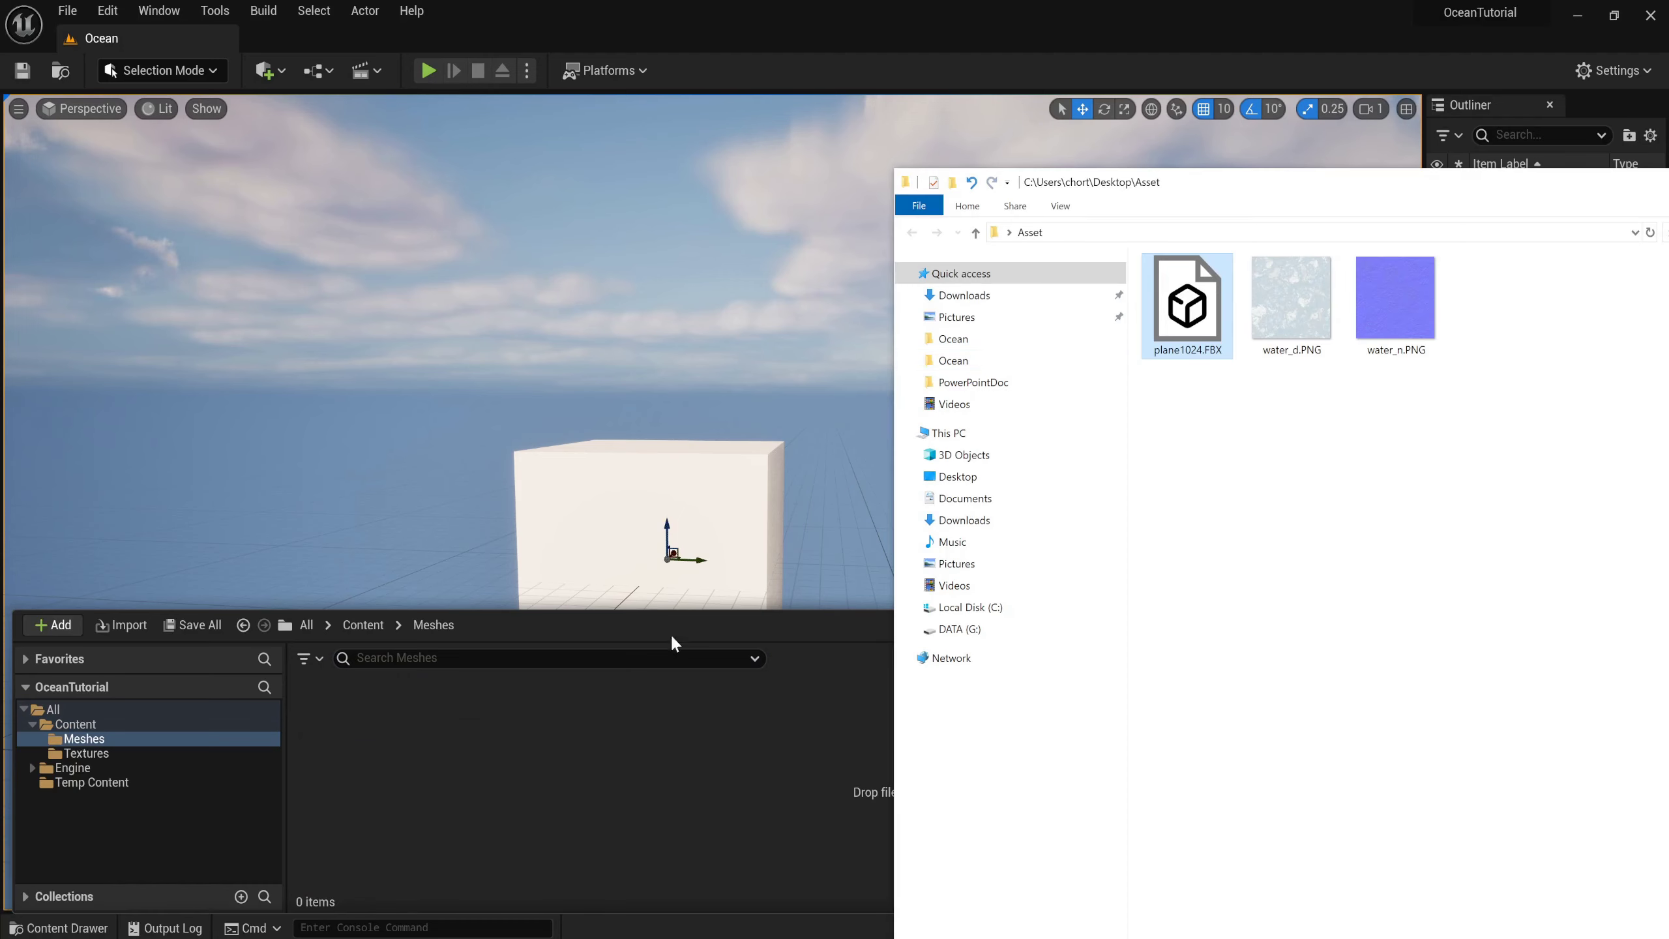
pyautogui.moveTo(1176, 309)
pyautogui.mouseDown()
pyautogui.moveTo(935, 578)
pyautogui.moveTo(482, 819)
pyautogui.mouseUp()
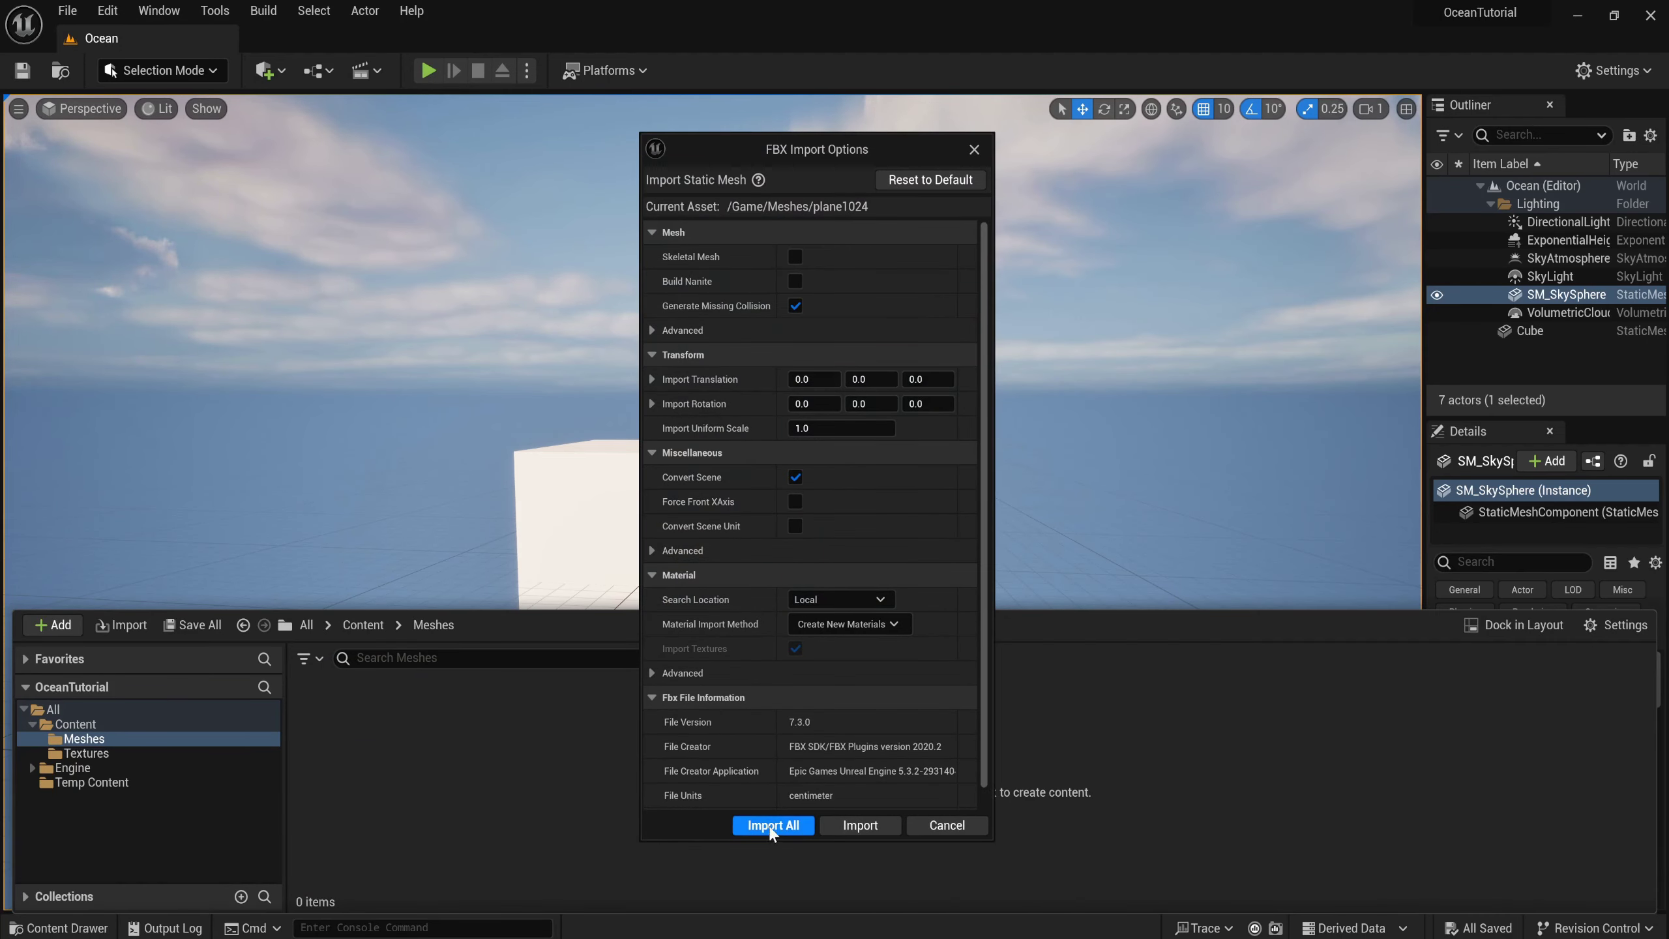
# Import it with Material Import Method set to Do Not Create Material.
pyautogui.click(838, 630)
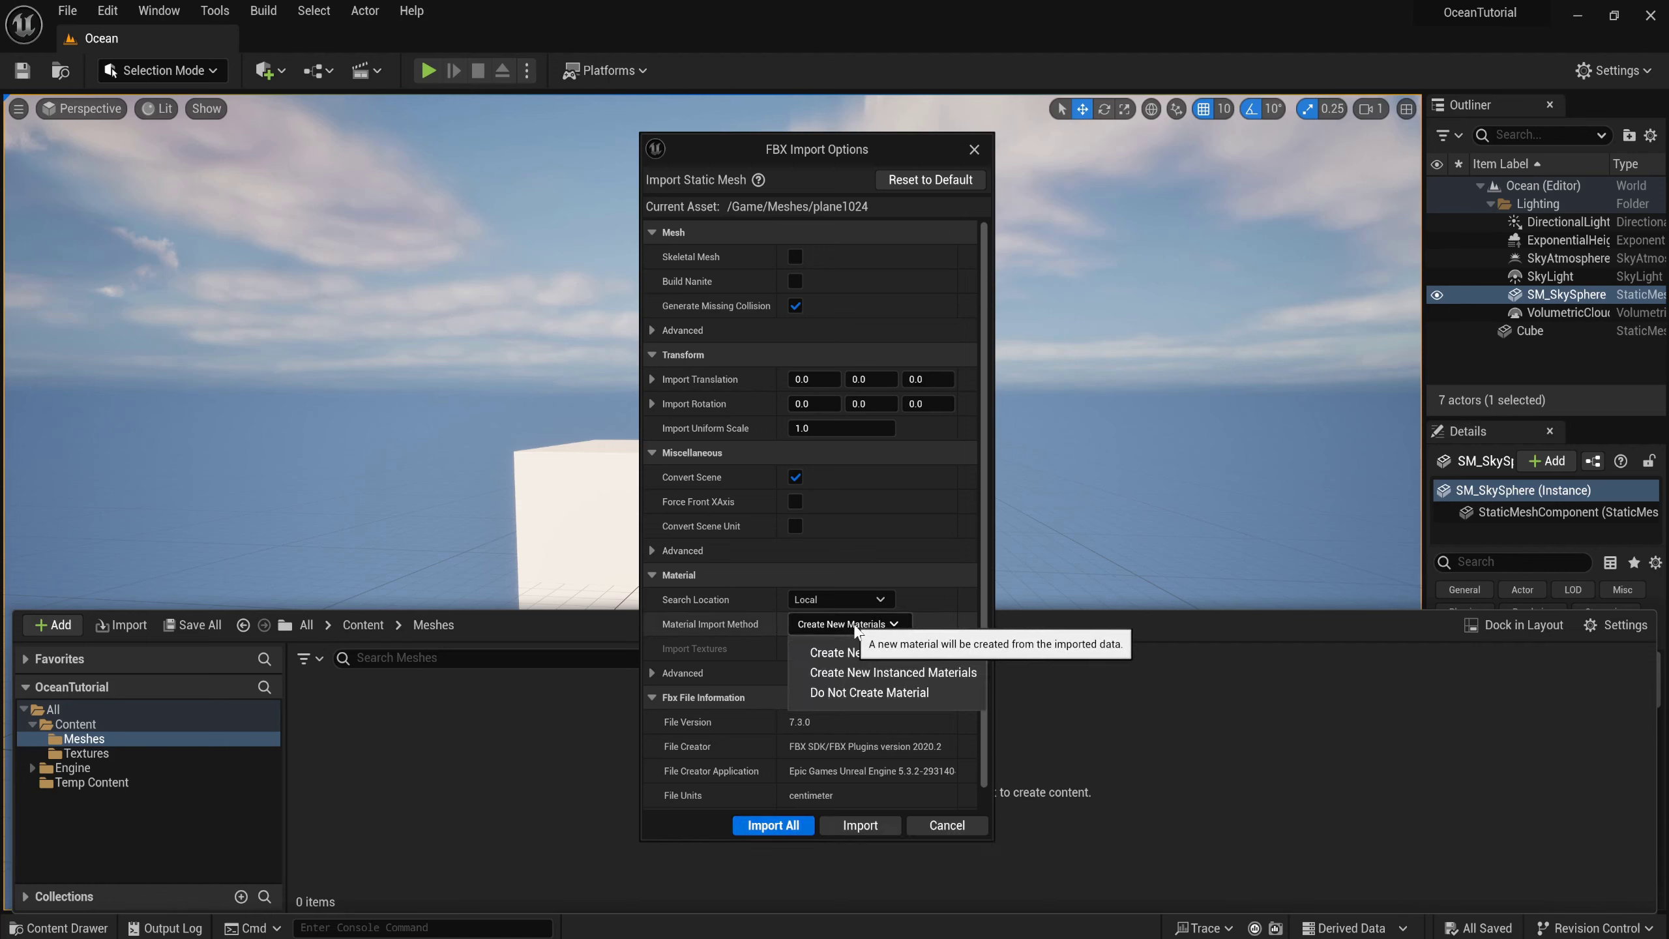
pyautogui.click(860, 693)
pyautogui.click(794, 826)
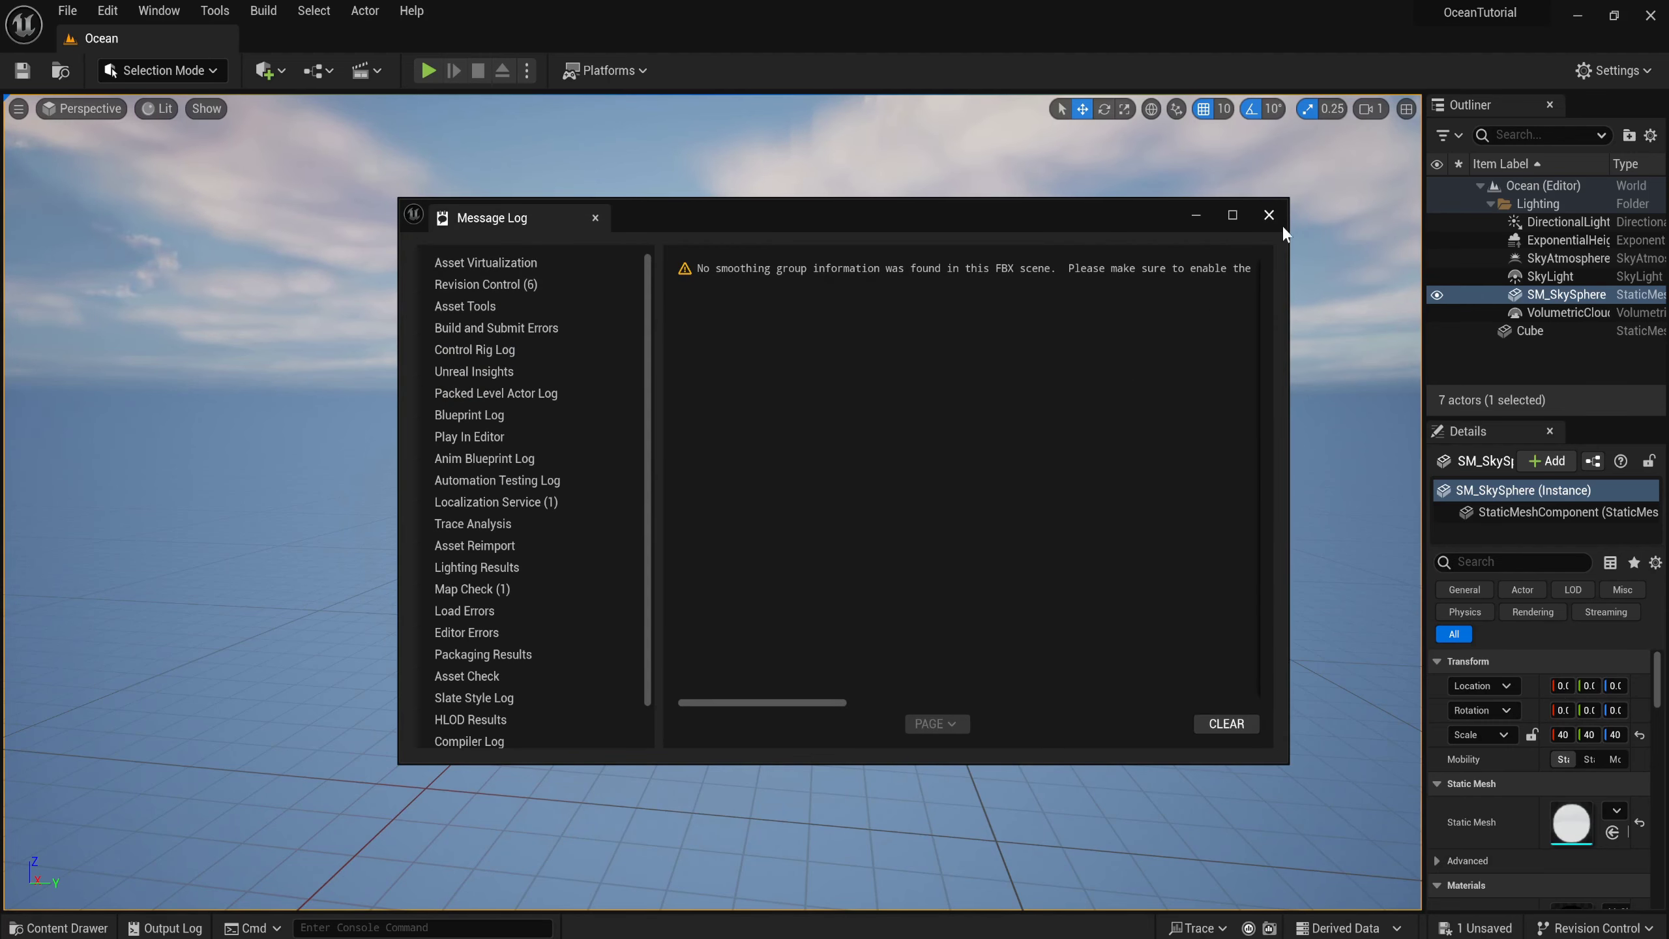
pyautogui.click(1273, 215)
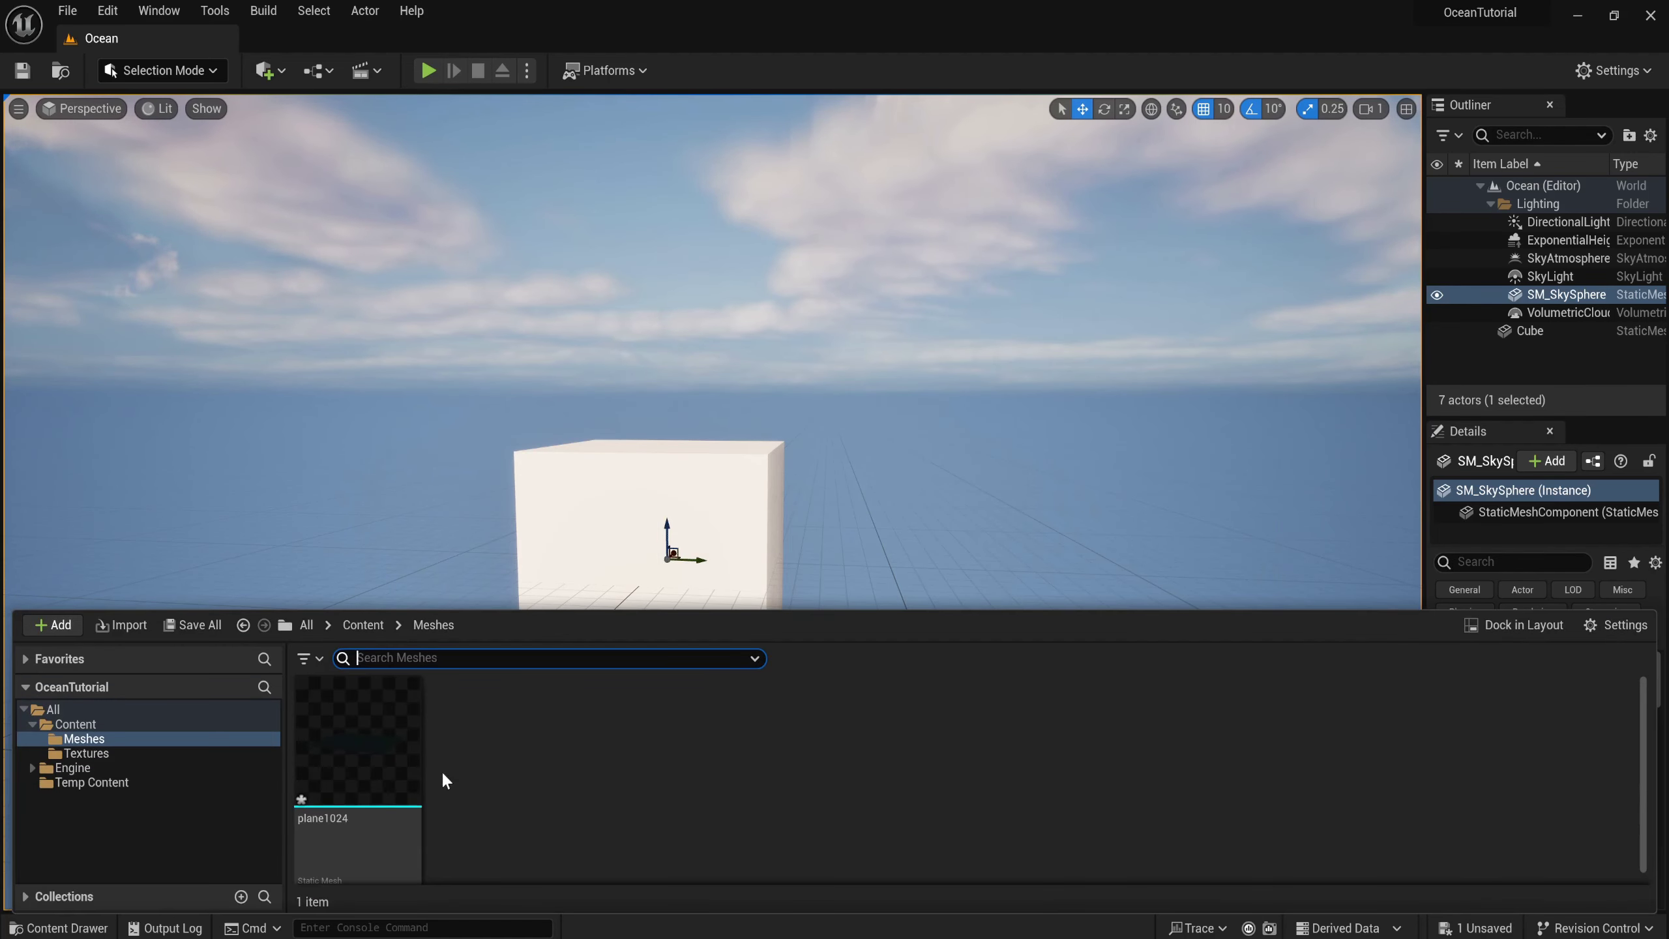
# Import water_d.PNG and water_n.PNG into the Content > Textures folder.
pyautogui.click(86, 753)
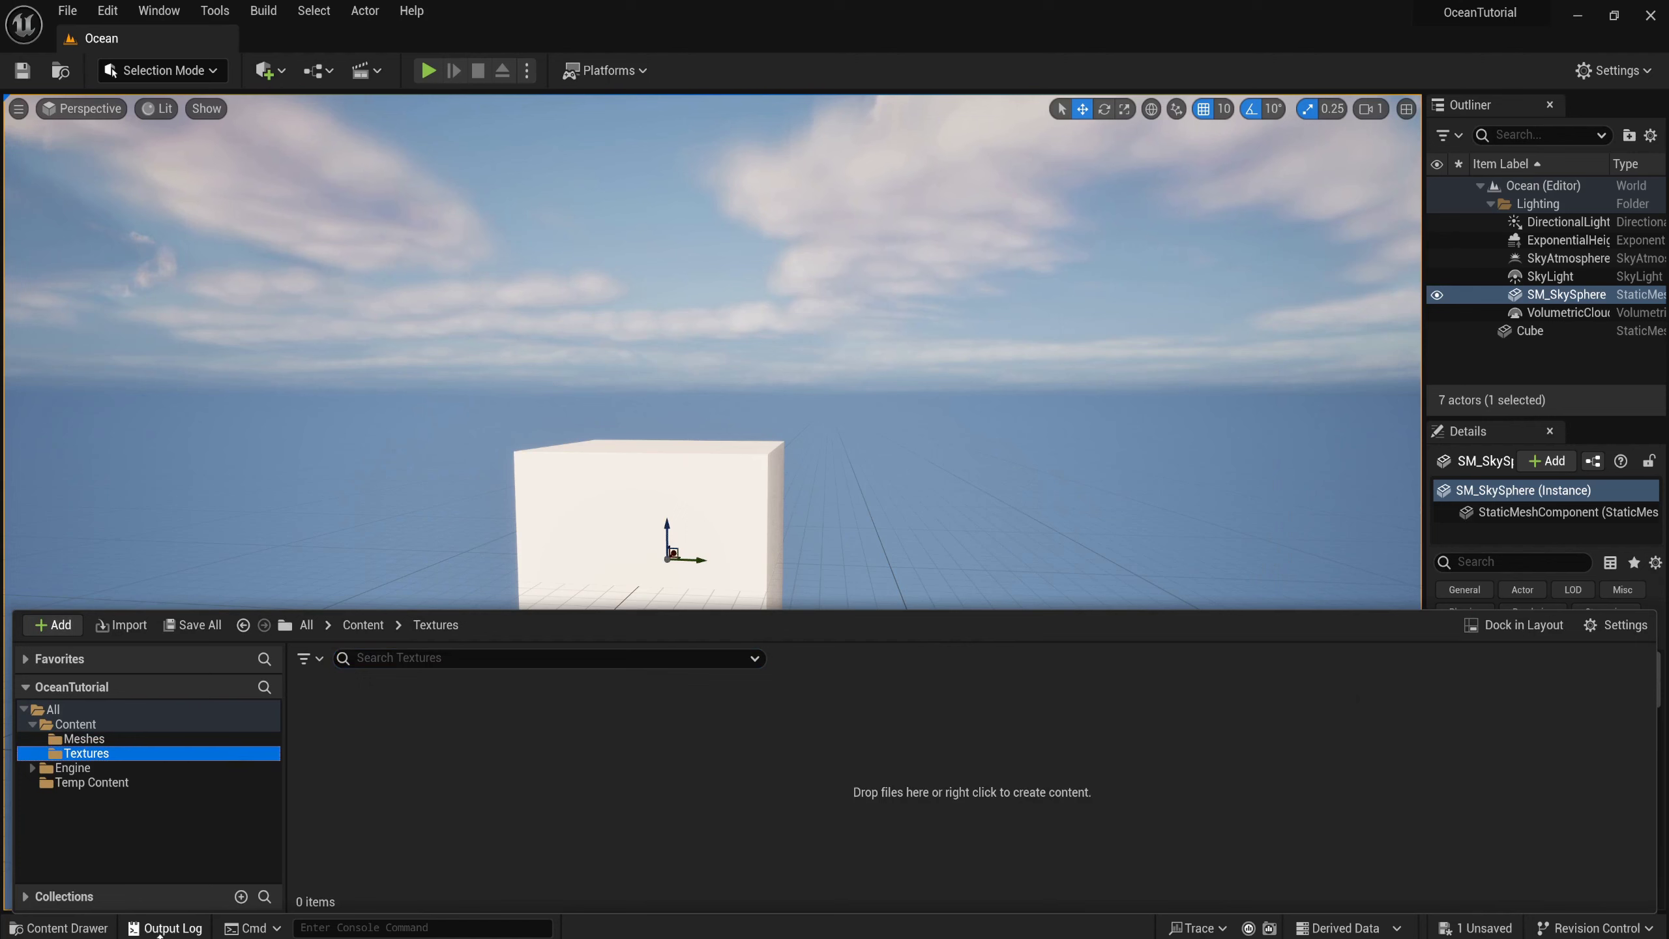
pyautogui.moveTo(161, 931)
pyautogui.click(266, 874)
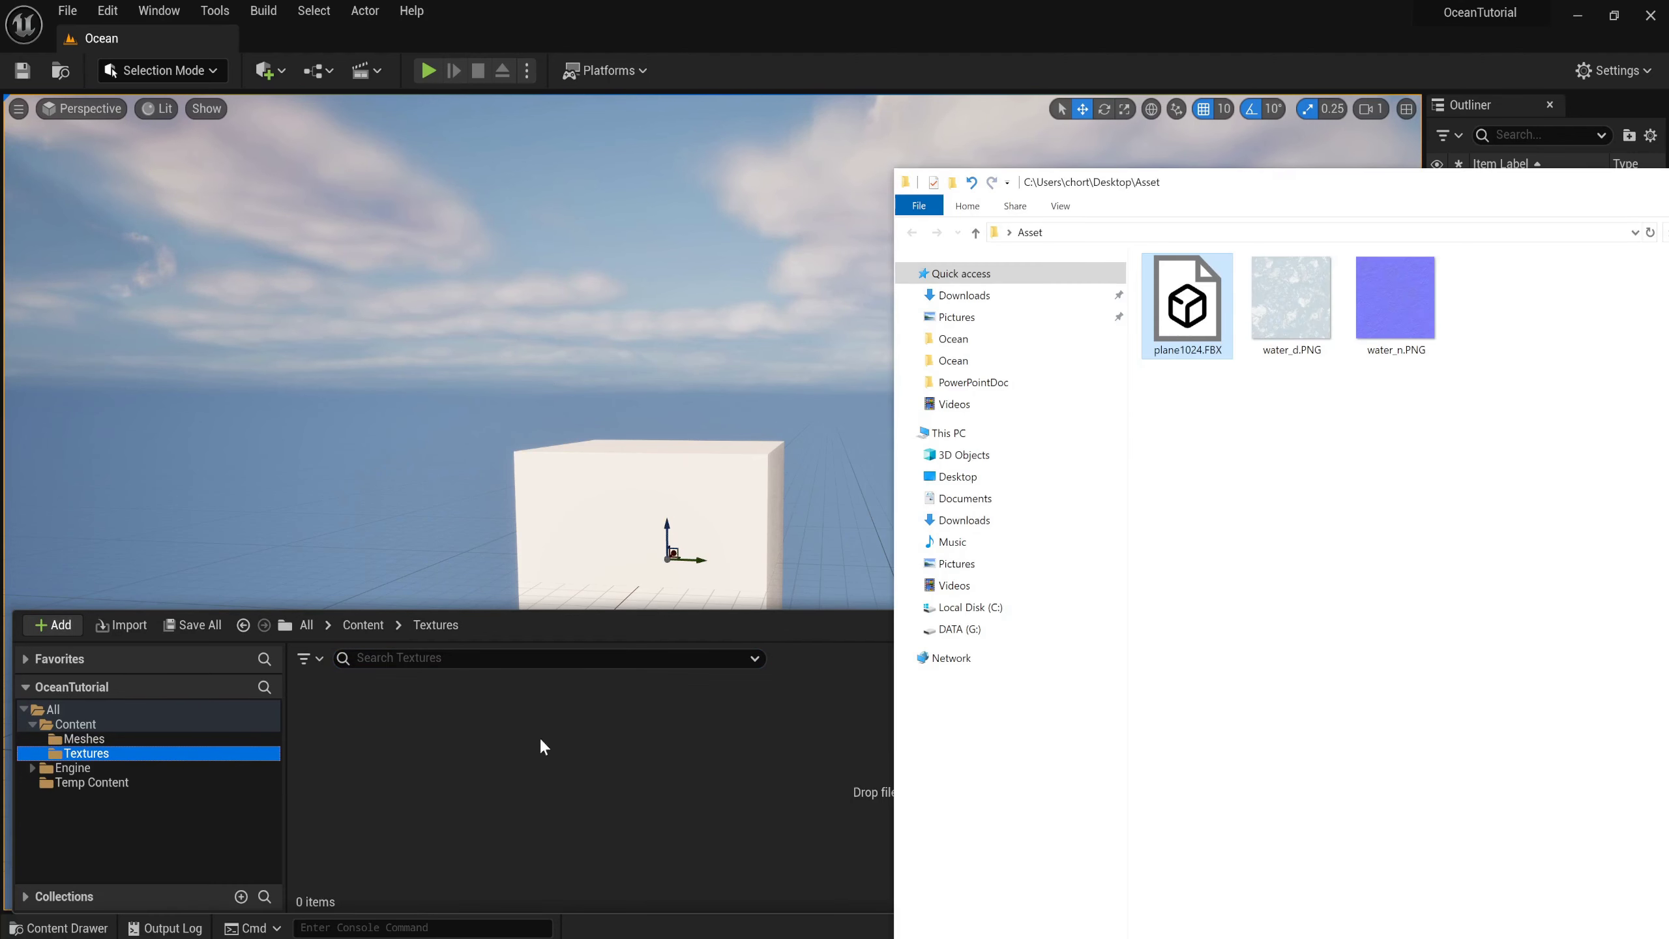
pyautogui.click(1295, 312)
pyautogui.keyDown('ctrl'); pyautogui.click(1394, 299); pyautogui.keyUp('ctrl')
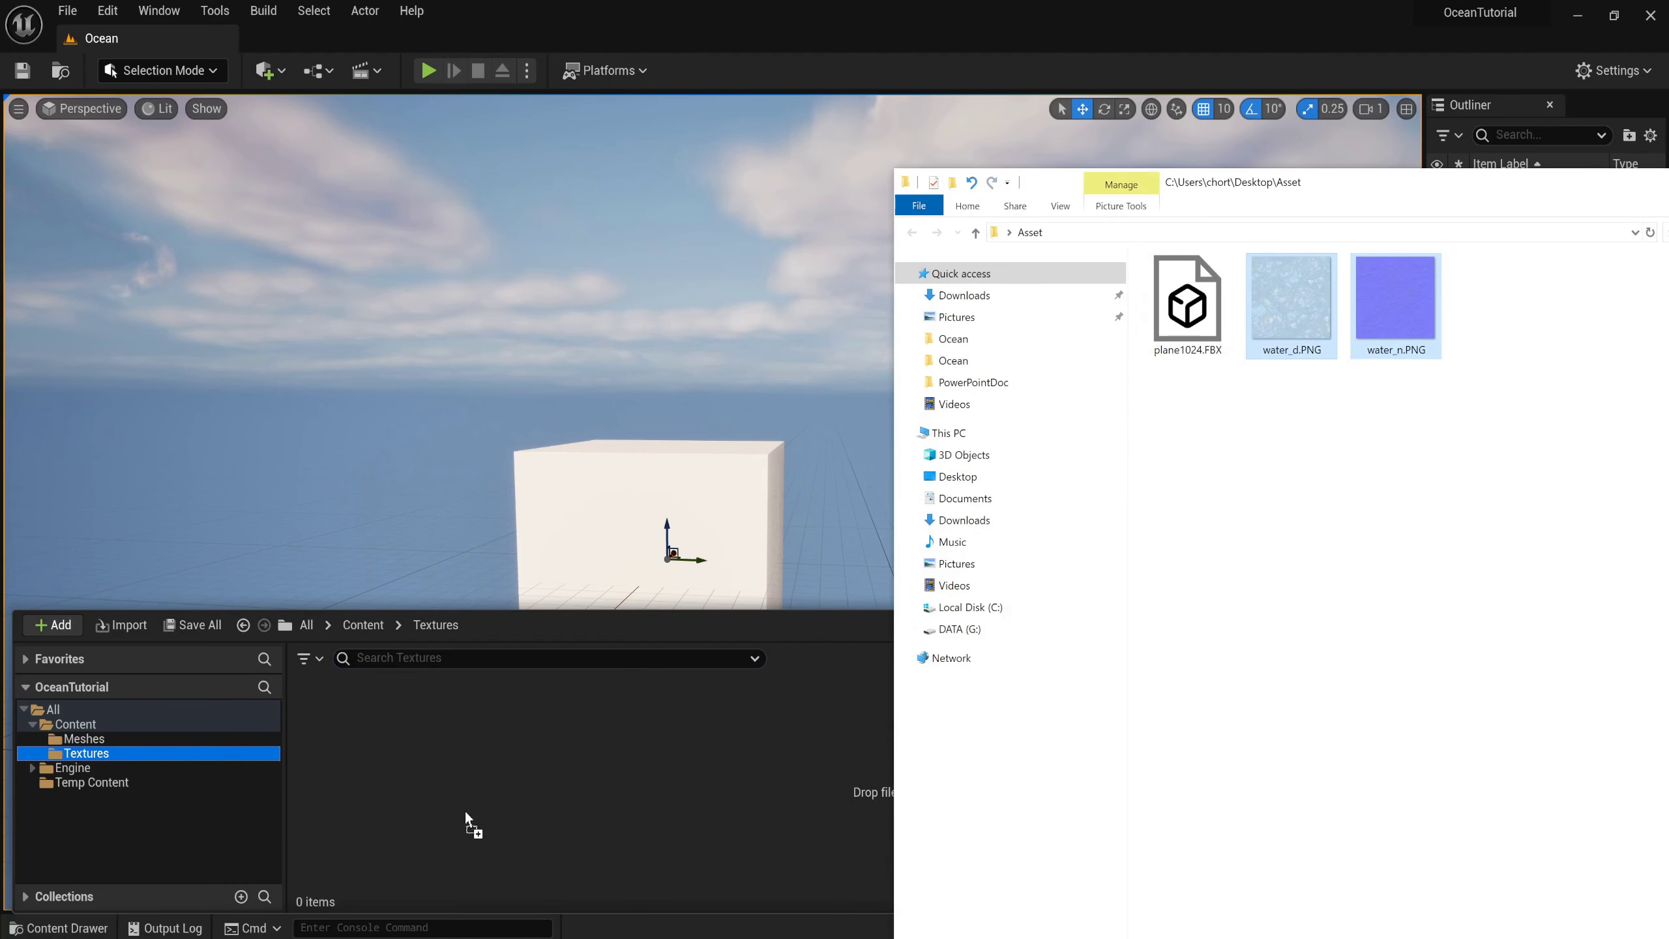
pyautogui.moveTo(466, 814); pyautogui.dragTo(456, 833)
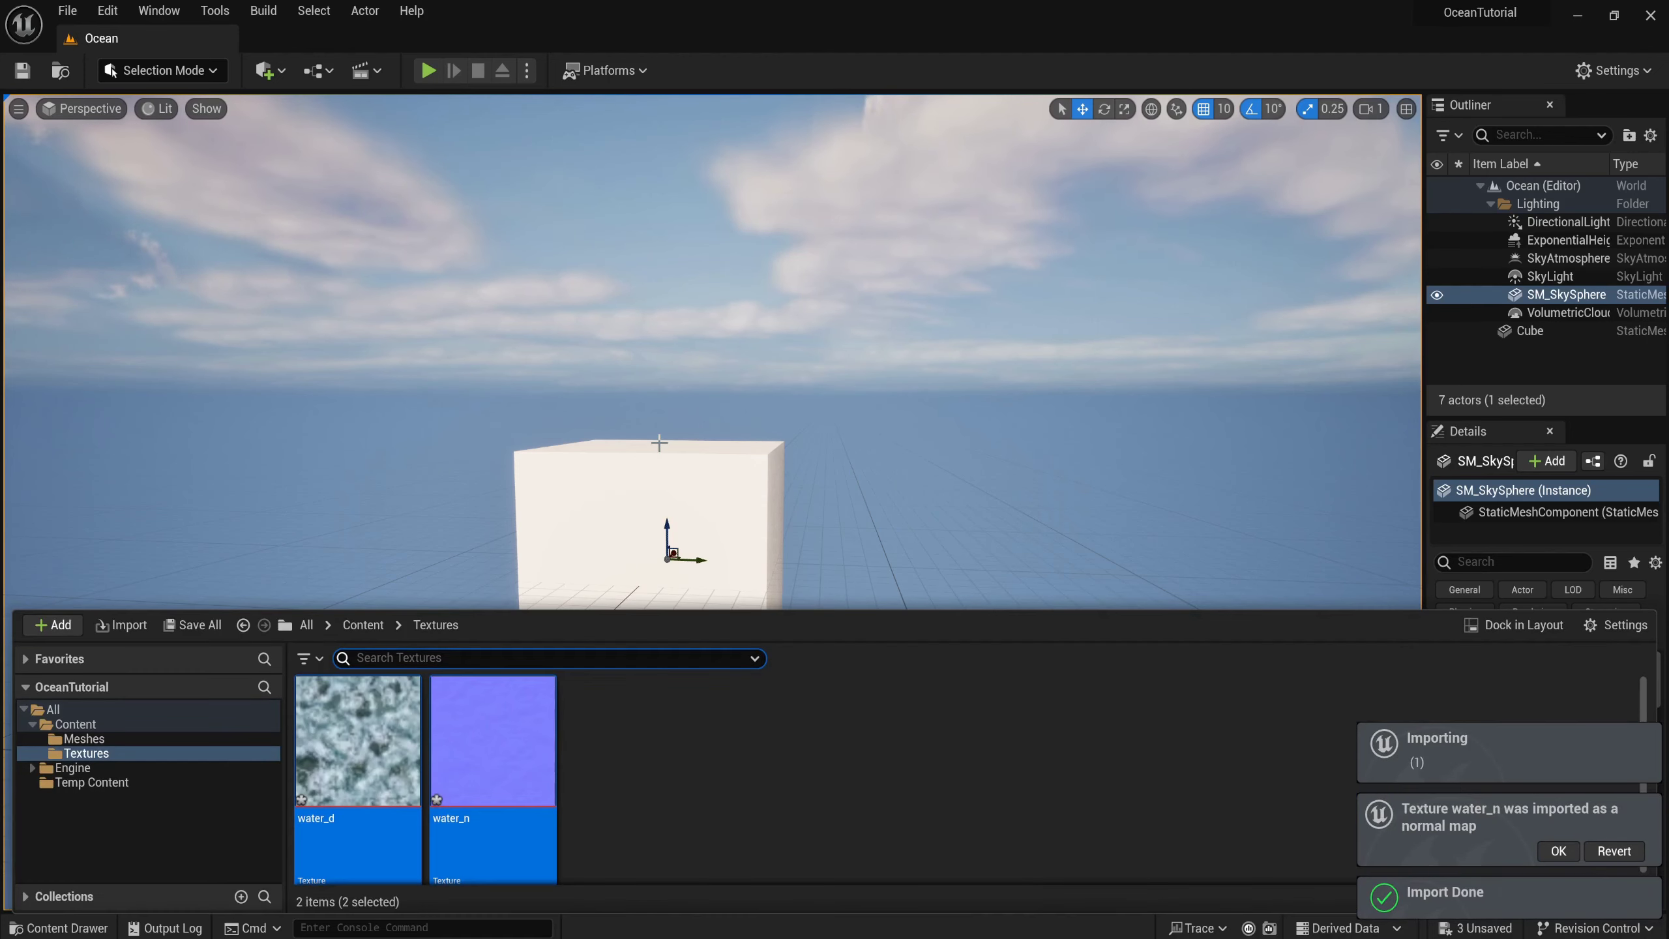
# Place plane1024 in the level at location 0,0,0 and save the level.
pyautogui.click(131, 739)
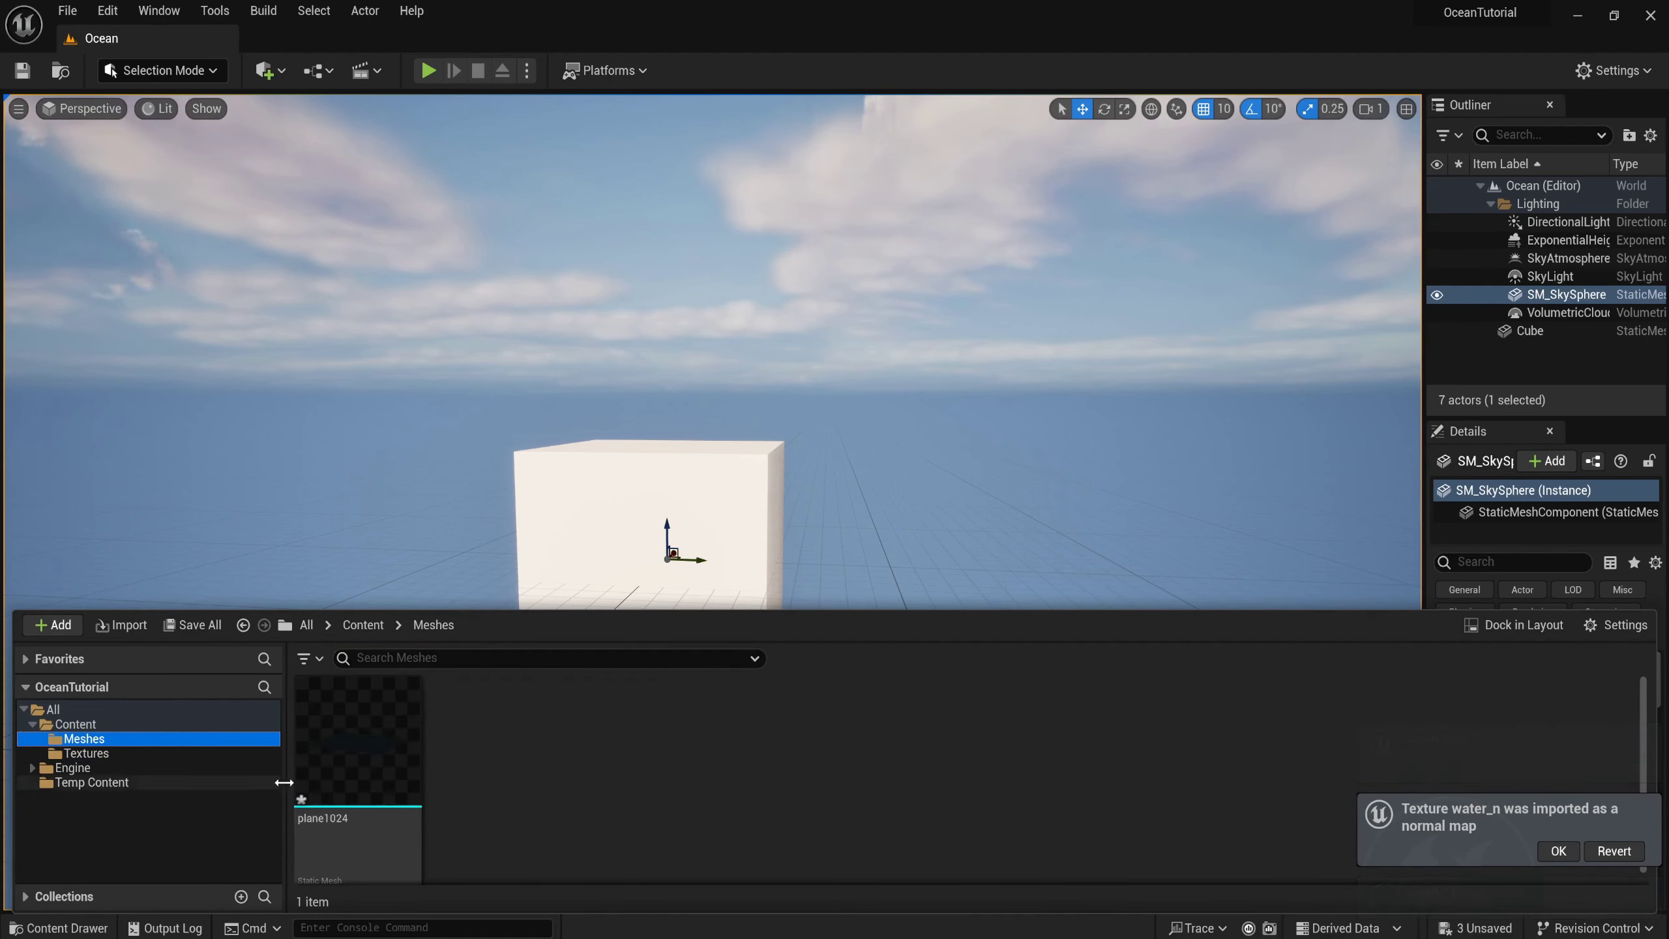
pyautogui.moveTo(358, 743); pyautogui.dragTo(694, 602)
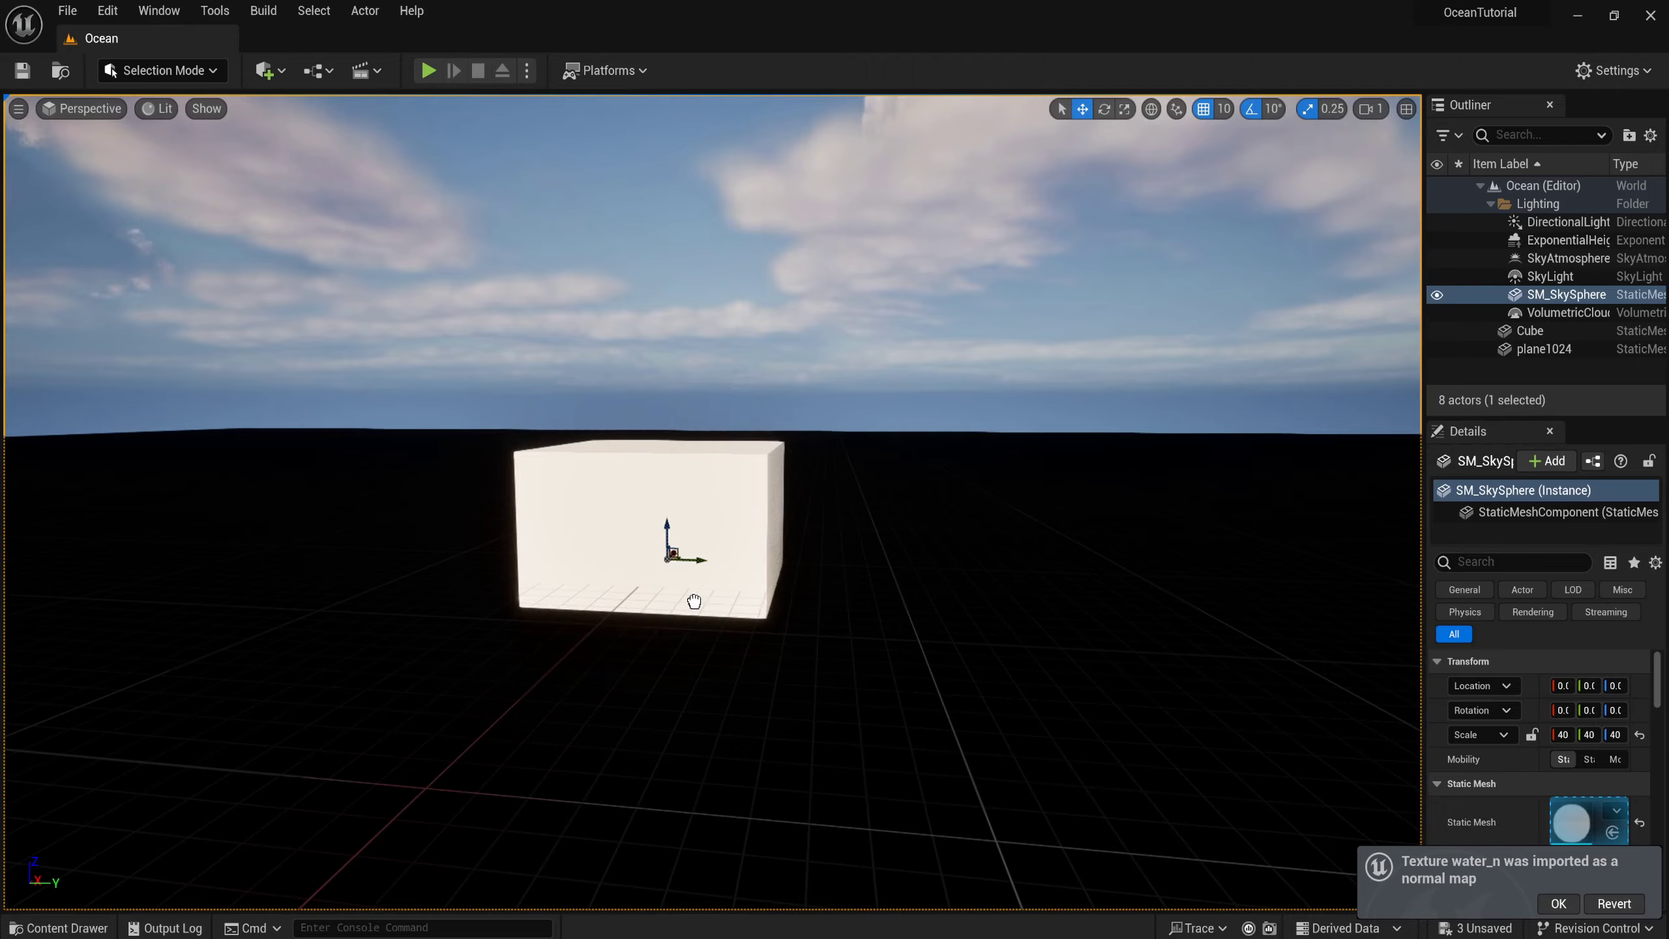
pyautogui.press('f')
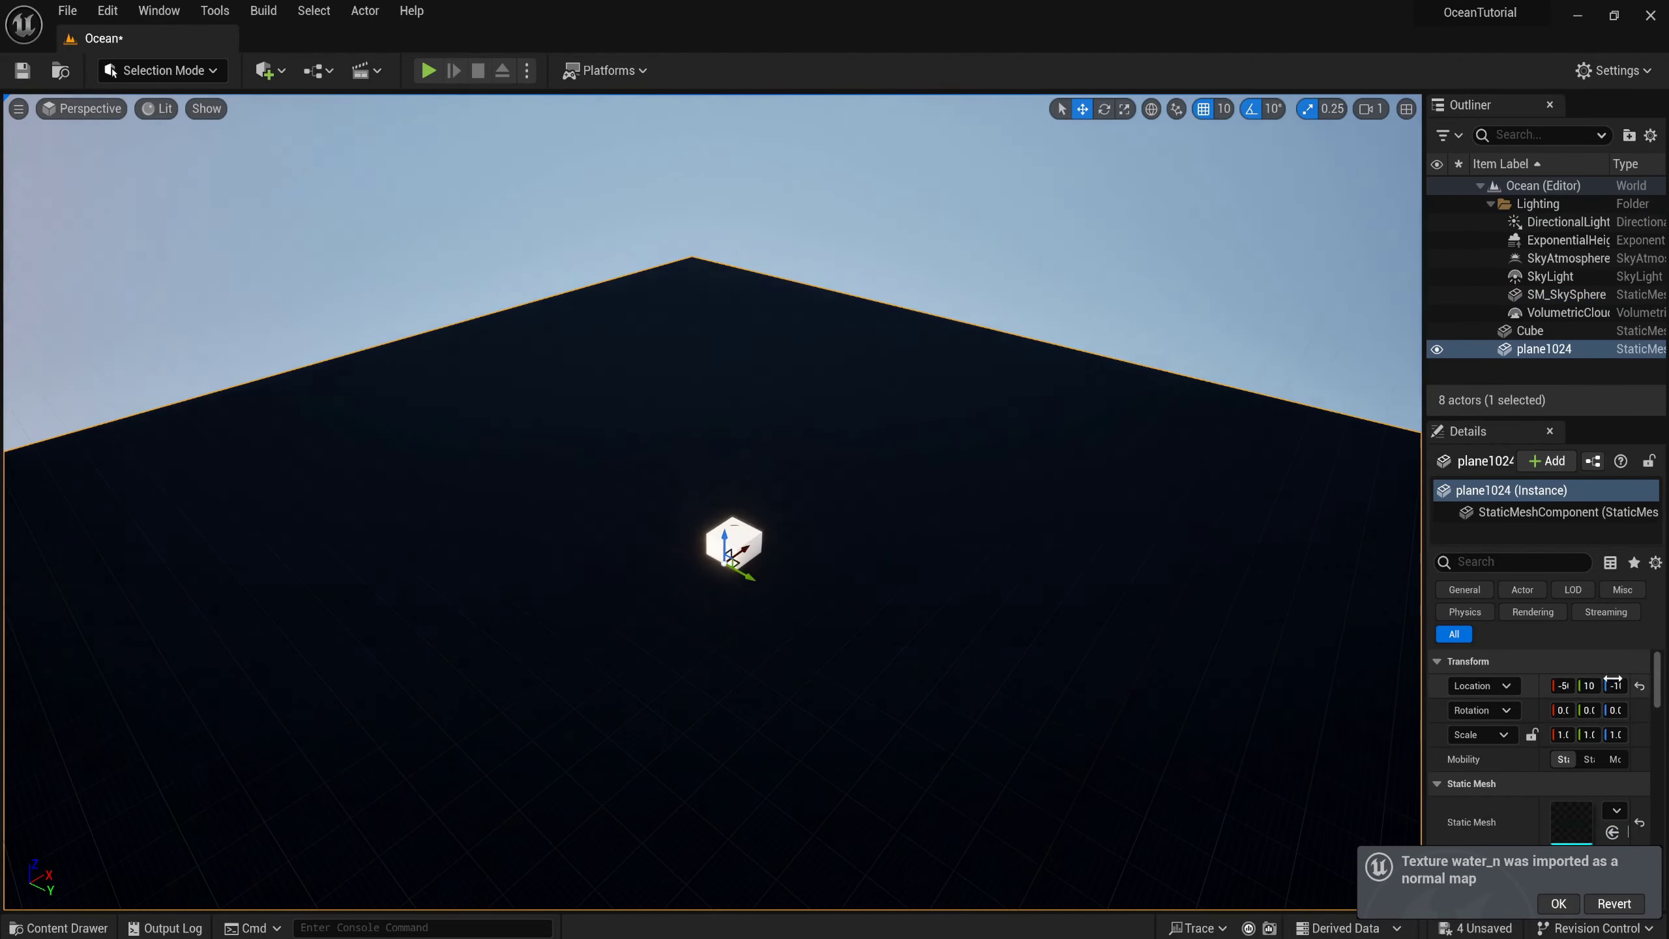
pyautogui.click(1639, 686)
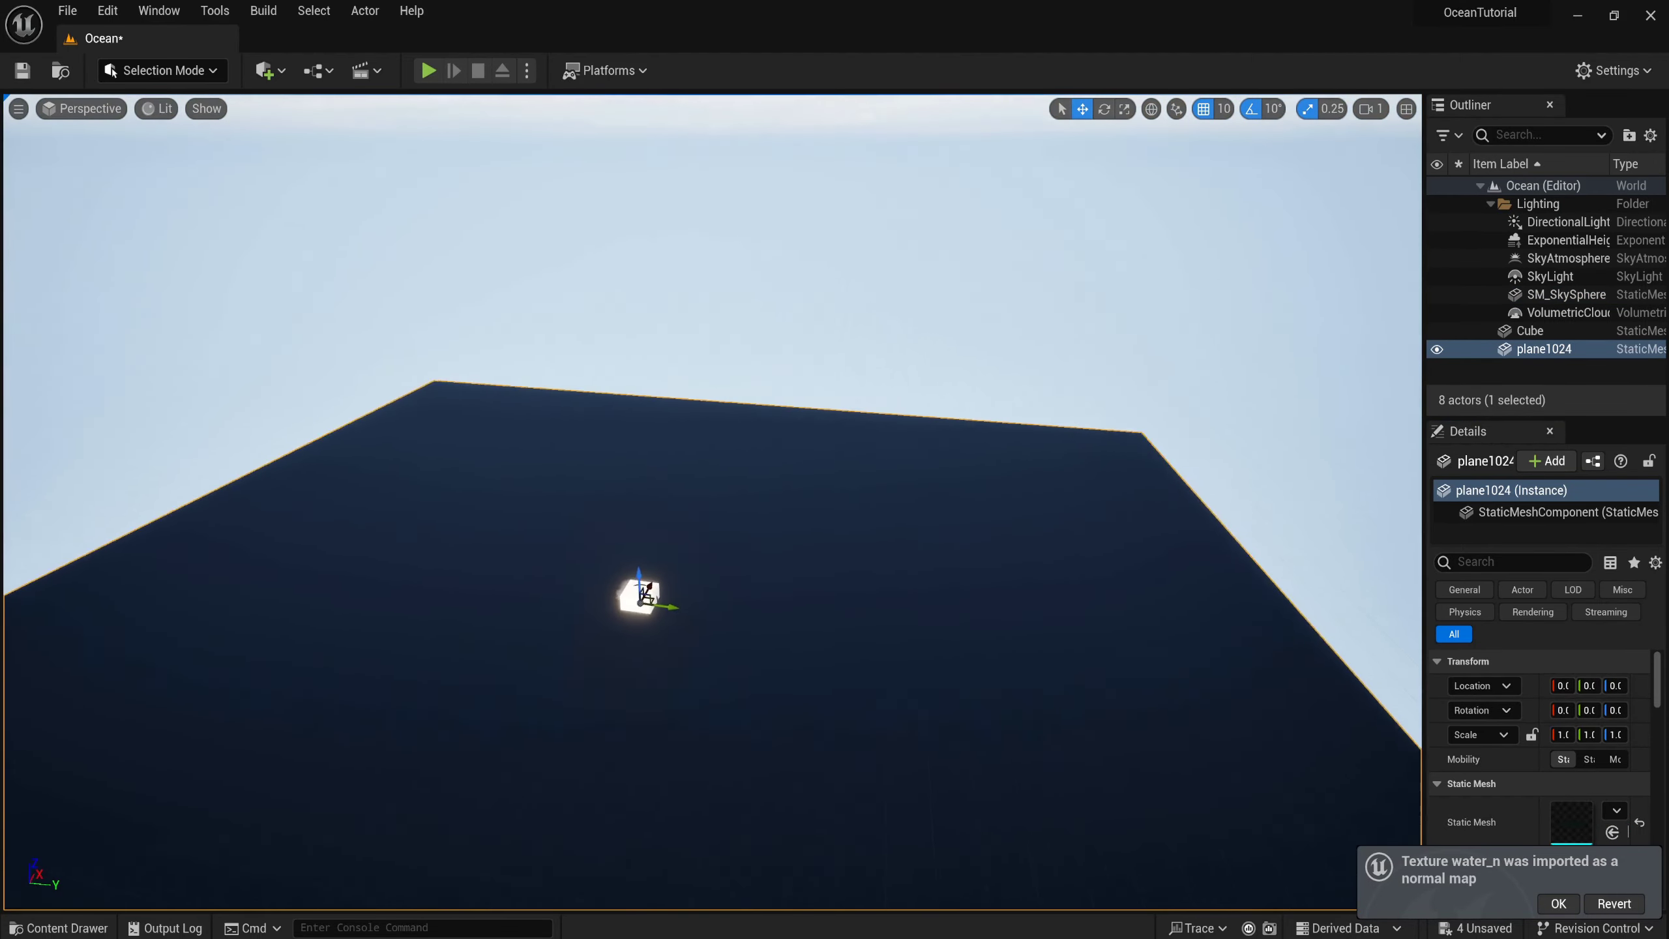
pyautogui.moveTo(888, 559); pyautogui.dragTo(887, 658)
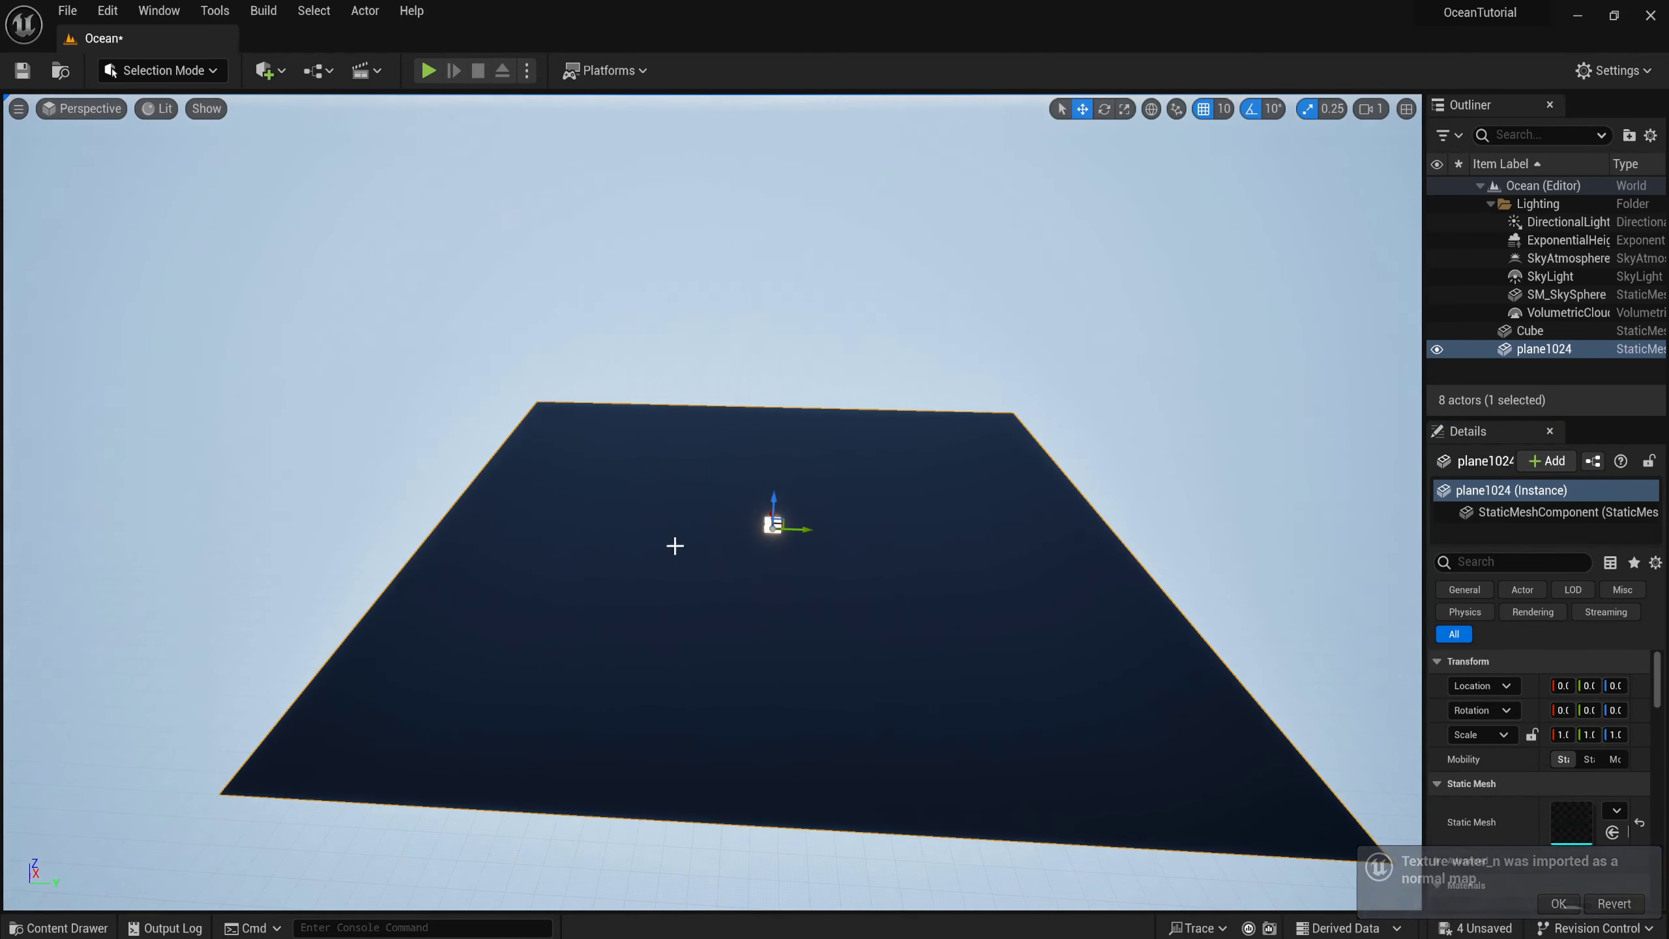
pyautogui.moveTo(675, 546); pyautogui.dragTo(664, 460)
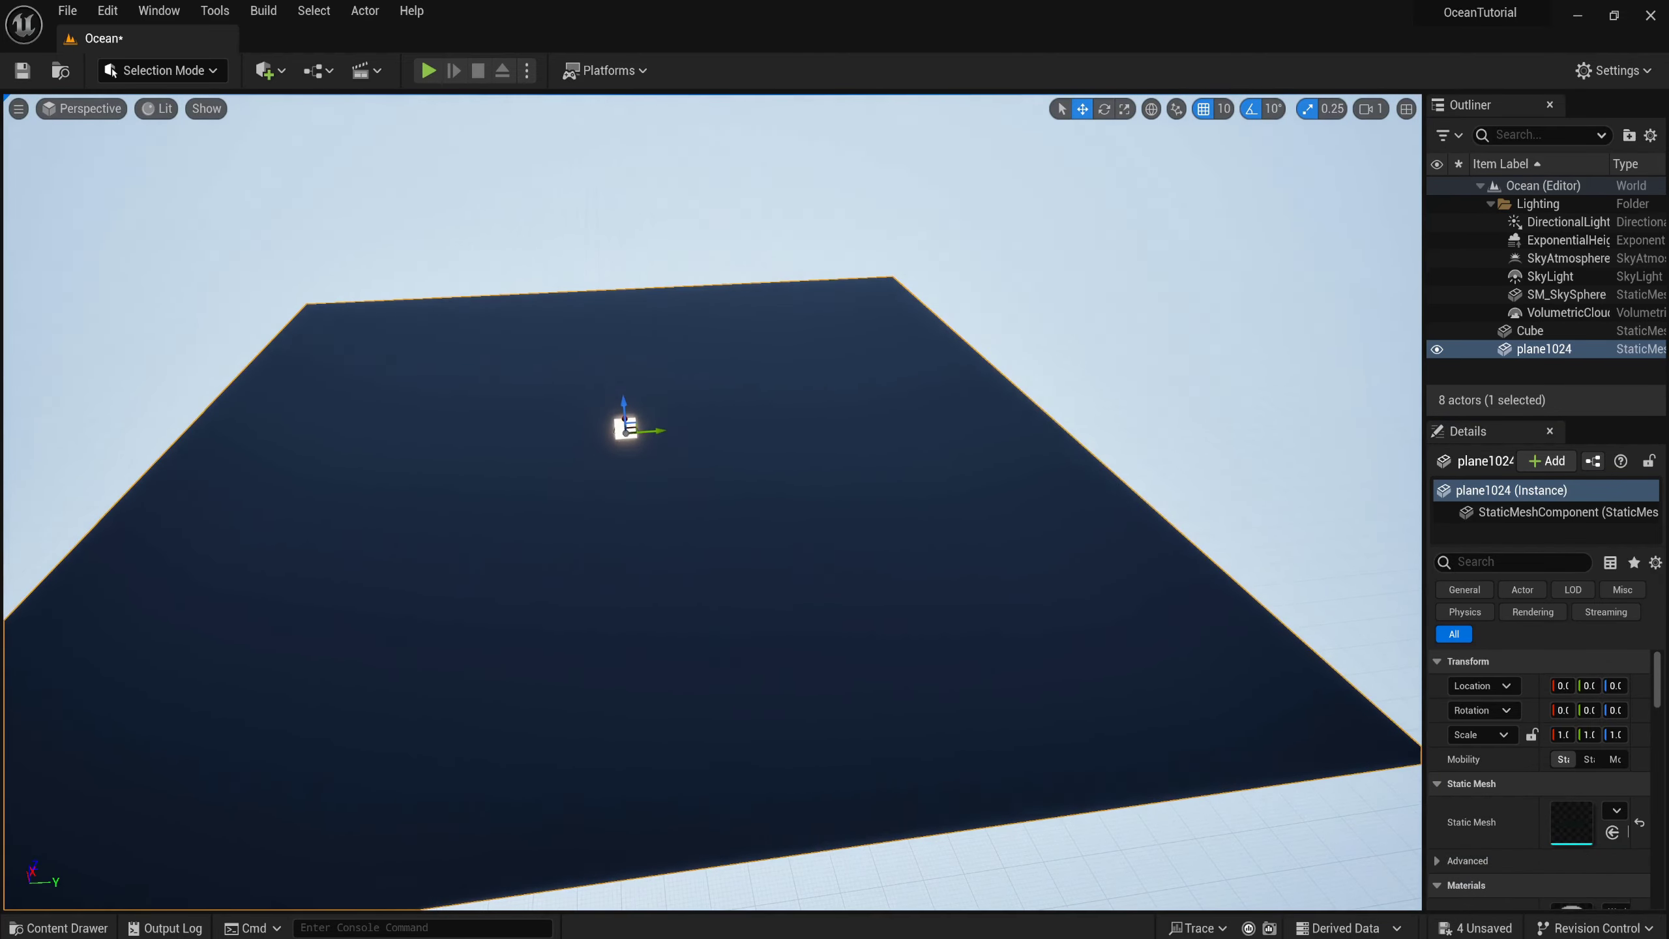
pyautogui.moveTo(675, 245); pyautogui.dragTo(675, 244)
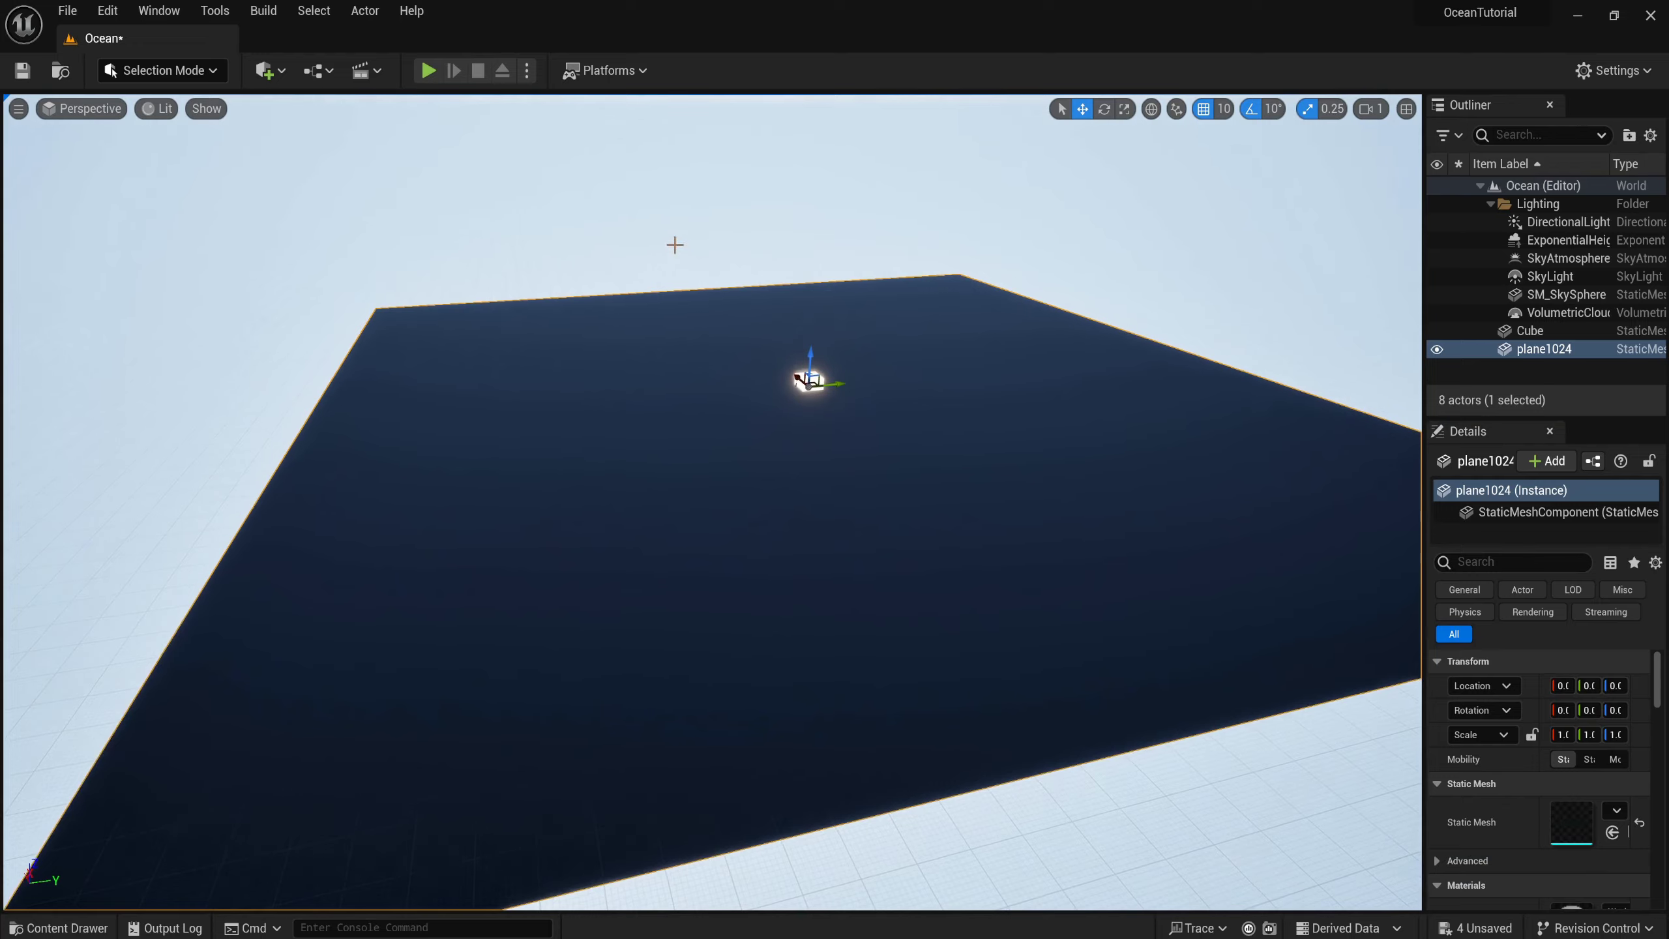
pyautogui.click(675, 244)
pyautogui.hotkey('ctrl', 's')
pyautogui.click(206, 108)
# Switch the viewport to Wireframe and look over the plane's dense mesh and sky sphere.
pyautogui.click(157, 109)
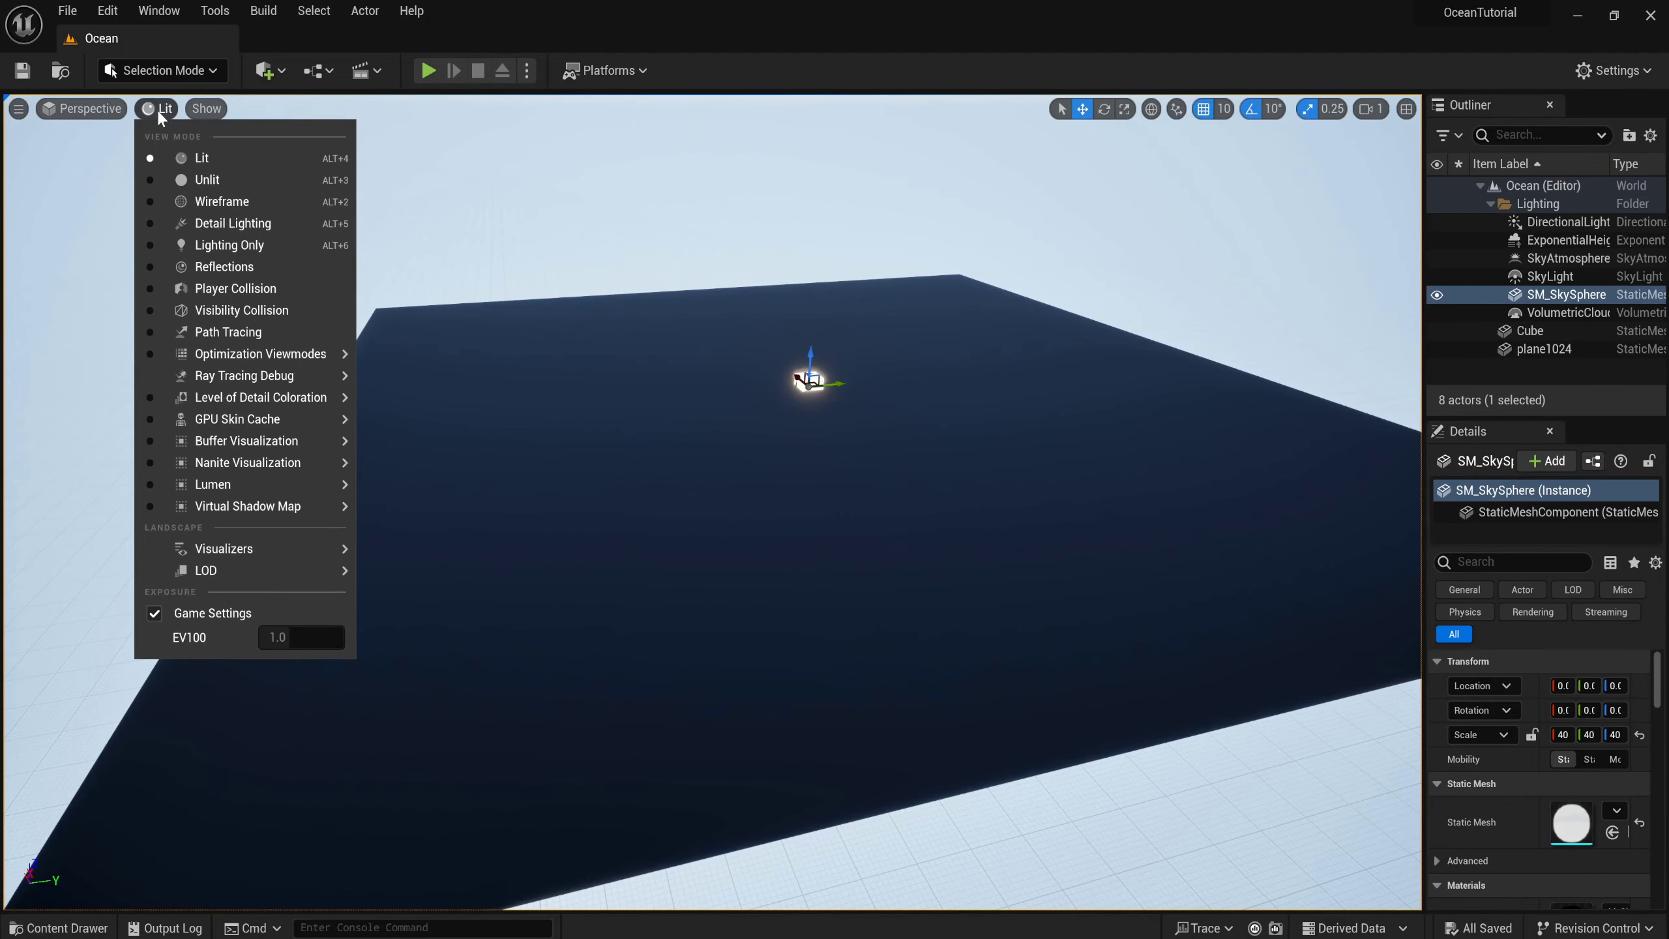
pyautogui.click(277, 208)
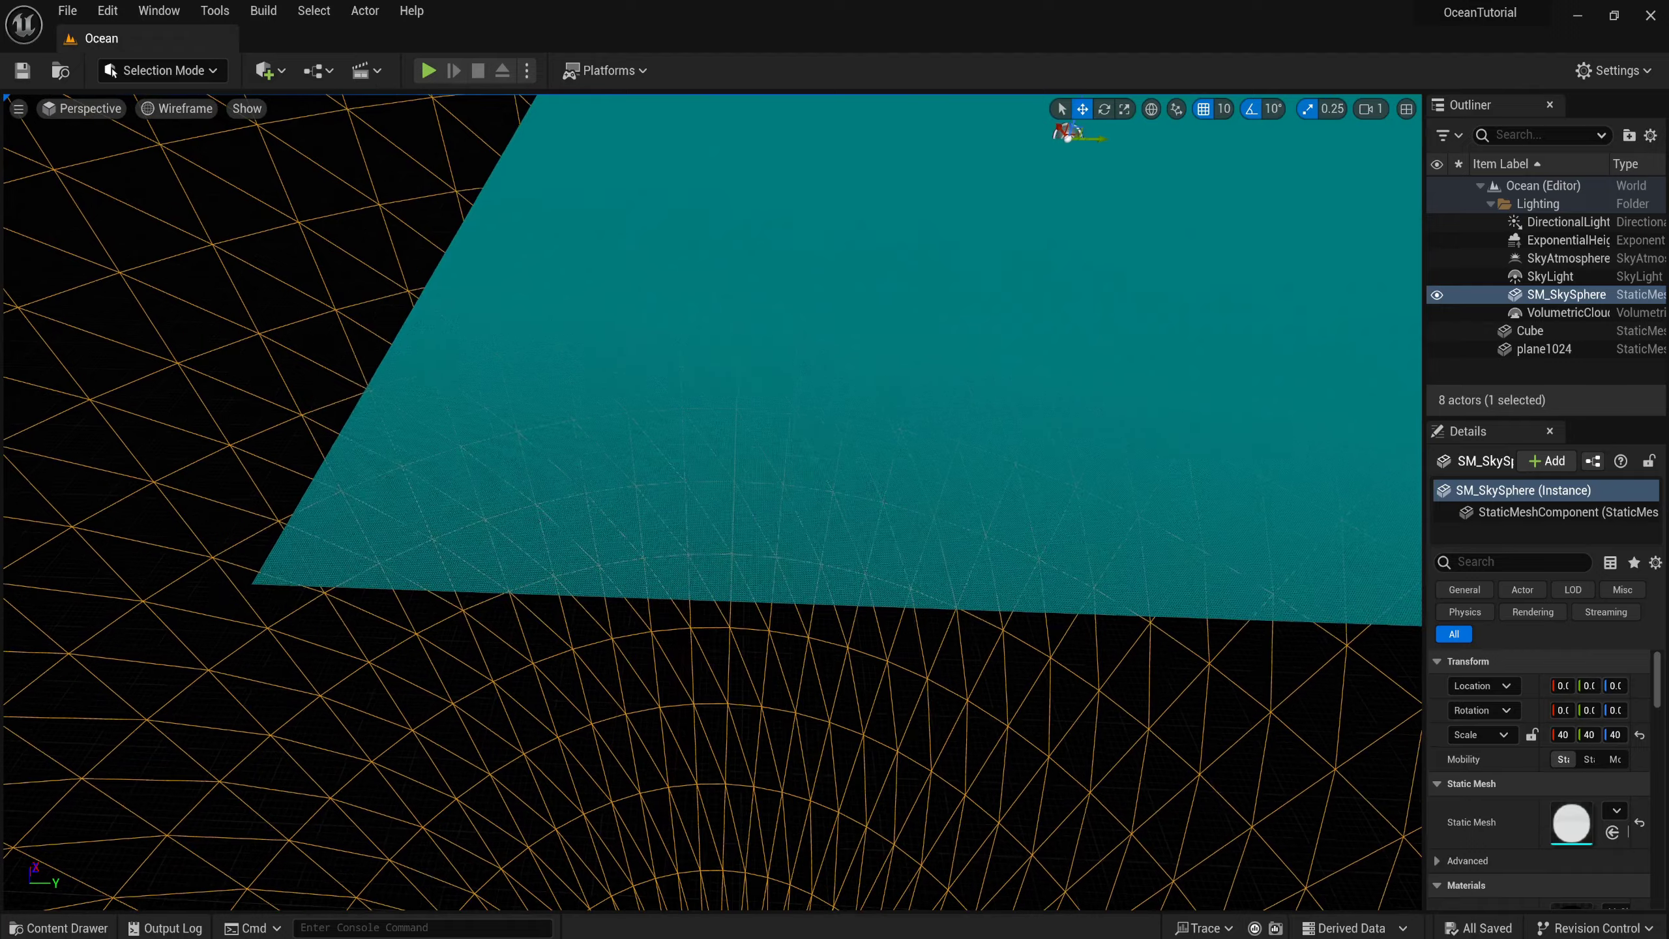
pyautogui.moveTo(1065, 129); pyautogui.dragTo(1065, 128, button='right')
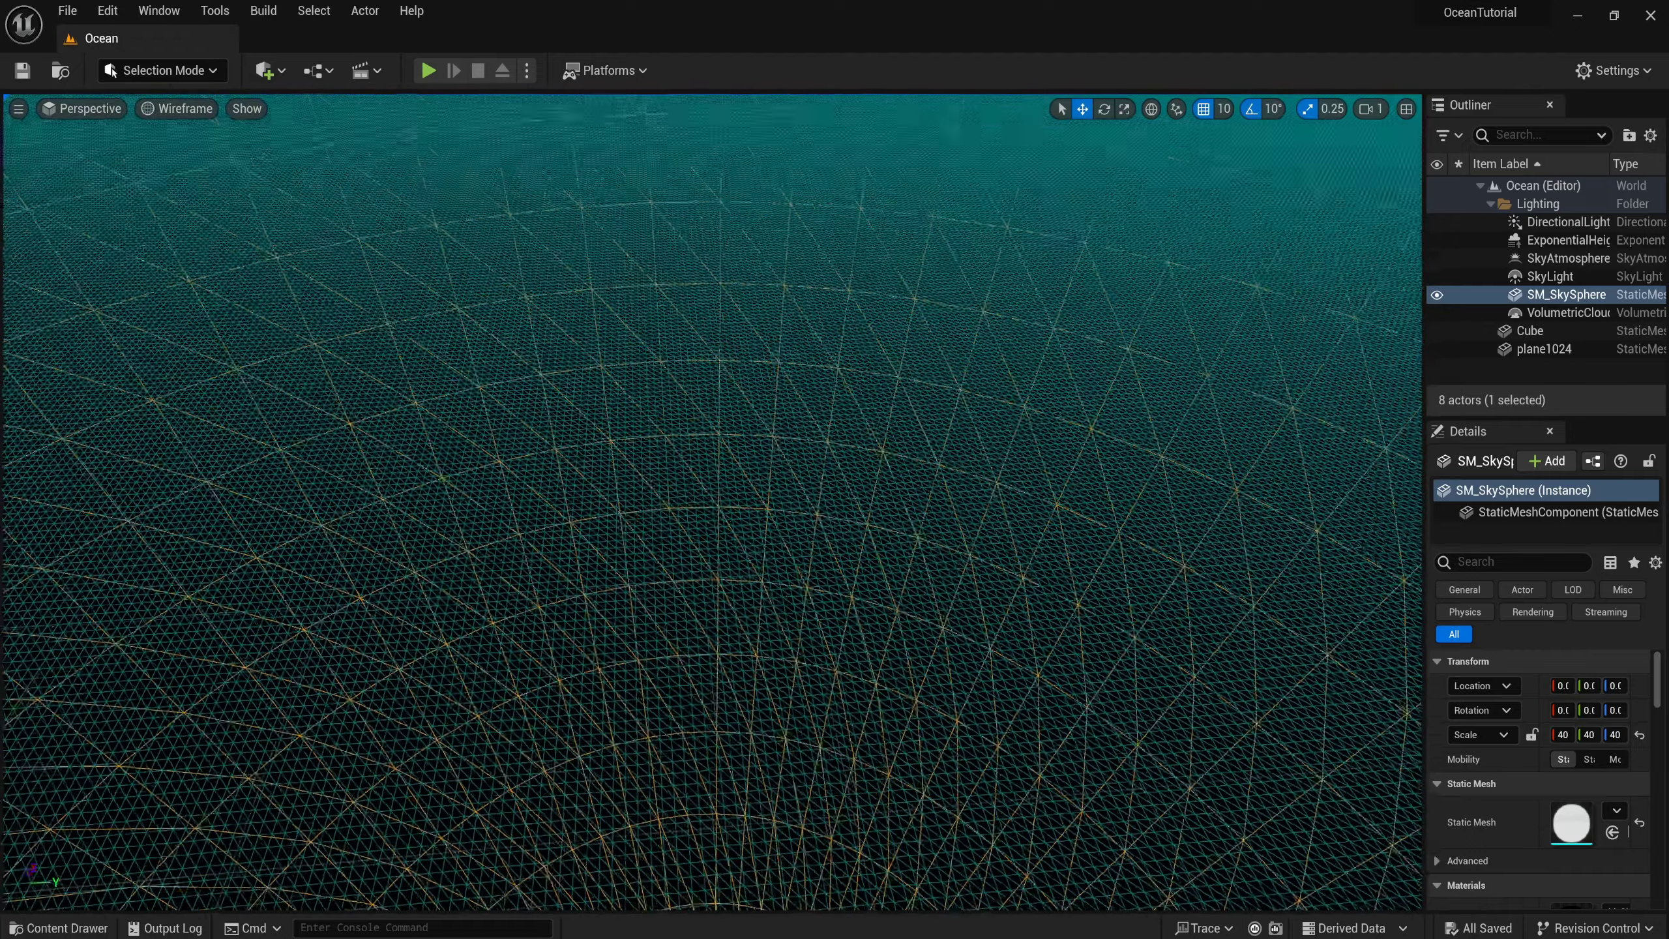
pyautogui.moveTo(700, 443); pyautogui.dragTo(700, 444, button='right')
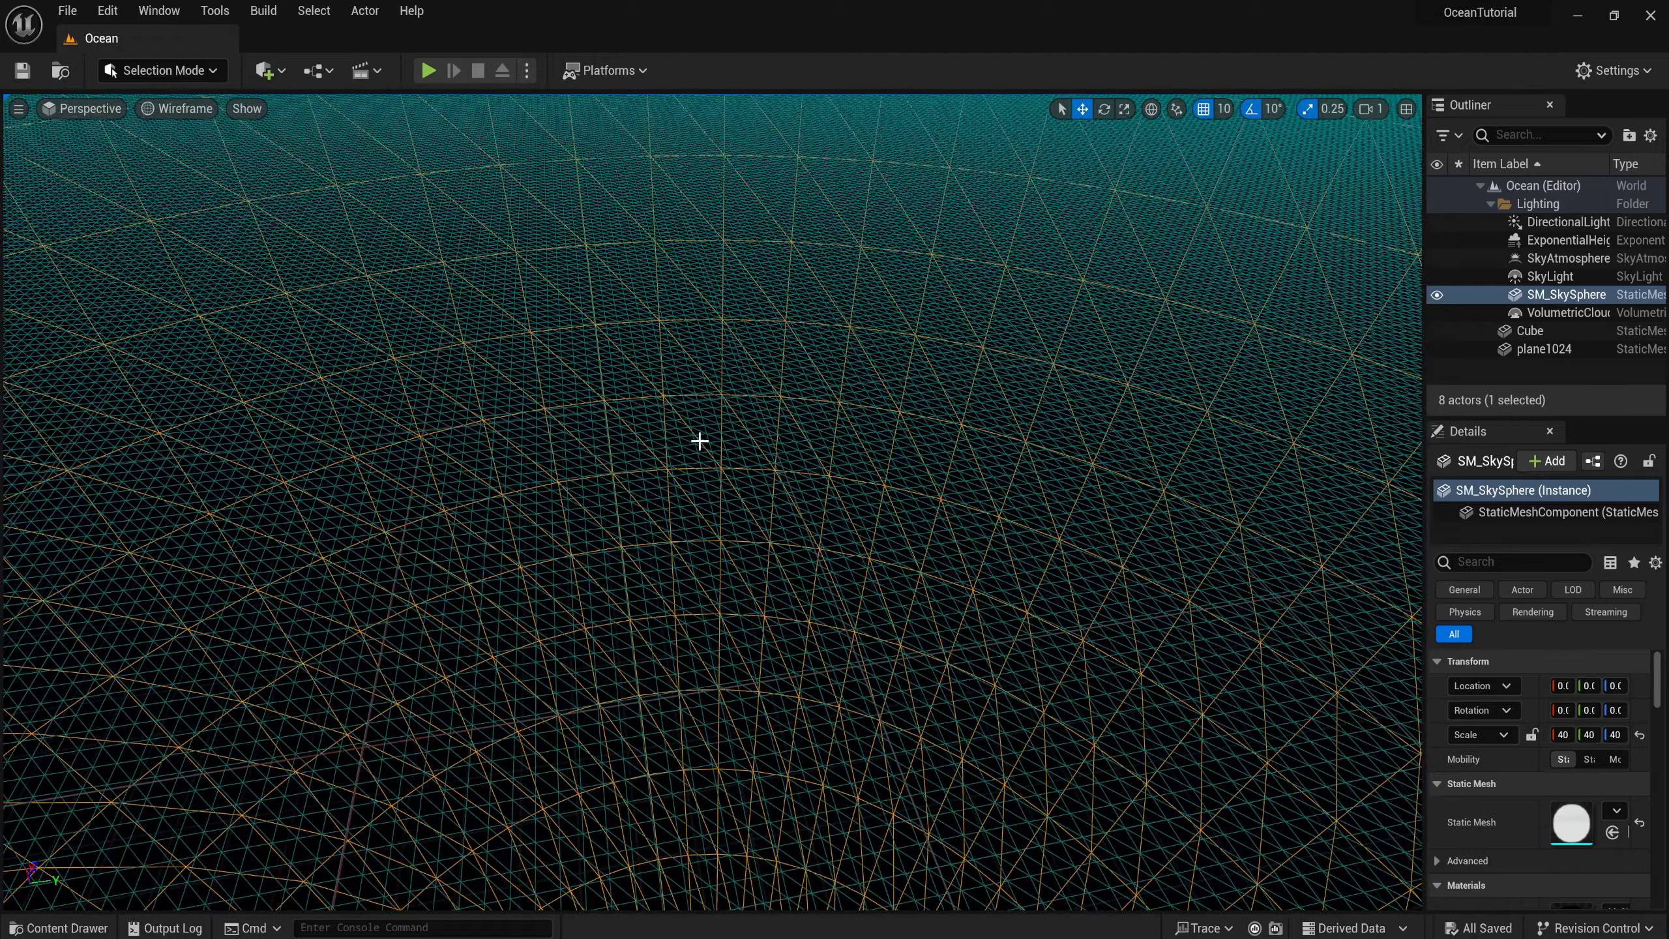
pyautogui.scroll(3, 700, 440)
pyautogui.scroll(2, 718, 494)
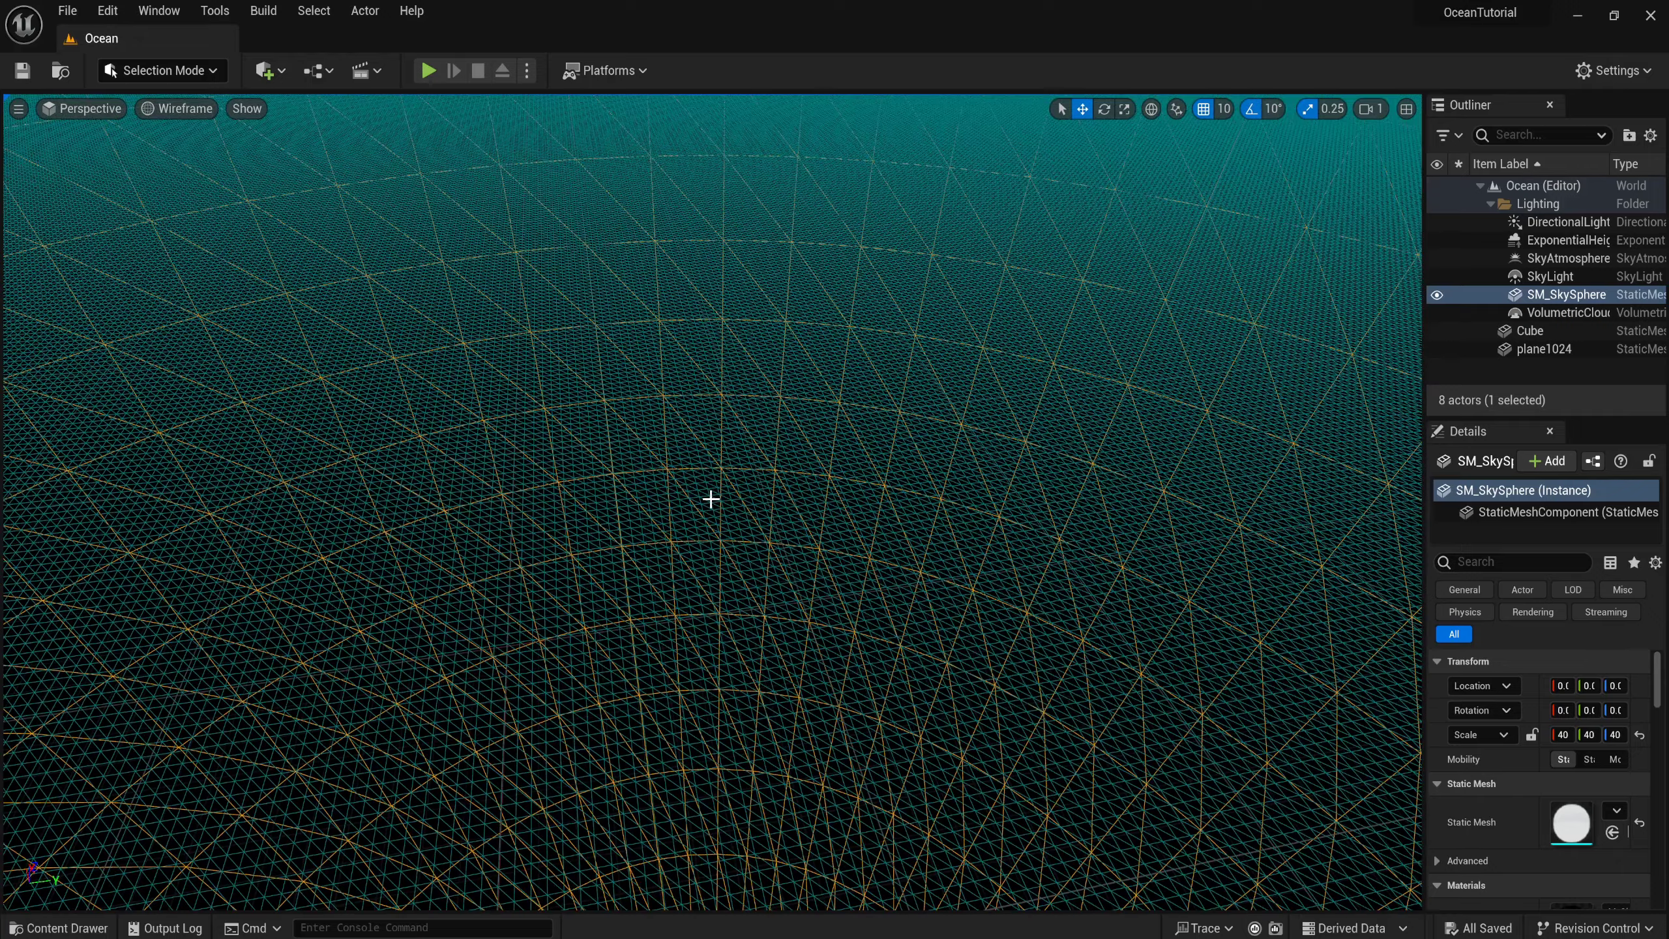
pyautogui.moveTo(711, 498); pyautogui.dragTo(711, 499, button='right')
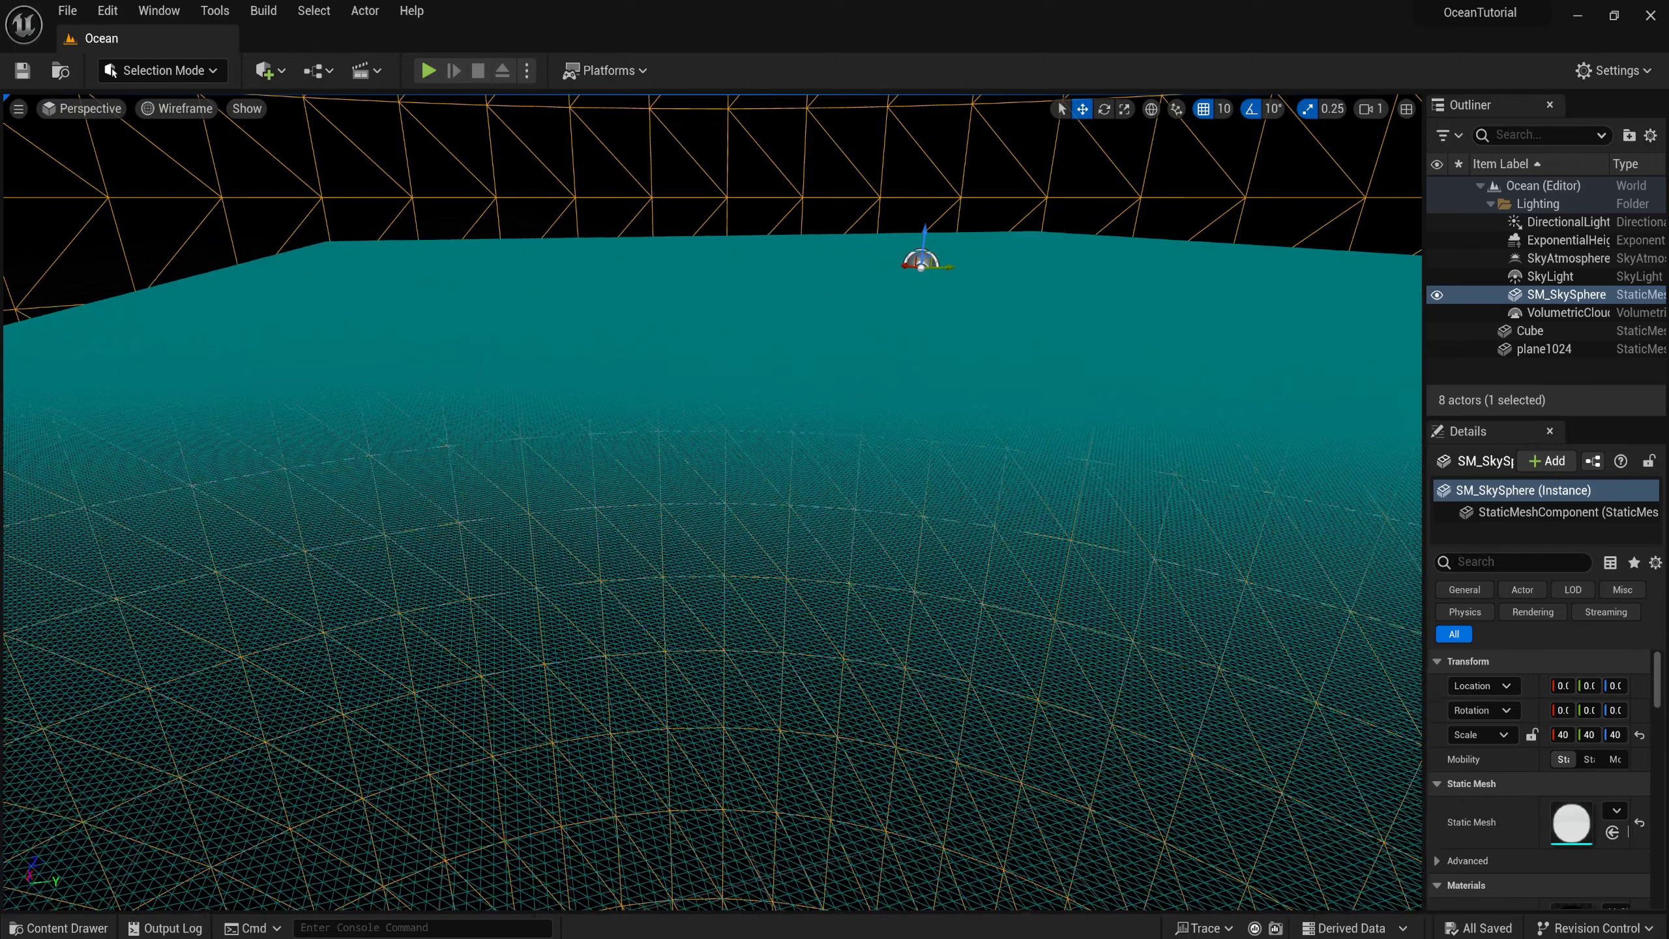
# Return the viewport to Lit rendering.
pyautogui.click(176, 108)
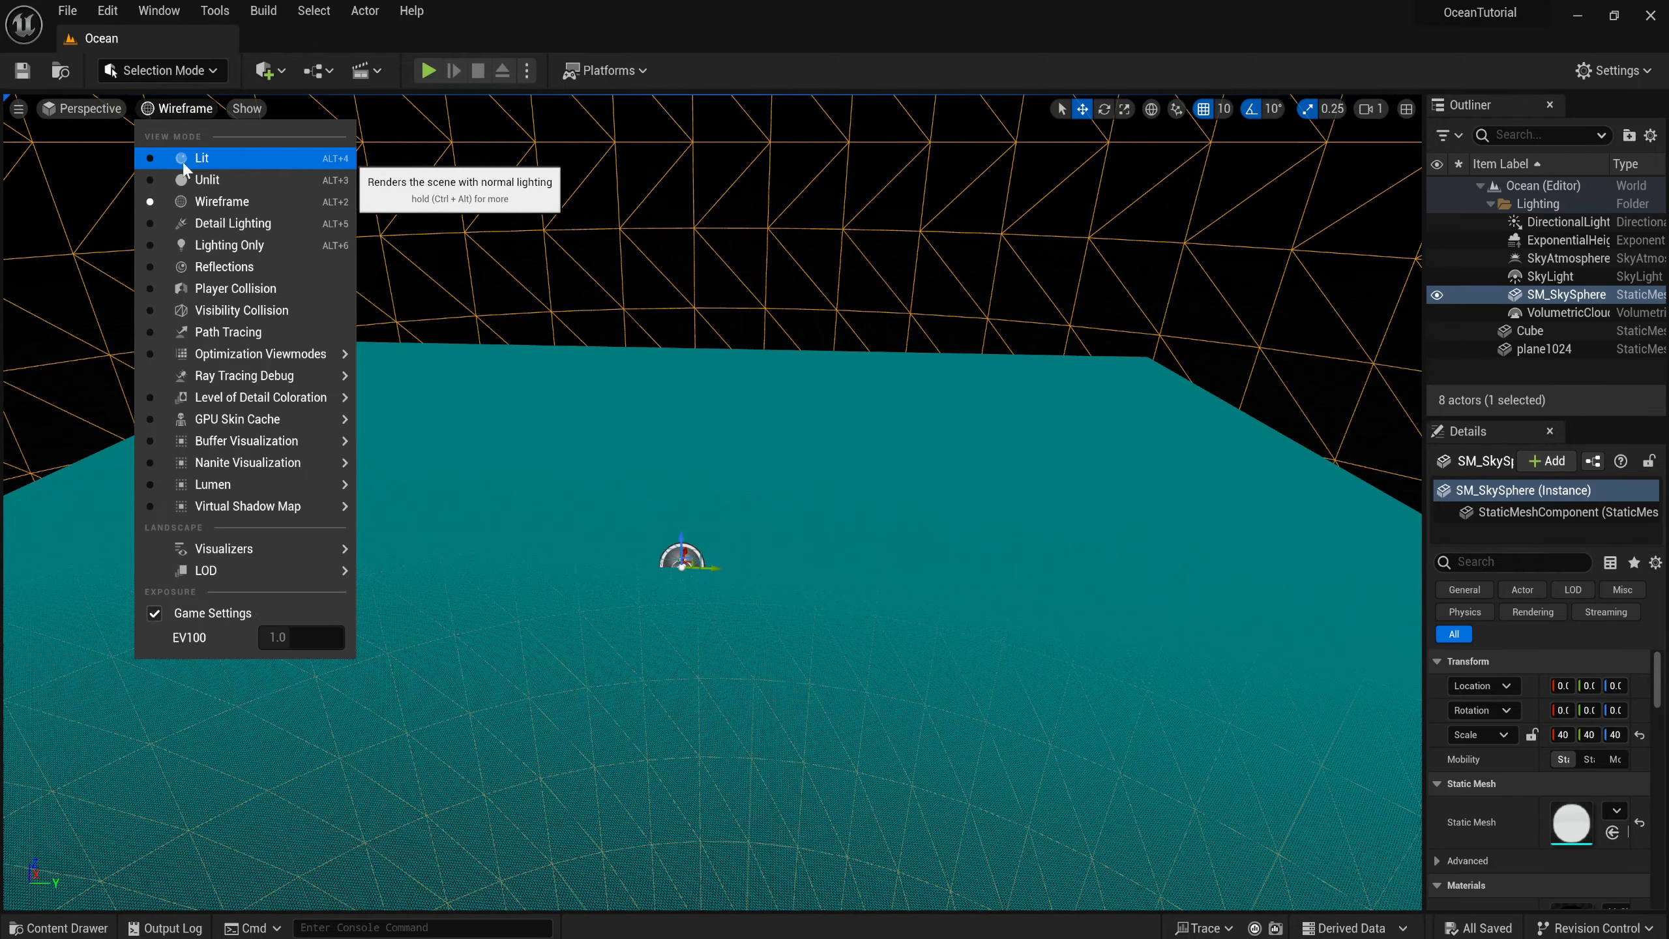
pyautogui.press('Escape')
pyautogui.hotkey('alt', '4')
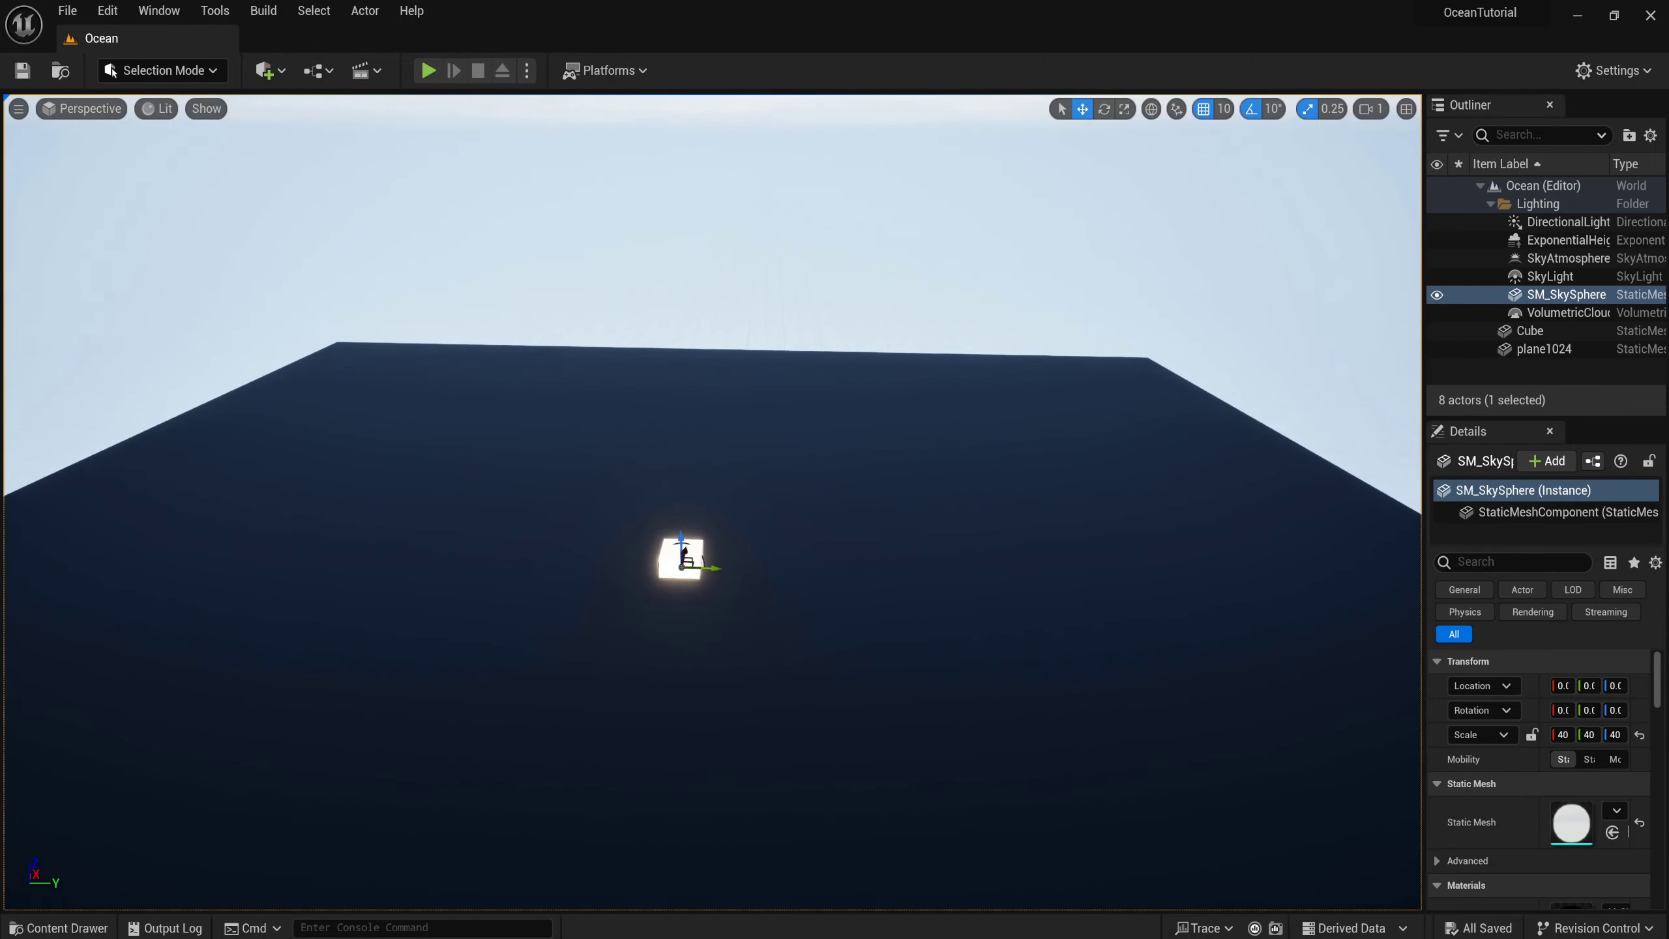
# Delete the Cube from the level, save it, and bring up the Content Drawer.
pyautogui.moveTo(221, 163); pyautogui.dragTo(222, 164, button='right')
pyautogui.click(700, 382)
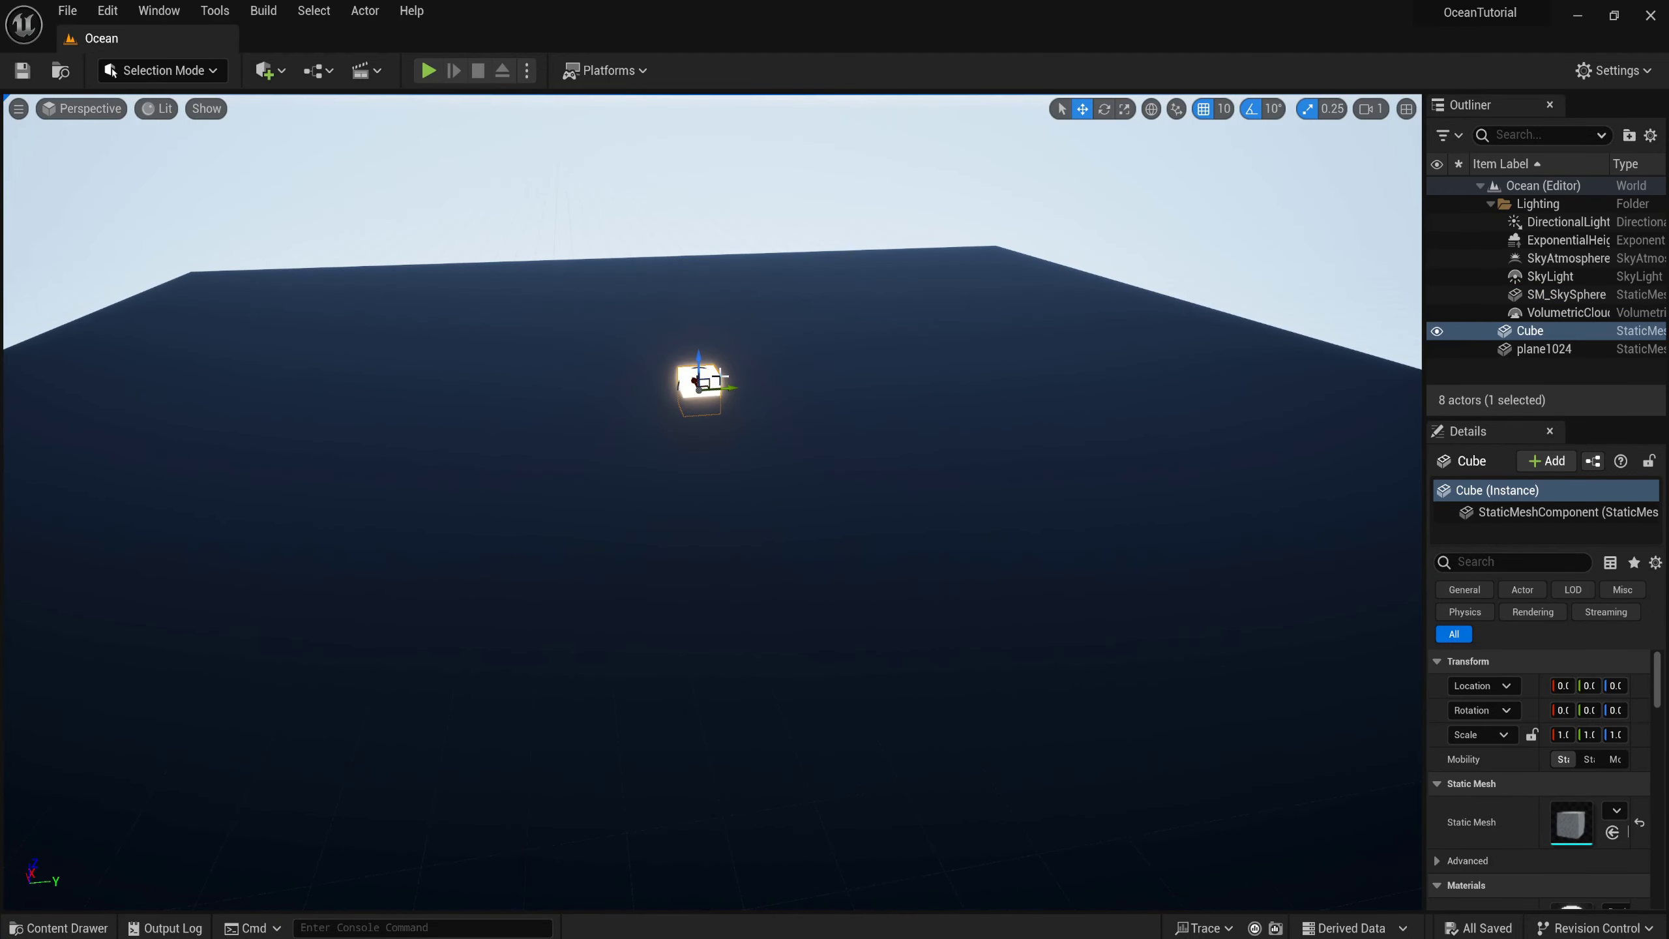
pyautogui.press('Delete')
pyautogui.click(417, 373)
pyautogui.hotkey('ctrl', 's')
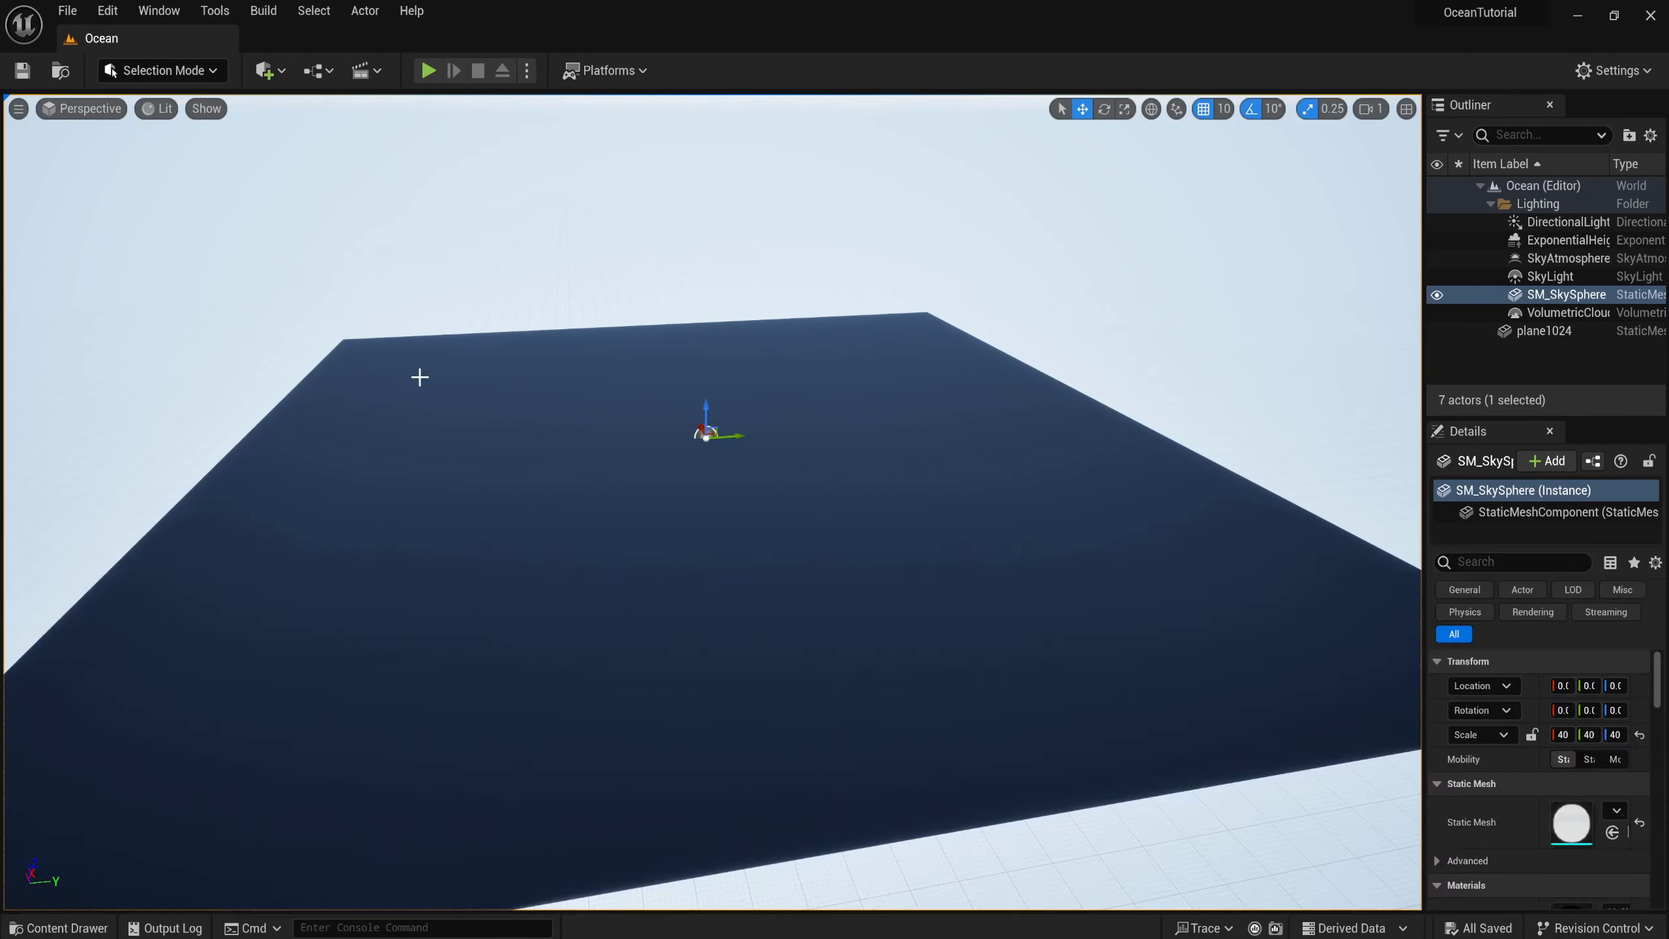
pyautogui.hotkey('ctrl', 'space')
# Create a new folder named Effects in Content and open it.
pyautogui.rightClick(862, 731)
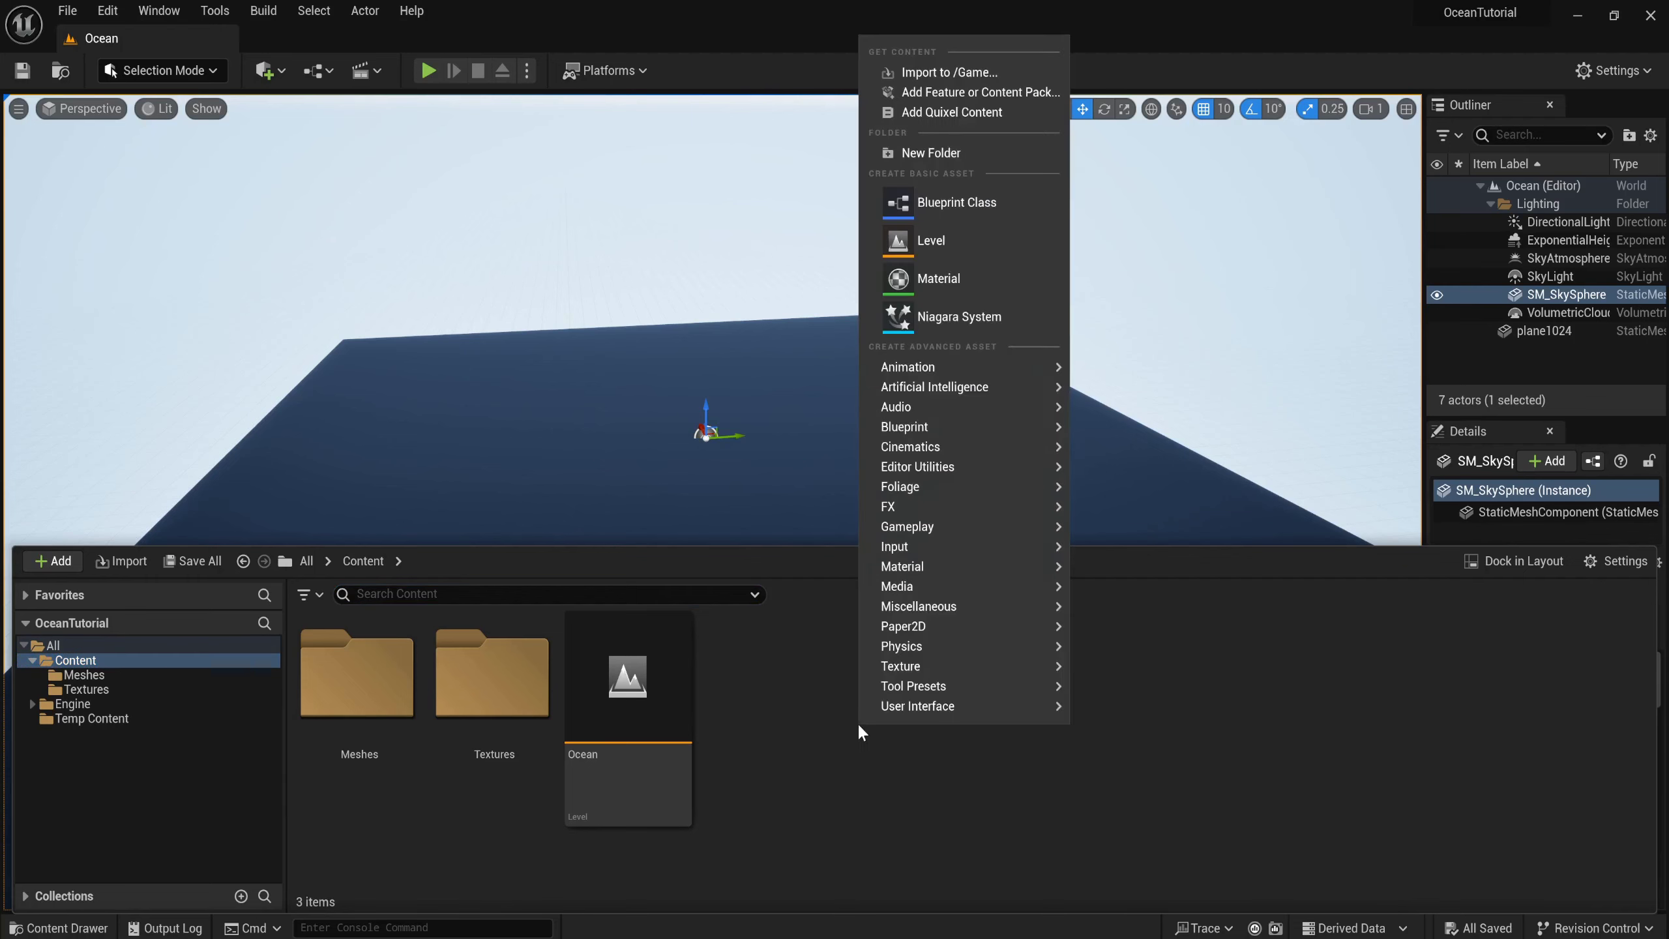
pyautogui.click(898, 156)
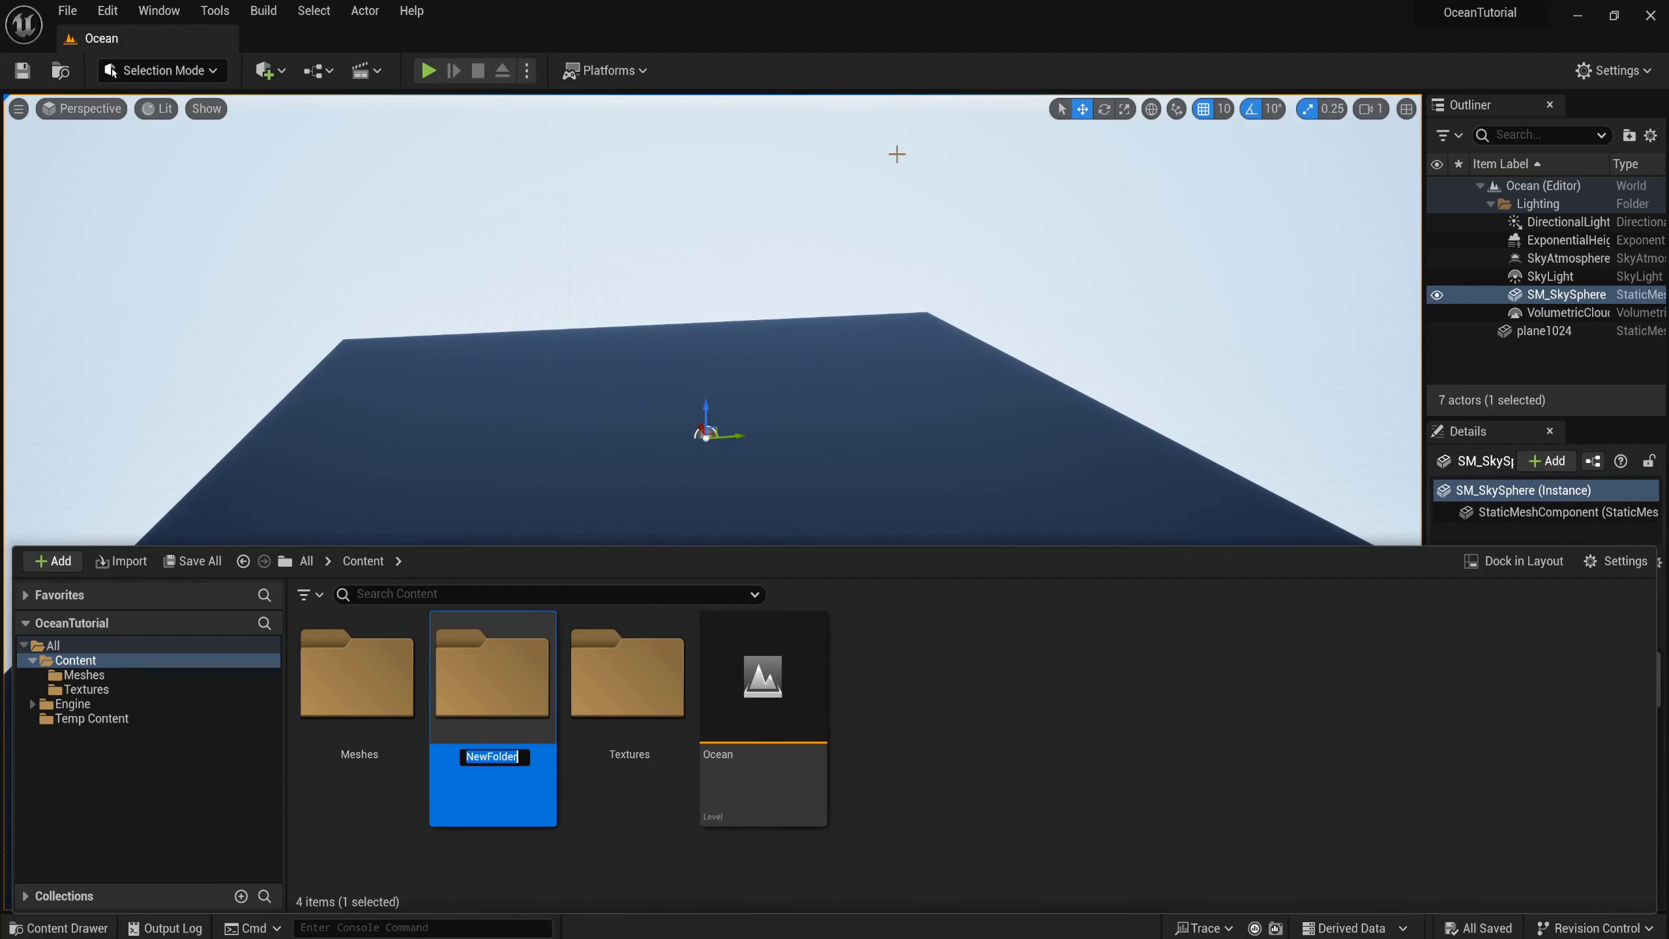
pyautogui.write('Eff')
pyautogui.write('ects')
pyautogui.press('Return')
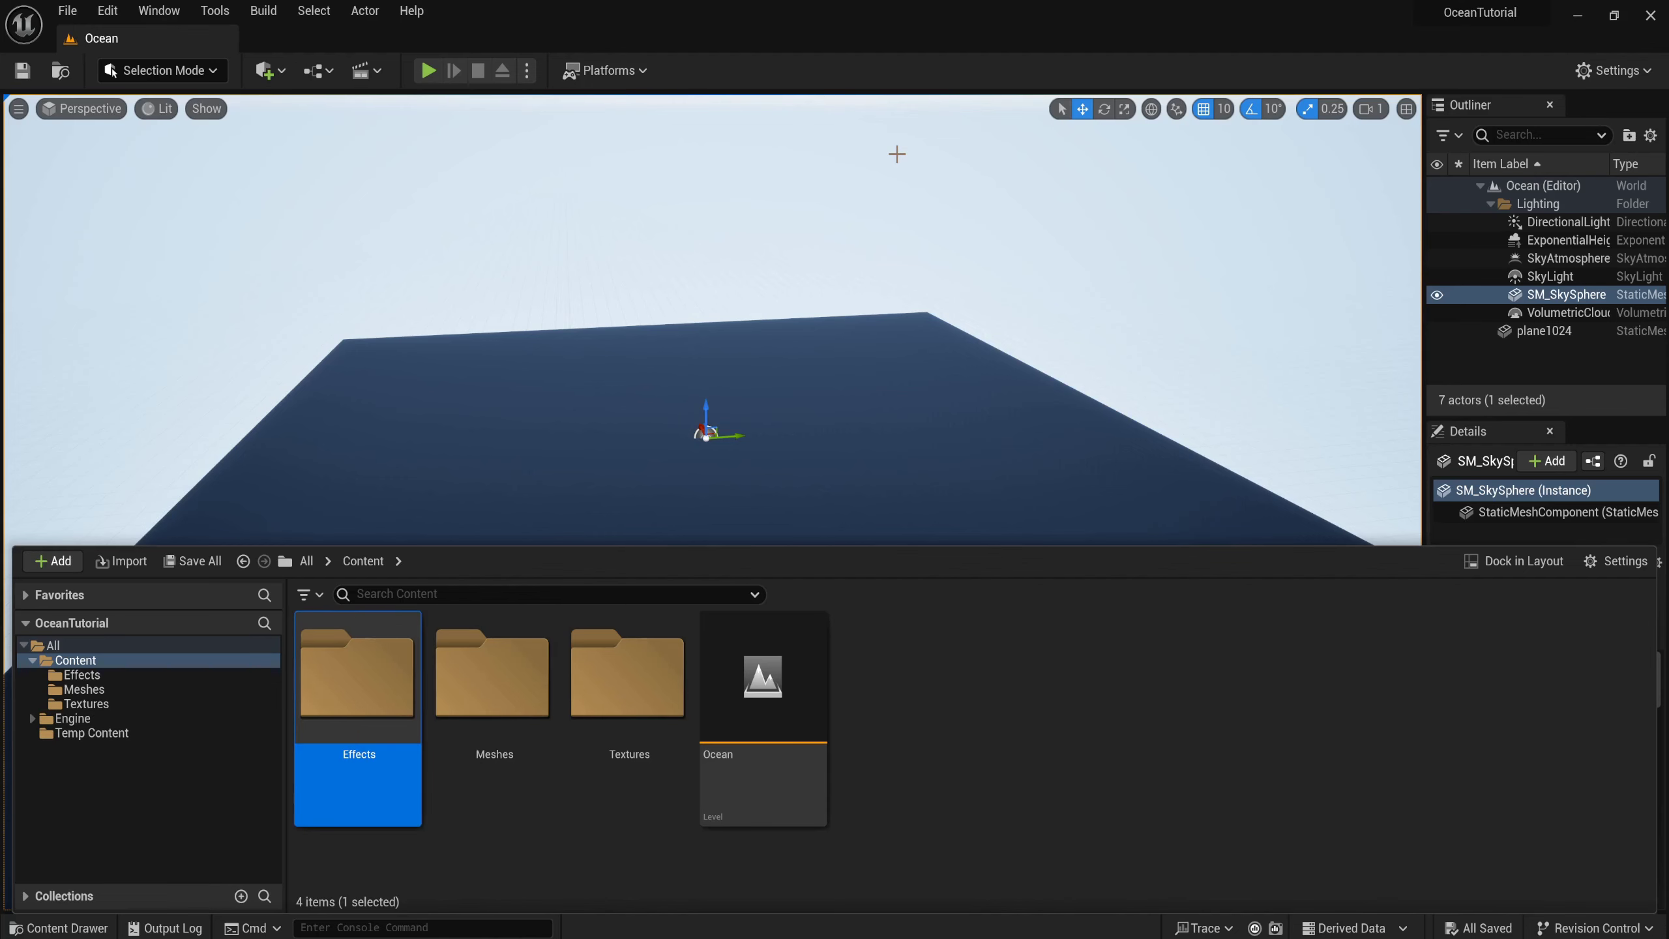
pyautogui.doubleClick(361, 701)
# Create an empty Niagara system named FX_OceanWater and open it for editing.
pyautogui.rightClick(503, 690)
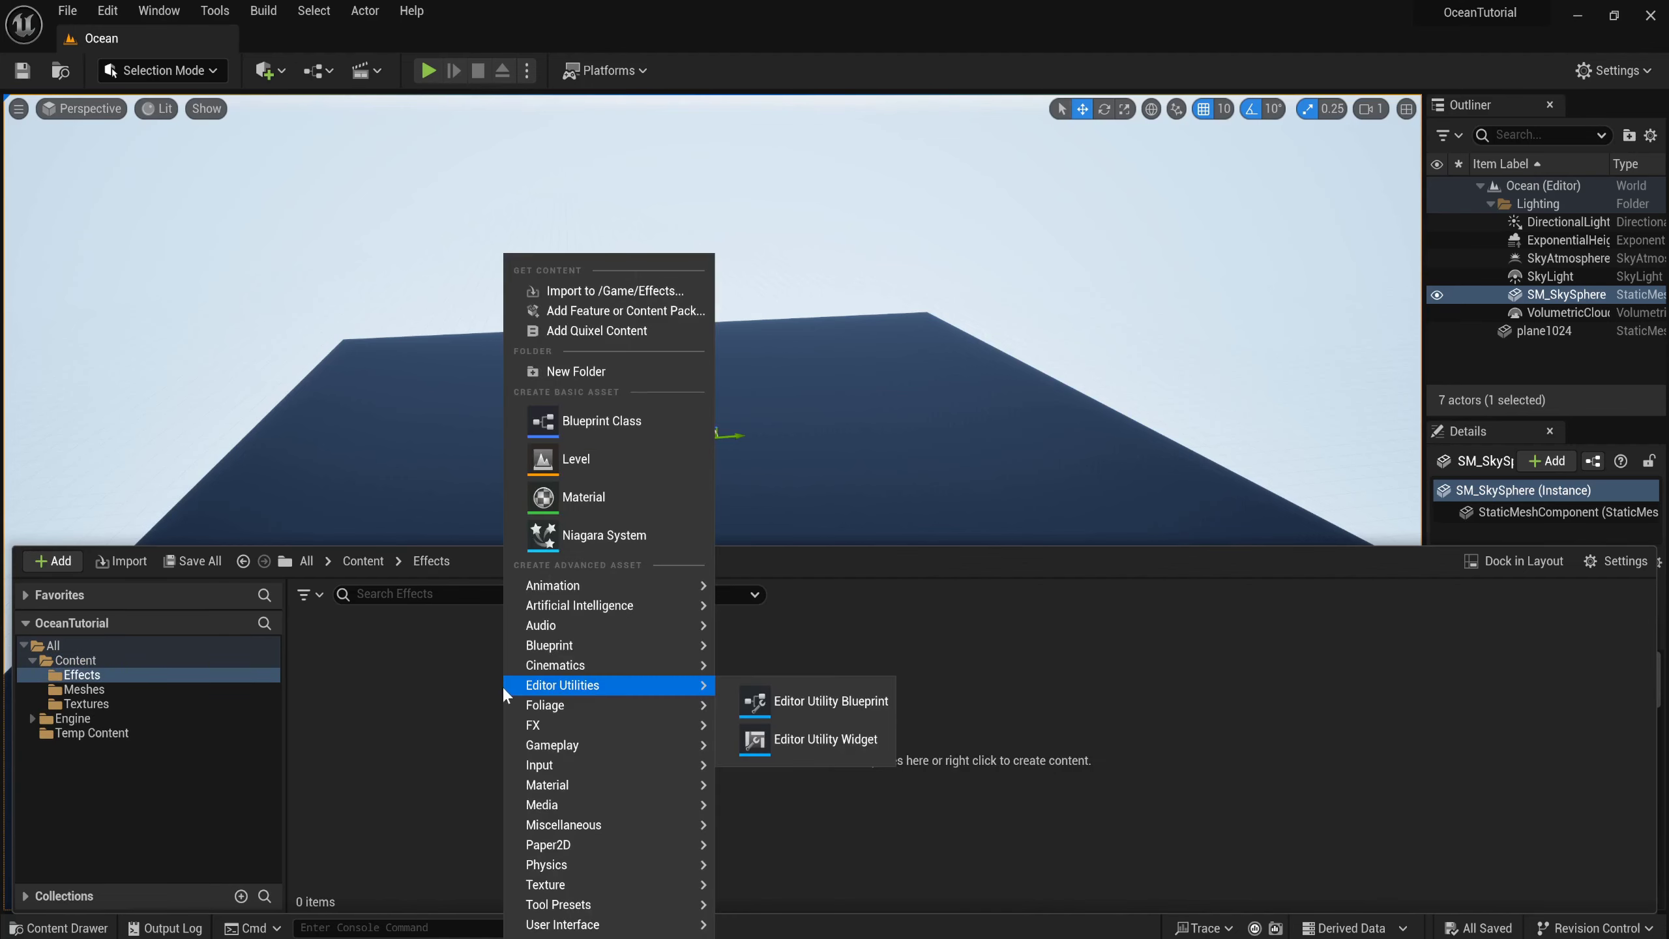
pyautogui.click(603, 536)
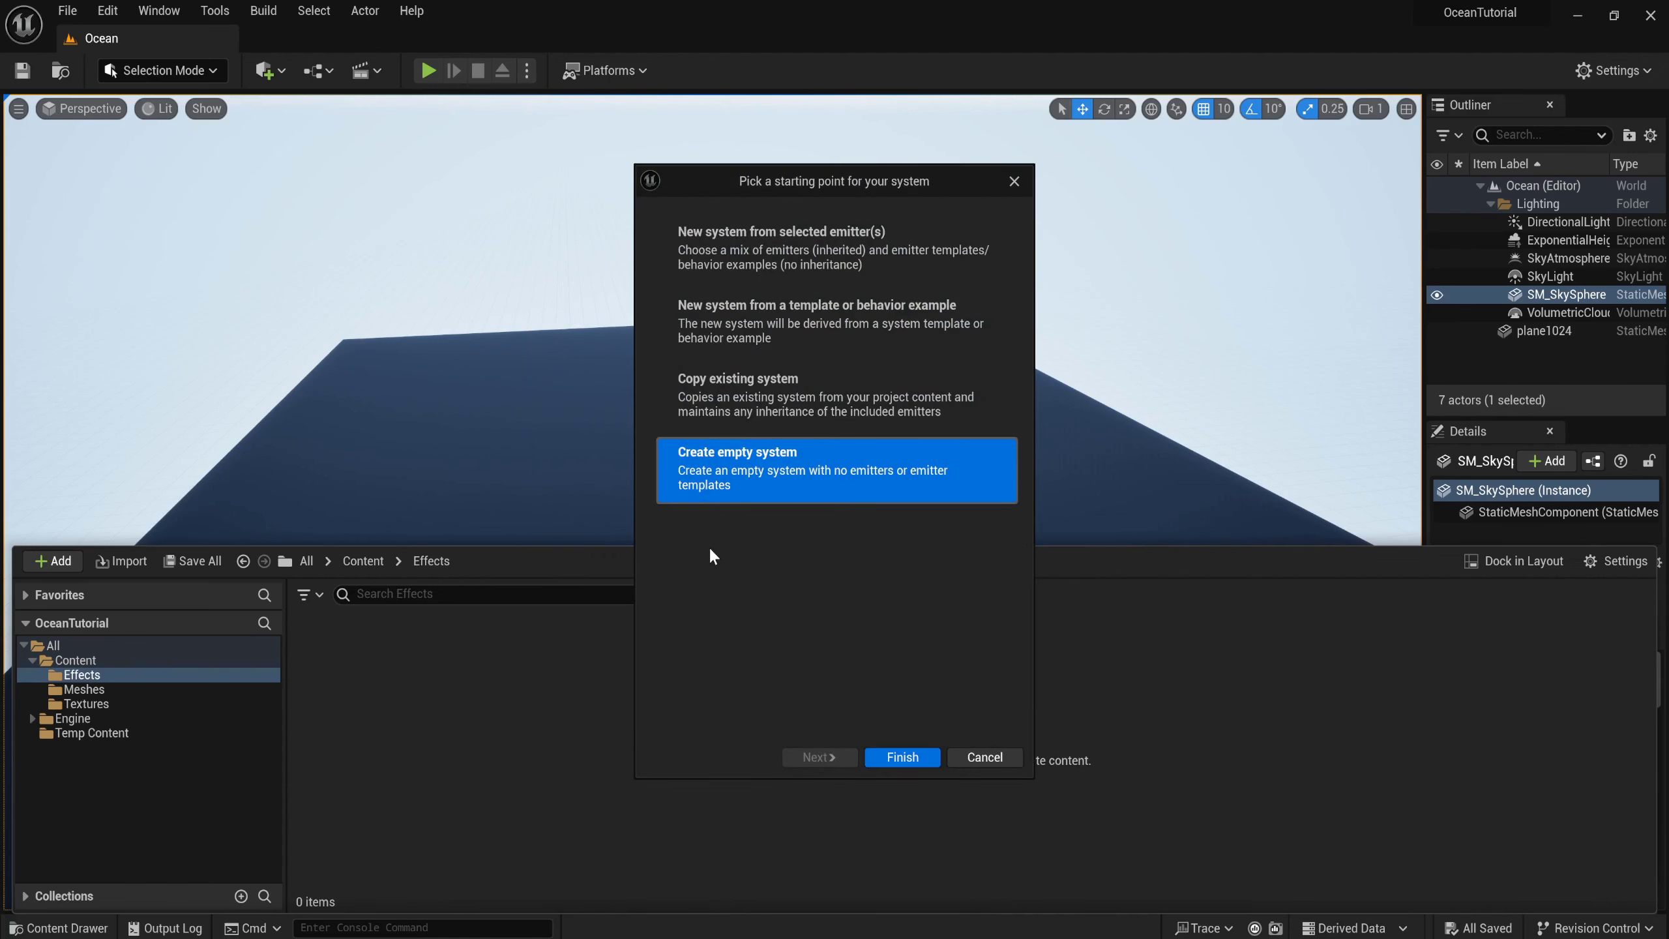
pyautogui.click(746, 472)
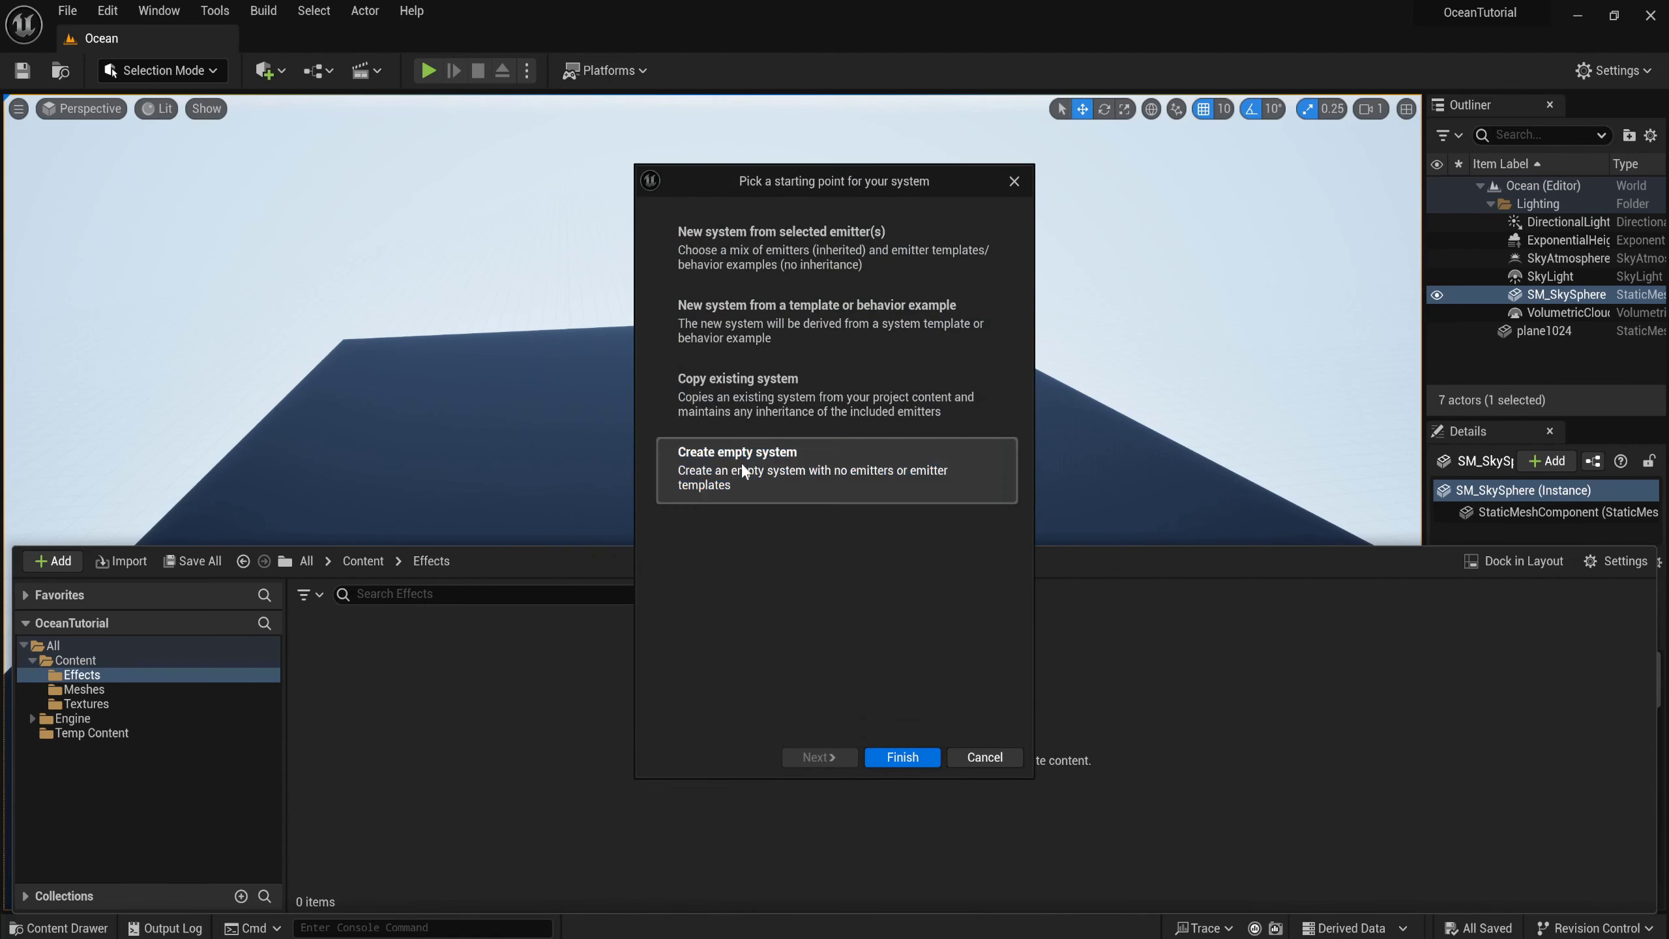
pyautogui.click(927, 759)
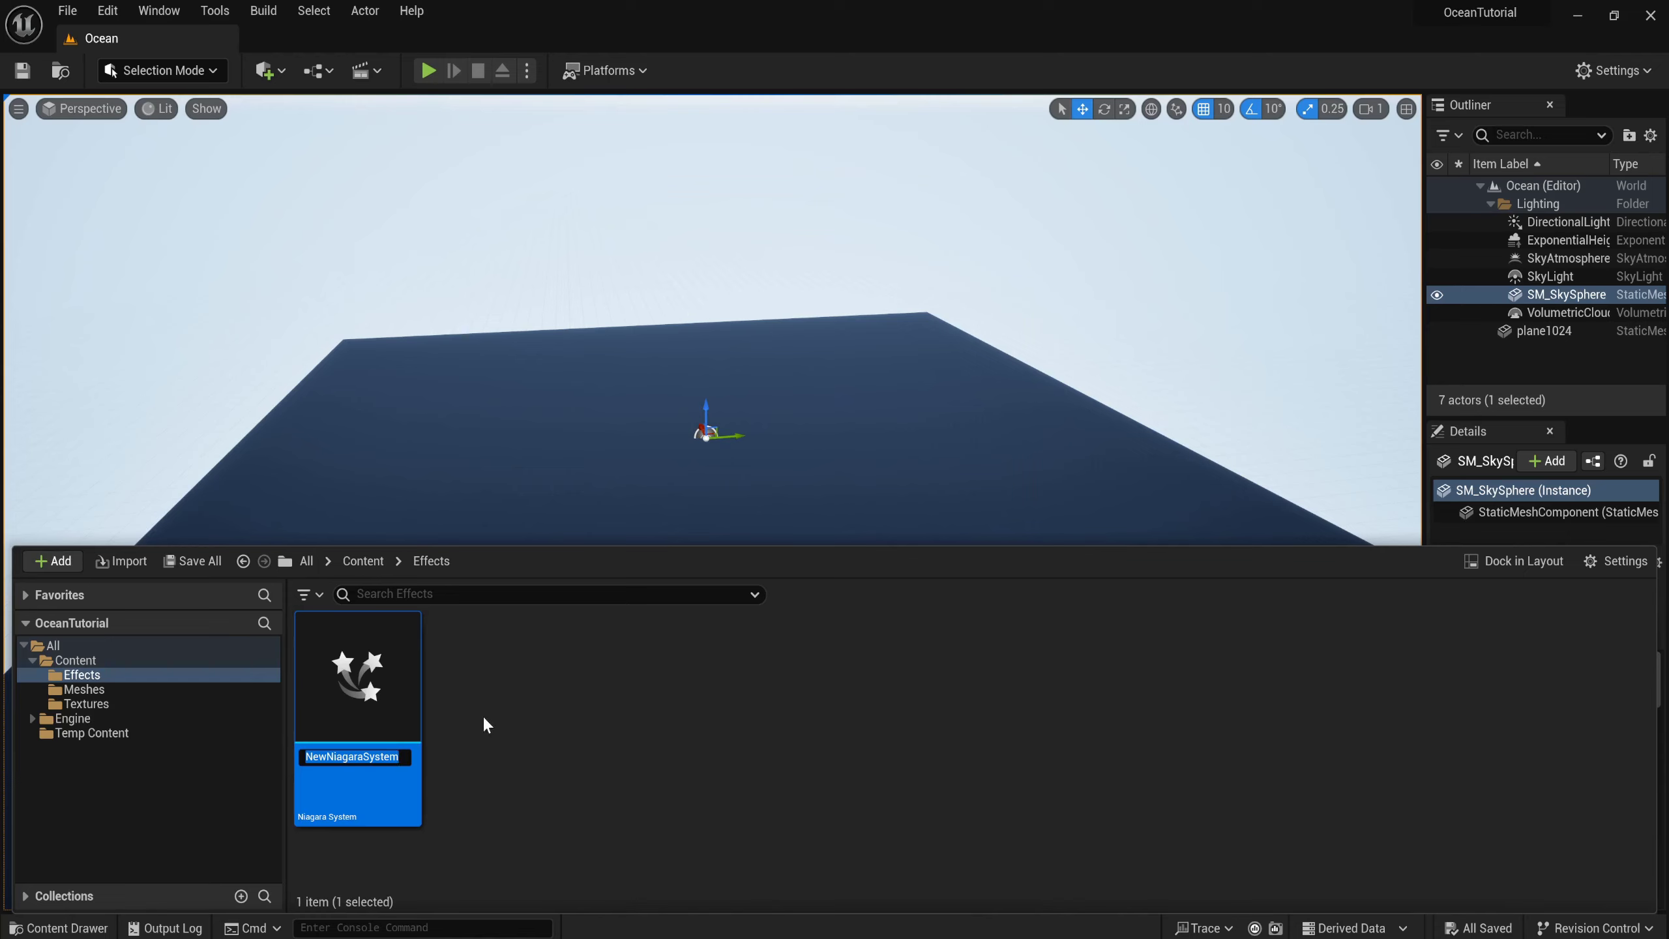
pyautogui.write('FX')
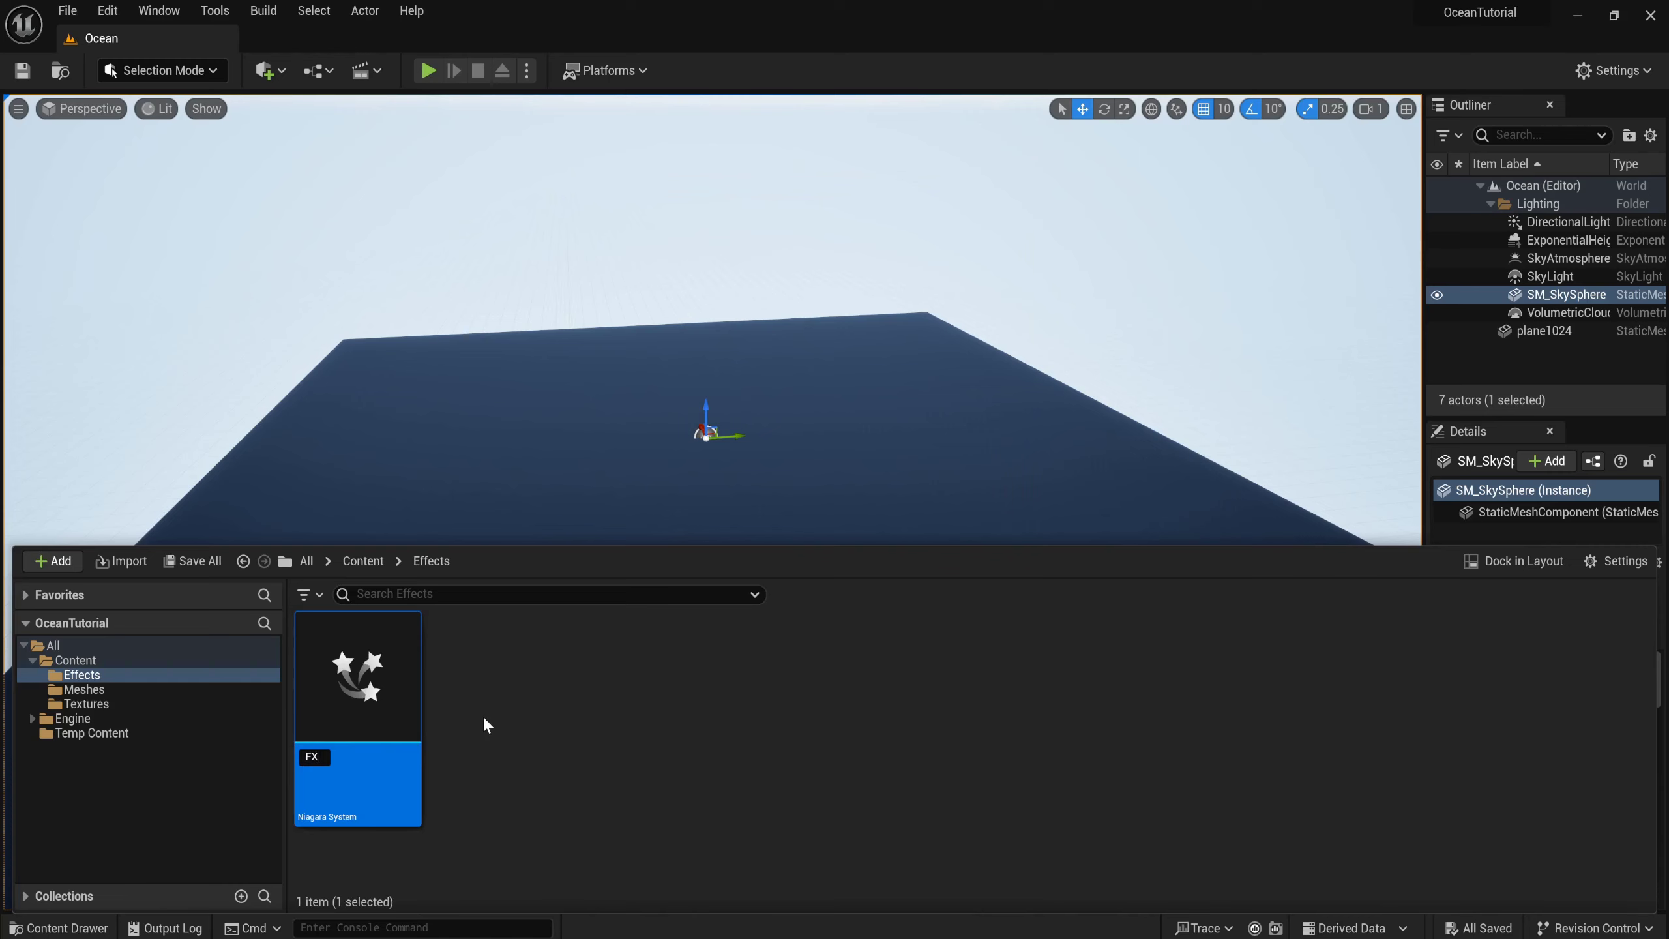
pyautogui.write('_Ocean')
pyautogui.write('Water')
pyautogui.press('Return')
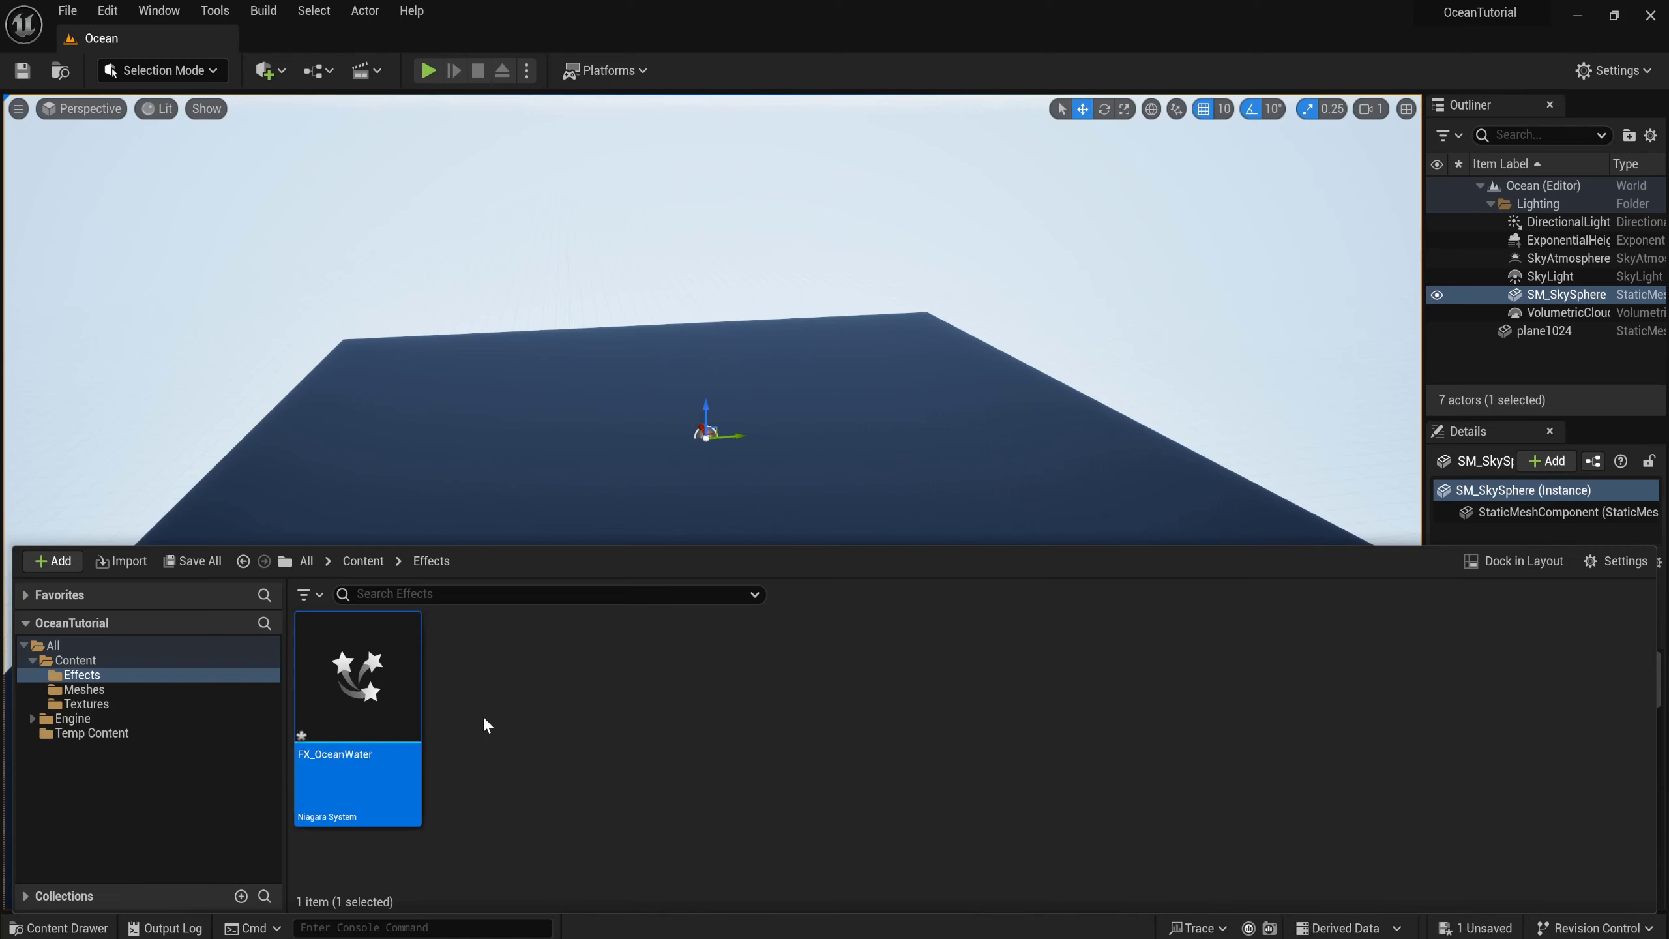
pyautogui.doubleClick(309, 666)
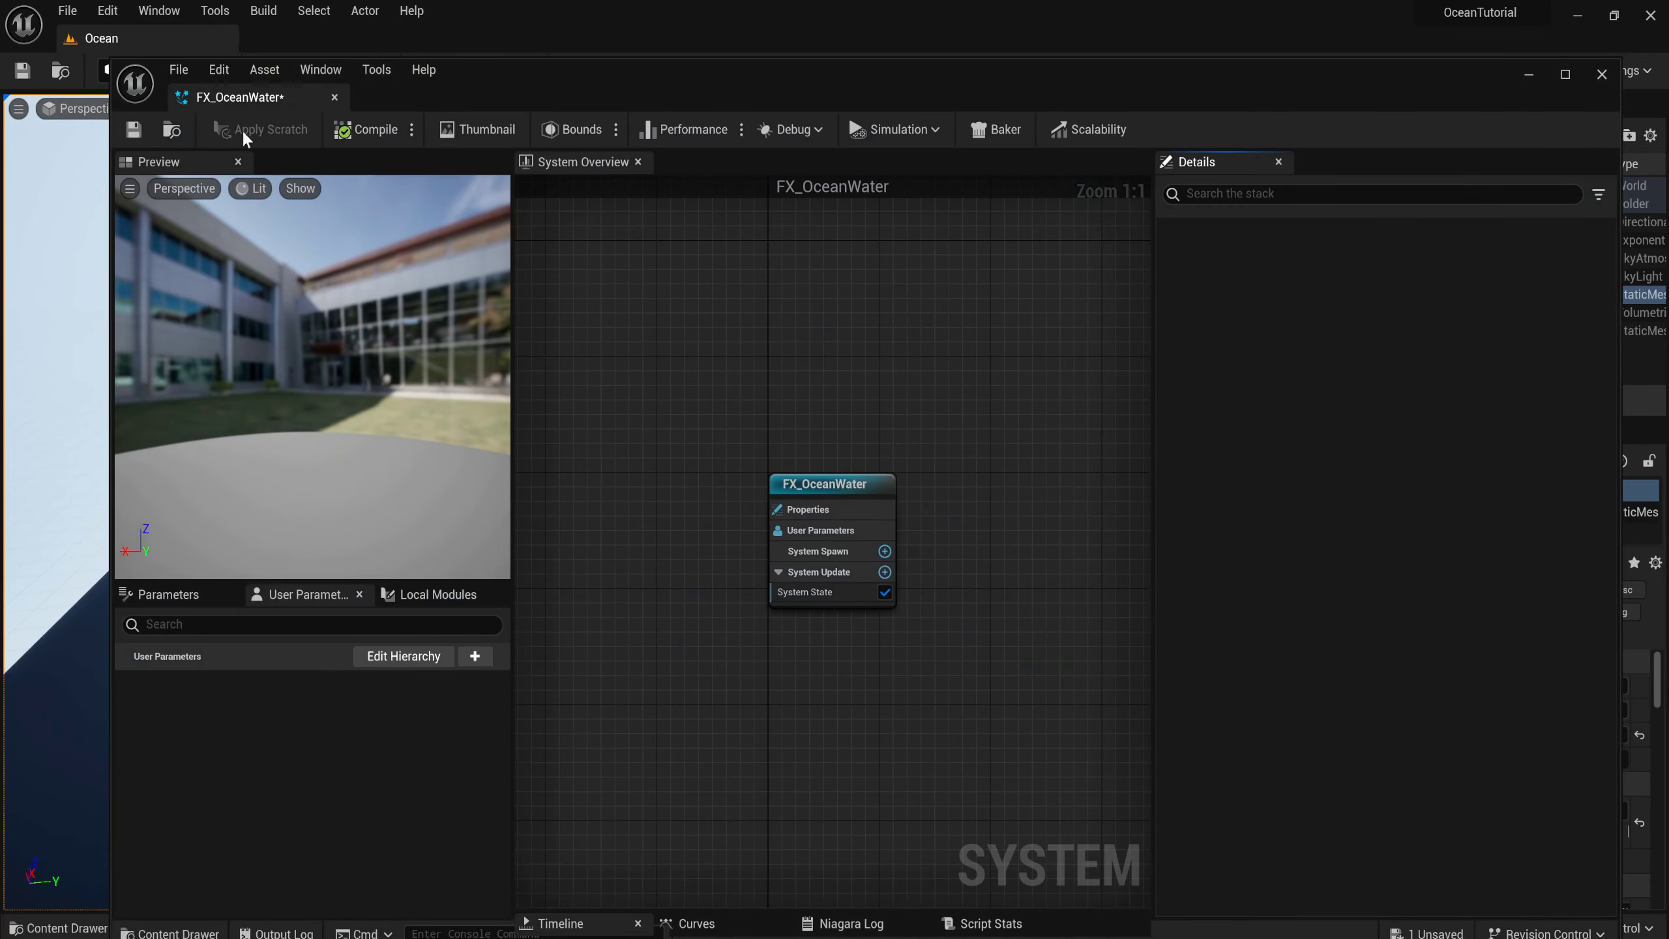
# Dock the Niagara editor into the main window and search emitter templates for 'em'.
pyautogui.moveTo(261, 92); pyautogui.dragTo(303, 43)
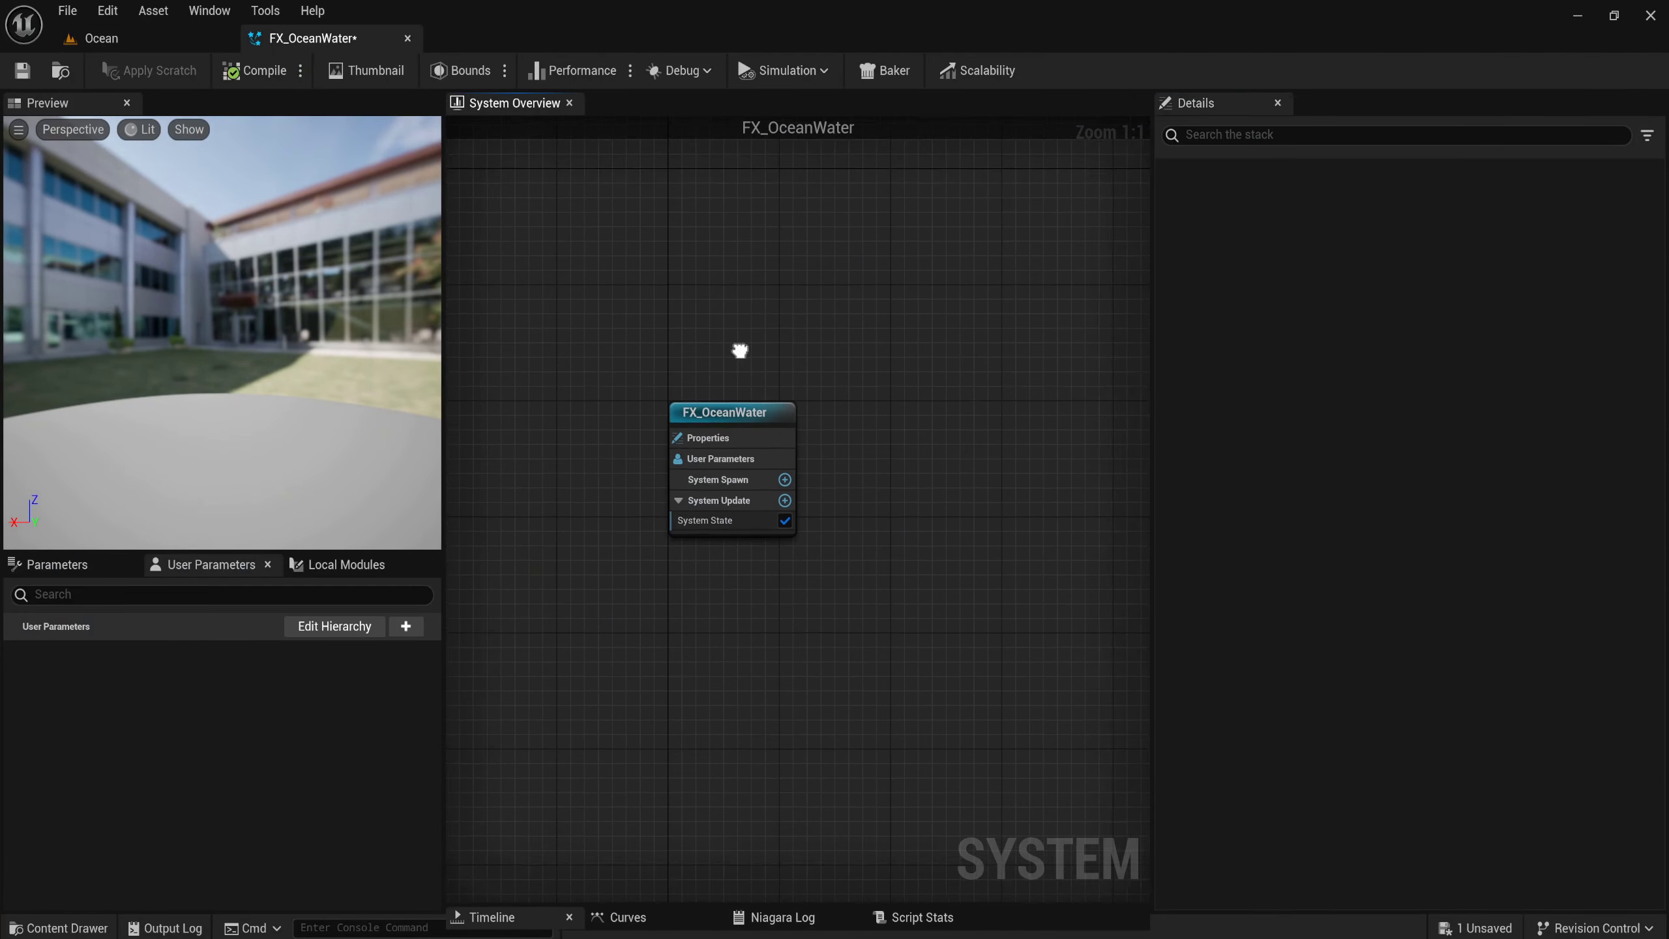
pyautogui.rightClick(747, 395)
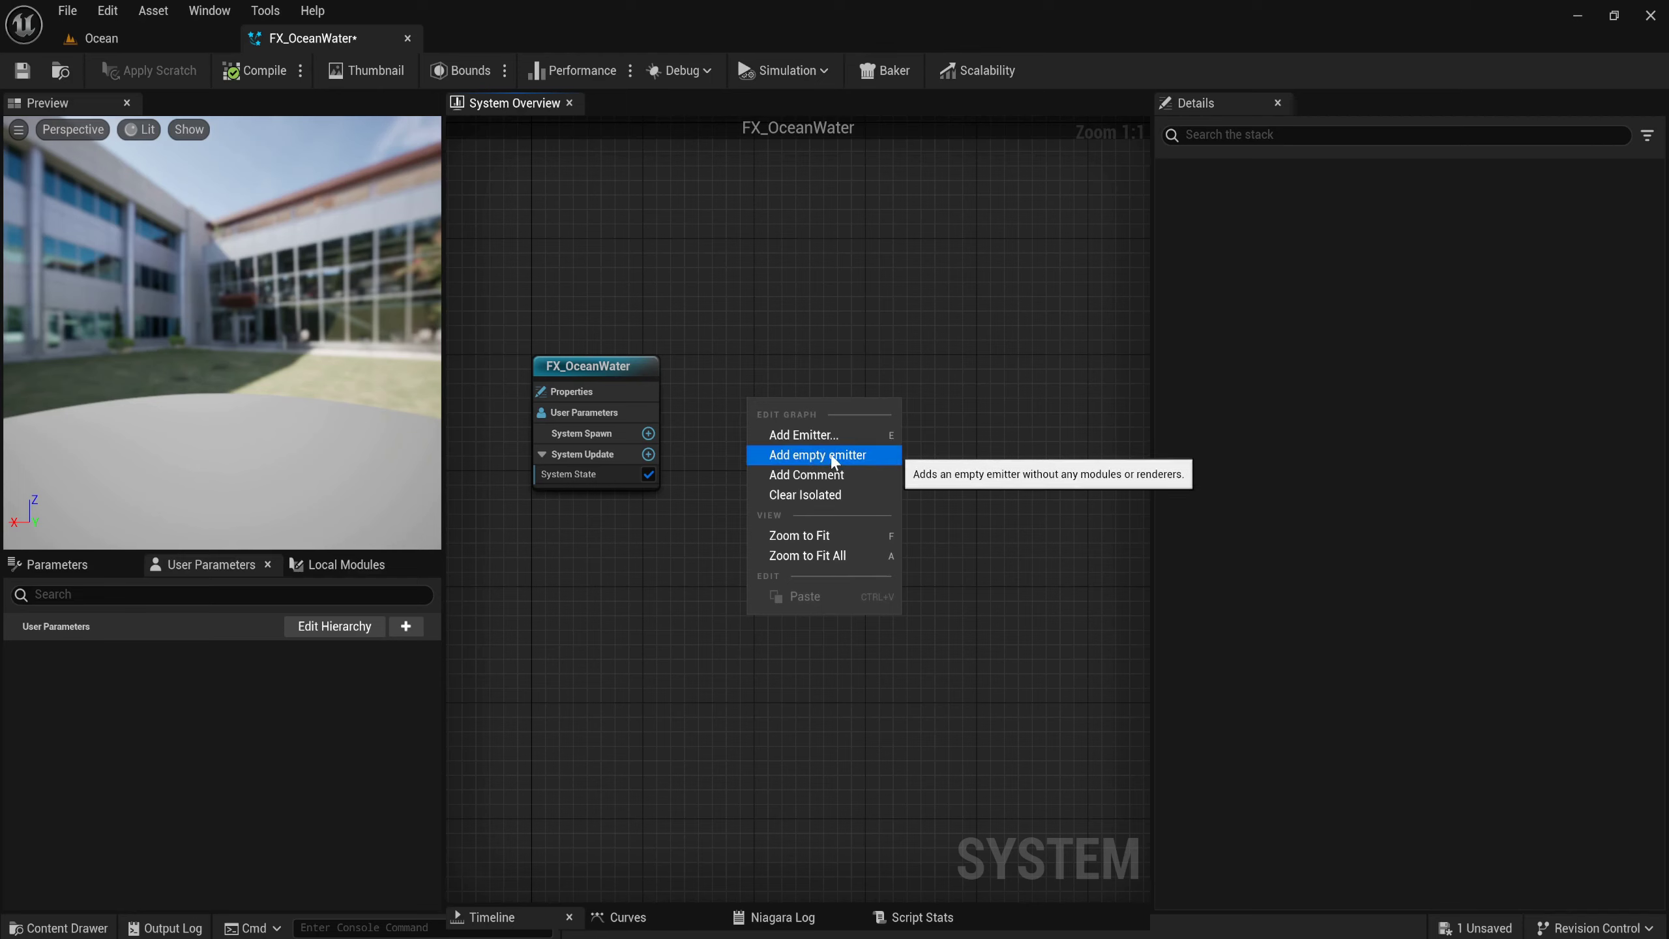
pyautogui.click(819, 437)
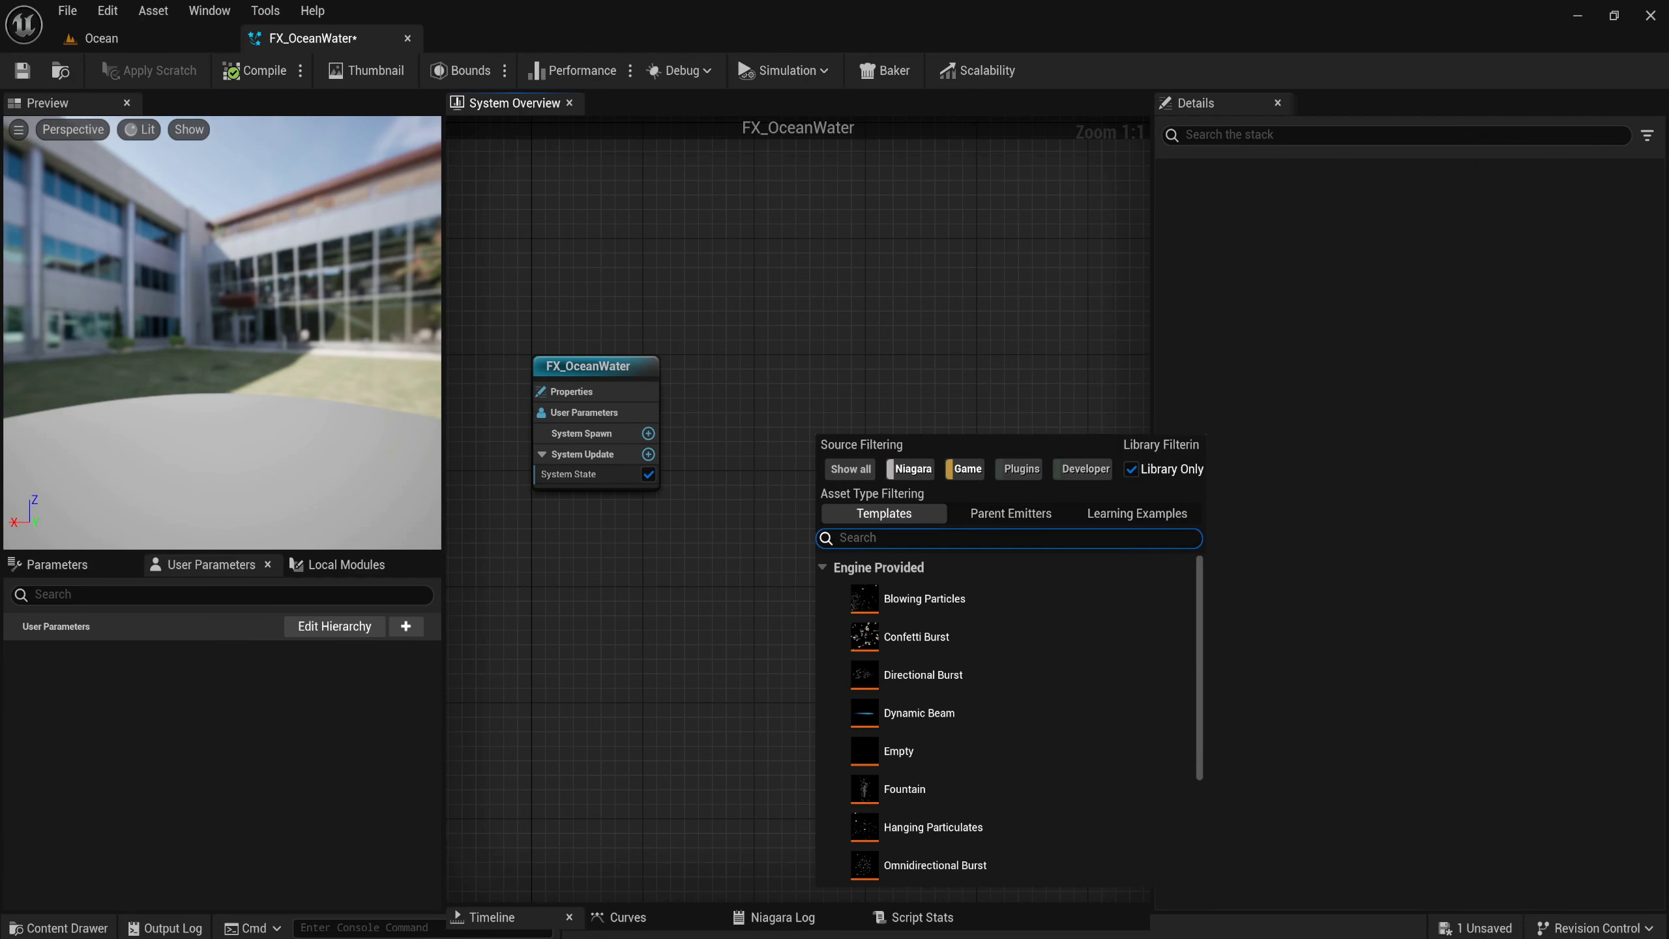
pyautogui.write('e')
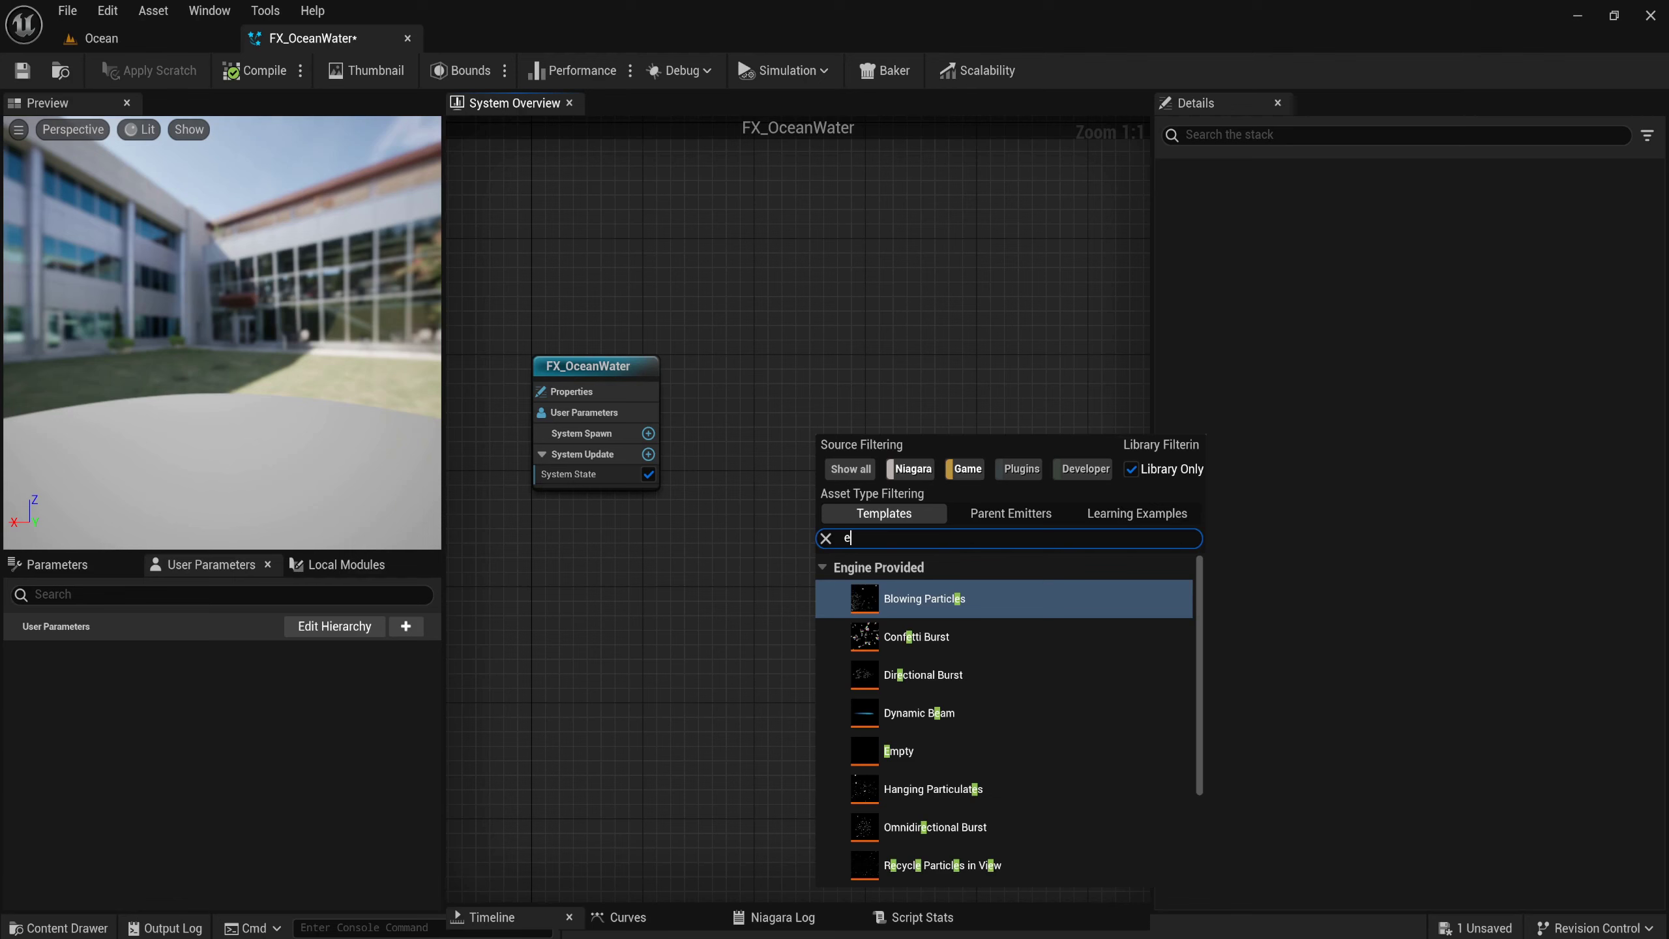
pyautogui.write('mp')
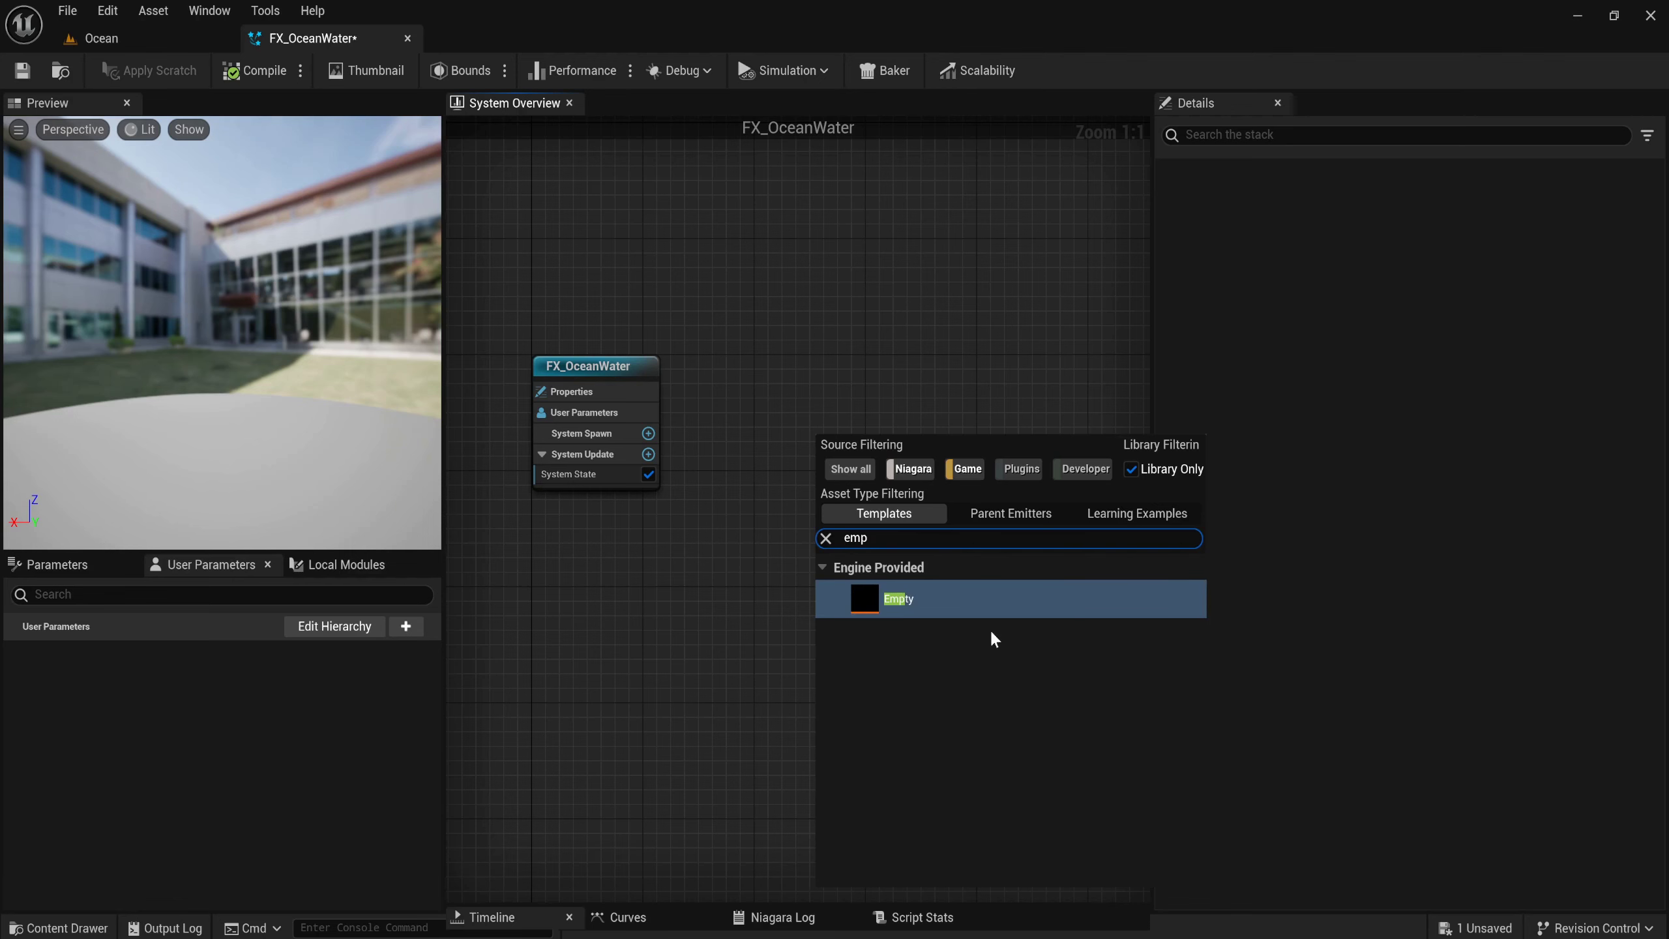
# Add an Empty emitter set to GPUCompute Sim with Programmable bounds calculation.
pyautogui.doubleClick(987, 604)
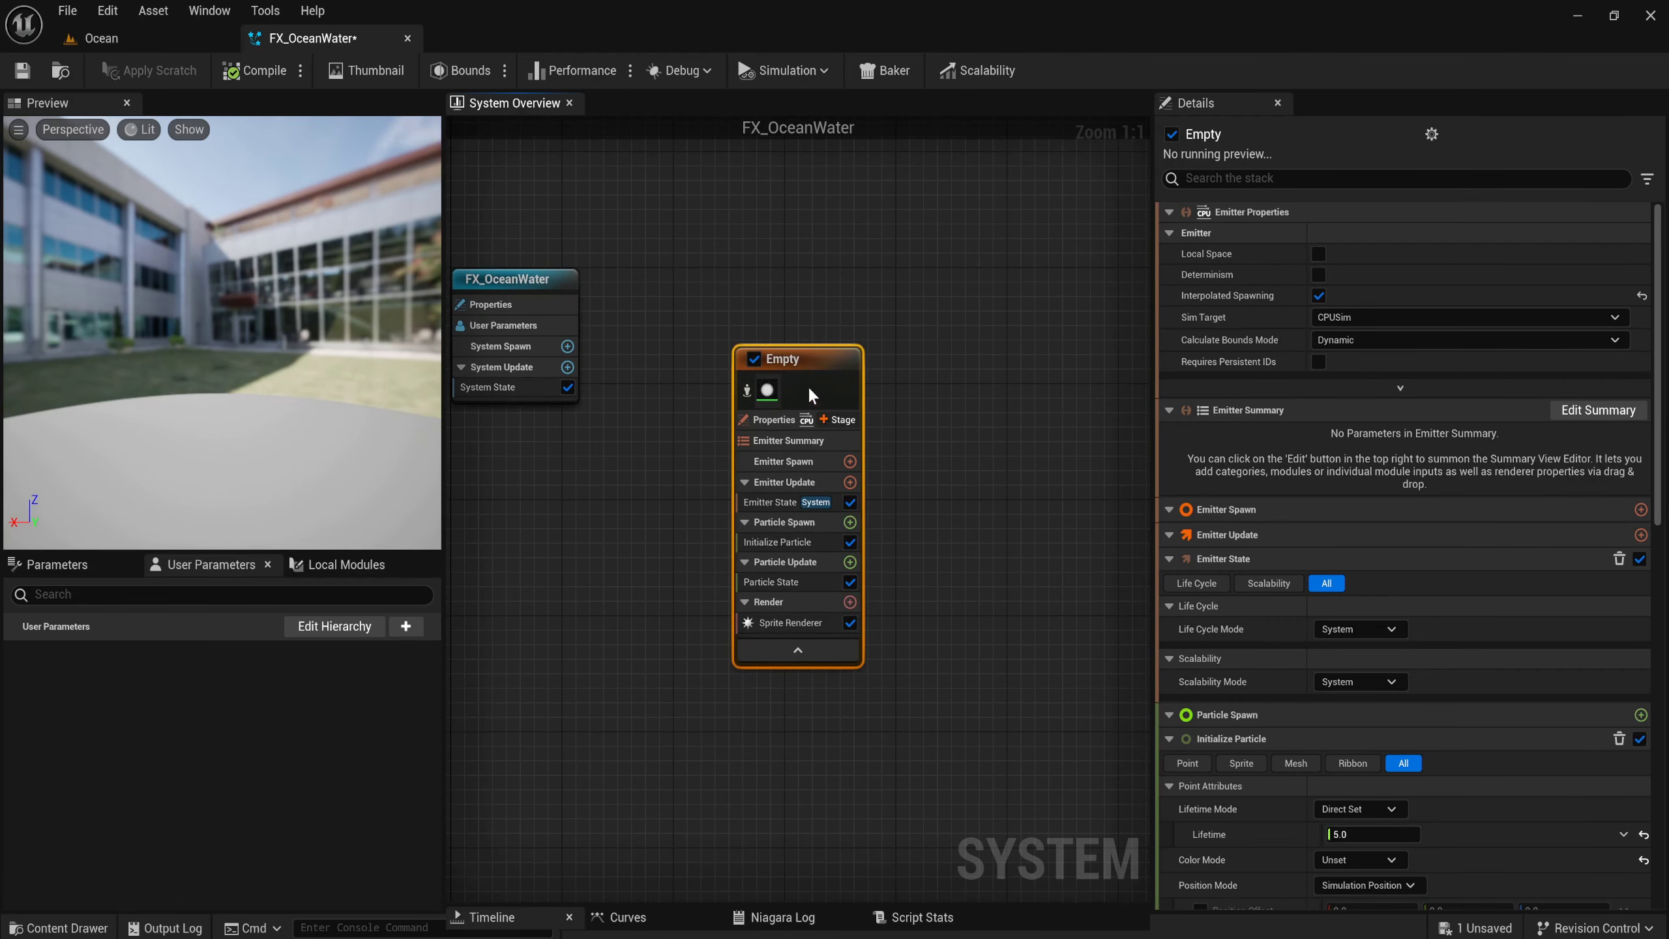
pyautogui.moveTo(809, 393); pyautogui.dragTo(762, 328)
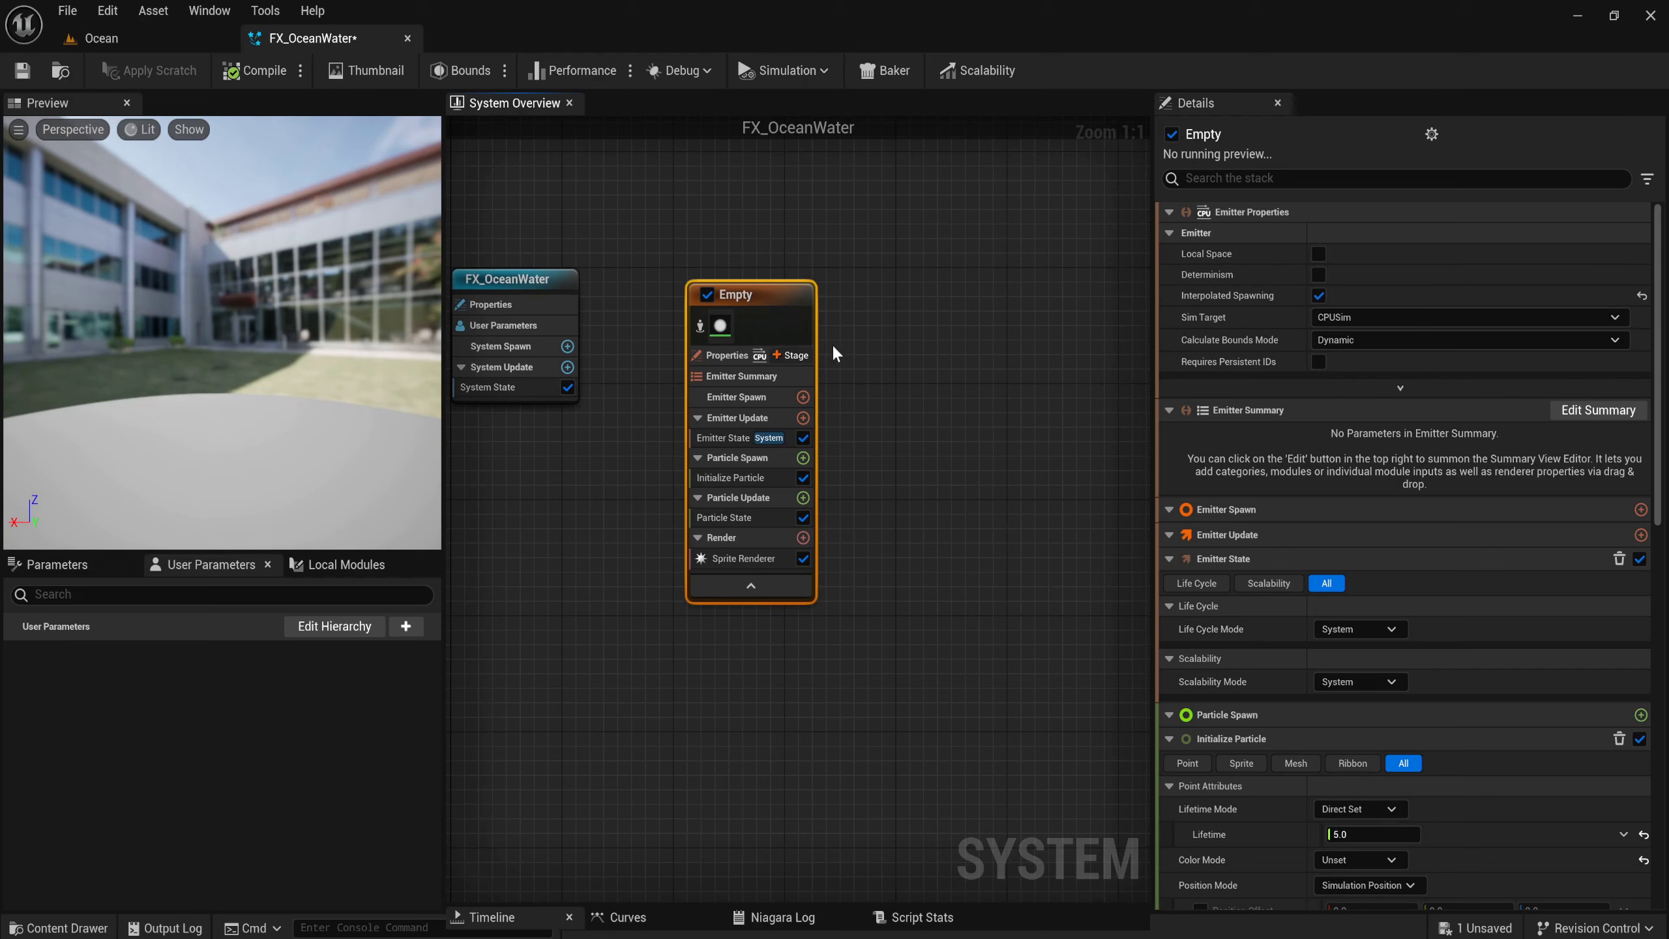
pyautogui.click(738, 360)
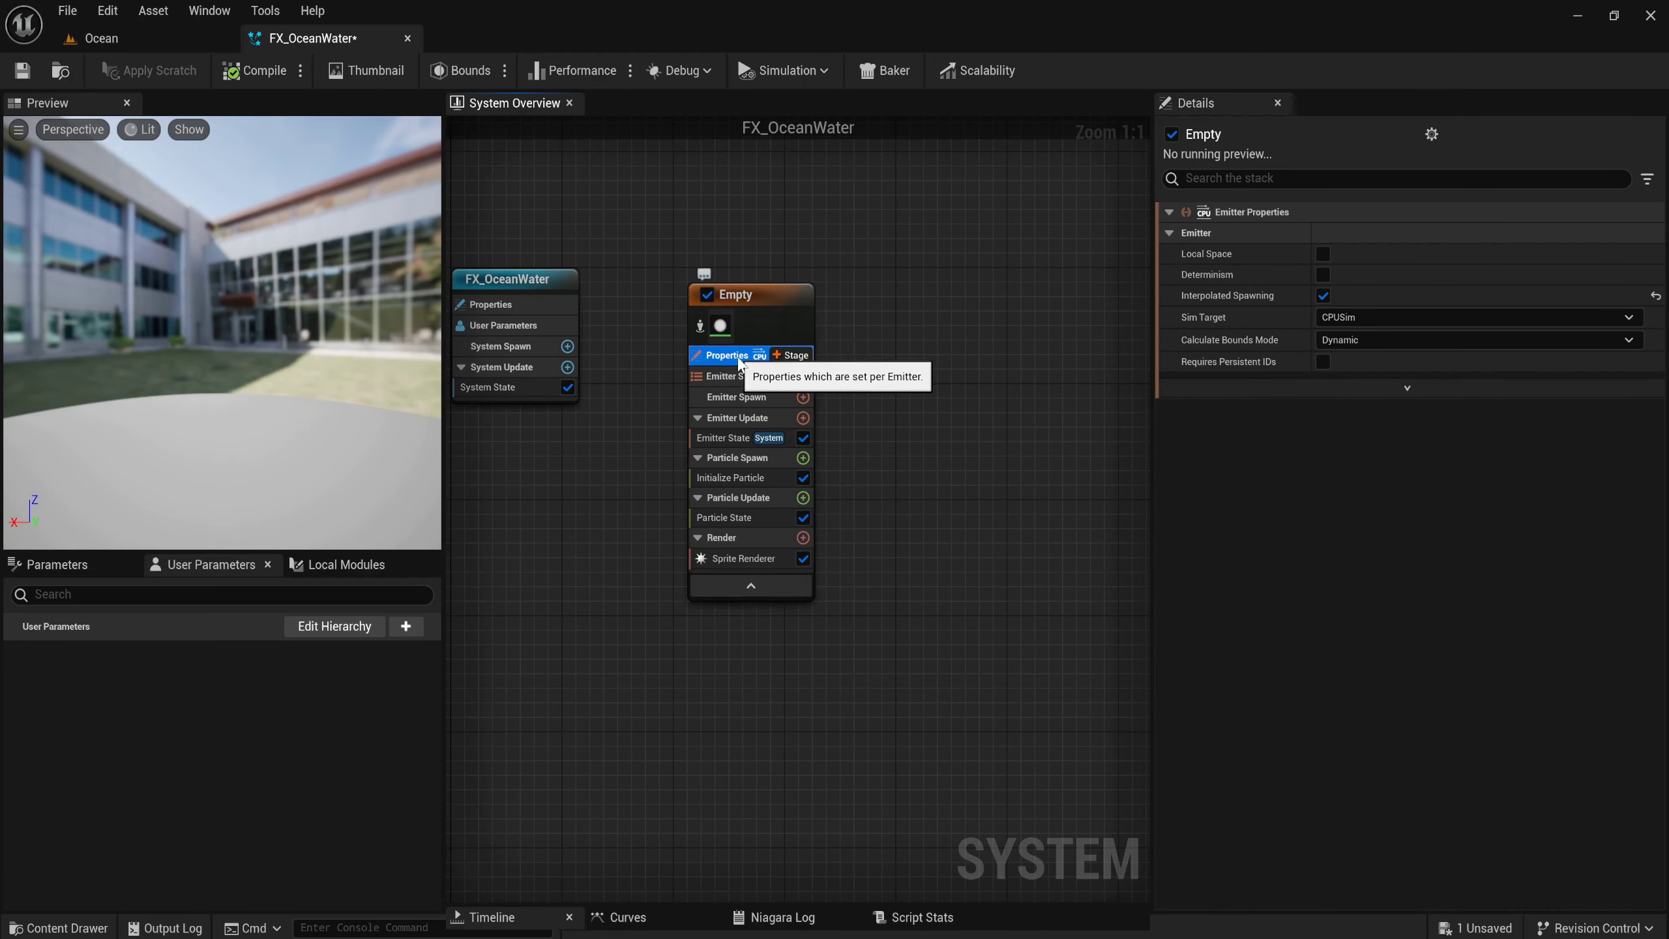
pyautogui.click(1374, 319)
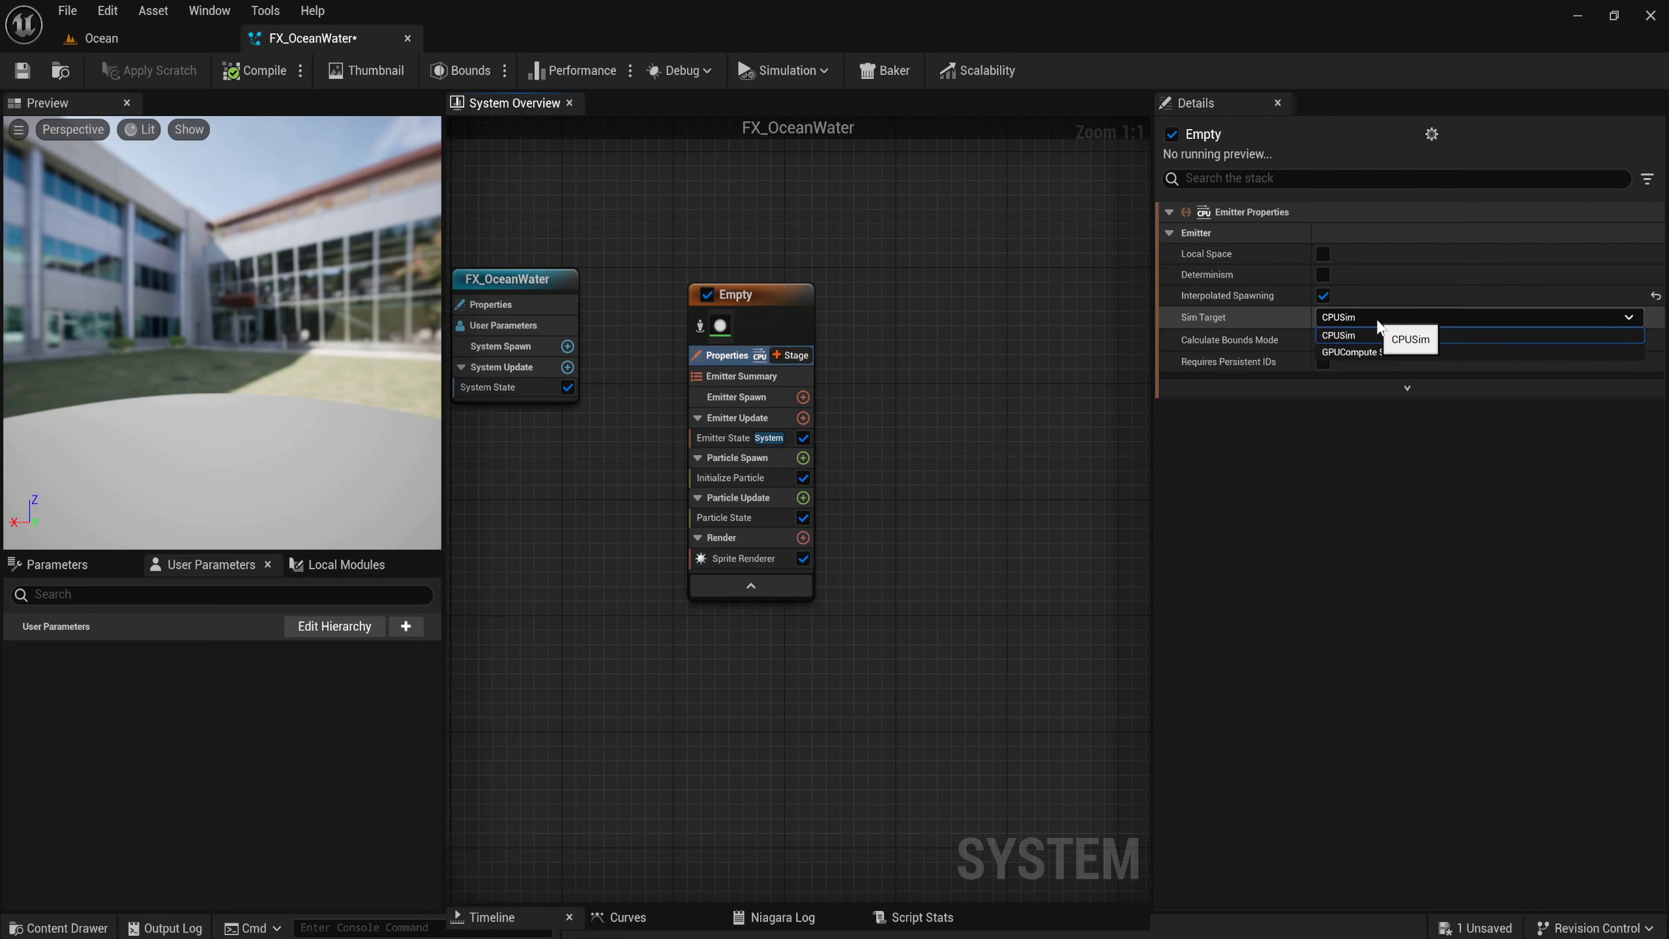
pyautogui.click(1364, 354)
pyautogui.click(1359, 385)
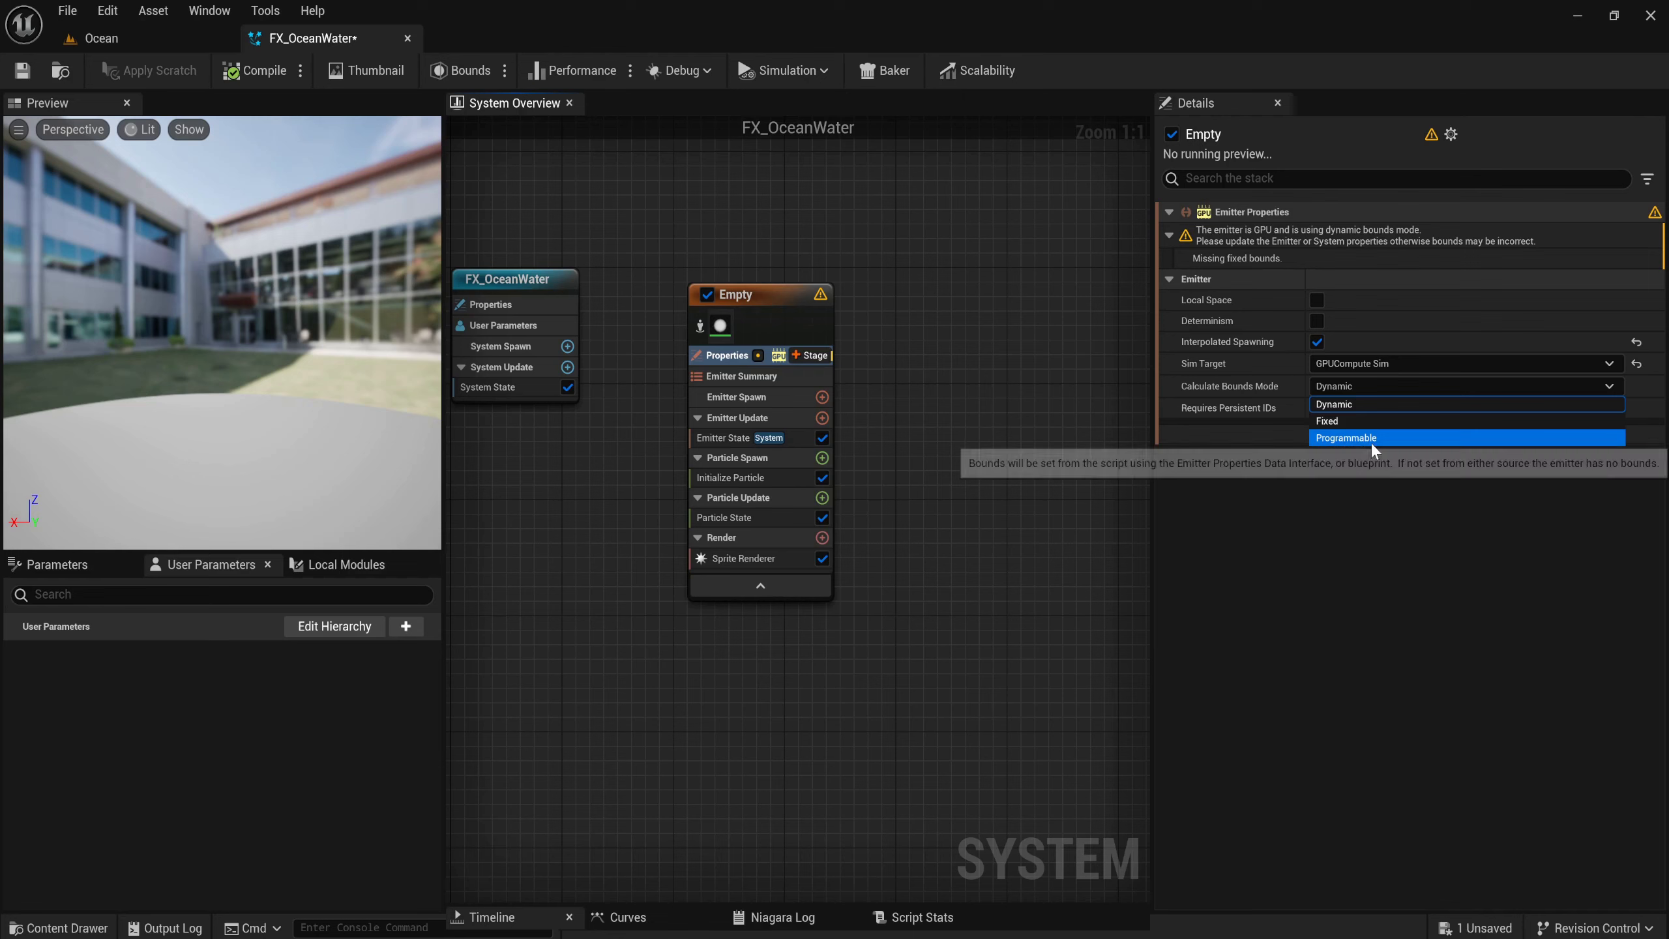
pyautogui.click(1366, 439)
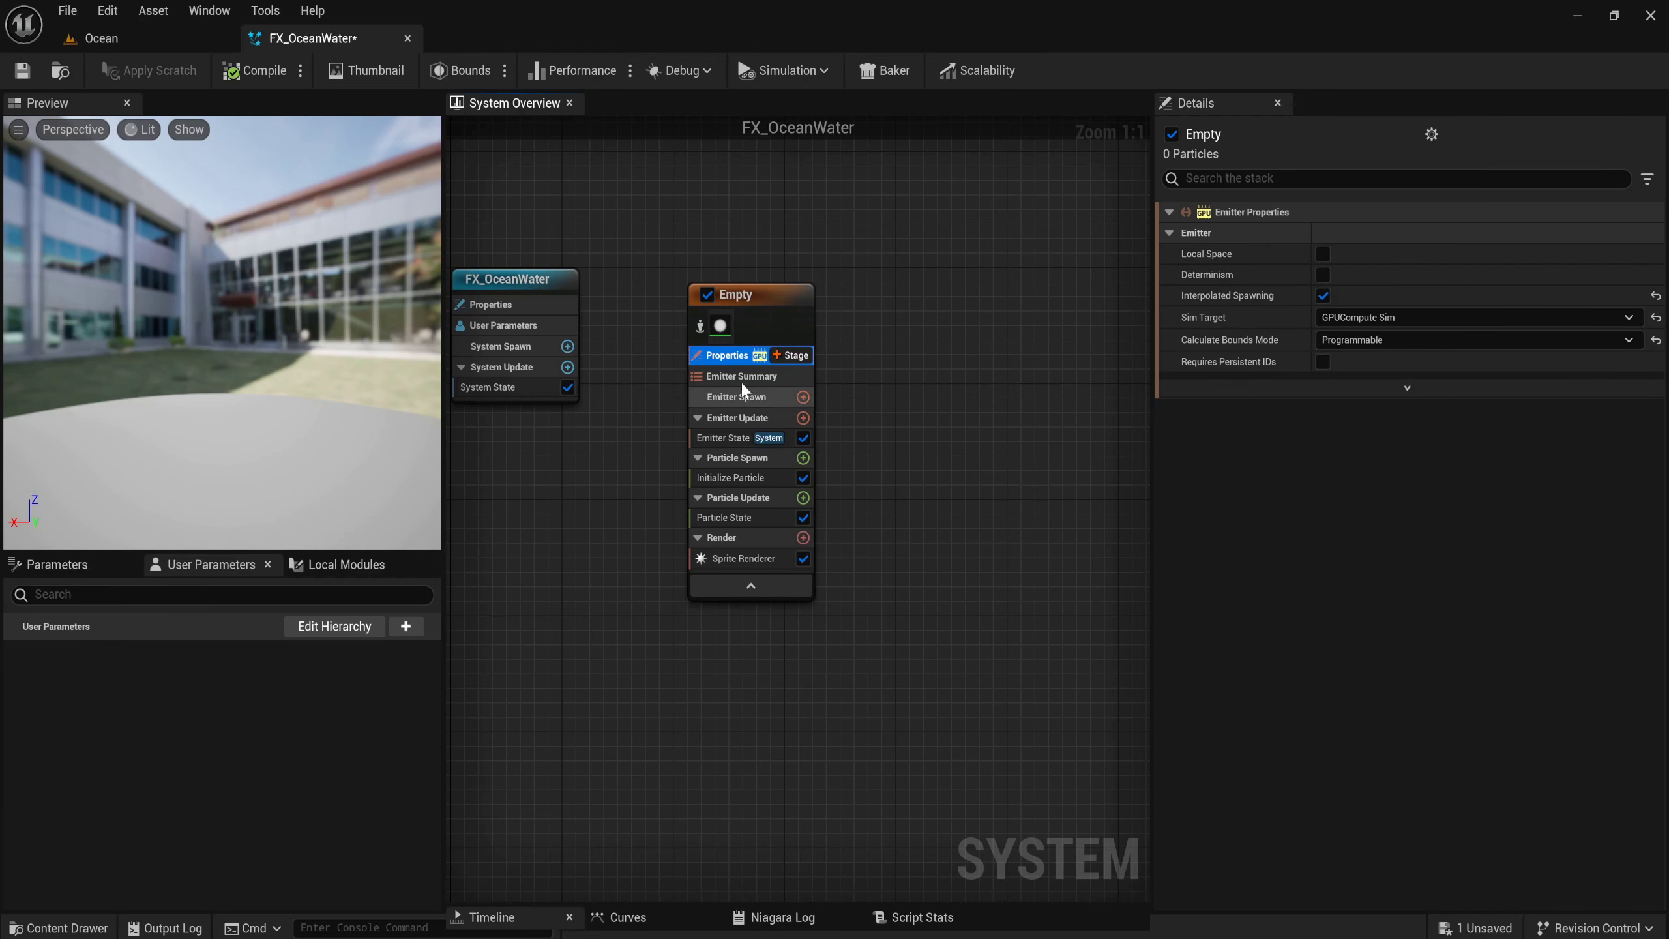
# Remove the Initialize Particle, Particle State and Sprite Renderer modules from the emitter.
pyautogui.moveTo(721, 325); pyautogui.dragTo(721, 311)
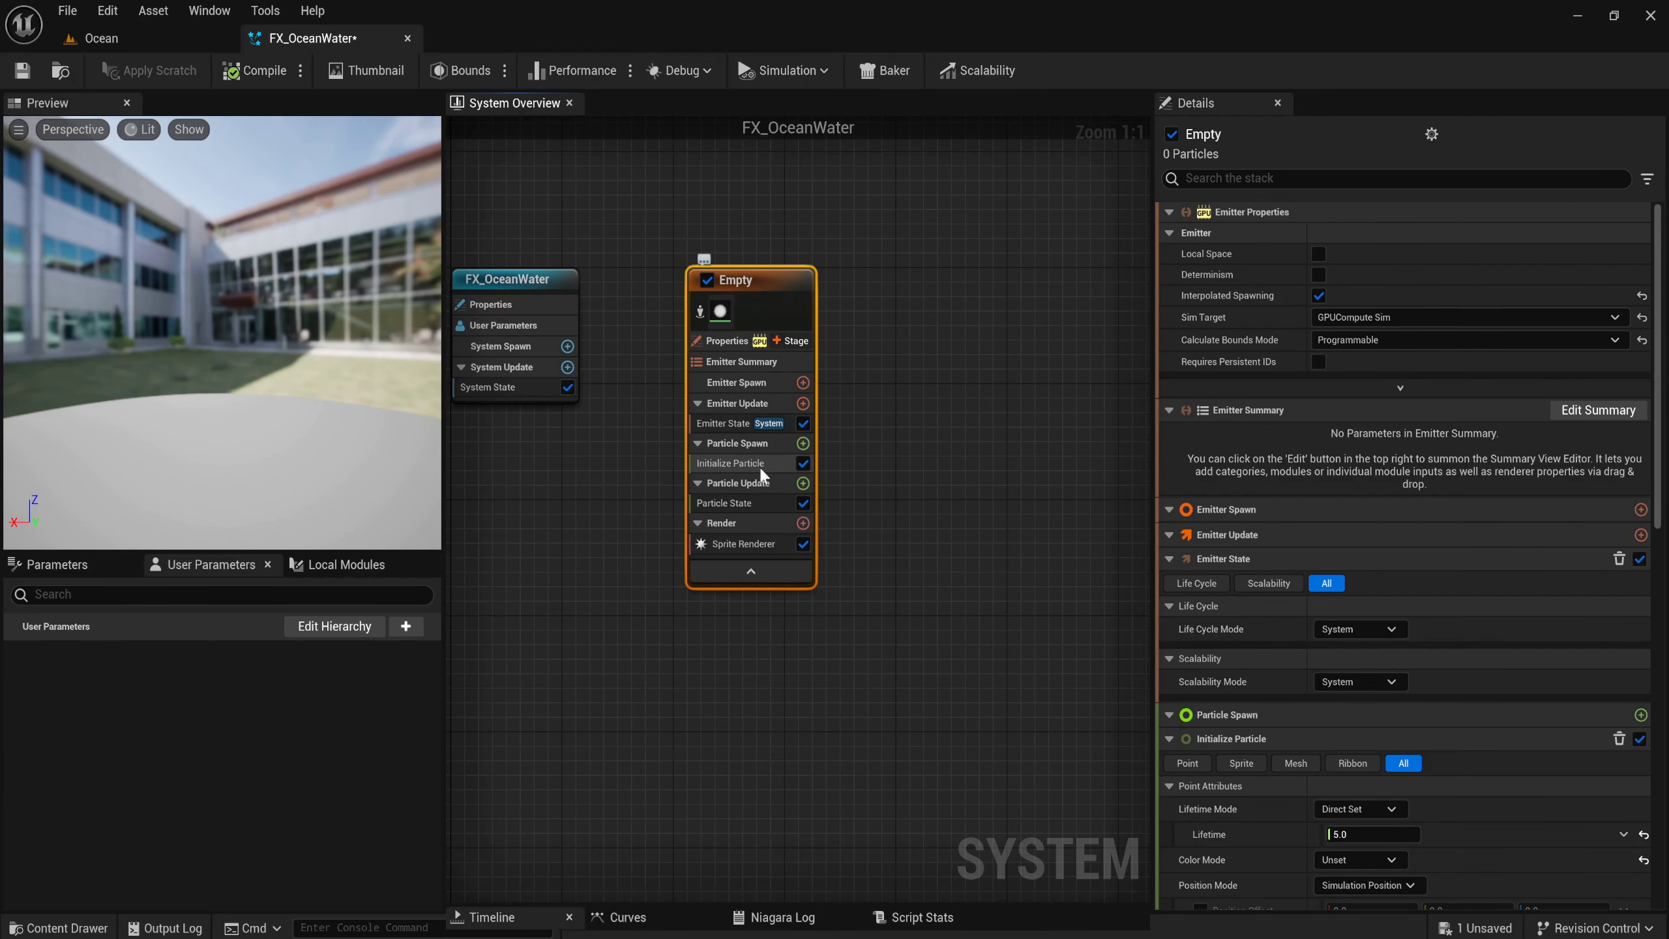
pyautogui.click(761, 468)
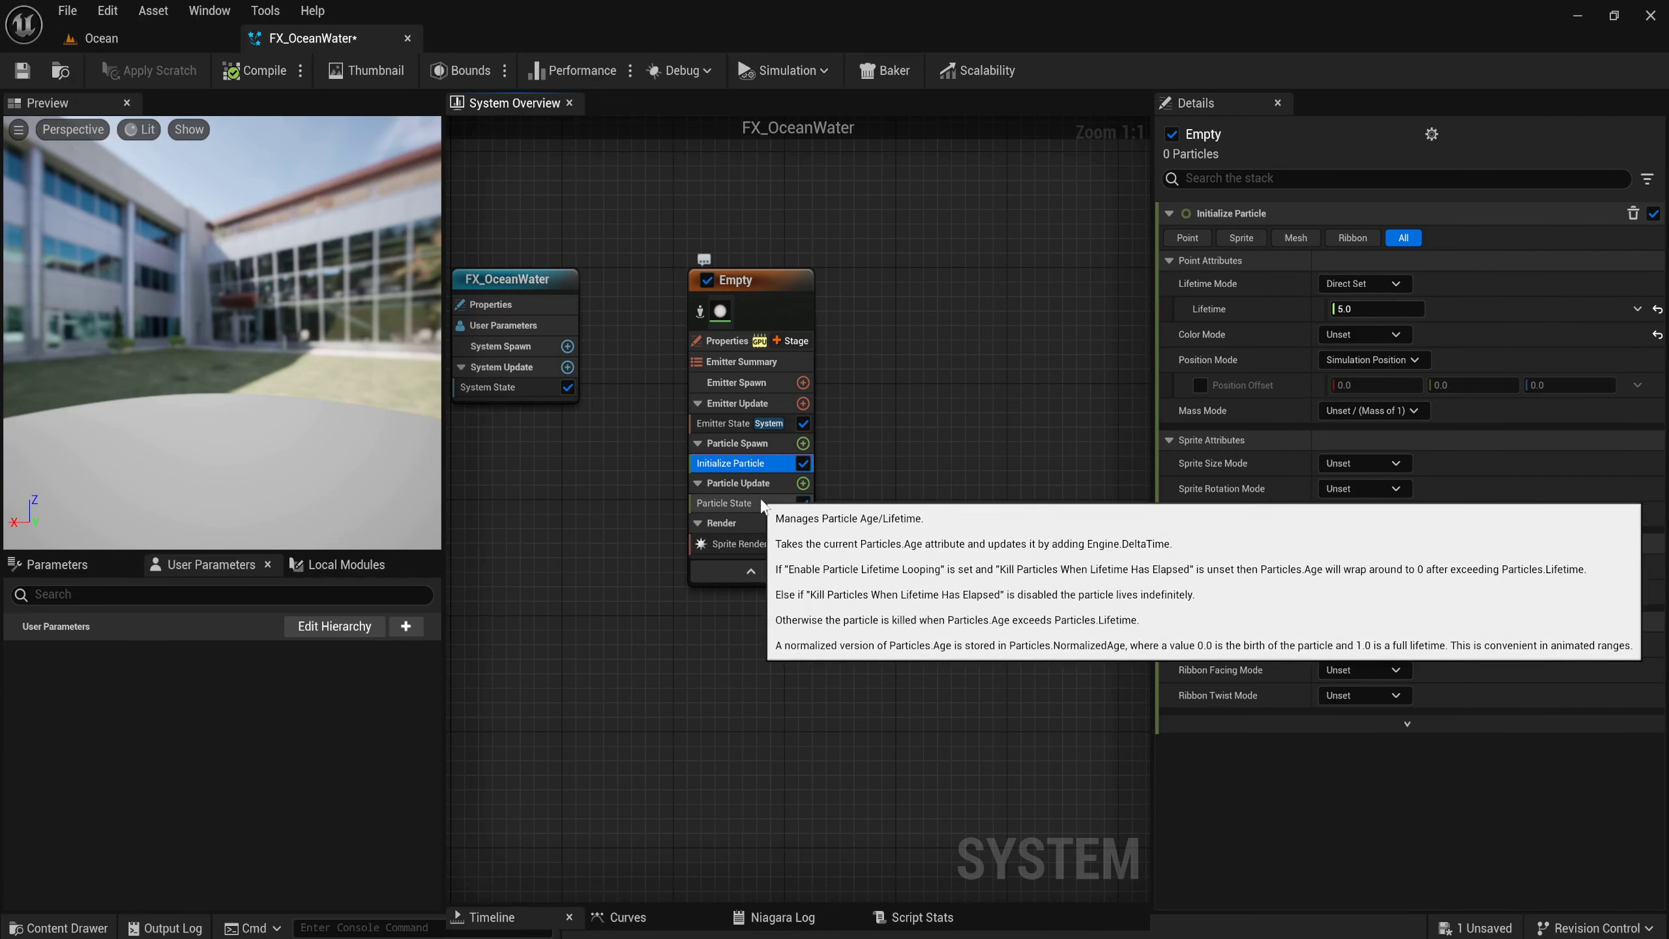
pyautogui.press('Delete')
pyautogui.click(754, 487)
pyautogui.press('Delete')
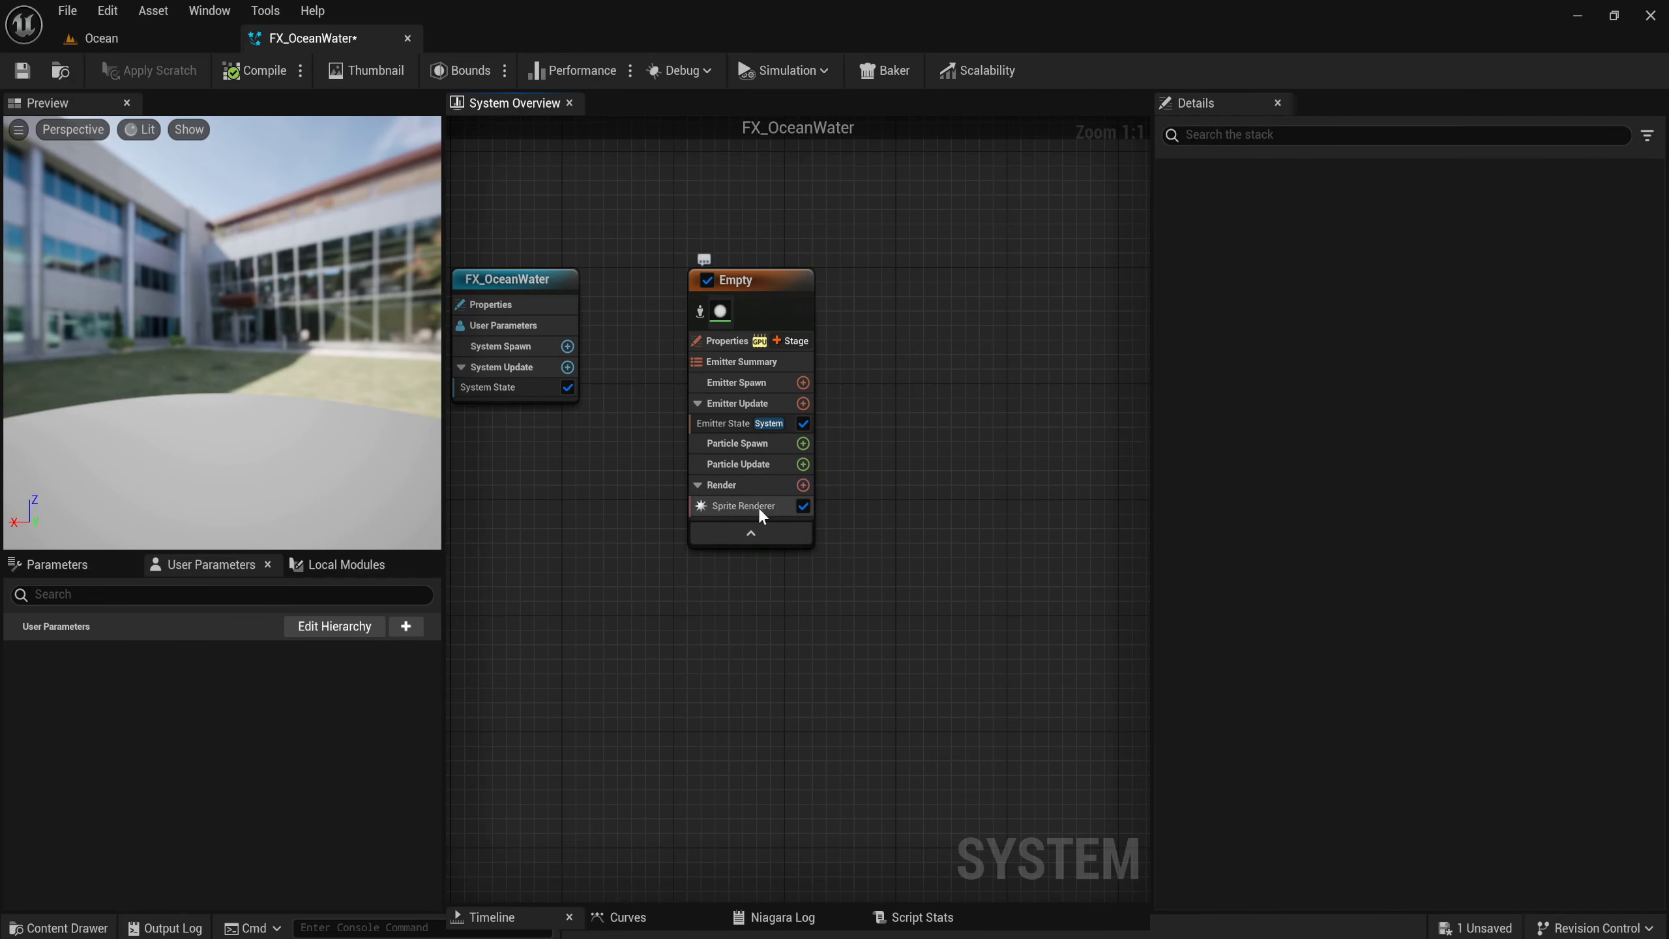
pyautogui.click(749, 512)
pyautogui.press('Delete')
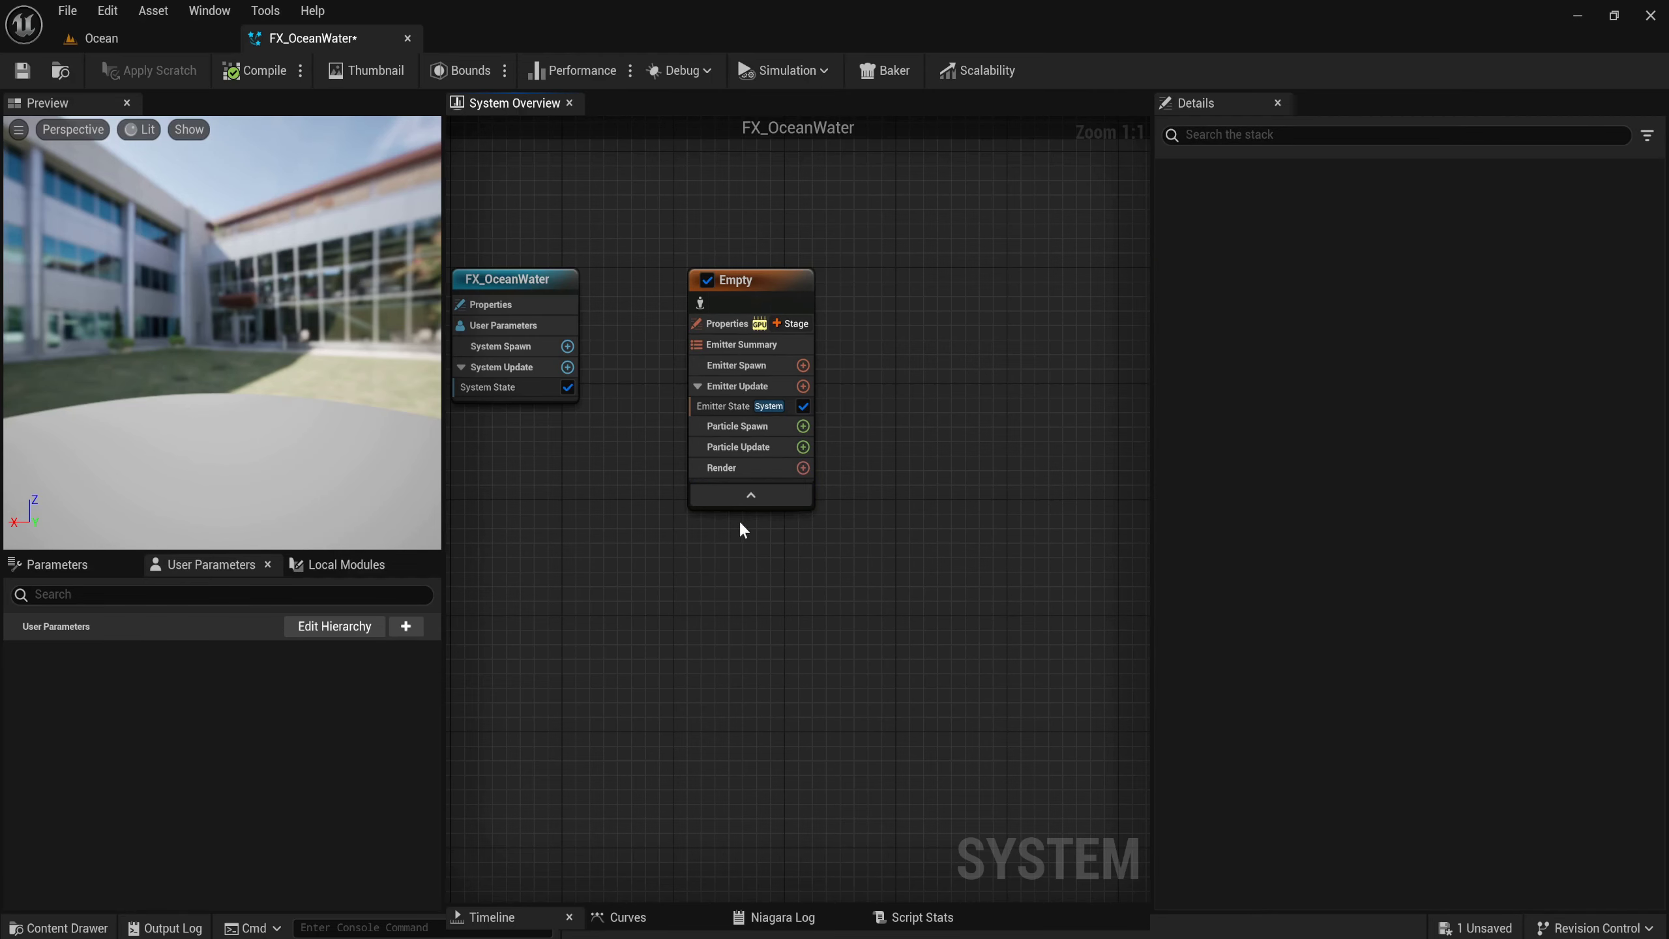
pyautogui.moveTo(733, 520); pyautogui.dragTo(786, 621, button='right')
pyautogui.click(840, 352)
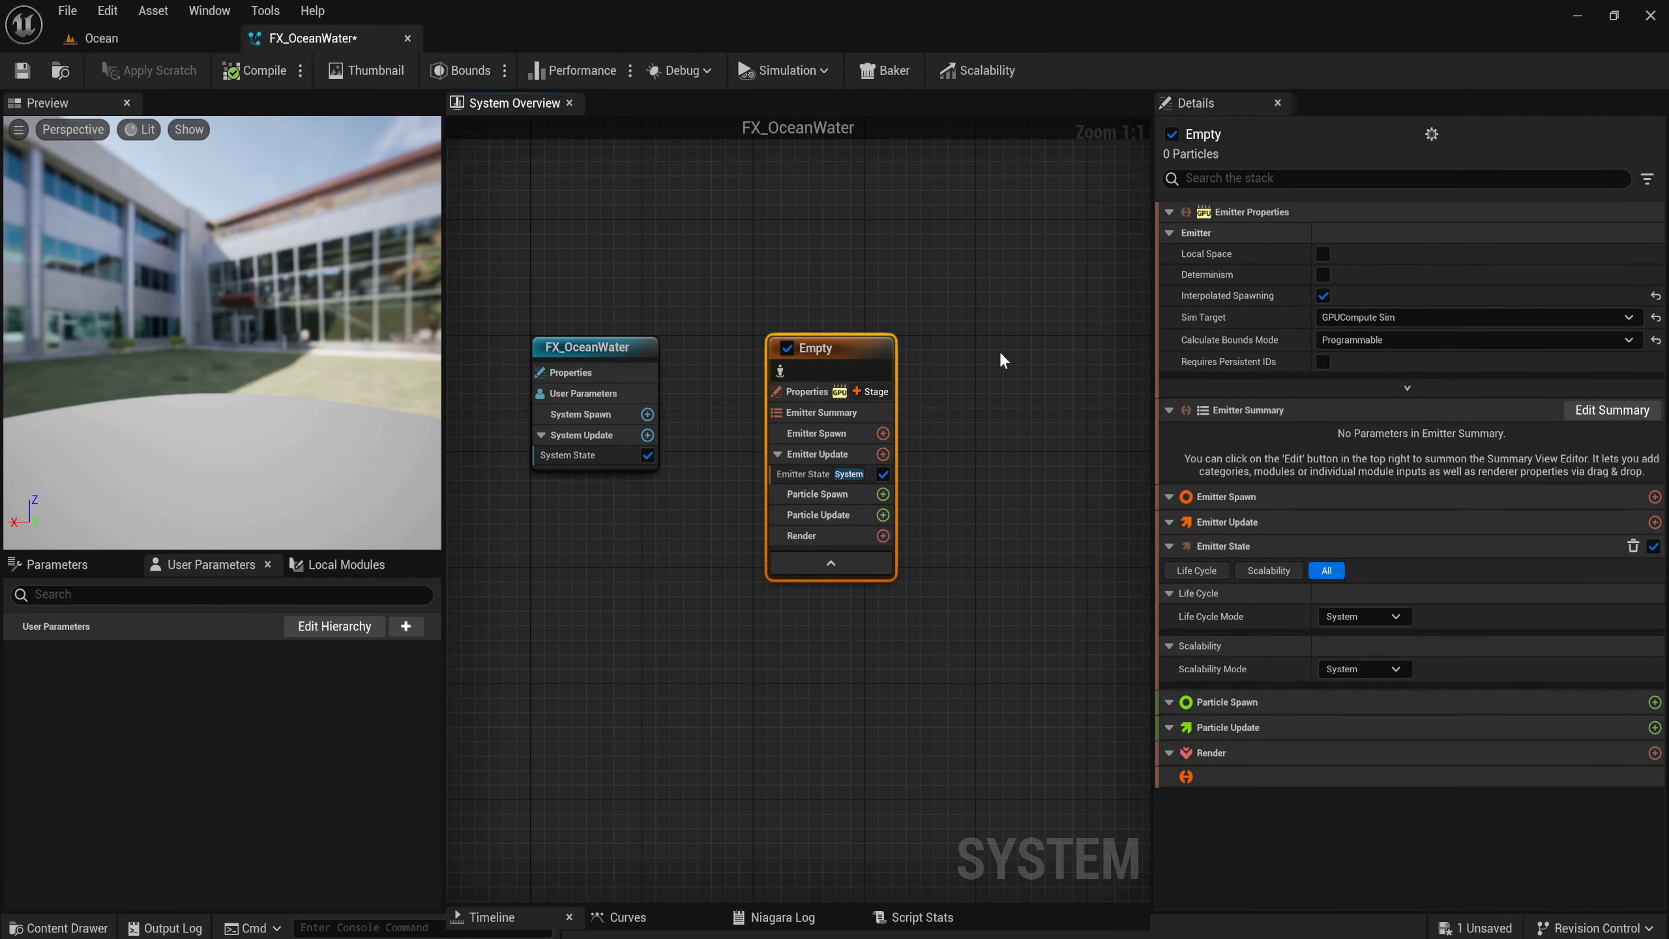
# Rename the Empty emitter to WaterSim and save FX_OceanWater.
pyautogui.press('F2')
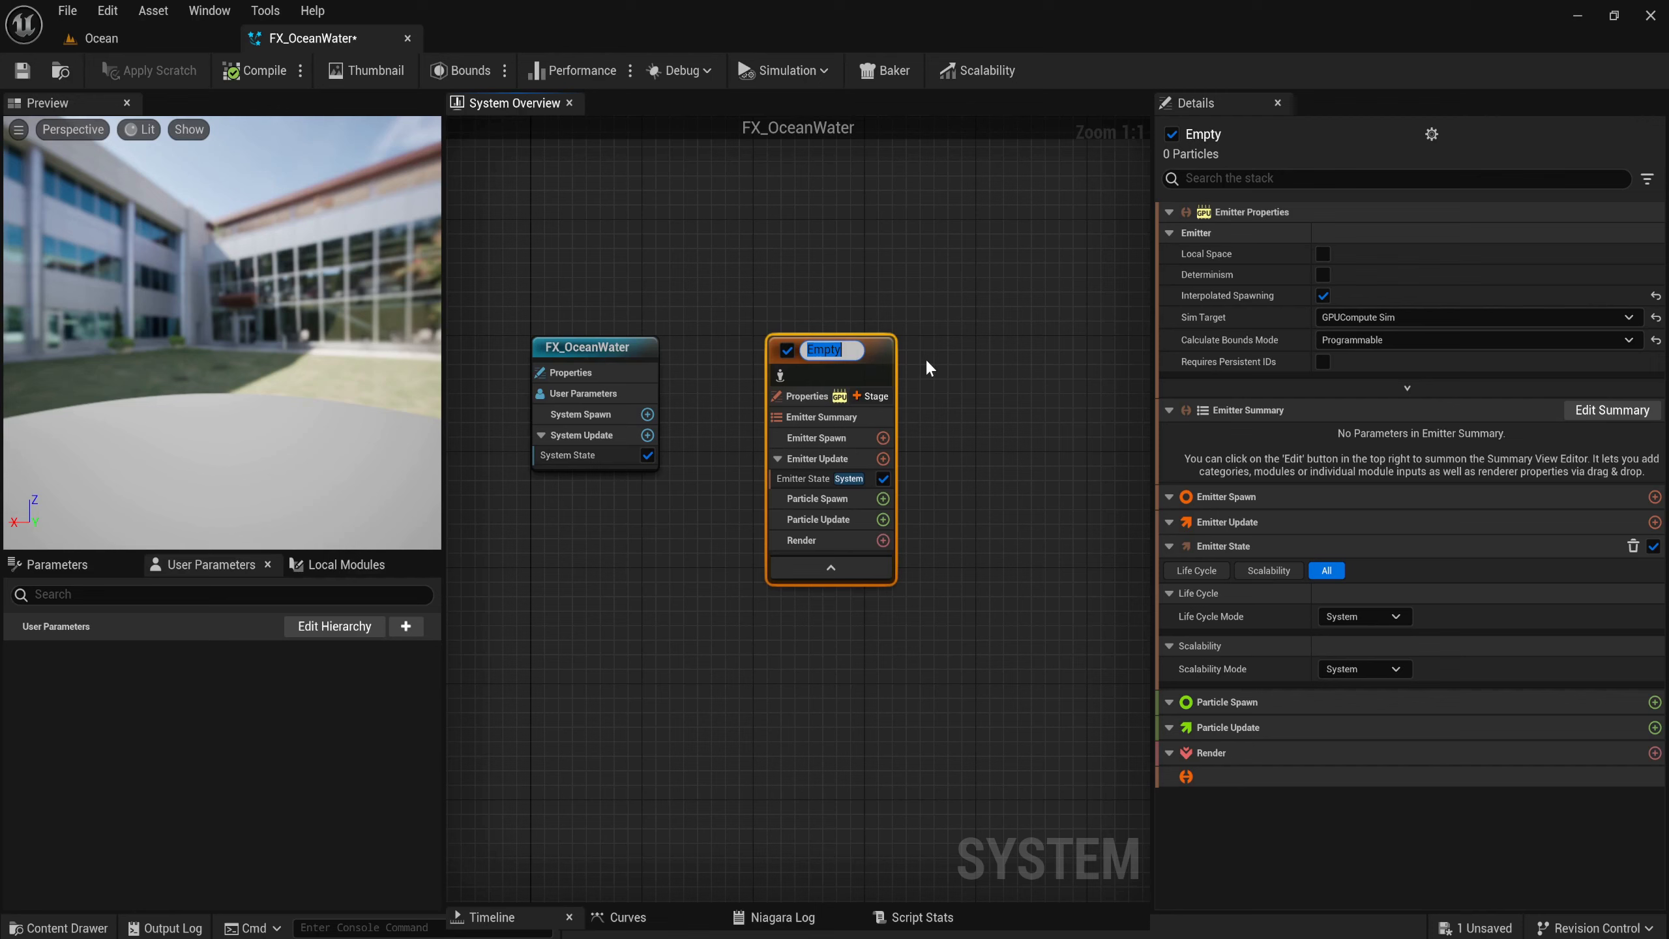
pyautogui.write('Water')
pyautogui.write('Sim')
pyautogui.click(924, 358)
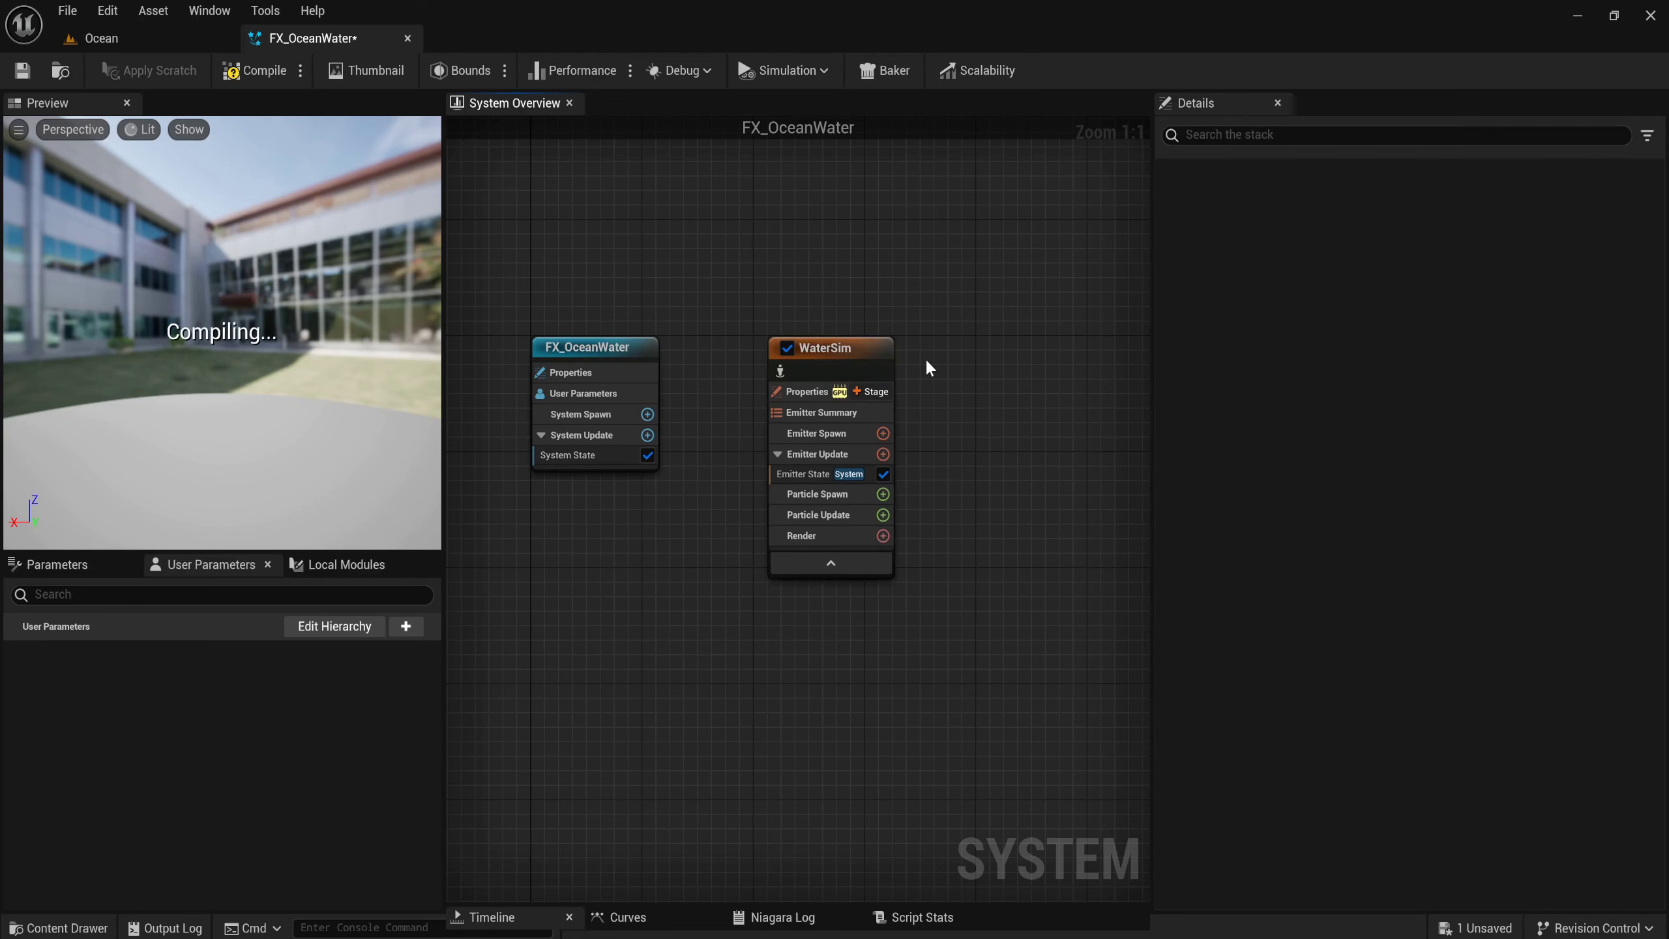
pyautogui.hotkey('ctrl', 's')
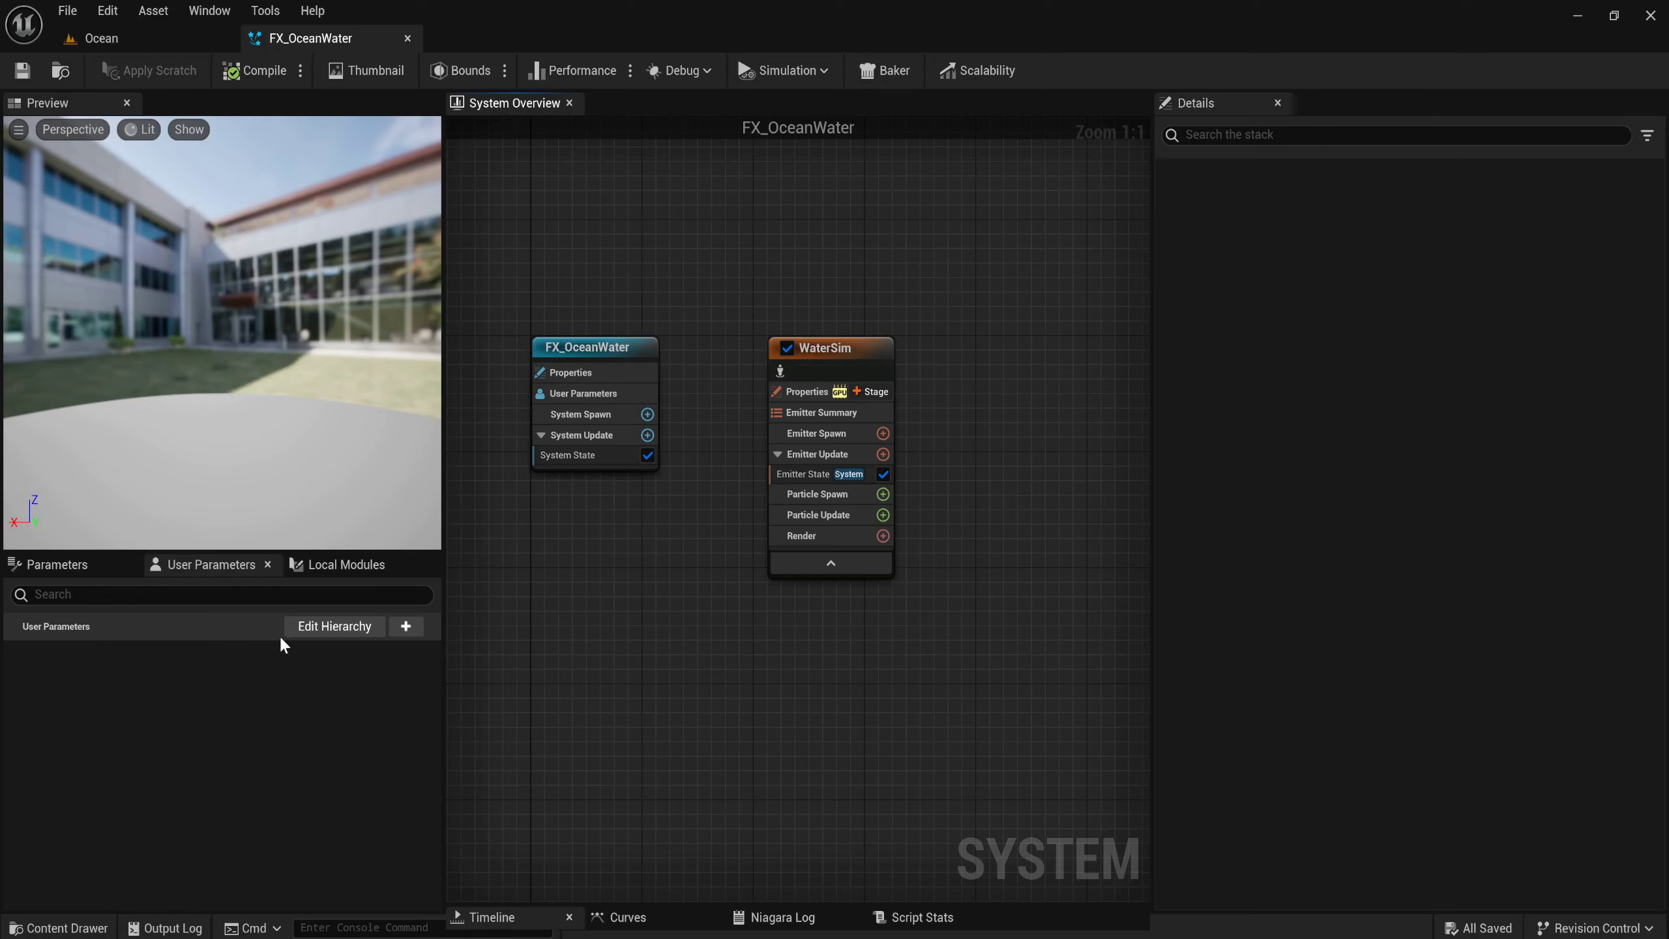
# Add a Vector 4 user parameter named WindDirectionality.
pyautogui.click(406, 627)
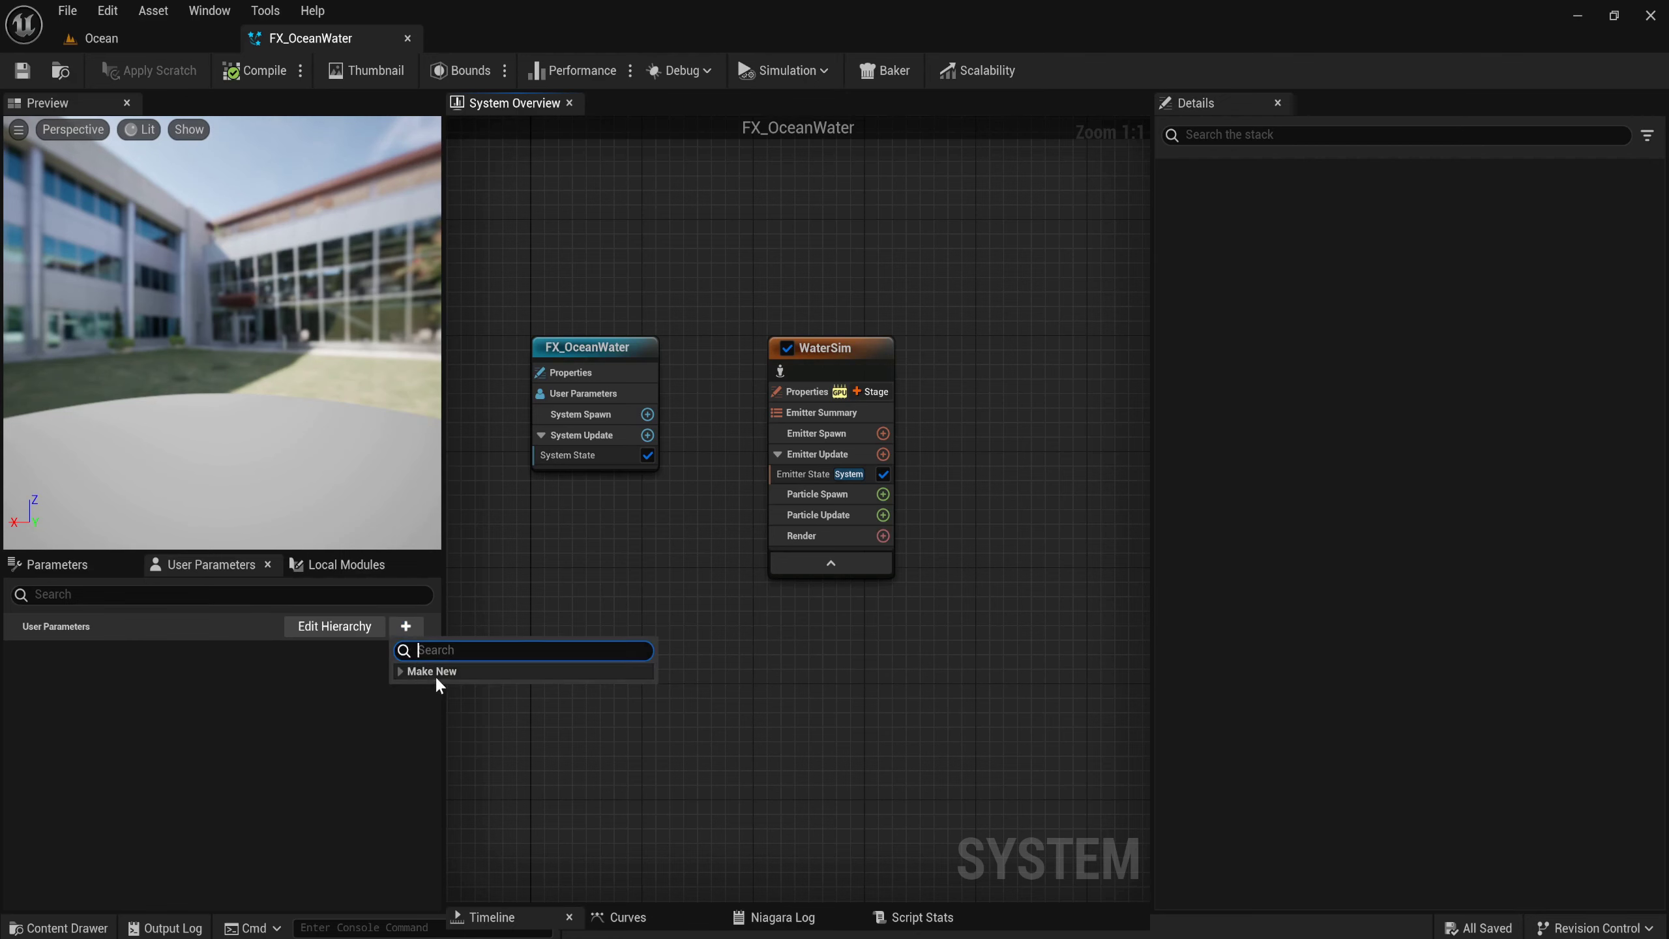
pyautogui.click(401, 672)
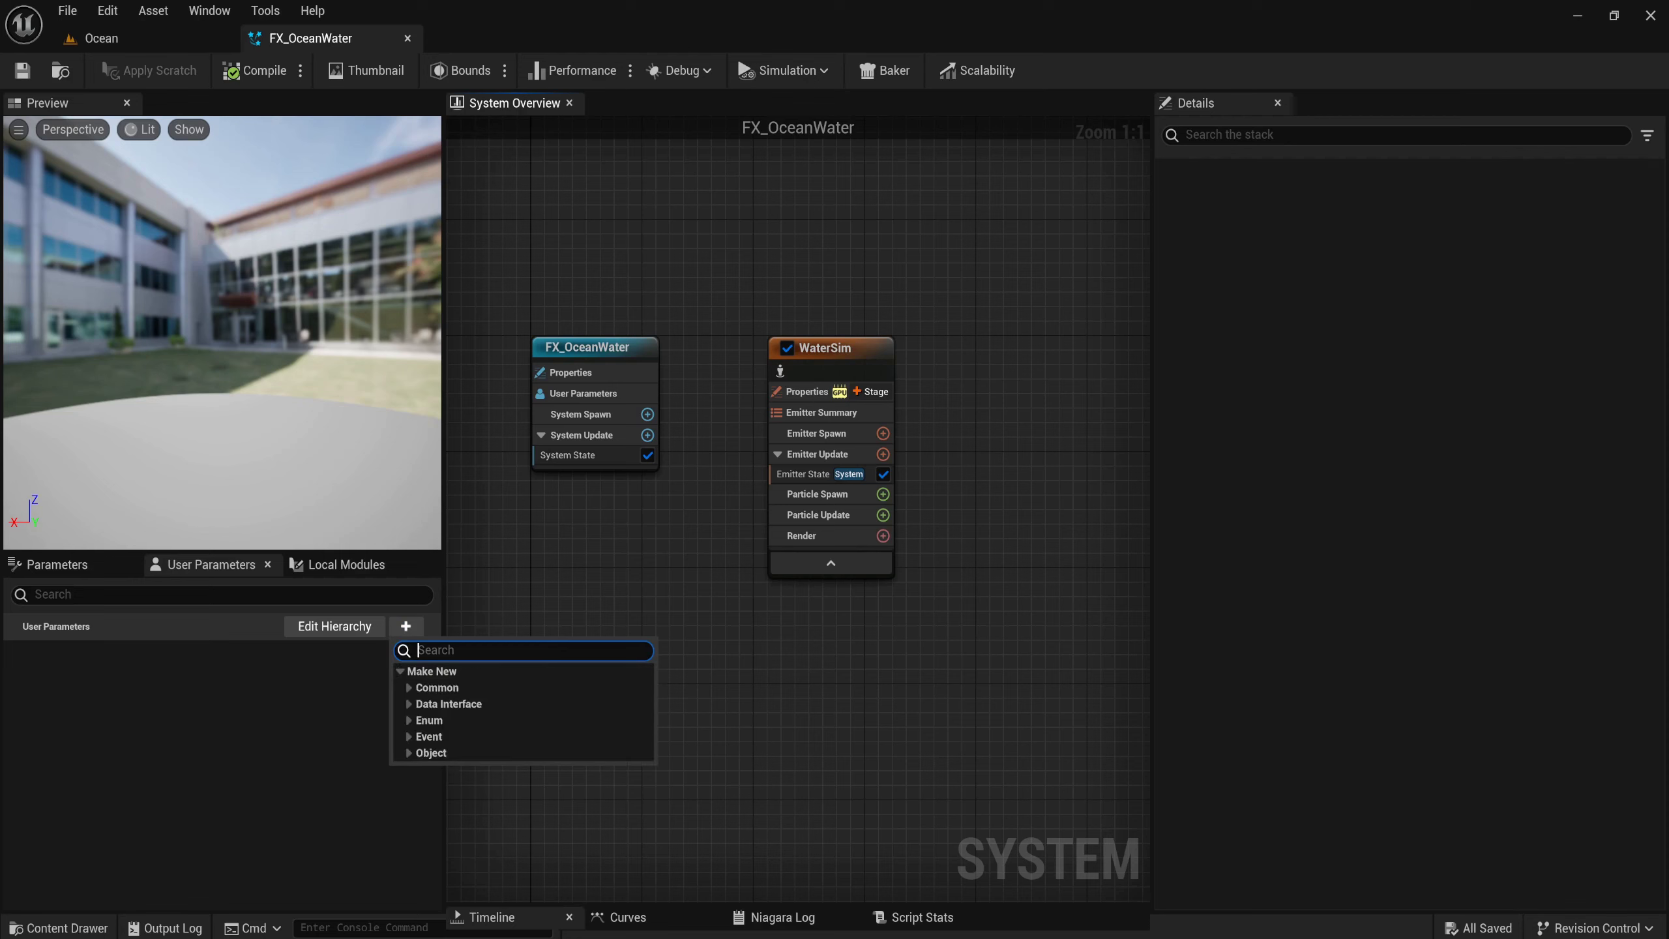
pyautogui.write('v')
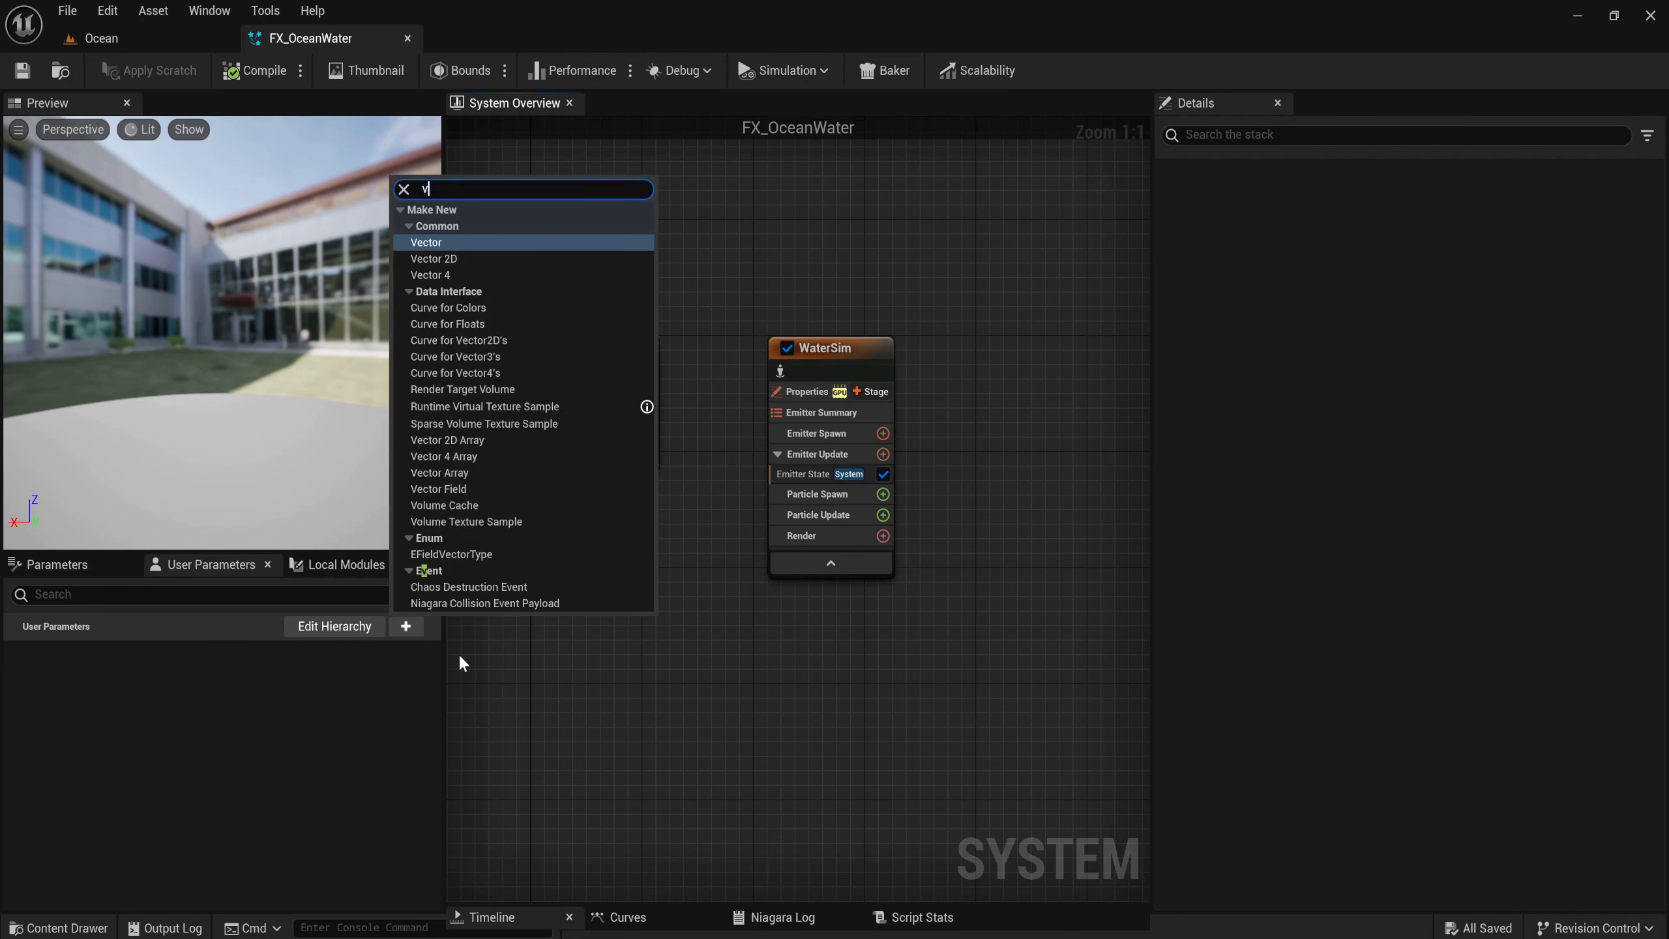
pyautogui.write('ec')
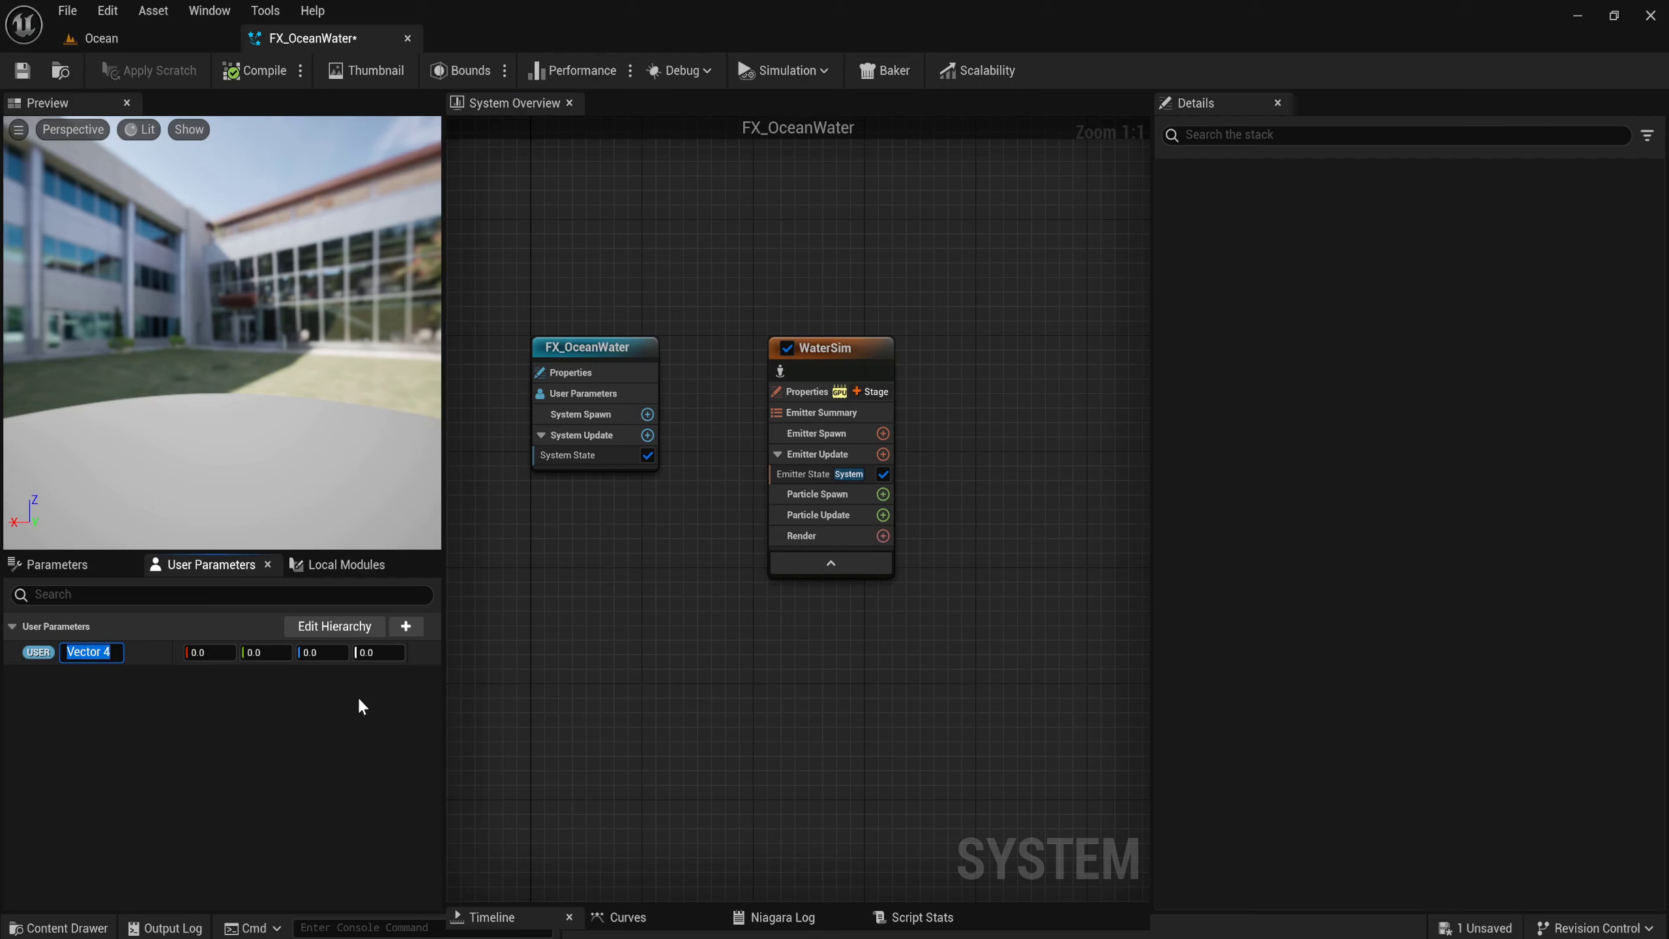
pyautogui.write('W')
pyautogui.write('indD')
pyautogui.write('irectia')
pyautogui.press('BackSpace')
pyautogui.write('onal')
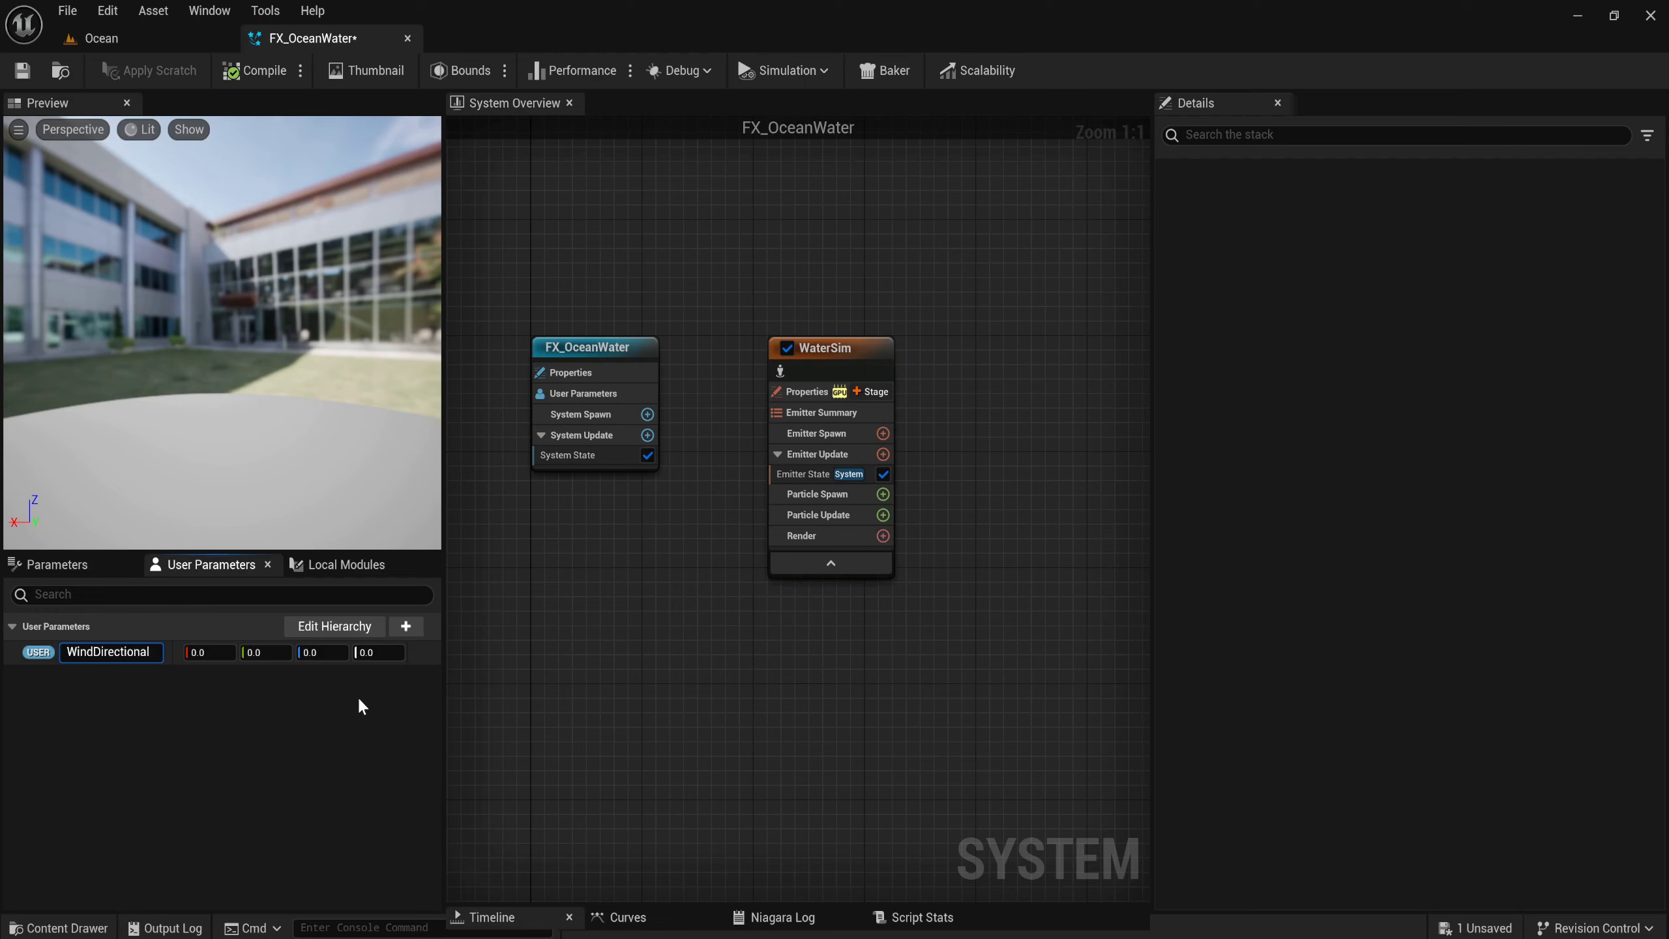
pyautogui.write('ity')
pyautogui.press('Return')
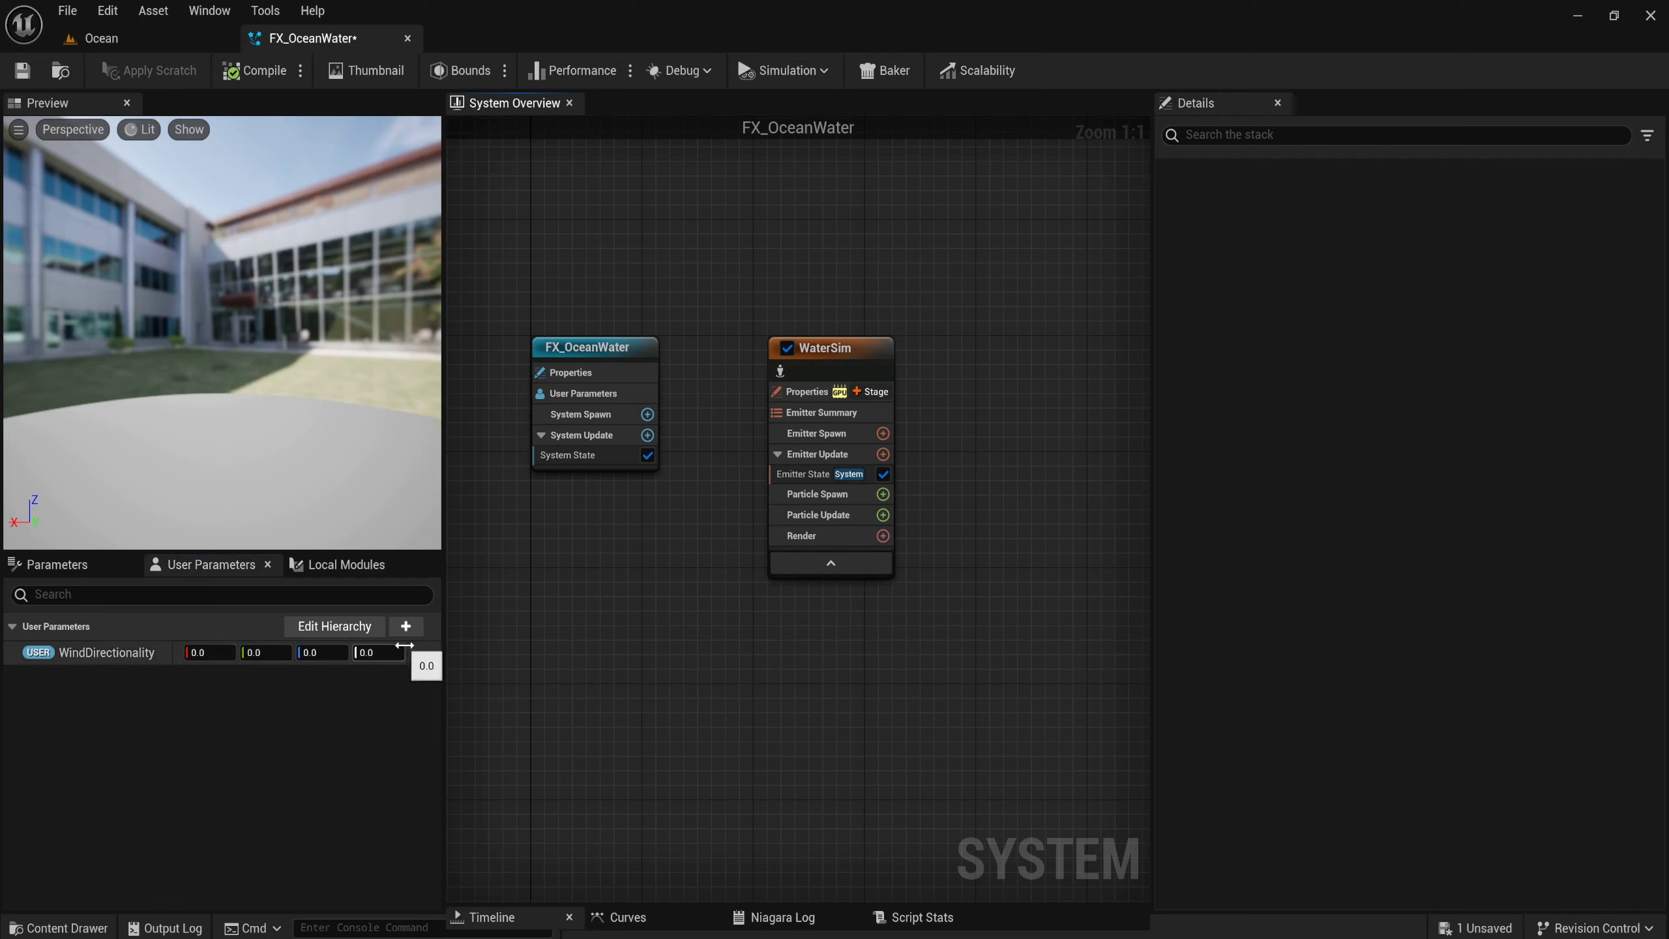
# Add Vector 4 user parameters named Amplitude and Choppiness.
pyautogui.click(406, 626)
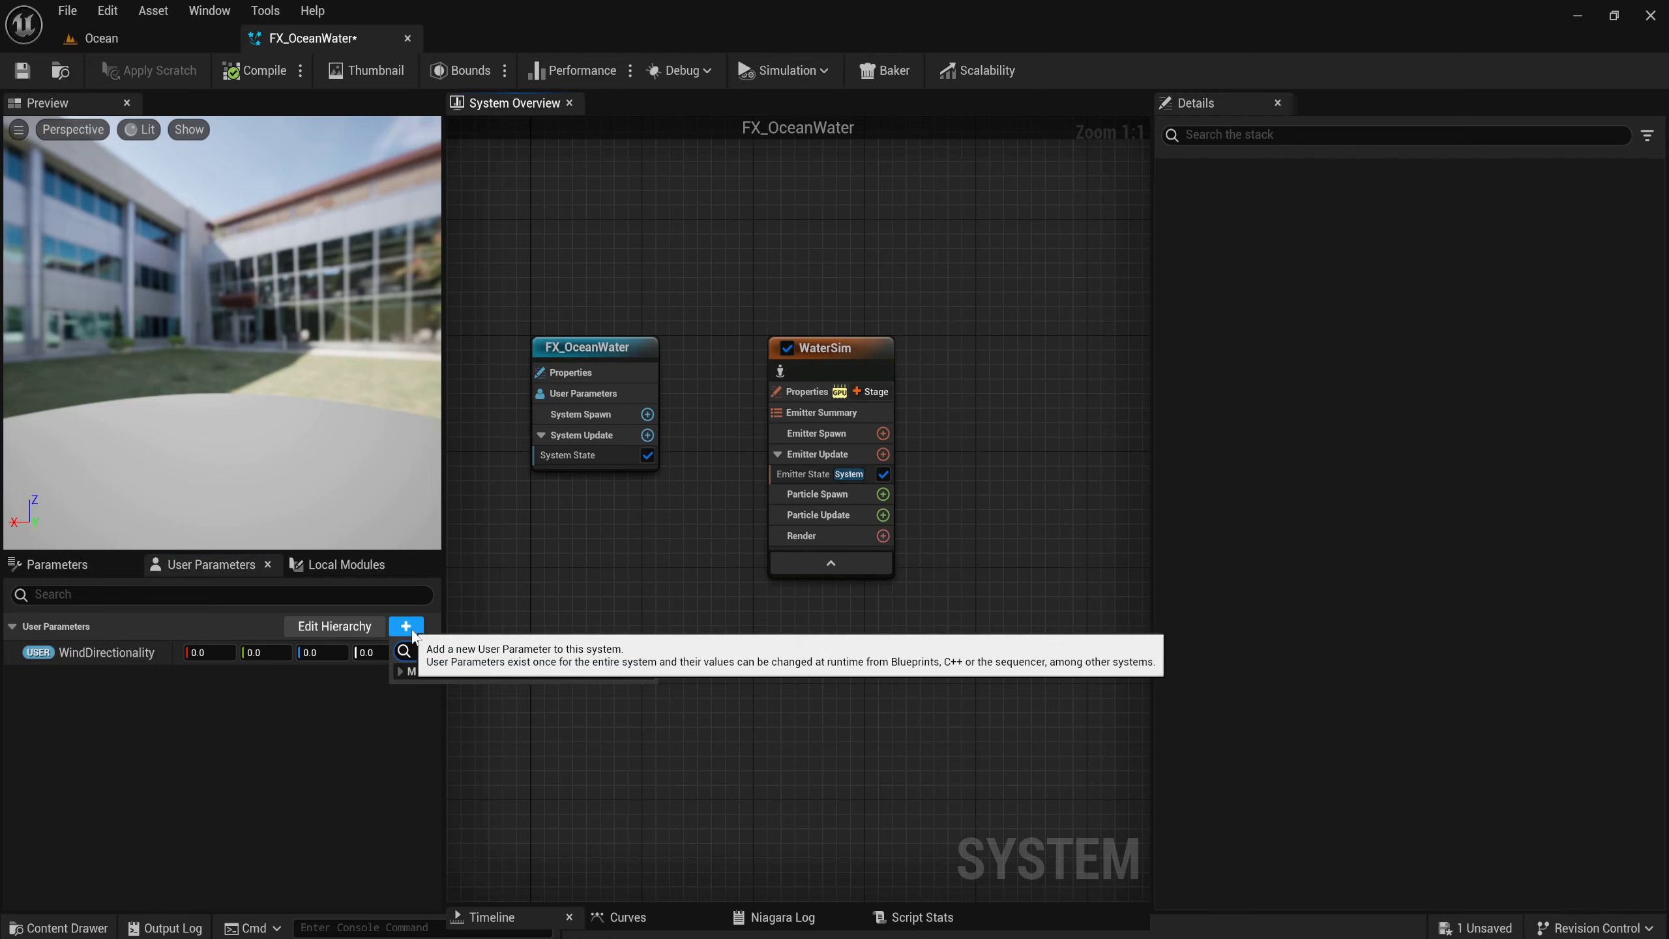
pyautogui.write('vector')
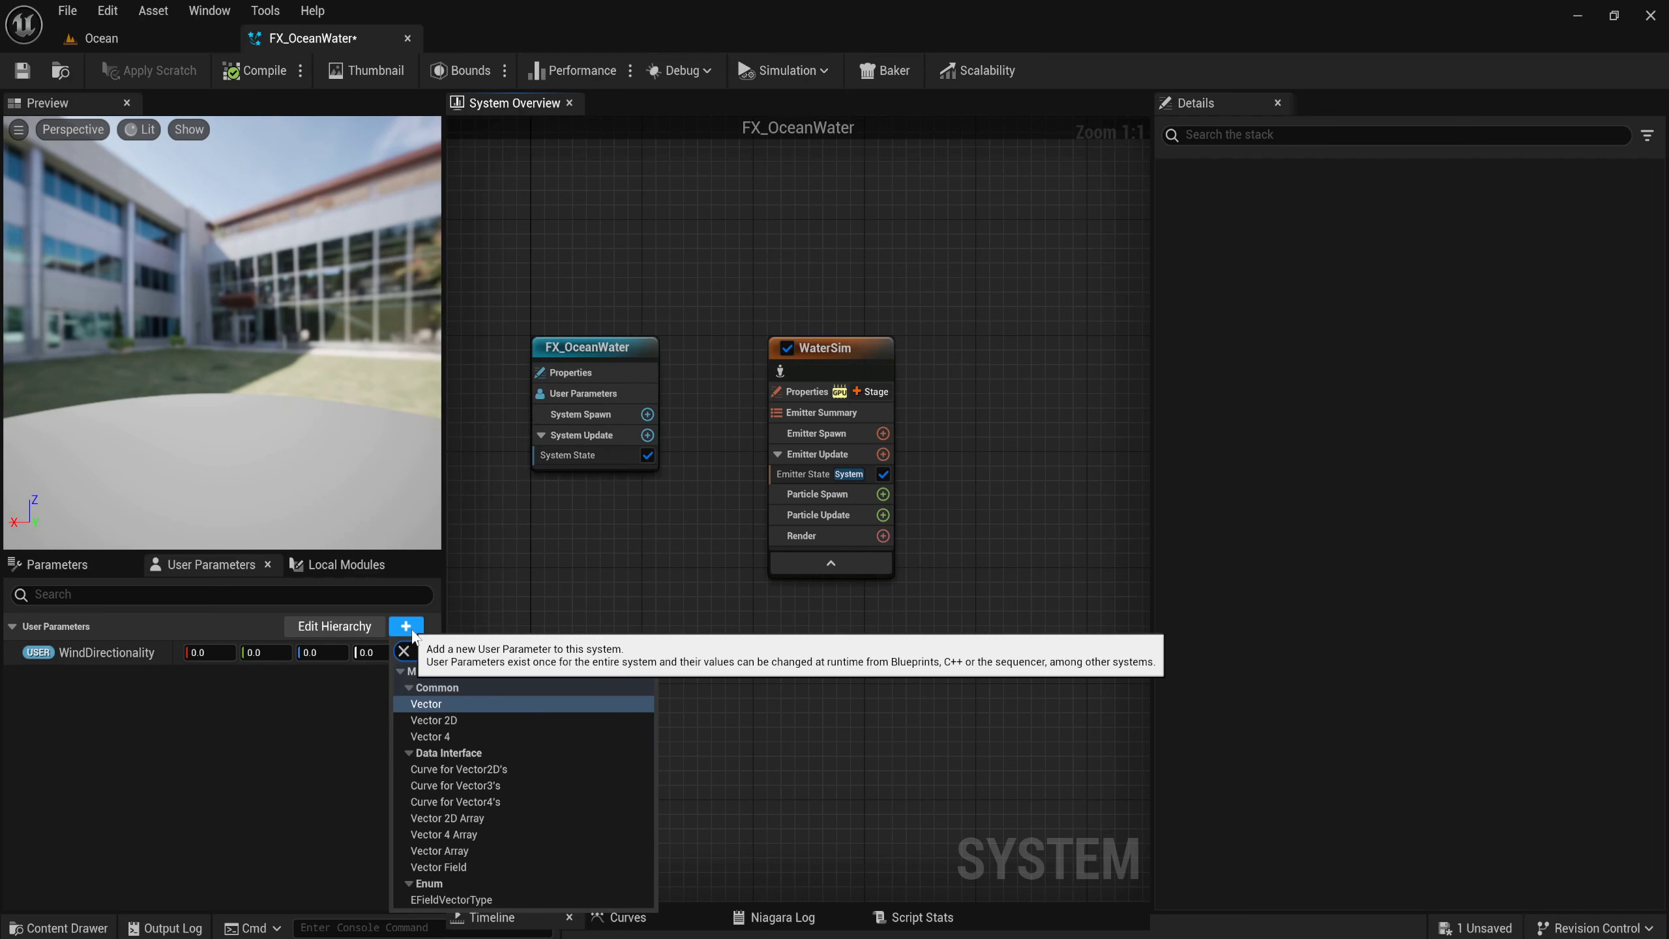
pyautogui.click(430, 736)
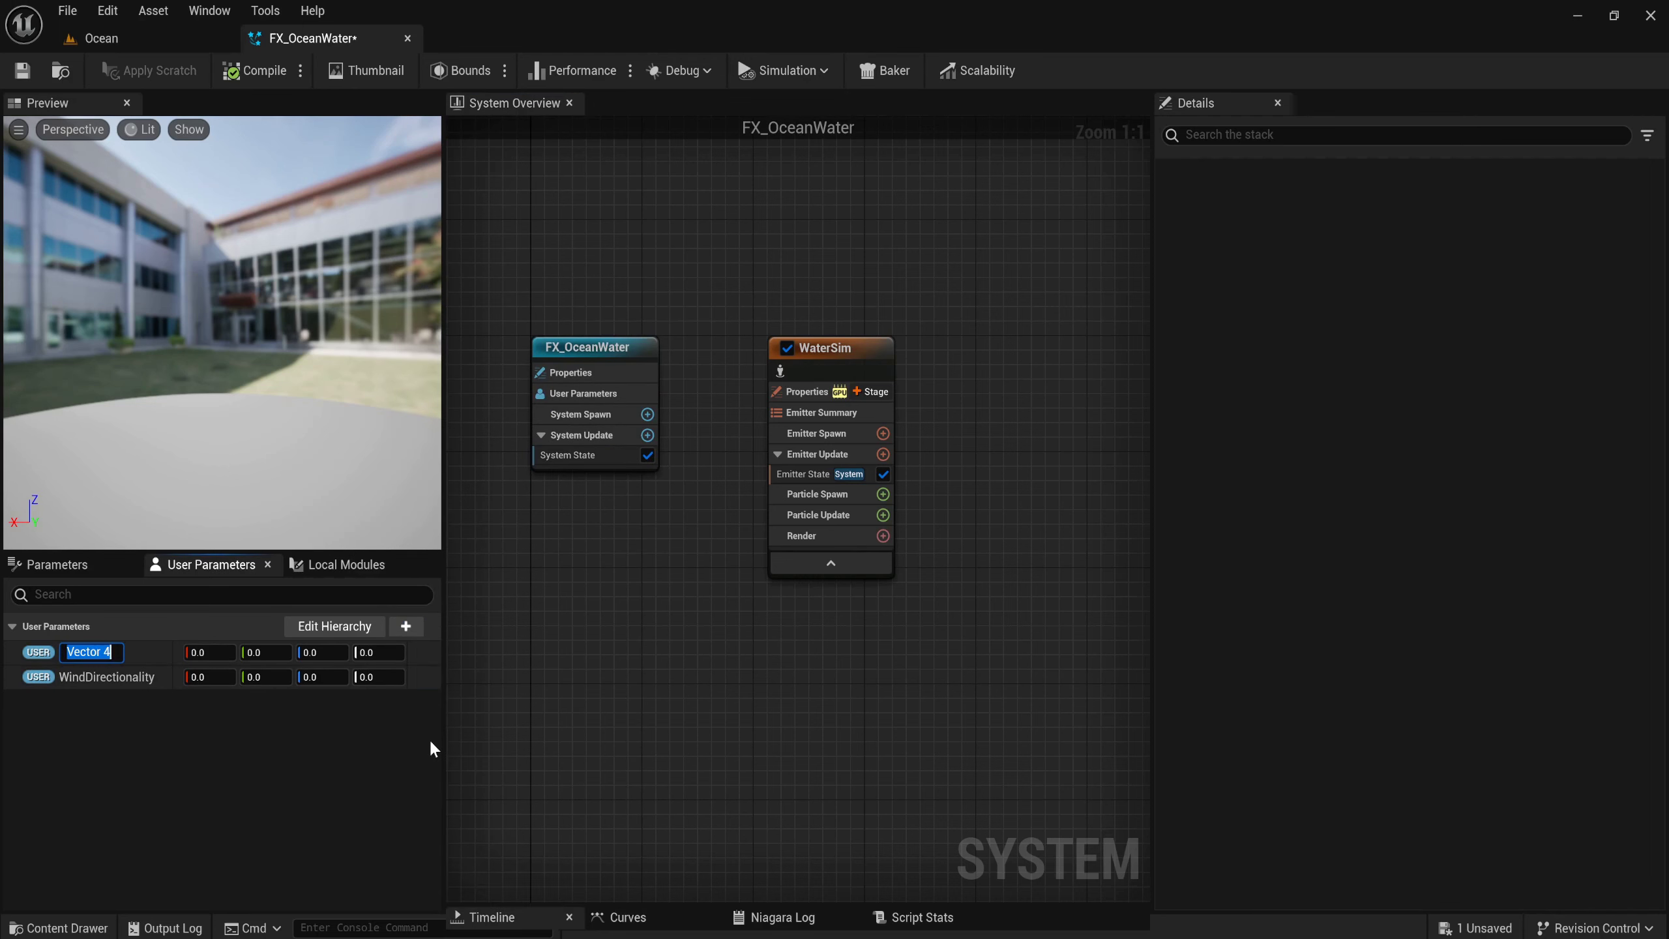
pyautogui.write('Amplit')
pyautogui.write('ude')
pyautogui.press('Return')
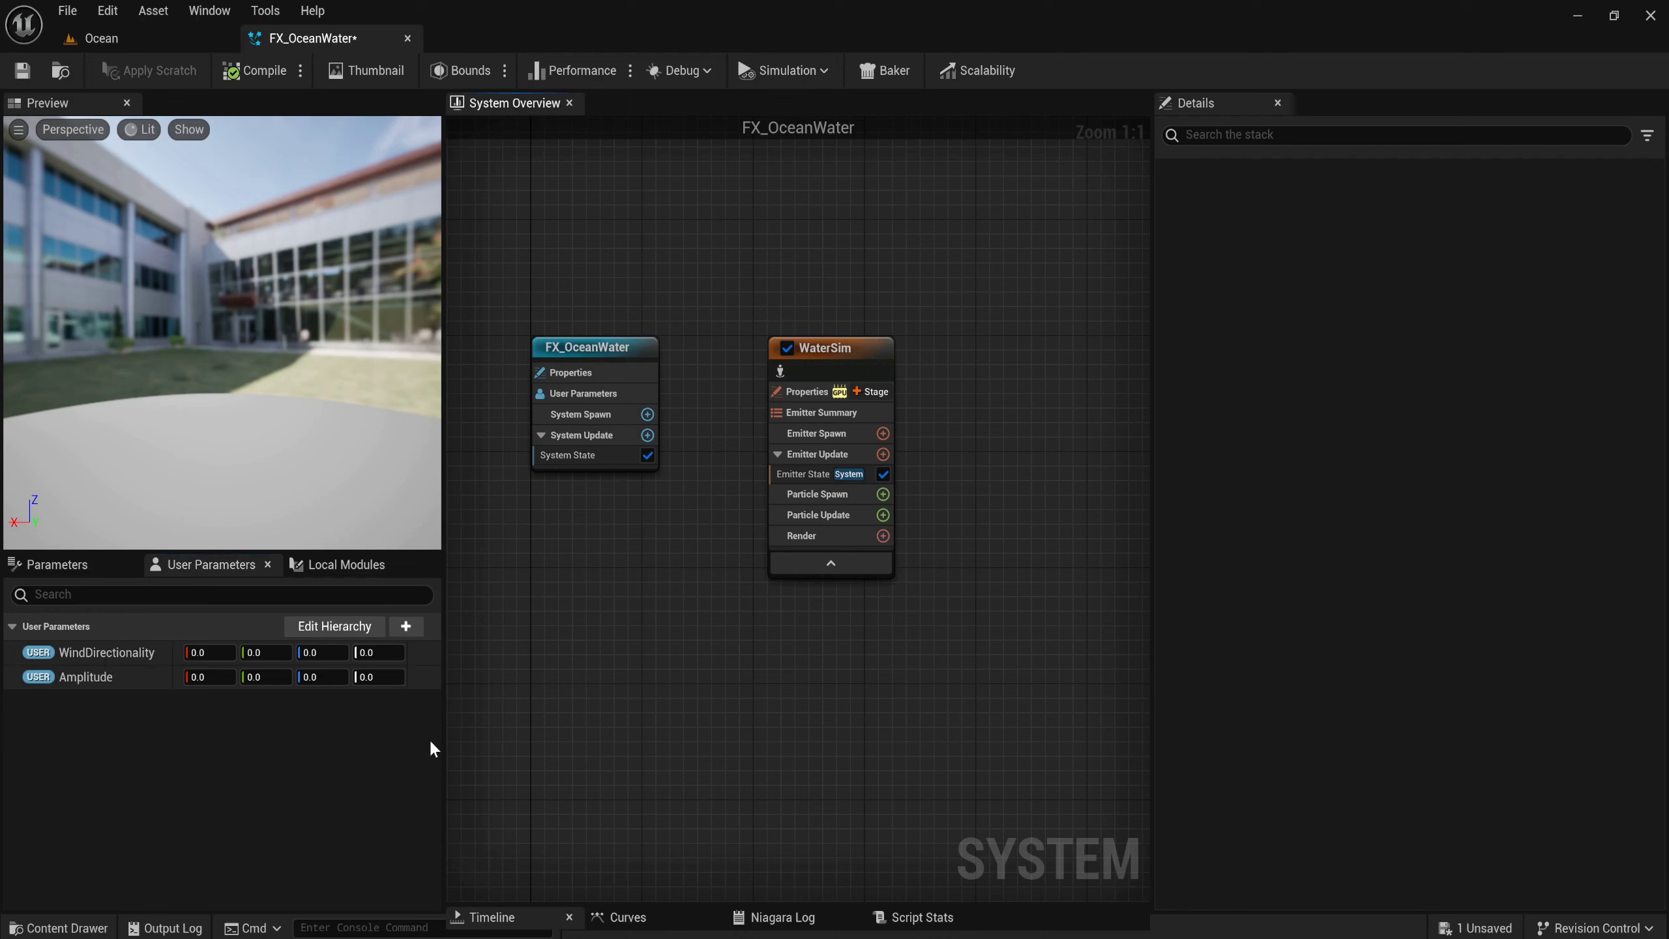
pyautogui.click(414, 628)
pyautogui.write('vecto')
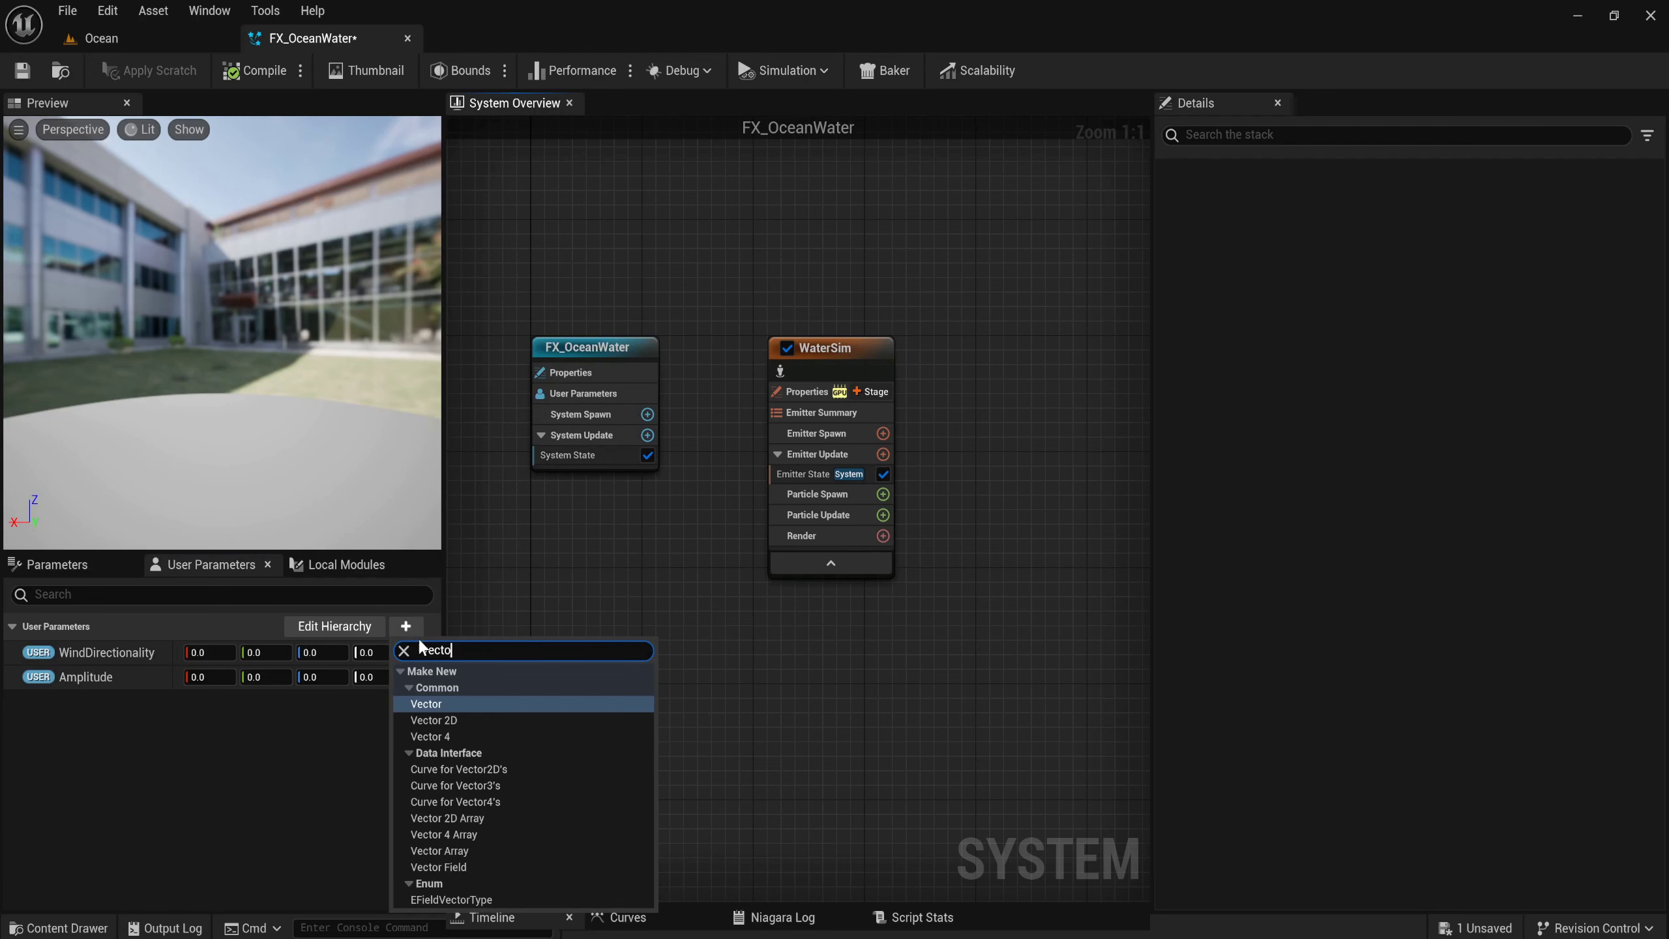
pyautogui.write('r')
pyautogui.press('Down')
pyautogui.press('Down')
pyautogui.press('Return')
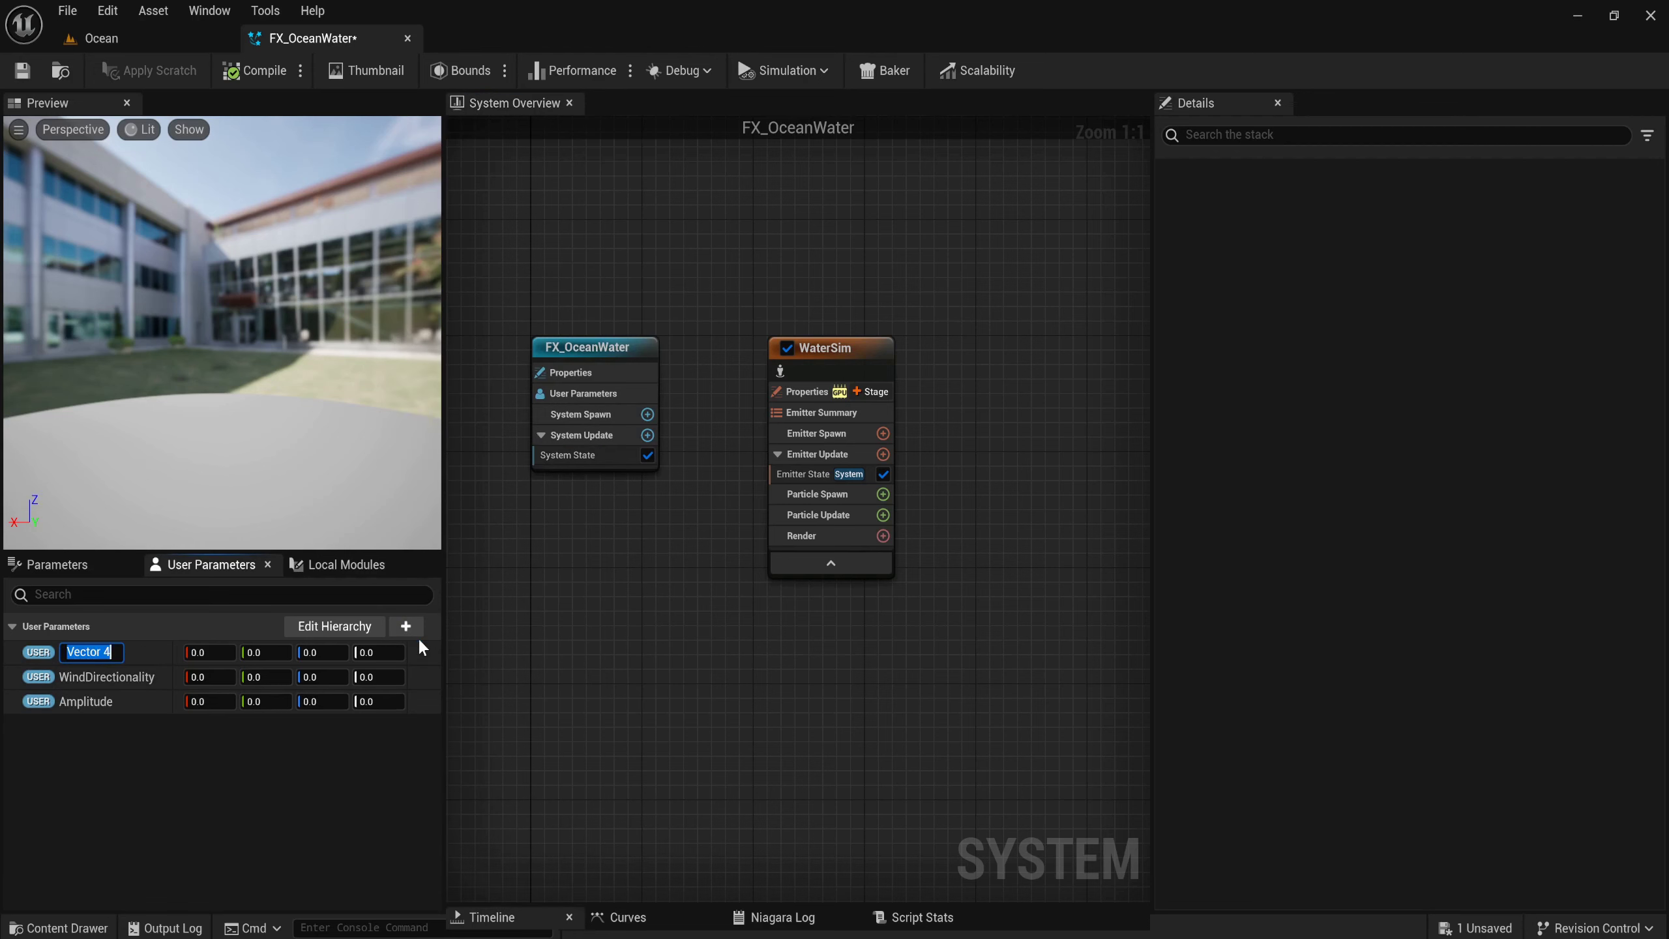
pyautogui.write('C')
pyautogui.write('hoppine')
pyautogui.write('ss')
pyautogui.press('Return')
# Add Vector 4 user parameters named PatchLength and ShortWaveCutoff.
pyautogui.click(406, 626)
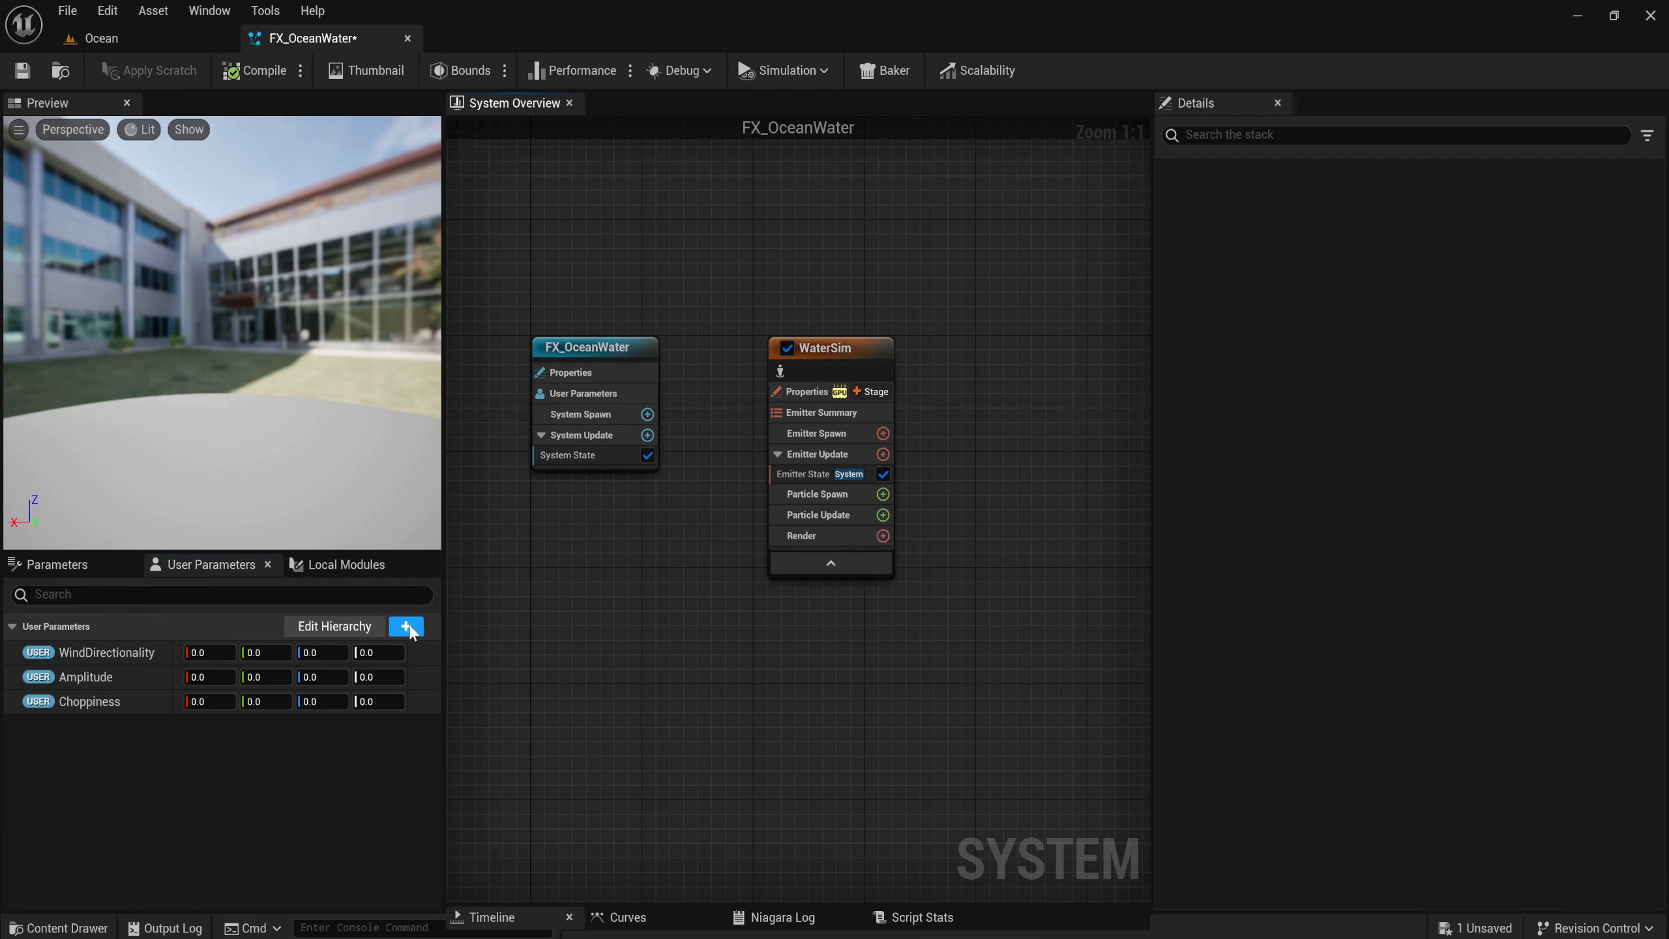
pyautogui.write('vector')
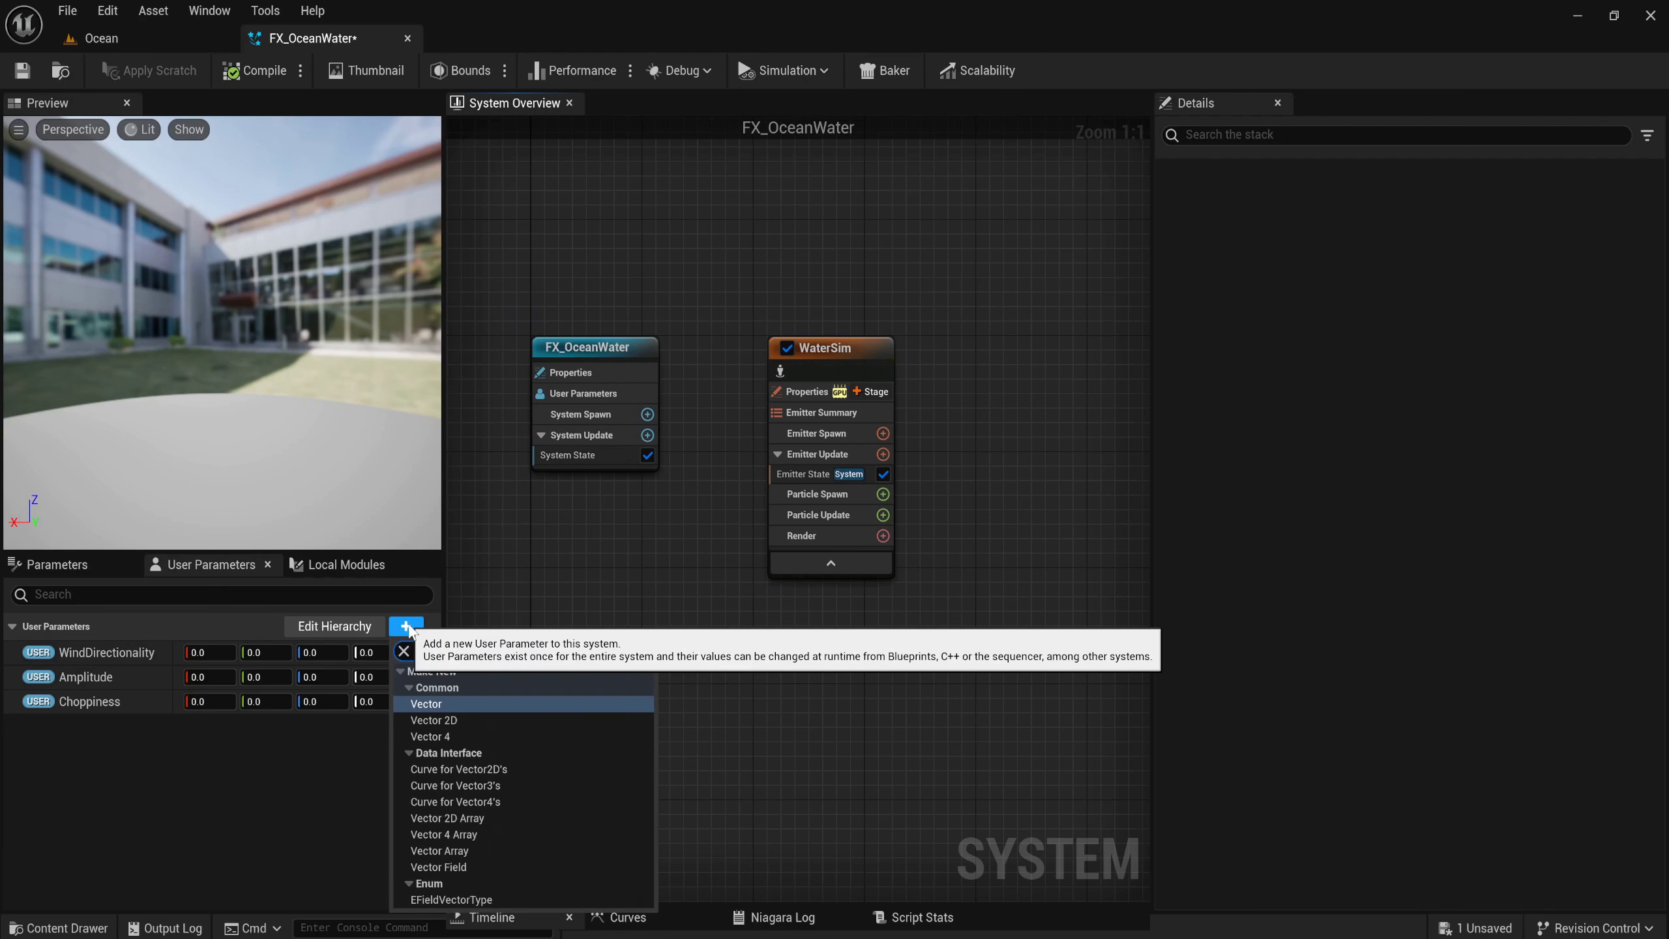
pyautogui.click(438, 736)
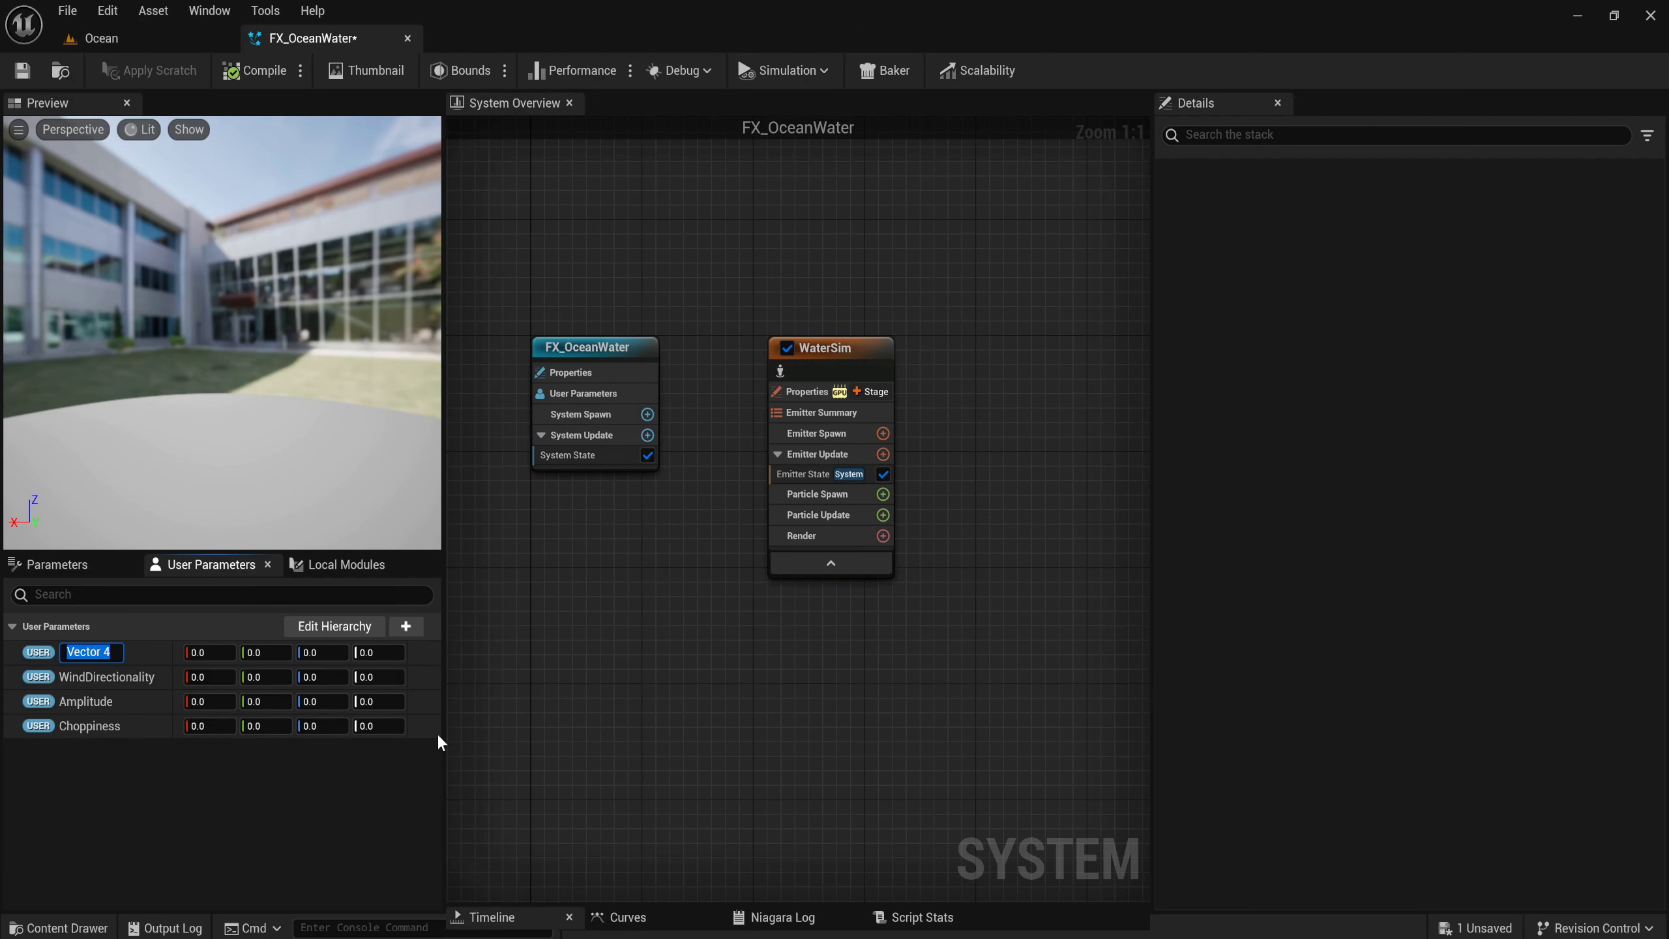
pyautogui.write('Patch')
pyautogui.write('Leng')
pyautogui.write('th')
pyautogui.press('Return')
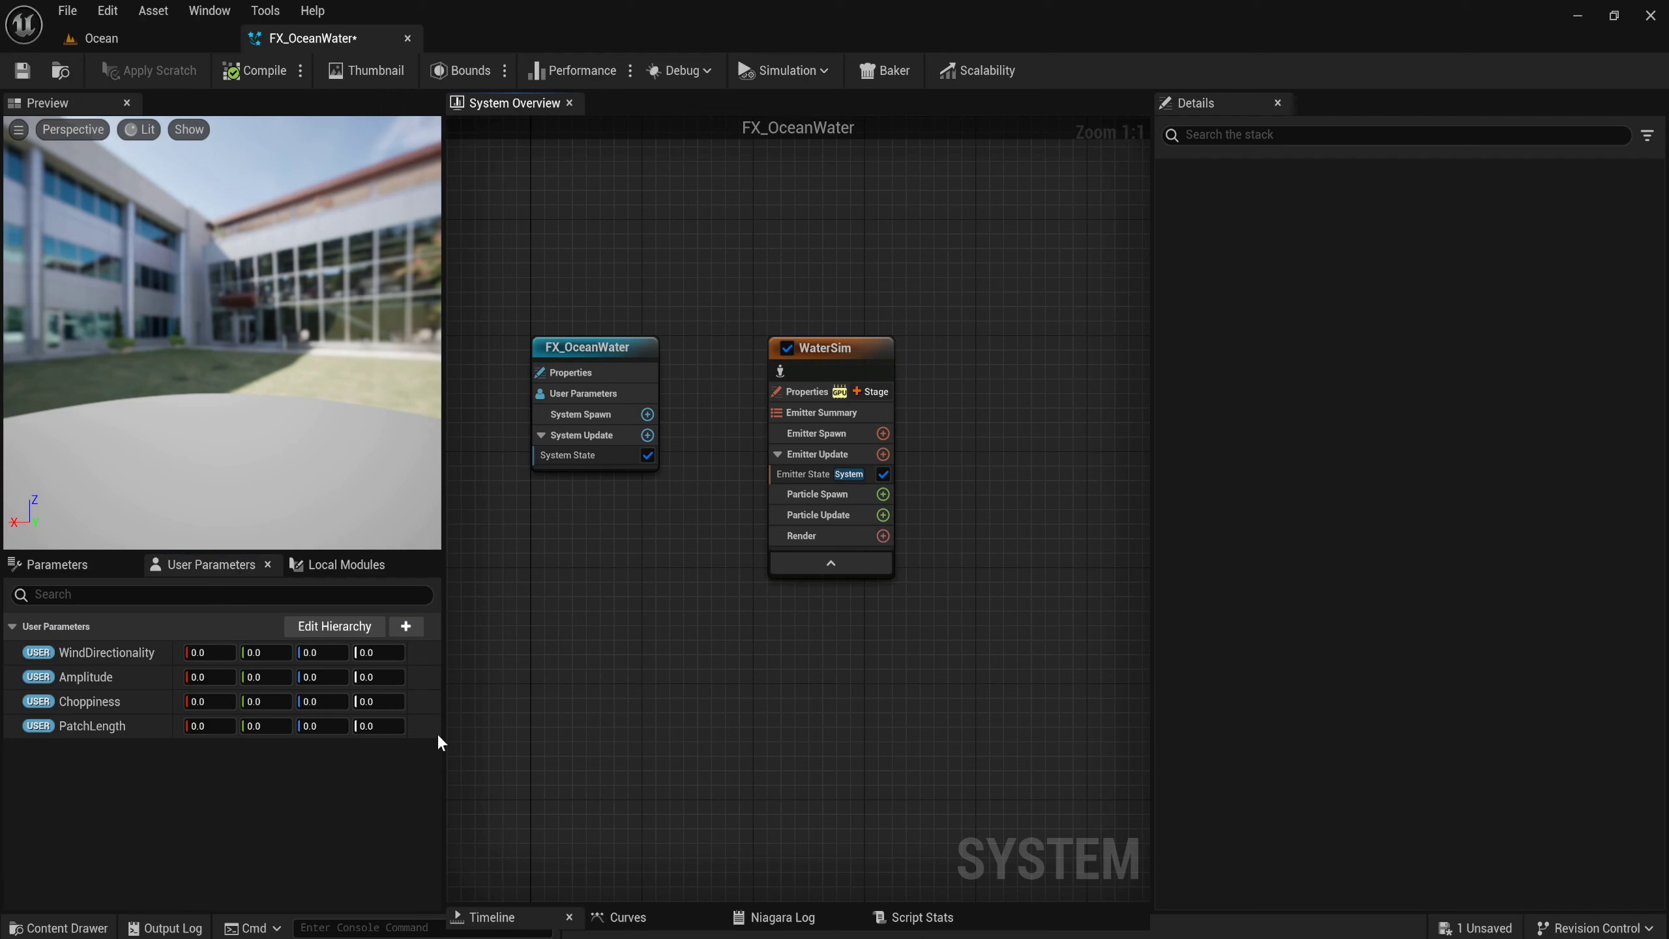
pyautogui.click(413, 627)
pyautogui.write('v')
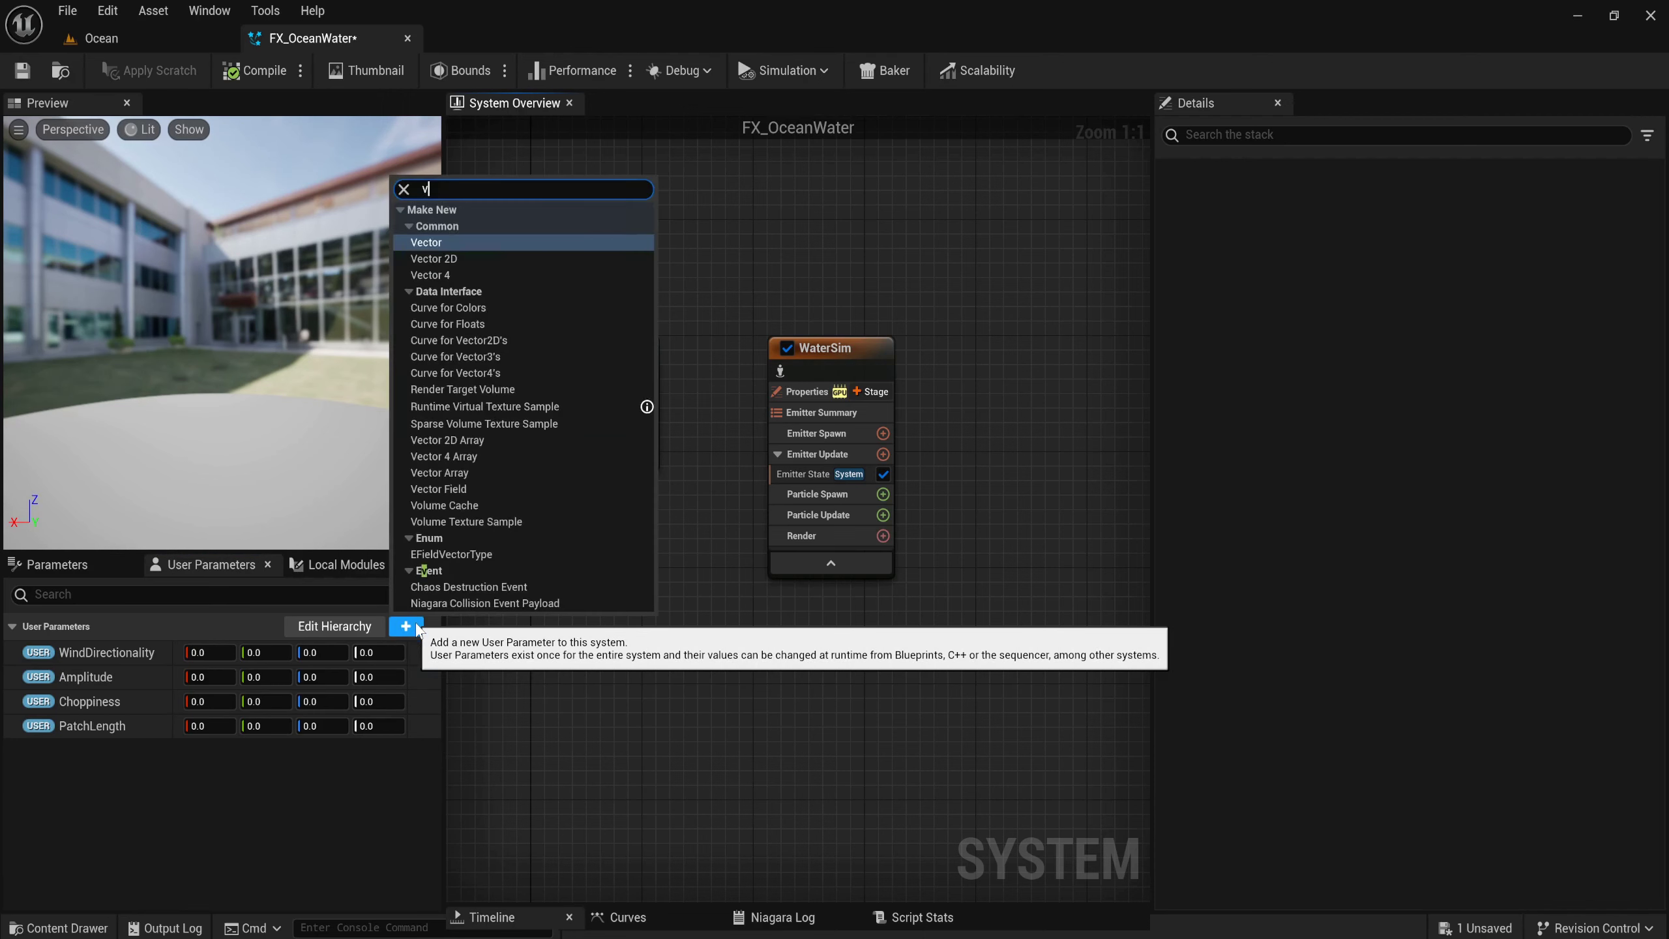
pyautogui.write('ec')
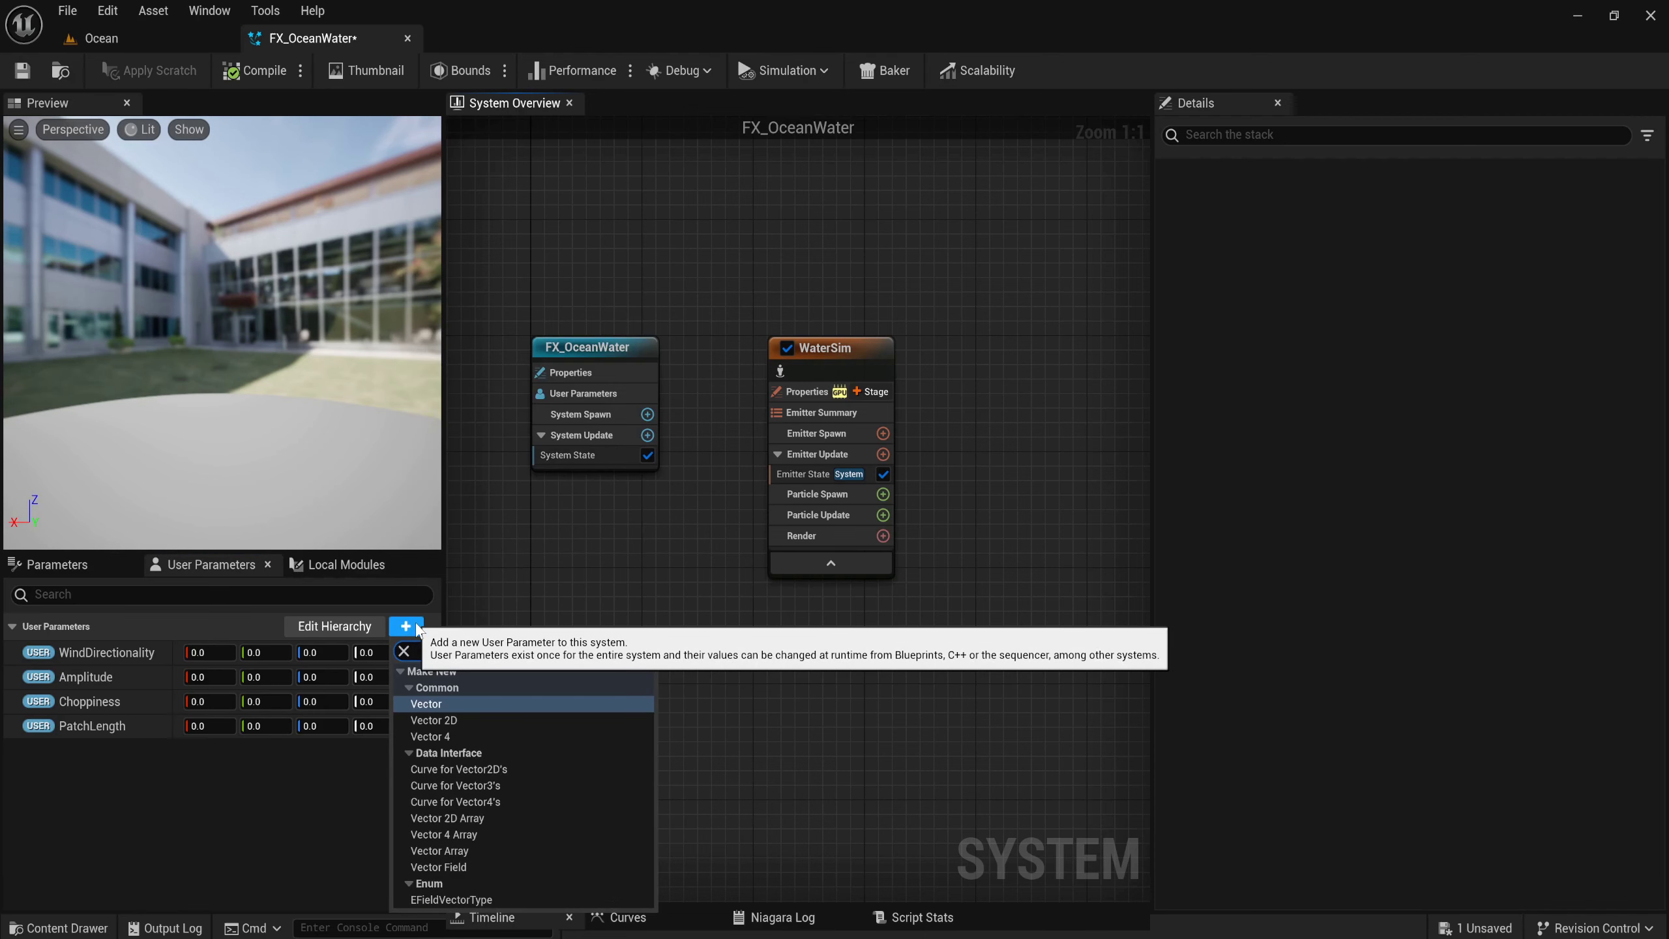
pyautogui.write(' 4')
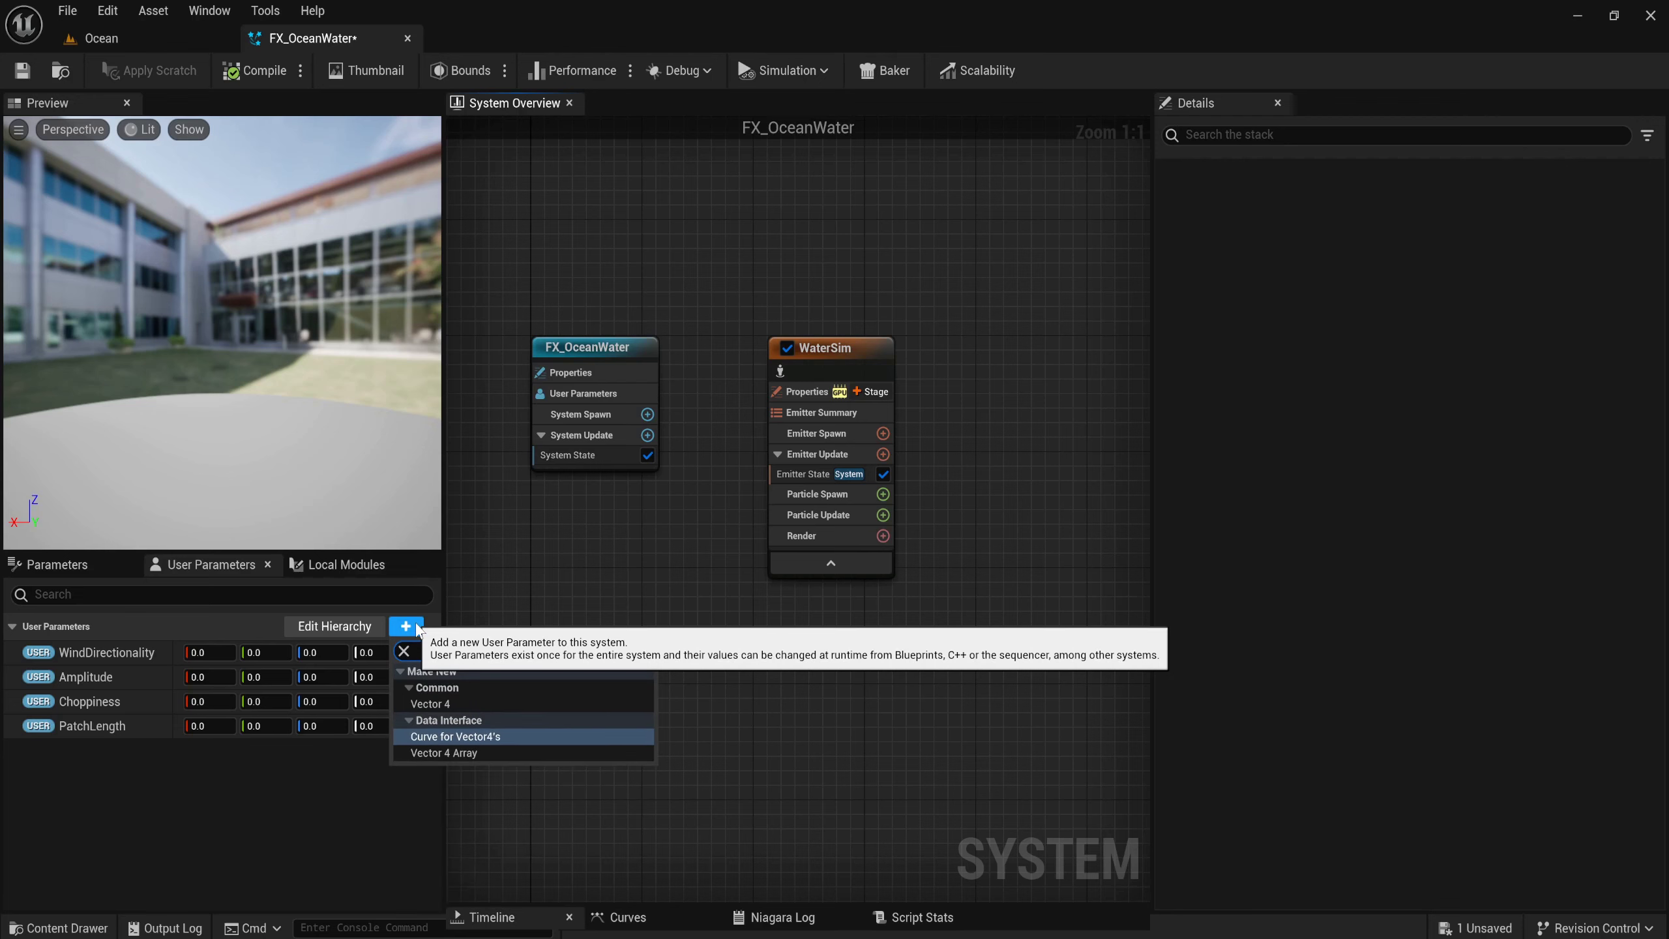
pyautogui.click(507, 703)
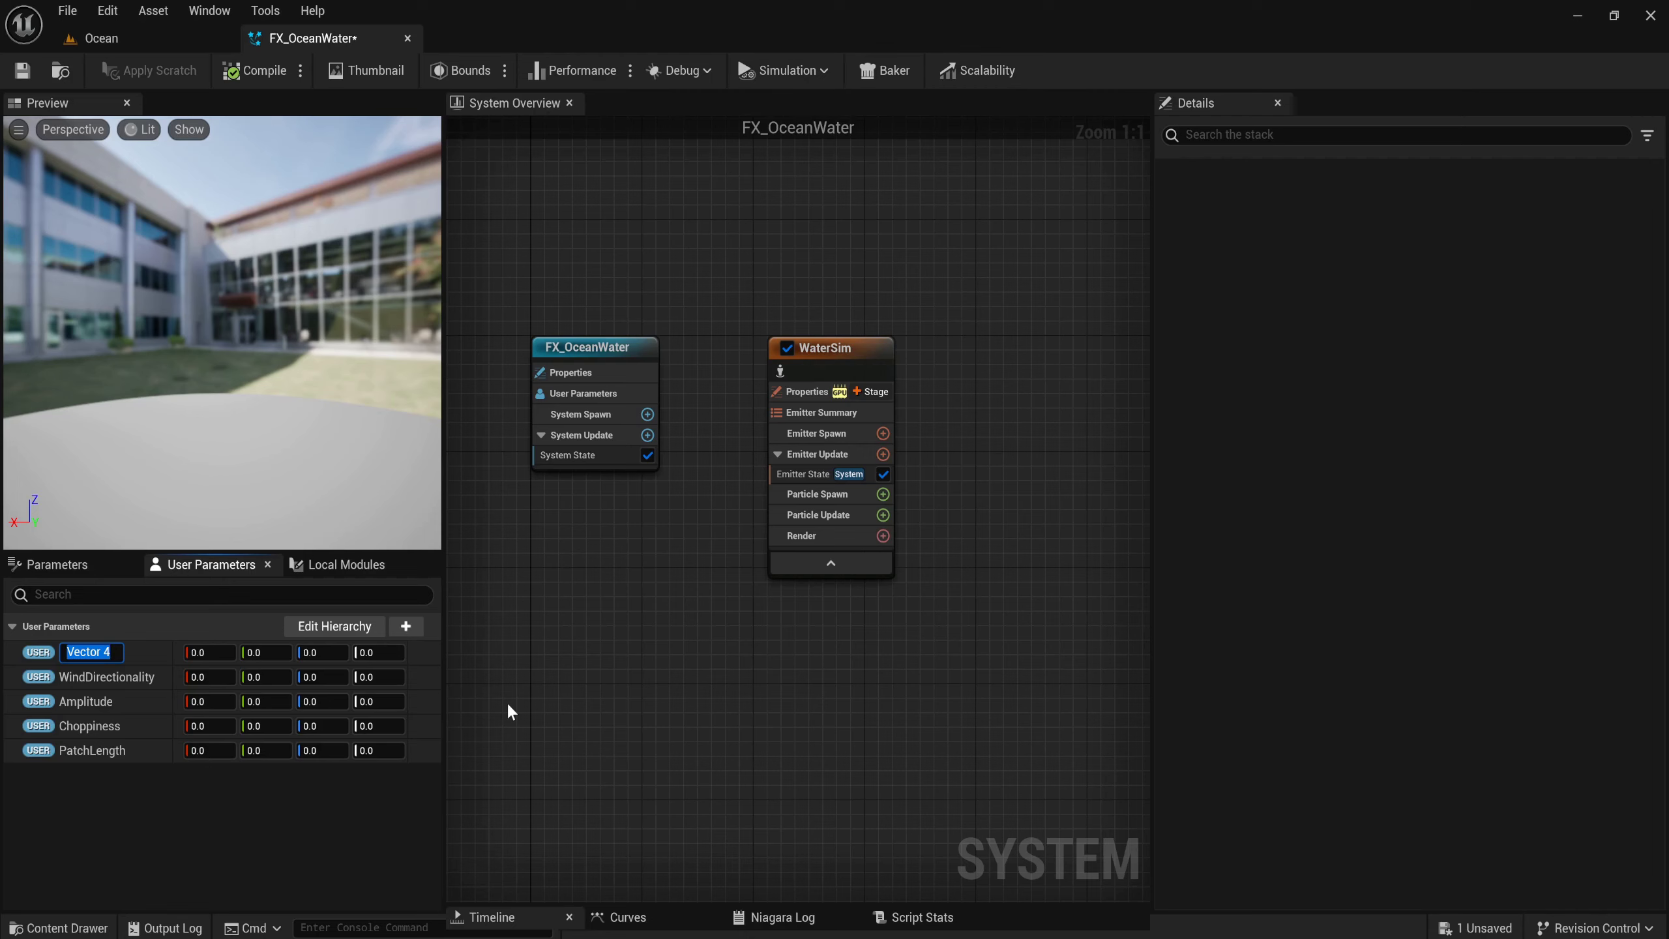
pyautogui.write('Short')
pyautogui.write('Wave')
pyautogui.write('Cutoff')
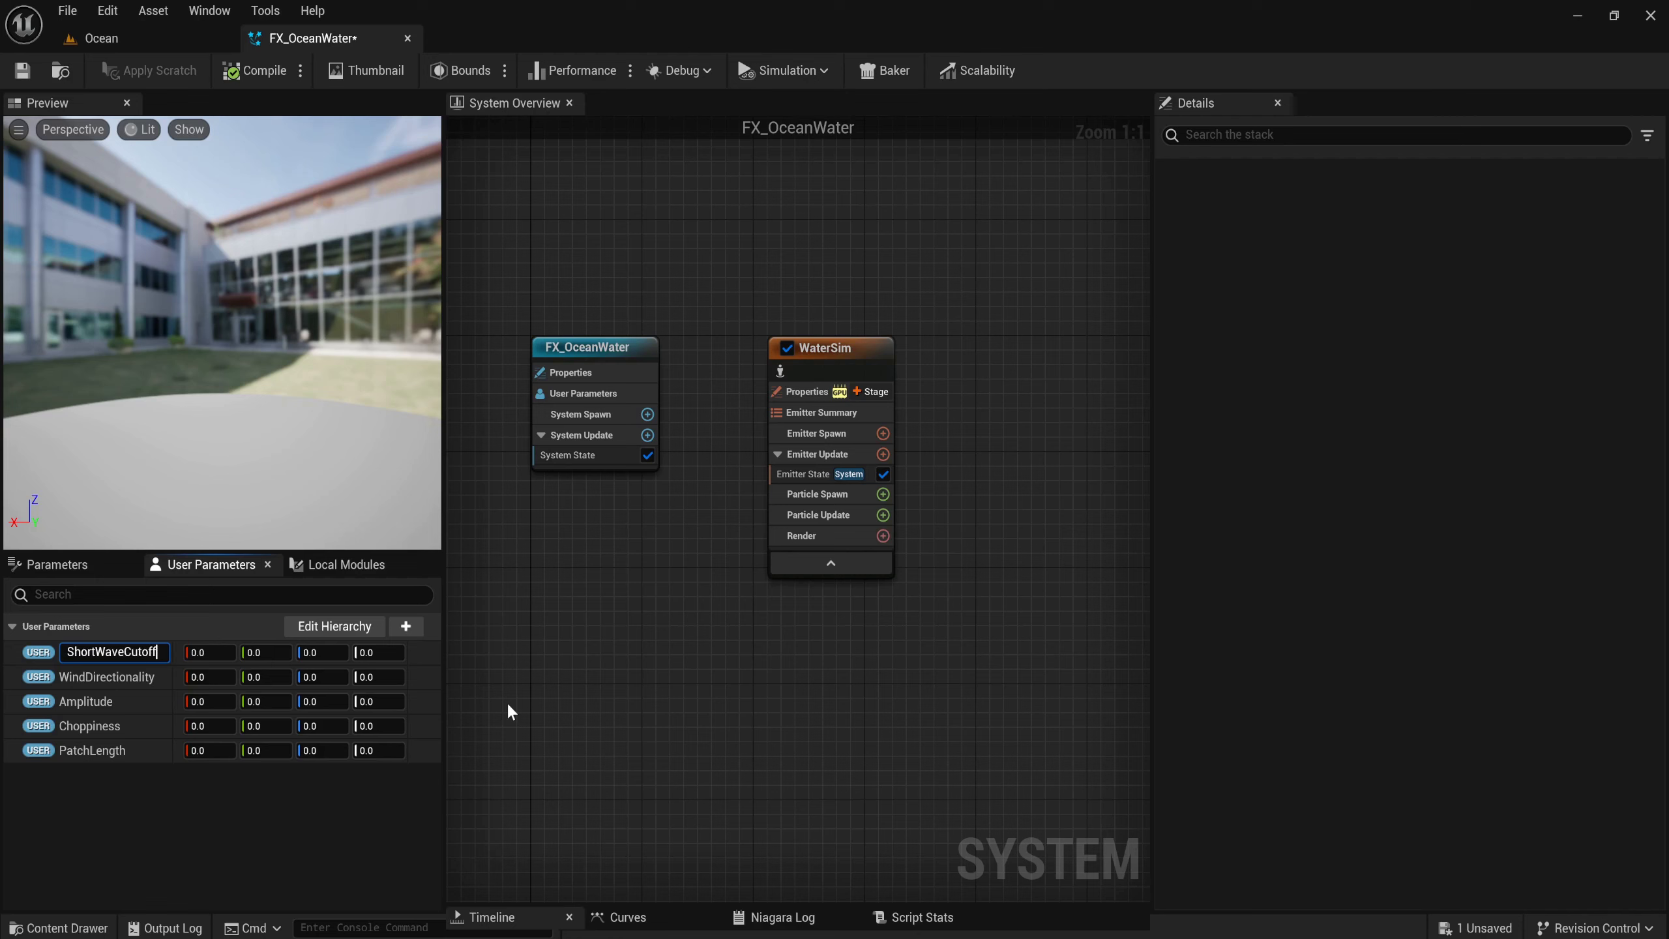
pyautogui.press('Return')
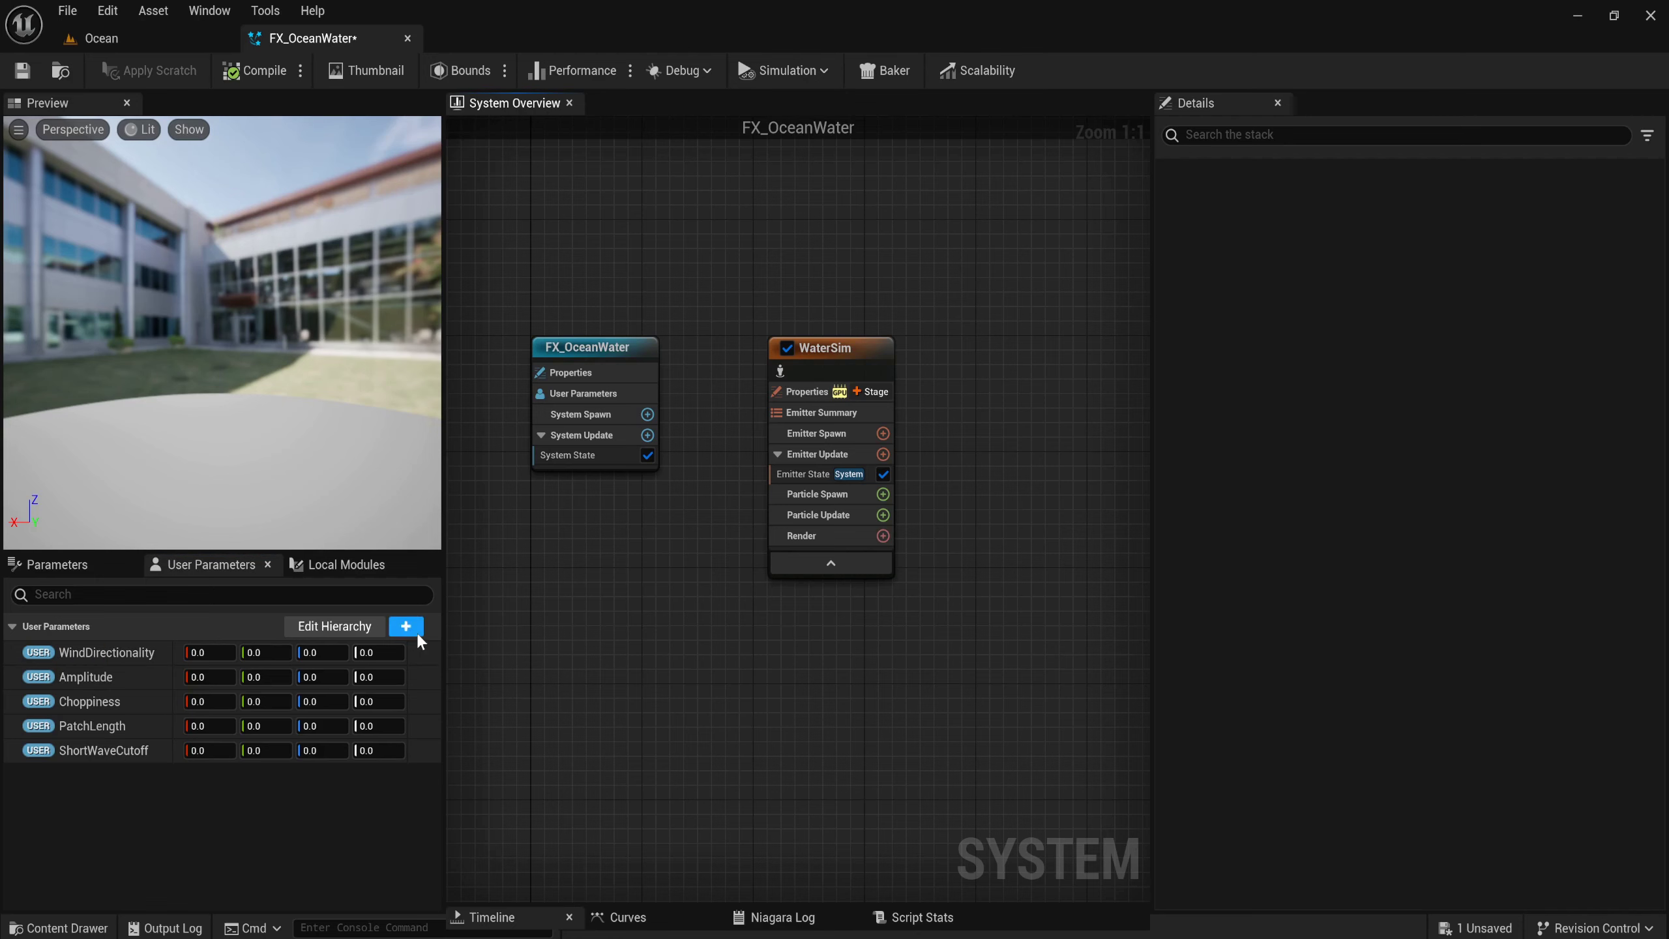
# Add Vector 4 user parameters named LongWaveCutoff and WindTighten.
pyautogui.click(415, 630)
pyautogui.write('Vector')
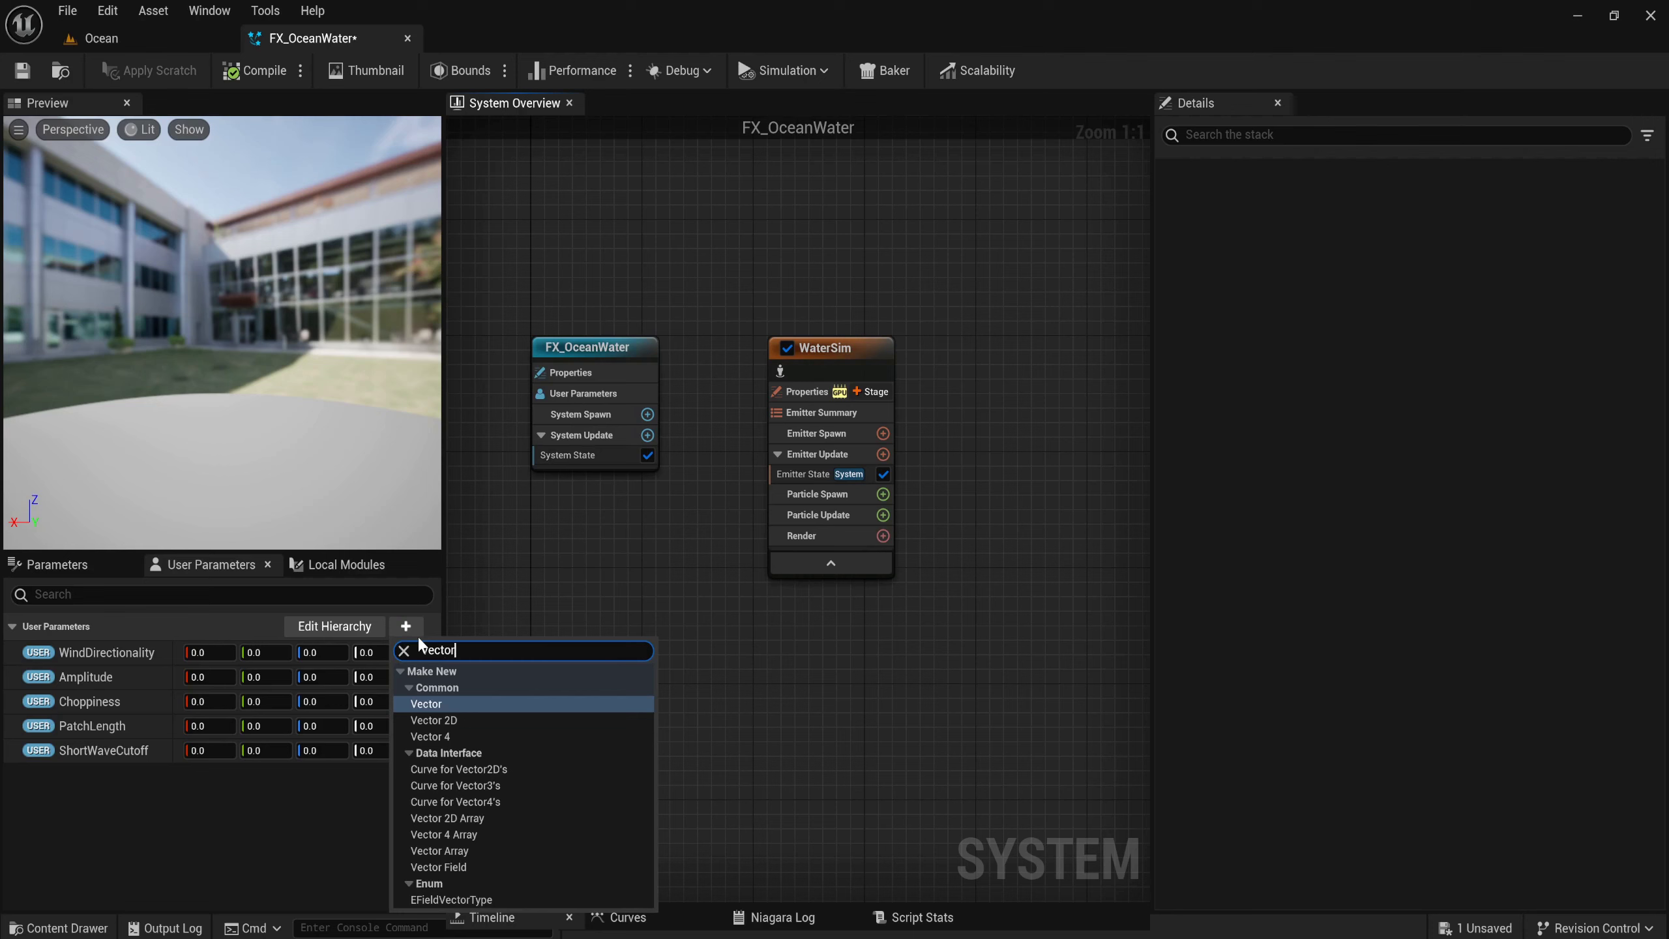
pyautogui.click(485, 736)
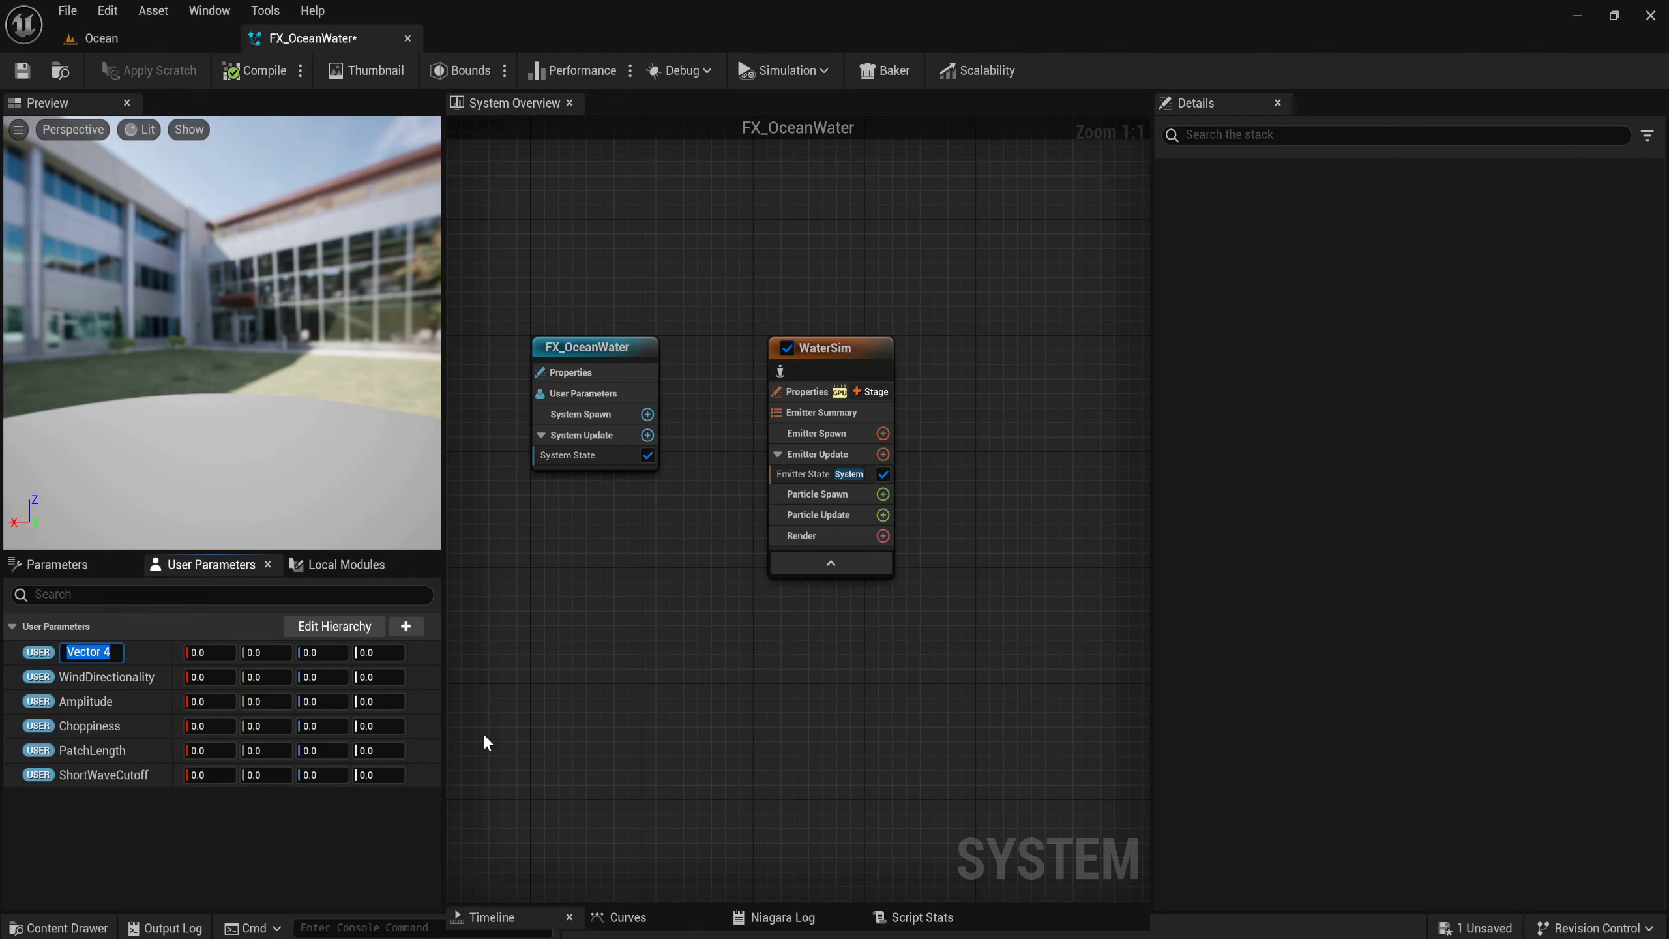
pyautogui.write('Long')
pyautogui.write('WaveC')
pyautogui.write('utoff')
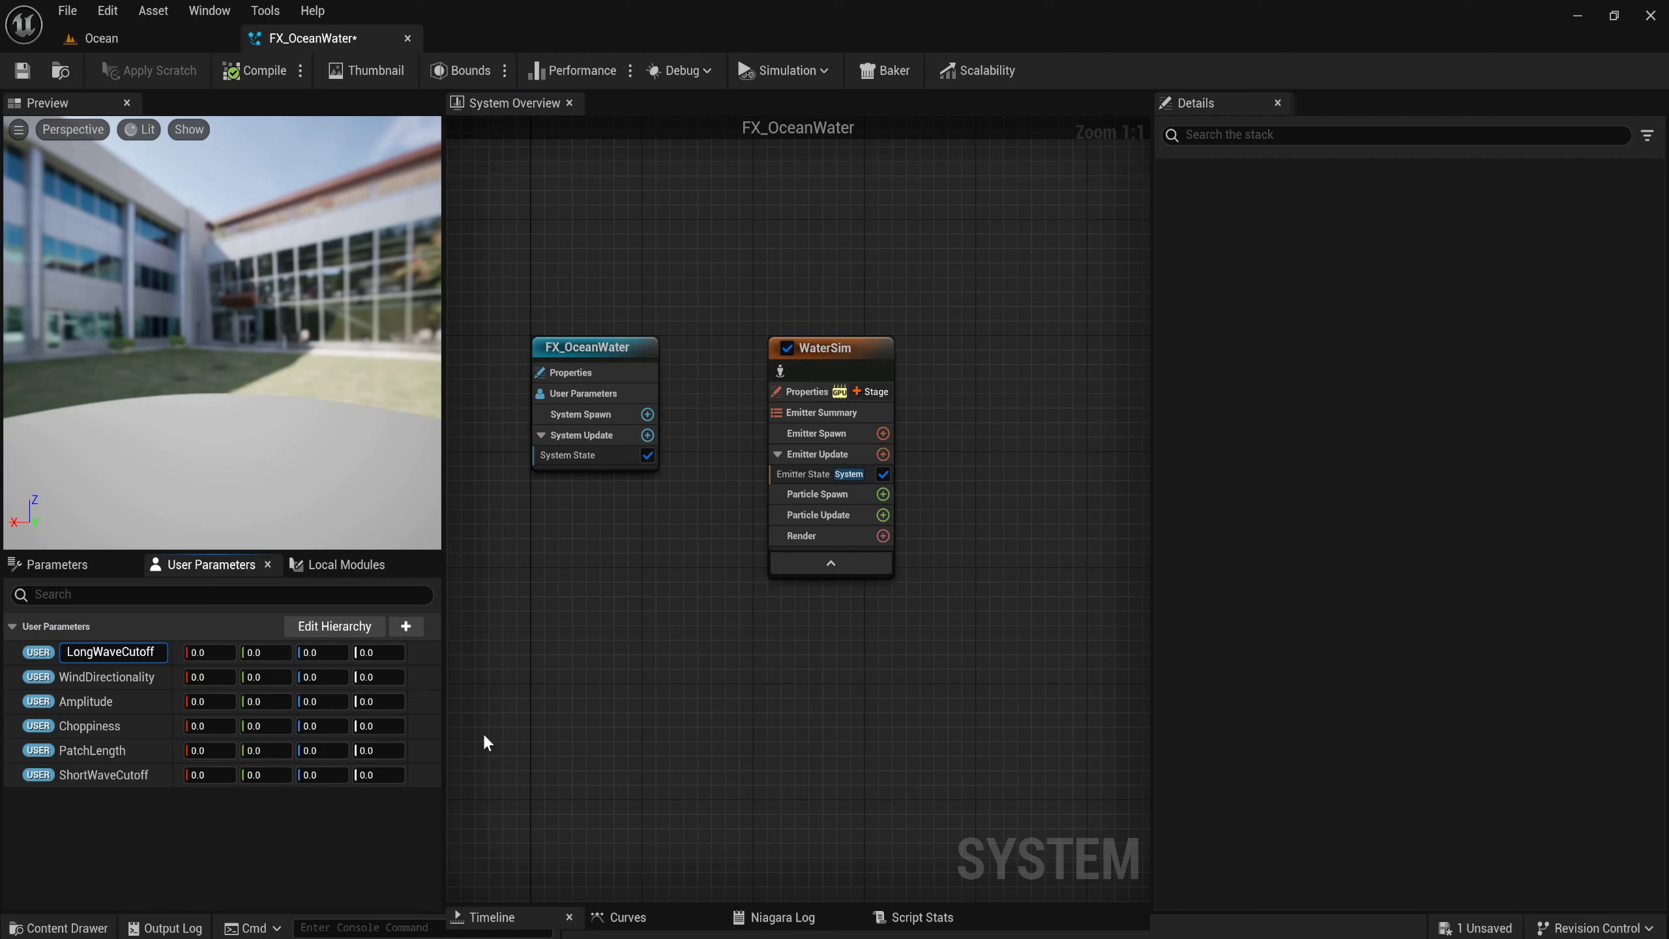
pyautogui.press('Return')
pyautogui.click(414, 629)
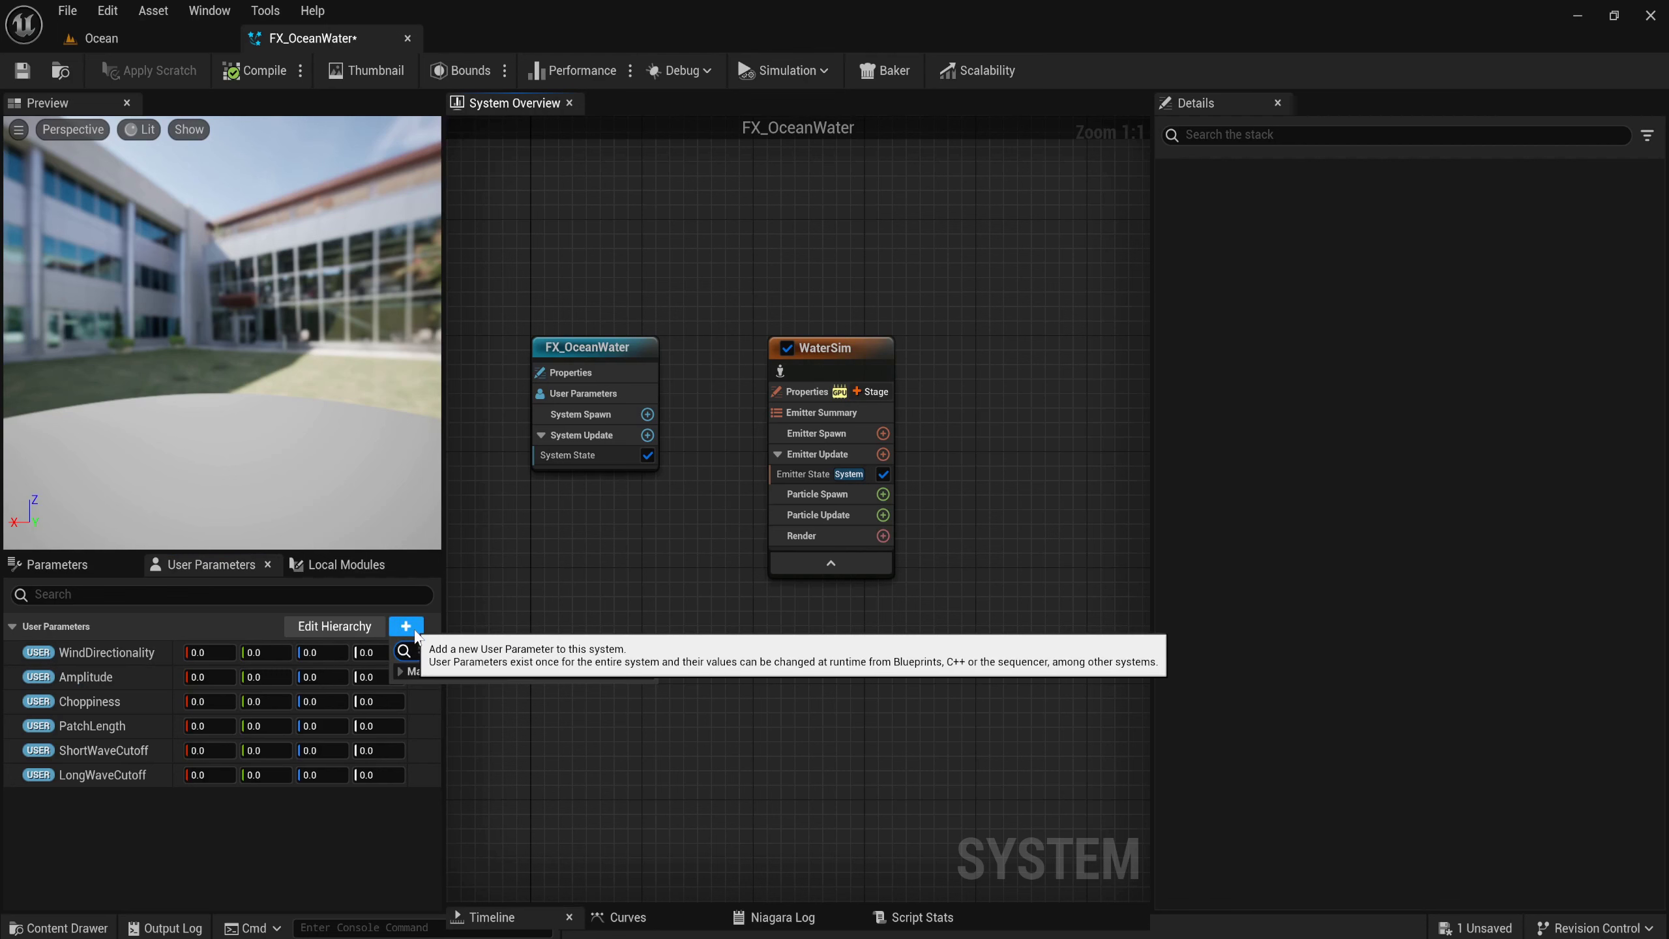
pyautogui.write('vector')
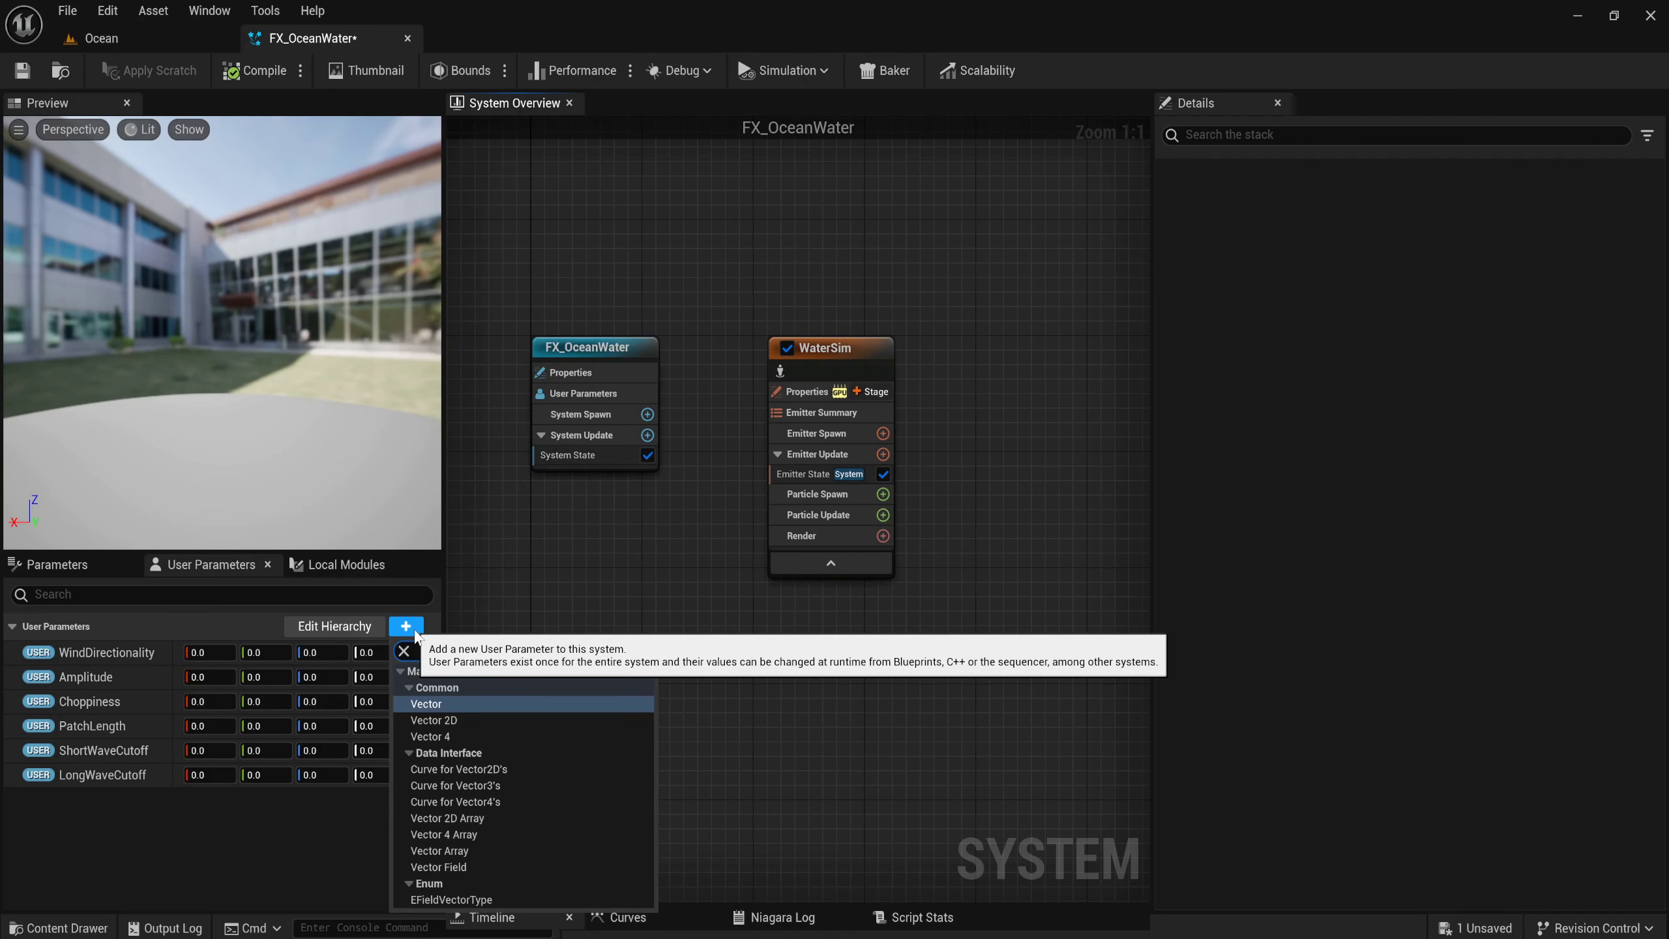
pyautogui.click(416, 735)
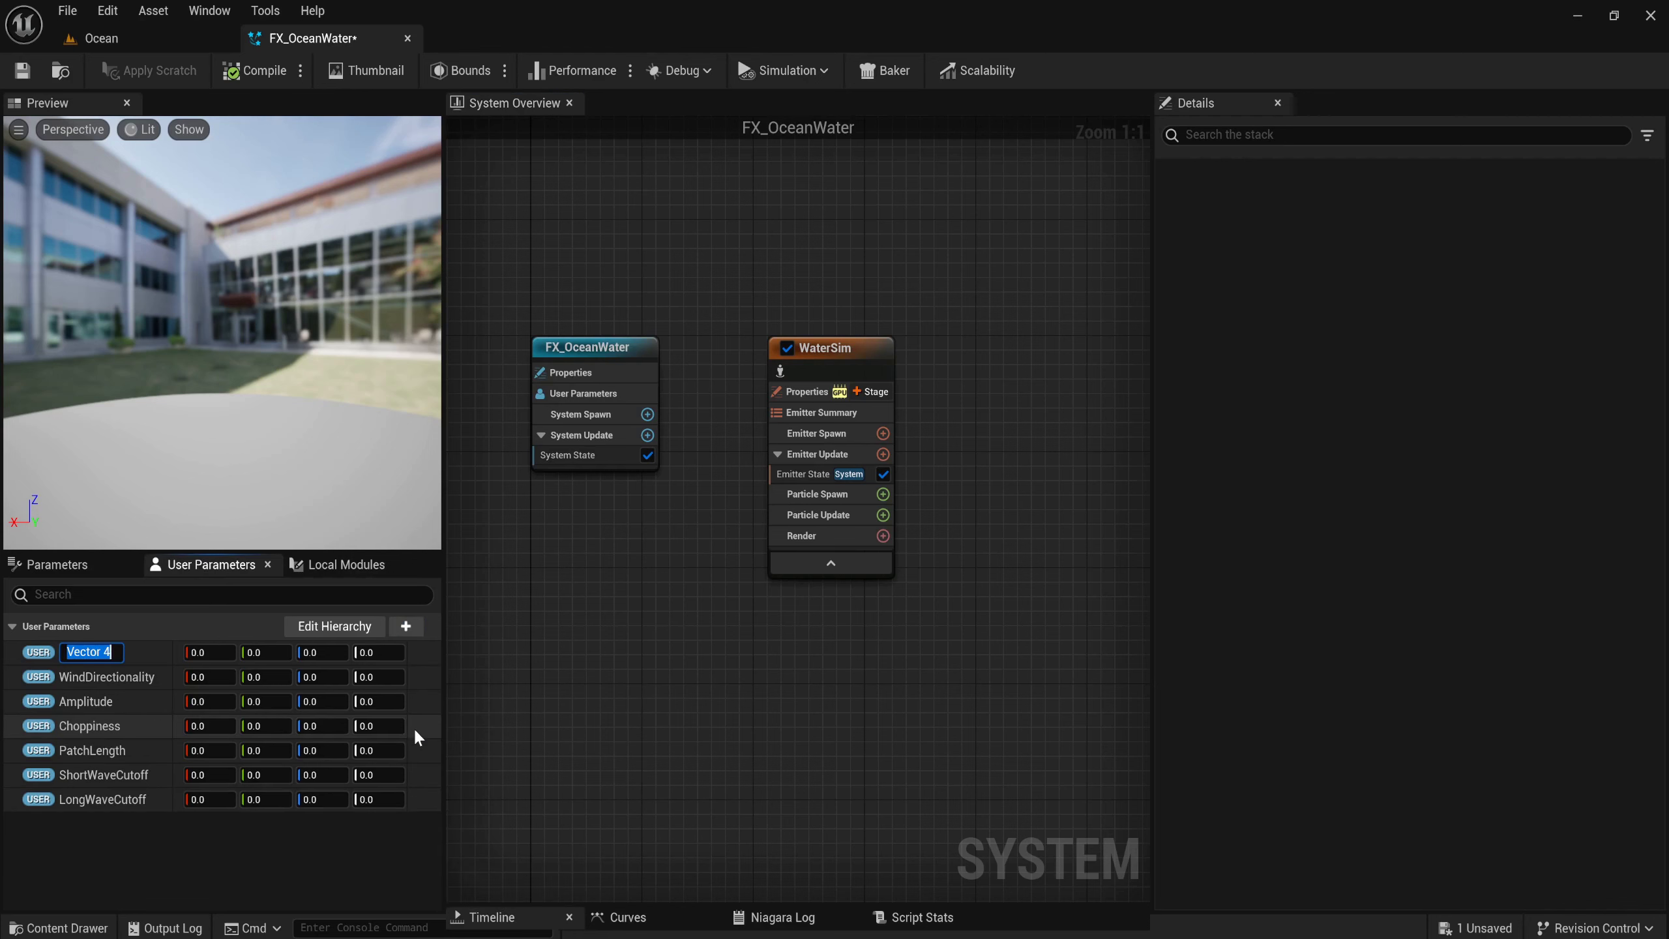
pyautogui.write('WindTi')
pyautogui.write('ghten')
pyautogui.press('Return')
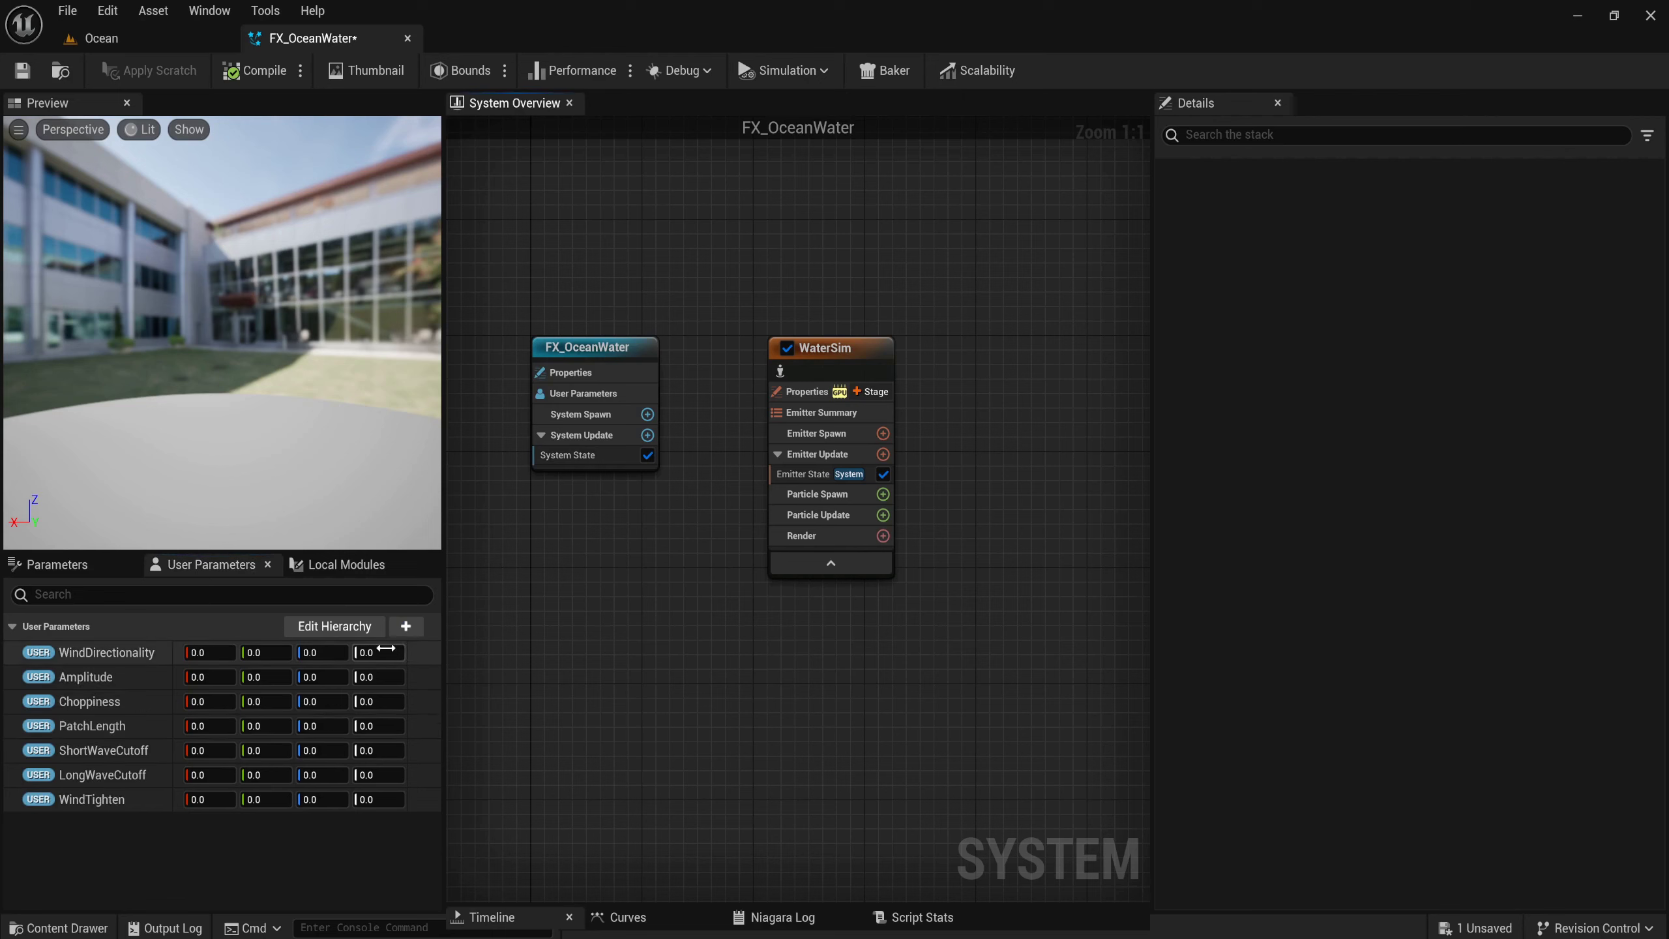
# Create a PerCascadeParameters category in the user parameter hierarchy editor.
pyautogui.click(356, 628)
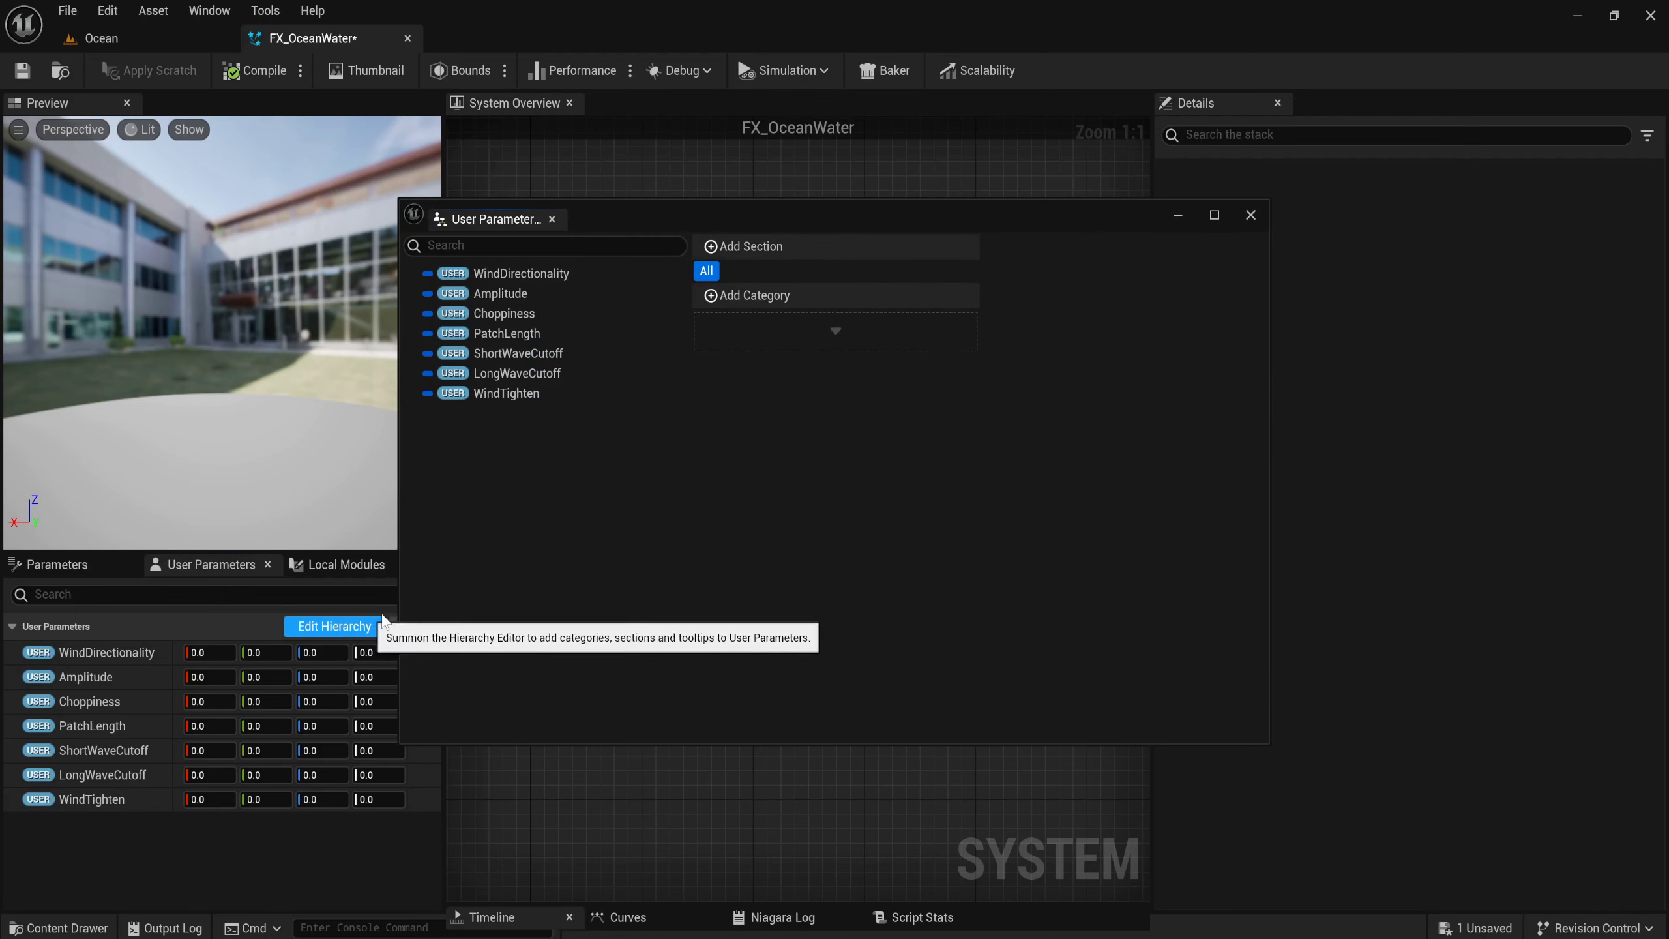
pyautogui.click(774, 296)
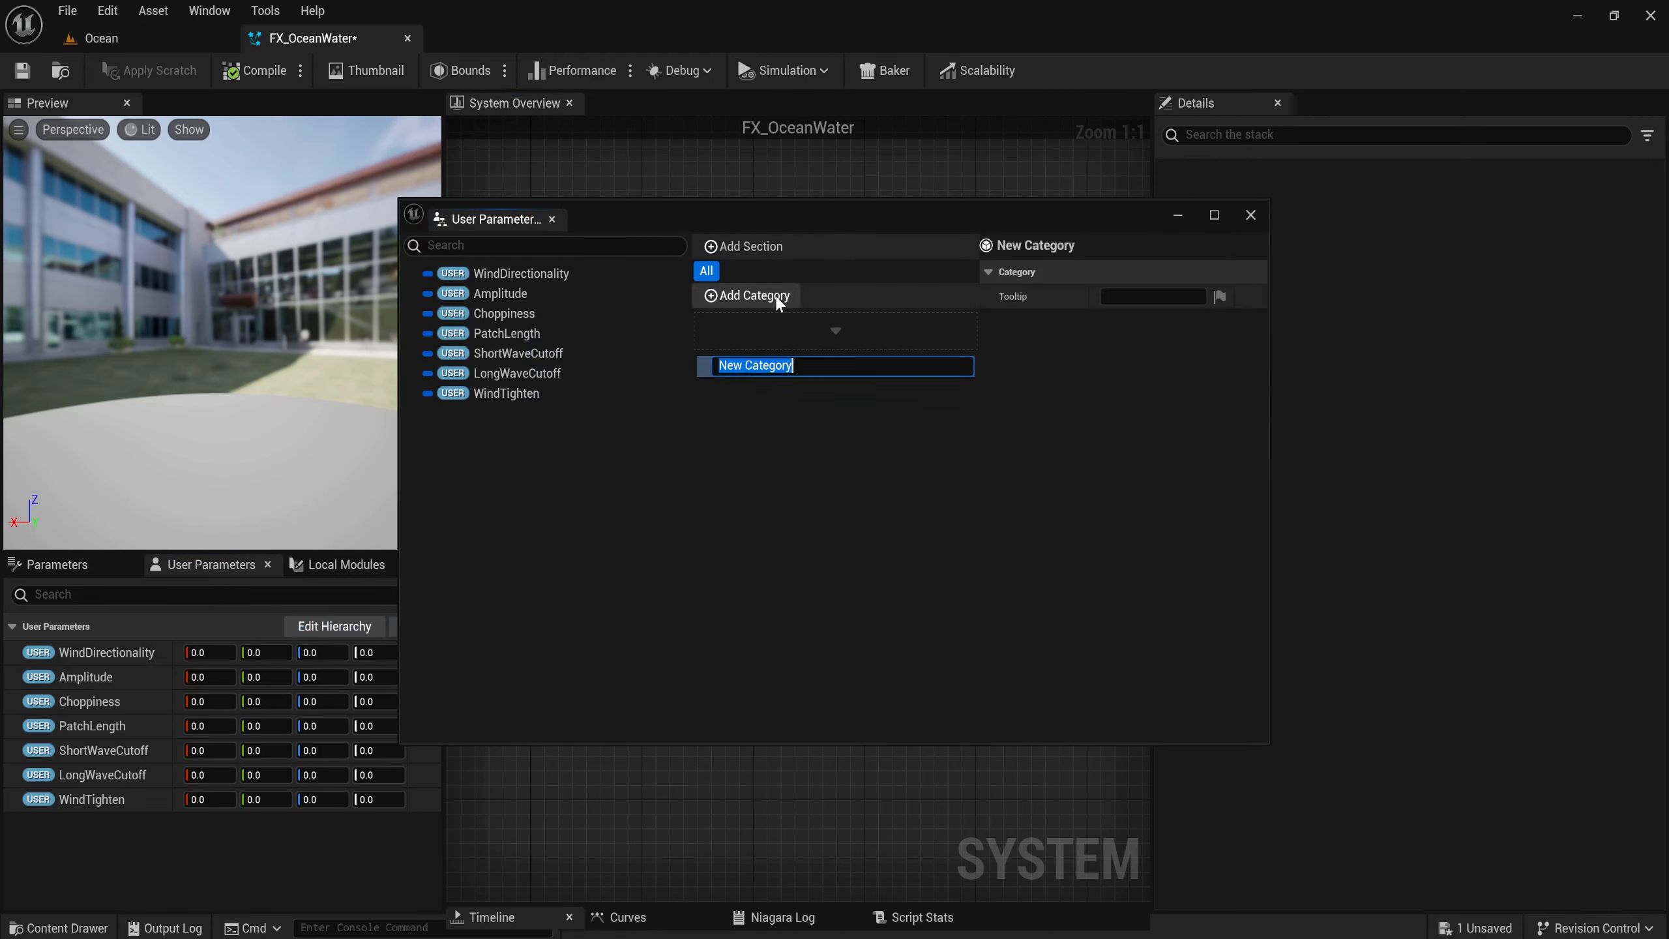
pyautogui.write('Per')
pyautogui.write('Cascad')
pyautogui.write('eParm')
pyautogui.press('BackSpace')
pyautogui.write('amet')
pyautogui.write('ers')
pyautogui.press('Return')
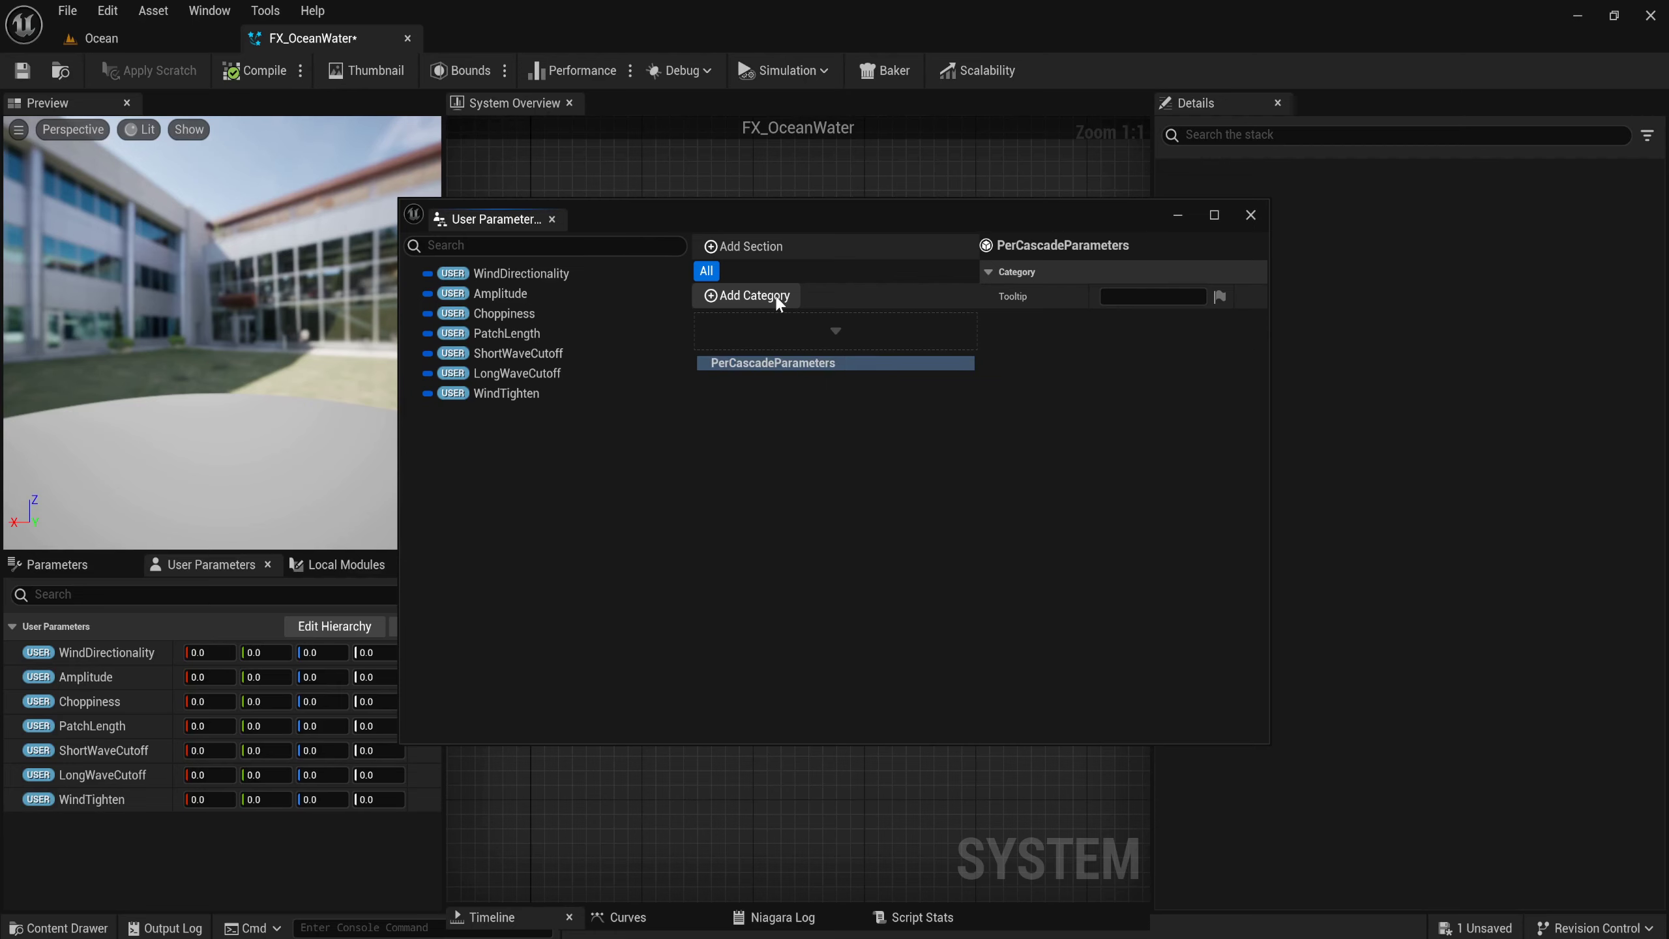
# Move all seven wave parameters into PerCascadeParameters and close the hierarchy editor.
pyautogui.click(578, 275)
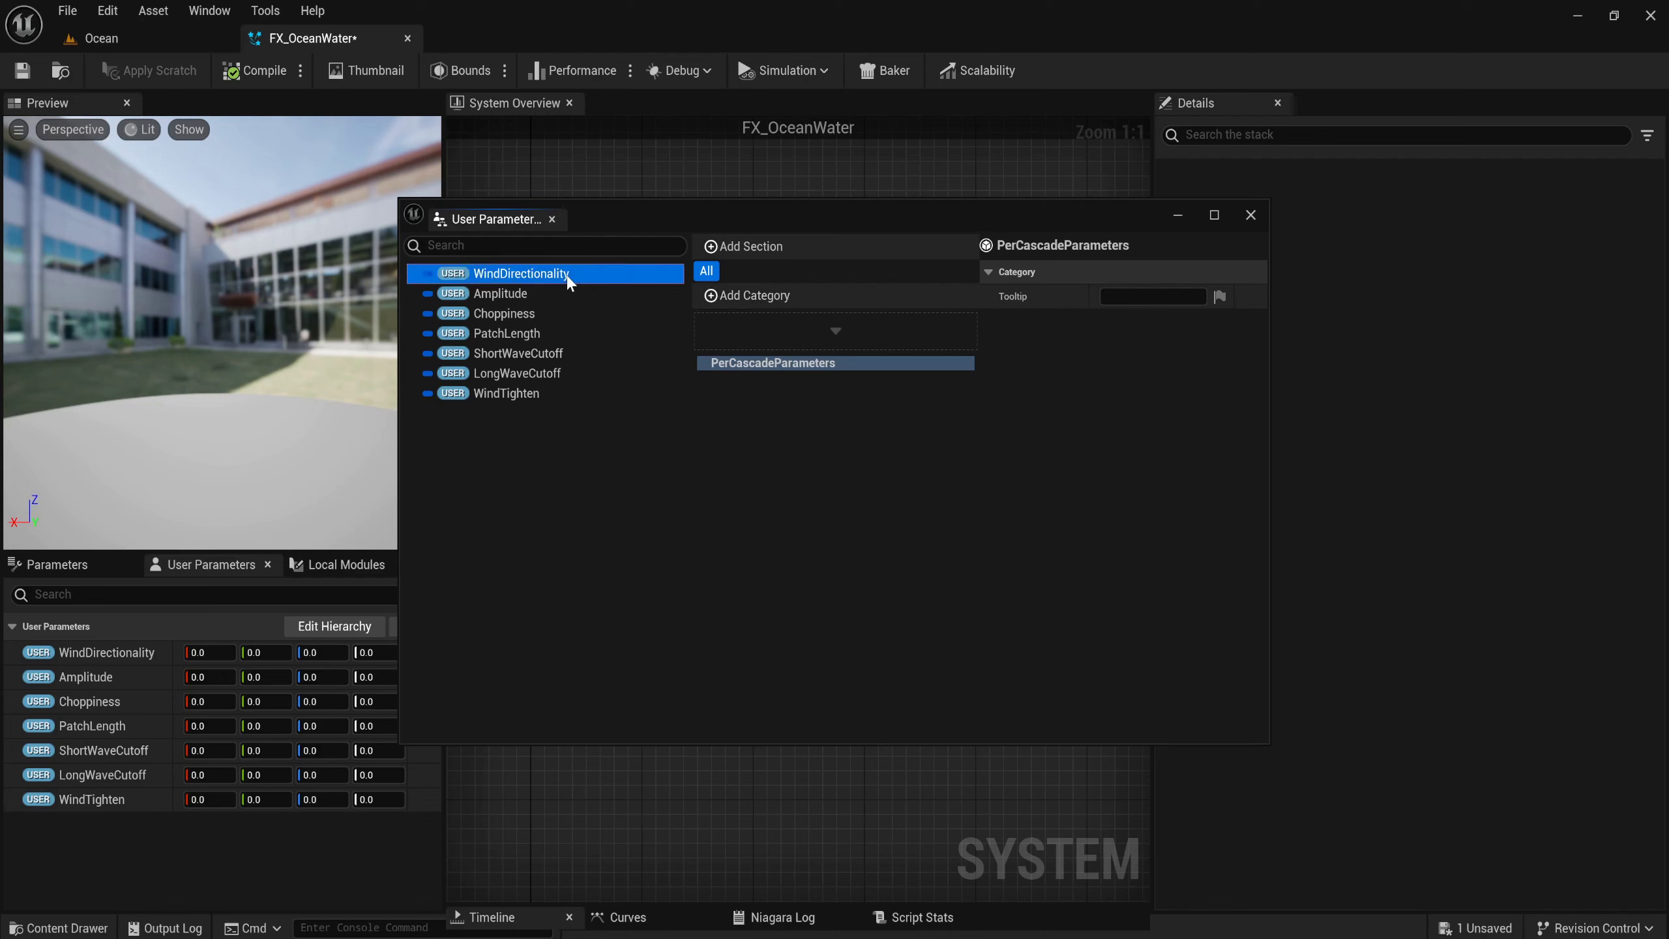
pyautogui.keyDown('shift'); pyautogui.click(529, 395); pyautogui.keyUp('shift')
pyautogui.moveTo(506, 316); pyautogui.dragTo(750, 365)
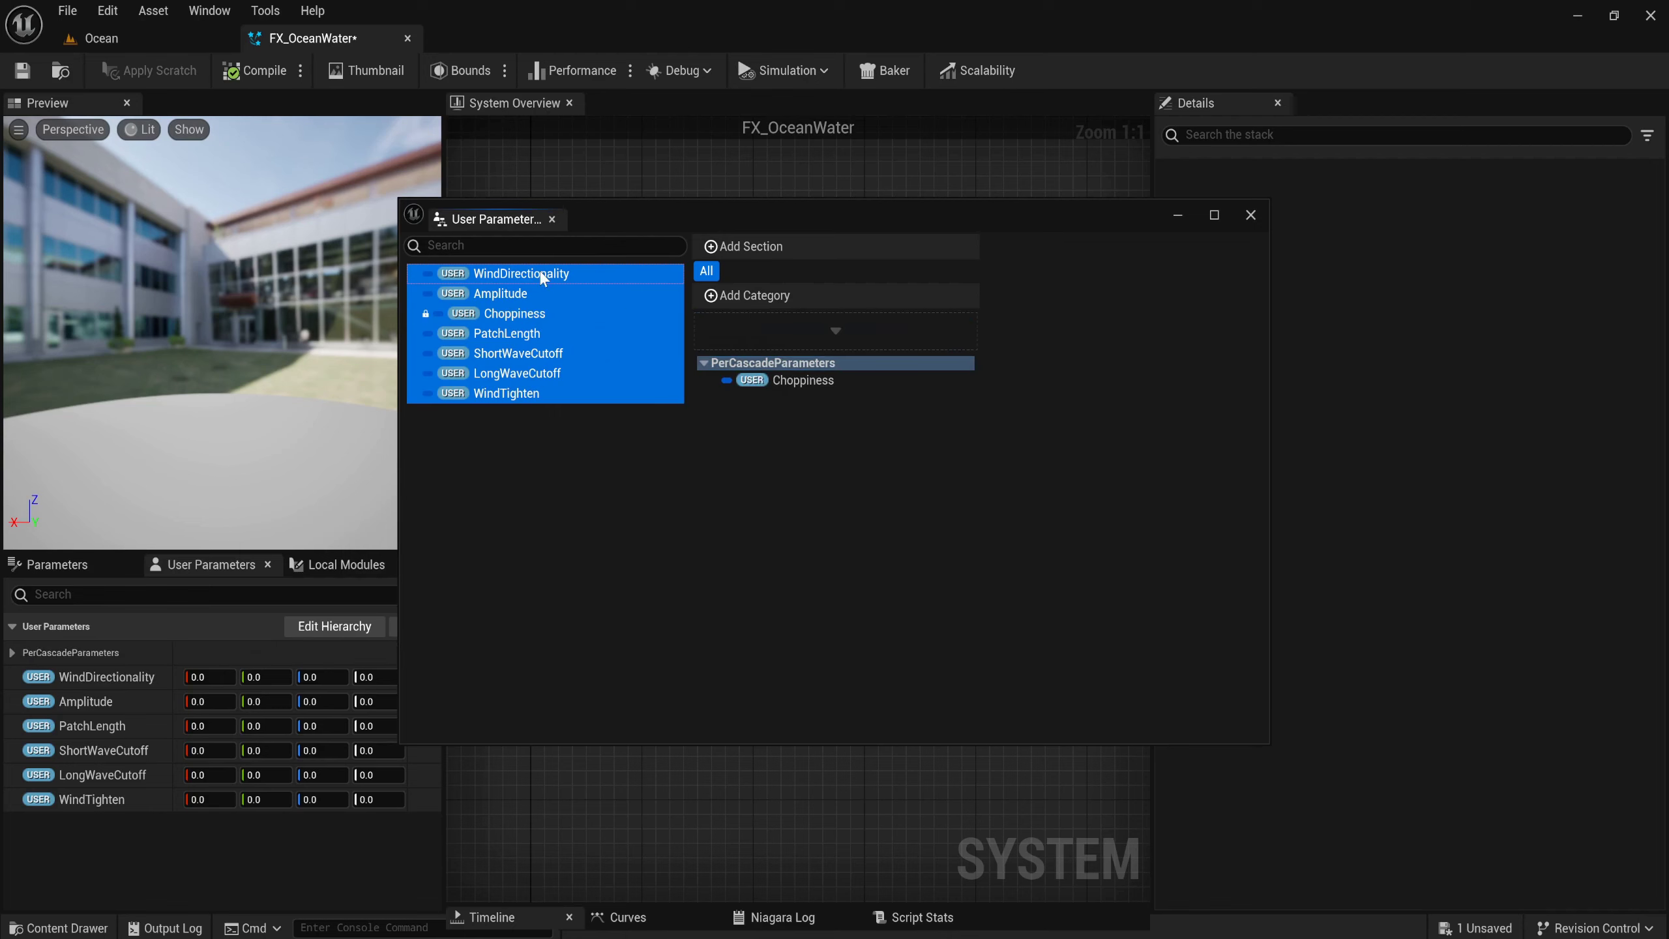
pyautogui.moveTo(544, 279); pyautogui.dragTo(772, 385)
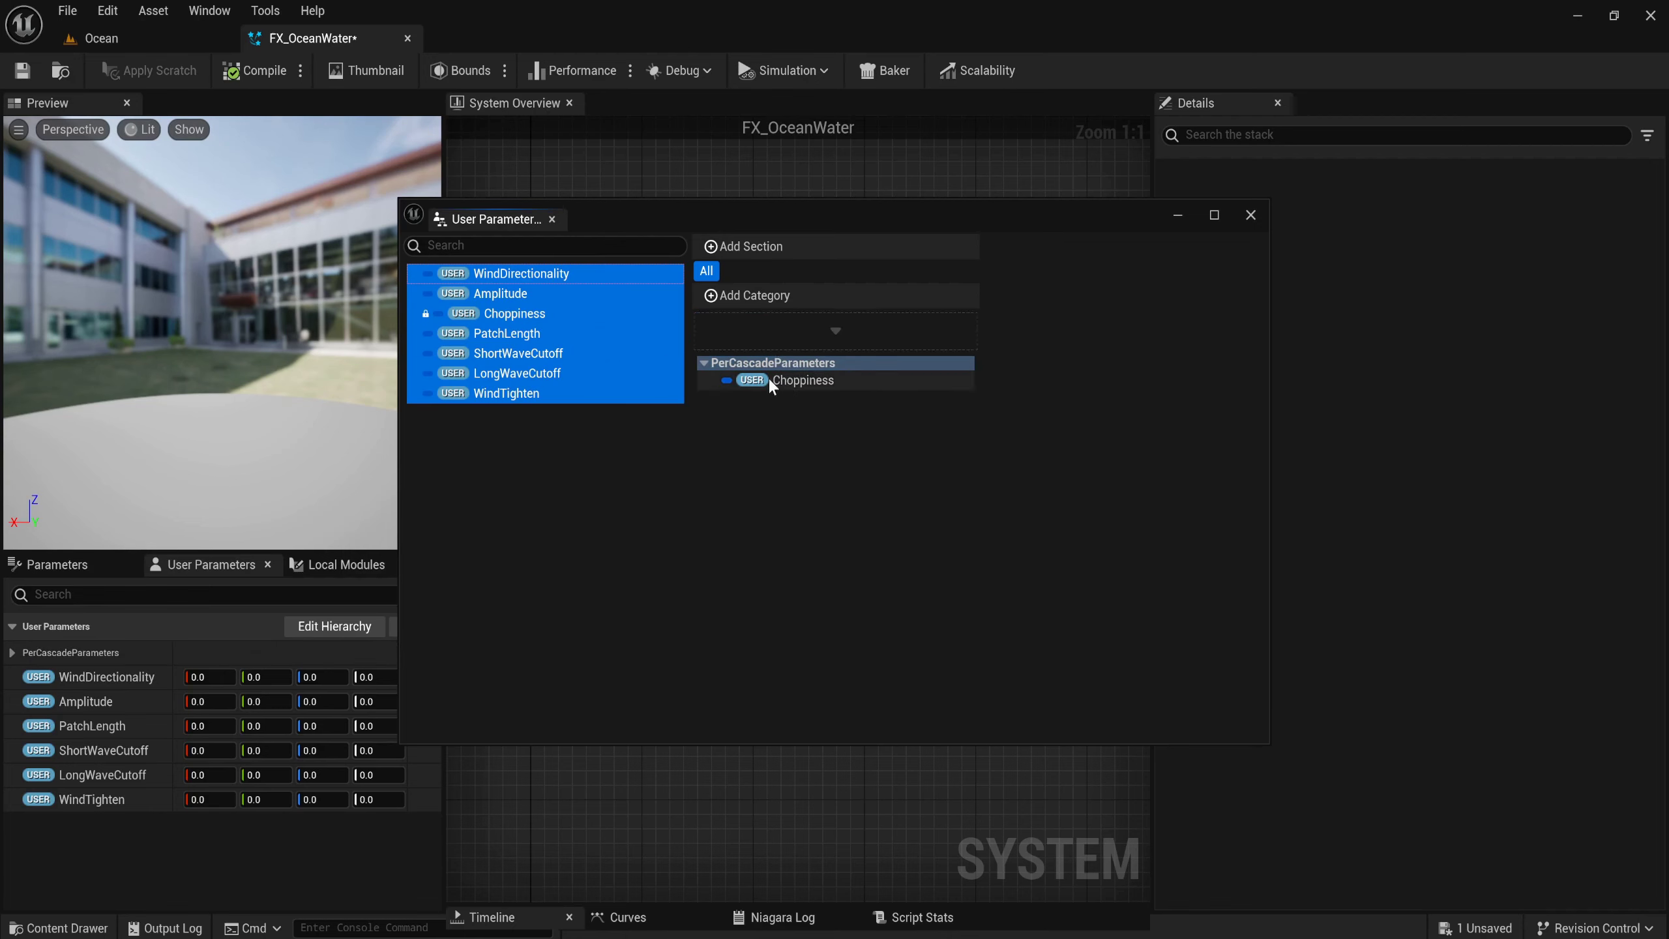
pyautogui.moveTo(549, 279); pyautogui.dragTo(800, 373)
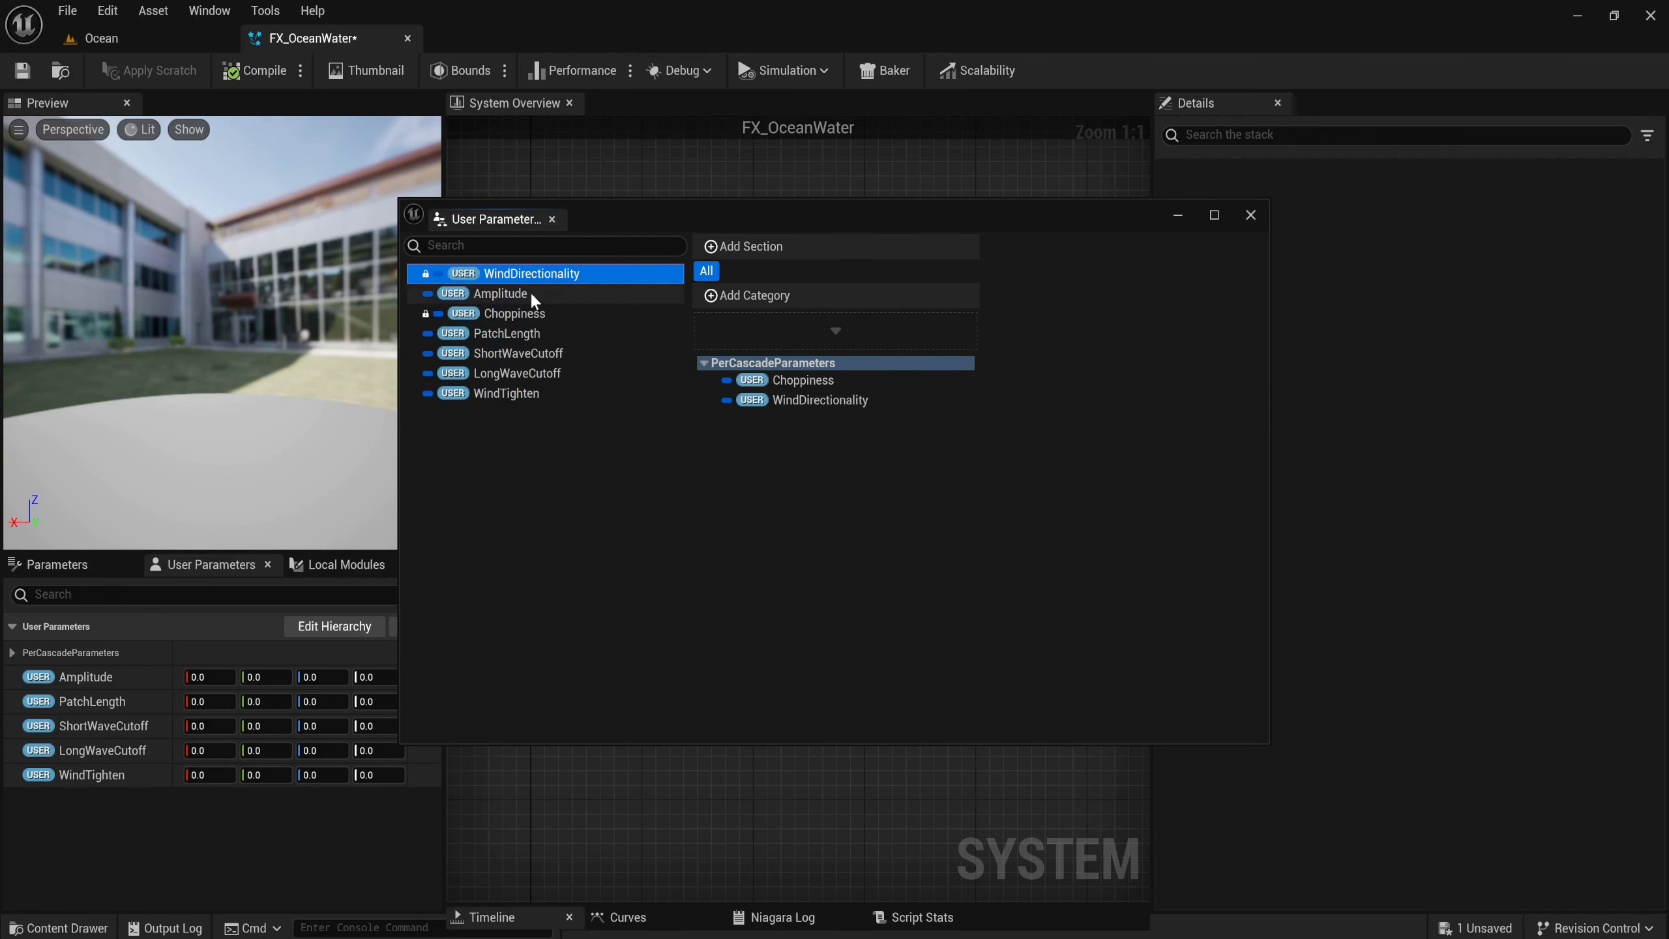
pyautogui.moveTo(530, 294); pyautogui.dragTo(829, 371)
pyautogui.moveTo(500, 333); pyautogui.dragTo(810, 368)
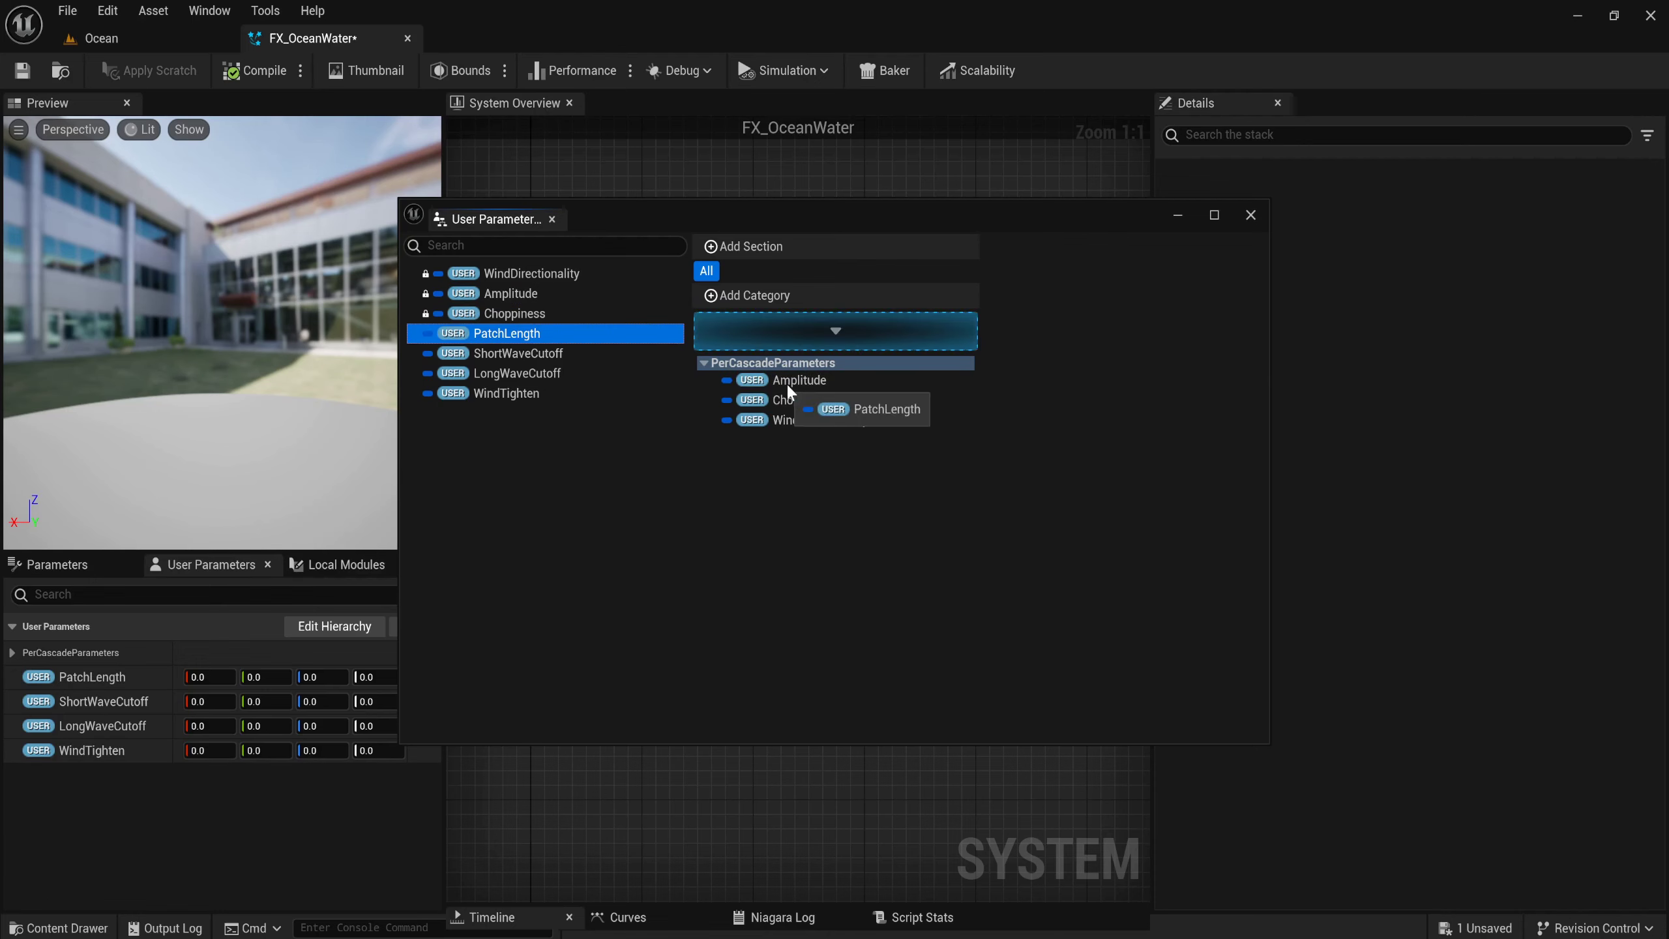
pyautogui.moveTo(500, 359); pyautogui.dragTo(832, 371)
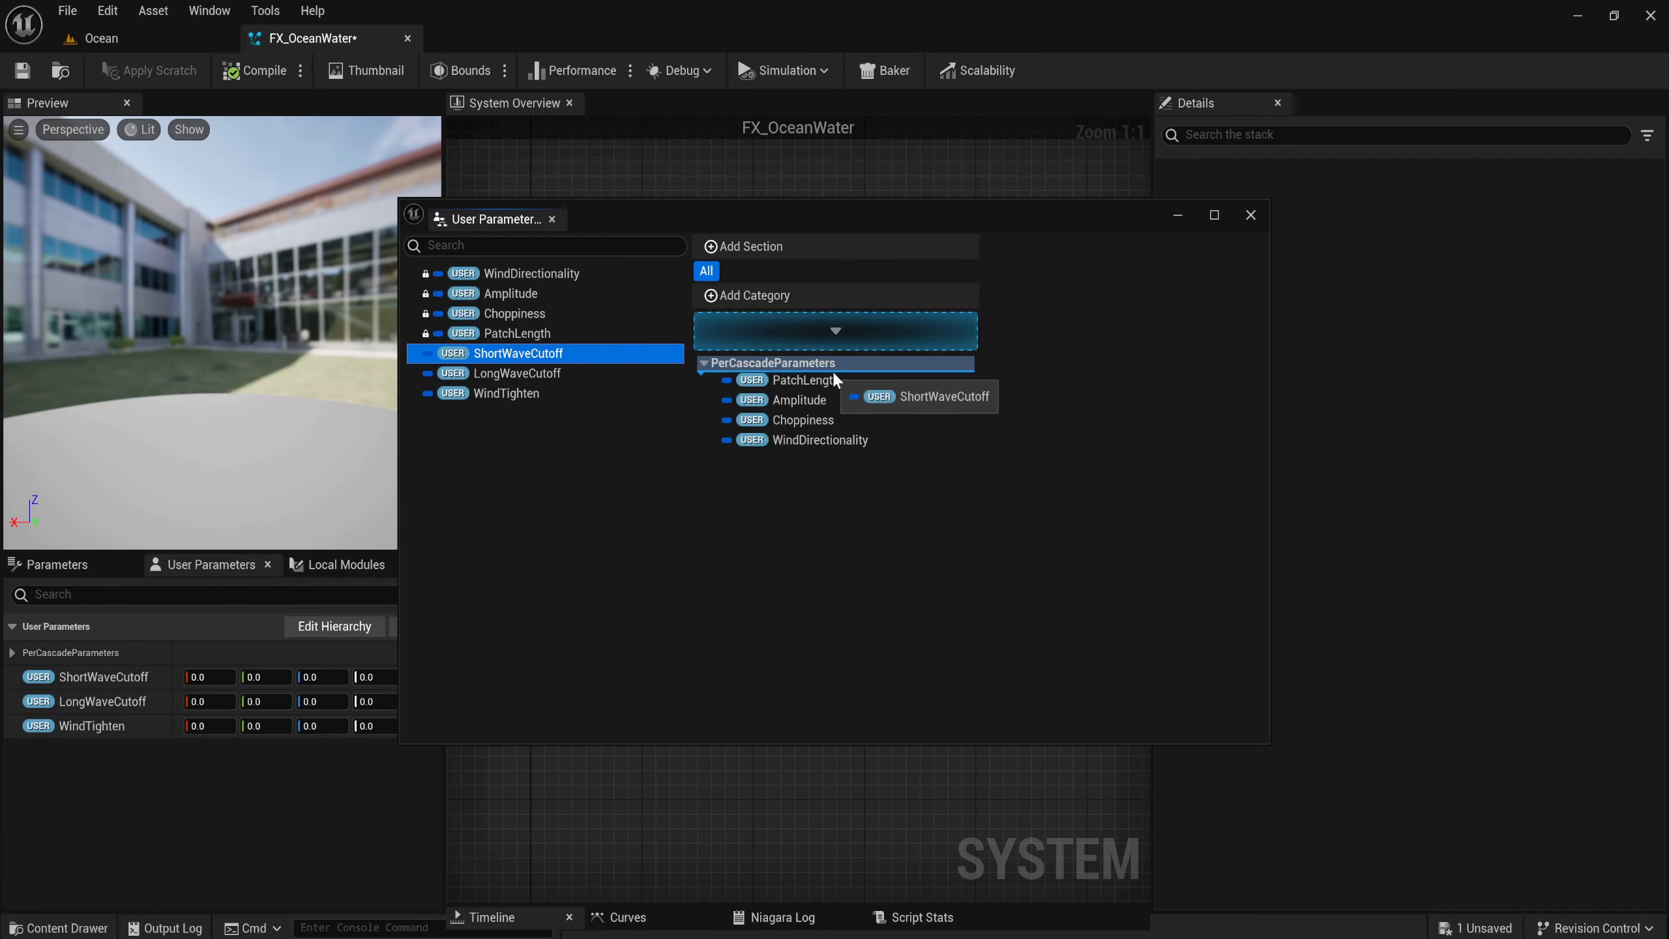
pyautogui.moveTo(490, 375); pyautogui.dragTo(847, 371)
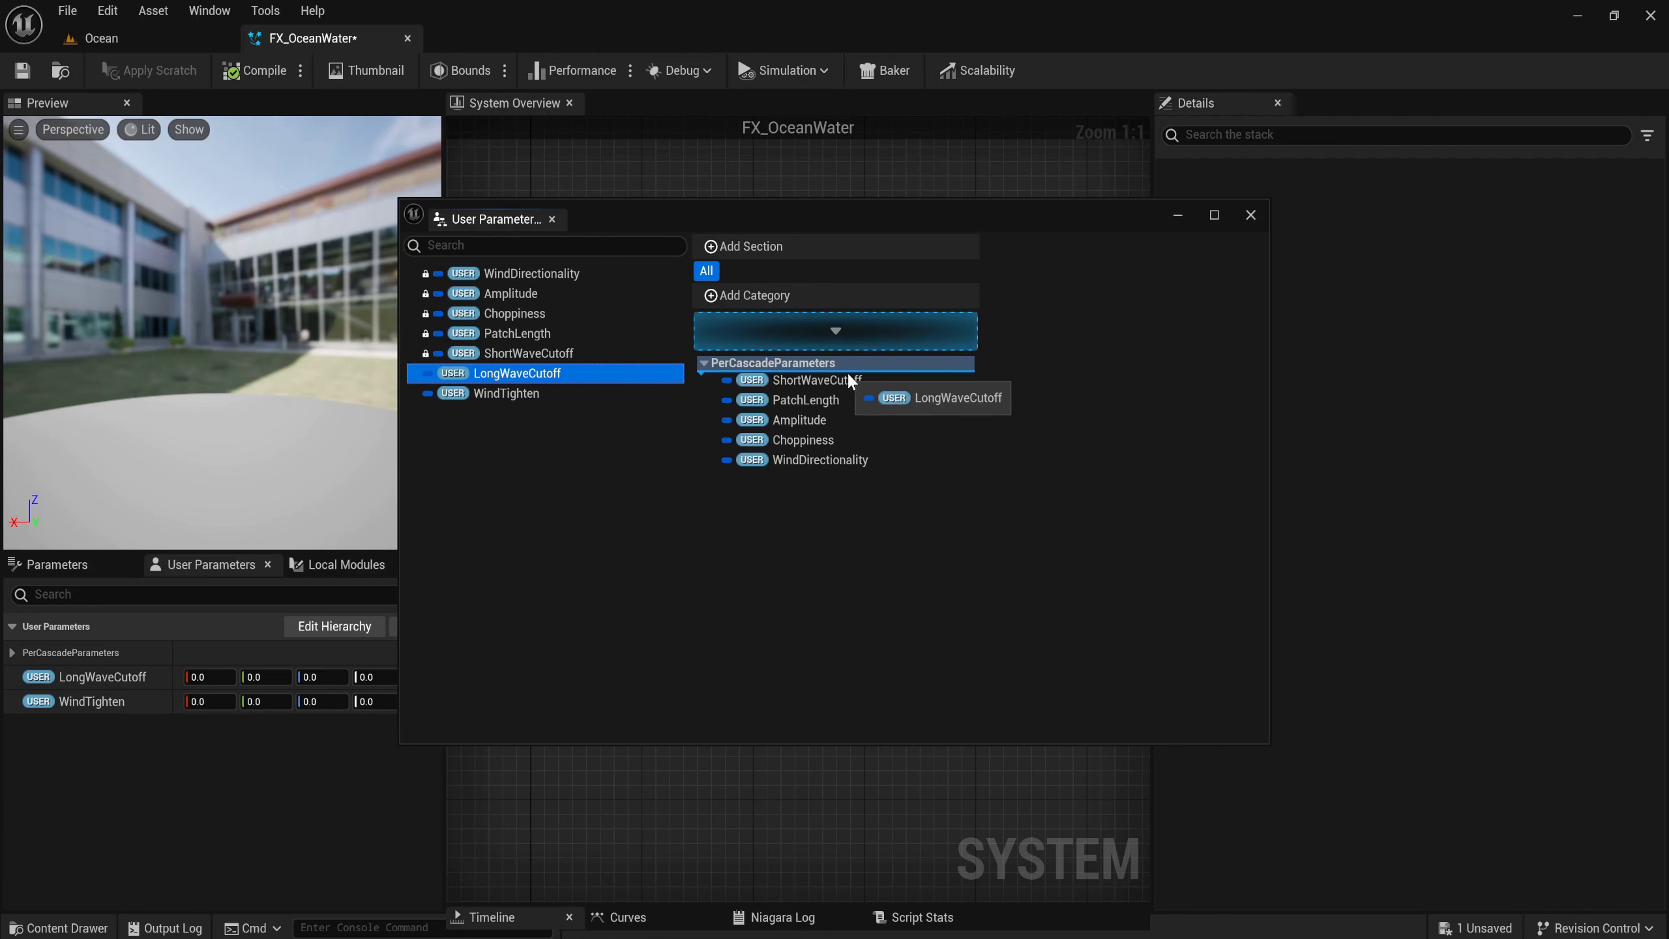
pyautogui.click(538, 395)
pyautogui.moveTo(538, 394); pyautogui.dragTo(845, 372)
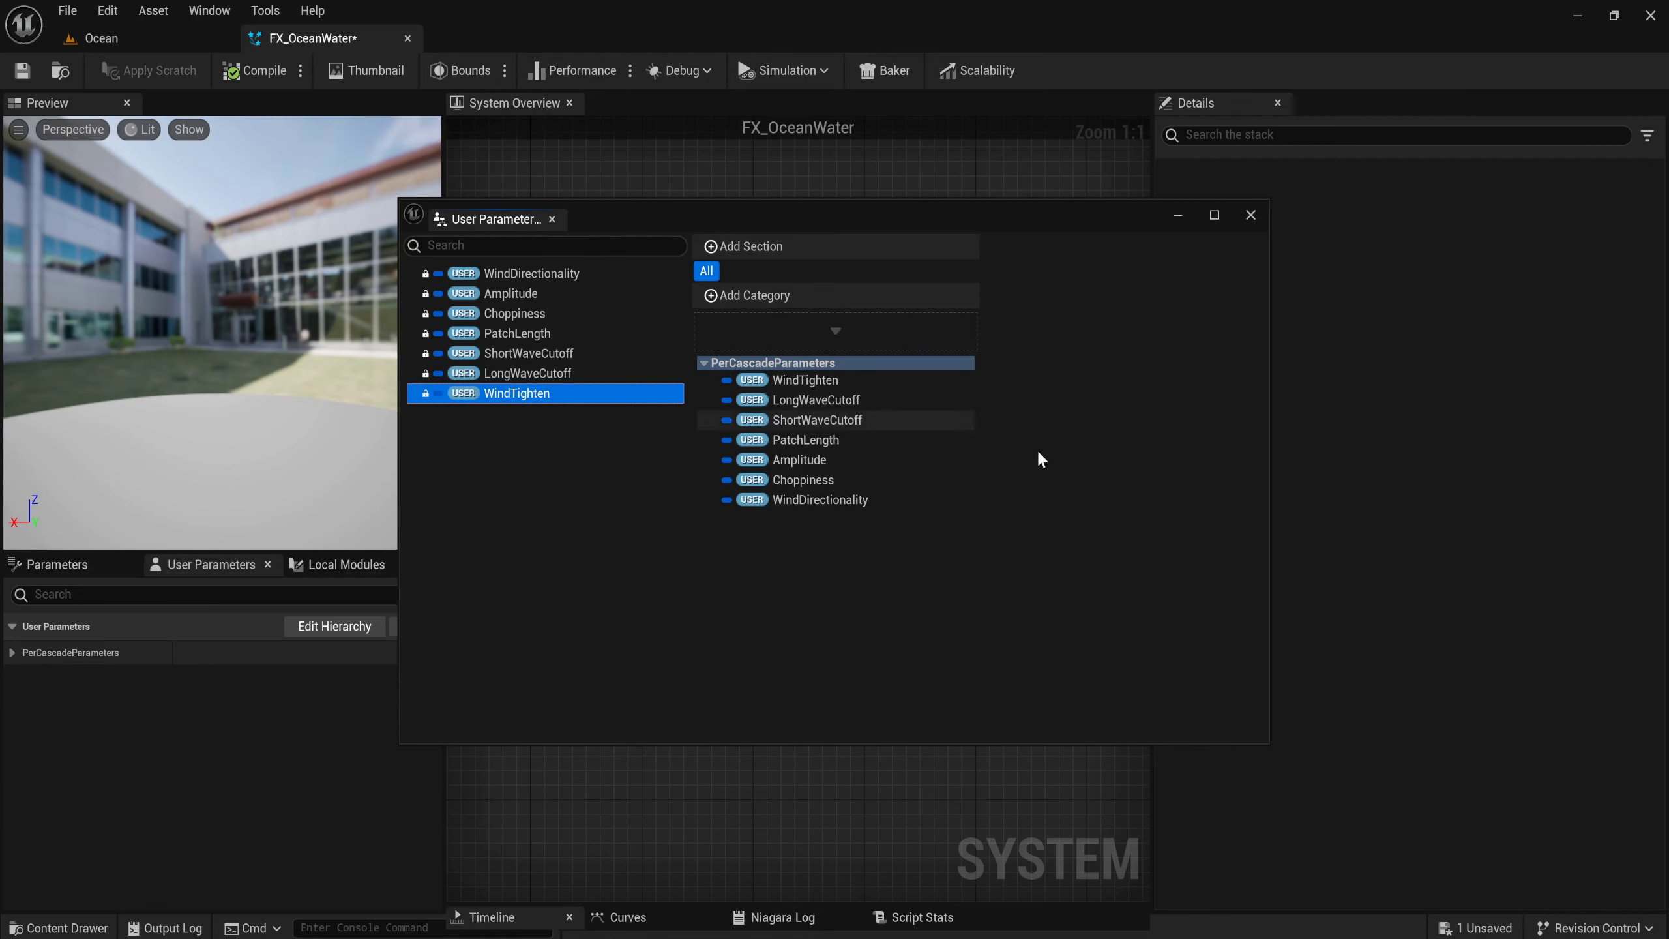
pyautogui.click(1251, 217)
# Add Vector 4 user parameters named FoamInjection and FoamThreshold.
pyautogui.click(12, 652)
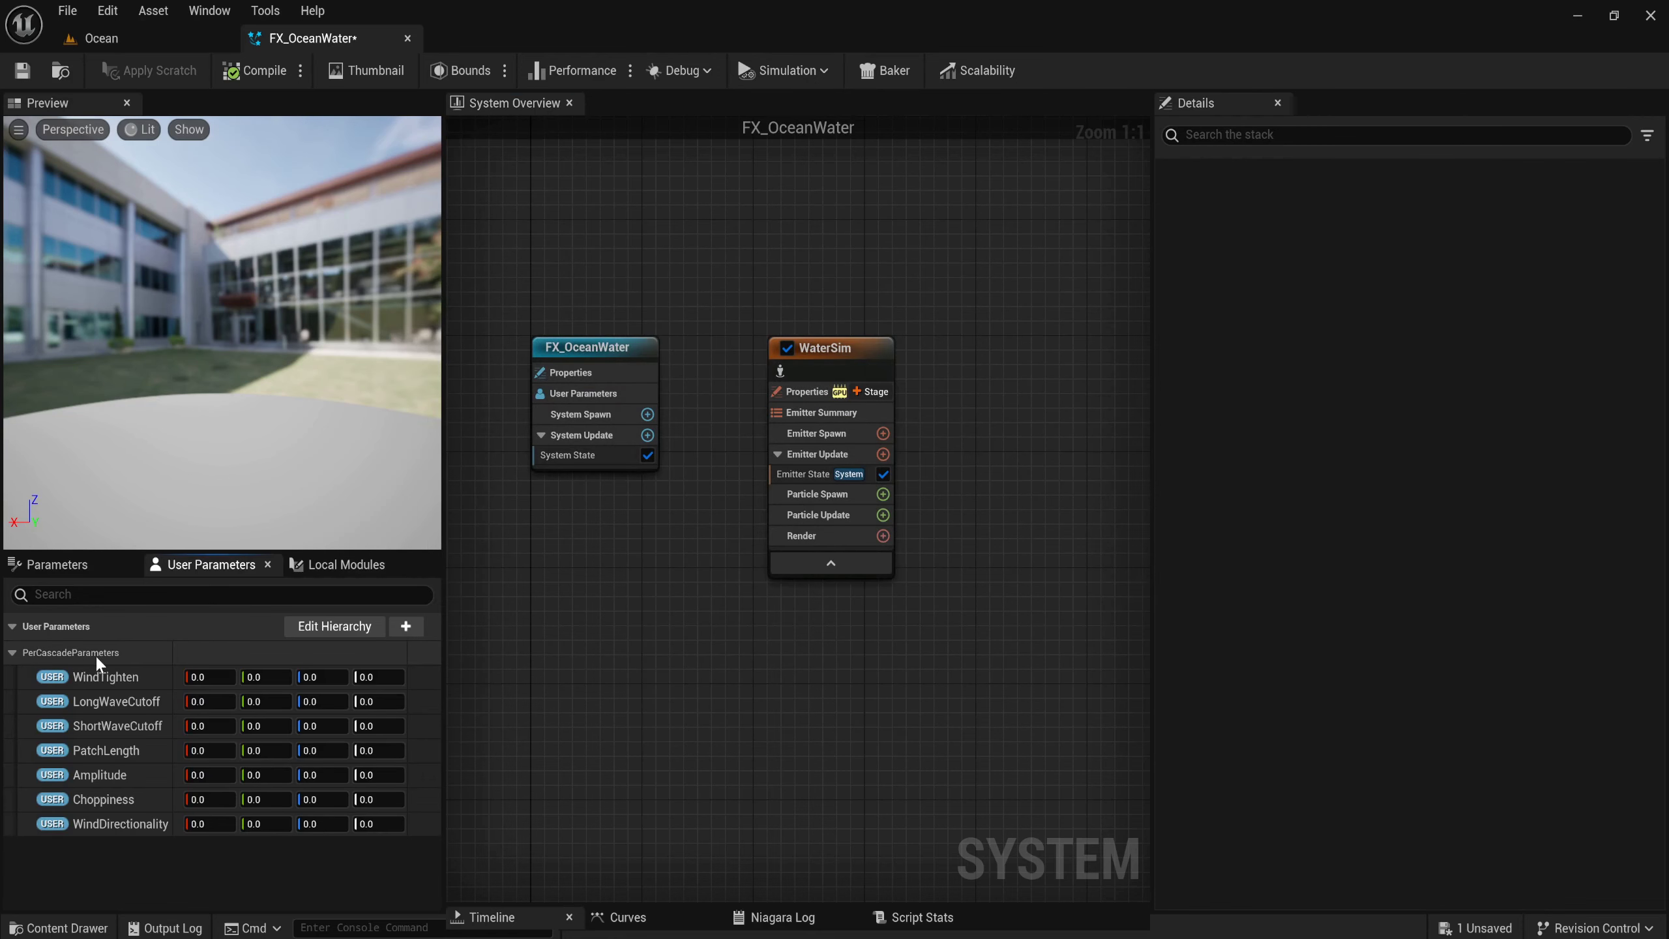
pyautogui.click(12, 652)
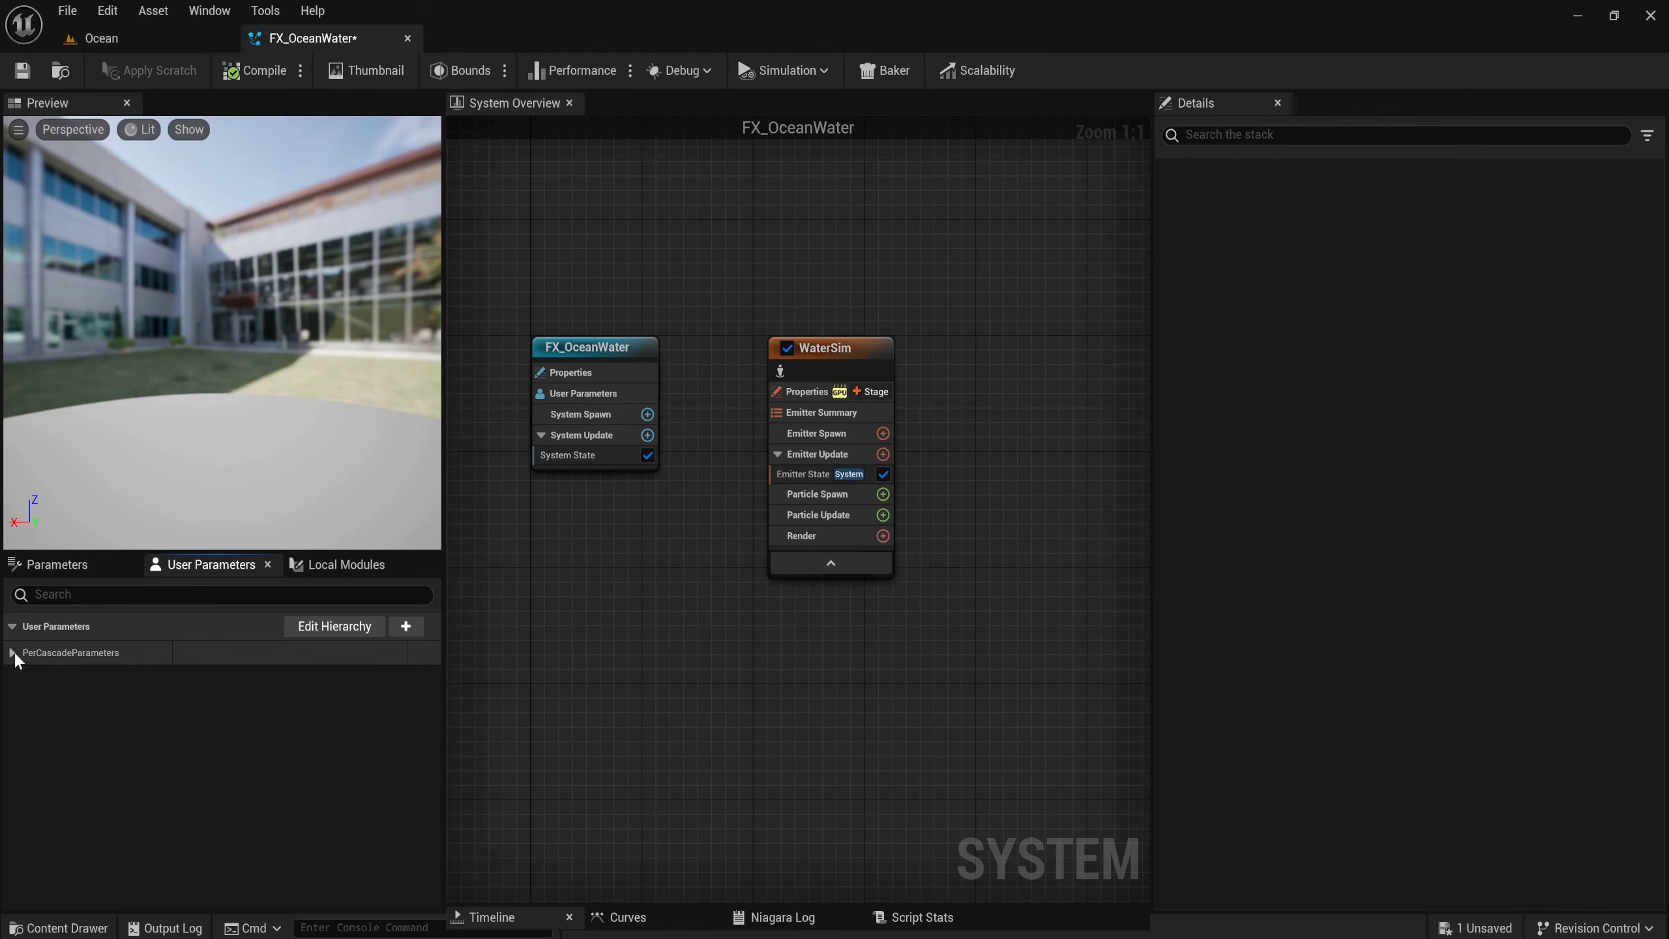
pyautogui.click(407, 628)
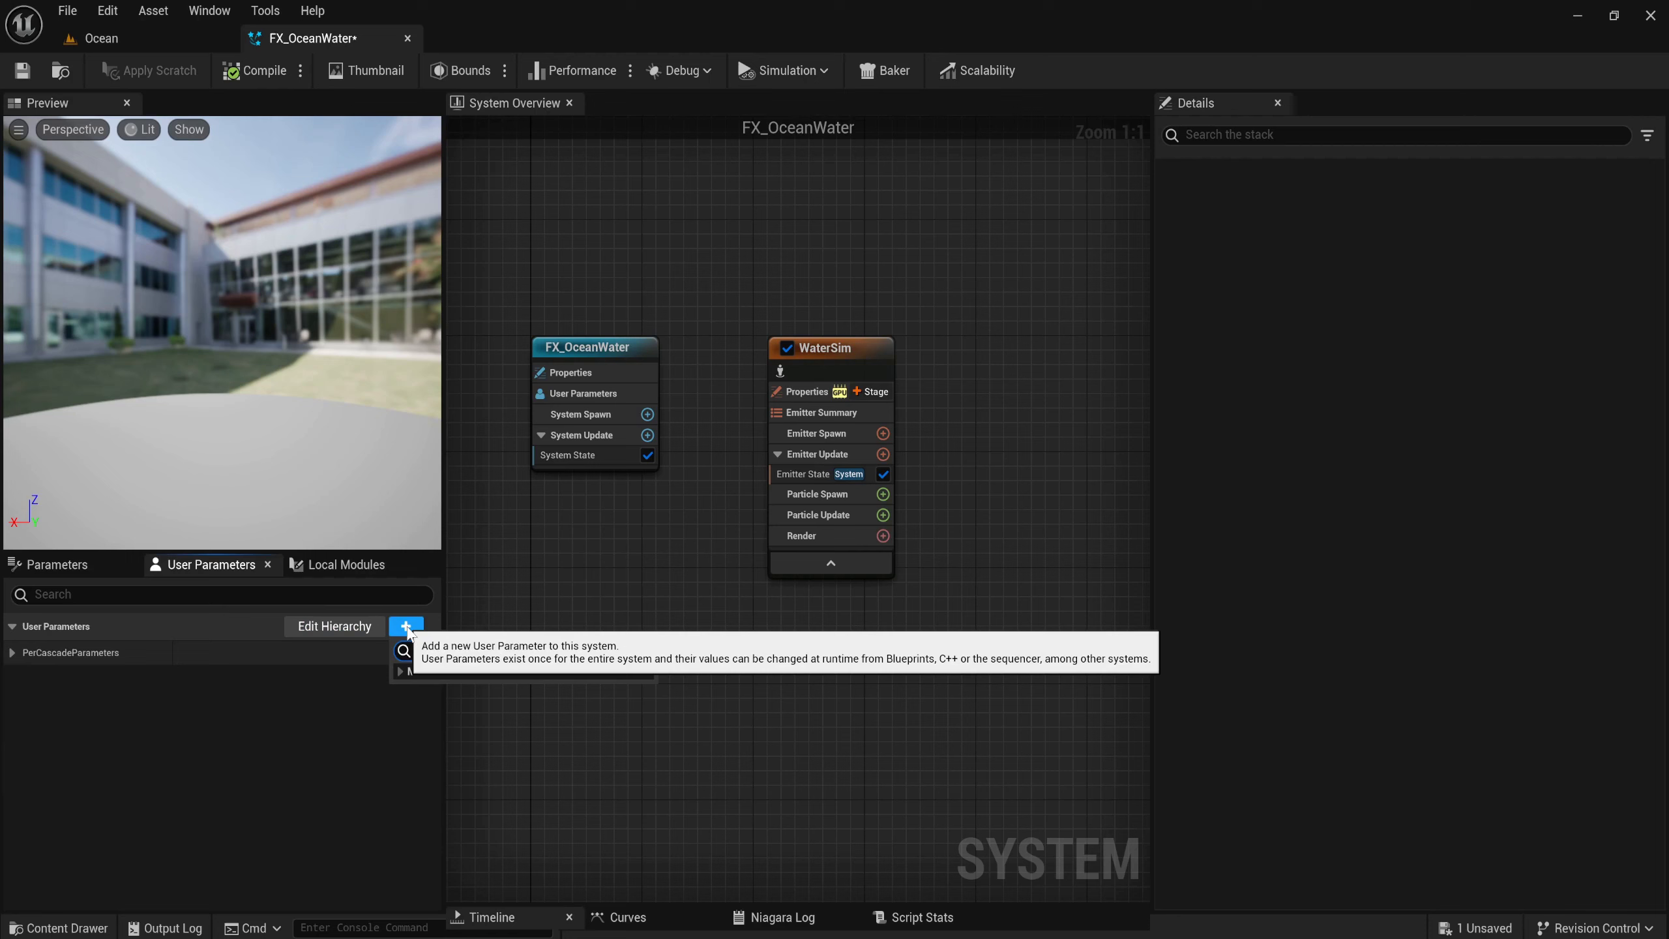
pyautogui.write('vector')
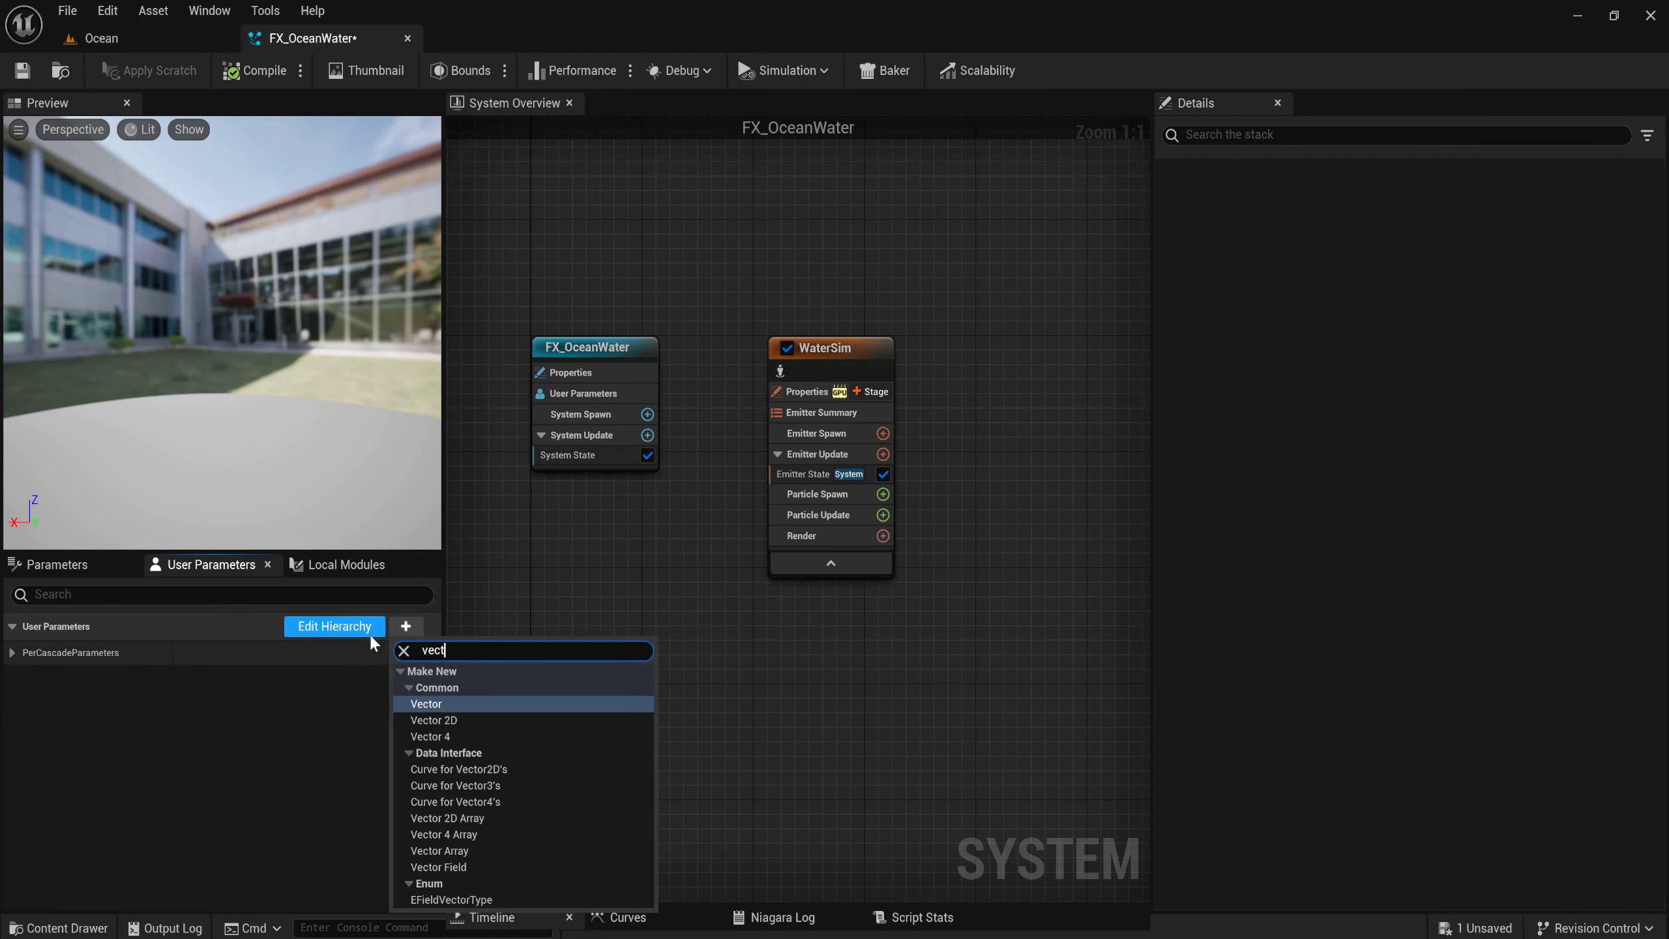
pyautogui.click(479, 734)
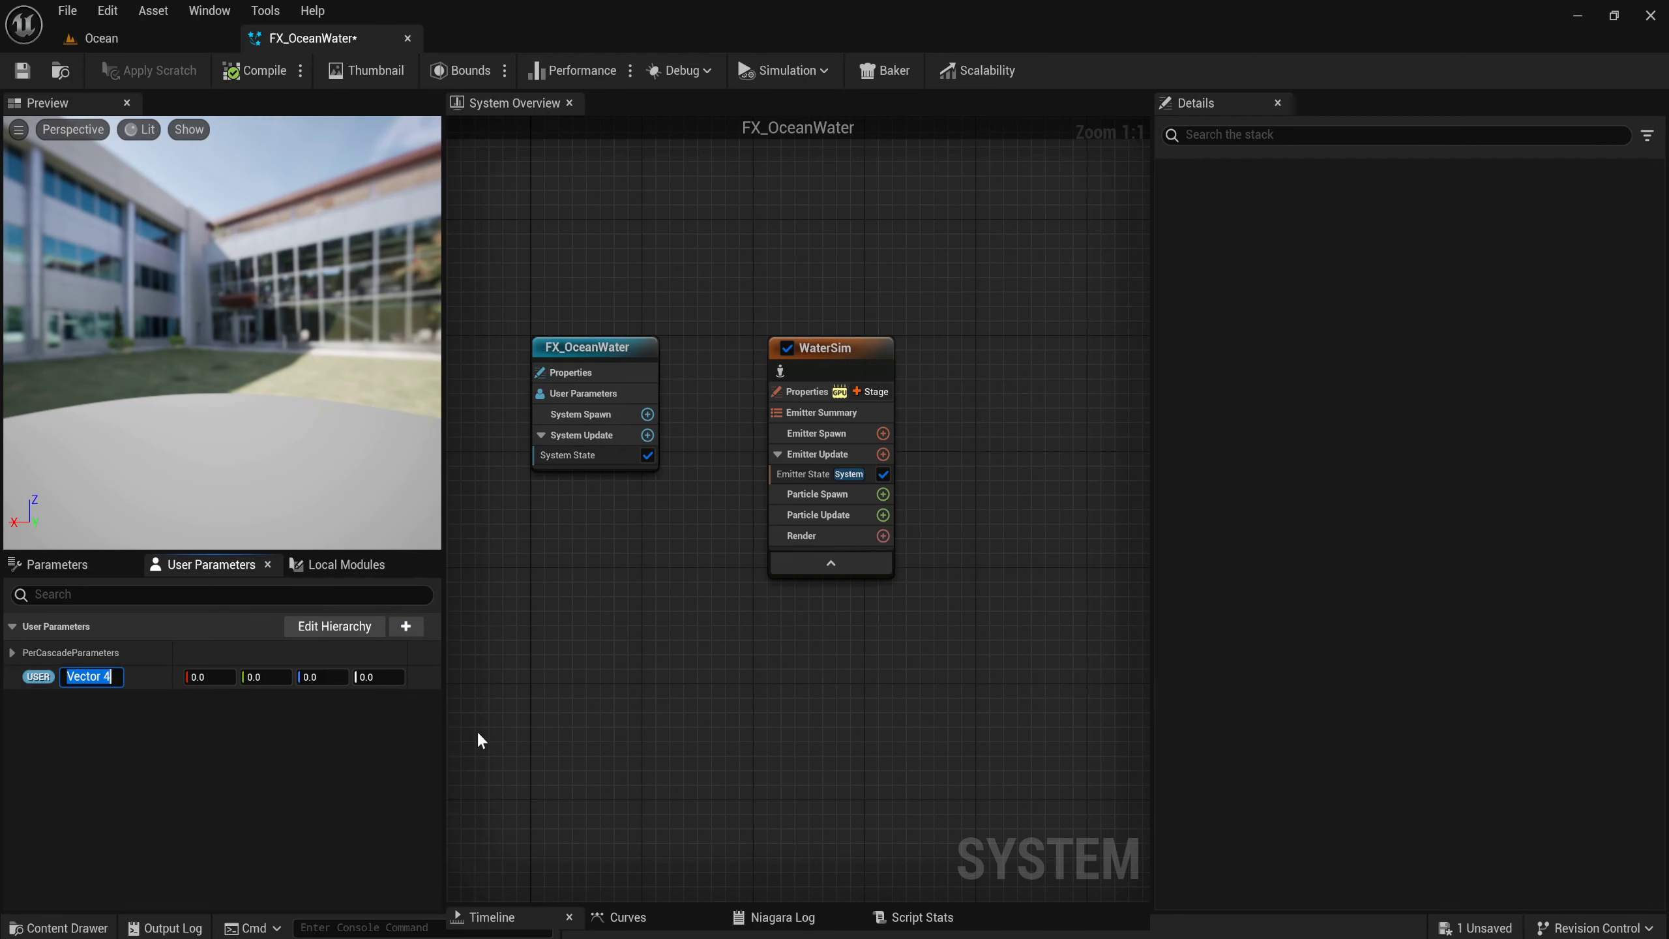
pyautogui.write('Foa')
pyautogui.write('mInje')
pyautogui.write('ction')
pyautogui.press('Return')
pyautogui.click(417, 633)
pyautogui.write('vector')
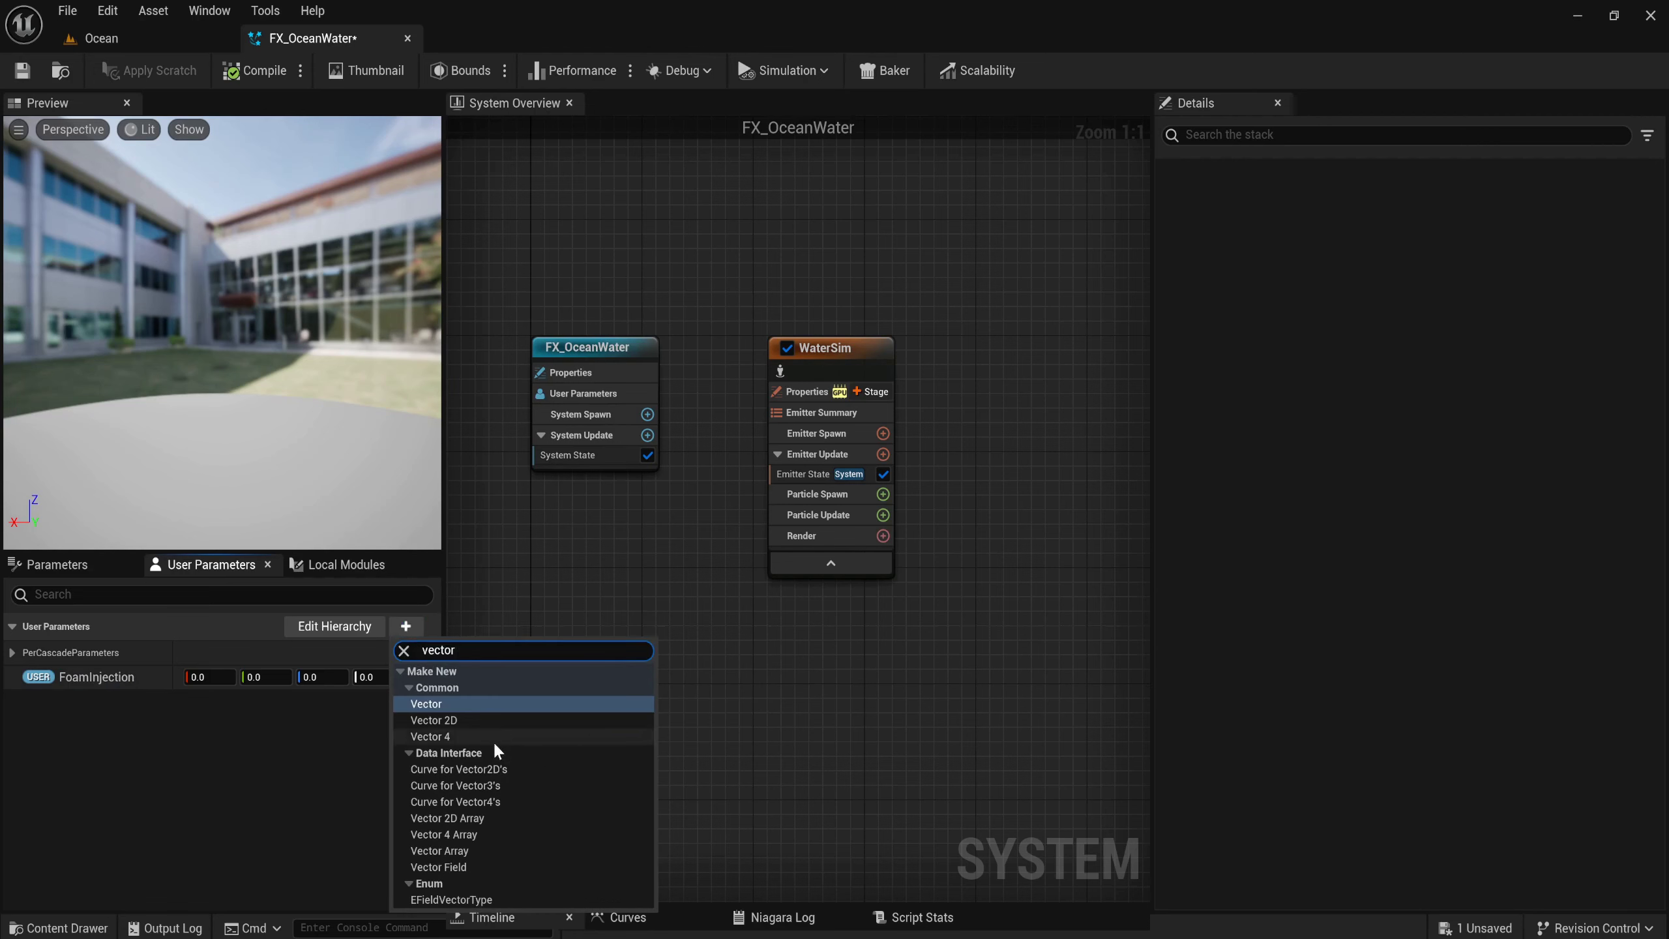
pyautogui.click(493, 736)
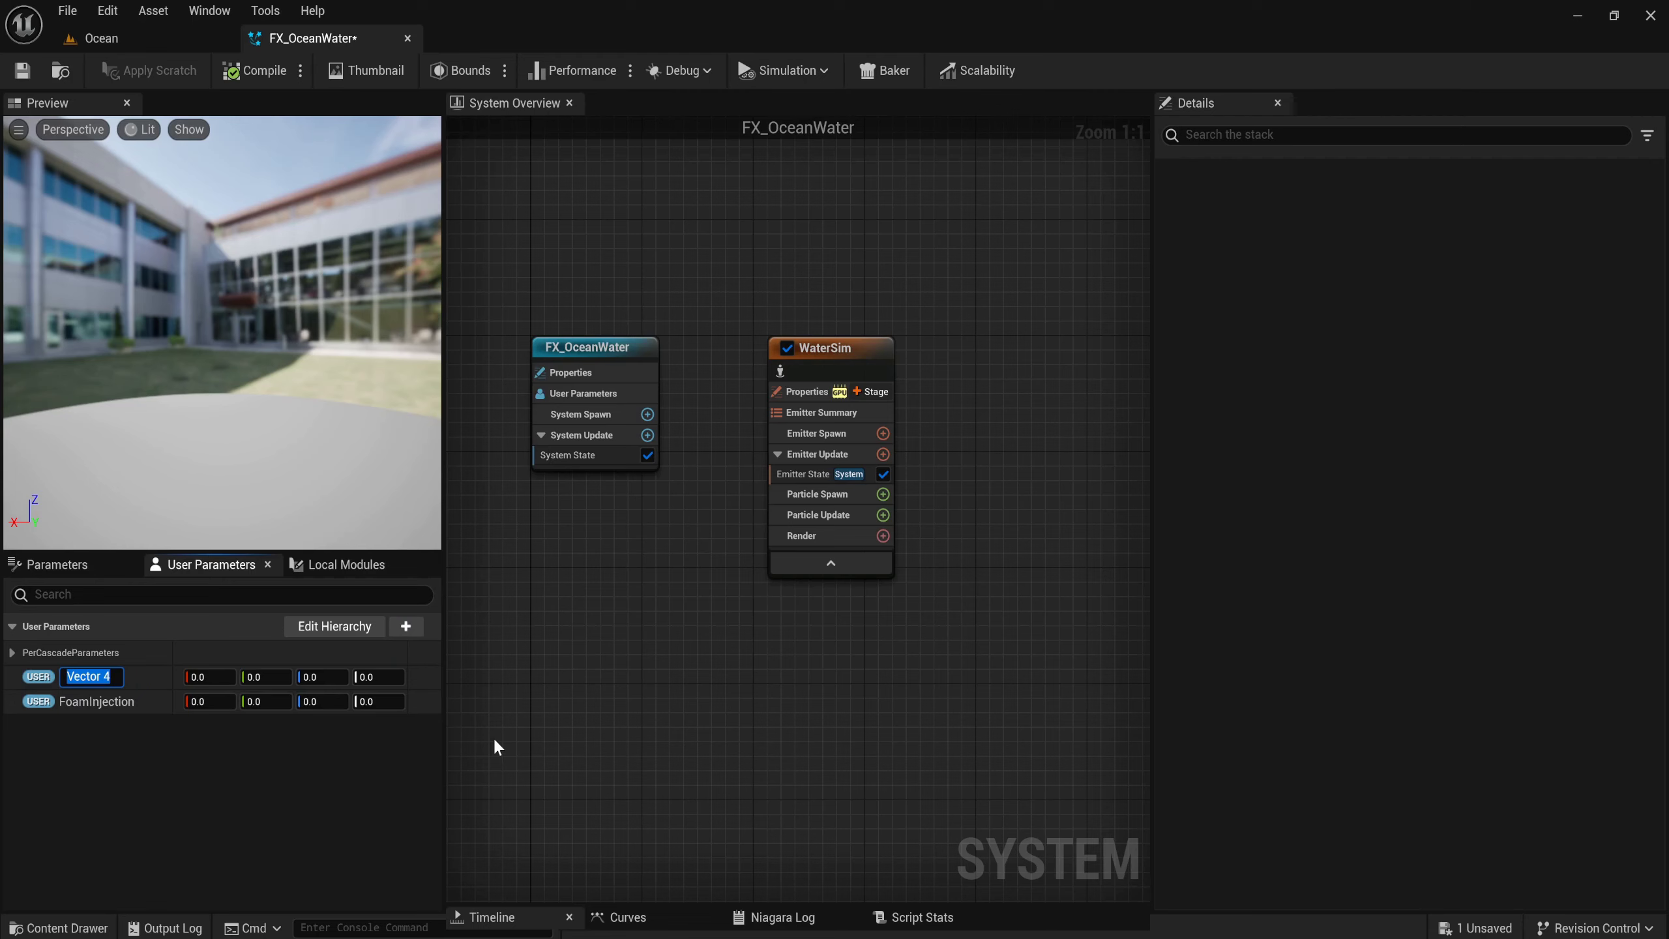
pyautogui.write('FoamT')
pyautogui.write('hres')
pyautogui.write('hold')
pyautogui.press('Return')
# Add Vector 4 user parameters named FoamFade and FoamBlur.
pyautogui.click(403, 627)
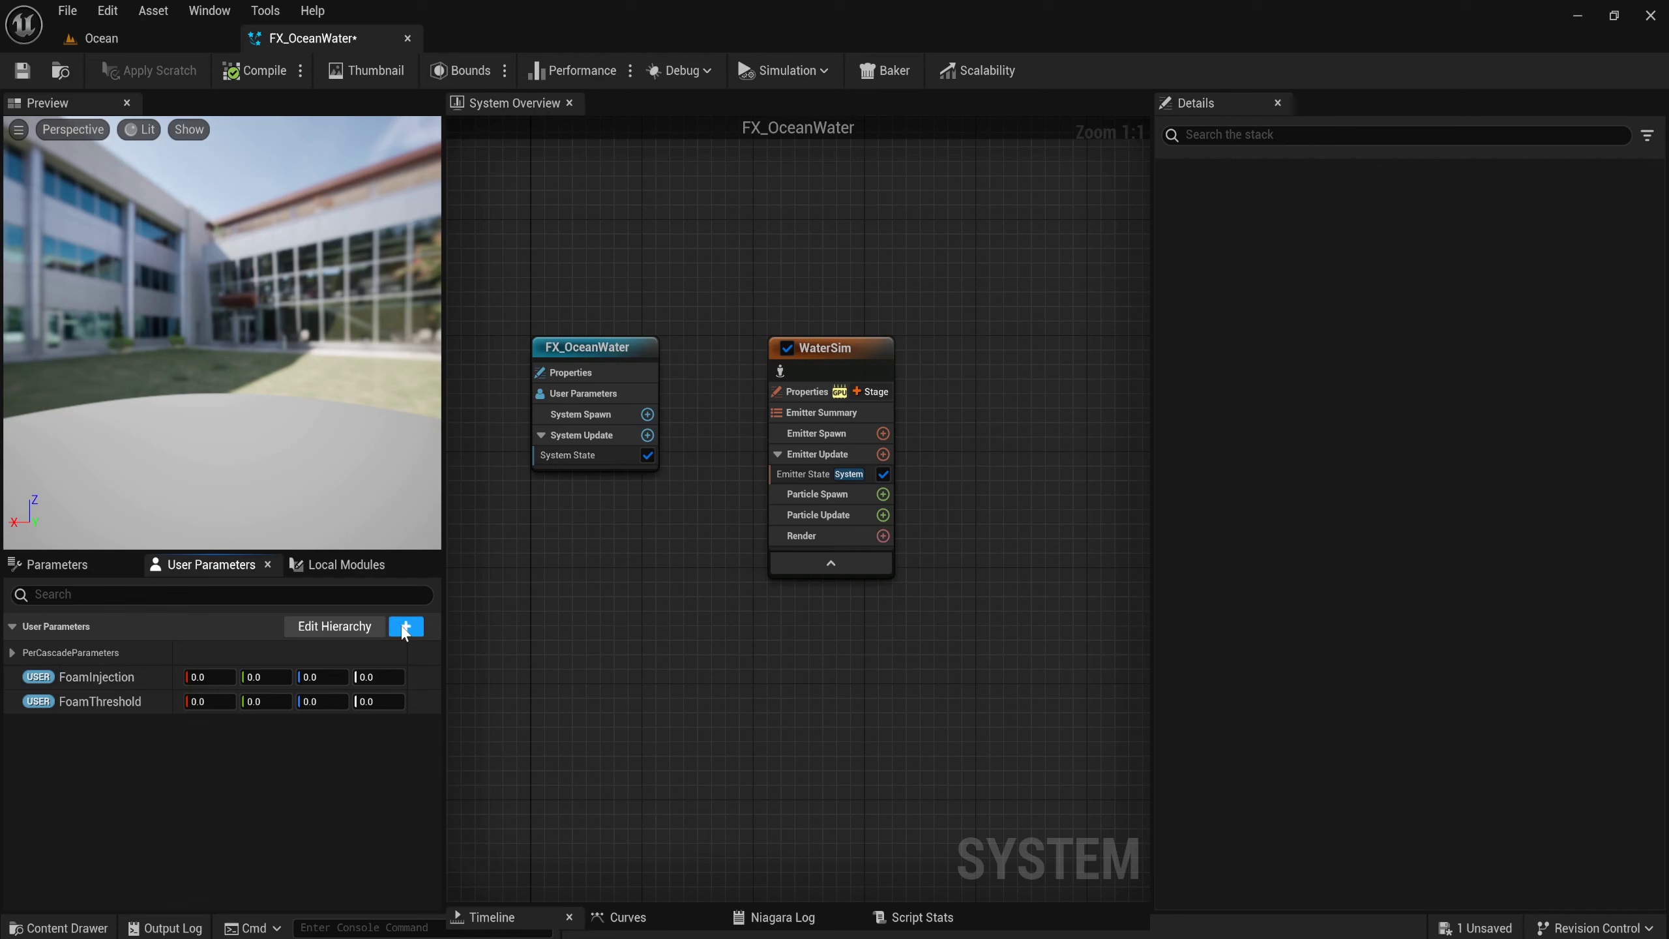
pyautogui.click(405, 628)
pyautogui.write('vector')
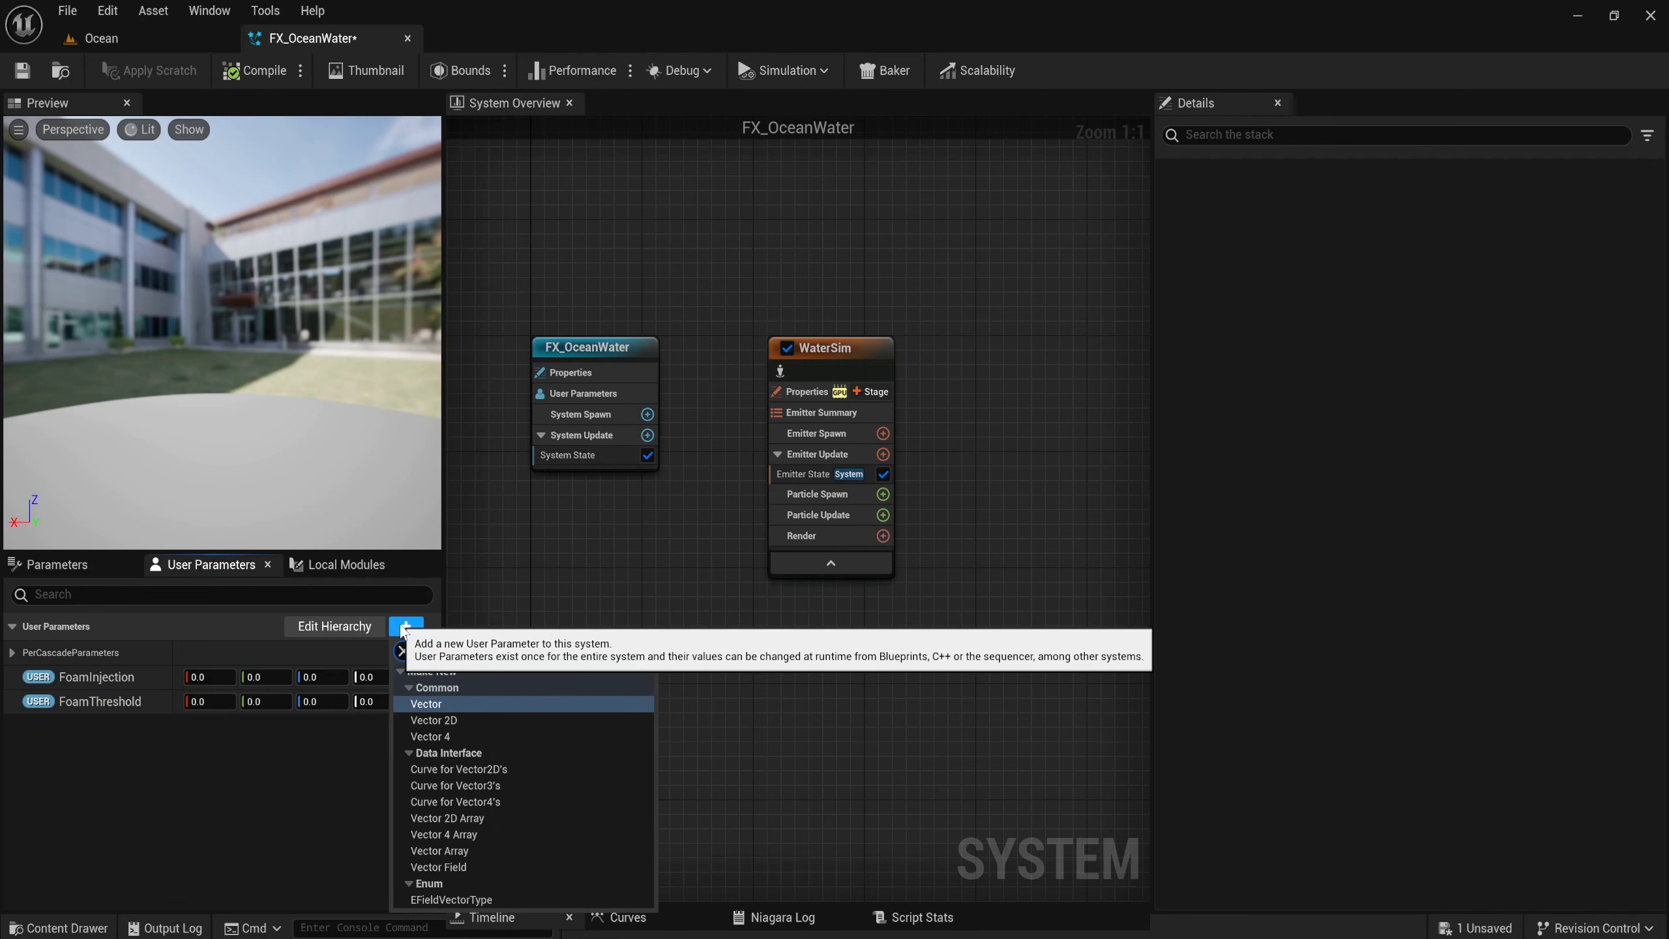
pyautogui.click(508, 735)
pyautogui.write('F')
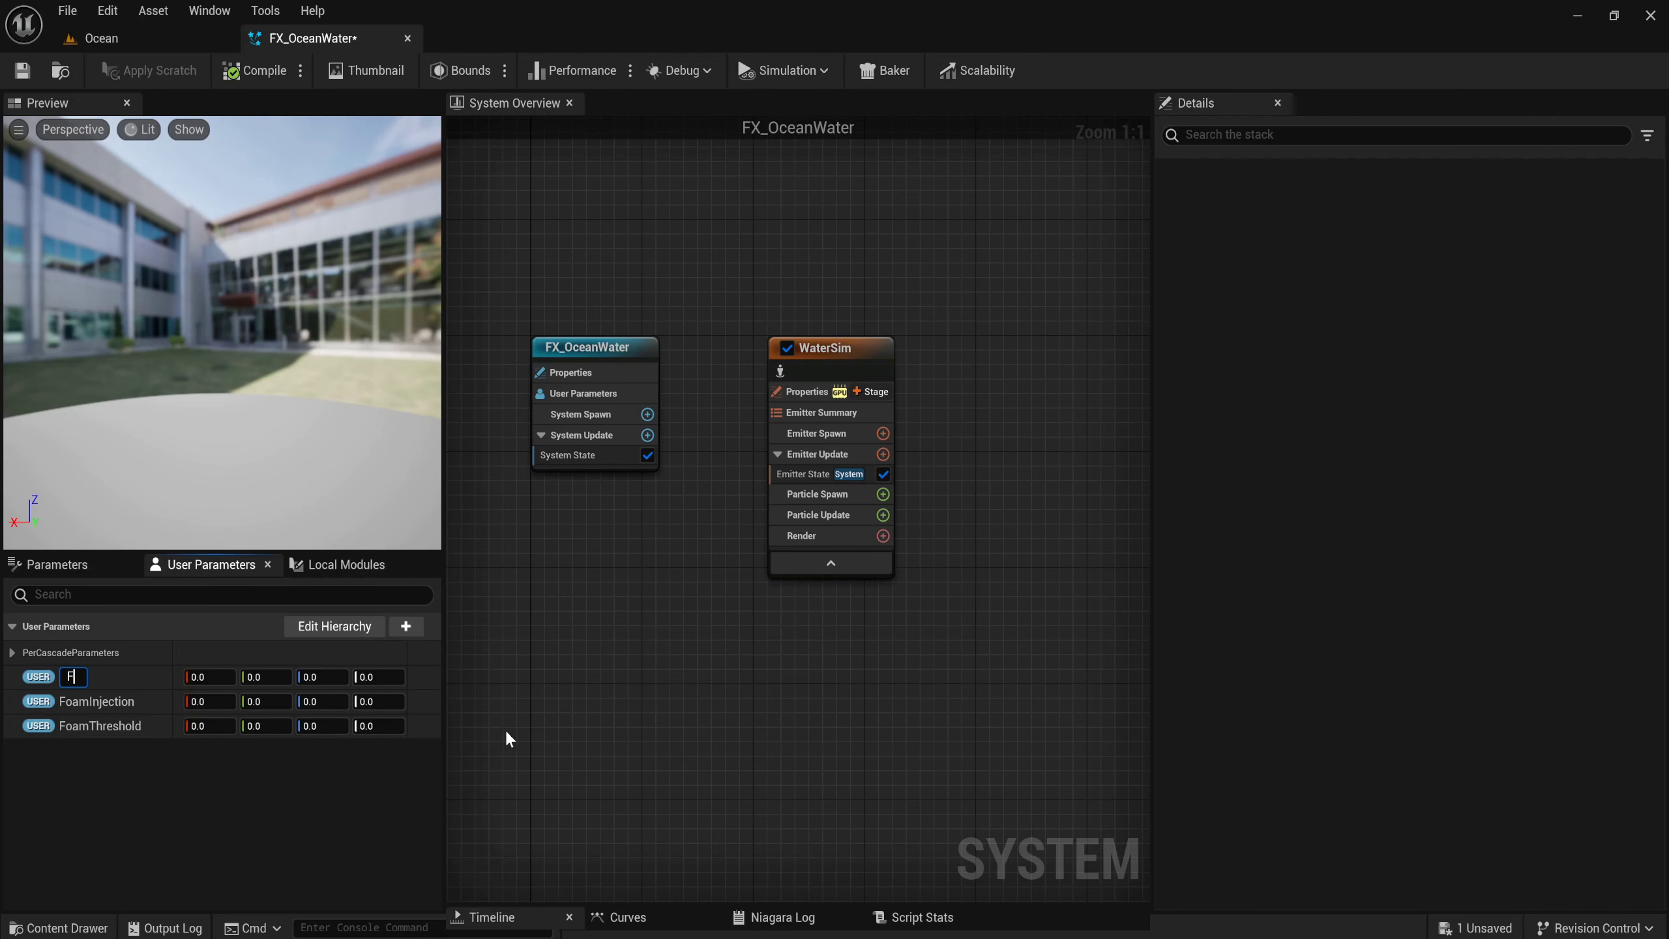
pyautogui.write('oamF')
pyautogui.write('ade')
pyautogui.press('Return')
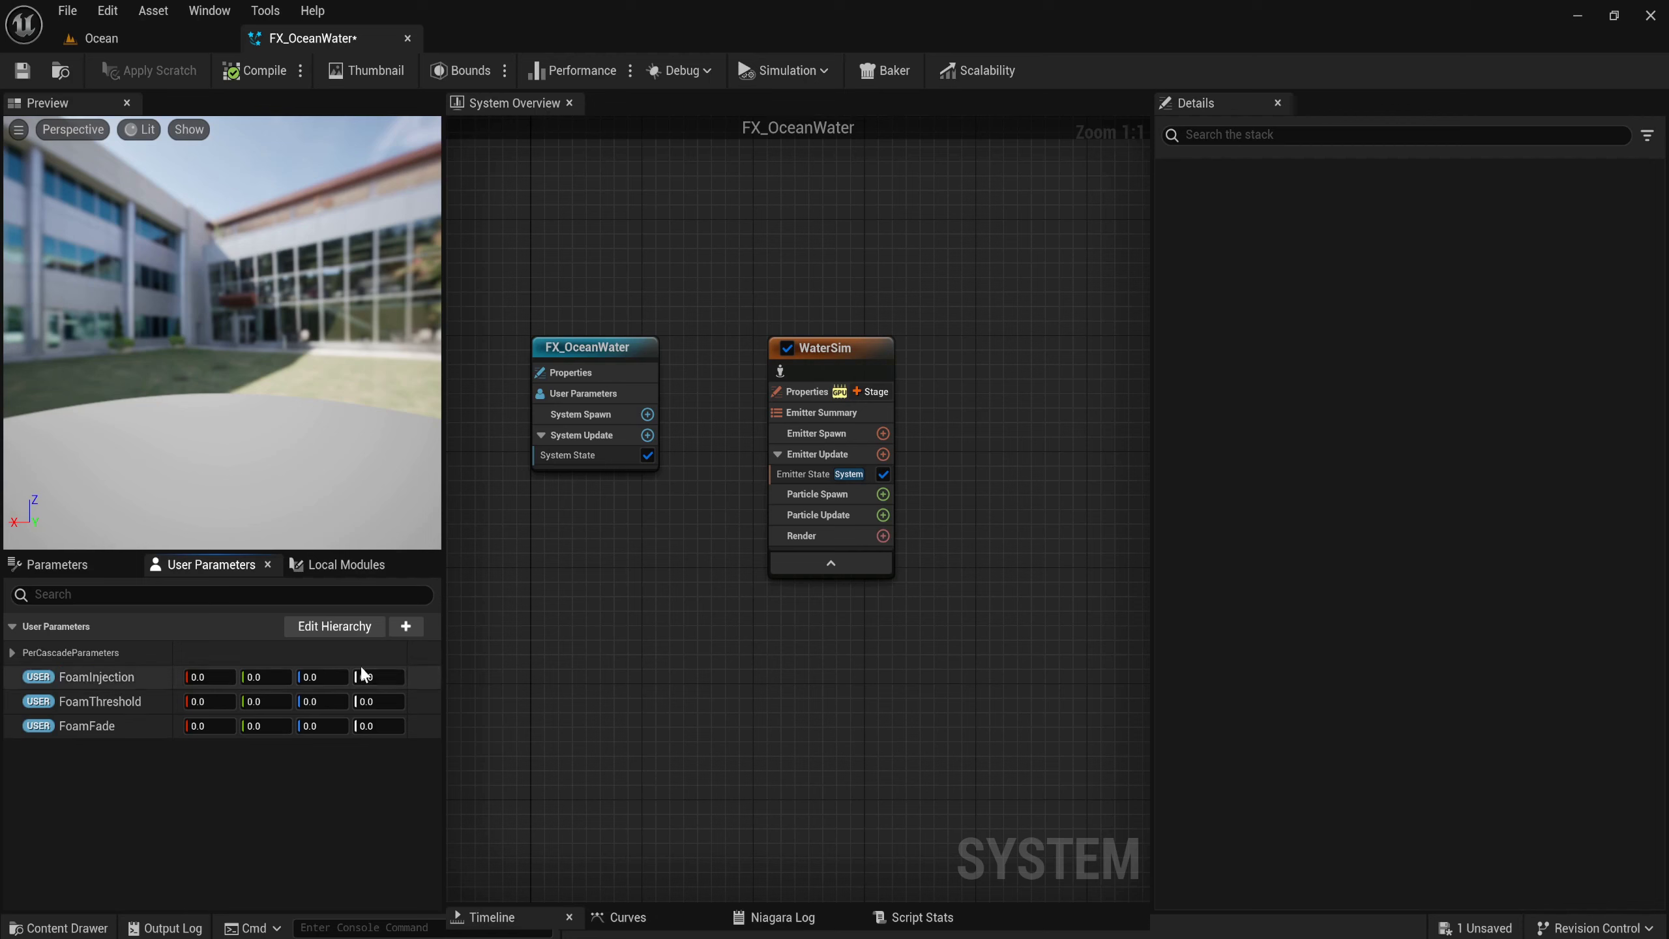
pyautogui.click(416, 632)
pyautogui.write('vector')
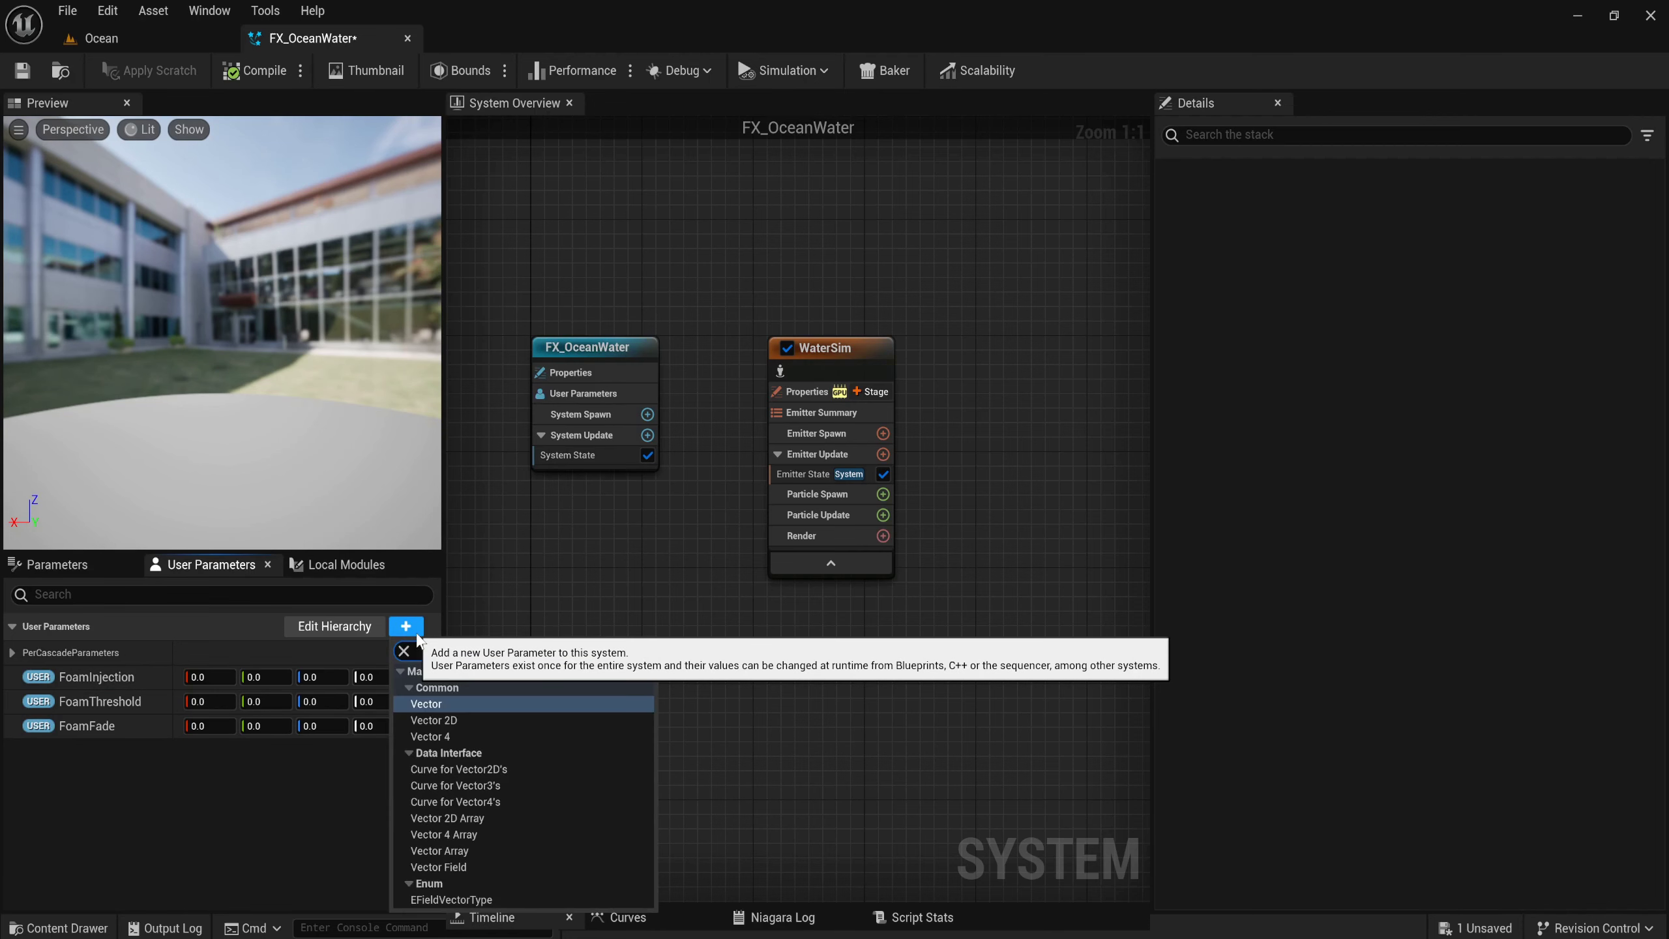
pyautogui.click(502, 735)
pyautogui.write('F')
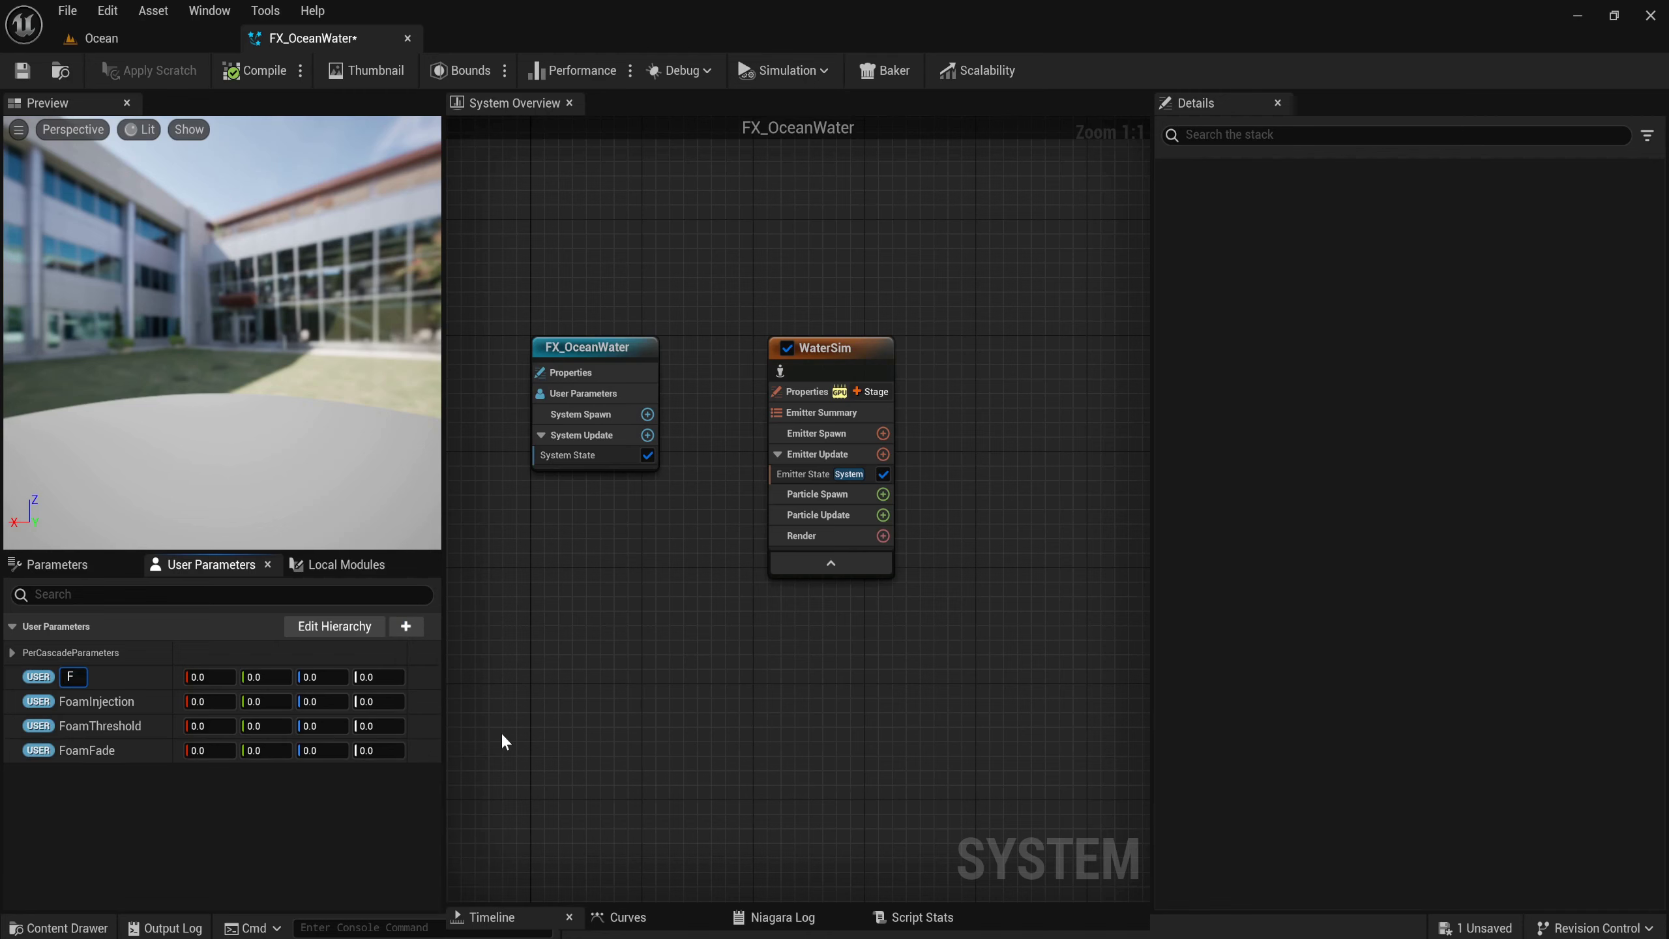
pyautogui.write('oamBlue')
pyautogui.press('BackSpace')
pyautogui.write('r')
pyautogui.press('Return')
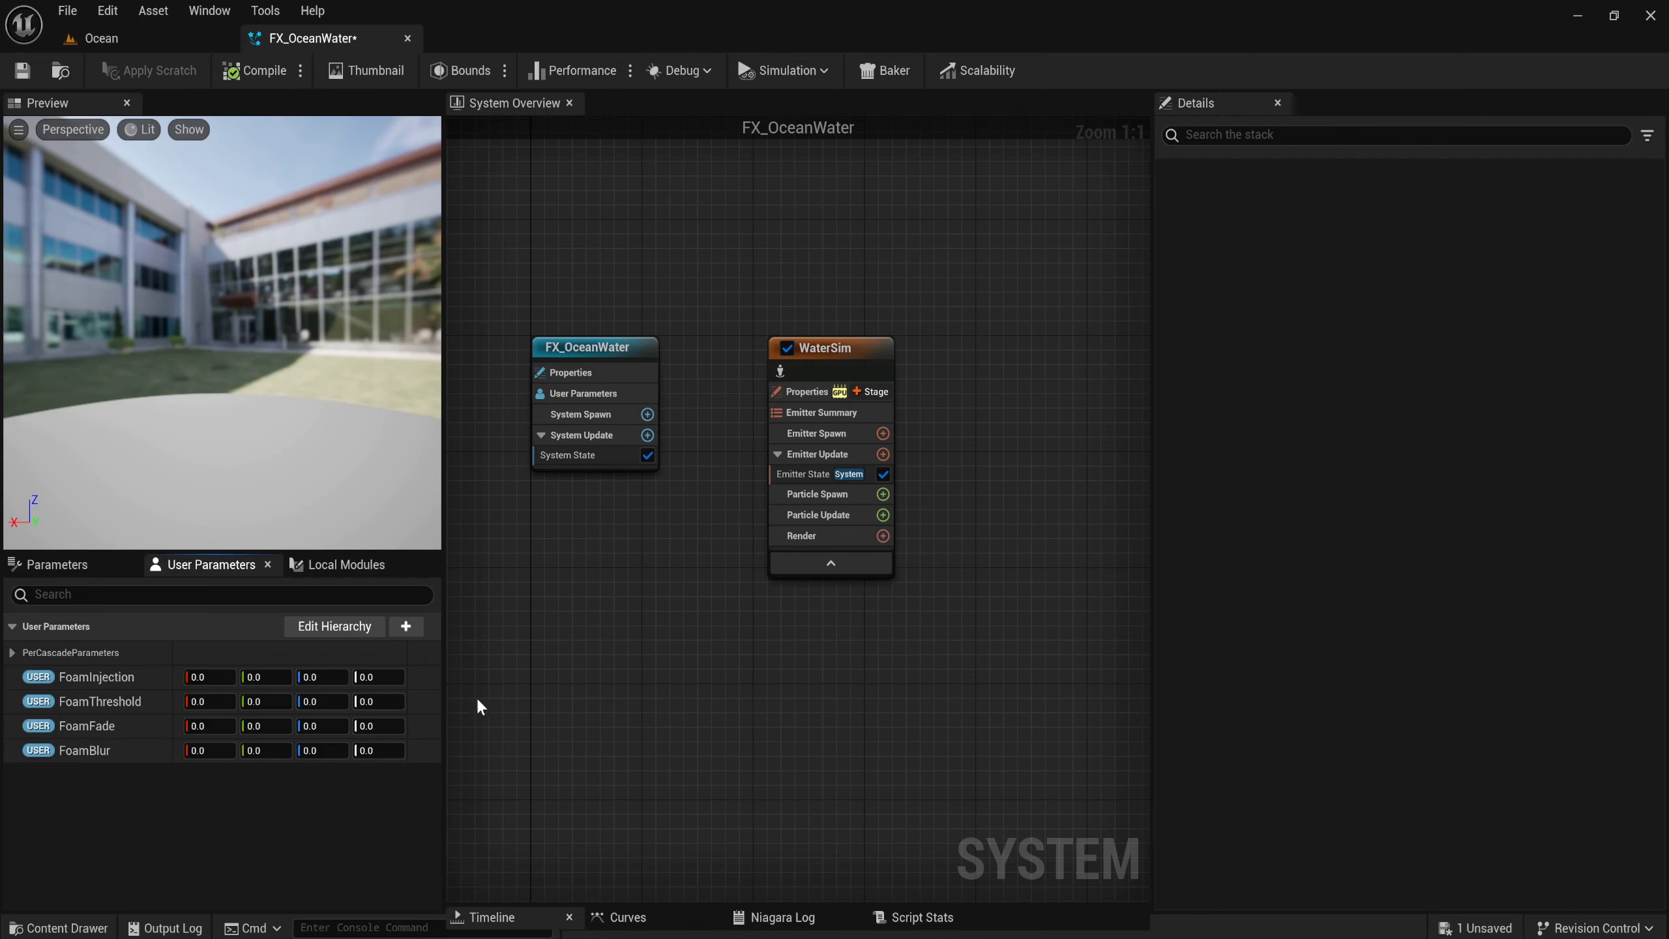
# In the user parameter hierarchy, add a new category named PerCascadeFoamParameters.
pyautogui.click(355, 626)
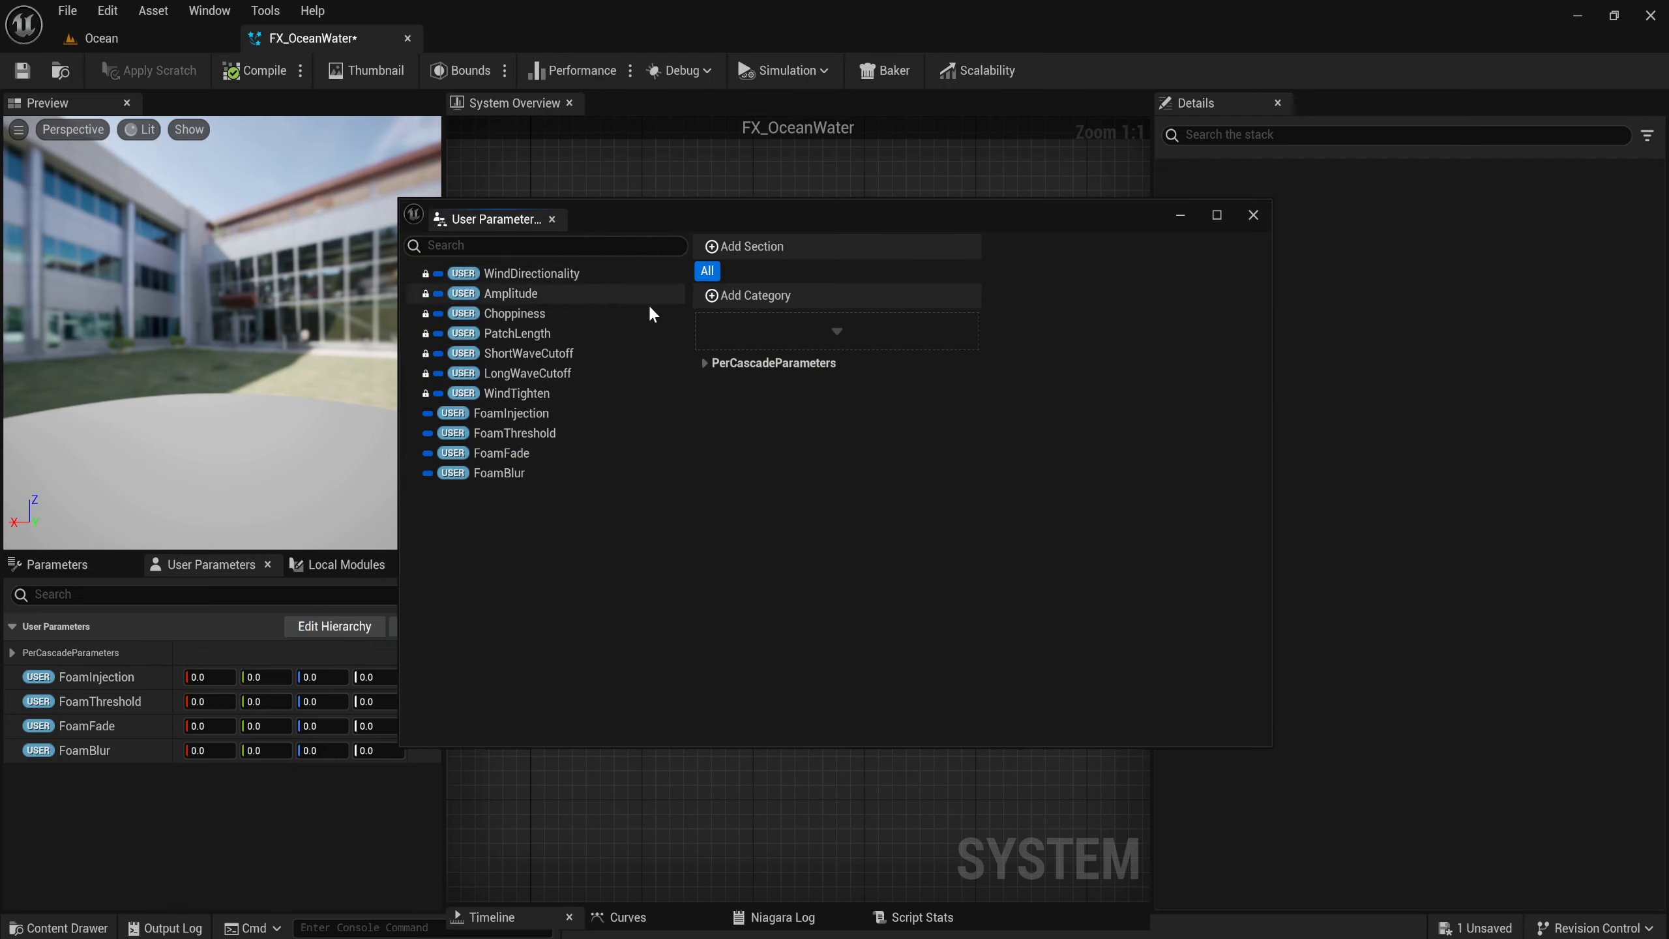
pyautogui.click(725, 297)
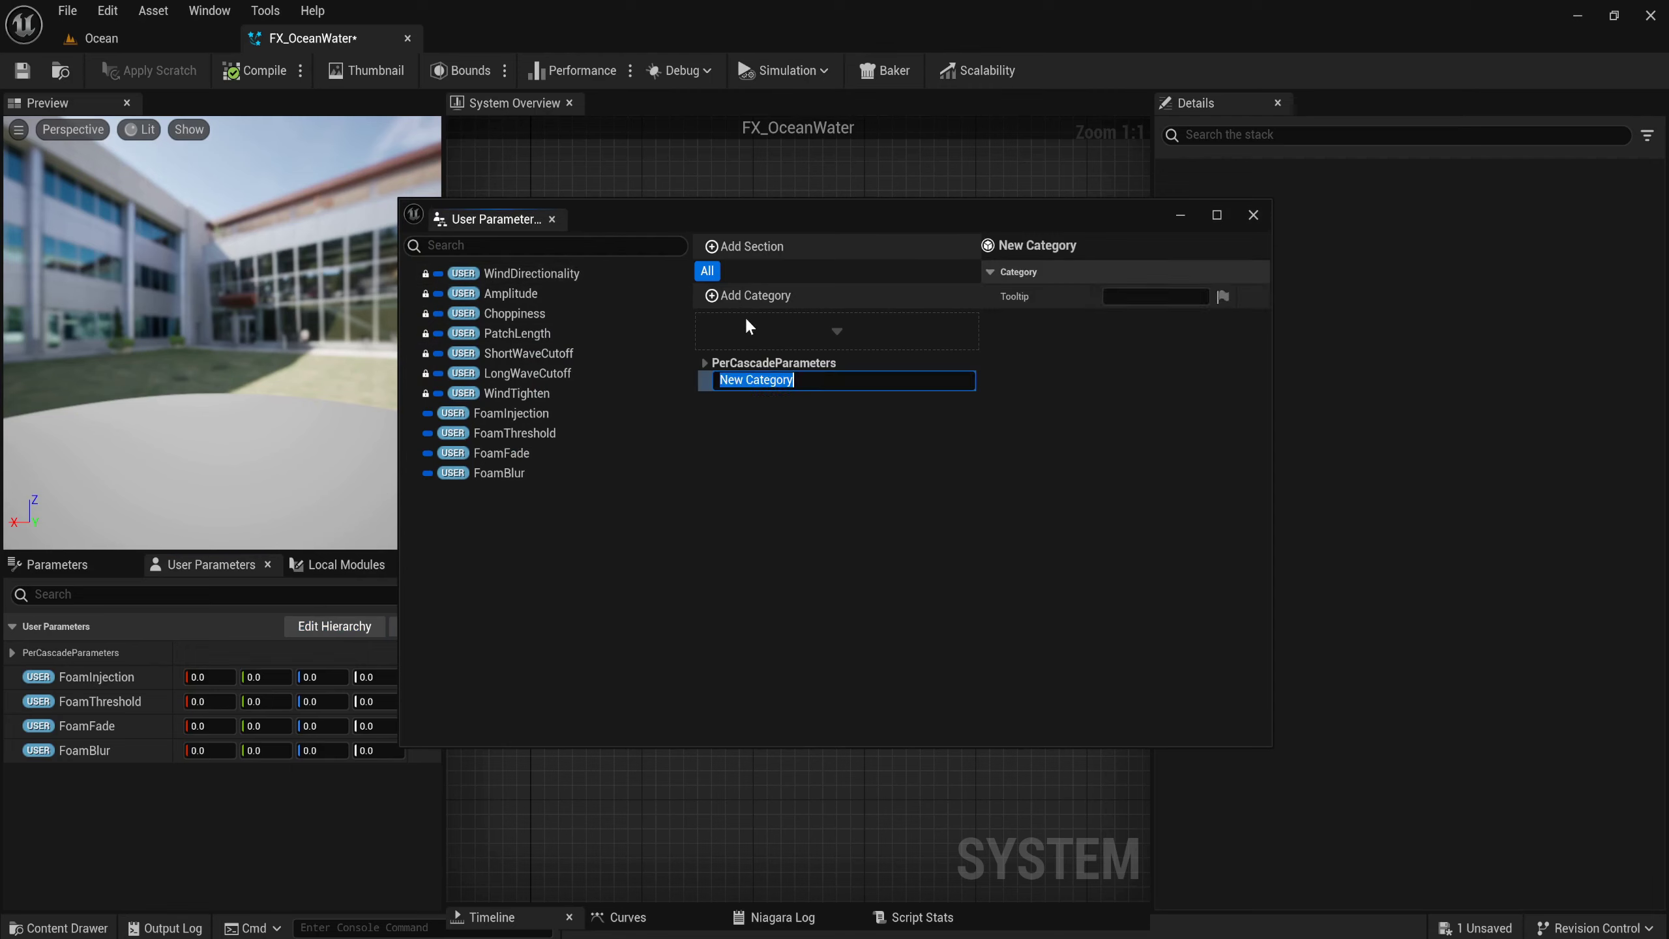
pyautogui.write('P')
pyautogui.write('erCasca')
pyautogui.write('deF')
pyautogui.write('oamPar')
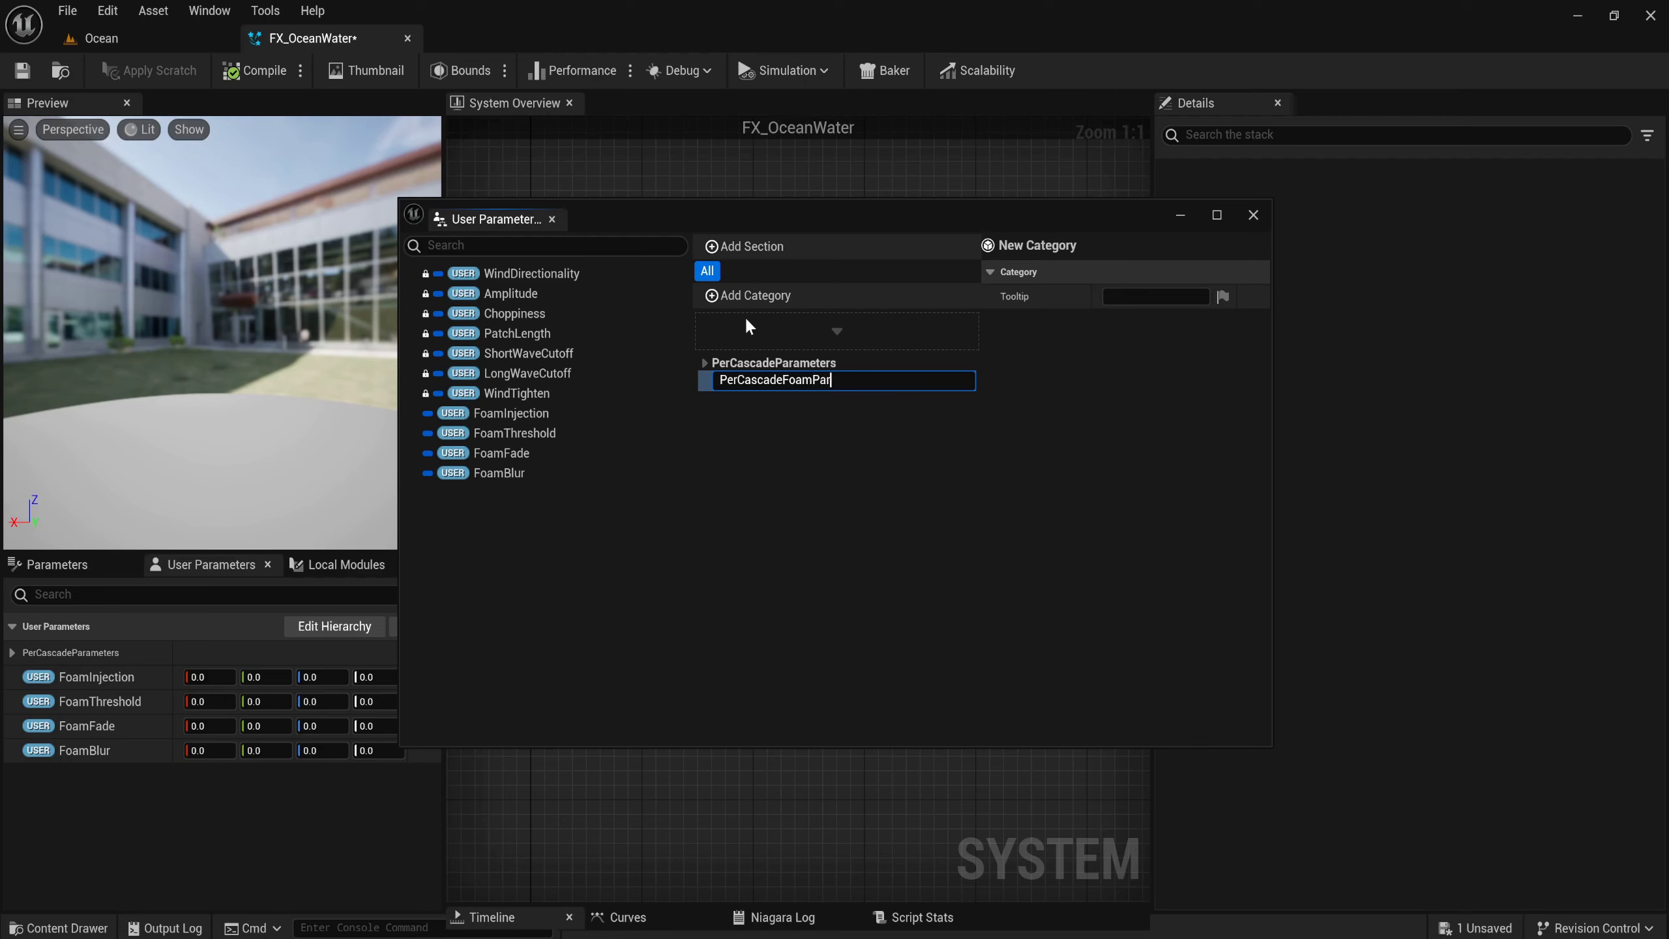
pyautogui.write('ameters')
pyautogui.press('Return')
# Move FoamInjection, FoamThreshold, FoamFade and FoamBlur into PerCascadeFoamParameters and close the hierarchy editor.
pyautogui.moveTo(500, 414); pyautogui.dragTo(756, 379)
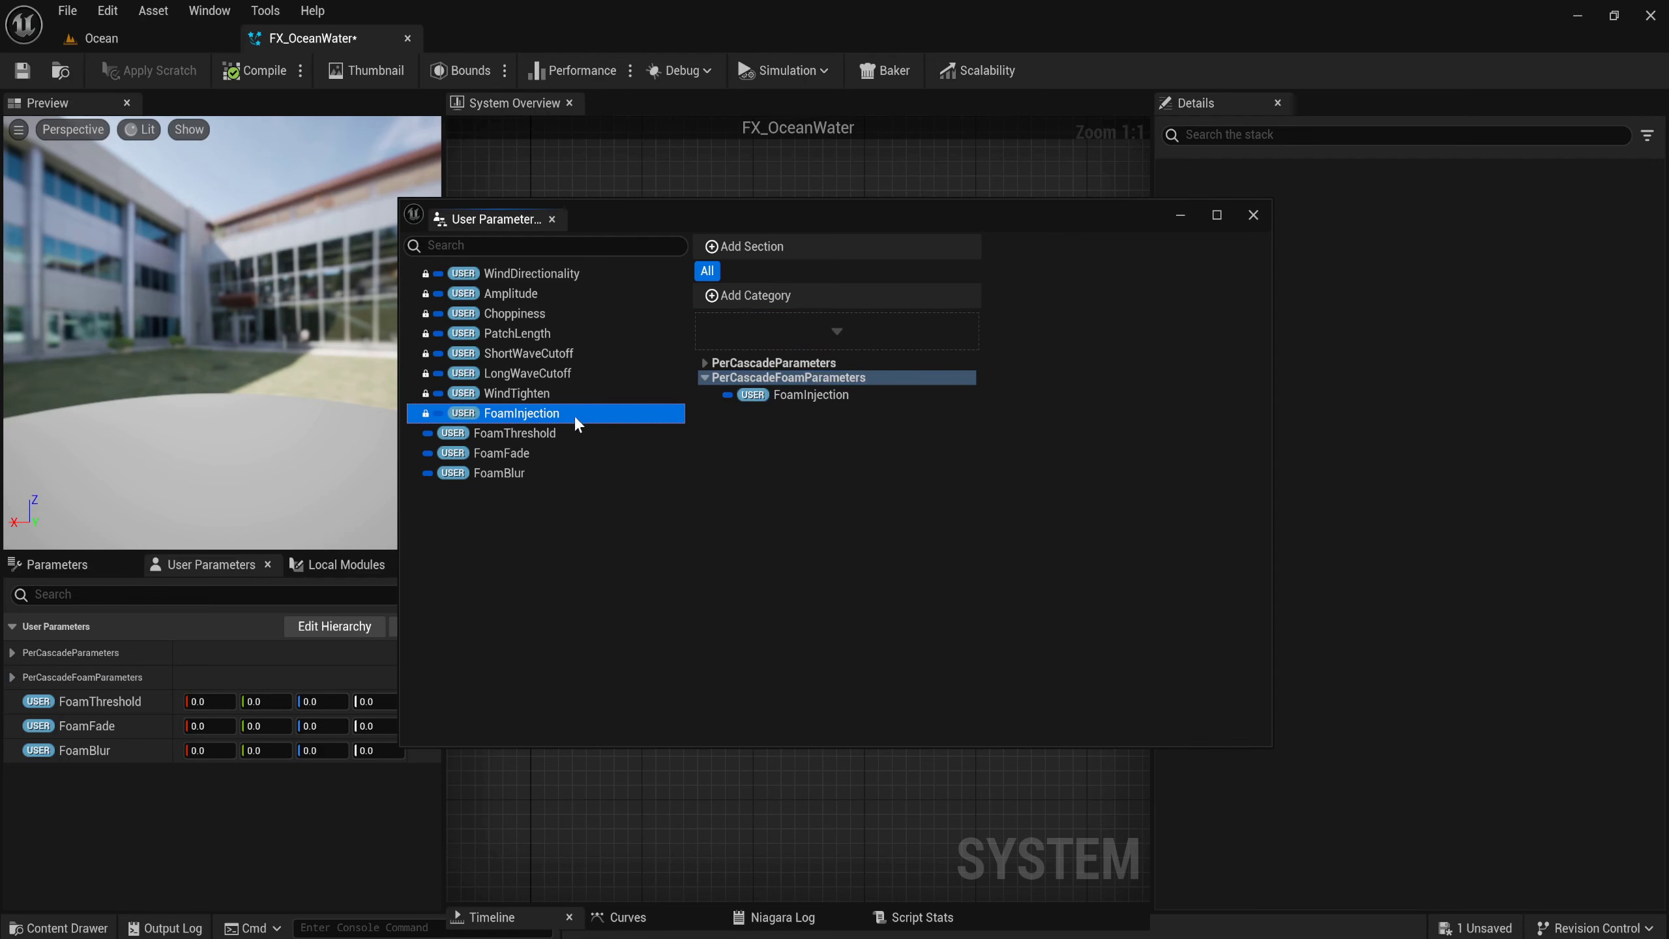
pyautogui.moveTo(553, 431); pyautogui.dragTo(779, 391)
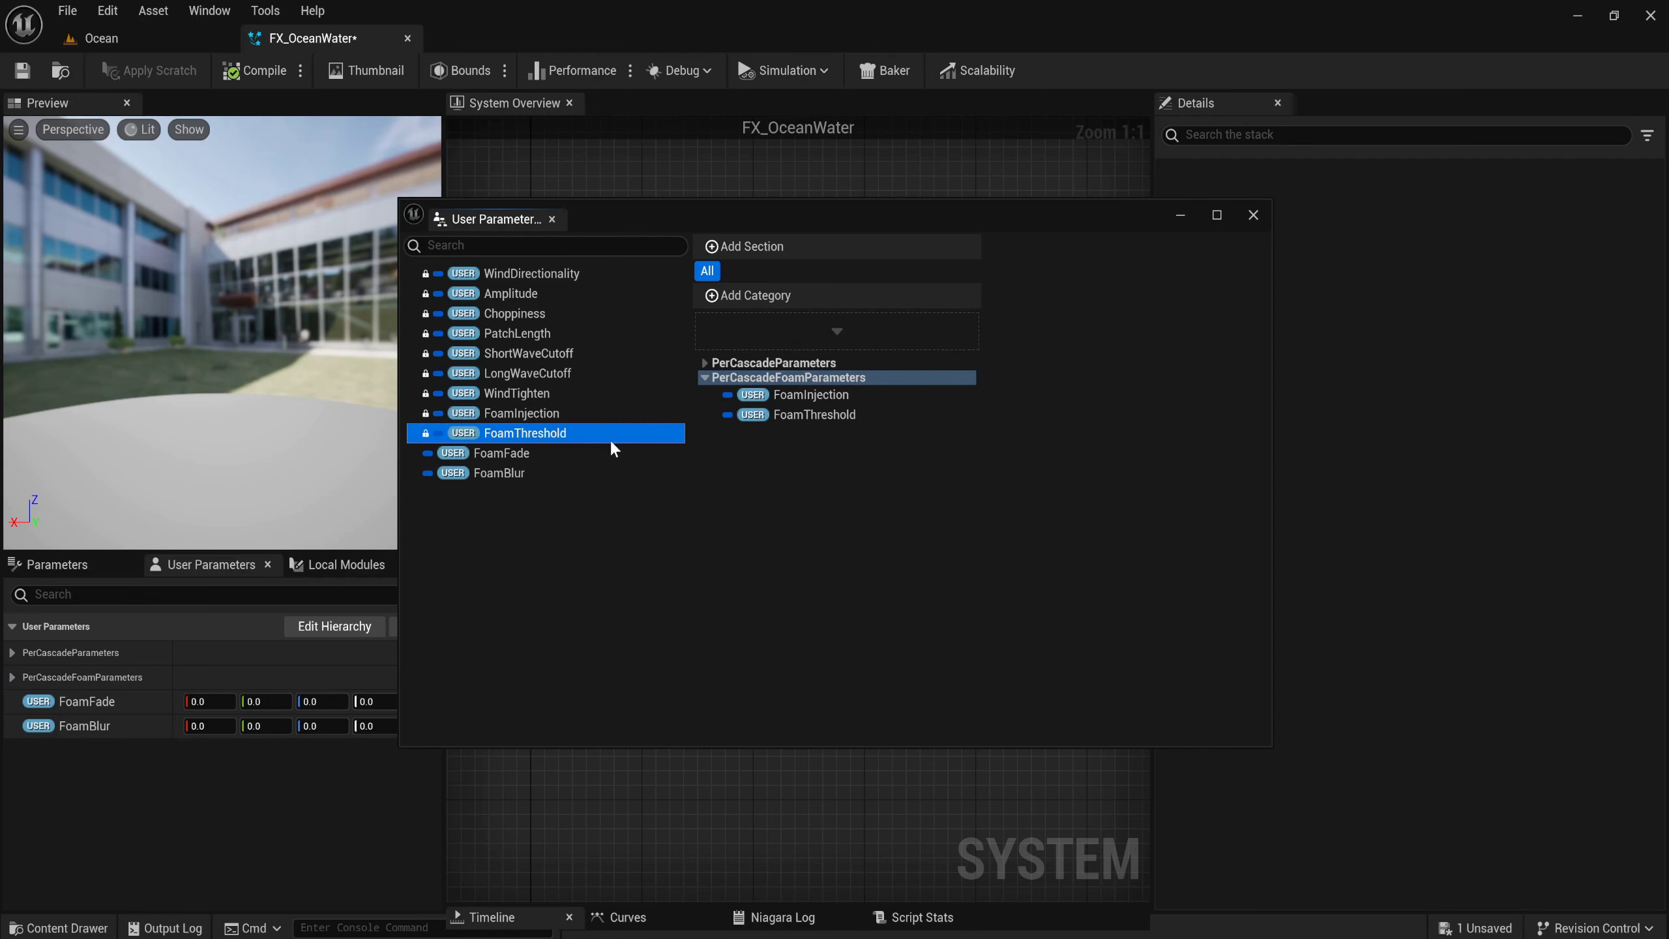
pyautogui.moveTo(612, 453); pyautogui.dragTo(810, 382)
pyautogui.moveTo(519, 477); pyautogui.dragTo(770, 385)
pyautogui.click(705, 378)
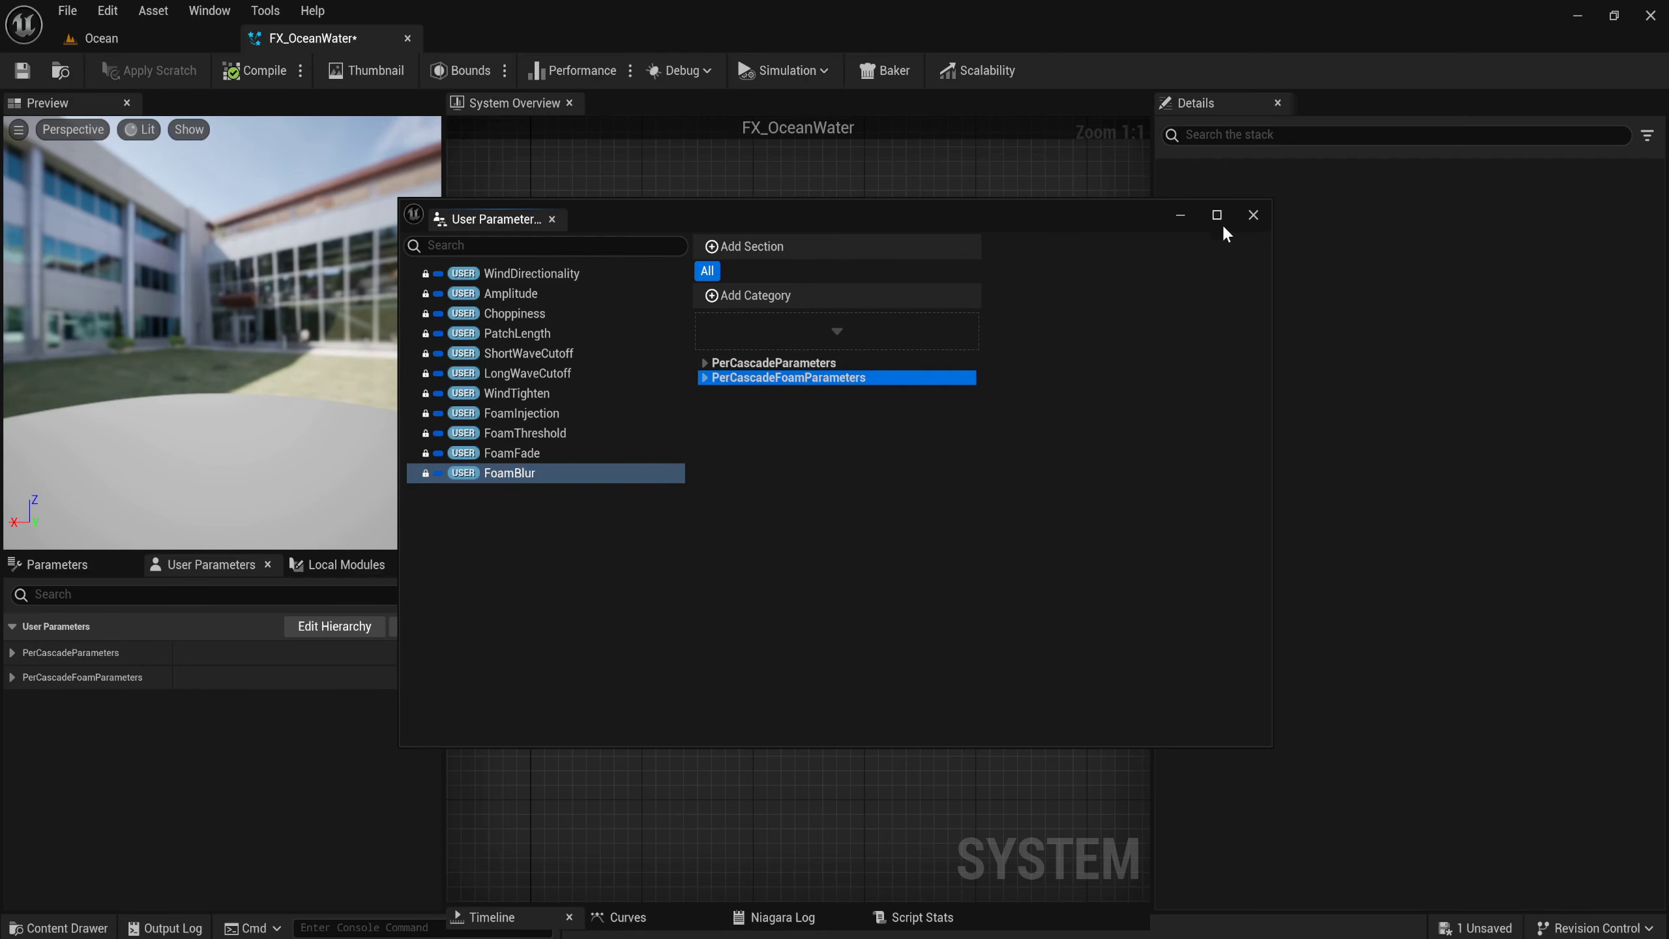
pyautogui.click(1248, 217)
# Add two float user parameters named WindSpeed and WindDirection.
pyautogui.click(402, 627)
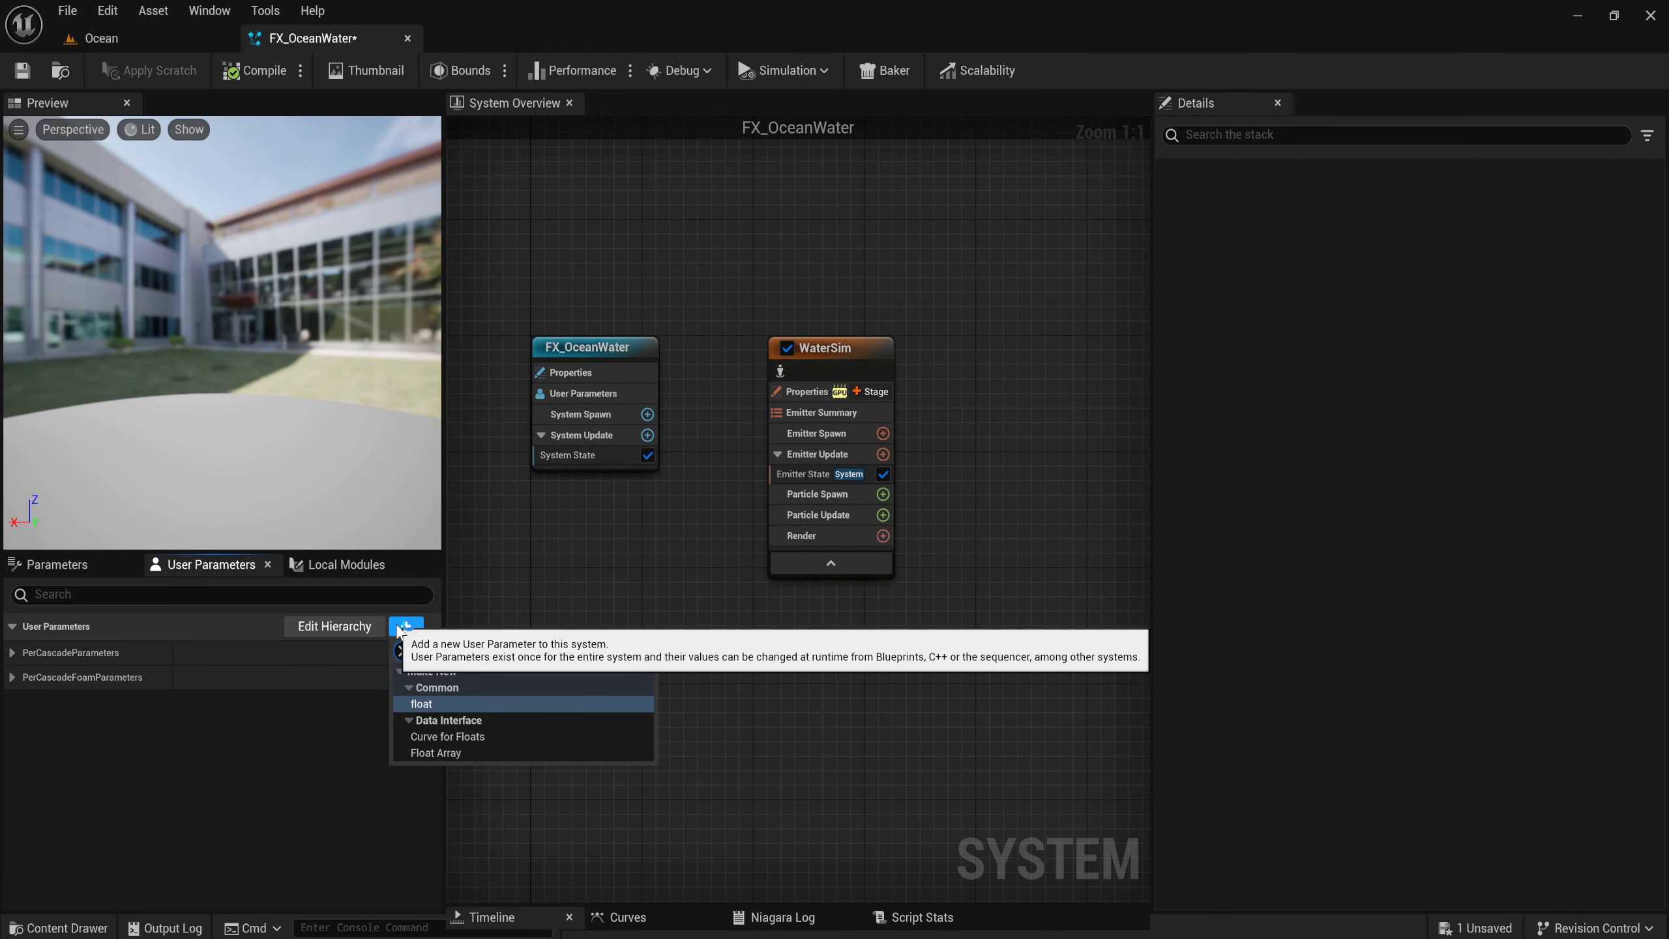
pyautogui.press('Return')
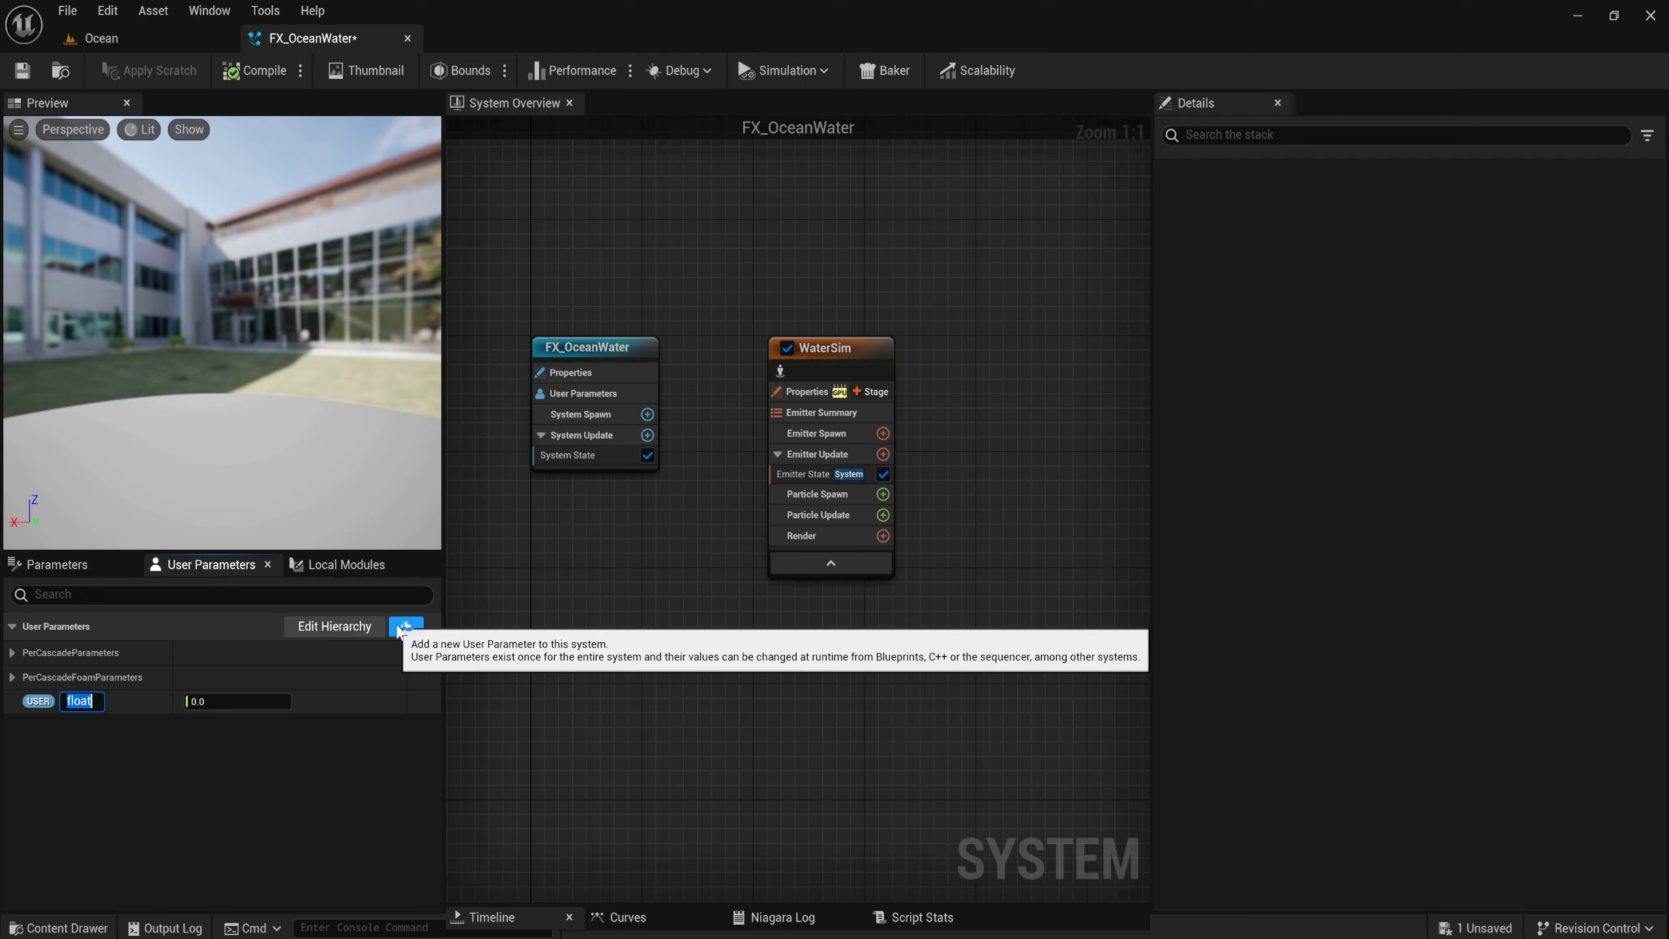
pyautogui.write('Wi')
pyautogui.write('ndSp')
pyautogui.write('eed')
pyautogui.press('Return')
pyautogui.click(404, 626)
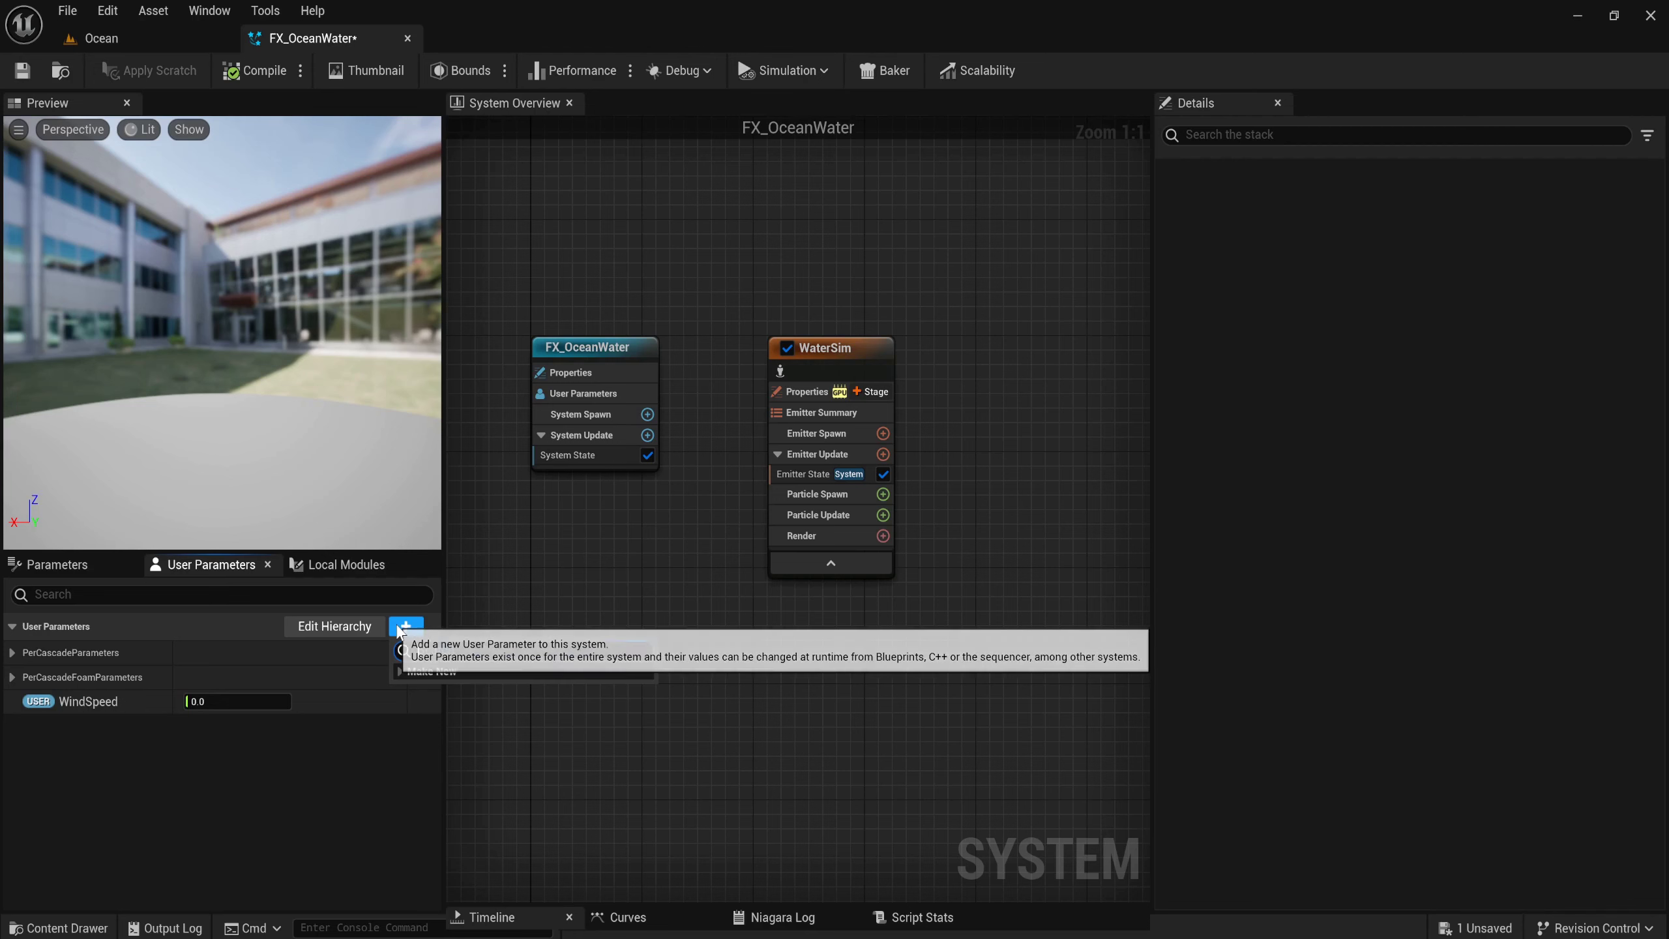
pyautogui.write('float')
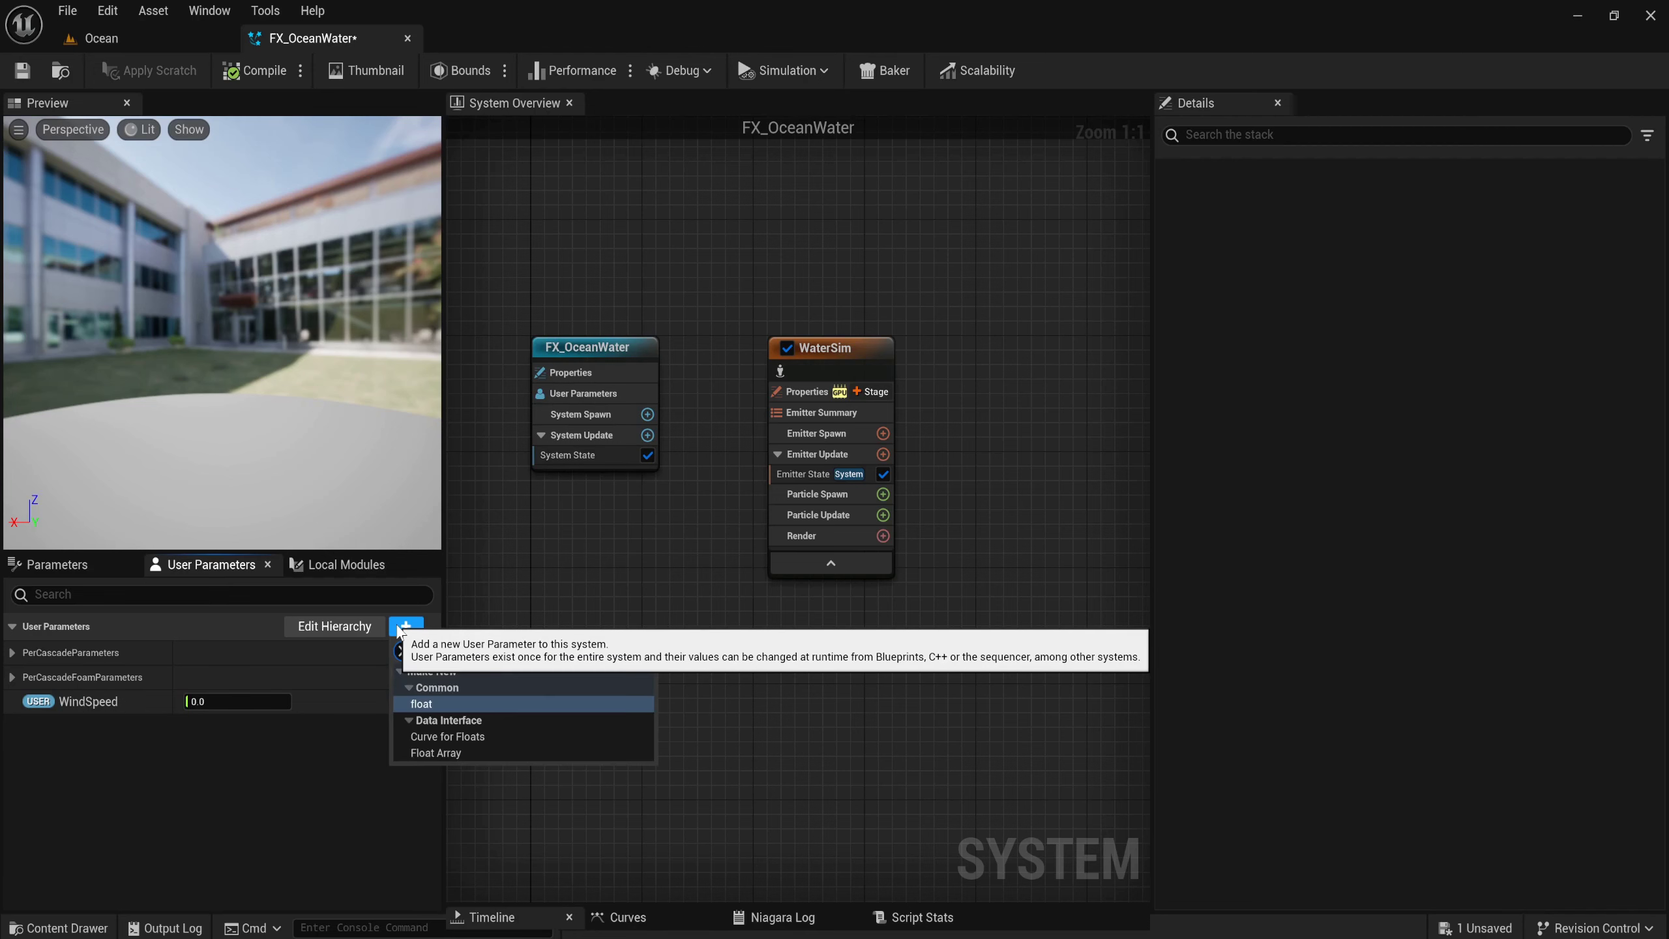
pyautogui.press('Return')
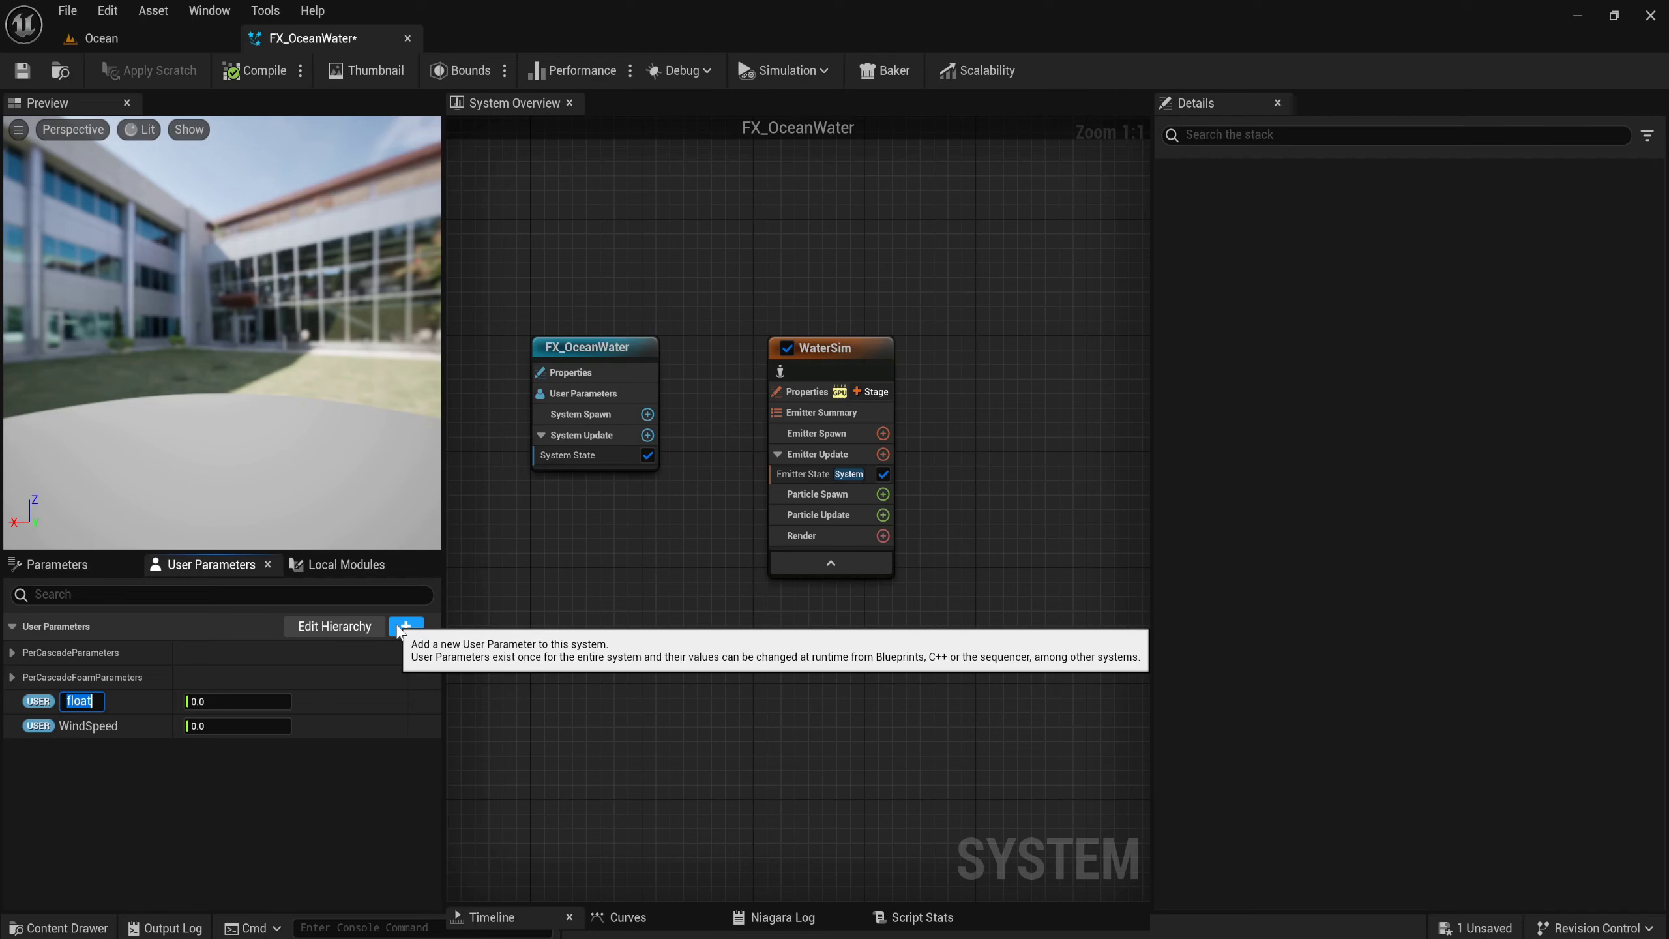
pyautogui.write('Win')
pyautogui.write('dDirec')
pyautogui.write('tion')
pyautogui.press('Return')
# Create a WindControl category, move WindSpeed and WindDirection into it, and close the hierarchy.
pyautogui.click(334, 625)
pyautogui.click(725, 298)
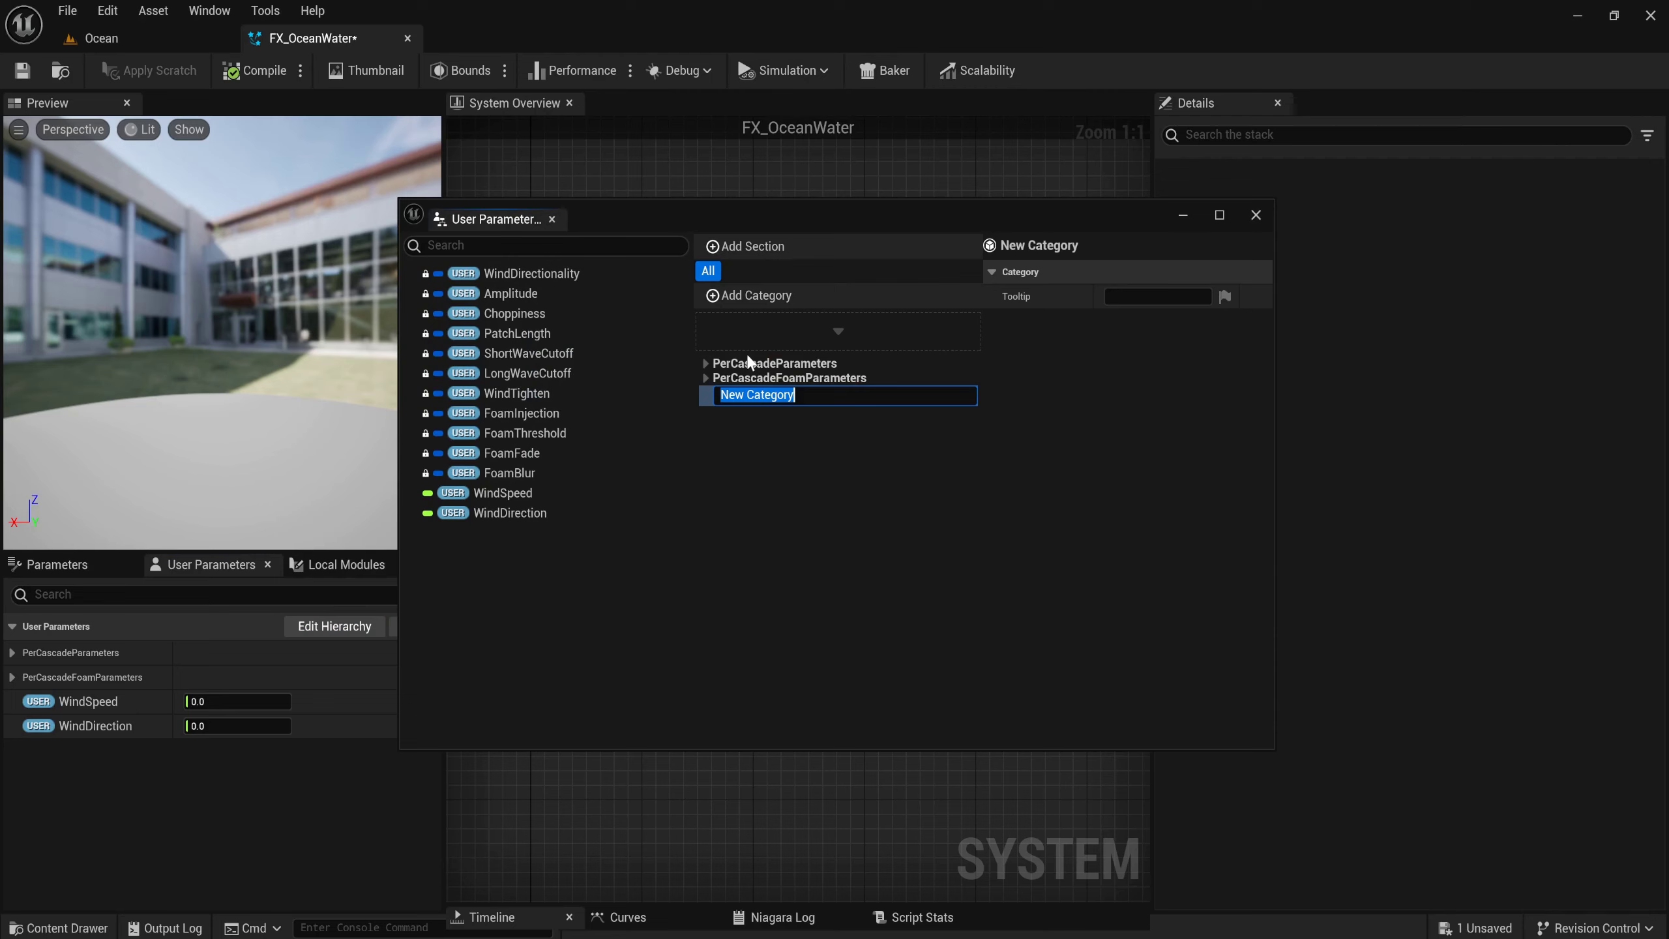
pyautogui.write('WindC')
pyautogui.write('ontrol')
pyautogui.press('Return')
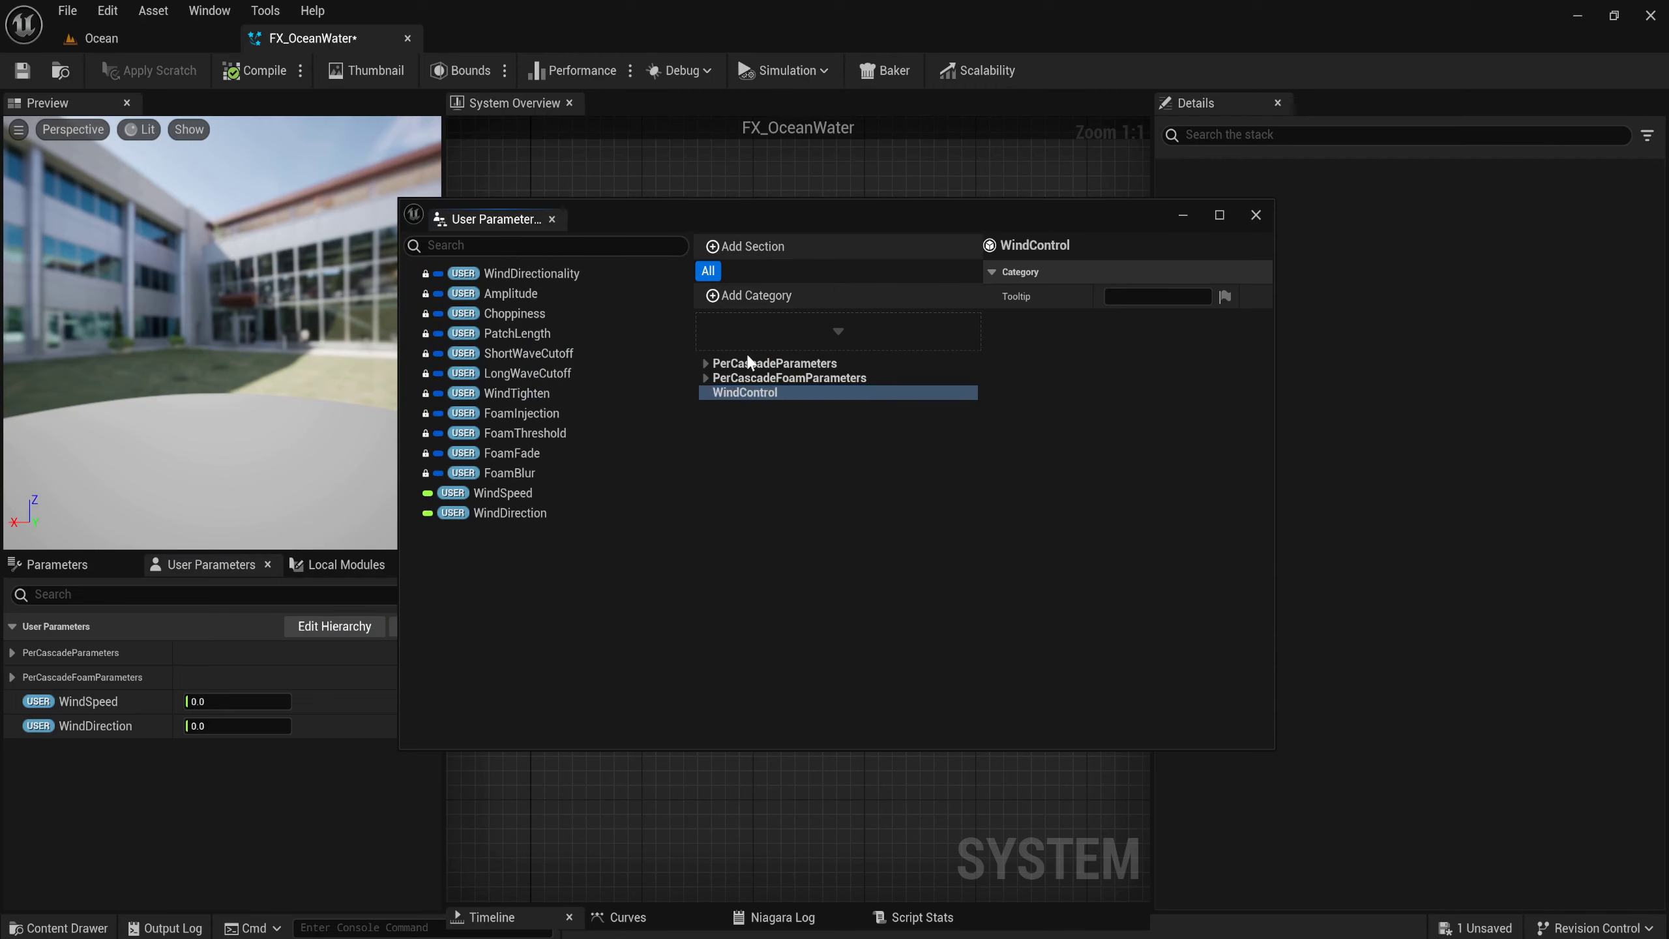
pyautogui.moveTo(559, 492); pyautogui.dragTo(743, 404)
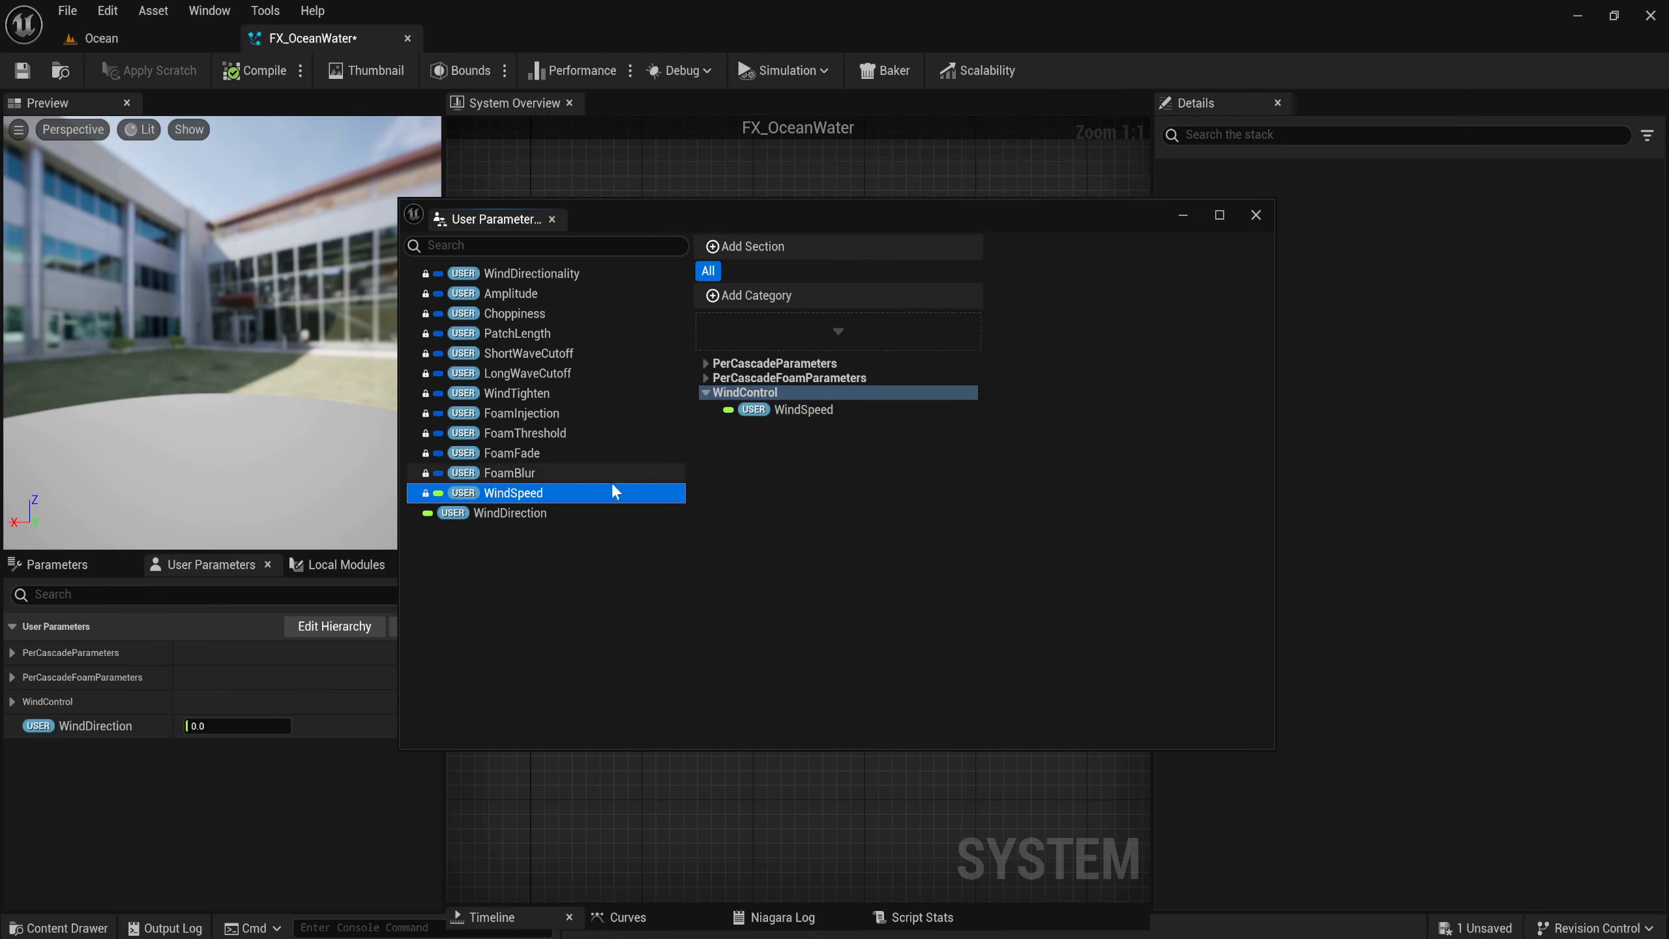
pyautogui.click(552, 515)
pyautogui.moveTo(553, 520); pyautogui.dragTo(739, 402)
pyautogui.click(705, 392)
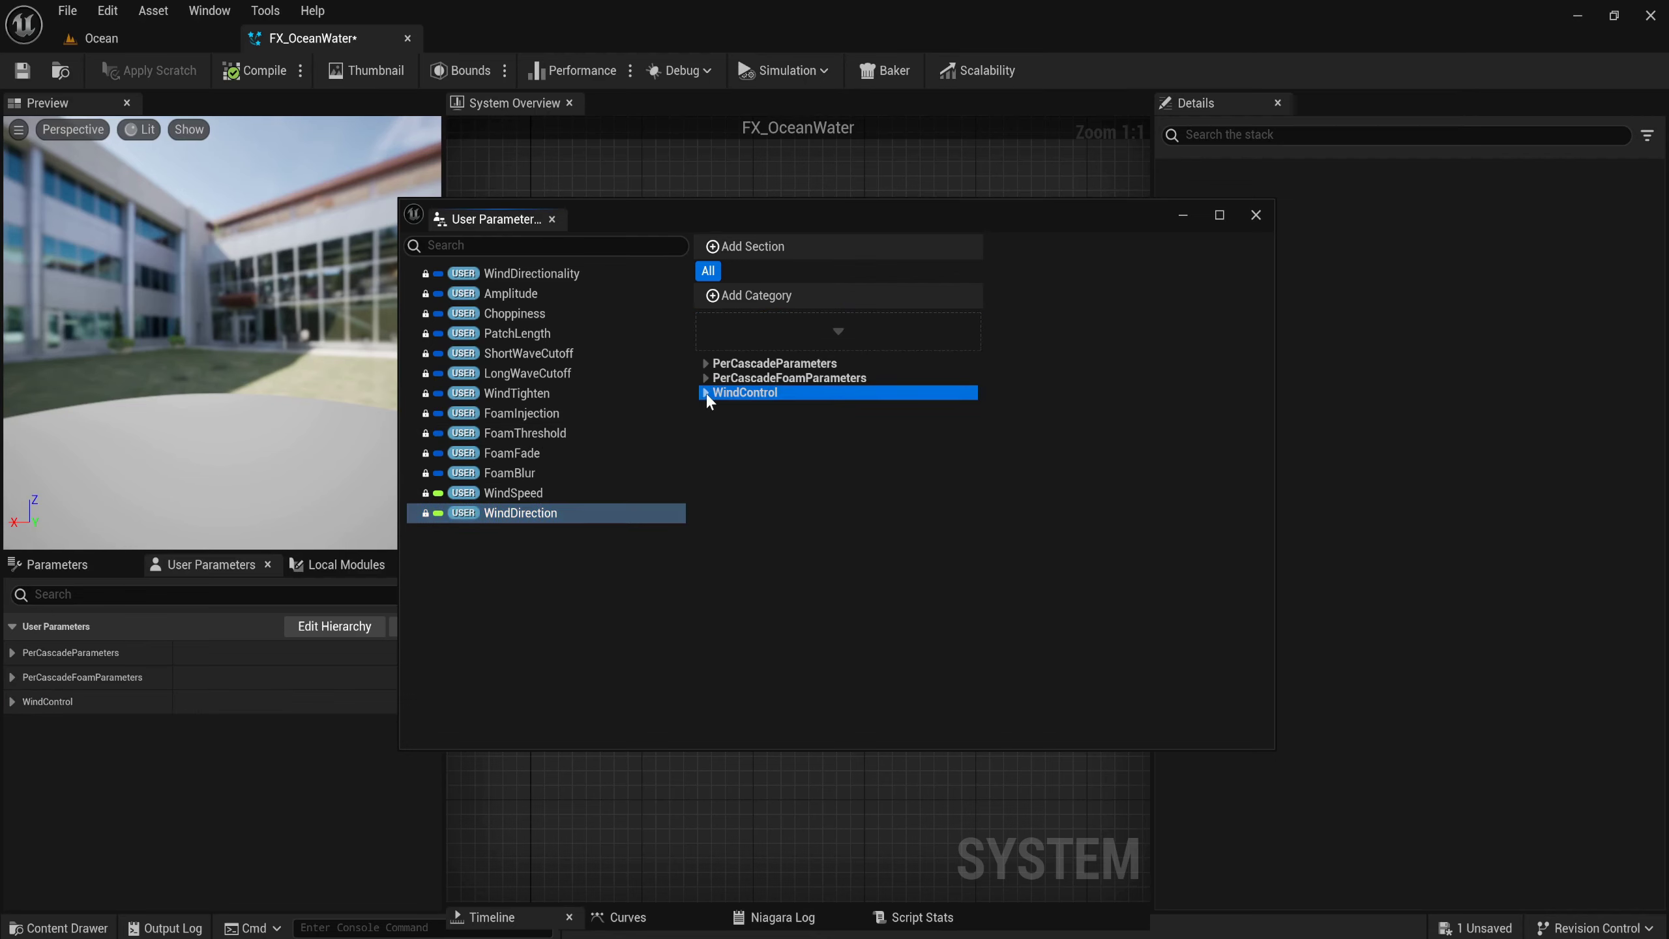
pyautogui.click(1256, 215)
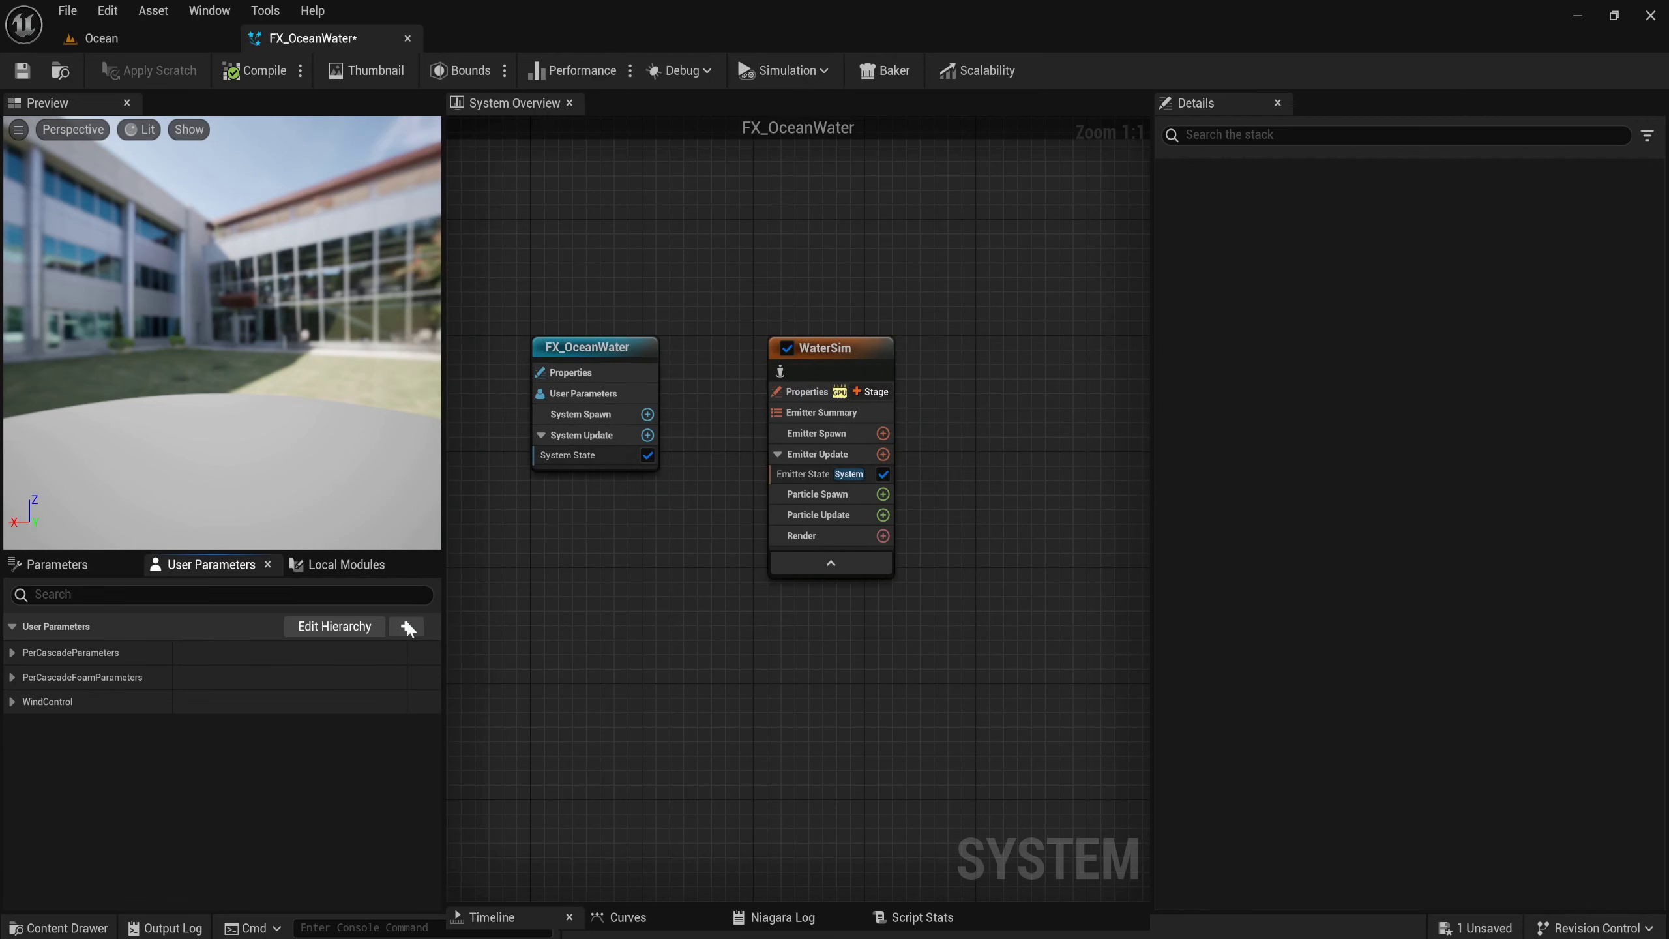
# Add two float user parameters named Gravity and Repeat period.
pyautogui.click(422, 628)
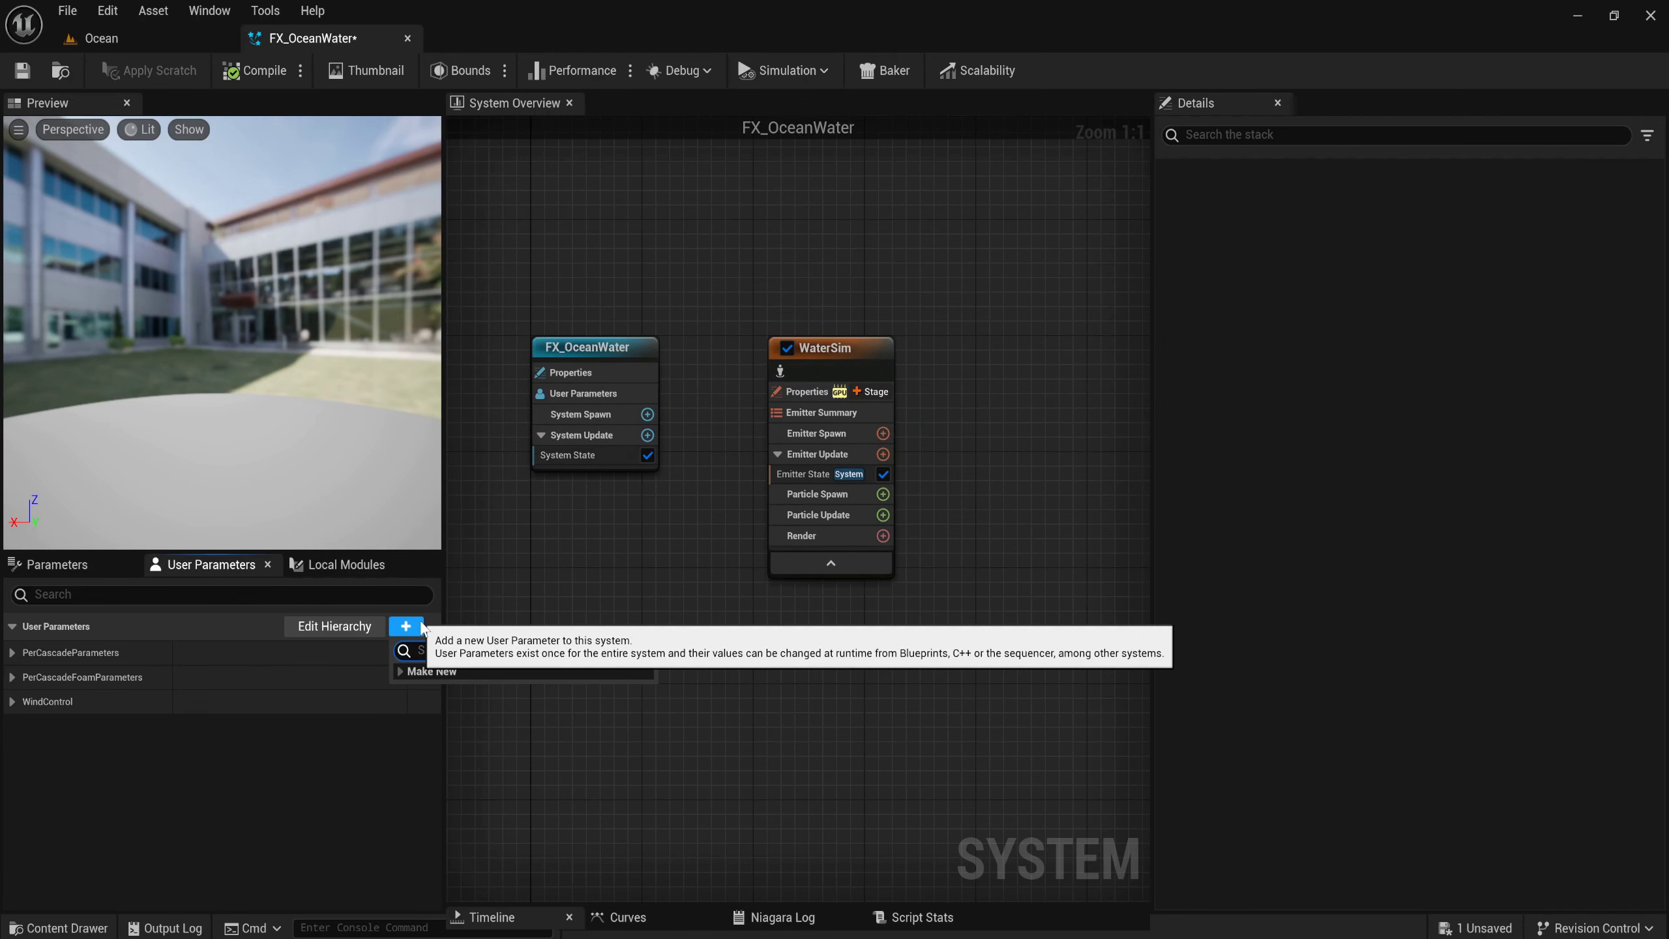
pyautogui.write('float')
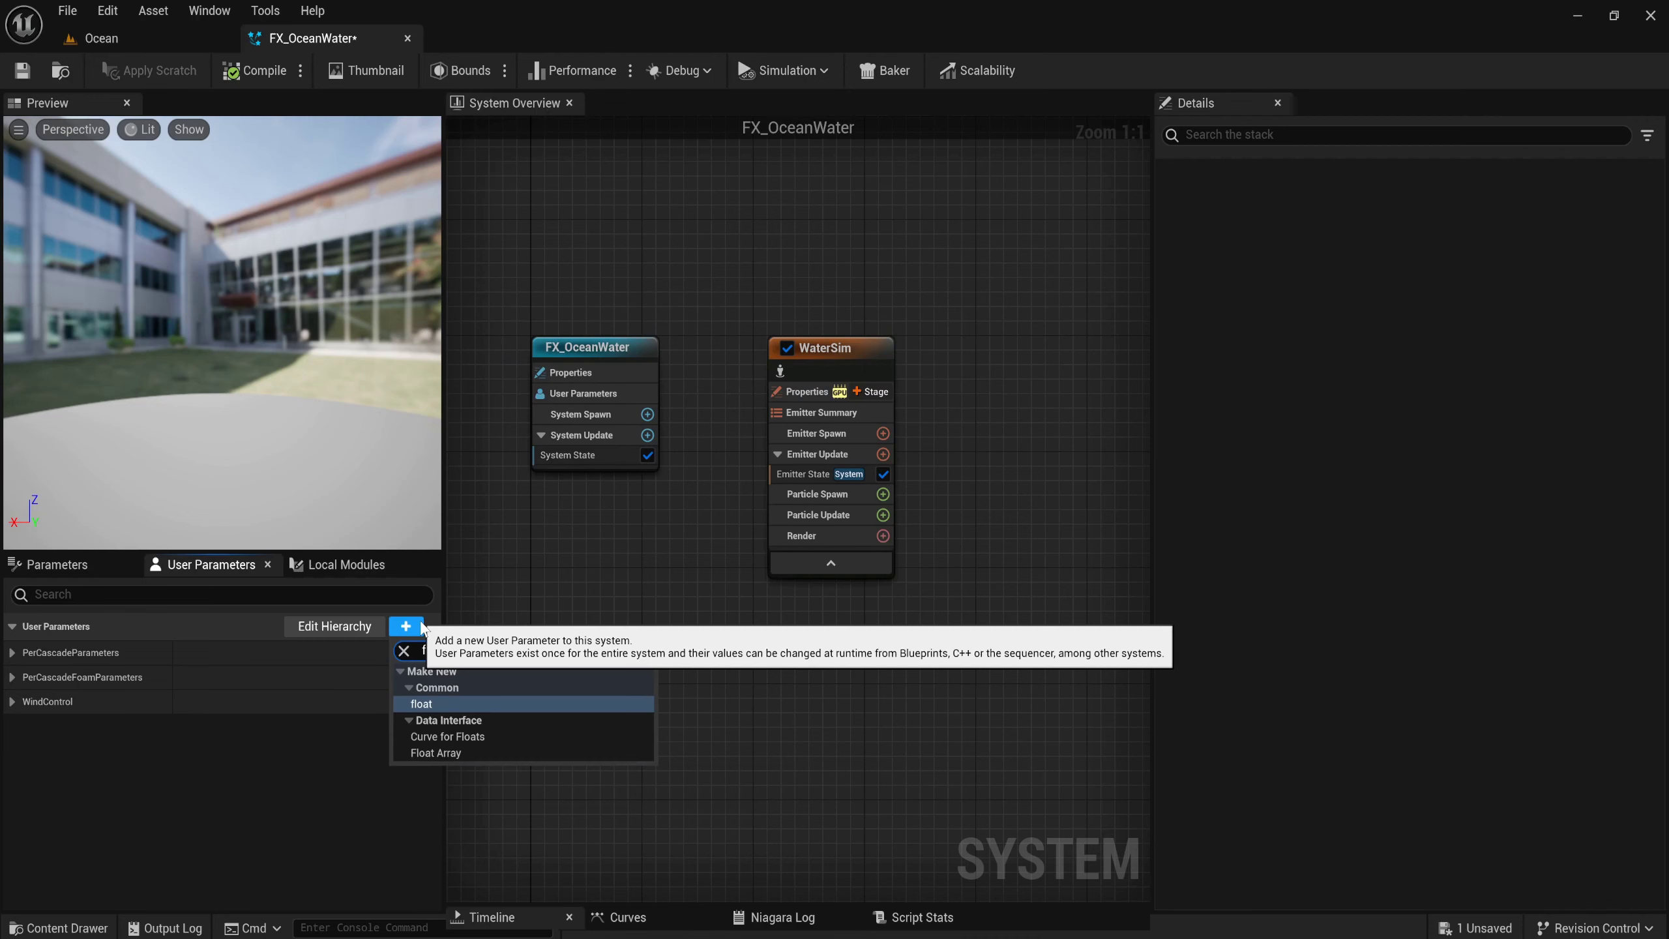
pyautogui.press('Return')
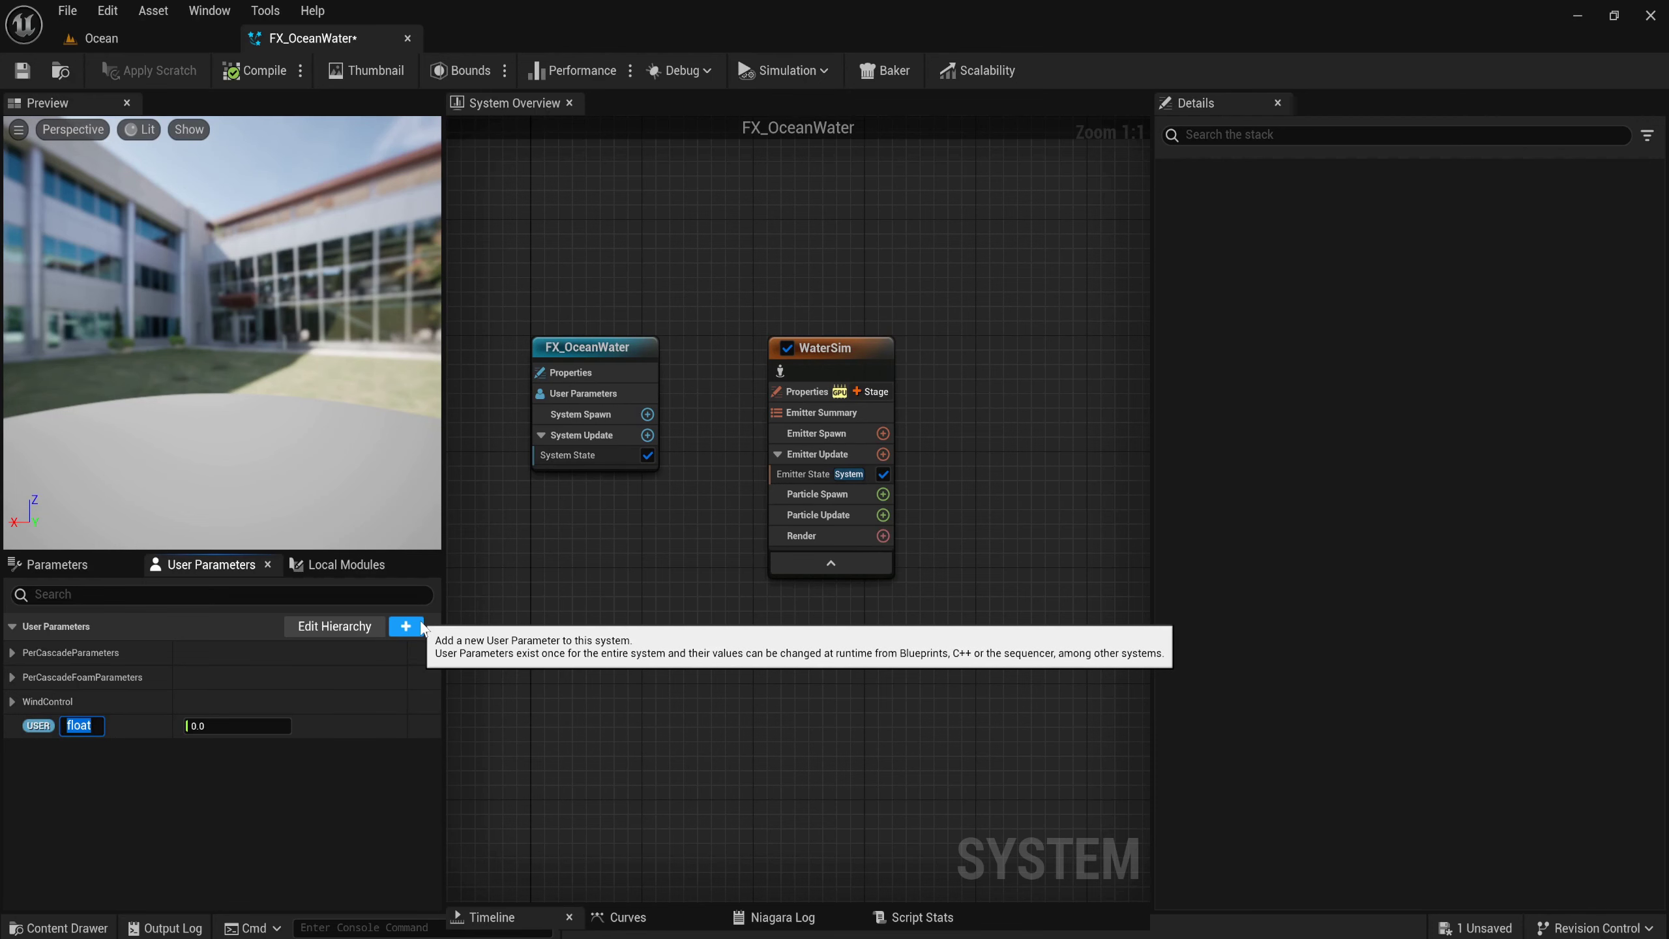
pyautogui.write('Gravity')
pyautogui.click(421, 627)
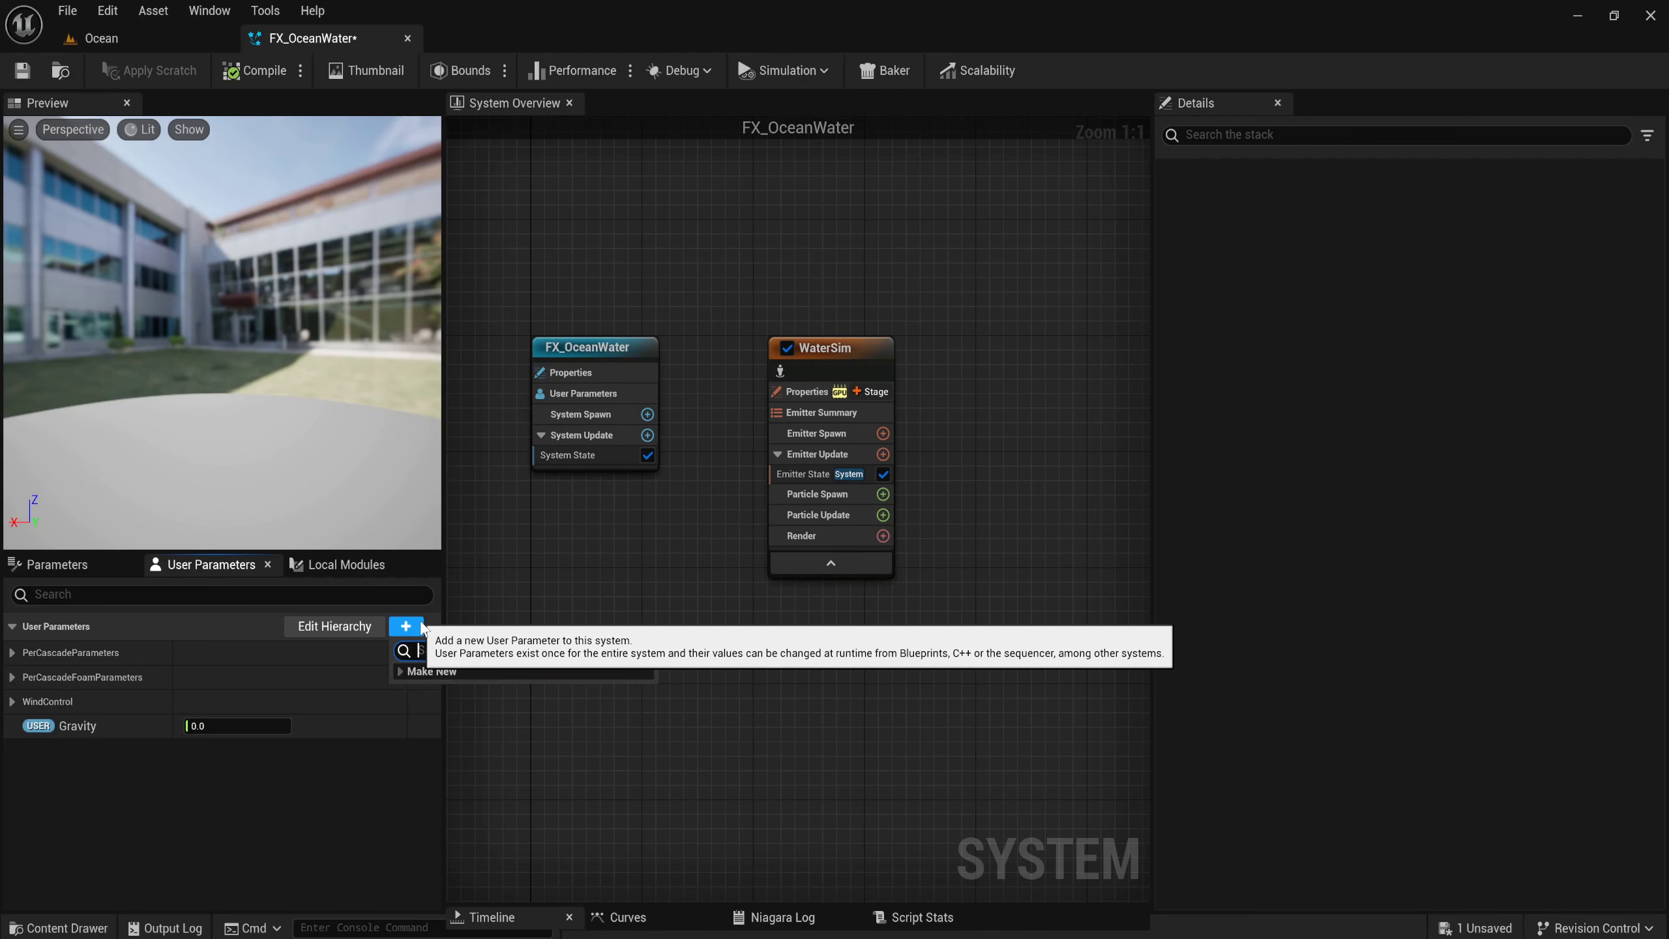
pyautogui.write('f')
pyautogui.press('Return')
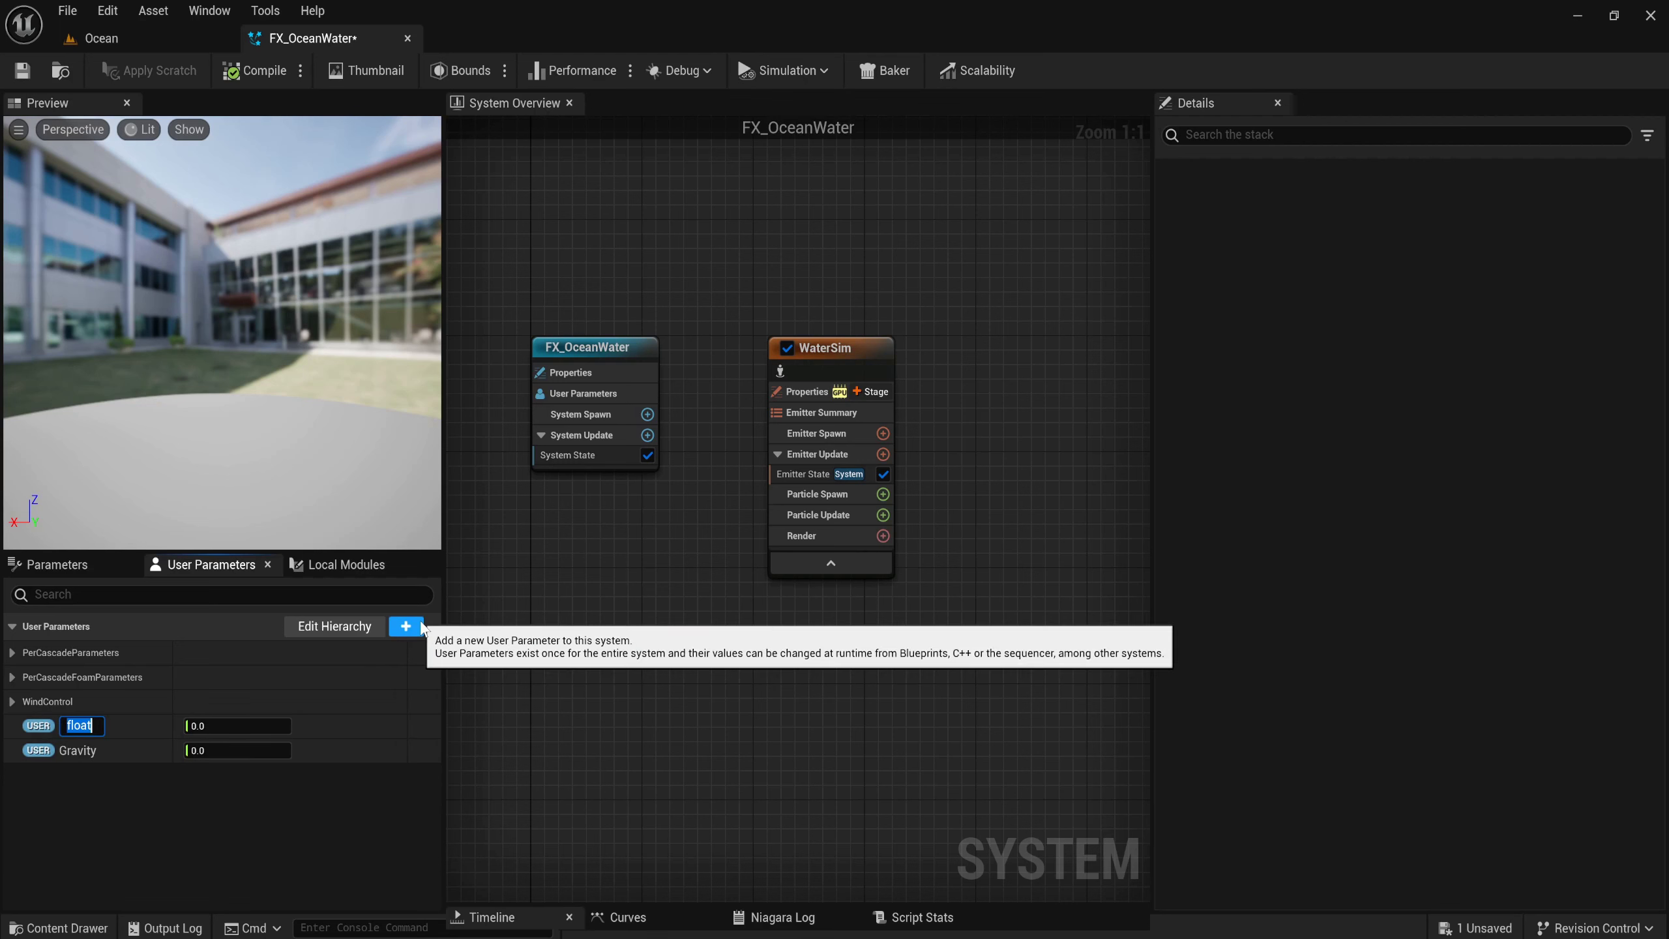
pyautogui.write('Repeat')
pyautogui.write(' per')
pyautogui.write('iod')
pyautogui.press('Return')
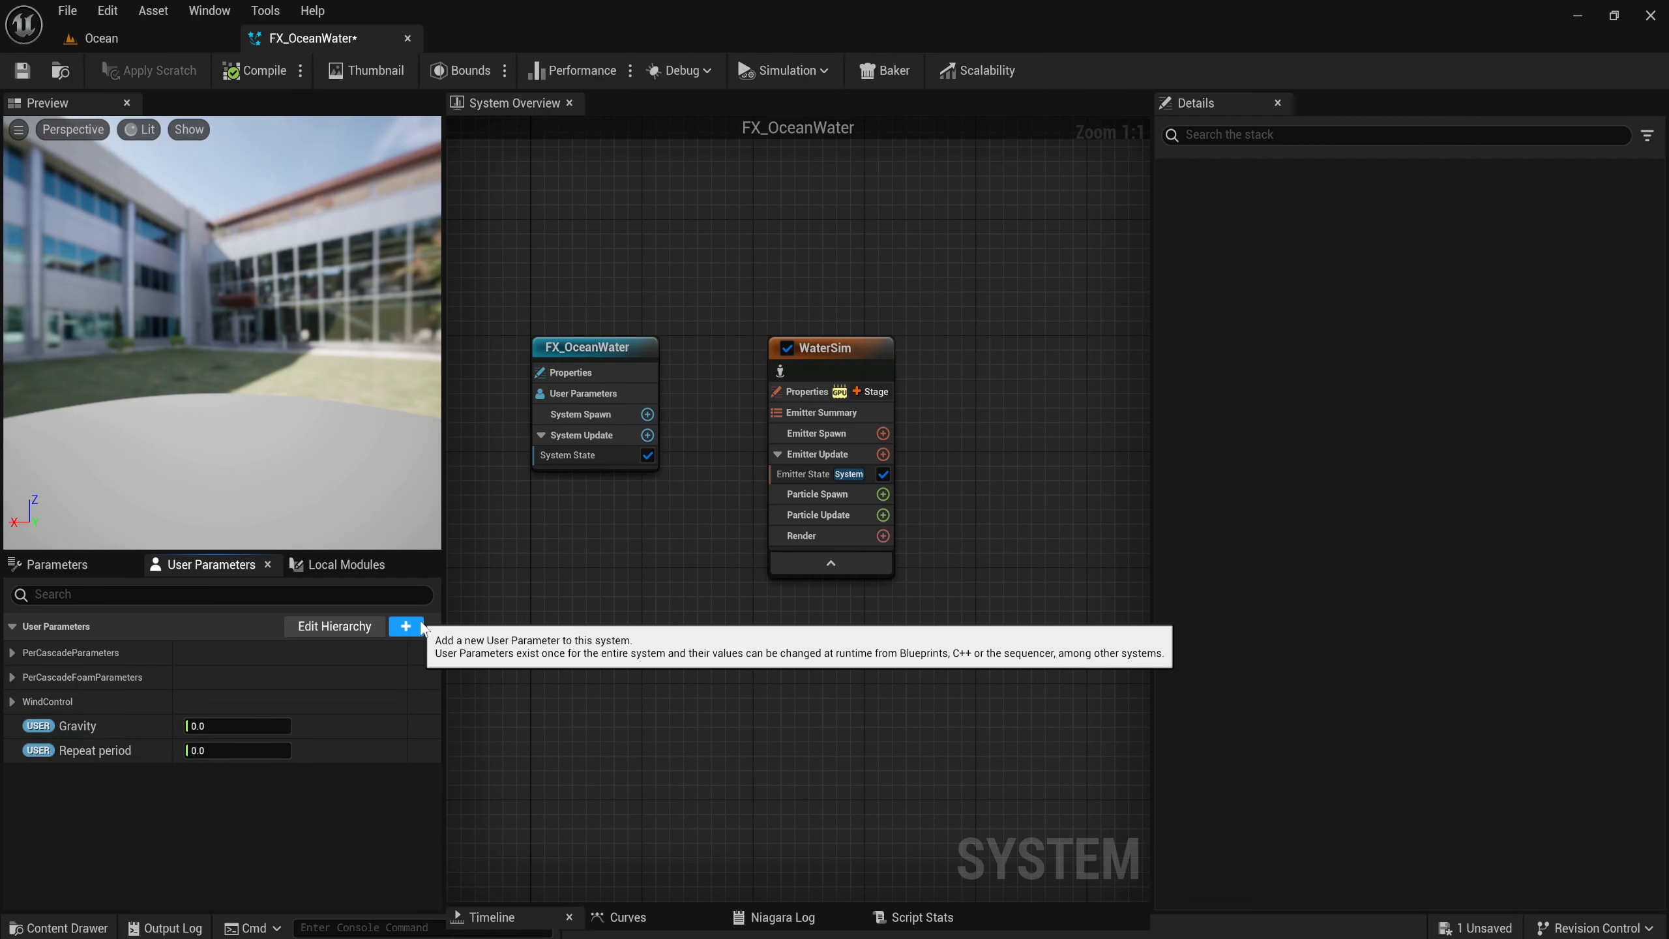
# Create a Misc category, move Gravity and Repeat period into it, and close the hierarchy.
pyautogui.click(338, 626)
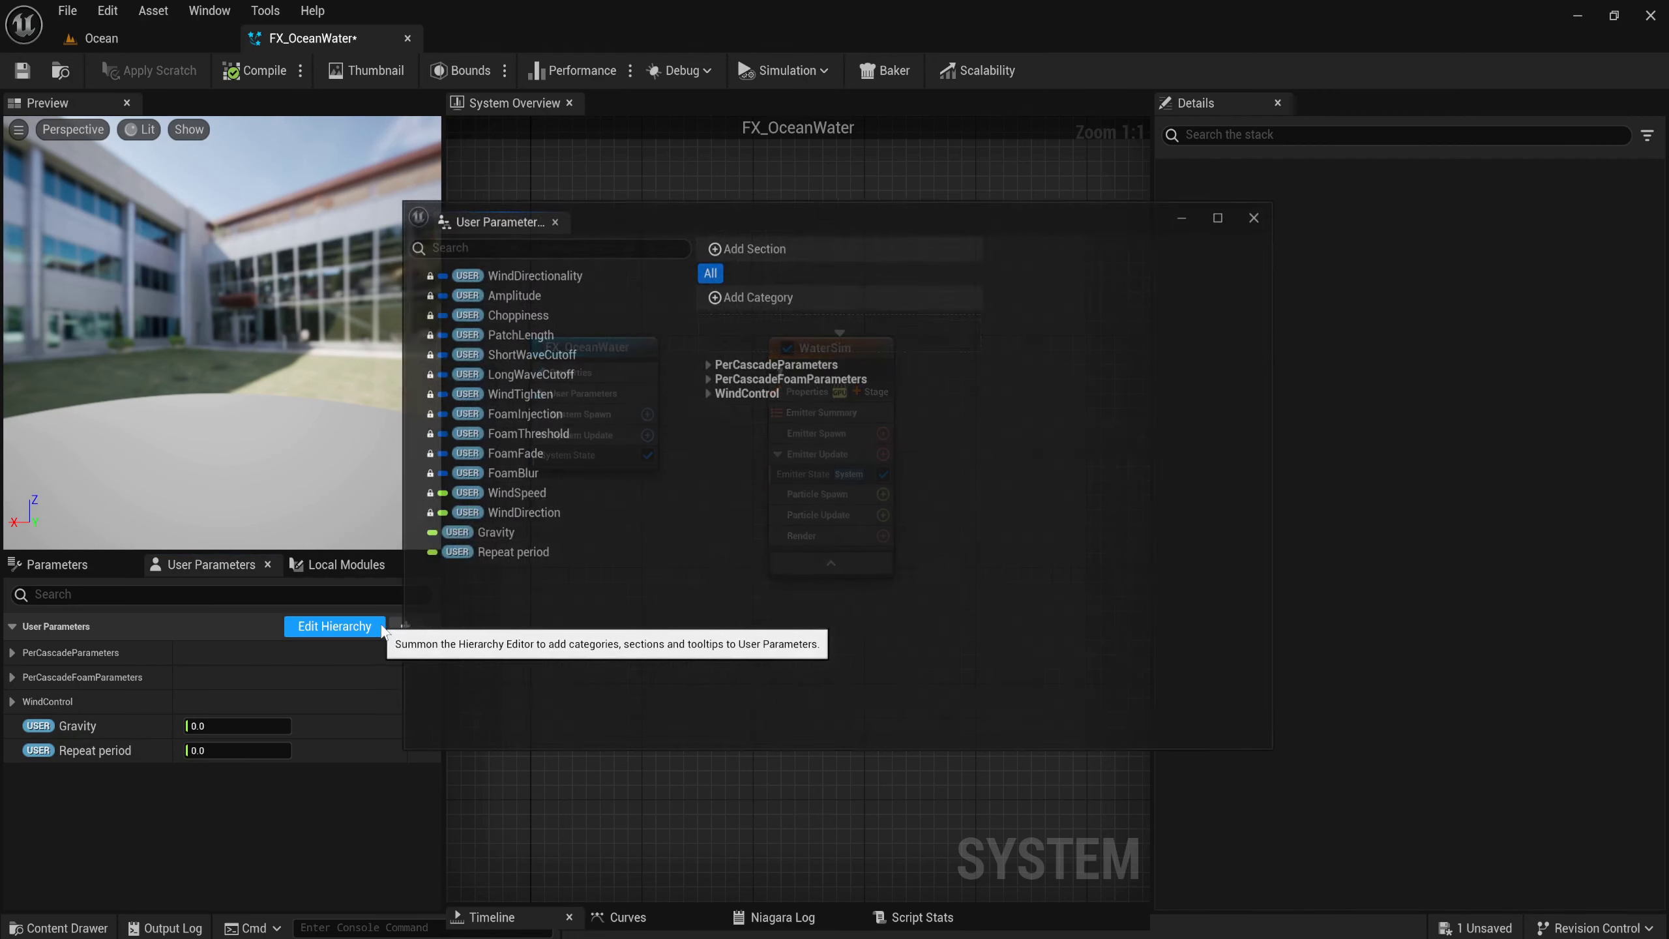
pyautogui.click(720, 298)
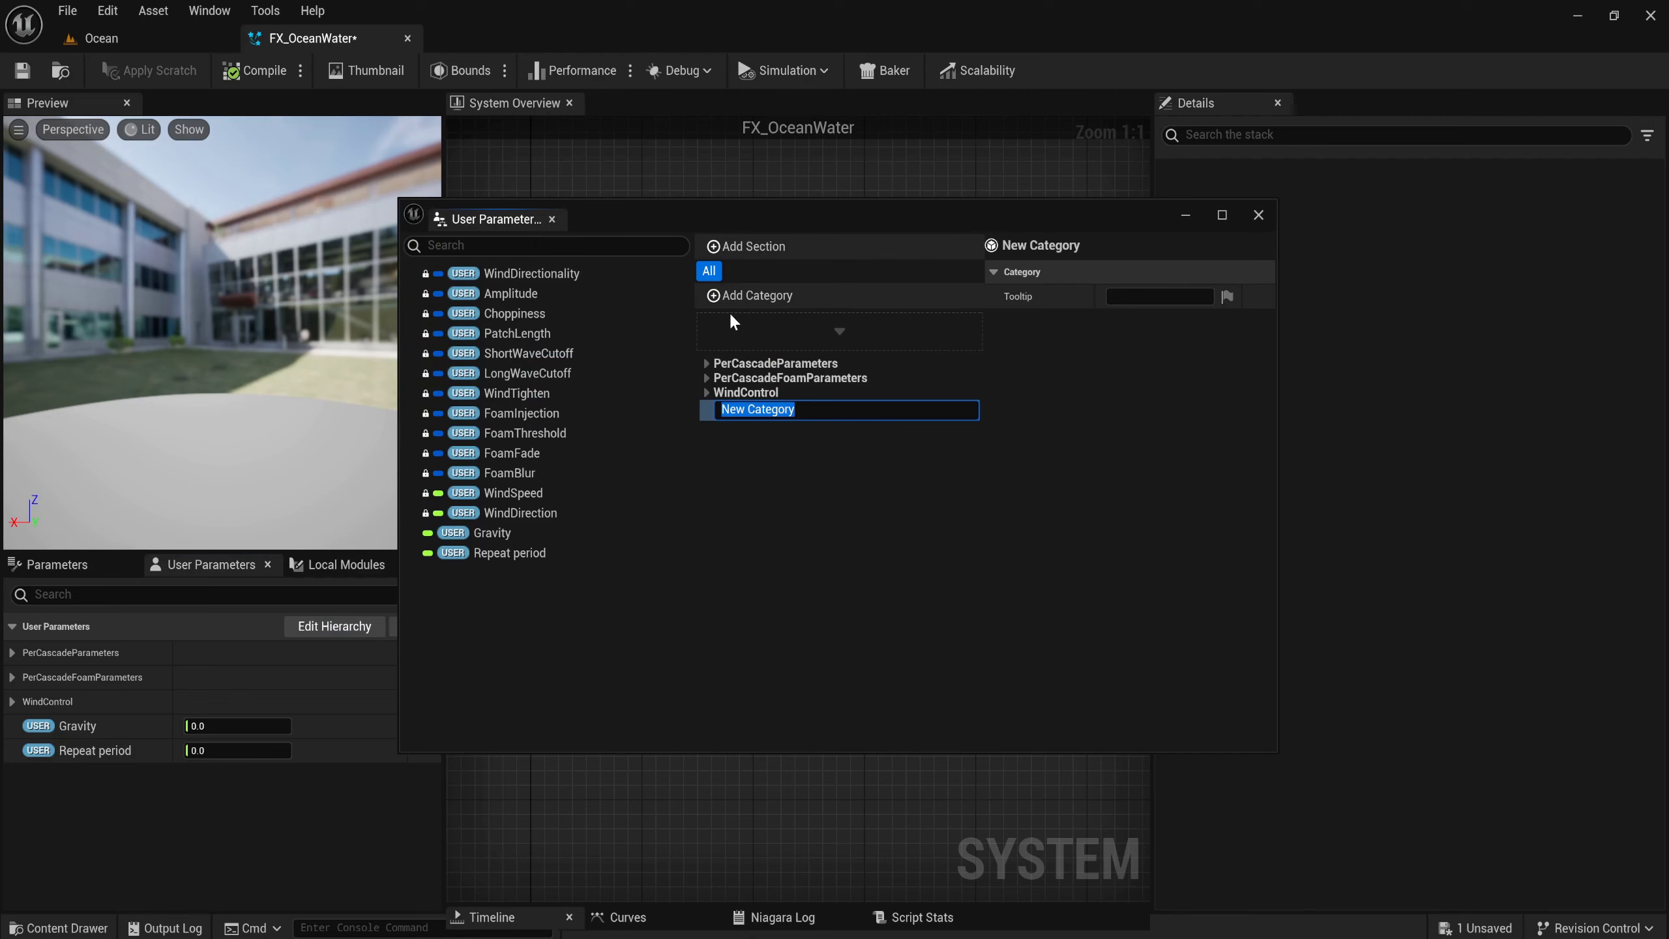
pyautogui.write('Misc')
pyautogui.press('Return')
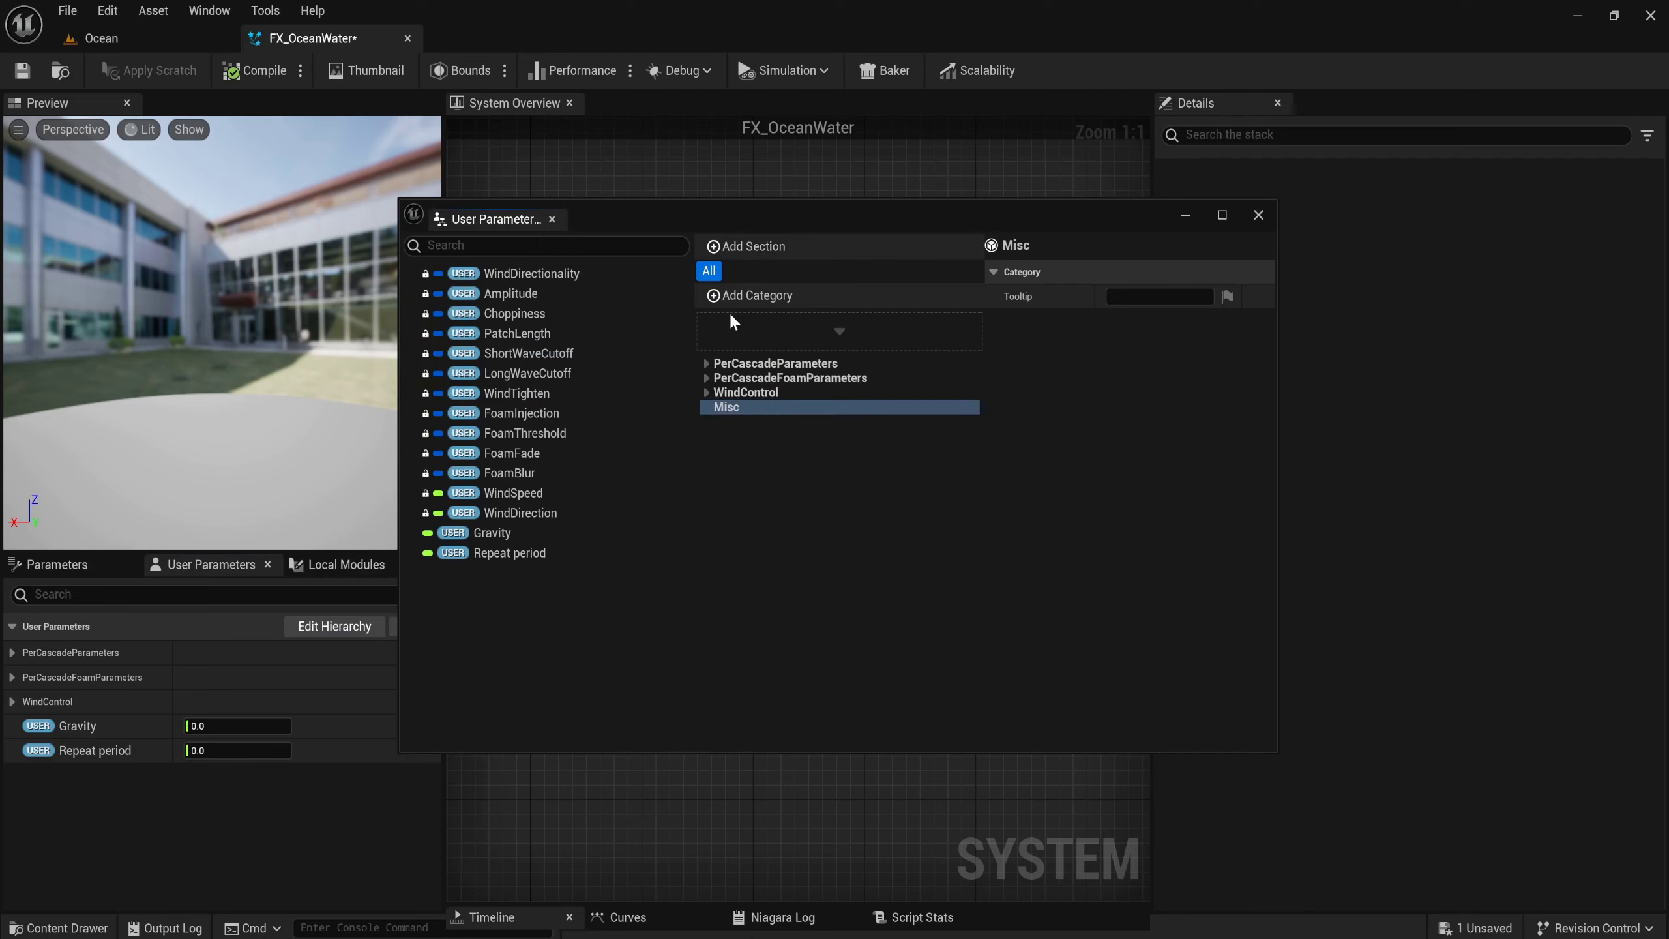
pyautogui.moveTo(493, 533); pyautogui.dragTo(789, 407)
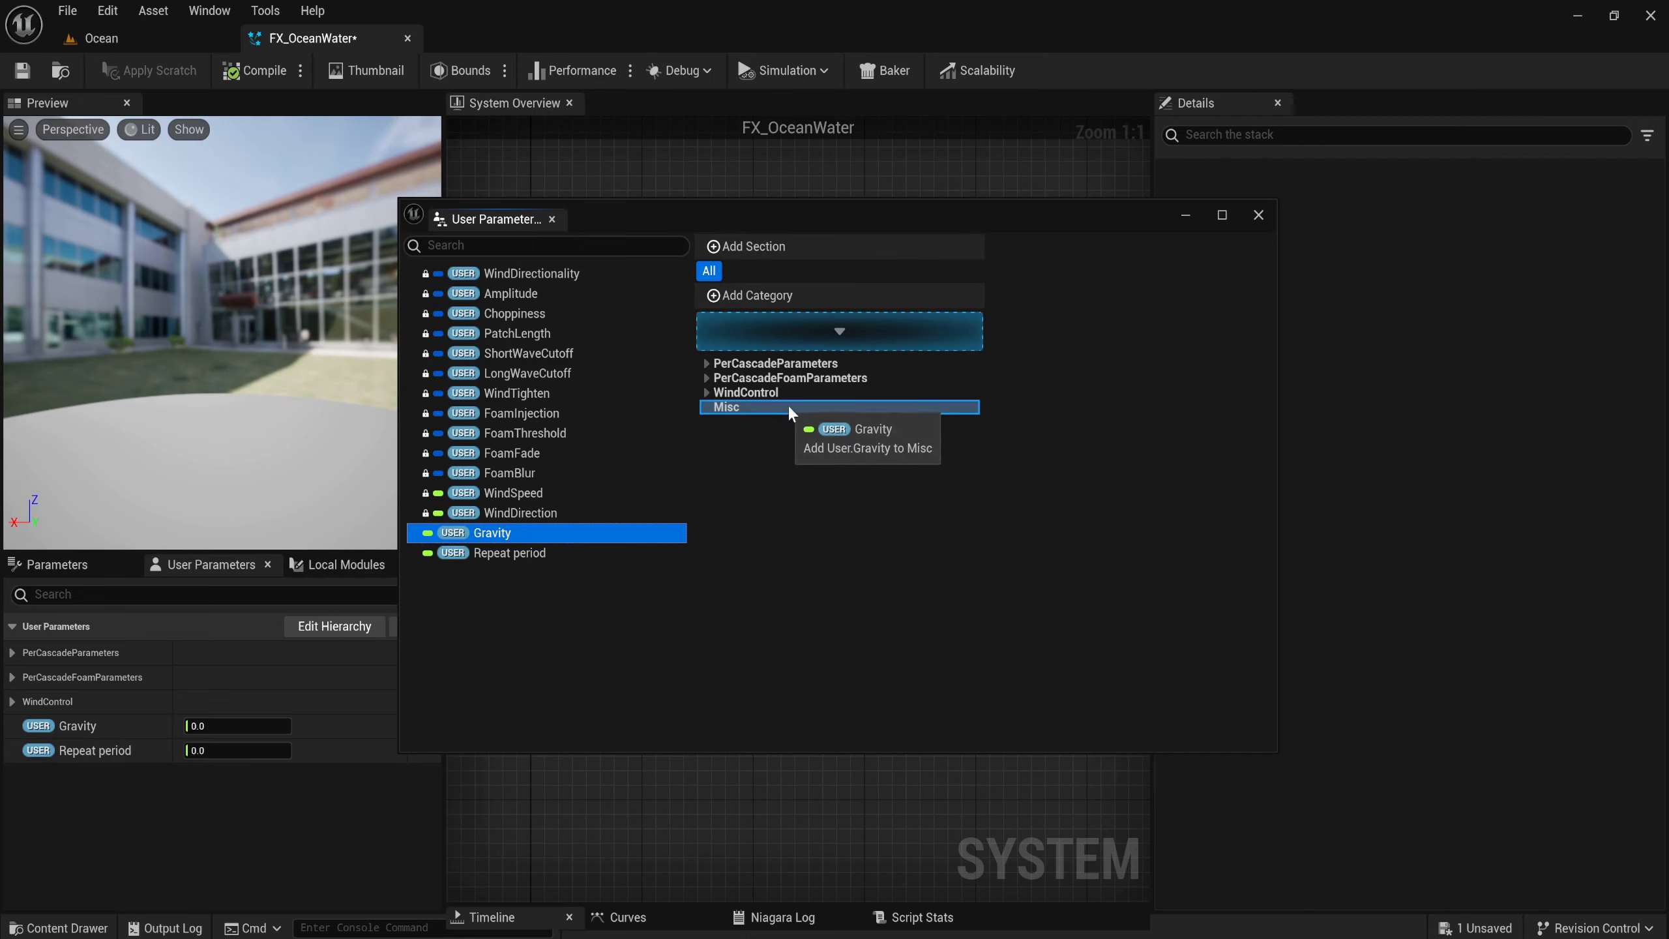
pyautogui.moveTo(543, 551); pyautogui.dragTo(784, 405)
pyautogui.click(1258, 214)
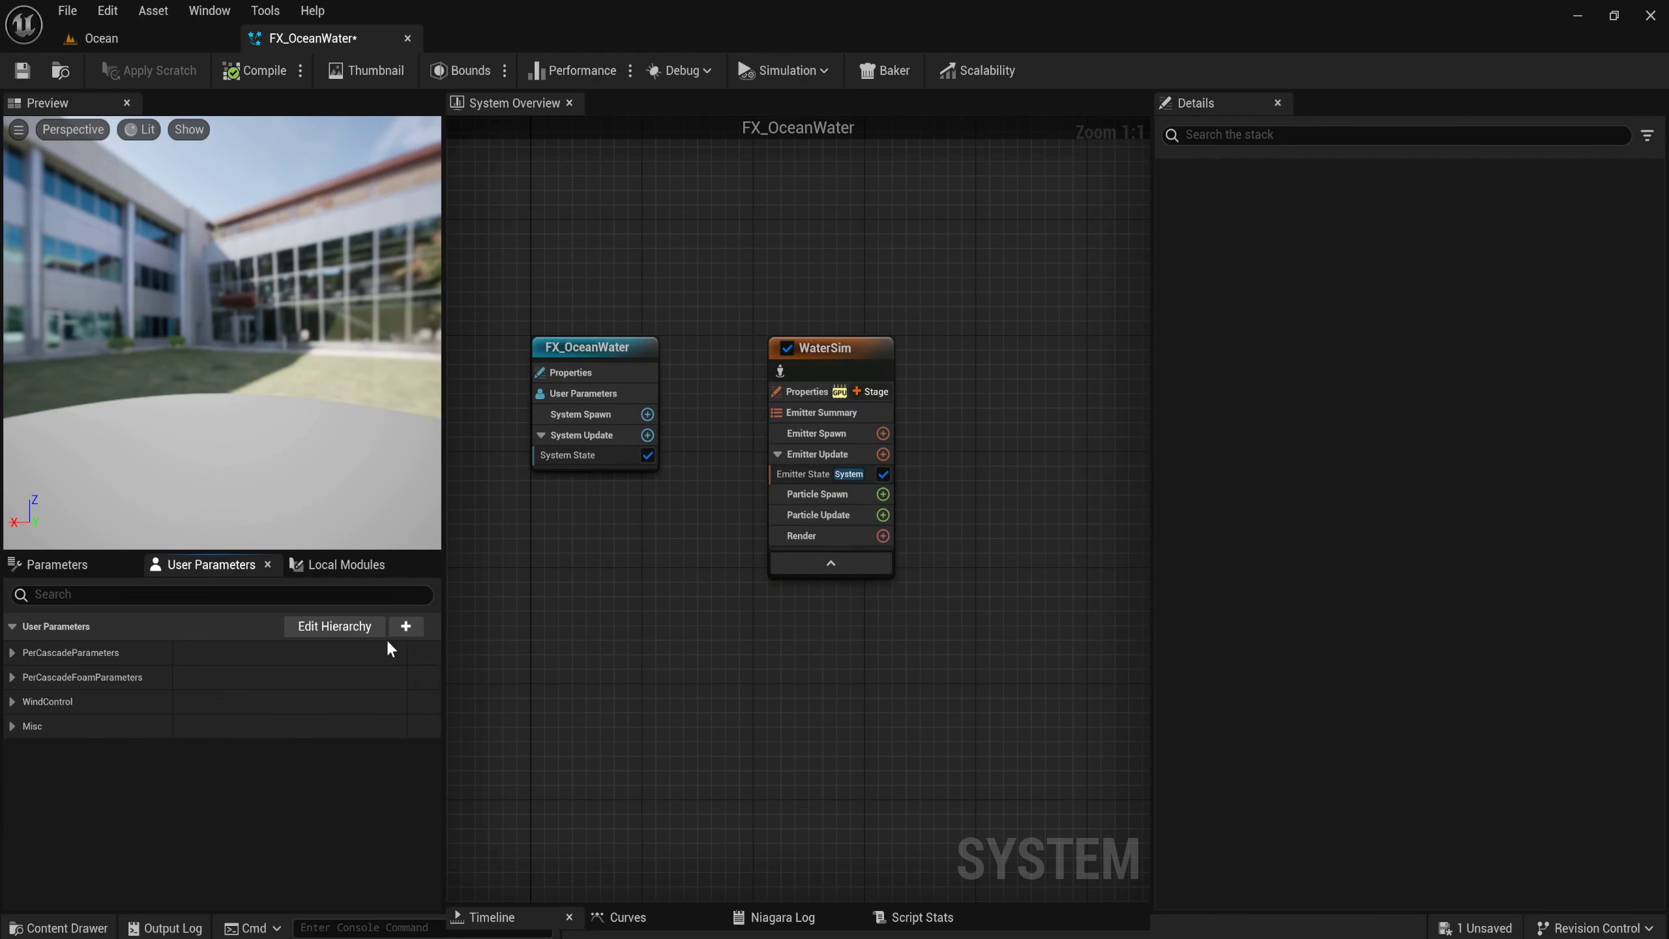
# Add a Texture Render Target user parameter and name it RT_PixelAttributes.
pyautogui.click(406, 626)
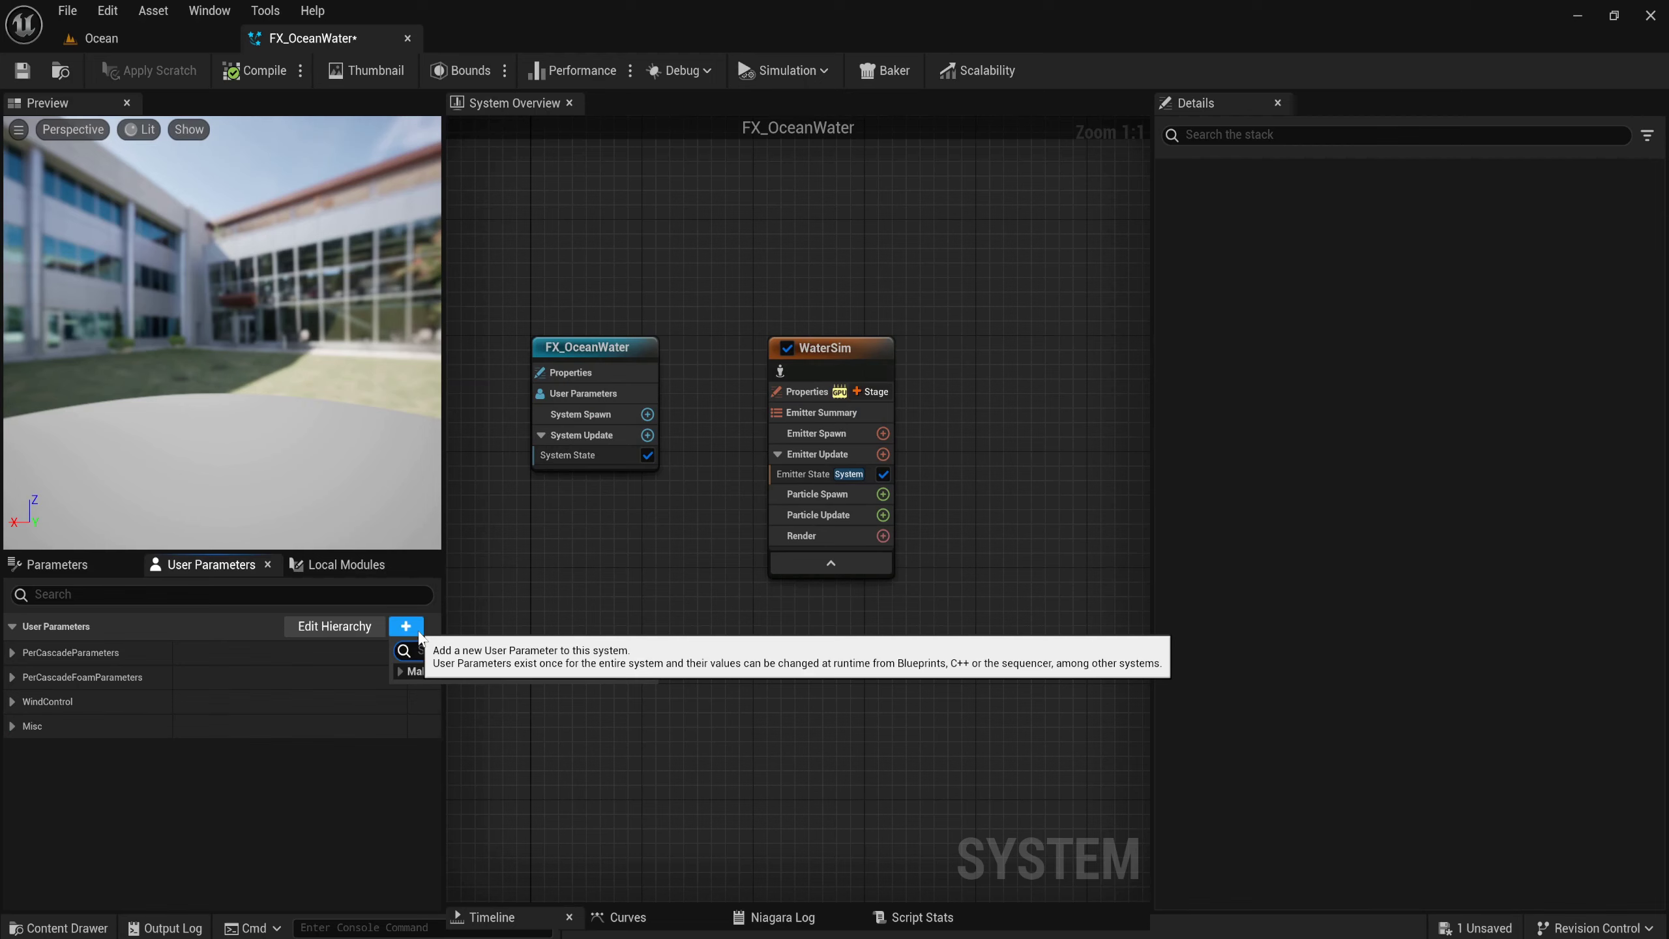
pyautogui.write('Ttexture')
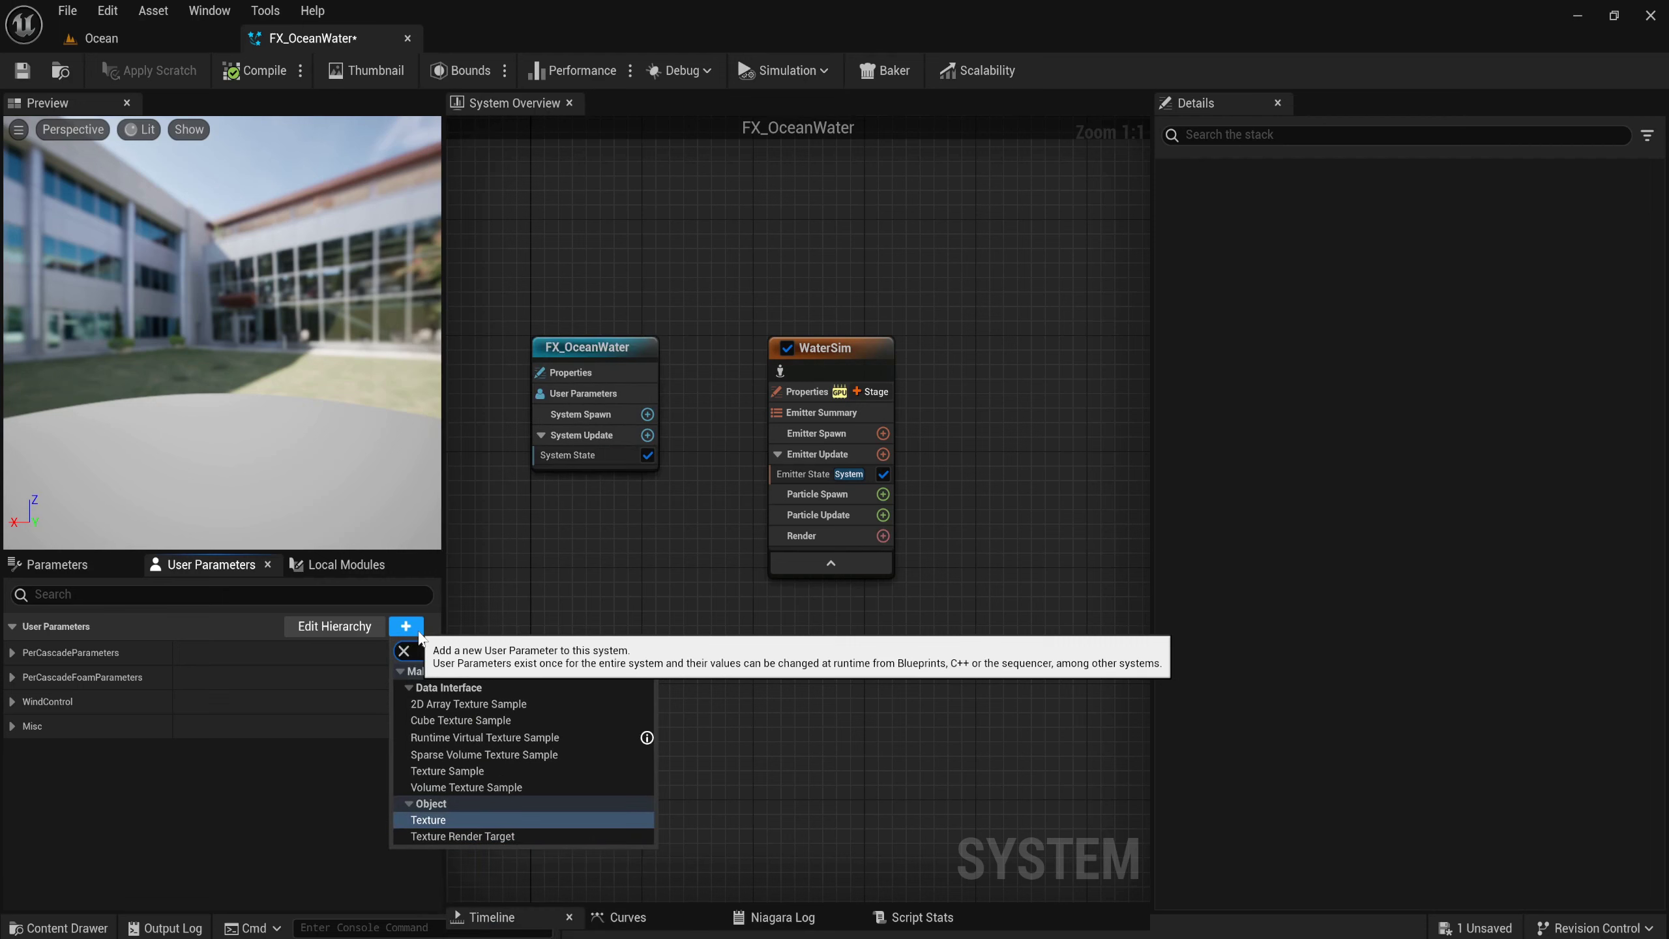
pyautogui.click(470, 835)
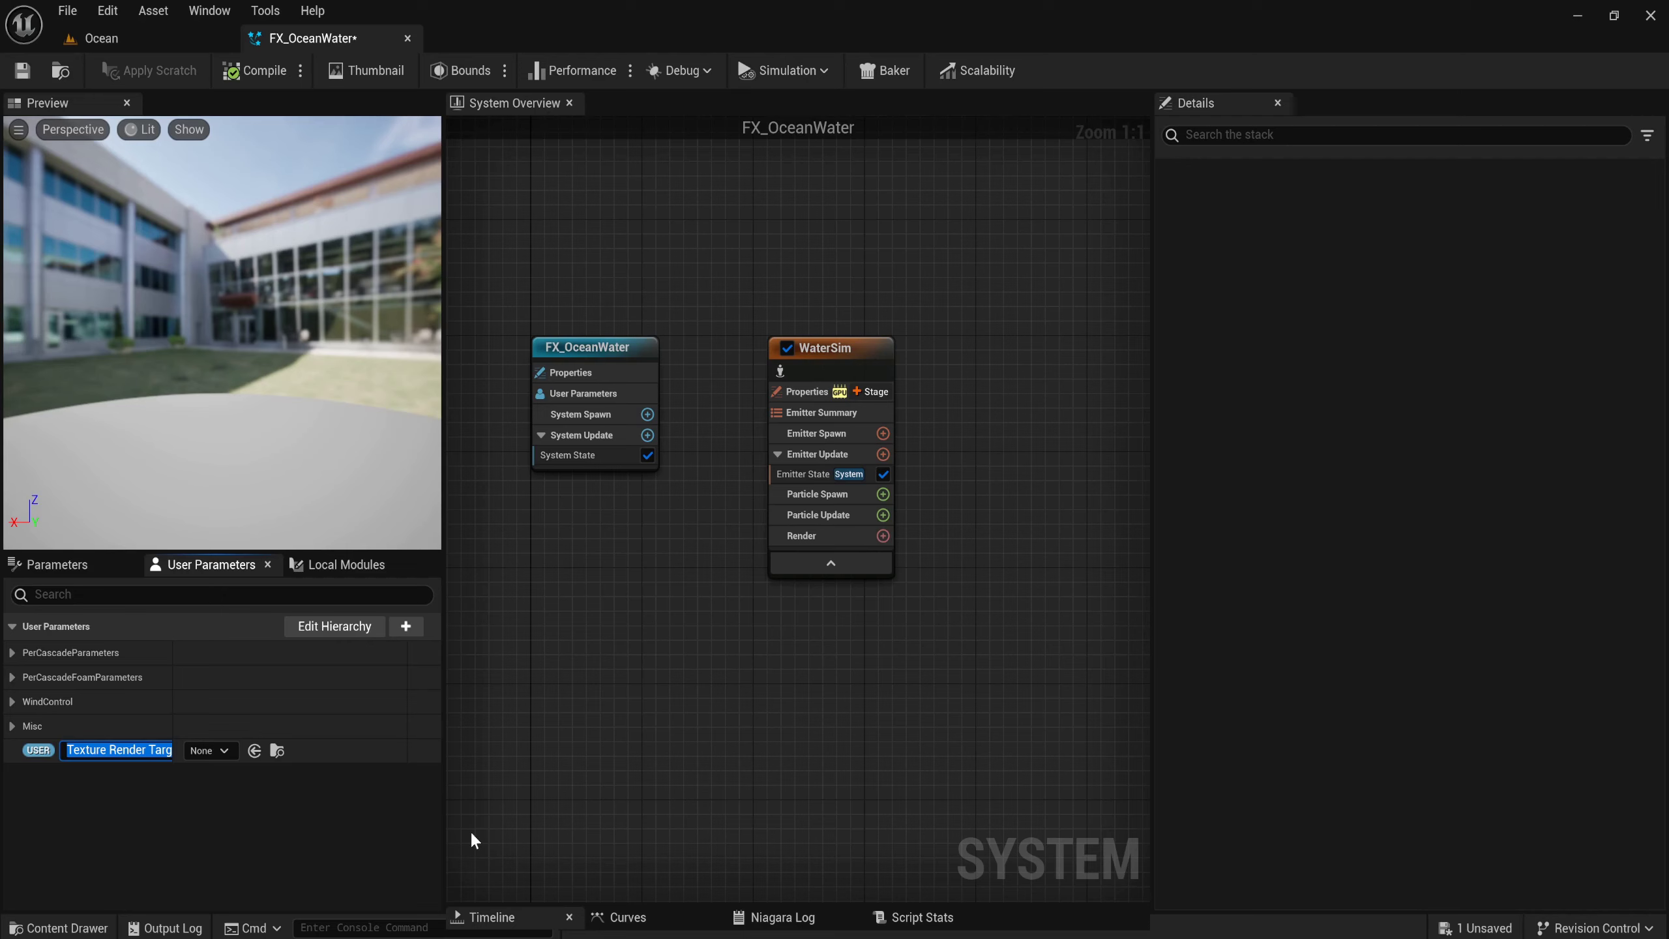
pyautogui.write('RT')
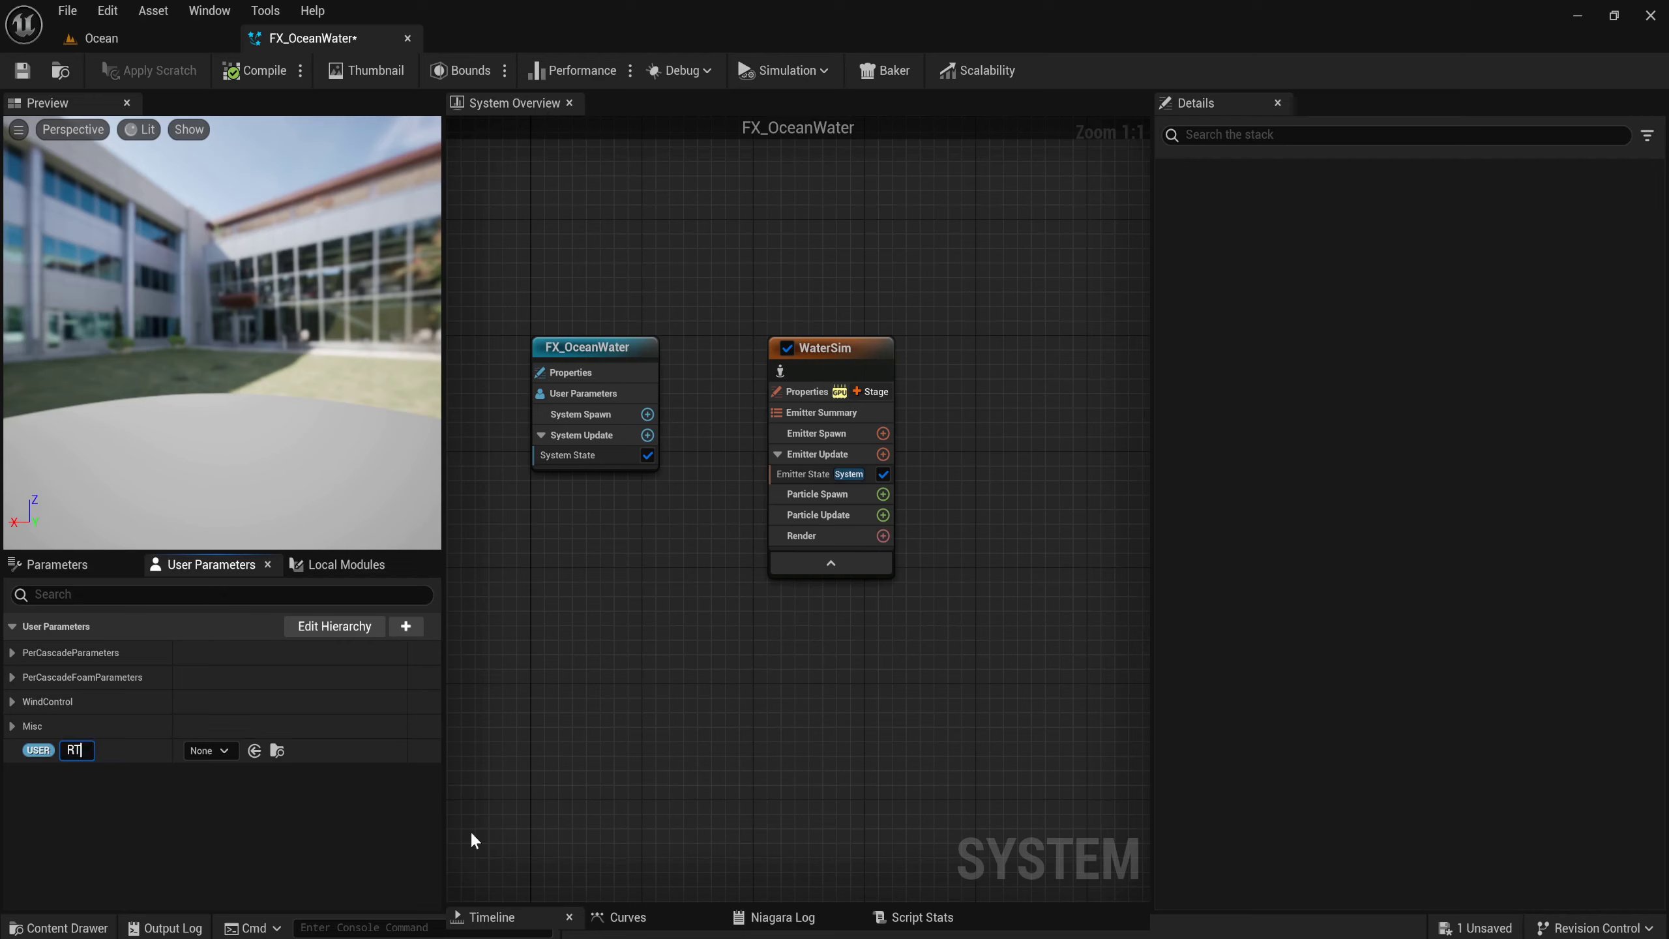
pyautogui.write('_Pix')
pyautogui.write('elAttr')
pyautogui.write('ibutes_C')
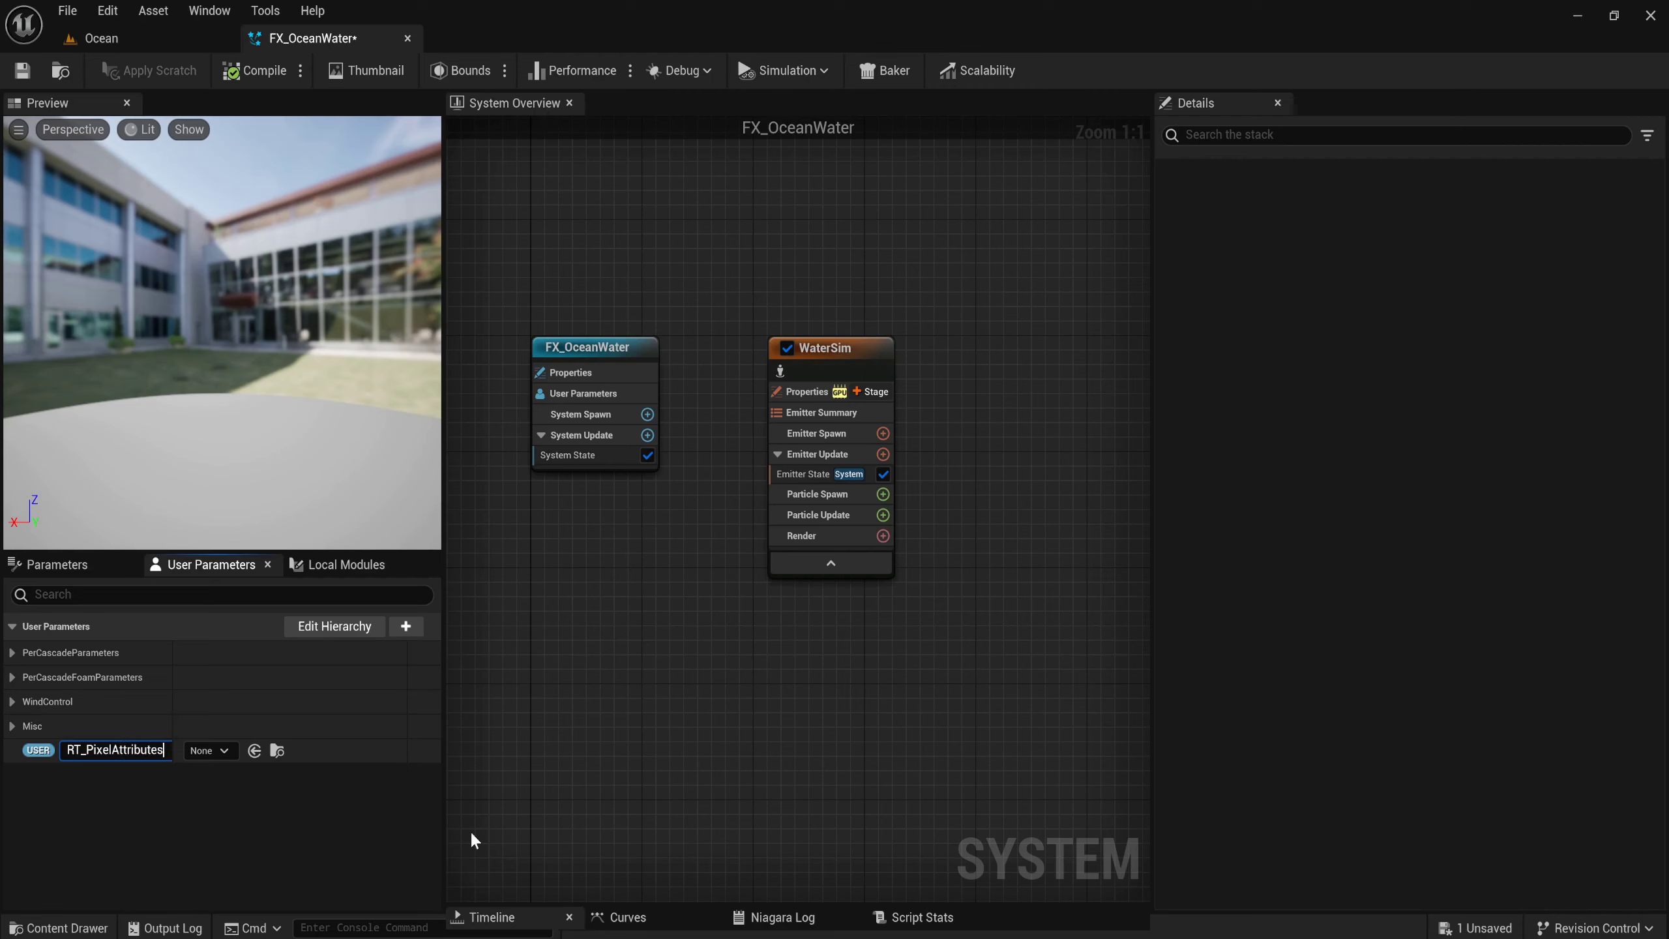
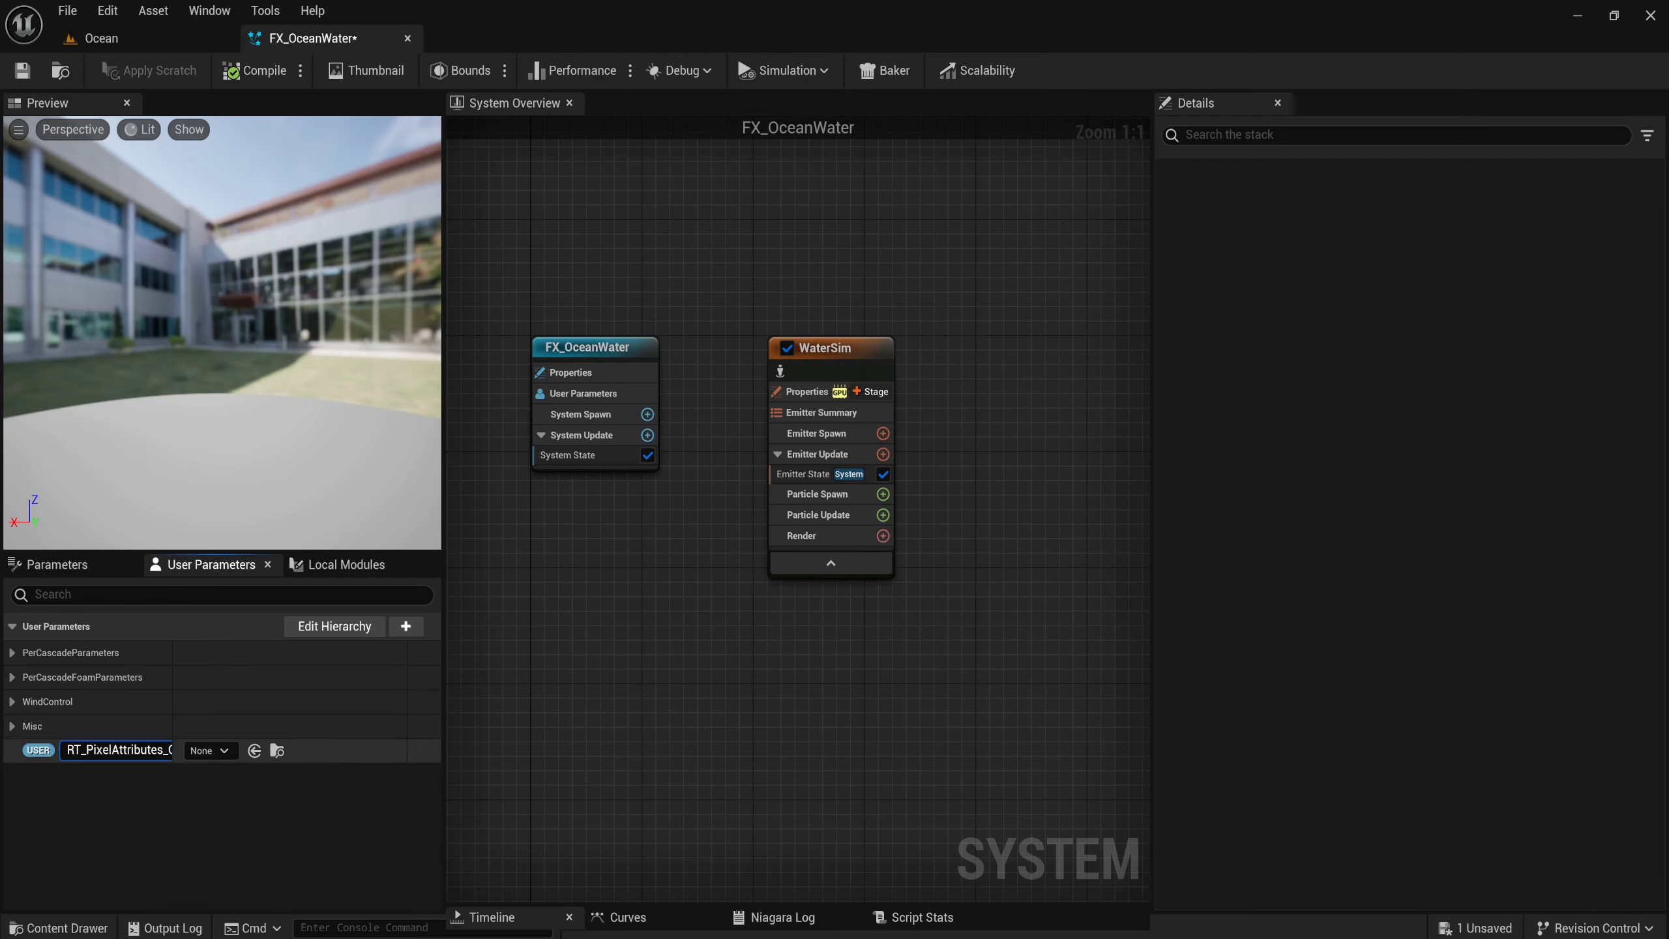
# Commit the RT_PixelAttributes_Casc0 name and add a Texture Render Target parameter RT_PixelAttributes_Casc1.
pyautogui.hotkey('shift', 'Right')
pyautogui.hotkey('shift', 'Right')
pyautogui.hotkey('shift', 'Right')
pyautogui.hotkey('shift', 'Right')
pyautogui.hotkey('shift', 'Right')
pyautogui.hotkey('shift', 'Right')
pyautogui.hotkey('shift', 'Right')
pyautogui.hotkey('shift', 'Right')
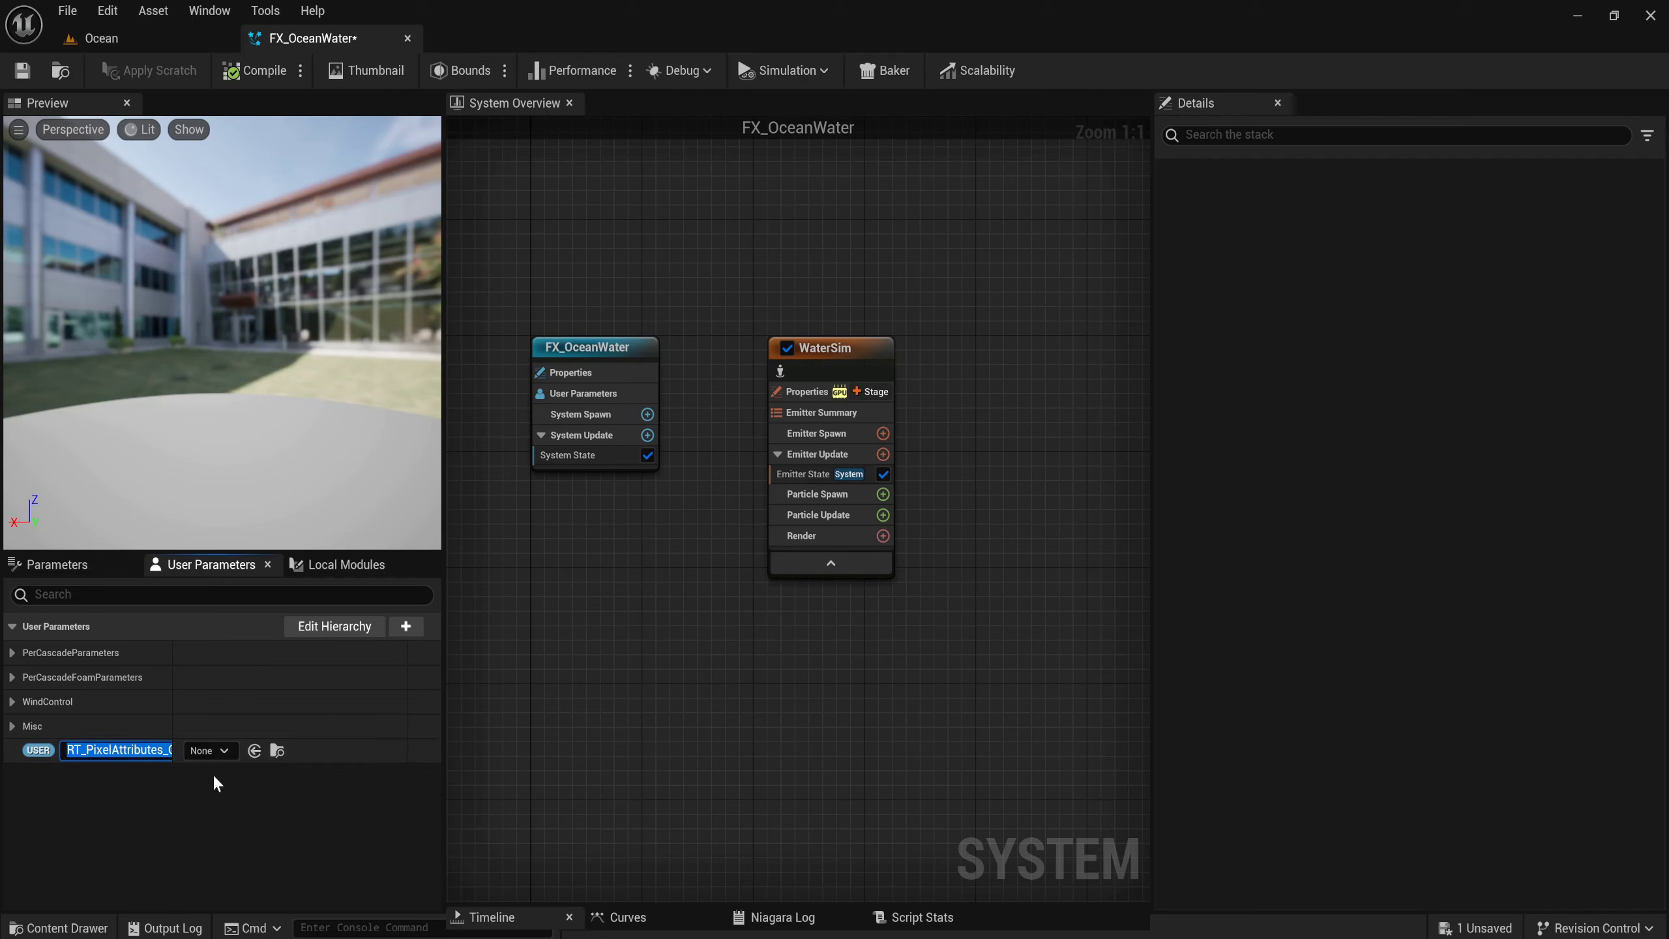
pyautogui.press('Return')
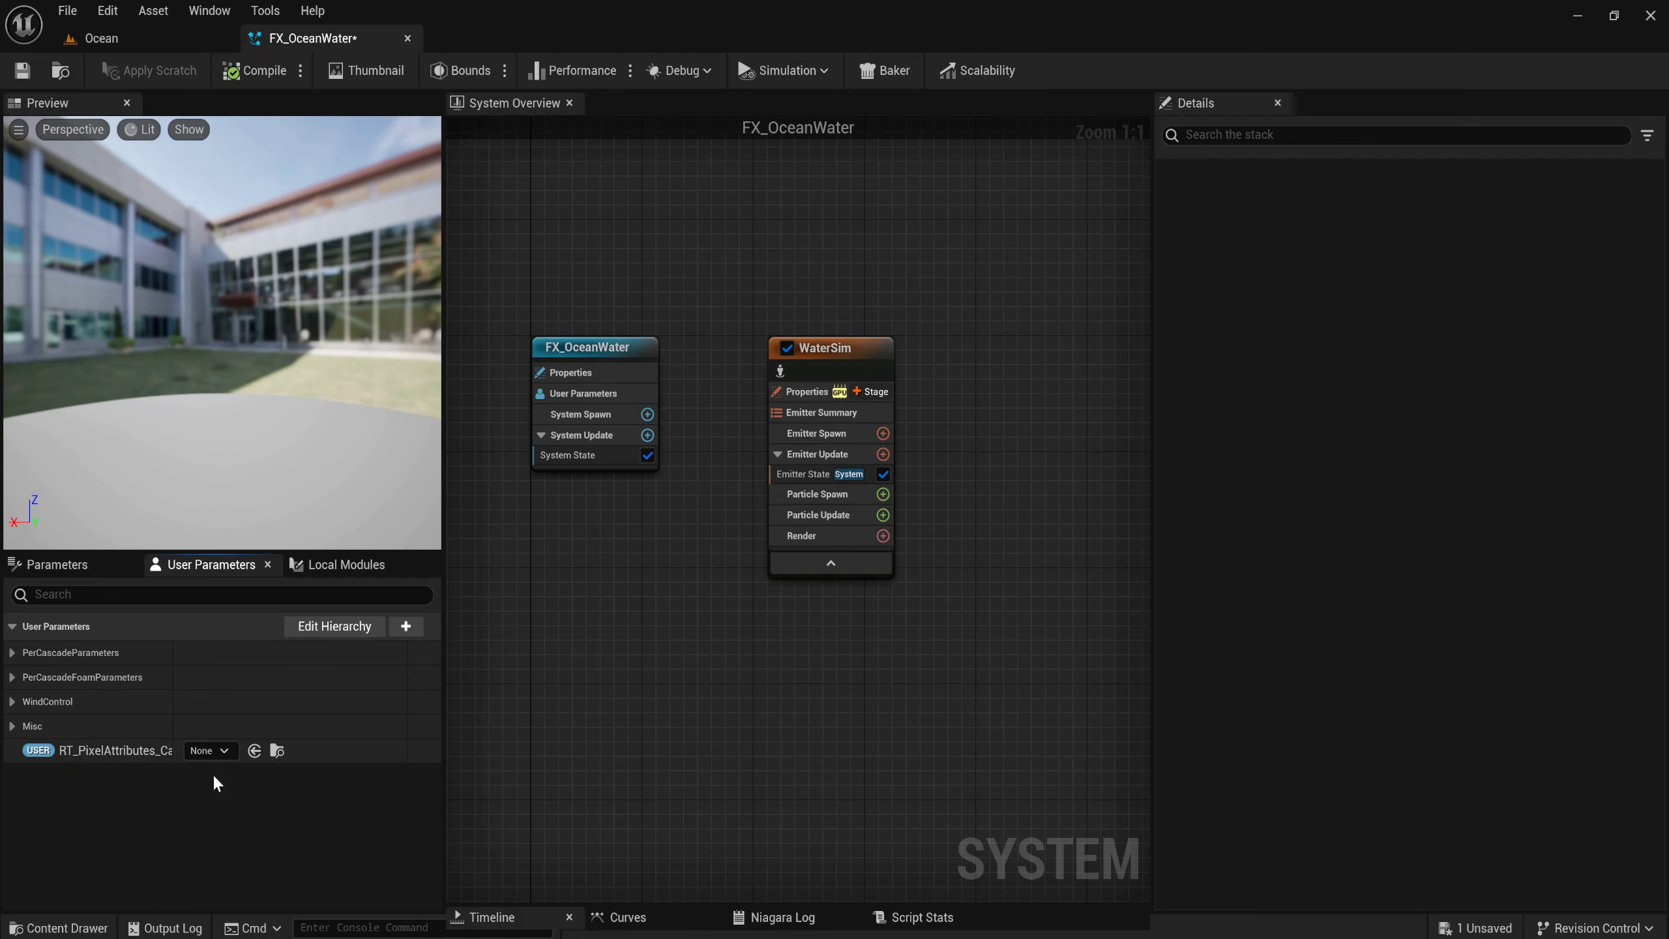
pyautogui.moveTo(444, 641); pyautogui.dragTo(567, 641)
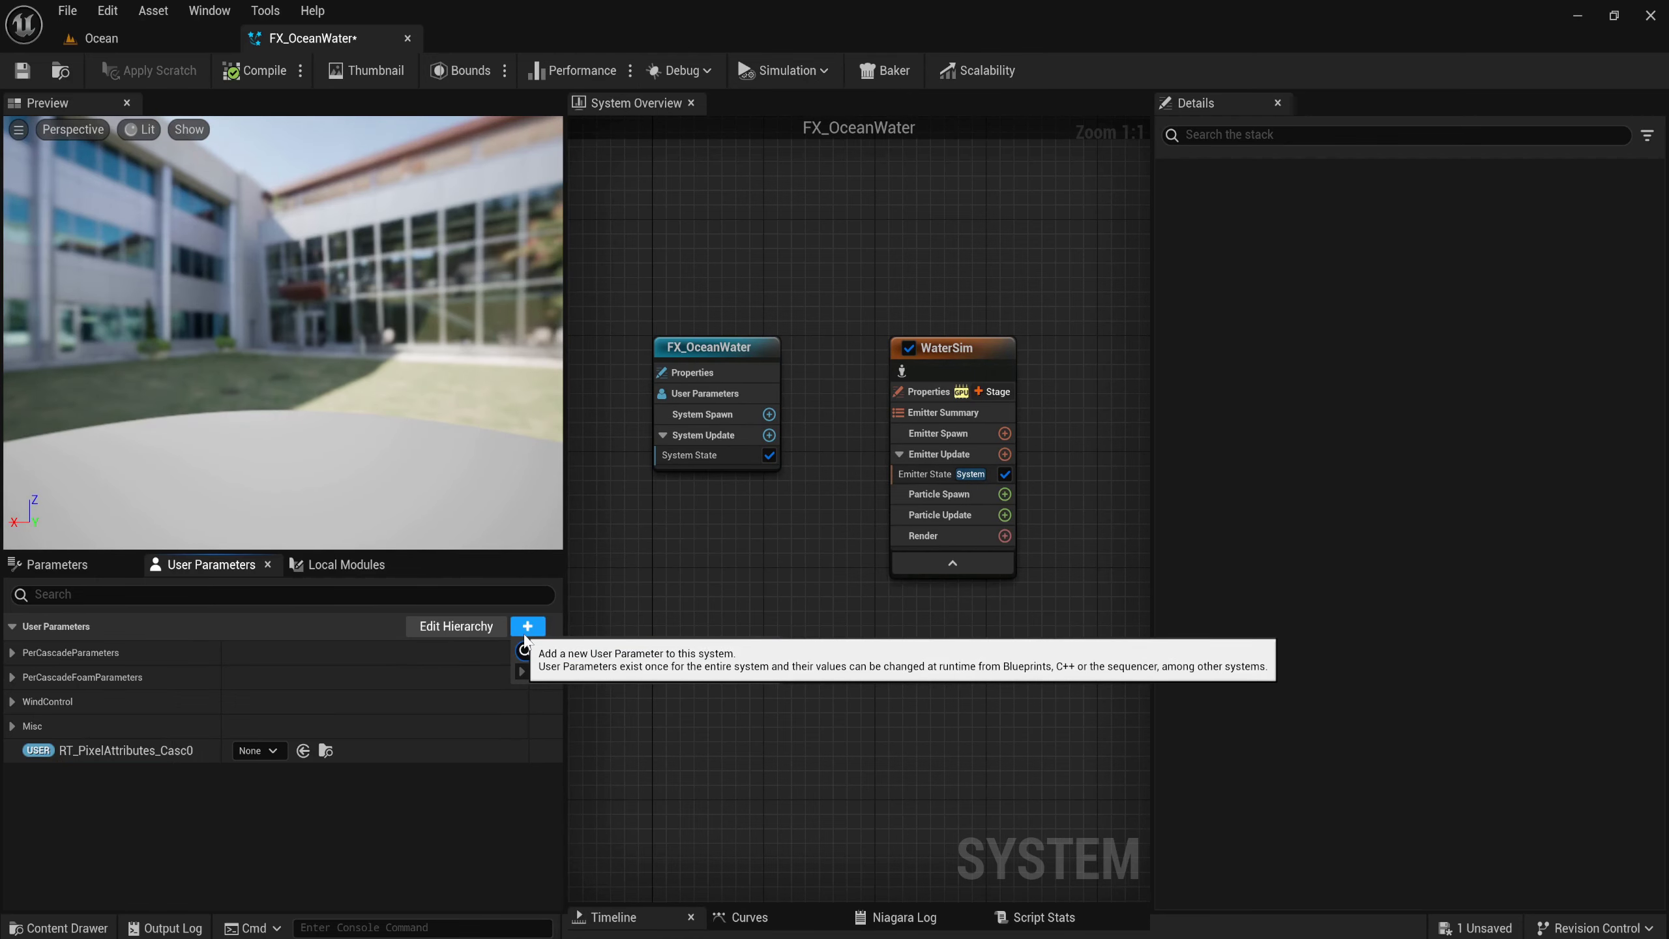
pyautogui.click(525, 635)
pyautogui.write('texture')
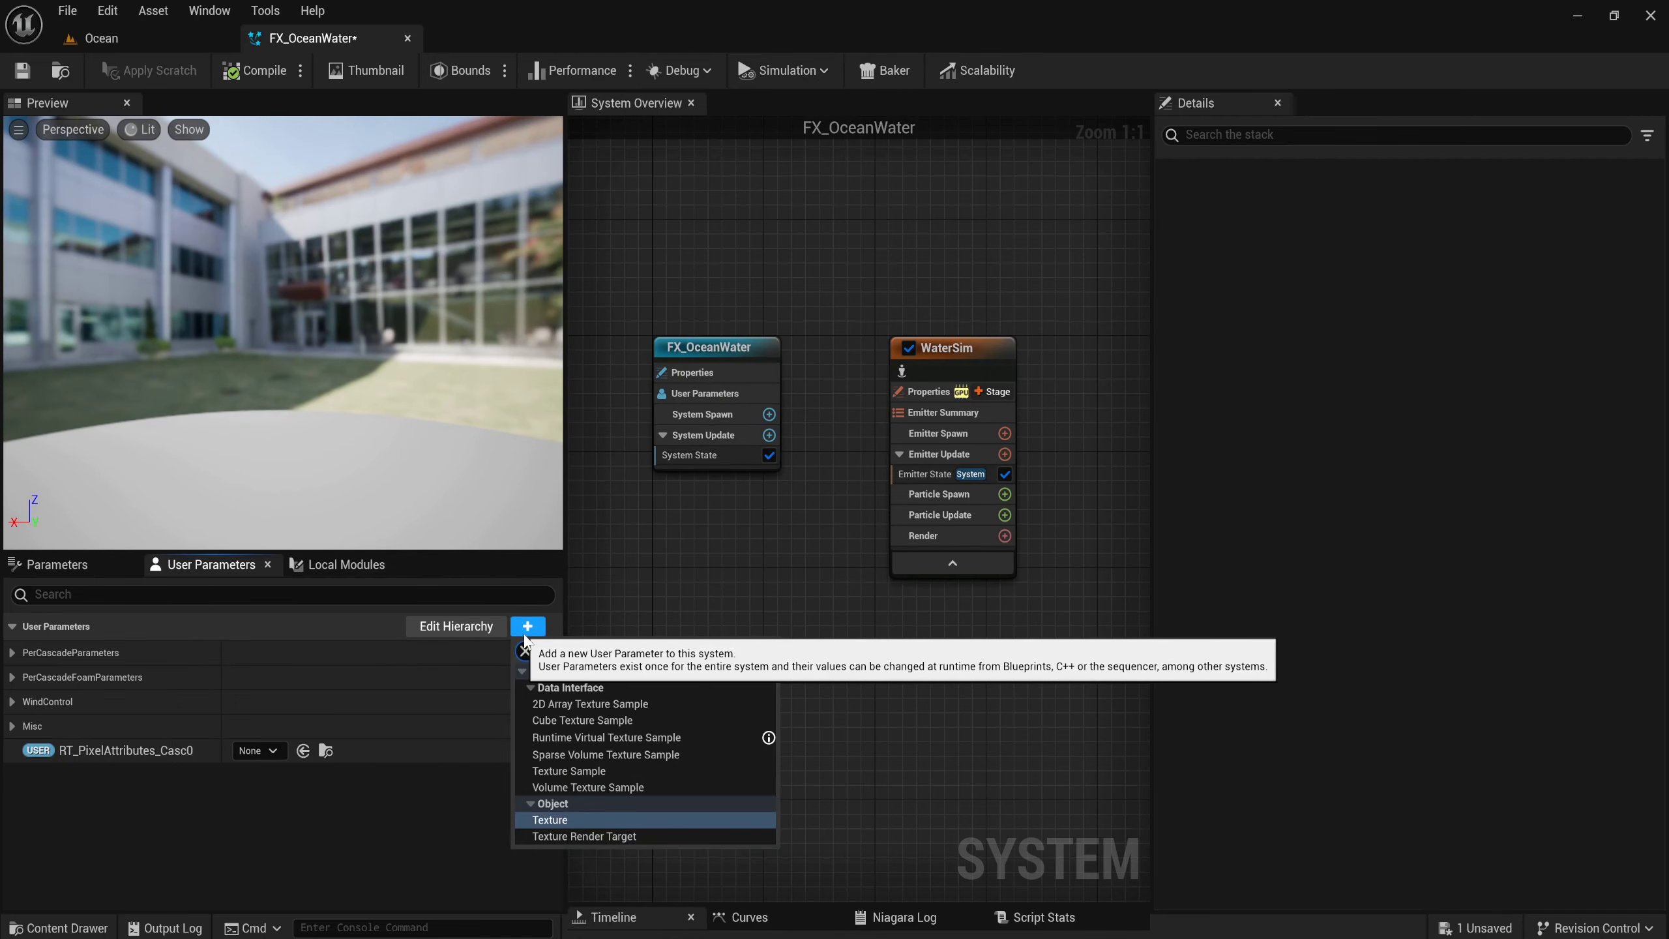
pyautogui.click(628, 834)
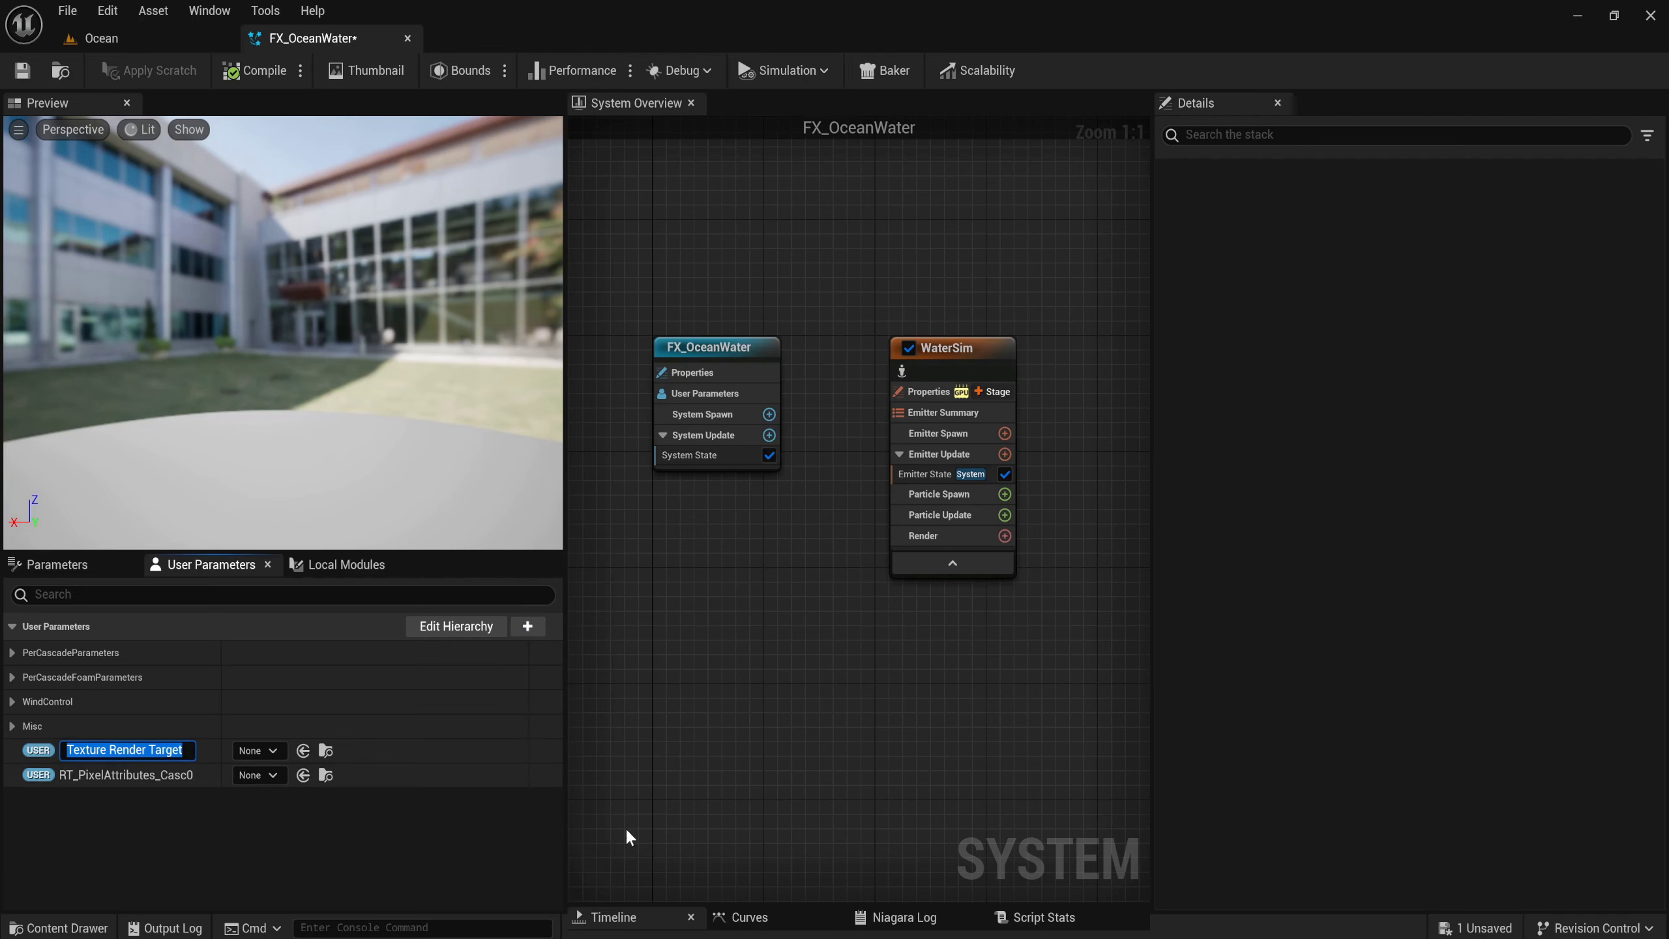
pyautogui.write('RT_PixelAttributes_Casc0')
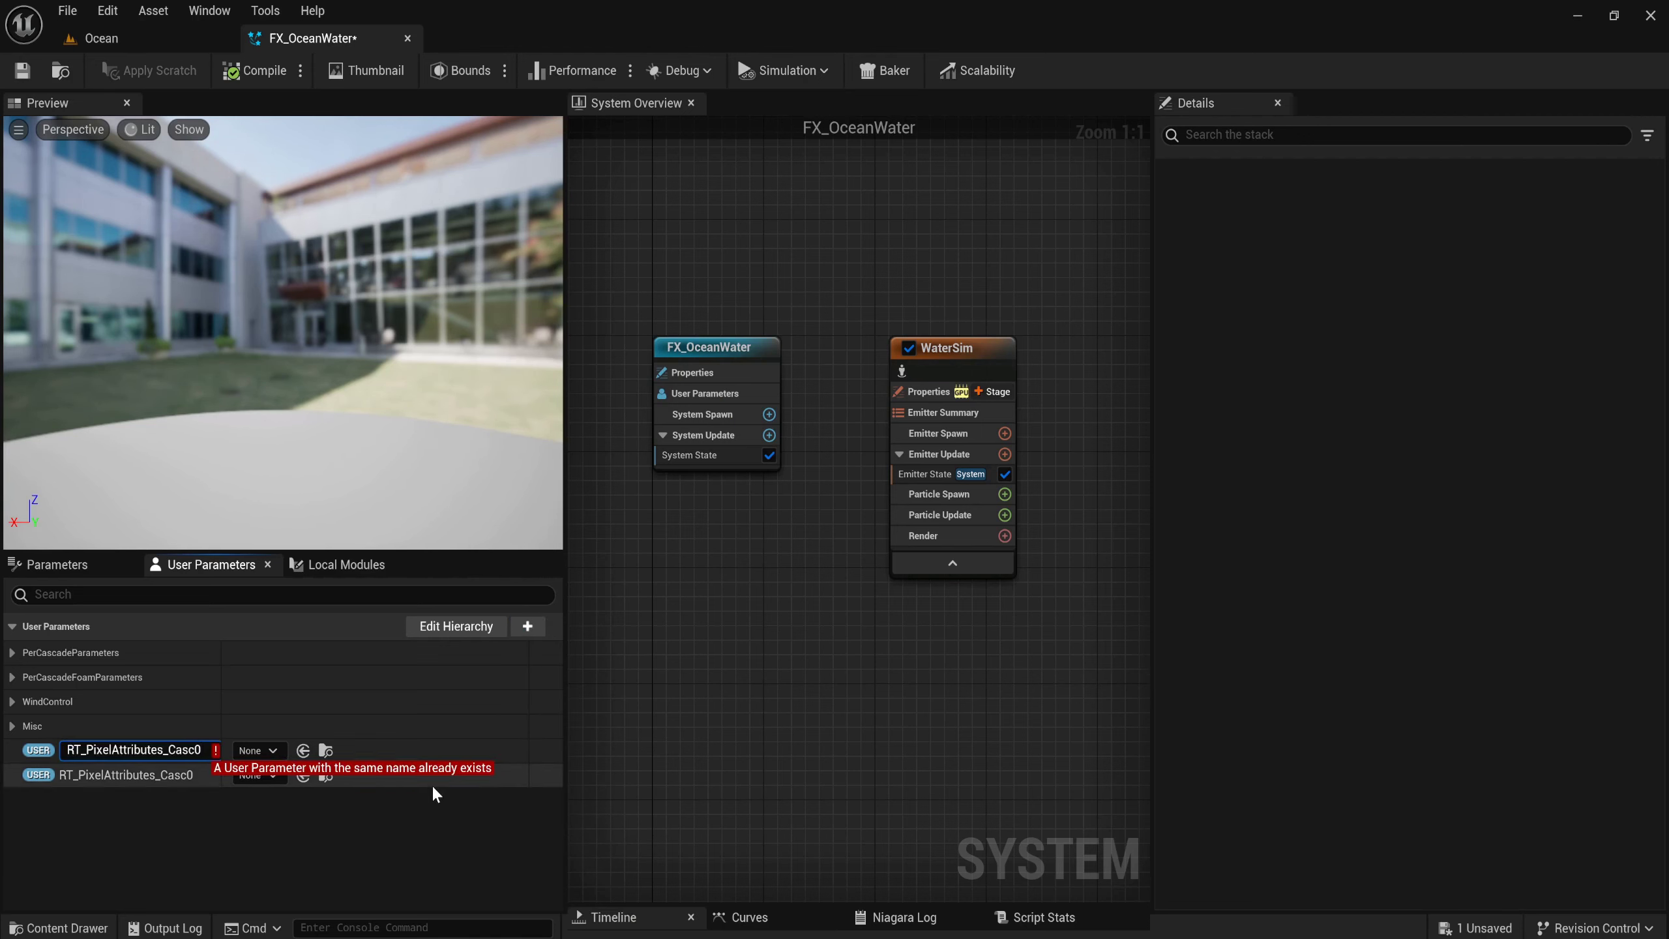
pyautogui.press('BackSpace')
pyautogui.write('1')
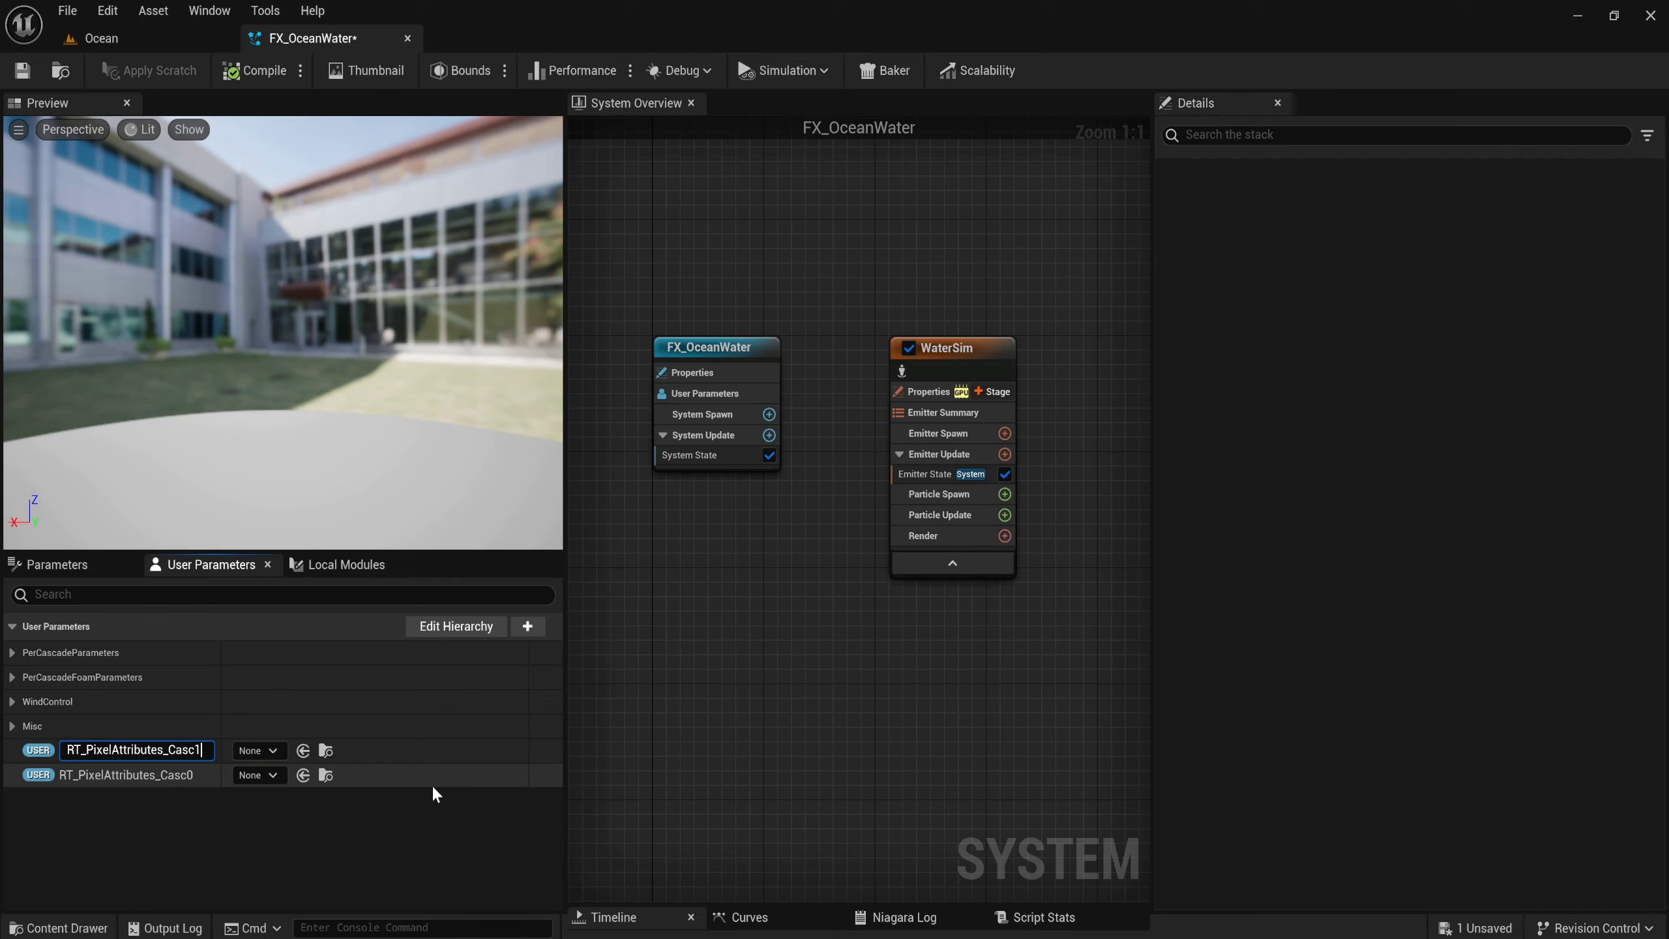
pyautogui.press('Return')
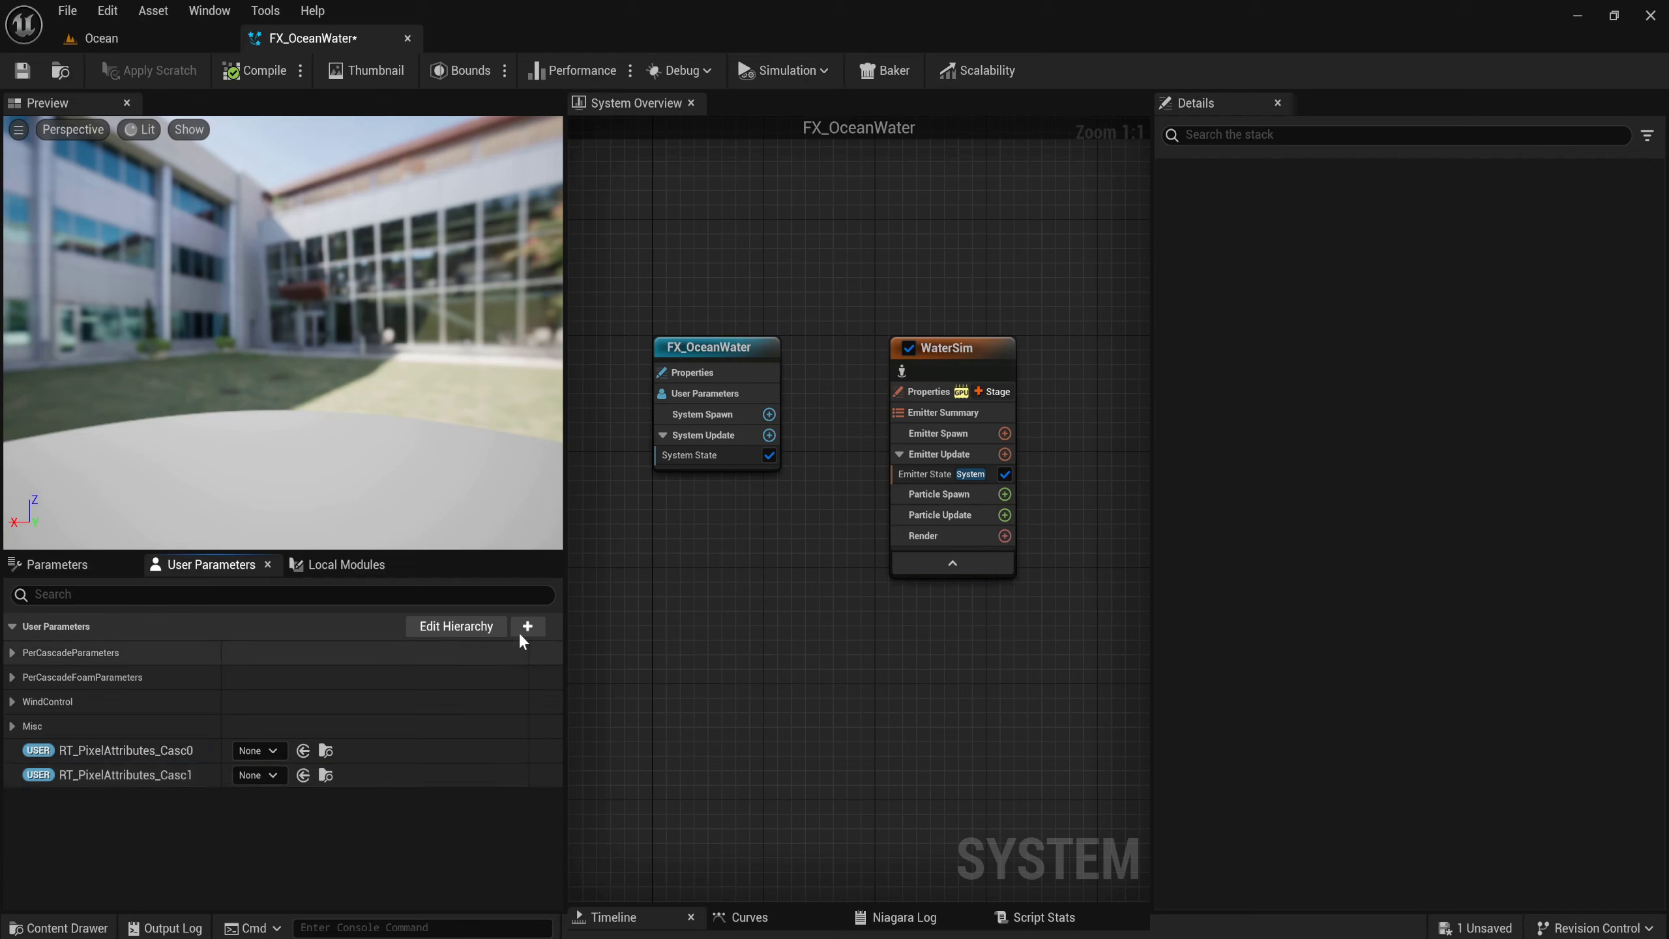
# Add a Texture Render Target user parameter named RT_PixelAttributes_Casc2.
pyautogui.click(526, 630)
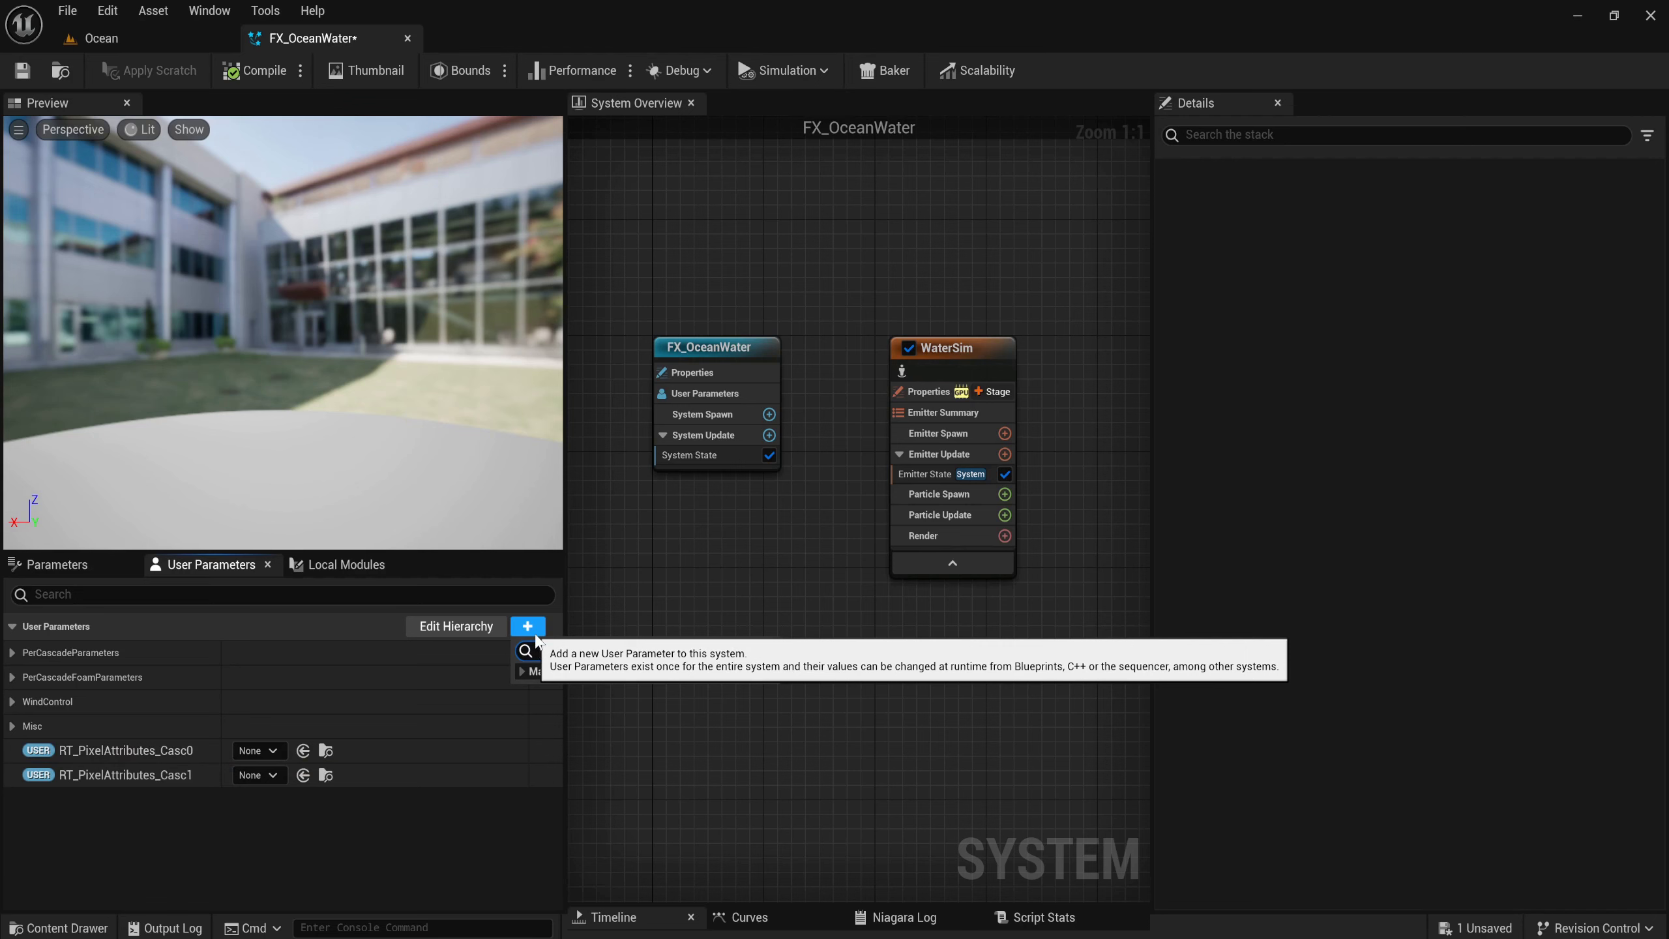
pyautogui.write('tex')
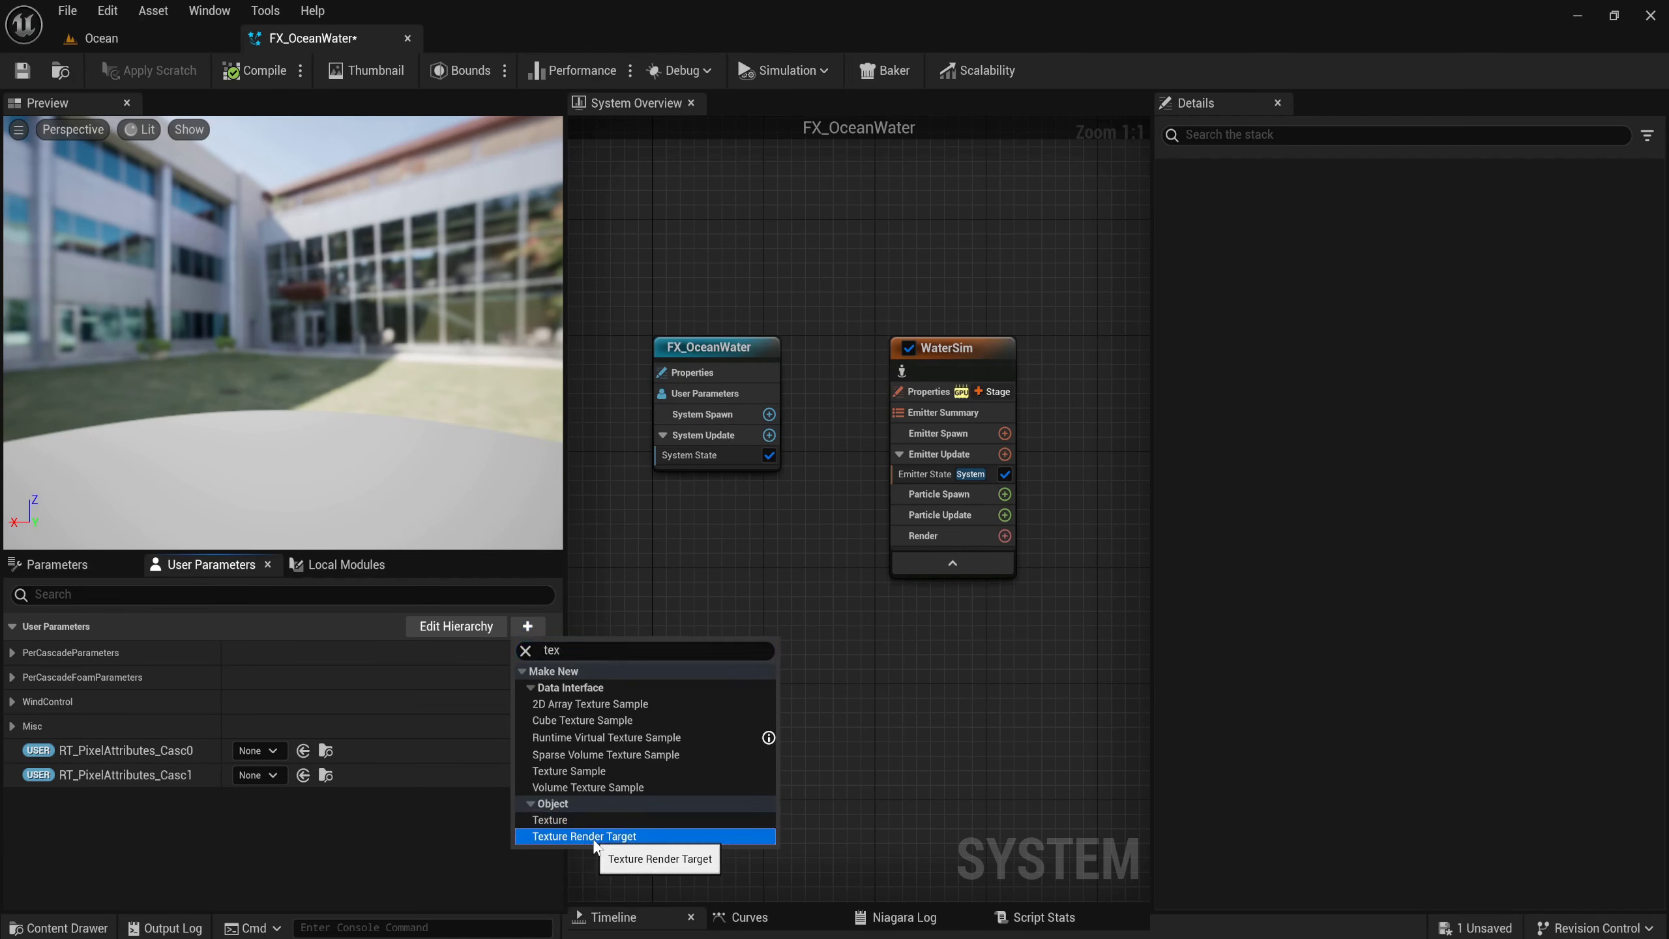
pyautogui.click(594, 838)
pyautogui.write('RT_PixelAttributes_Casc0')
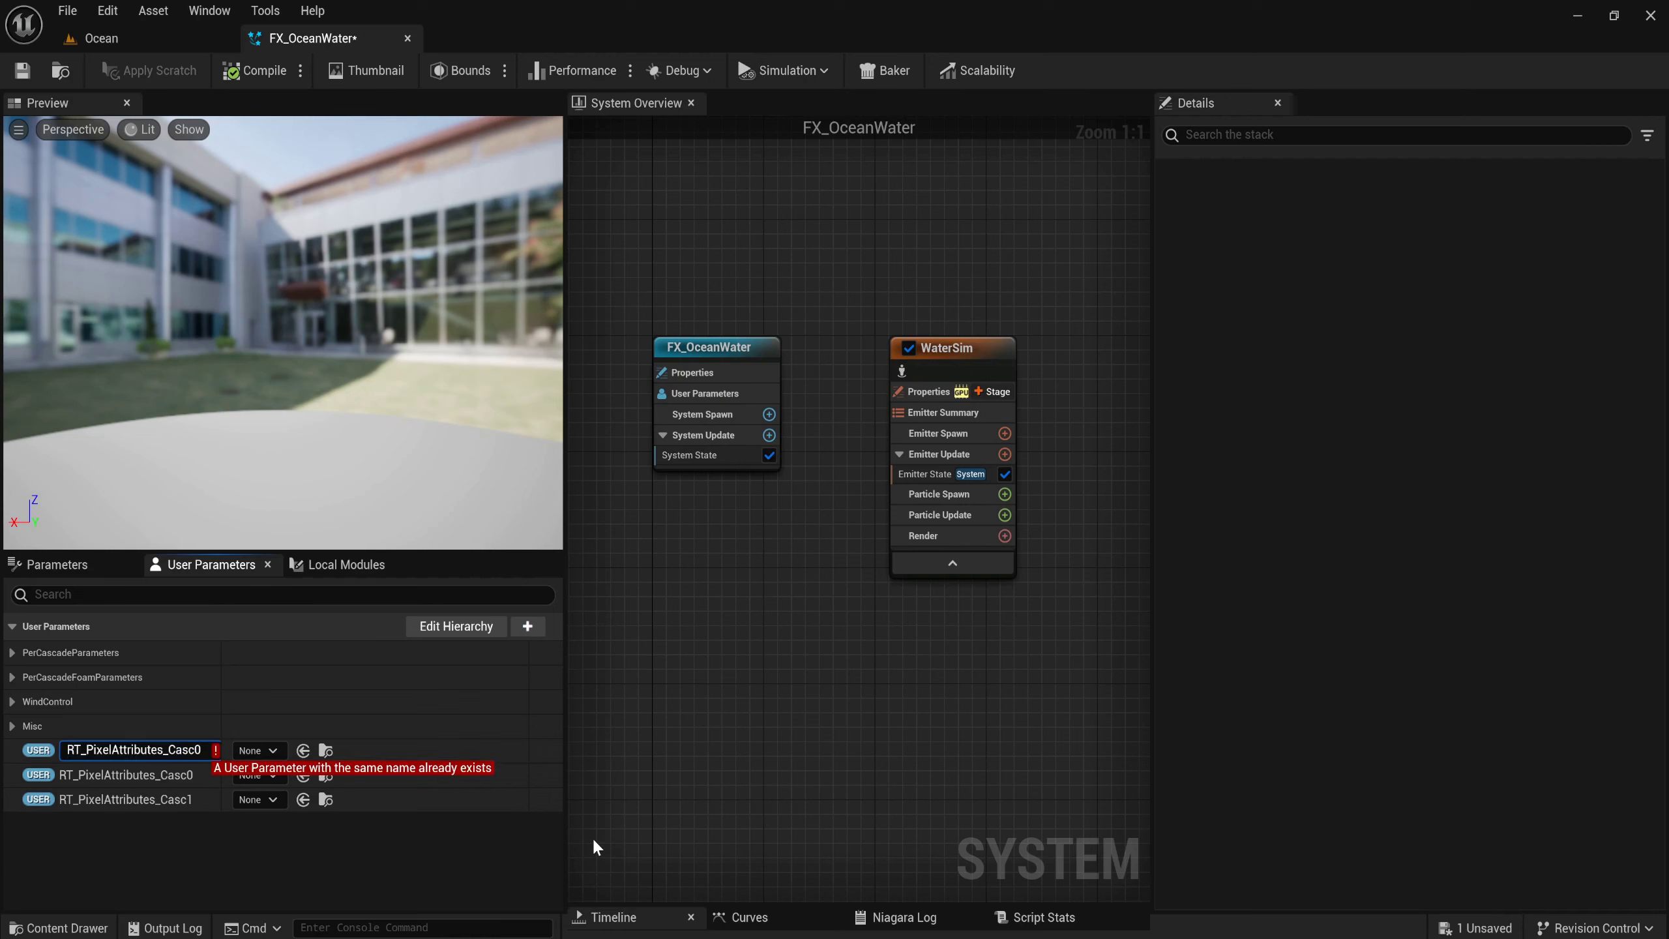
pyautogui.press('BackSpace')
pyautogui.write('2')
pyautogui.press('Return')
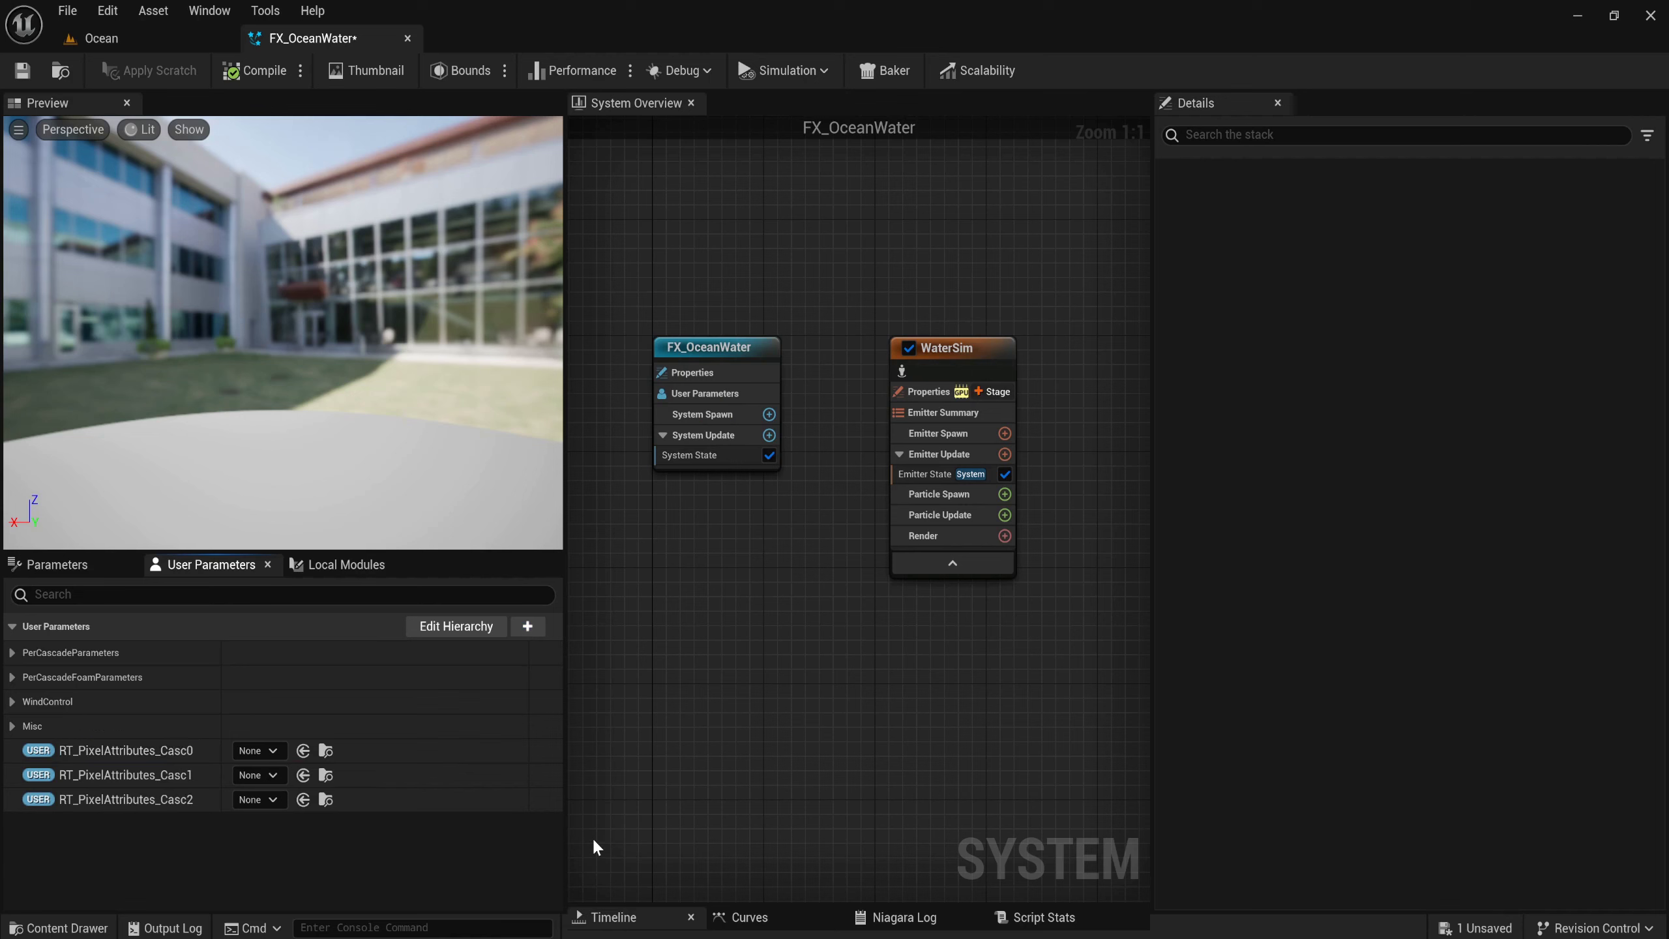
# Add a Texture Render Target user parameter named RT_PixelAttributes_Casc3.
pyautogui.click(528, 626)
pyautogui.write('tex')
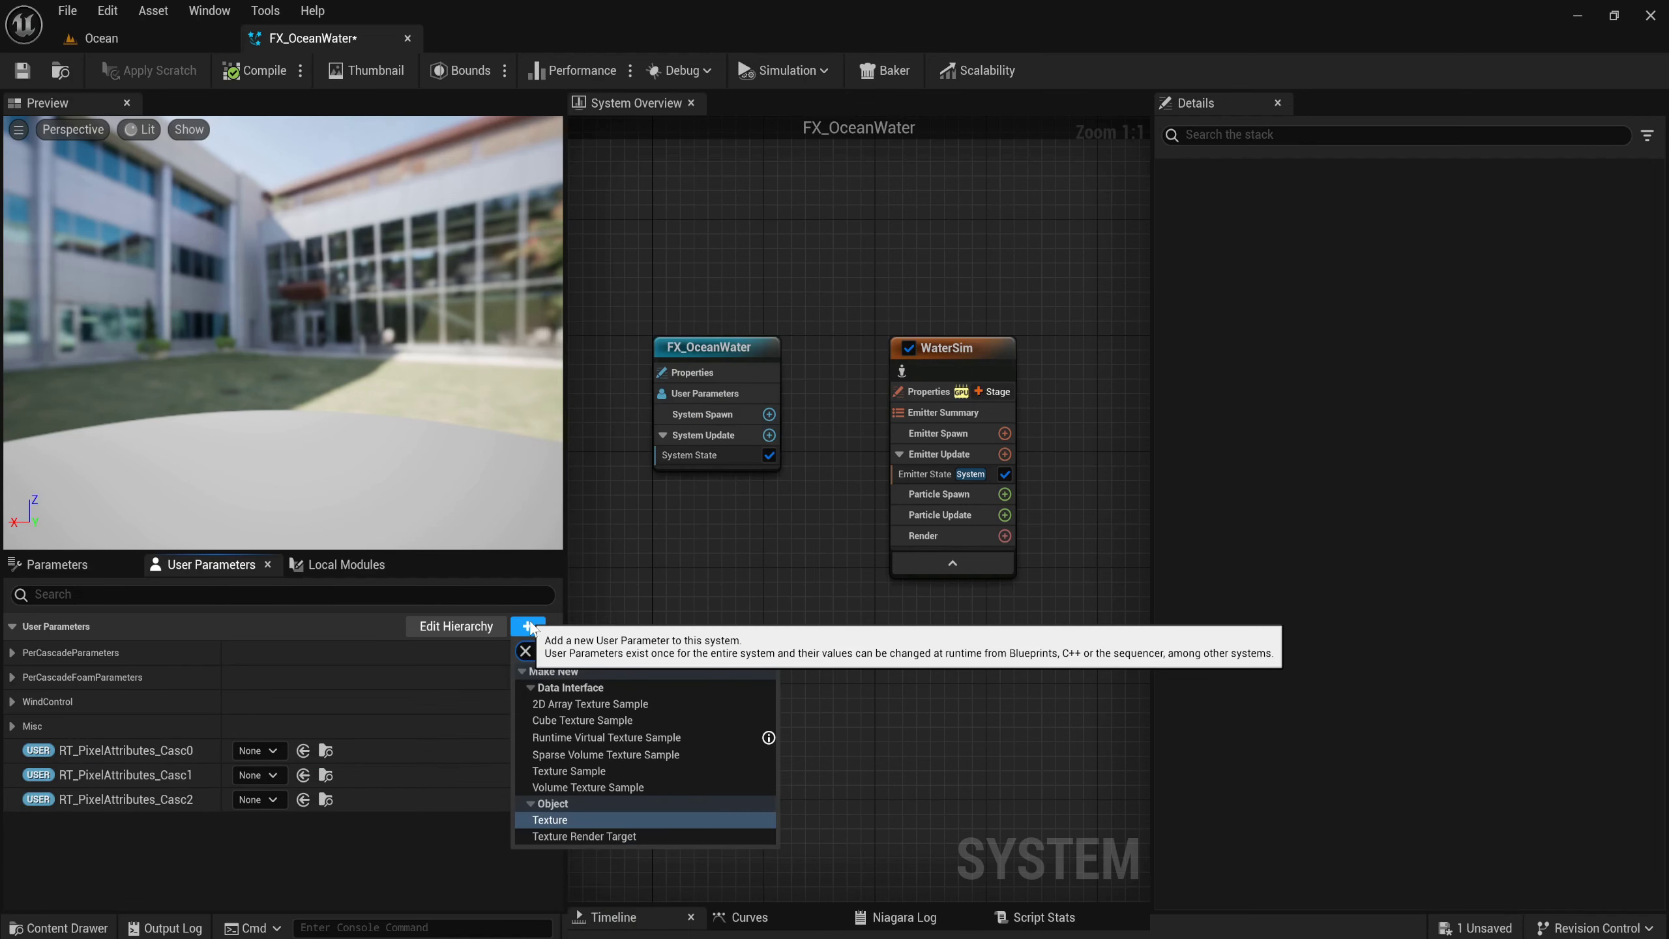
pyautogui.press('Down')
pyautogui.press('Return')
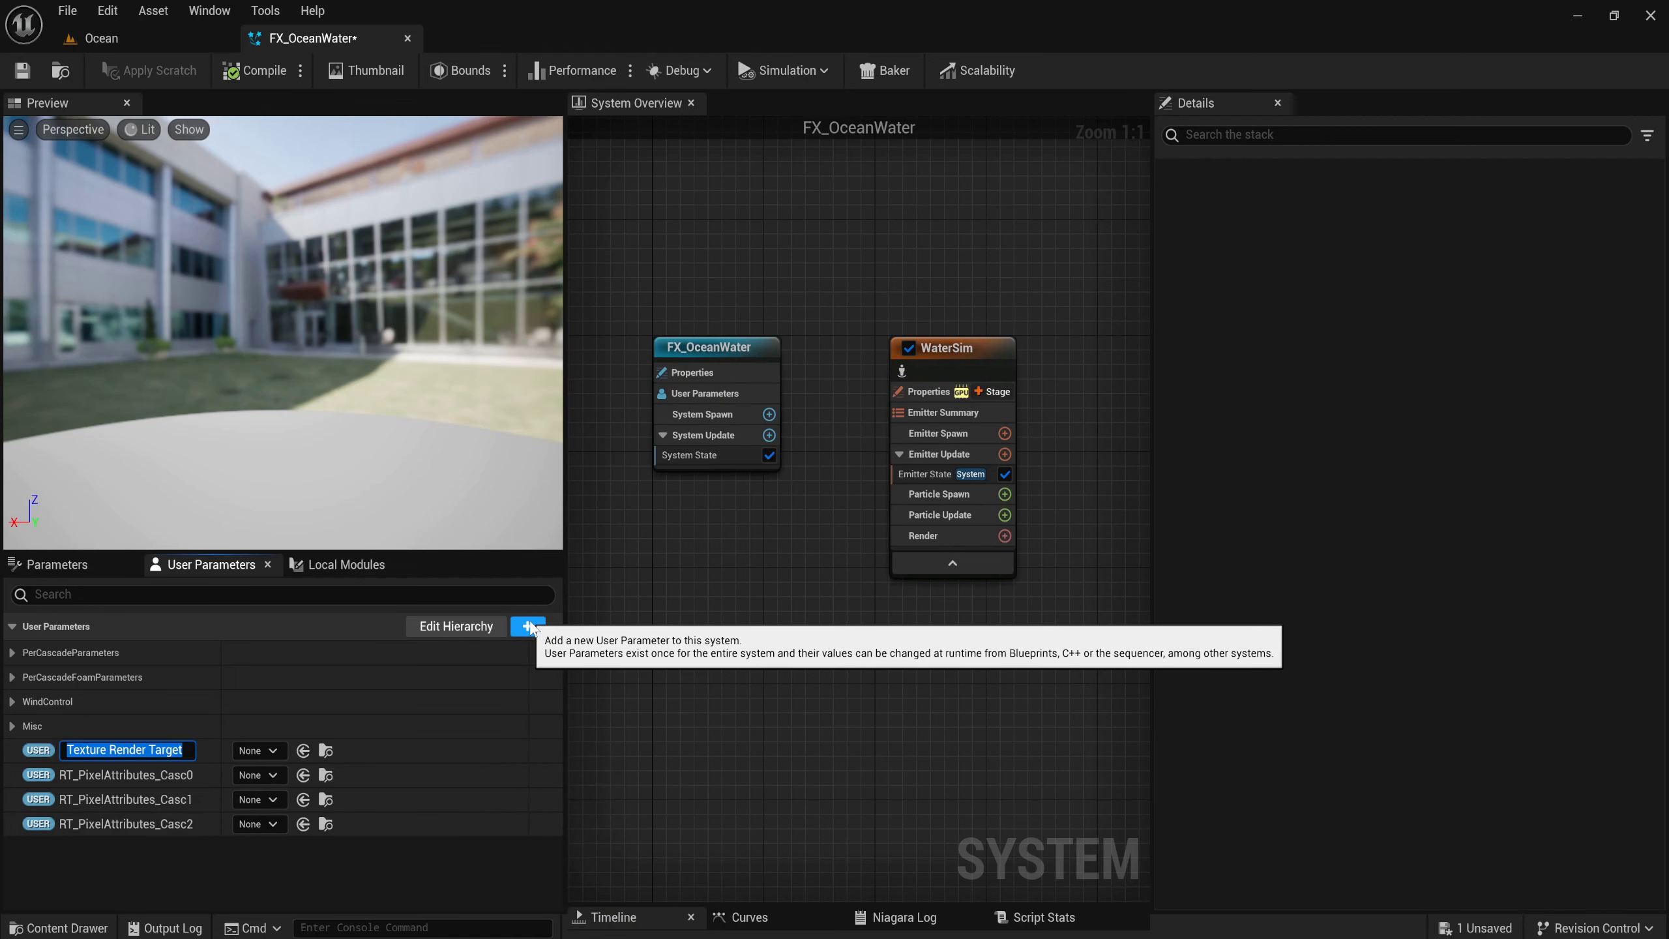
pyautogui.write('RT_PixelAttributes_Casc0')
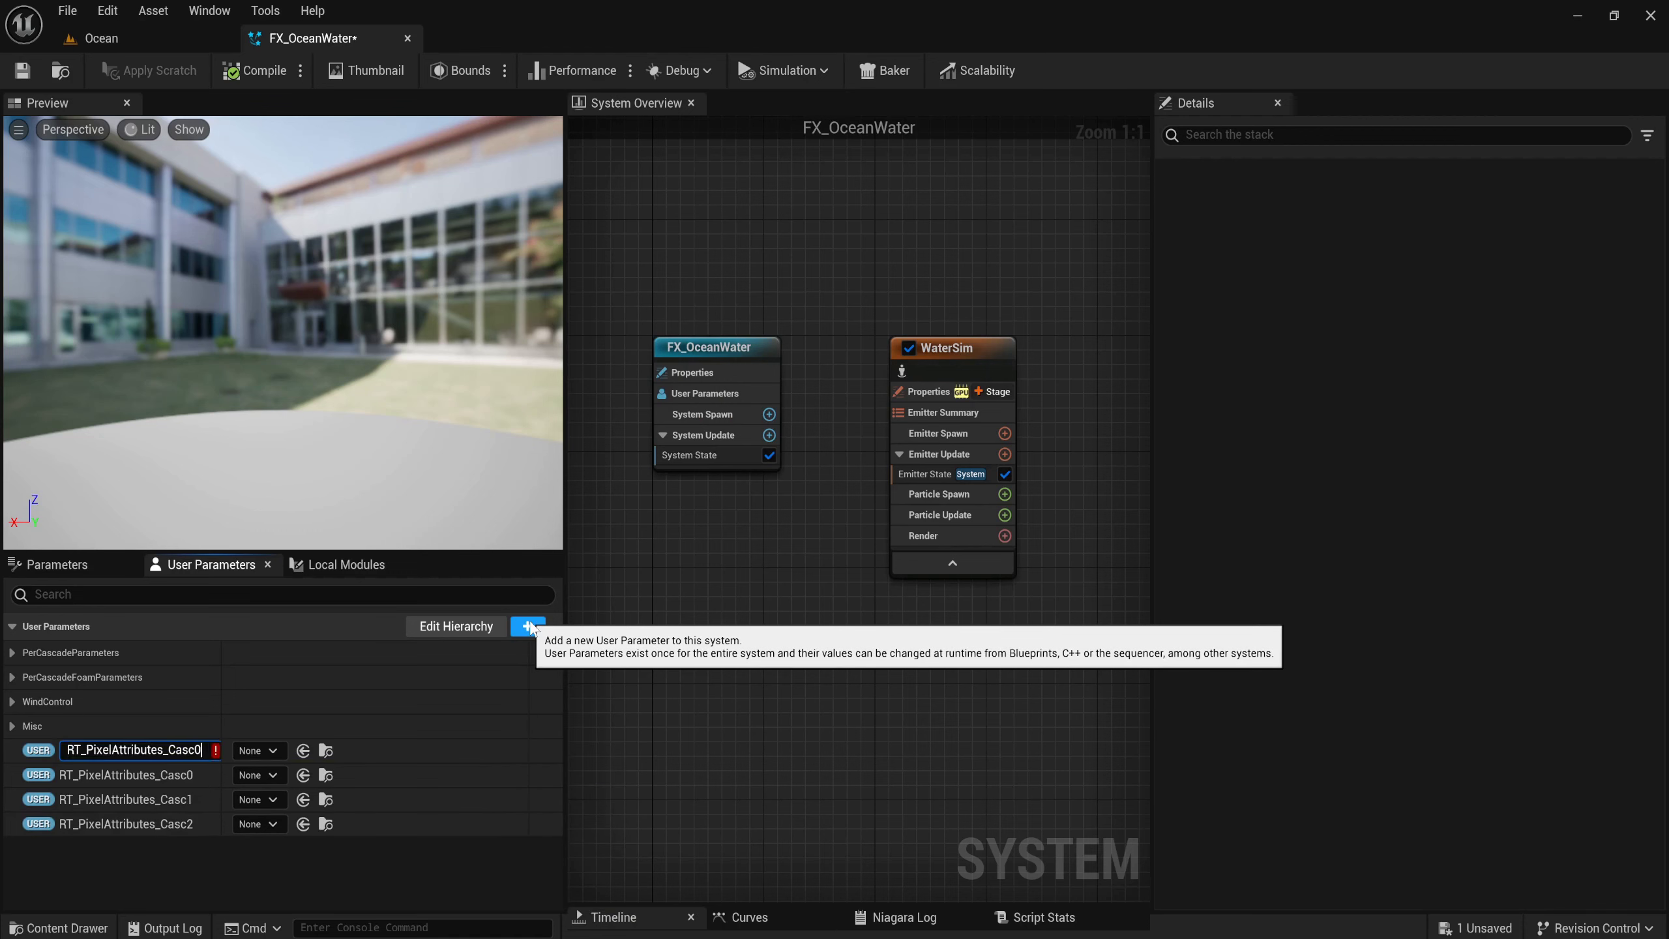
pyautogui.press('BackSpace')
pyautogui.write('3')
pyautogui.press('Return')
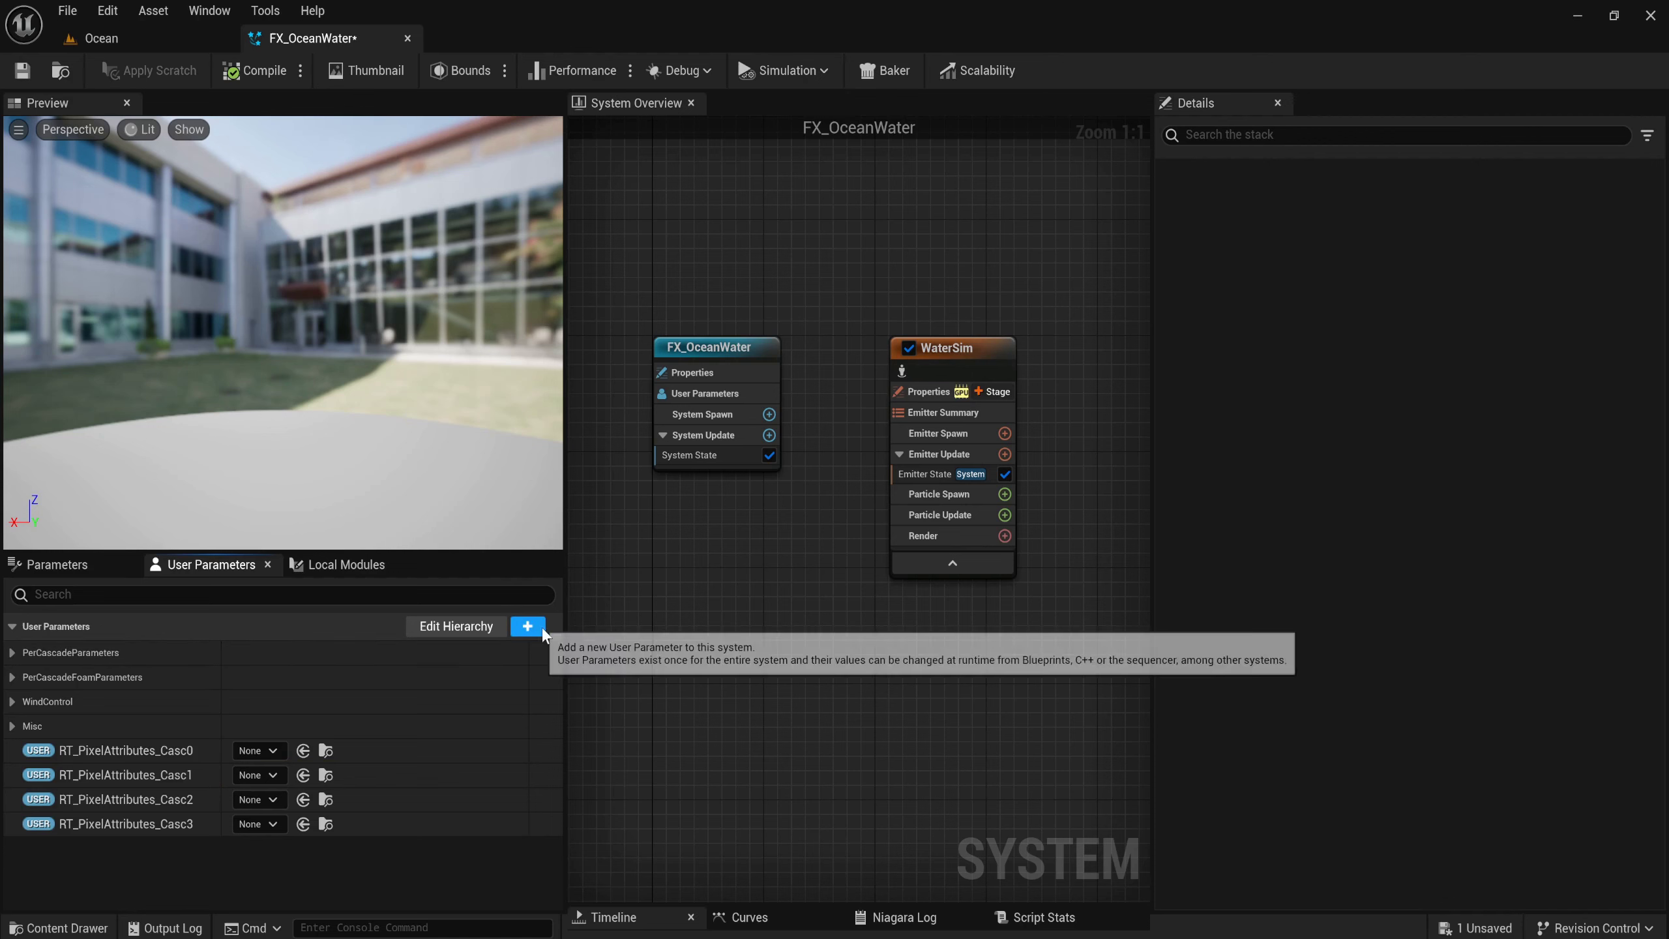
# Add a fifth Texture Render Target user parameter, RT_VertexAttribs, below the four cascade targets.
pyautogui.click(541, 630)
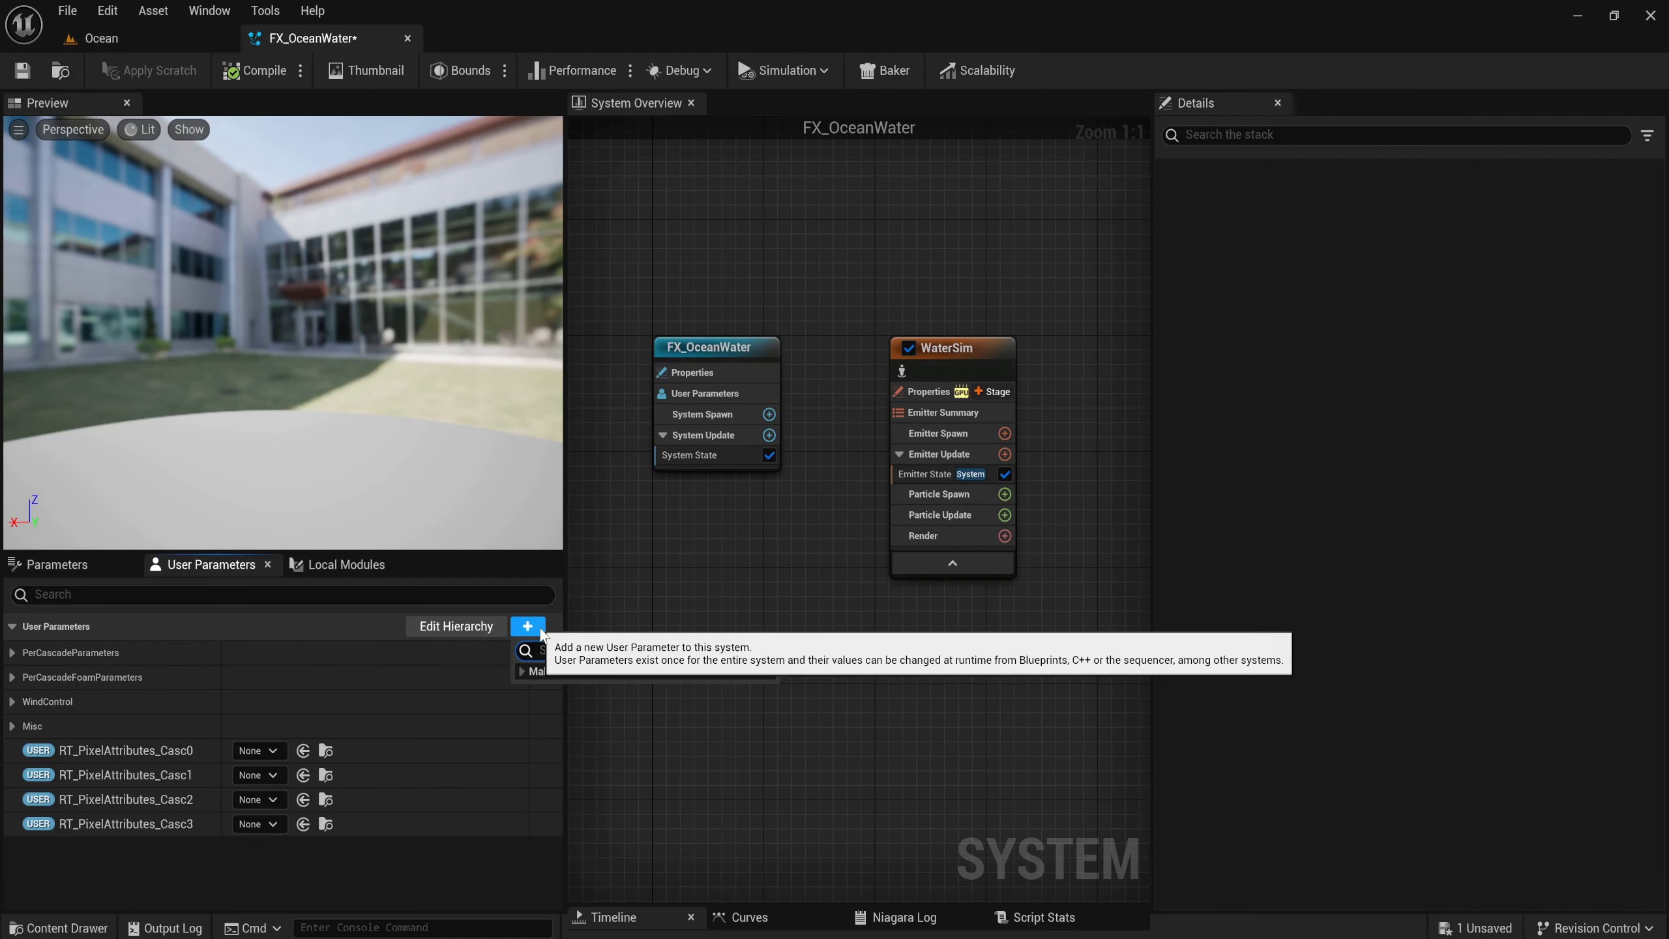
pyautogui.write('texture')
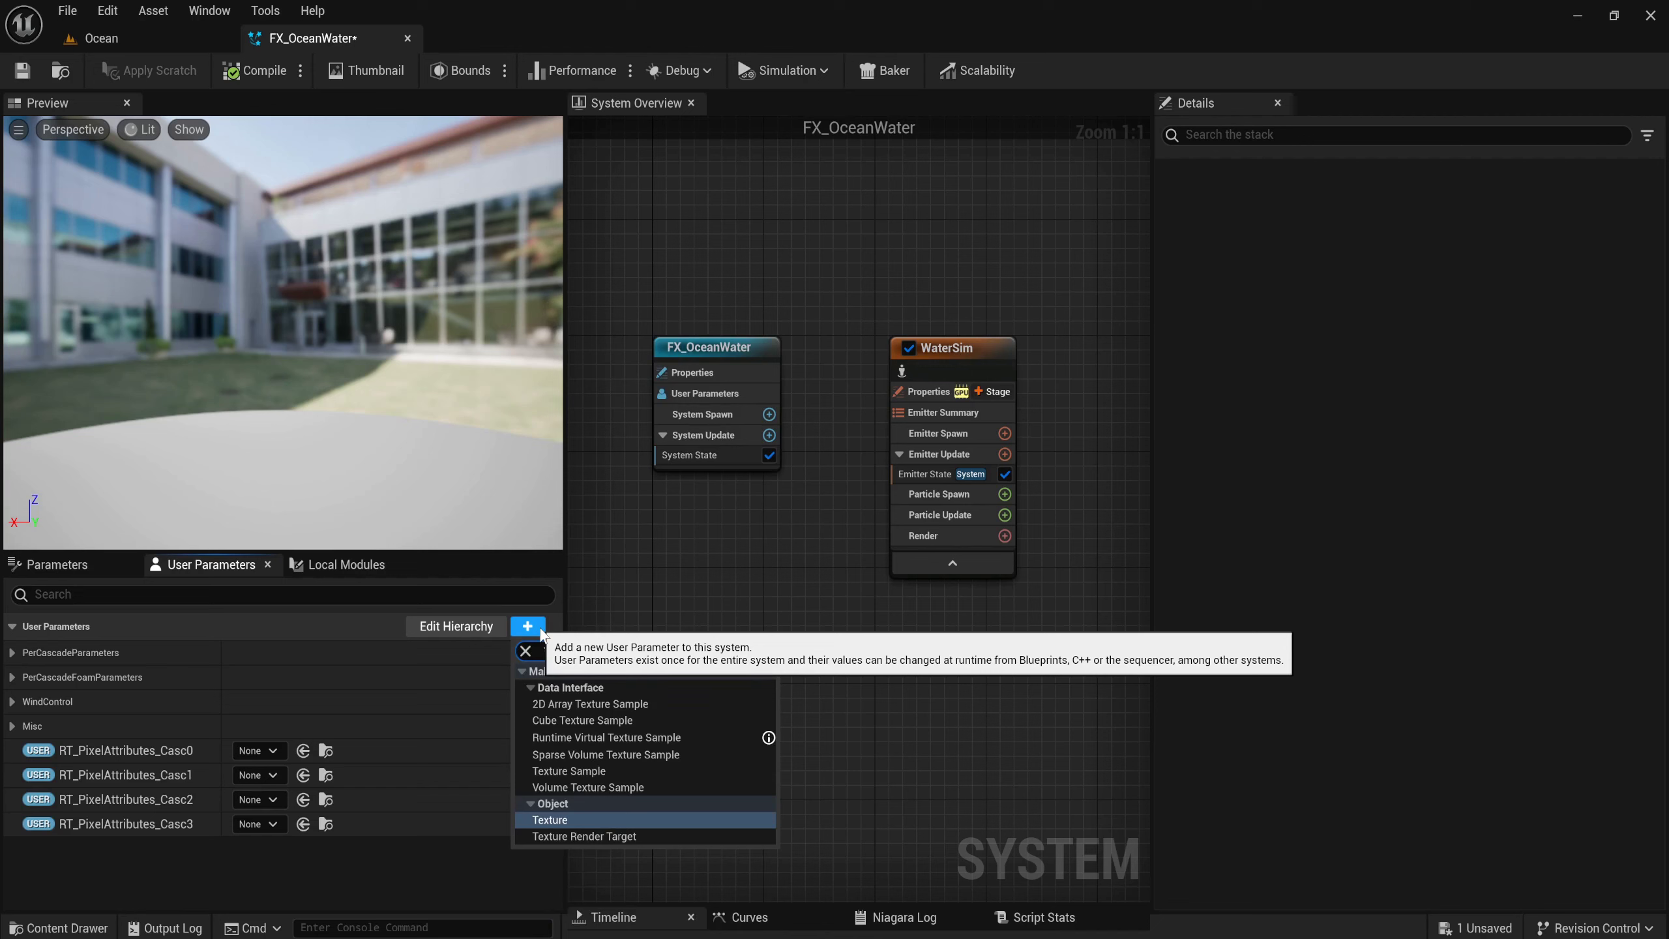
pyautogui.press('Down')
pyautogui.press('Return')
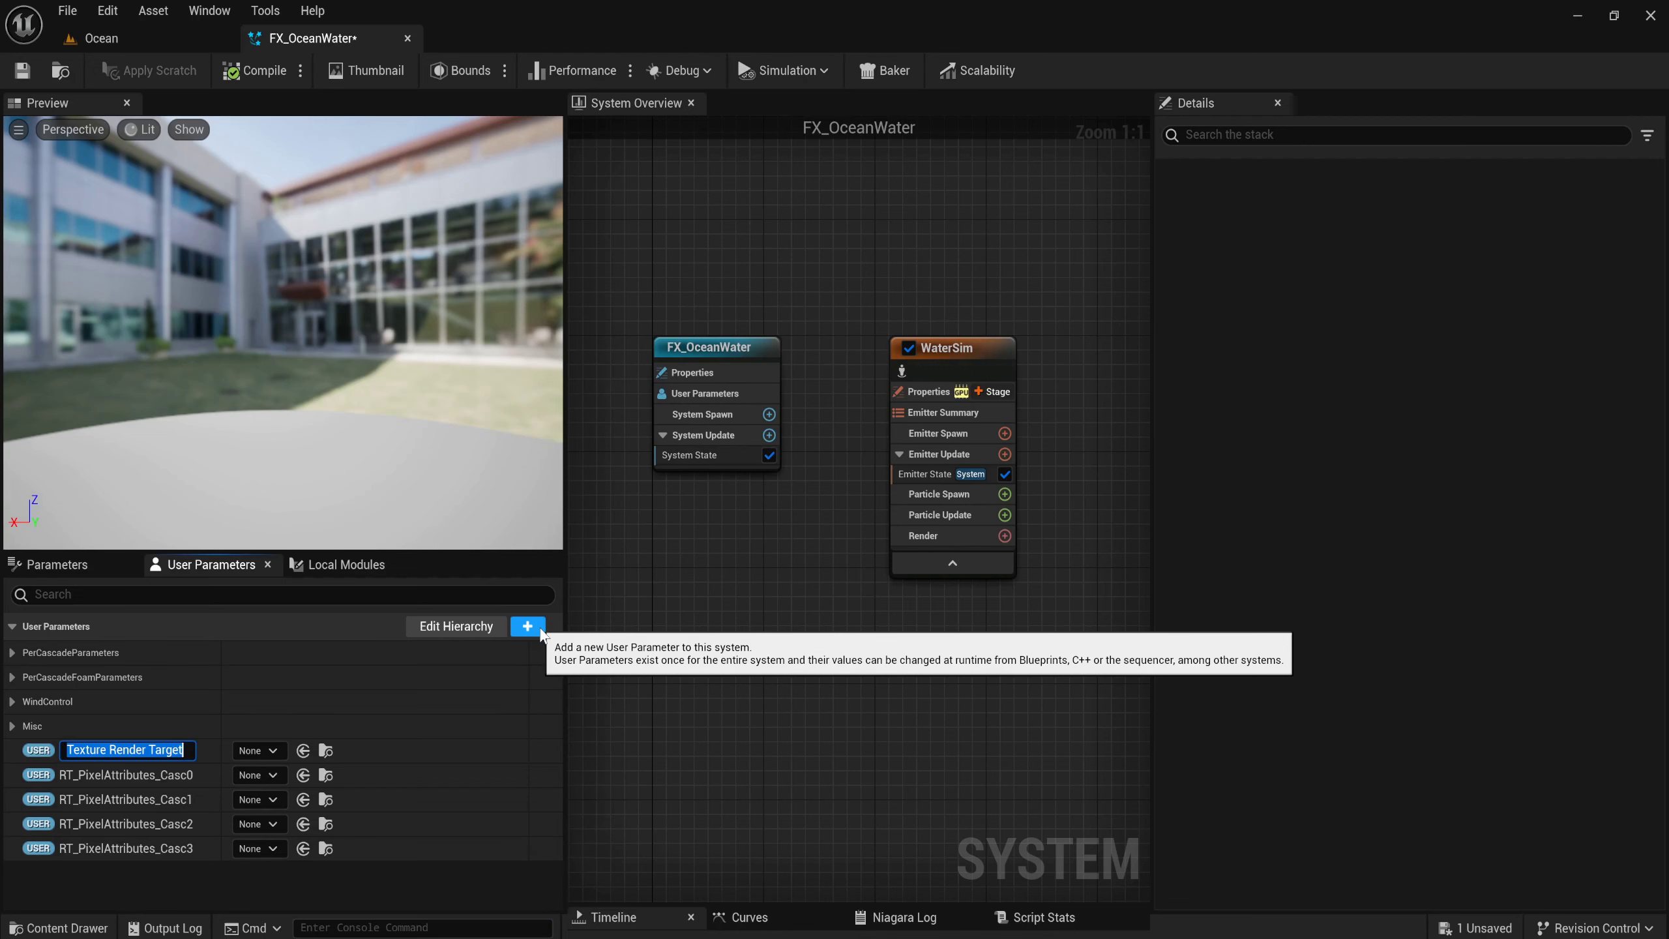
pyautogui.write('R')
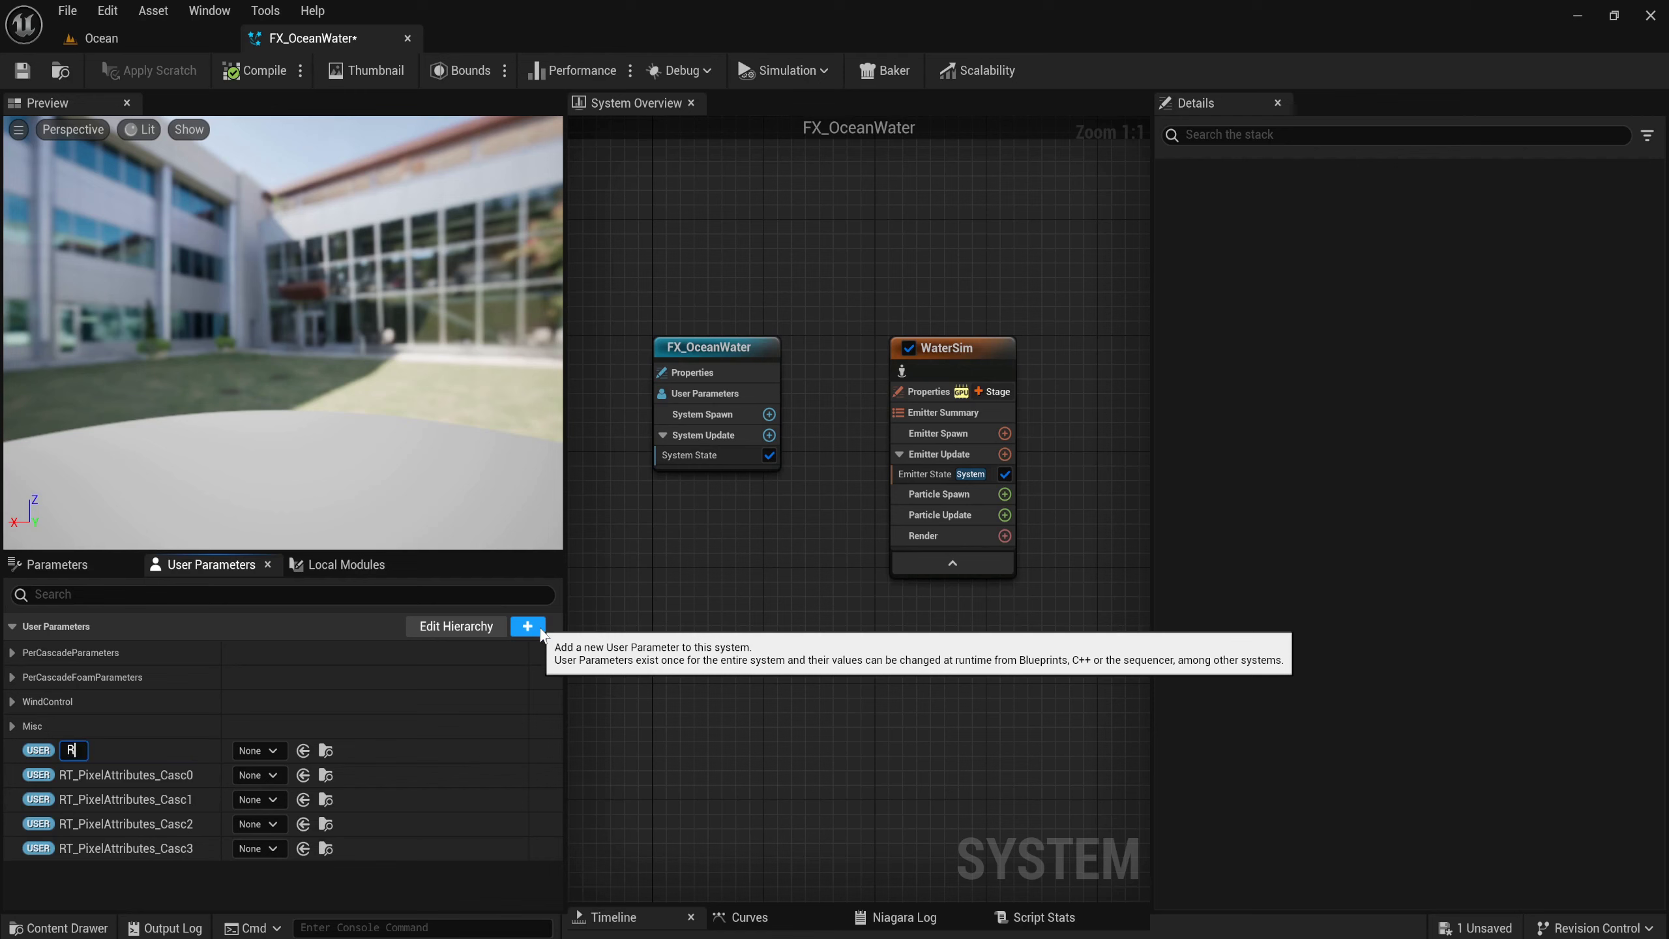
pyautogui.write('T_')
pyautogui.write('Vert')
pyautogui.write('exAttr')
pyautogui.write('ibs')
pyautogui.press('Return')
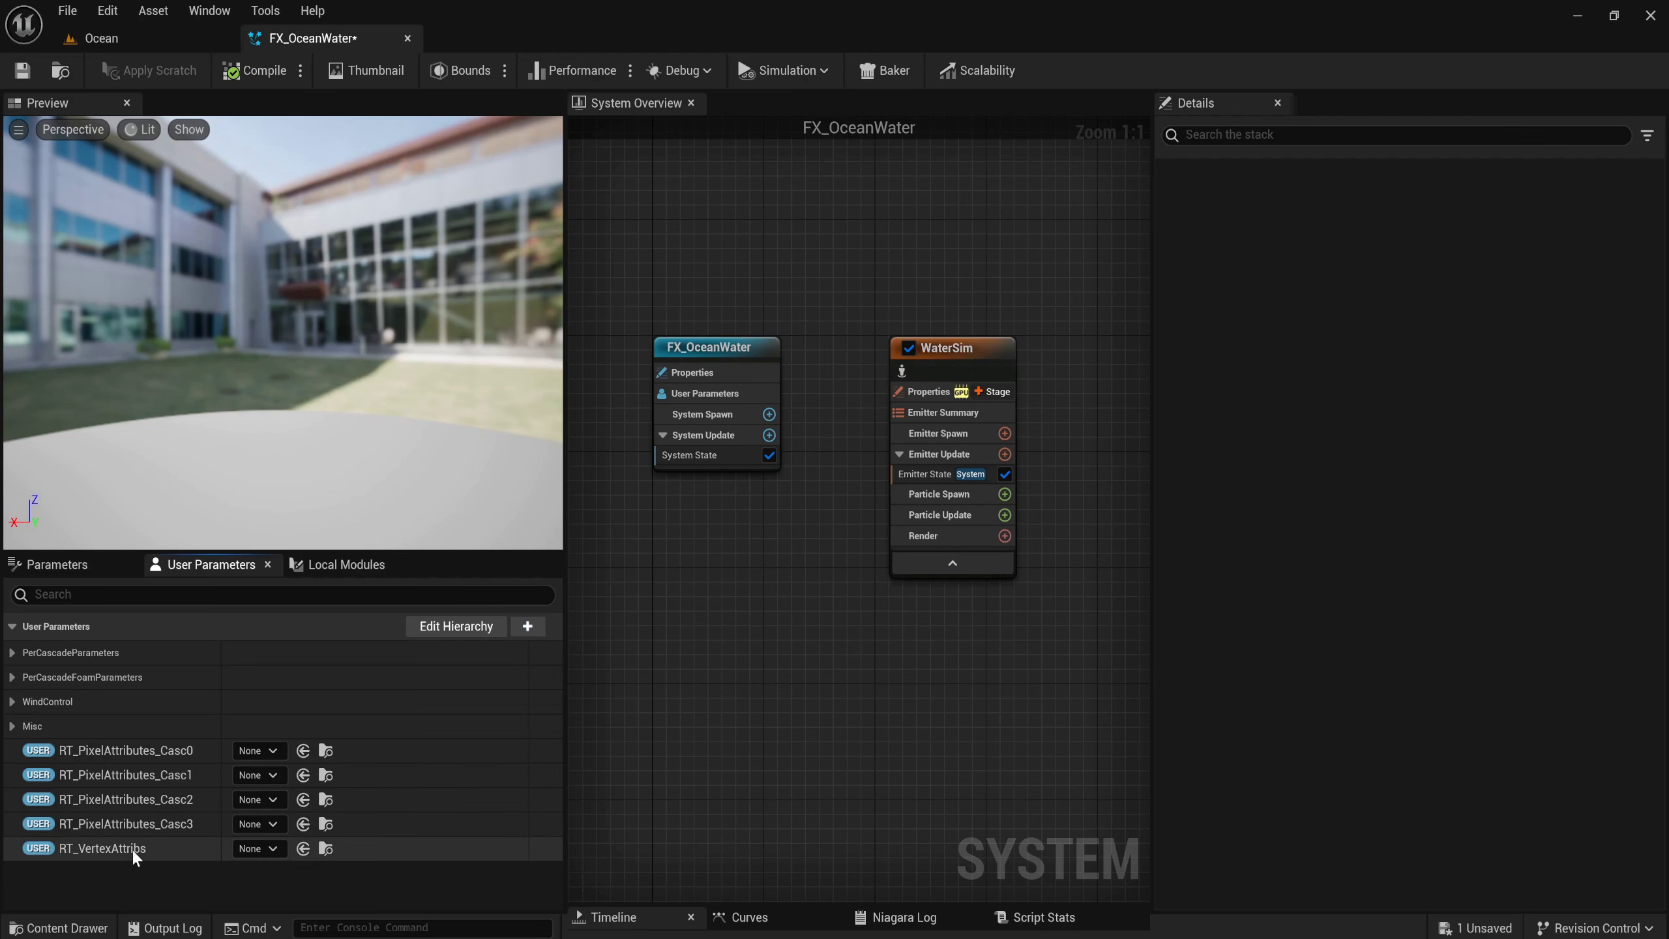
# In the user parameter hierarchy, create a new category named RenderTargetsA.
pyautogui.click(456, 628)
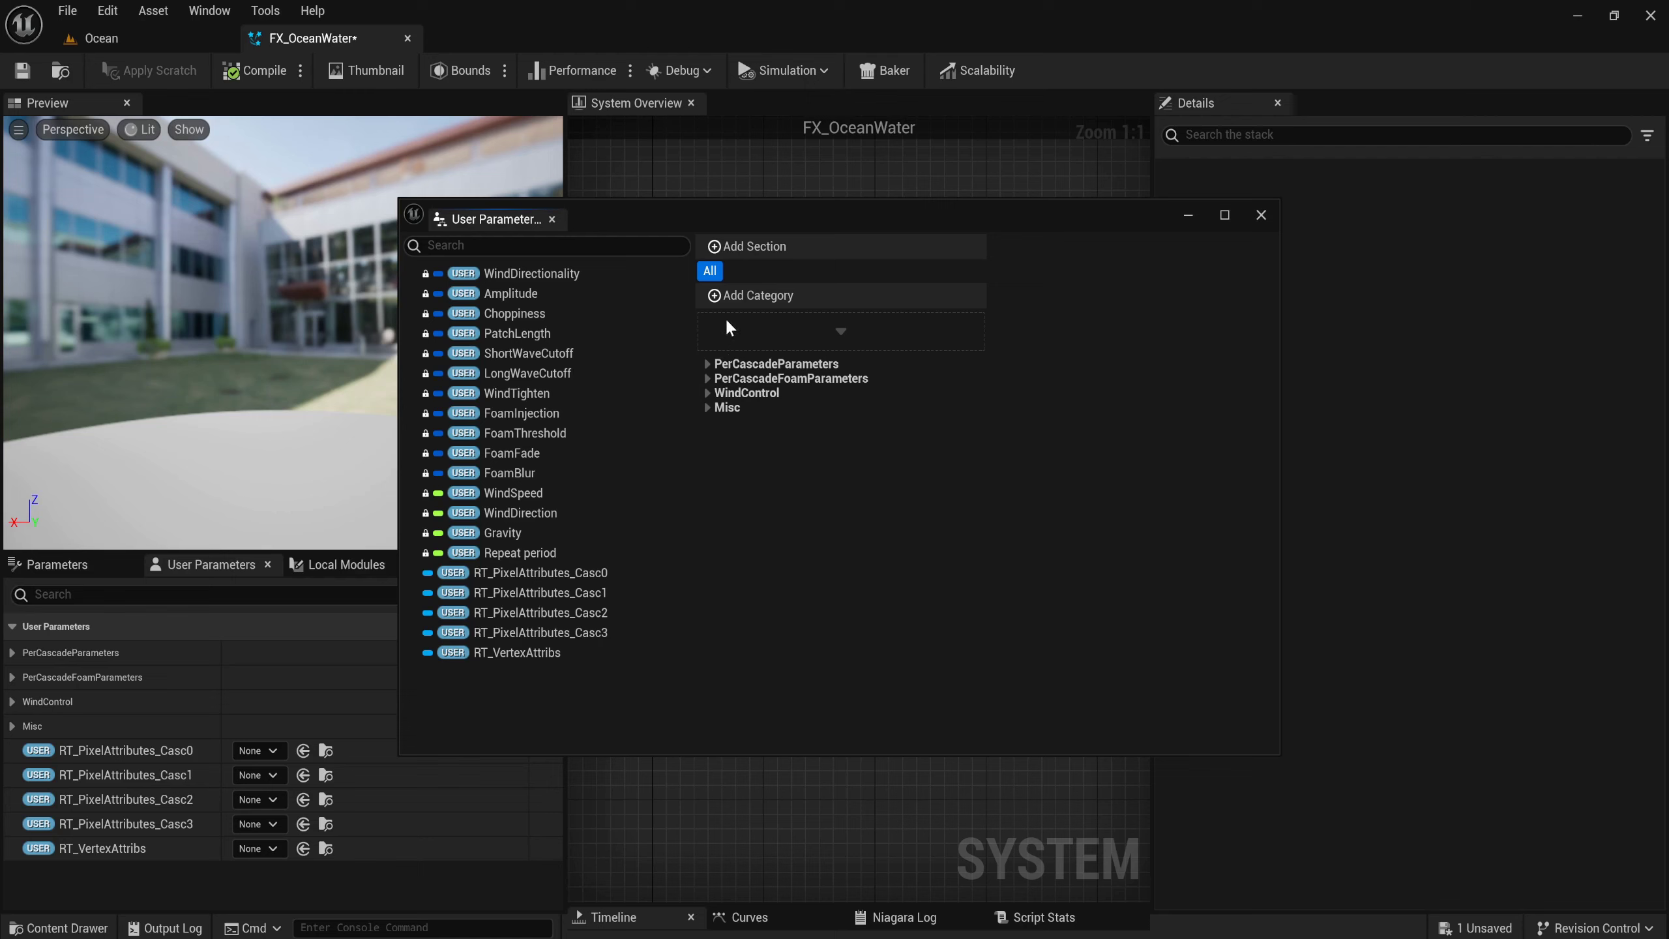
pyautogui.click(723, 299)
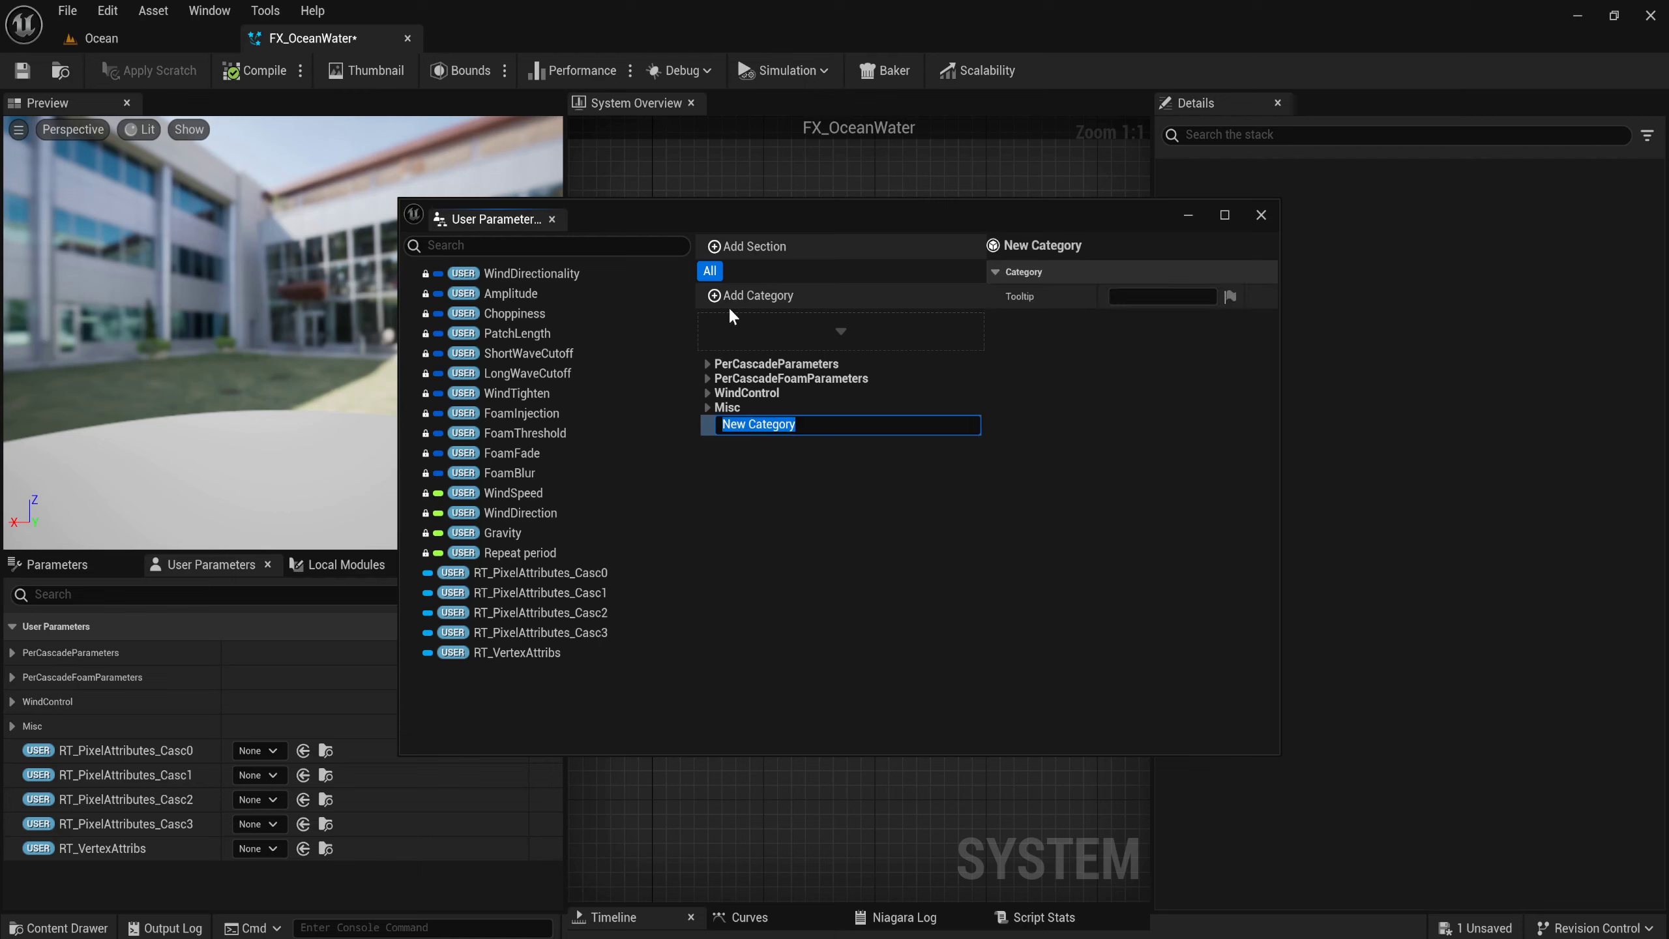
pyautogui.write('Ren')
pyautogui.write('da')
pyautogui.press('BackSpace')
pyautogui.write('er')
pyautogui.write('Target')
pyautogui.write('sA')
pyautogui.press('Return')
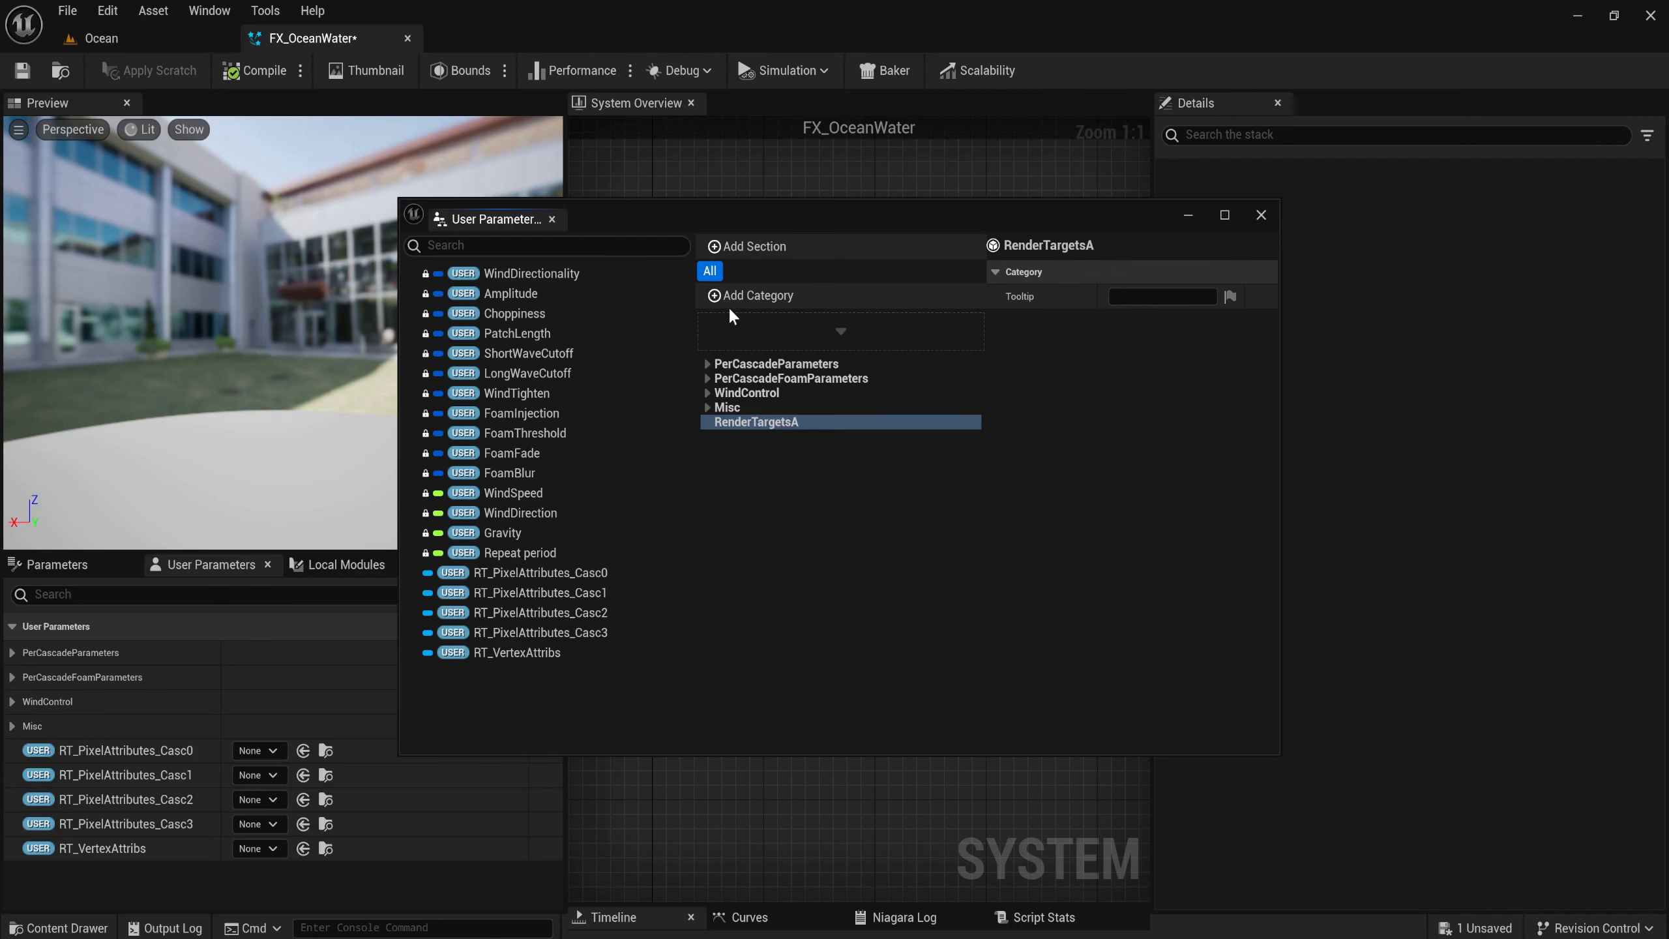
# Move RT_PixelAttributes_Casc0, Casc1, Casc2 and RT_VertexAttribs into RenderTargetsA.
pyautogui.moveTo(552, 573); pyautogui.dragTo(809, 427)
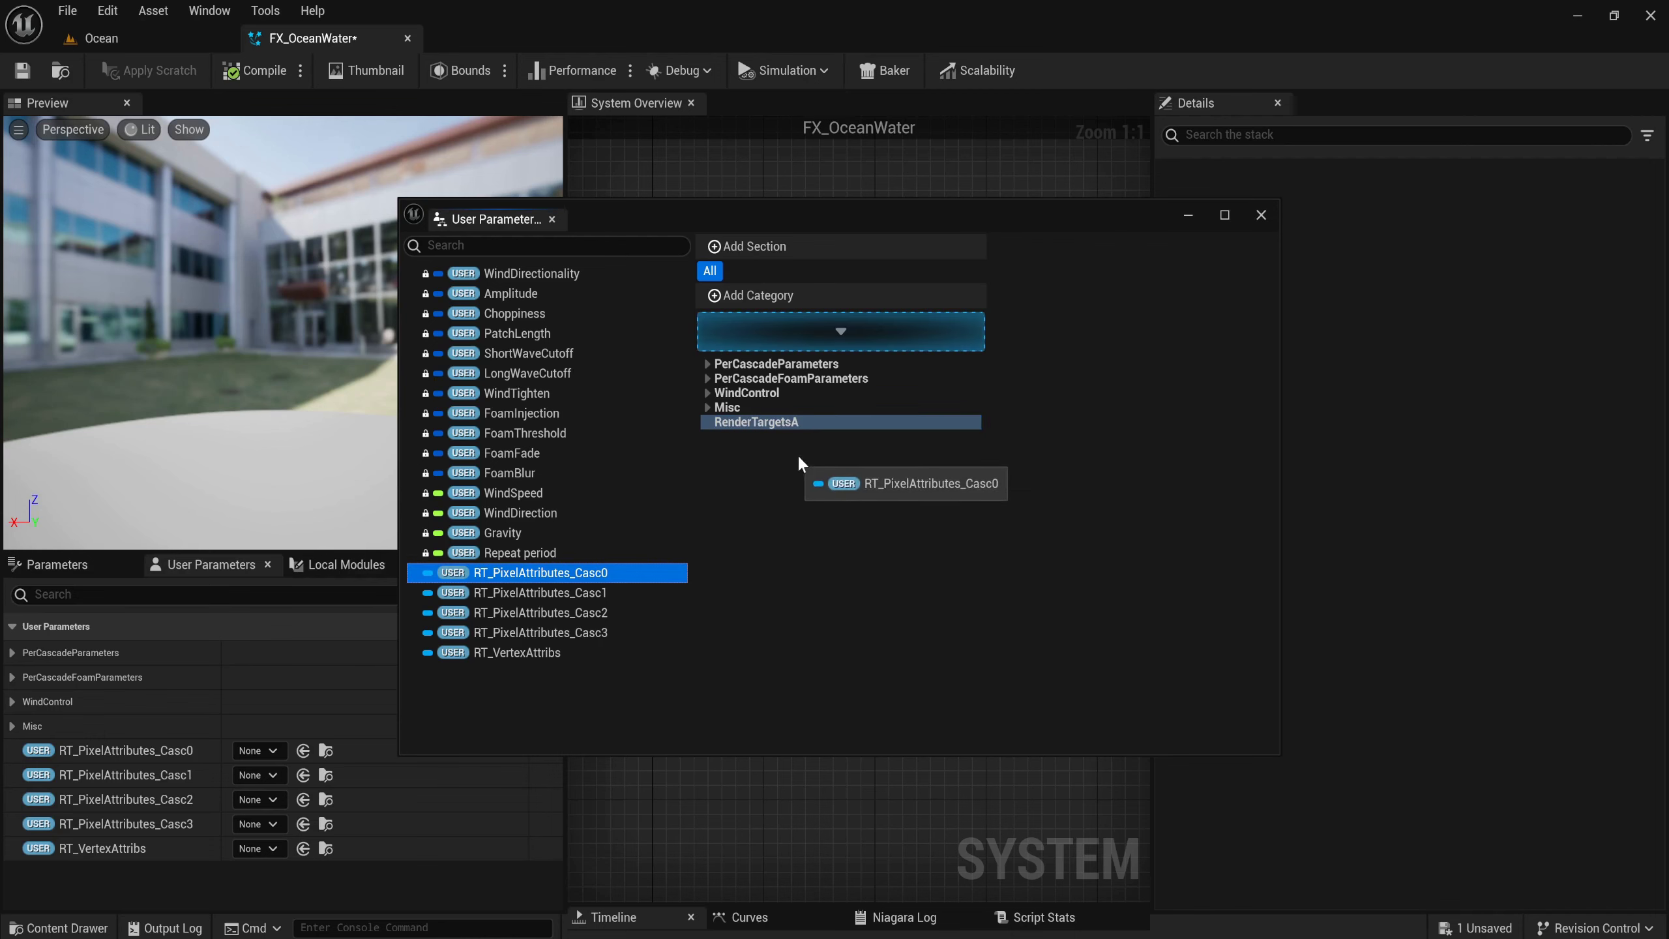
pyautogui.moveTo(639, 592); pyautogui.dragTo(818, 426)
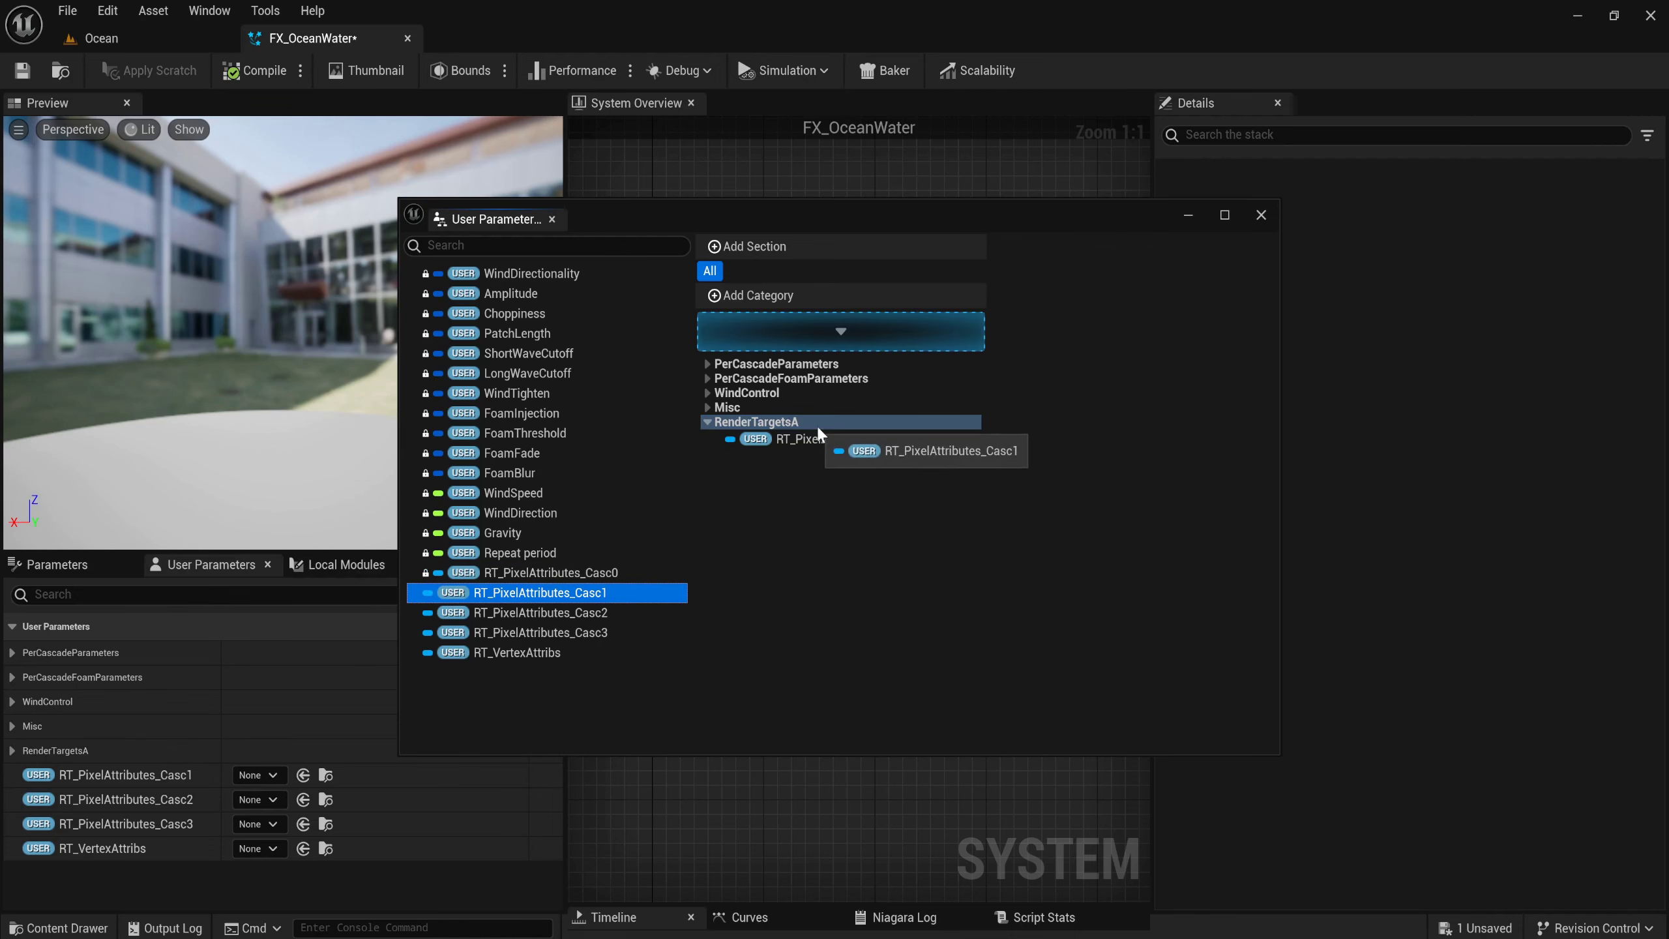
pyautogui.moveTo(617, 612)
pyautogui.mouseDown()
pyautogui.moveTo(804, 420)
pyautogui.moveTo(776, 427)
pyautogui.mouseUp()
pyautogui.moveTo(553, 657); pyautogui.dragTo(800, 425)
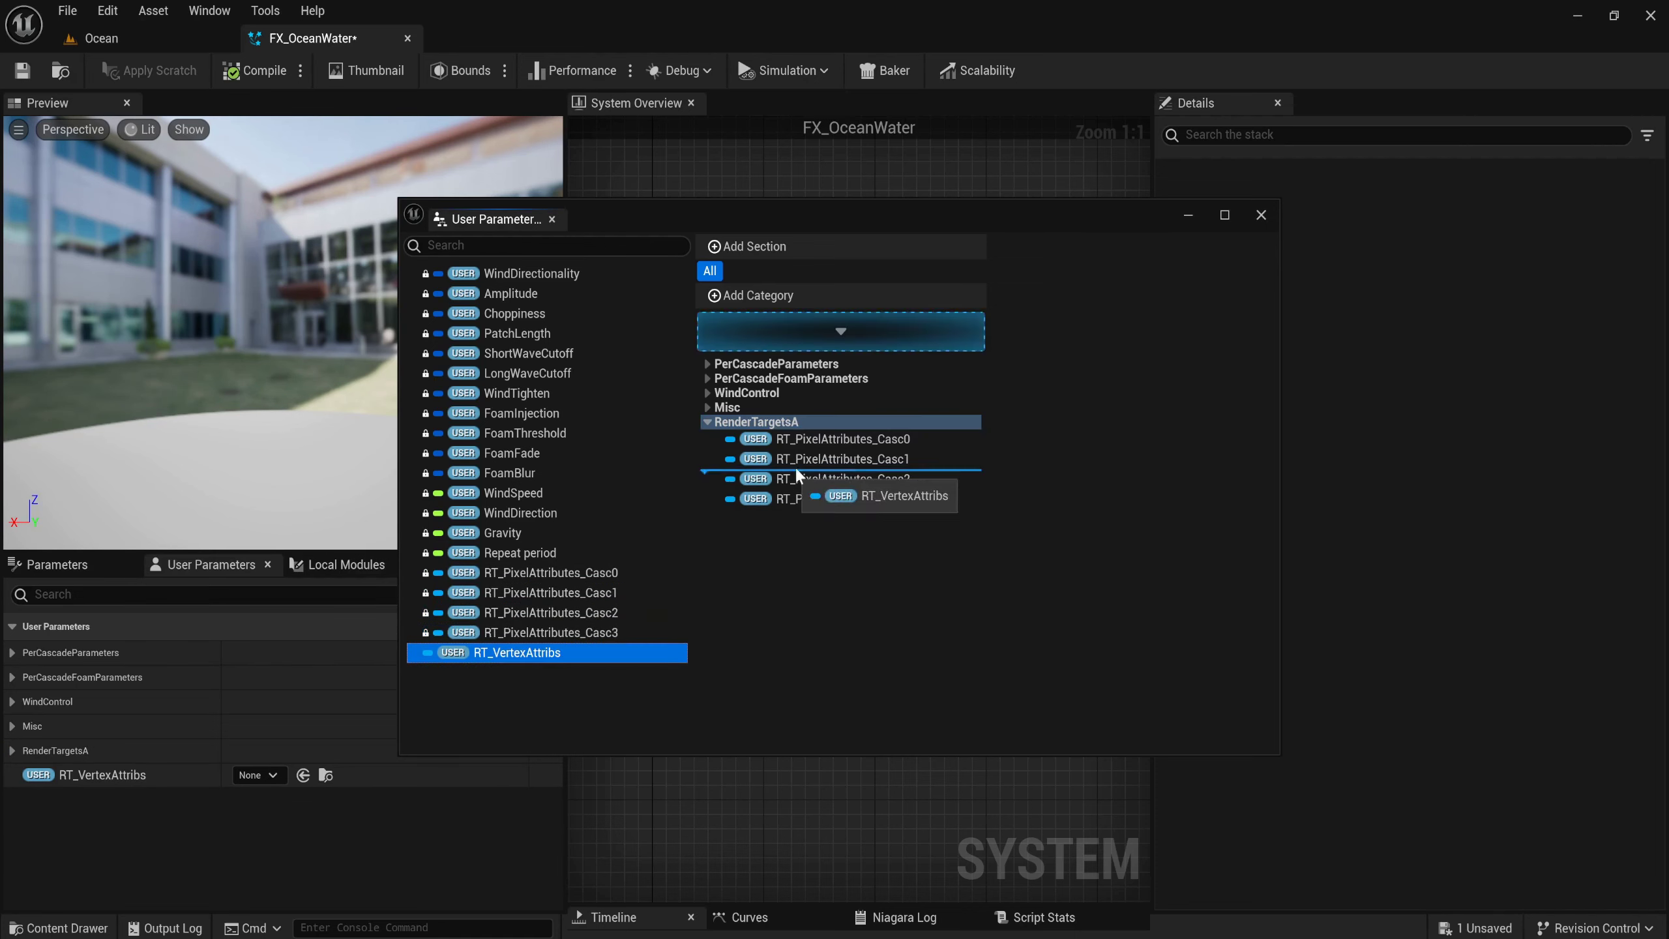
# Add a Texture Render Target user parameter named RT_PixelAttributesB_Casc0 and copy its name.
pyautogui.click(1261, 217)
pyautogui.write('texture')
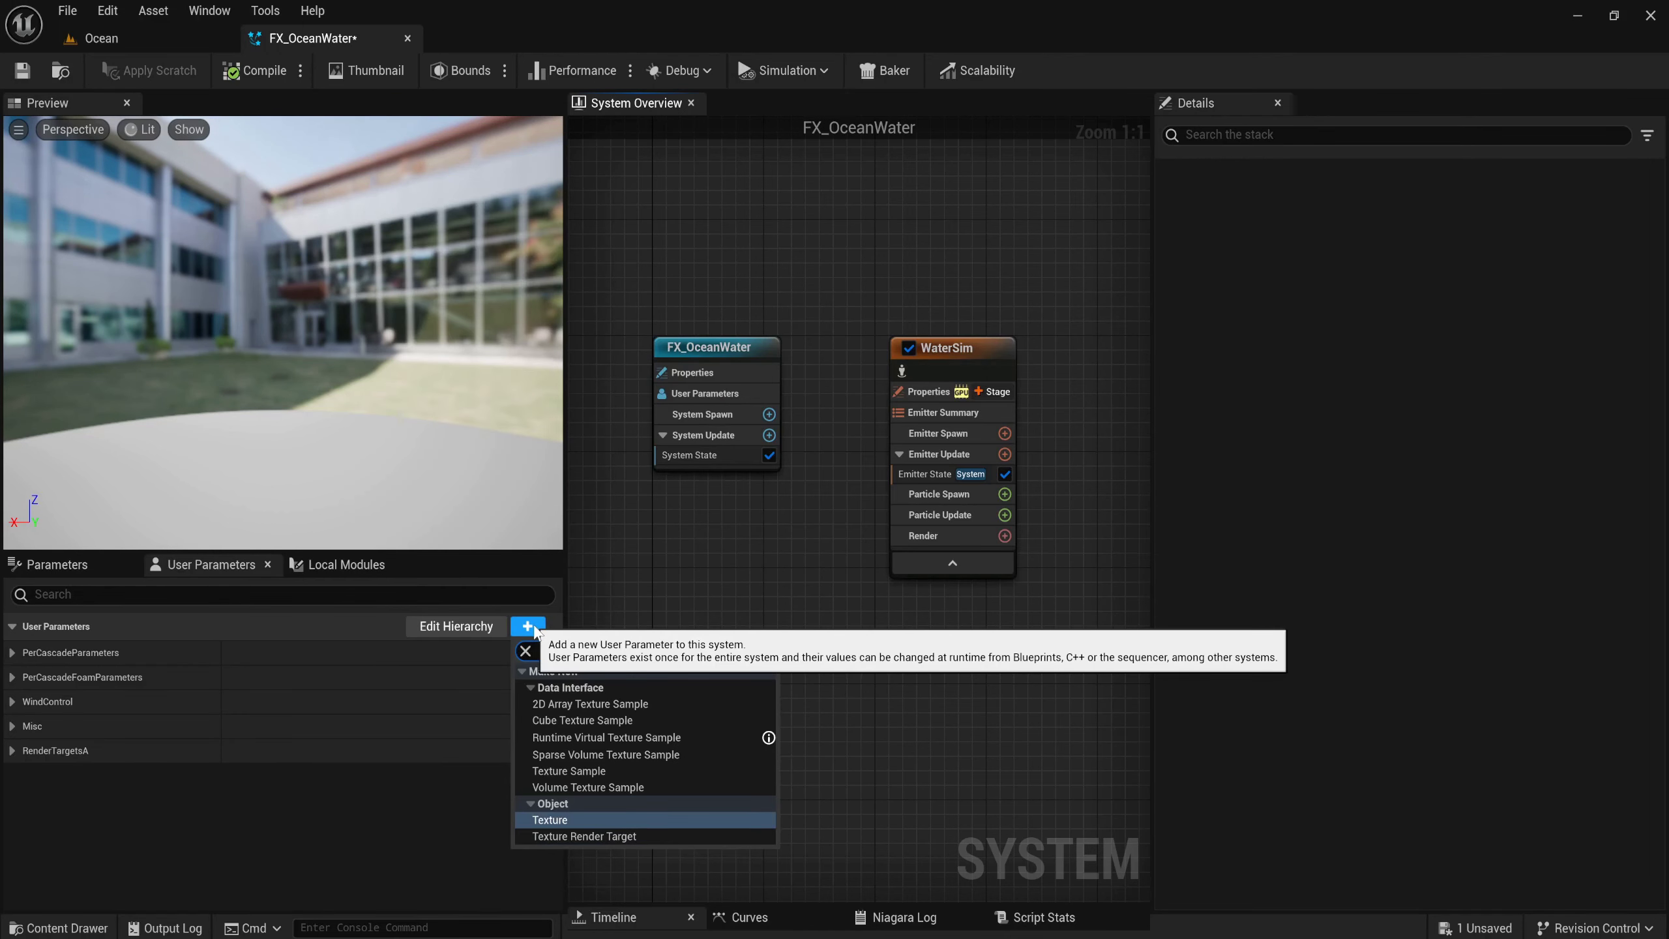
pyautogui.click(661, 837)
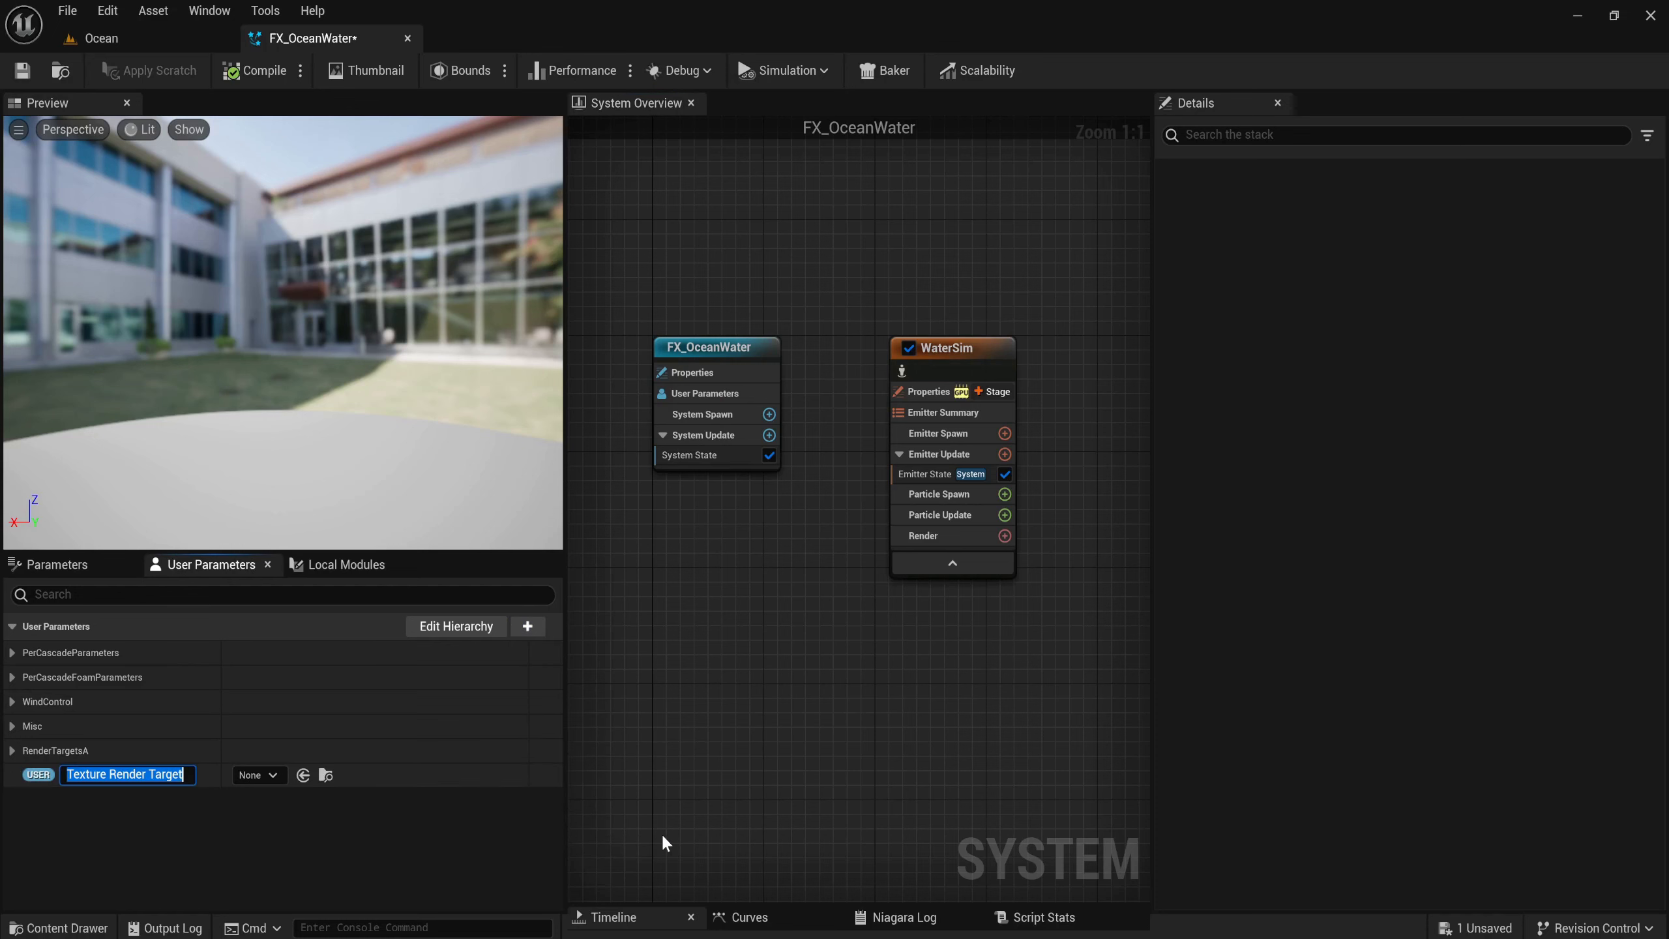
pyautogui.write('RT')
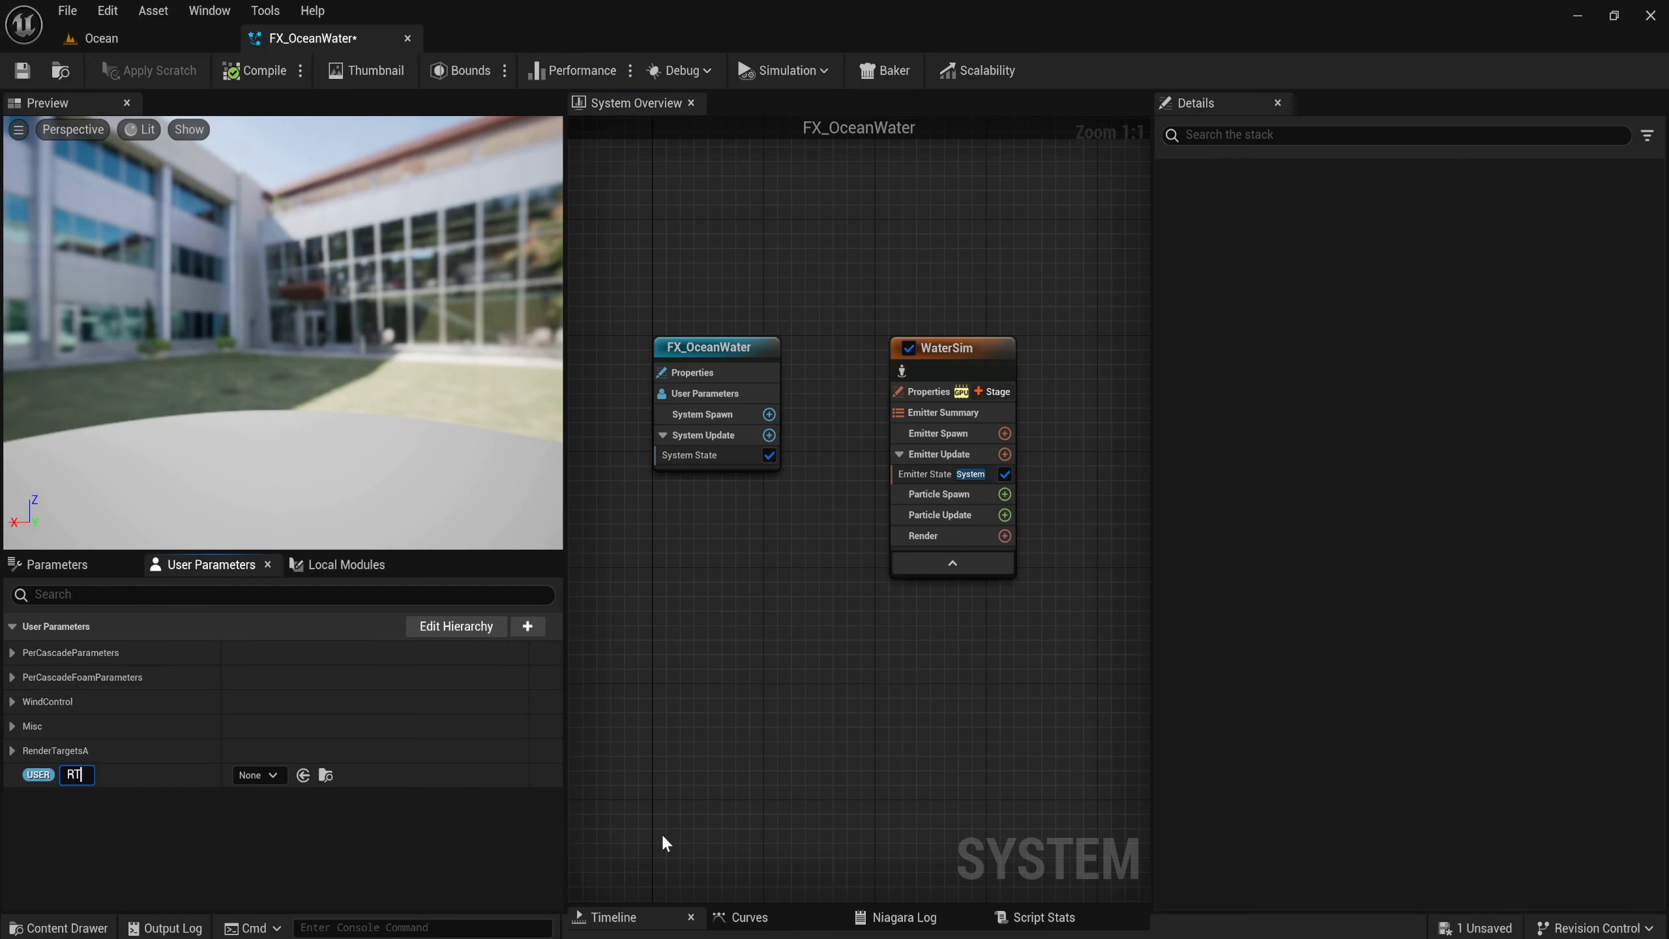
pyautogui.write('_Pix')
pyautogui.write('elAtt')
pyautogui.write('ributes')
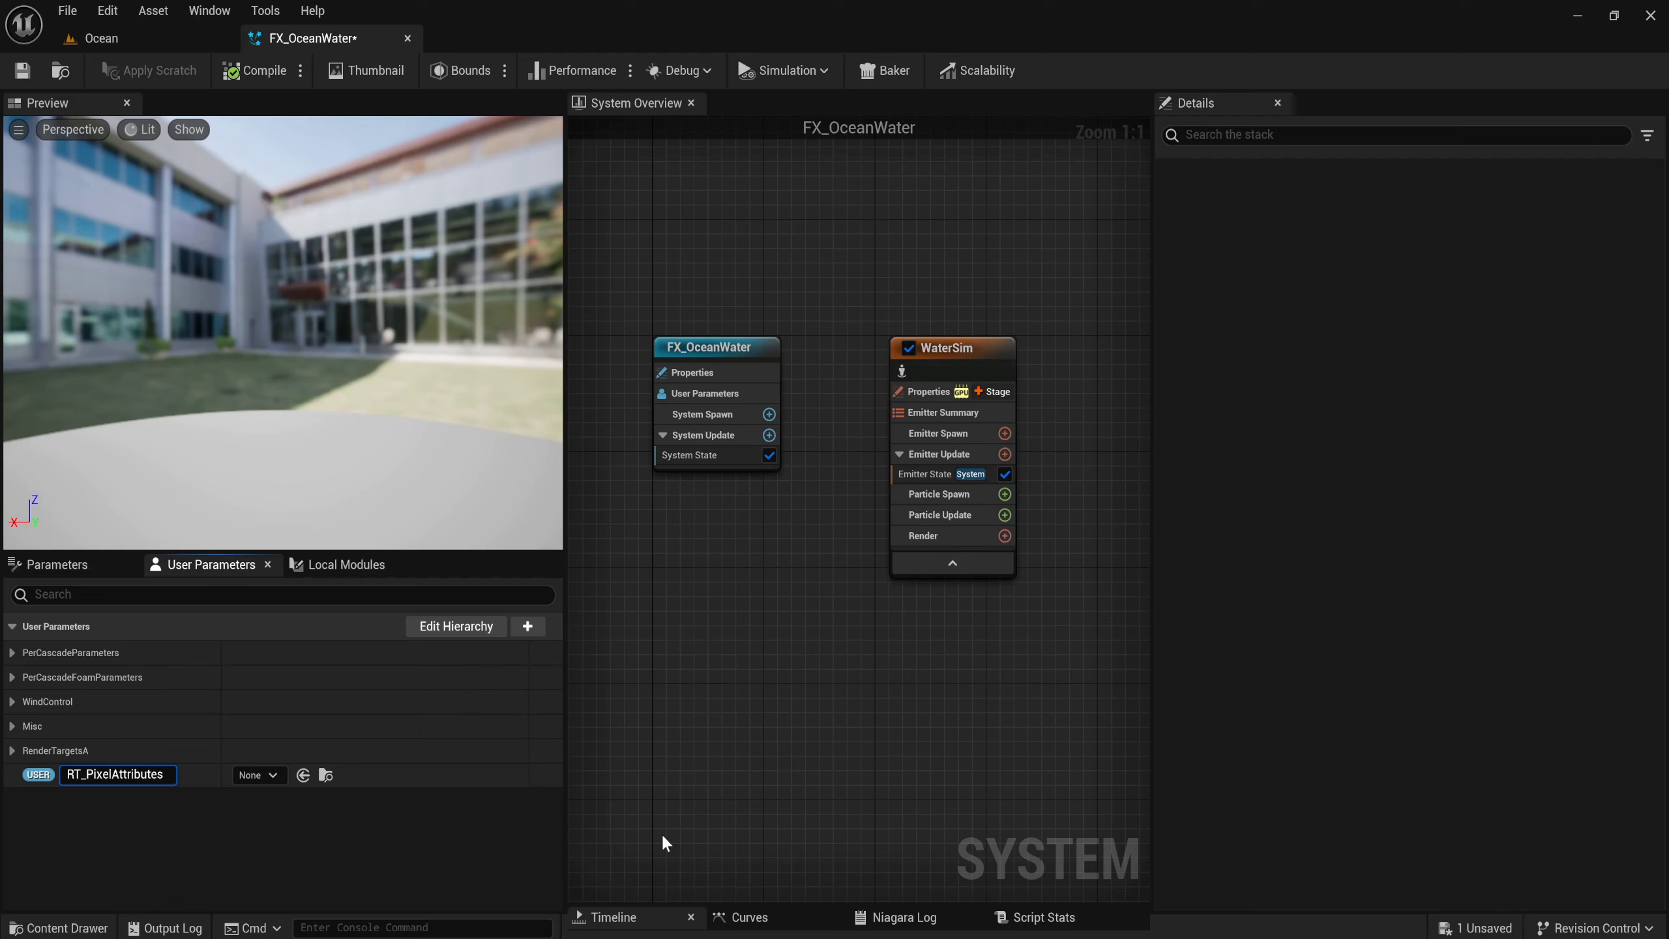
pyautogui.write('B_')
pyautogui.write('Casc')
pyautogui.write('0')
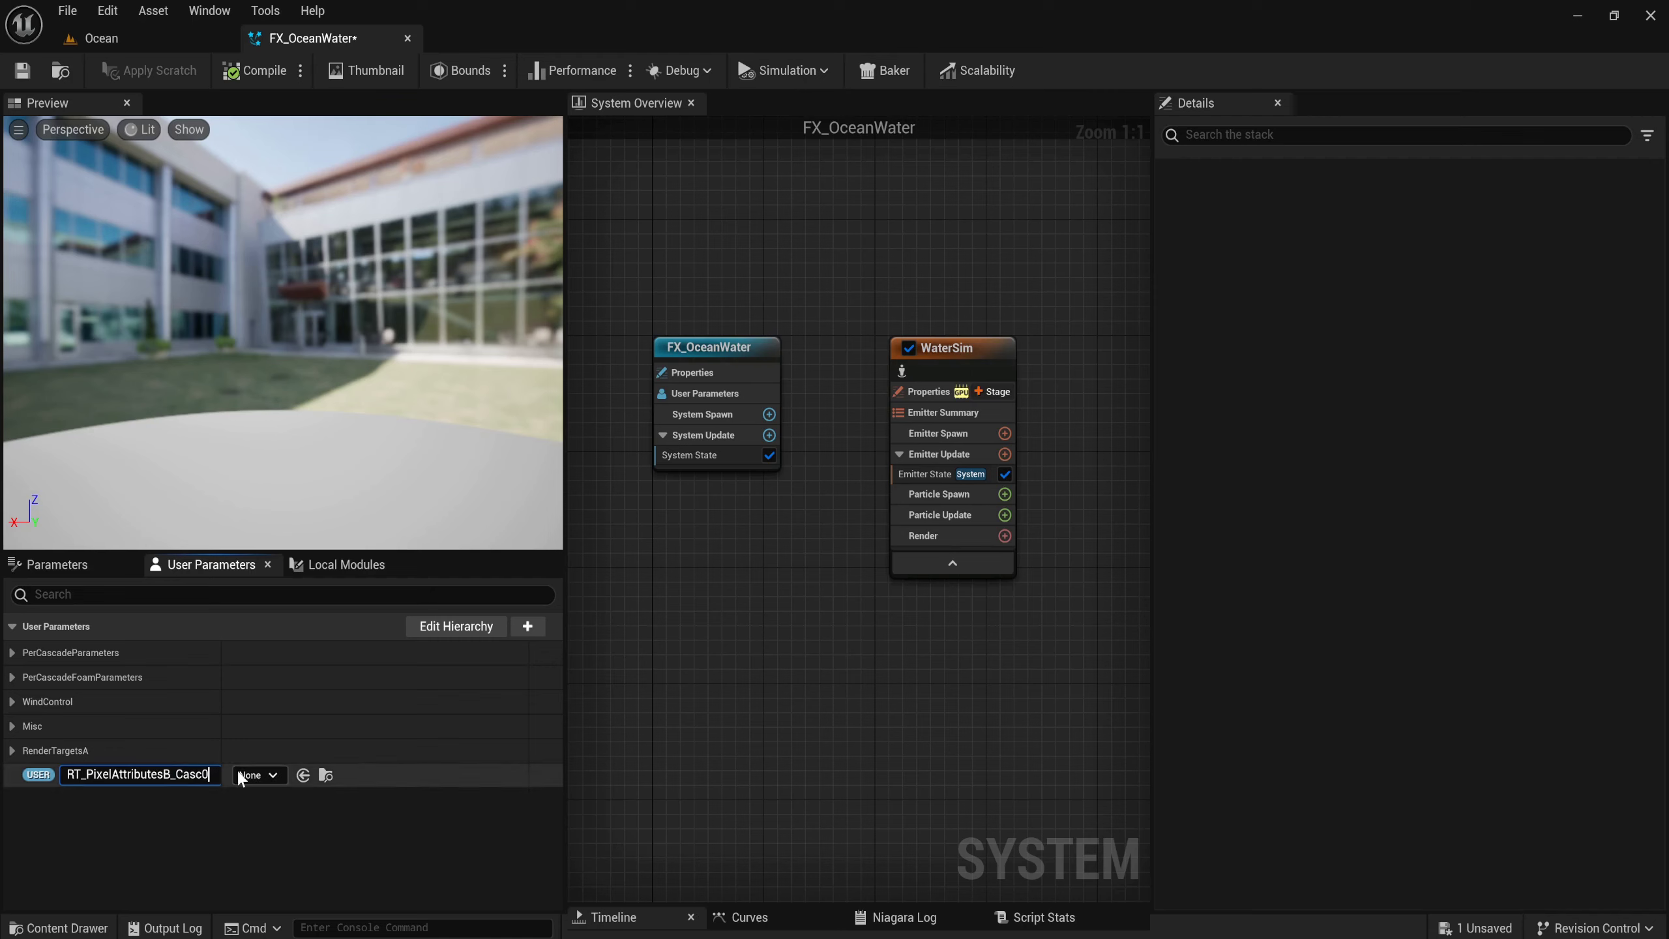
pyautogui.moveTo(212, 774); pyautogui.dragTo(2, 776)
pyautogui.hotkey('ctrl', 'c')
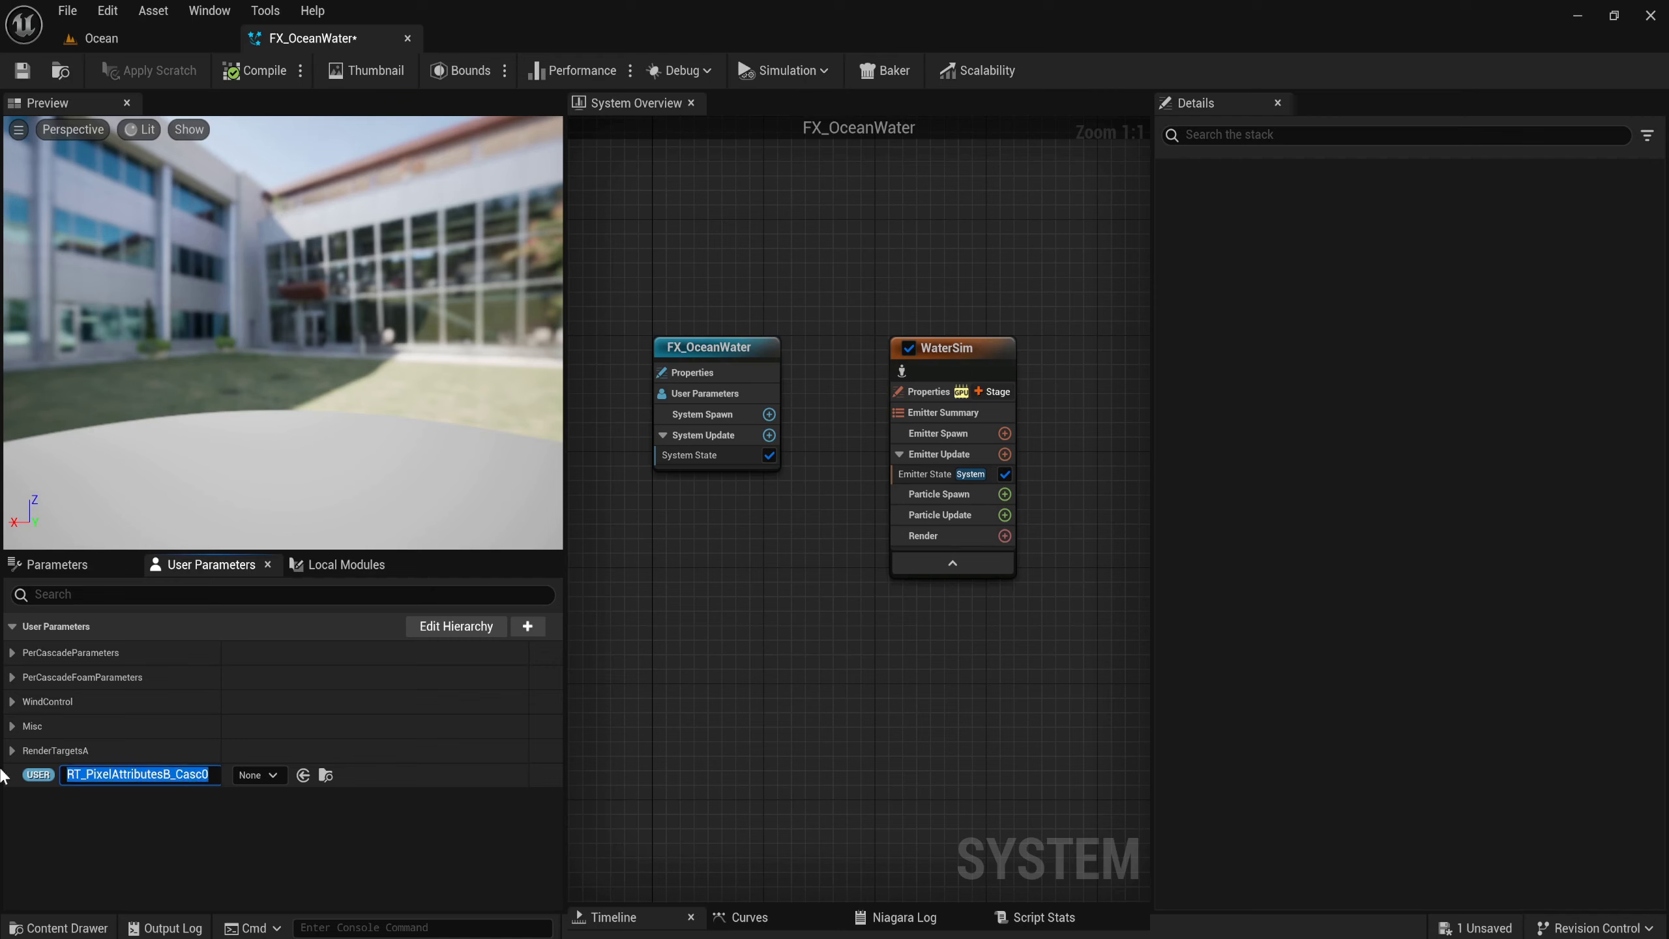
pyautogui.press('Return')
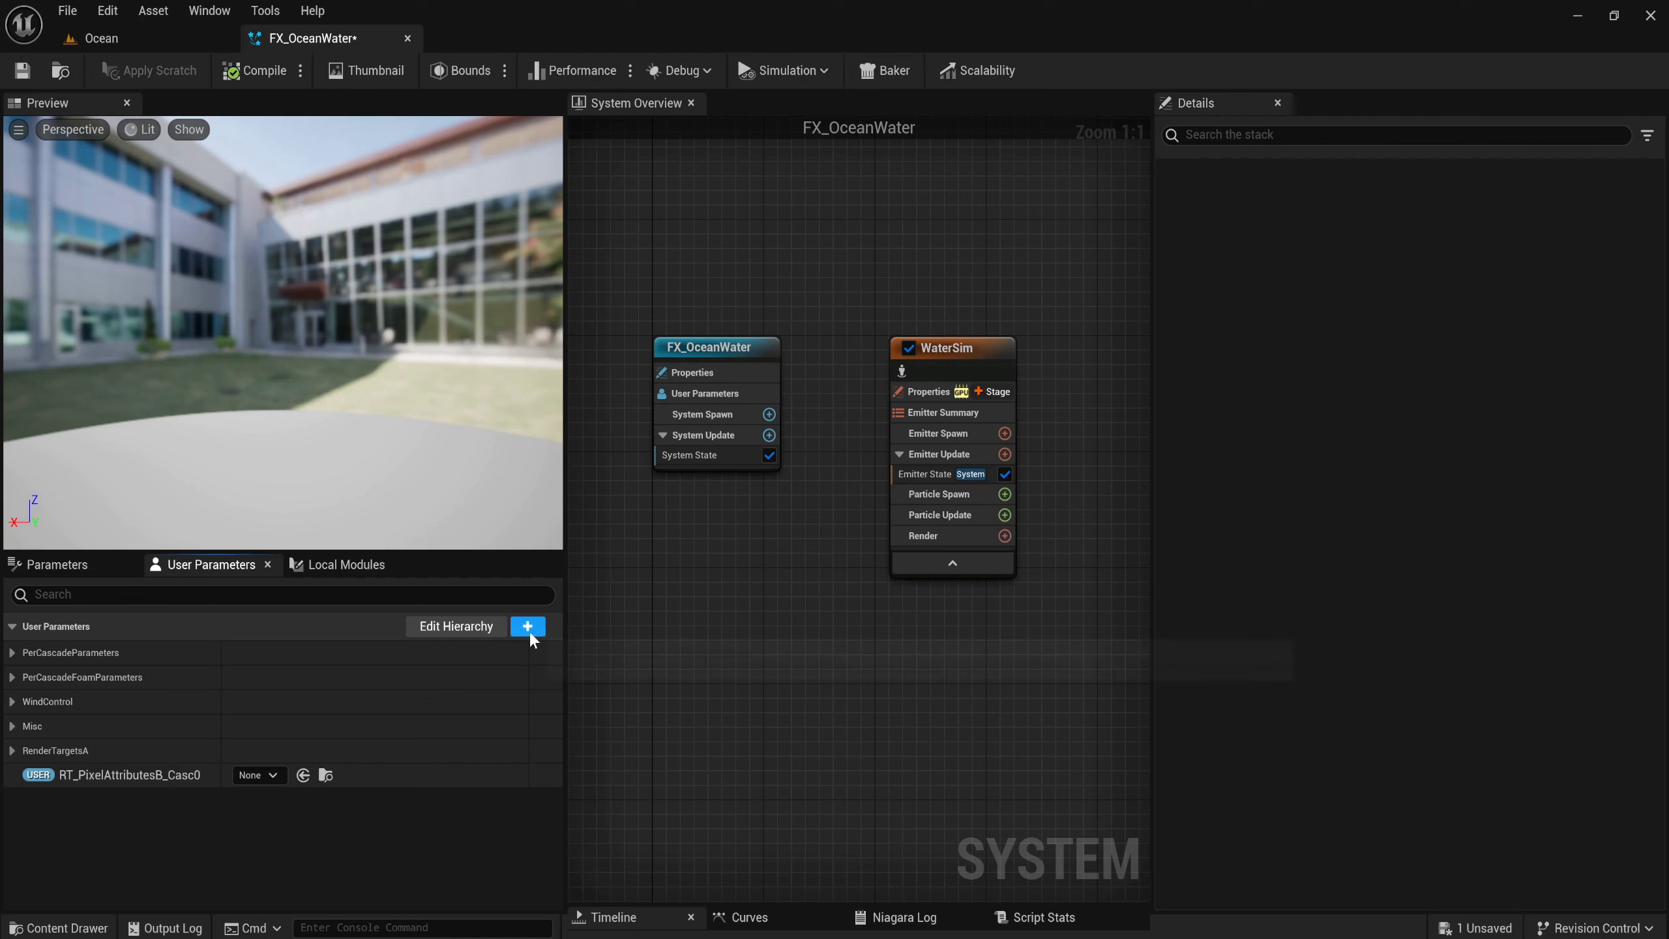
# Add a Texture Render Target user parameter named RT_PixelAttributesB_Casc1.
pyautogui.click(527, 626)
pyautogui.write('text')
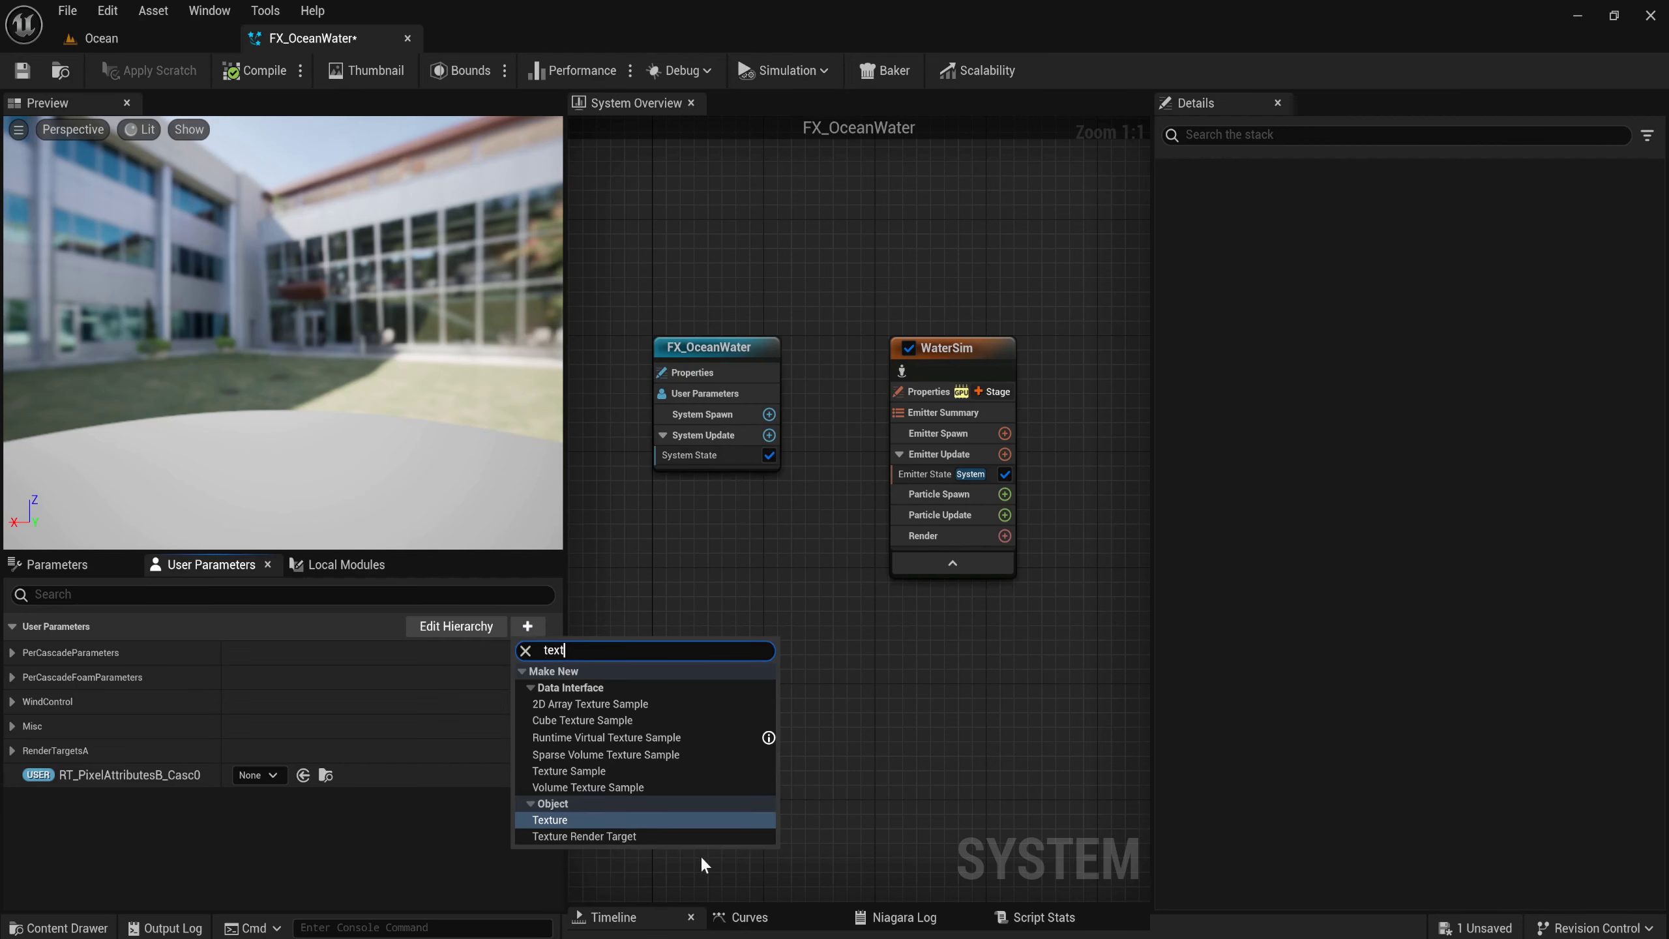
pyautogui.click(699, 837)
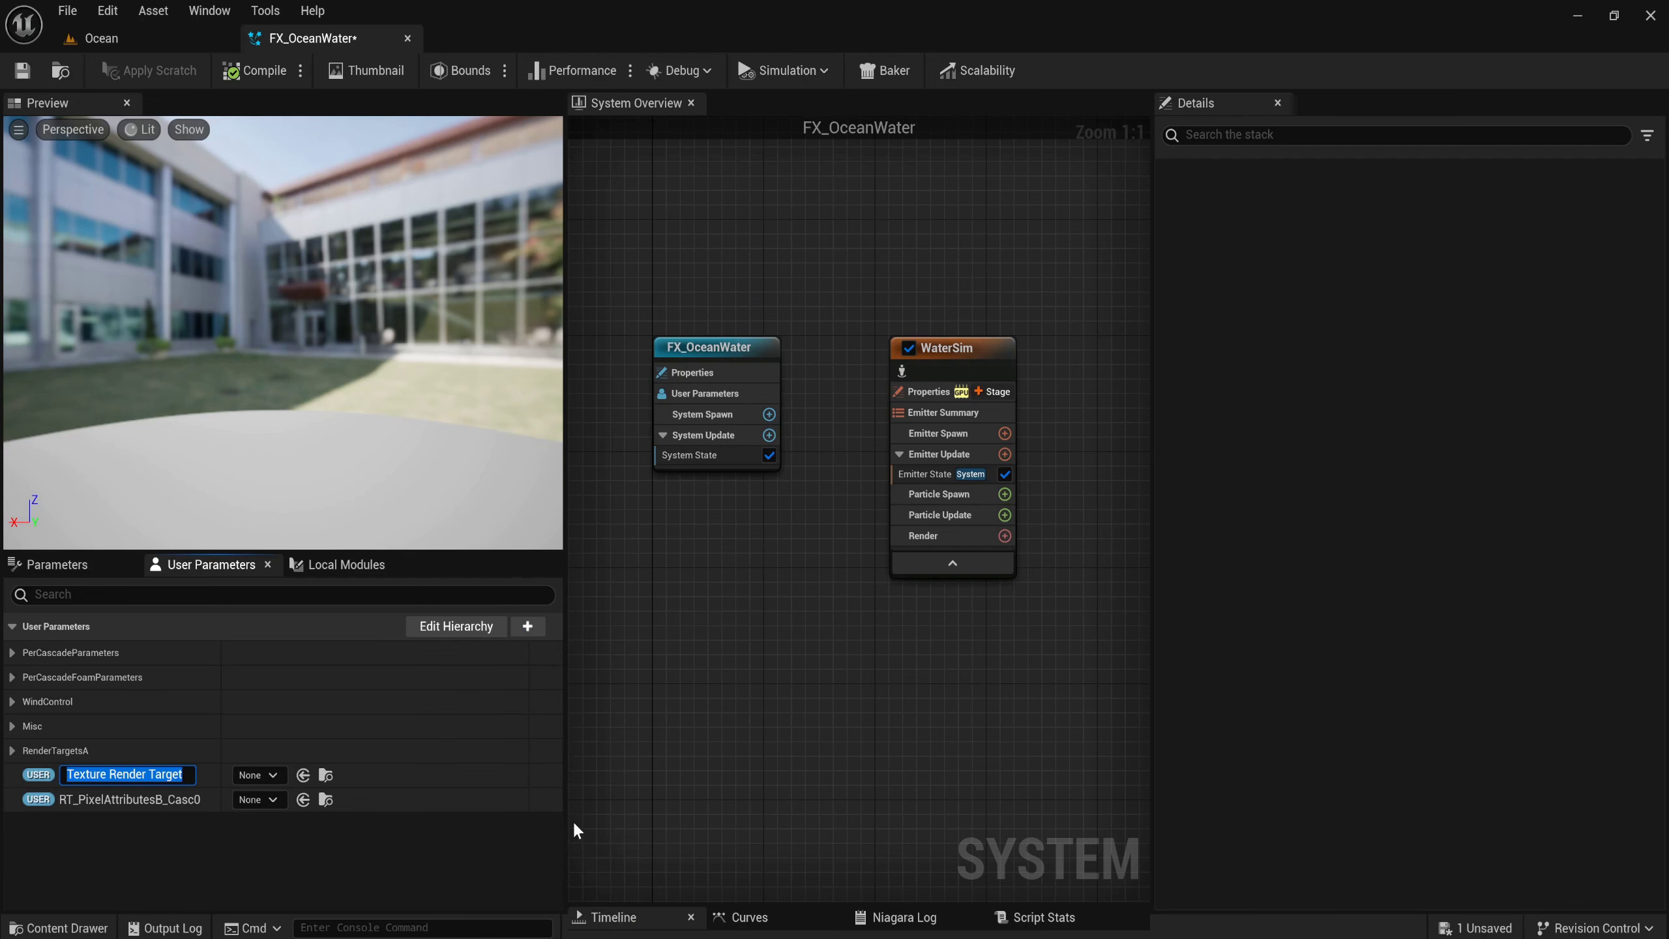
pyautogui.hotkey('ctrl', 'v')
pyautogui.press('BackSpace')
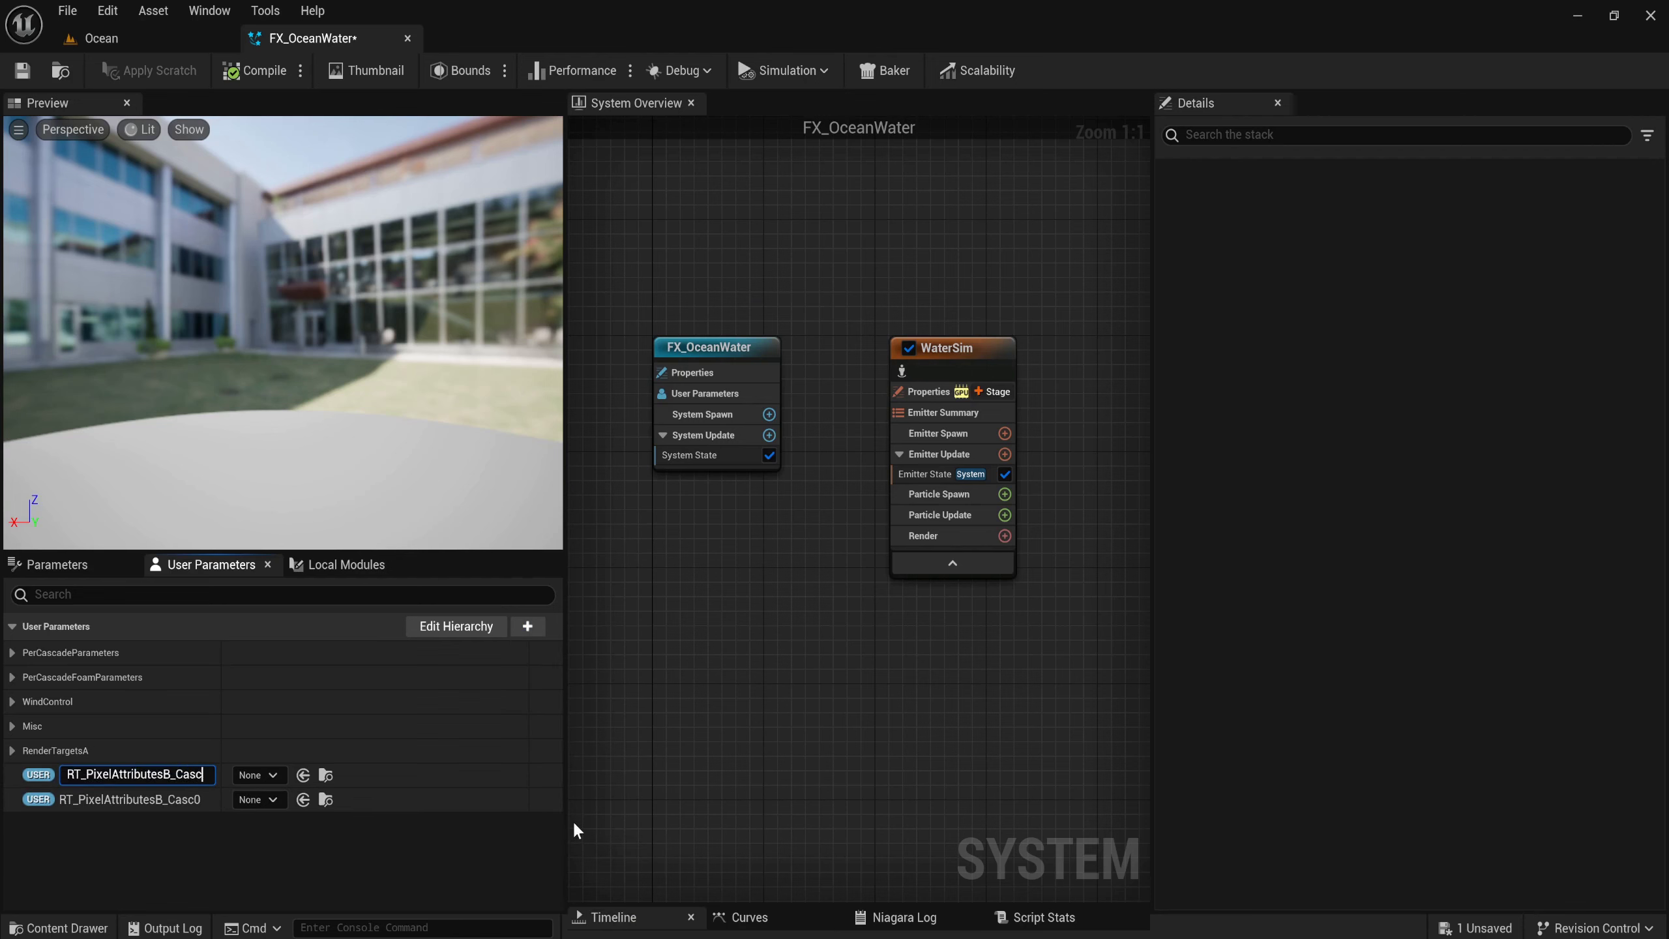
pyautogui.write('1')
pyautogui.press('Return')
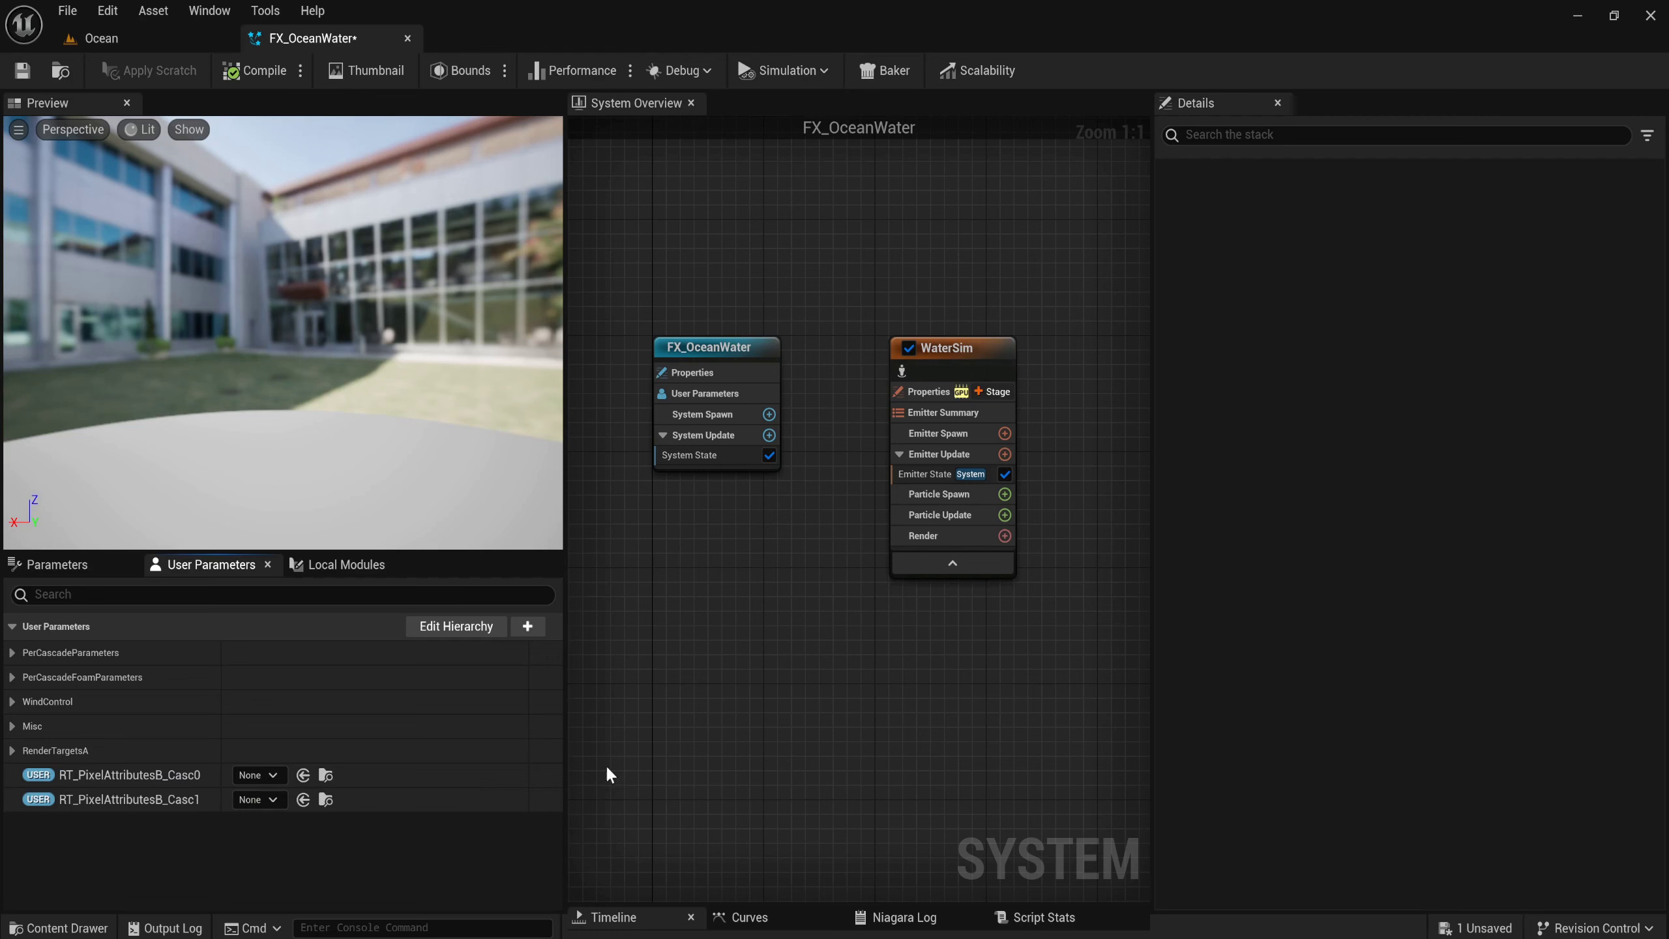
# Add a Texture Render Target user parameter named RT_PixelAttributesB_Casc2.
pyautogui.click(527, 627)
pyautogui.write('t')
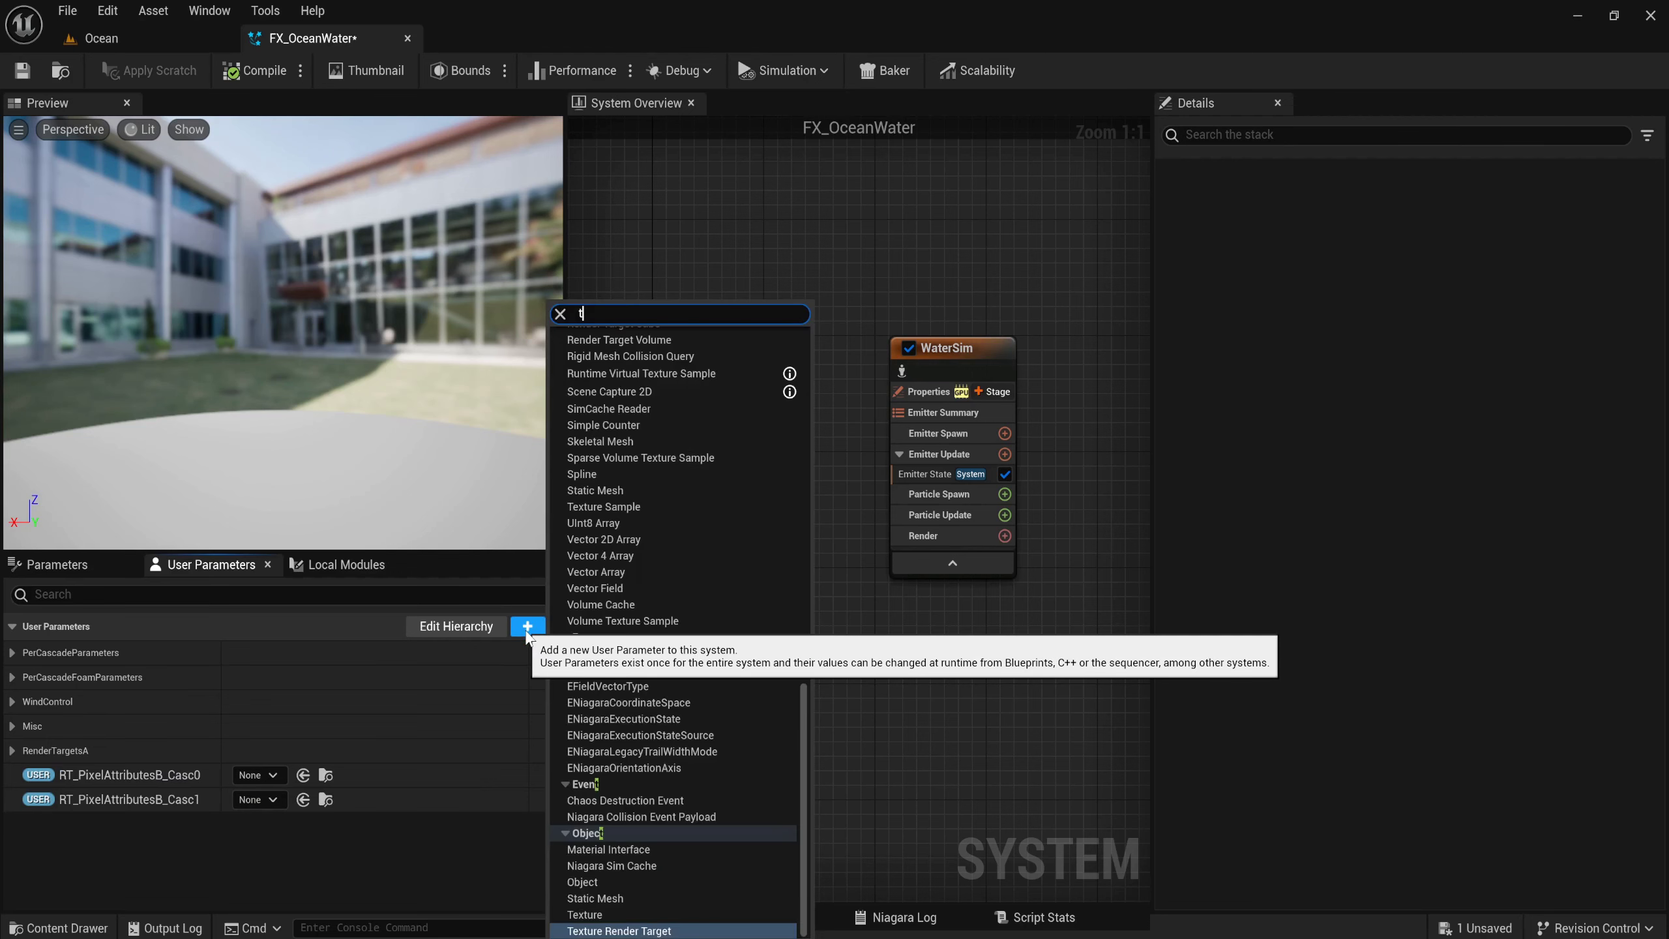
pyautogui.write('e')
pyautogui.press('Down')
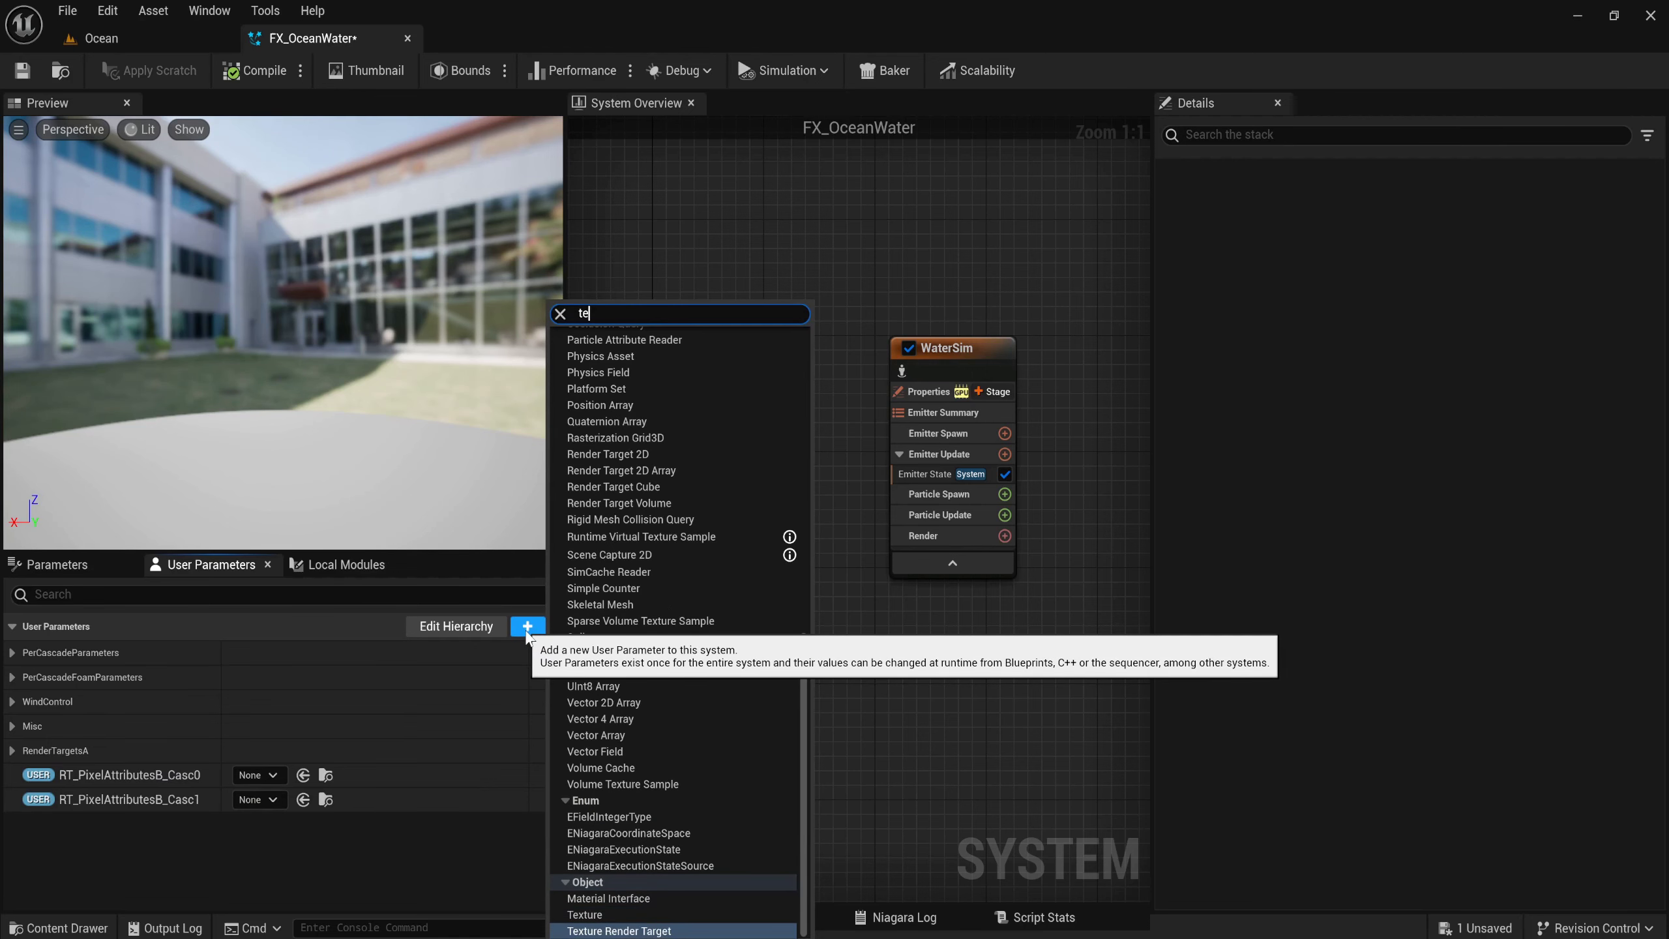
pyautogui.press('Return')
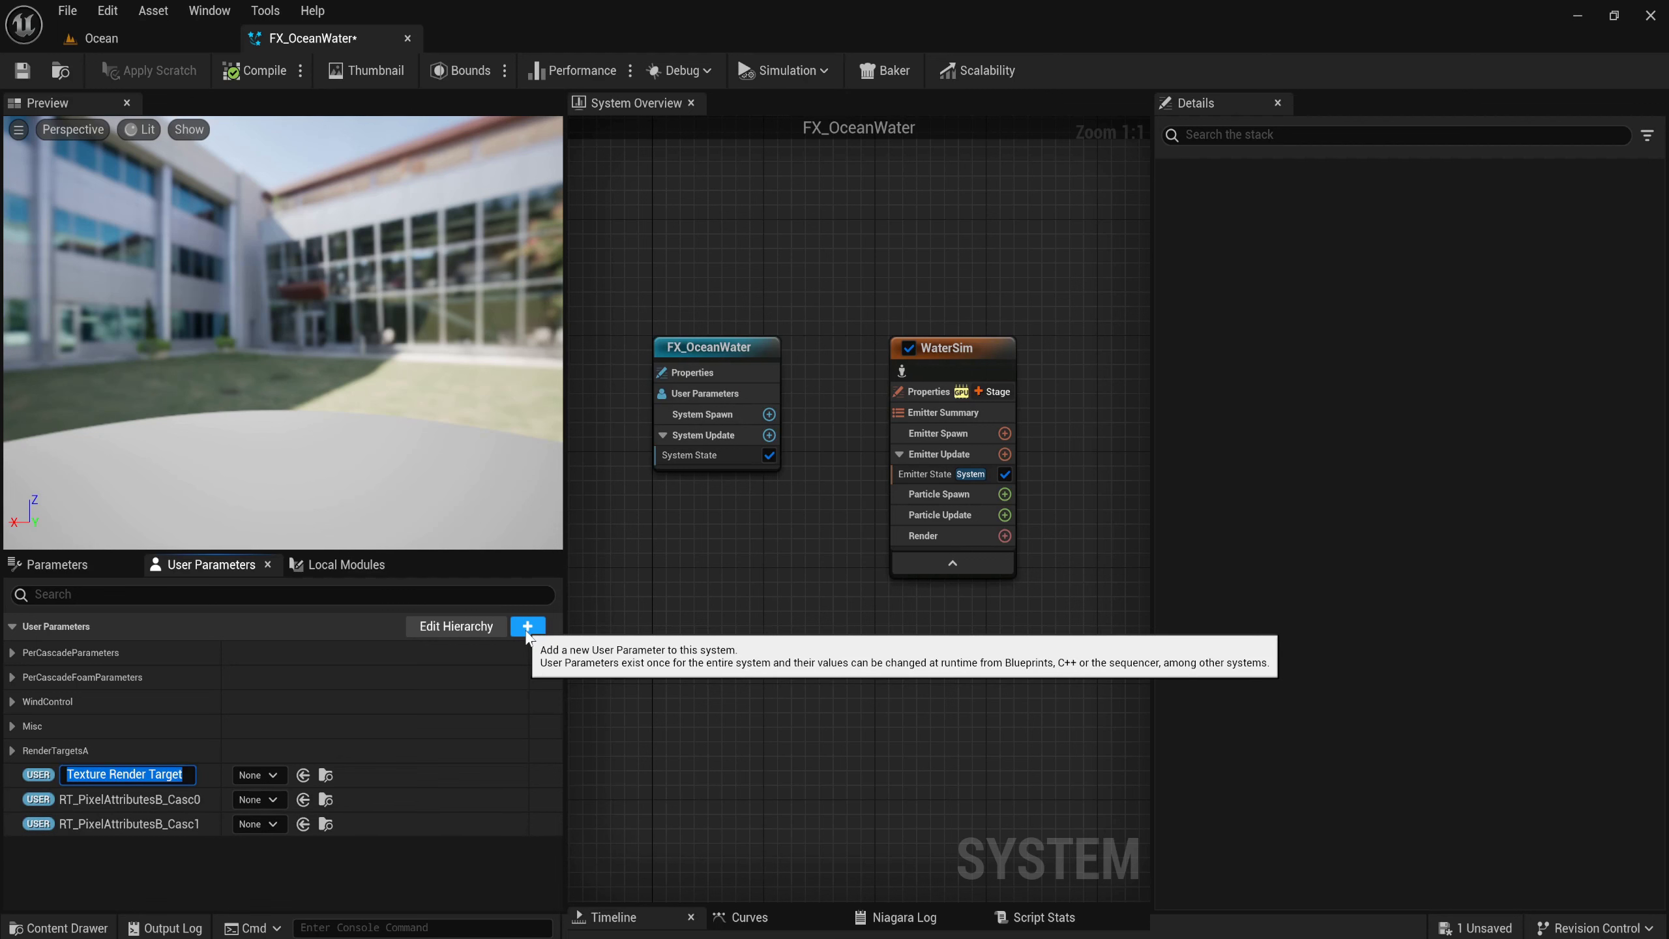
pyautogui.write('RT_PixelAttributesB_Casc0')
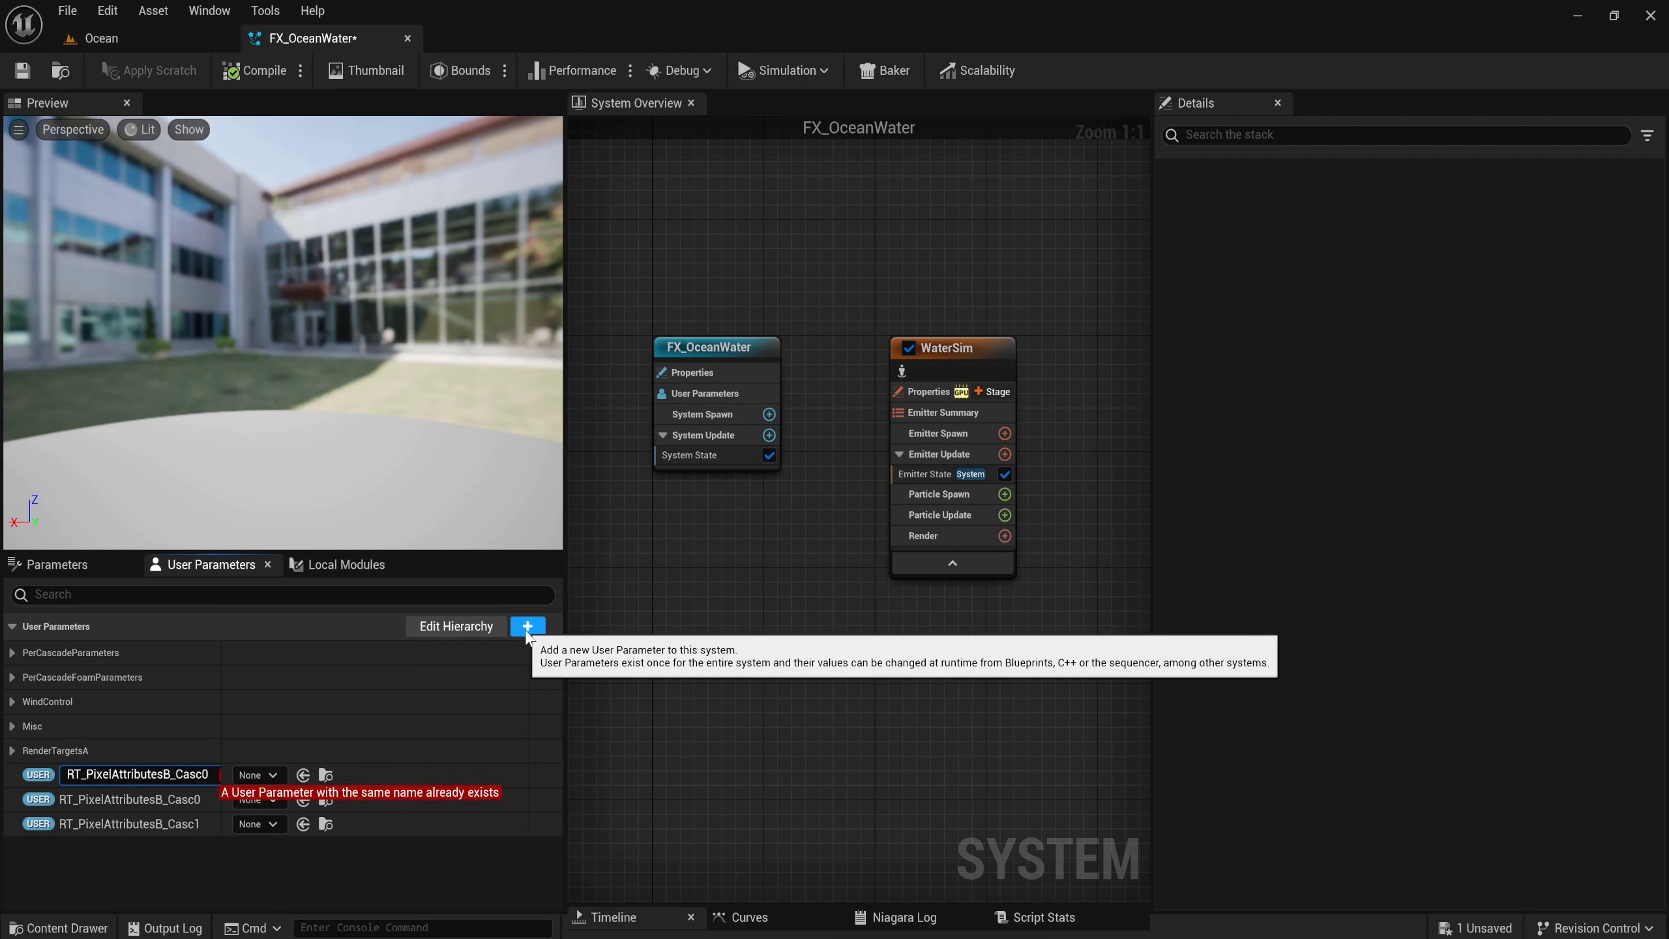
pyautogui.press('BackSpace')
pyautogui.write('2')
pyautogui.press('Return')
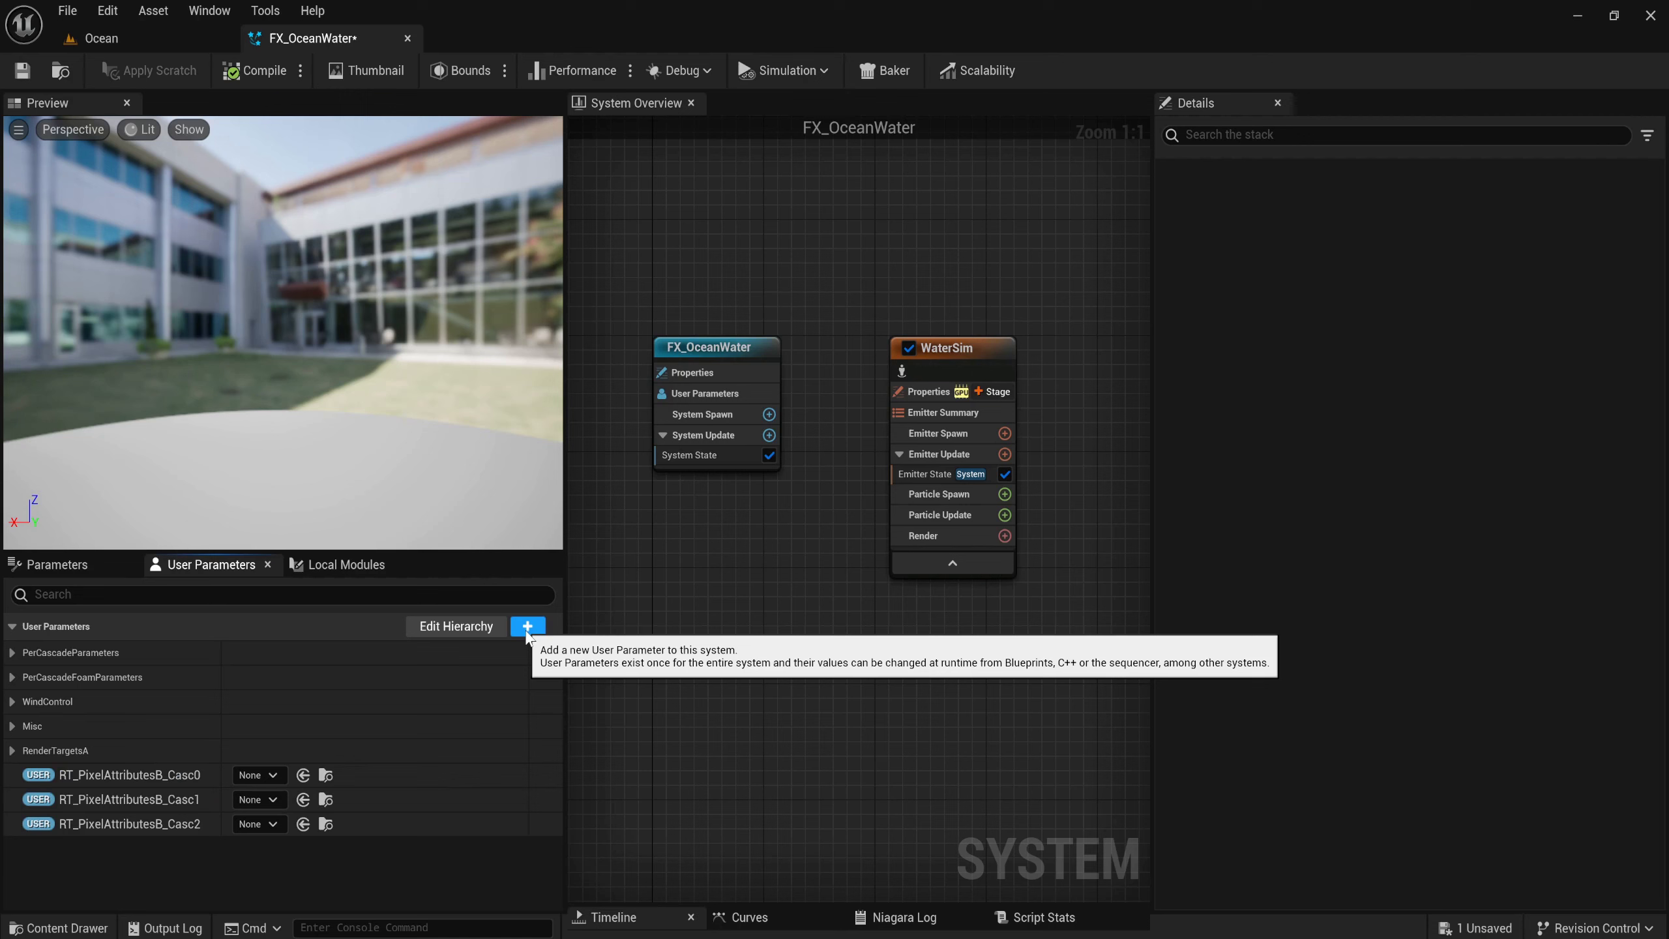
# Add a Texture Render Target user parameter named RT_PixelAttributesB_Casc3.
pyautogui.click(527, 630)
pyautogui.write('te')
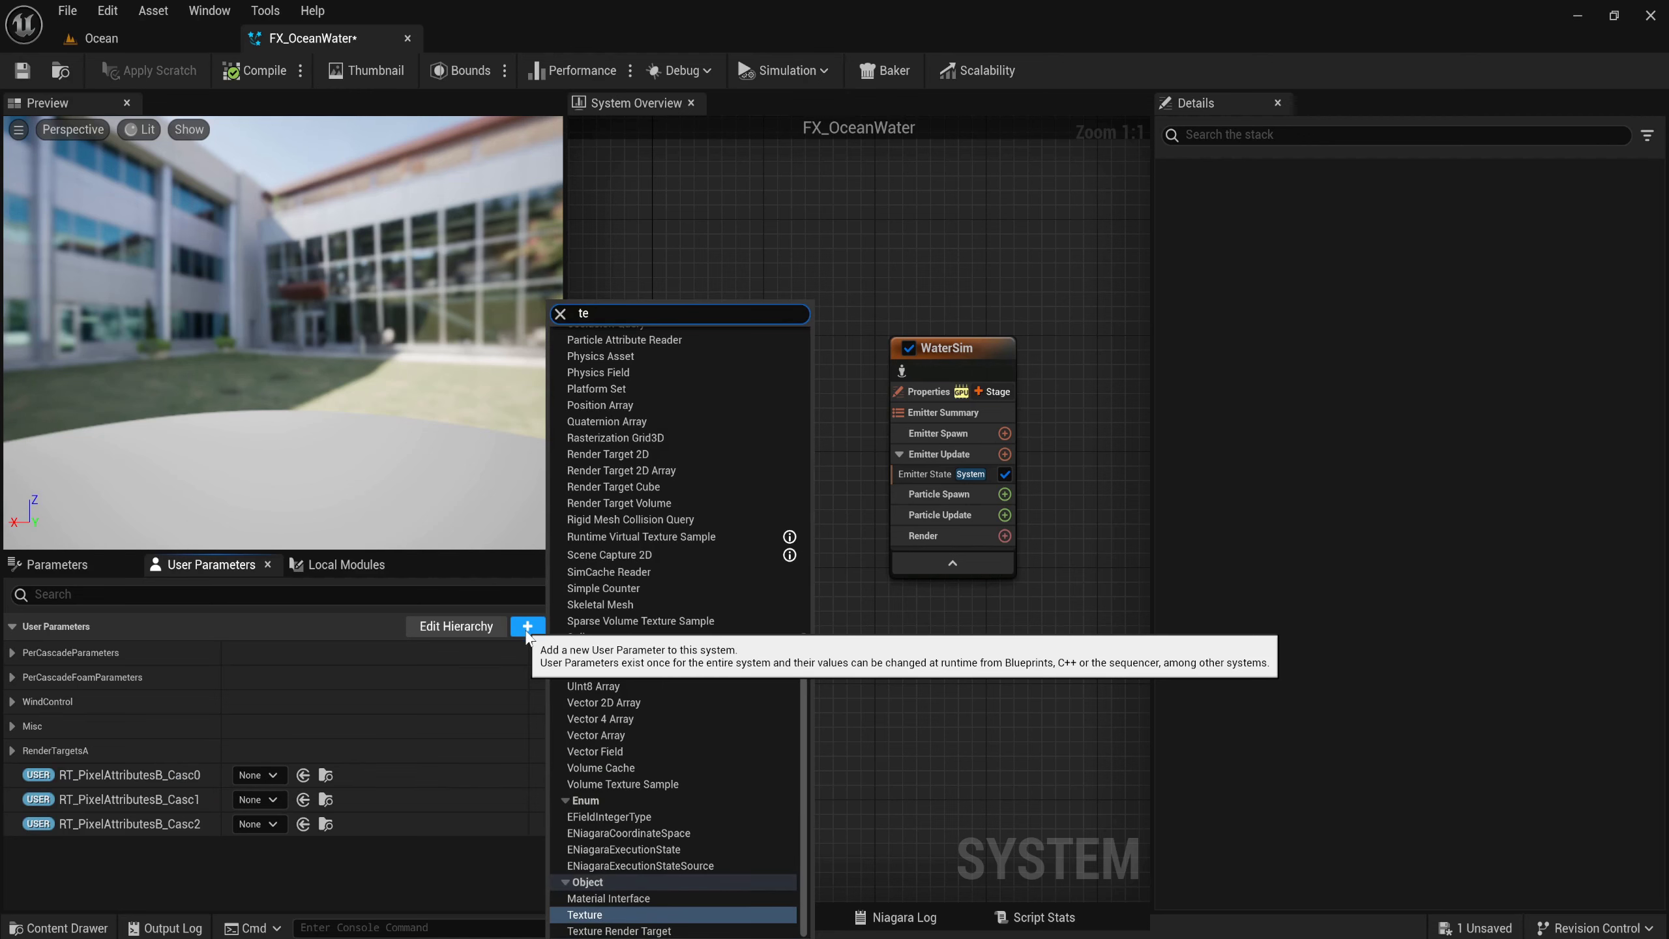
pyautogui.press('Down')
pyautogui.press('Return')
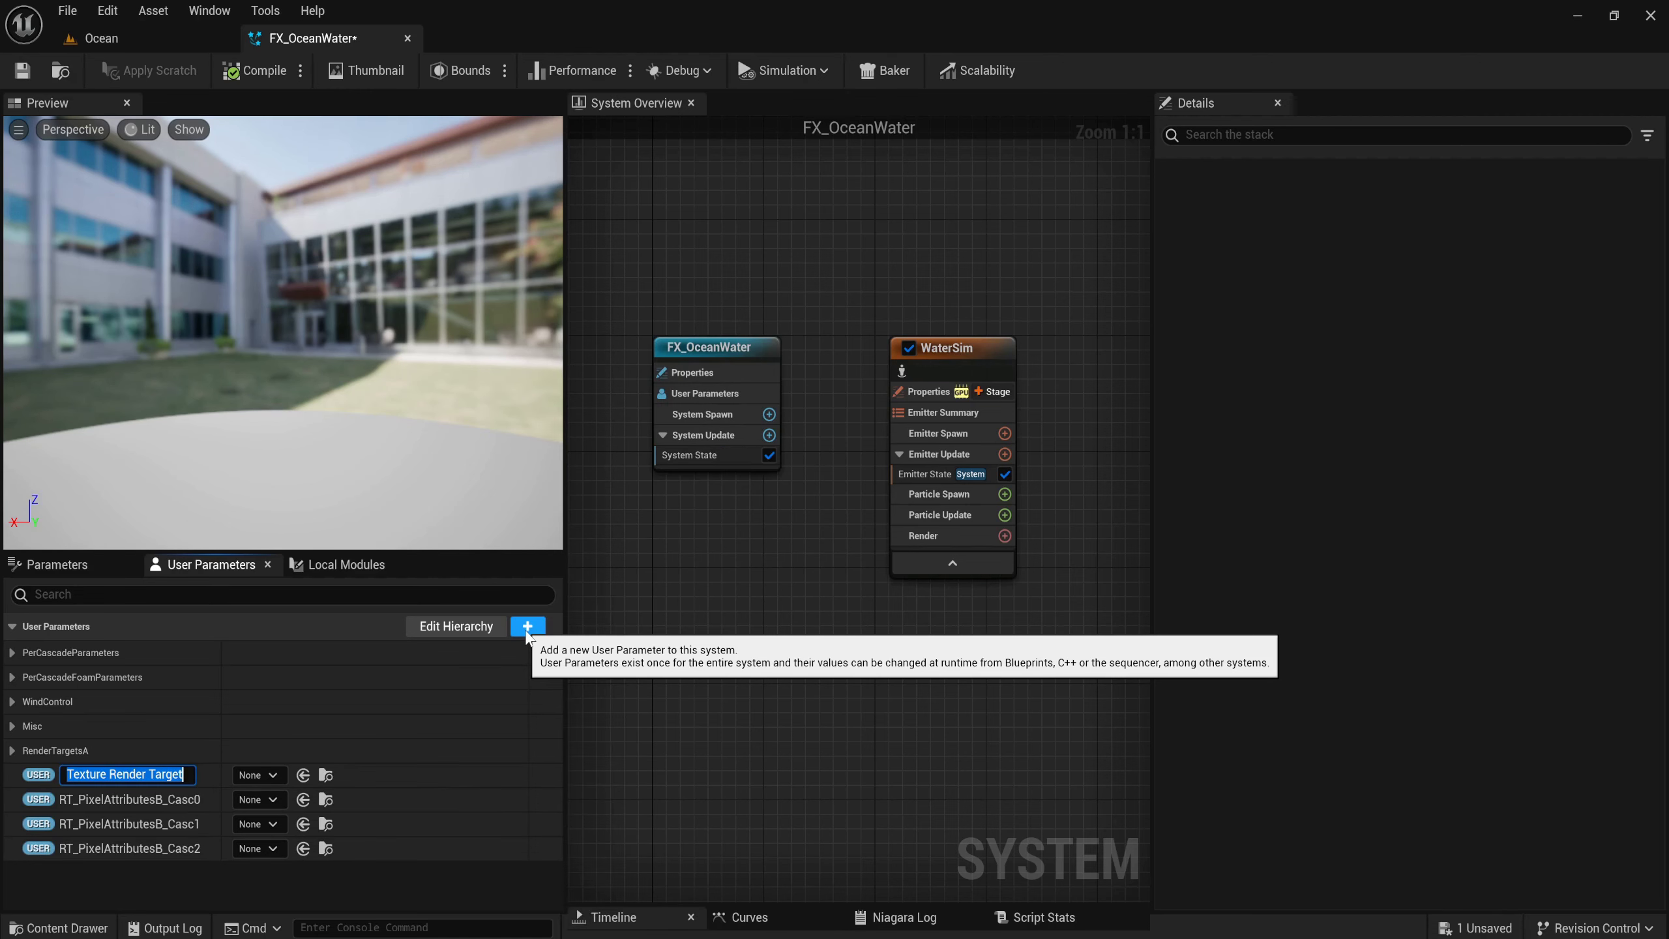
pyautogui.write('RT_PixelAttributesB_Casc0')
pyautogui.press('BackSpace')
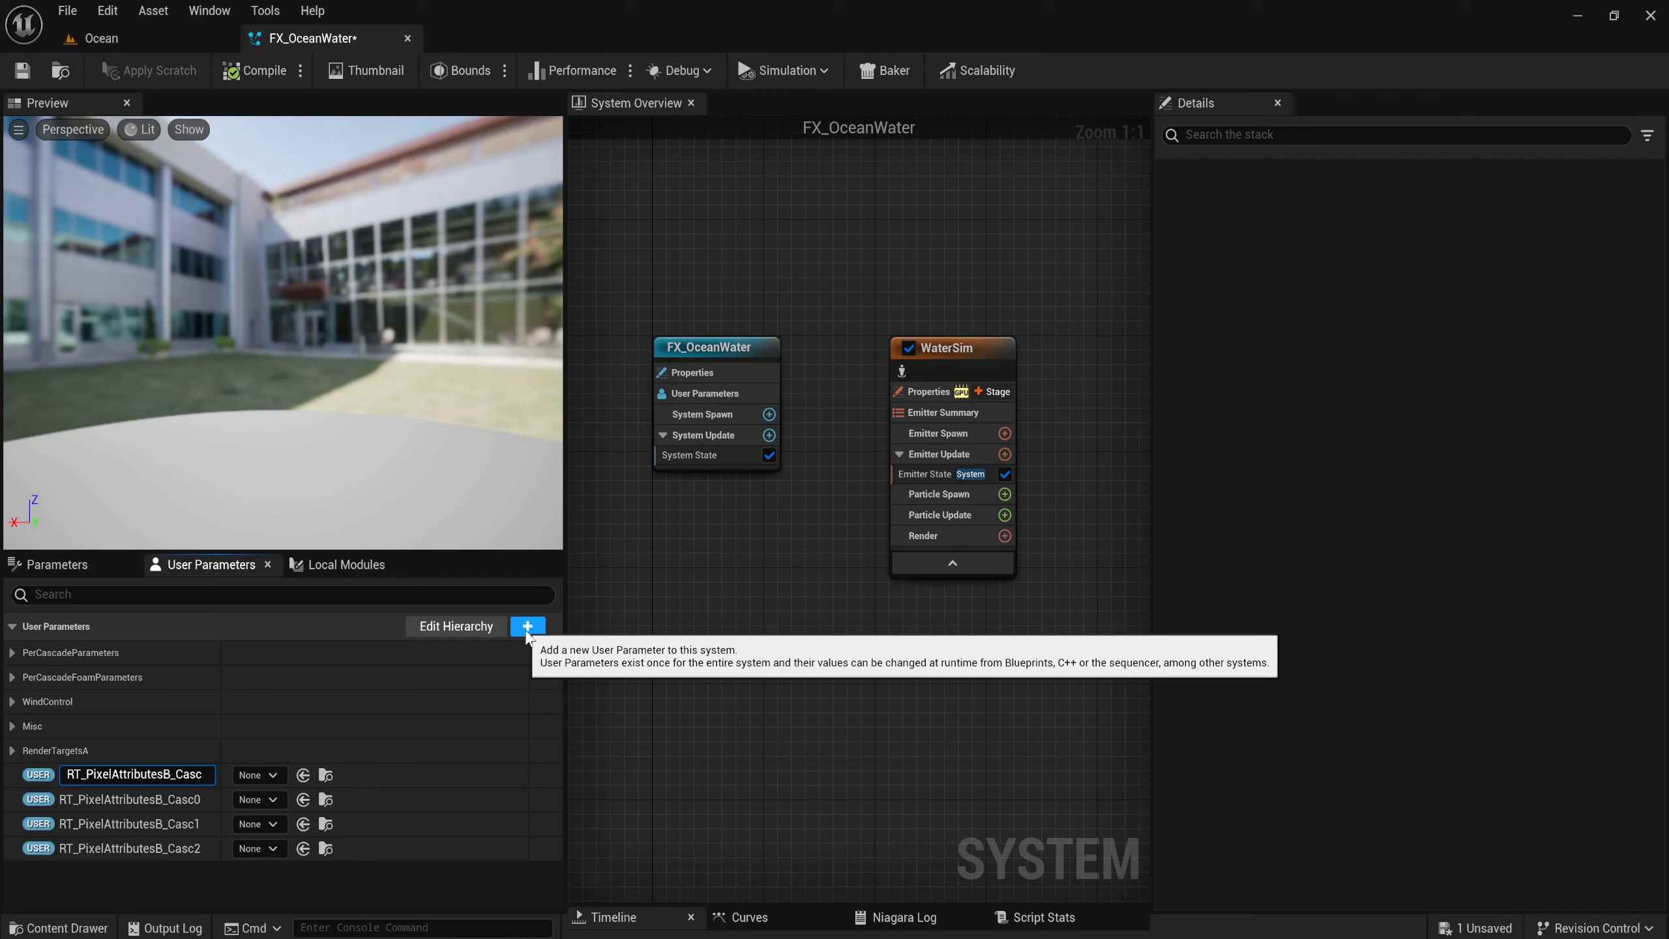
pyautogui.write('3')
pyautogui.press('Return')
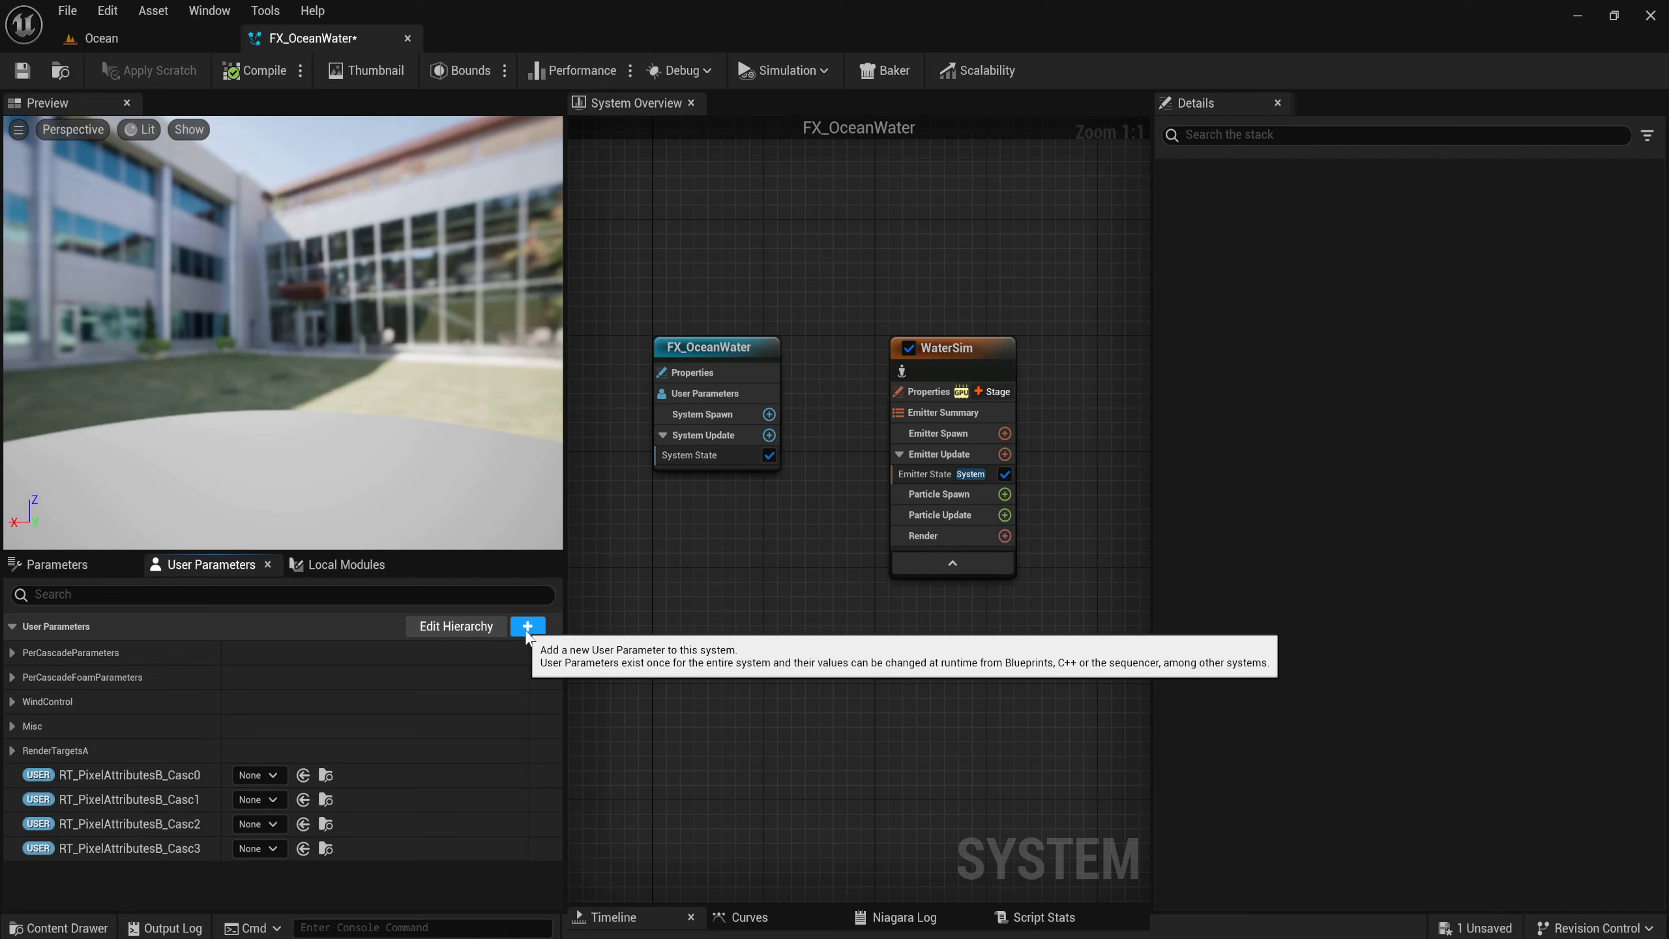
# Add a Texture Render Target user parameter named RT_VertexAttribsB.
pyautogui.click(528, 626)
pyautogui.write('tex')
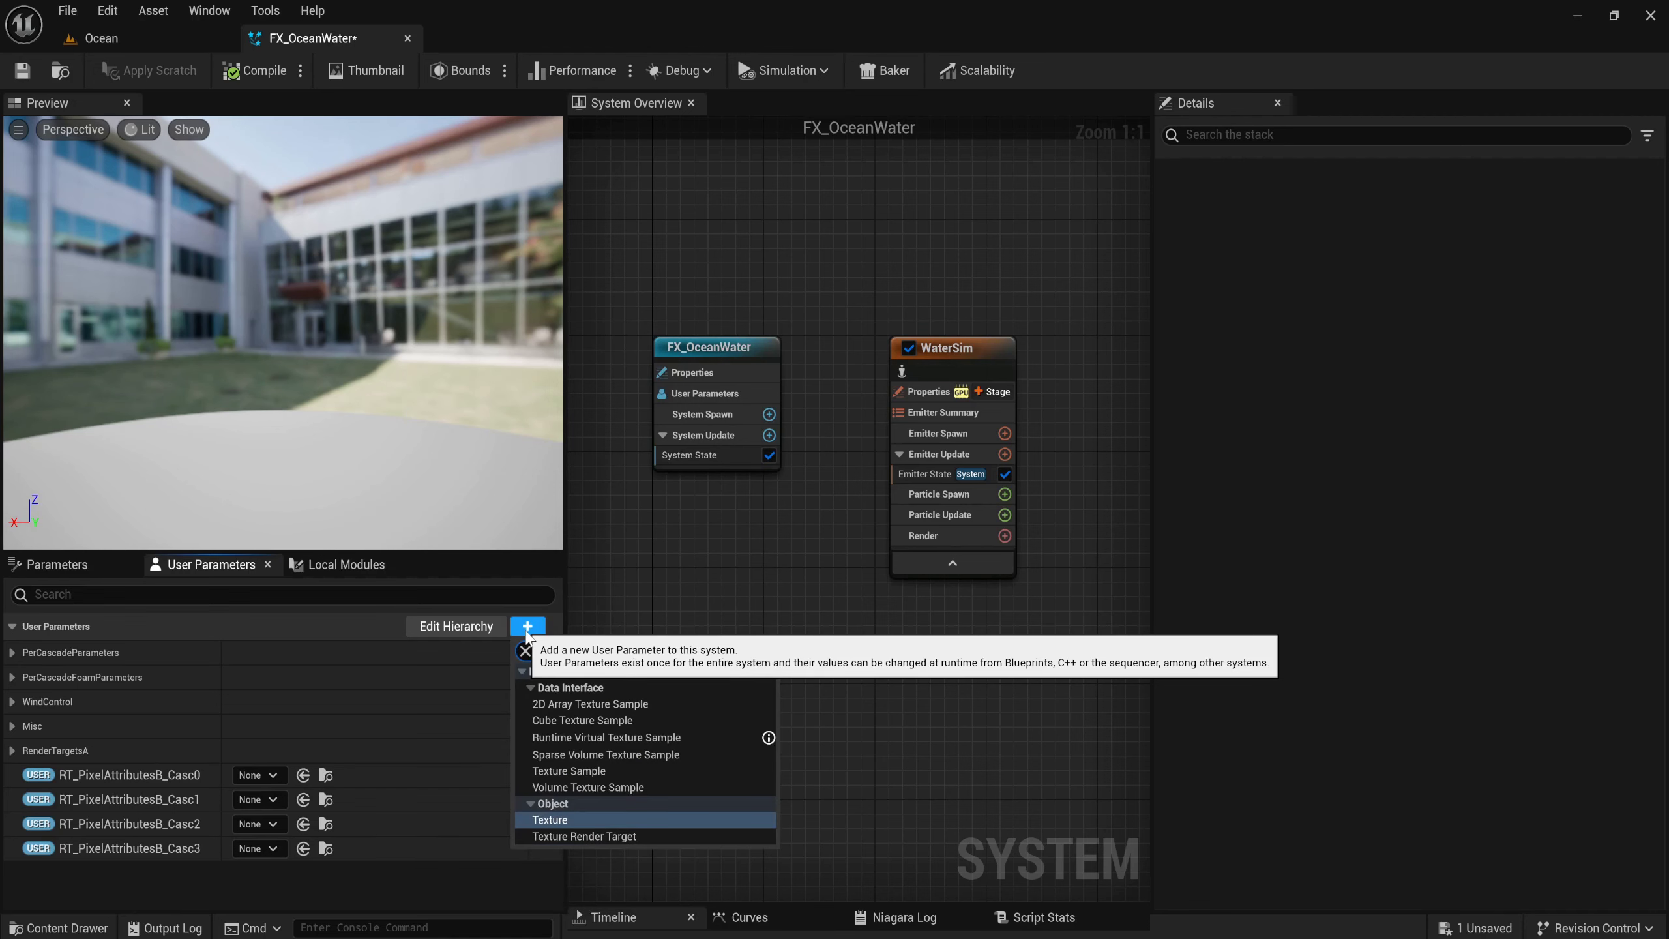
pyautogui.press('Down')
pyautogui.press('Return')
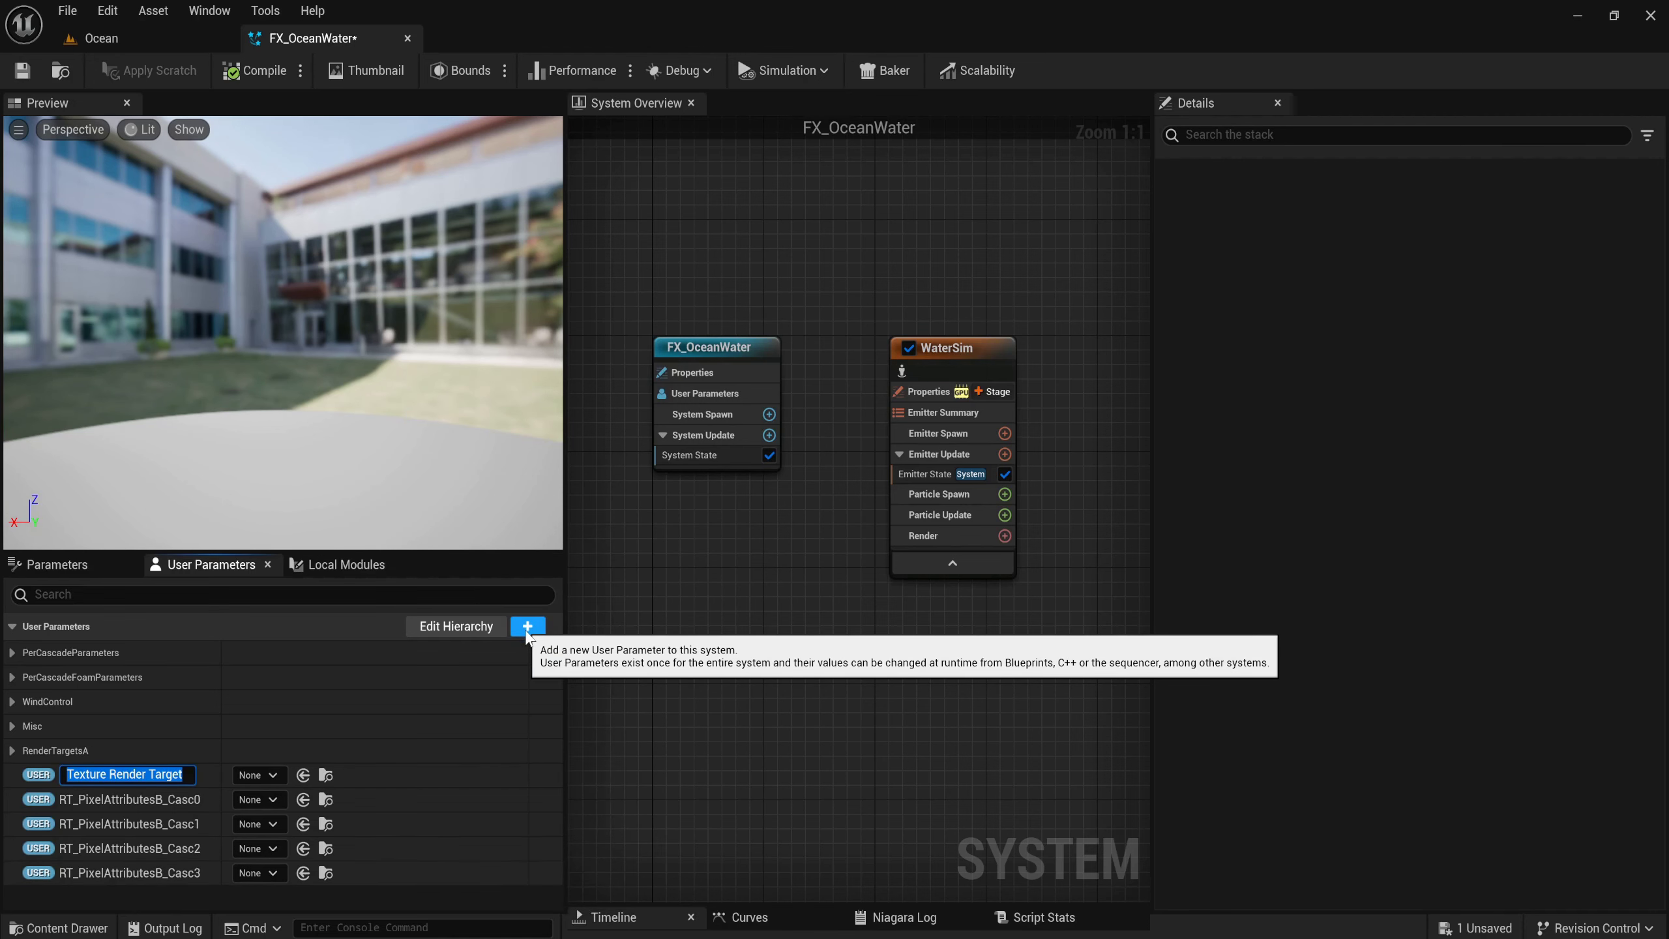
pyautogui.write('RT')
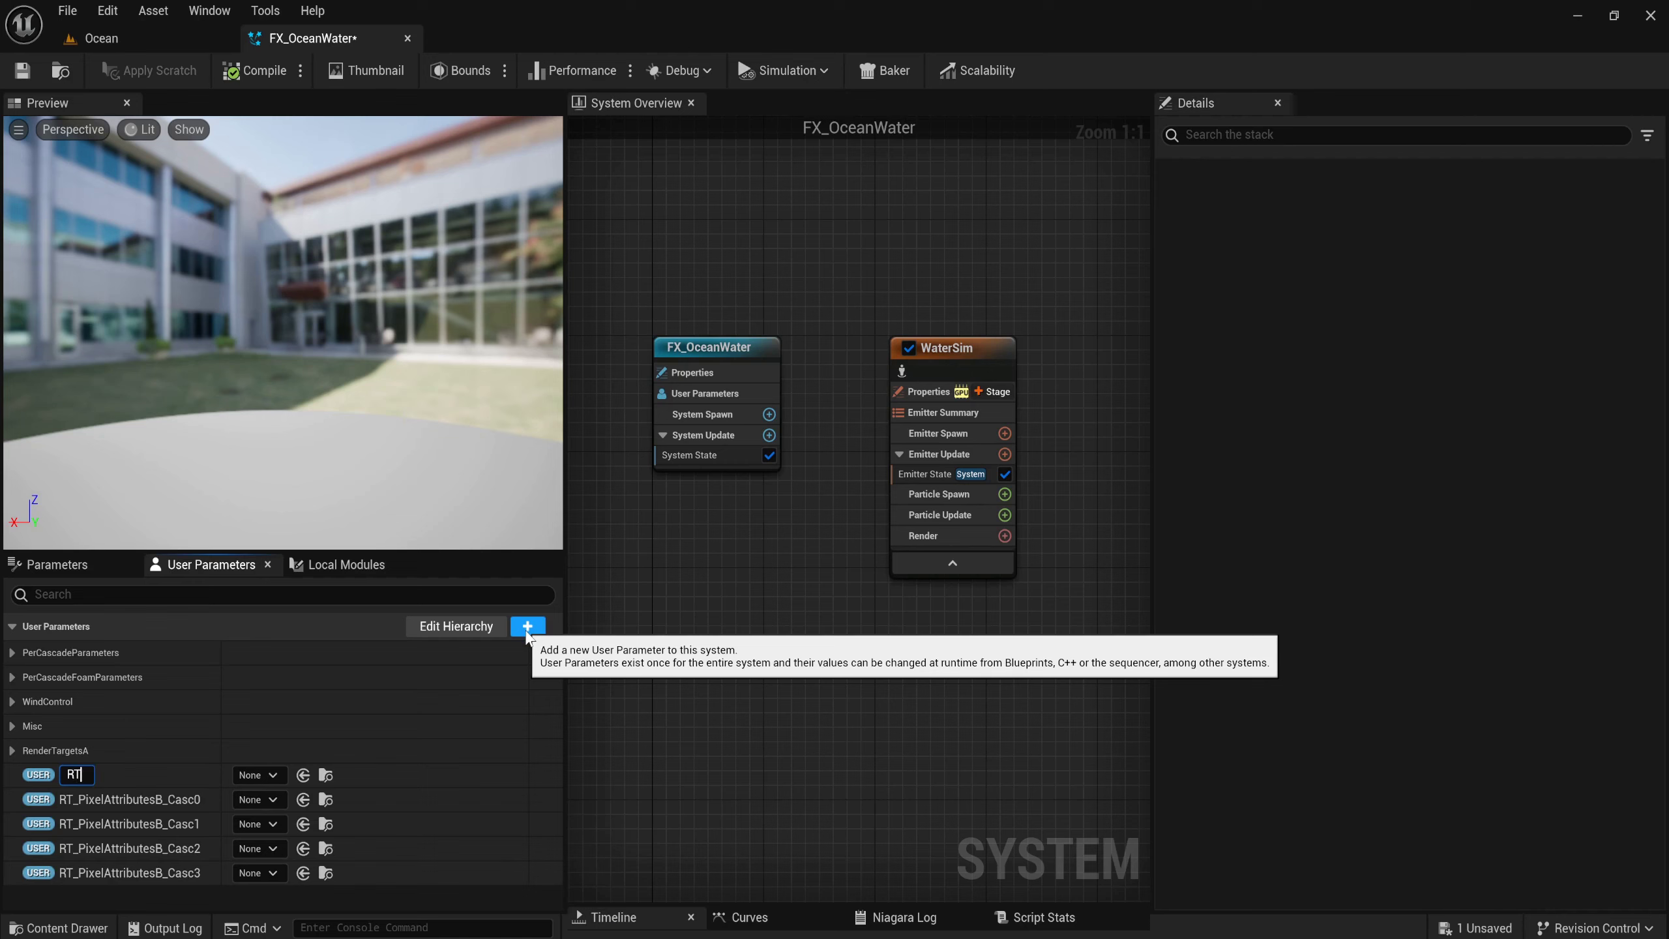
pyautogui.write('_Ve')
pyautogui.write('rtex')
pyautogui.write('Attrib')
pyautogui.write('sB')
pyautogui.press('Return')
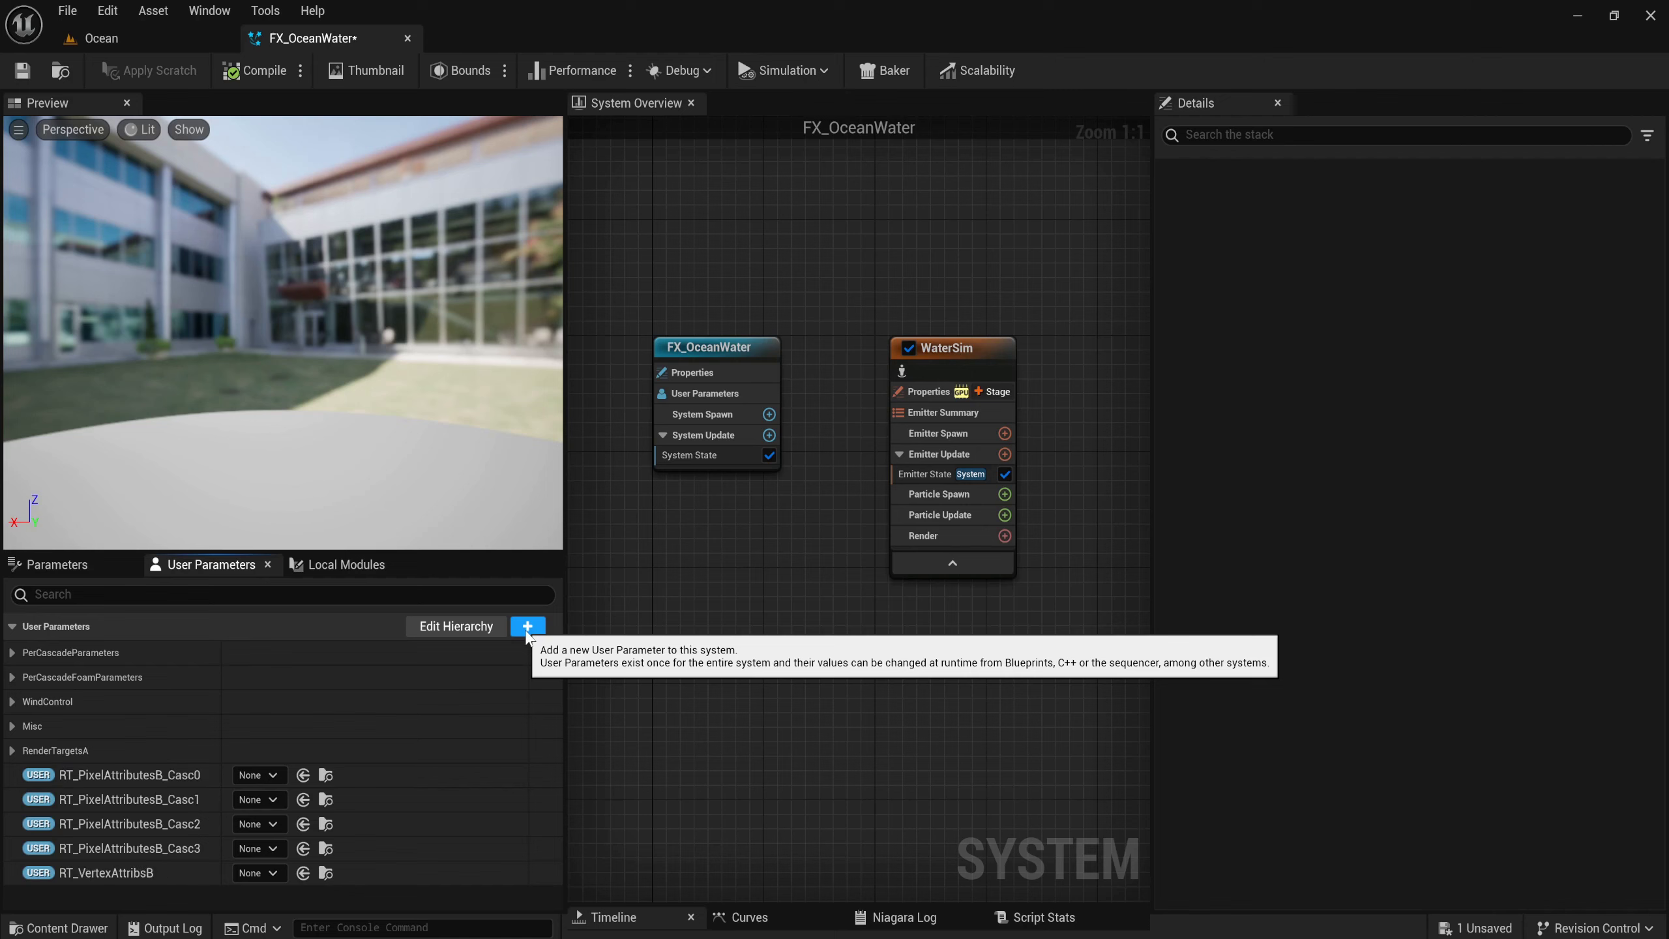
# In the user parameter hierarchy, create a new category named RenderTargetsB.
pyautogui.click(499, 626)
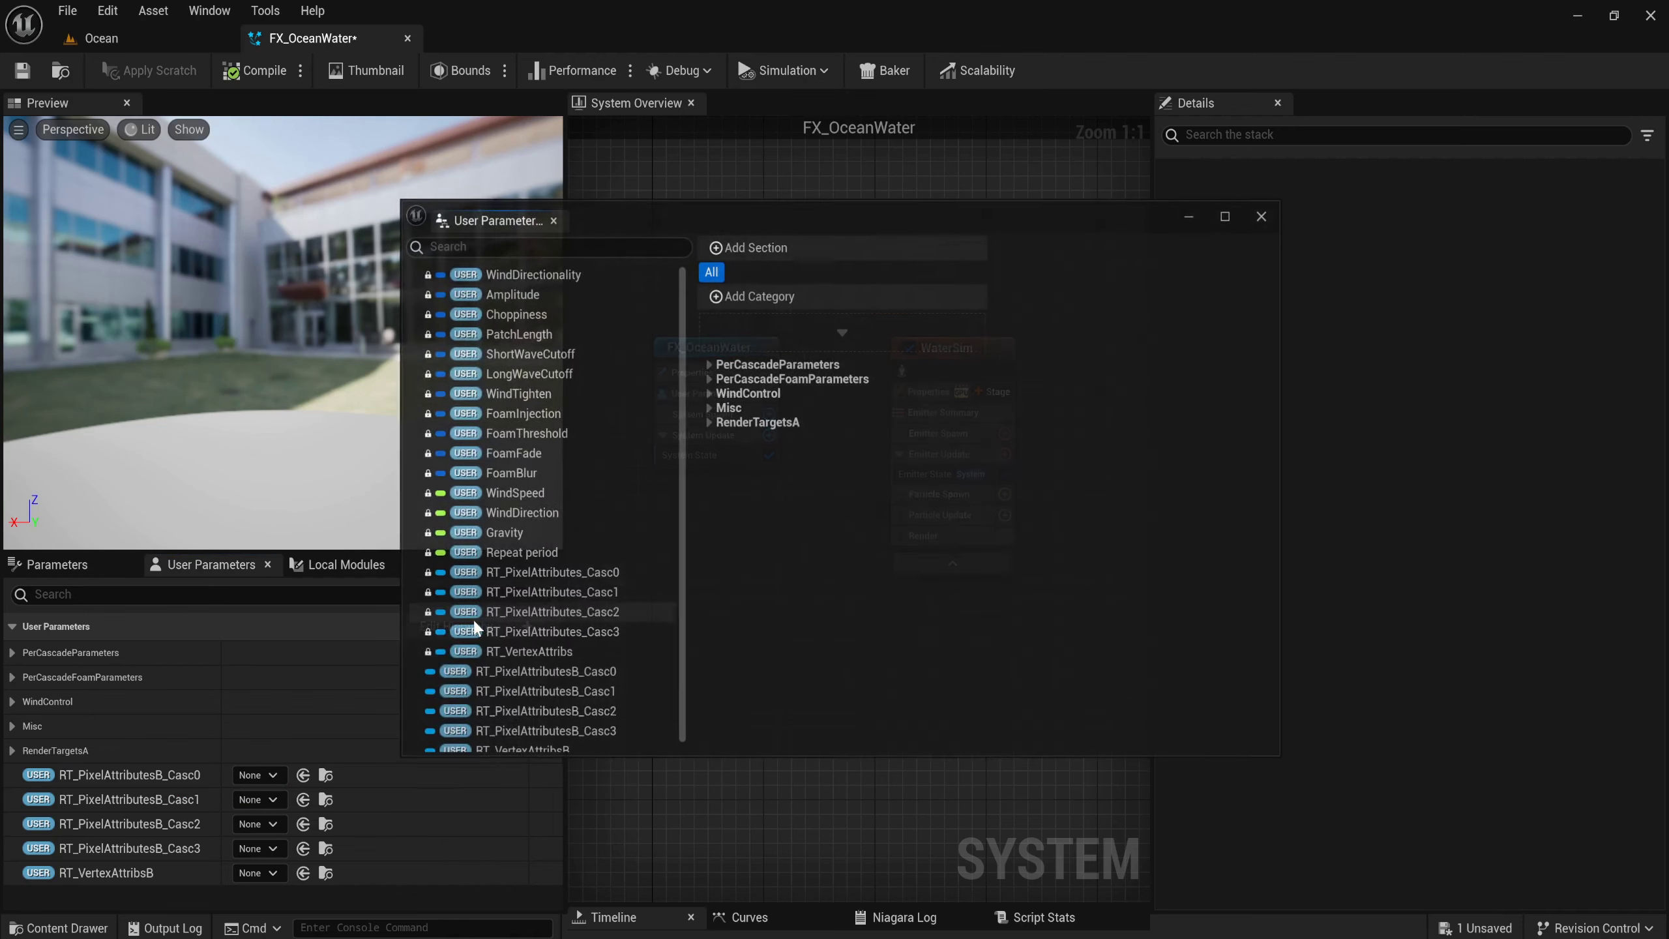
pyautogui.click(749, 296)
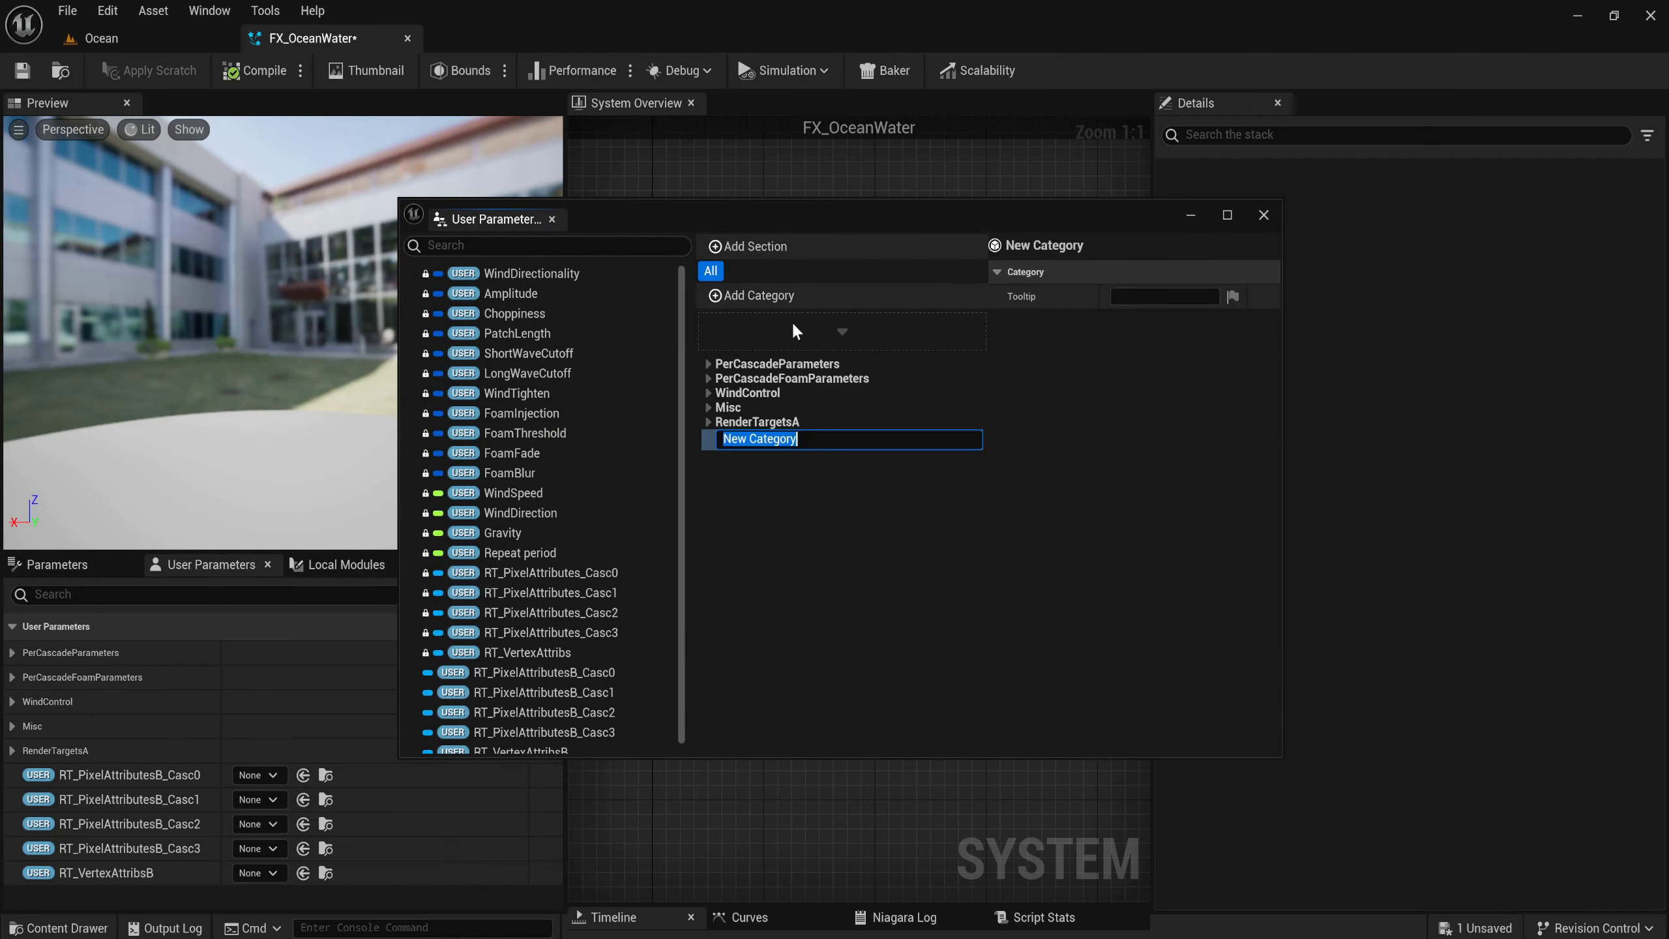
pyautogui.write('R')
pyautogui.write('enderTa')
pyautogui.write('rgetsB')
pyautogui.press('Return')
# Move RT_PixelAttributesB_Casc0 through Casc3 into RenderTargetsB and close the hierarchy editor.
pyautogui.scroll(-1, 584, 633)
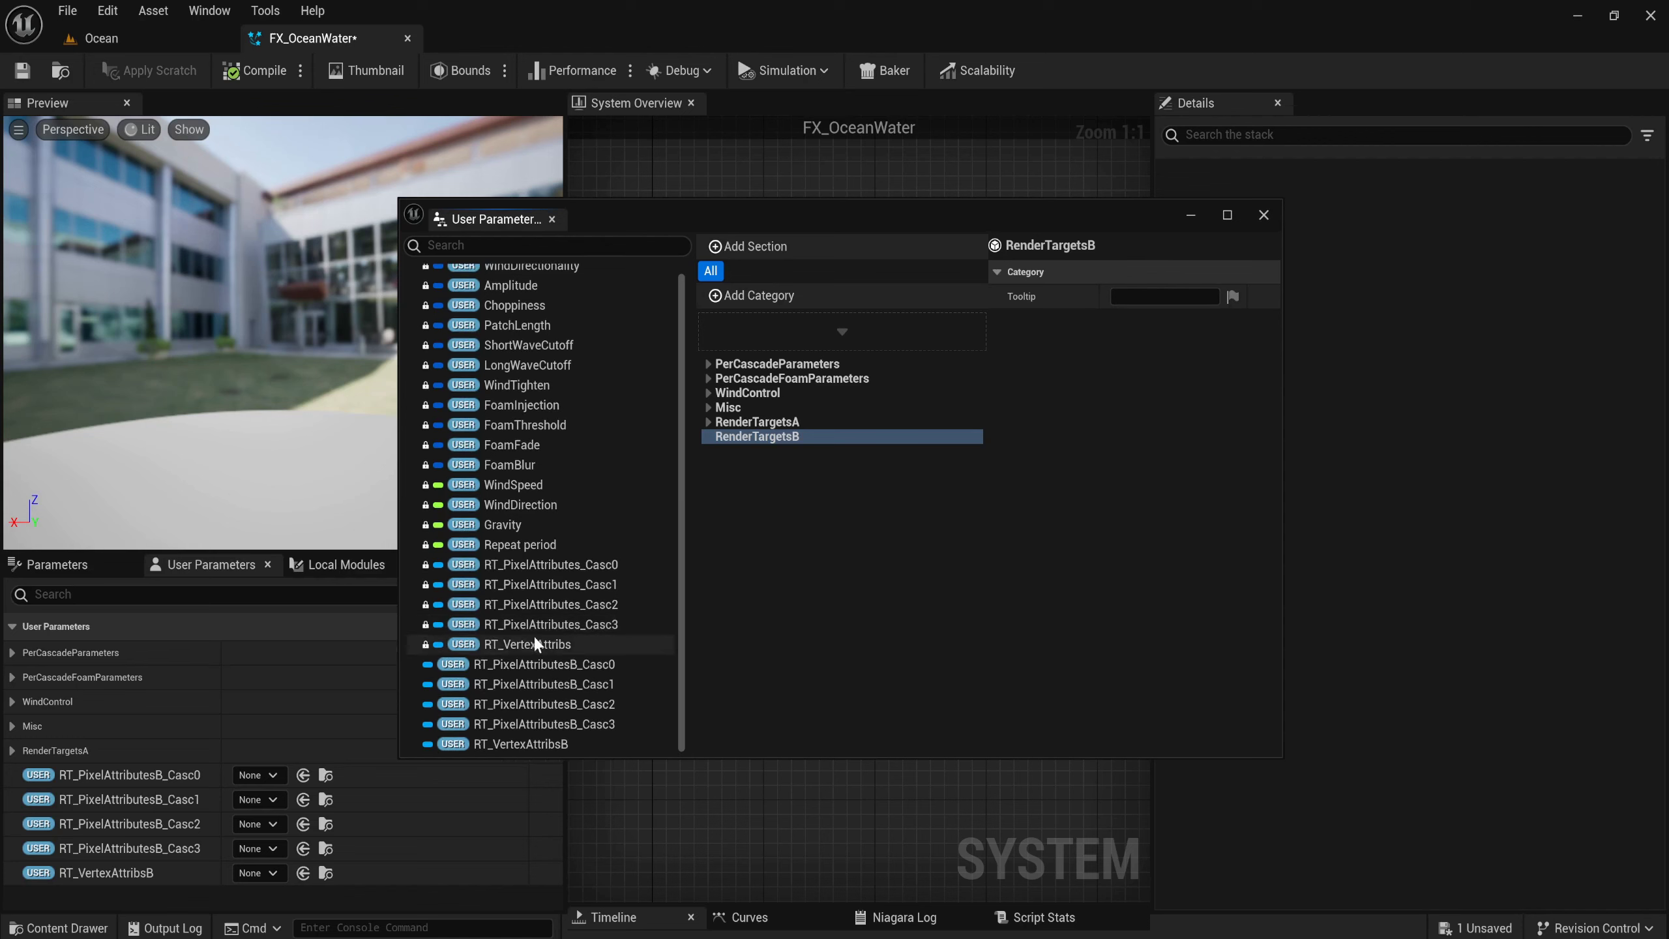
pyautogui.moveTo(533, 664); pyautogui.dragTo(759, 434)
pyautogui.moveTo(537, 684)
pyautogui.mouseDown()
pyautogui.moveTo(844, 460)
pyautogui.moveTo(809, 432)
pyautogui.mouseUp()
pyautogui.moveTo(537, 723); pyautogui.dragTo(823, 438)
pyautogui.moveTo(529, 744)
pyautogui.mouseDown()
pyautogui.moveTo(774, 473)
pyautogui.moveTo(839, 465)
pyautogui.mouseUp()
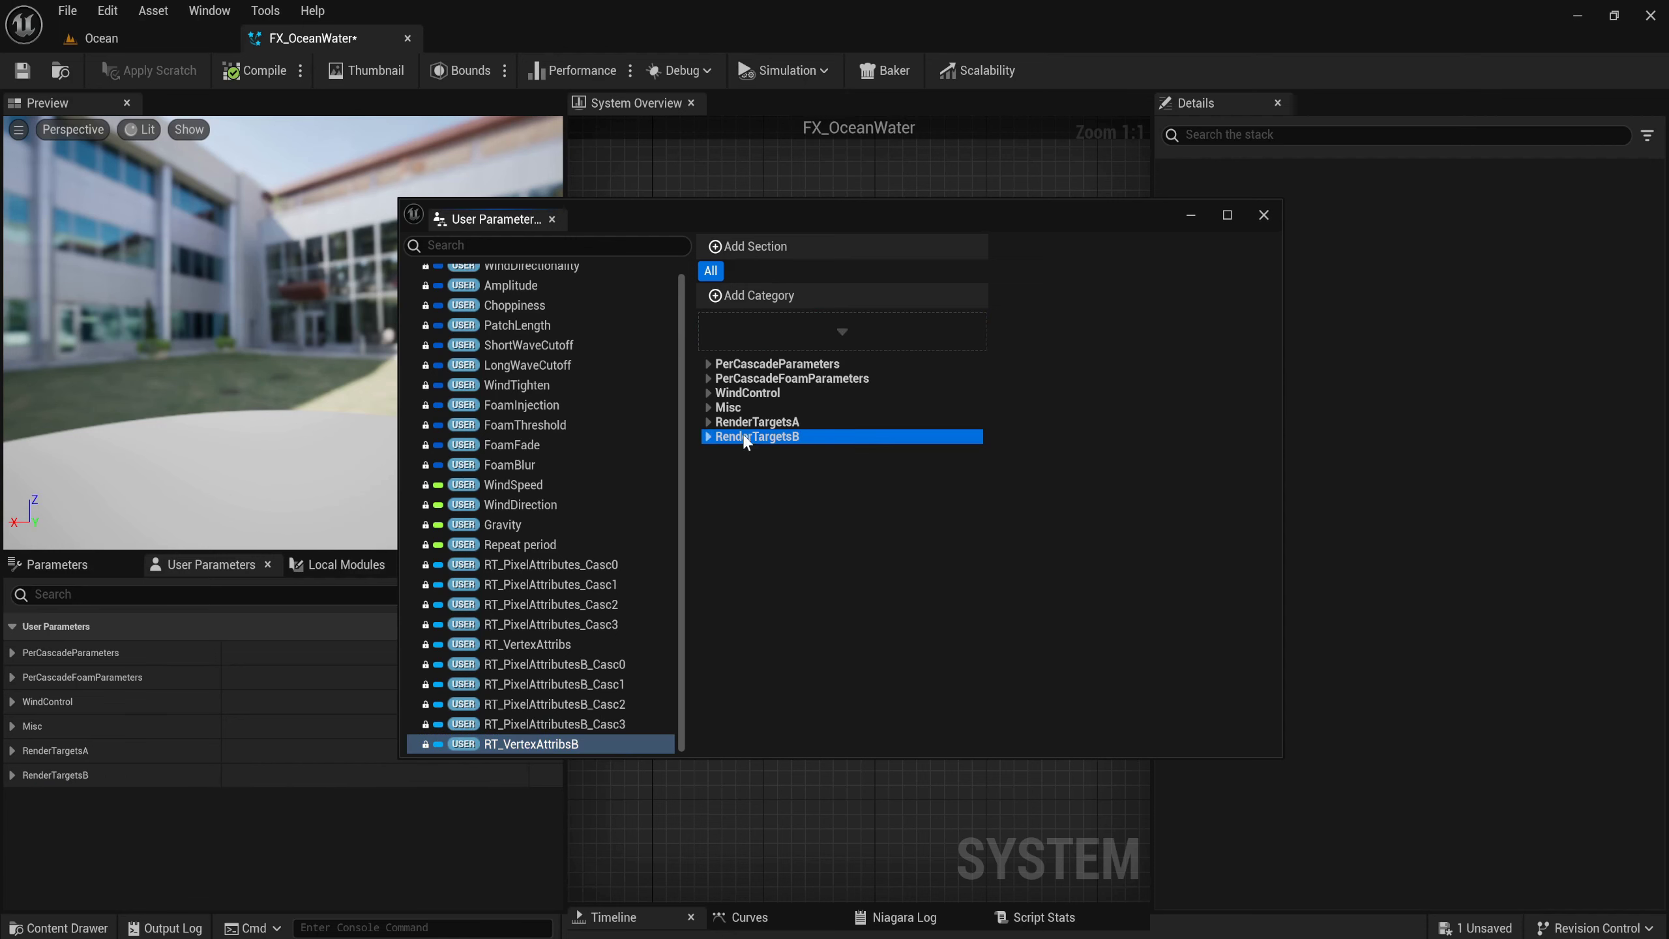
pyautogui.click(1263, 216)
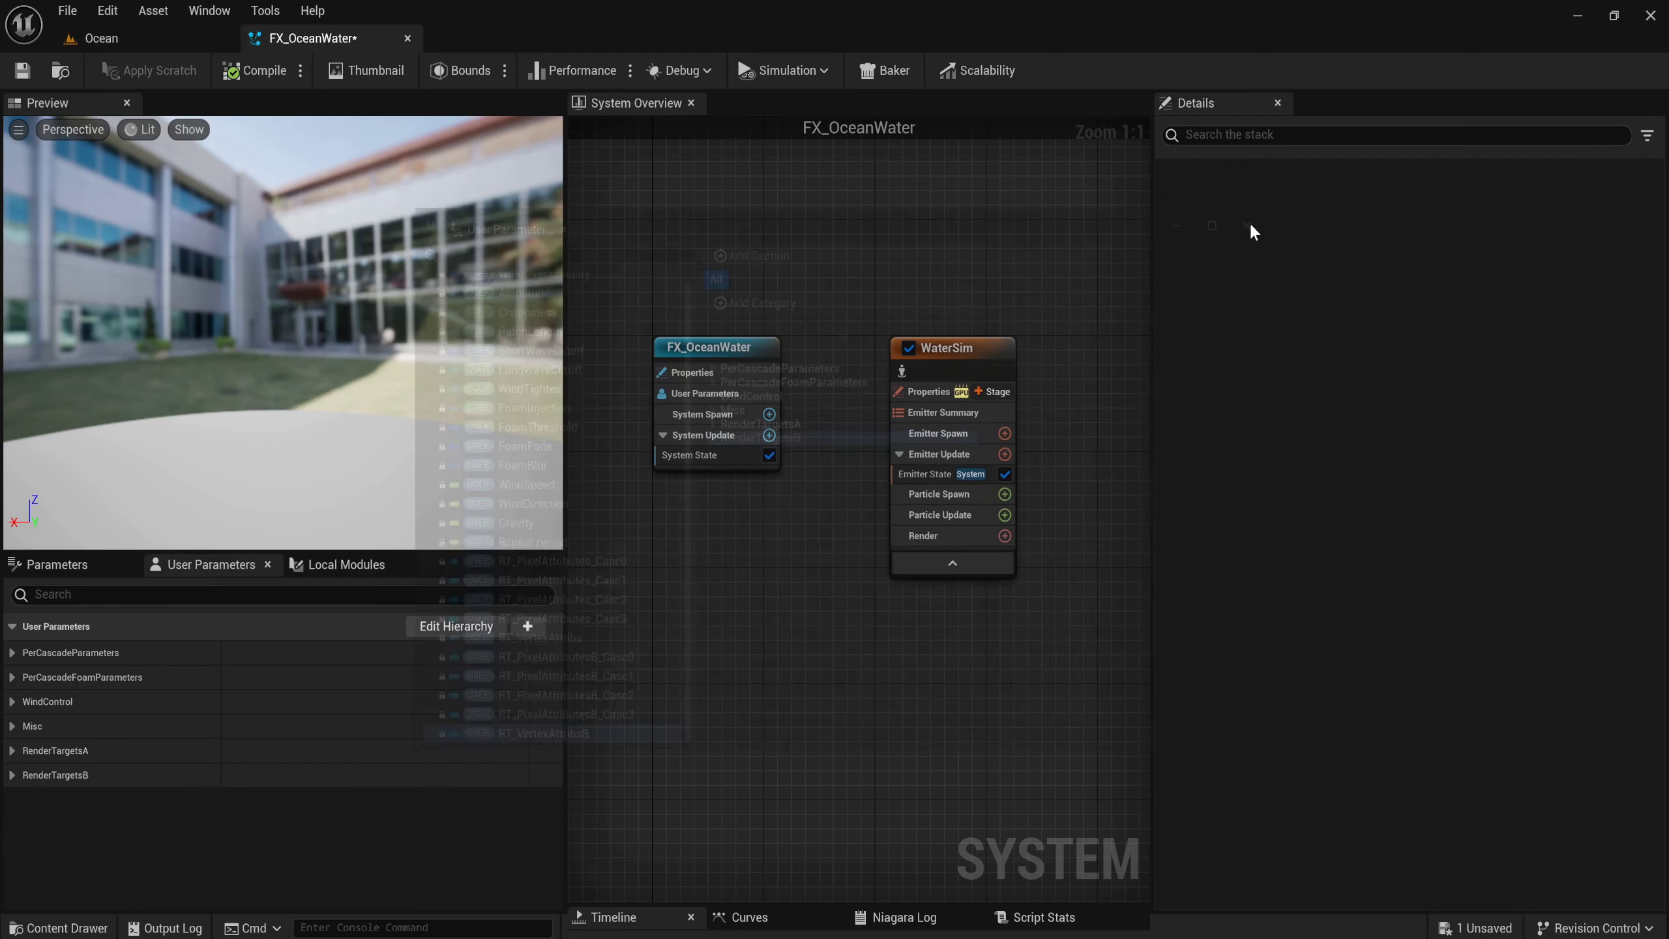
# Add a float user parameter named RoughnessPower.
pyautogui.click(528, 627)
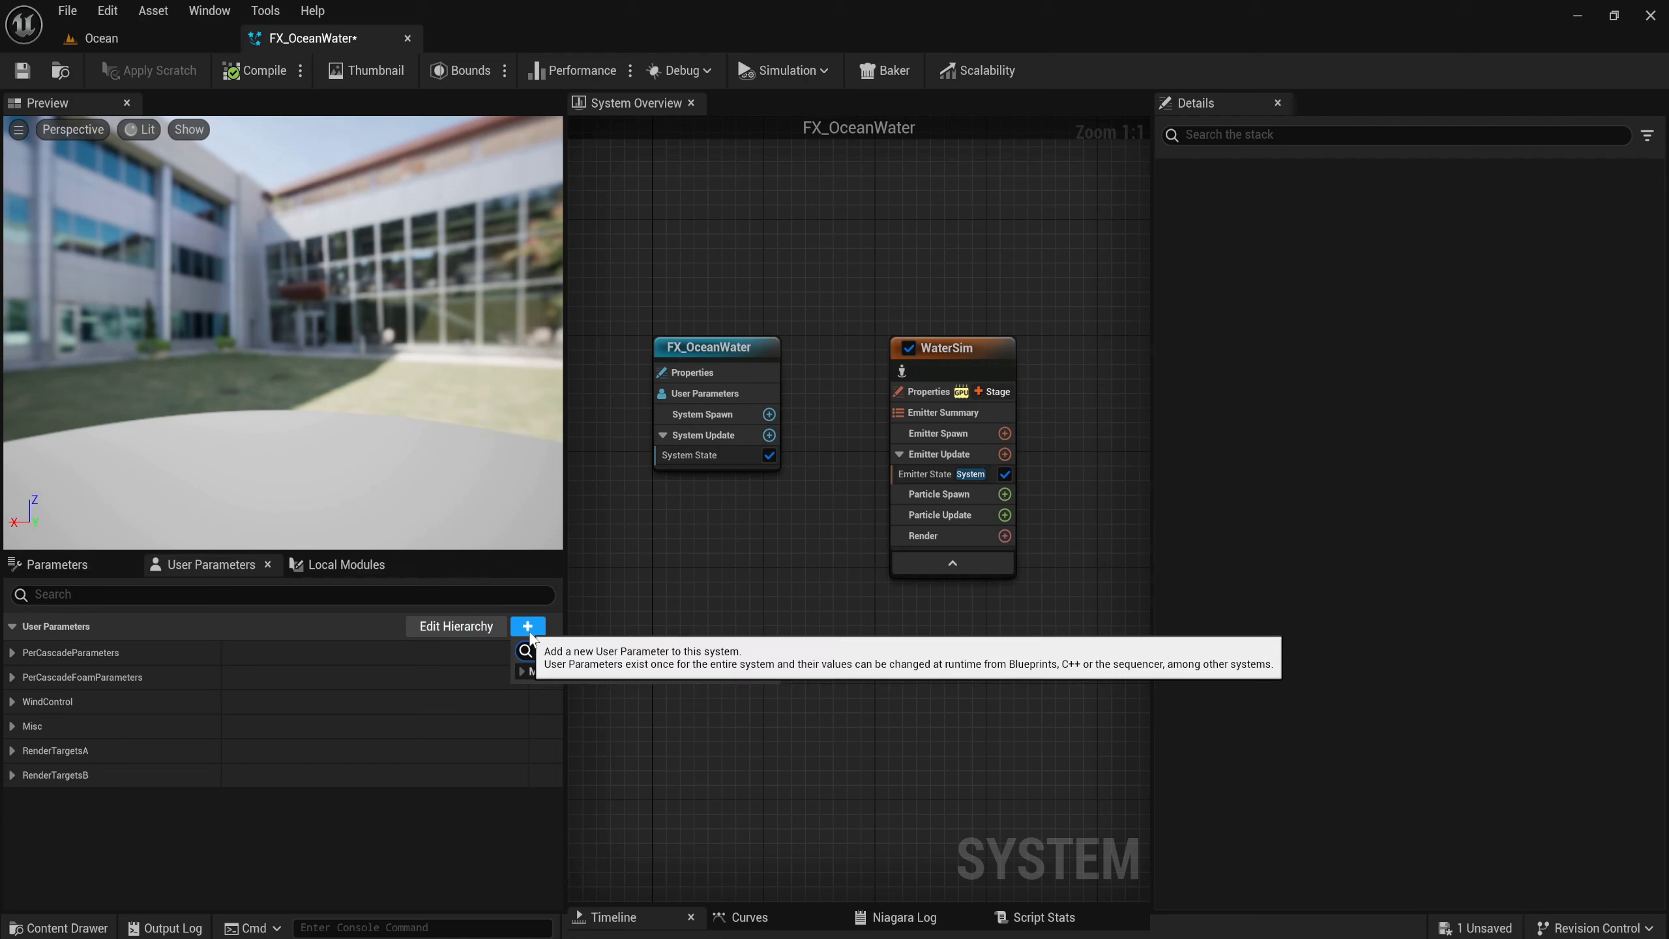
pyautogui.write('float')
pyautogui.press('Return')
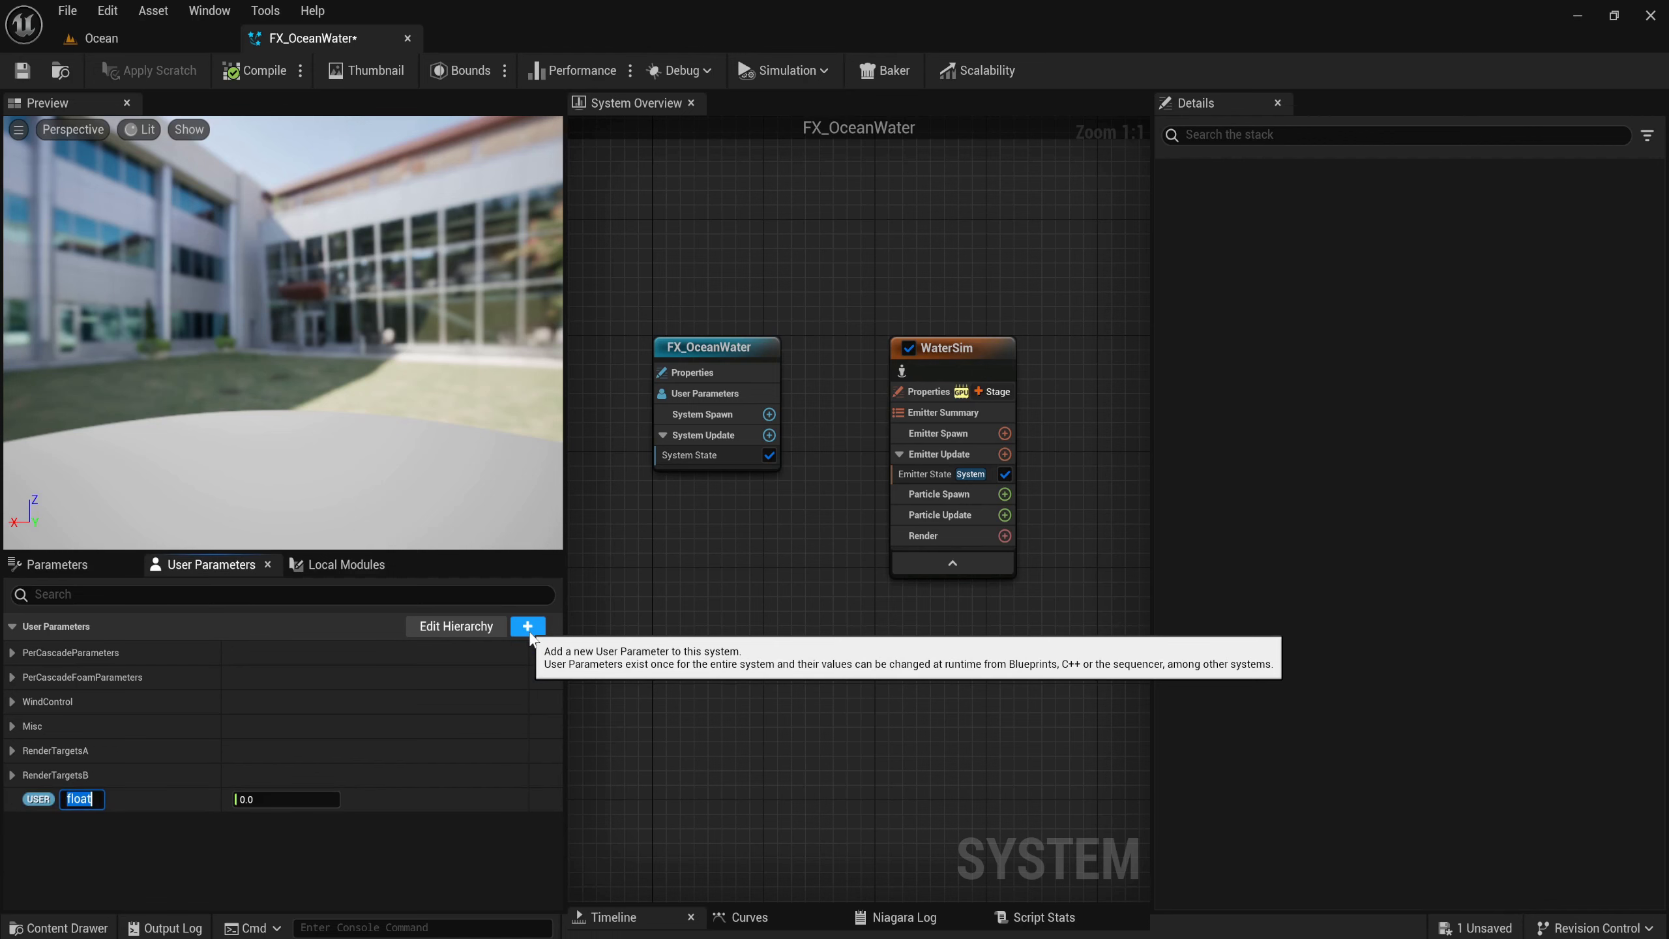
pyautogui.write('Roug')
pyautogui.write('h')
pyautogui.write('nessPow')
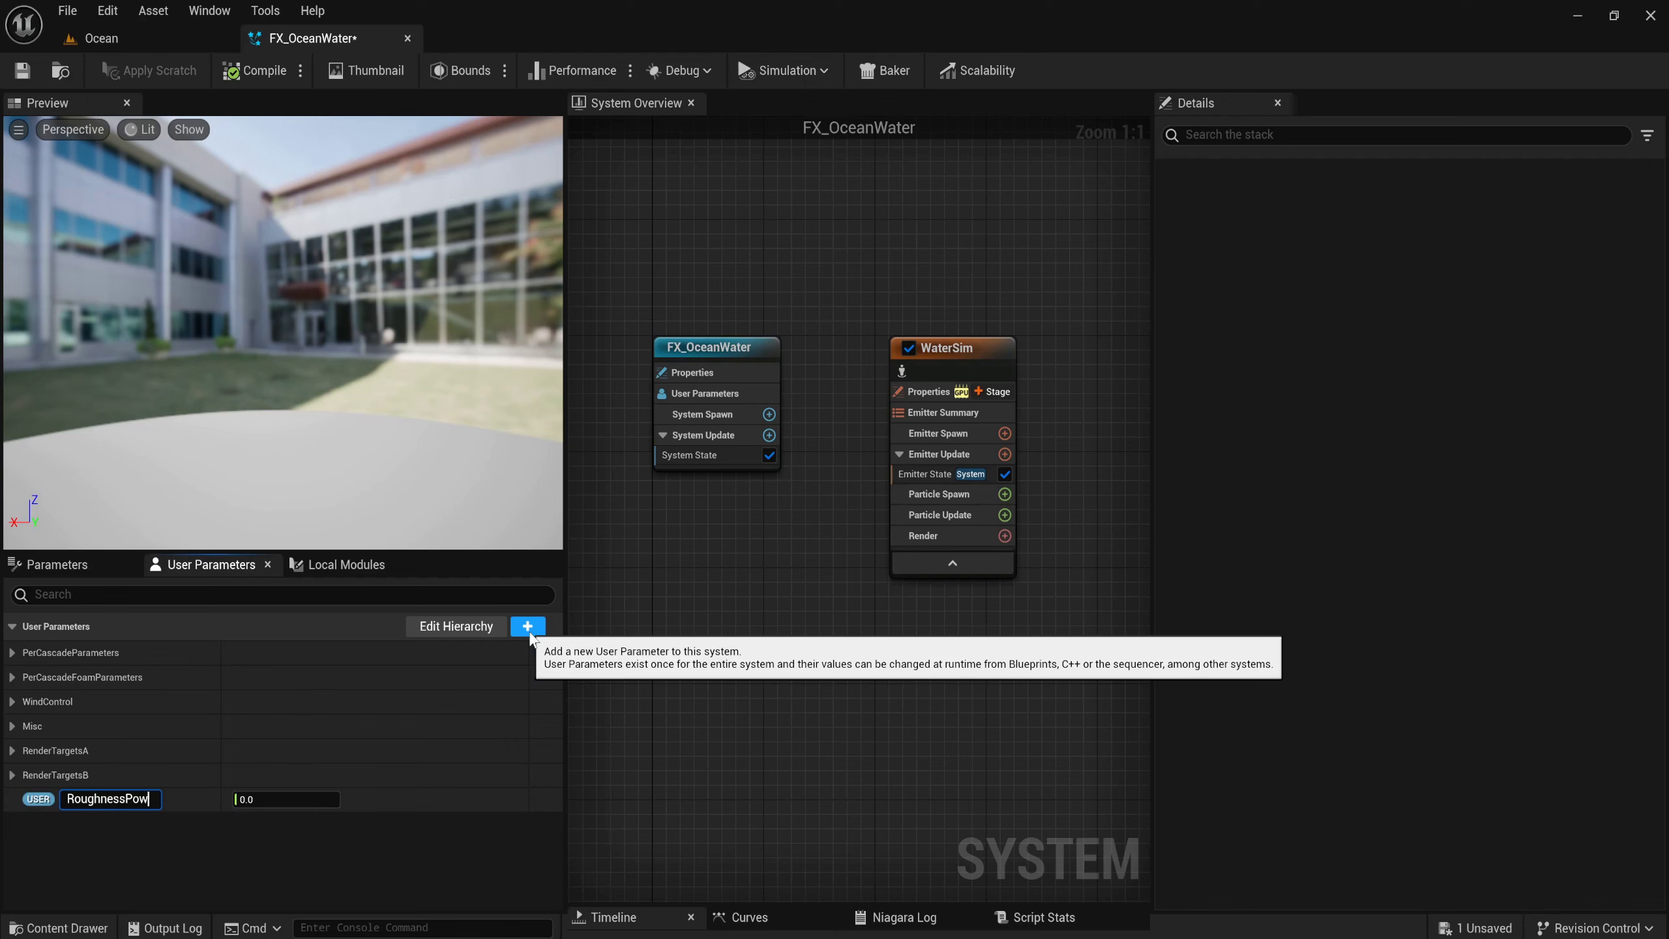
pyautogui.write('er')
pyautogui.press('Return')
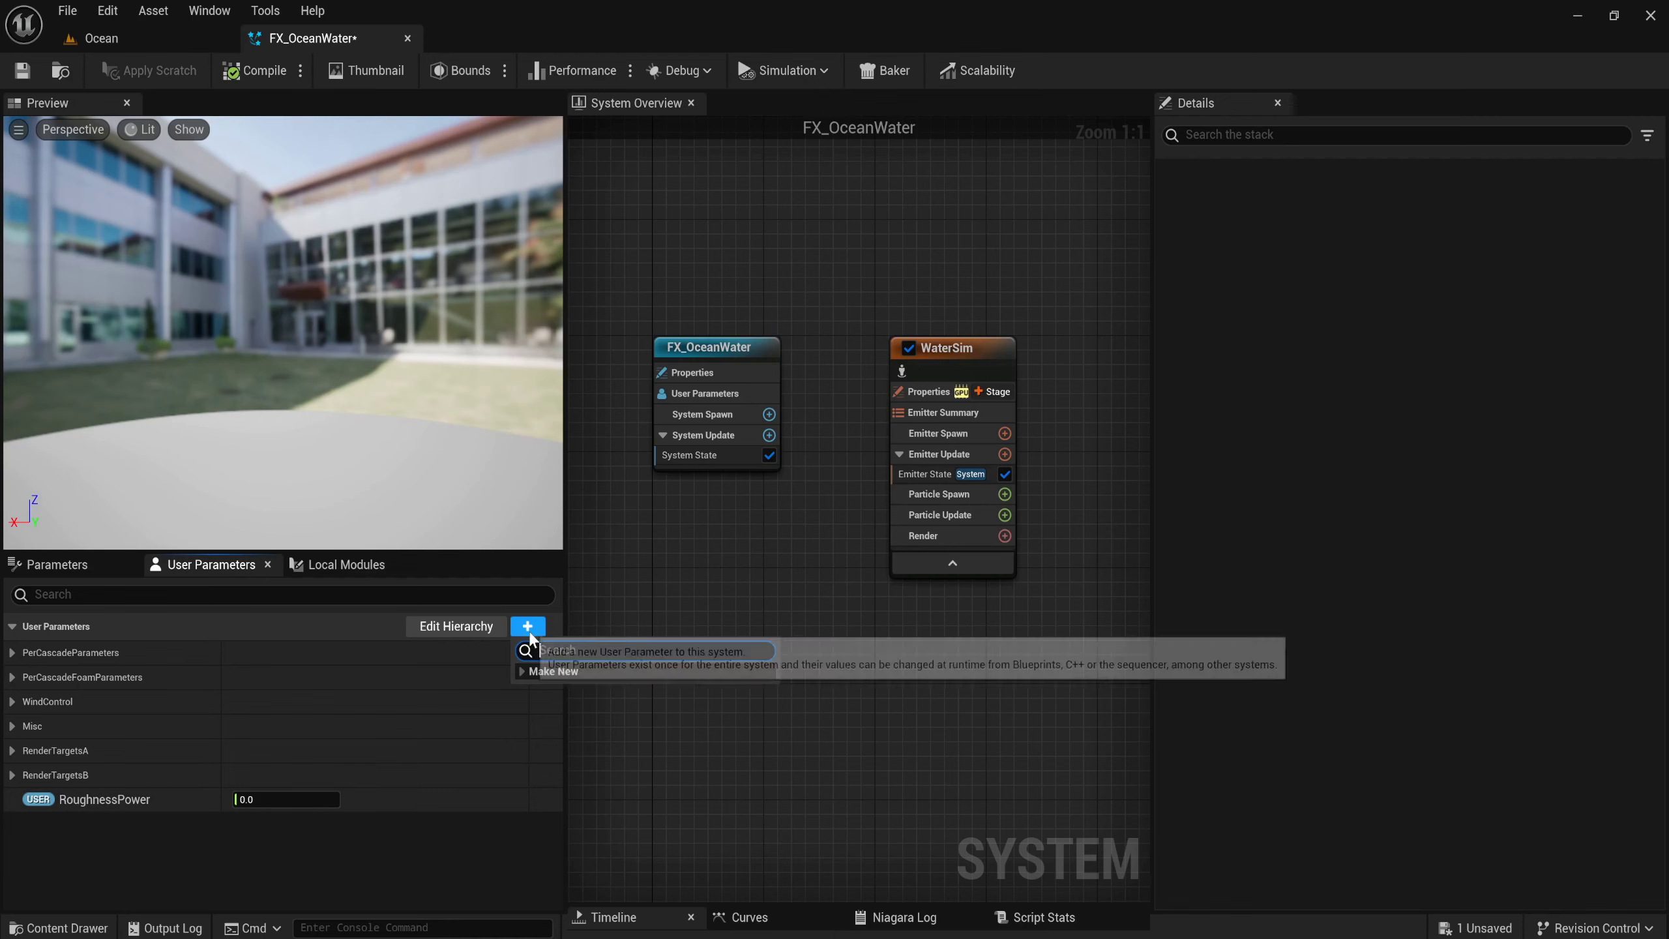
# Add an int32 user parameter named NumRoughnessSamples.
pyautogui.click(529, 628)
pyautogui.write('int')
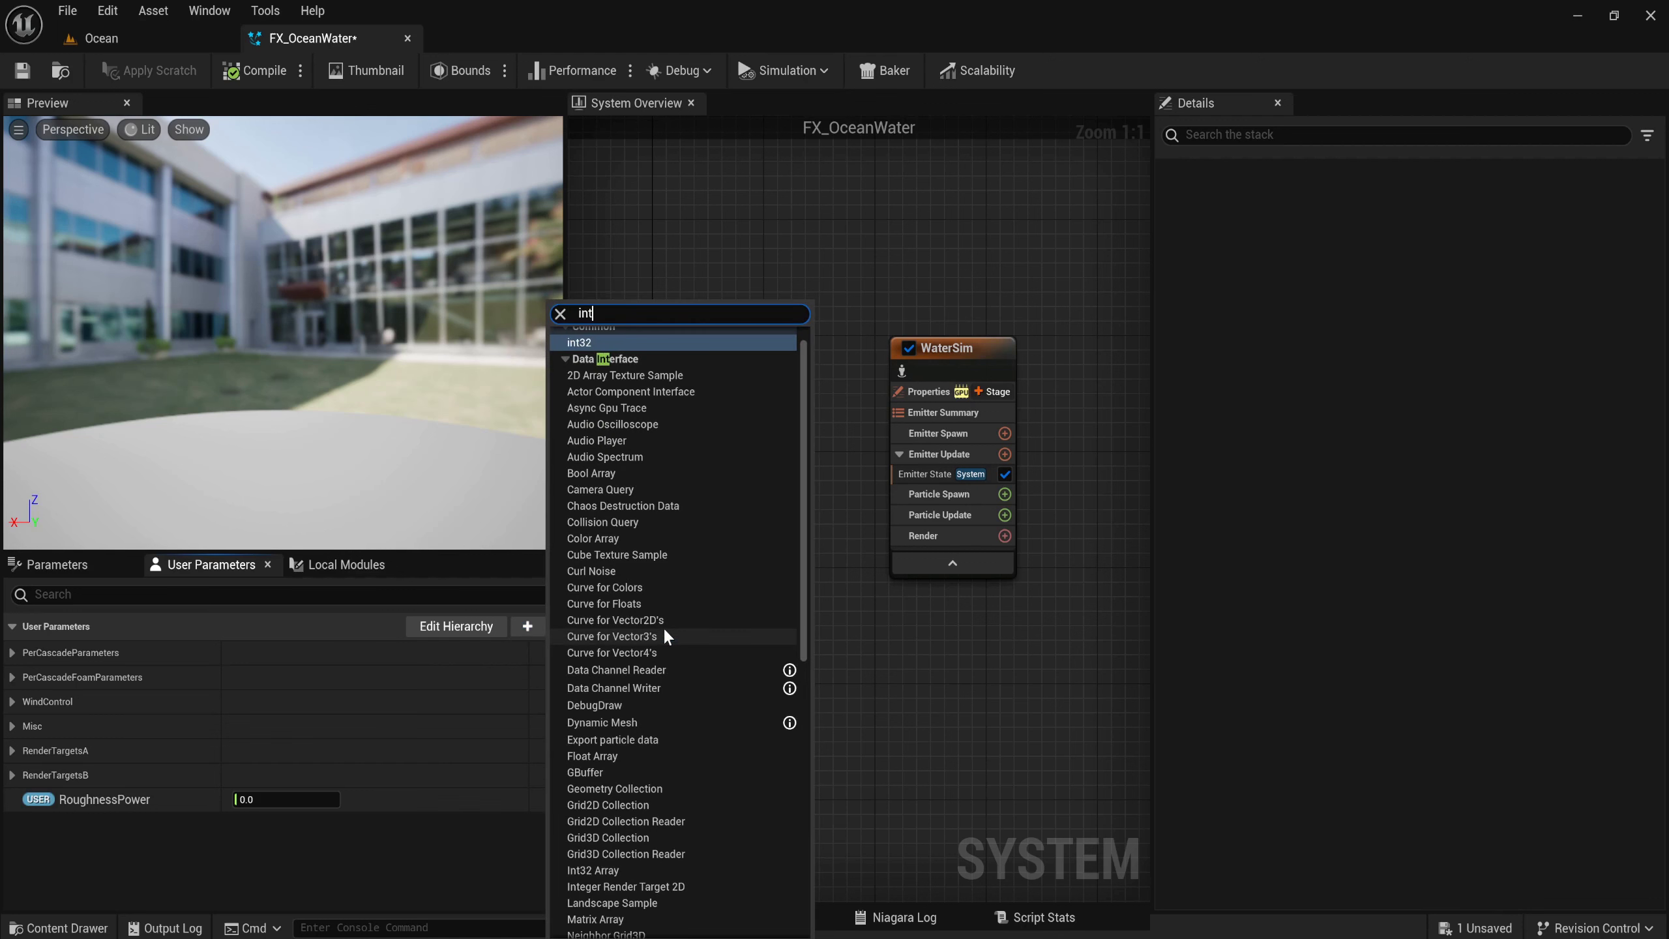
pyautogui.press('Return')
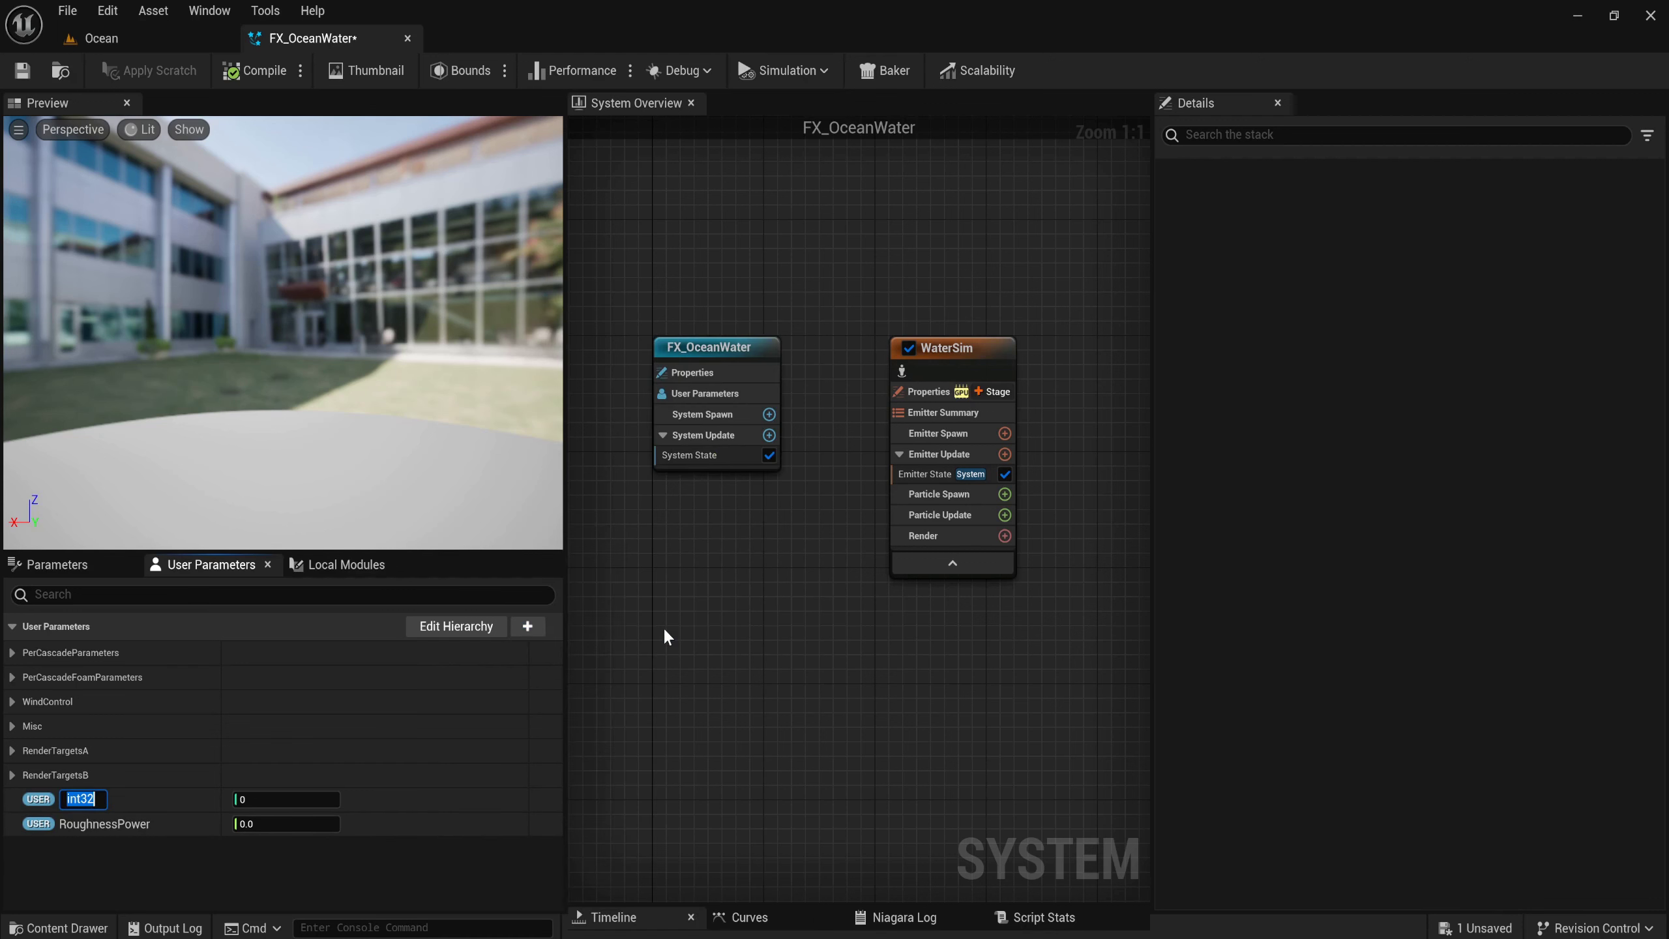
pyautogui.write('Num')
pyautogui.write('Roug')
pyautogui.write('hness')
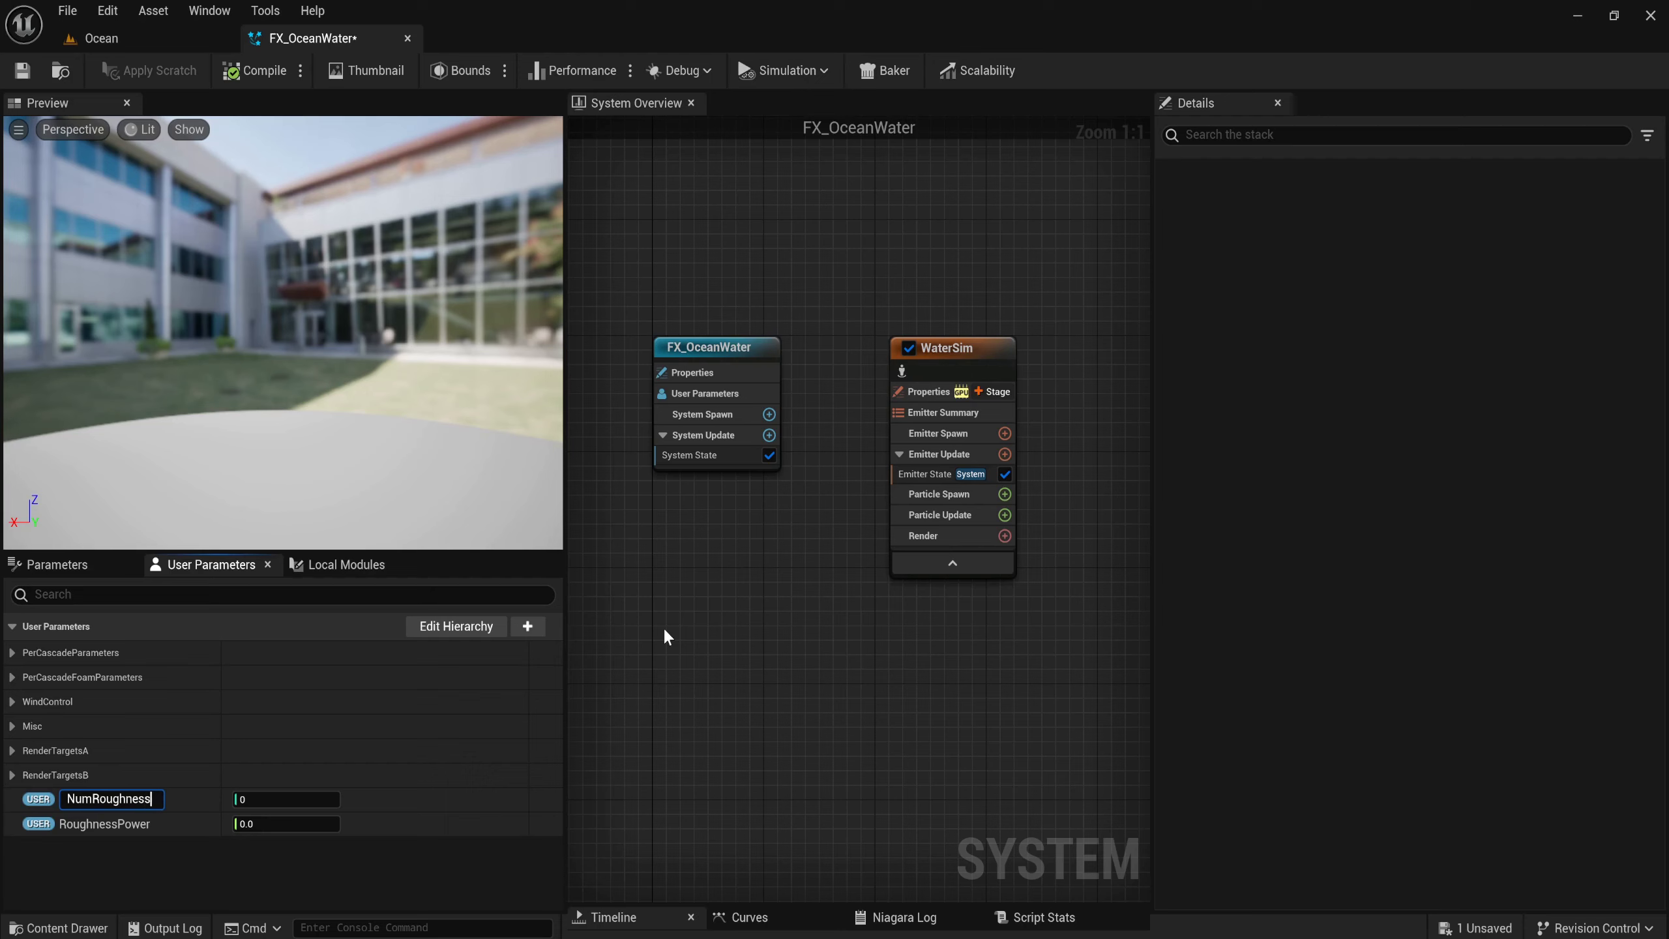
pyautogui.write('A')
pyautogui.press('BackSpace')
pyautogui.write('Sam')
pyautogui.write('ples')
pyautogui.press('Return')
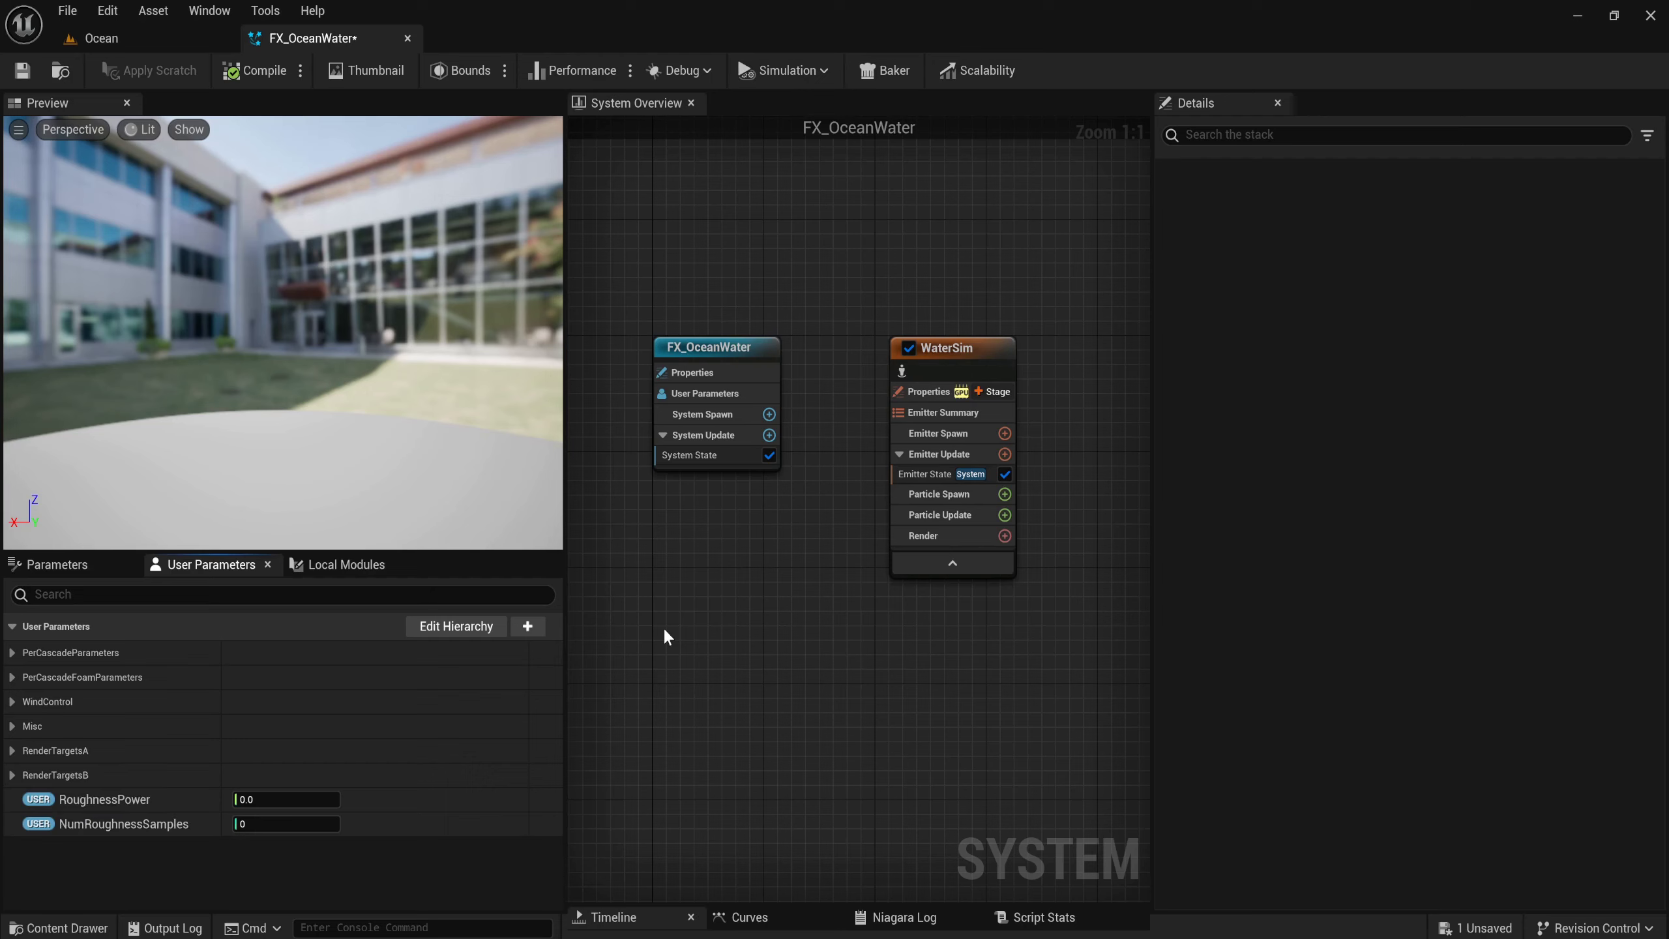
# Add a Texture Render Target user parameter named RT_Roughness.
pyautogui.click(529, 626)
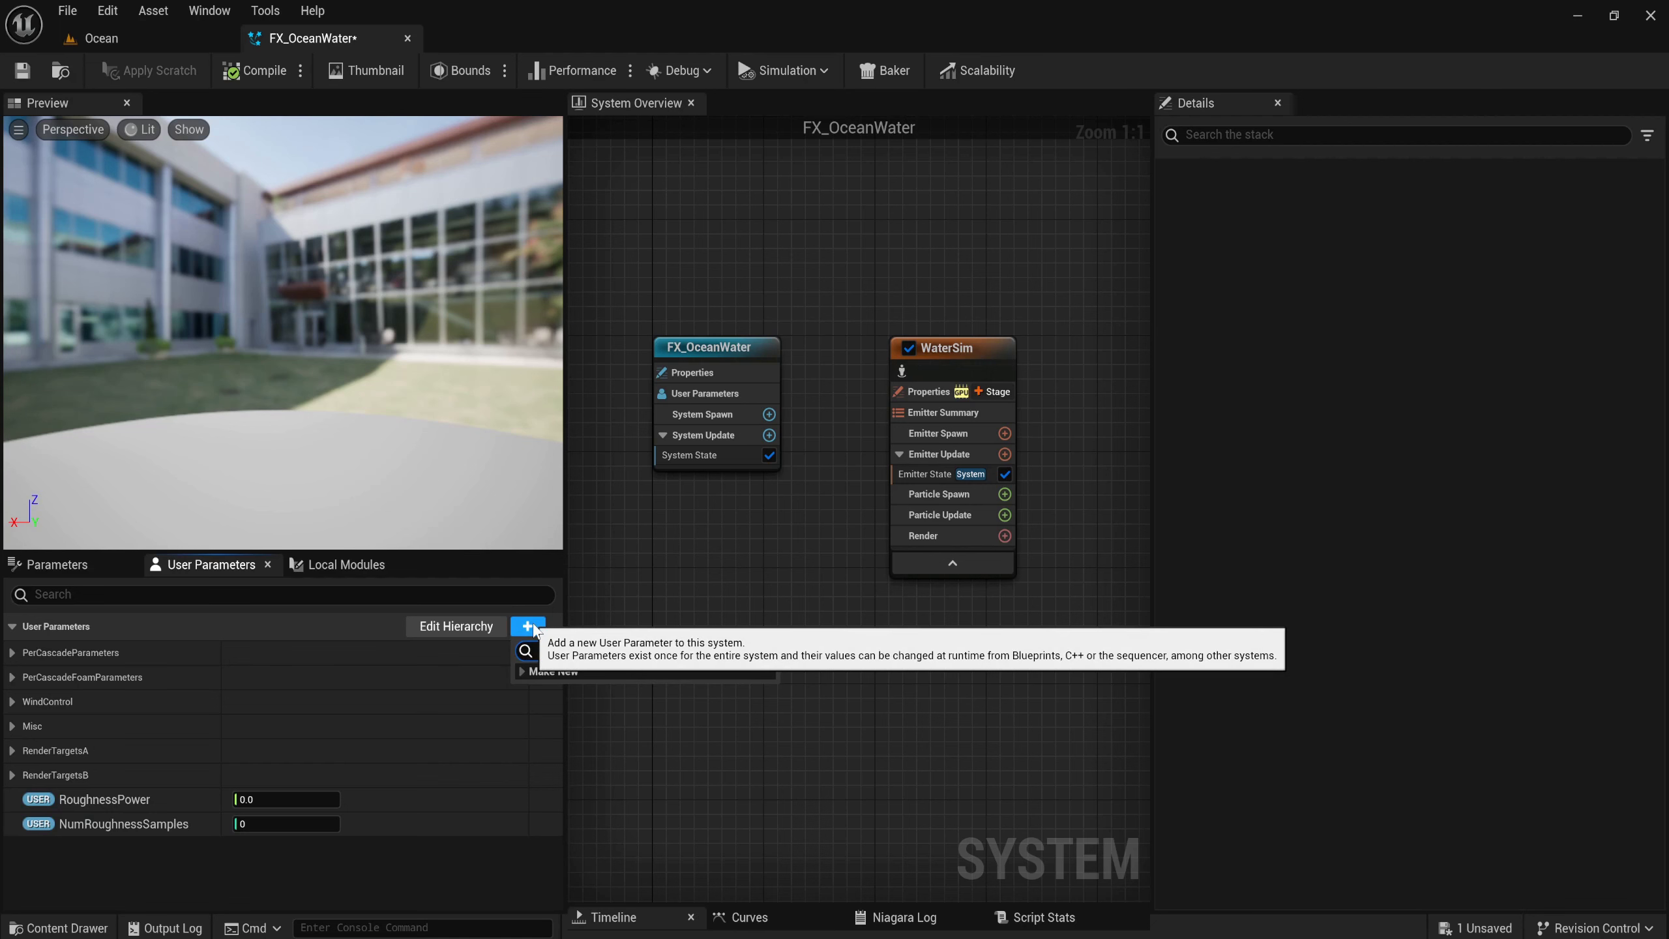
pyautogui.write('texture')
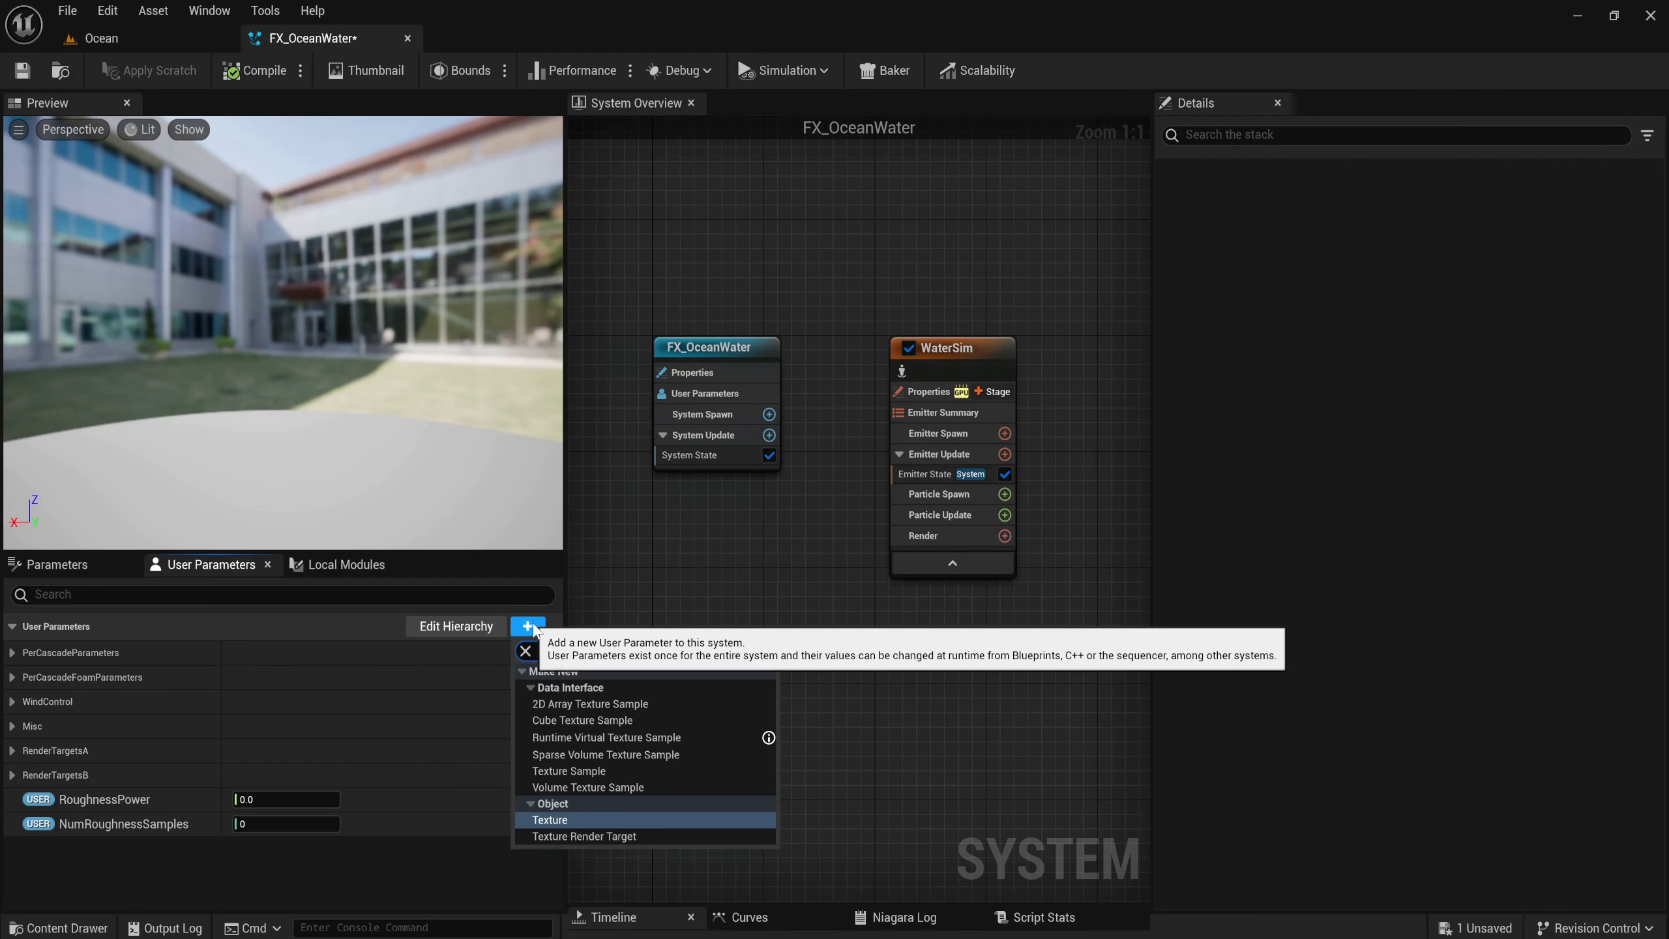
pyautogui.press('Down')
pyautogui.press('Return')
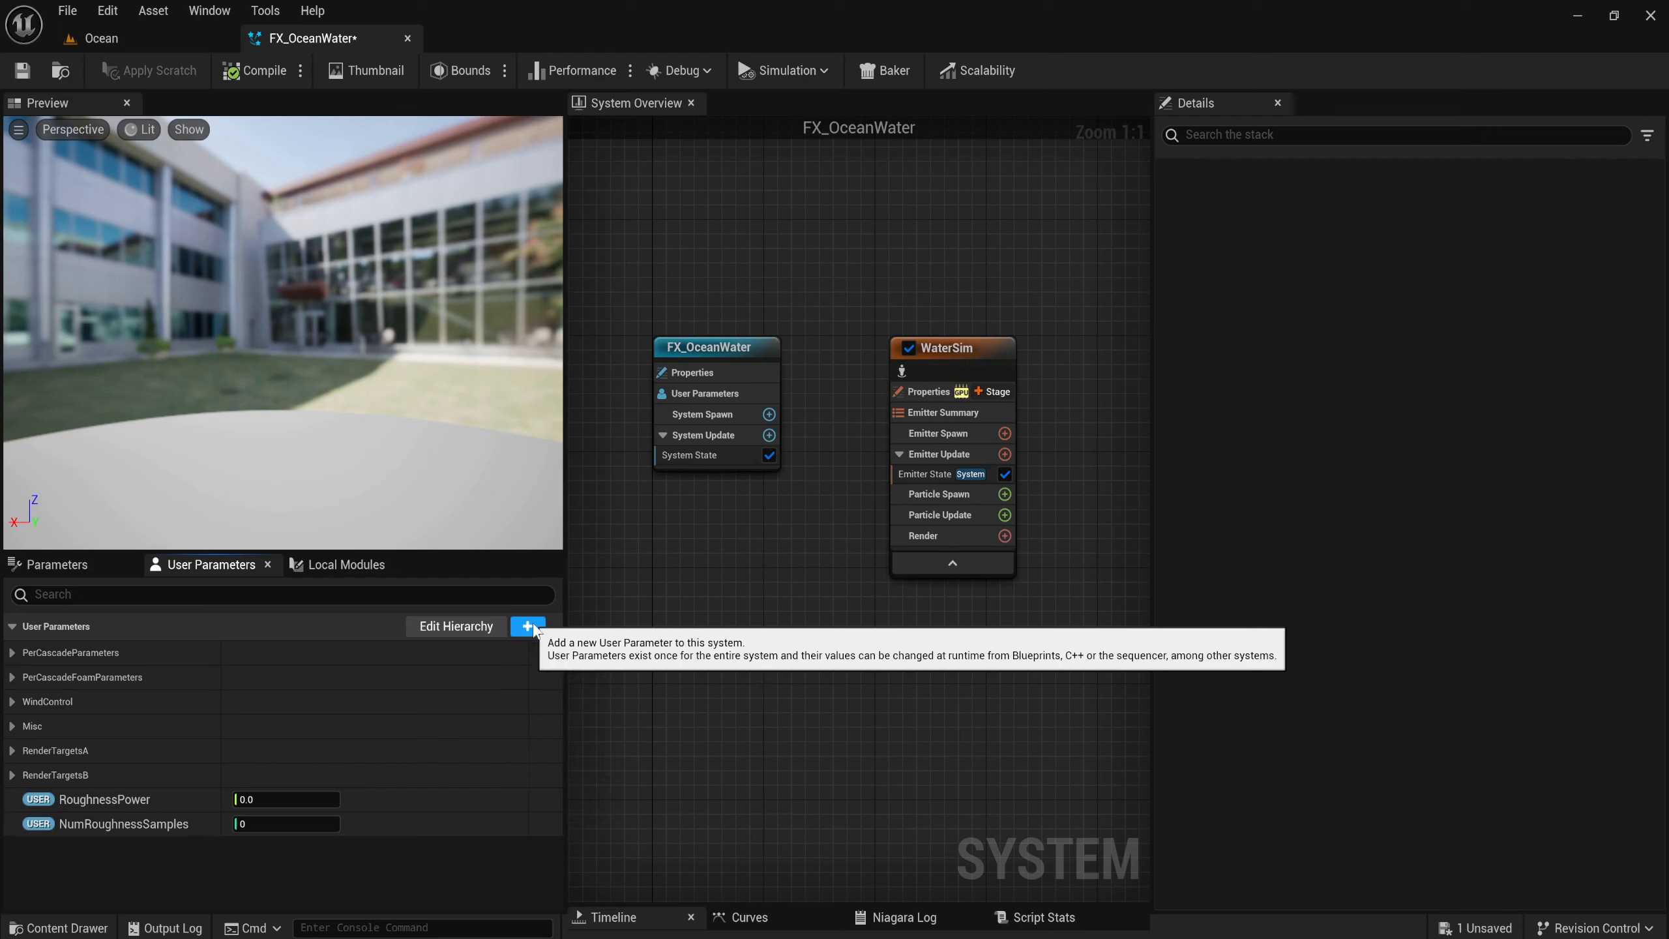
pyautogui.write('R')
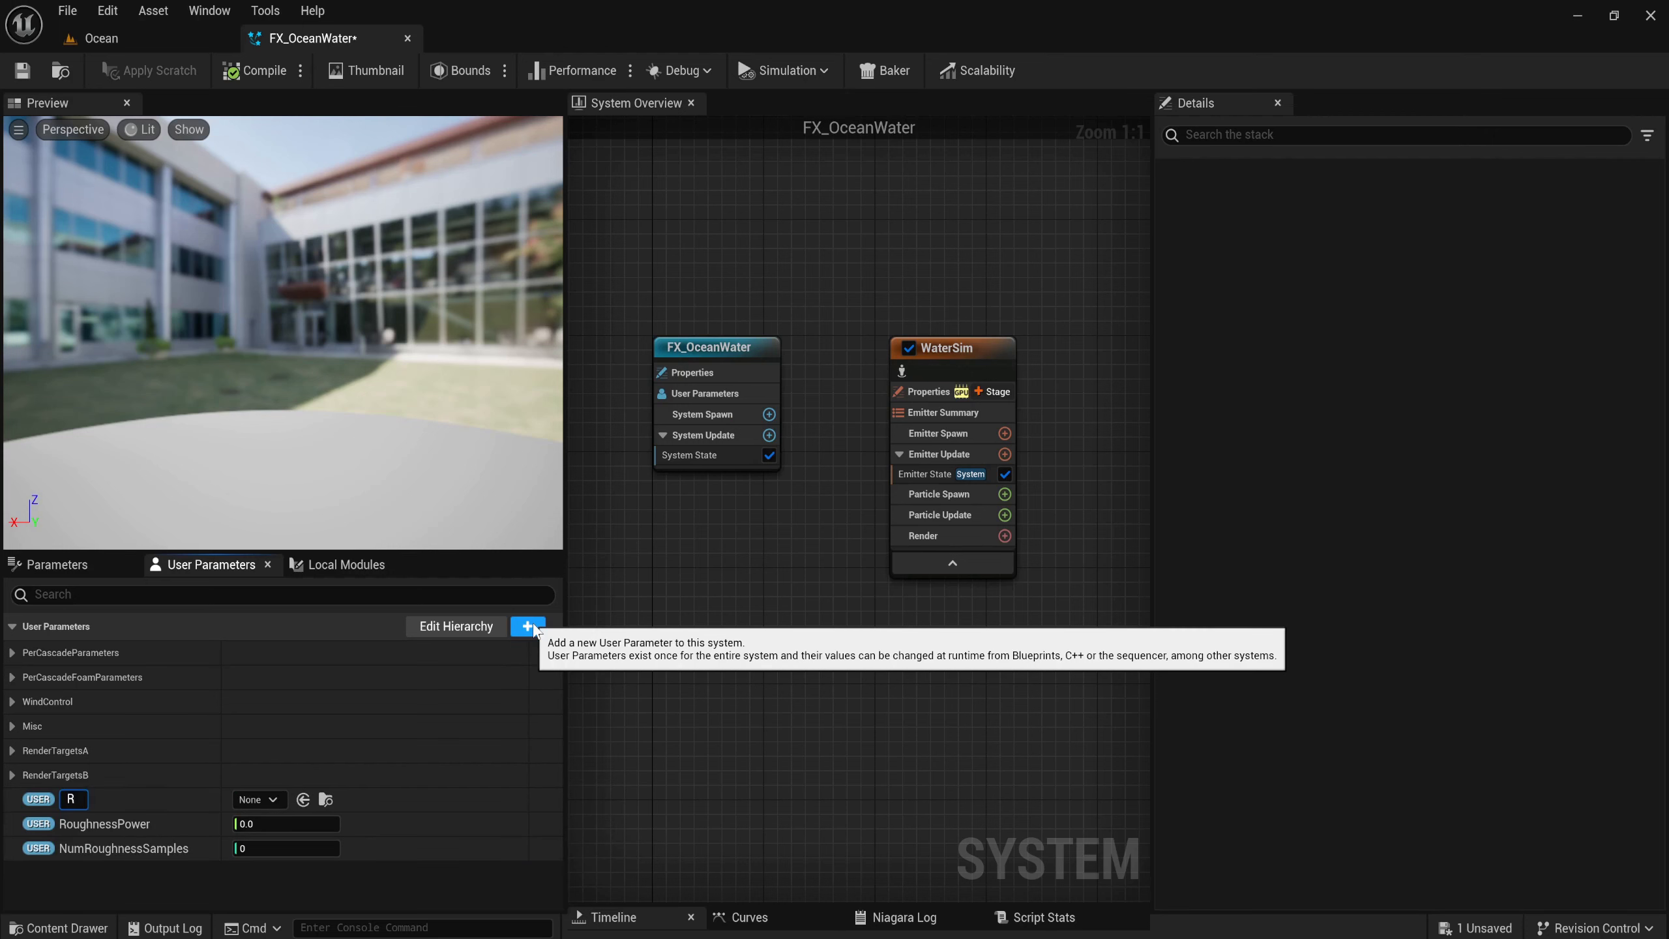
pyautogui.write('T_R')
pyautogui.write('oughn')
pyautogui.write('ess')
pyautogui.press('Return')
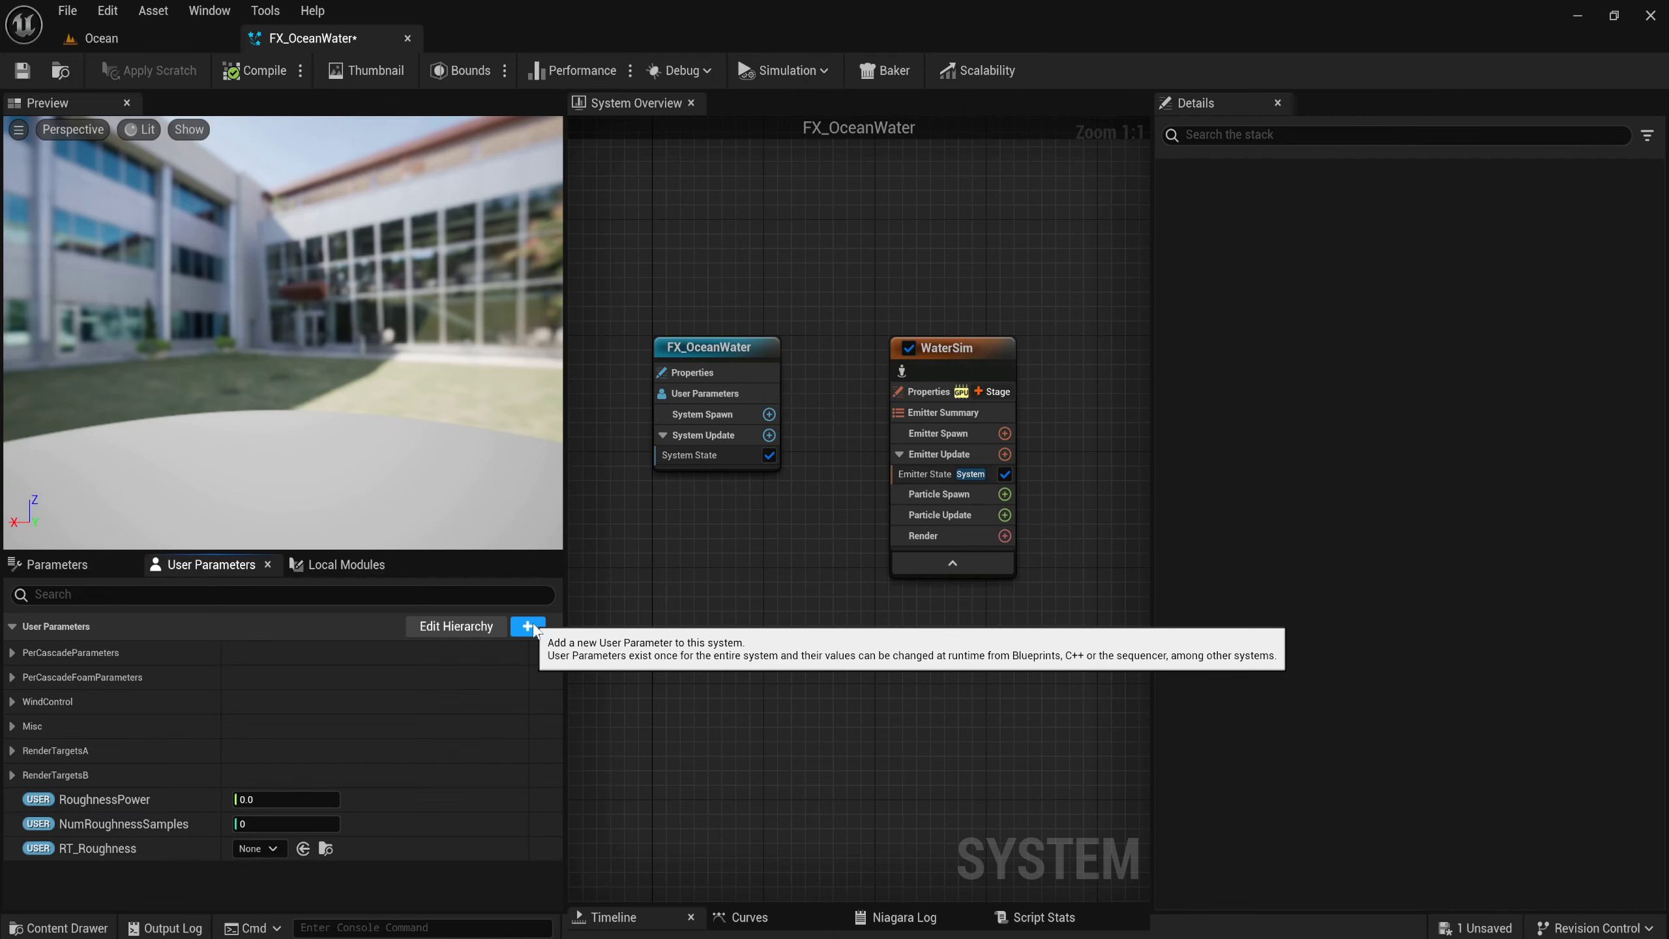
# In the user parameter hierarchy, create a new category named Roughness.
pyautogui.click(461, 626)
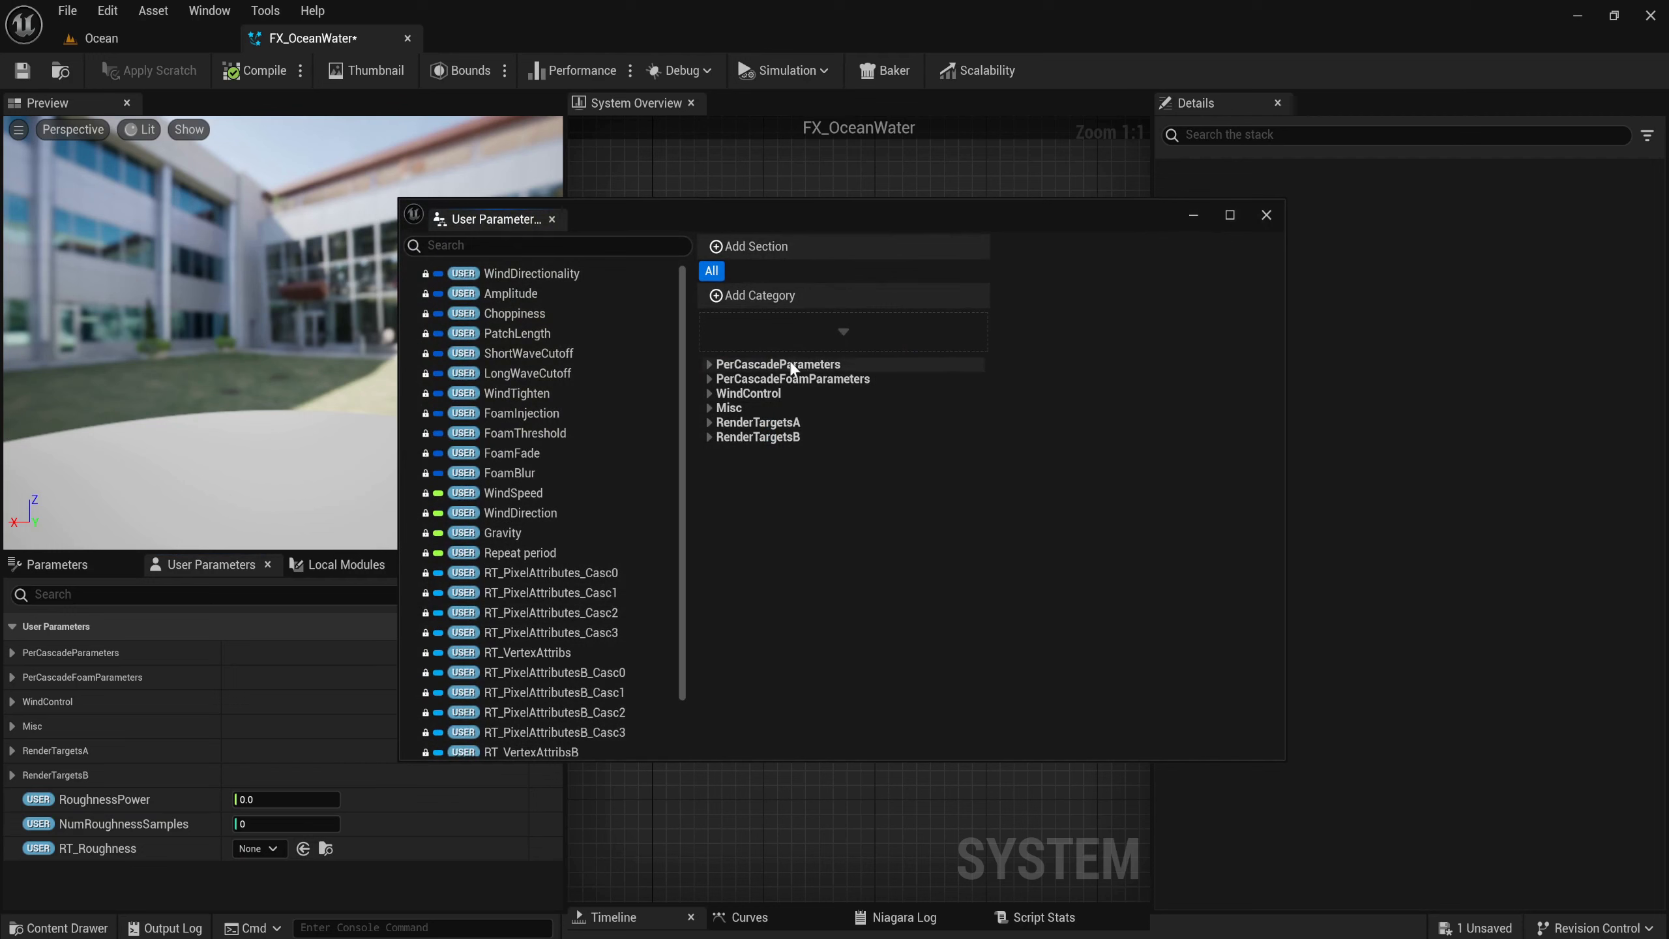
pyautogui.click(761, 295)
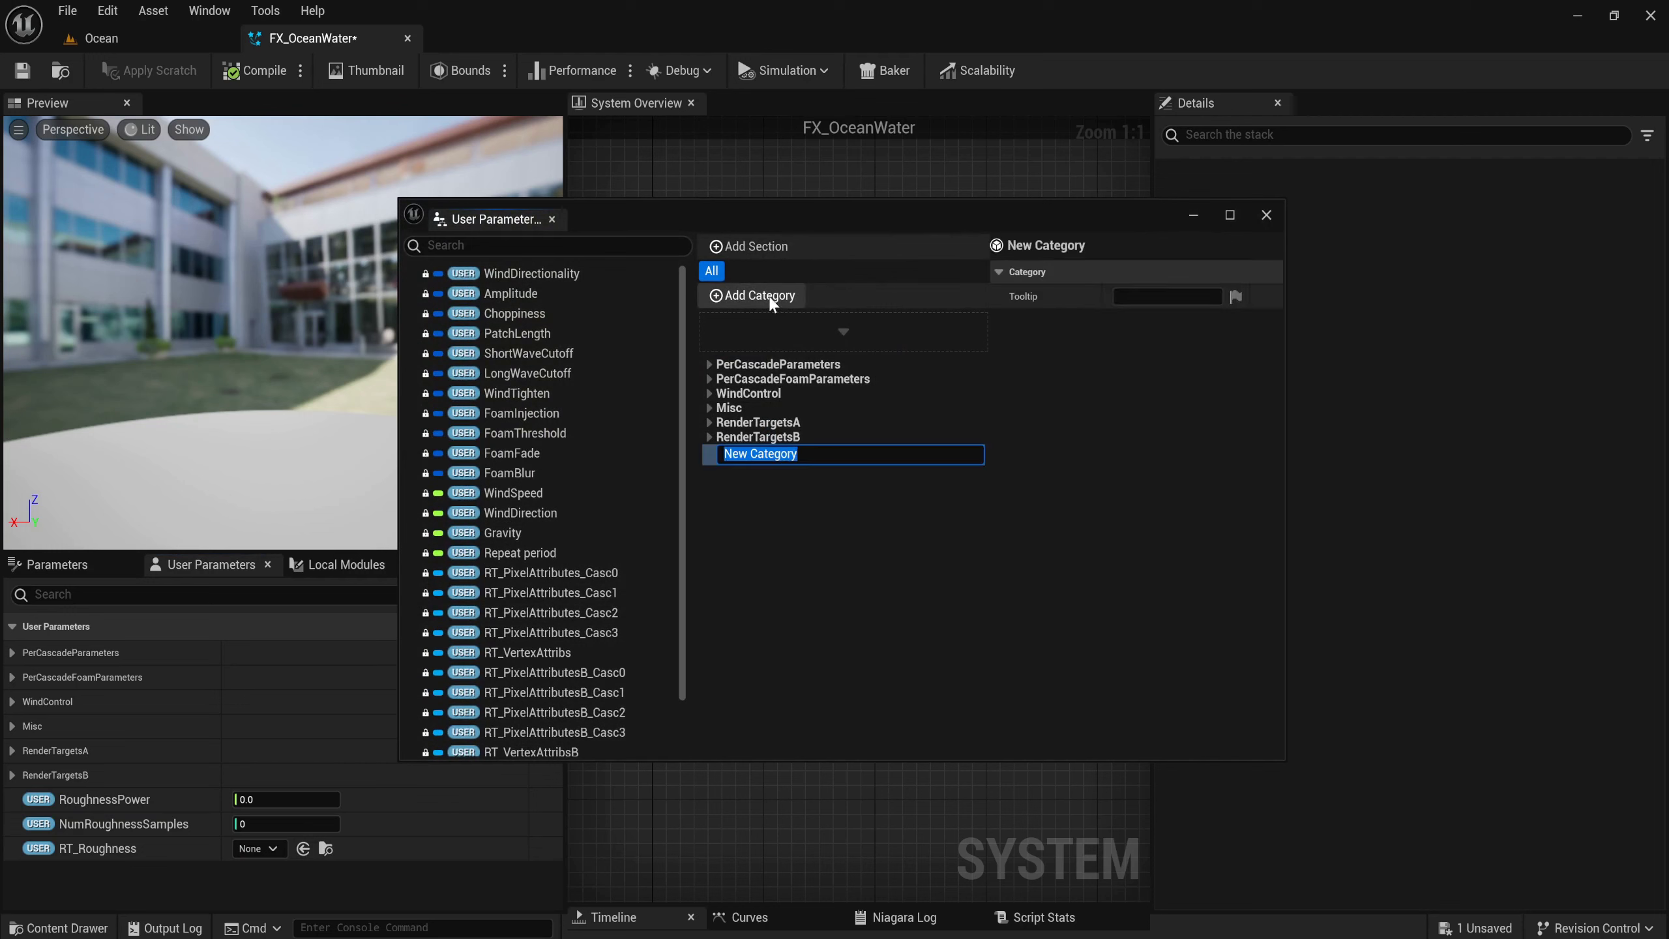
pyautogui.write('Roug')
pyautogui.write('hness')
pyautogui.press('Return')
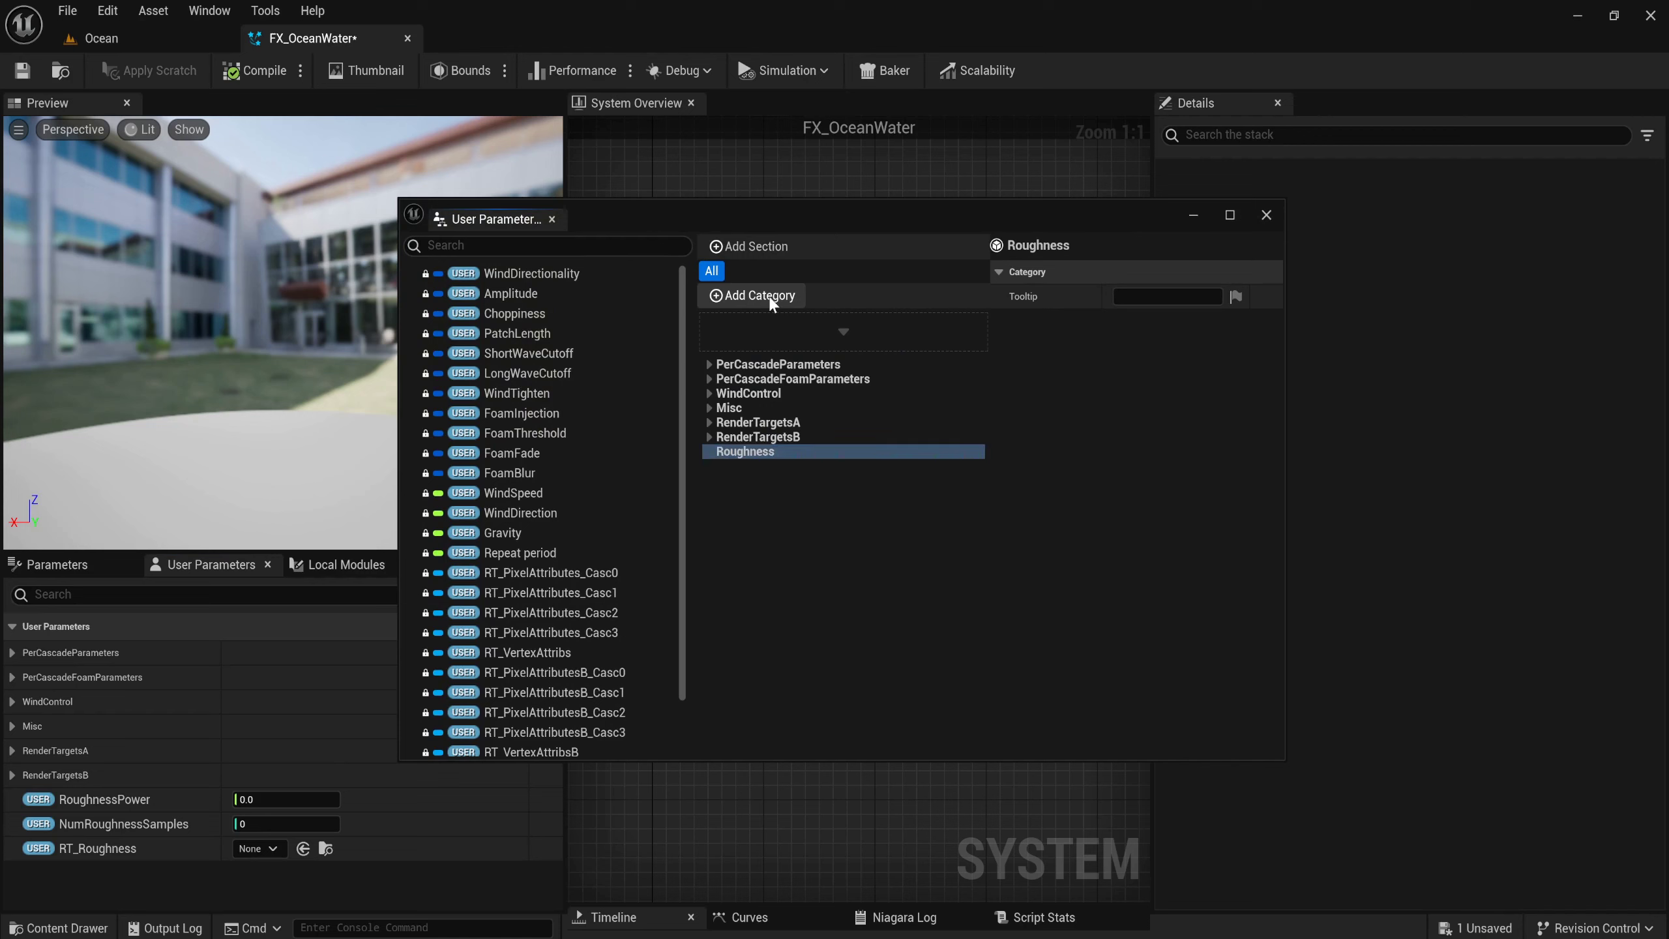
# Move RT_Roughness, RoughnessPower and NumRoughnessSamples into Roughness, collapse it, and close the editor.
pyautogui.scroll(-3, 519, 654)
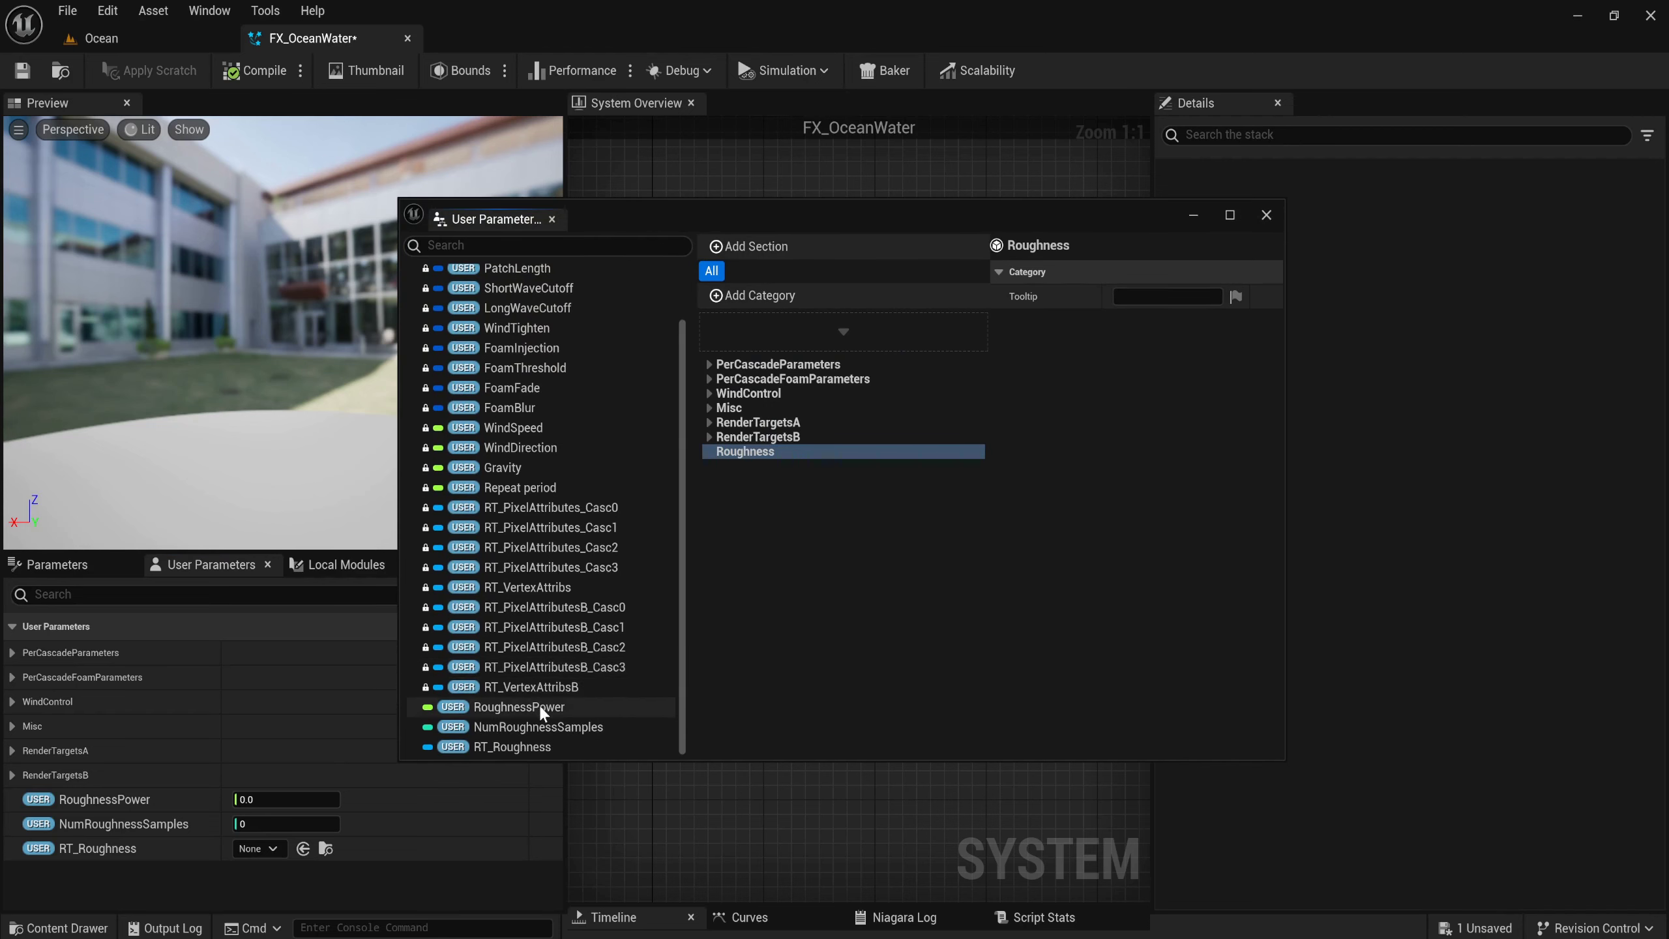
pyautogui.moveTo(538, 707); pyautogui.dragTo(791, 457)
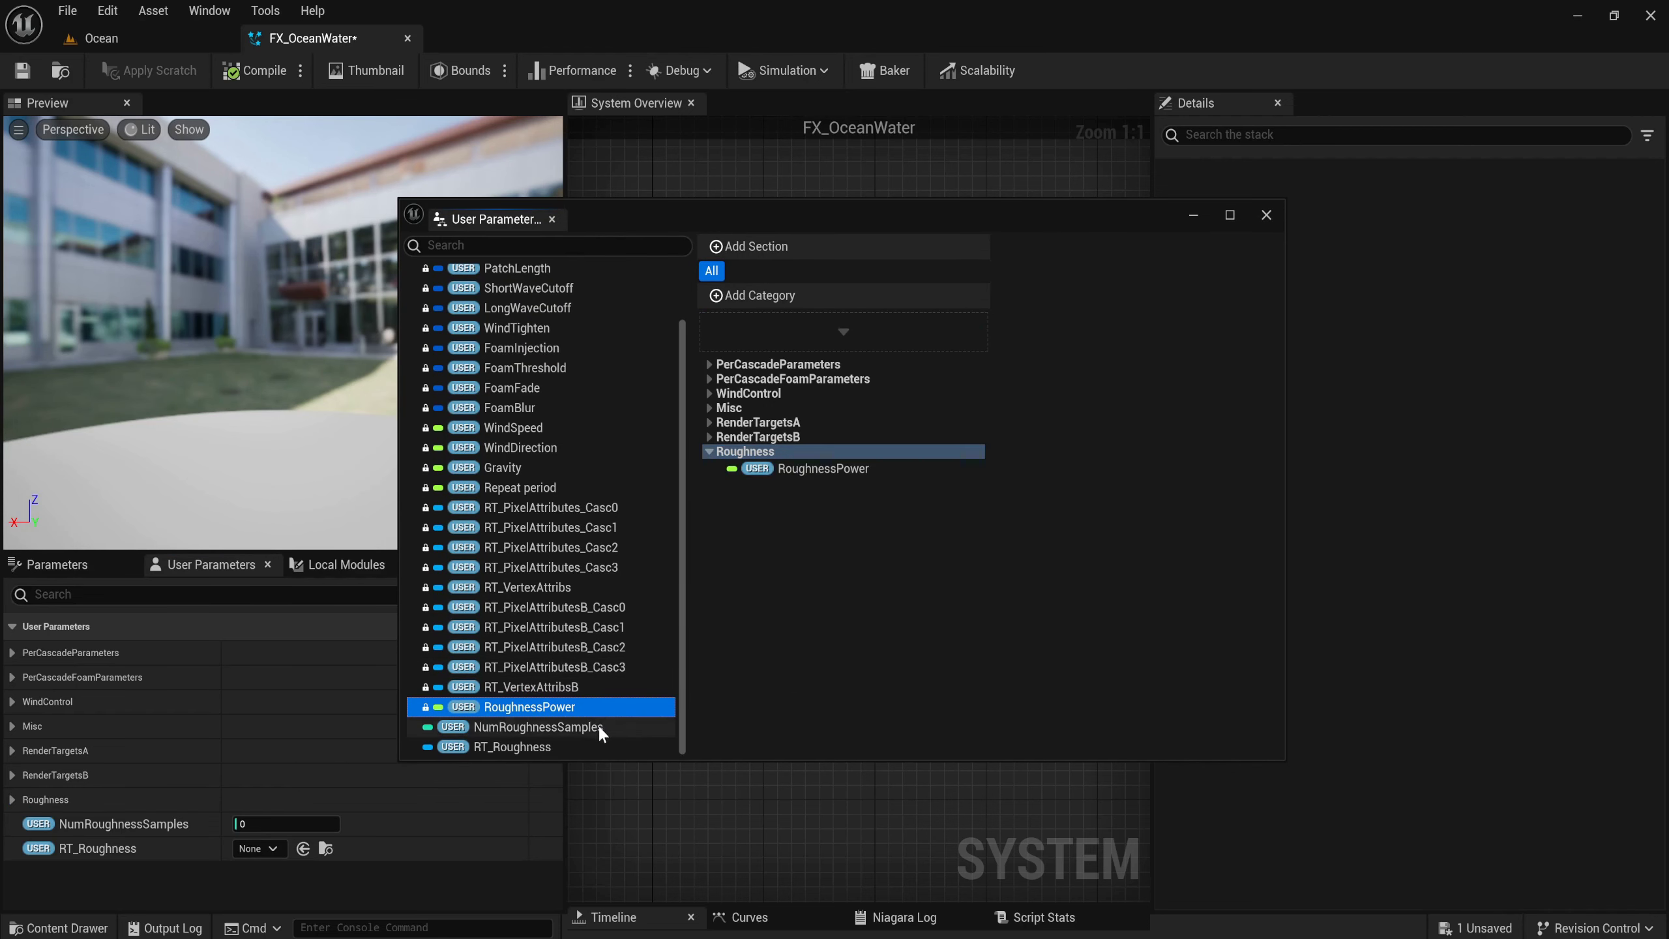
pyautogui.moveTo(599, 726); pyautogui.dragTo(766, 462)
pyautogui.moveTo(512, 747); pyautogui.dragTo(824, 450)
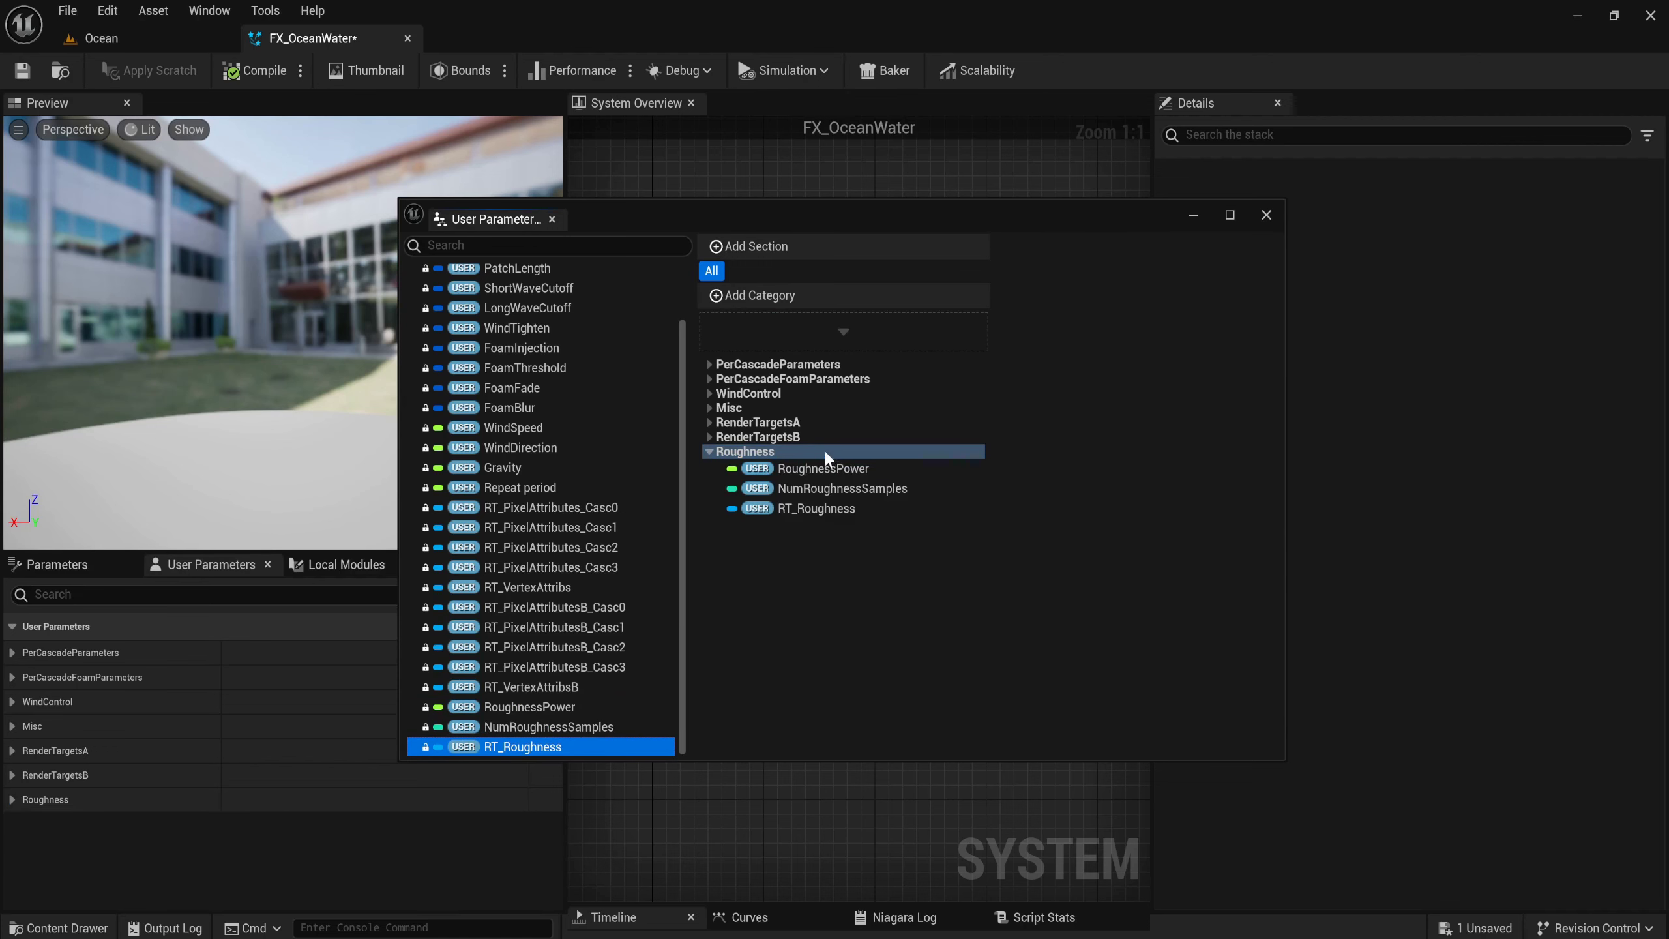
pyautogui.click(709, 451)
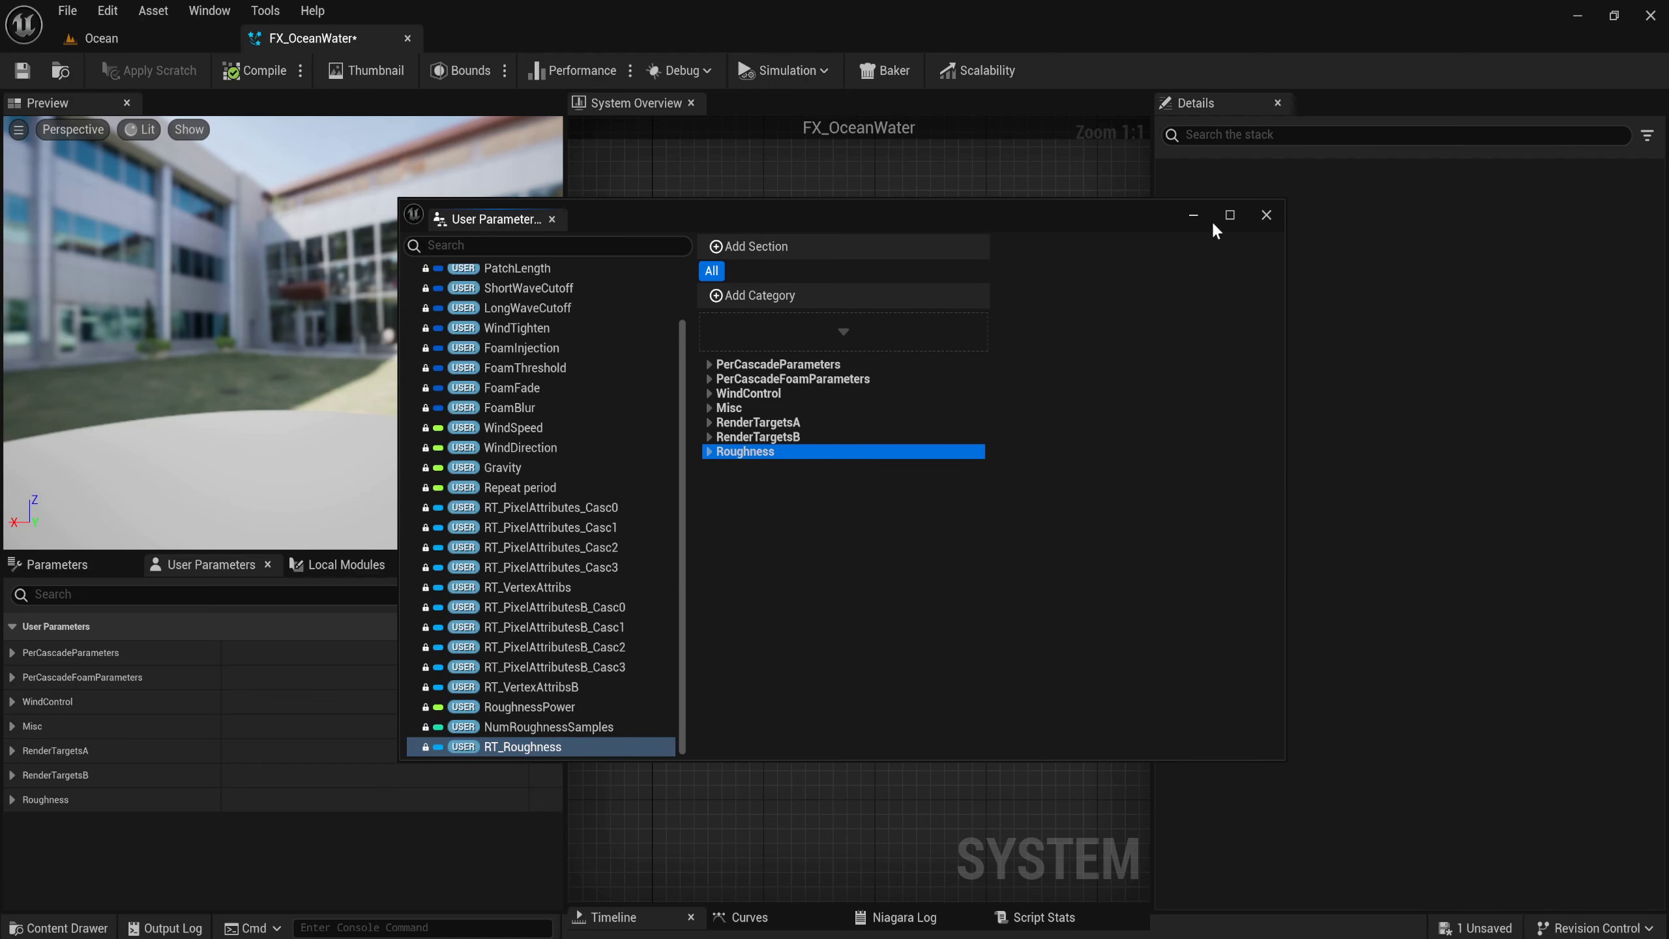
pyautogui.click(1266, 216)
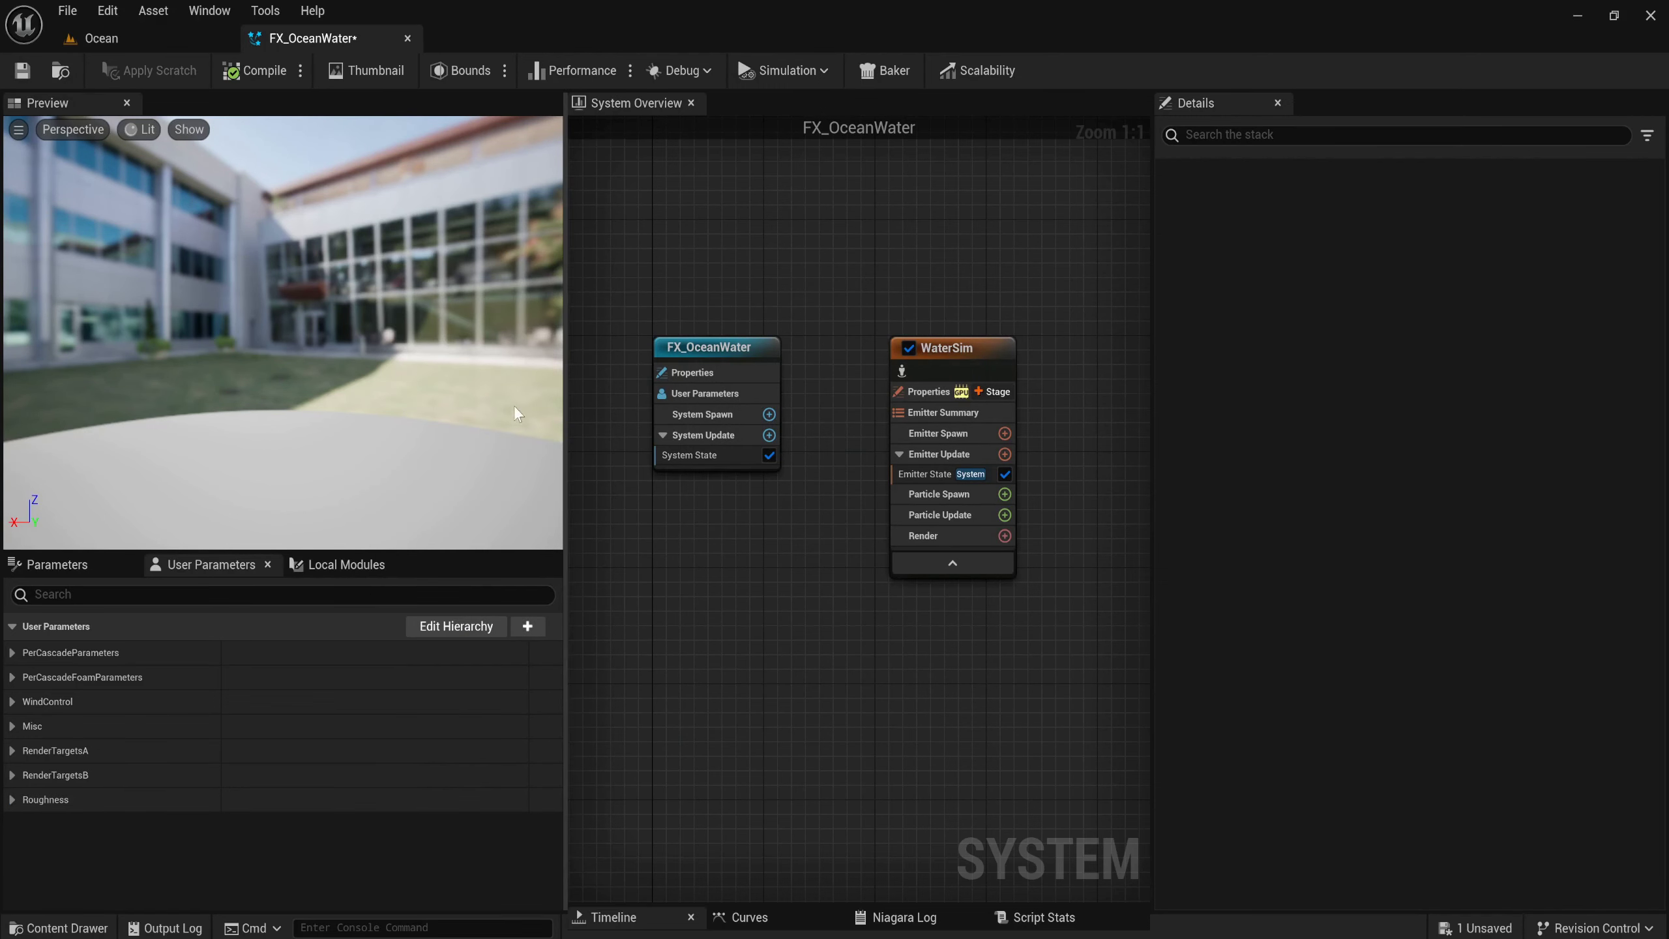
# In the Ocean level's Content Drawer, create a RenderTargets folder under Content.
pyautogui.click(167, 38)
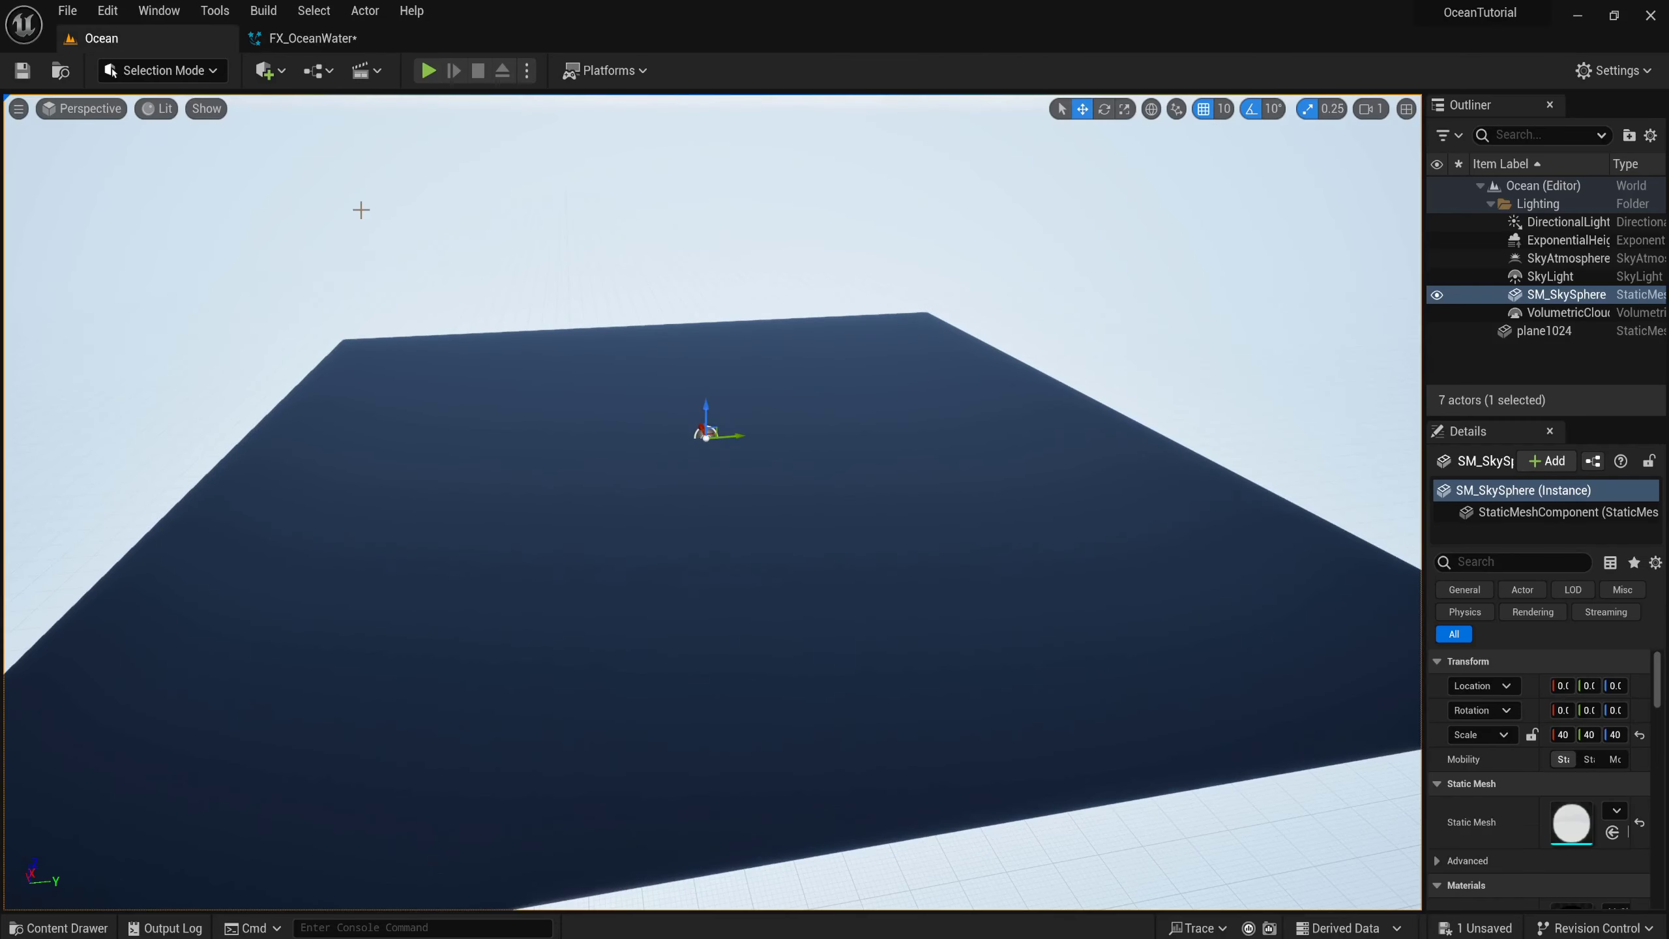
pyautogui.hotkey('ctrl', 'space')
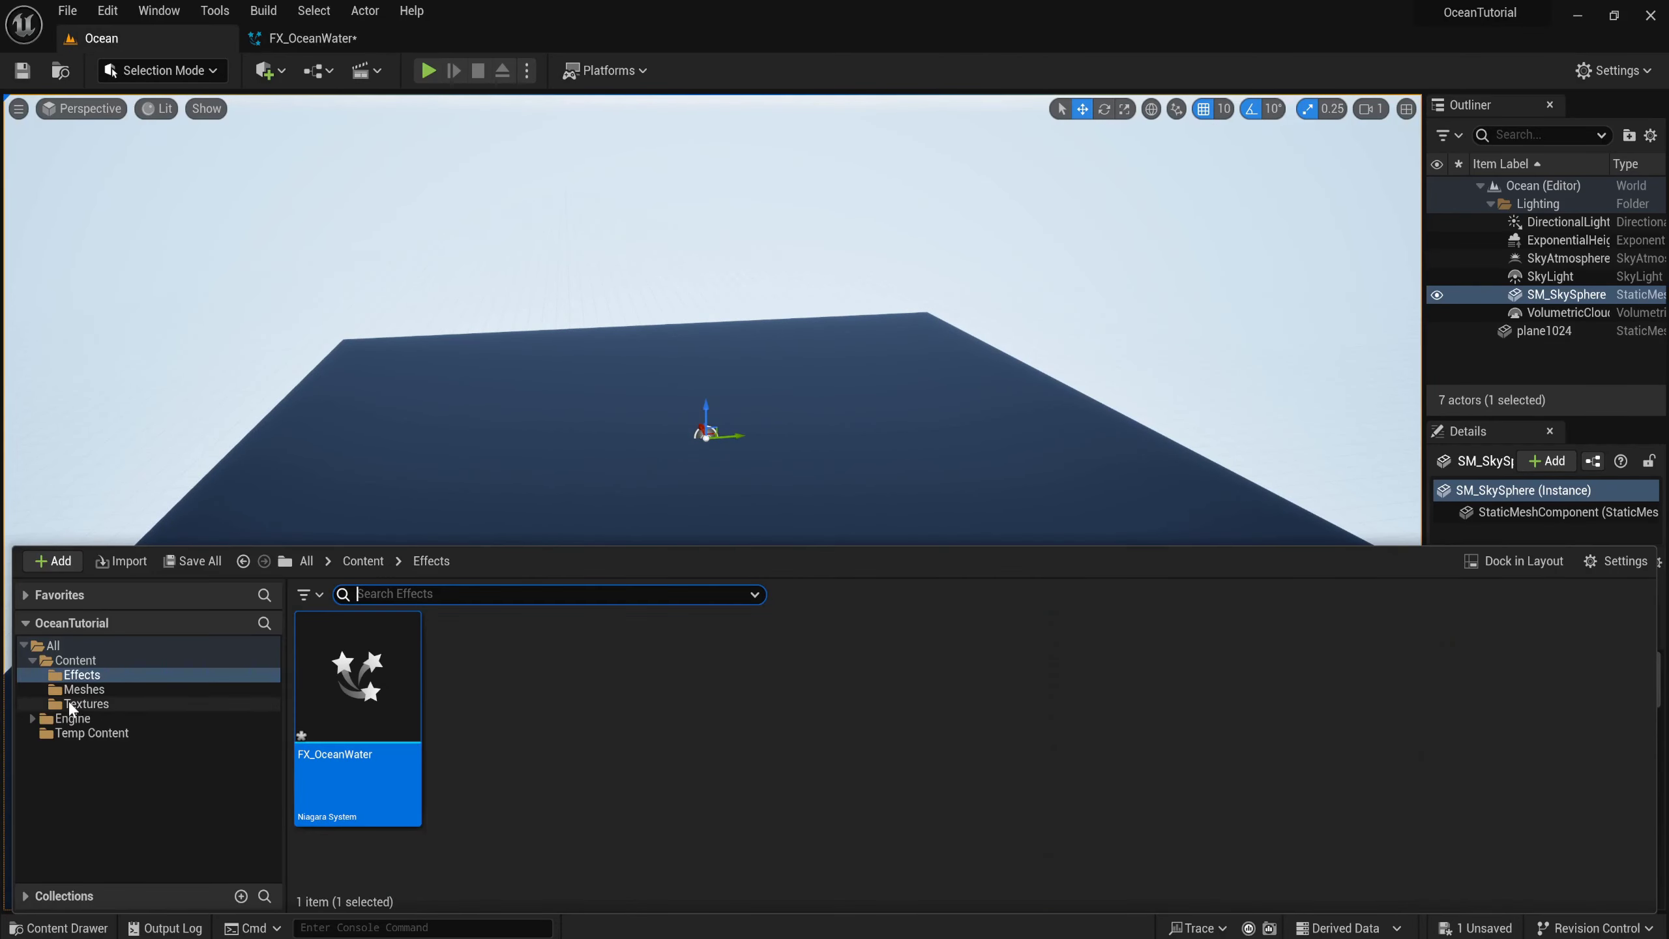
pyautogui.click(76, 660)
pyautogui.rightClick(973, 729)
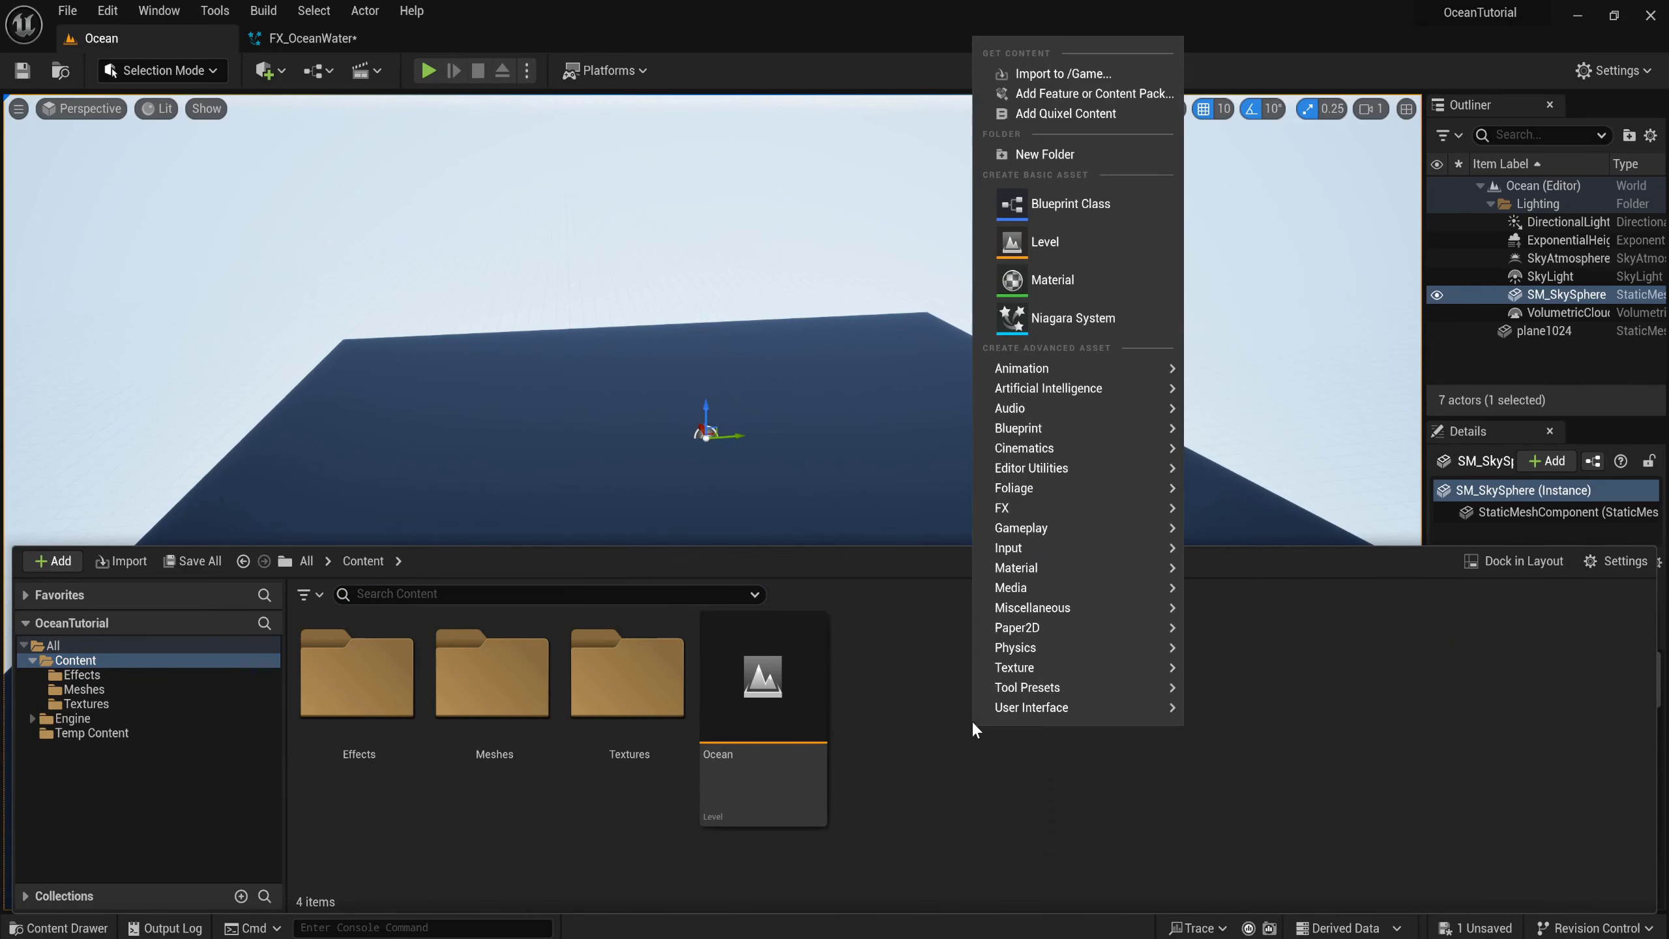
pyautogui.click(1050, 154)
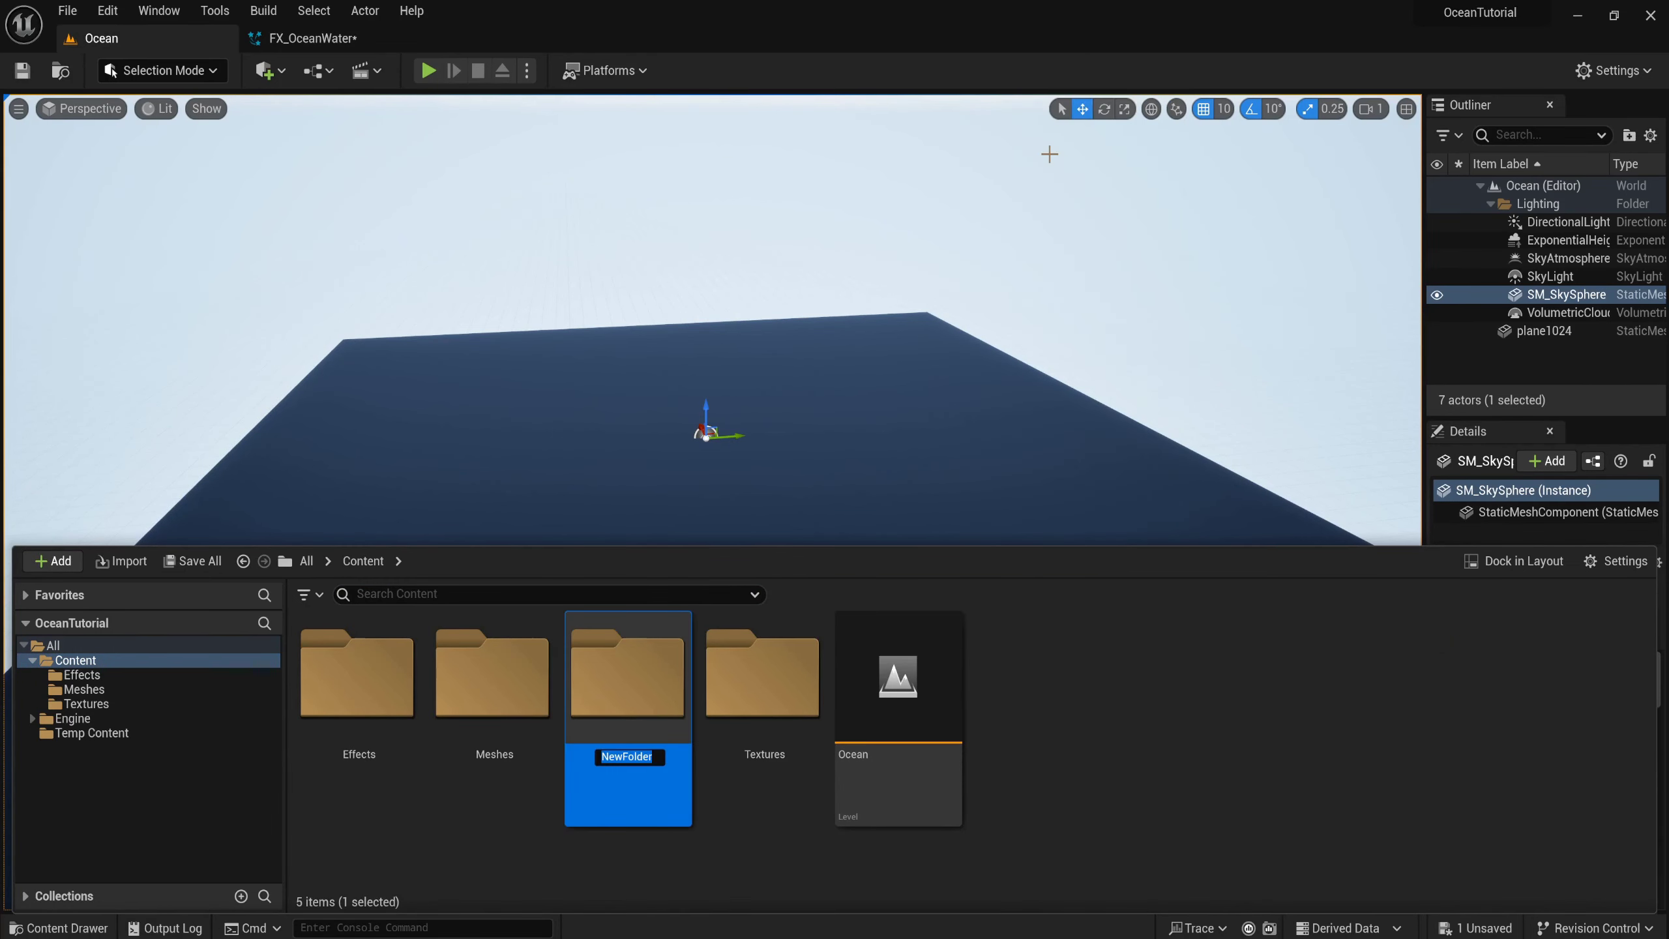
pyautogui.write('Re')
pyautogui.write('nderTa')
pyautogui.write('rgets')
pyautogui.press('Return')
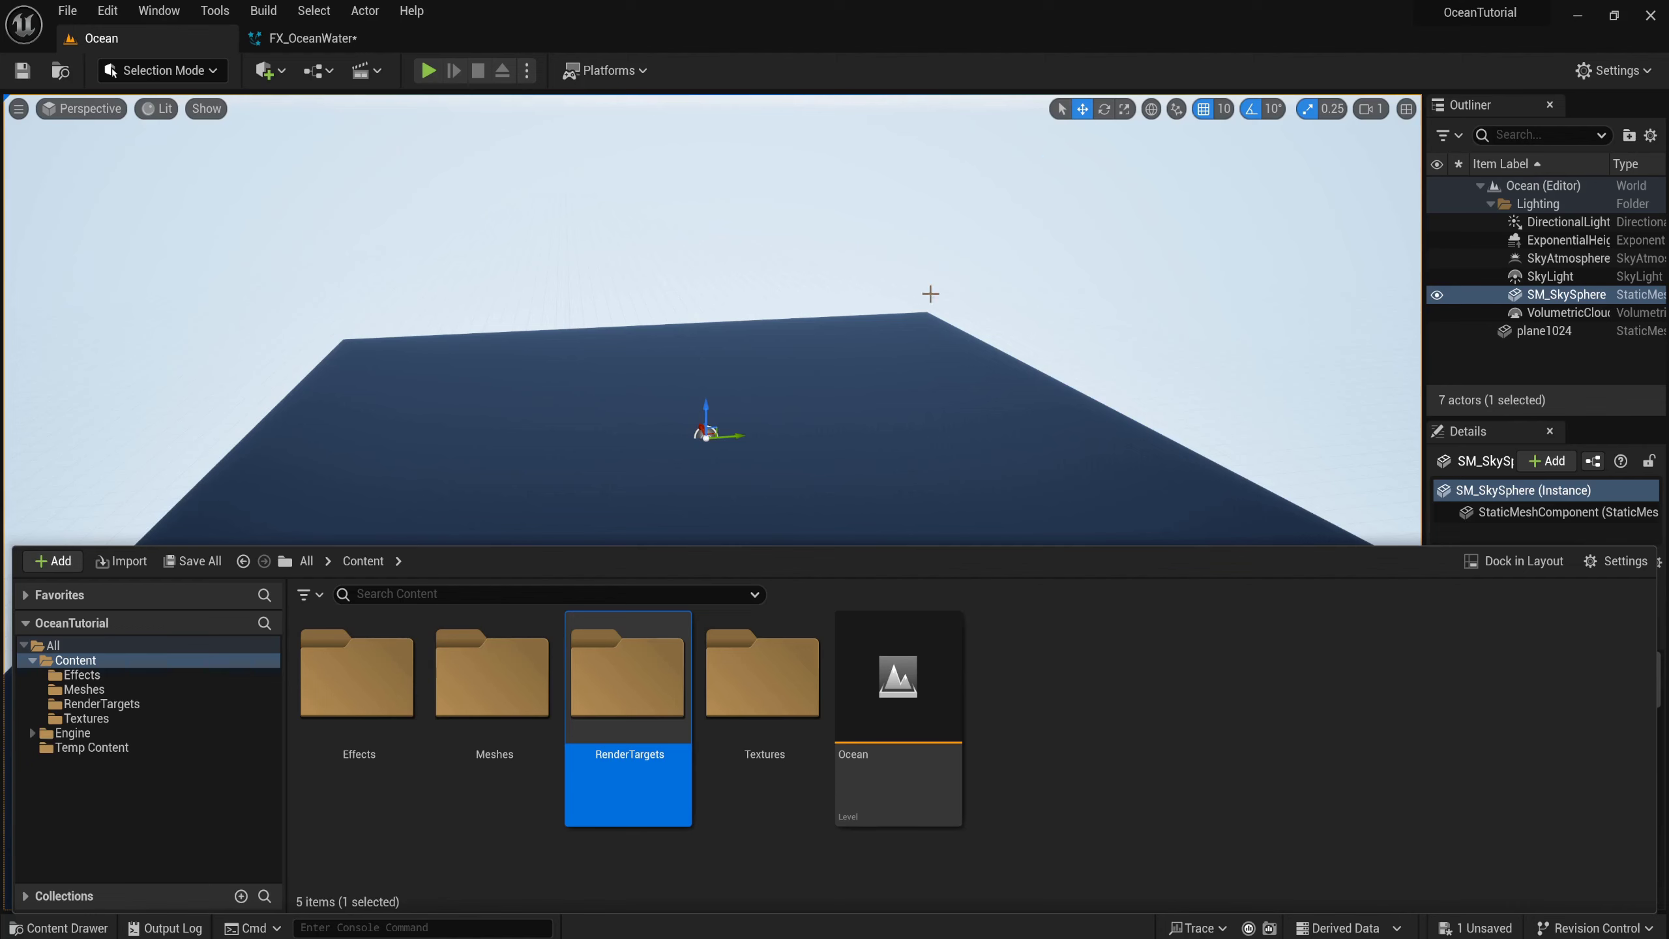
# Inside RenderTargets, create folders named Pixel and Vertex.
pyautogui.doubleClick(599, 677)
pyautogui.rightClick(575, 715)
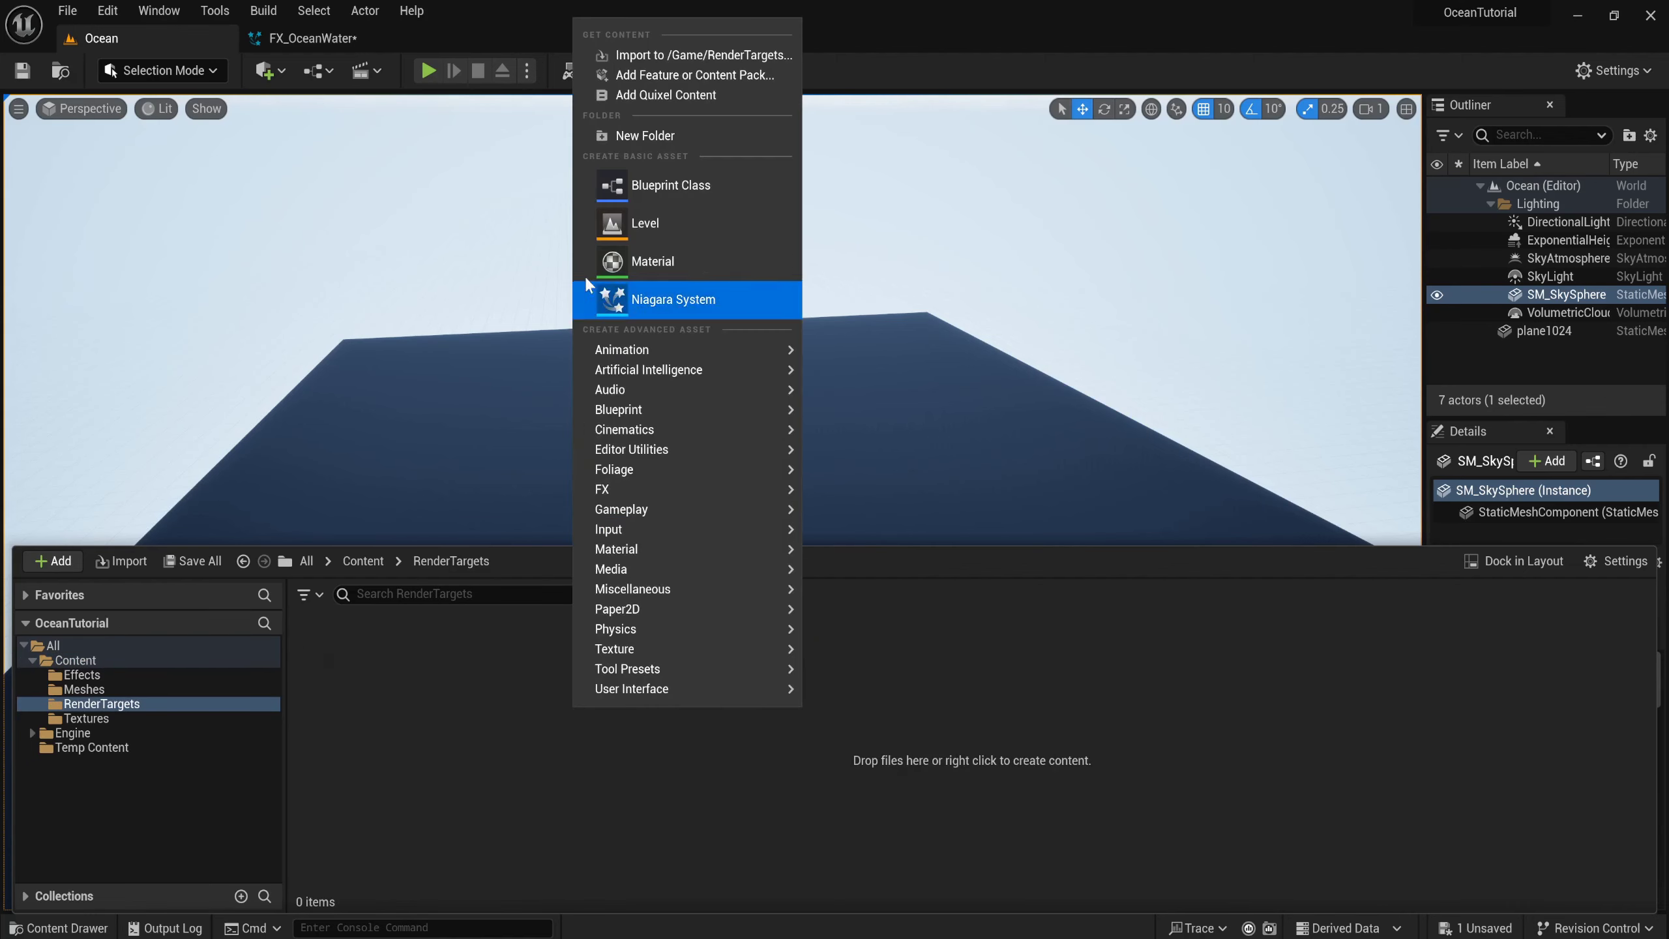
pyautogui.click(662, 135)
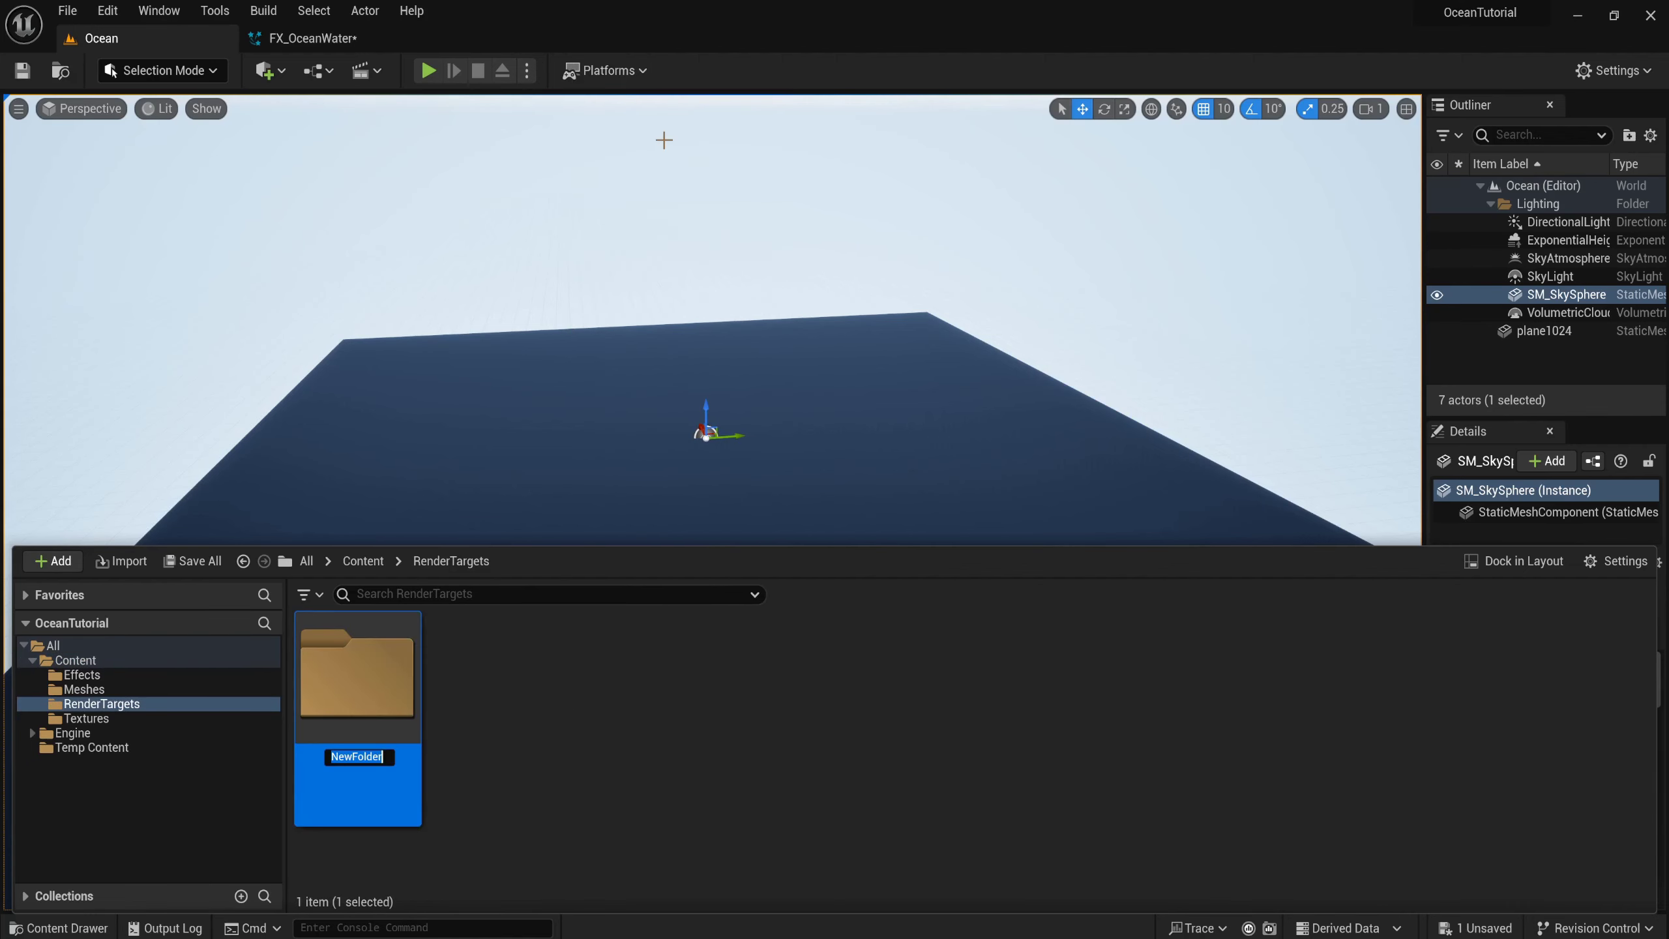
pyautogui.write('Pixel')
pyautogui.press('Return')
pyautogui.rightClick(659, 696)
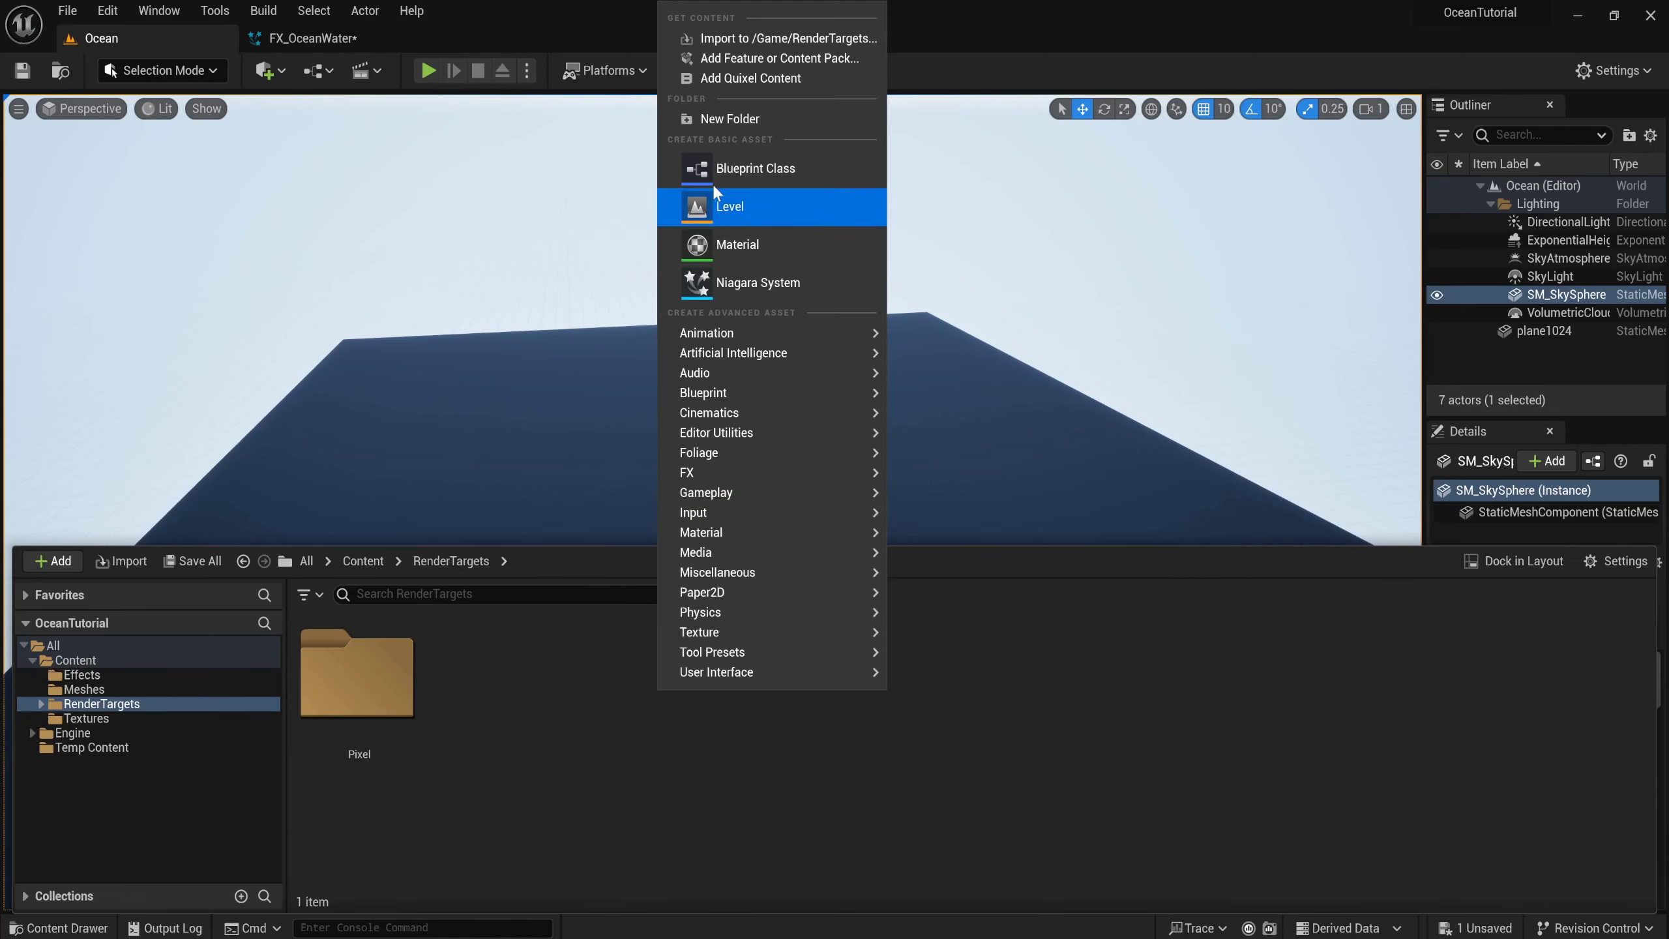
pyautogui.click(759, 126)
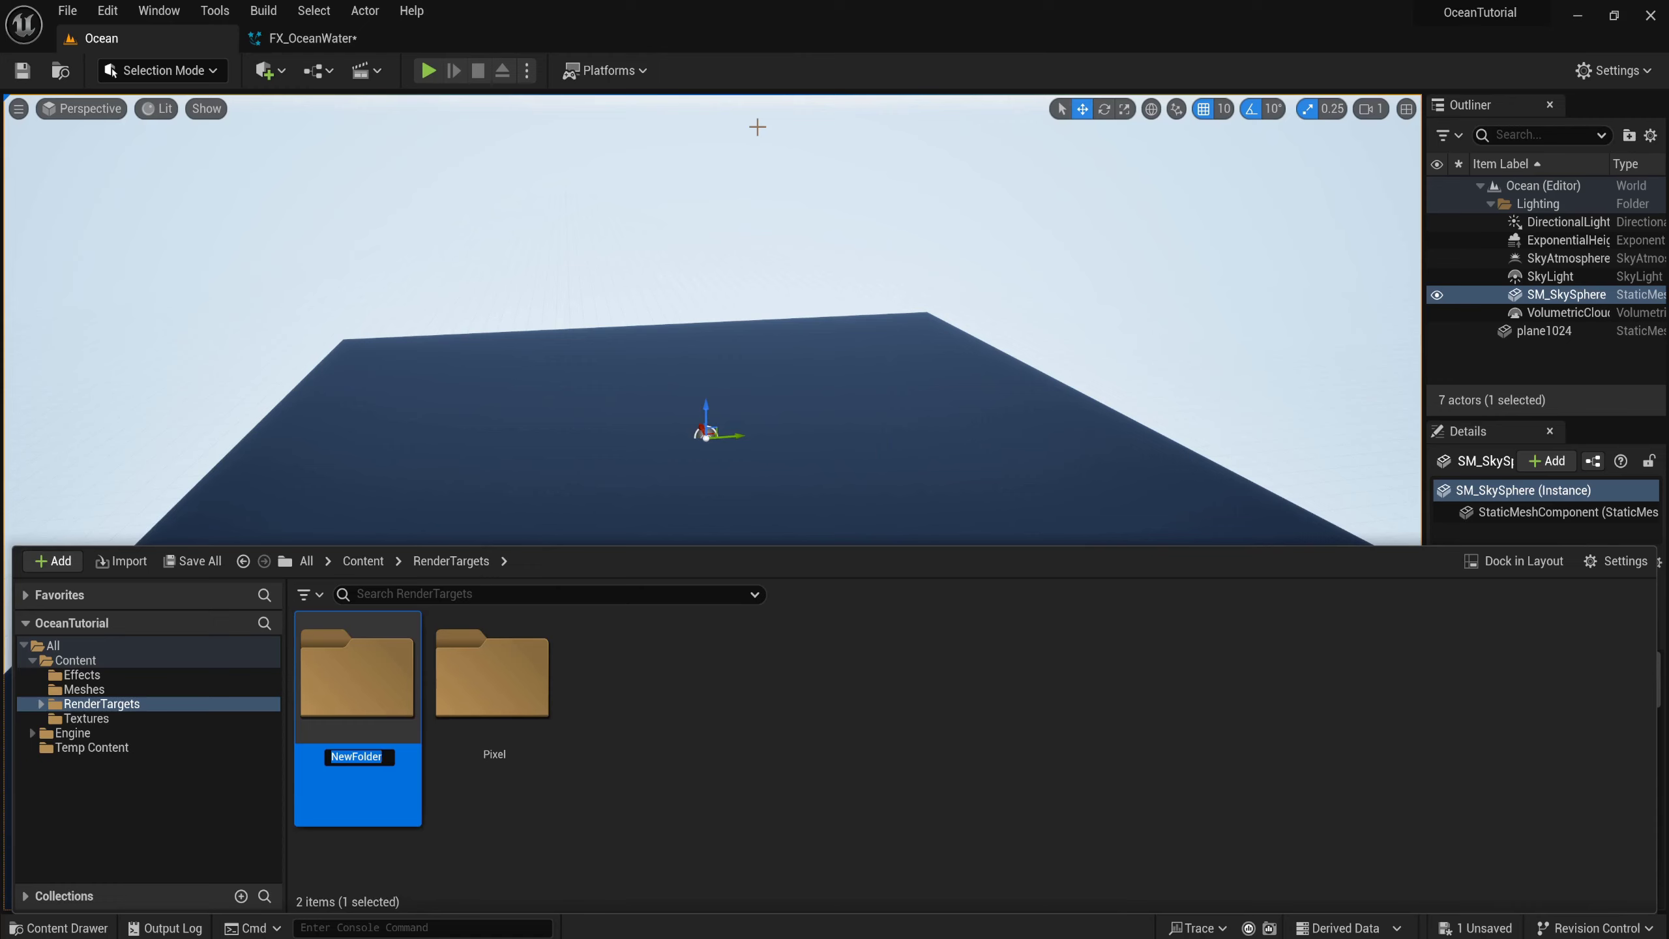
pyautogui.write('Ver')
pyautogui.write('tex')
# Confirm the Vertex folder, then create render target RT_OceanPixelAttribs_Casc0 in the Pixel folder.
pyautogui.press('Return')
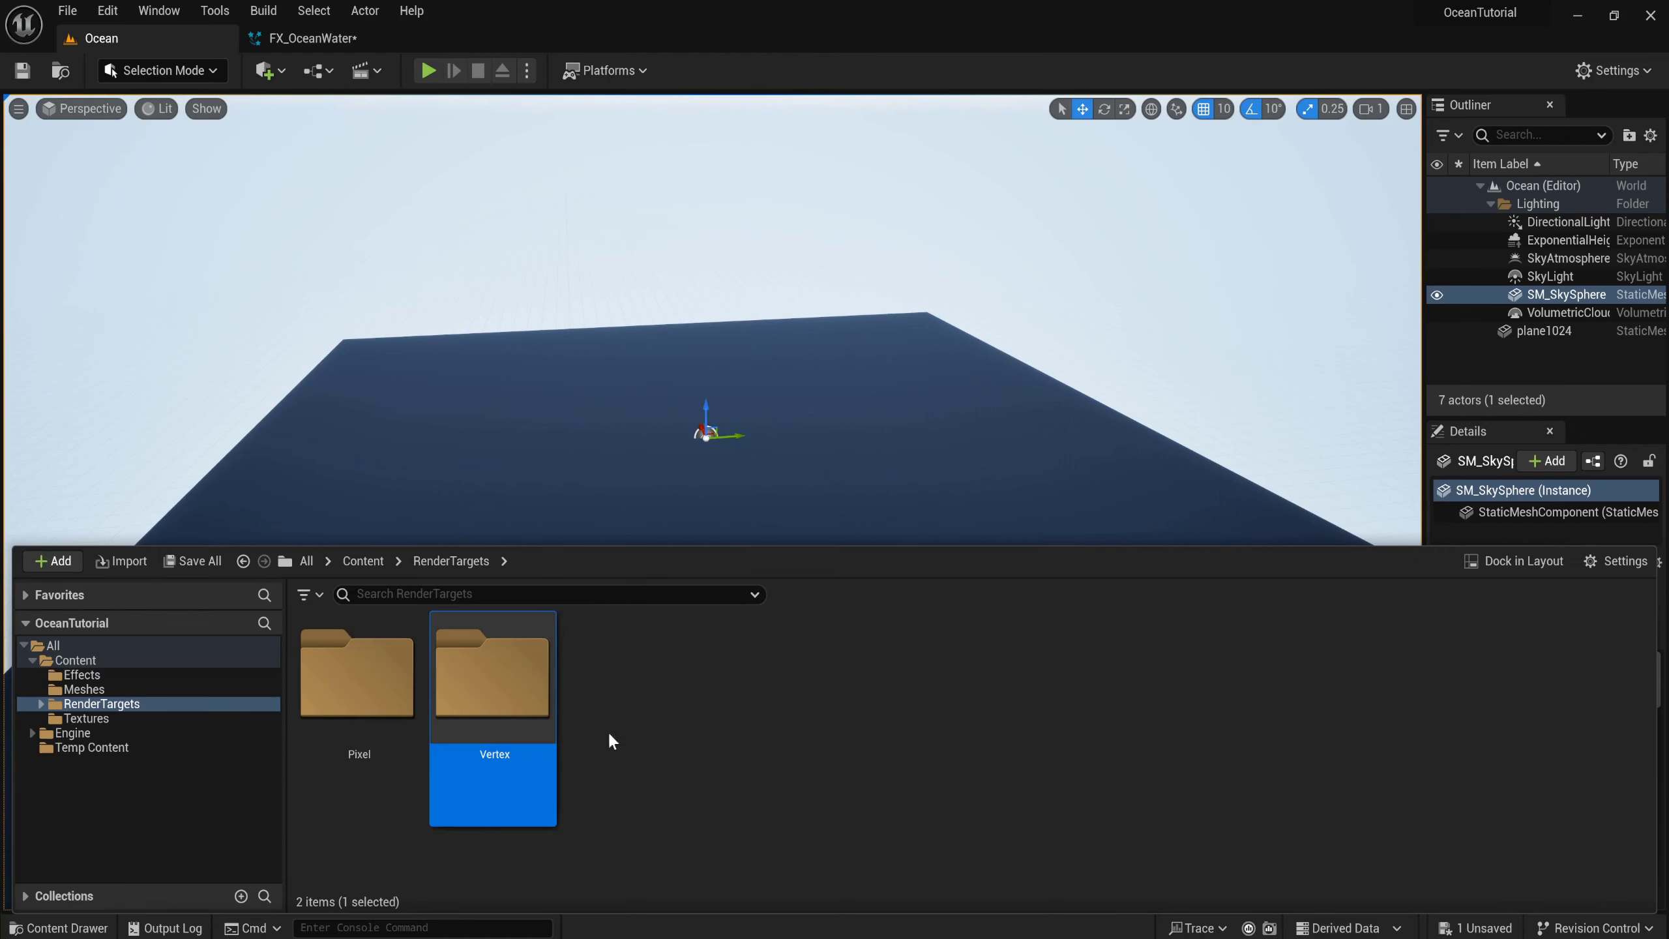
pyautogui.doubleClick(353, 674)
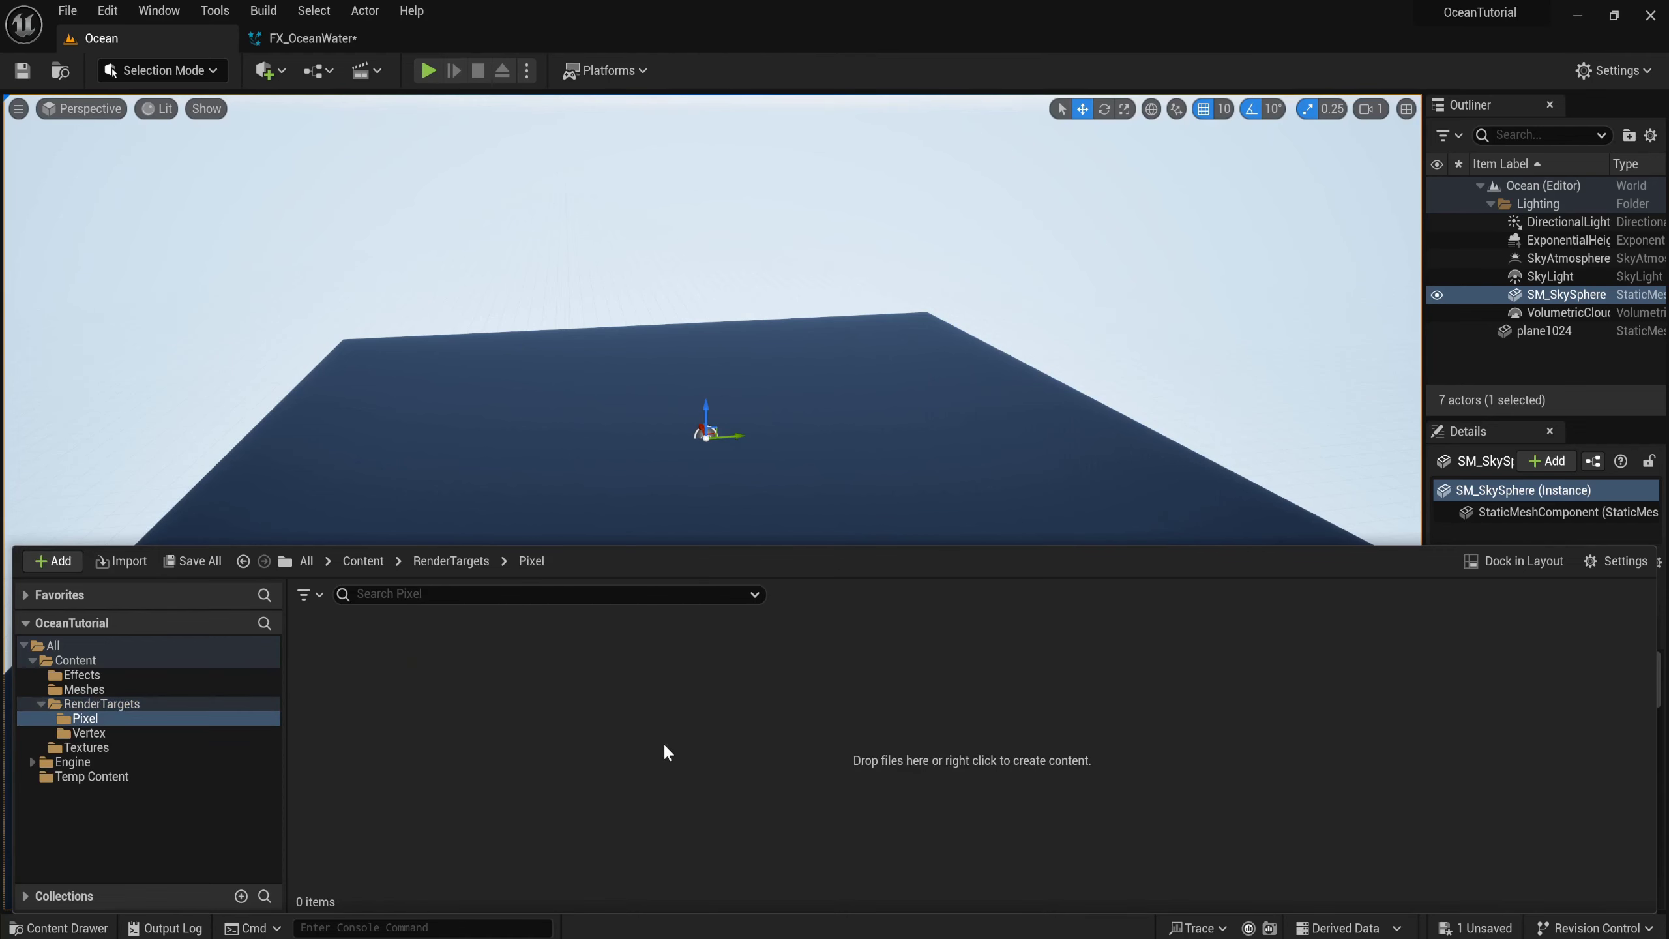
pyautogui.rightClick(645, 740)
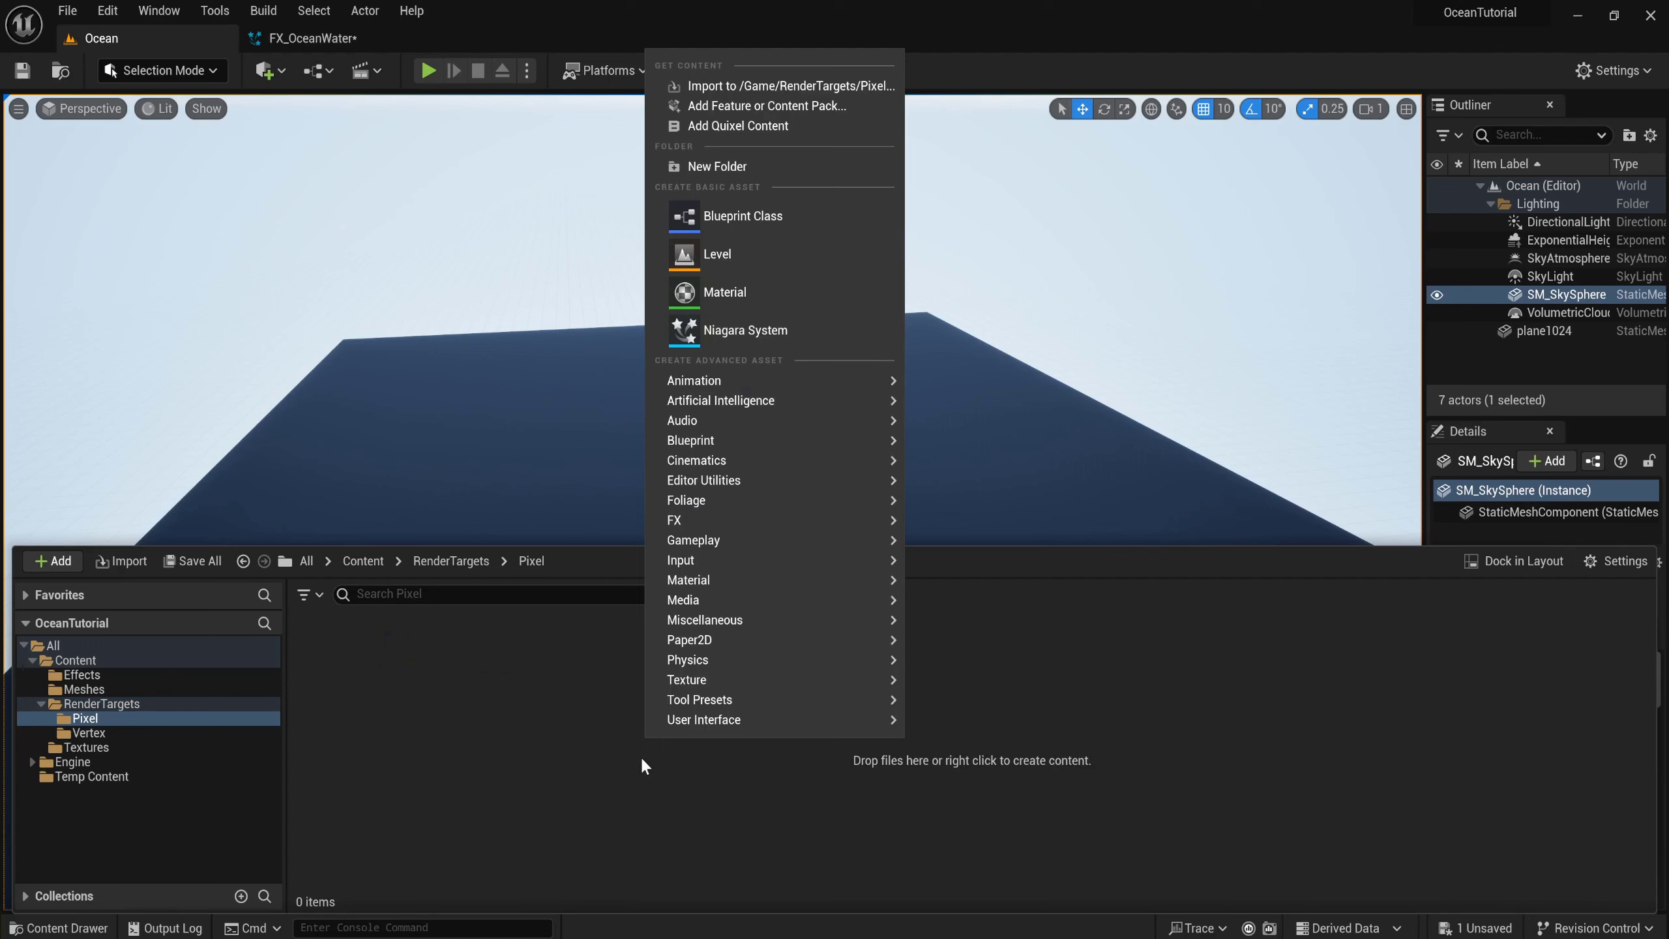
pyautogui.moveTo(722, 679)
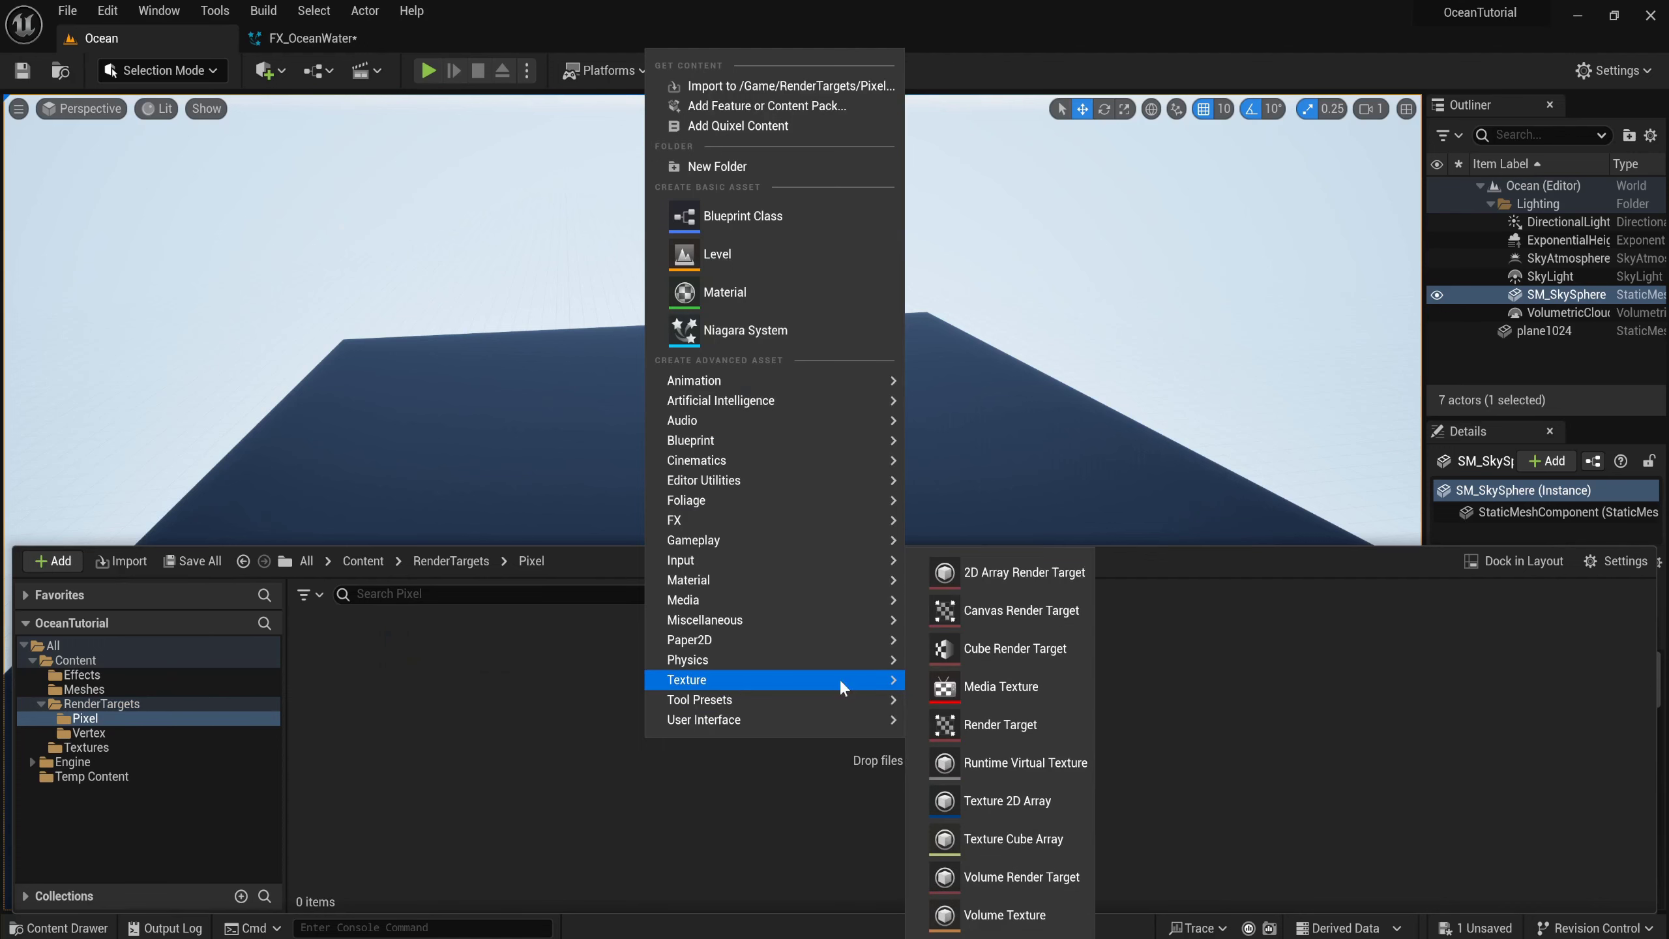
pyautogui.click(994, 726)
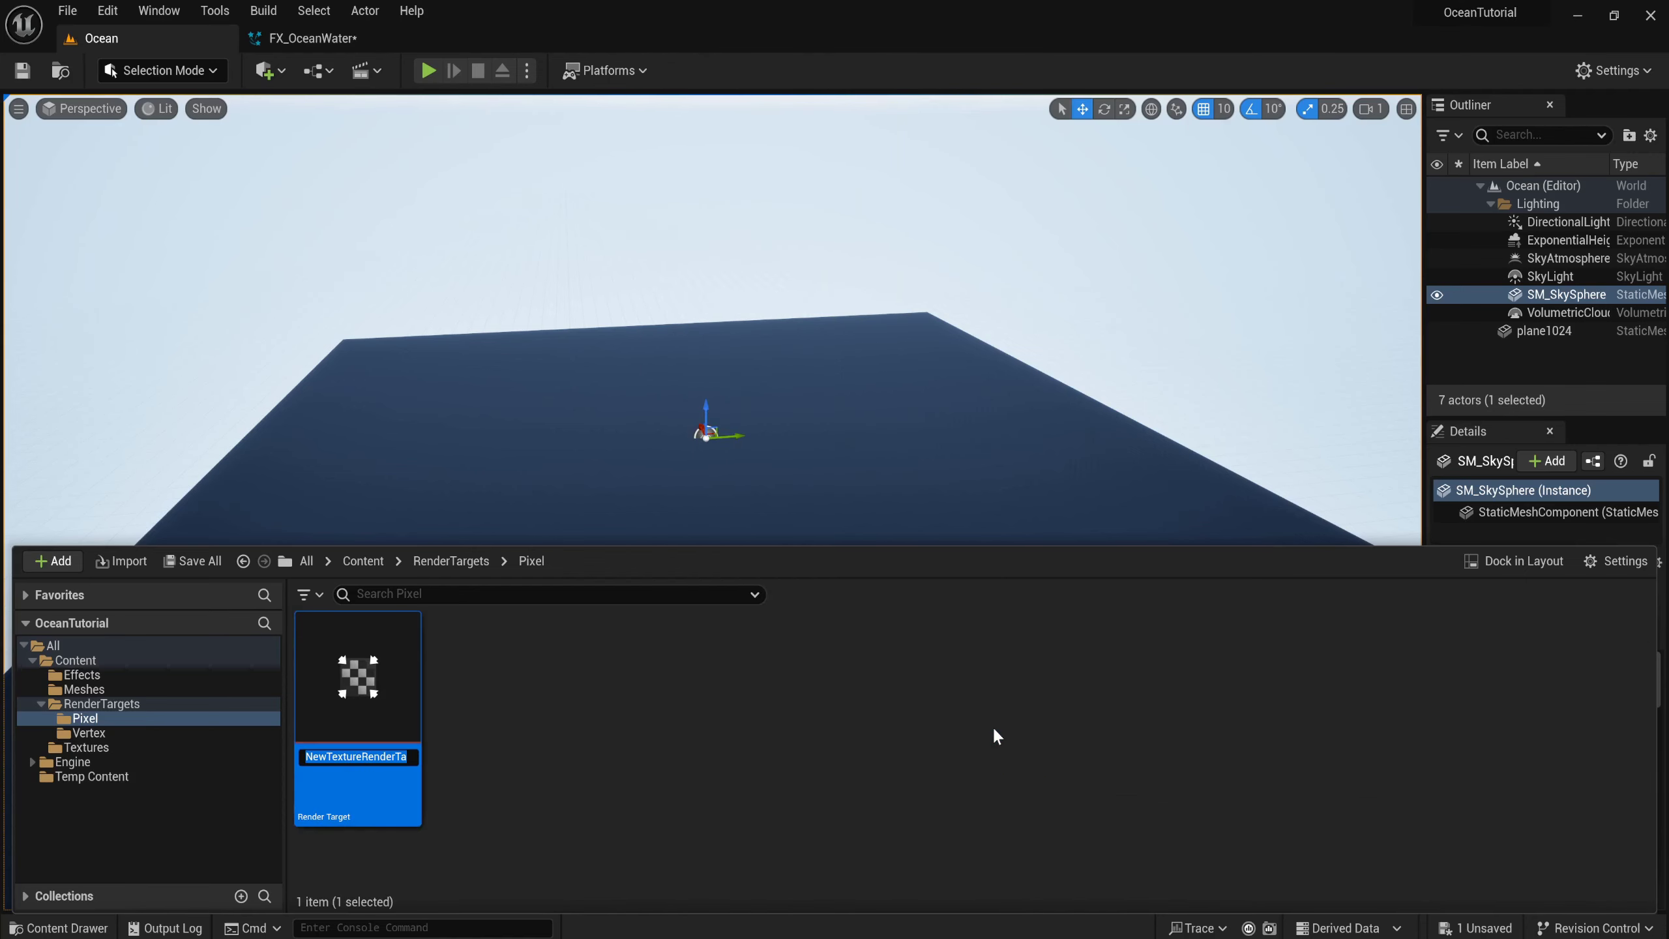
pyautogui.write('RT')
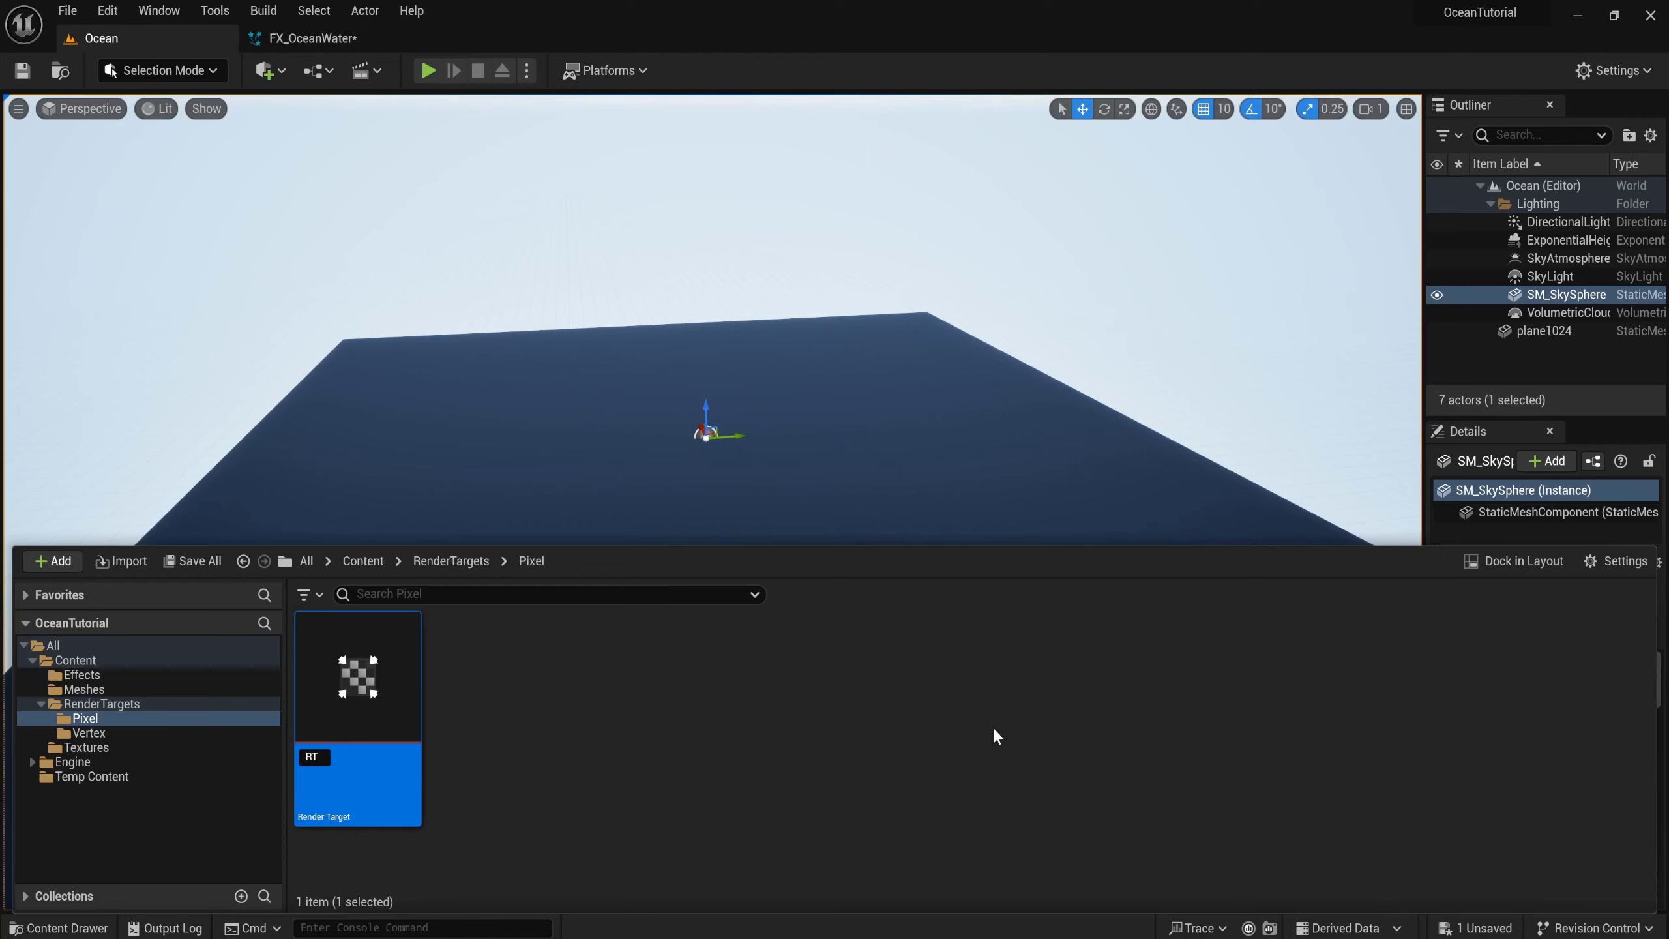
pyautogui.write('_Oce')
pyautogui.write('anA')
pyautogui.press('BackSpace')
pyautogui.write('Pixel')
pyautogui.write('Attr')
pyautogui.write('ibs_')
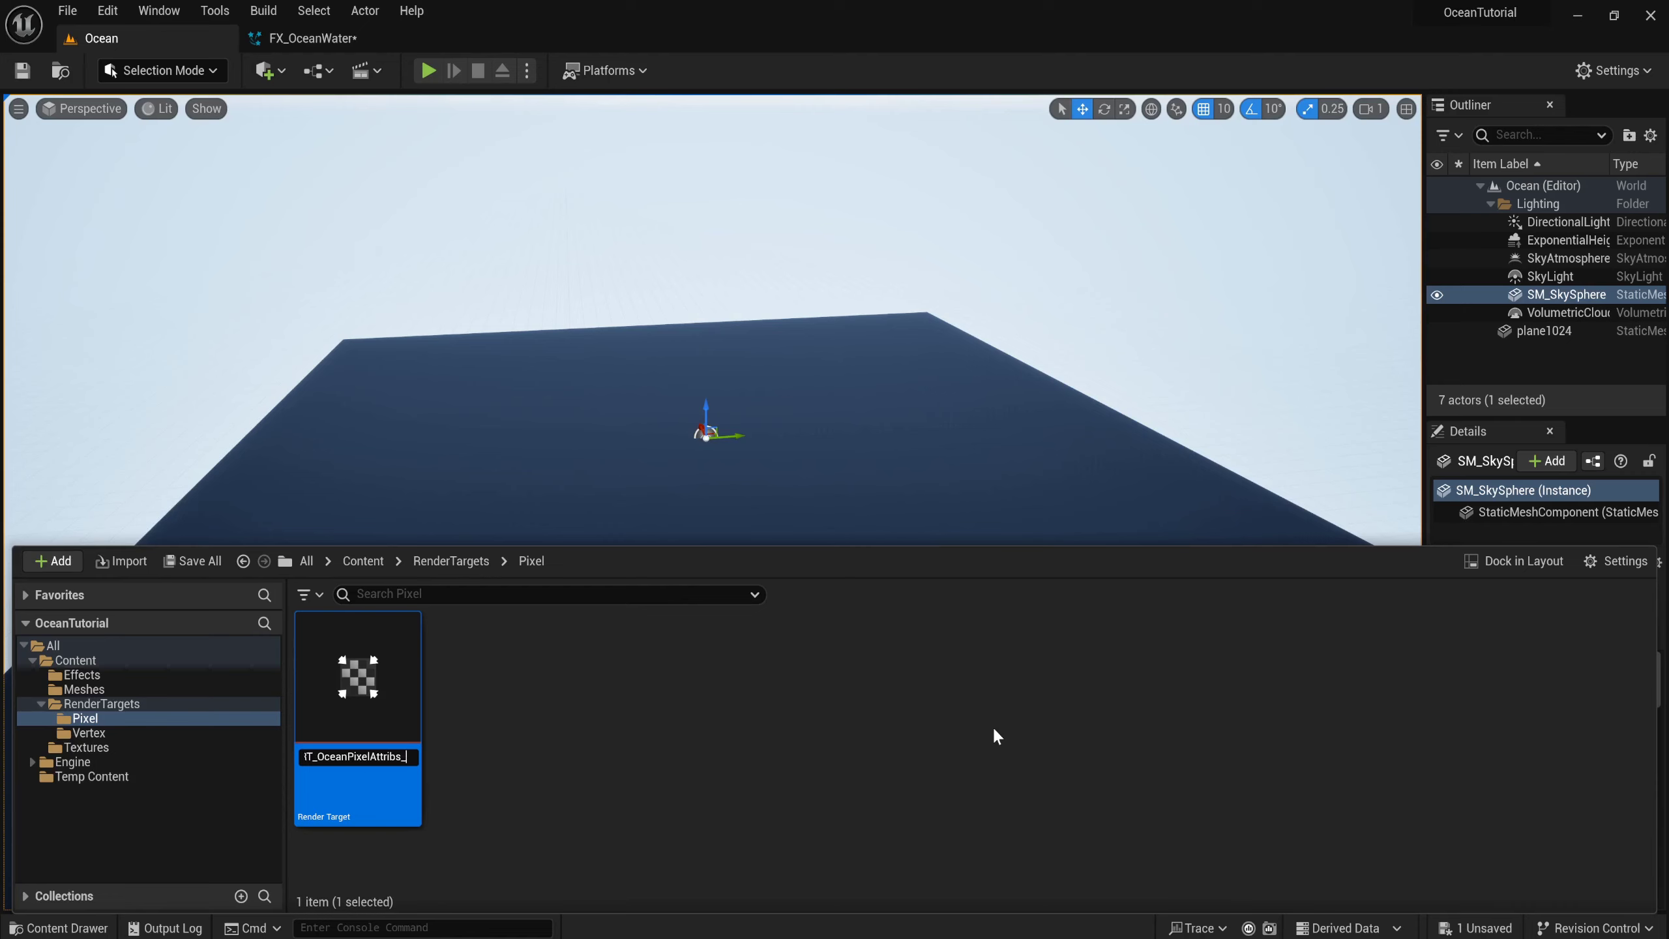
pyautogui.write('Casc')
pyautogui.write('0')
pyautogui.press('Return')
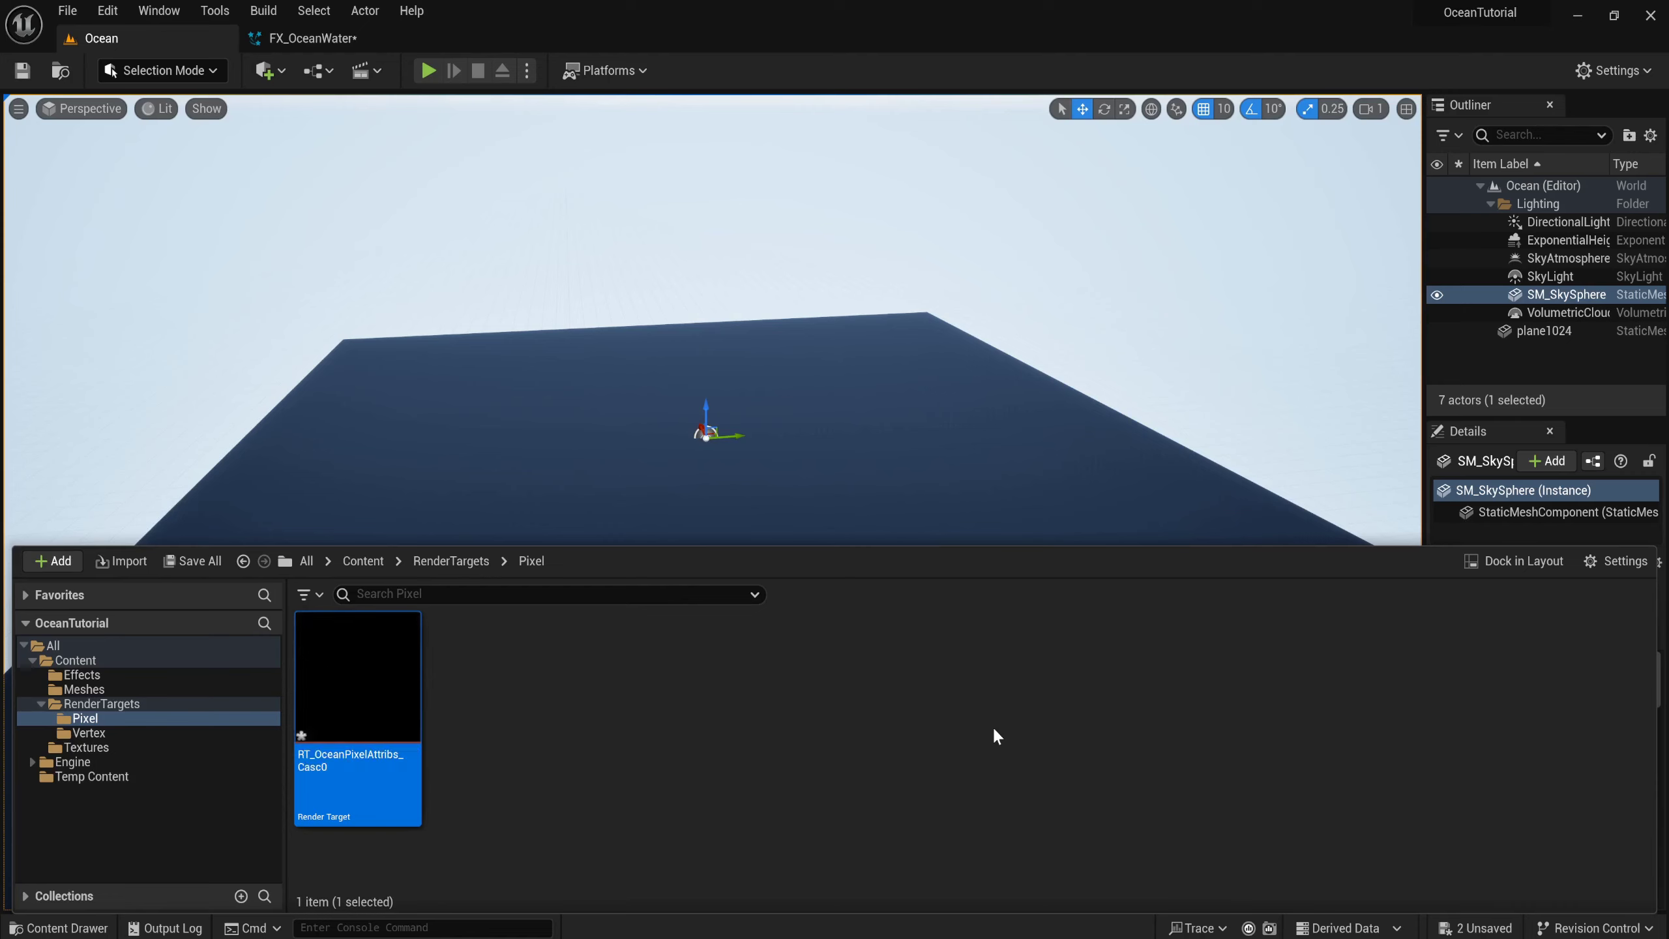
pyautogui.moveTo(360, 710)
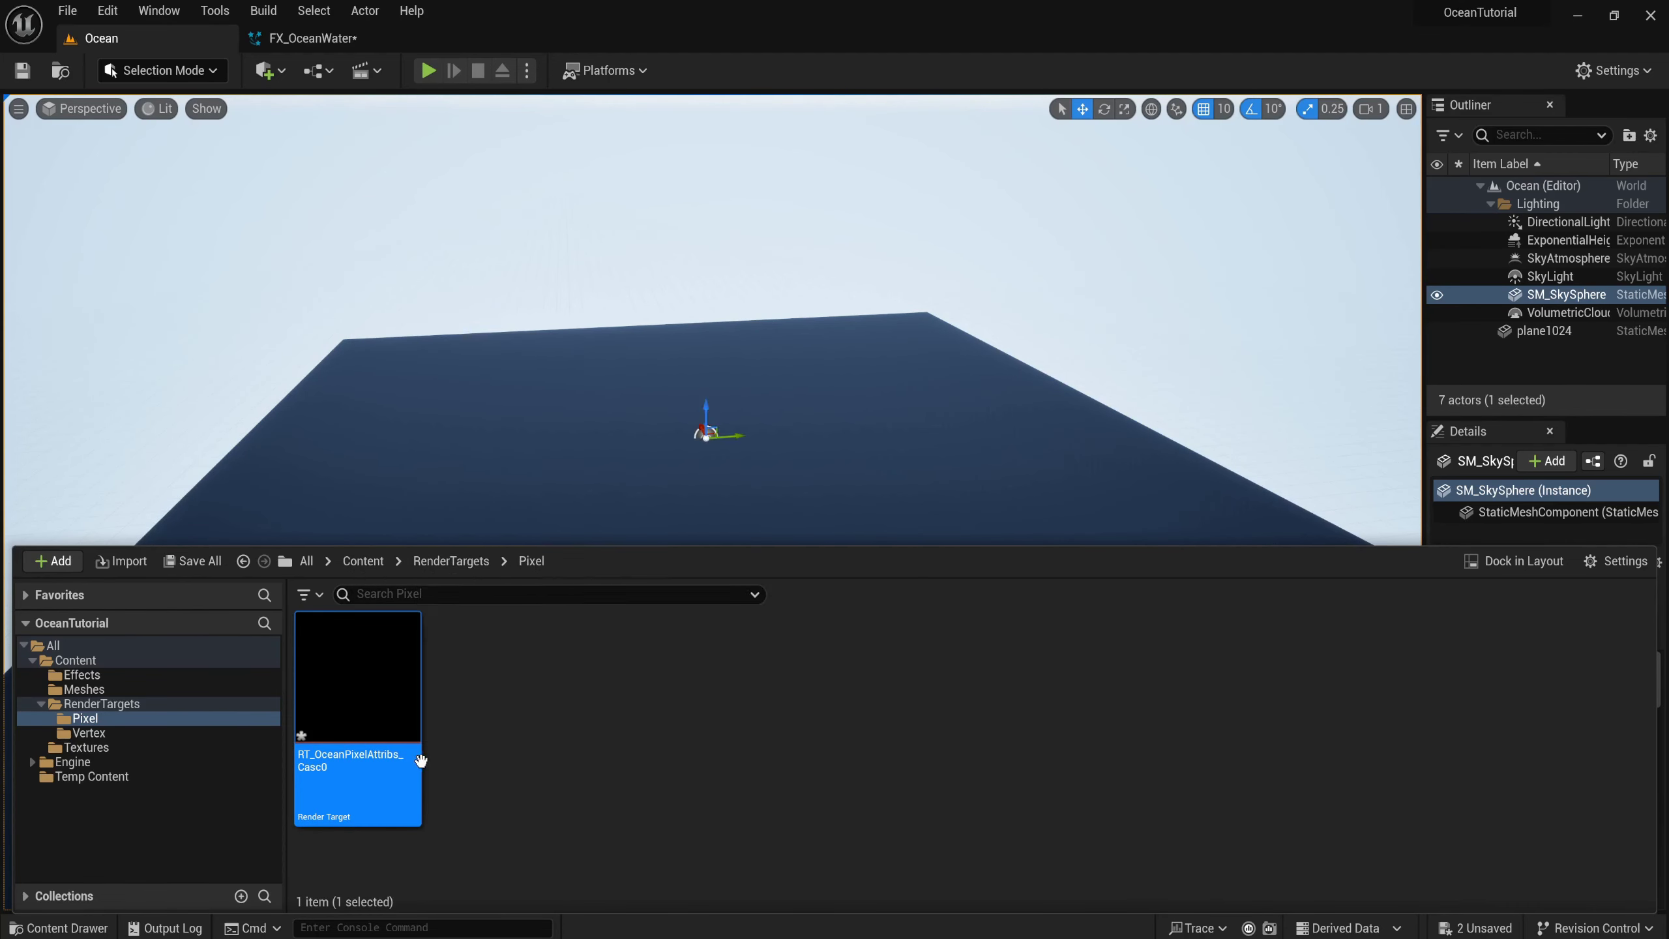
# Duplicate the Casc0 render target into RT_OceanPixelAttribs_Casc1, Casc2 and Casc3.
pyautogui.hotkey('ctrl', 'd')
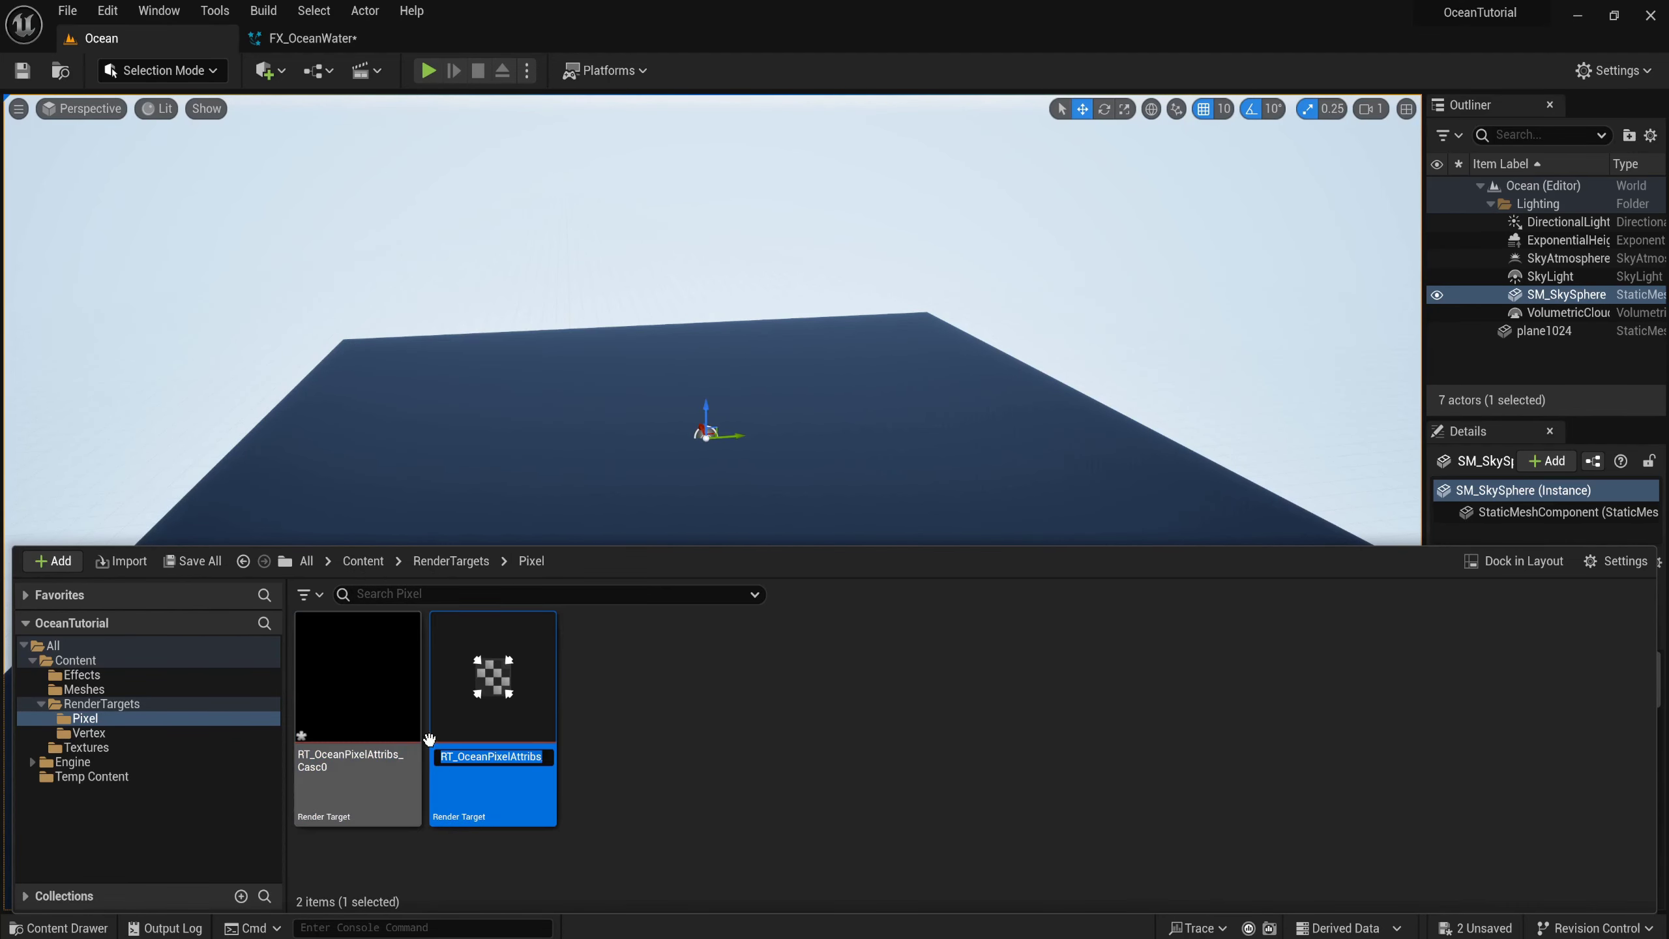
pyautogui.press('End')
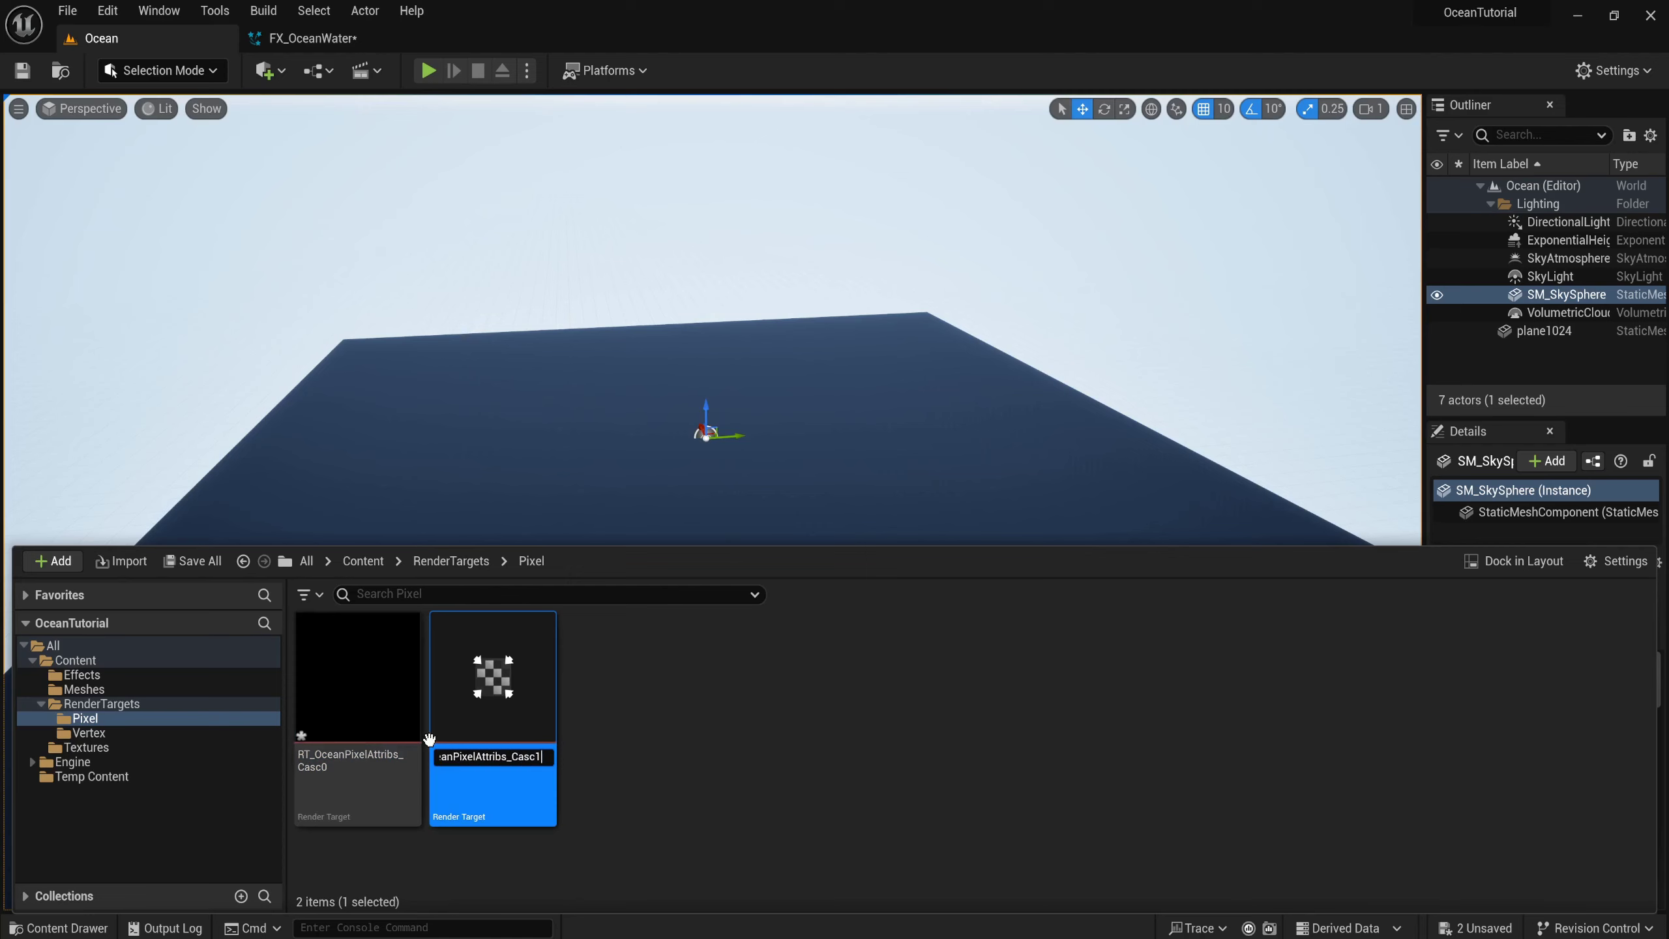
pyautogui.press('Return')
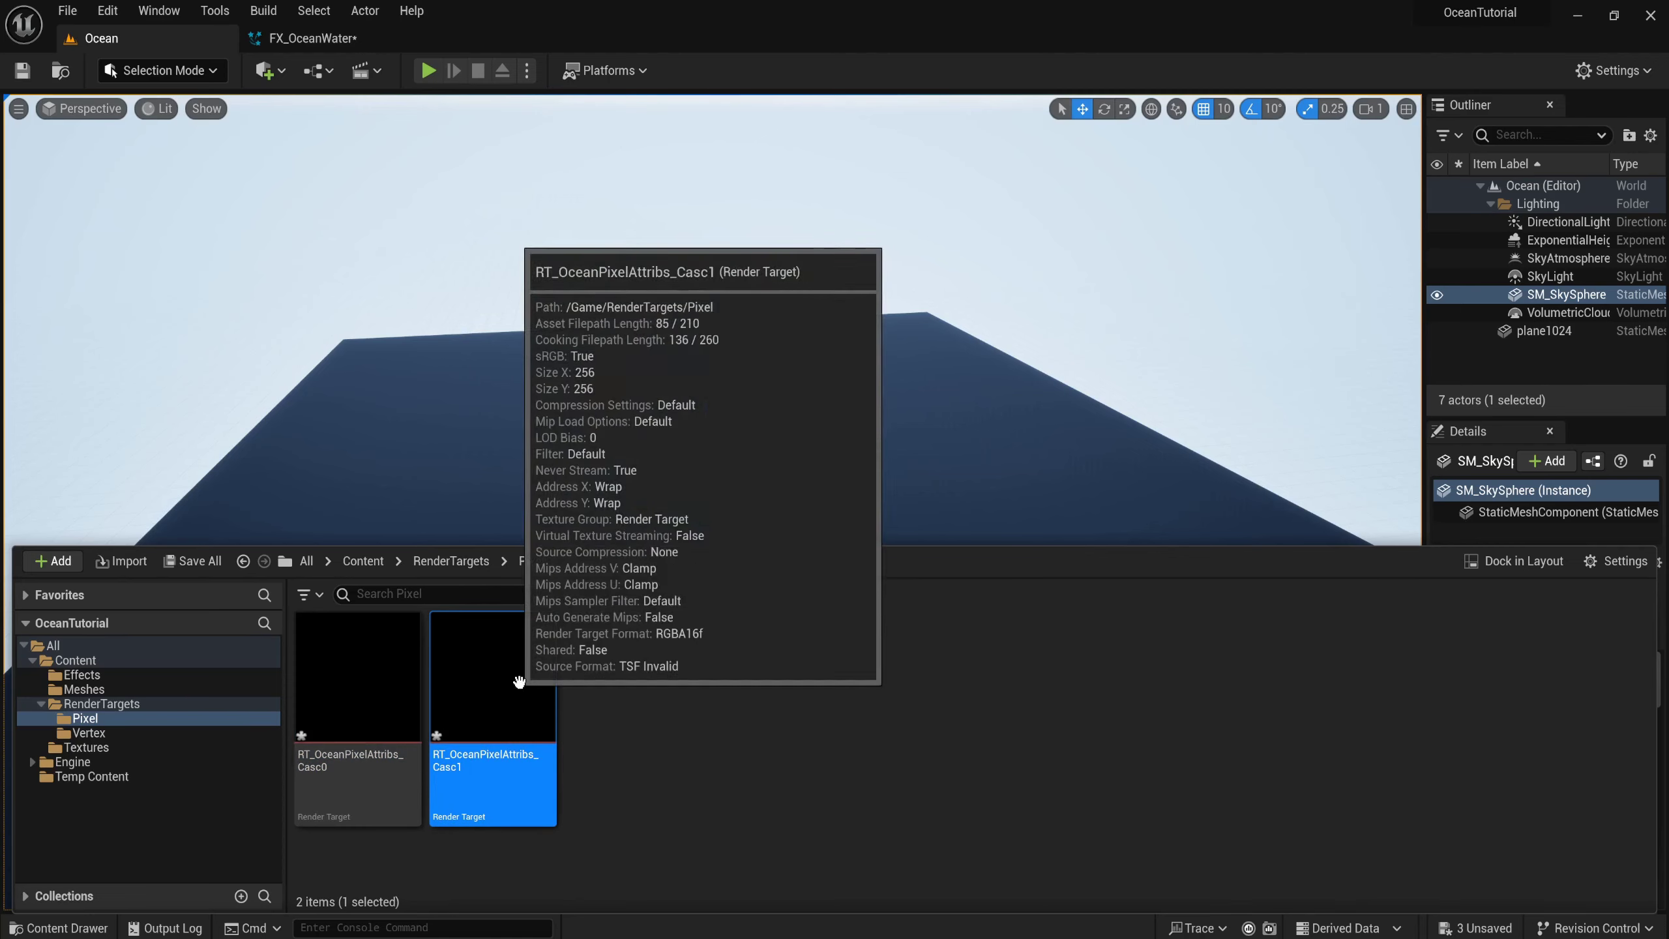
pyautogui.hotkey('ctrl', 'd')
pyautogui.press('Return')
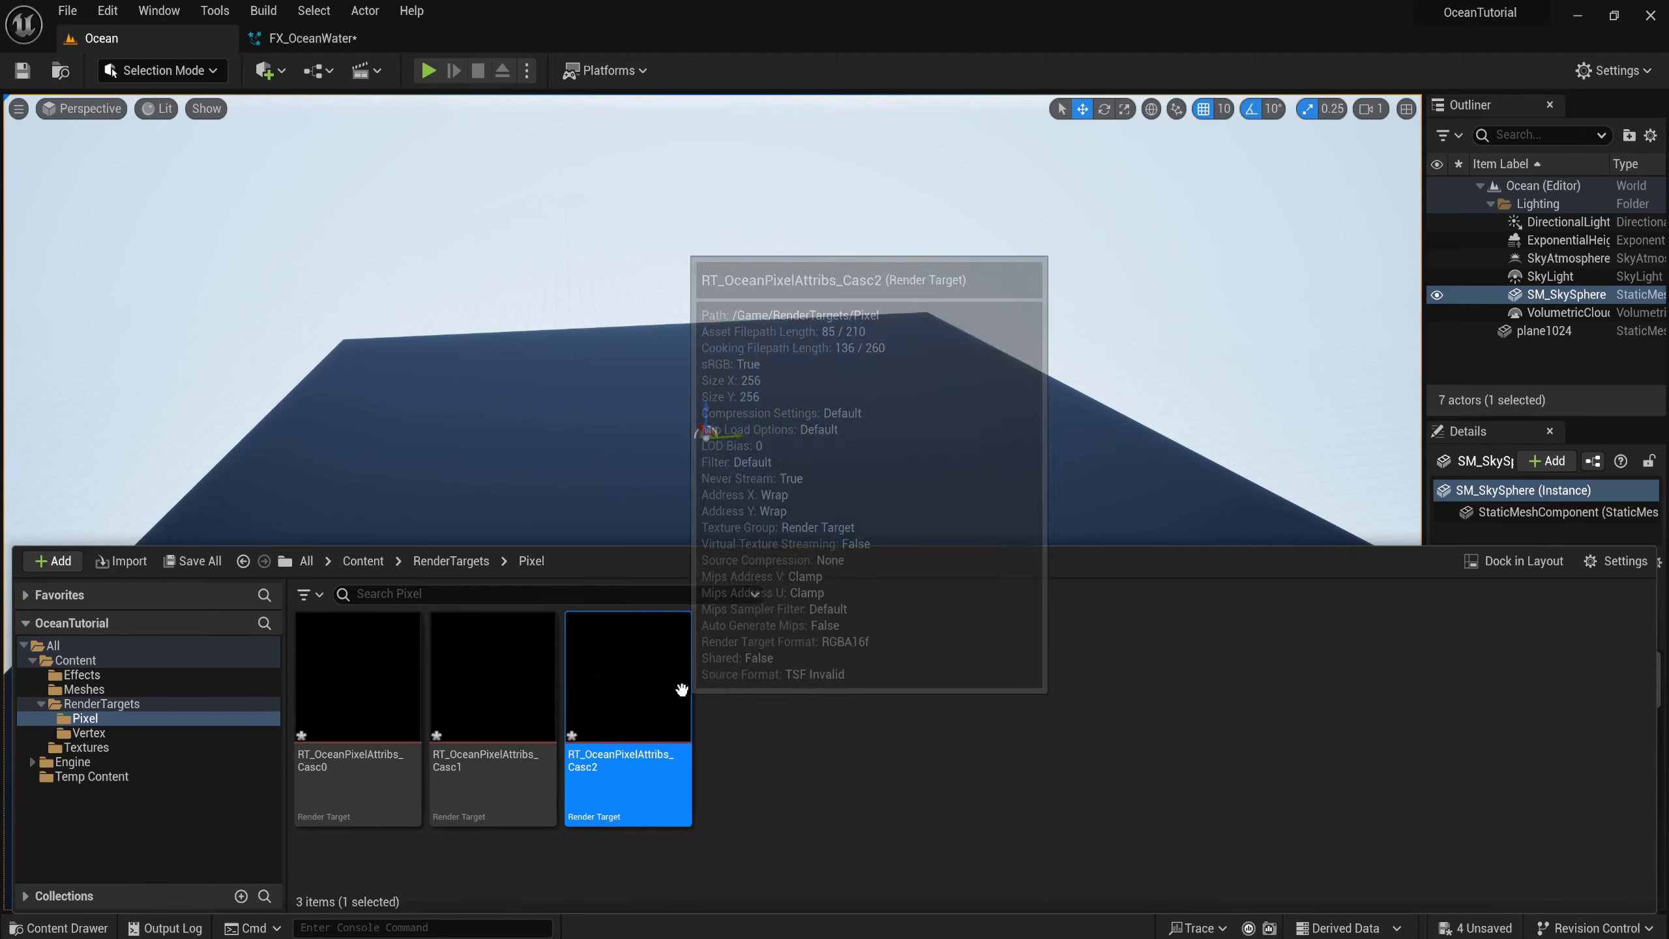
pyautogui.hotkey('ctrl', 'd')
pyautogui.press('Return')
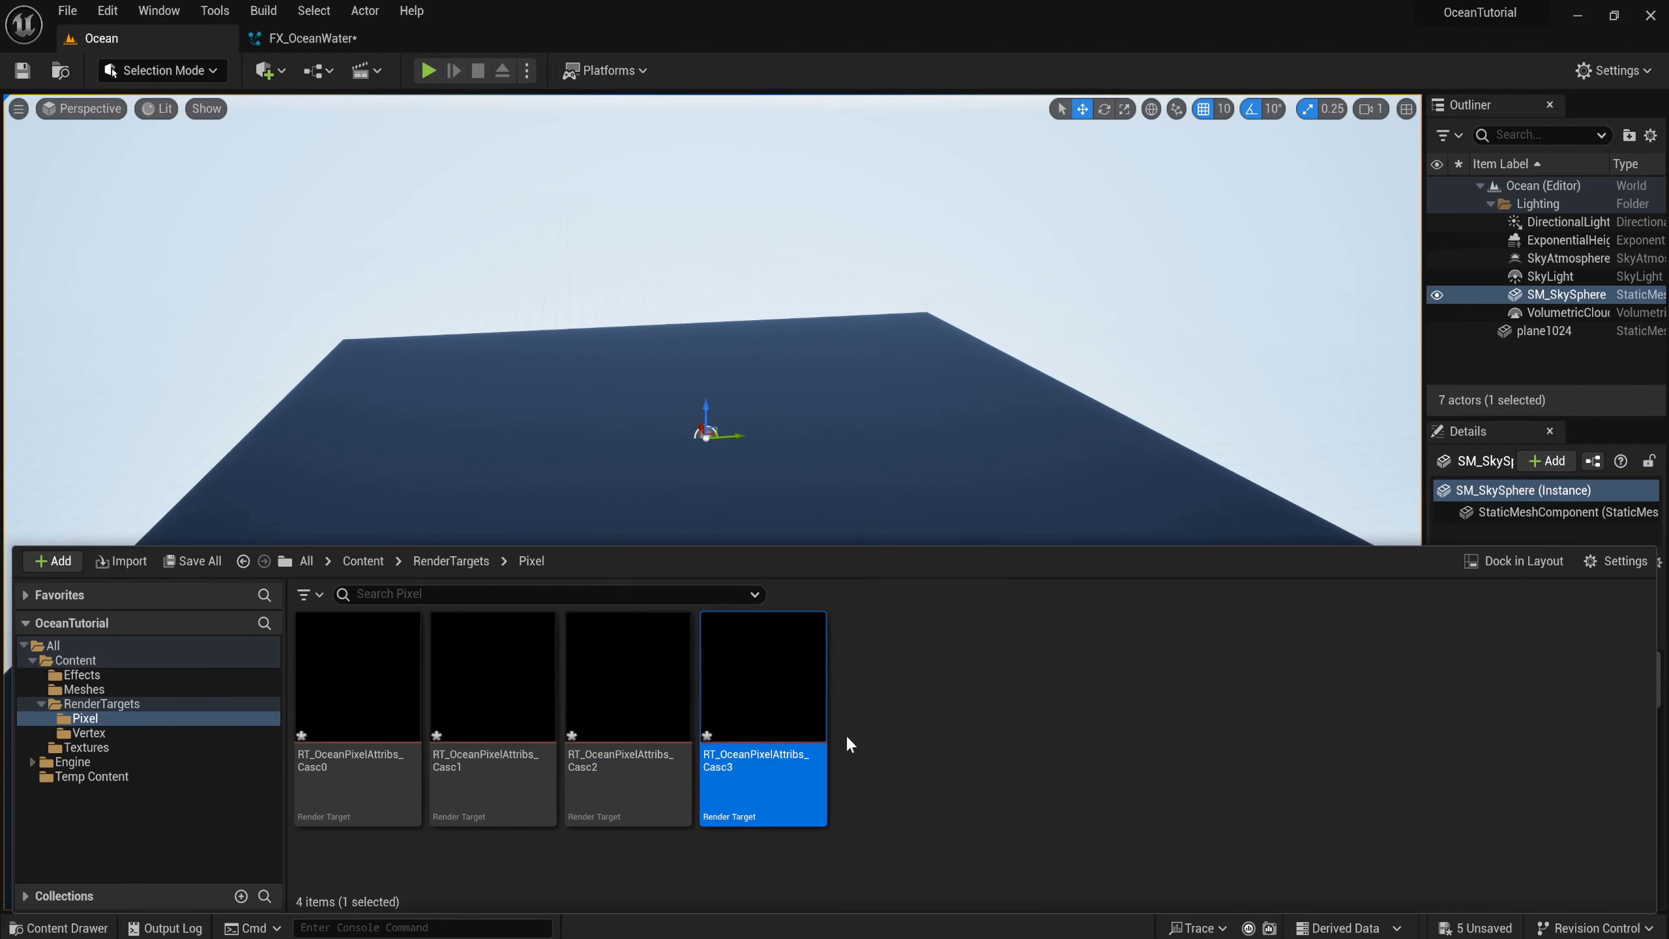
# Make RT_OceanPixelAttribsB_Casc0 by duplicating and renaming, then copy it into B_Casc1, B_Casc2 and B_Casc3.
pyautogui.hotkey('ctrl', 'd')
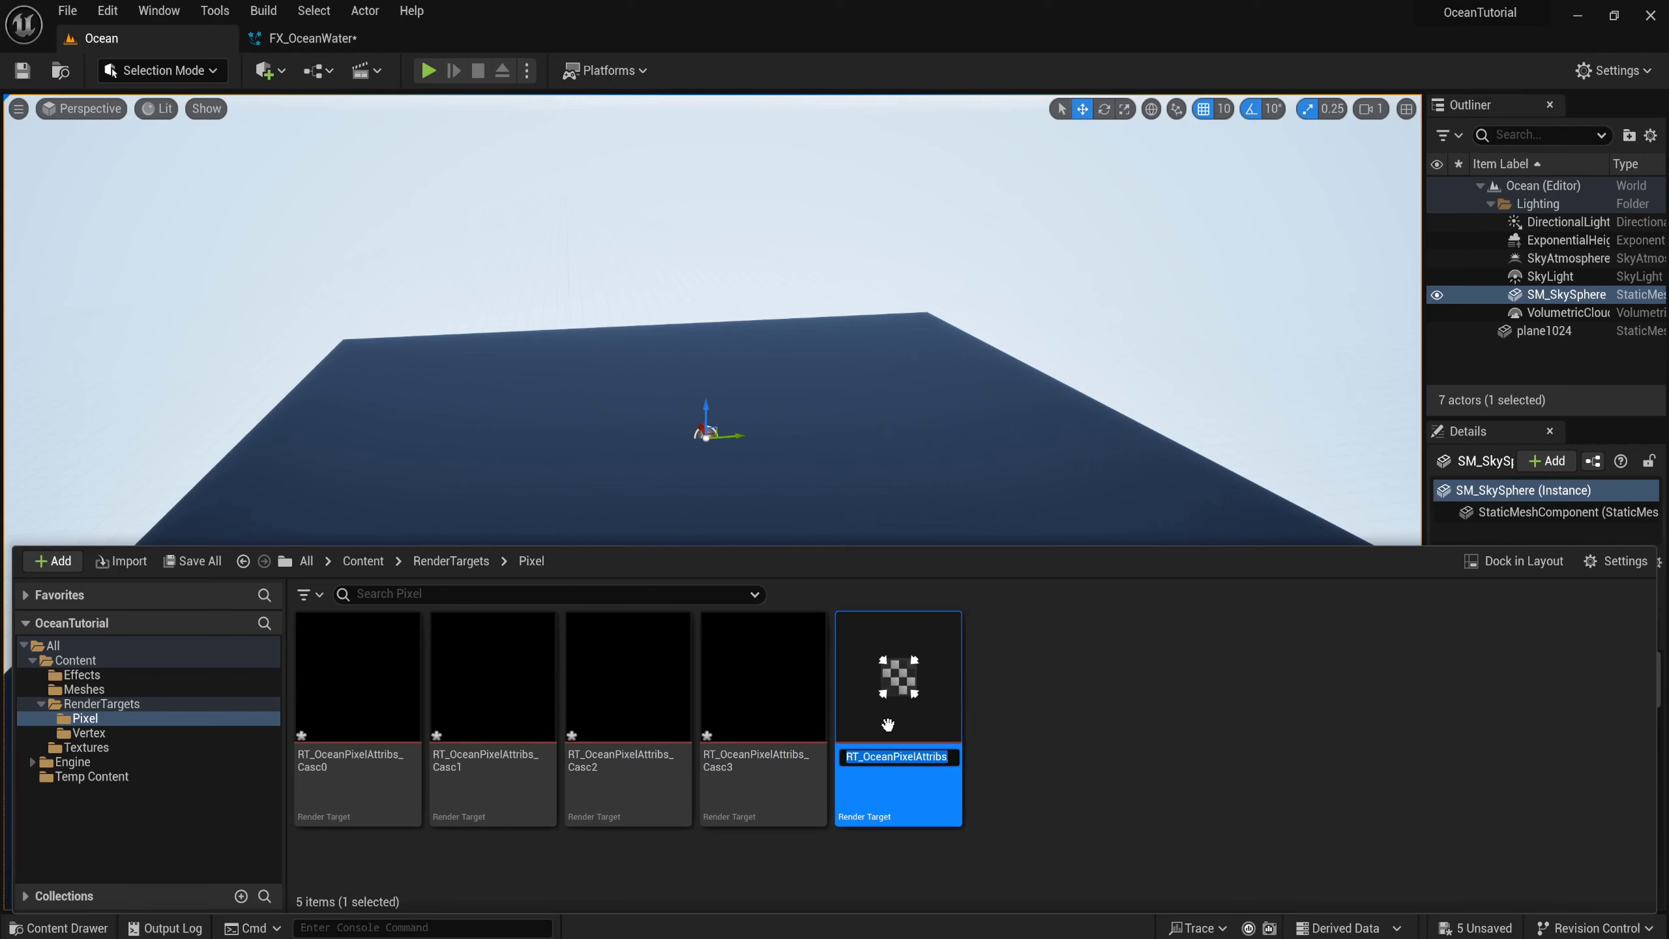
pyautogui.press('Left')
pyautogui.press('End')
pyautogui.write('B')
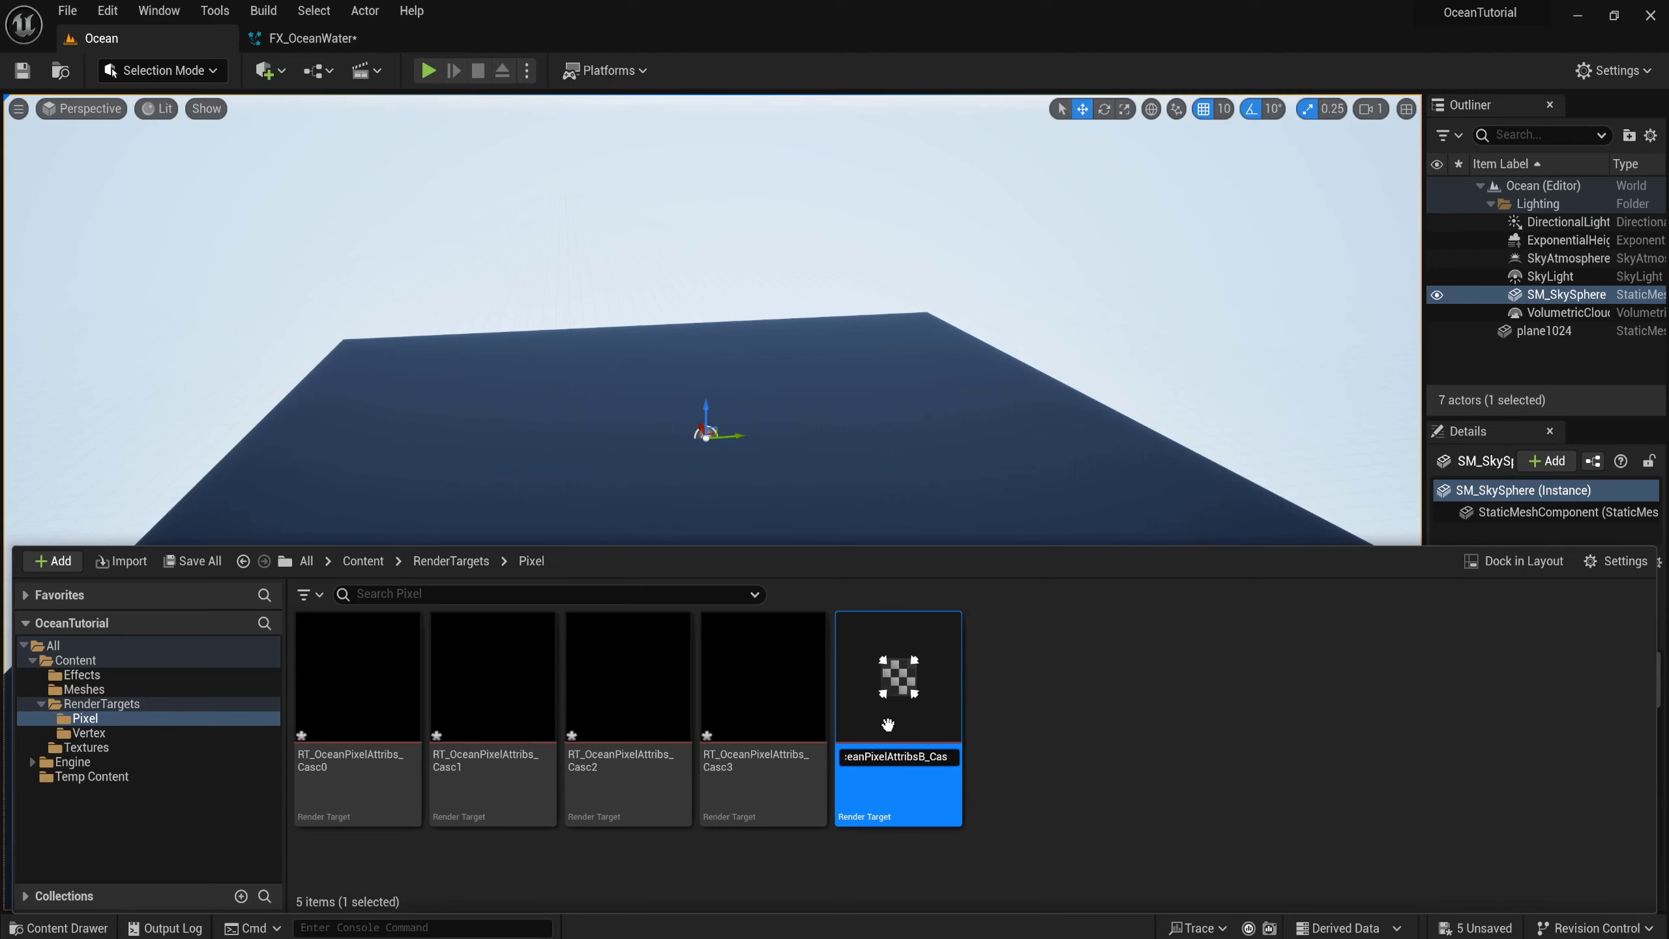
pyautogui.press('End')
pyautogui.write('4')
pyautogui.press('BackSpace')
pyautogui.write('0')
pyautogui.press('Return')
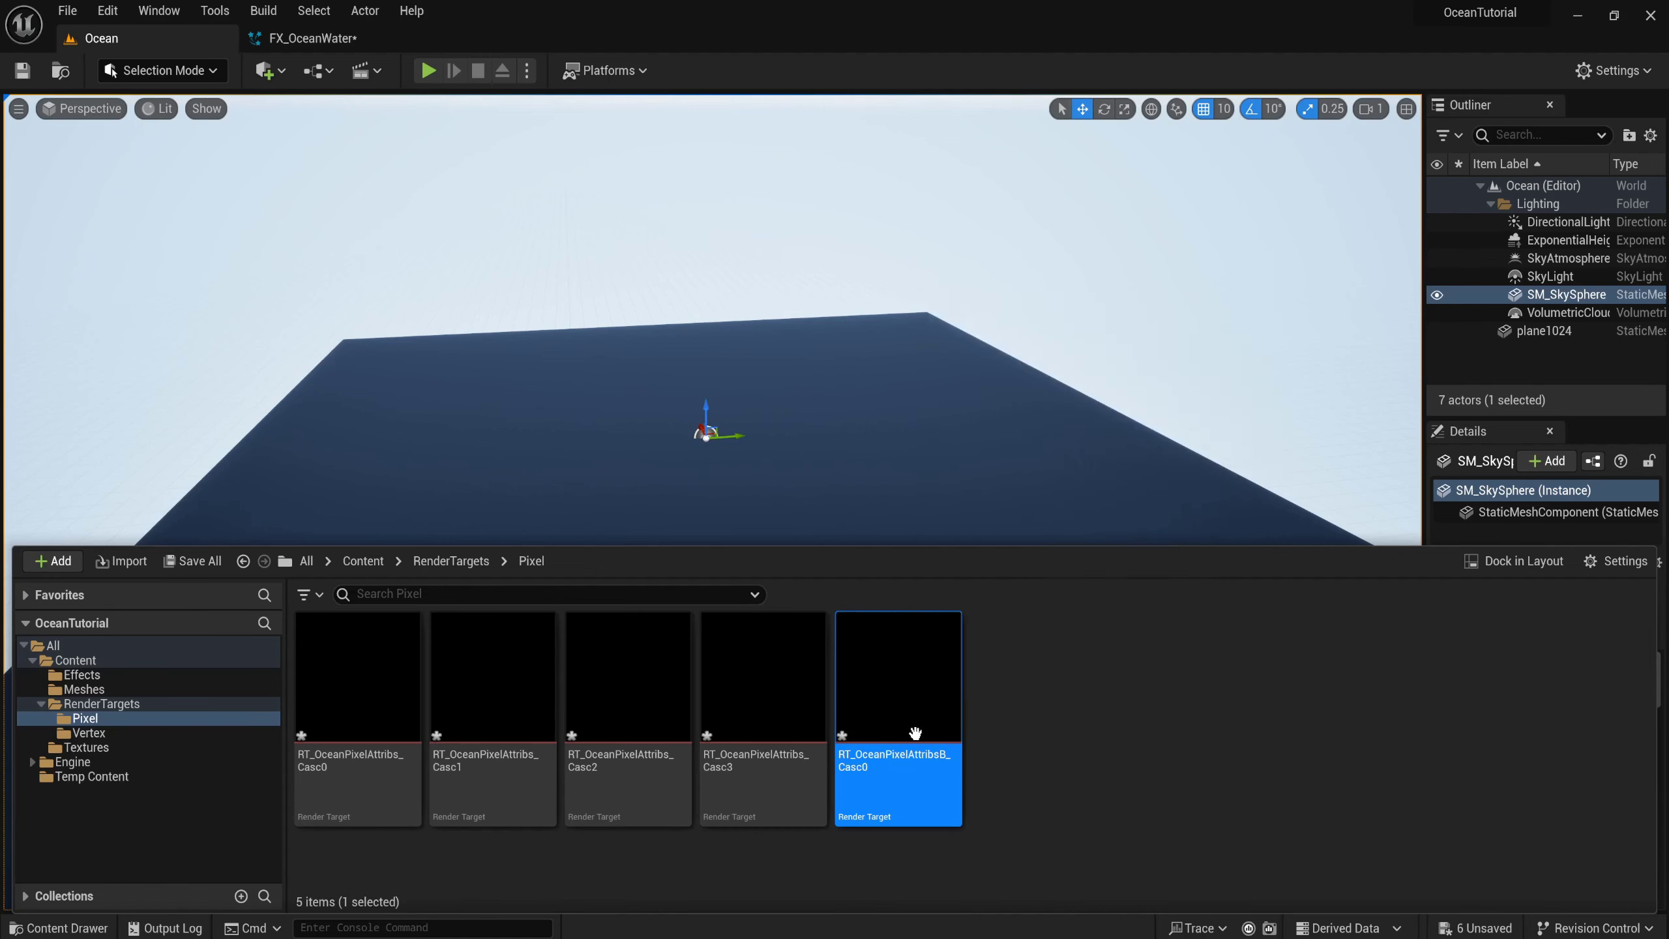
pyautogui.hotkey('ctrl', 'd')
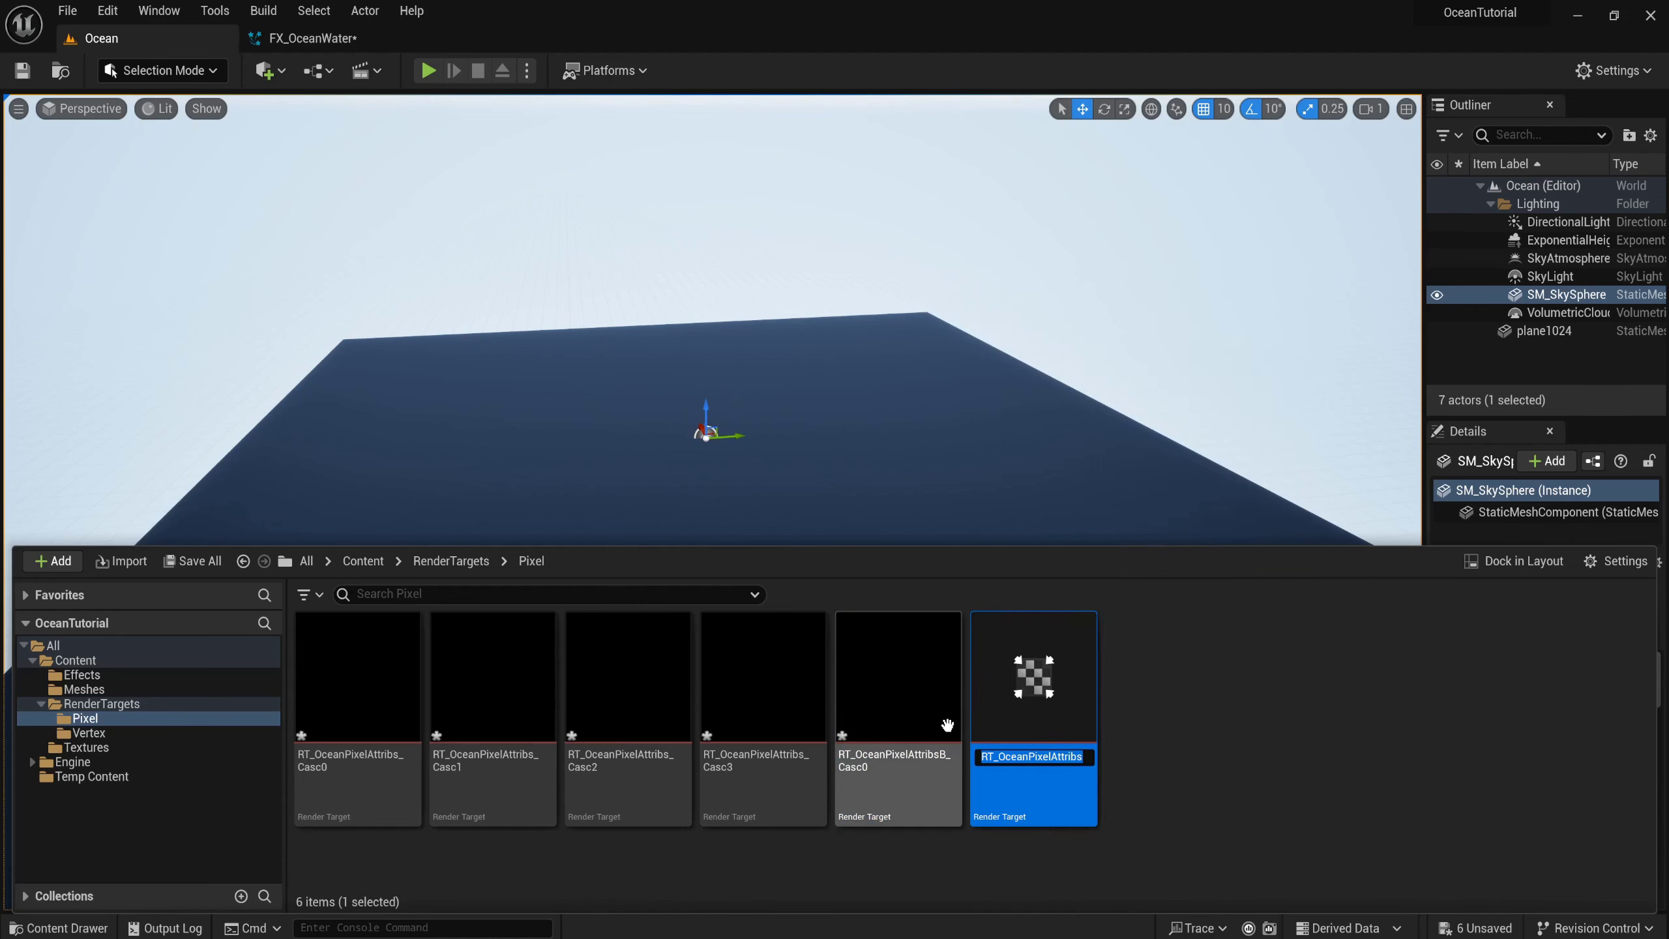
pyautogui.hotkey('ctrl', 'd')
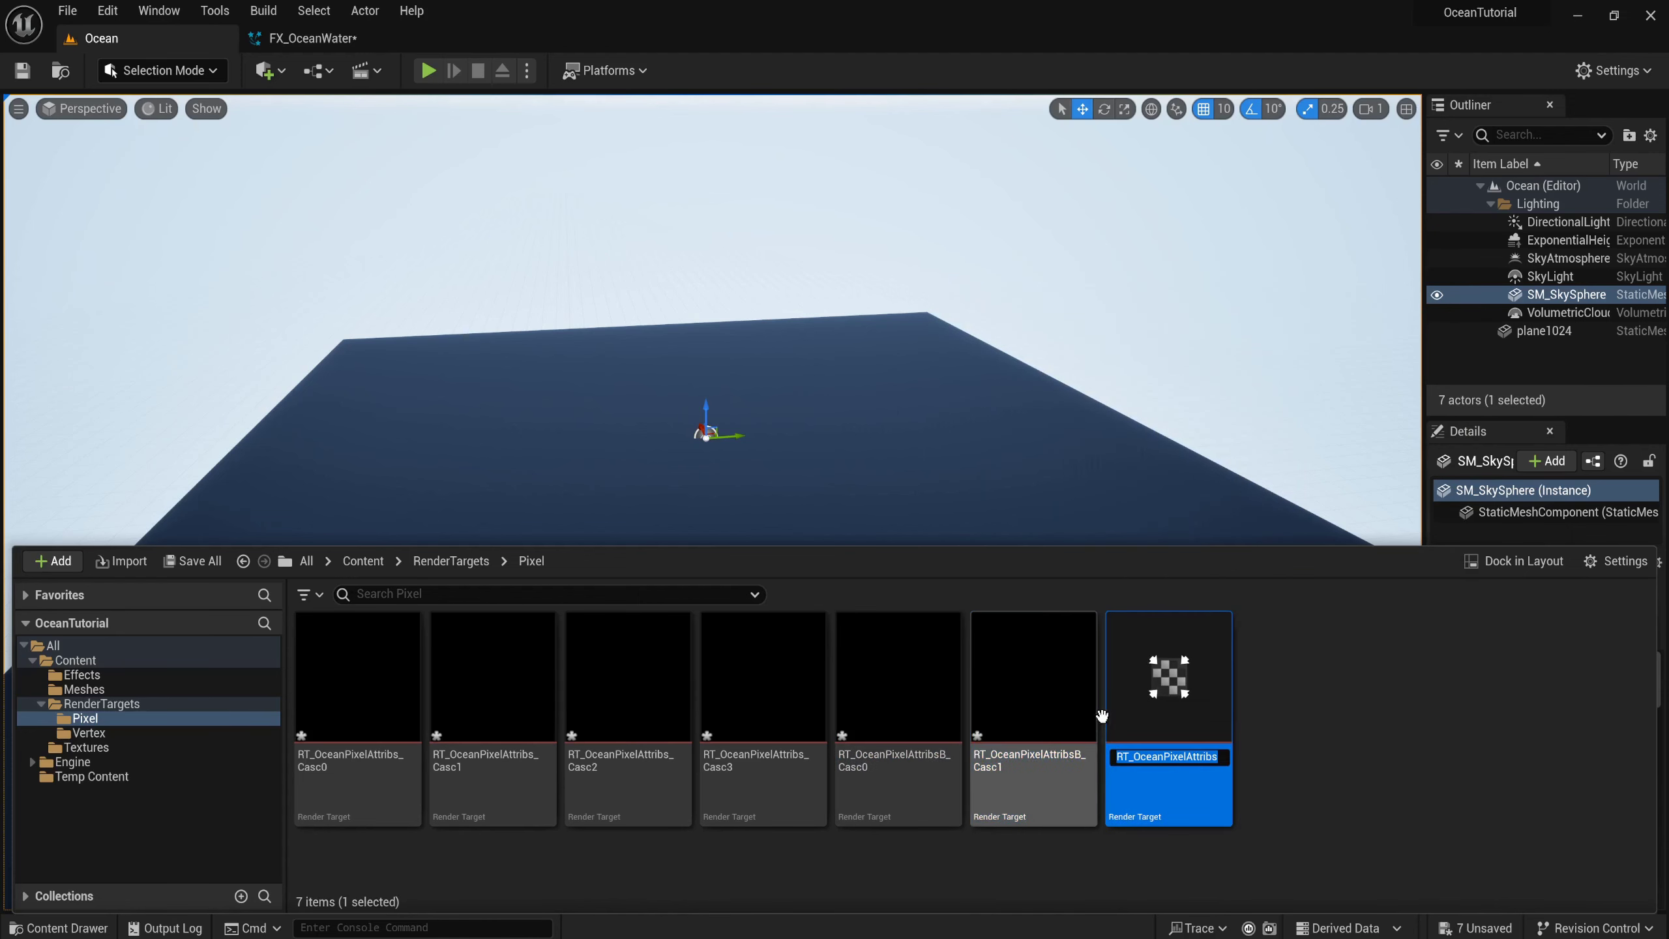
pyautogui.hotkey('ctrl', 'd')
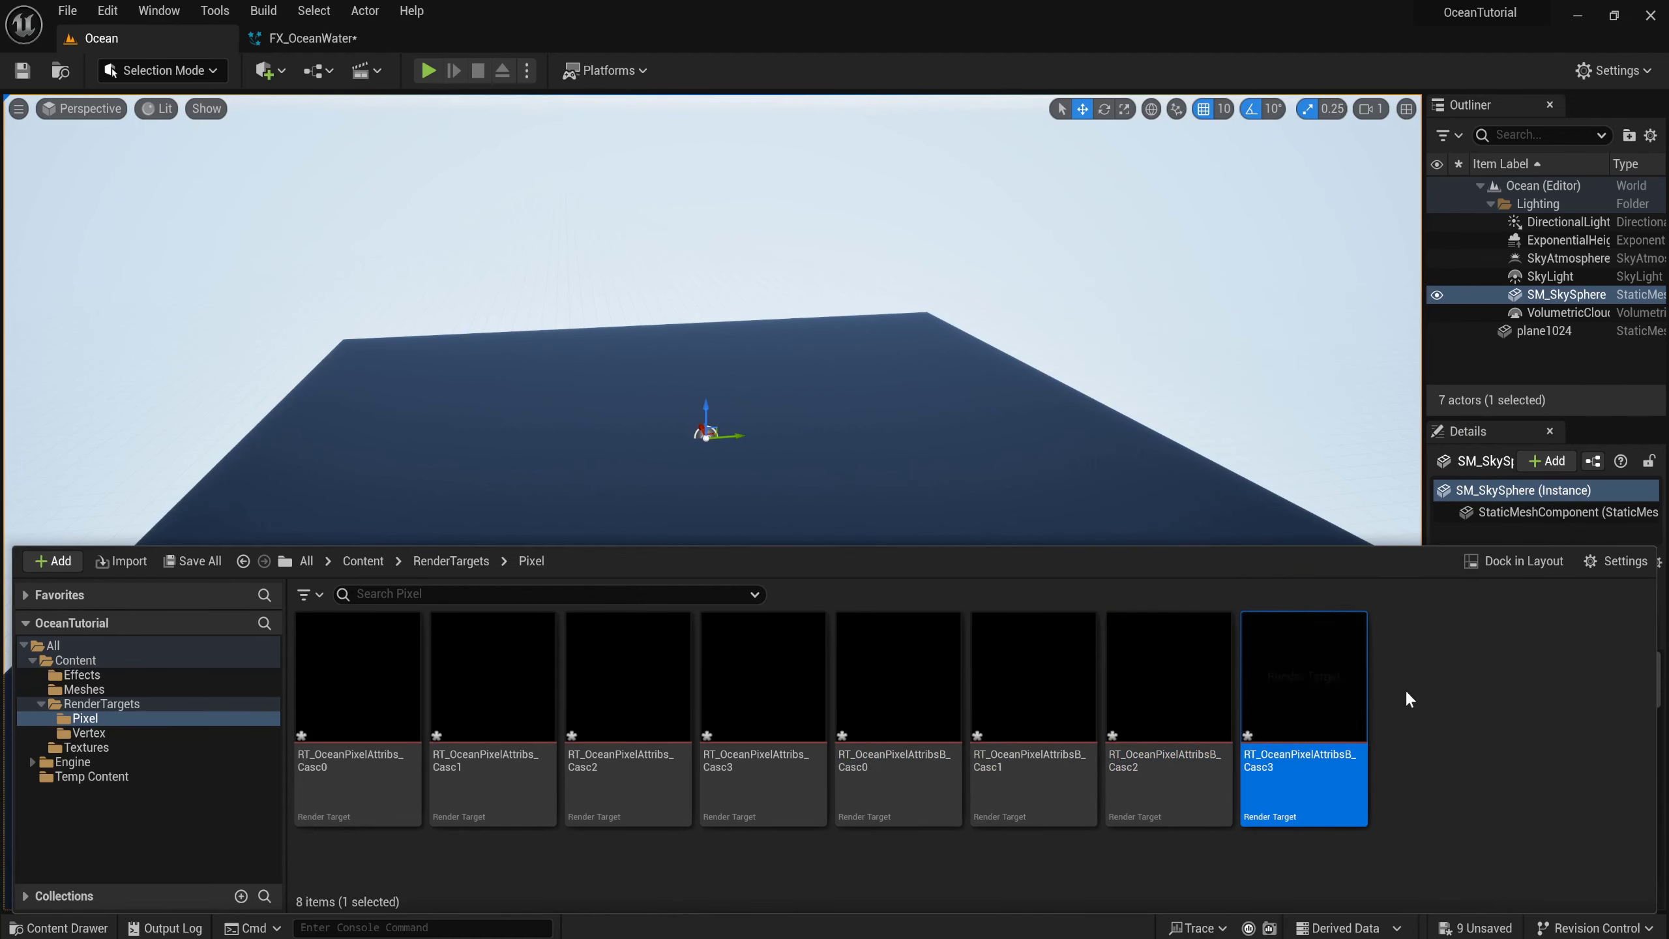
# Duplicate the last render target and rename the copy RT_Roughness.
pyautogui.hotkey('ctrl', 'd')
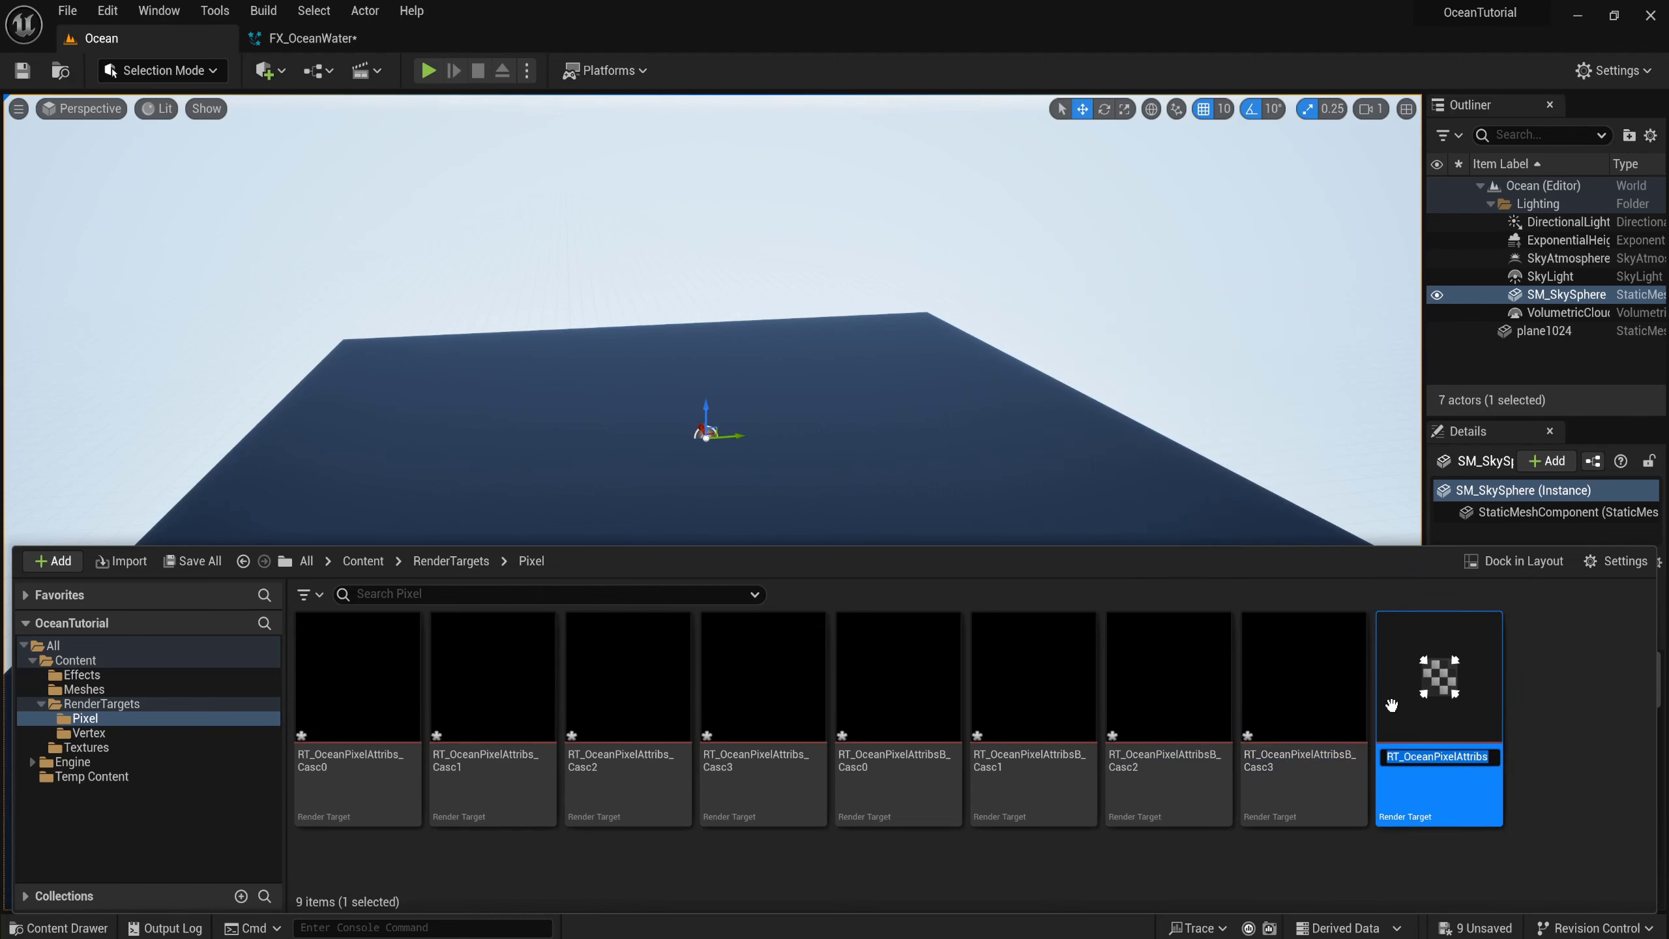
pyautogui.press('BackSpace')
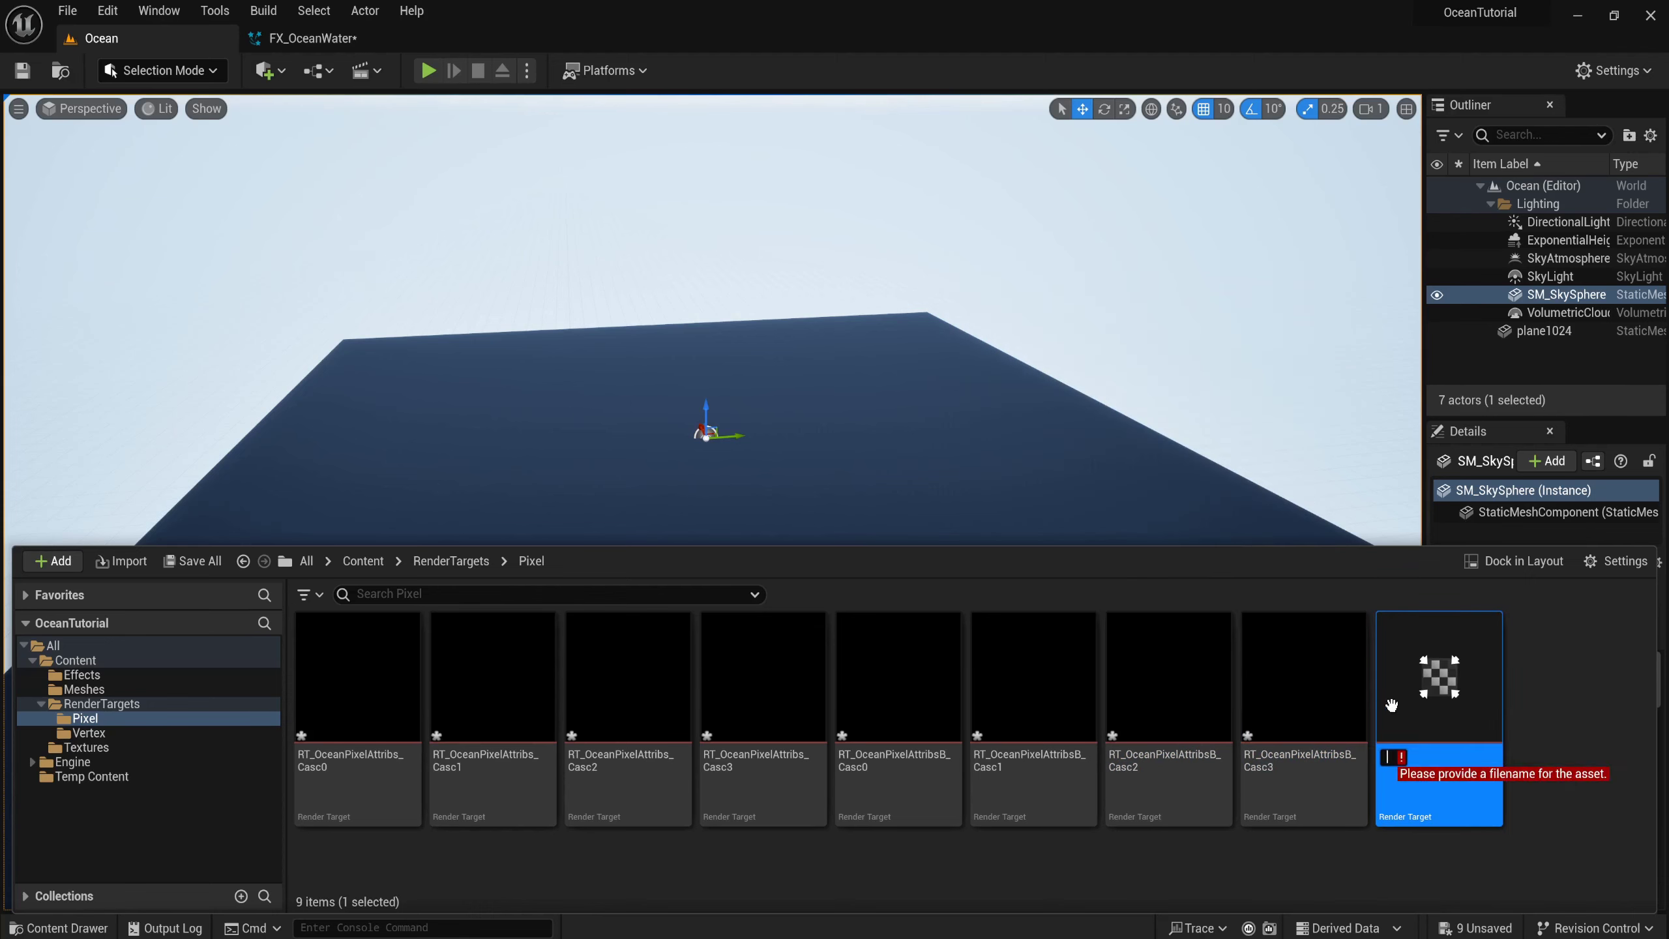
pyautogui.write('RT')
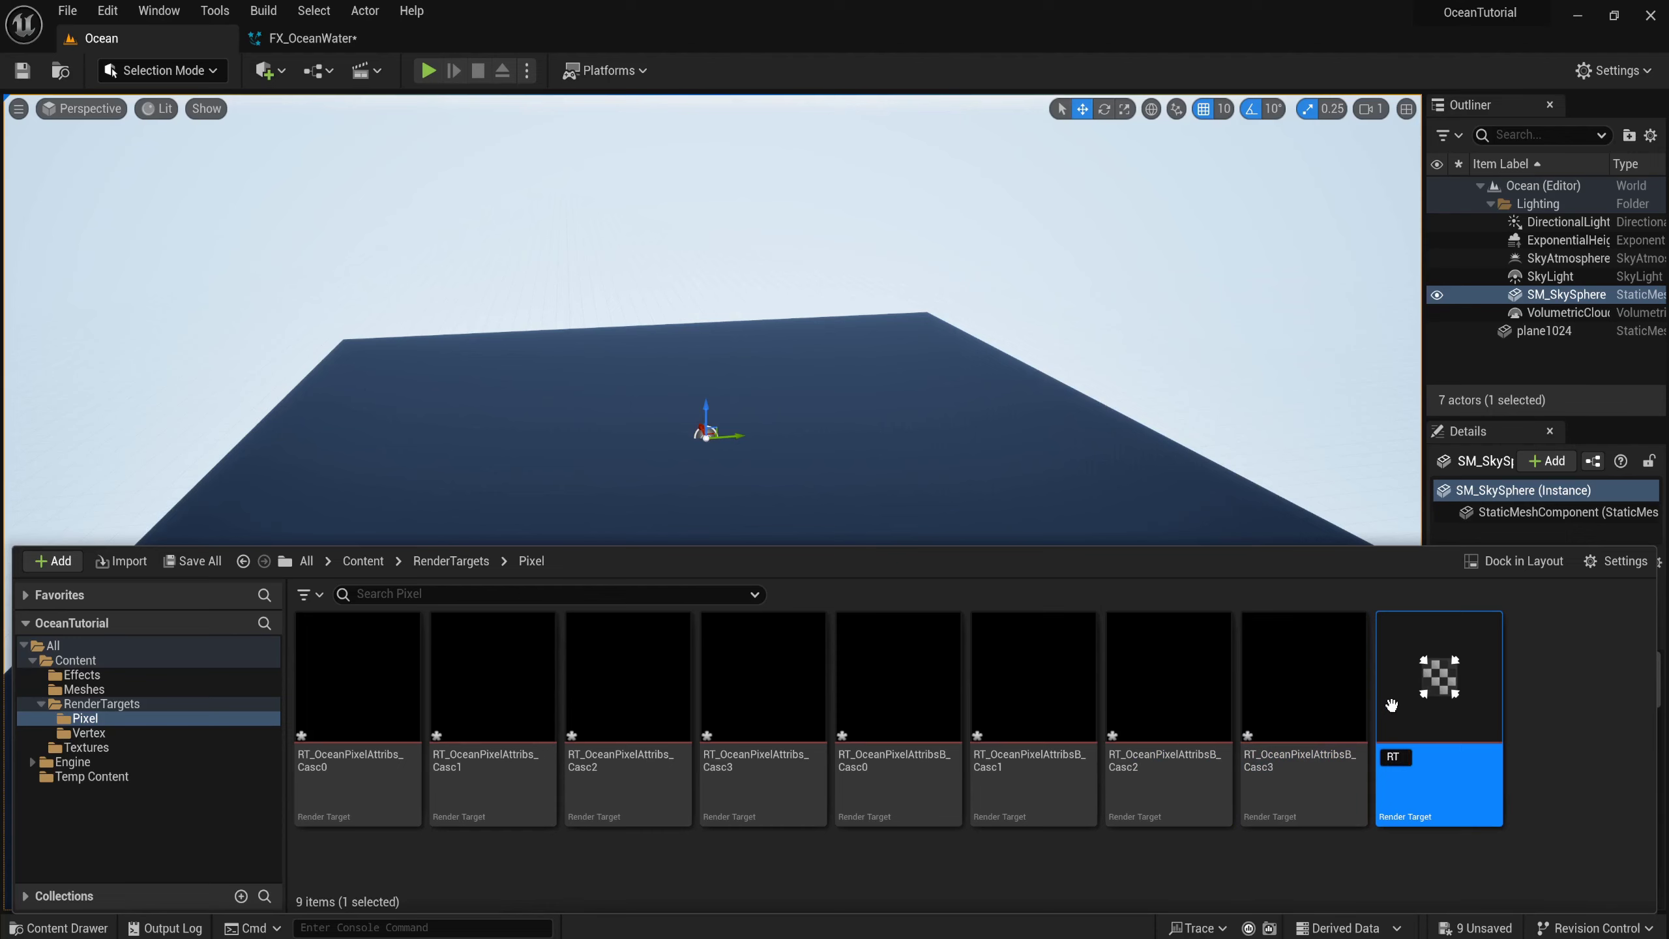
pyautogui.write('_Rou')
pyautogui.write('ghness')
pyautogui.press('Return')
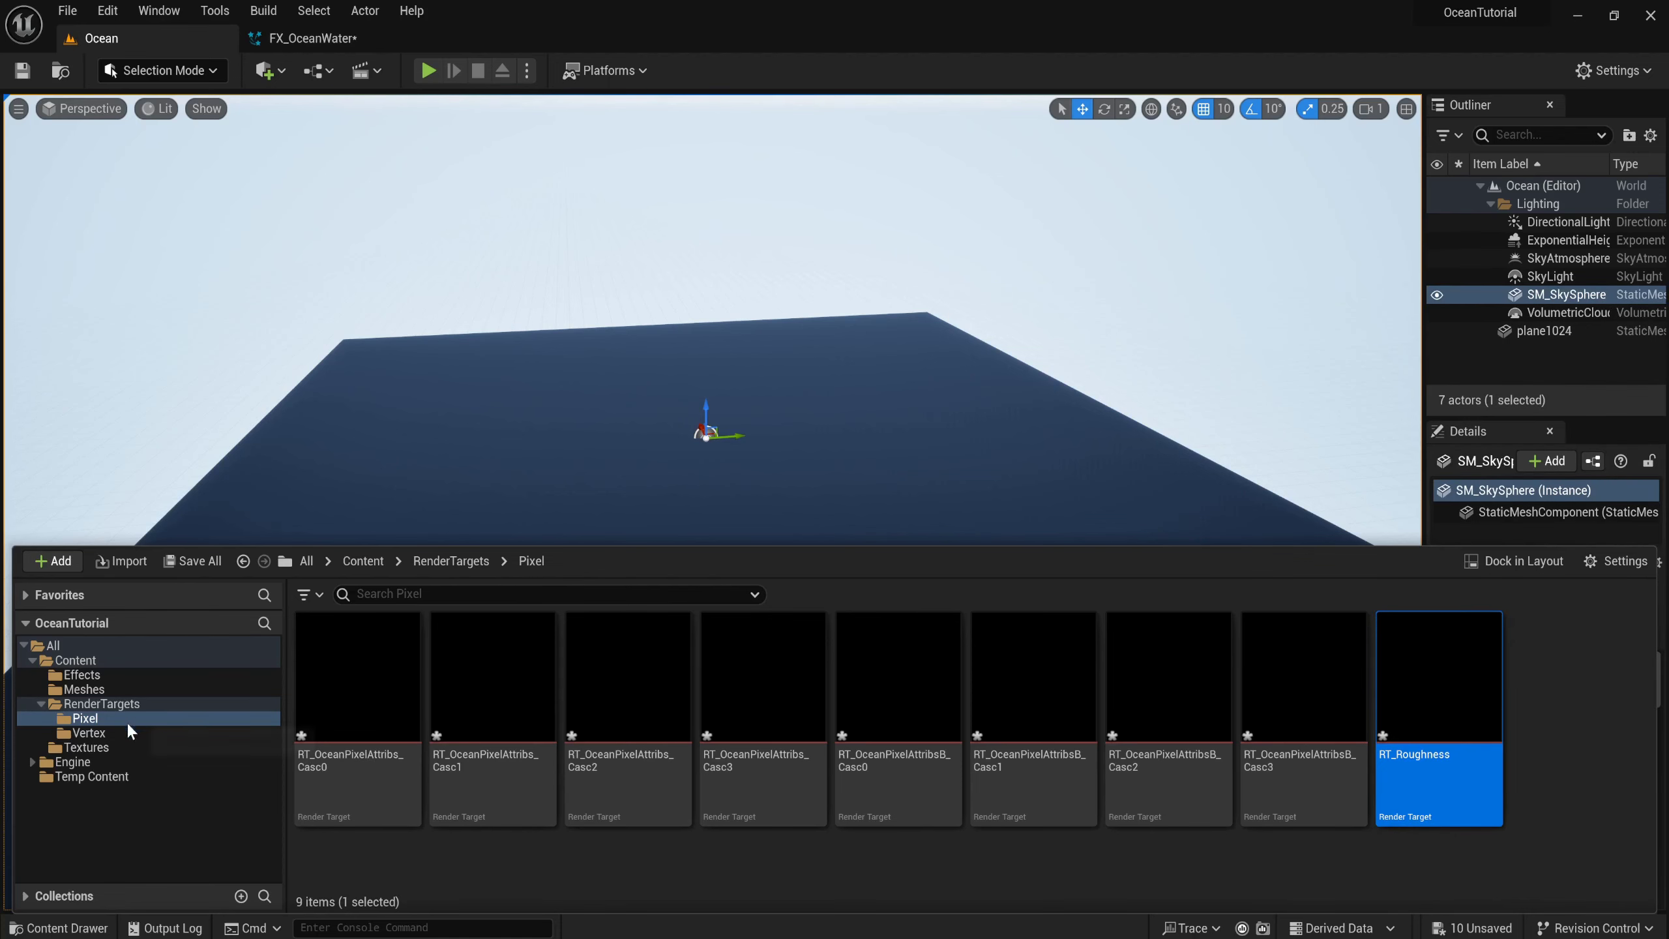
# Create a 2D Array Render Target named RT_OceanWater_VertAttribs in the Vertex folder.
pyautogui.click(87, 732)
pyautogui.rightClick(471, 698)
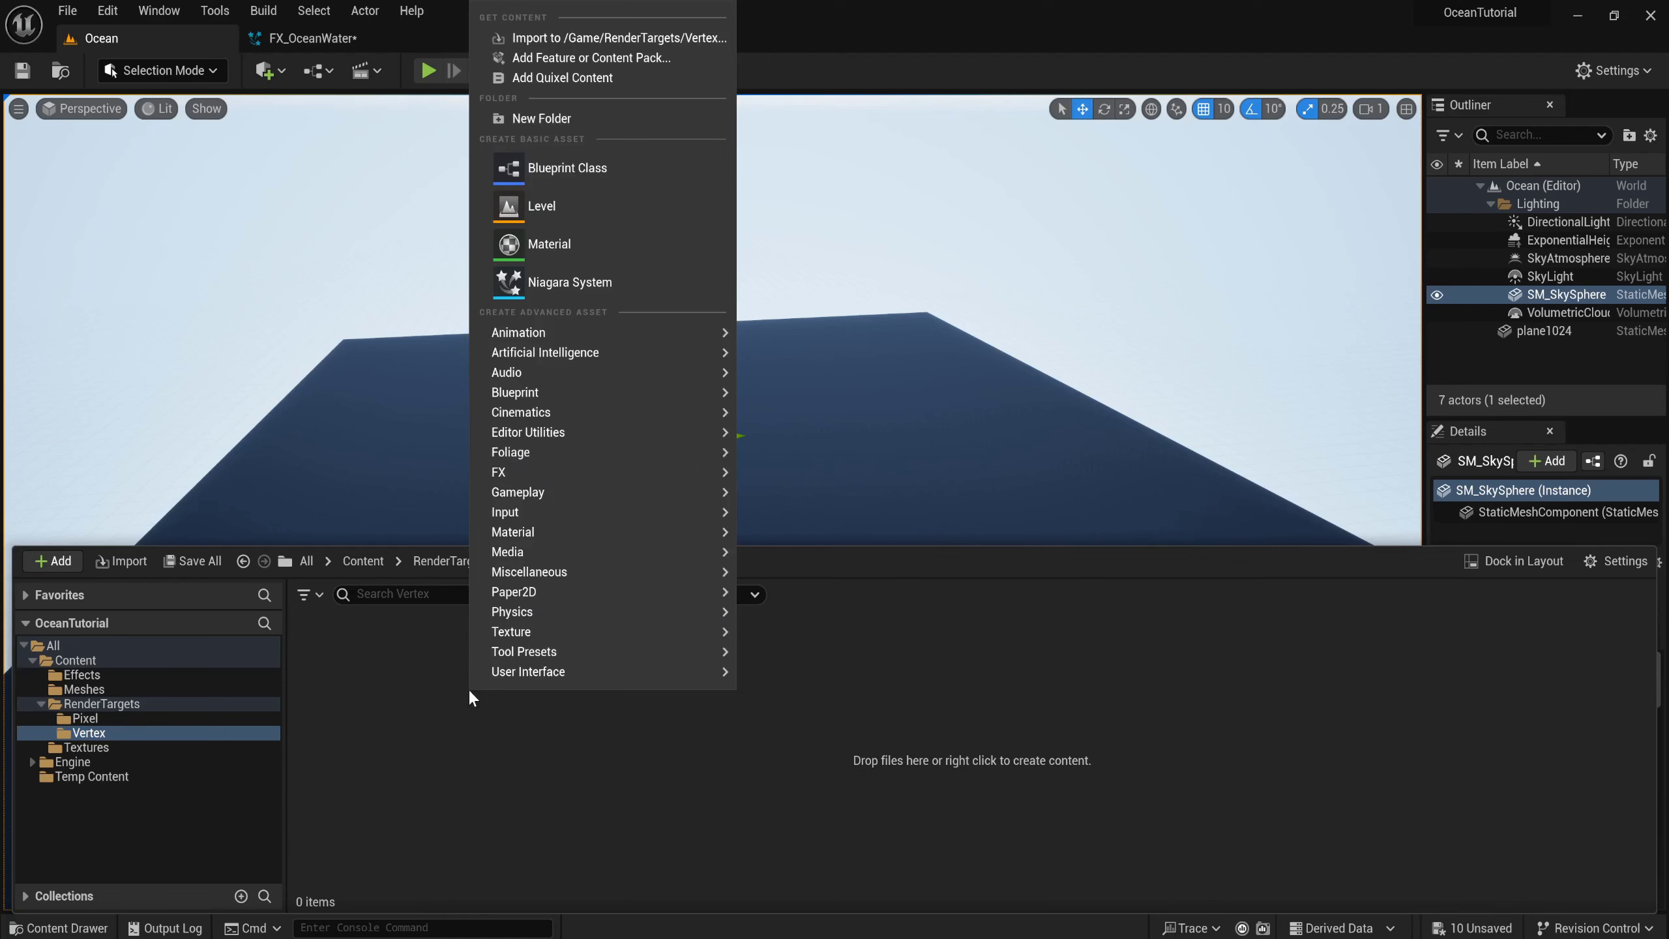
pyautogui.moveTo(510, 635)
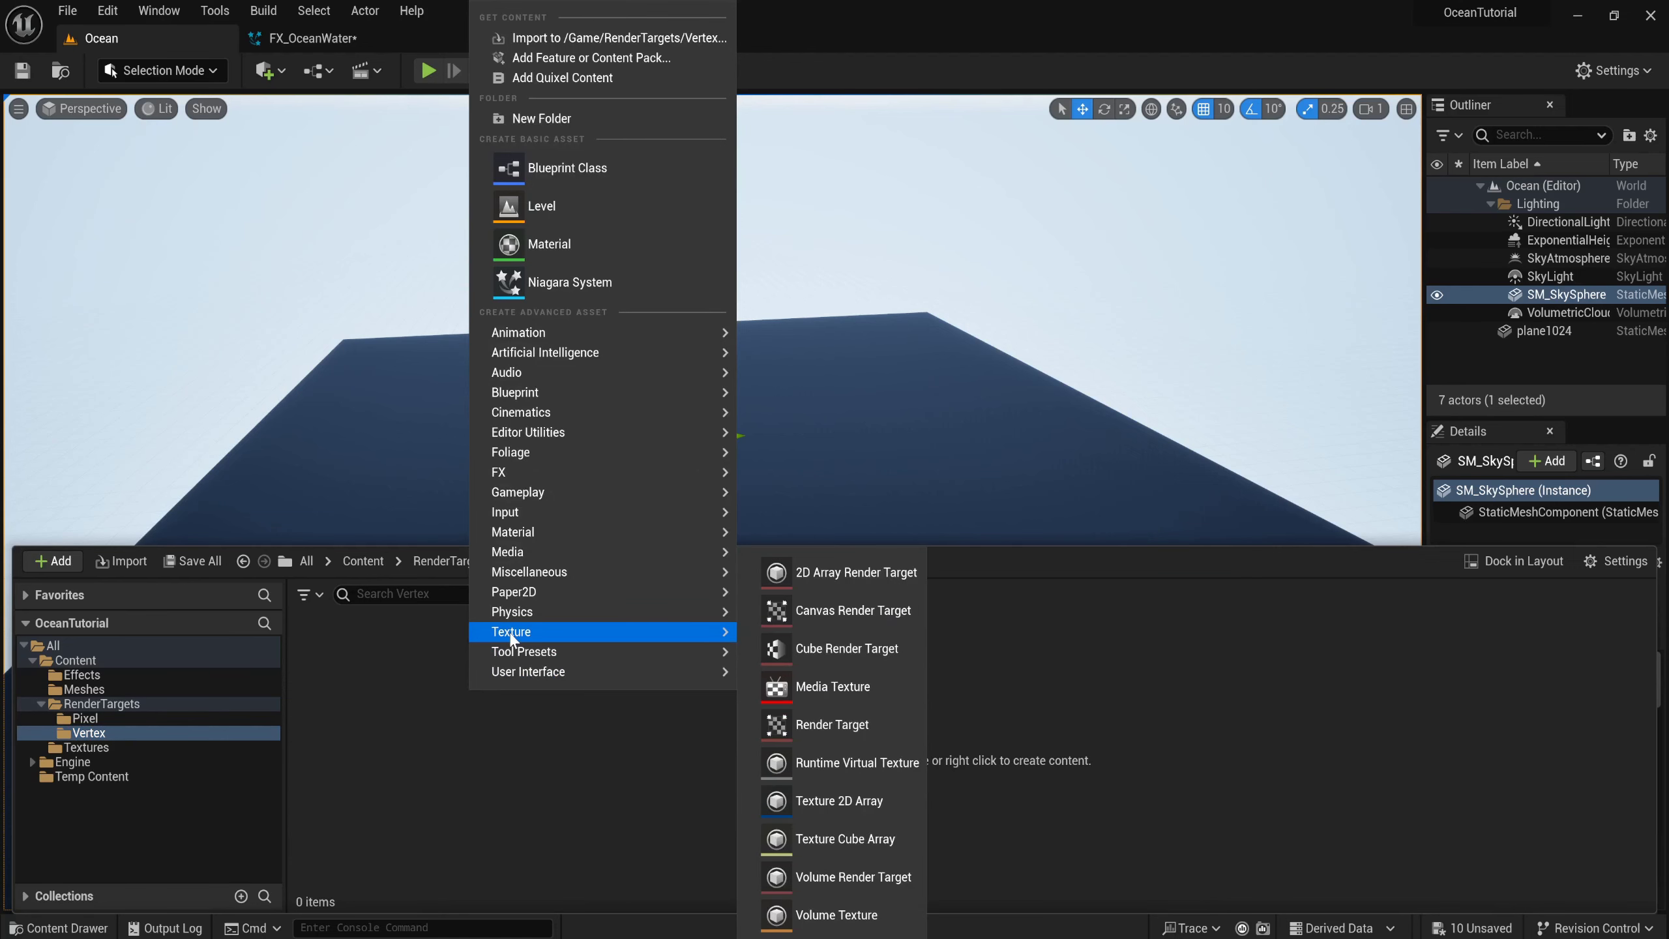
pyautogui.click(897, 574)
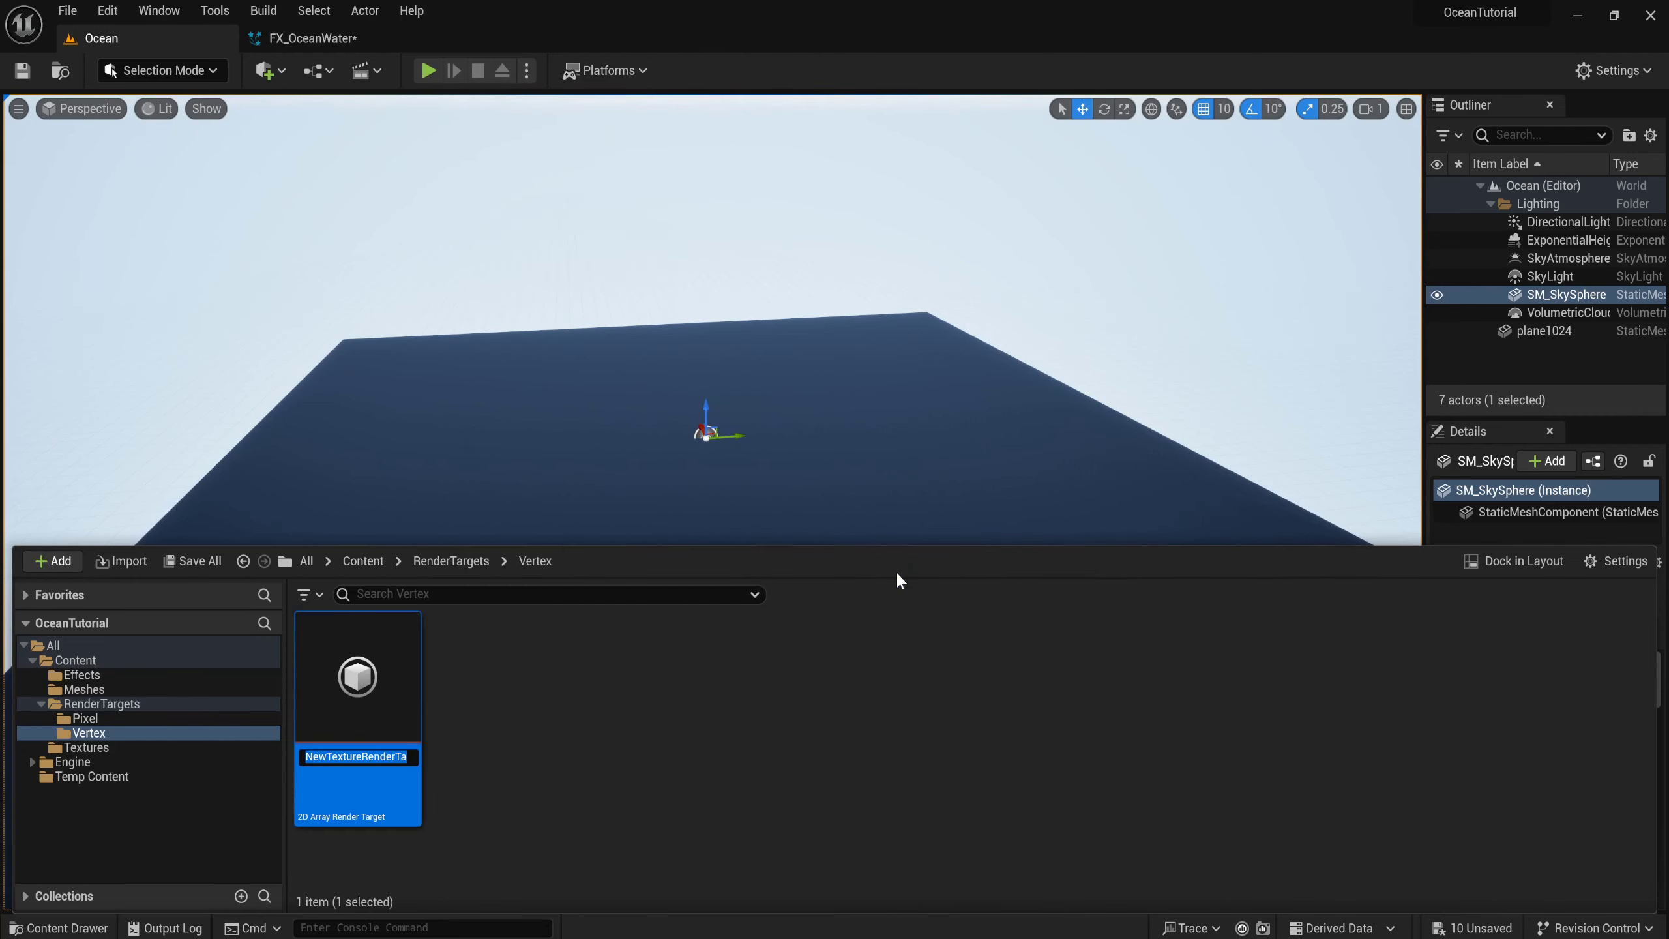
pyautogui.write('R')
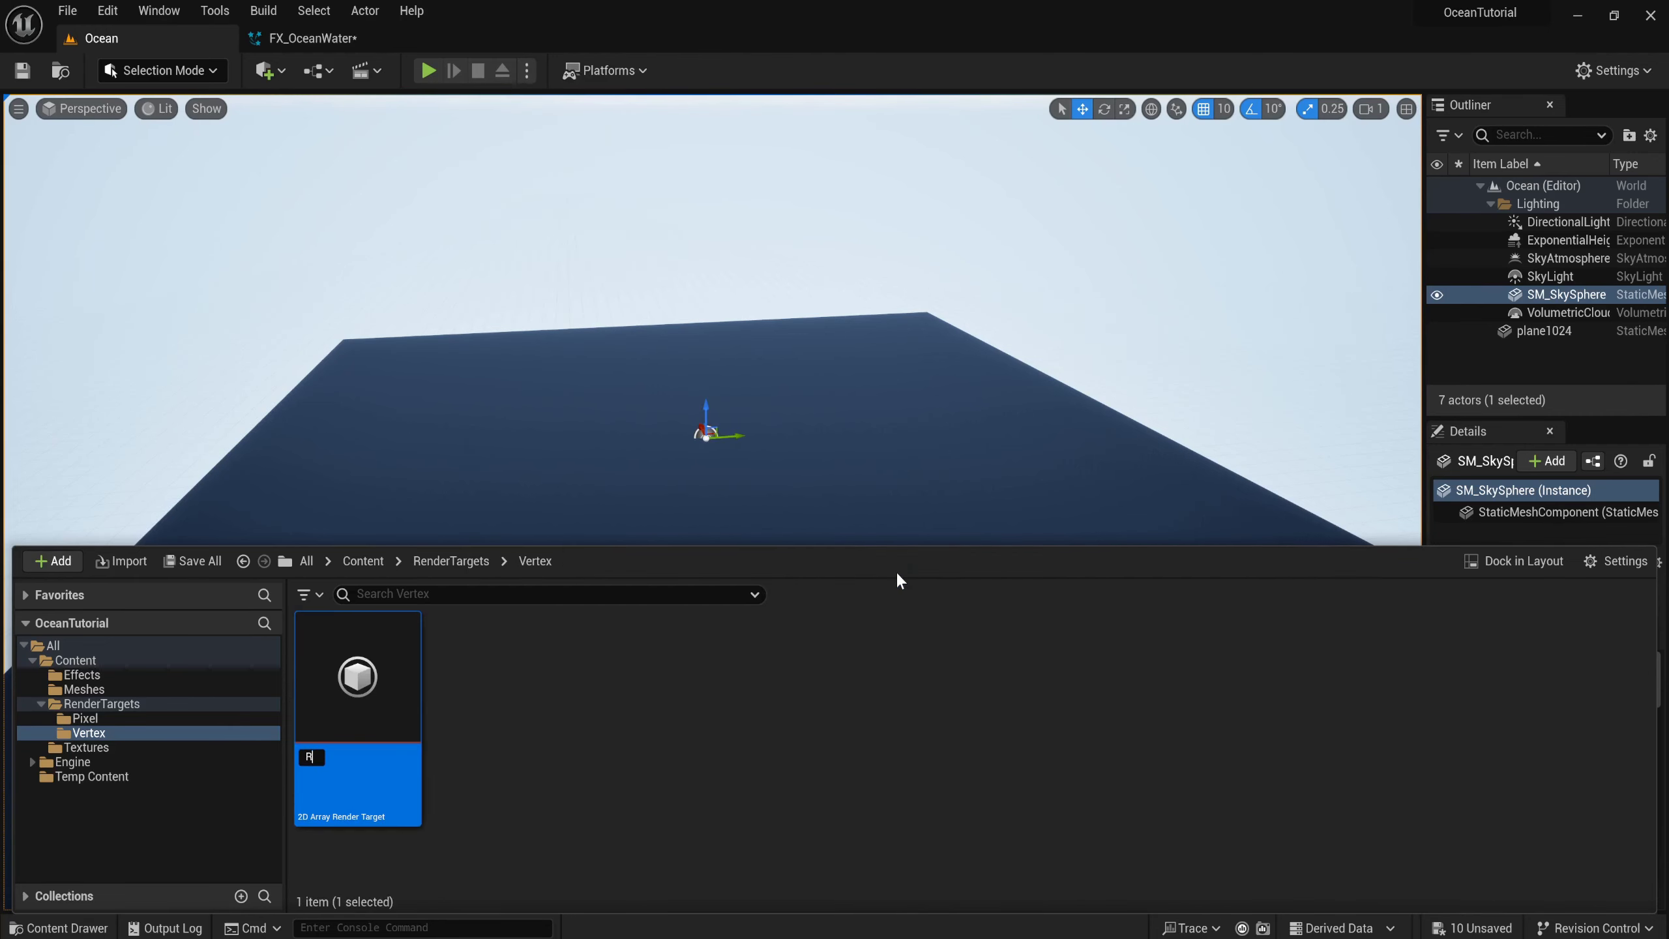
pyautogui.write('T_')
pyautogui.write('OceanWa')
pyautogui.write('ter_')
pyautogui.write('Vert')
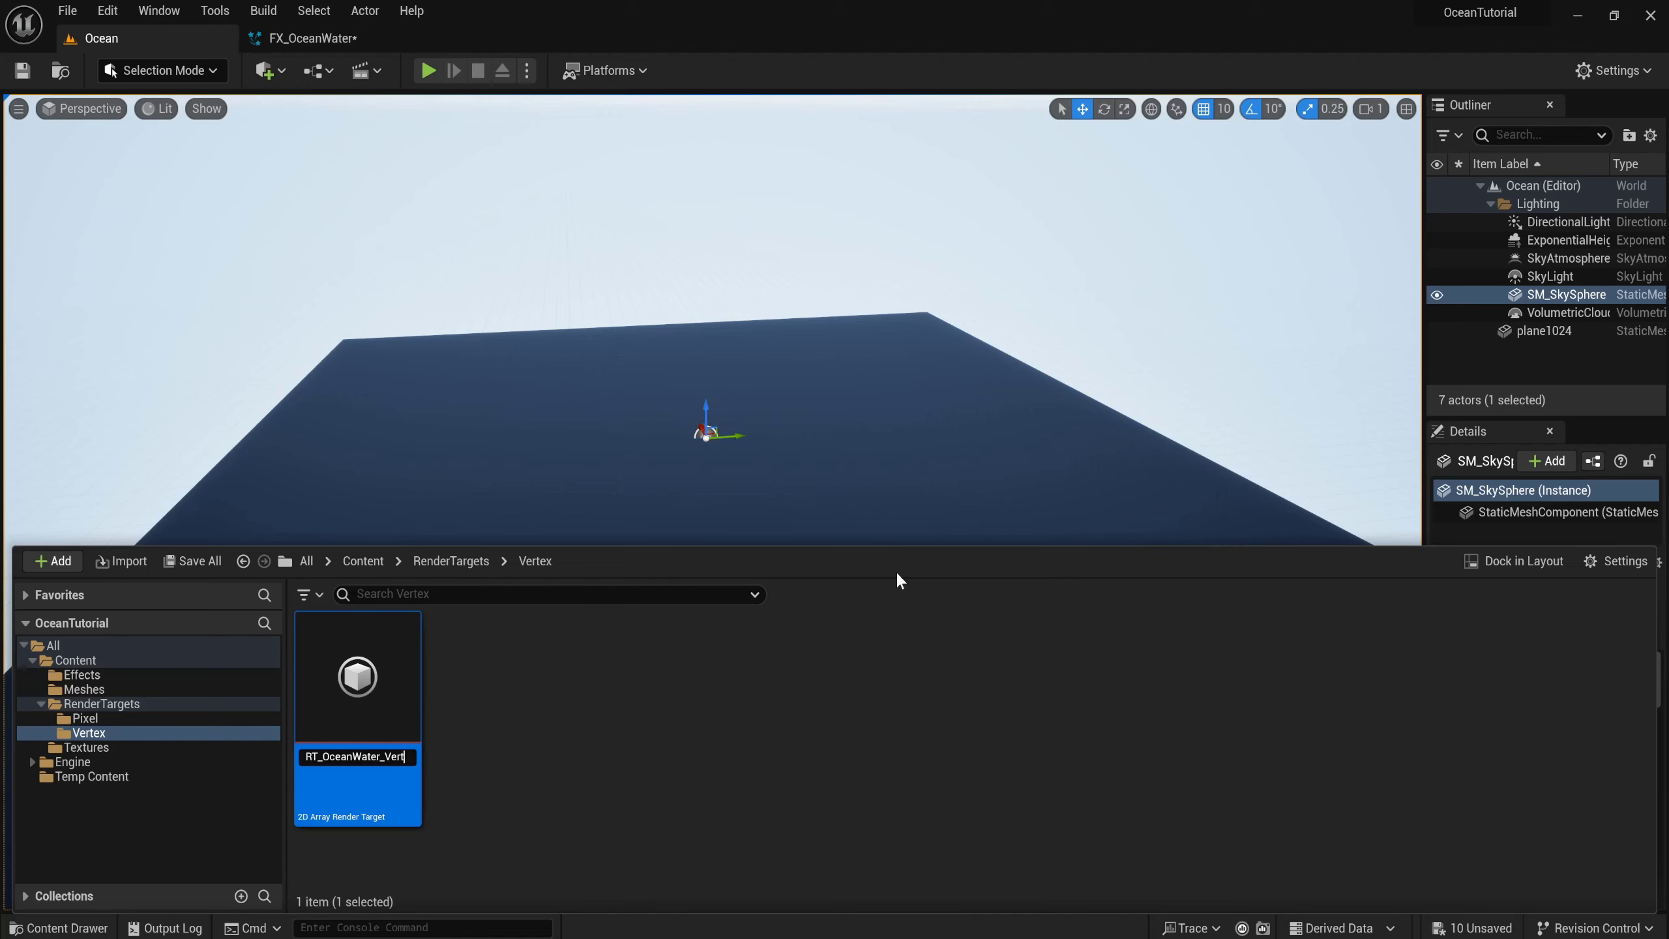
pyautogui.write('Attrib')
pyautogui.write('s')
pyautogui.press('Return')
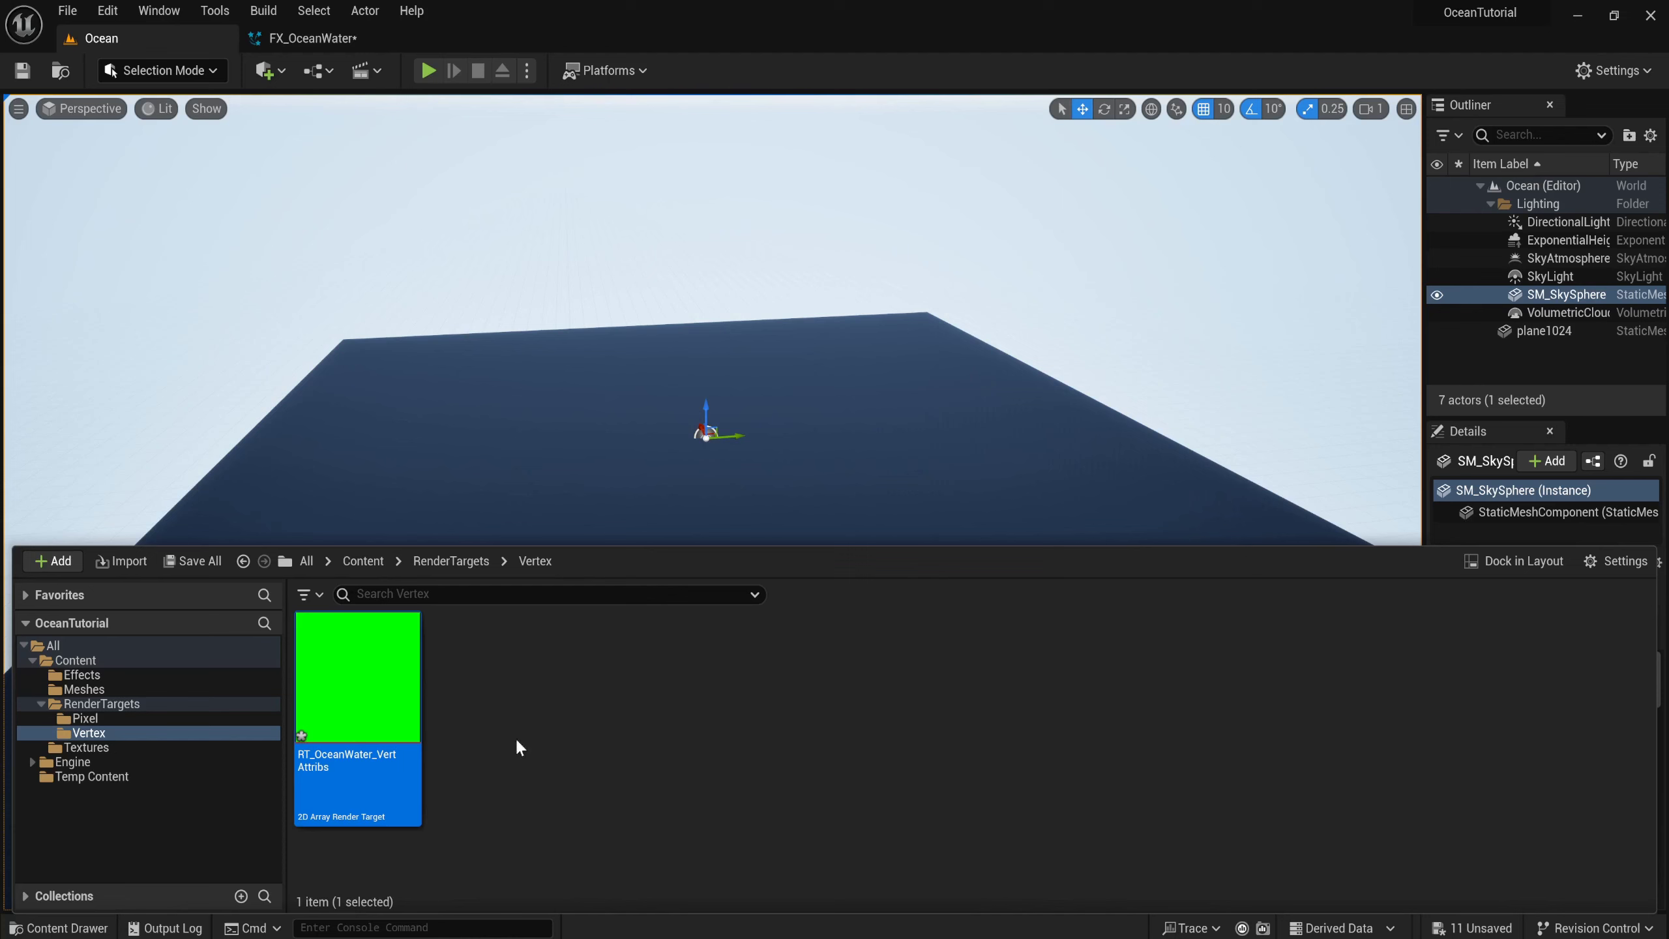
# Duplicate RT_OceanWater_VertAttribs and name the copy RT_OceanWater_VertAttribsB.
pyautogui.click(514, 745)
pyautogui.click(372, 697)
pyautogui.hotkey('ctrl', 'd')
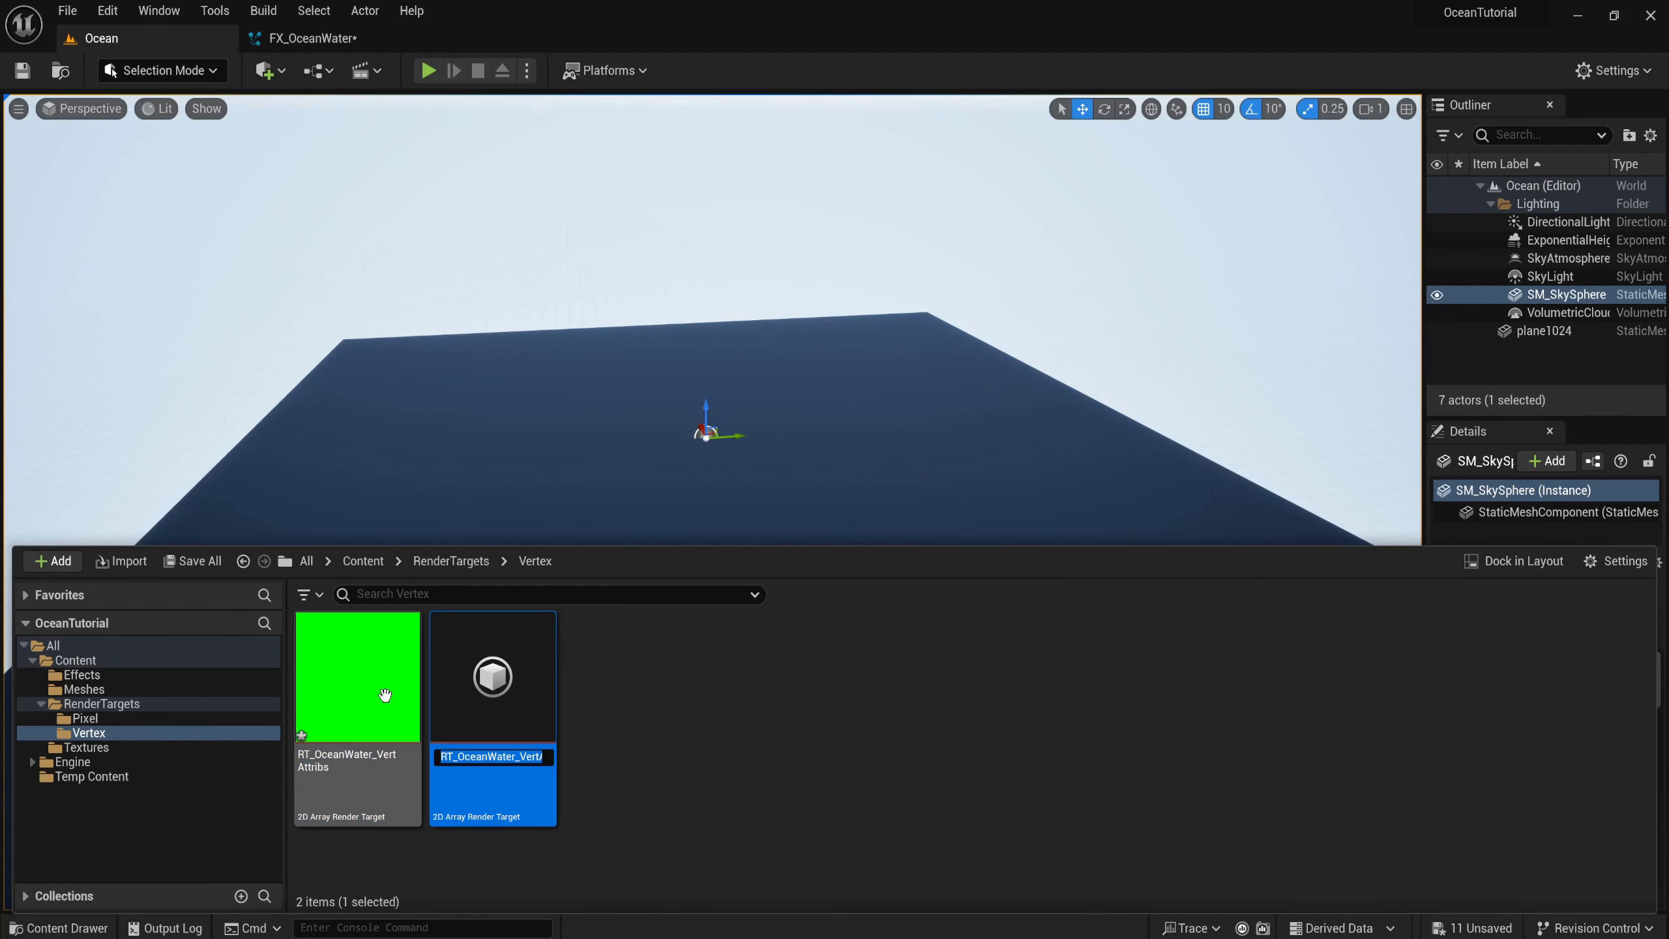
pyautogui.press('End')
pyautogui.press('BackSpace')
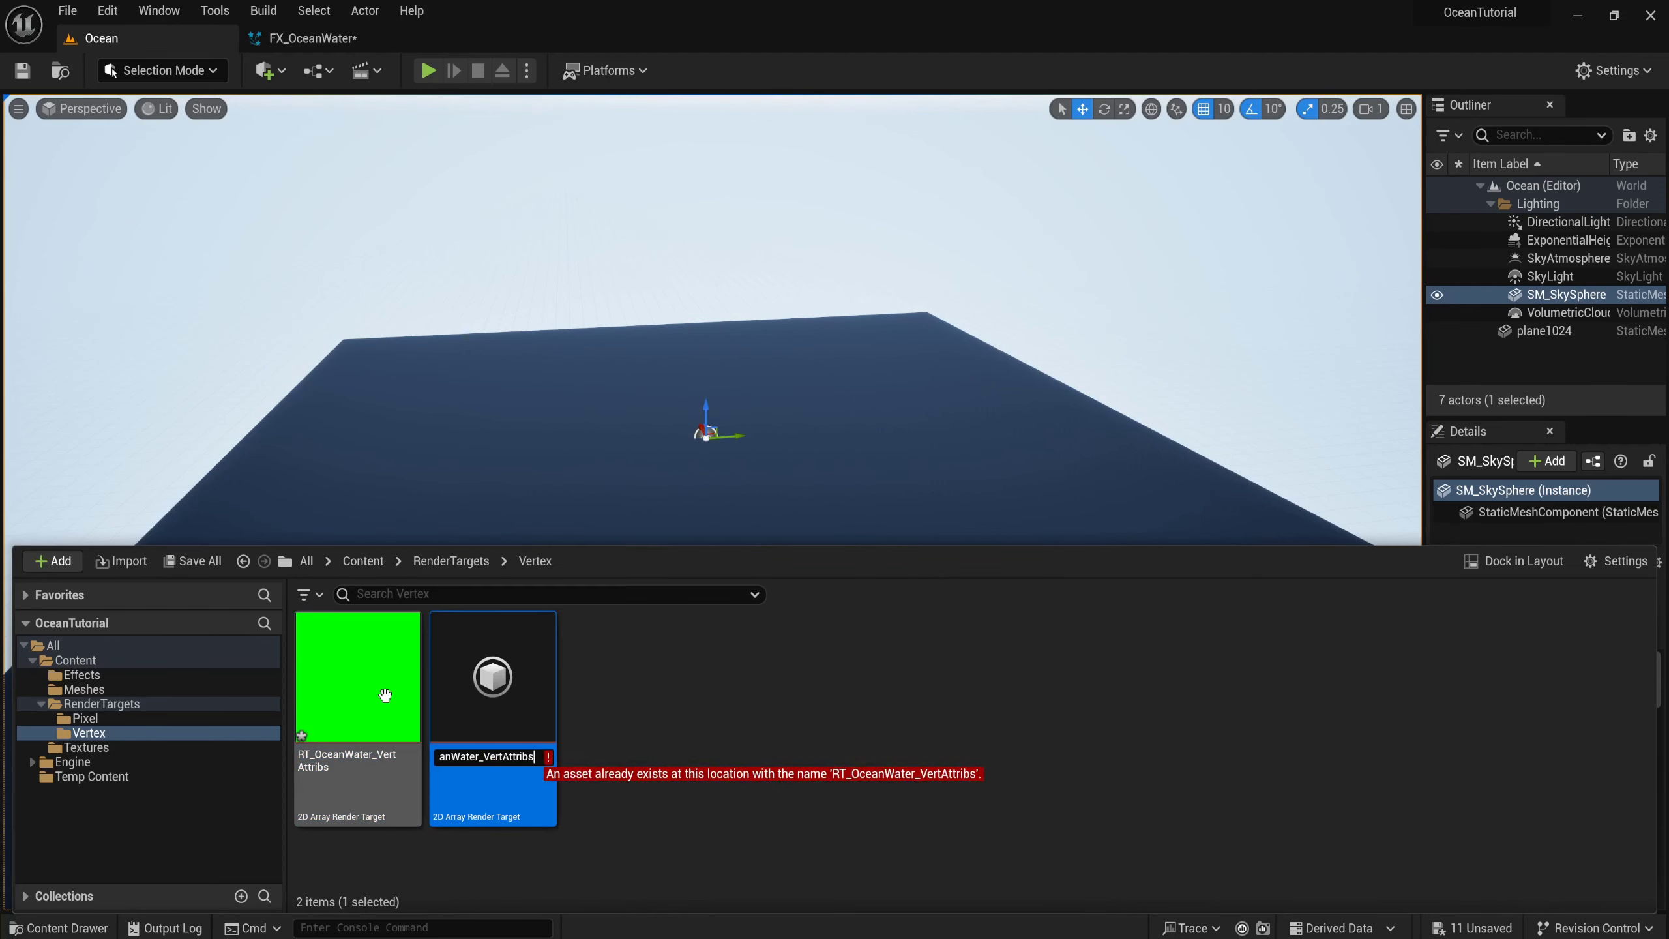
pyautogui.write('B')
pyautogui.press('Return')
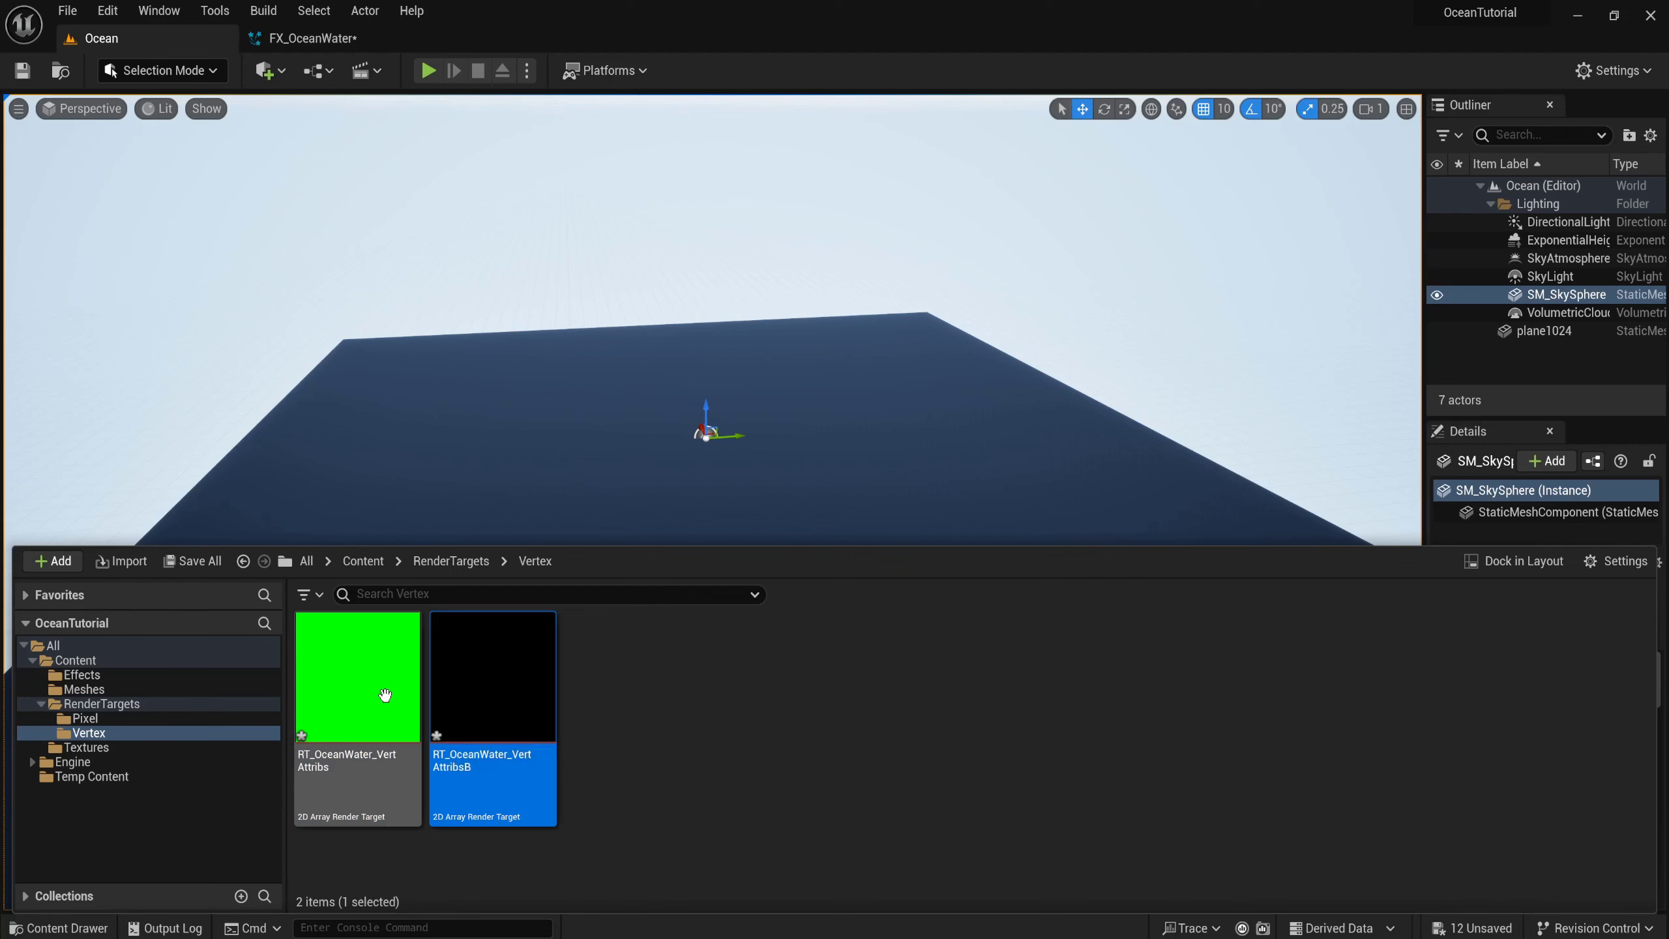
# Save all pending render targets and assets, then return to the FX_OceanWater system.
pyautogui.click(189, 561)
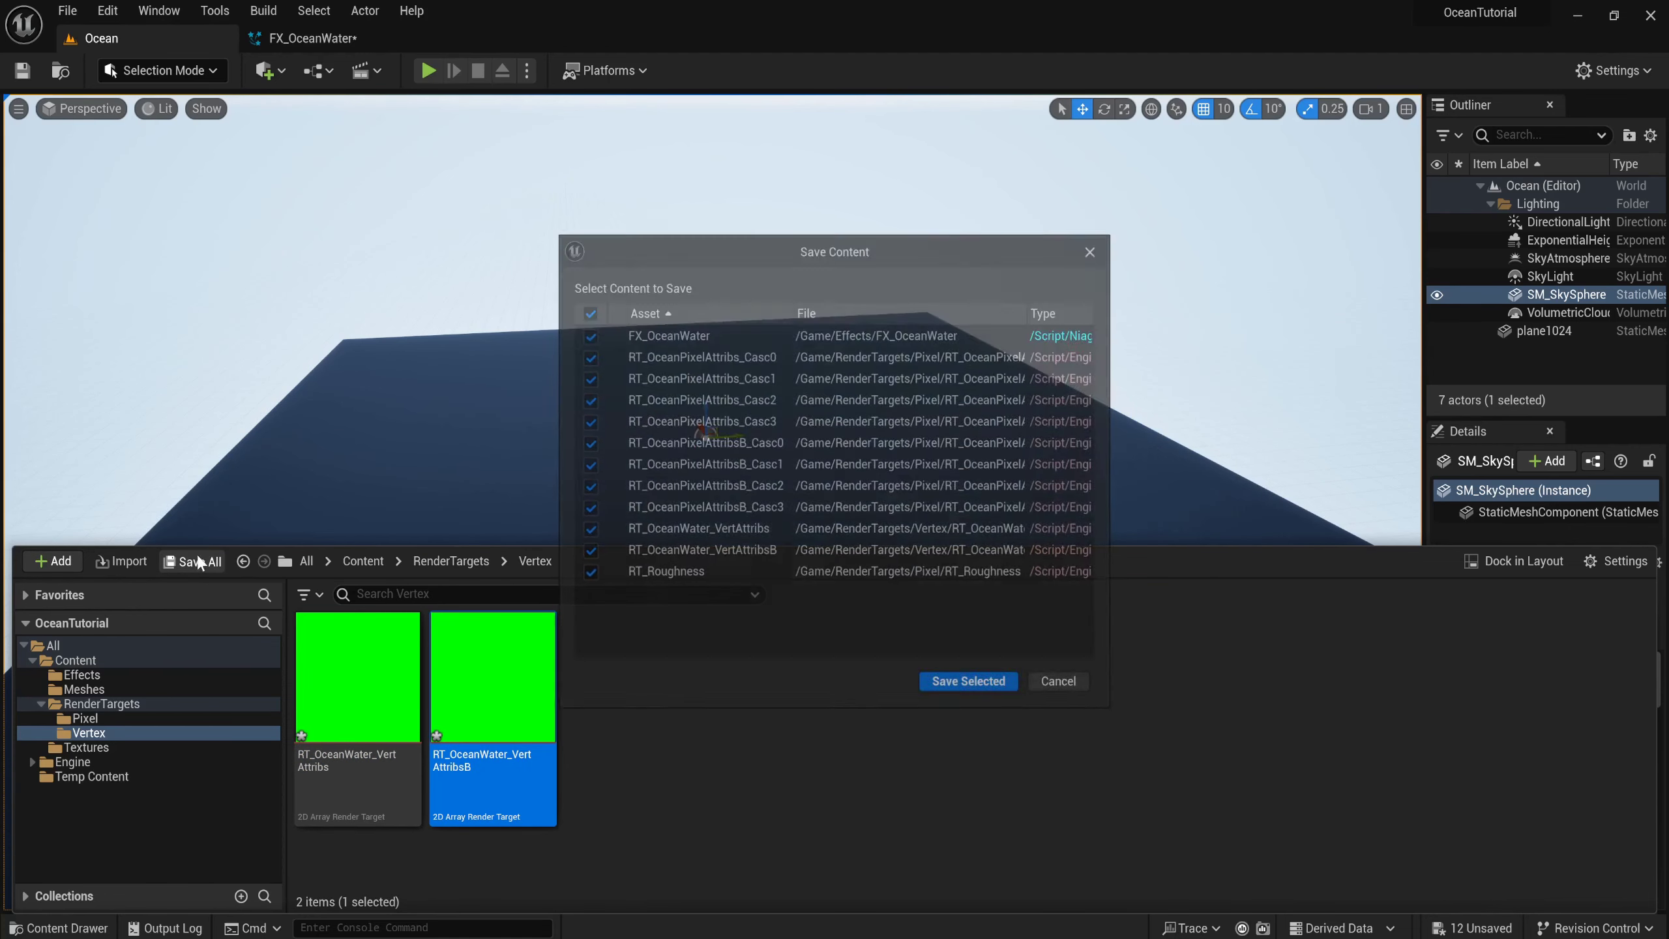
pyautogui.click(950, 684)
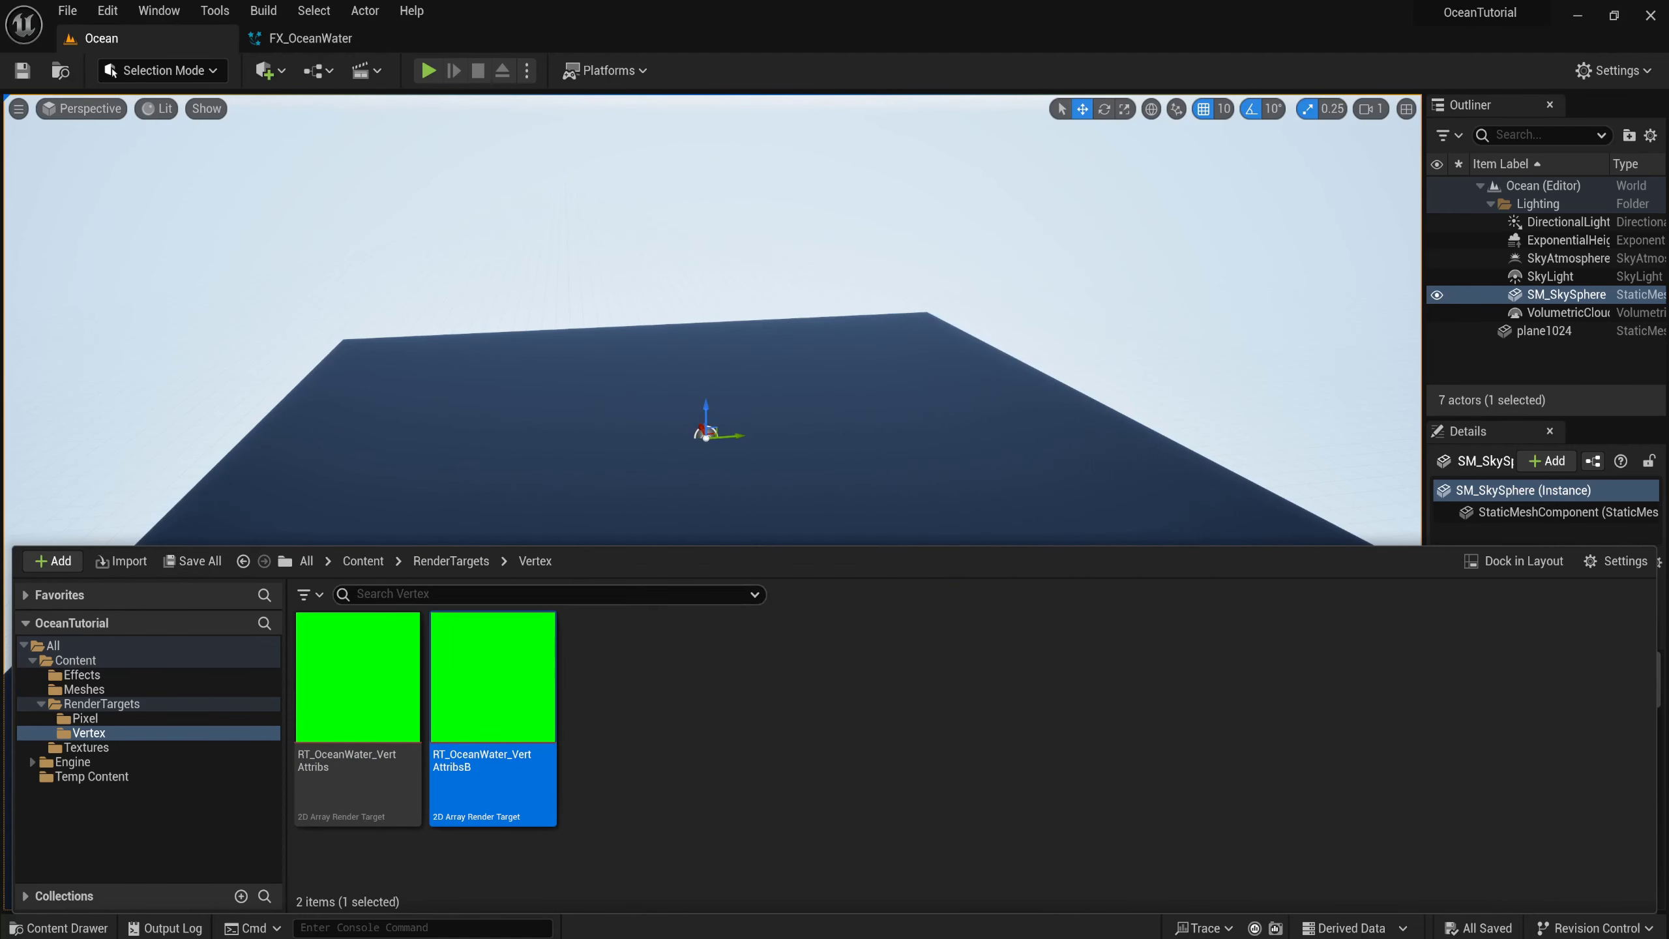
pyautogui.click(306, 41)
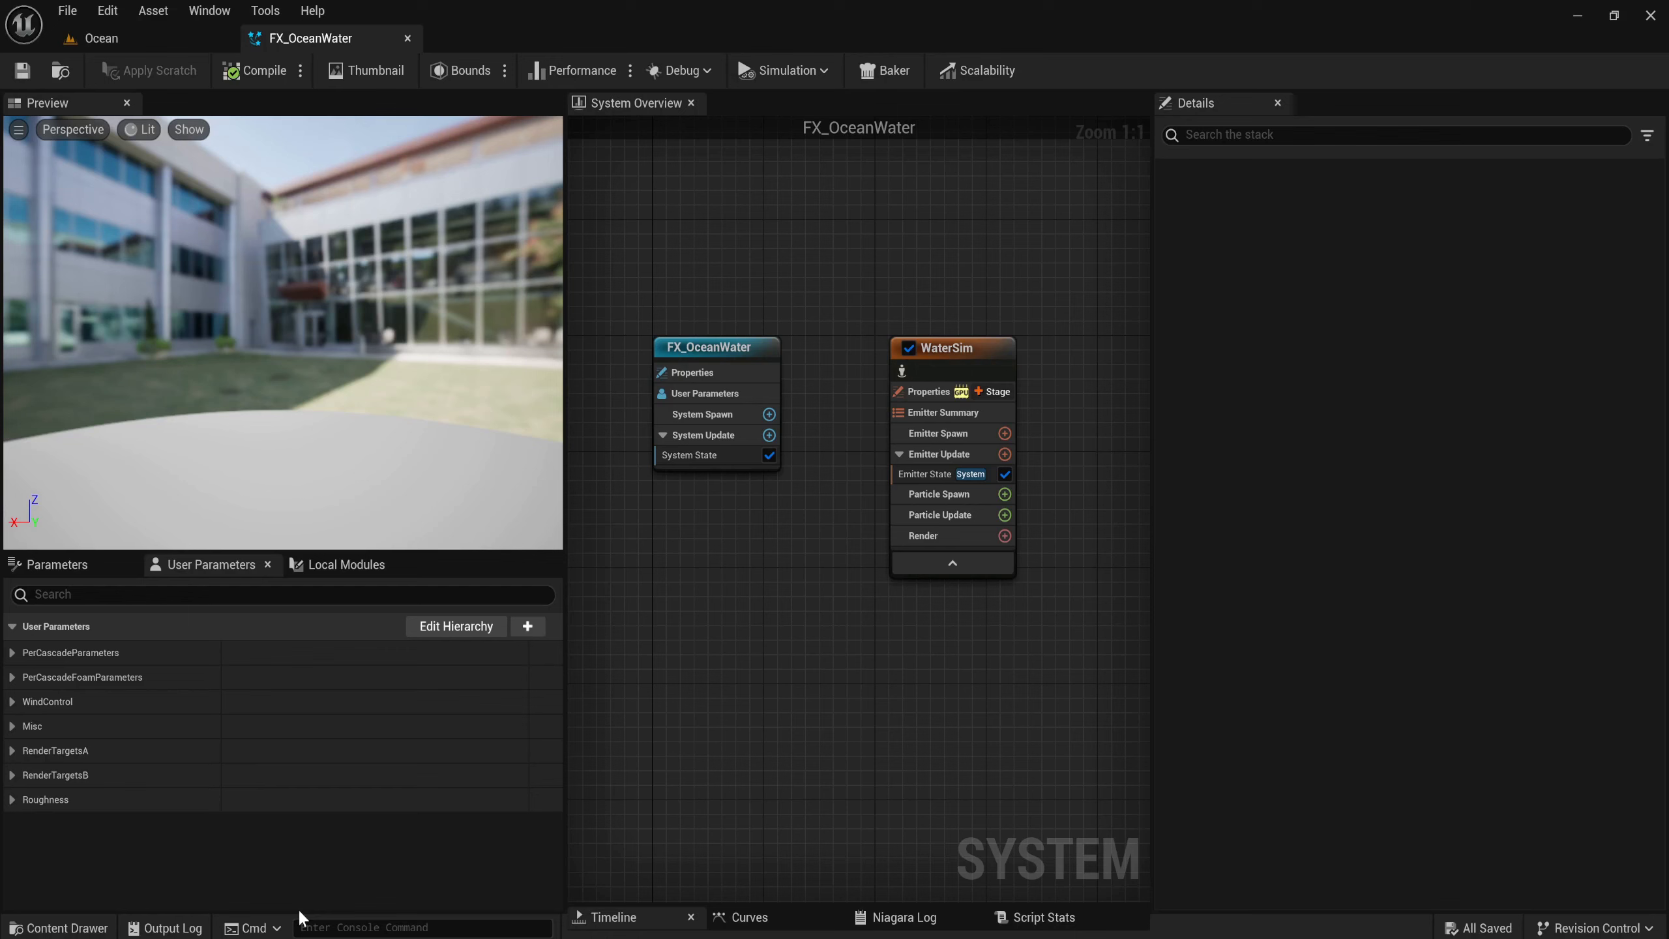
# Expand PerCascadeParameters and set WindTighten to 2 in all four cascades.
pyautogui.click(13, 653)
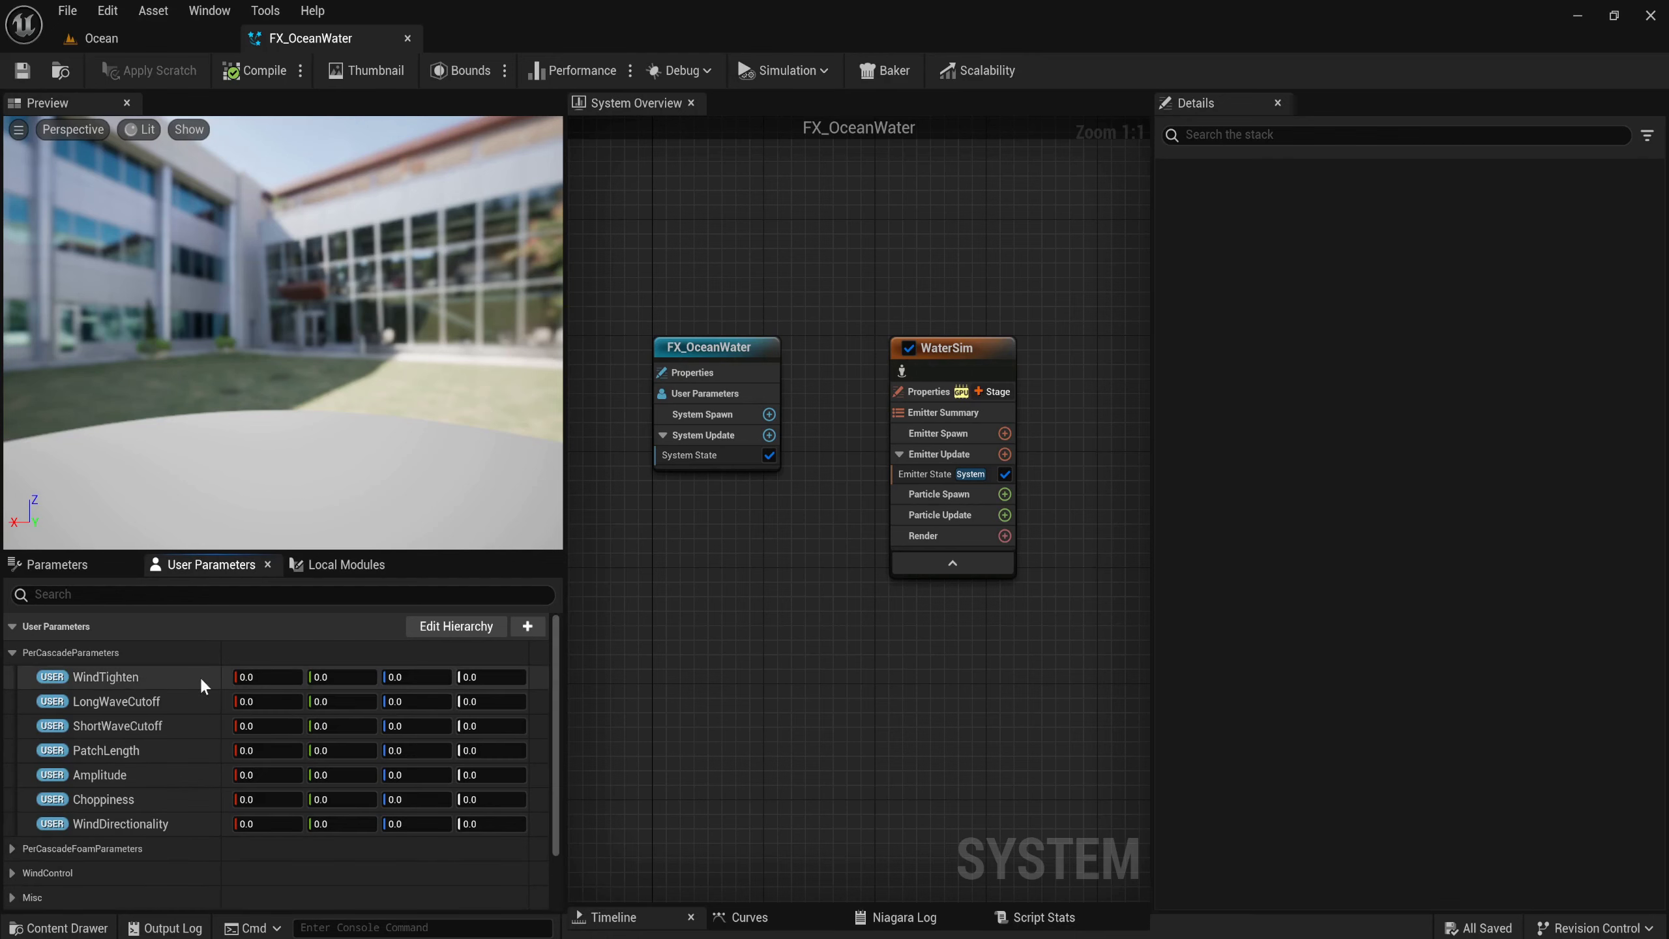
pyautogui.click(256, 684)
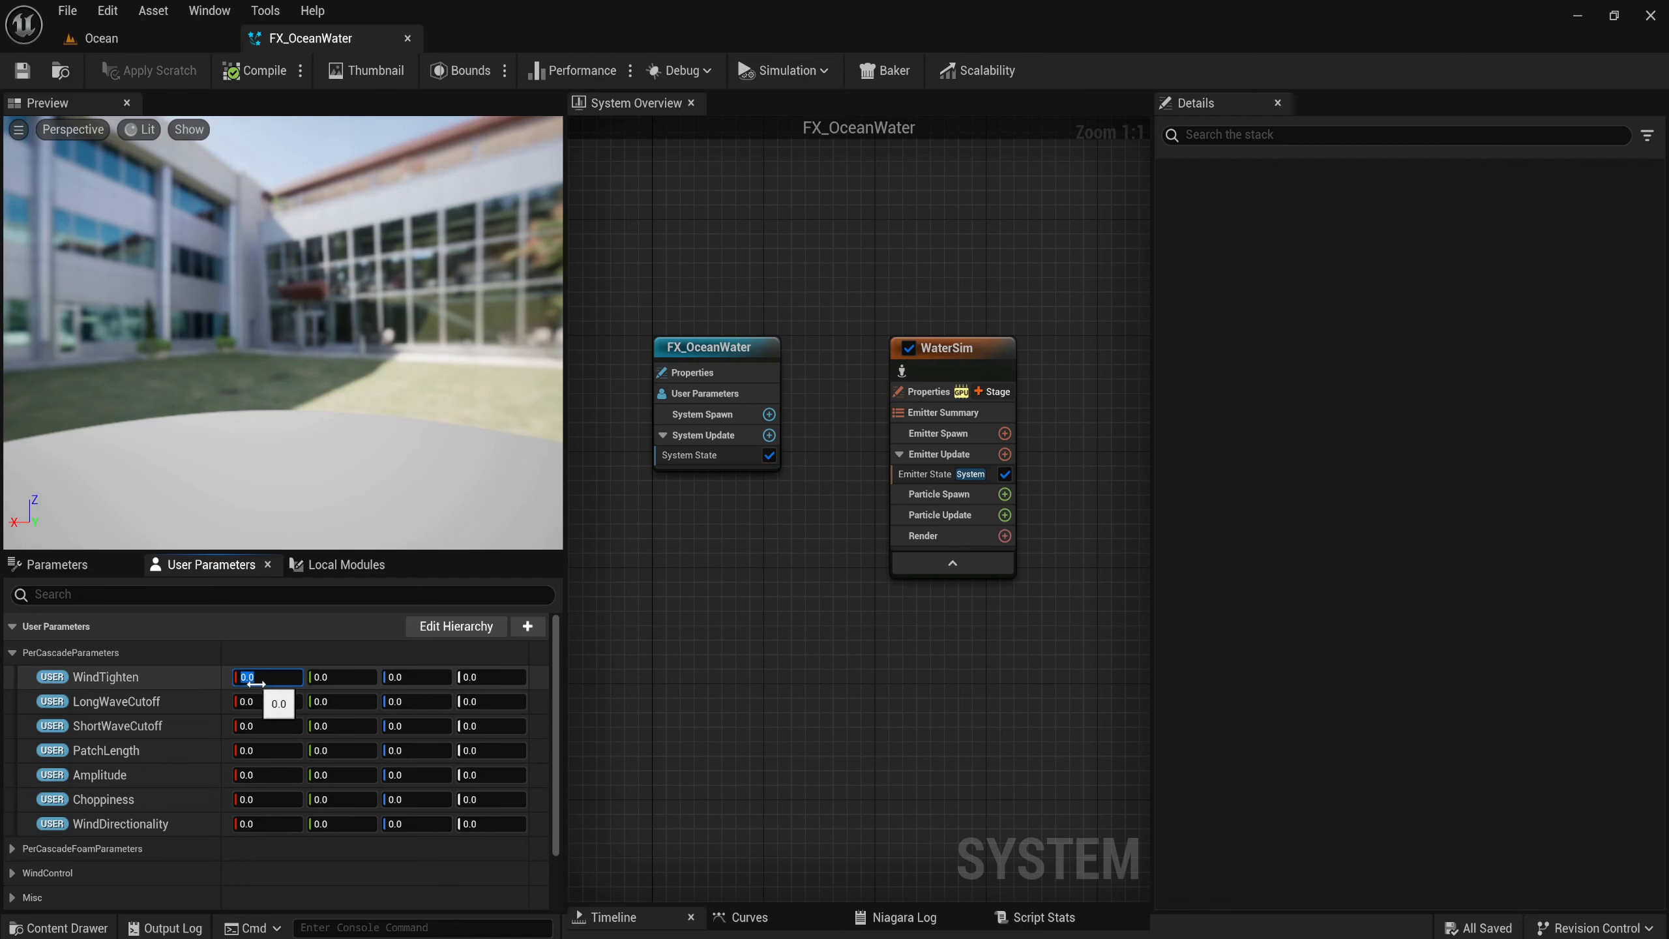
pyautogui.write('2')
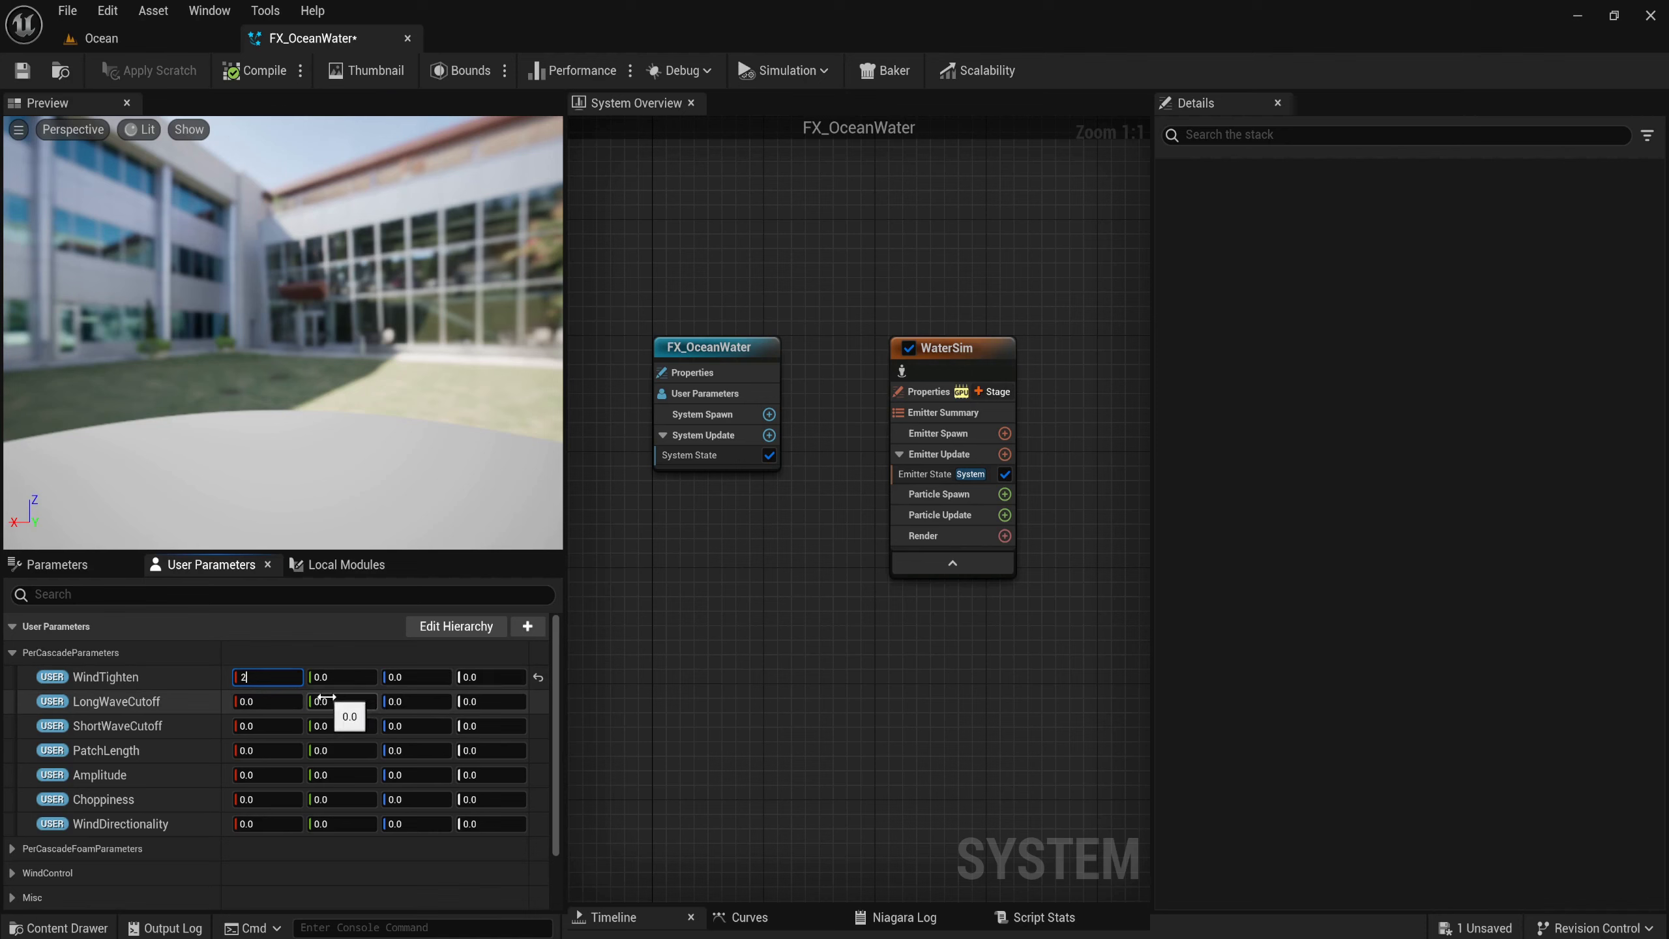
pyautogui.press('Tab')
pyautogui.write('2')
pyautogui.press('Tab')
pyautogui.write('2')
pyautogui.press('Tab')
pyautogui.write('2')
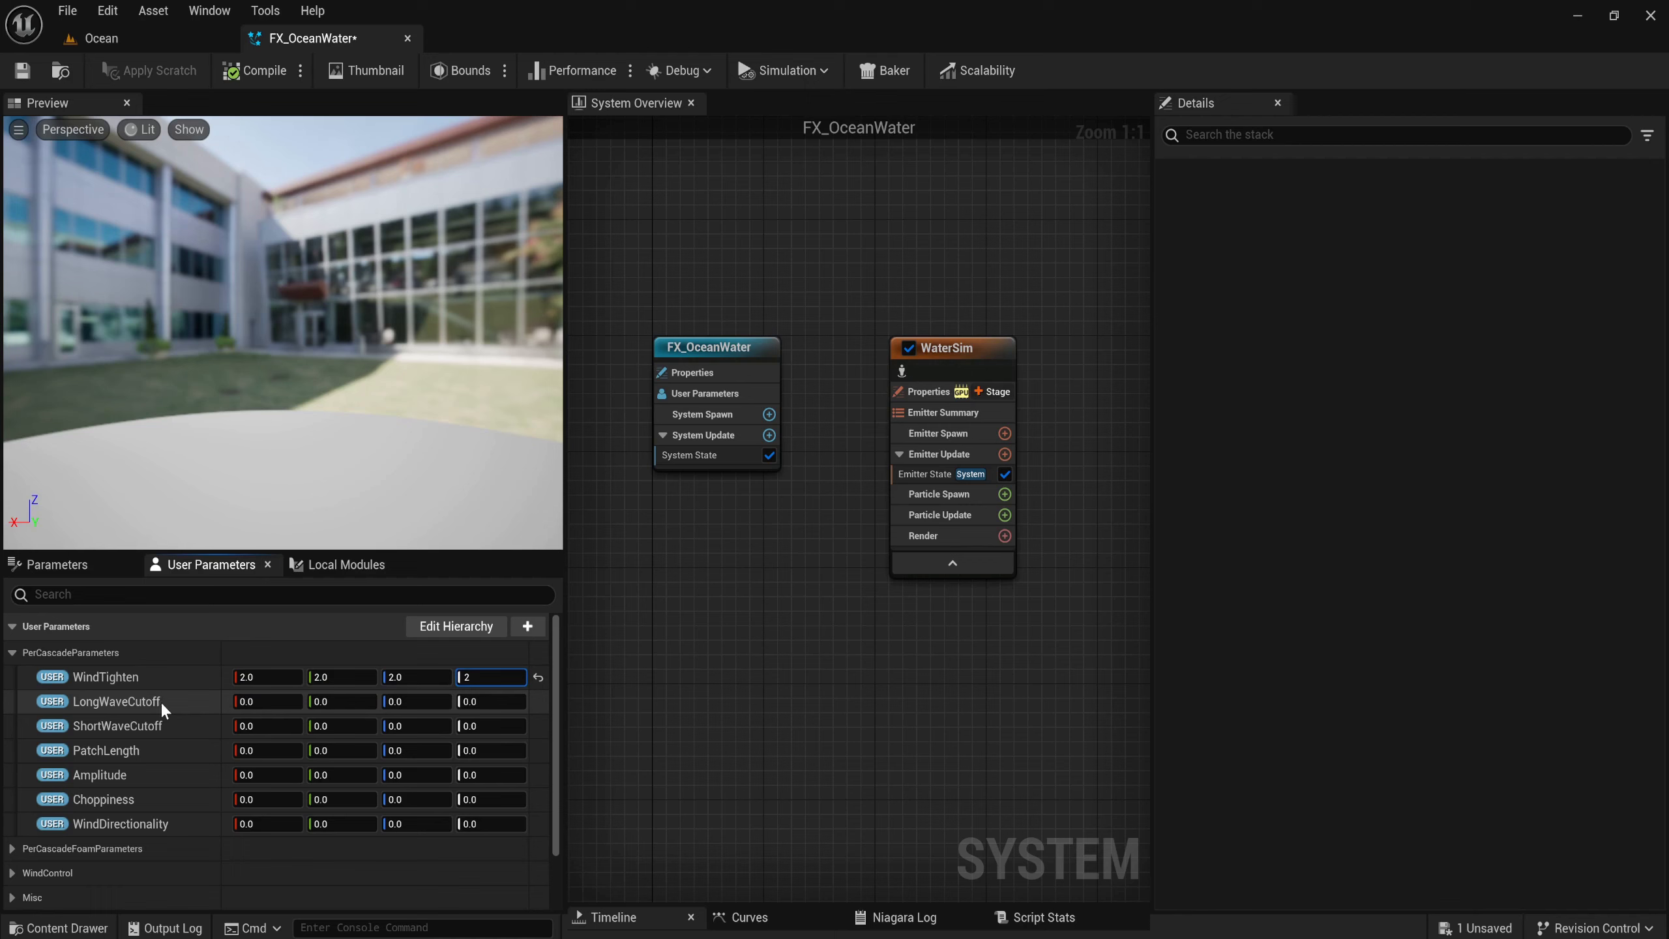
# Set LongWaveCutoff to 1.0, 0.5, 0.1 and 0.03.
pyautogui.click(269, 701)
pyautogui.write('1')
pyautogui.click(322, 700)
pyautogui.write('0.')
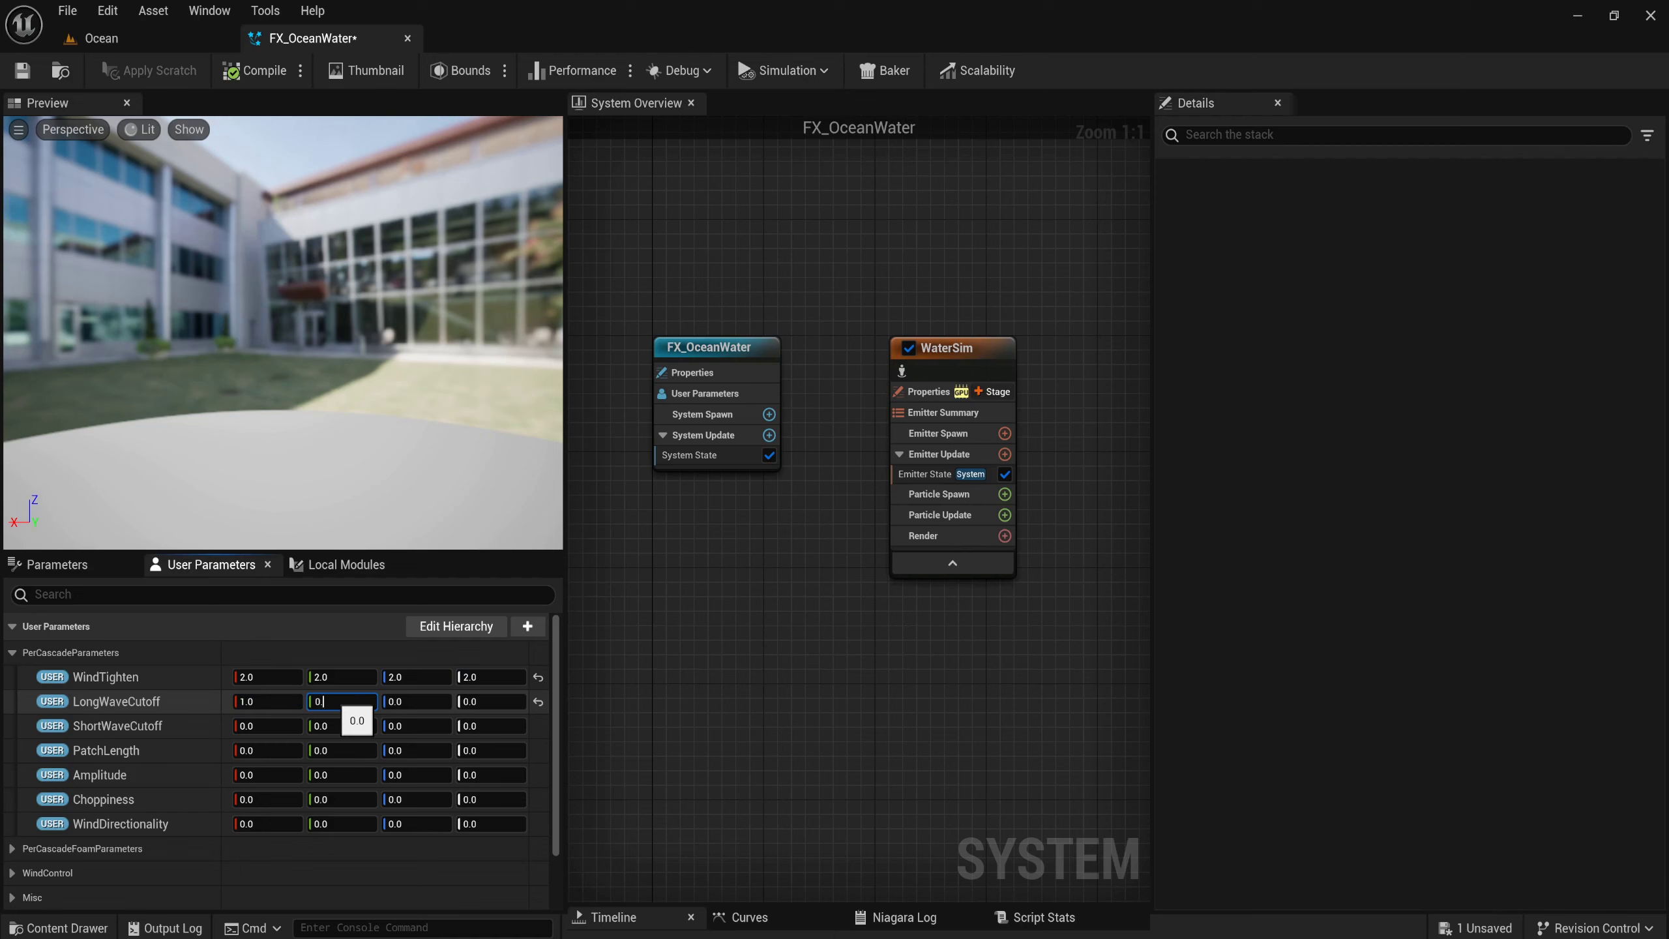
pyautogui.write('5')
pyautogui.click(401, 701)
pyautogui.write('0')
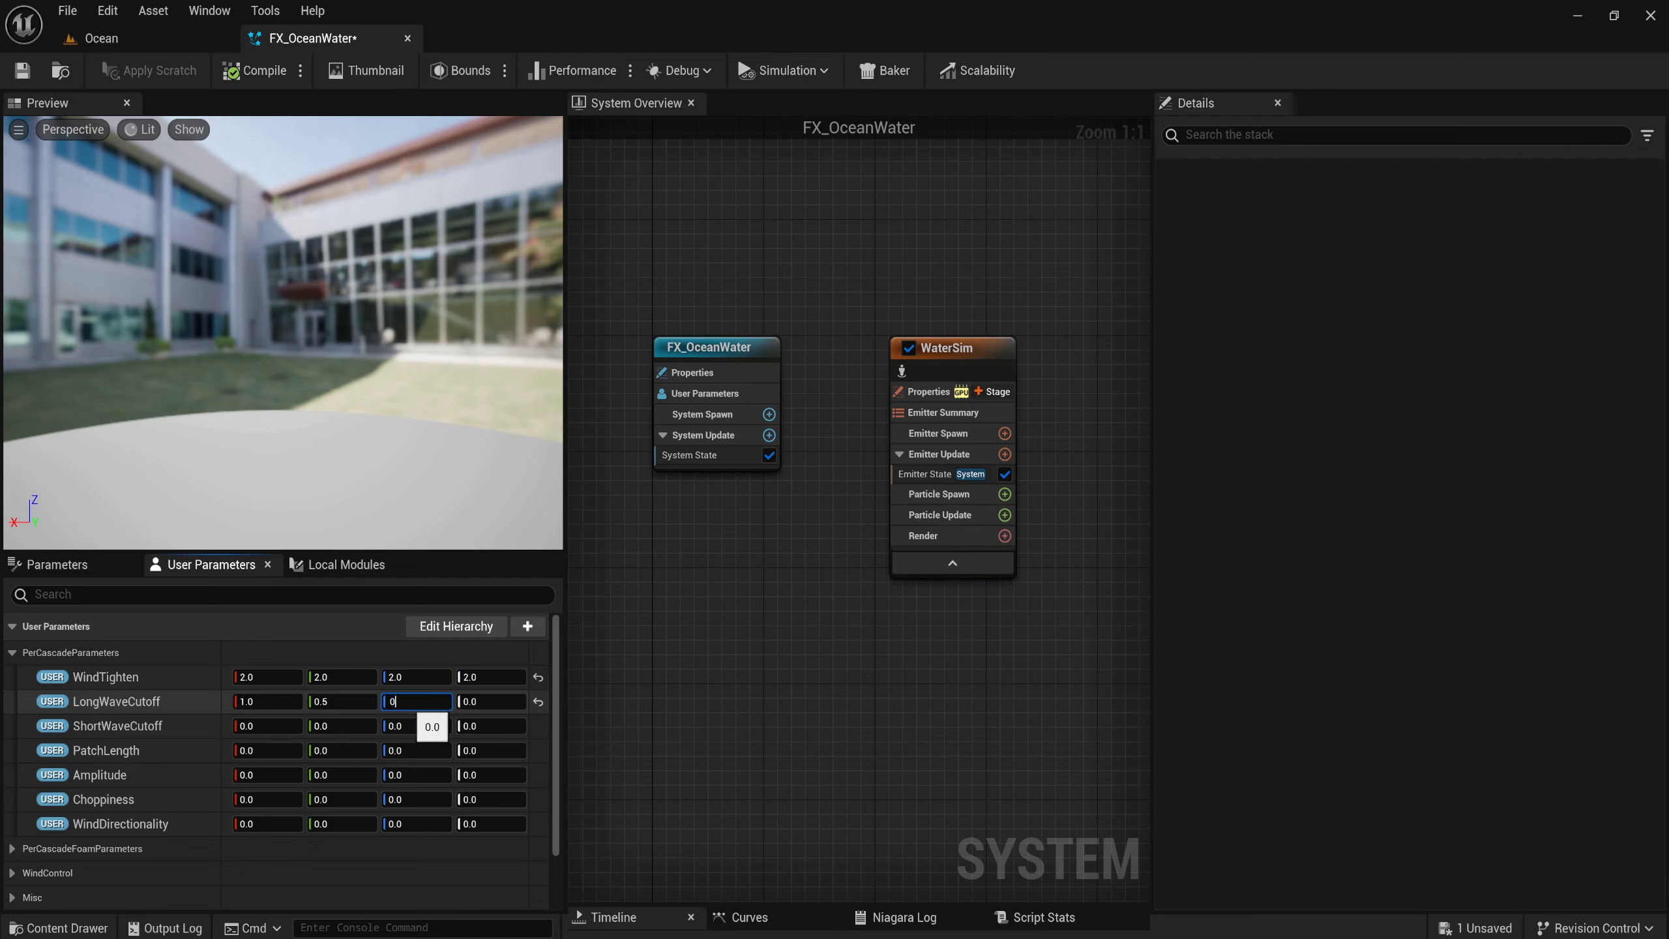
pyautogui.write('.1')
pyautogui.click(473, 704)
pyautogui.write('0.0')
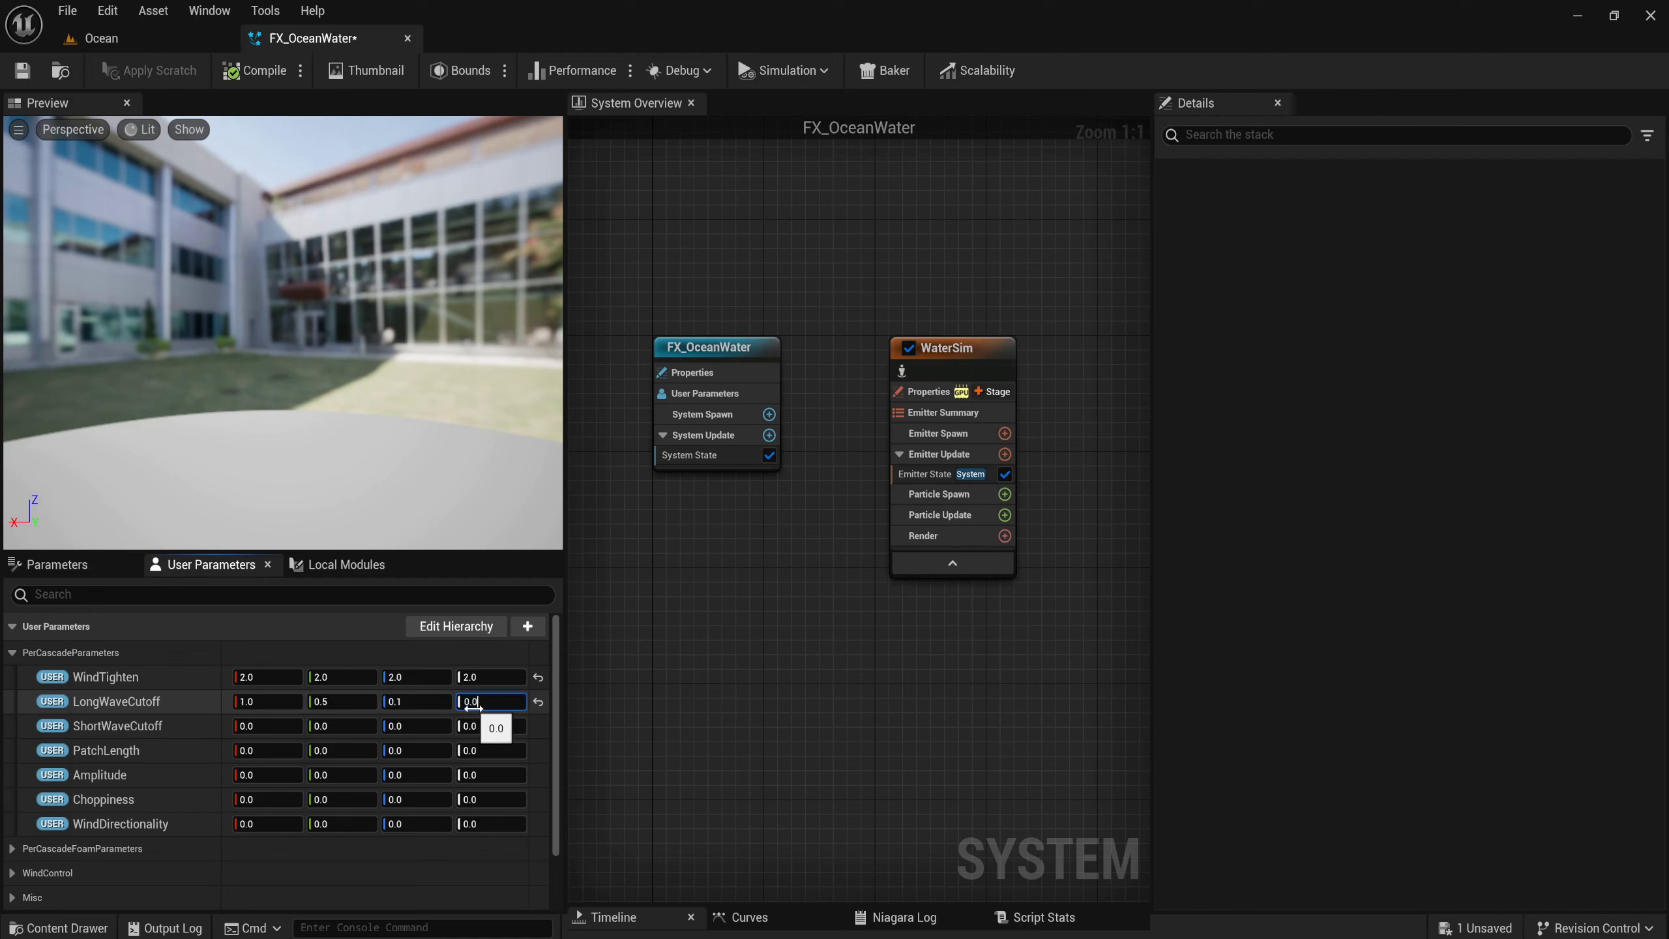
pyautogui.write('3')
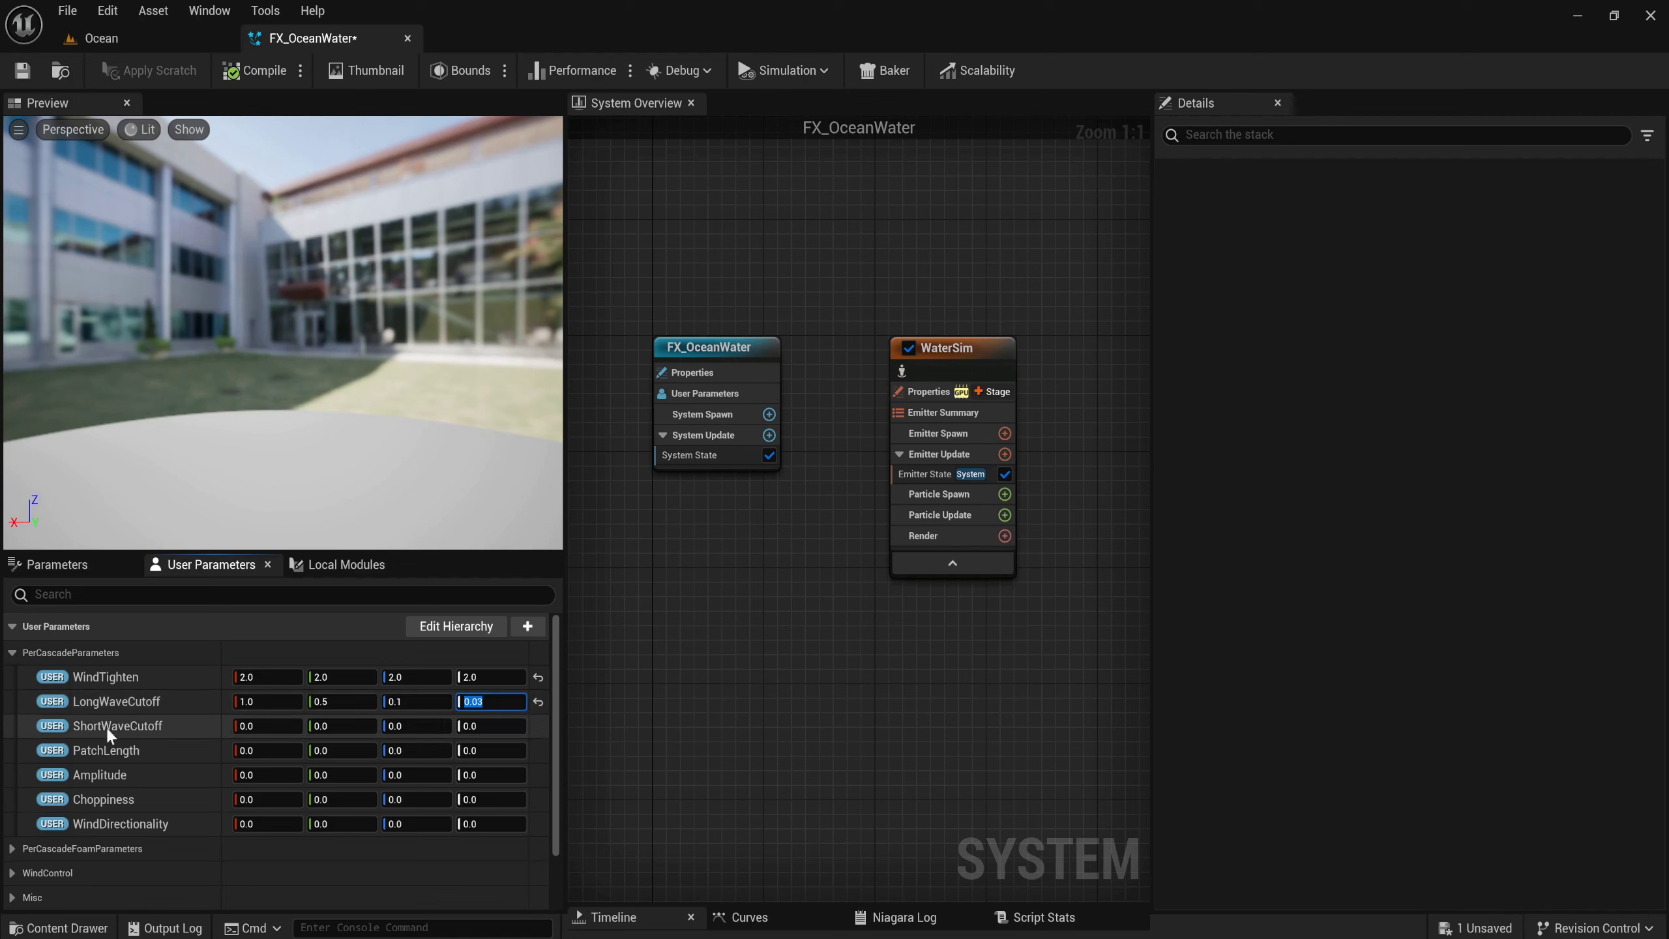
# Set ShortWaveCutoff to 0.002, 0.008, 2.0 and 64.
pyautogui.click(270, 725)
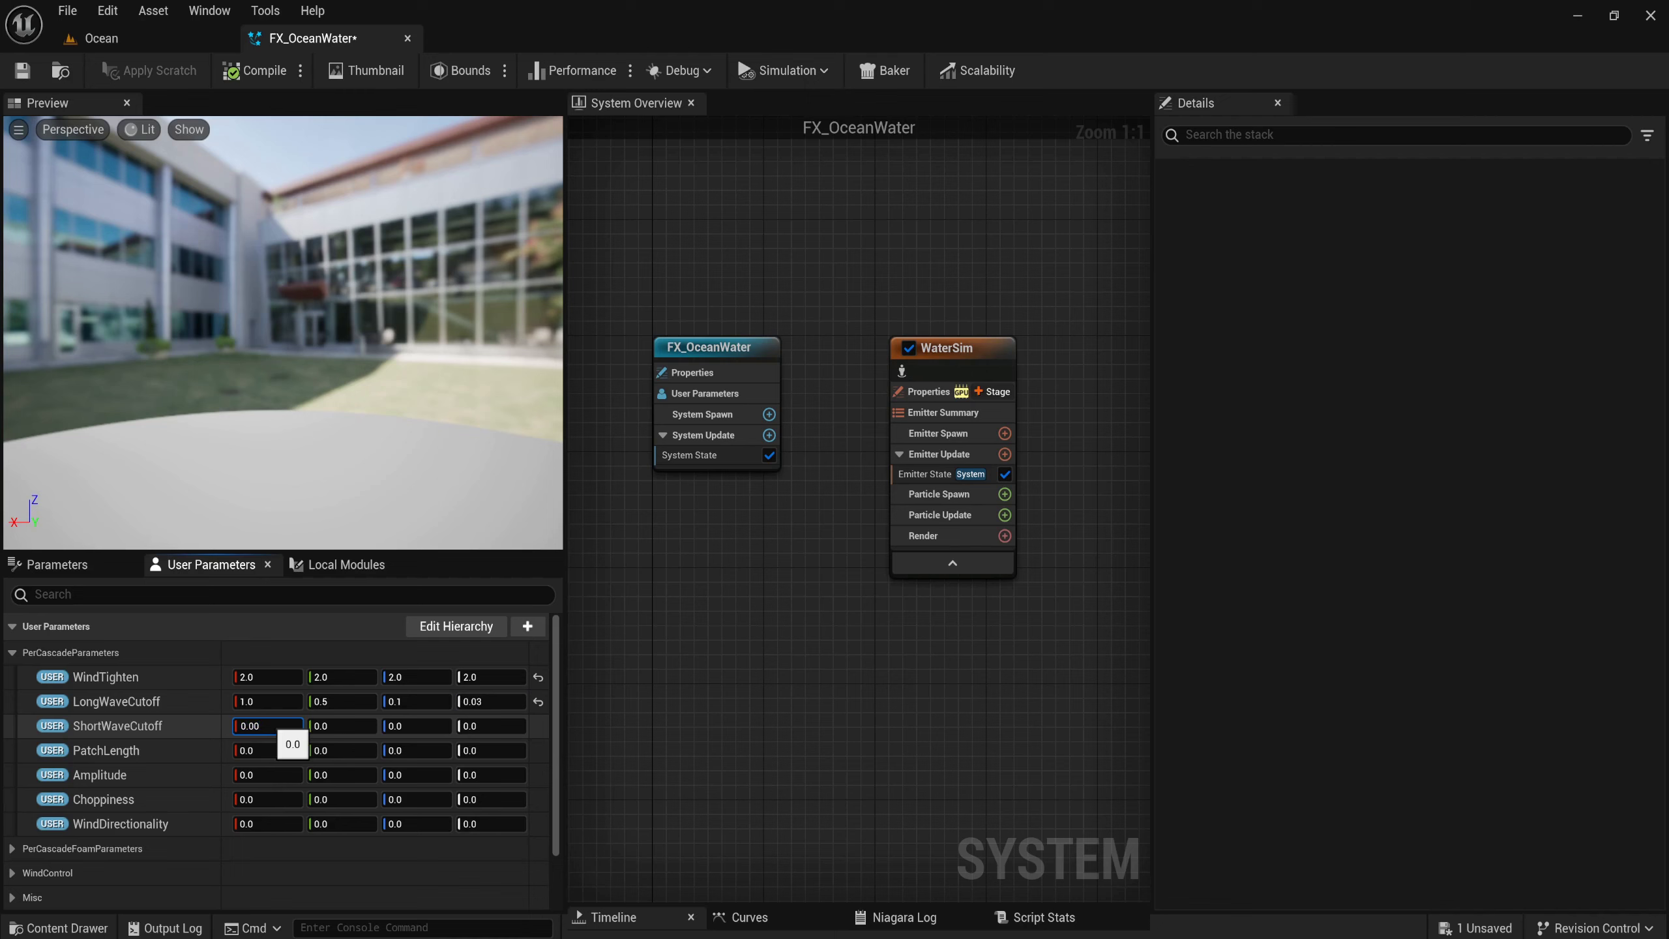
pyautogui.write('2')
pyautogui.click(332, 725)
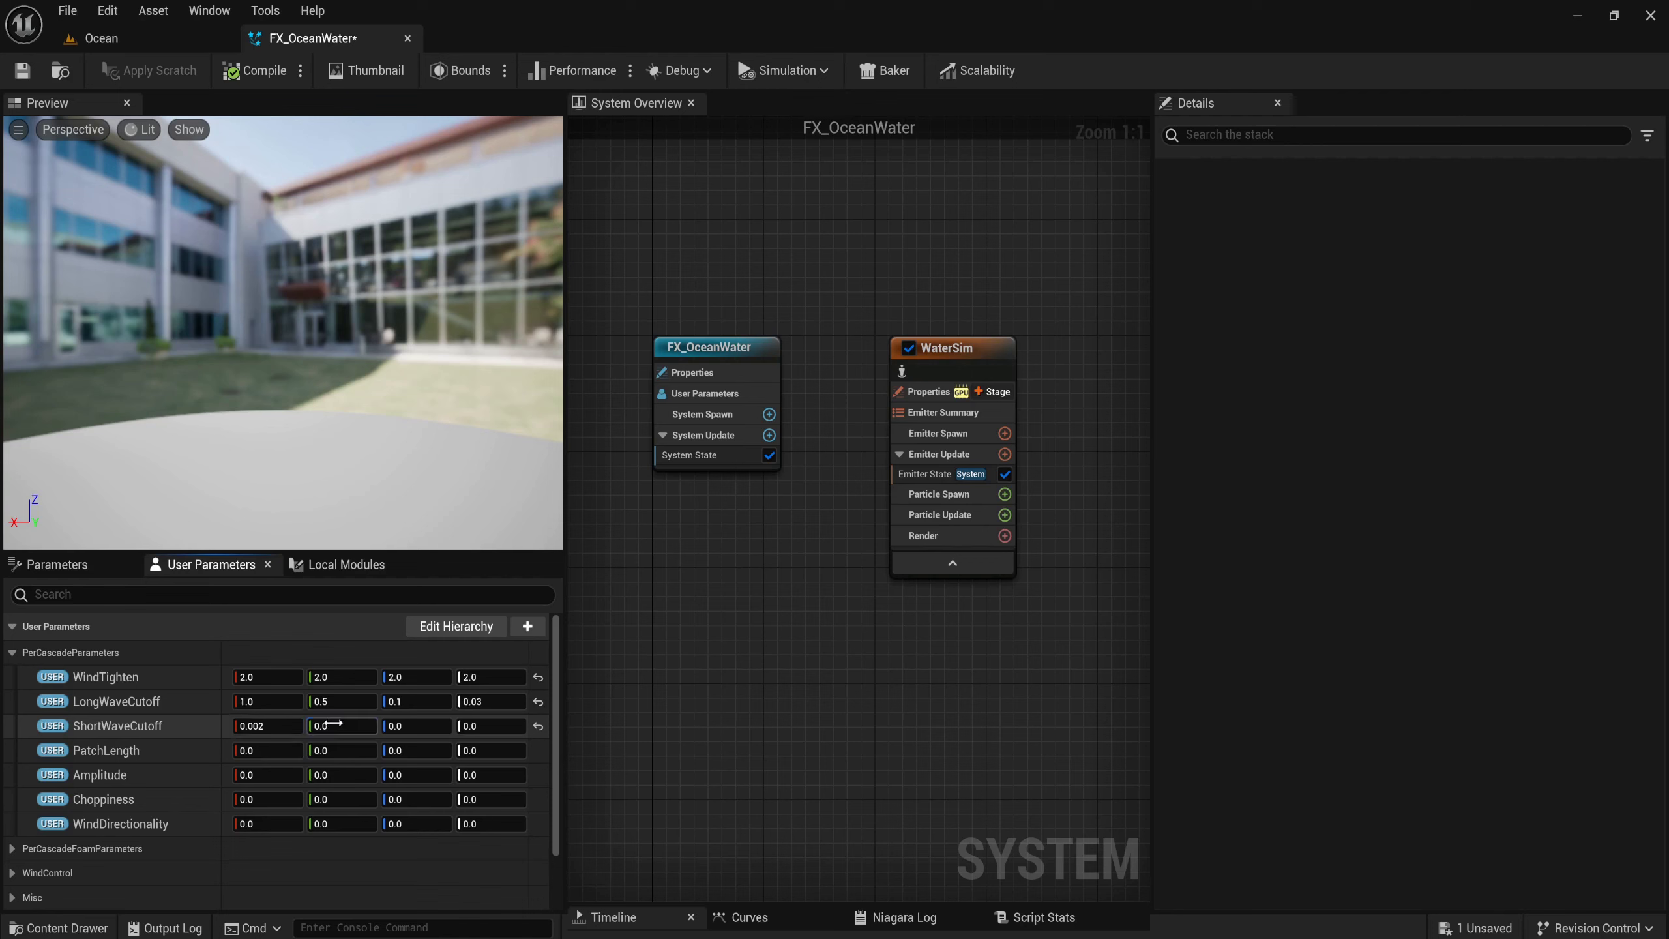
pyautogui.write('0.0')
pyautogui.write('08')
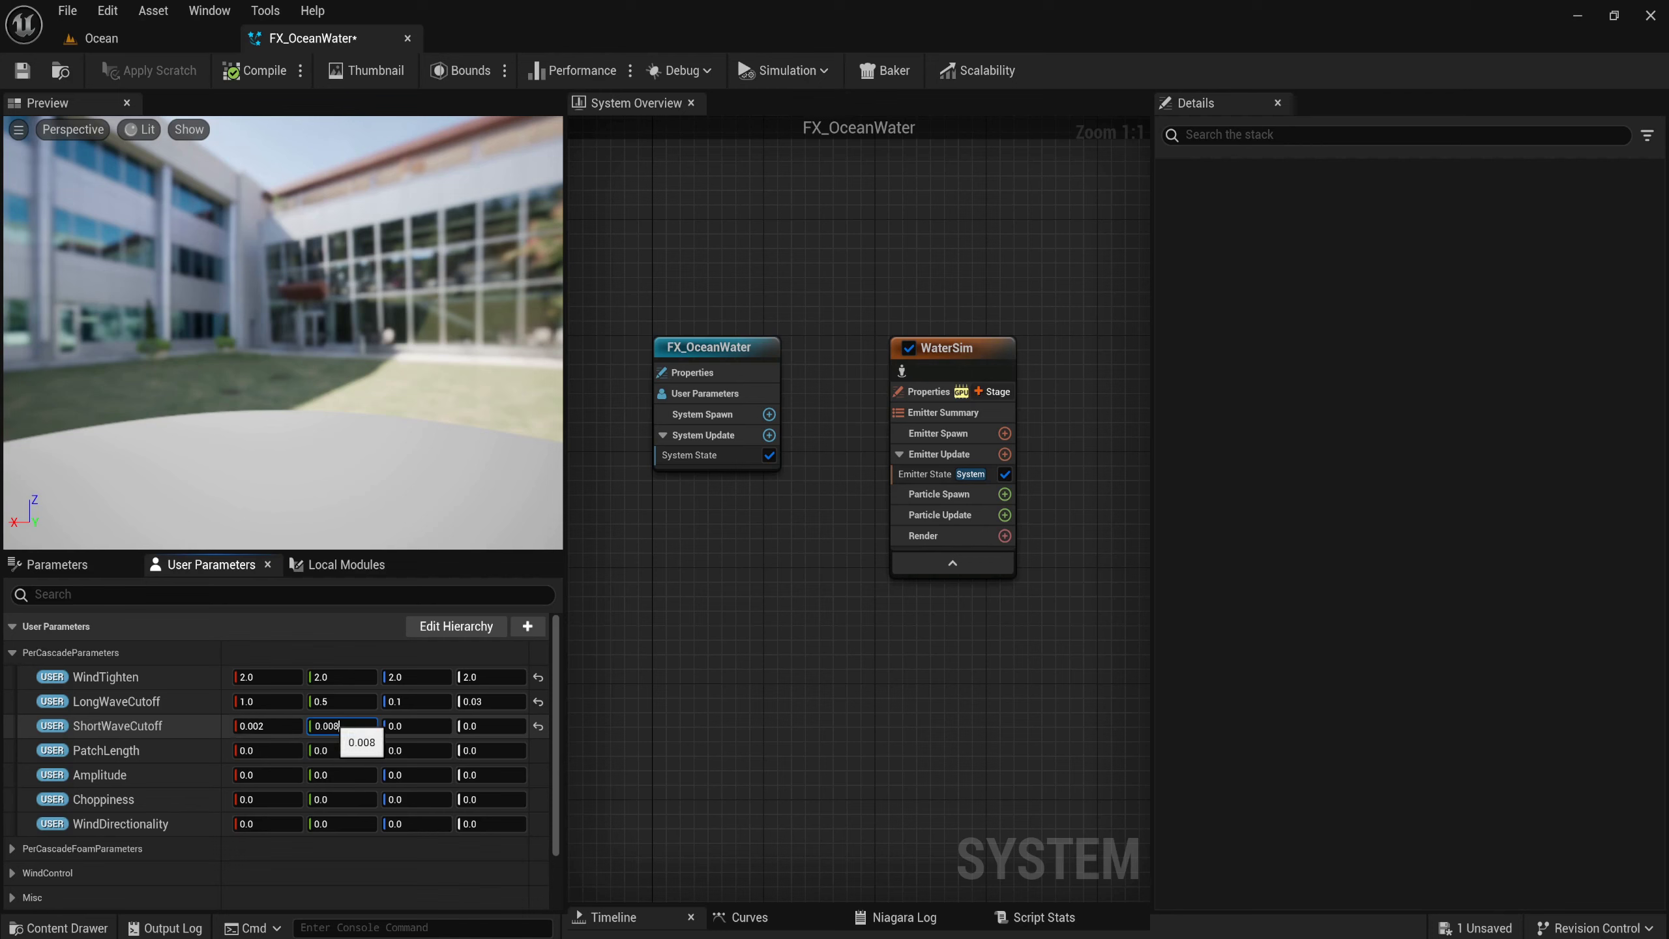
pyautogui.click(417, 725)
pyautogui.write('2')
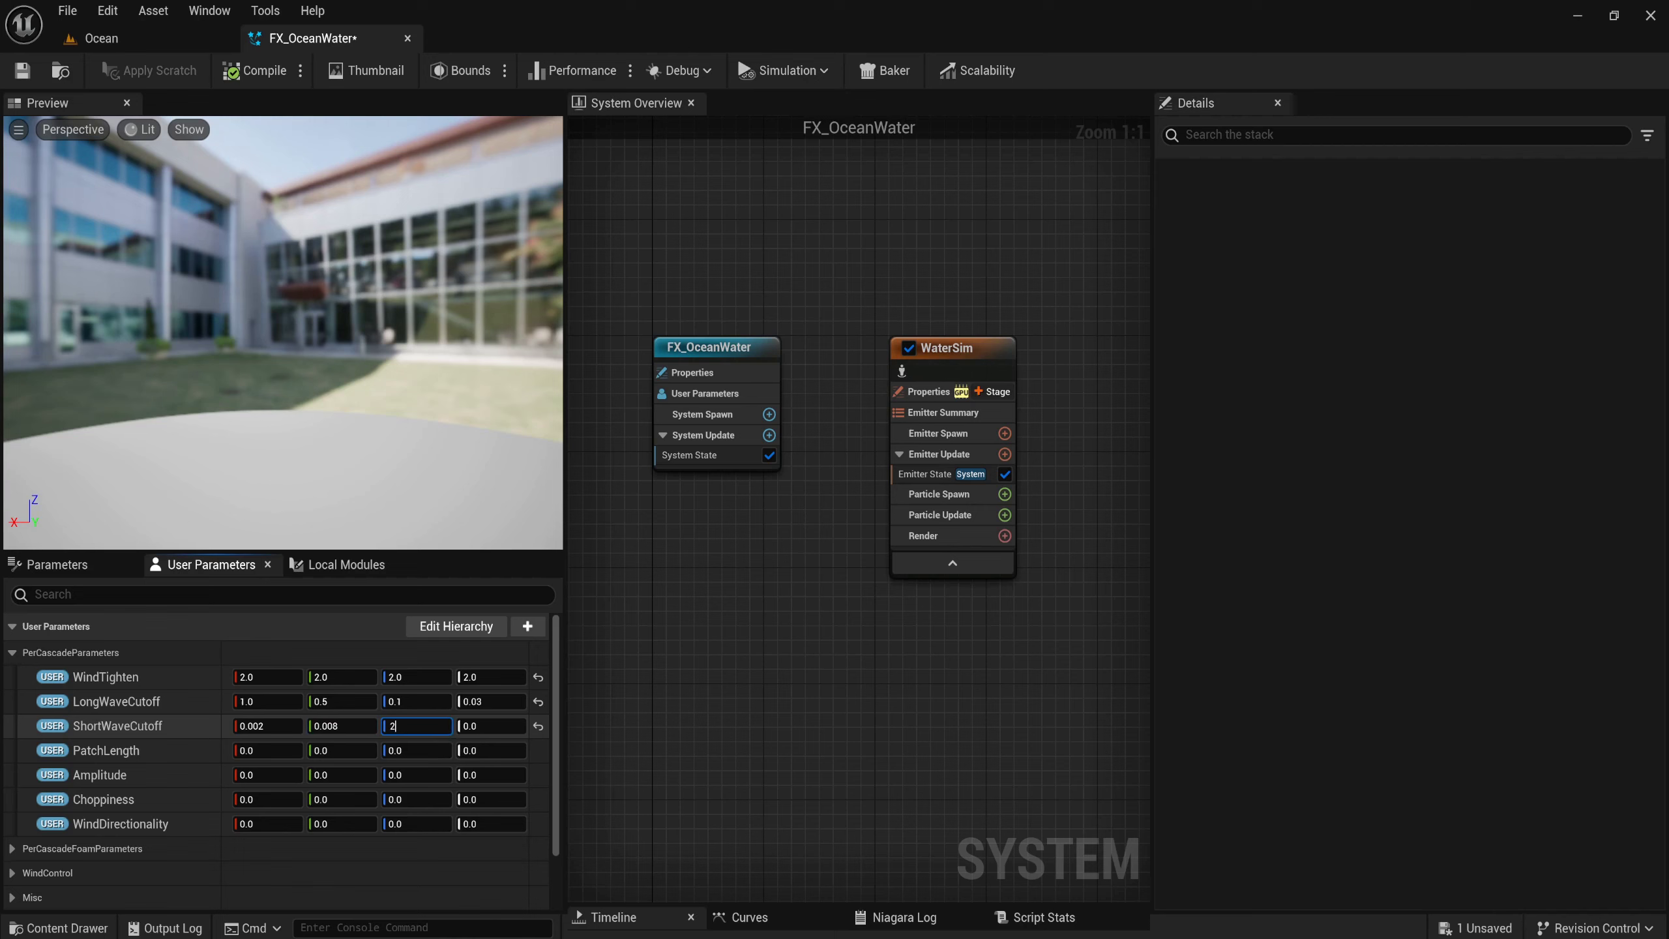
pyautogui.click(493, 725)
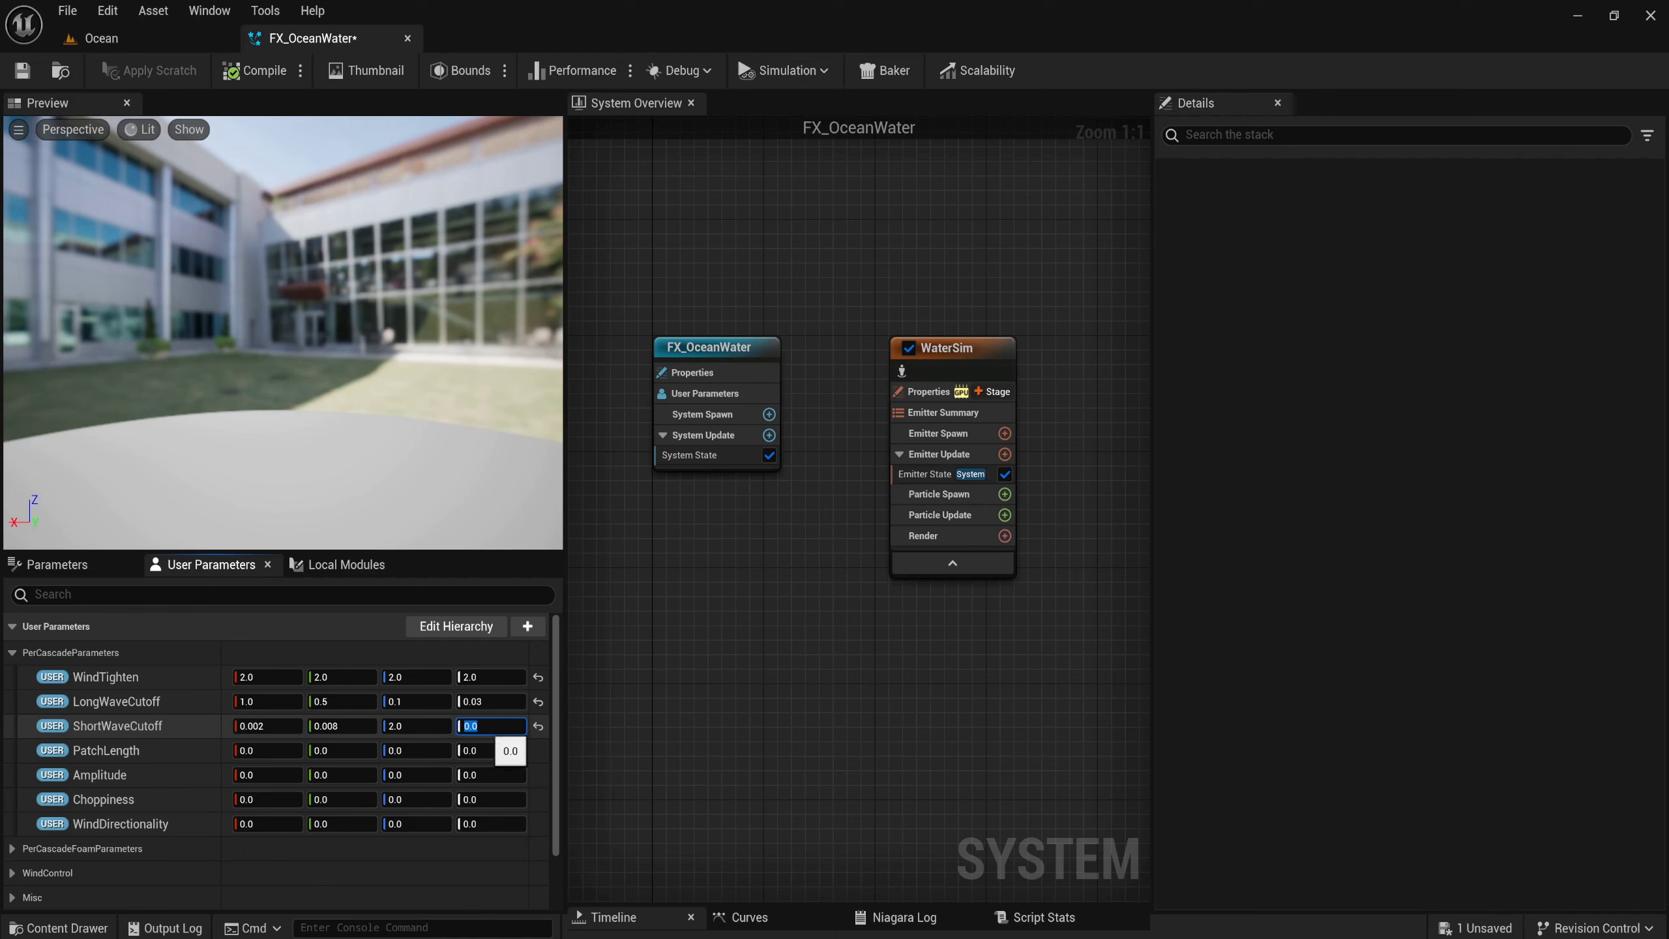
pyautogui.write('64')
pyautogui.press('Return')
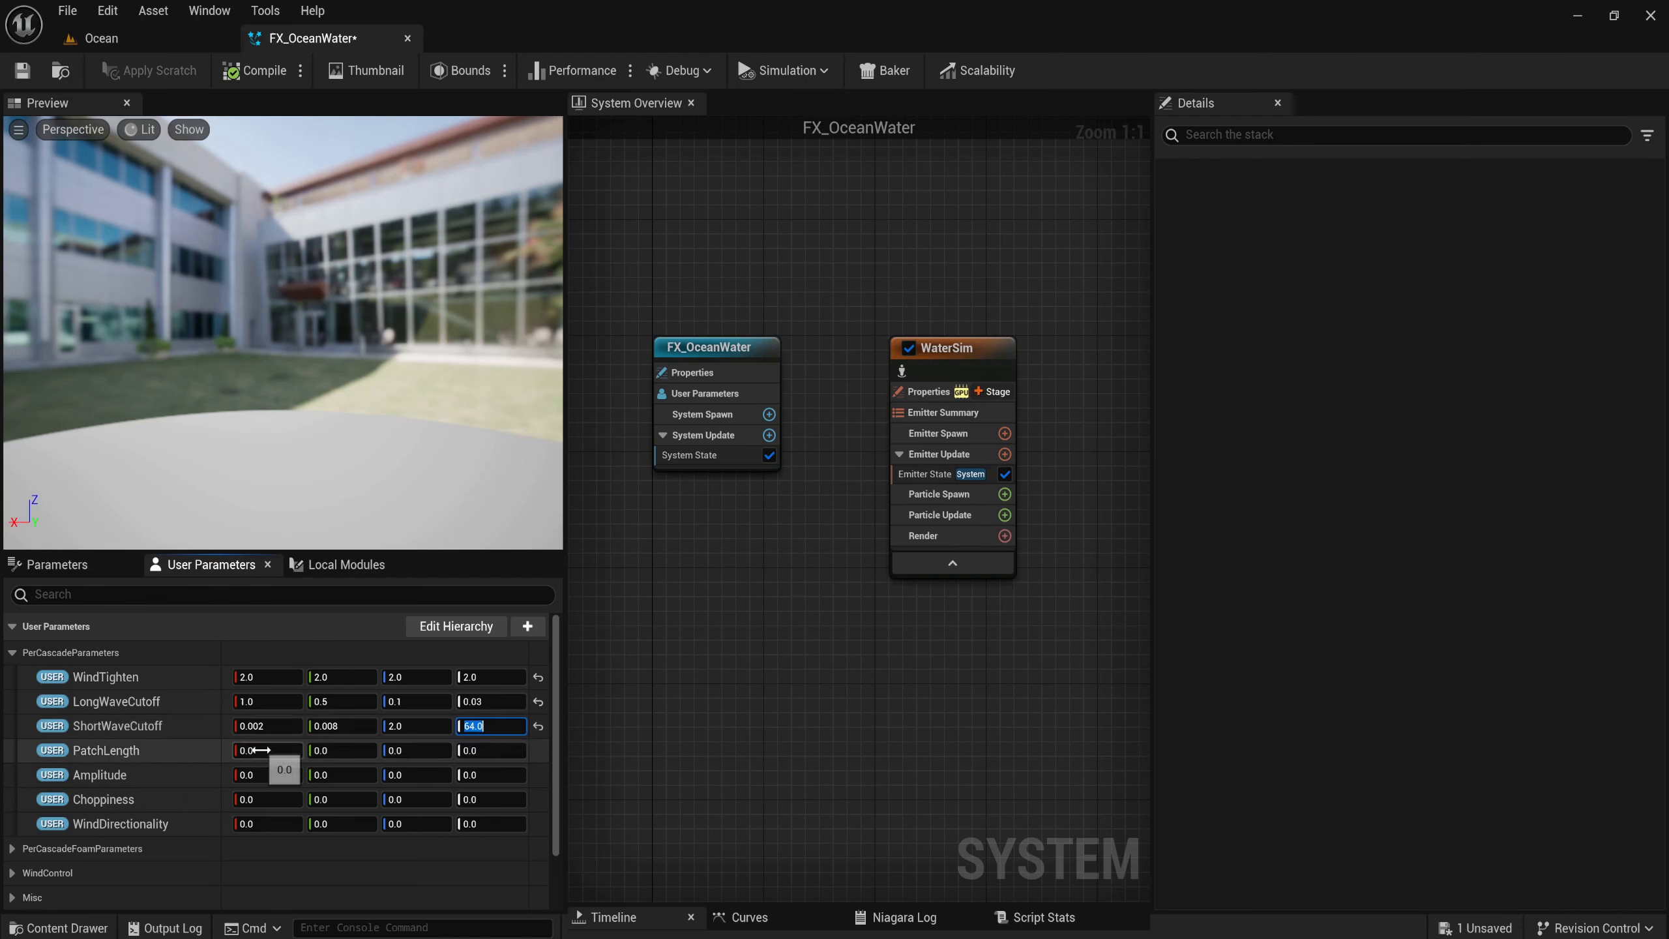
# Set PatchLength to 10, 28, 432 and 2000.
pyautogui.click(262, 751)
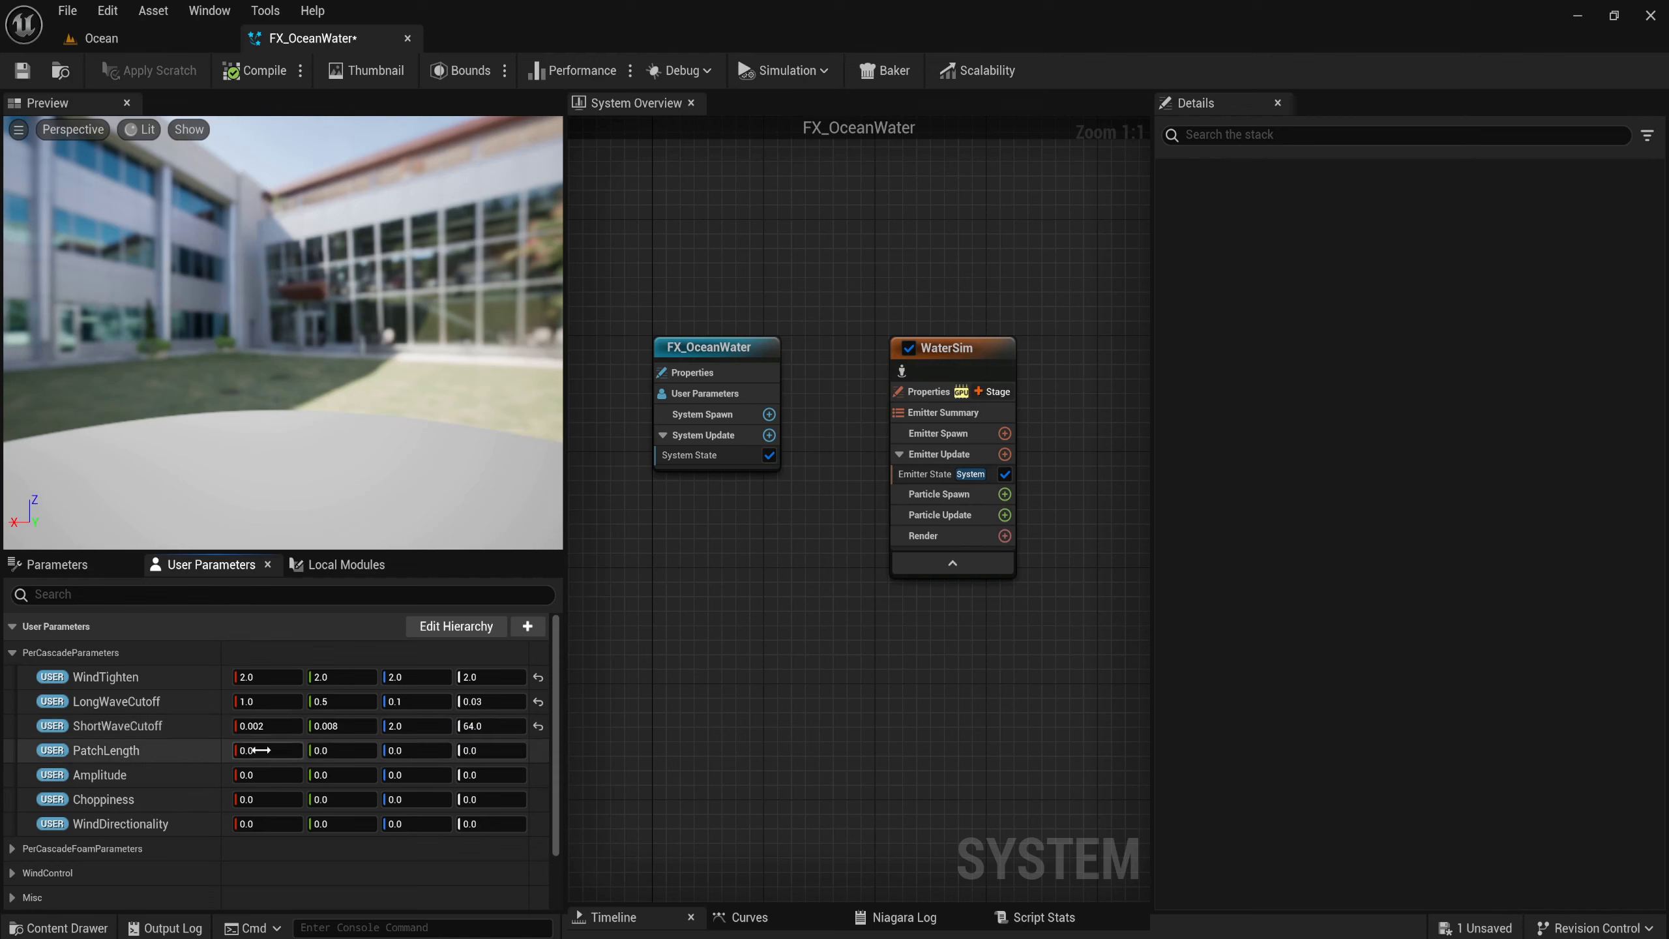
pyautogui.write('10')
pyautogui.click(326, 753)
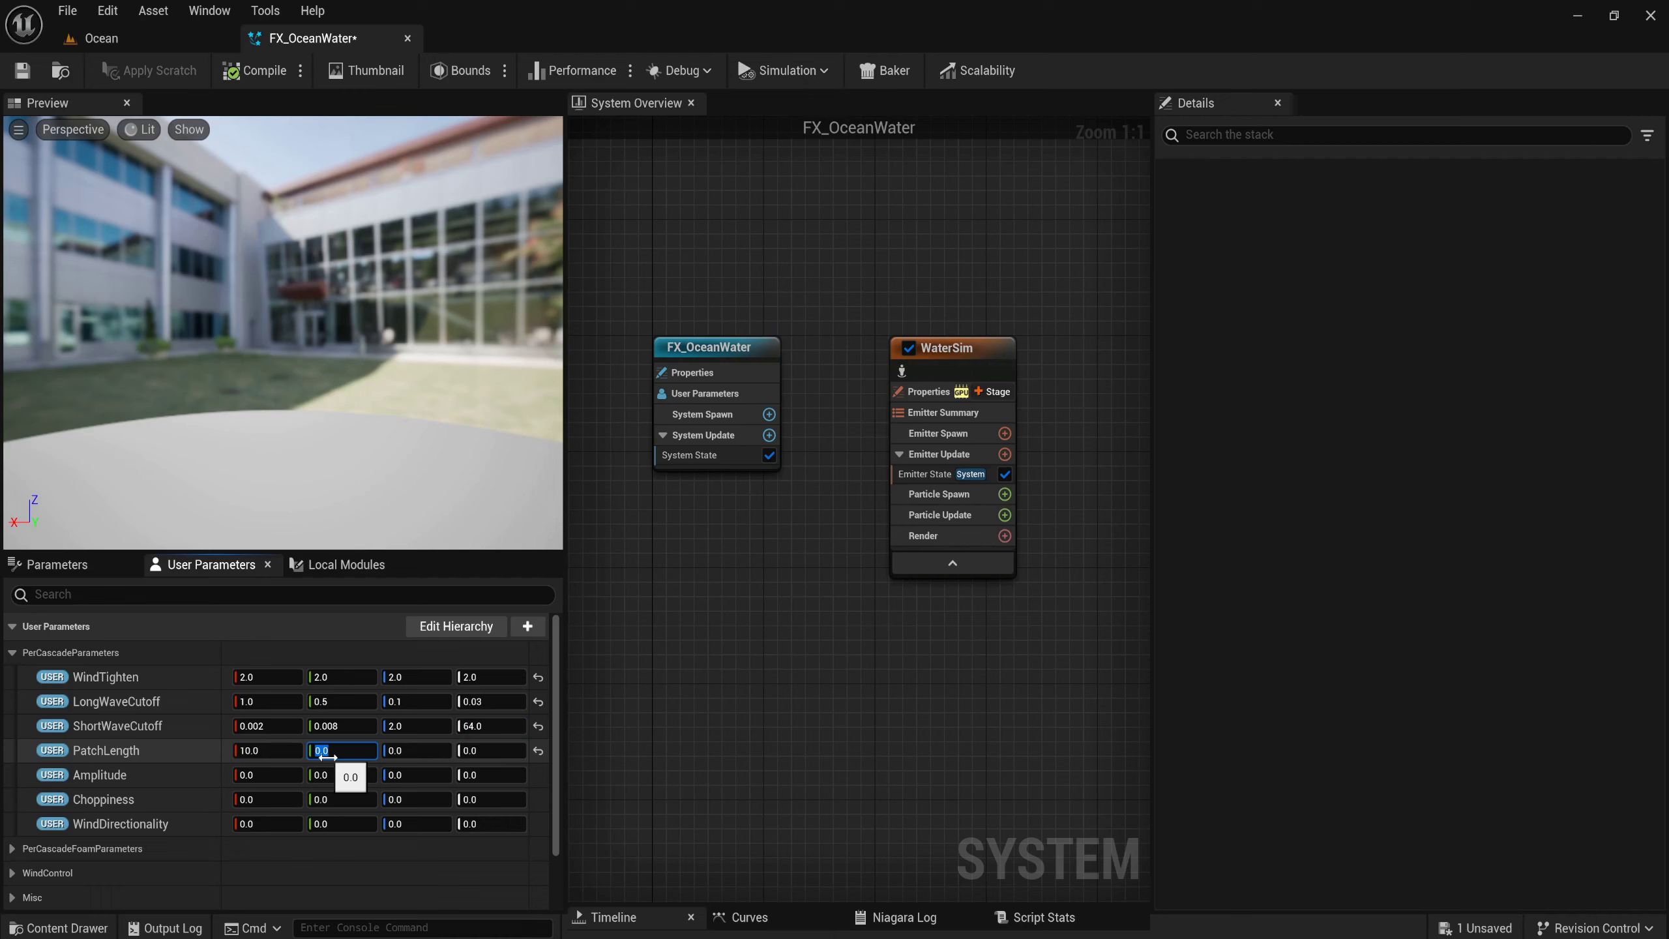
pyautogui.write('28')
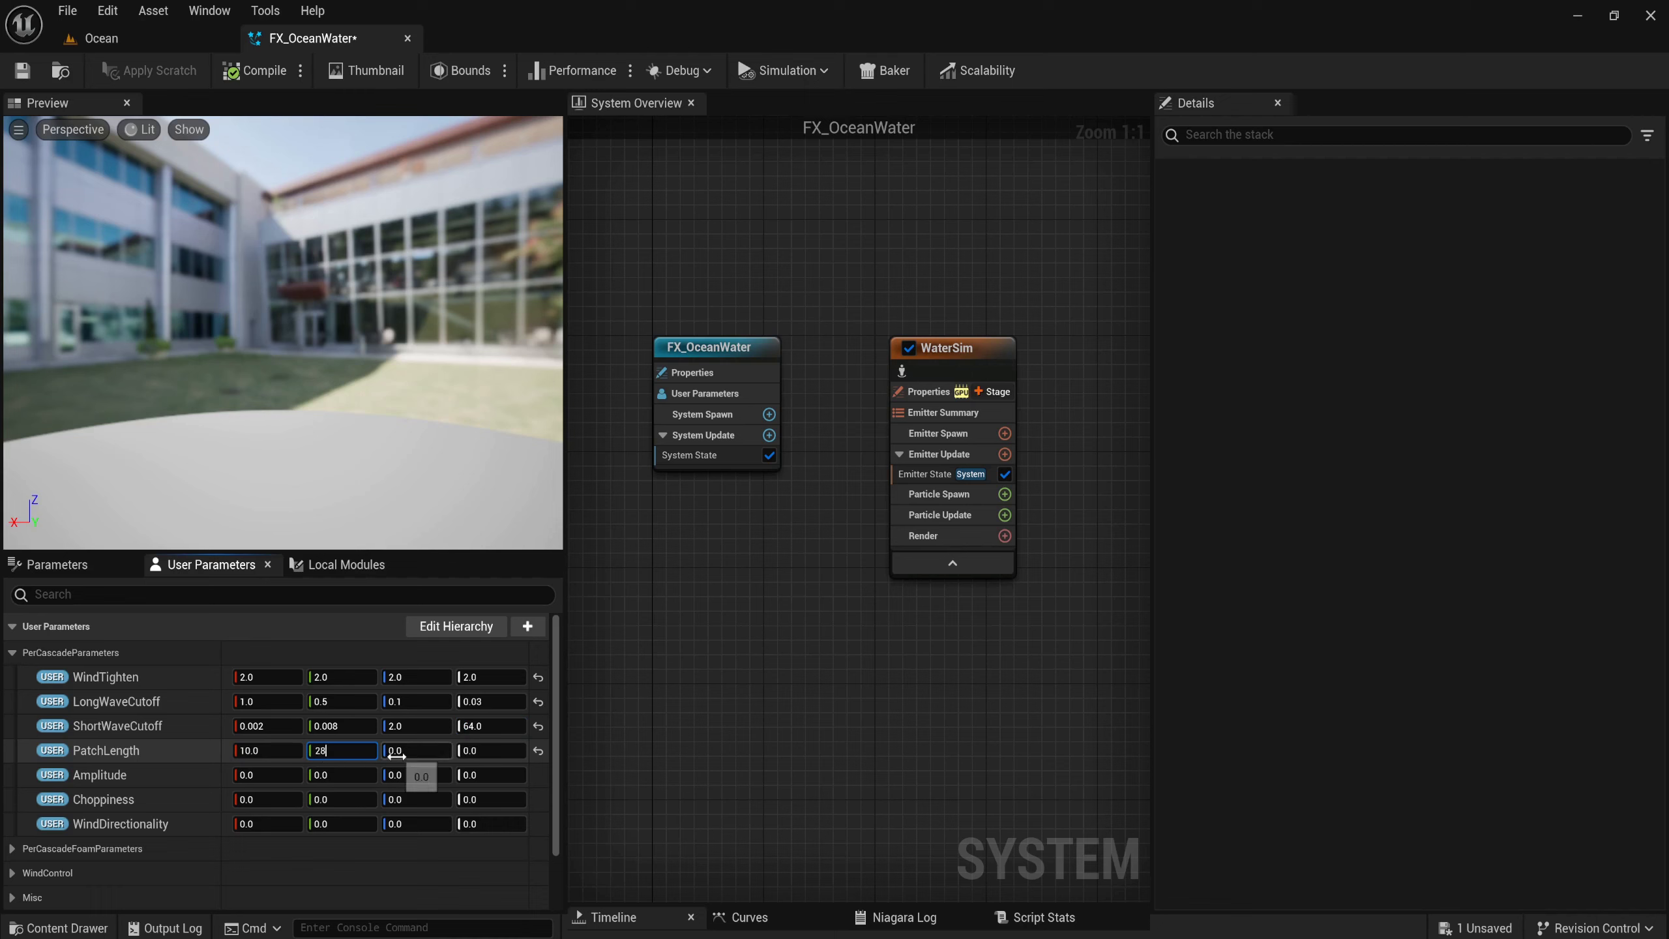
pyautogui.click(396, 751)
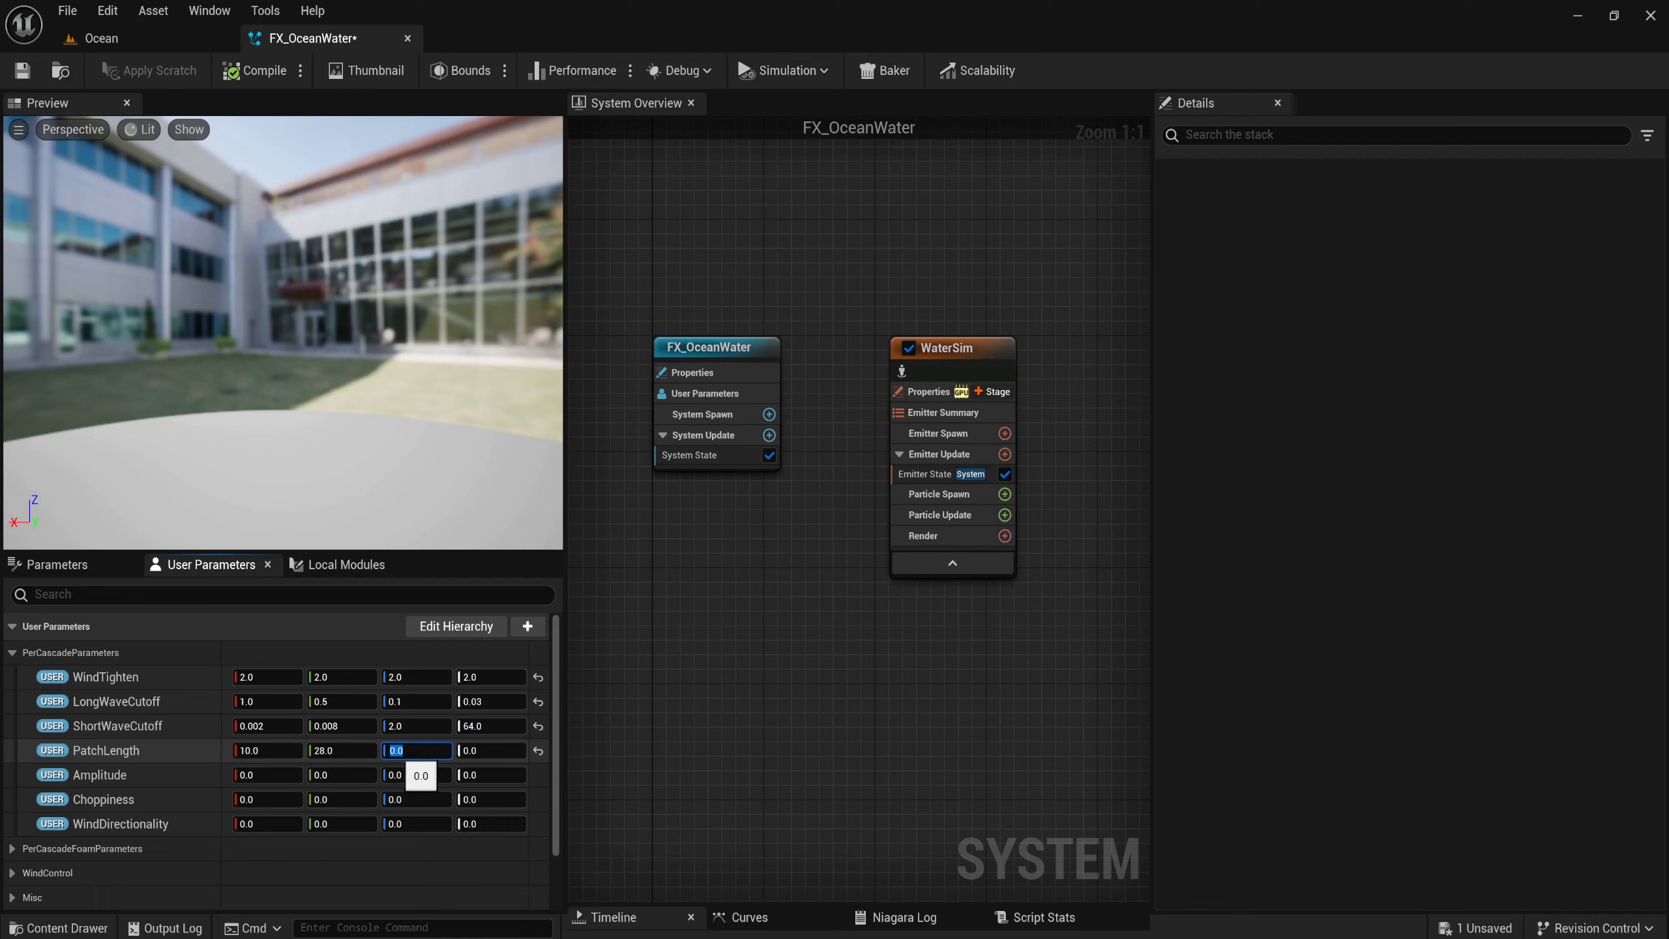
pyautogui.write('43')
pyautogui.write('2')
pyautogui.click(490, 751)
pyautogui.write('2')
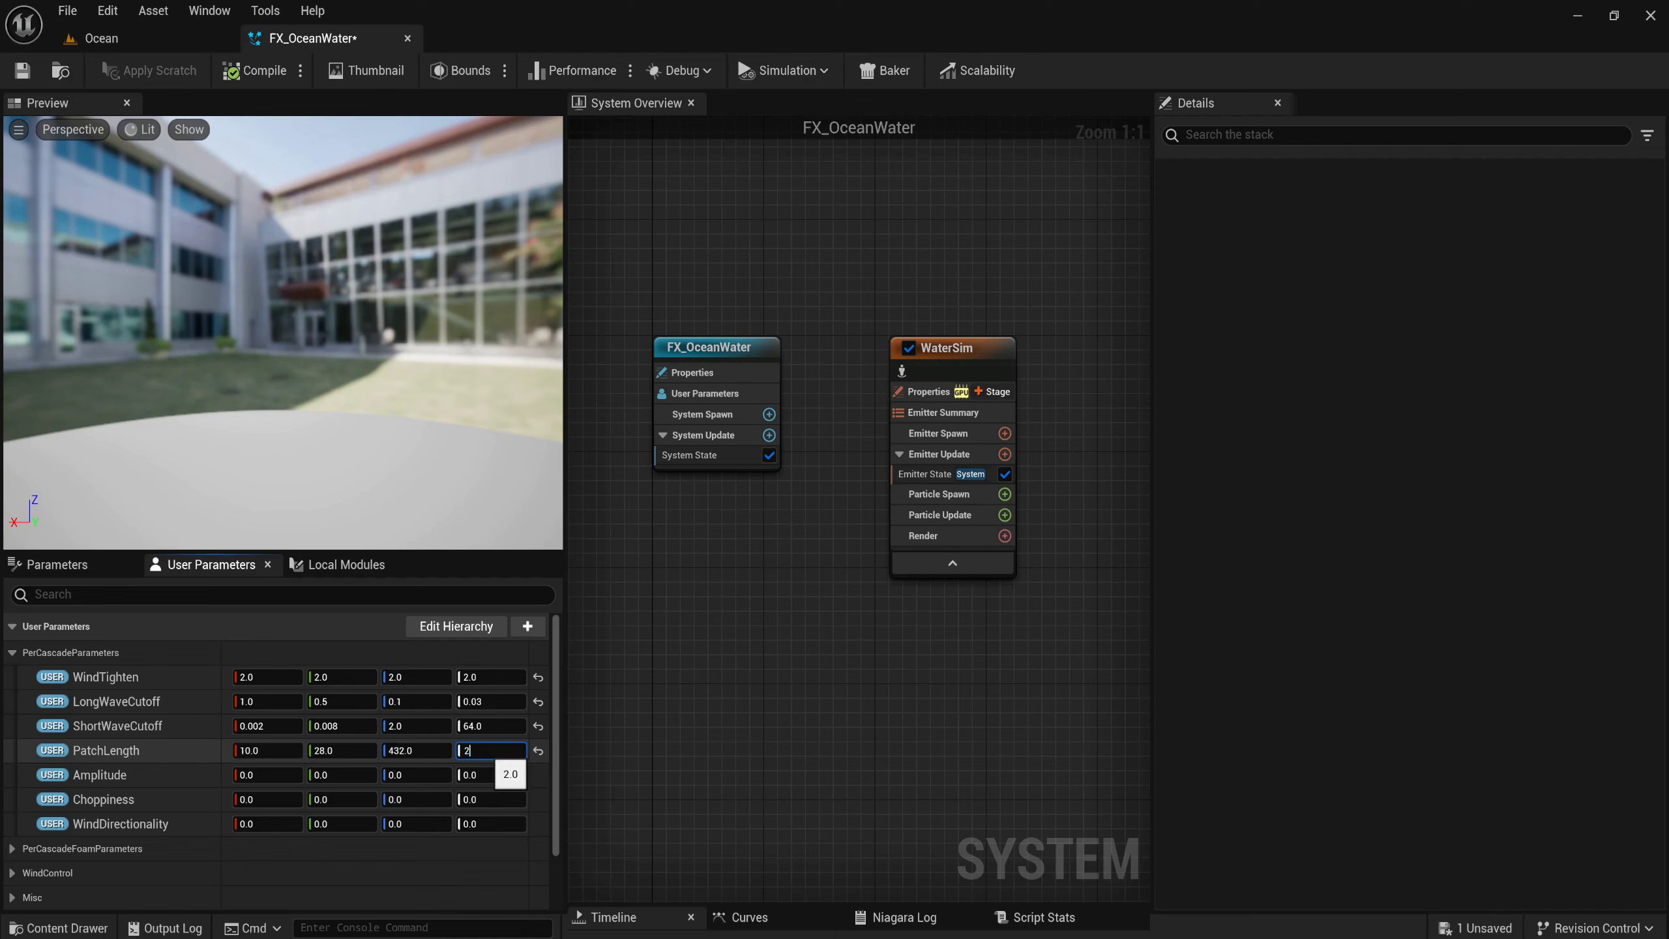
pyautogui.write('000')
pyautogui.press('Return')
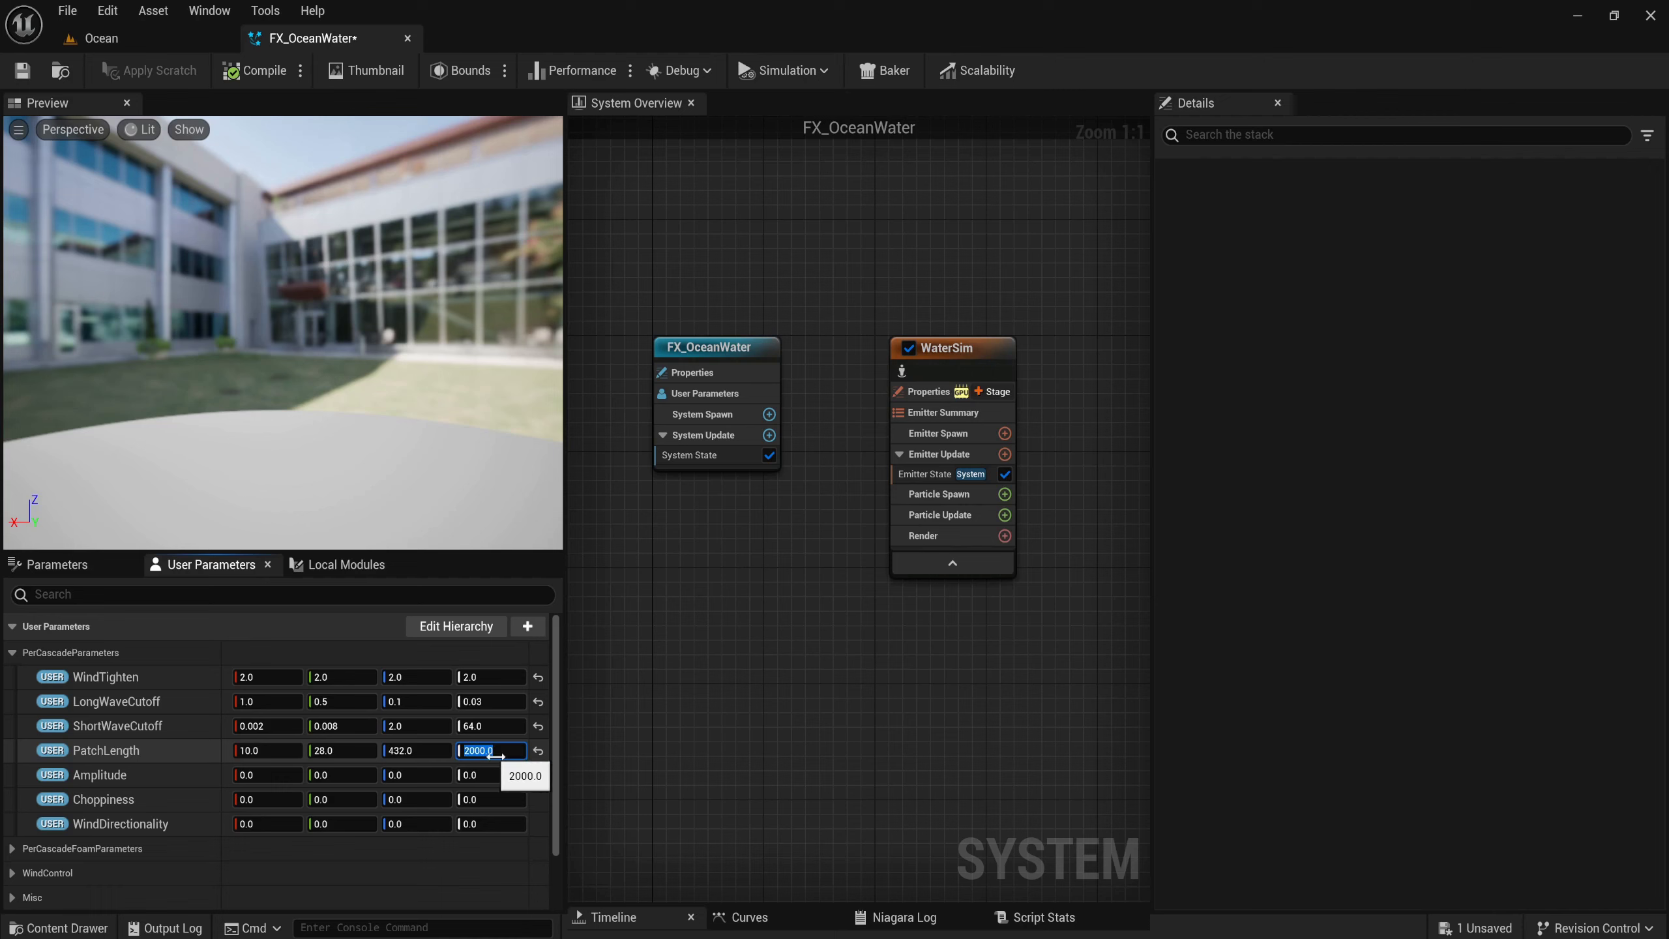
# Set Amplitude to 840000, 32000, 2000 and 120.
pyautogui.click(245, 775)
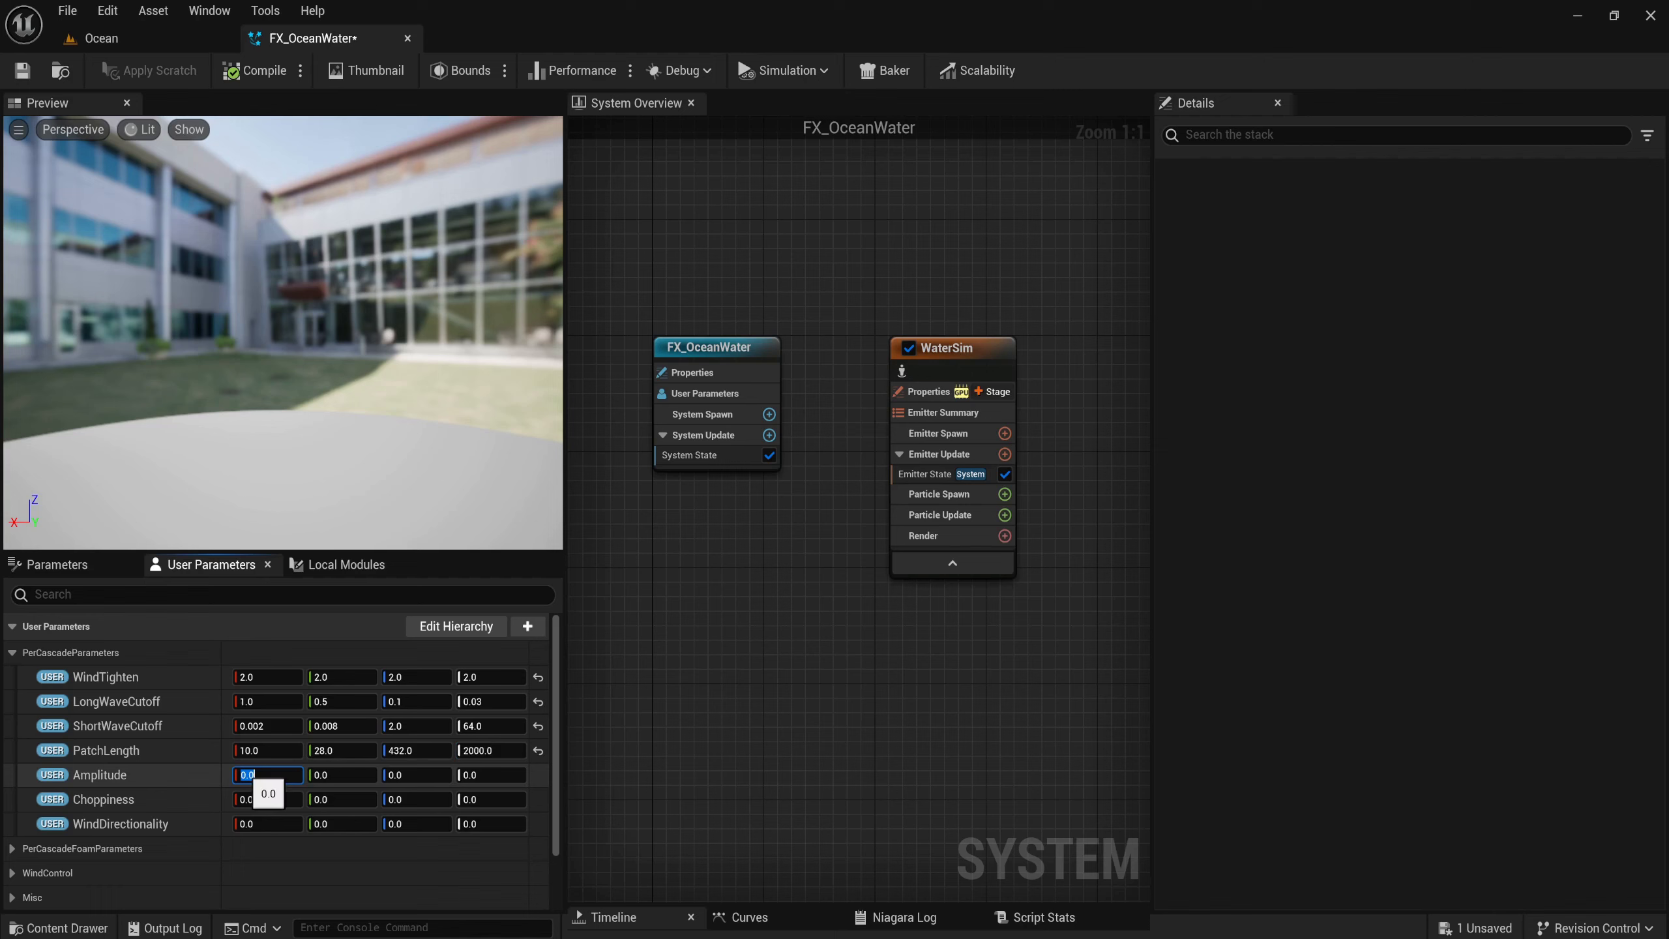
pyautogui.write('8')
pyautogui.write('4')
pyautogui.write('00')
pyautogui.write('00')
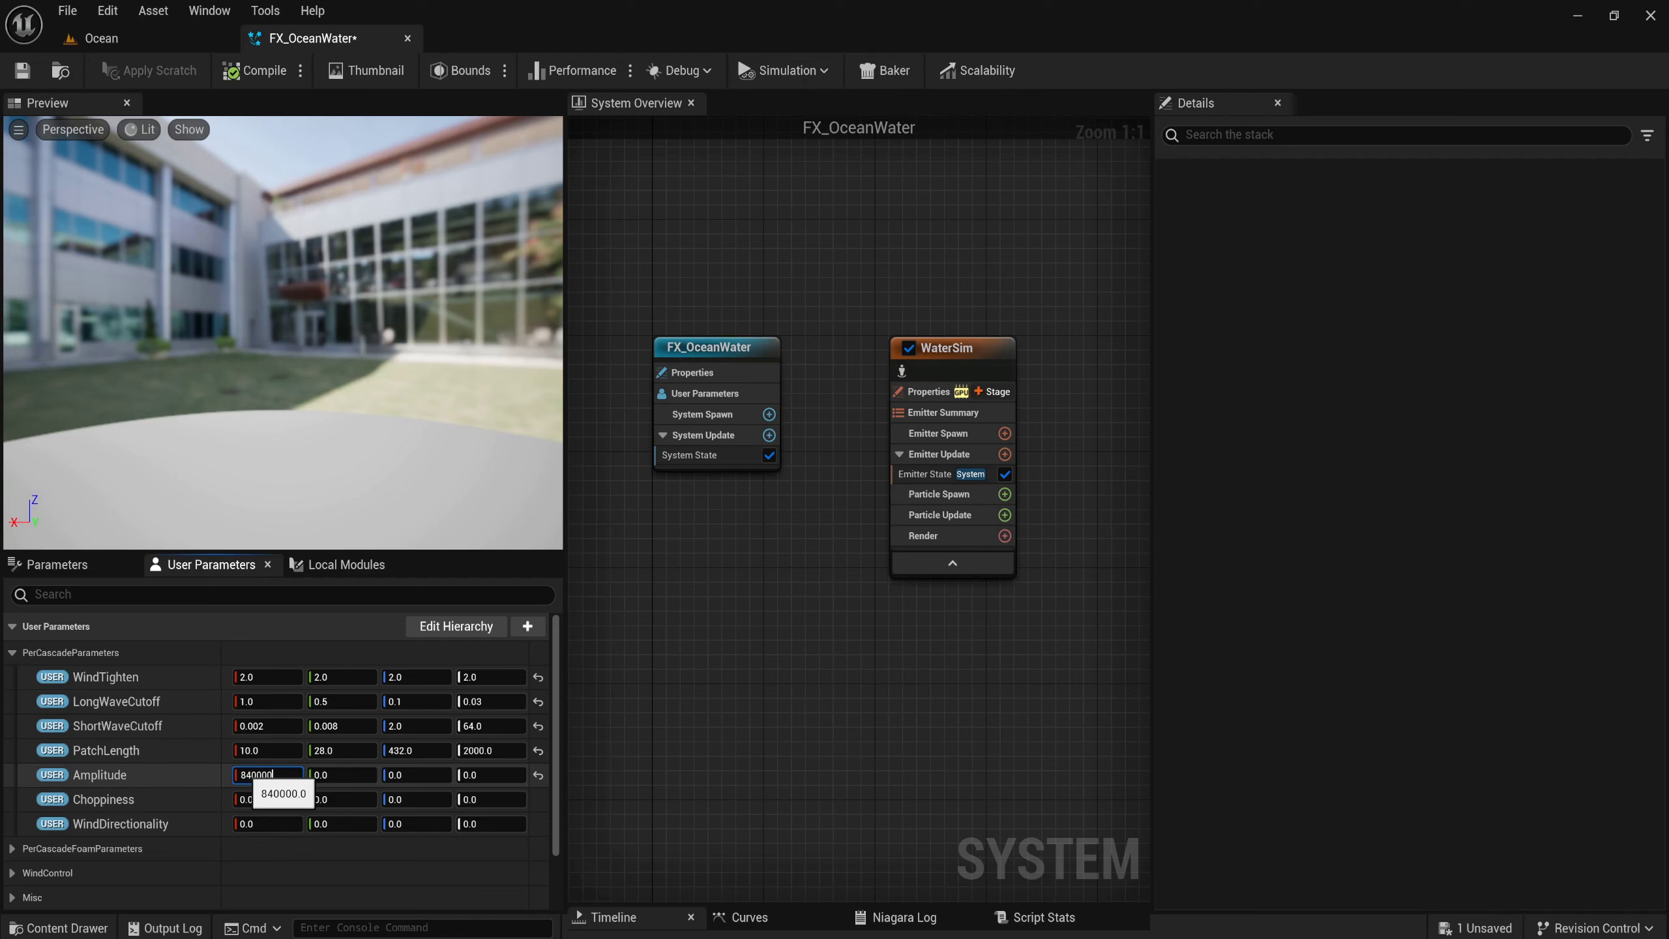
pyautogui.click(341, 775)
pyautogui.write('3')
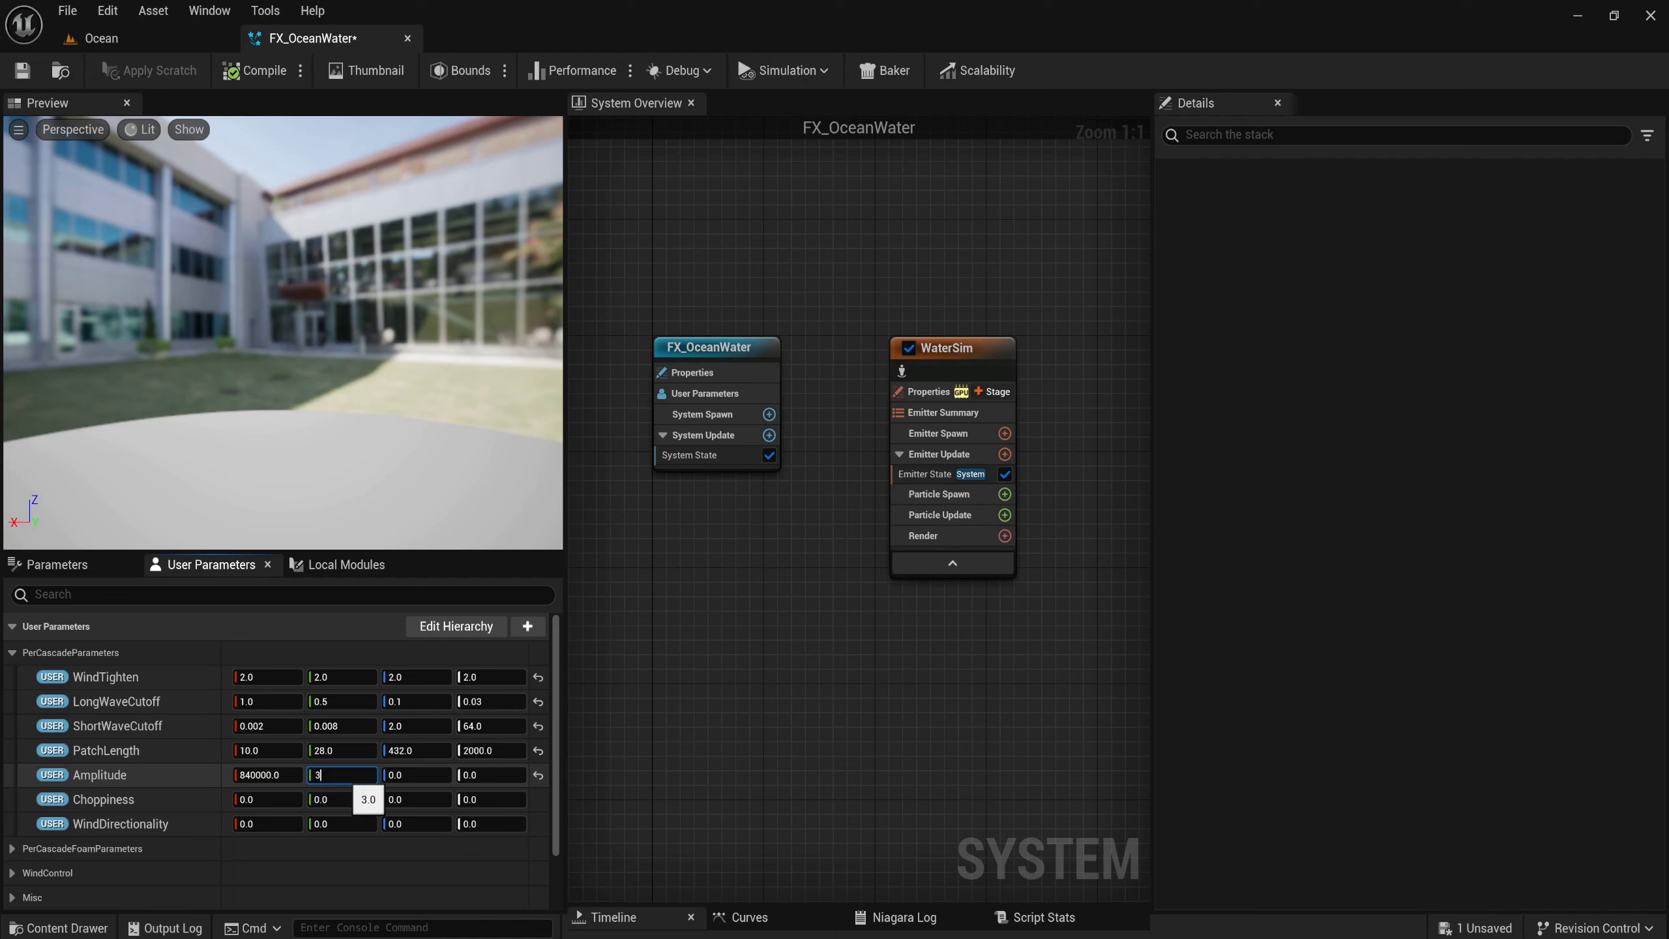
pyautogui.write('20')
pyautogui.write('00')
pyautogui.click(415, 775)
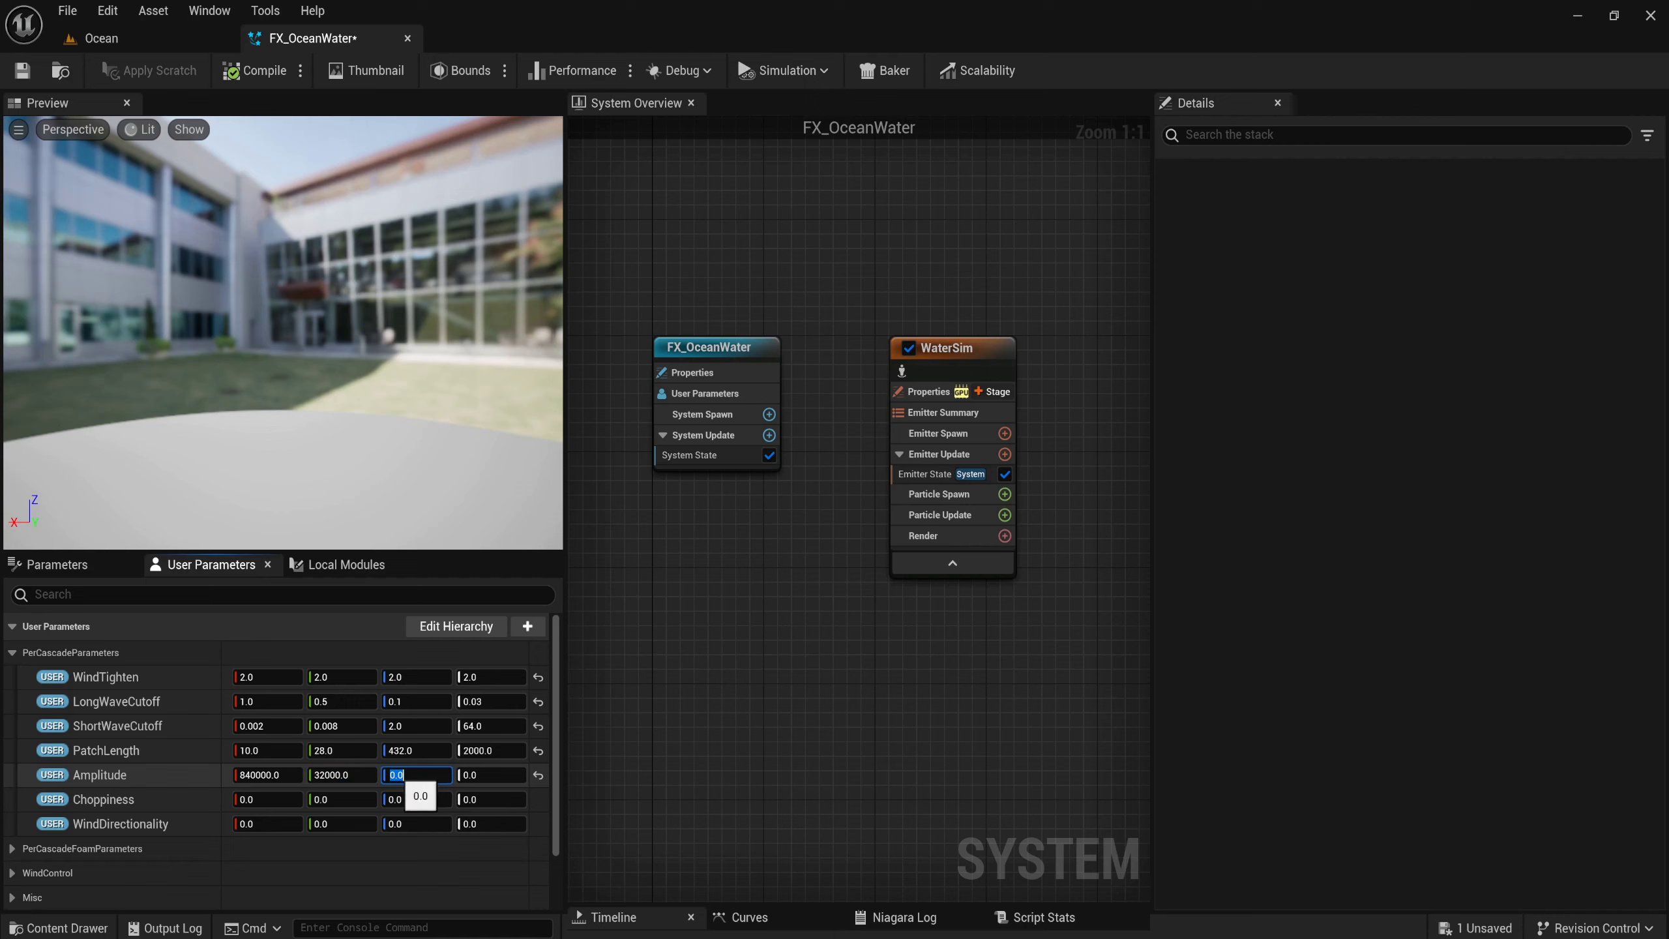
pyautogui.write('2000')
pyautogui.click(493, 774)
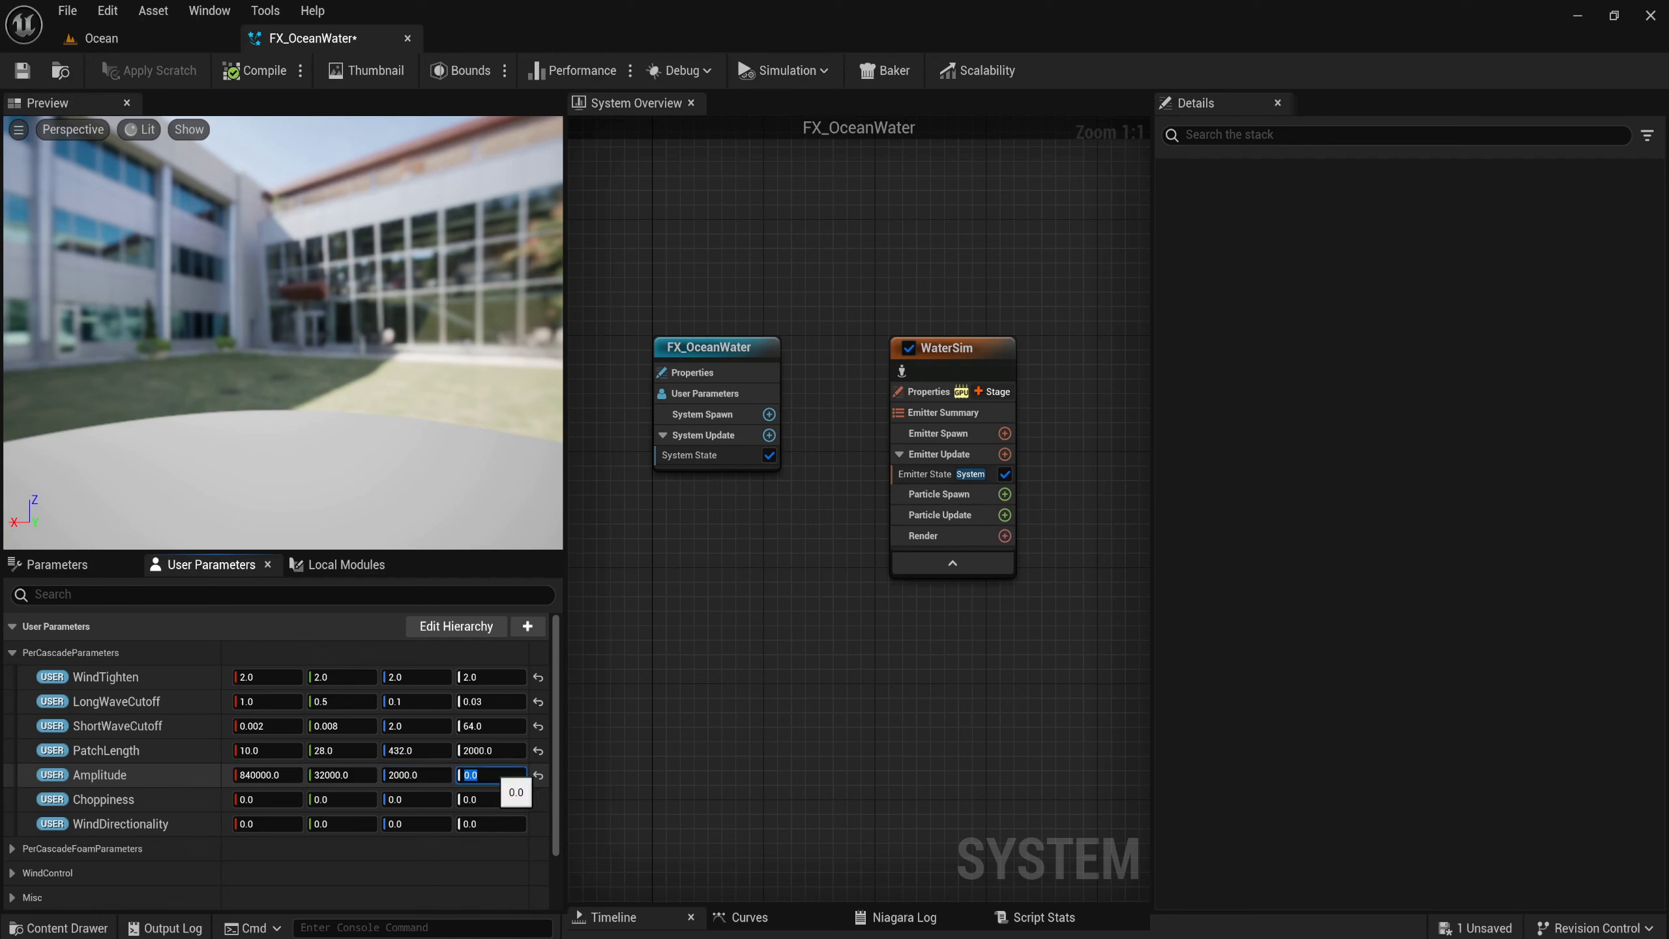
pyautogui.write('120')
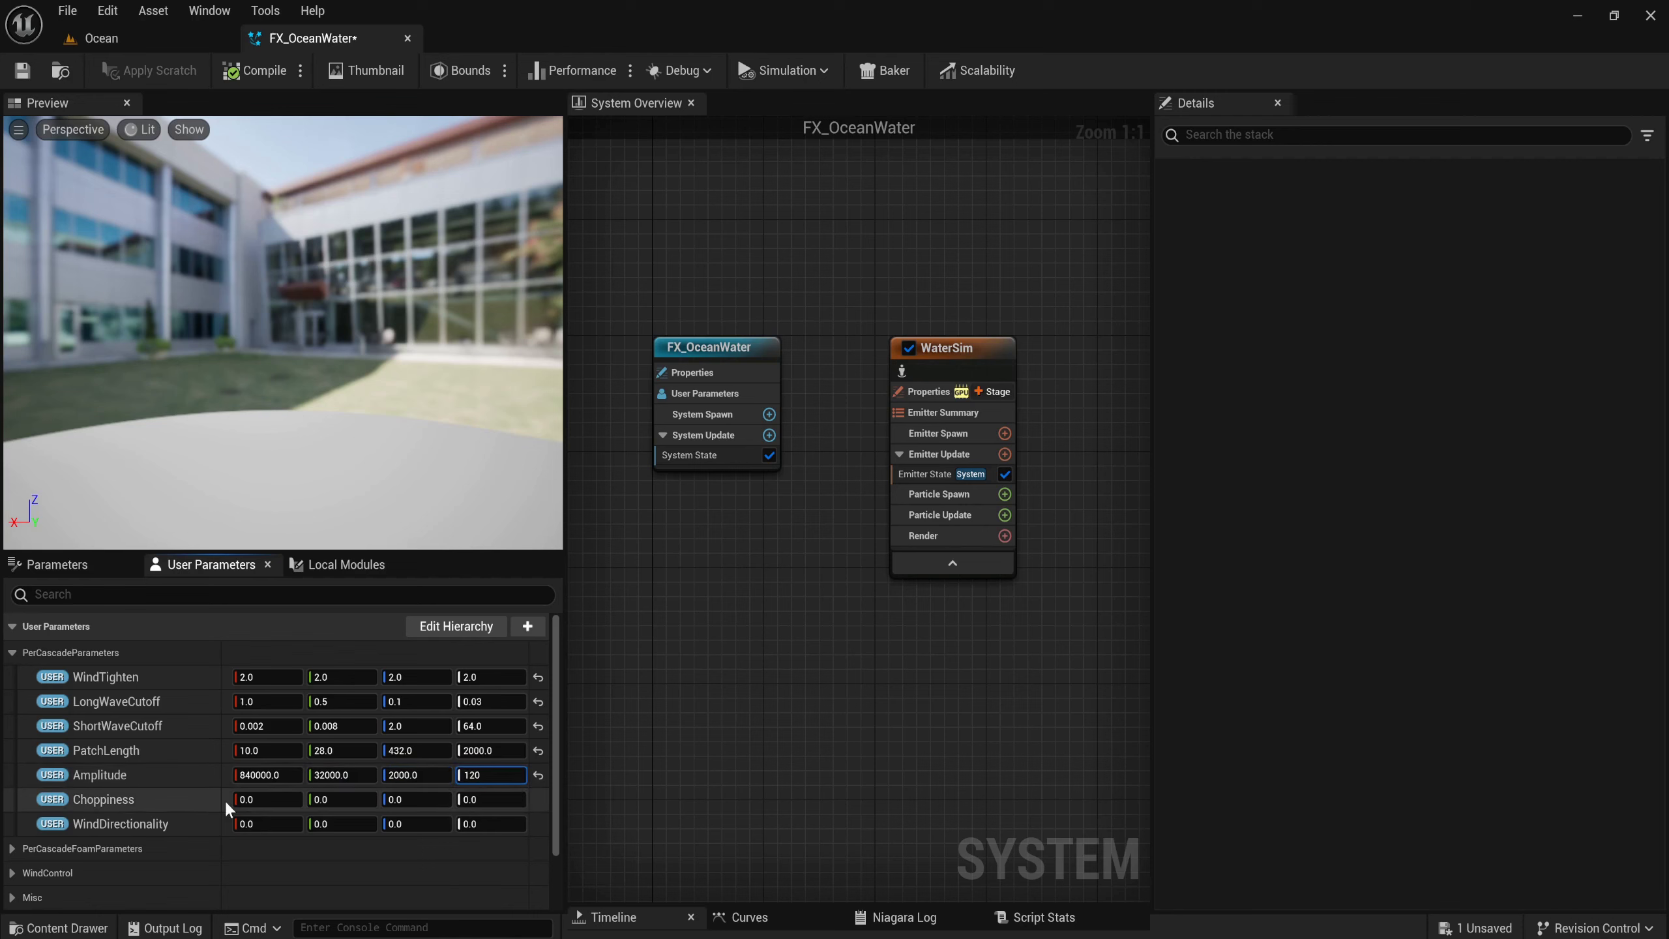
# Set Choppiness to 1.5, 1.6, 1.6 and 1.6.
pyautogui.click(273, 799)
pyautogui.write('1.5')
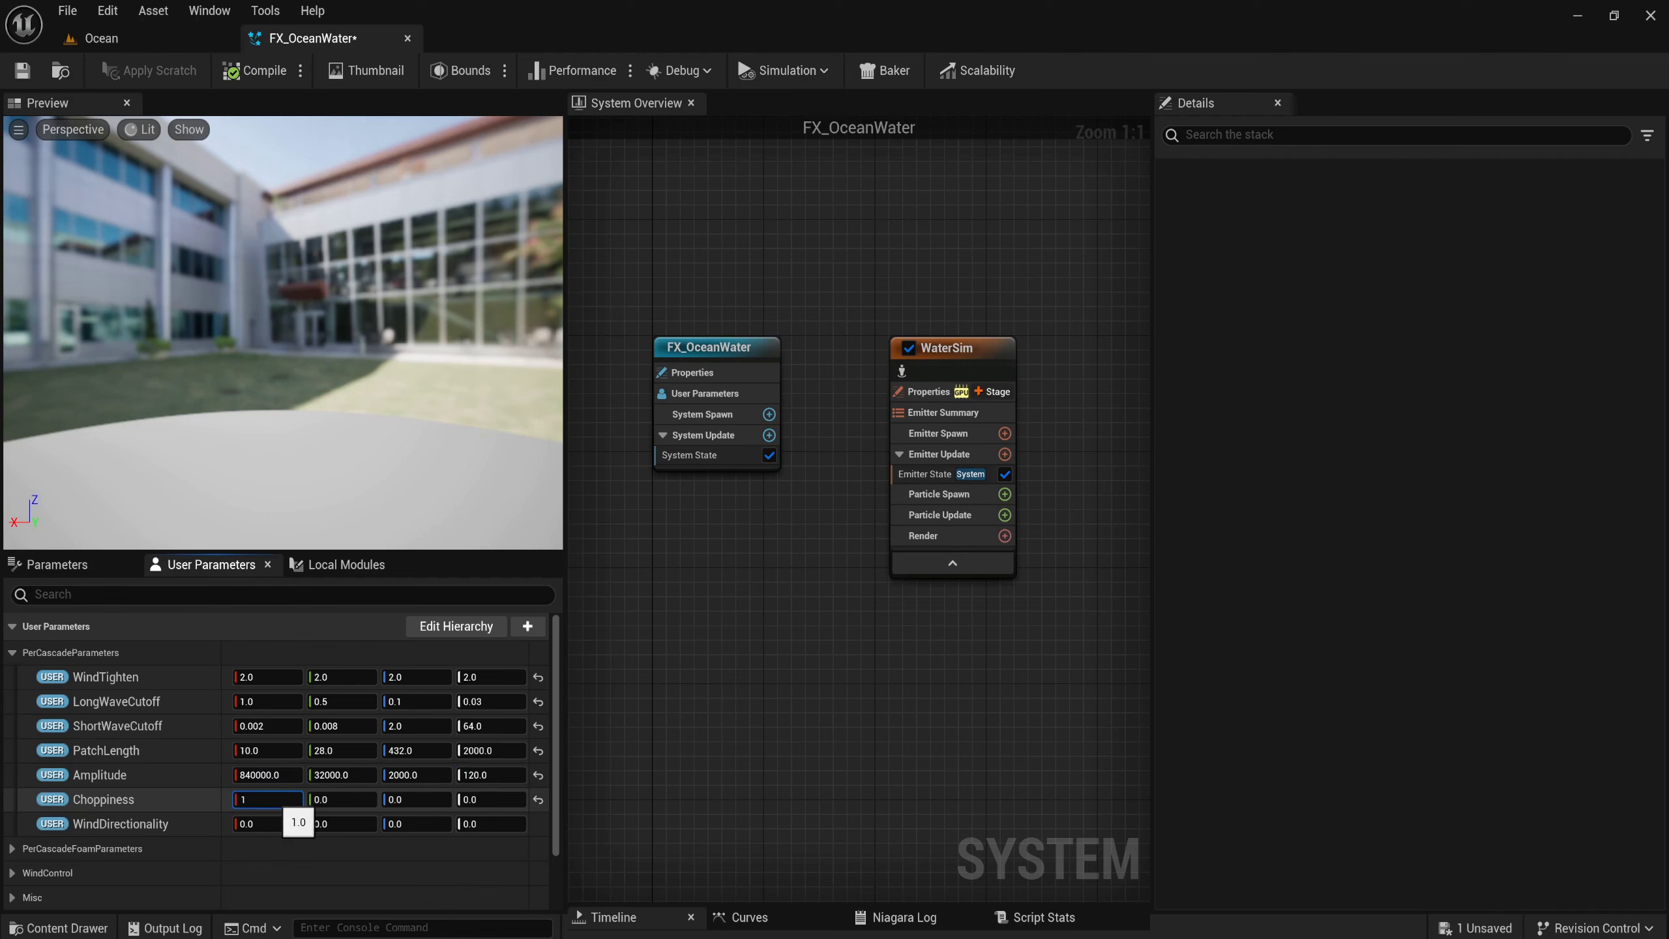
pyautogui.click(342, 798)
pyautogui.write('1.6')
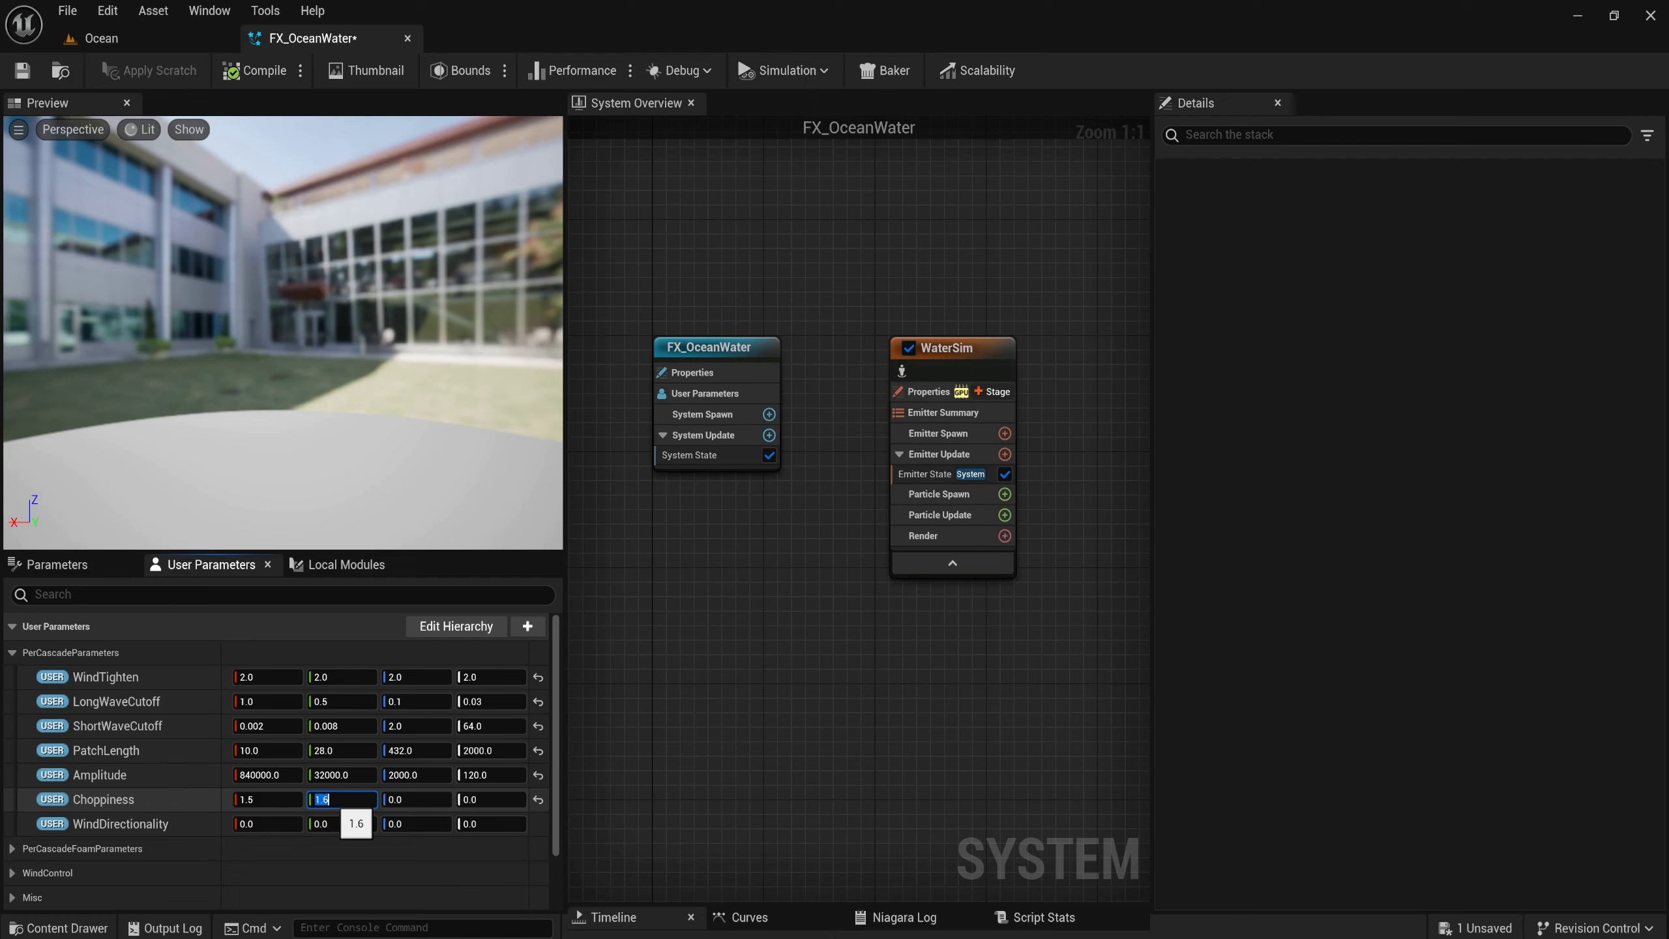
pyautogui.click(430, 799)
pyautogui.write('1.6')
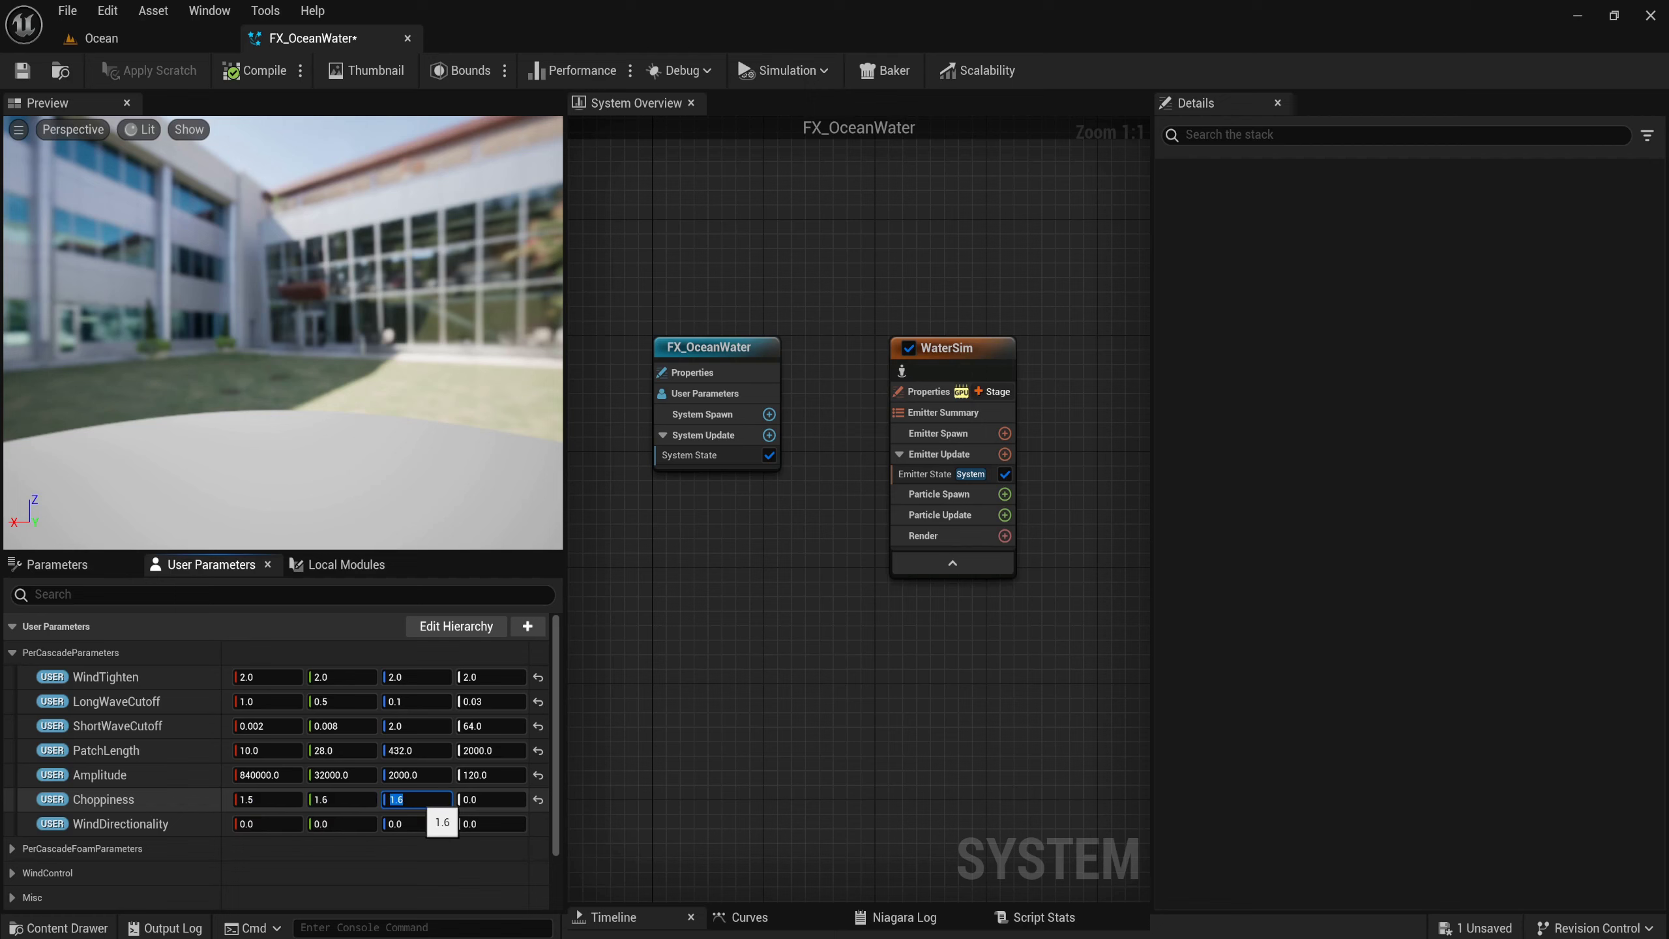
pyautogui.click(489, 799)
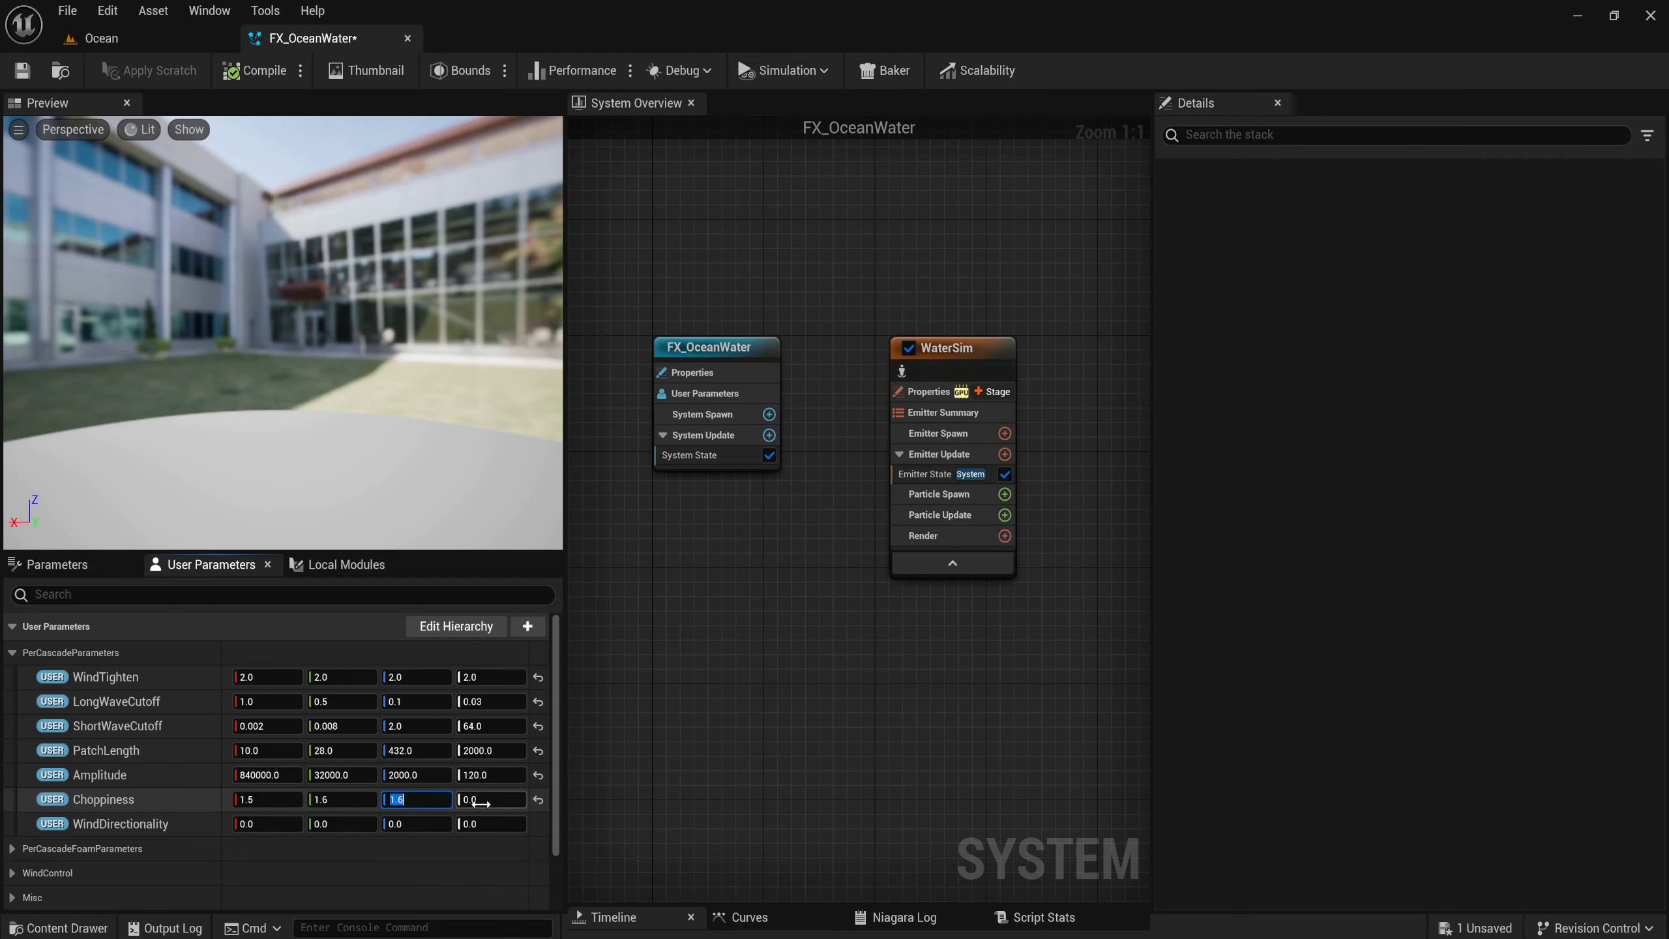
pyautogui.write('1.6')
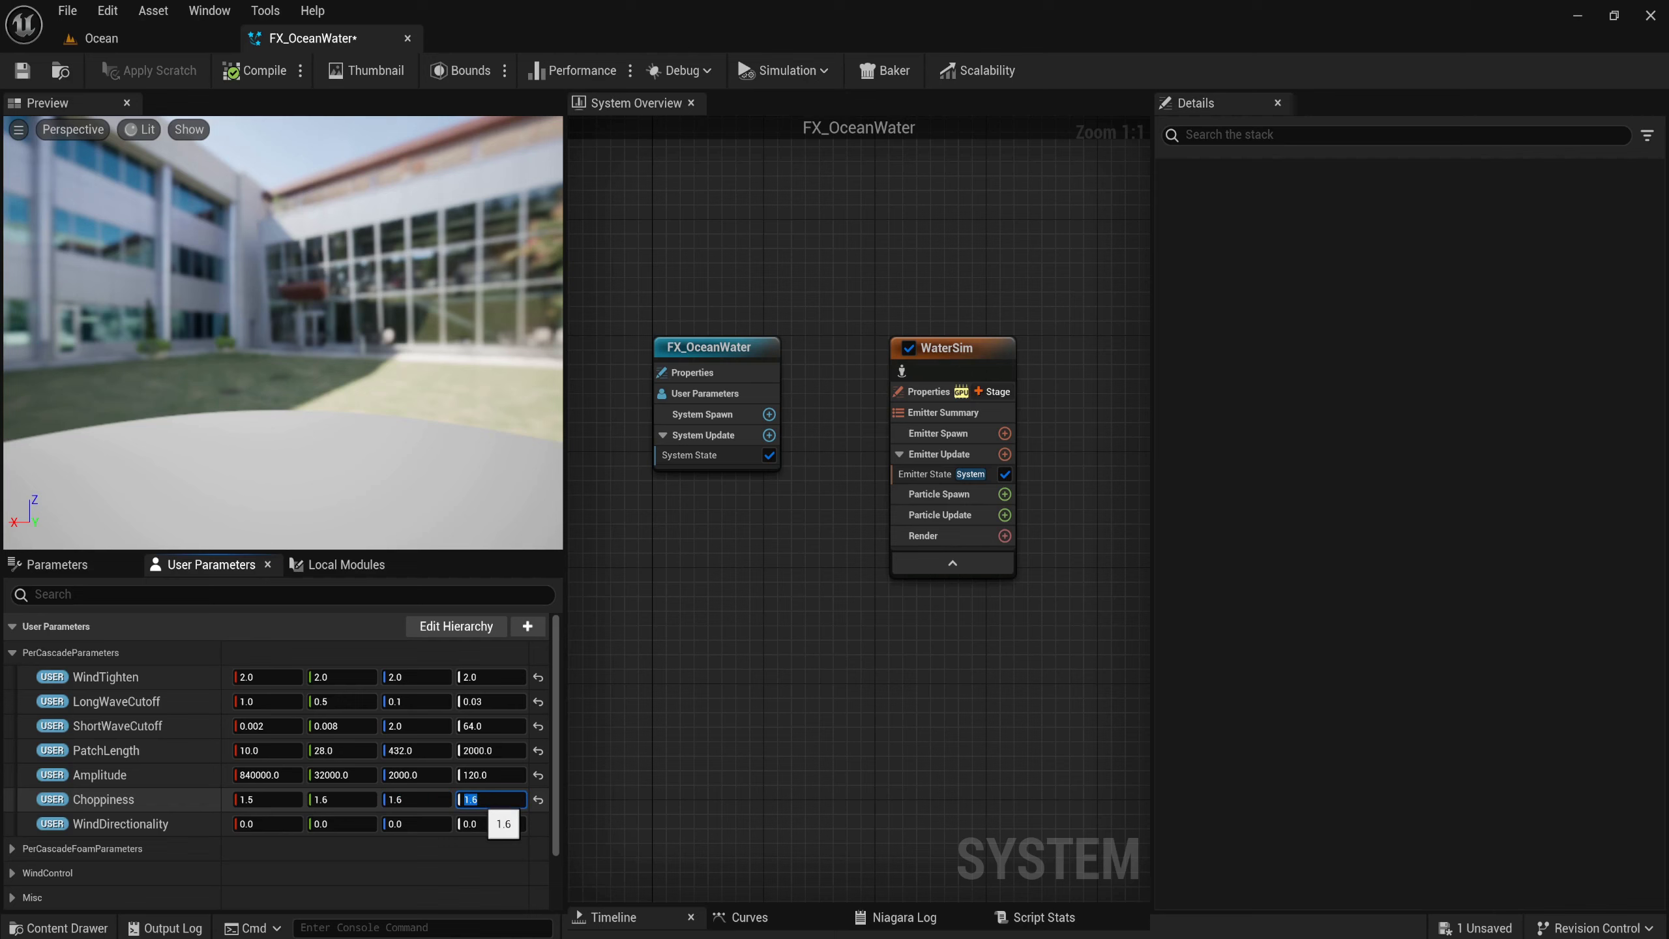
# Set WindDirectionality to 0.5 in all four cascades.
pyautogui.click(249, 825)
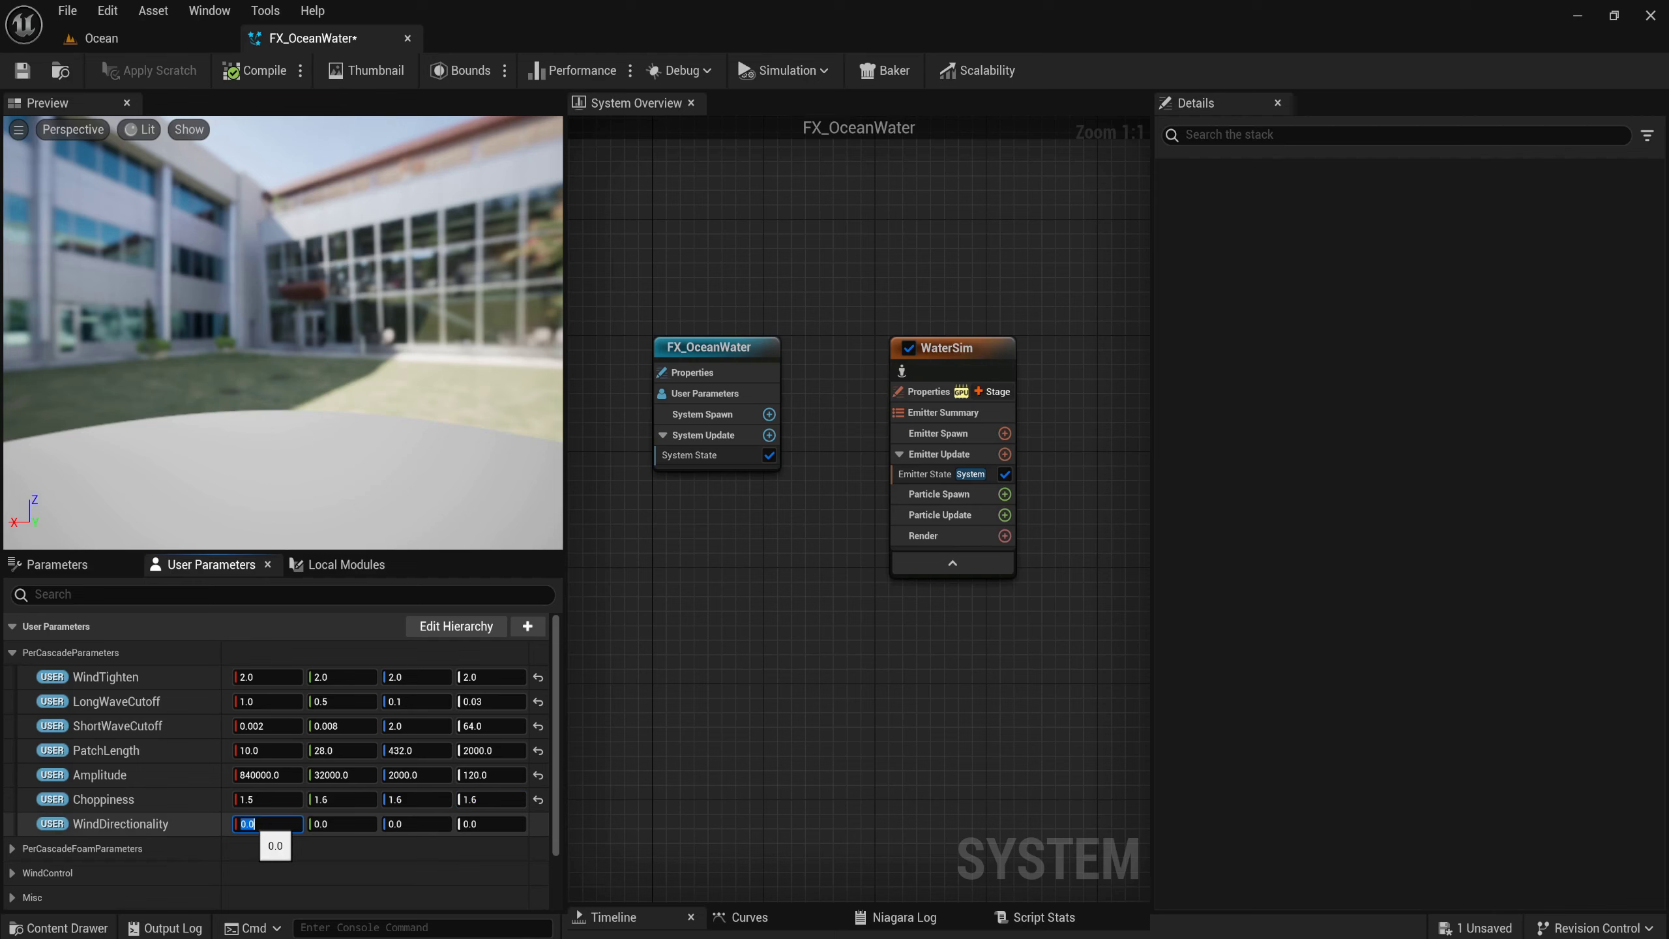
pyautogui.write('0.')
pyautogui.write('5')
pyautogui.press('Return')
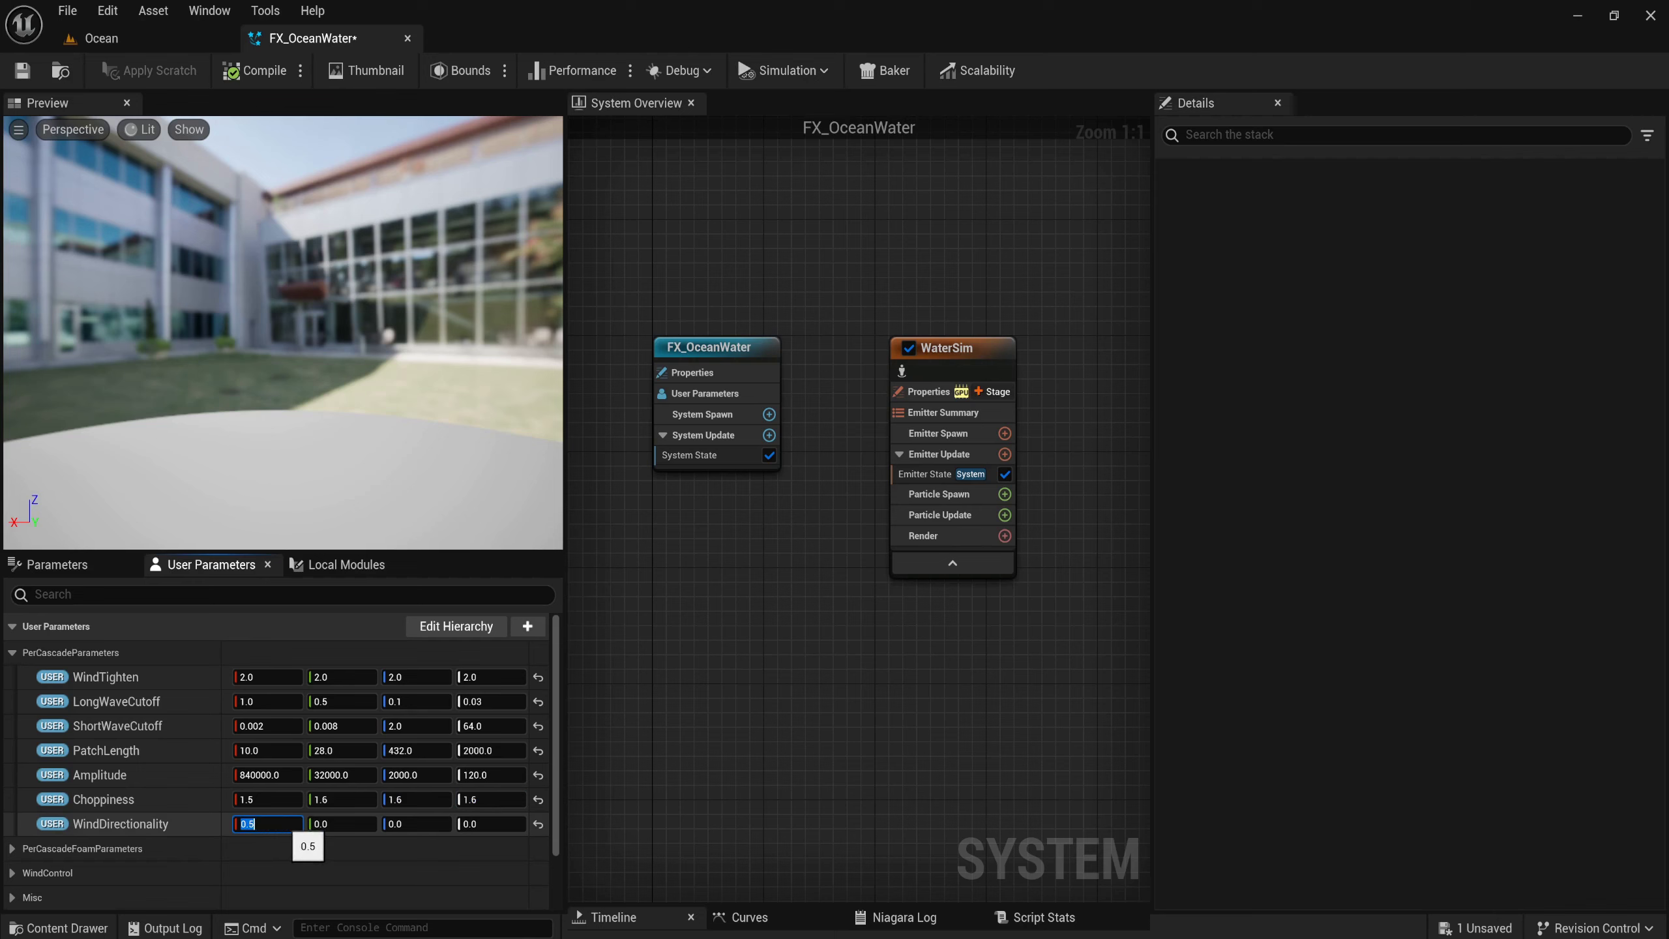
pyautogui.click(311, 824)
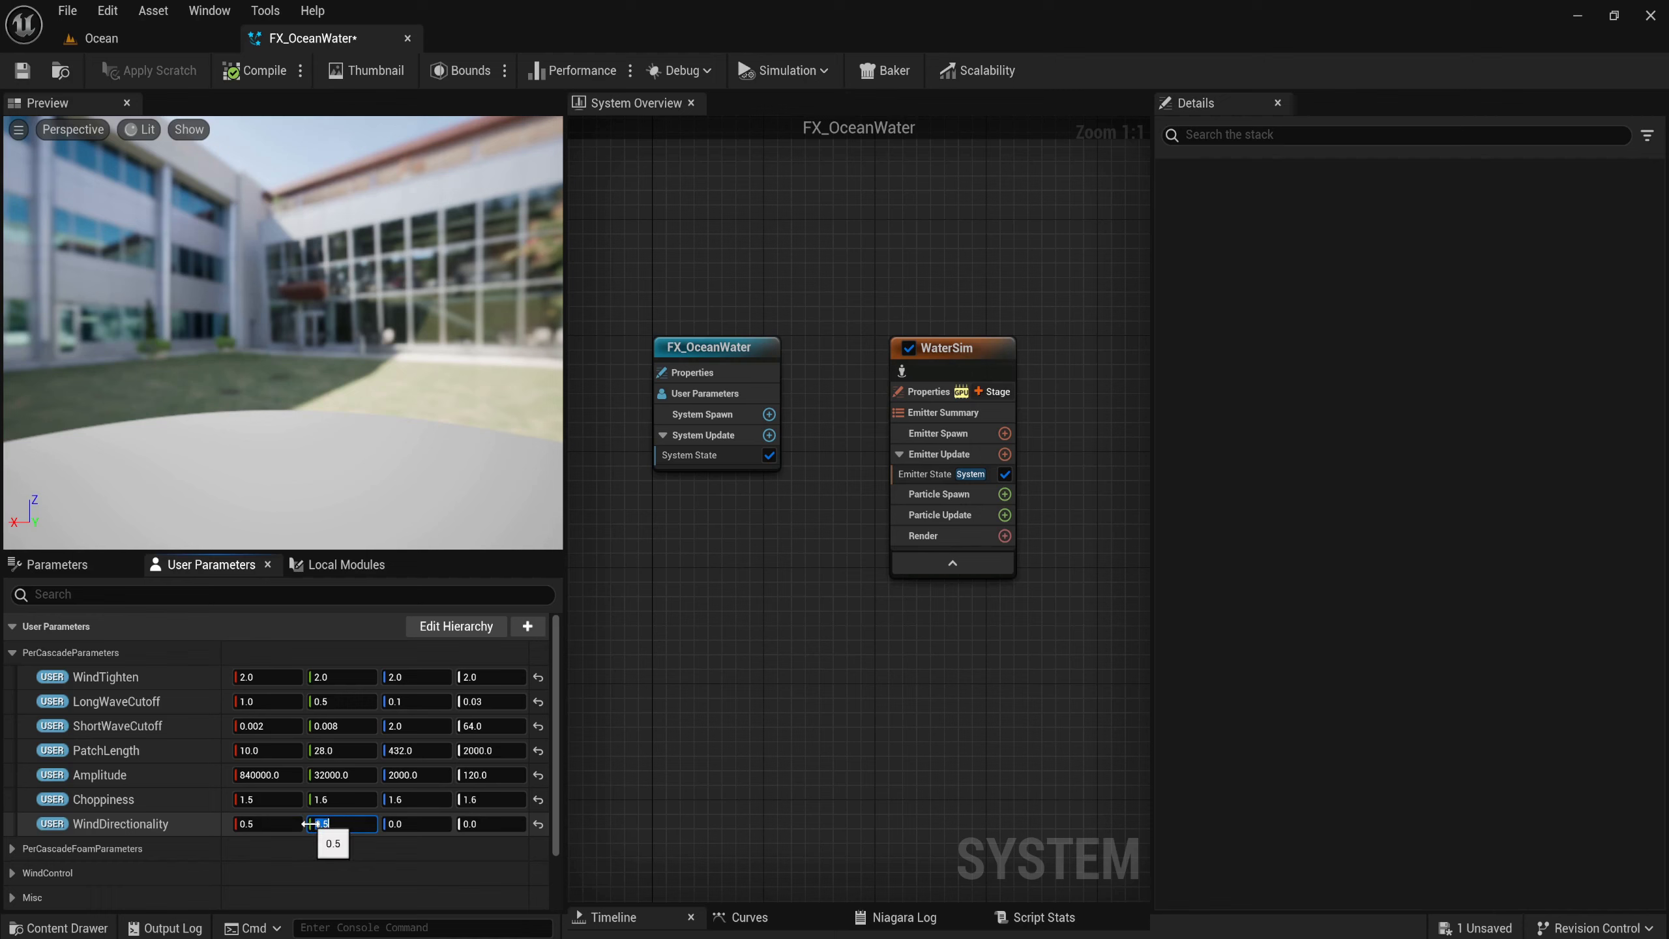
pyautogui.press('Tab')
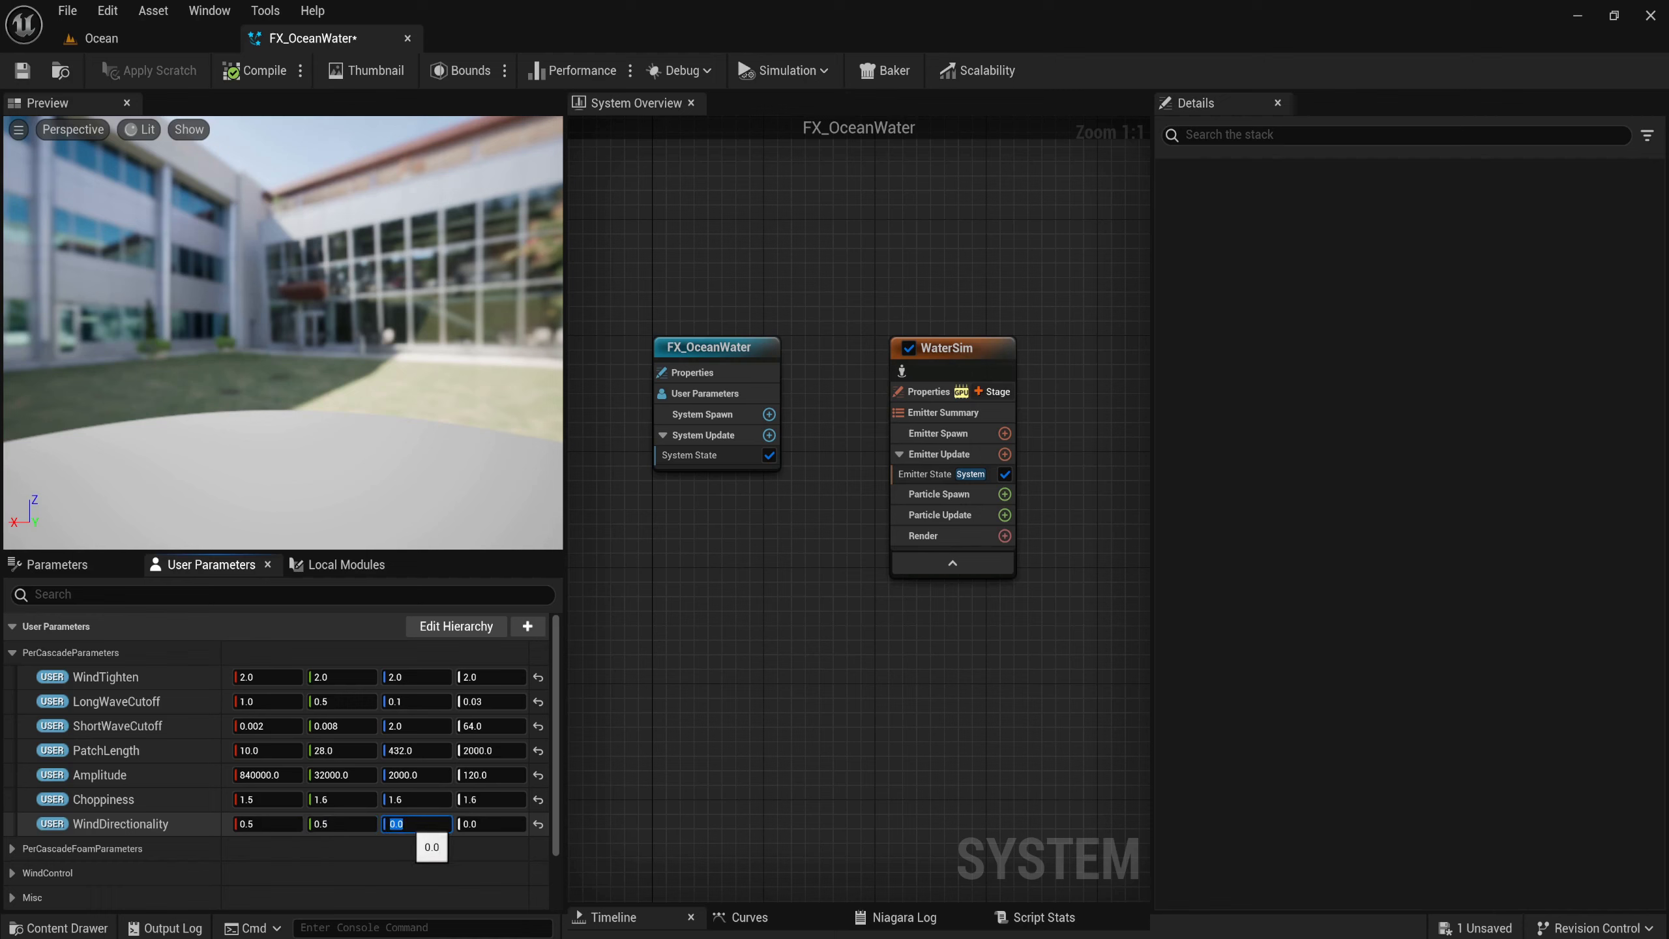
pyautogui.write('0.5')
pyautogui.press('Tab')
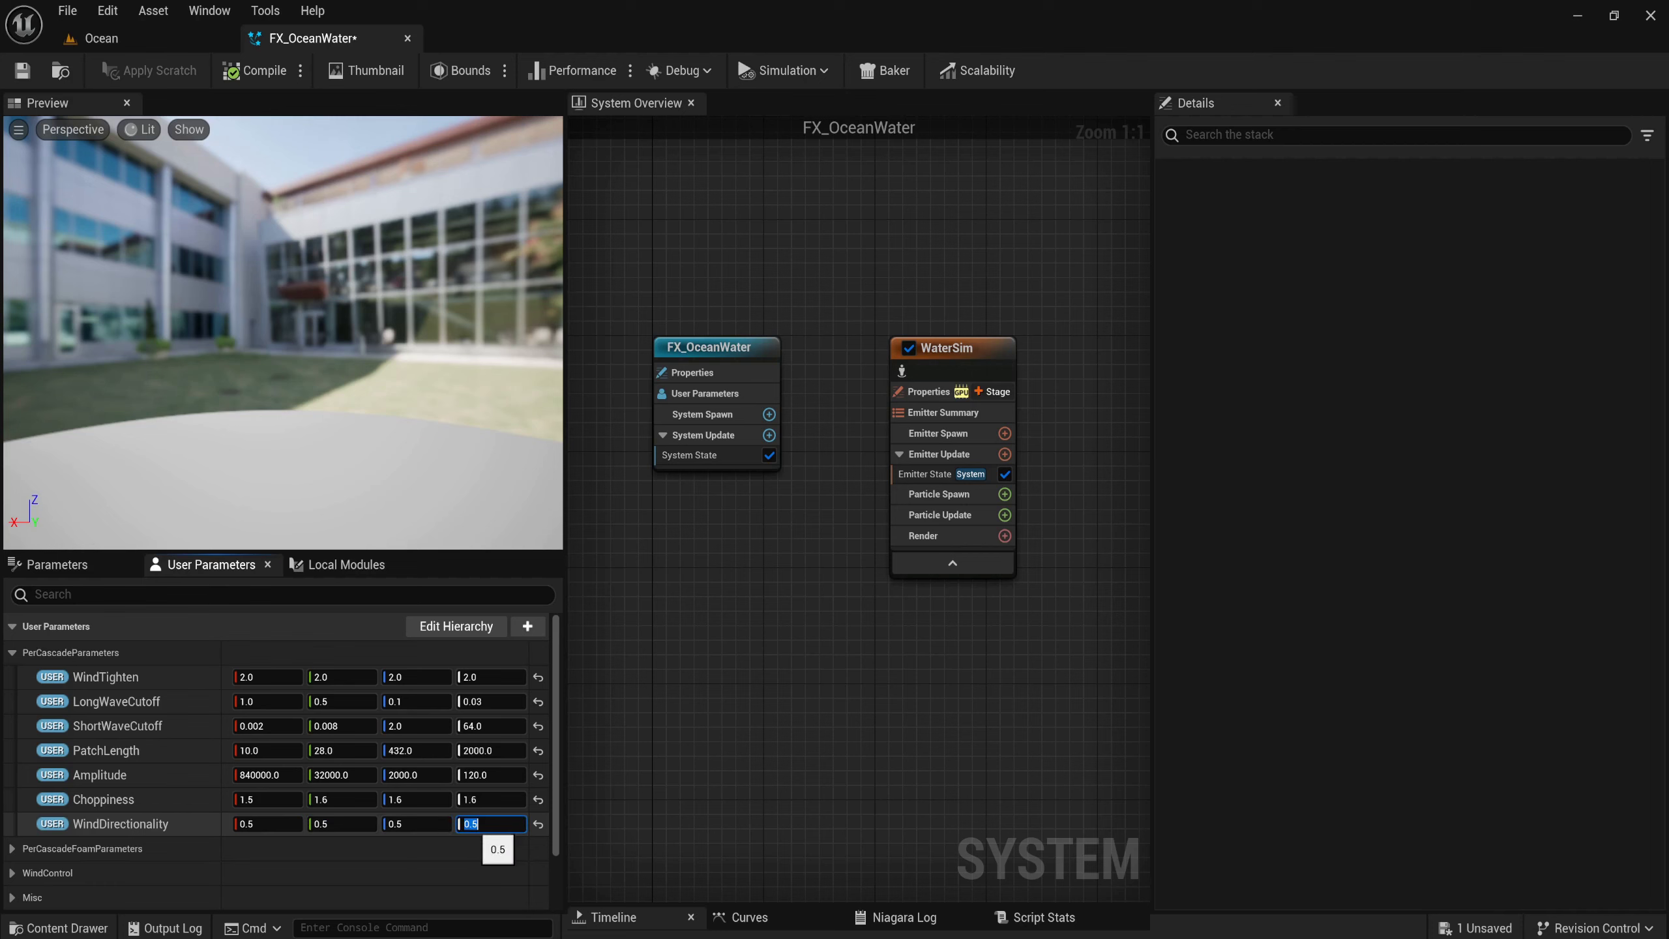
pyautogui.press('Return')
pyautogui.click(15, 847)
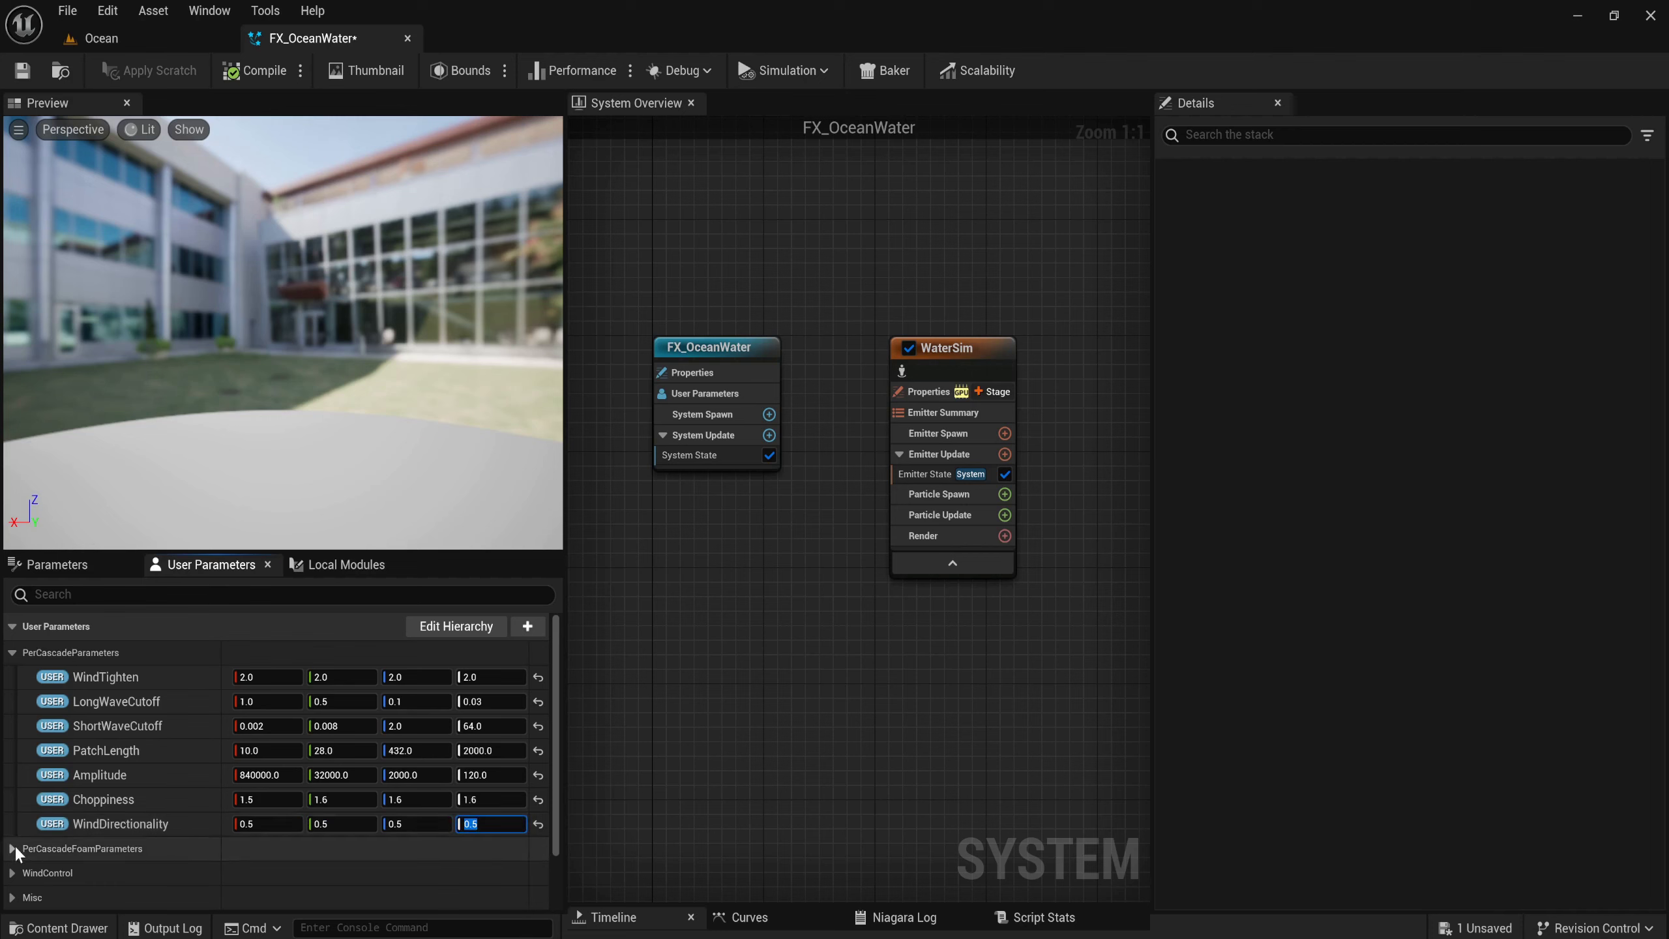
# Set FoamInjection to 1.0 in all four cascades.
pyautogui.scroll(-3, 190, 783)
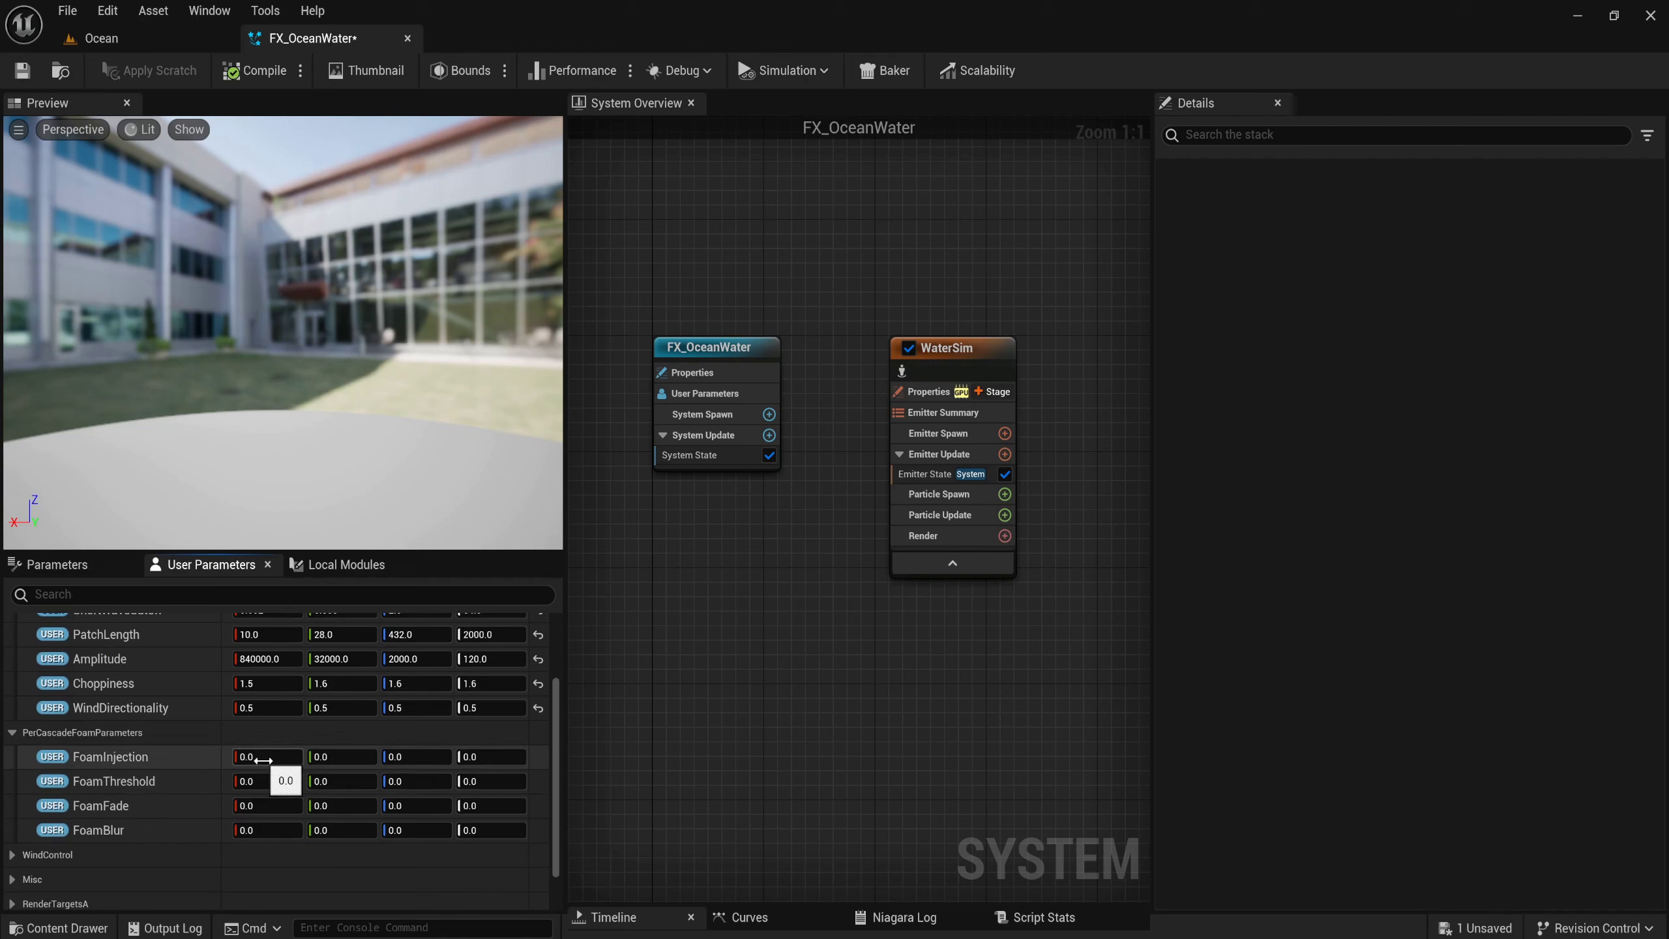
pyautogui.click(262, 760)
pyautogui.write('1')
pyautogui.press('Tab')
pyautogui.write('1')
pyautogui.press('Tab')
pyautogui.write('1')
pyautogui.press('Tab')
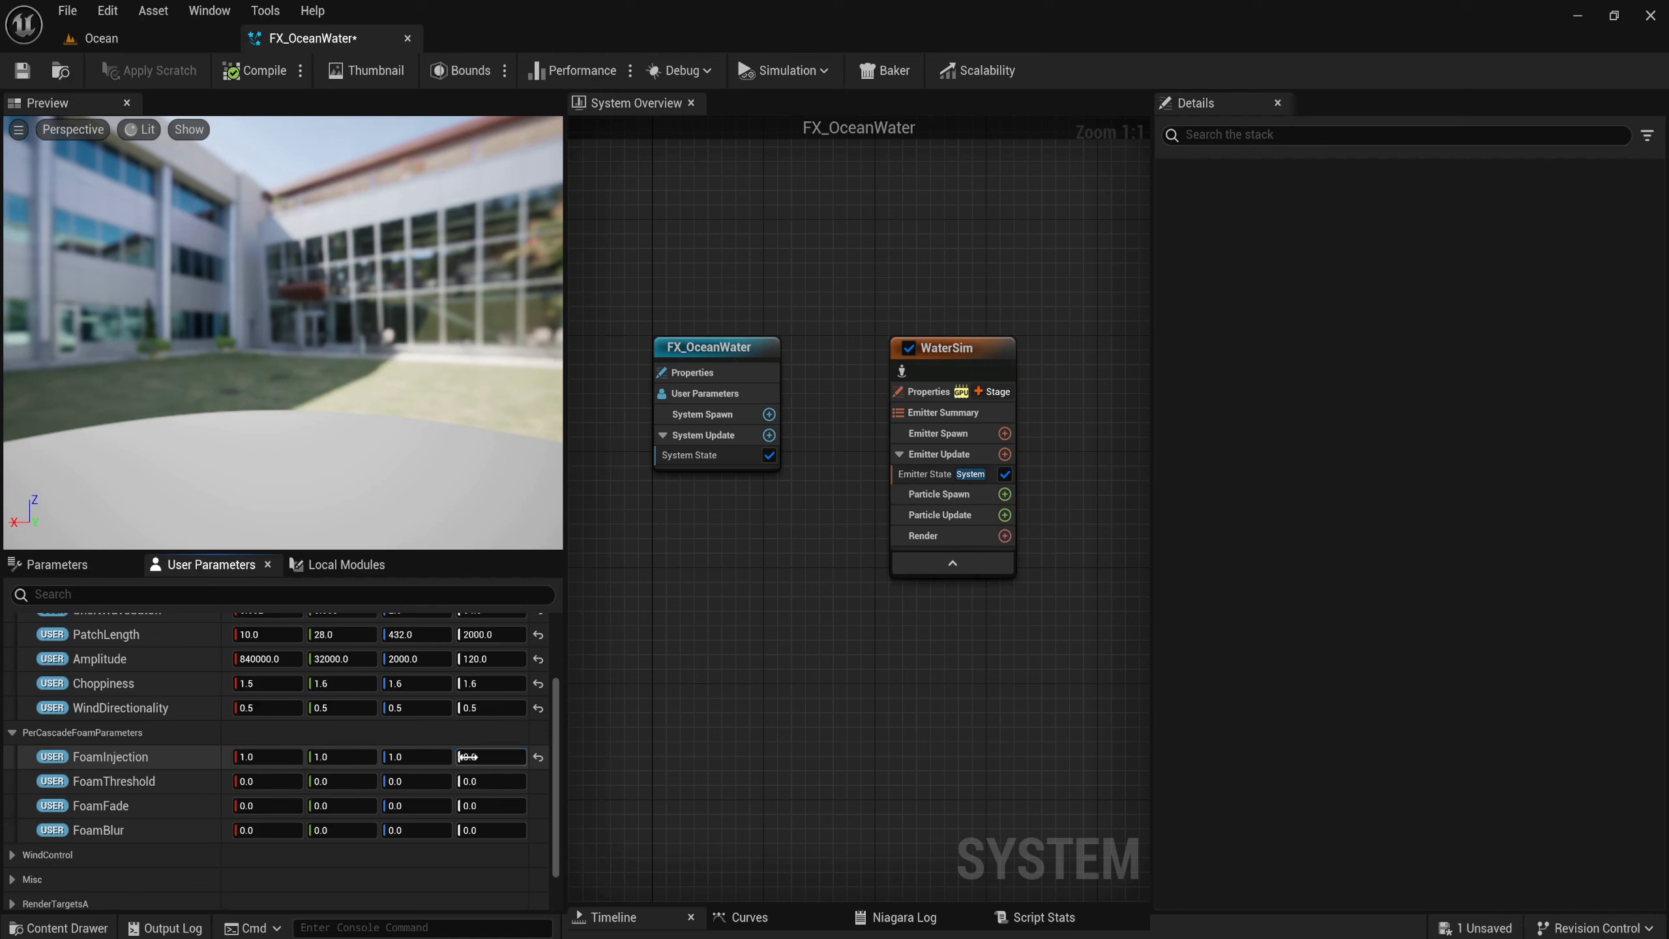
pyautogui.press('Tab')
pyautogui.write('-0.')
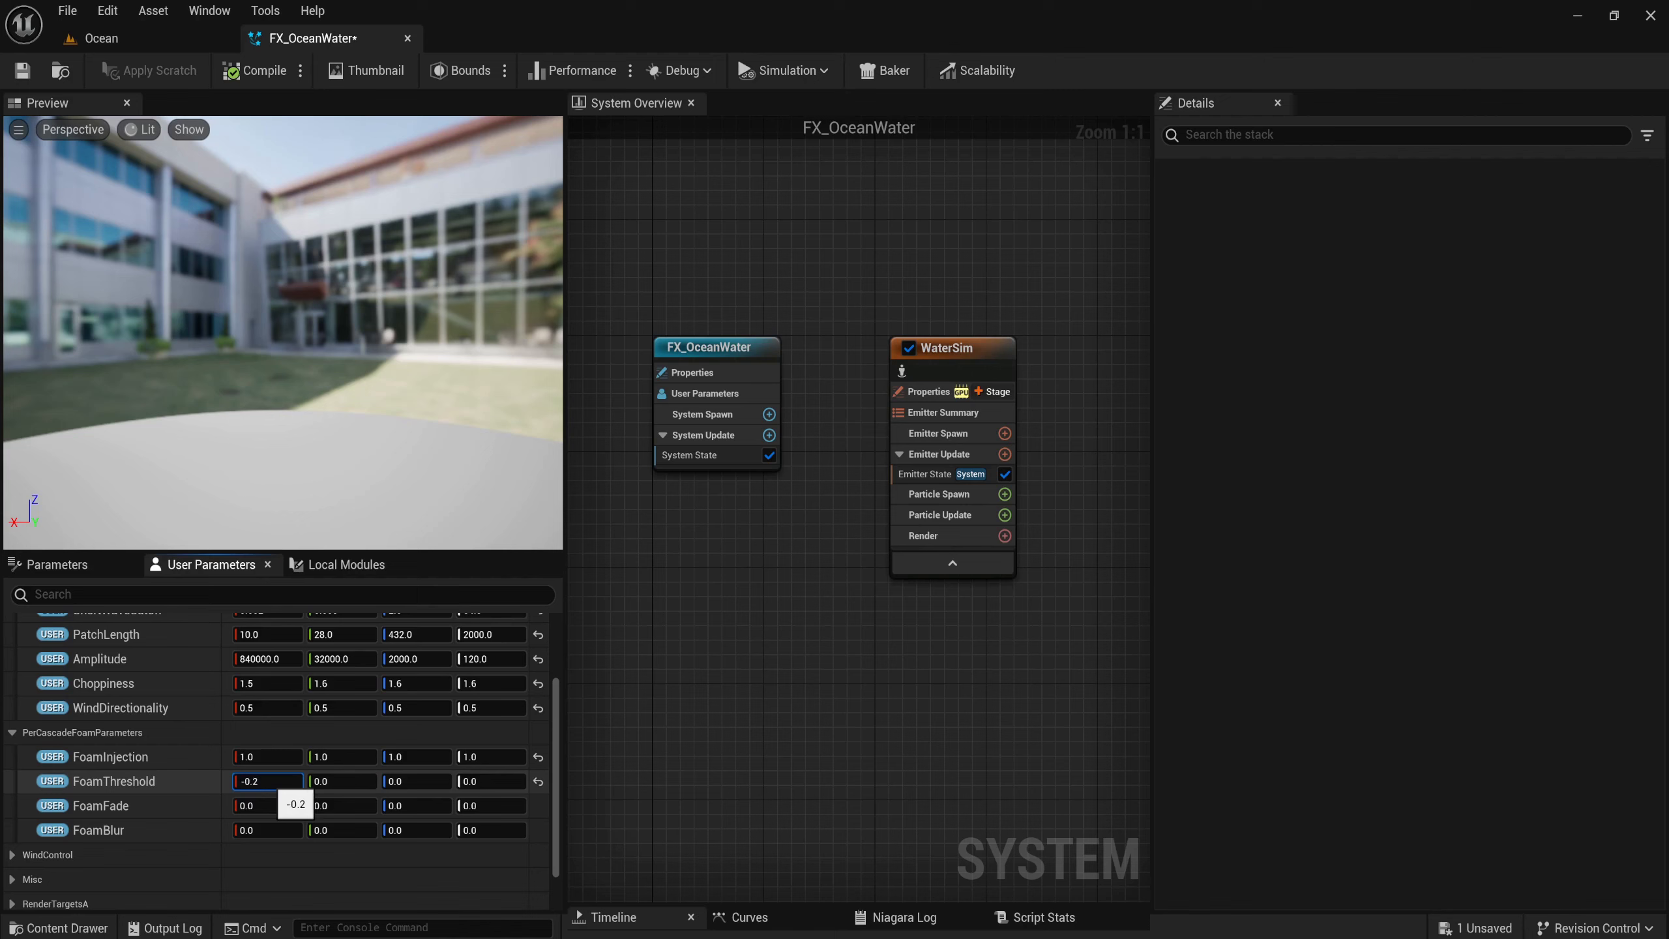
# Set FoamThreshold to -0.25 in all four cascades.
pyautogui.write('2')
pyautogui.write('5')
pyautogui.press('Tab')
pyautogui.write('-0.')
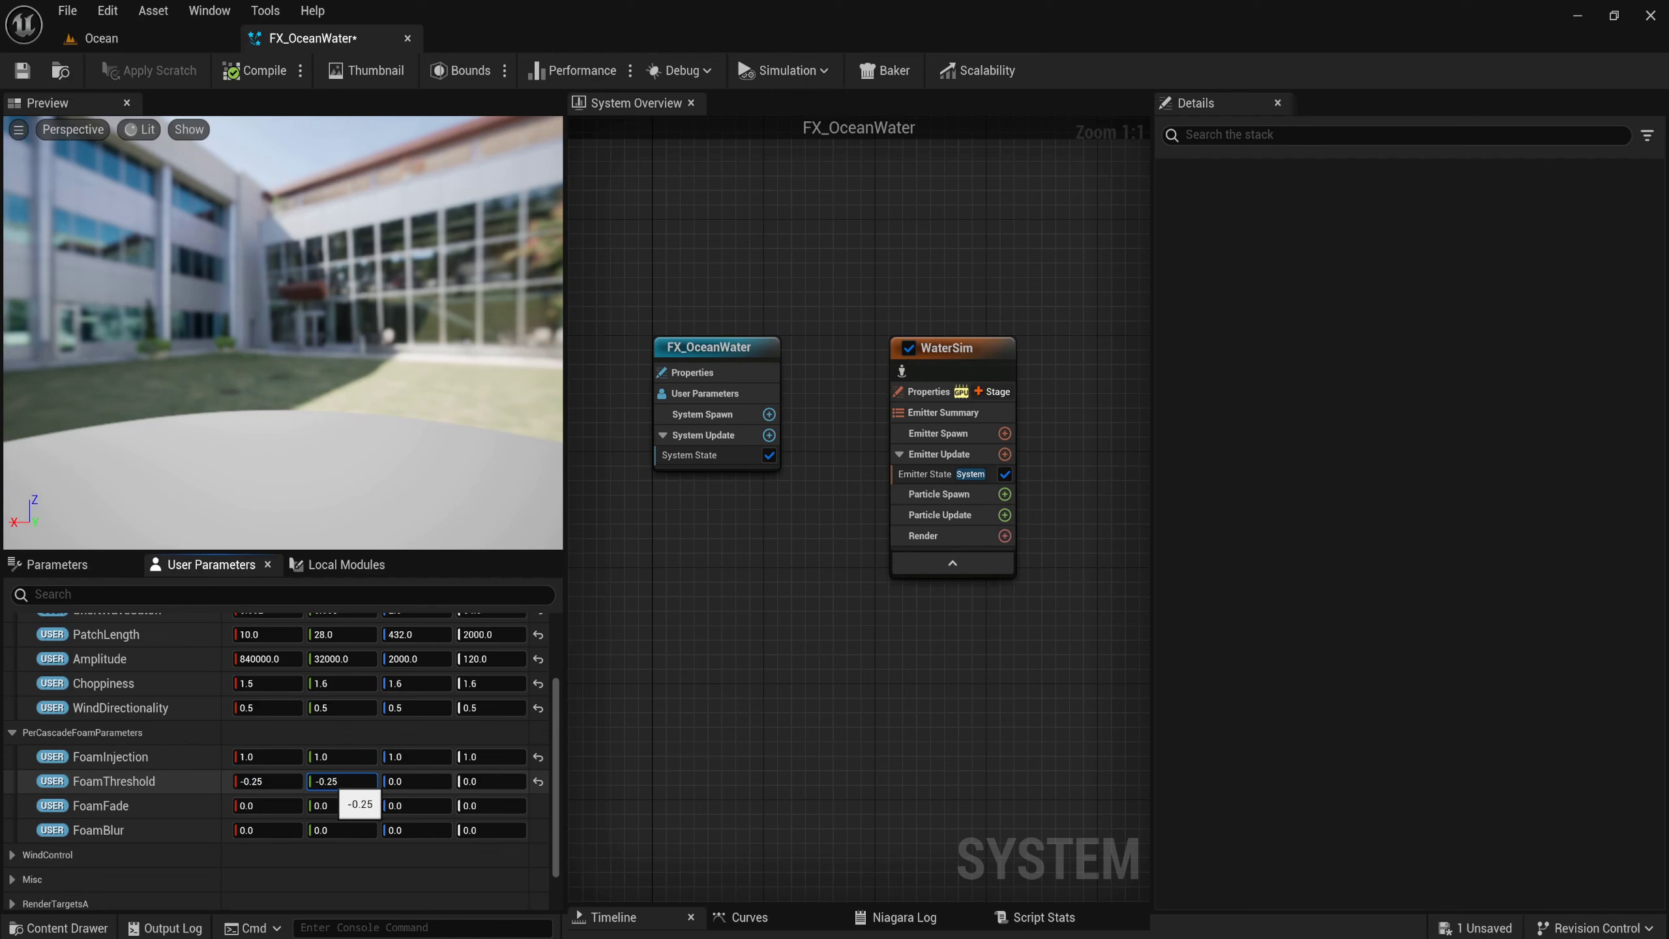
pyautogui.write('25')
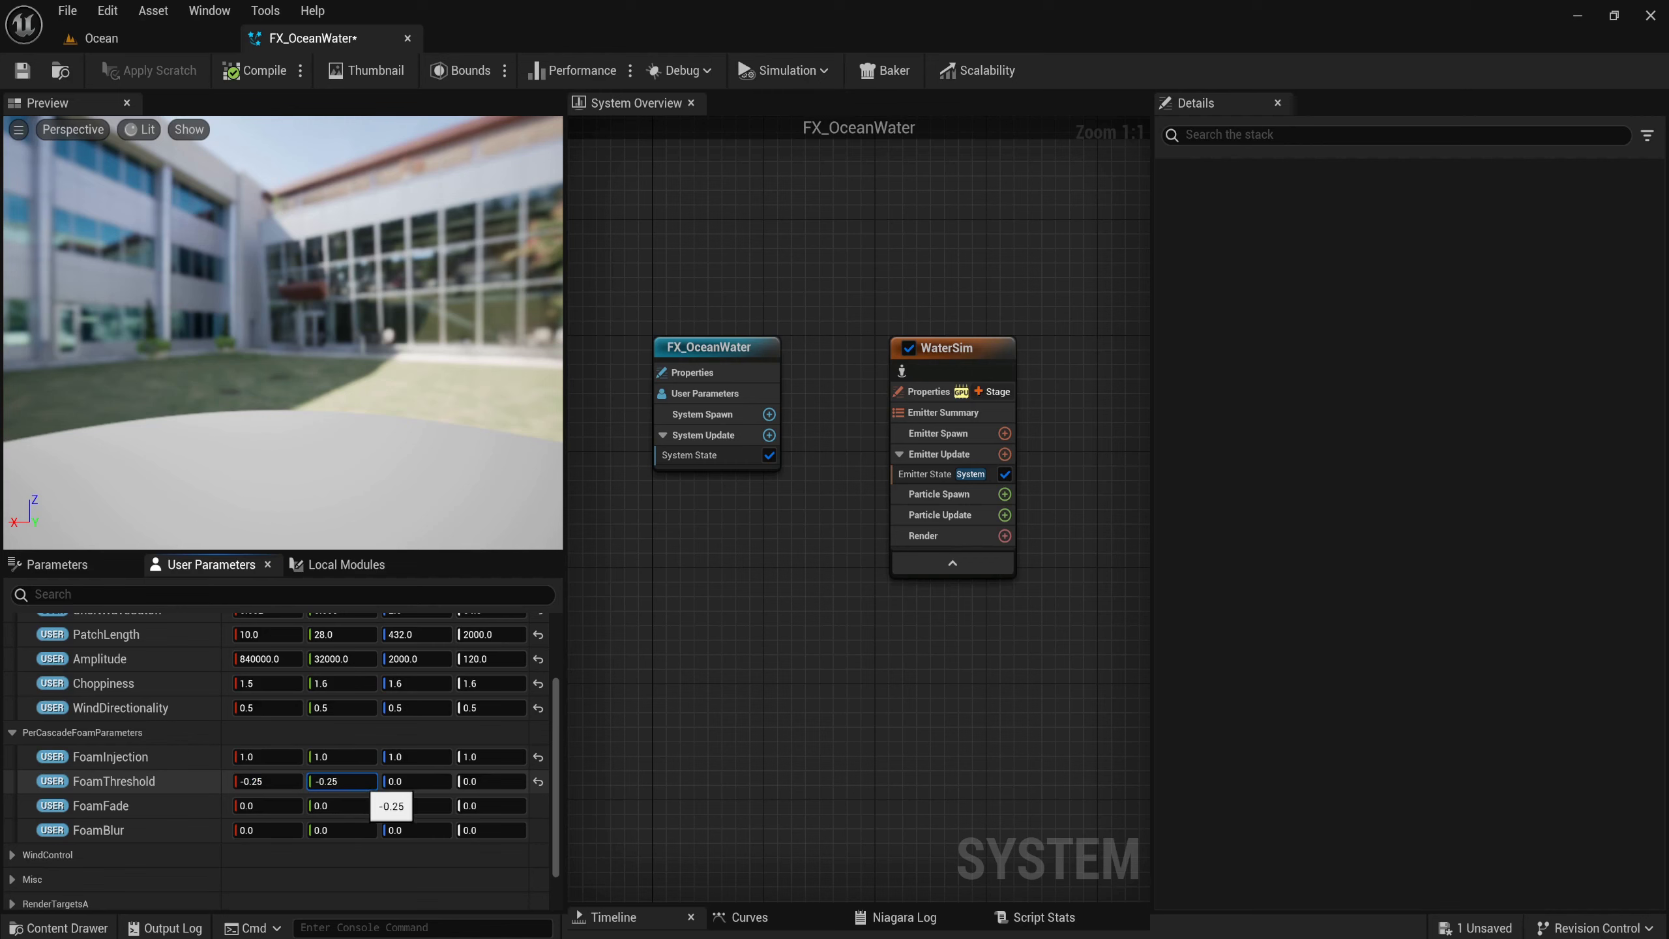
pyautogui.press('Tab')
pyautogui.write('-0')
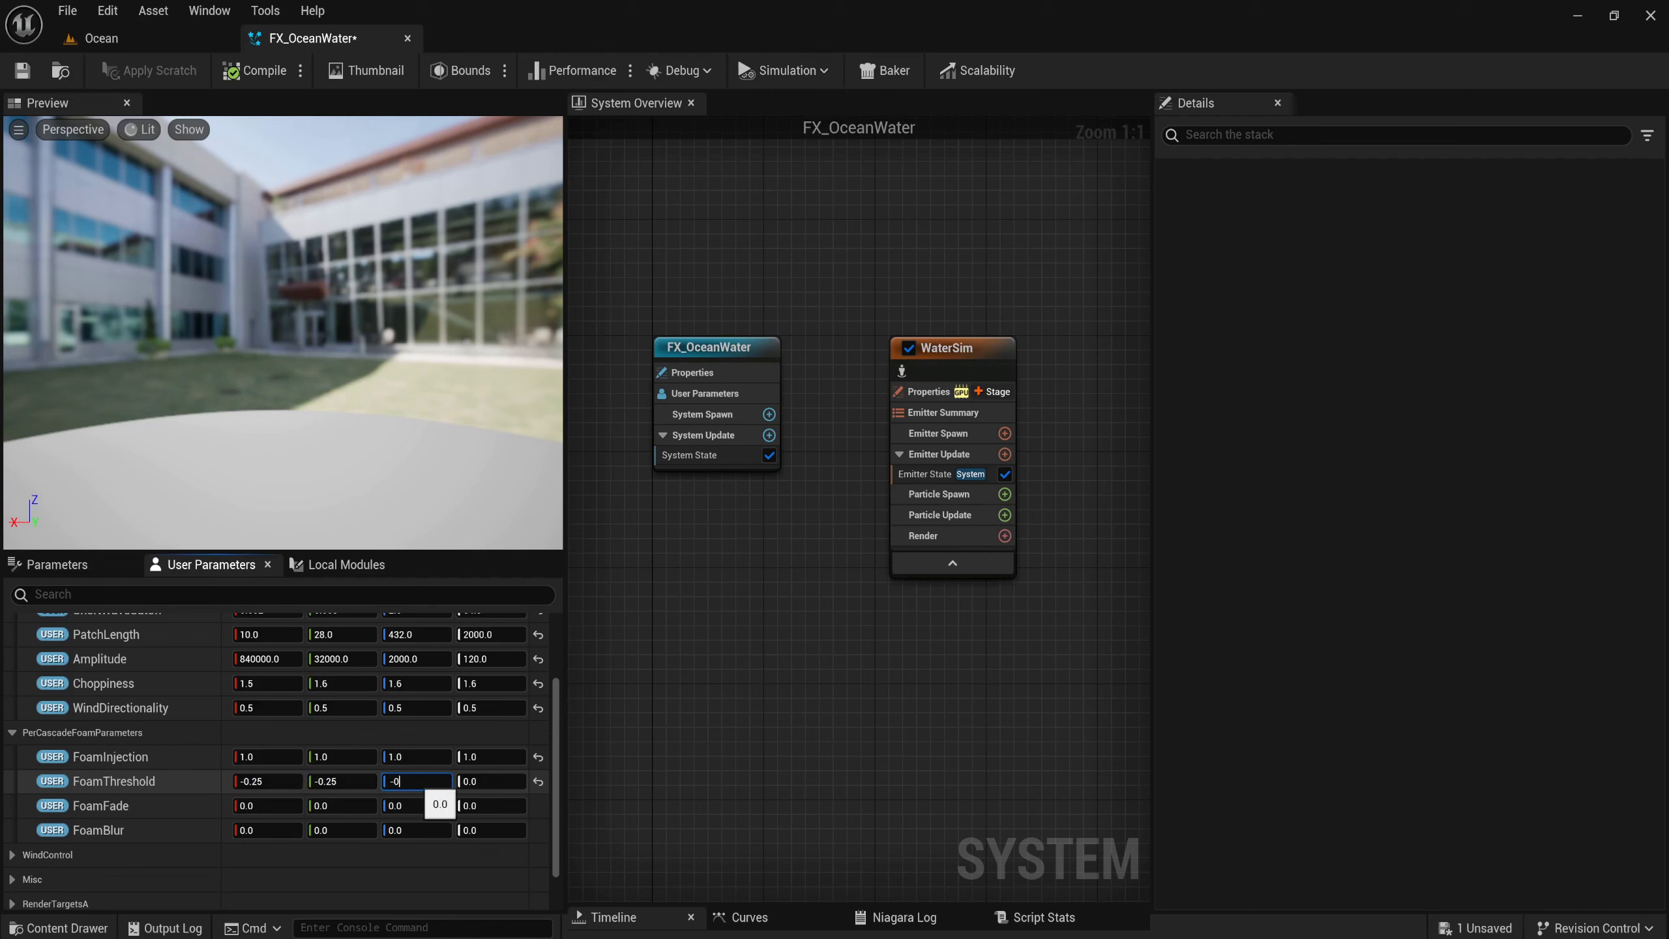
pyautogui.write('.25')
pyautogui.press('Tab')
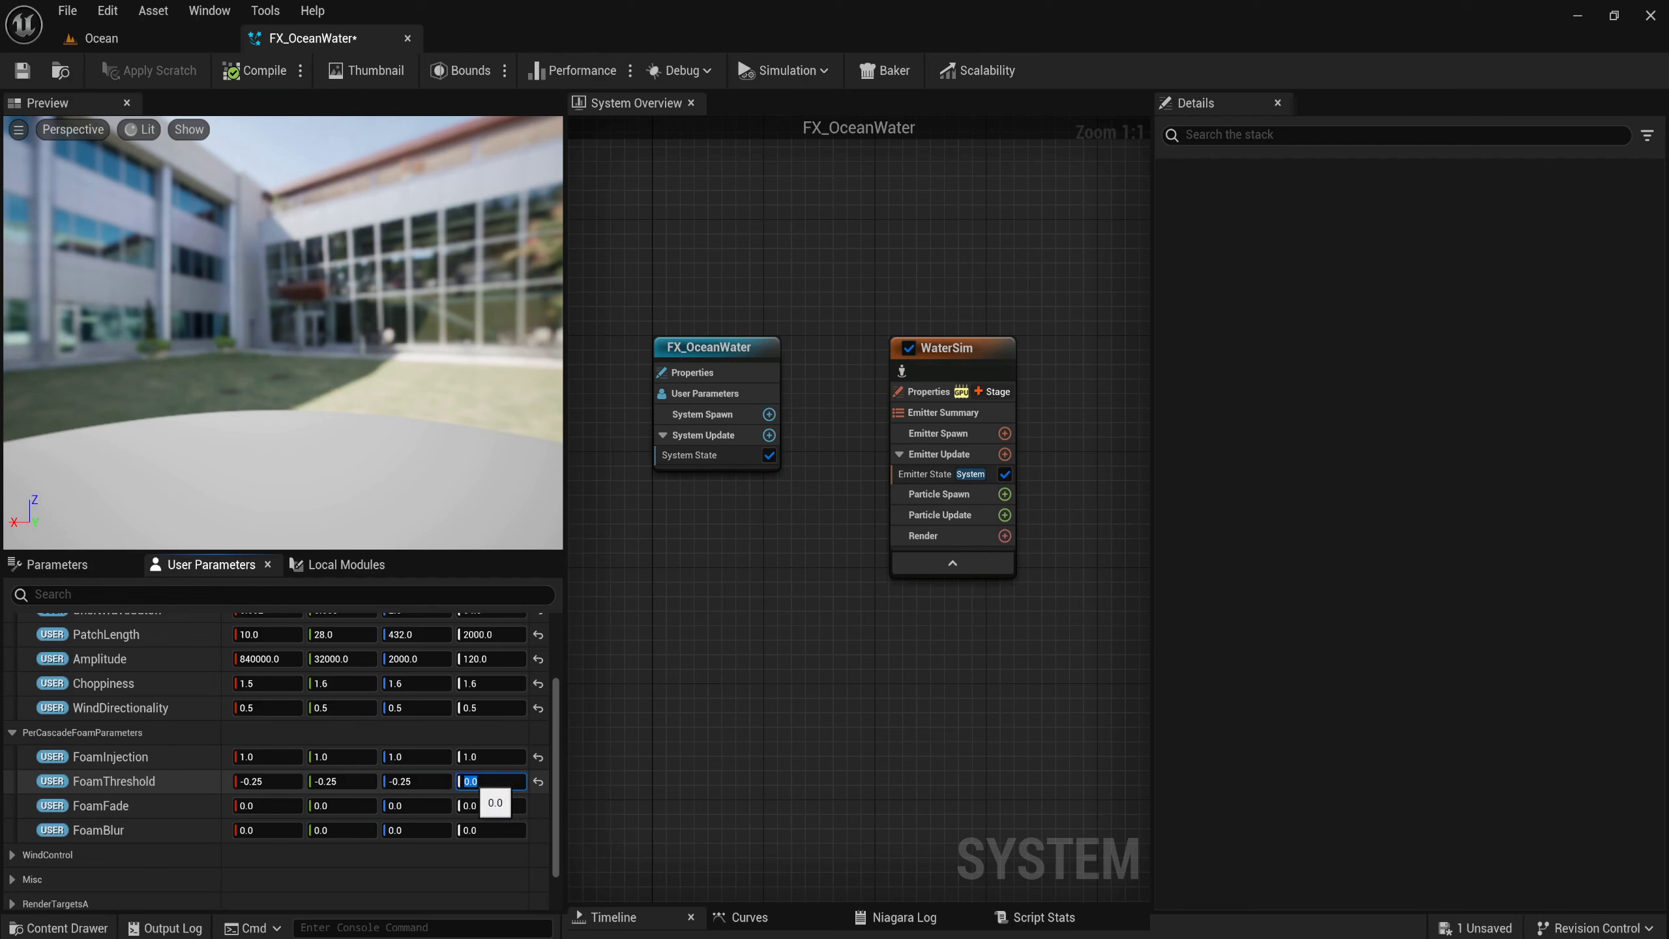
pyautogui.write('-0.25')
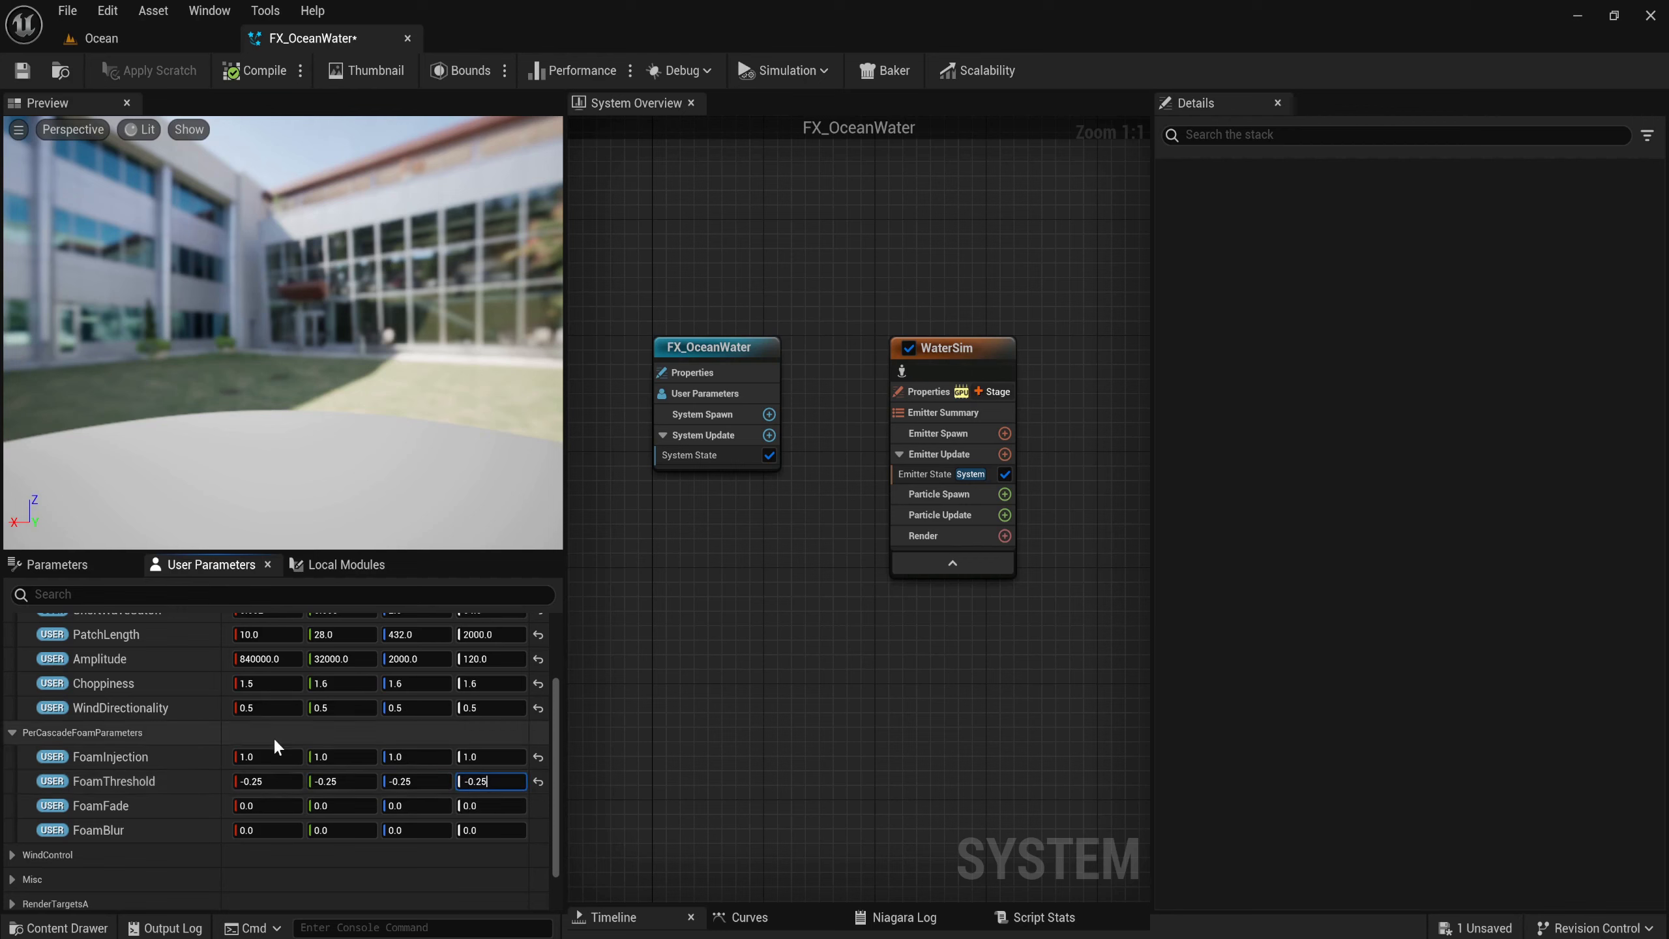
# Set FoamFade to 0.1 in all four cascades.
pyautogui.click(256, 808)
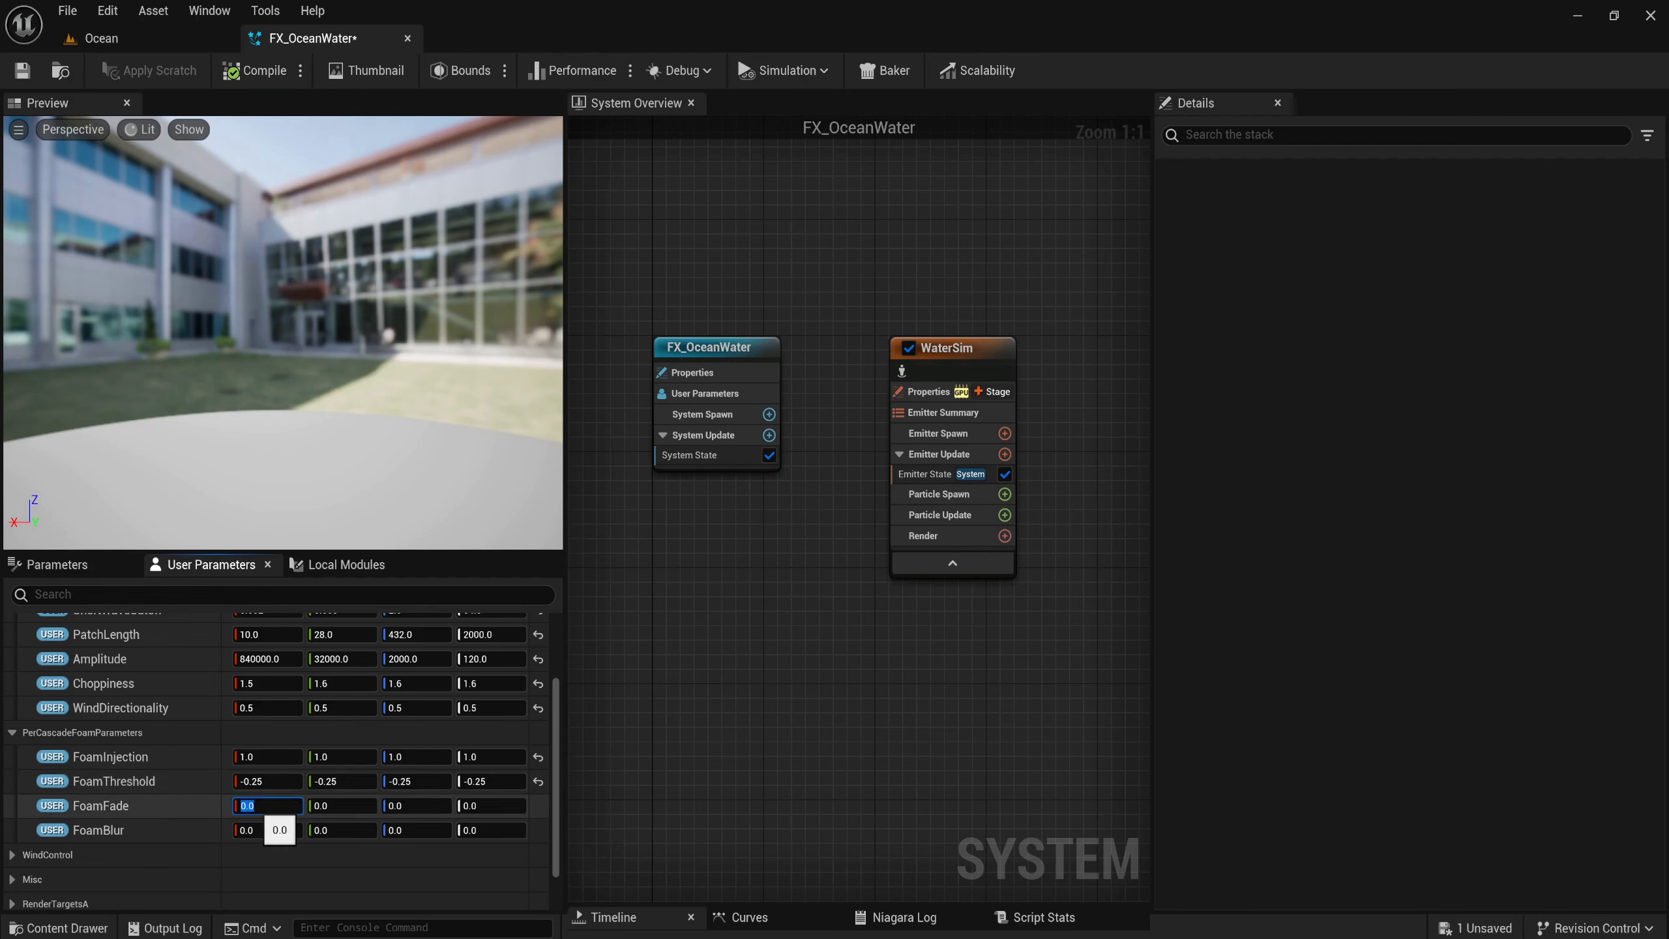
pyautogui.write('0')
pyautogui.click(322, 807)
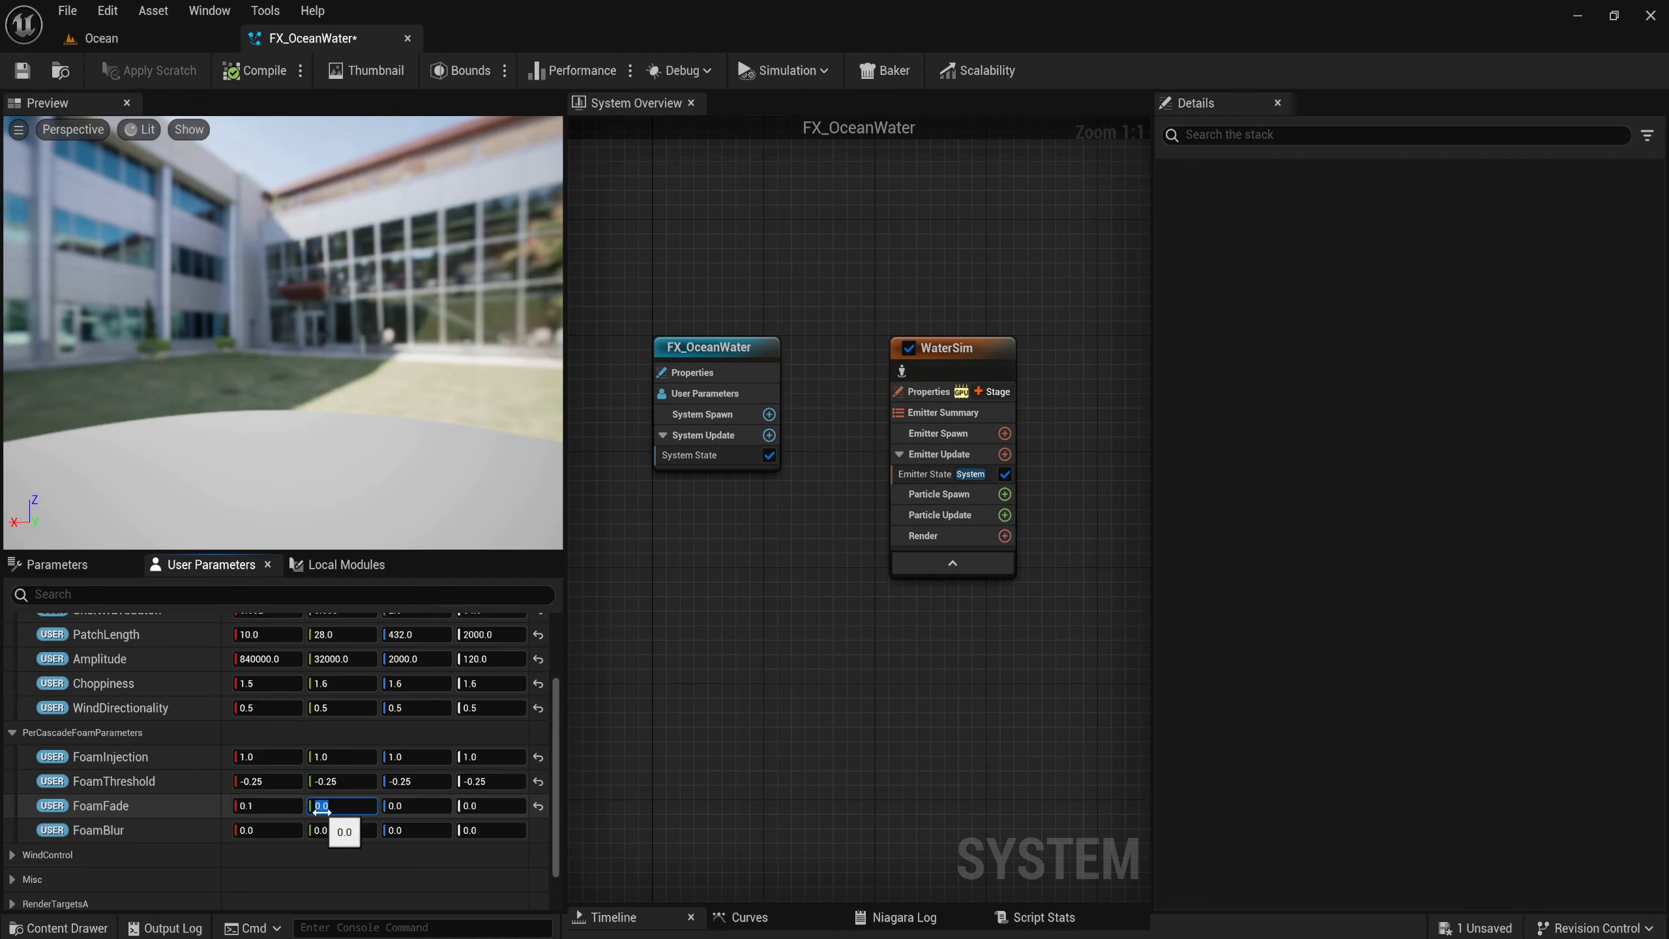
pyautogui.write('0.1')
pyautogui.doubleClick(322, 809)
pyautogui.click(386, 807)
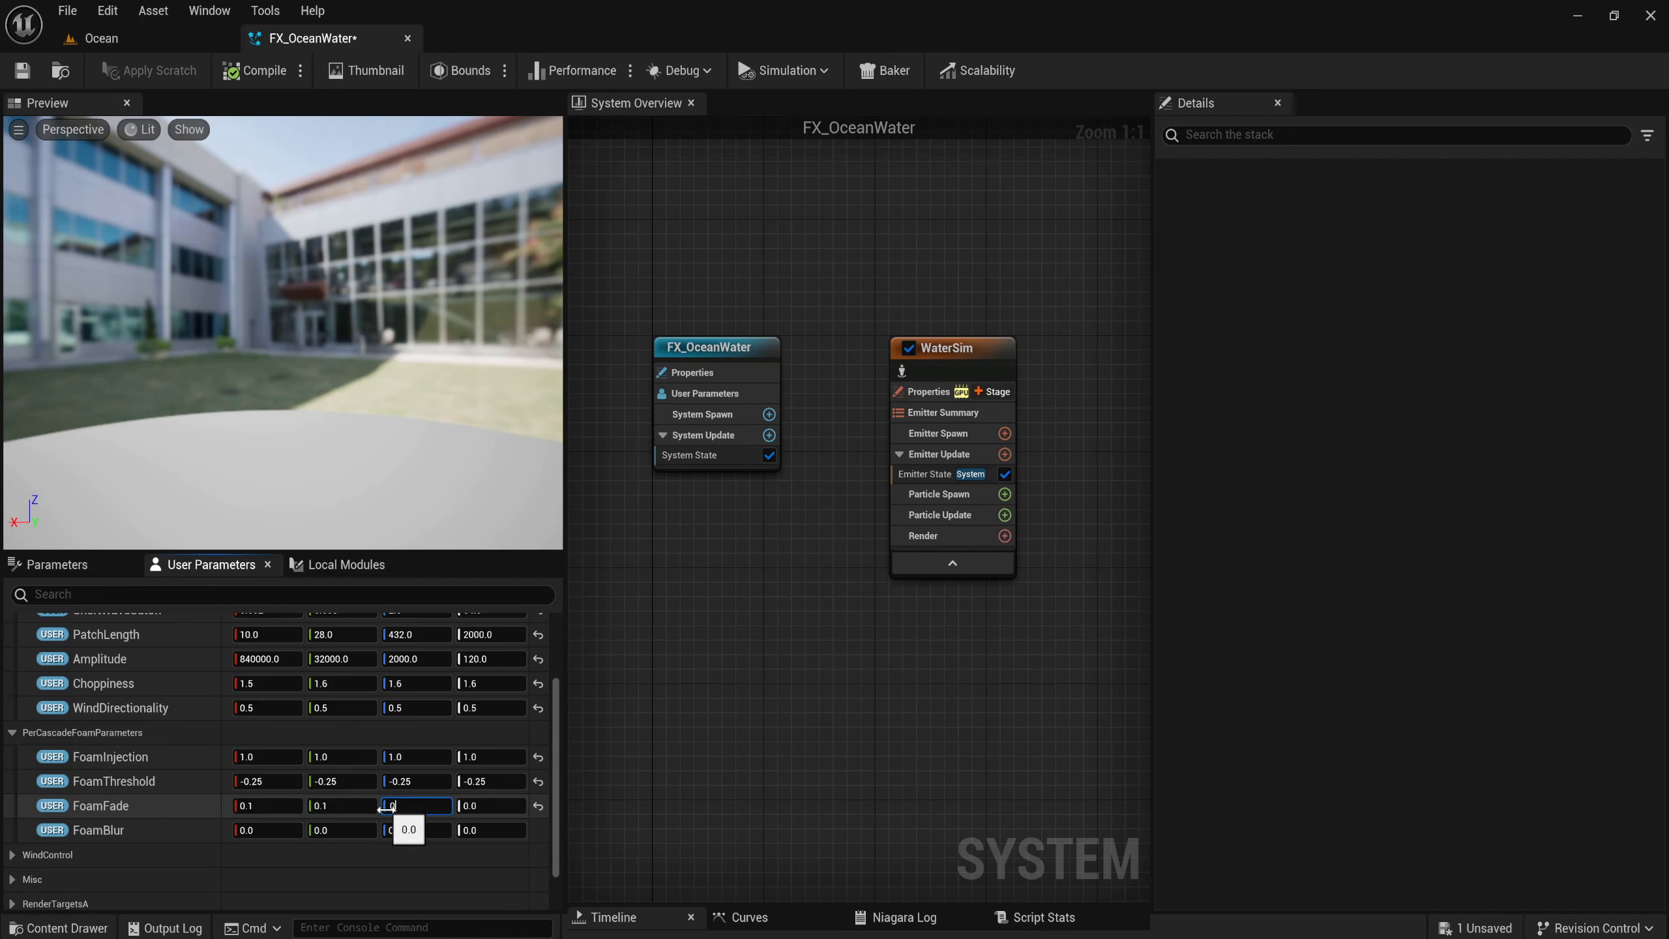
pyautogui.click(492, 808)
pyautogui.write('0.1')
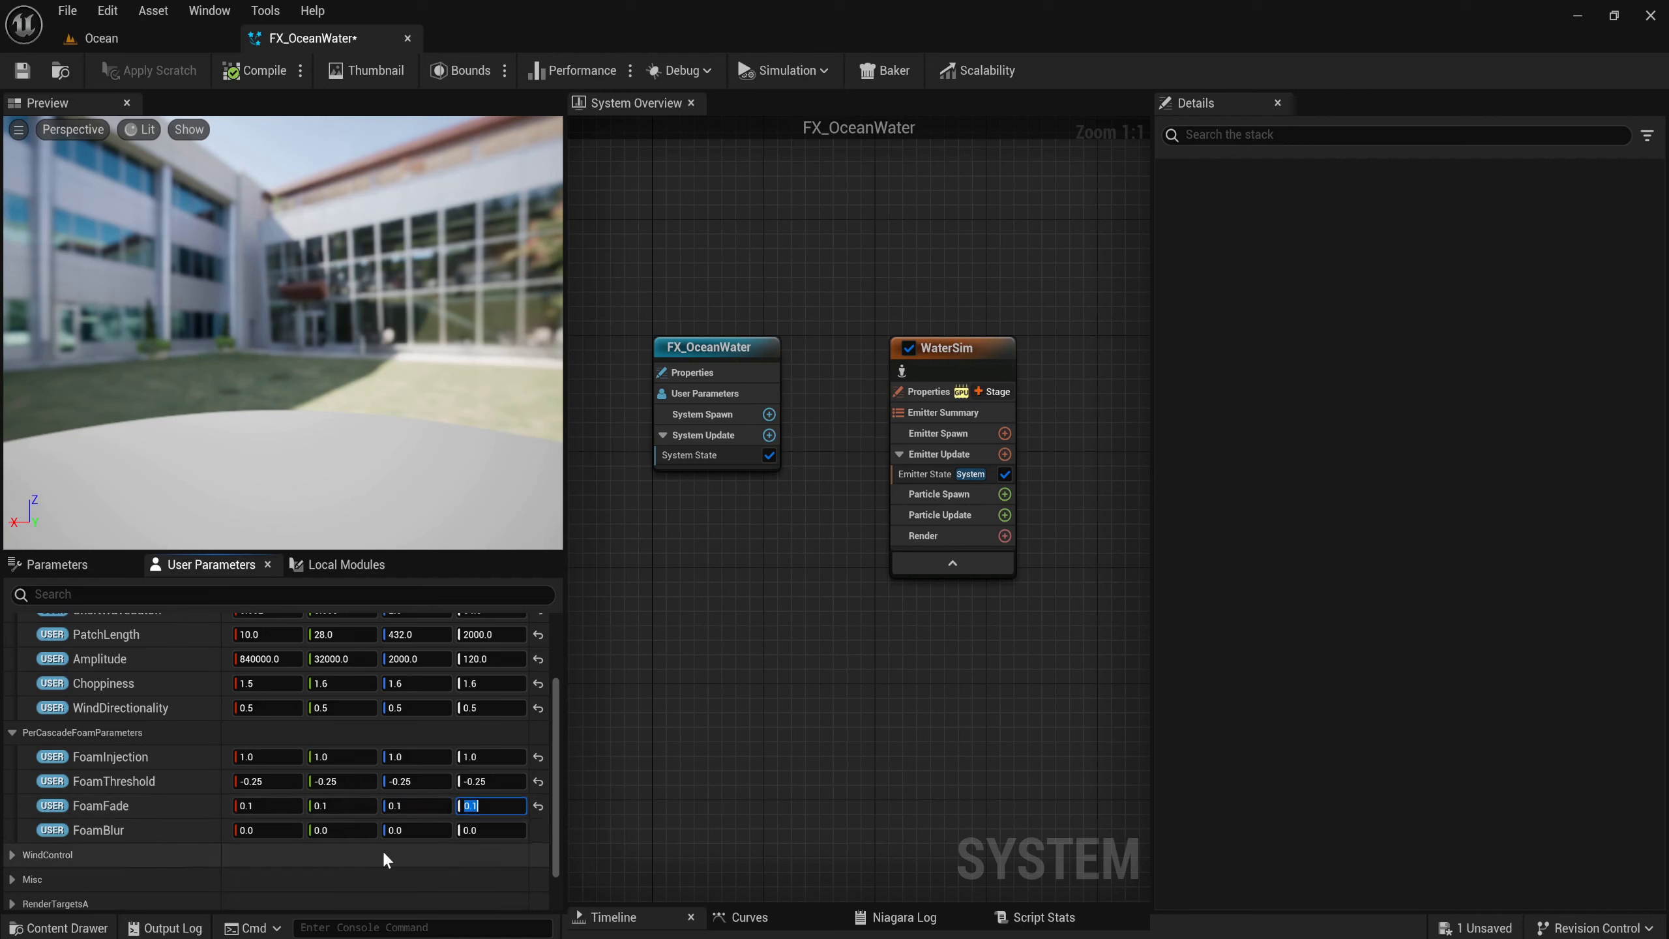
# Set FoamBlur to 2.0 in all four cascades.
pyautogui.click(263, 831)
pyautogui.write('2')
pyautogui.click(338, 832)
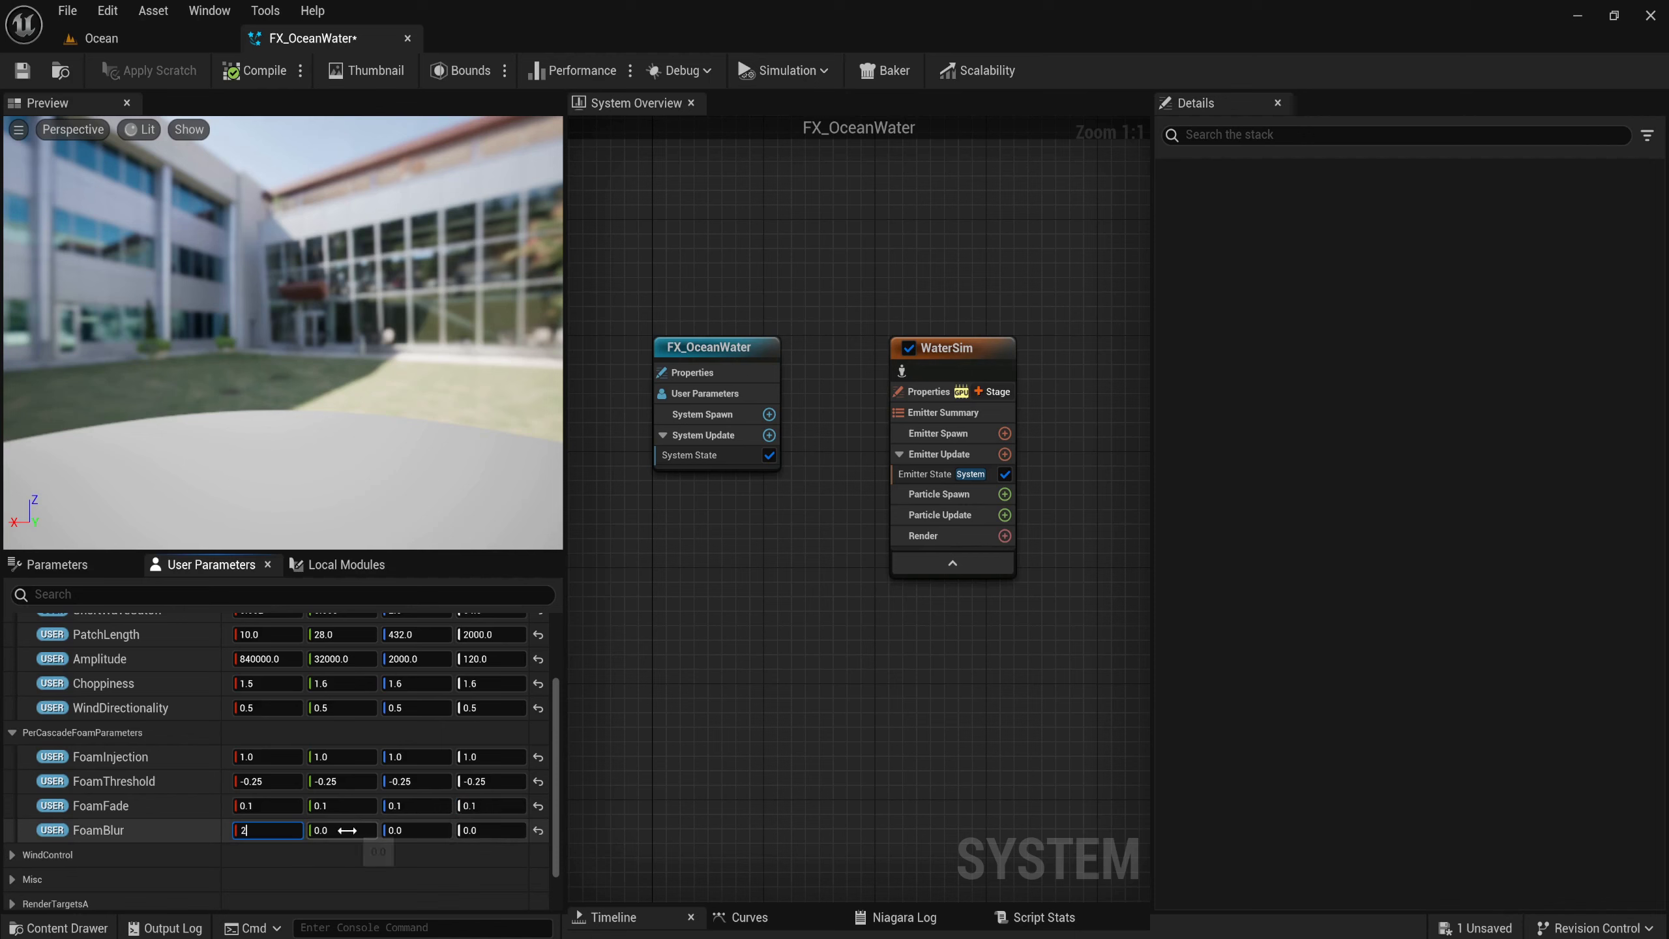
pyautogui.write('2')
pyautogui.click(418, 831)
pyautogui.write('2')
pyautogui.click(476, 831)
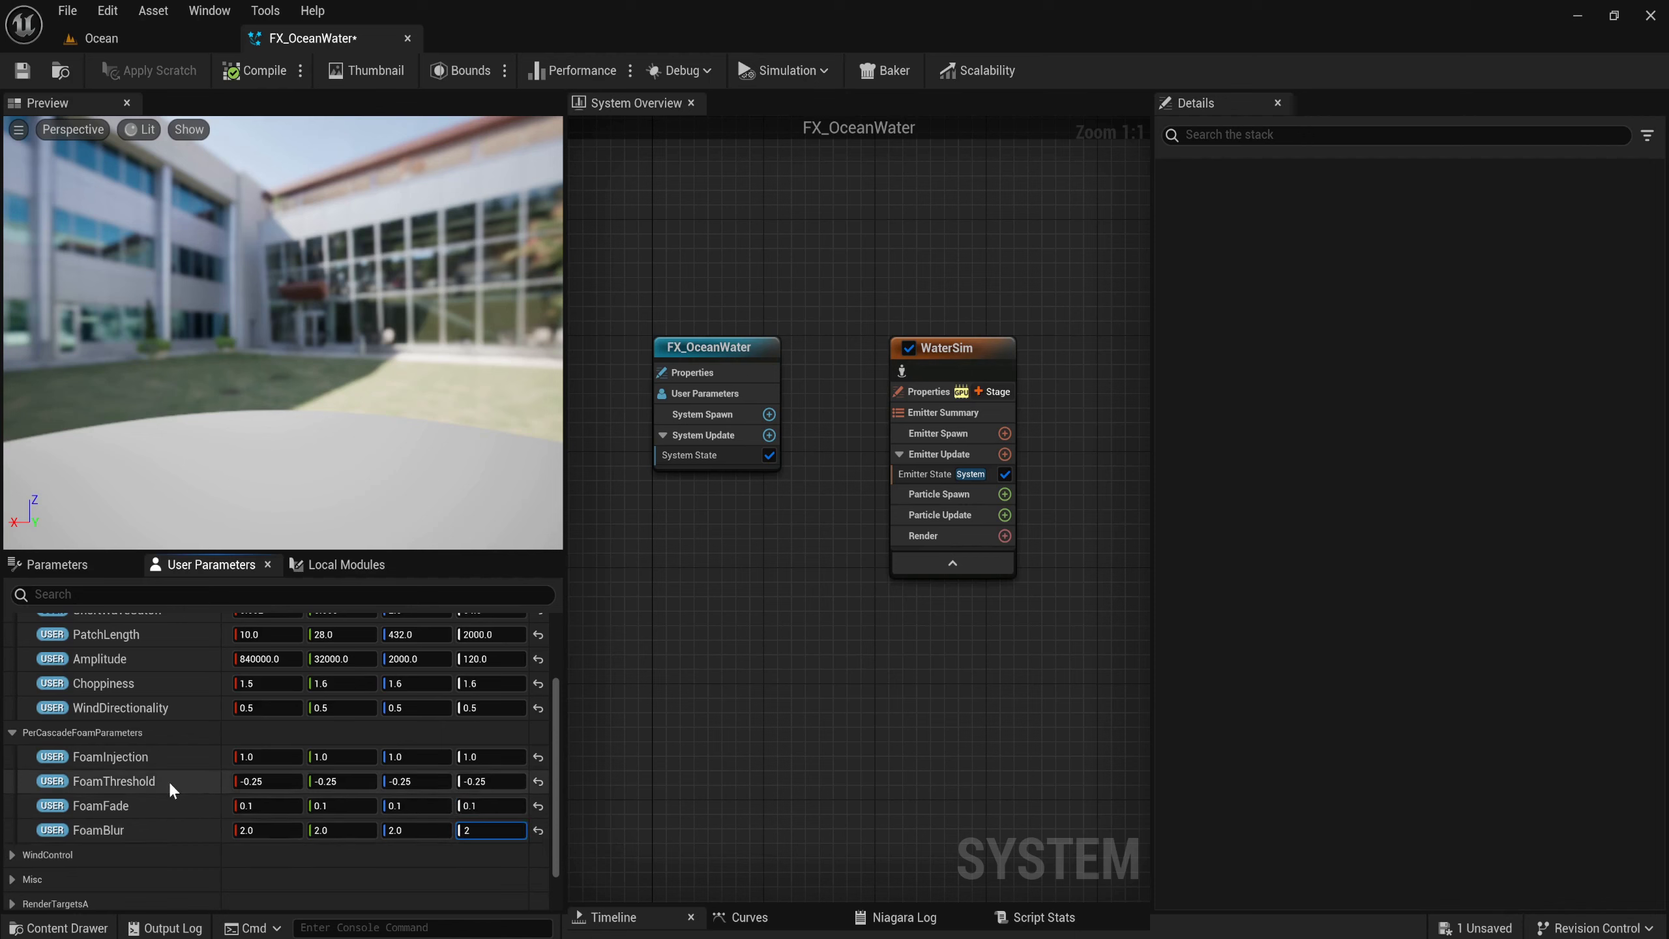
pyautogui.write('2')
pyautogui.press('Return')
pyautogui.scroll(-1, 167, 781)
pyautogui.click(11, 799)
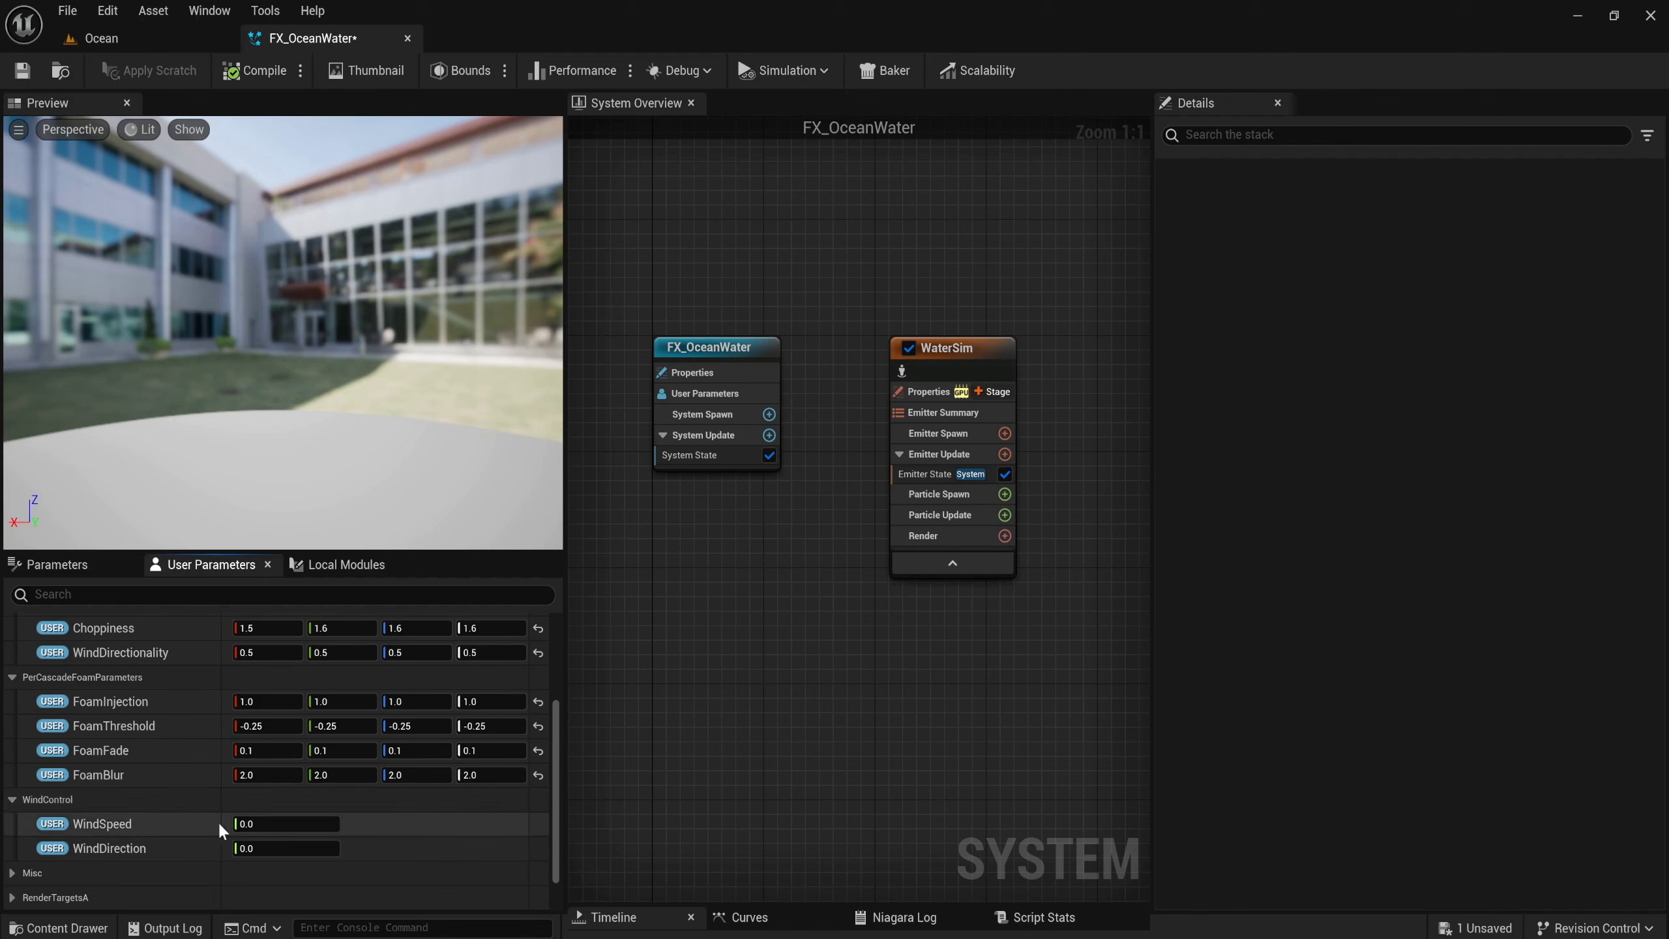
# Set WindSpeed to 33 and WindDirection to 90 in the WindControl user parameters.
pyautogui.click(272, 825)
pyautogui.write('33')
pyautogui.press('Return')
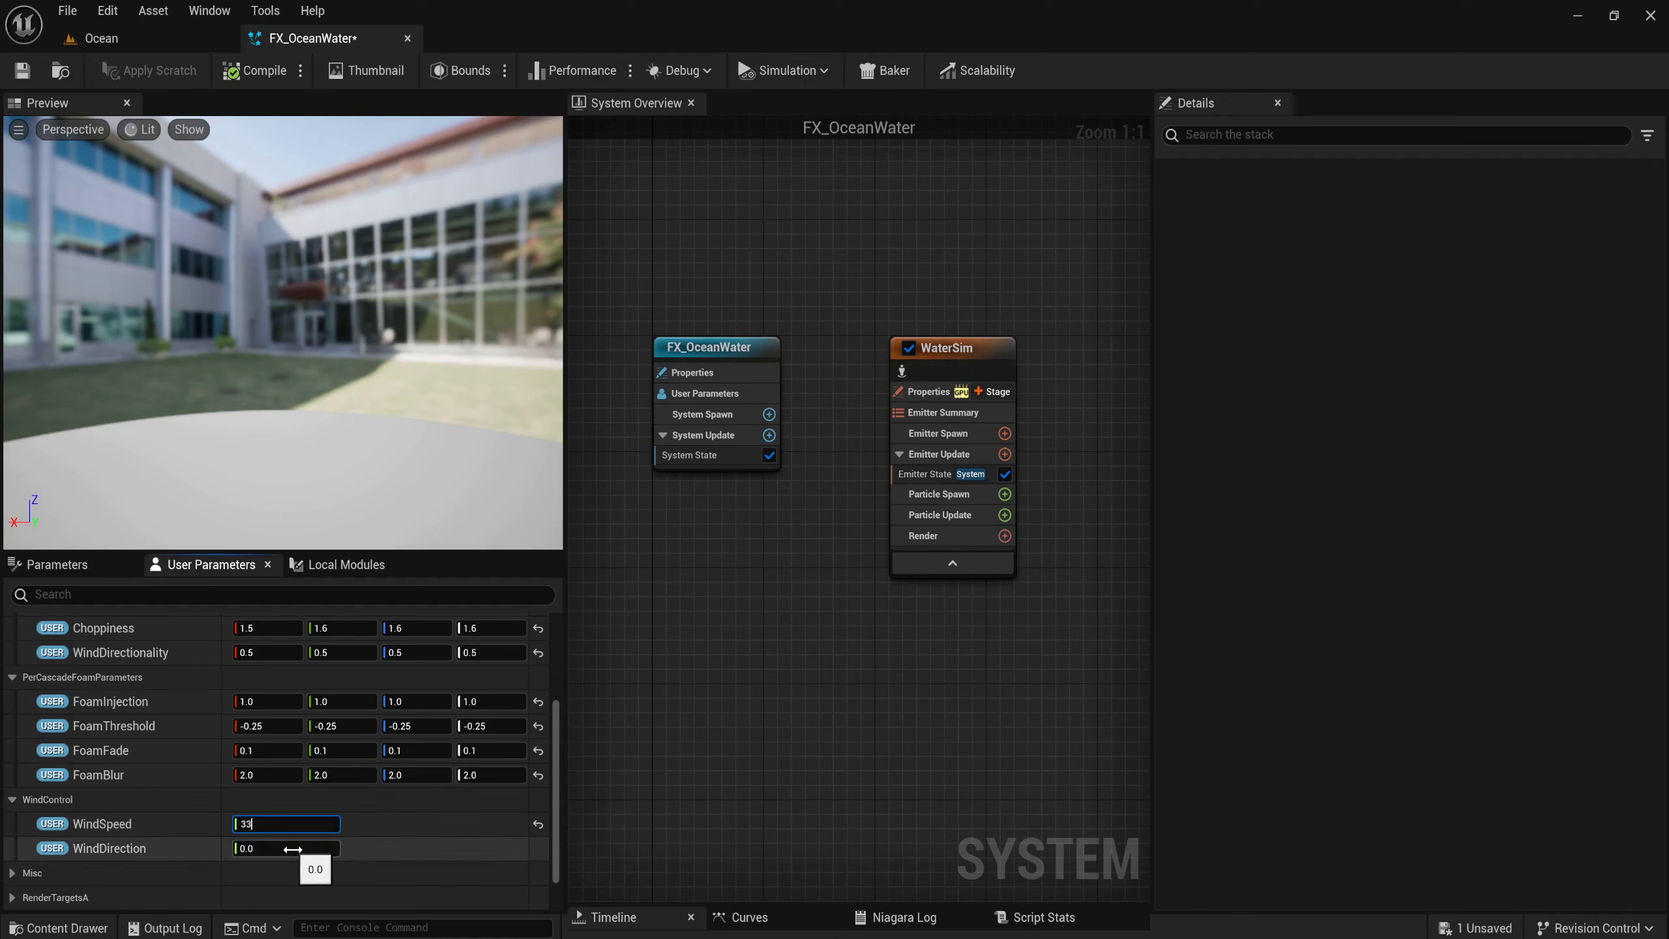
pyautogui.click(290, 847)
pyautogui.write('90')
pyautogui.press('Return')
# In the Misc parameters, set Gravity to 9.8 and Repeat period to 1000.
pyautogui.click(14, 873)
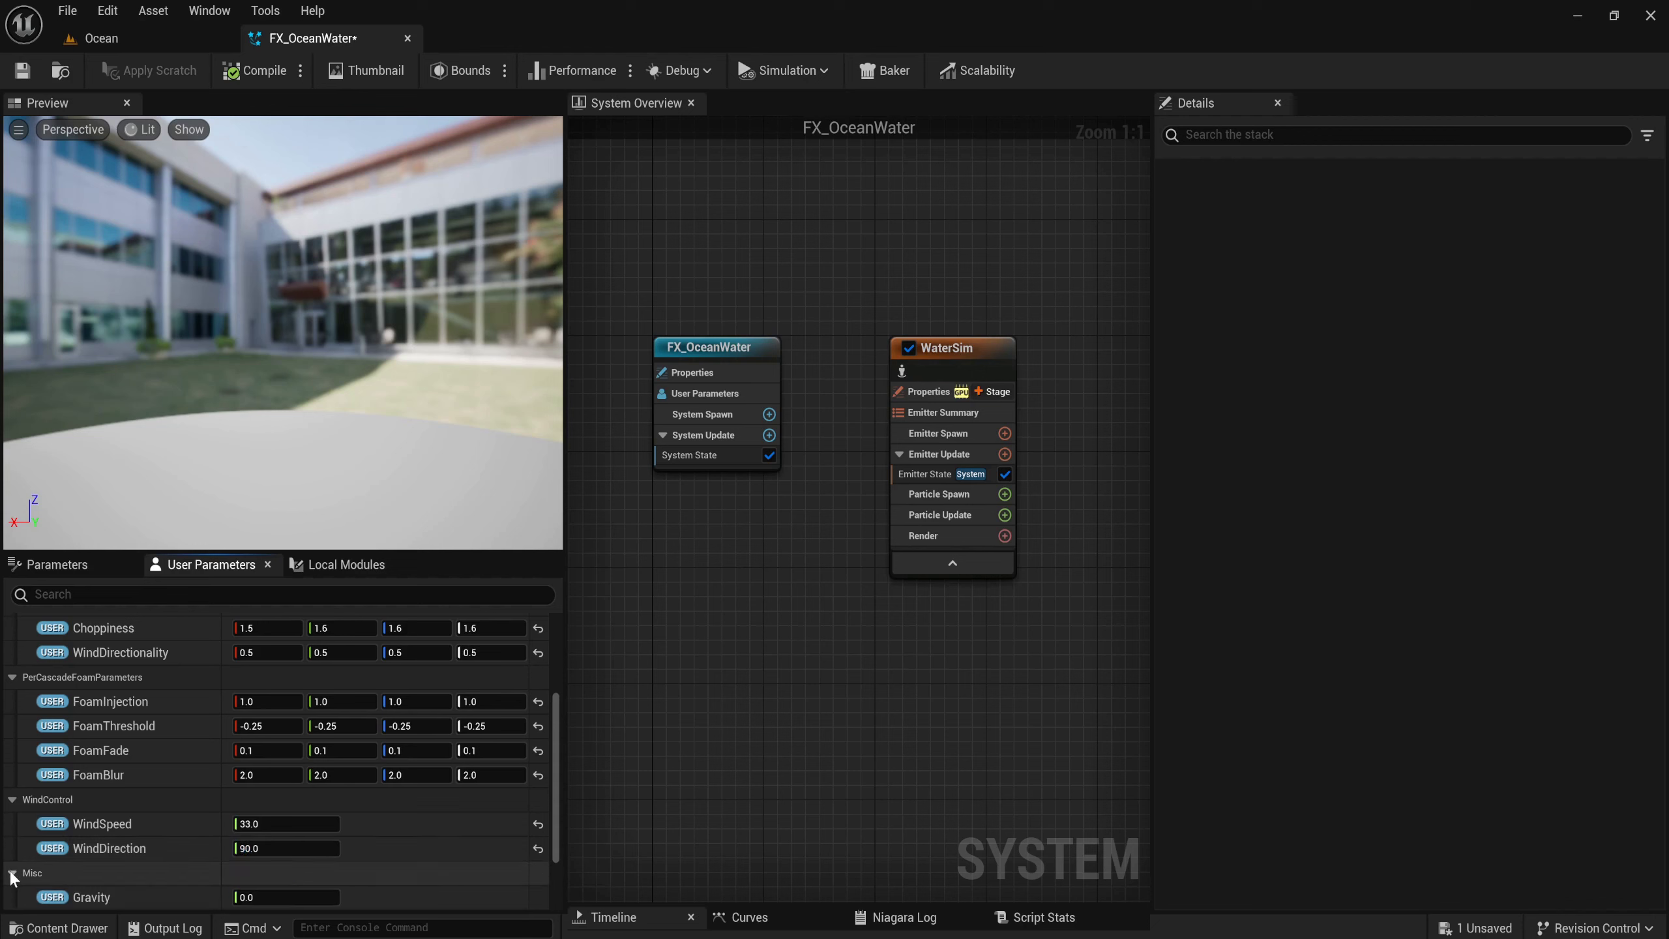
pyautogui.scroll(-3, 187, 798)
pyautogui.click(296, 799)
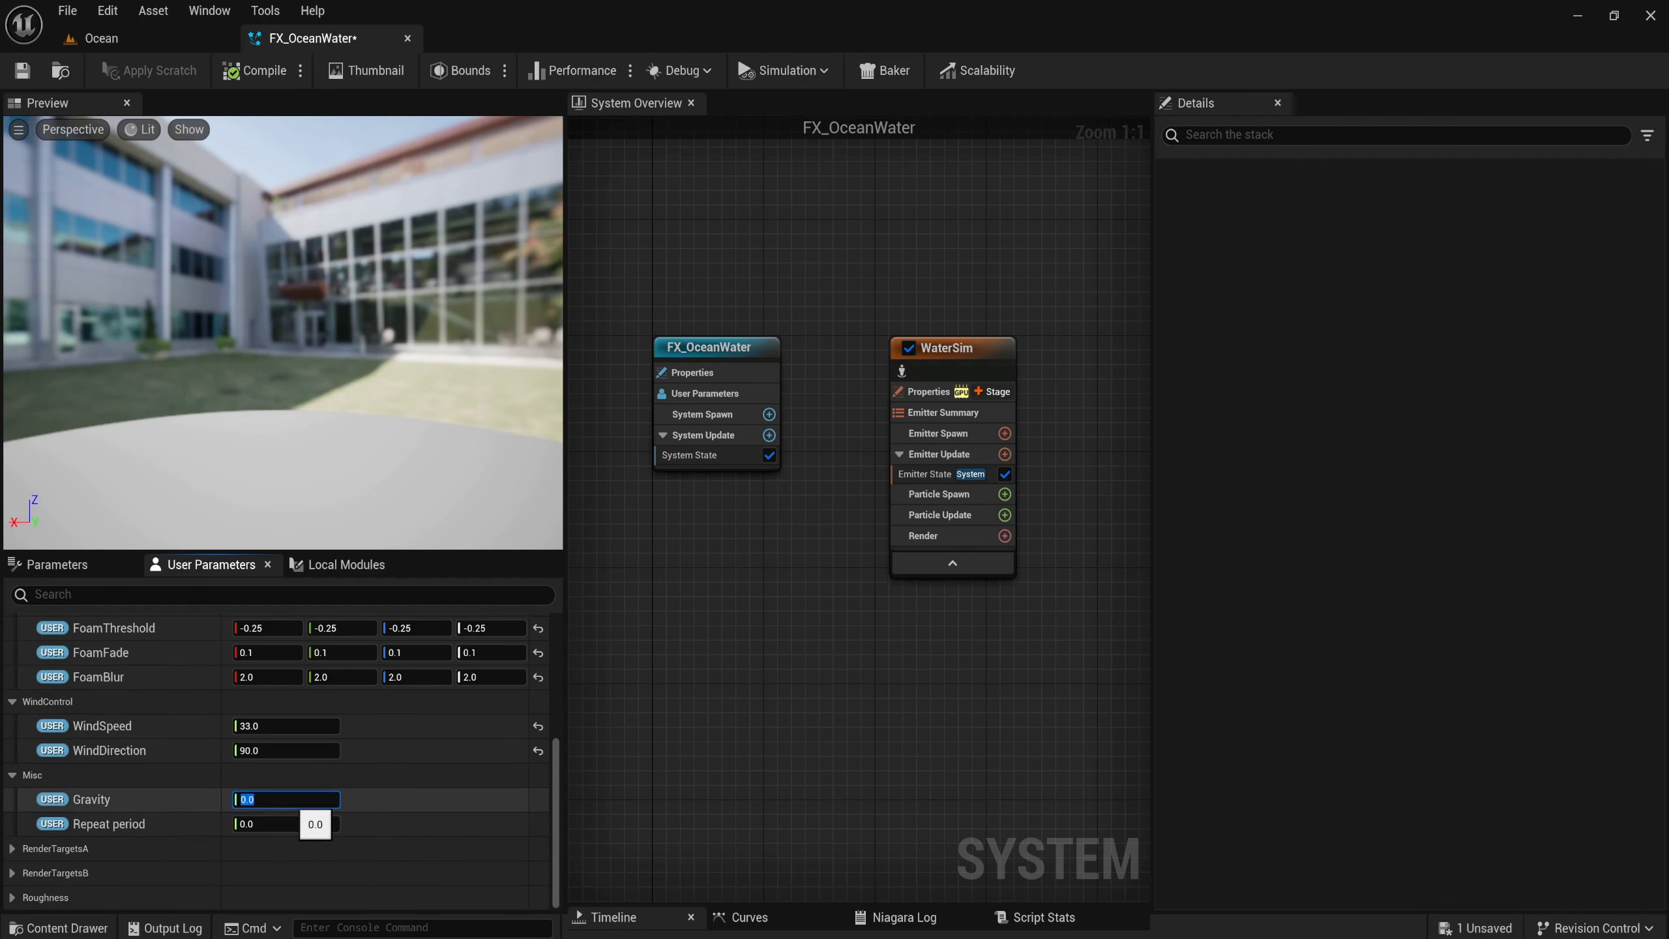
pyautogui.write('9.8')
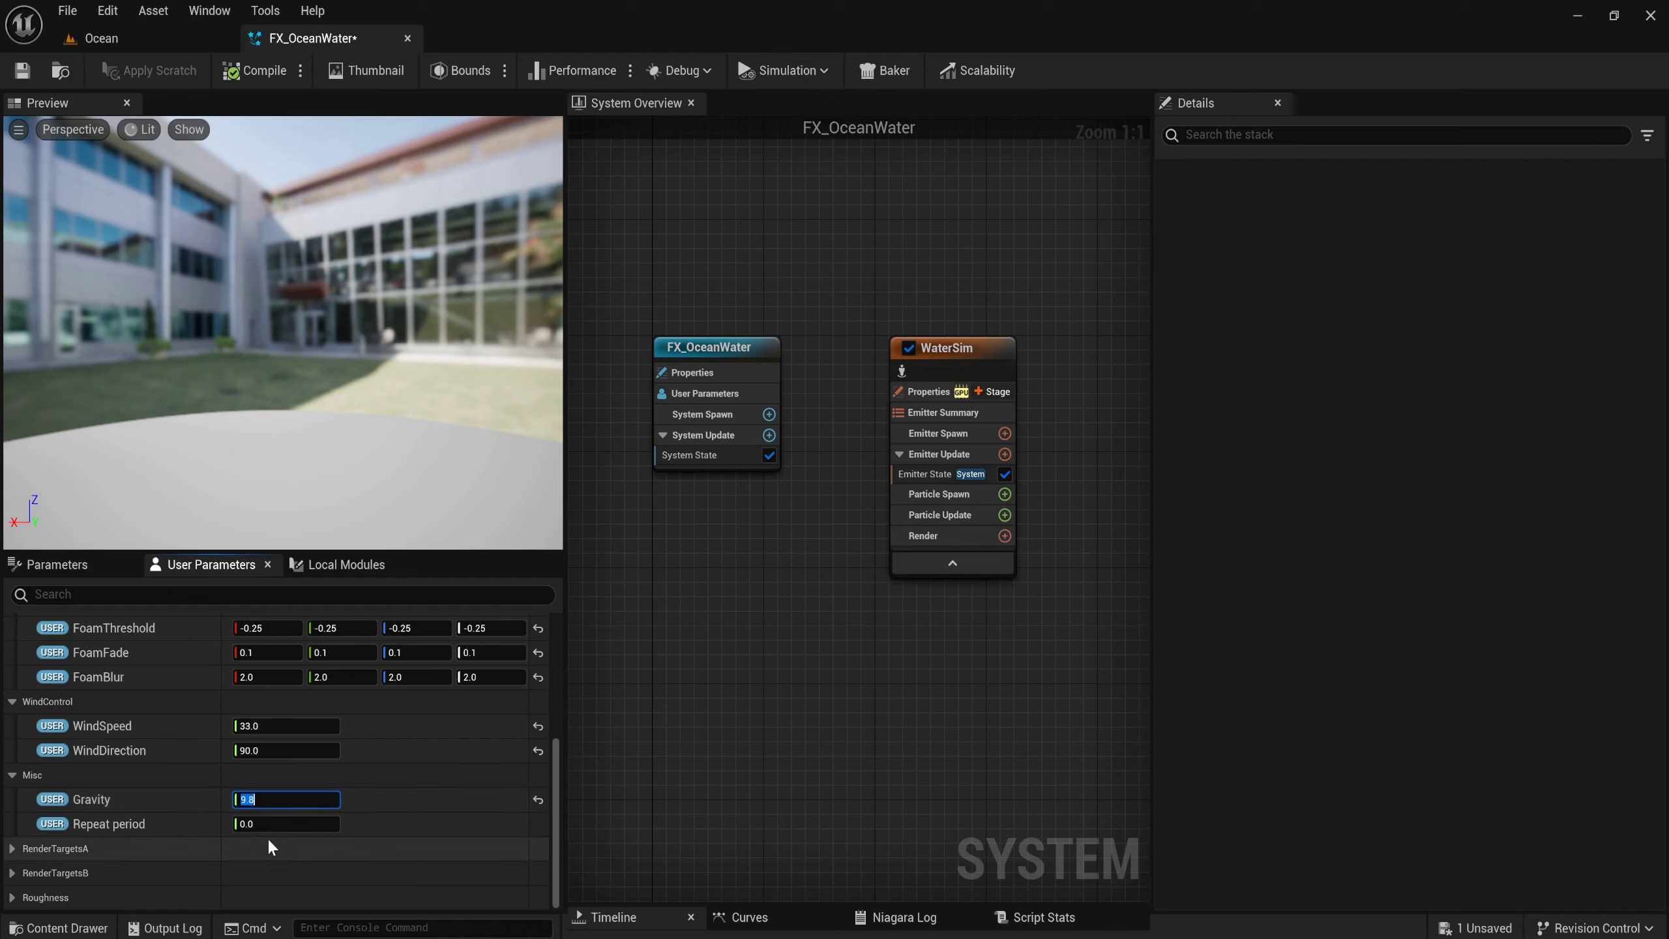
pyautogui.click(274, 828)
pyautogui.write('100')
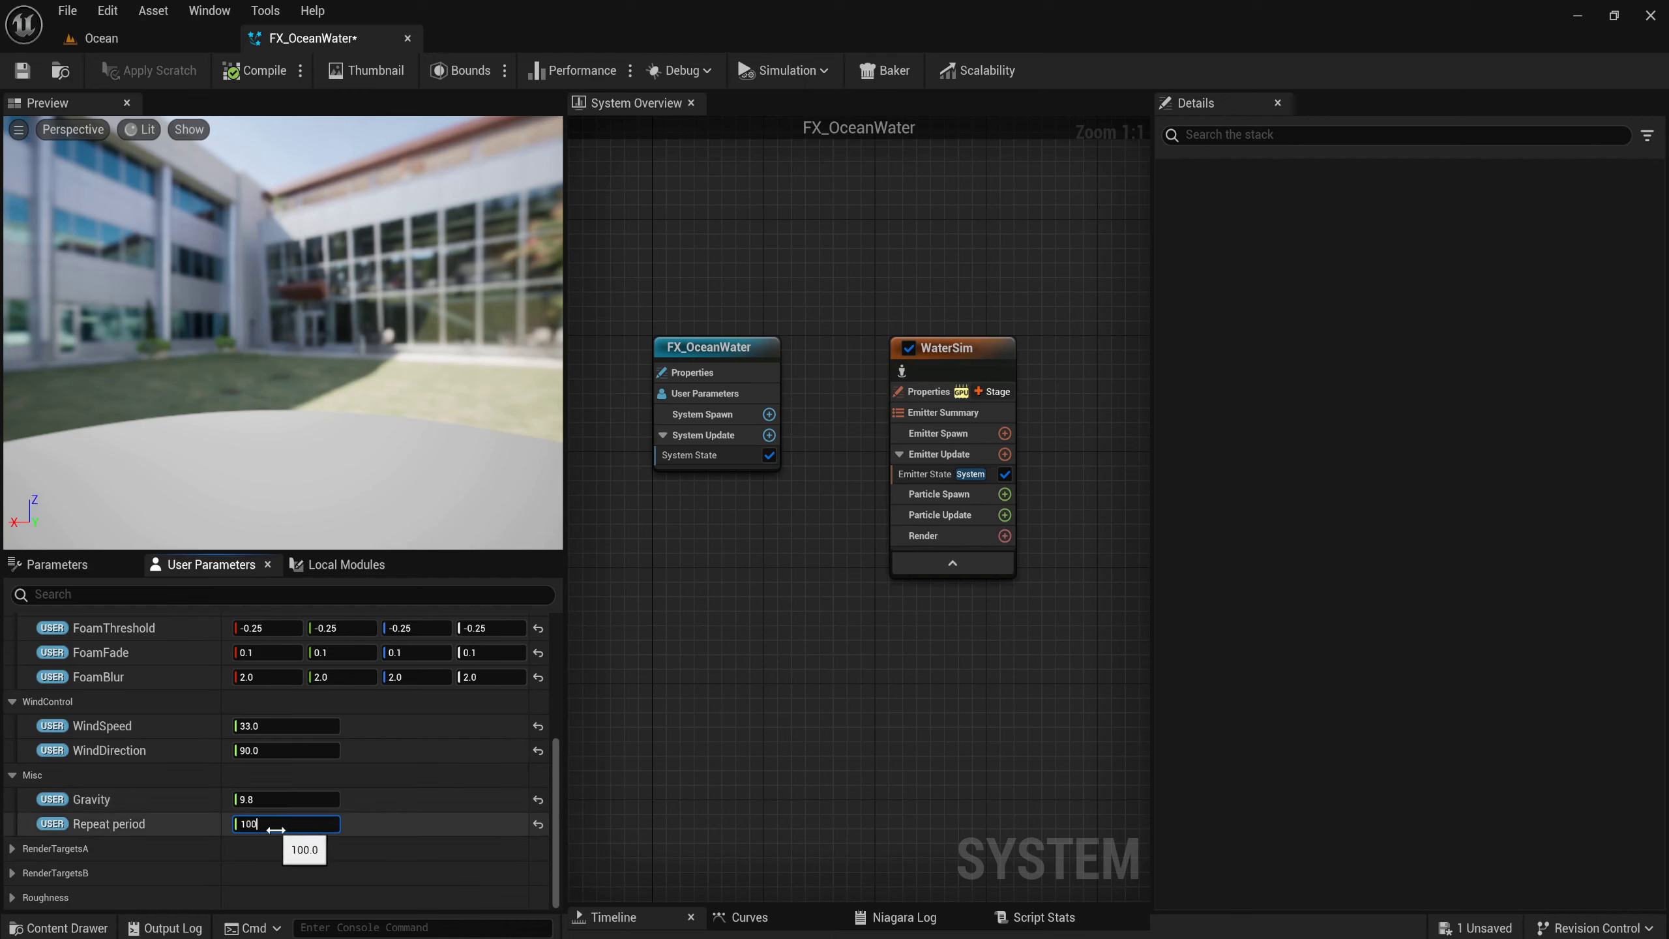
pyautogui.write('0')
pyautogui.press('Return')
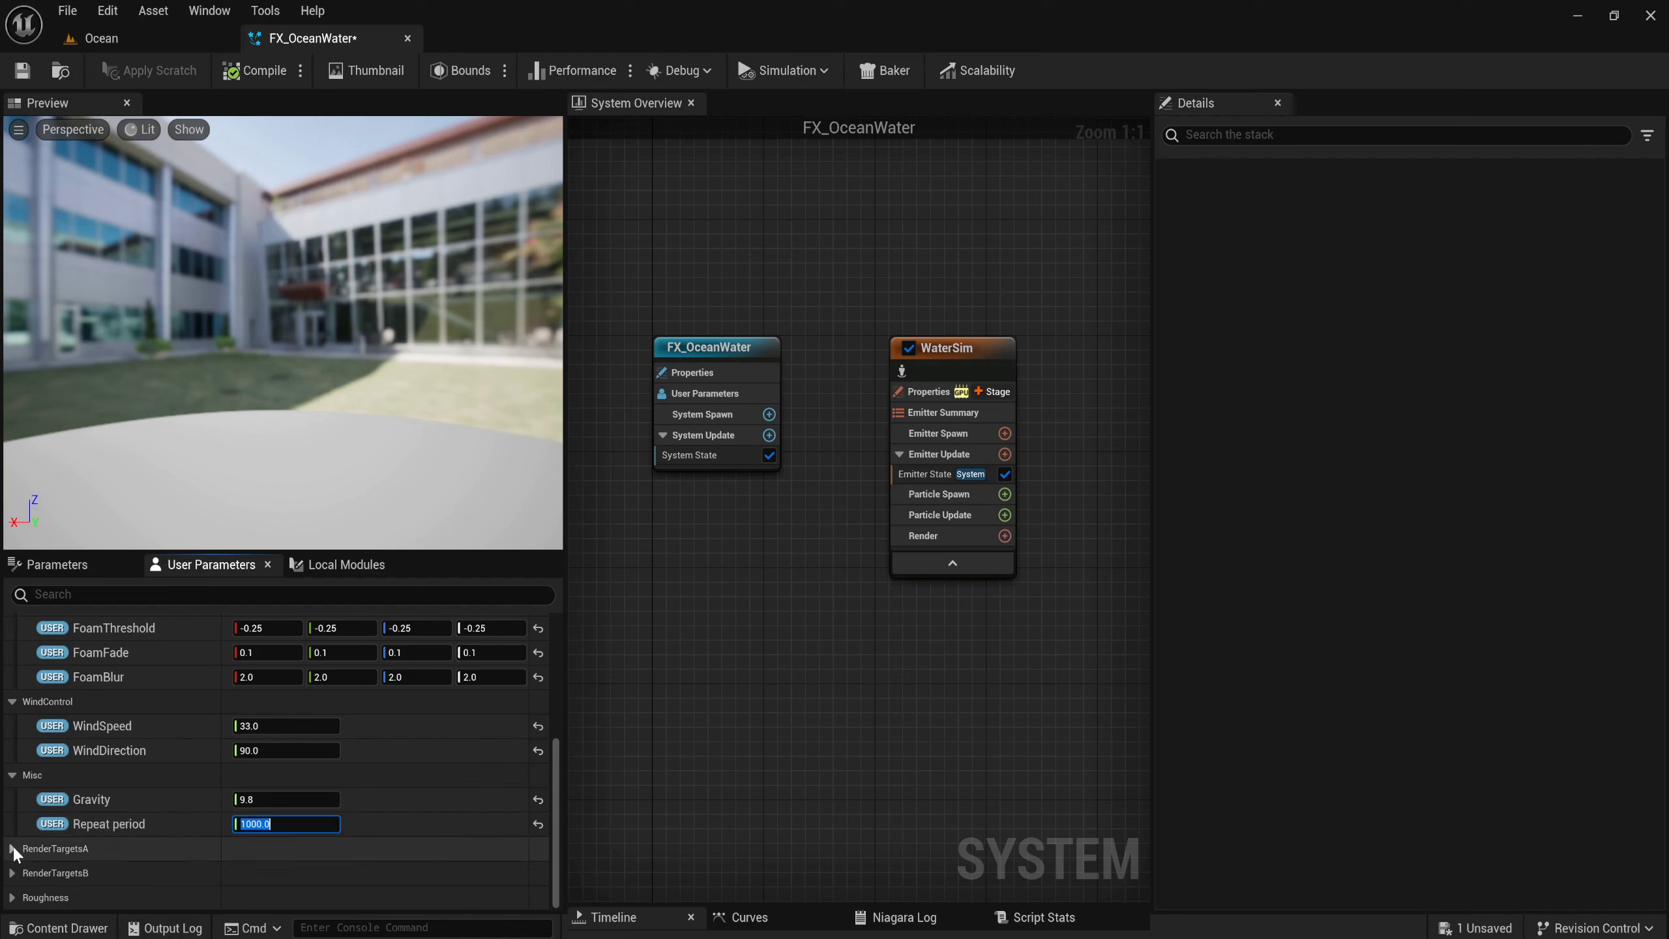
pyautogui.click(13, 849)
# Assign RT_OceanPixelAttribs_Casc0 through Casc3 to the matching RT_PixelAttributes_Casc0–Casc3 parameters.
pyautogui.scroll(-3, 98, 802)
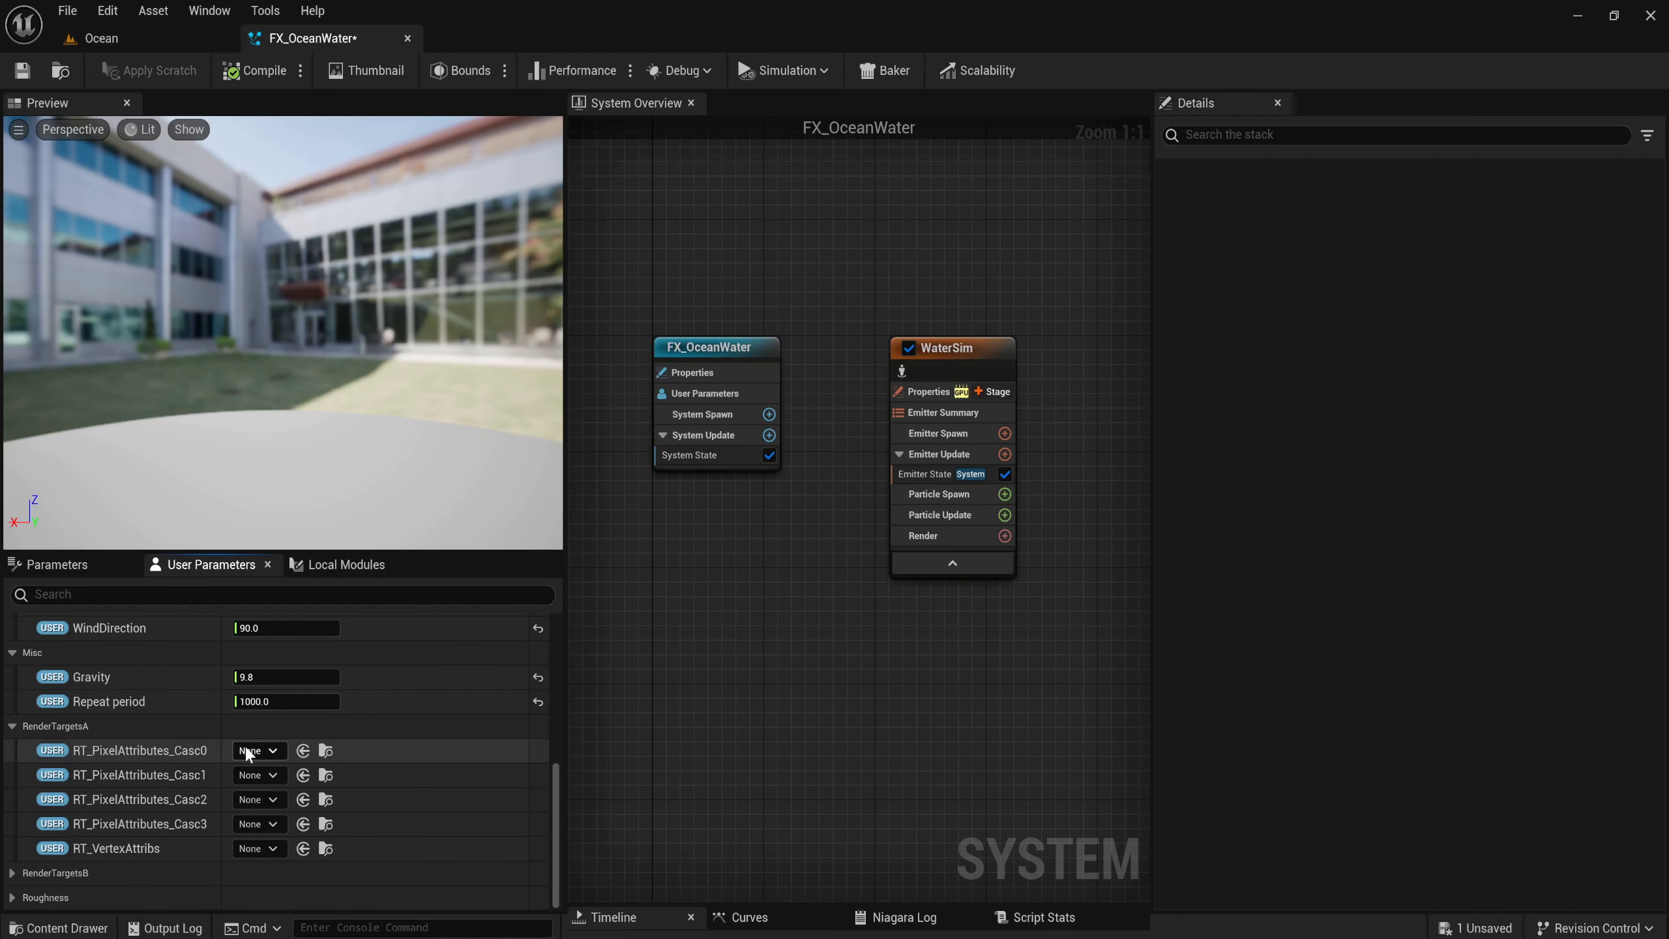
pyautogui.click(269, 752)
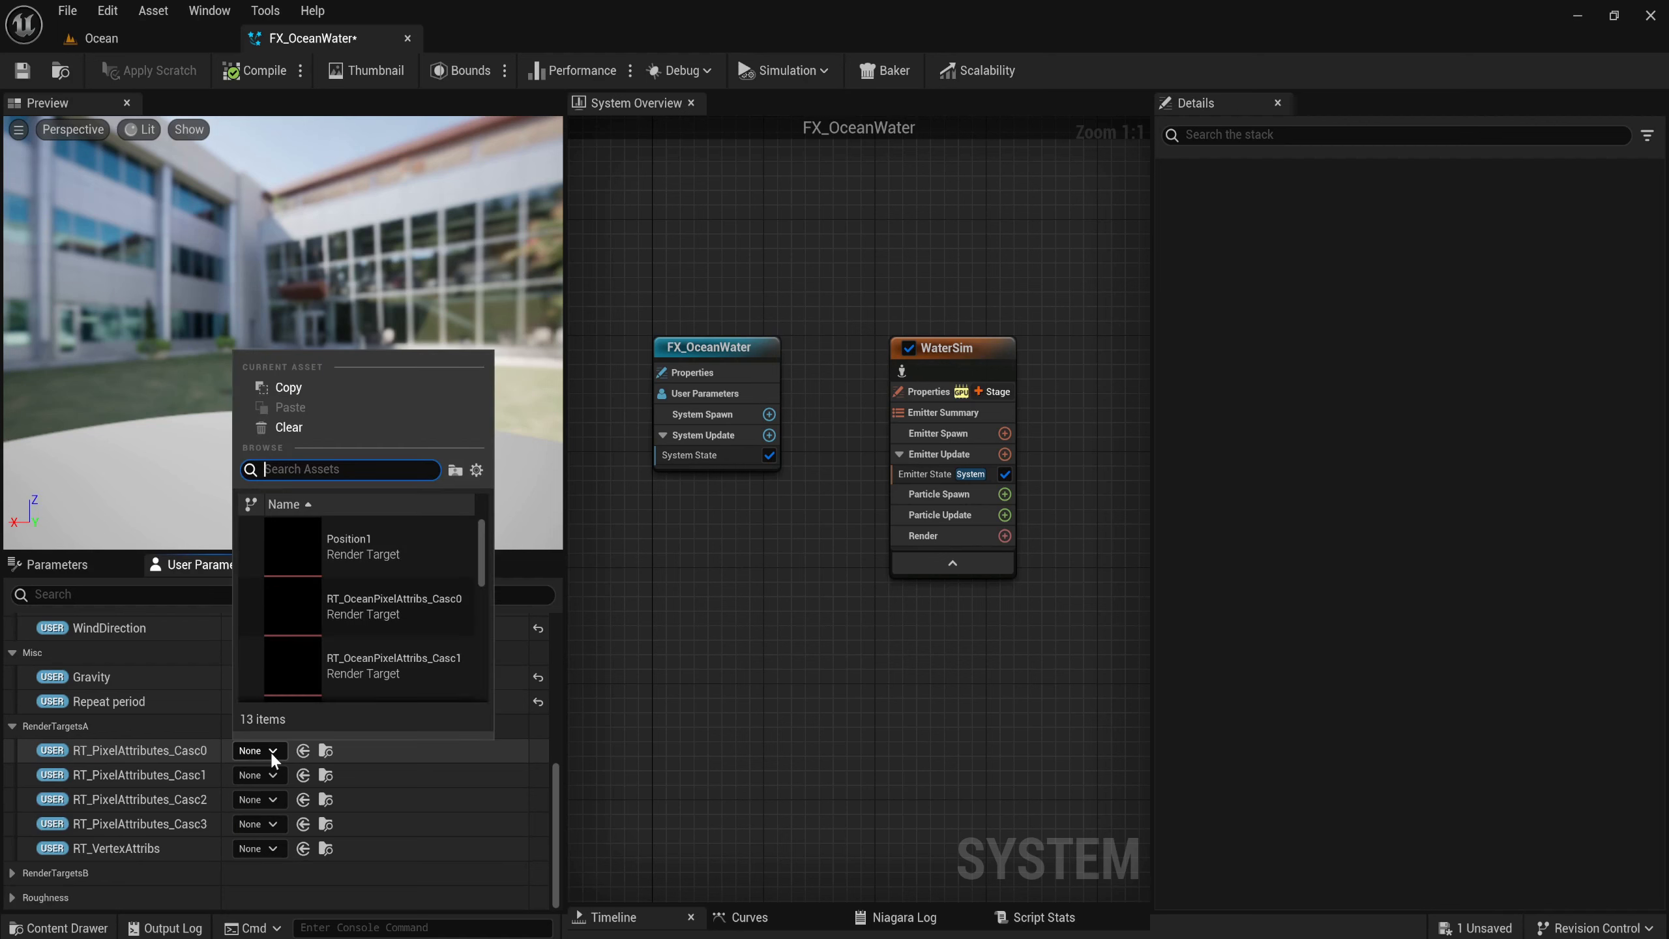
pyautogui.moveTo(348, 615)
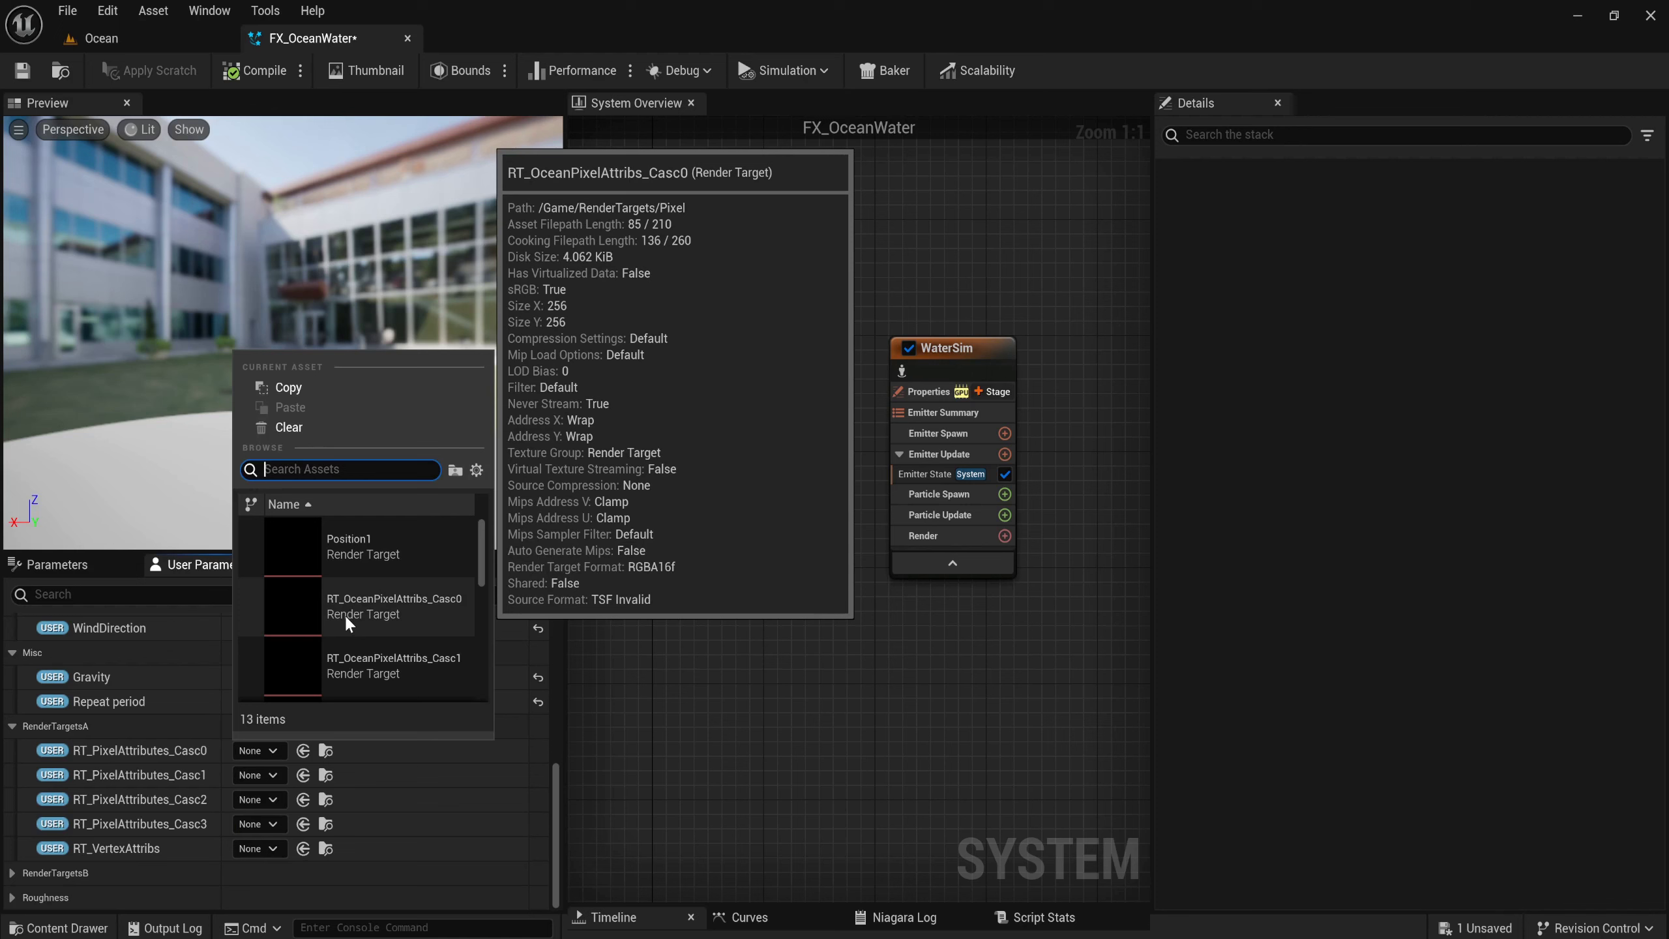
pyautogui.click(399, 603)
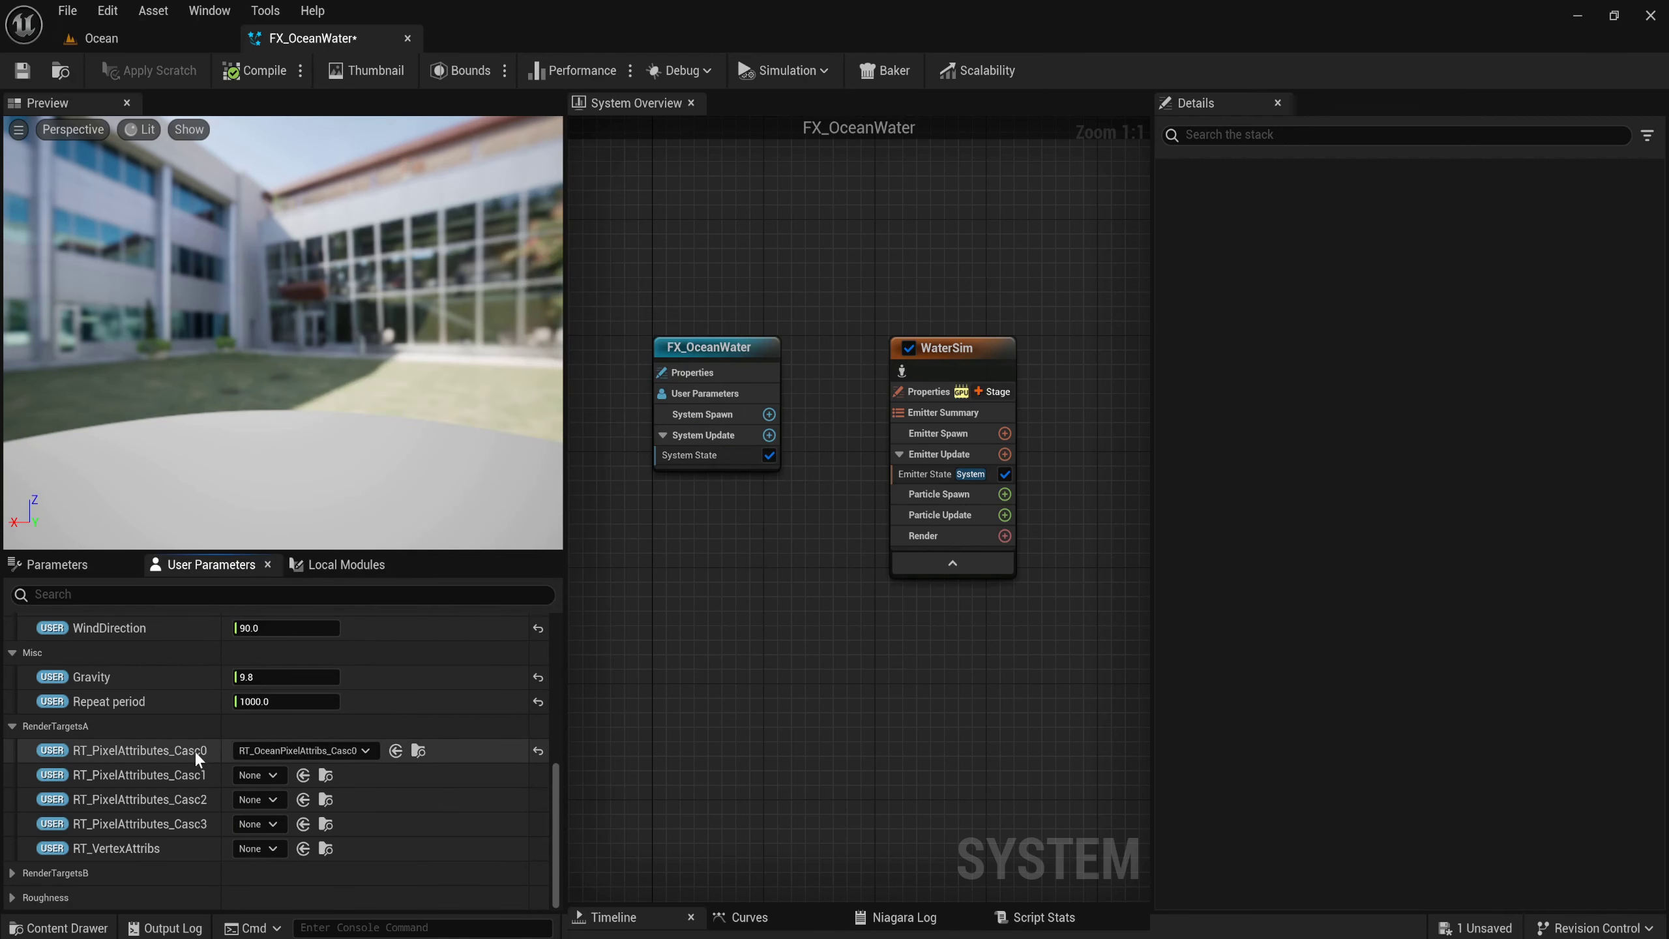
pyautogui.click(266, 776)
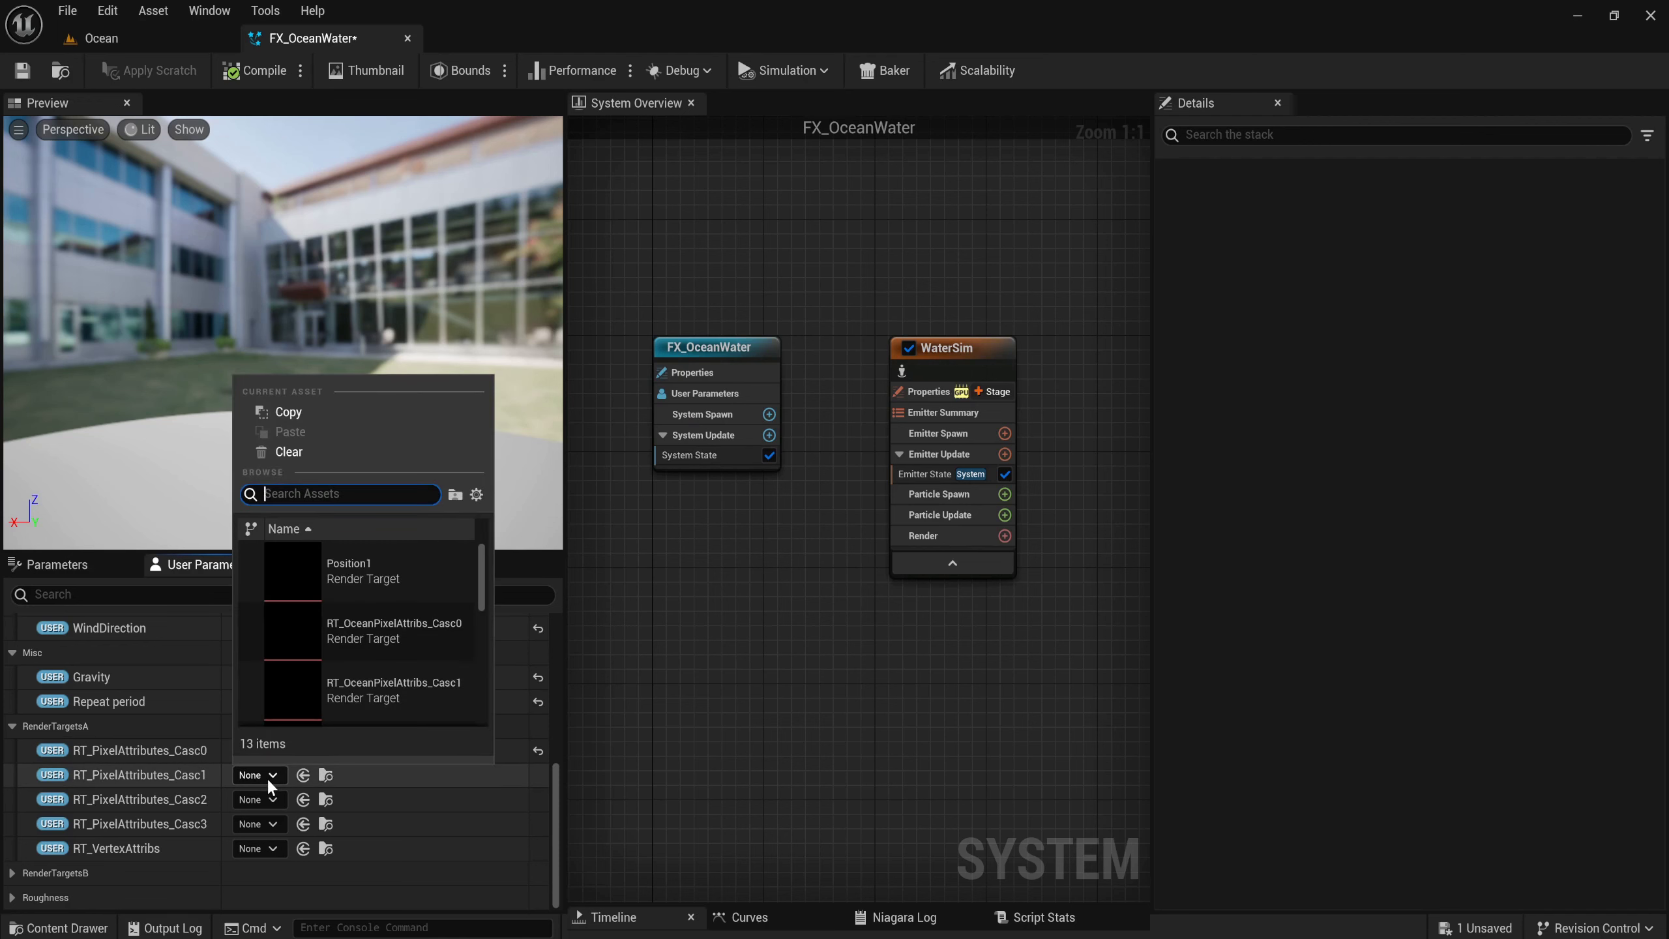
pyautogui.click(412, 684)
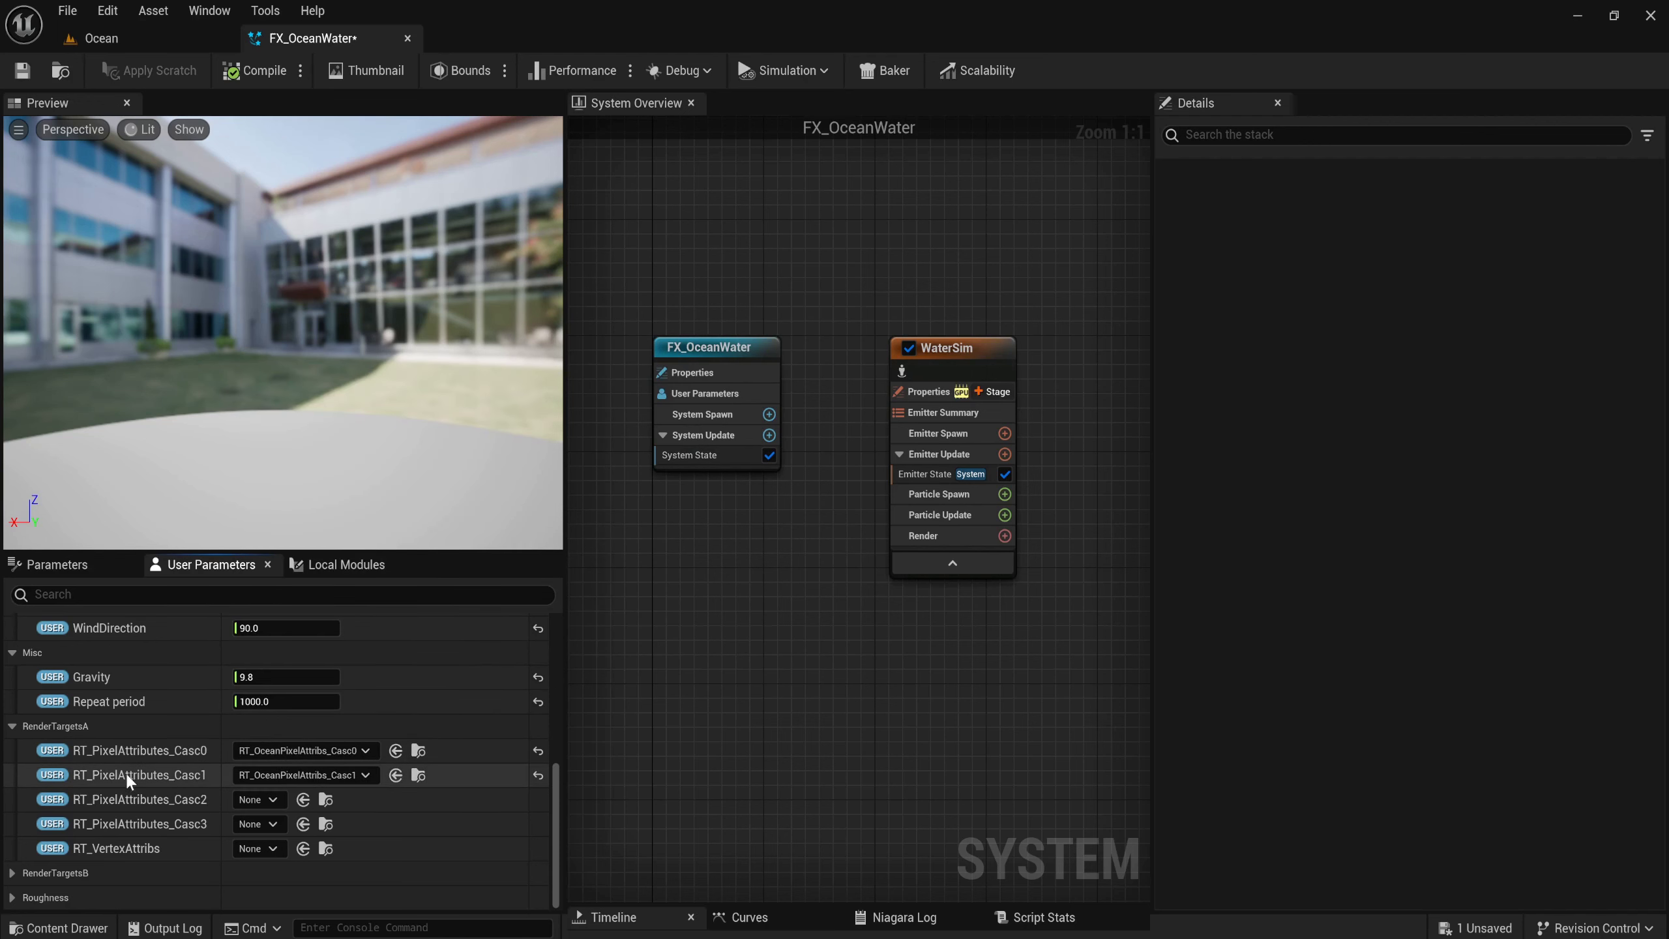
pyautogui.click(274, 795)
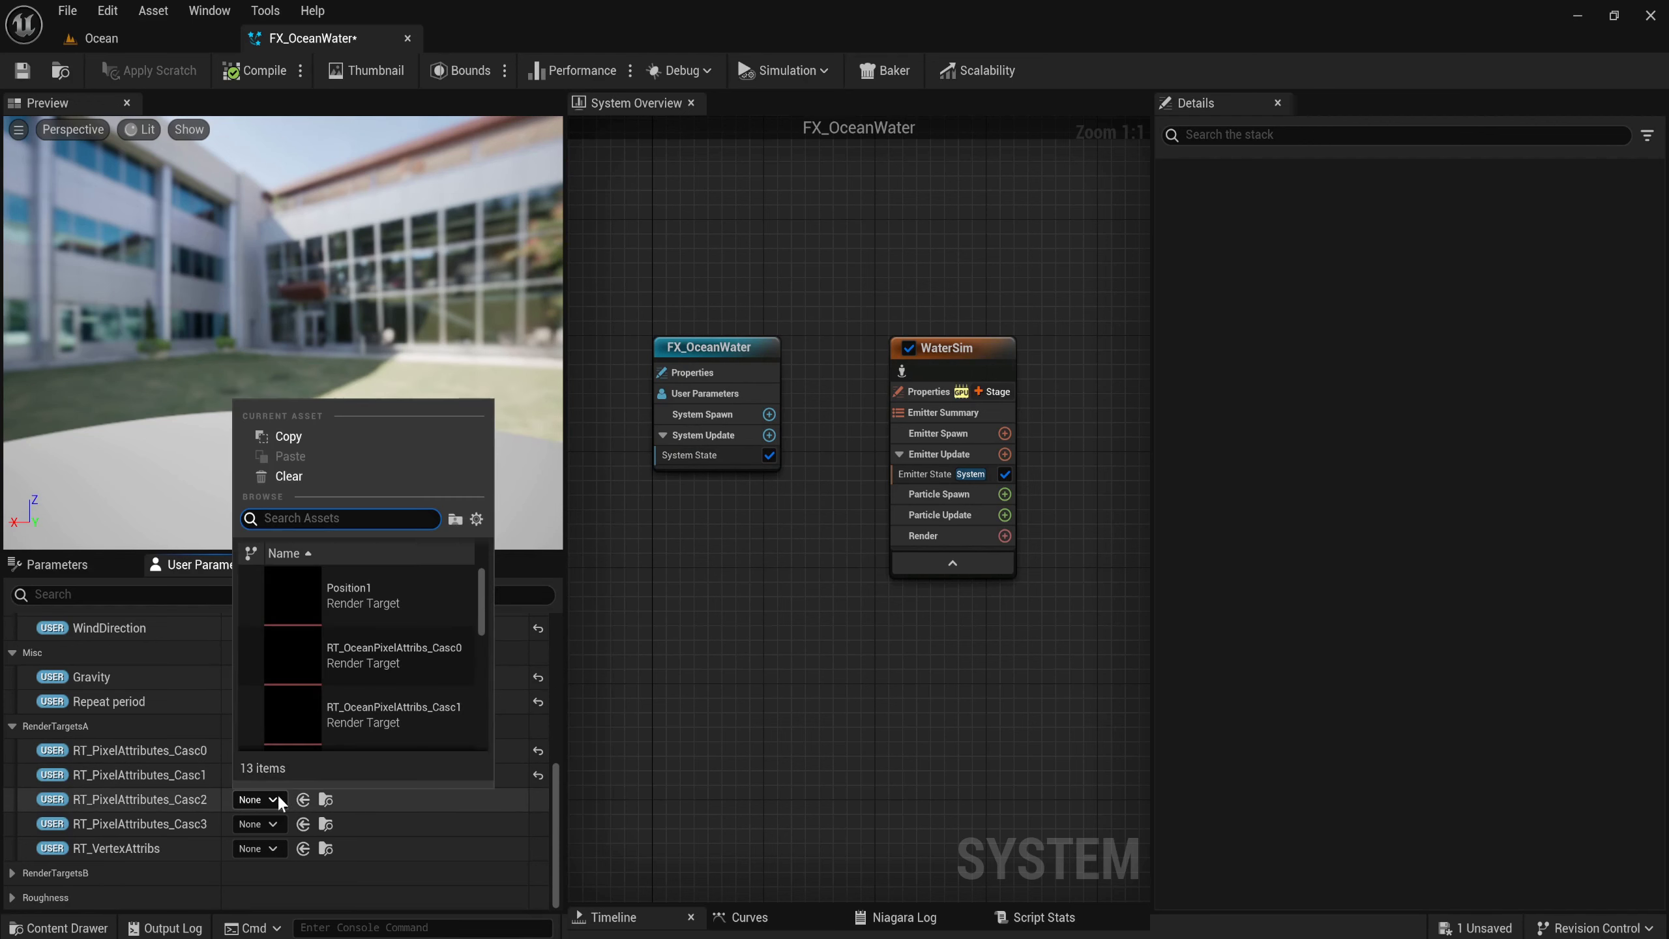
pyautogui.scroll(-1, 332, 723)
pyautogui.click(332, 718)
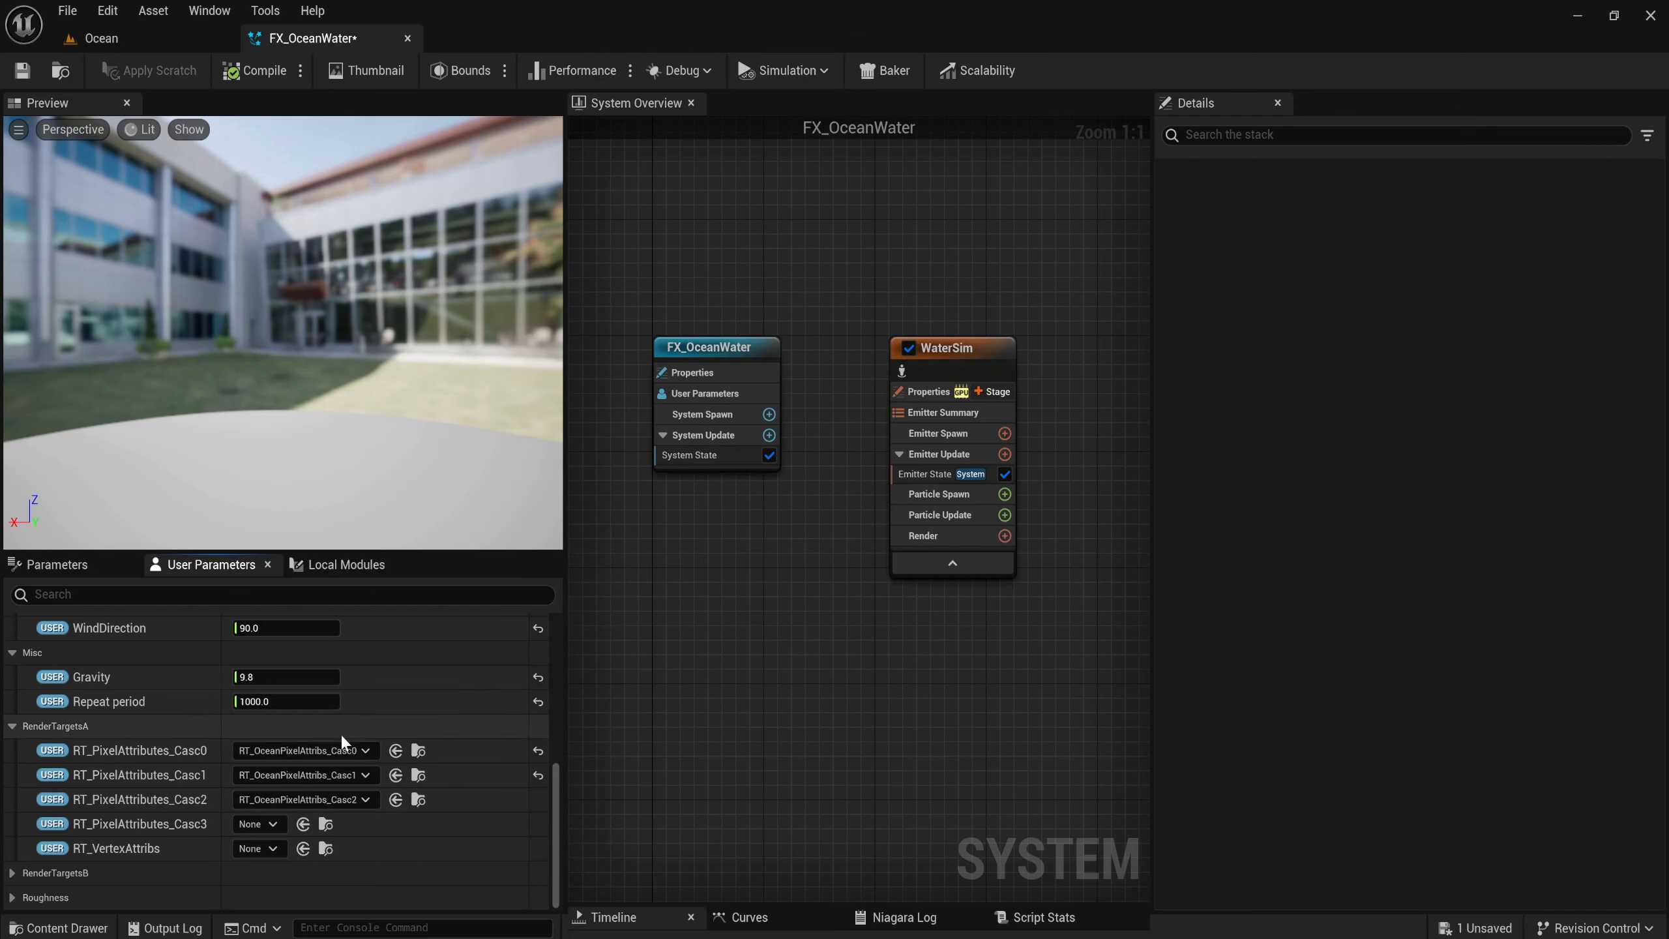
pyautogui.click(270, 825)
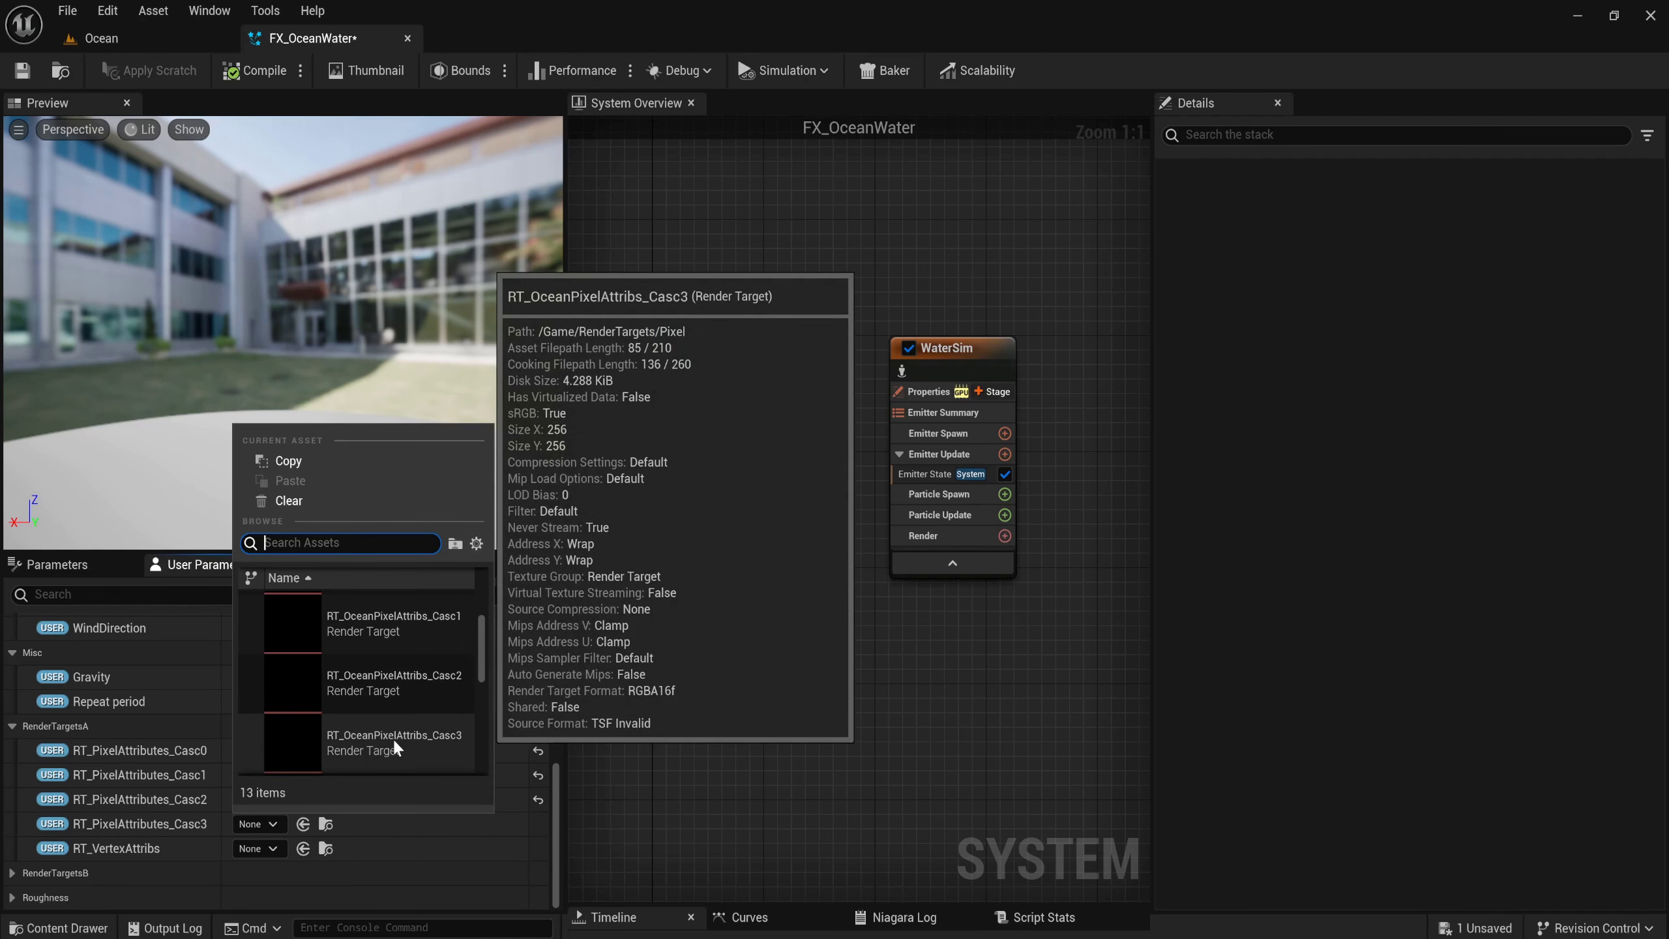
pyautogui.click(396, 744)
# Assign RT_OceanWater_VertAttribs to RT_VertexAttribs, searching 'ver' in the asset list.
pyautogui.click(277, 847)
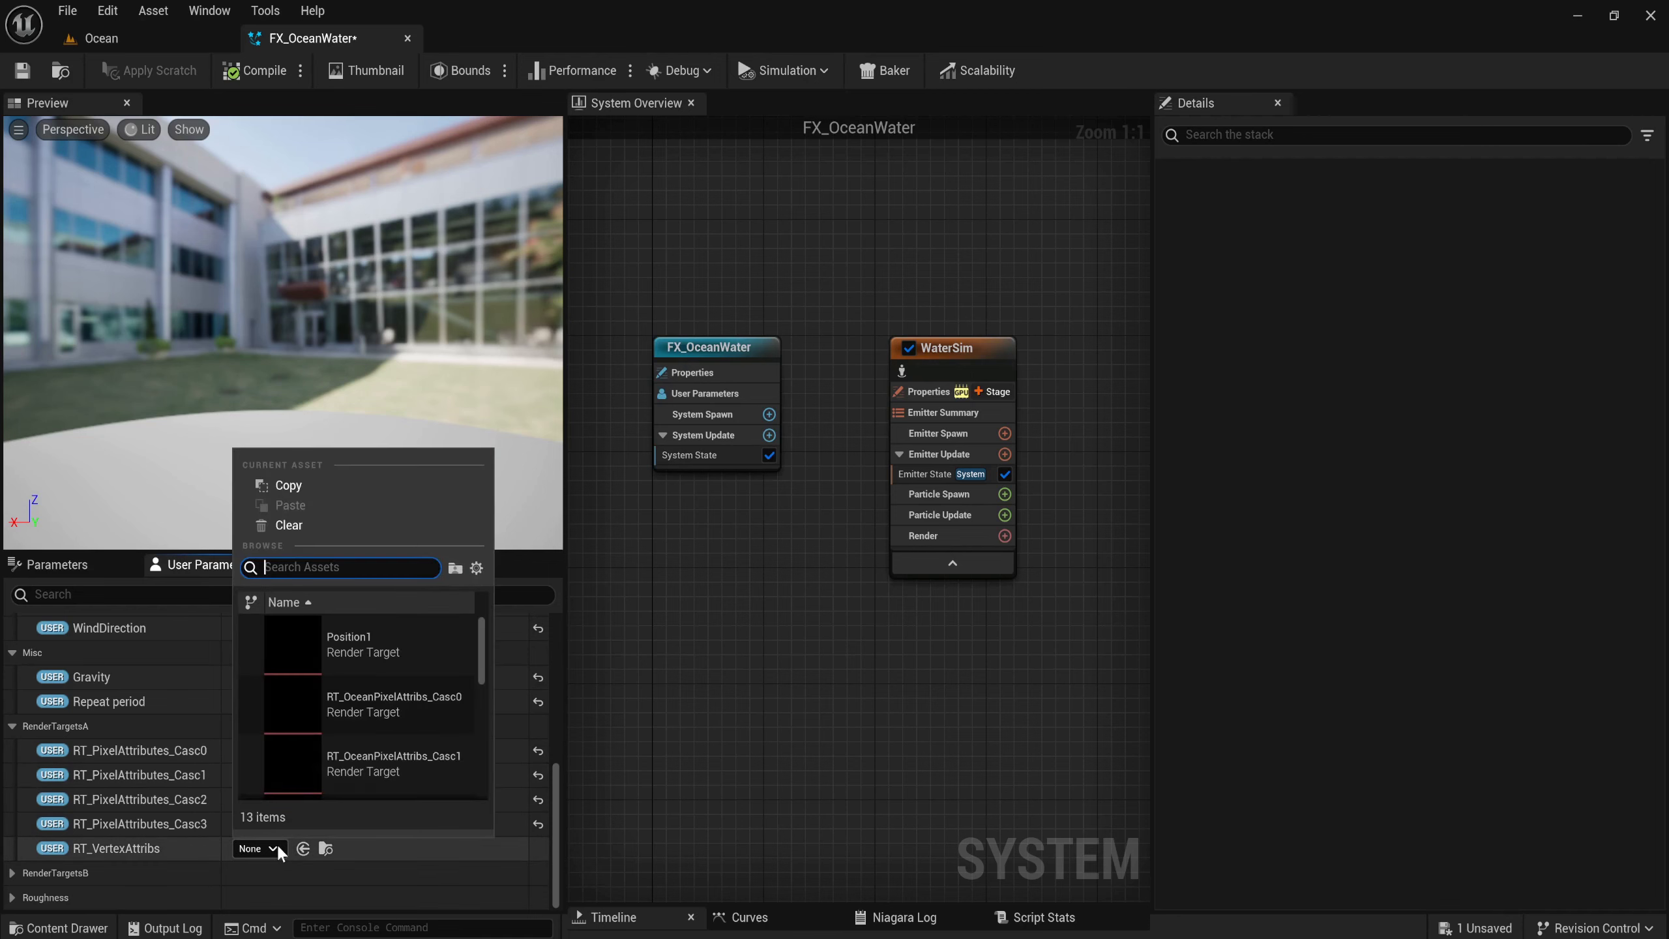
pyautogui.scroll(-1, 401, 700)
pyautogui.scroll(-1, 404, 704)
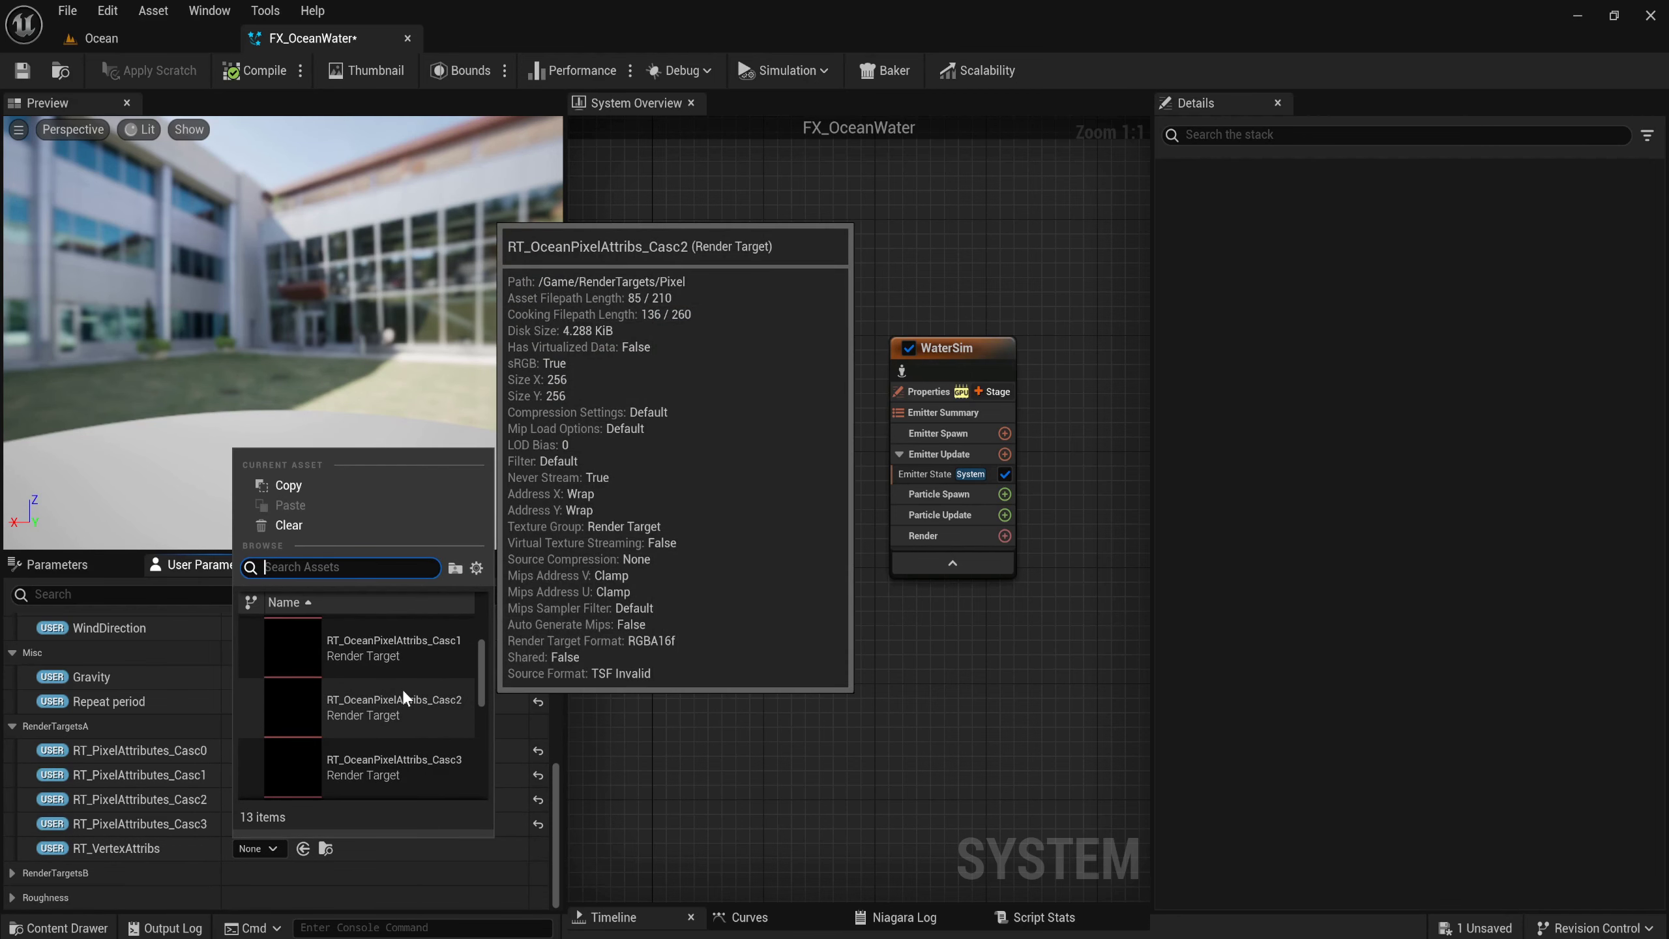
pyautogui.write('ver')
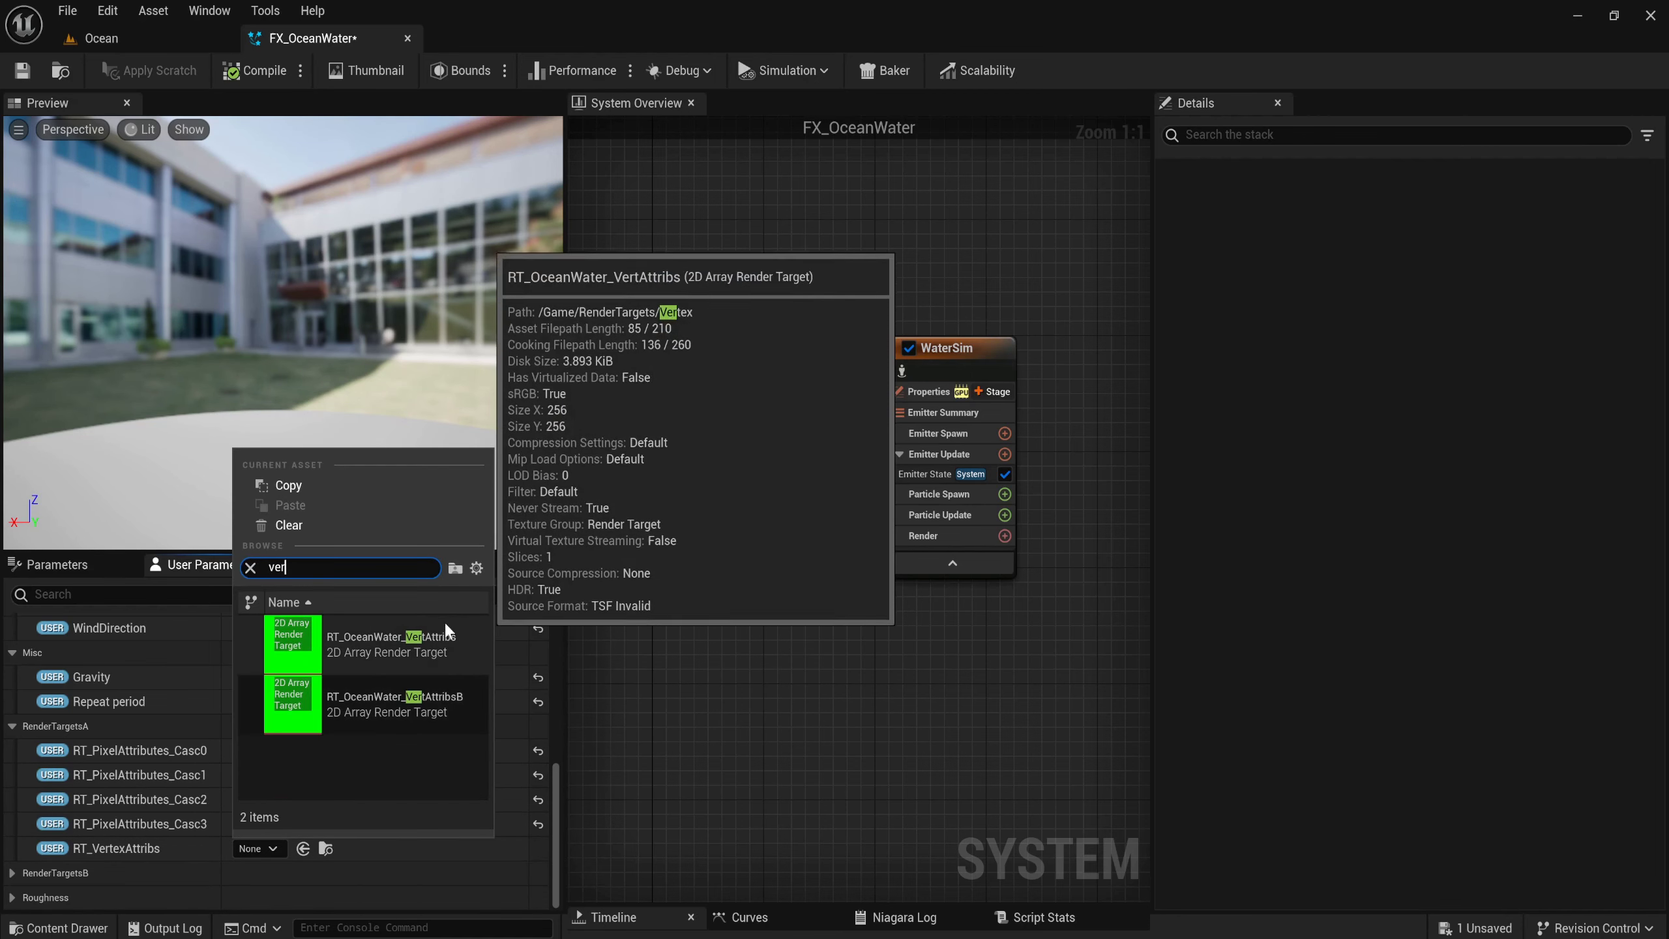
pyautogui.click(443, 648)
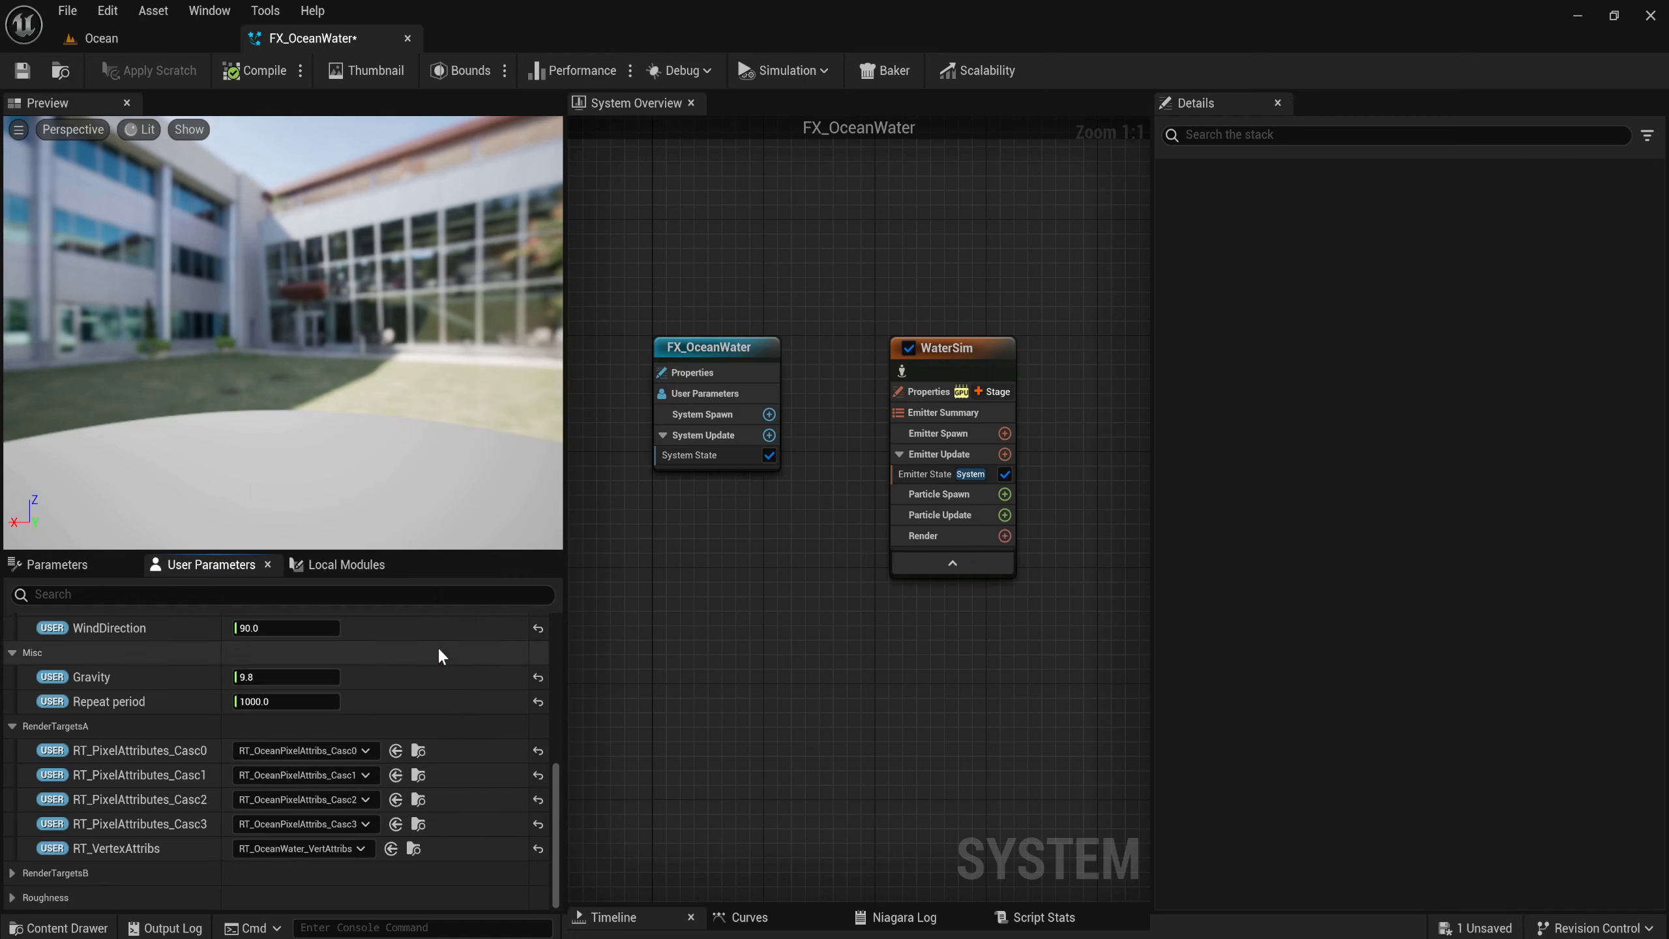
# In RenderTargetsB, assign RT_OceanPixelAttribsB_Casc0 and Casc1 to RT_PixelAttributesB_Casc0 and Casc1.
pyautogui.click(20, 867)
pyautogui.scroll(-2, 172, 736)
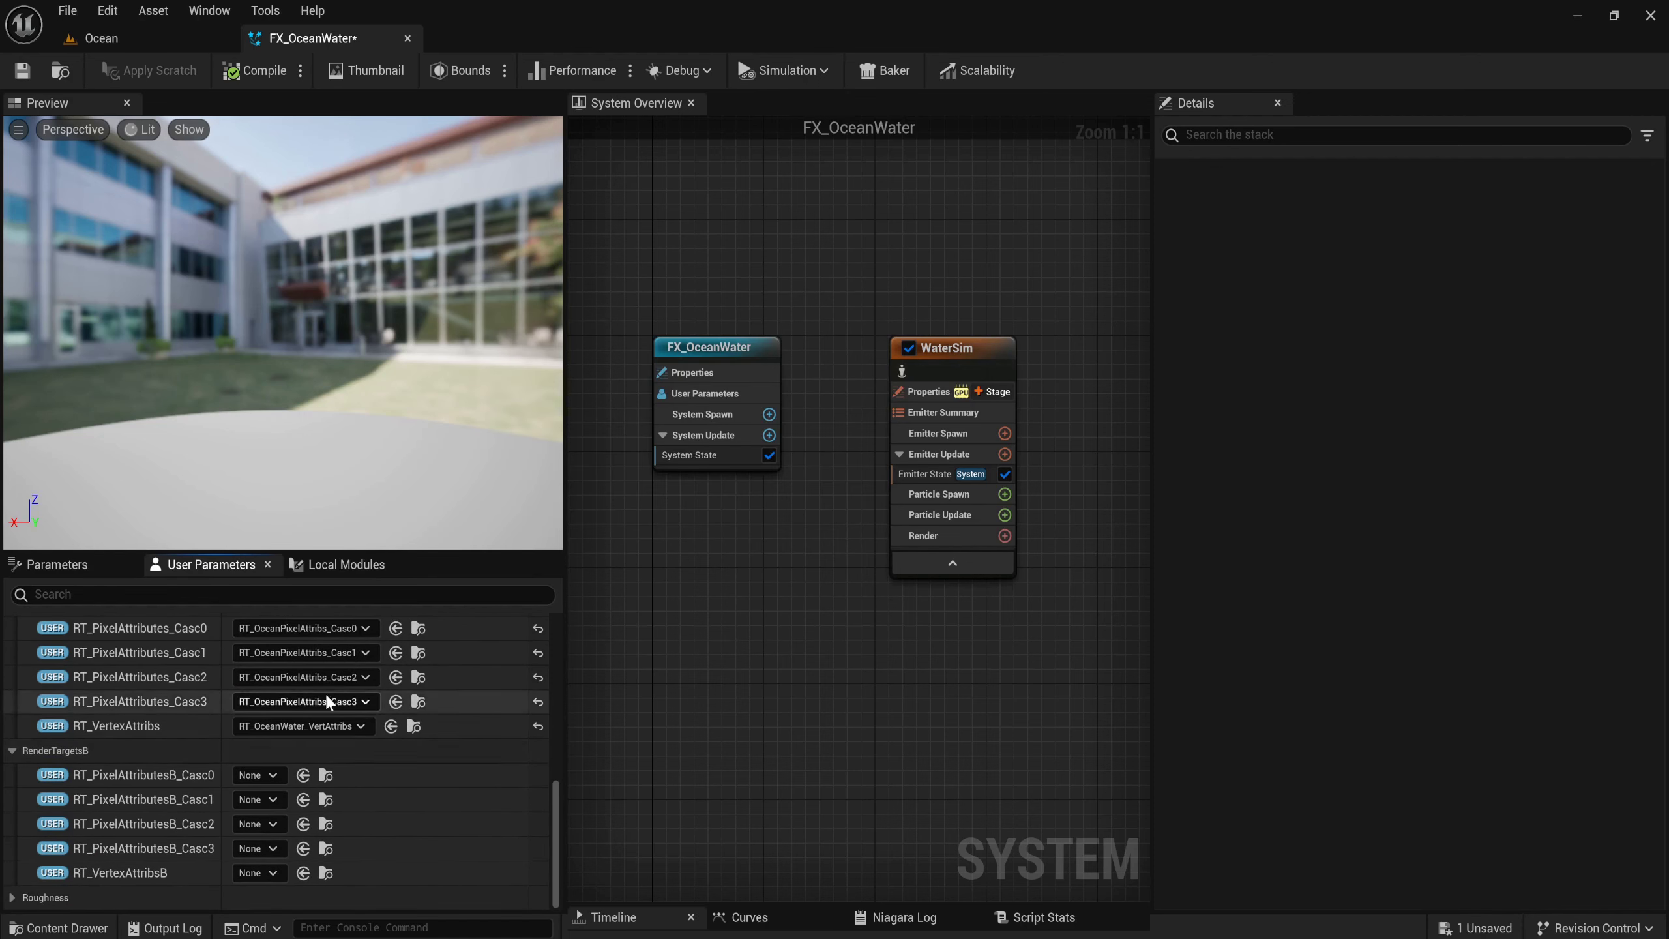
pyautogui.click(274, 769)
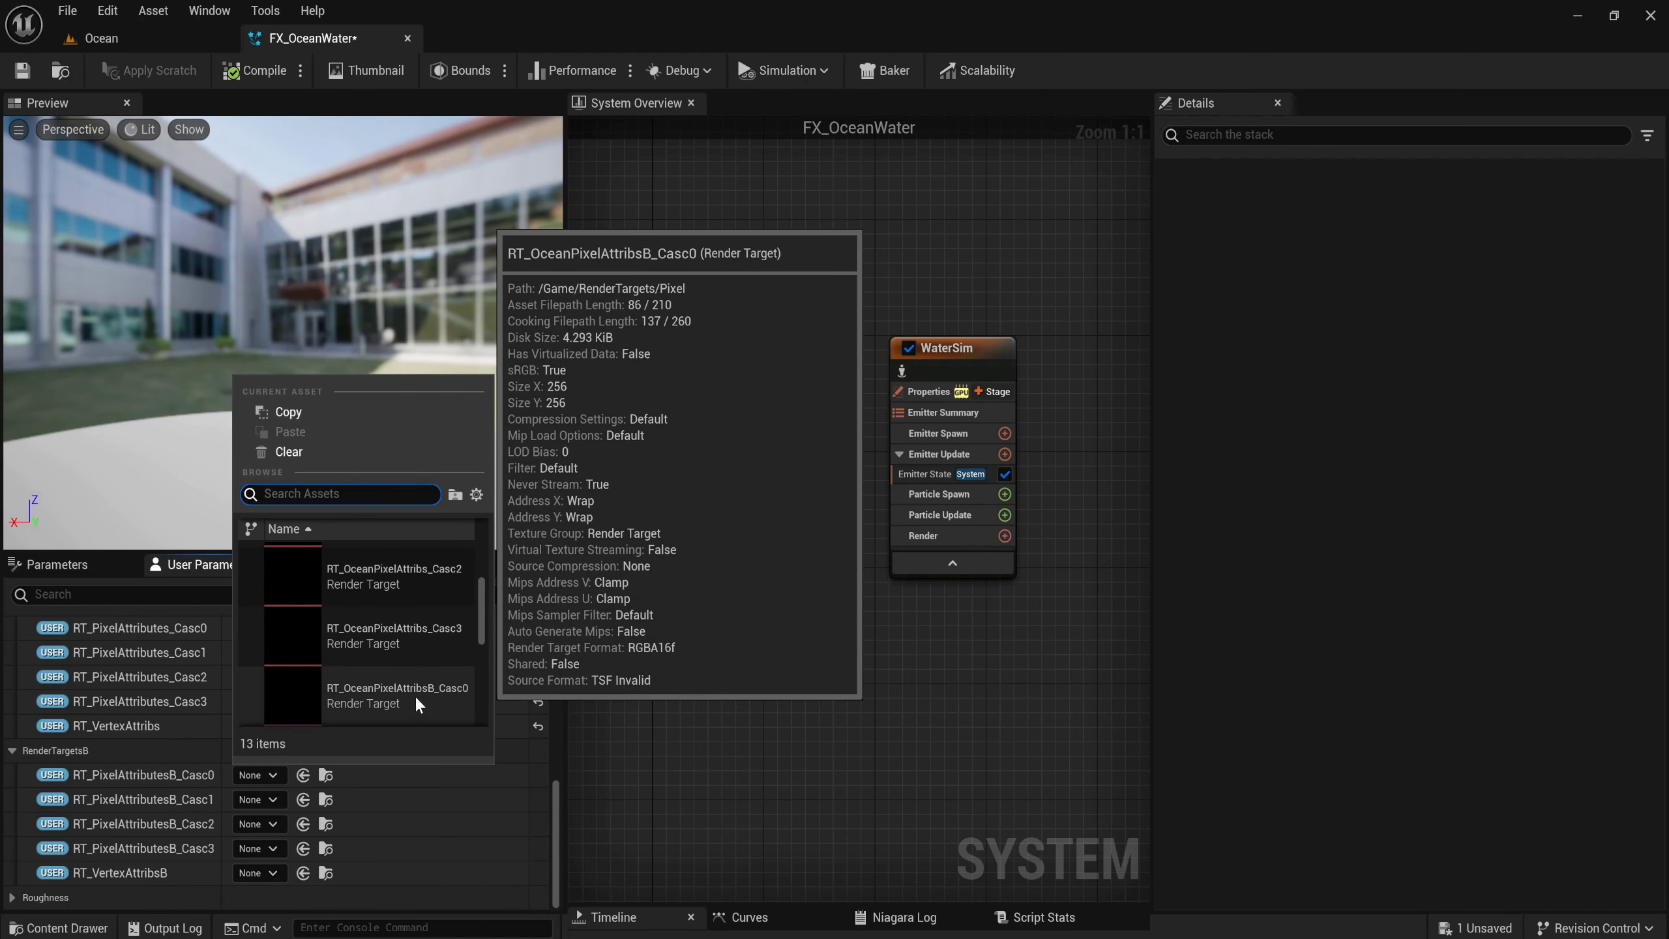
pyautogui.click(433, 692)
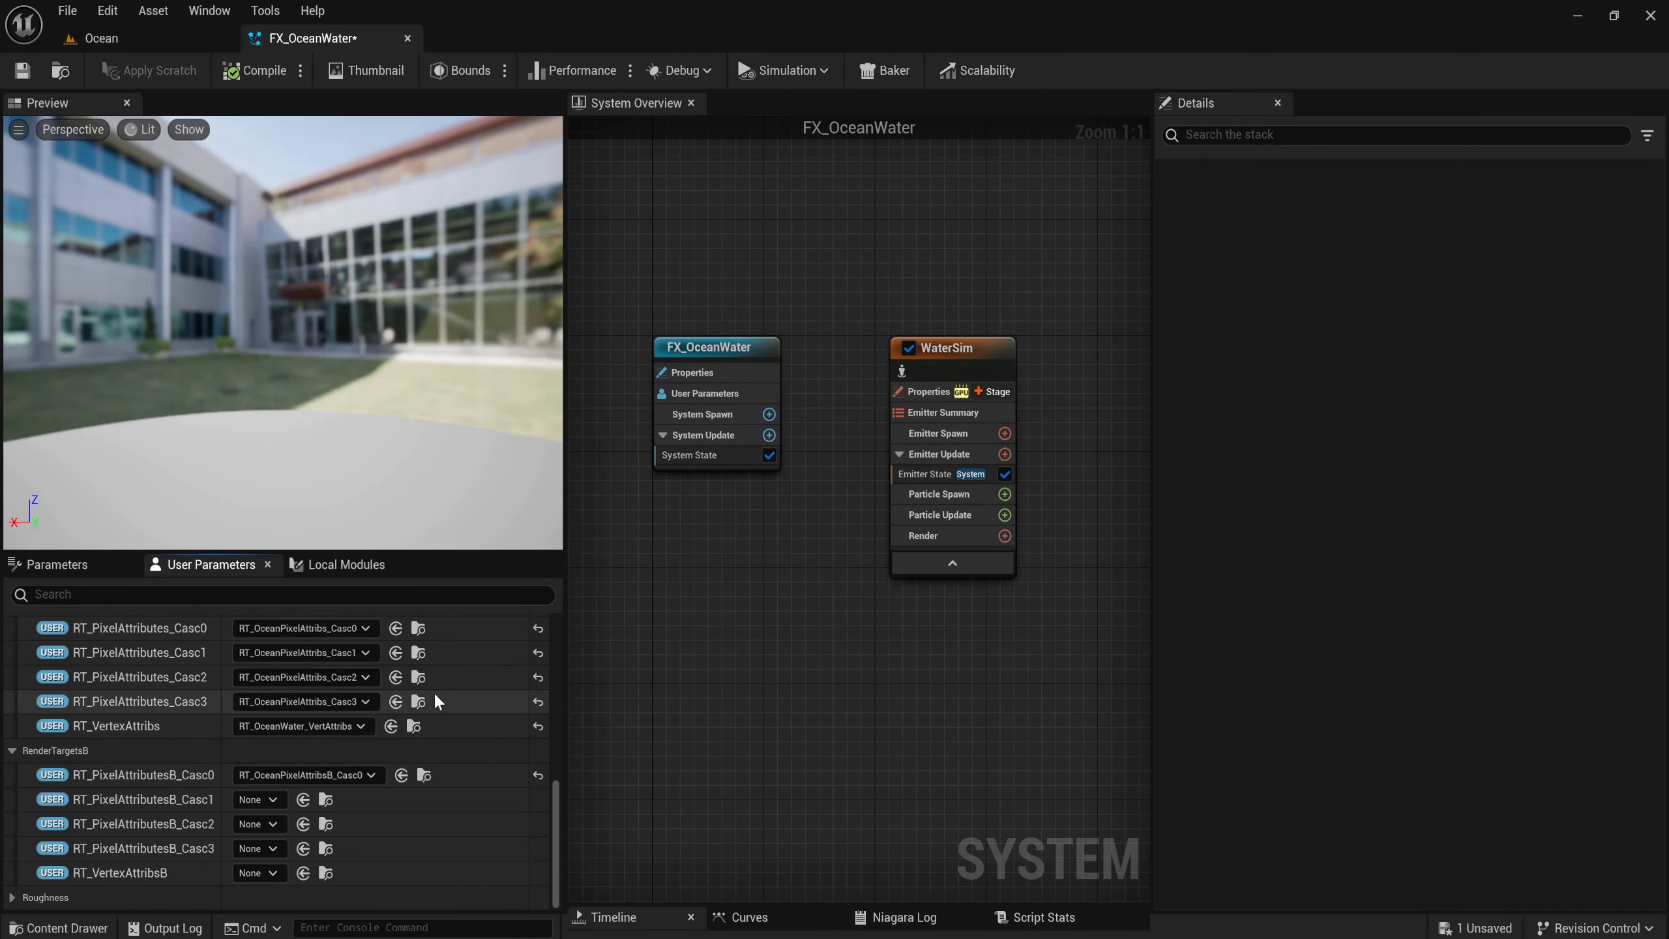
pyautogui.click(256, 799)
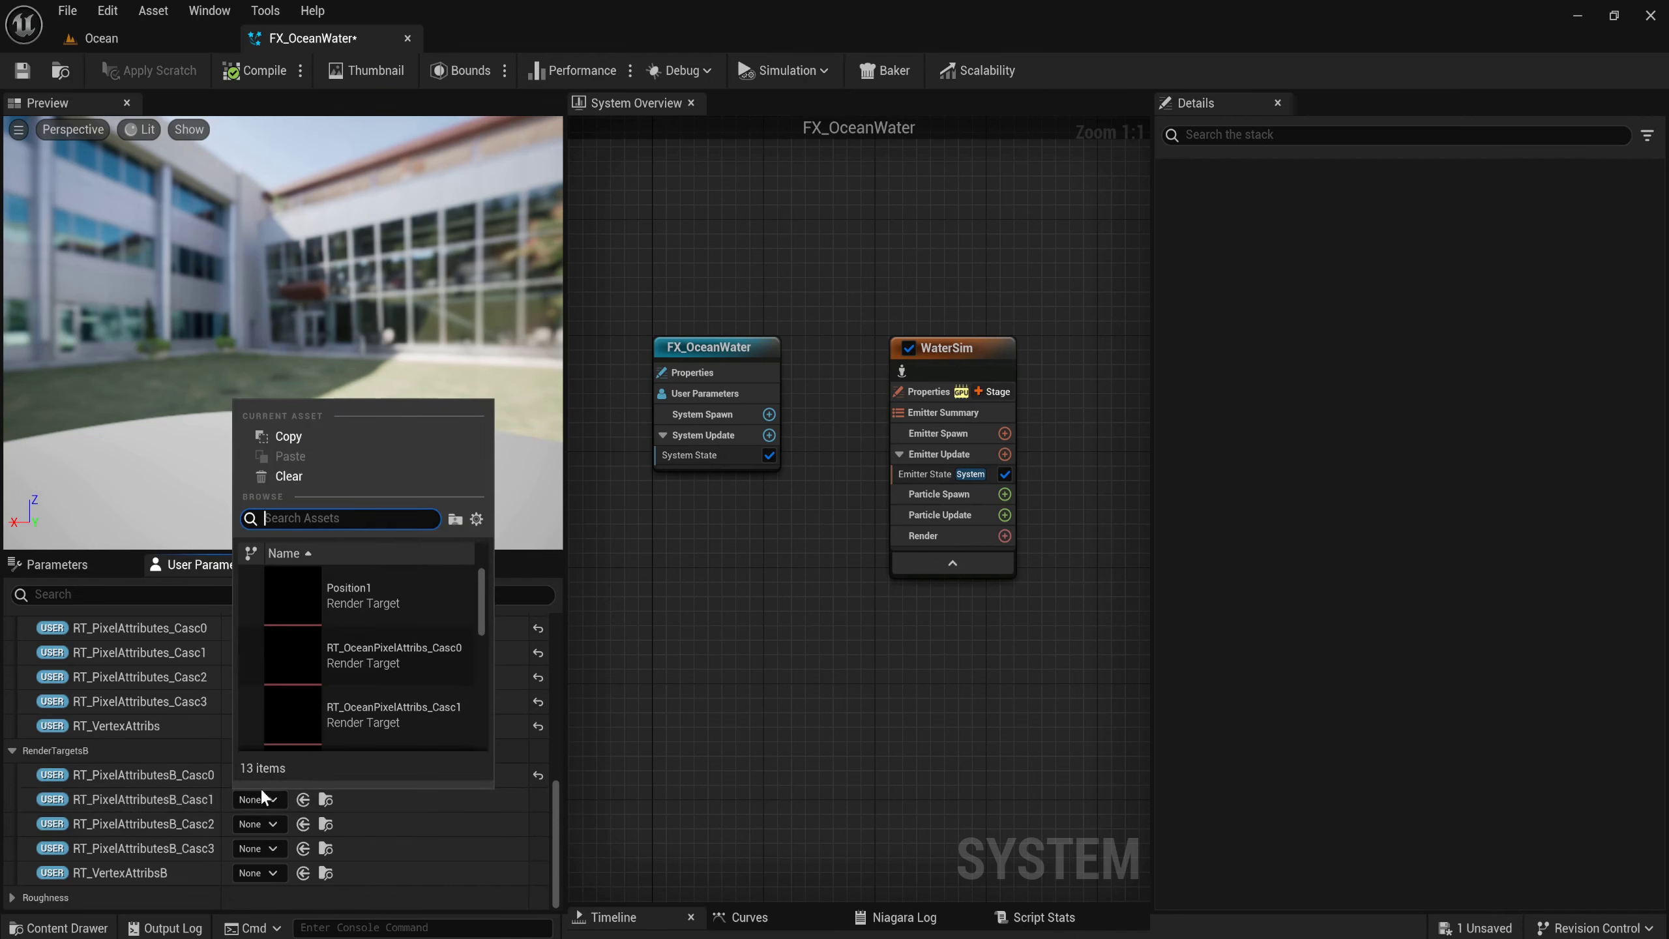
pyautogui.write('B')
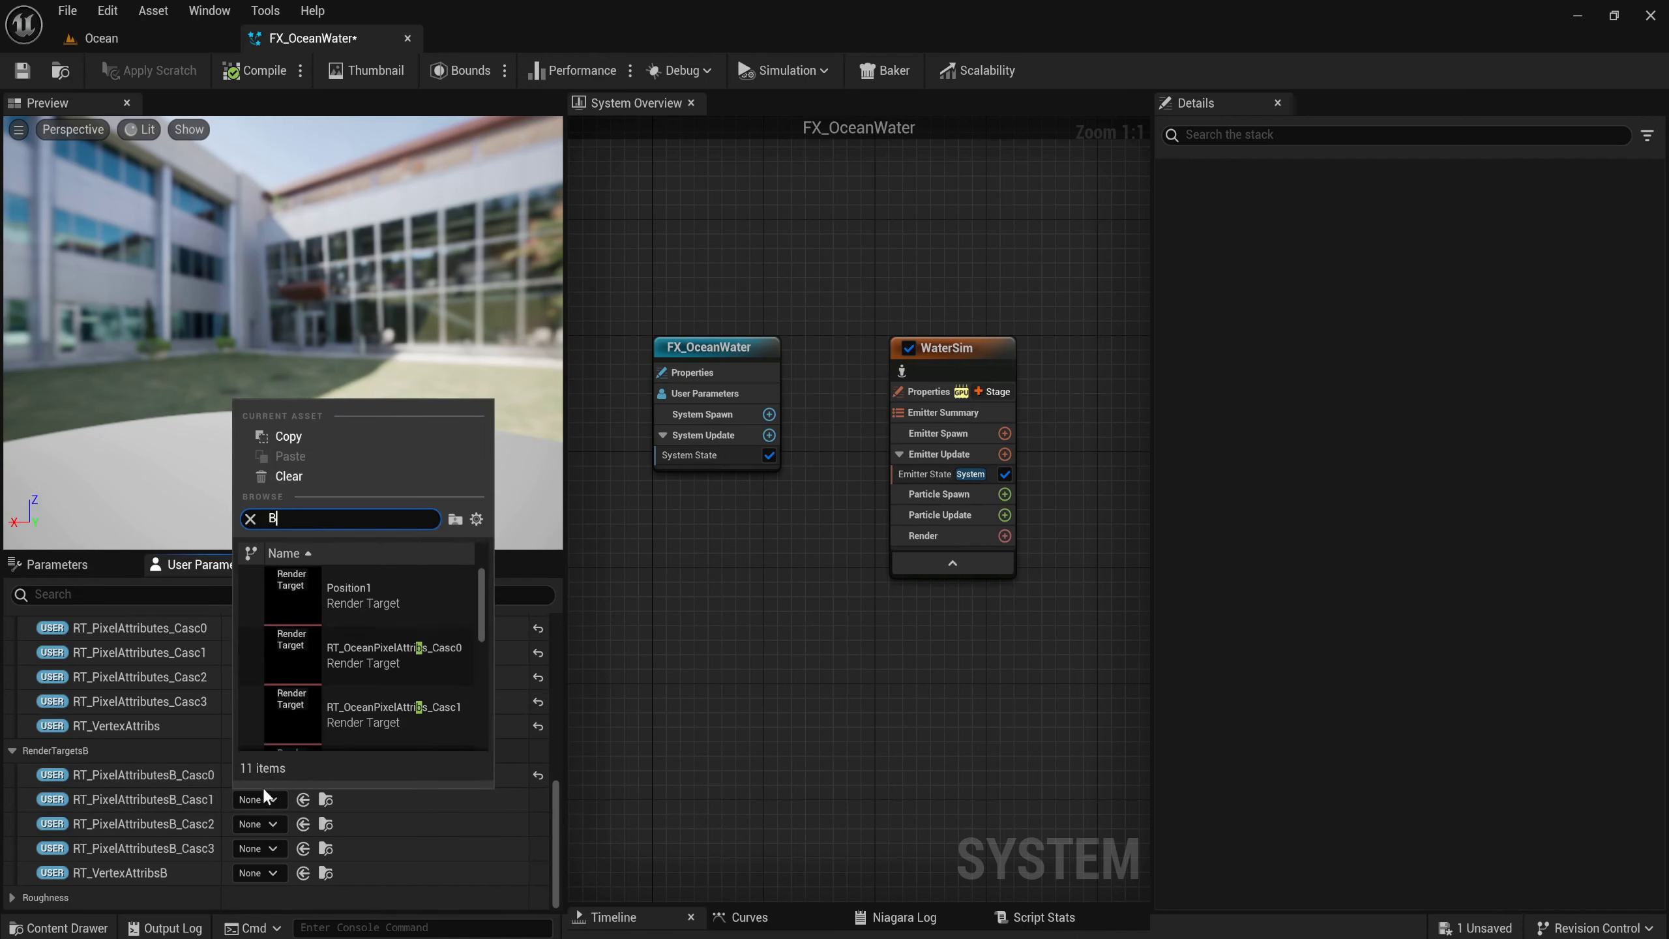
pyautogui.moveTo(379, 646)
pyautogui.scroll(-3, 385, 654)
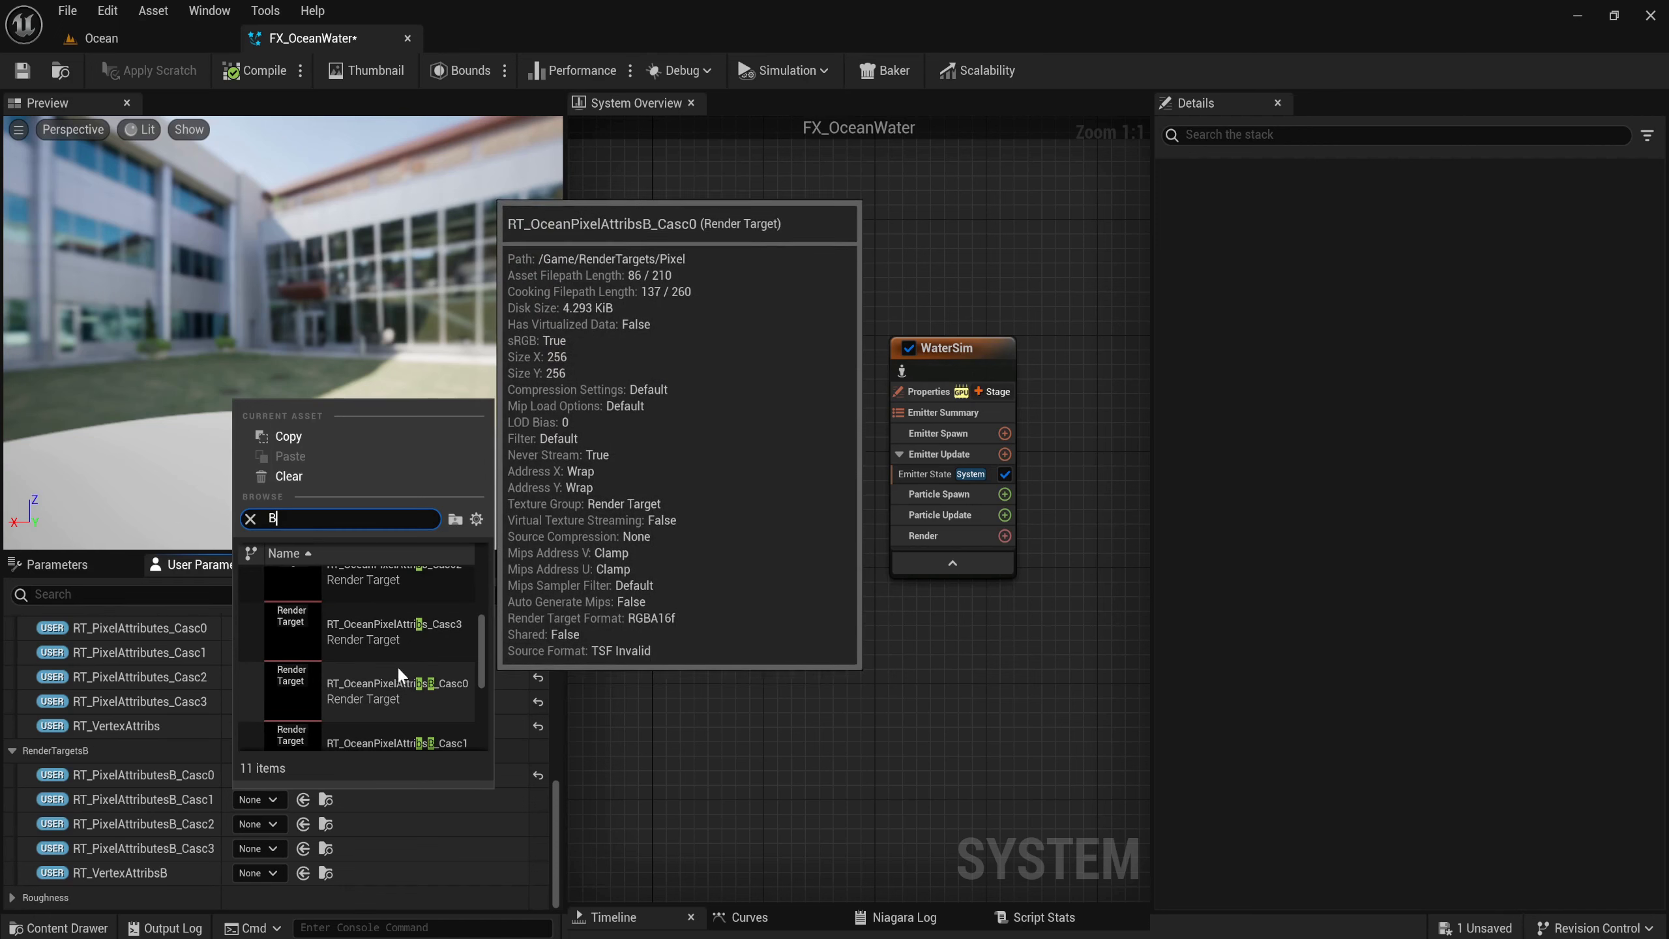
pyautogui.click(439, 719)
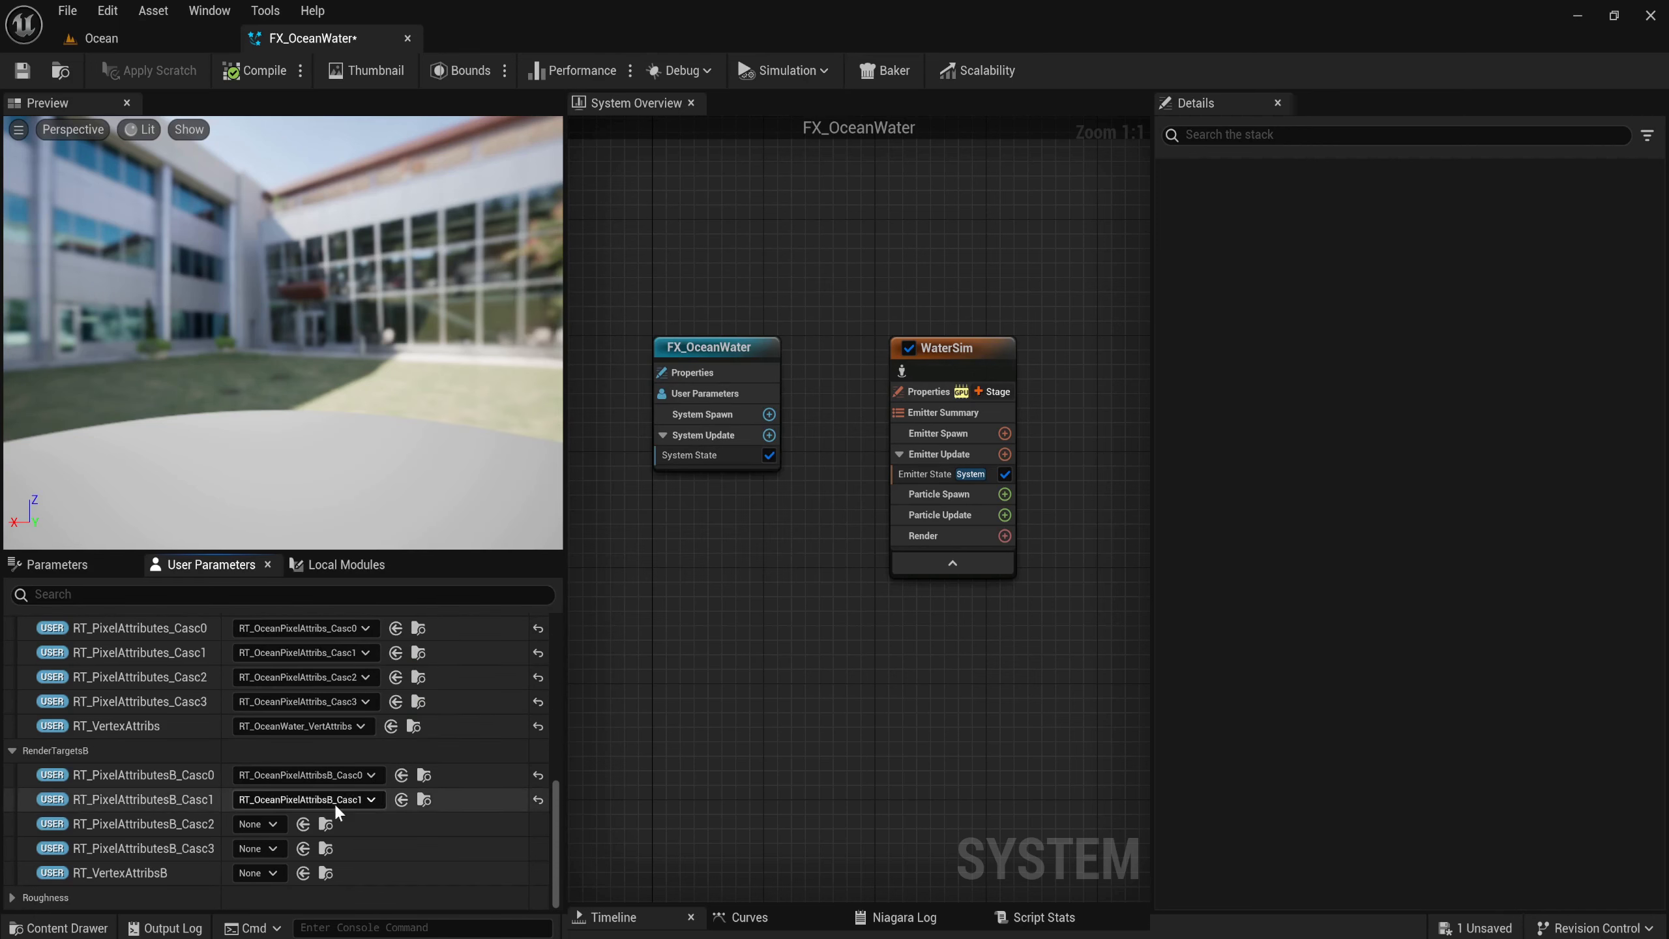
# Assign RT_OceanPixelAttribsB_Casc2 and Casc3 to RT_PixelAttributesB_Casc2 and Casc3.
pyautogui.click(264, 825)
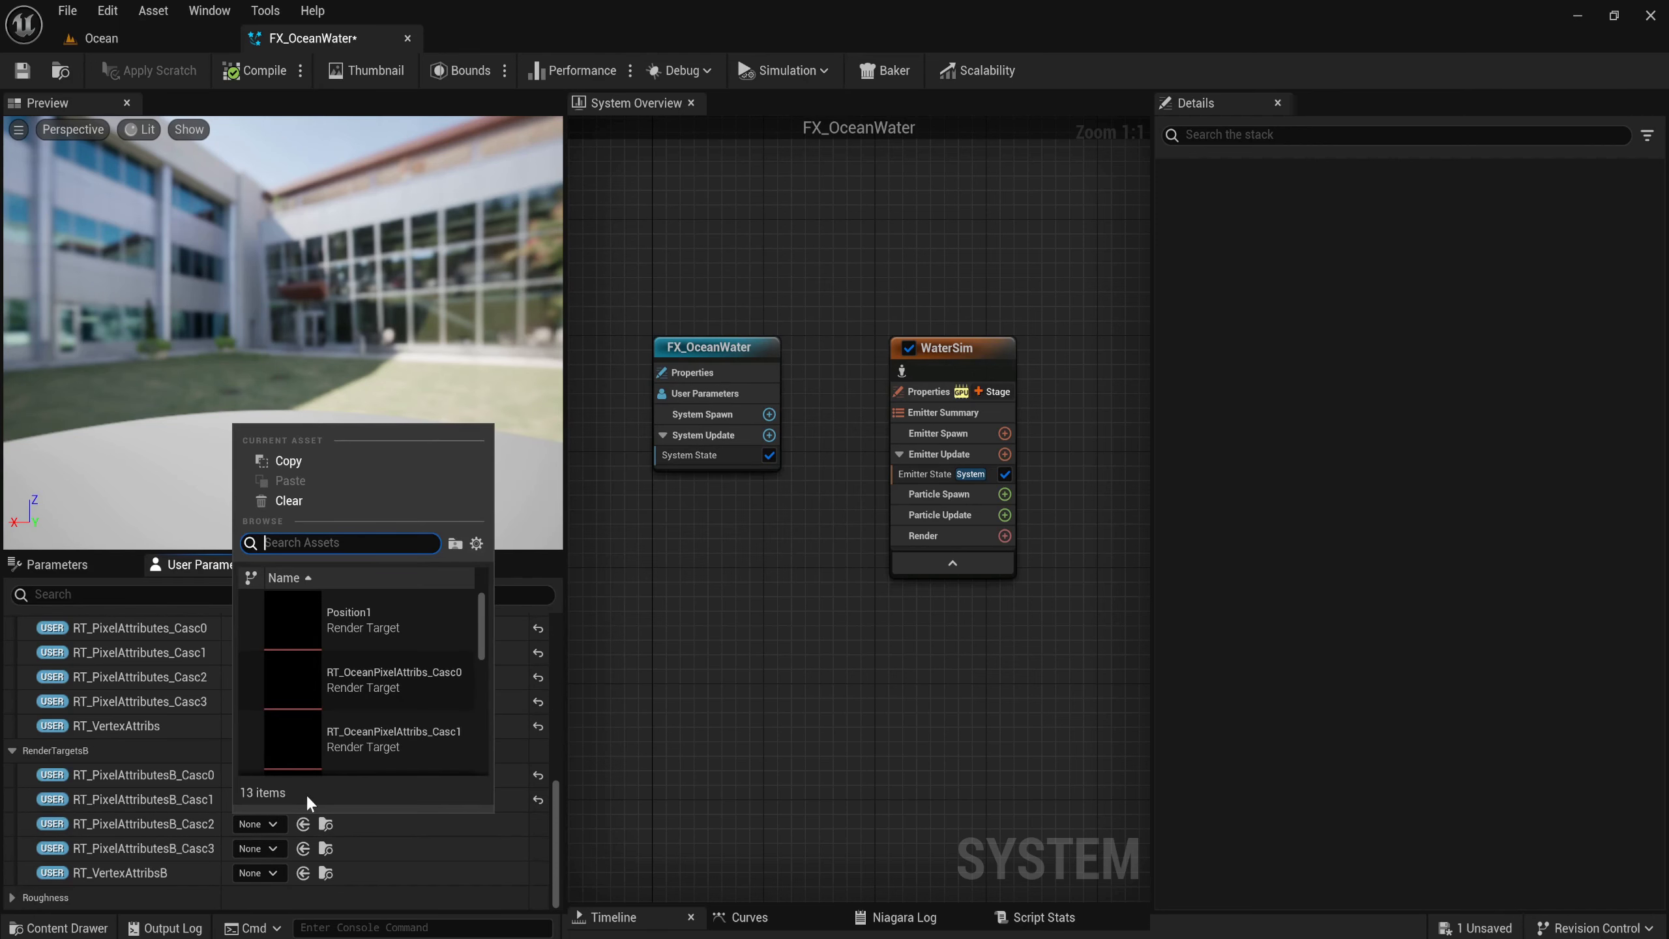
pyautogui.write('B')
pyautogui.moveTo(334, 684)
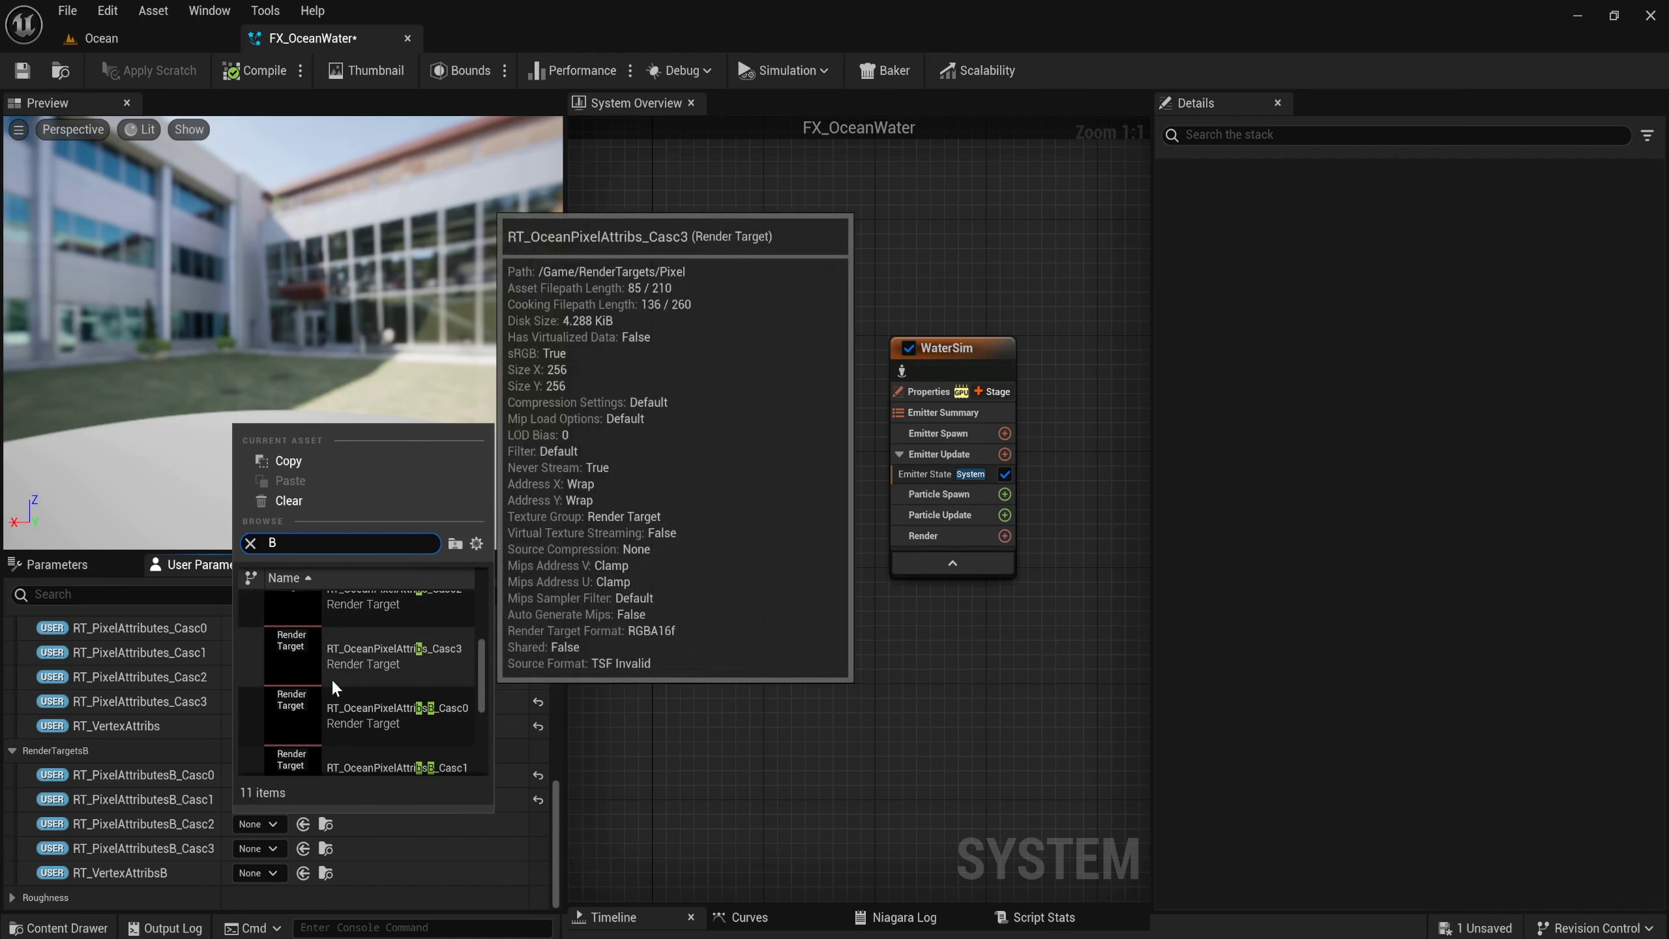
pyautogui.scroll(-2, 342, 691)
pyautogui.click(355, 722)
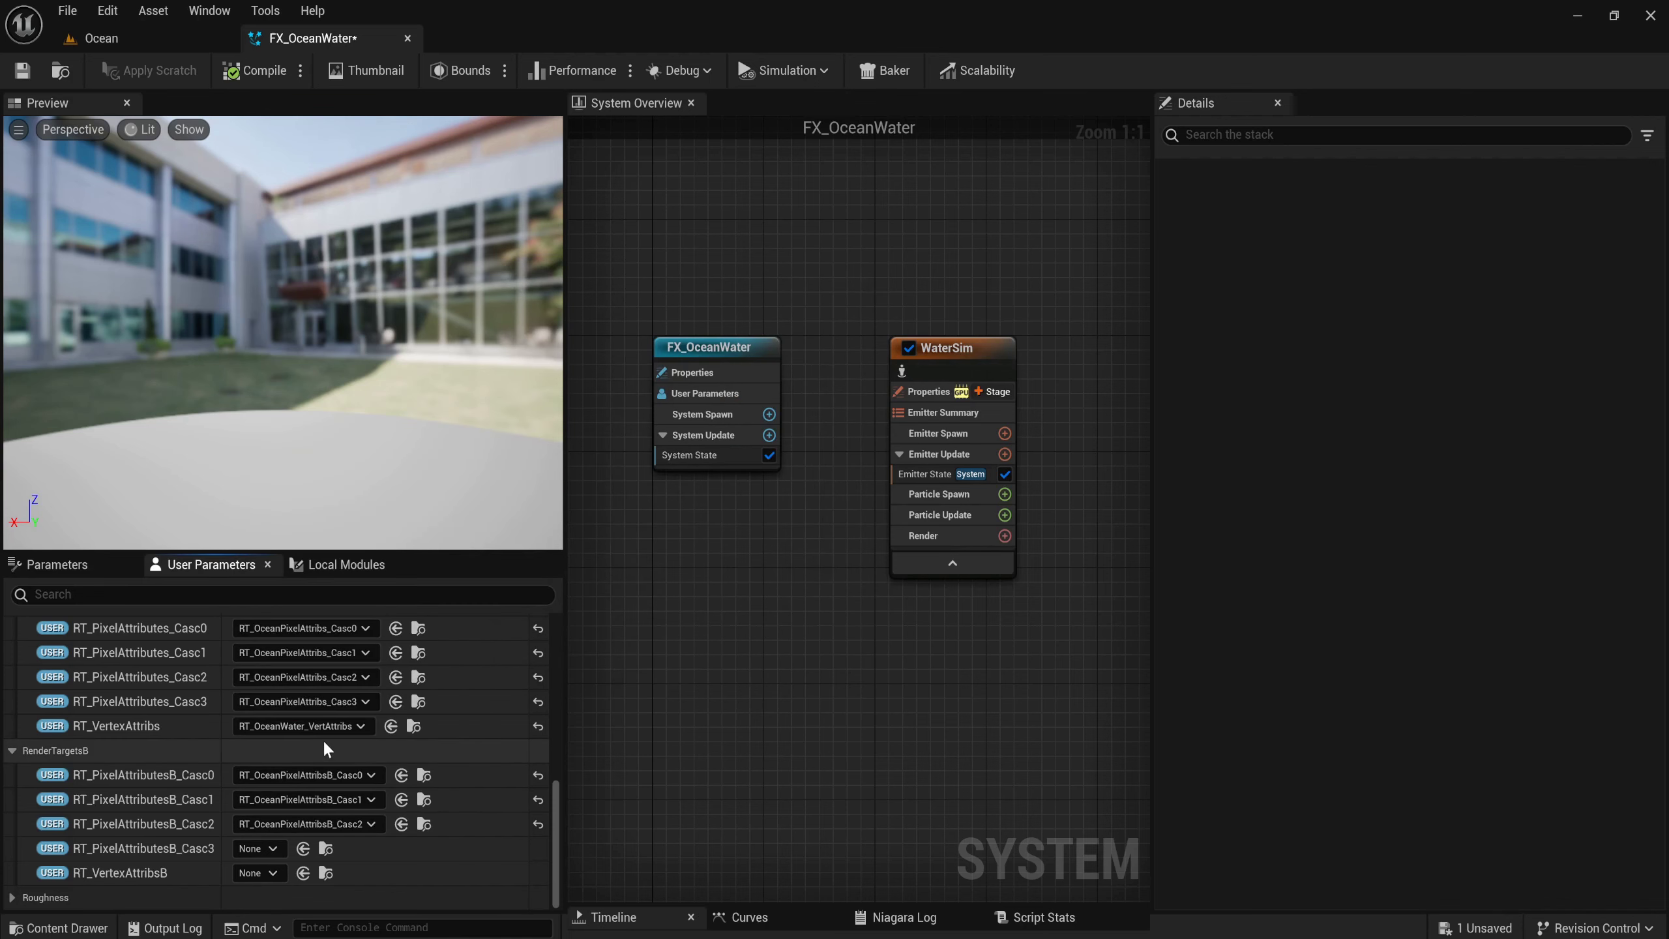
pyautogui.click(263, 849)
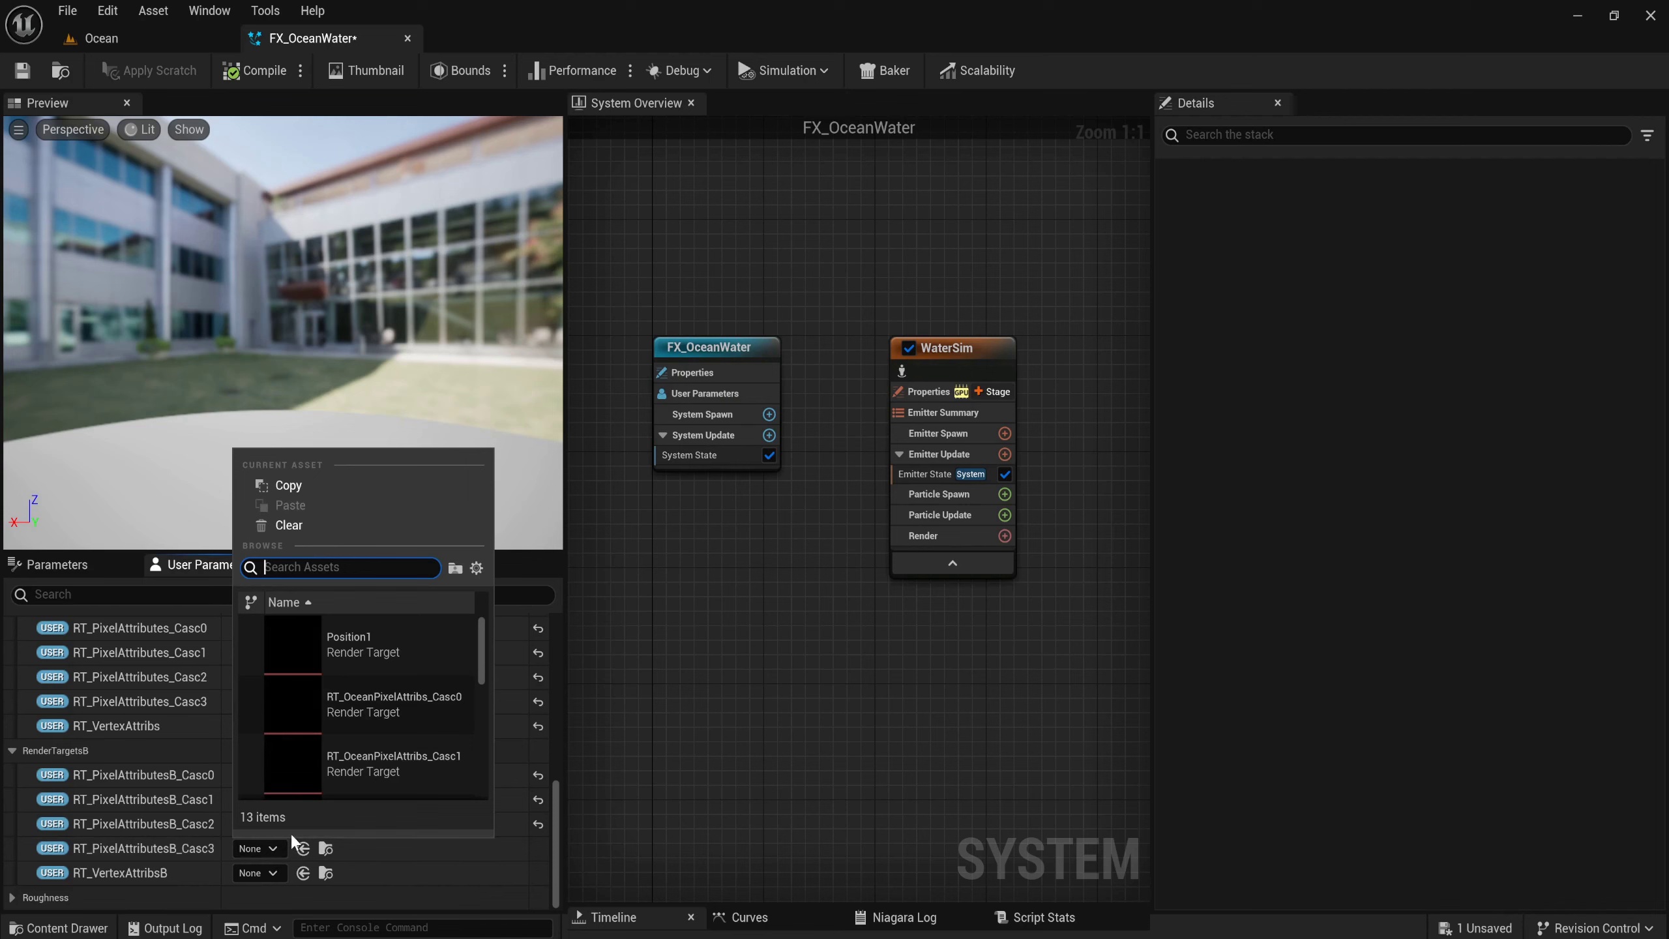
pyautogui.write('B')
pyautogui.scroll(-3, 396, 765)
pyautogui.moveTo(396, 765)
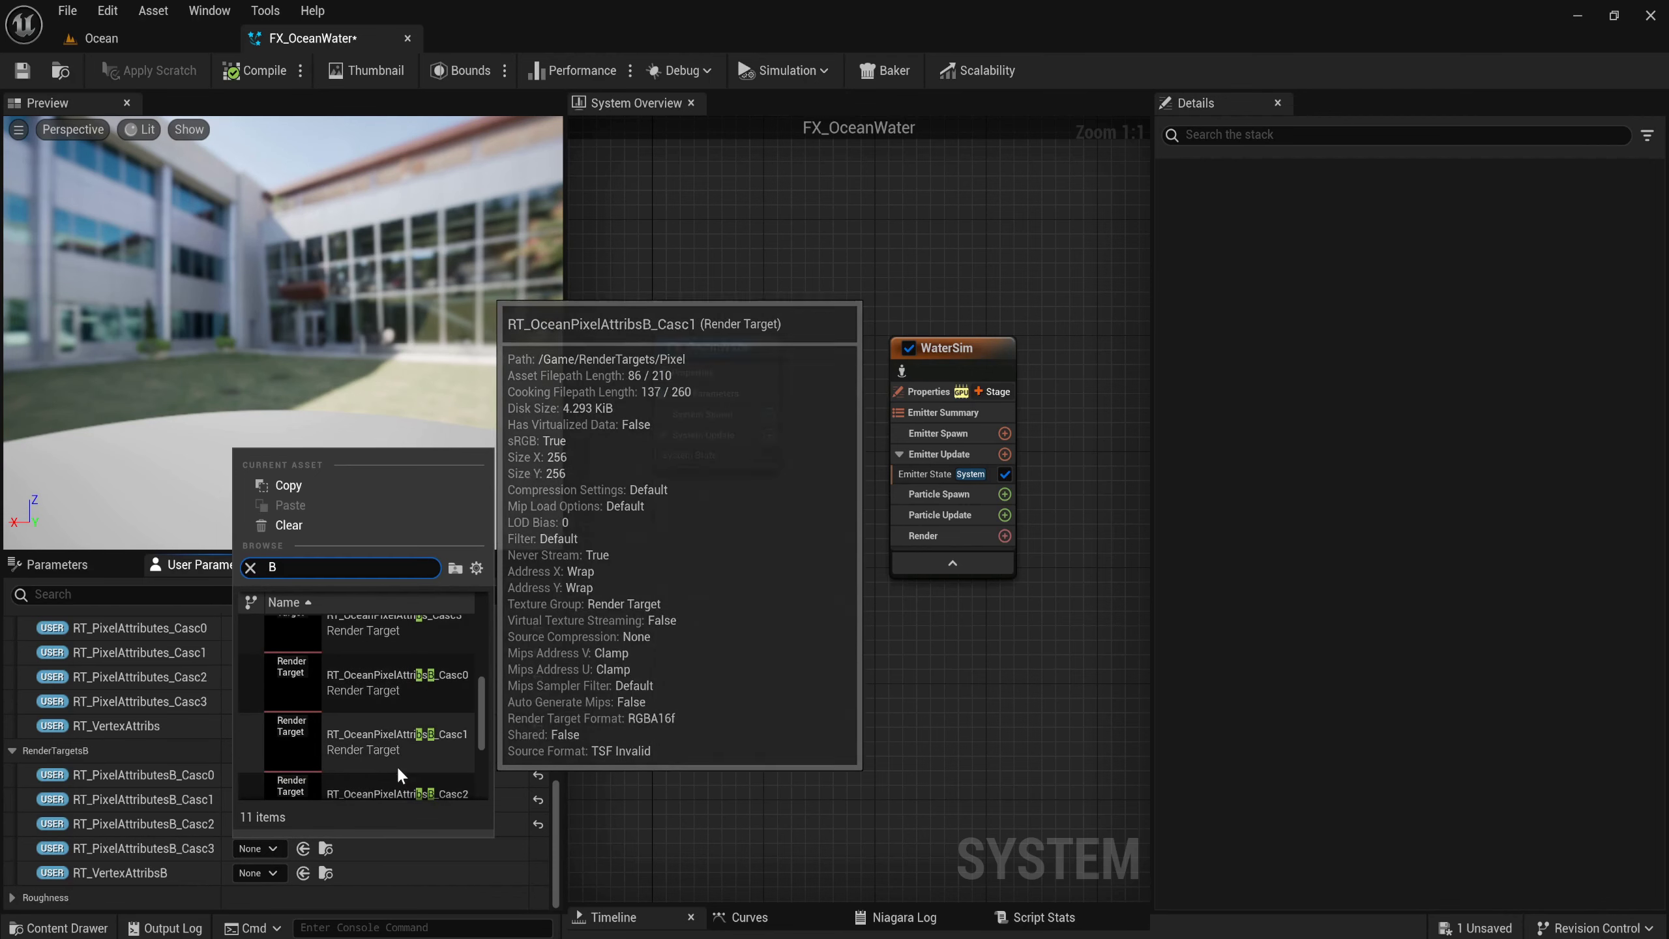
pyautogui.scroll(-2, 414, 764)
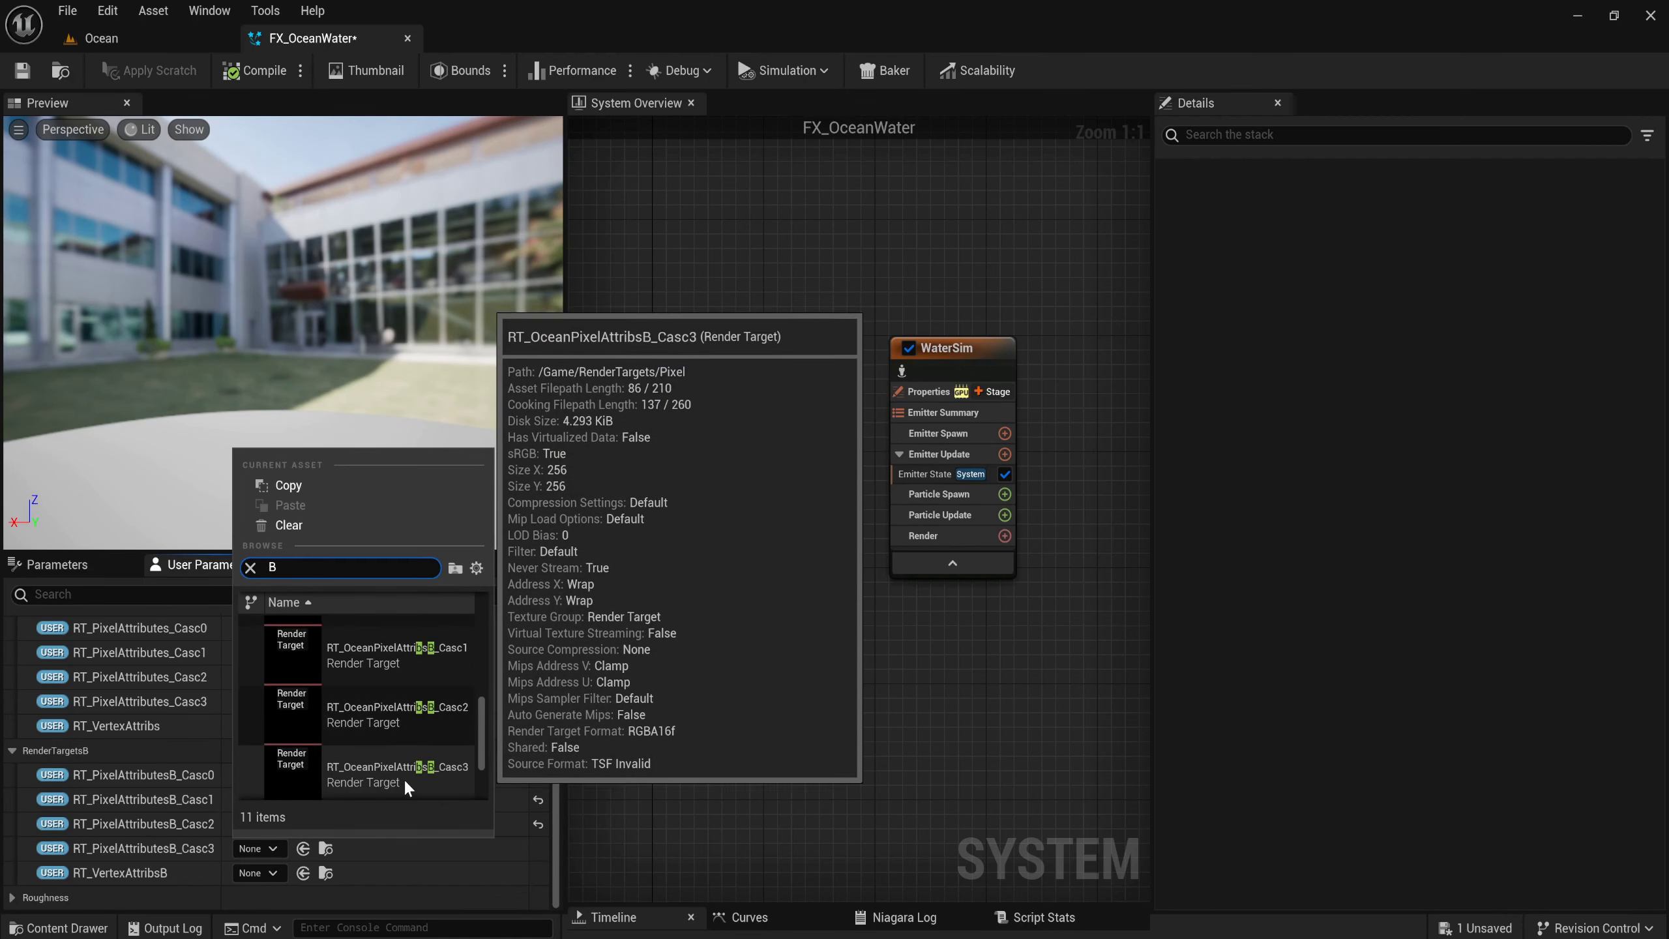
pyautogui.click(405, 783)
# Assign RT_OceanWater_VertAttribsB to RT_VertexAttribsB, searching 'verte'.
pyautogui.click(264, 873)
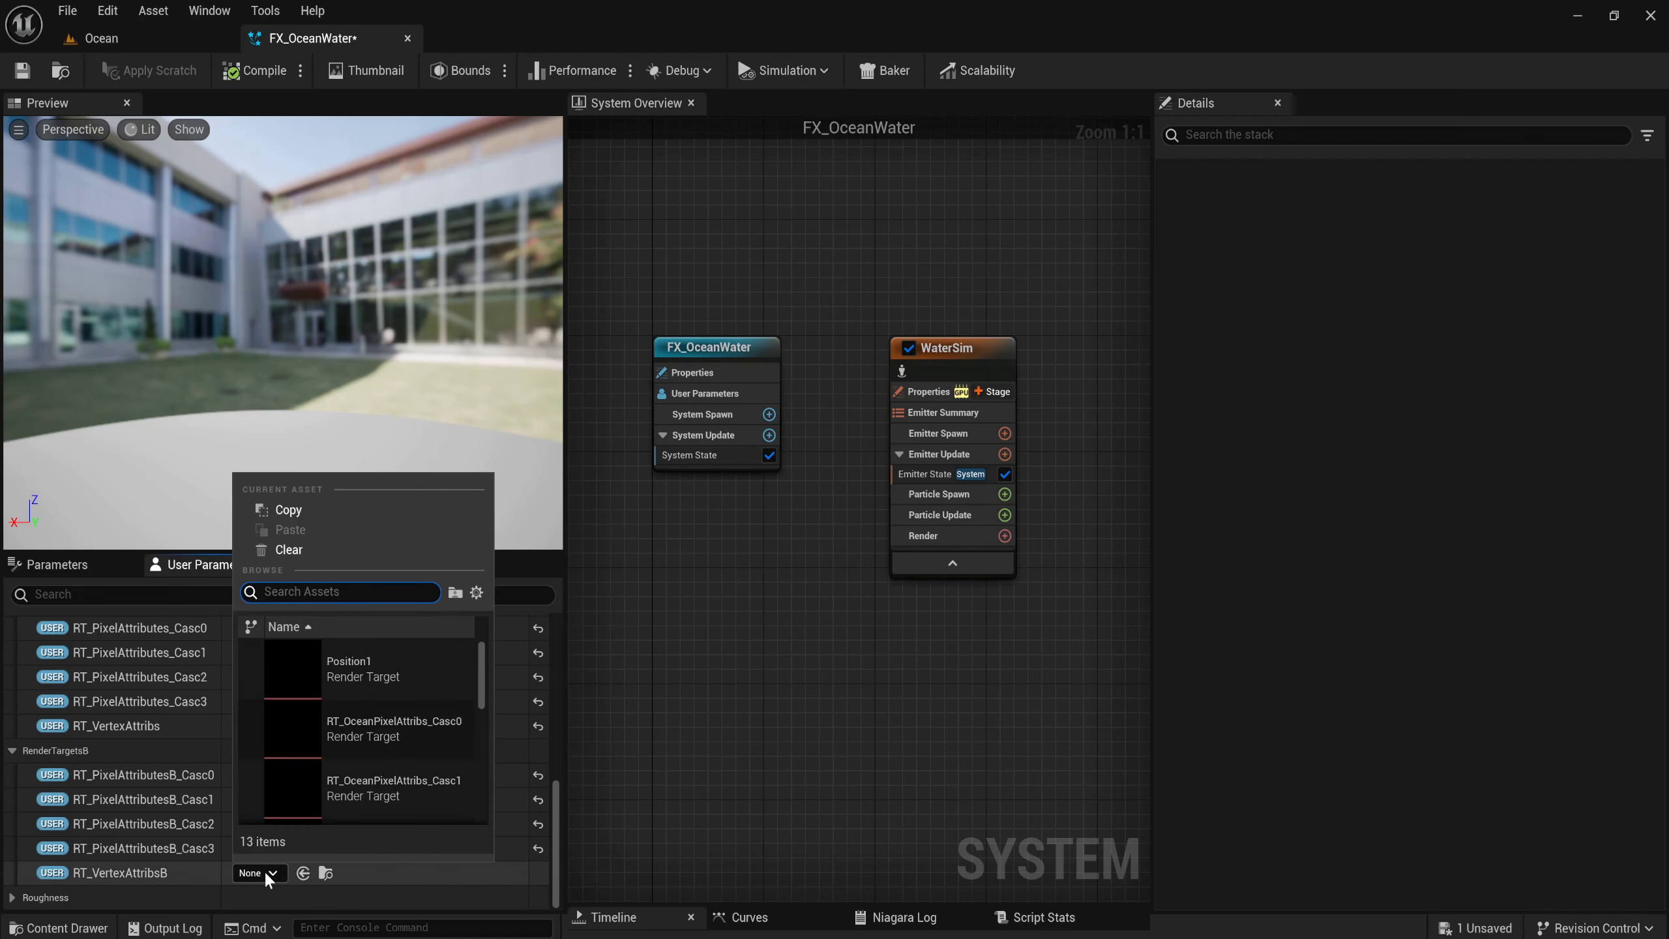
pyautogui.write('verte')
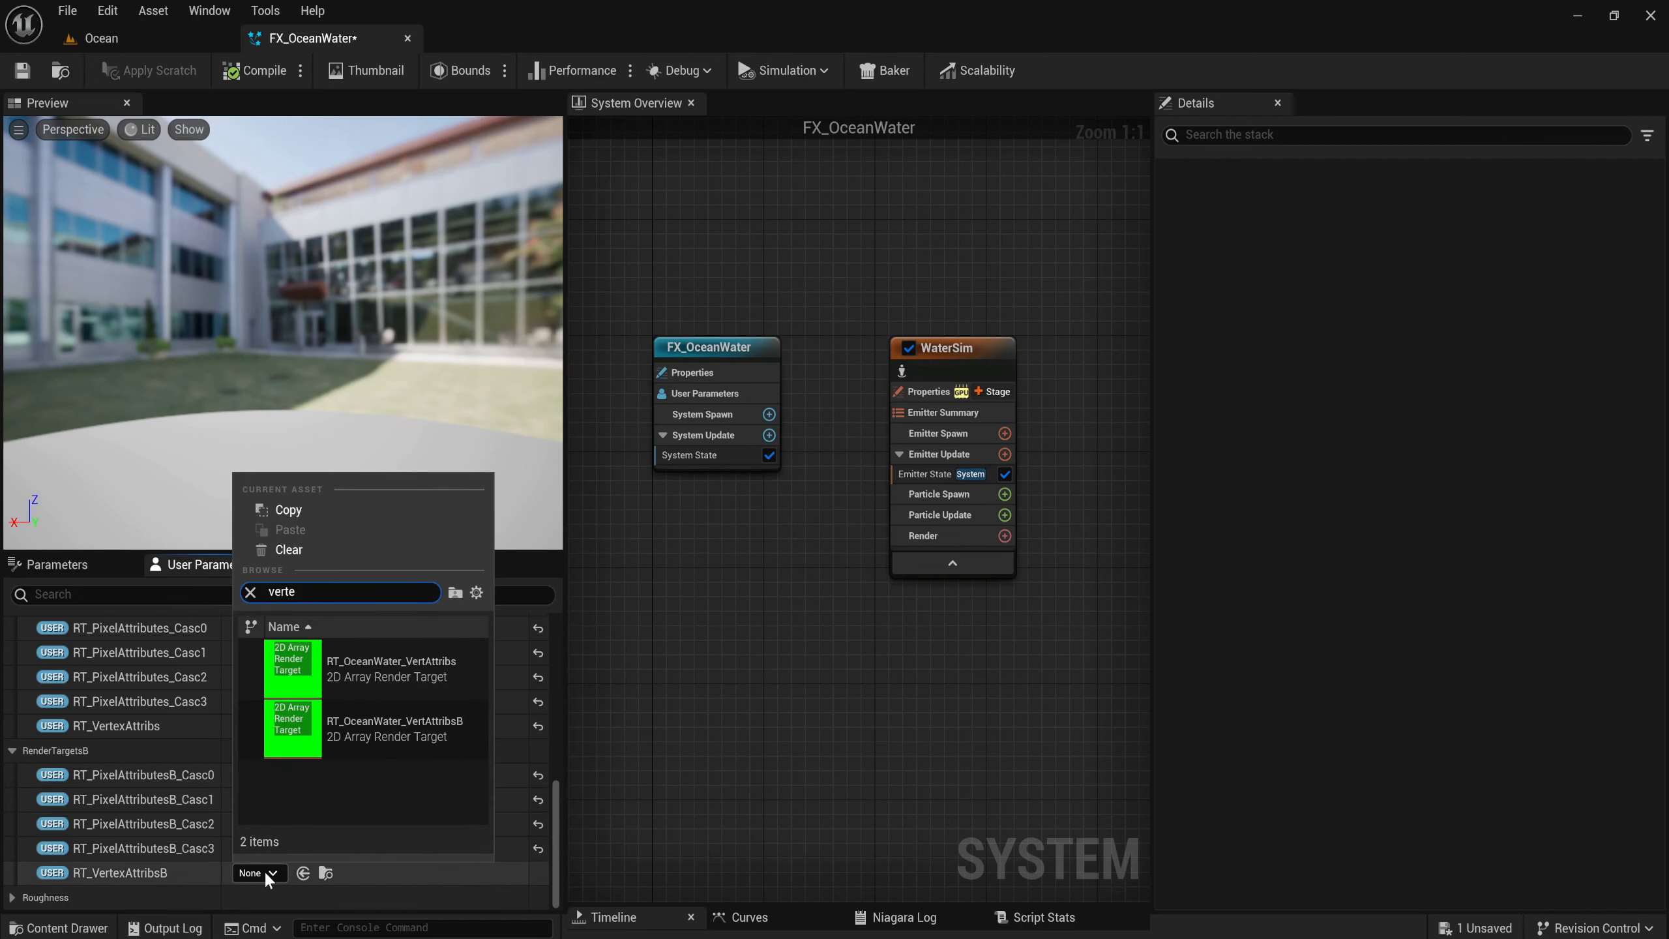
pyautogui.click(427, 720)
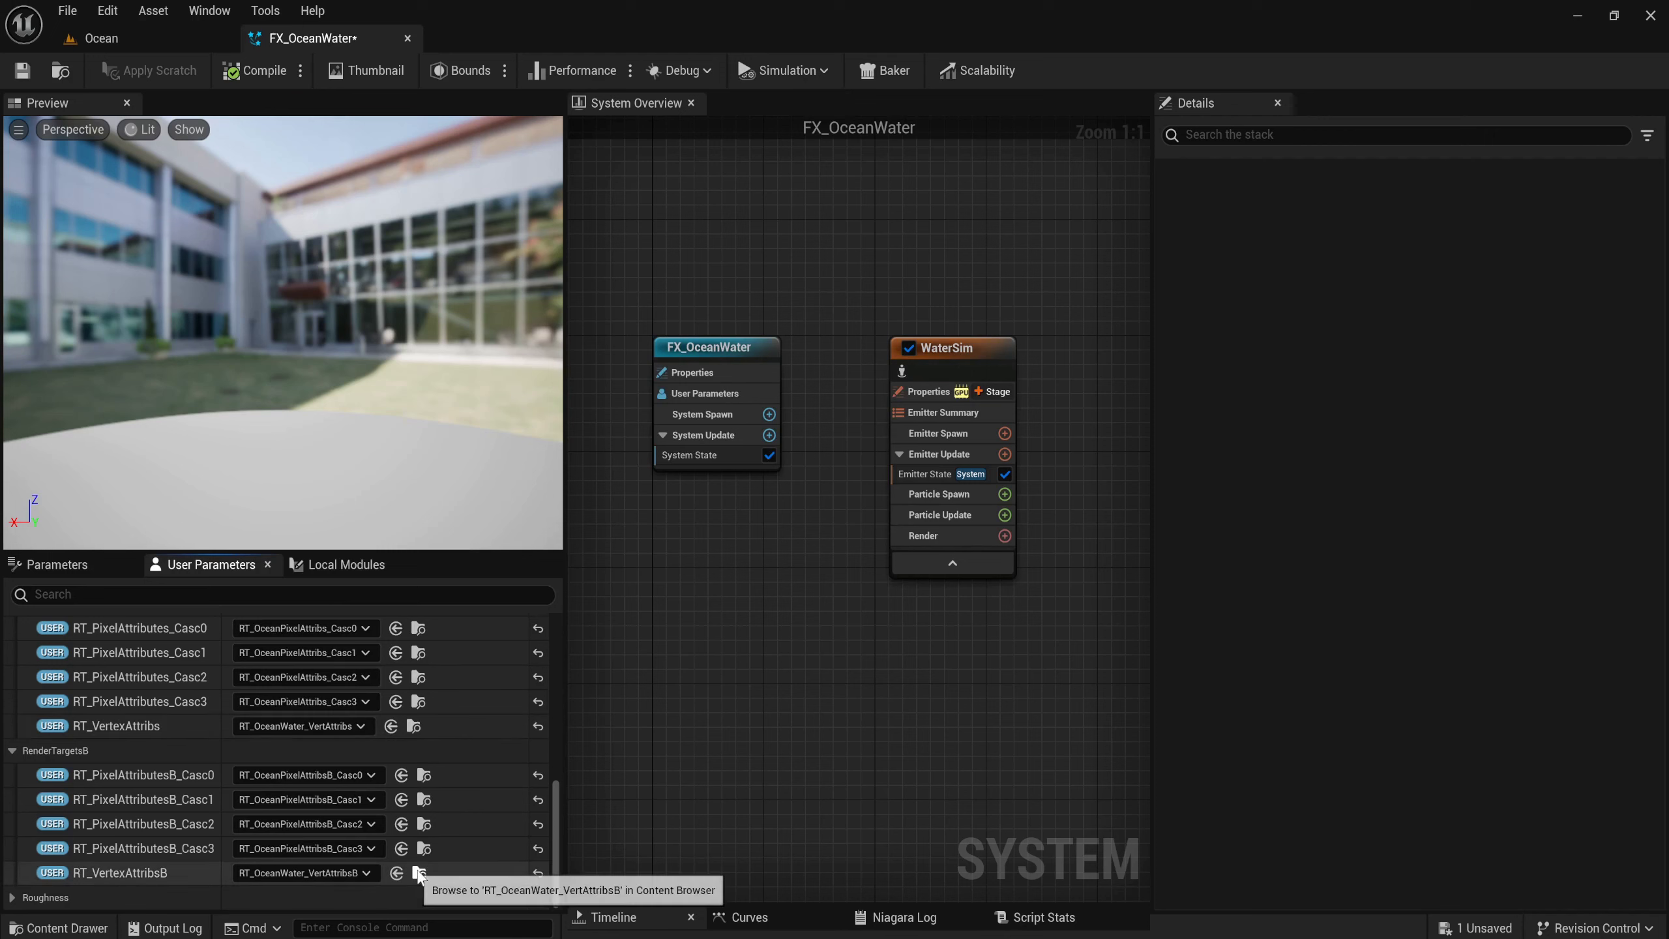
pyautogui.click(26, 897)
# Assign the RT_Roughness render target to the RT_Roughness parameter by searching 'RT_R'.
pyautogui.scroll(-3, 172, 752)
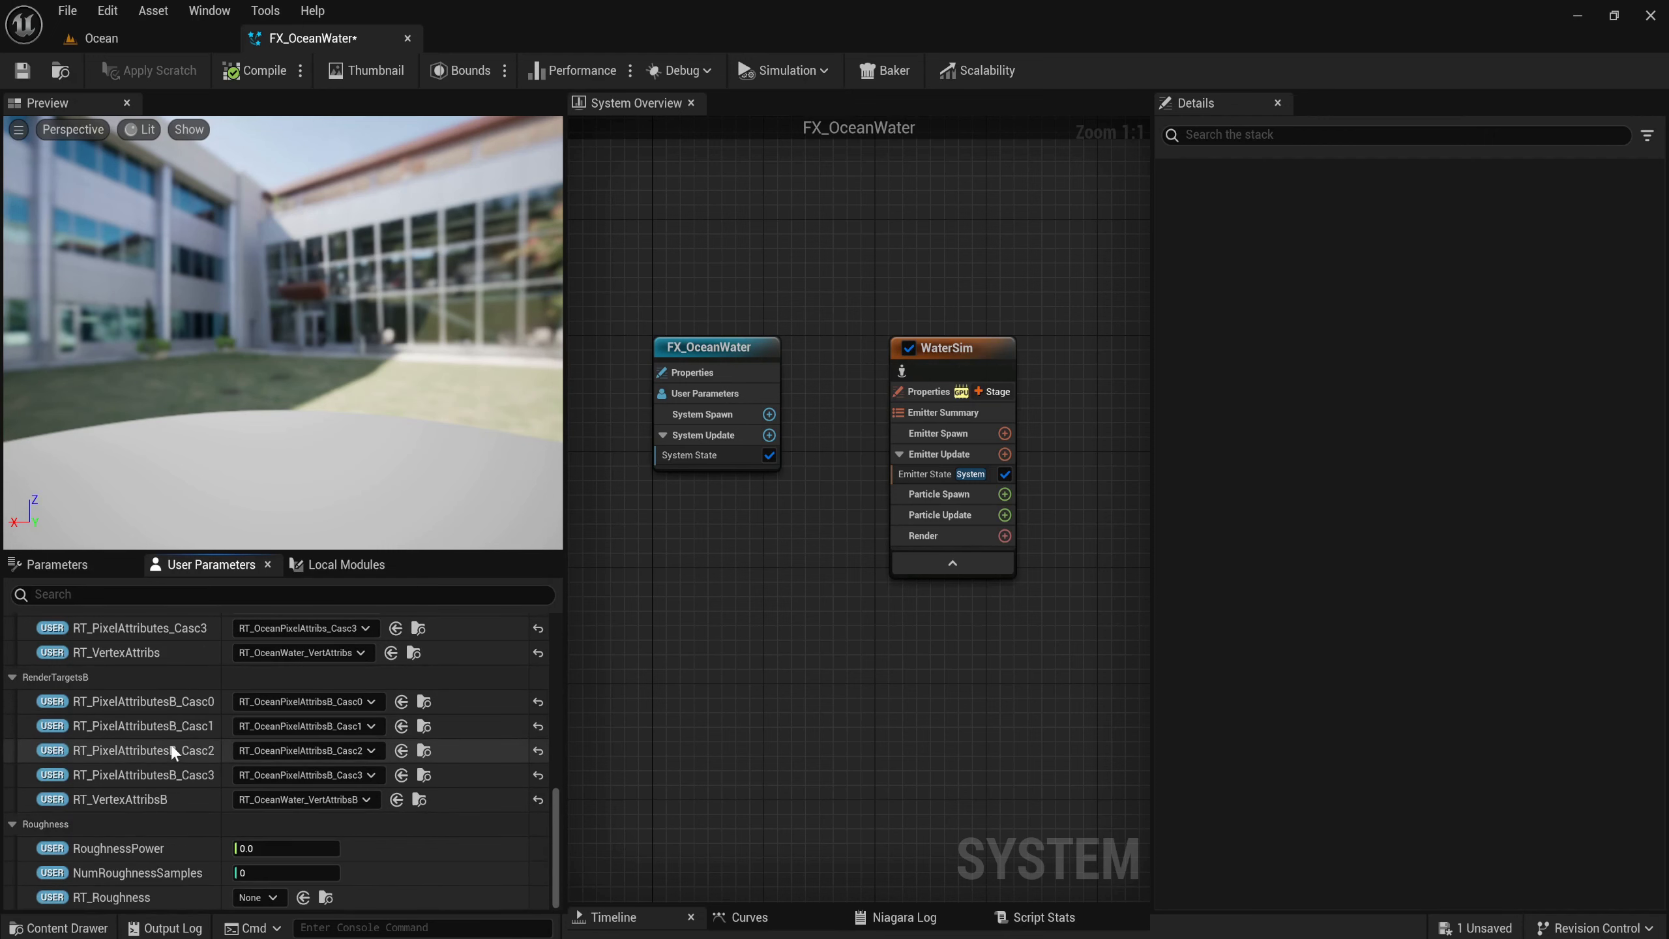
pyautogui.click(256, 898)
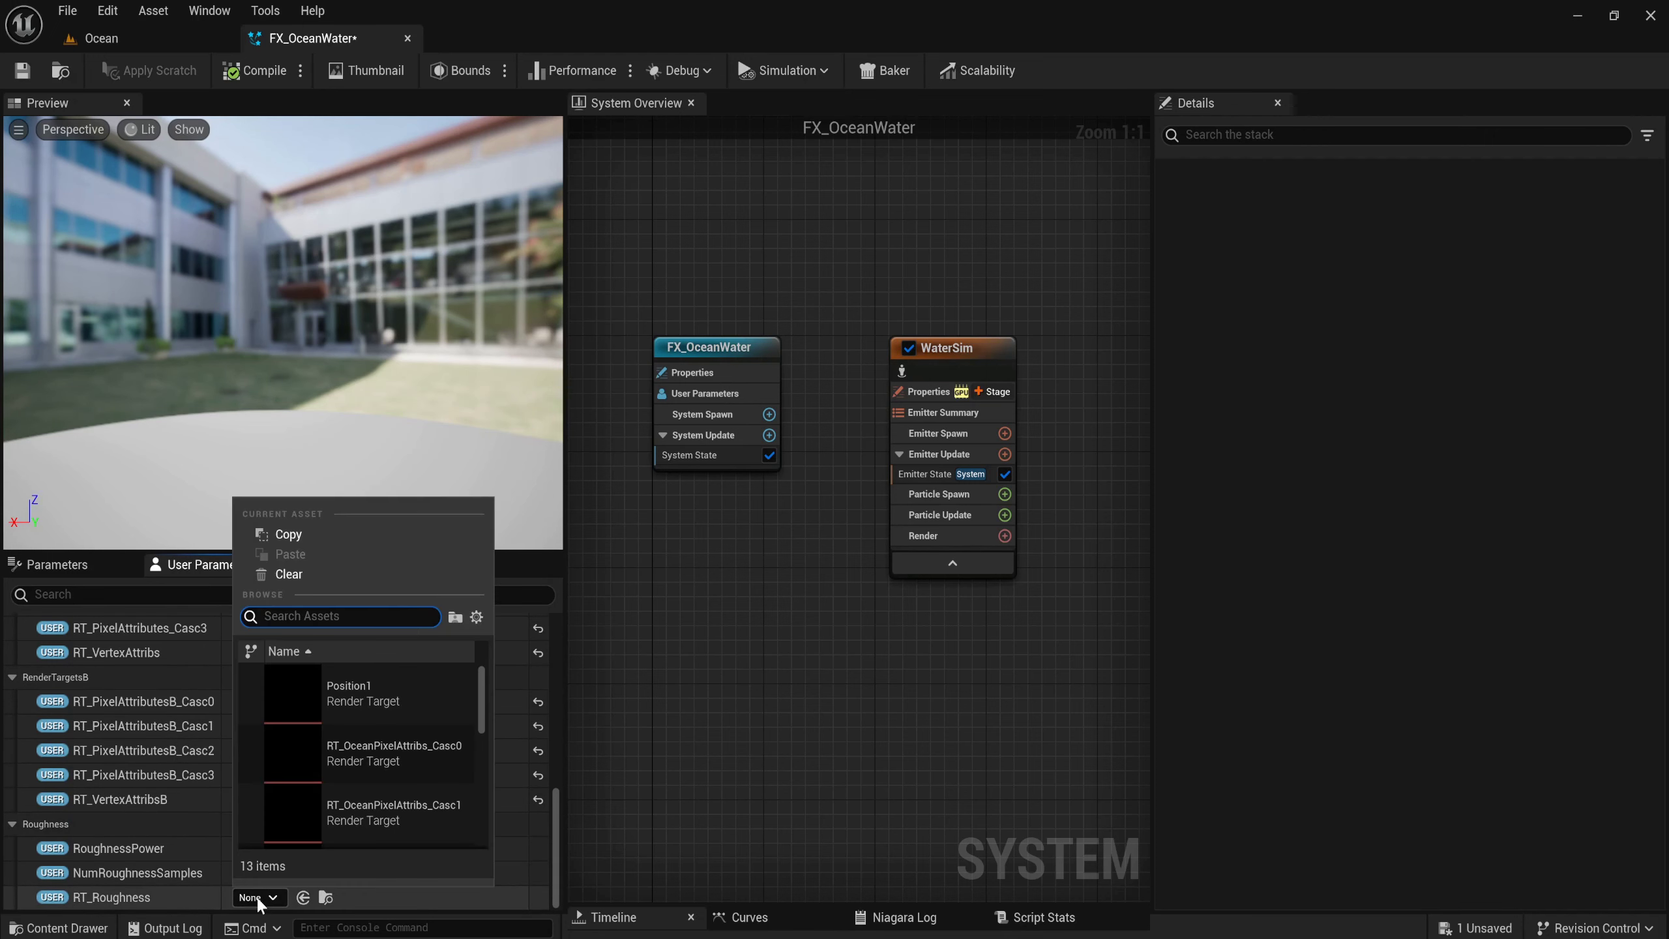
pyautogui.write('RT')
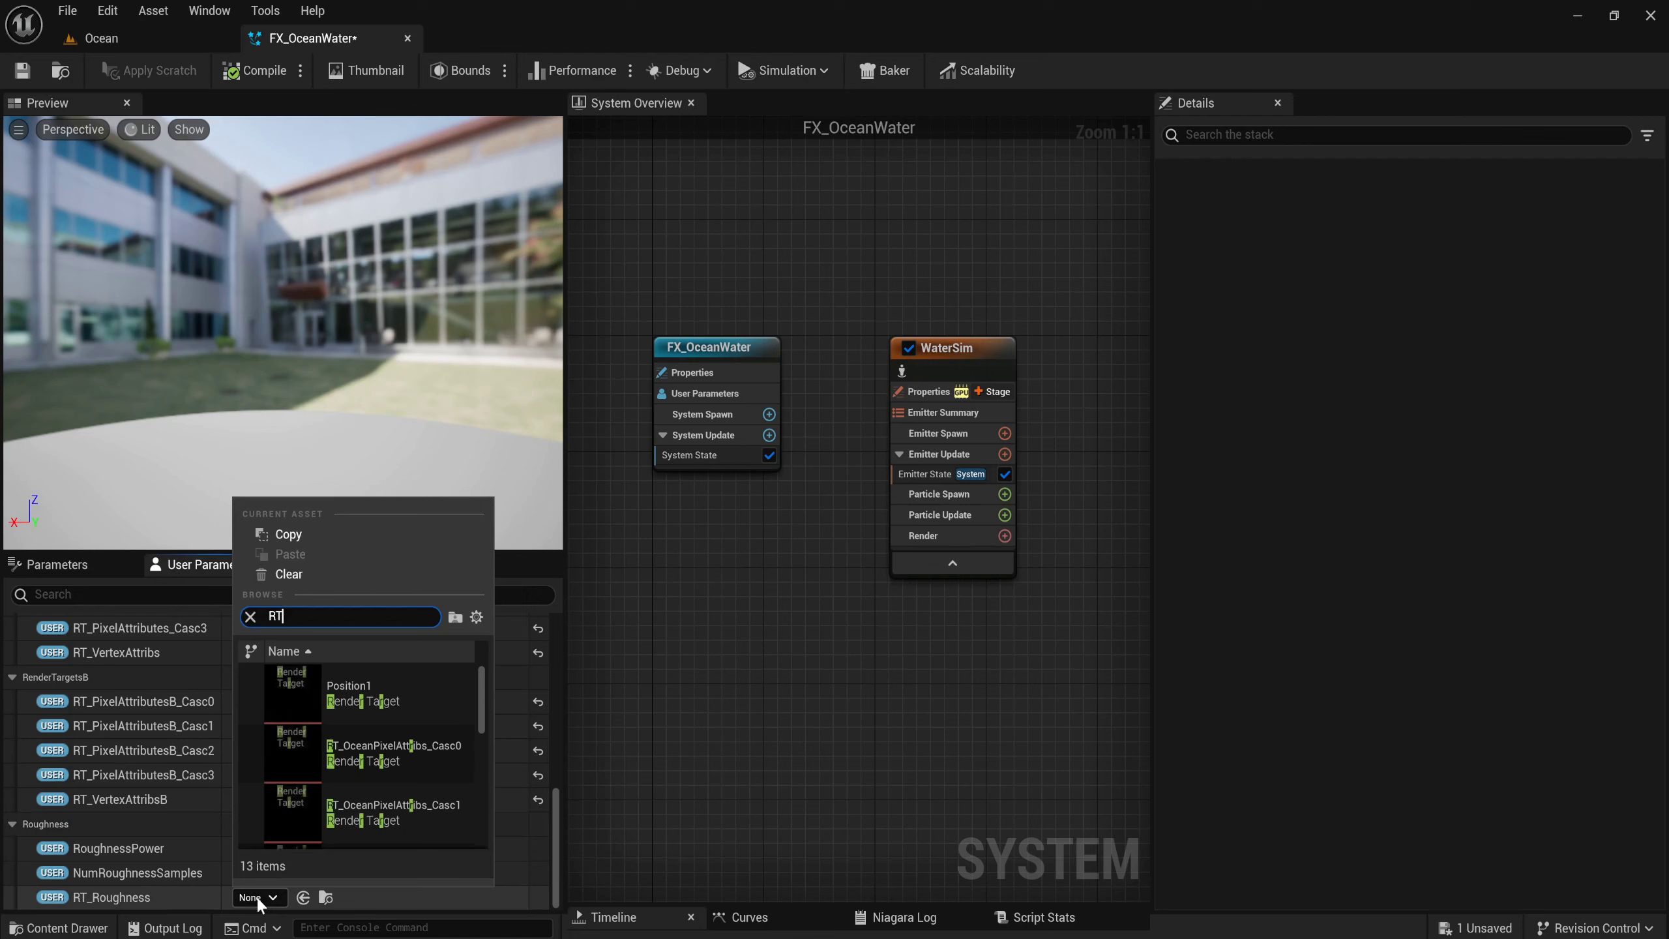
pyautogui.write('_R')
pyautogui.press('Return')
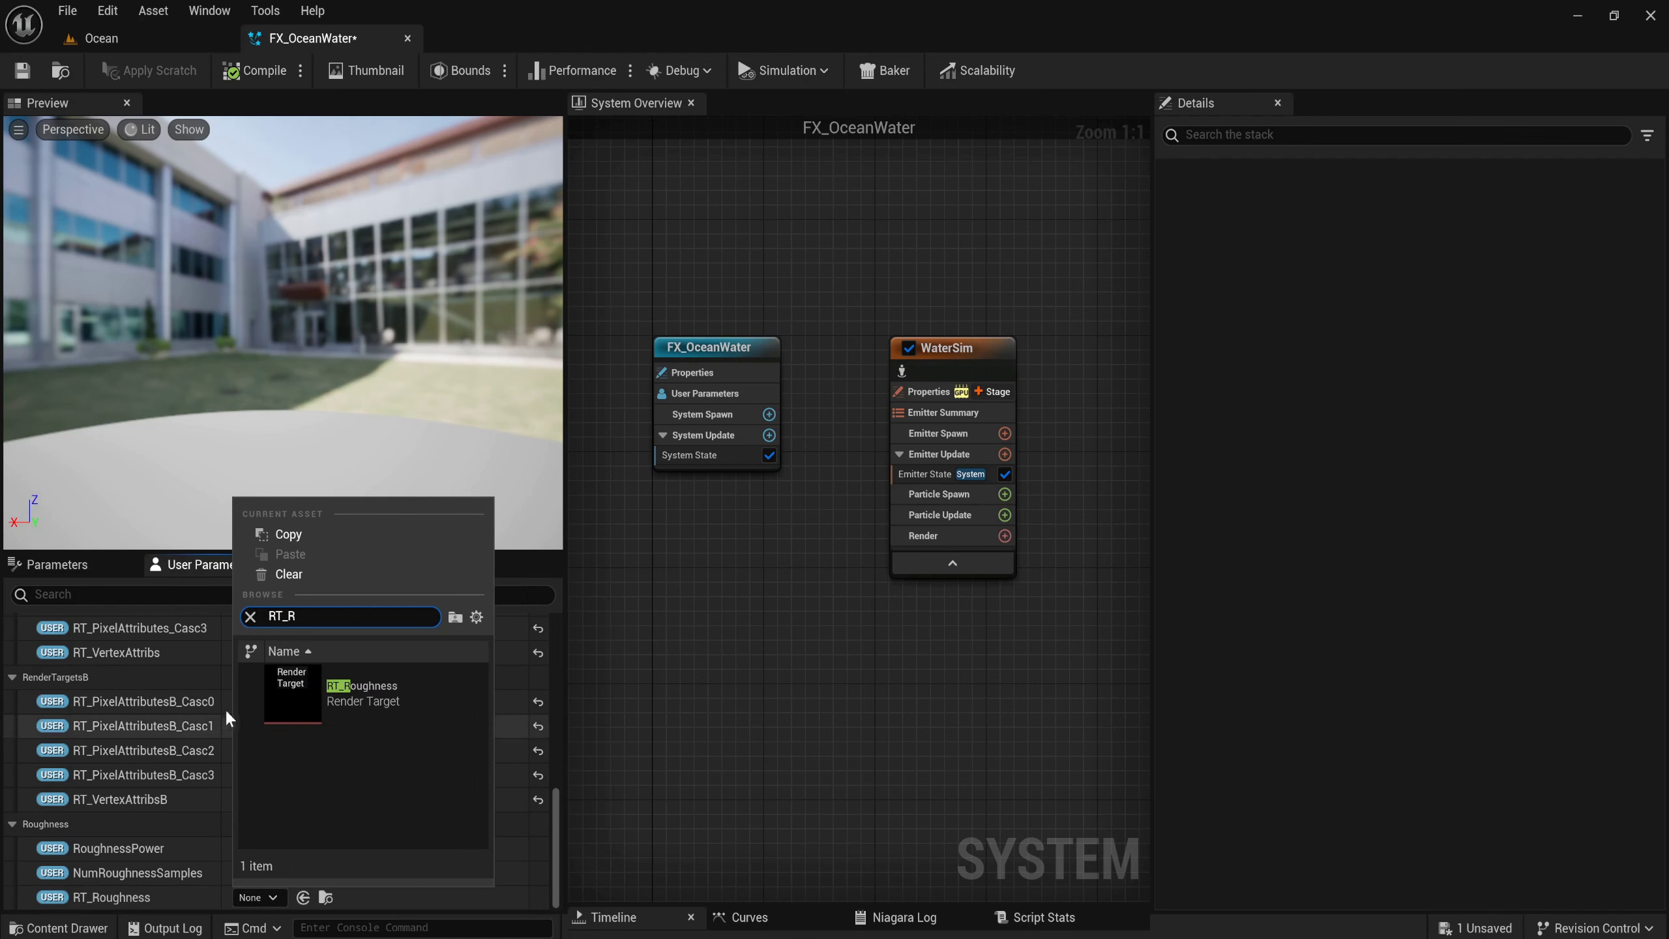
# Set RoughnessPower to 0.5 and NumRoughnessSamples to 128, then return to the top.
pyautogui.click(271, 847)
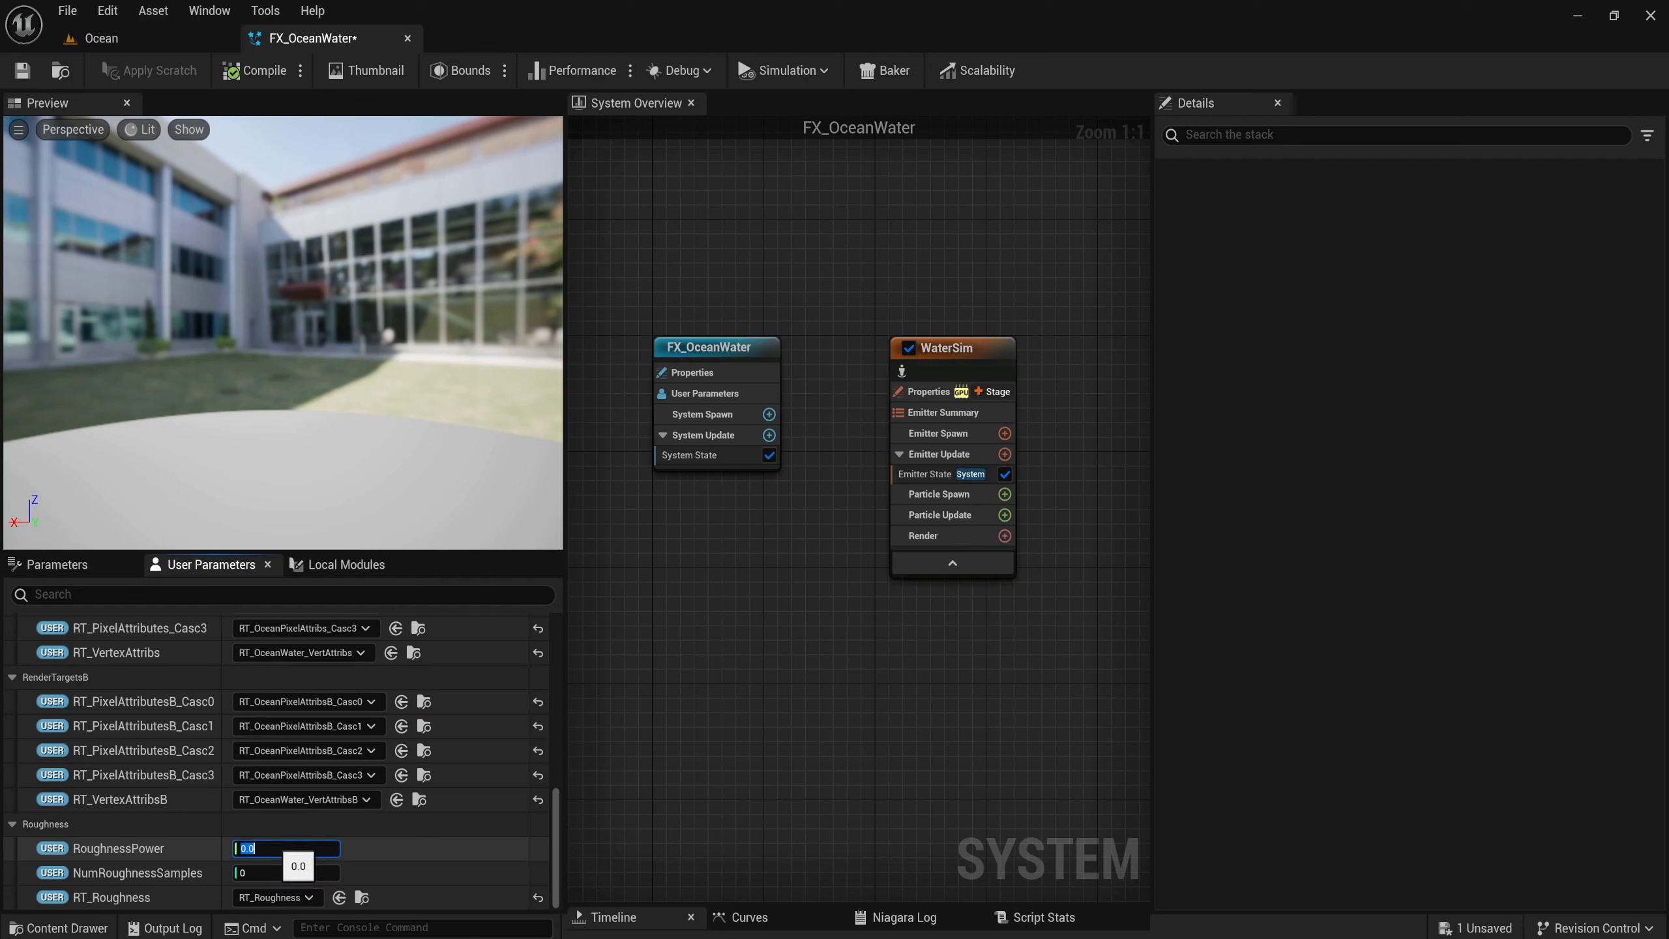
pyautogui.click(283, 870)
pyautogui.write('128')
pyautogui.scroll(5, 193, 838)
pyautogui.scroll(5, 201, 795)
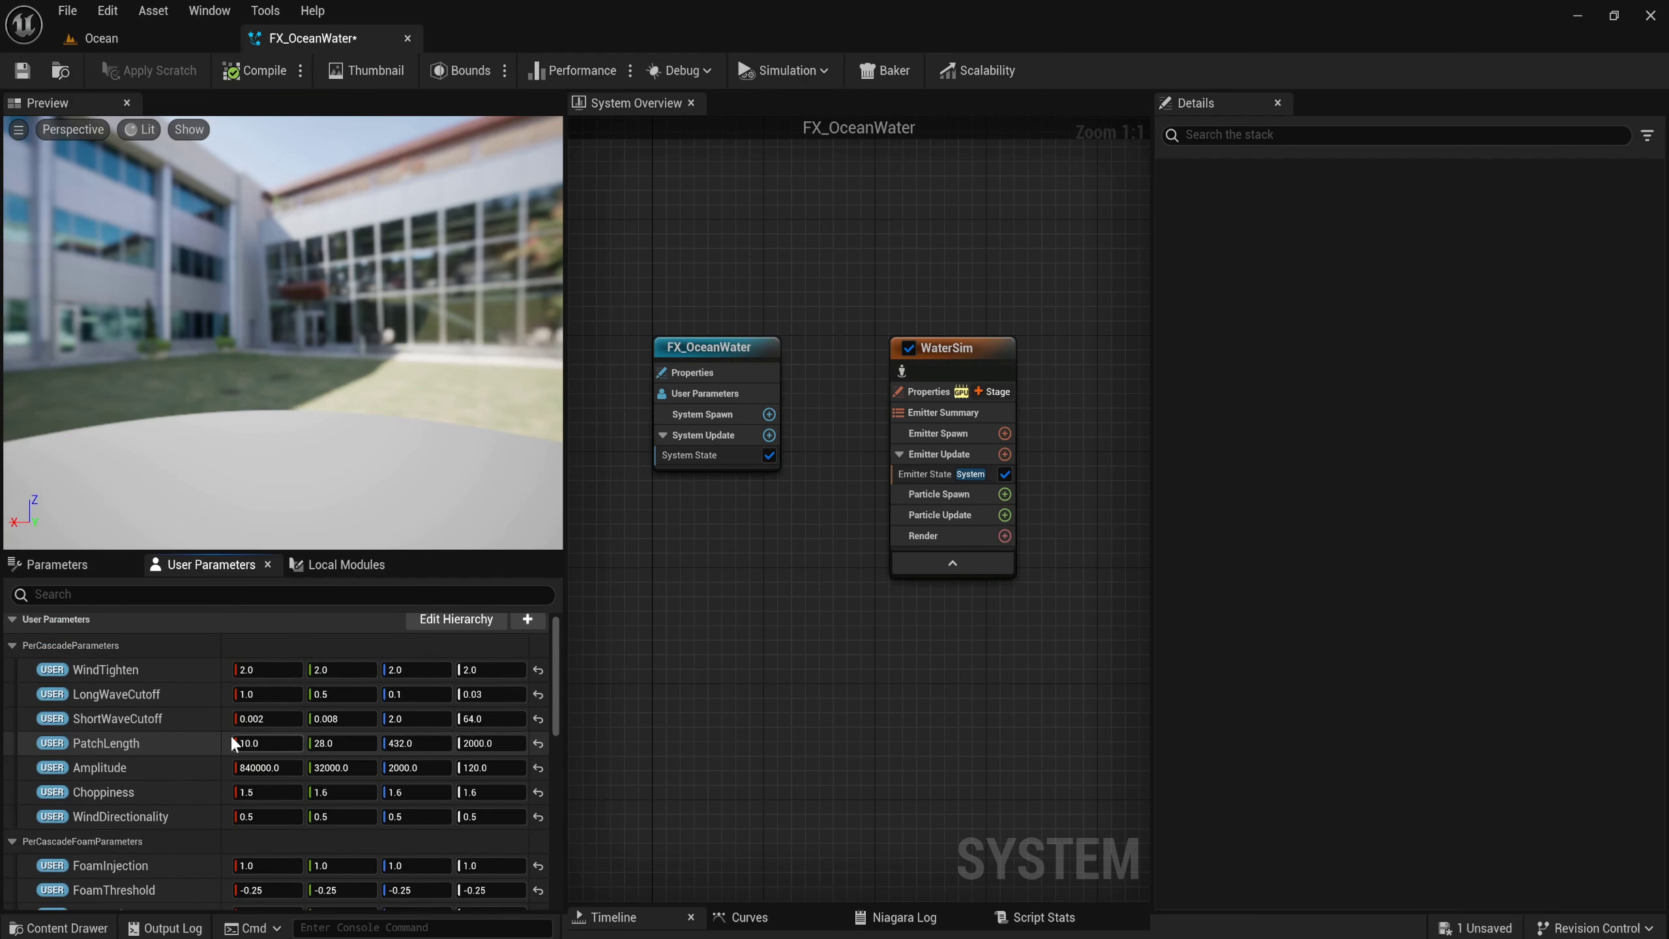
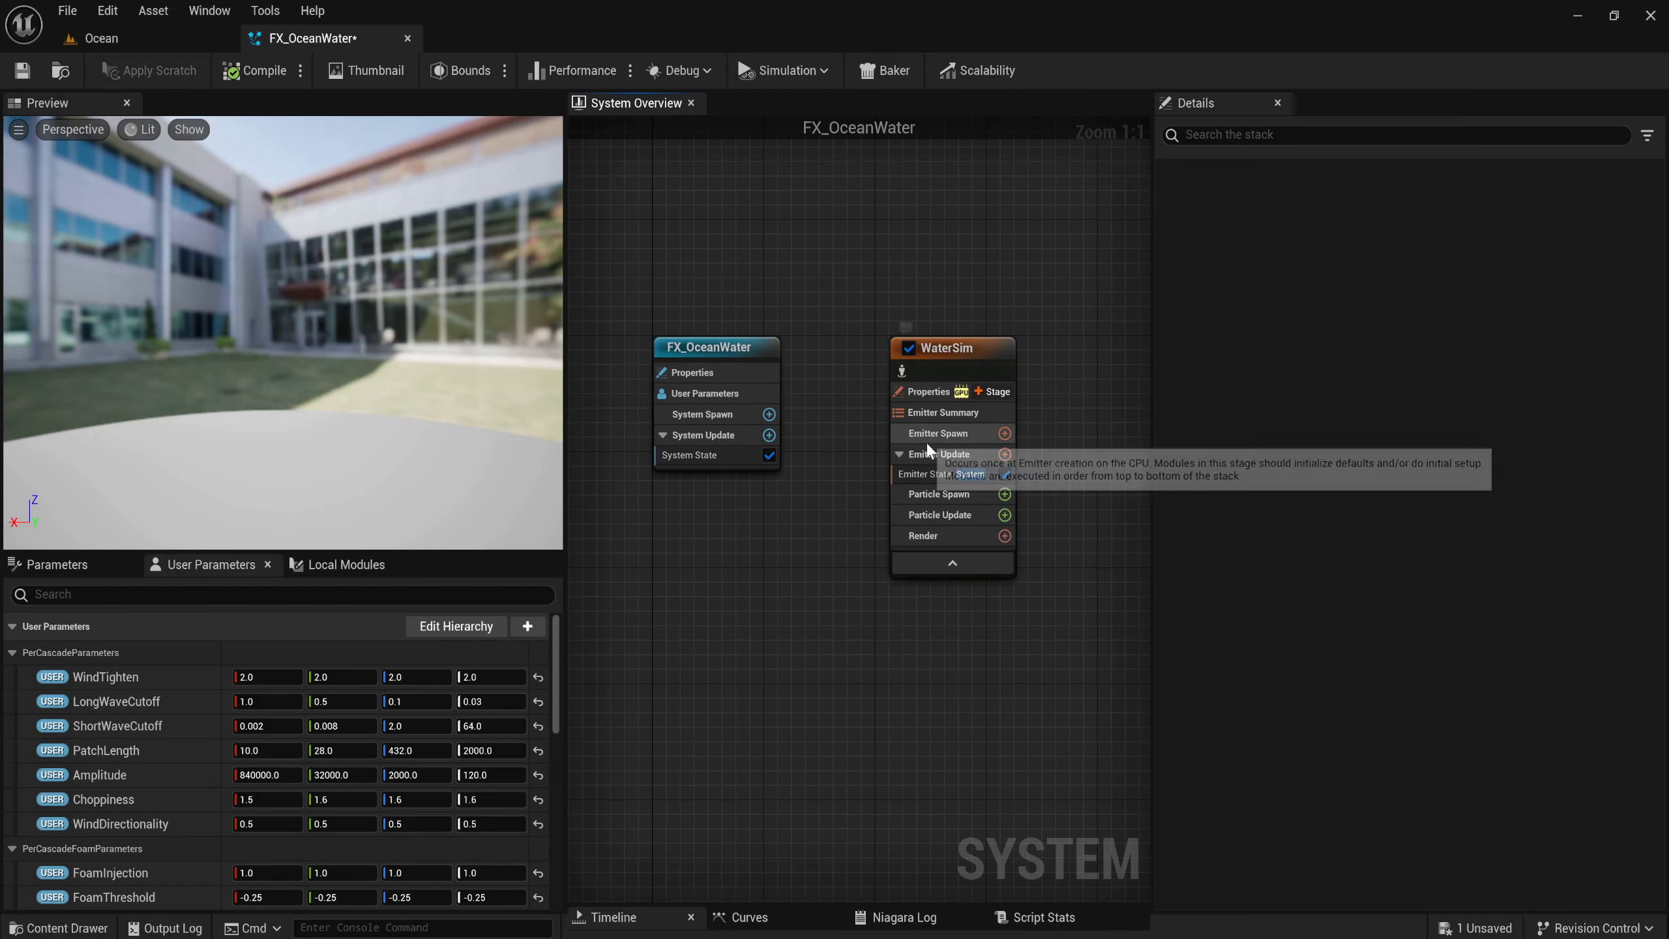
# In the Content Drawer, create a folder named Modules inside Content > Effects.
pyautogui.hotkey('ctrl', 'space')
pyautogui.click(164, 726)
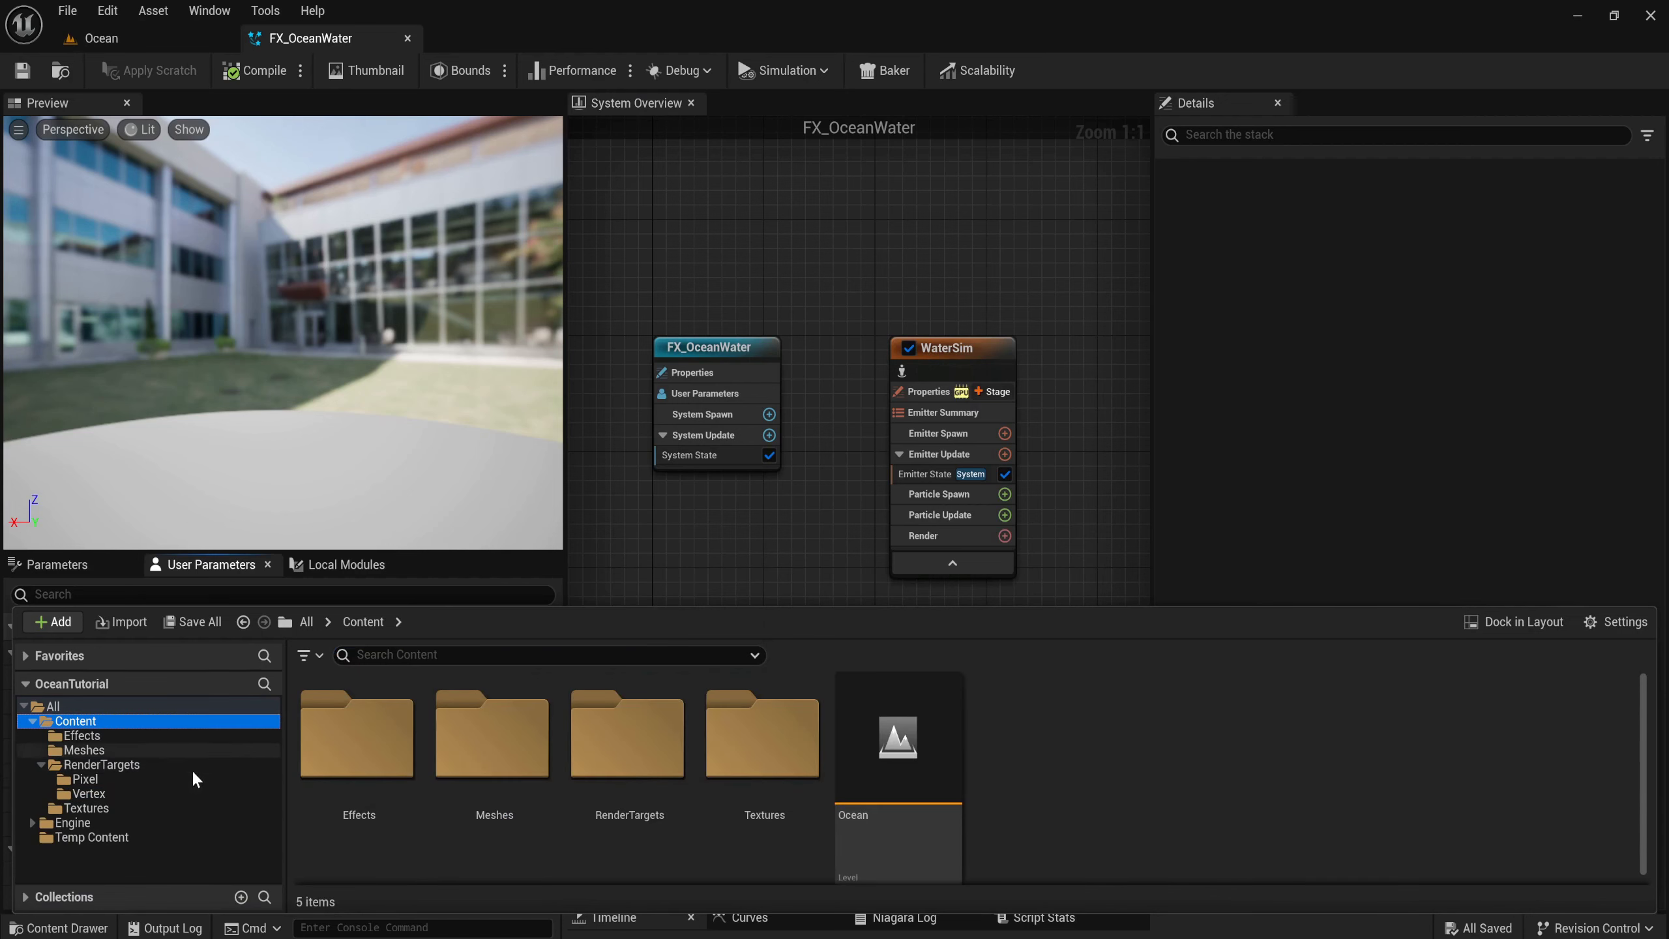
pyautogui.click(372, 779)
pyautogui.doubleClick(372, 779)
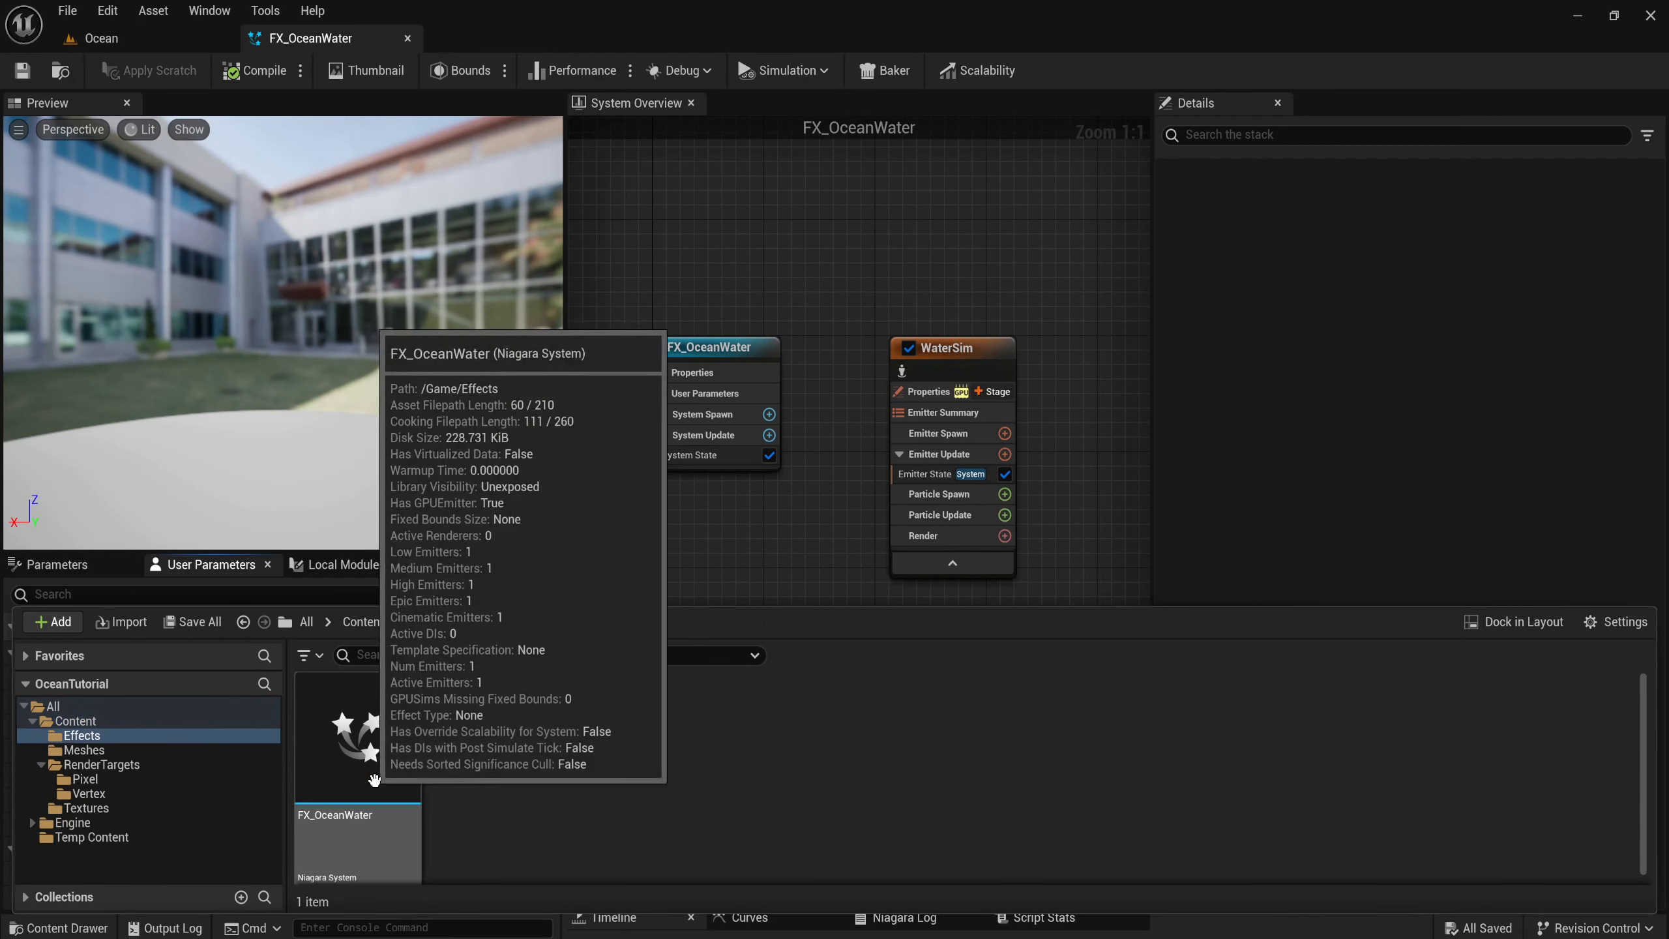
pyautogui.rightClick(537, 765)
pyautogui.click(587, 197)
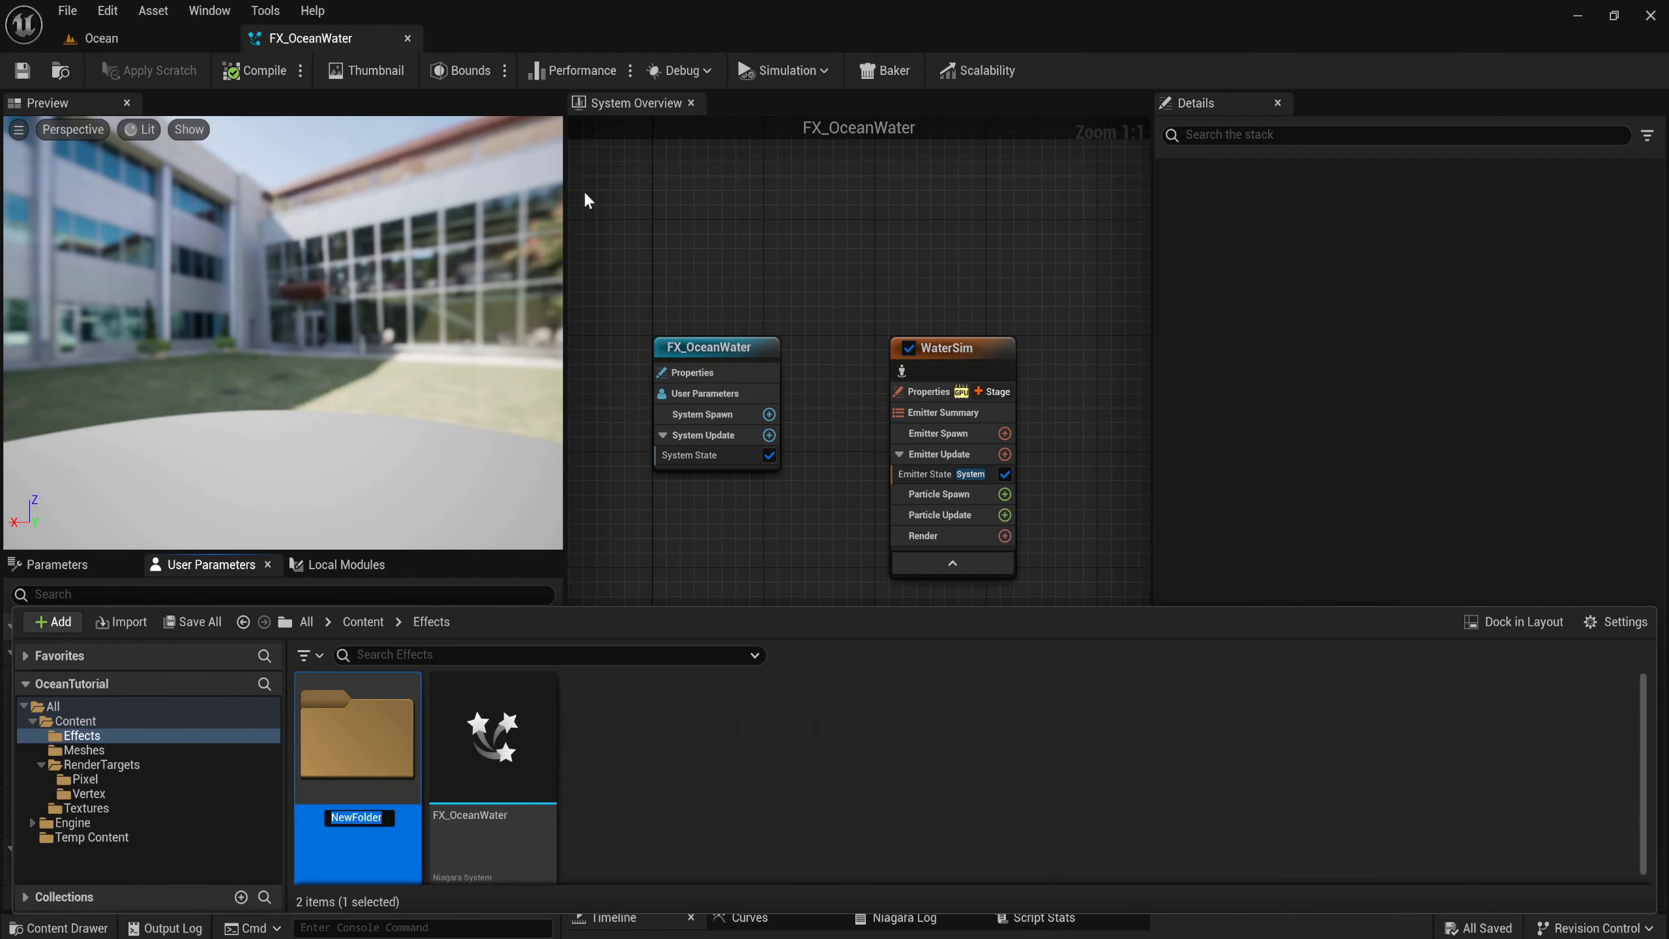
pyautogui.write('Mod')
pyautogui.write('ules')
pyautogui.press('Return')
# Inside Modules, create a folder named Emitter.
pyautogui.doubleClick(402, 755)
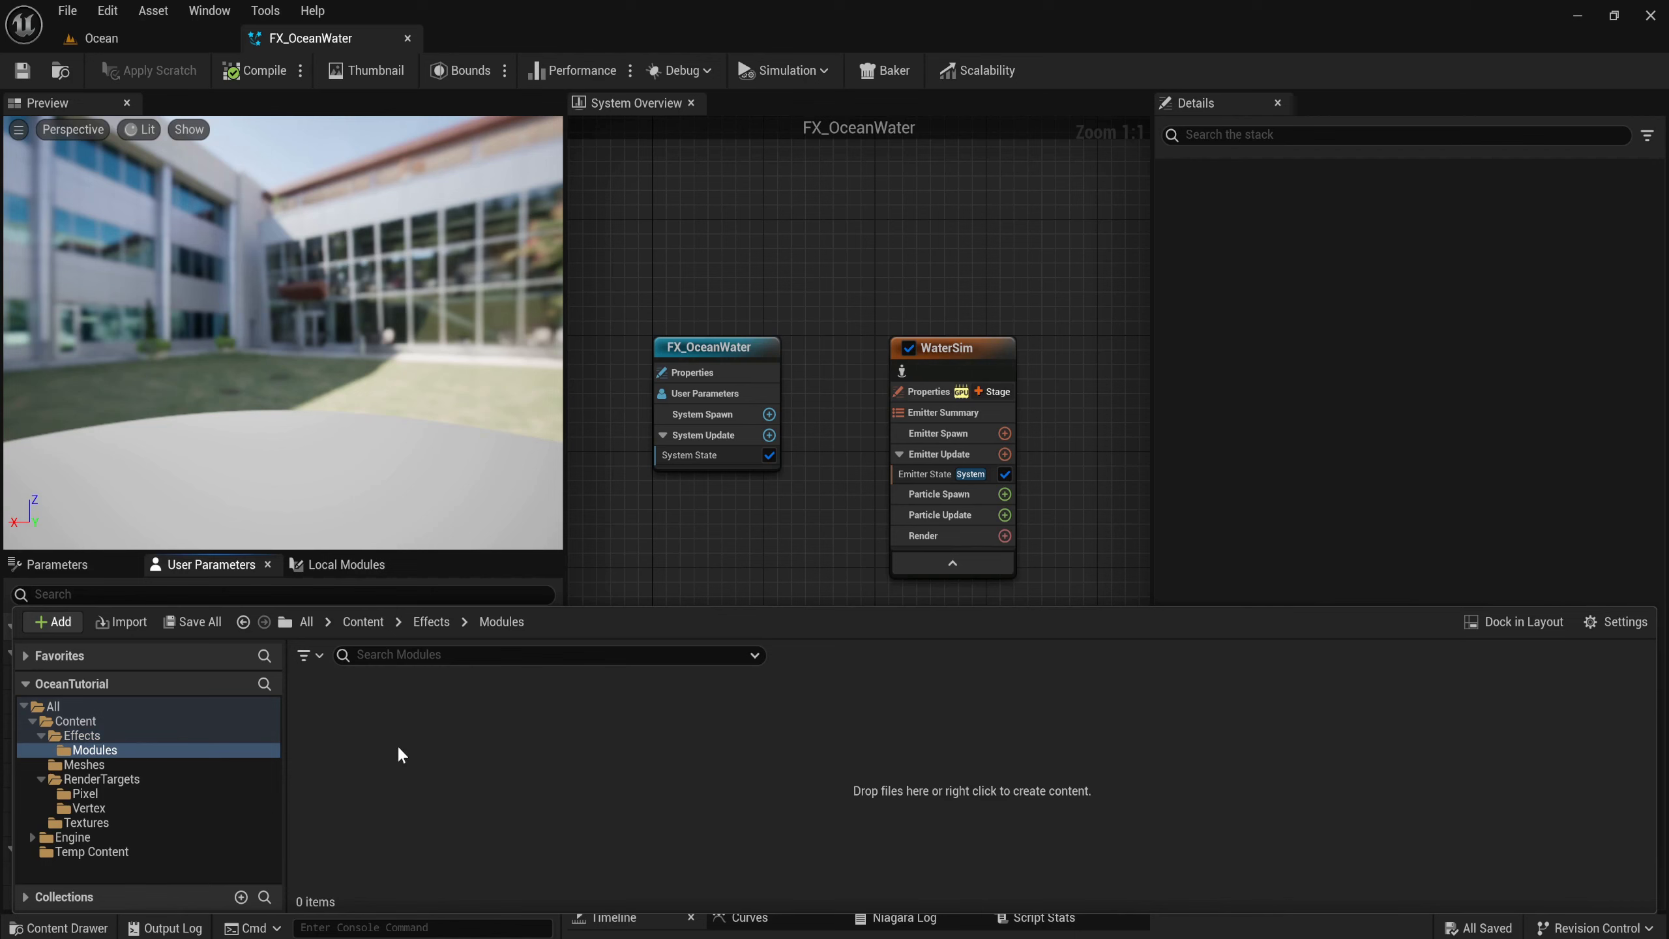
pyautogui.rightClick(401, 755)
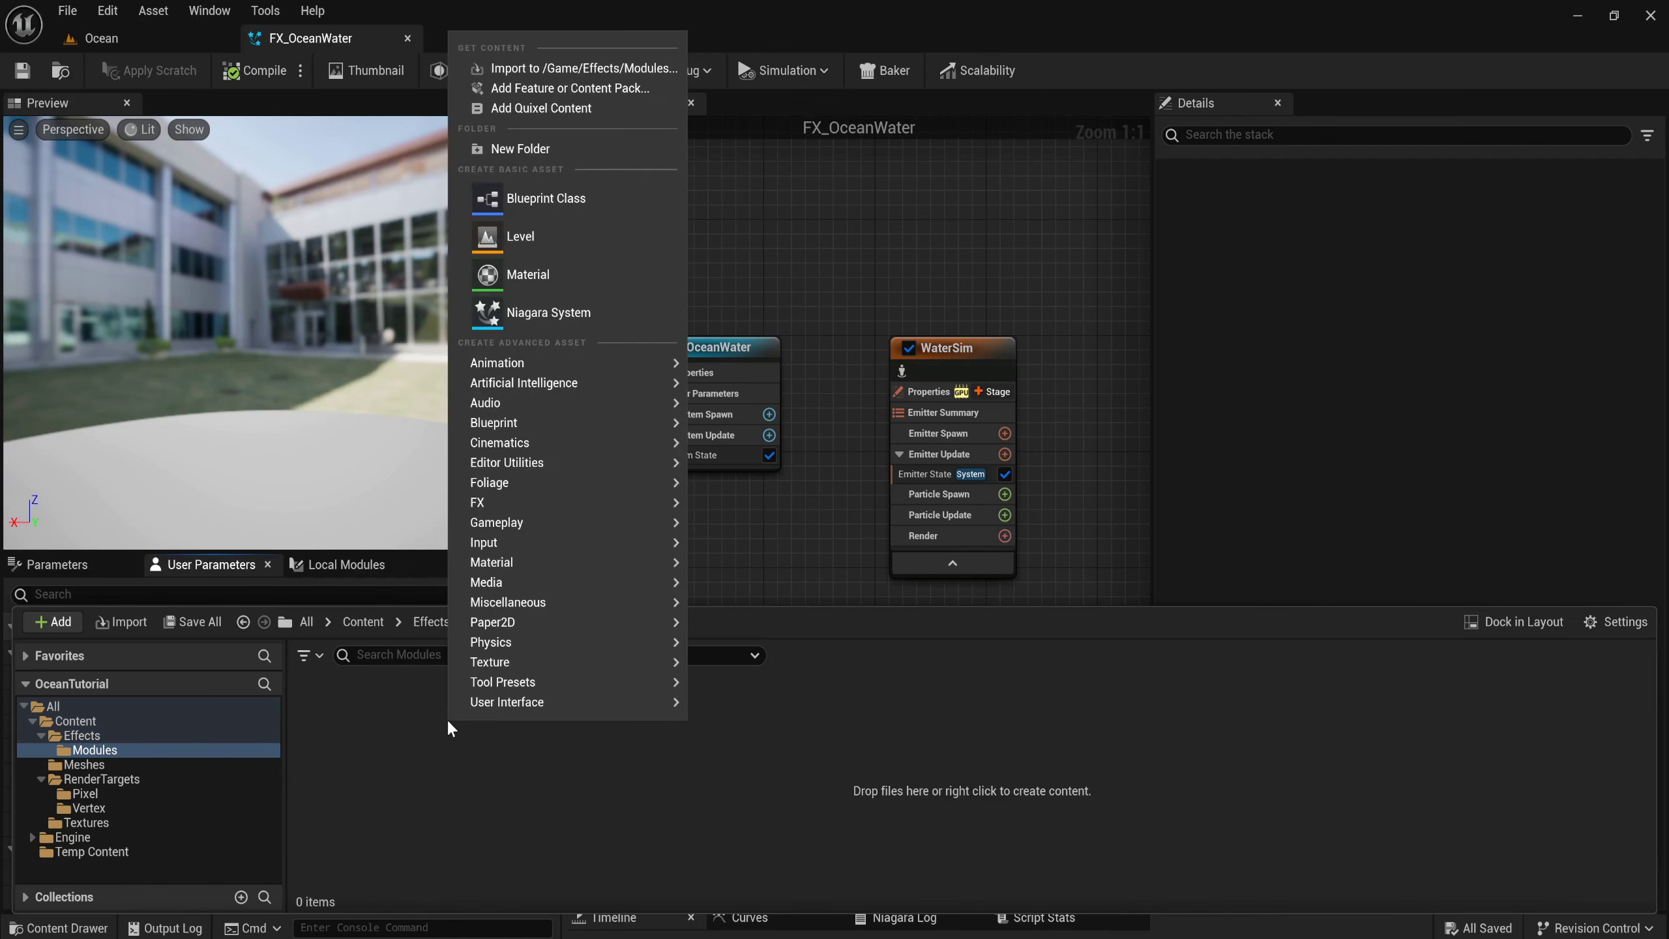
pyautogui.click(540, 156)
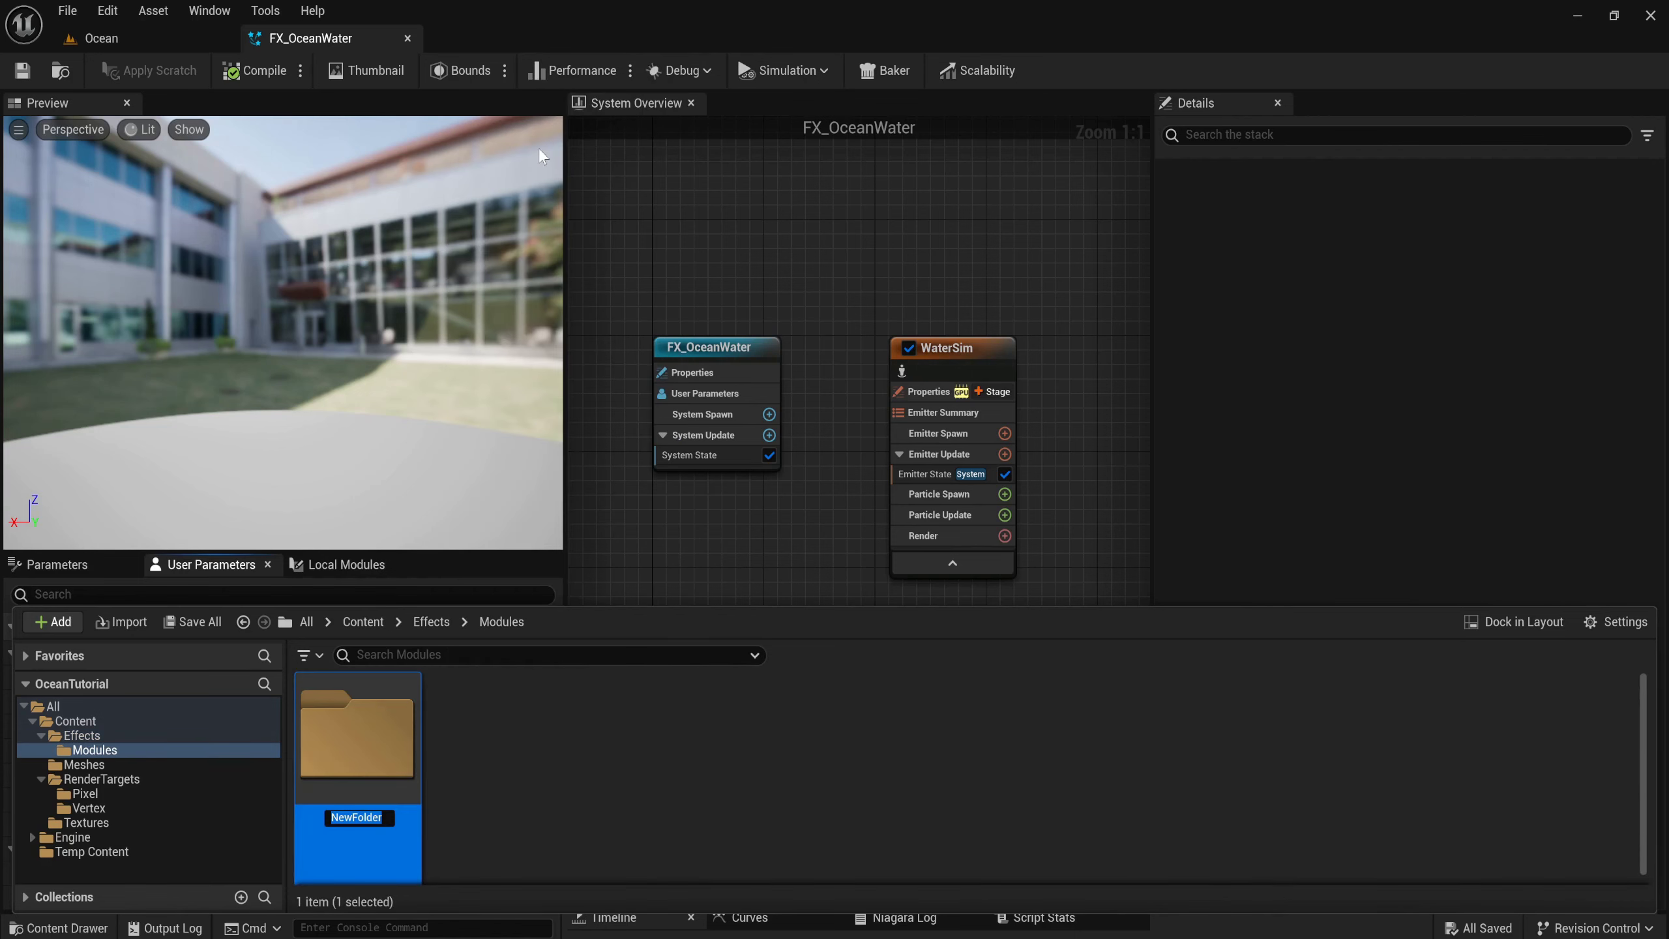
pyautogui.write('Emit')
pyautogui.write('ter')
pyautogui.press('Return')
pyautogui.press('Return')
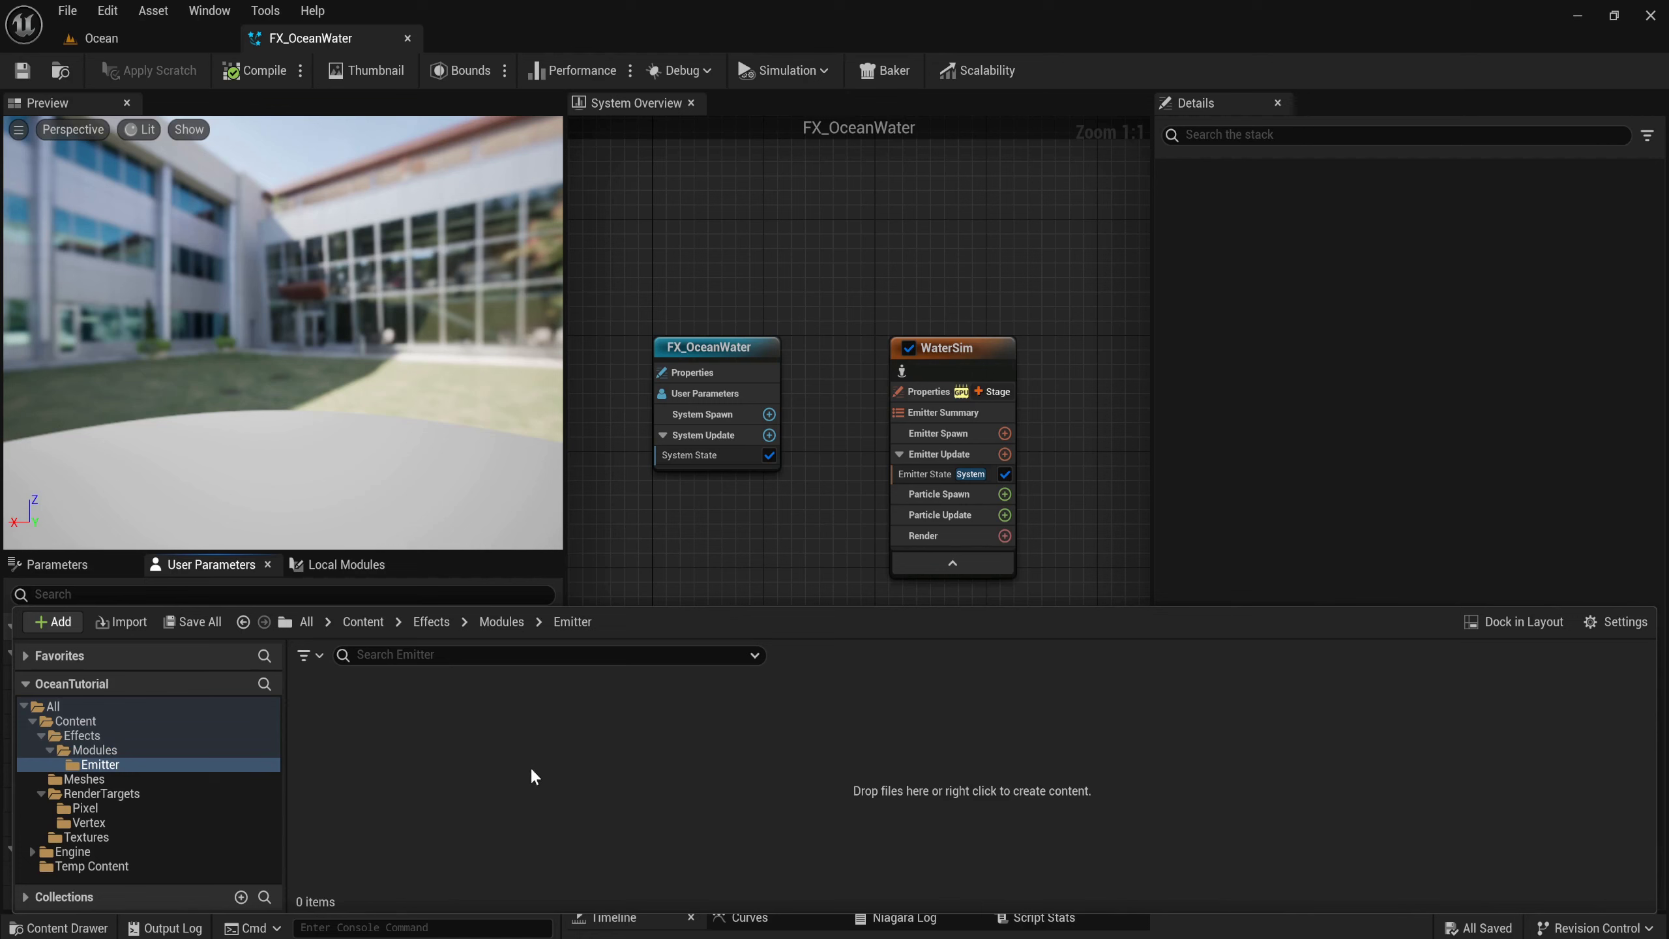
# Add an FX > Script > Niagara Module Script named FX_OceanWater_SetInitials in Emitter.
pyautogui.rightClick(530, 748)
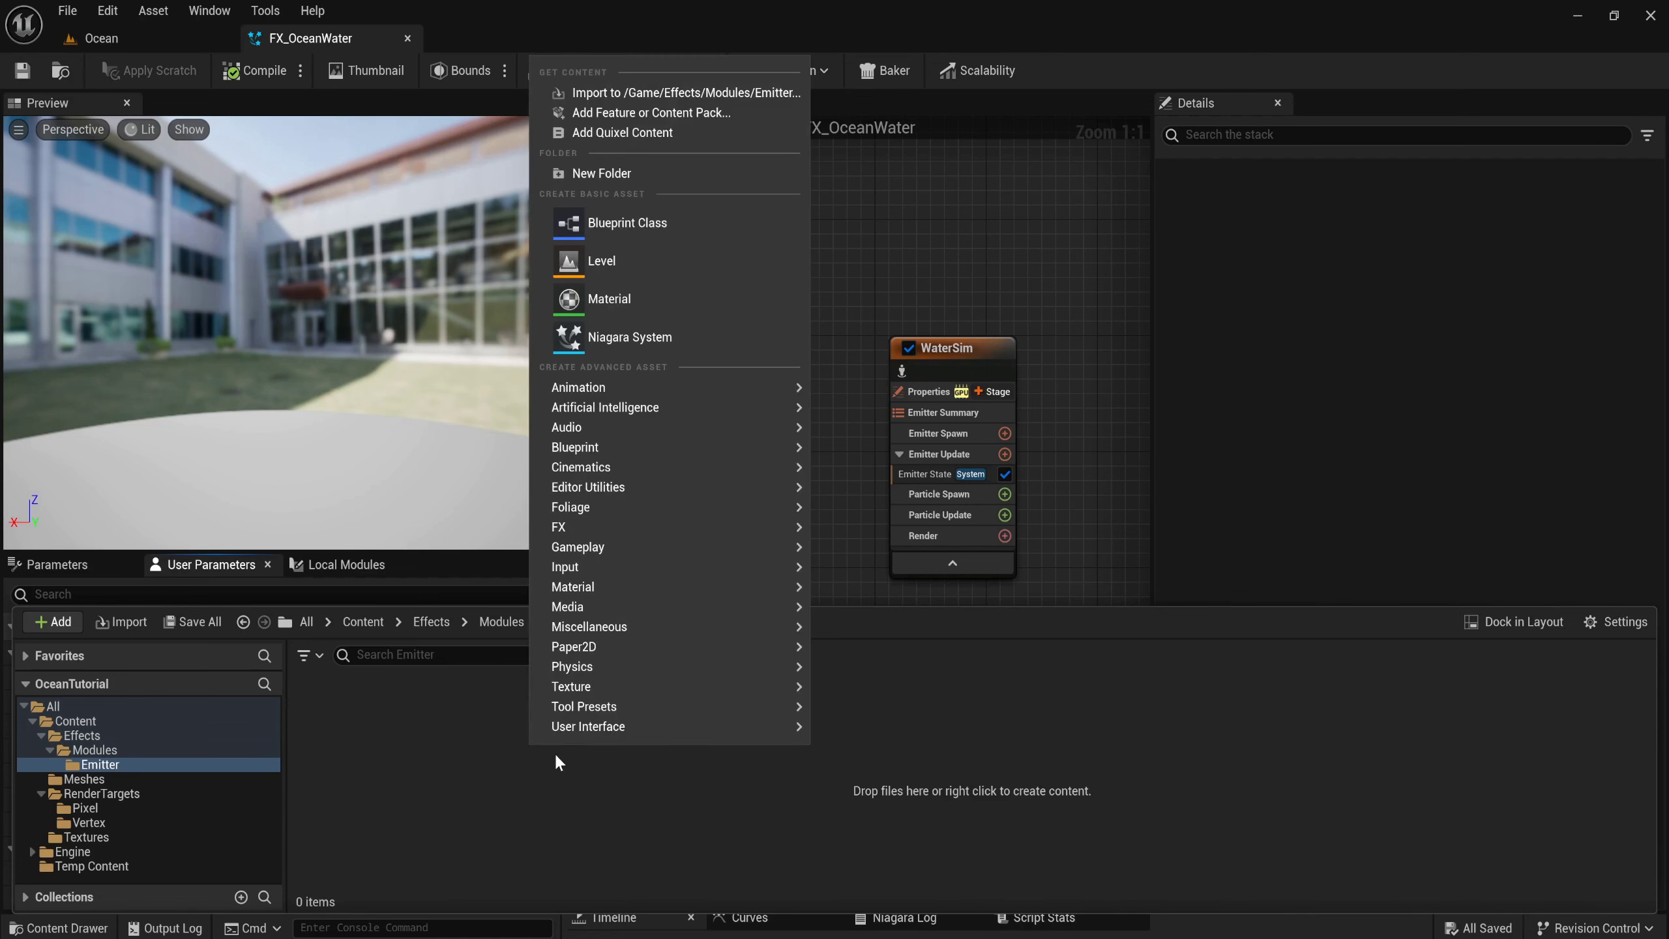
pyautogui.moveTo(585, 527)
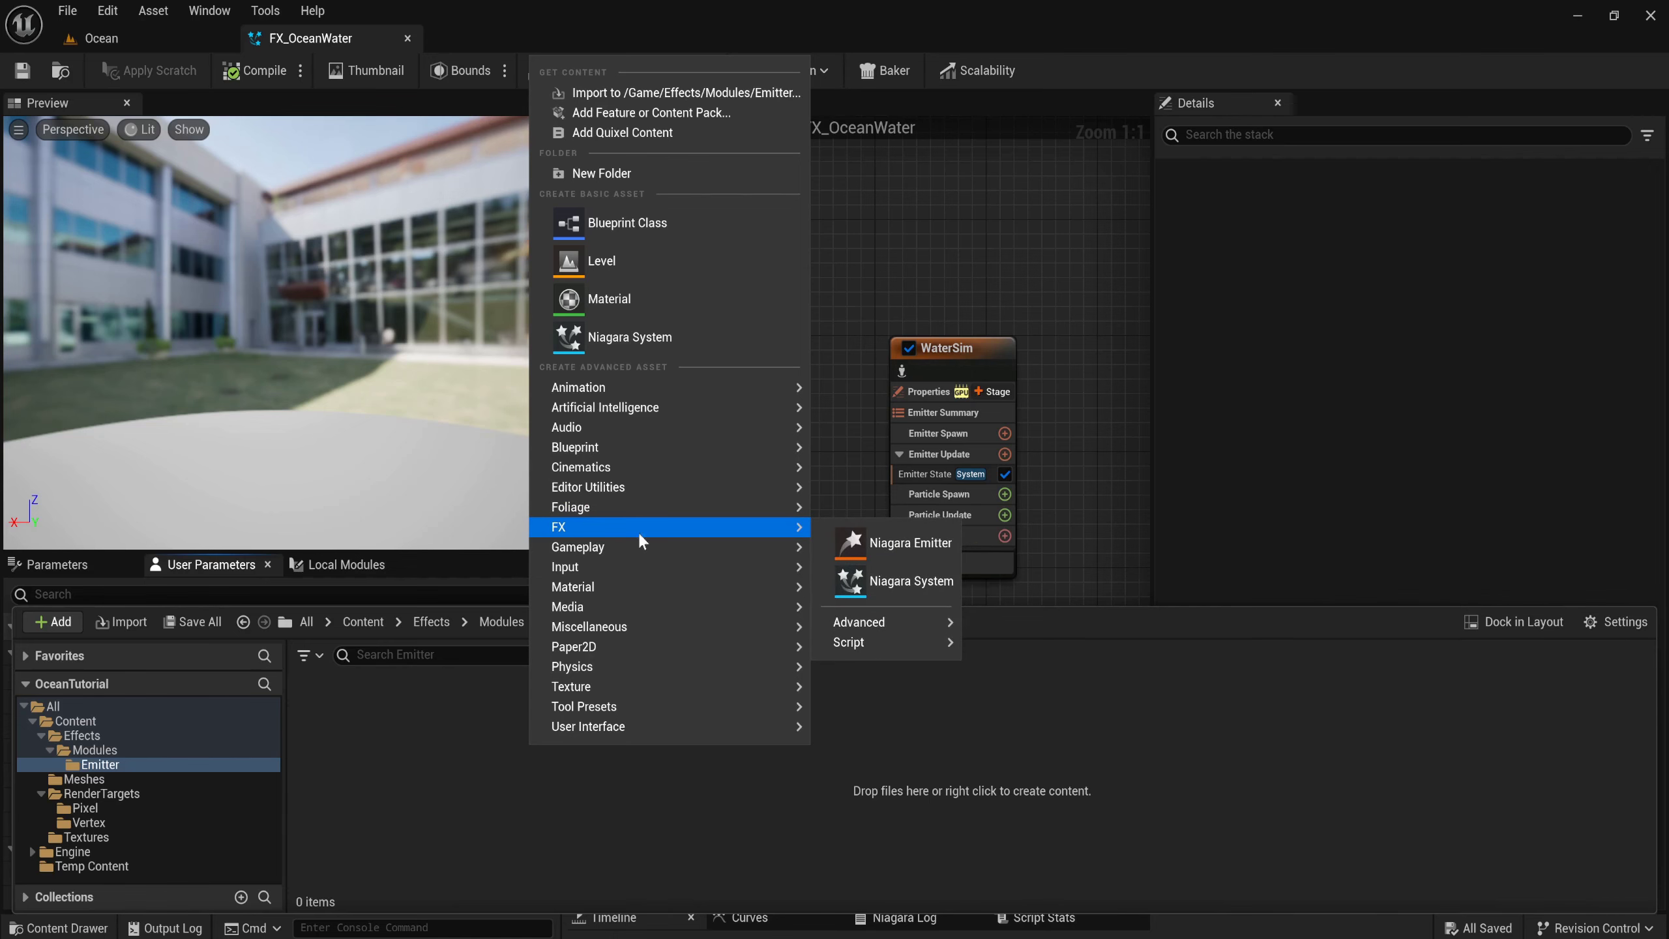
pyautogui.moveTo(906, 638)
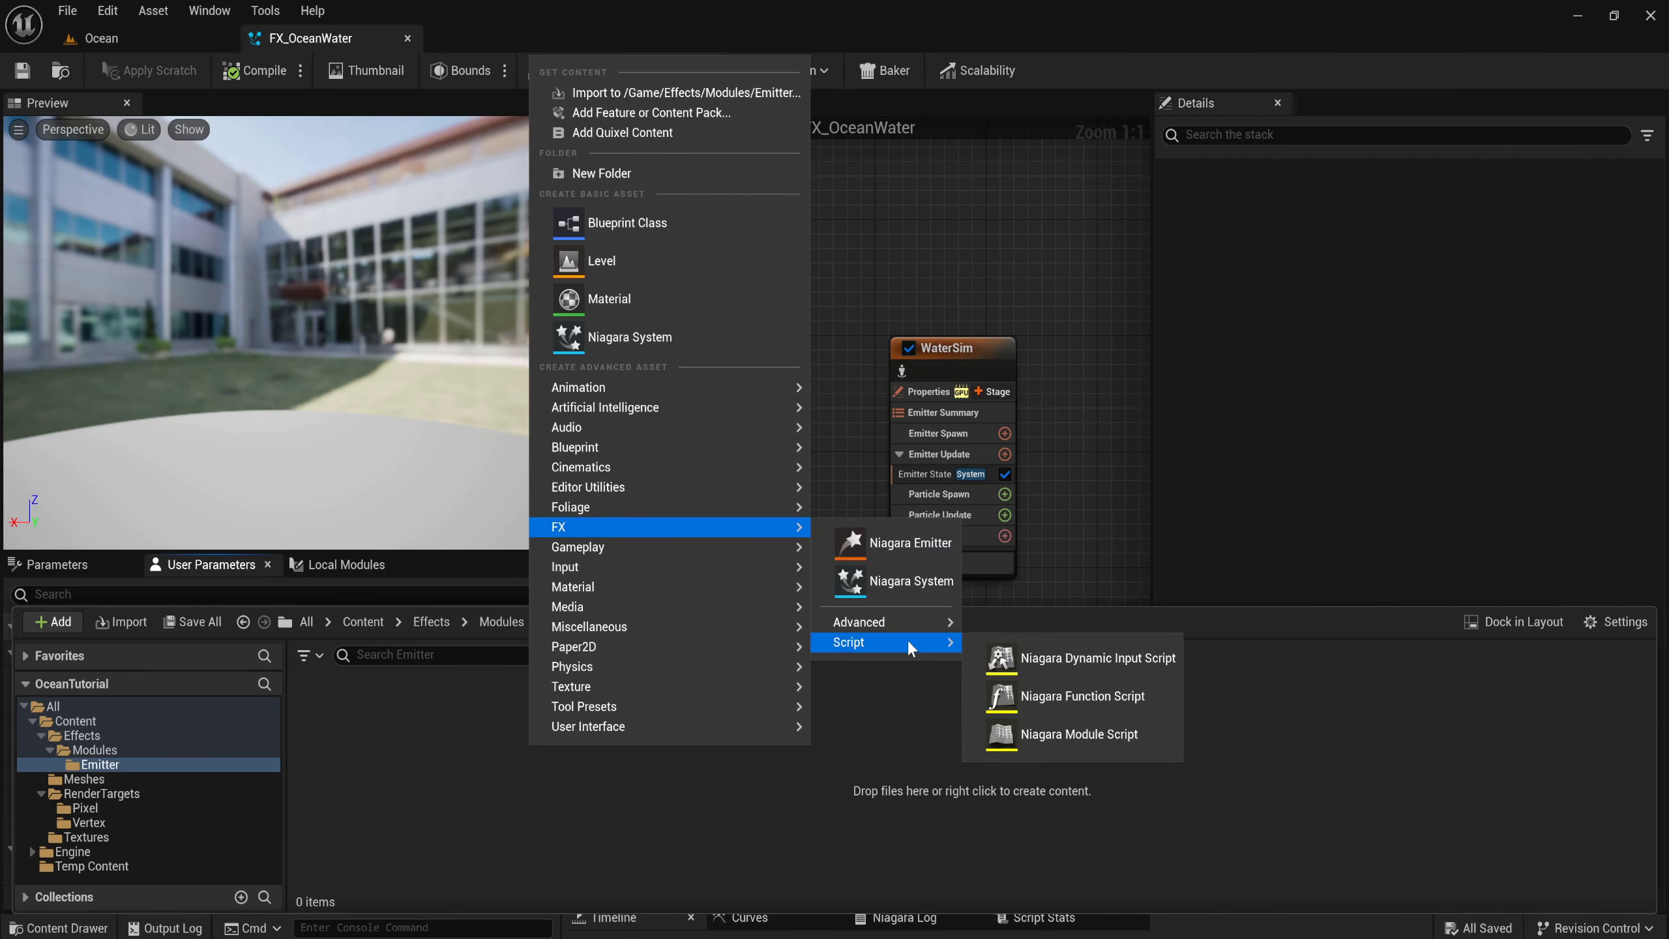
pyautogui.click(1103, 735)
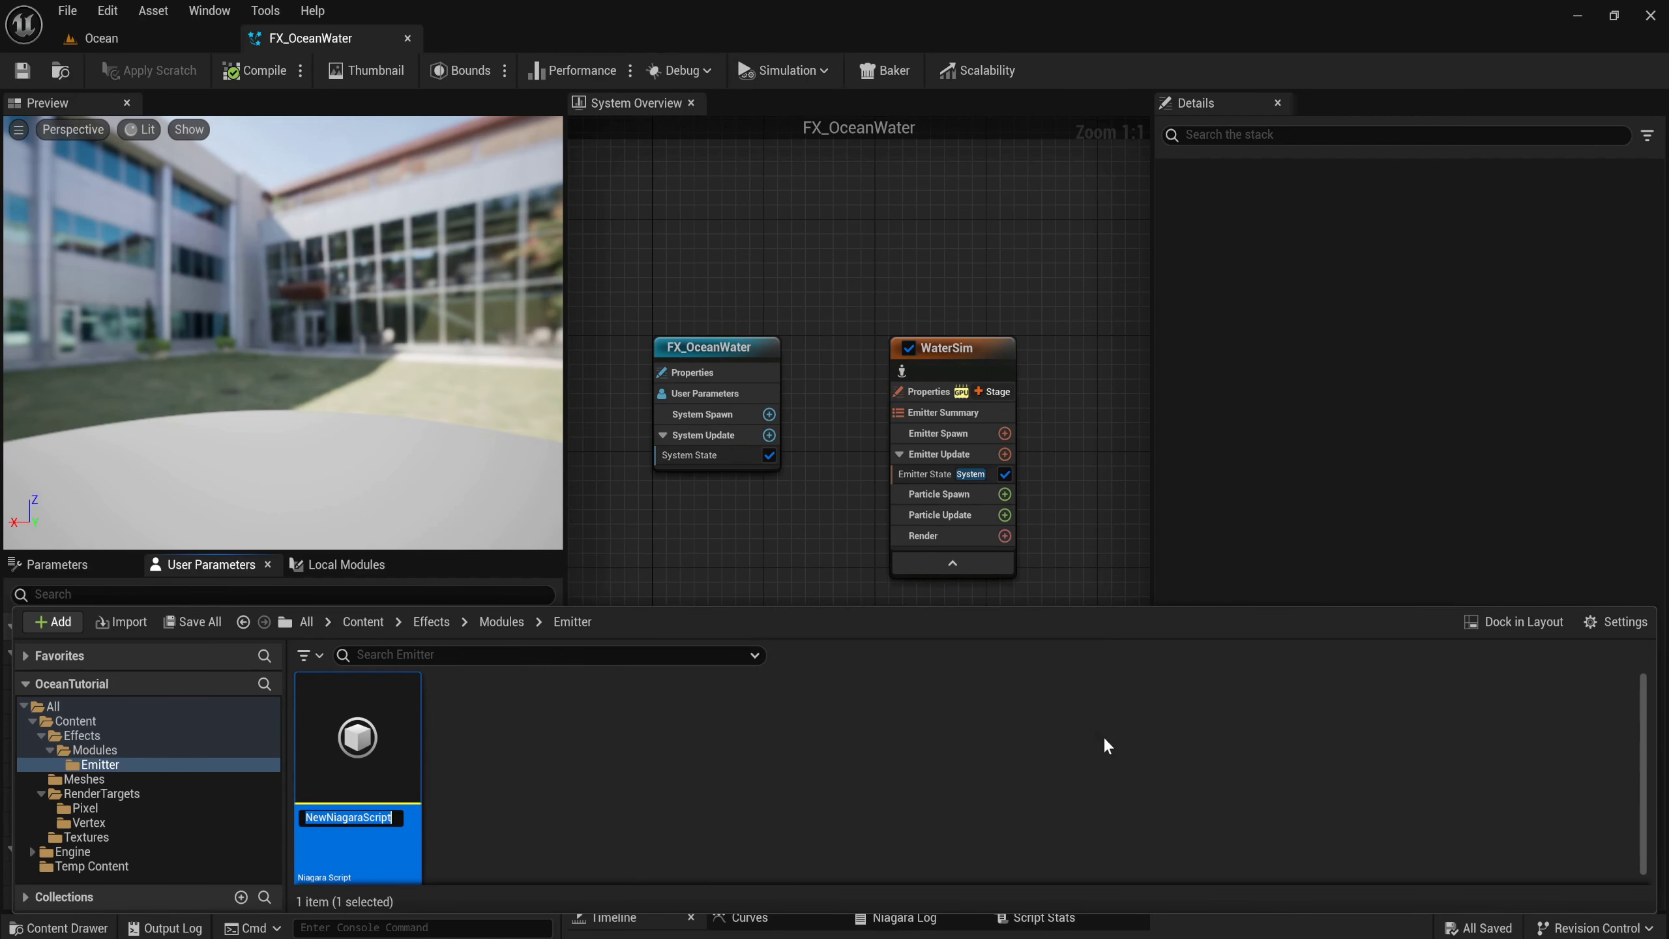
pyautogui.write('F')
pyautogui.write('X')
pyautogui.write('_Oc')
pyautogui.write('eanWa')
pyautogui.write('ter_SetI')
pyautogui.write('niti')
pyautogui.write('als')
pyautogui.press('Return')
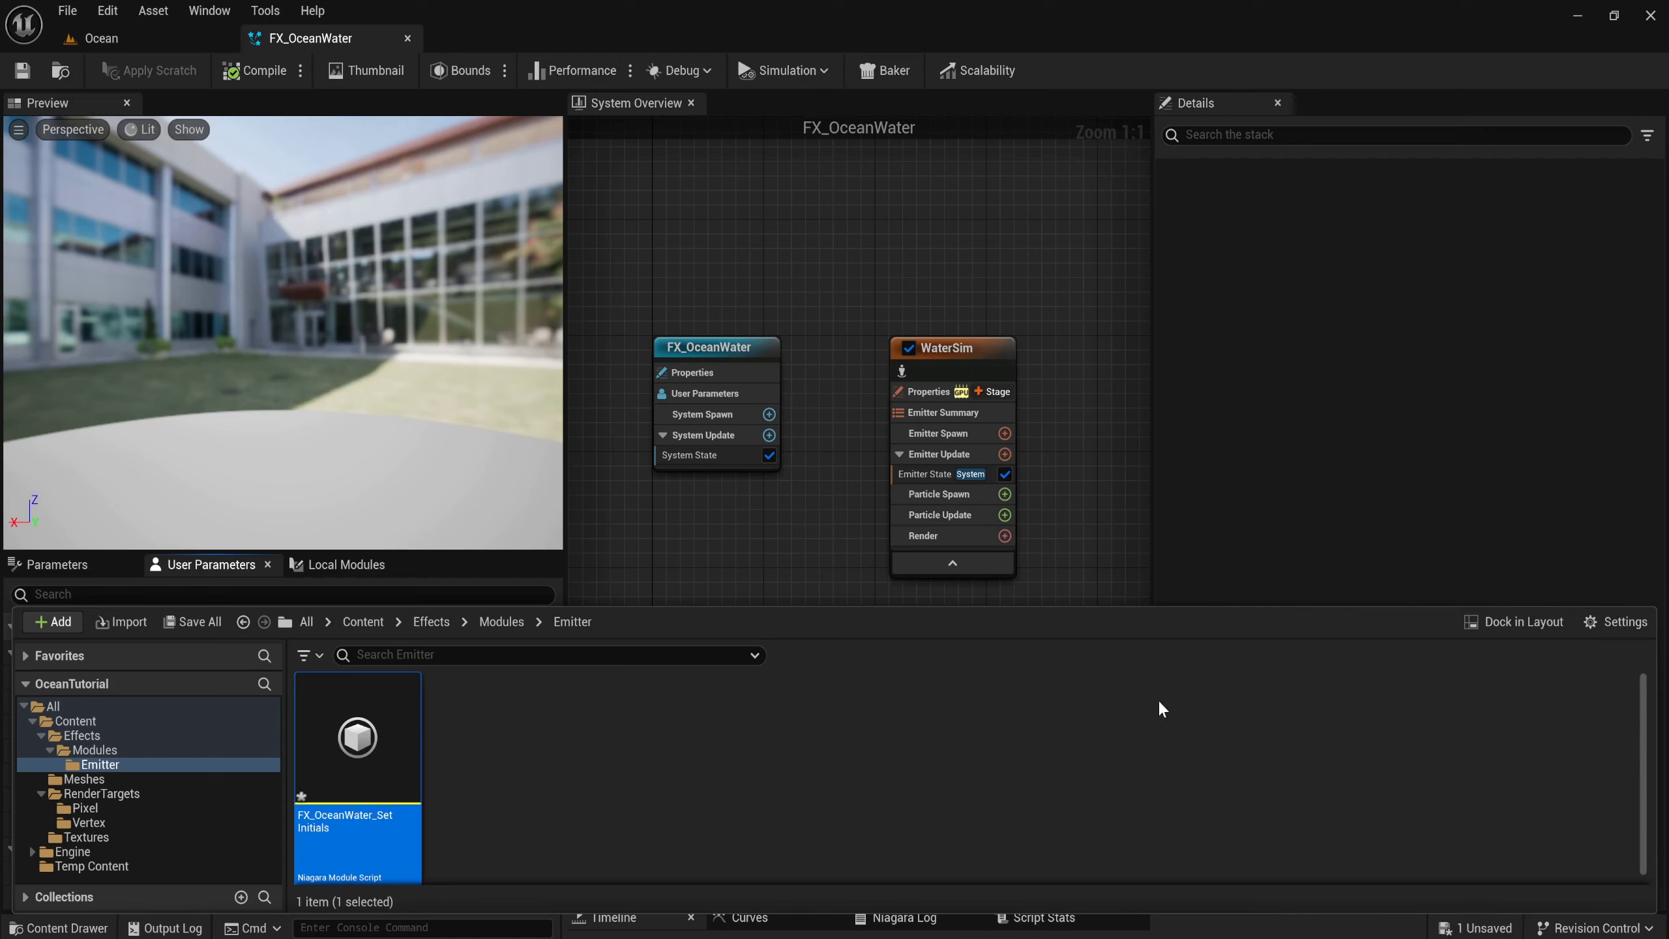
# Open FX_OceanWater_SetInitials and dock the Parameters panel beside Script Details.
pyautogui.doubleClick(367, 714)
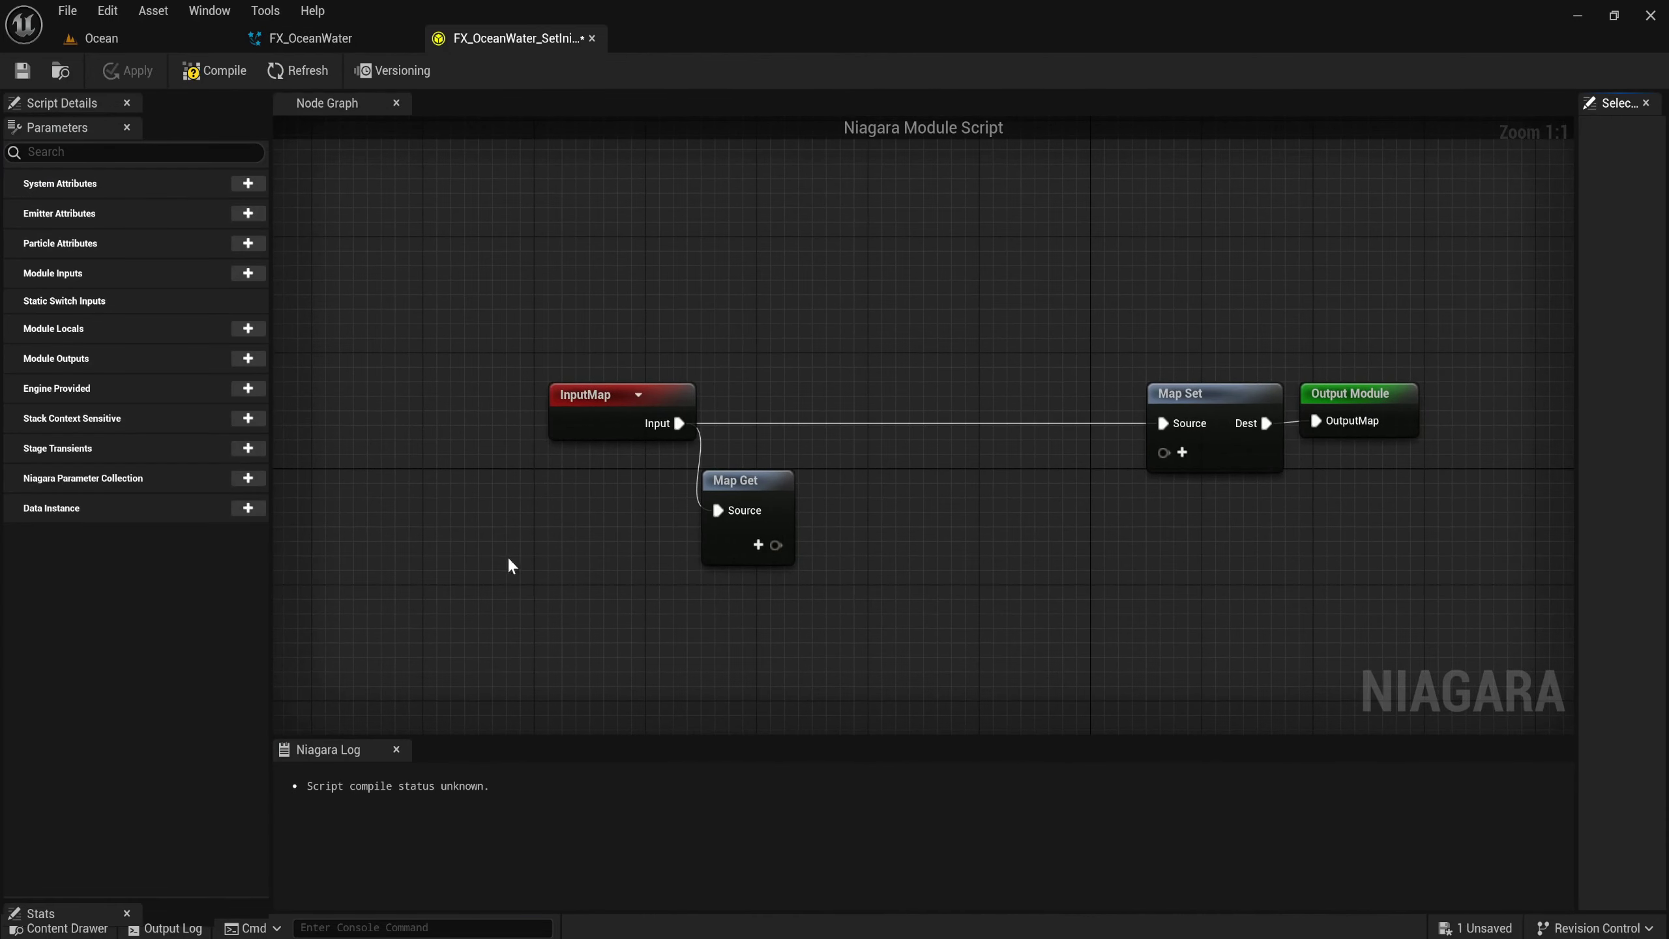
pyautogui.moveTo(507, 556); pyautogui.dragTo(507, 548, button='right')
pyautogui.moveTo(57, 128); pyautogui.dragTo(179, 105)
pyautogui.click(54, 106)
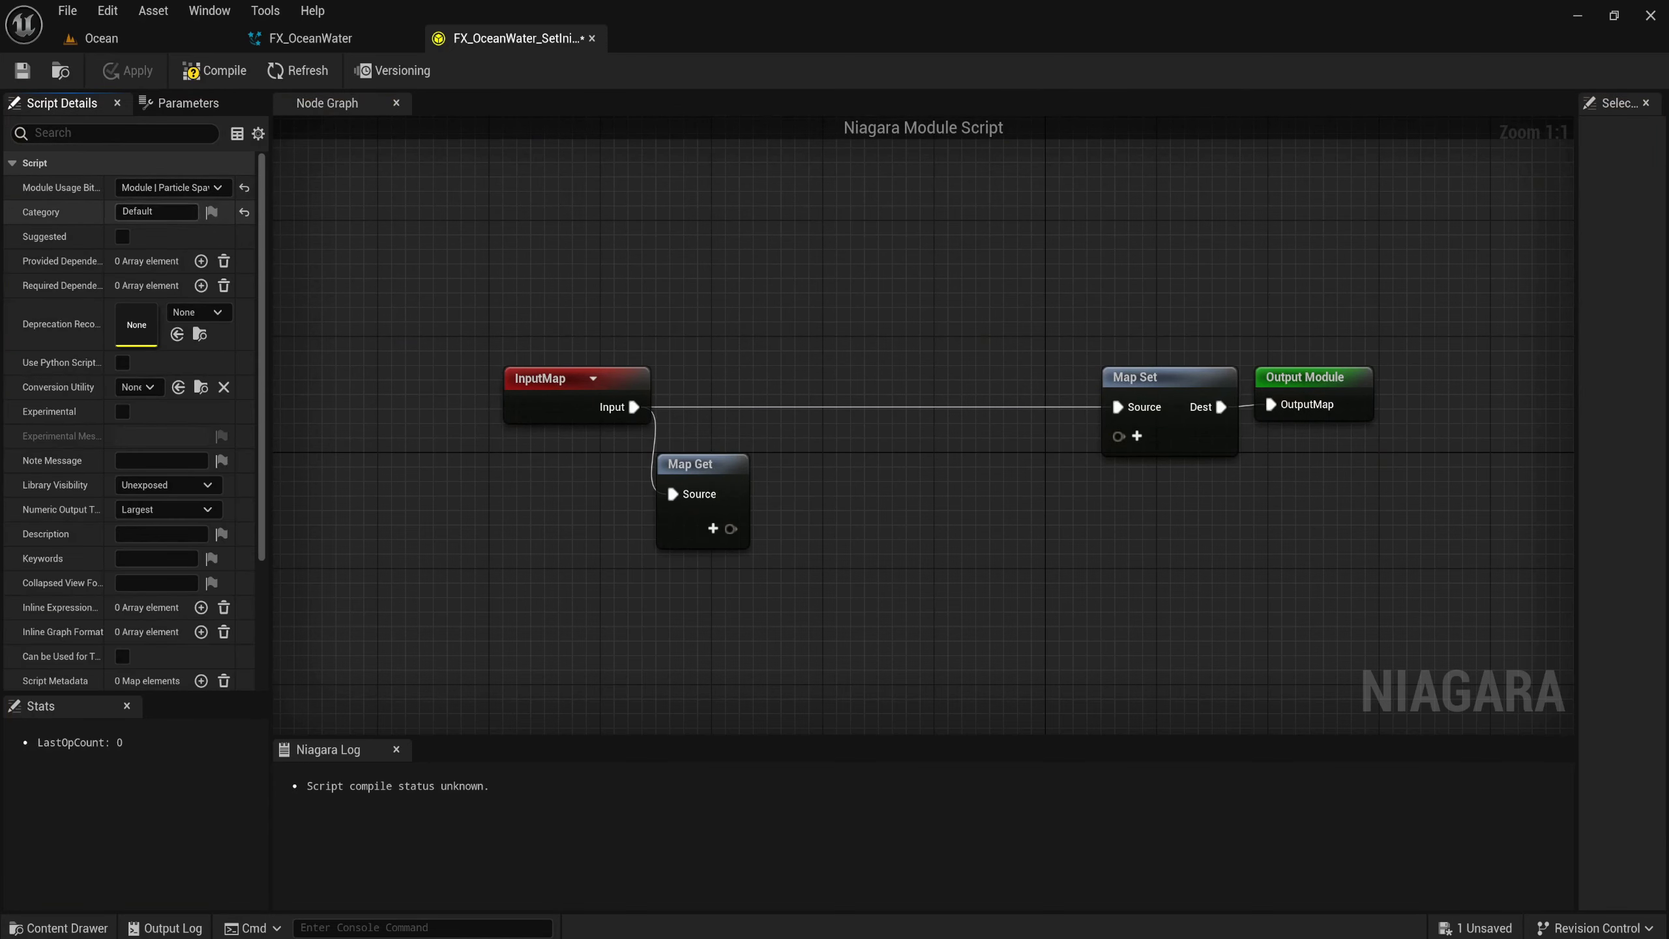
# Set Module Usage Bitmask to Emitter Spawn and Emitter Update only, clearing all particle stages.
pyautogui.click(186, 189)
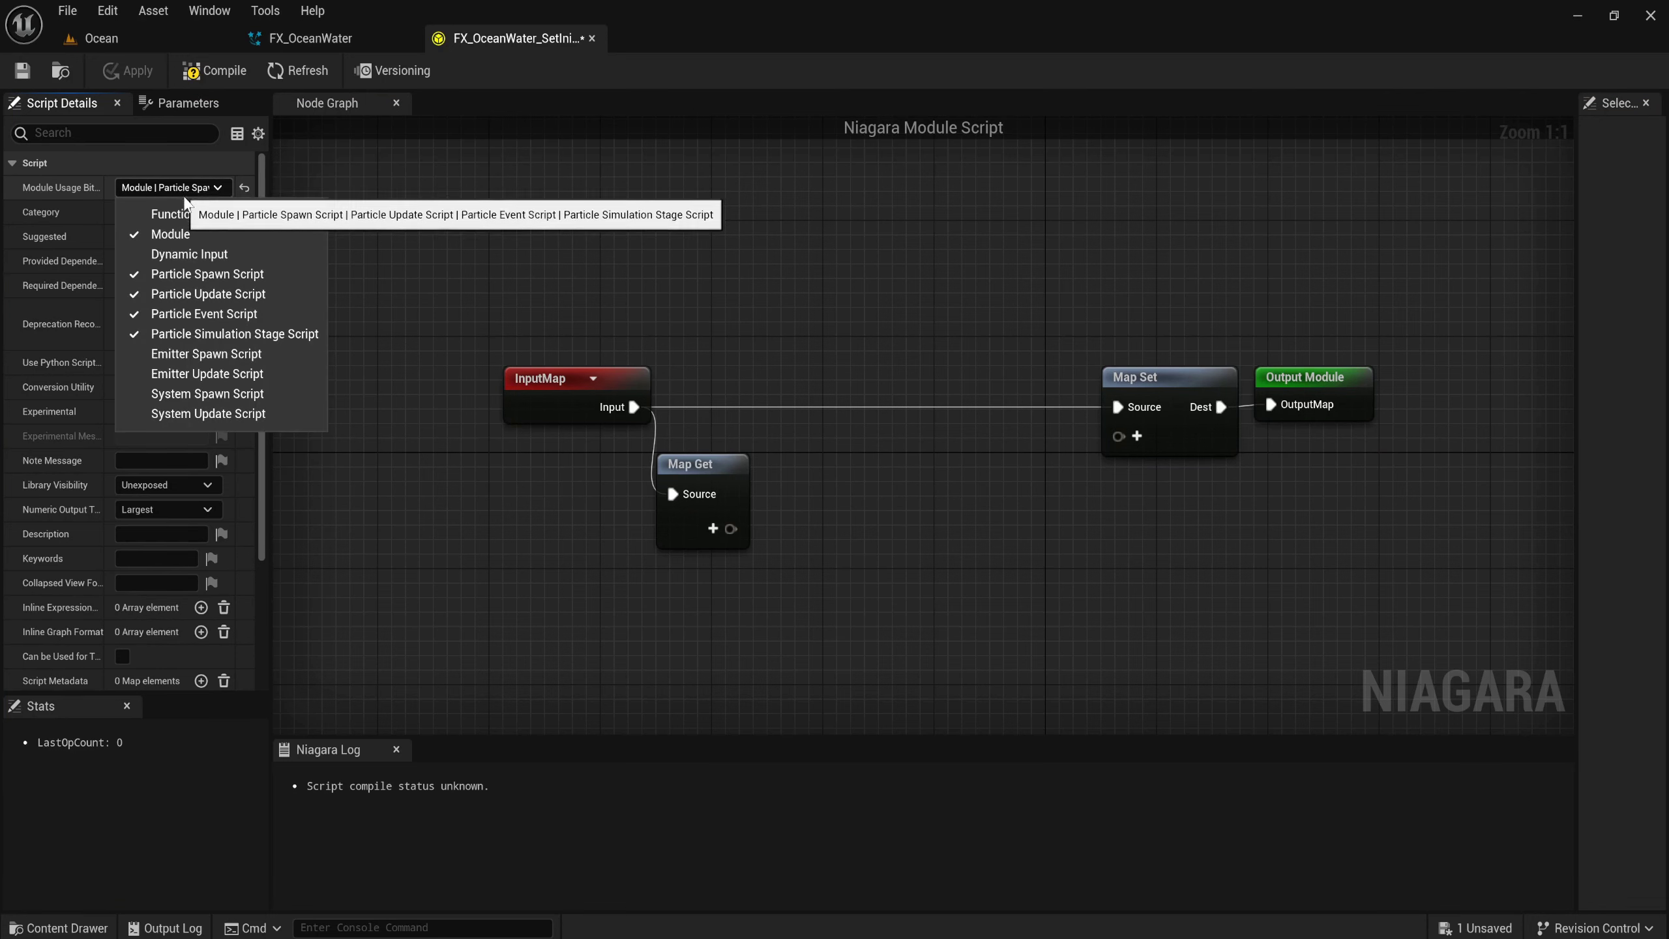
pyautogui.click(176, 335)
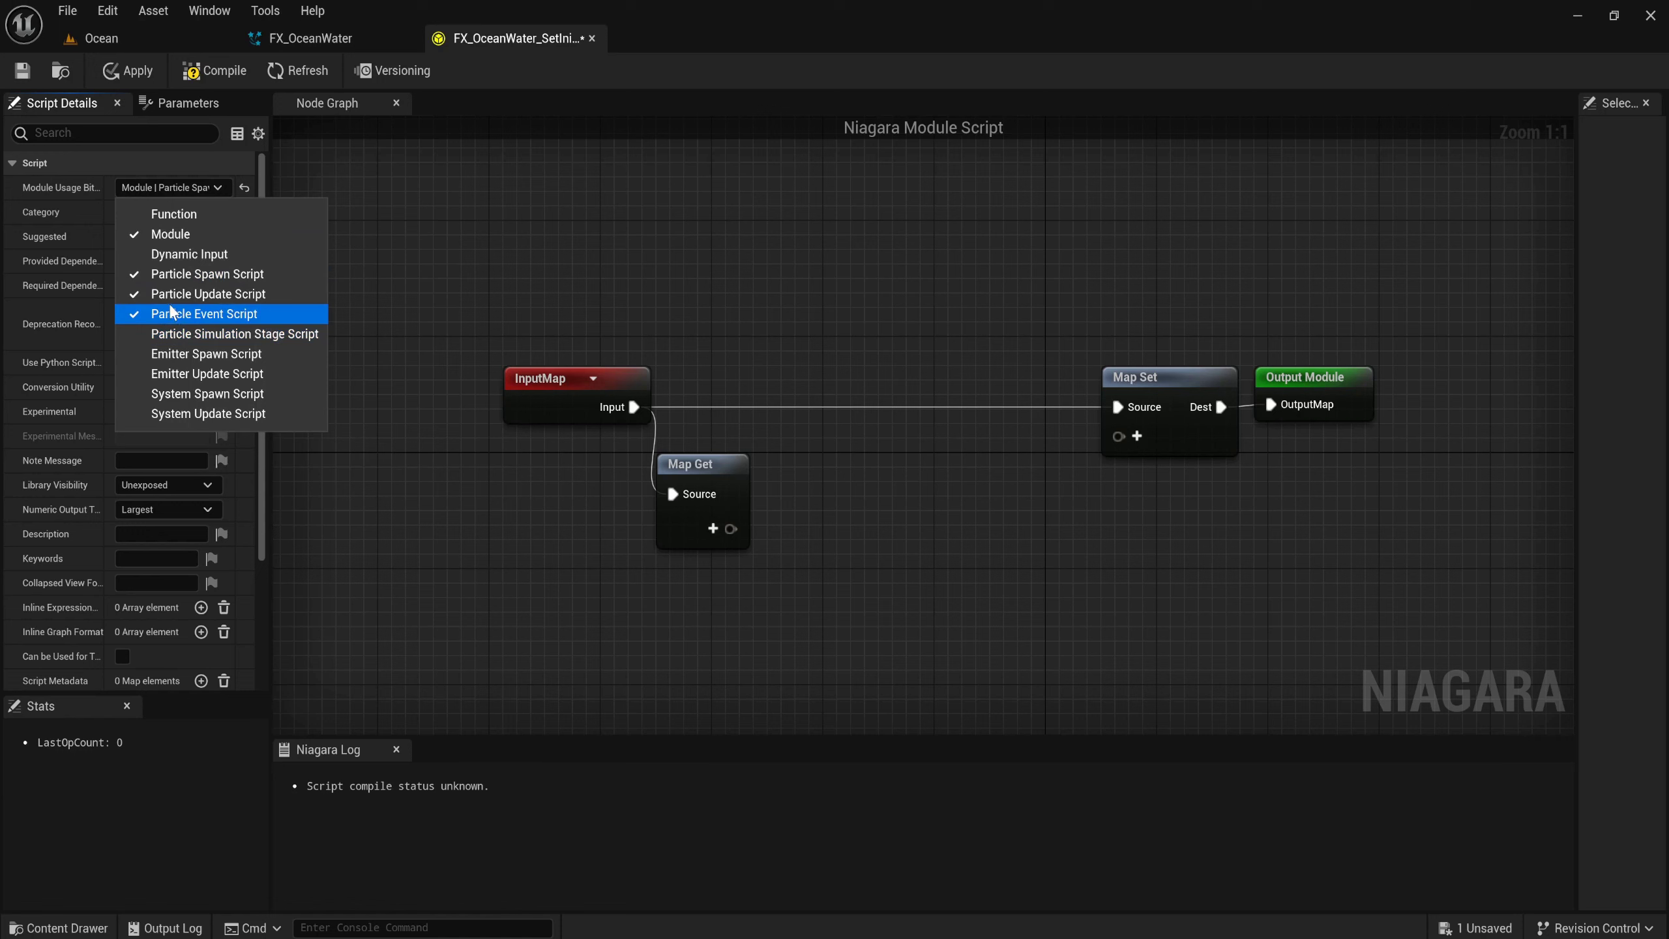
pyautogui.click(175, 314)
pyautogui.click(173, 295)
pyautogui.click(172, 279)
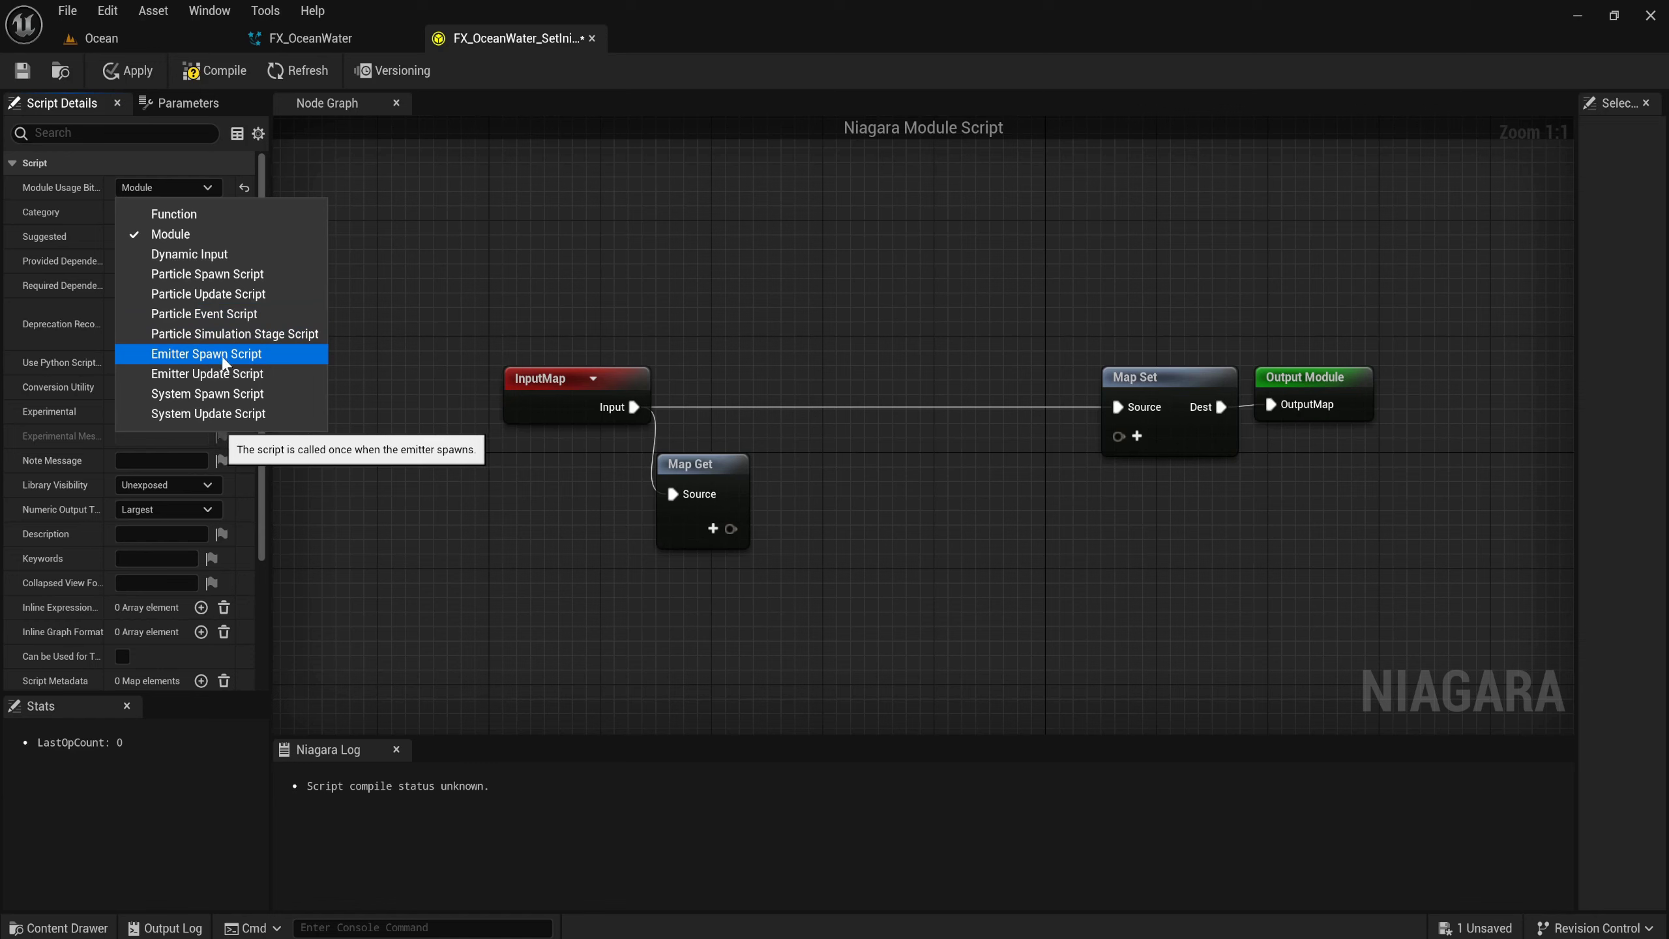
pyautogui.click(253, 355)
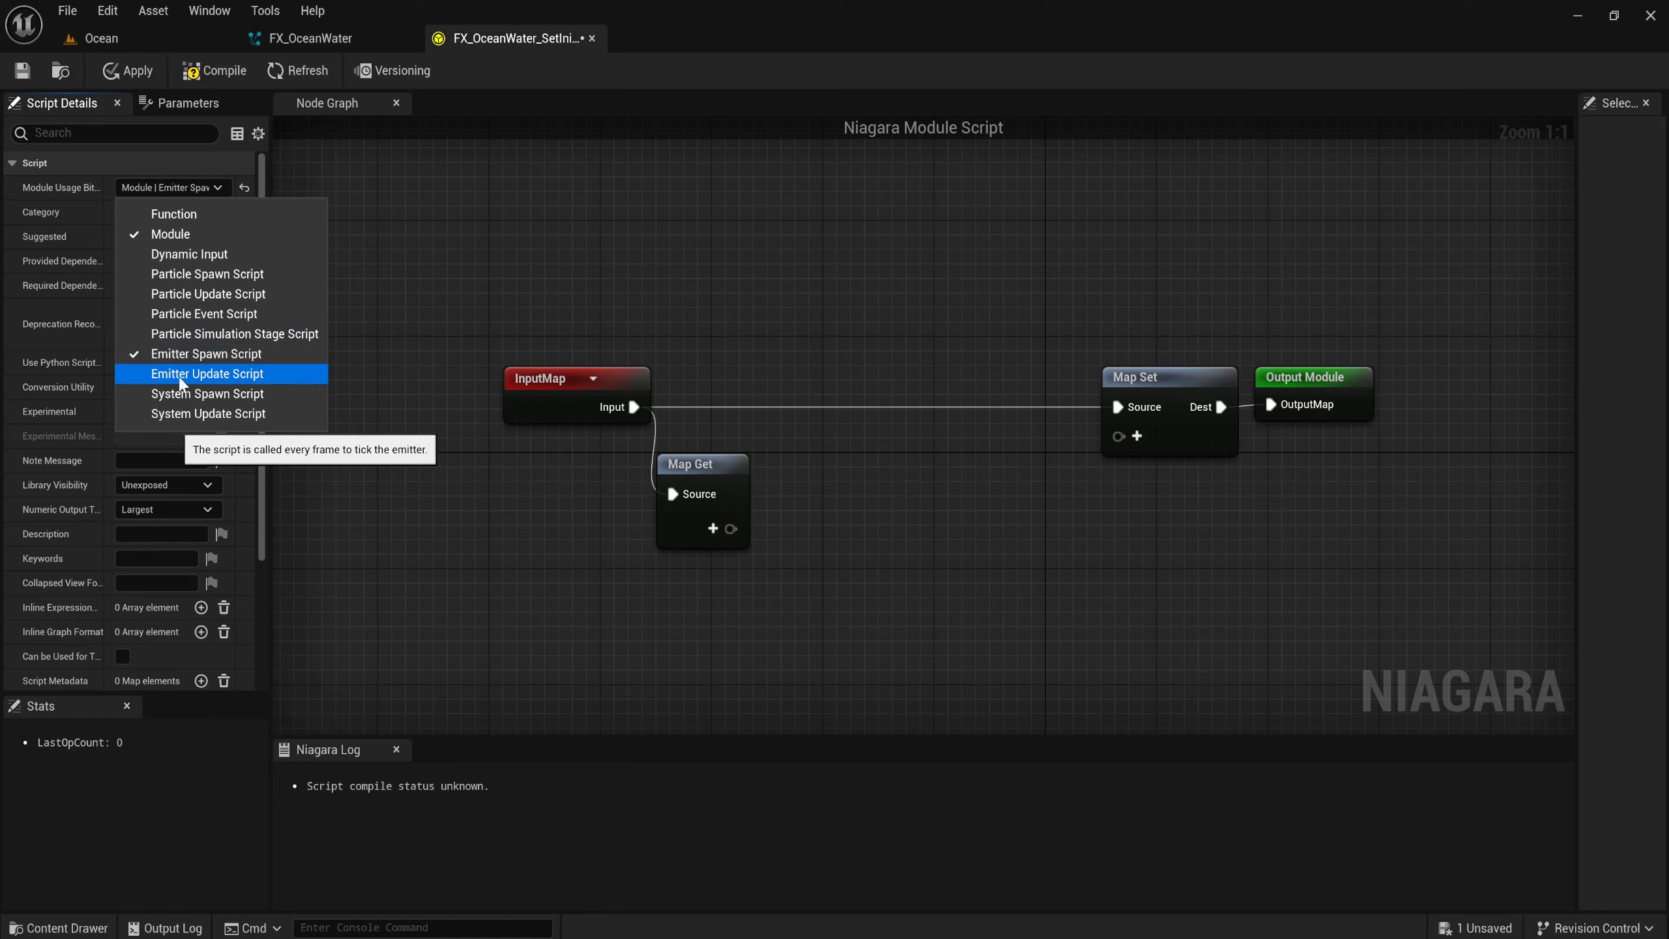
pyautogui.click(224, 378)
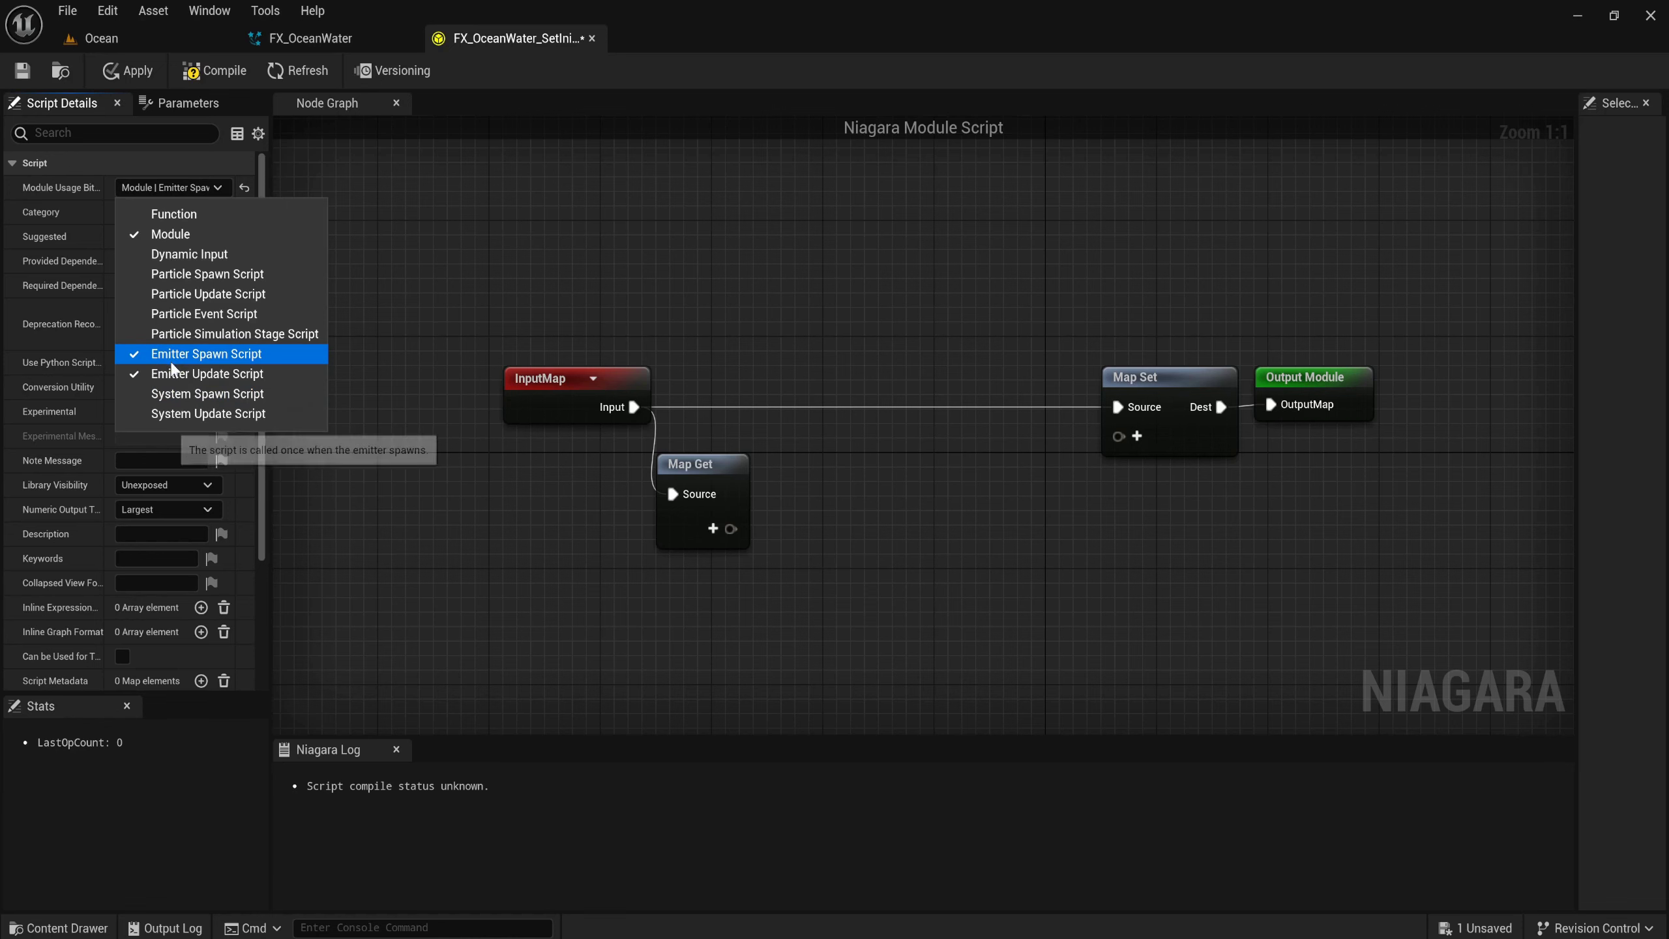
pyautogui.click(329, 38)
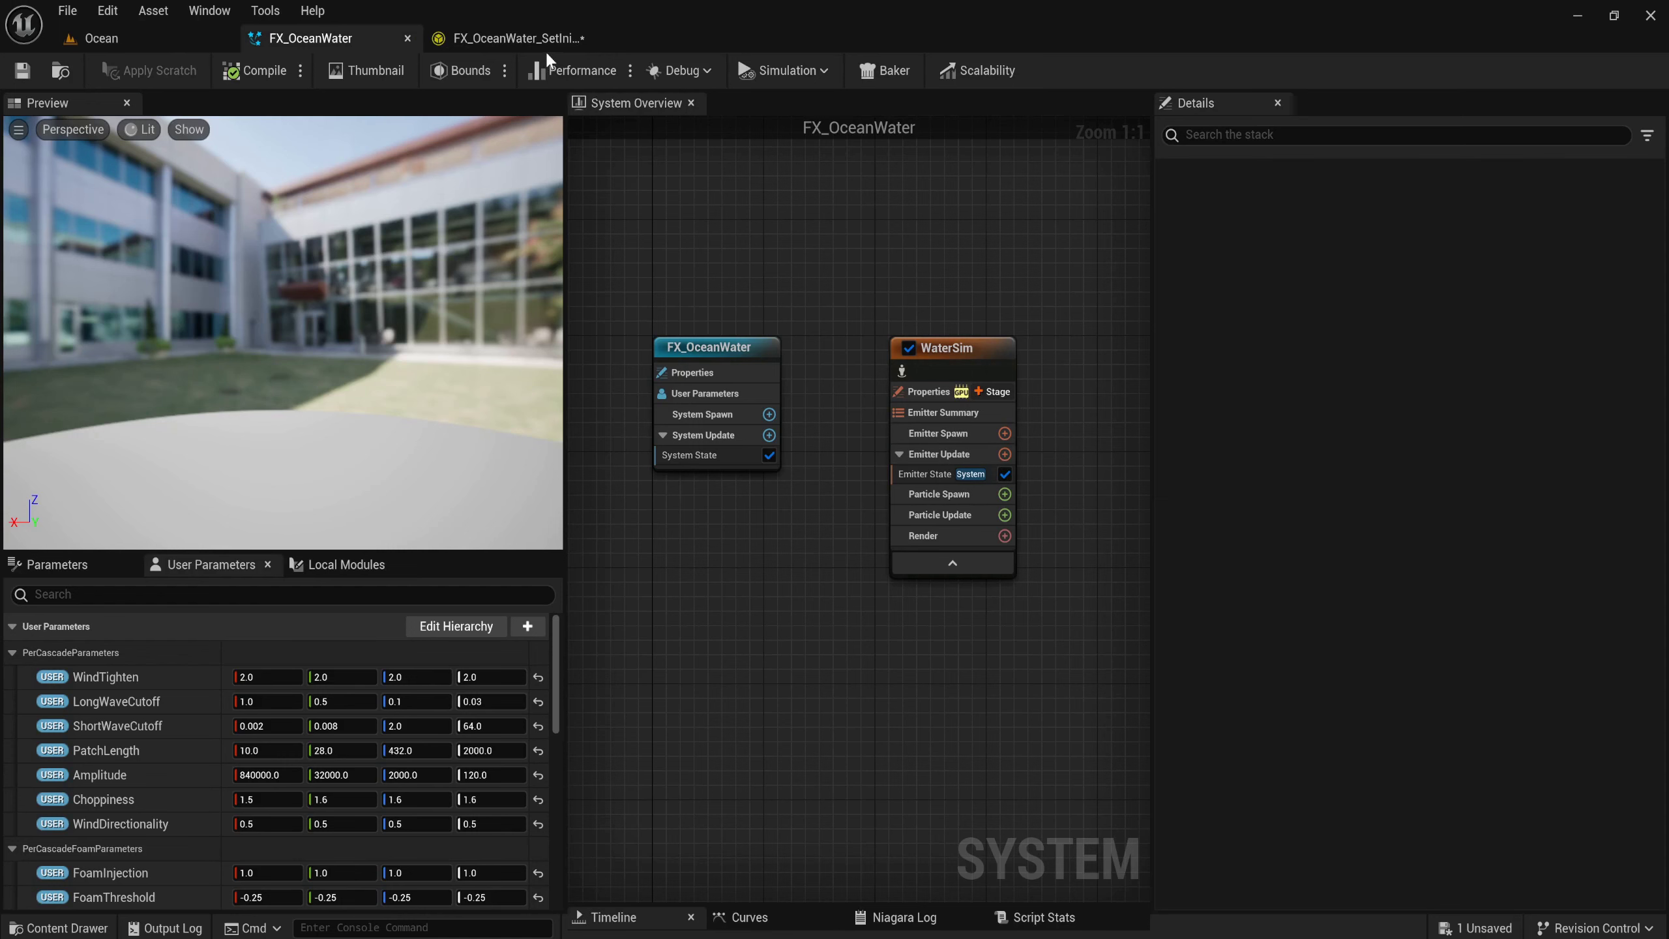
pyautogui.click(519, 38)
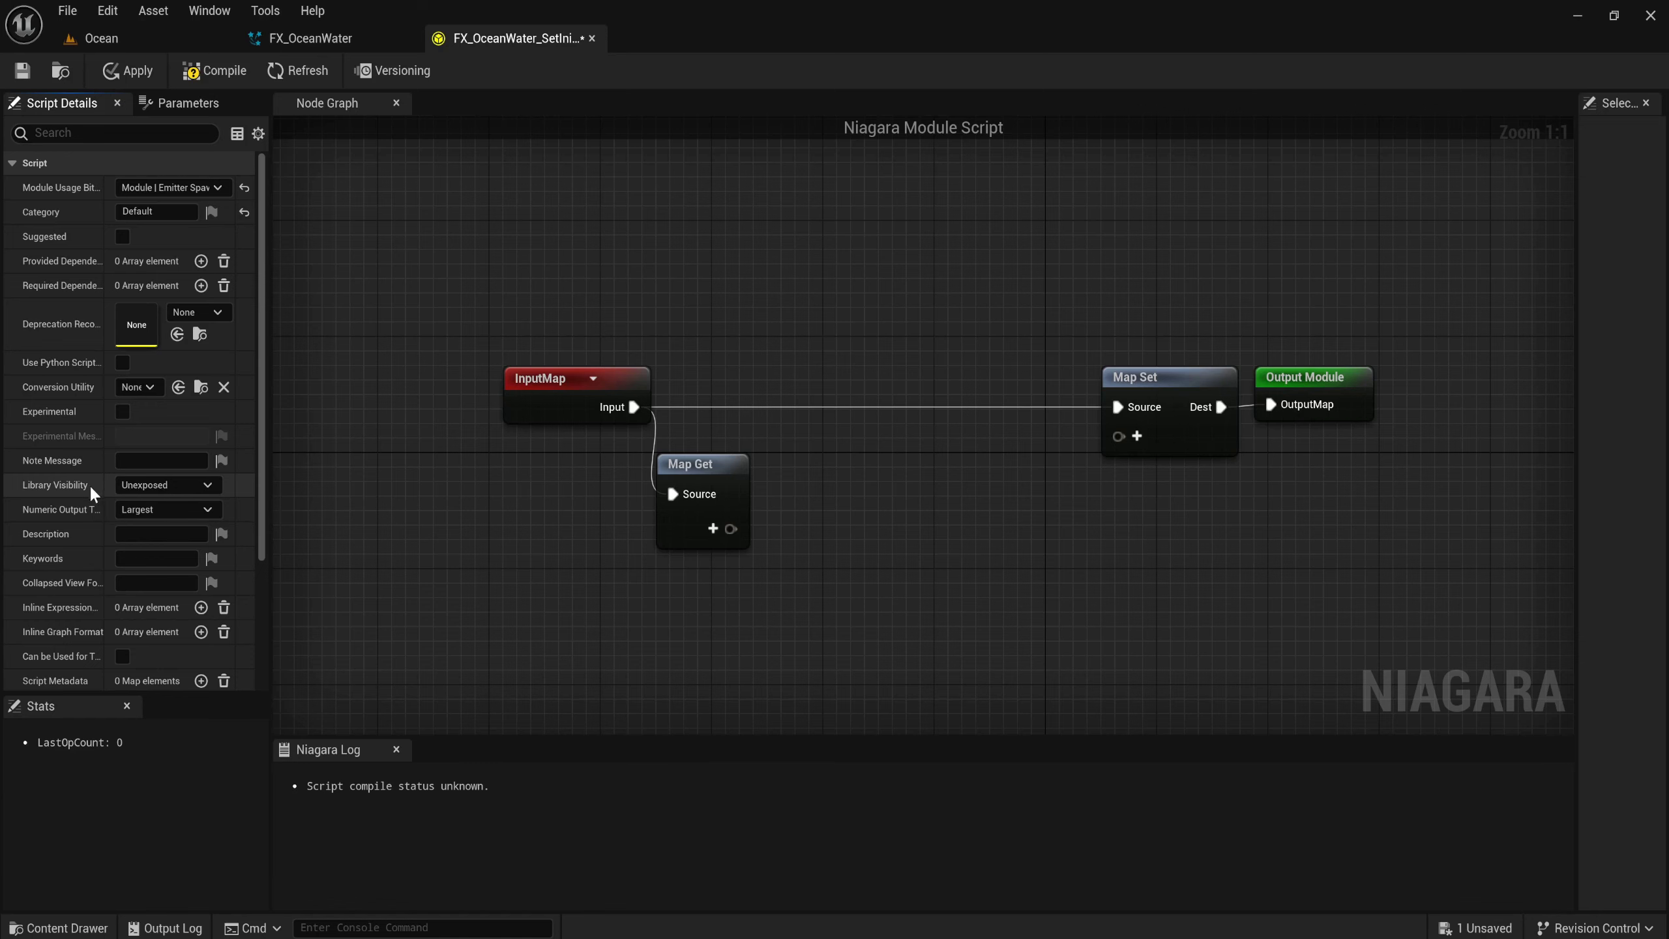
# Set Library Visibility to Exposed, add keyword OceanWater, apply, and show the Parameters list.
pyautogui.click(164, 485)
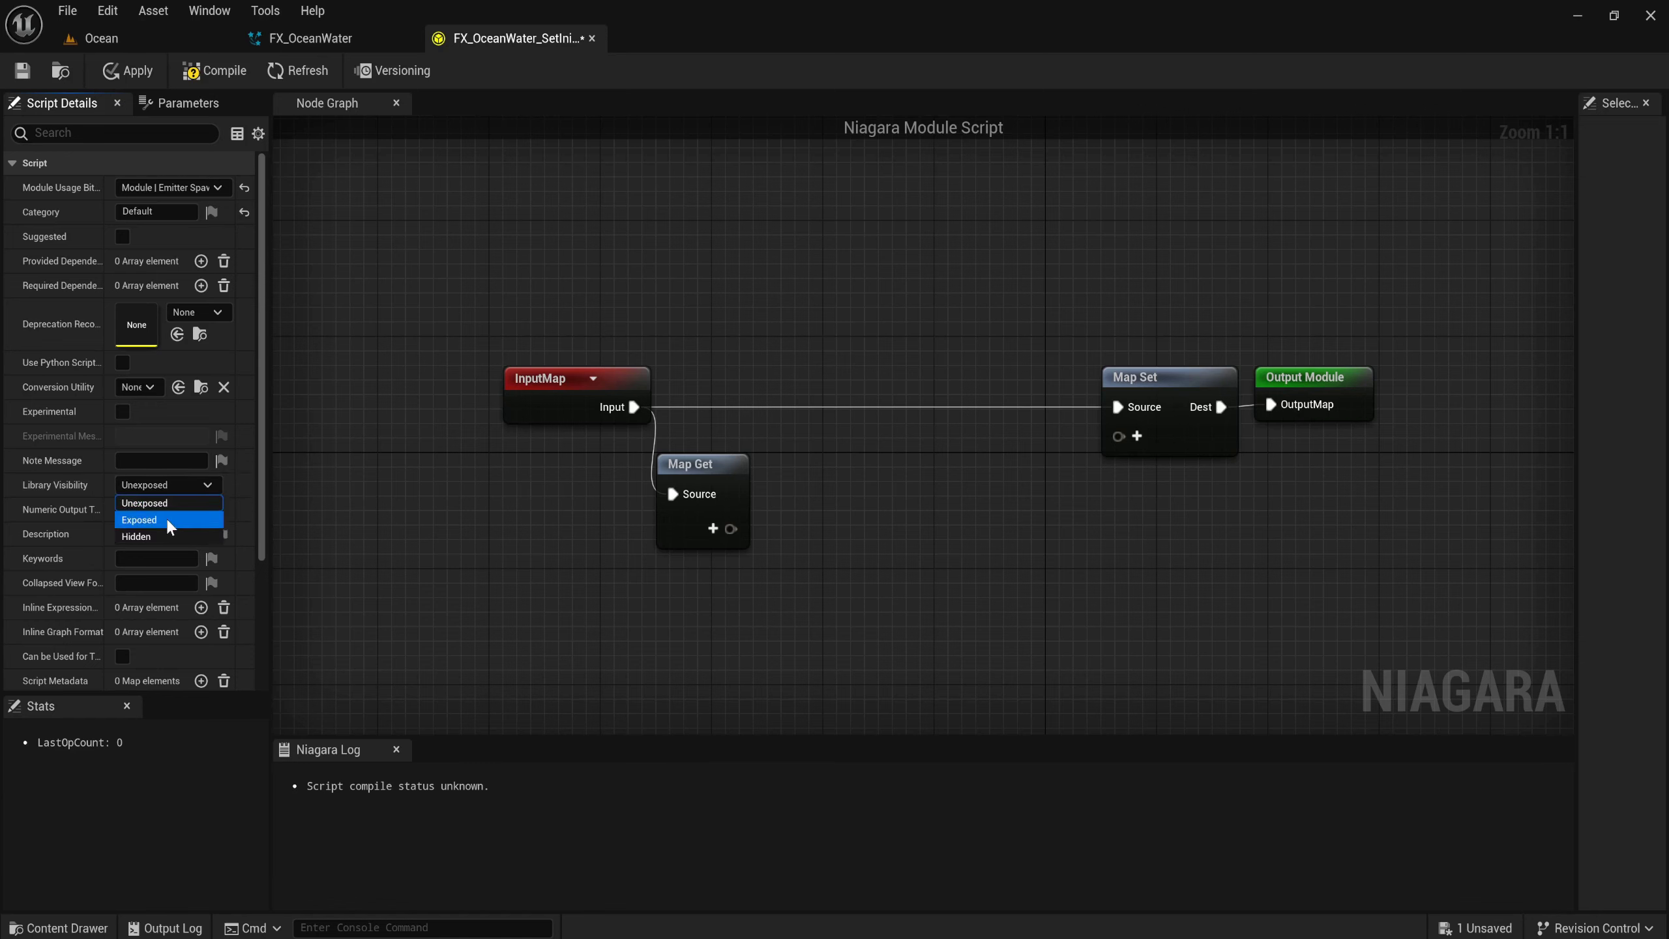
pyautogui.click(165, 519)
pyautogui.write('OceanWater')
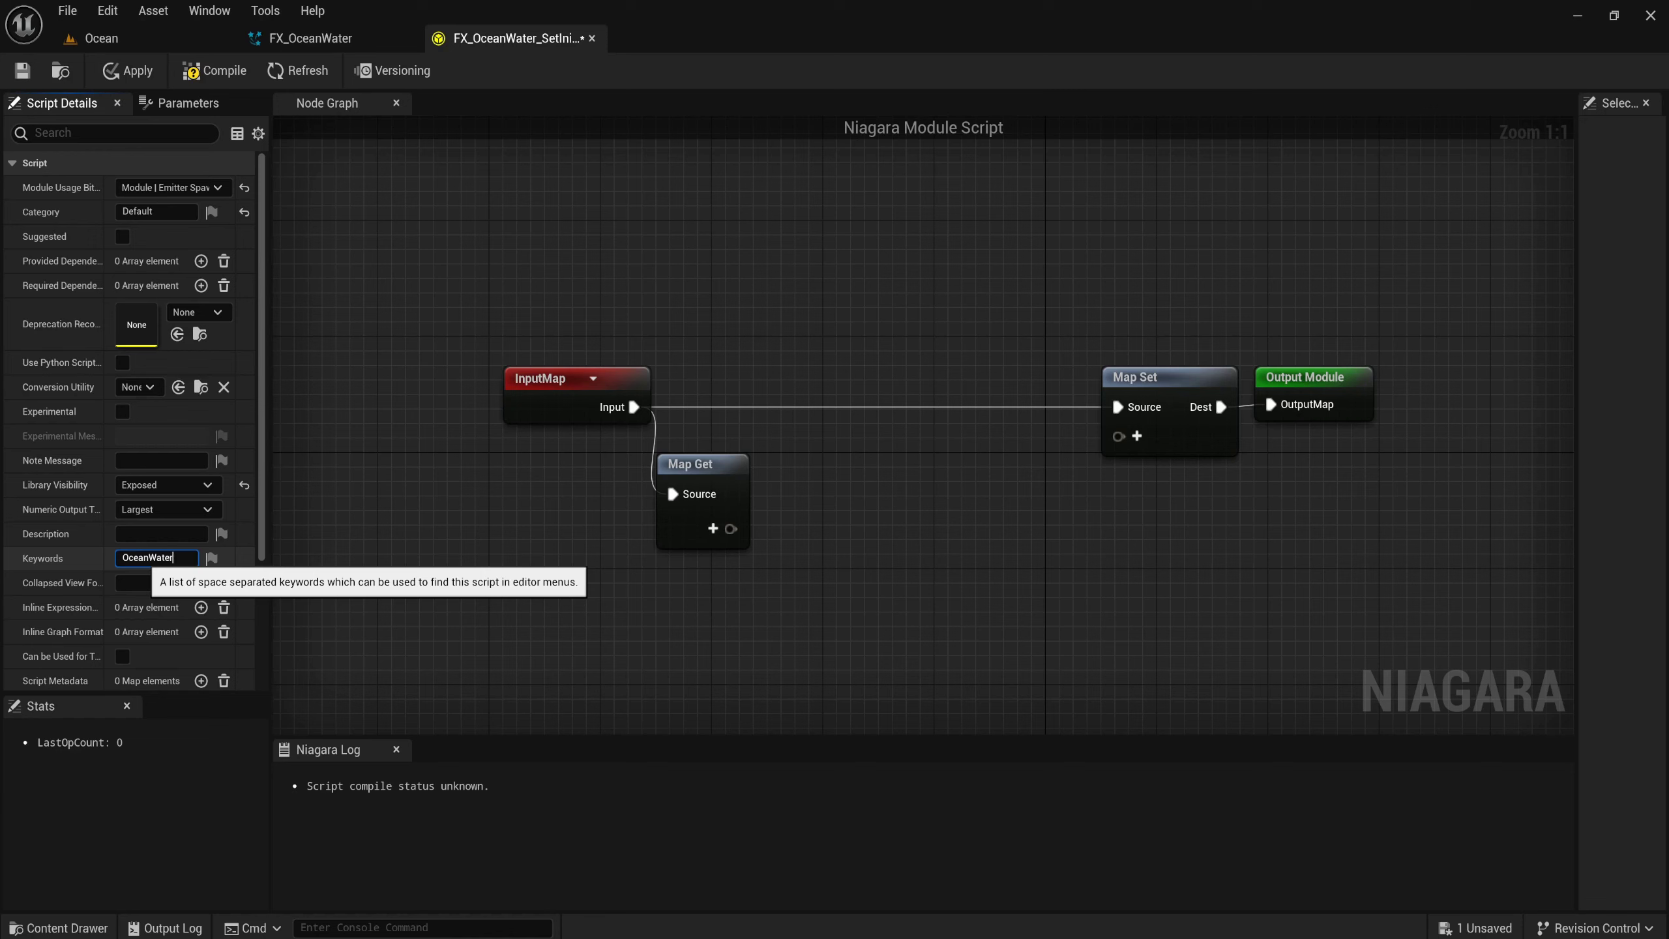
pyautogui.press('Return')
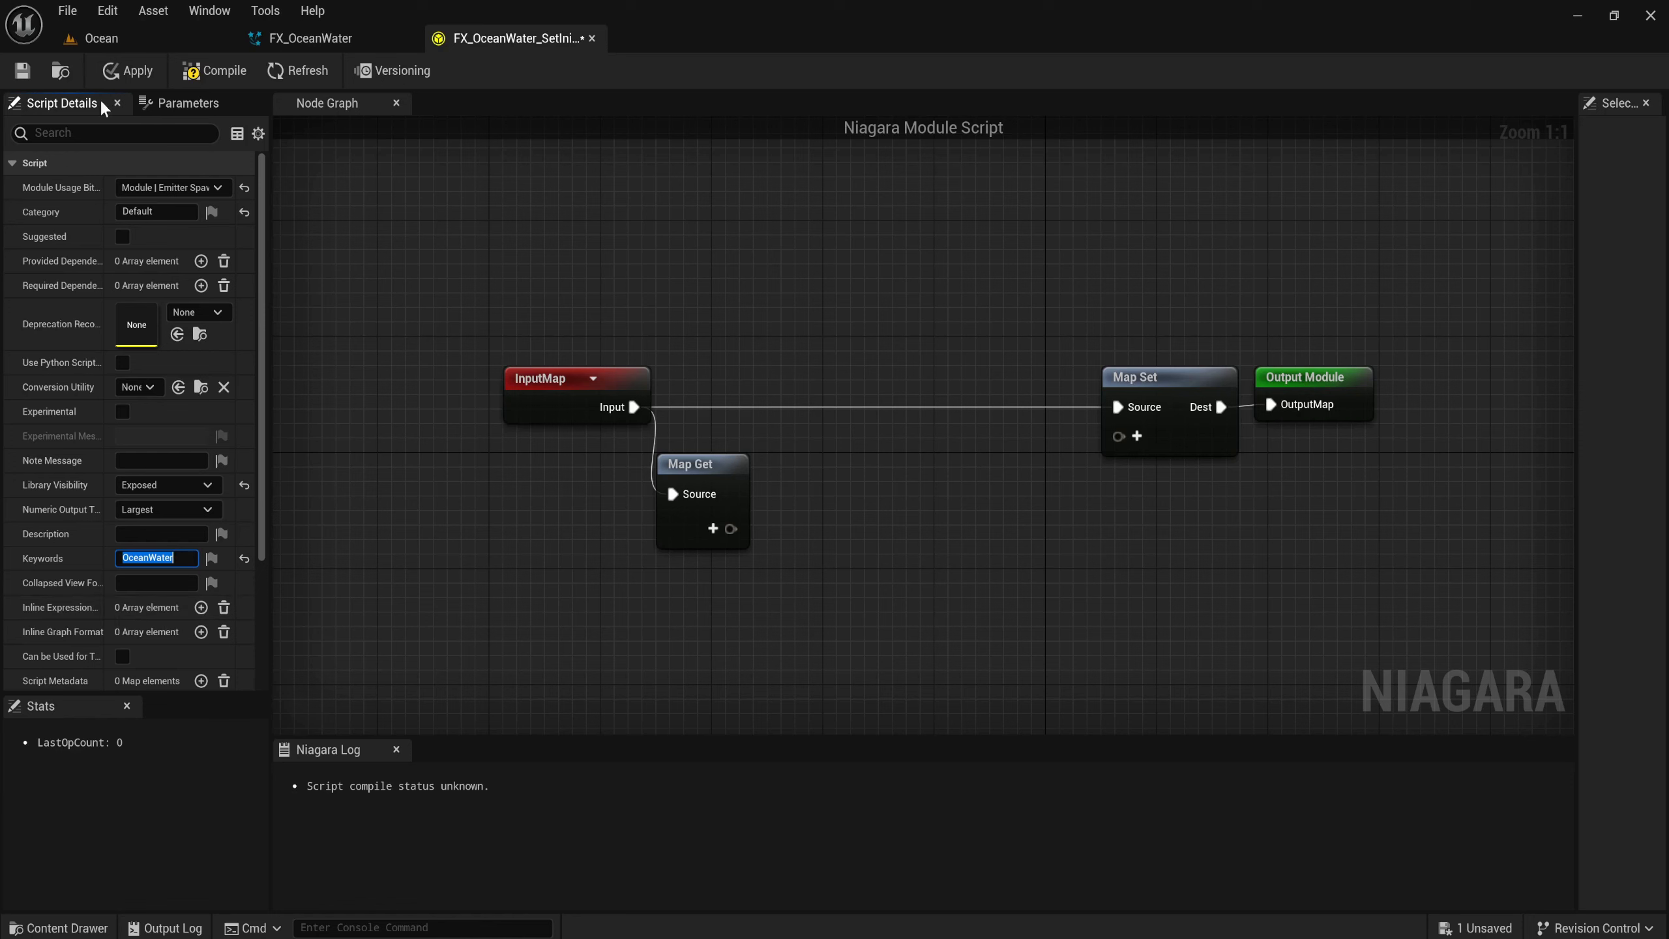
pyautogui.click(126, 71)
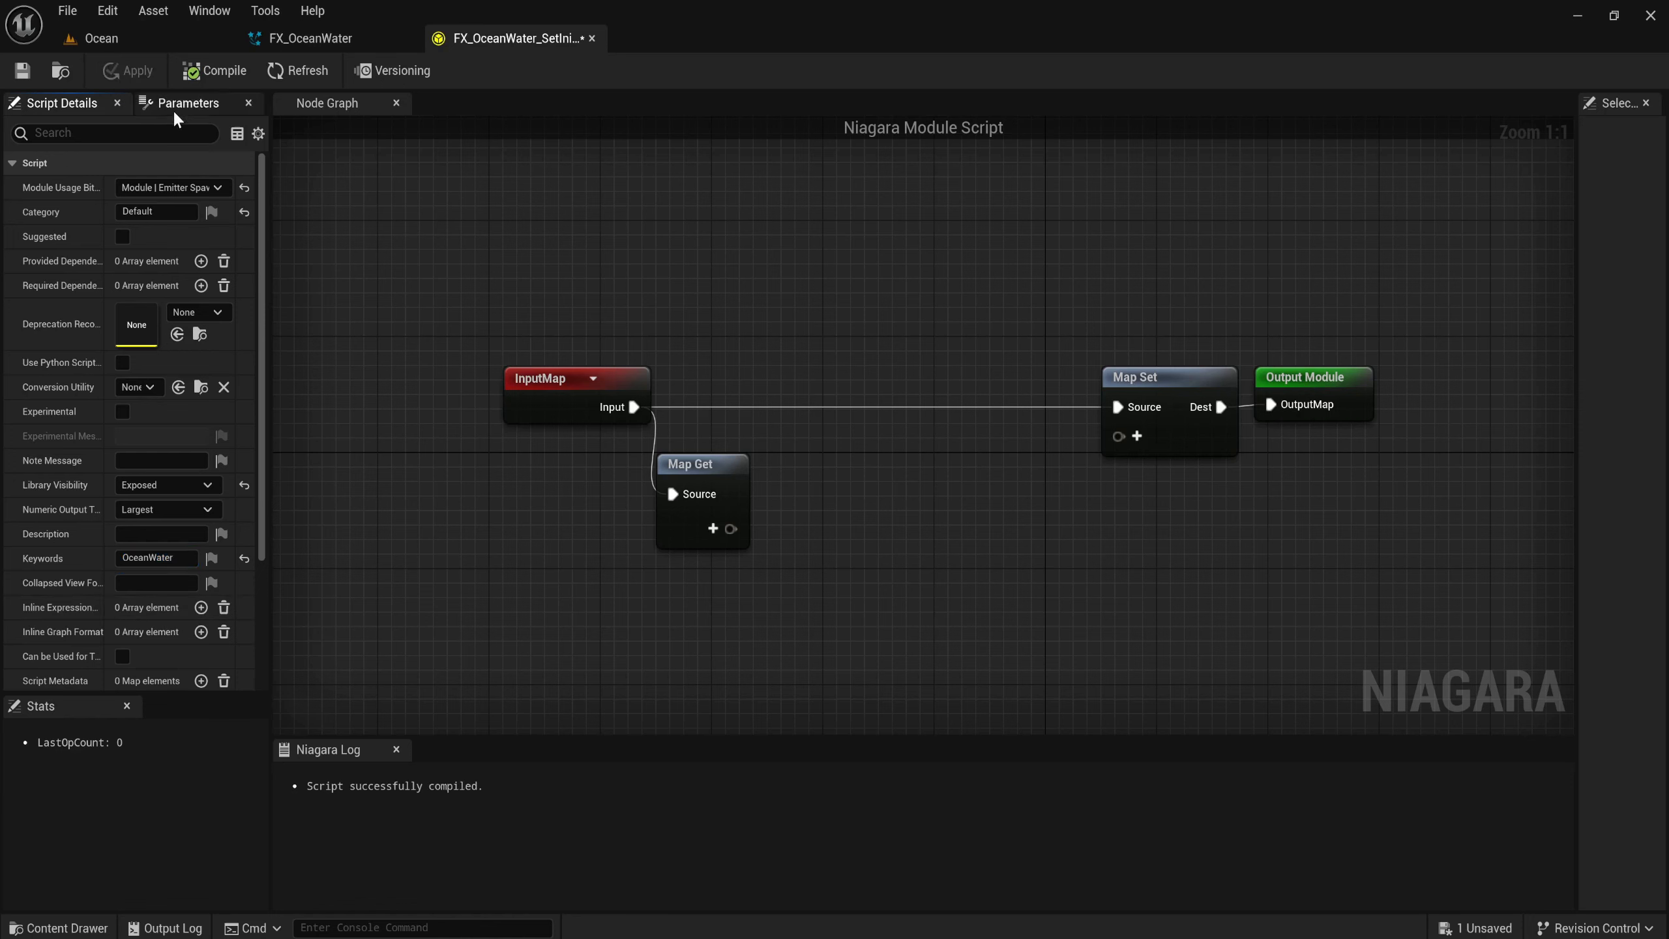
pyautogui.click(184, 103)
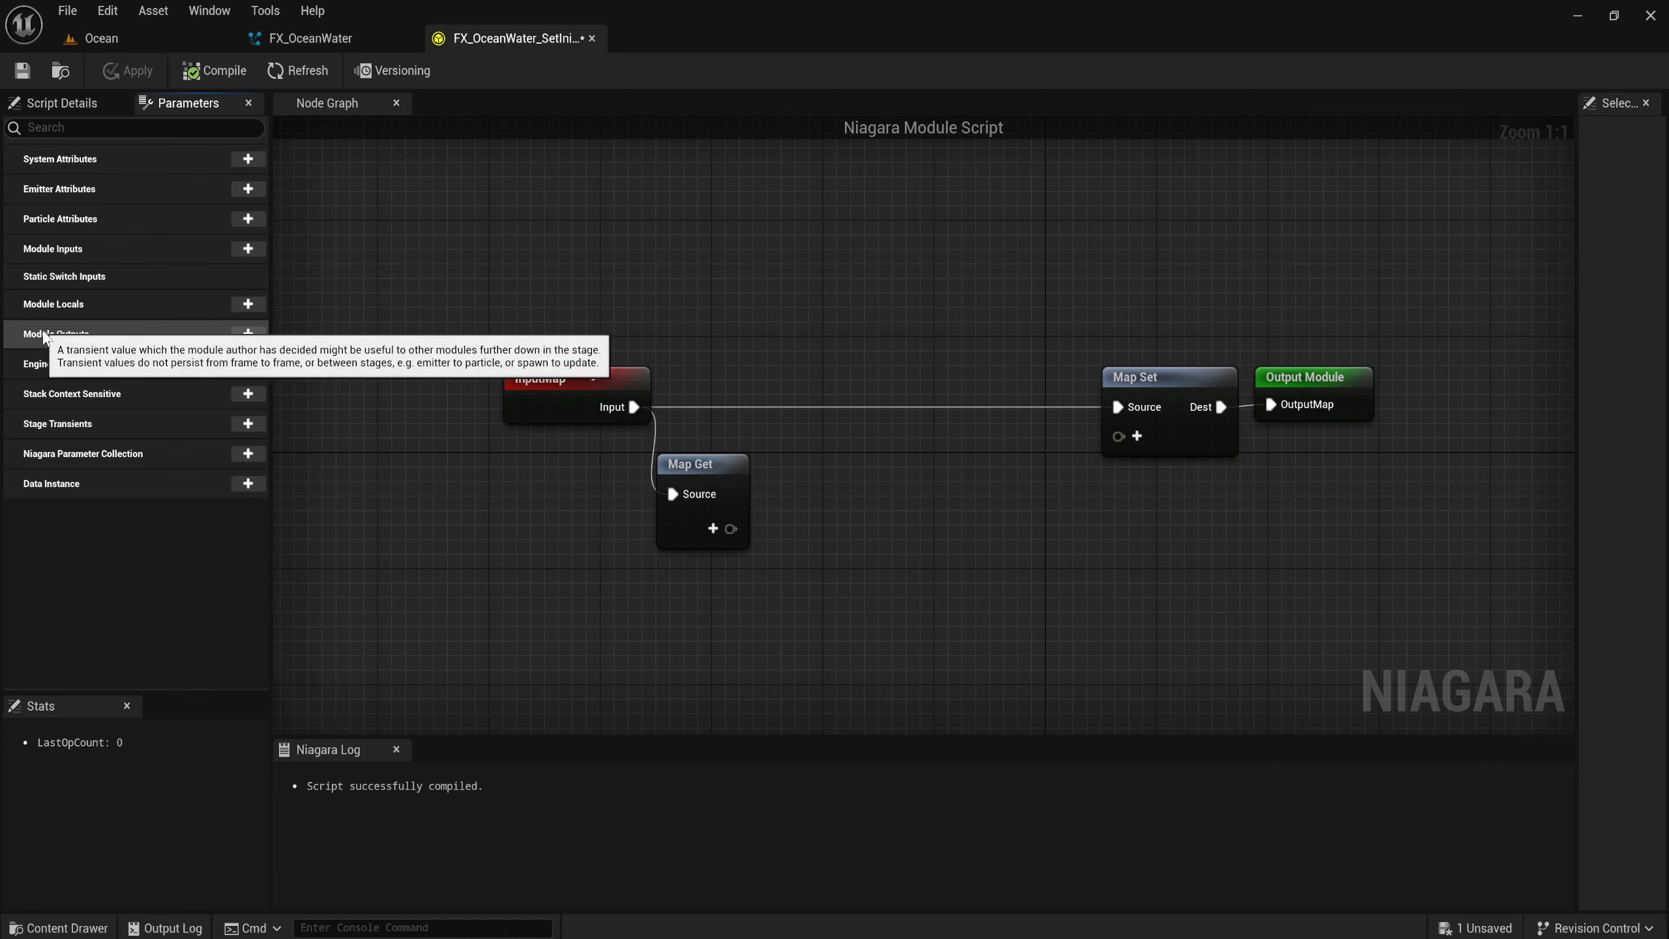
# Add Vector 4 module inputs Amplitude and Chop.
pyautogui.click(247, 249)
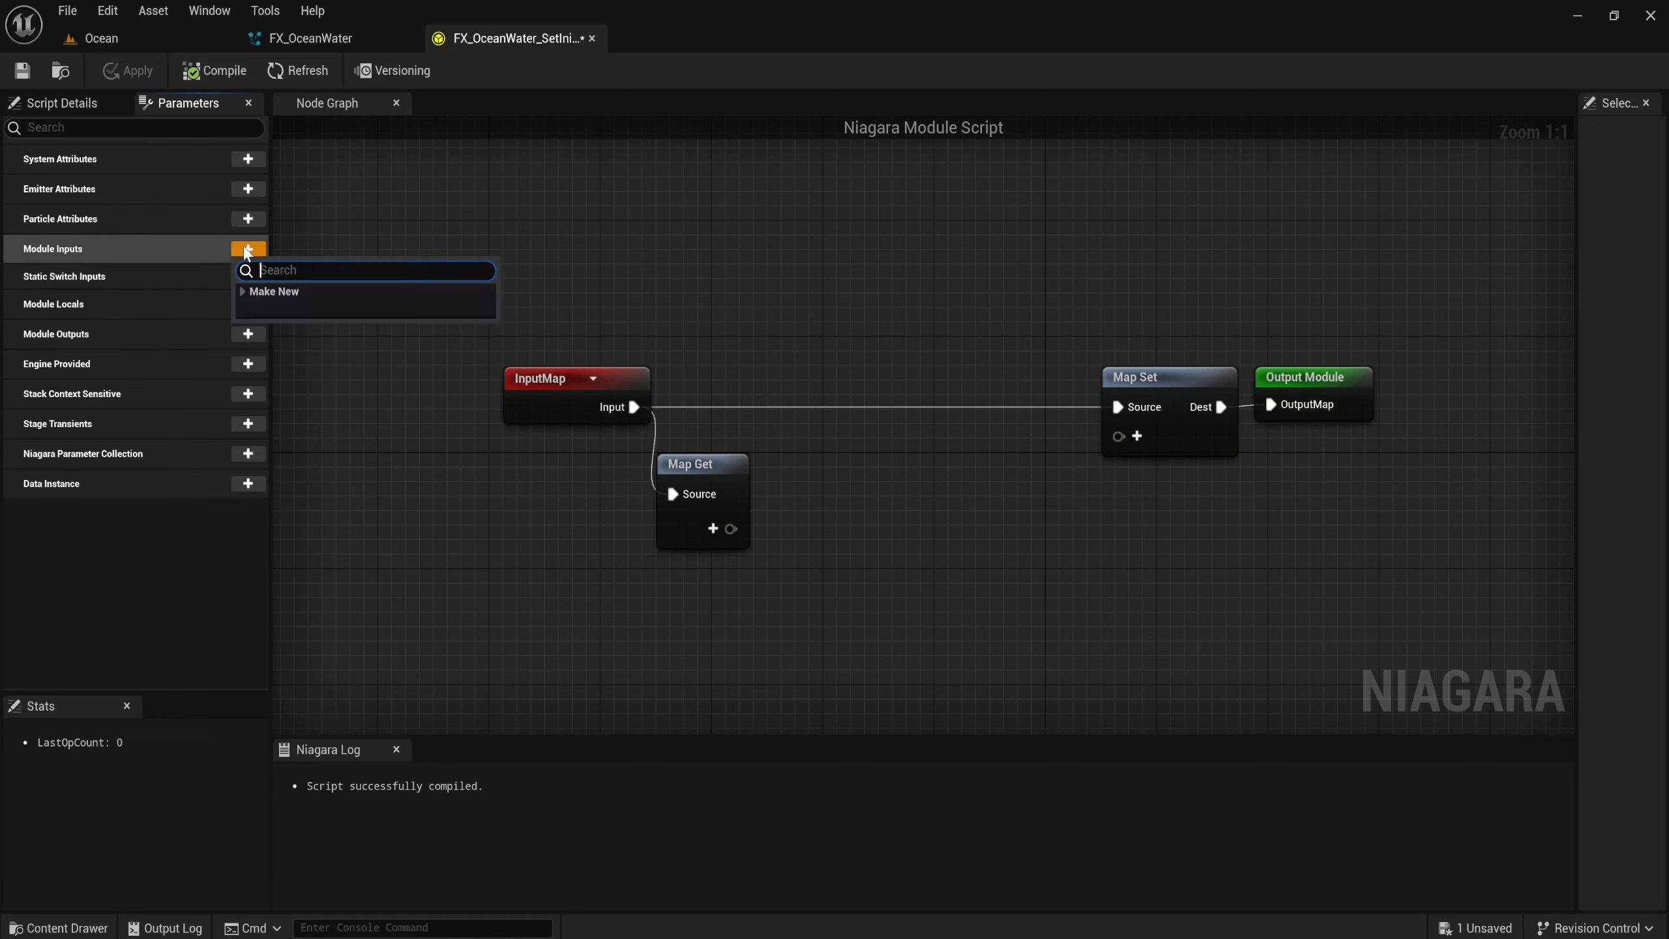
pyautogui.write('vect')
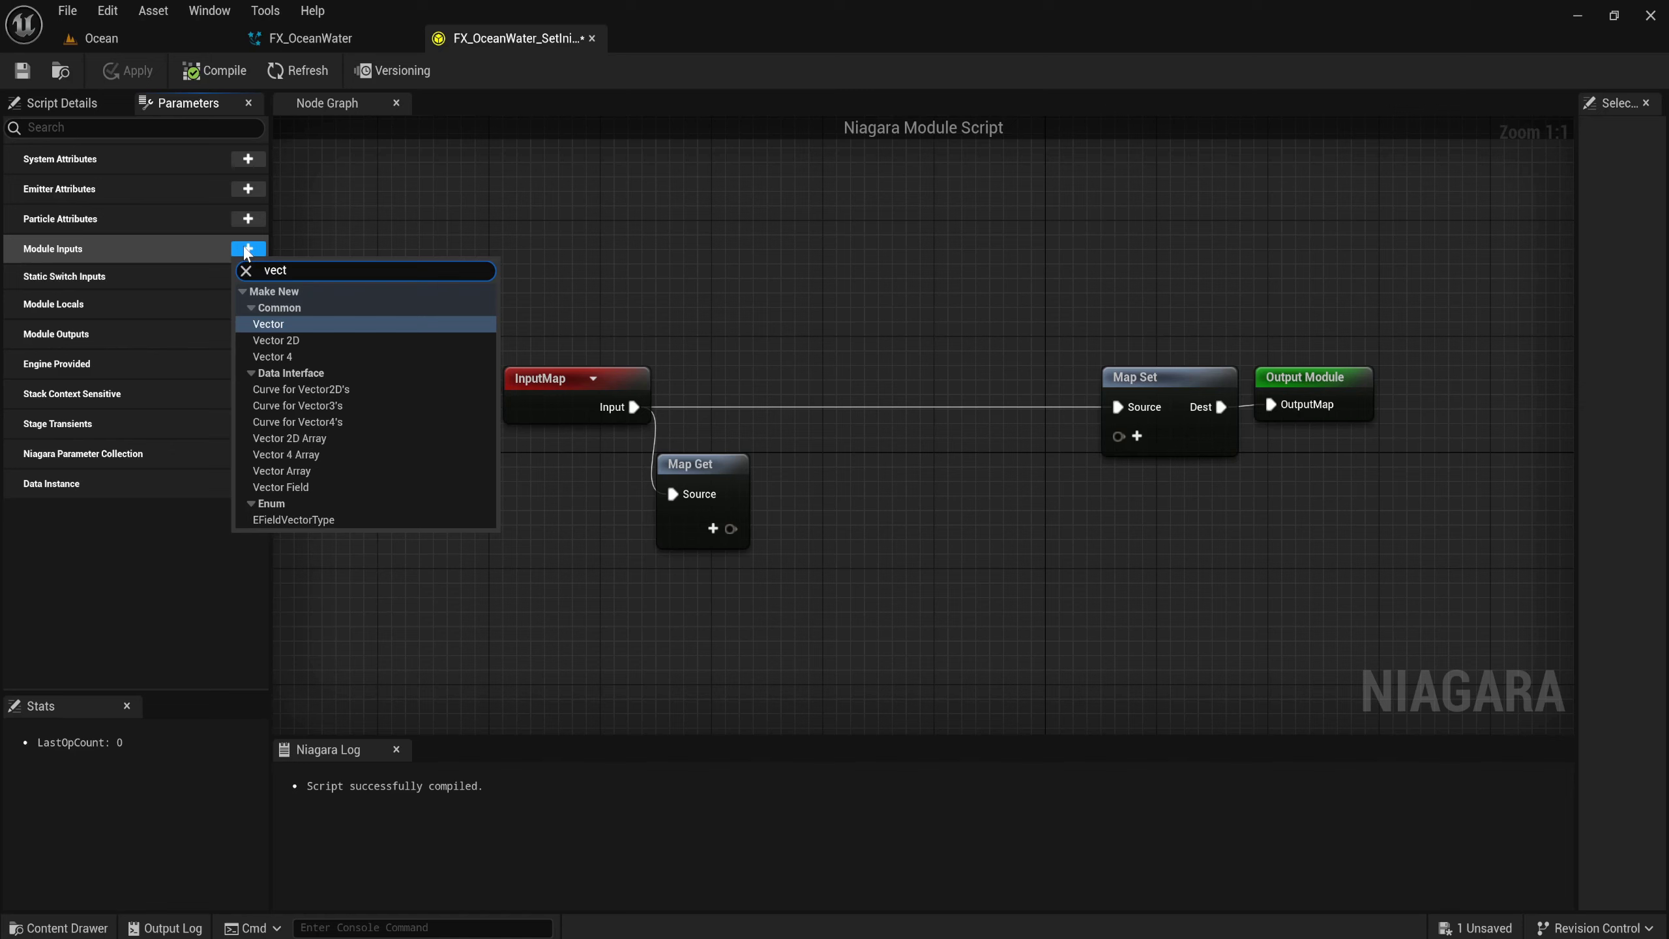
pyautogui.click(276, 356)
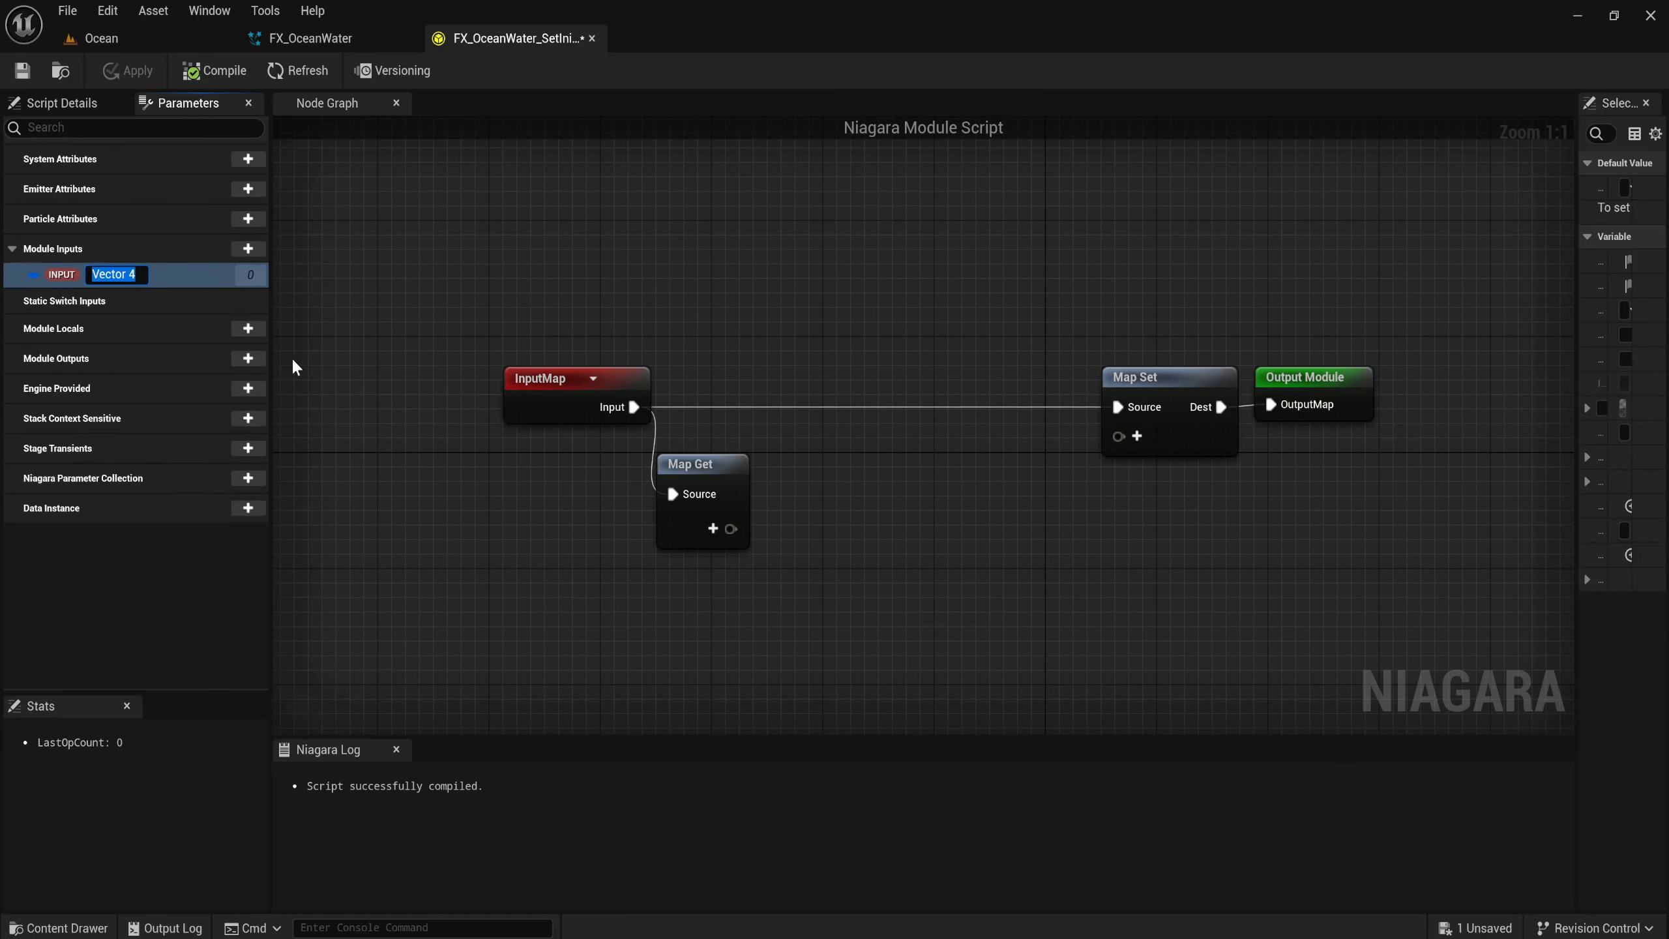
pyautogui.write('A')
pyautogui.write('mplit')
pyautogui.write('ude')
pyautogui.press('Return')
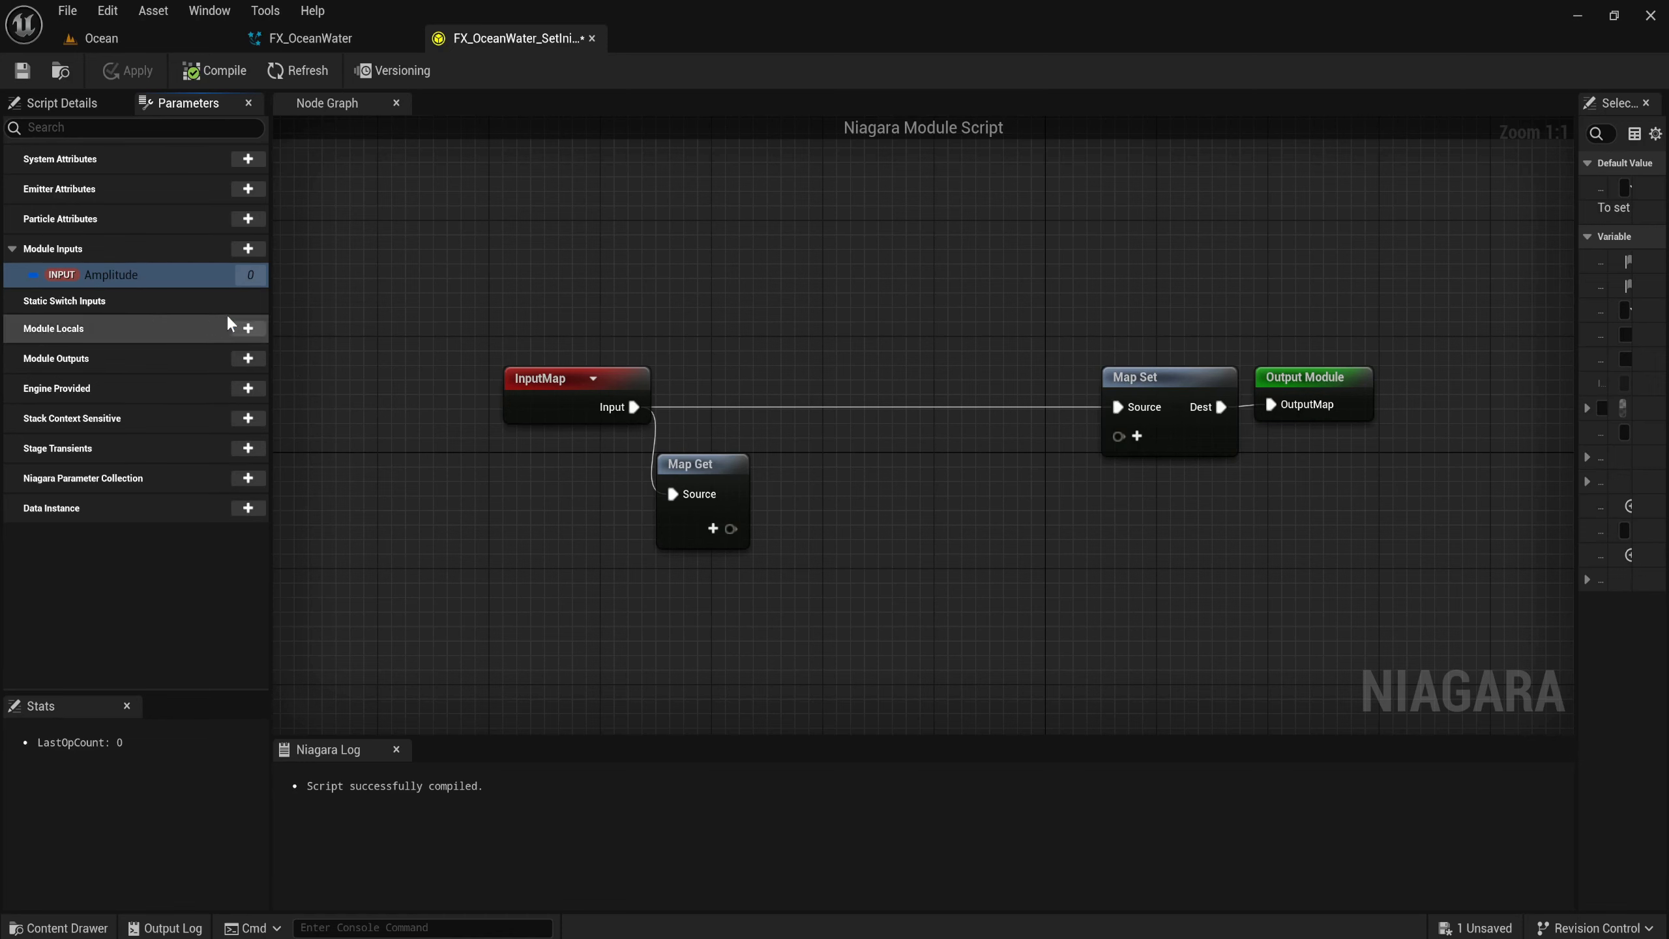
pyautogui.click(248, 248)
pyautogui.write('ve')
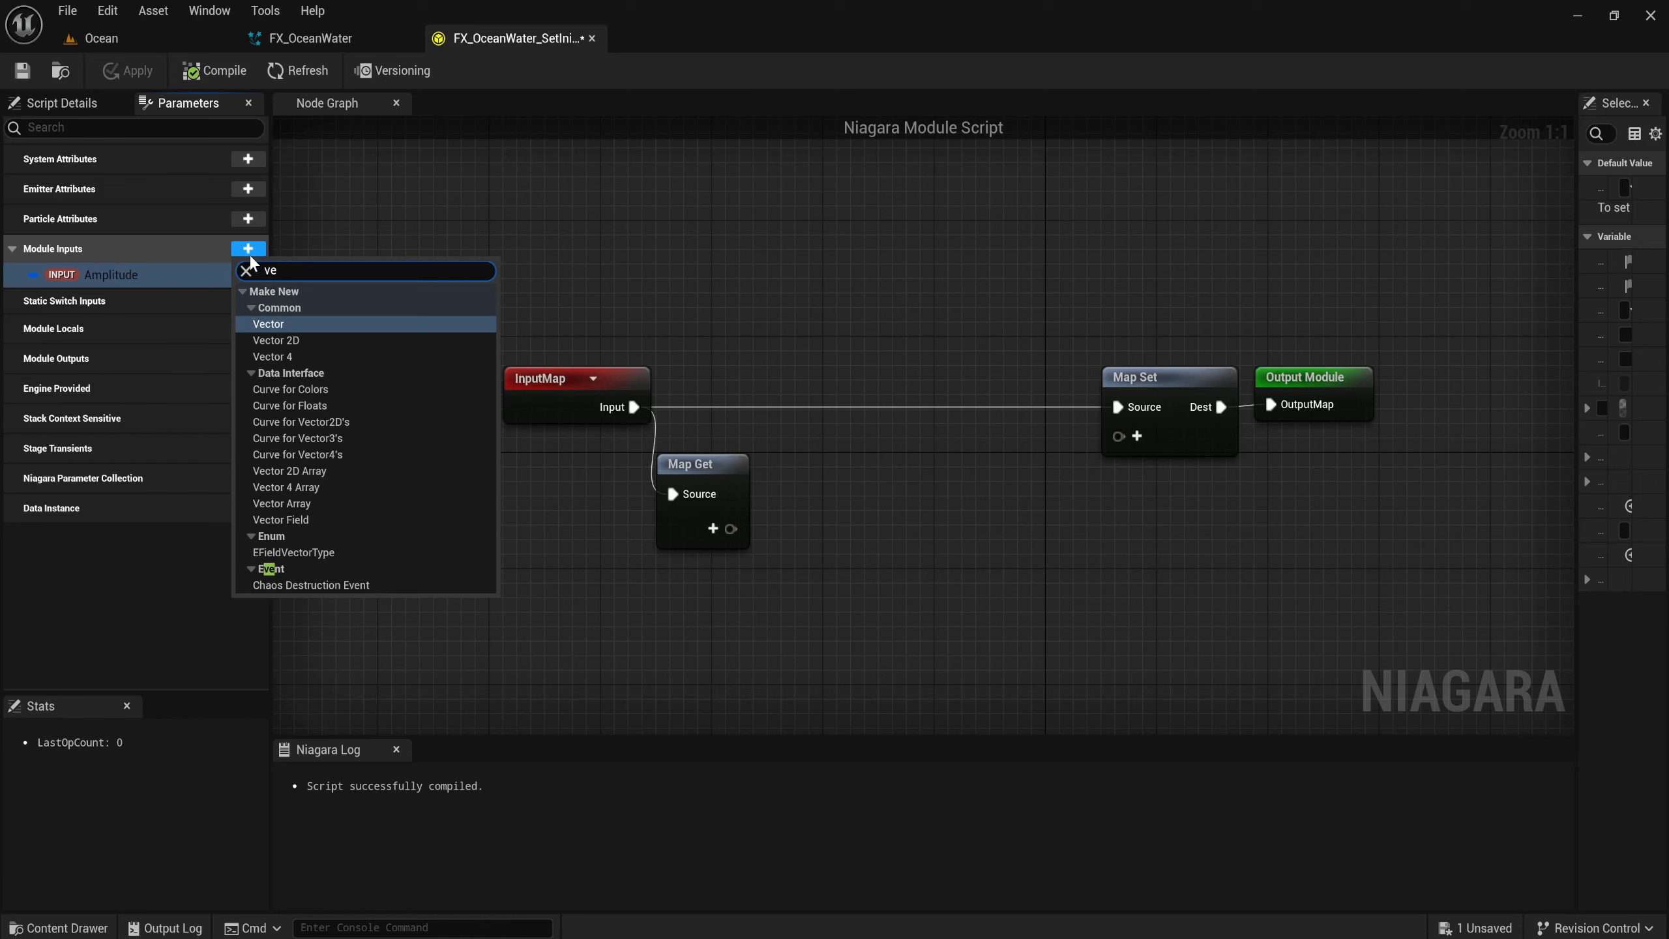
pyautogui.click(322, 357)
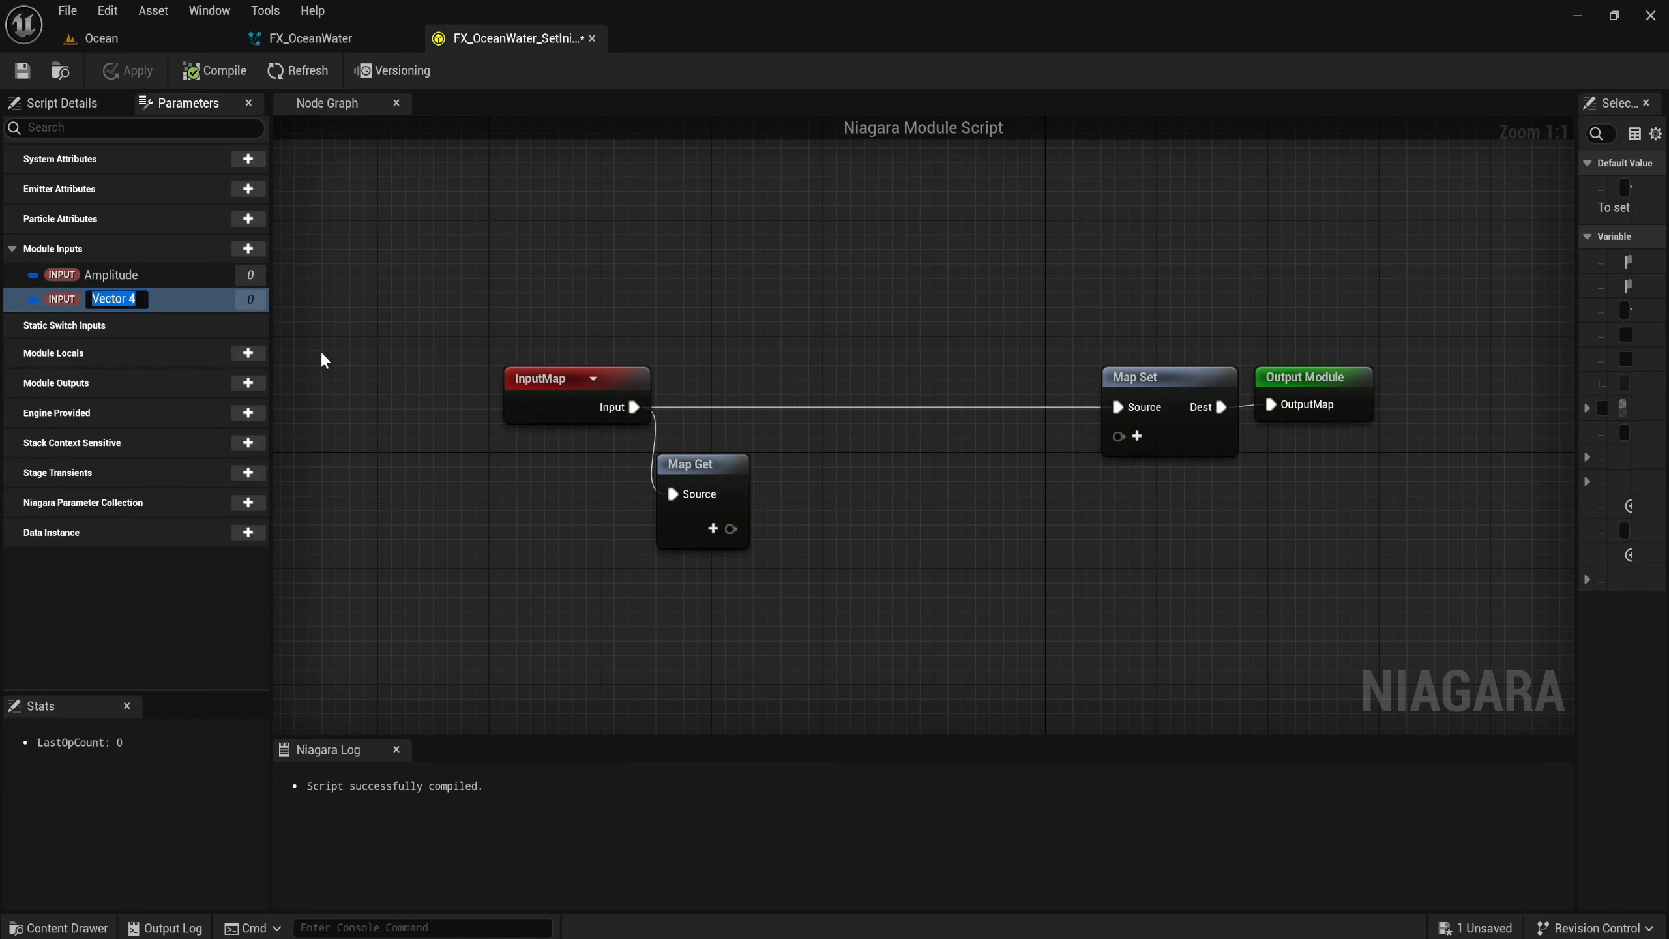
pyautogui.write('Chop')
pyautogui.press('Return')
# Add Vector 4 module inputs FoamBlur and FoamFade.
pyautogui.click(248, 248)
pyautogui.write('vect')
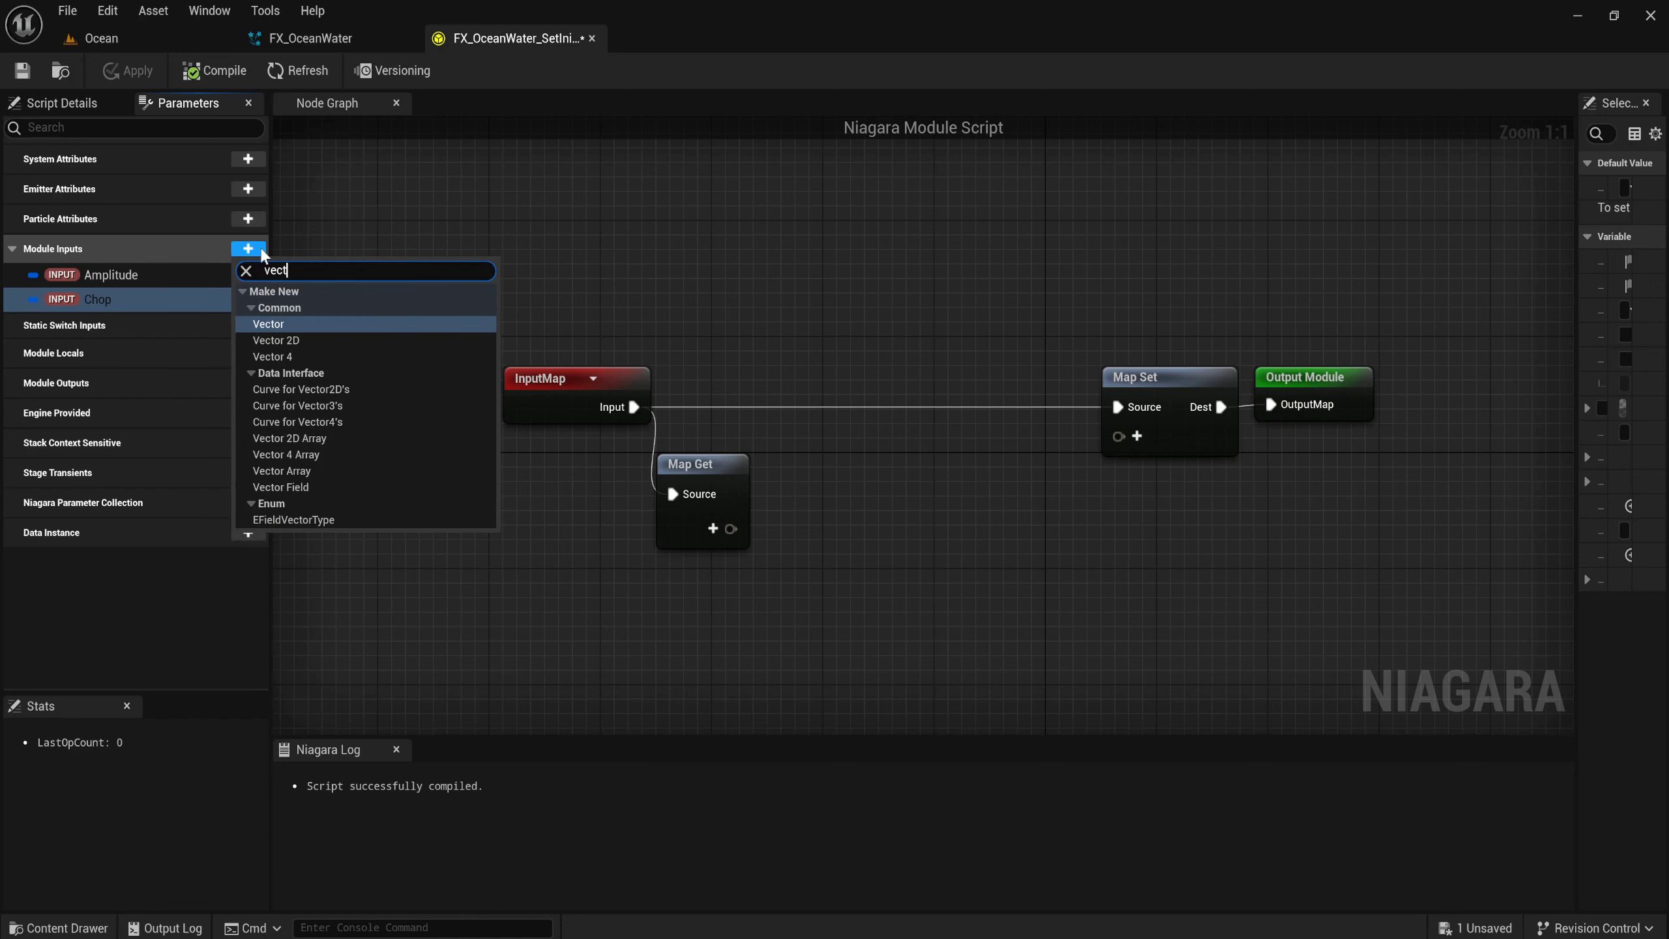
pyautogui.press('Down')
pyautogui.press('Down')
pyautogui.press('Return')
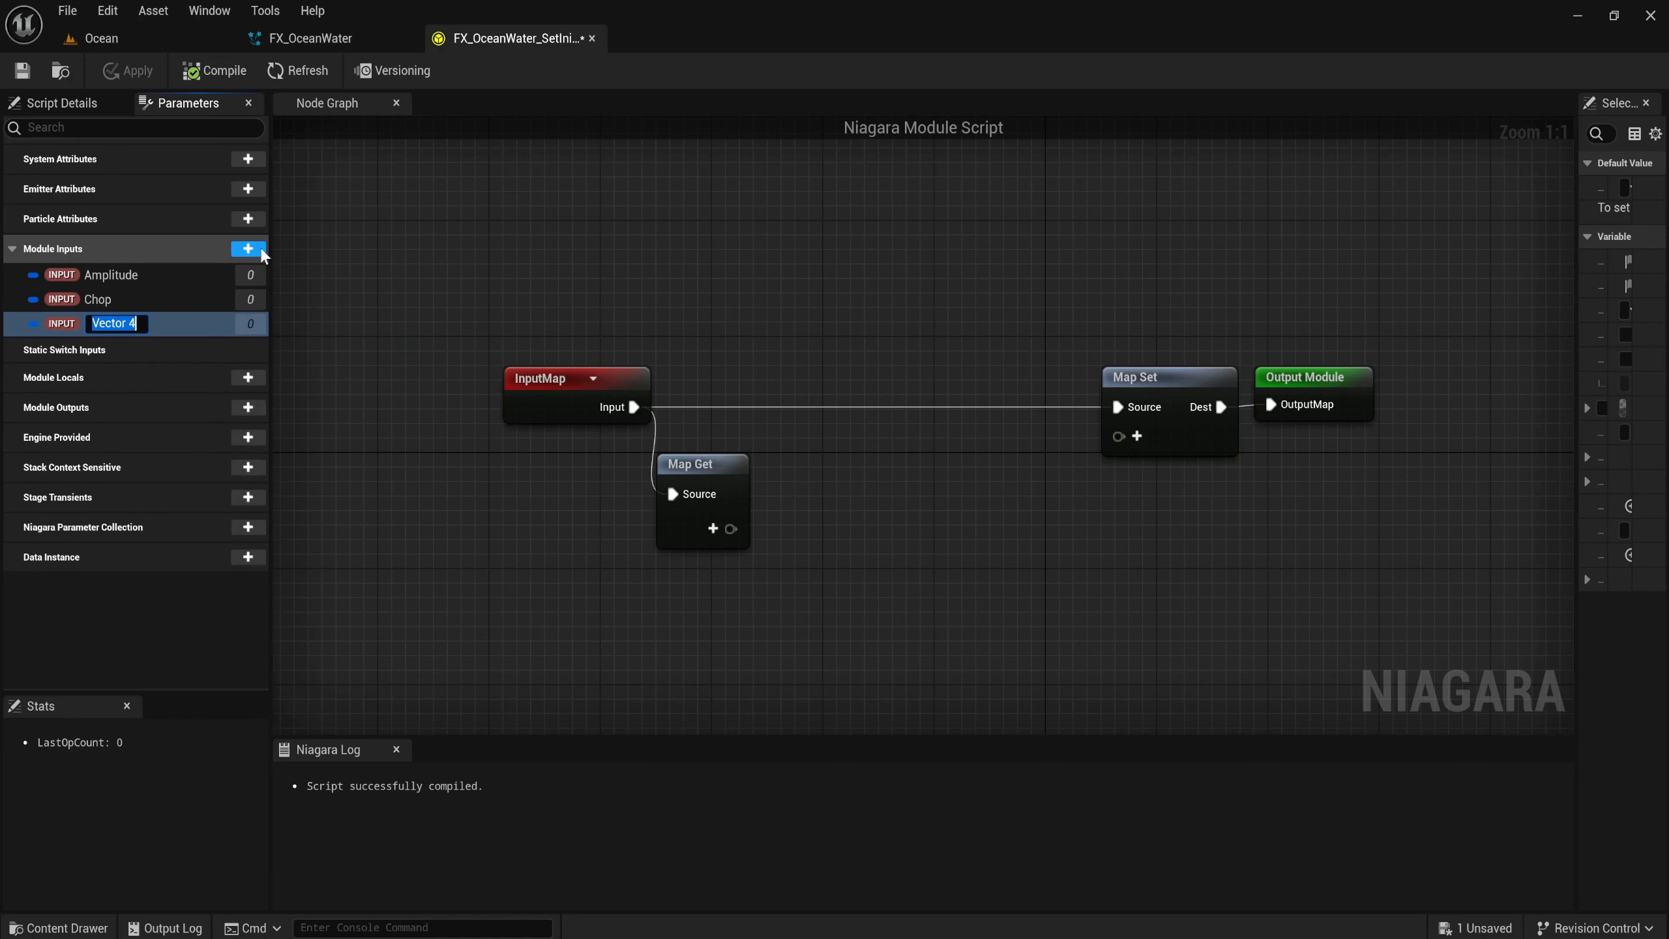
pyautogui.write('Fo')
pyautogui.write('amBlur')
pyautogui.press('Return')
pyautogui.click(262, 252)
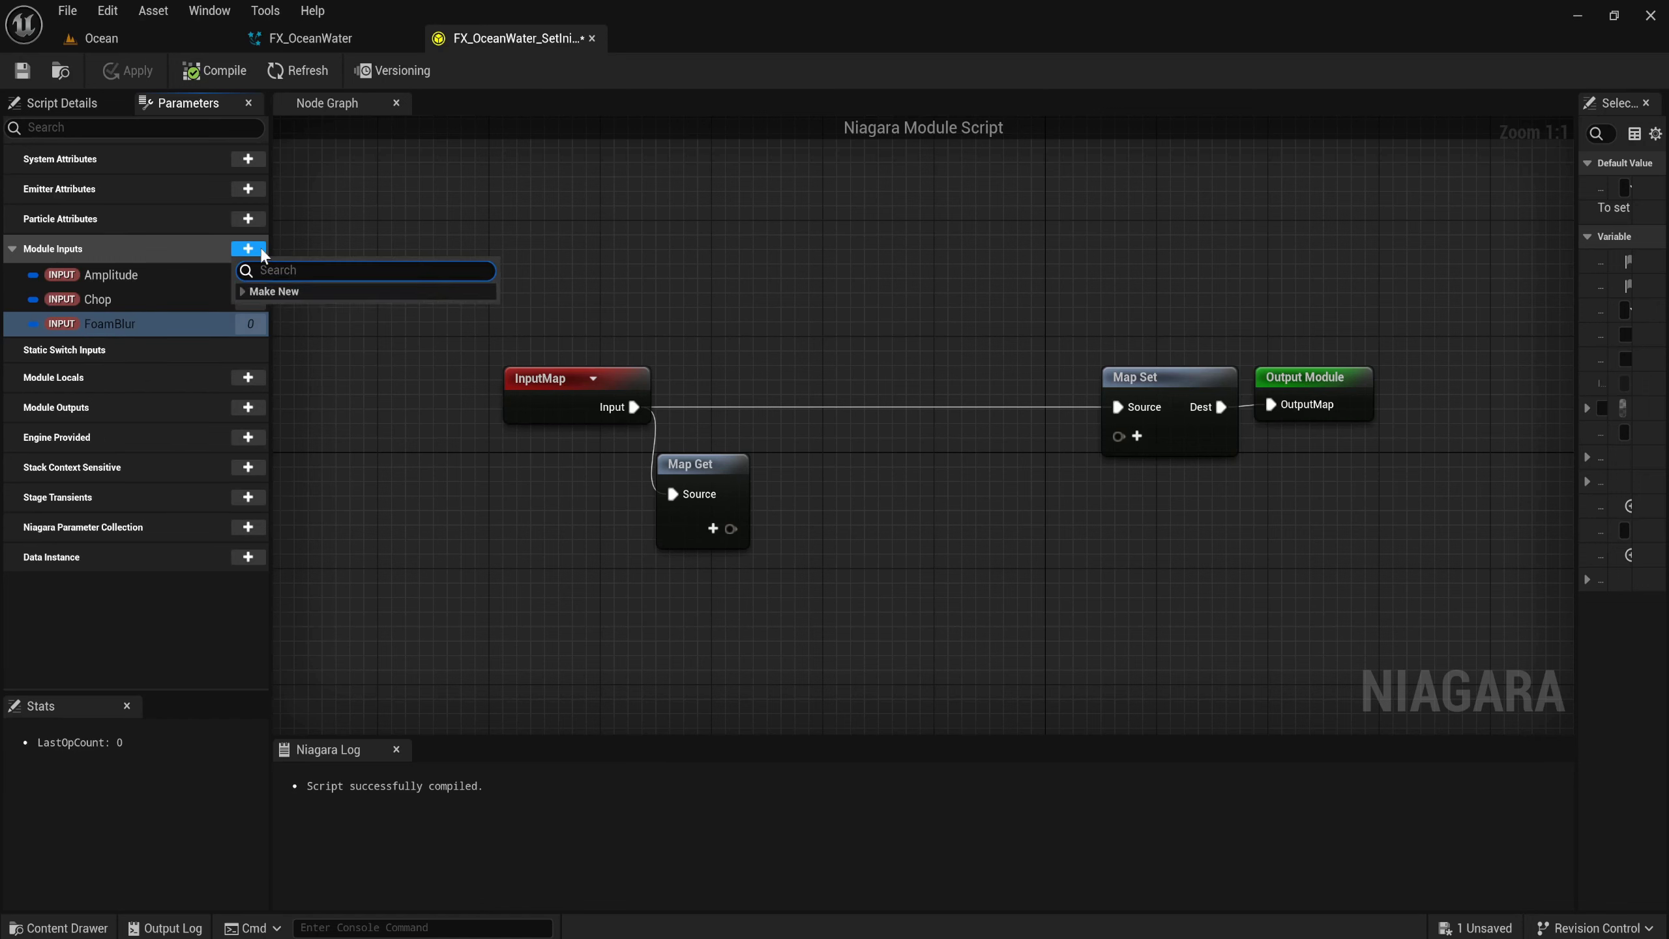
pyautogui.write('vect')
pyautogui.press('Down')
pyautogui.press('Down')
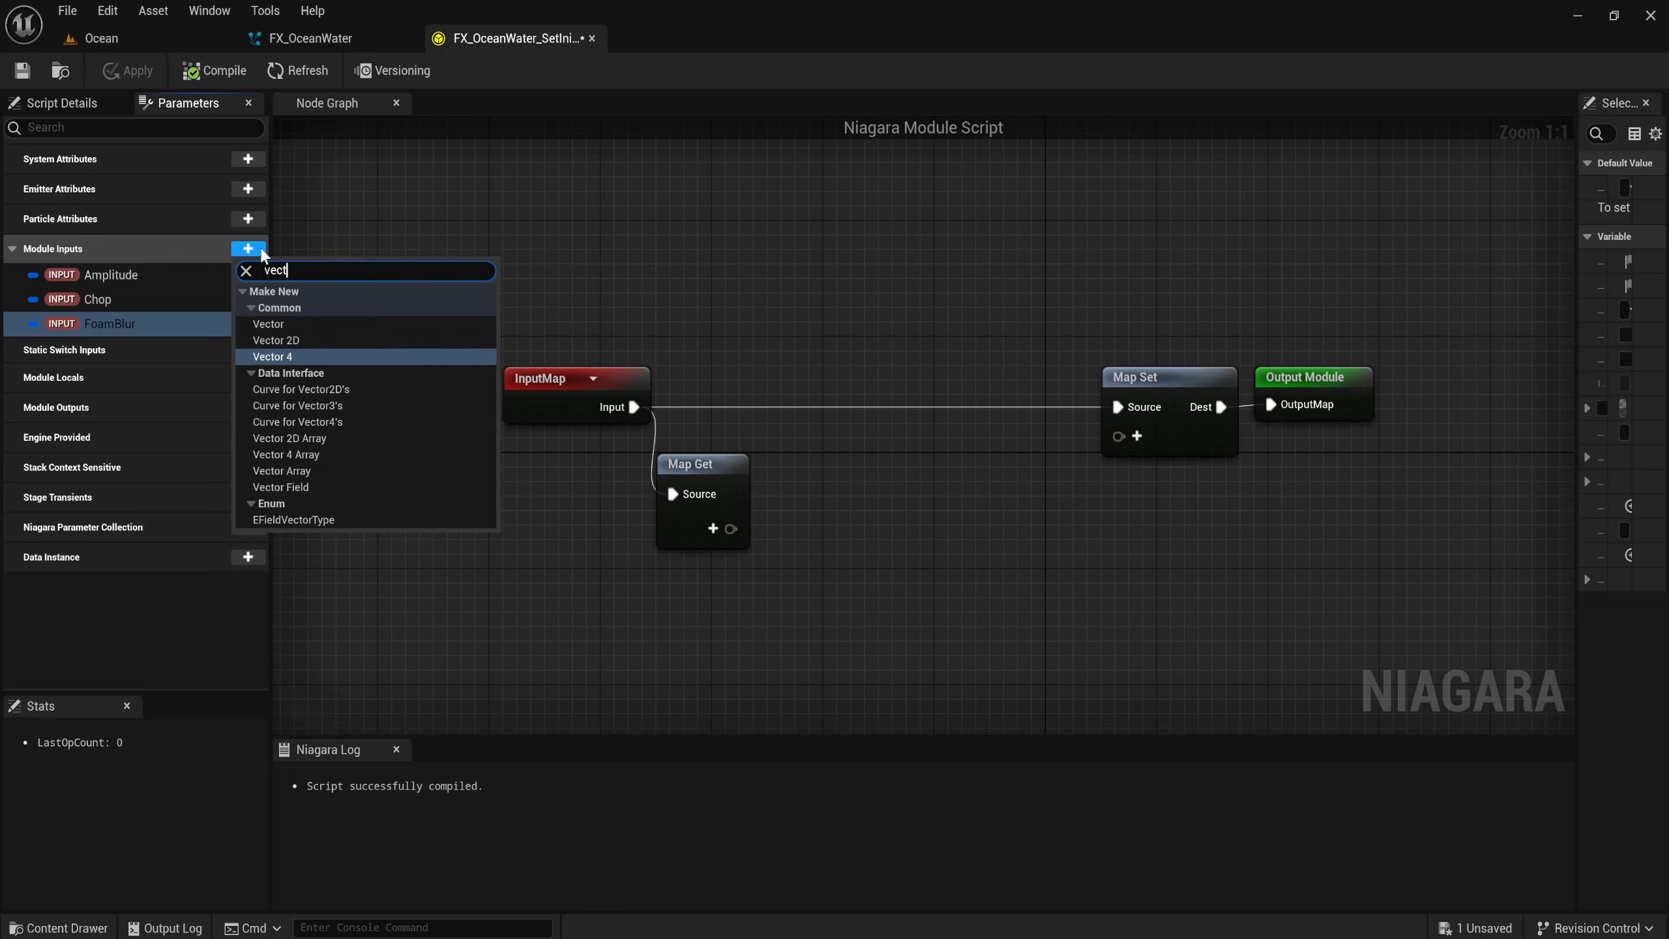
pyautogui.press('Return')
pyautogui.write('F')
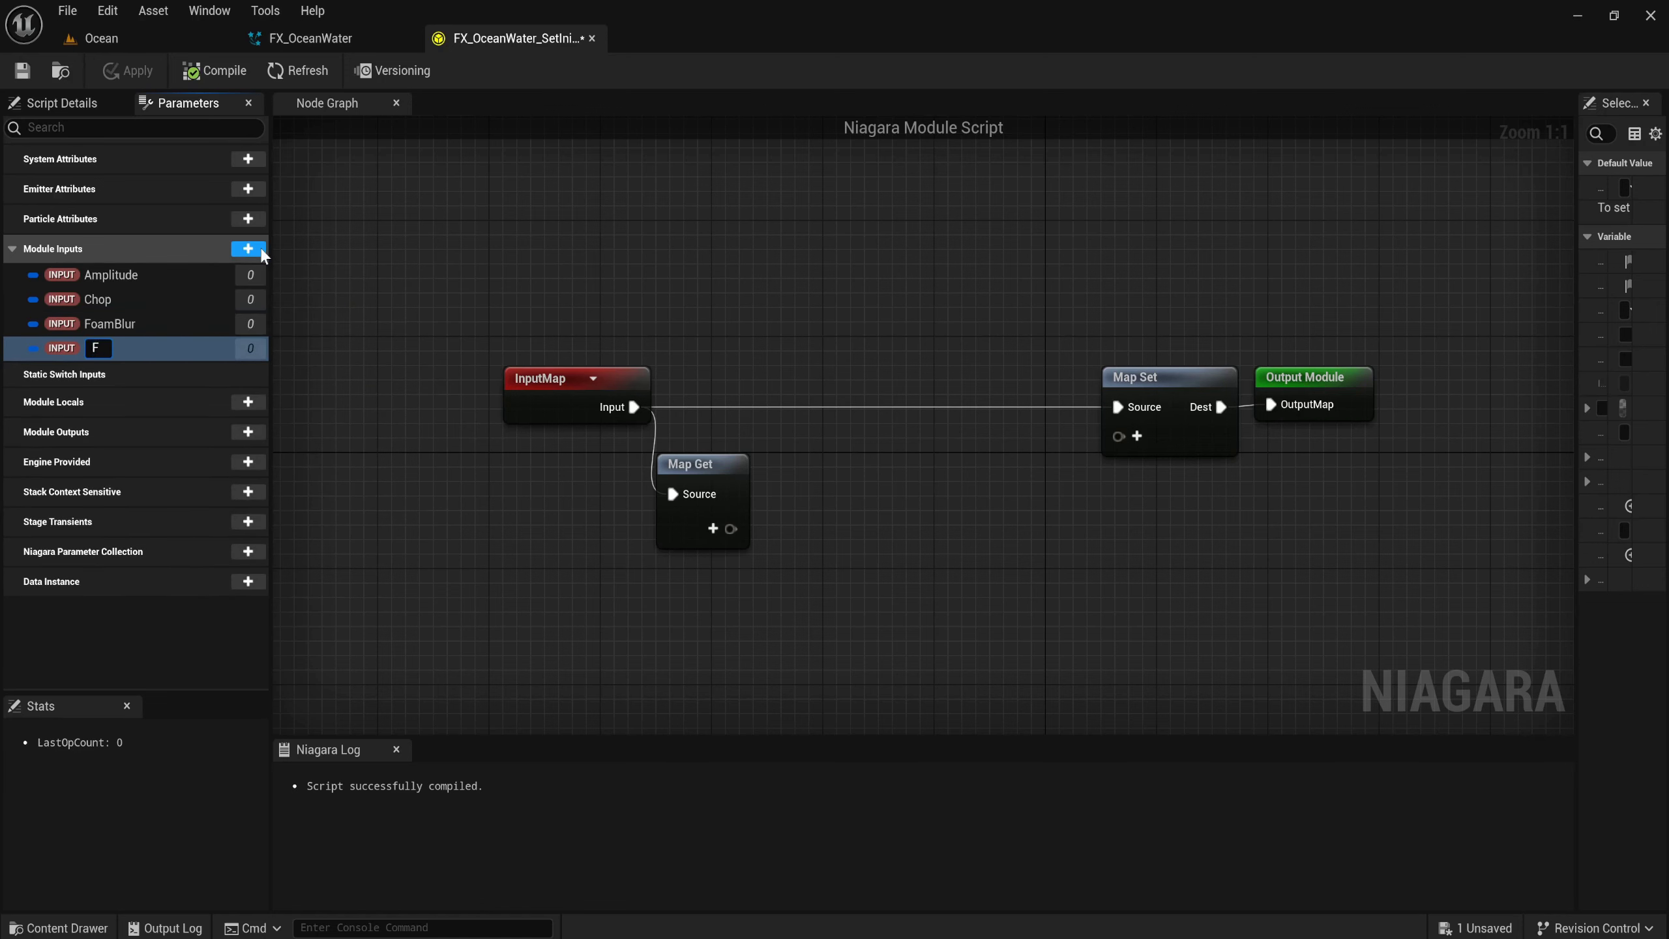
pyautogui.write('oamFad')
pyautogui.write('e')
pyautogui.press('Return')
# Add Vector 4 module inputs FoamInjection and FoamThreshold.
pyautogui.click(250, 249)
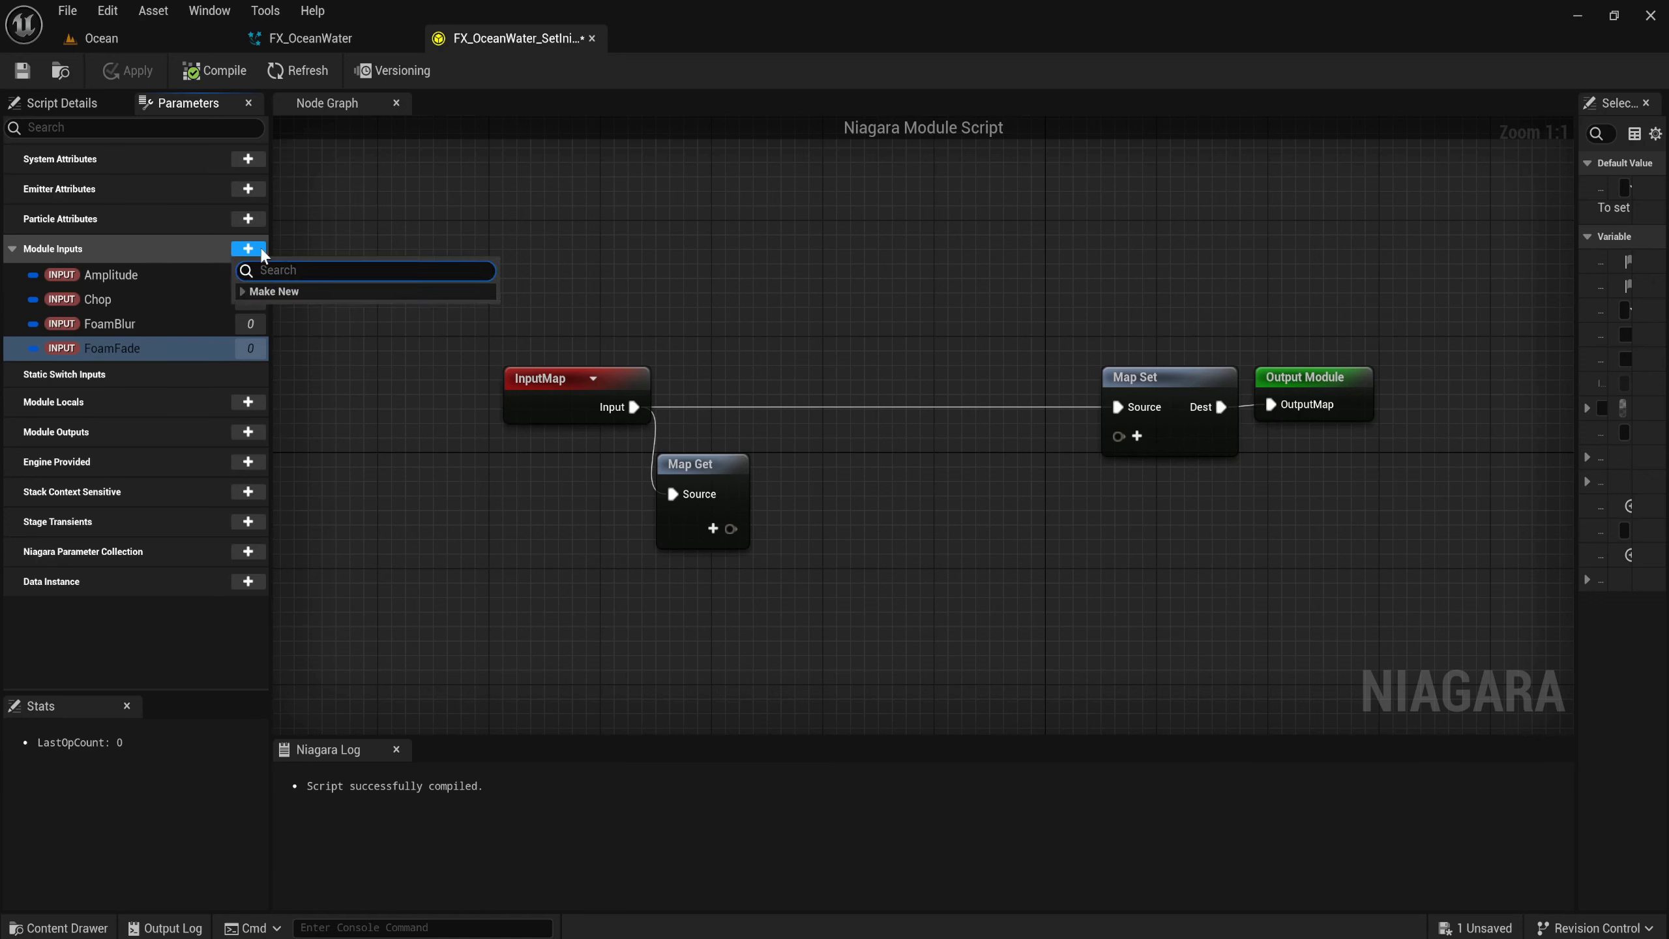
pyautogui.write('vect')
pyautogui.press('Down')
pyautogui.press('Down')
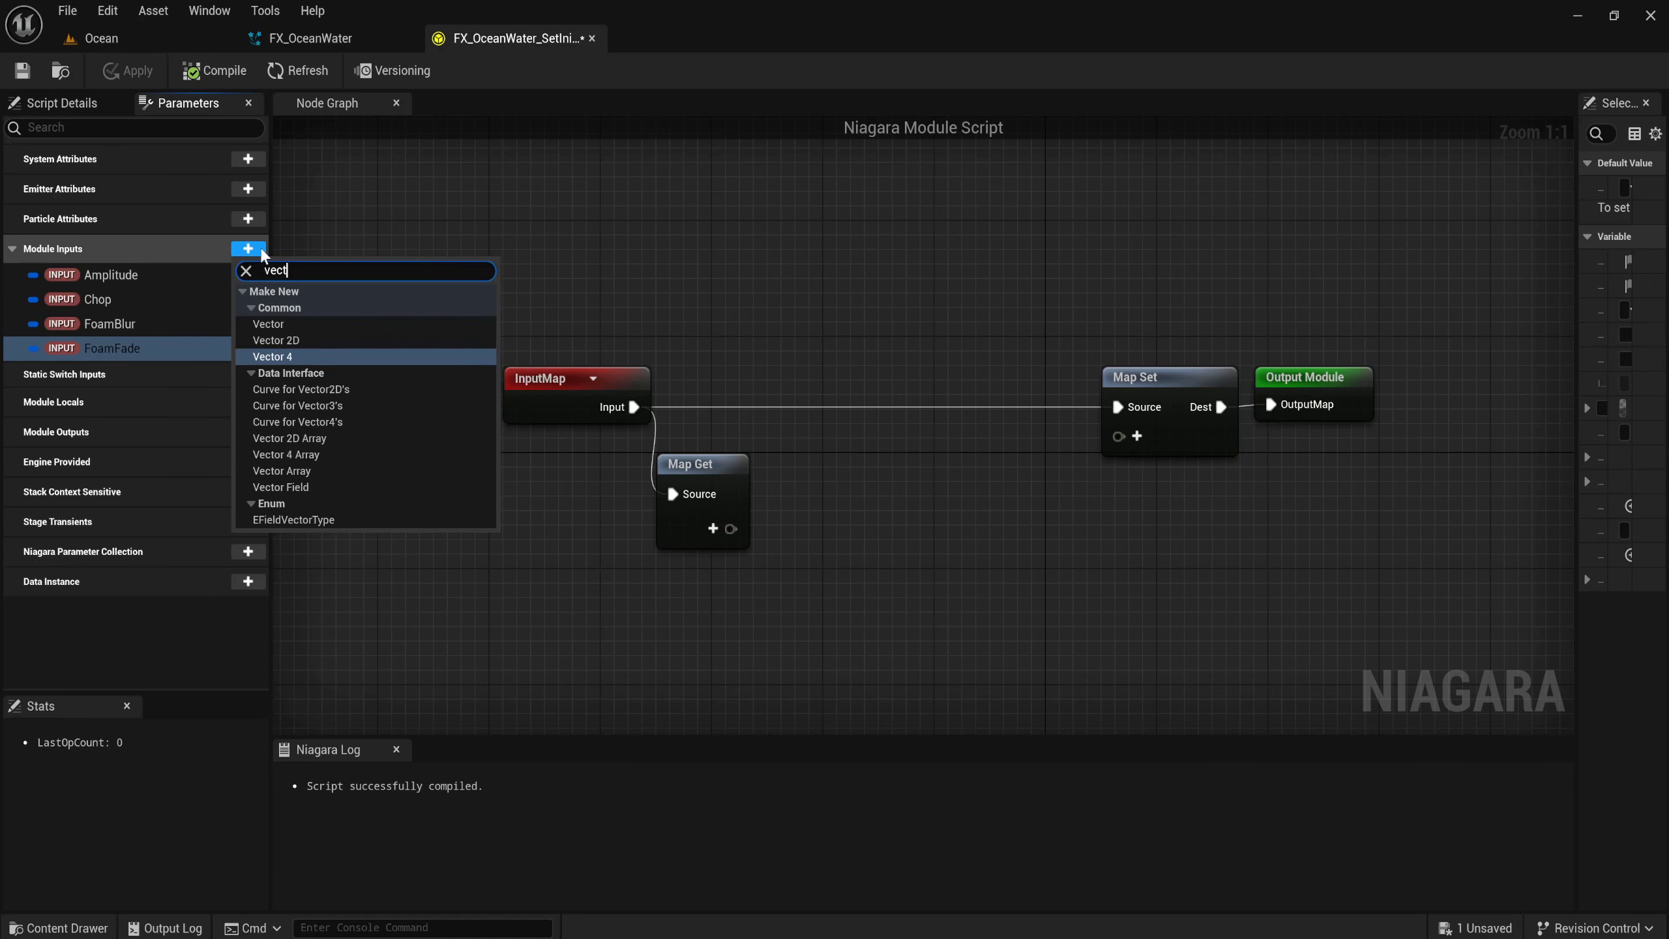
pyautogui.press('Return')
pyautogui.write('F')
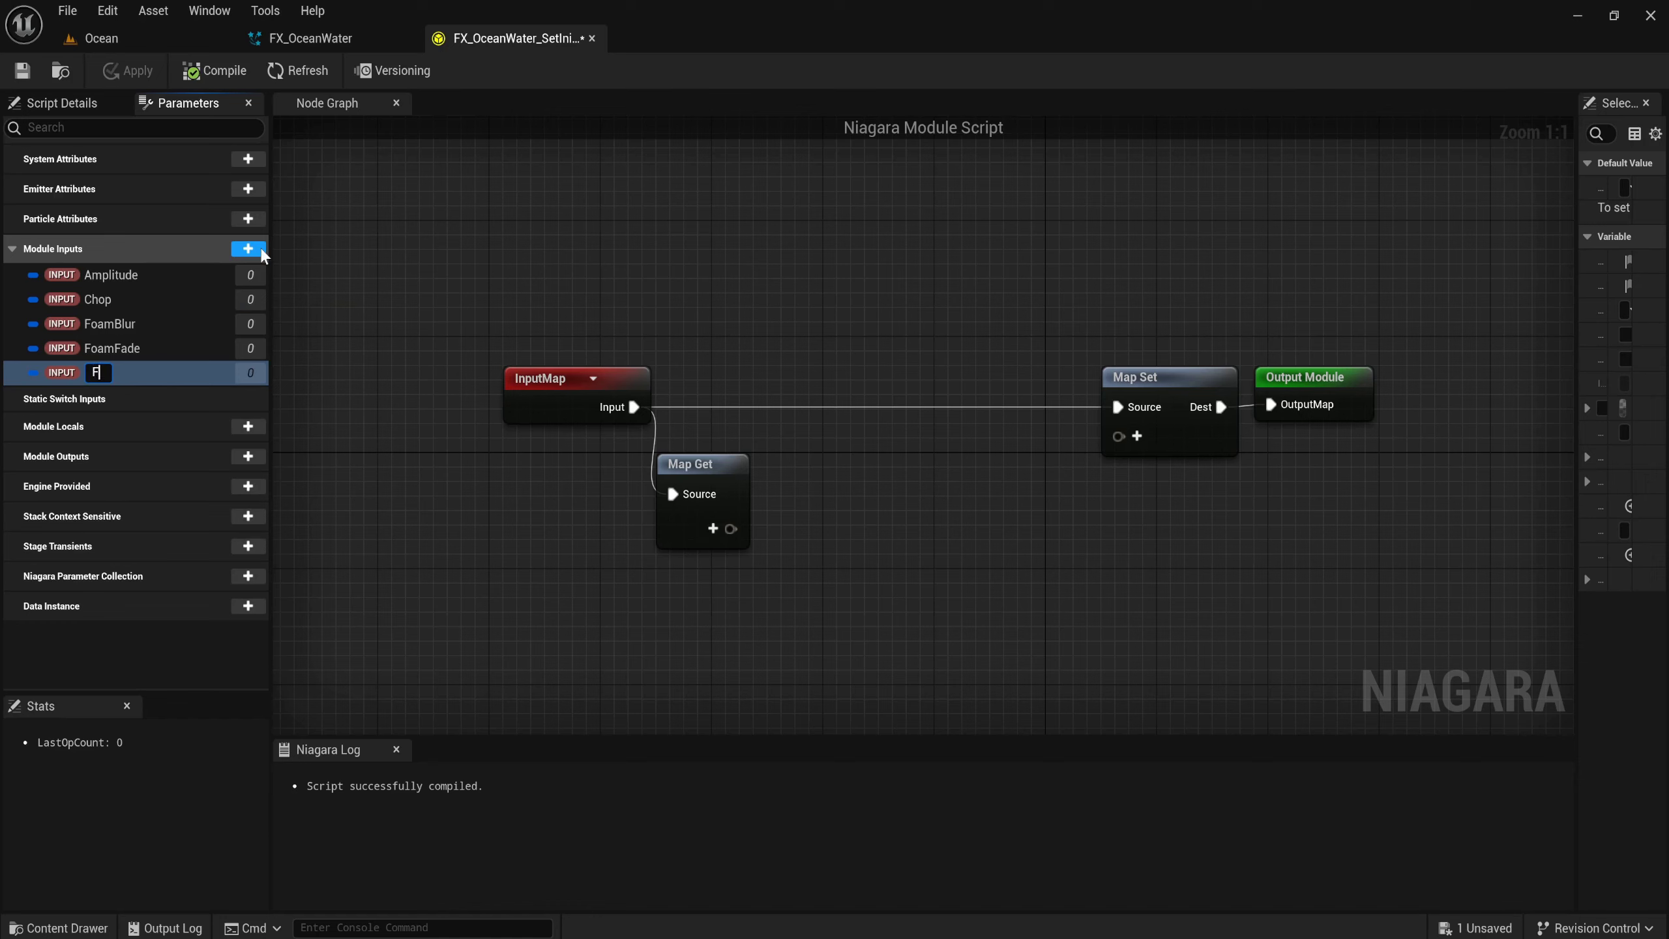
pyautogui.write('oamIn')
pyautogui.write('jecti')
pyautogui.write('on')
pyautogui.press('Return')
pyautogui.click(261, 252)
pyautogui.write('vec')
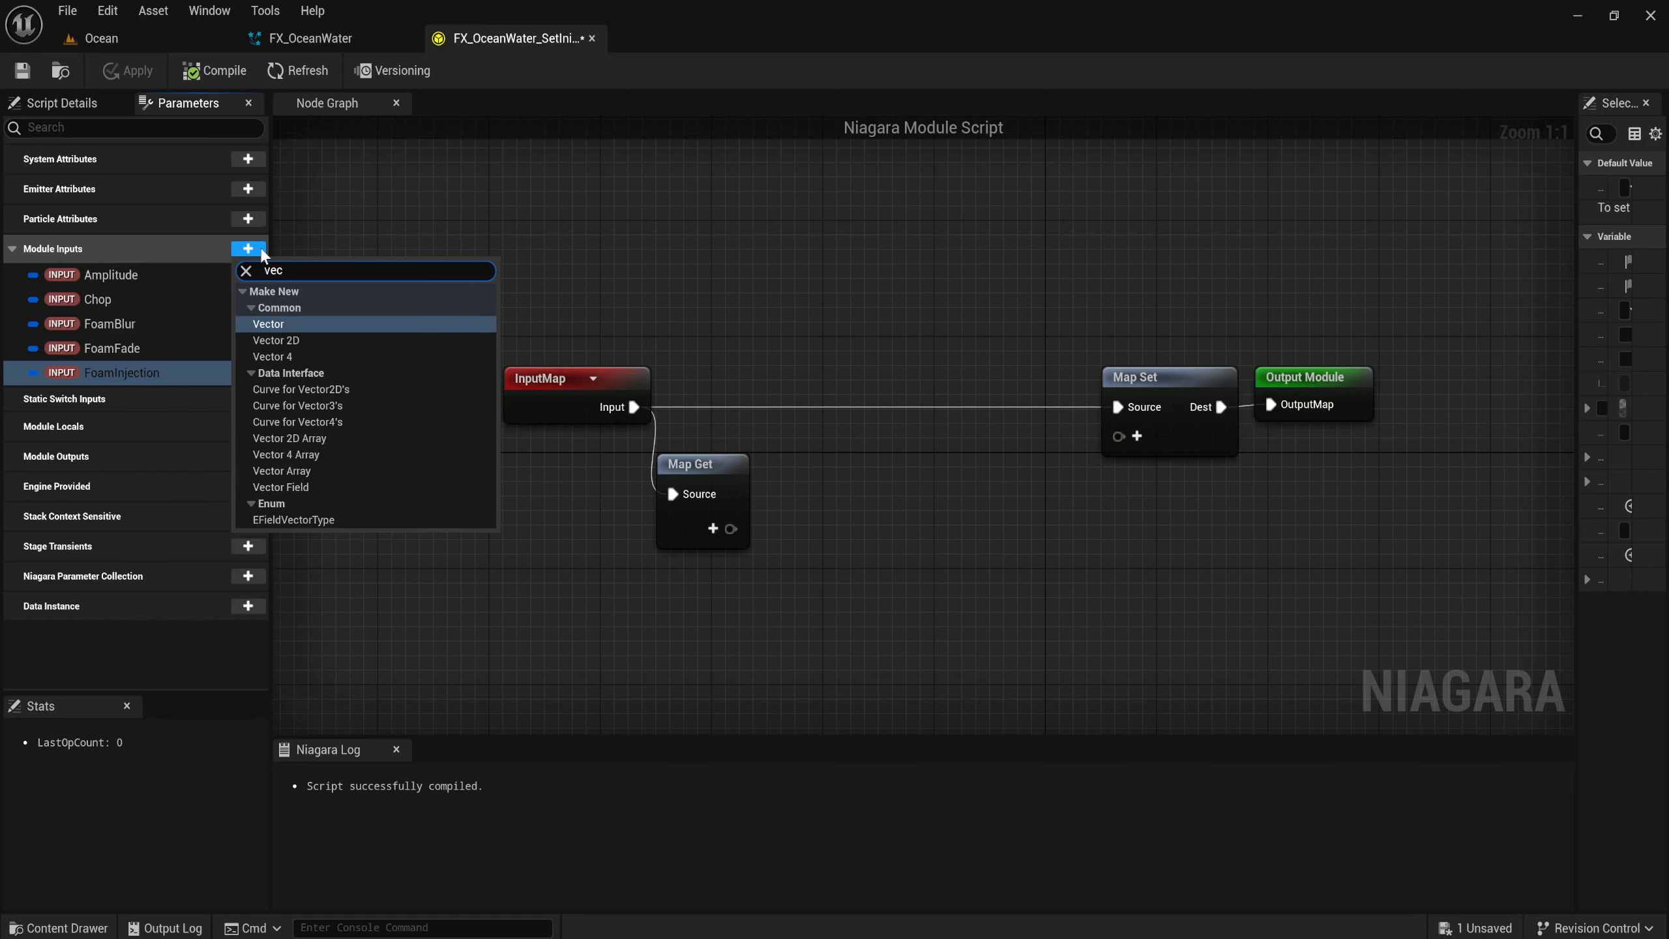
pyautogui.press('Down')
pyautogui.press('Down')
pyautogui.press('Return')
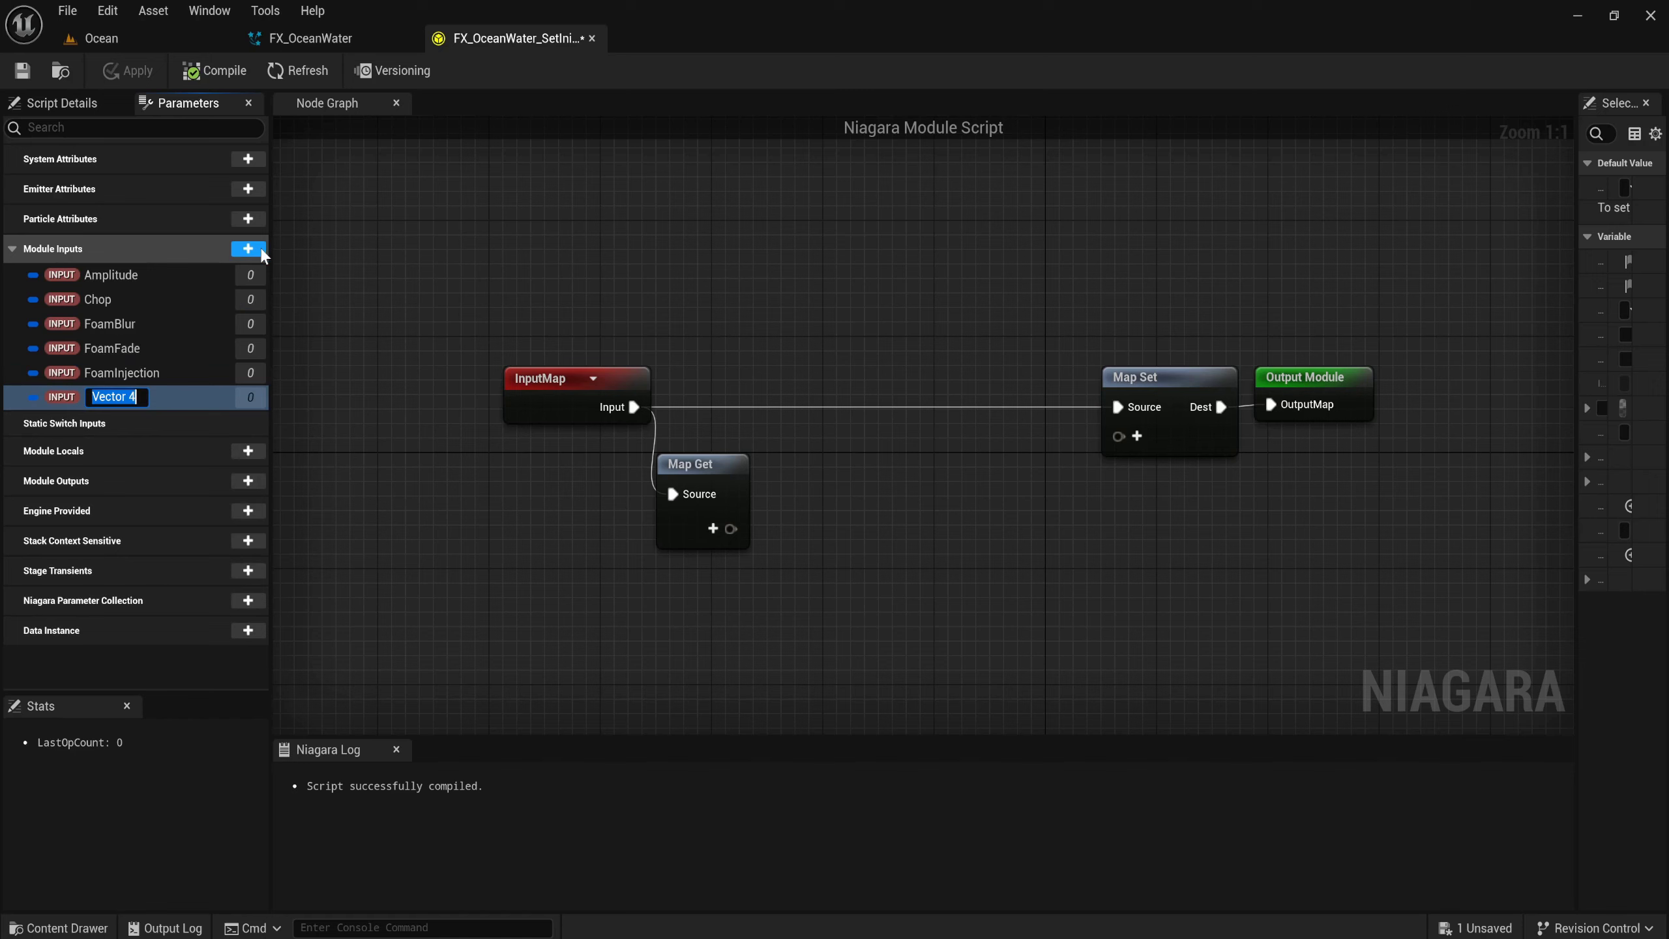
pyautogui.write('FoamT')
pyautogui.write('hres')
pyautogui.write('ho')
pyautogui.write('ld')
# Add a float input Gravity and a Vector 4 input LongWaveCutoff.
pyautogui.click(248, 248)
pyautogui.write('float')
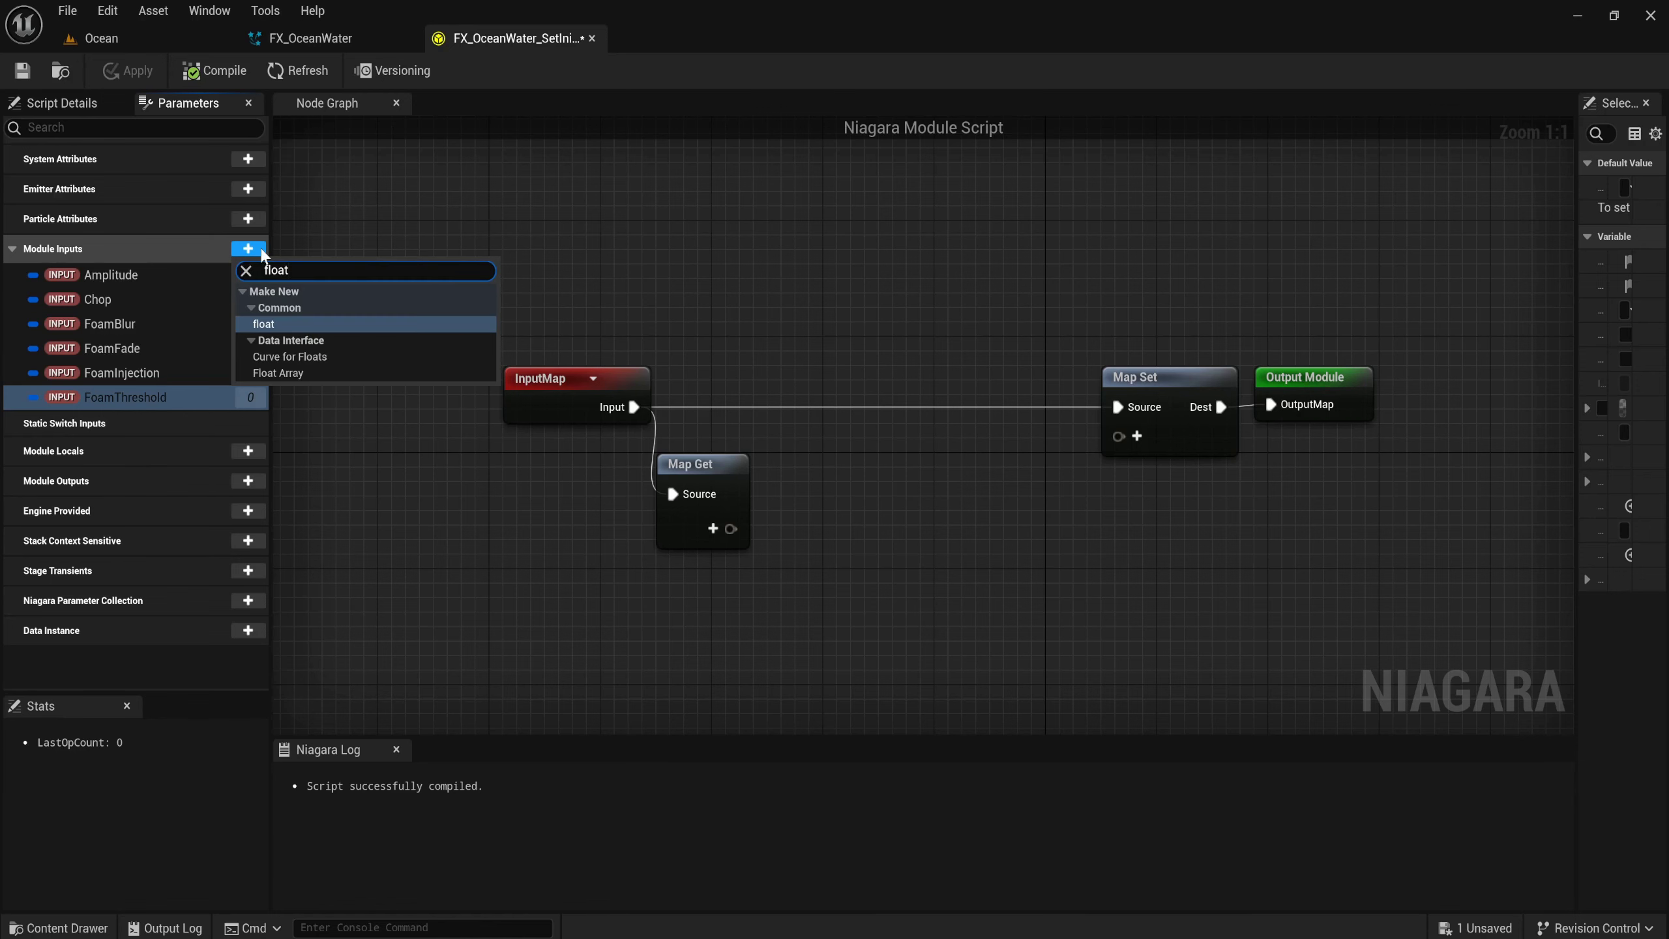
pyautogui.press('Return')
pyautogui.write('Gra')
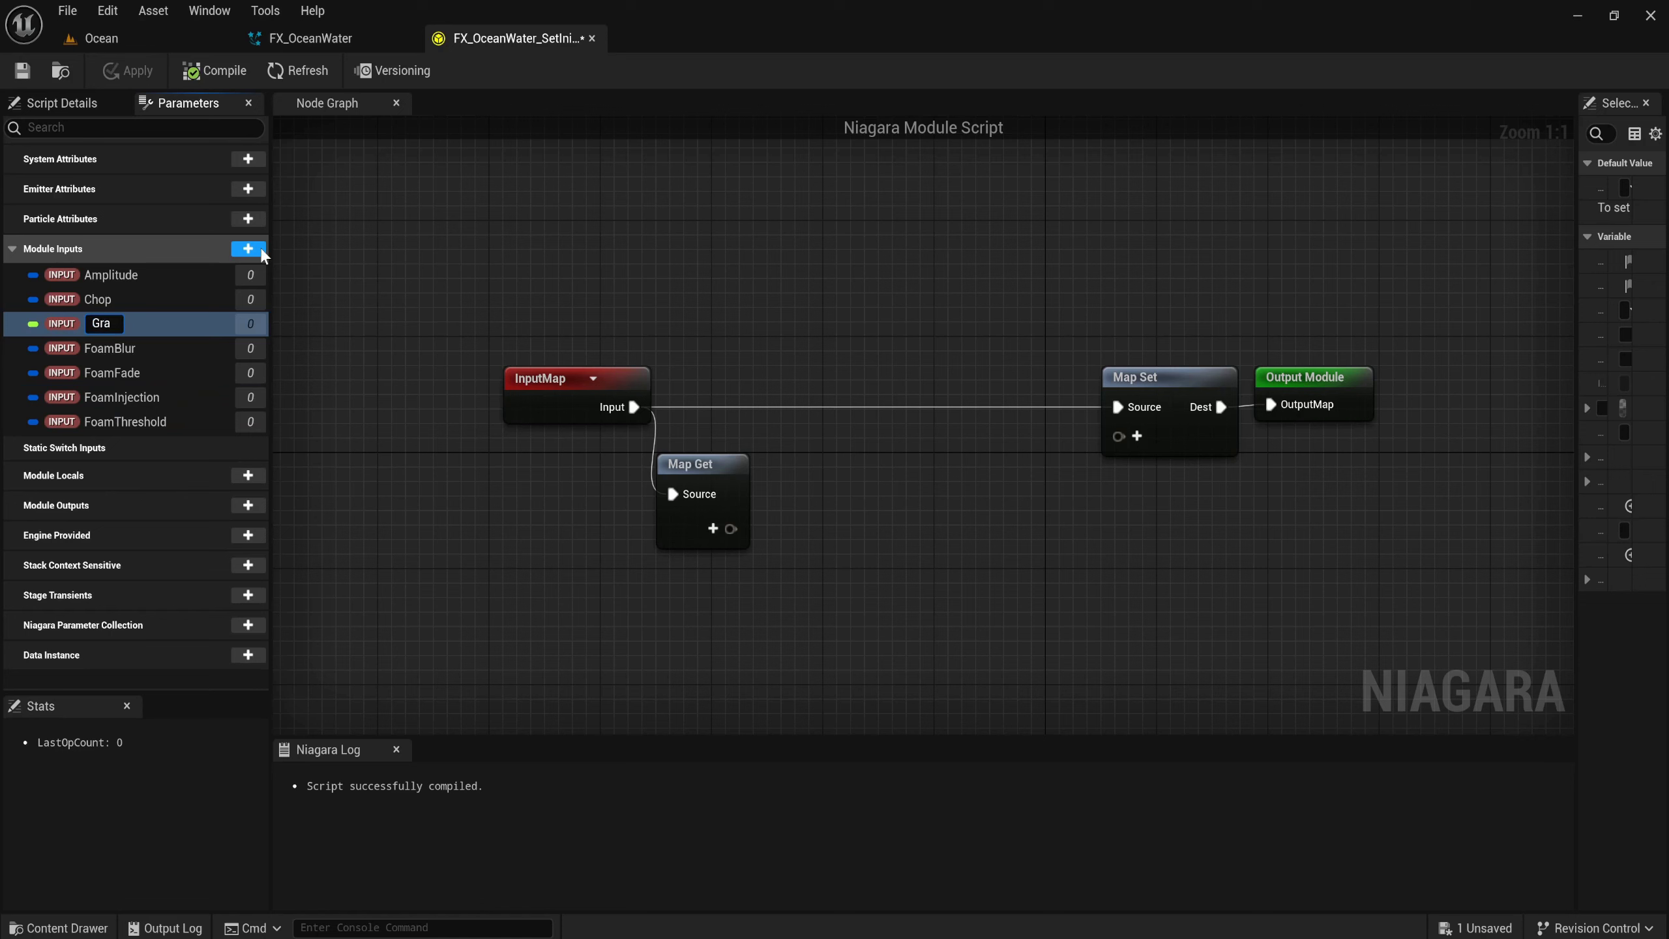
pyautogui.write('vity')
pyautogui.press('Return')
pyautogui.click(247, 248)
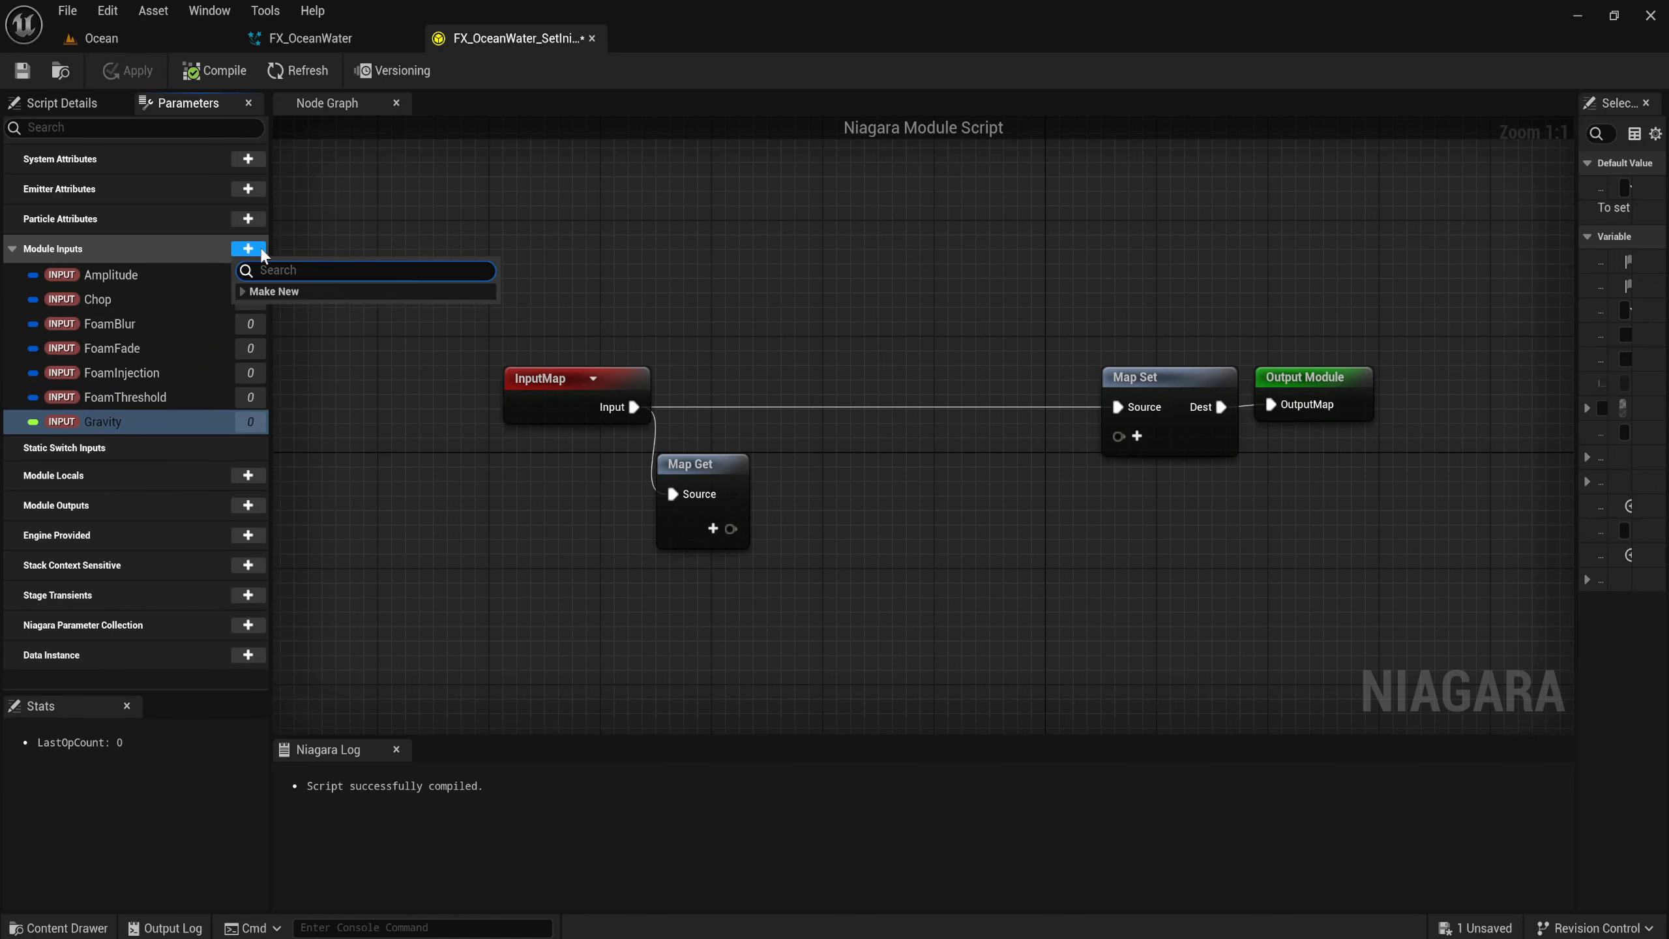
pyautogui.write('vecto')
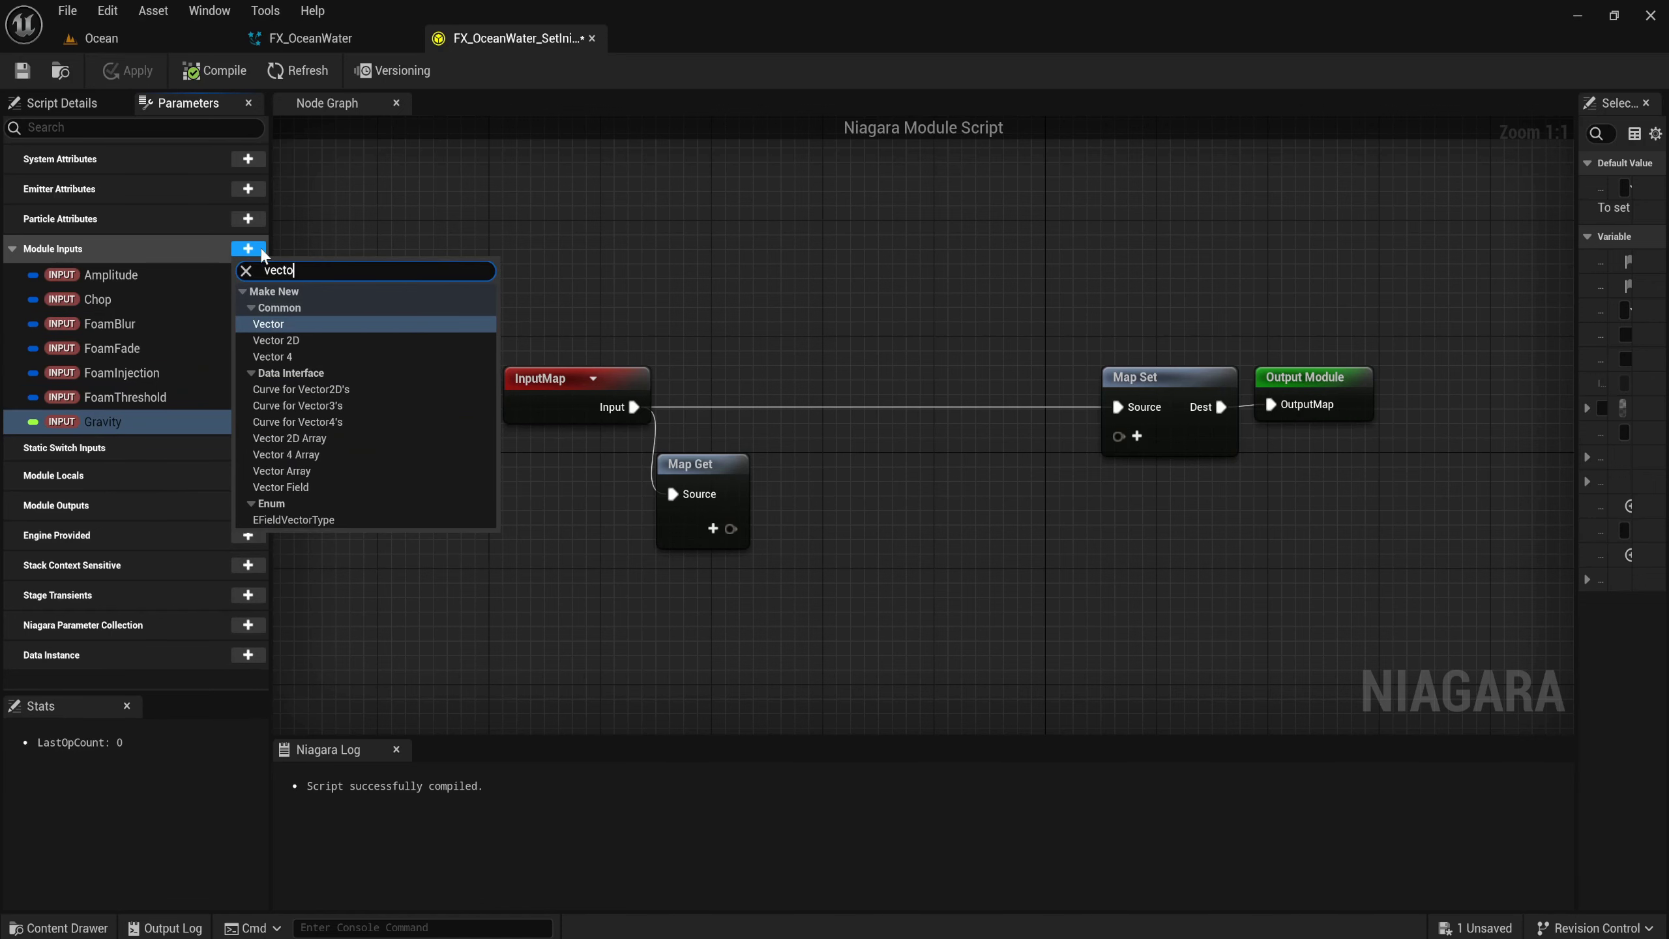
pyautogui.press('Down')
pyautogui.press('Down')
pyautogui.press('Return')
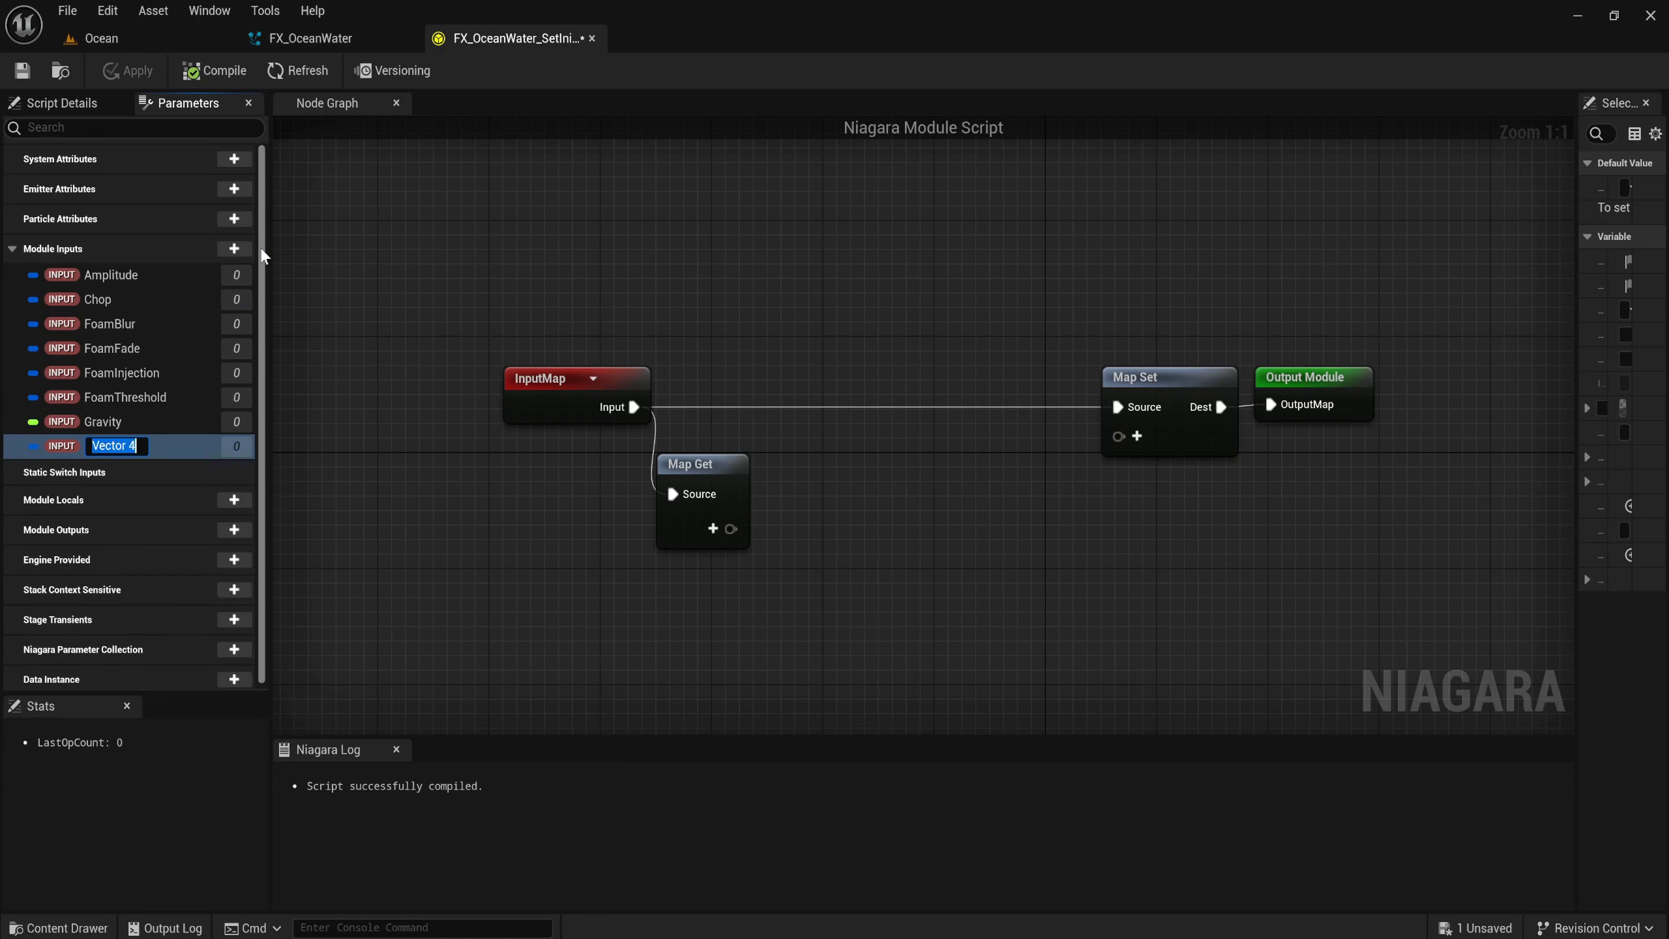
pyautogui.write('LongWav')
pyautogui.write('eCuto')
pyautogui.write('ff')
# Add a Vector 4 input PatchLength and a float input RepeatPeriod.
pyautogui.click(248, 251)
pyautogui.write('vector')
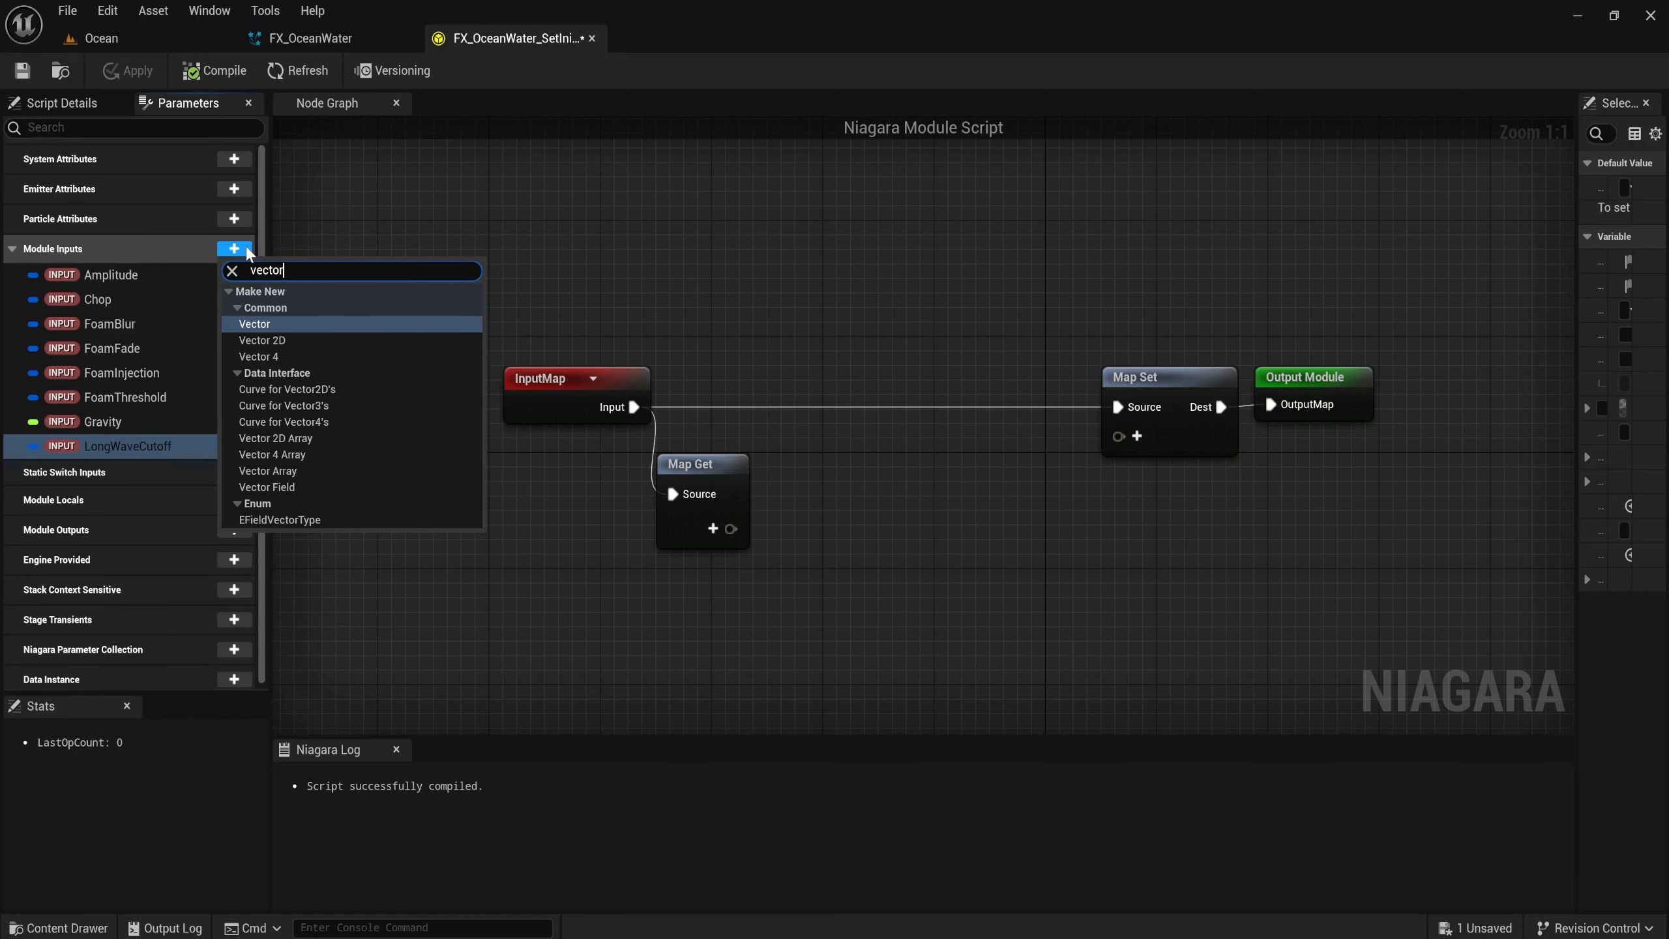
pyautogui.press('Down')
pyautogui.press('Down')
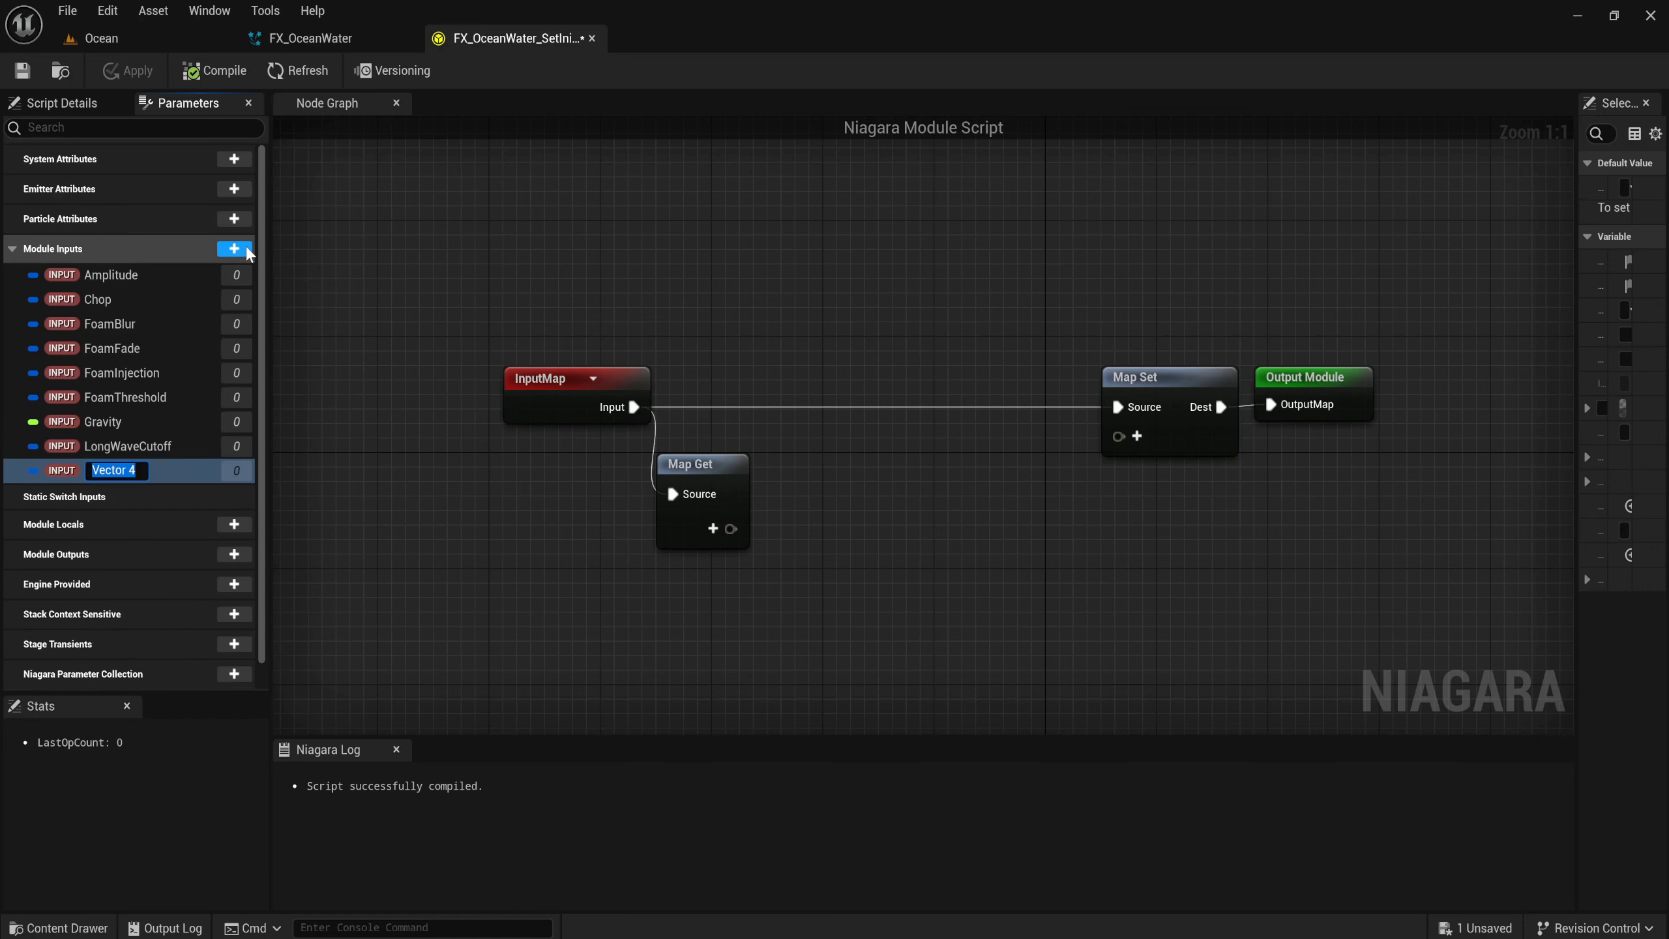
pyautogui.write('Patc')
pyautogui.write('hLengh')
pyautogui.write('t')
pyautogui.press('BackSpace')
pyautogui.press('BackSpace')
pyautogui.write('th')
pyautogui.press('Return')
pyautogui.click(248, 251)
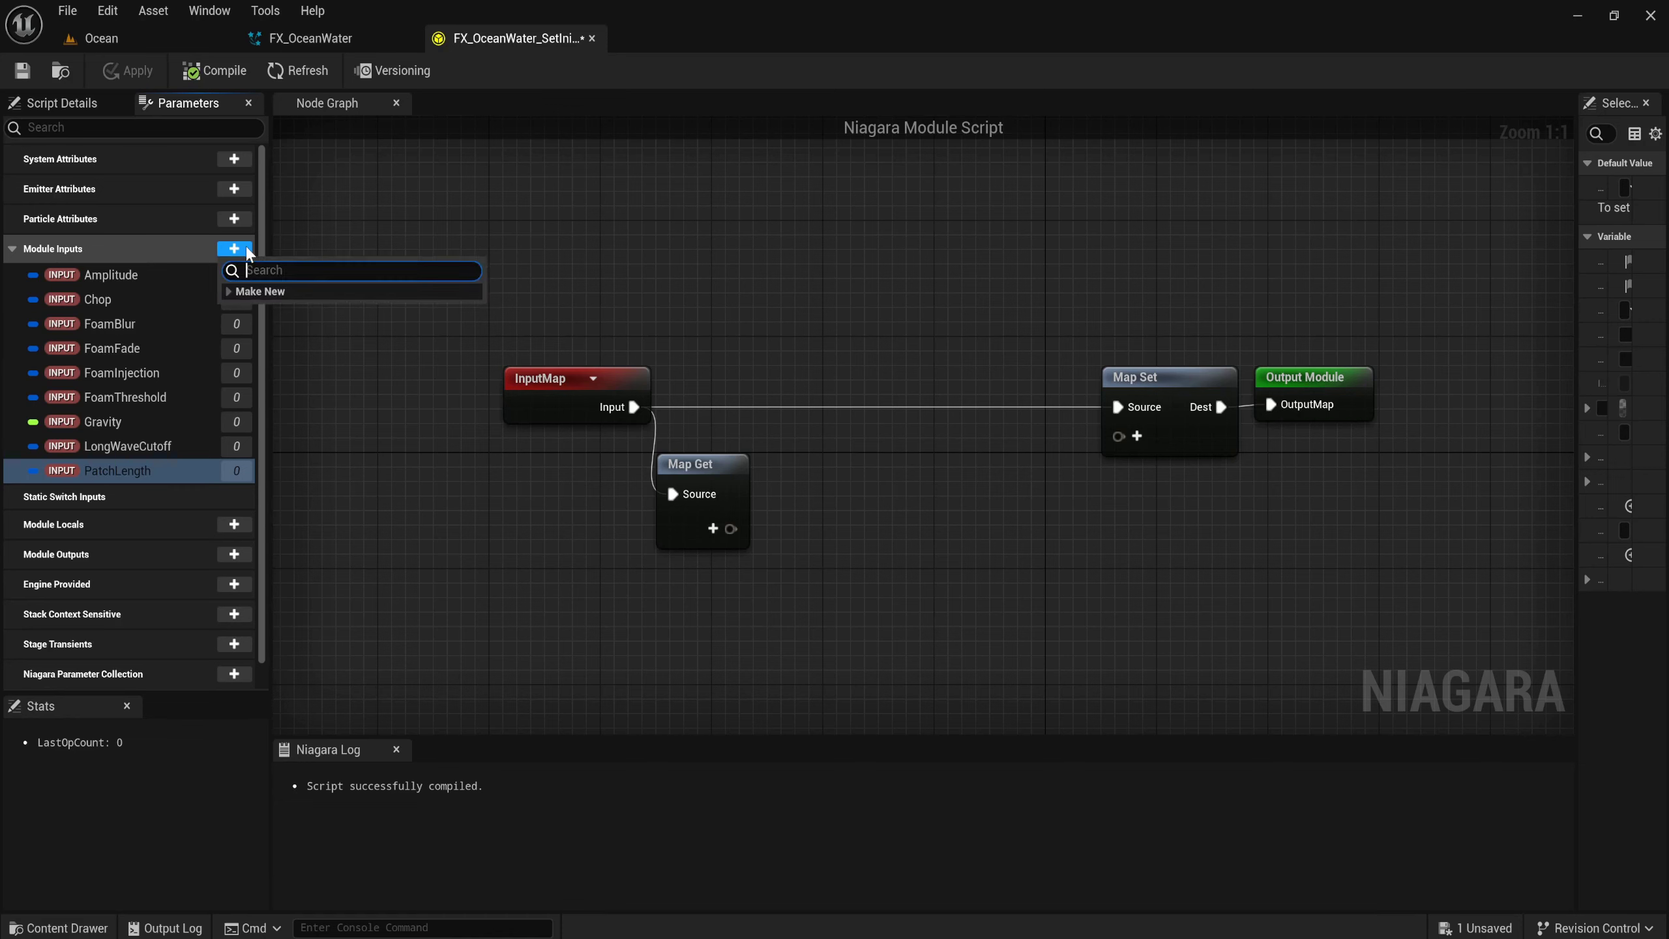
pyautogui.write('float')
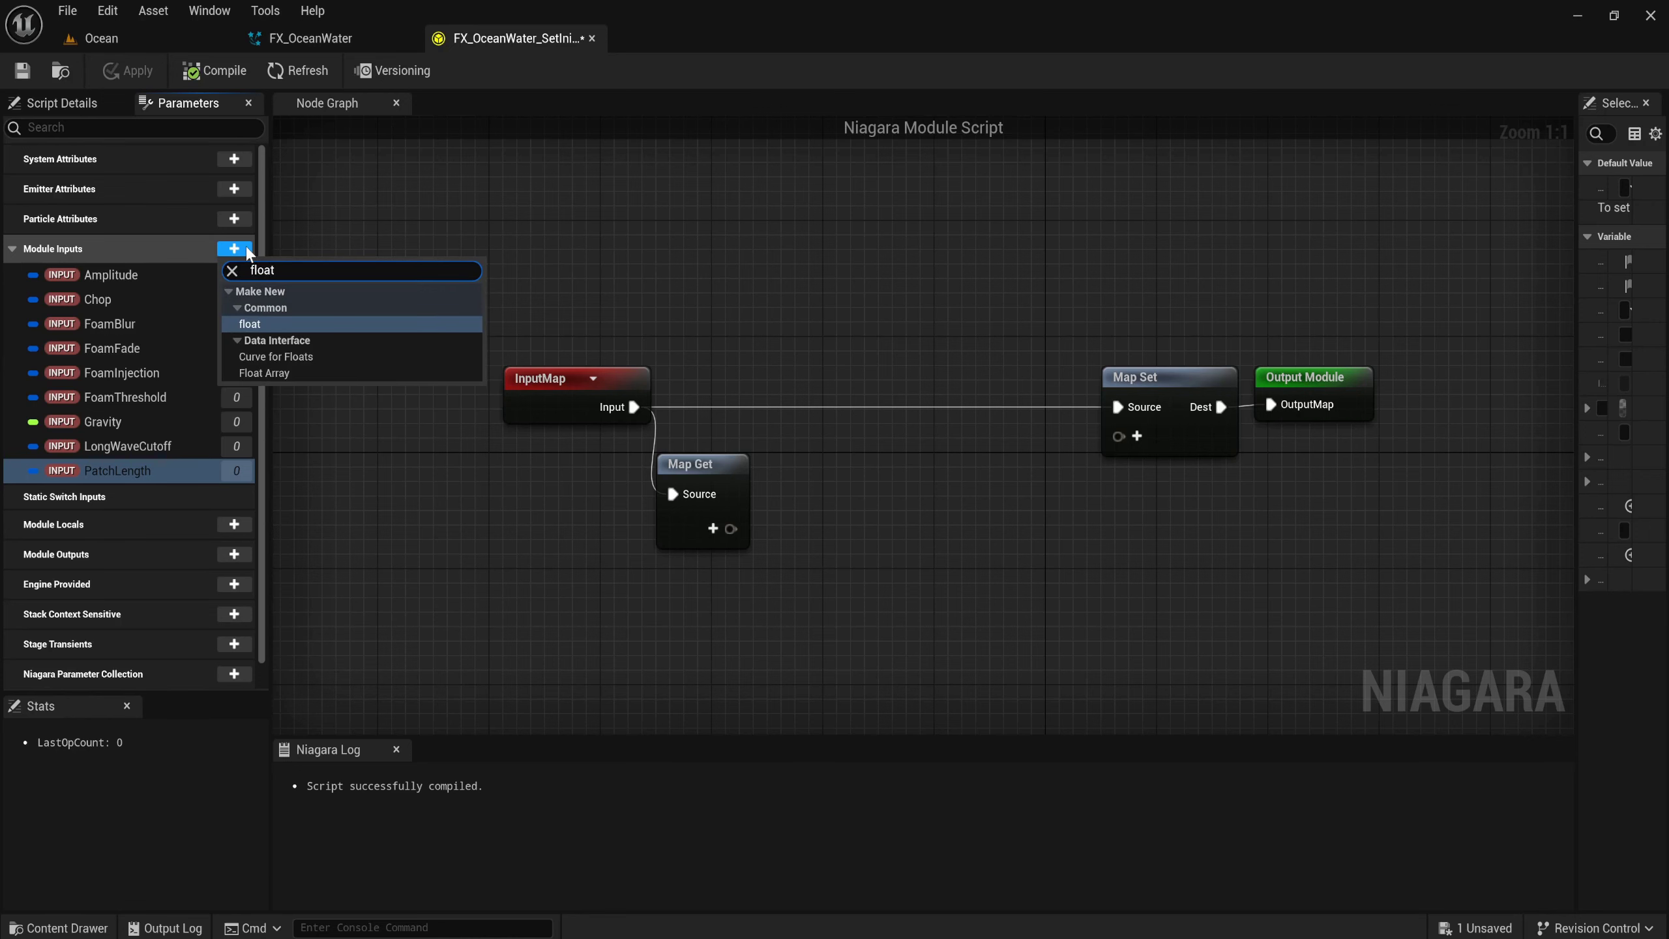
pyautogui.press('Return')
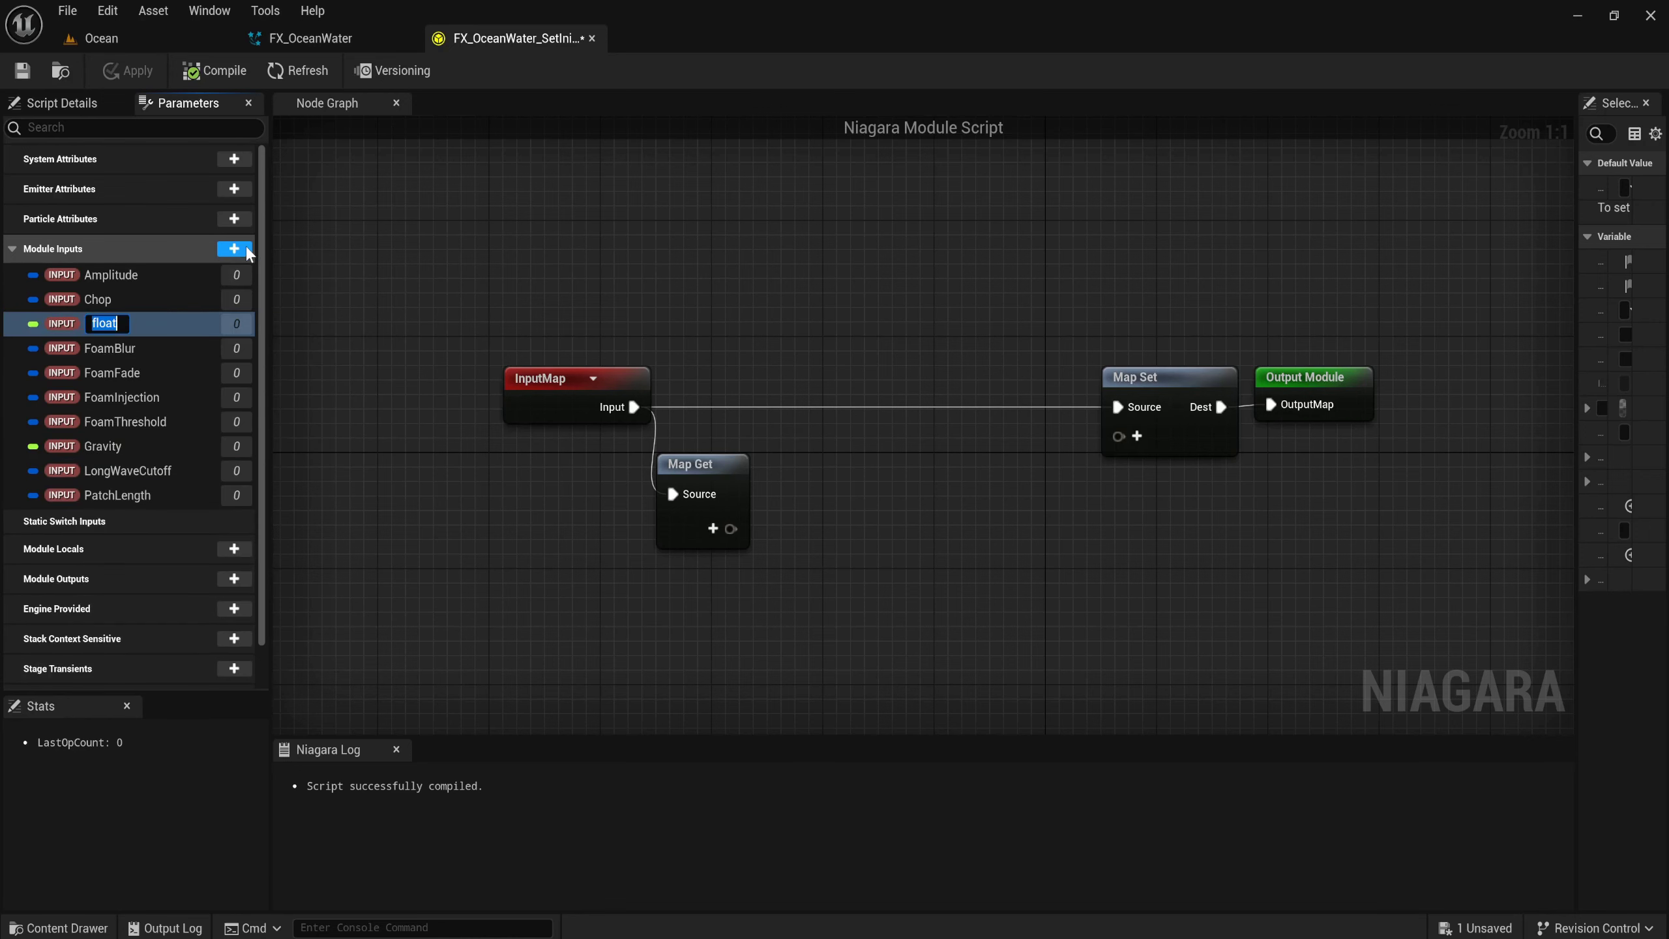
pyautogui.write('R')
pyautogui.write('epeat')
pyautogui.write('Period')
pyautogui.press('Return')
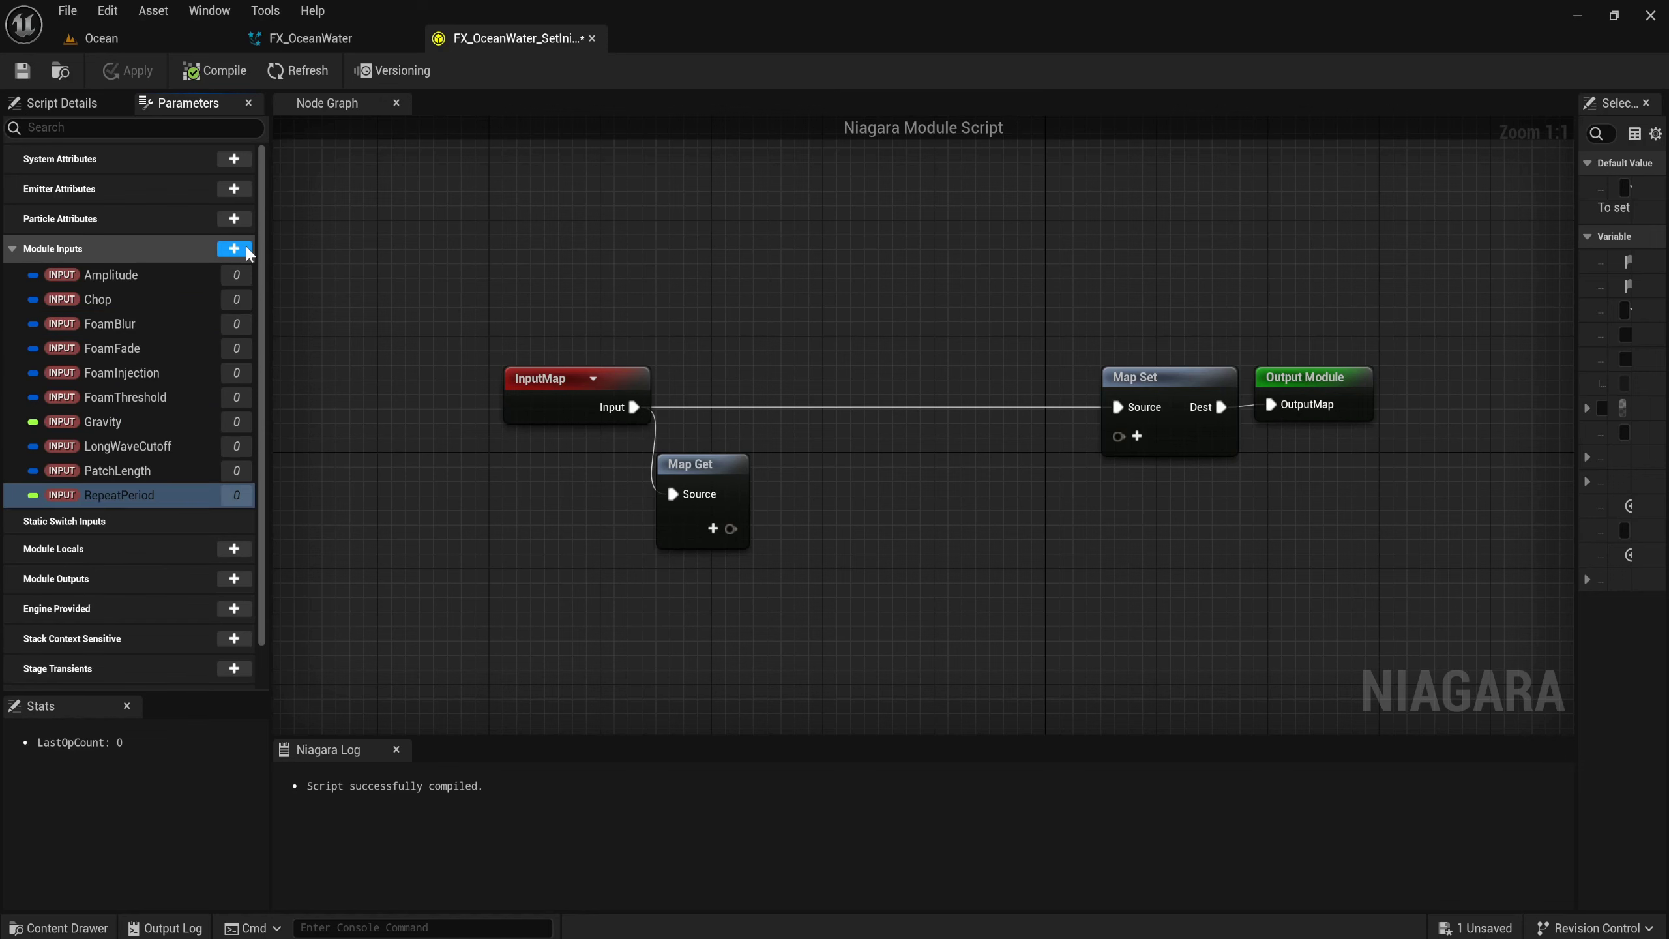
# Add an int32 module input named RoughnessIntegrationSample.
pyautogui.click(247, 253)
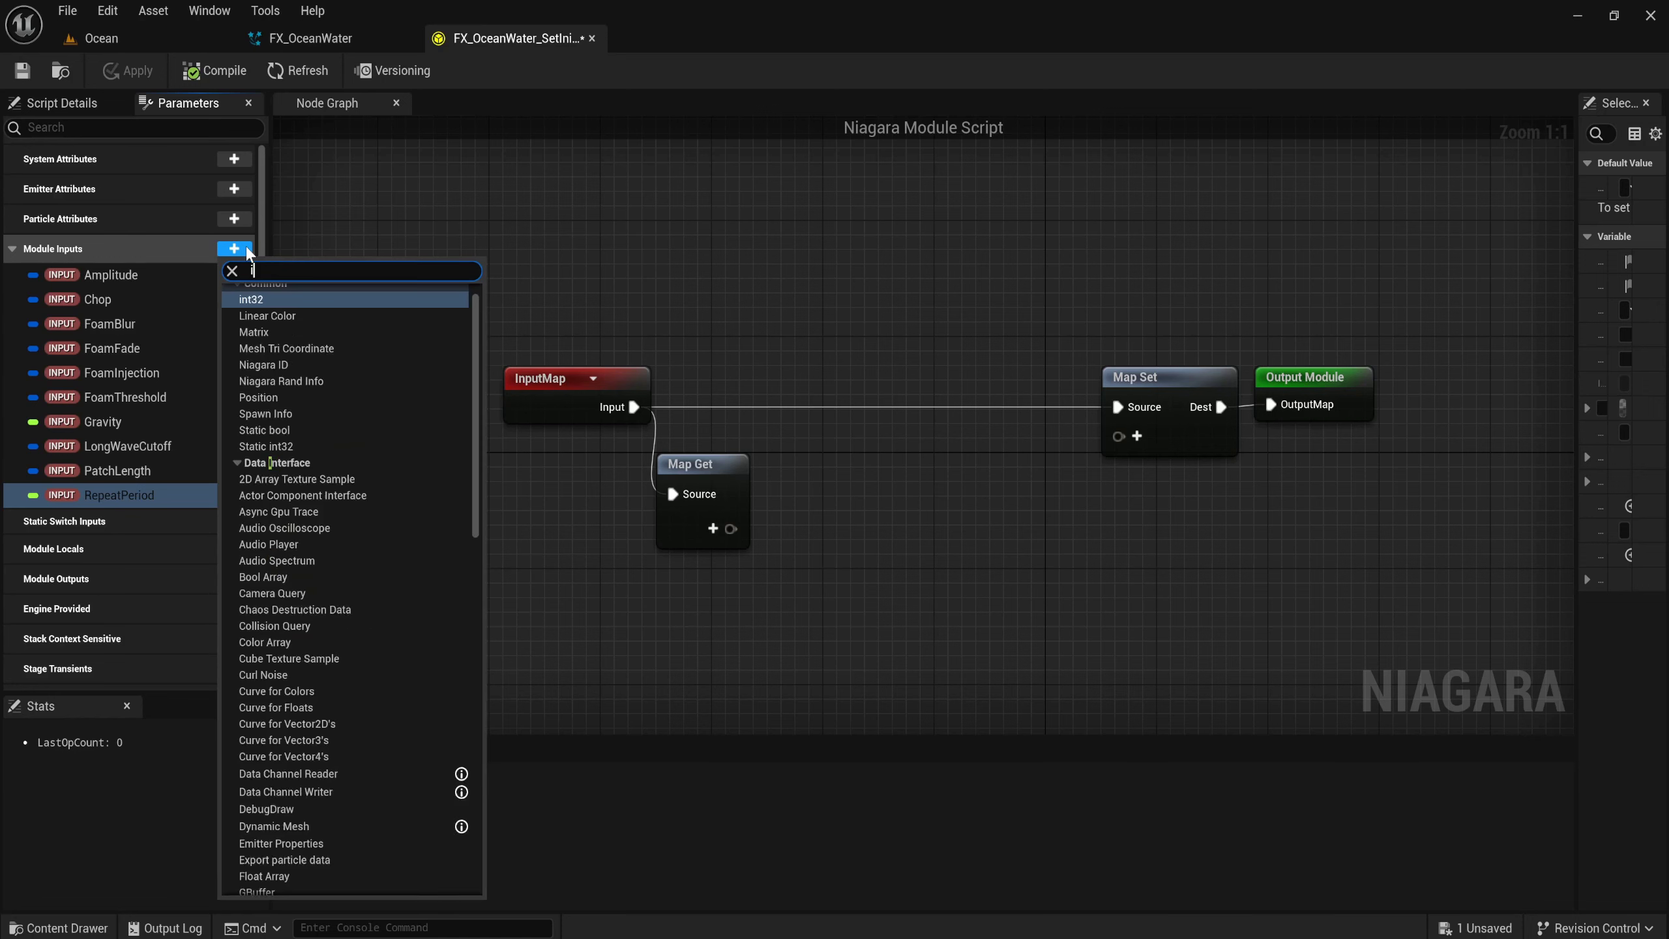
pyautogui.write('int')
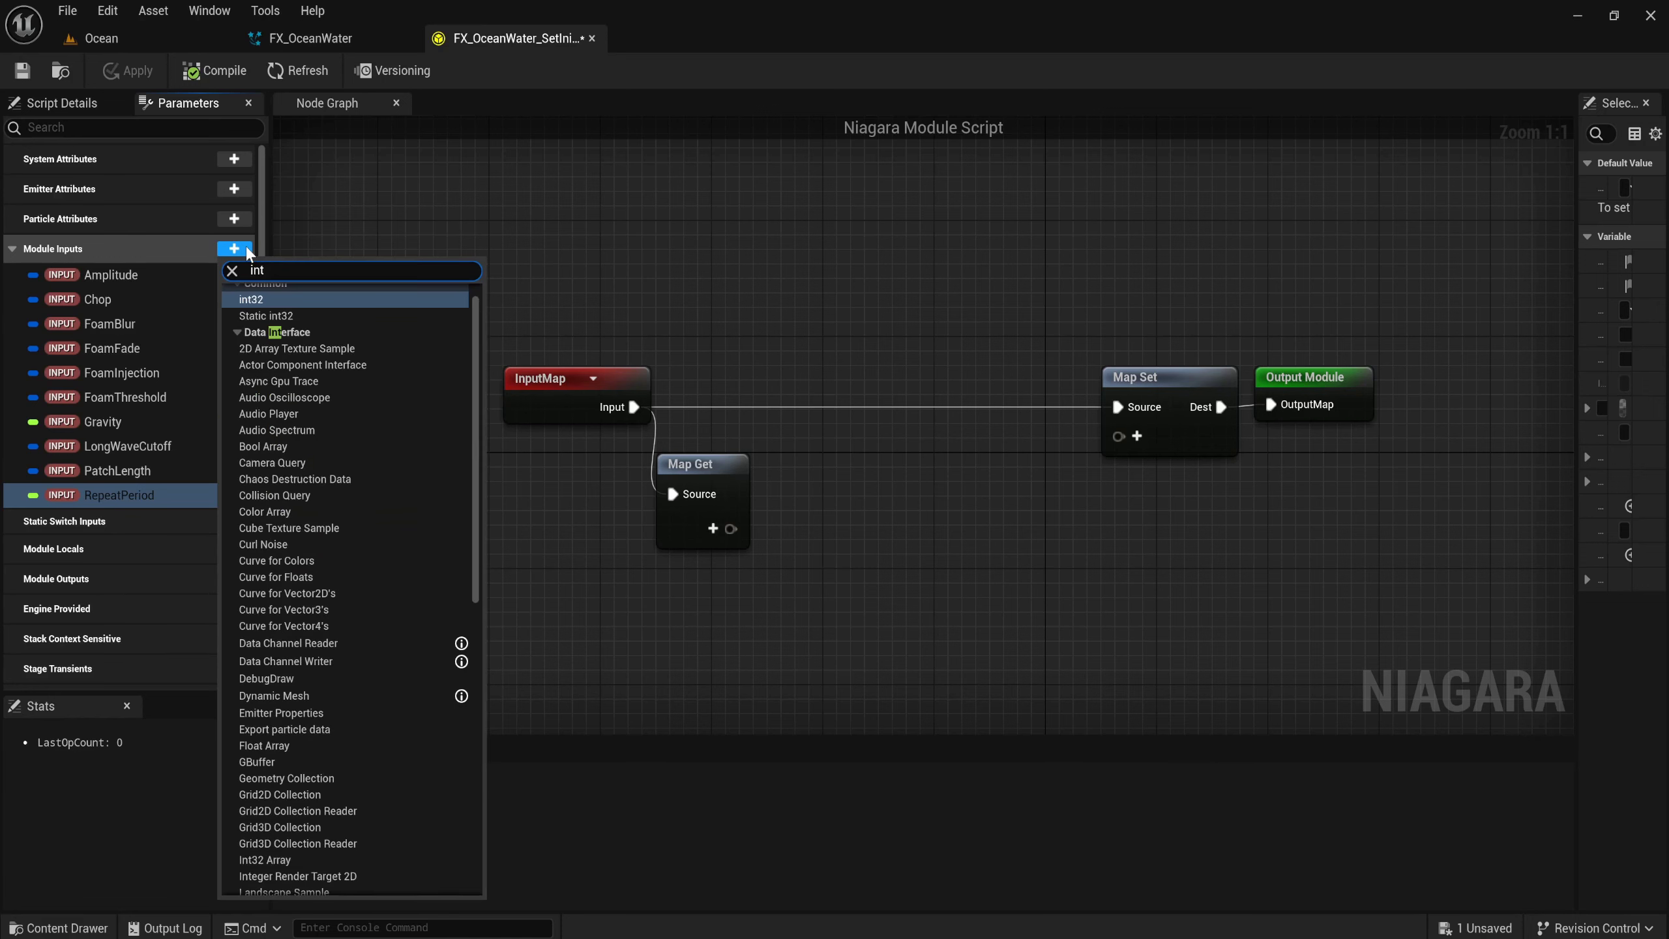
pyautogui.press('Return')
pyautogui.write('Rou')
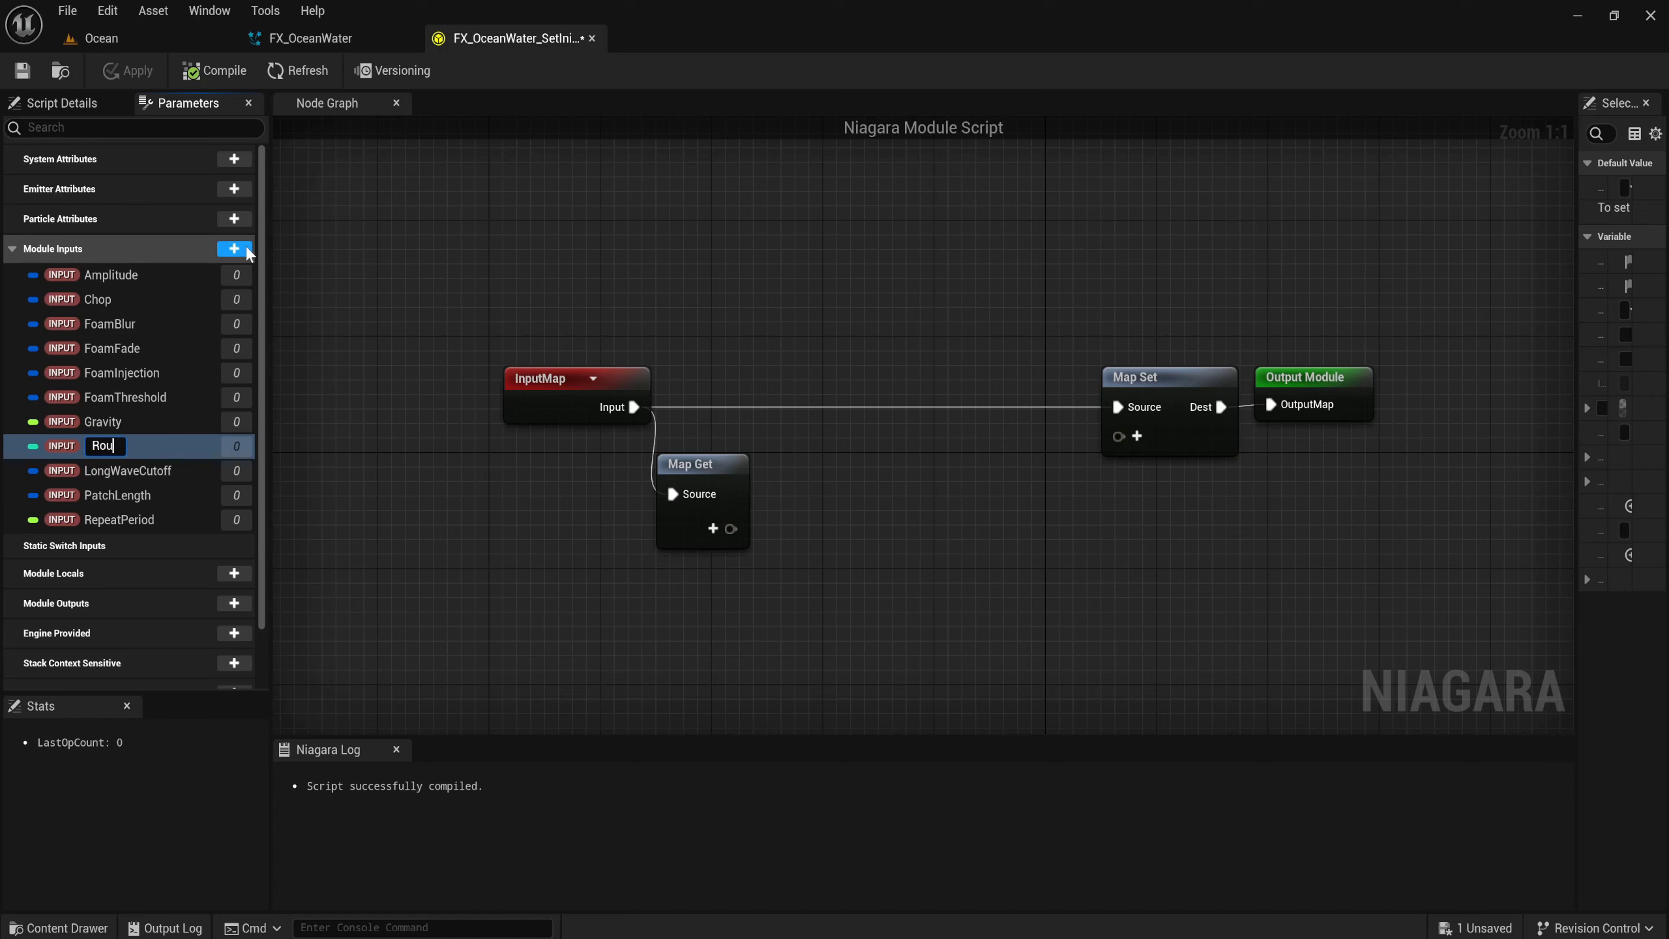
pyautogui.write('ghness')
pyautogui.write('Inte')
pyautogui.write('gram')
pyautogui.press('BackSpace')
pyautogui.press('BackSpace')
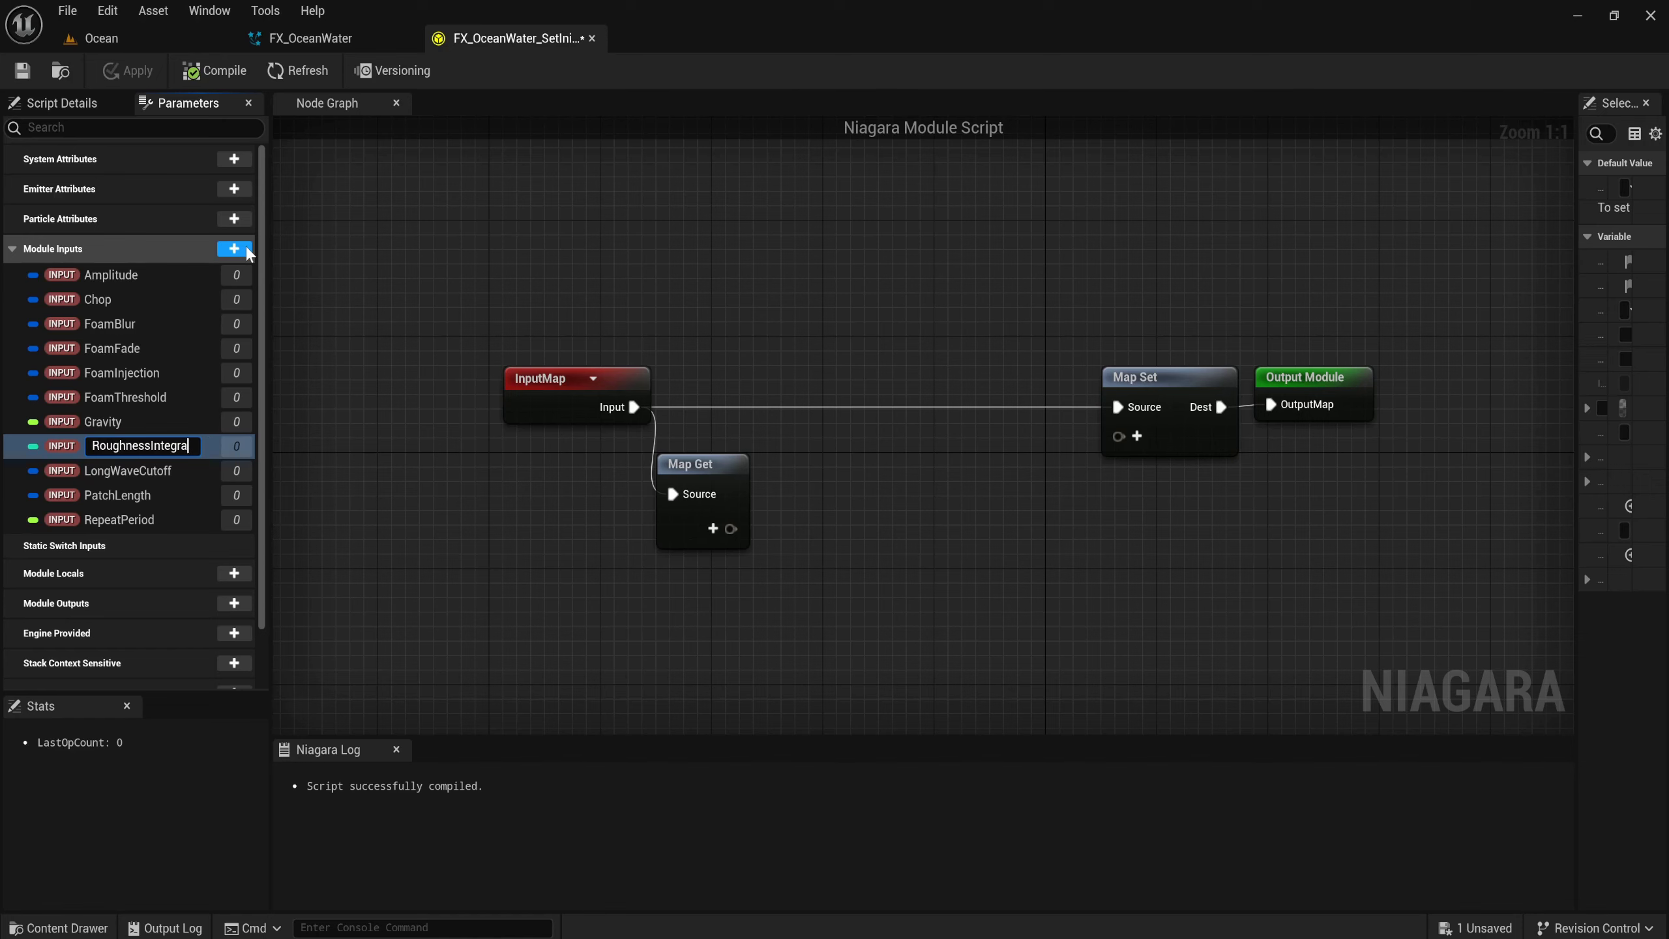
pyautogui.write('ationSample')
pyautogui.press('Return')
# Widen the Parameters panel to show full input names, keeping RoughnessIntegrationSample unchanged.
pyautogui.moveTo(266, 290); pyautogui.dragTo(330, 299)
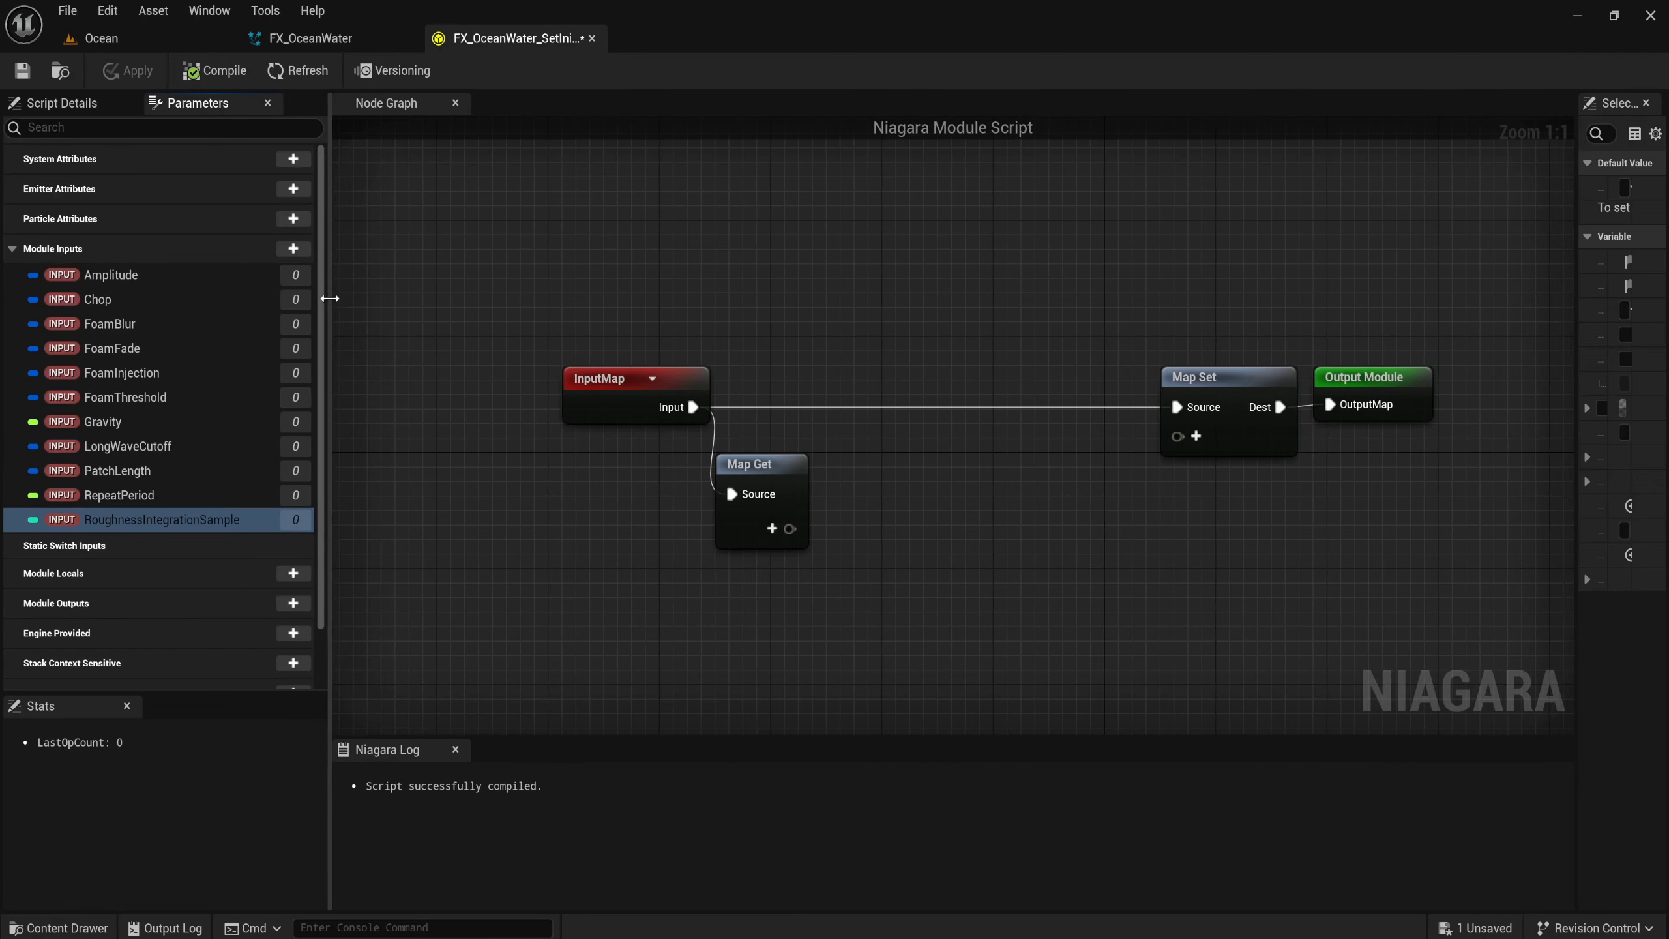
pyautogui.press('F2')
pyautogui.click(248, 519)
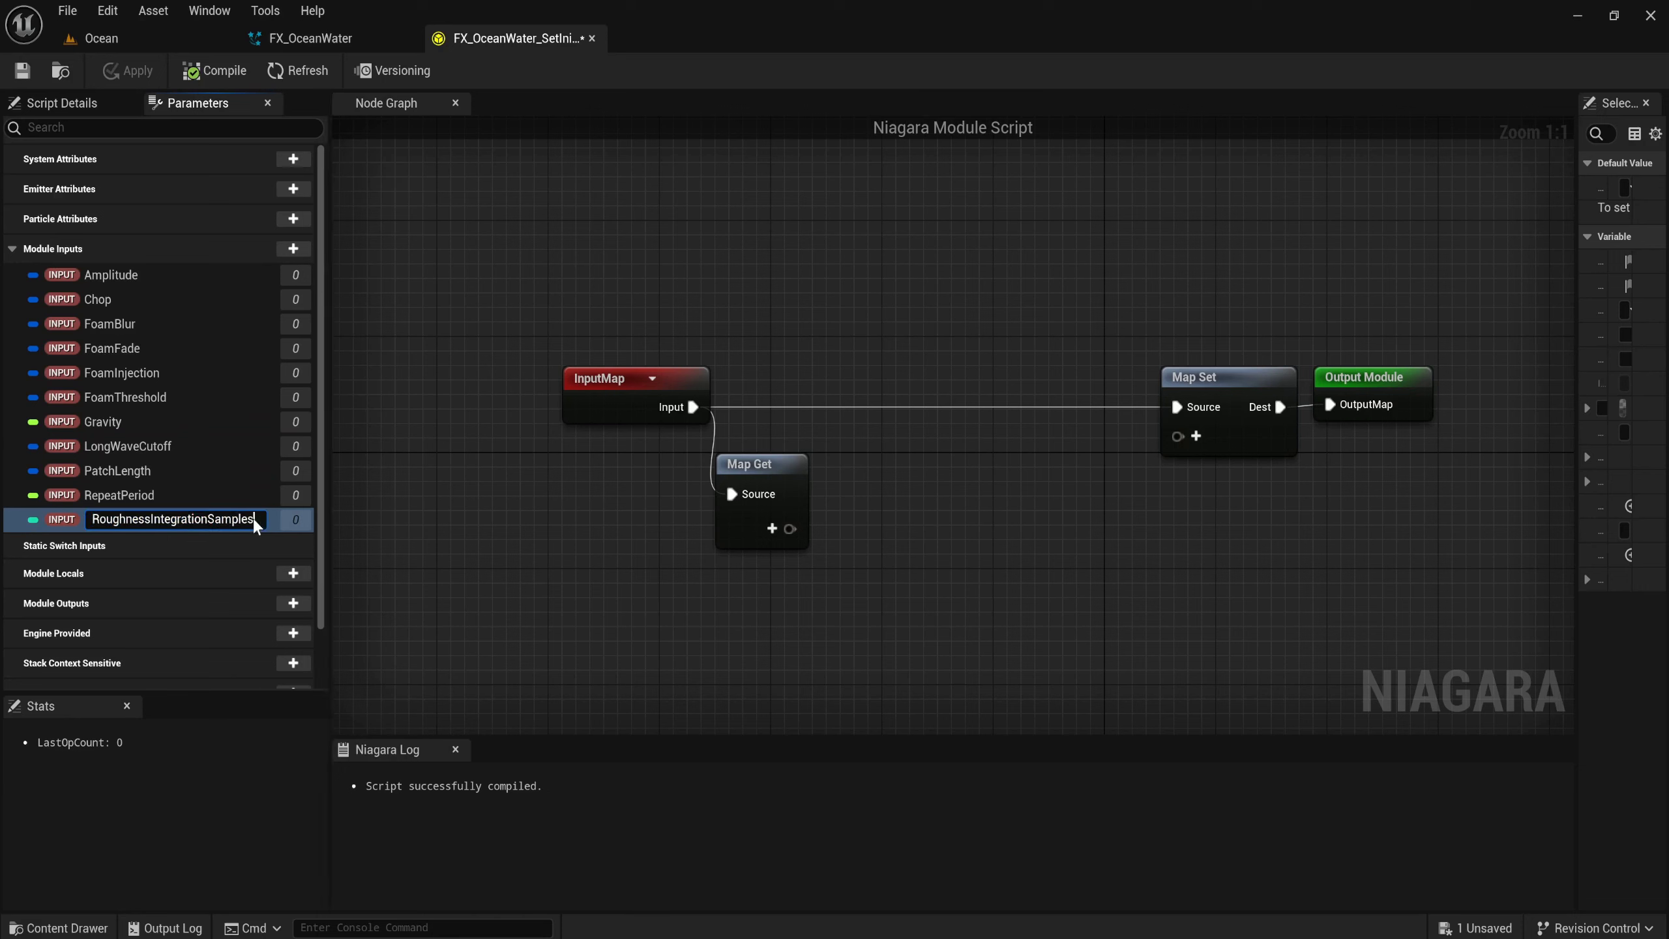
pyautogui.write('s')
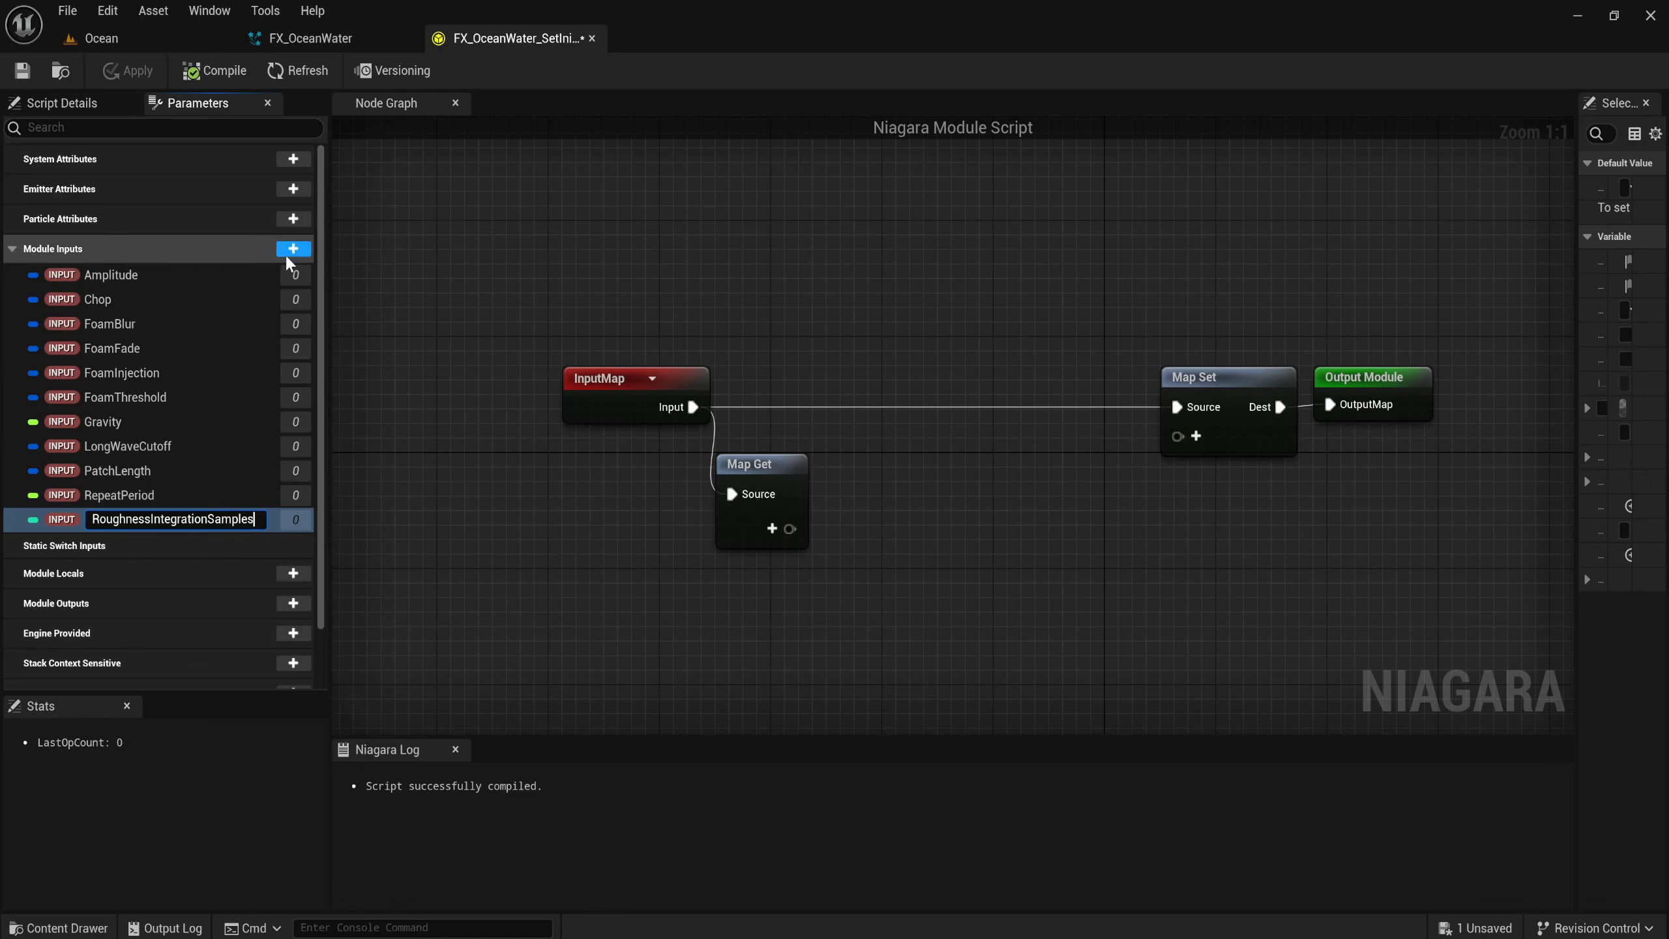
pyautogui.press('Escape')
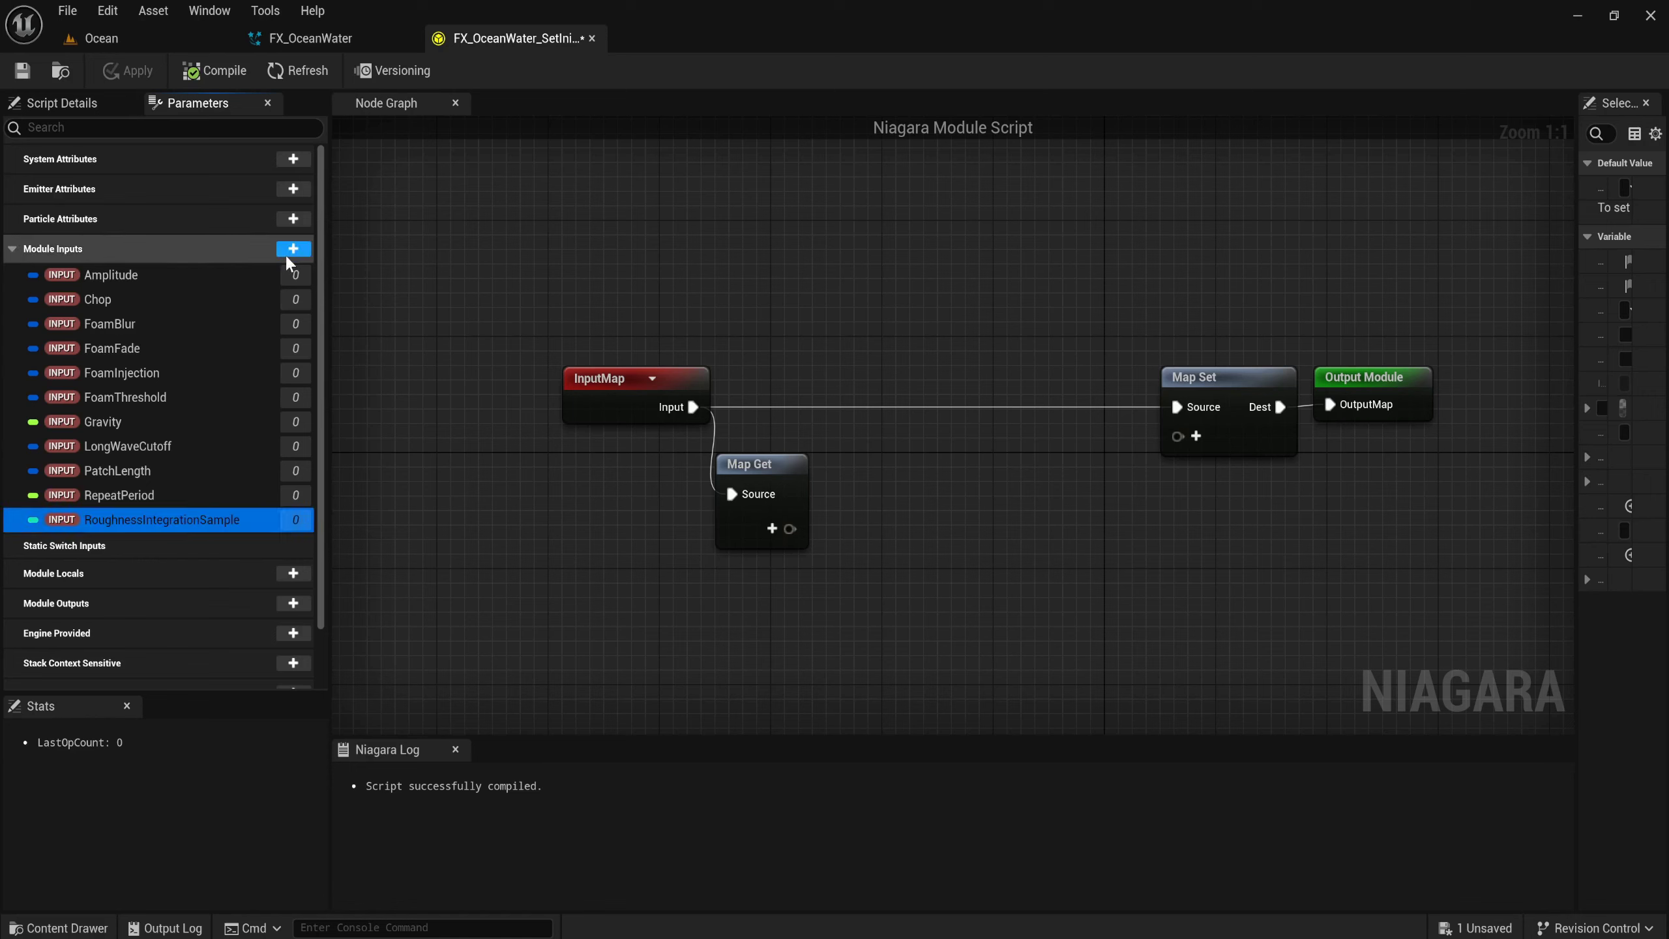
# Add a float input RoughnessPower and a vector input ShortWaveCutoff.
pyautogui.click(293, 249)
pyautogui.write('float')
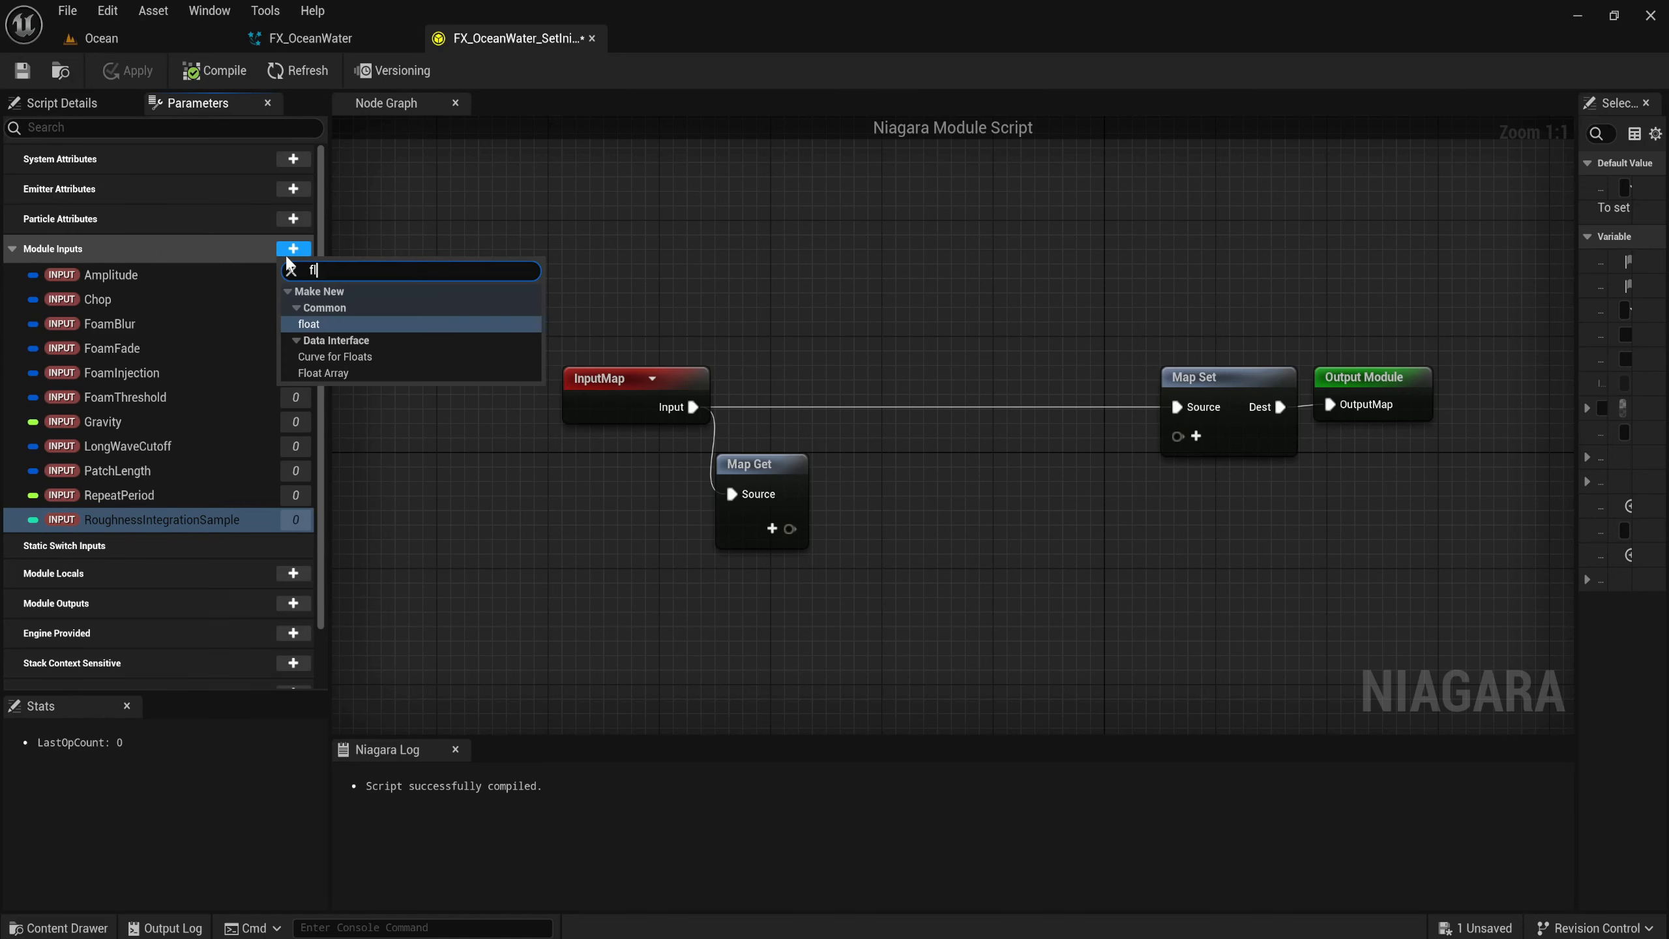
pyautogui.press('Return')
pyautogui.write('R')
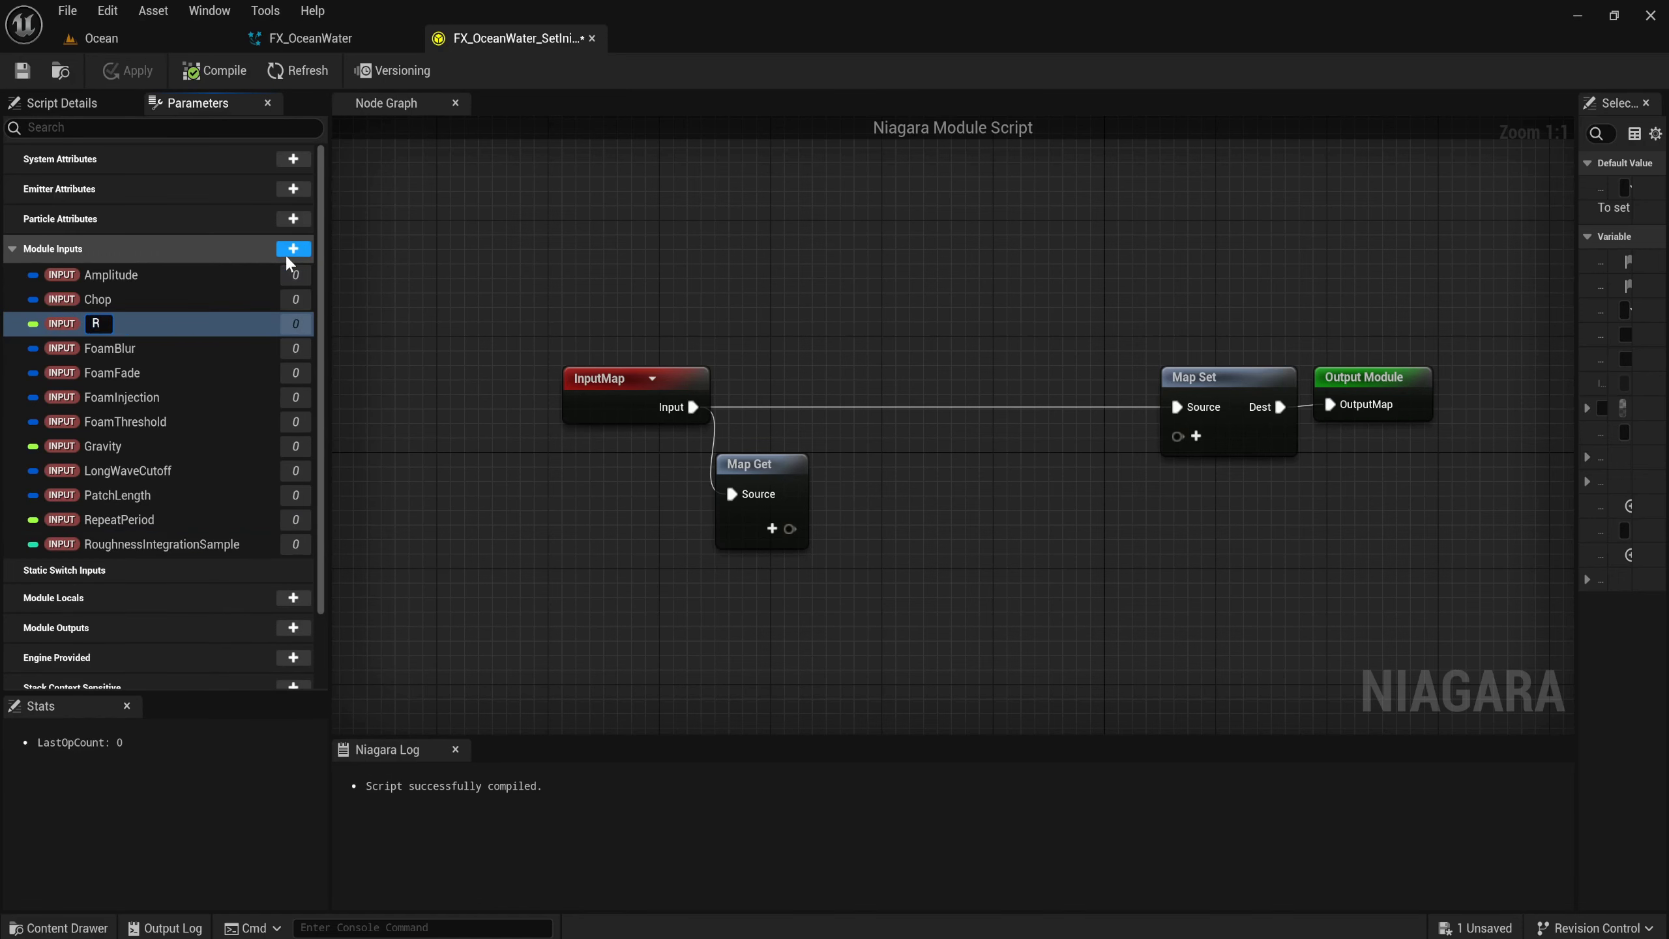
pyautogui.write('oug')
pyautogui.write('ht')
pyautogui.press('BackSpace')
pyautogui.write('ne')
pyautogui.write('ssPower')
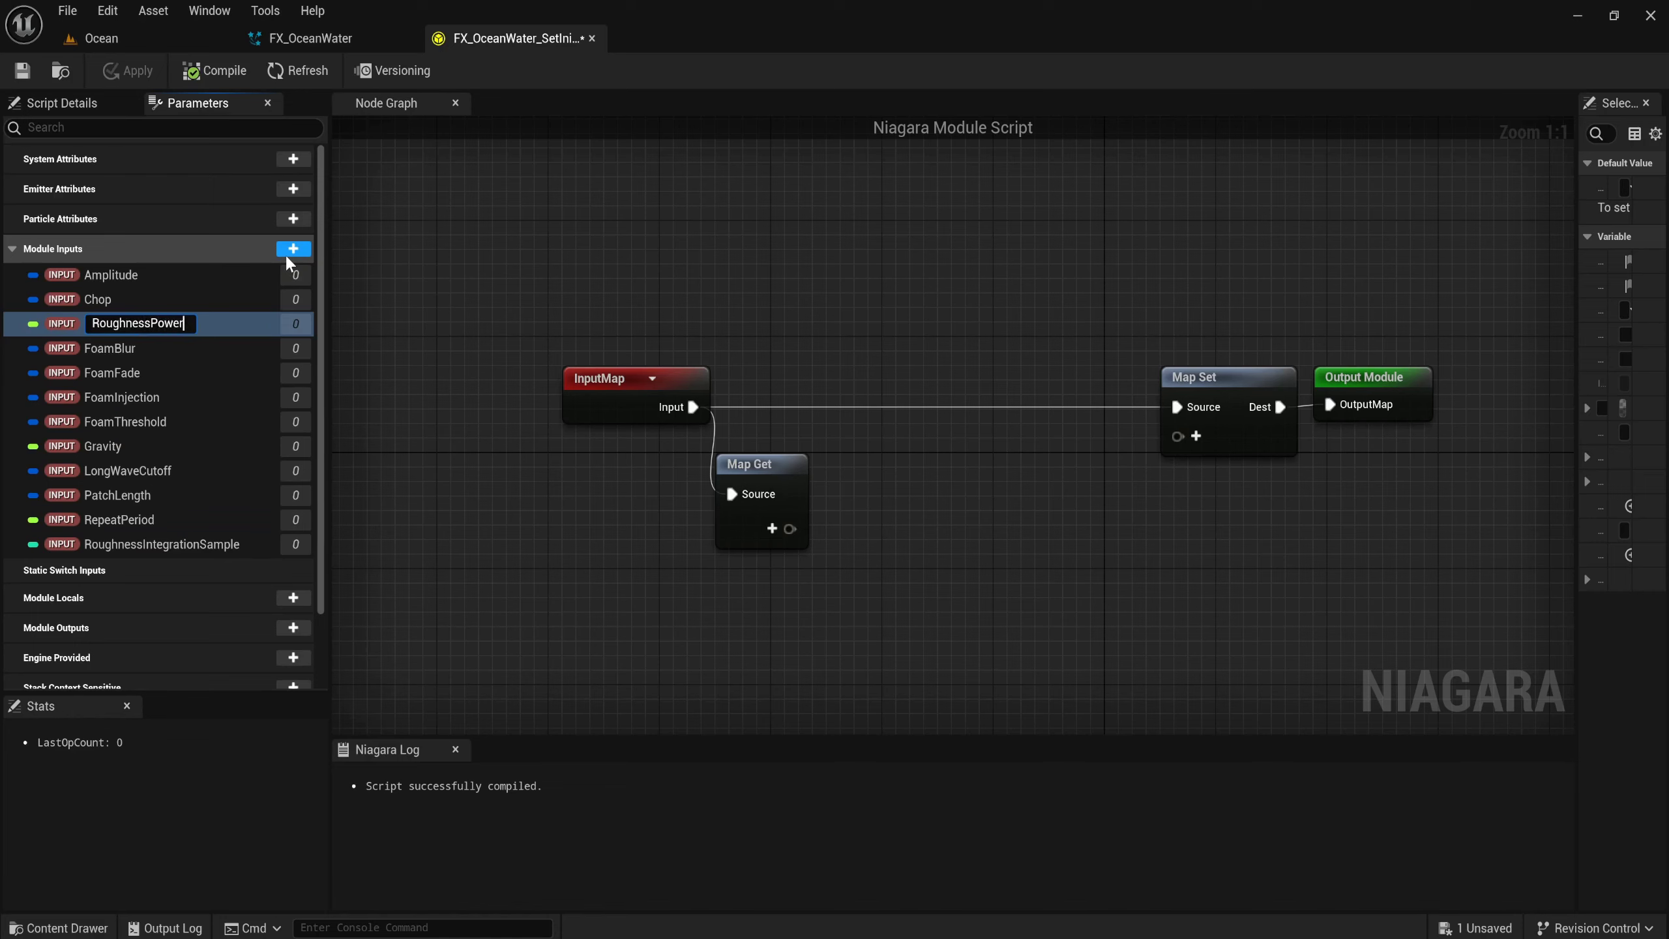
pyautogui.press('Return')
pyautogui.click(289, 255)
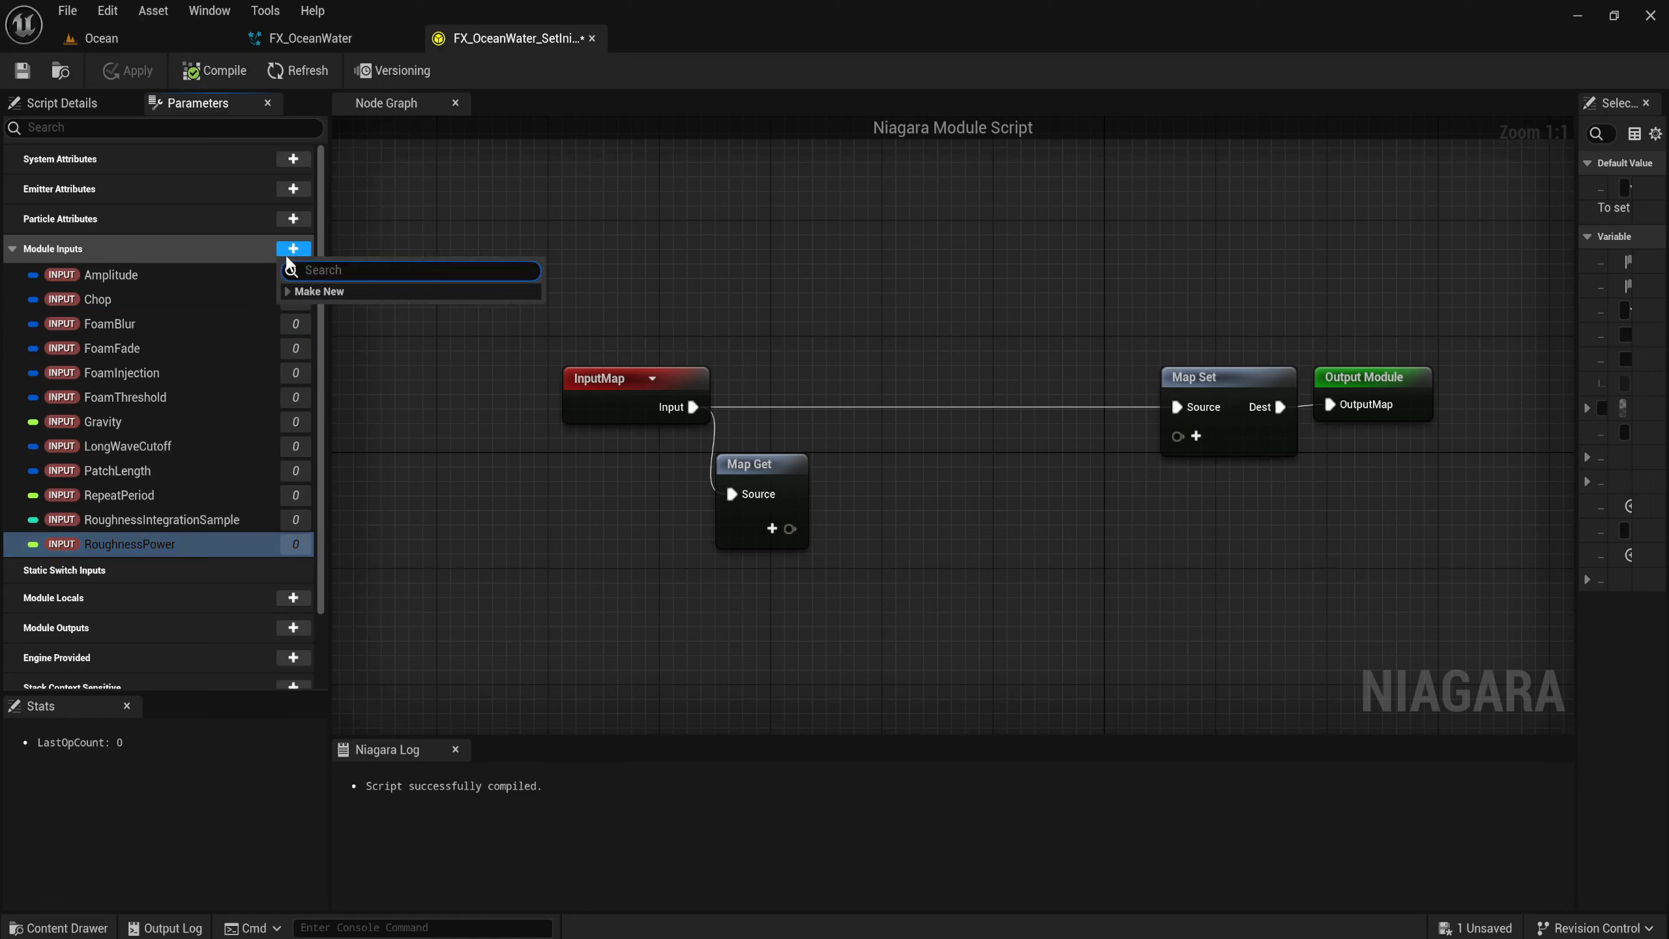
pyautogui.write('vect')
pyautogui.press('Down')
pyautogui.press('Down')
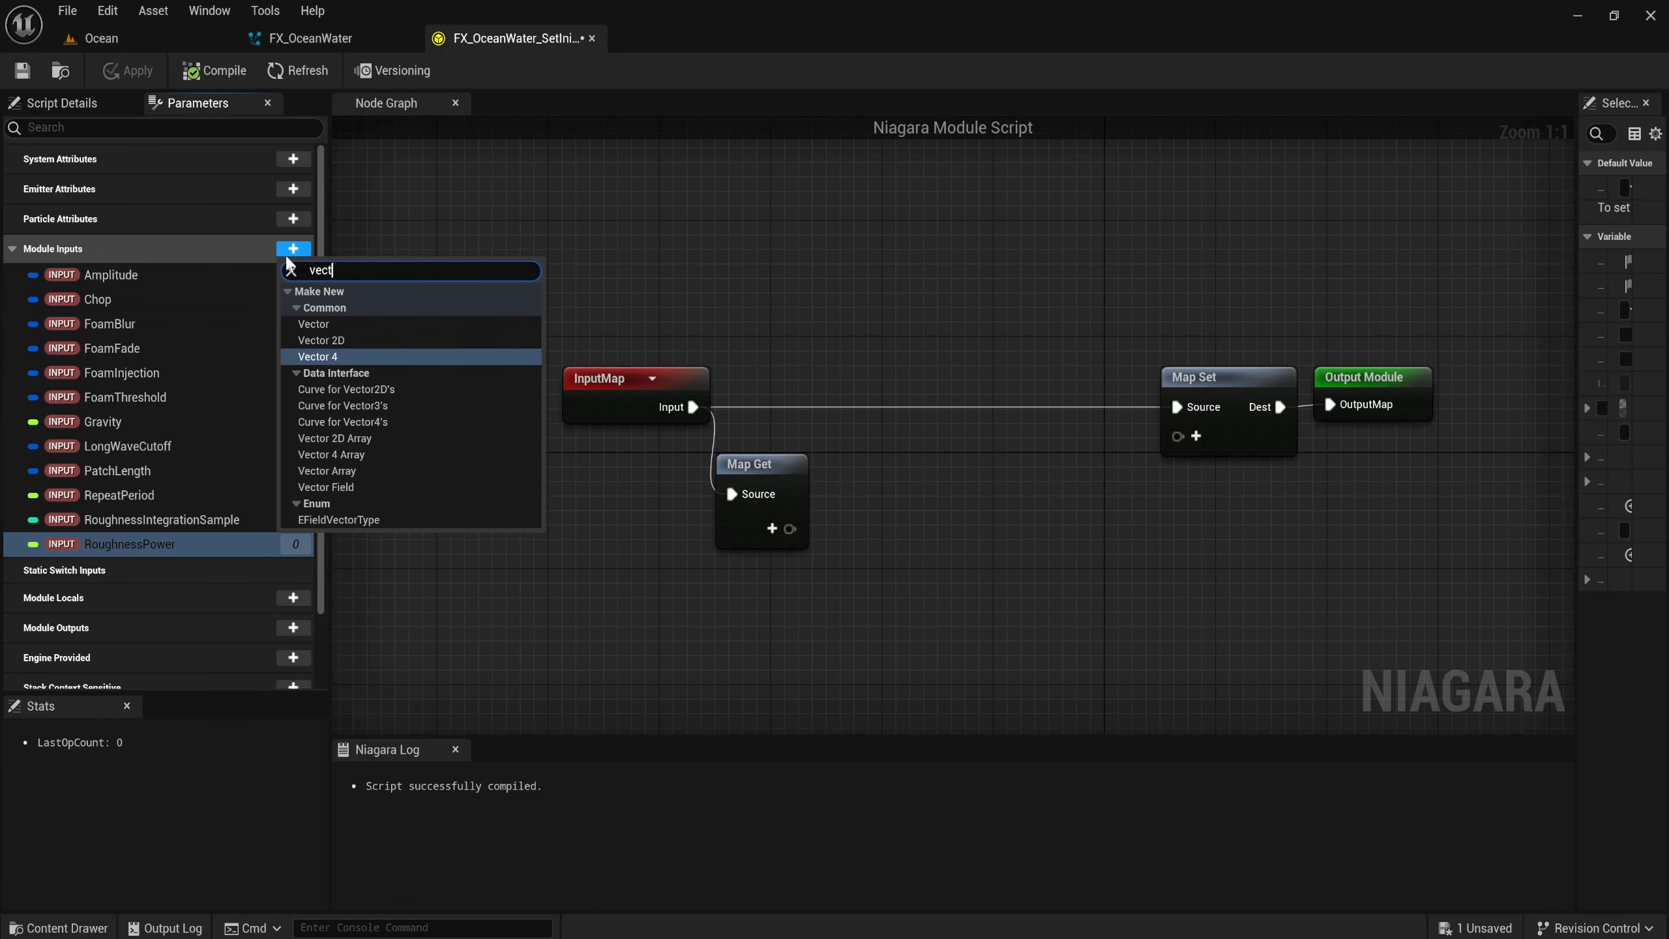
pyautogui.press('Return')
pyautogui.write('Short')
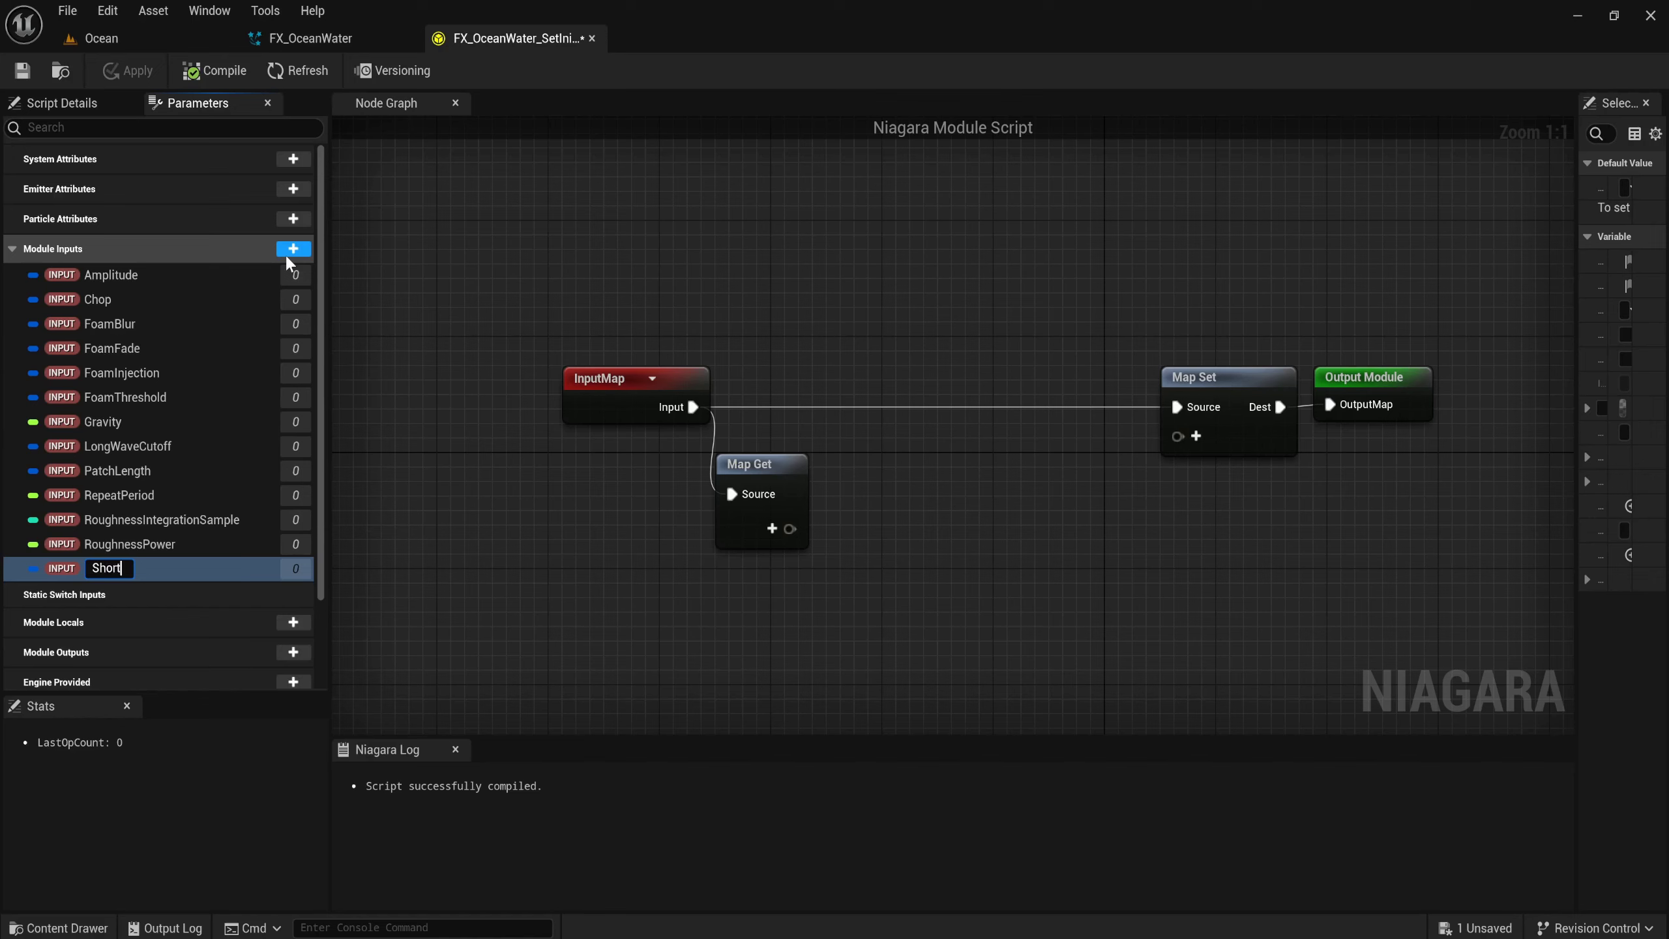
pyautogui.write('Wave')
pyautogui.write('Cutoff')
# Add a float input WindDirection and a Vector 4 input WindDirectionality.
pyautogui.click(287, 261)
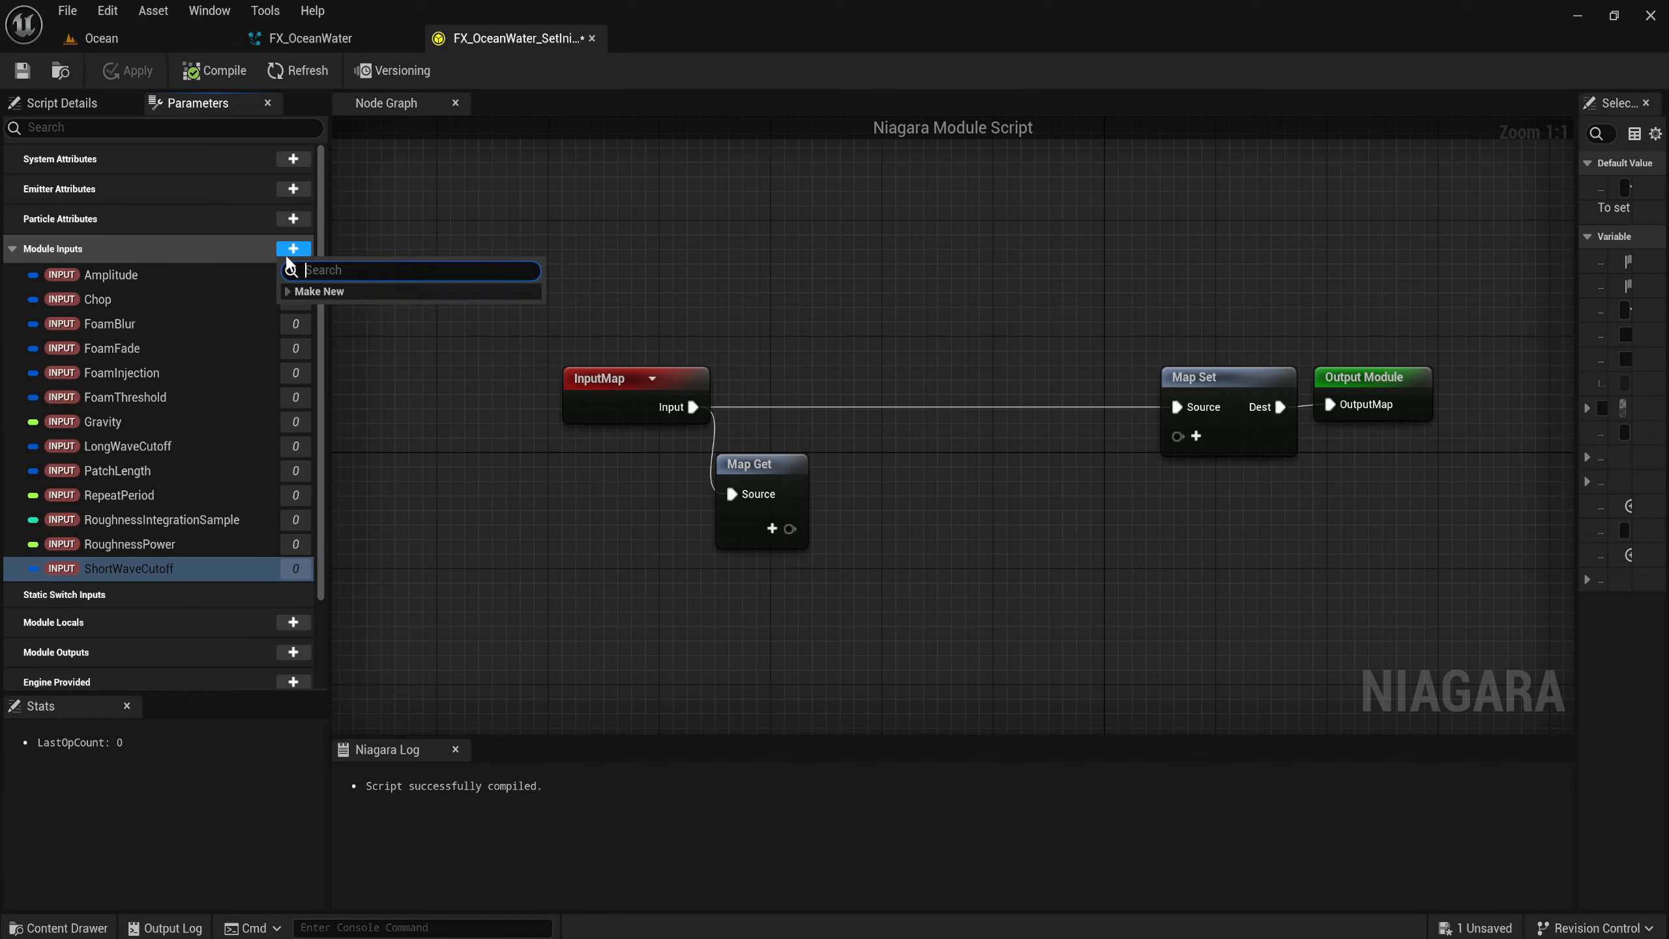
pyautogui.write('floa')
pyautogui.press('Return')
pyautogui.write('W')
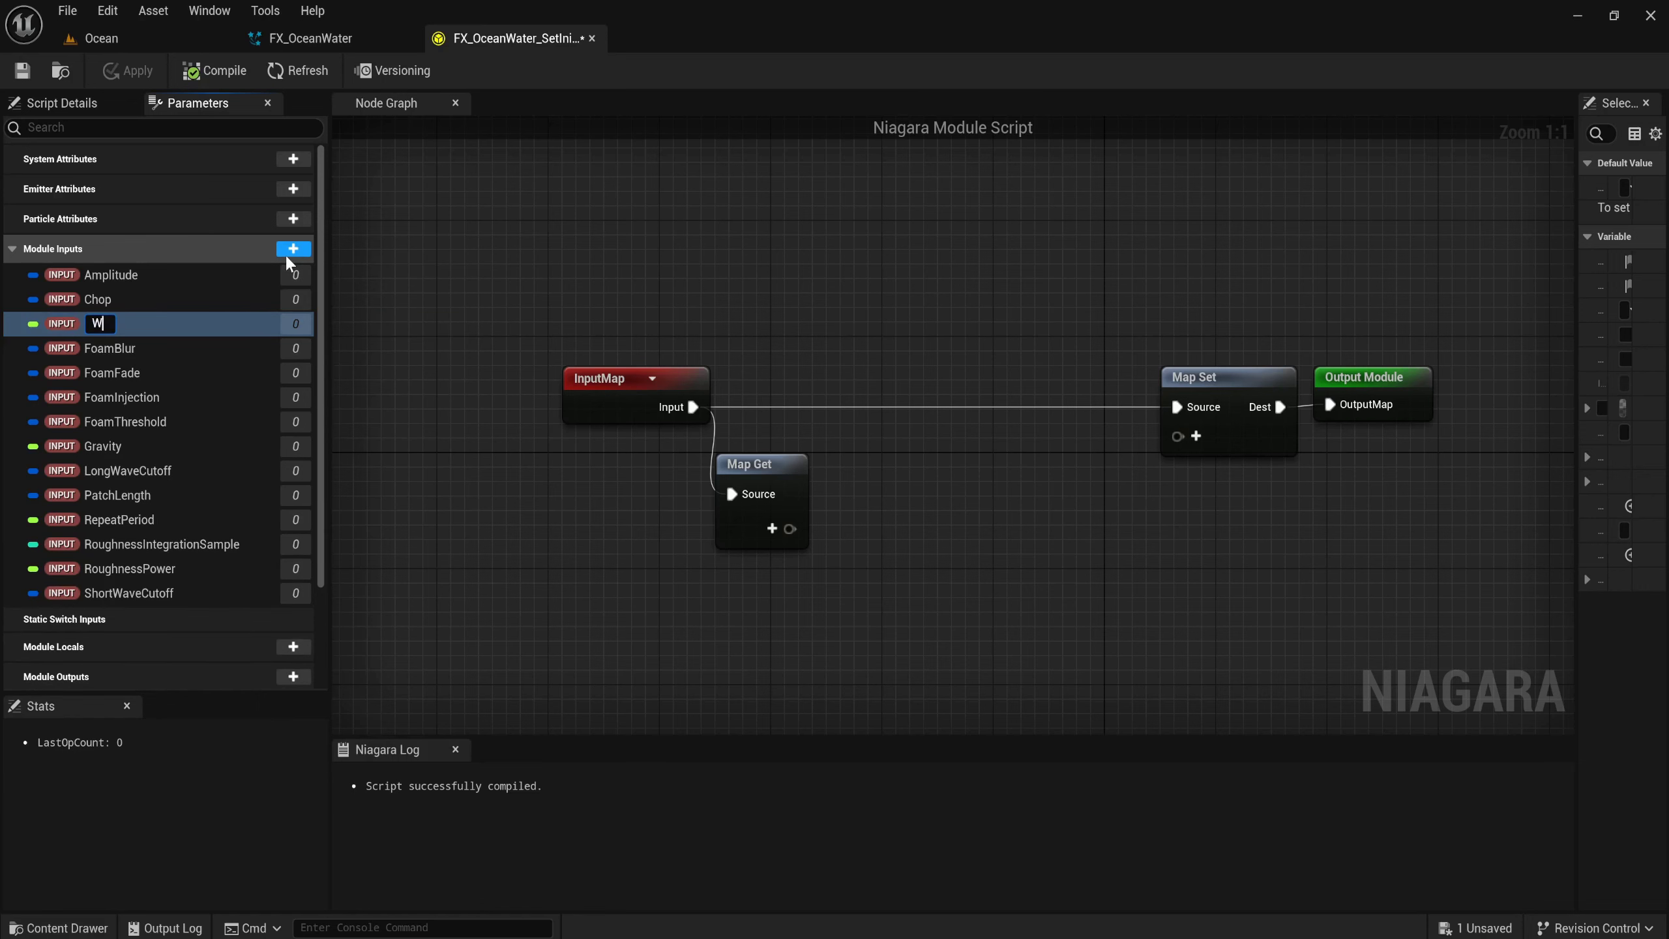
pyautogui.write('indDire')
pyautogui.write('ction')
pyautogui.press('Return')
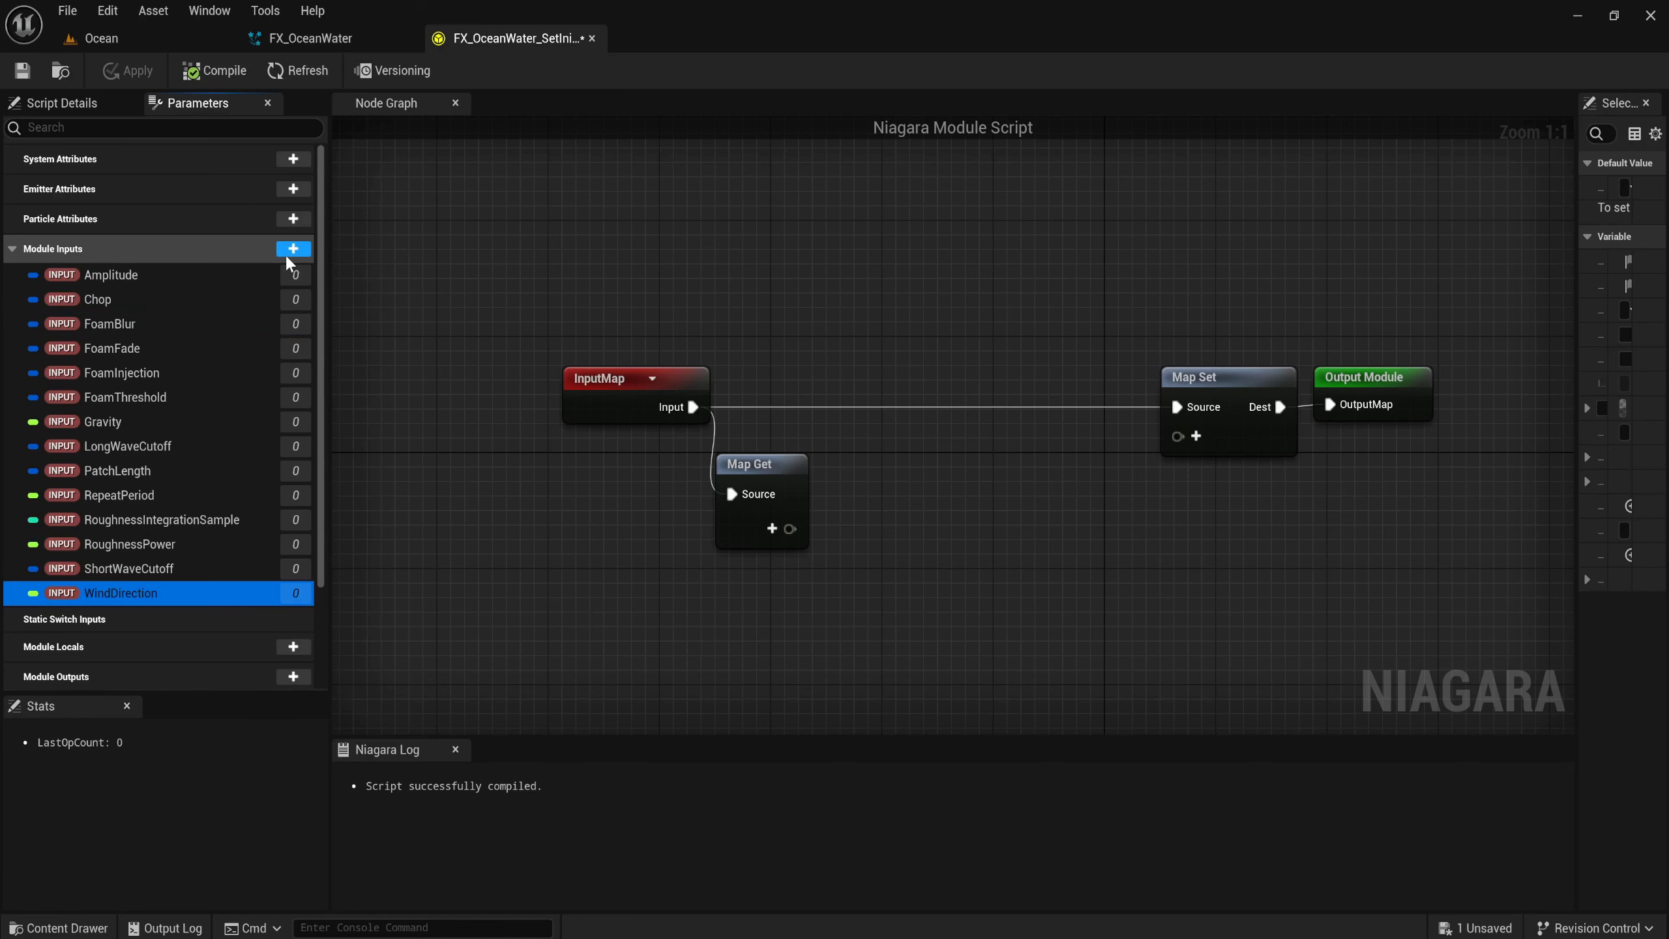
pyautogui.click(293, 249)
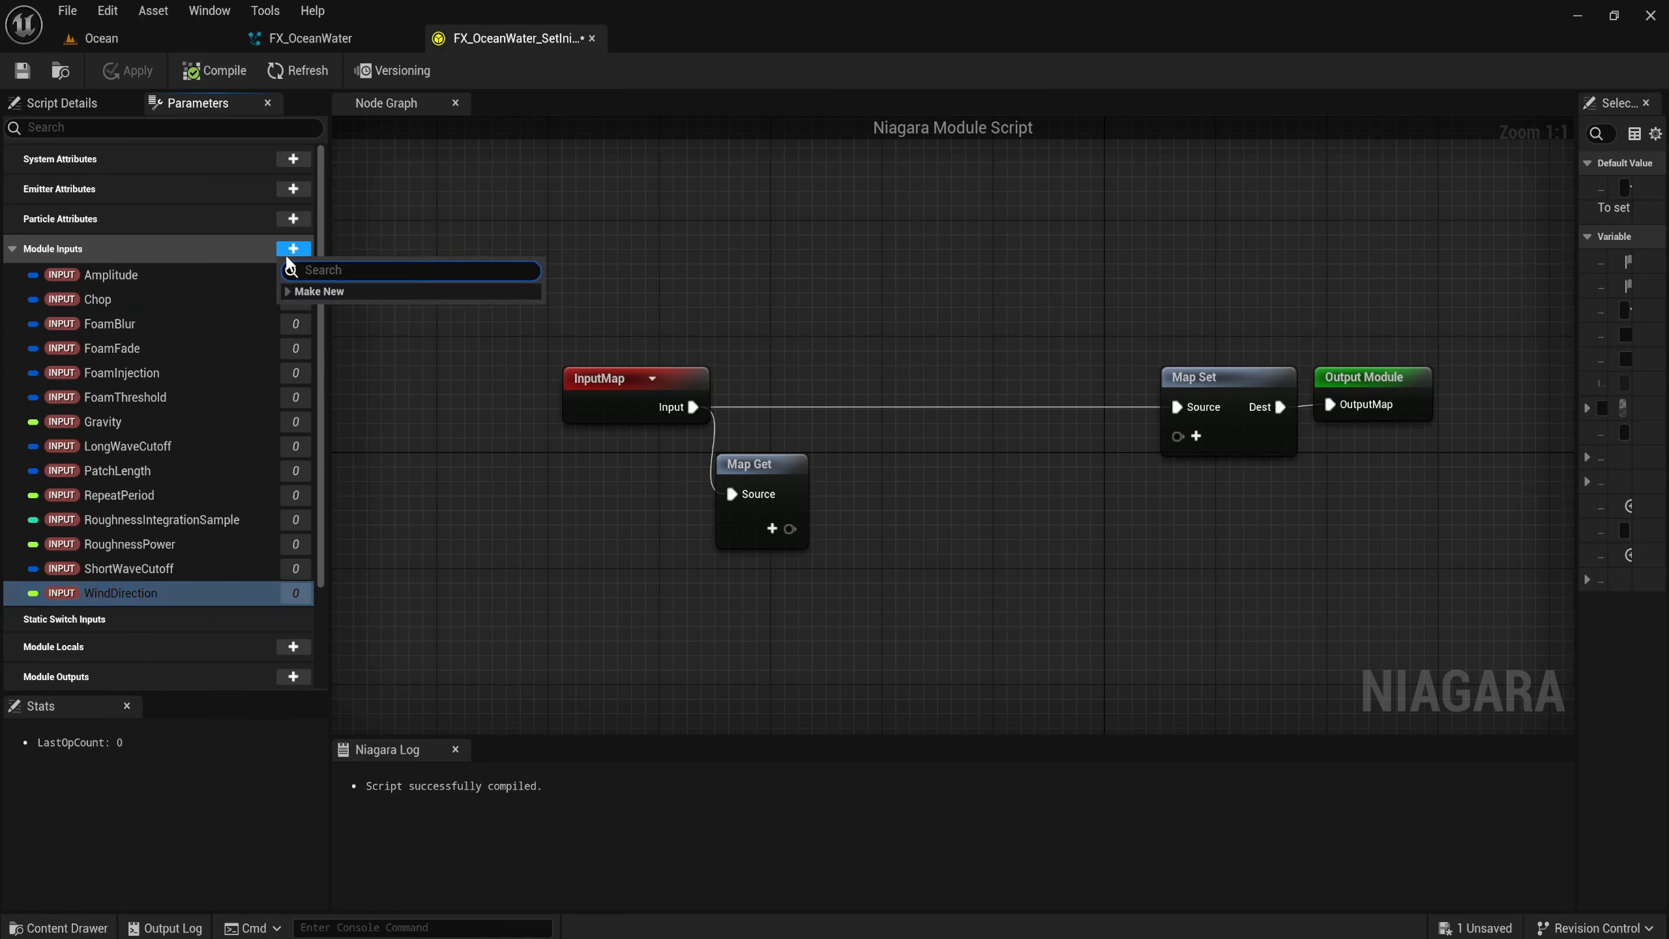
pyautogui.write('vect')
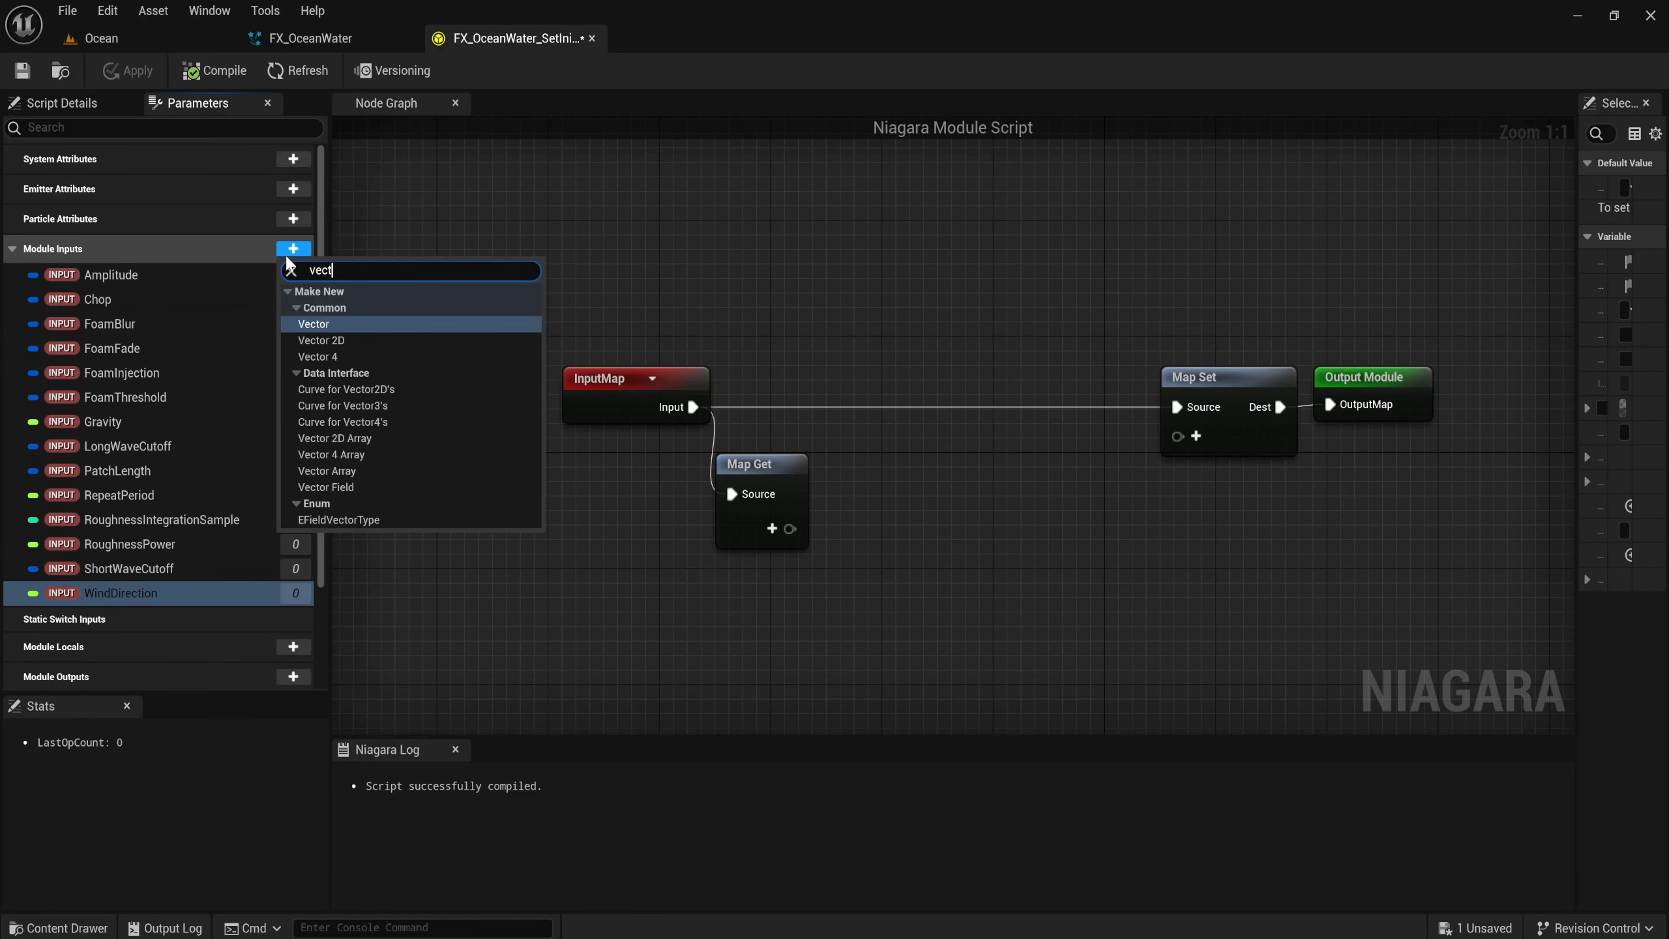
pyautogui.press('Down')
pyautogui.press('Down')
pyautogui.press('Return')
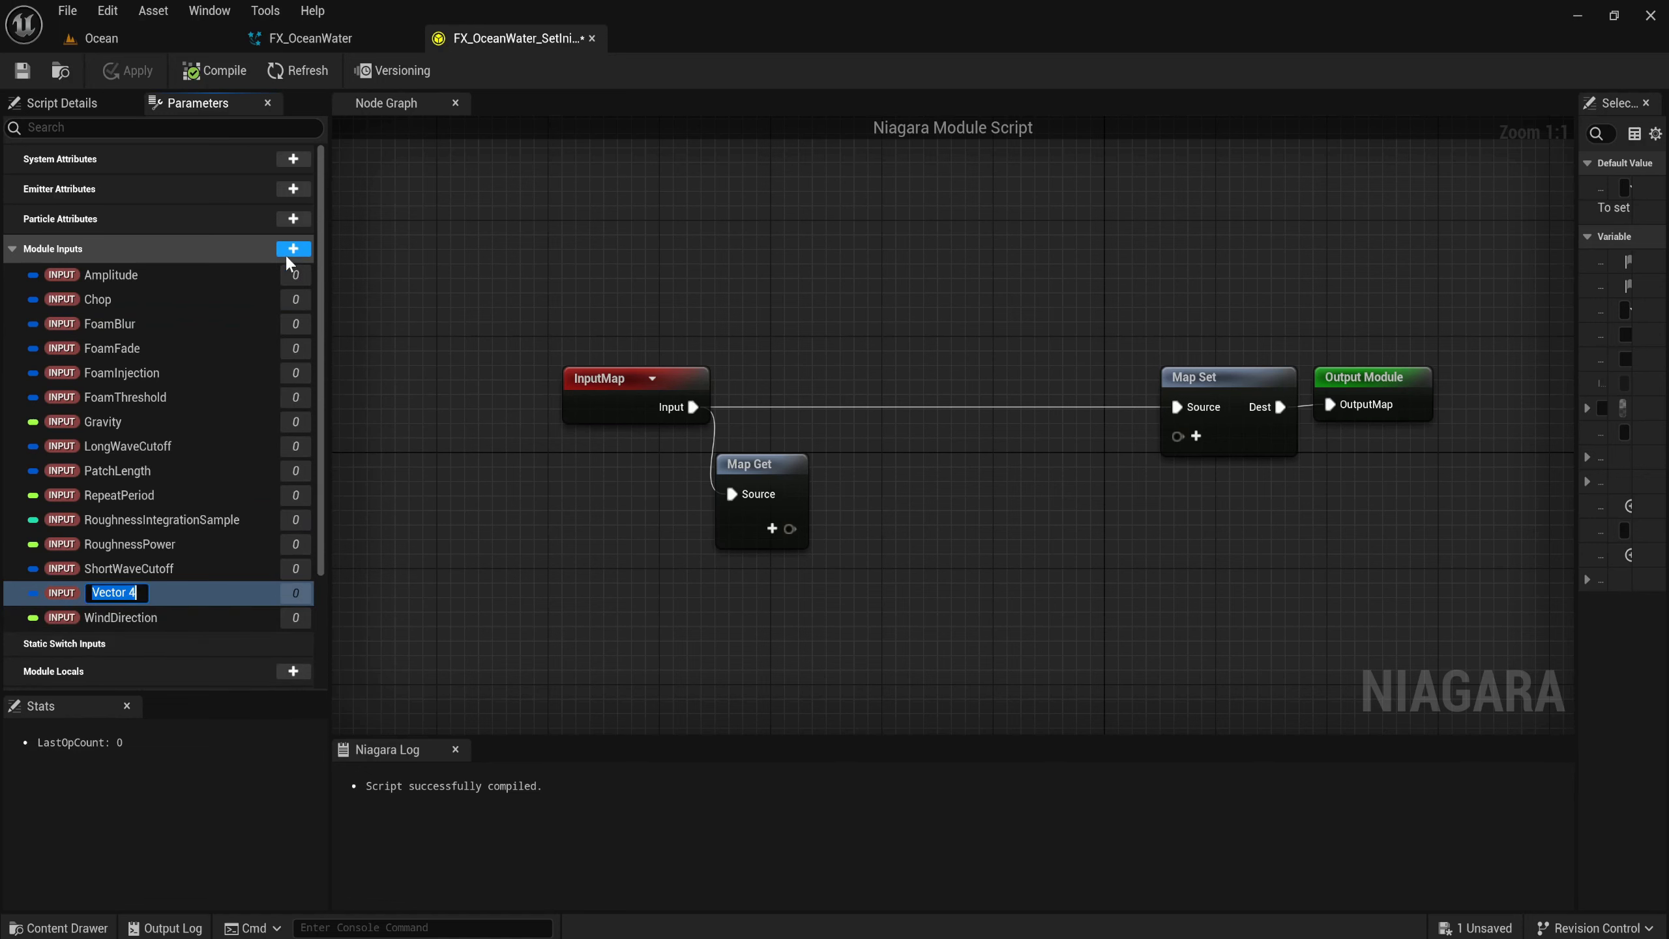
pyautogui.write('Wind')
pyautogui.write('Direct')
pyautogui.write('inality')
# Commit the wind direction input and correct its spelling to WindDirectionality.
pyautogui.press('Return')
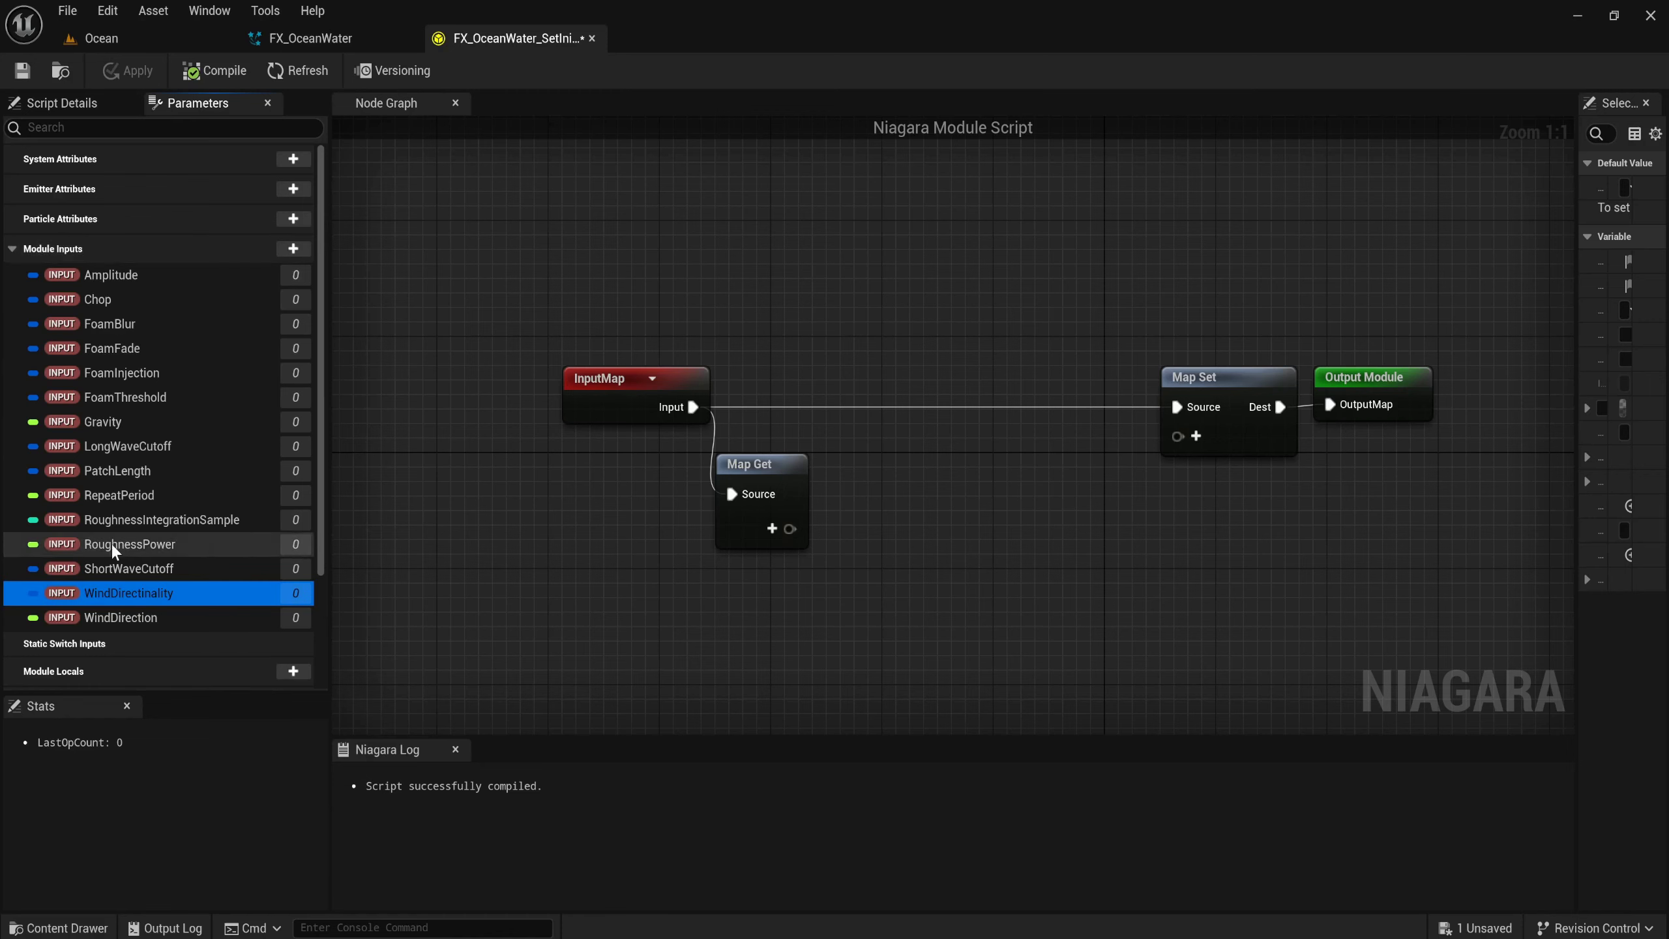
pyautogui.doubleClick(145, 595)
pyautogui.click(153, 593)
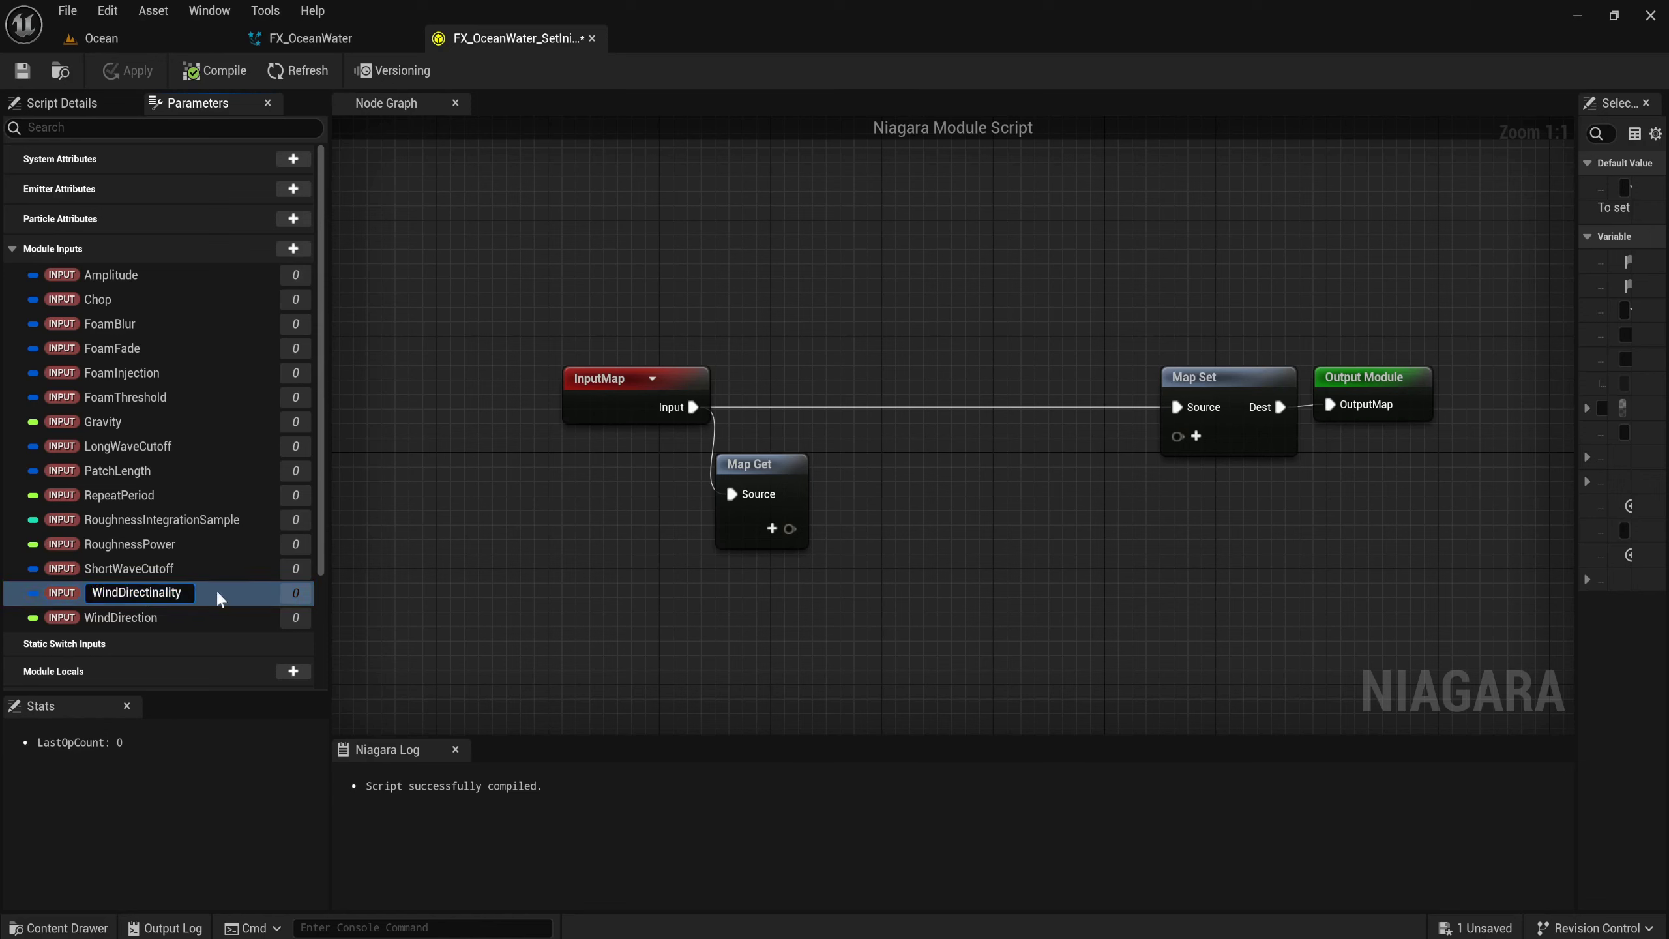
pyautogui.write('o')
pyautogui.press('Return')
# Add a float module input WindSpeed and a Vector 4 module input WindTighten.
pyautogui.click(294, 249)
pyautogui.write('fl')
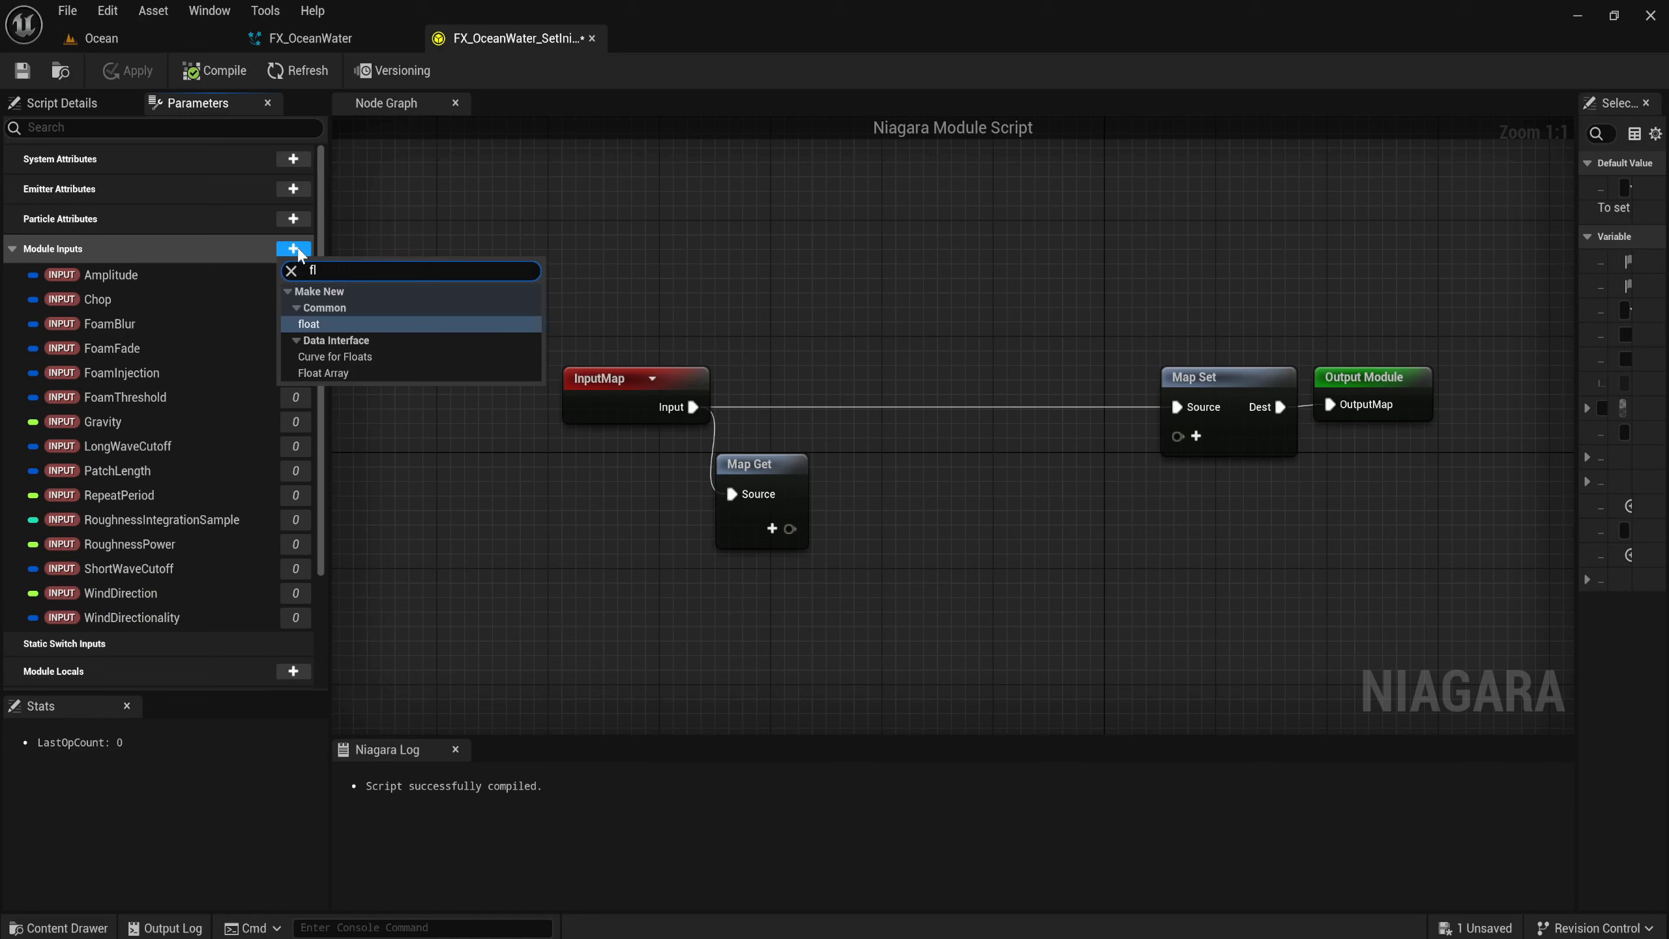
pyautogui.press('Return')
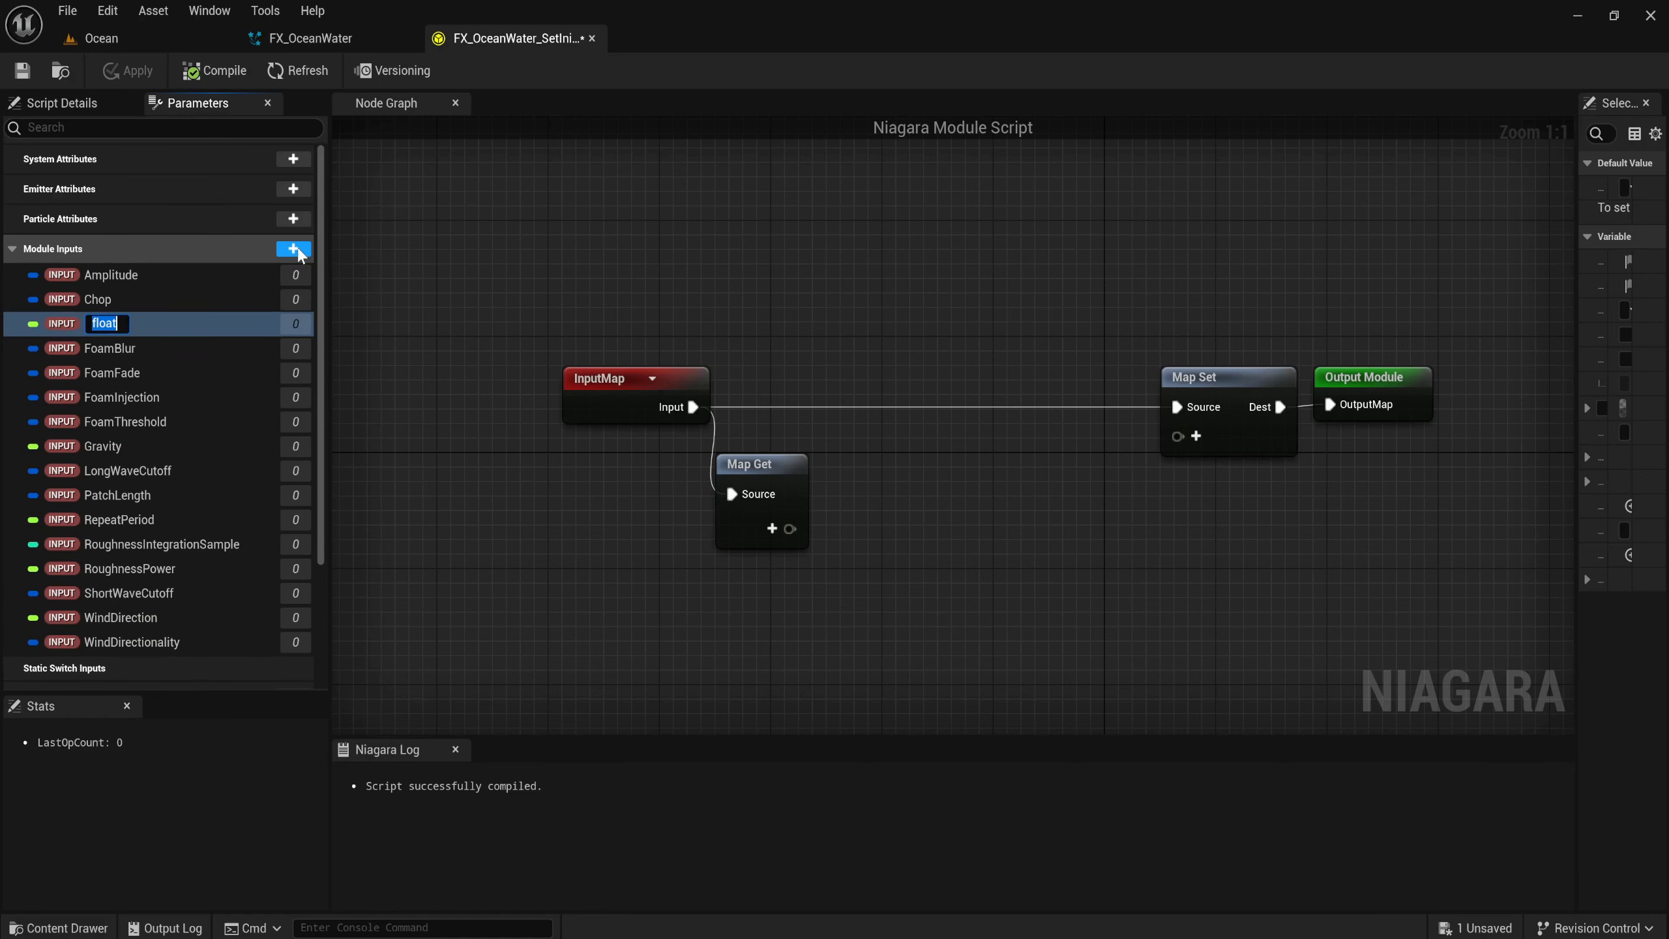
pyautogui.write('WindS')
pyautogui.write('peed')
pyautogui.press('Return')
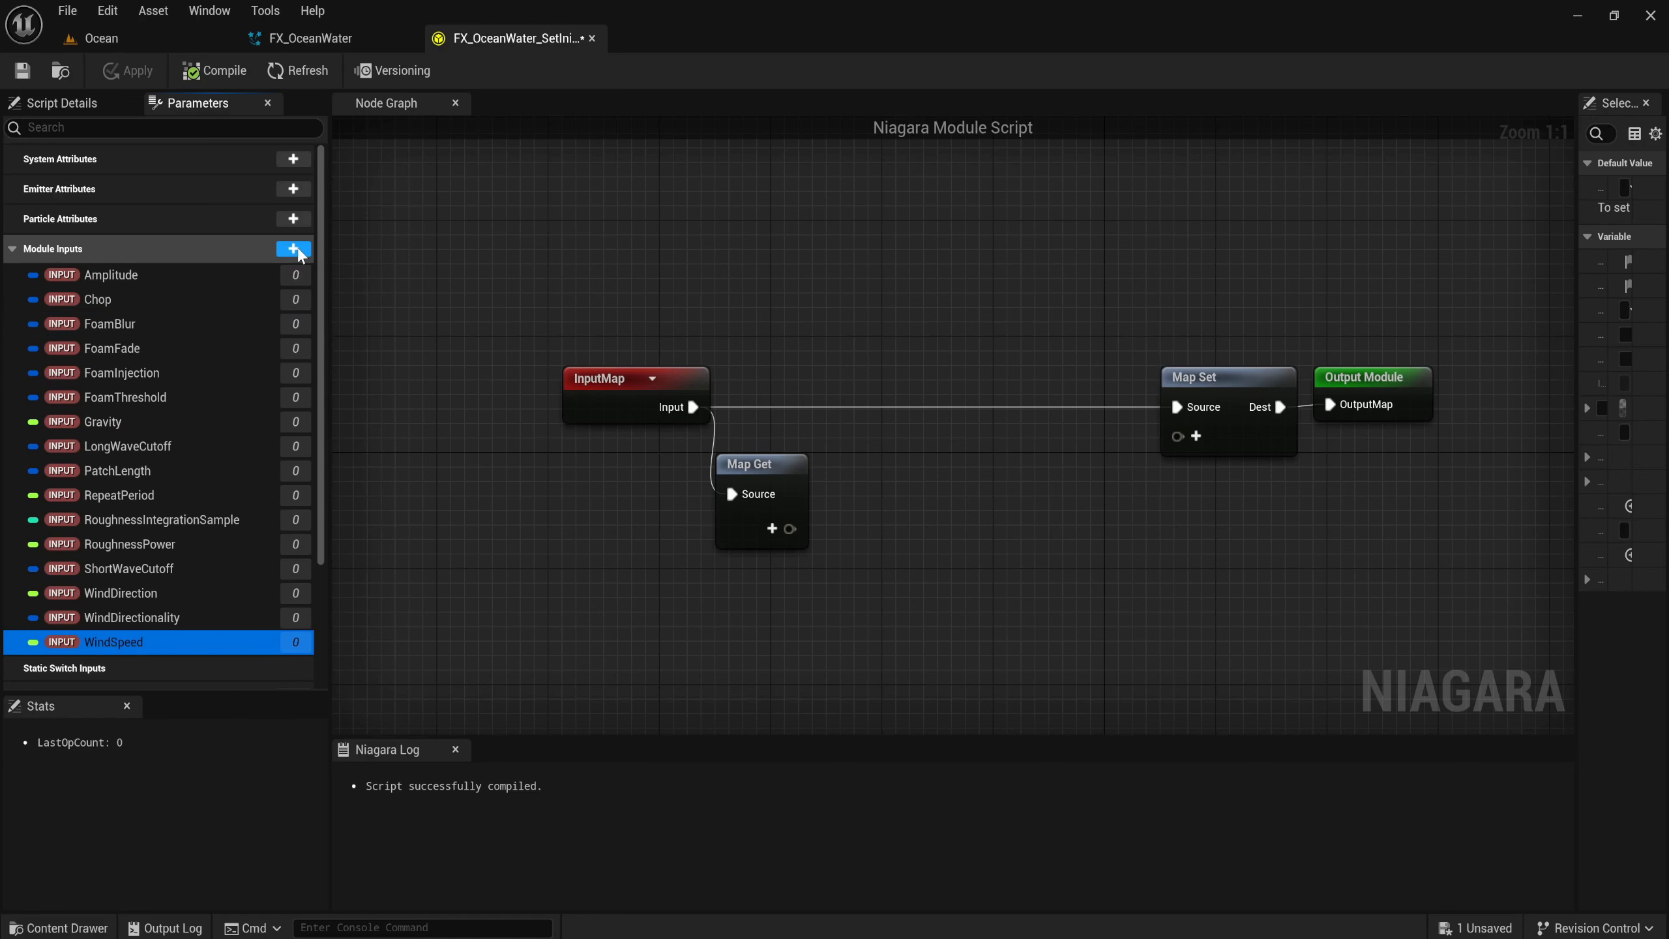
pyautogui.click(294, 250)
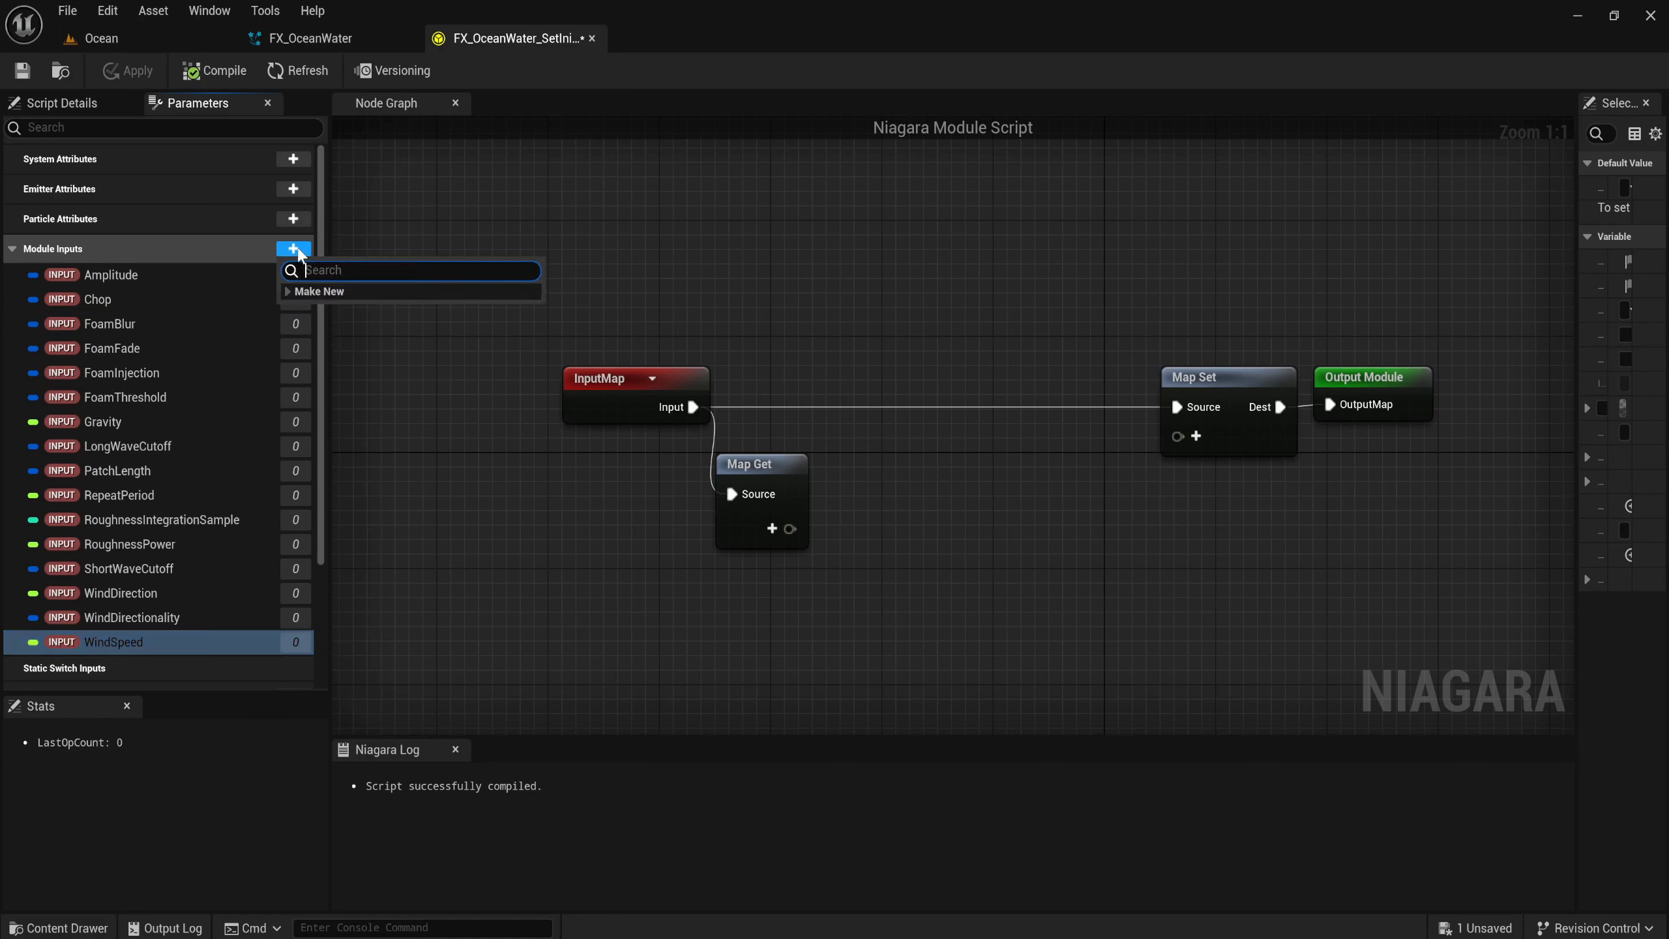
pyautogui.write('vect')
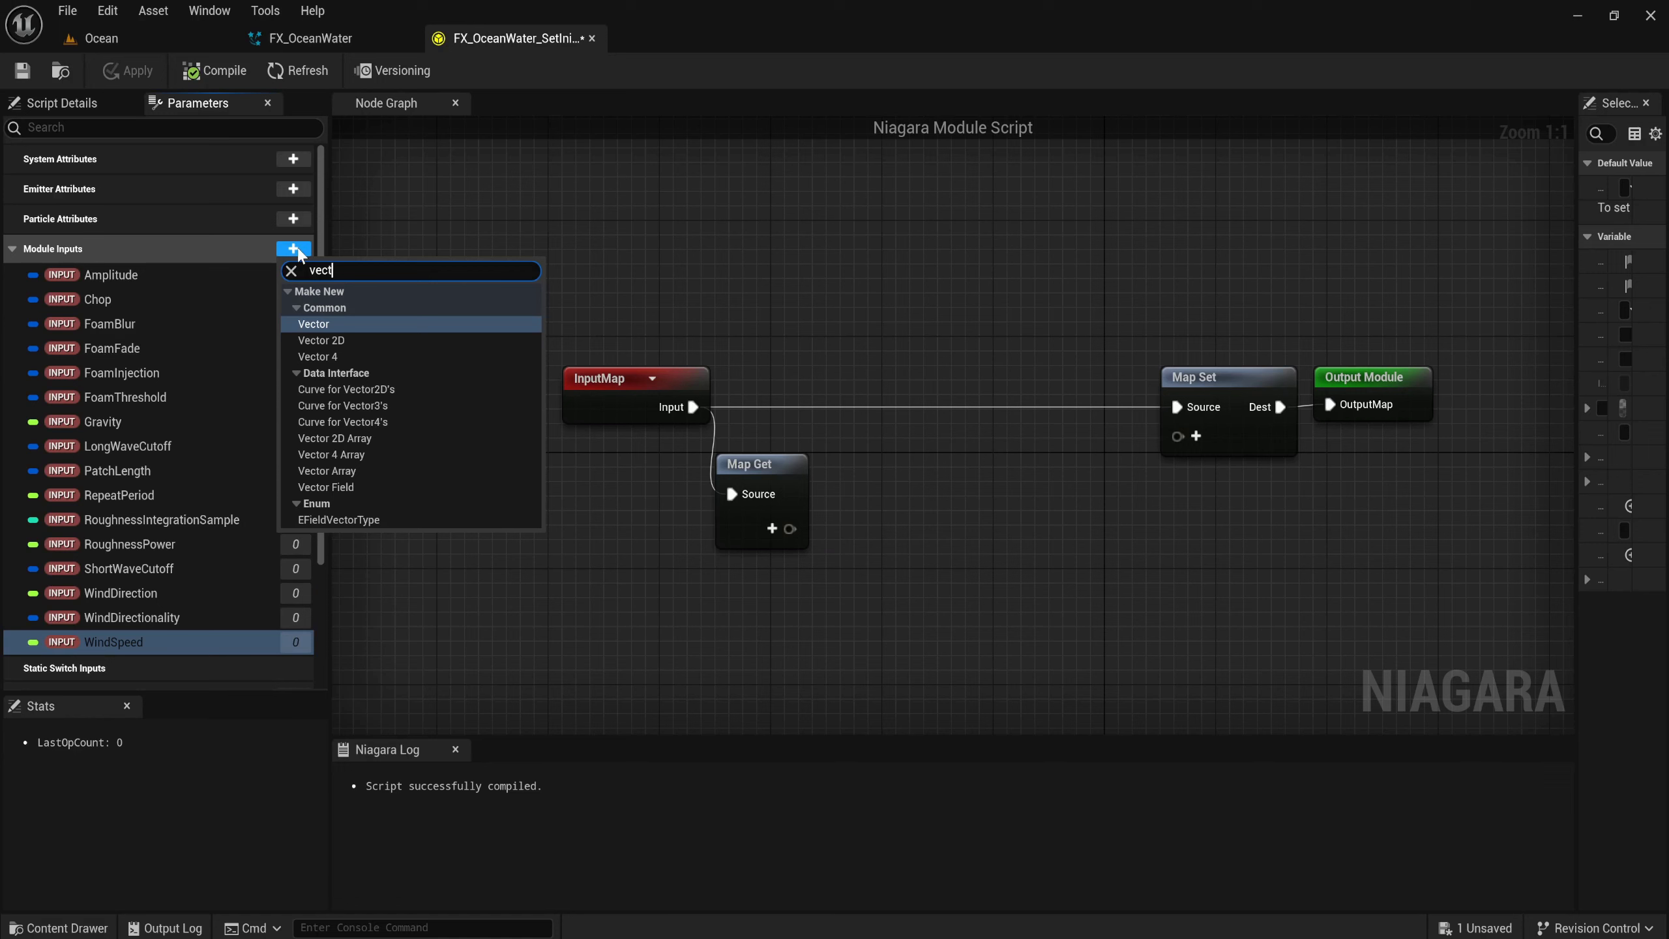
pyautogui.press('Down')
pyautogui.press('Down')
pyautogui.press('Return')
pyautogui.write('W')
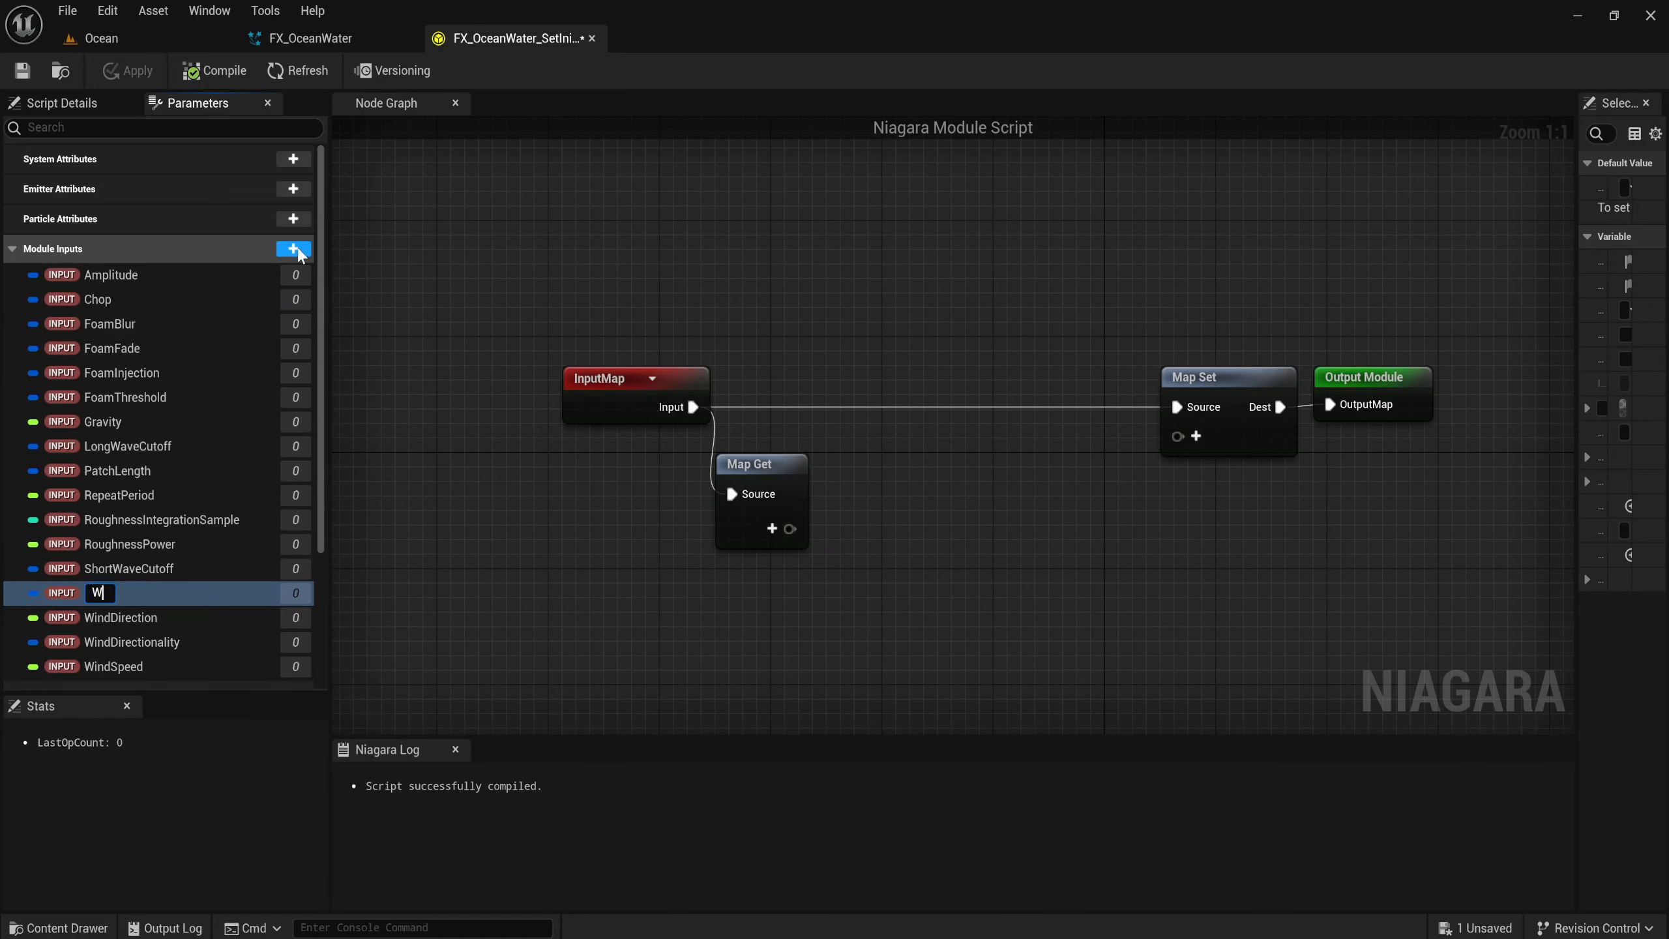
pyautogui.write('indTi')
pyautogui.write('ghten')
pyautogui.press('Return')
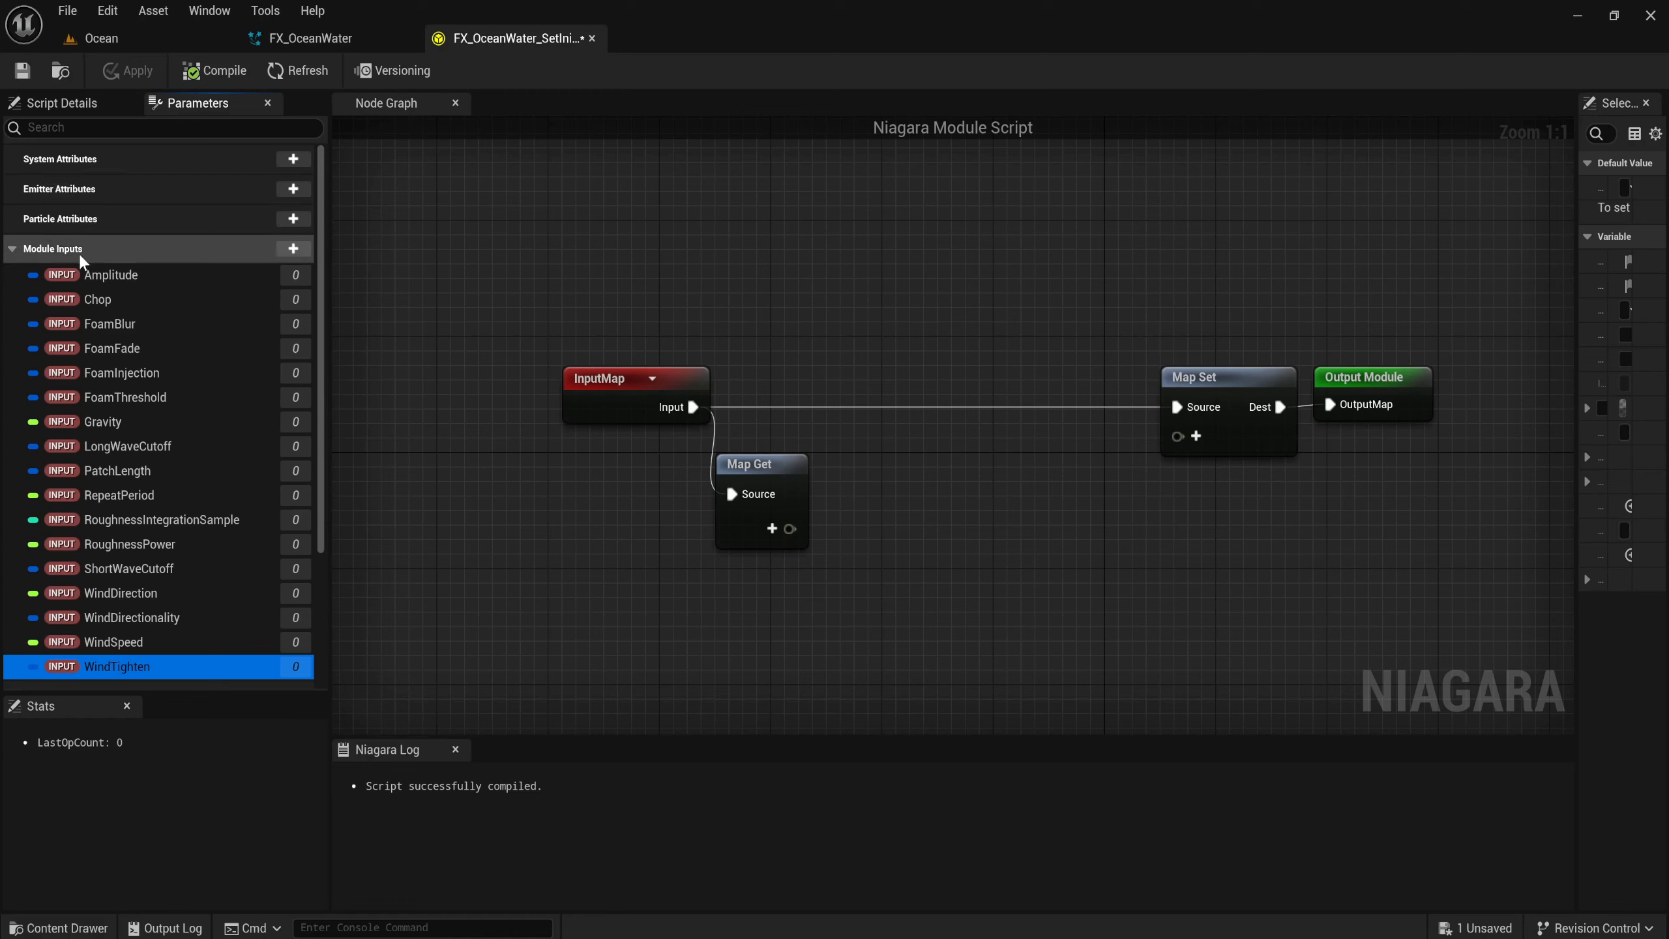
# Collapse Module Inputs and add a Vector 4 emitter attribute named Amplitude.
pyautogui.click(11, 250)
pyautogui.click(307, 188)
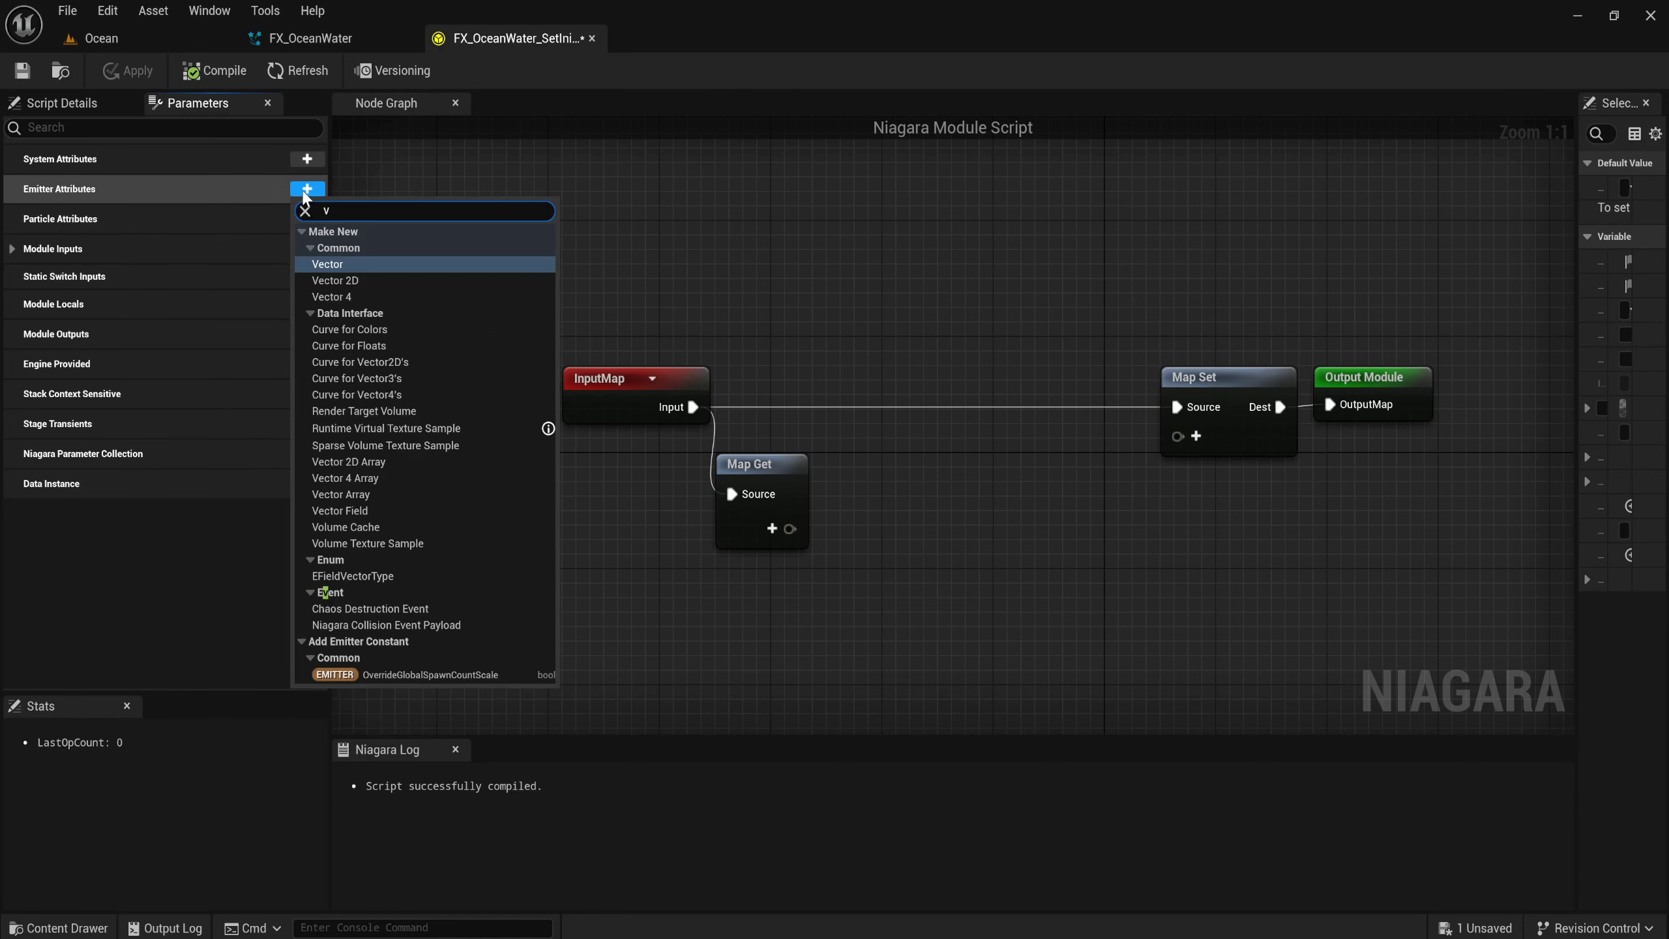
pyautogui.write('vector')
pyautogui.press('Down')
pyautogui.press('Down')
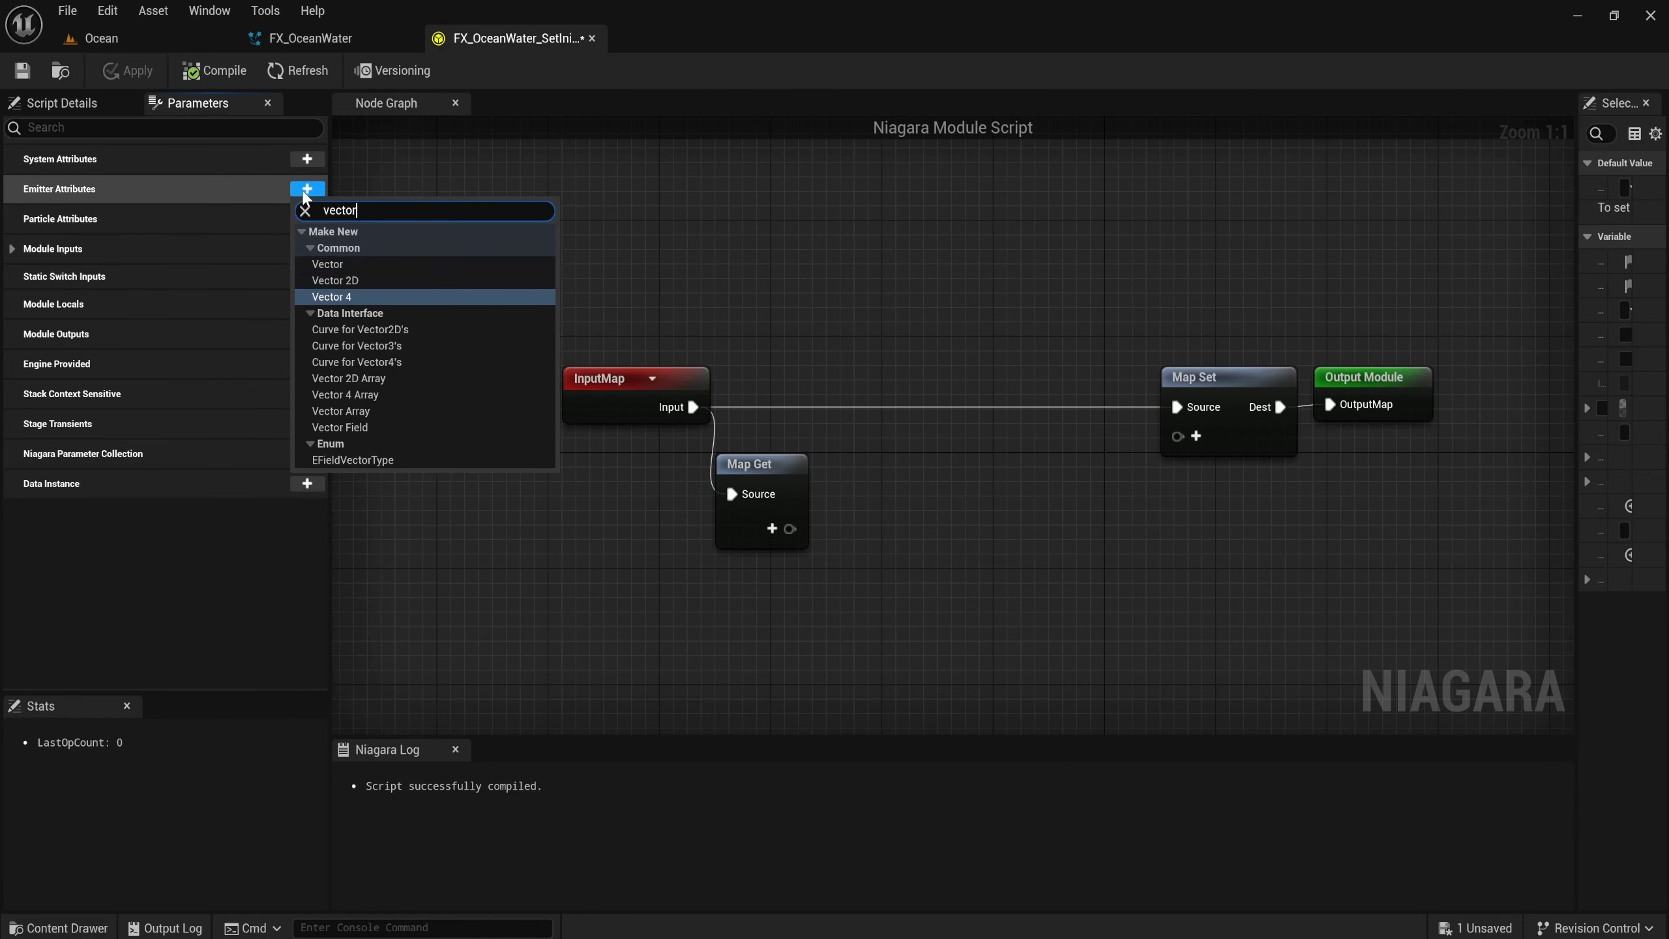
pyautogui.press('Return')
pyautogui.write('A')
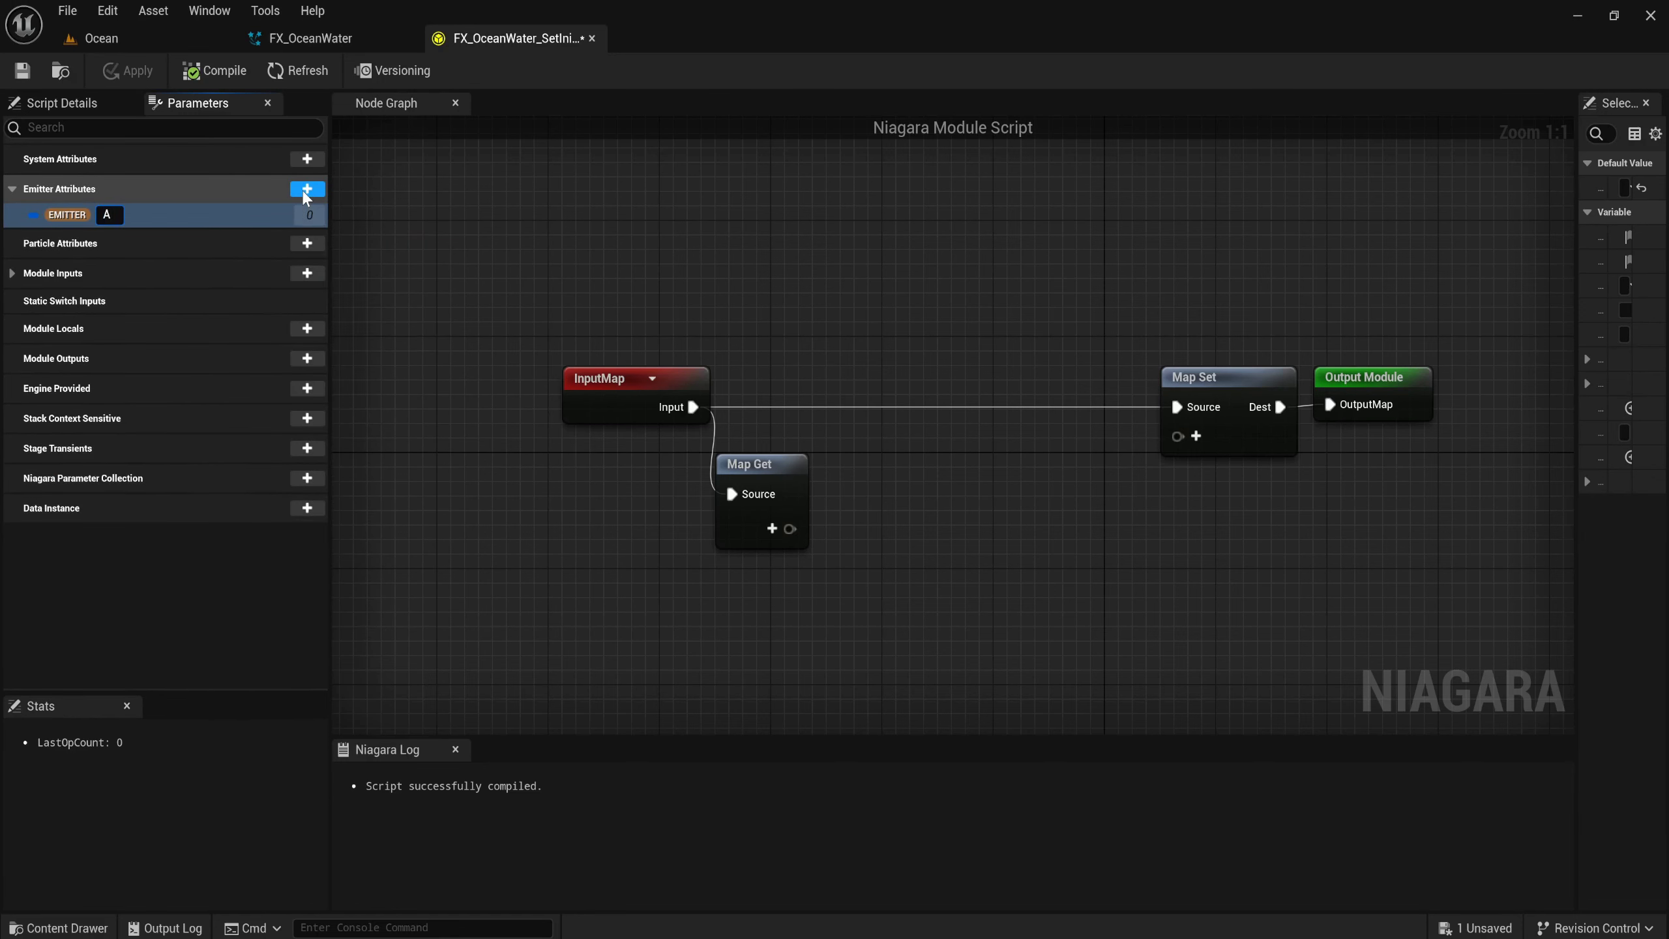
pyautogui.write('mplitude')
# Add float emitter attributes AnimationTime and BaseFrequency.
pyautogui.click(307, 188)
pyautogui.write('vect')
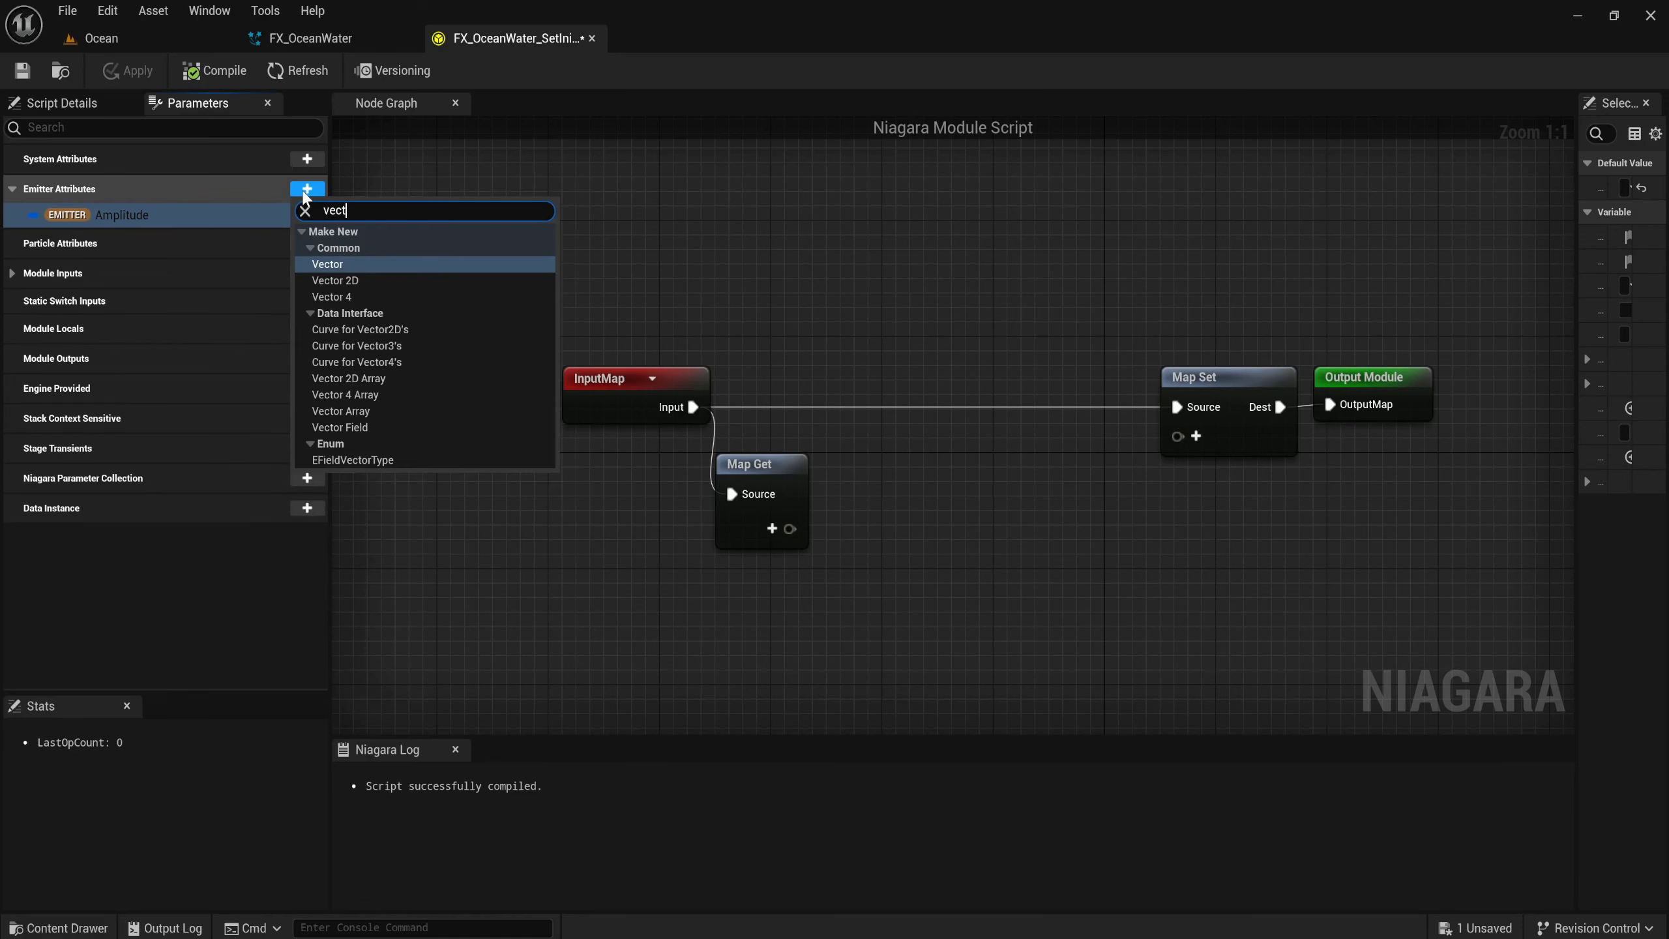
pyautogui.write('or')
pyautogui.press('BackSpace')
pyautogui.press('BackSpace')
pyautogui.press('BackSpace')
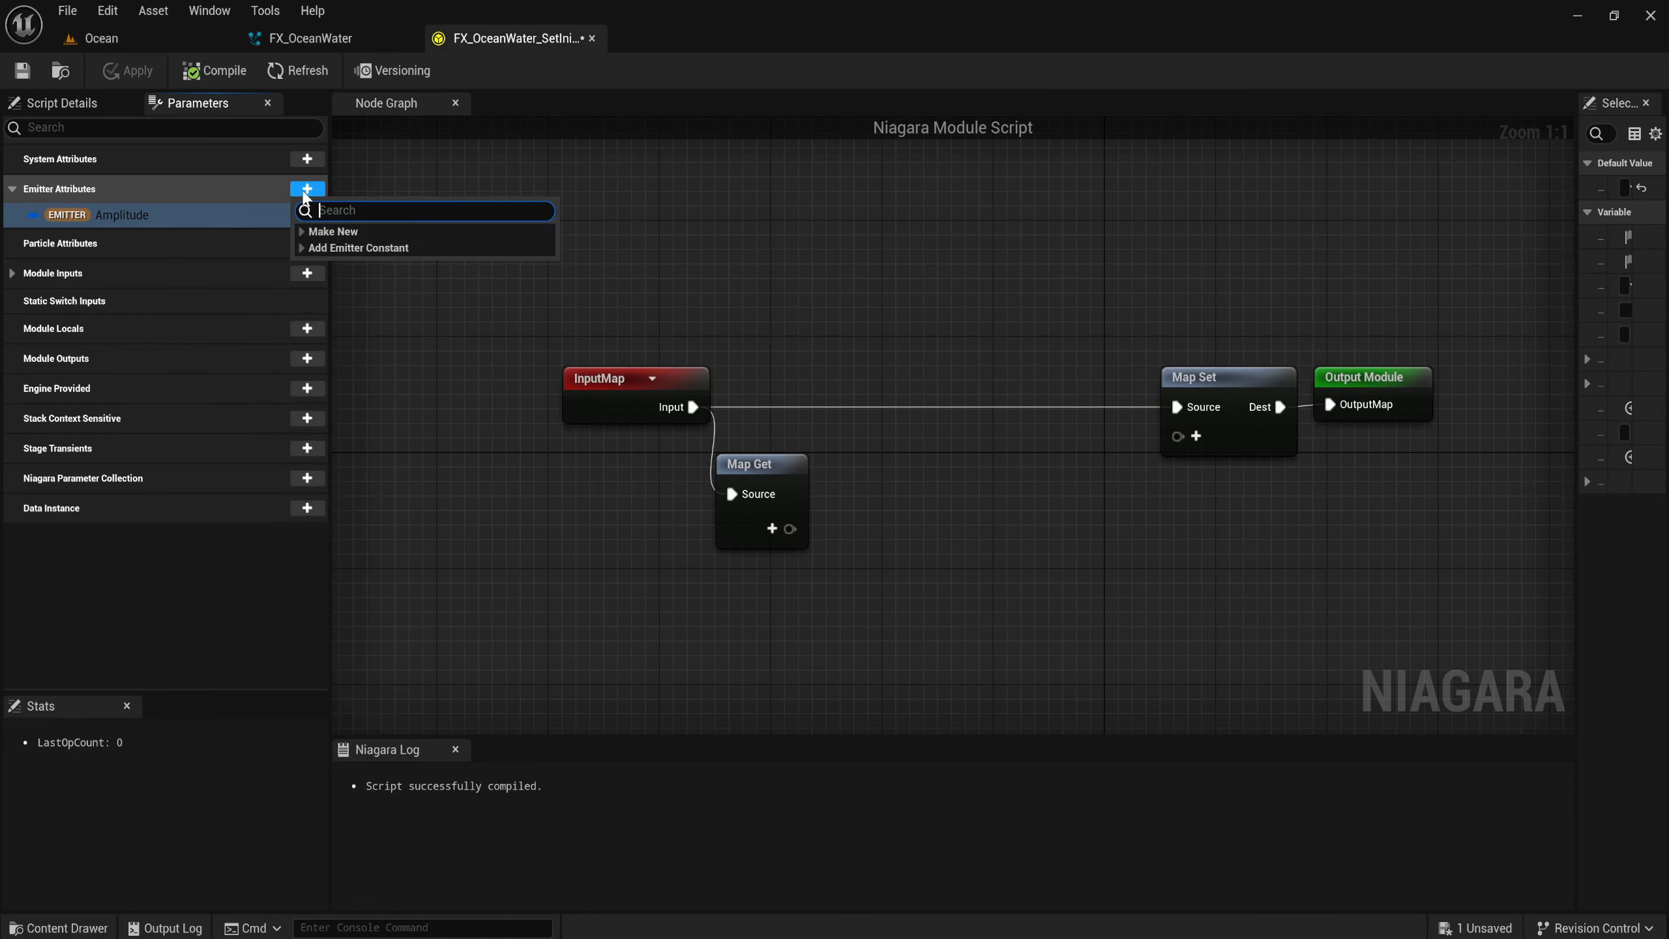
pyautogui.press('BackSpace')
pyautogui.press('BackSpace')
pyautogui.write('float')
pyautogui.press('Return')
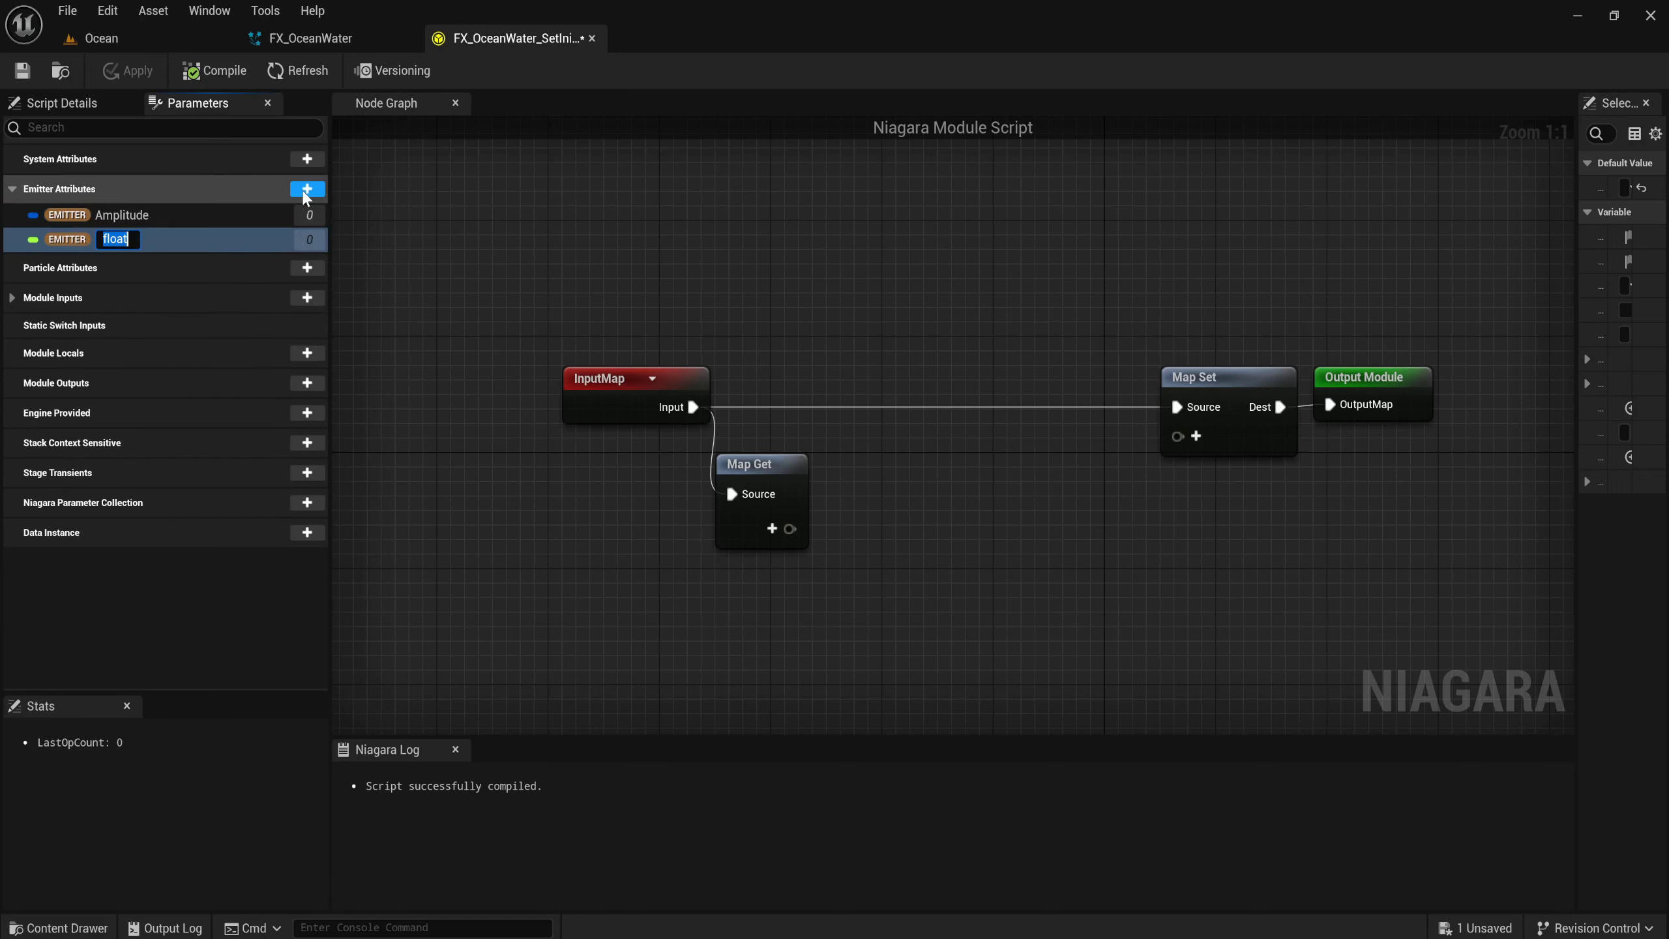
pyautogui.write('Animat')
pyautogui.write('ionTime')
pyautogui.press('Return')
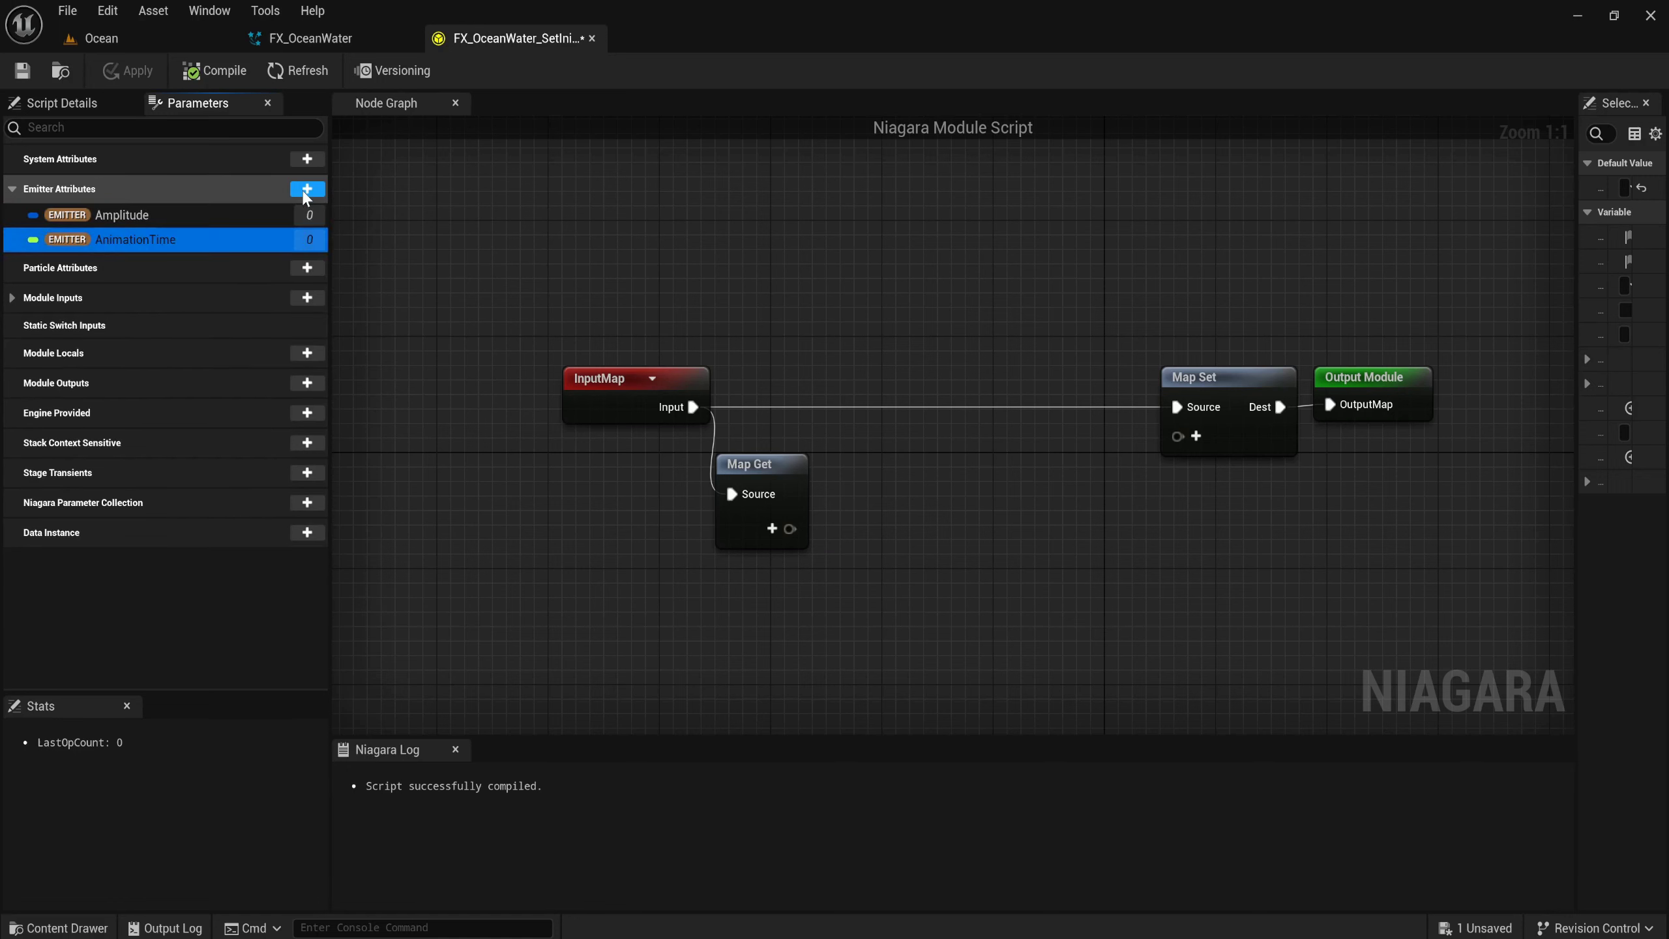
pyautogui.click(306, 190)
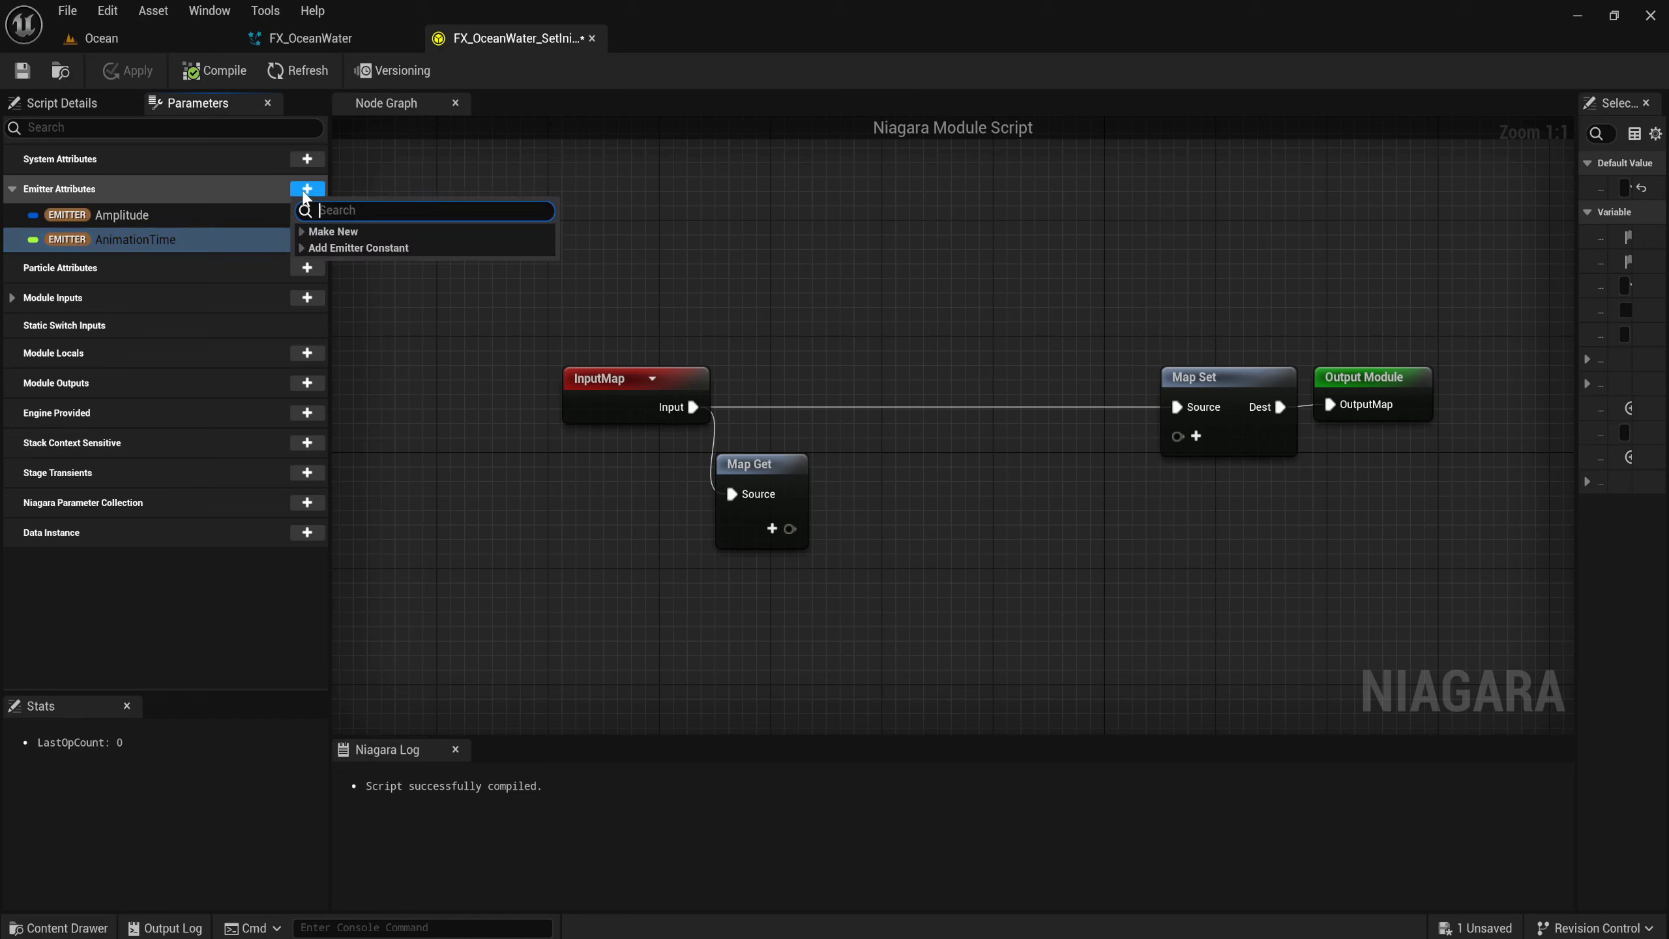
pyautogui.write('float')
pyautogui.press('Return')
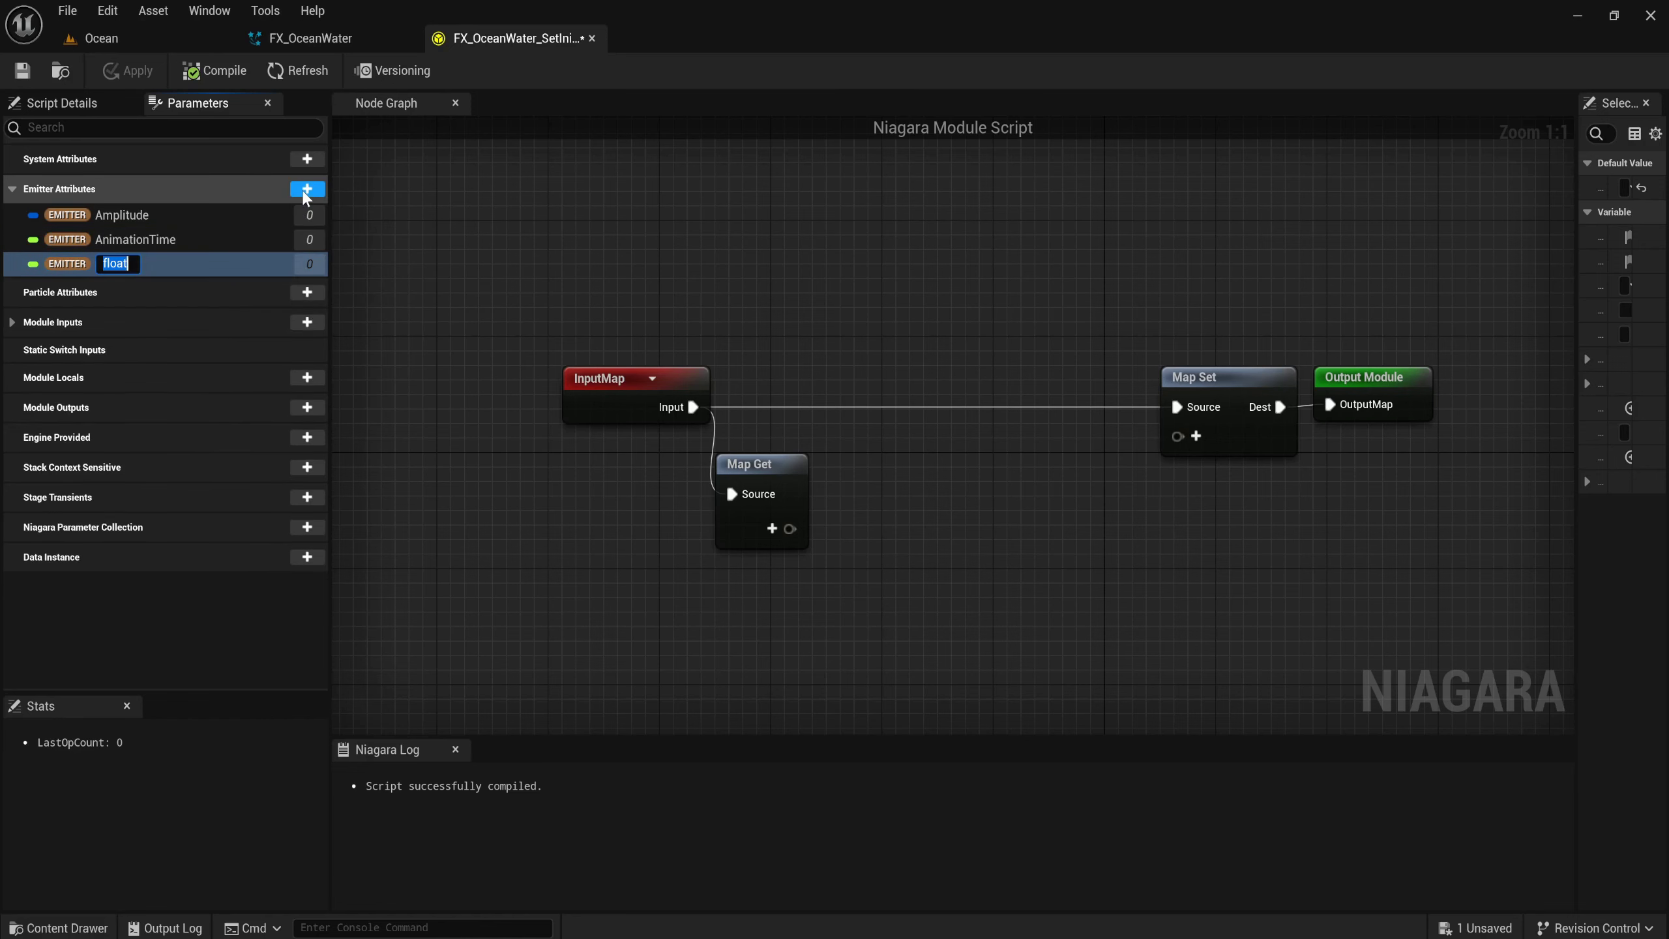
pyautogui.write('Base')
pyautogui.write('Frequen')
pyautogui.write('cy')
# Add Vector 4 emitter attributes Chop and FoamBlur.
pyautogui.click(305, 191)
pyautogui.write('vect')
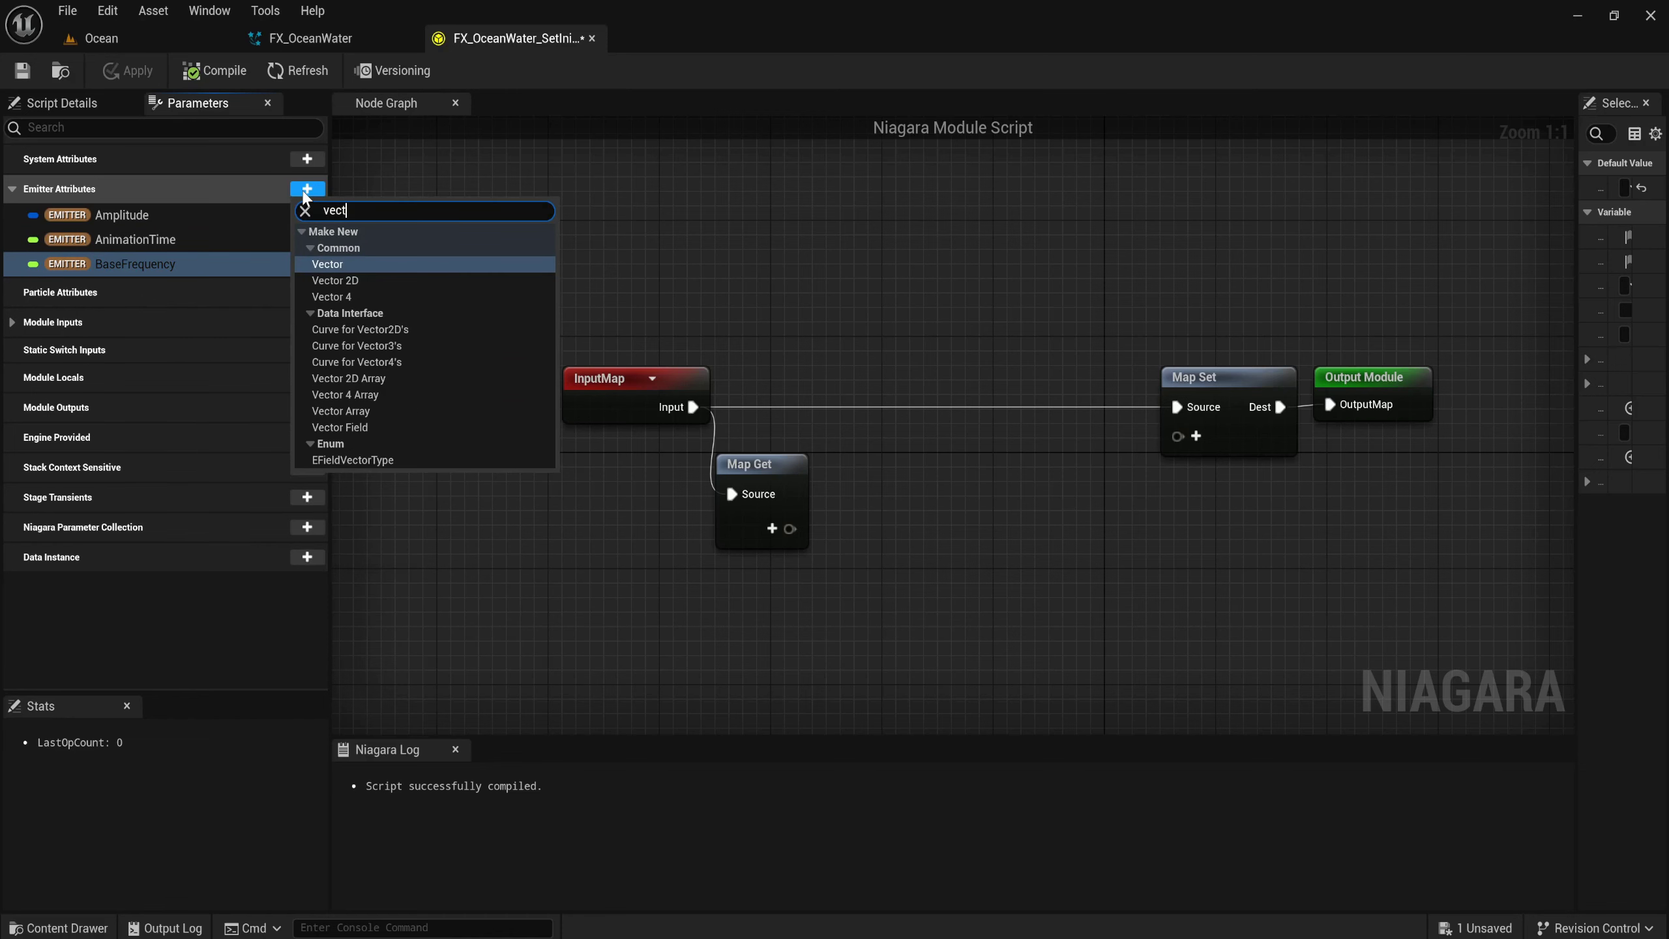
pyautogui.press('Down')
pyautogui.press('Down')
pyautogui.press('Return')
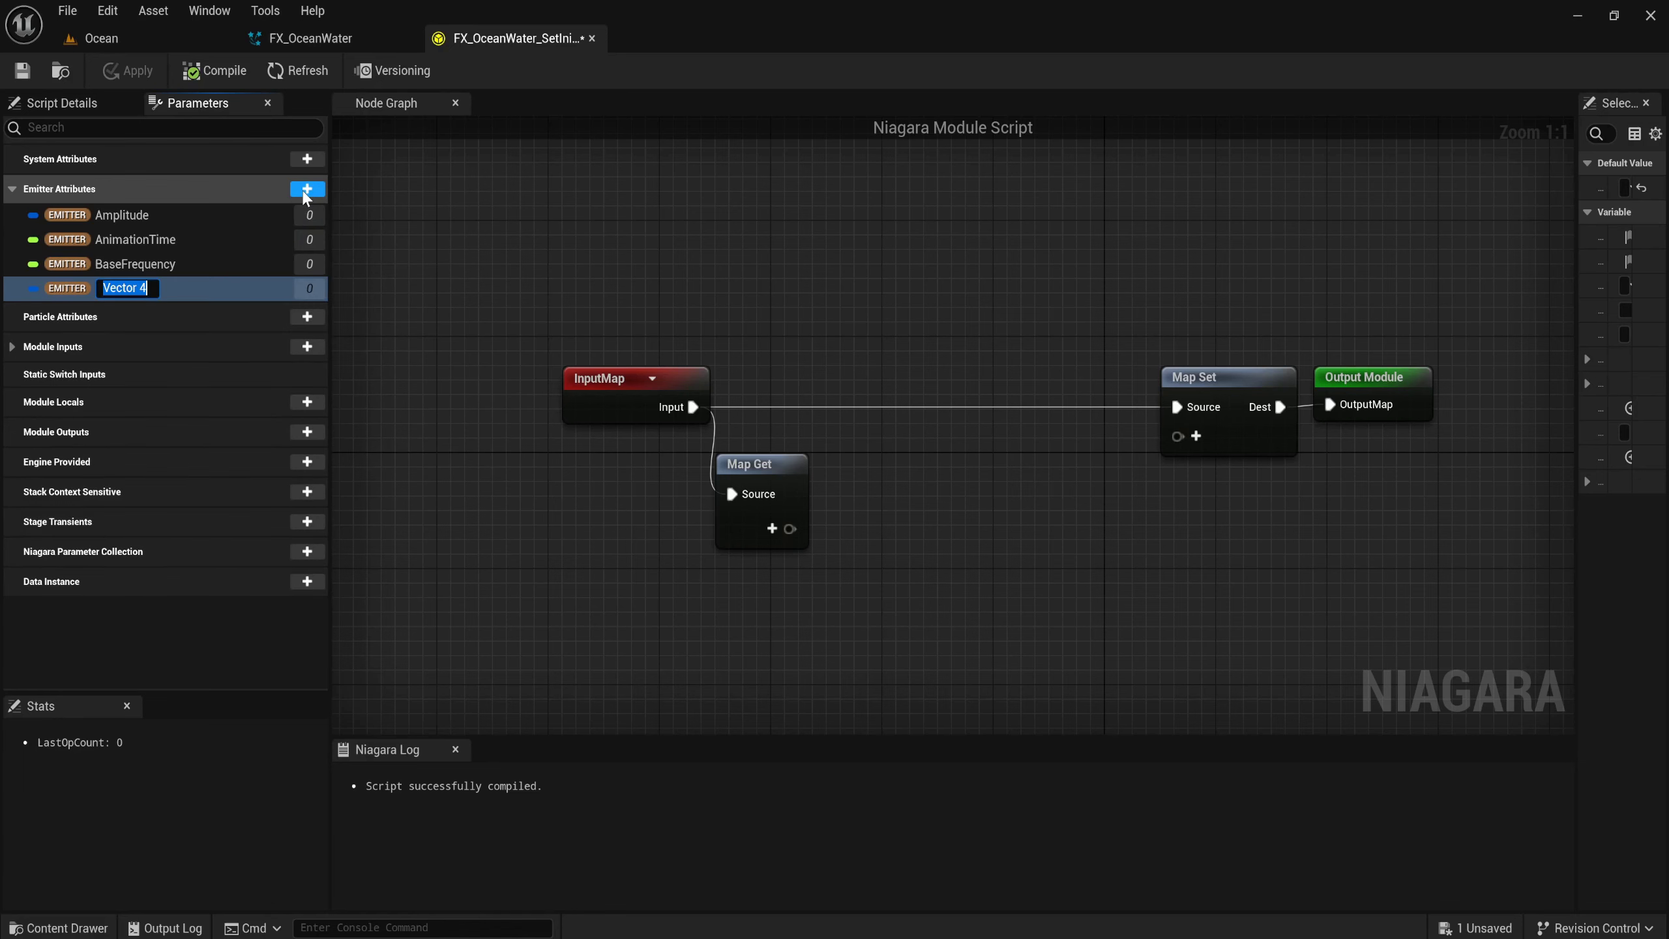
pyautogui.write('Chop')
pyautogui.press('Return')
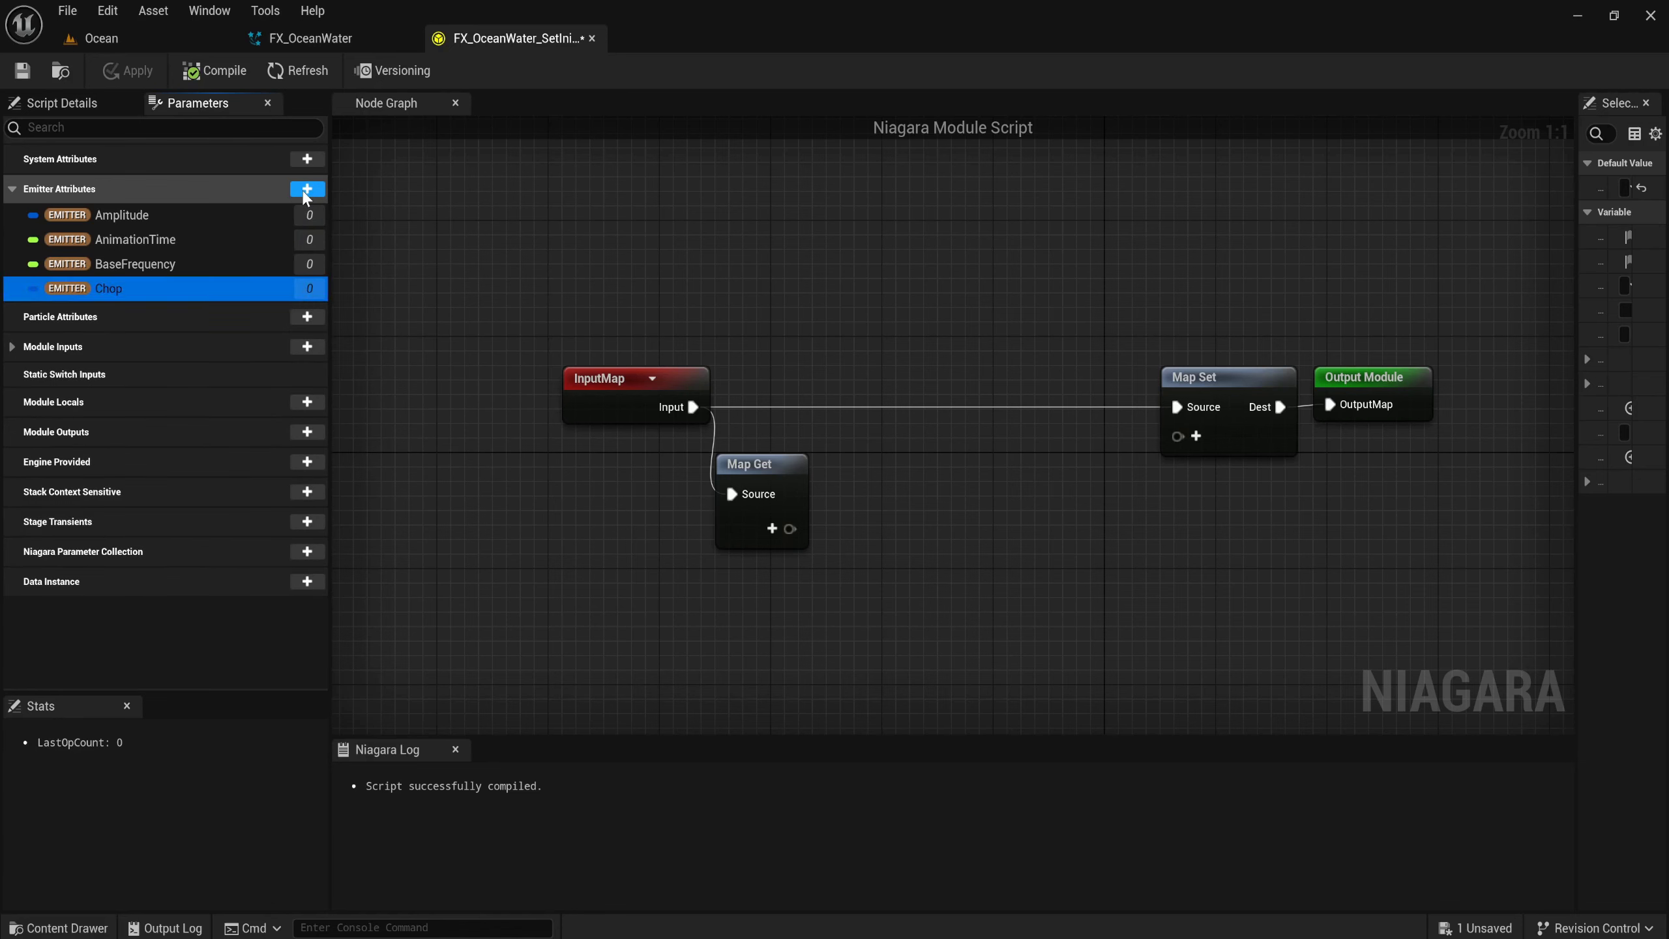
pyautogui.click(306, 189)
pyautogui.write('vec')
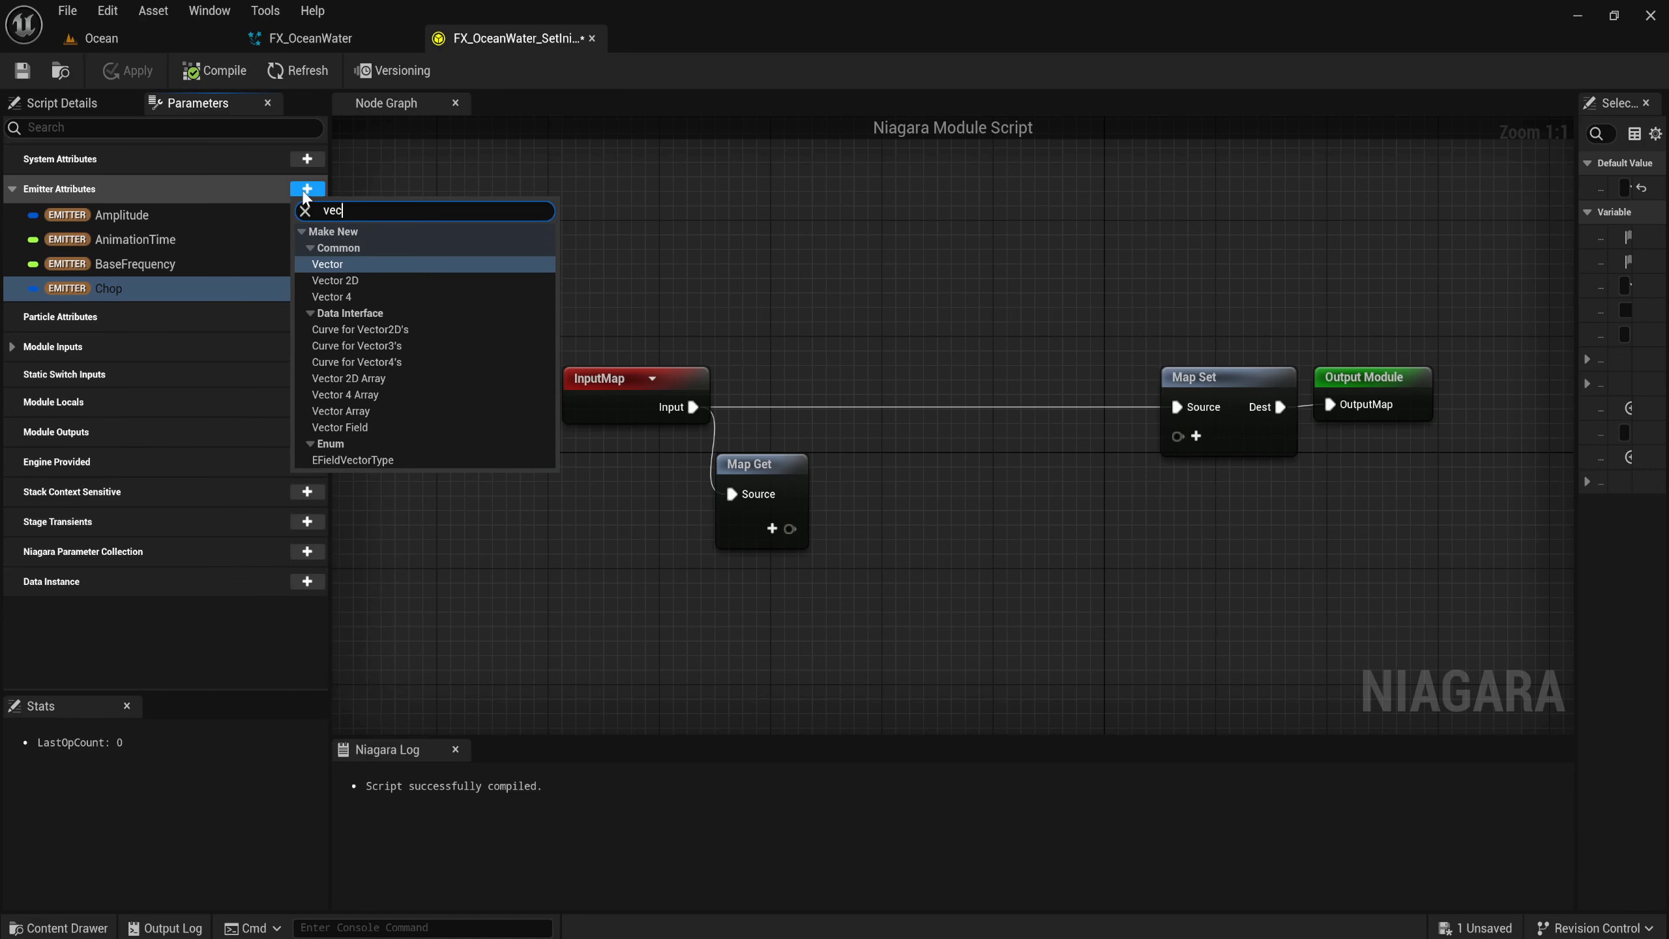
pyautogui.write('tor')
pyautogui.press('Down')
pyautogui.press('Down')
pyautogui.press('Return')
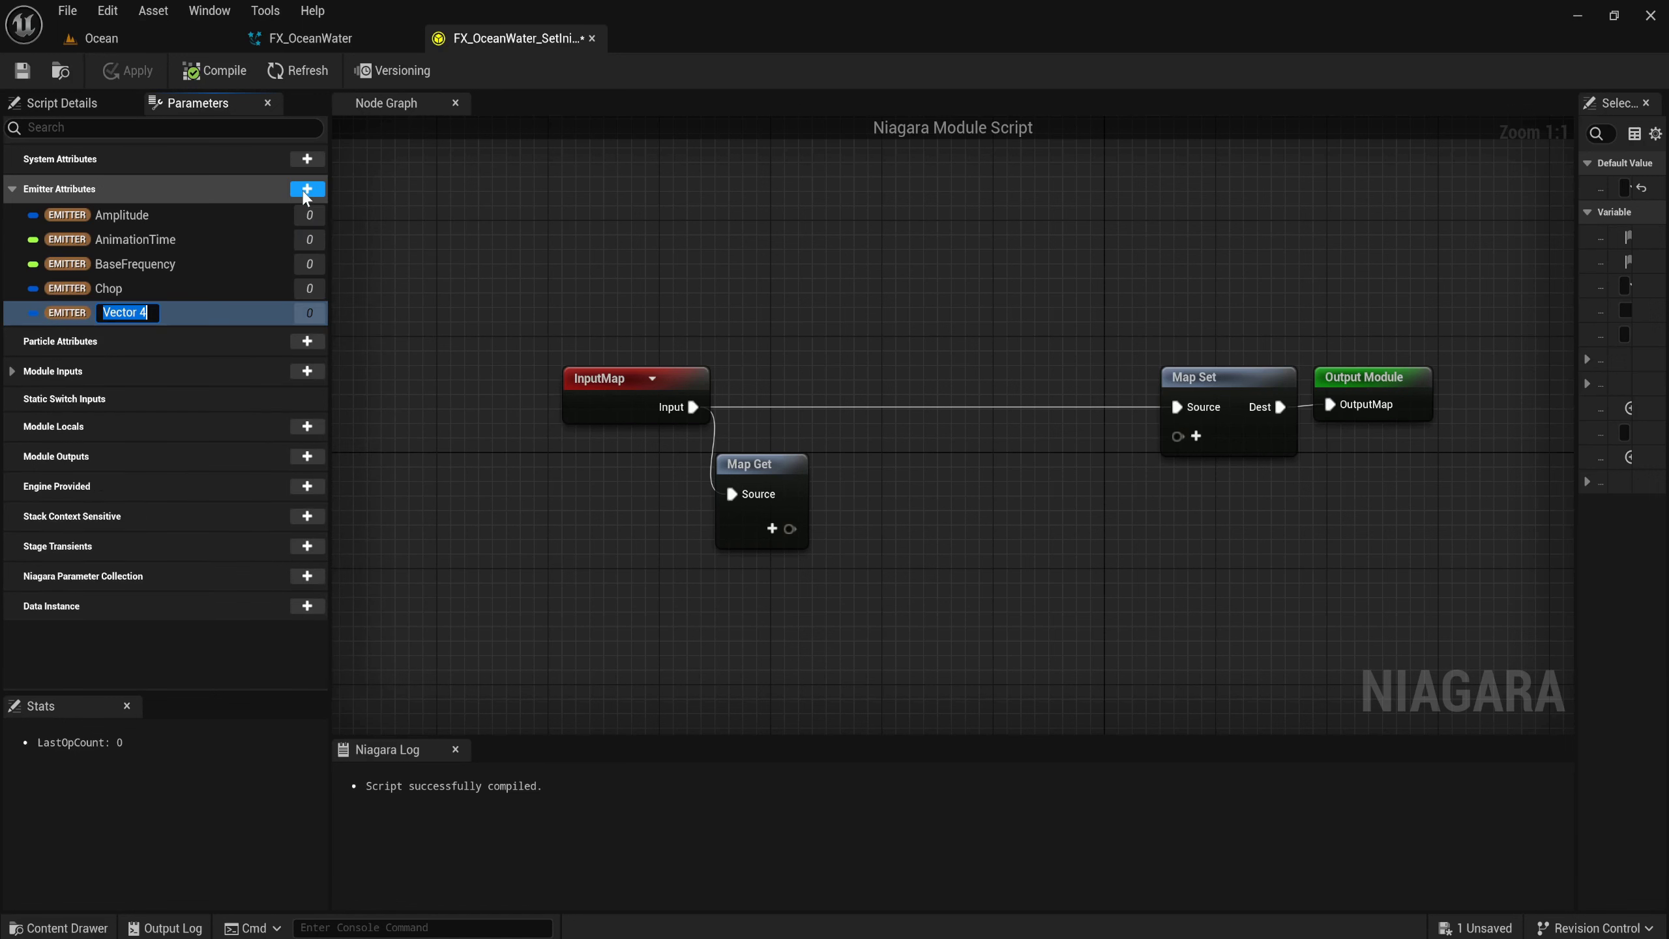
pyautogui.write('Foam')
pyautogui.write('Blur')
pyautogui.press('Return')
# Add Vector 4 emitter attributes FoamFade and FoamInjection.
pyautogui.click(306, 190)
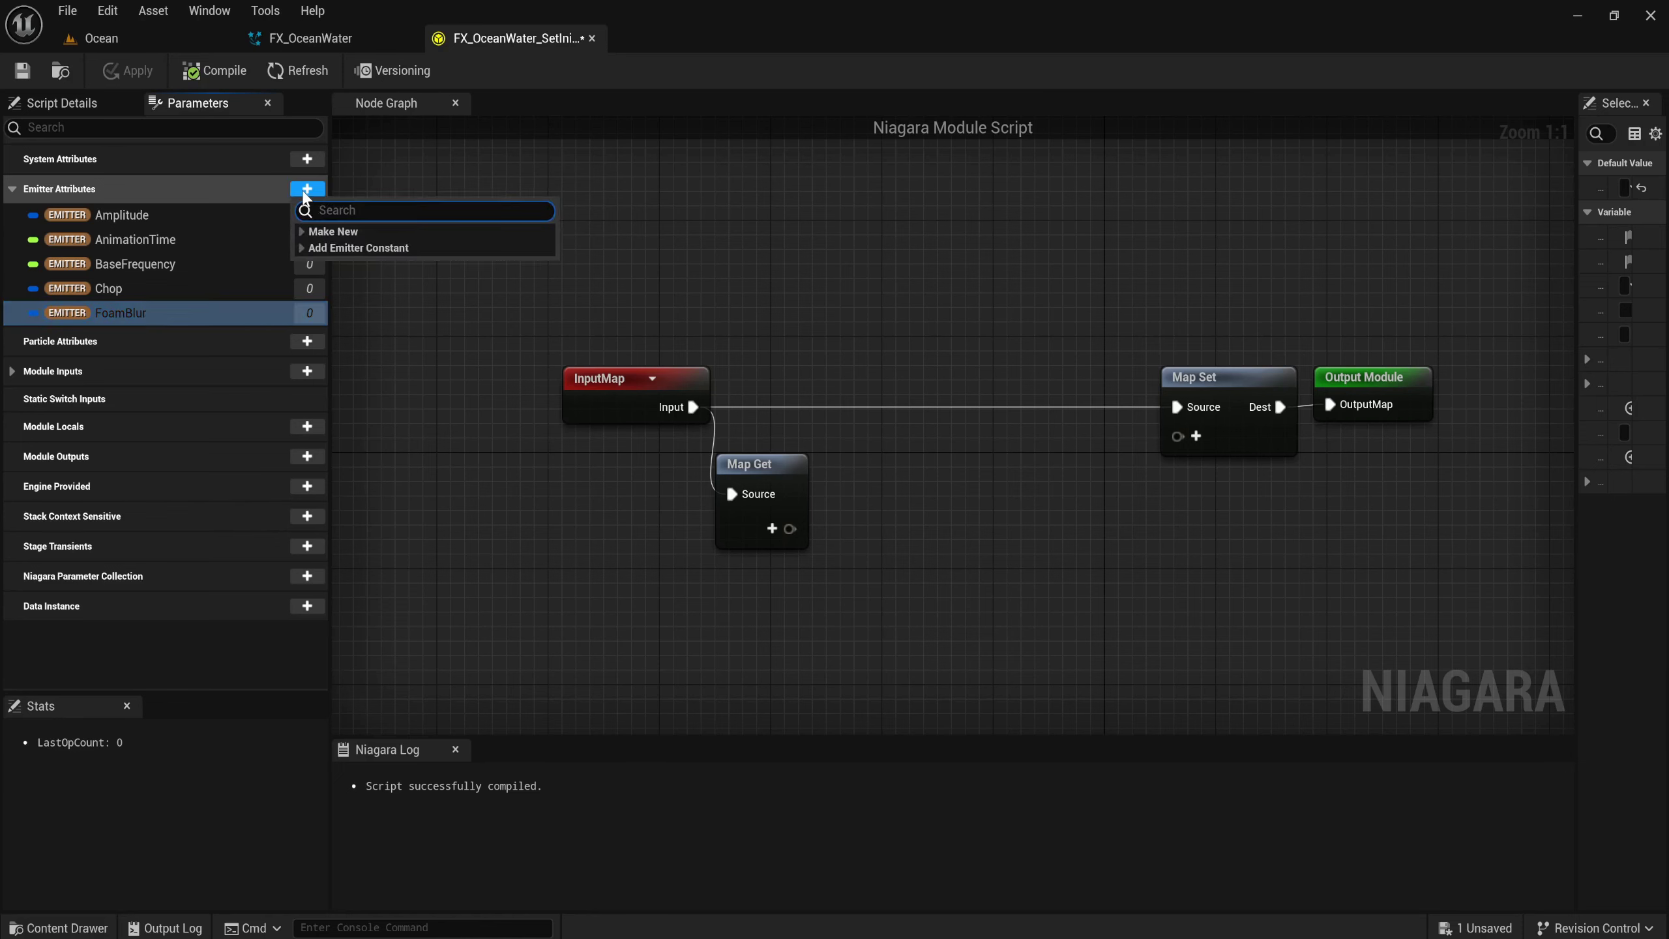
pyautogui.write('vector')
pyautogui.press('Down')
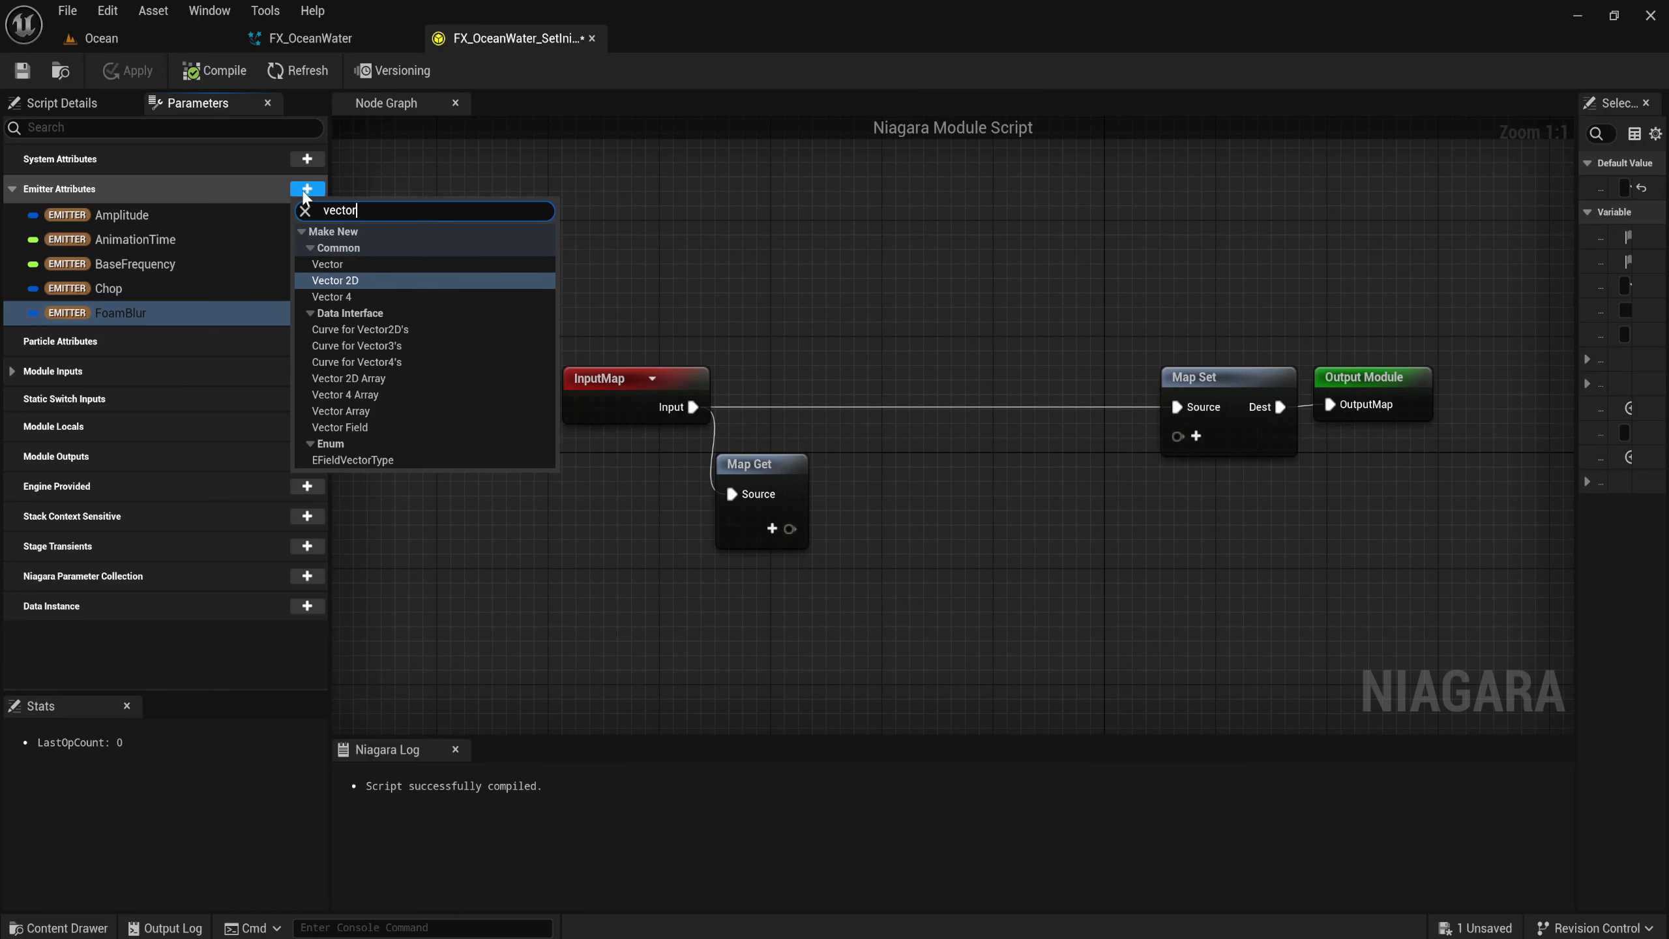
pyautogui.press('Down')
pyautogui.press('Return')
pyautogui.write('F')
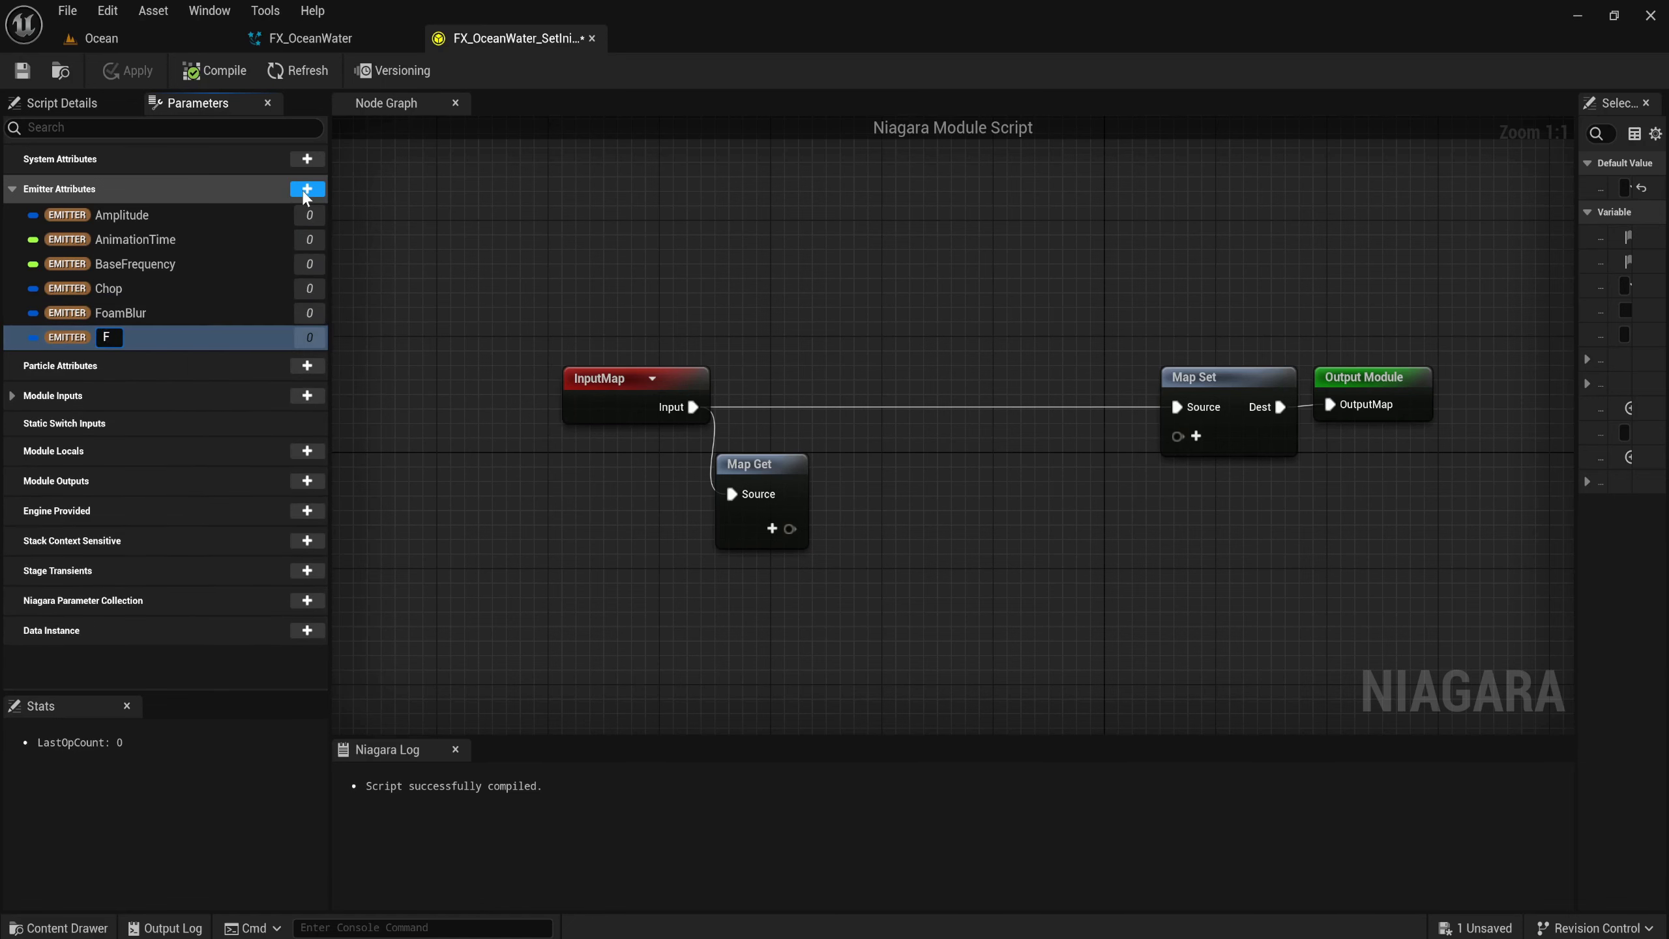
pyautogui.write('oamFa')
pyautogui.write('de')
pyautogui.press('Return')
pyautogui.click(307, 189)
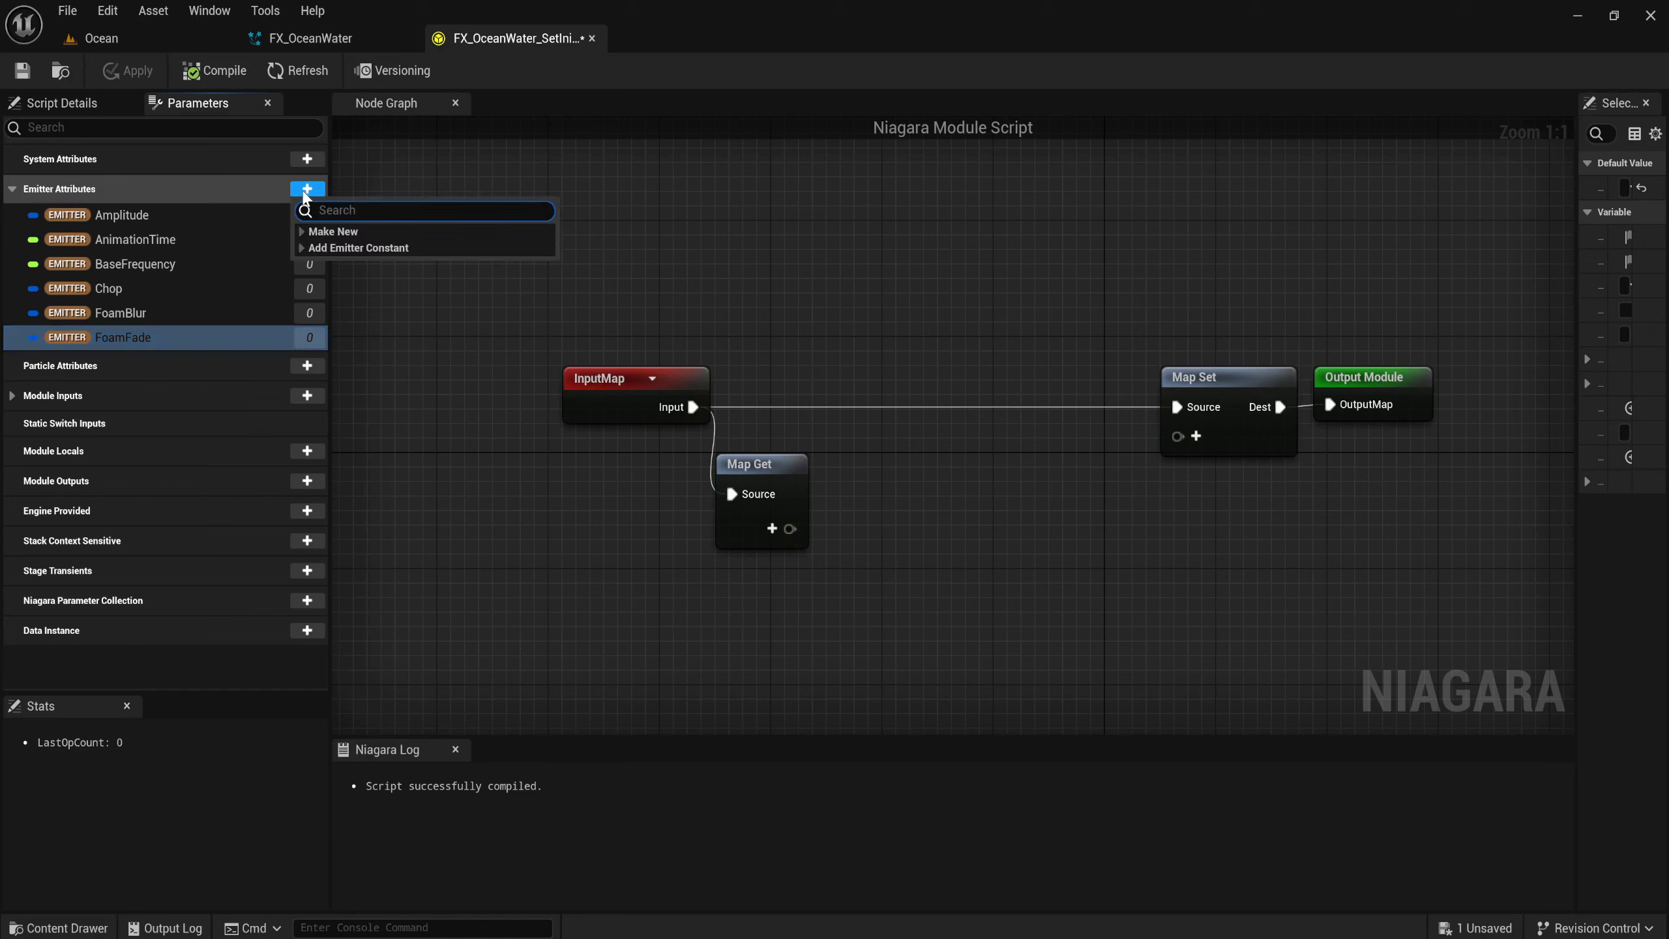
pyautogui.write('vector')
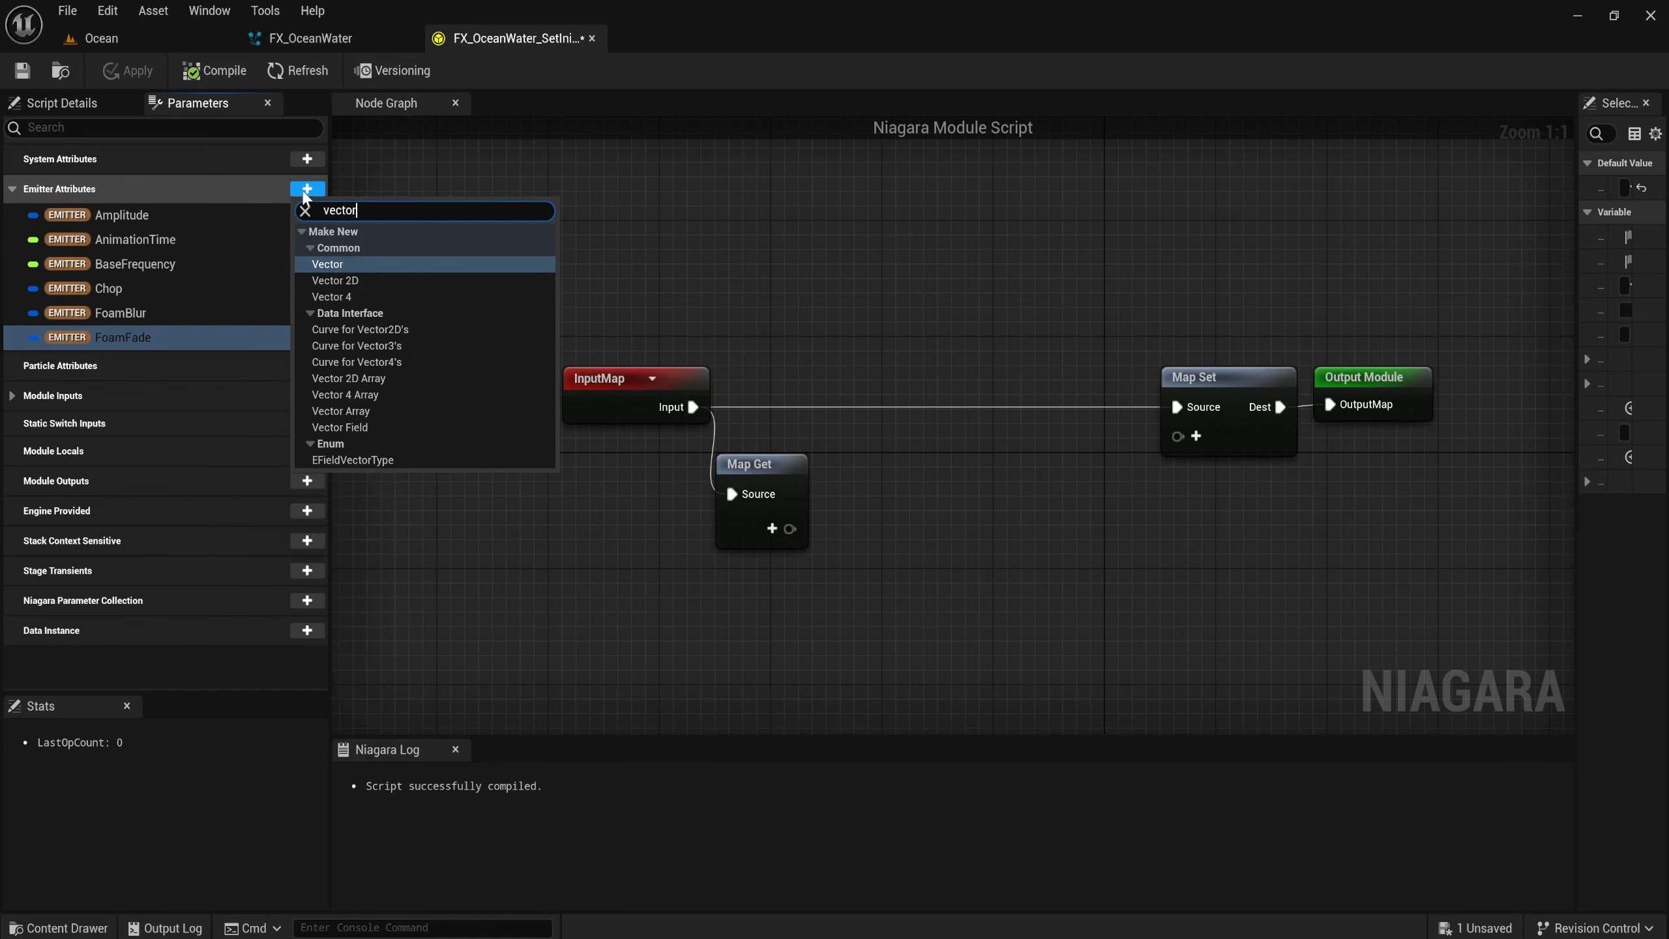
pyautogui.press('Down')
pyautogui.press('Down')
pyautogui.press('Return')
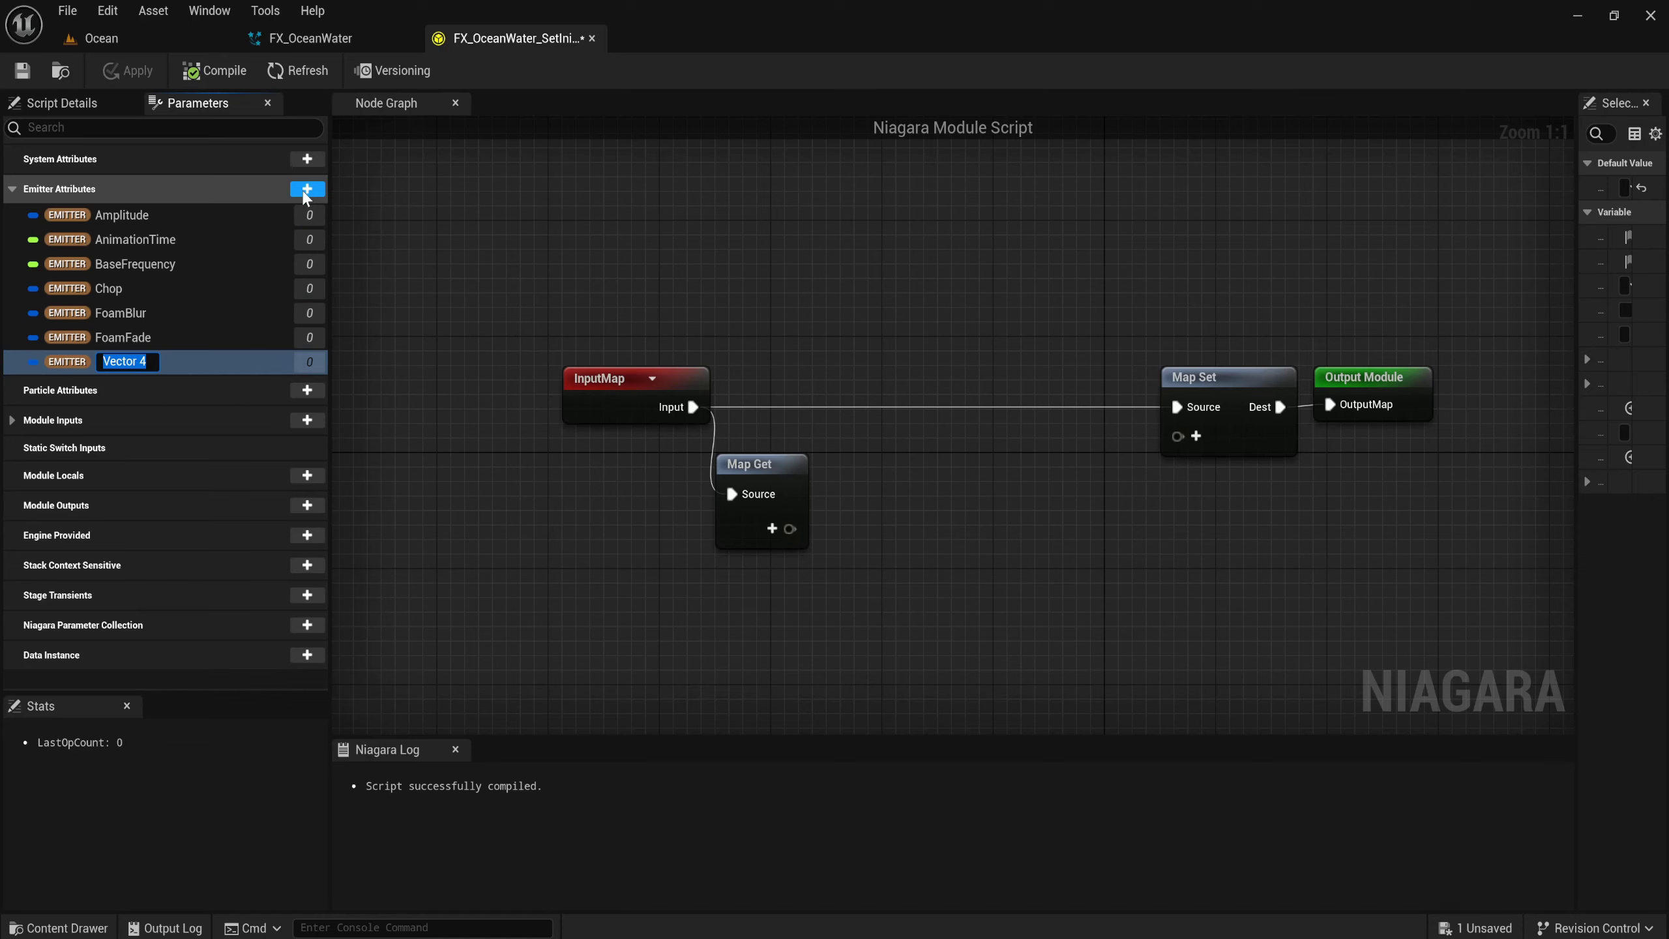
pyautogui.write('Foam')
pyautogui.write('Injec')
pyautogui.write('tion')
pyautogui.press('Return')
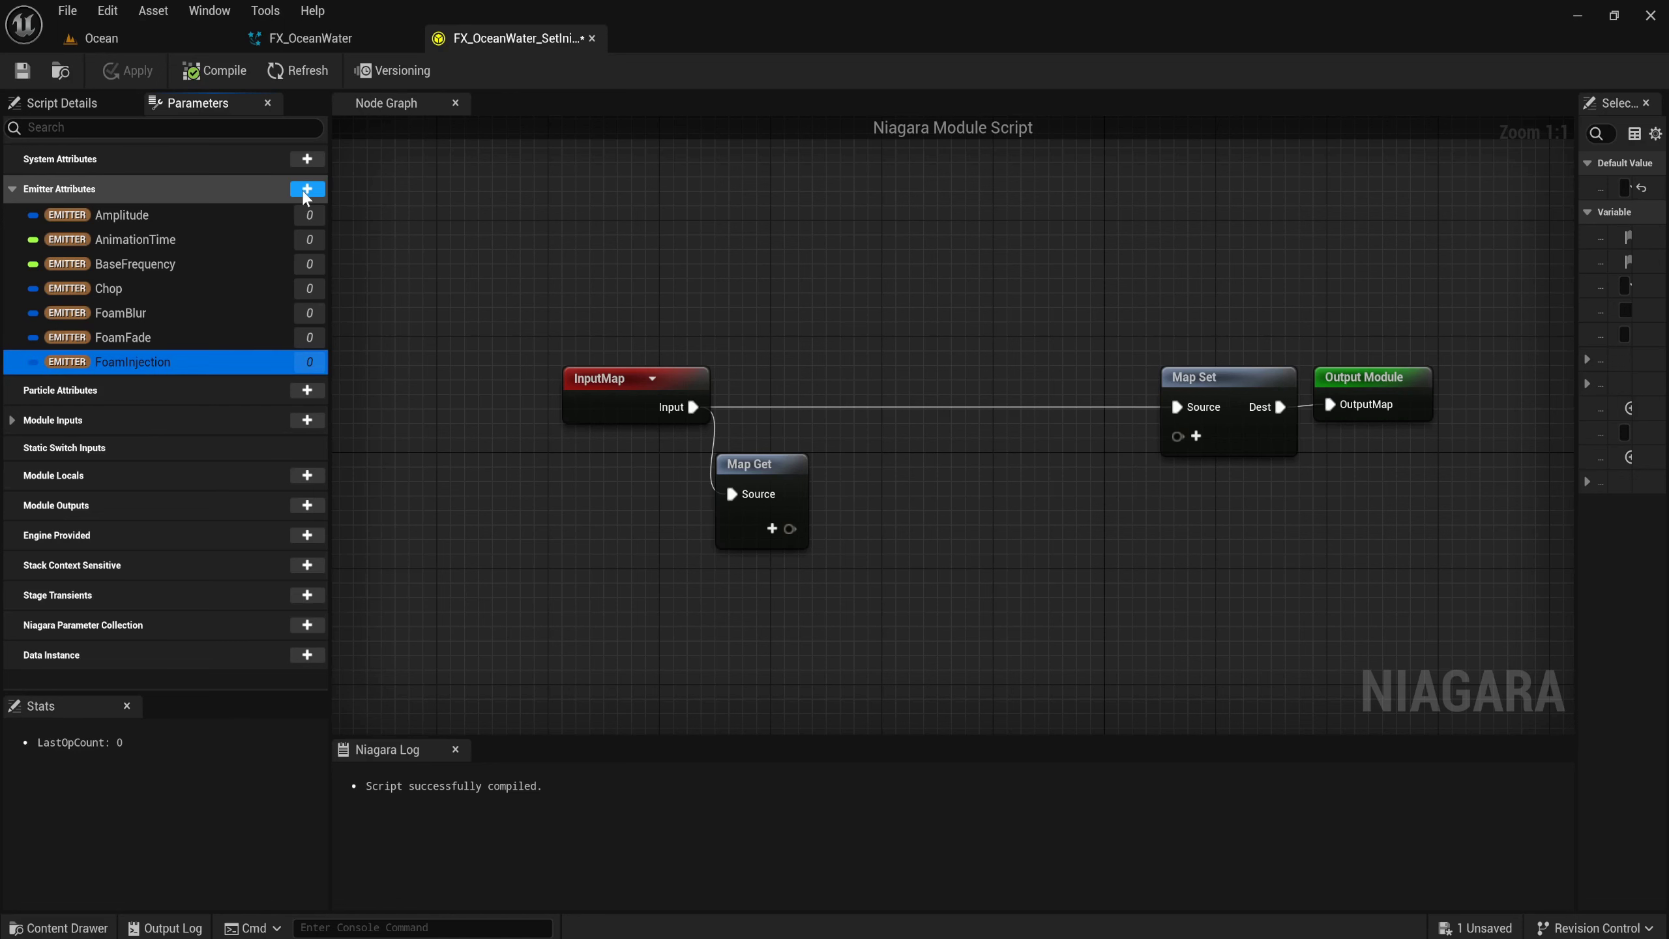
# Add a Vector 4 emitter attribute named FoamThreshold.
pyautogui.click(307, 190)
pyautogui.write('vect')
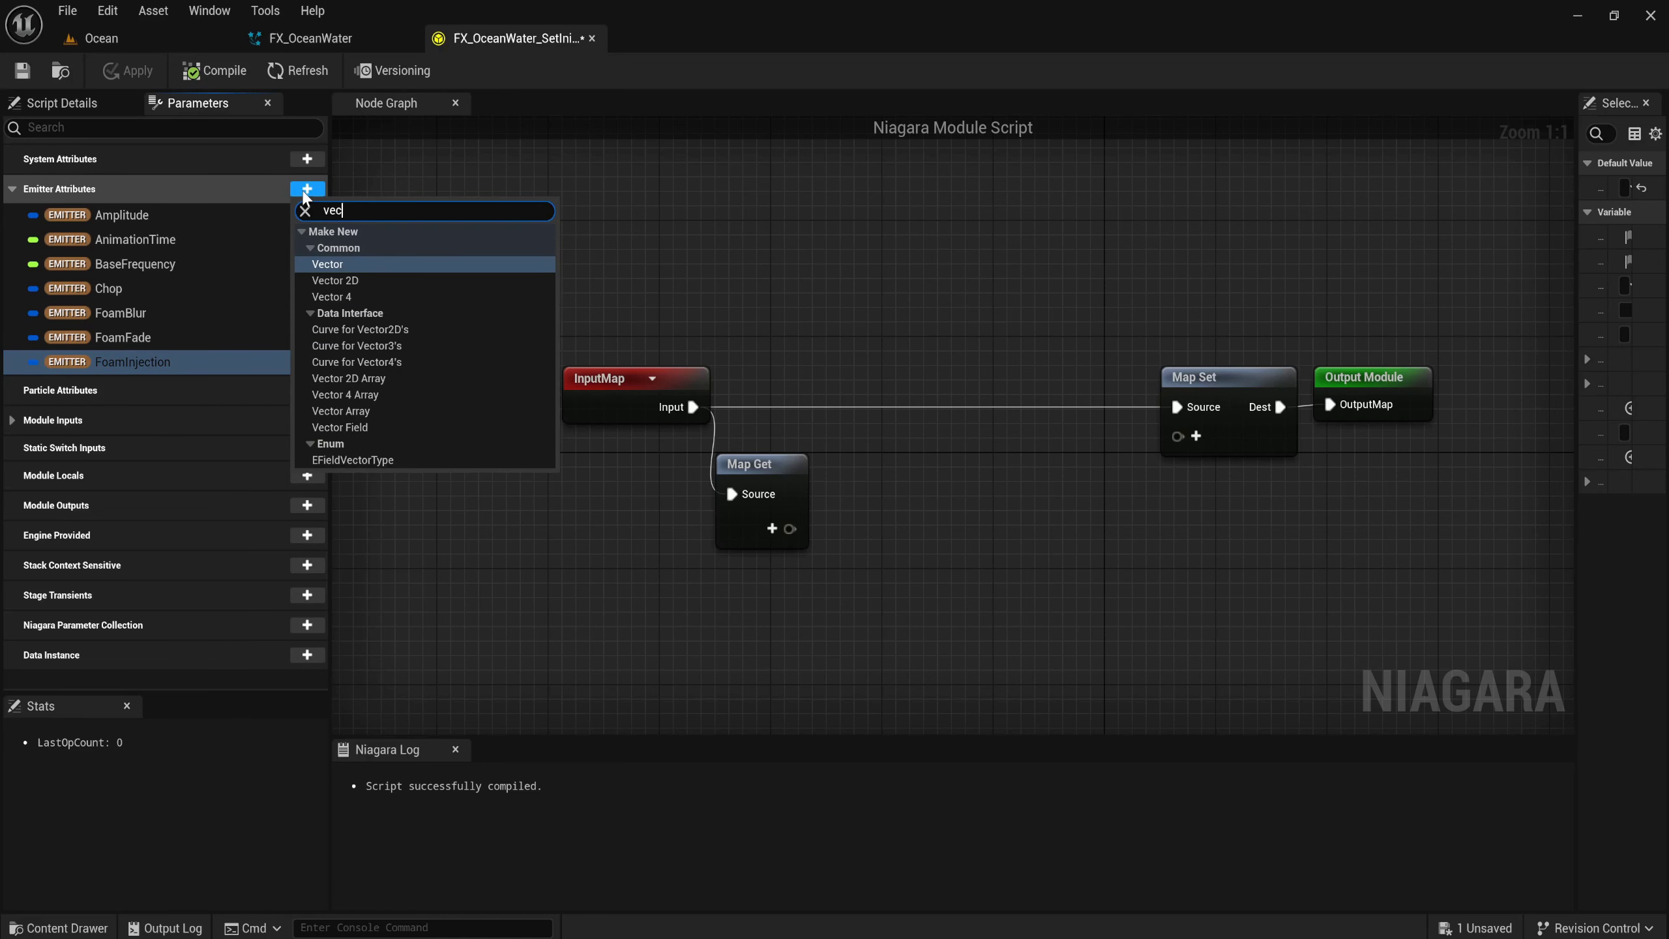
pyautogui.press('Down')
pyautogui.press('Down')
pyautogui.press('Return')
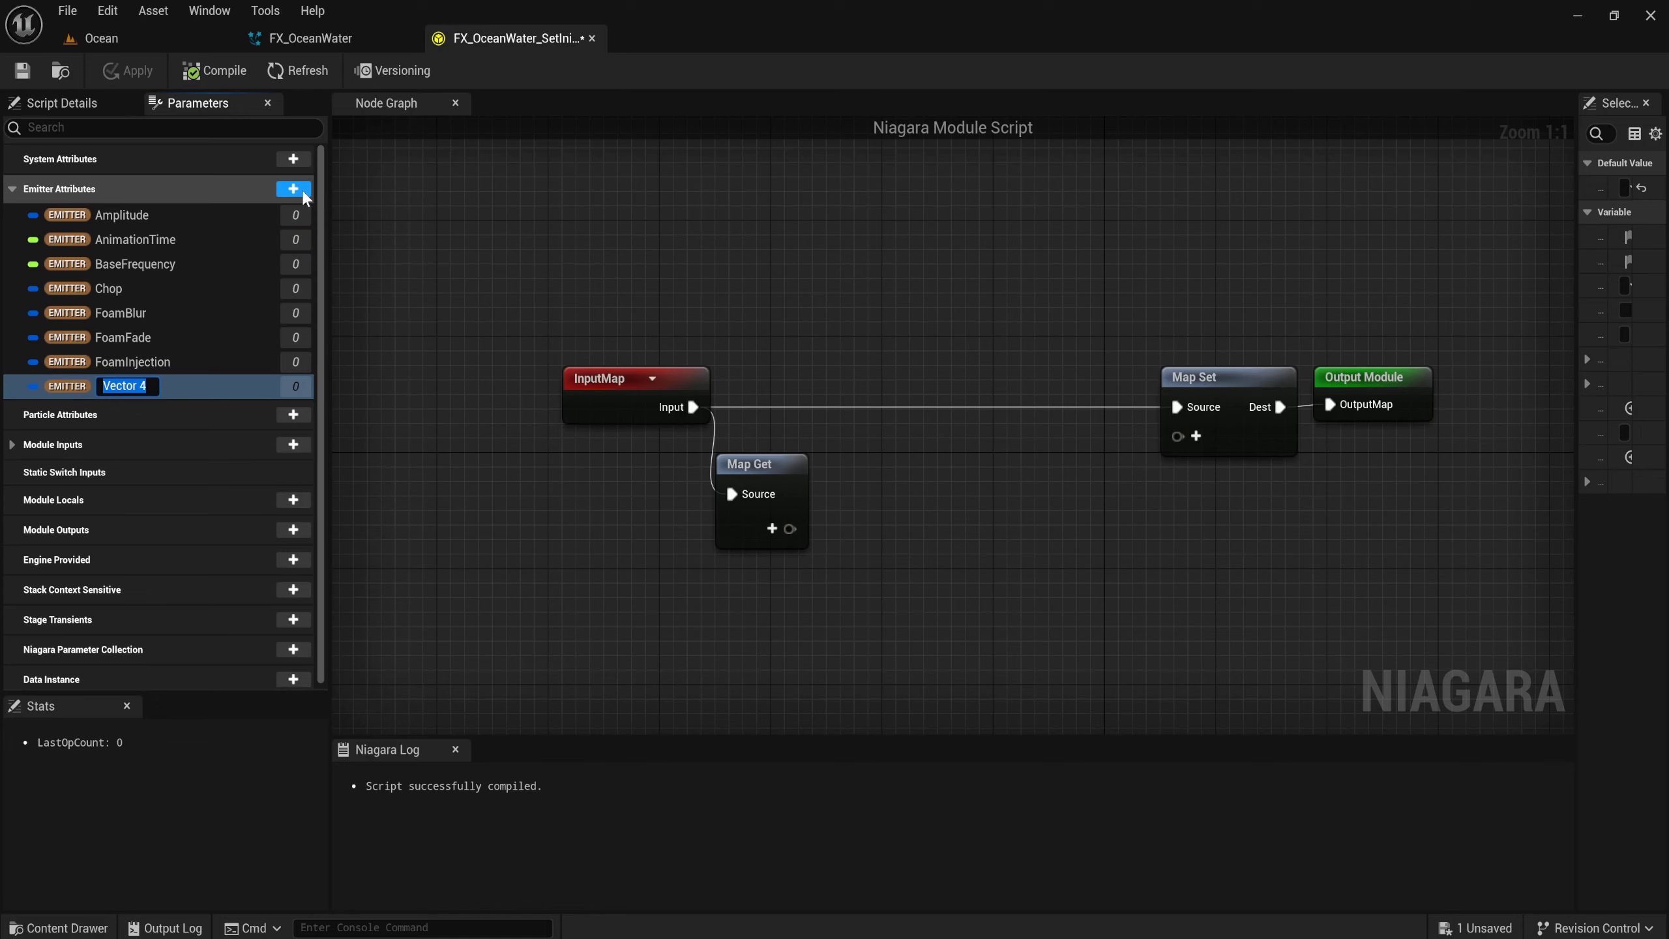
pyautogui.write('Foam')
pyautogui.write('Thres')
pyautogui.write('hold')
pyautogui.click(300, 188)
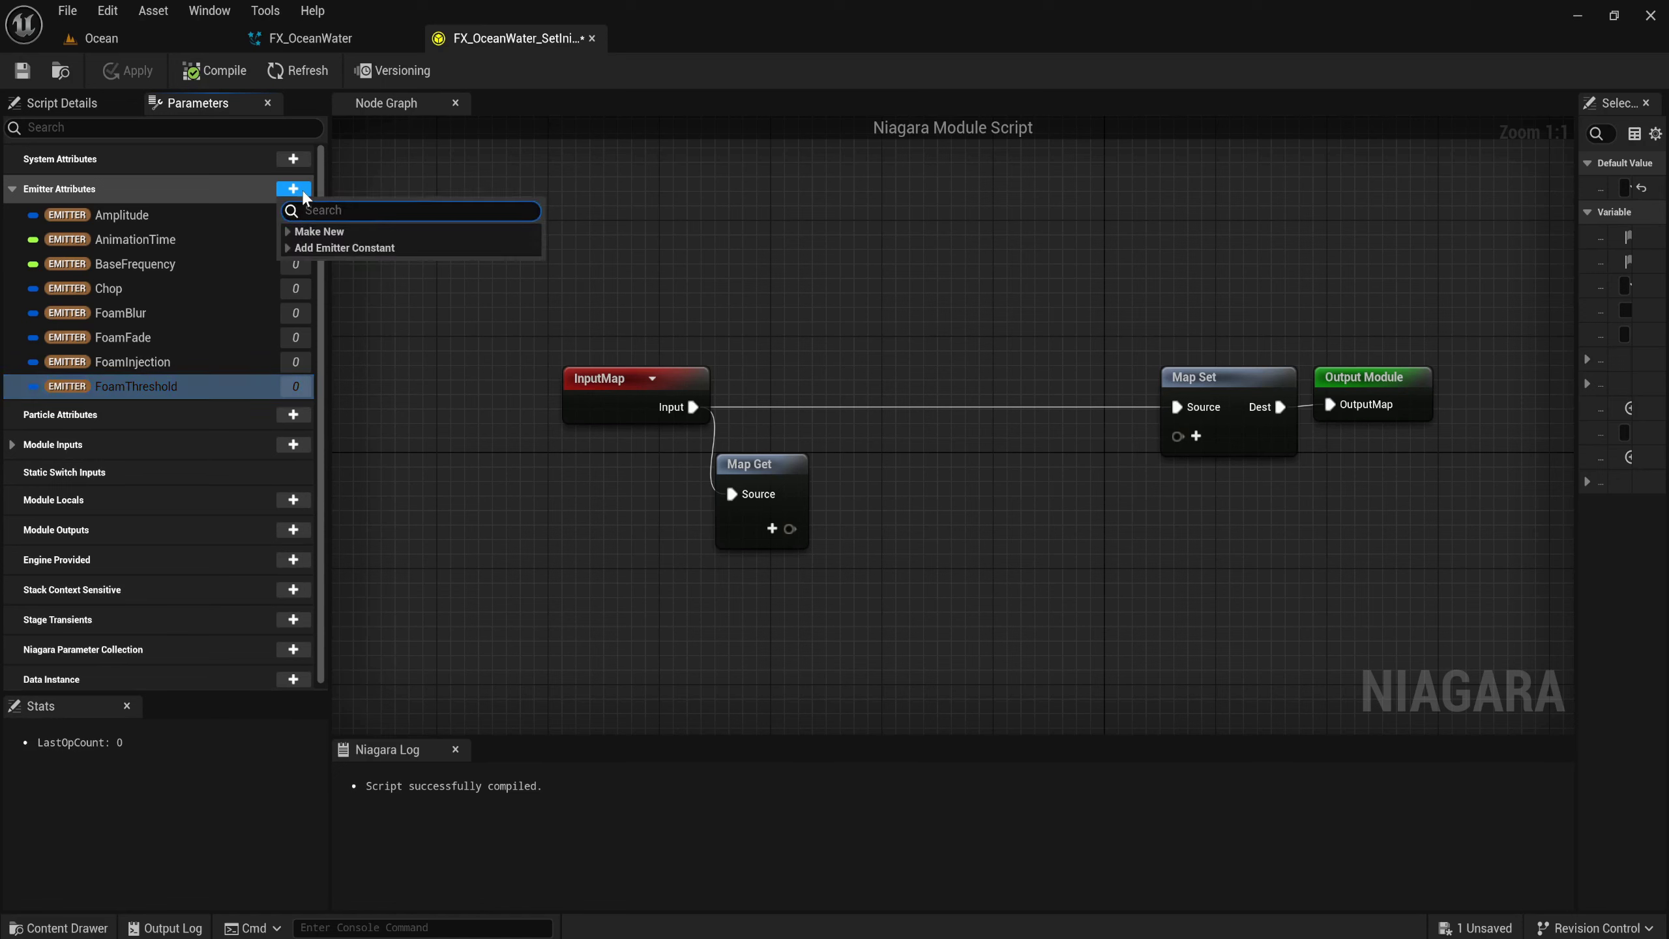
# Create the pending attribute as a float named Gravity.
pyautogui.write('float')
pyautogui.press('Return')
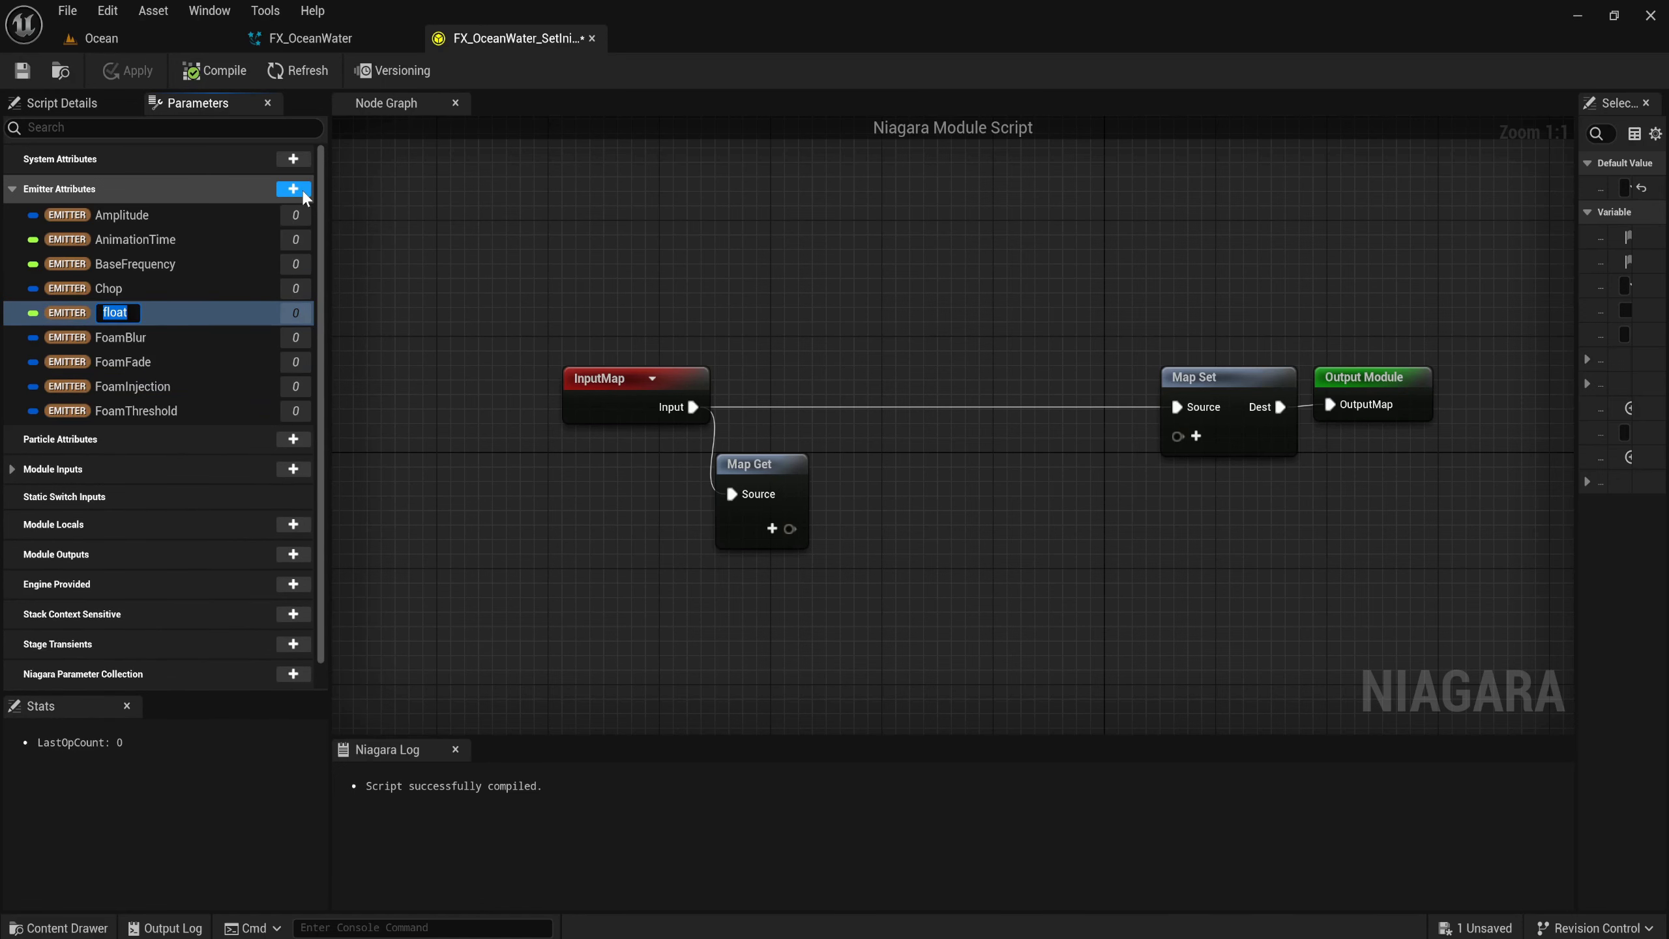
pyautogui.write('Gra')
pyautogui.write('vity')
pyautogui.press('Return')
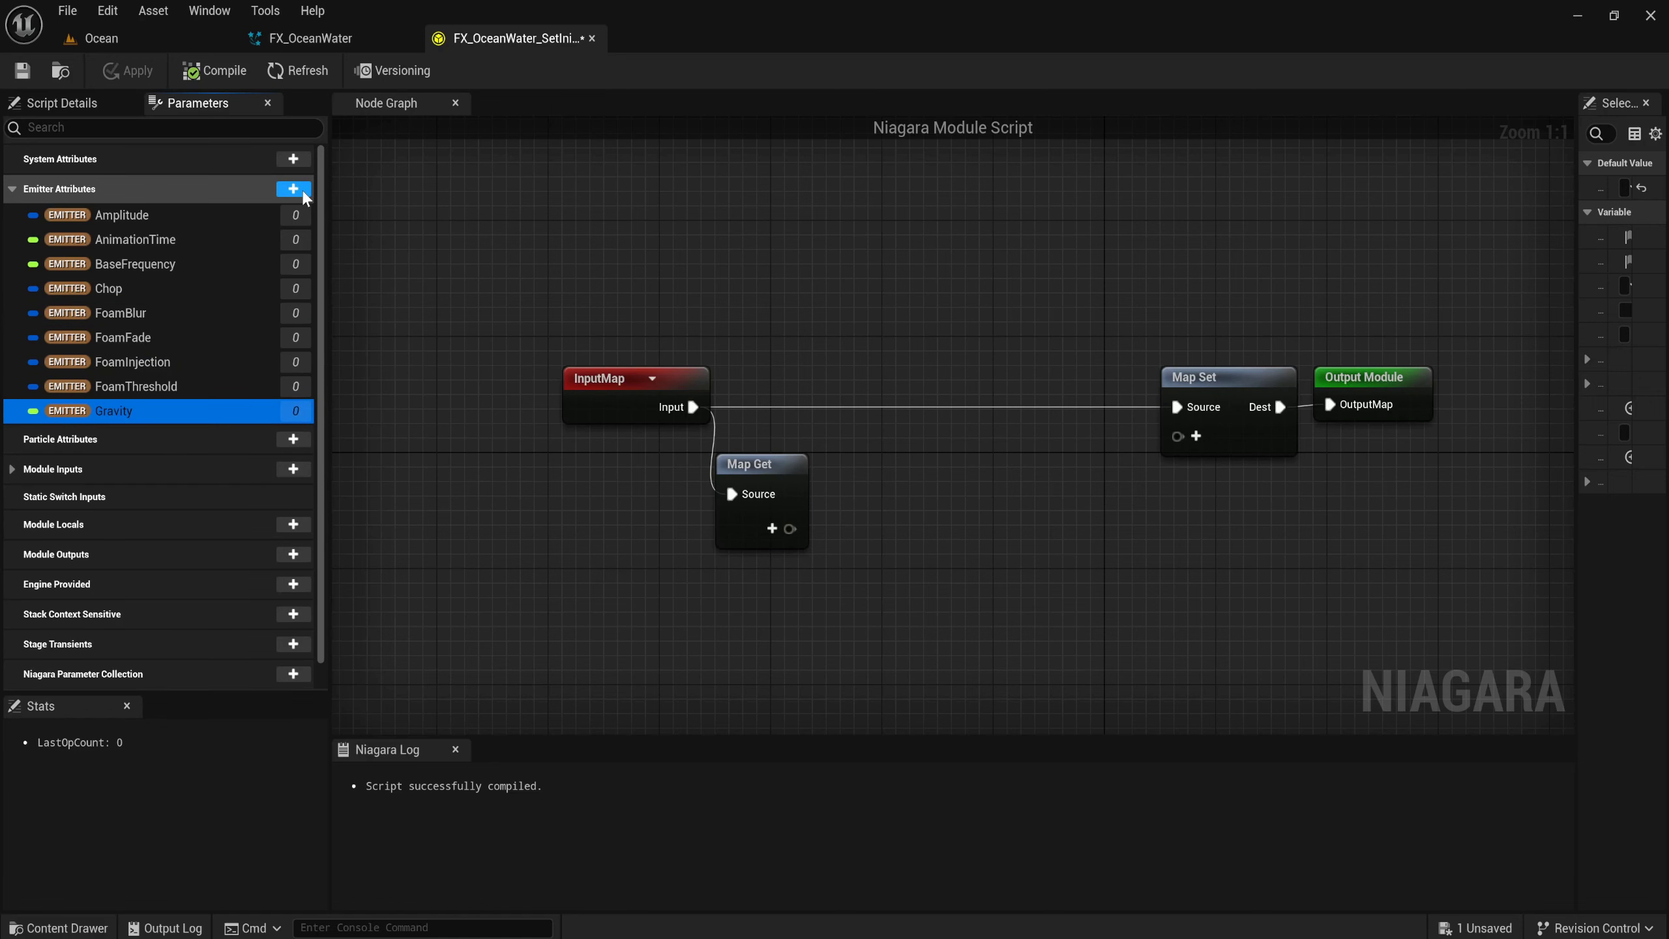
# Add int32 emitter attributes GridSize and HalfGridSize.
pyautogui.click(294, 189)
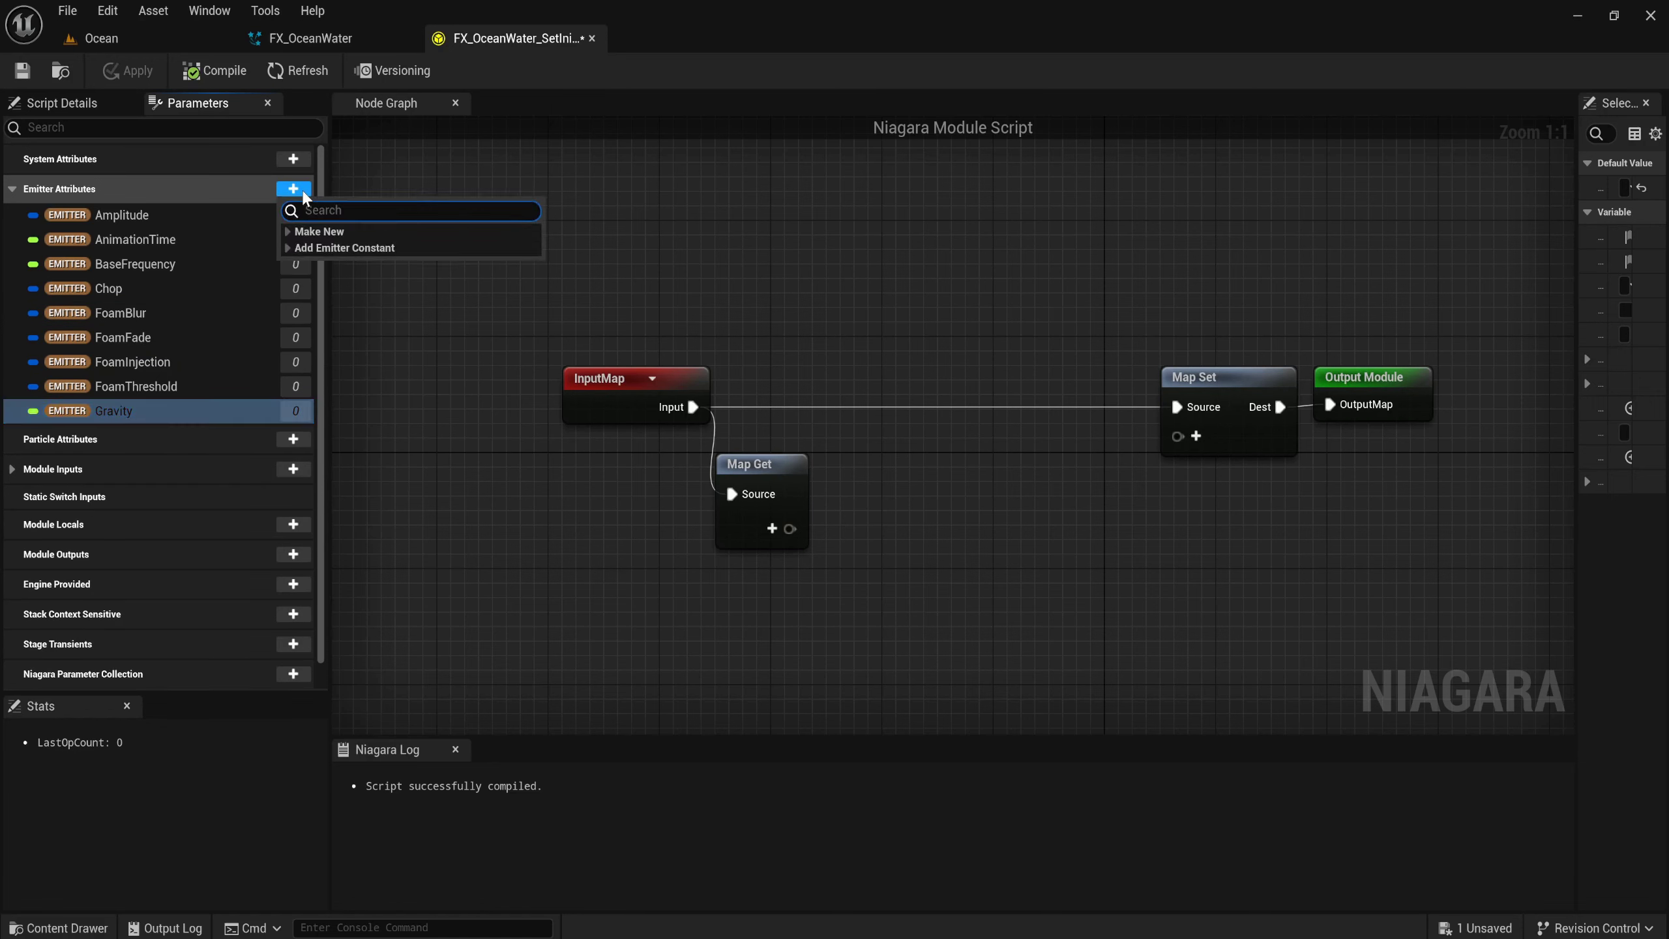
pyautogui.write('int')
pyautogui.press('Return')
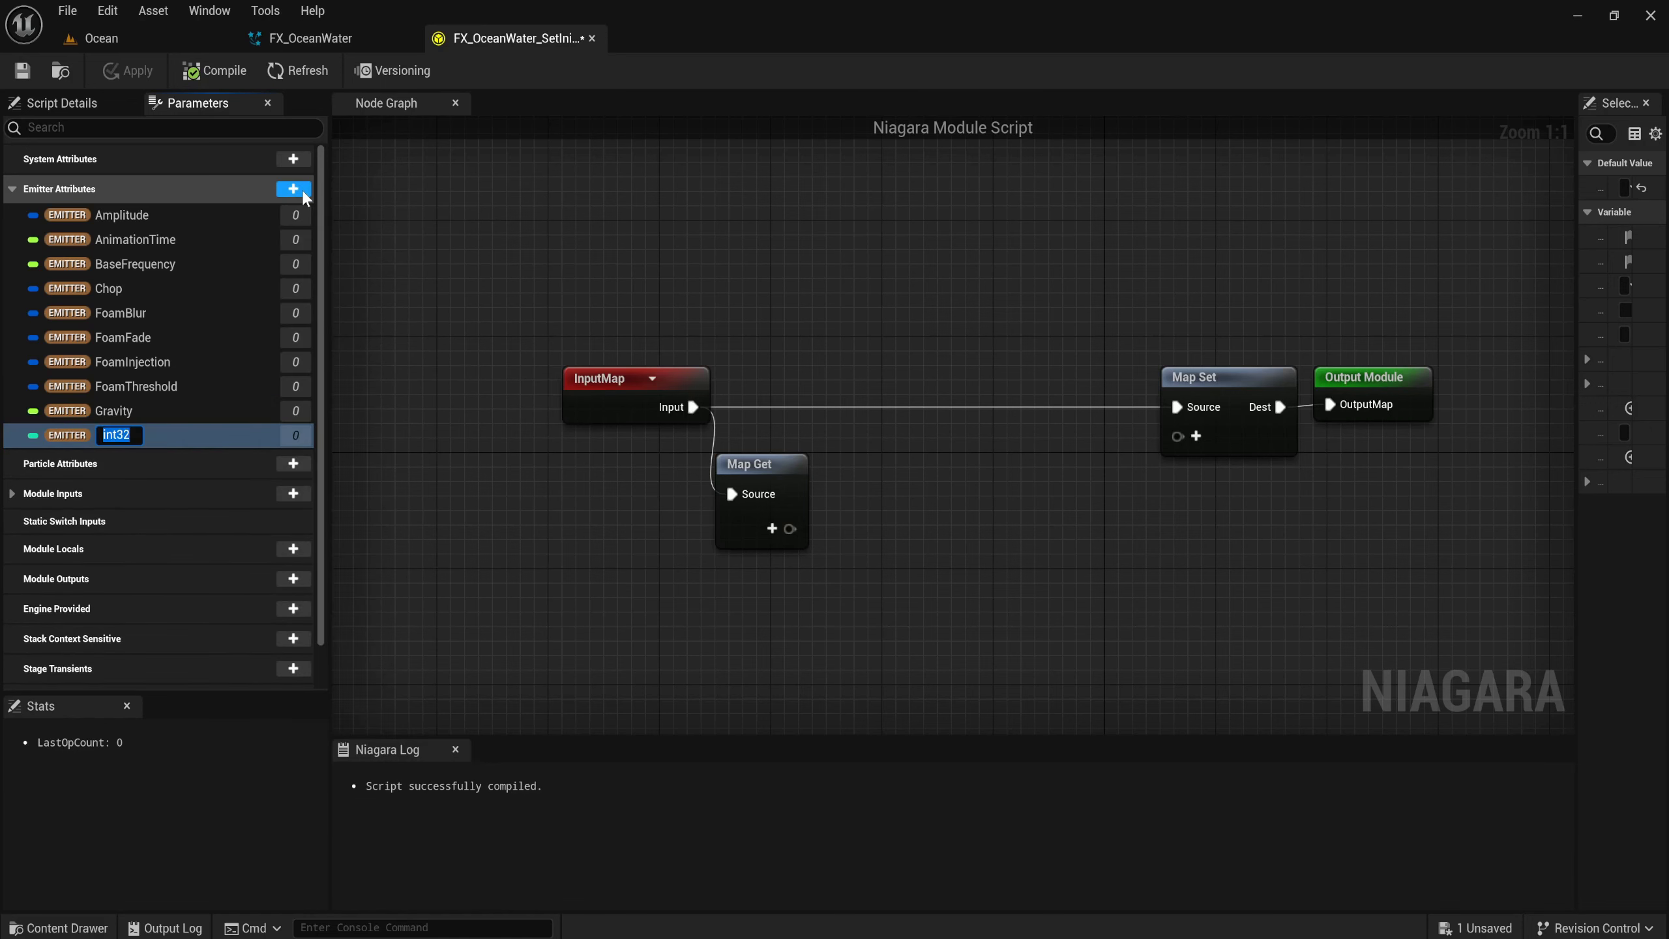
pyautogui.write('GridSiz')
pyautogui.write('e')
pyautogui.press('Return')
pyautogui.click(294, 189)
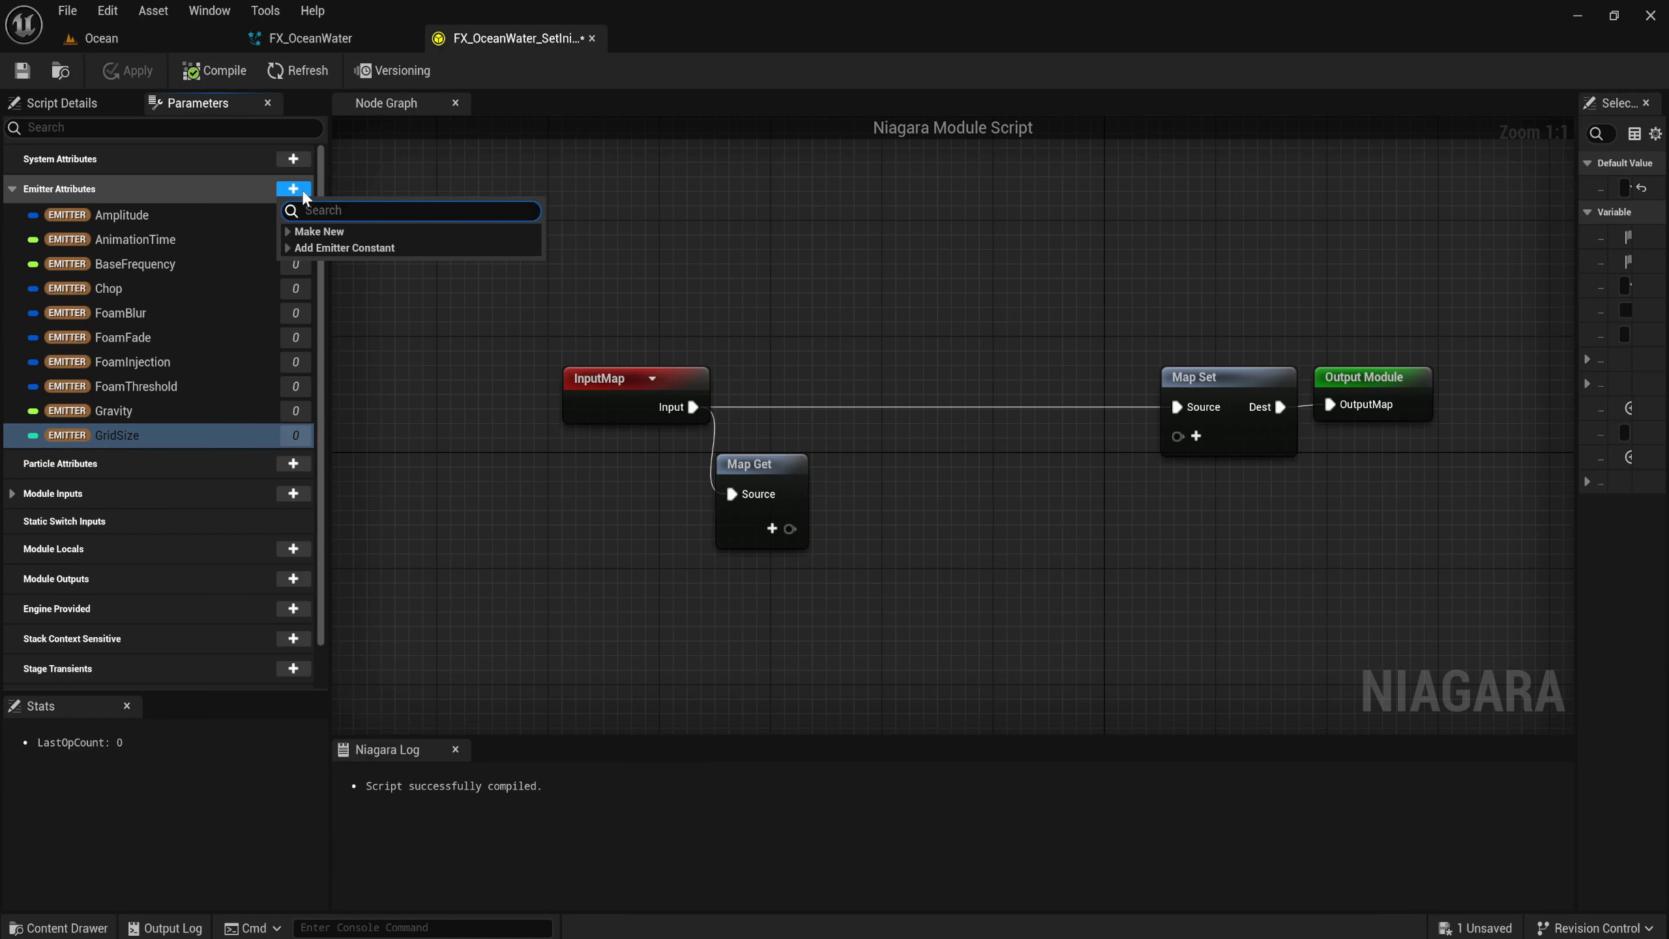
pyautogui.write('int')
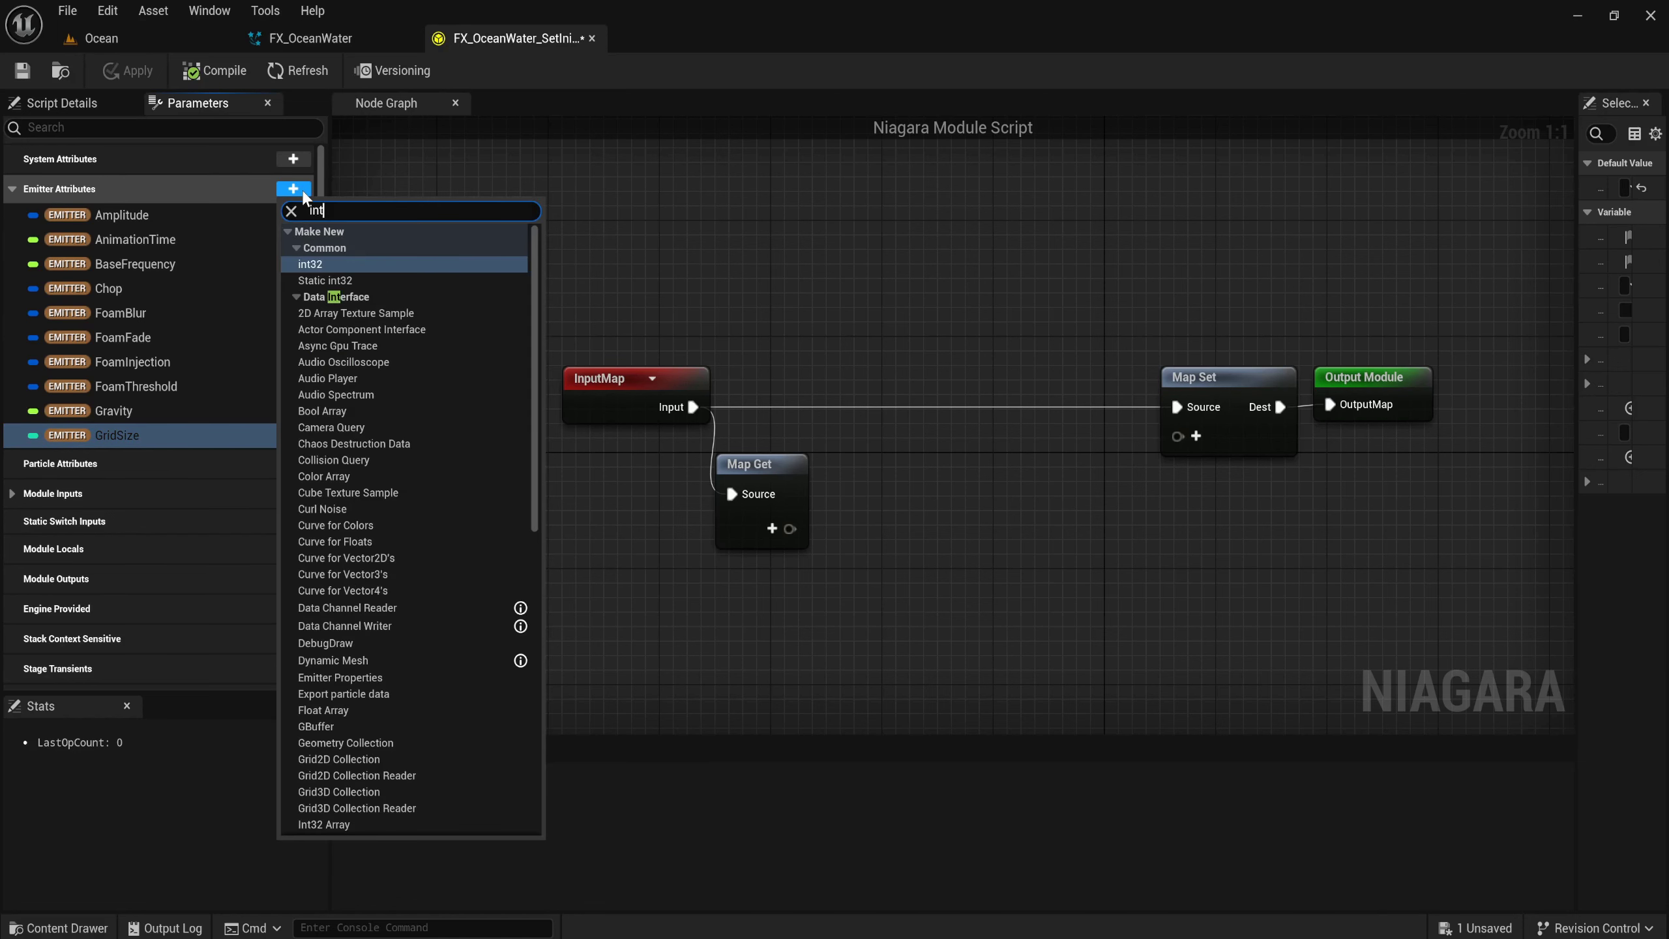
pyautogui.press('Return')
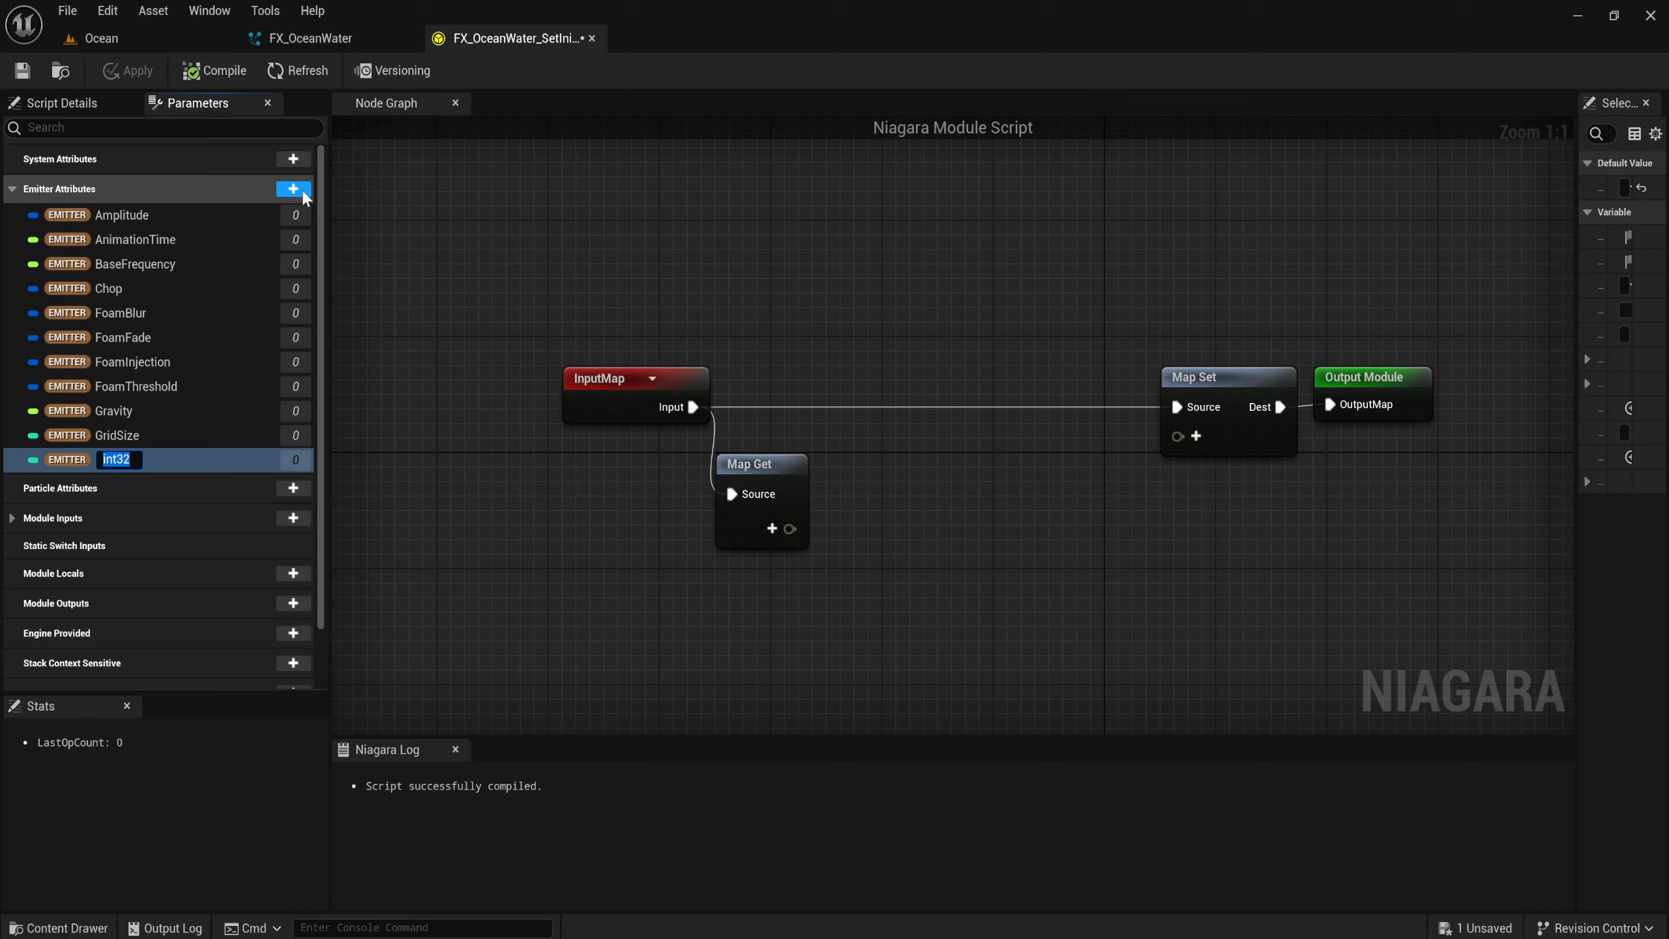
pyautogui.write('HalfGr')
pyautogui.write('idSi')
pyautogui.write('ze')
pyautogui.press('Return')
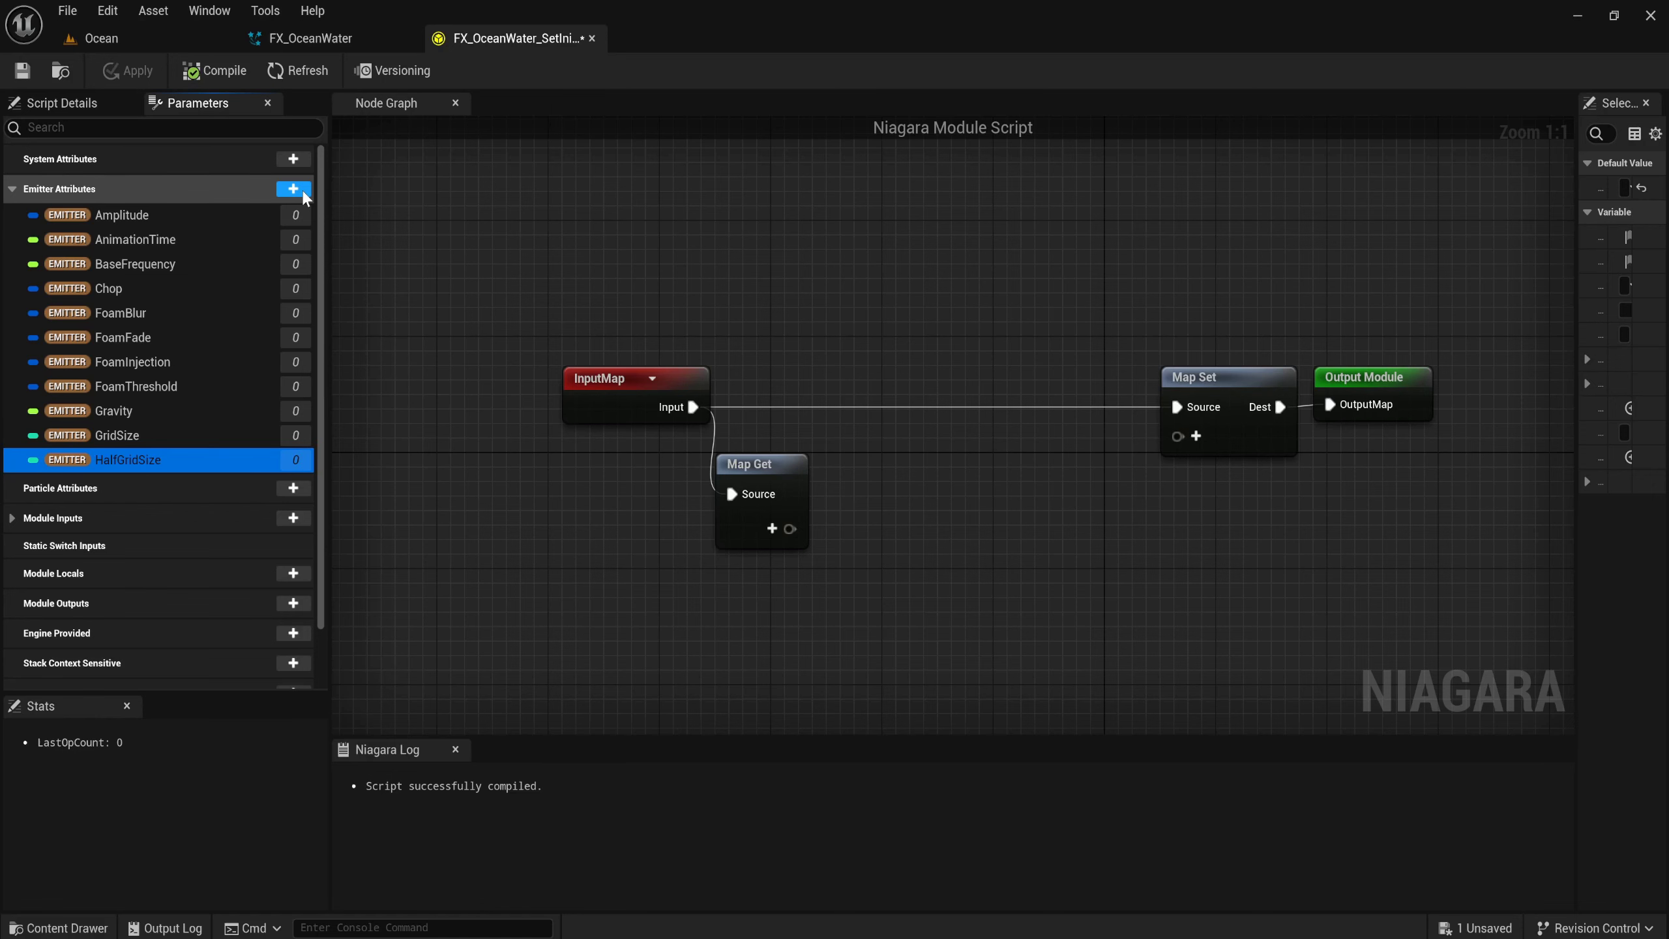
# Add a Vector 4 emitter attribute named LongWaveCutoff.
pyautogui.click(303, 193)
pyautogui.write('ve')
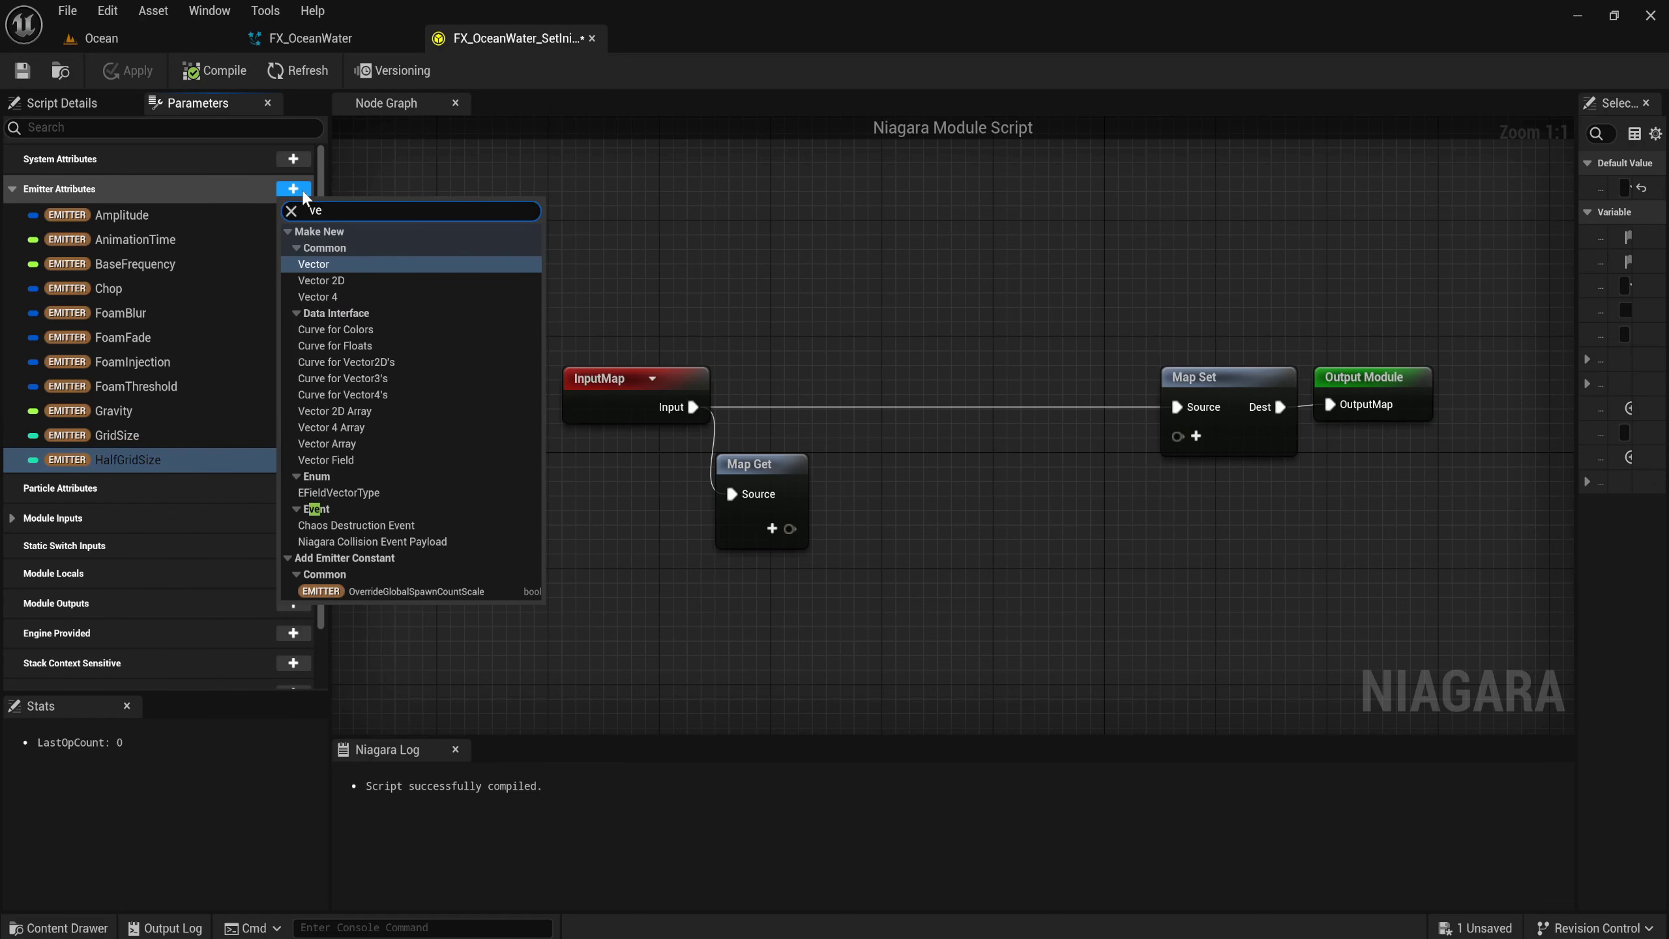
pyautogui.write('c')
pyautogui.press('Down')
pyautogui.press('Down')
pyautogui.press('Return')
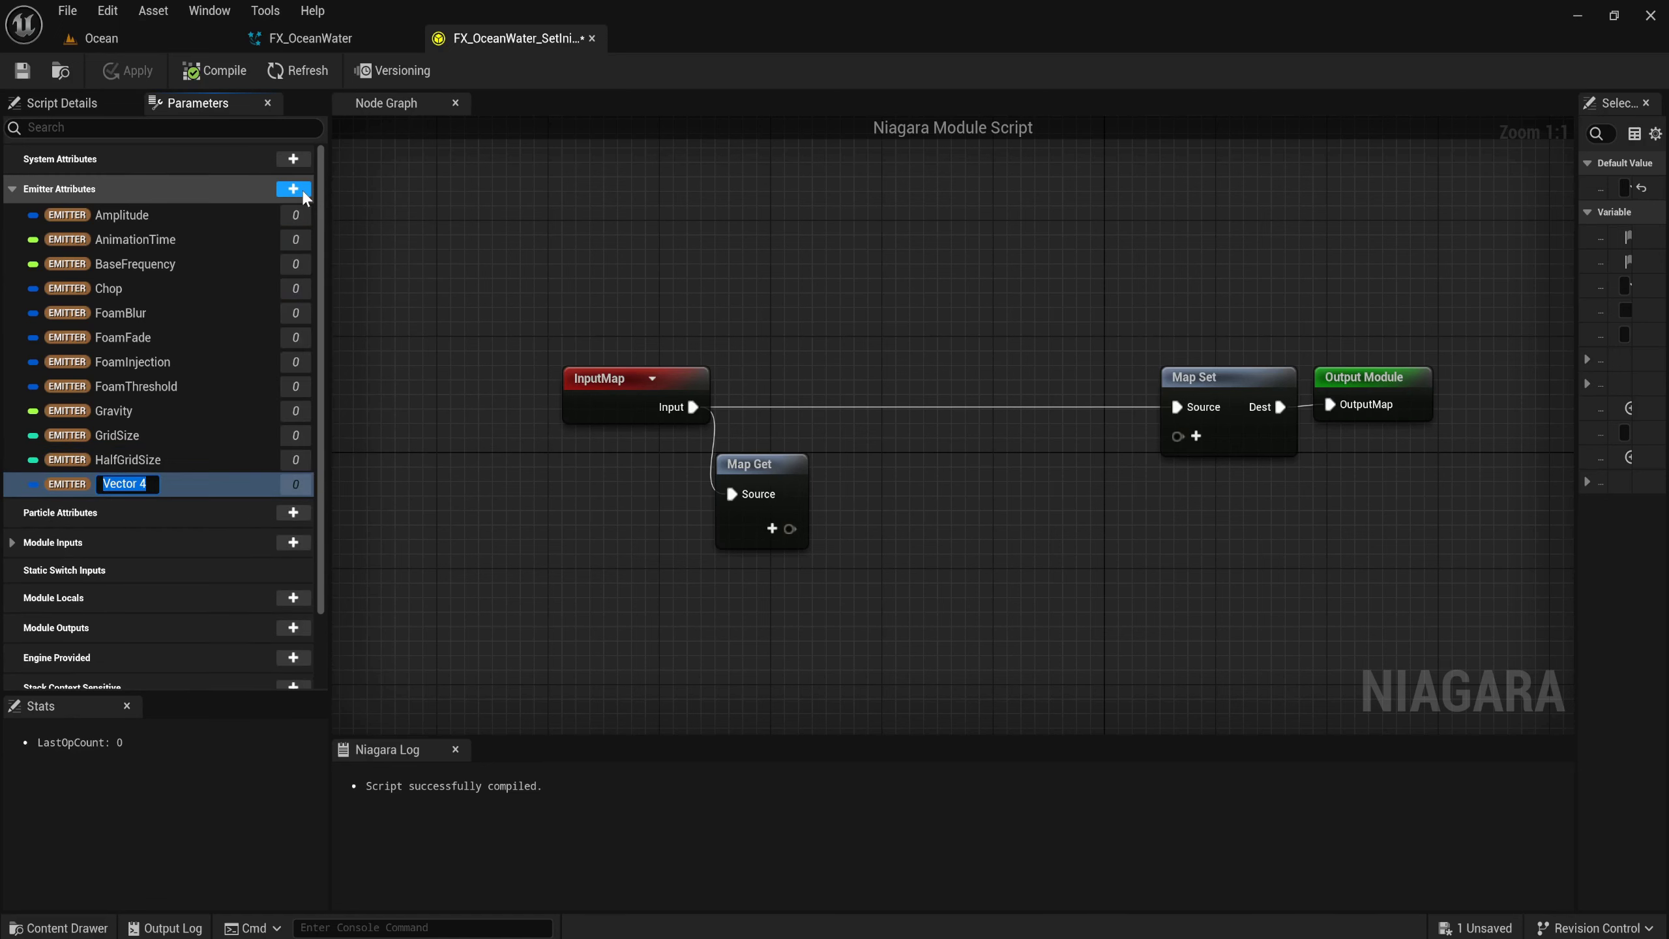
pyautogui.write('Long')
pyautogui.write('WaveCut')
pyautogui.write('off')
# Add int32 emitter attributes NumCascades and NumPasses.
pyautogui.click(298, 190)
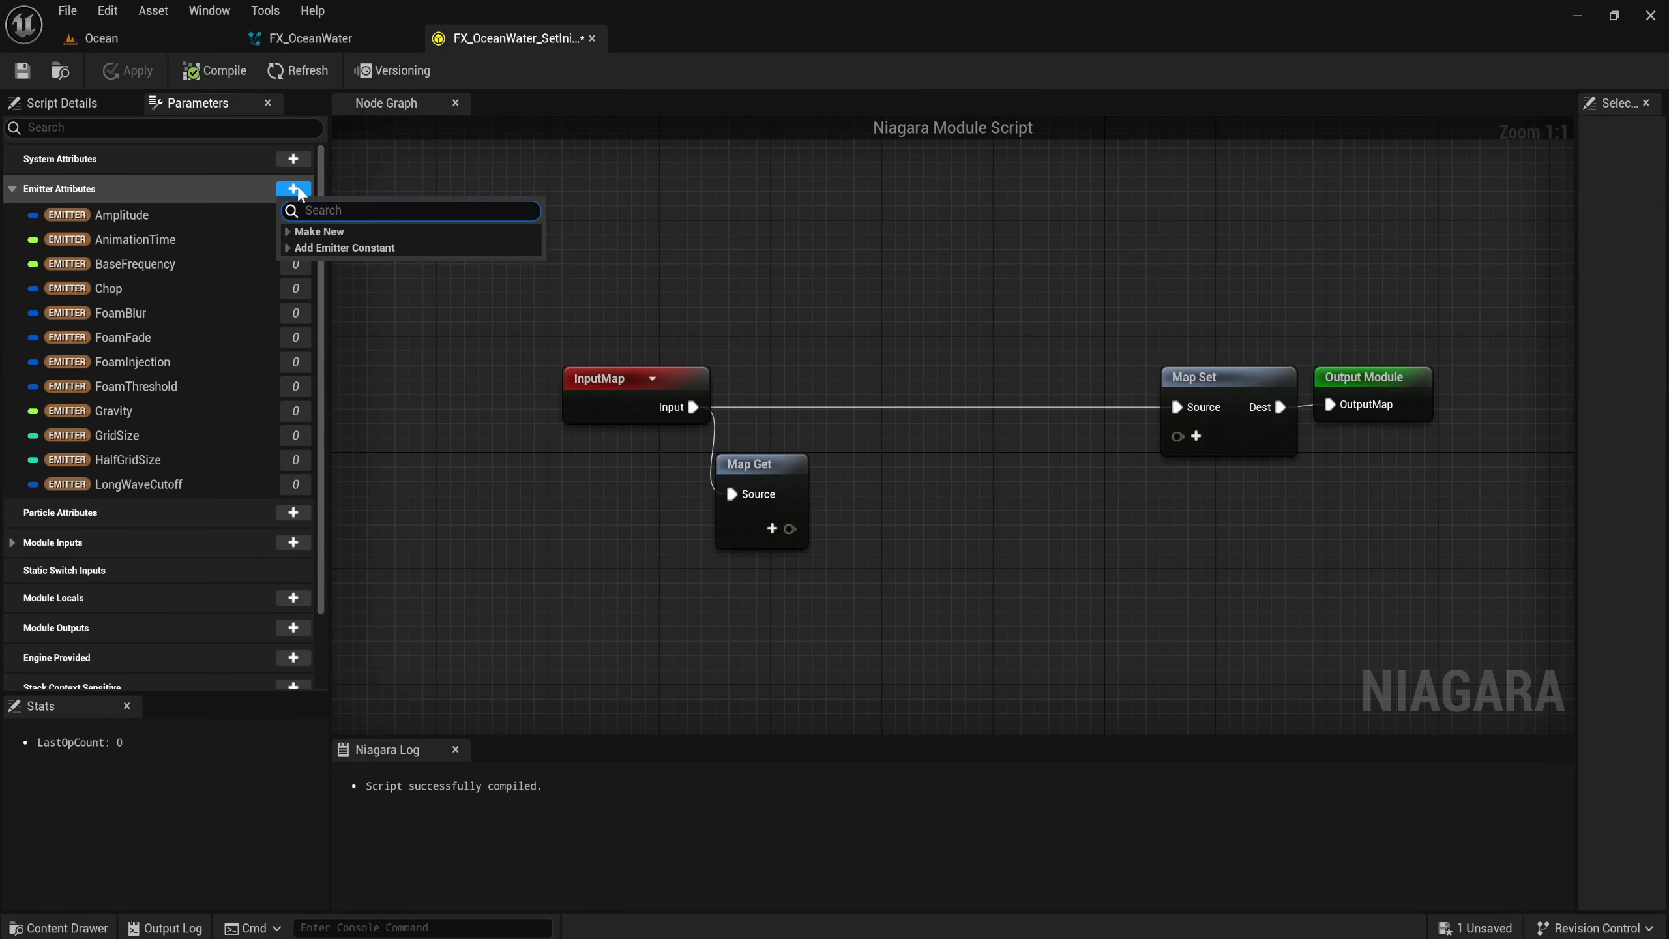
pyautogui.write('int')
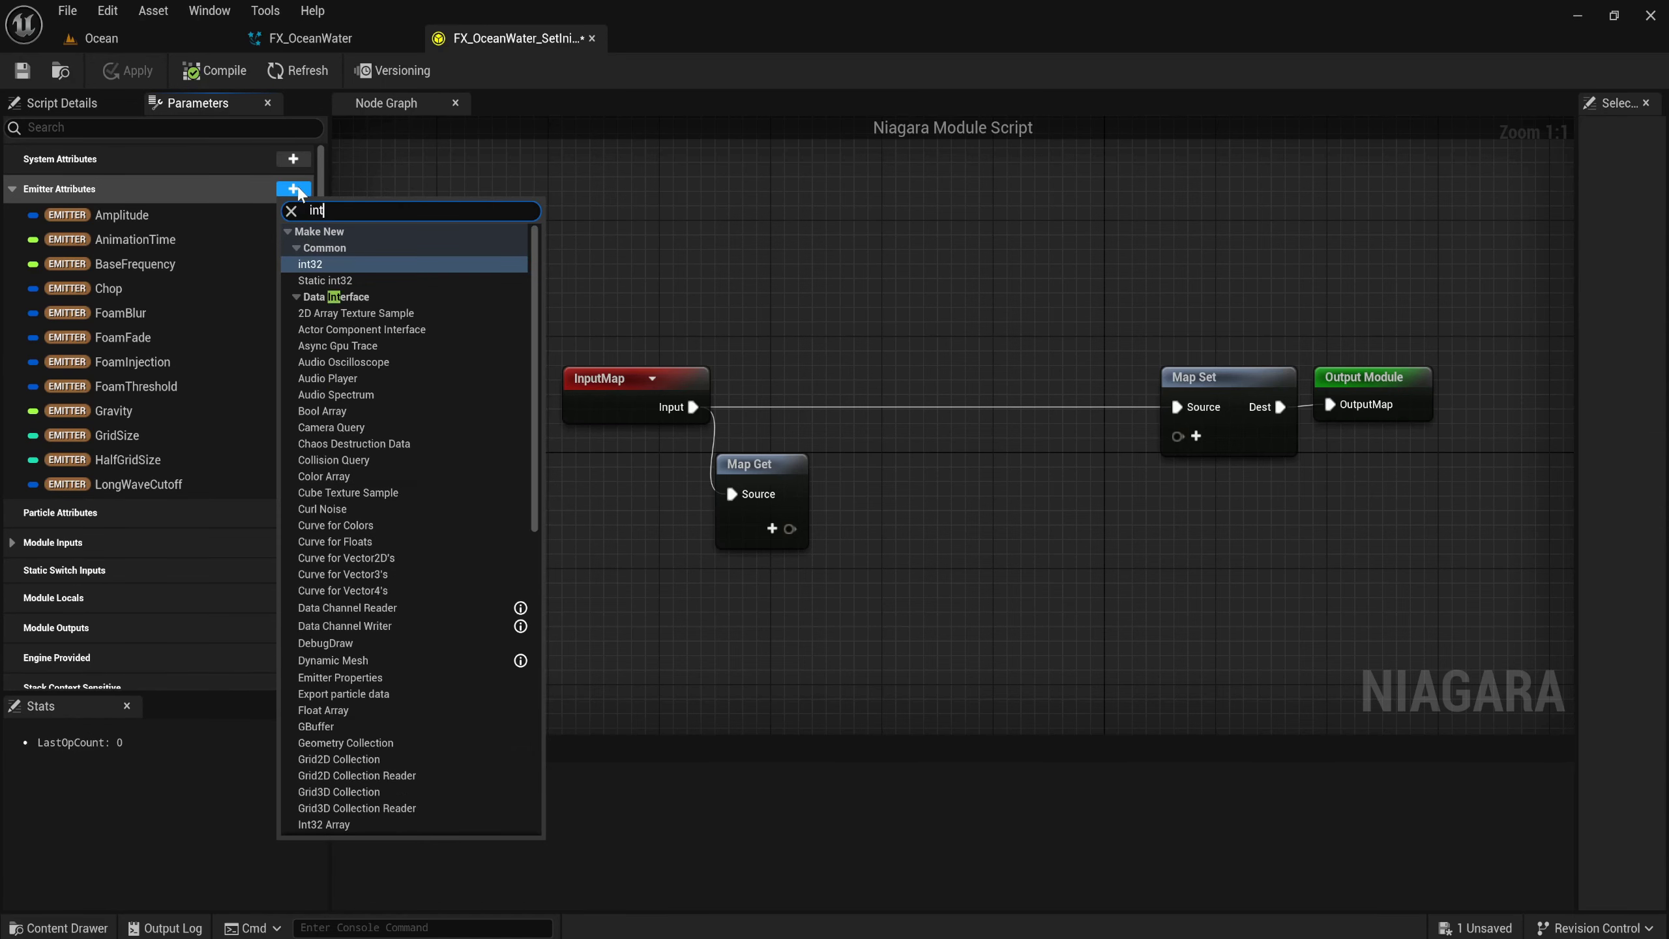
pyautogui.press('Return')
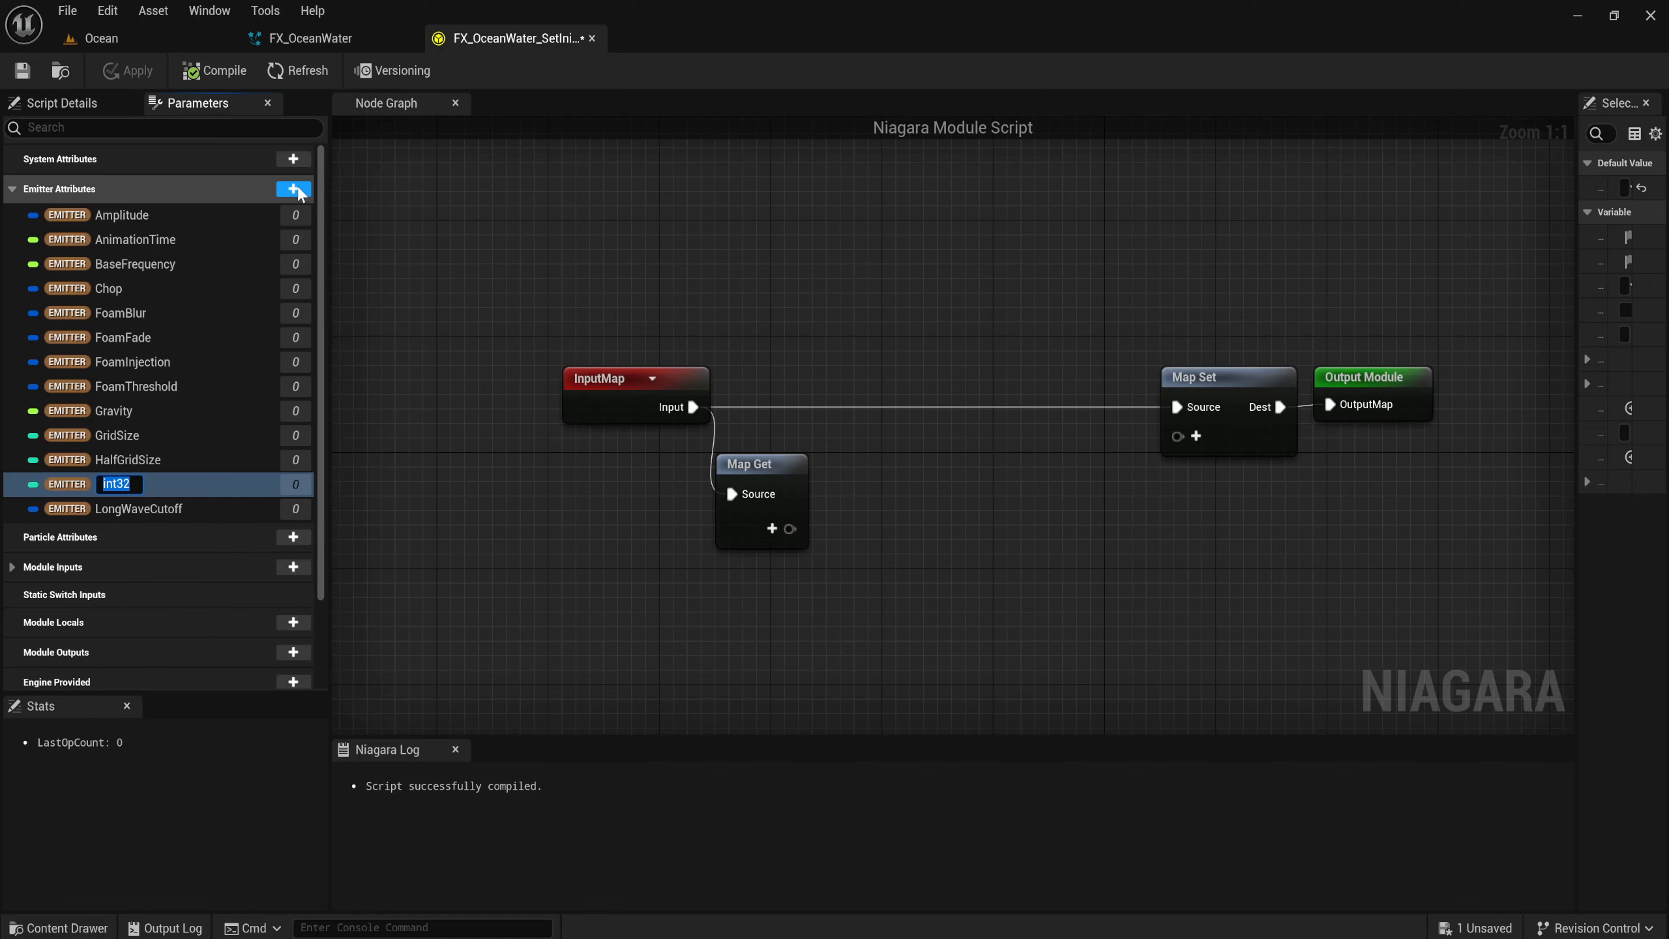
pyautogui.write('Num')
pyautogui.write('Cas')
pyautogui.write('cades')
pyautogui.press('Return')
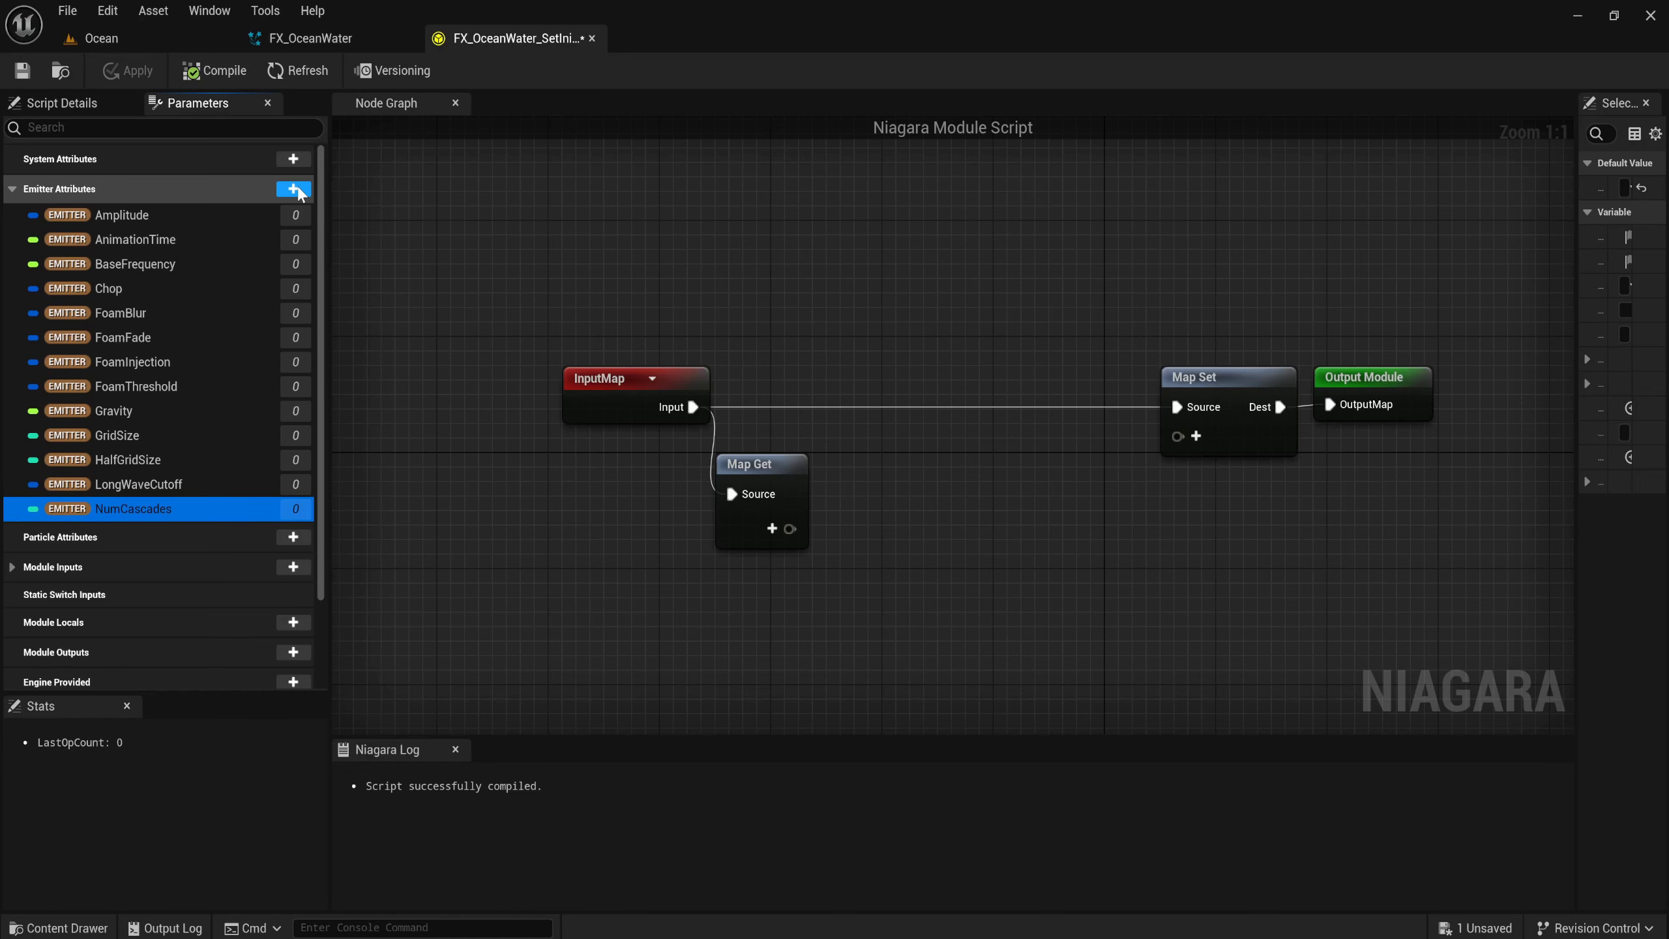
pyautogui.click(296, 190)
pyautogui.write('int')
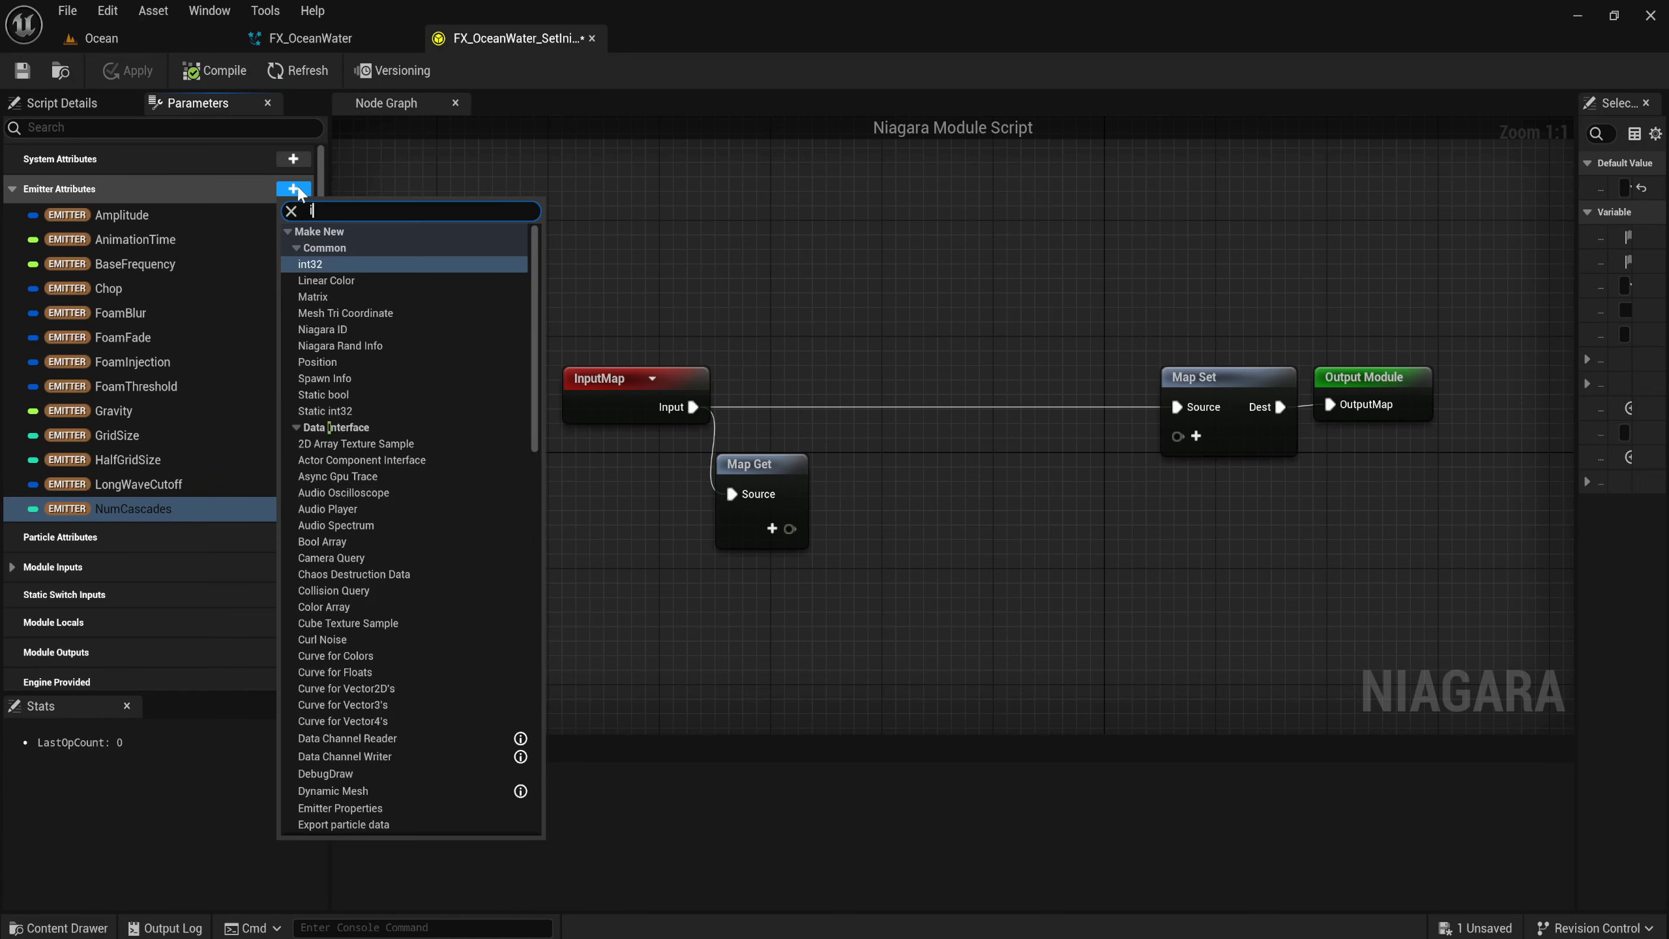
pyautogui.press('Return')
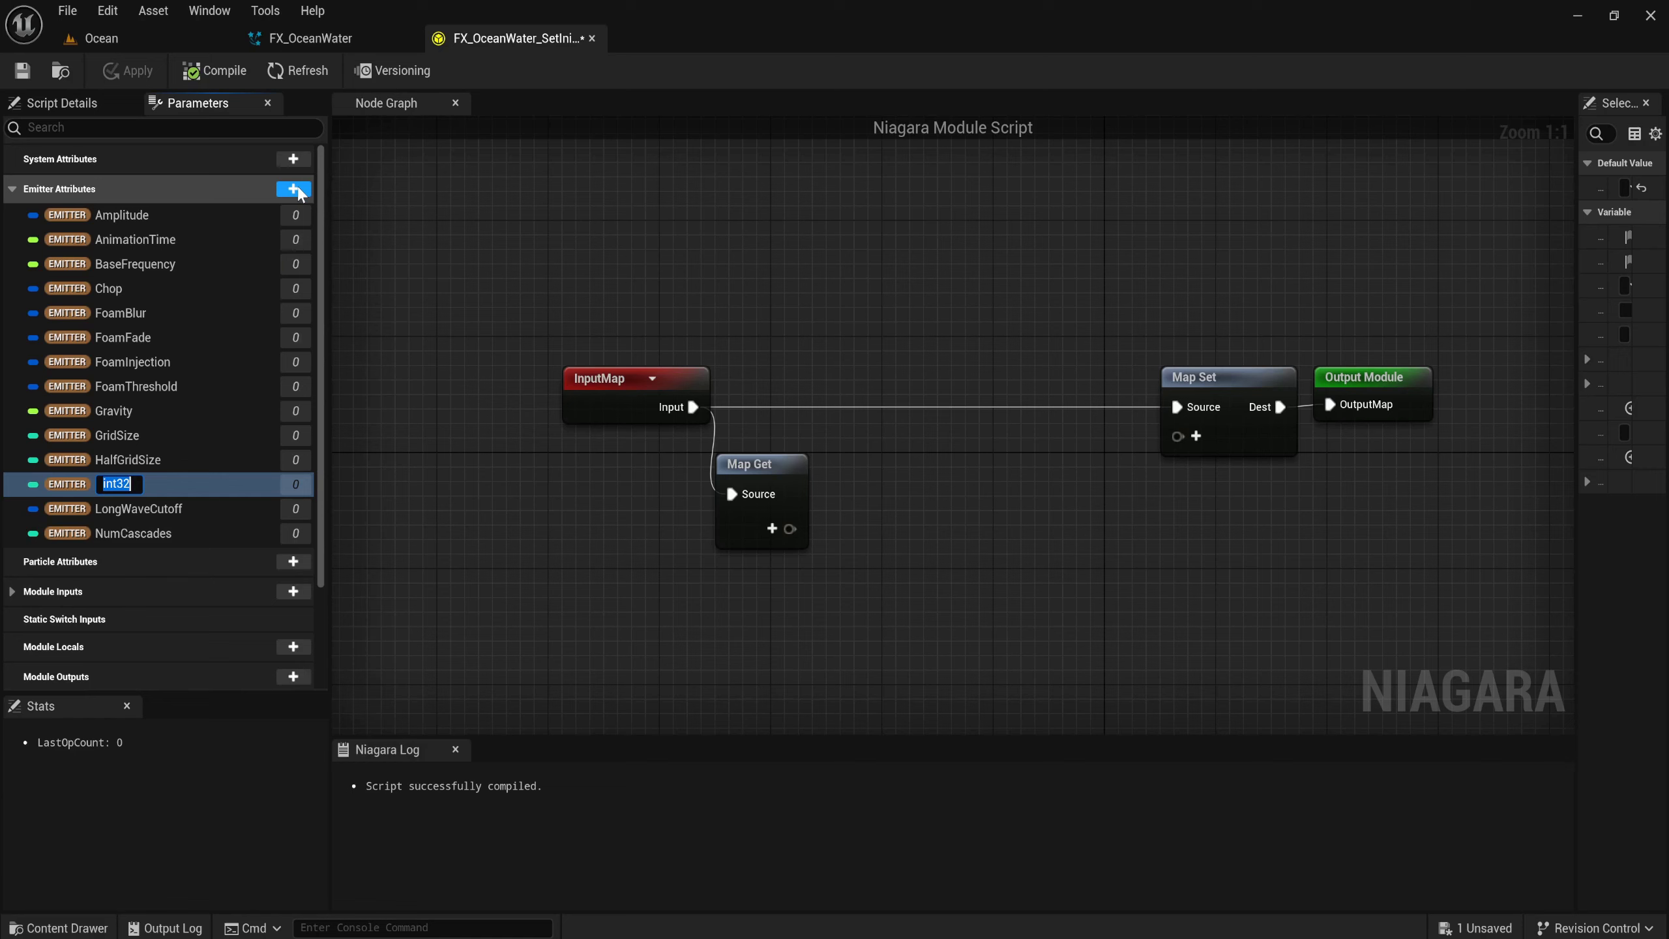
pyautogui.write('NumP')
pyautogui.write('asses')
pyautogui.press('Return')
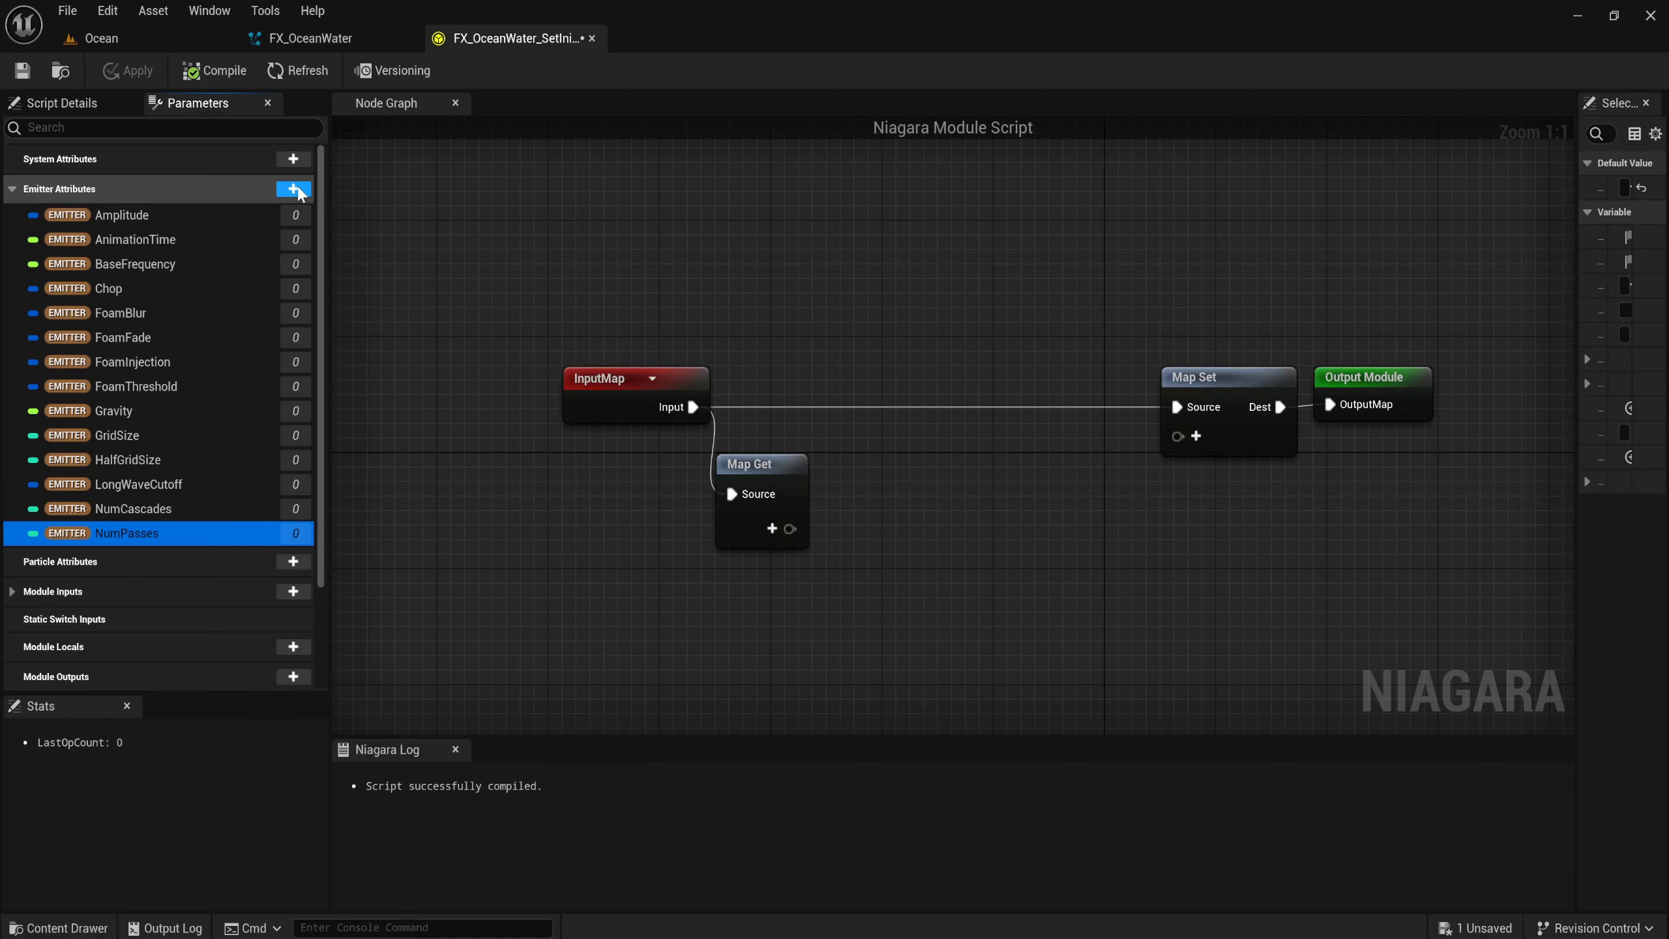
# Add a Vector 4 emitter attribute named PatchLength, fixing the misspelling.
pyautogui.click(295, 189)
pyautogui.write('vect')
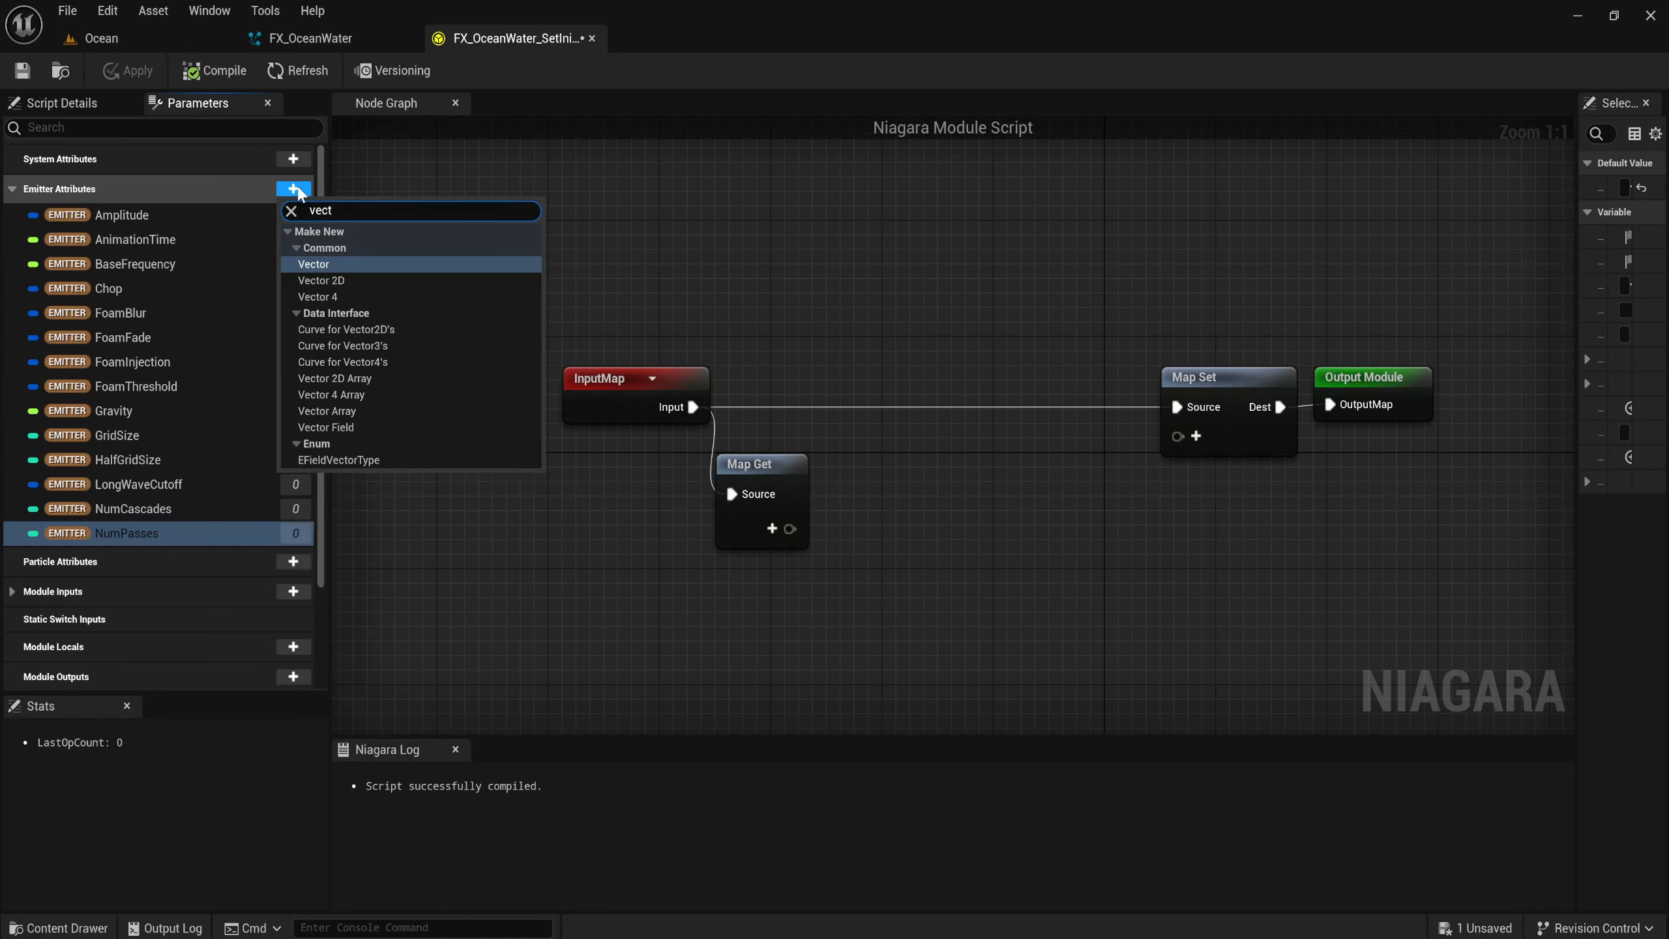
pyautogui.press('Down')
pyautogui.press('Down')
pyautogui.press('Return')
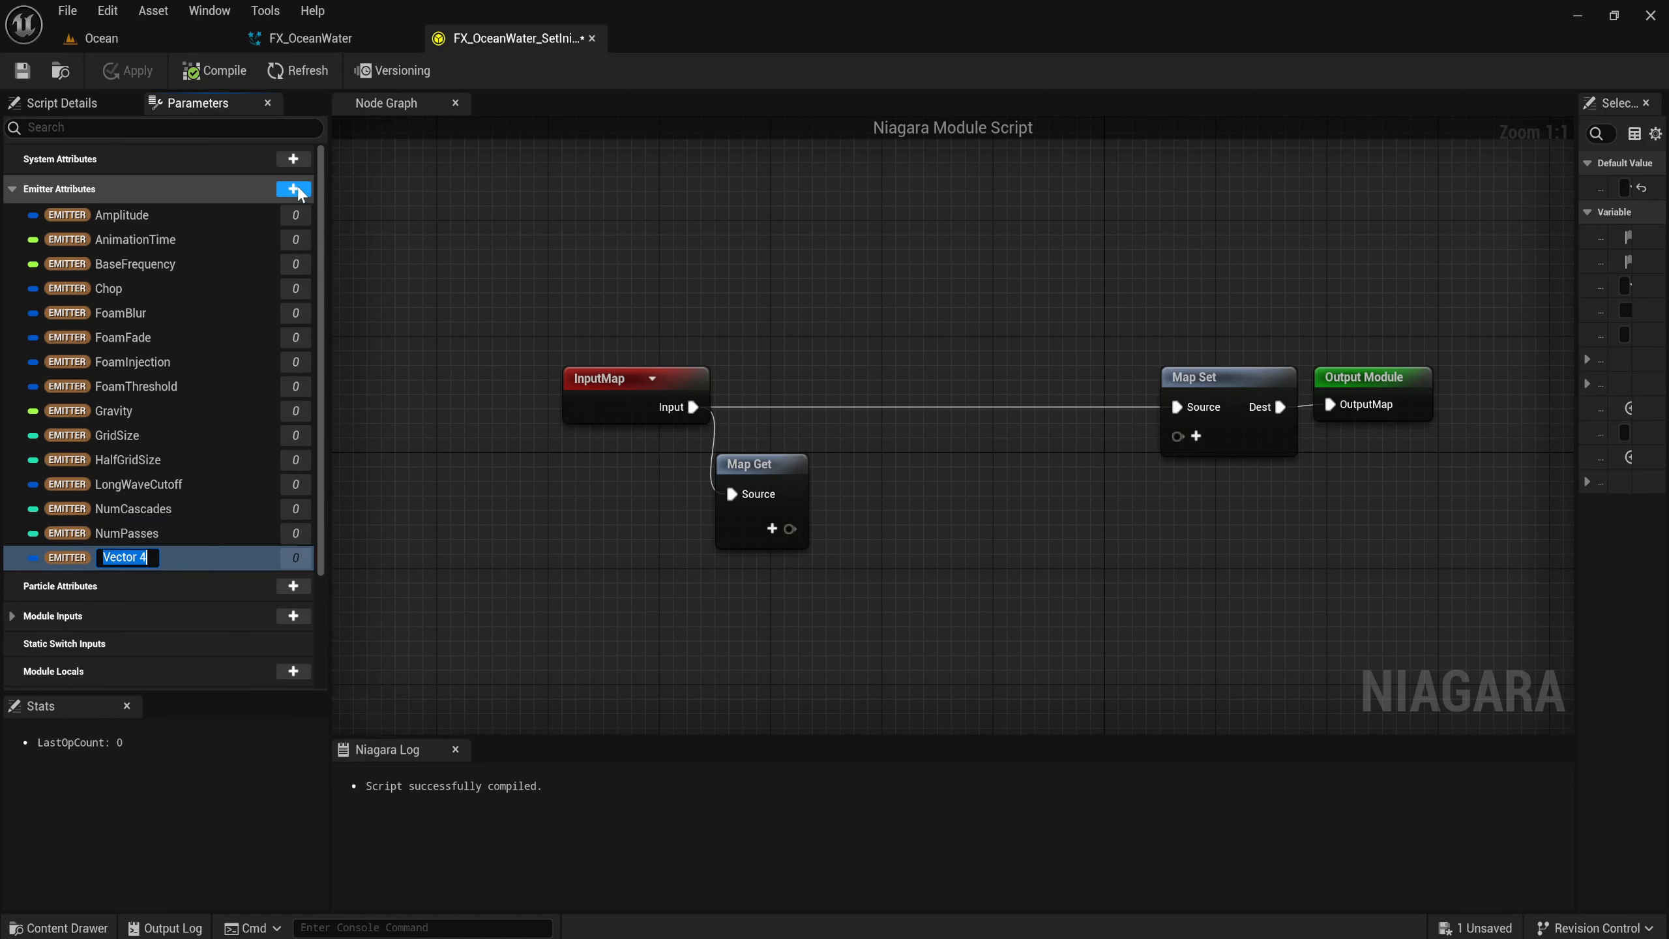
pyautogui.write('Patch')
pyautogui.write('Lenght')
pyautogui.press('BackSpace')
pyautogui.press('BackSpace')
pyautogui.write('th')
pyautogui.press('Return')
# Add a float RepeatPeriod and an int32 RoughnessIntegrationSamples emitter attribute.
pyautogui.click(296, 189)
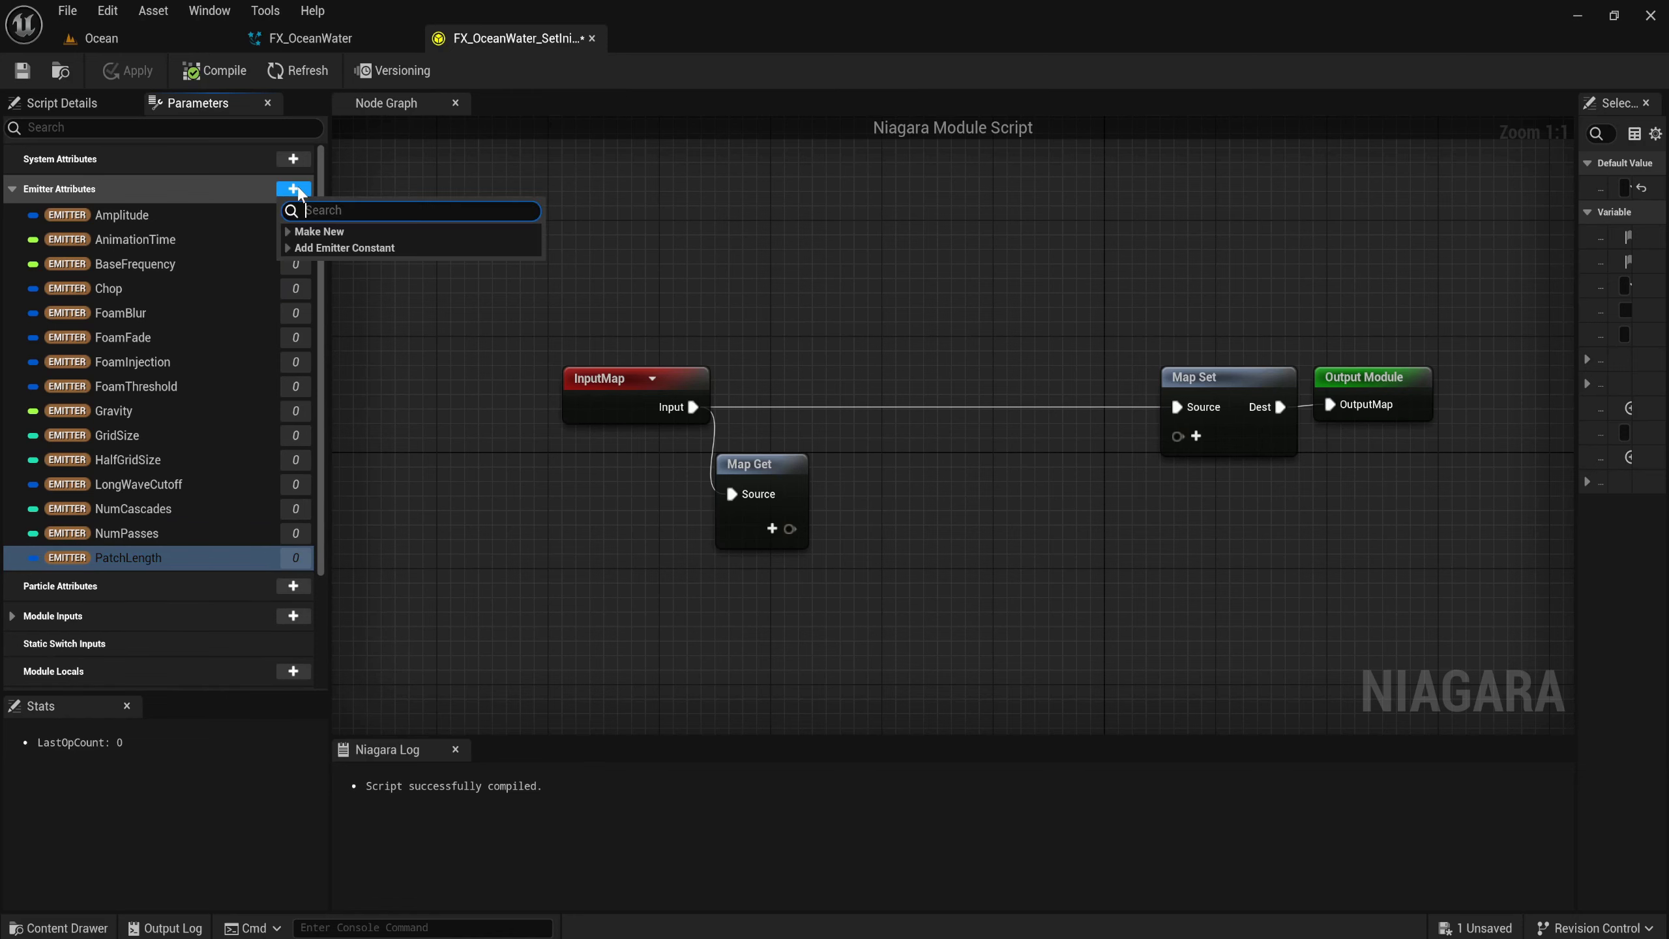
pyautogui.write('fl')
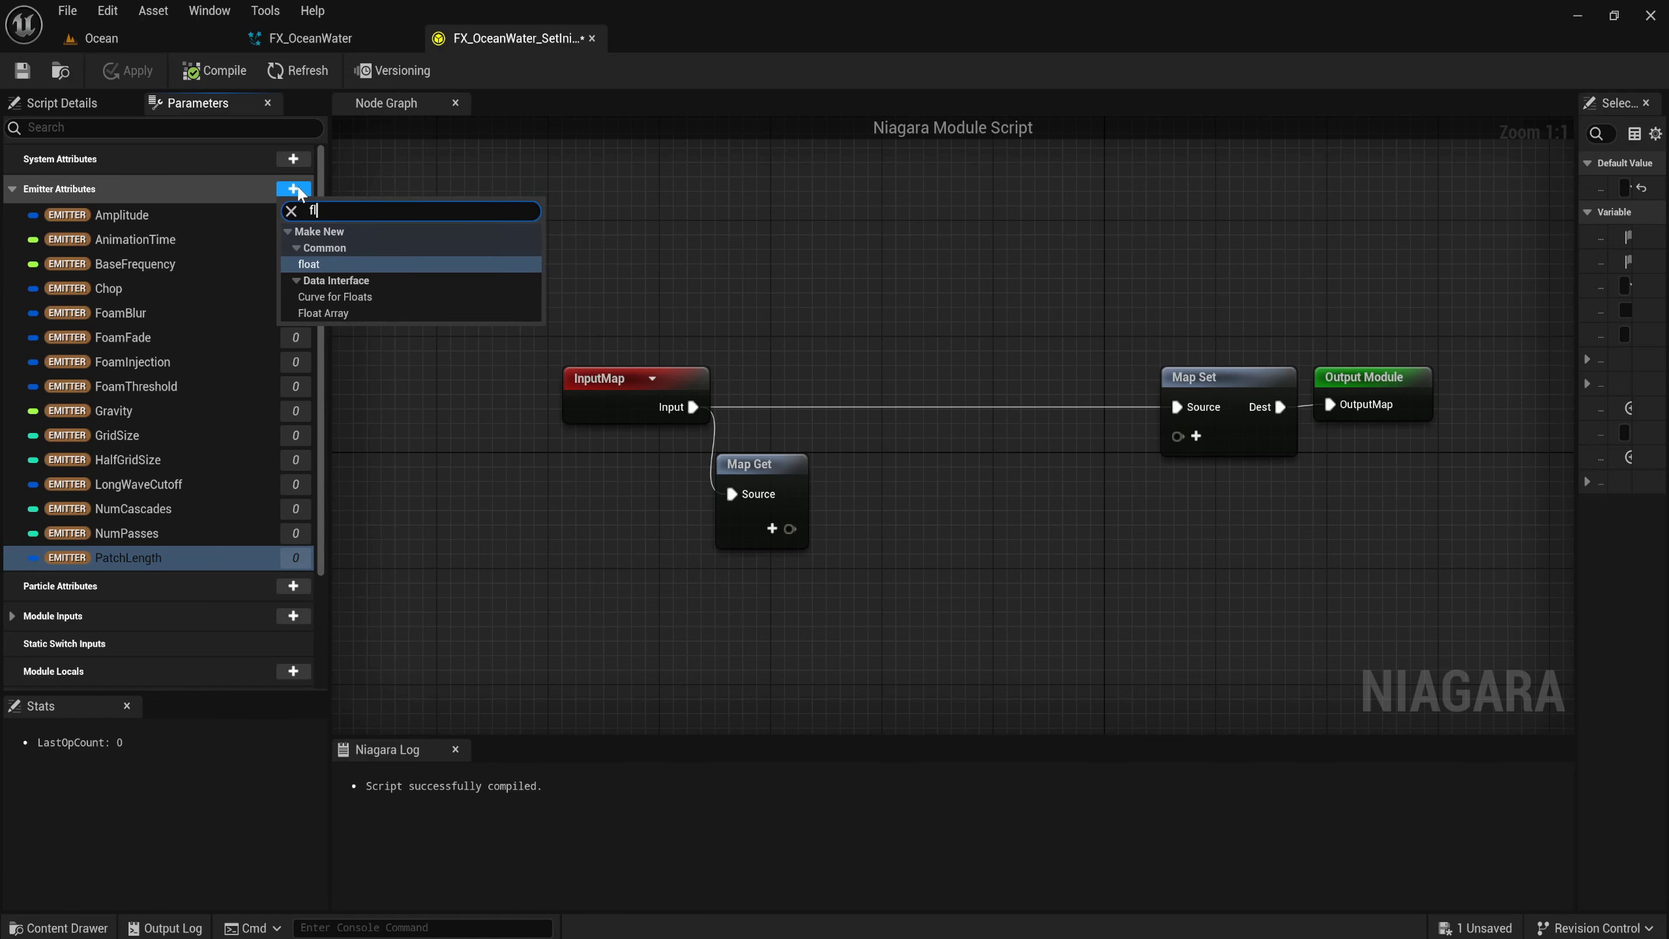
pyautogui.write('oat')
pyautogui.press('Return')
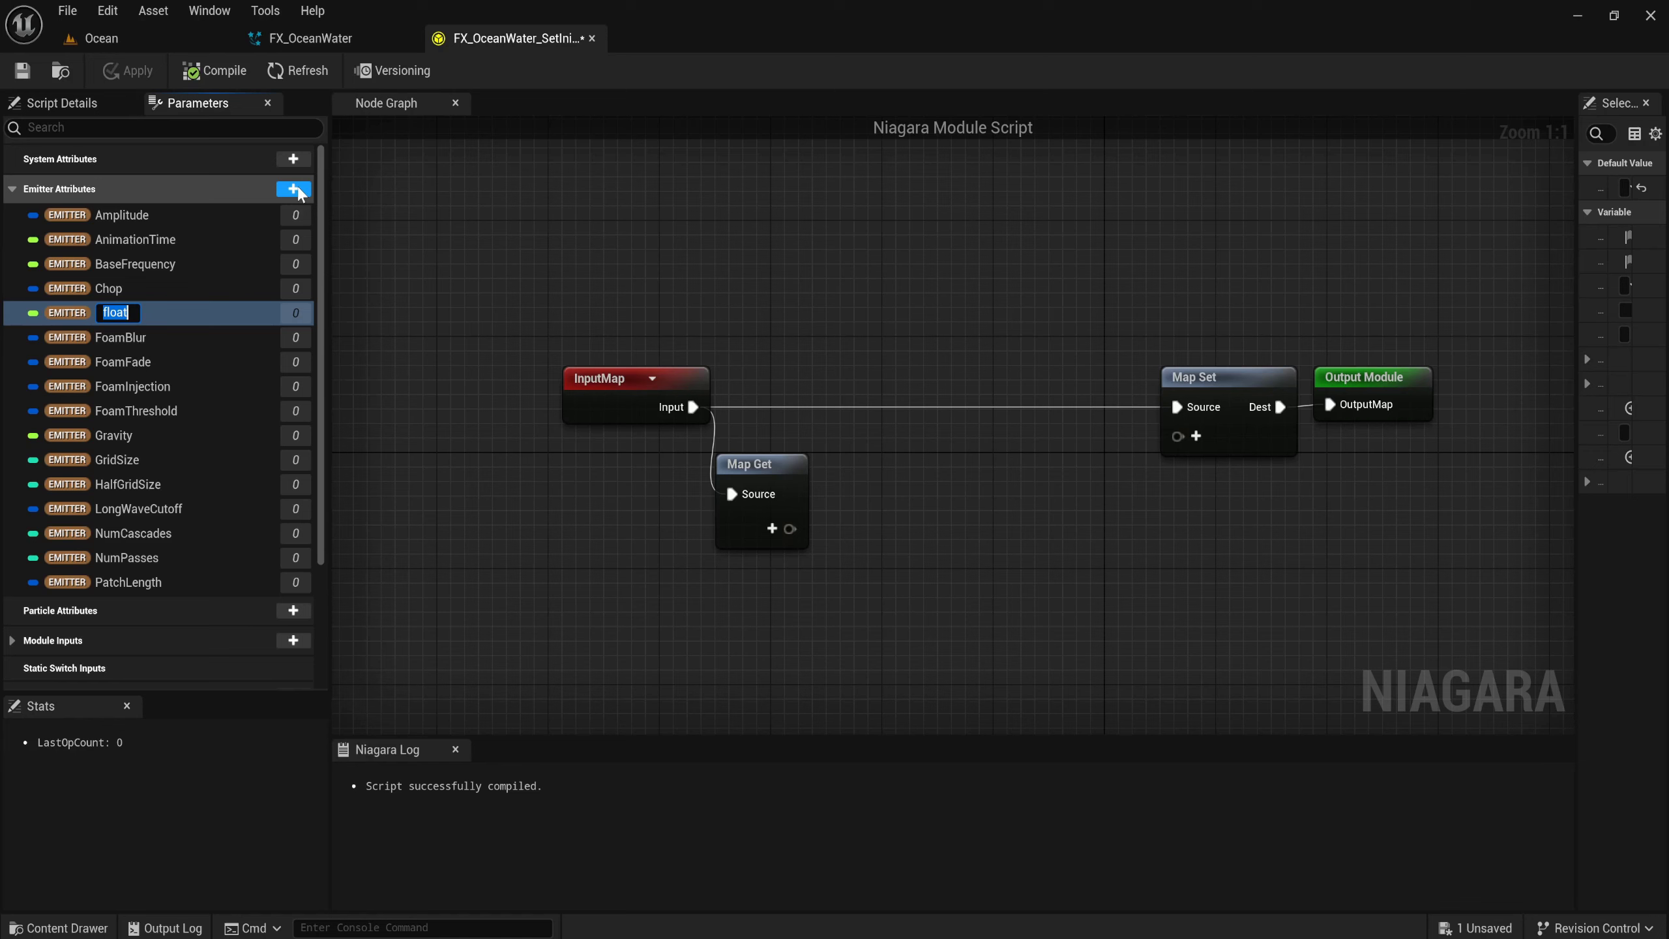
pyautogui.write('Rep')
pyautogui.write('eatPeri')
pyautogui.write('od')
pyautogui.press('Return')
pyautogui.click(296, 190)
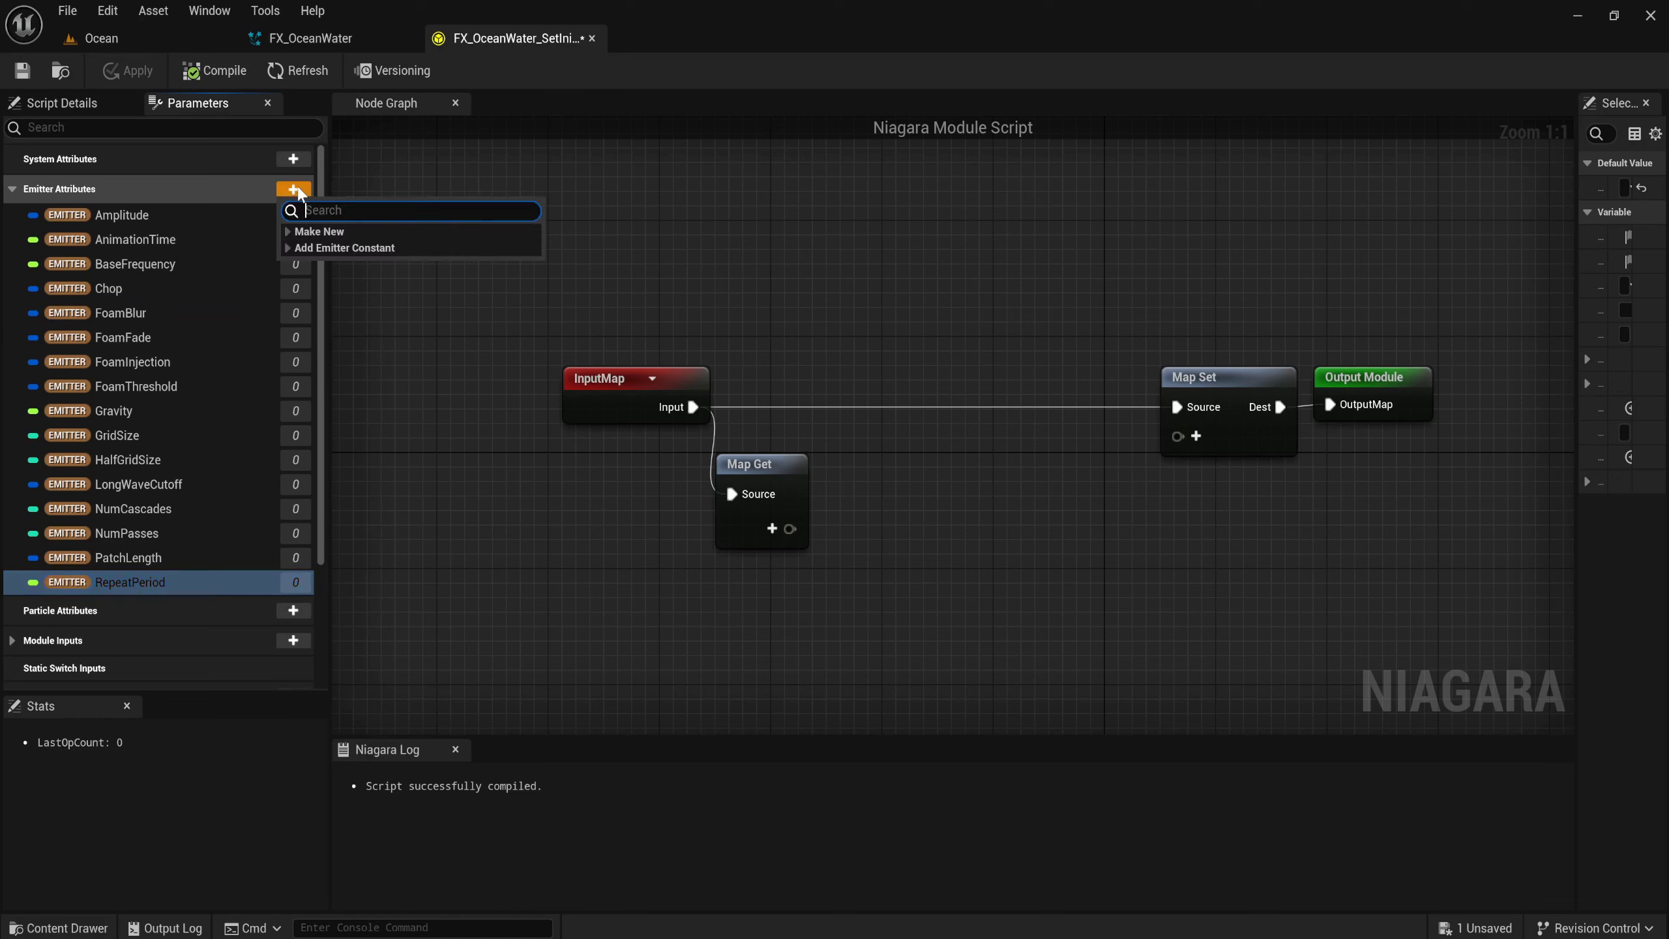
pyautogui.write('int')
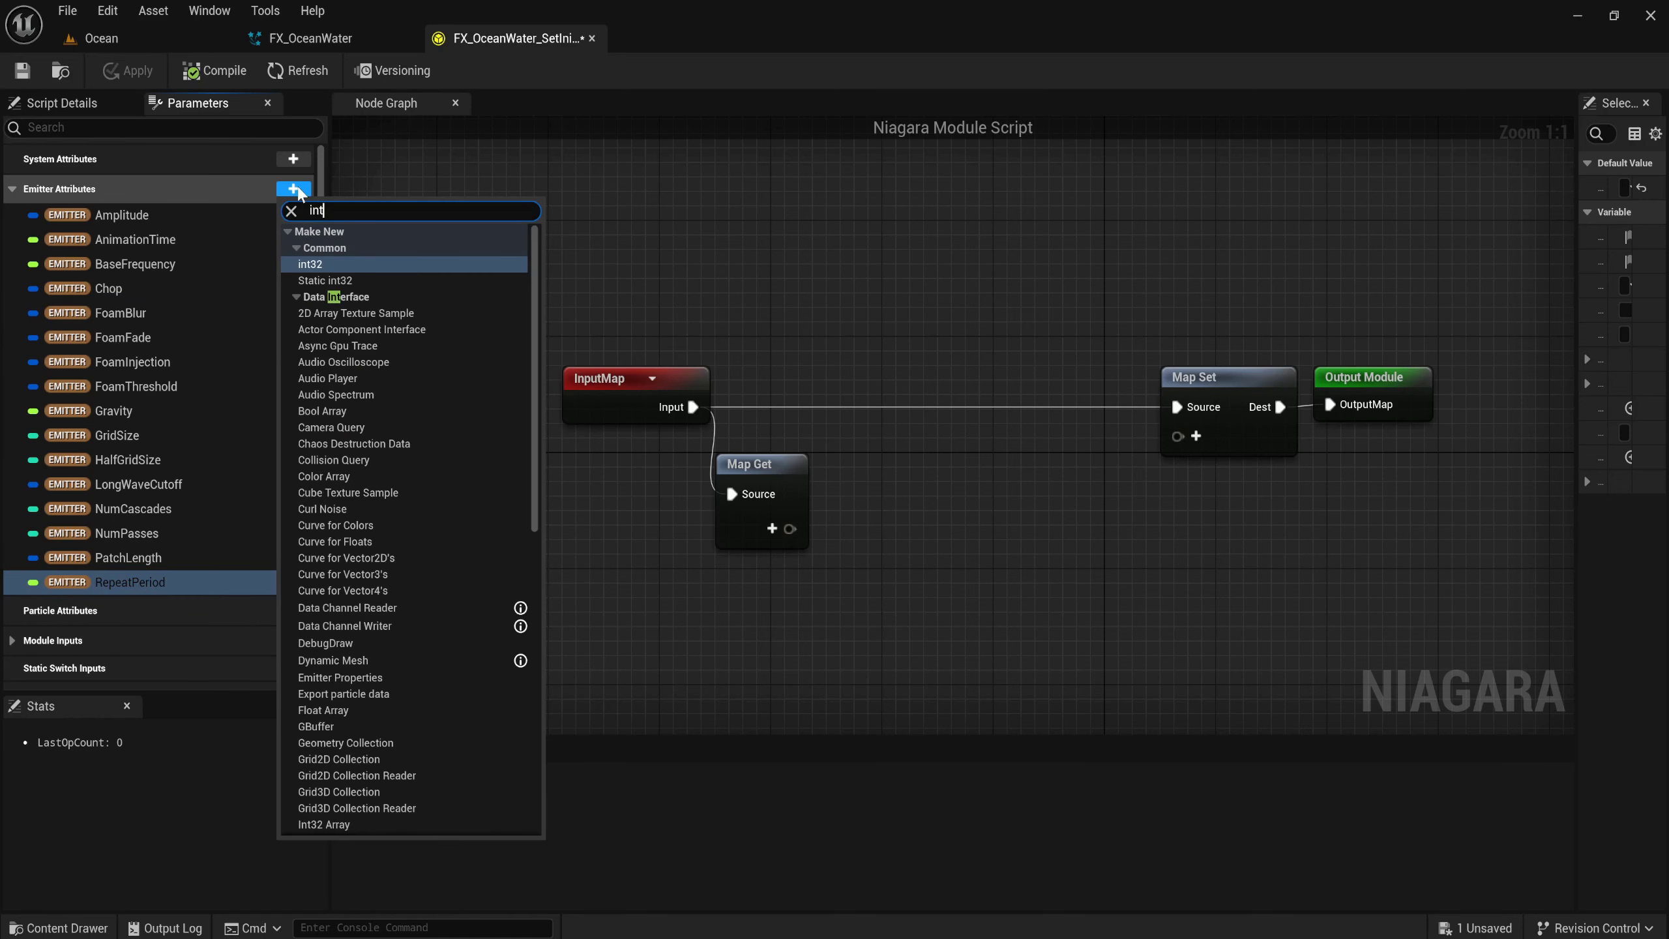
pyautogui.press('Return')
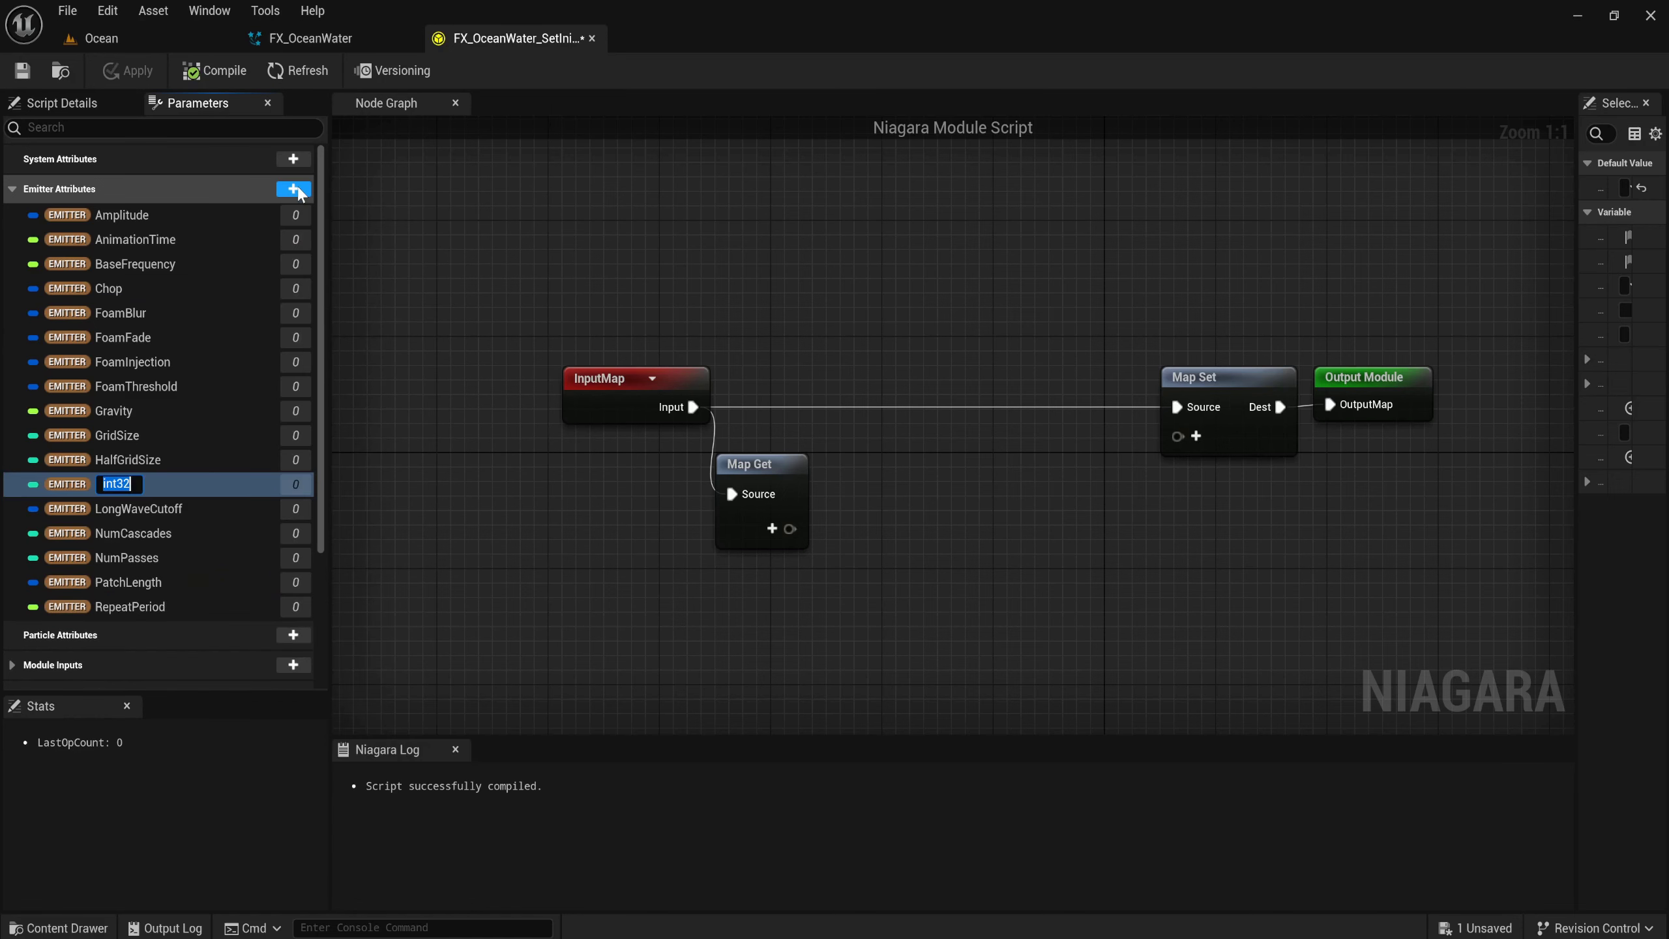
pyautogui.write('Roughn')
pyautogui.write('ess')
pyautogui.write('Integr')
pyautogui.write('ationSa')
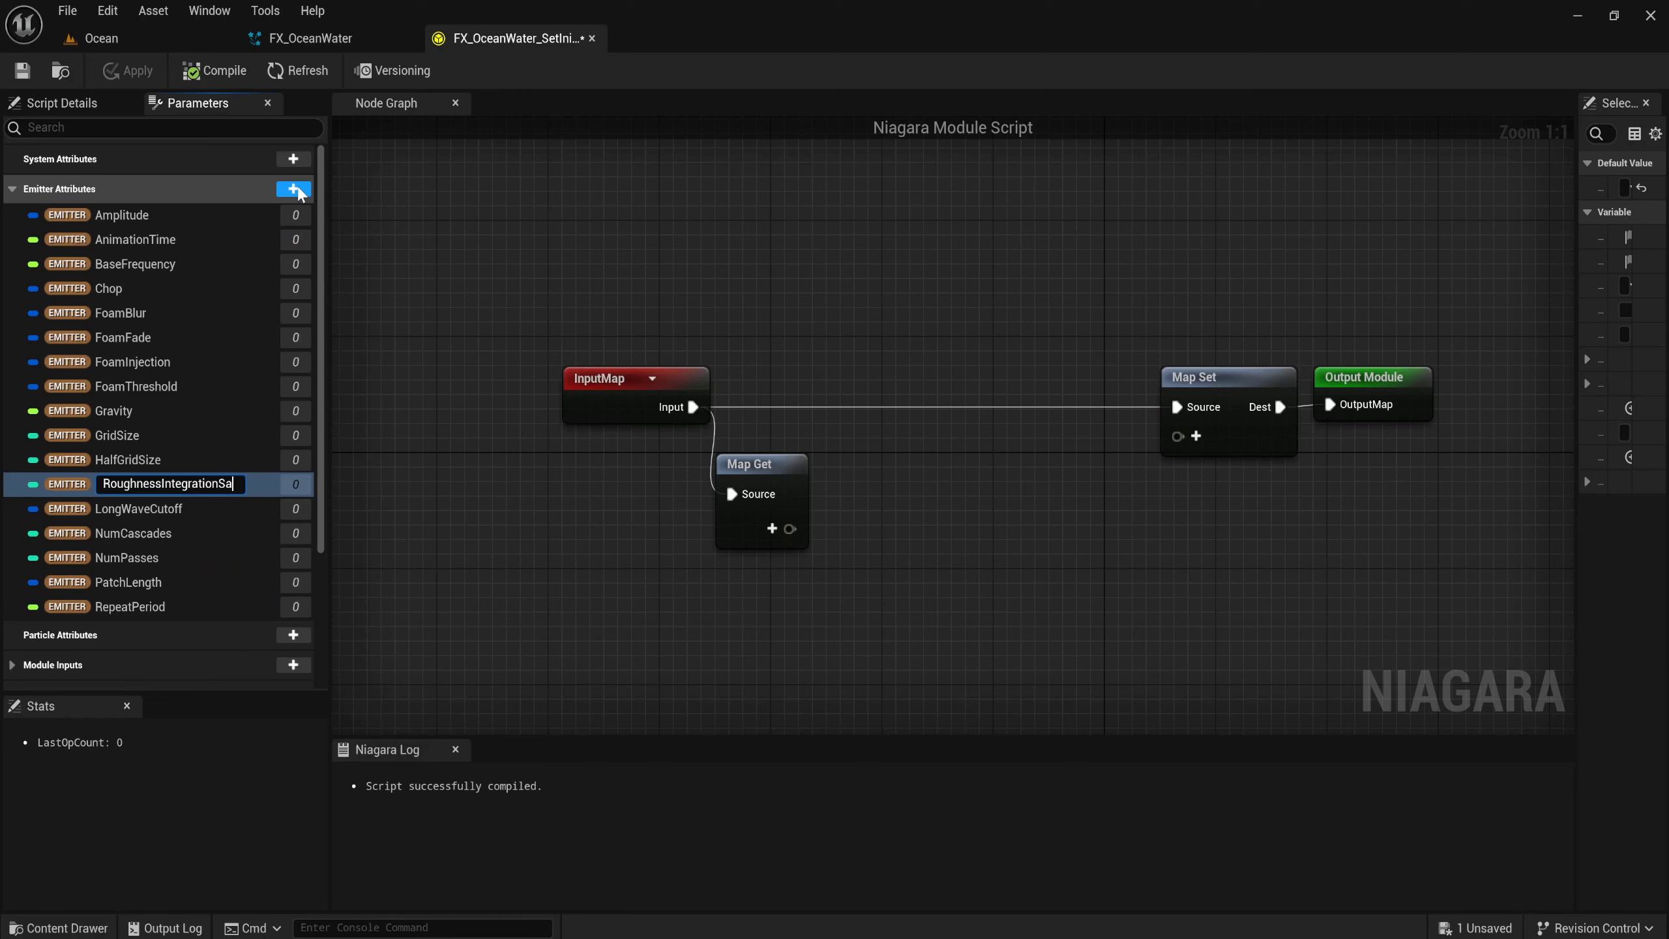
pyautogui.write('mples')
pyautogui.press('Return')
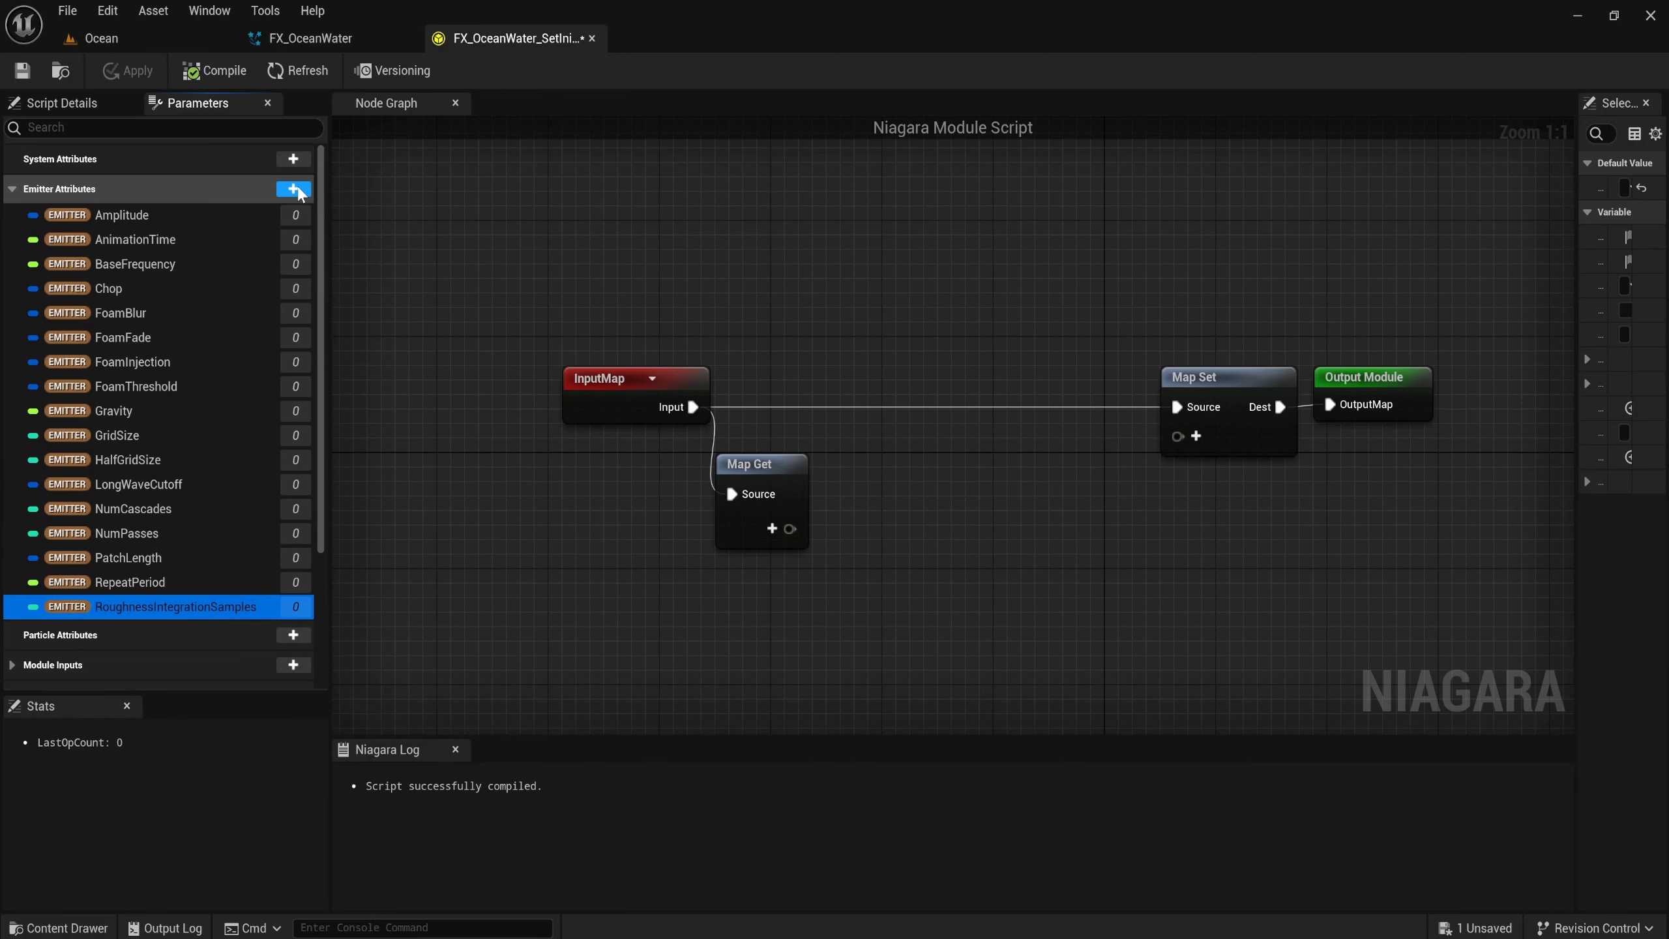
pyautogui.click(296, 190)
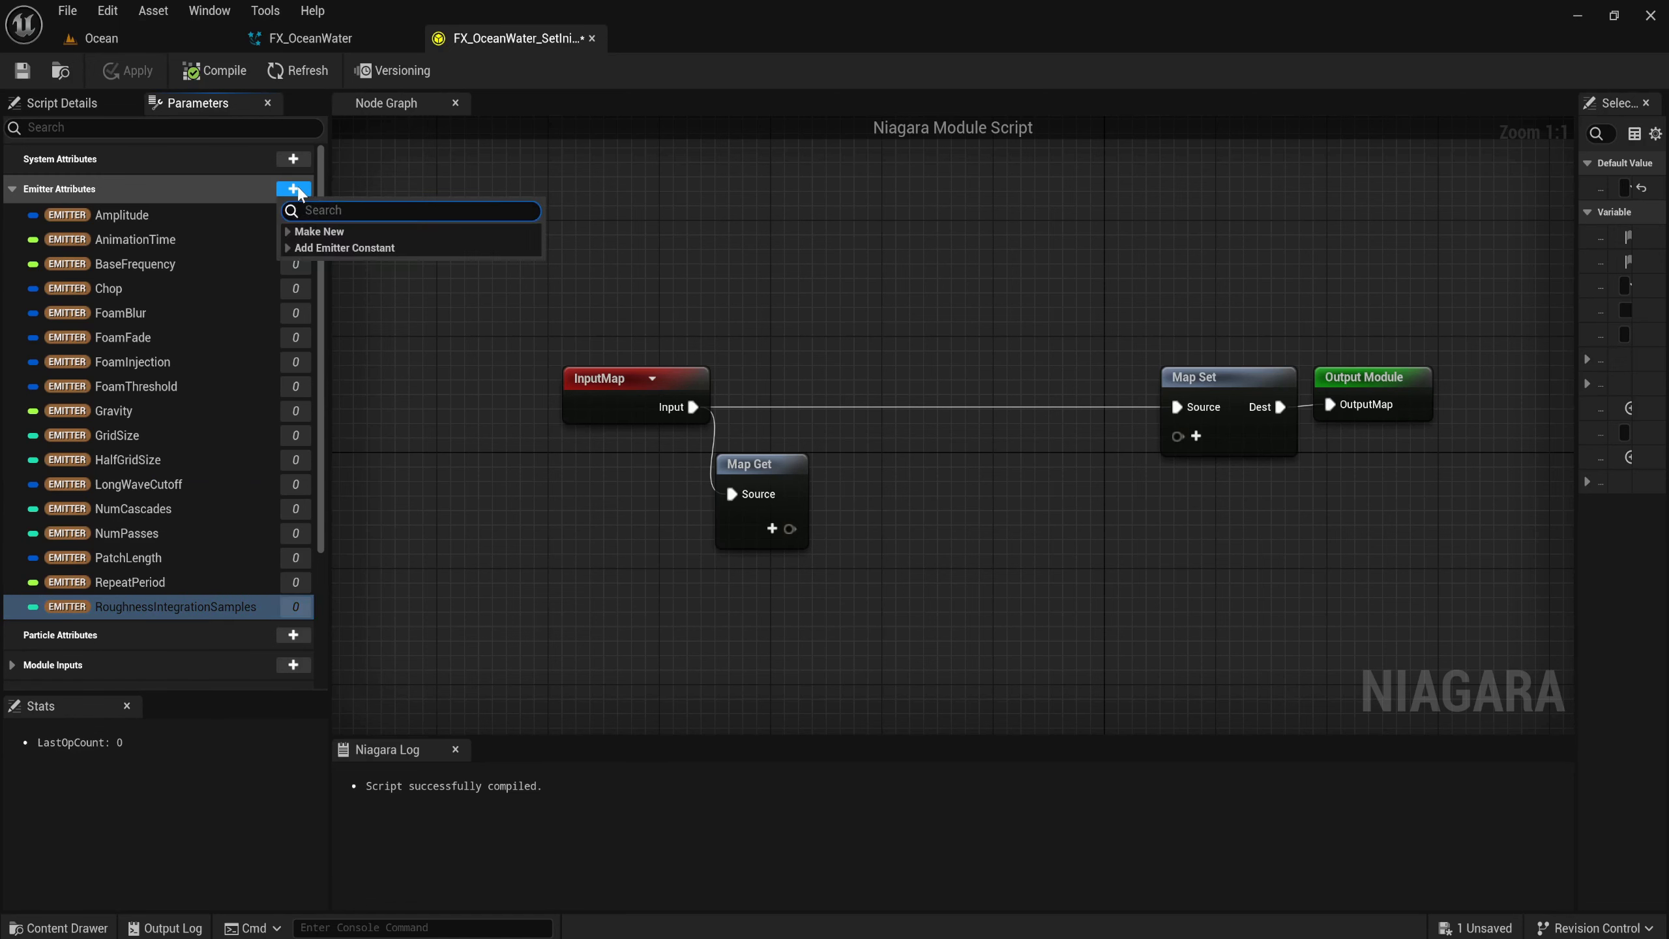
pyautogui.write('in')
# Add an int32 RoughnessLUTSize and a float RoughnessPower emitter attribute.
pyautogui.press('Down')
pyautogui.press('Down')
pyautogui.press('Down')
pyautogui.press('Return')
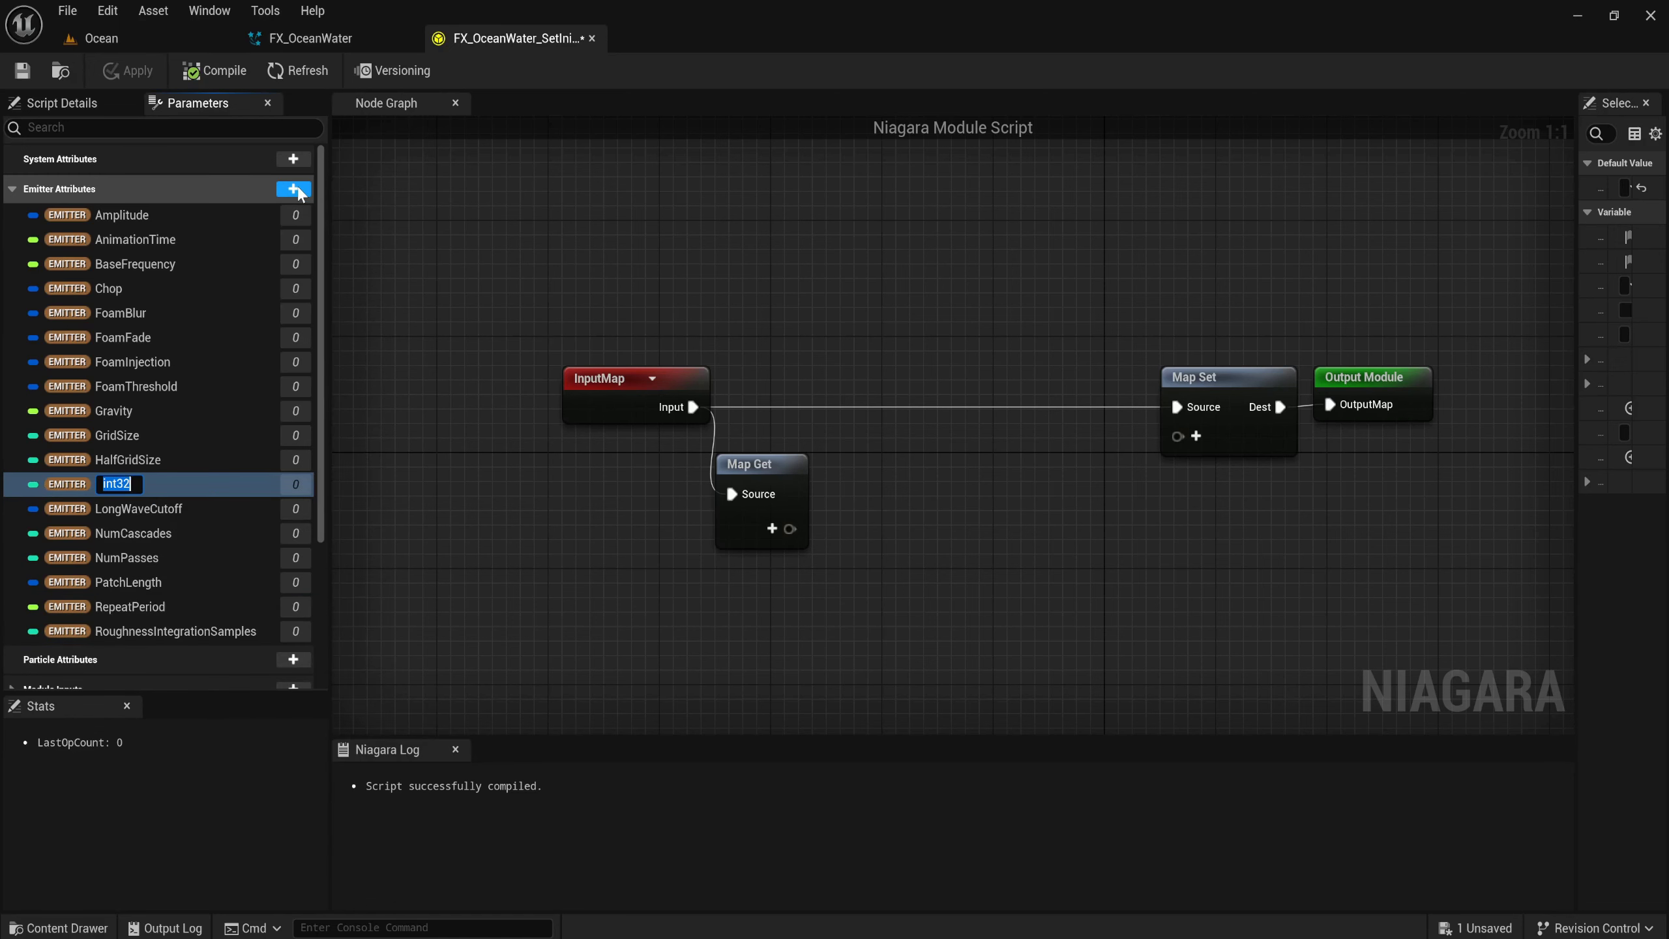
pyautogui.write('Roughne')
pyautogui.write('ssLU')
pyautogui.write('TSiz')
pyautogui.write('e')
pyautogui.press('Return')
pyautogui.click(294, 189)
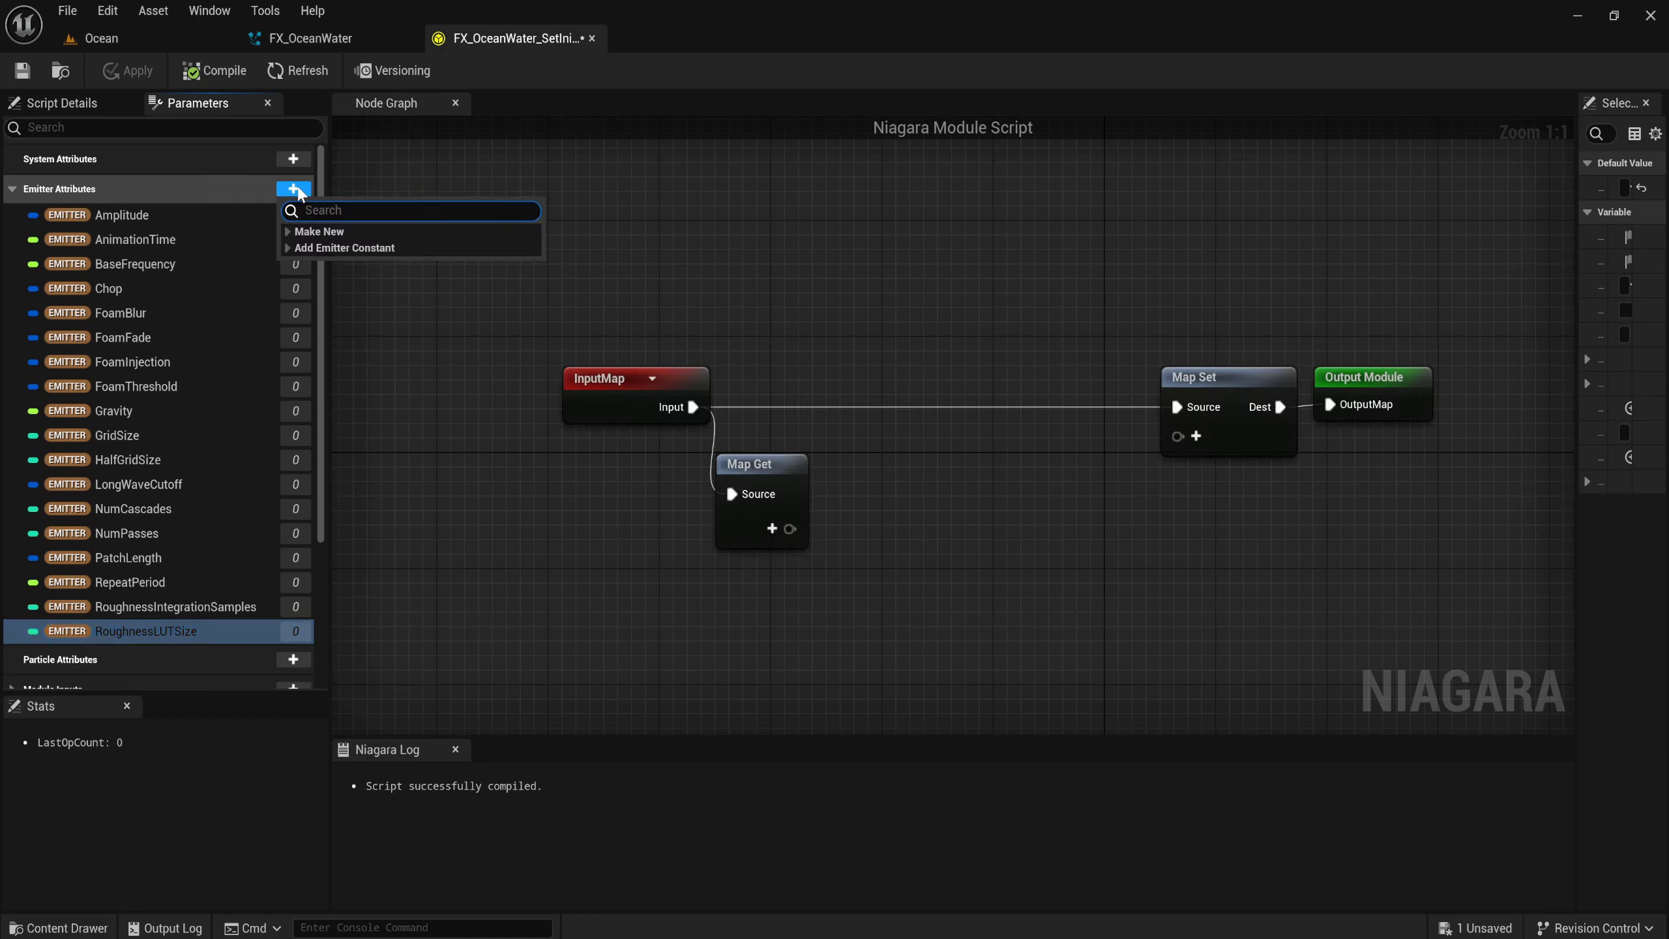
pyautogui.write('float')
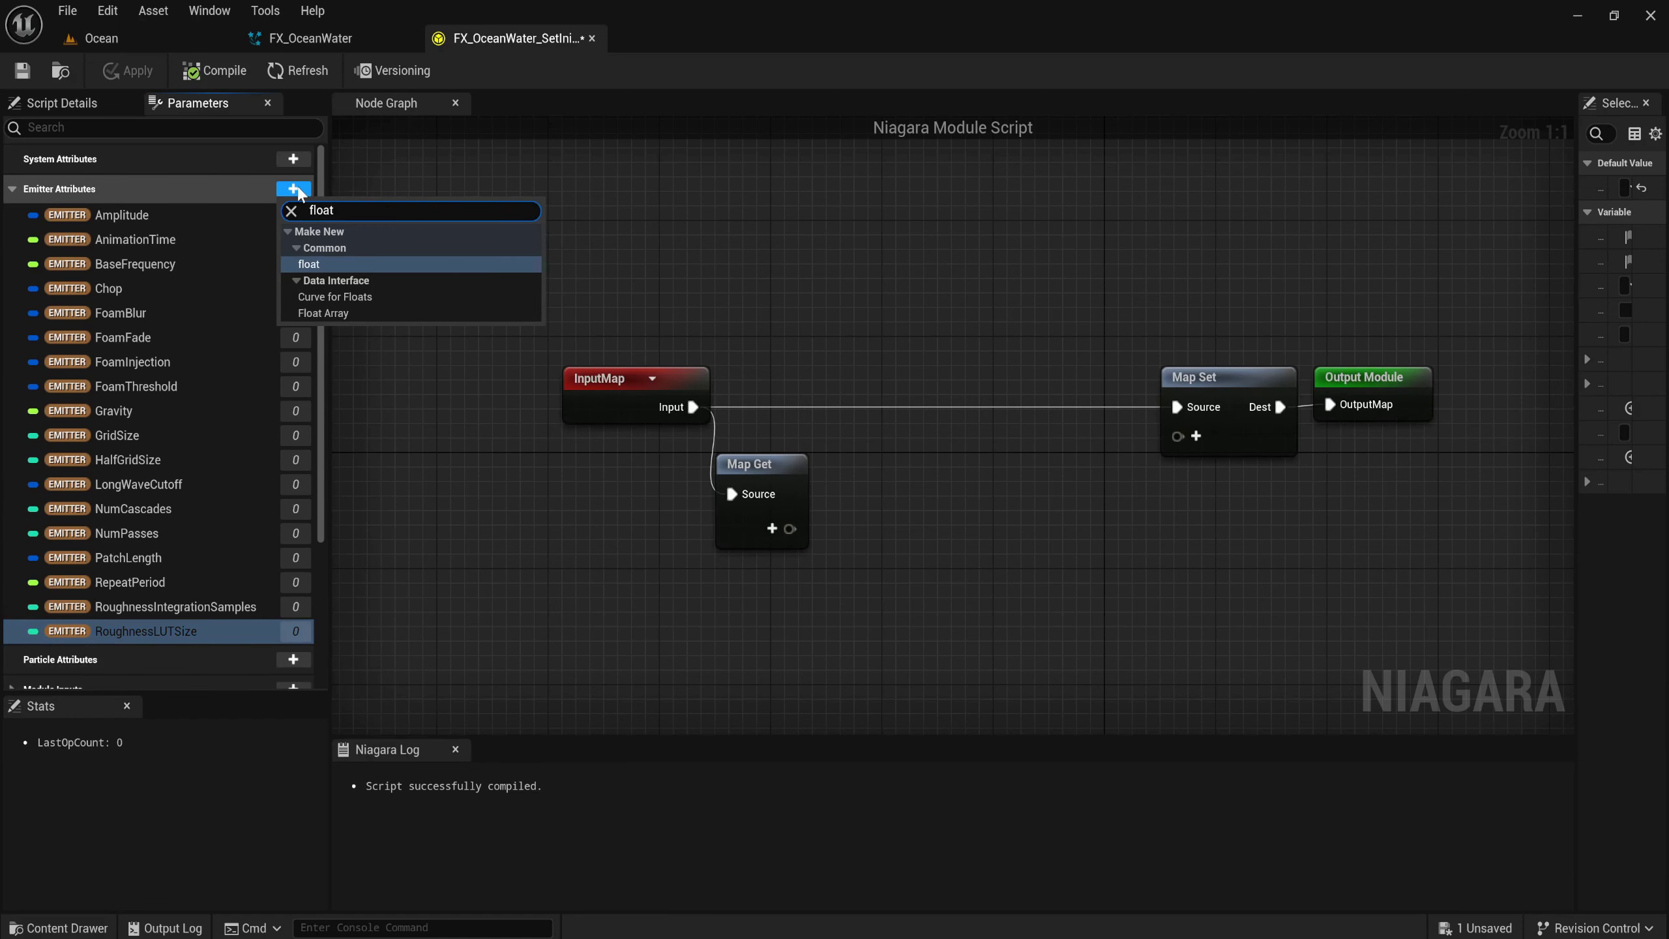
pyautogui.press('Return')
pyautogui.write('R')
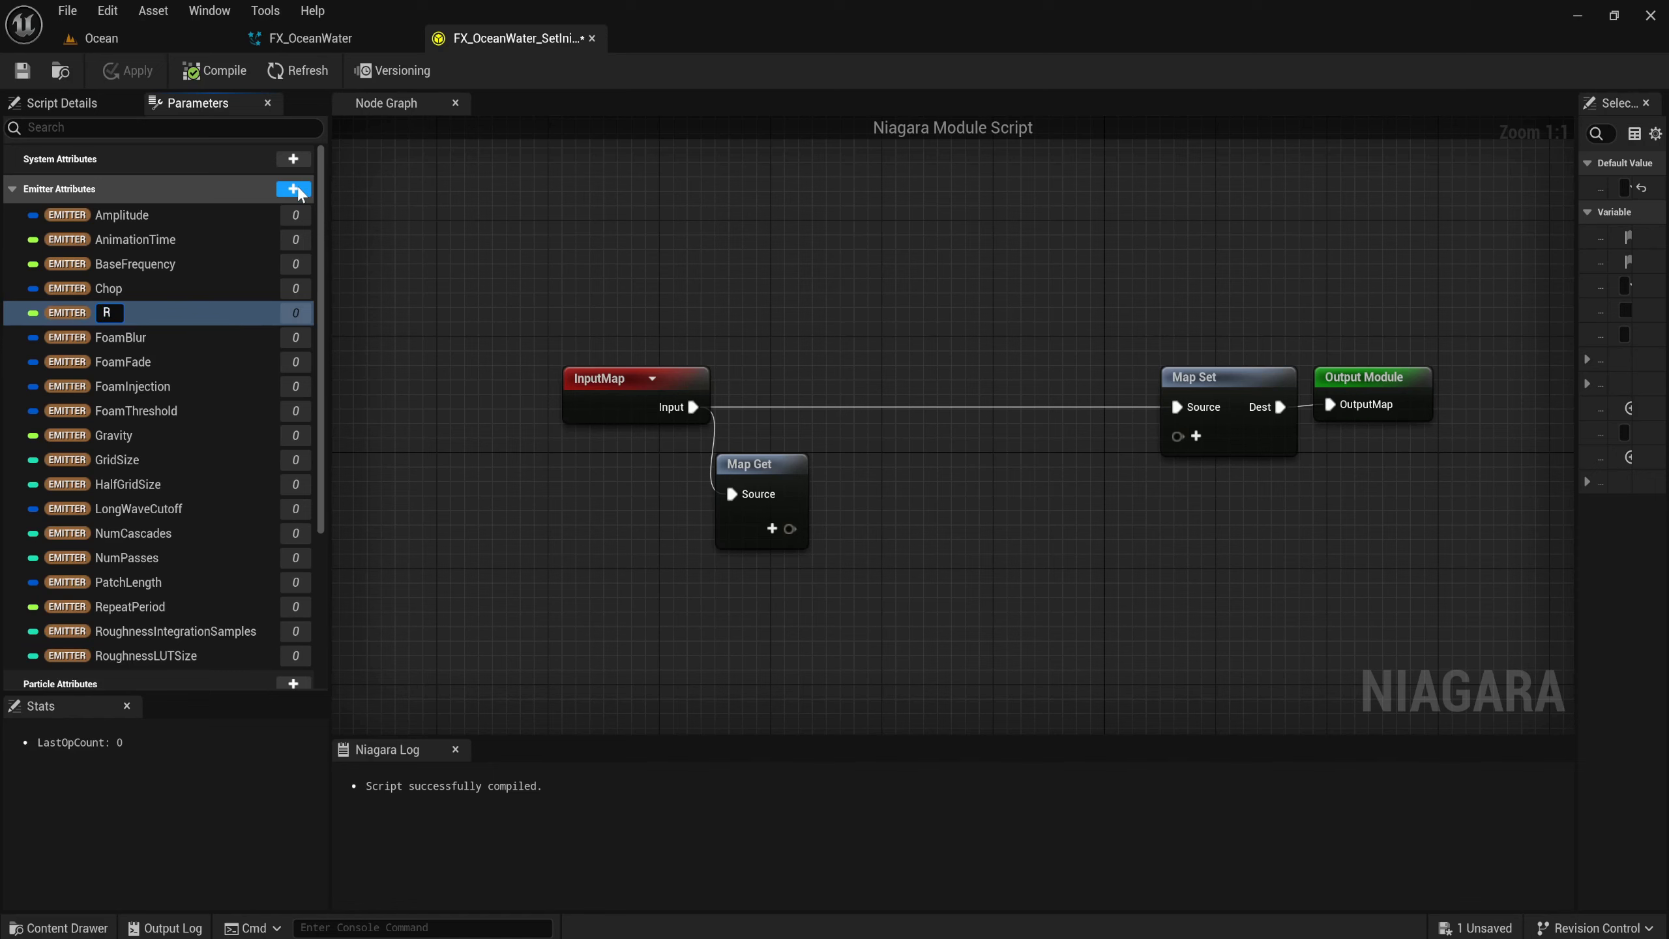
pyautogui.write('oughness')
pyautogui.write('Power')
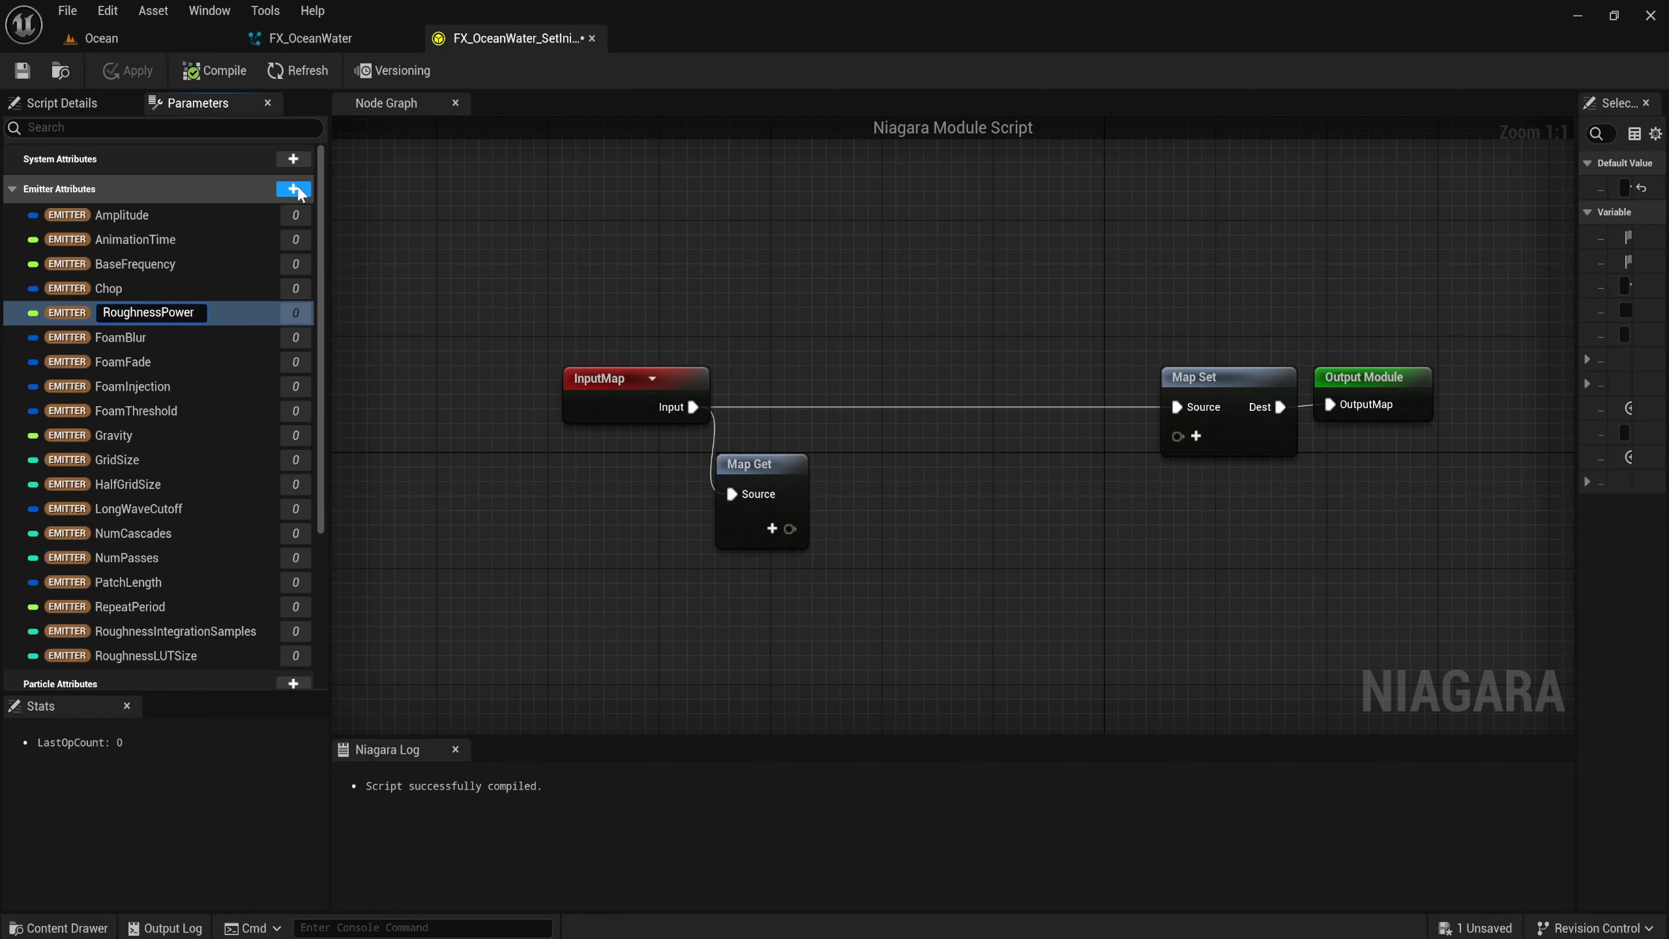
pyautogui.press('Return')
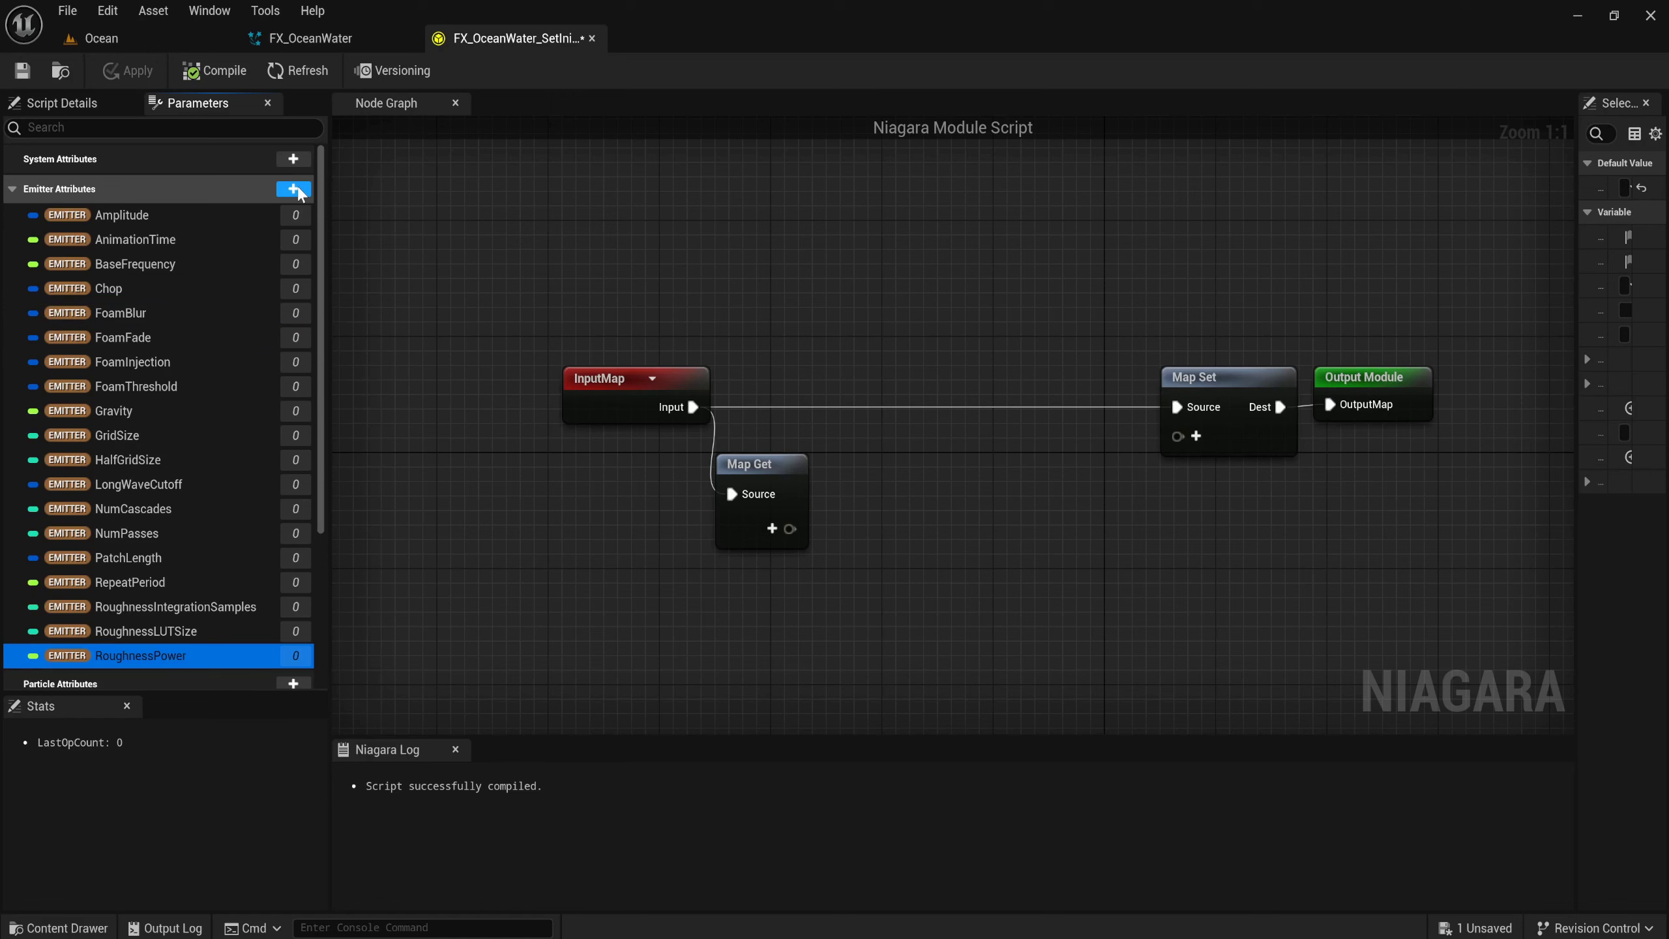
# Add Vector 4 emitter attributes ShortWaveCutoff and WindDir.
pyautogui.click(297, 190)
pyautogui.write('vector')
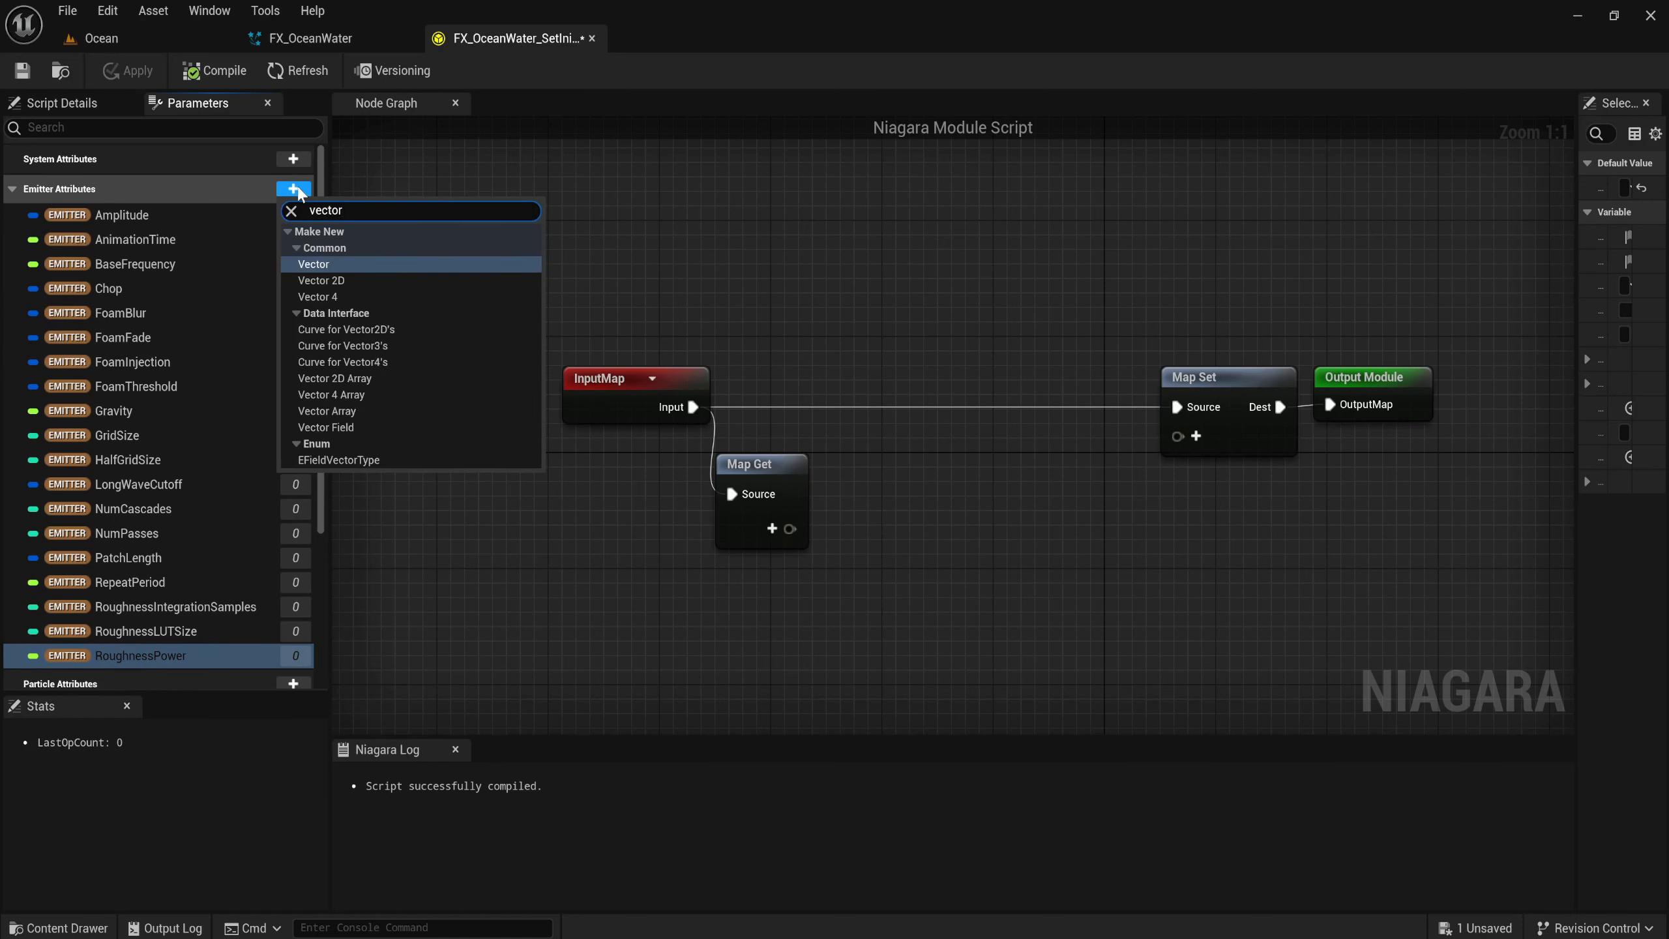
pyautogui.press('Down')
pyautogui.press('Down')
pyautogui.press('Return')
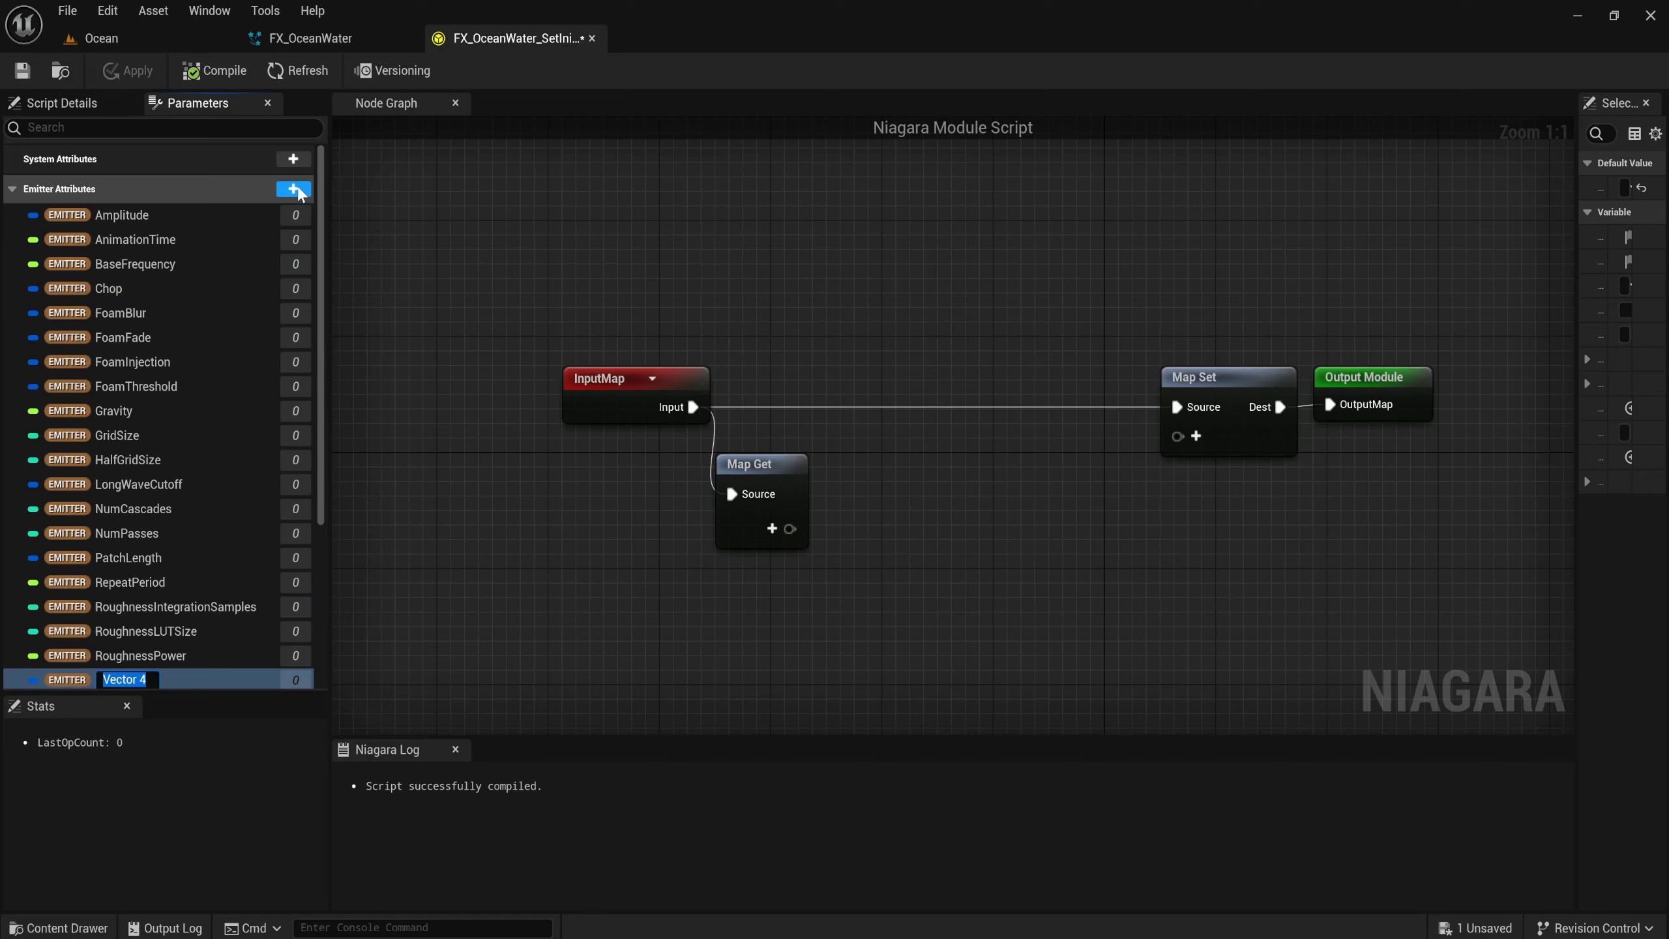
pyautogui.write('Sh')
pyautogui.write('ortWav')
pyautogui.write('eCut')
pyautogui.write('off')
pyautogui.click(296, 189)
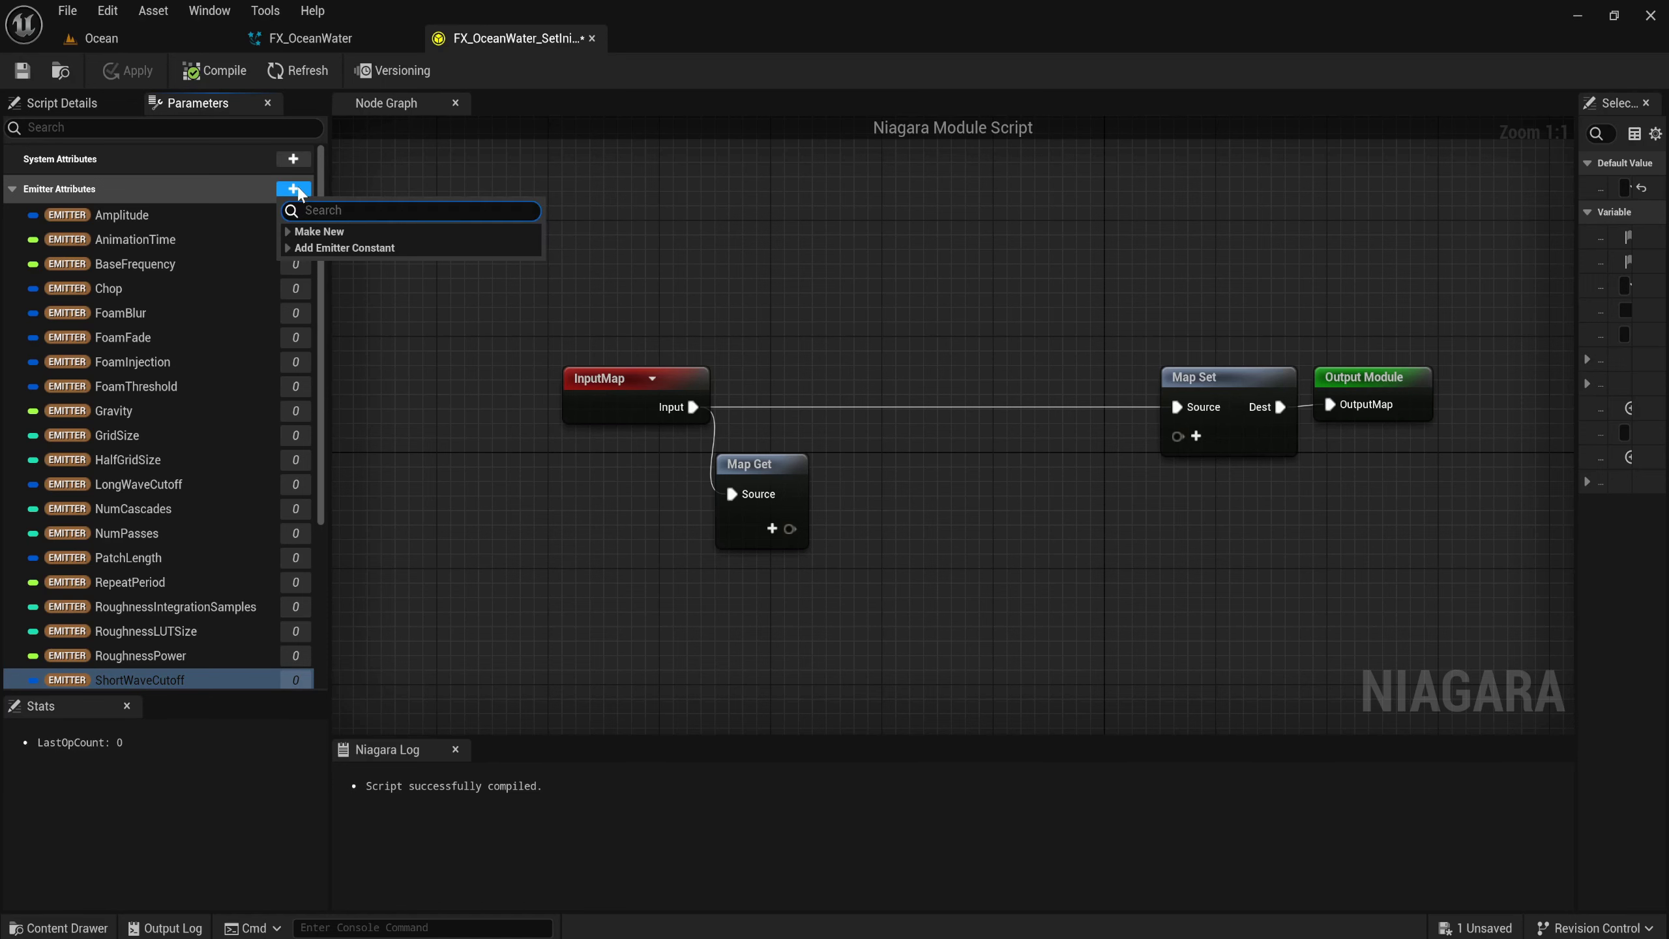
pyautogui.write('vector')
pyautogui.press('Down')
pyautogui.press('Down')
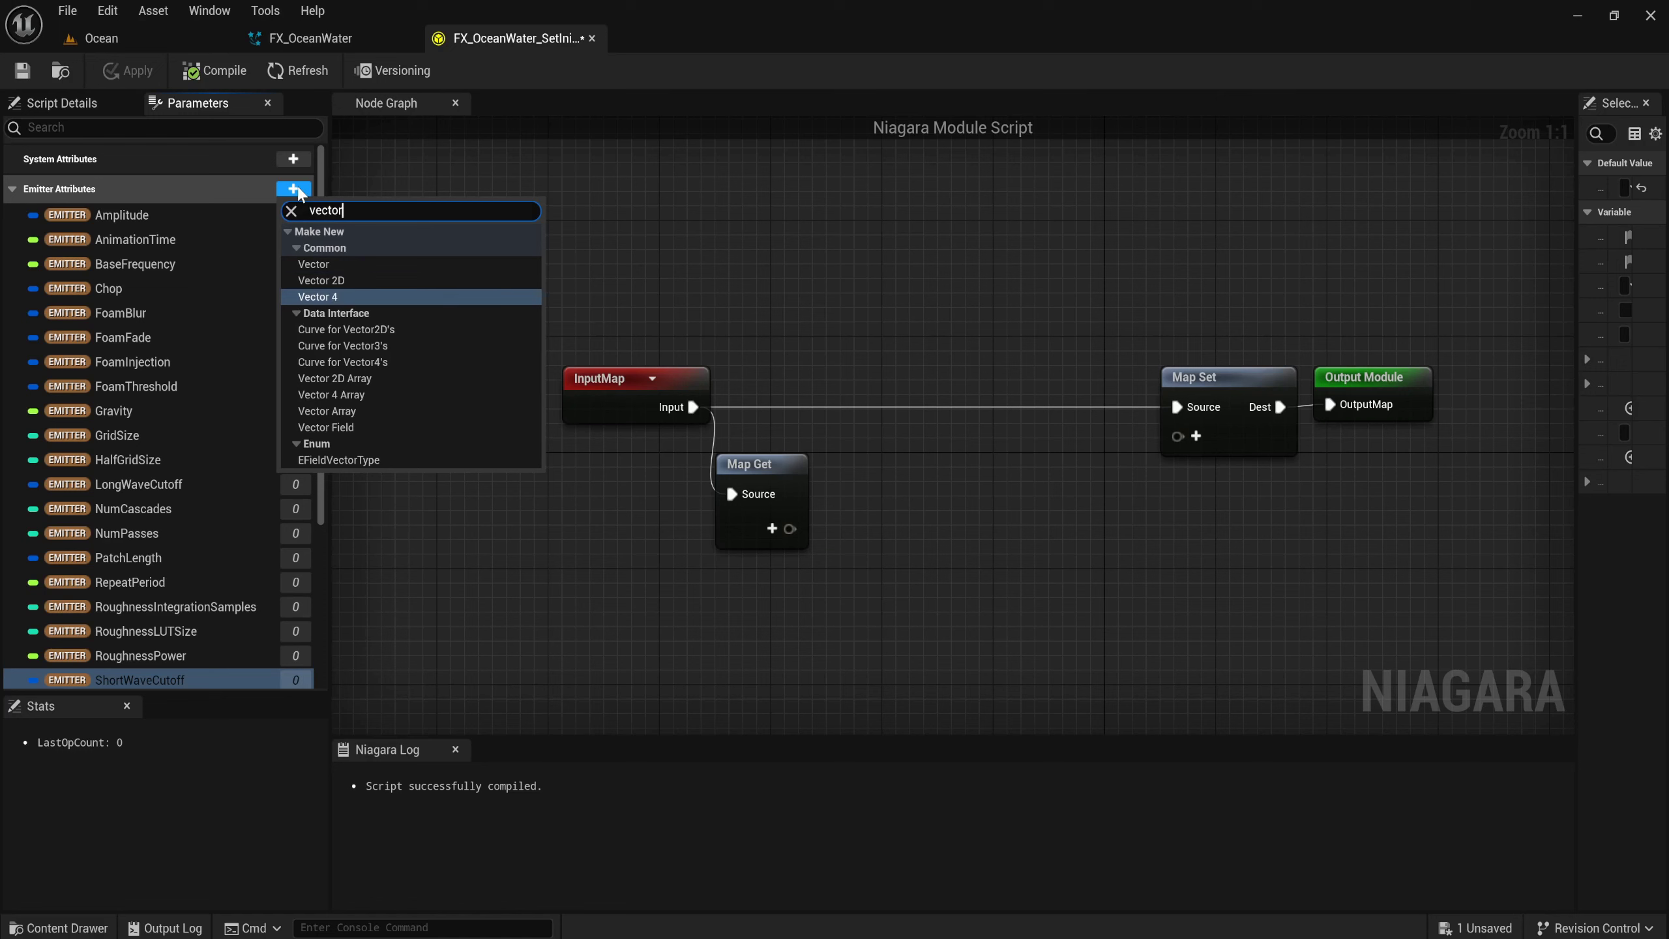
pyautogui.press('Return')
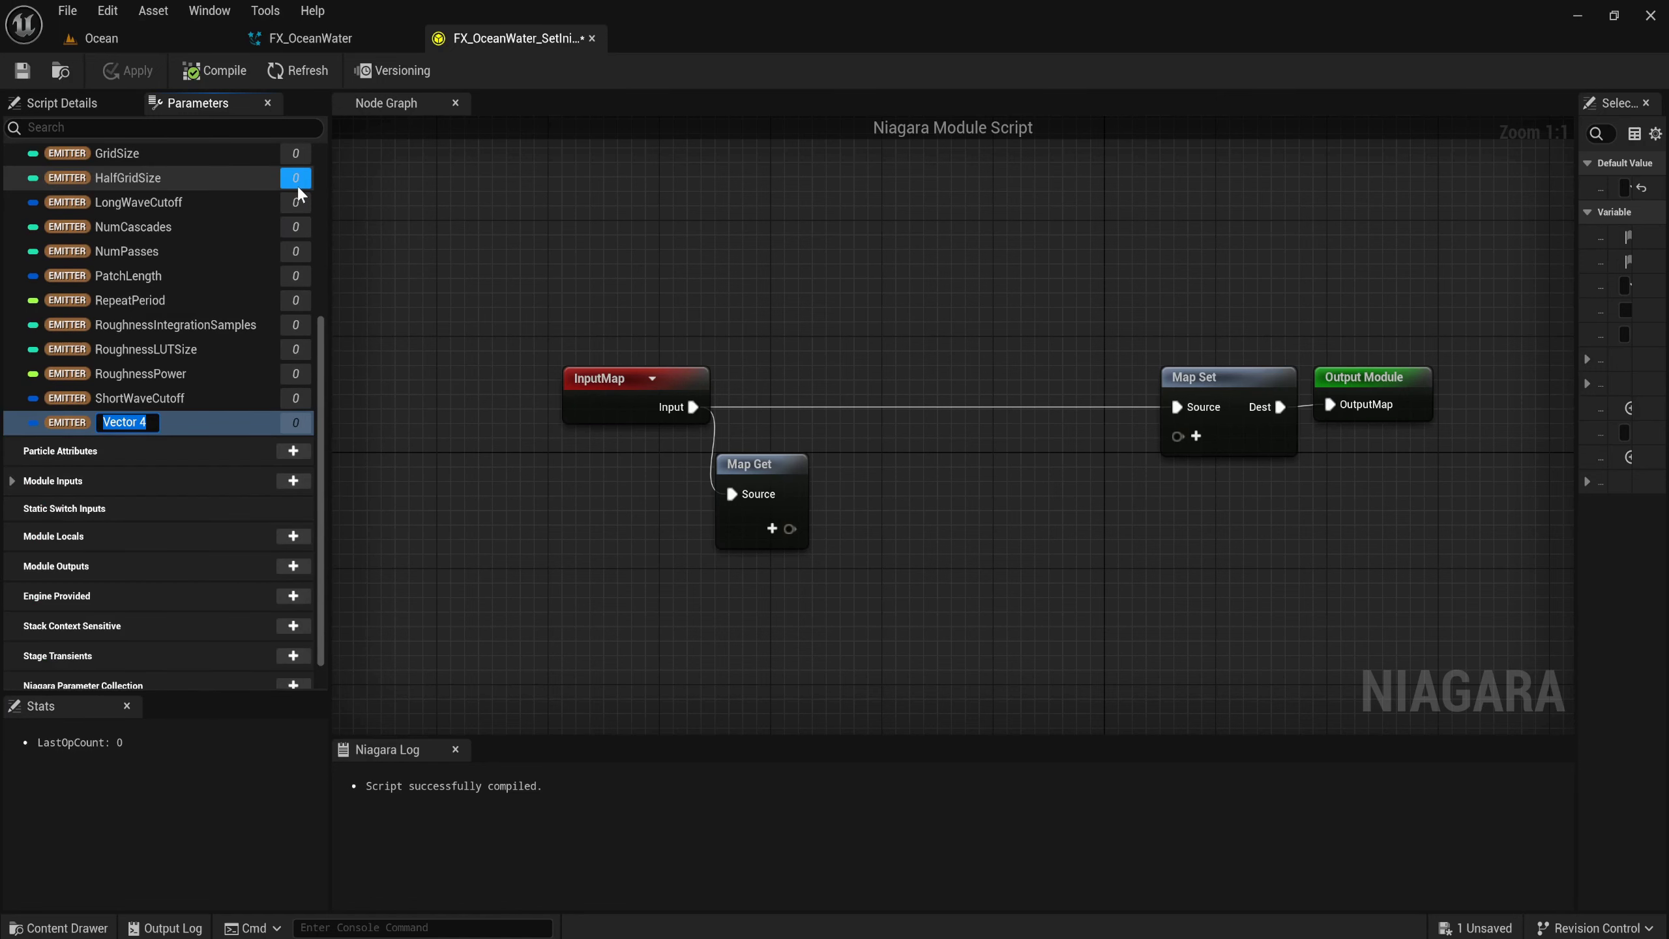
pyautogui.write('WindD')
pyautogui.write('ir')
pyautogui.press('Return')
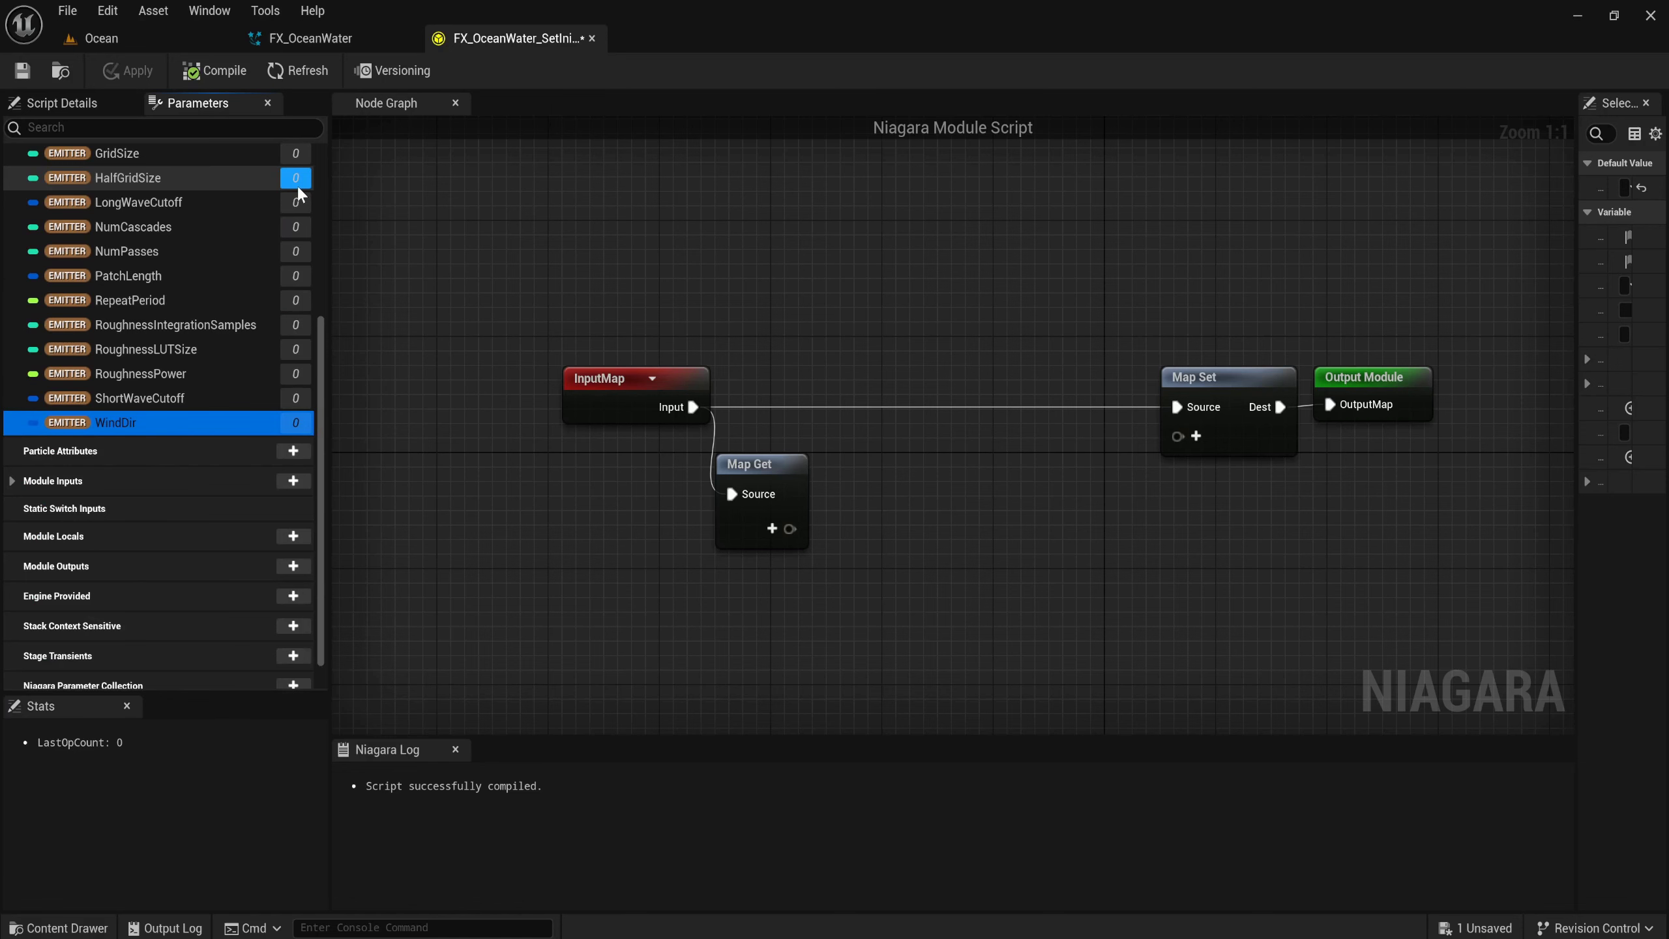
pyautogui.scroll(5, 296, 193)
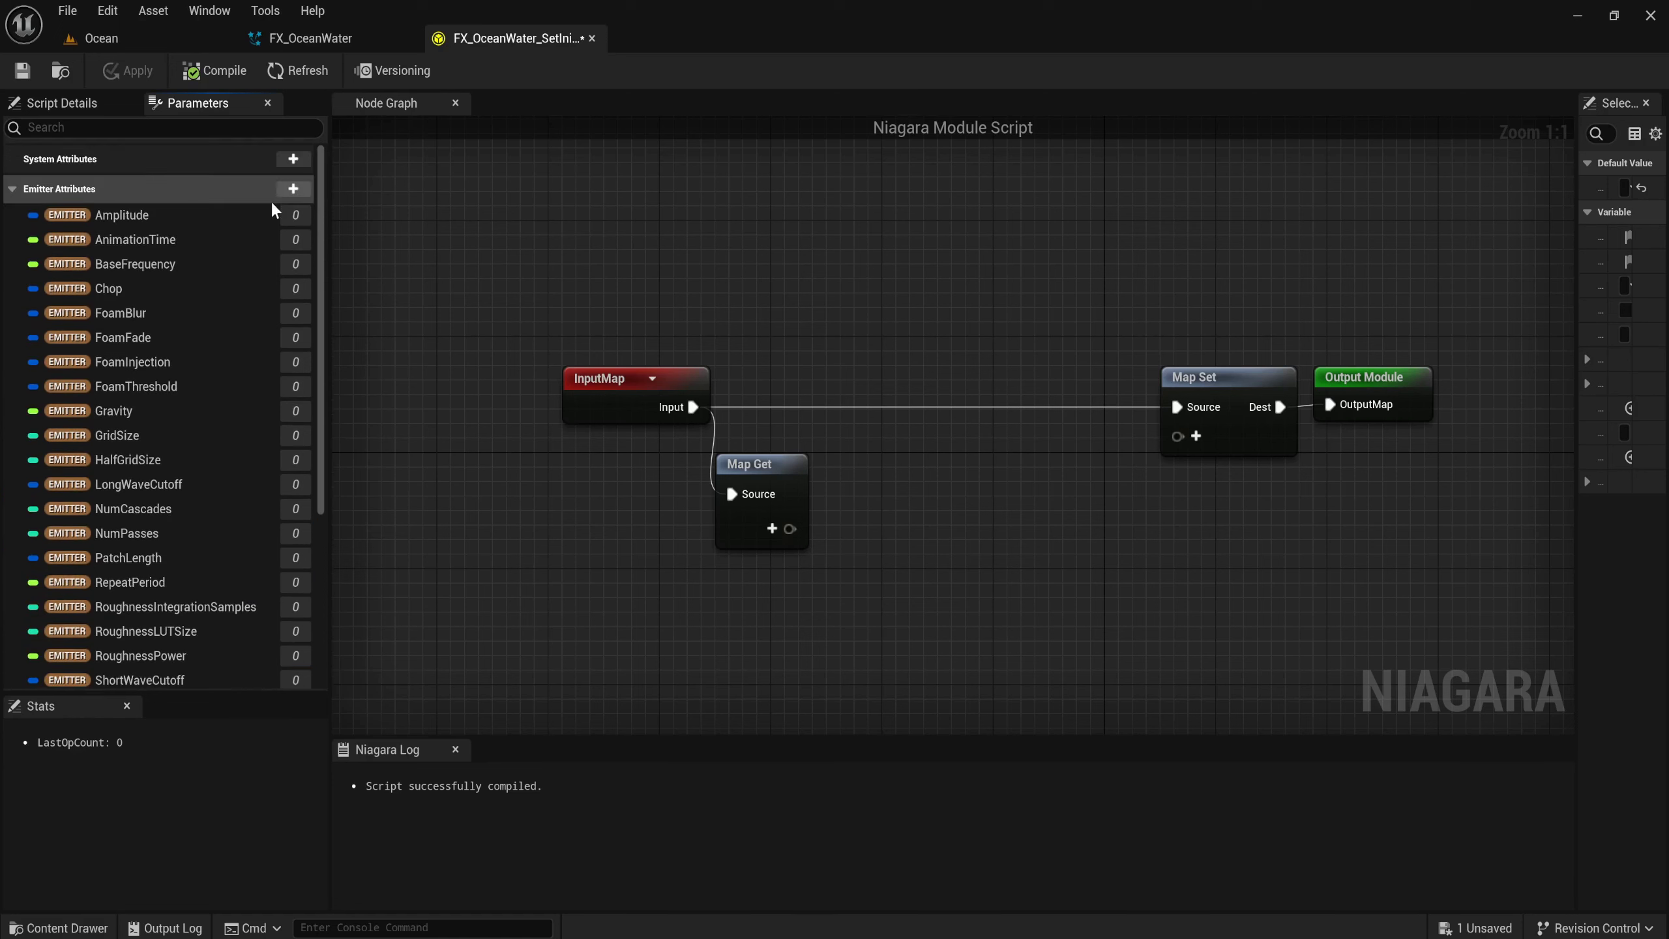
# Add a Vector 4 emitter attribute named WindDirectionality.
pyautogui.click(294, 189)
pyautogui.write('vec')
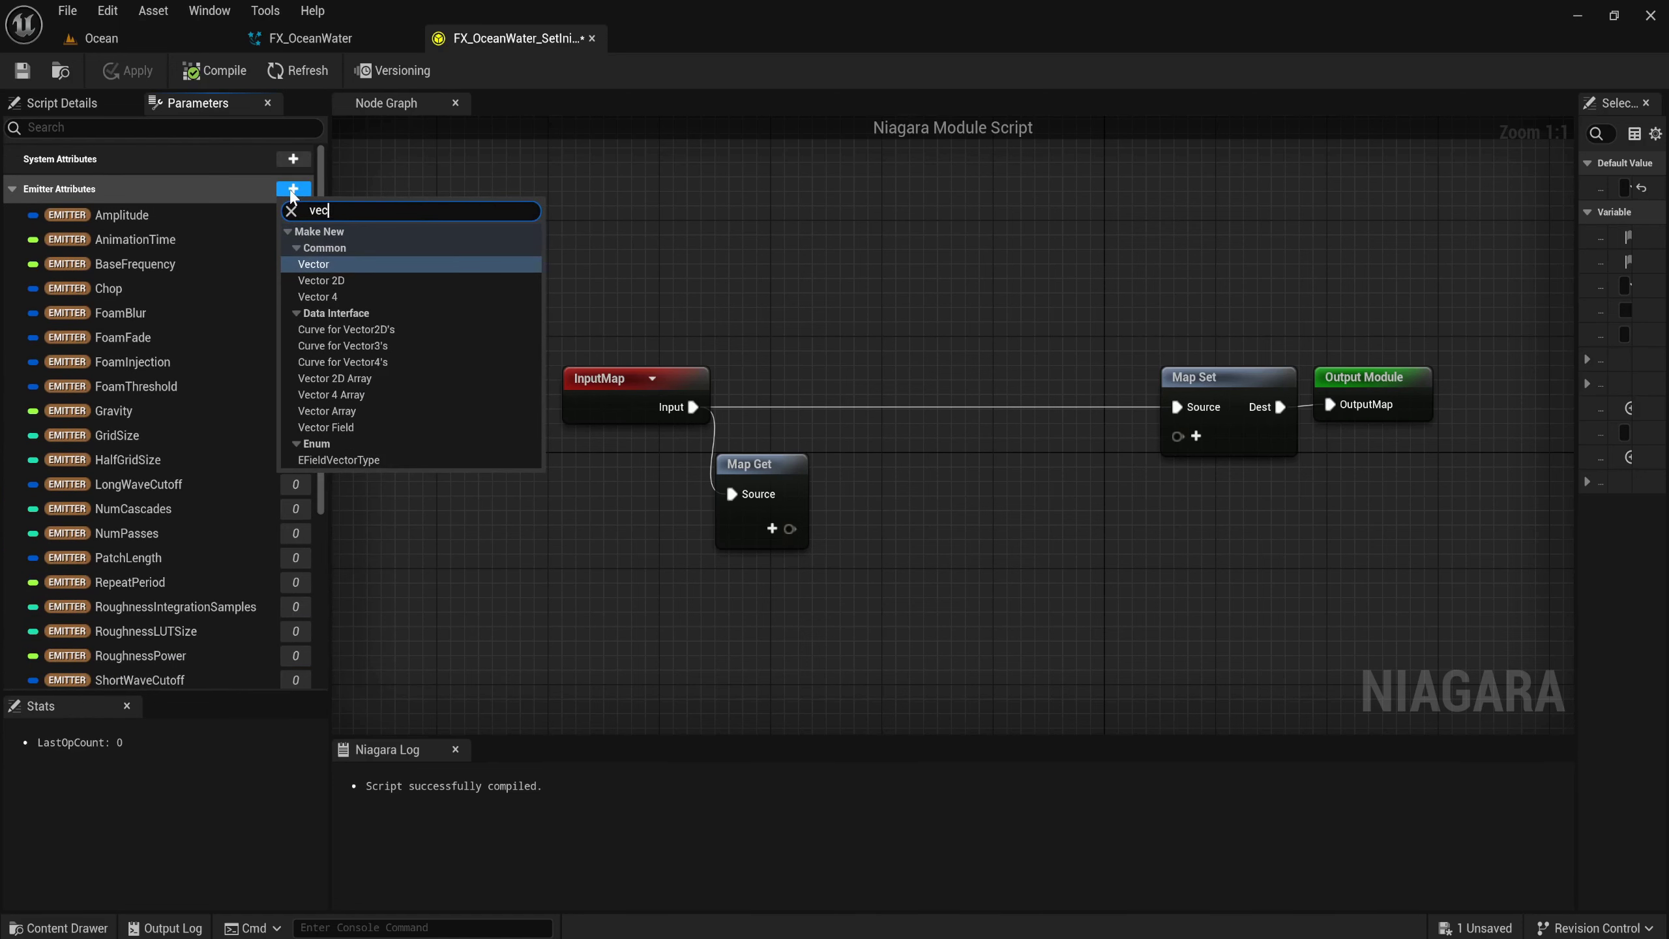
pyautogui.write('to')
pyautogui.press('Down')
pyautogui.press('Down')
pyautogui.press('Return')
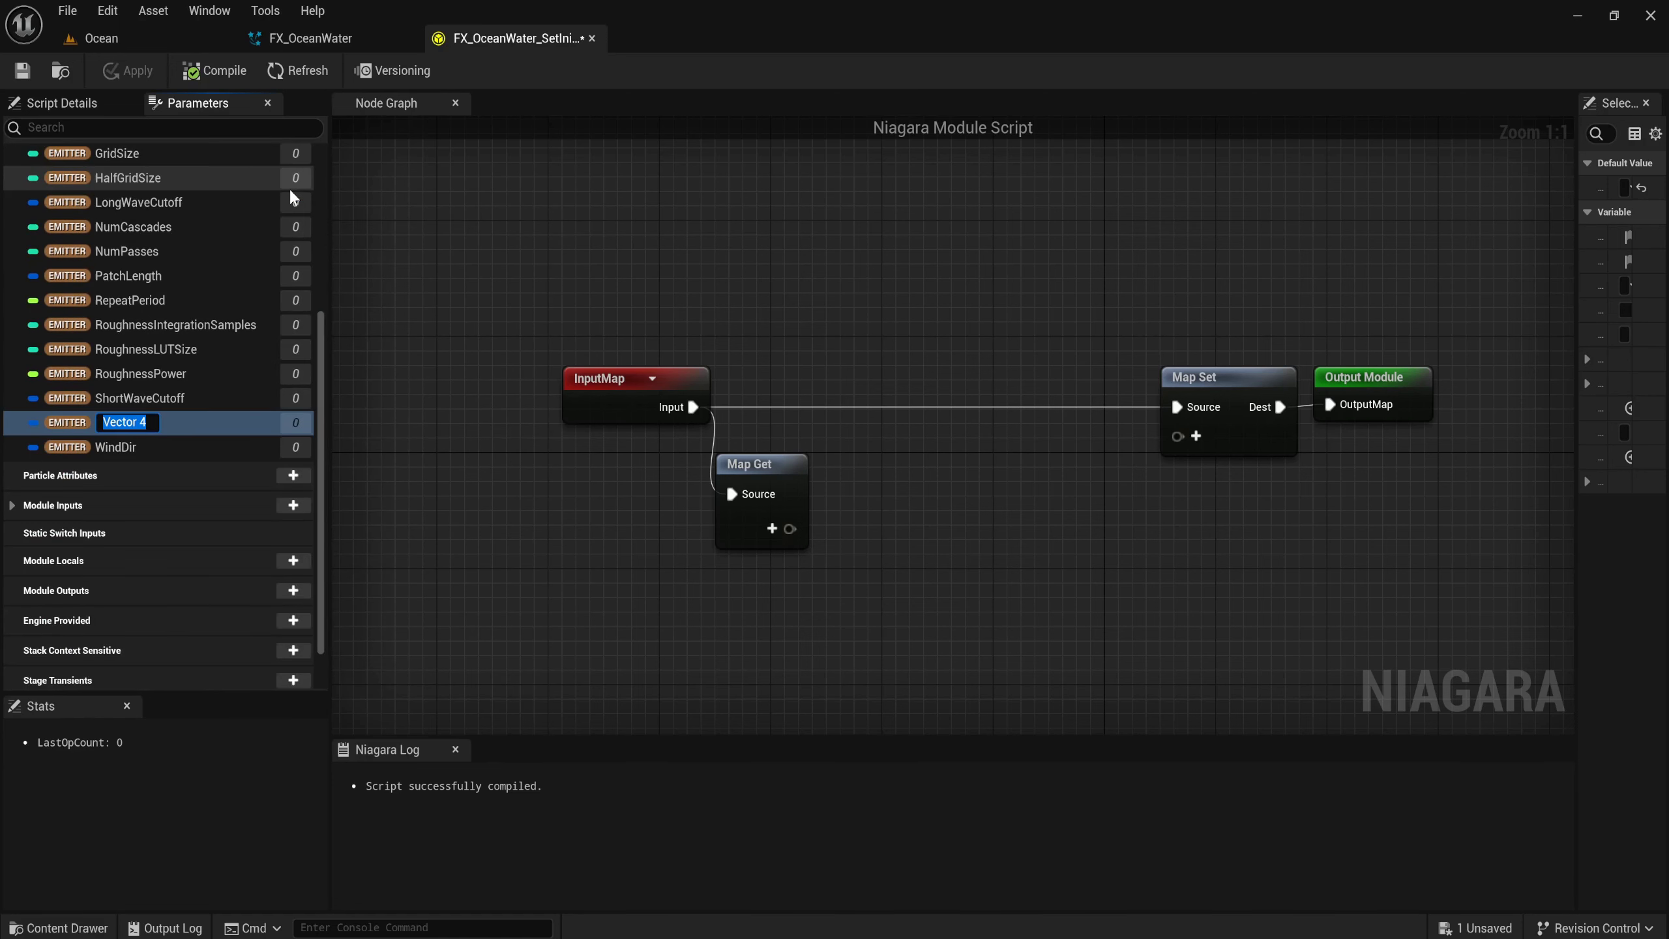
pyautogui.write('W')
pyautogui.write('indDir')
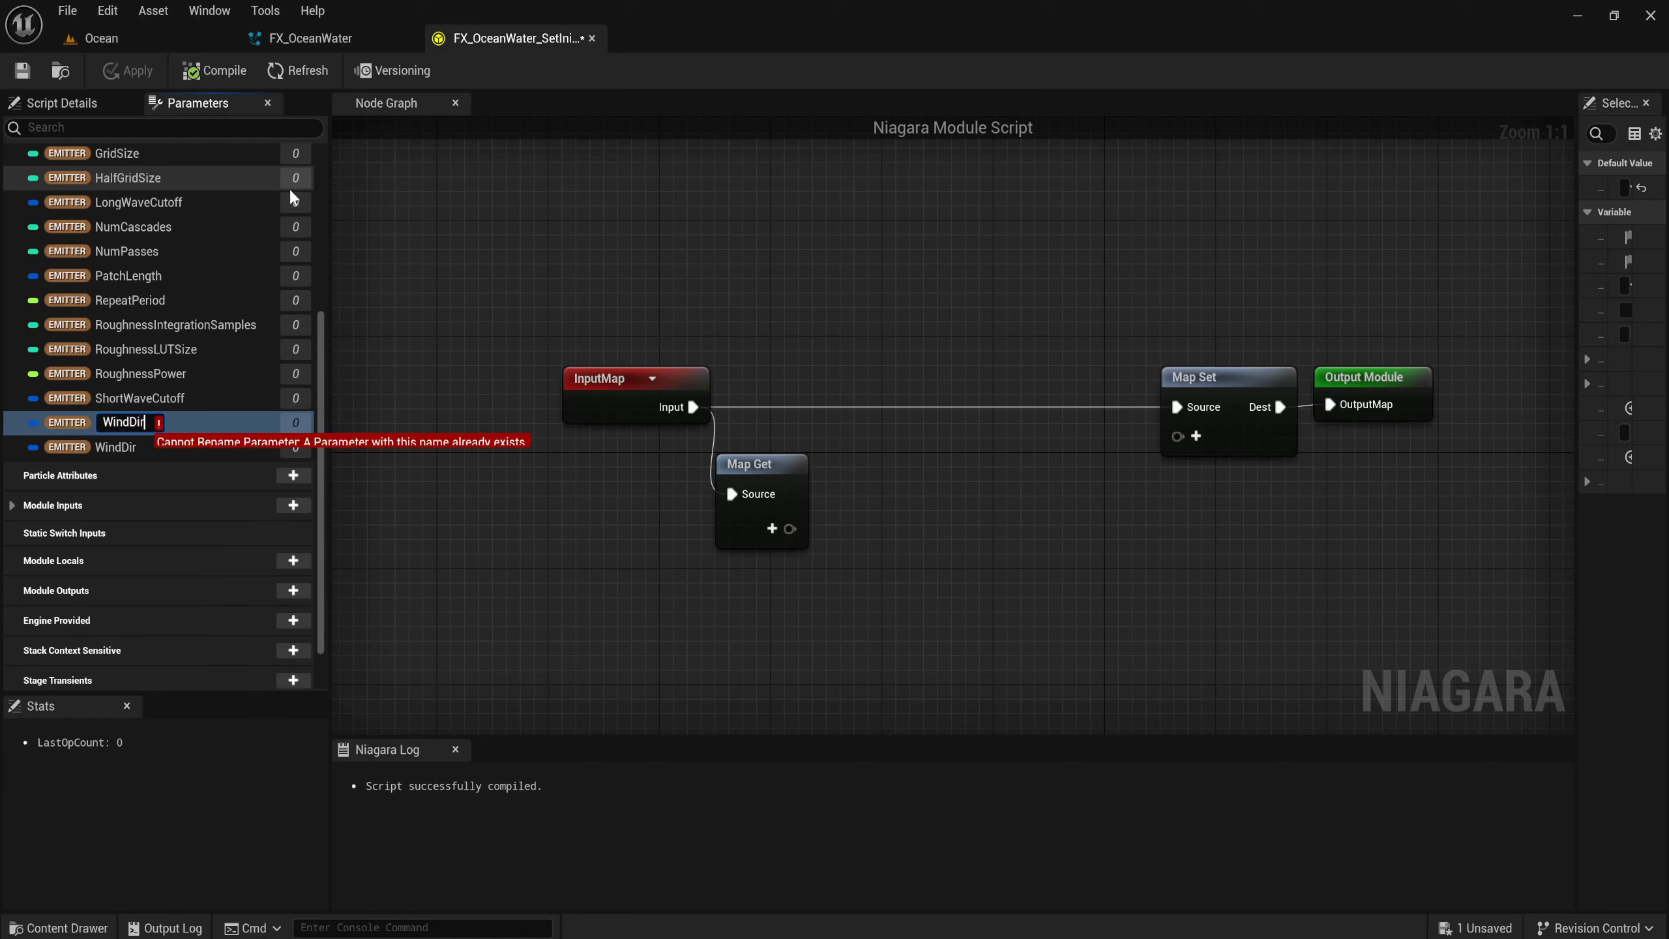
pyautogui.write('ectionali')
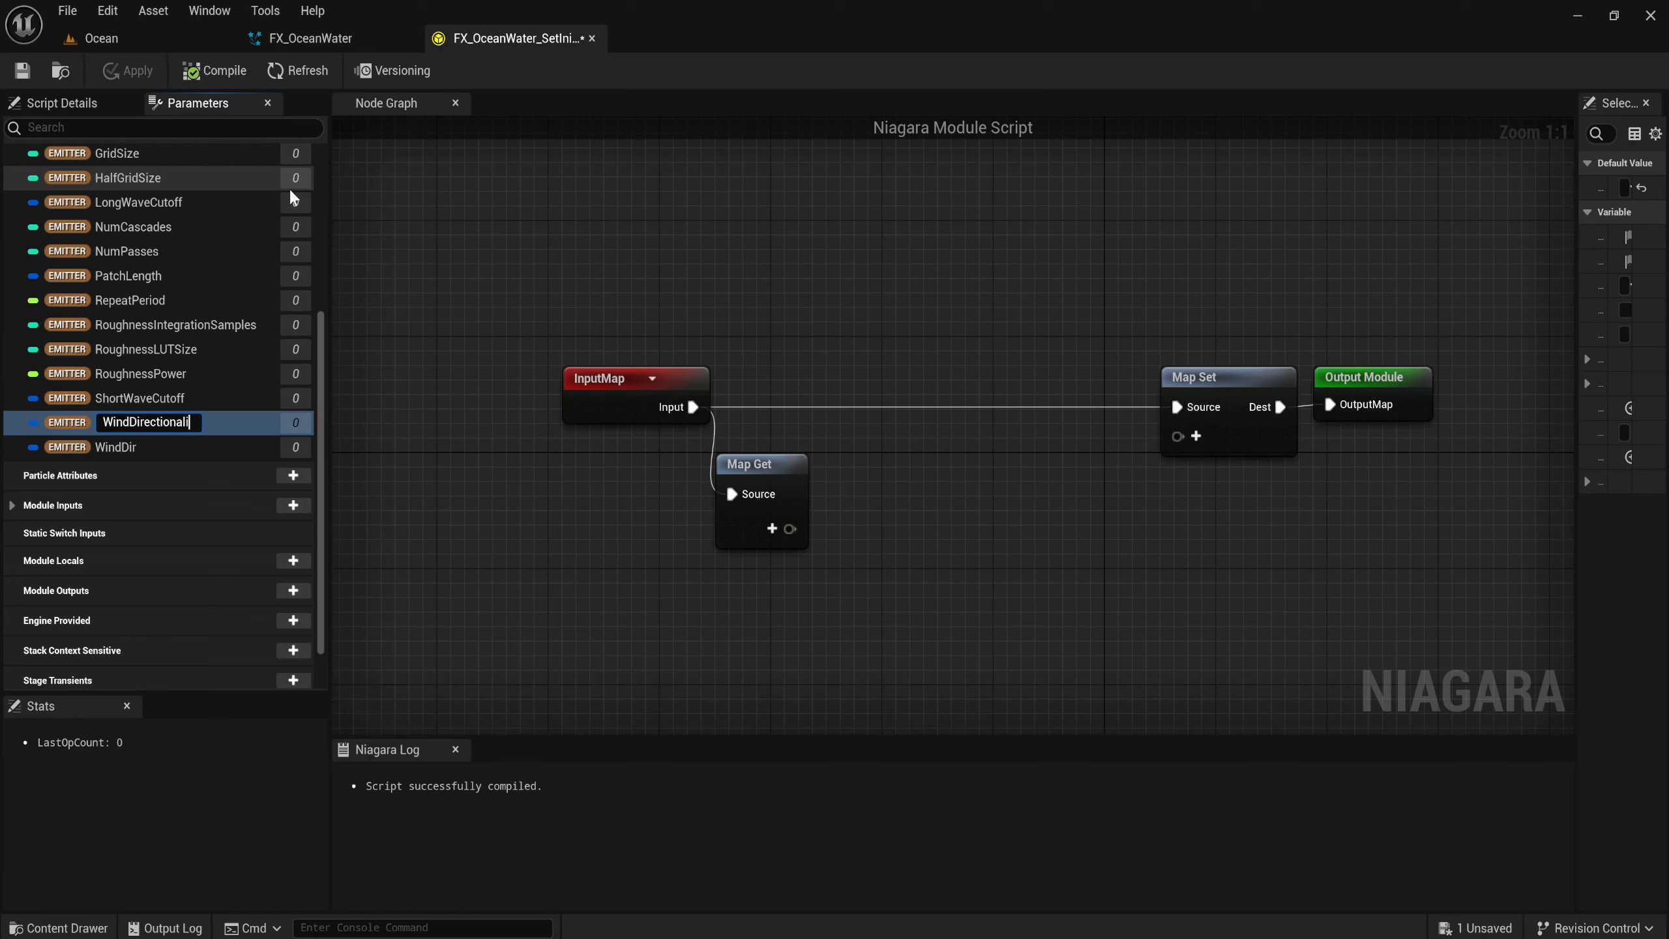
pyautogui.write('ty')
pyautogui.press('Return')
pyautogui.scroll(5, 290, 198)
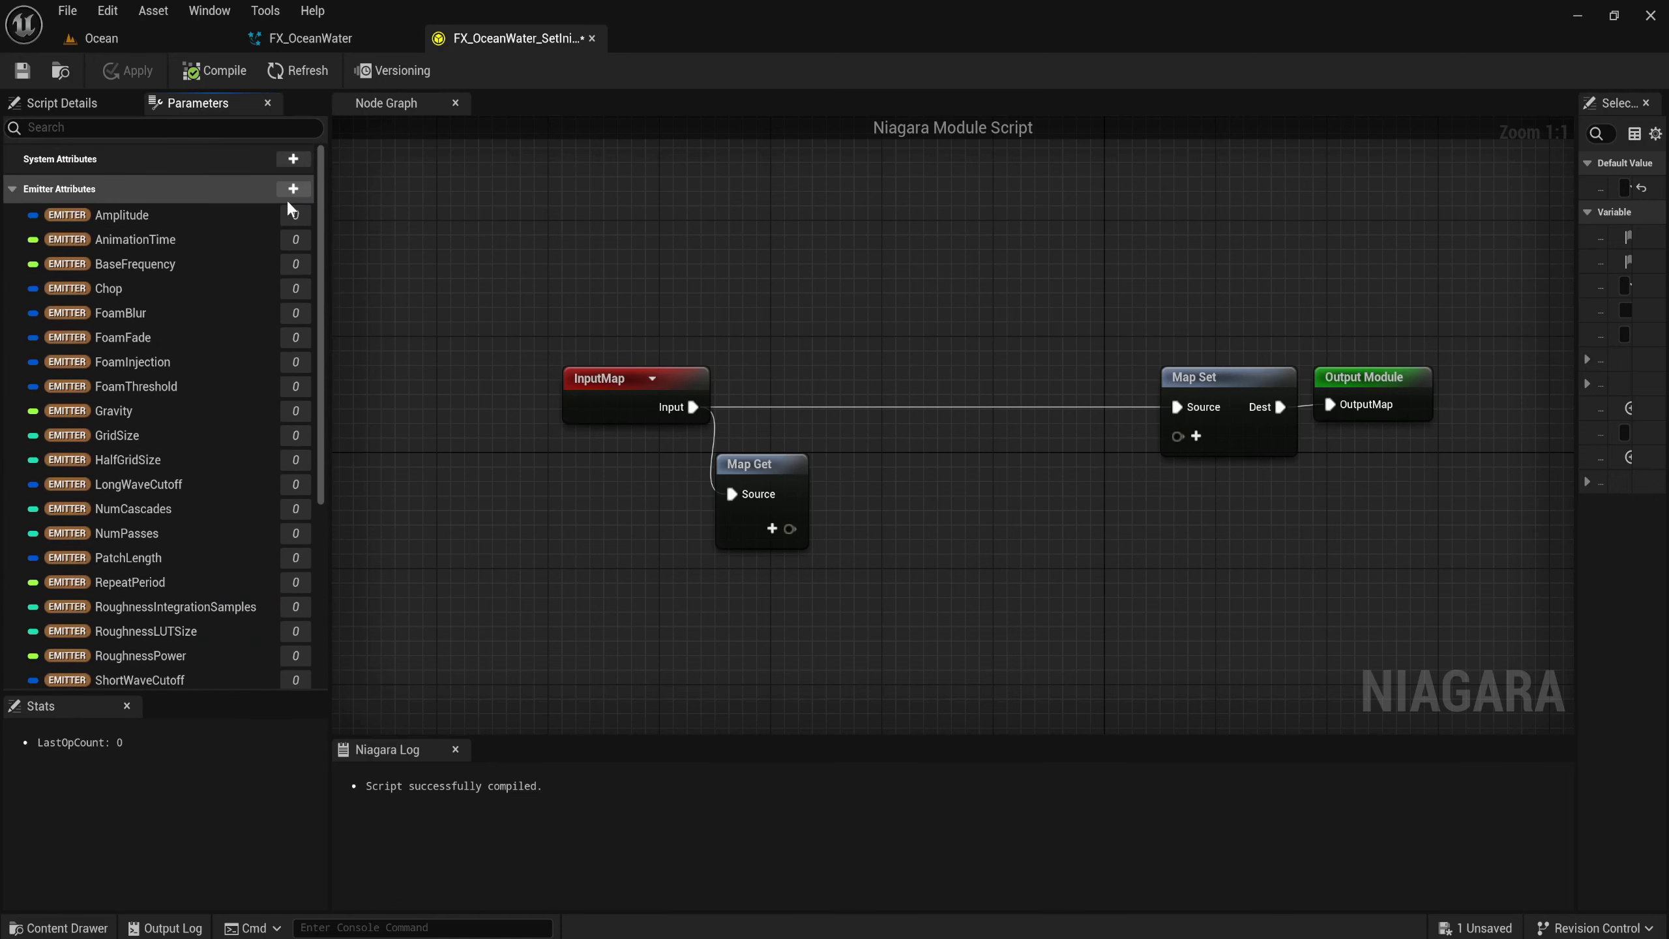
# Add a float emitter attribute named WindSpeed.
pyautogui.click(293, 190)
pyautogui.write('flo')
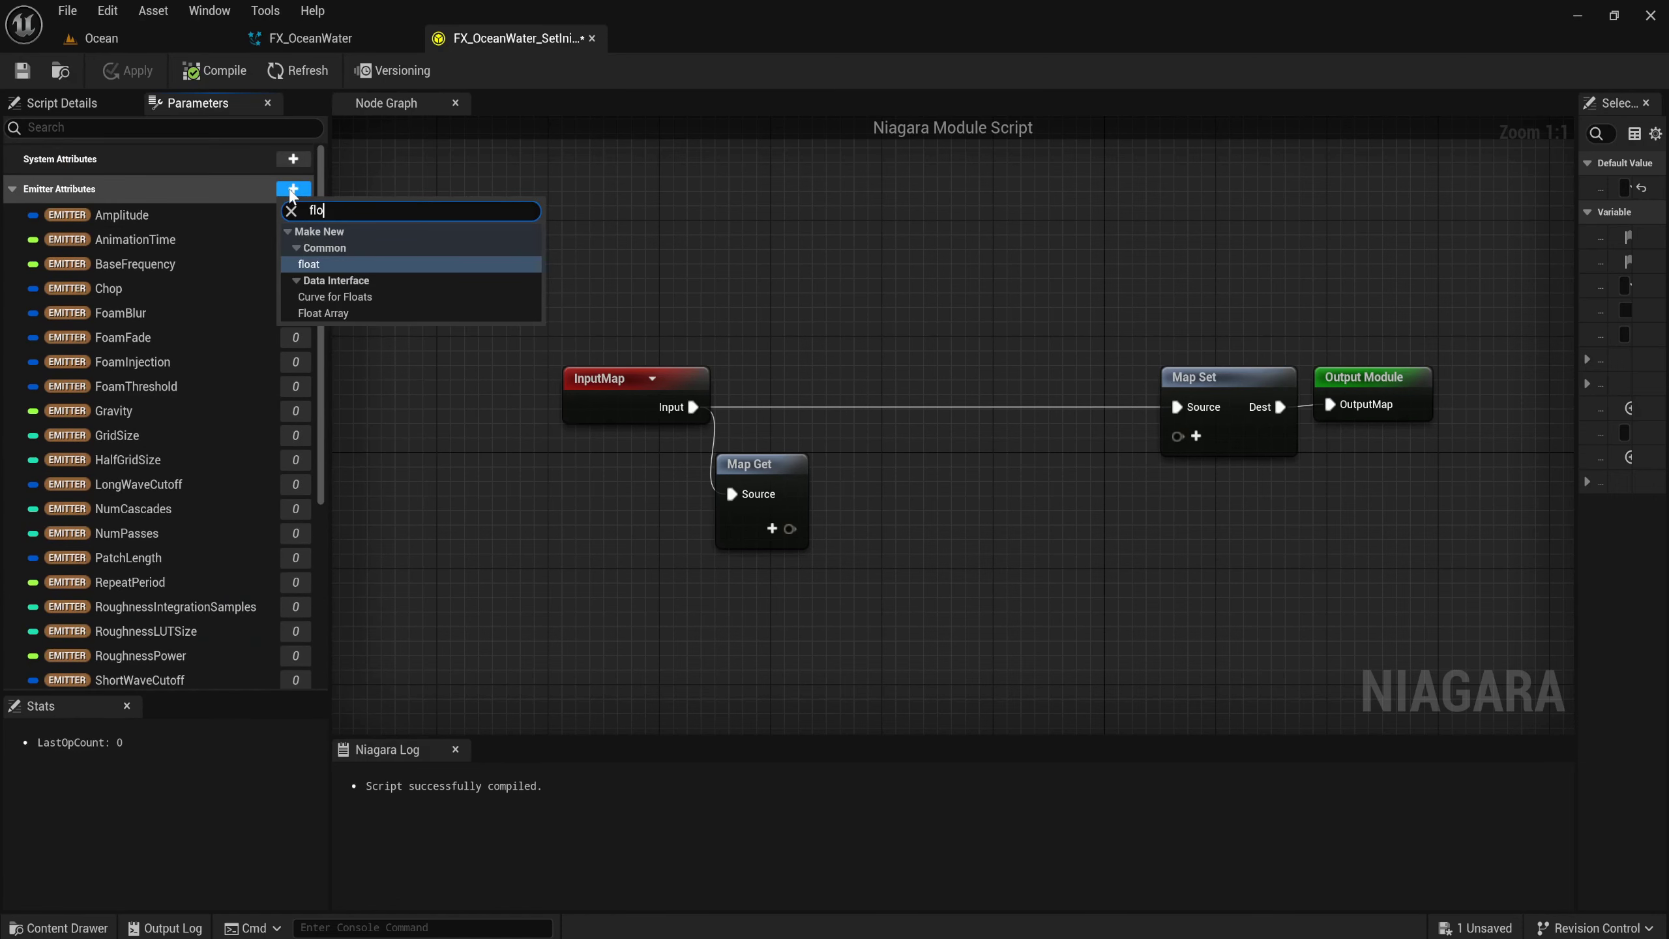
pyautogui.write('at')
pyautogui.press('Return')
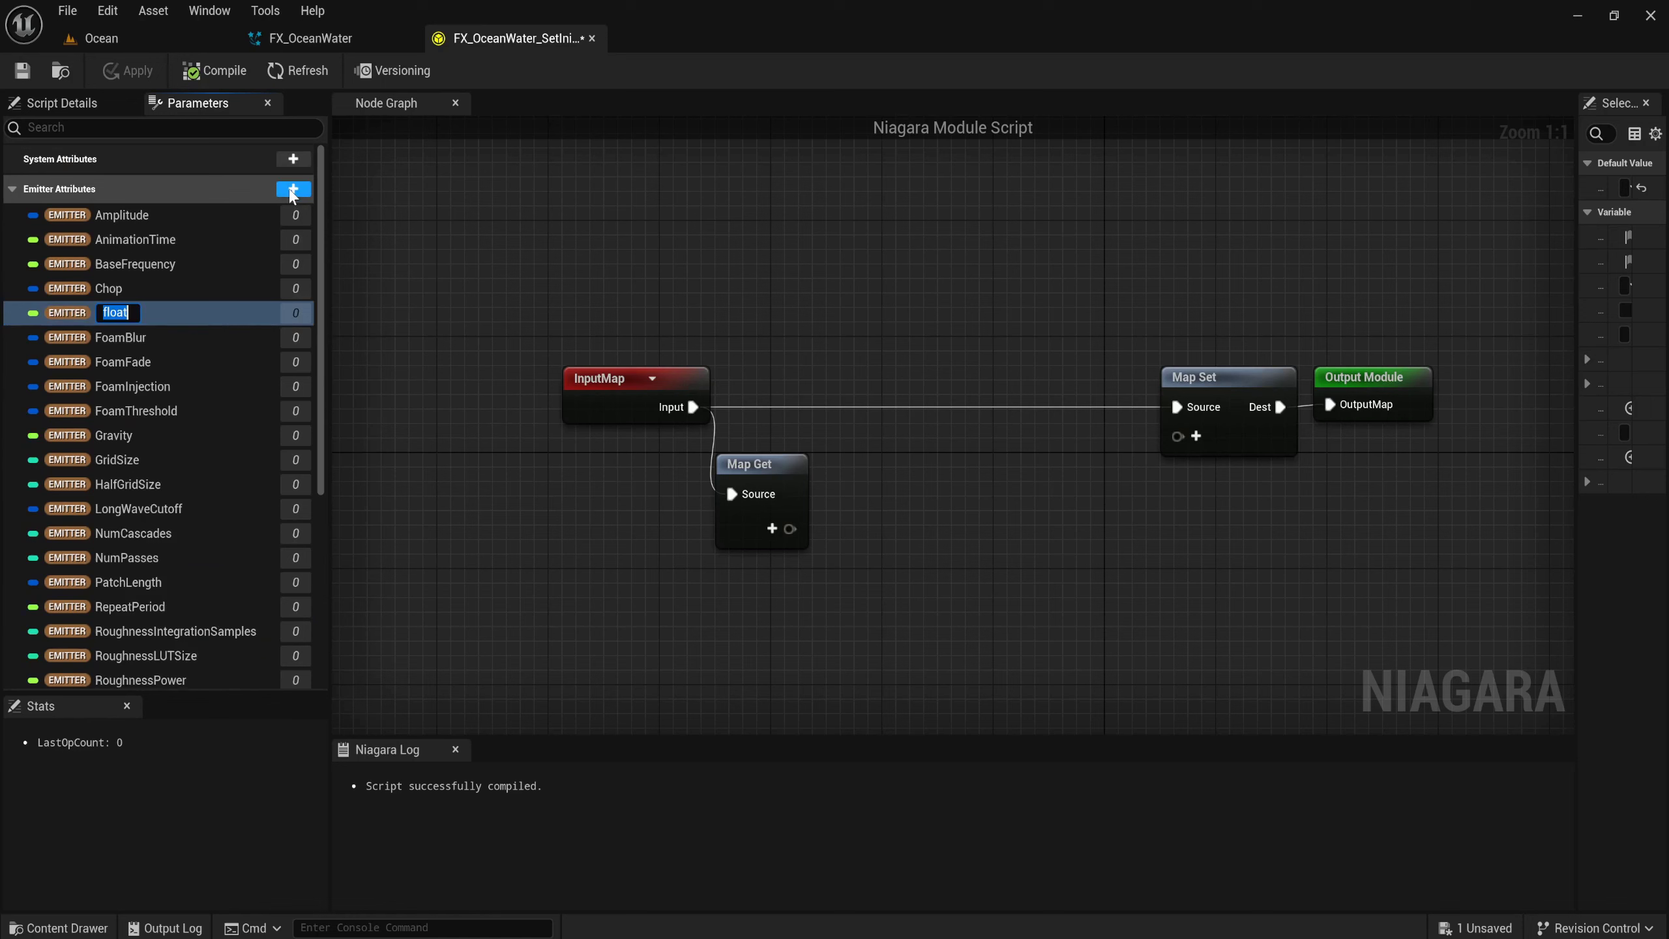
pyautogui.write('WindSpe')
pyautogui.write('ed')
pyautogui.press('Return')
pyautogui.scroll(10, 289, 190)
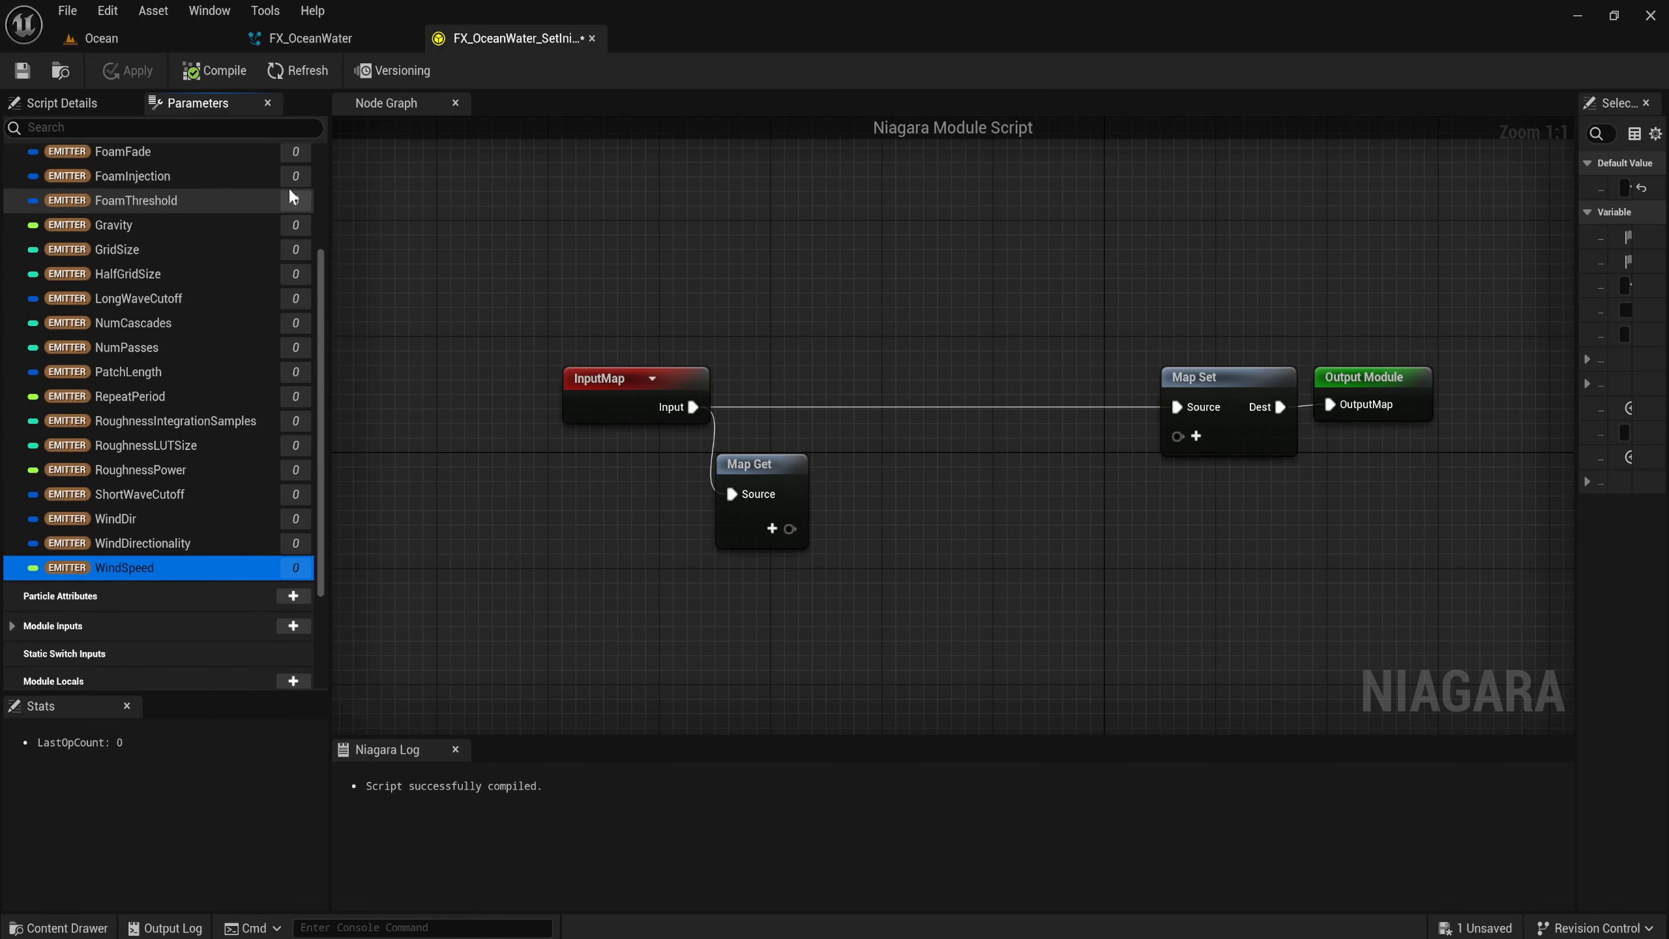
# Add a Vector 4 emitter attribute named WindTighten.
pyautogui.click(291, 189)
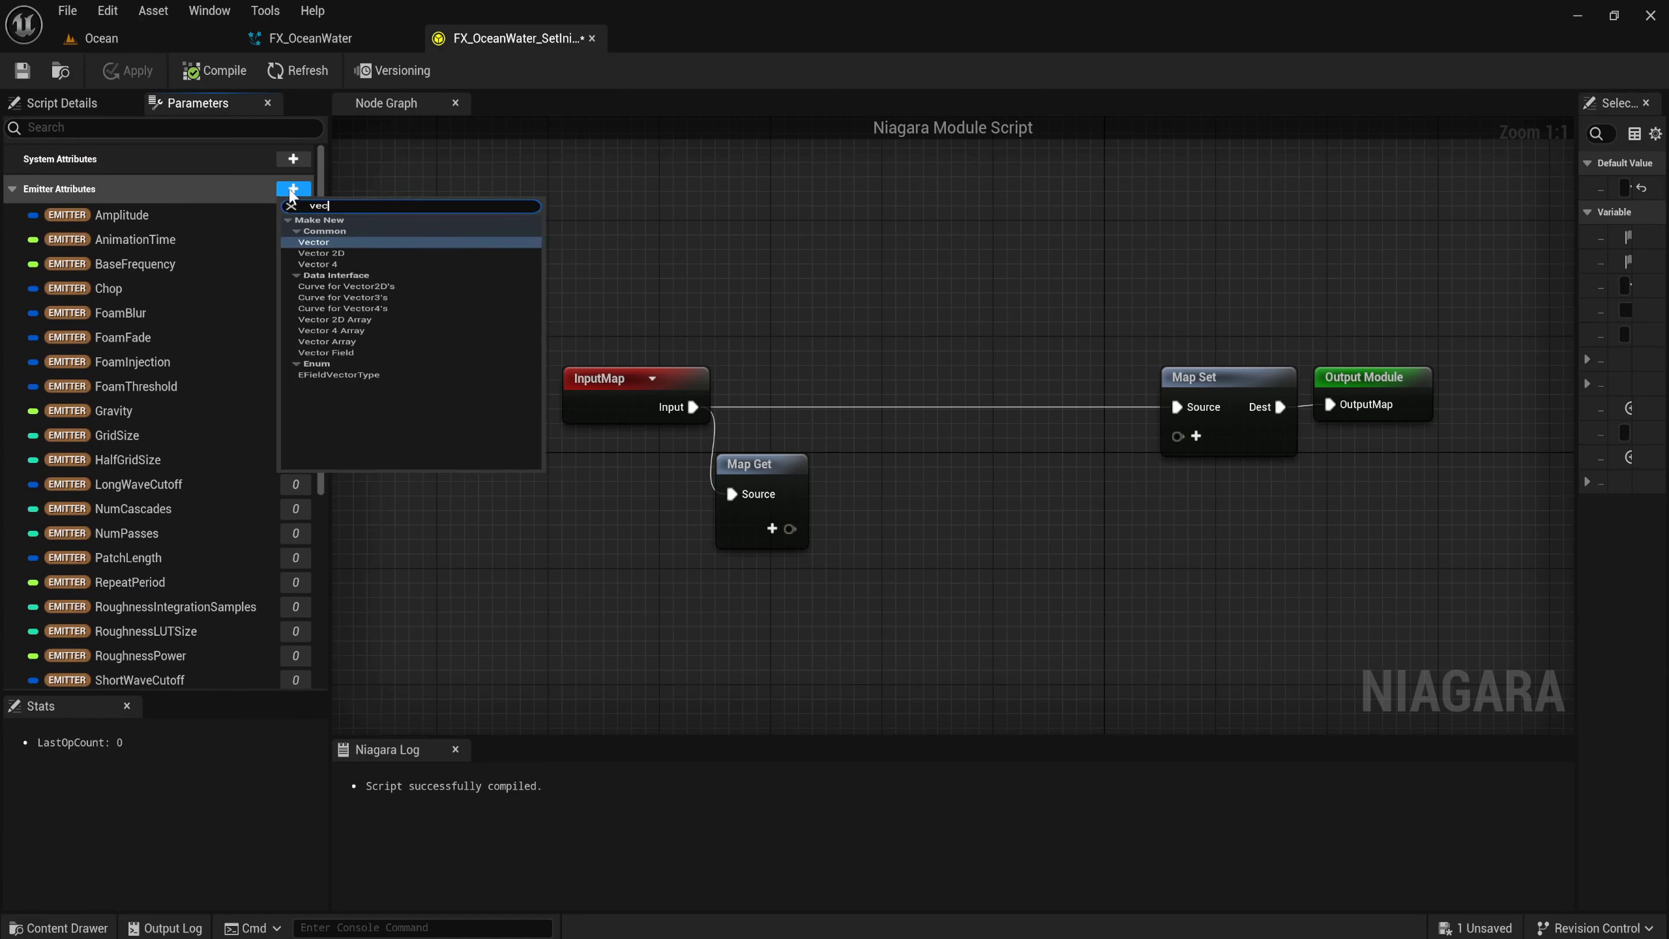
pyautogui.write('vector')
pyautogui.press('Down')
pyautogui.press('Down')
pyautogui.press('Return')
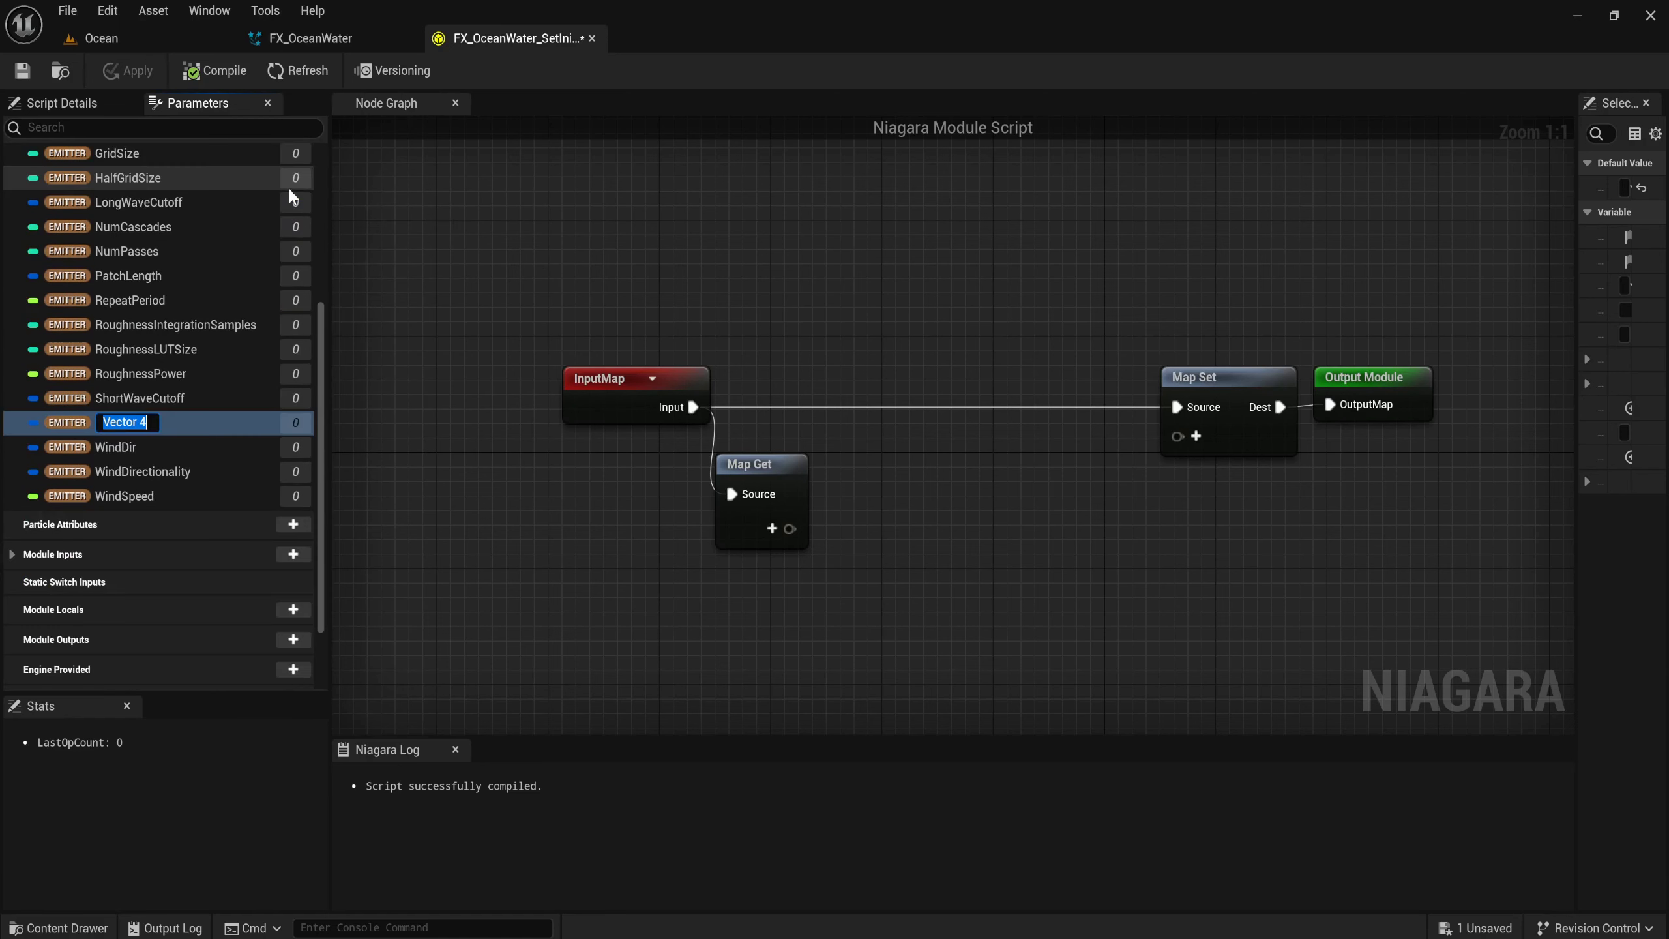
pyautogui.write('WindT')
pyautogui.write('ighten')
pyautogui.press('Return')
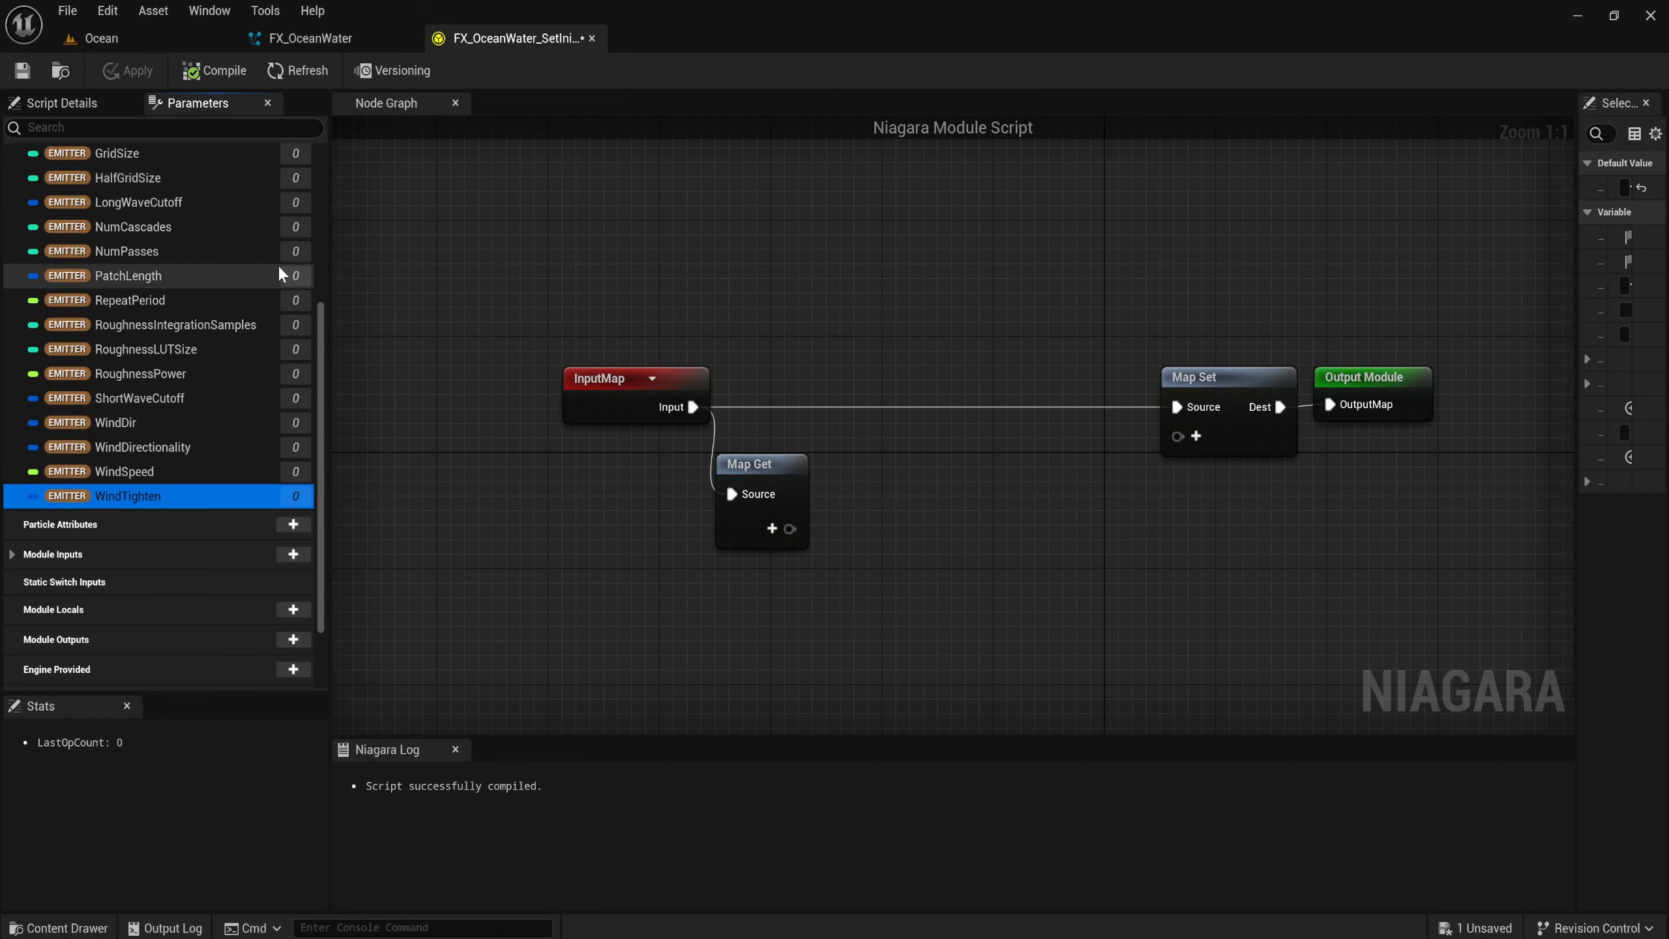
# Start editing the Amplitude attribute's default value.
pyautogui.scroll(5, 227, 299)
pyautogui.scroll(5, 226, 299)
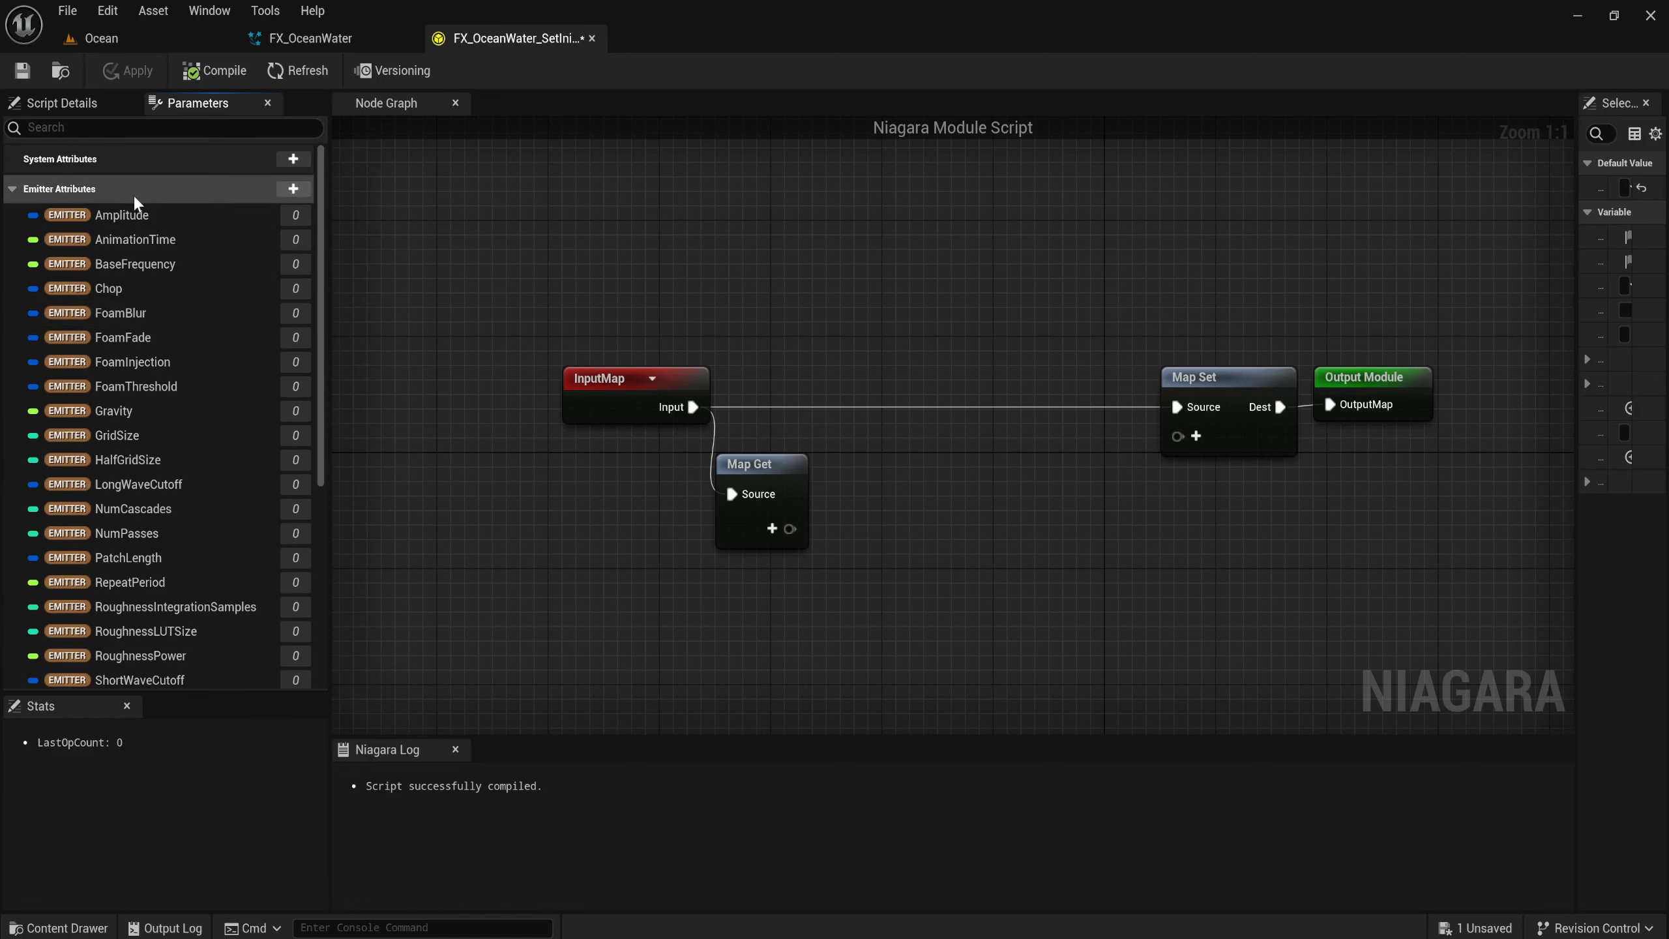
pyautogui.click(296, 217)
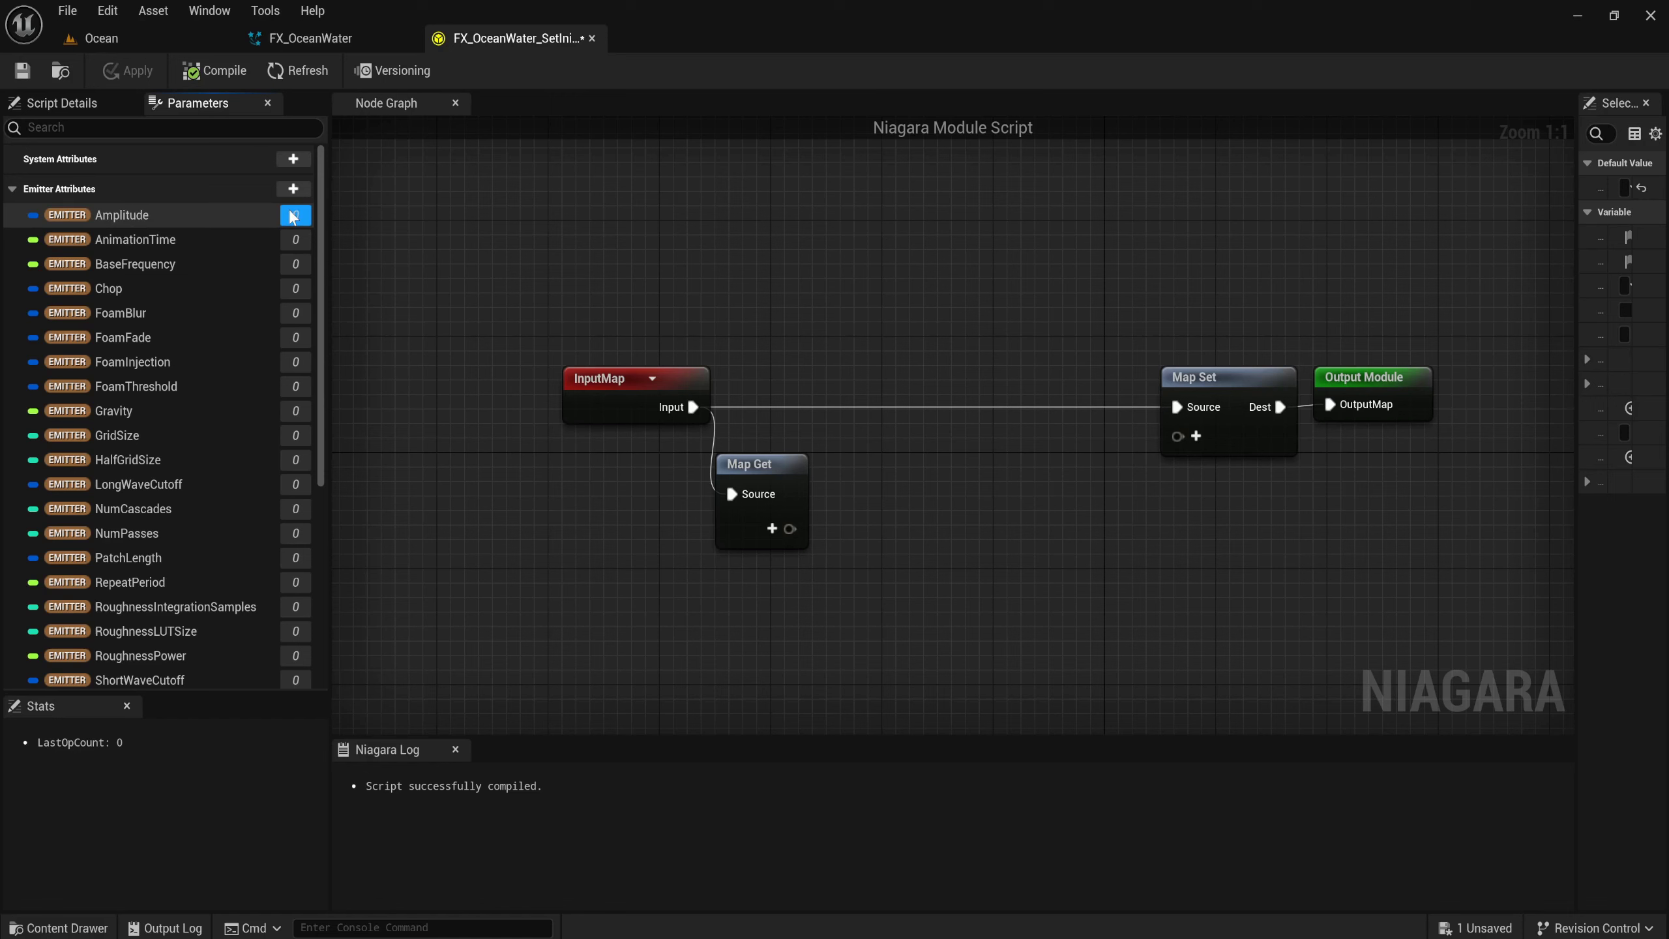
# Save the script, delete the unused Map Get node, and move Map Set next to InputMap.
pyautogui.click(920, 429)
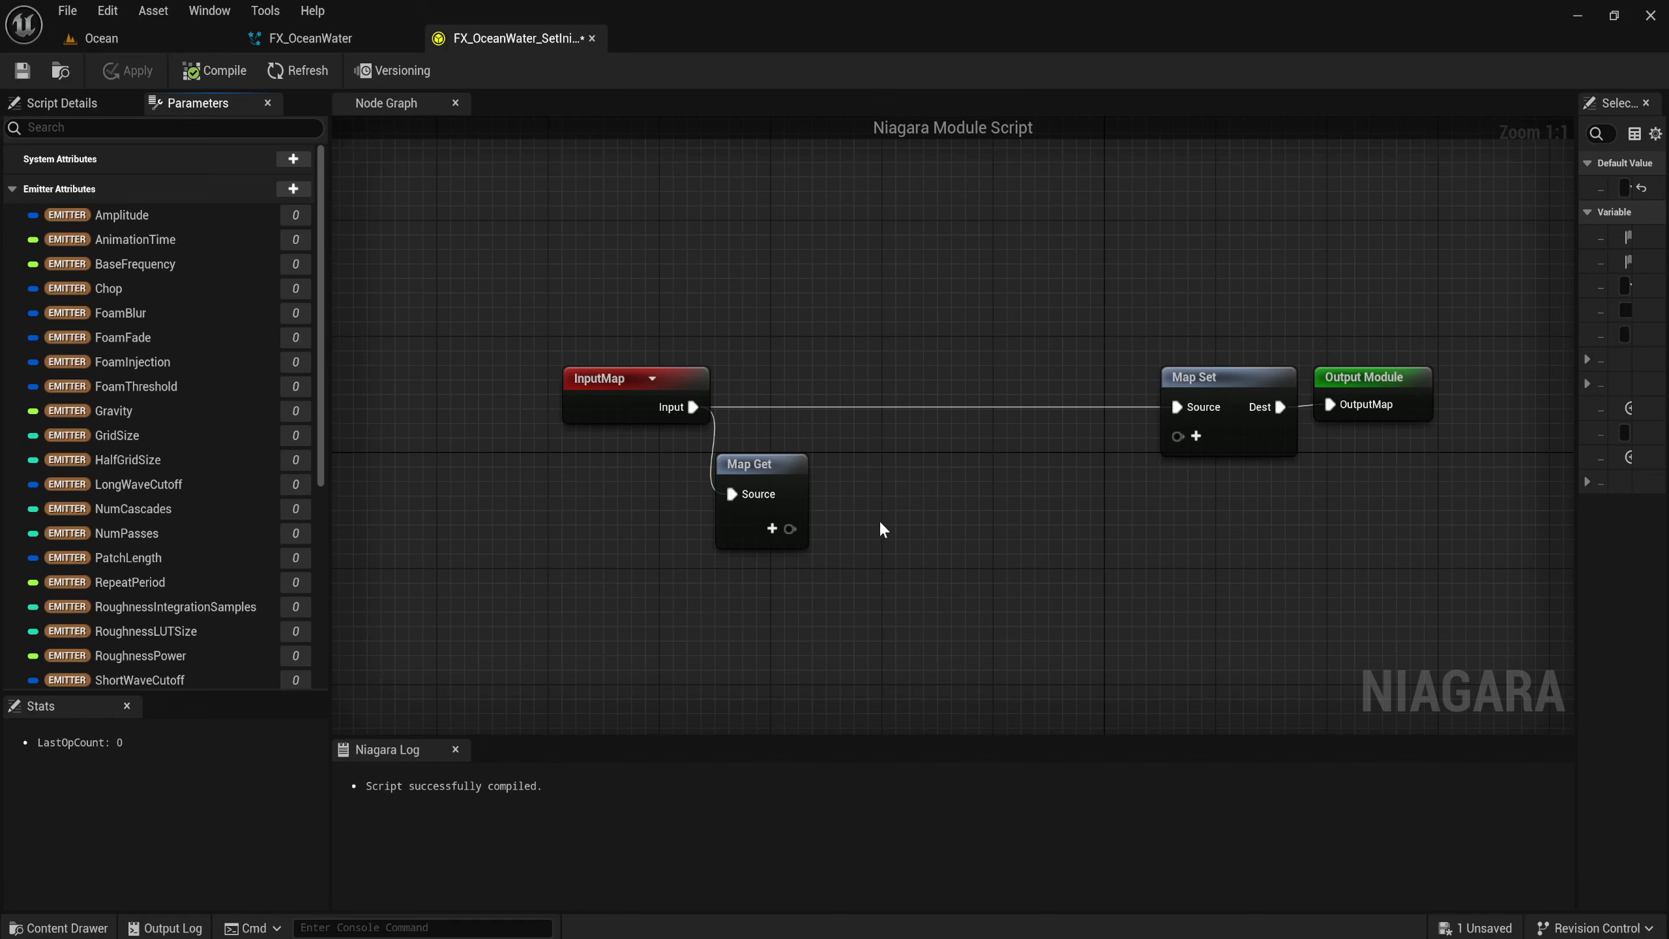
pyautogui.click(23, 72)
pyautogui.moveTo(1100, 553); pyautogui.dragTo(911, 472, button='right')
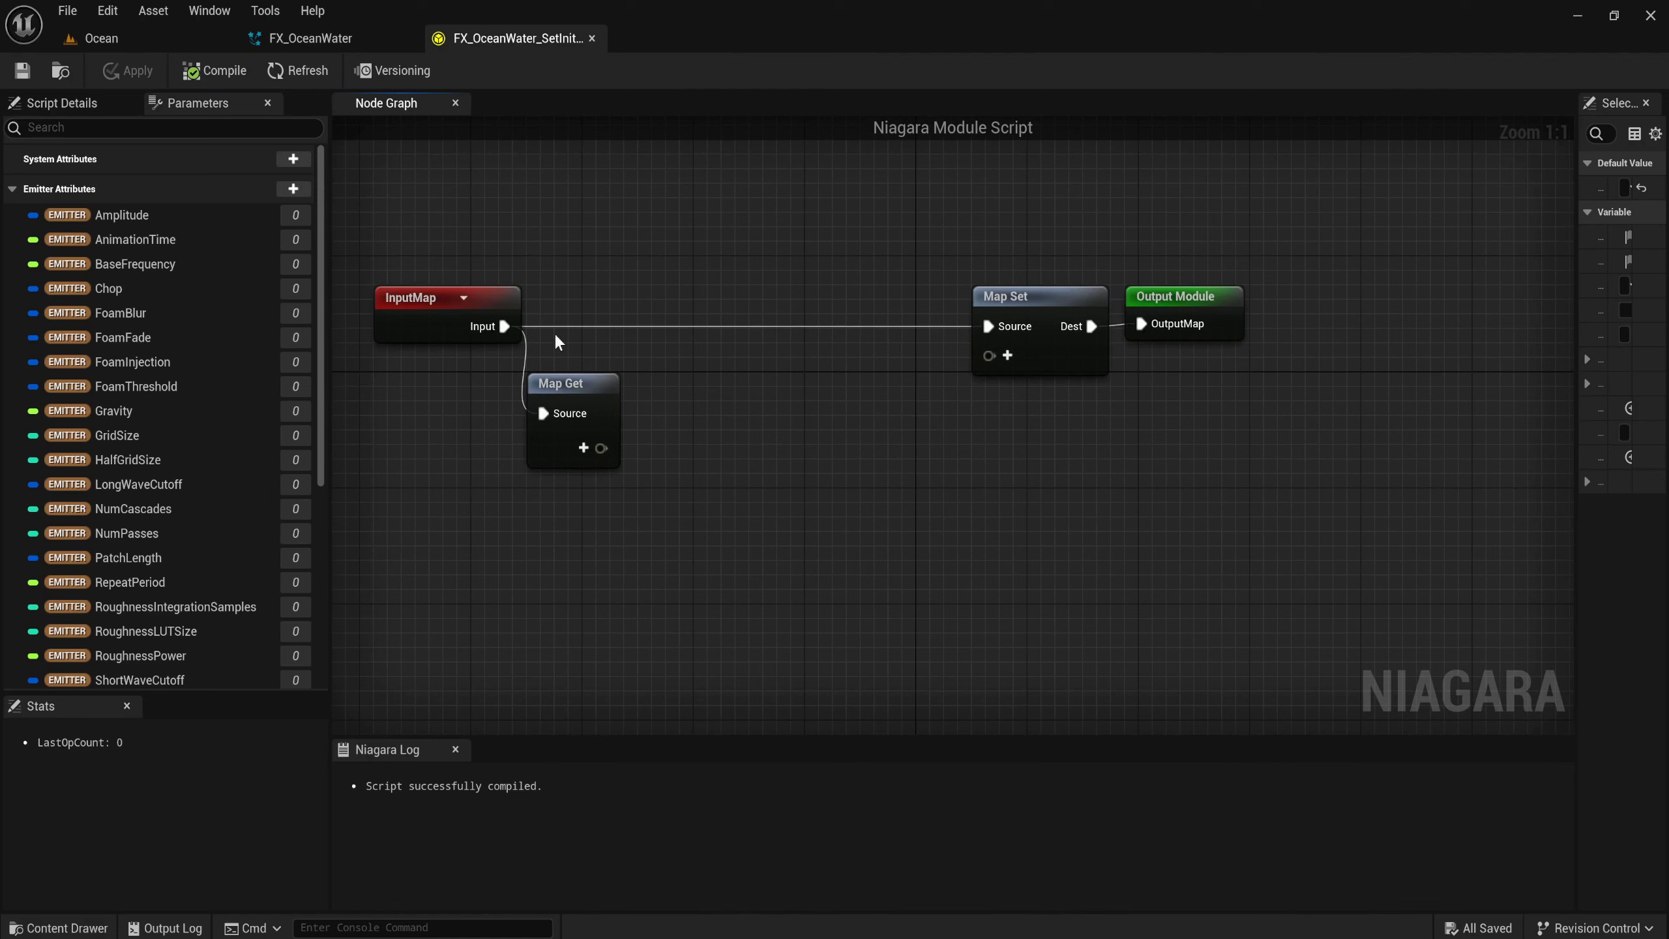
pyautogui.moveTo(574, 344); pyautogui.dragTo(699, 480)
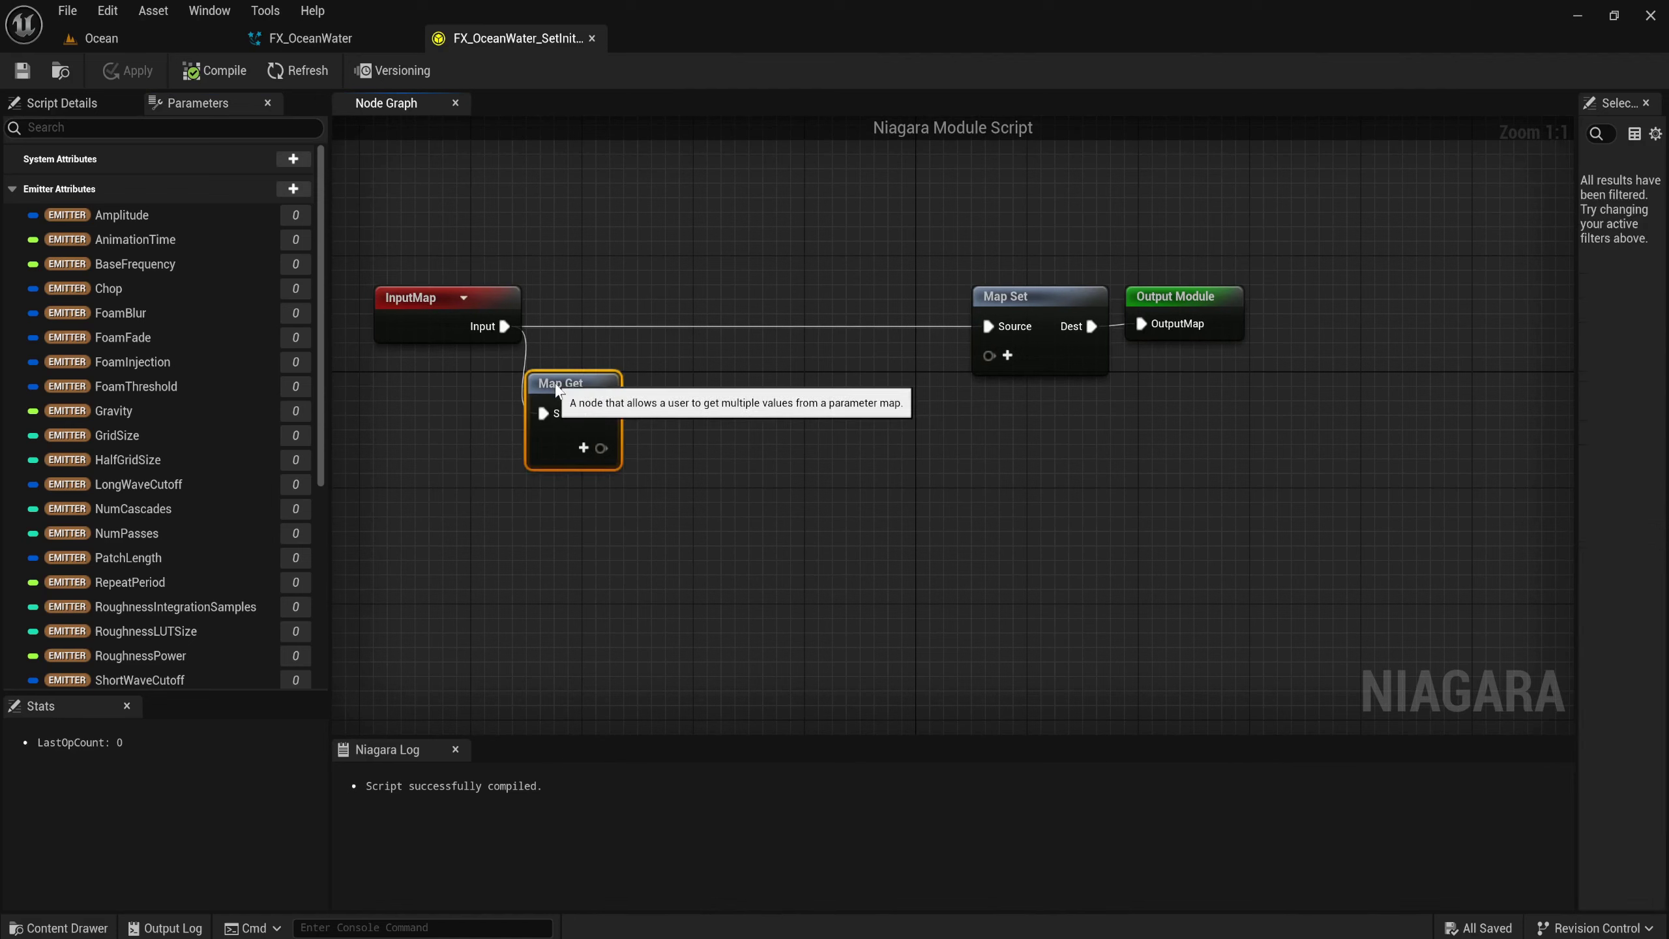
pyautogui.press('Delete')
pyautogui.moveTo(1036, 309); pyautogui.dragTo(674, 308)
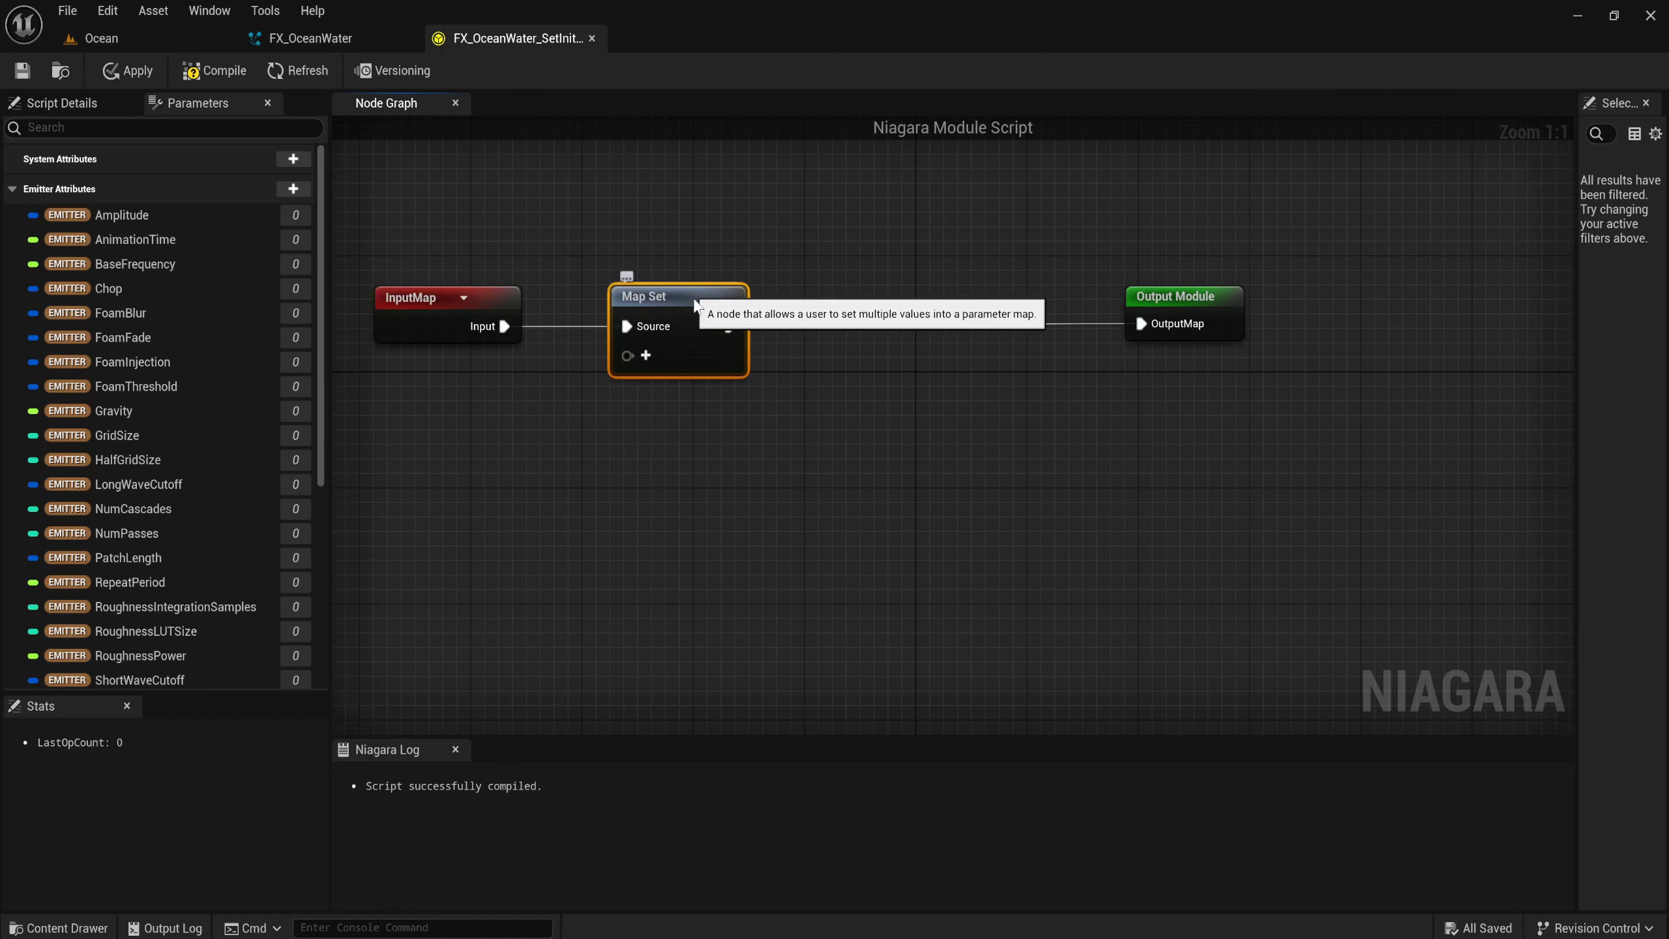
# Add GridSize and NumPasses emitter parameter pins to the Map Set node.
pyautogui.click(646, 356)
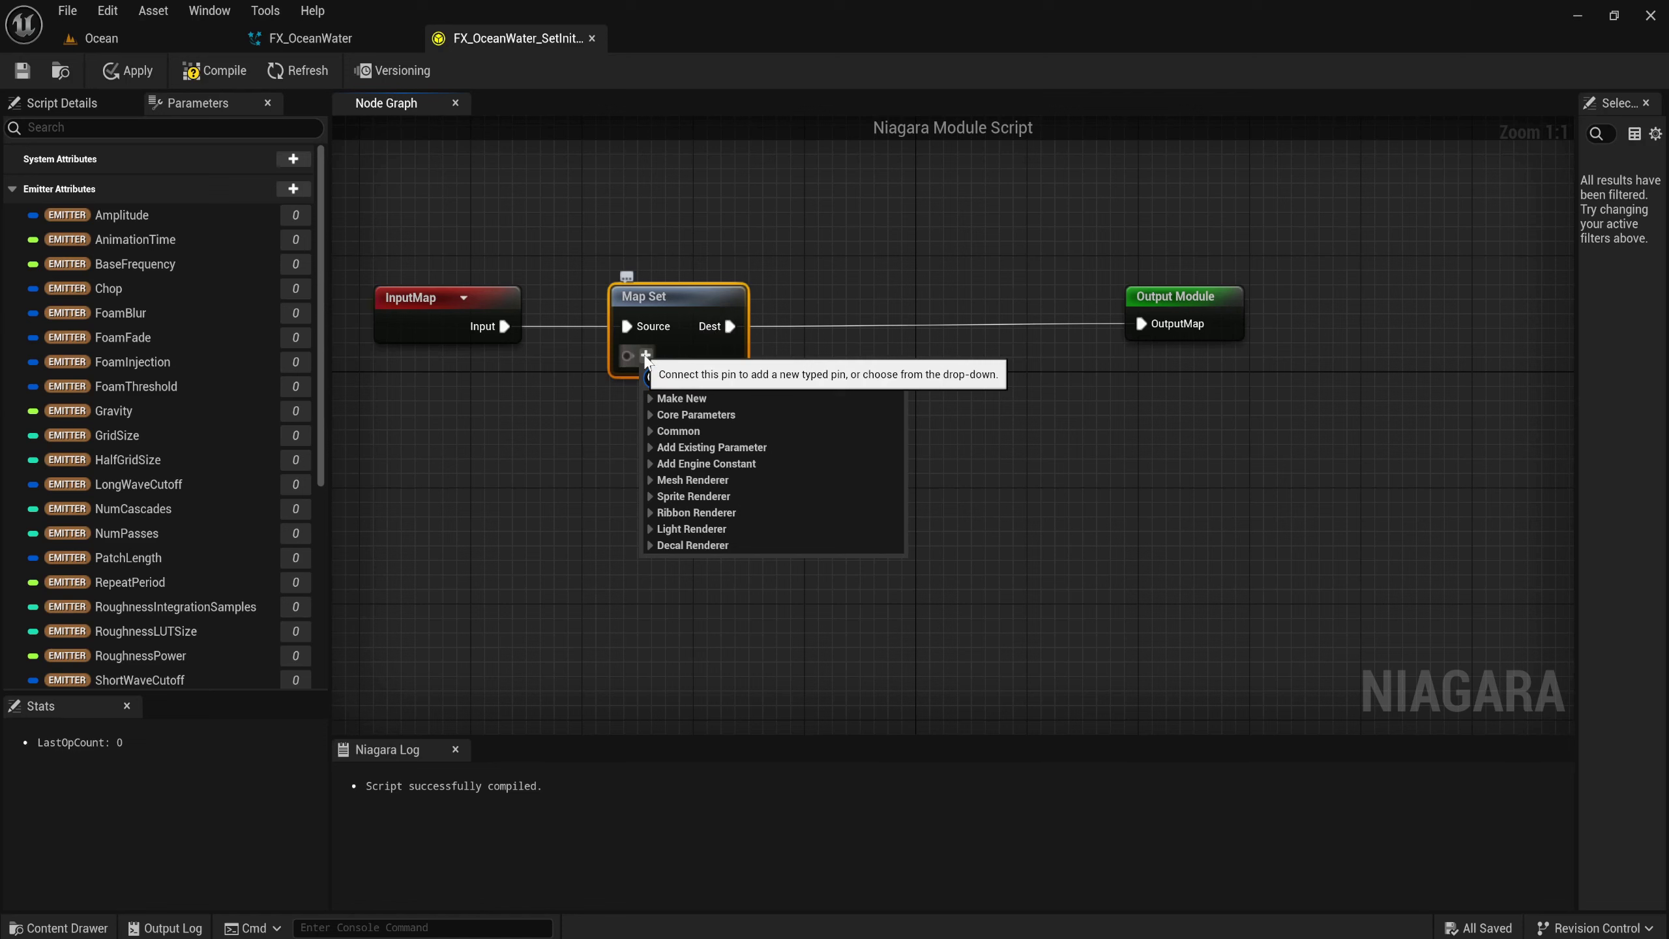
pyautogui.write('g')
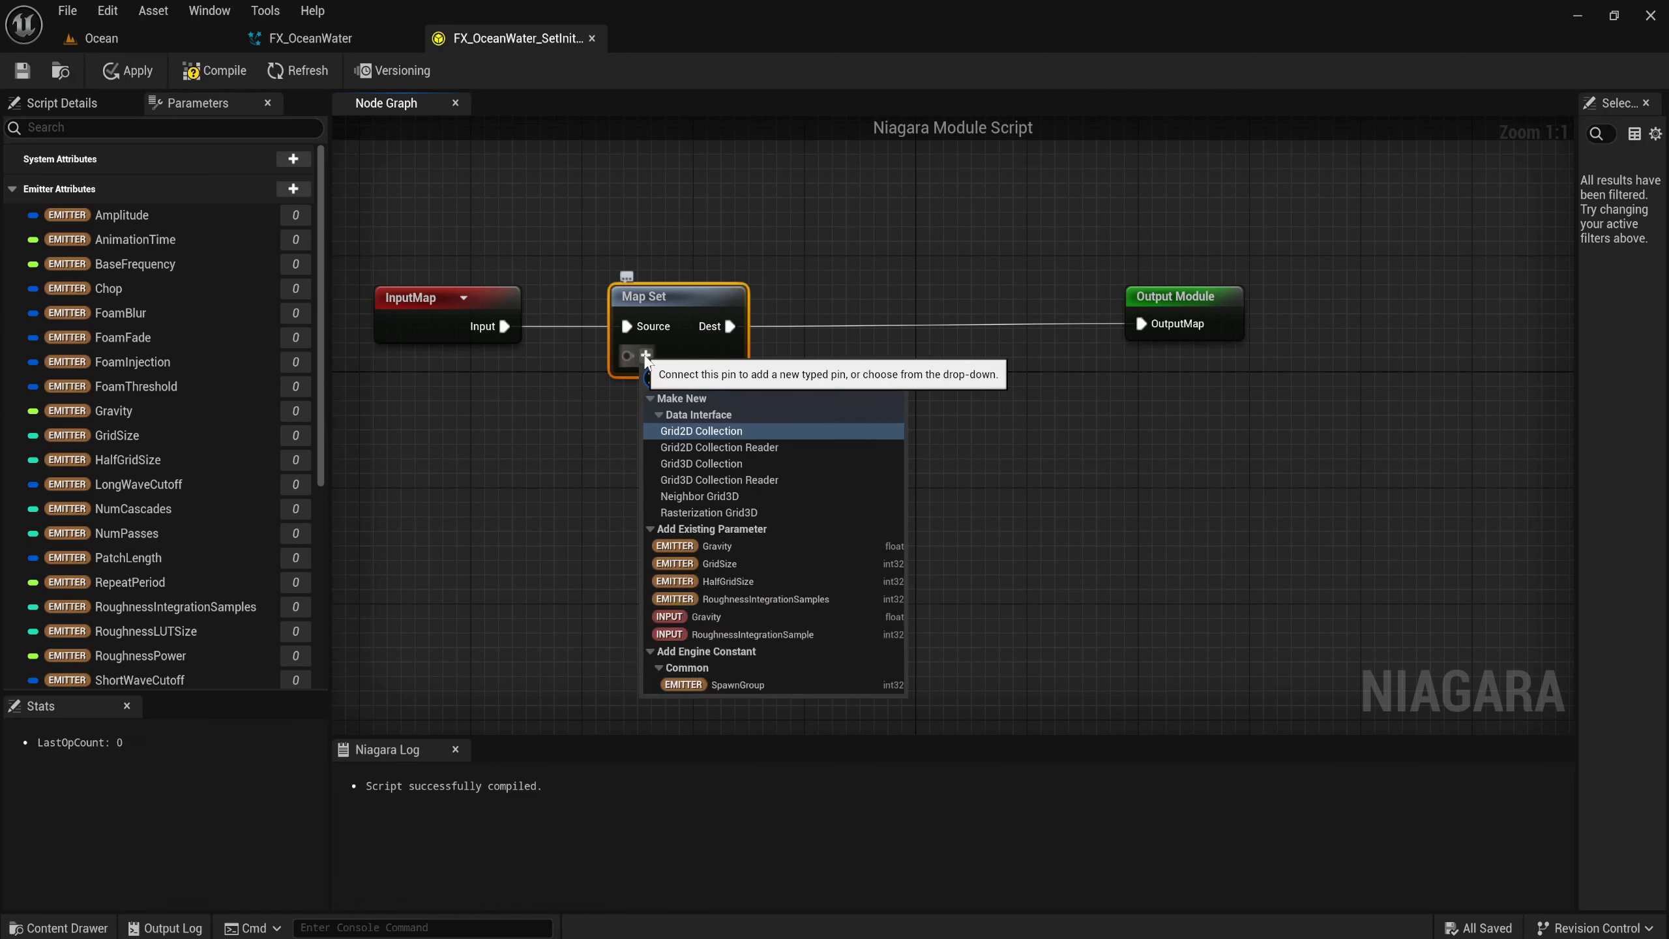
pyautogui.write('rid')
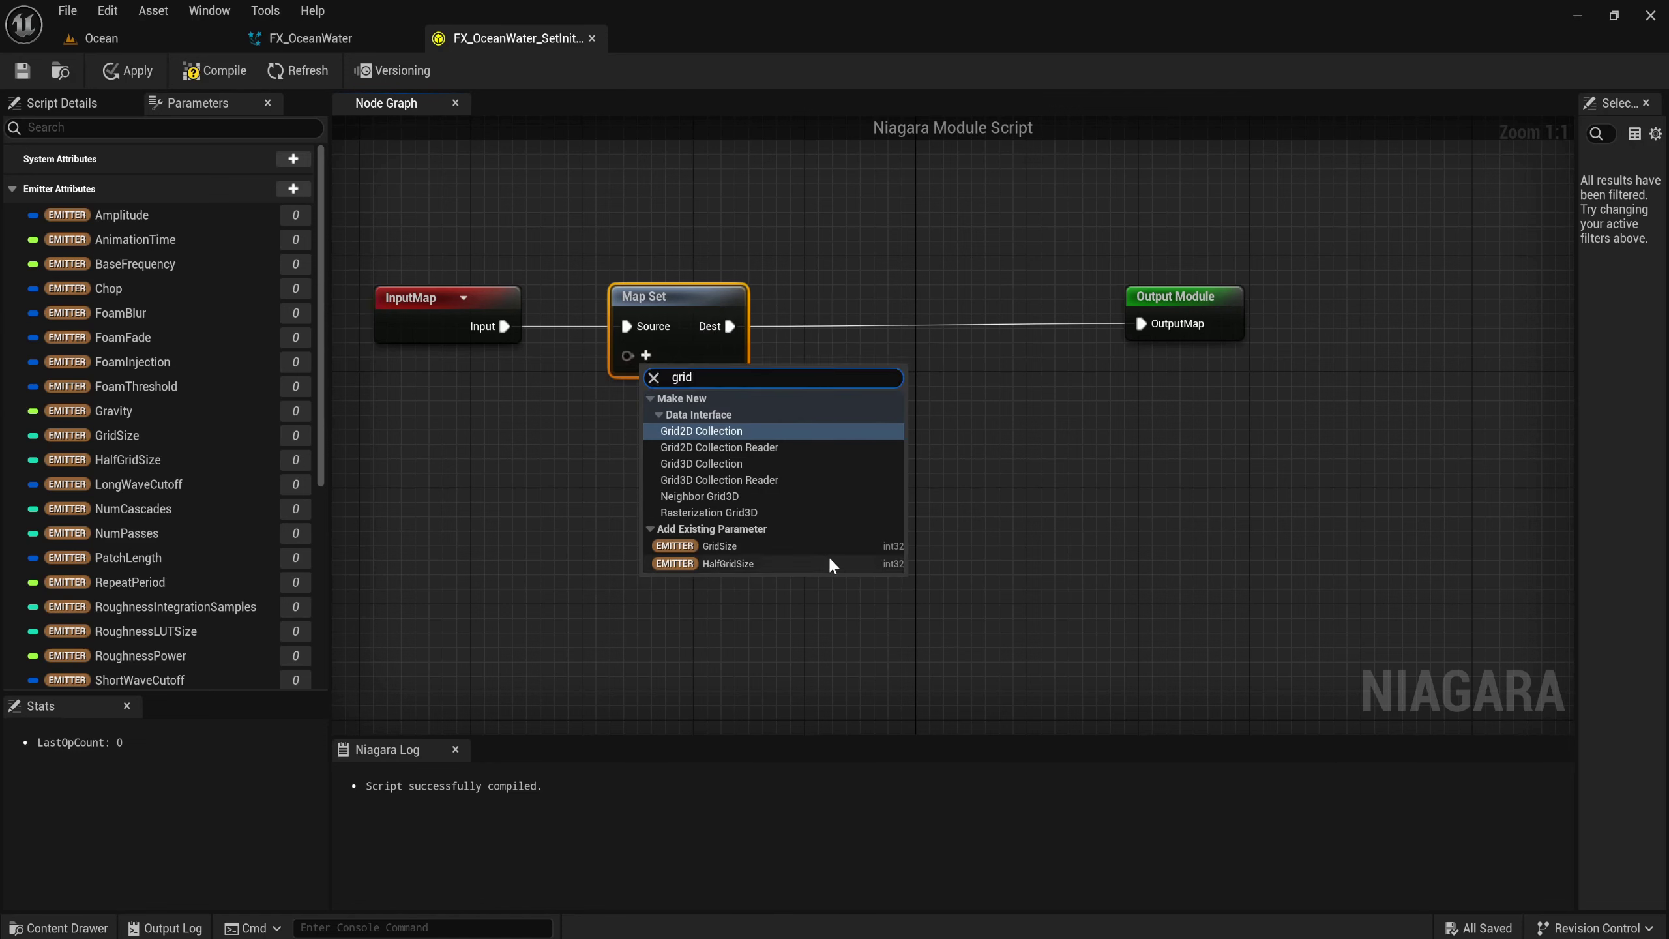
pyautogui.click(830, 546)
pyautogui.click(678, 318)
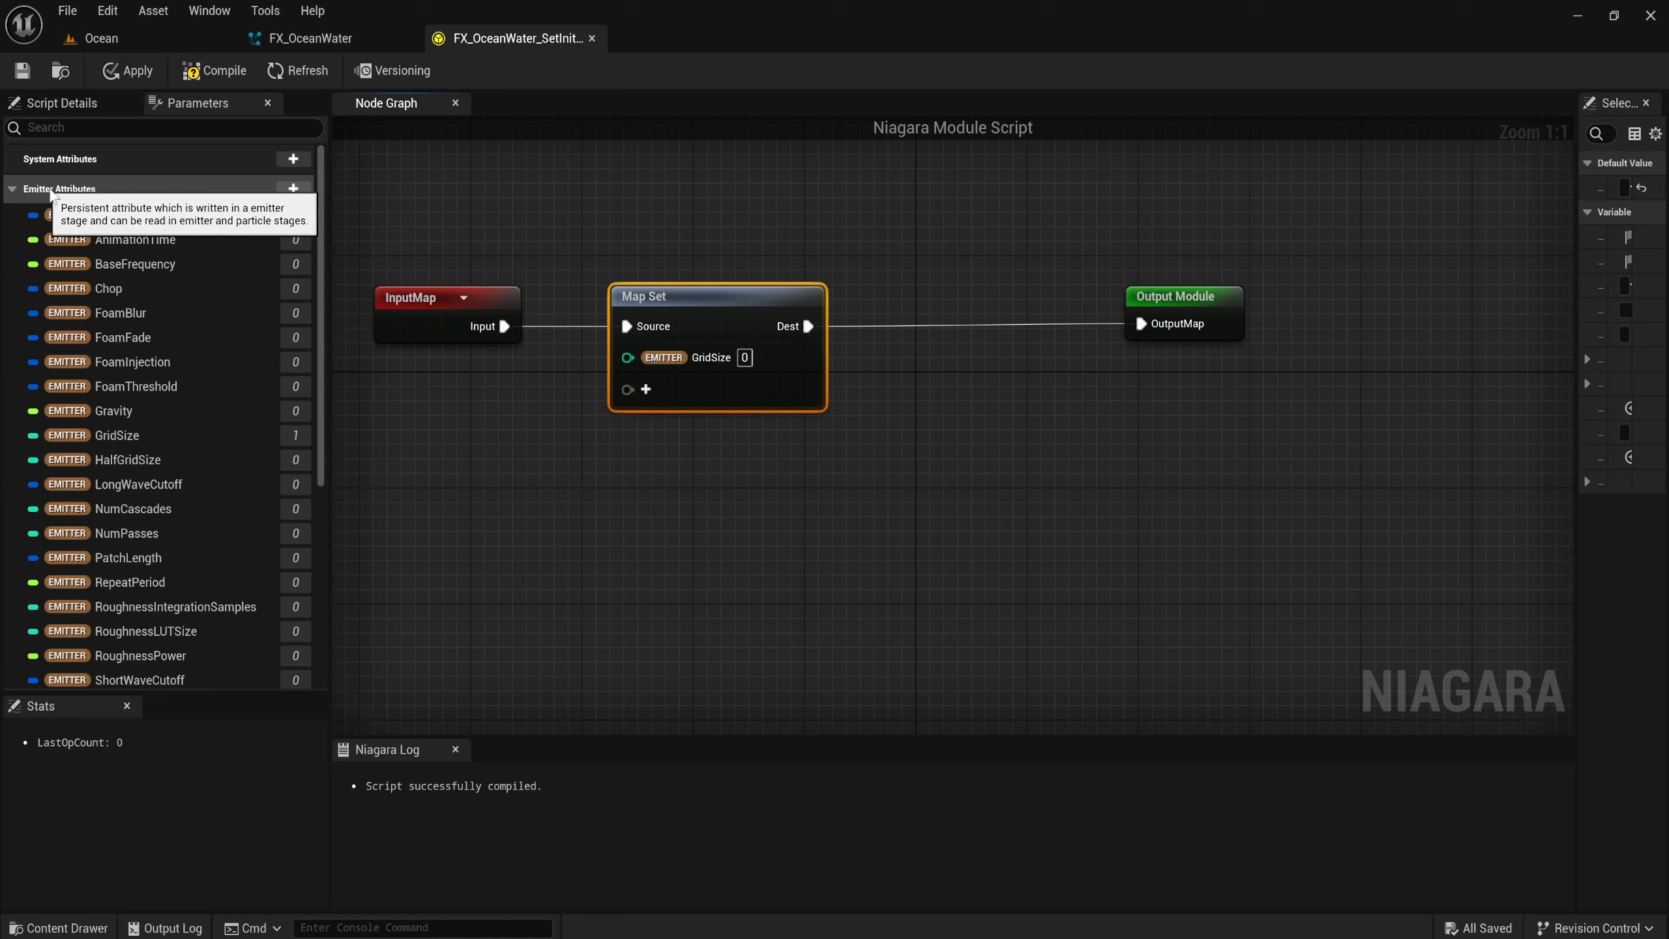
pyautogui.click(646, 389)
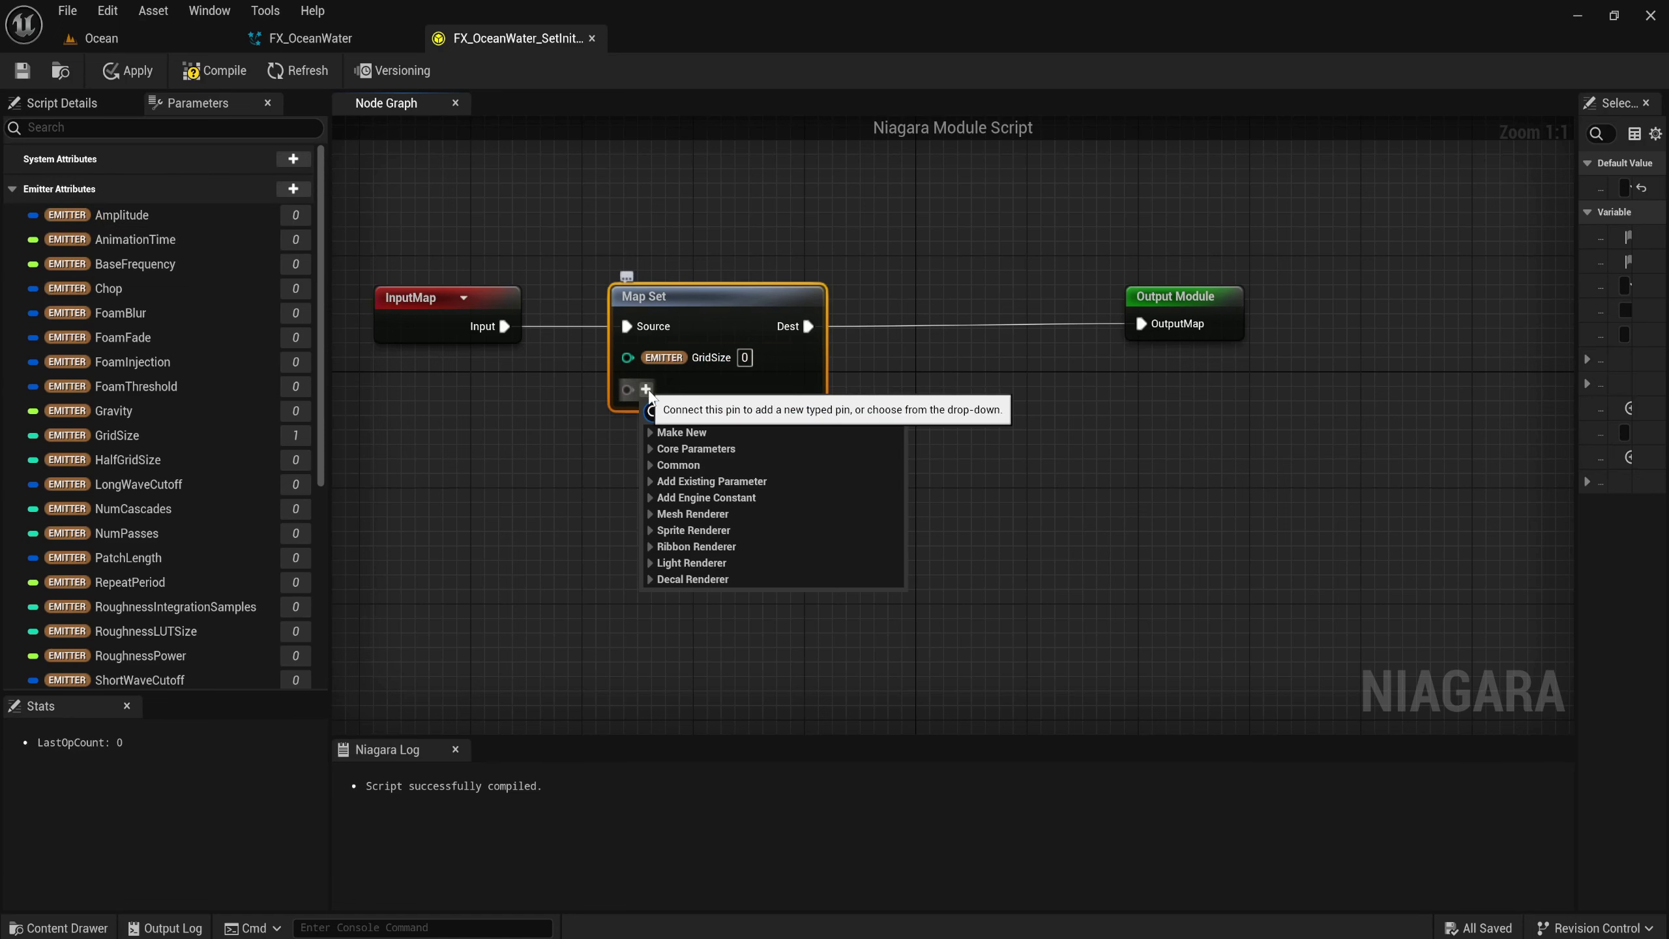
pyautogui.write('nump')
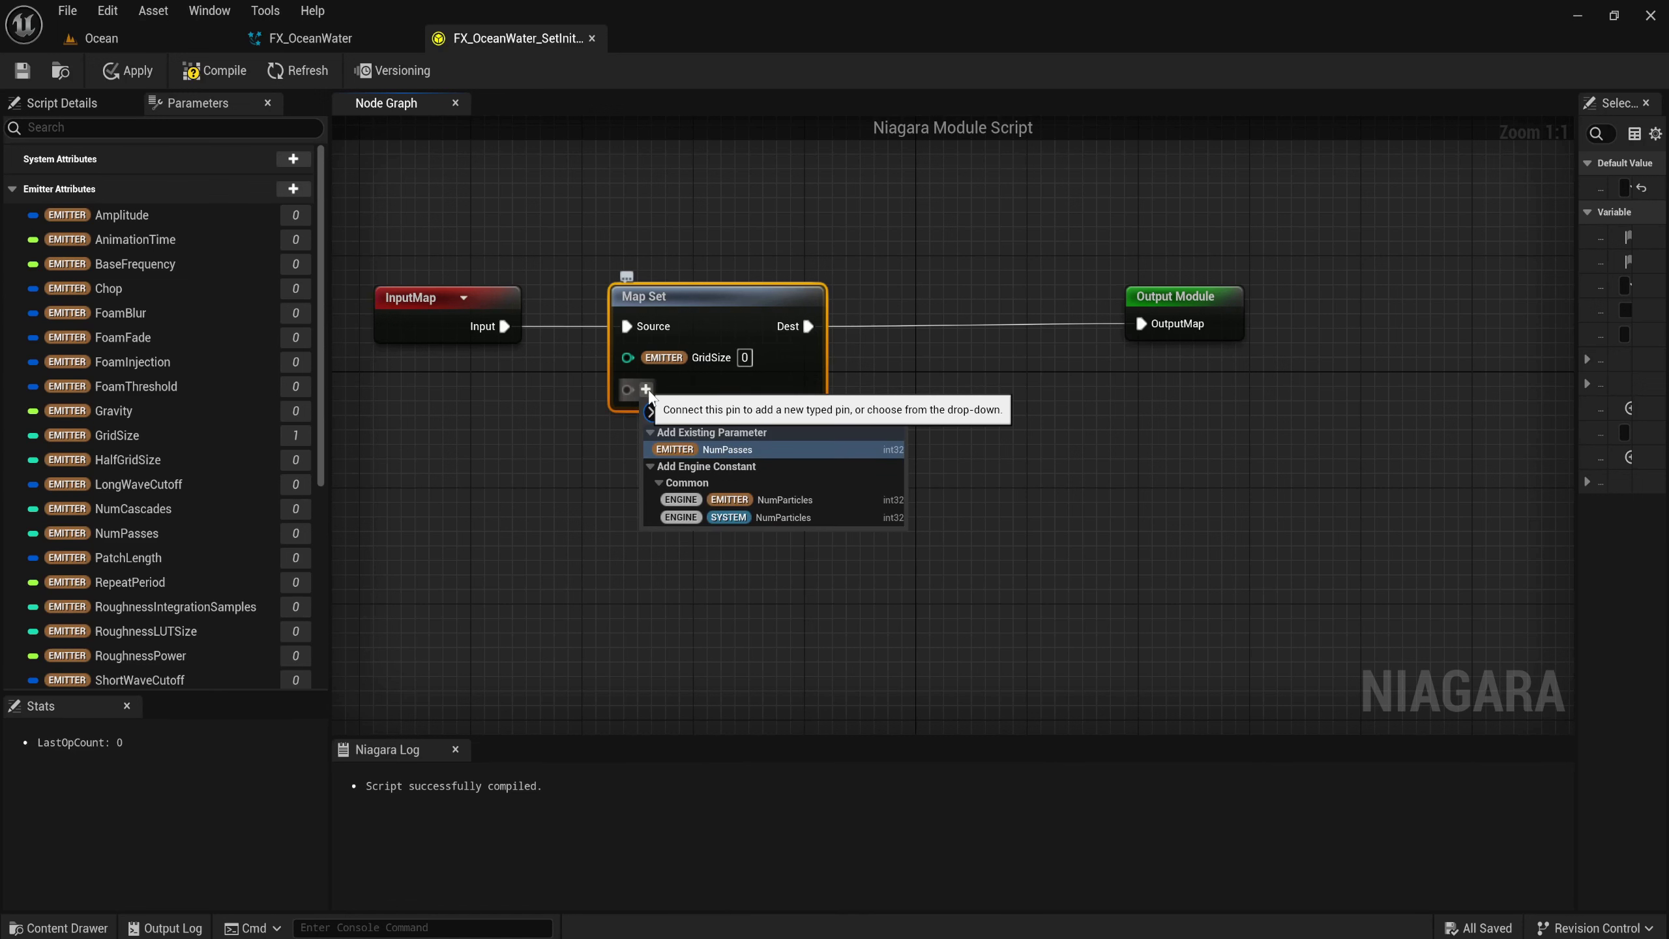
pyautogui.press('Return')
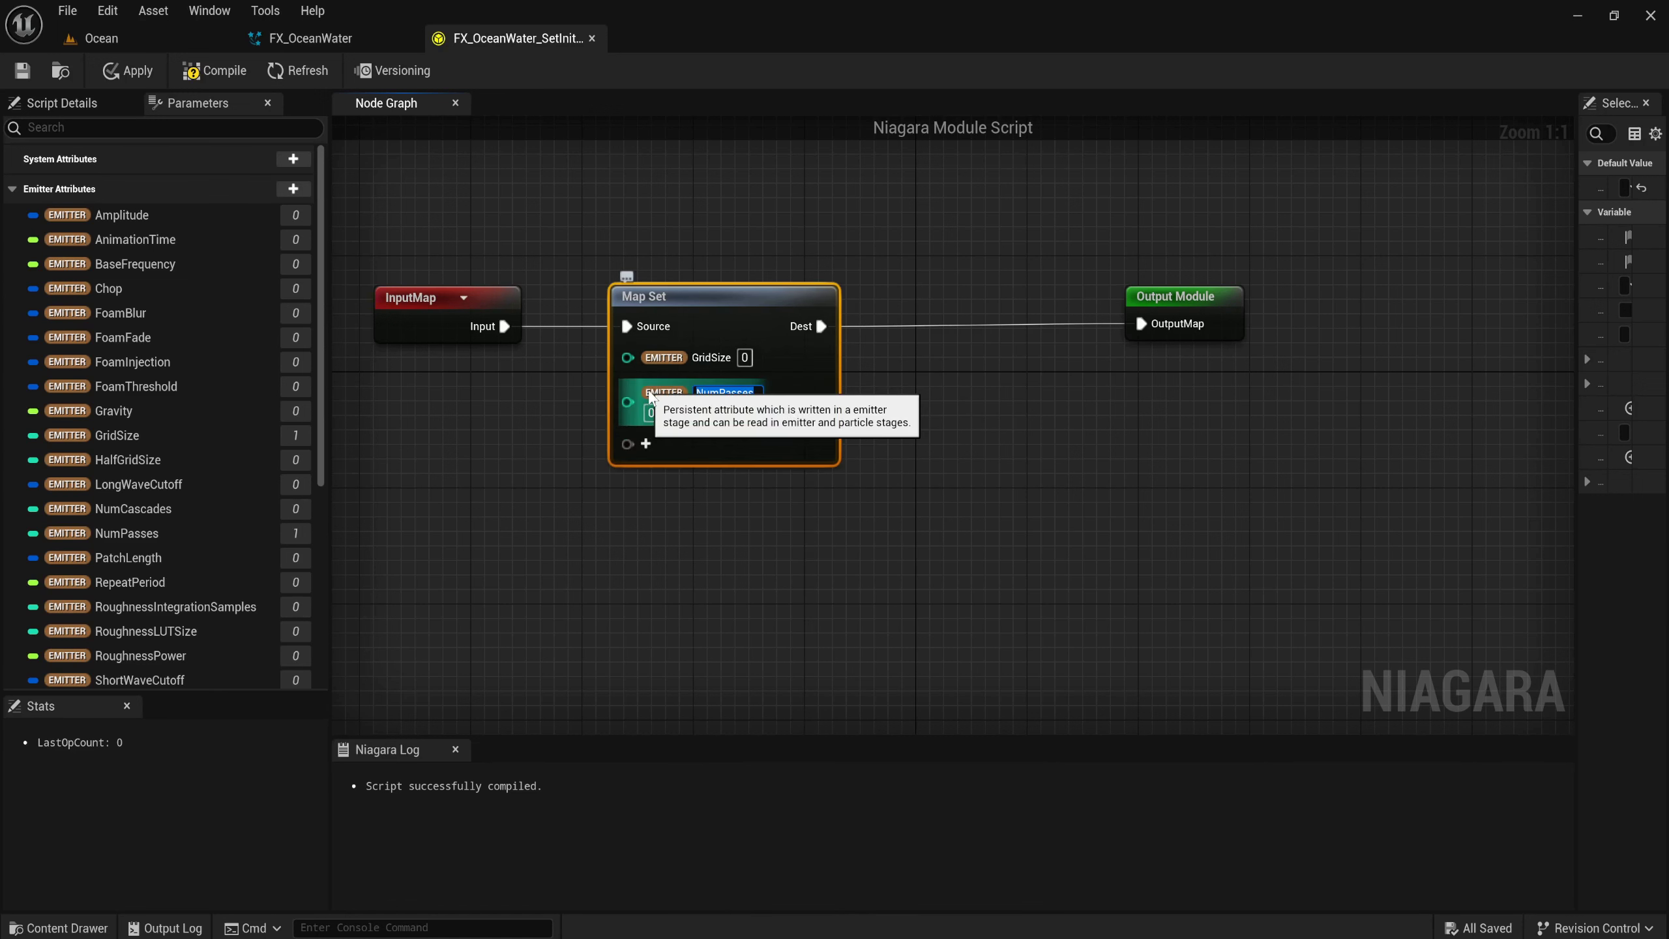
# Add NumCascades, HalfGridSize and RoughnessLUTSize emitter parameter pins to Map Set.
pyautogui.click(648, 446)
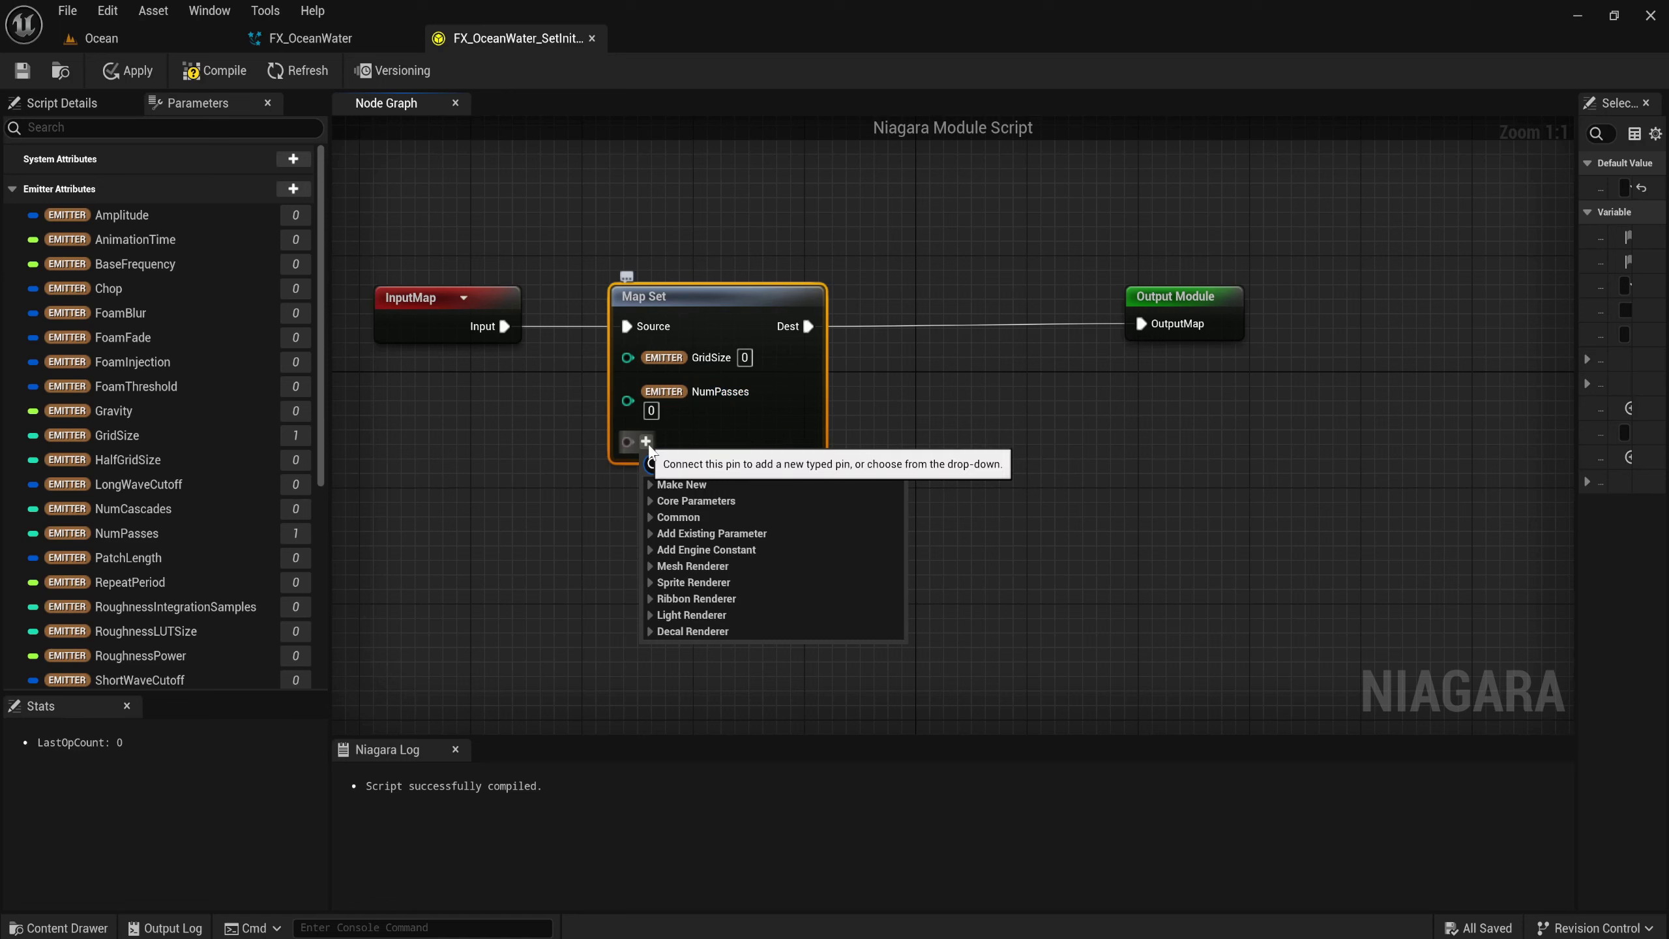
pyautogui.write('en')
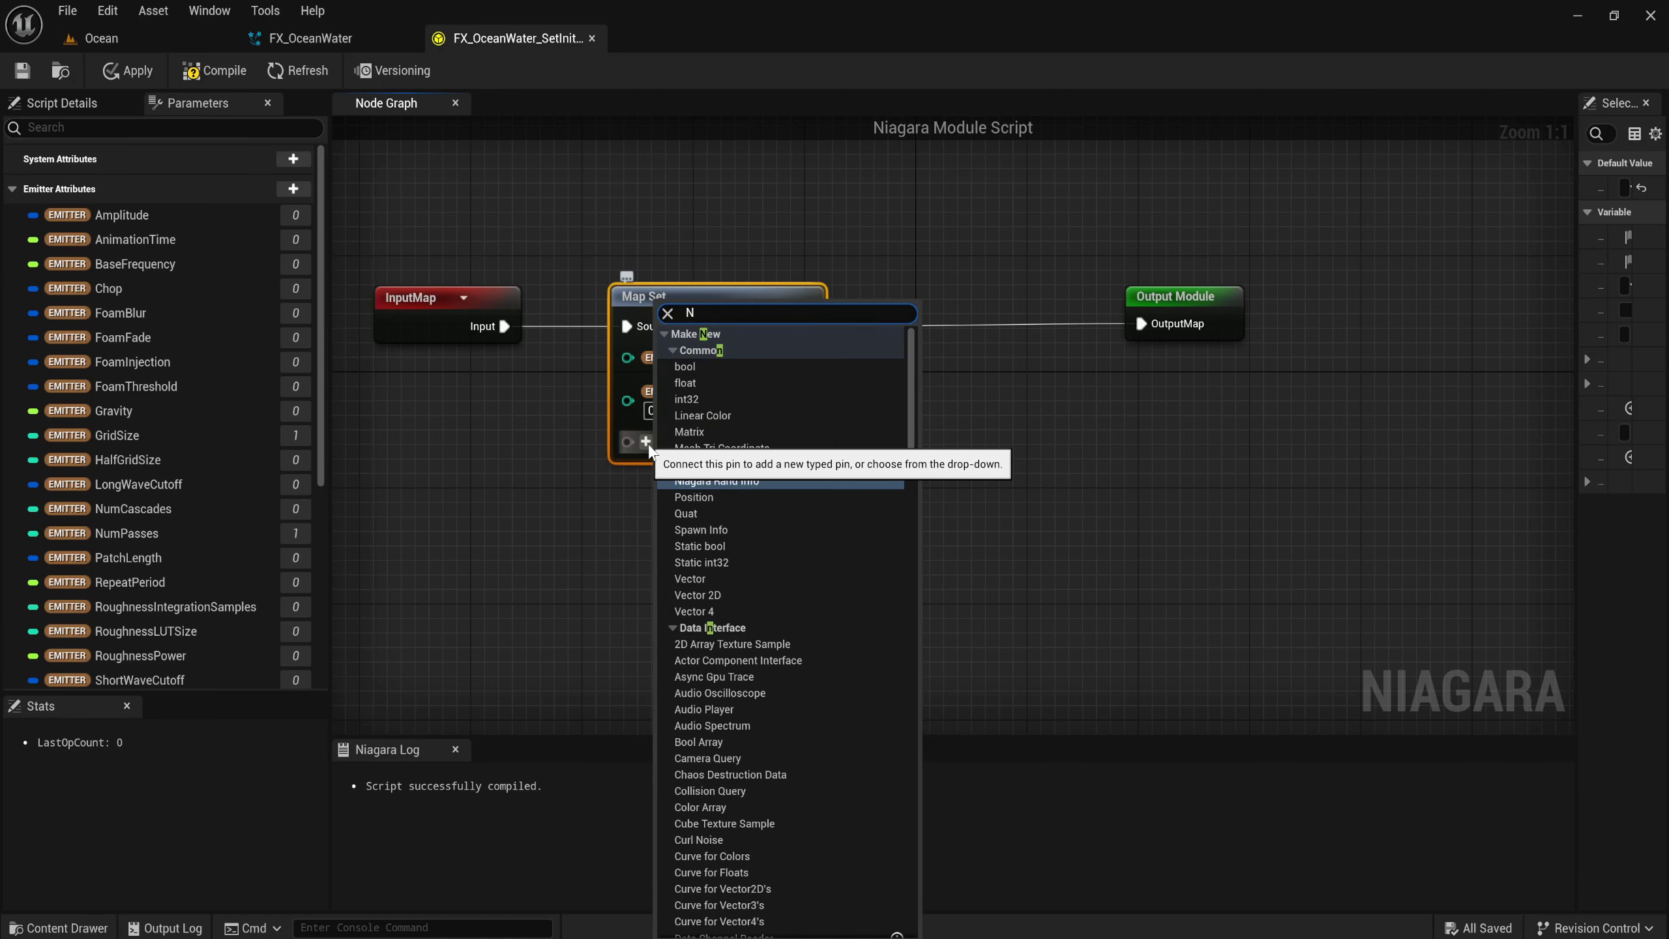
pyautogui.write('um')
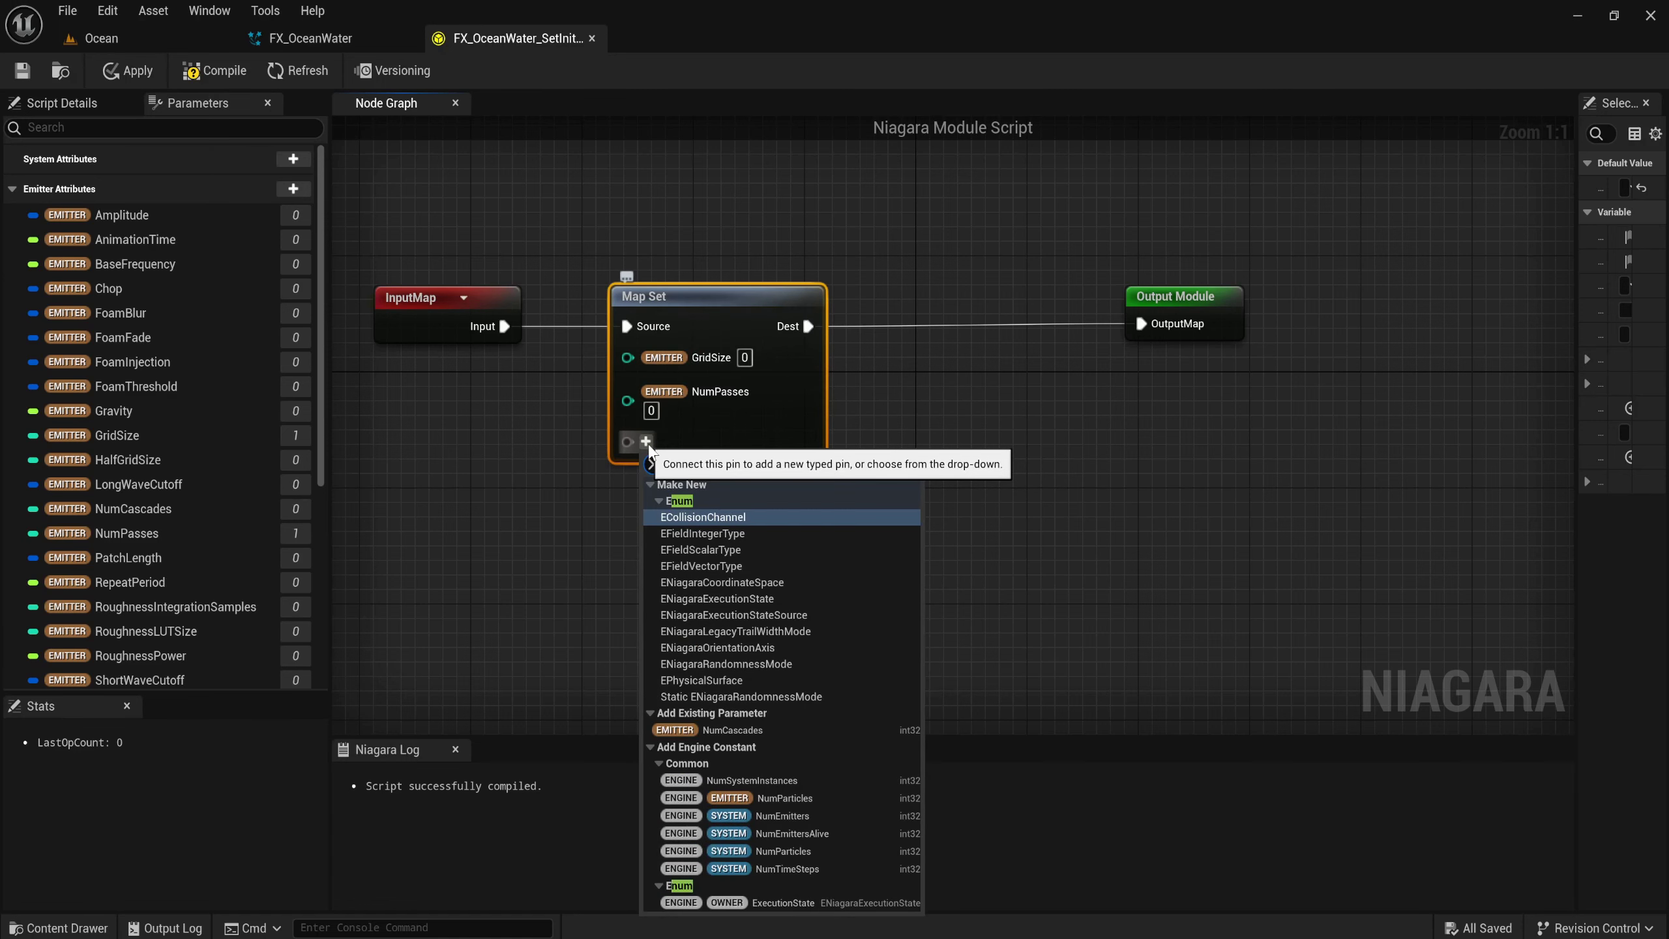
pyautogui.click(794, 730)
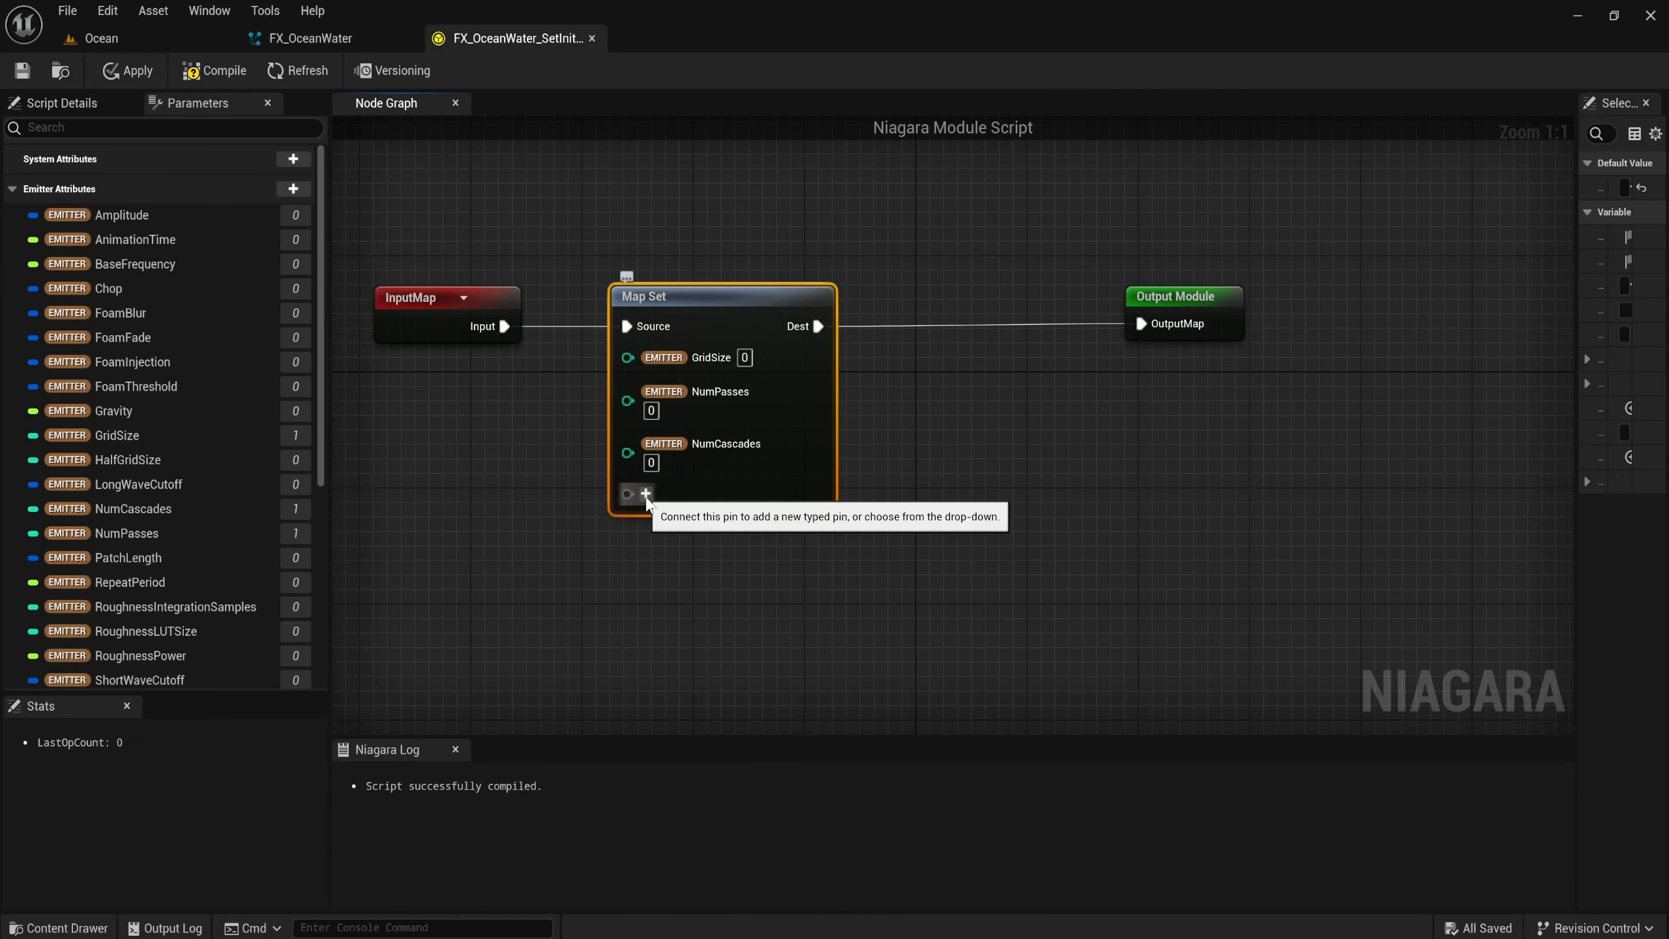
pyautogui.click(646, 494)
pyautogui.write('half')
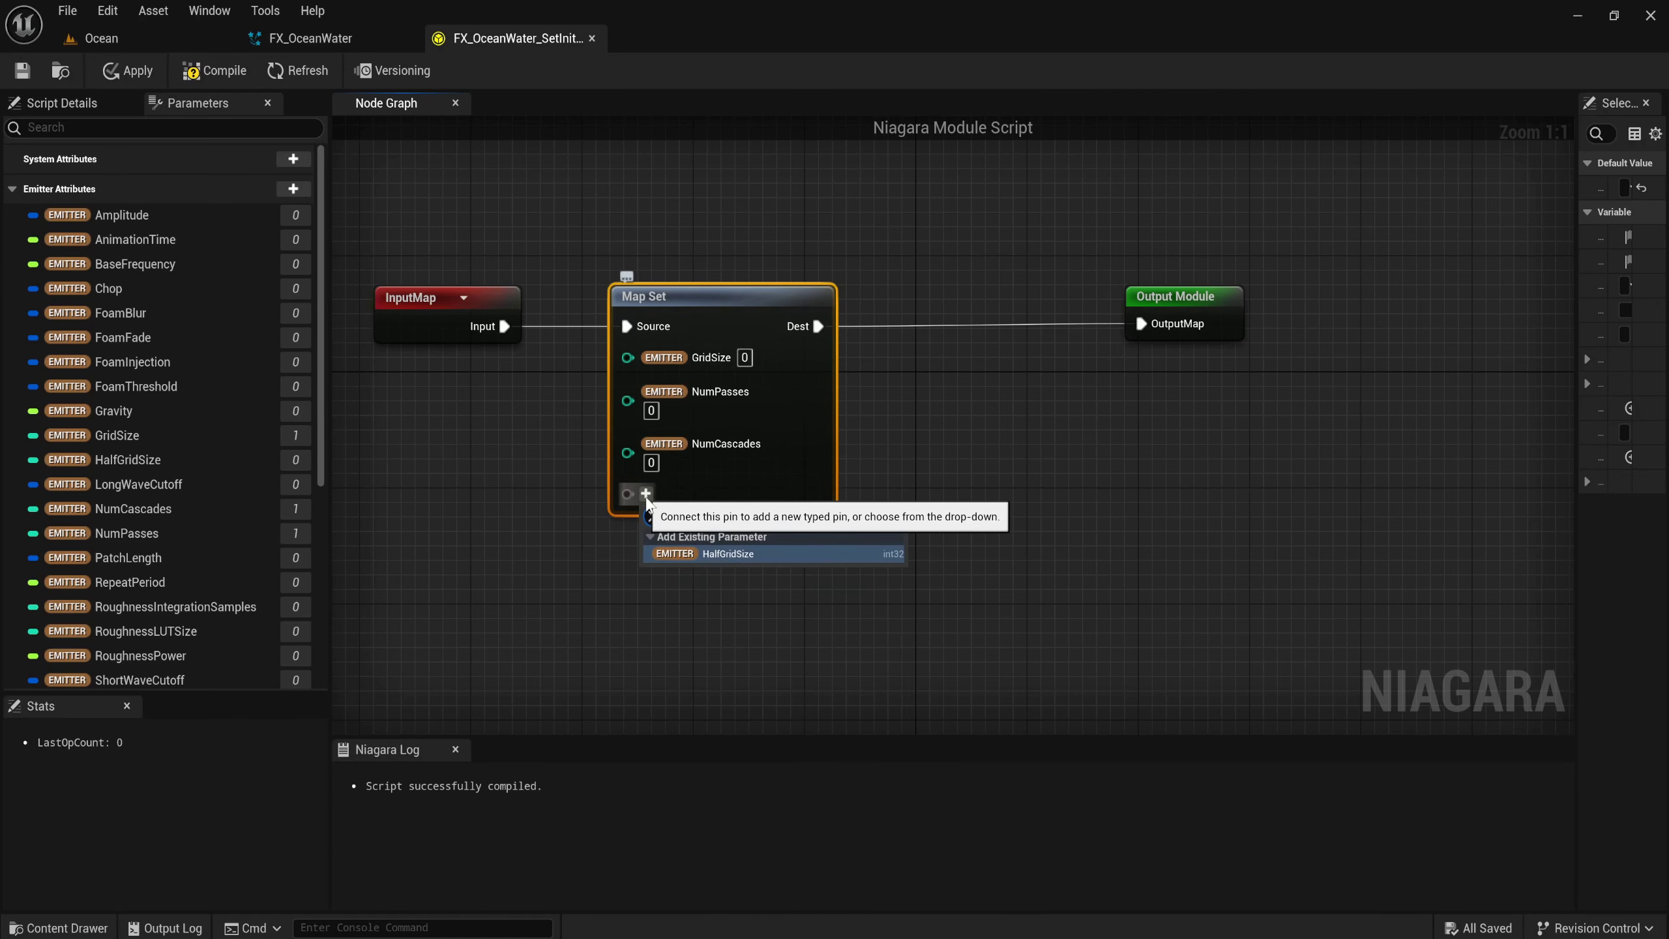
pyautogui.press('Return')
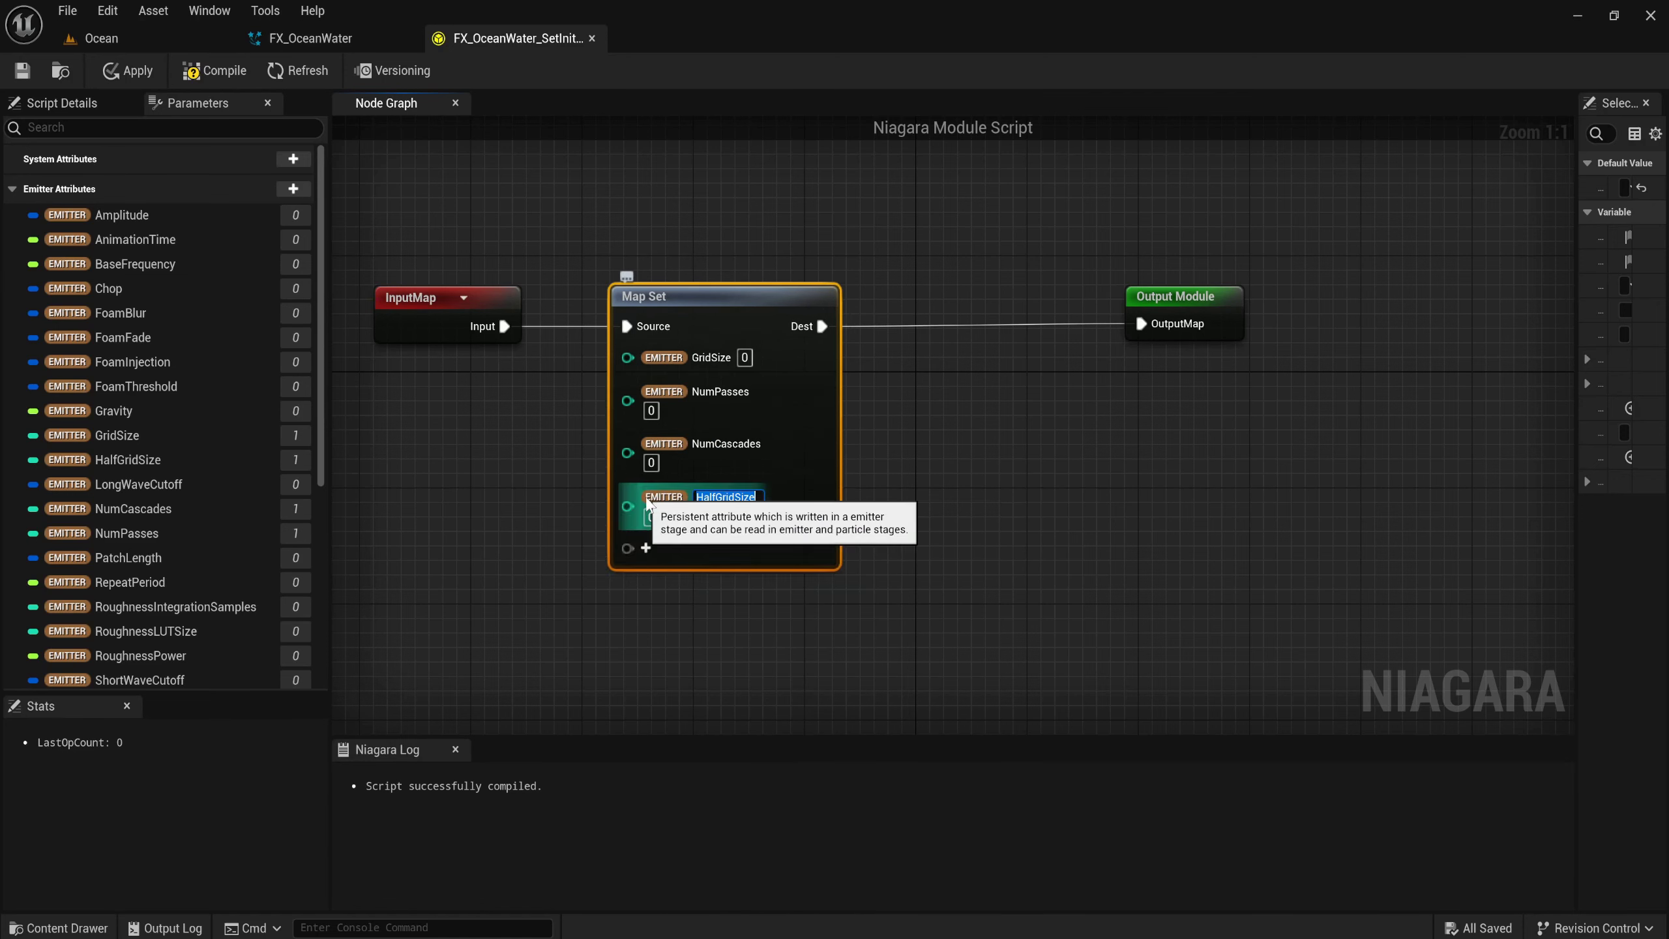
pyautogui.click(646, 547)
pyautogui.write('Roughness')
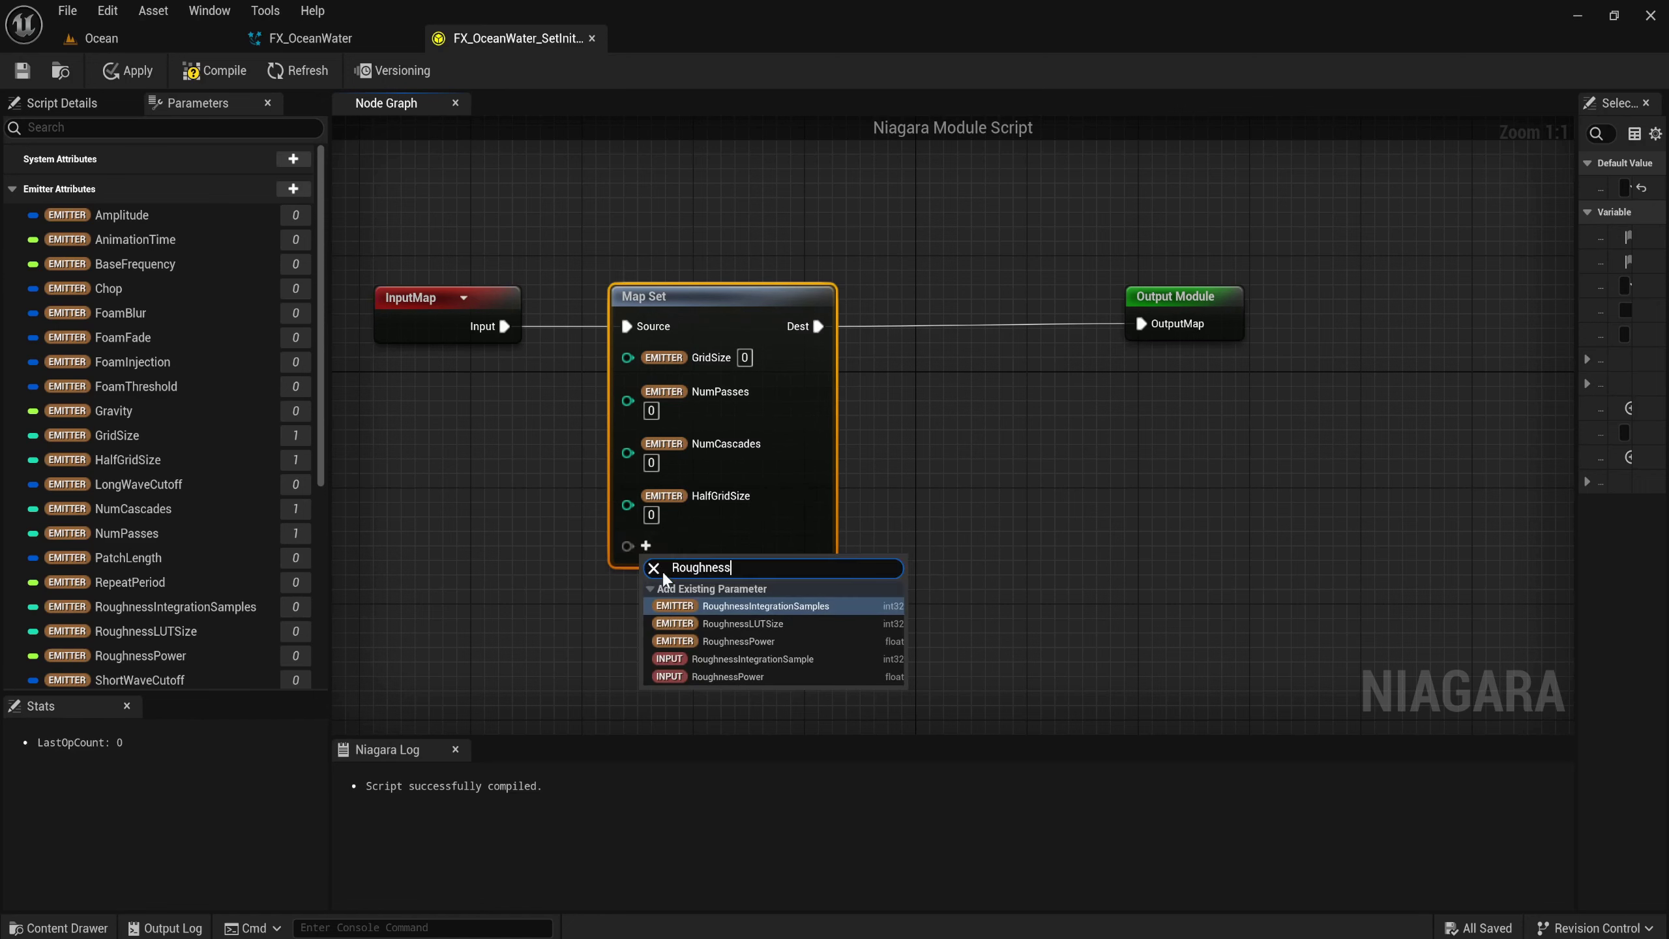
pyautogui.click(714, 632)
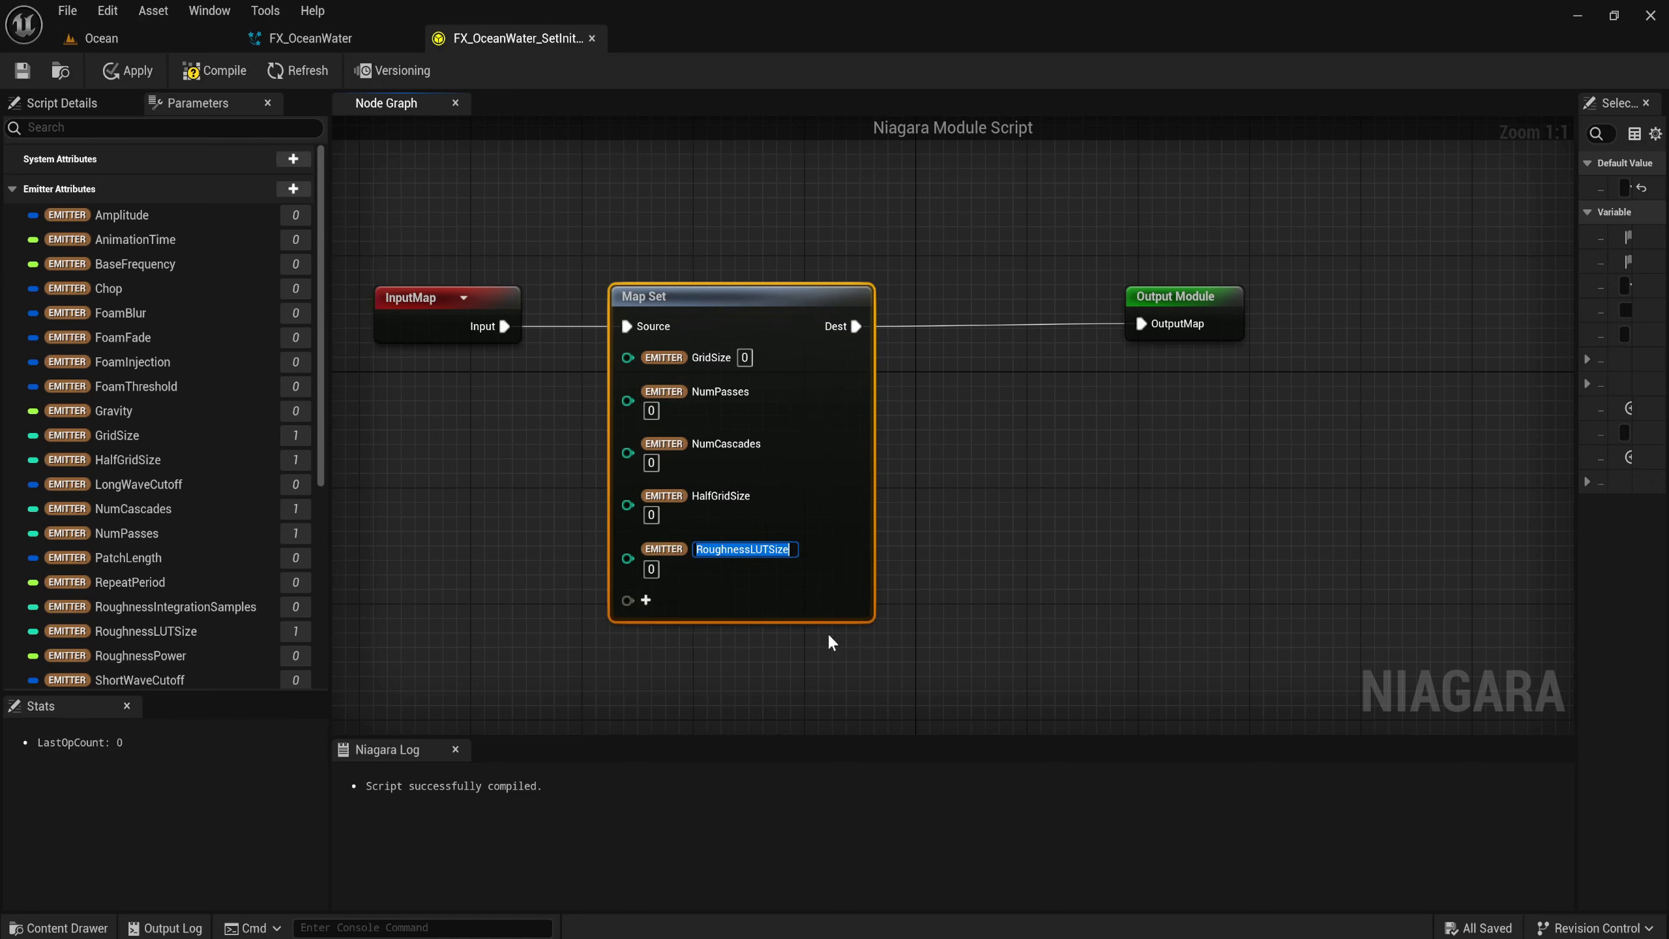
pyautogui.click(946, 589)
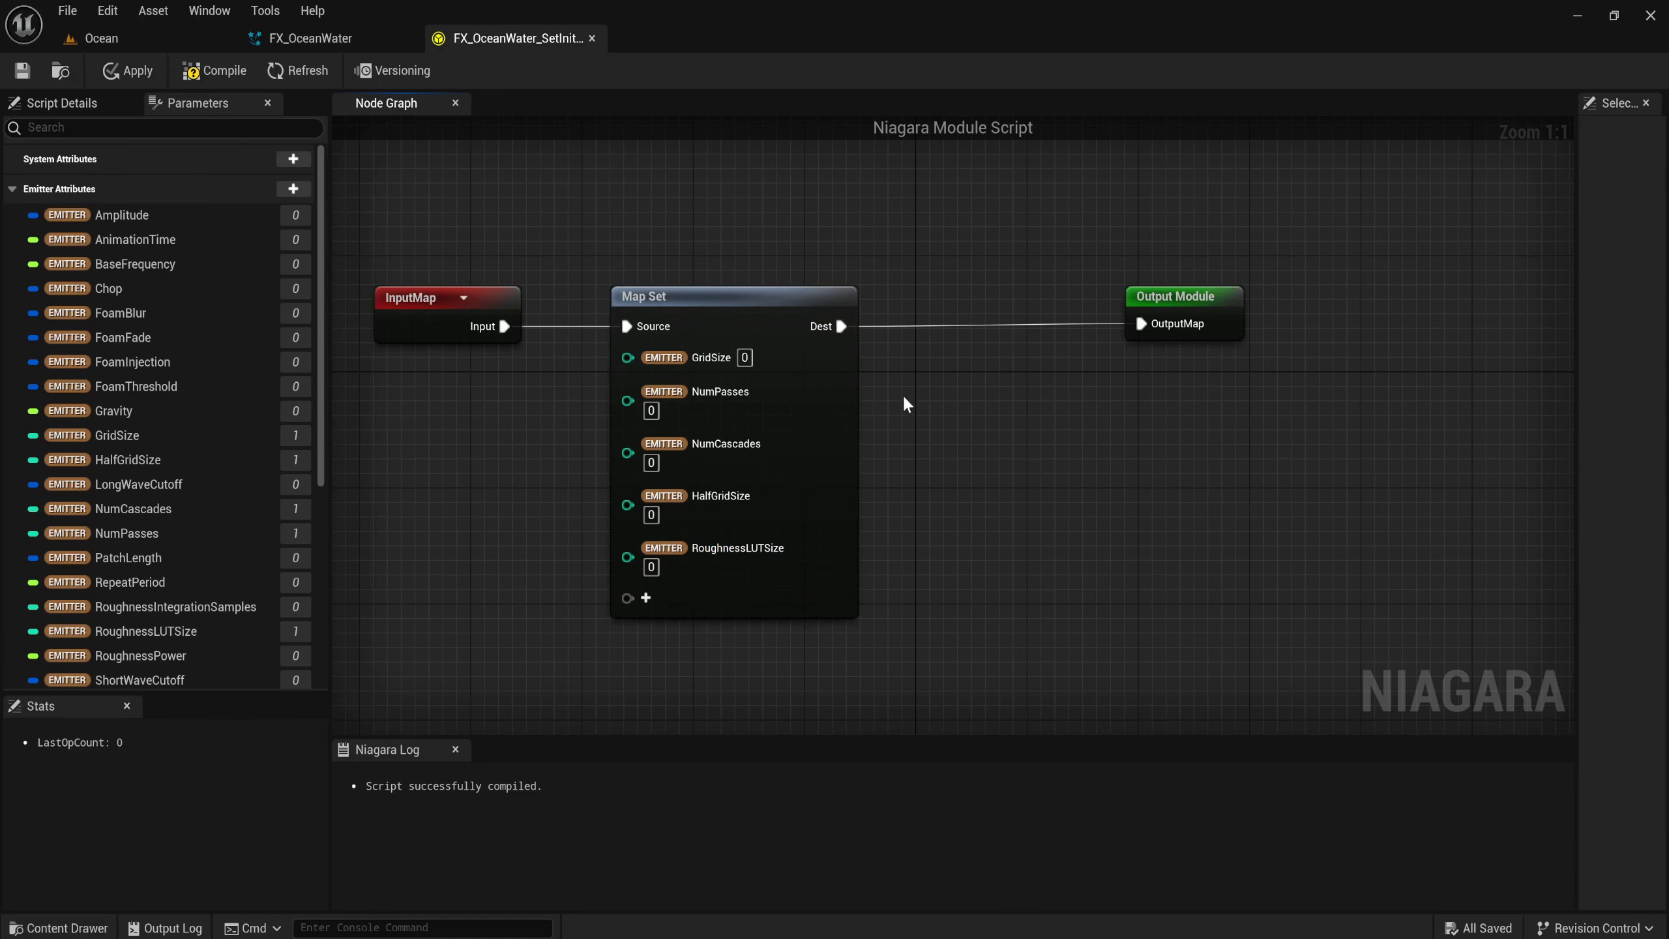
# Wrap the Map Set node in a comment titled 'Set hardcoded values'.
pyautogui.scroll(-1, 894, 450)
pyautogui.click(752, 351)
pyautogui.press('c')
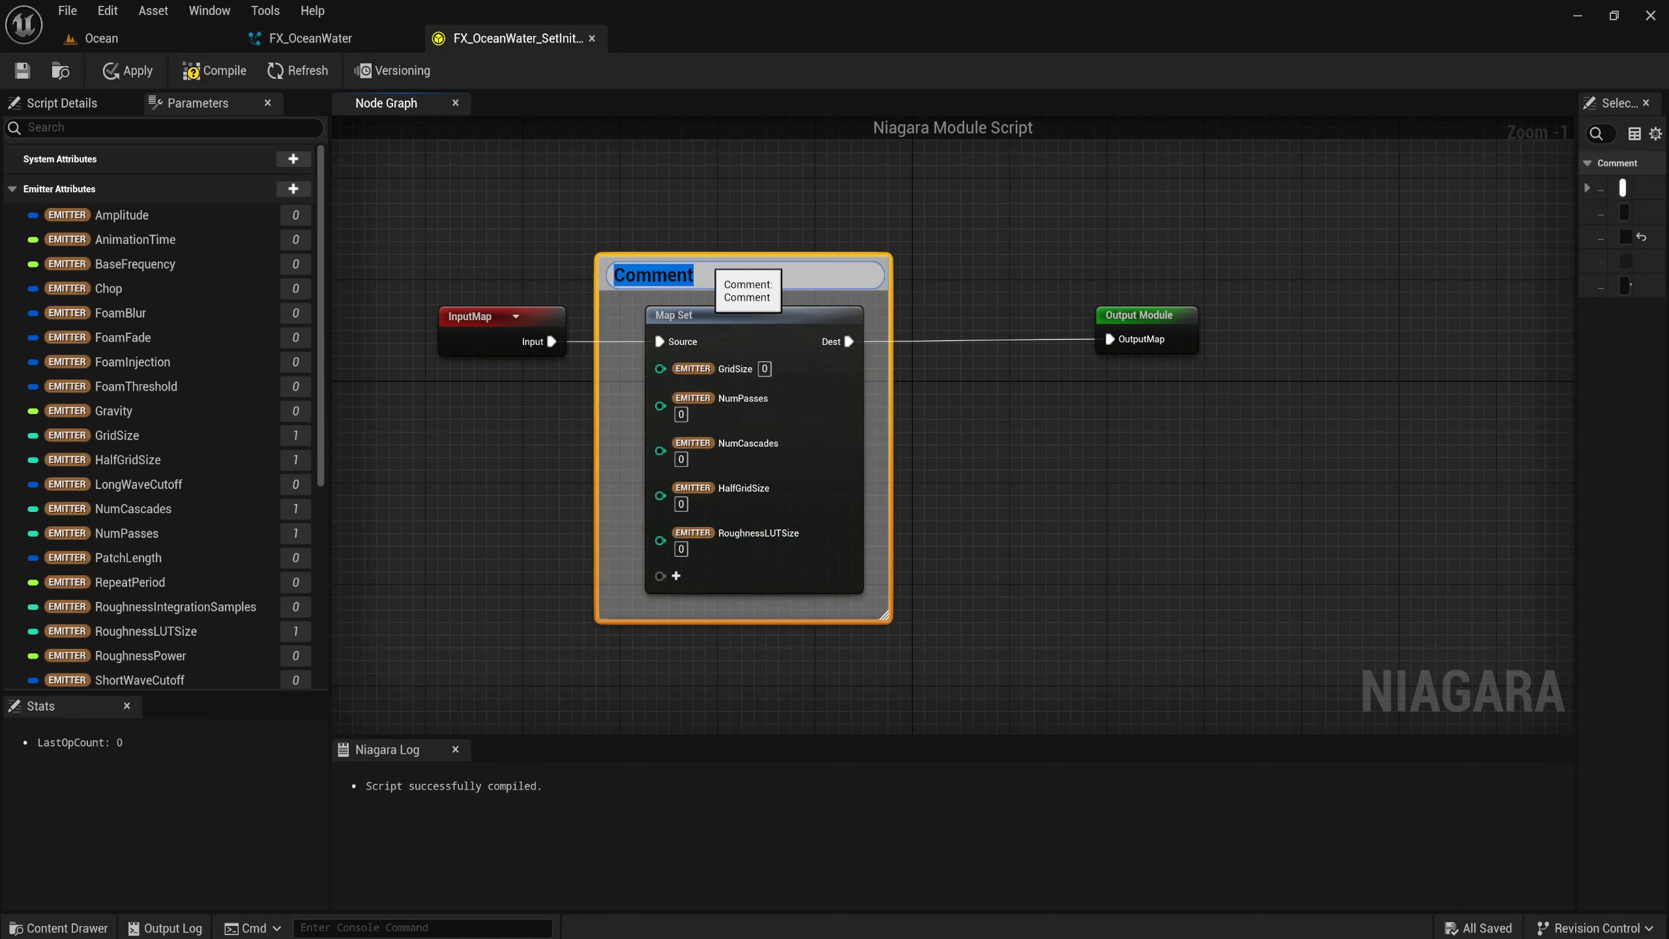
pyautogui.write('Set')
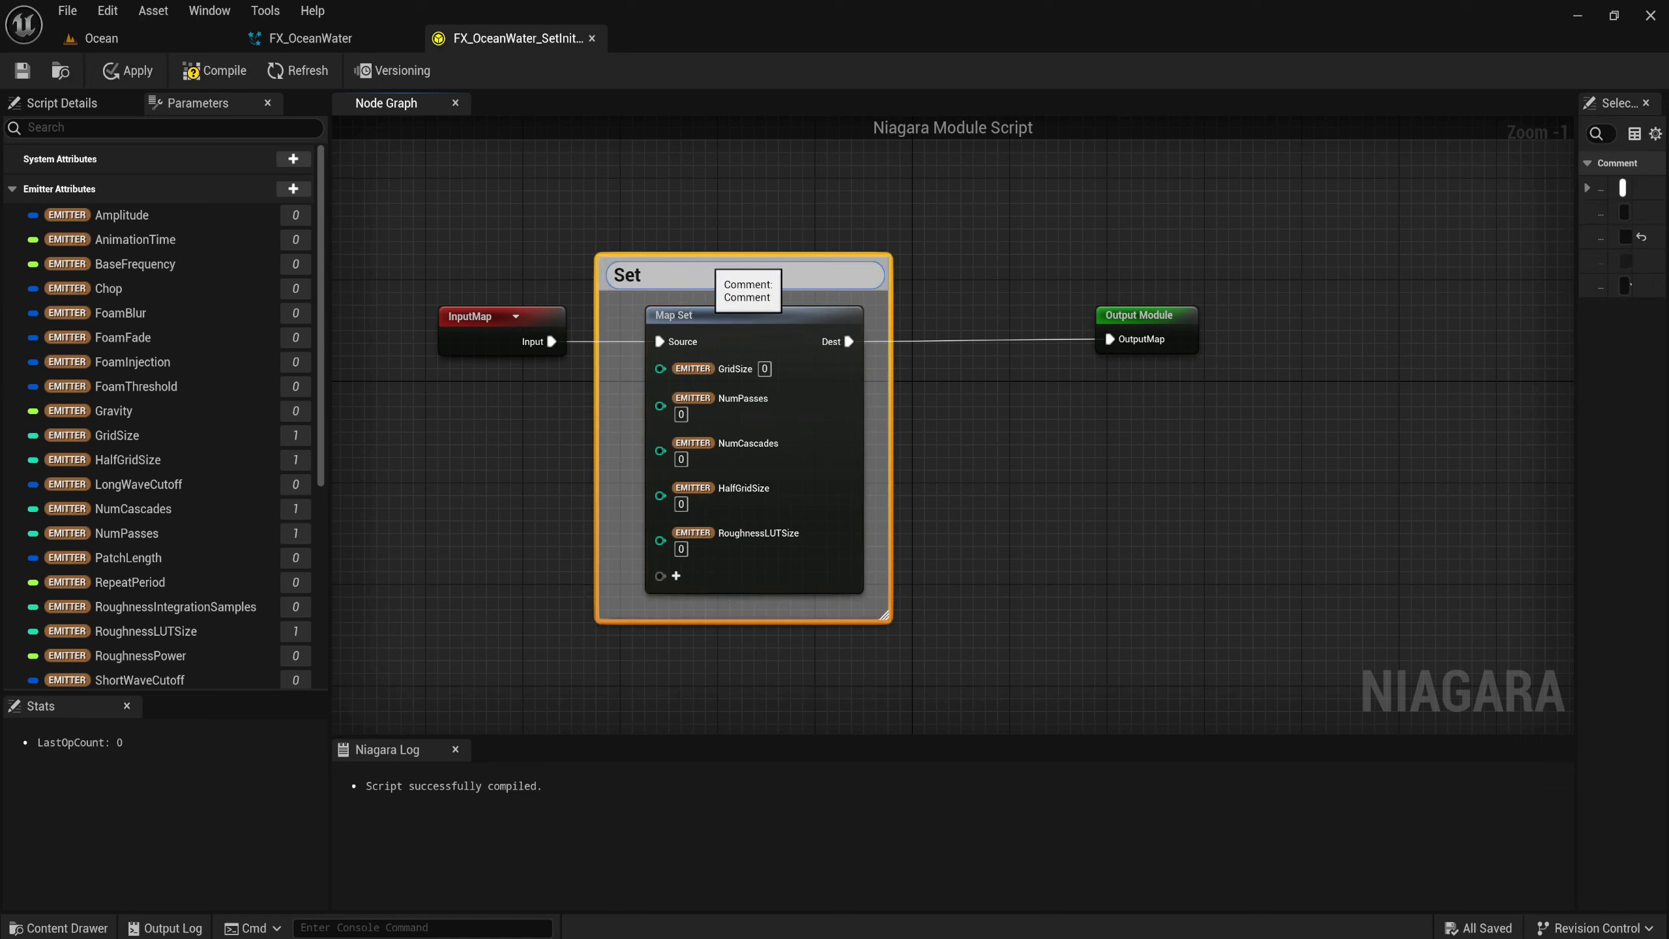
pyautogui.write(' hardcod')
pyautogui.write('ed values')
pyautogui.press('Return')
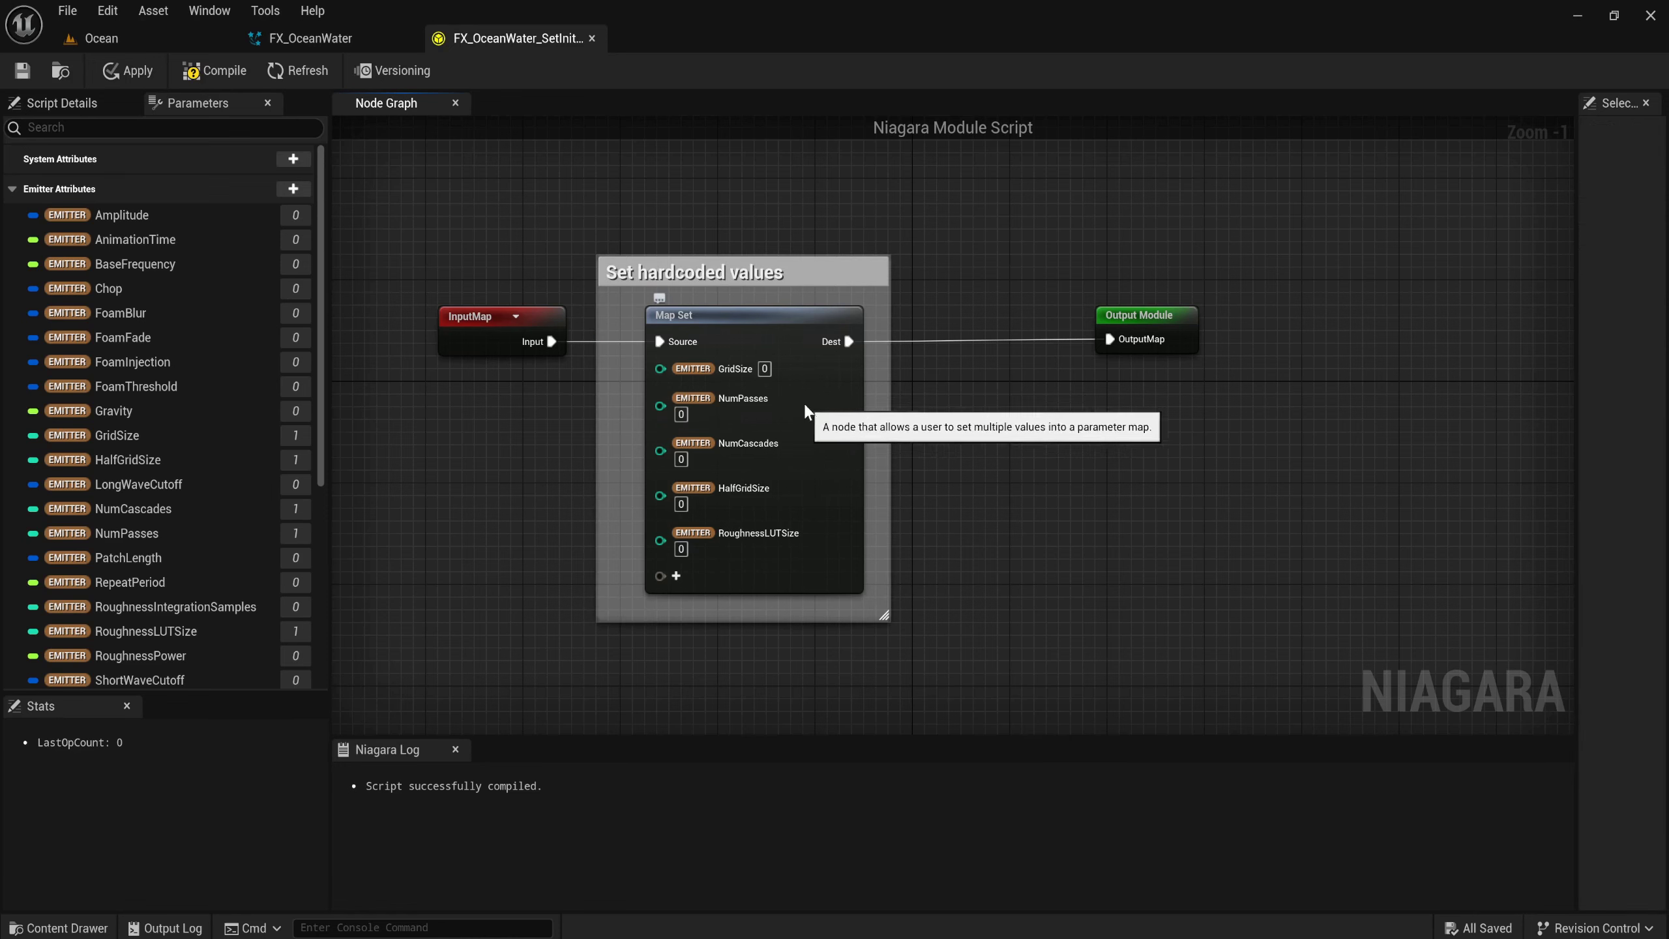
# Set GridSize to 256 and NumPasses to 8 on the Map Set node.
pyautogui.click(765, 369)
pyautogui.write('2')
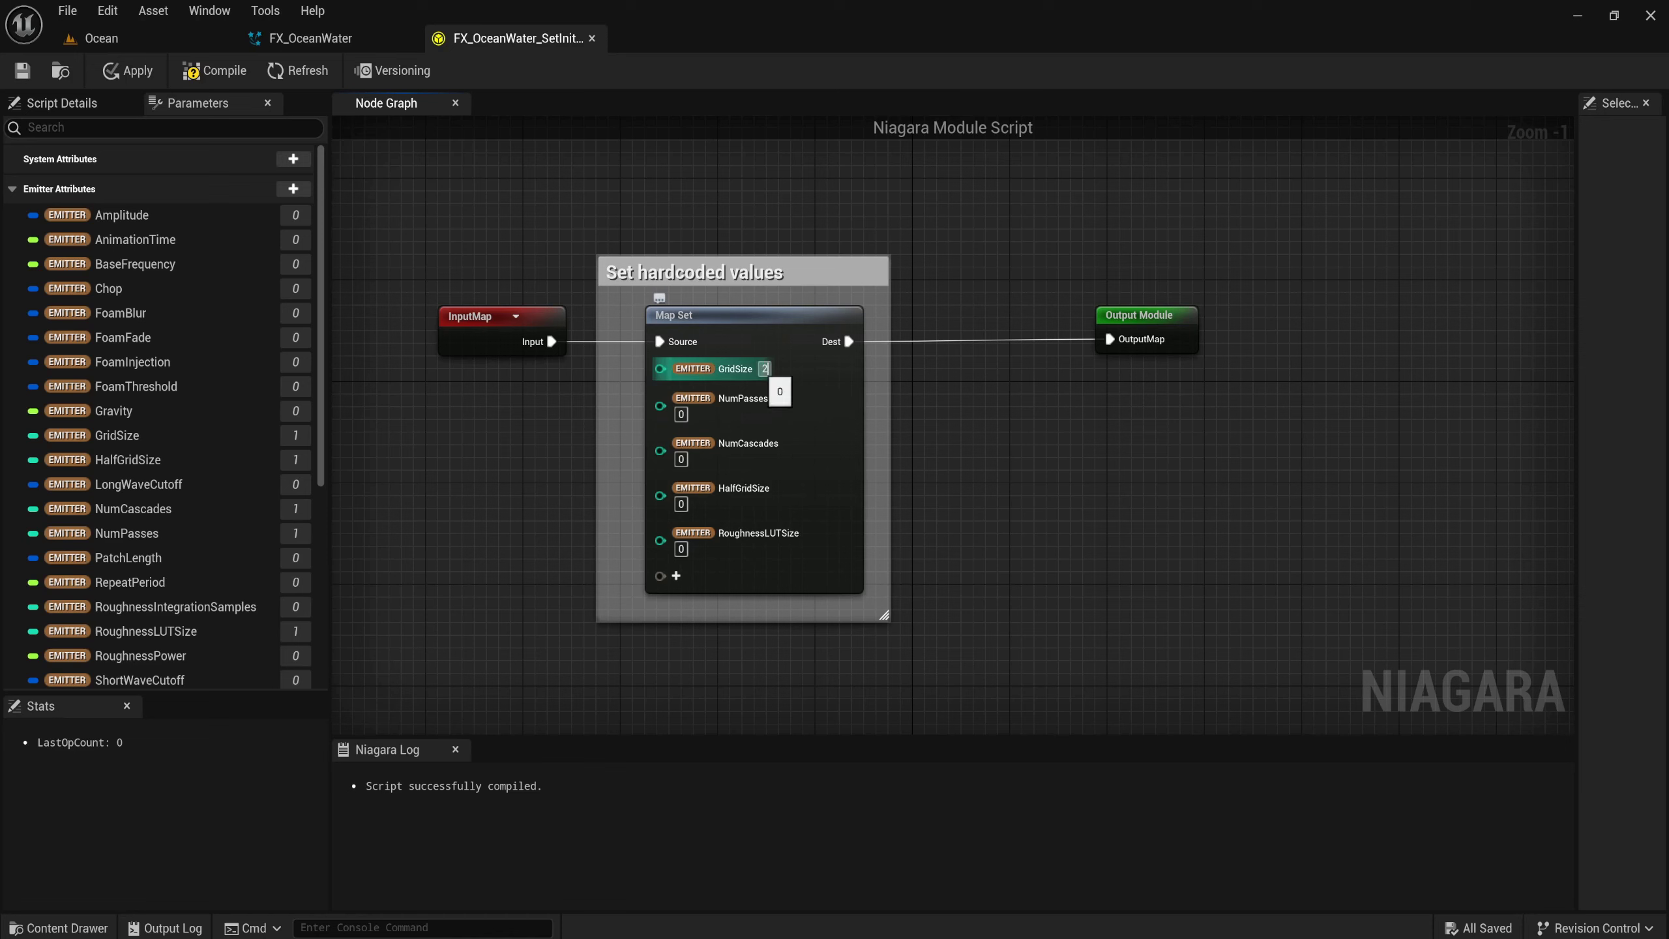
pyautogui.write('56')
pyautogui.press('Return')
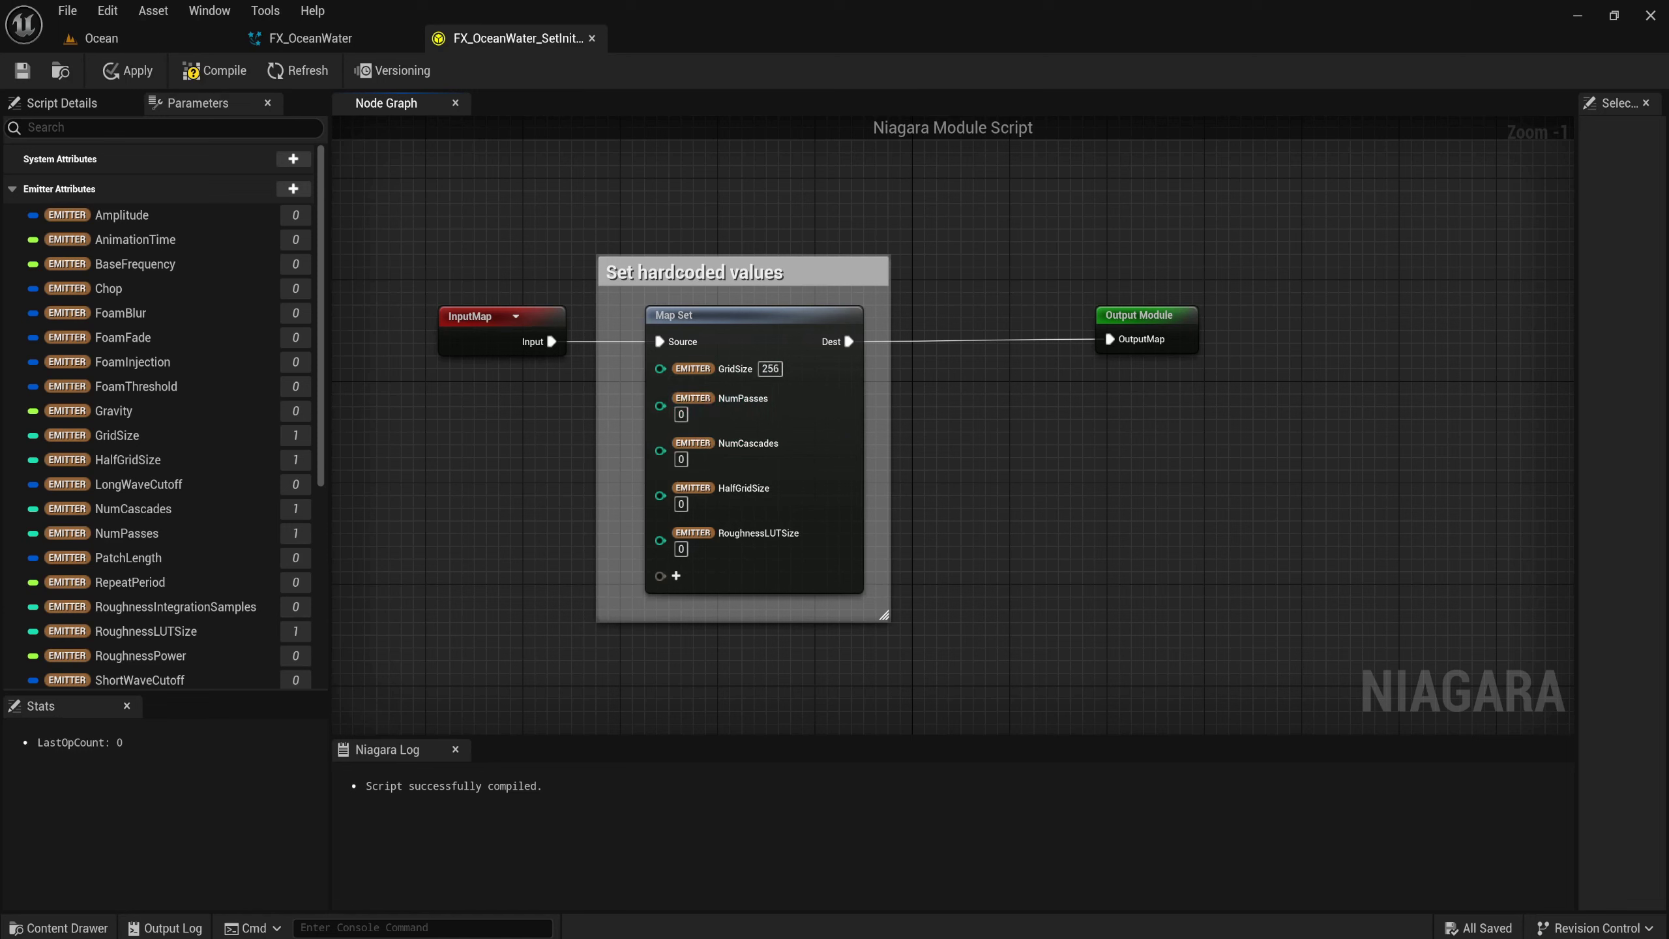
pyautogui.click(684, 415)
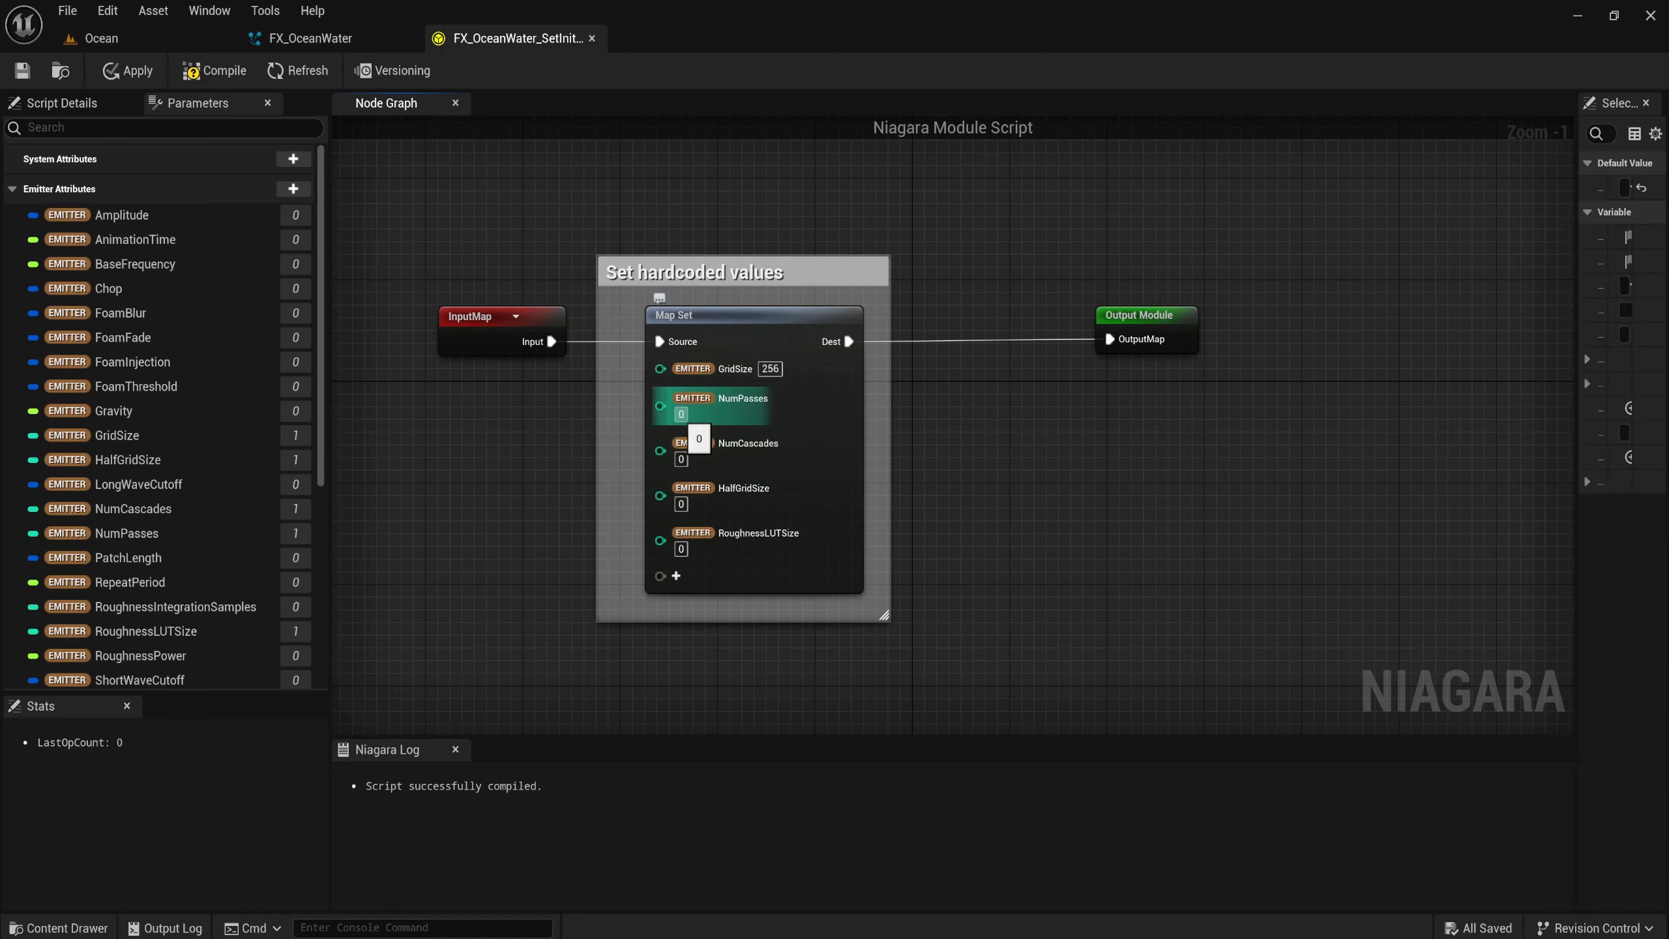
pyautogui.click(681, 413)
pyautogui.write('8')
pyautogui.press('Return')
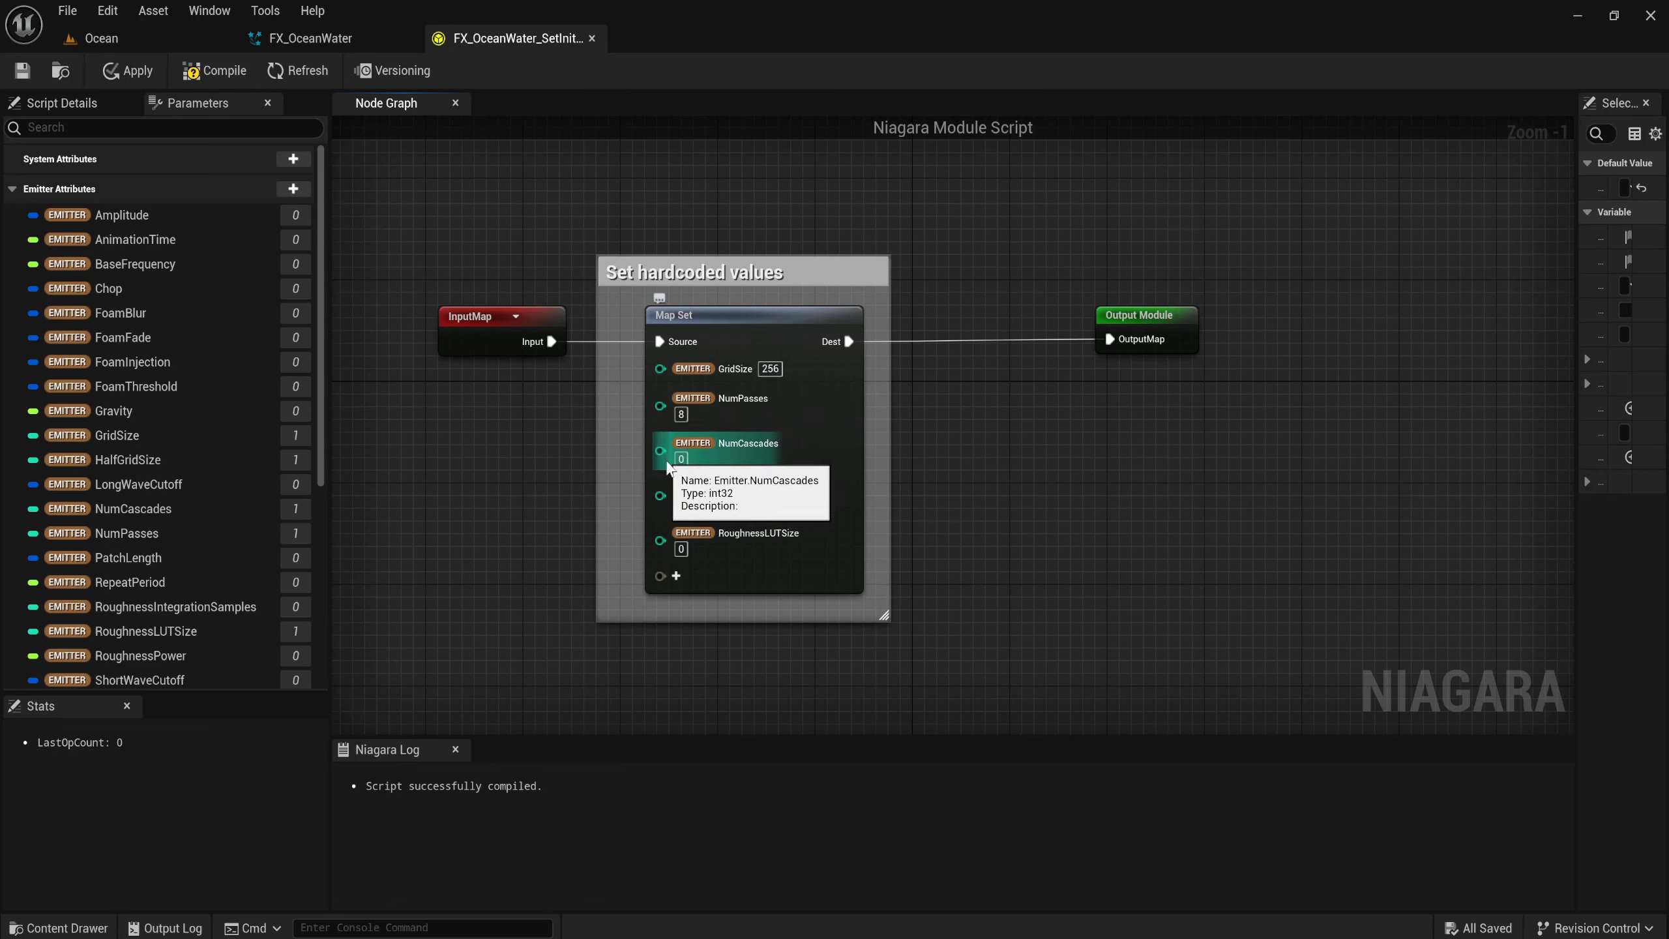
# Set NumCascades to 4, HalfGridSize to 128 and RoughnessLUTSize to 4096.
pyautogui.click(681, 459)
pyautogui.write('4')
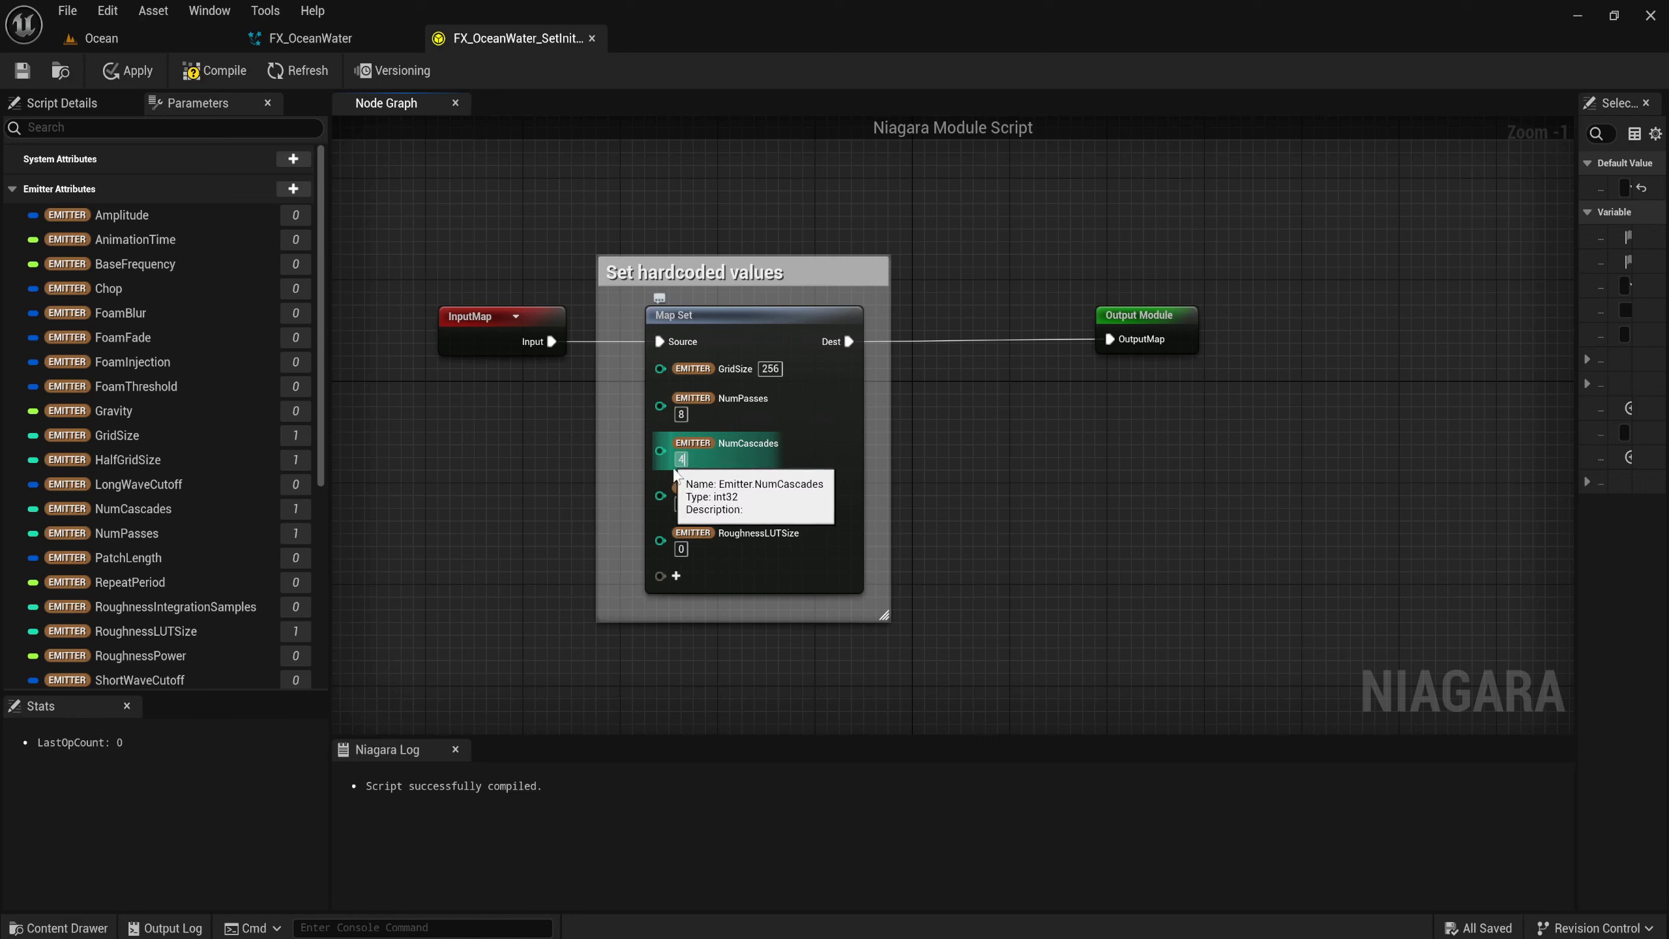
pyautogui.press('Return')
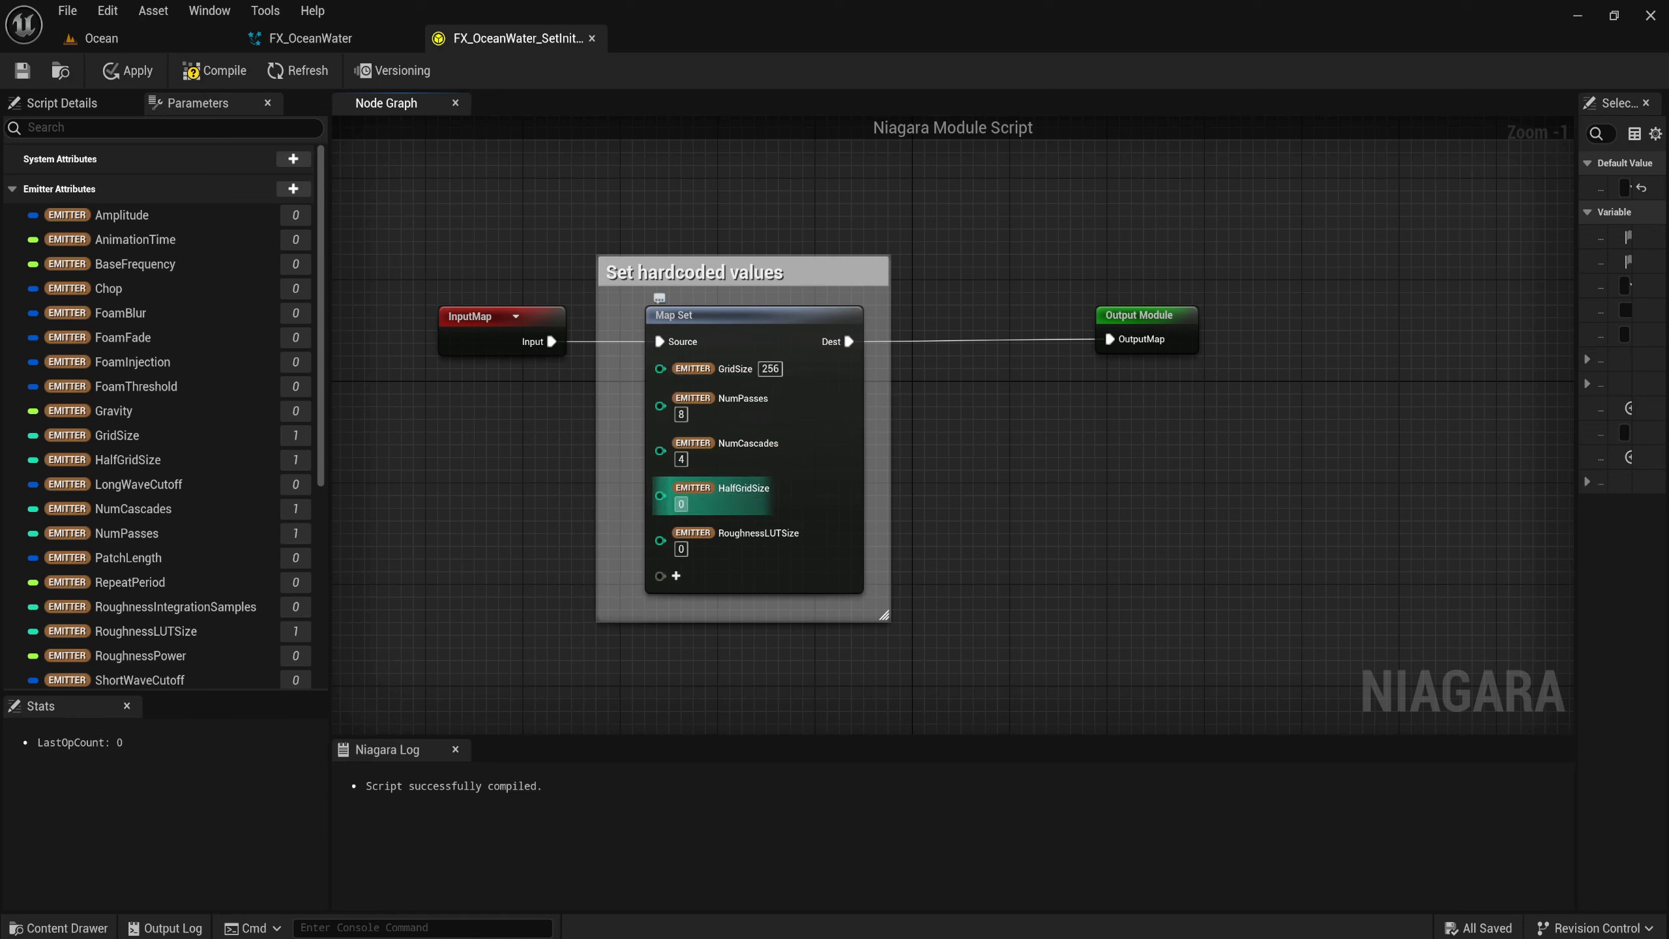
pyautogui.click(681, 503)
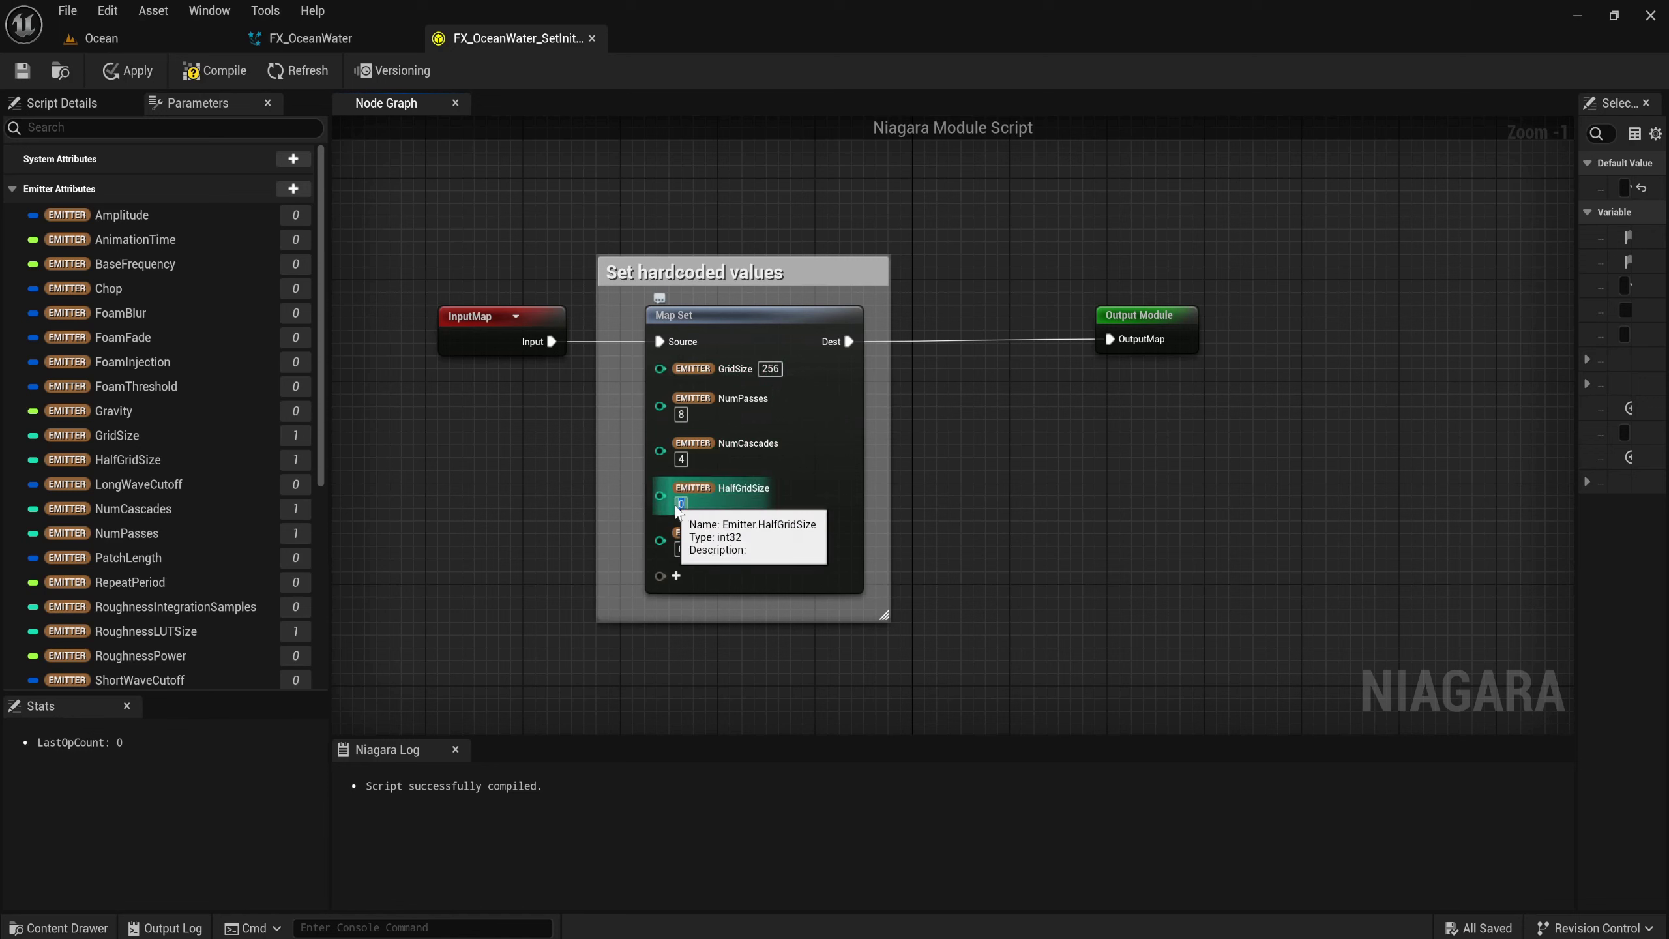
pyautogui.write('12')
pyautogui.write('8')
pyautogui.press('Return')
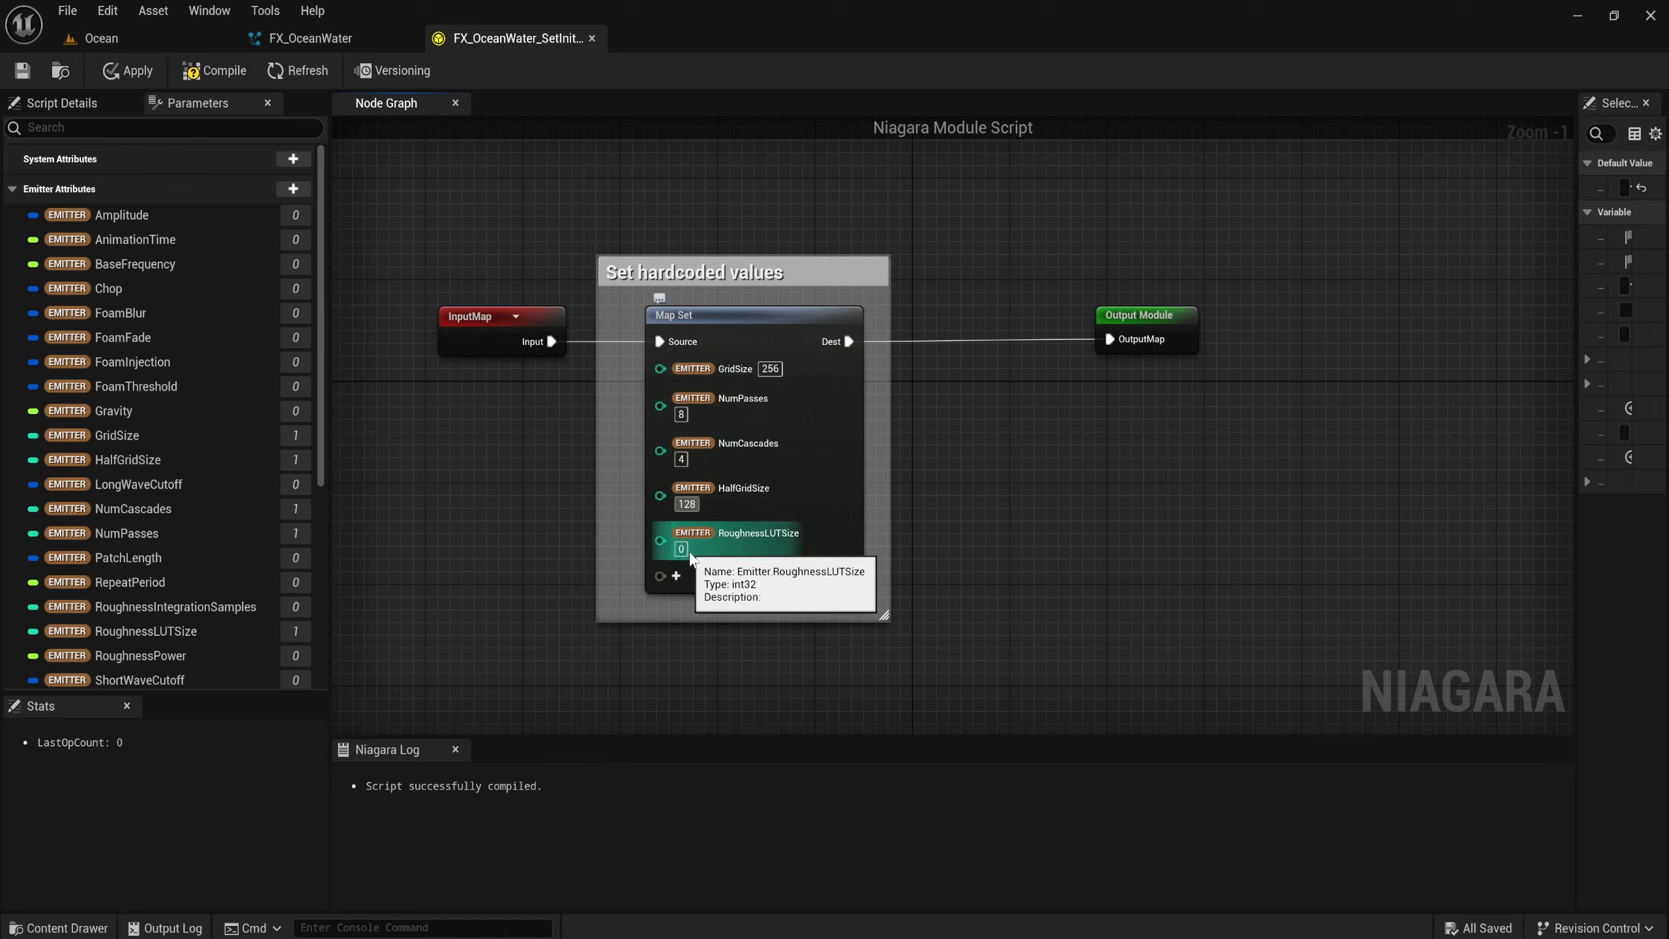
pyautogui.click(681, 549)
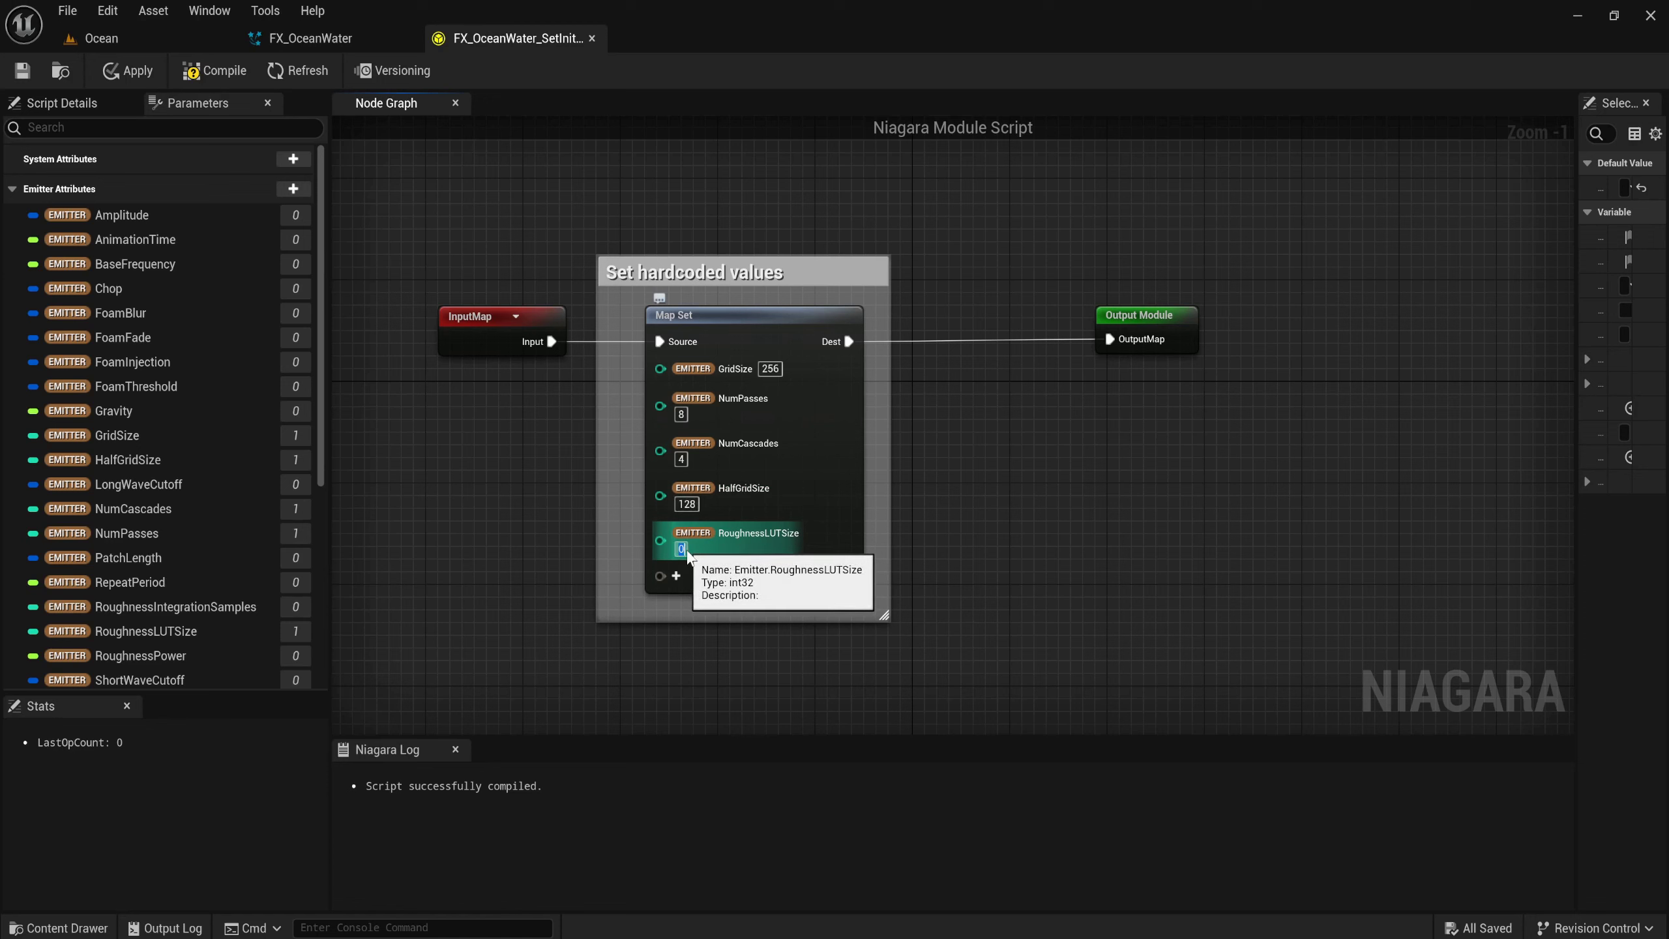
pyautogui.write('40')
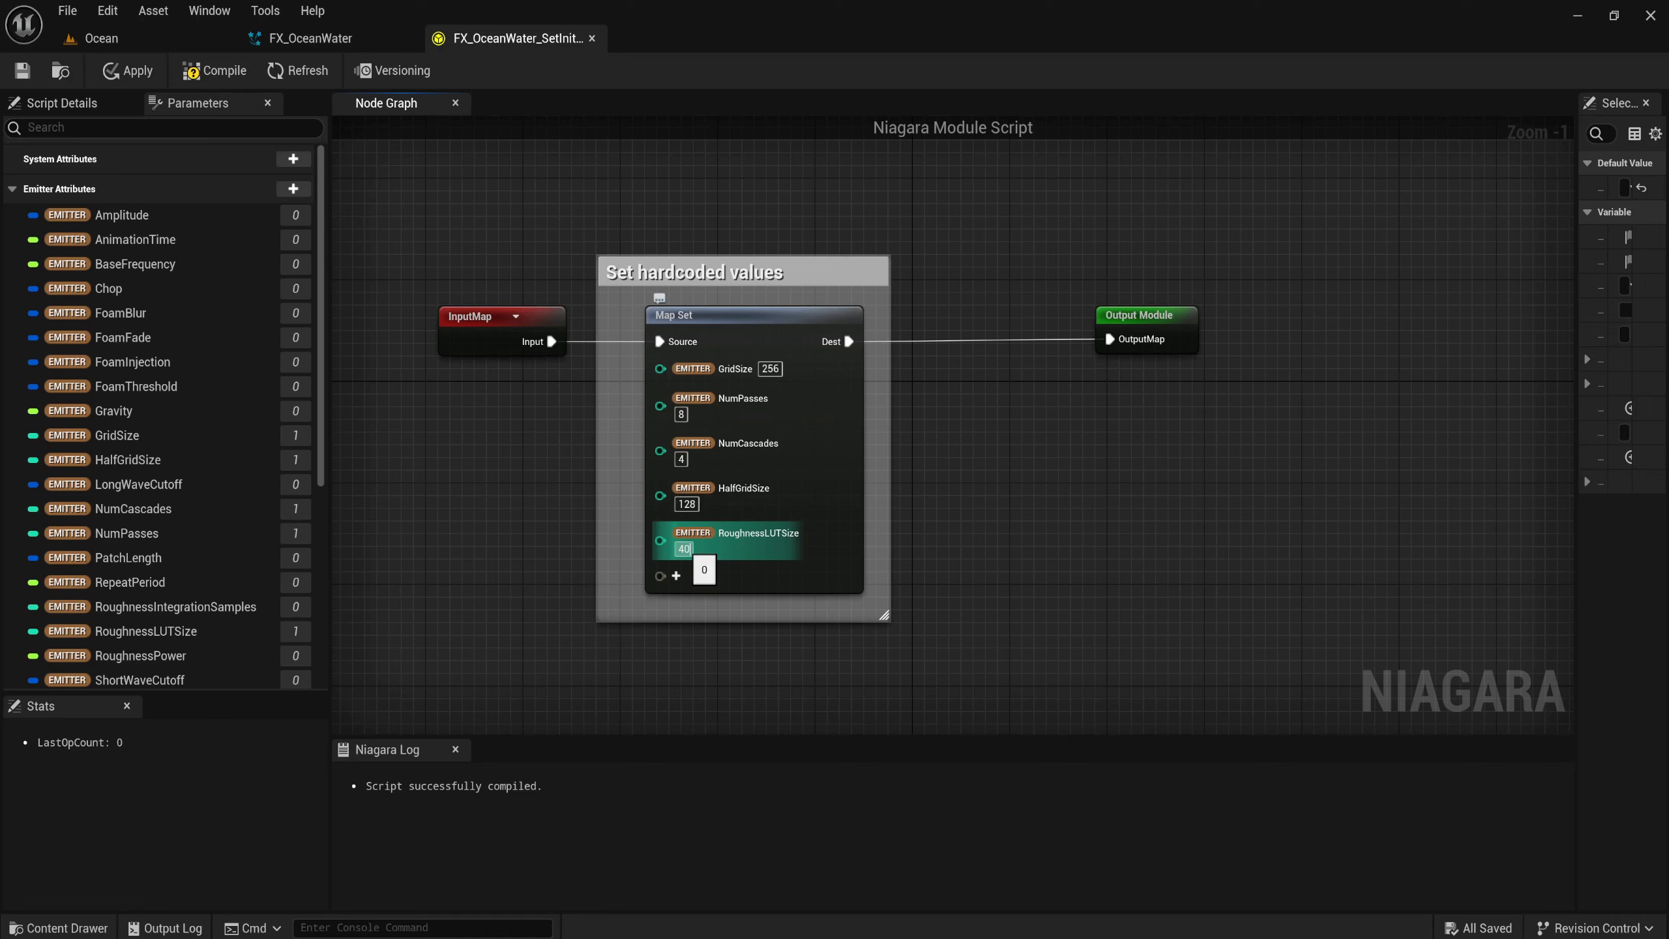
pyautogui.write('96')
pyautogui.press('Return')
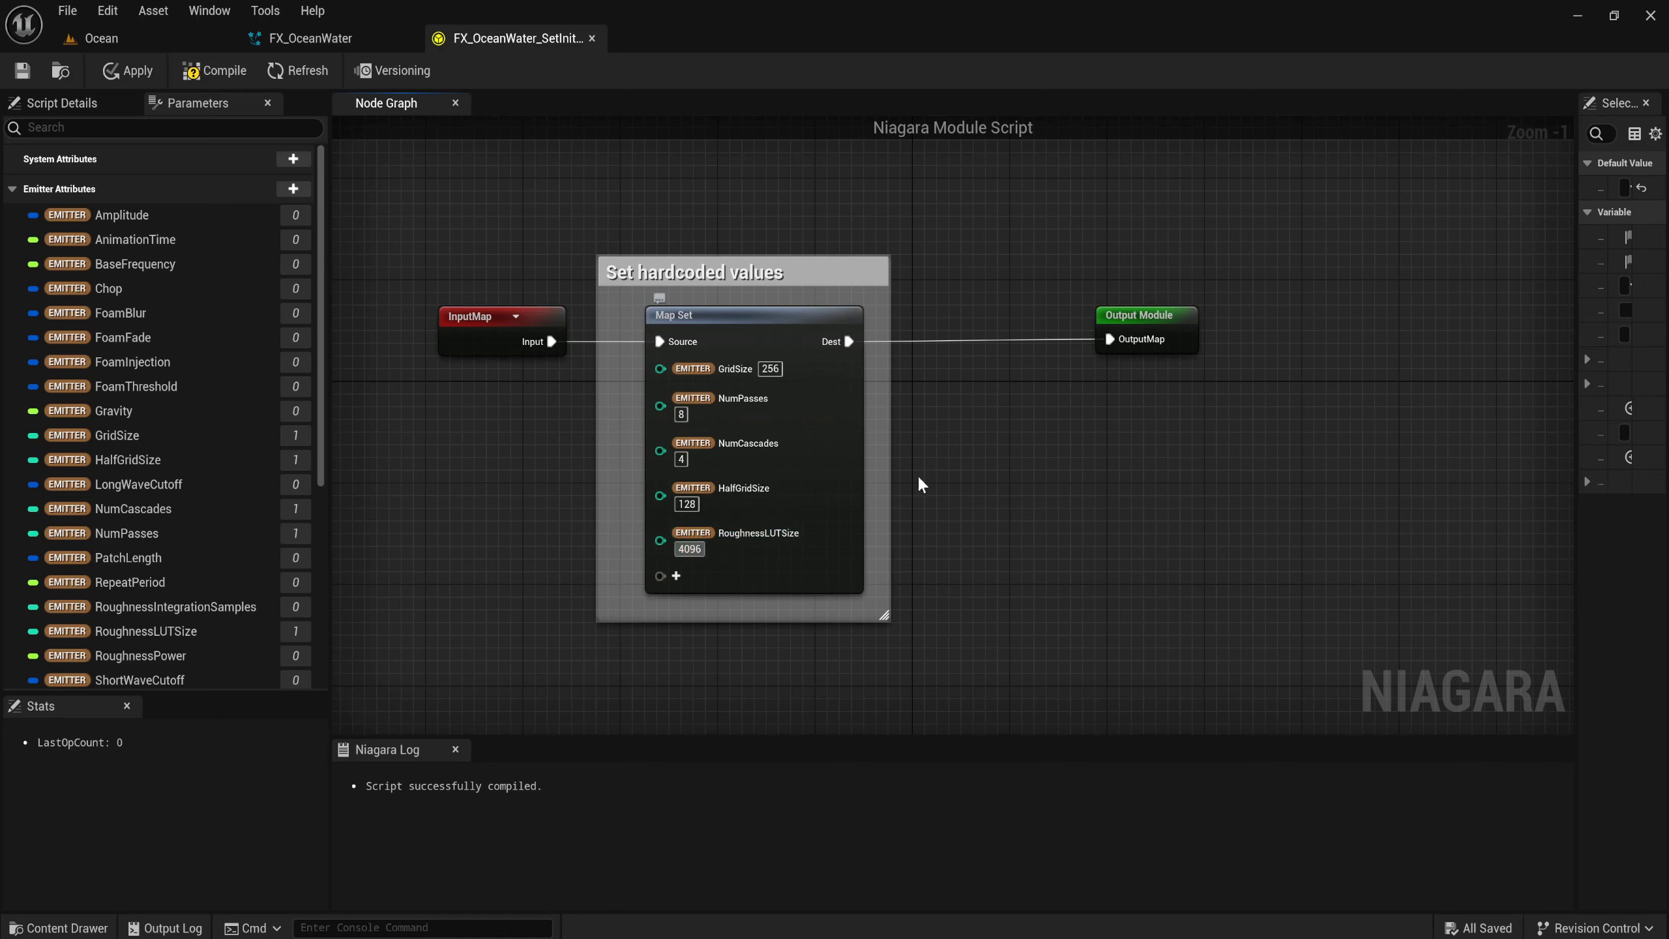
# Add a Map Get node chained after Map Set's output and expand the module inputs list.
pyautogui.moveTo(975, 449); pyautogui.dragTo(853, 424, button='right')
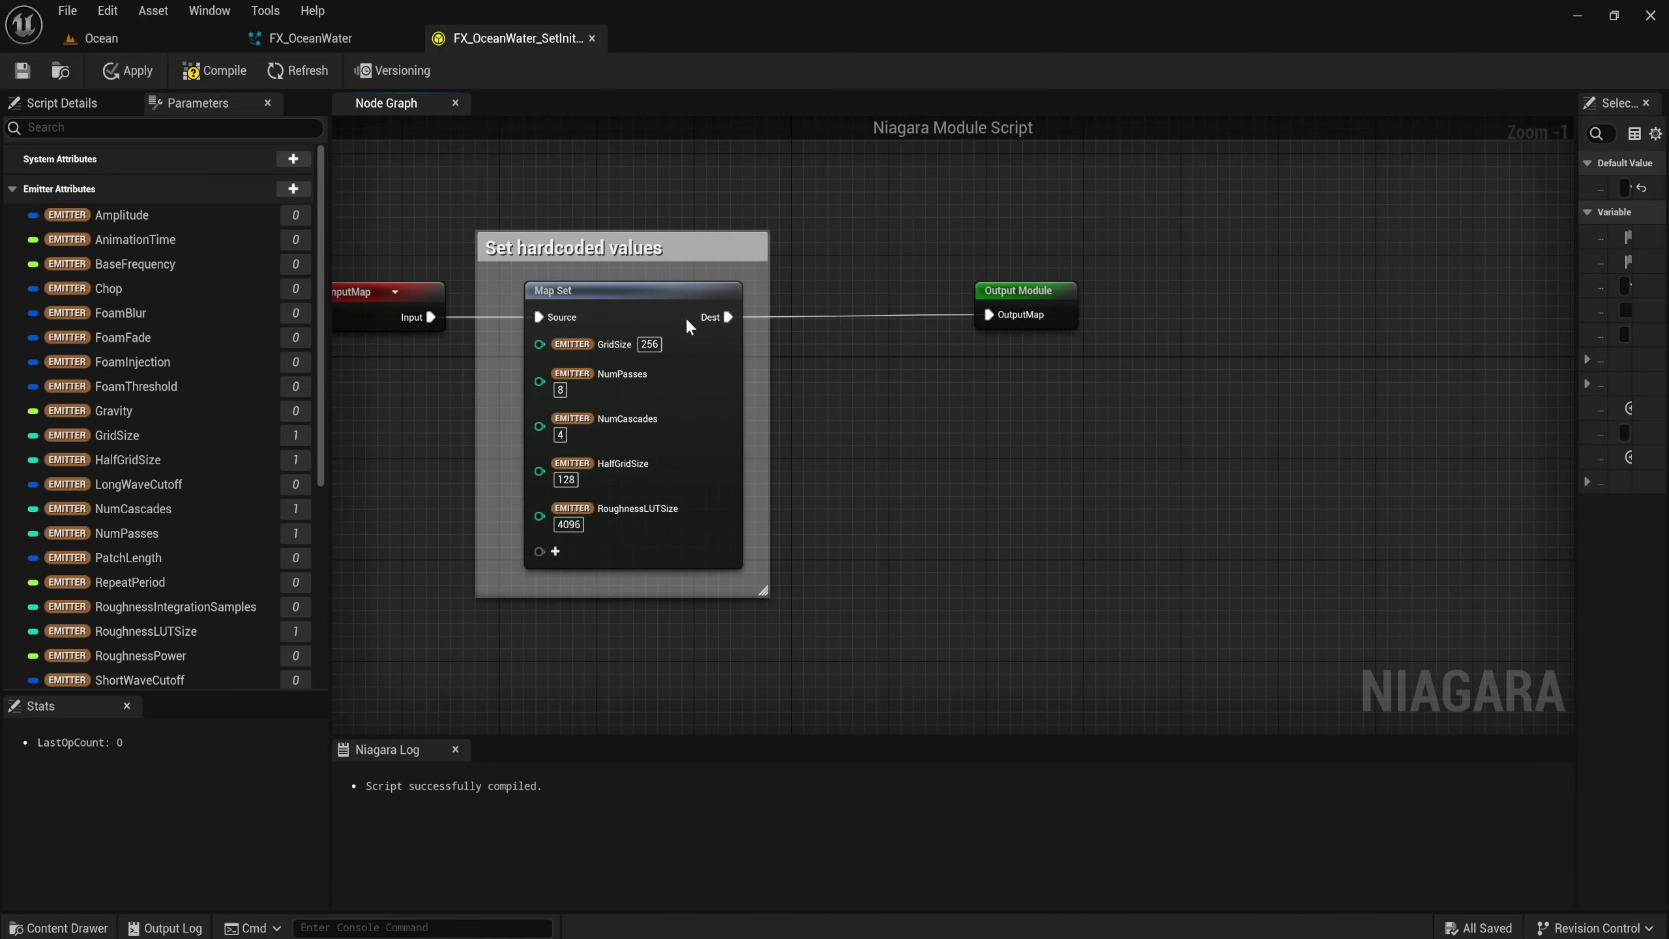
pyautogui.moveTo(717, 318); pyautogui.dragTo(874, 428)
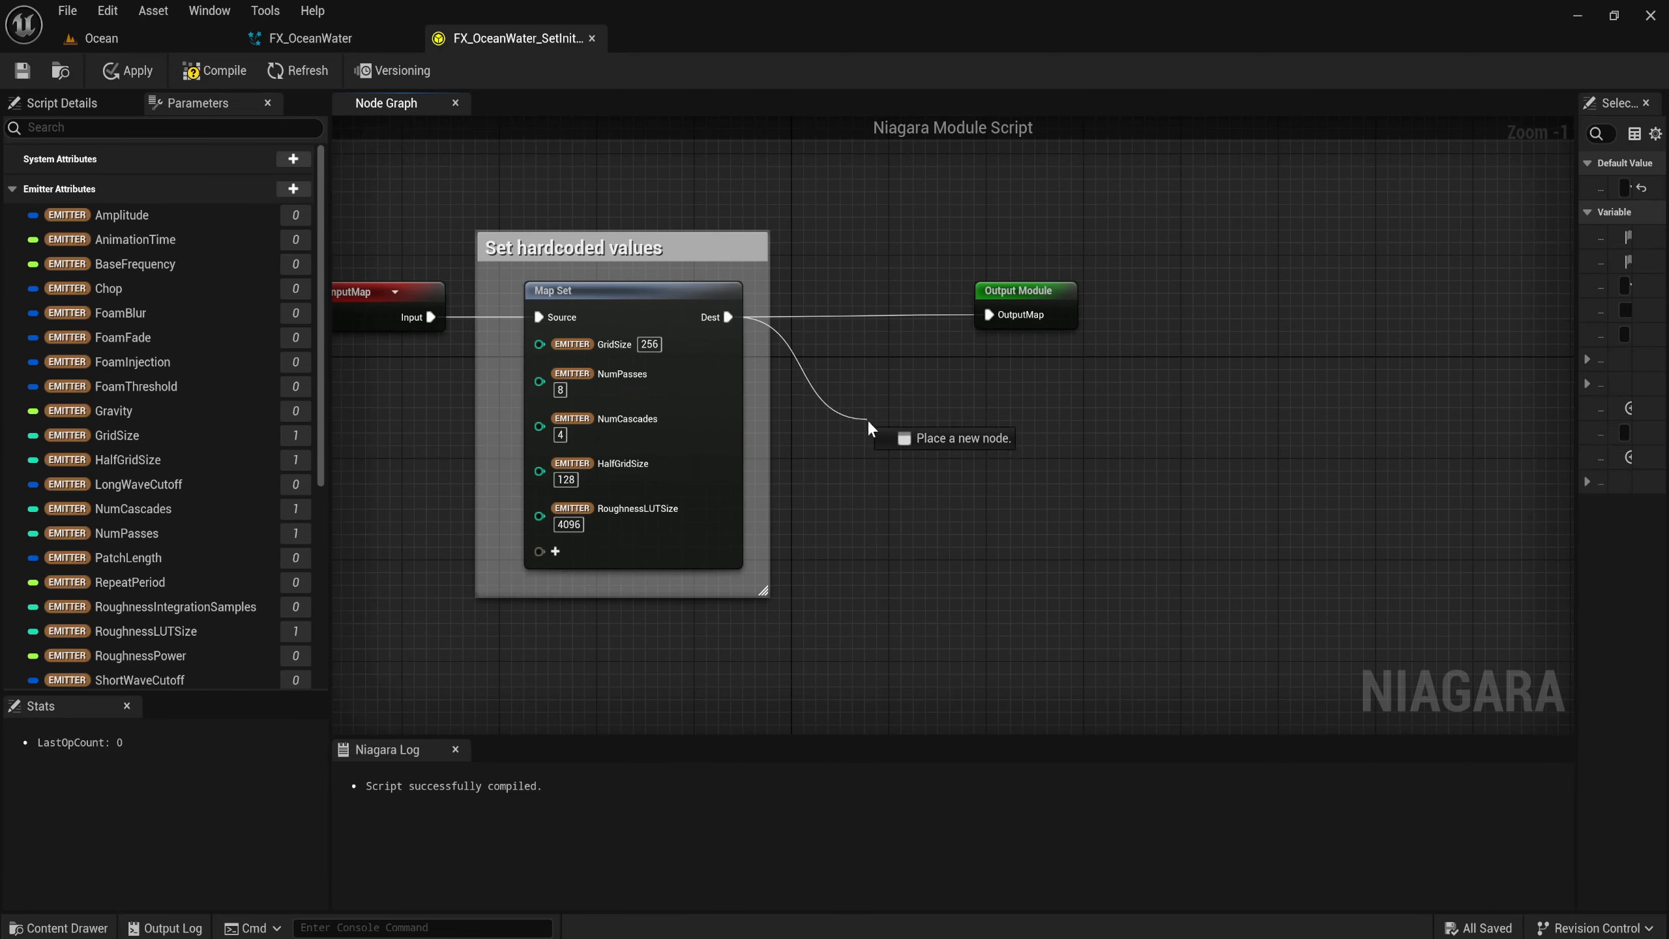
pyautogui.write('map')
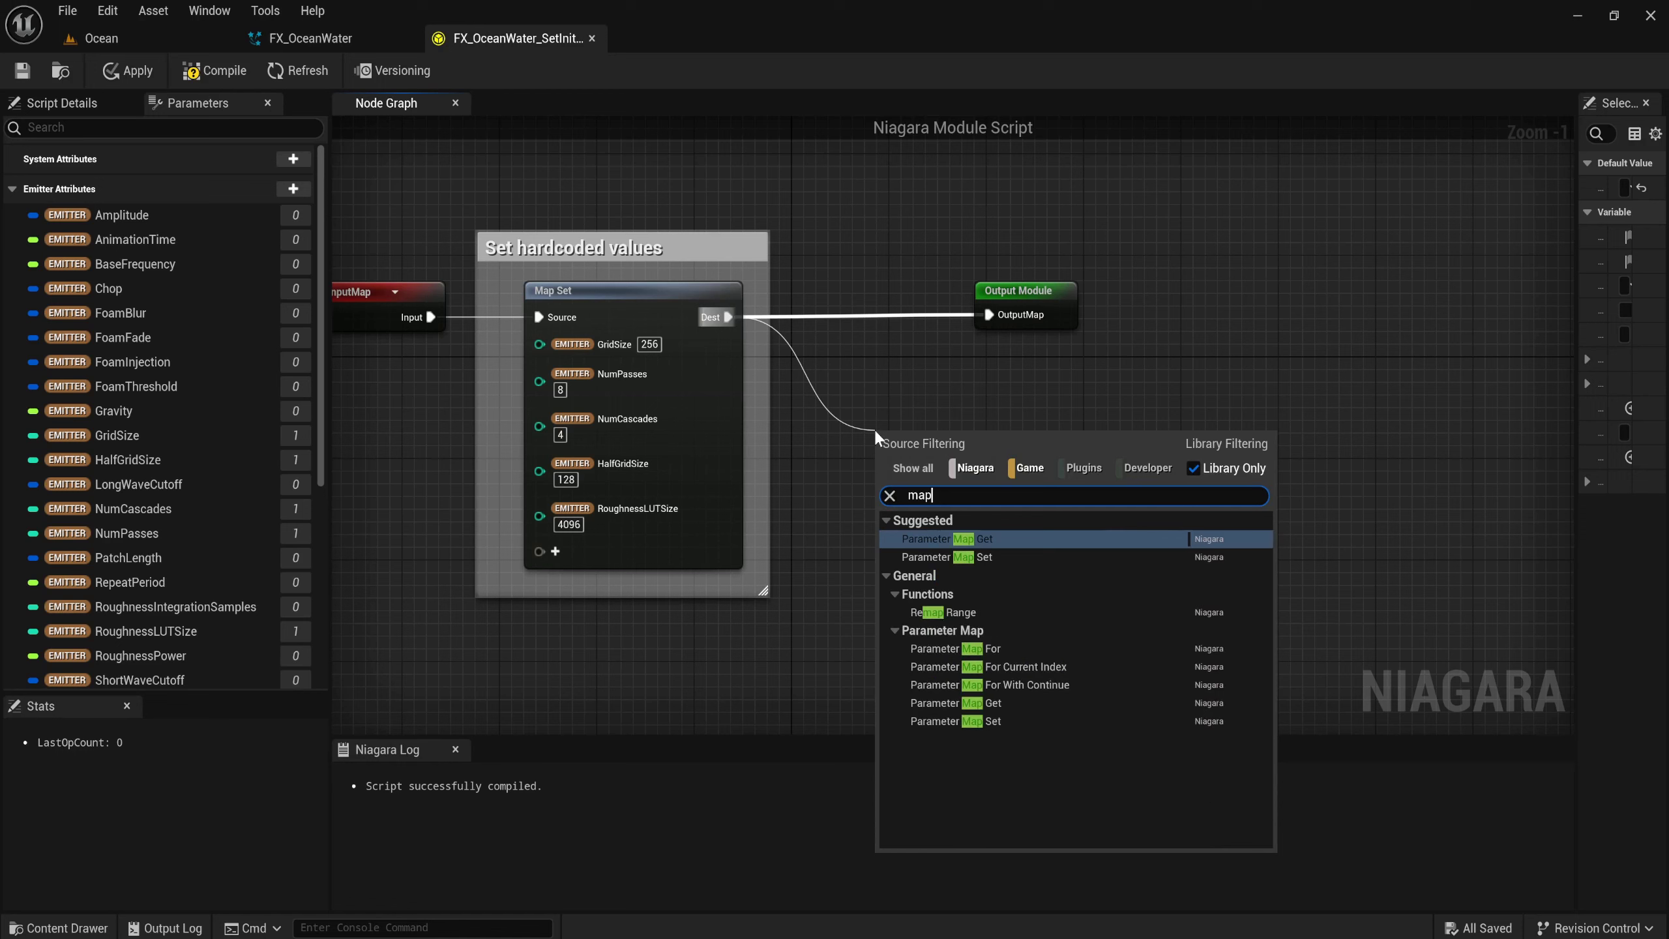
pyautogui.press('Return')
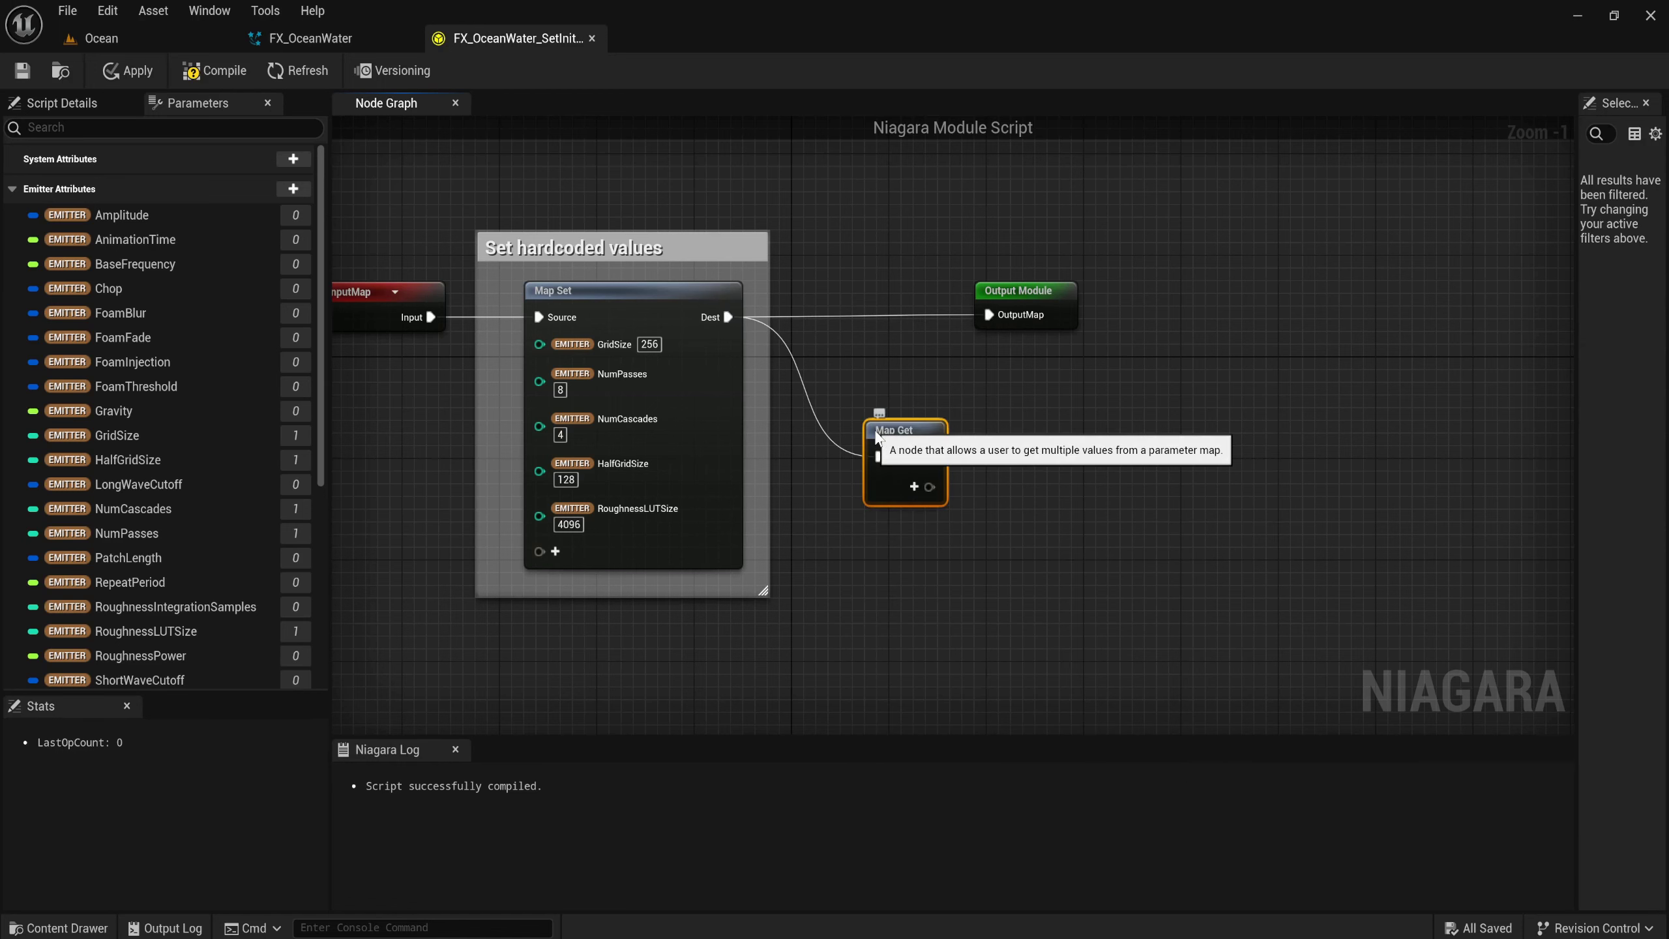
pyautogui.moveTo(887, 438); pyautogui.dragTo(902, 399)
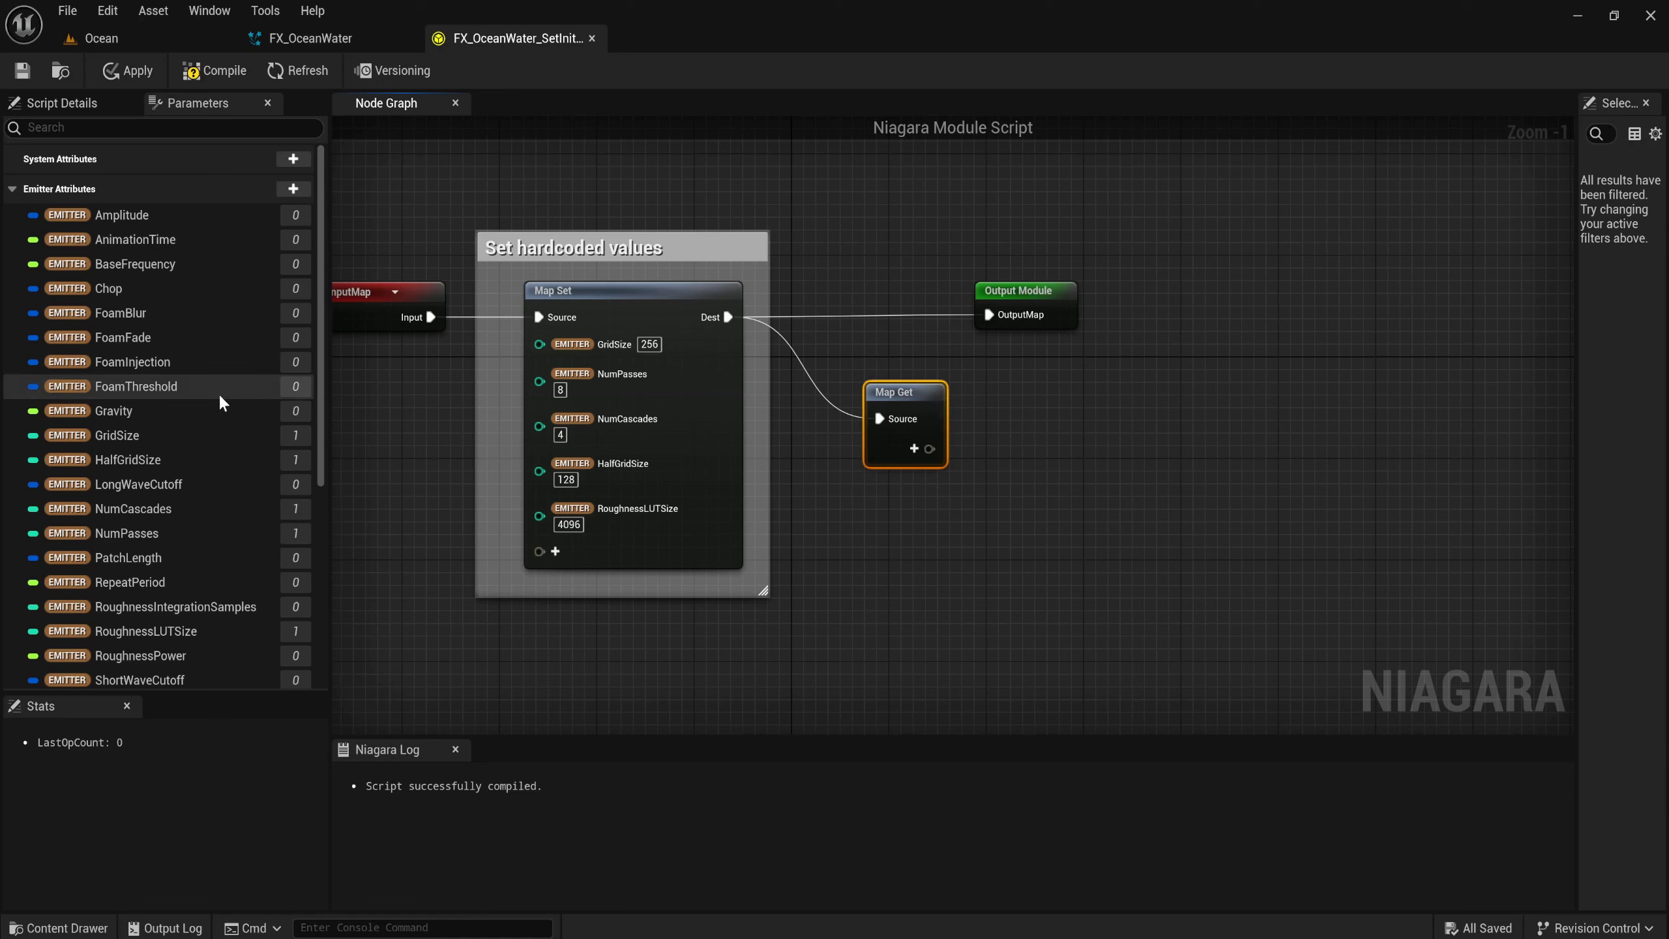
pyautogui.scroll(-2, 222, 402)
pyautogui.scroll(-4, 222, 402)
pyautogui.scroll(-3, 222, 403)
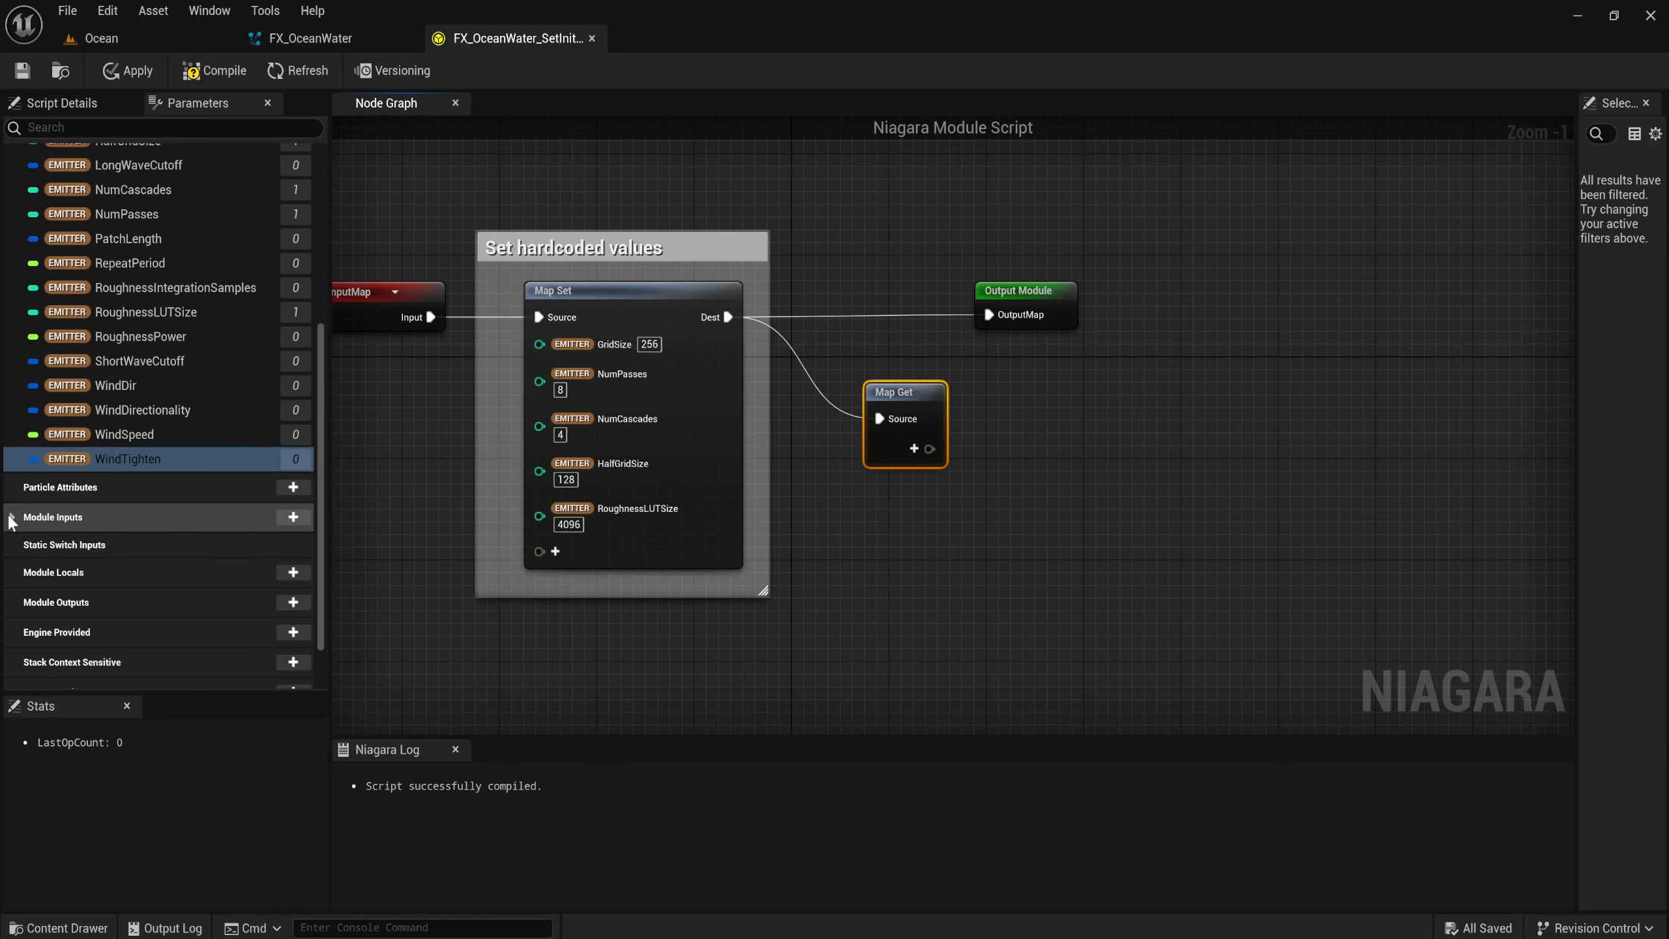
pyautogui.click(13, 519)
pyautogui.scroll(-1, 14, 524)
pyautogui.scroll(-4, 19, 408)
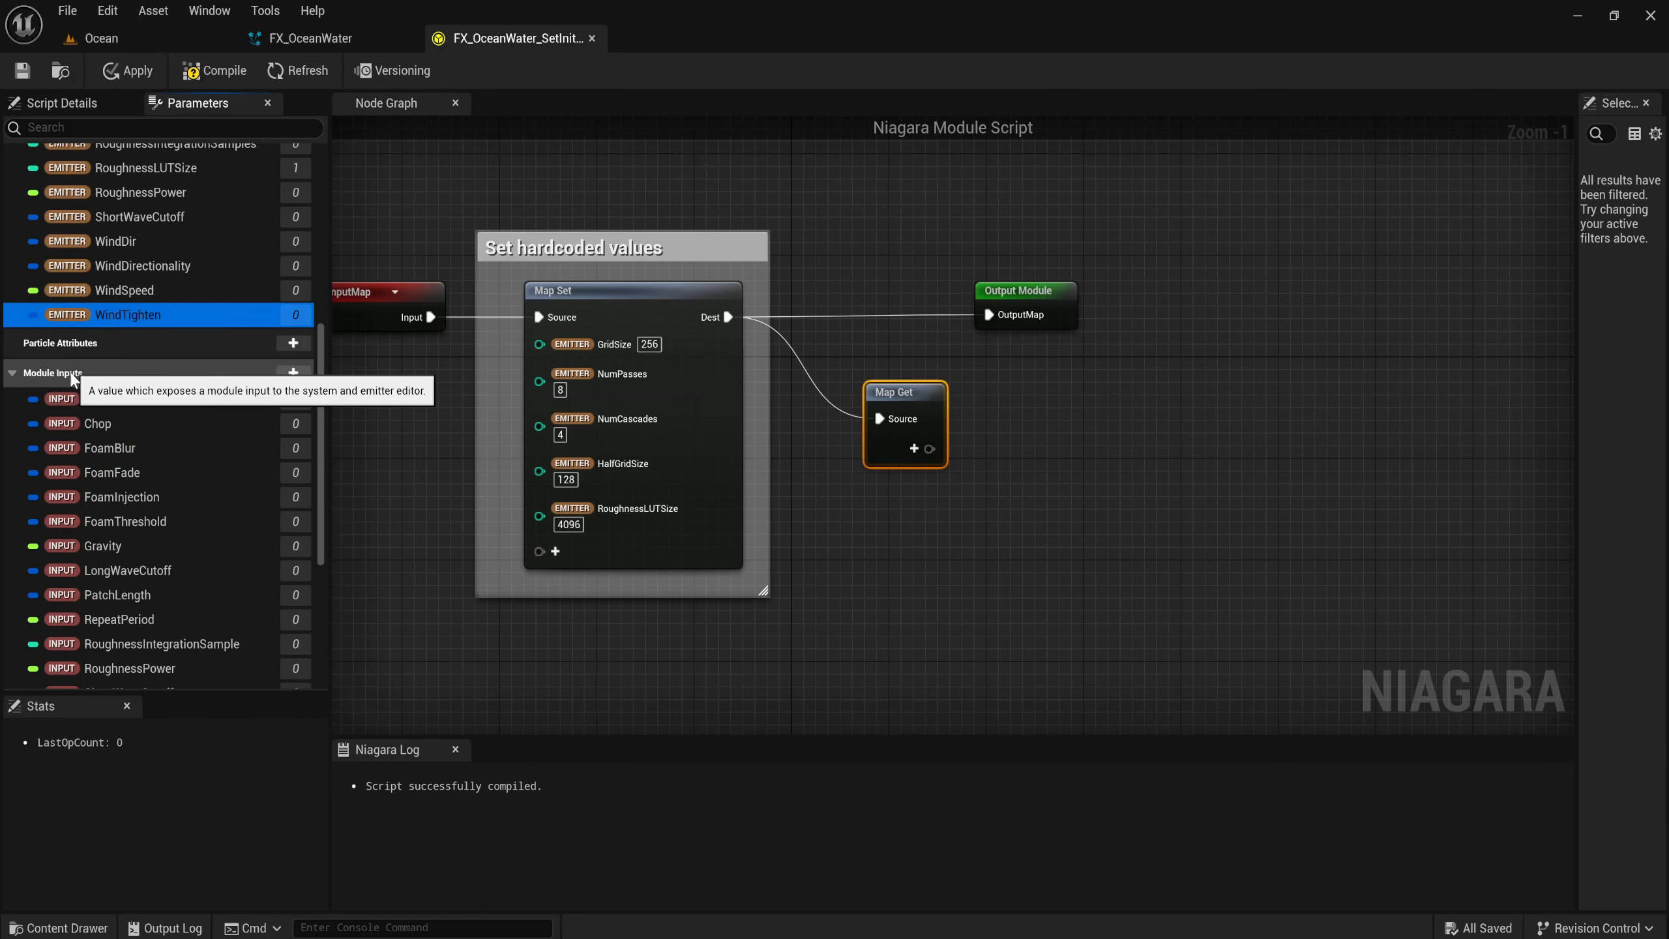
# Add the module input PatchLength to Map Get, replacing a mistakenly added emitter PatchLength pin.
pyautogui.click(914, 448)
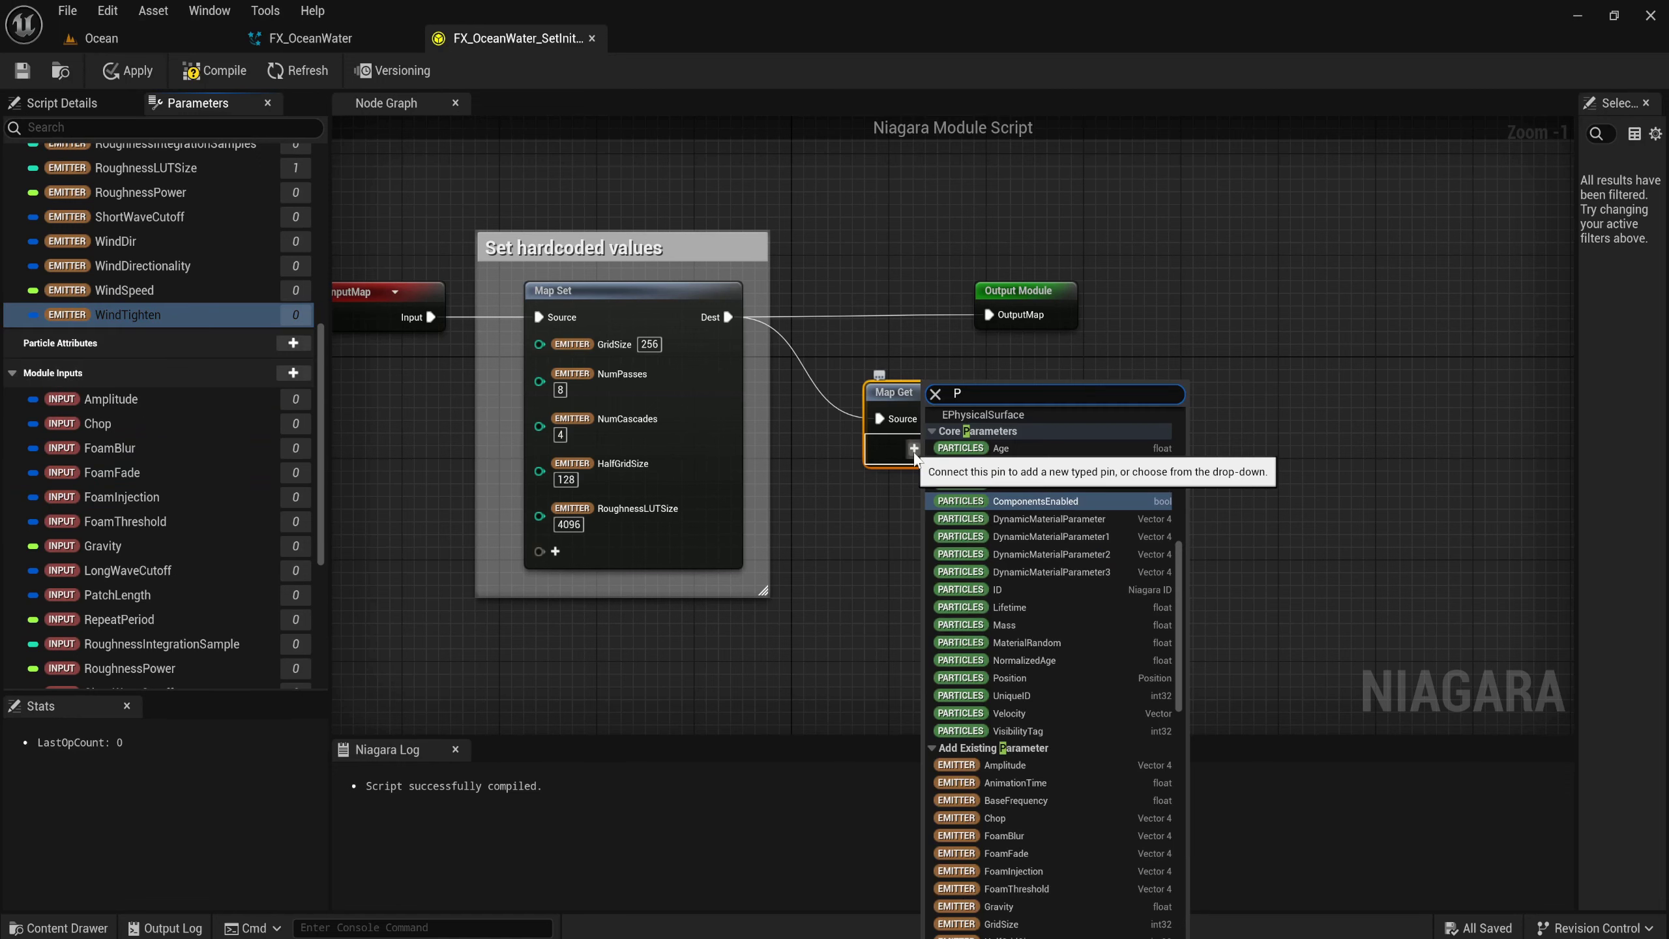
pyautogui.write('Patch')
pyautogui.press('Return')
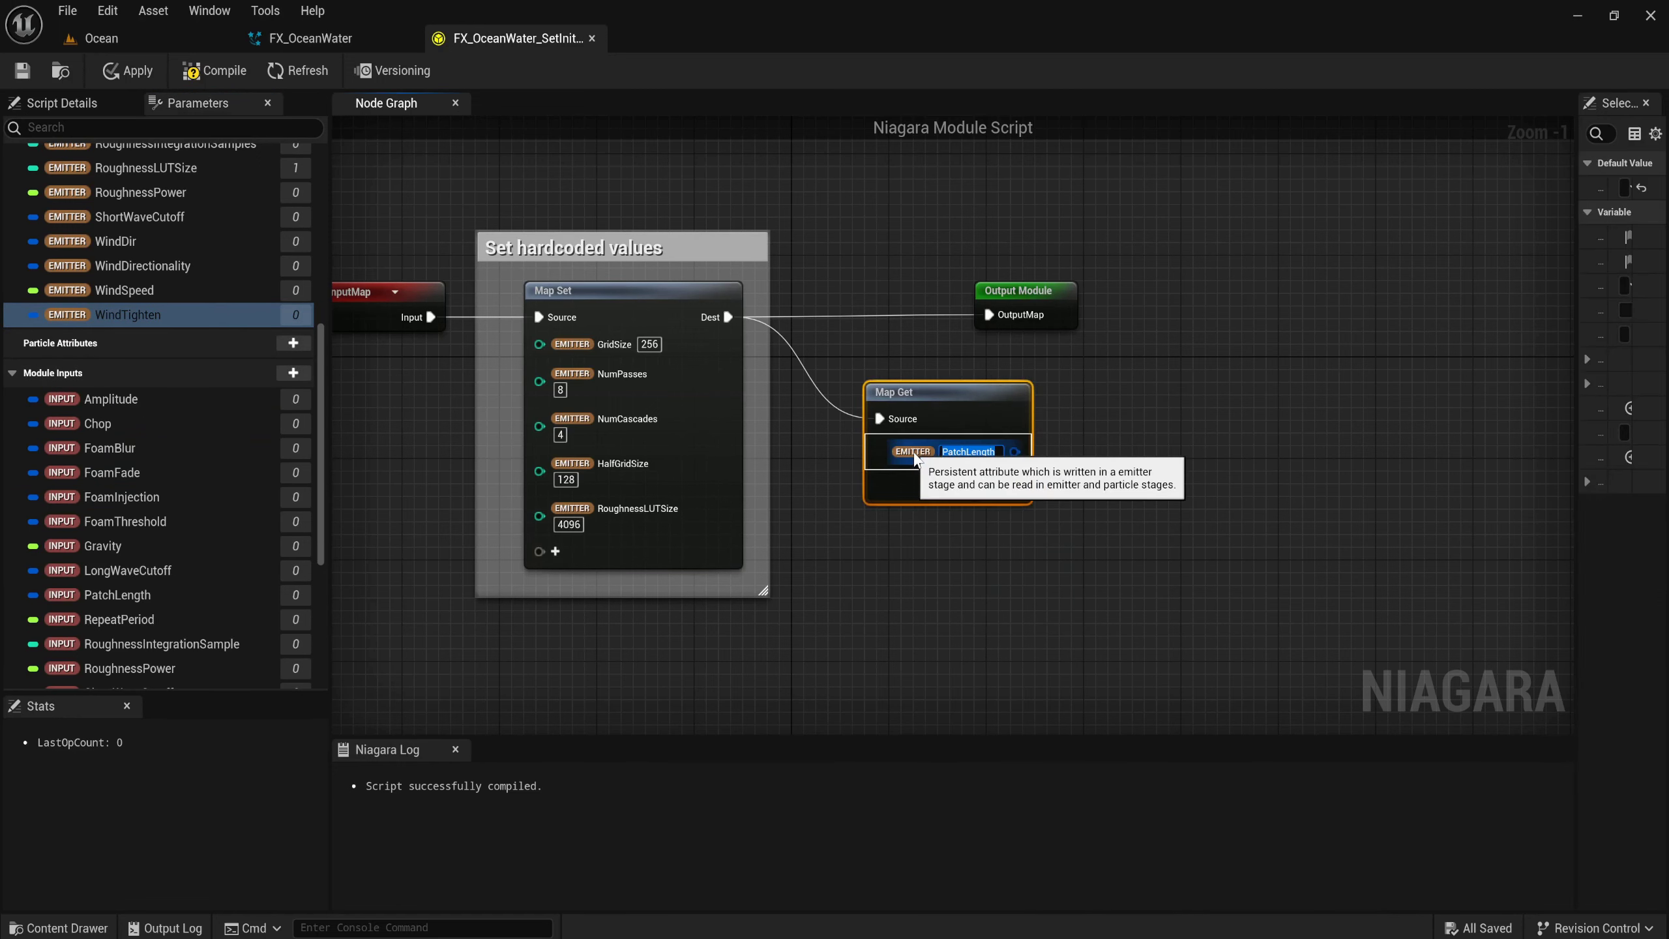
pyautogui.click(1129, 484)
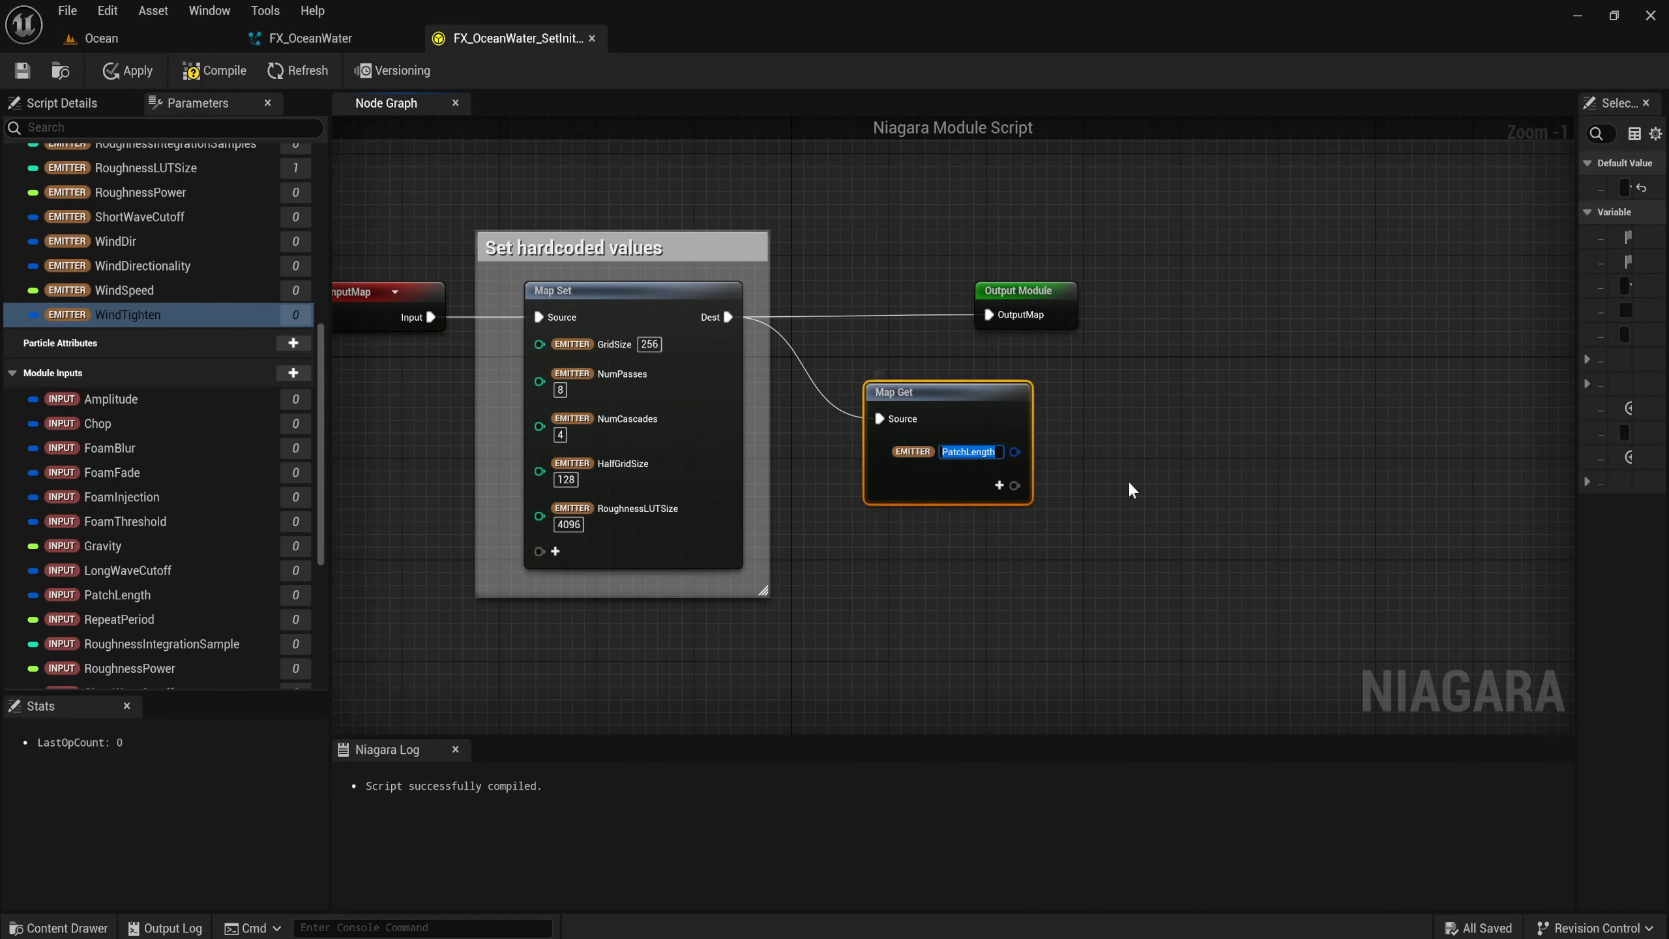
pyautogui.rightClick(944, 450)
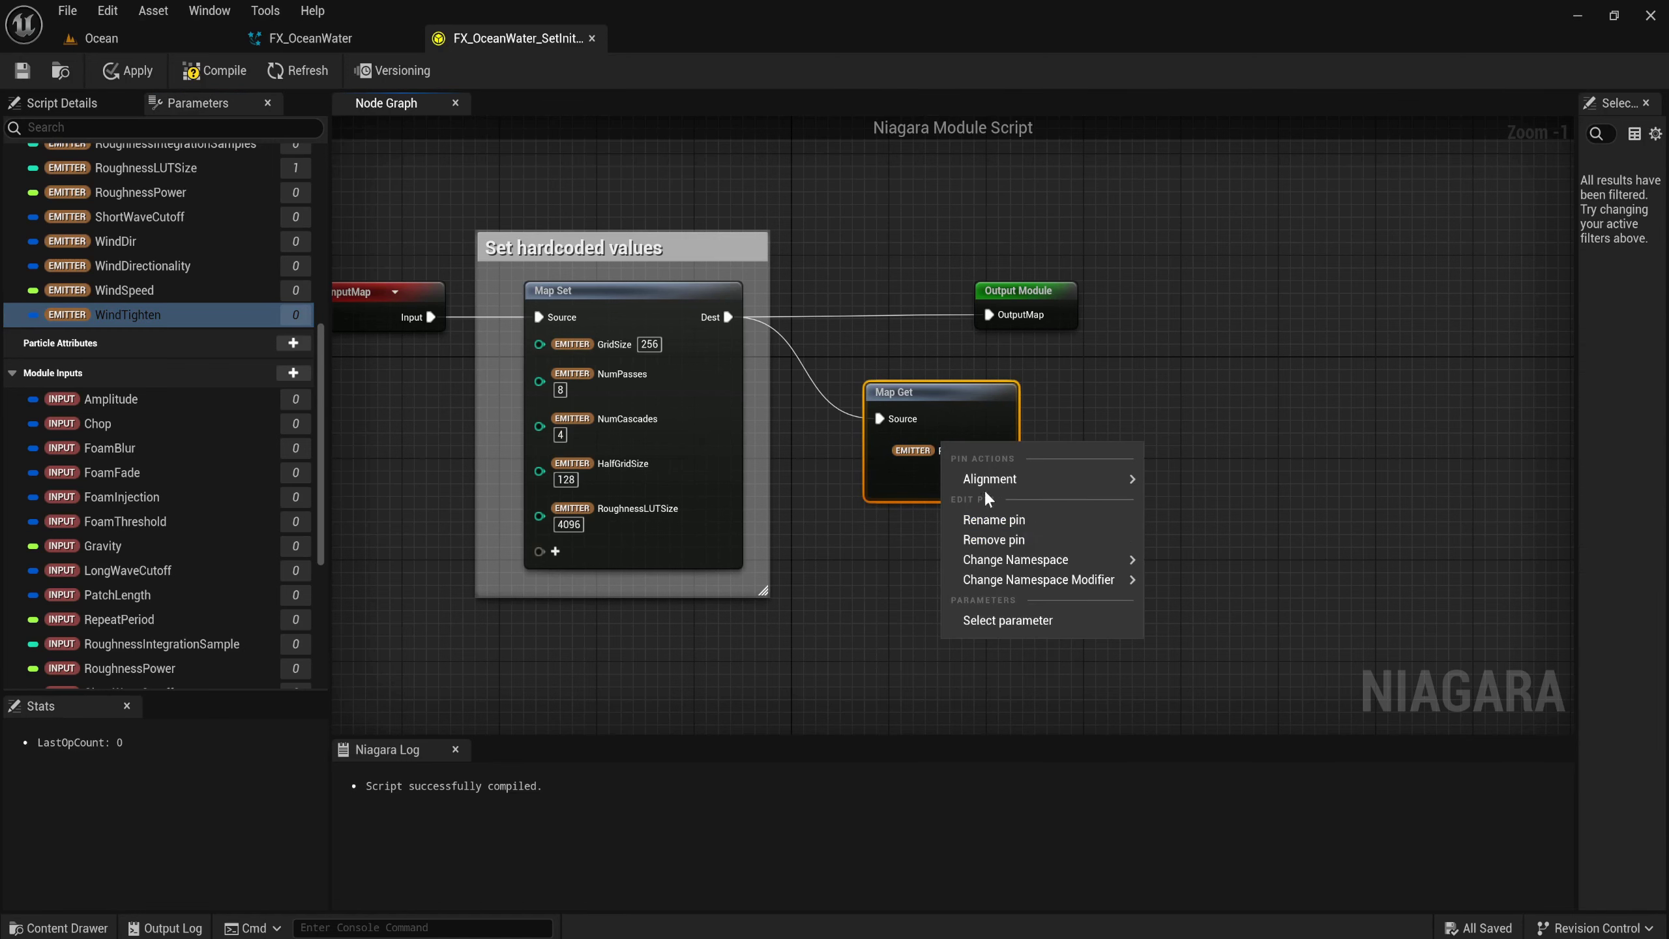
pyautogui.click(986, 540)
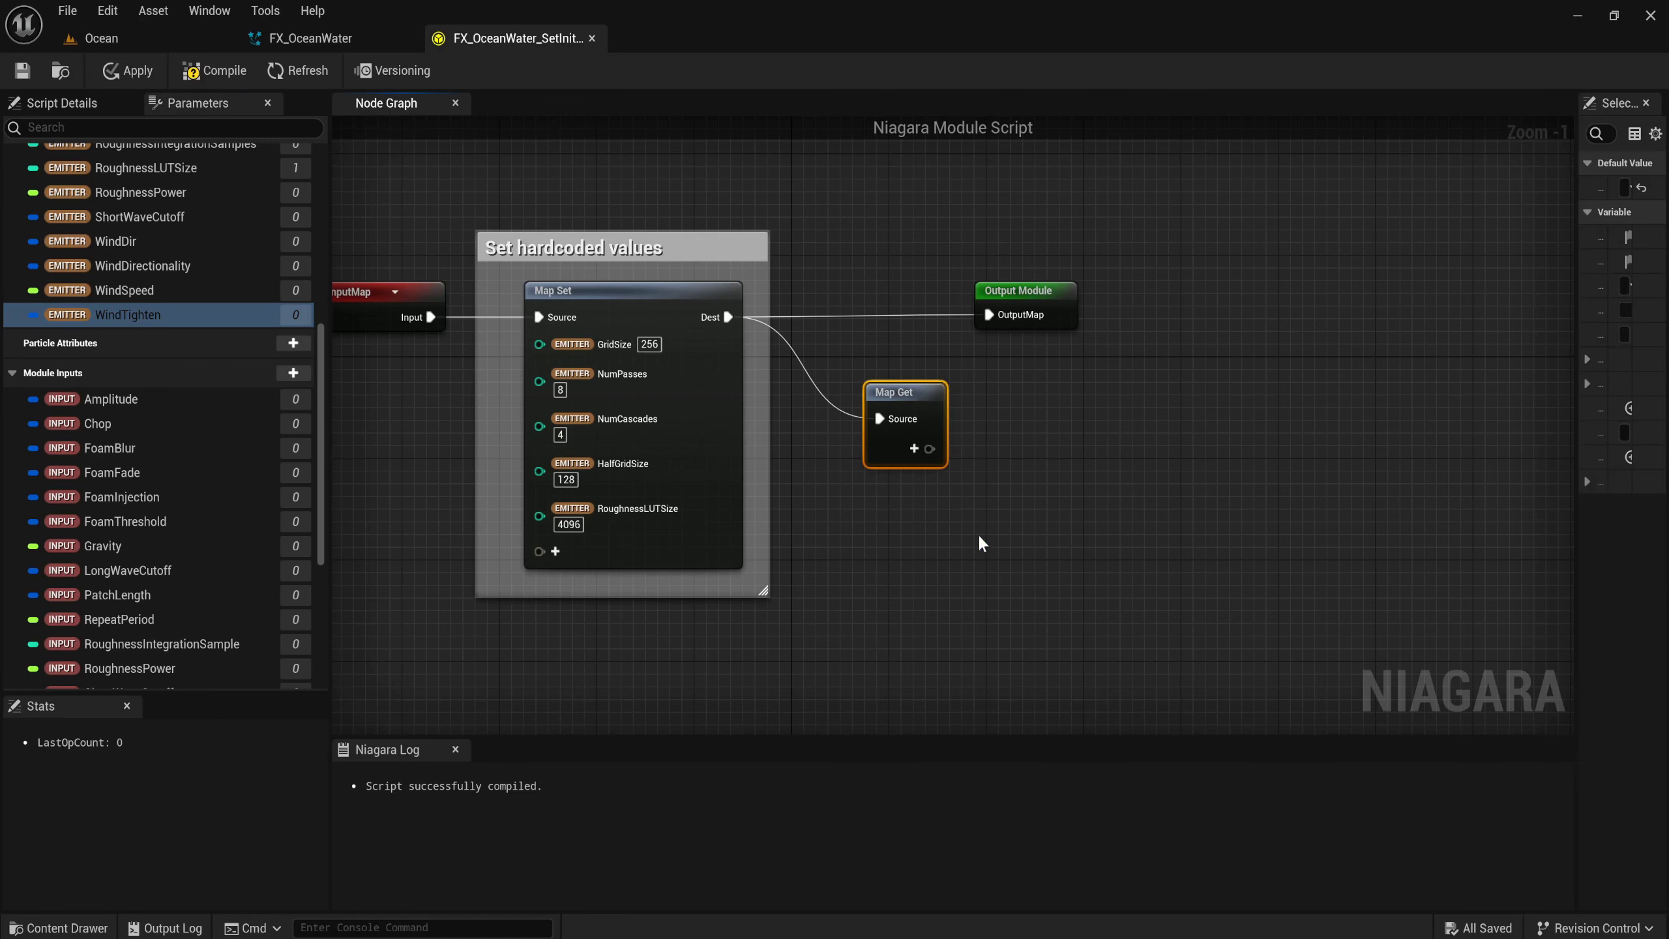
pyautogui.click(917, 454)
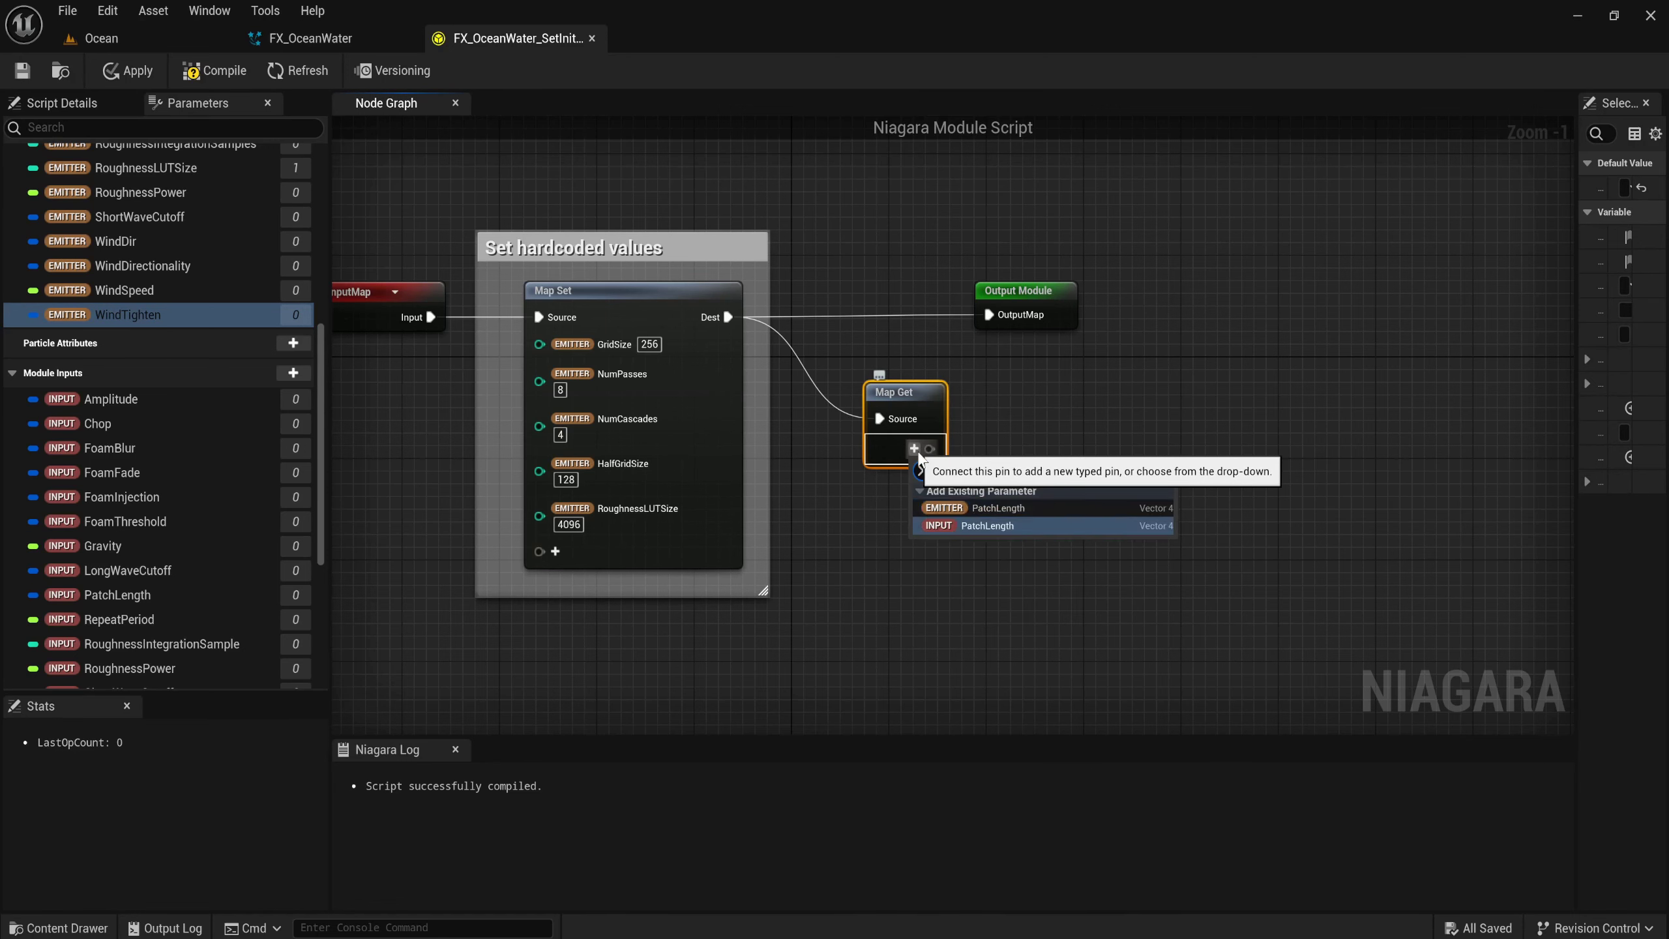
pyautogui.click(986, 525)
pyautogui.click(943, 602)
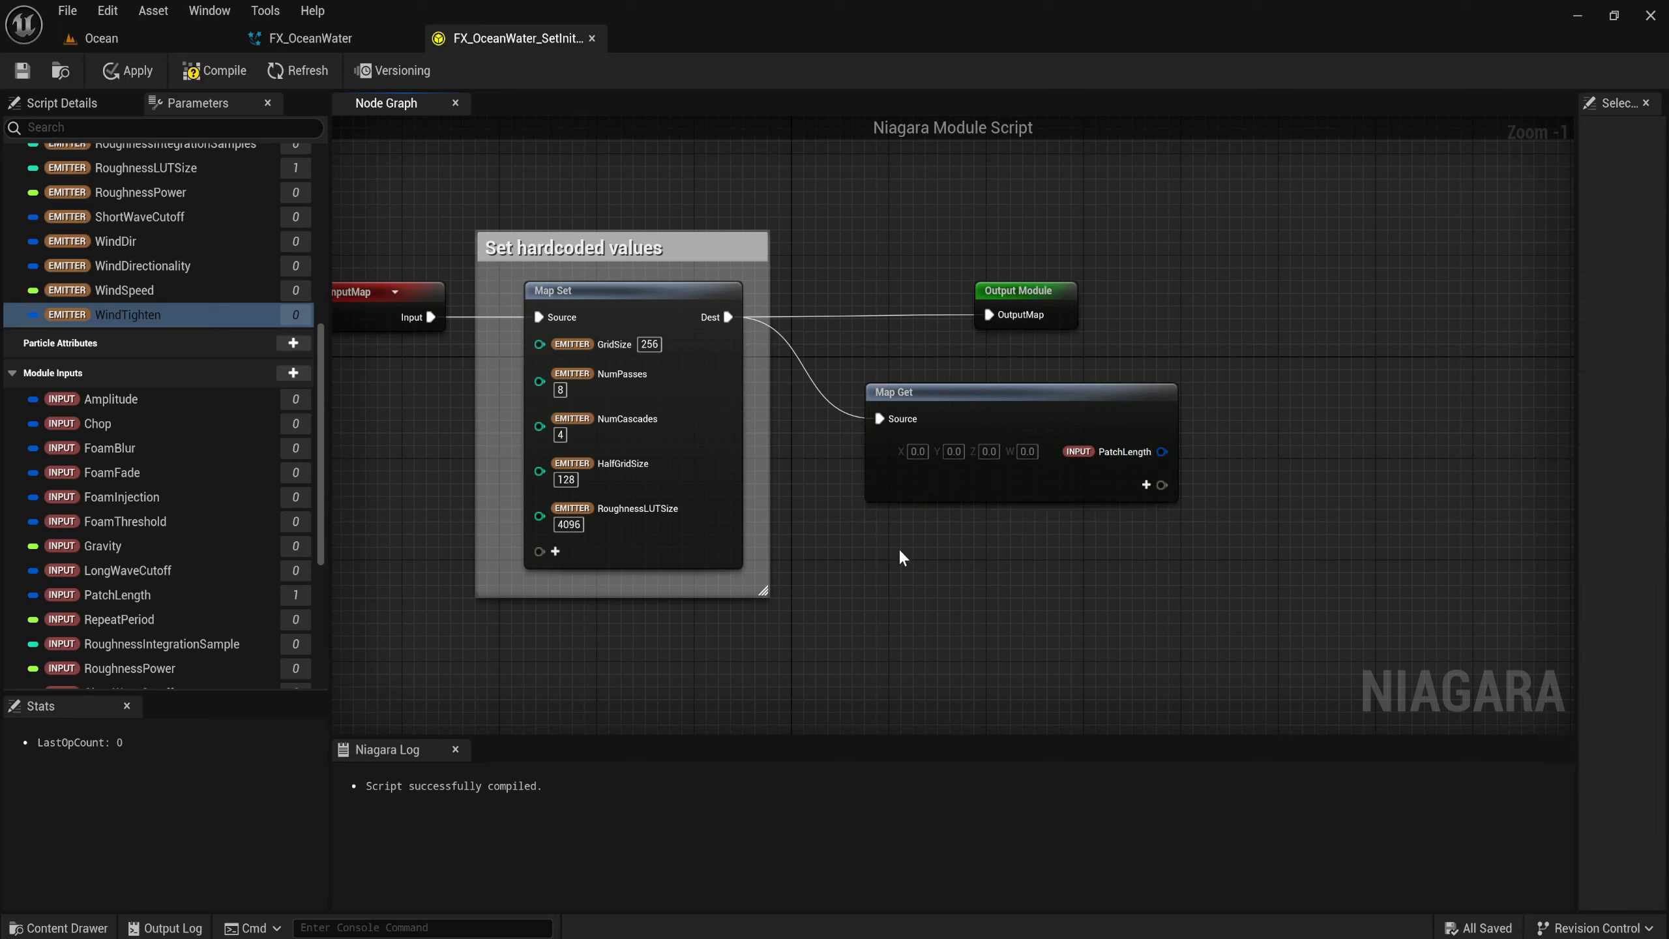
pyautogui.scroll(-3, 99, 437)
pyautogui.scroll(-2, 142, 426)
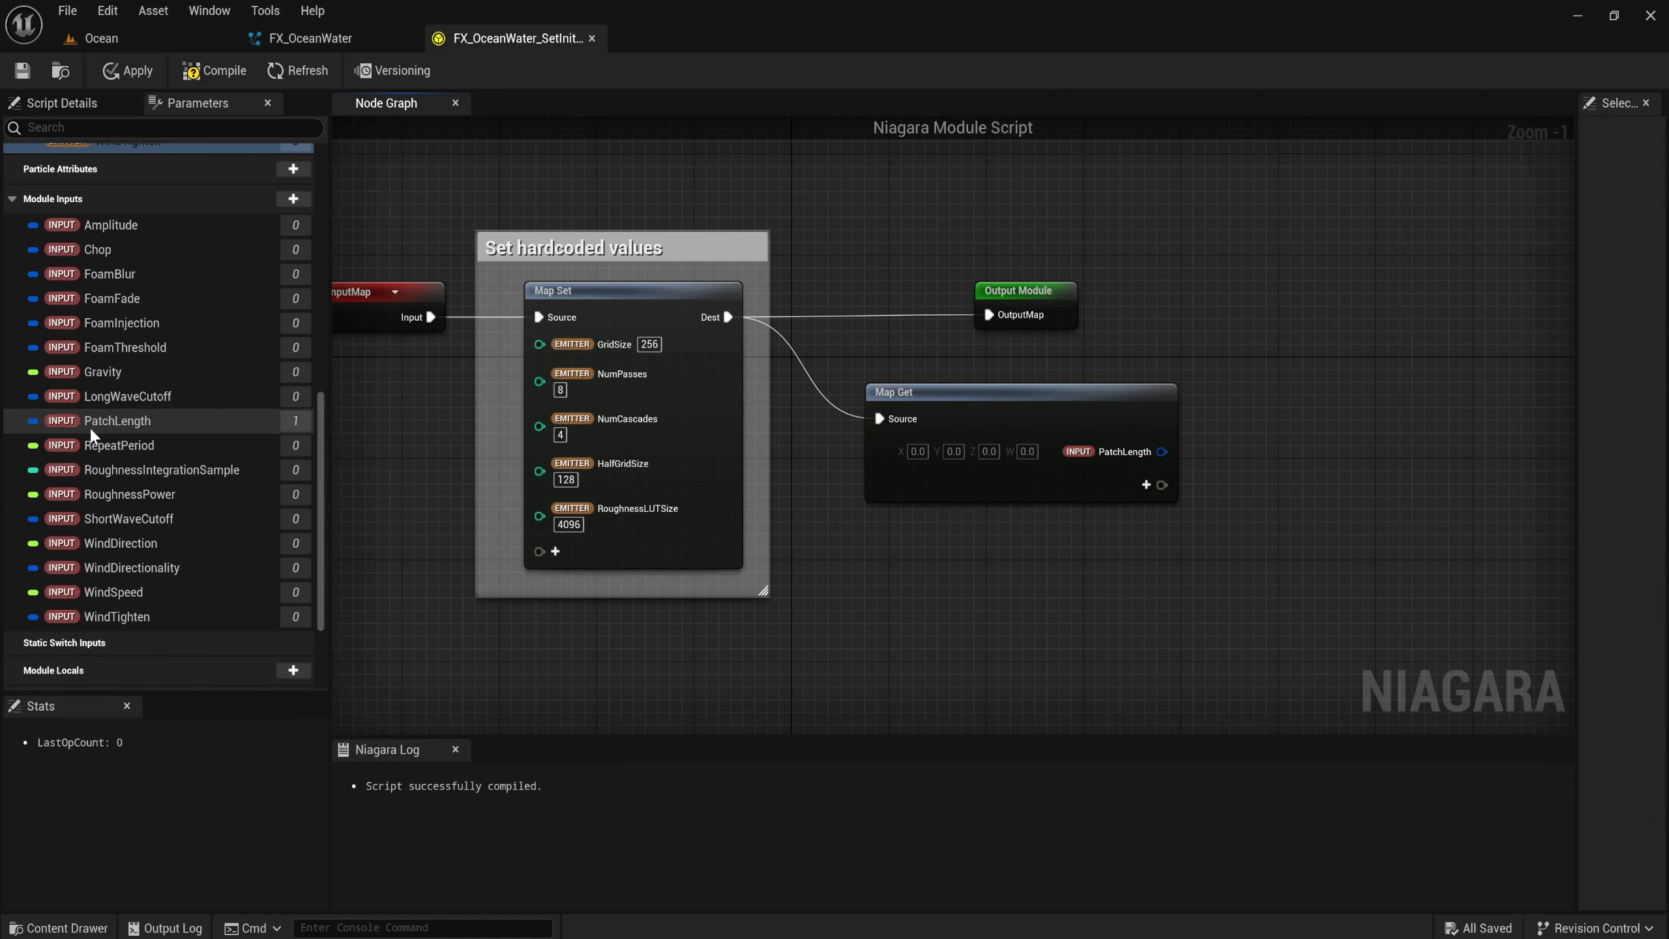
pyautogui.click(291, 426)
pyautogui.press('Return')
# Add input Amplitude, Chop, WindTighten and WindDirectionality pins to Map Get.
pyautogui.moveTo(1018, 538); pyautogui.dragTo(669, 581, button='right')
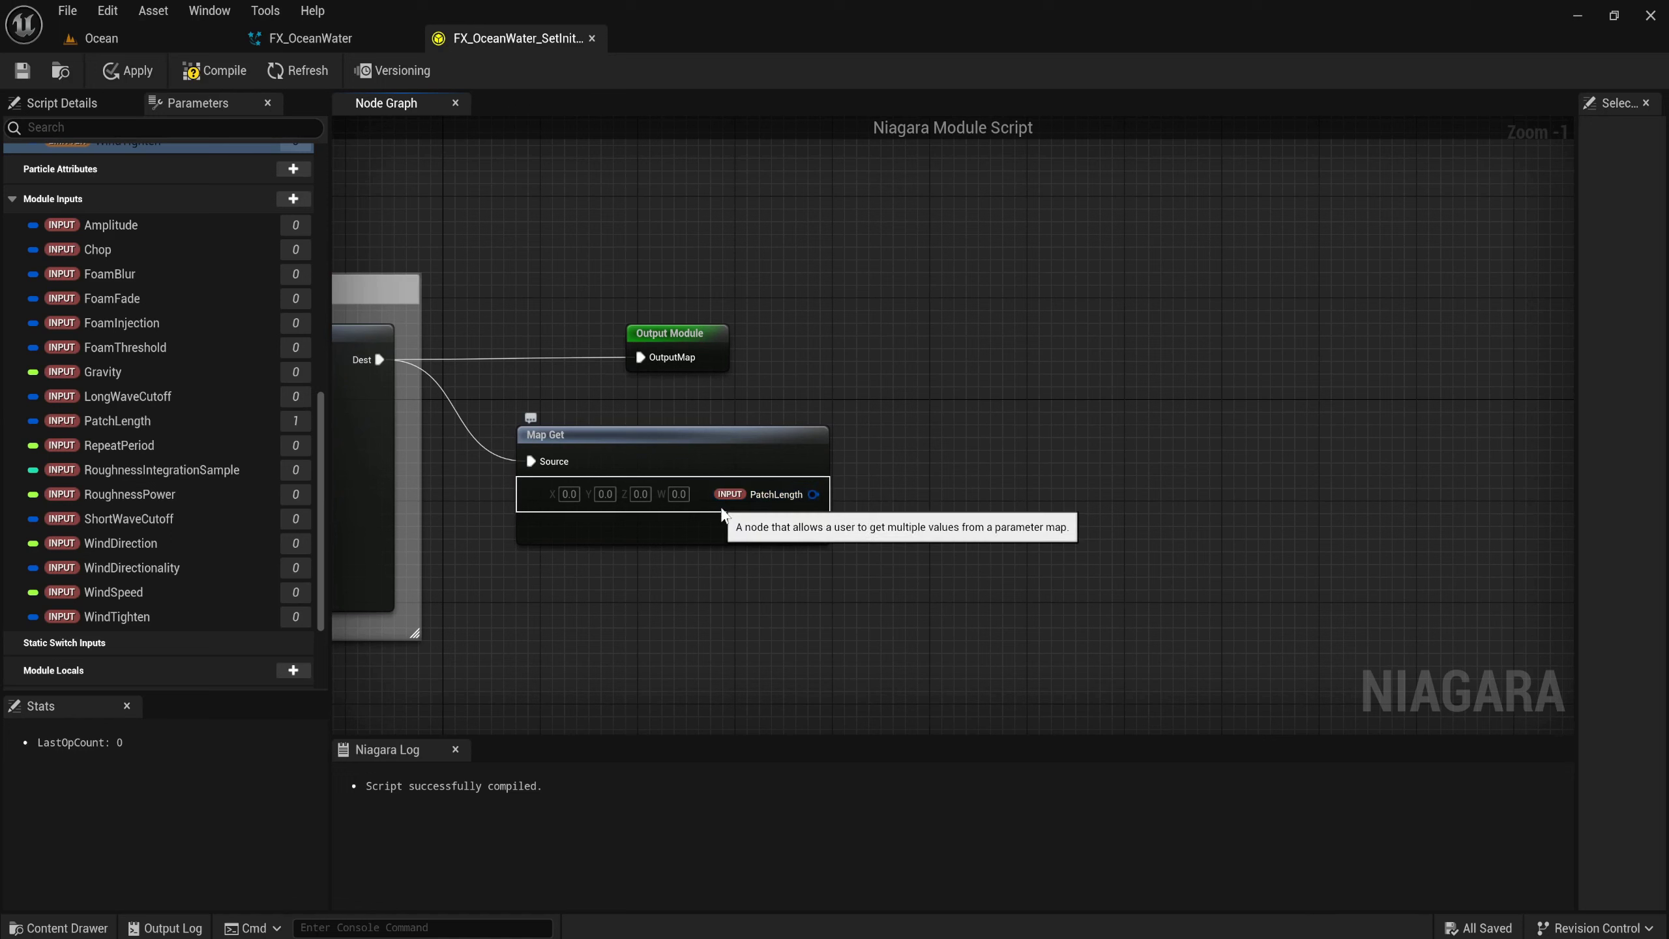
pyautogui.click(798, 528)
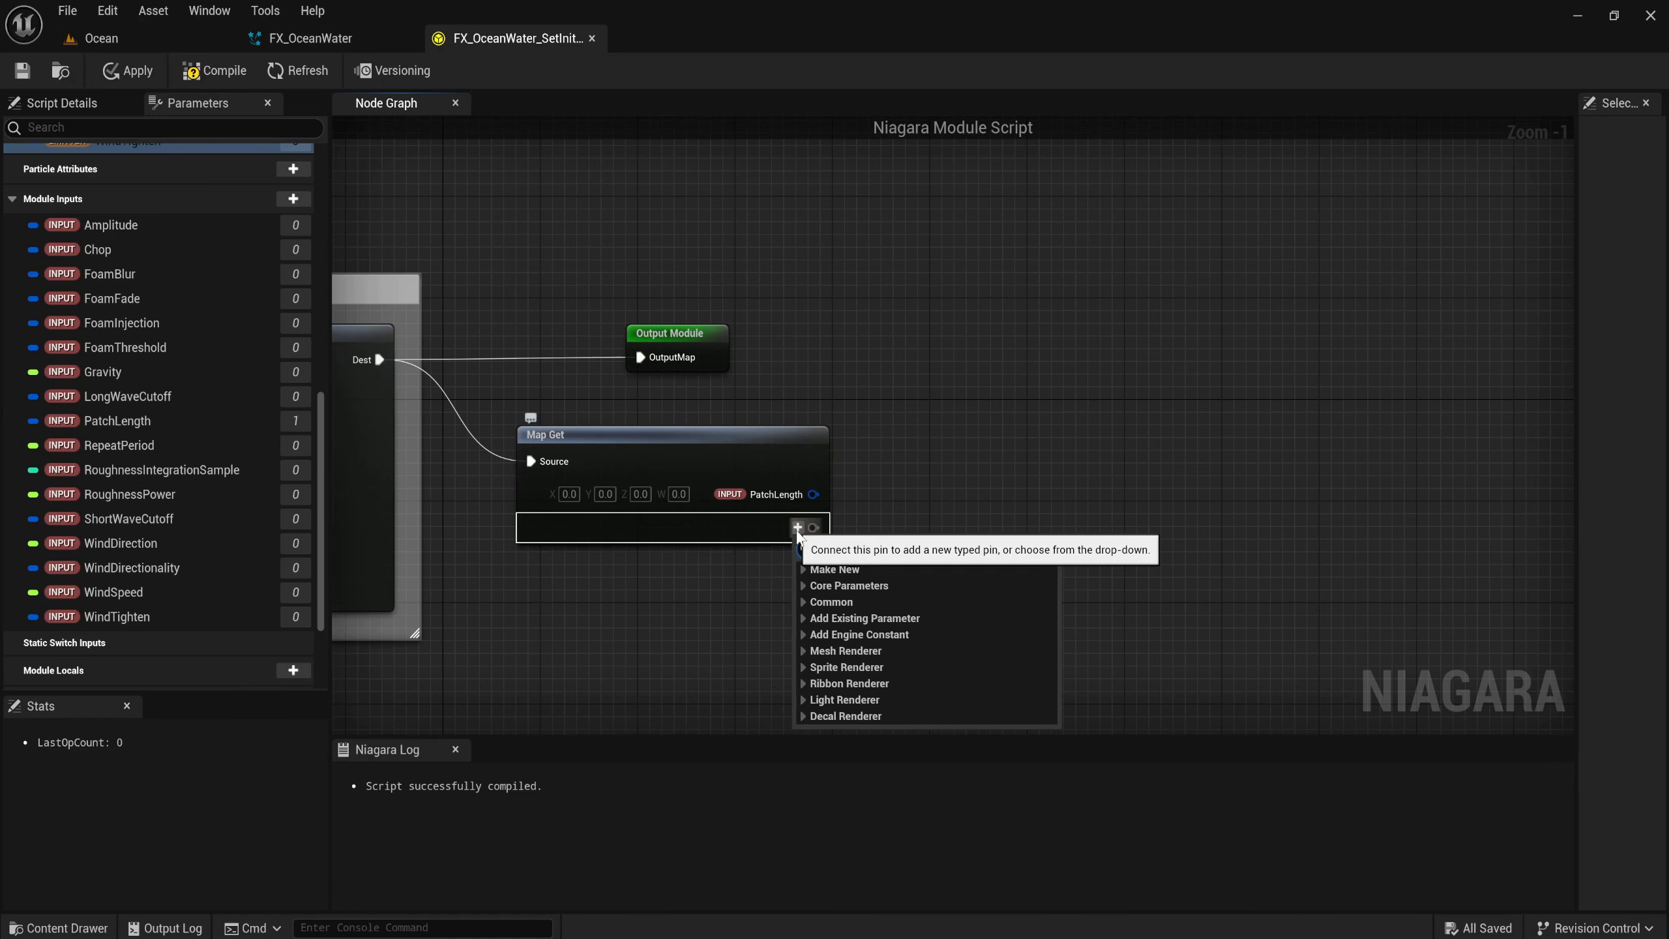
pyautogui.write('amplitude')
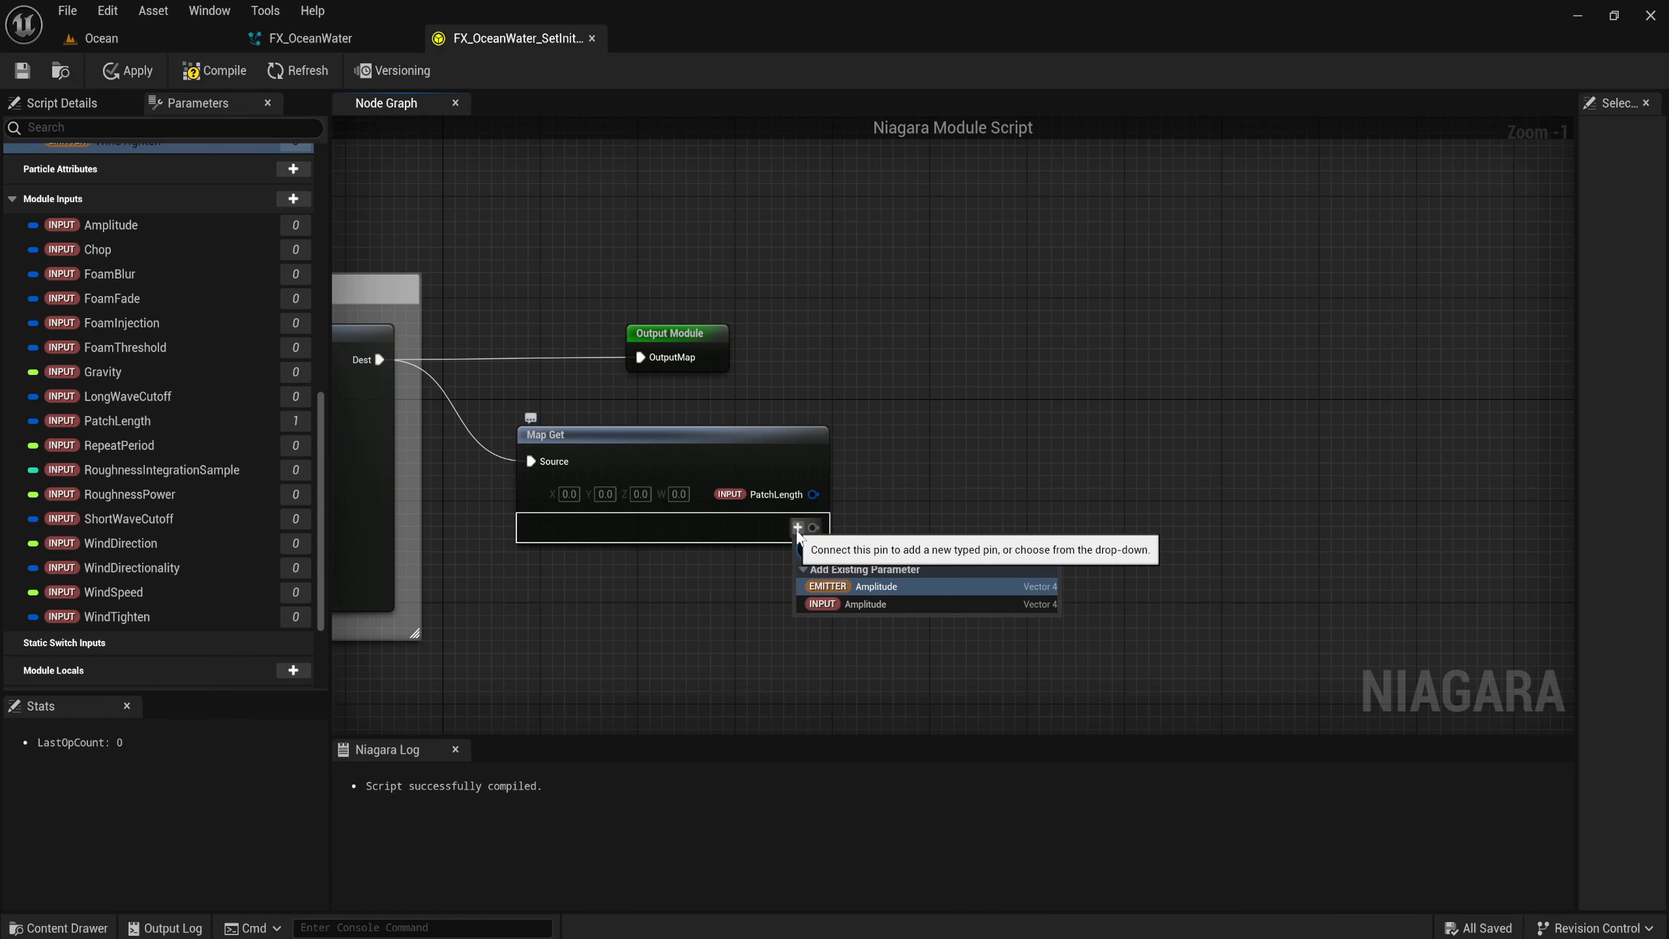
pyautogui.click(888, 603)
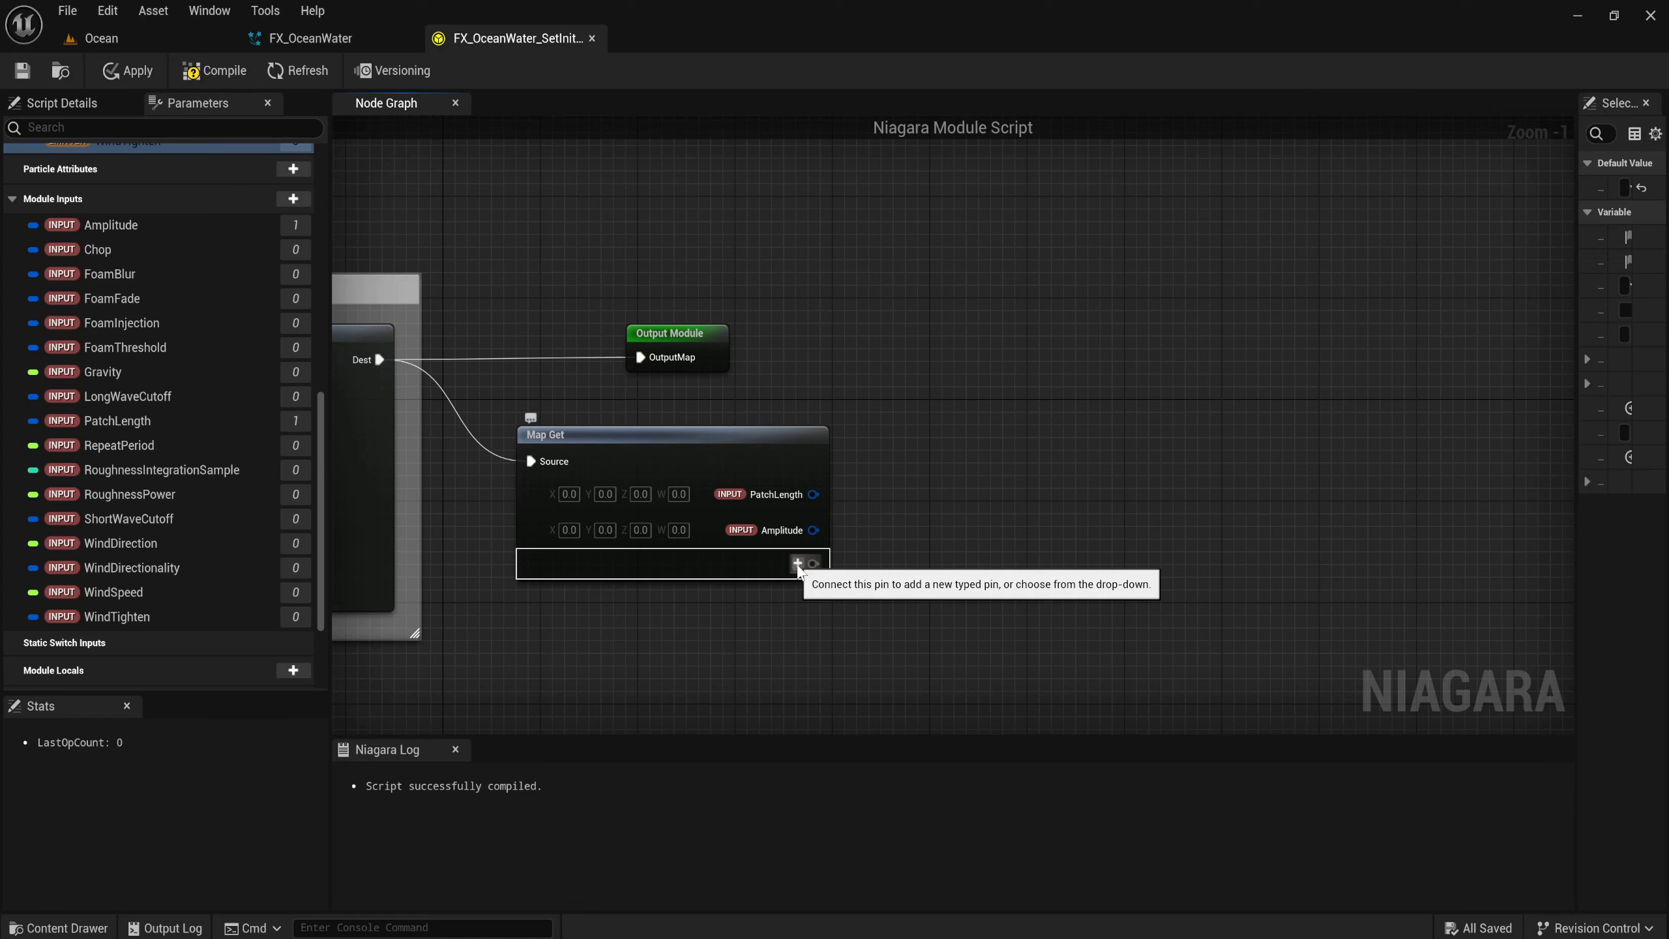
pyautogui.click(798, 564)
pyautogui.write('c')
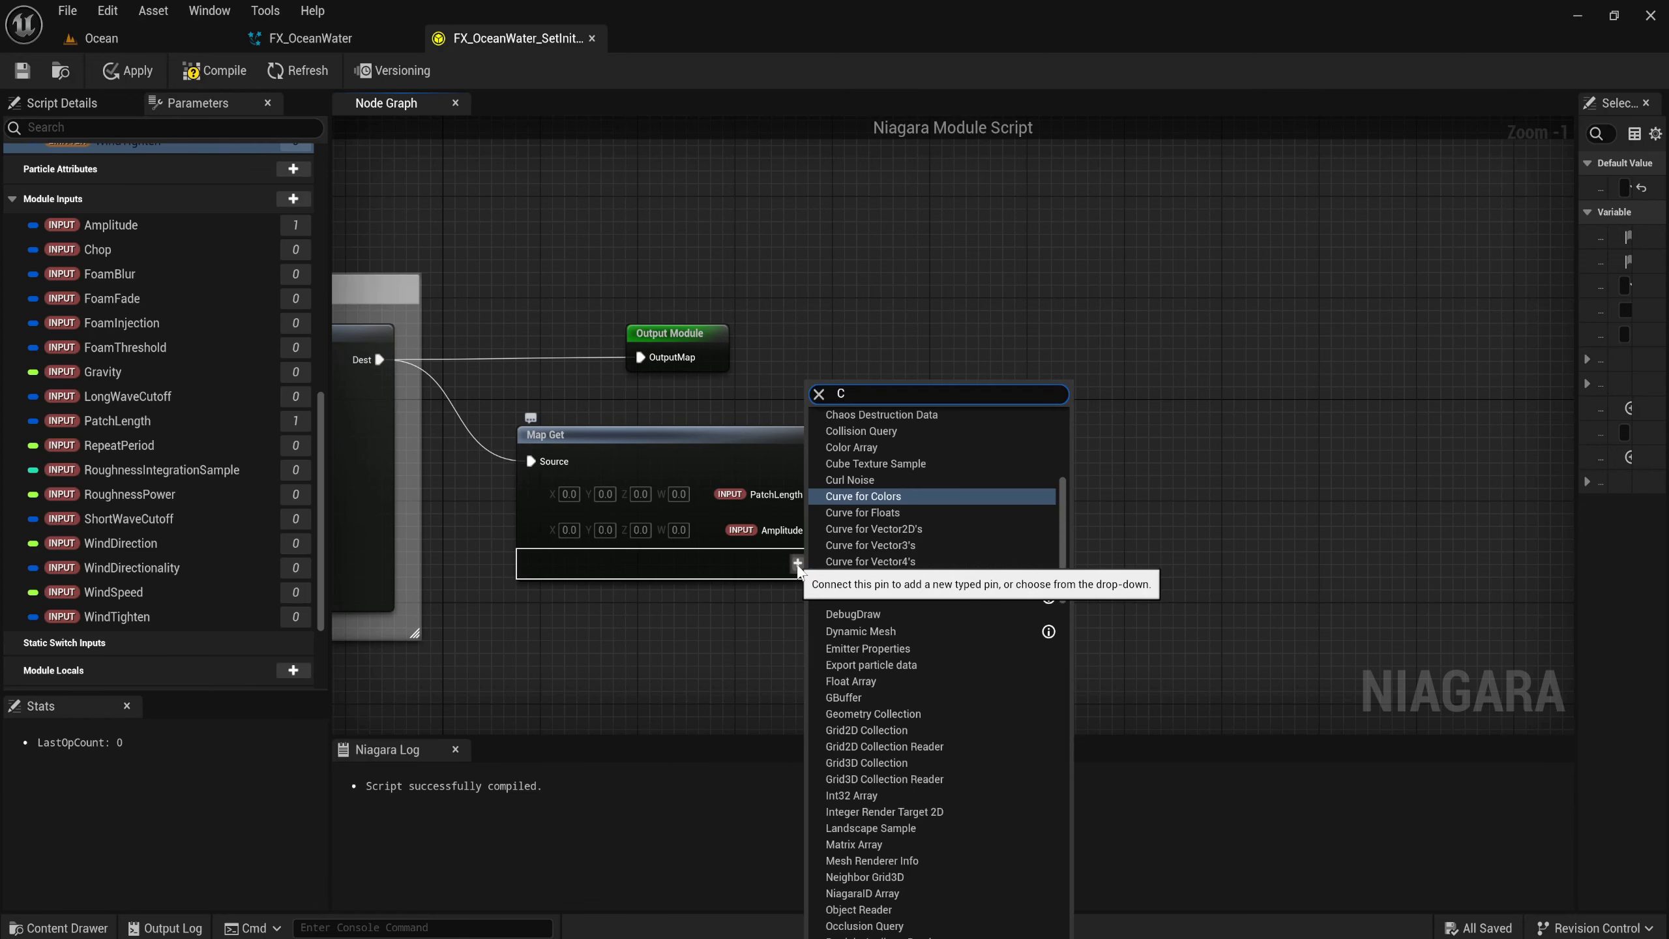
pyautogui.write('hop')
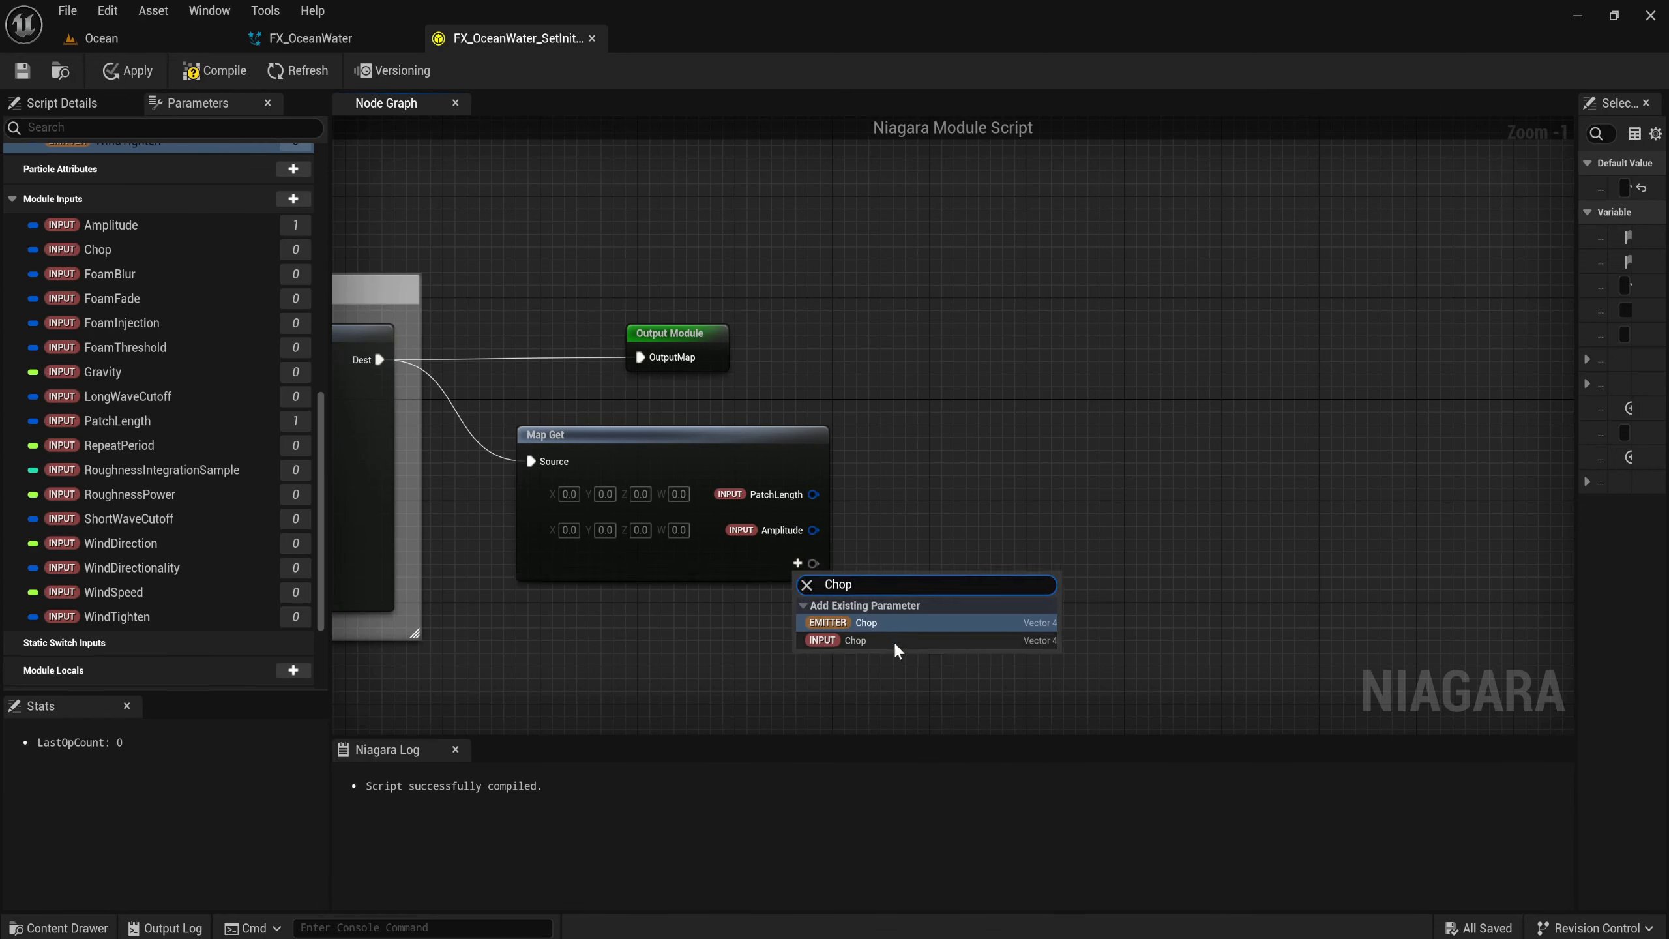
pyautogui.click(894, 641)
pyautogui.click(798, 600)
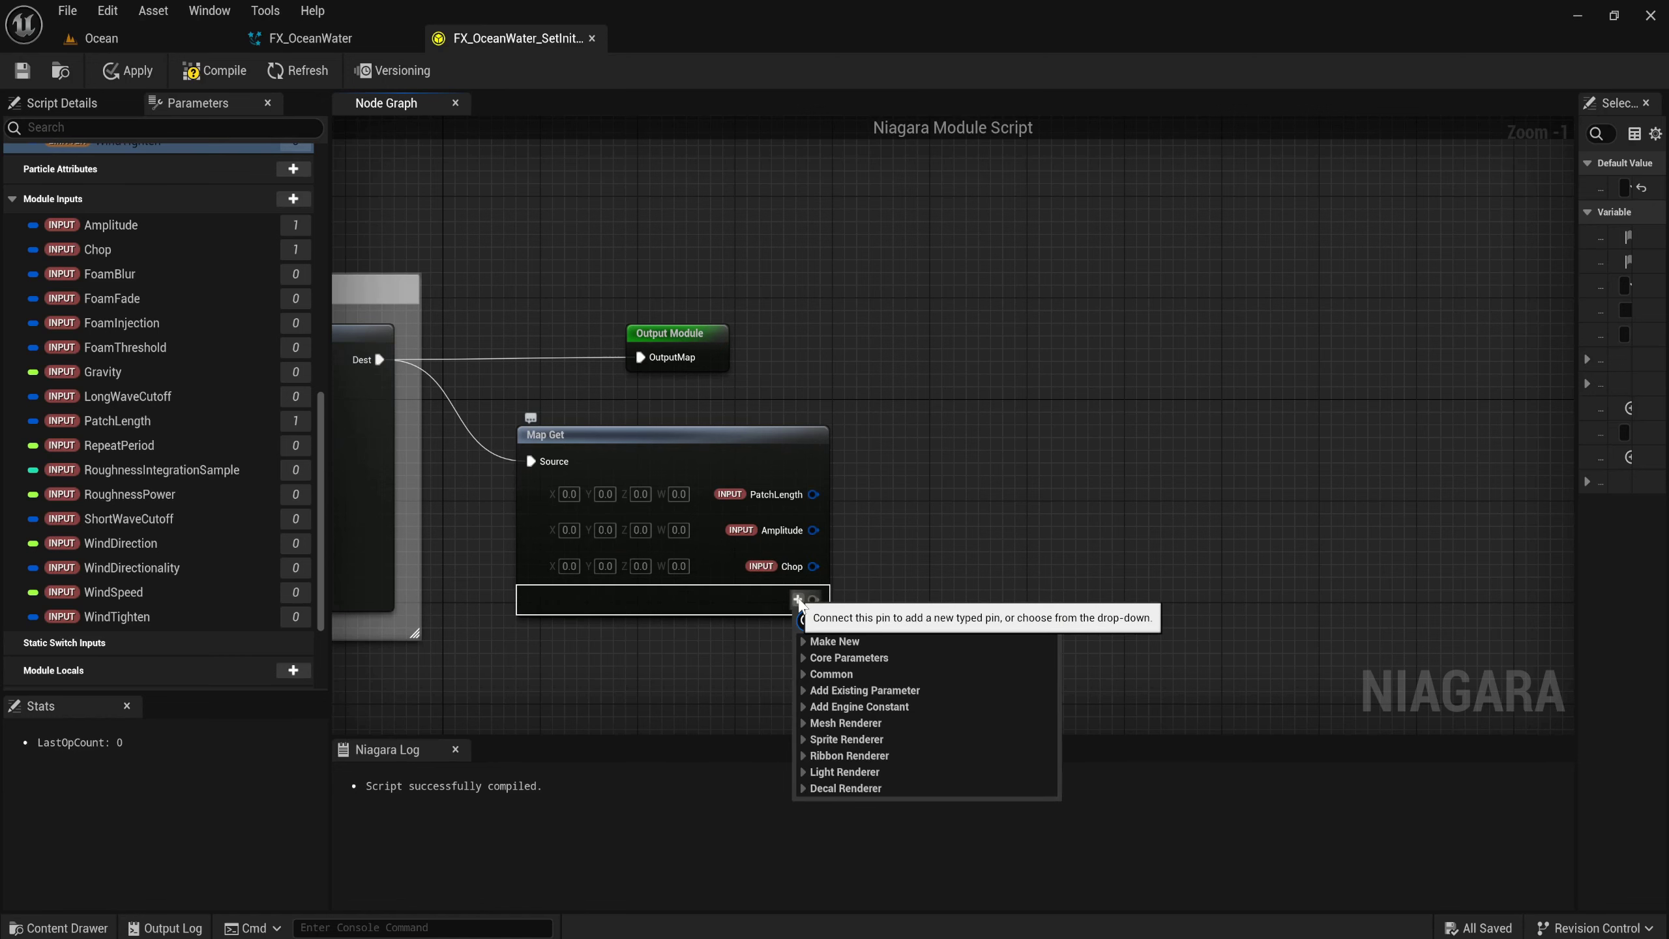
pyautogui.write('wind')
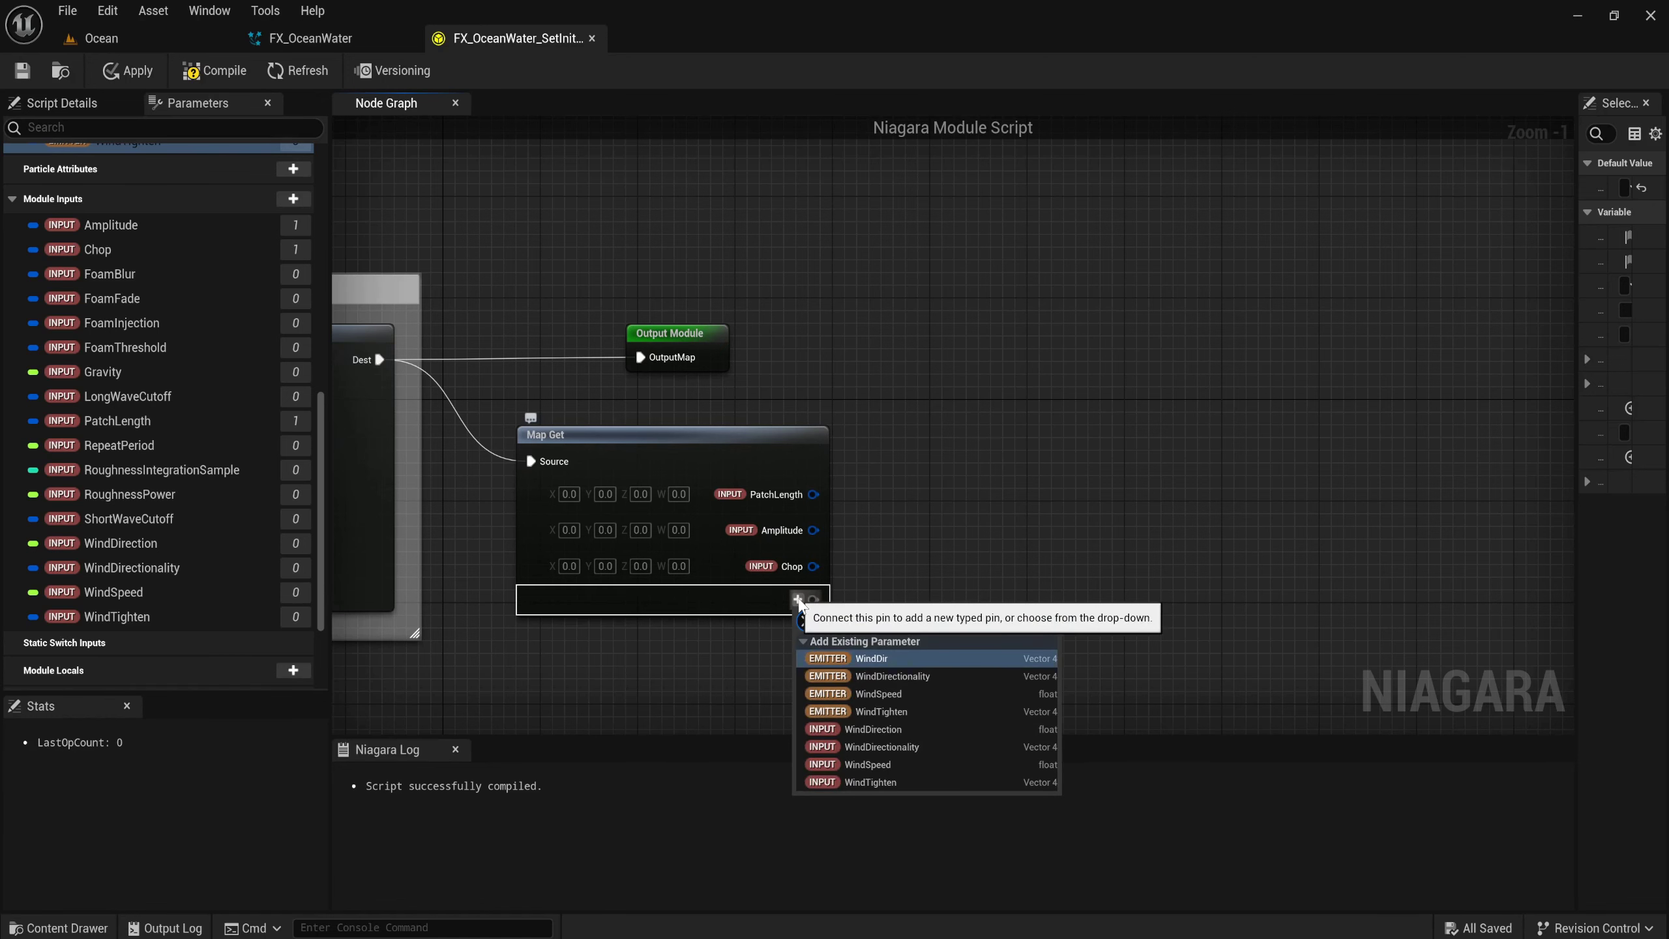
pyautogui.click(933, 783)
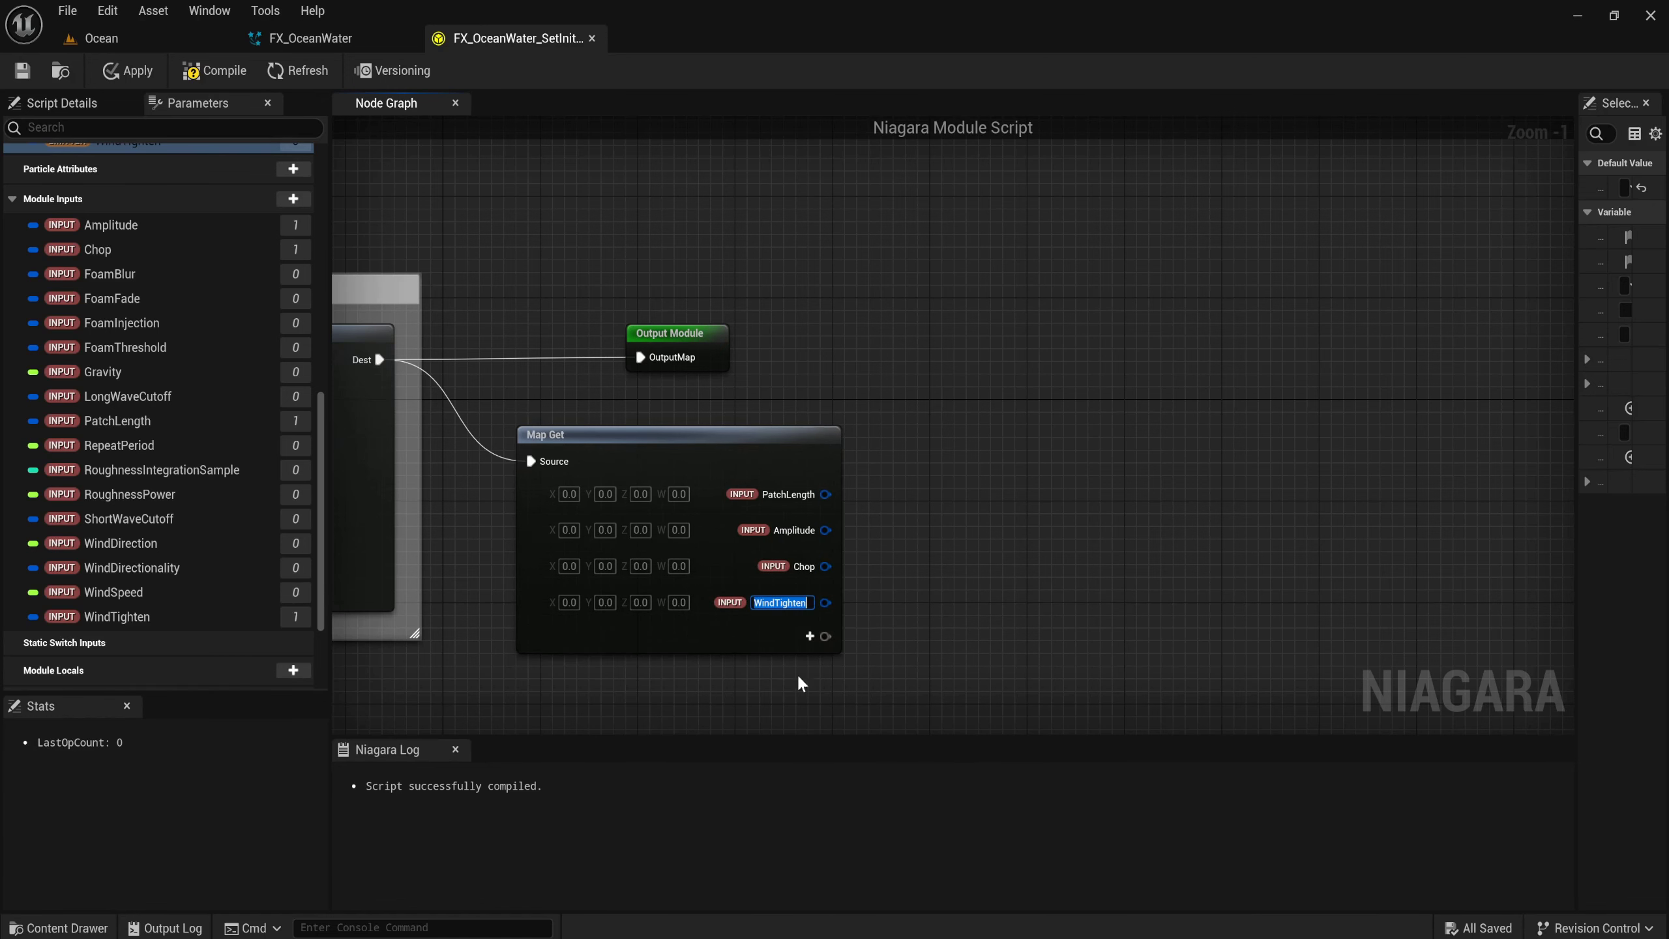
pyautogui.click(798, 636)
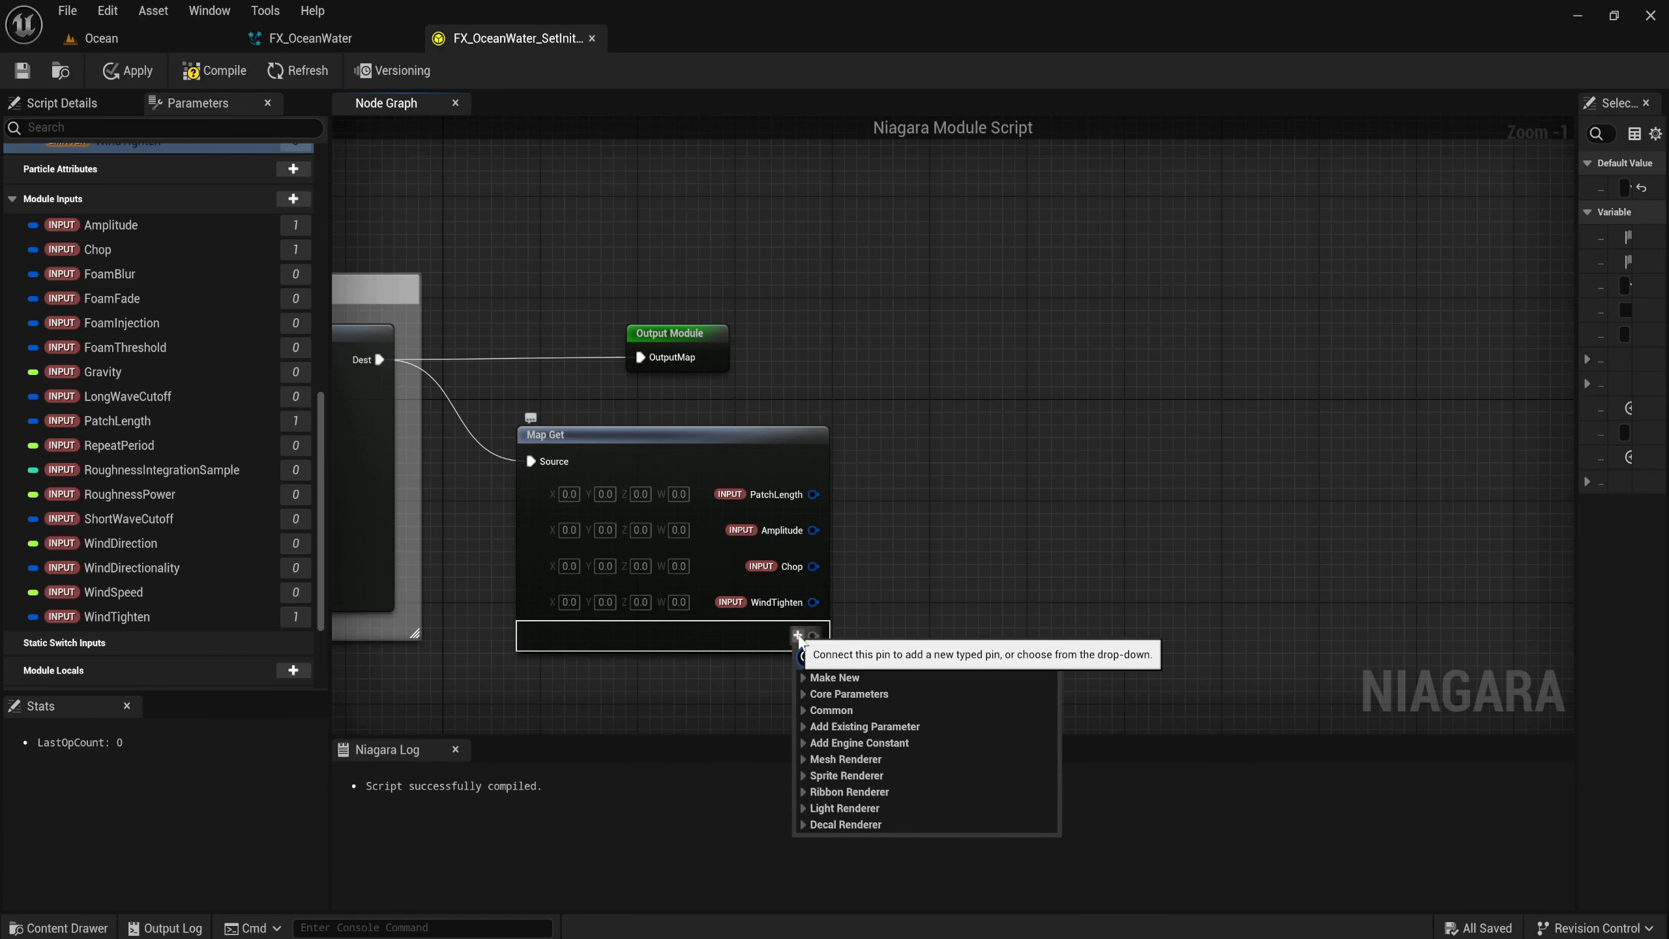
pyautogui.write('w')
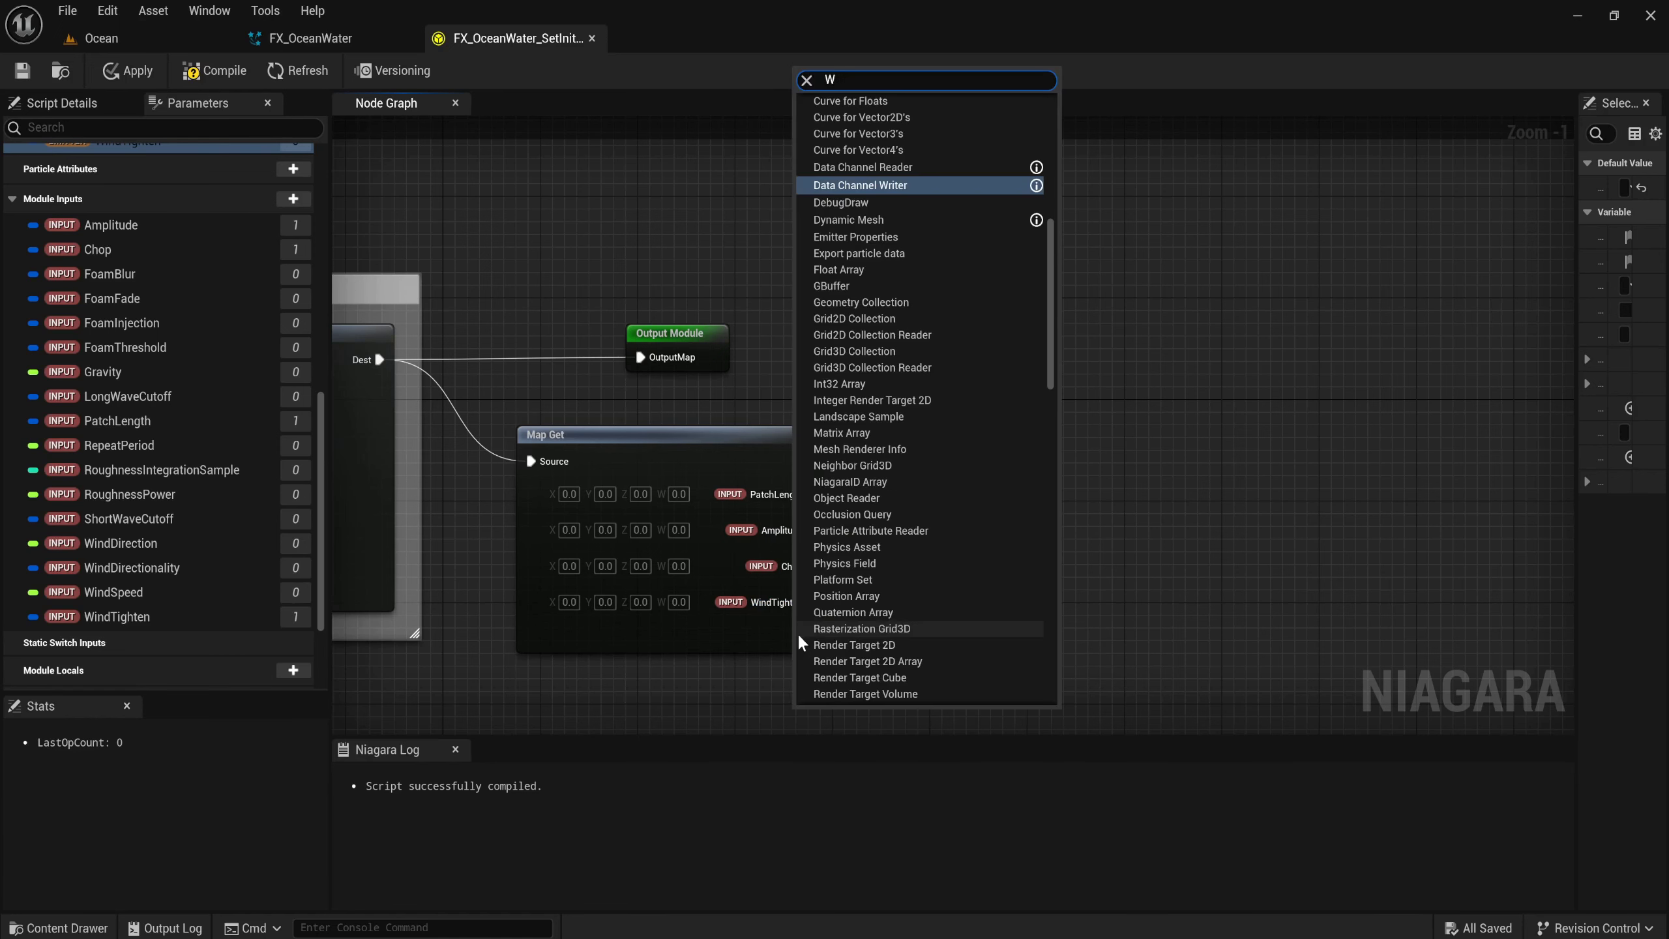
pyautogui.write('indd')
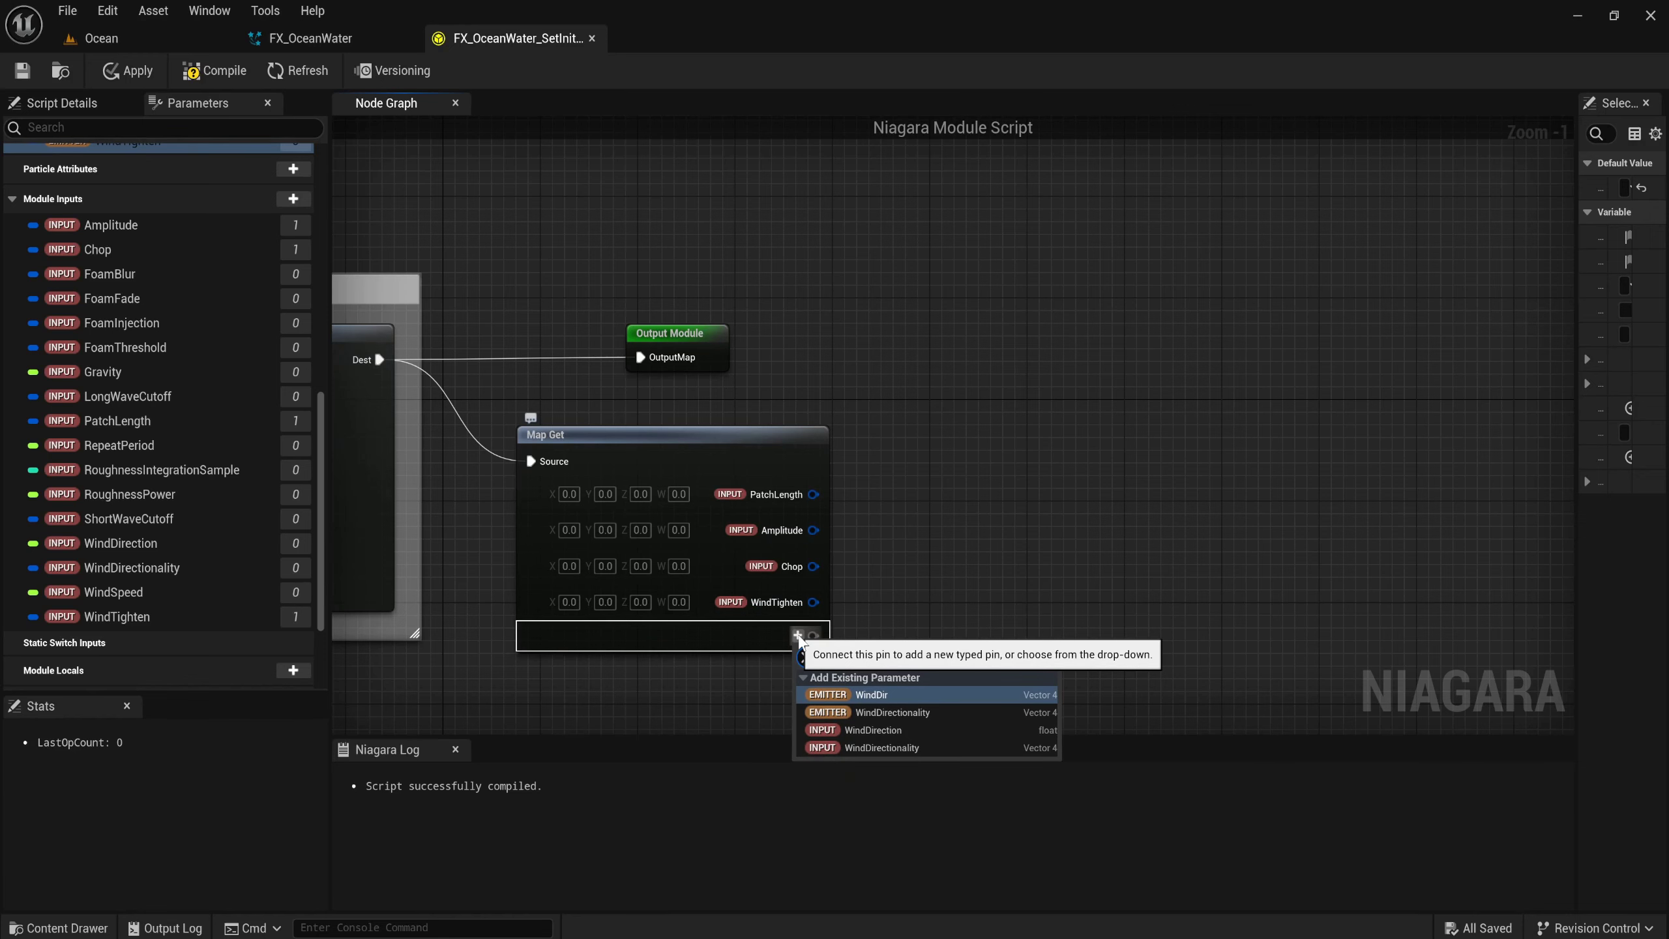
pyautogui.click(874, 748)
# Add input ShortWaveCutoff and LongWaveCutoff pins to Map Get.
pyautogui.moveTo(895, 683); pyautogui.dragTo(901, 557, button='right')
pyautogui.click(826, 546)
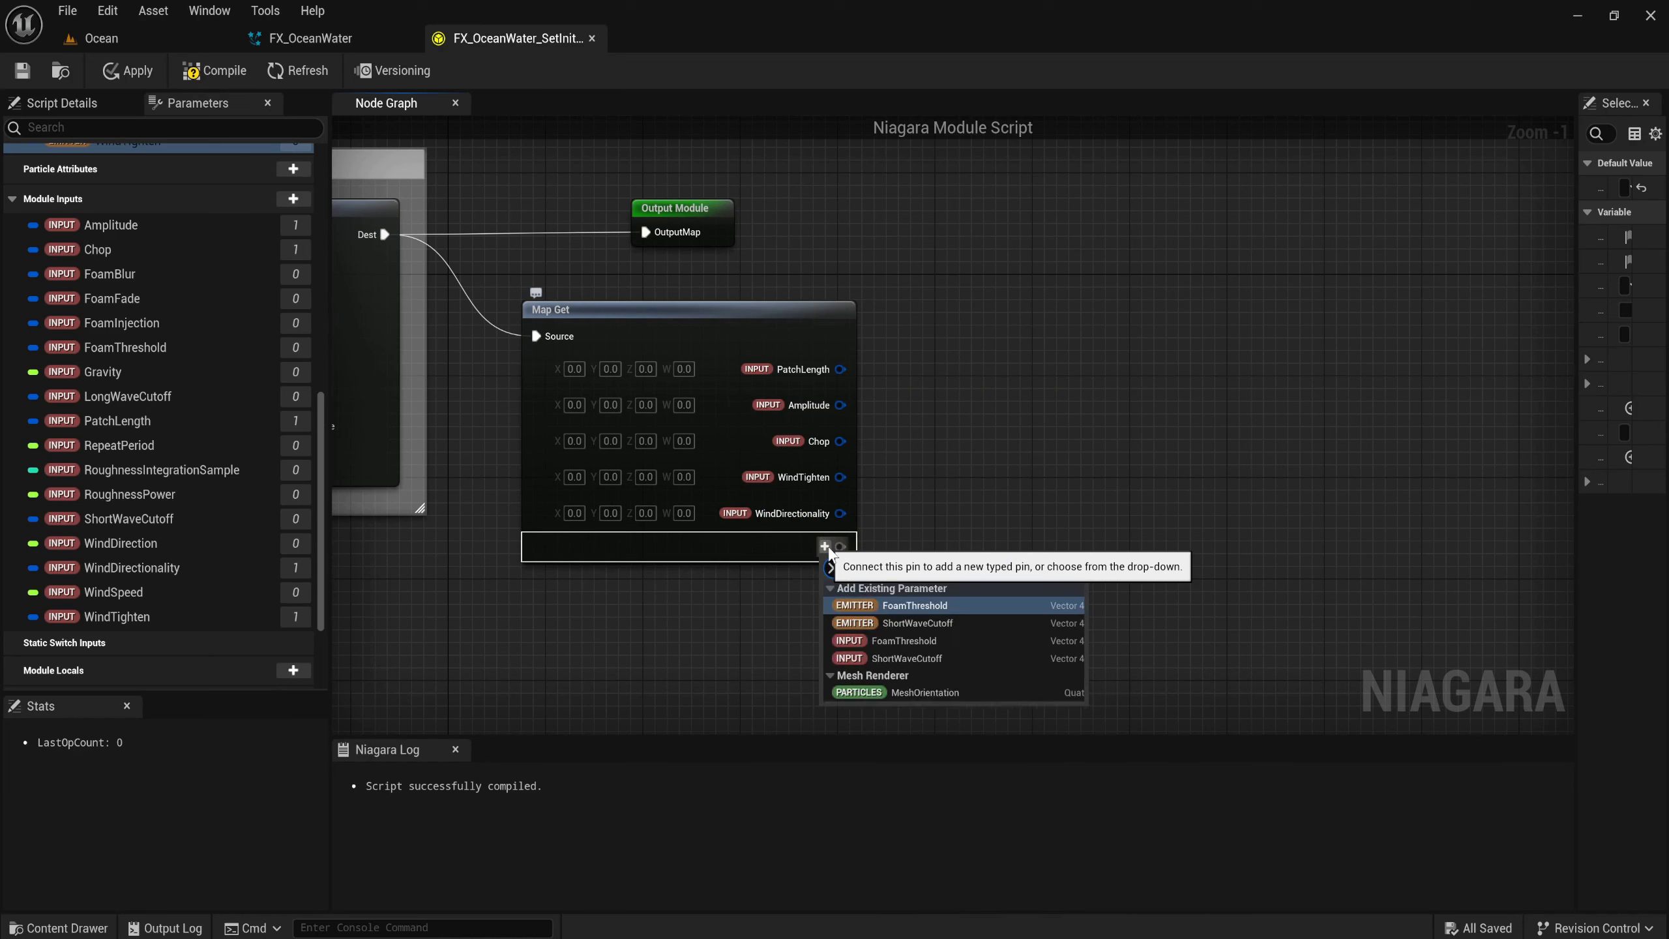
pyautogui.write('Shor')
pyautogui.click(917, 623)
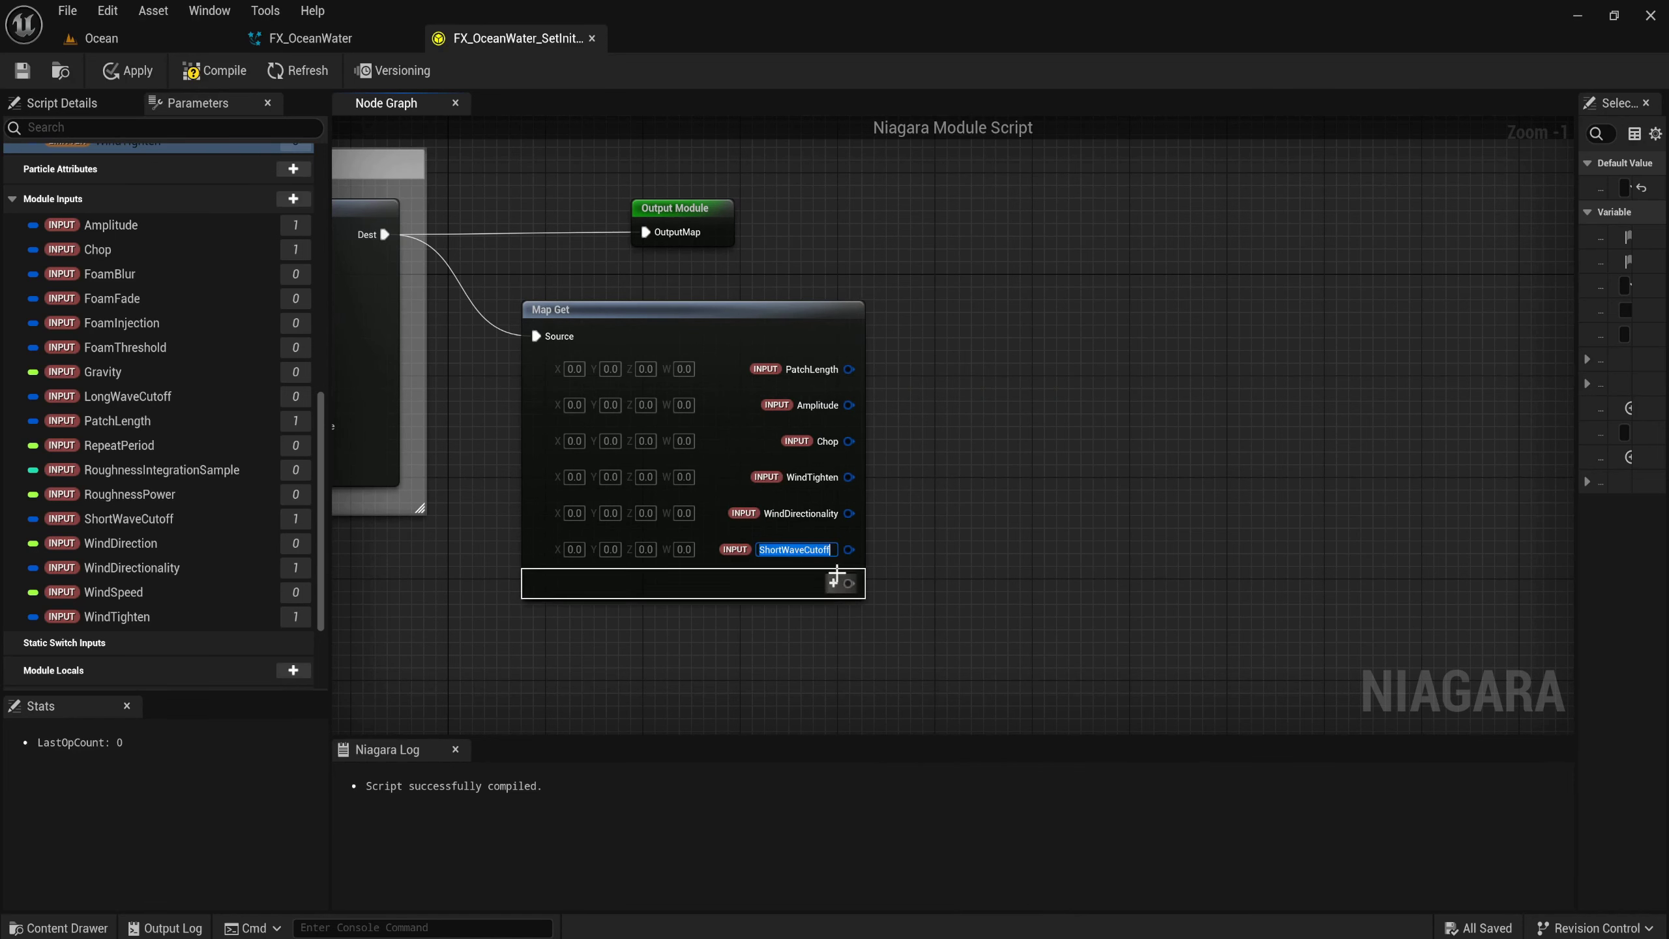
pyautogui.press('Return')
pyautogui.click(826, 583)
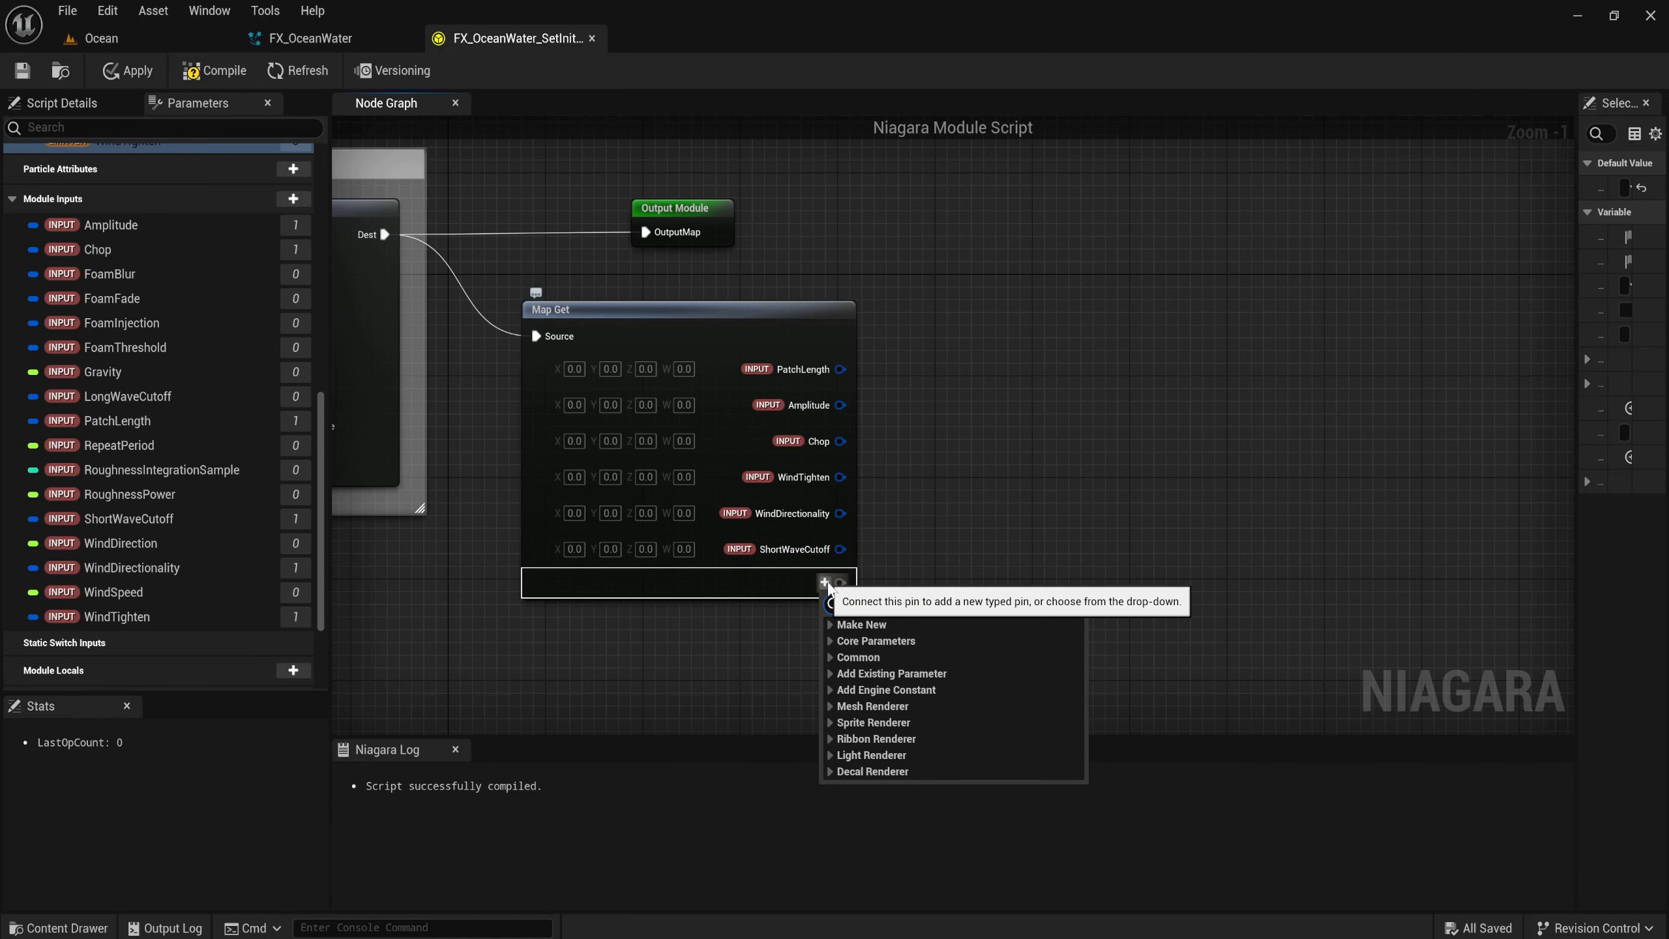
pyautogui.write('longwave')
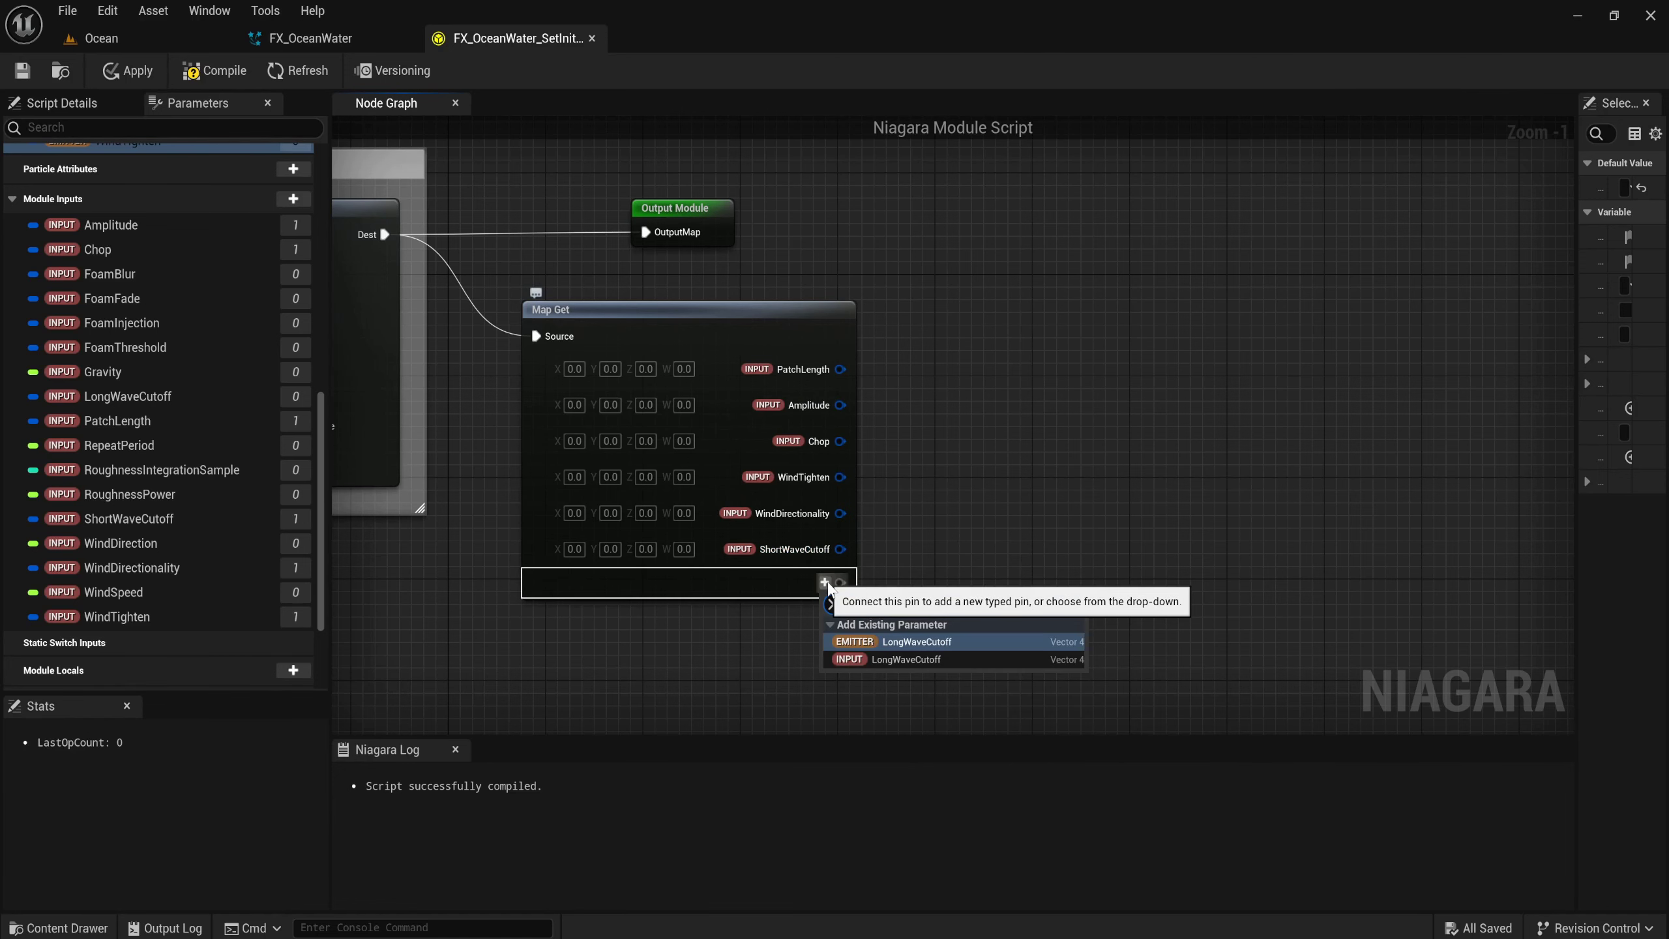
pyautogui.click(929, 658)
# Create a Parameter Map Set node and wire it into the Output Module.
pyautogui.moveTo(677, 209)
pyautogui.mouseDown()
pyautogui.moveTo(1344, 208)
pyautogui.moveTo(944, 231)
pyautogui.mouseUp()
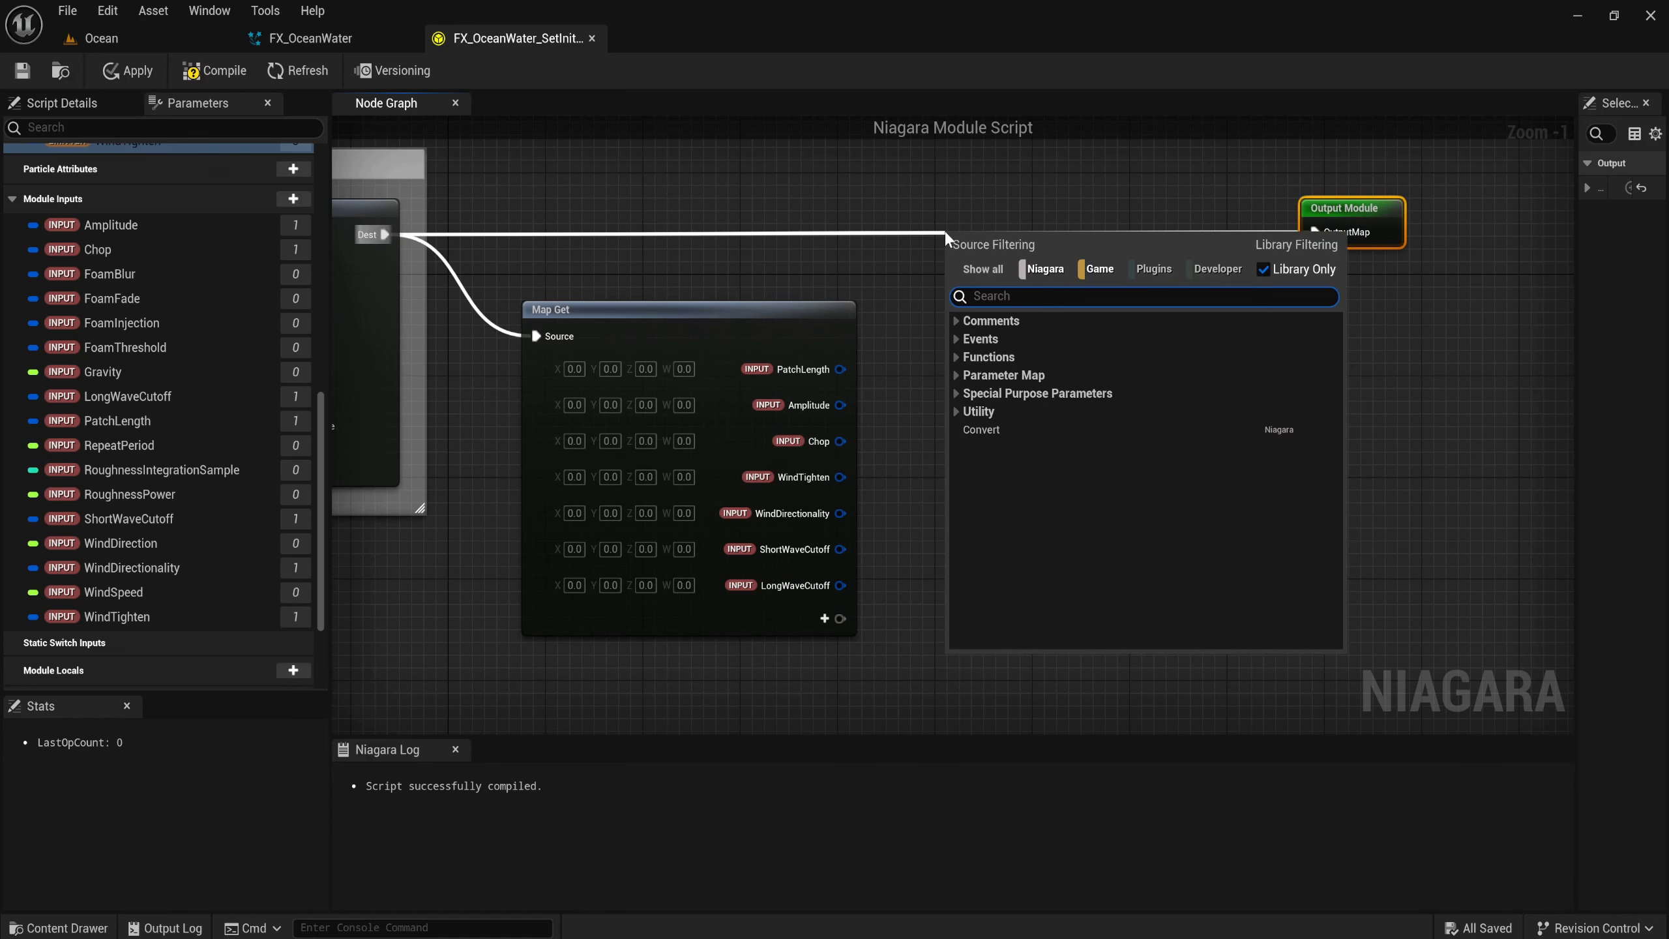
pyautogui.write('amp s')
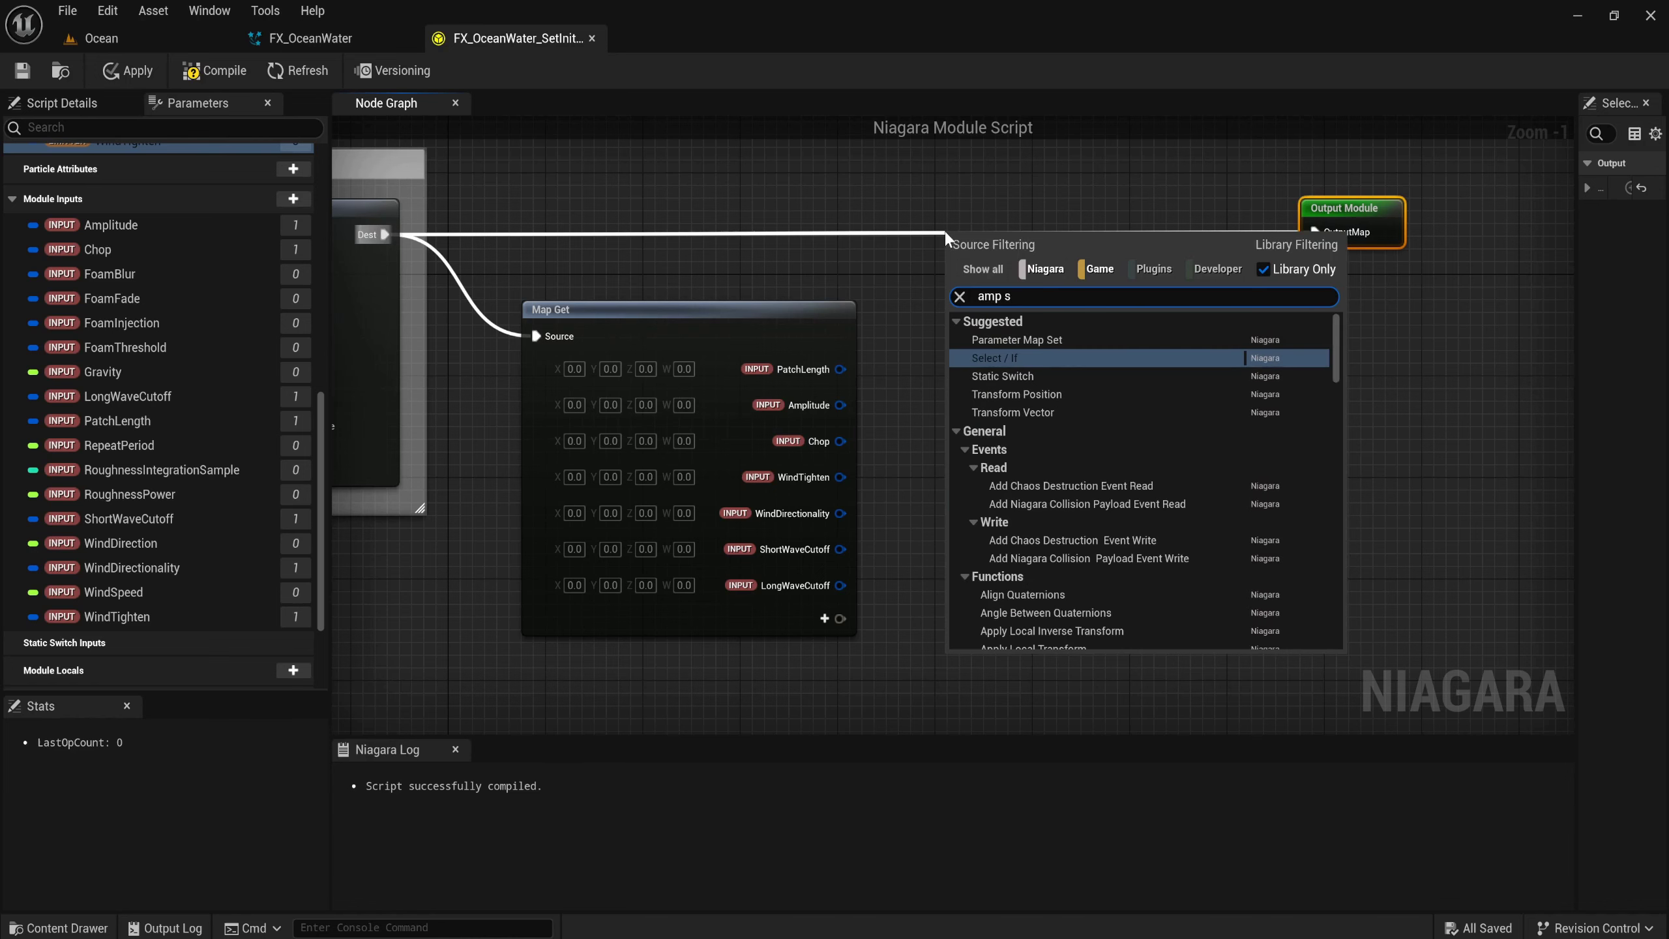
pyautogui.press('BackSpace')
pyautogui.press('BackSpace')
pyautogui.press('BackSpace')
pyautogui.press('BackSpace')
pyautogui.press('BackSpace')
pyautogui.write('map')
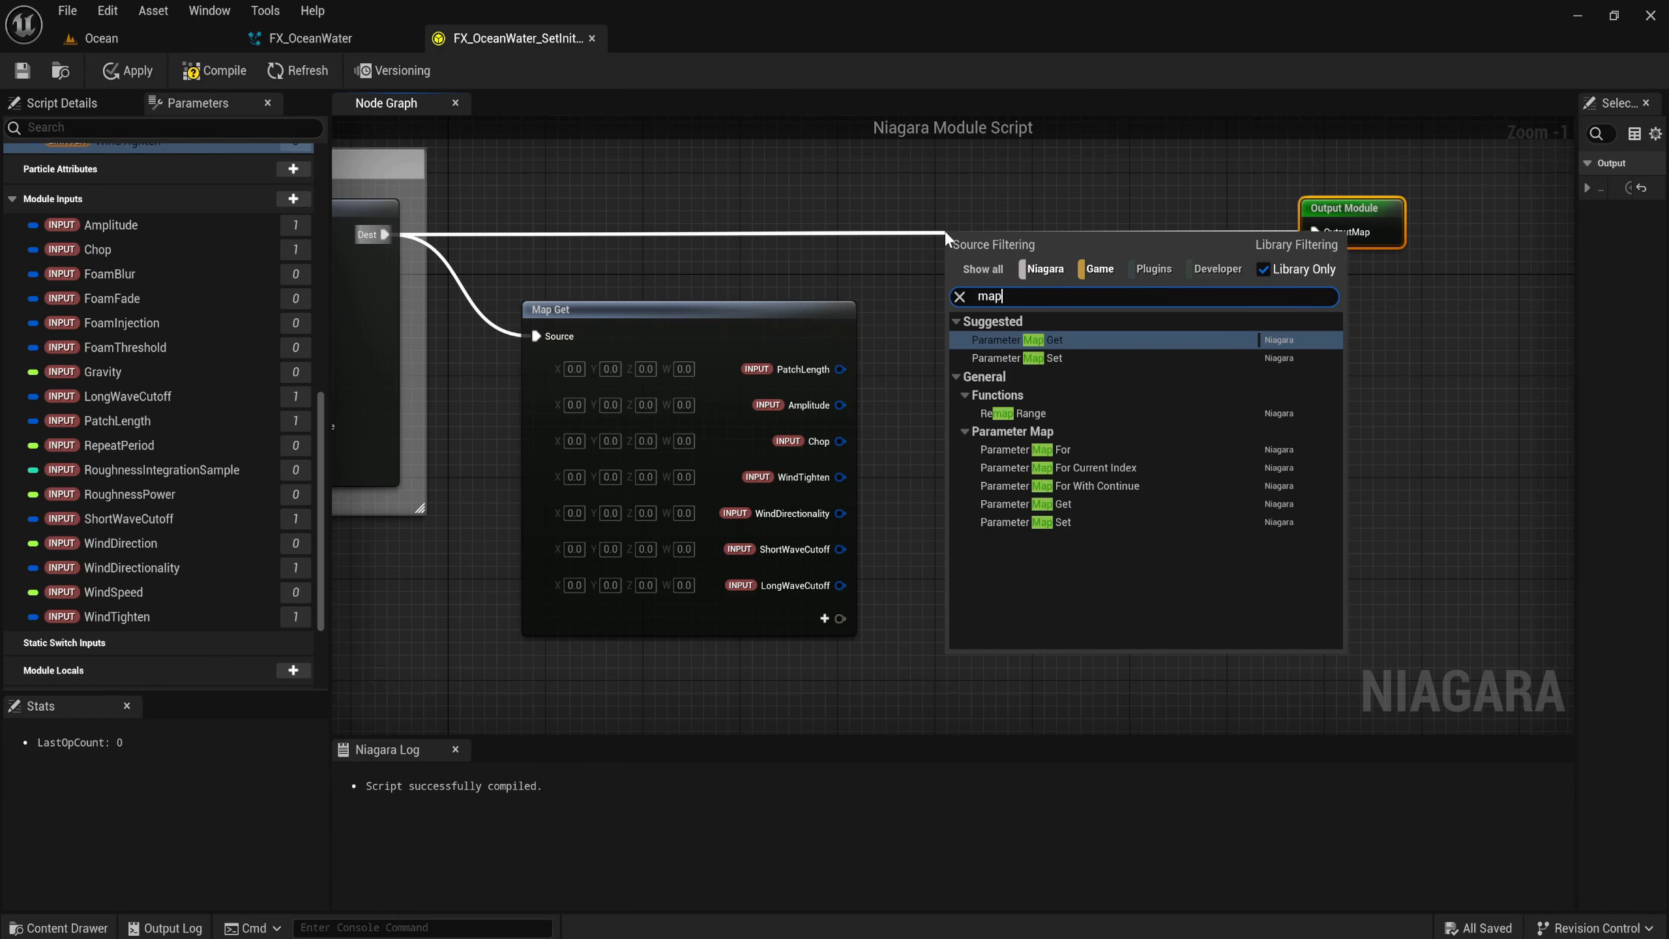
pyautogui.write(' s')
pyautogui.press('Return')
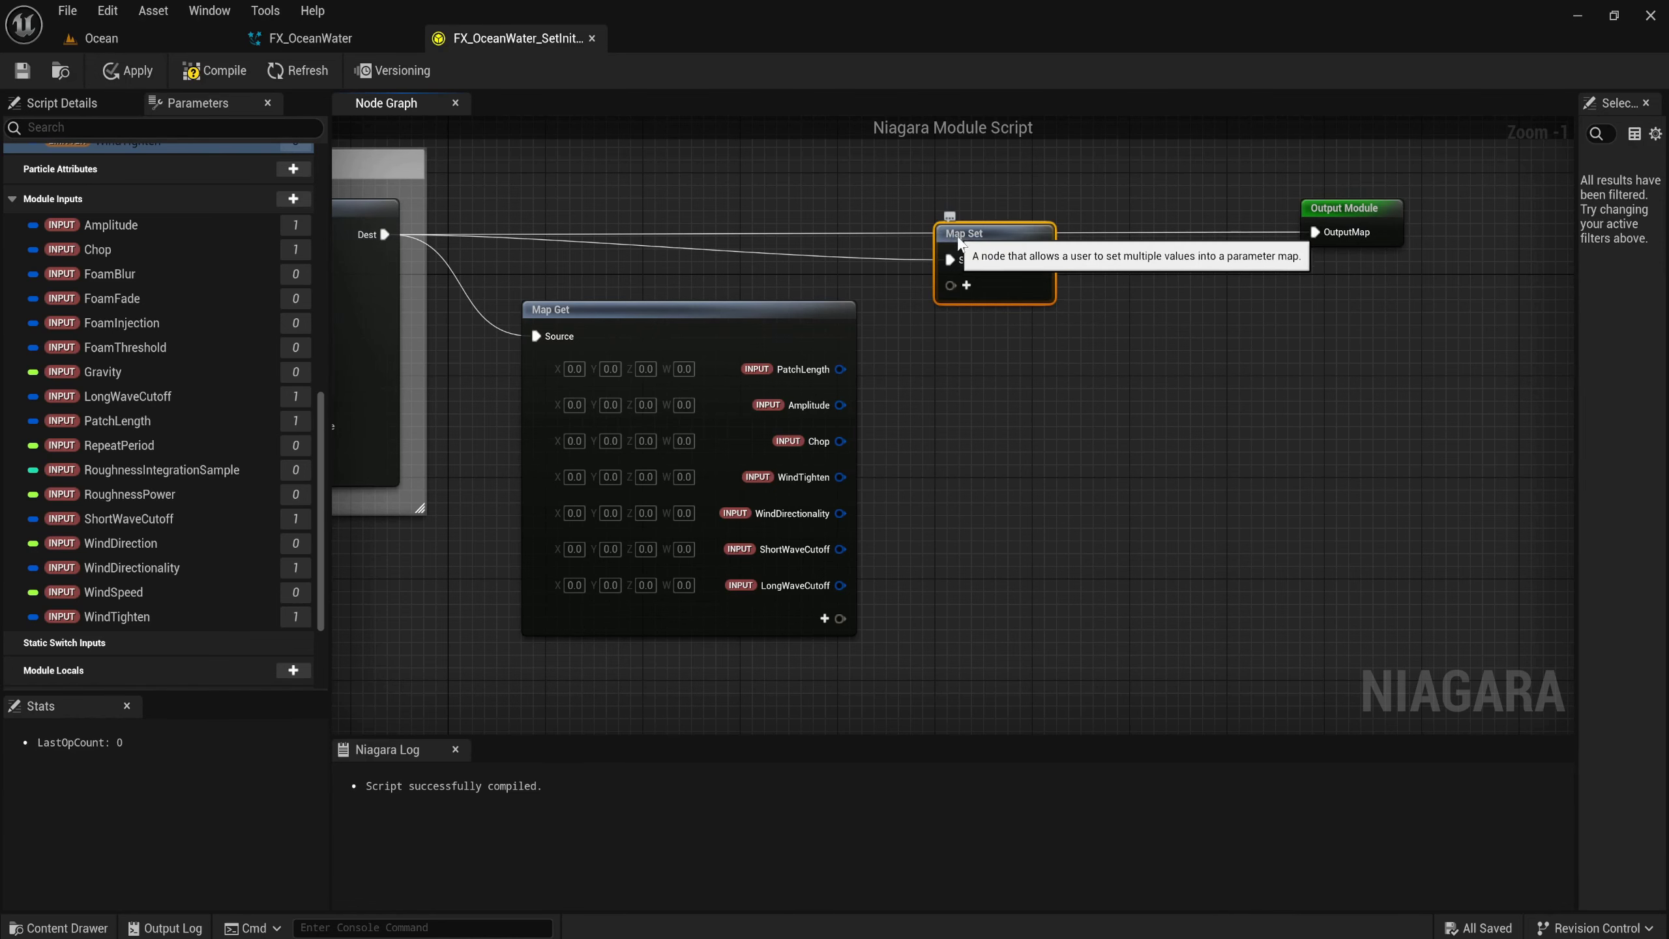
pyautogui.moveTo(967, 243)
pyautogui.mouseDown()
pyautogui.moveTo(1021, 206)
pyautogui.moveTo(1029, 269)
pyautogui.moveTo(1315, 232)
pyautogui.mouseUp()
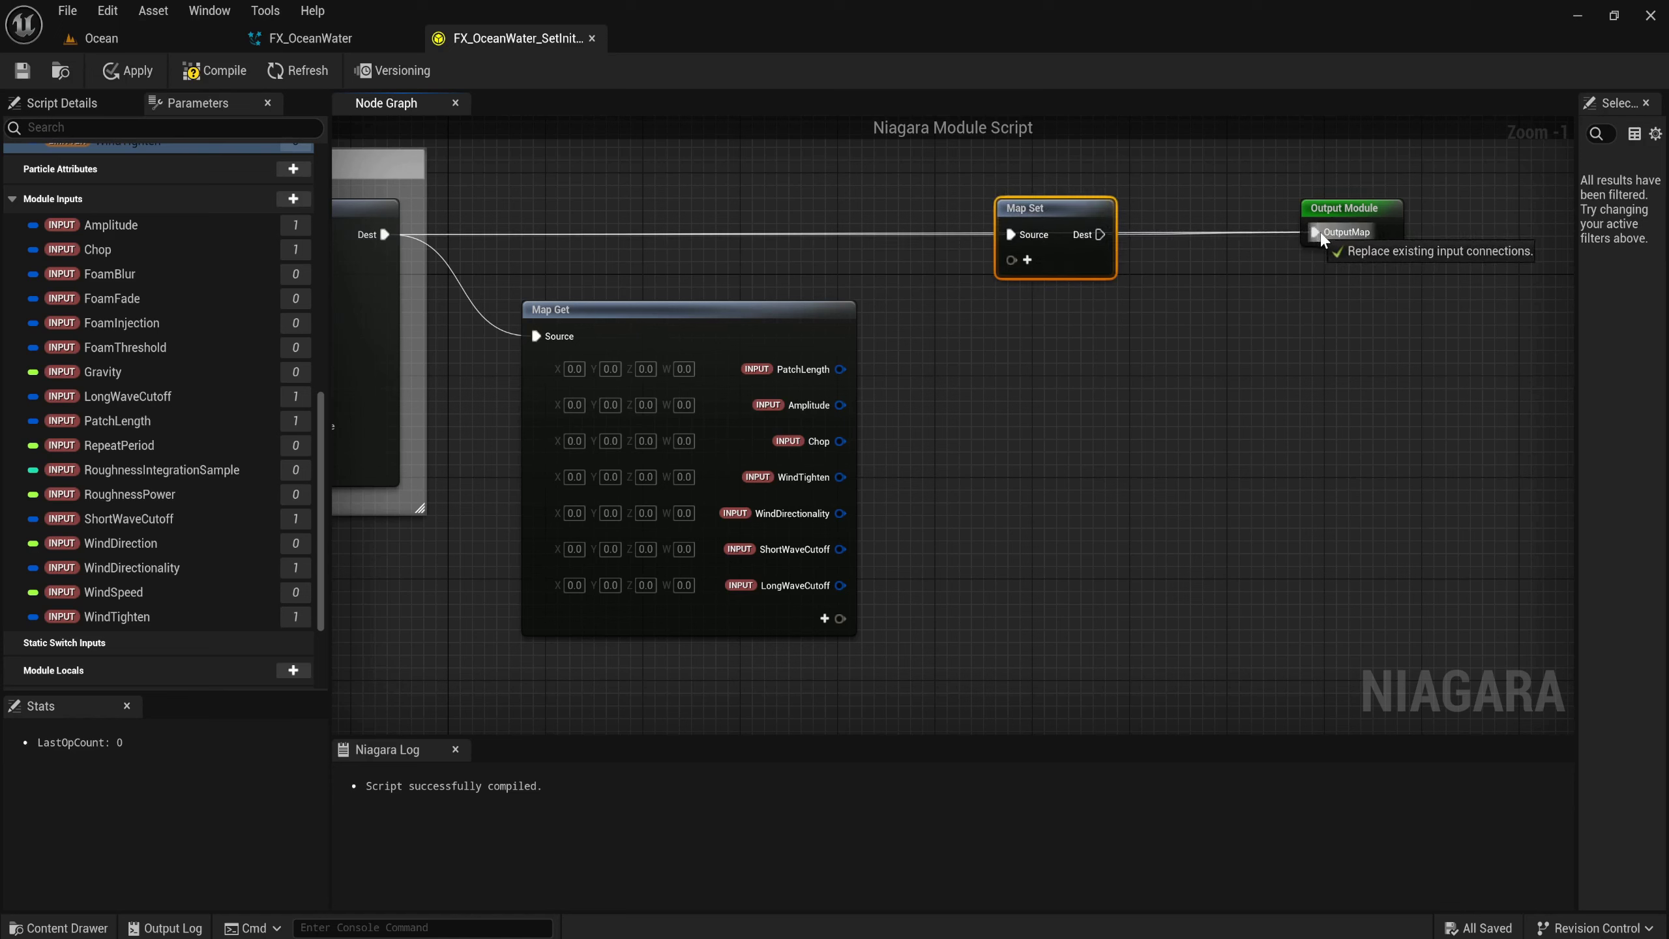
pyautogui.moveTo(1063, 219); pyautogui.dragTo(1074, 219)
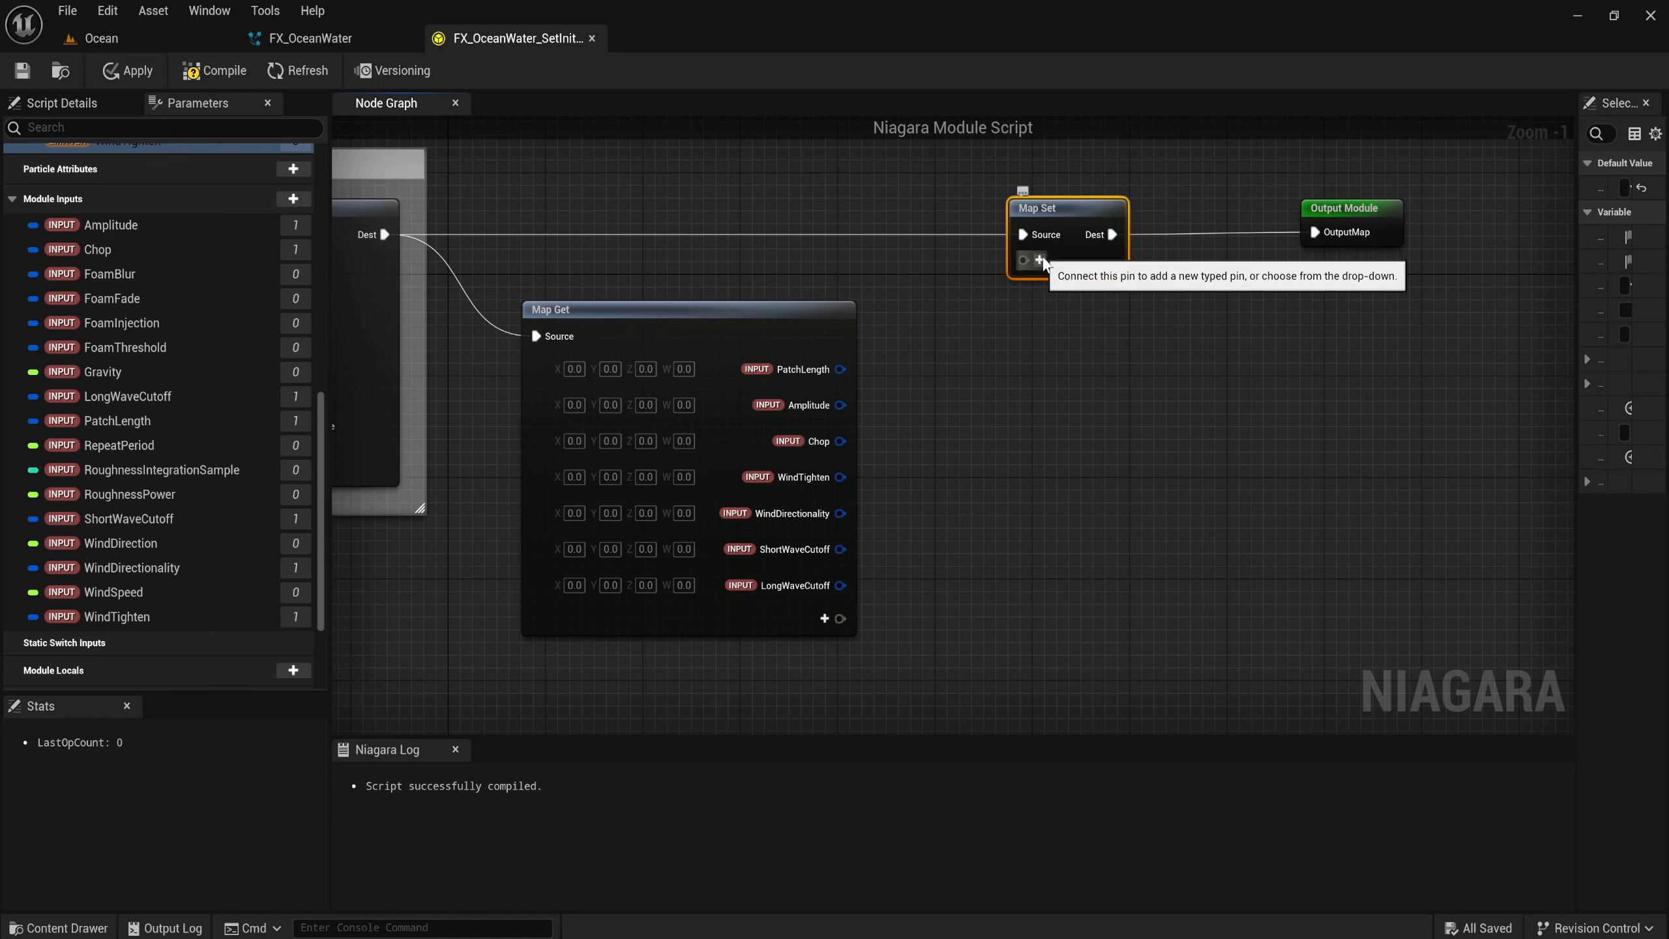
# Add emitter PatchLength, Amplitude and Chop parameters to the new Map Set.
pyautogui.click(1040, 260)
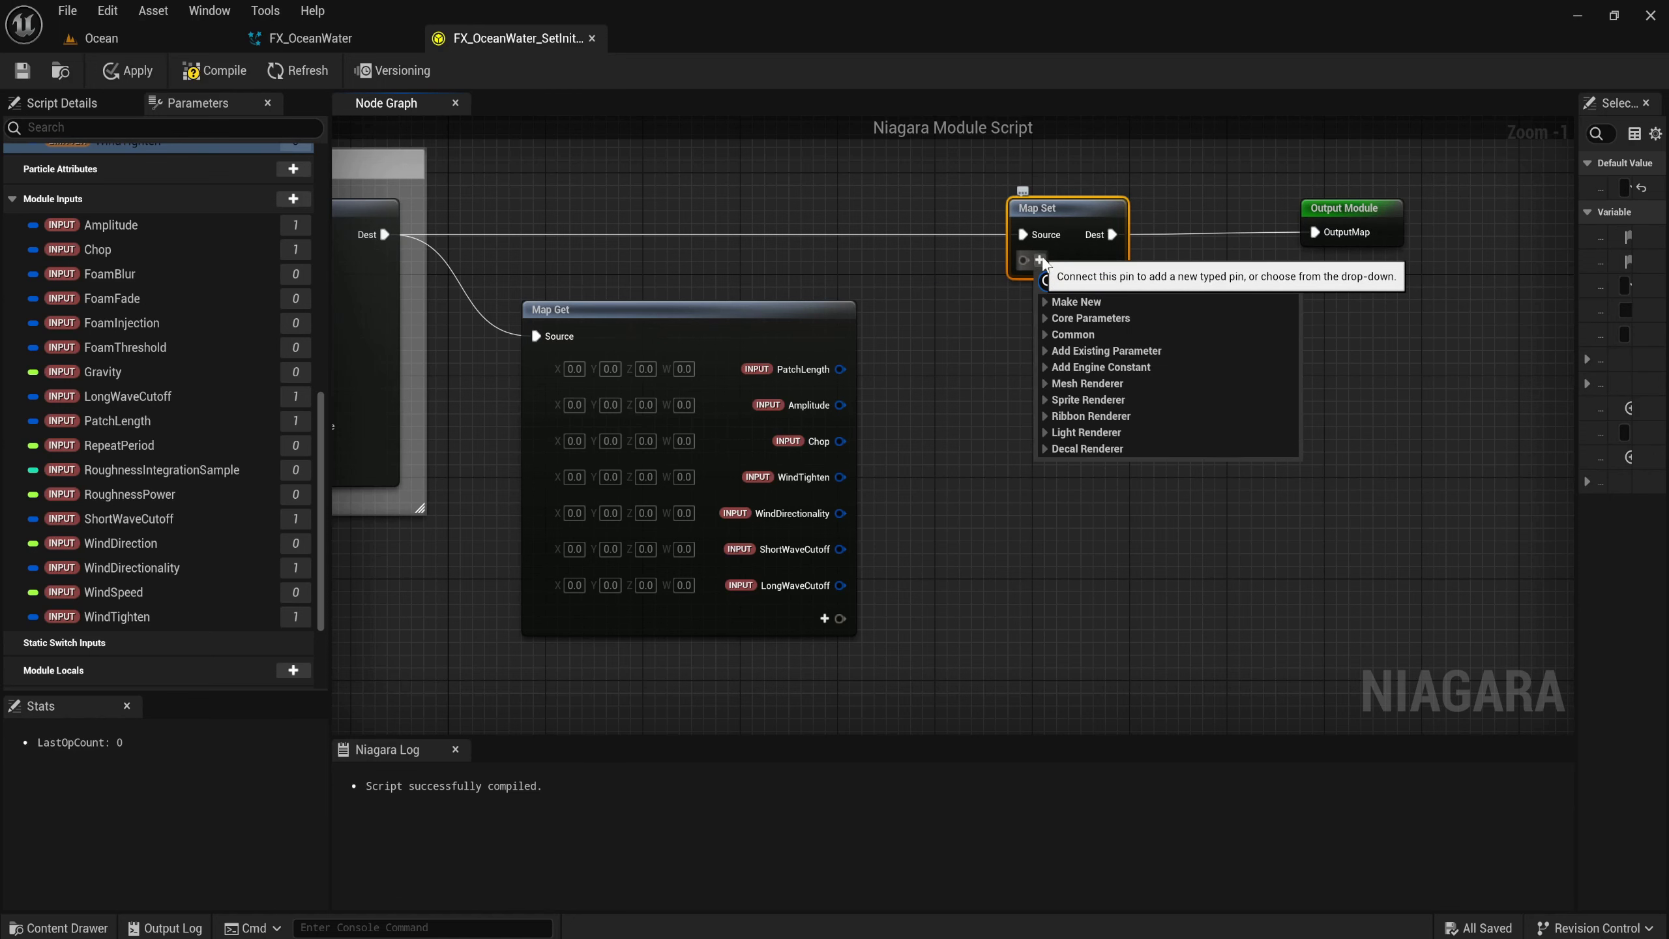
pyautogui.write('patch')
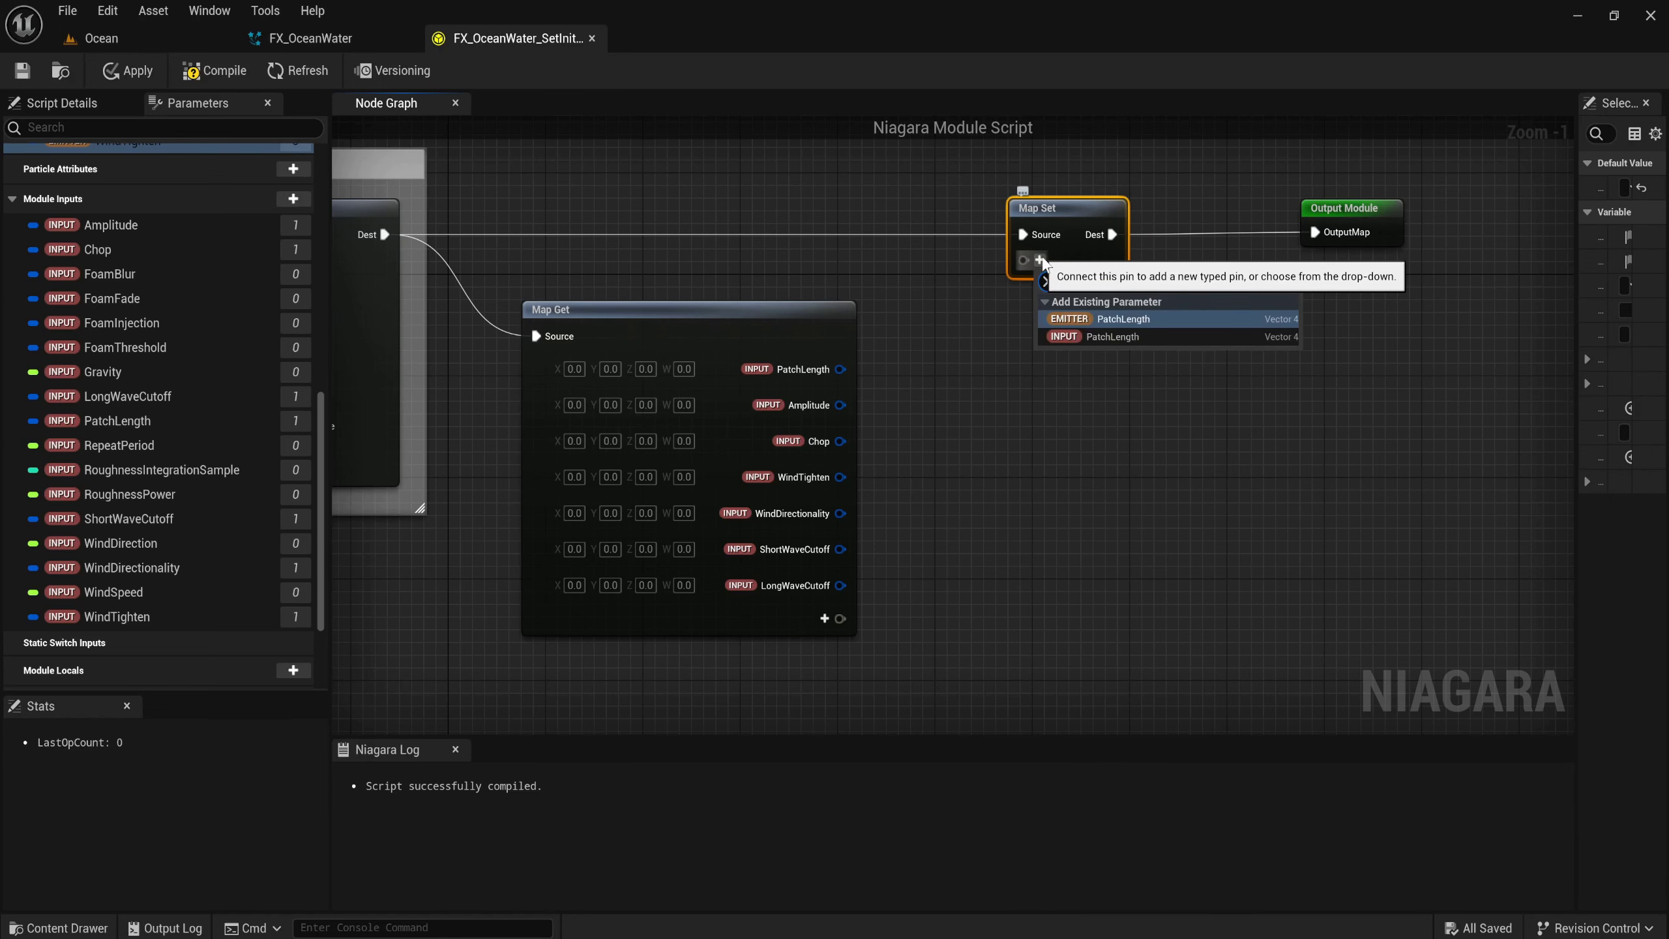
pyautogui.press('Return')
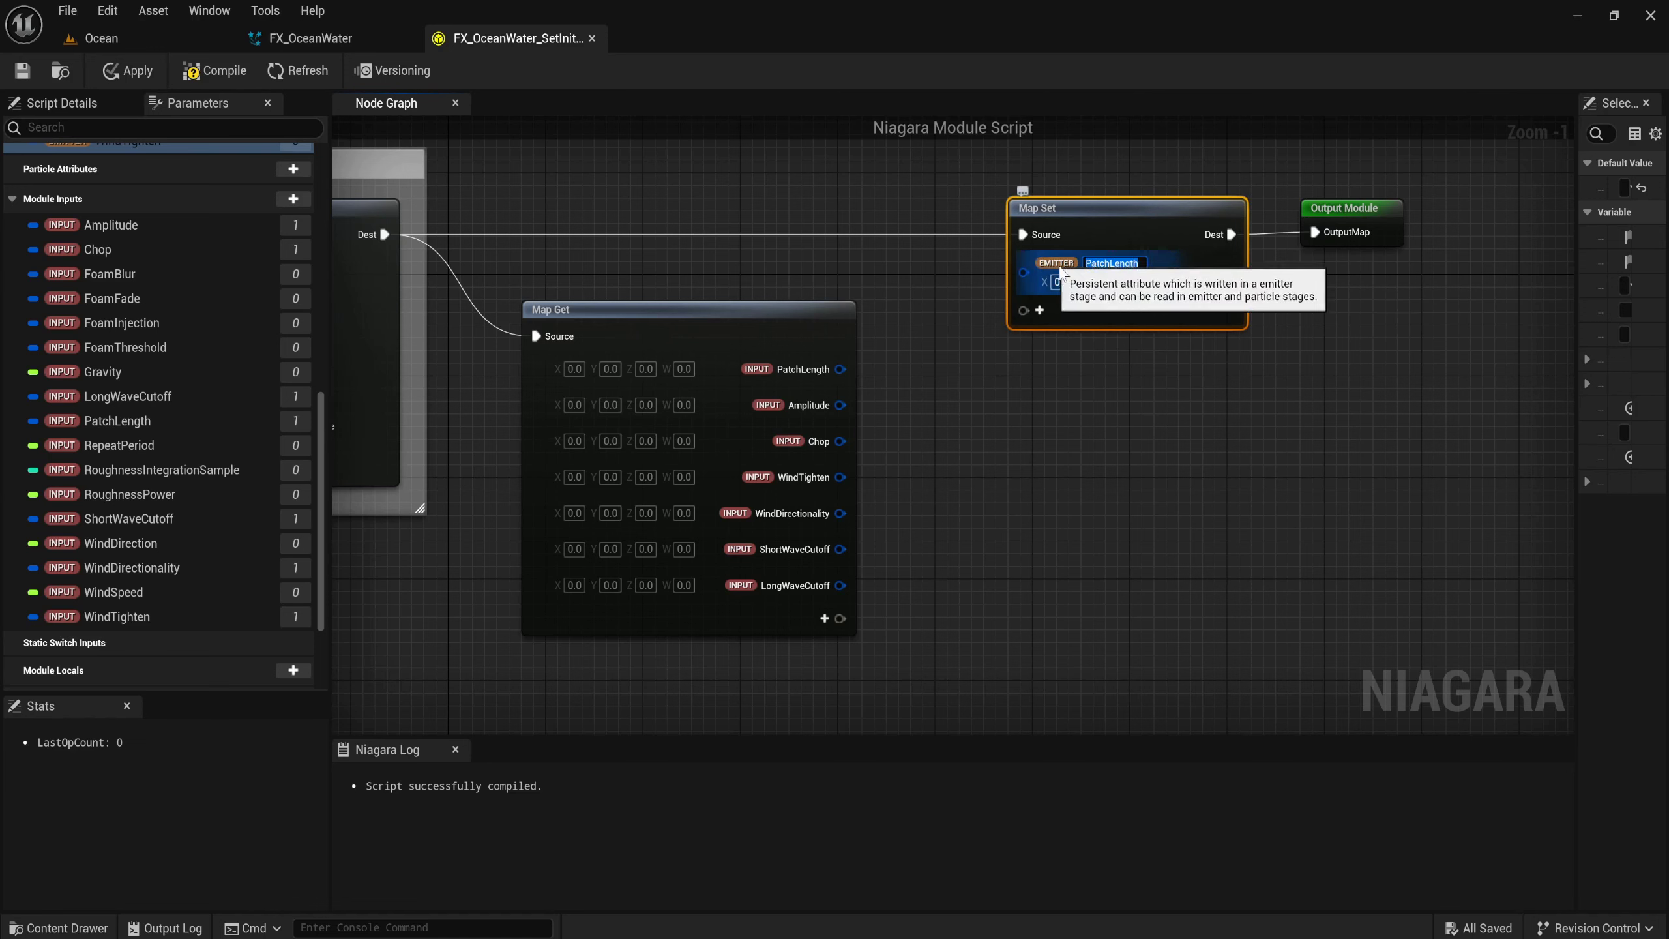
pyautogui.click(1042, 370)
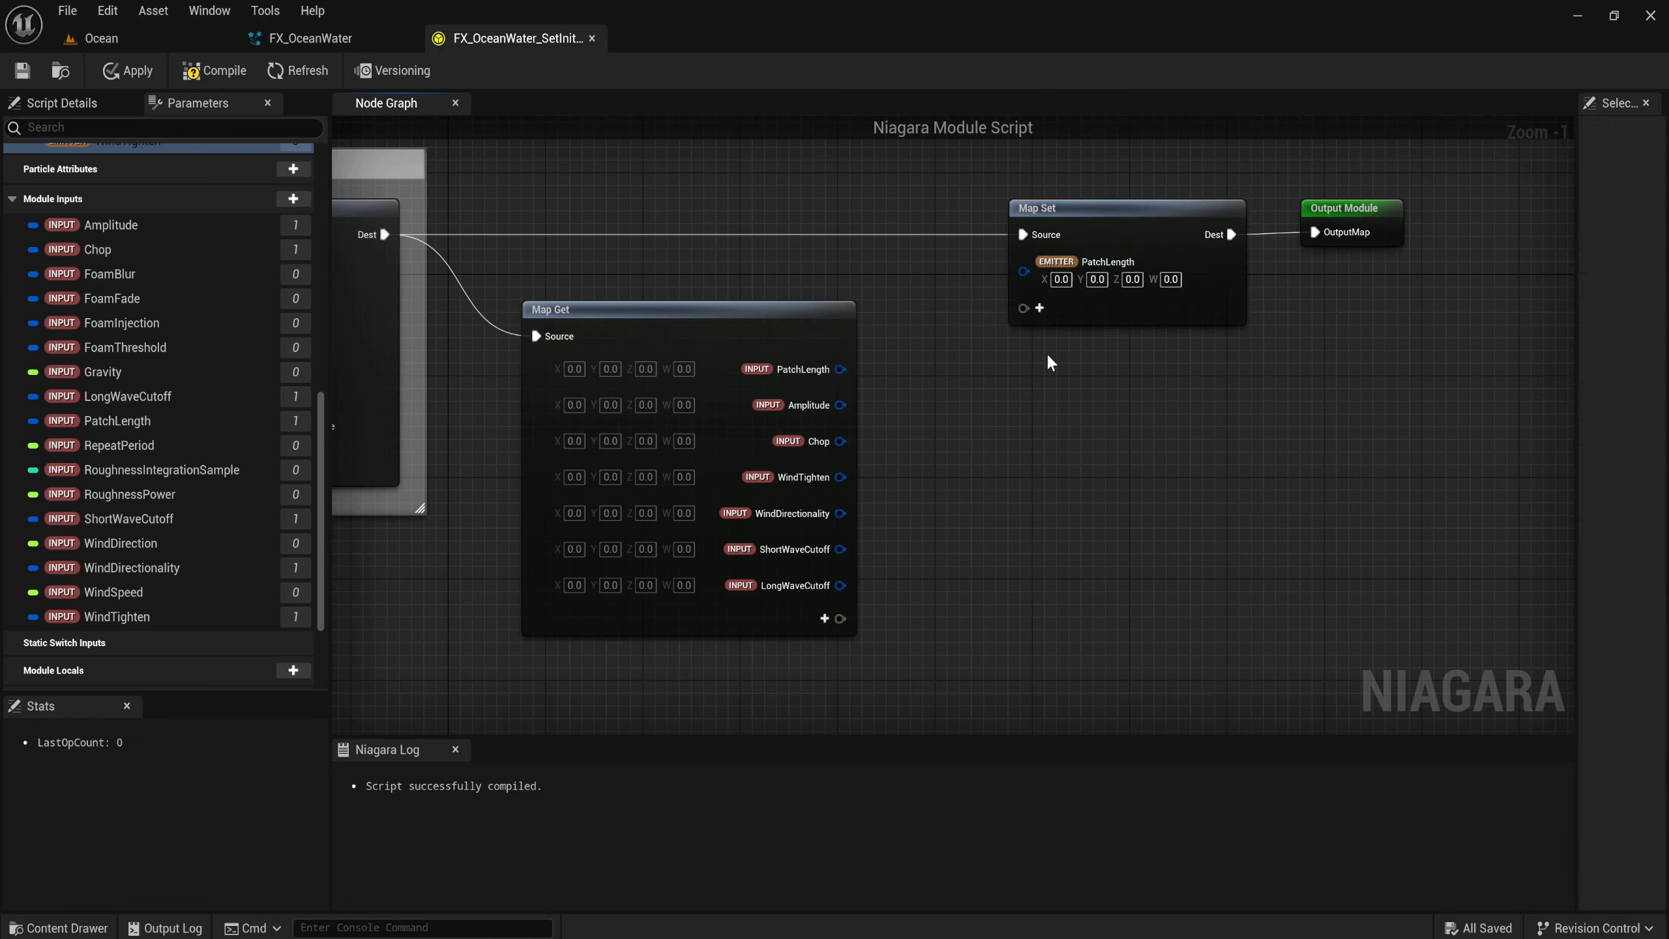
pyautogui.click(1039, 309)
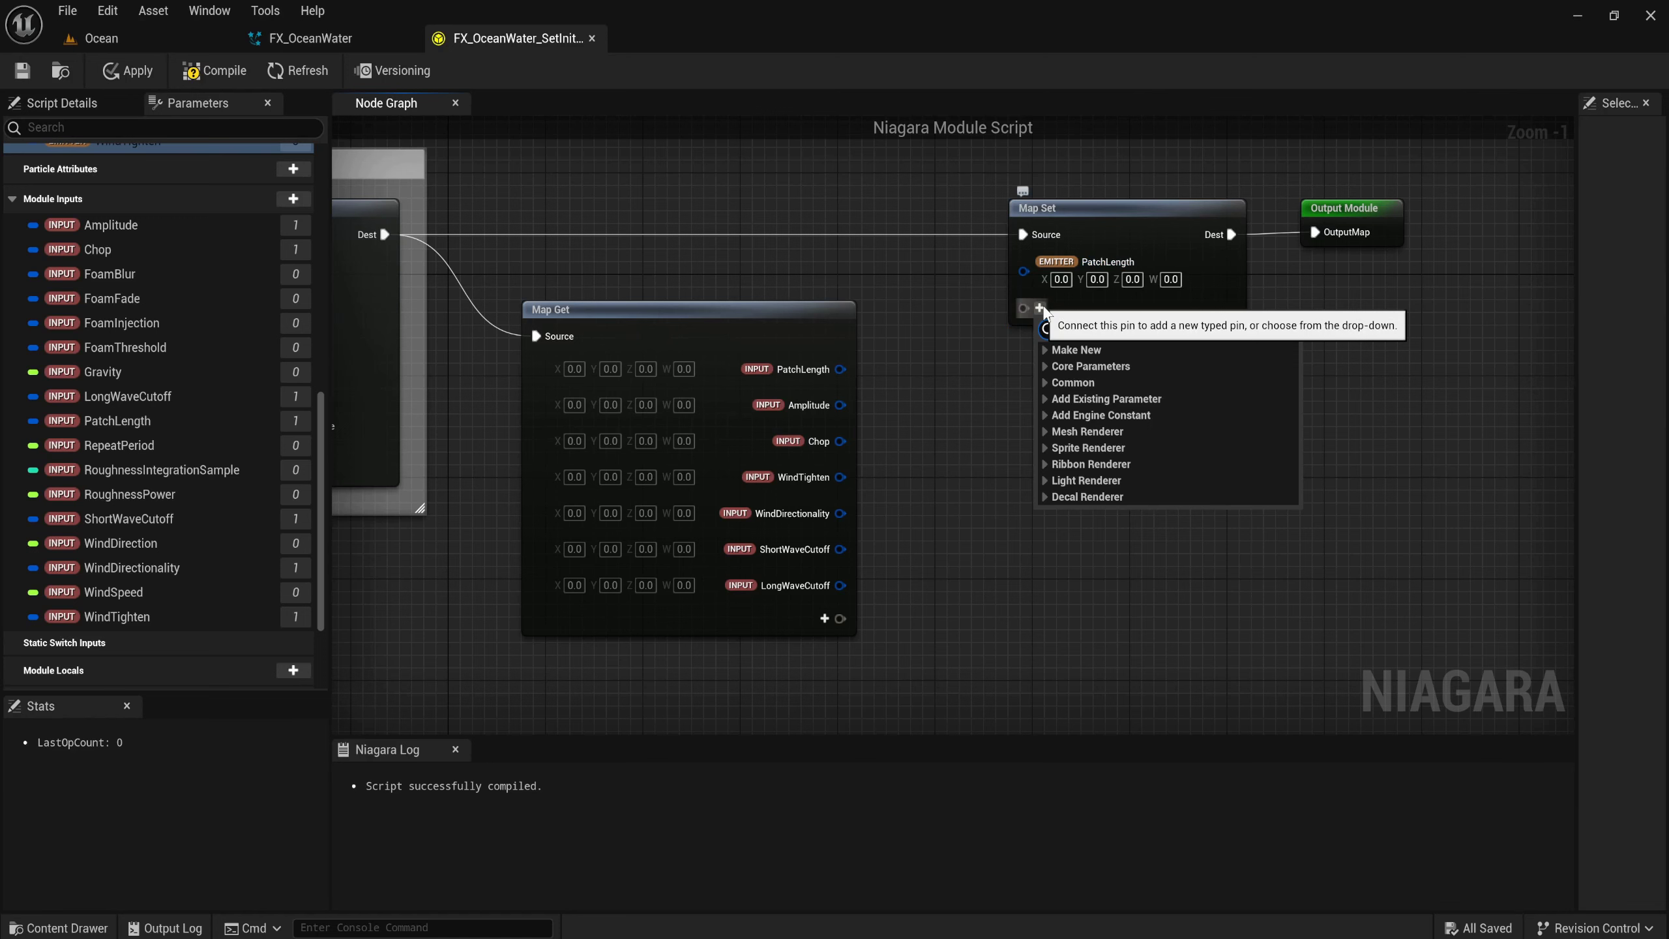
pyautogui.write('amp')
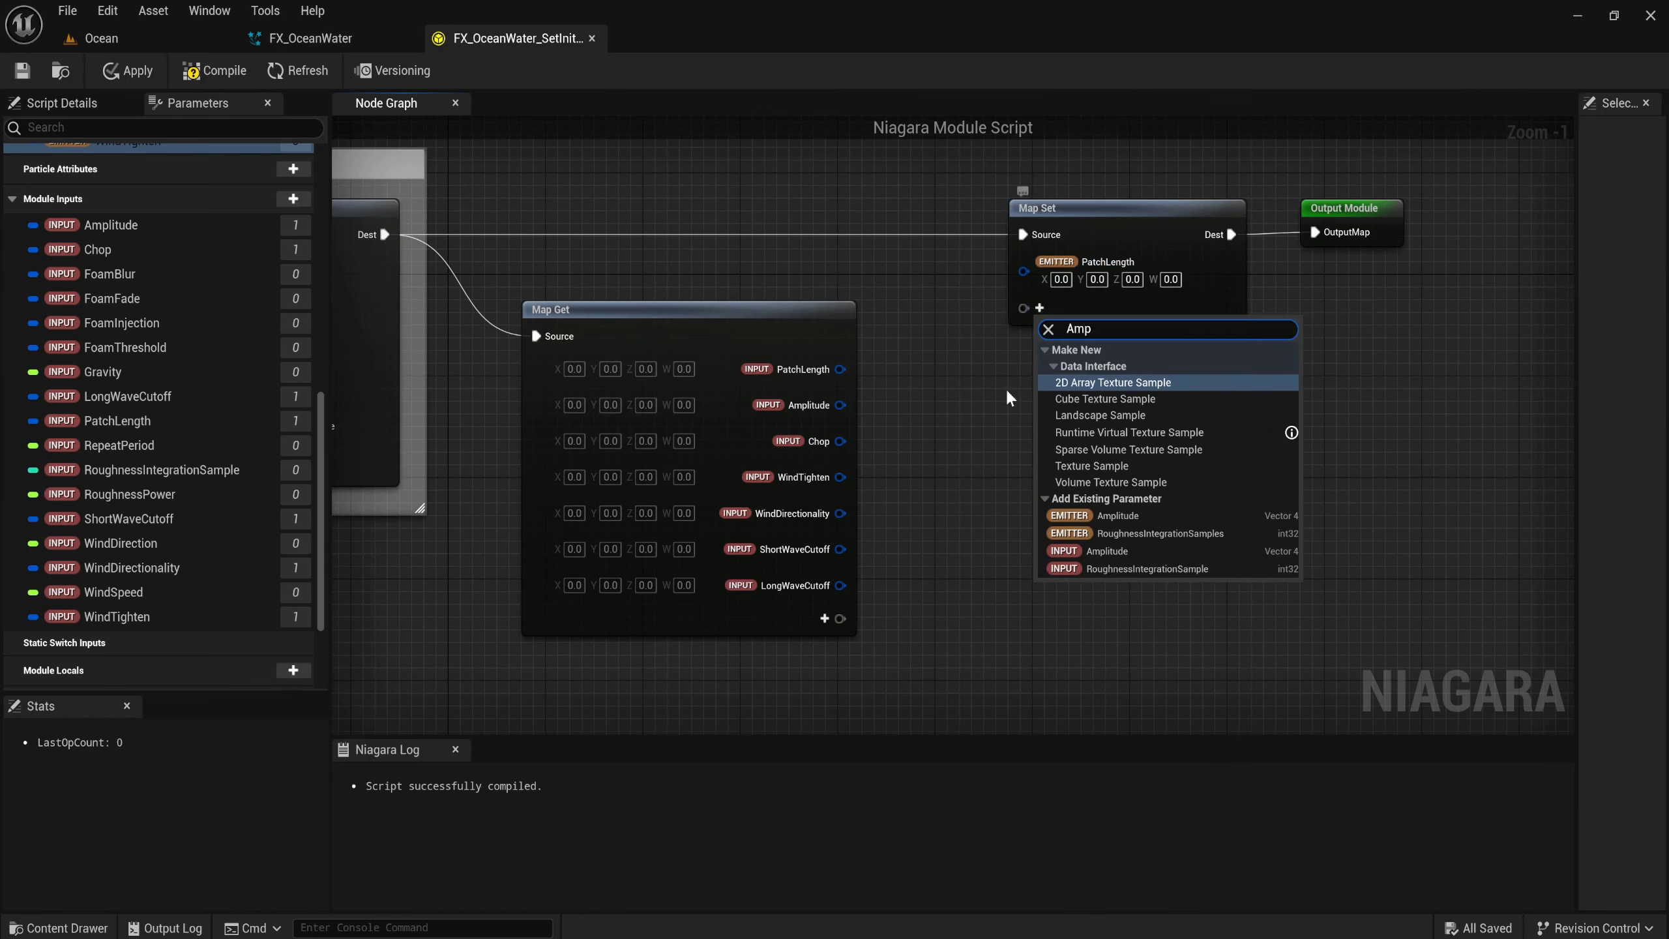
pyautogui.click(1144, 516)
pyautogui.click(1041, 359)
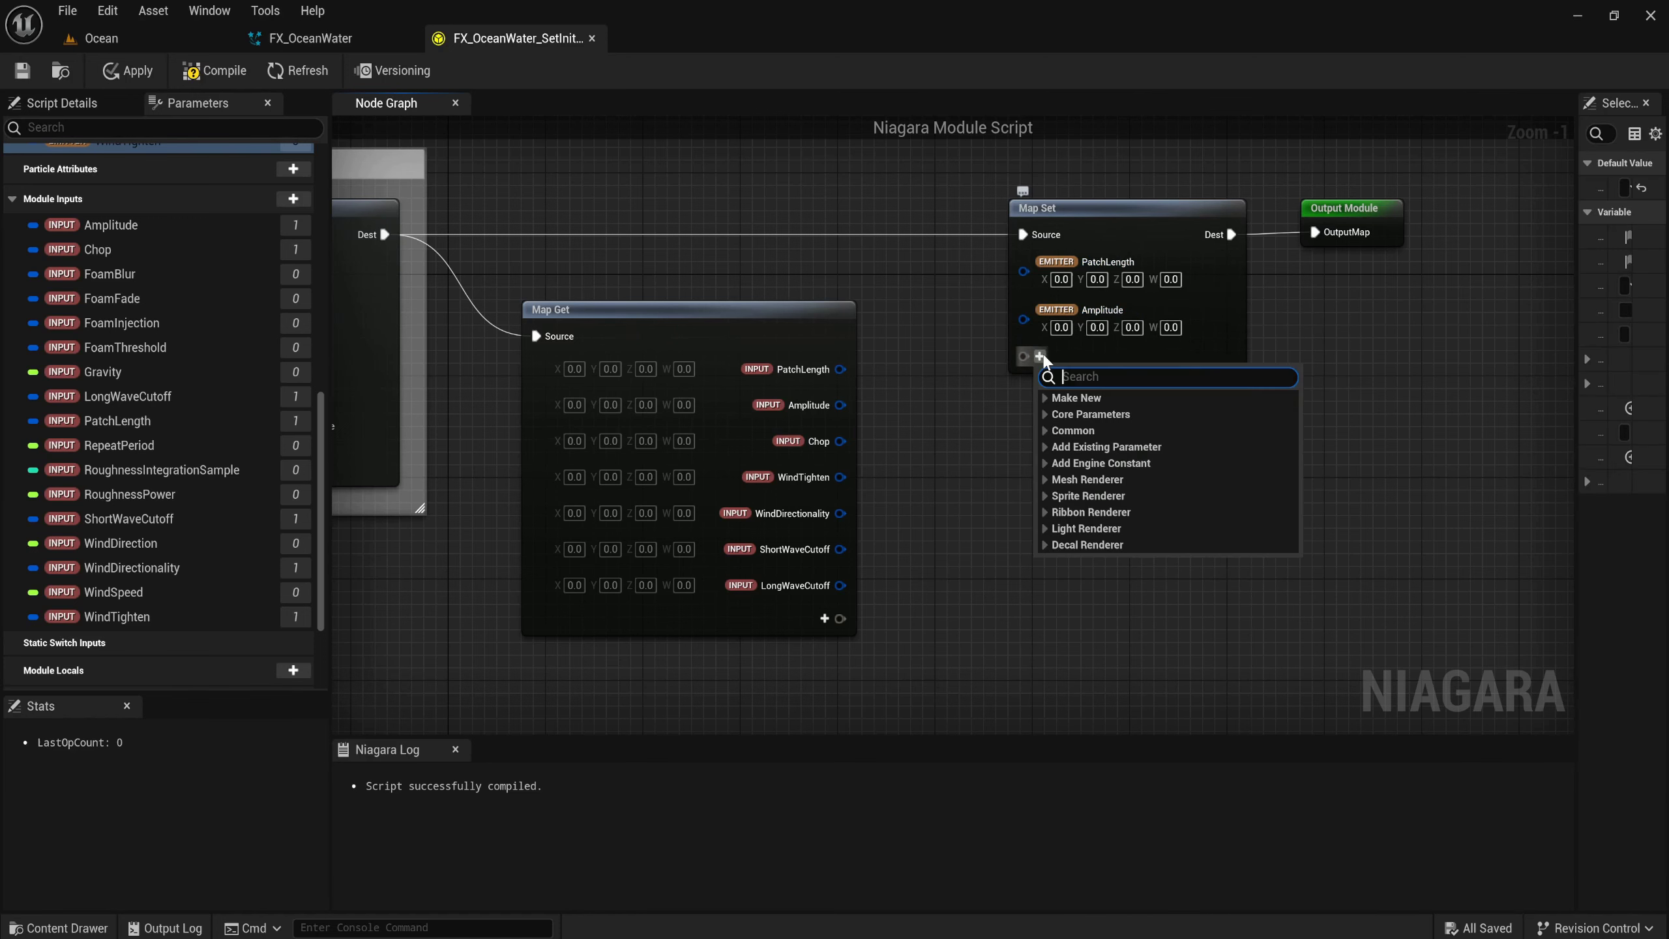
pyautogui.write('chop')
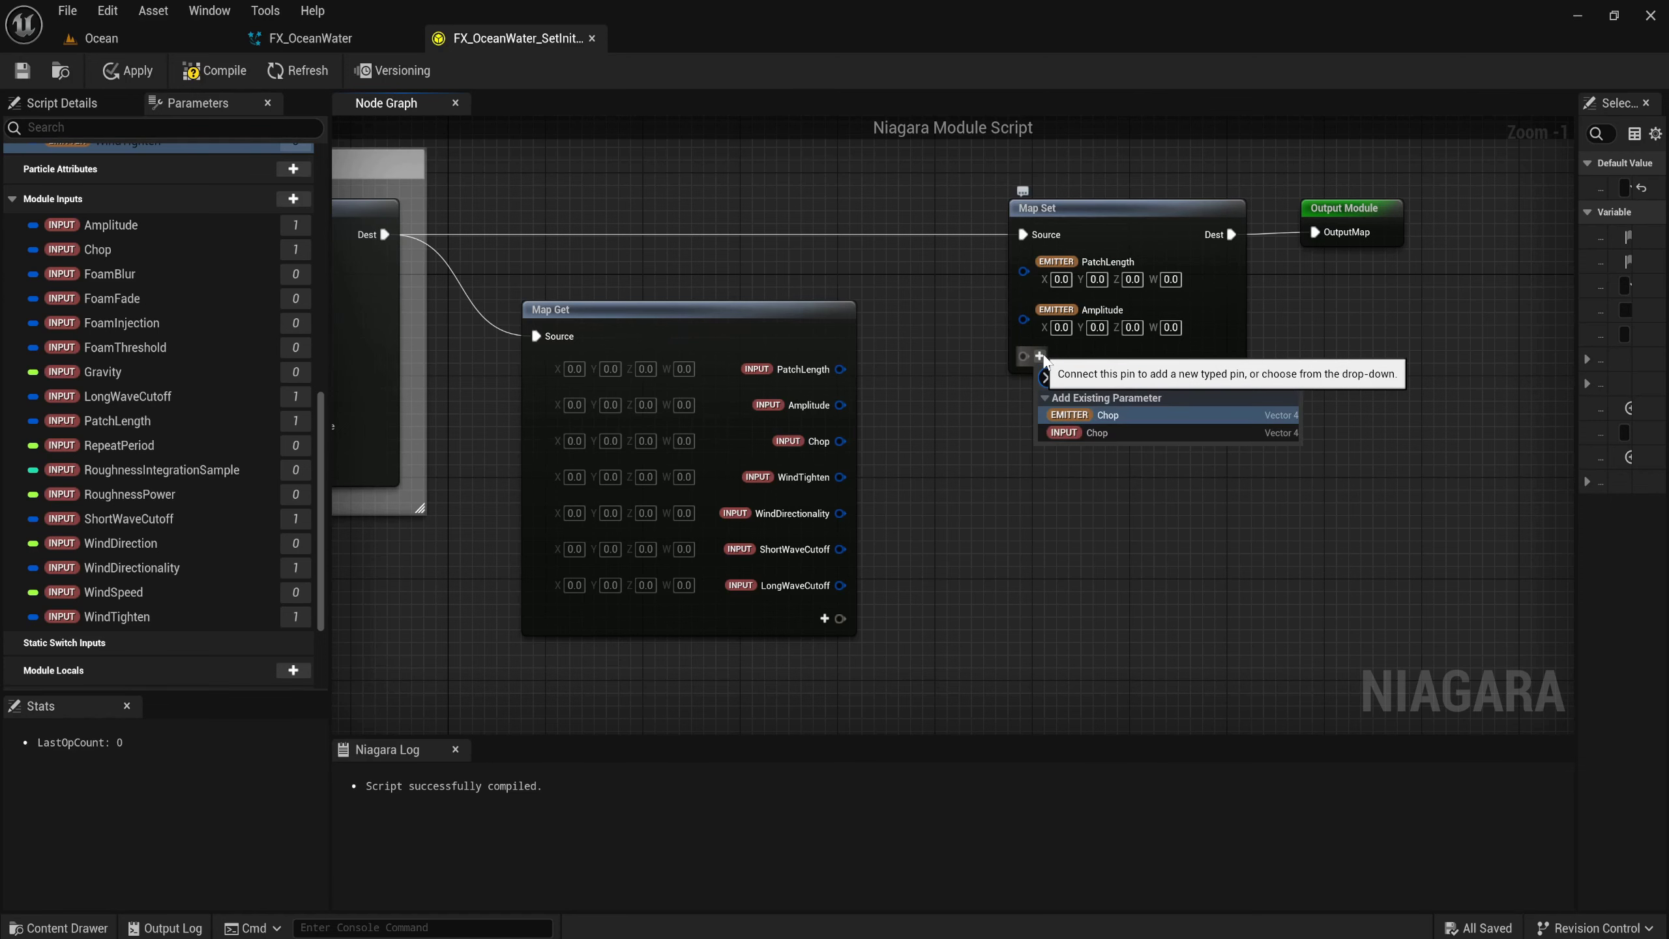
pyautogui.press('Return')
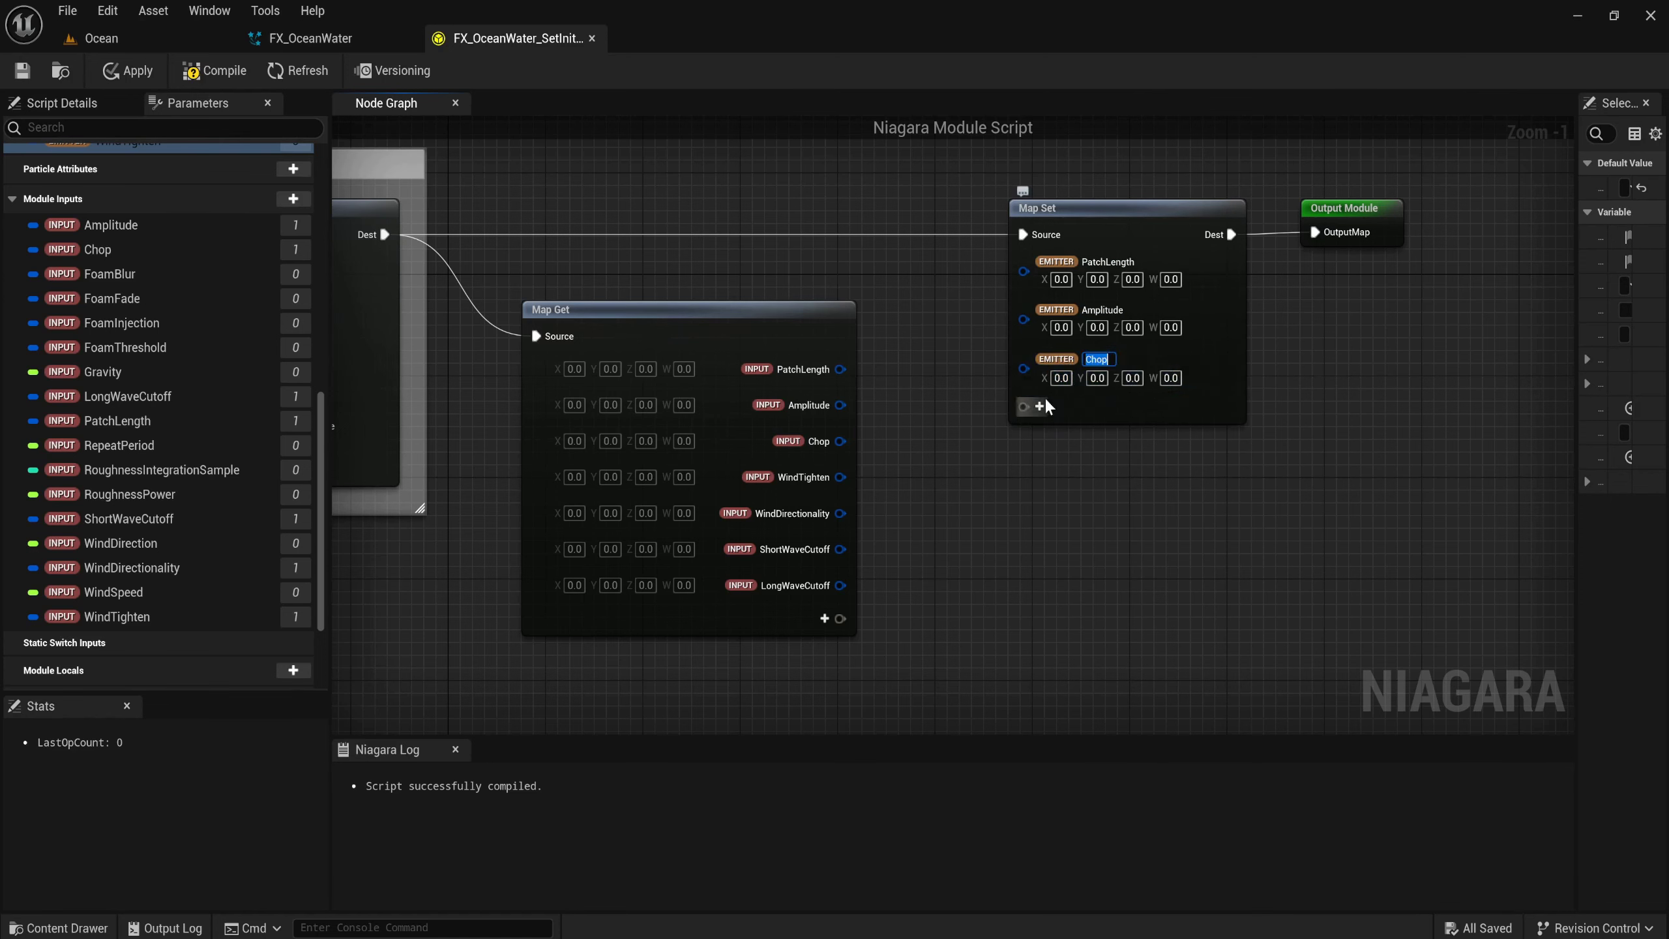
# Add emitter WindTighten, WindDirectionality, ShortWaveCutoff and LongWaveCutoff parameters to Map Set.
pyautogui.click(1040, 404)
pyautogui.write('wind')
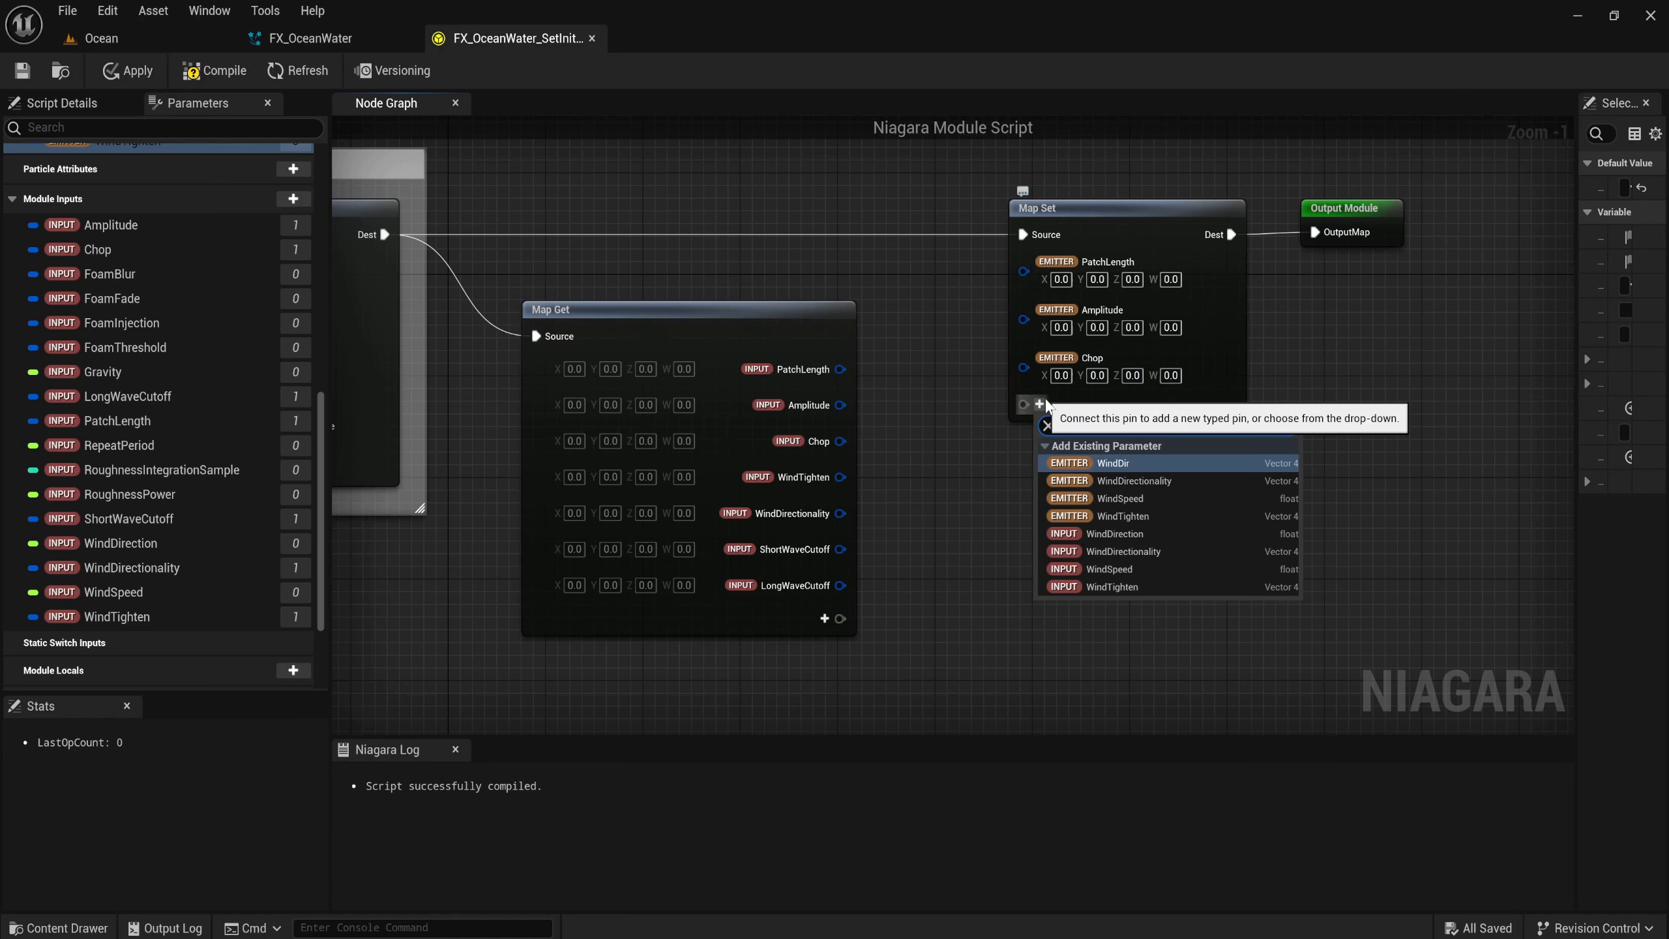
pyautogui.press('Down')
pyautogui.press('Down')
pyautogui.press('Down')
pyautogui.press('Return')
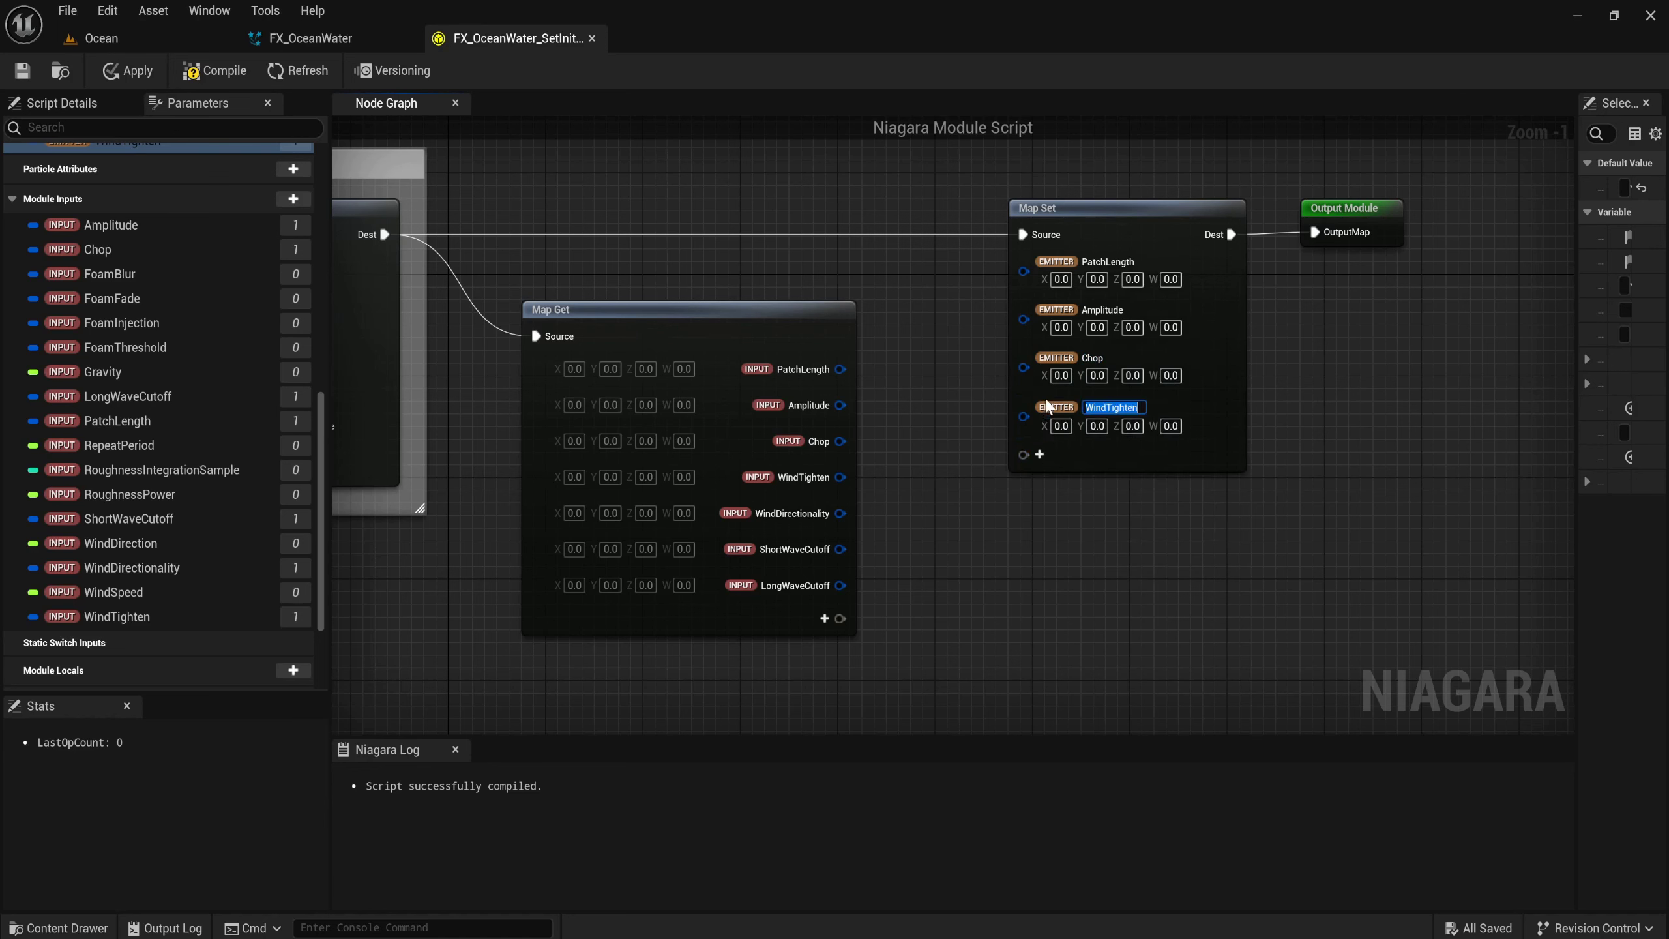
pyautogui.click(1045, 454)
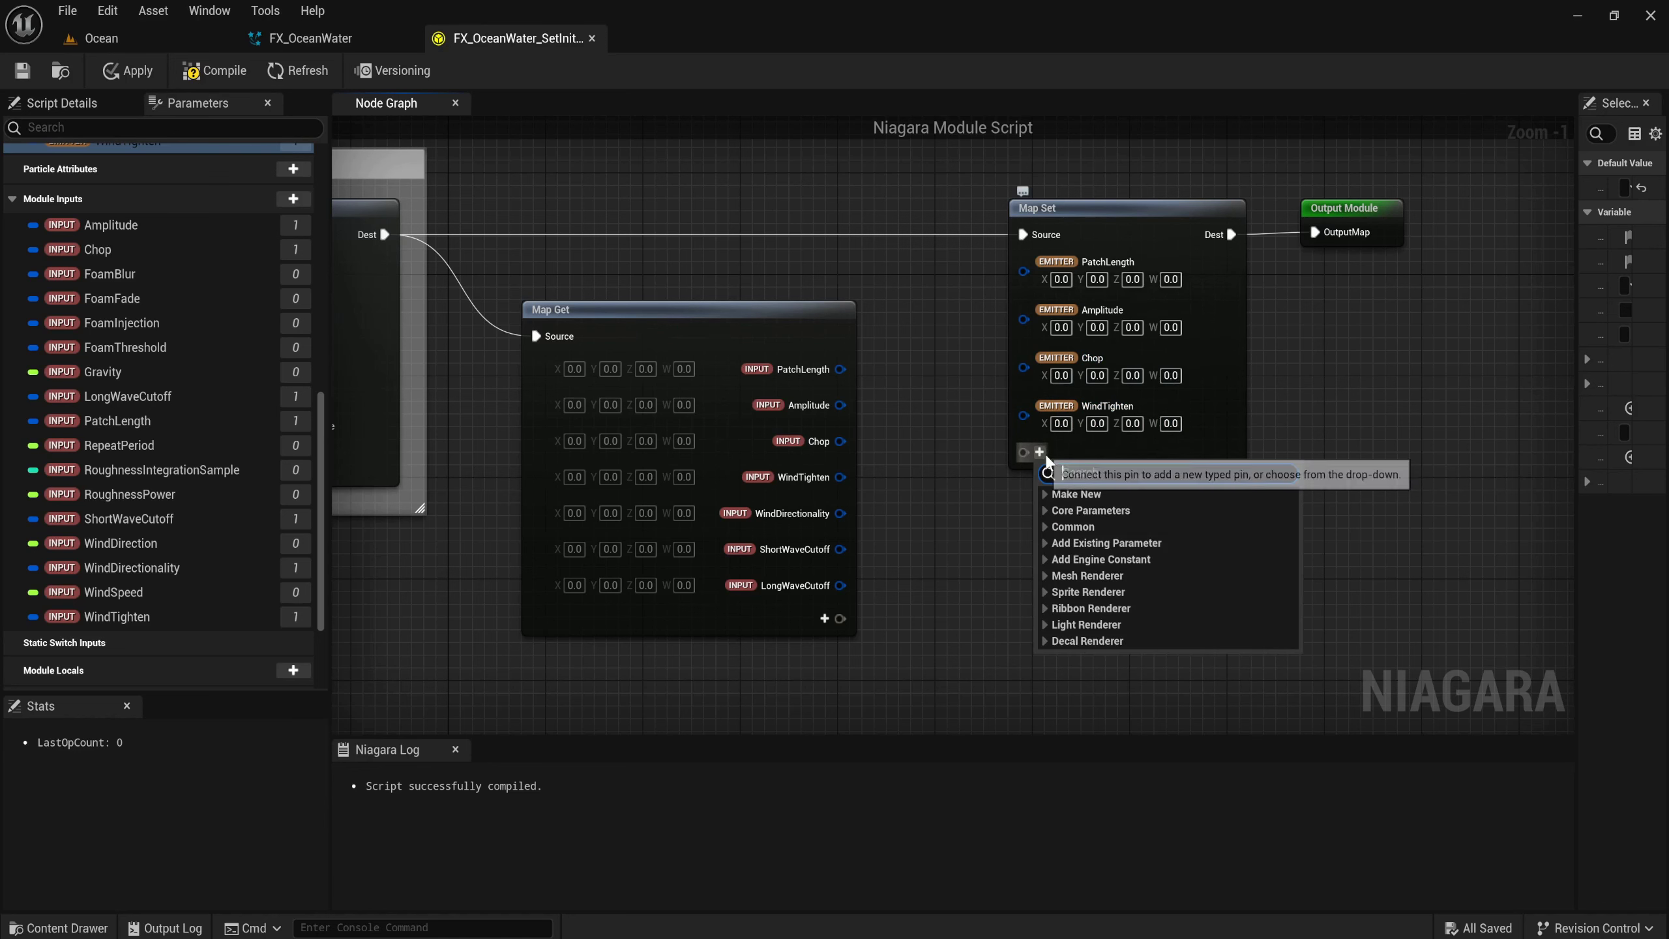
pyautogui.write('w')
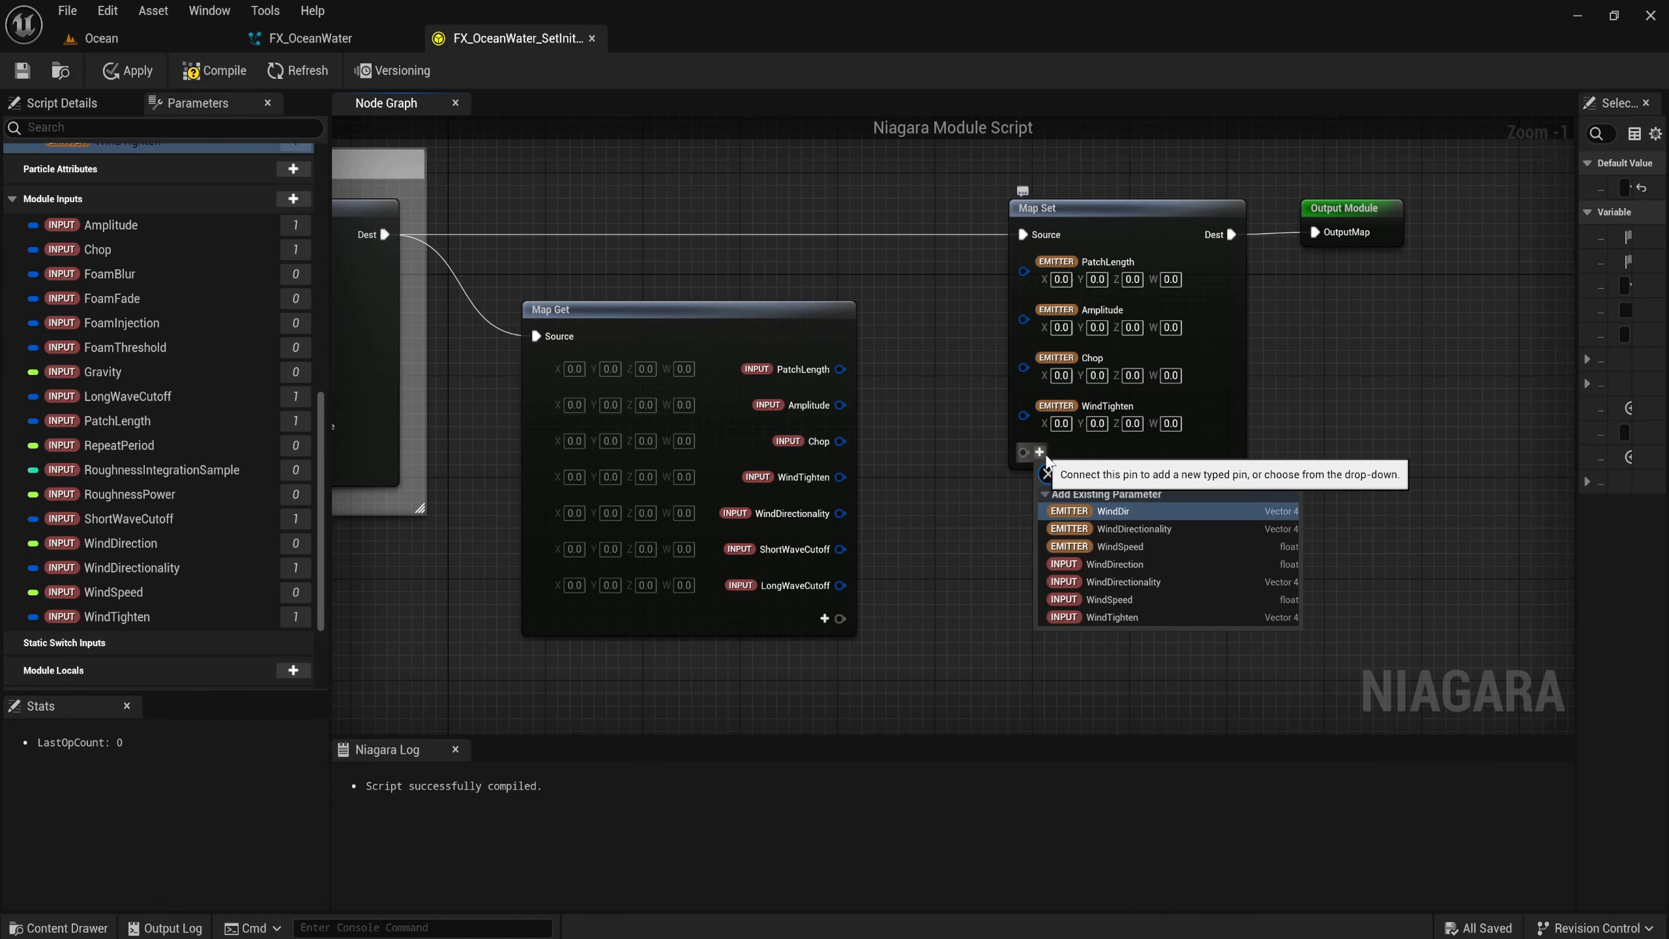
pyautogui.click(1055, 529)
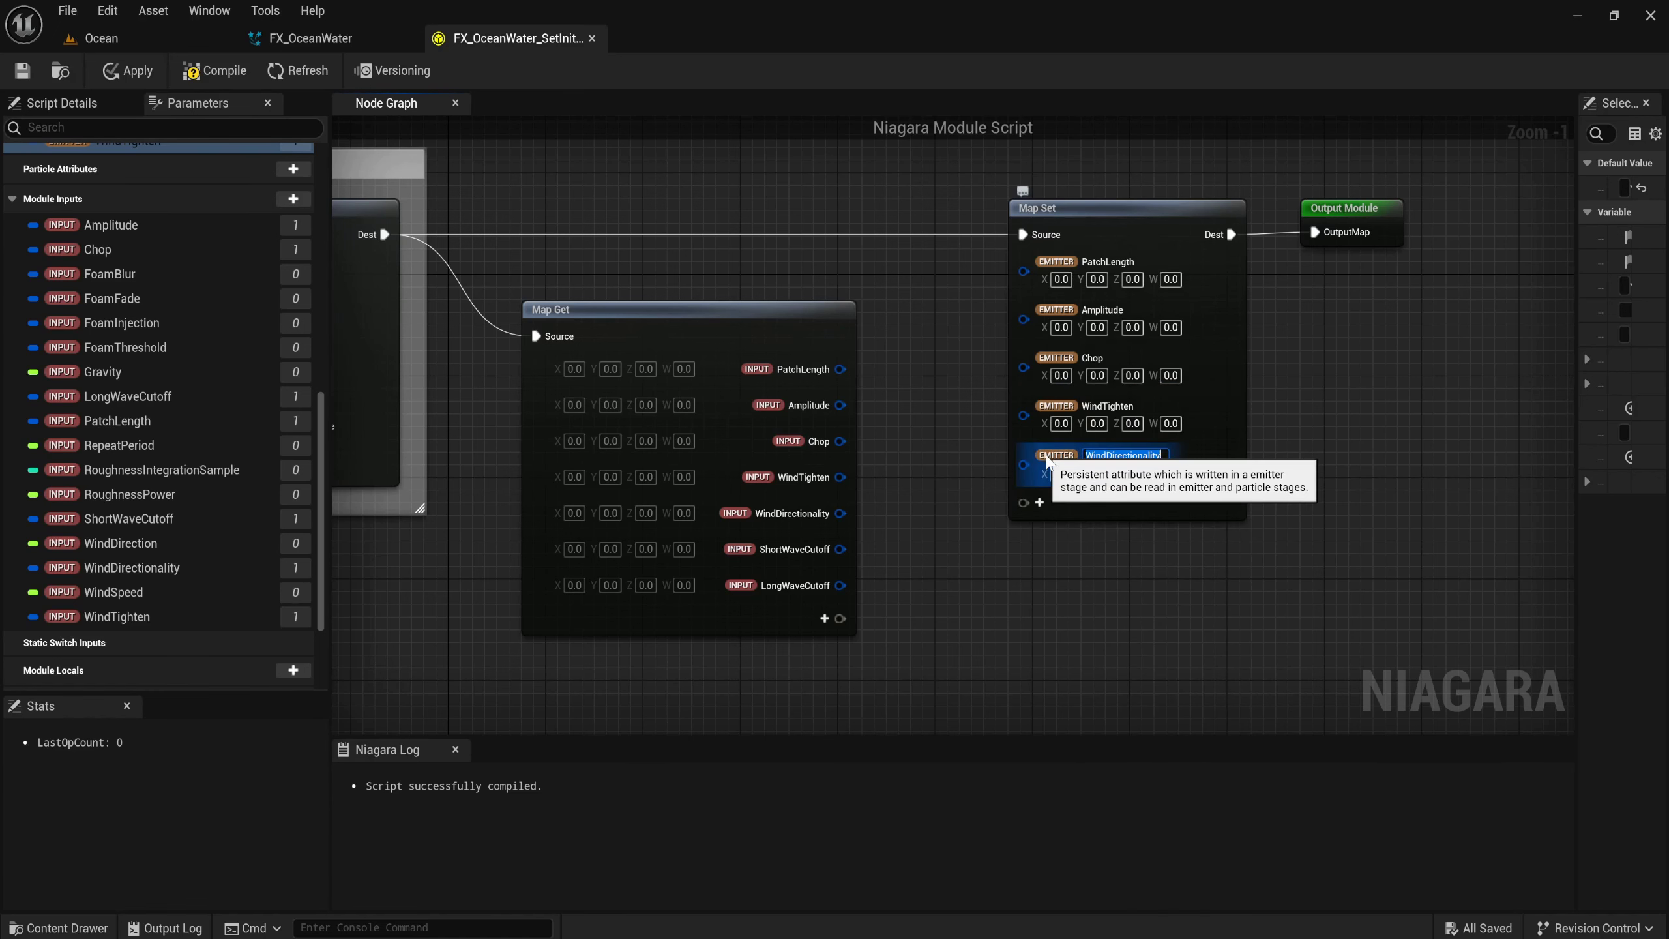
pyautogui.click(1039, 502)
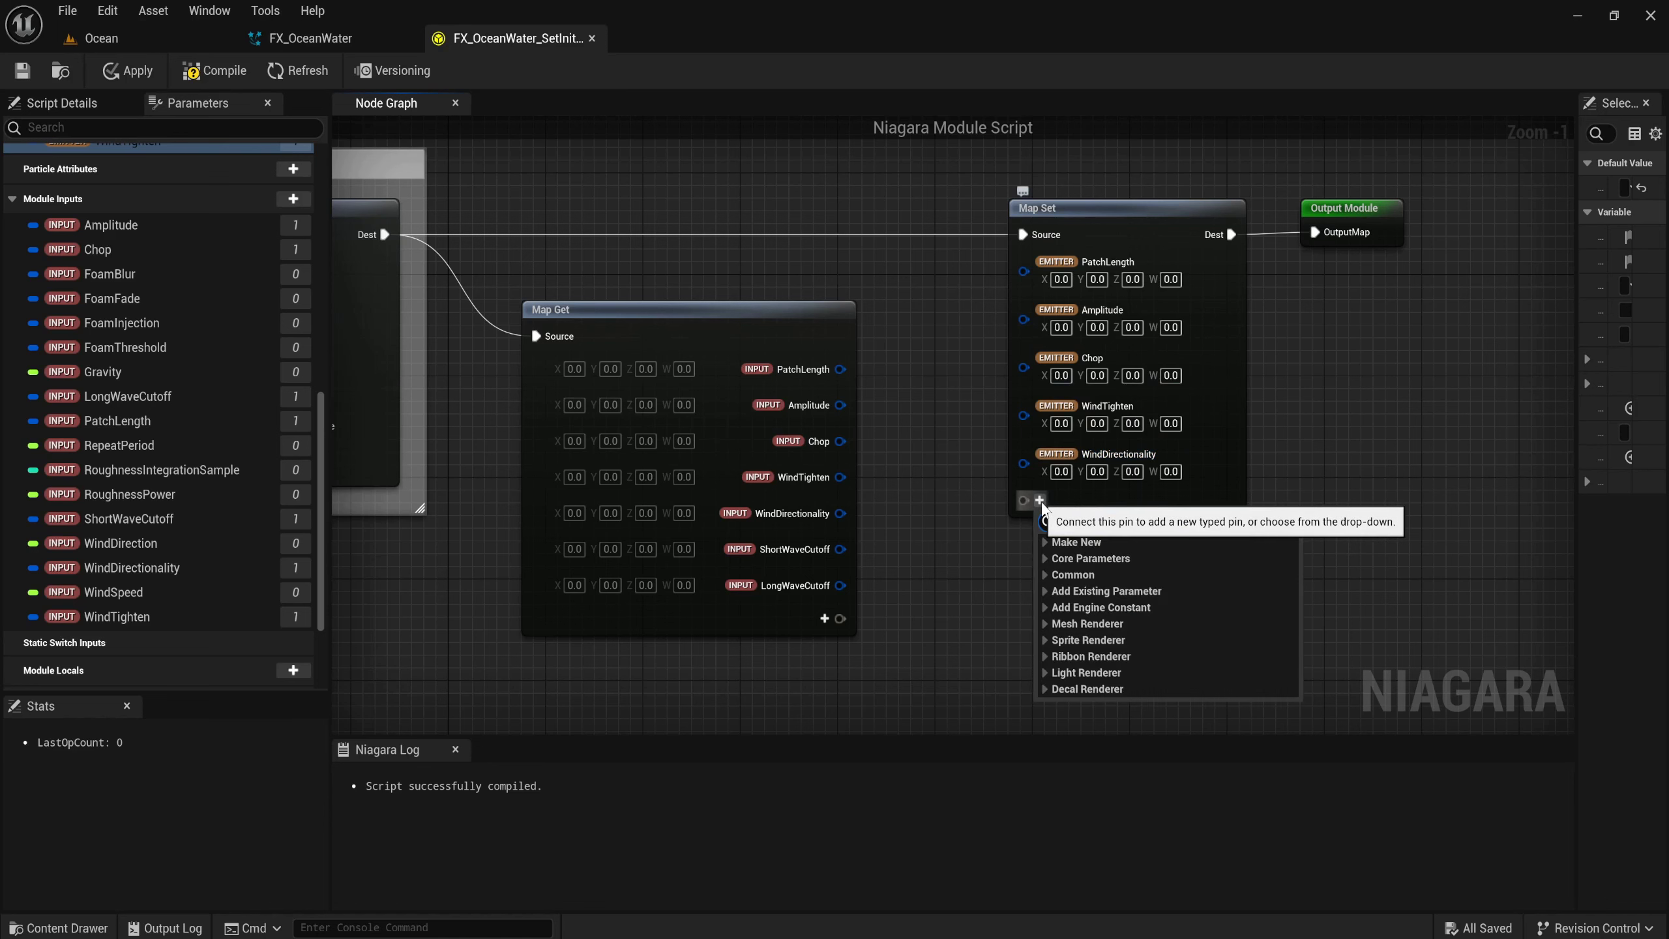
pyautogui.write('short')
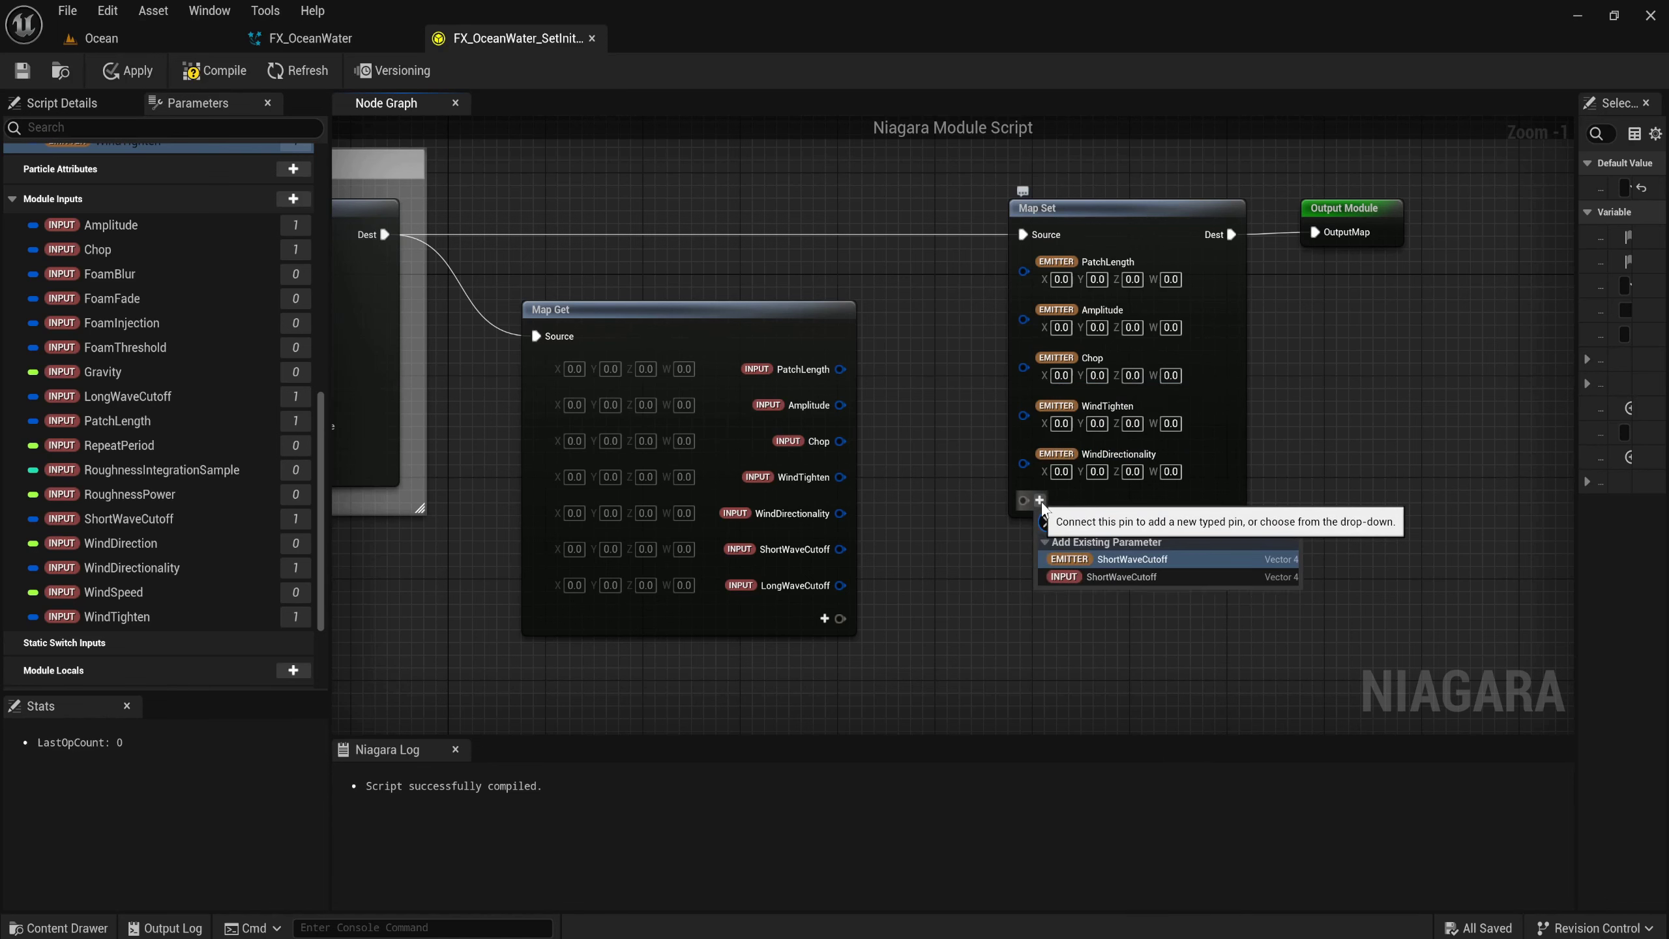
pyautogui.press('Return')
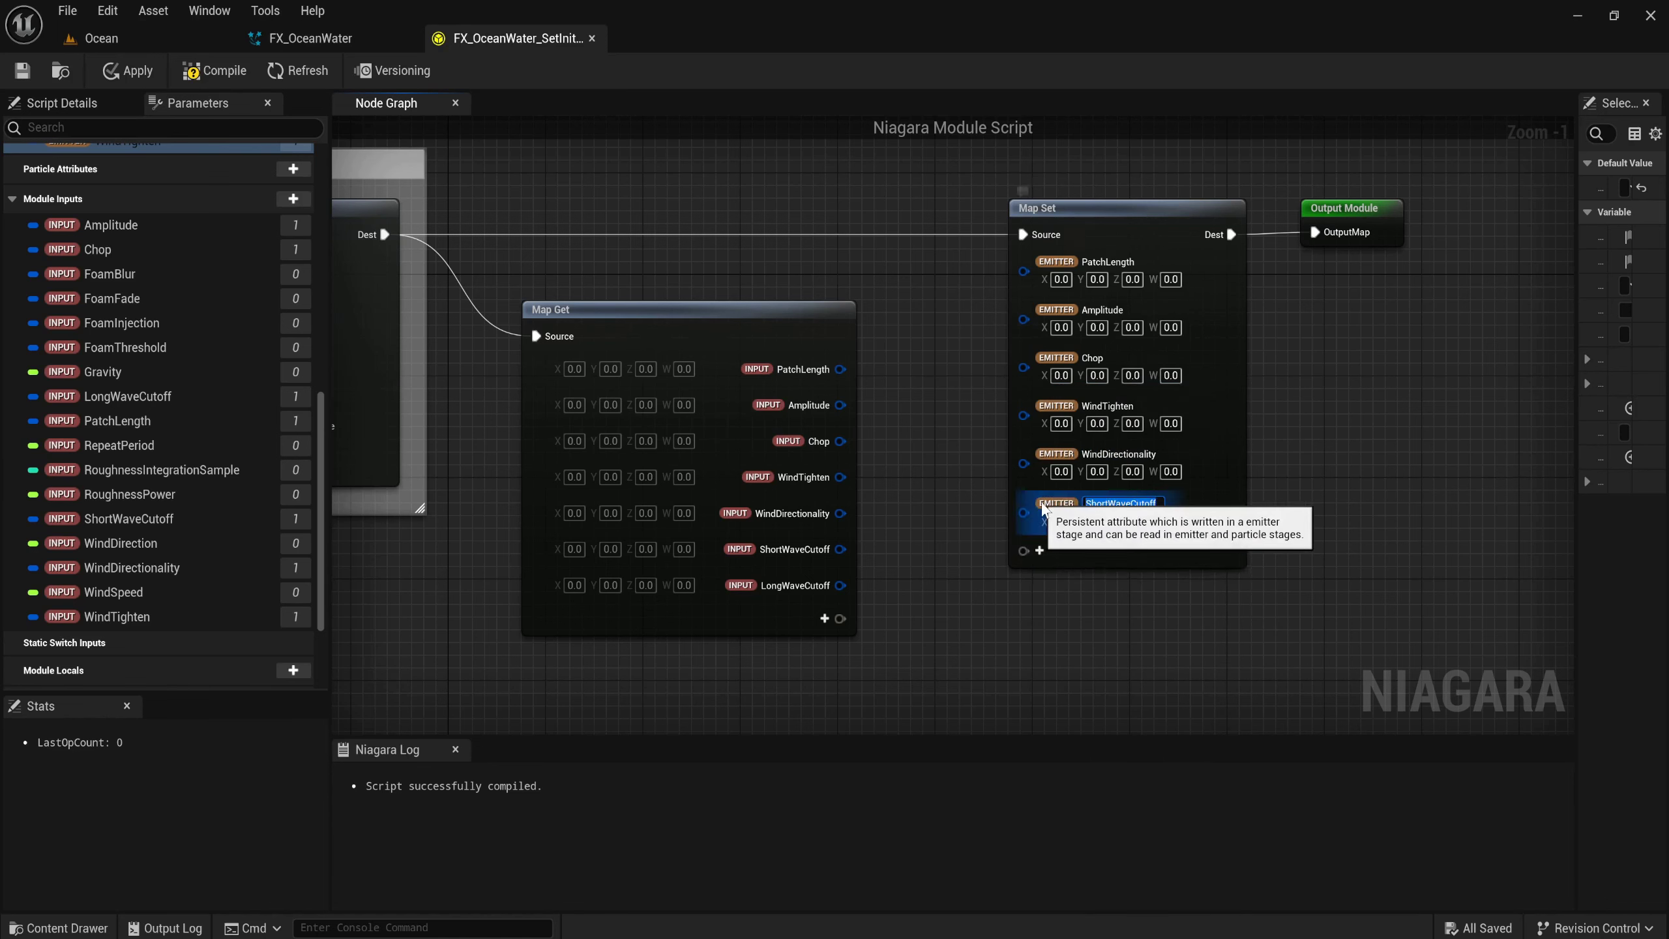
pyautogui.click(1040, 548)
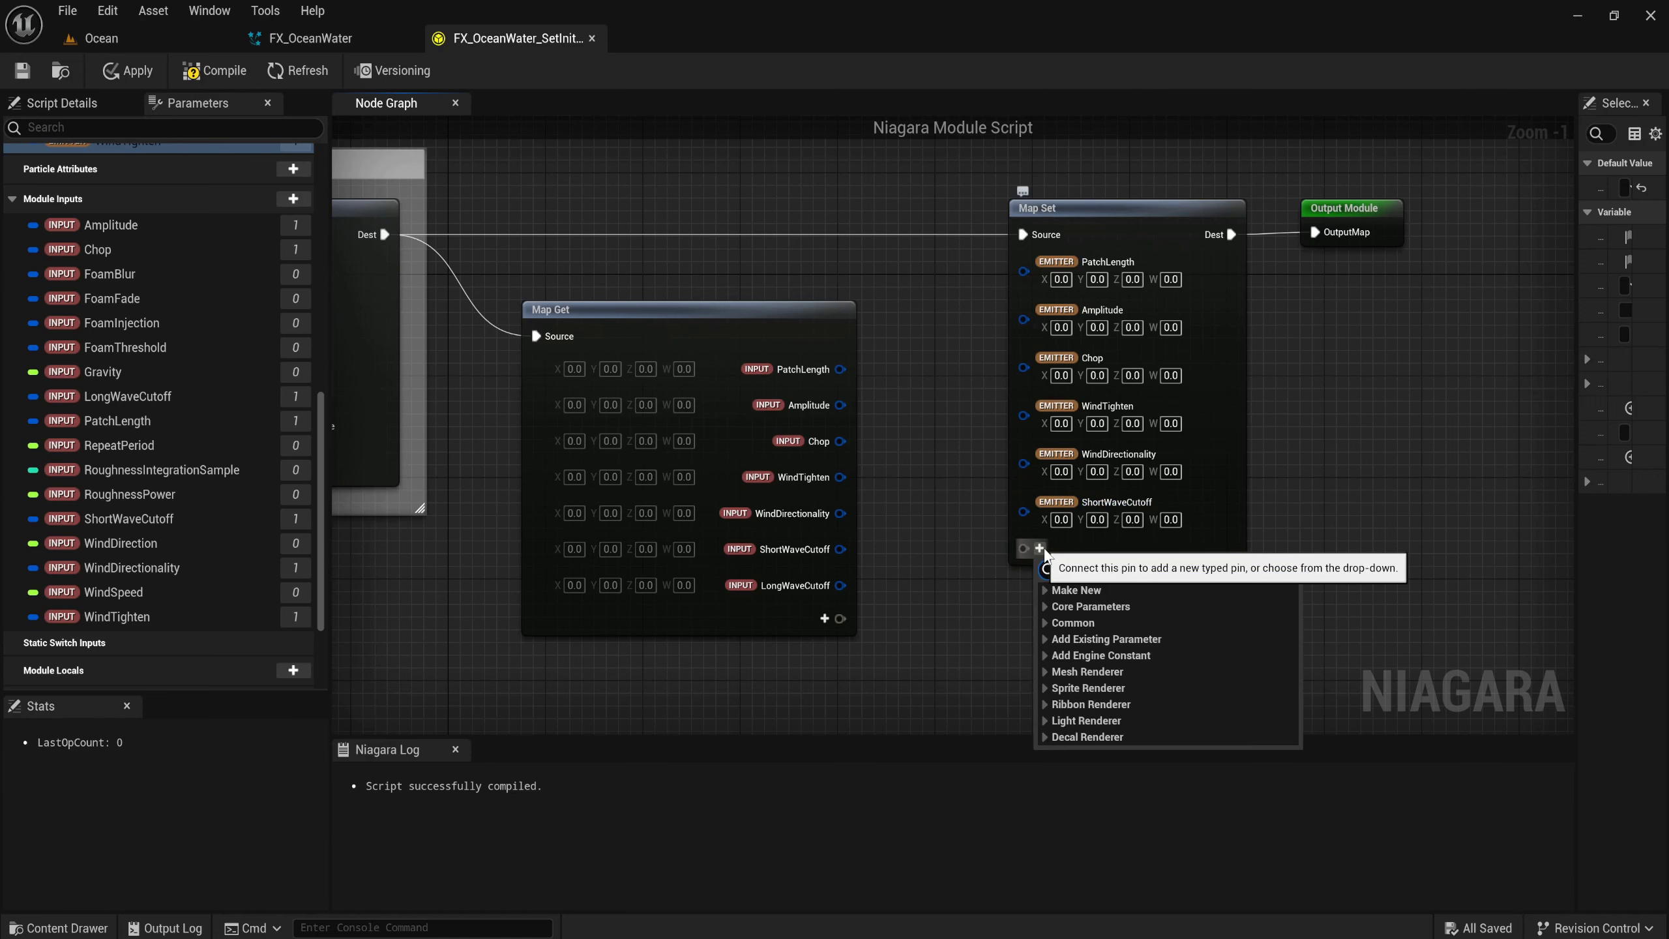
pyautogui.write('long')
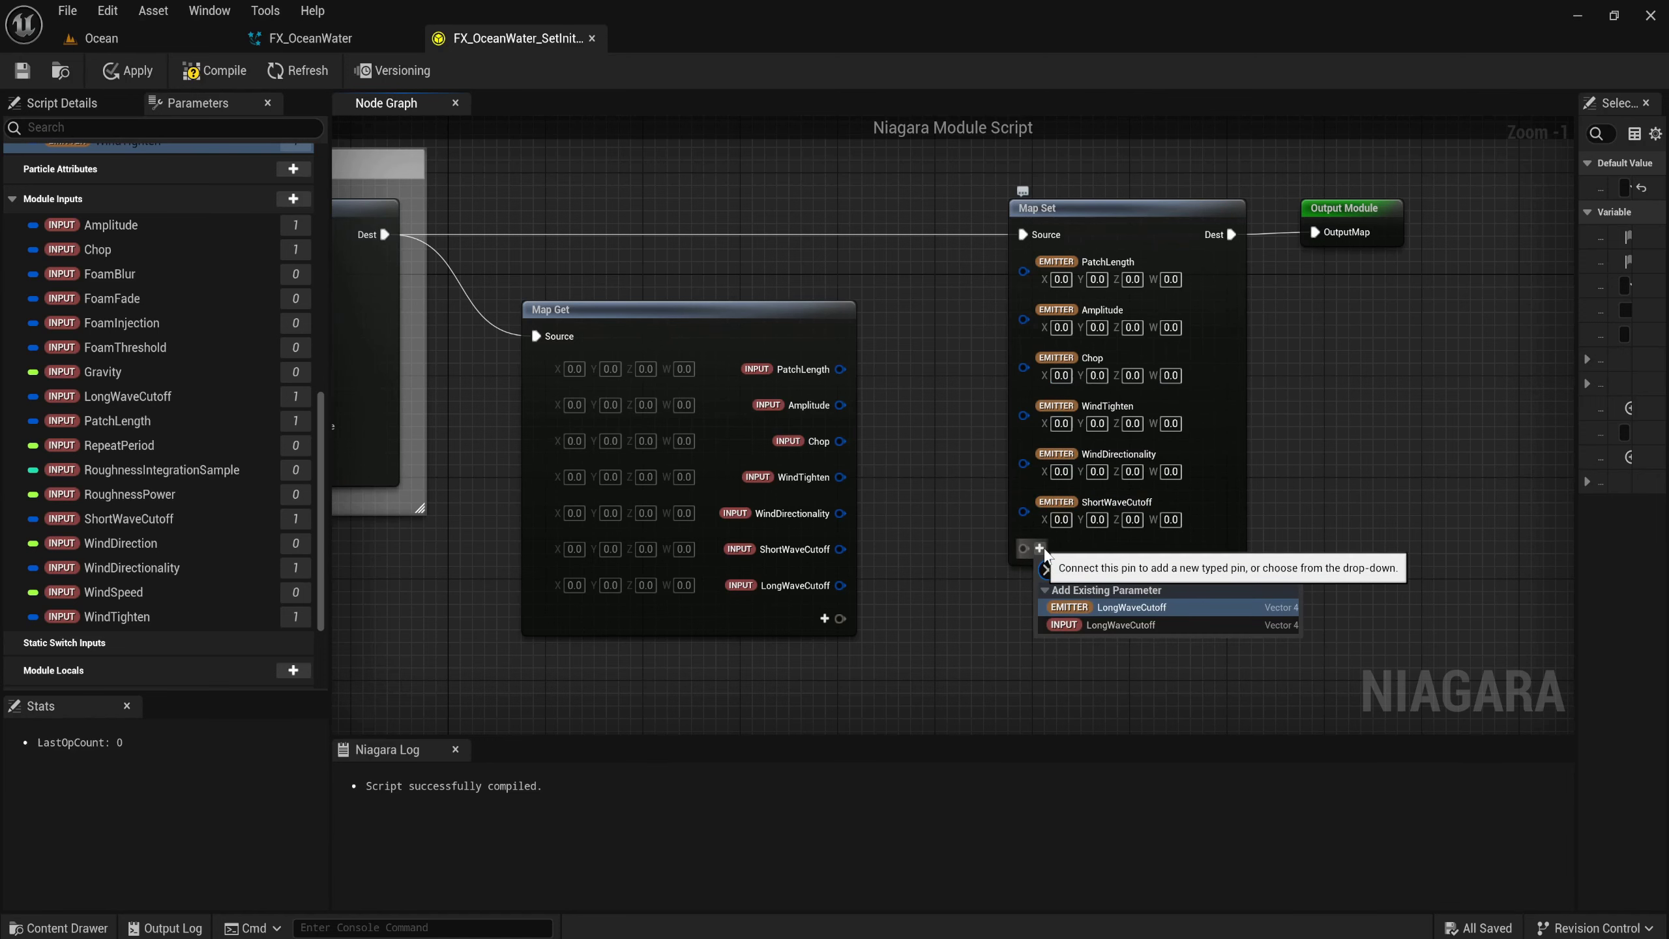
pyautogui.press('Return')
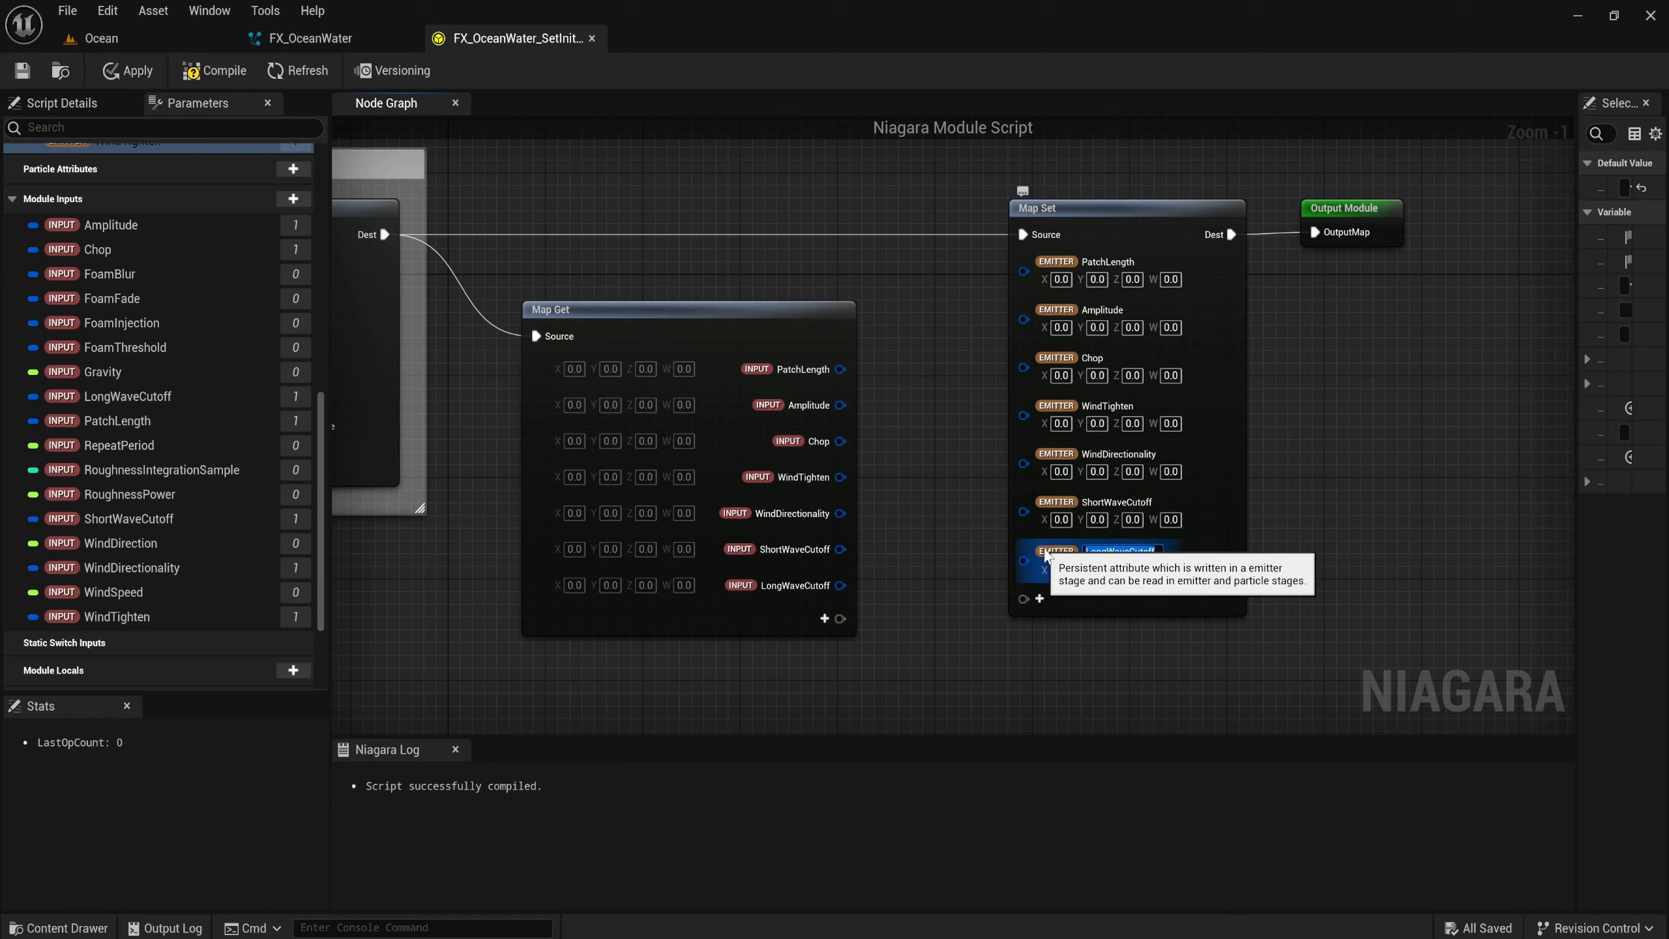
pyautogui.click(1047, 578)
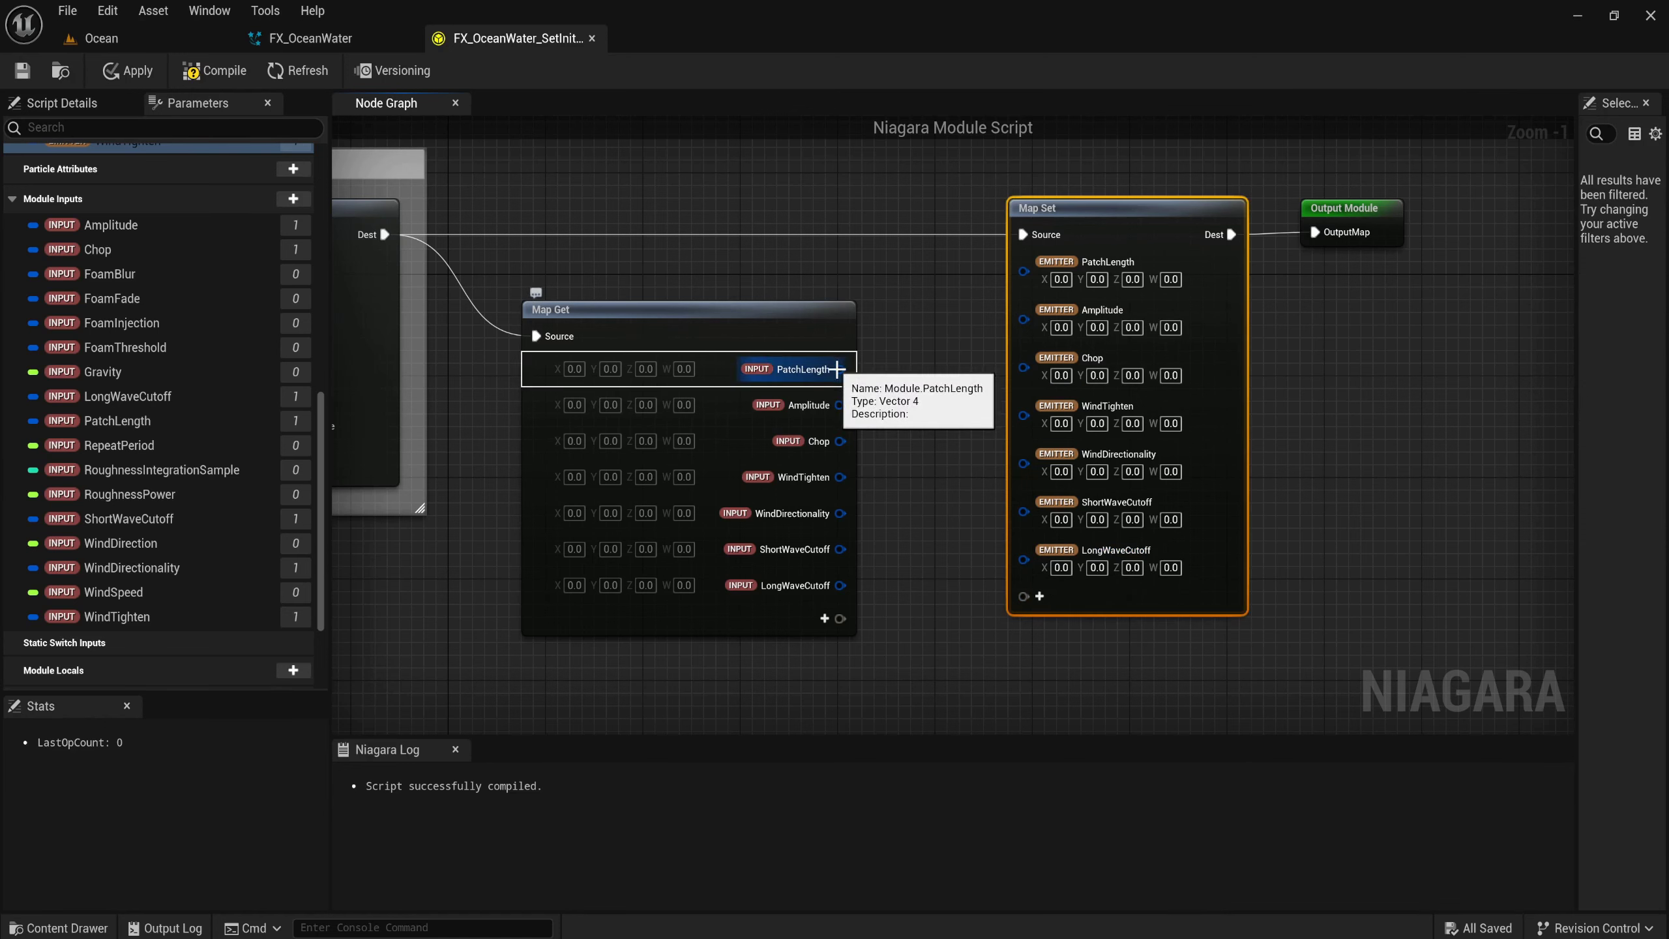
# Wire Map Get's PatchLength, Amplitude, Chop, wind and wave-cutoff outputs to the matching Map Set pins.
pyautogui.moveTo(836, 369); pyautogui.dragTo(1052, 263)
pyautogui.moveTo(840, 405); pyautogui.dragTo(1111, 296)
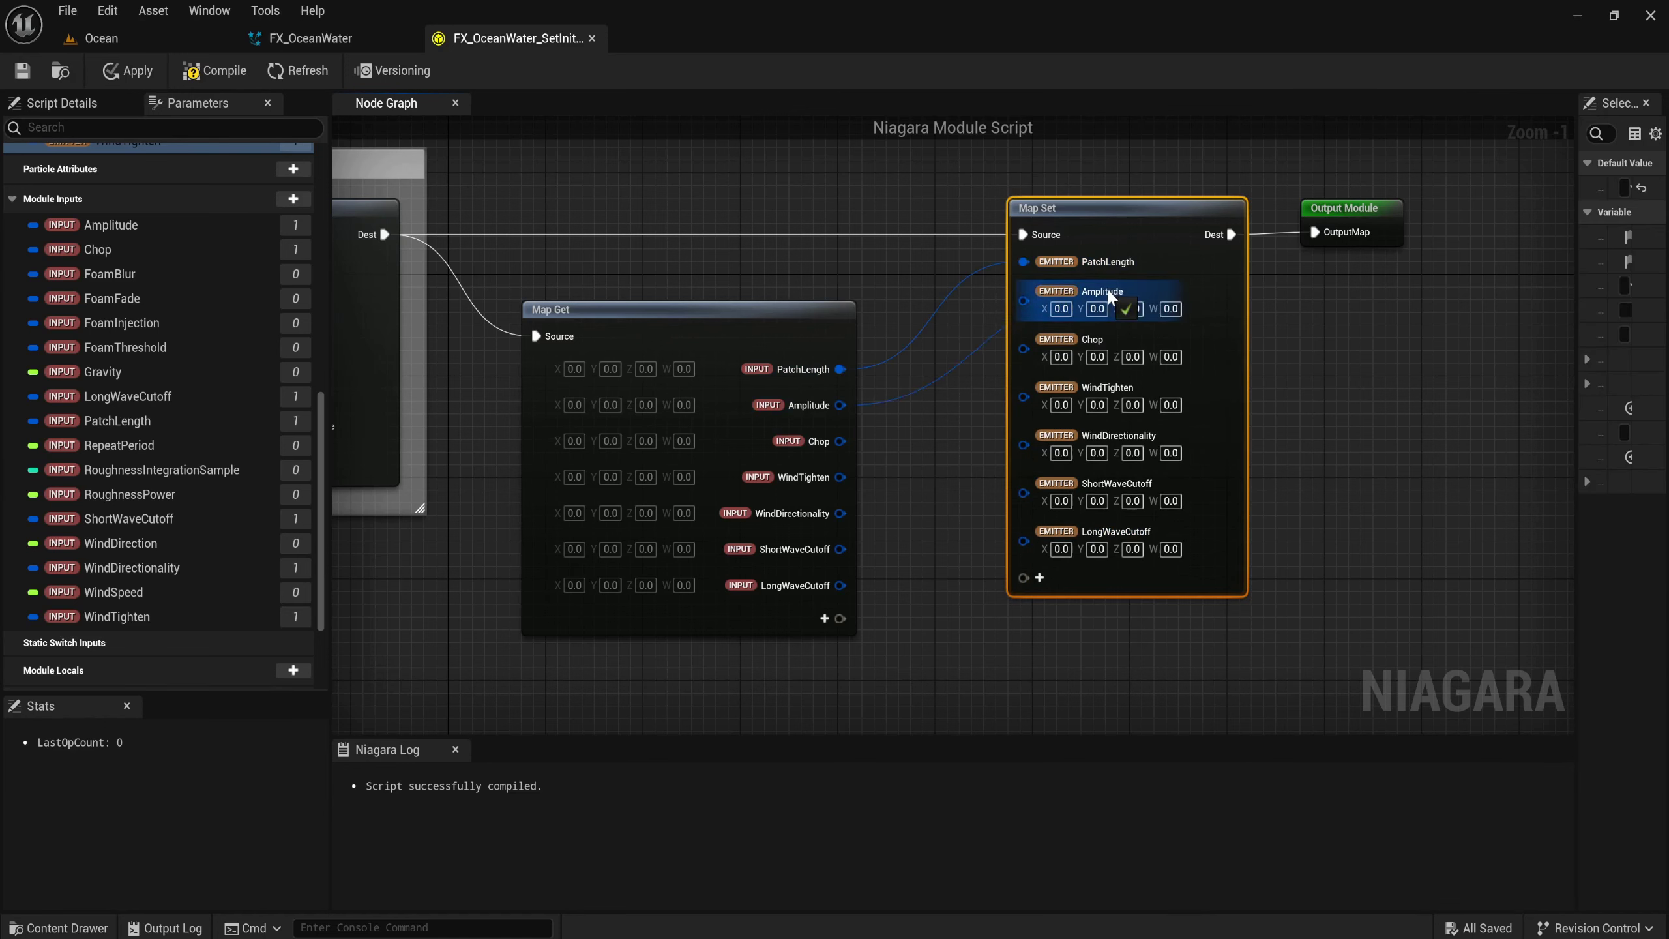
pyautogui.moveTo(797, 450); pyautogui.dragTo(1084, 321)
pyautogui.moveTo(865, 476); pyautogui.dragTo(1045, 386)
pyautogui.moveTo(864, 514); pyautogui.dragTo(1036, 406)
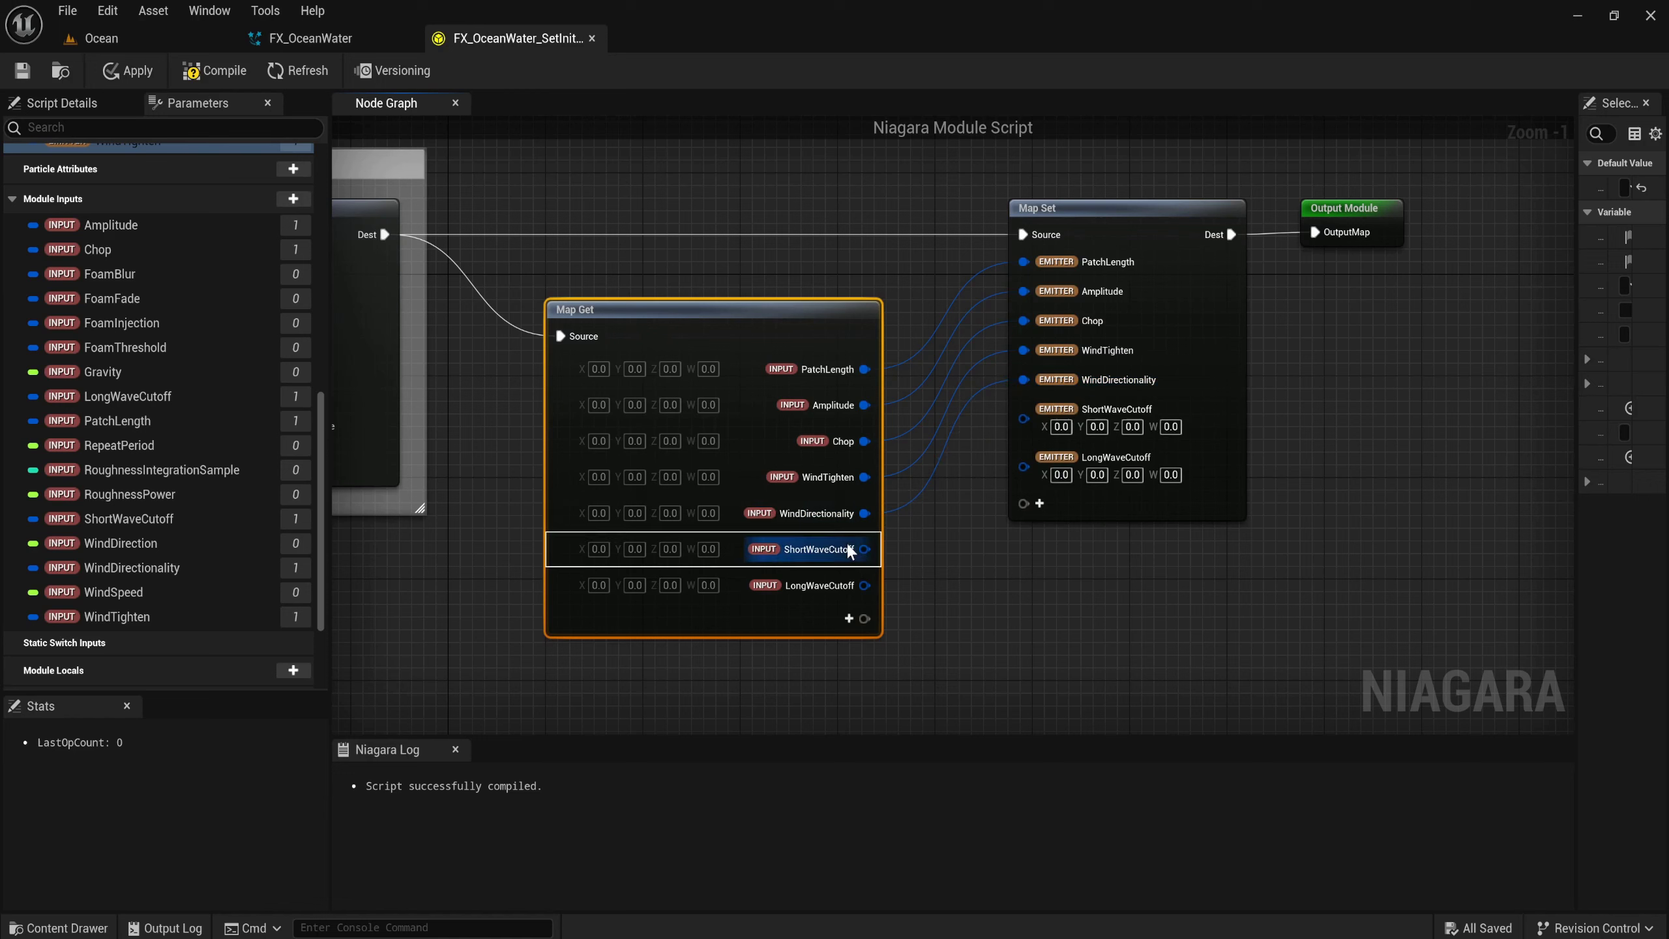
pyautogui.moveTo(849, 551); pyautogui.dragTo(1035, 420)
pyautogui.moveTo(864, 585); pyautogui.dragTo(1034, 454)
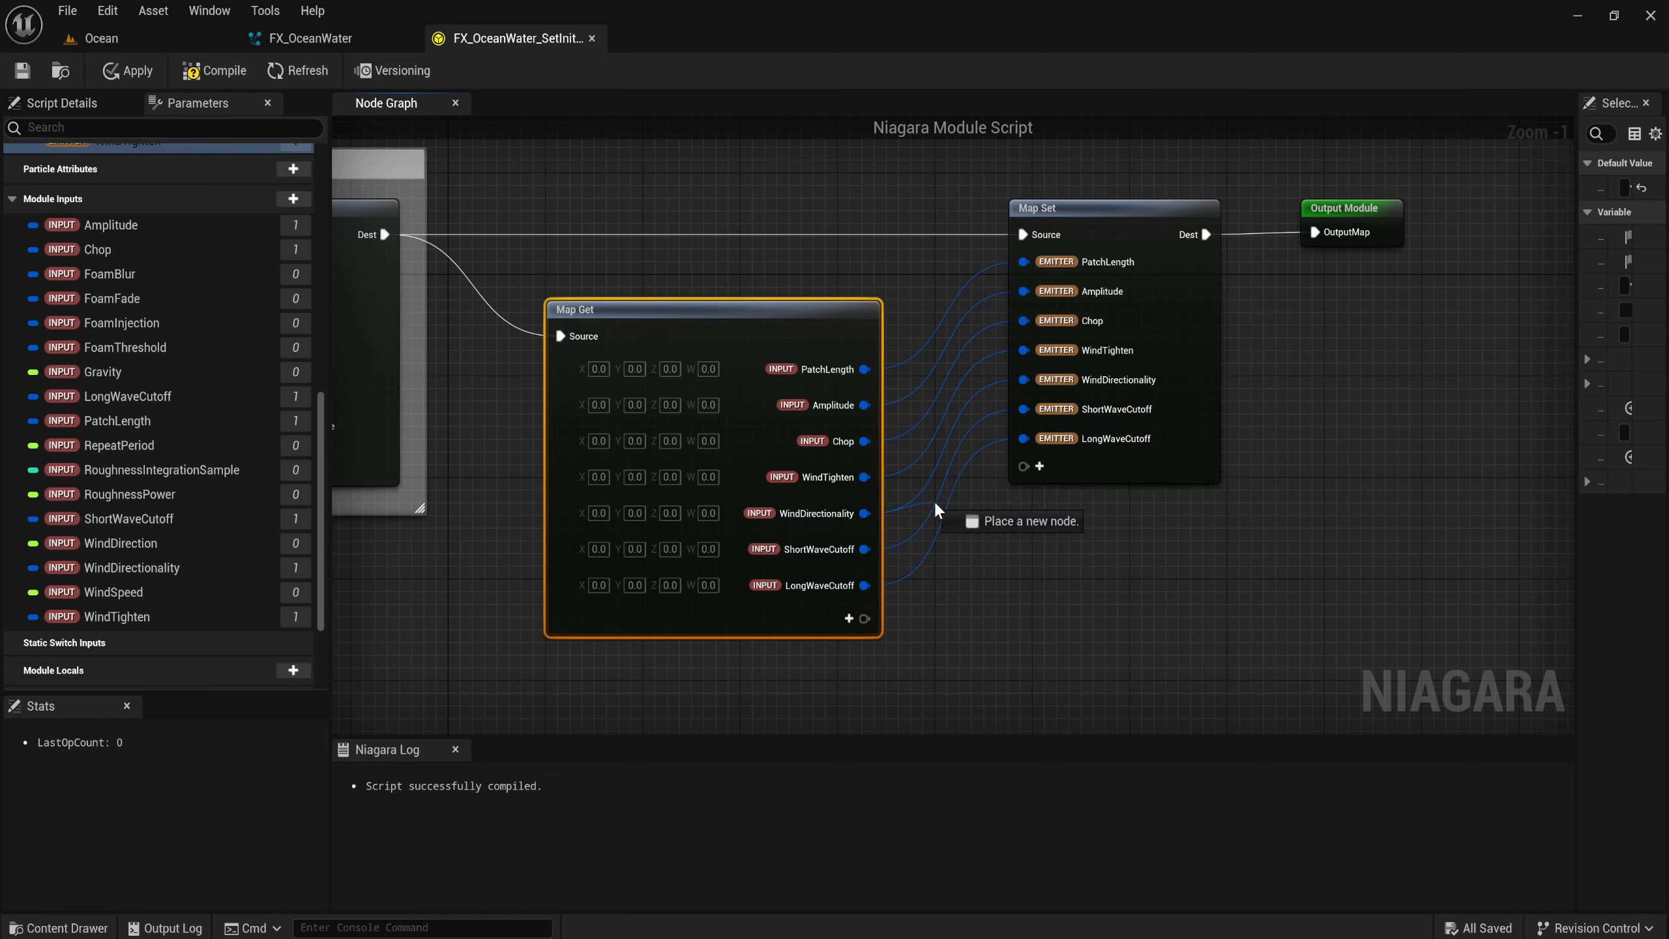
# Insert a One Minus node from Map Get WindDirectionality and feed 1-A into emitter WindDirectionality.
pyautogui.rightClick(912, 514)
pyautogui.write('-')
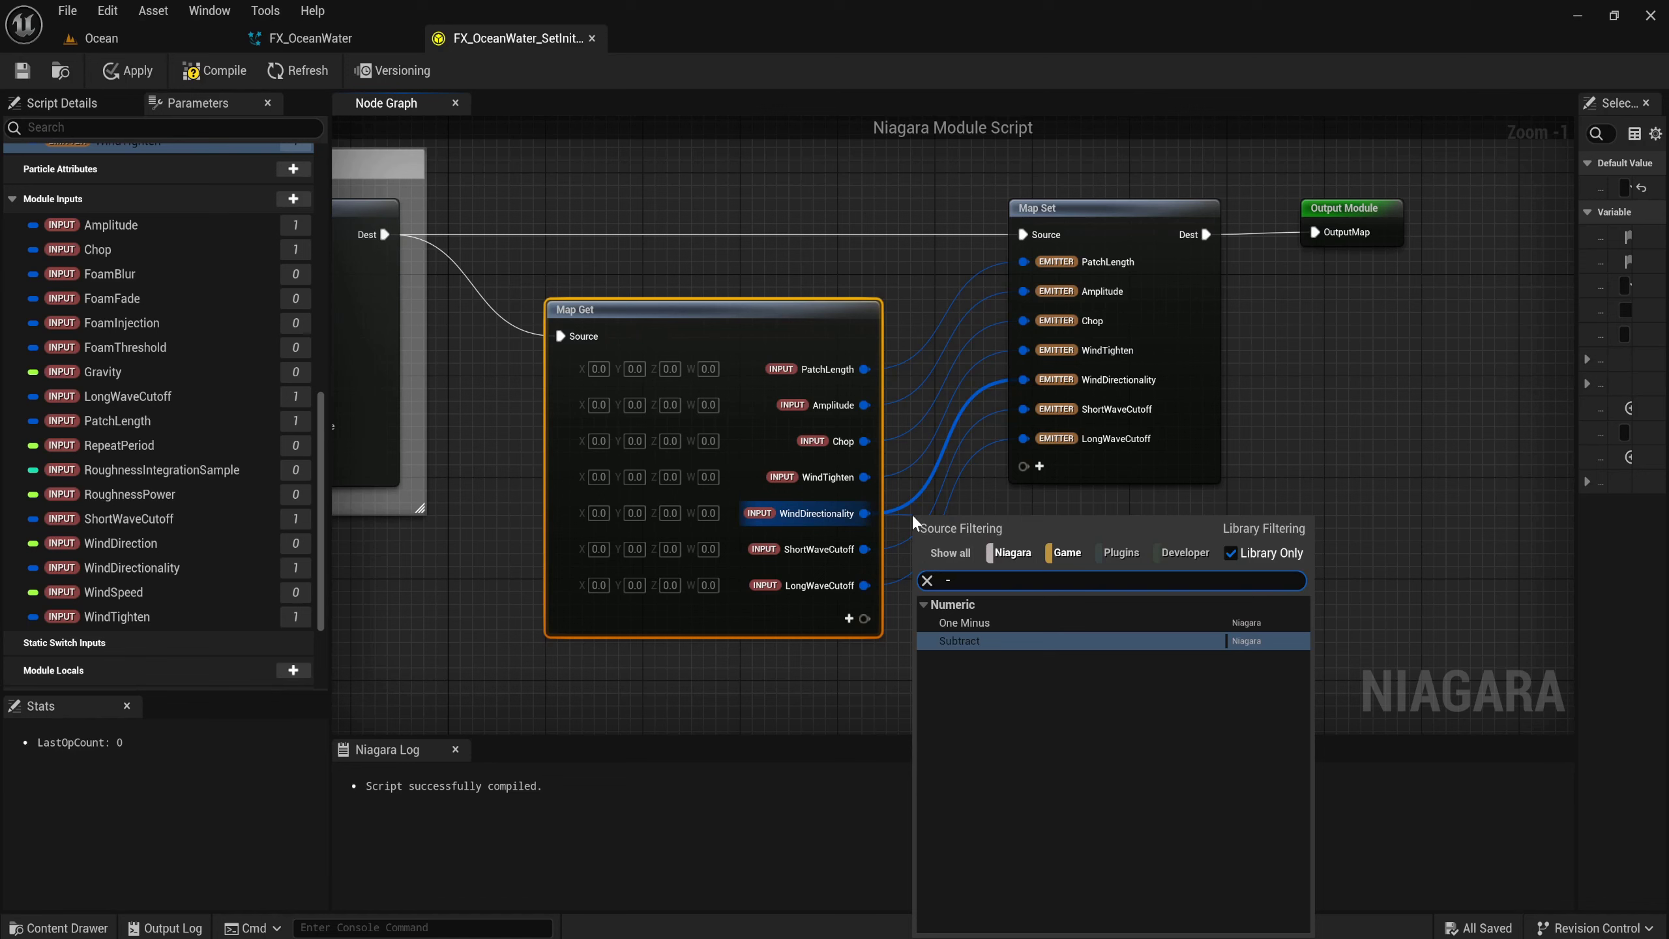
pyautogui.press('BackSpace')
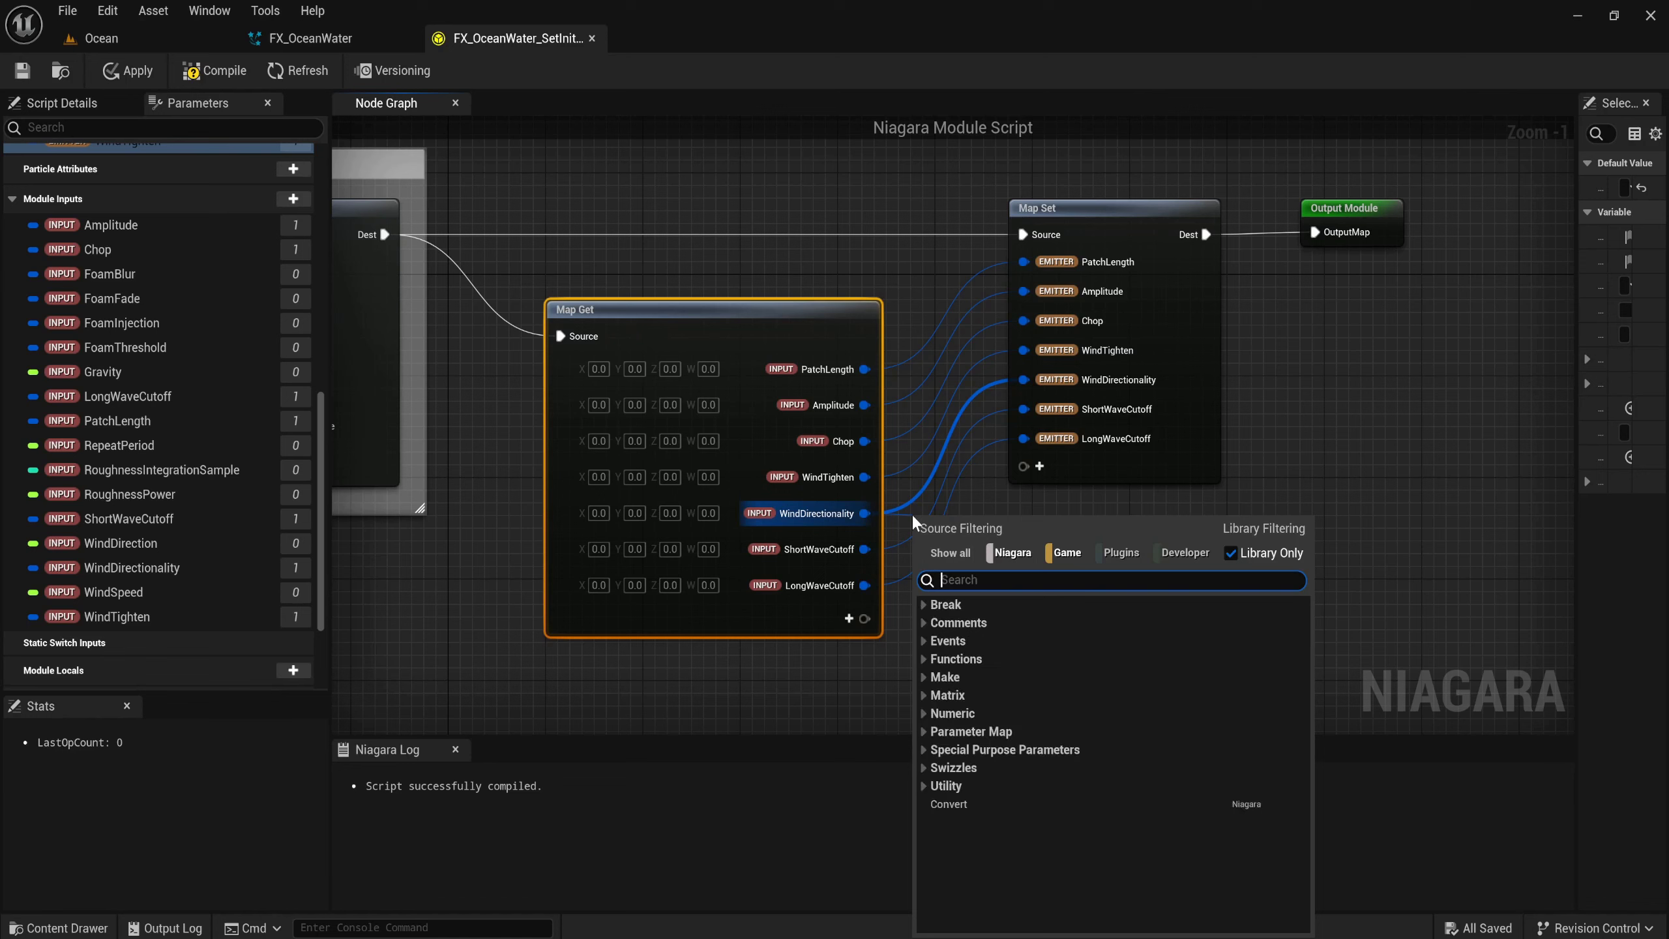
pyautogui.write('one')
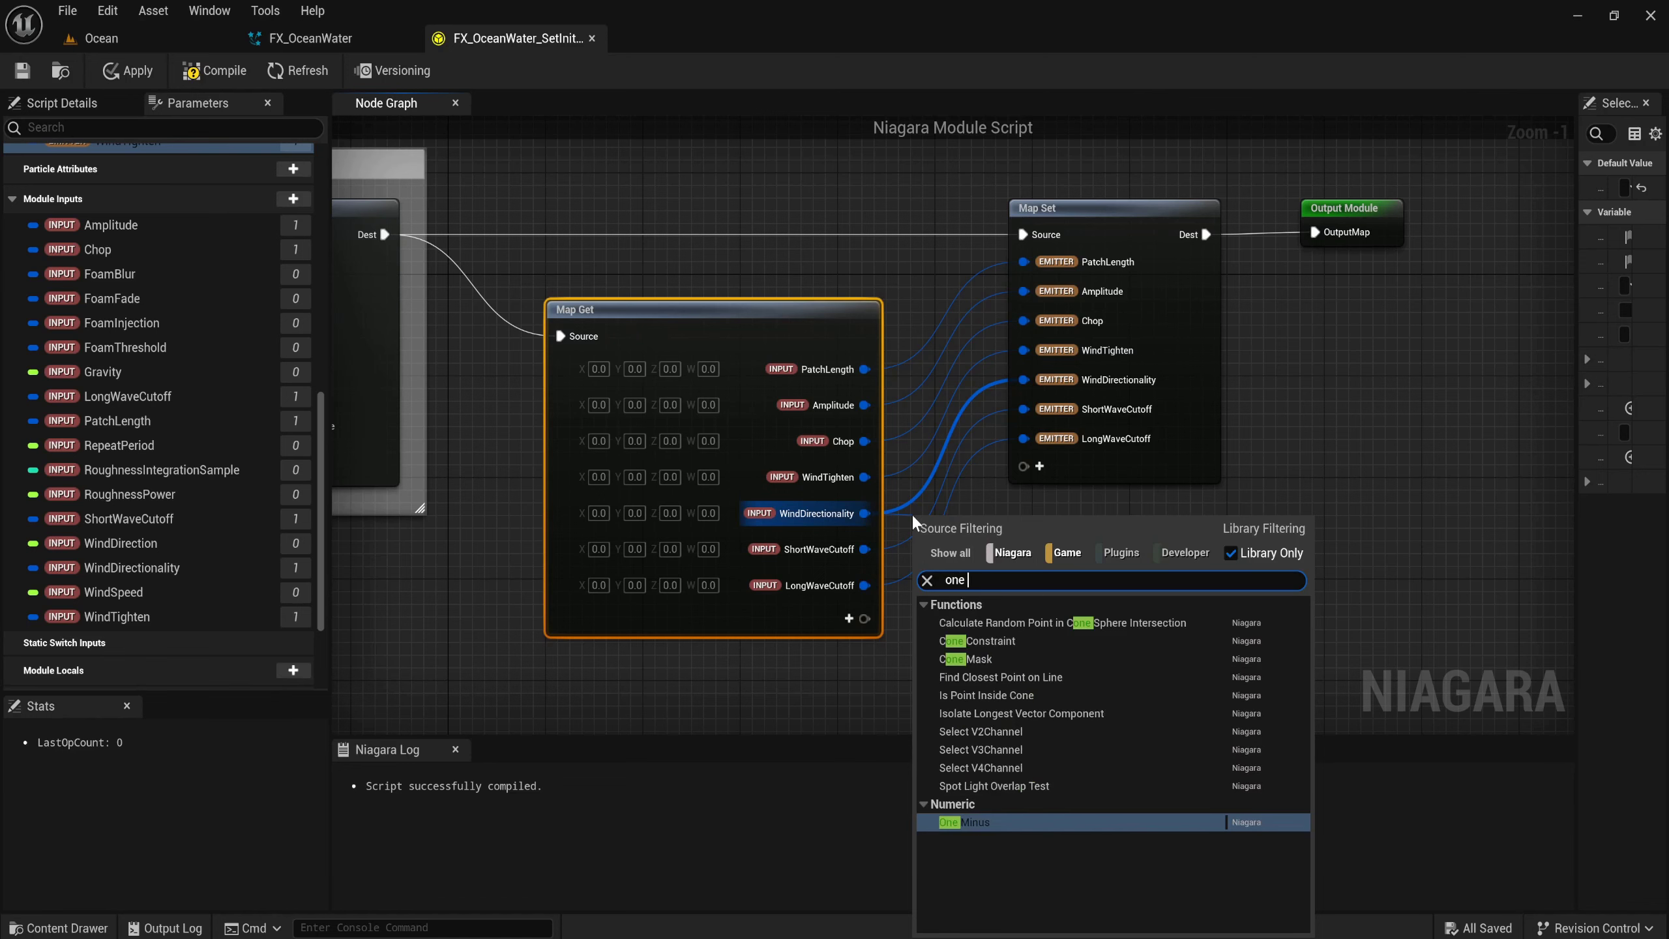
pyautogui.write(' mu')
pyautogui.press('Return')
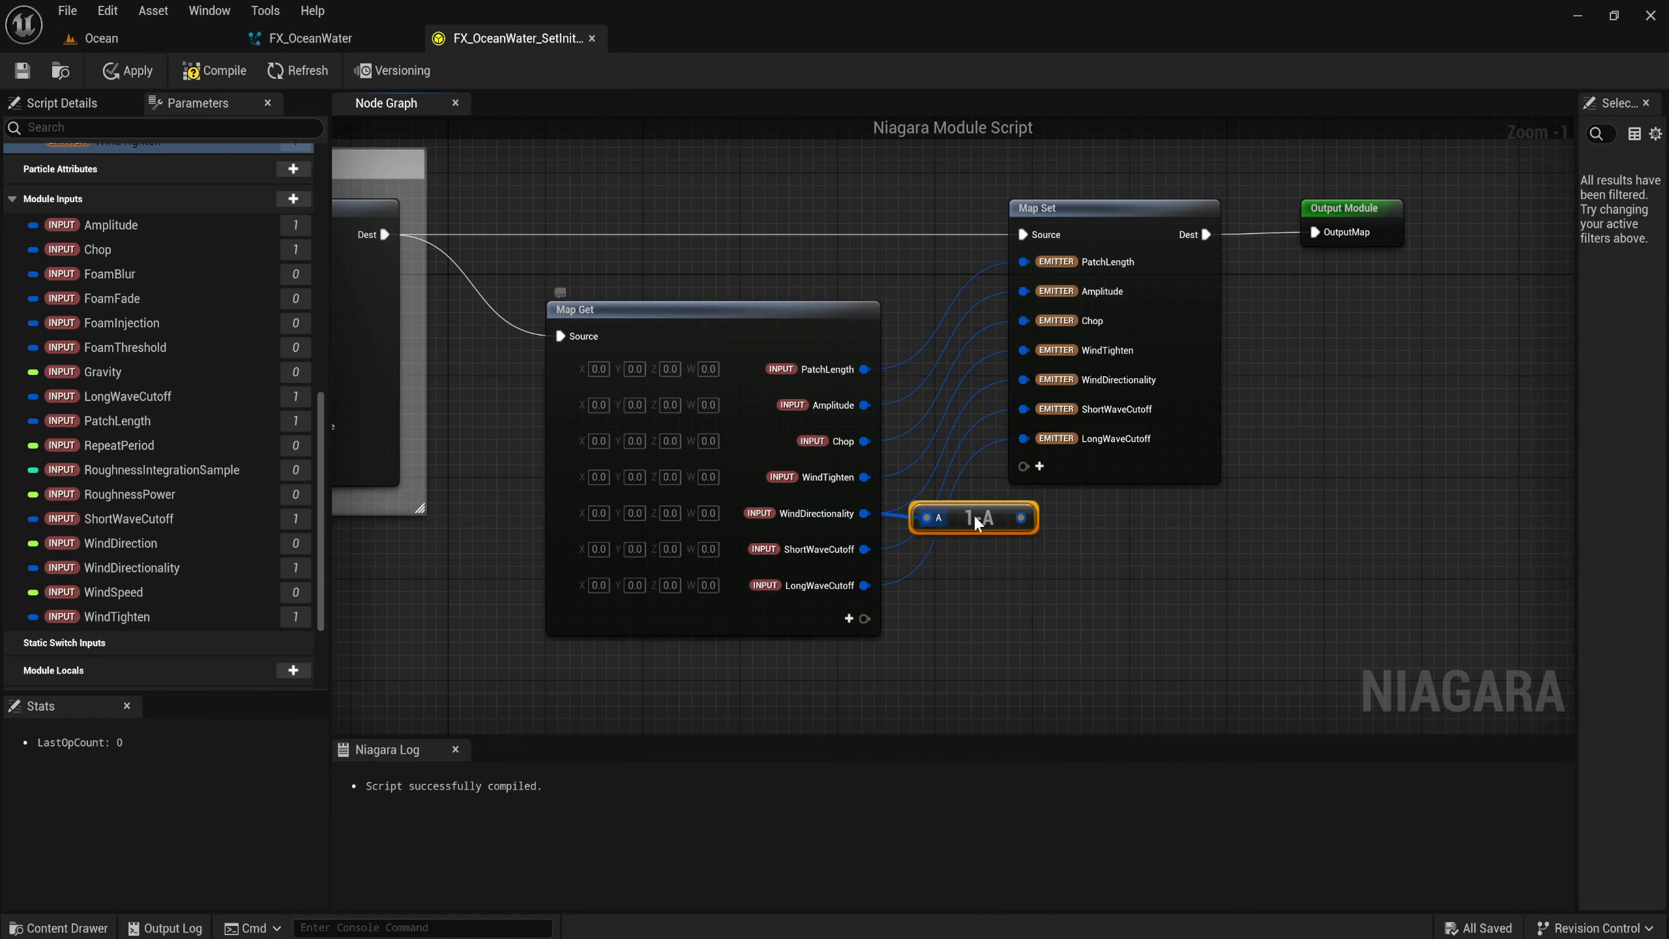
pyautogui.moveTo(978, 520)
pyautogui.mouseDown()
pyautogui.moveTo(965, 506)
pyautogui.moveTo(1085, 388)
pyautogui.mouseUp()
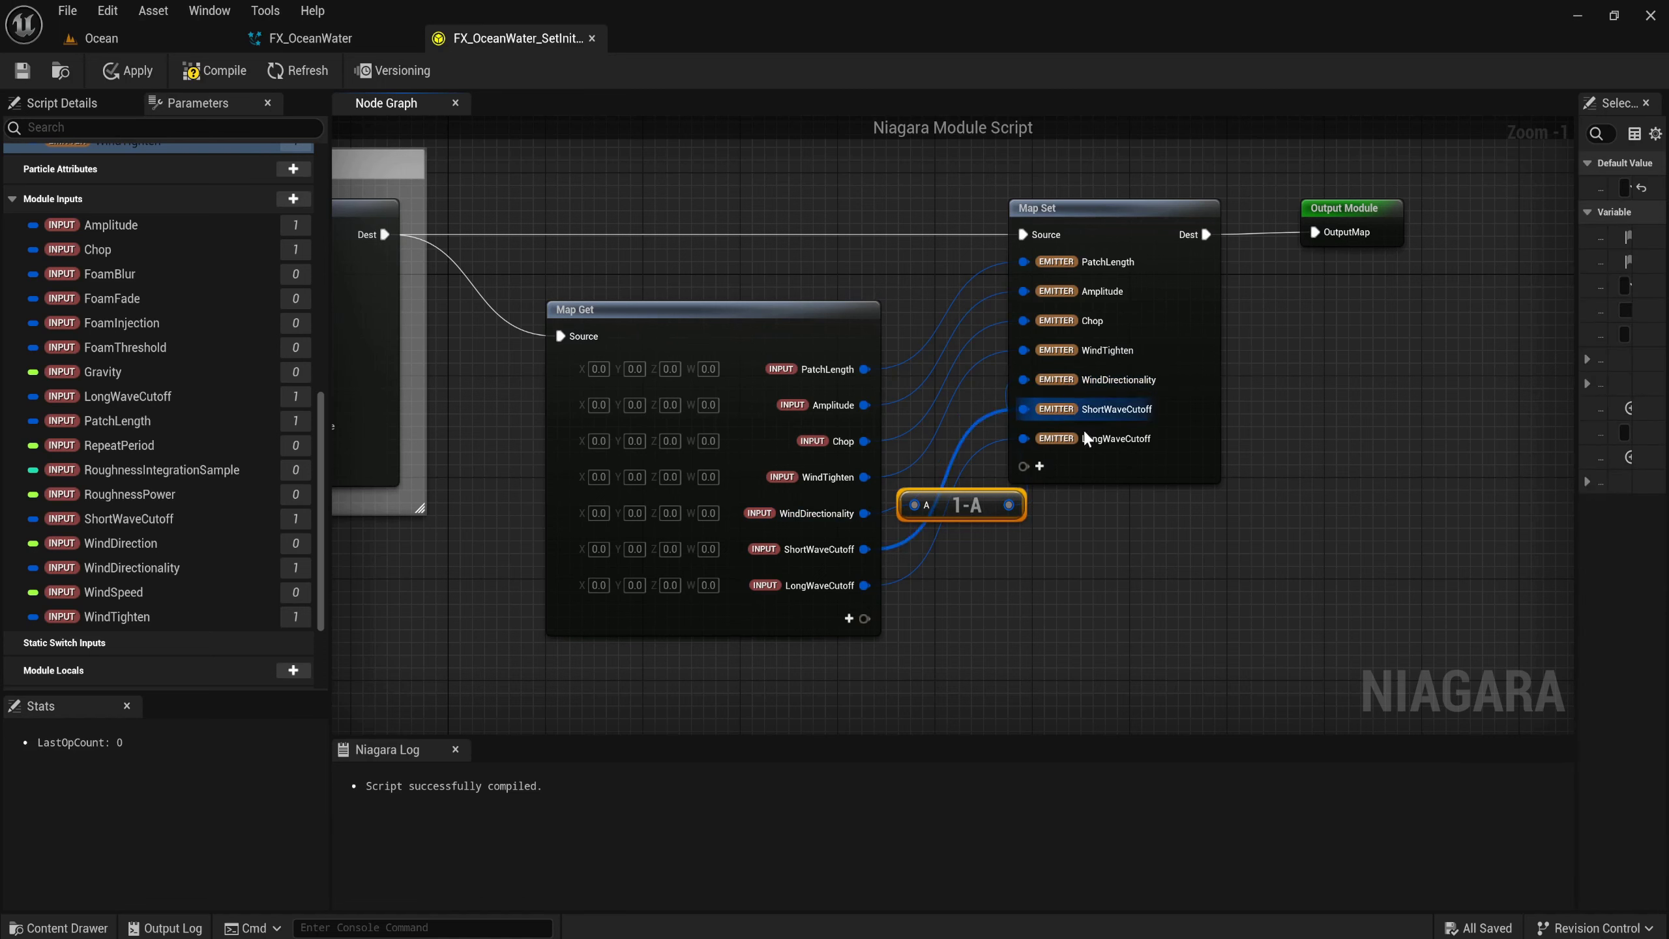
pyautogui.click(1124, 335)
pyautogui.scroll(-1, 770, 415)
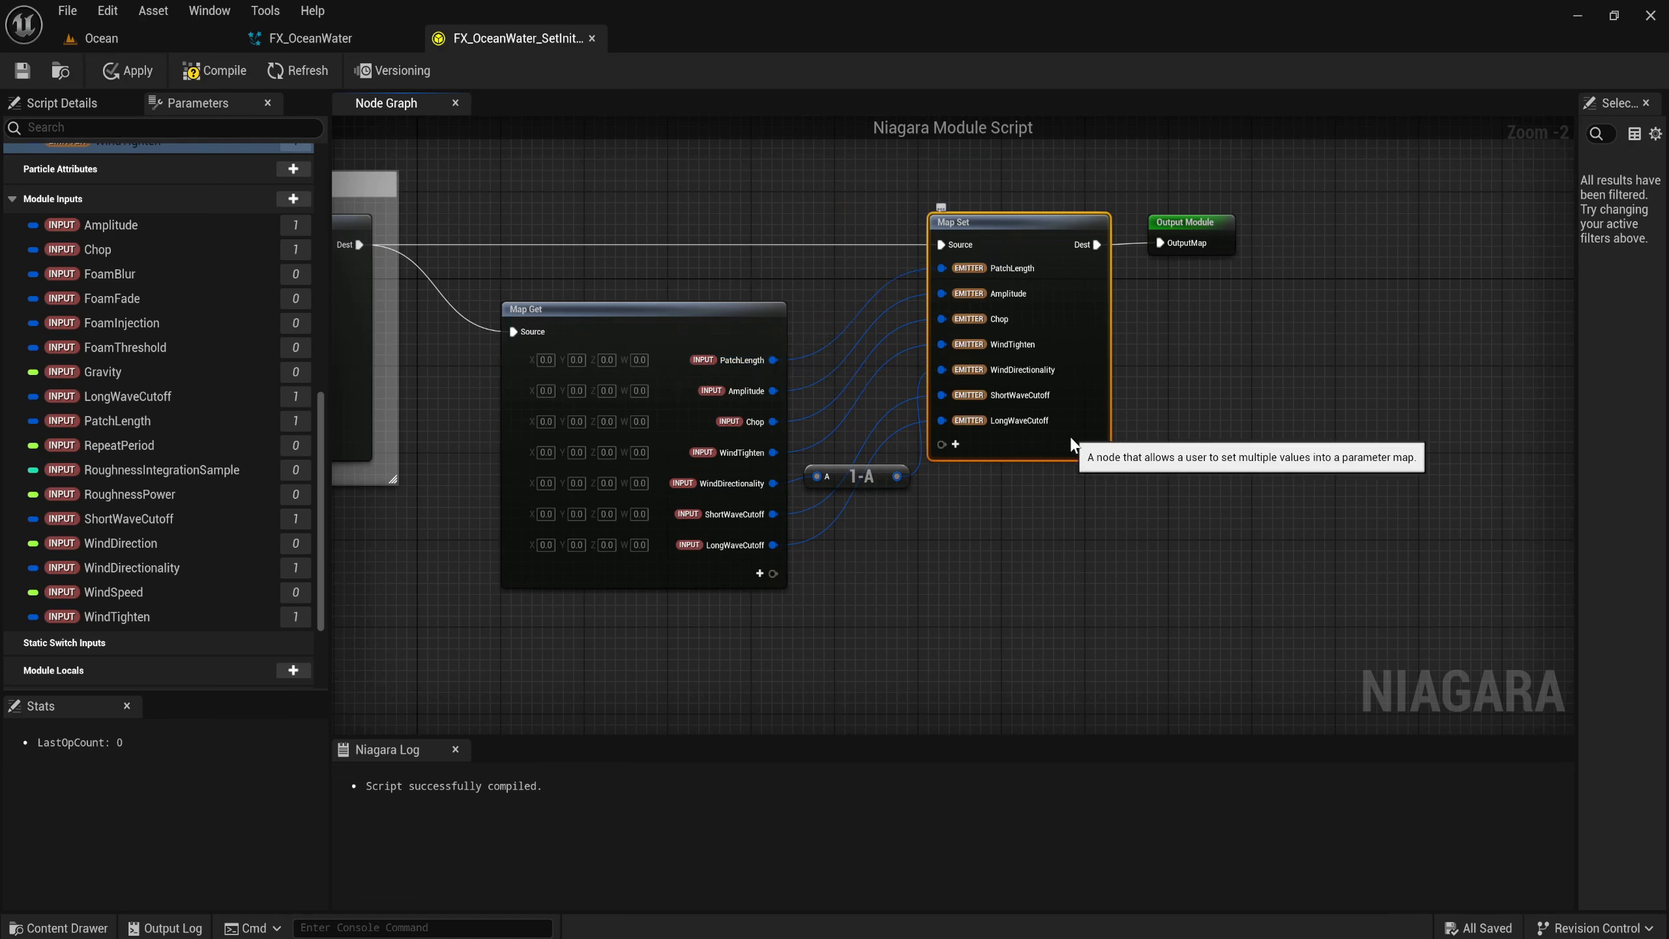
# Box-select Map Get, One Minus and Map Set and comment them 'Set Per Cascade Parameters'.
pyautogui.moveTo(958, 582)
pyautogui.mouseDown()
pyautogui.moveTo(772, 358)
pyautogui.moveTo(516, 316)
pyautogui.mouseUp()
pyautogui.write('c')
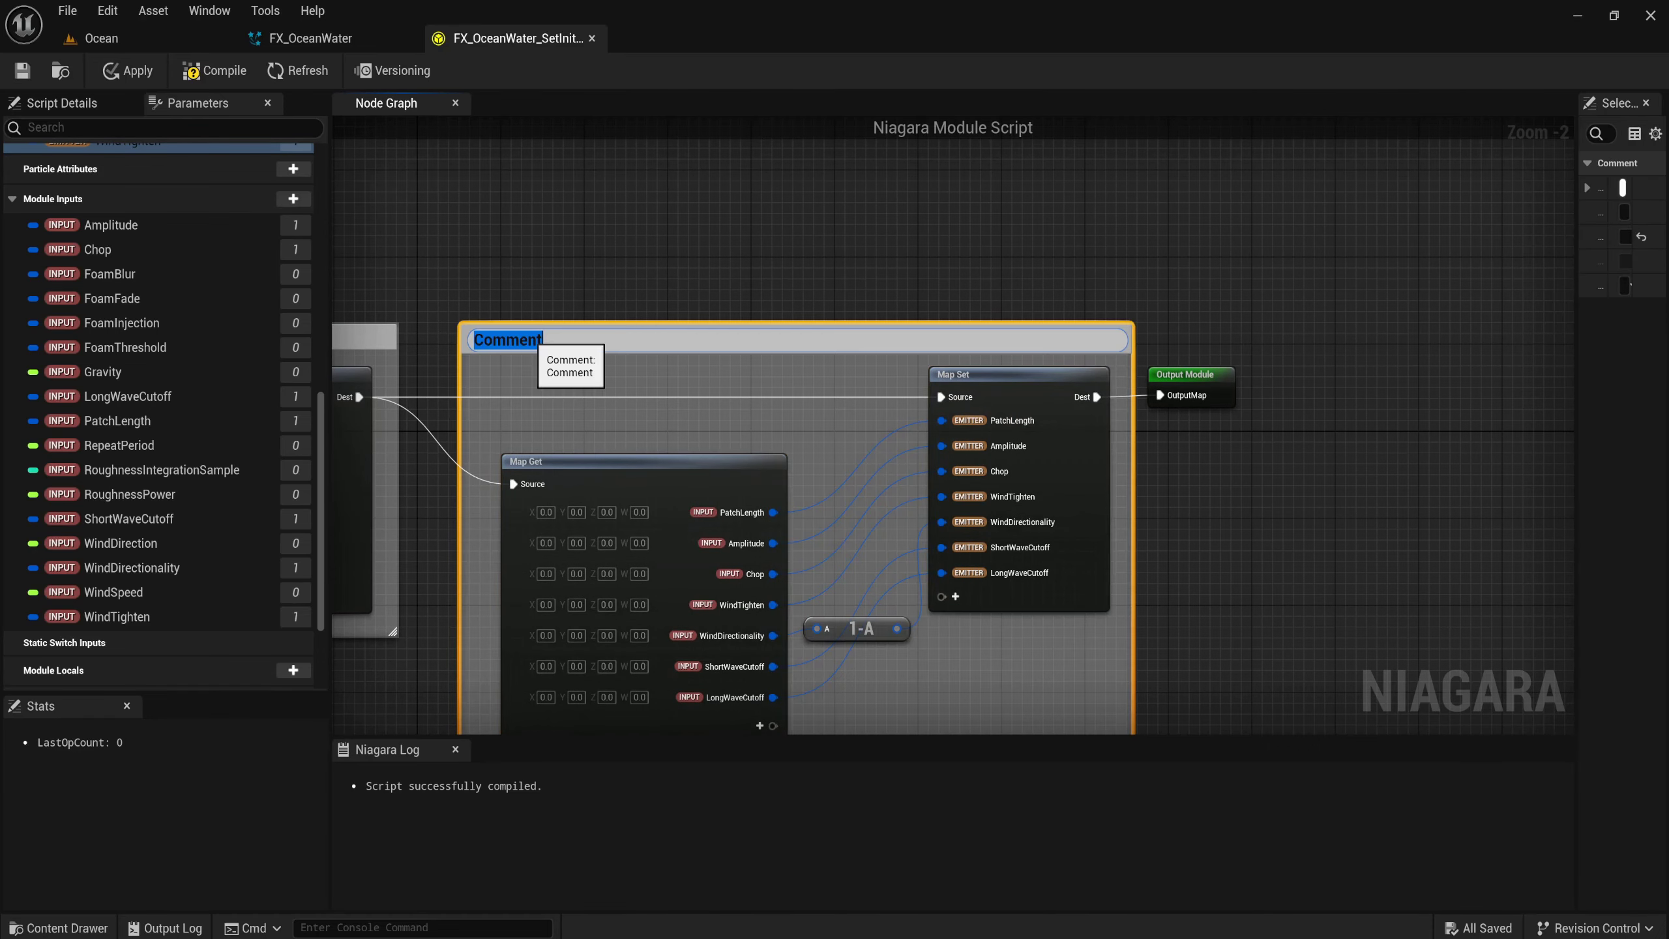
pyautogui.write('Set Per Casc')
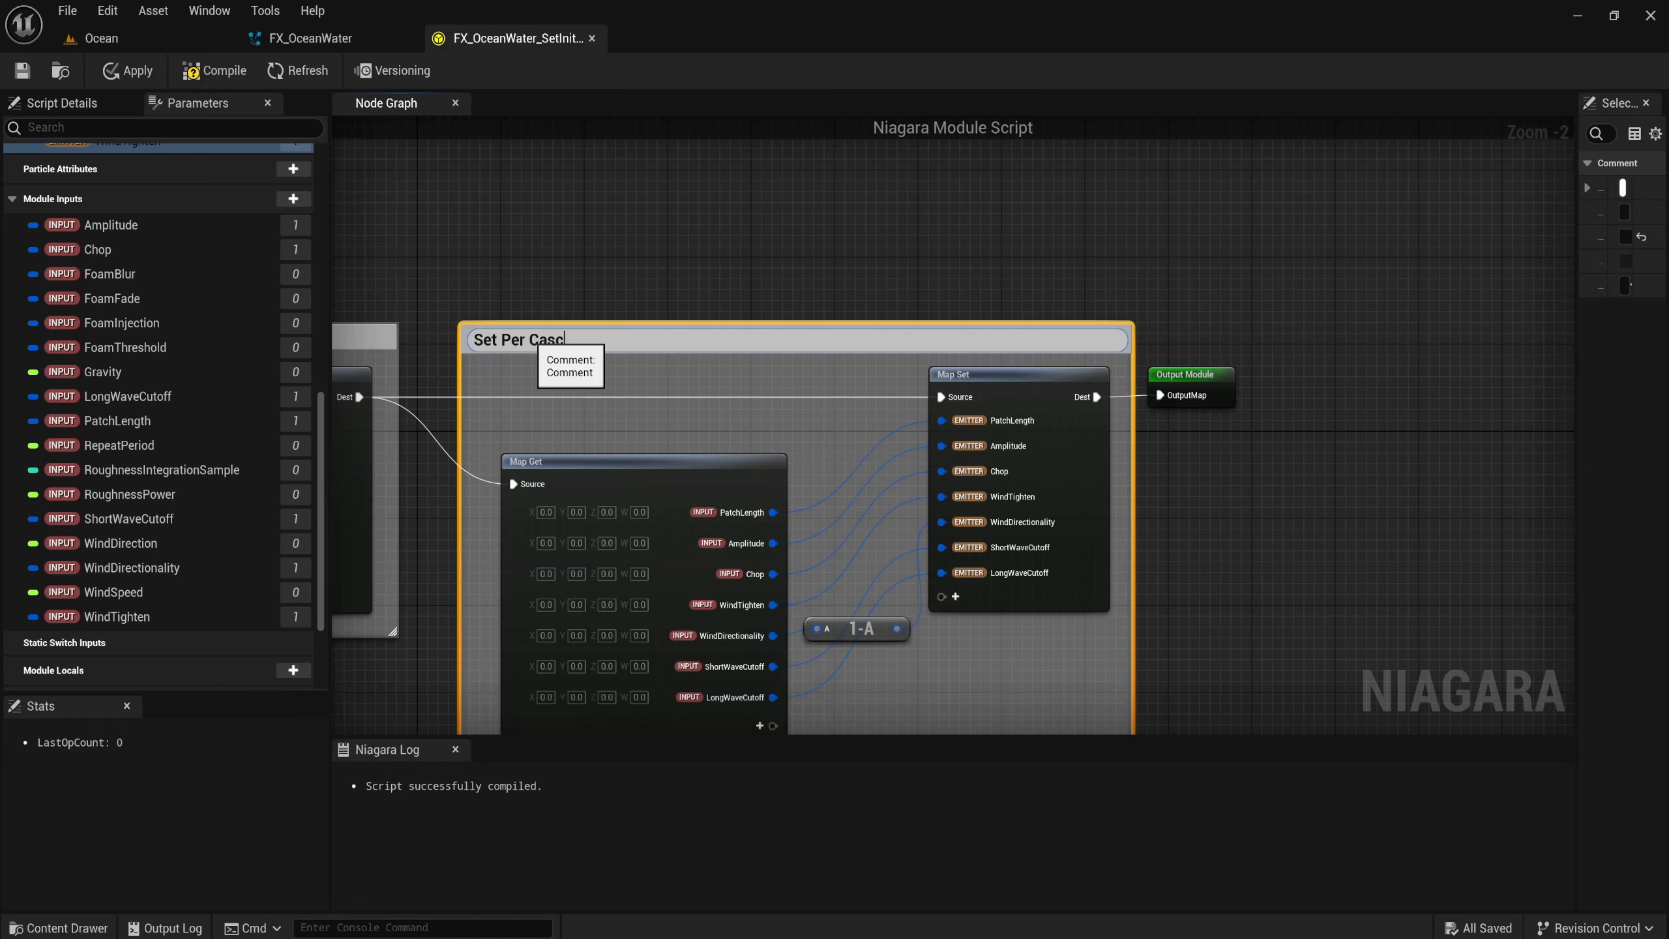
pyautogui.write('ade Parameters')
pyautogui.press('Return')
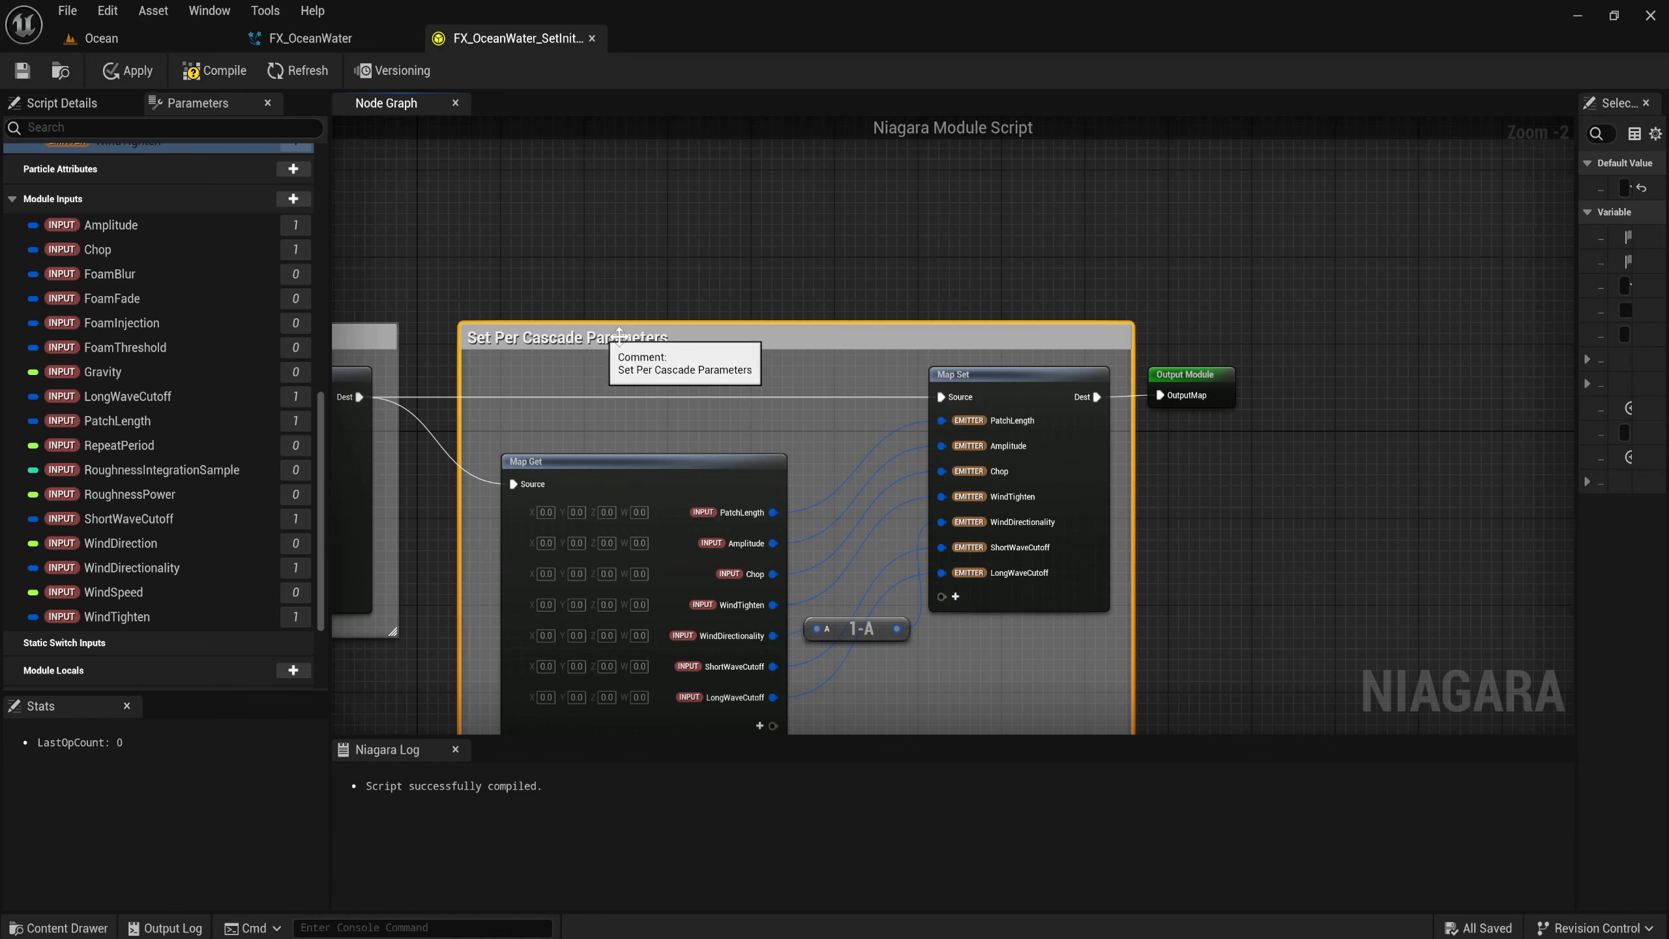
pyautogui.moveTo(1154, 434); pyautogui.dragTo(735, 375, button='right')
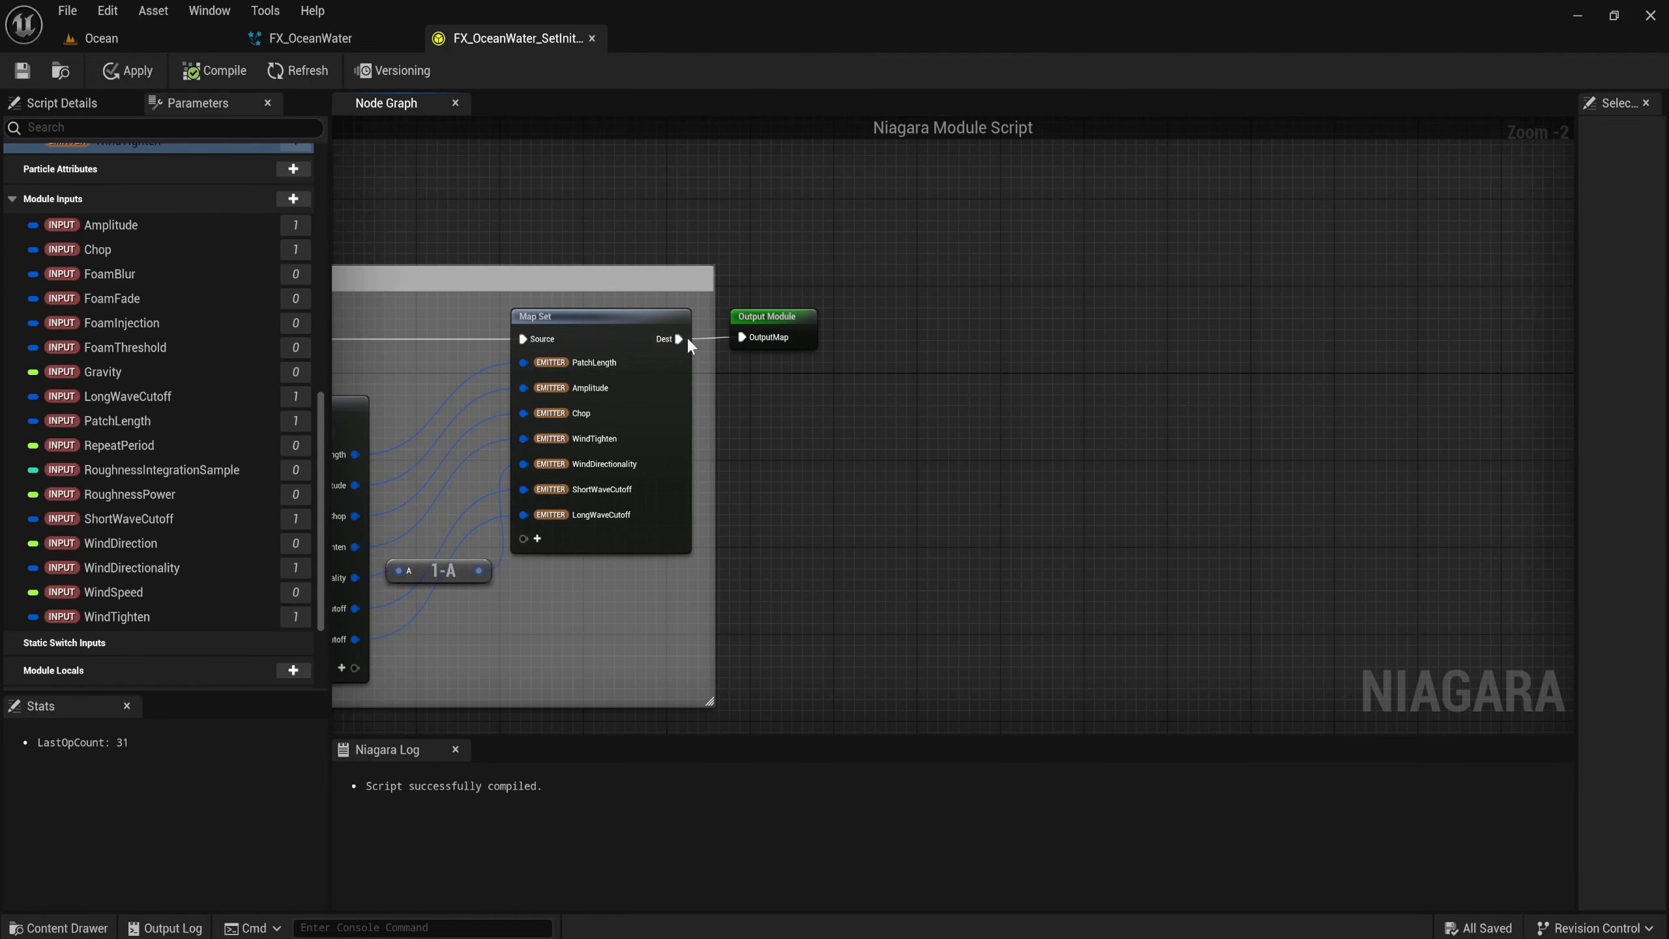
# Chain a new Parameter Map Get off the Map Set output and shift the Output Module right.
pyautogui.moveTo(679, 338); pyautogui.dragTo(769, 431)
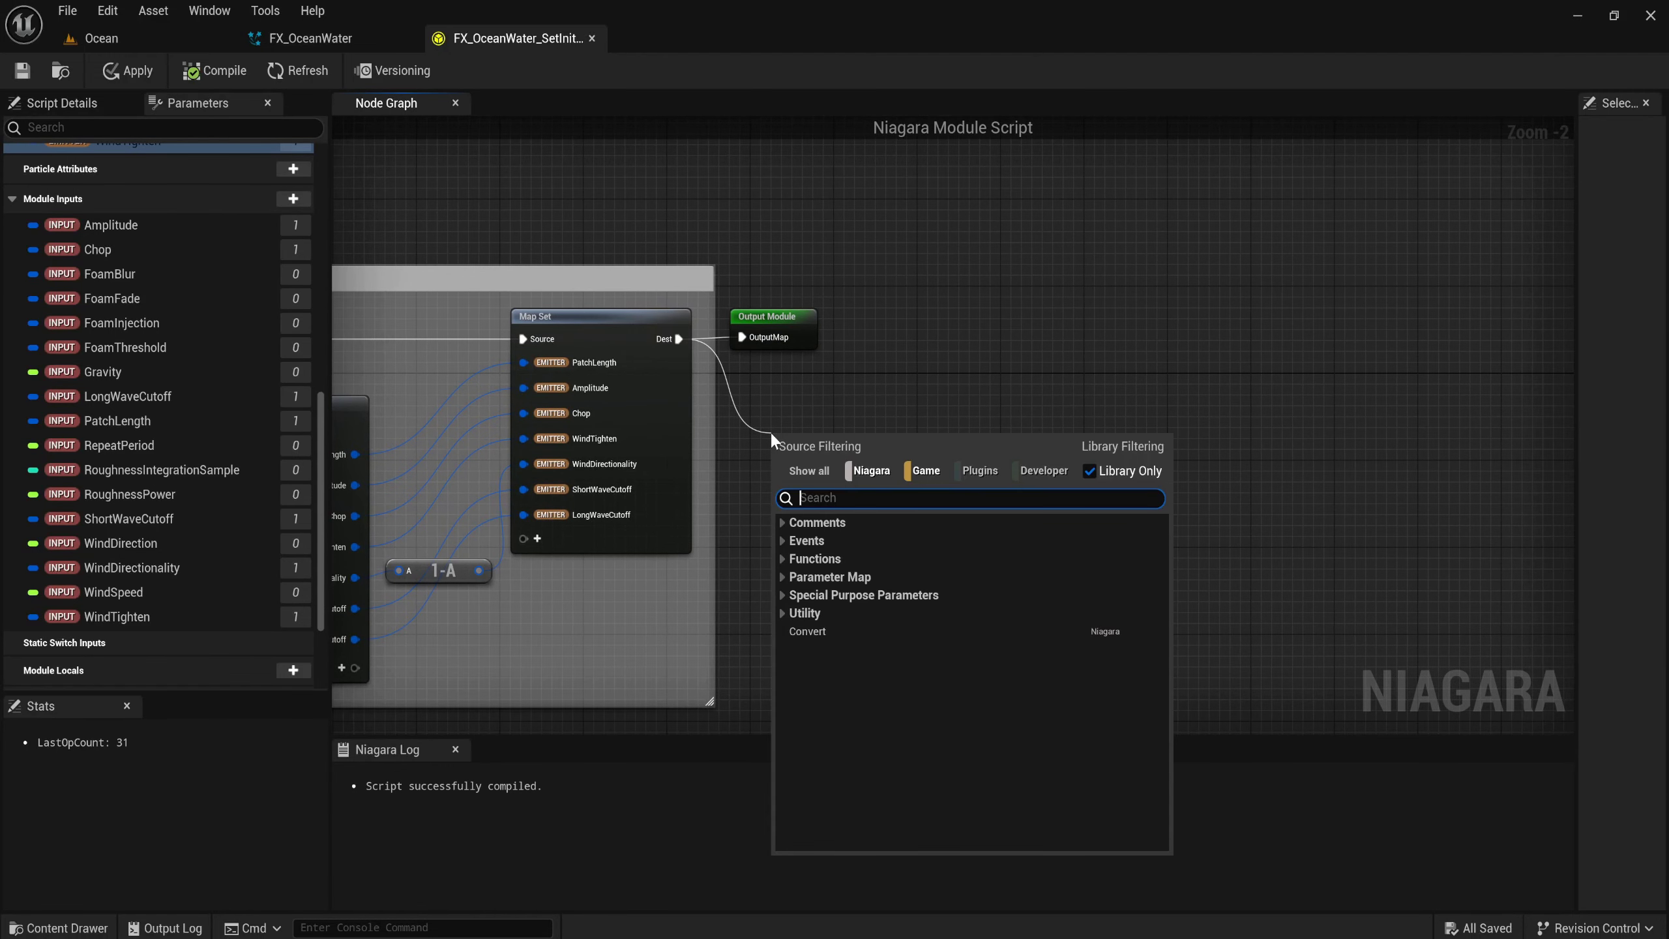
pyautogui.write('map')
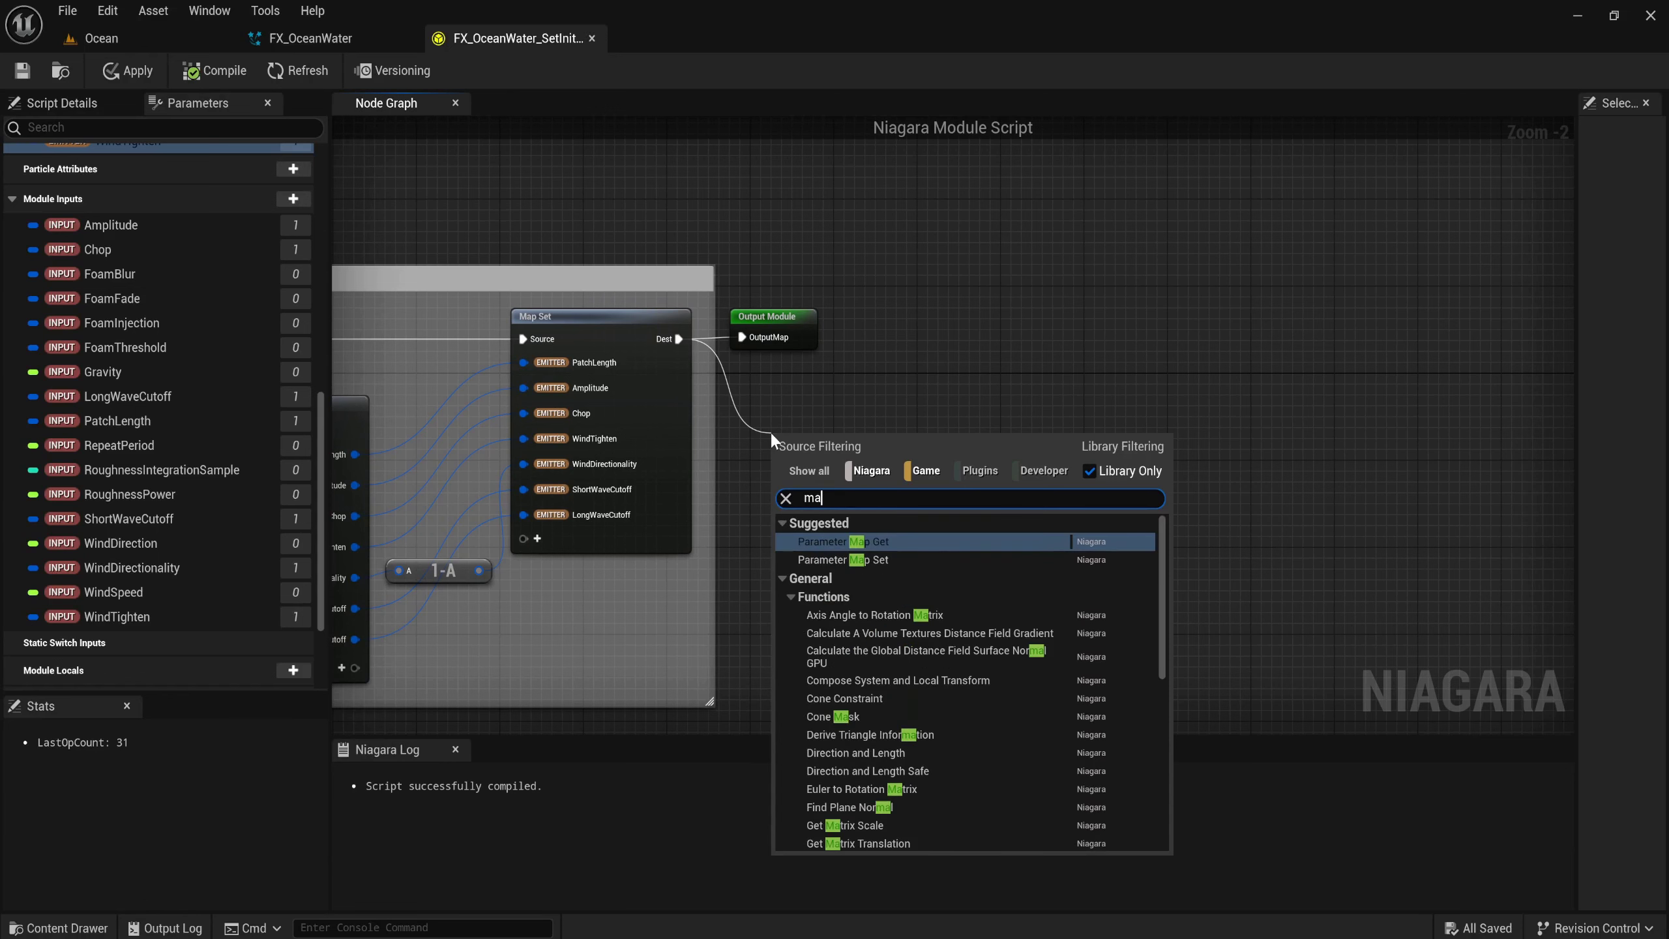
pyautogui.press('Return')
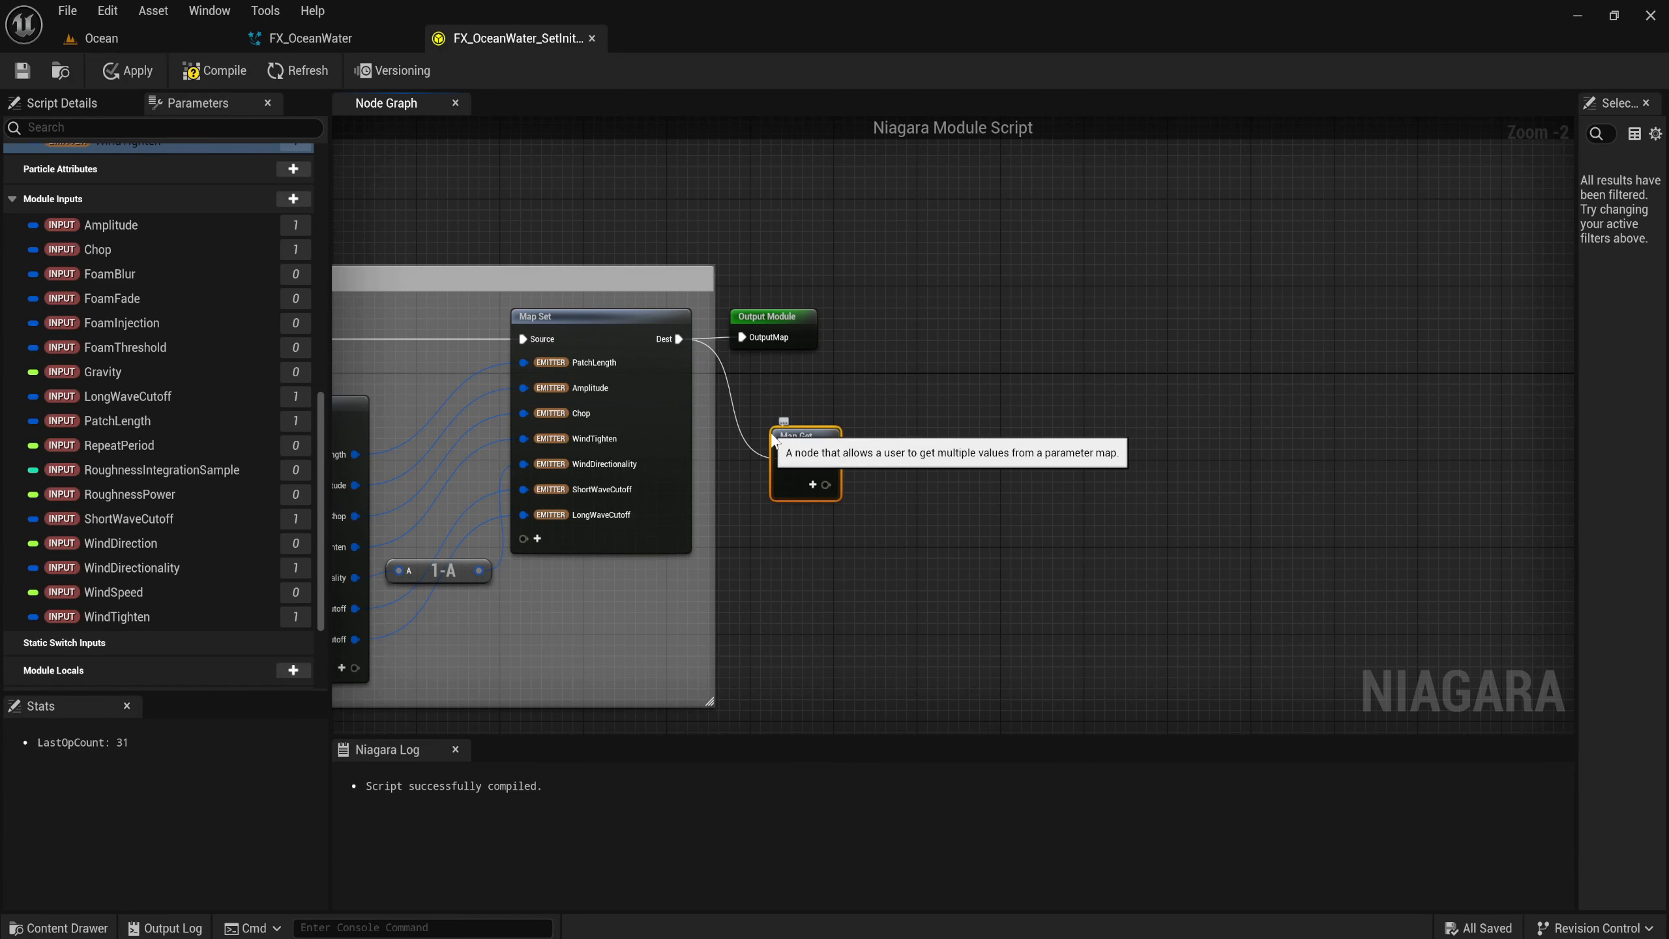
pyautogui.moveTo(792, 321); pyautogui.dragTo(1251, 342)
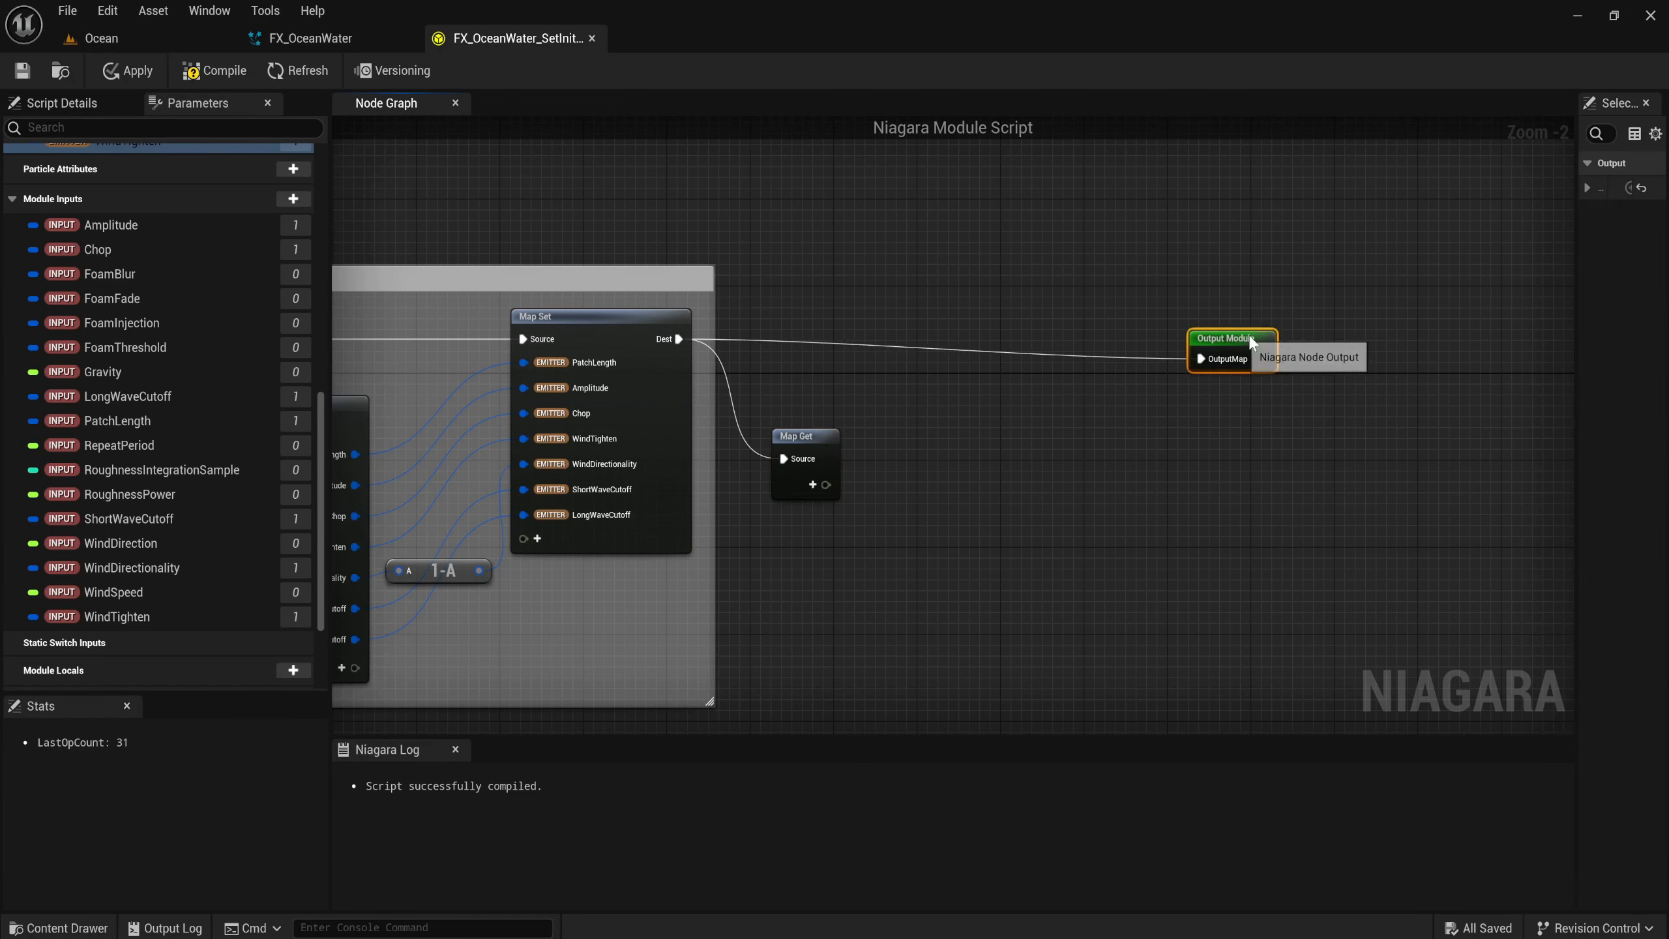
pyautogui.scroll(2, 880, 466)
pyautogui.moveTo(863, 429); pyautogui.dragTo(905, 414)
# Add INPUT FoamInjection and INPUT FoamFade pins to the new Map Get.
pyautogui.click(890, 472)
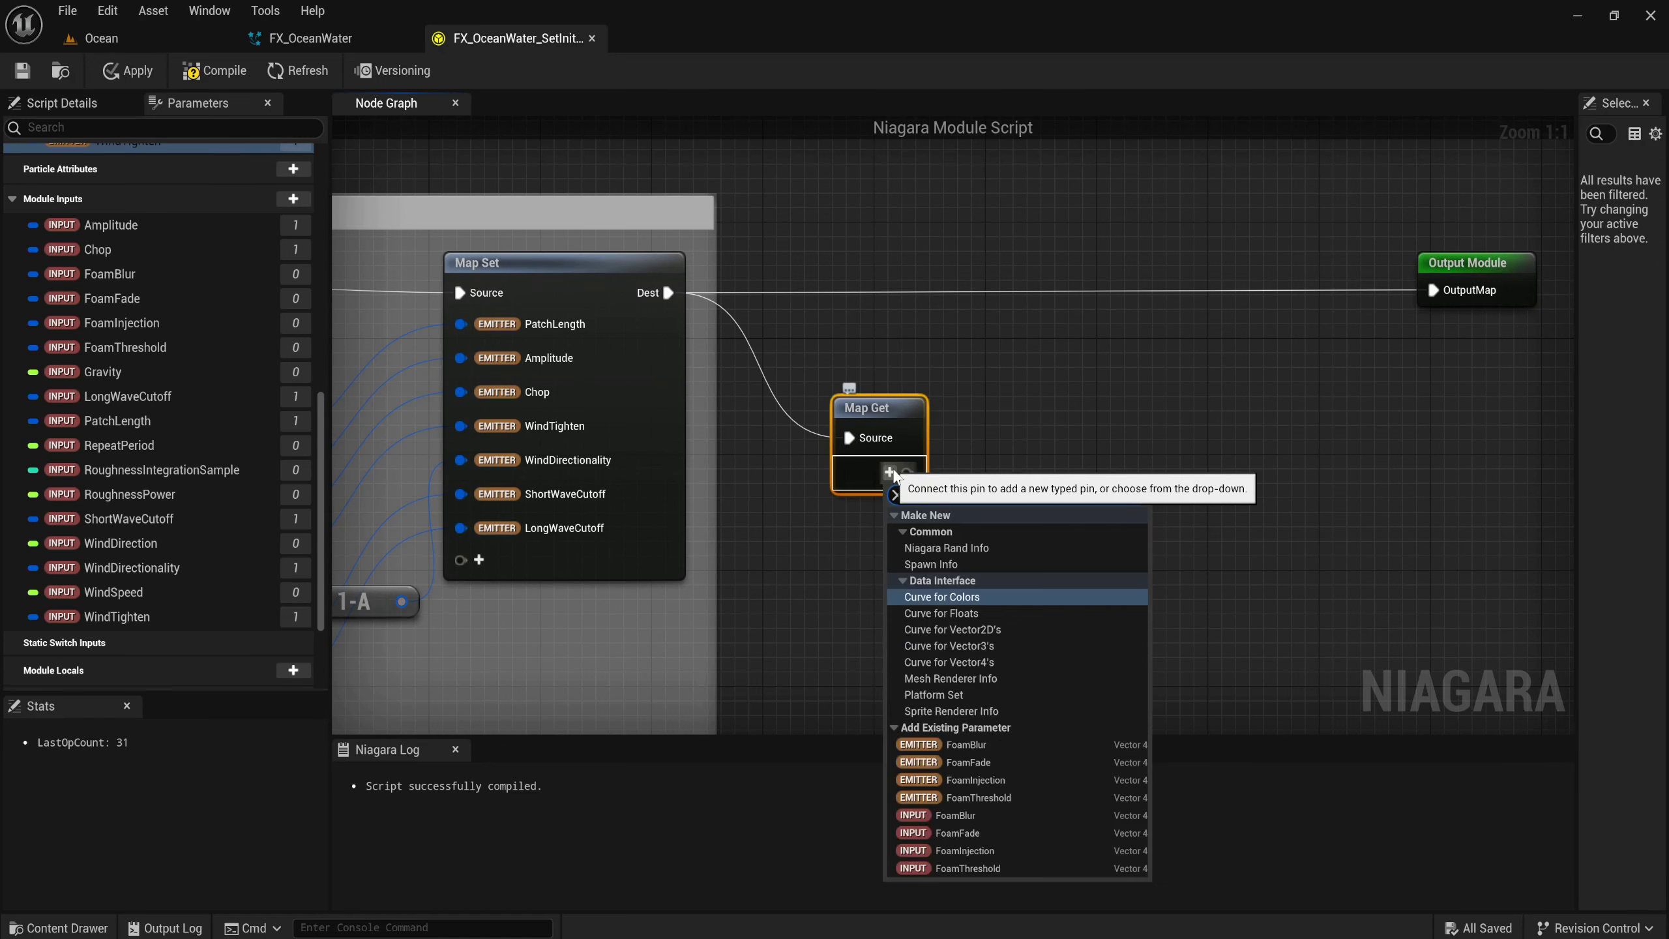
pyautogui.press('Down')
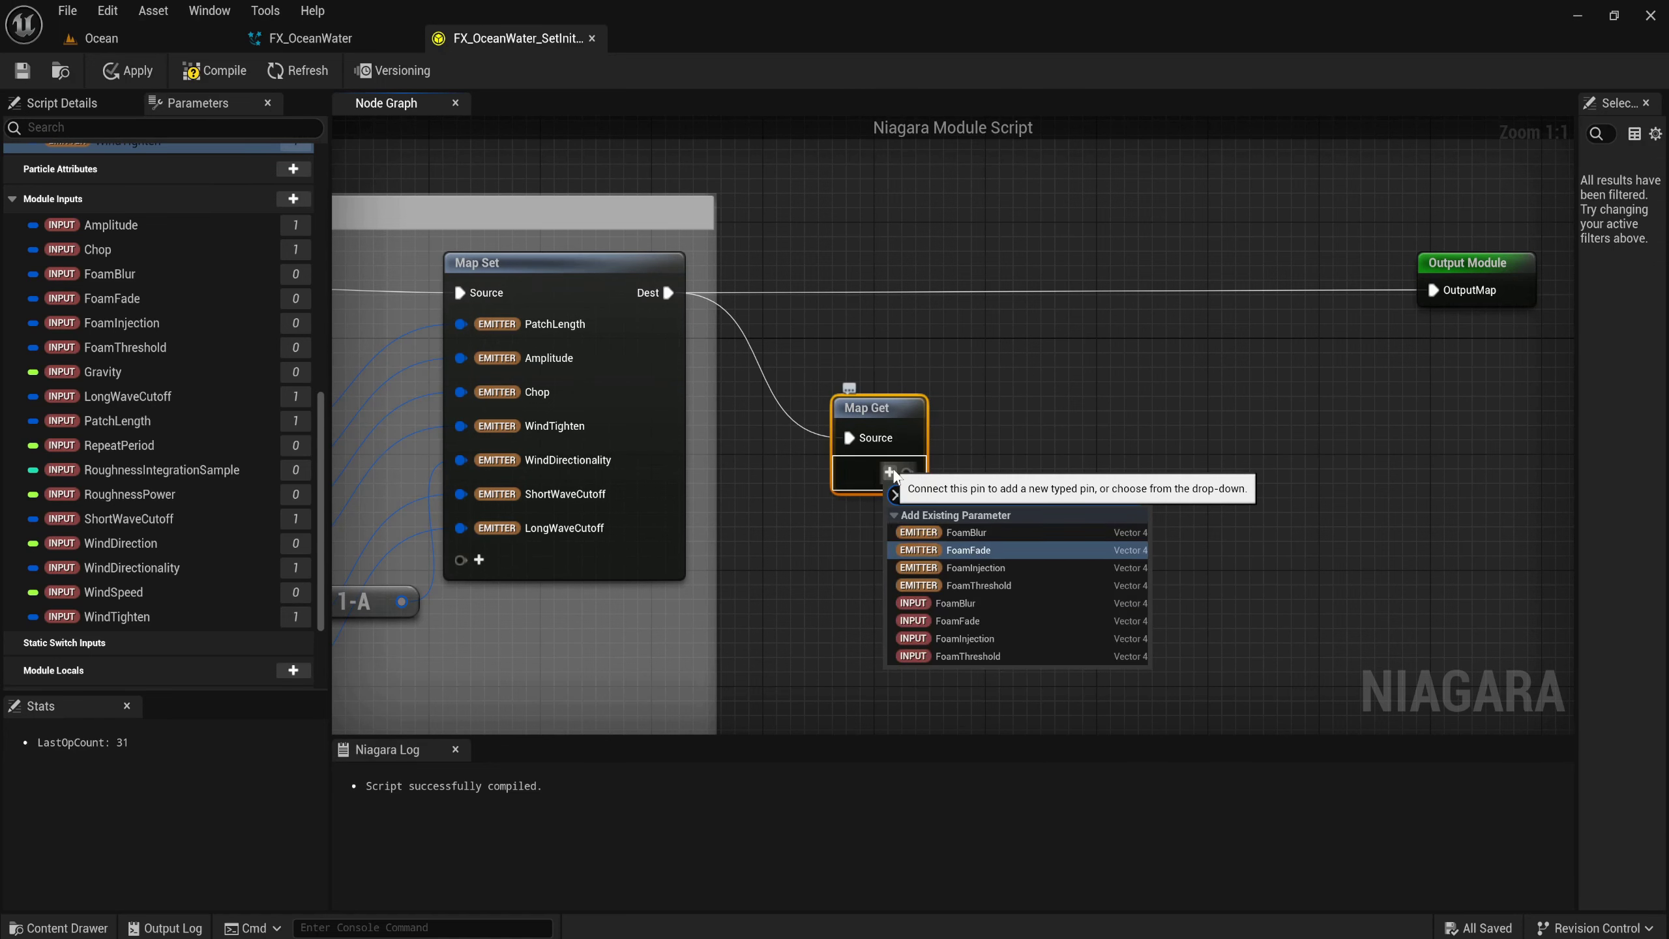
pyautogui.press('Down')
pyautogui.press('Down')
pyautogui.press('Down')
pyautogui.press('Down')
pyautogui.press('Down')
pyautogui.press('Return')
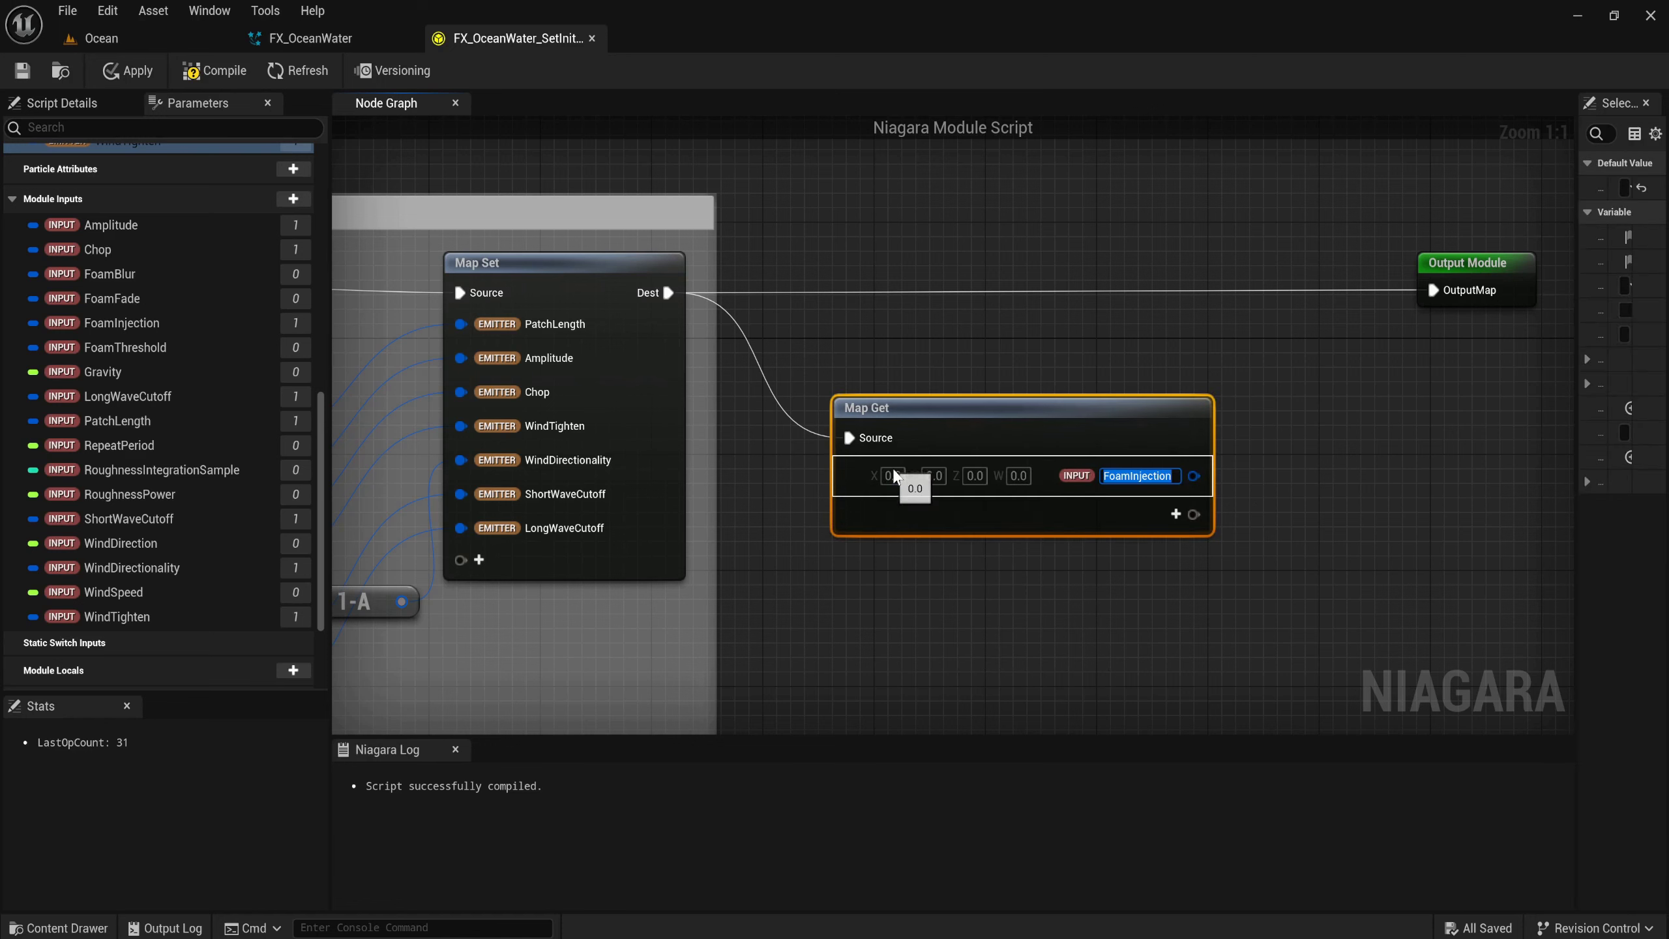
pyautogui.click(1167, 516)
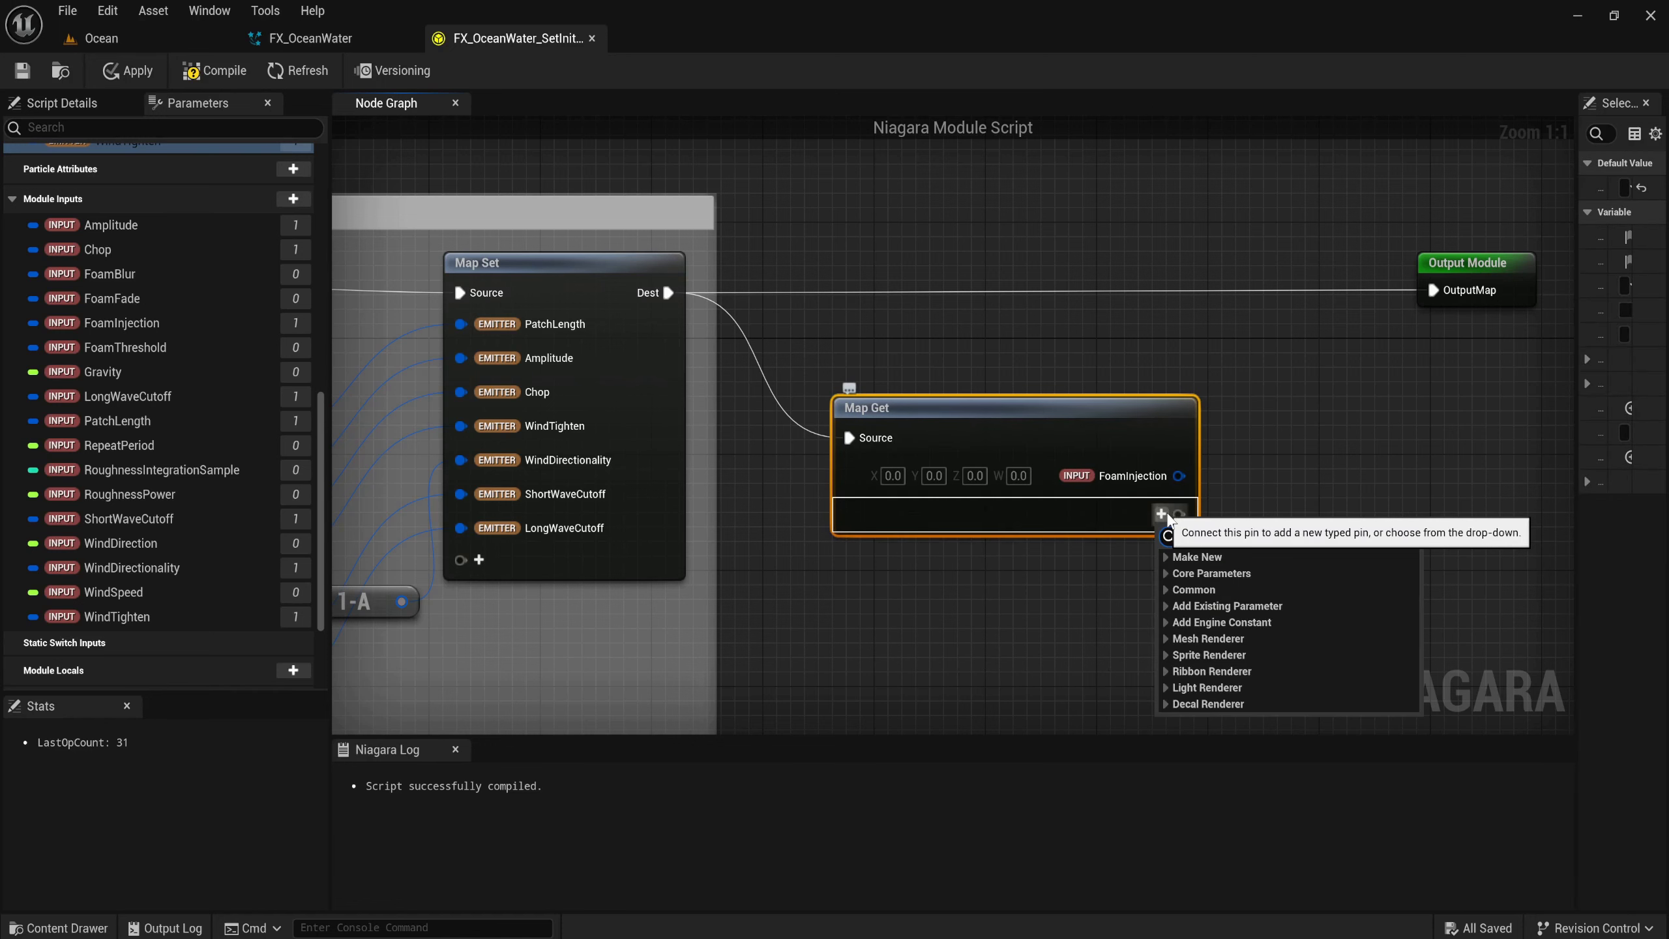
pyautogui.write('foam')
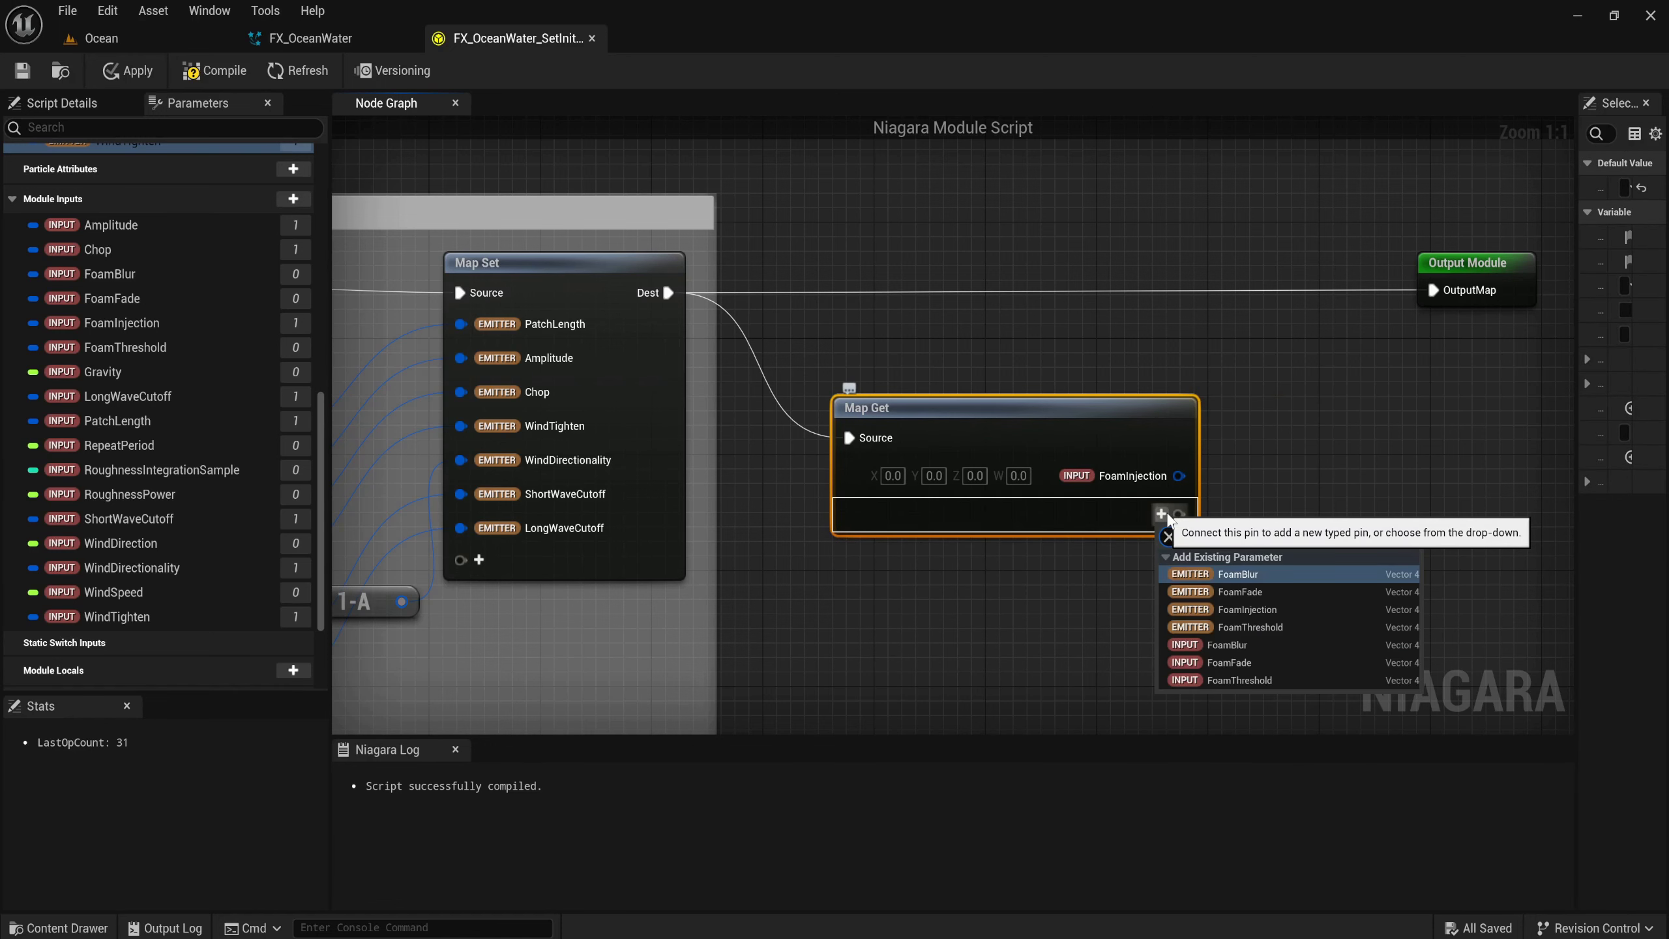
pyautogui.press('Down')
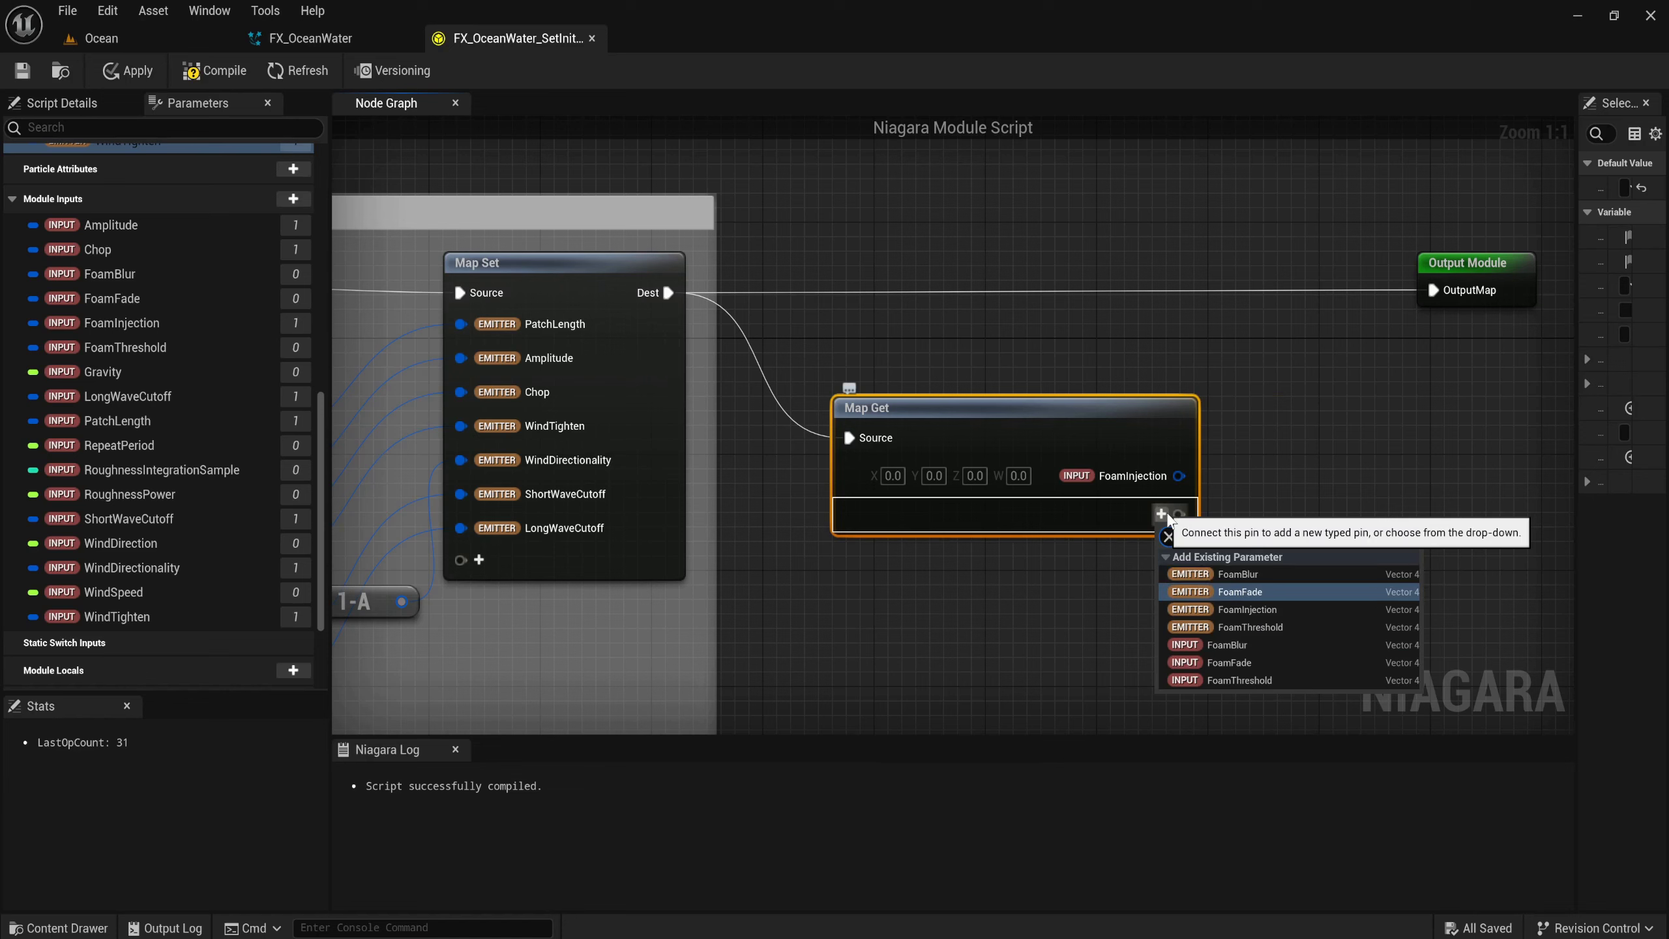
pyautogui.press('Down')
pyautogui.press('Down')
pyautogui.press('Down')
pyautogui.press('Up')
pyautogui.press('Return')
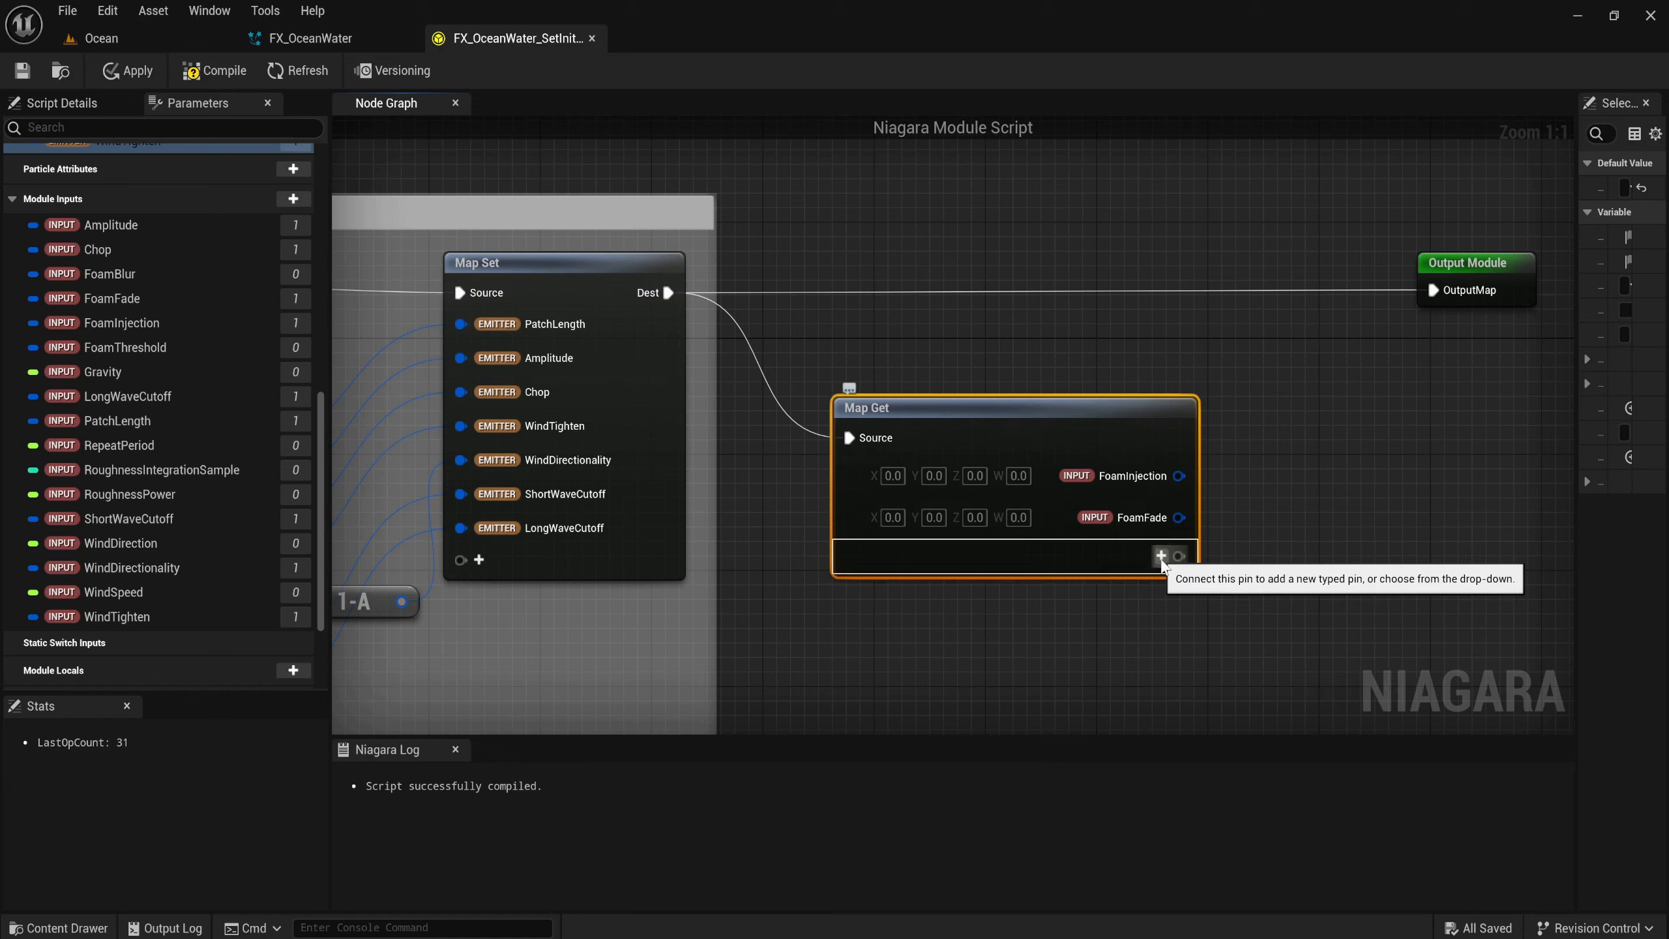
# Add INPUT FoamBlur and INPUT FoamThreshold pins to the Map Get.
pyautogui.click(1162, 555)
pyautogui.write('foam')
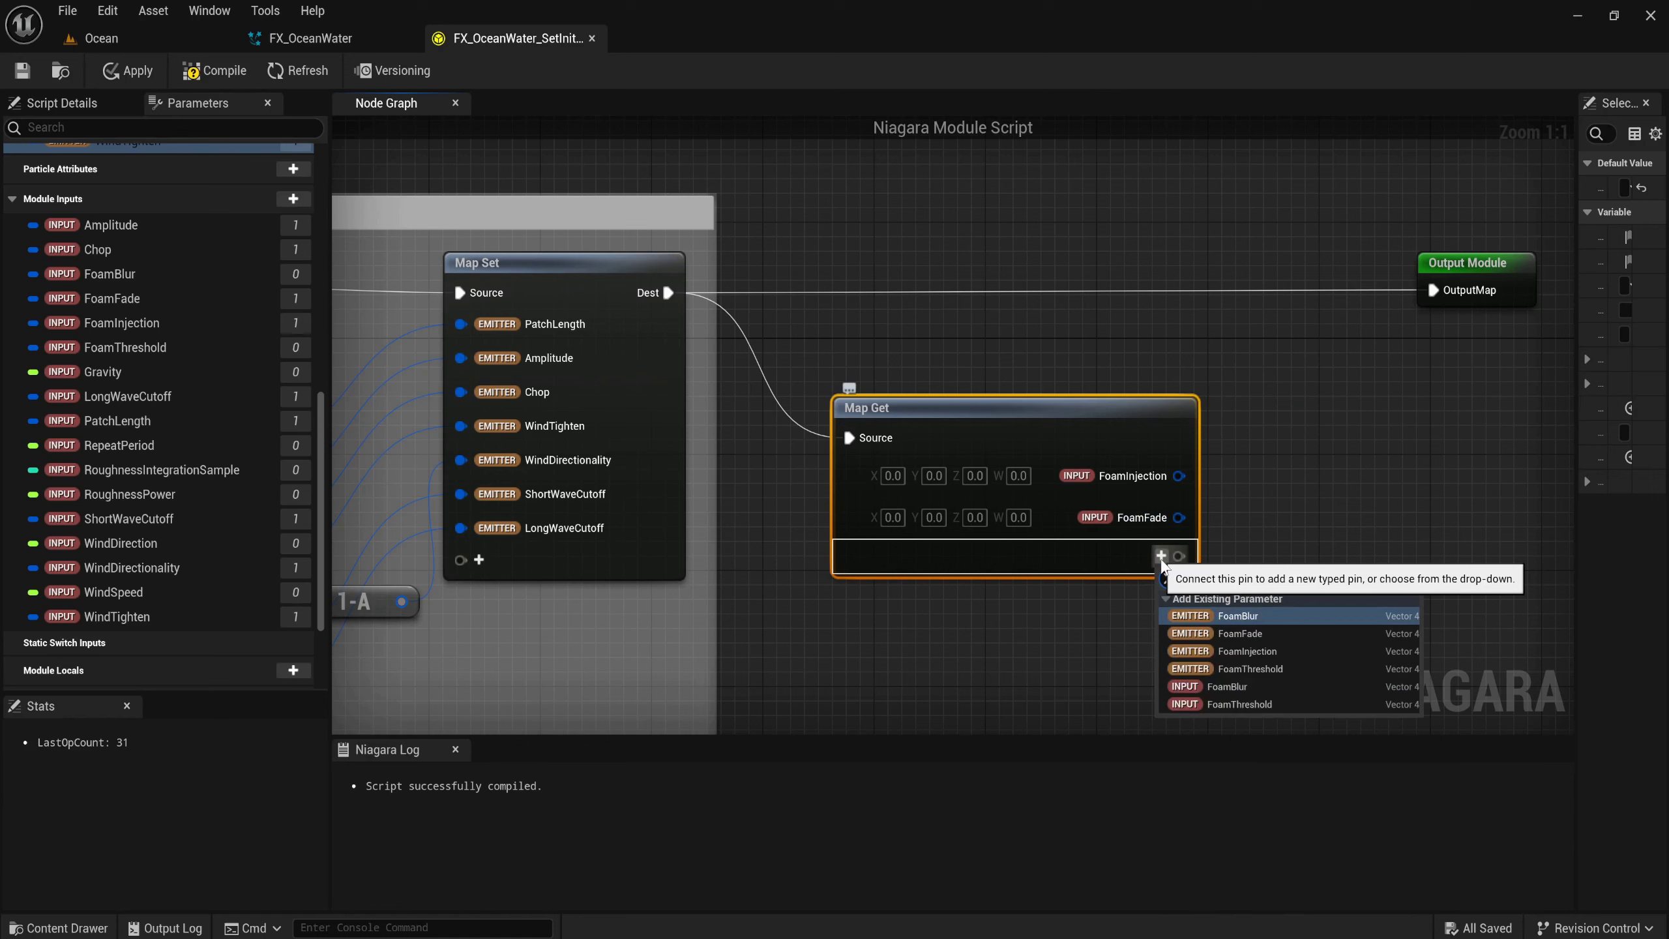
pyautogui.press('Down')
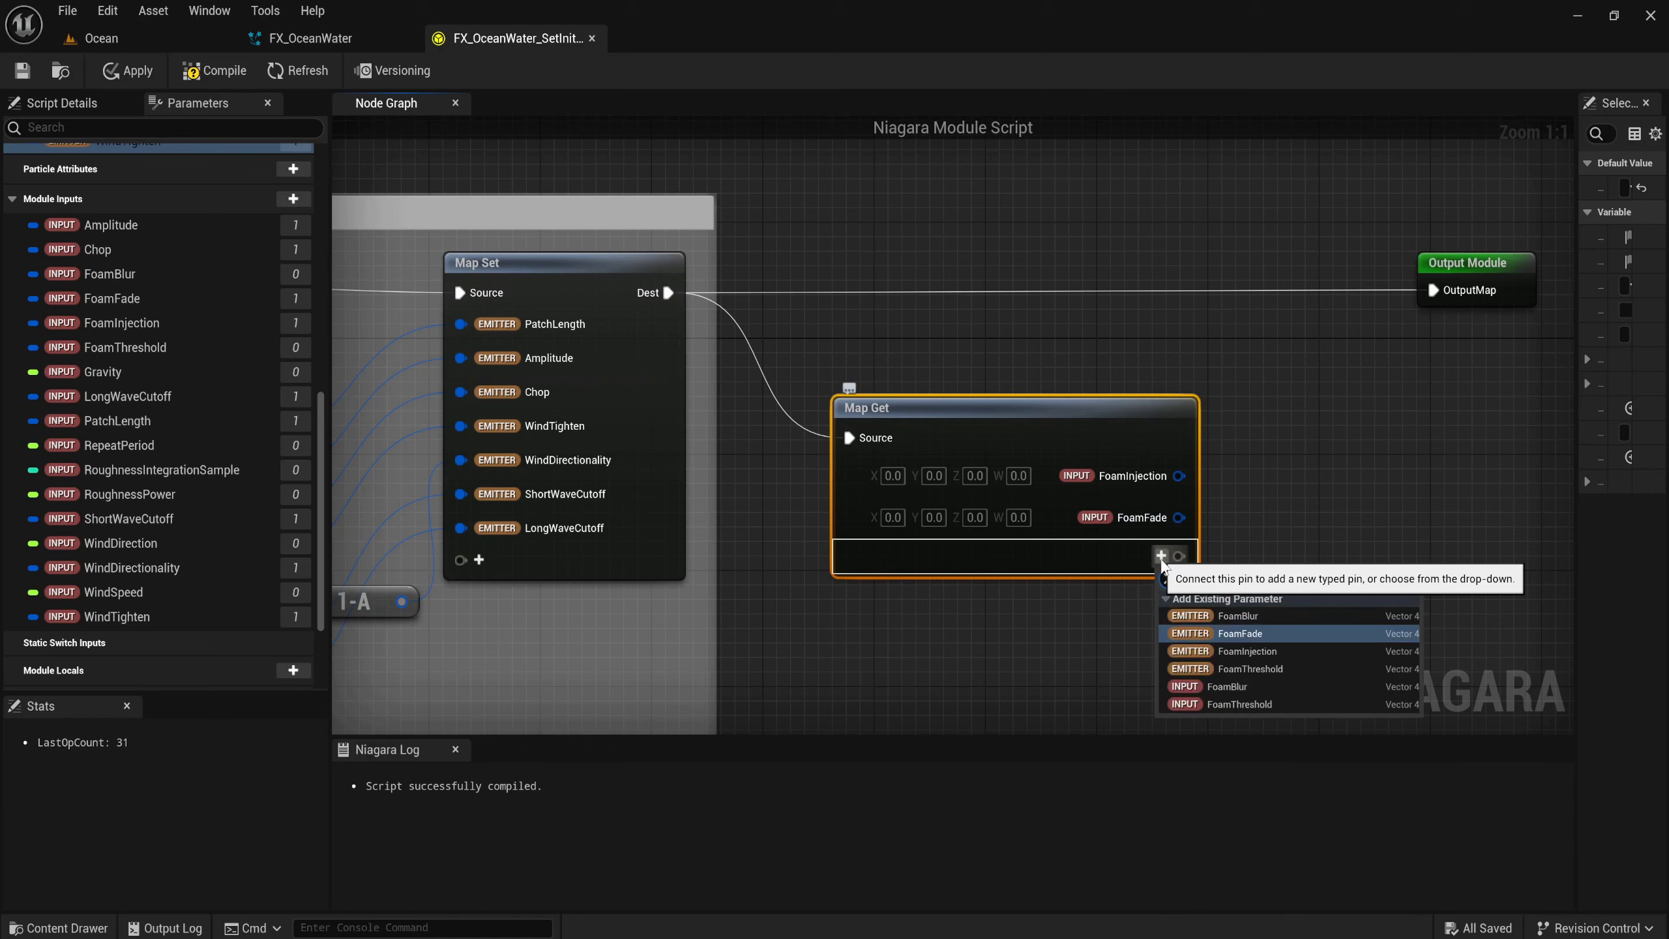
pyautogui.press('Down')
pyautogui.press('Down')
pyautogui.press('Down')
pyautogui.press('Up')
pyautogui.press('Return')
pyautogui.click(1162, 598)
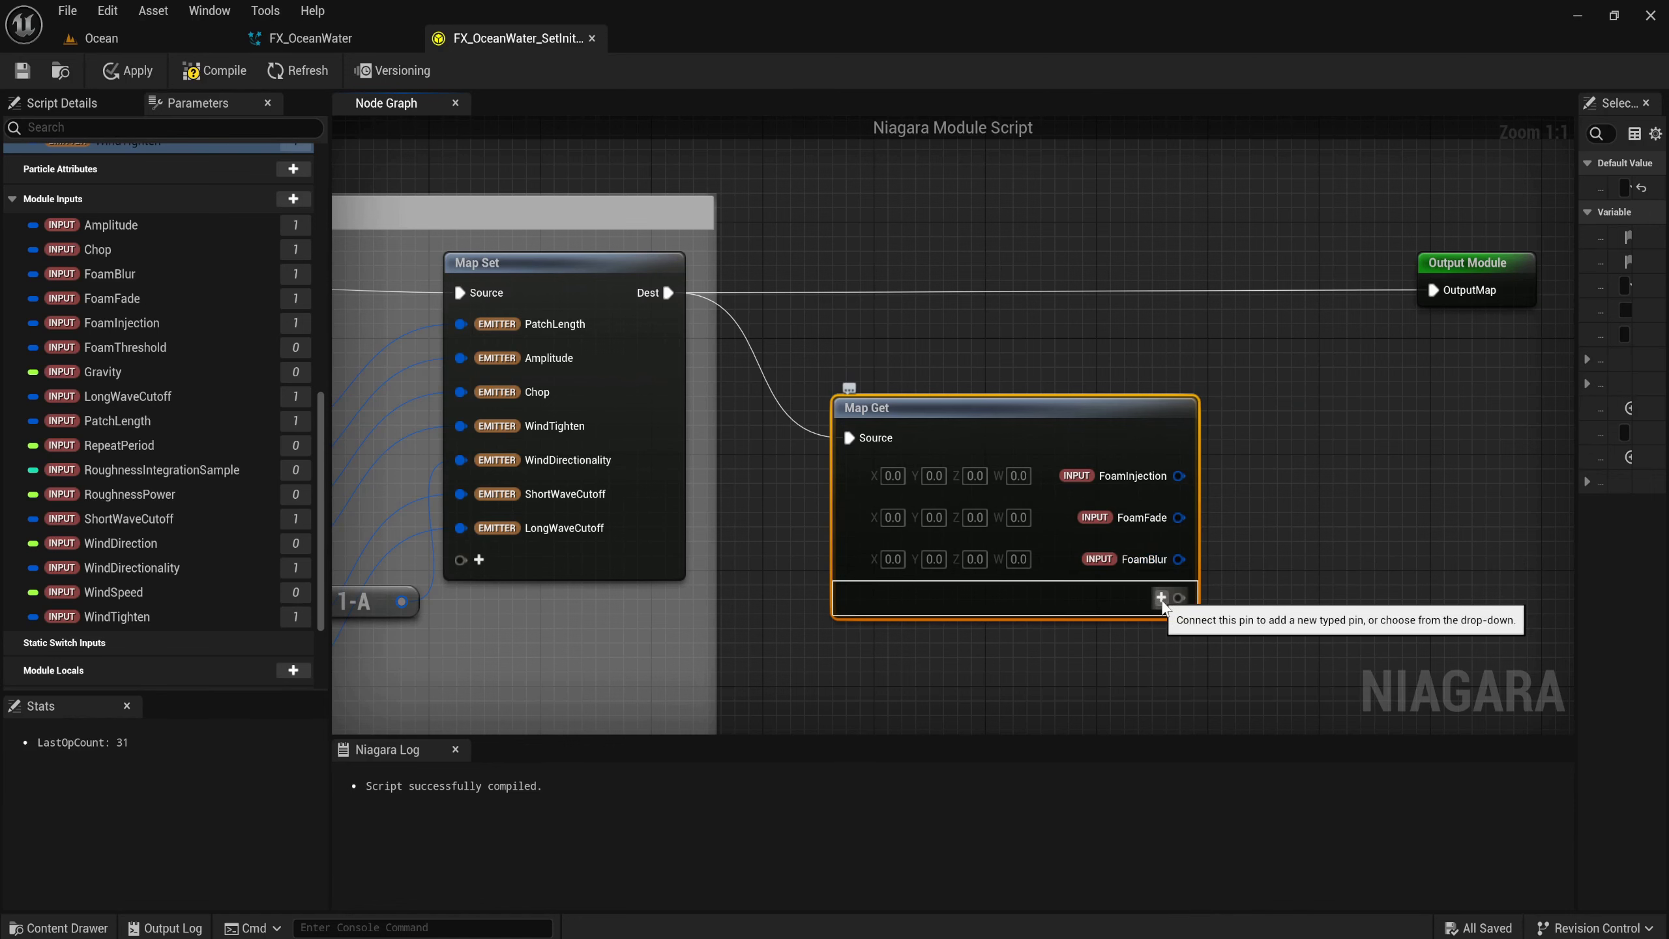
pyautogui.write('fo')
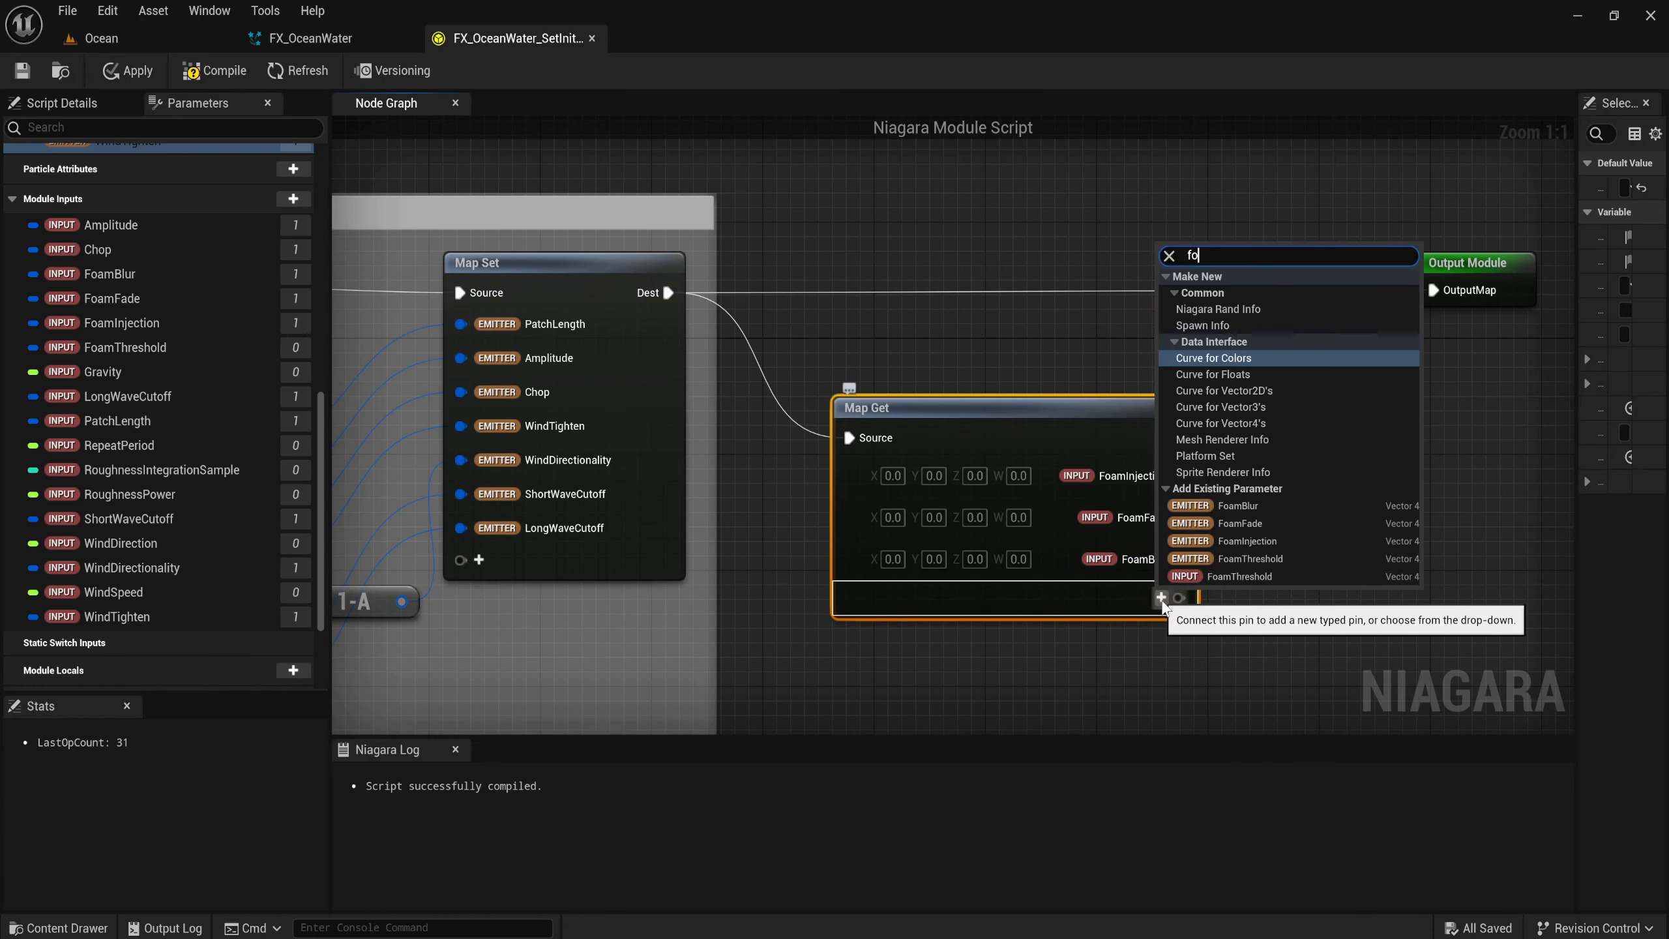
pyautogui.click(1236, 574)
pyautogui.click(1066, 426)
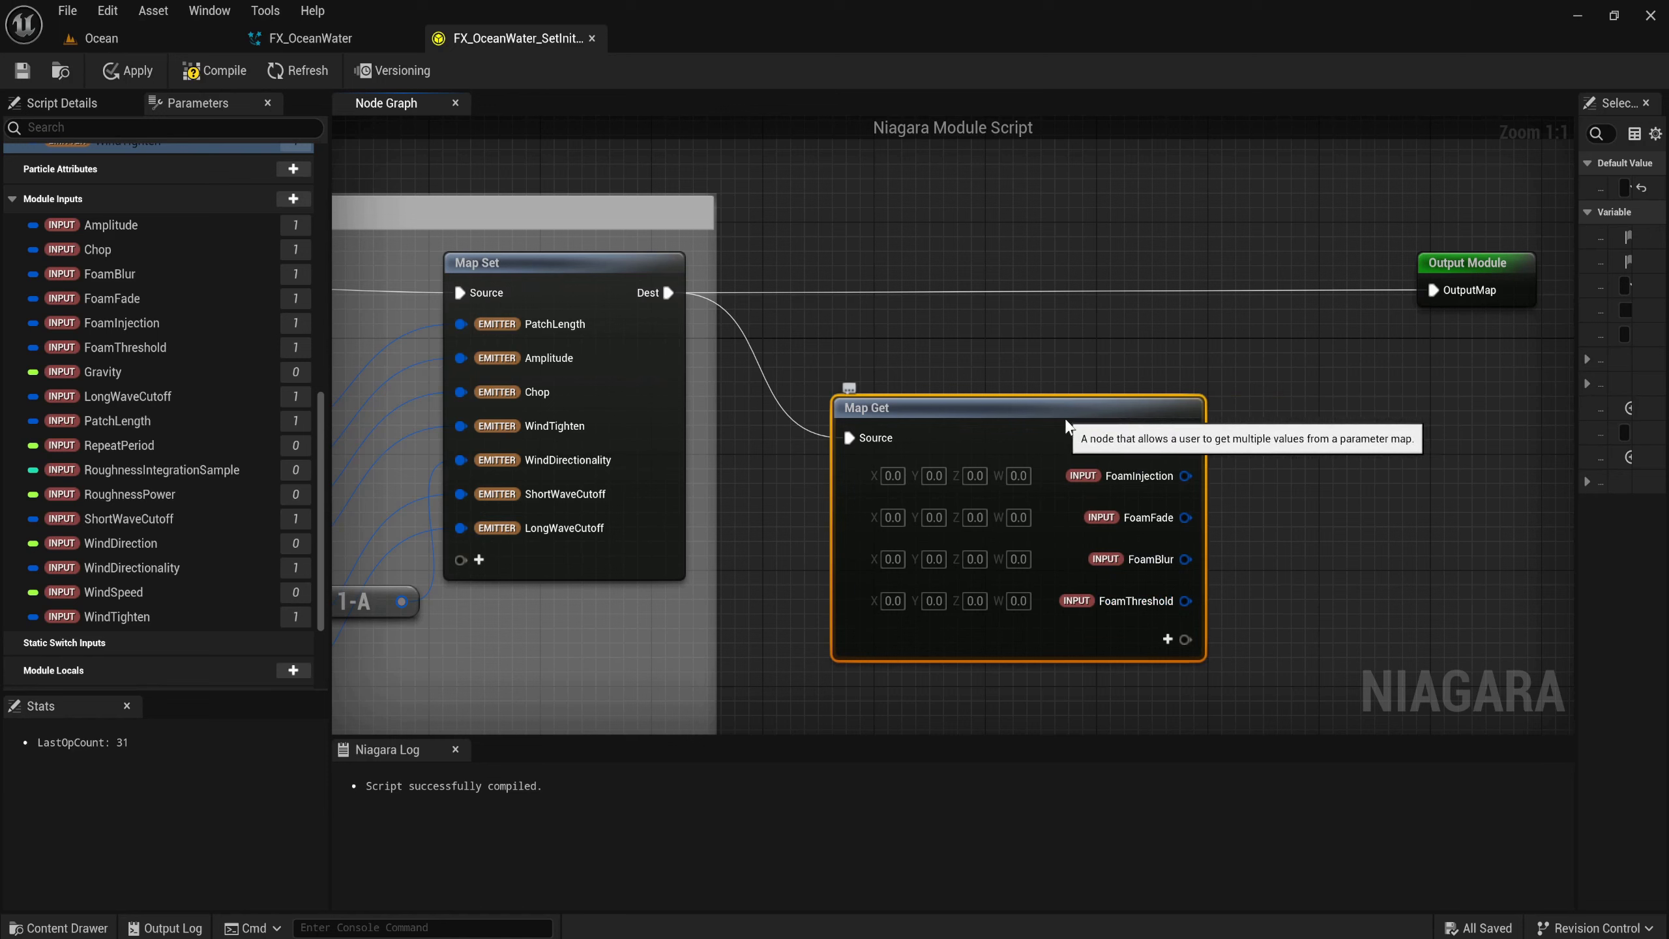
pyautogui.scroll(-1, 1052, 420)
pyautogui.moveTo(1066, 426); pyautogui.dragTo(910, 332, button='right')
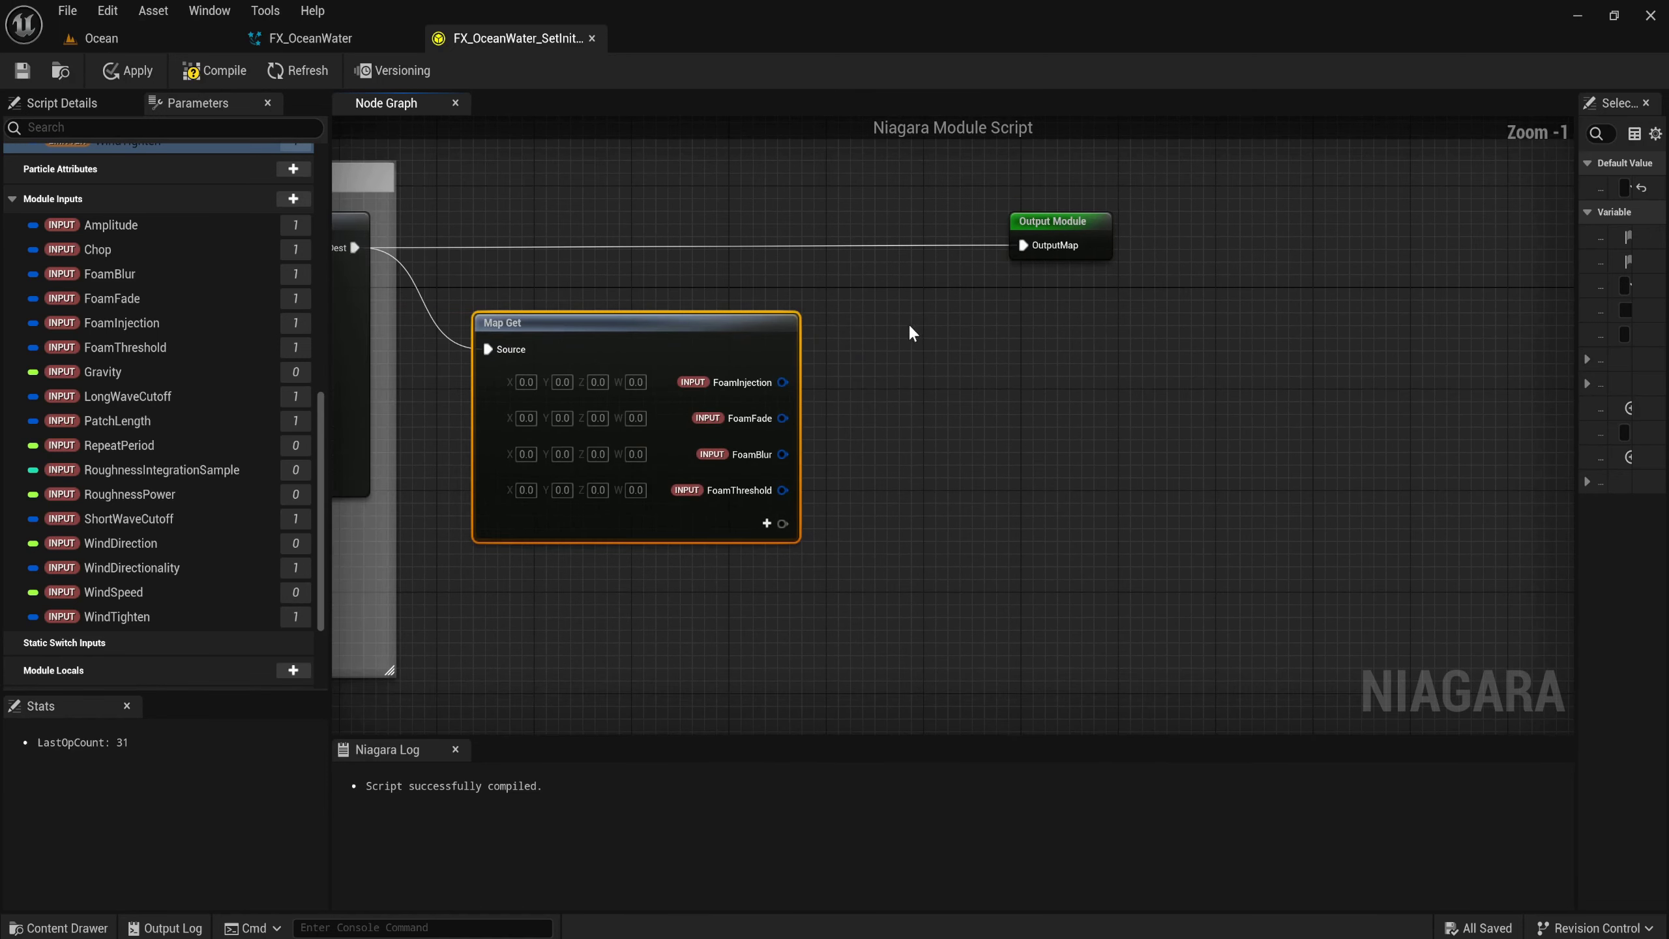
pyautogui.moveTo(1049, 226)
pyautogui.mouseDown()
pyautogui.moveTo(1338, 238)
pyautogui.moveTo(1308, 234)
pyautogui.mouseUp()
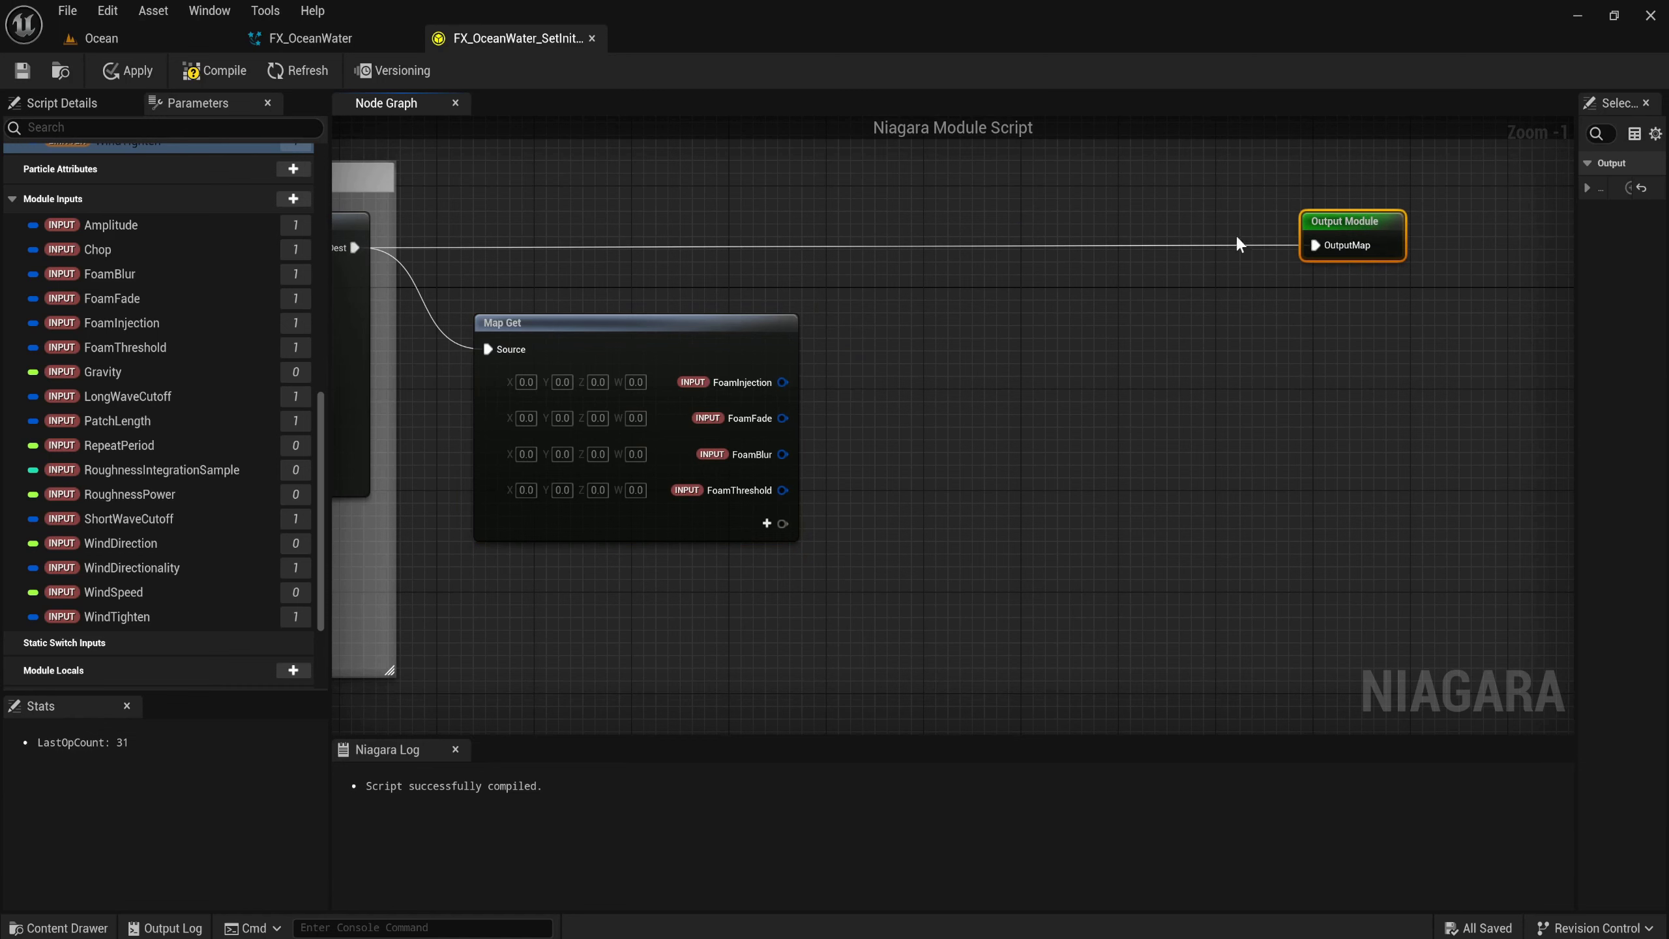
# Insert a new Parameter Map Set between the foam Map Get and the Output Module.
pyautogui.rightClick(961, 296)
pyautogui.write('map')
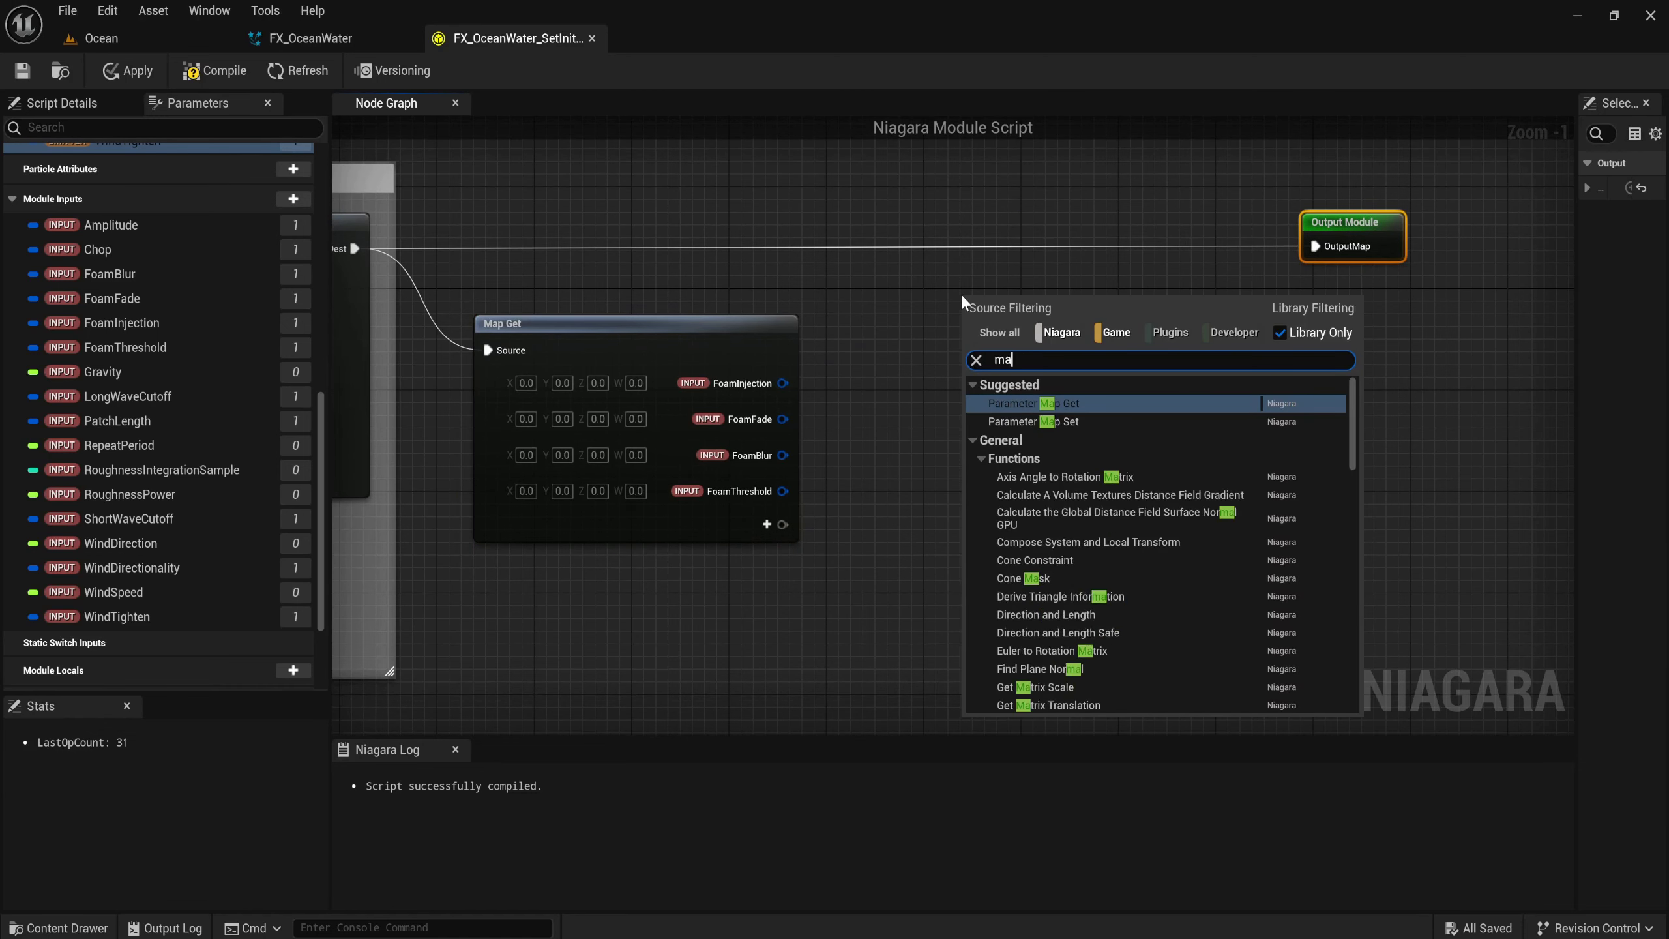
pyautogui.press('Down')
pyautogui.press('Return')
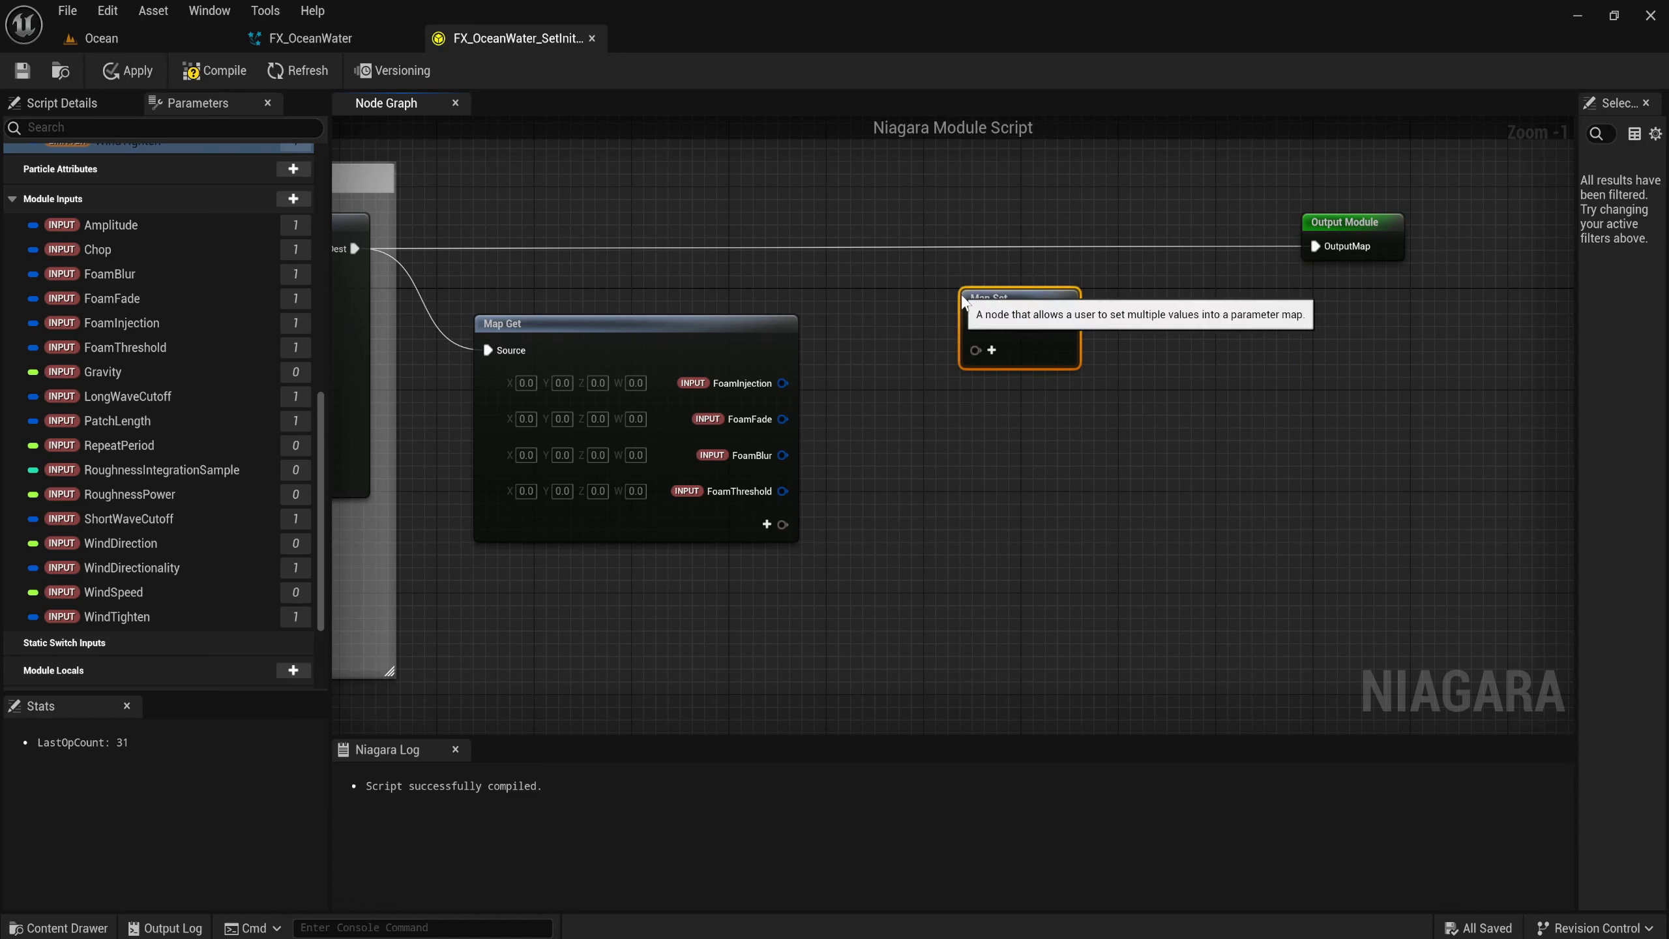
pyautogui.moveTo(964, 299); pyautogui.dragTo(964, 223)
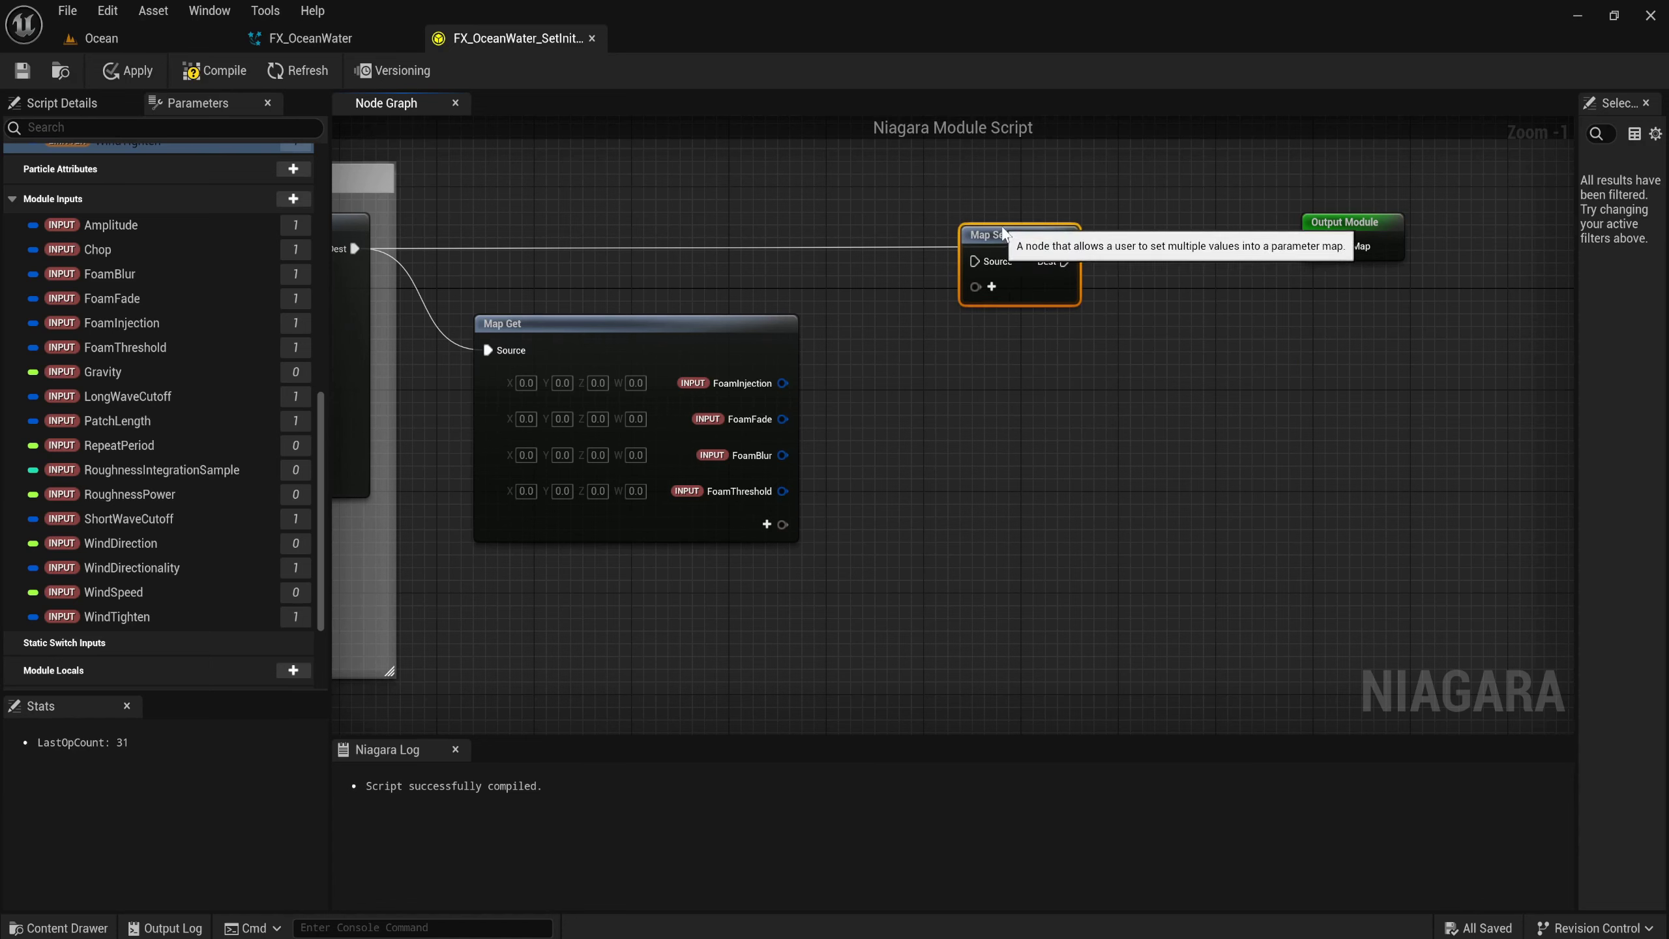
pyautogui.moveTo(363, 253); pyautogui.dragTo(385, 253, button='right')
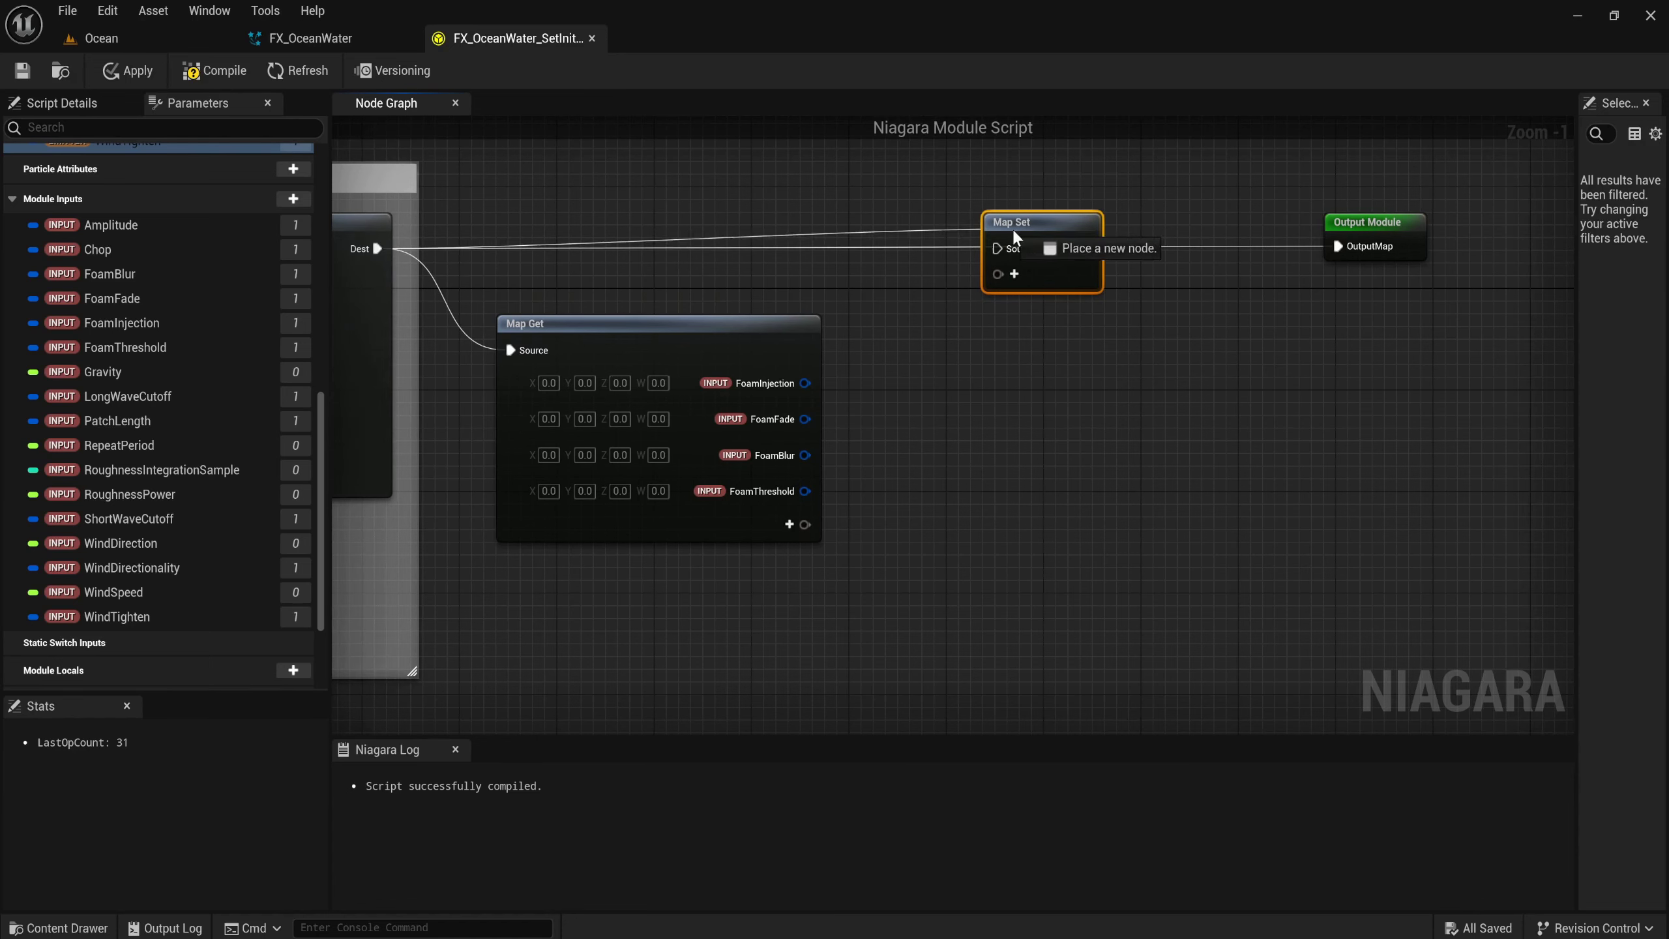
pyautogui.click(1045, 236)
pyautogui.moveTo(1046, 237); pyautogui.dragTo(1381, 253)
# Add emitter FoamInjection and FoamFade pins to the new Map Set.
pyautogui.click(1037, 273)
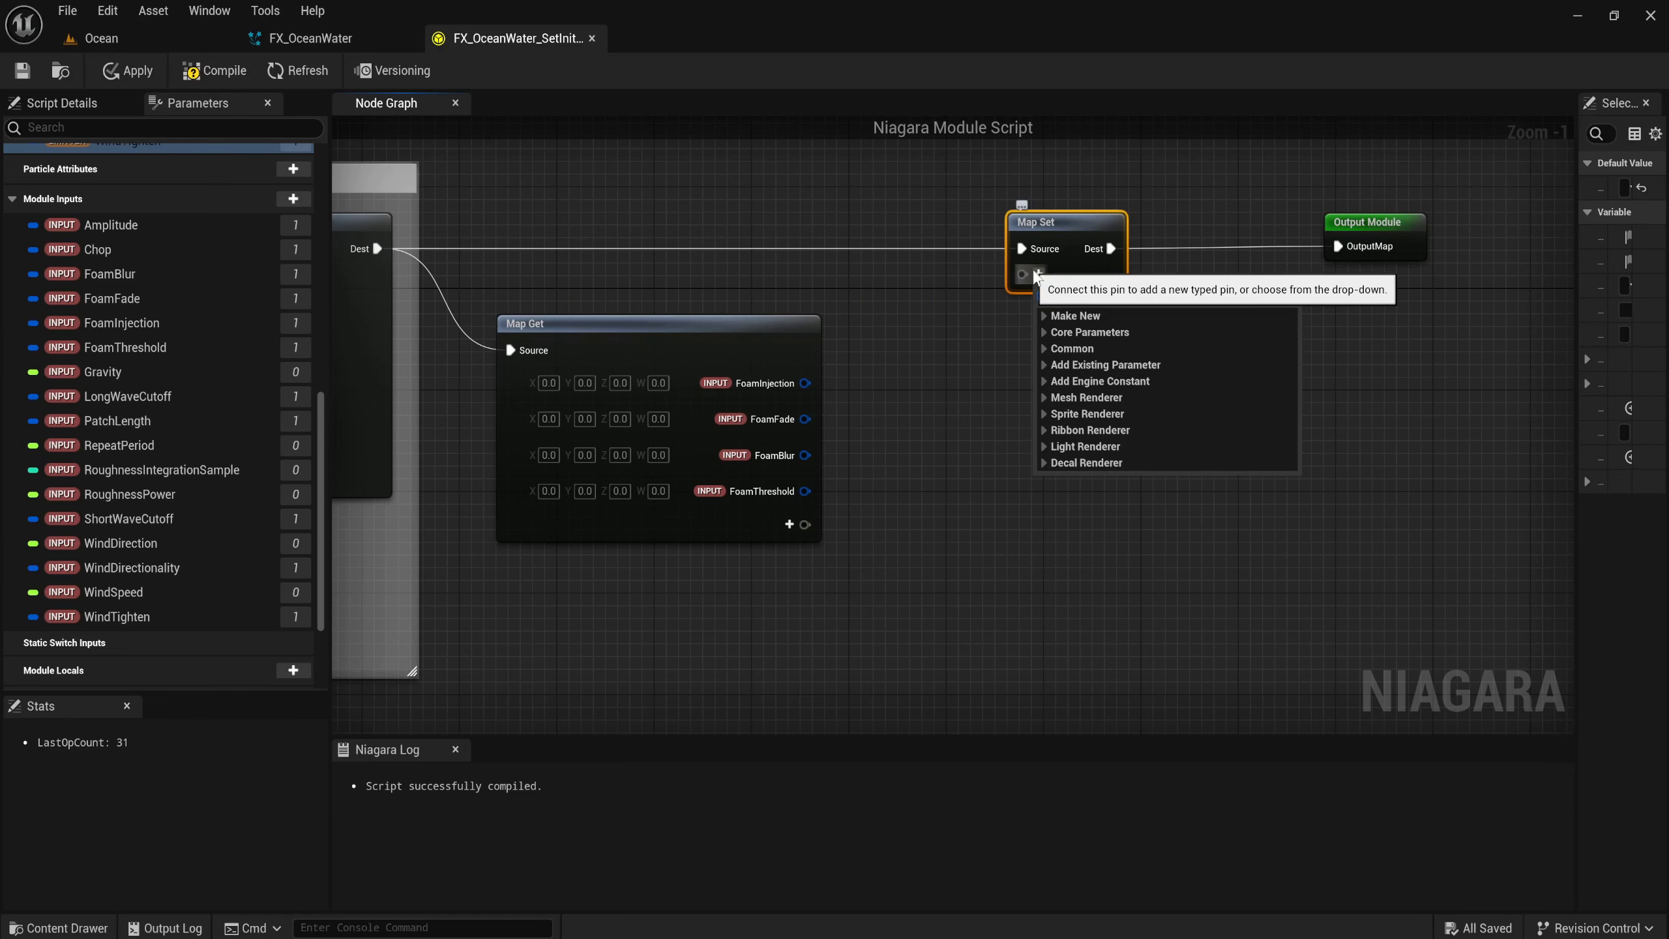
pyautogui.write('foam')
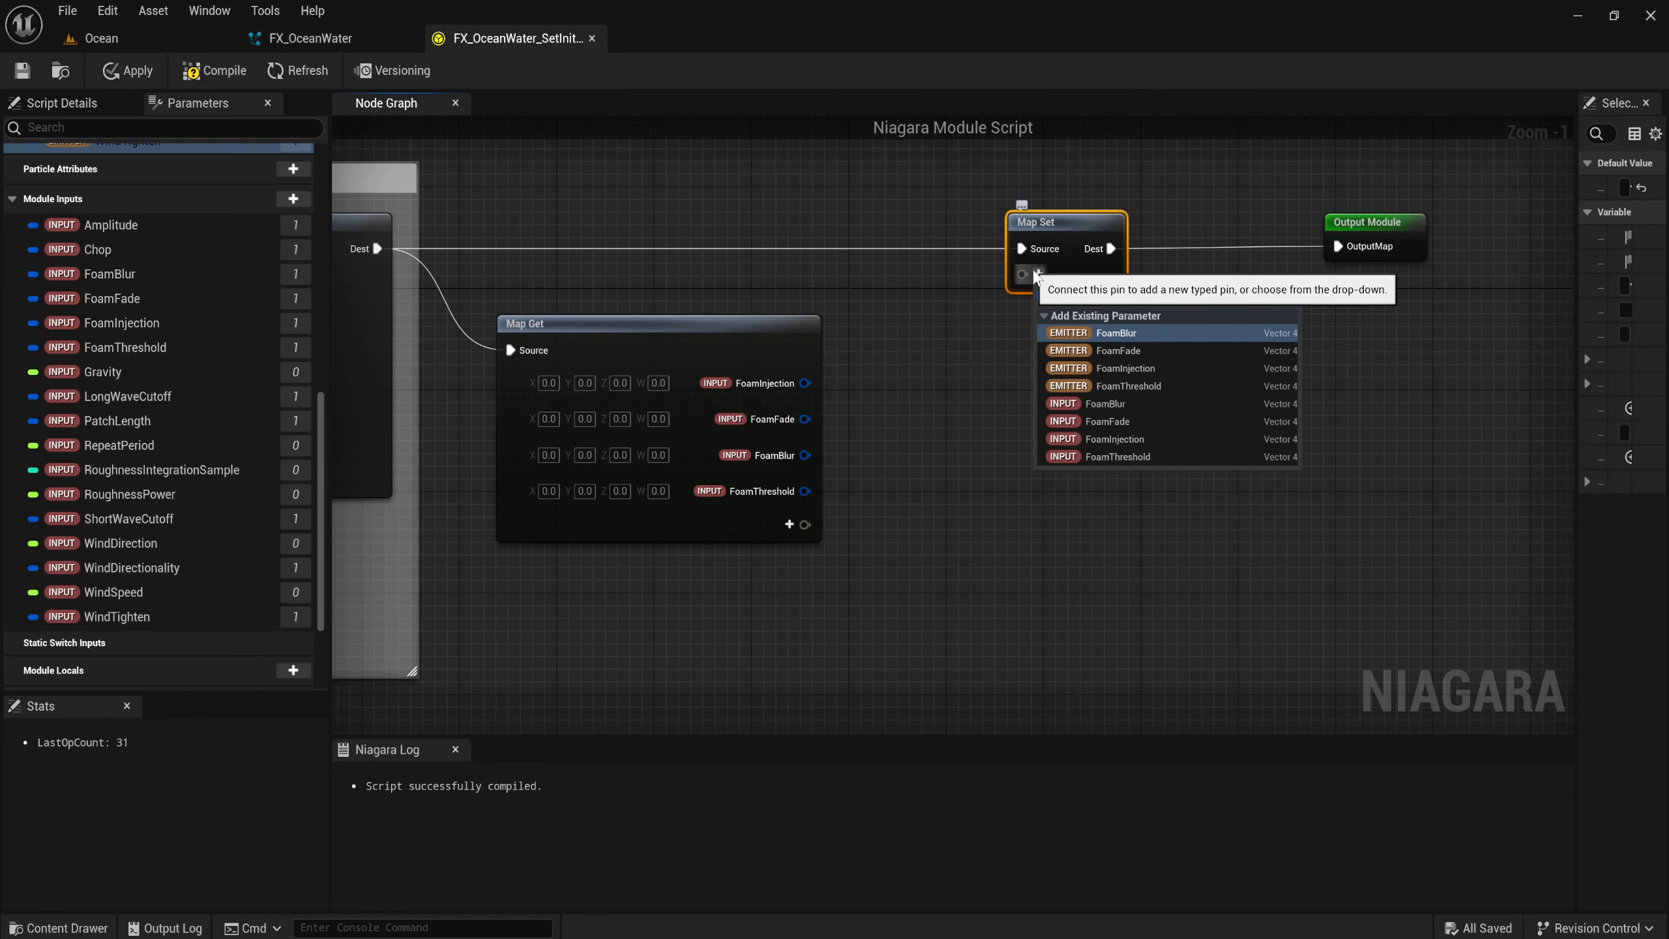
pyautogui.press('Down')
pyautogui.press('Down')
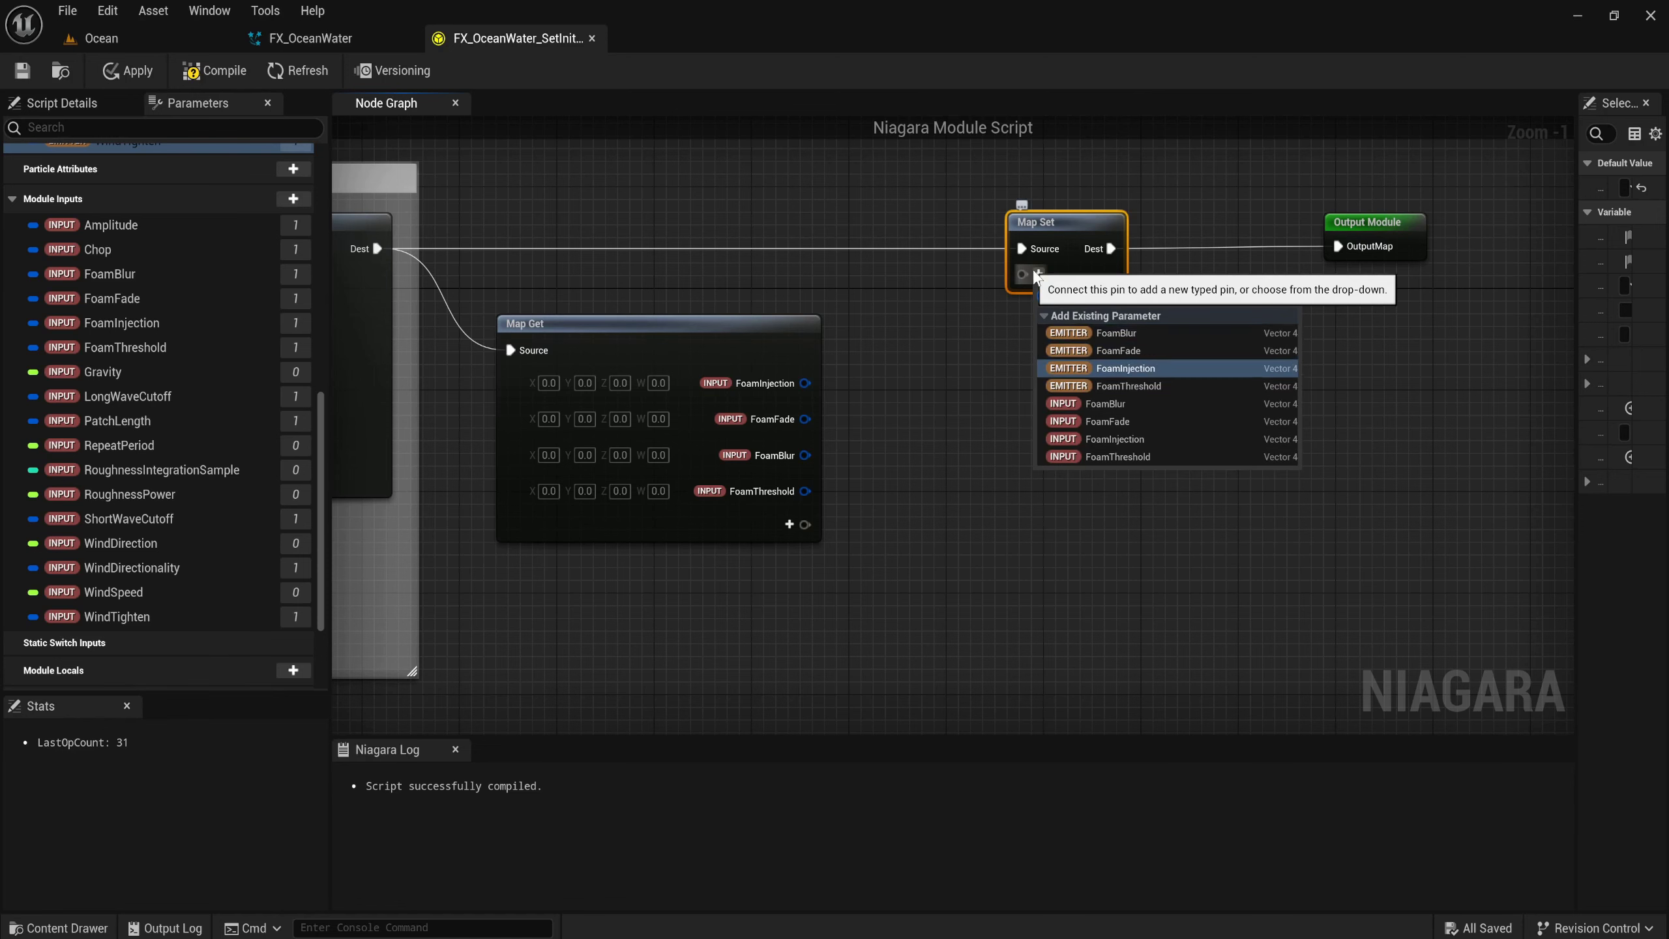
pyautogui.press('Return')
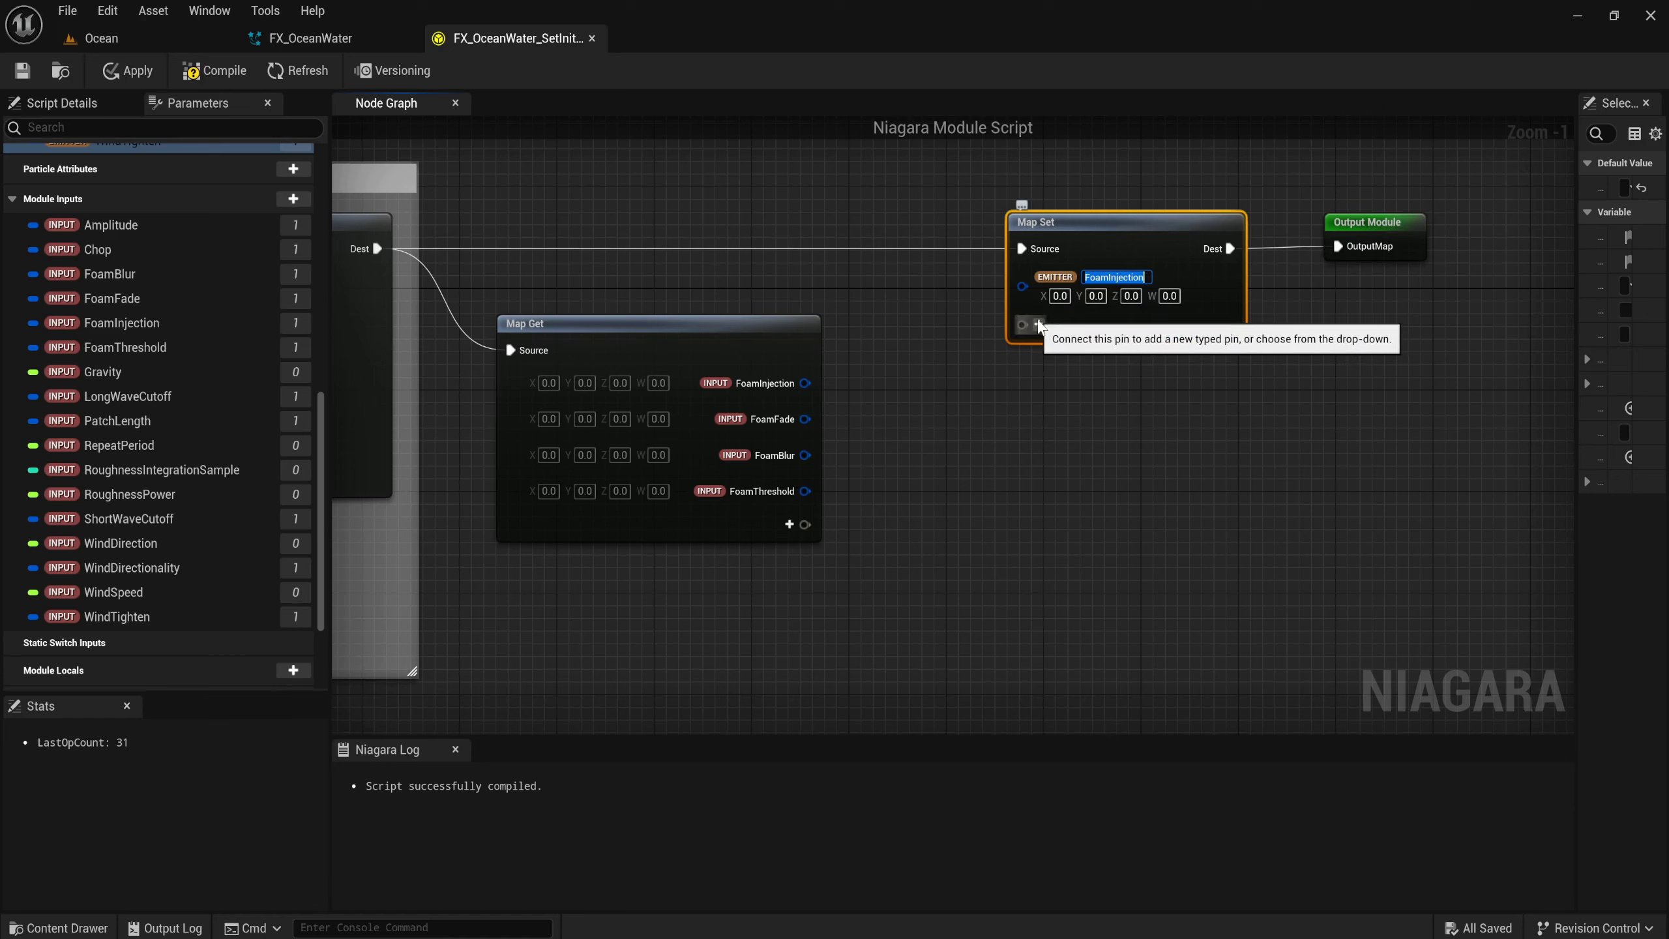
pyautogui.click(1038, 322)
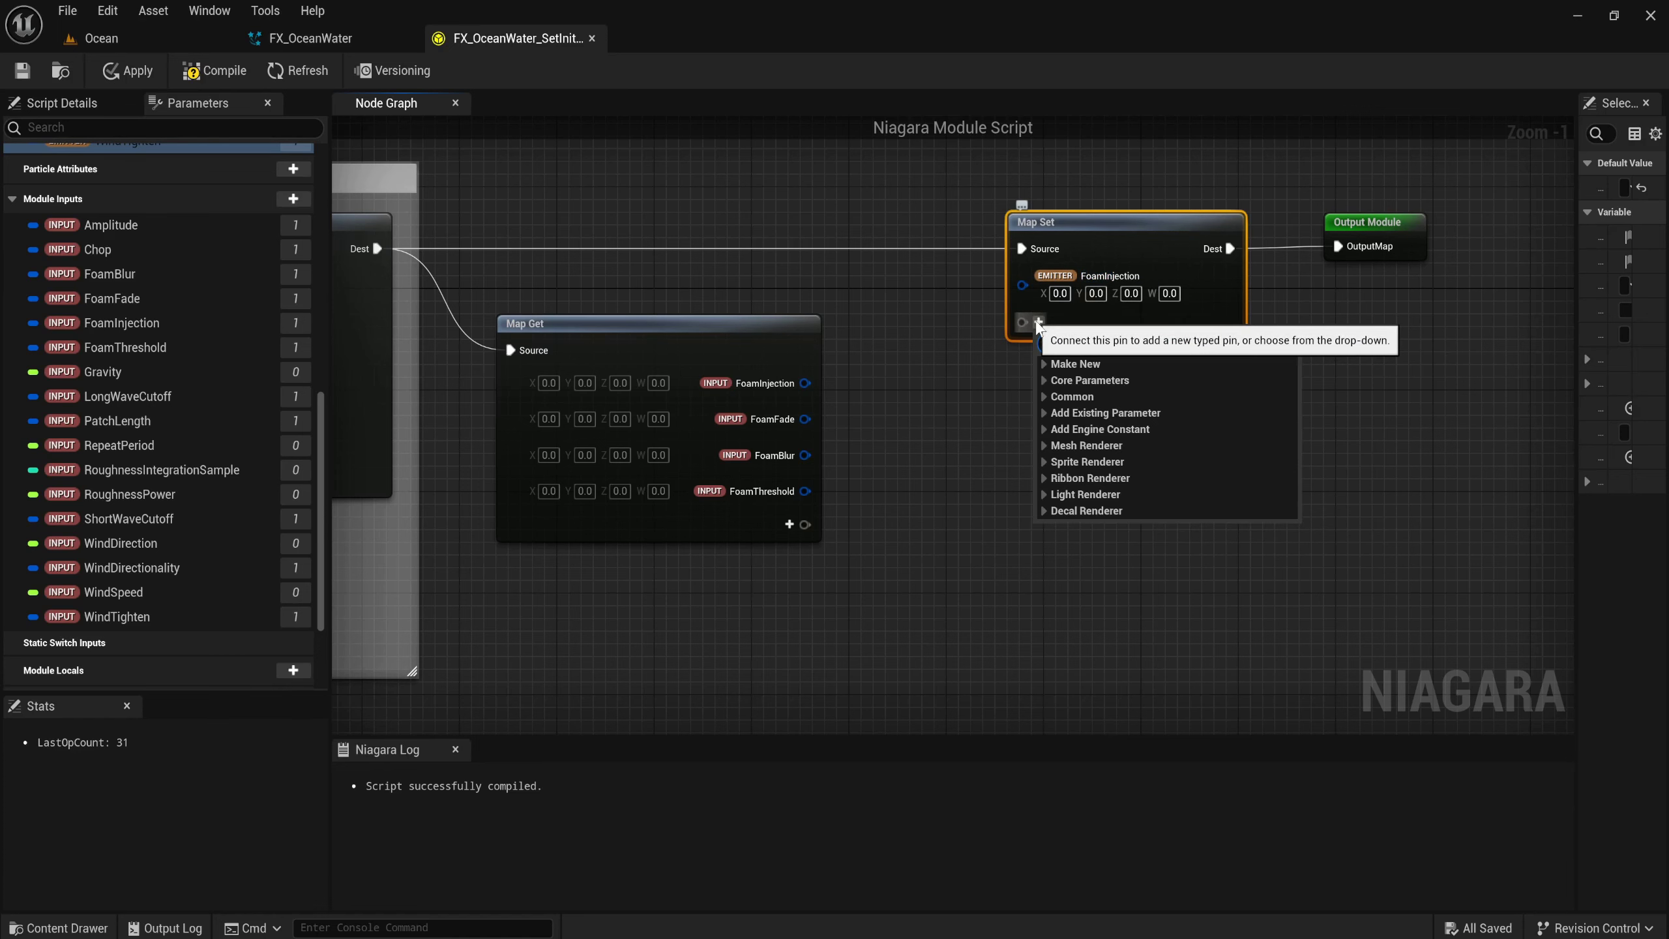
pyautogui.write('foam')
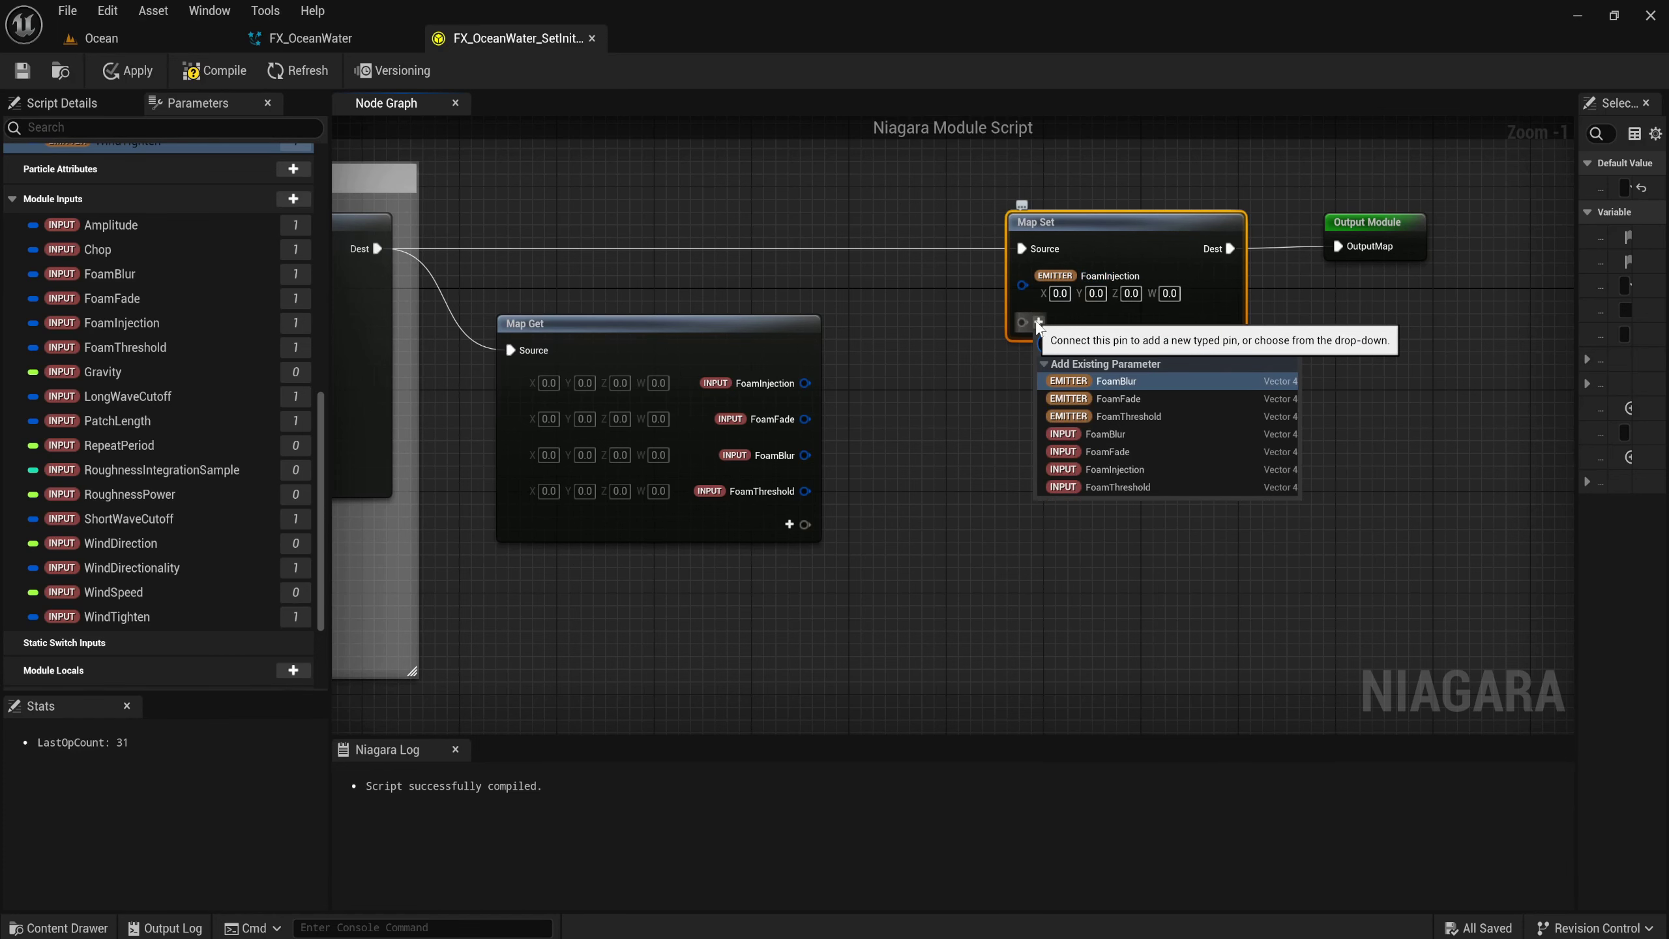
pyautogui.press('Down')
pyautogui.press('Return')
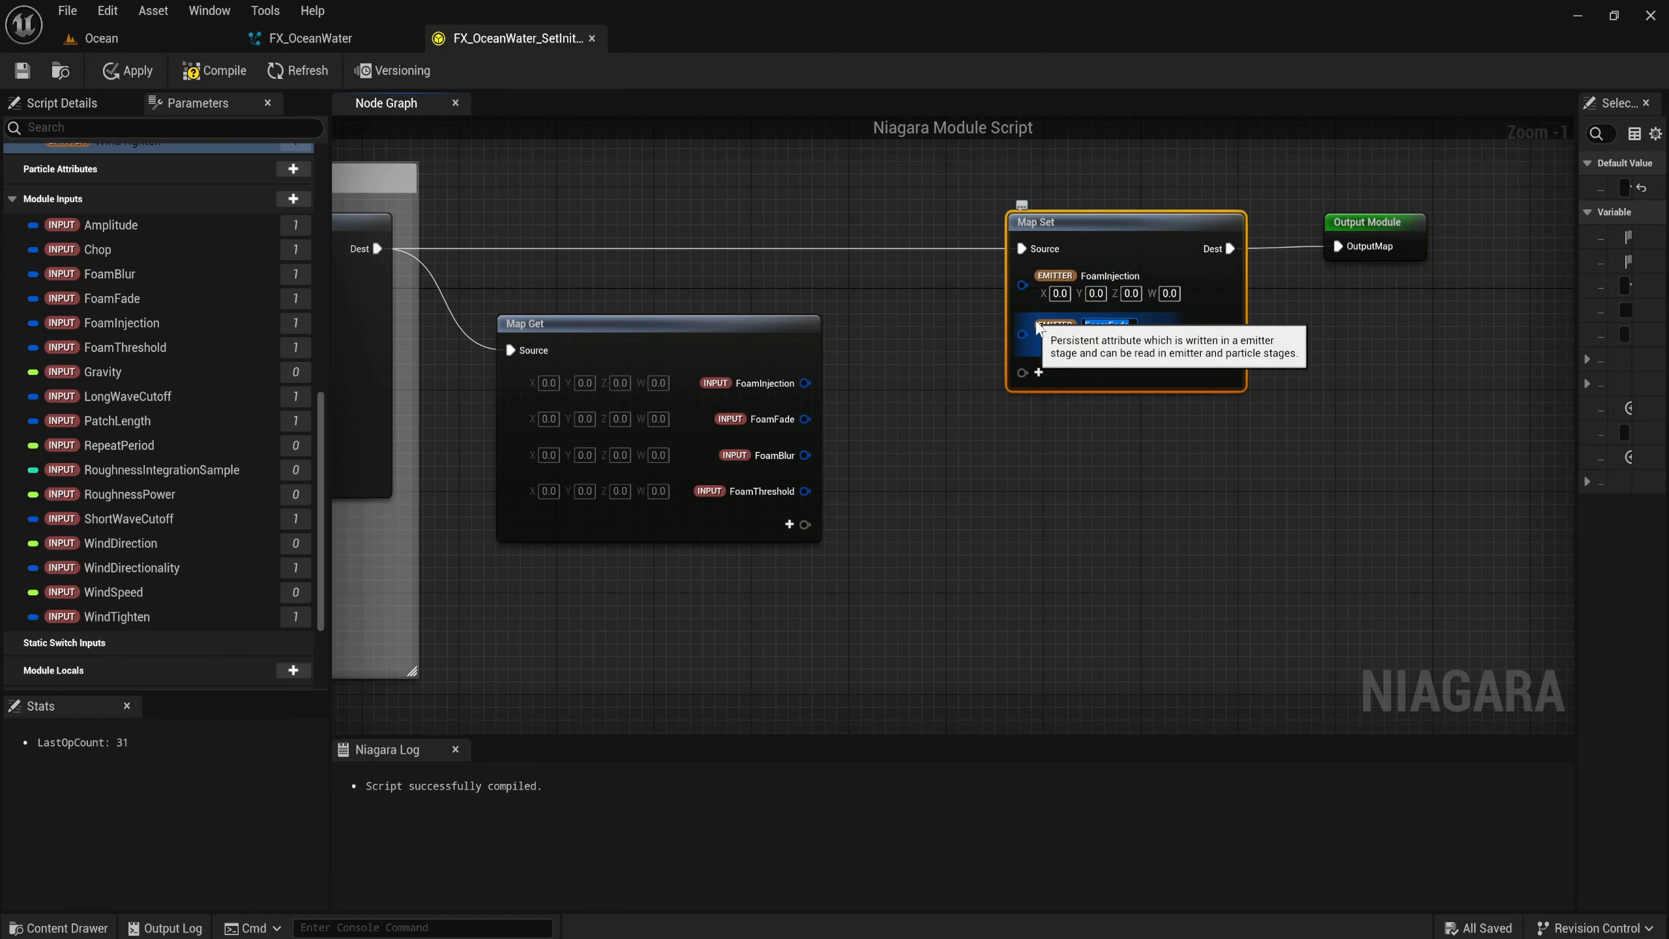
# Add emitter FoamBlur and FoamThreshold pins to the Map Set.
pyautogui.click(1039, 372)
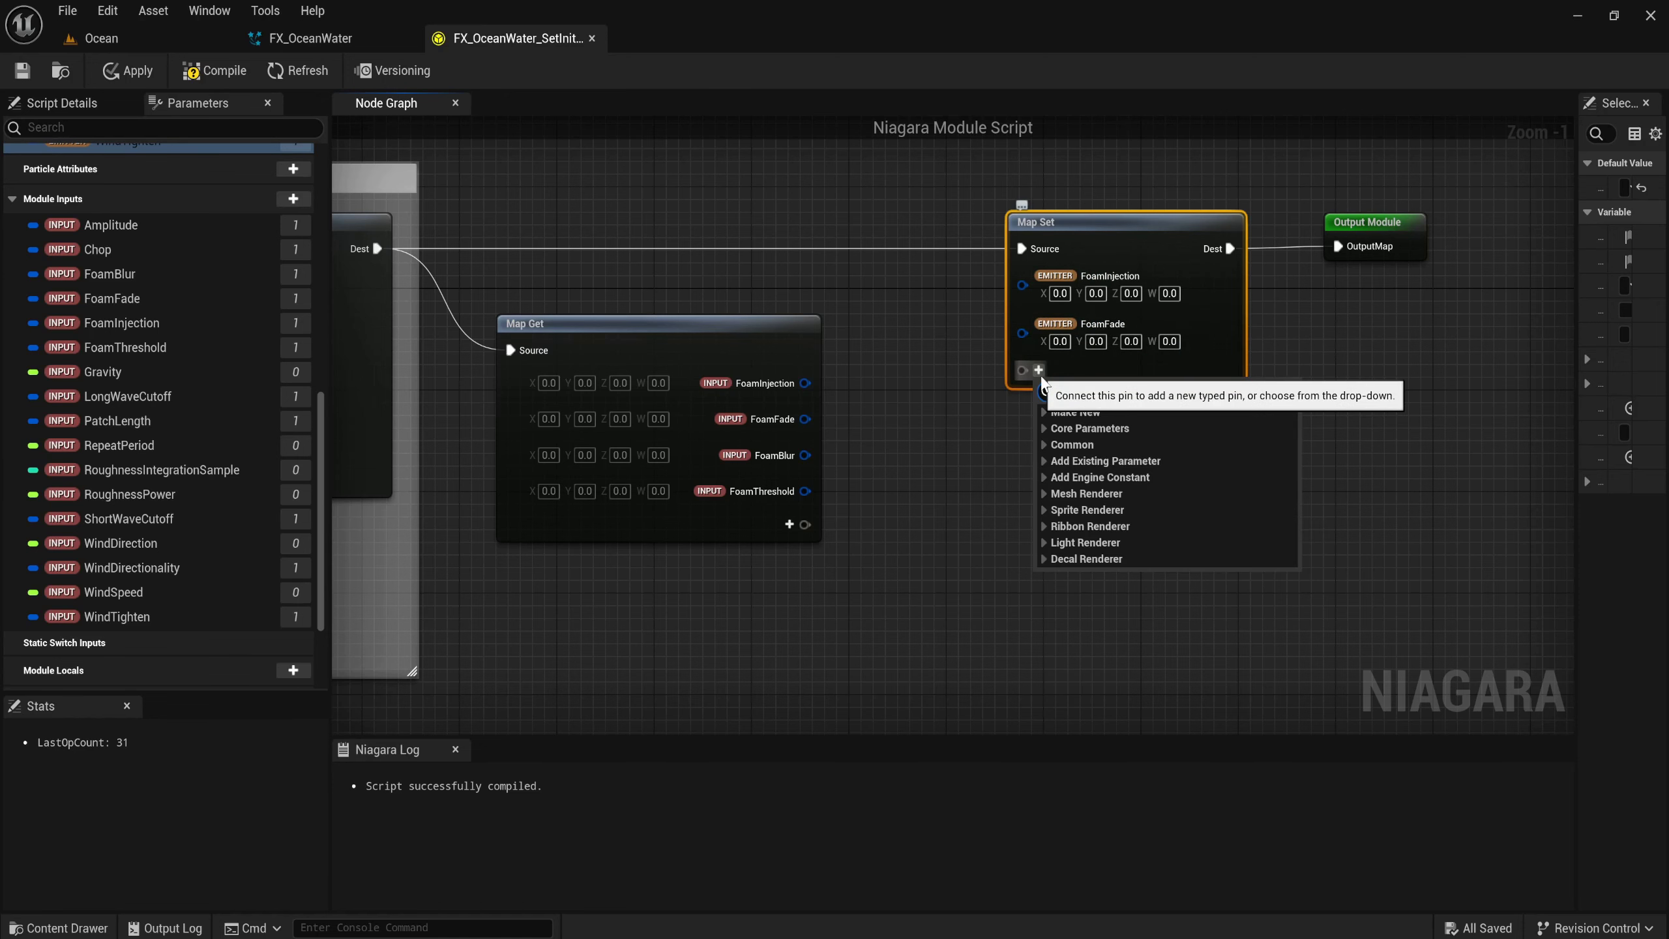
pyautogui.write('foam')
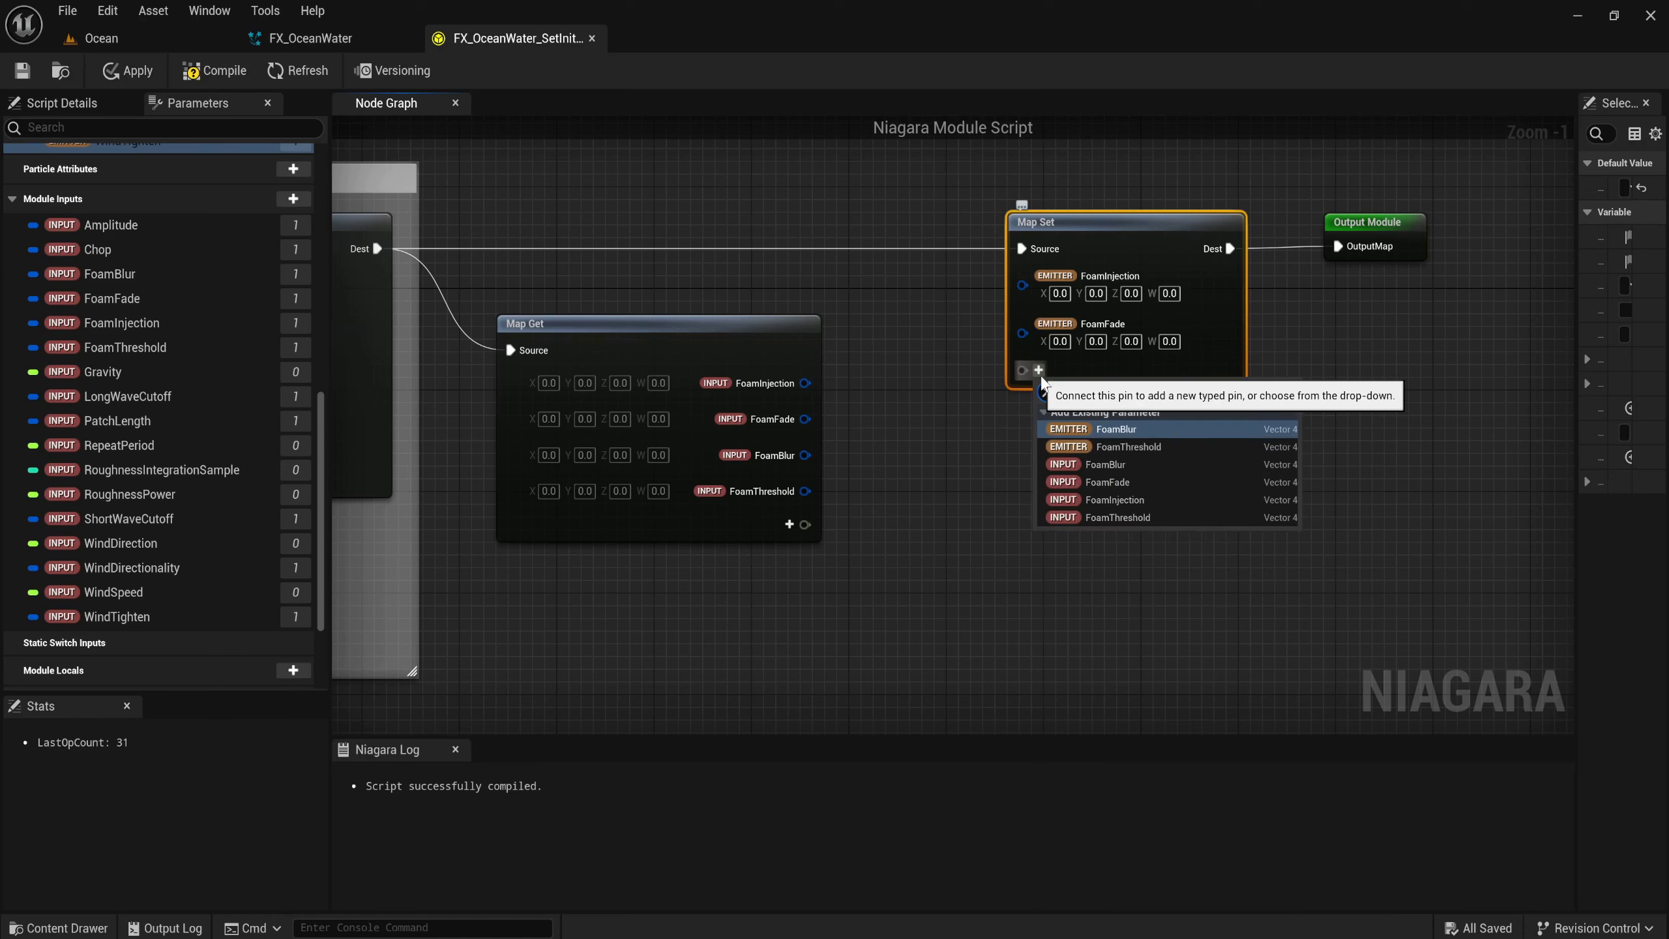
pyautogui.press('Return')
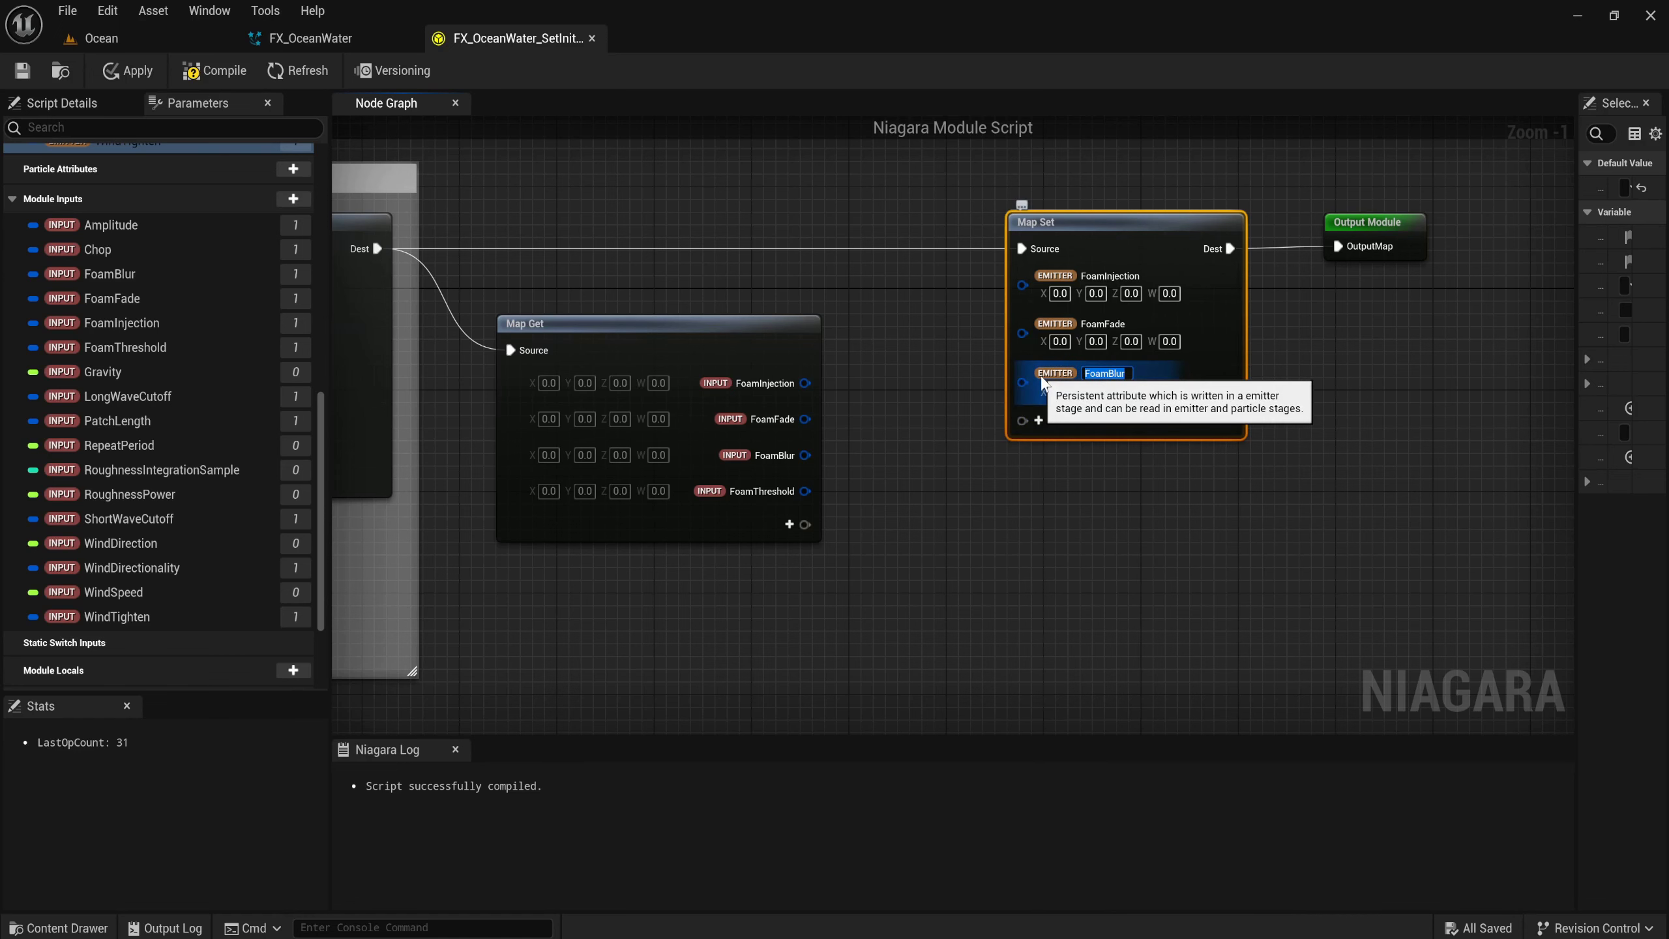
pyautogui.click(1039, 420)
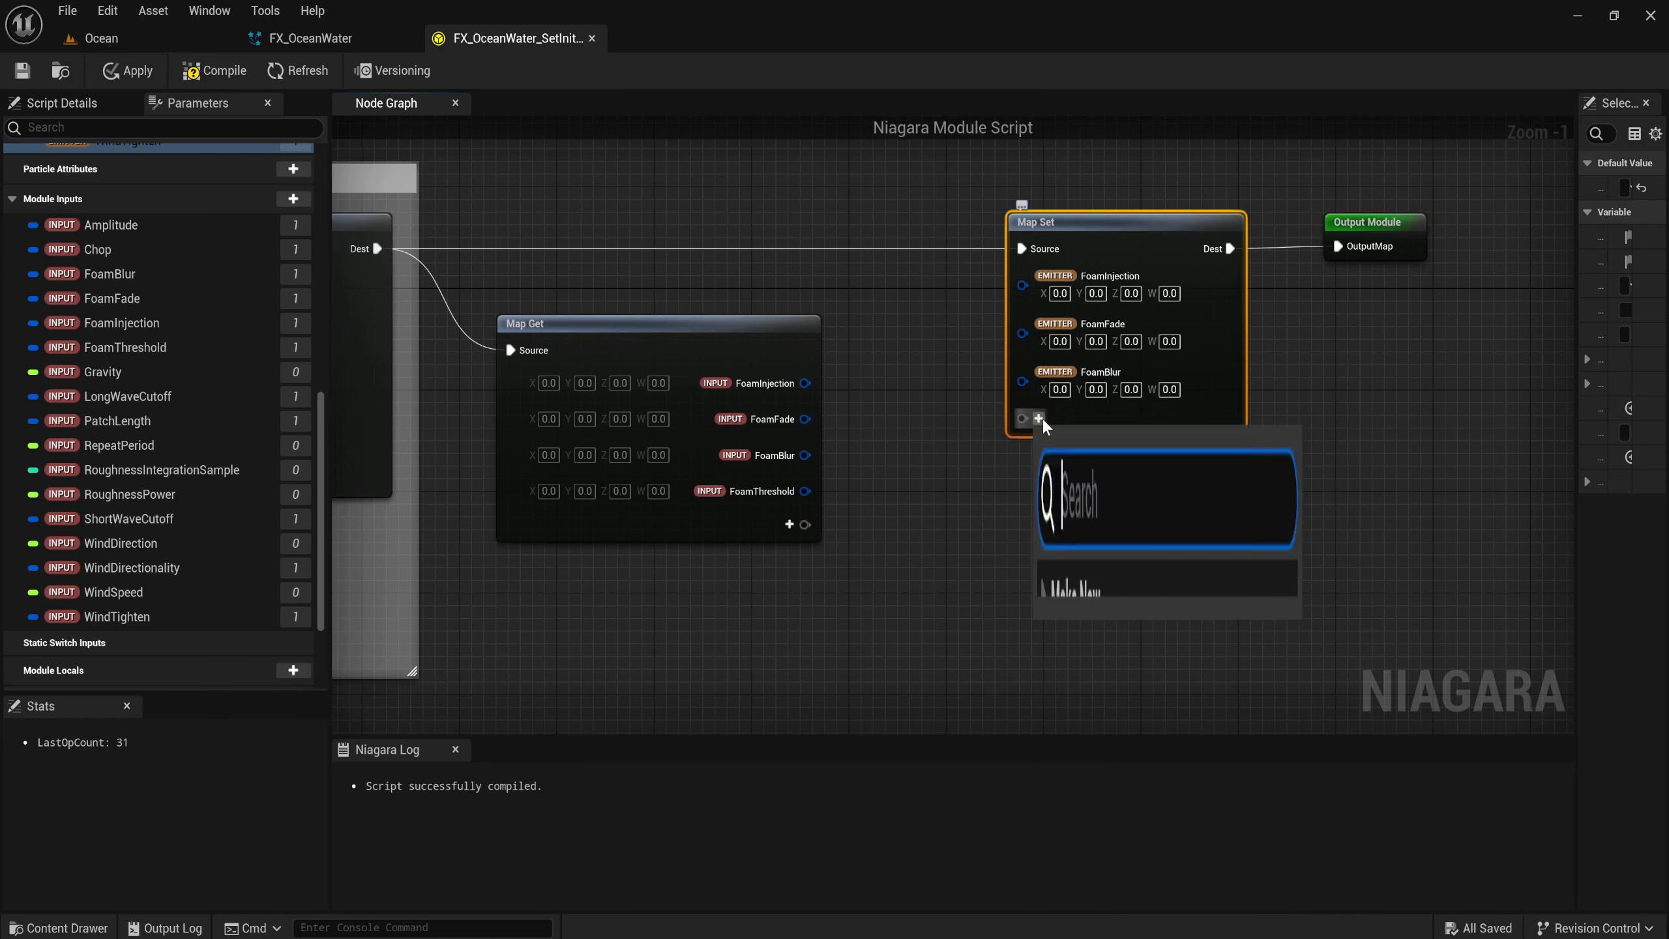
pyautogui.write('foam')
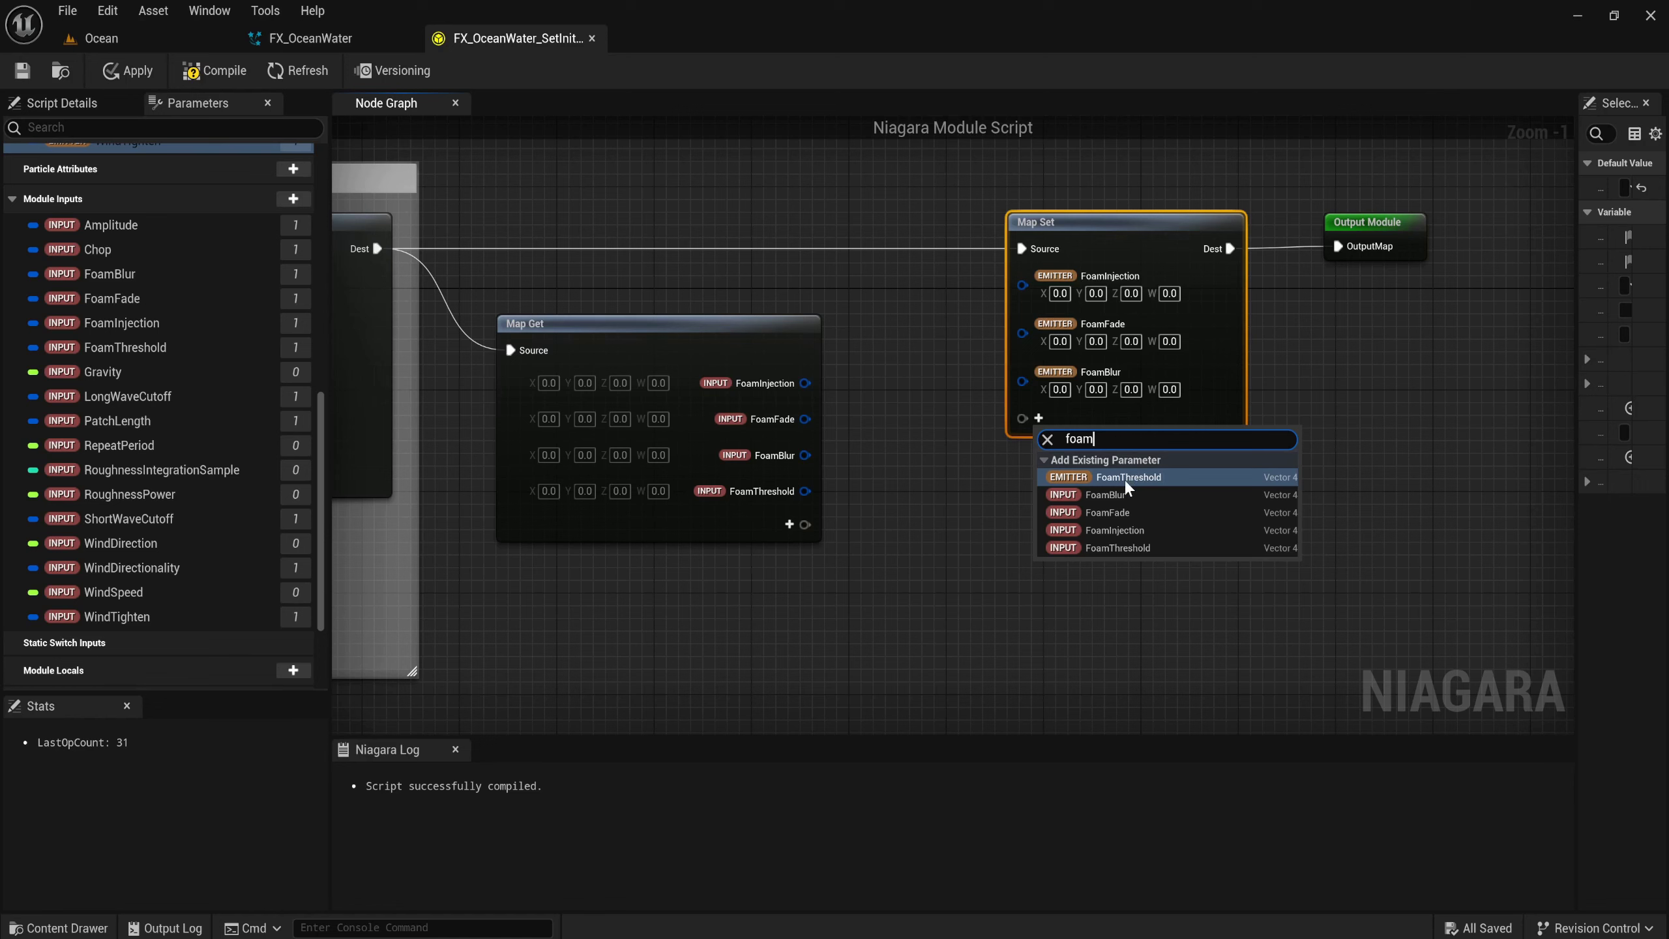
pyautogui.click(1130, 477)
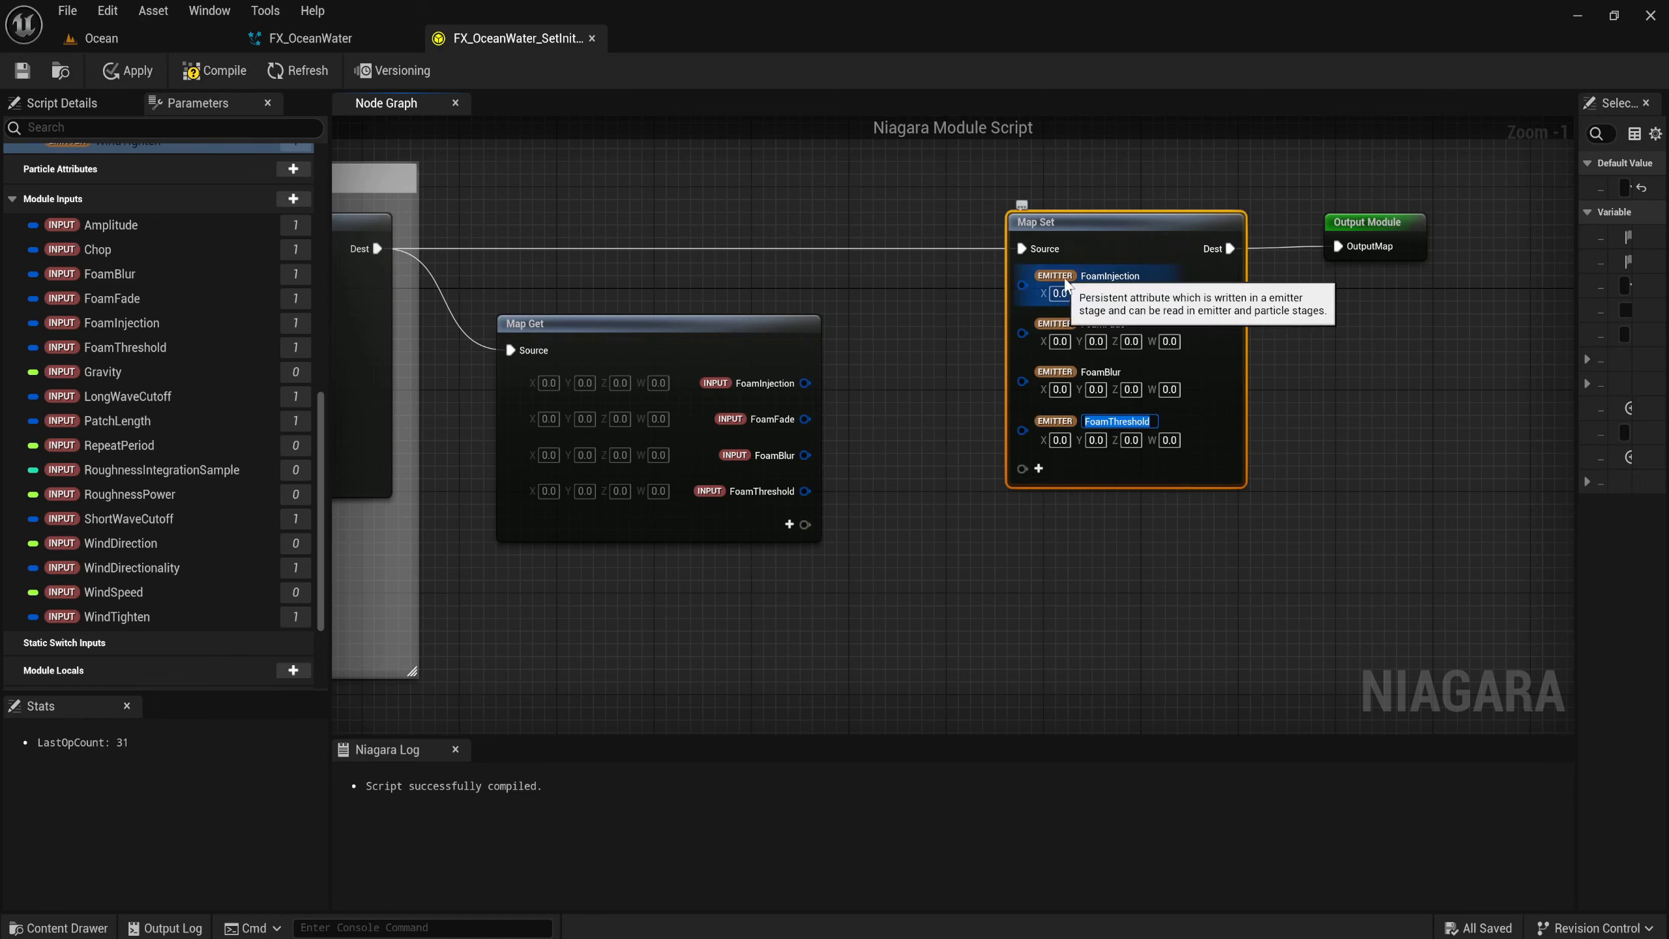
pyautogui.click(803, 401)
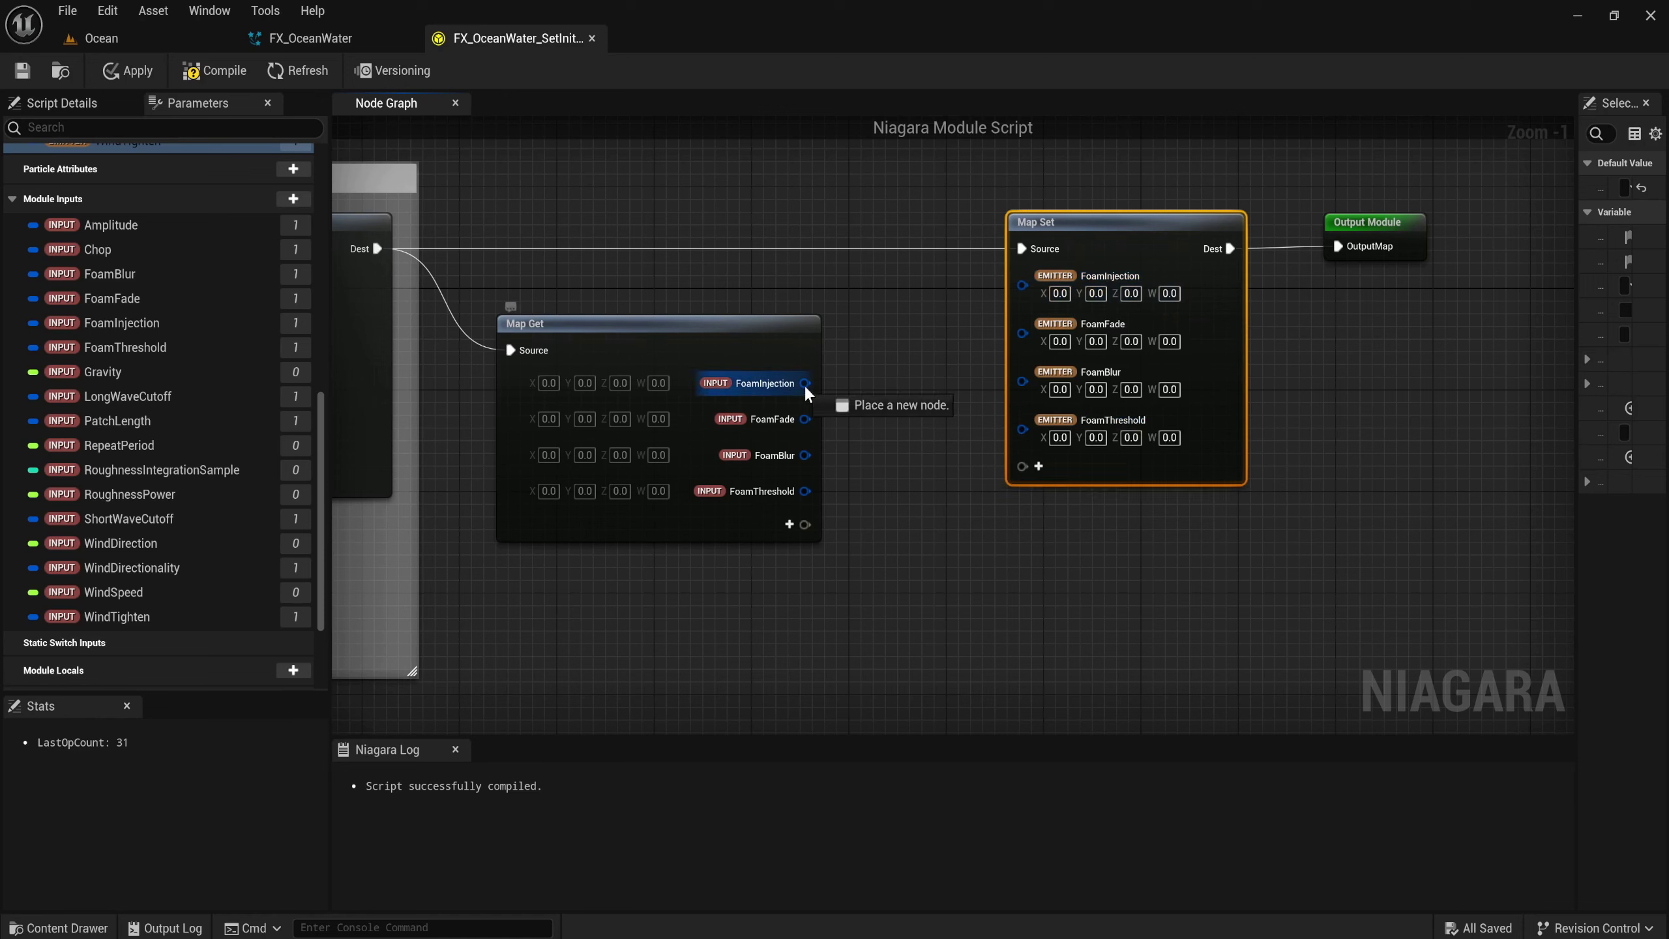
# Wire each INPUT Foam pin (Injection, Fade, Blur, Threshold) to its matching emitter pin.
pyautogui.moveTo(806, 383); pyautogui.dragTo(1021, 276)
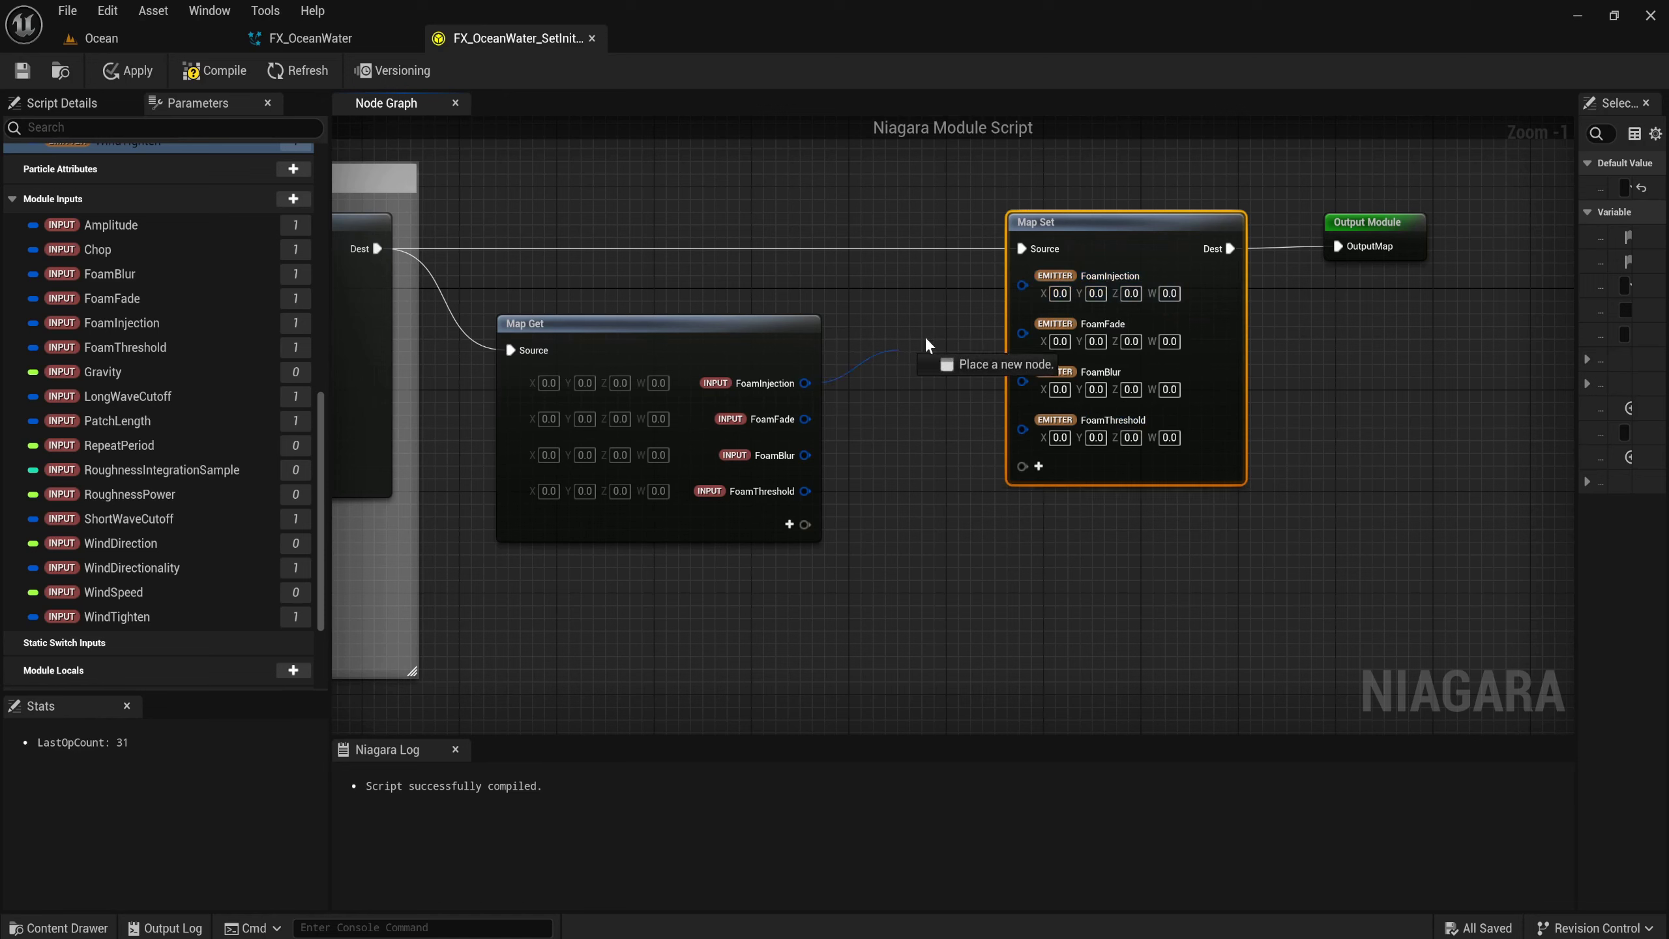
pyautogui.moveTo(806, 419); pyautogui.dragTo(1021, 315)
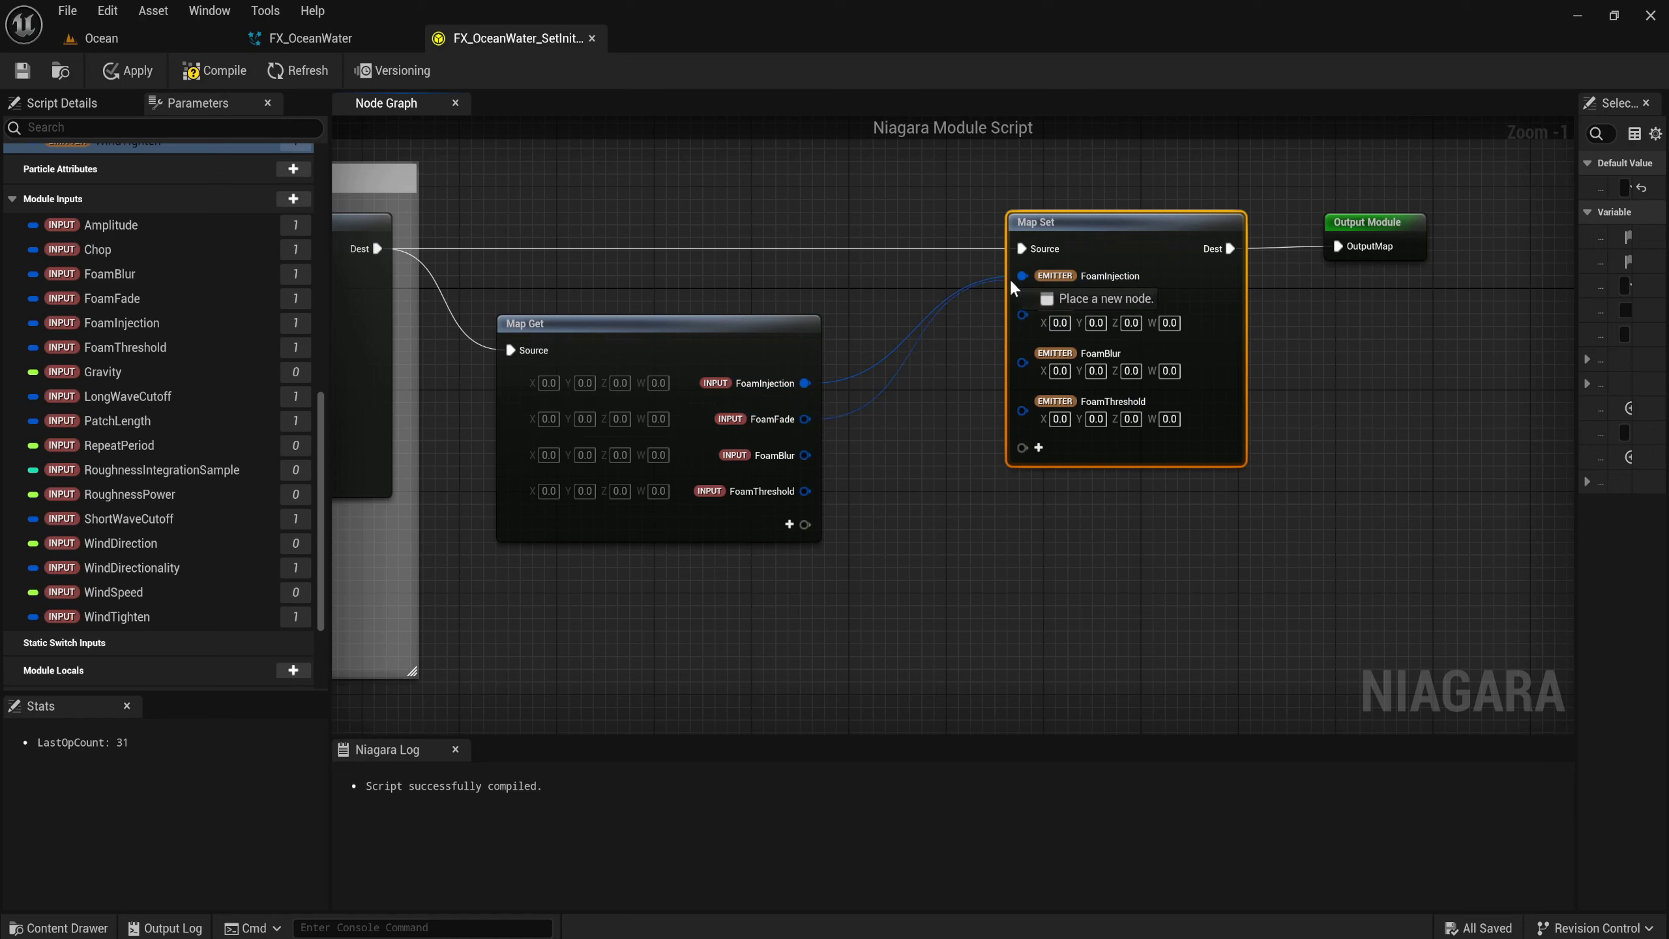
pyautogui.moveTo(805, 455); pyautogui.dragTo(1022, 344)
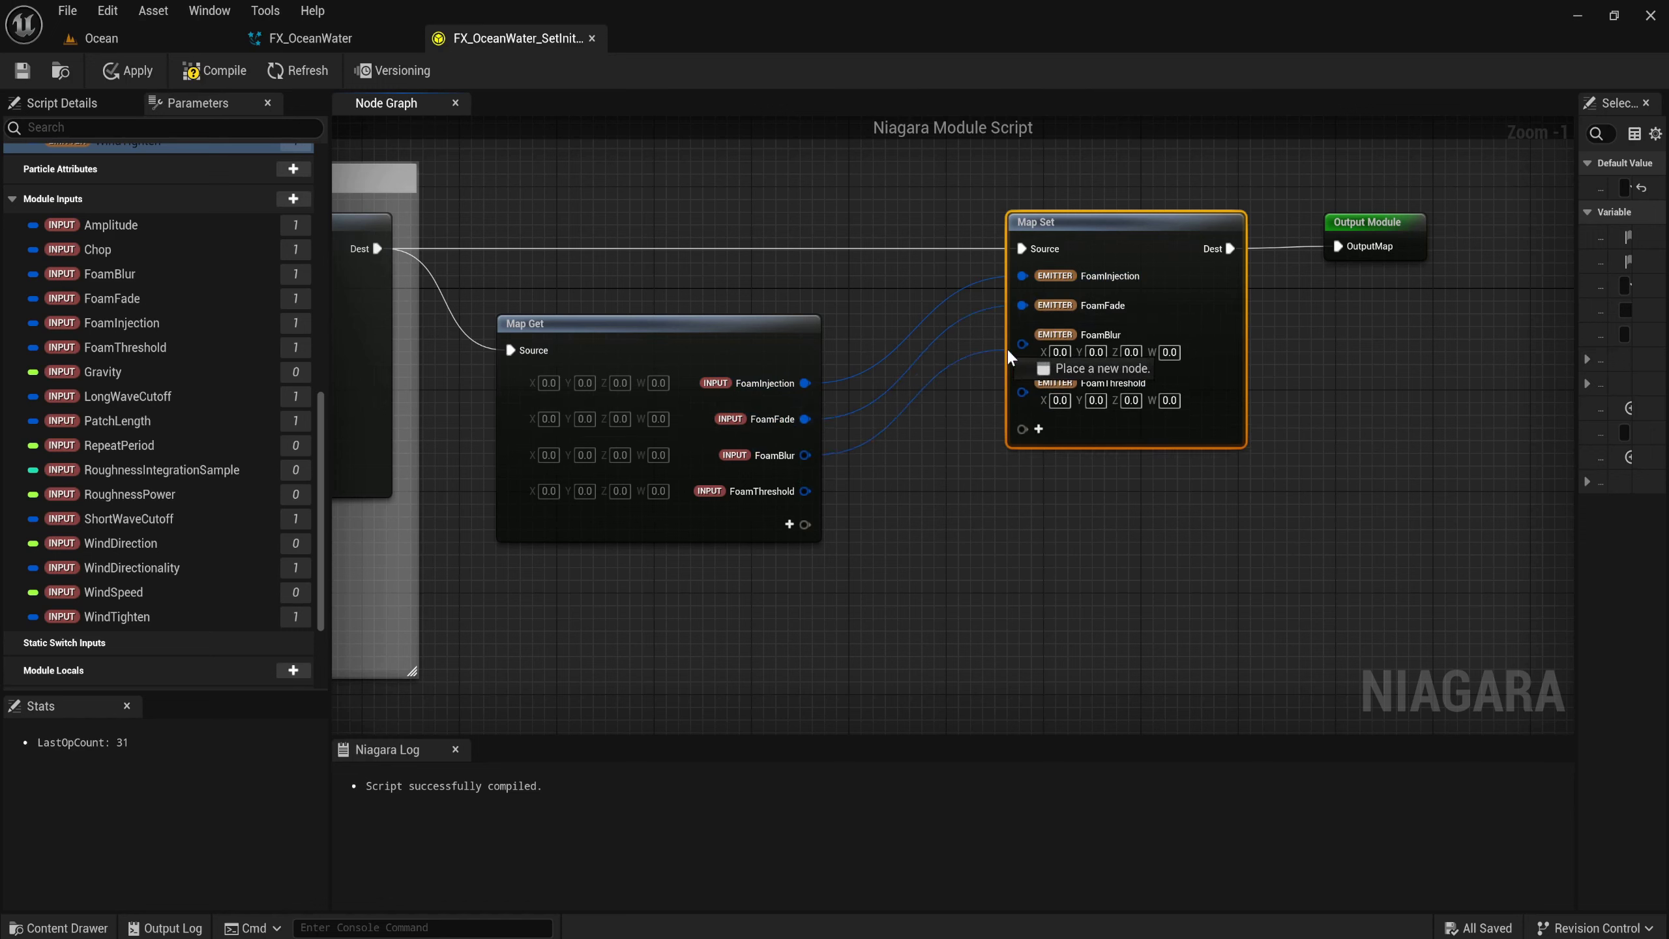
pyautogui.moveTo(782, 497); pyautogui.dragTo(1022, 374)
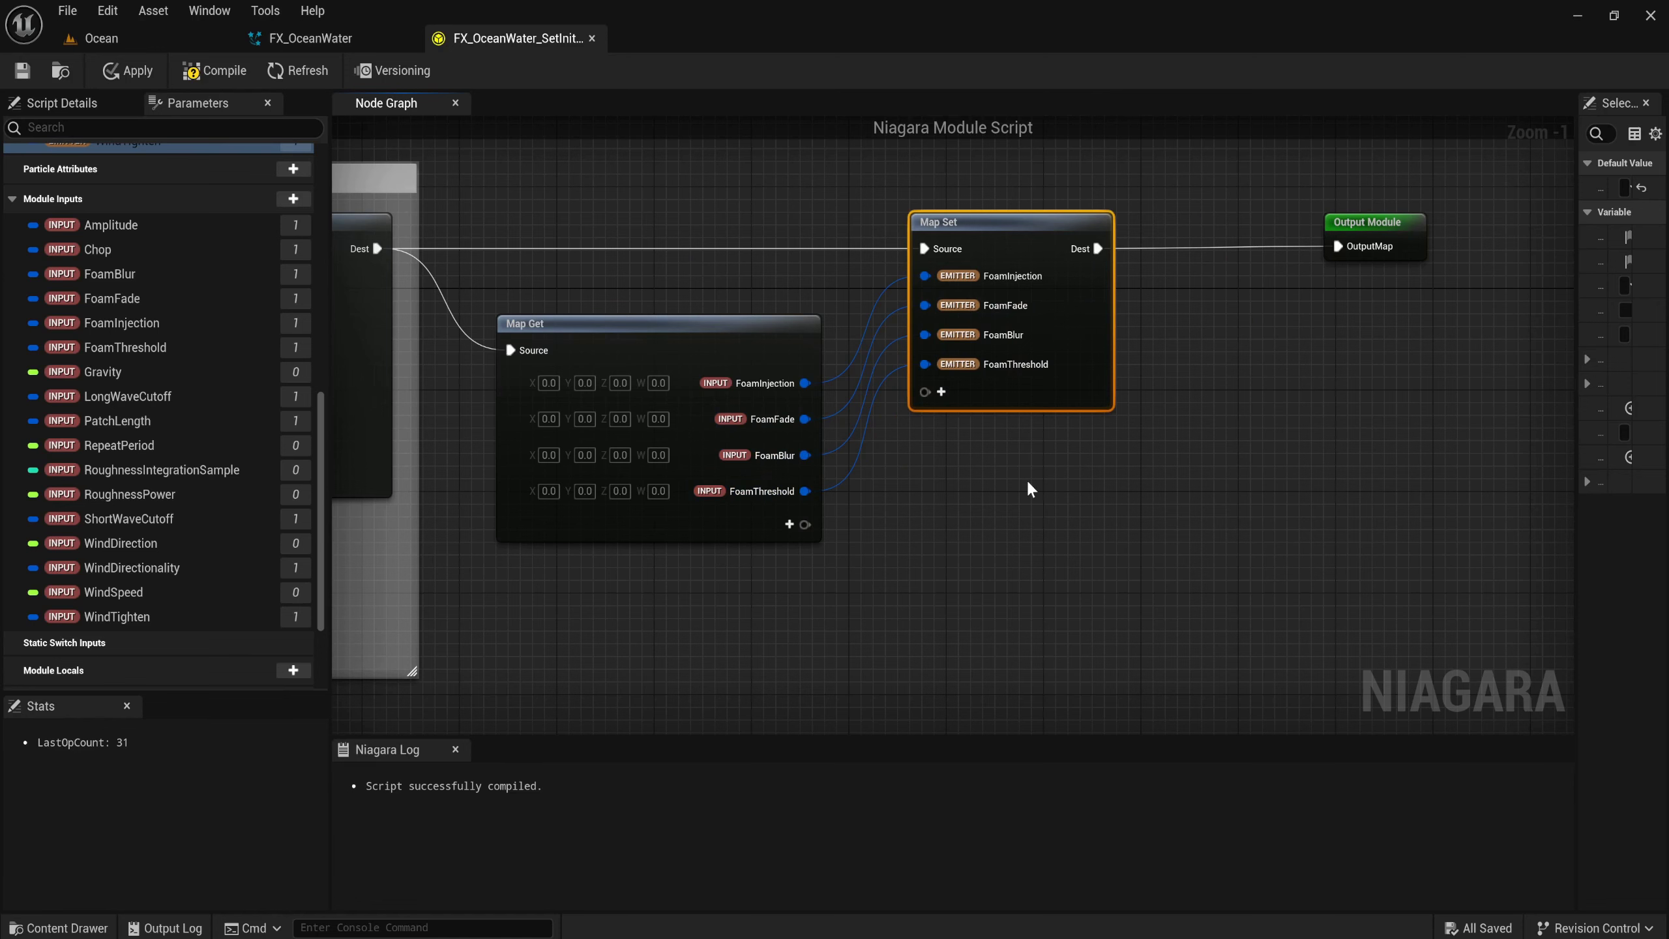
pyautogui.moveTo(1025, 478); pyautogui.dragTo(540, 143)
# Wrap the foam Map Get and Map Set in a comment titled 'Set Per Cascade Foam Parameters'.
pyautogui.press('c')
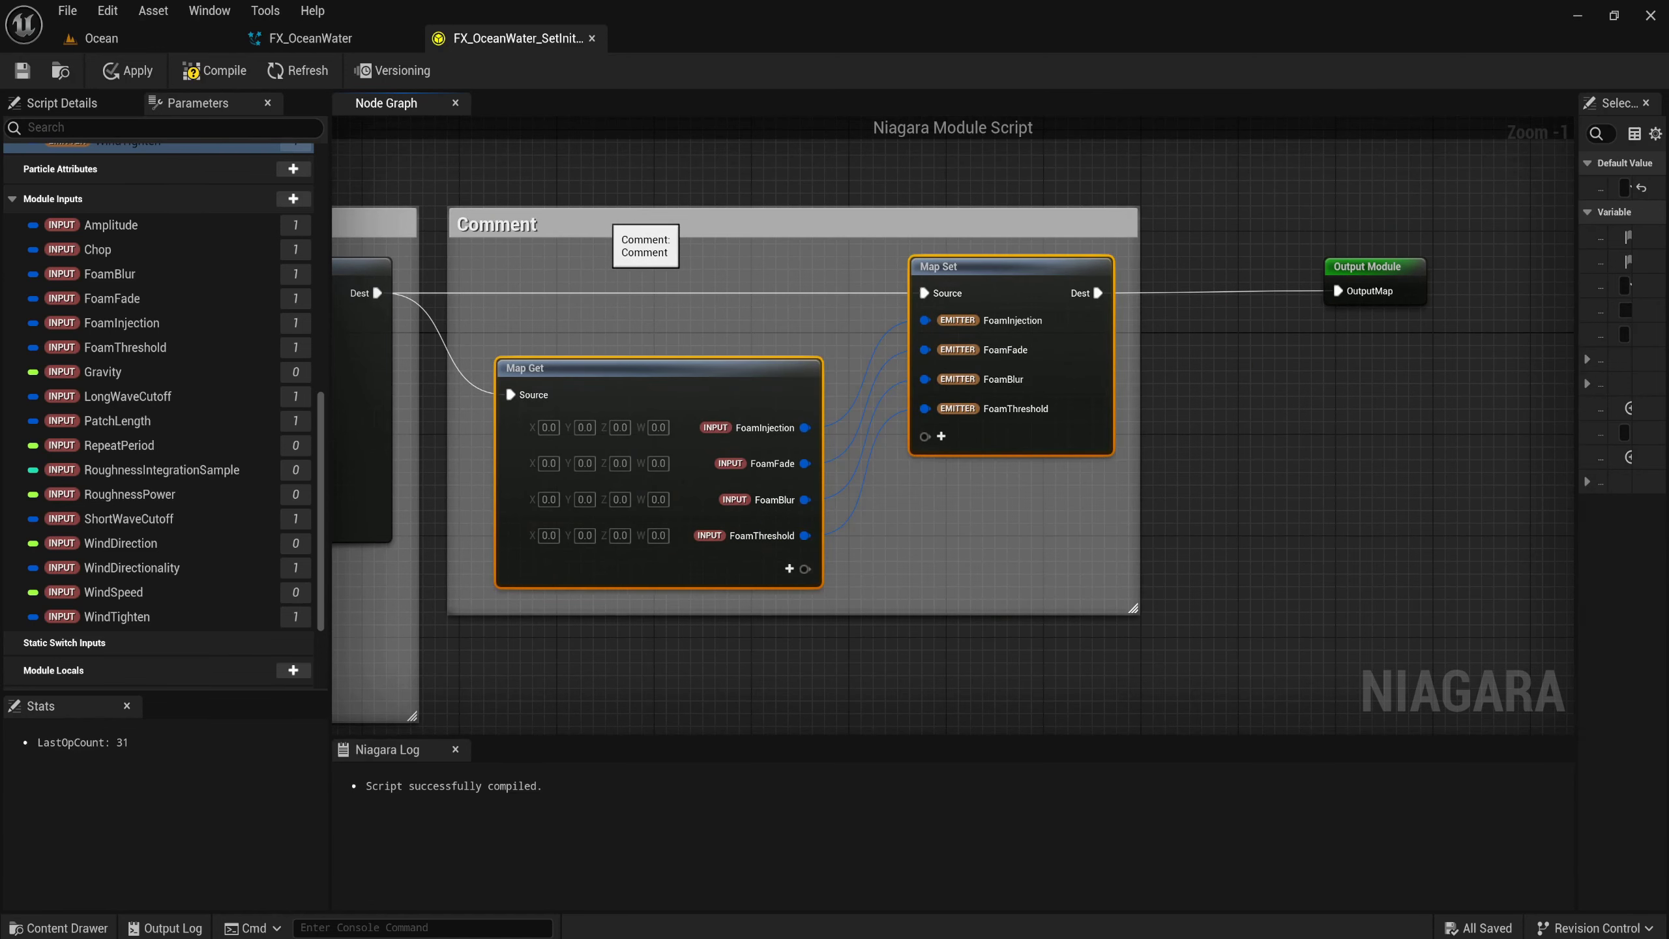
pyautogui.doubleClick(610, 217)
pyautogui.write('Set ')
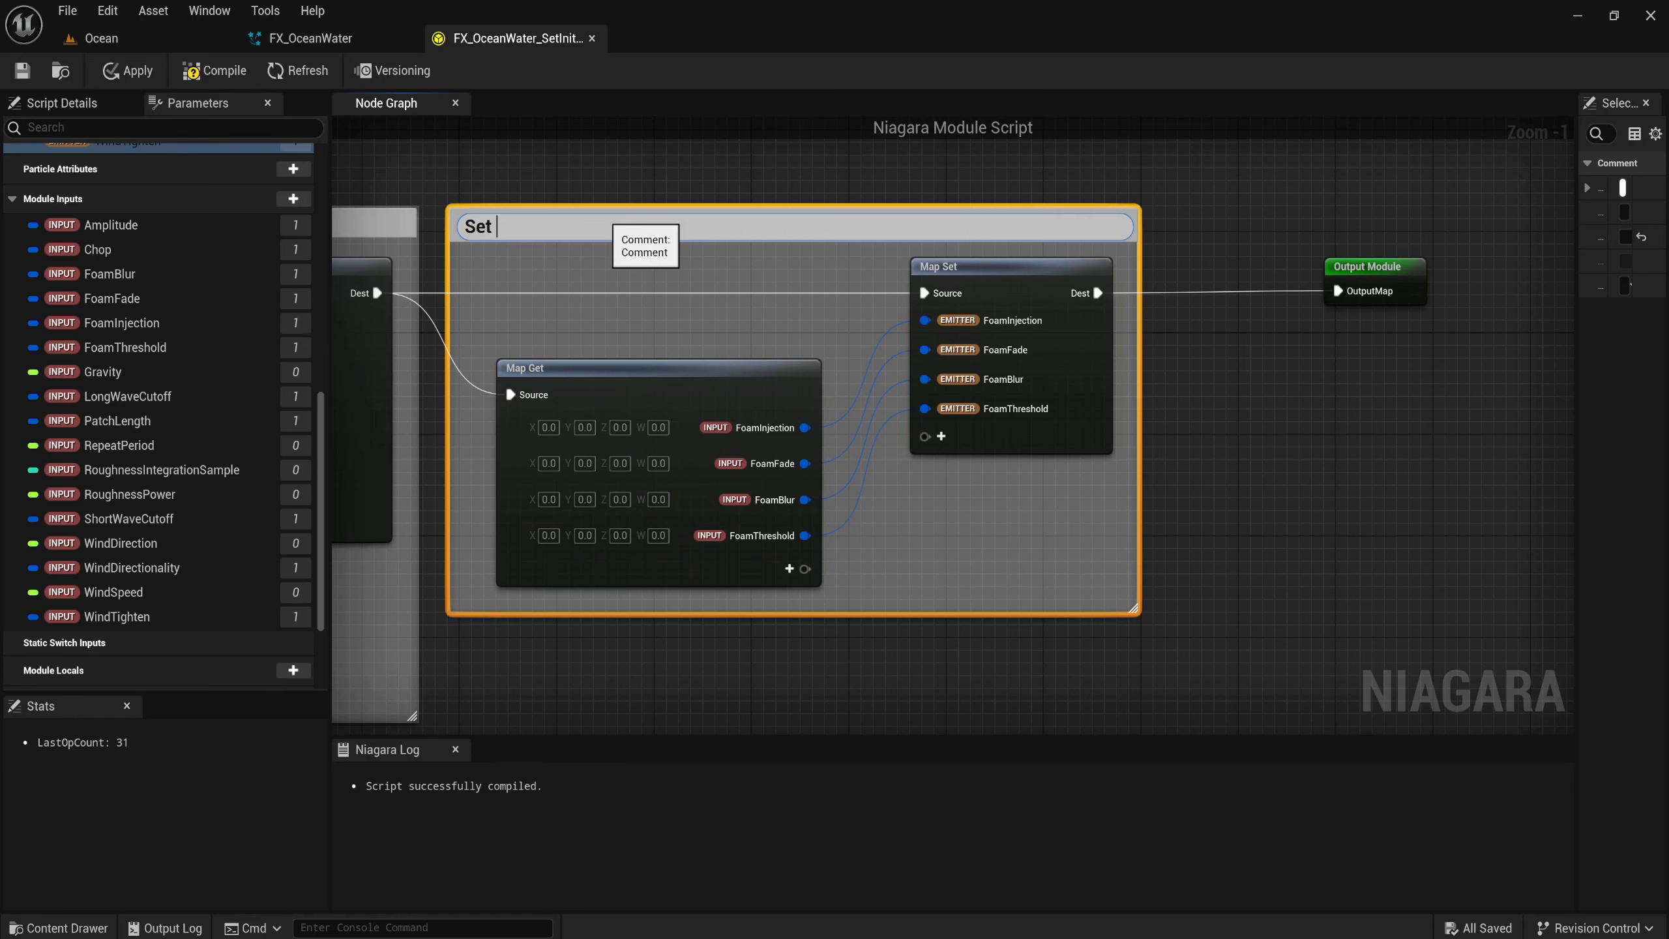
pyautogui.write('Per Cascade Foam Paramer')
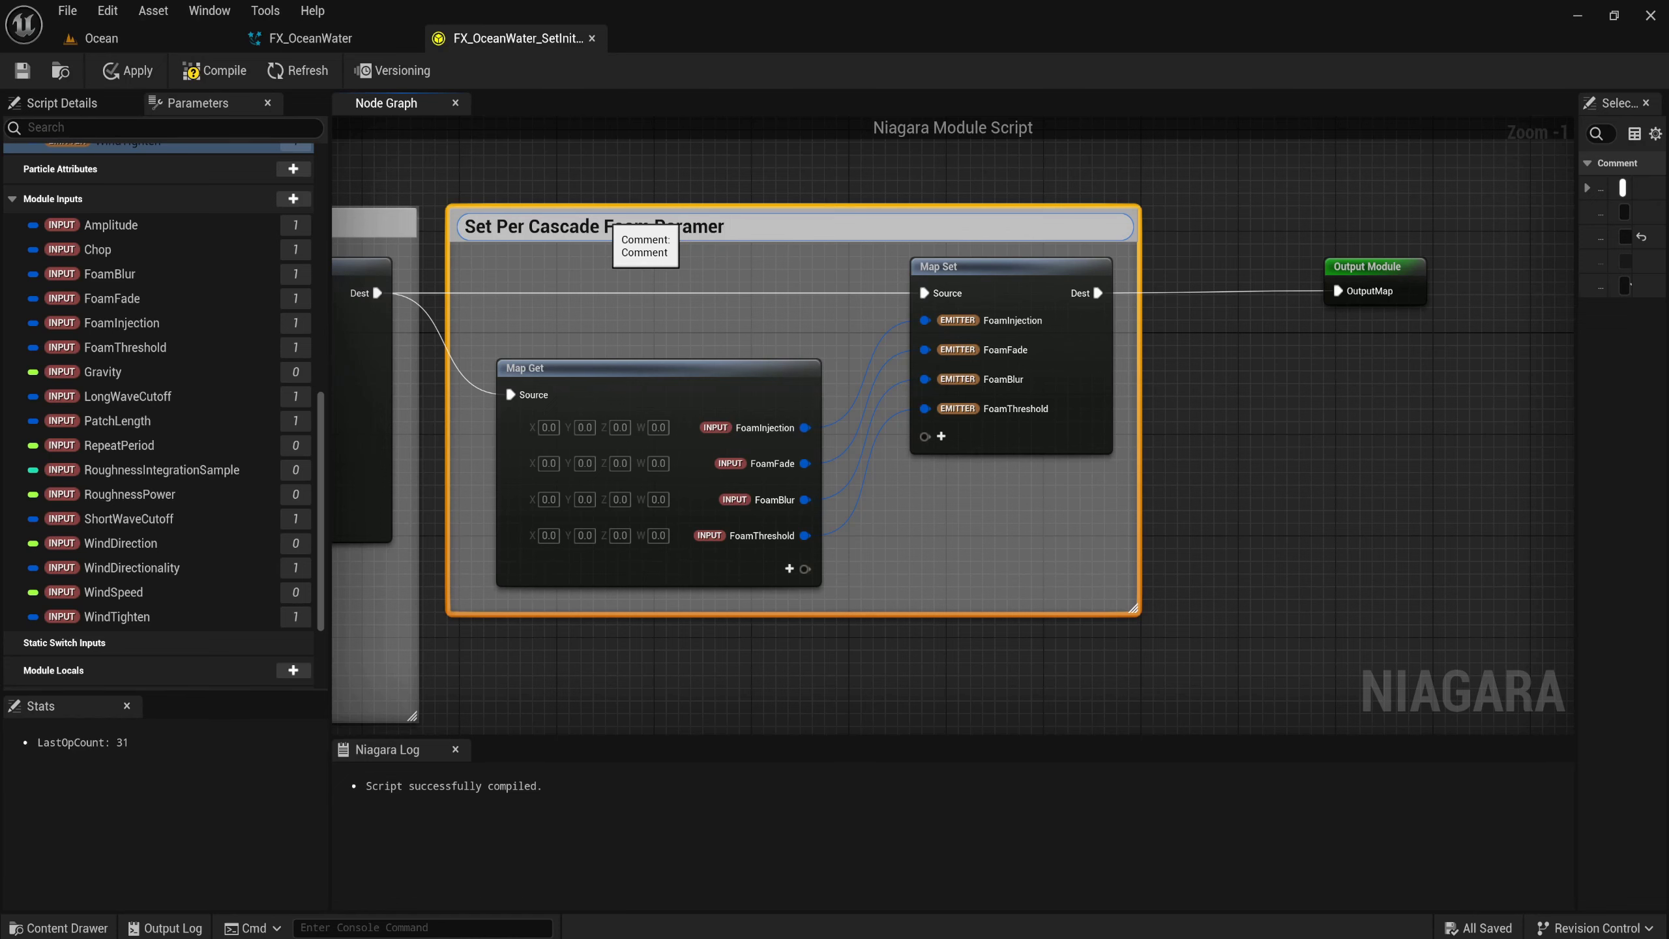
pyautogui.press('Return')
pyautogui.moveTo(1339, 290); pyautogui.dragTo(838, 296, button='right')
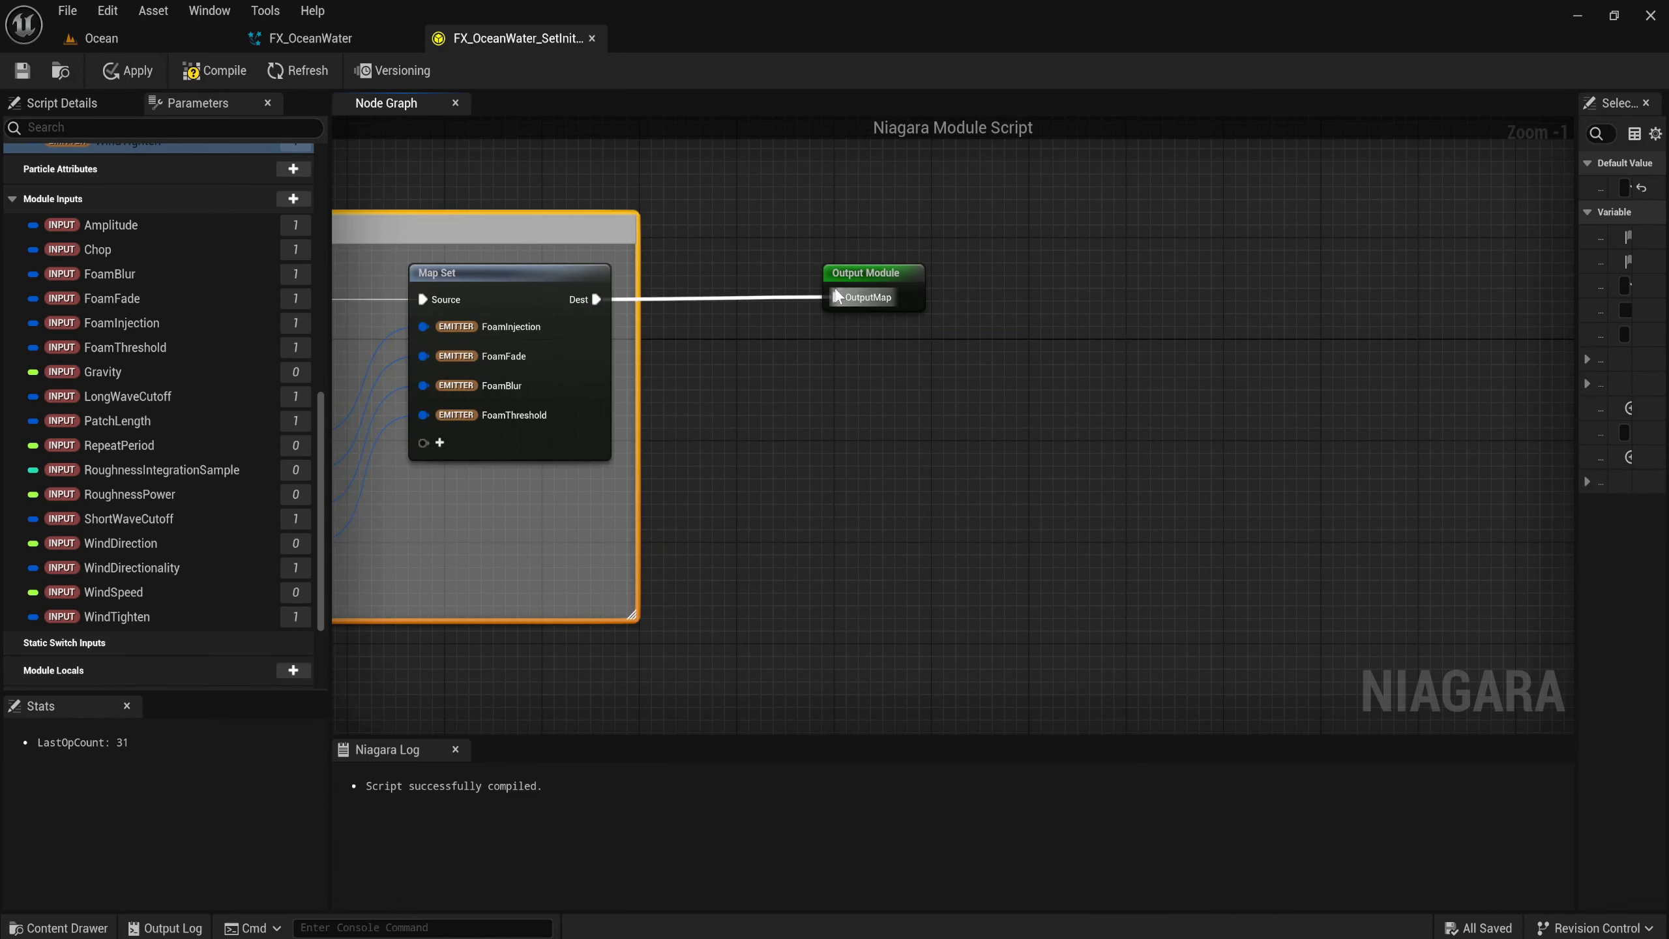
# Chain another Parameter Map Get off the foam Map Set output.
pyautogui.moveTo(854, 277)
pyautogui.mouseDown()
pyautogui.moveTo(1255, 290)
pyautogui.moveTo(1244, 278)
pyautogui.mouseUp()
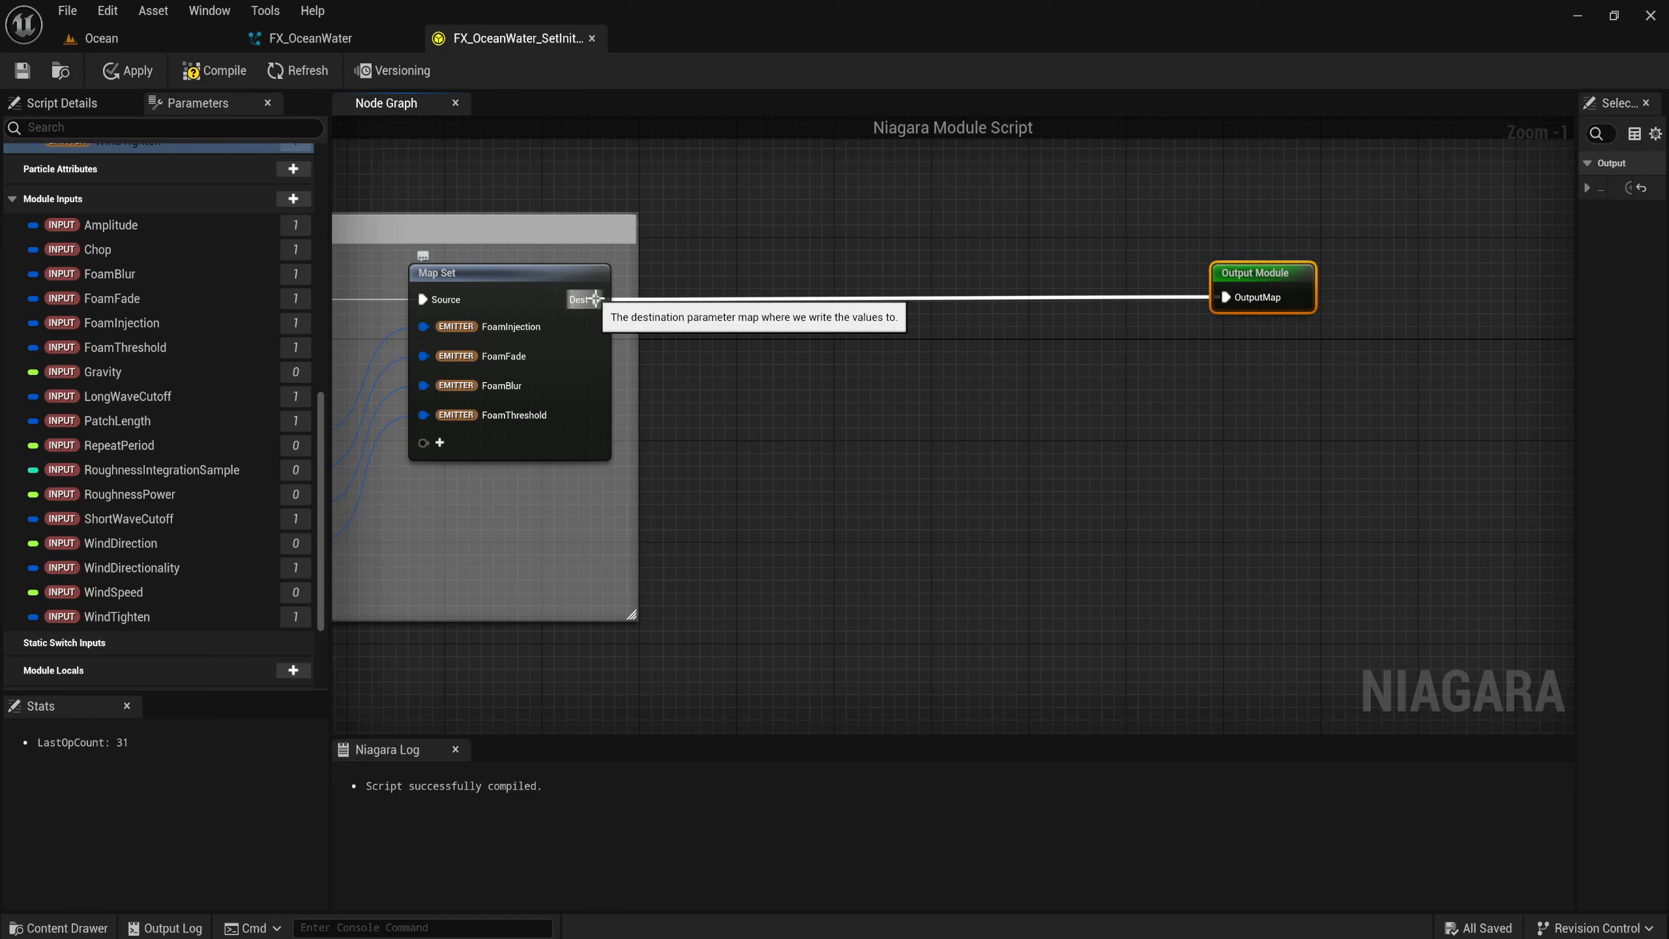
pyautogui.moveTo(595, 299); pyautogui.dragTo(720, 370)
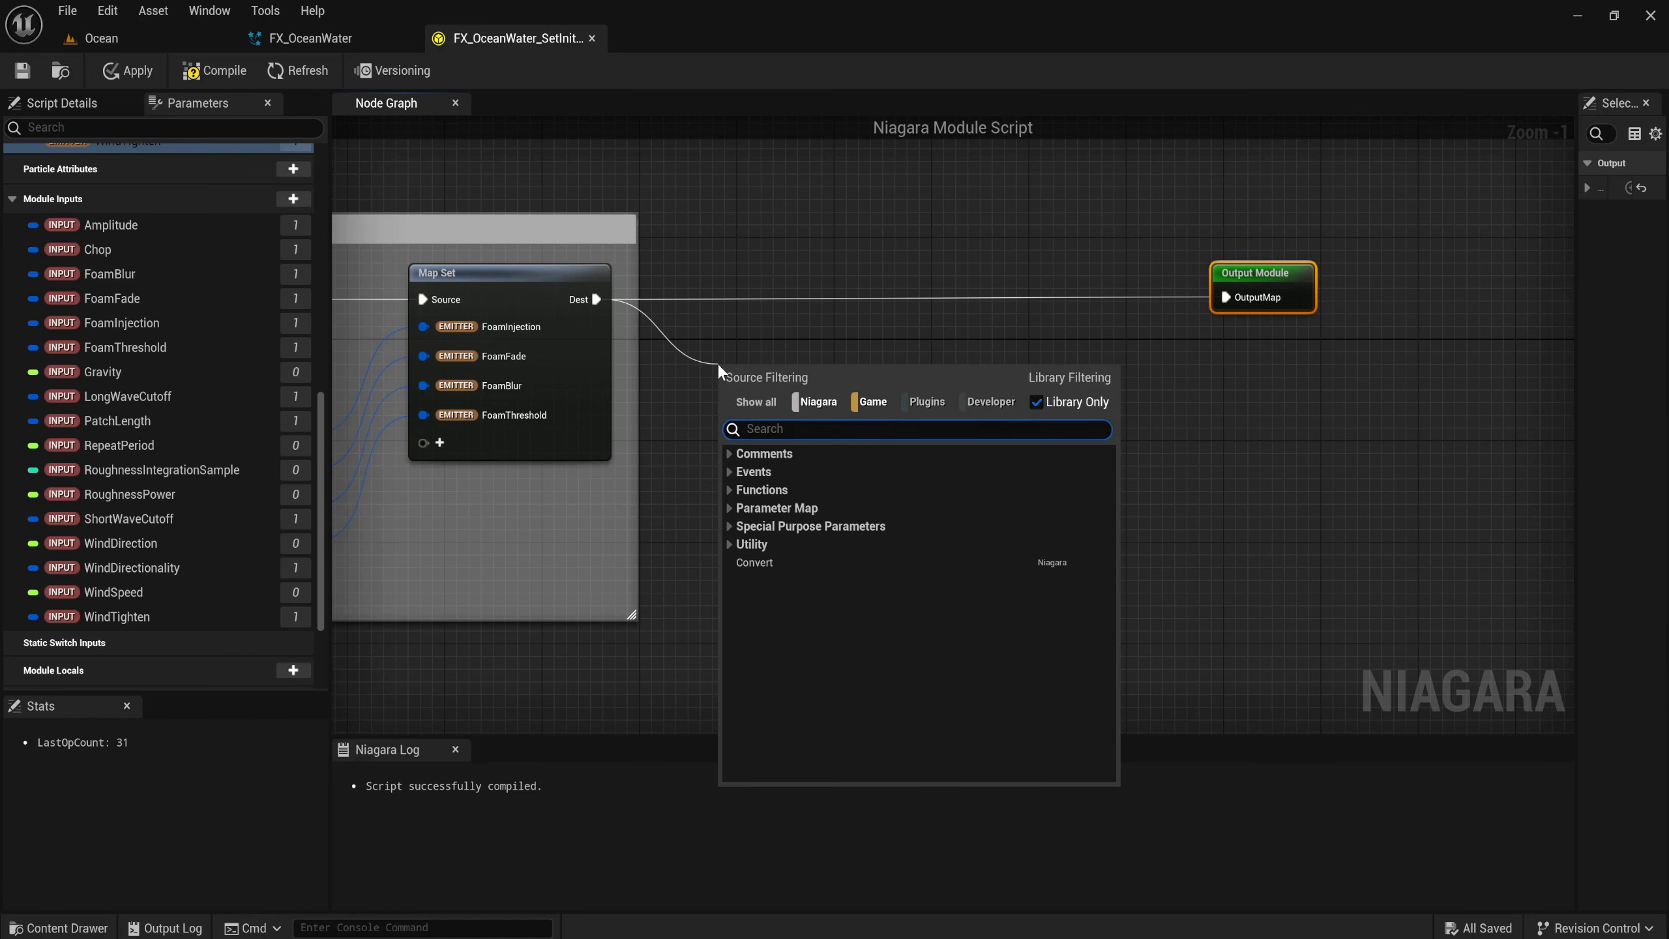
pyautogui.write('map')
pyautogui.press('Return')
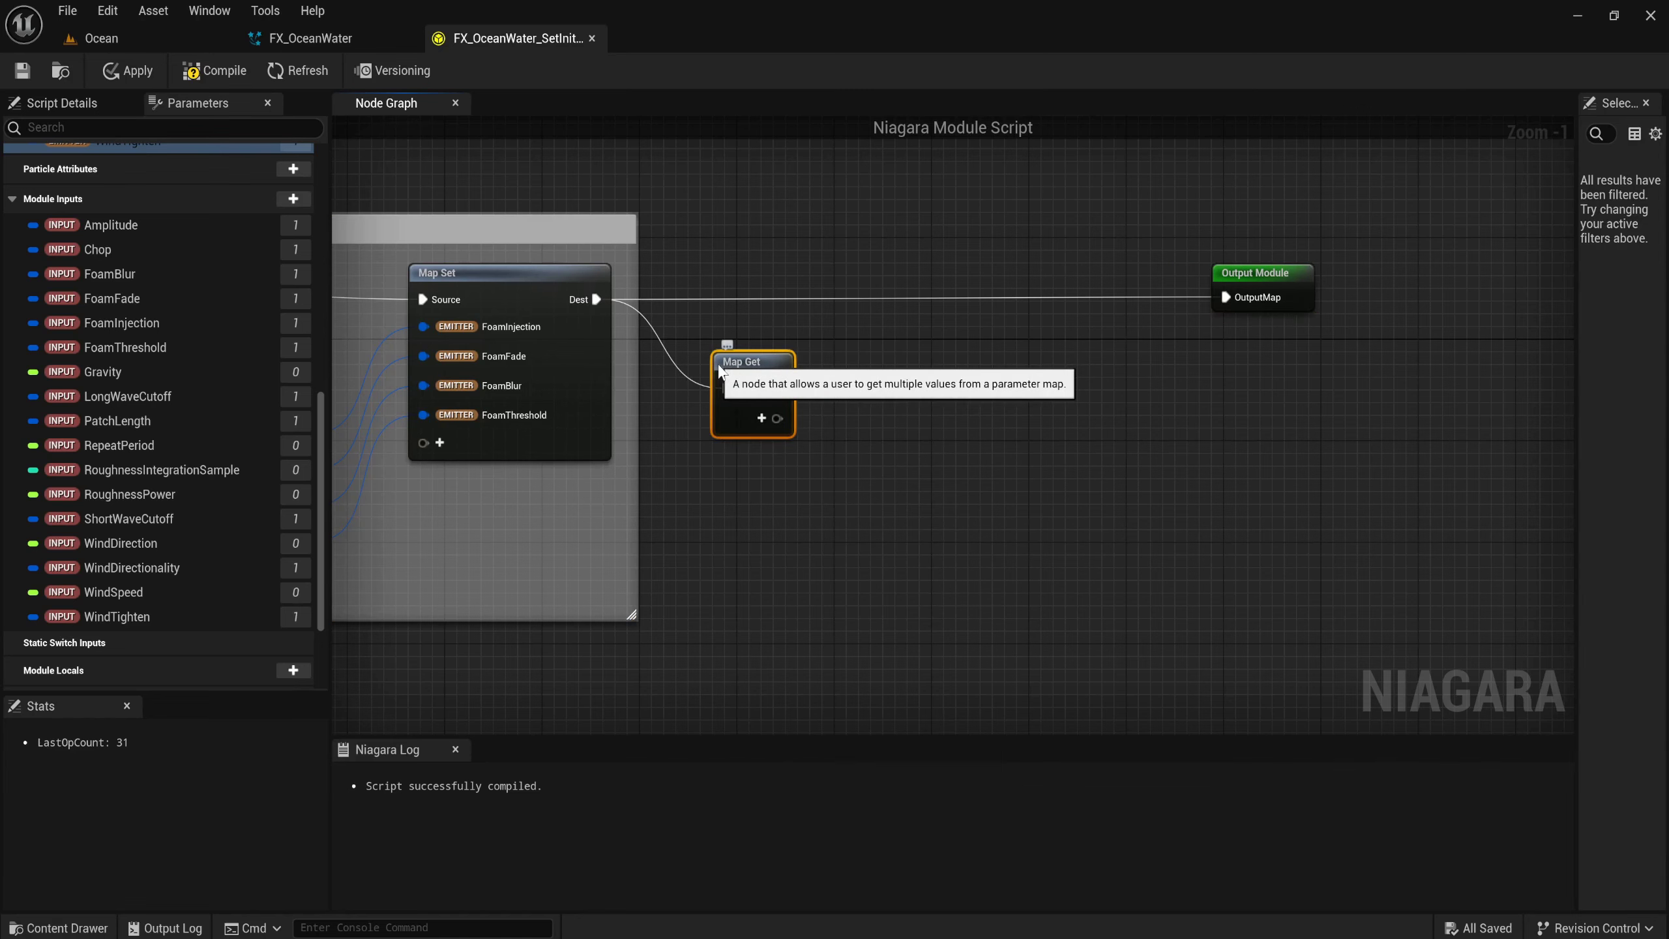
pyautogui.scroll(1, 720, 370)
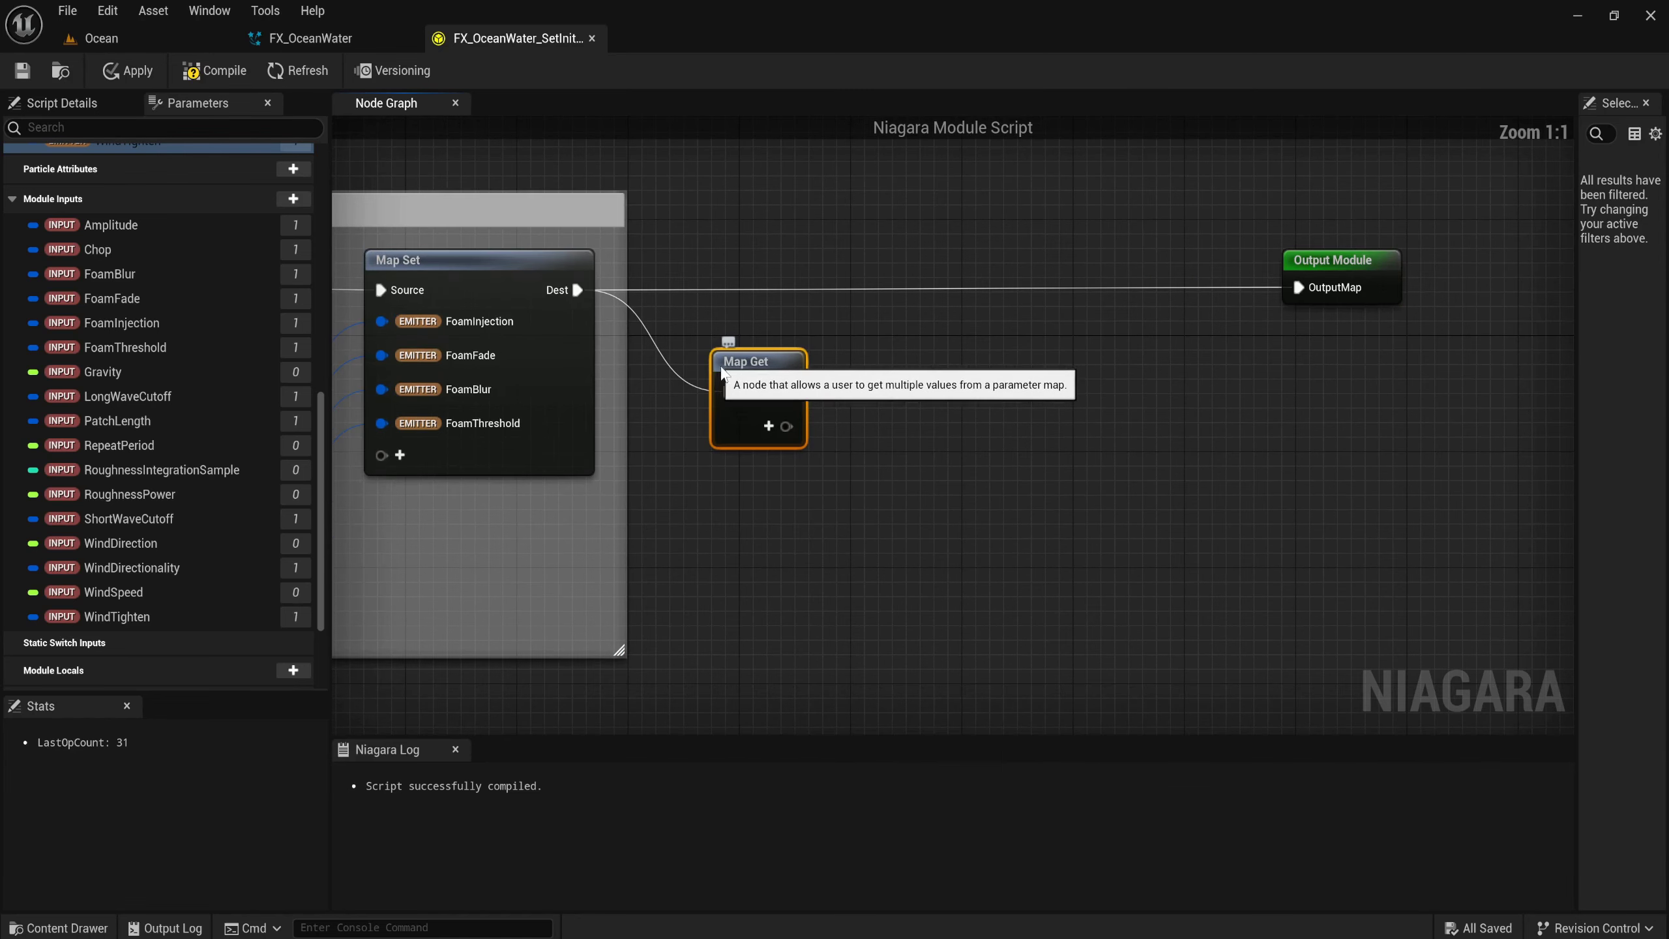
# Add input WindSpeed and input Gravity pins to the new Map Get.
pyautogui.click(769, 427)
pyautogui.write('wind')
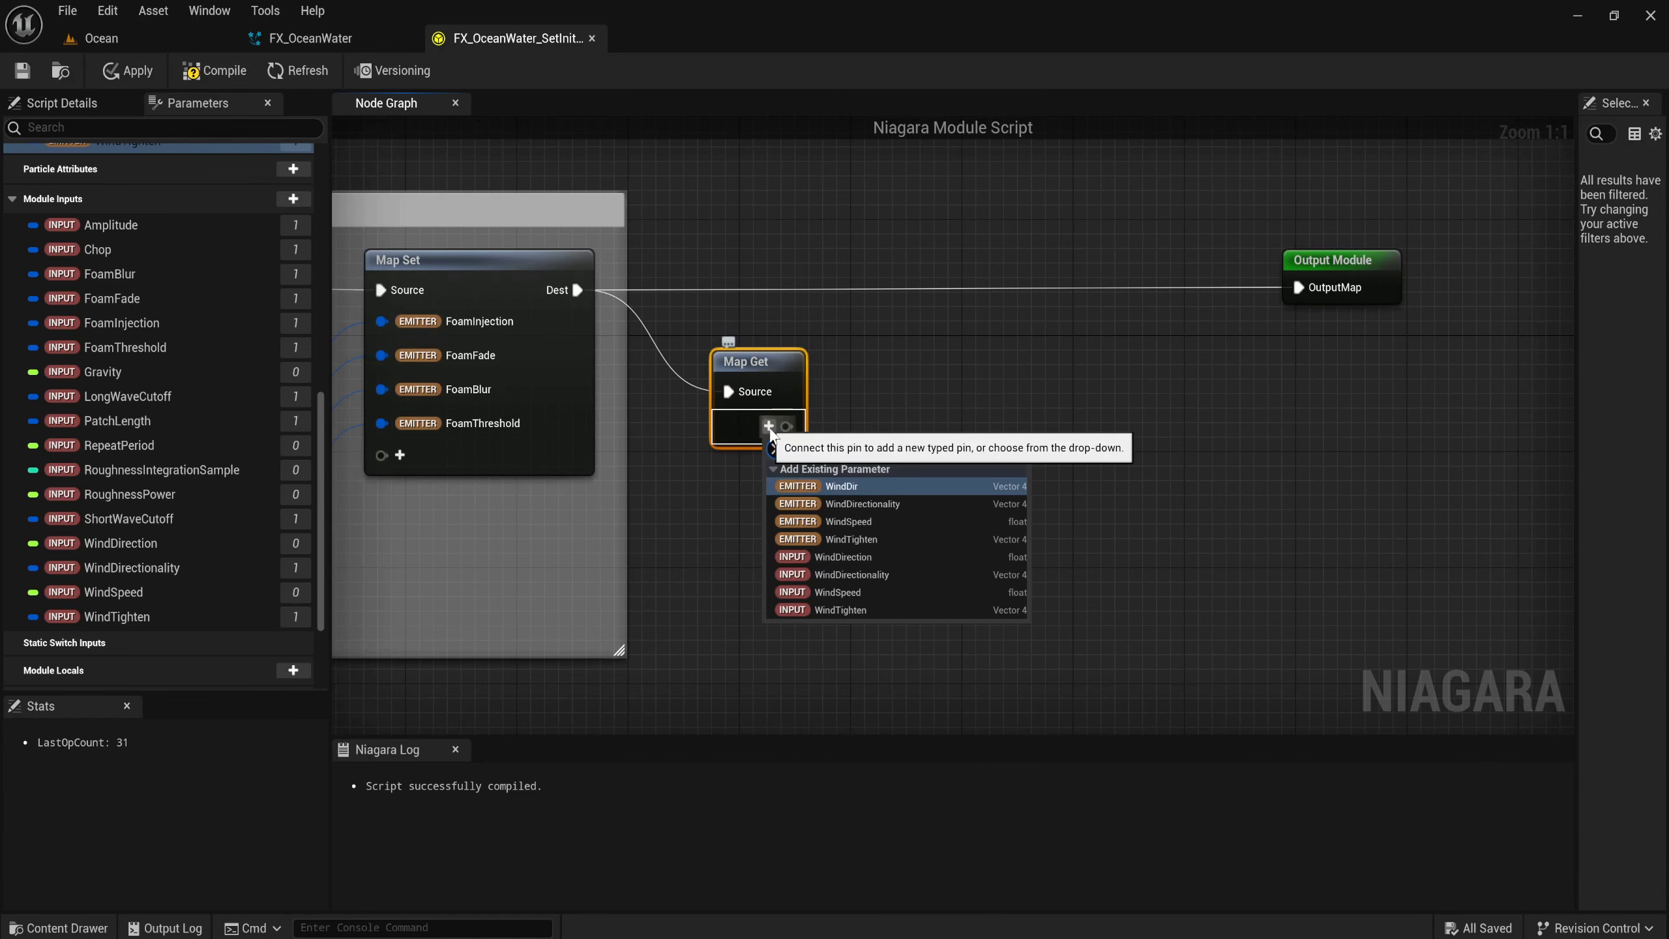
pyautogui.press('Down')
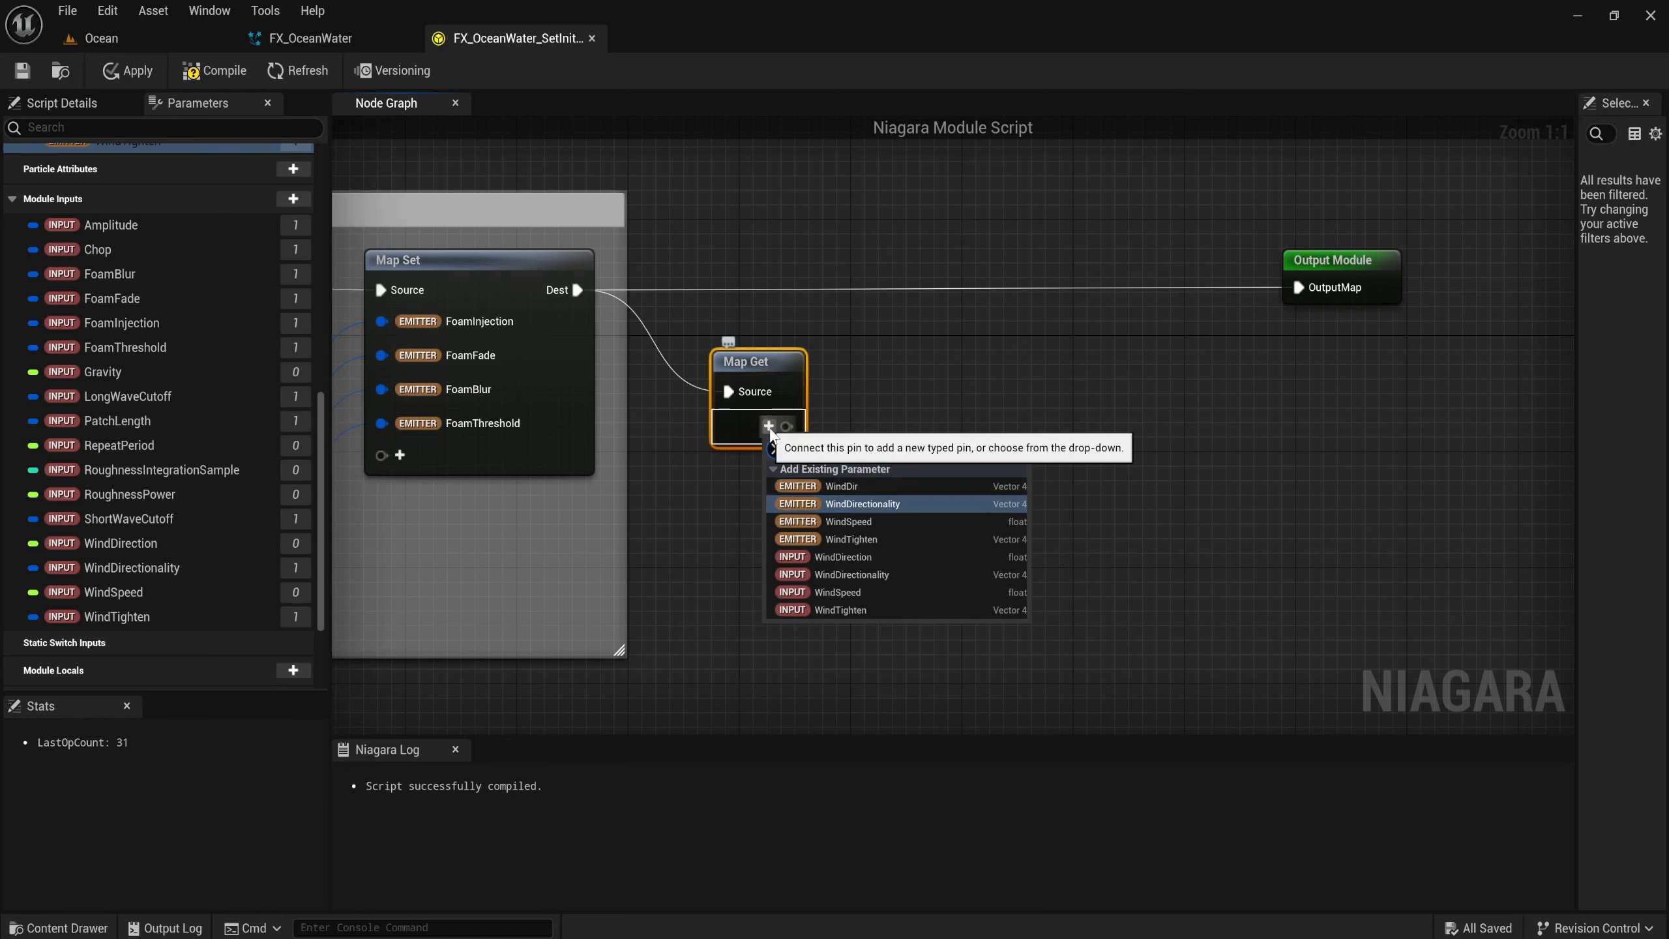
pyautogui.press('Down')
pyautogui.press('Down')
pyautogui.press('Down')
pyautogui.press('Up')
pyautogui.click(770, 428)
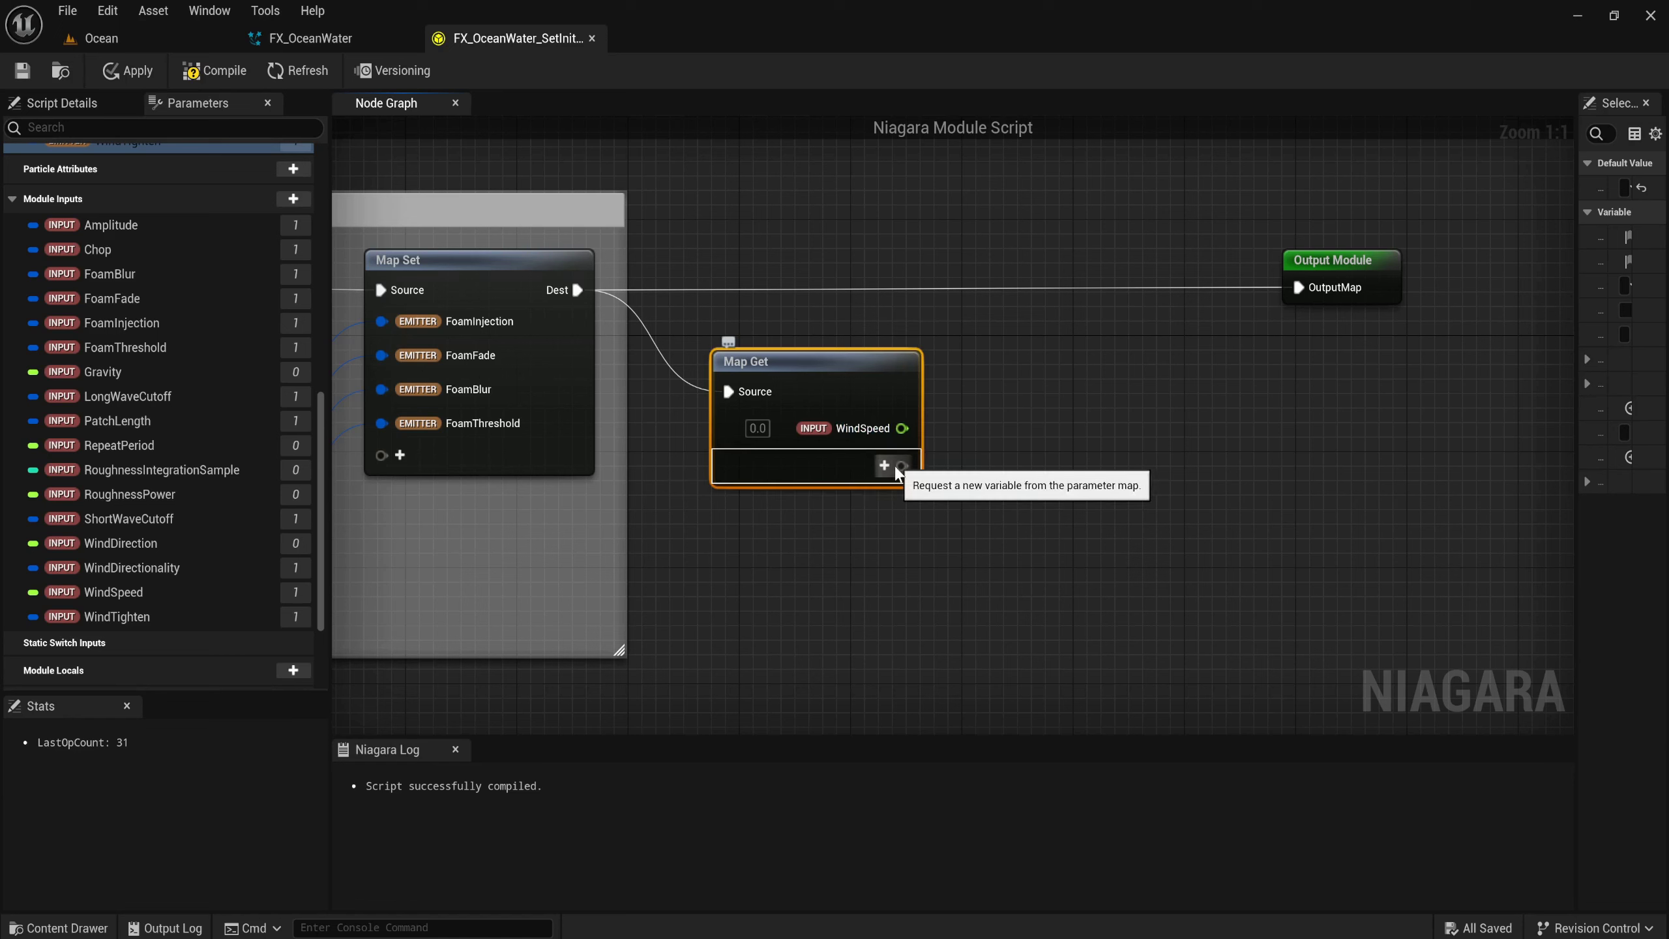
pyautogui.click(885, 465)
pyautogui.write('g')
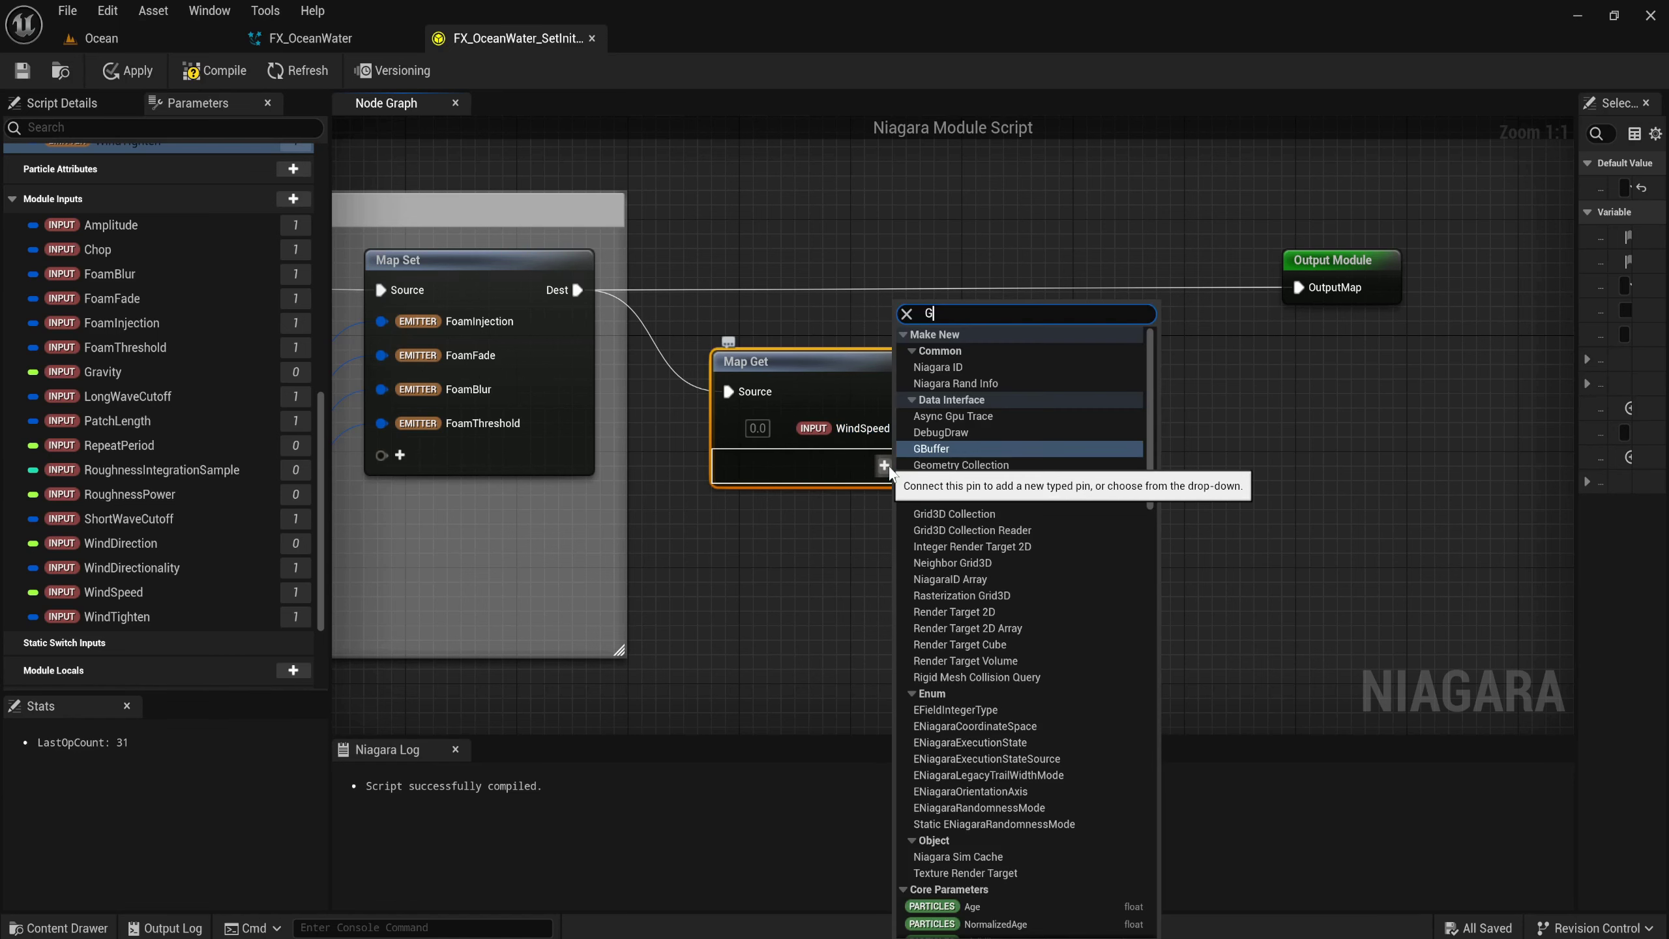
pyautogui.write('ravity')
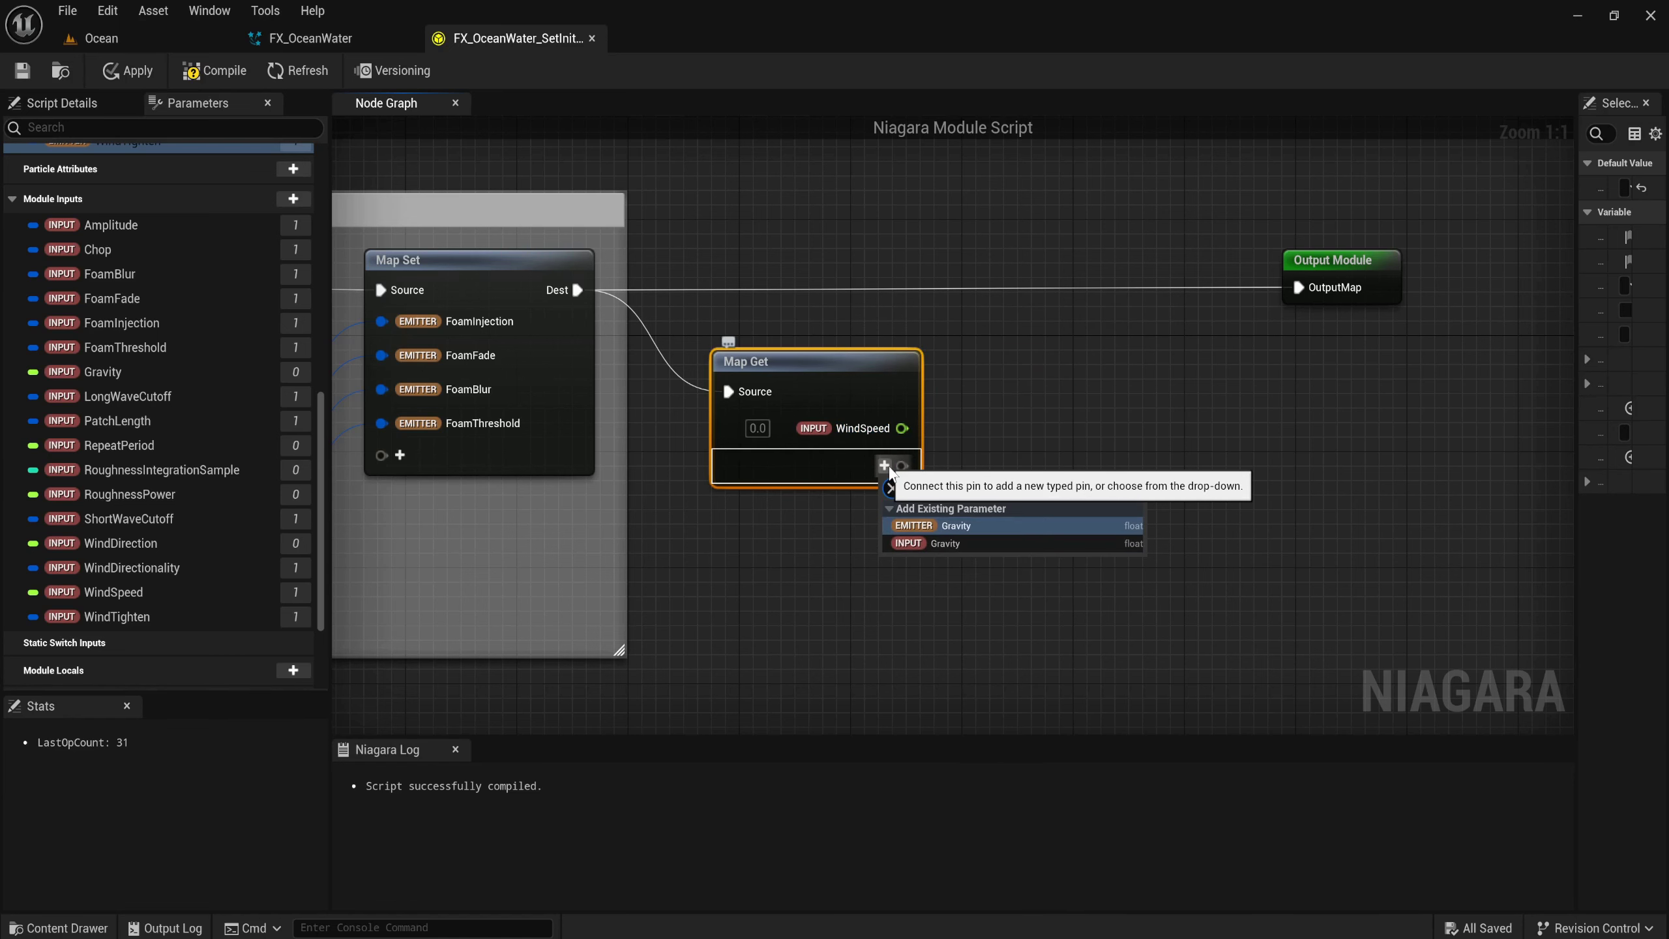
pyautogui.press('Down')
pyautogui.press('Return')
pyautogui.click(1030, 368)
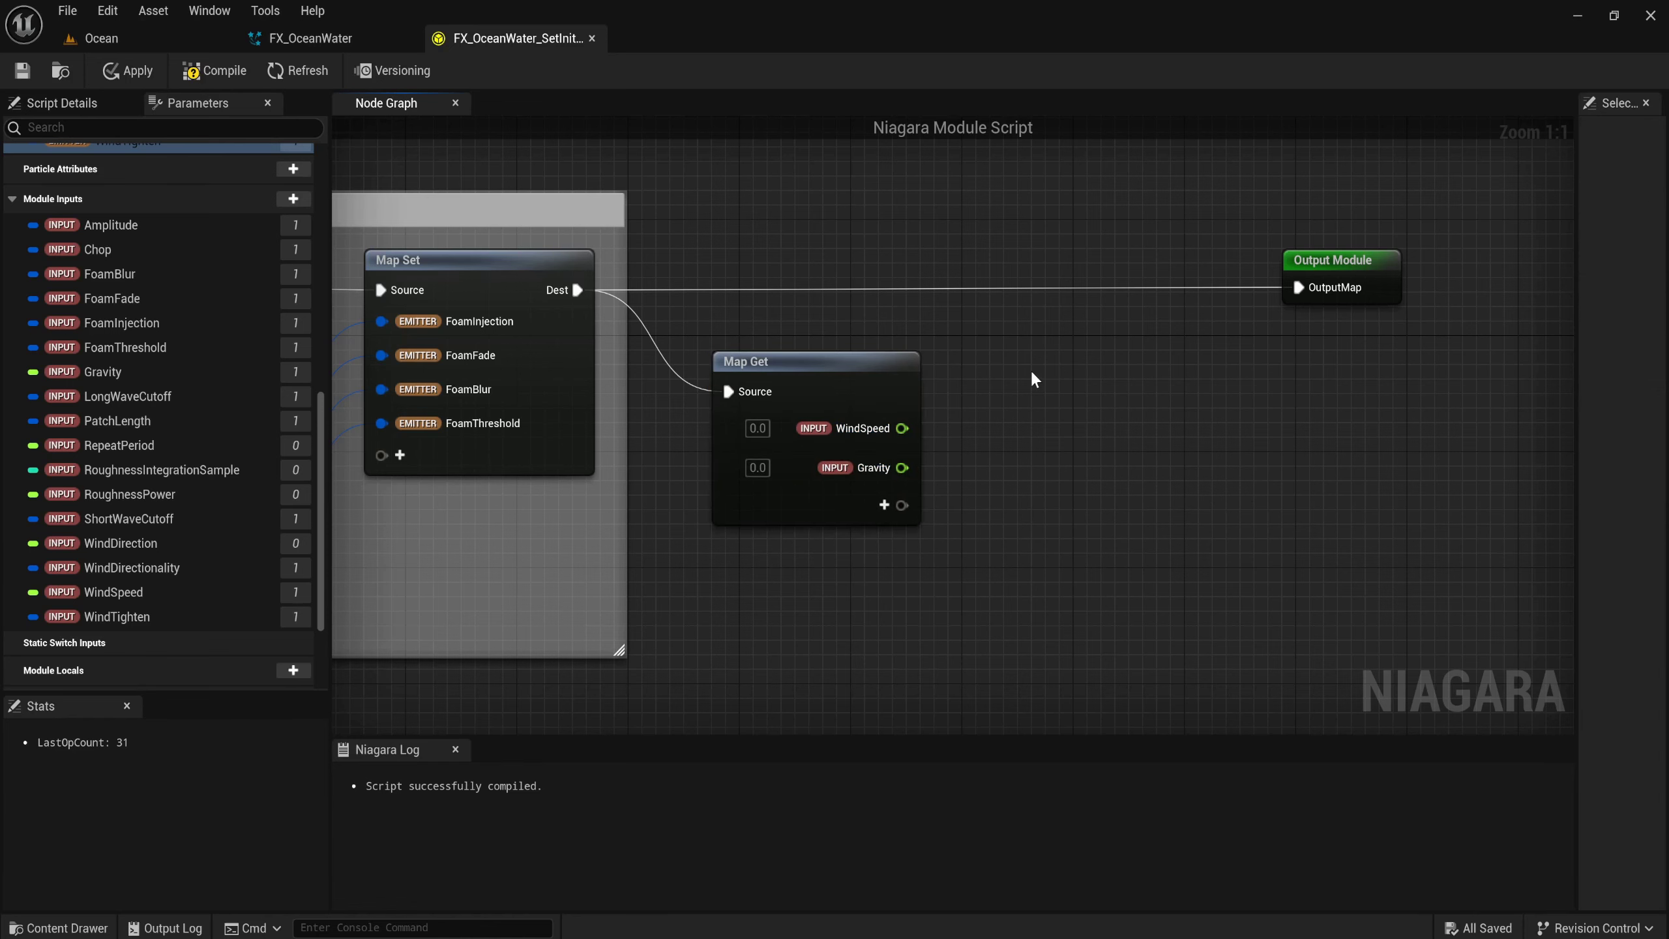
# Insert a second Parameter Map Set between the Map Get and the Output Module.
pyautogui.rightClick(1032, 373)
pyautogui.write('map')
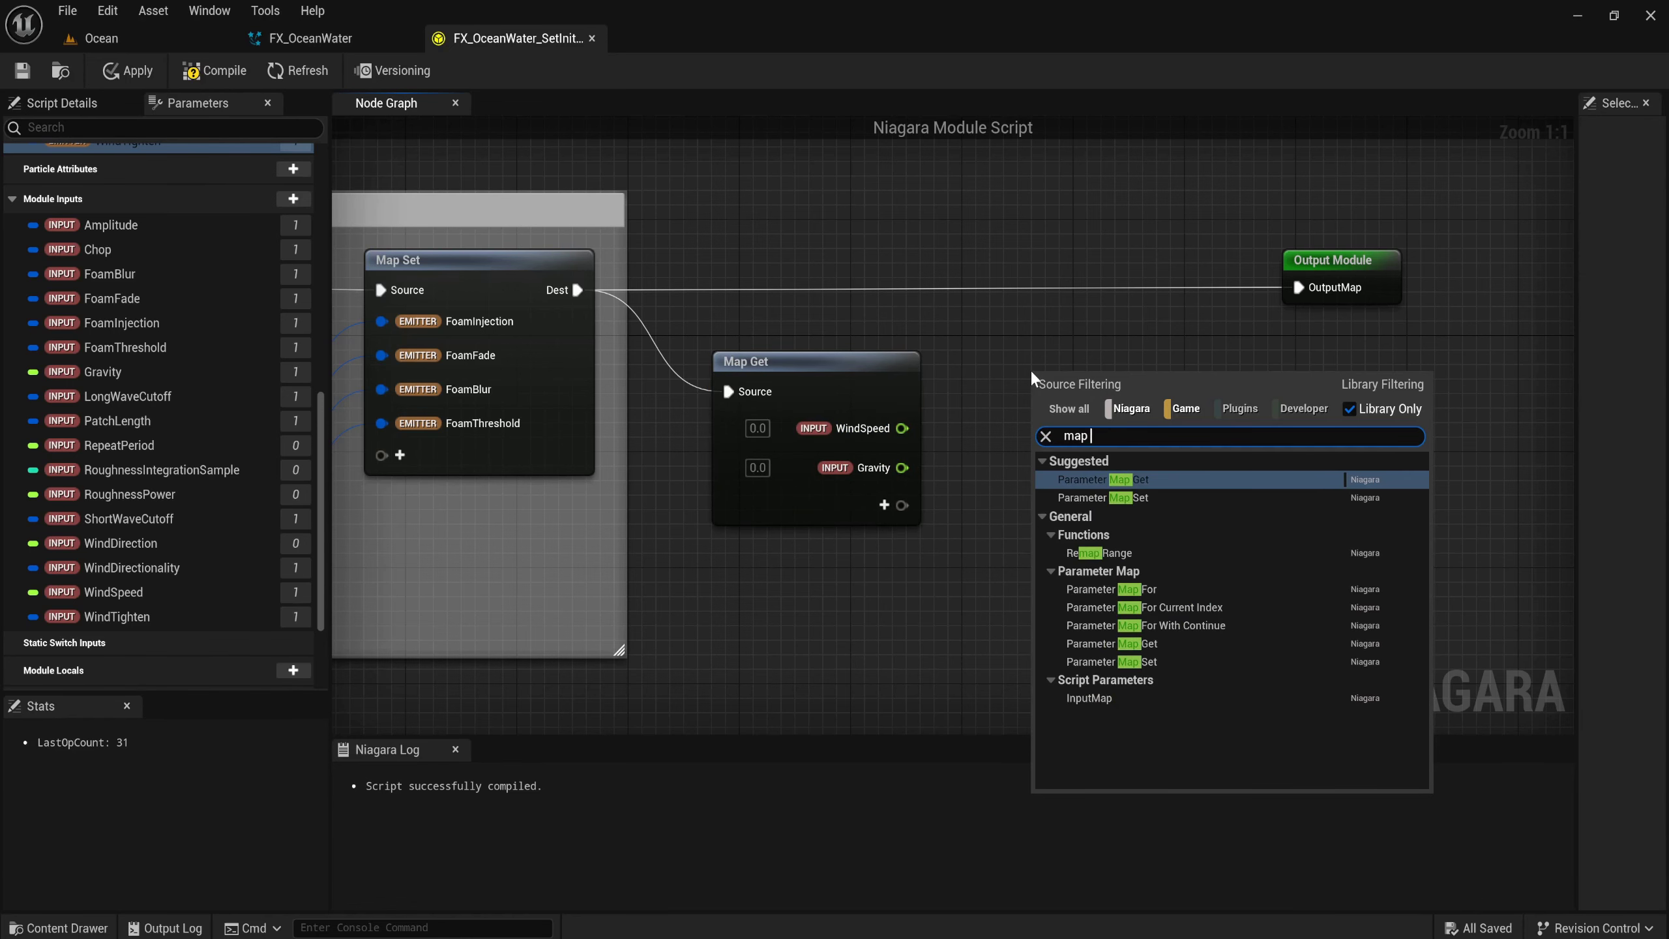
pyautogui.press('Return')
pyautogui.hotkey('ctrl', 'z')
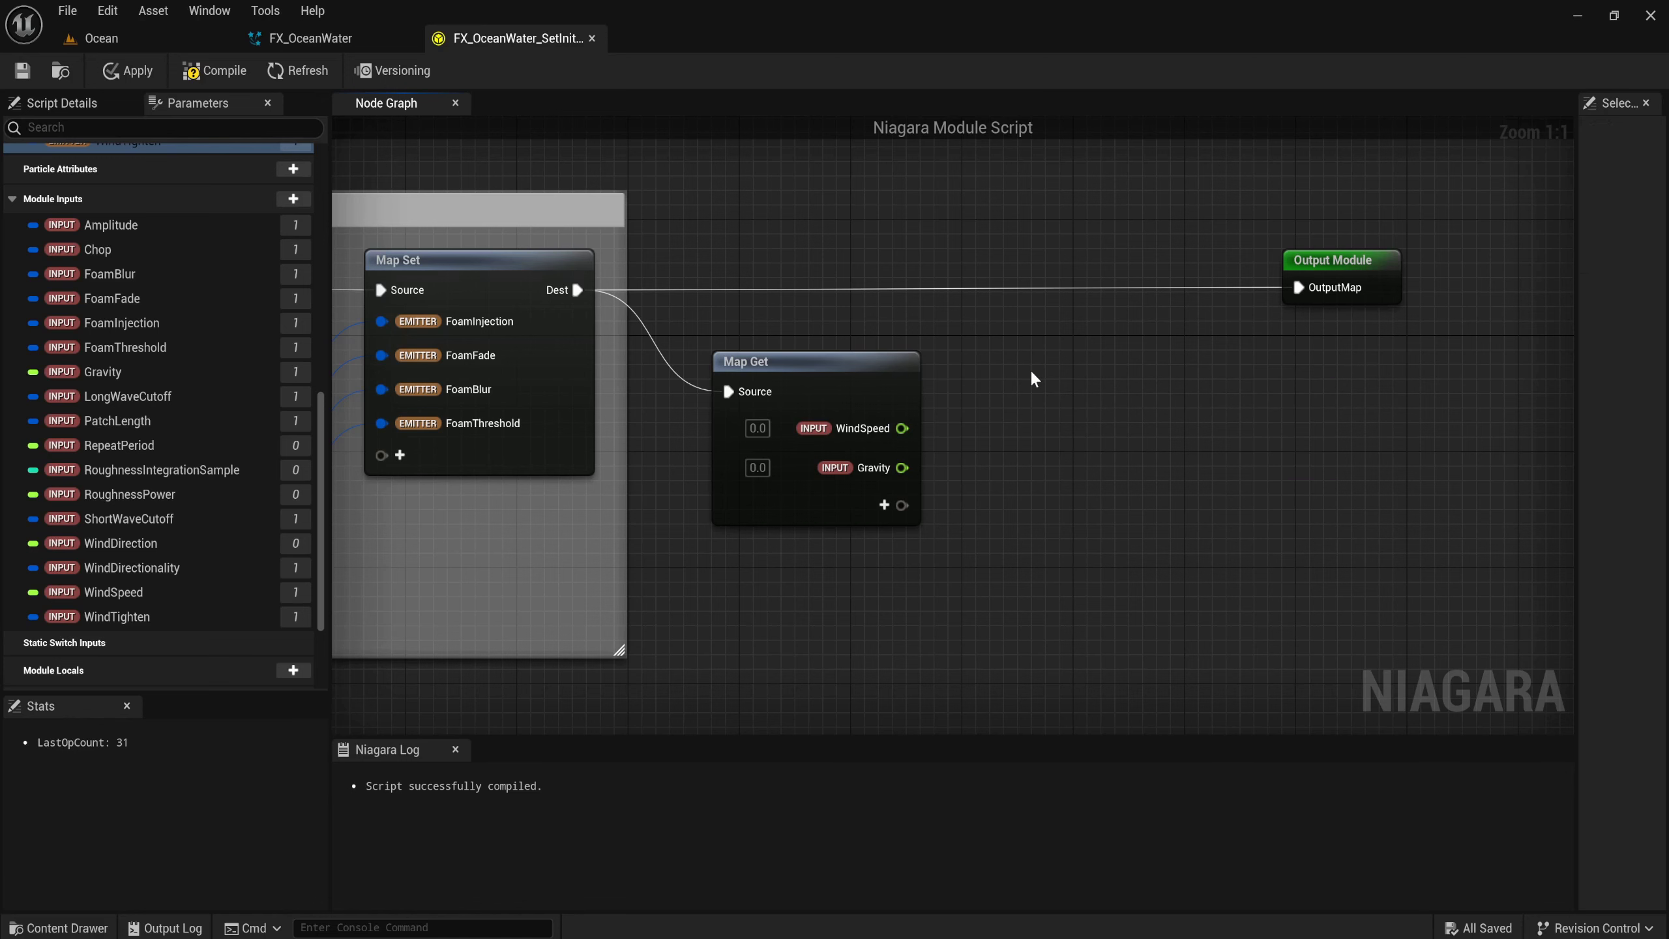
pyautogui.rightClick(1032, 373)
pyautogui.write('map')
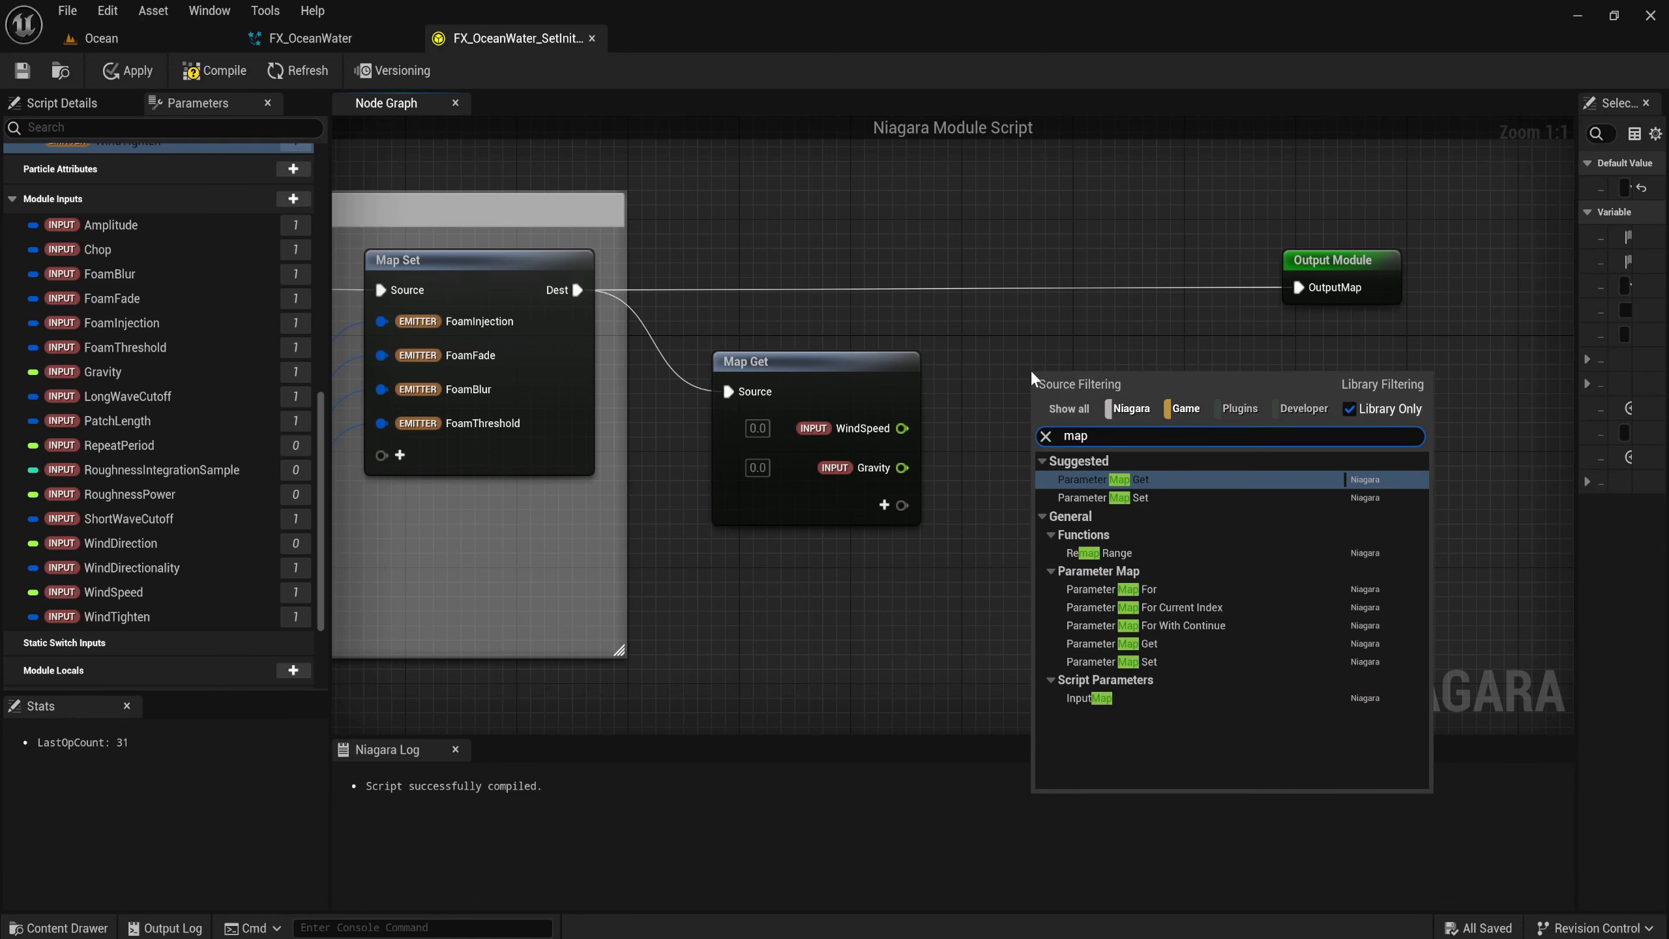
pyautogui.press('Down')
pyautogui.press('Return')
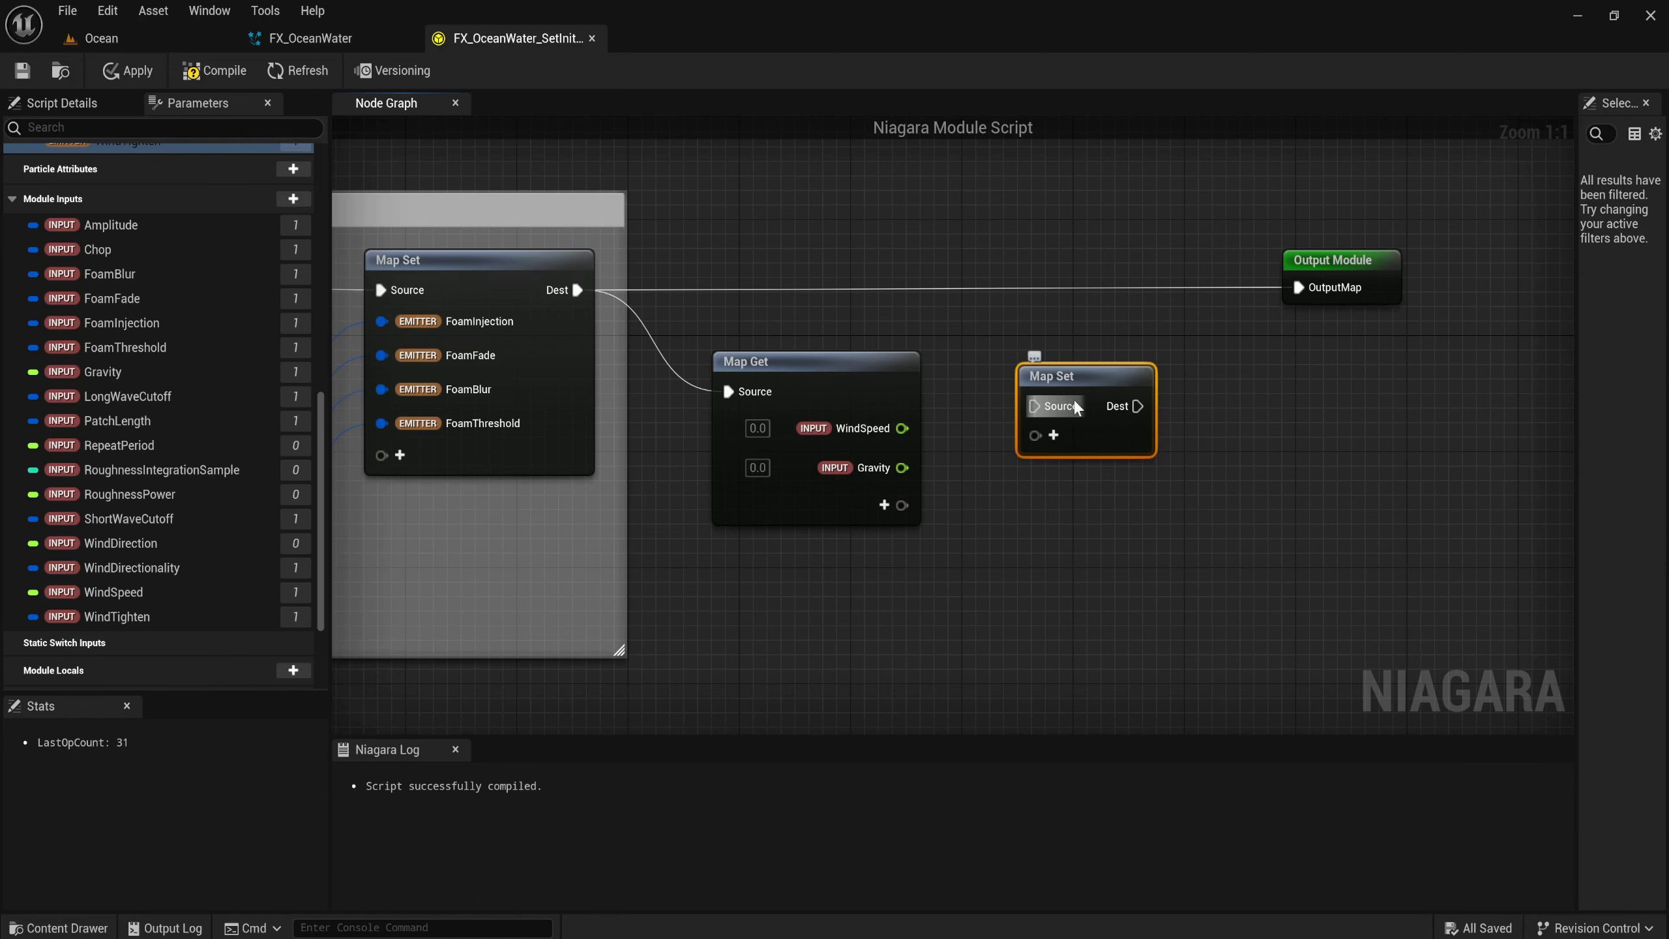
pyautogui.moveTo(1072, 380); pyautogui.dragTo(1044, 264)
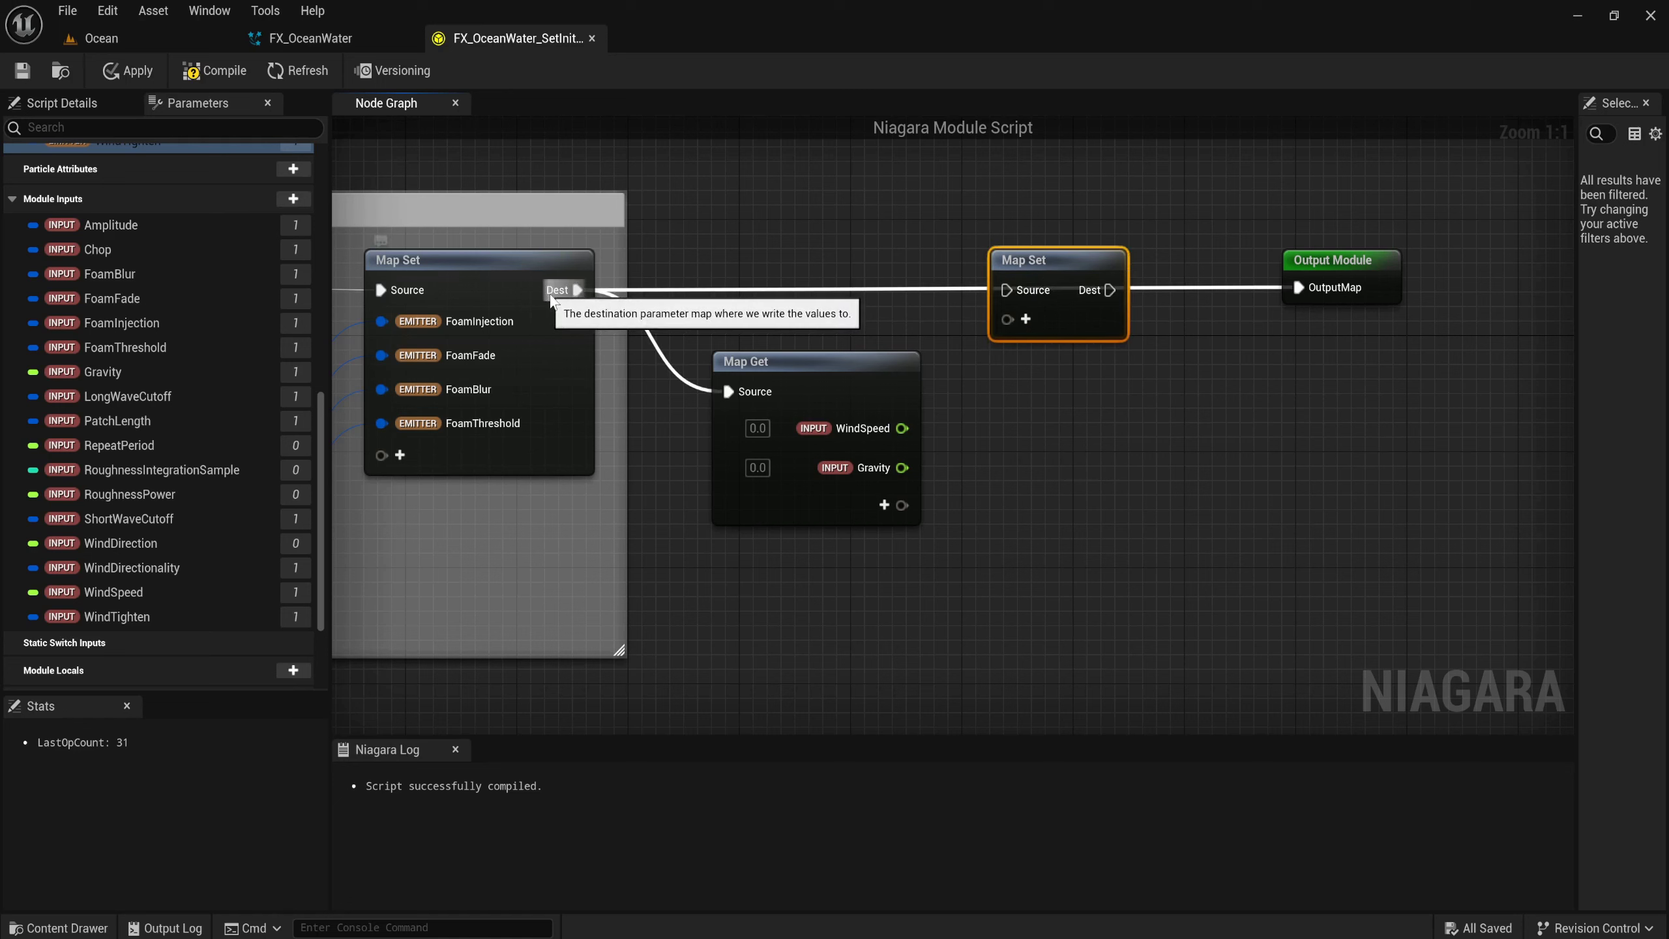
pyautogui.click(1022, 304)
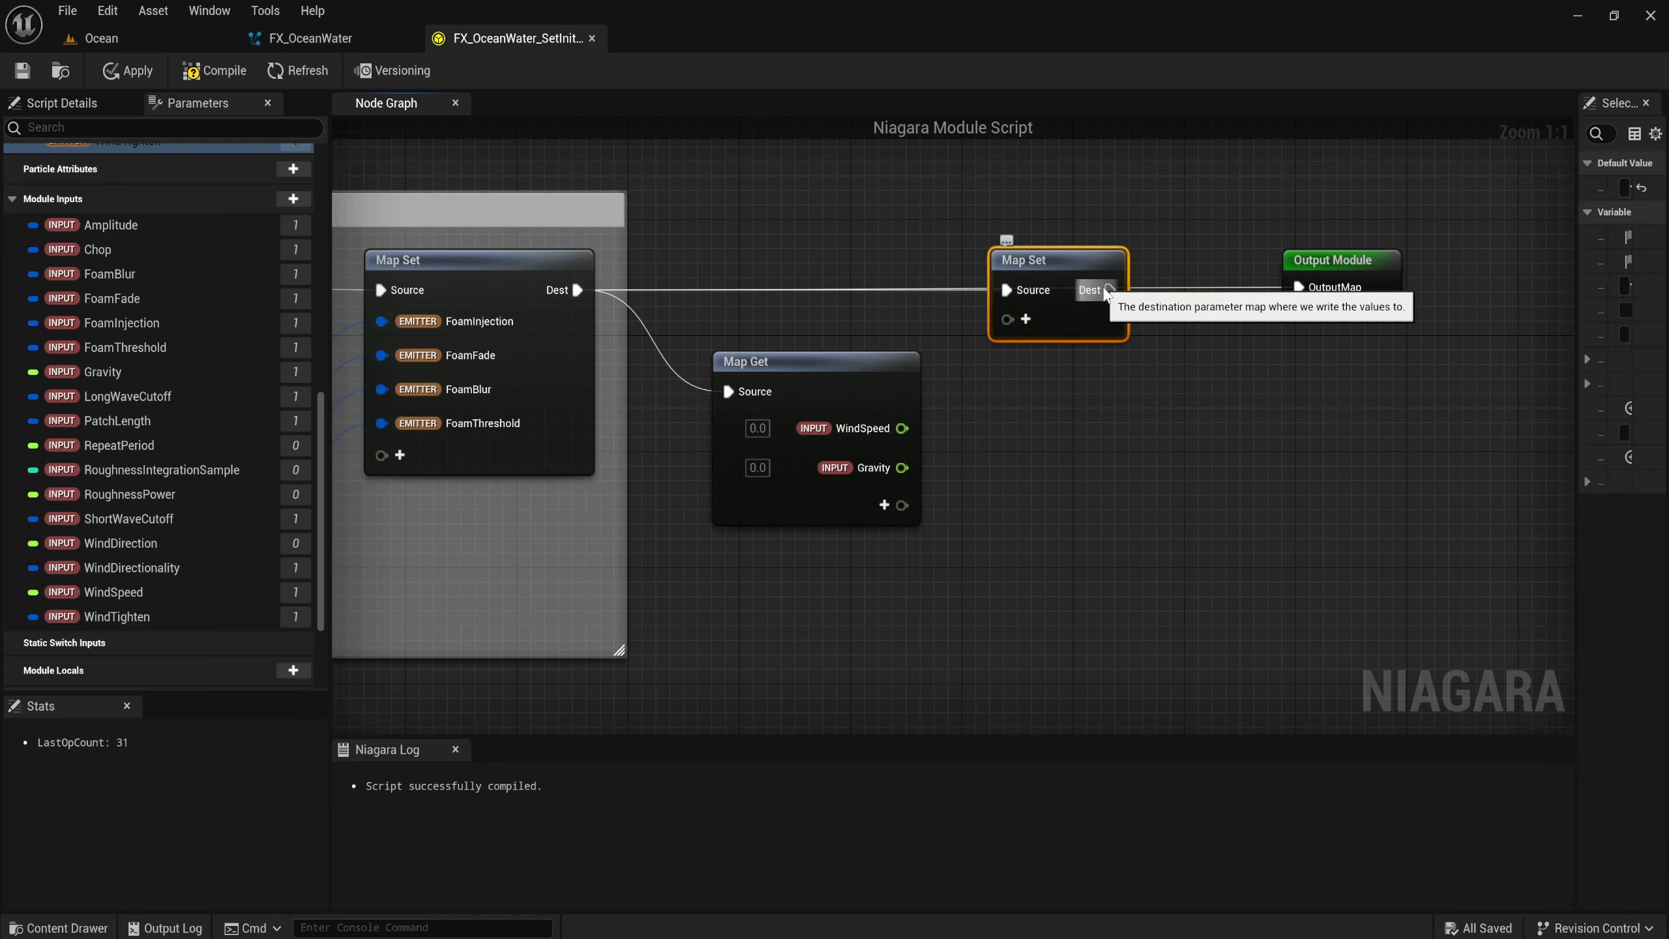
pyautogui.moveTo(1106, 290); pyautogui.dragTo(1341, 301)
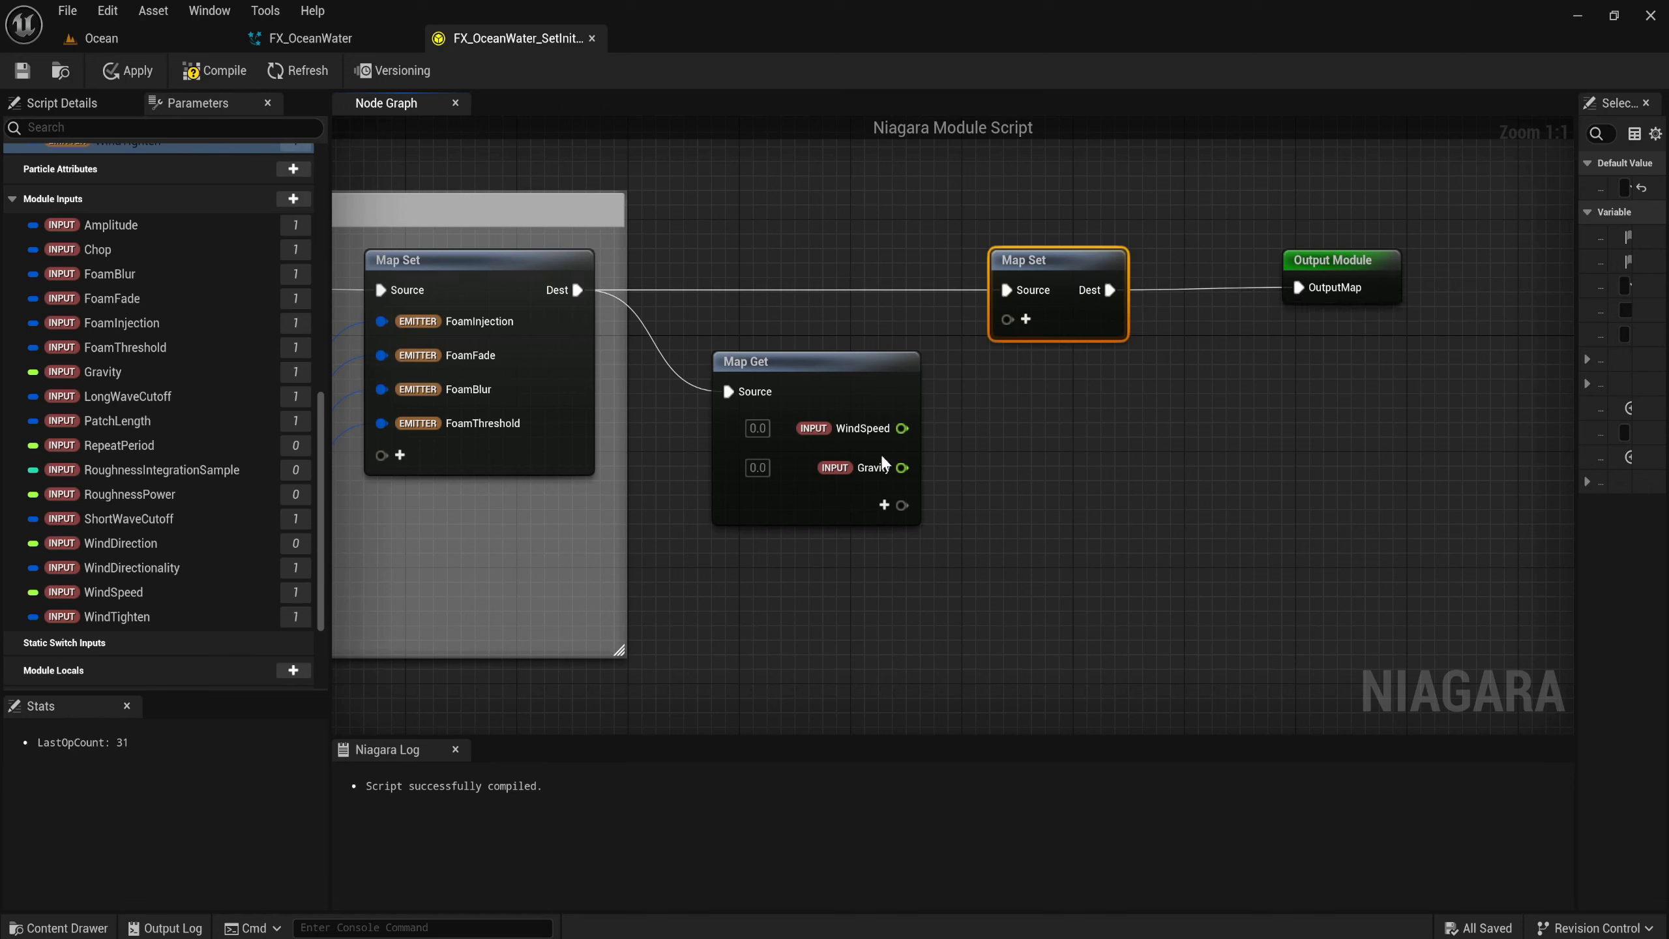
# Add emitter WindSpeed and Gravity pins to the Map Set, fed from the matching inputs.
pyautogui.click(1025, 320)
pyautogui.write('wind')
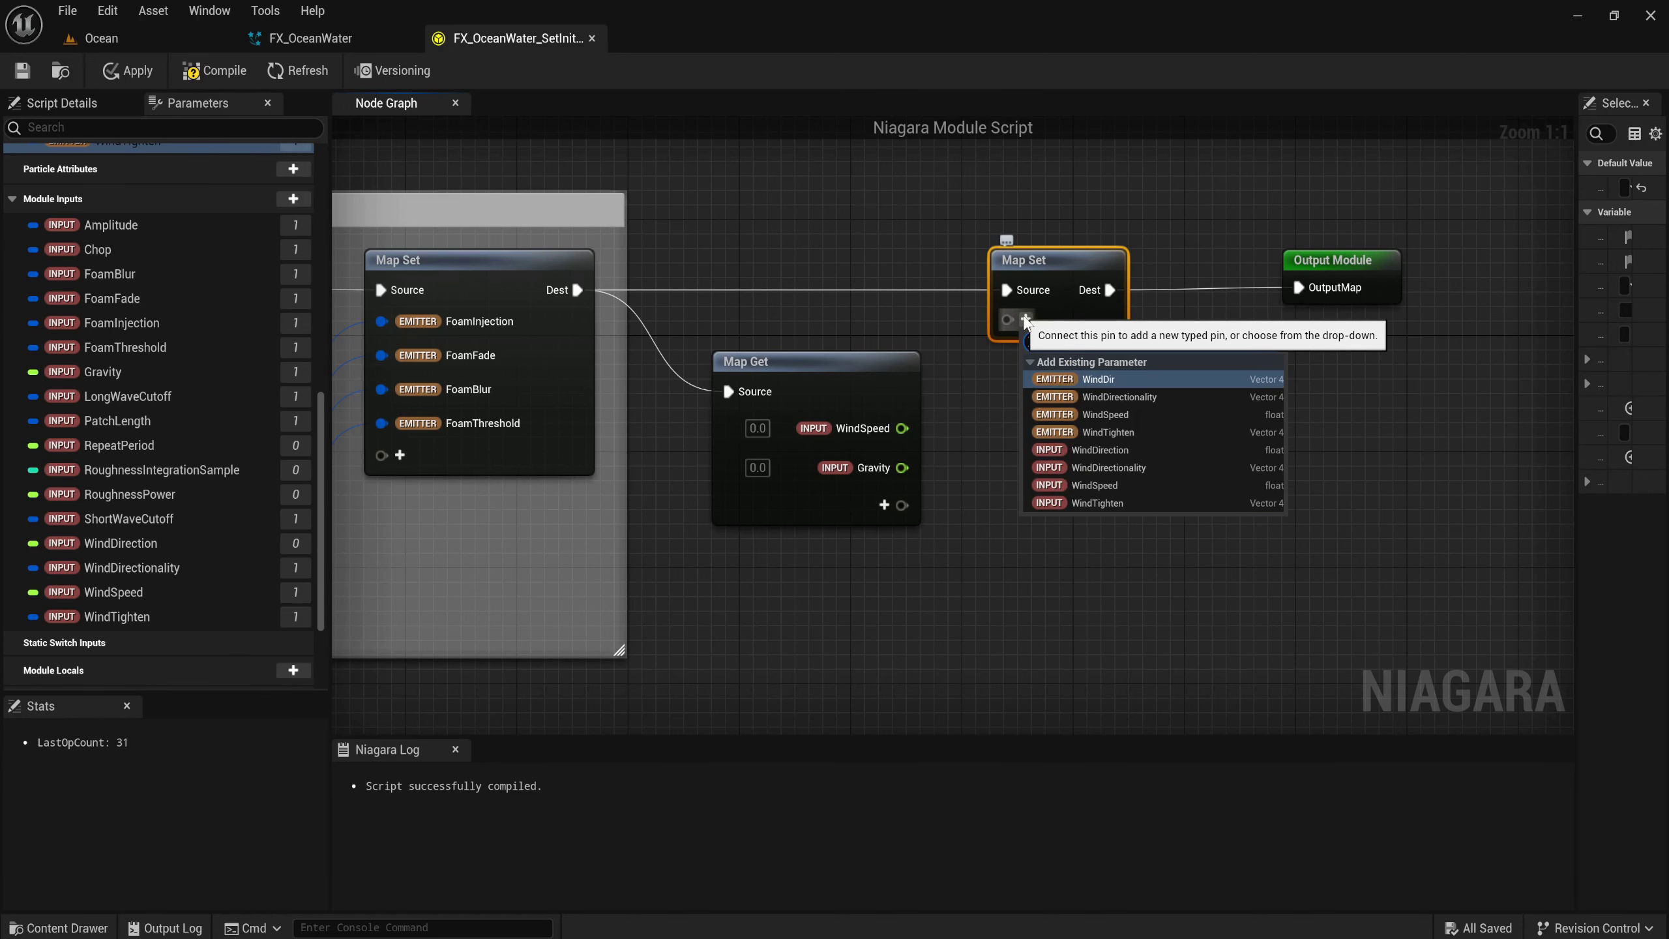
pyautogui.write('s')
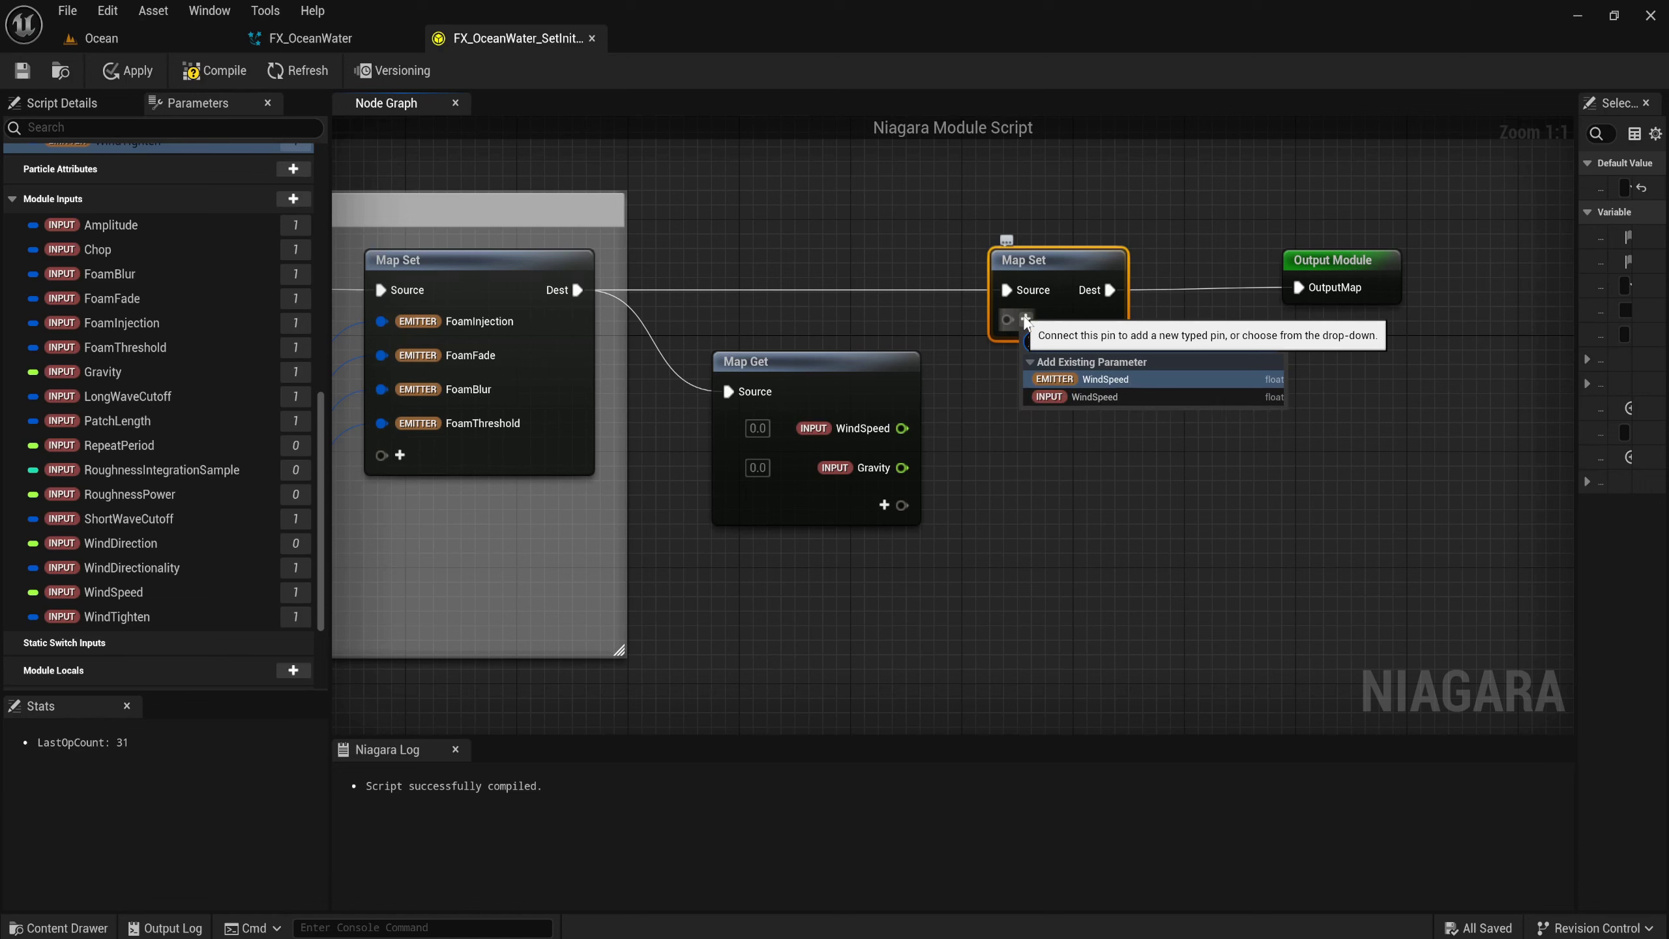
pyautogui.press('Return')
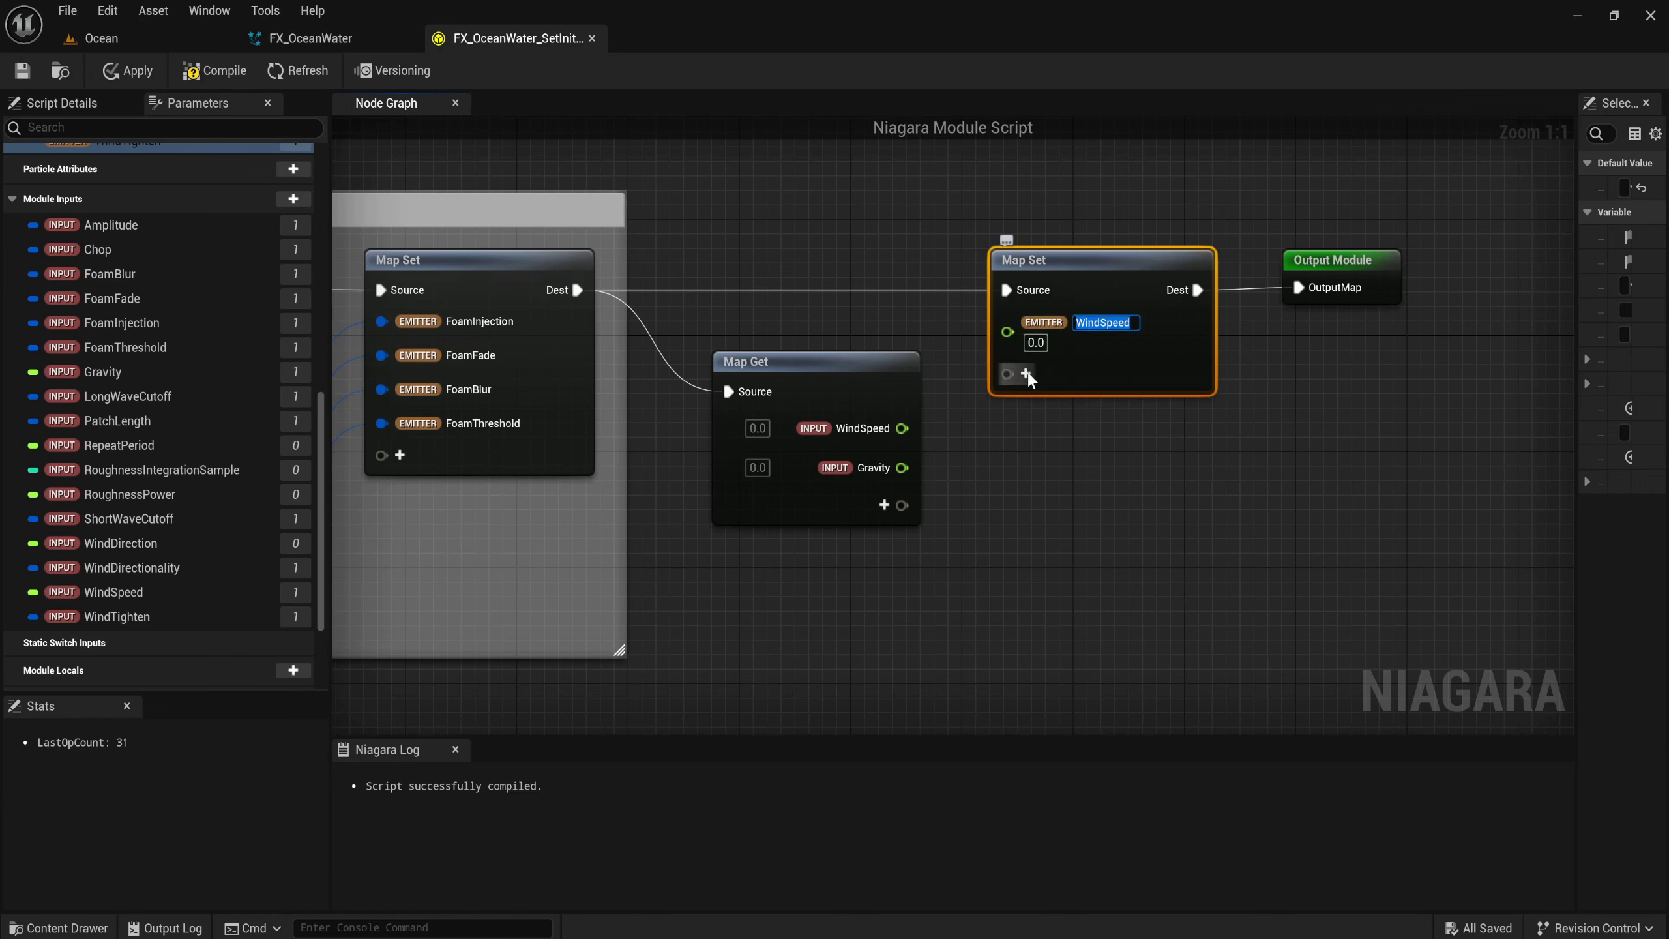
pyautogui.click(1025, 372)
pyautogui.write('gra')
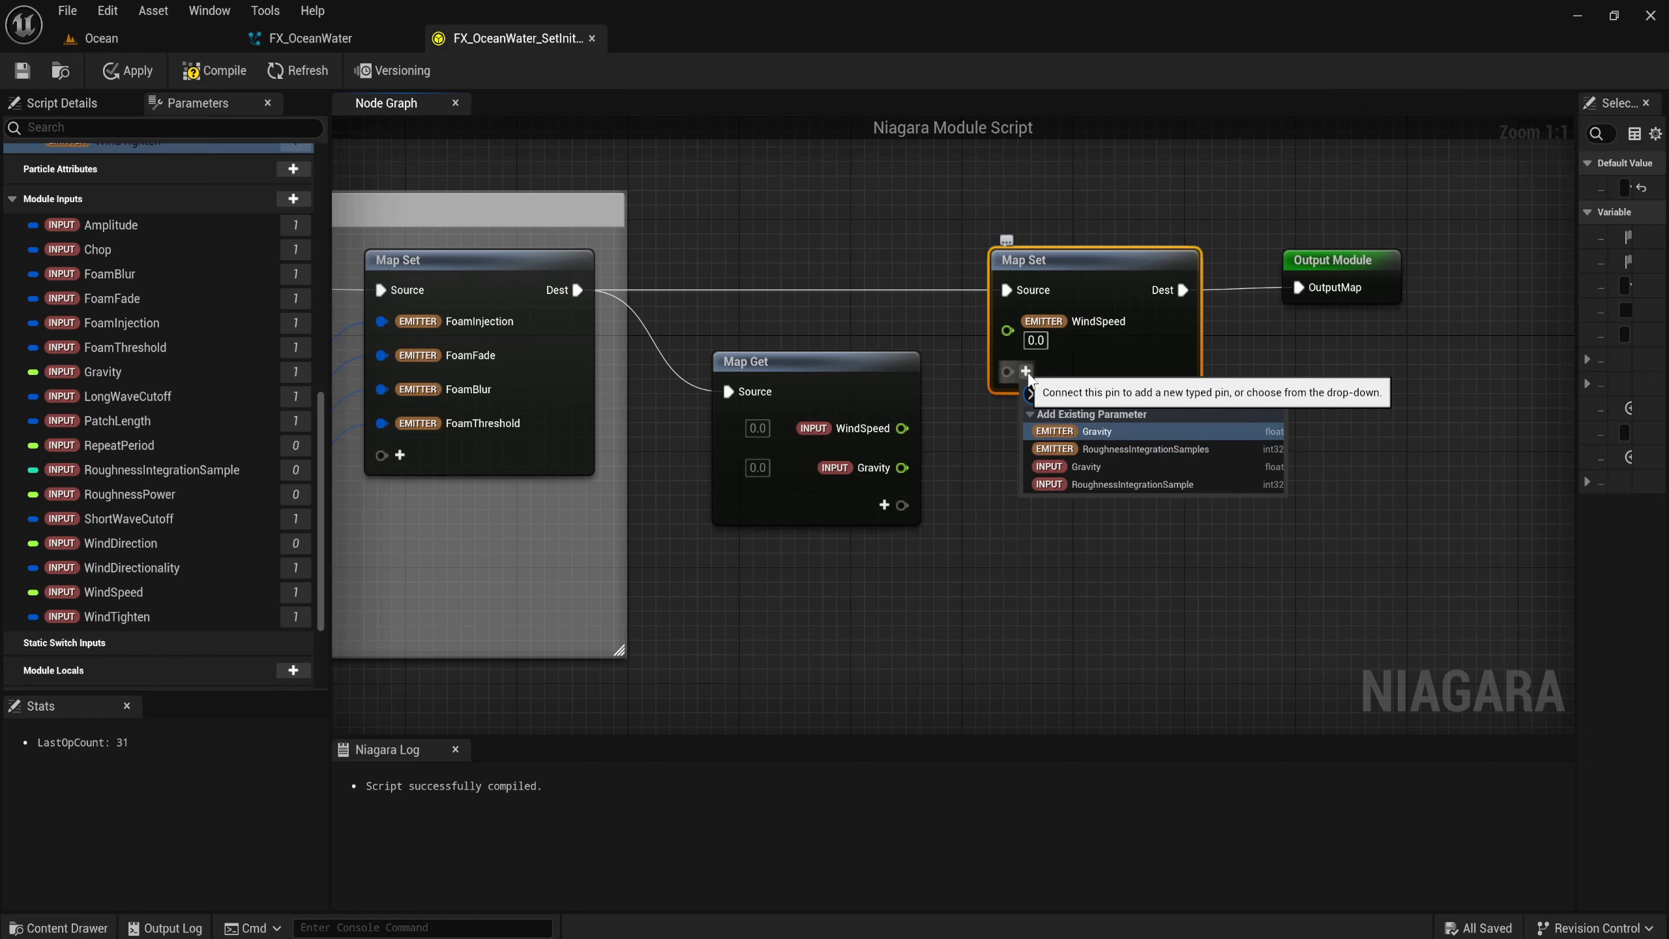
pyautogui.click(1096, 431)
pyautogui.moveTo(902, 427); pyautogui.dragTo(1007, 321)
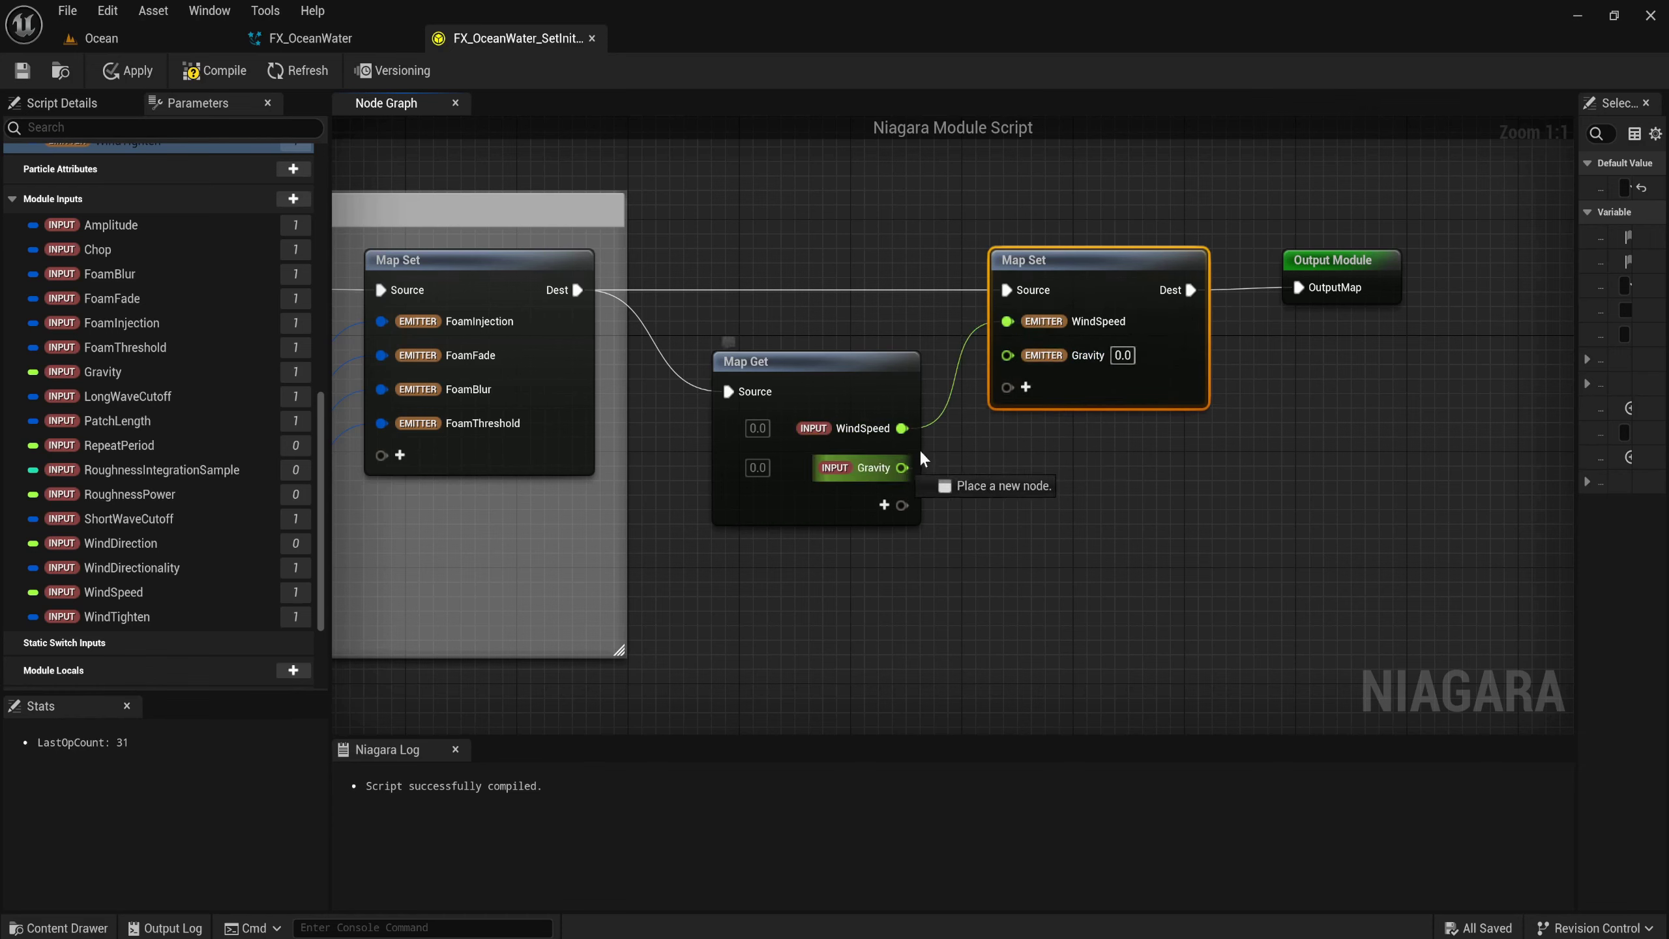
pyautogui.moveTo(902, 467); pyautogui.dragTo(1007, 356)
pyautogui.moveTo(1069, 468); pyautogui.dragTo(1030, 530)
pyautogui.moveTo(1011, 447); pyautogui.dragTo(871, 313)
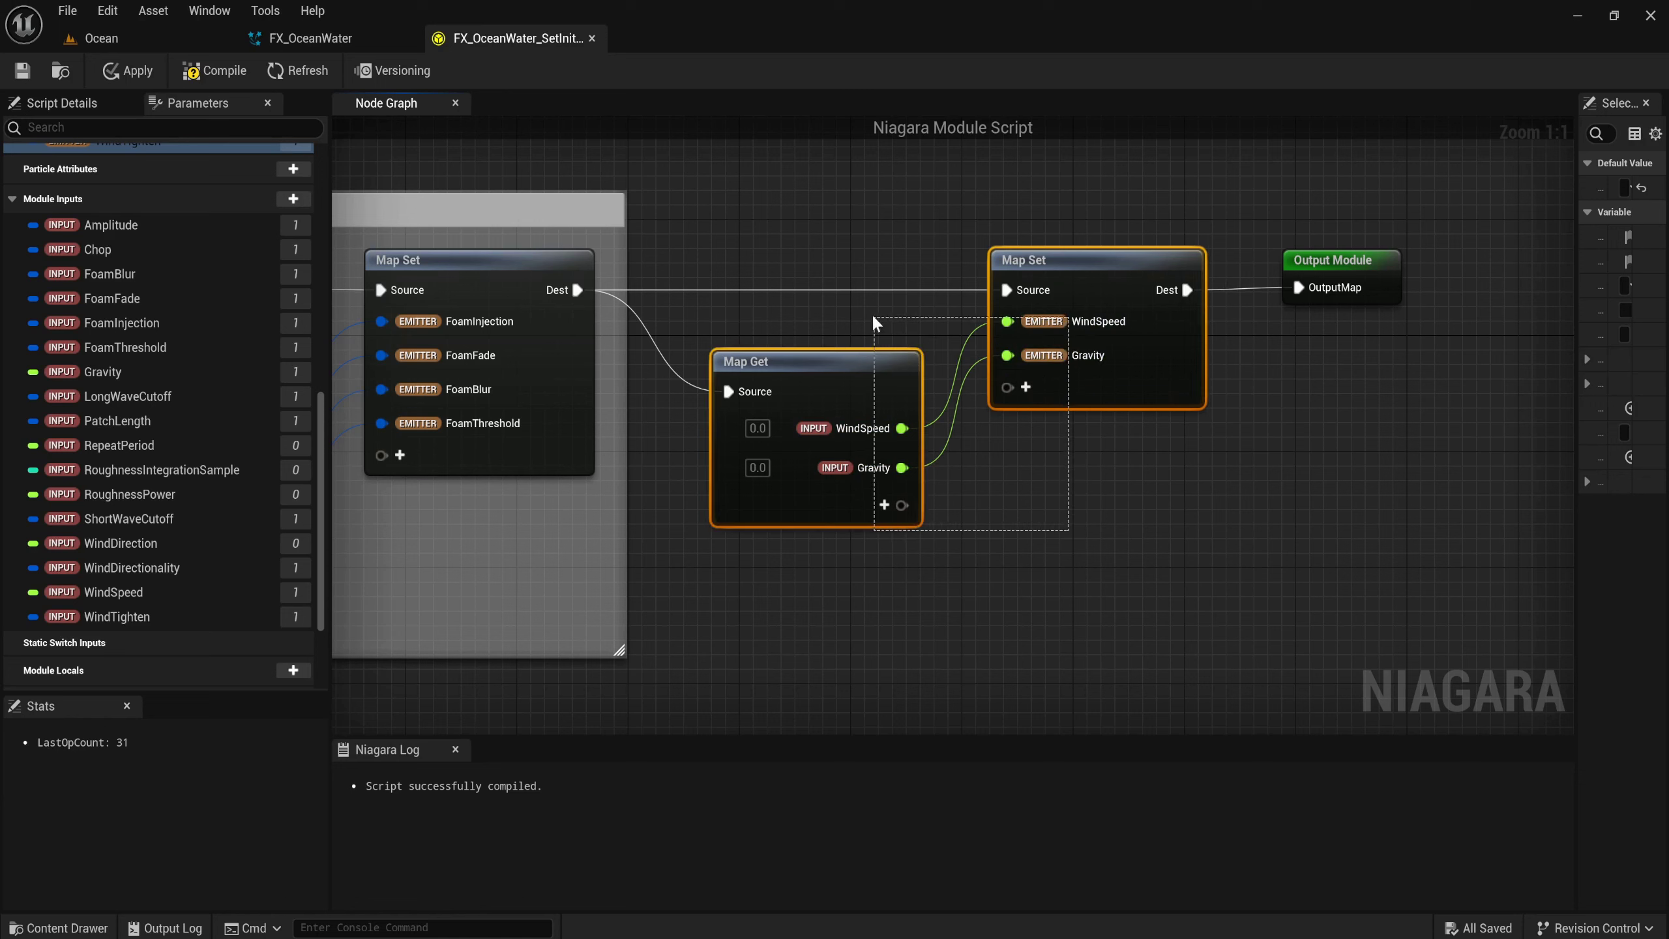
# Wrap the WindSpeed/Gravity Map Get and Map Set in a 'Set Misc common parameters' comment.
pyautogui.press('c')
pyautogui.doubleClick(813, 209)
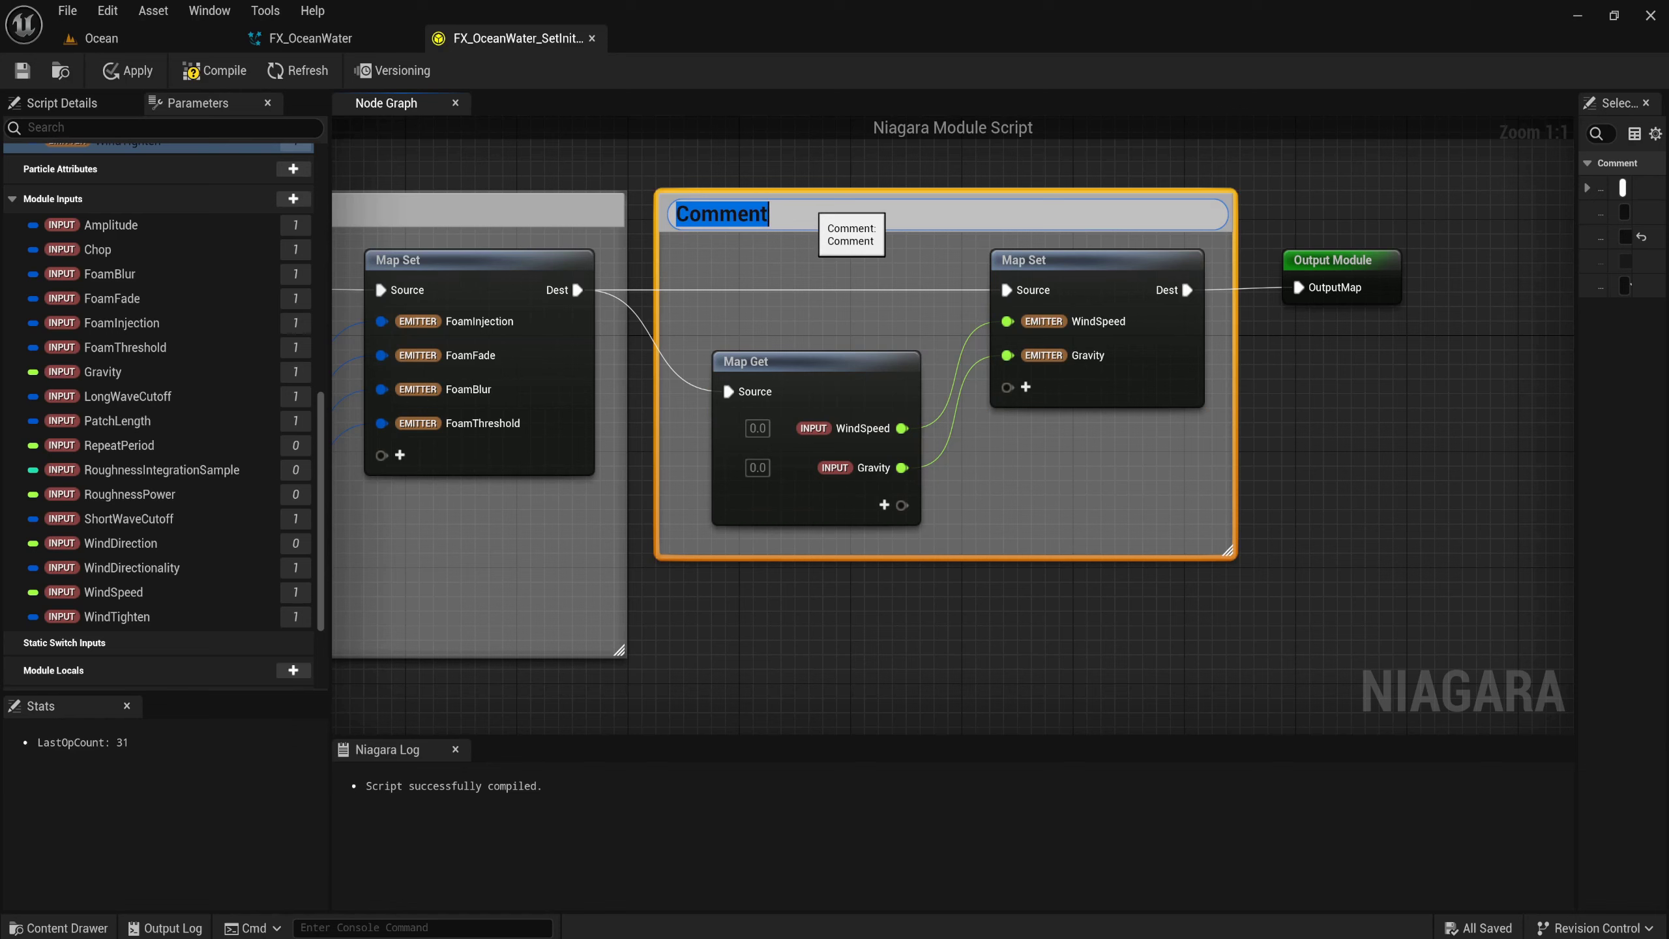
pyautogui.write('Set')
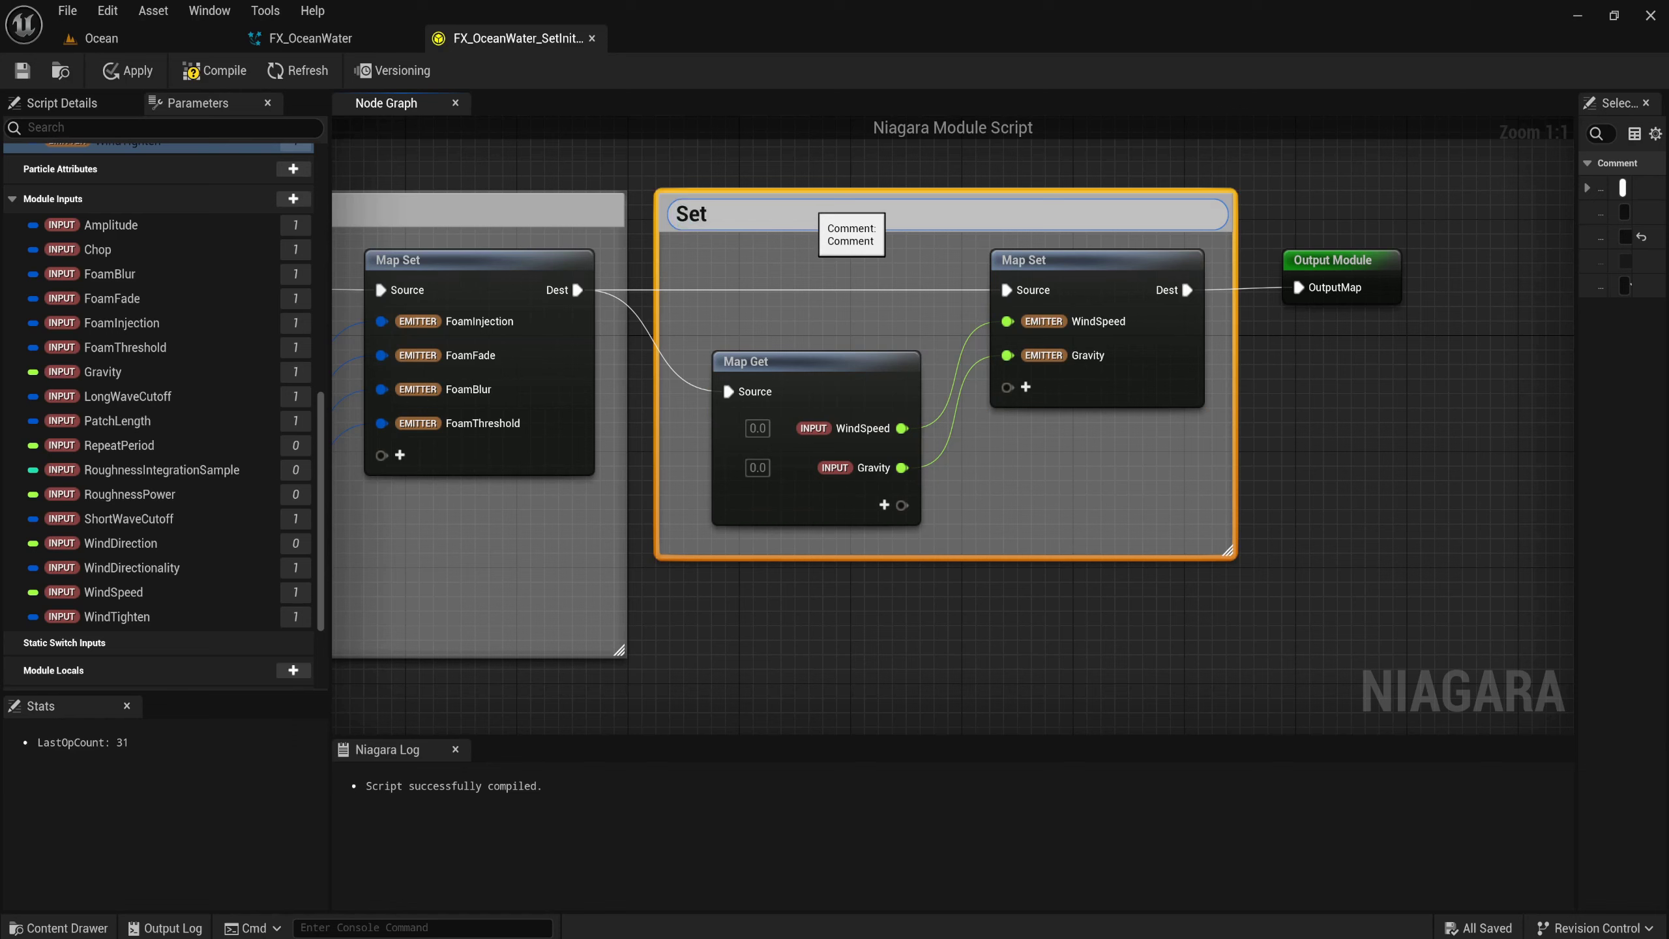
pyautogui.write(' Misc common p')
pyautogui.write('arameters')
pyautogui.press('Return')
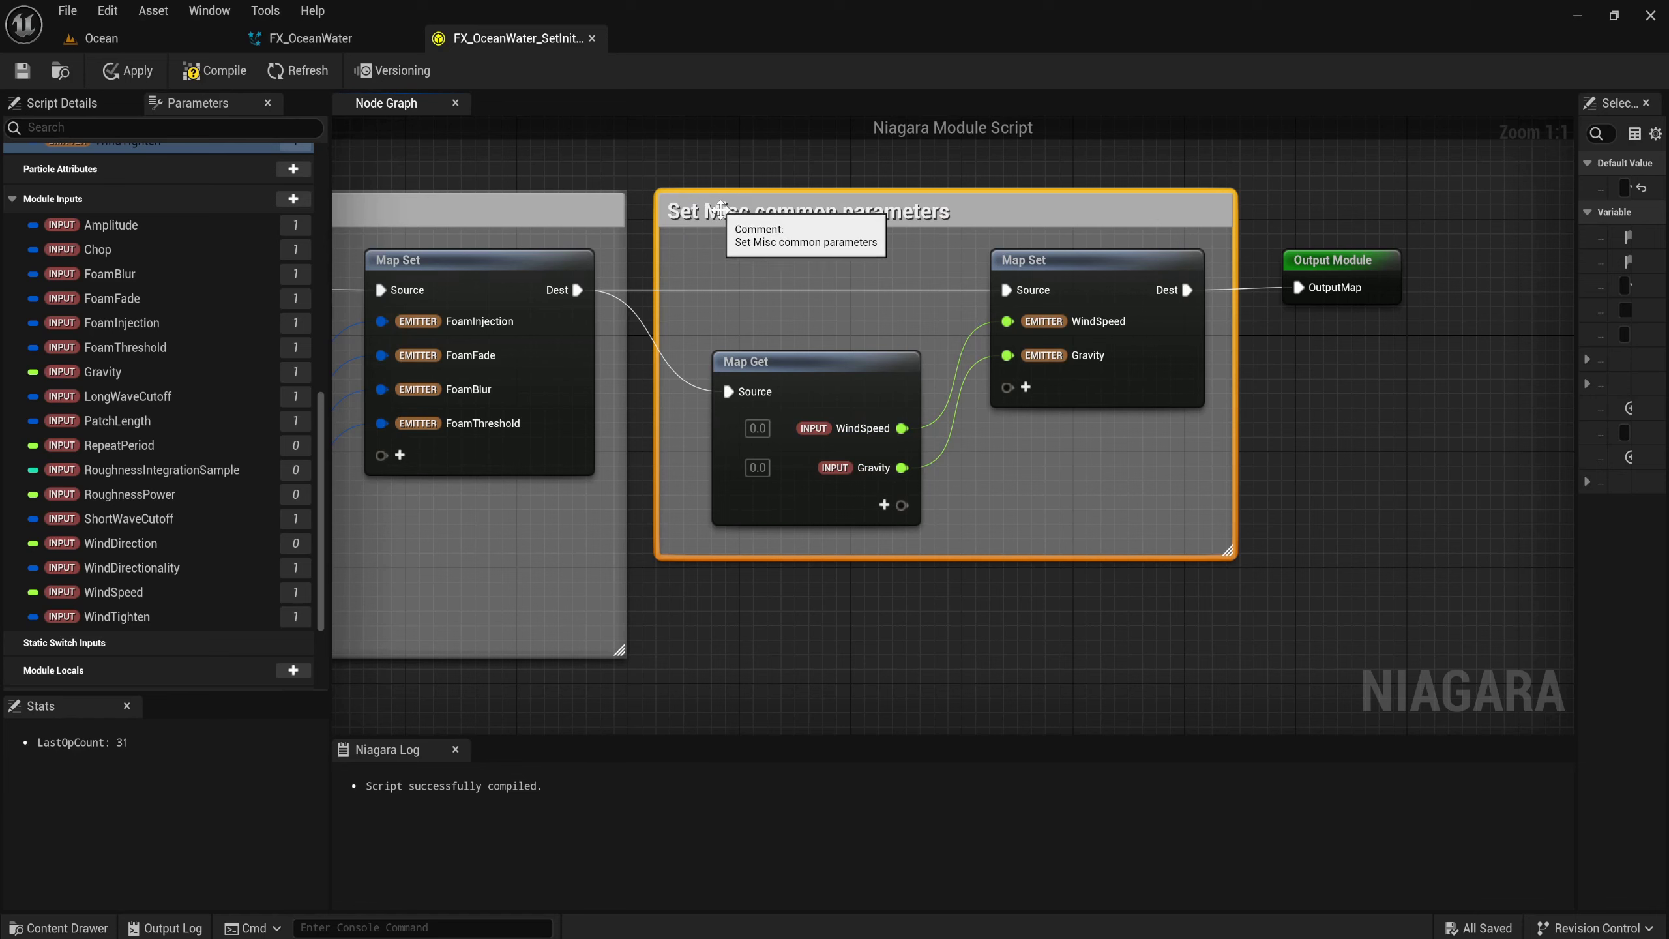
pyautogui.doubleClick(721, 209)
pyautogui.press('Escape')
pyautogui.moveTo(1178, 510); pyautogui.dragTo(759, 477, button='right')
pyautogui.click(1393, 253)
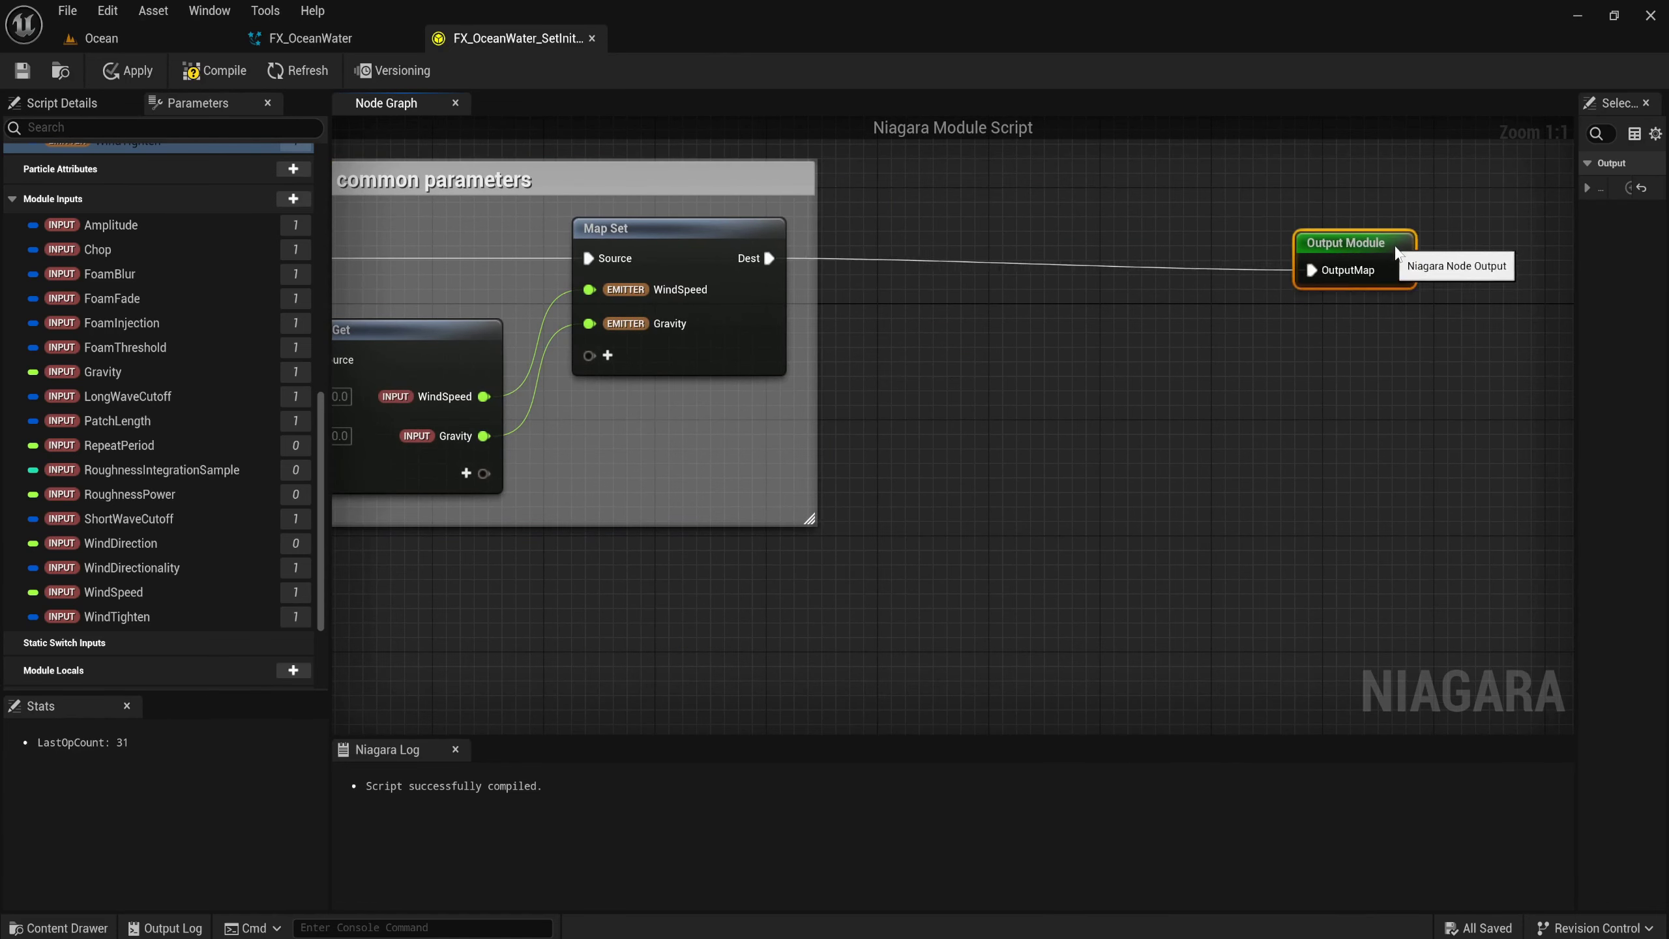
pyautogui.moveTo(1395, 253); pyautogui.dragTo(1534, 239)
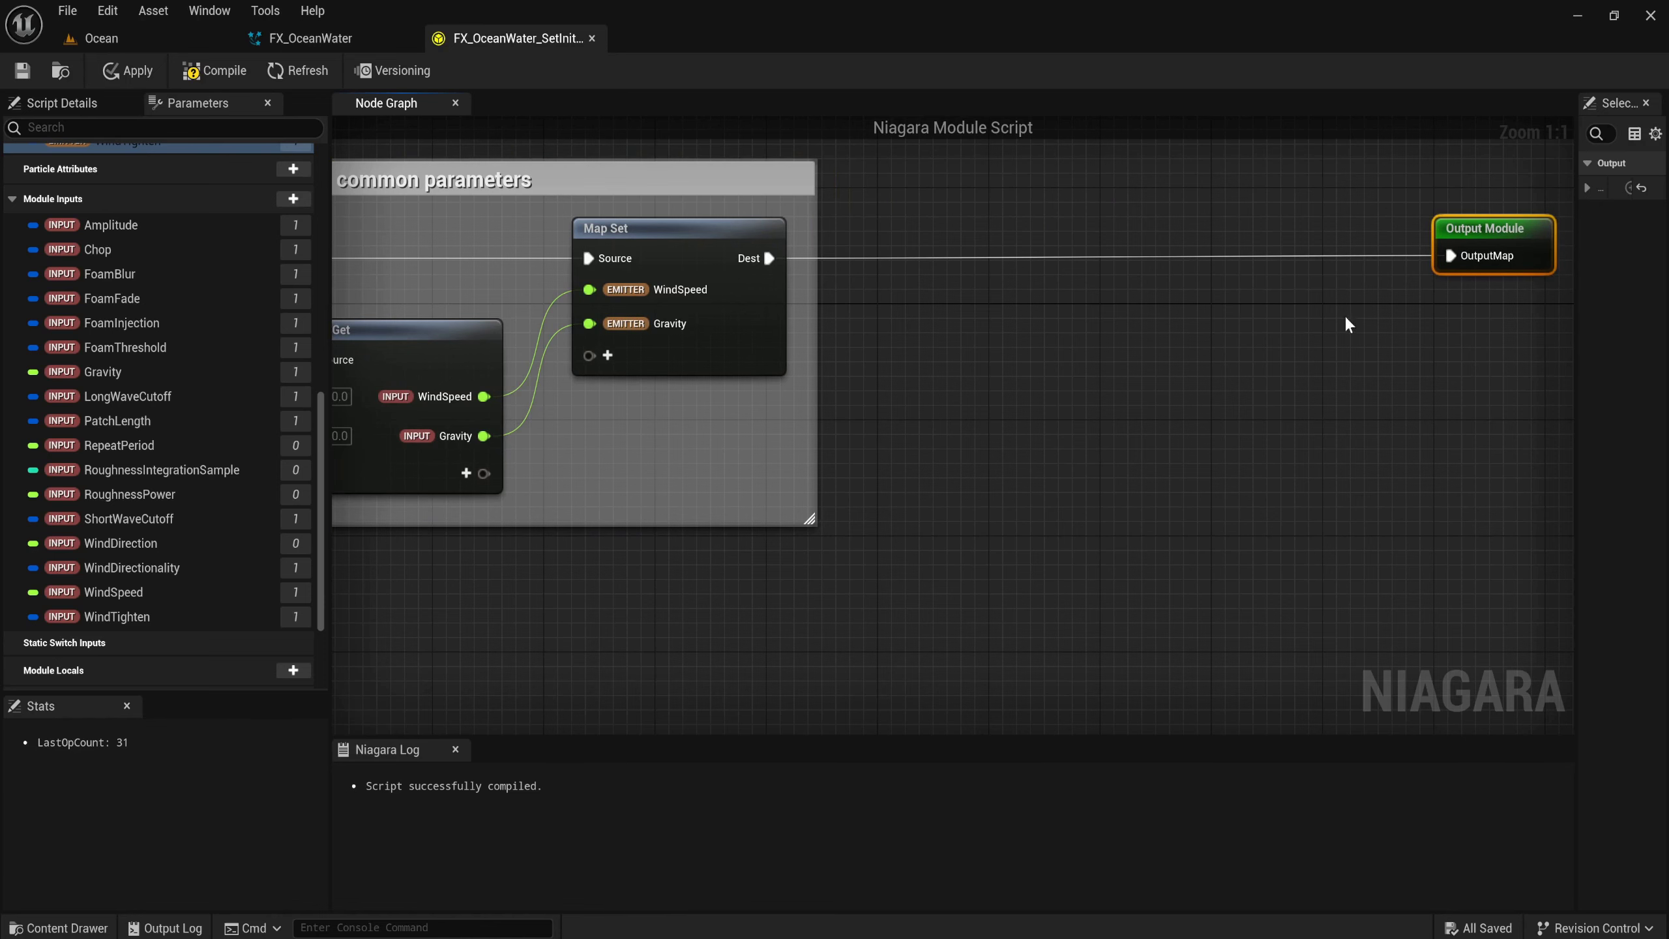
pyautogui.moveTo(1160, 383); pyautogui.dragTo(923, 400, button='right')
pyautogui.moveTo(534, 275); pyautogui.dragTo(663, 388)
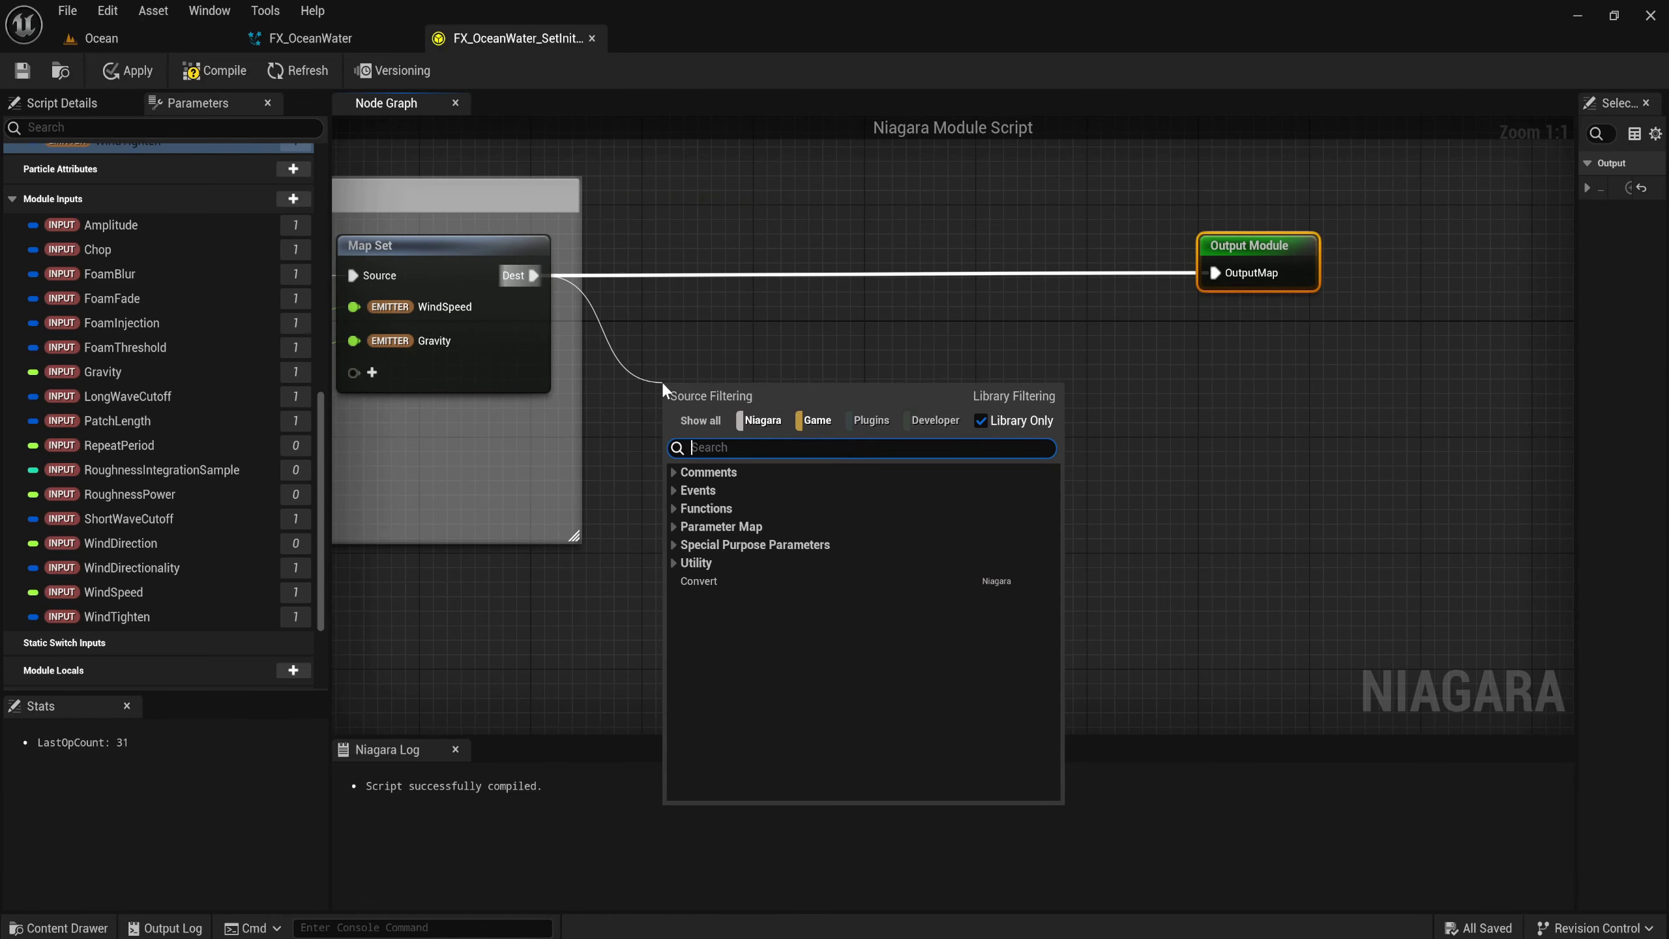
pyautogui.write('map get')
pyautogui.press('Return')
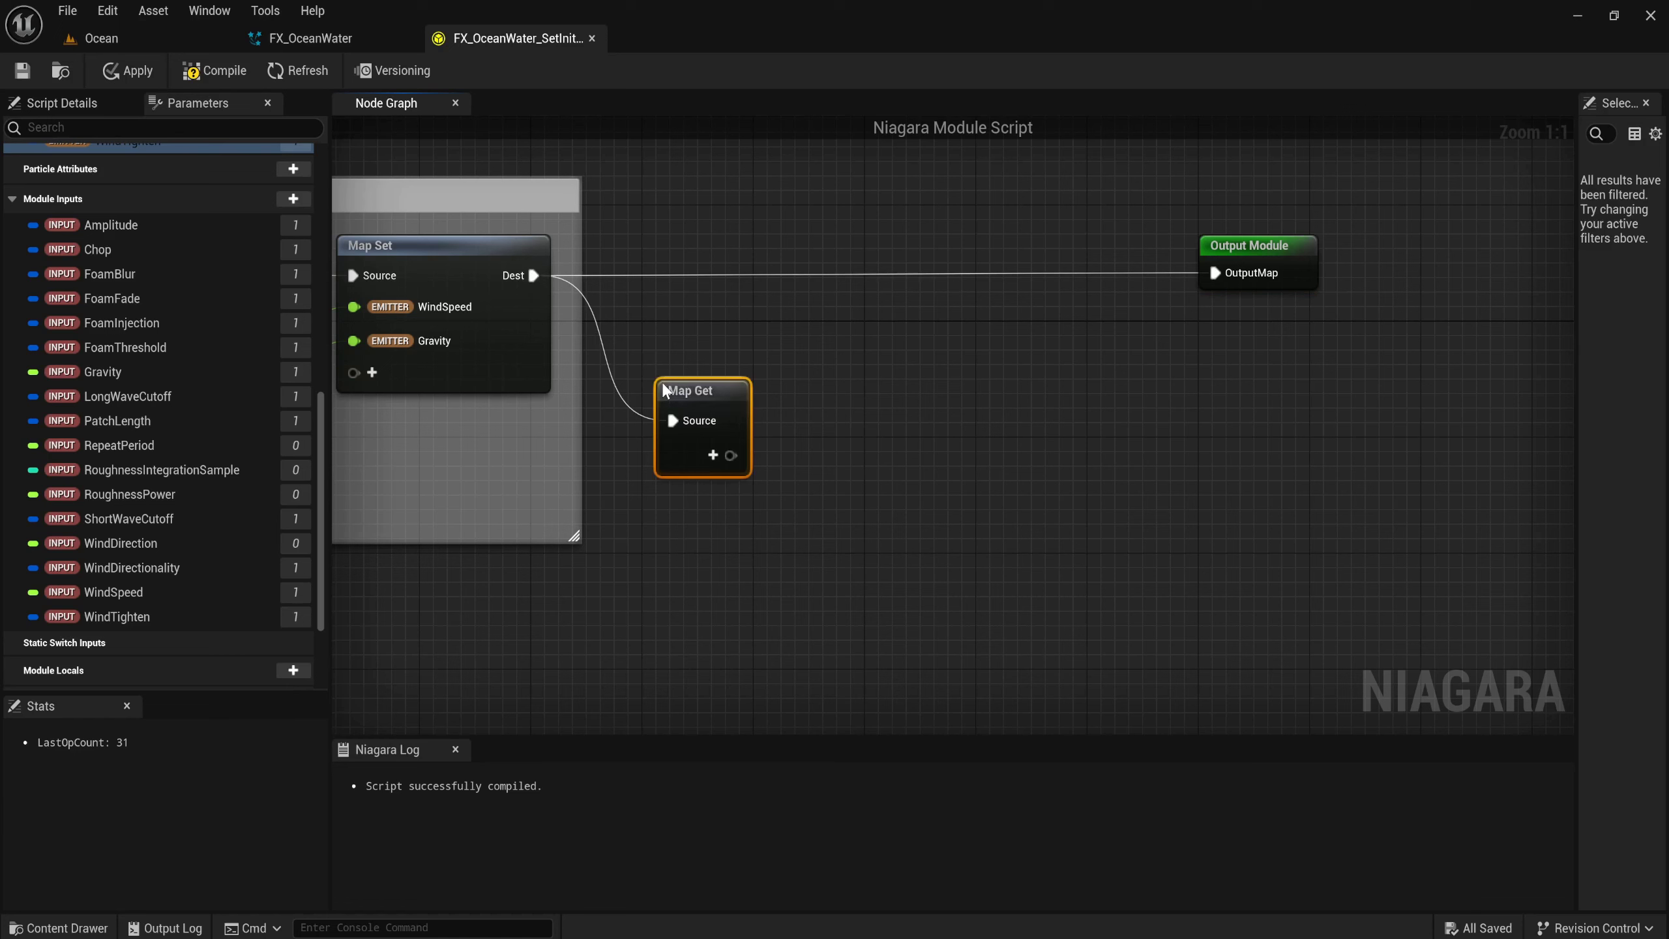
pyautogui.click(712, 455)
pyautogui.write('wind')
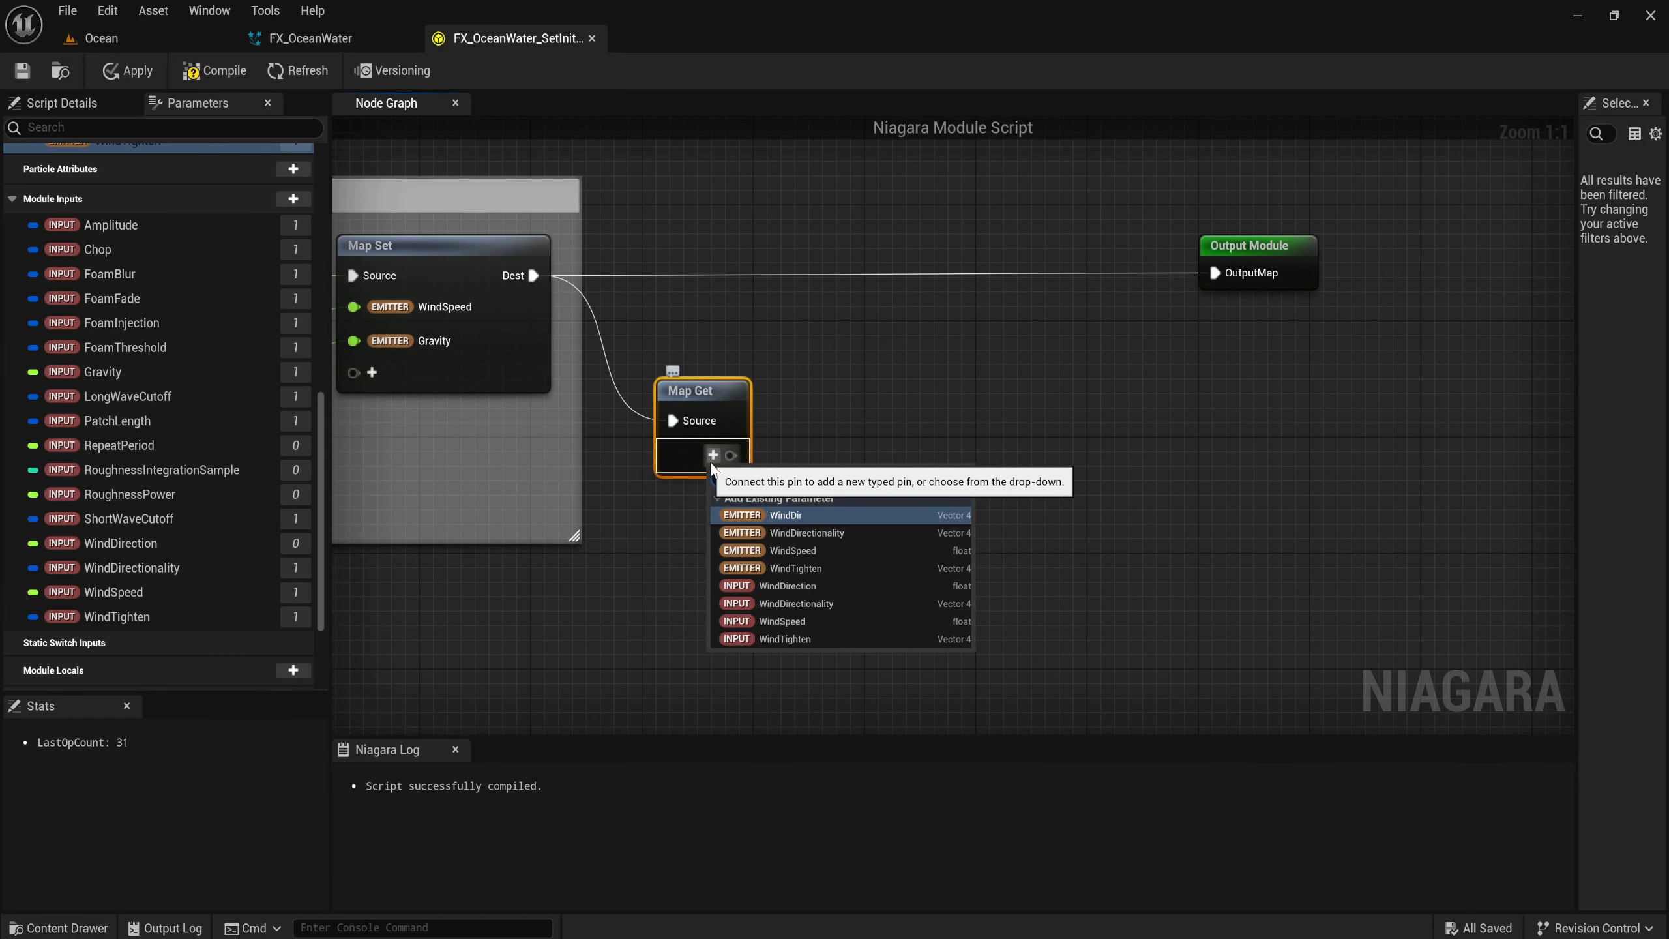
pyautogui.press('Down')
pyautogui.press('Down')
pyautogui.press('Down')
pyautogui.press('Down')
pyautogui.press('Return')
pyautogui.moveTo(991, 422); pyautogui.dragTo(887, 433, button='right')
pyautogui.rightClick(952, 360)
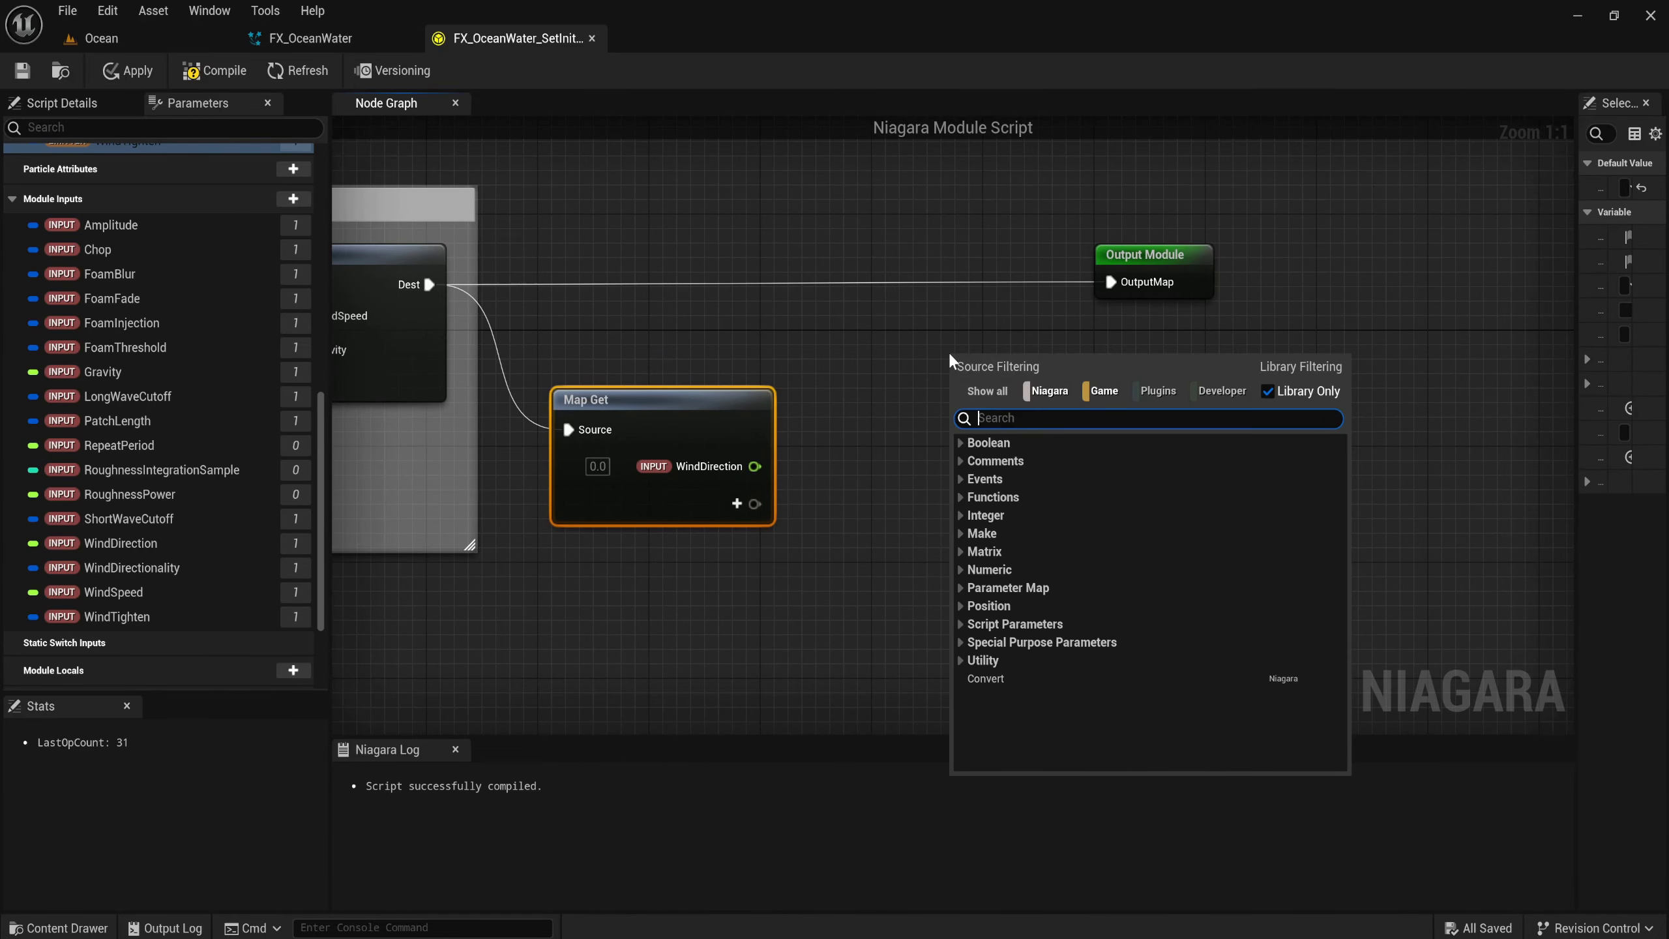
pyautogui.write('map')
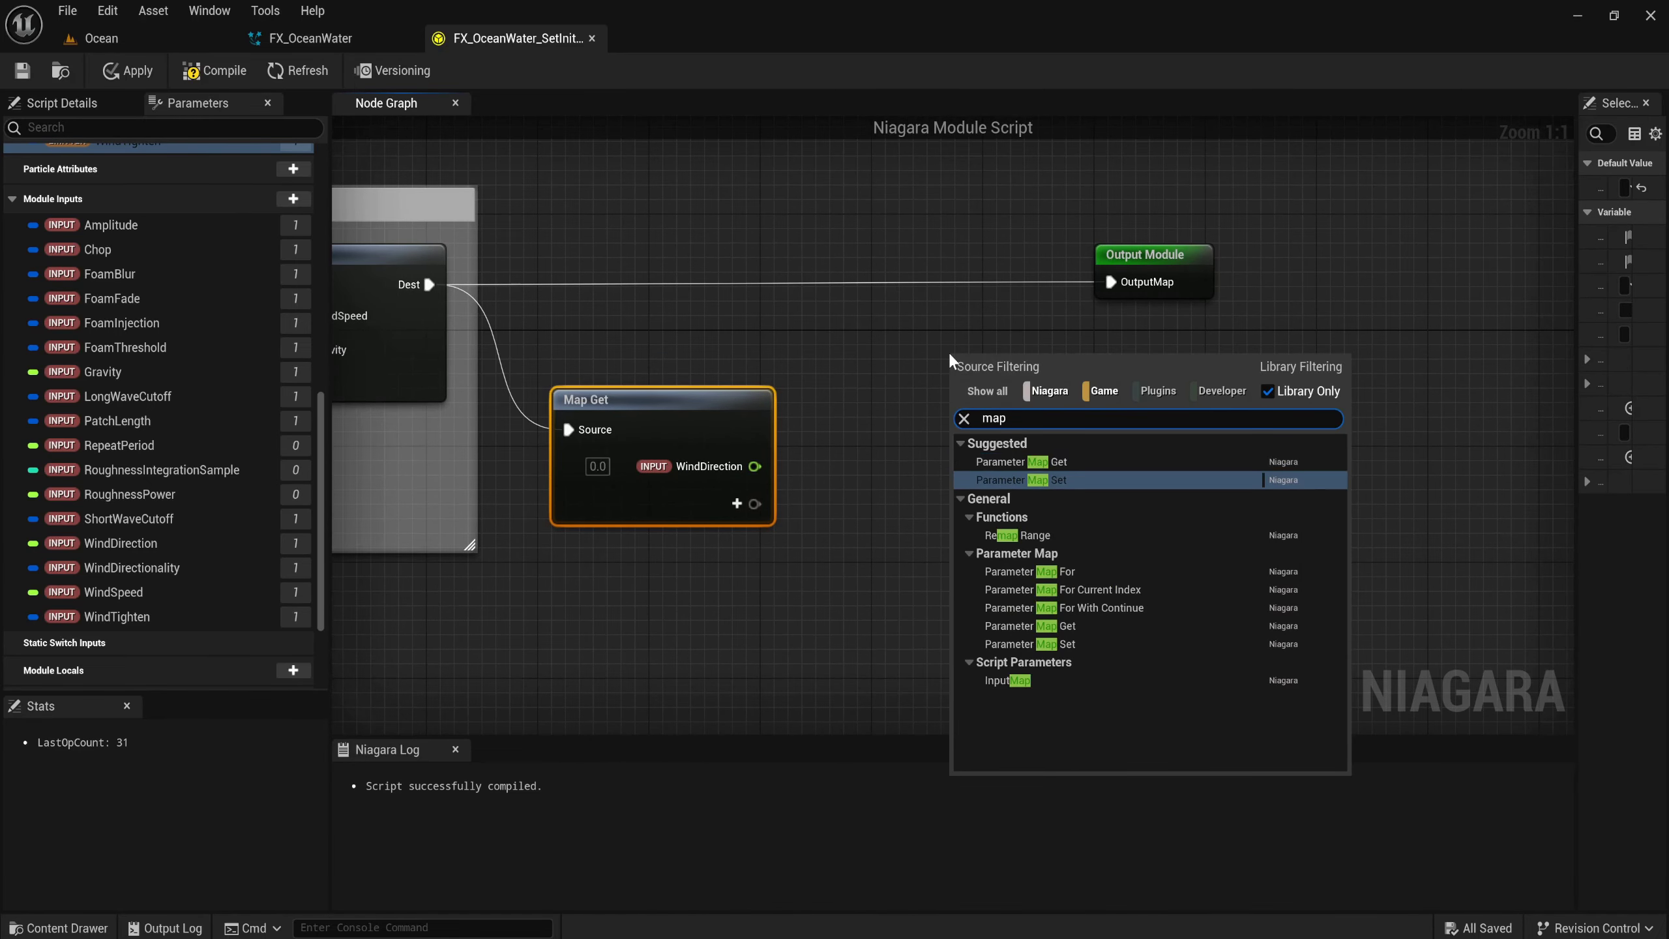
pyautogui.click(1261, 480)
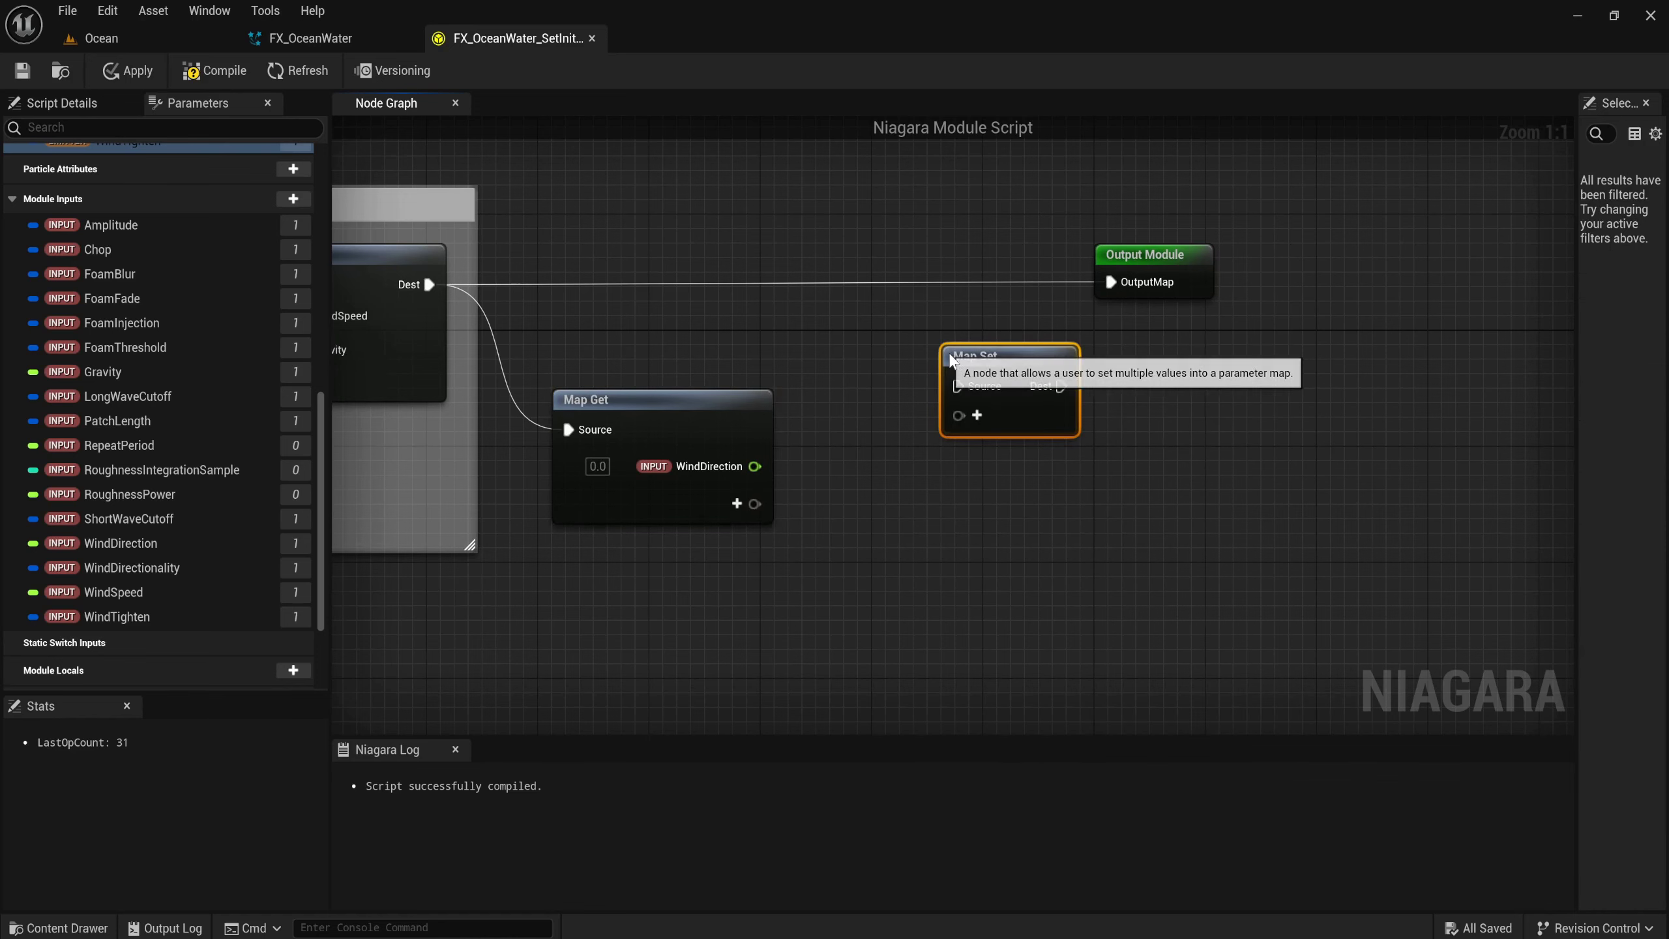
pyautogui.keyDown('ctrl'); pyautogui.click(1123, 250); pyautogui.keyUp('ctrl')
pyautogui.moveTo(1123, 250); pyautogui.dragTo(1319, 249)
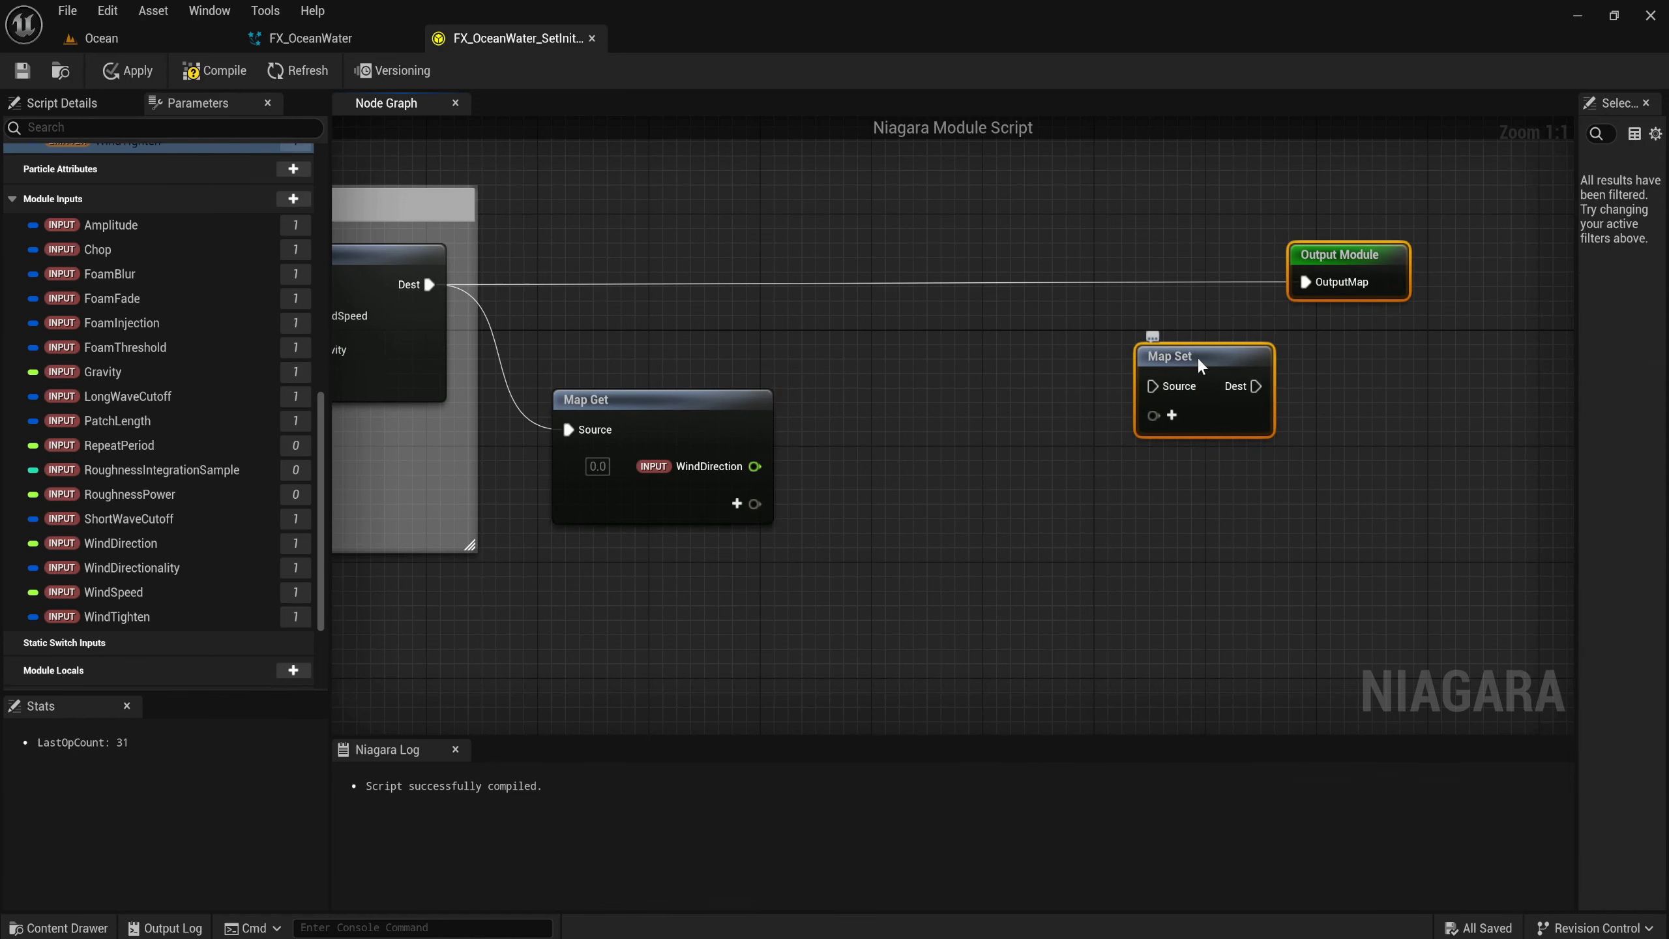
pyautogui.click(1176, 356)
pyautogui.moveTo(1176, 356); pyautogui.dragTo(1093, 255)
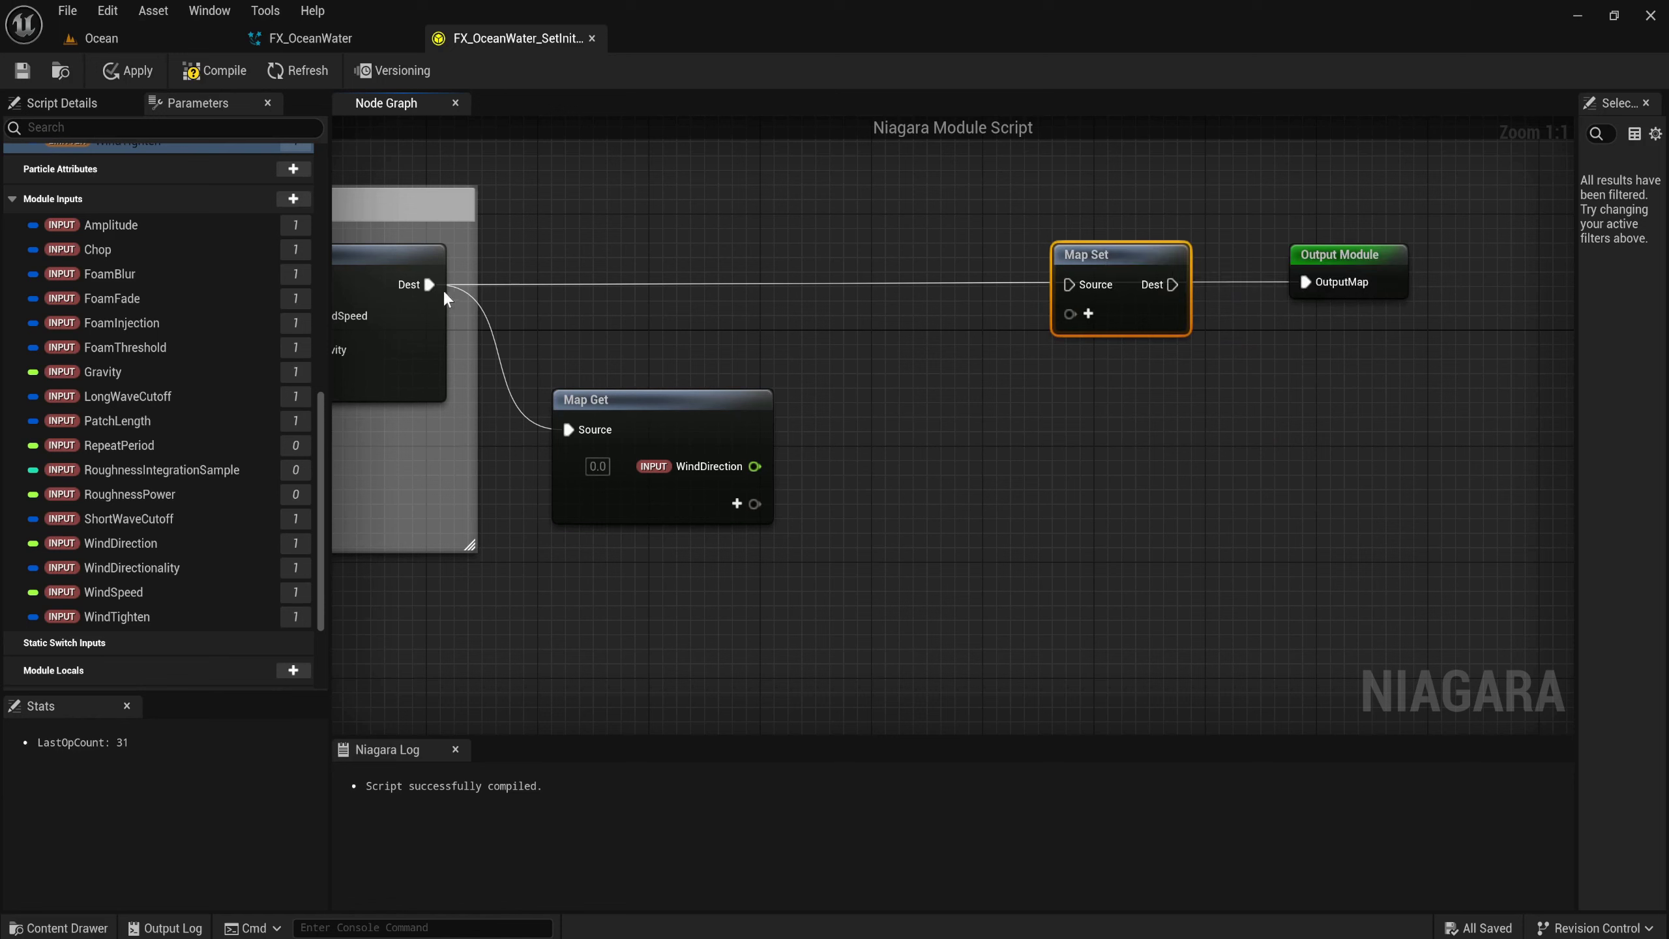
pyautogui.moveTo(444, 295); pyautogui.dragTo(1070, 284)
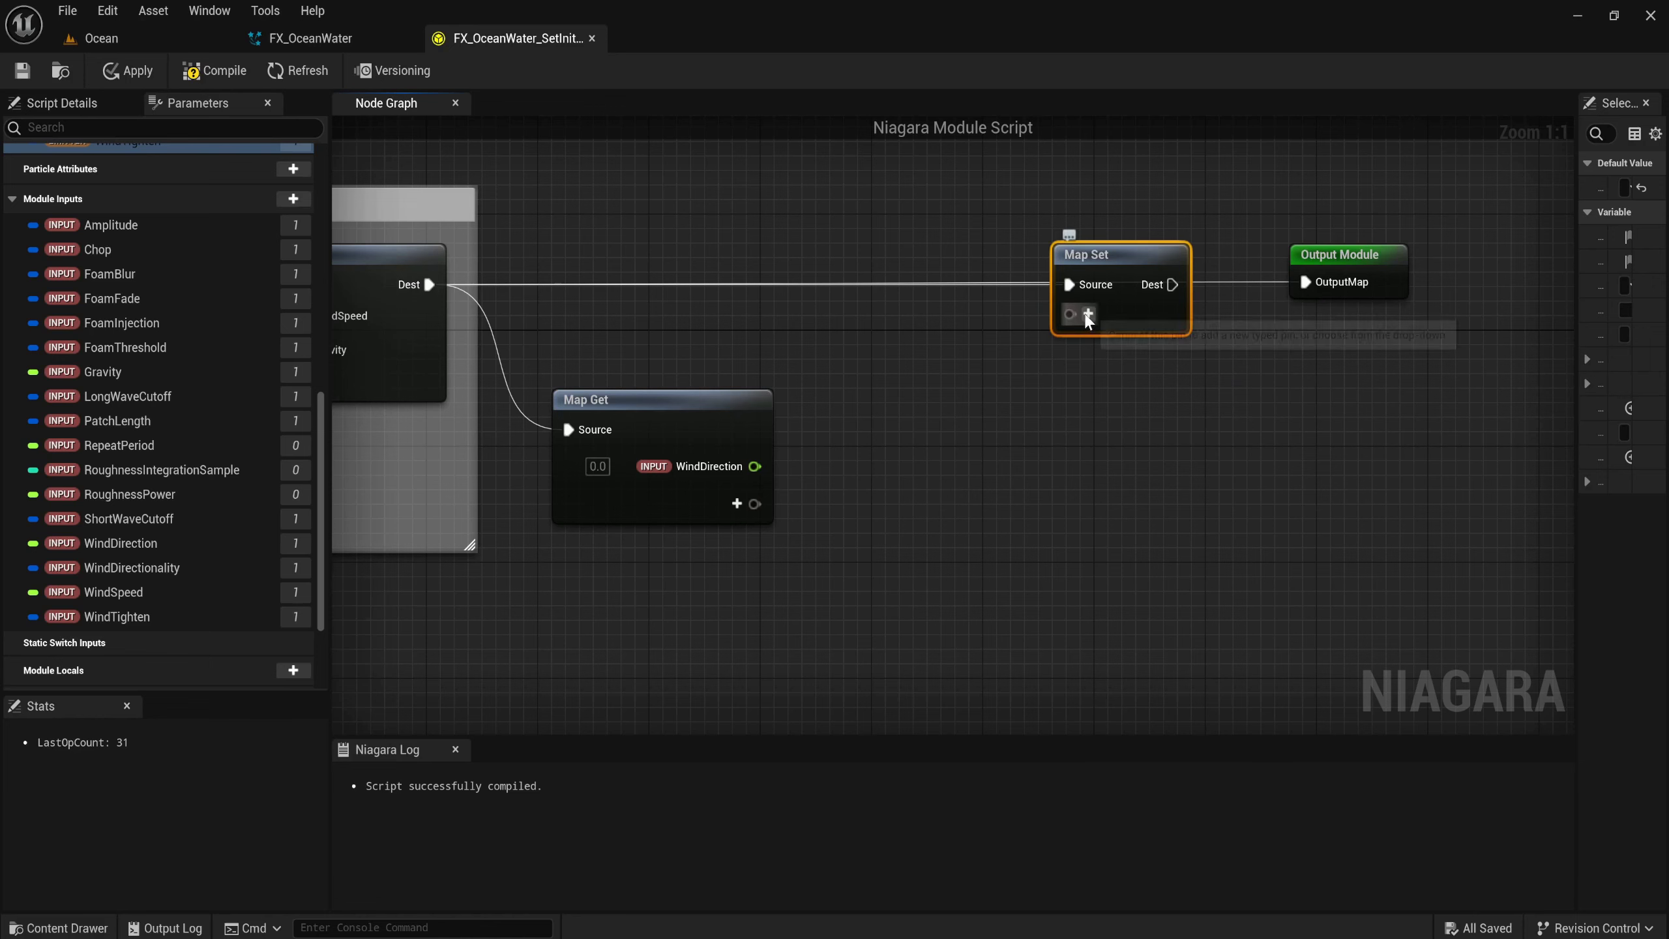
pyautogui.click(1088, 314)
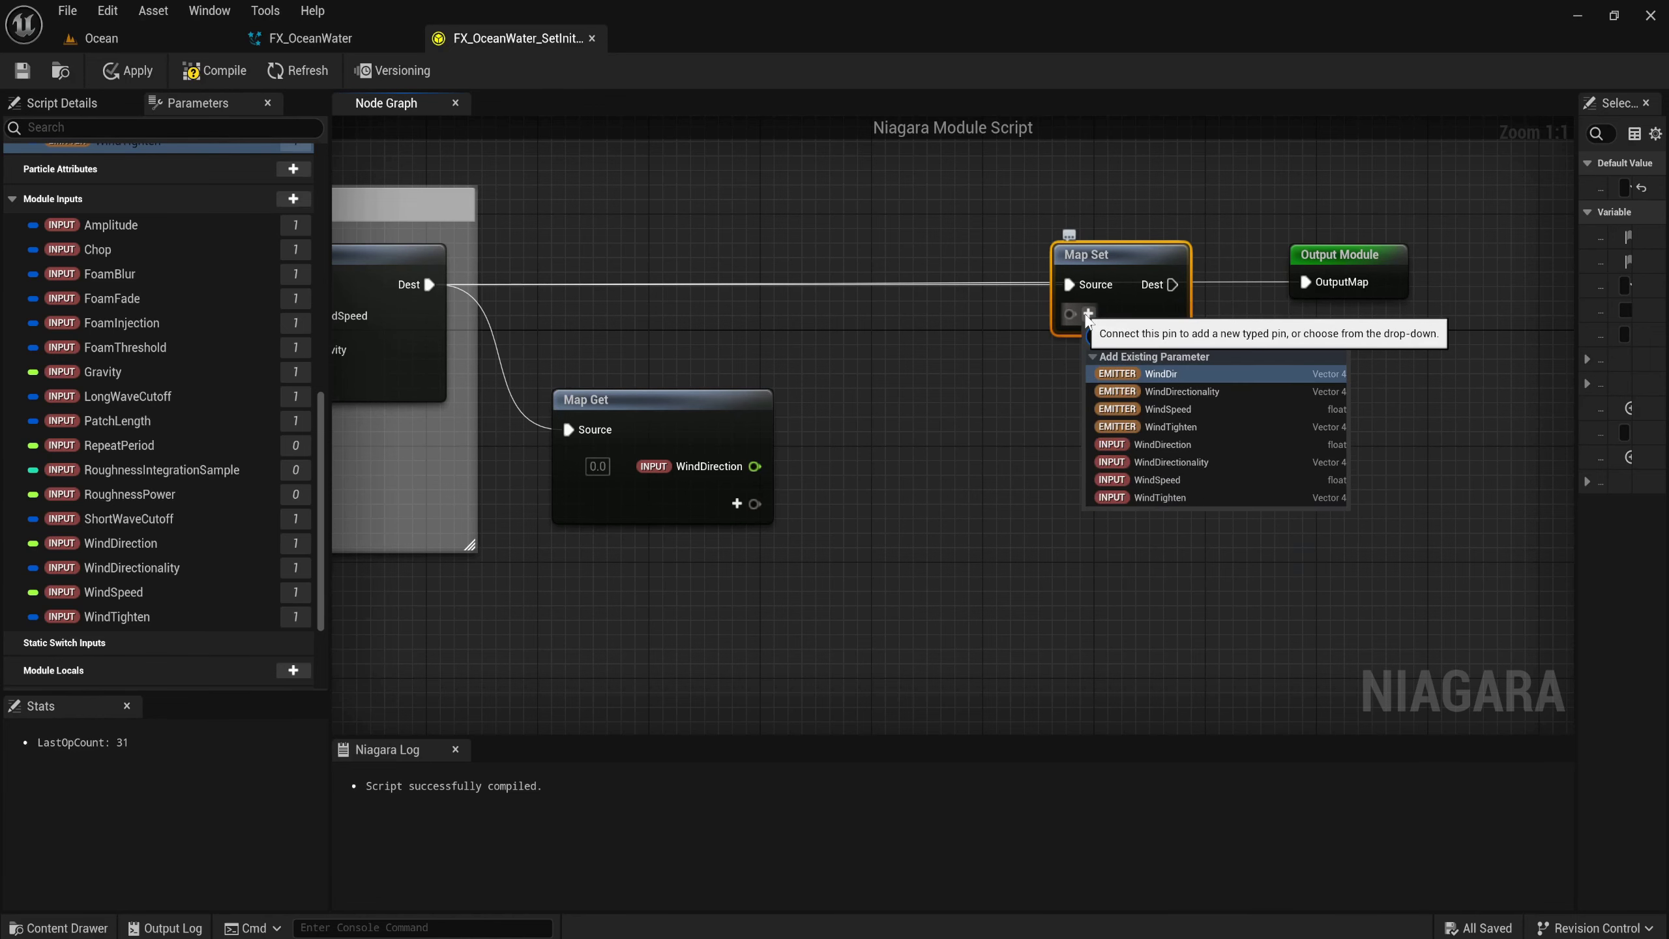
pyautogui.write('d')
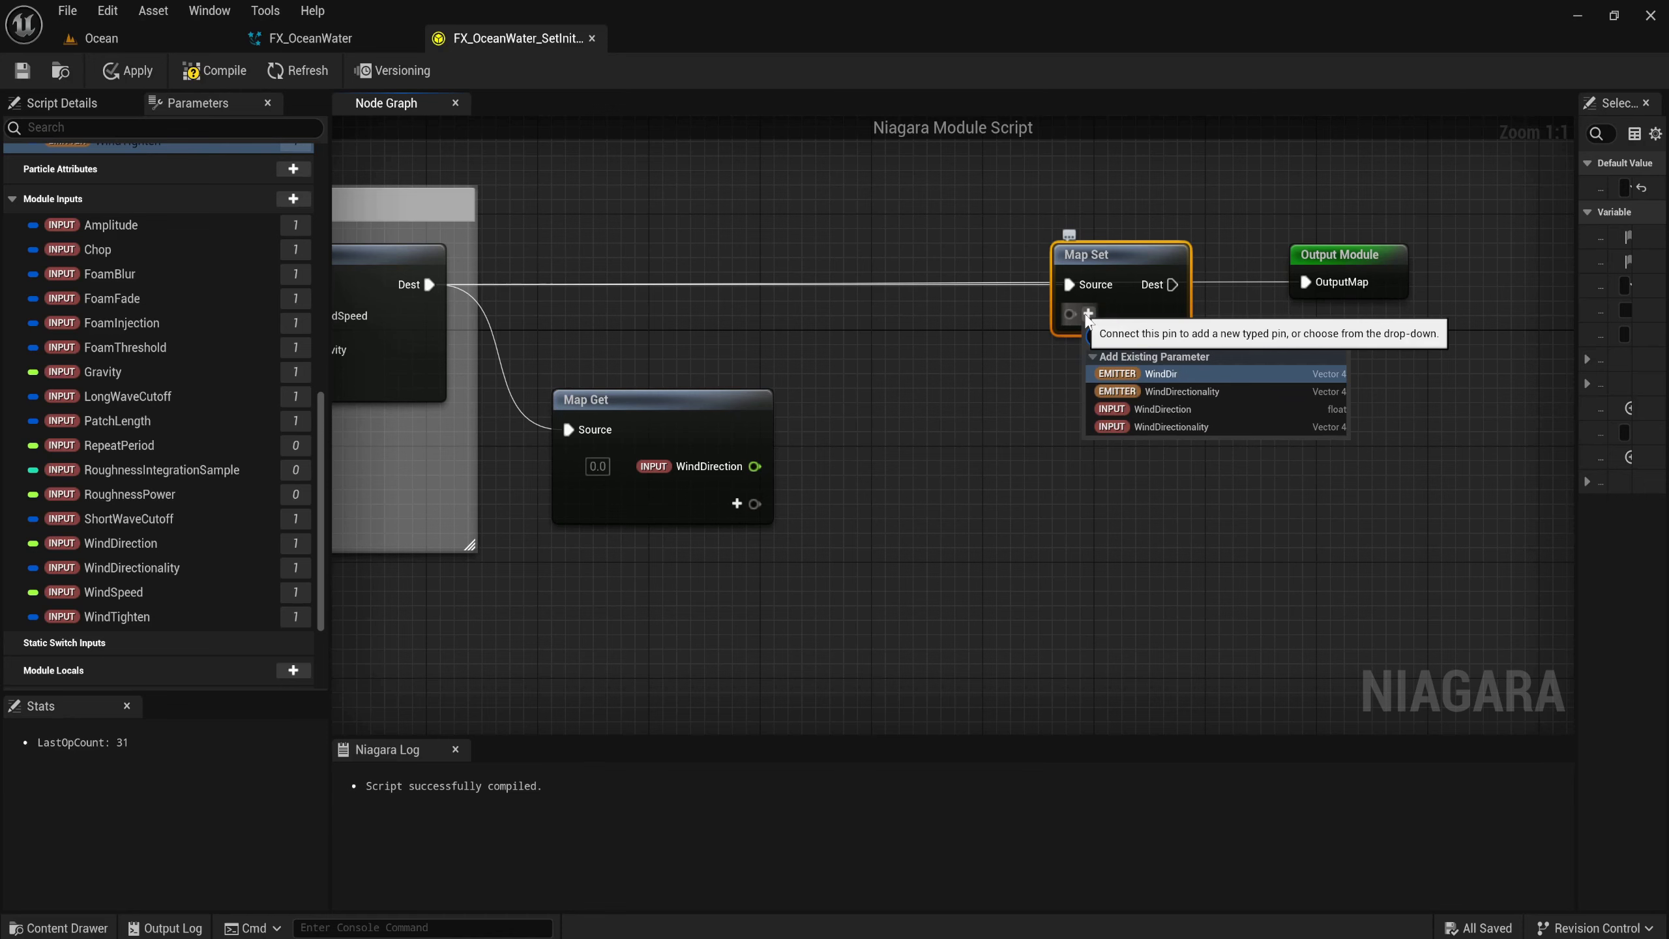
pyautogui.press('Return')
pyautogui.moveTo(1335, 361)
pyautogui.mouseDown(button='right')
pyautogui.moveTo(1050, 464)
pyautogui.moveTo(998, 461)
pyautogui.mouseUp(button='right')
pyautogui.moveTo(1012, 360); pyautogui.dragTo(1422, 170)
pyautogui.scroll(-3, 1103, 268)
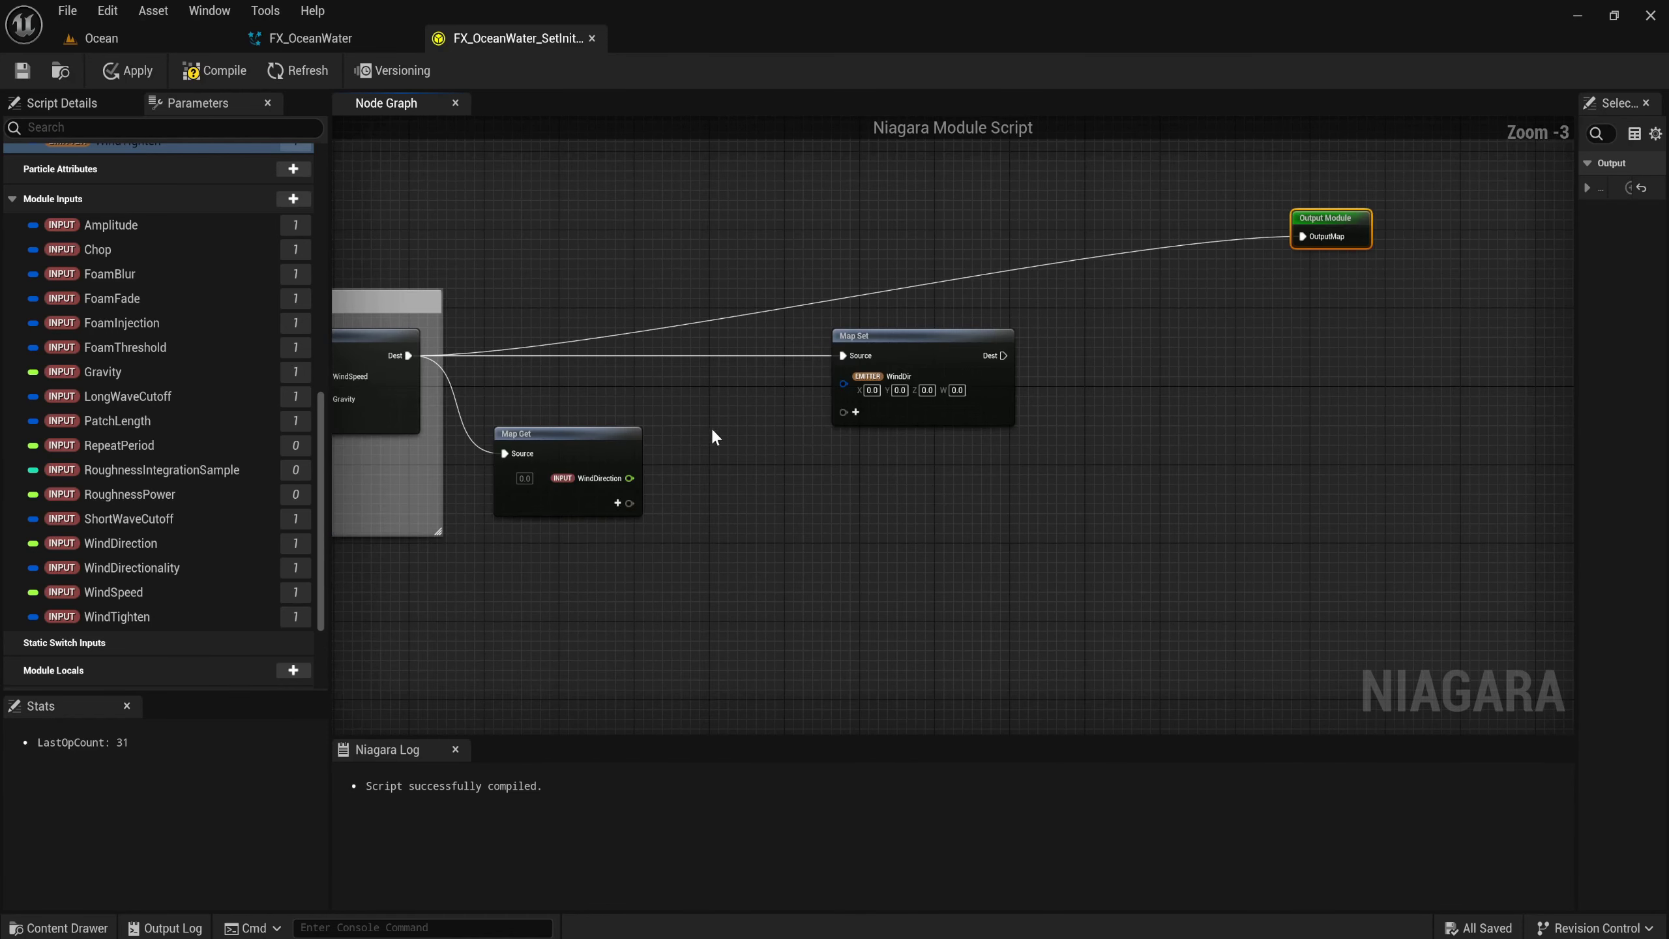
pyautogui.scroll(2, 716, 438)
pyautogui.scroll(6, 232, 462)
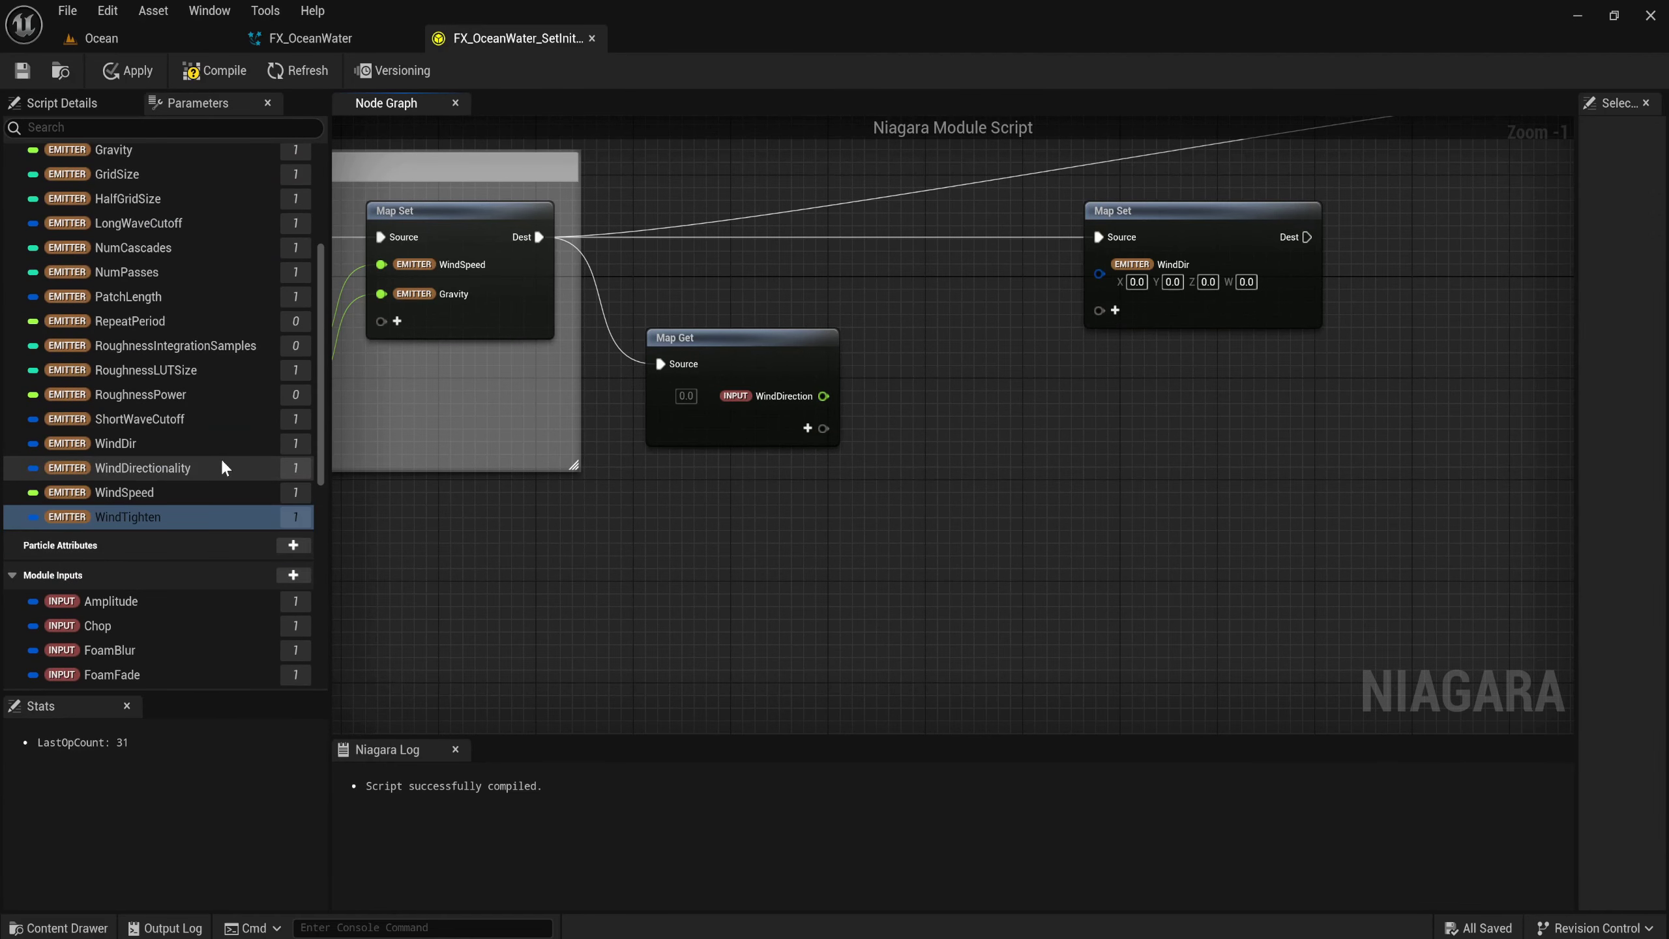
pyautogui.click(138, 445)
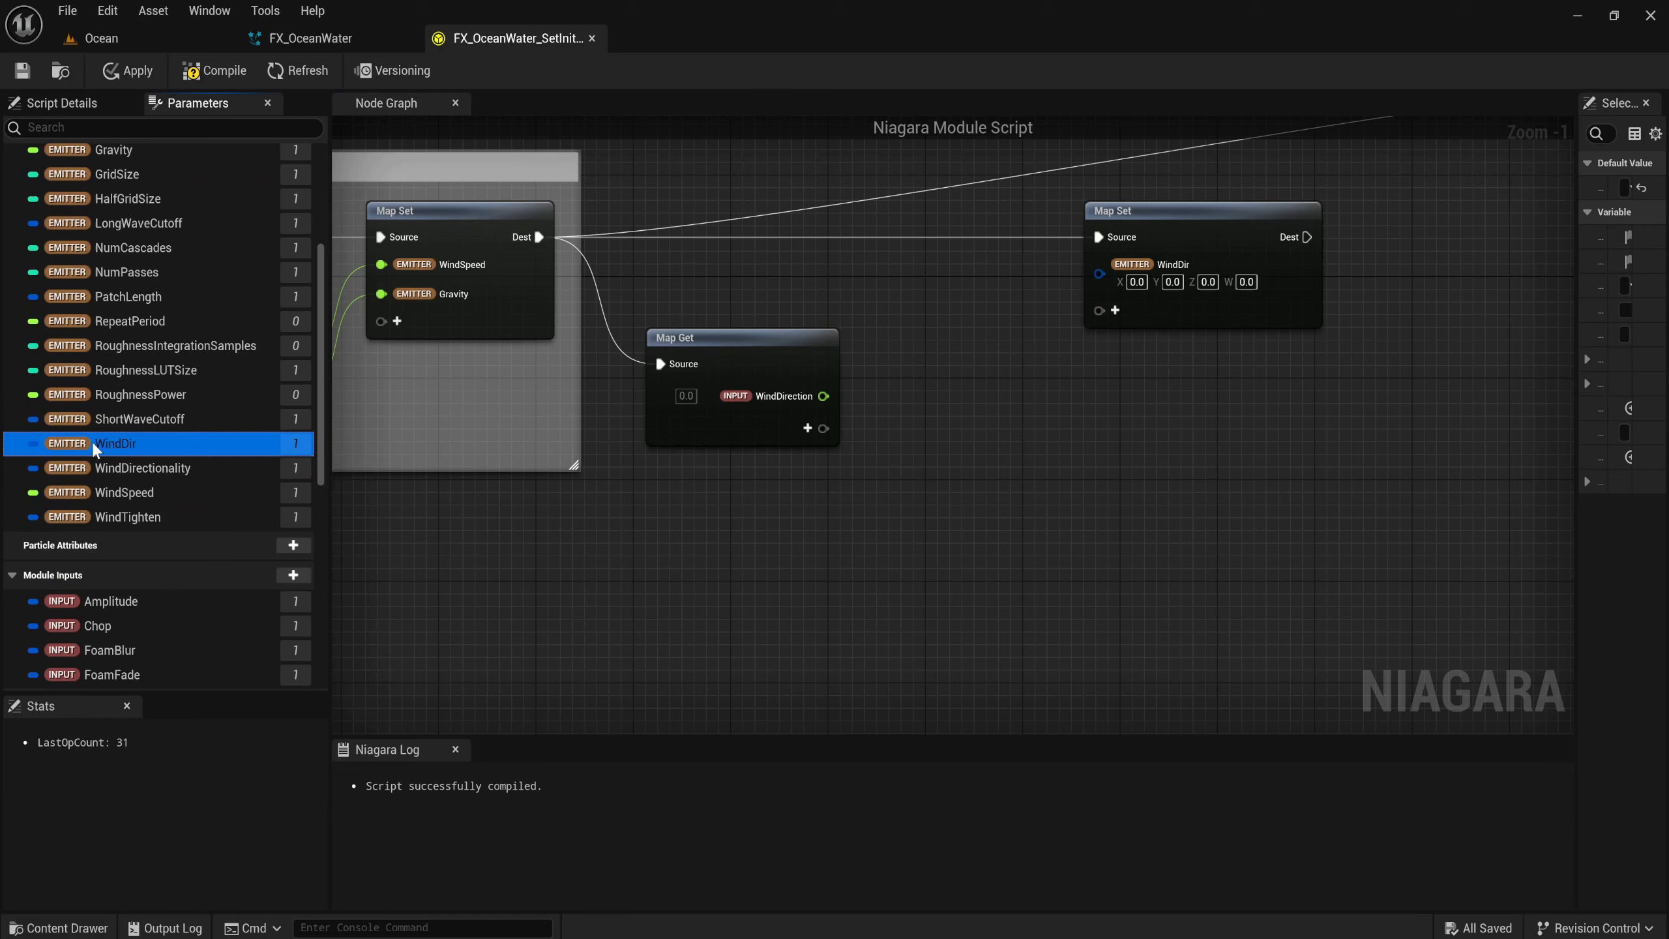
pyautogui.scroll(2, 151, 449)
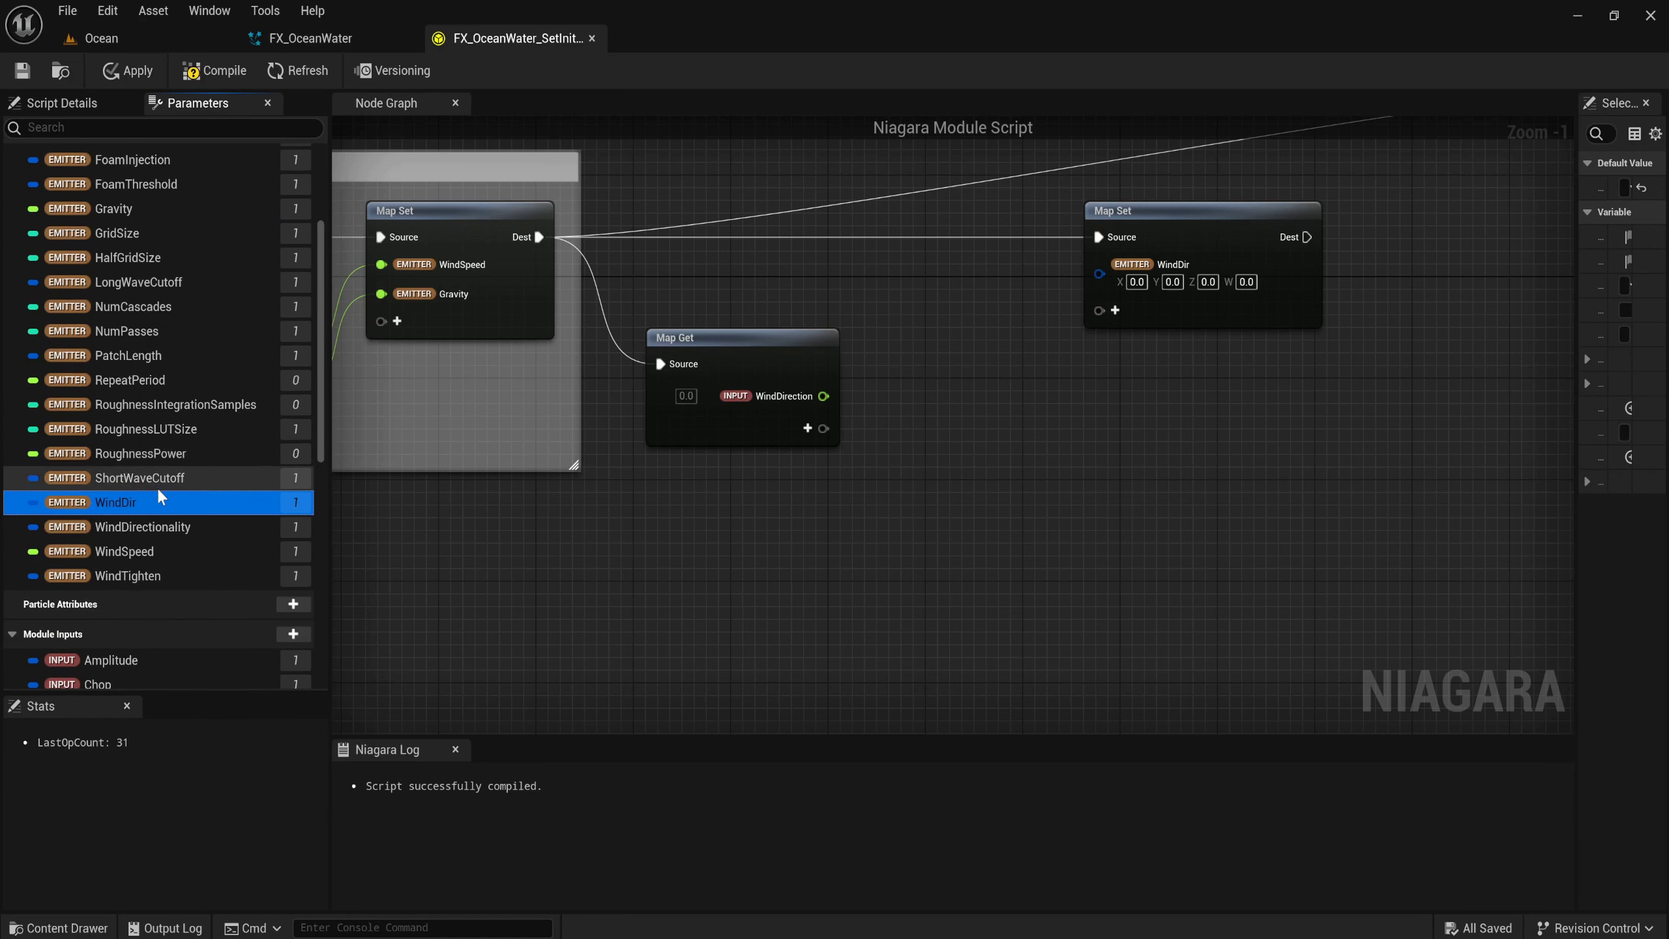
pyautogui.scroll(3, 157, 506)
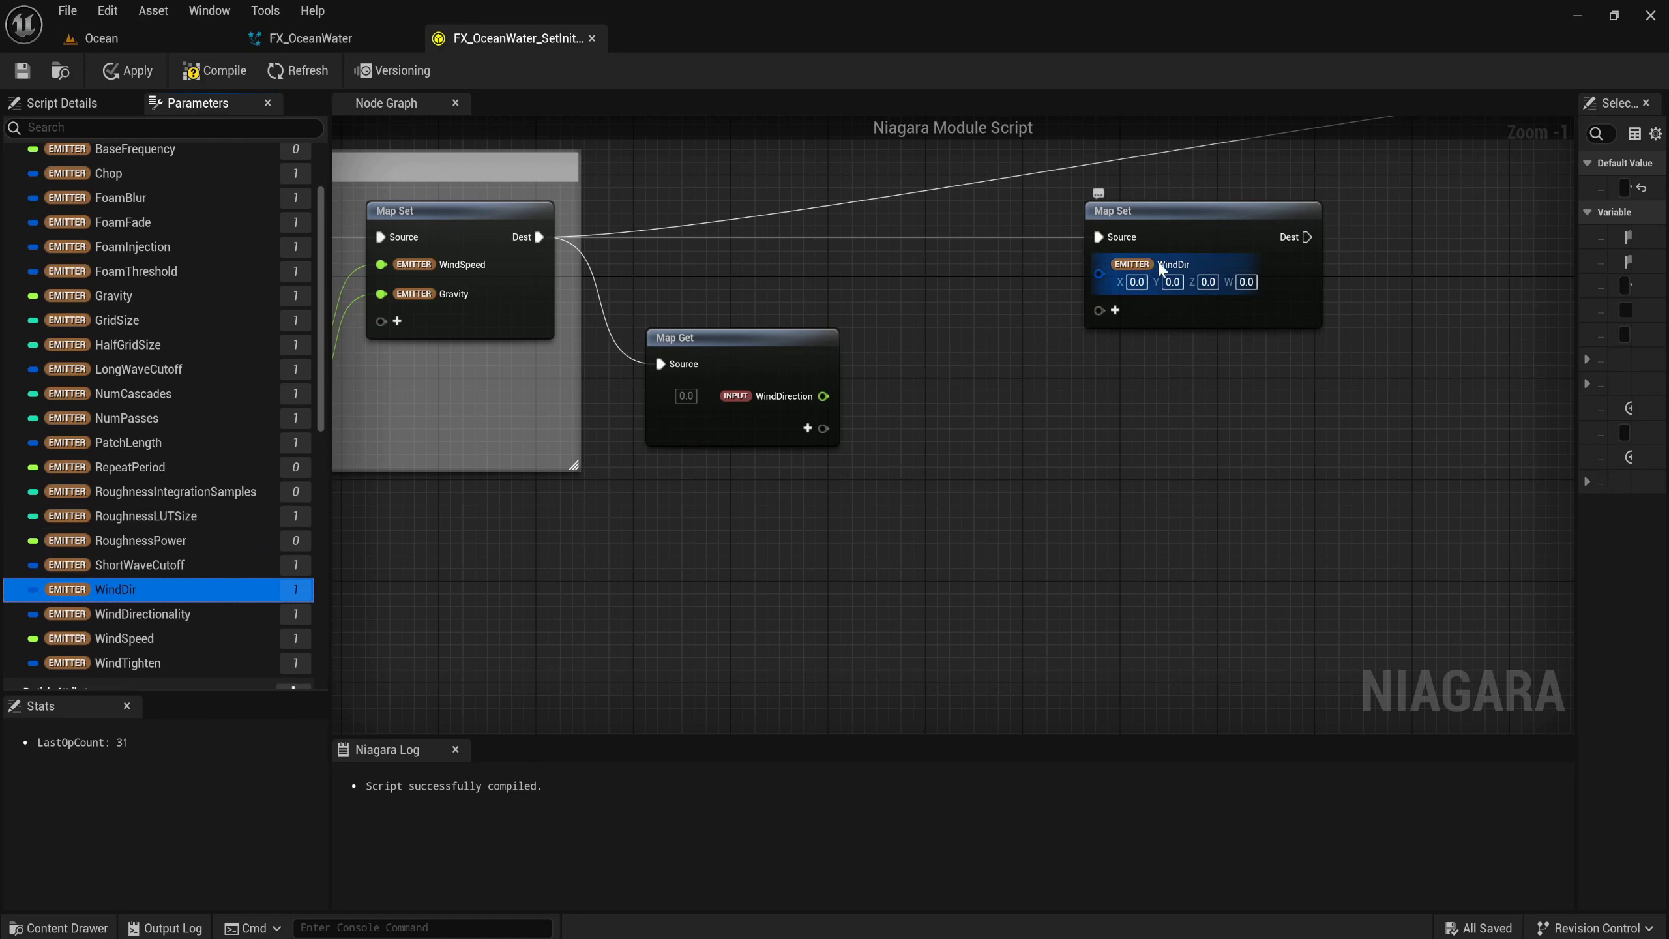
# Remove the WindDir pin, delete the old WindDir emitter parameter, then apply and save.
pyautogui.rightClick(1175, 280)
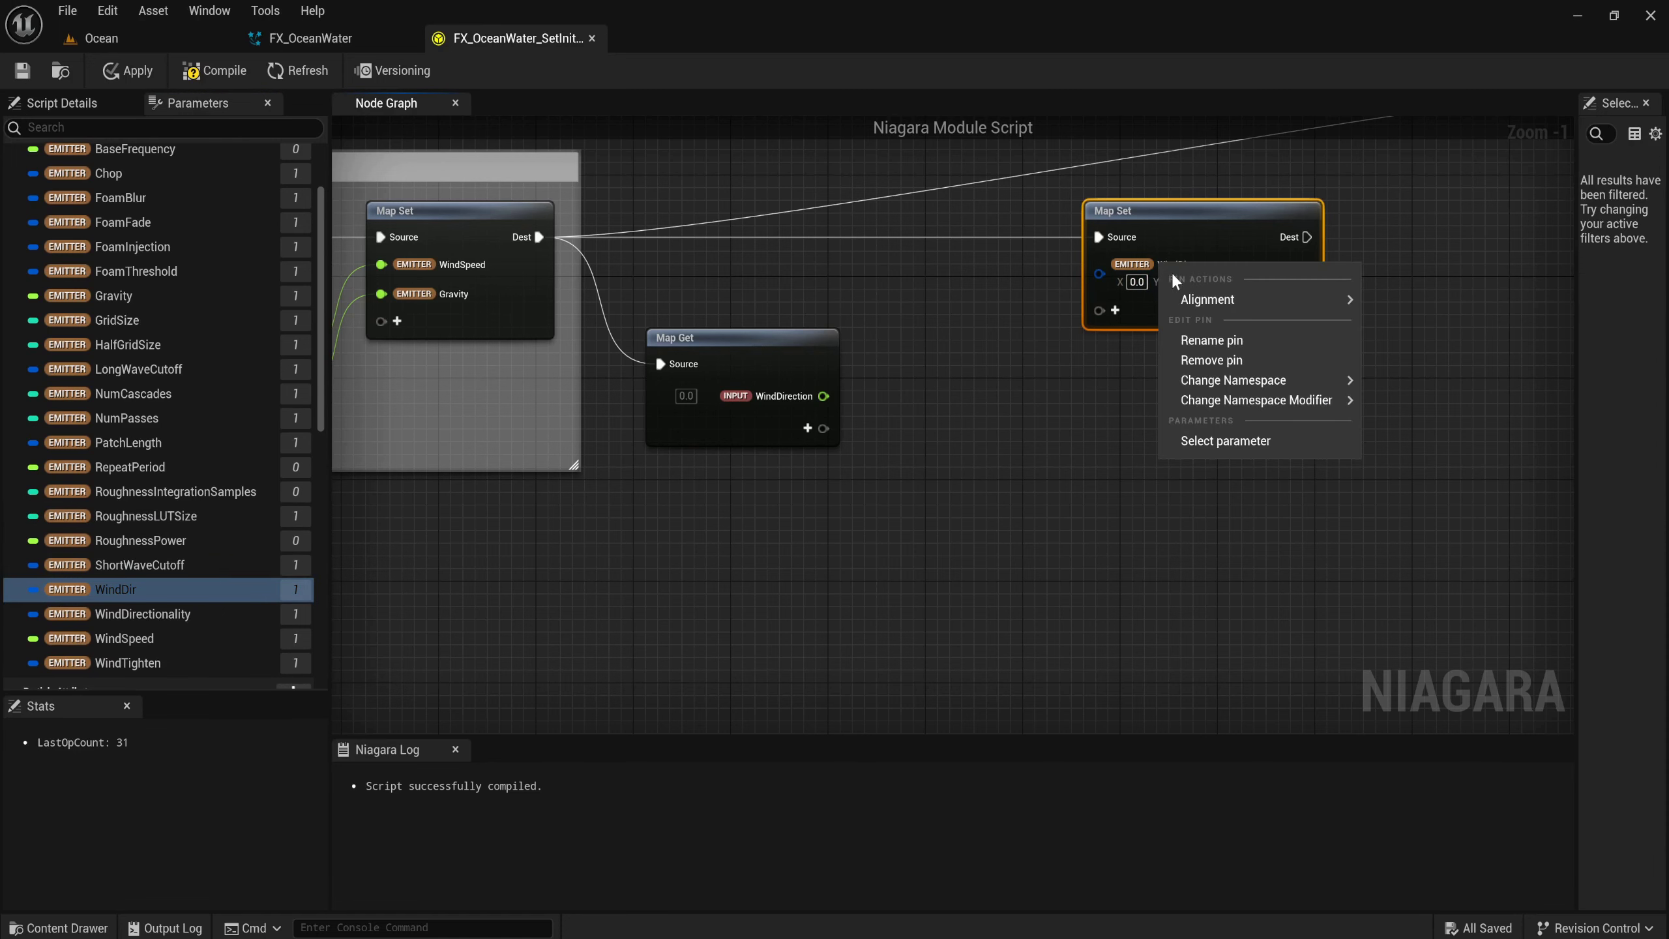
pyautogui.click(1186, 360)
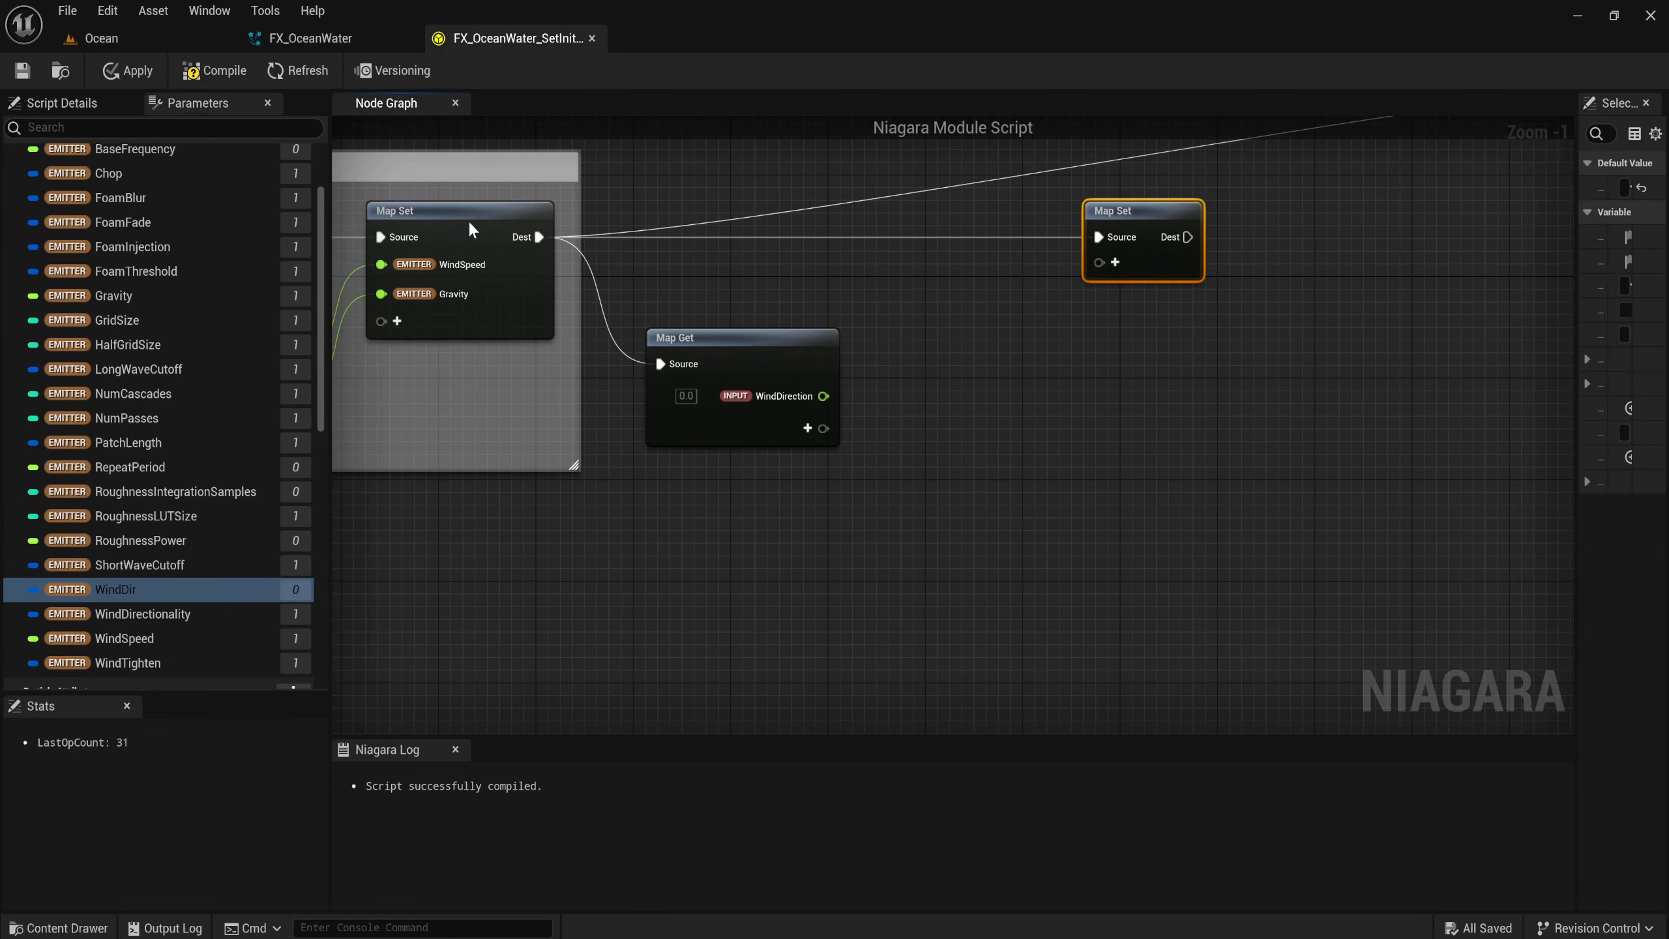
pyautogui.click(143, 594)
pyautogui.press('Delete')
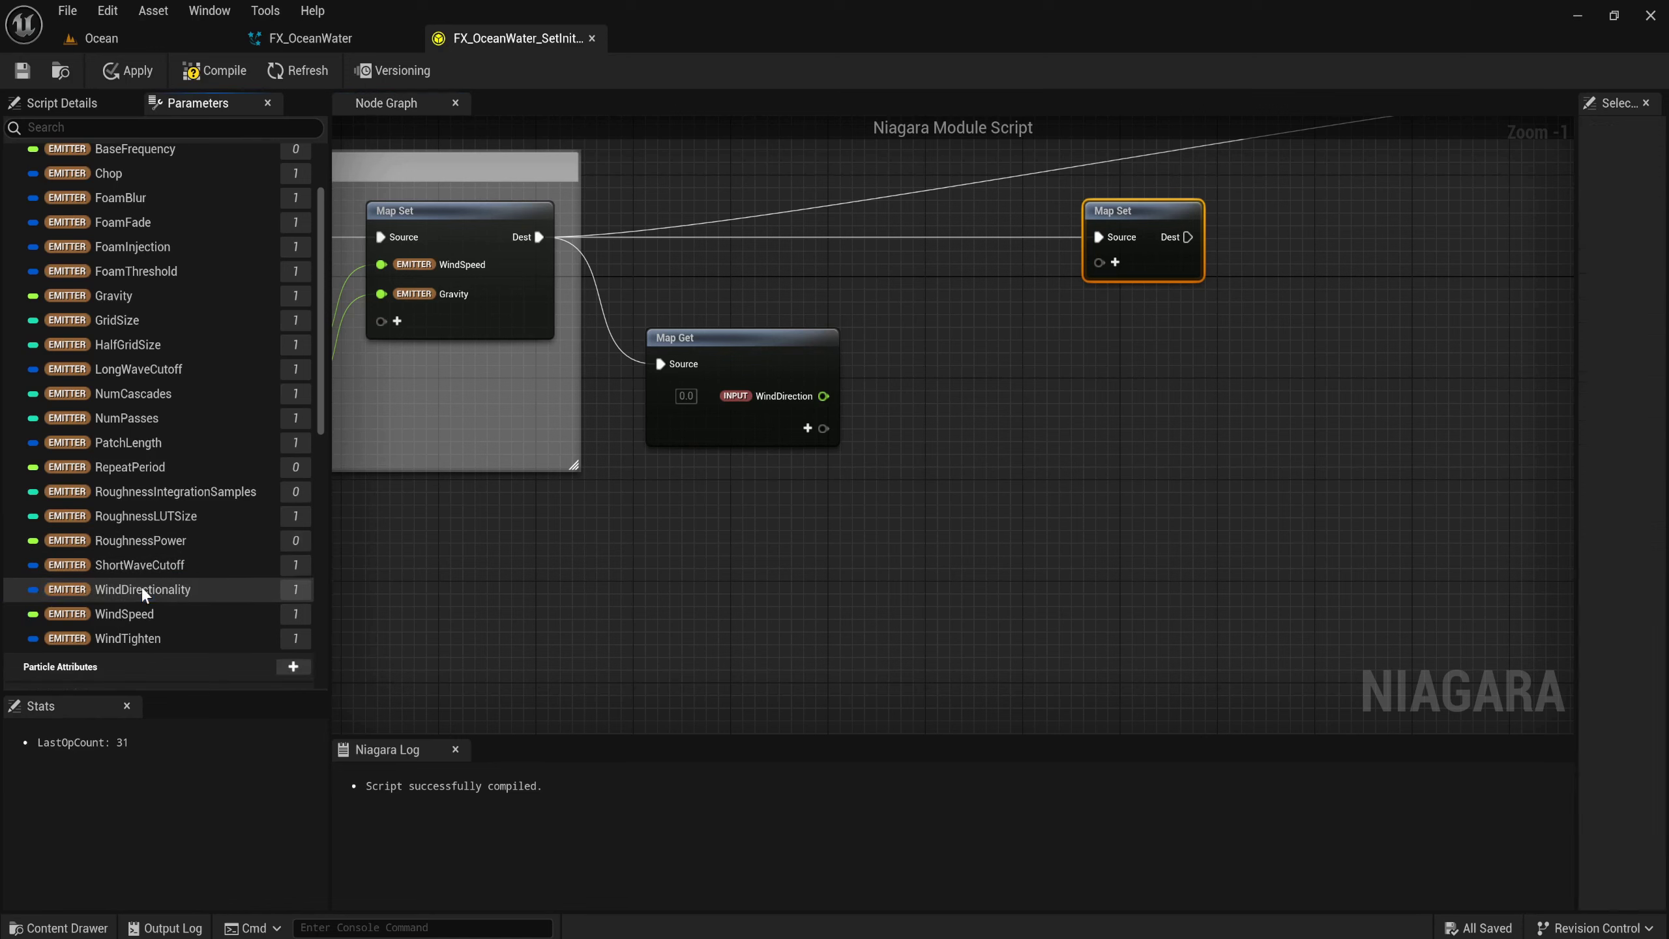
pyautogui.click(128, 71)
pyautogui.click(21, 70)
pyautogui.scroll(2, 165, 345)
pyautogui.scroll(1, 164, 345)
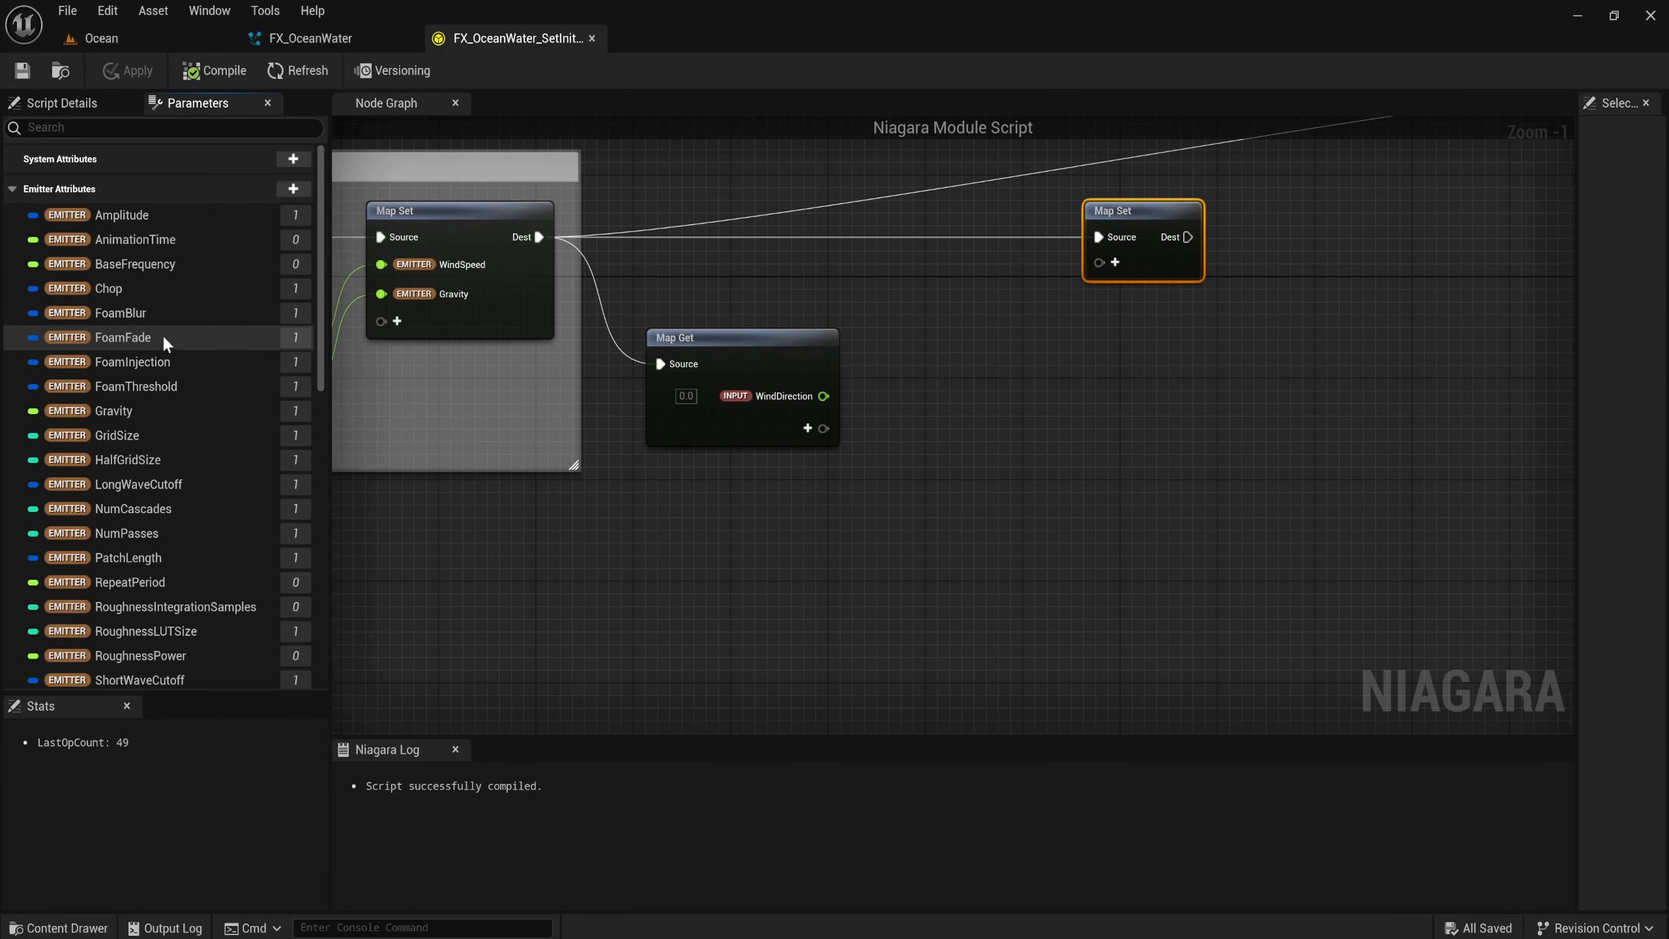
# Create a new Vector 2D emitter attribute named WindDir.
pyautogui.click(294, 188)
pyautogui.write('vect')
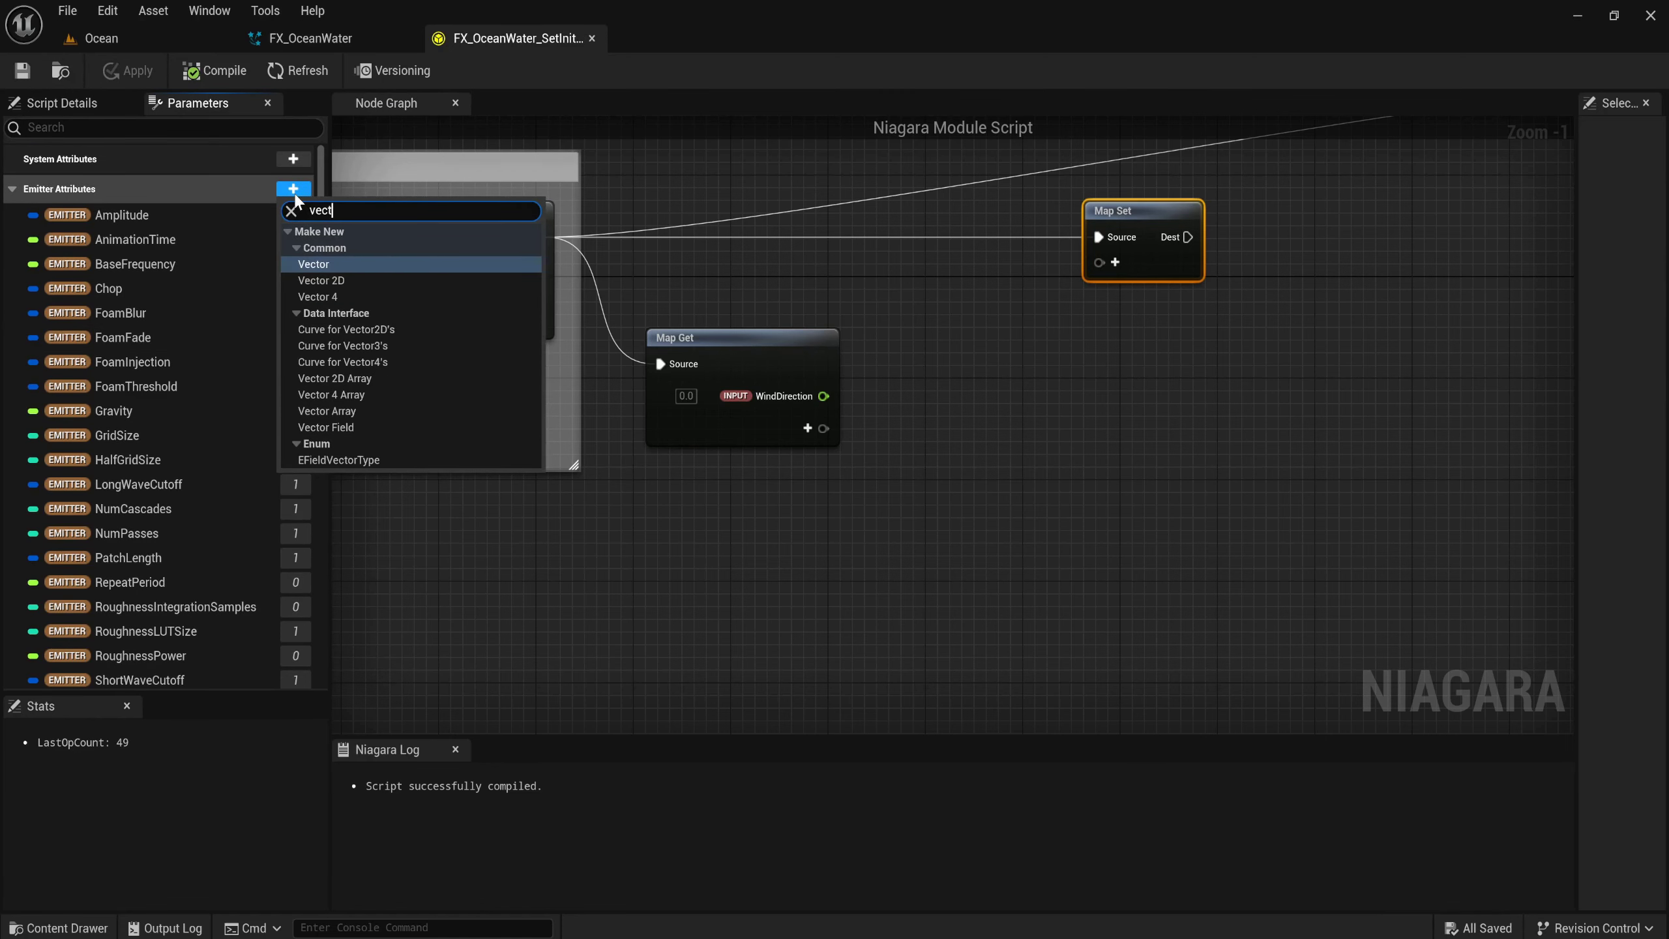
pyautogui.press('Down')
pyautogui.press('Return')
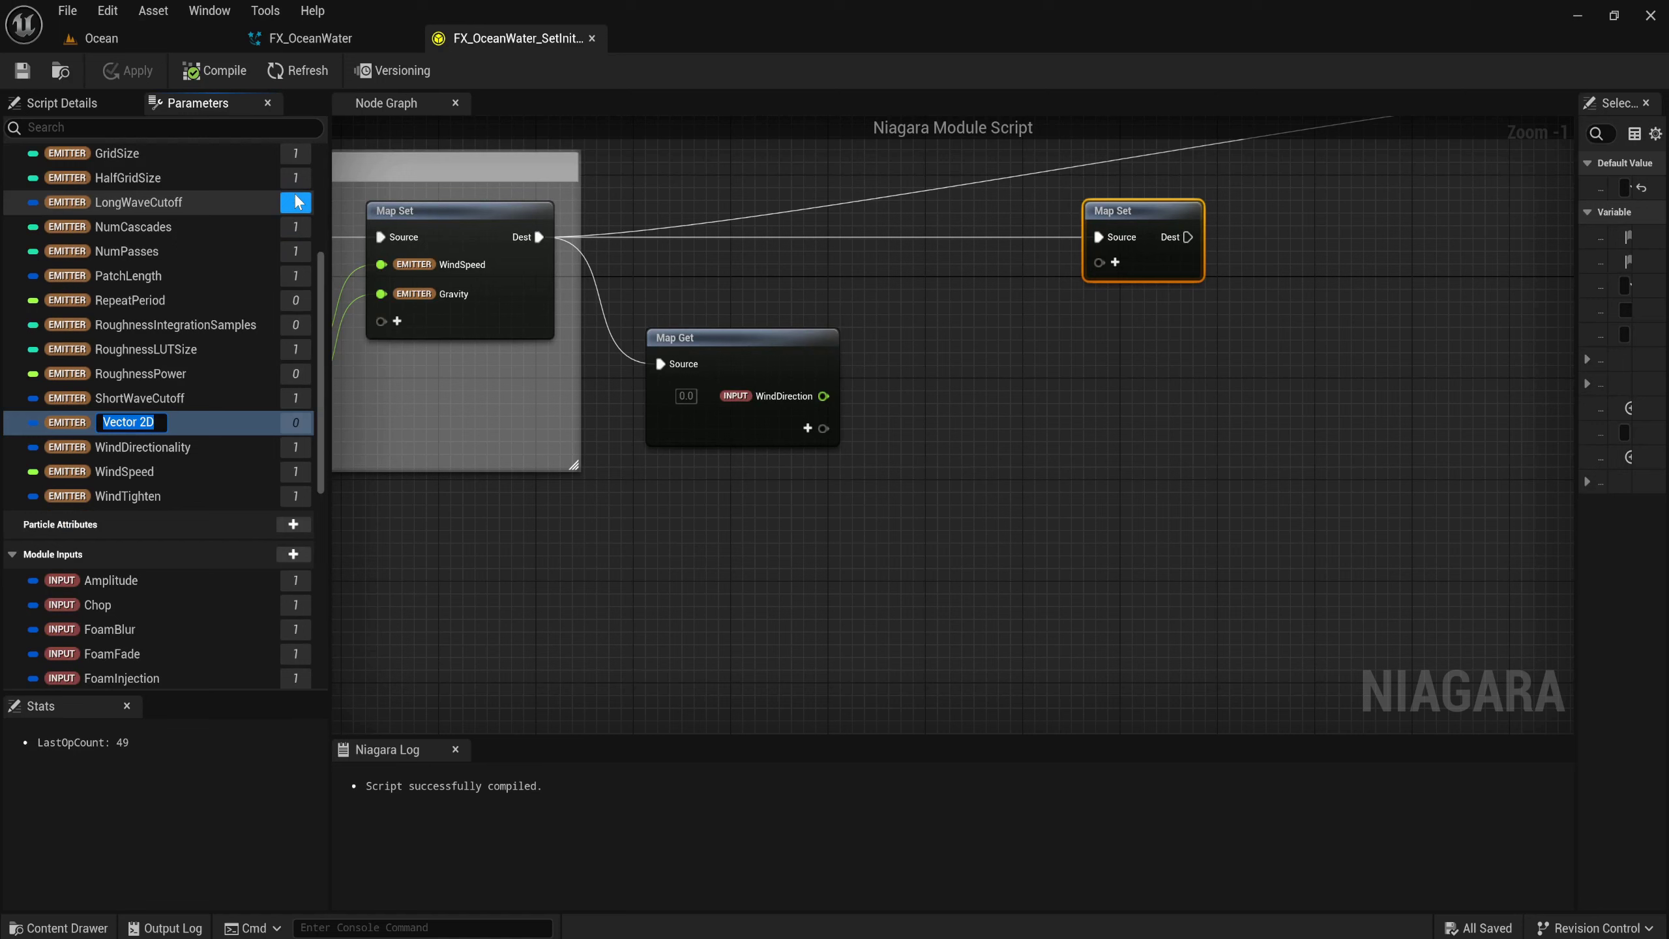
pyautogui.write('WindDir')
pyautogui.press('Return')
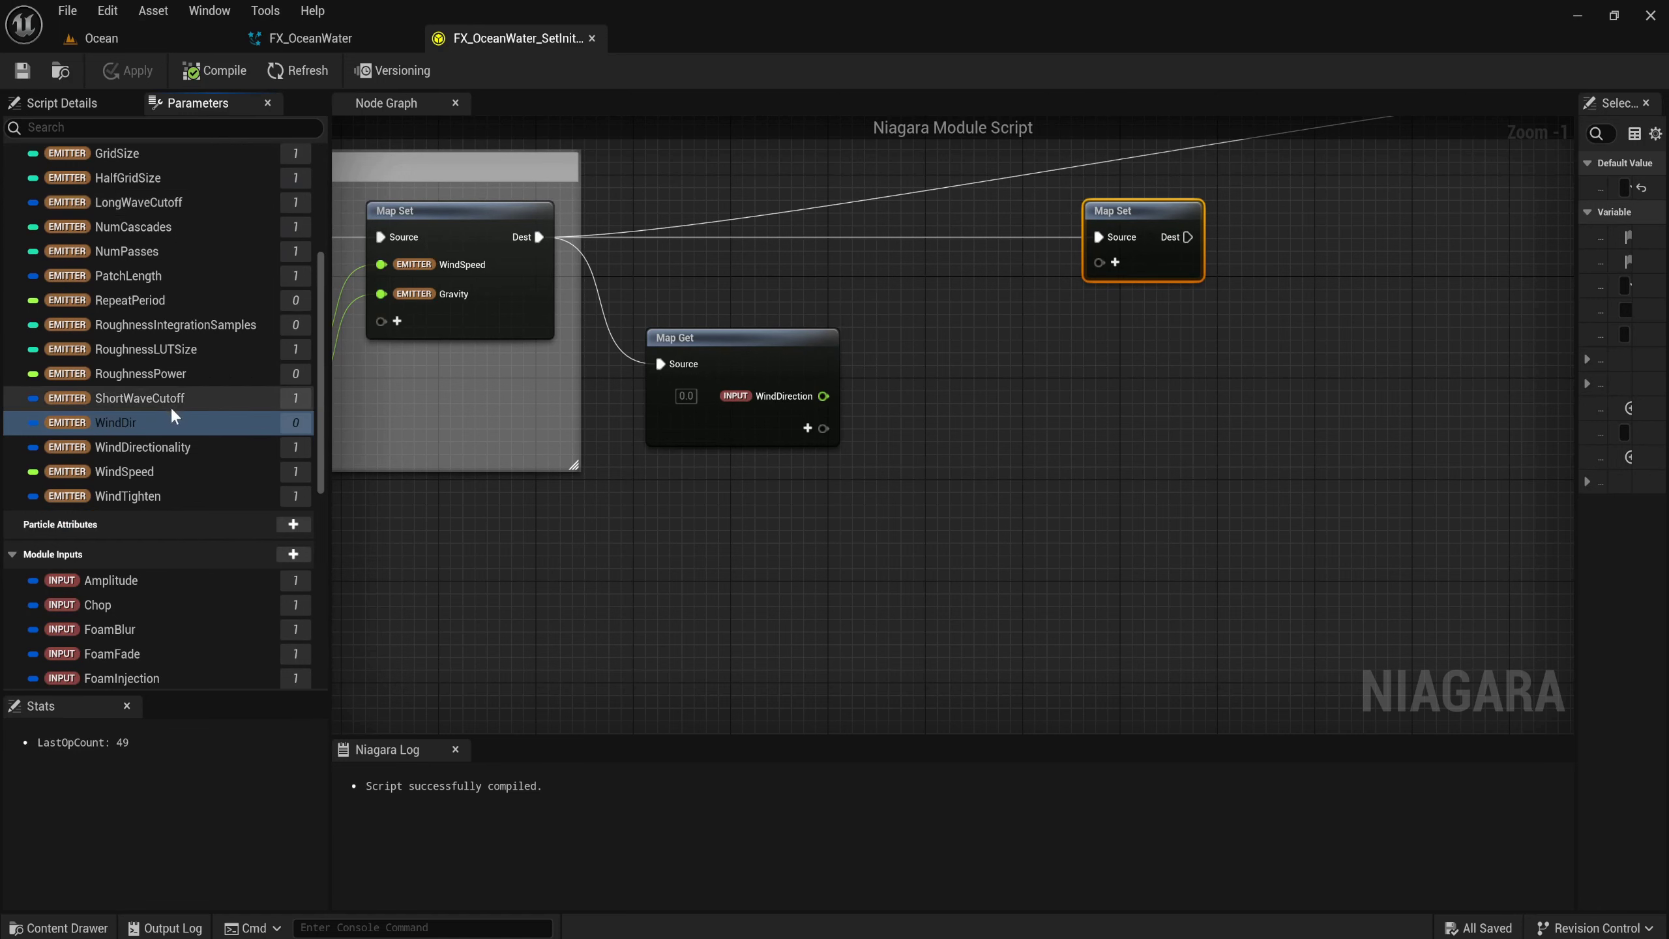
# Add a WindDir pin to the Map Set, fed by a new Make Vector 2D node.
pyautogui.click(1115, 262)
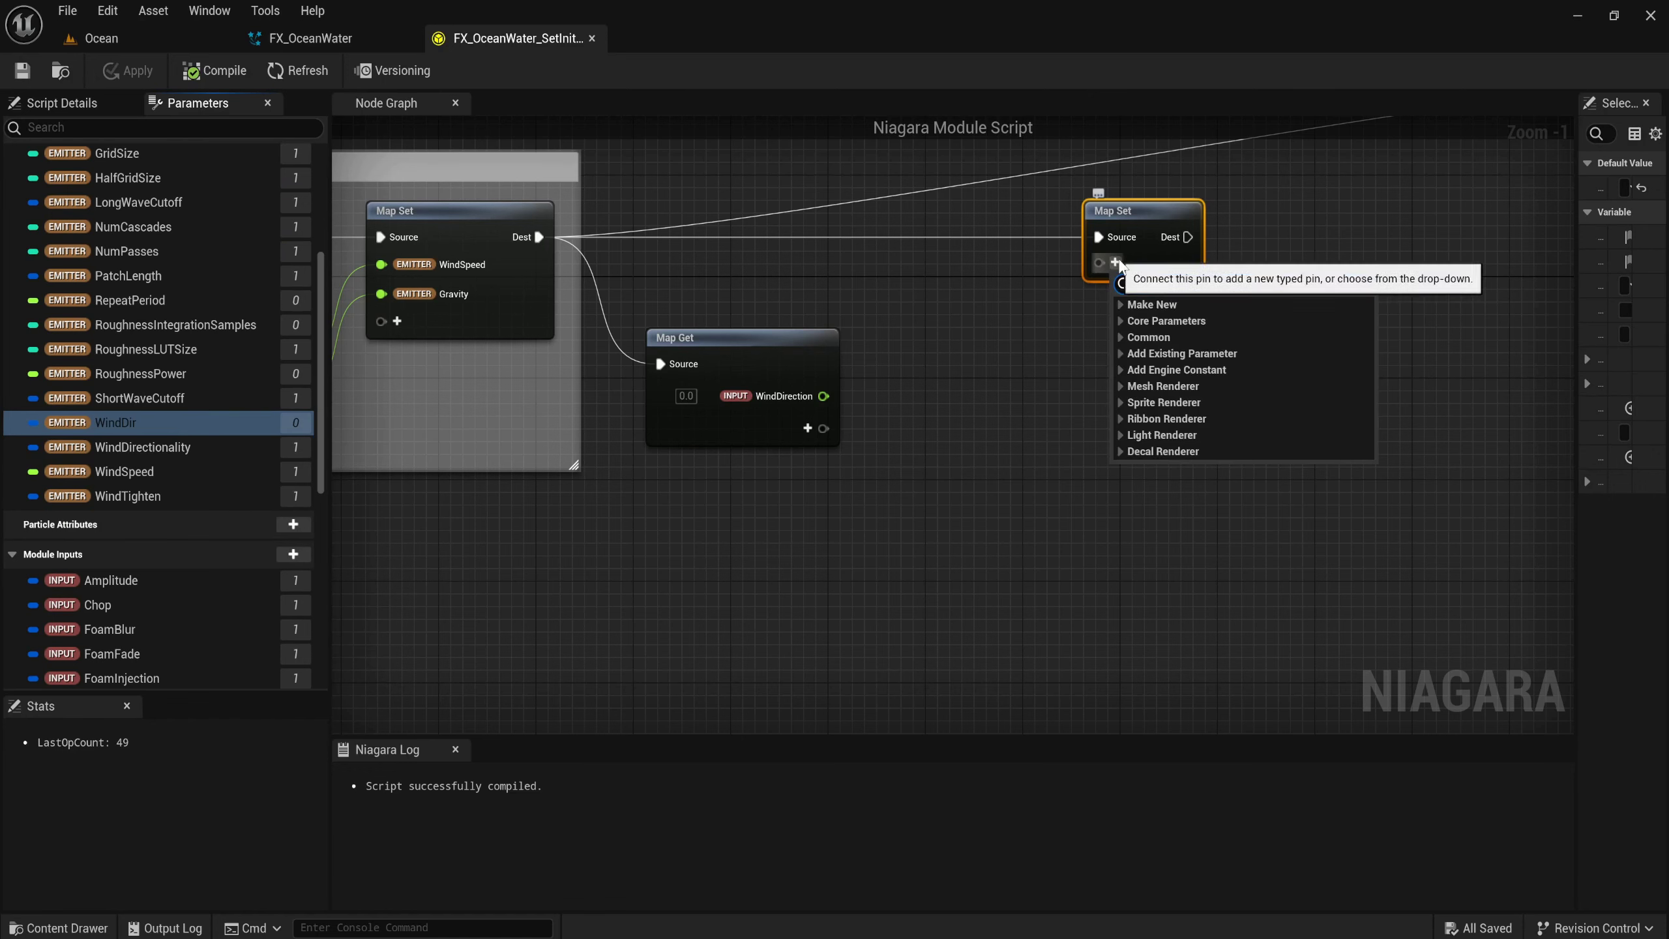
pyautogui.write('wind')
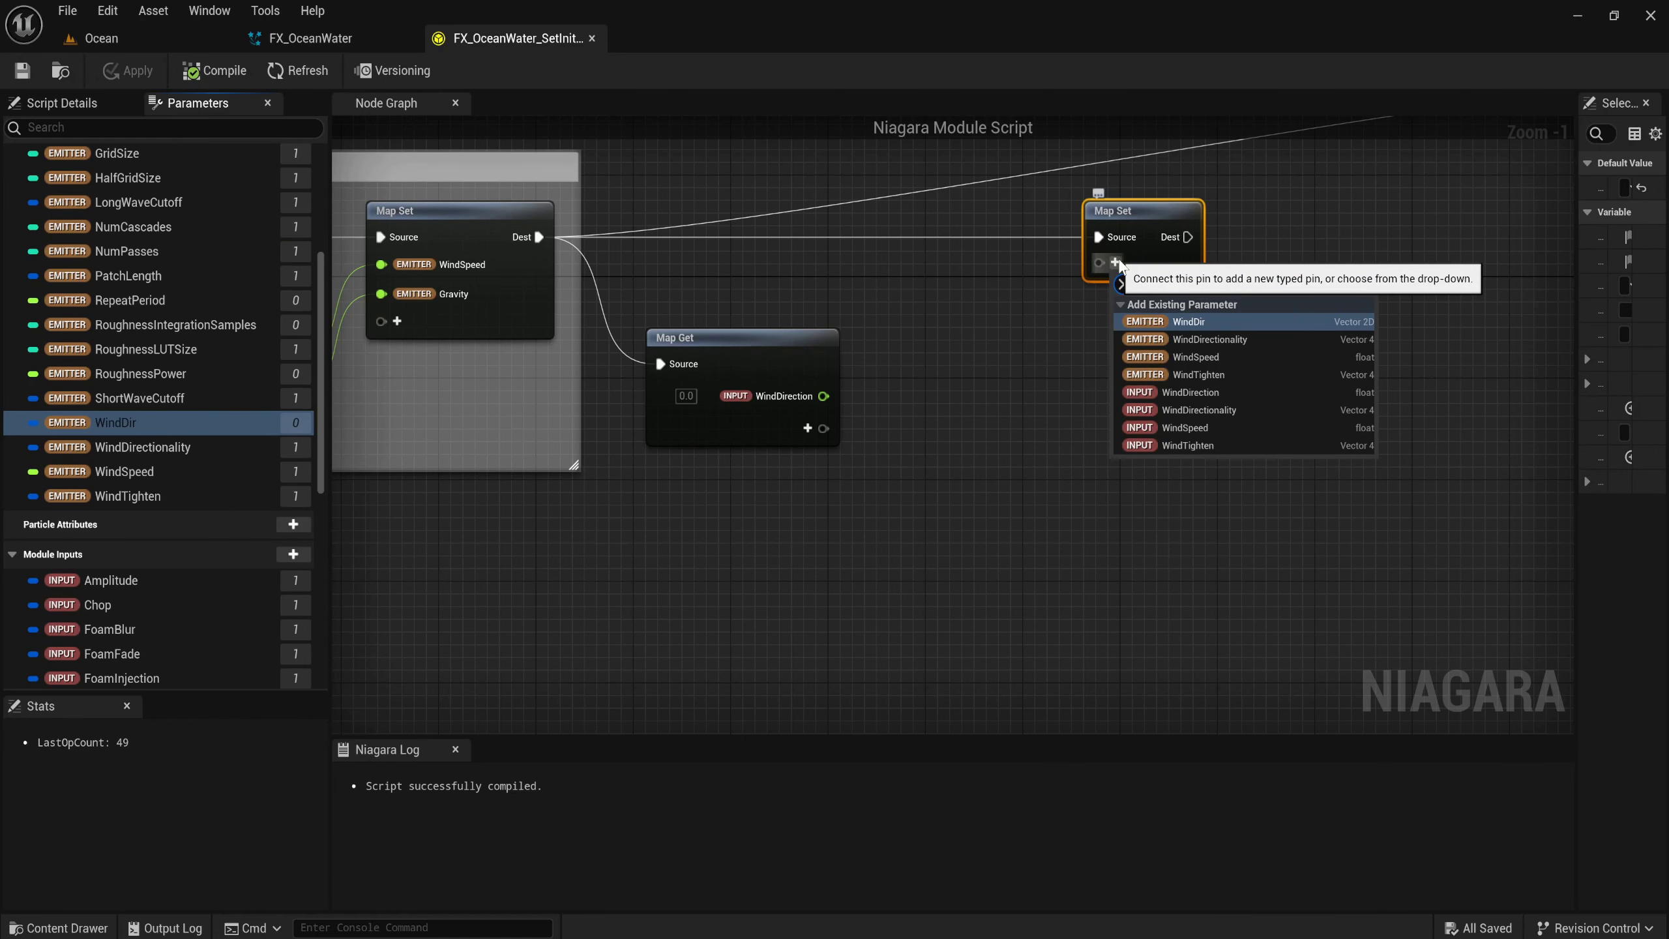
pyautogui.press('Return')
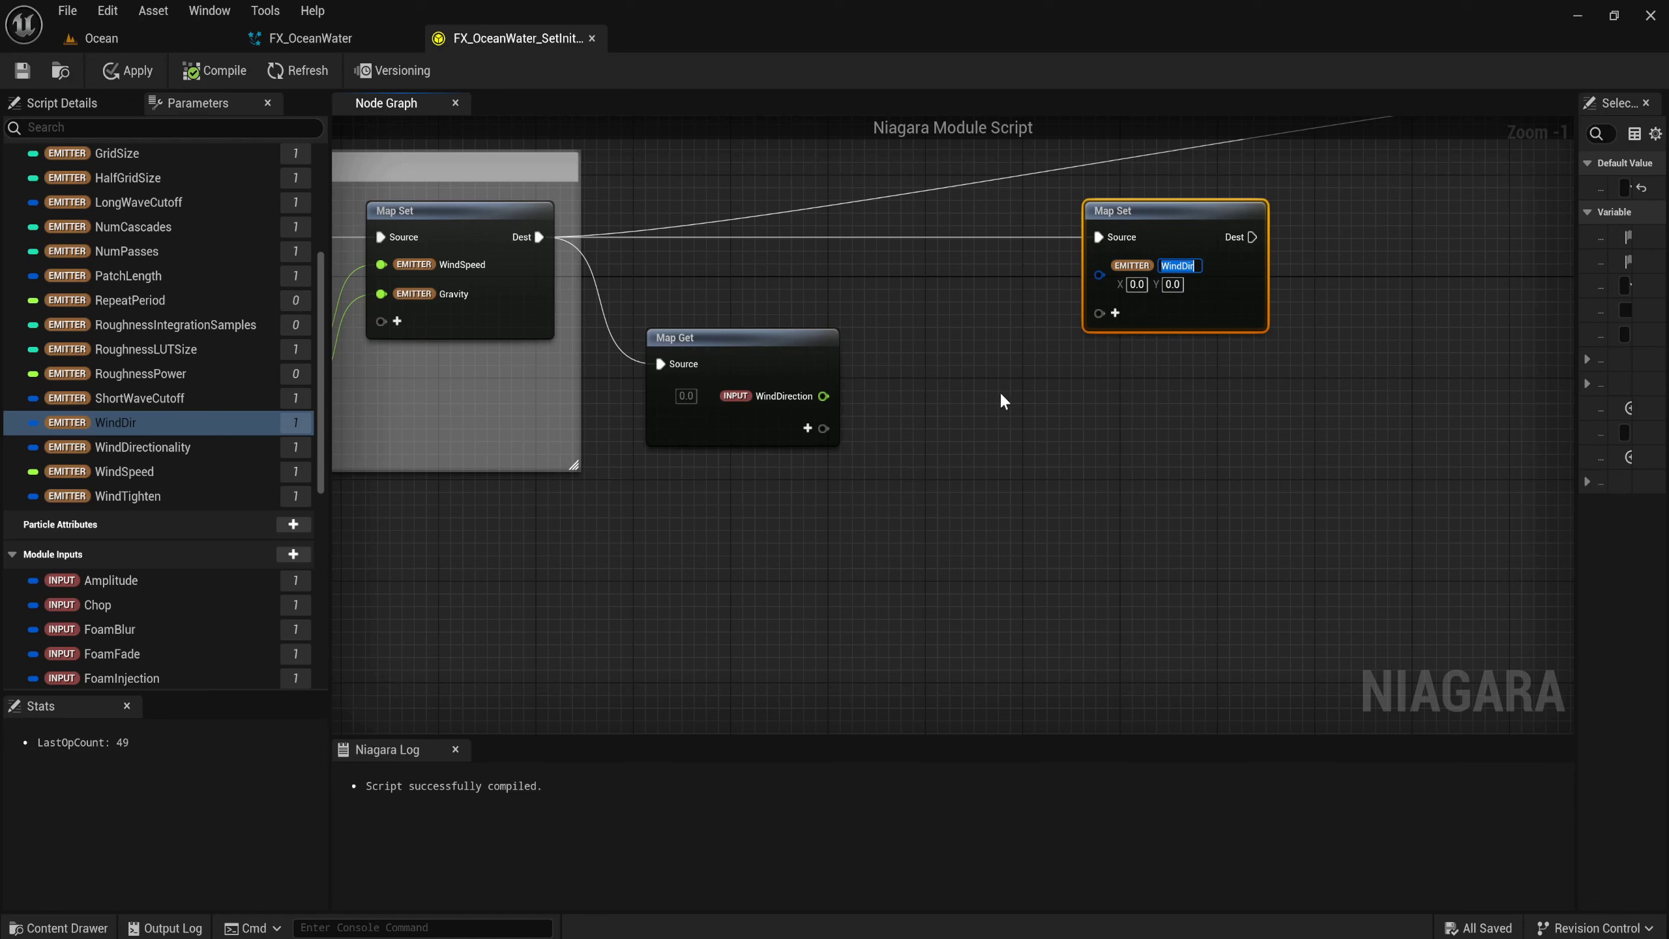
pyautogui.moveTo(1099, 273); pyautogui.dragTo(1023, 396)
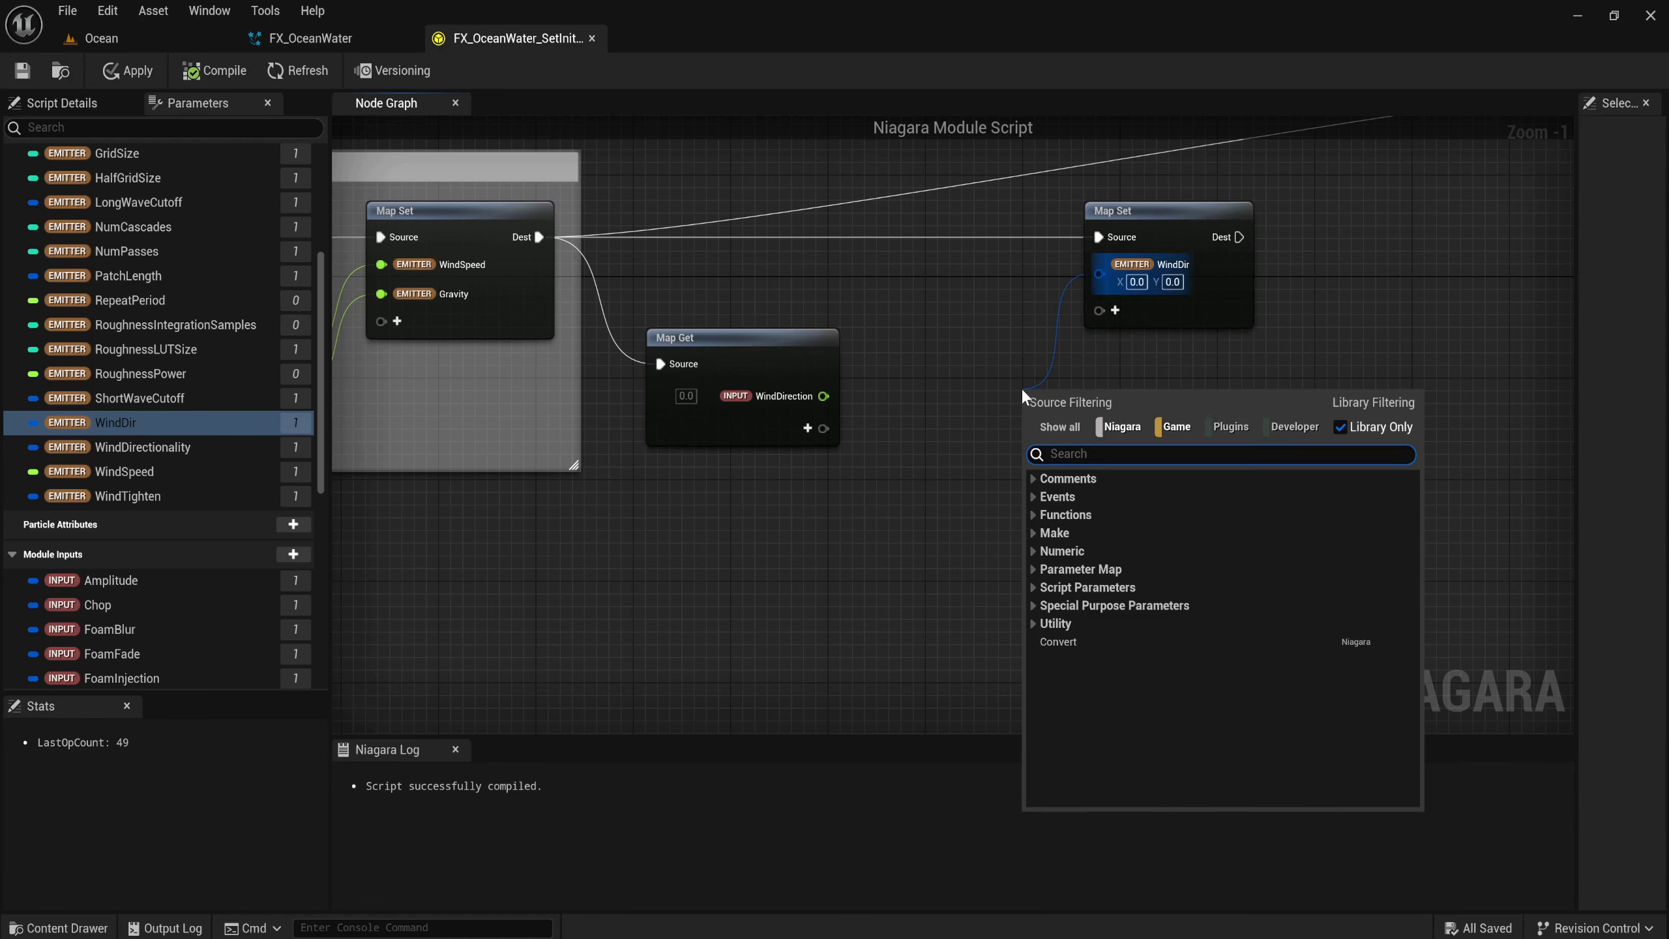
pyautogui.write('make')
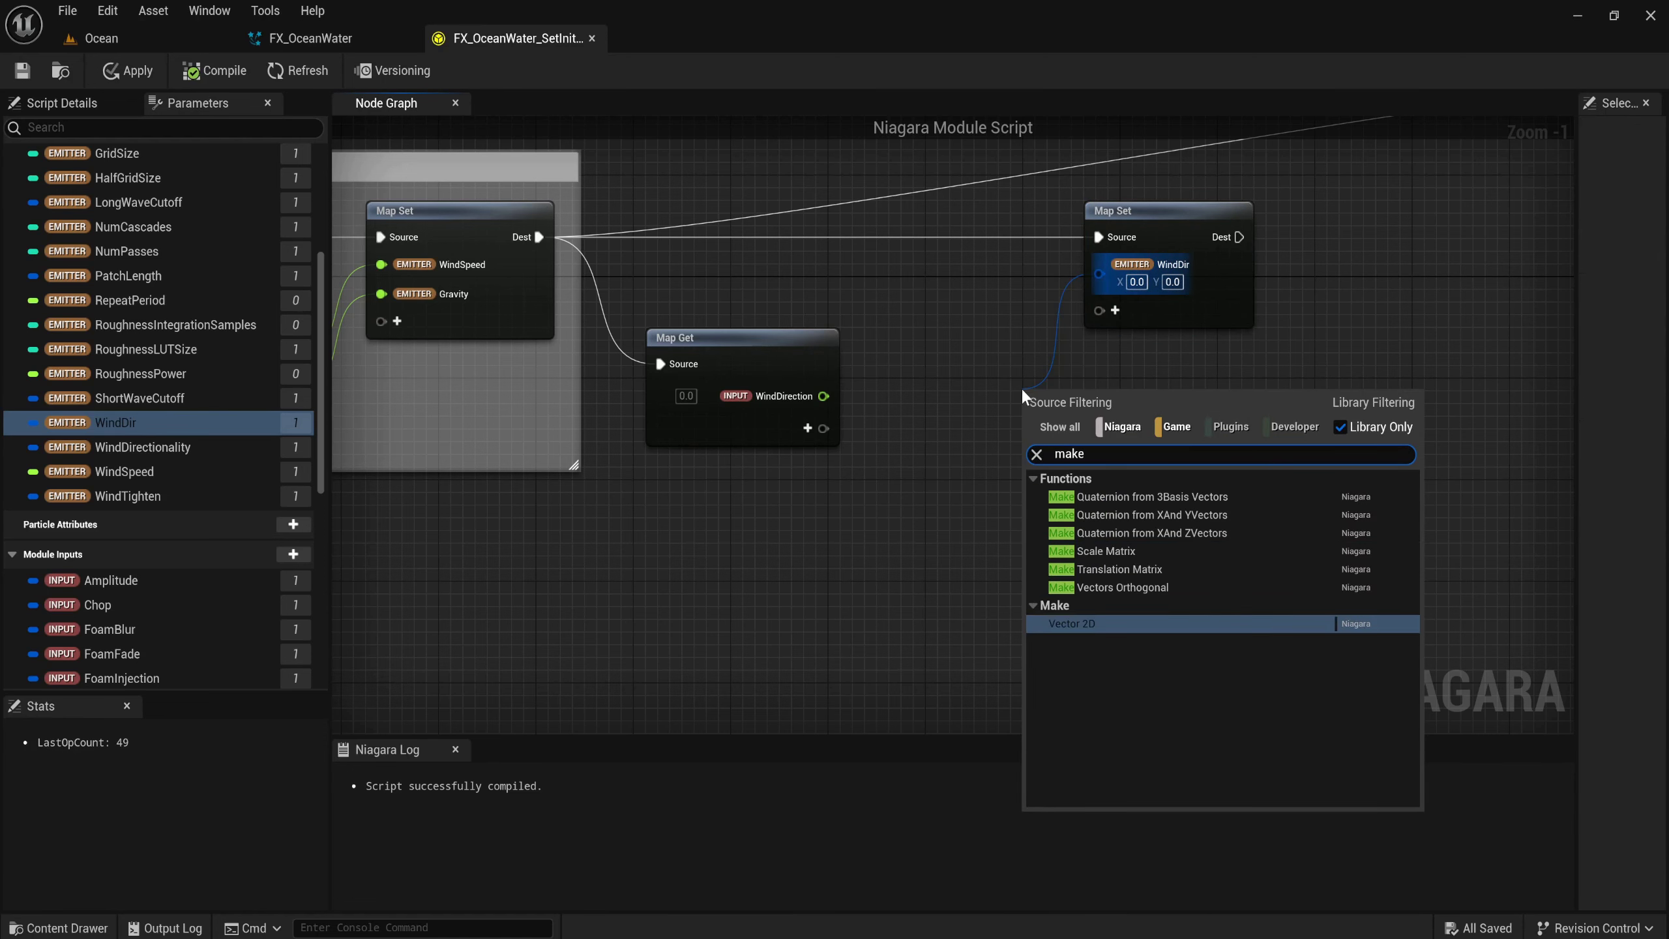
pyautogui.click(1072, 623)
pyautogui.moveTo(1109, 412); pyautogui.dragTo(1074, 365)
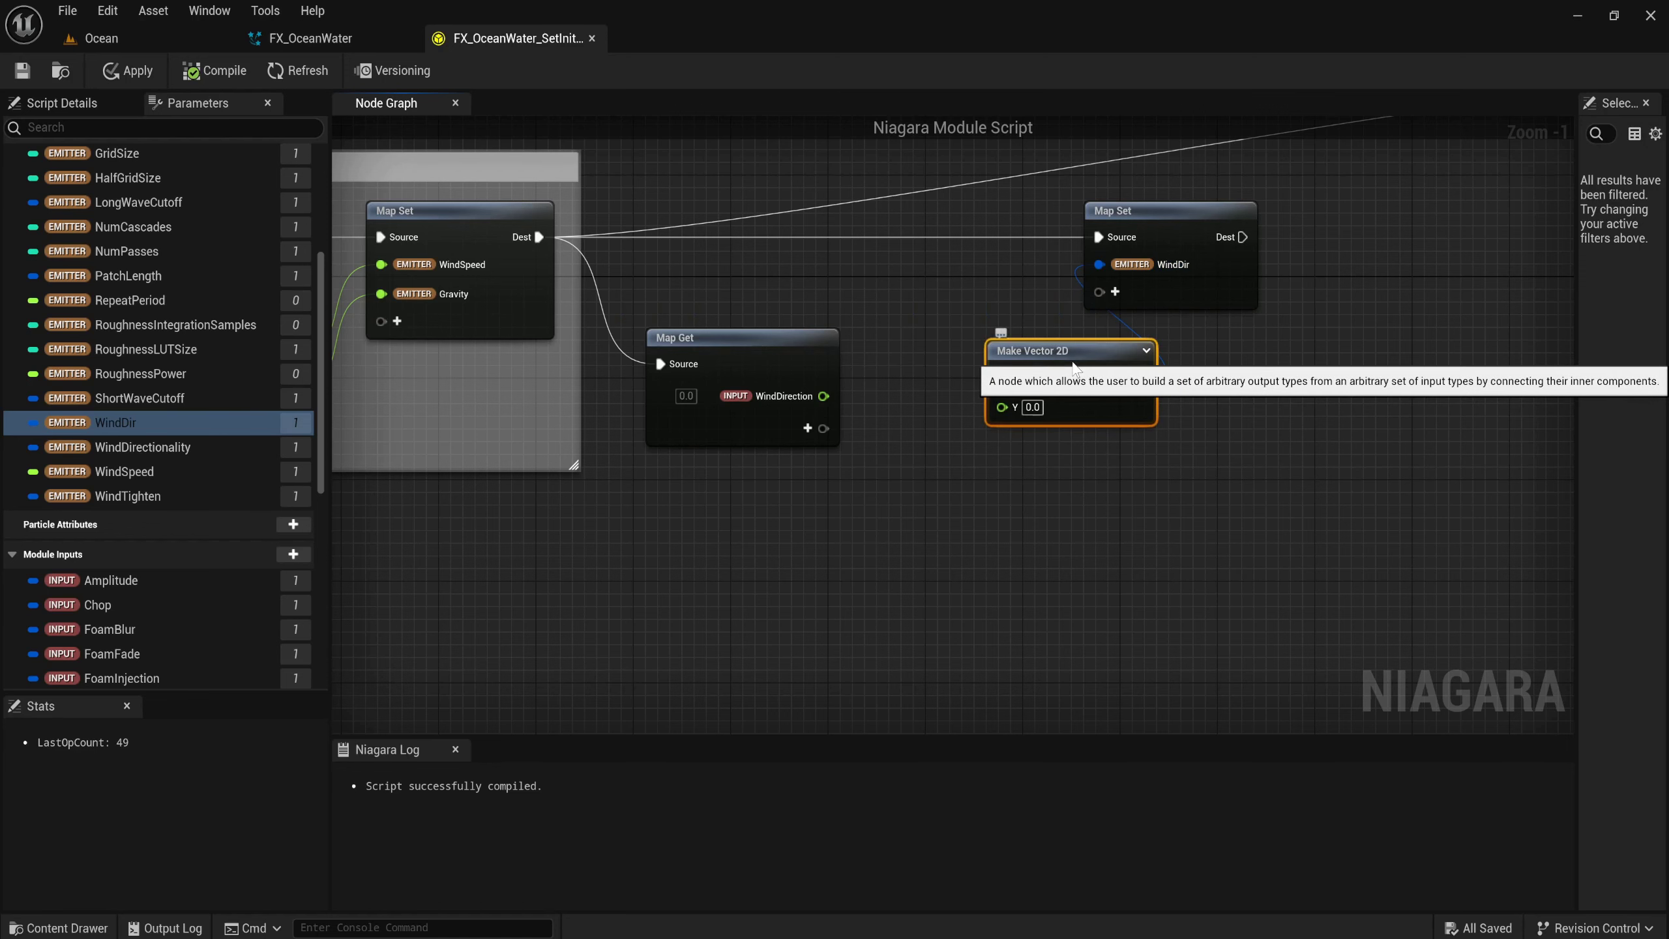
# Route WindDirection through Sin(D) and Cos(D) nodes into the Make Vector 2D X and Y.
pyautogui.moveTo(823, 396); pyautogui.dragTo(869, 384)
pyautogui.write('sine')
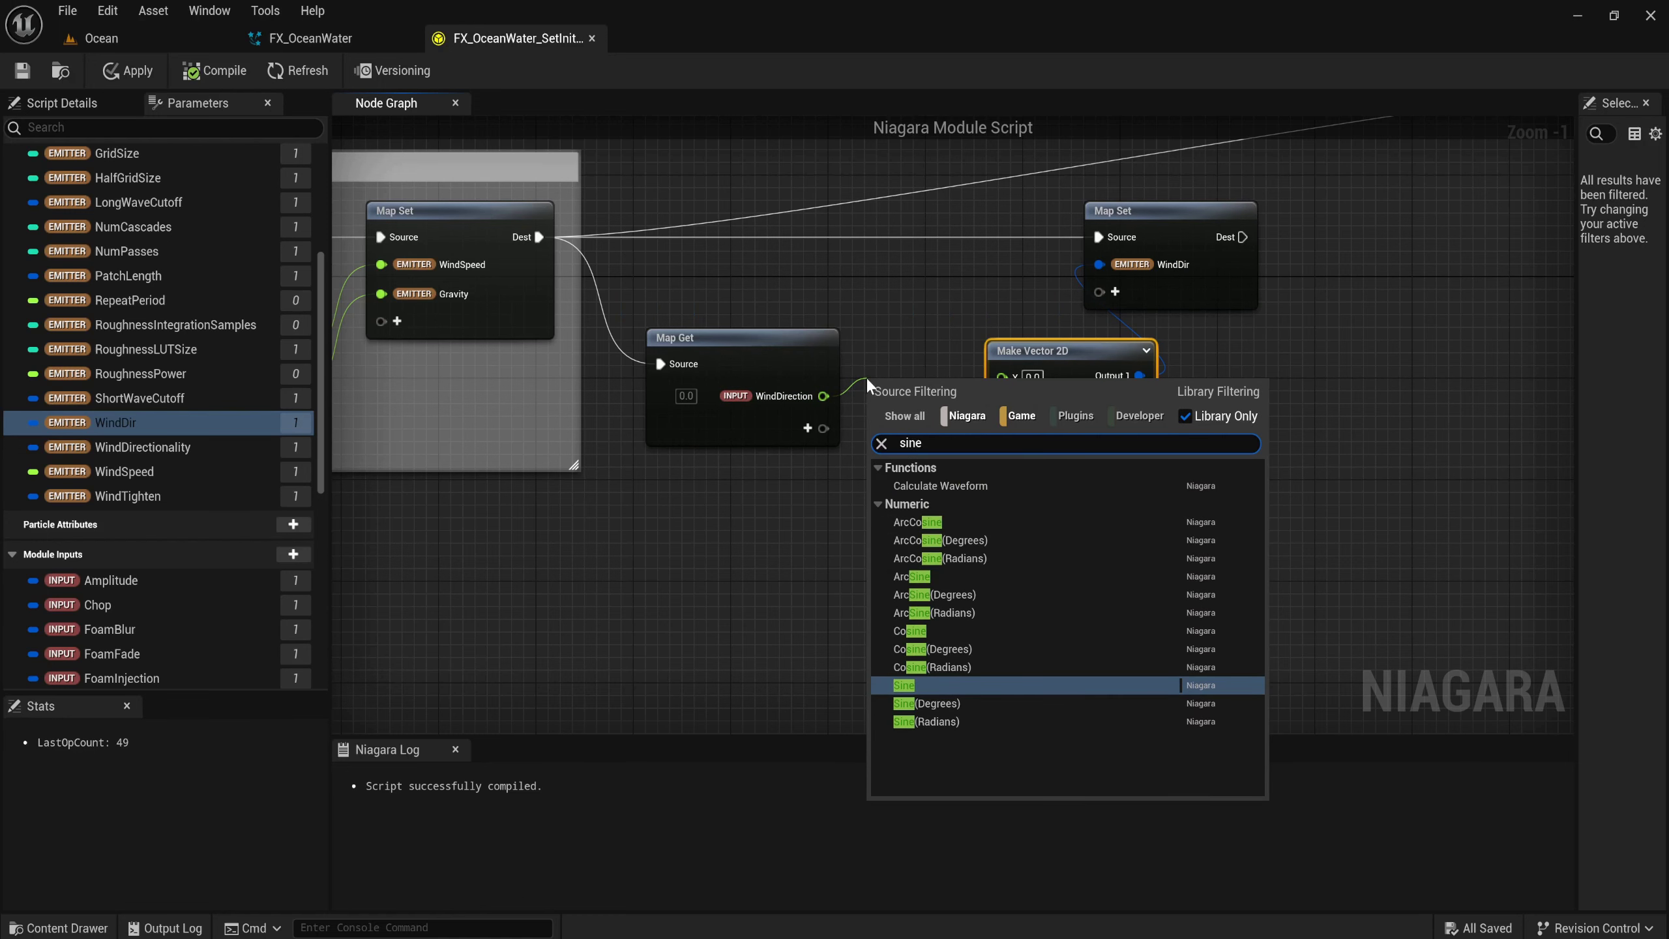
pyautogui.press('Down')
pyautogui.press('Return')
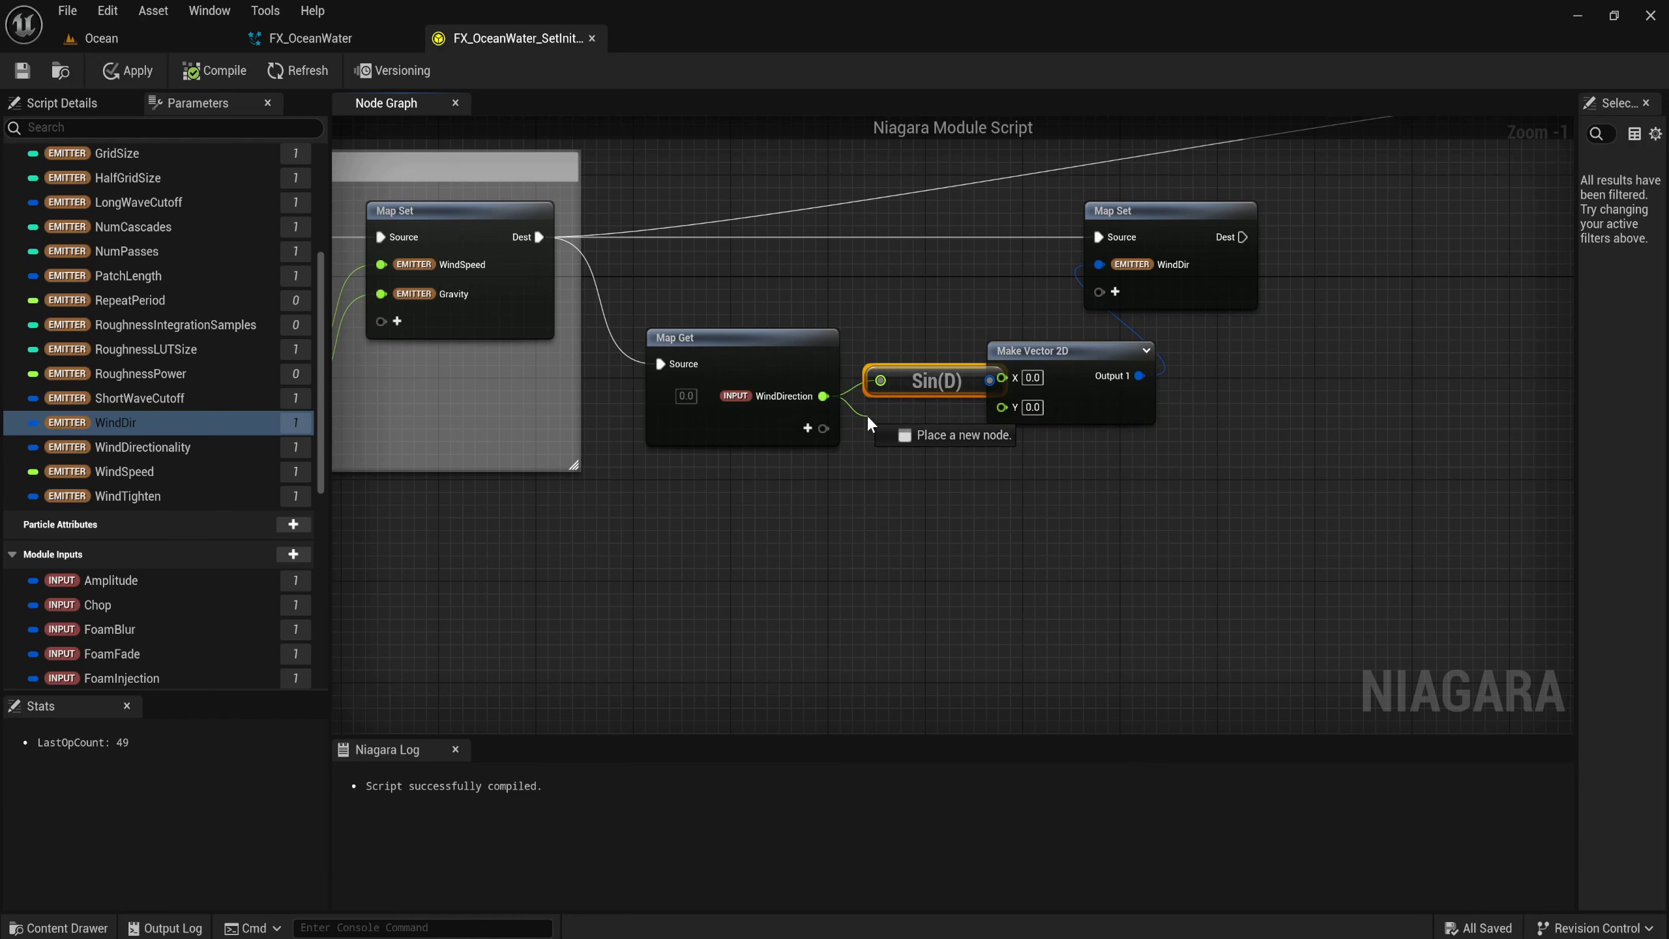
pyautogui.moveTo(846, 409); pyautogui.dragTo(869, 423)
pyautogui.write('cos')
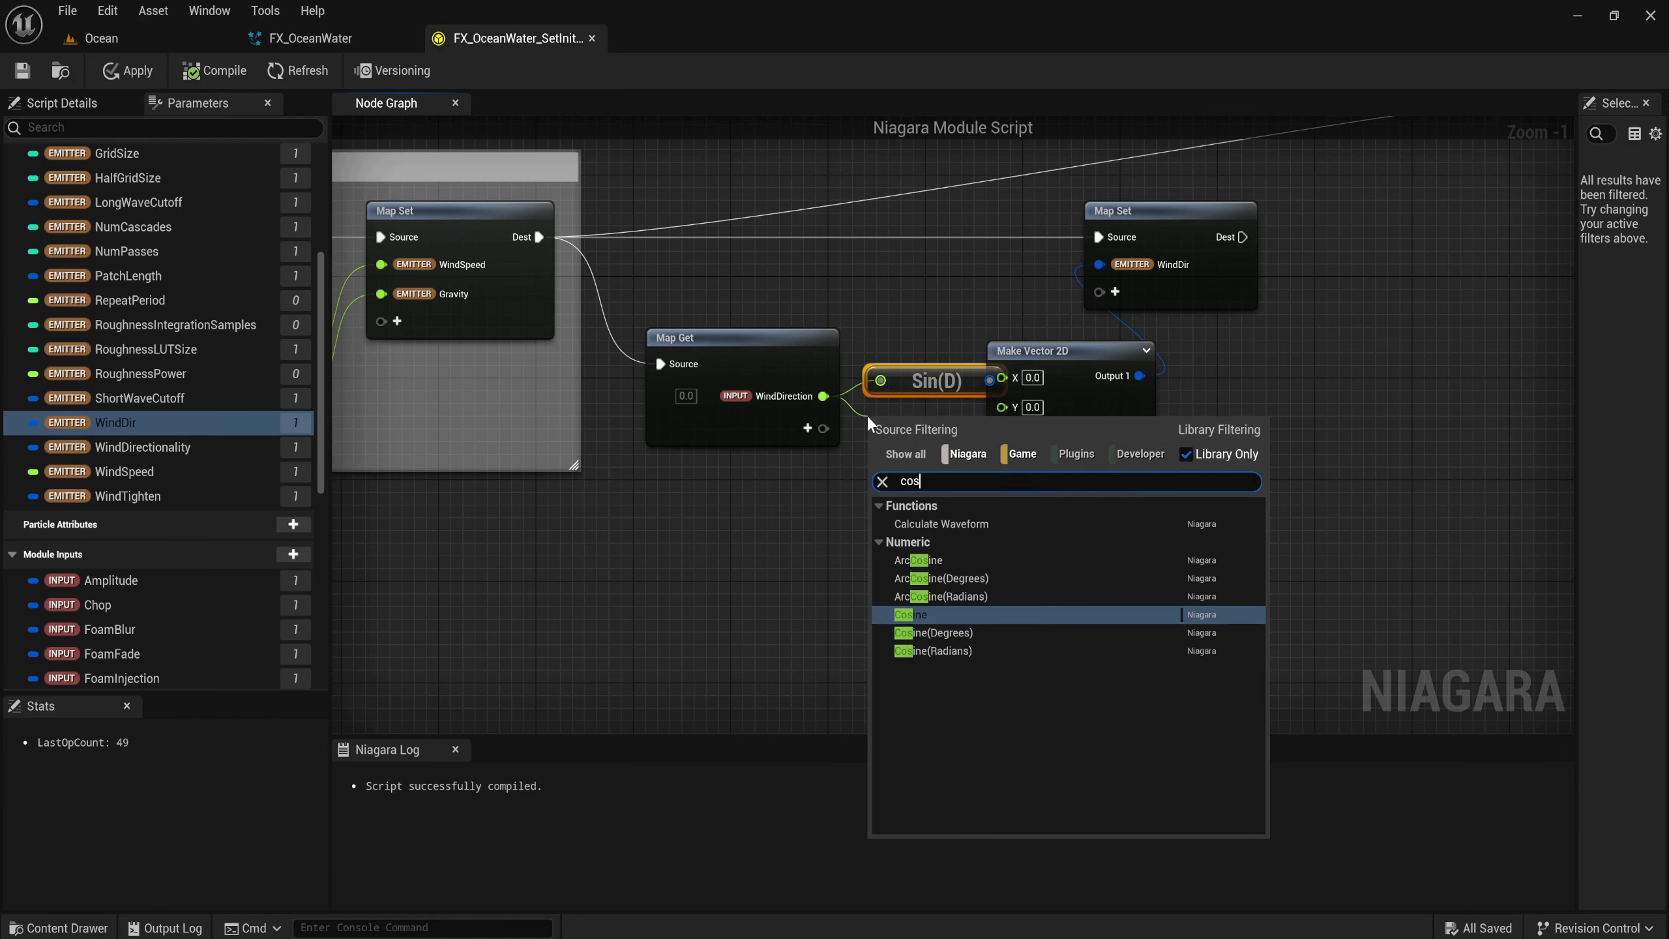
pyautogui.press('Down')
pyautogui.press('Return')
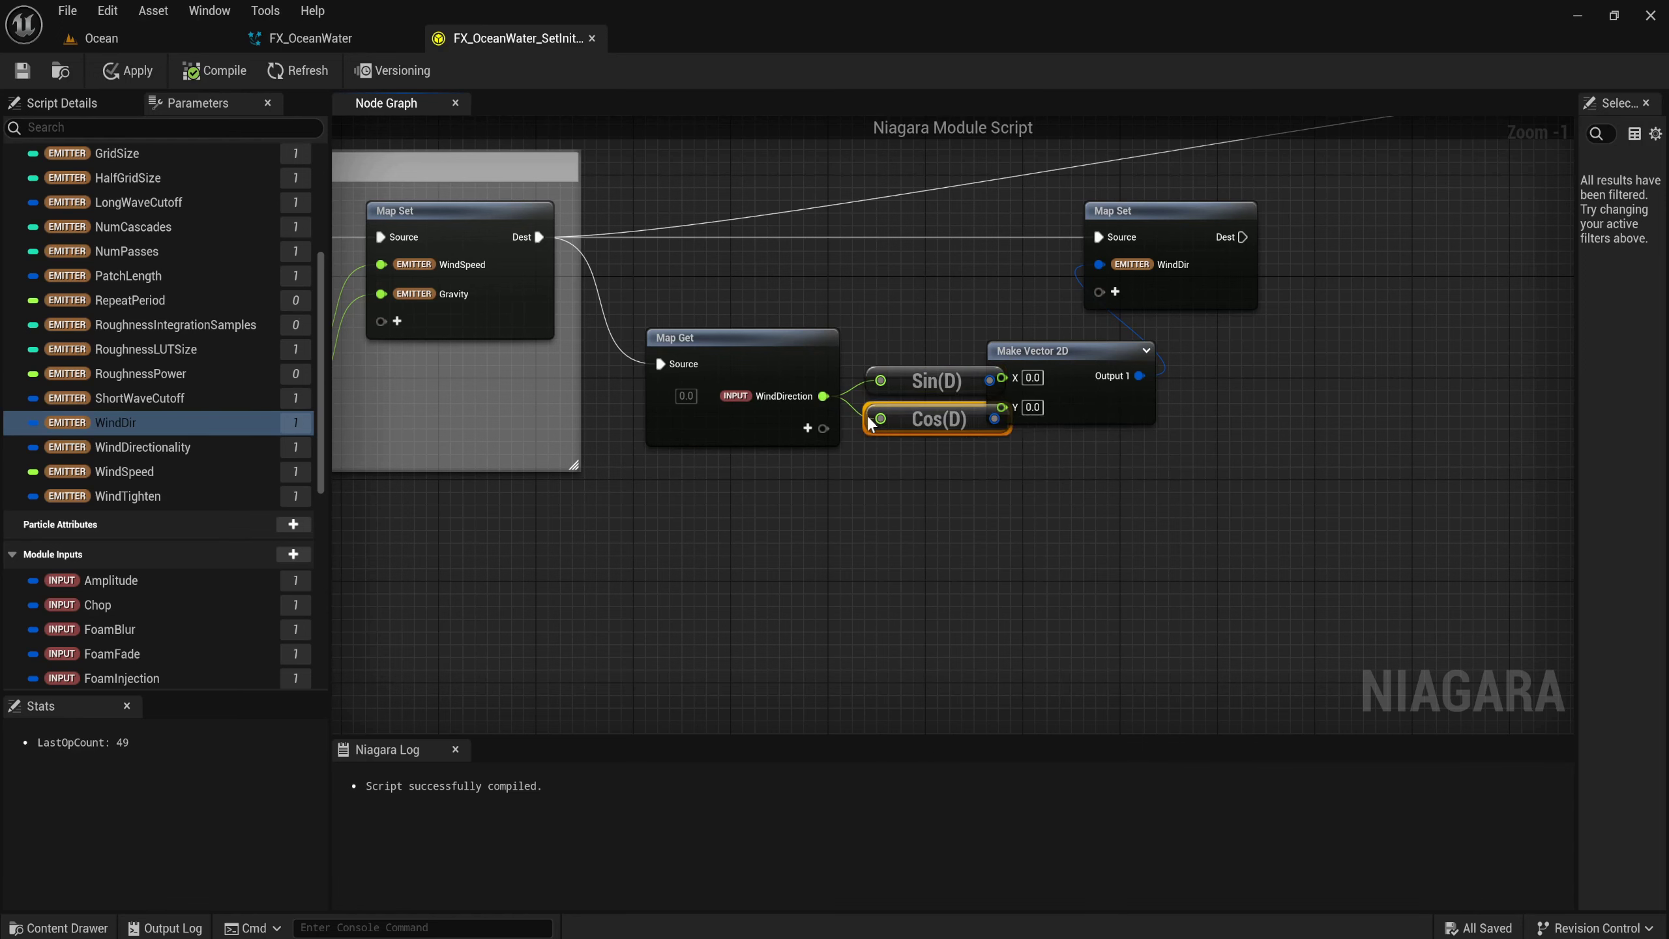
pyautogui.moveTo(1115, 421); pyautogui.dragTo(1162, 420)
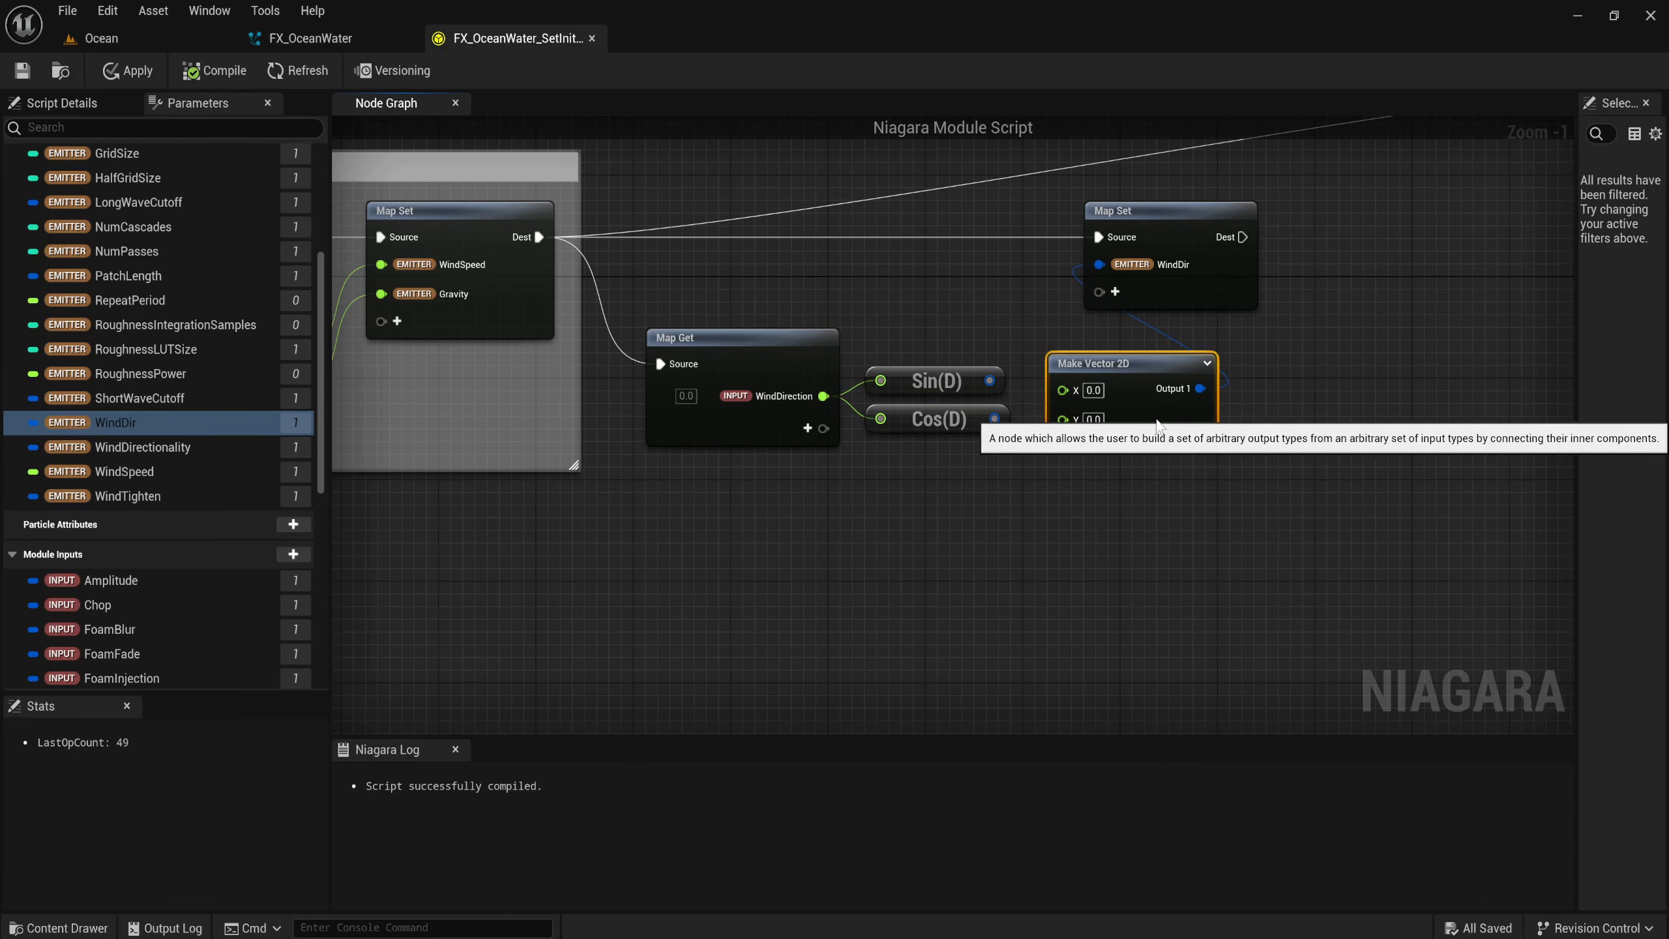
pyautogui.moveTo(989, 381)
pyautogui.mouseDown()
pyautogui.moveTo(1051, 376)
pyautogui.moveTo(1051, 403)
pyautogui.mouseUp()
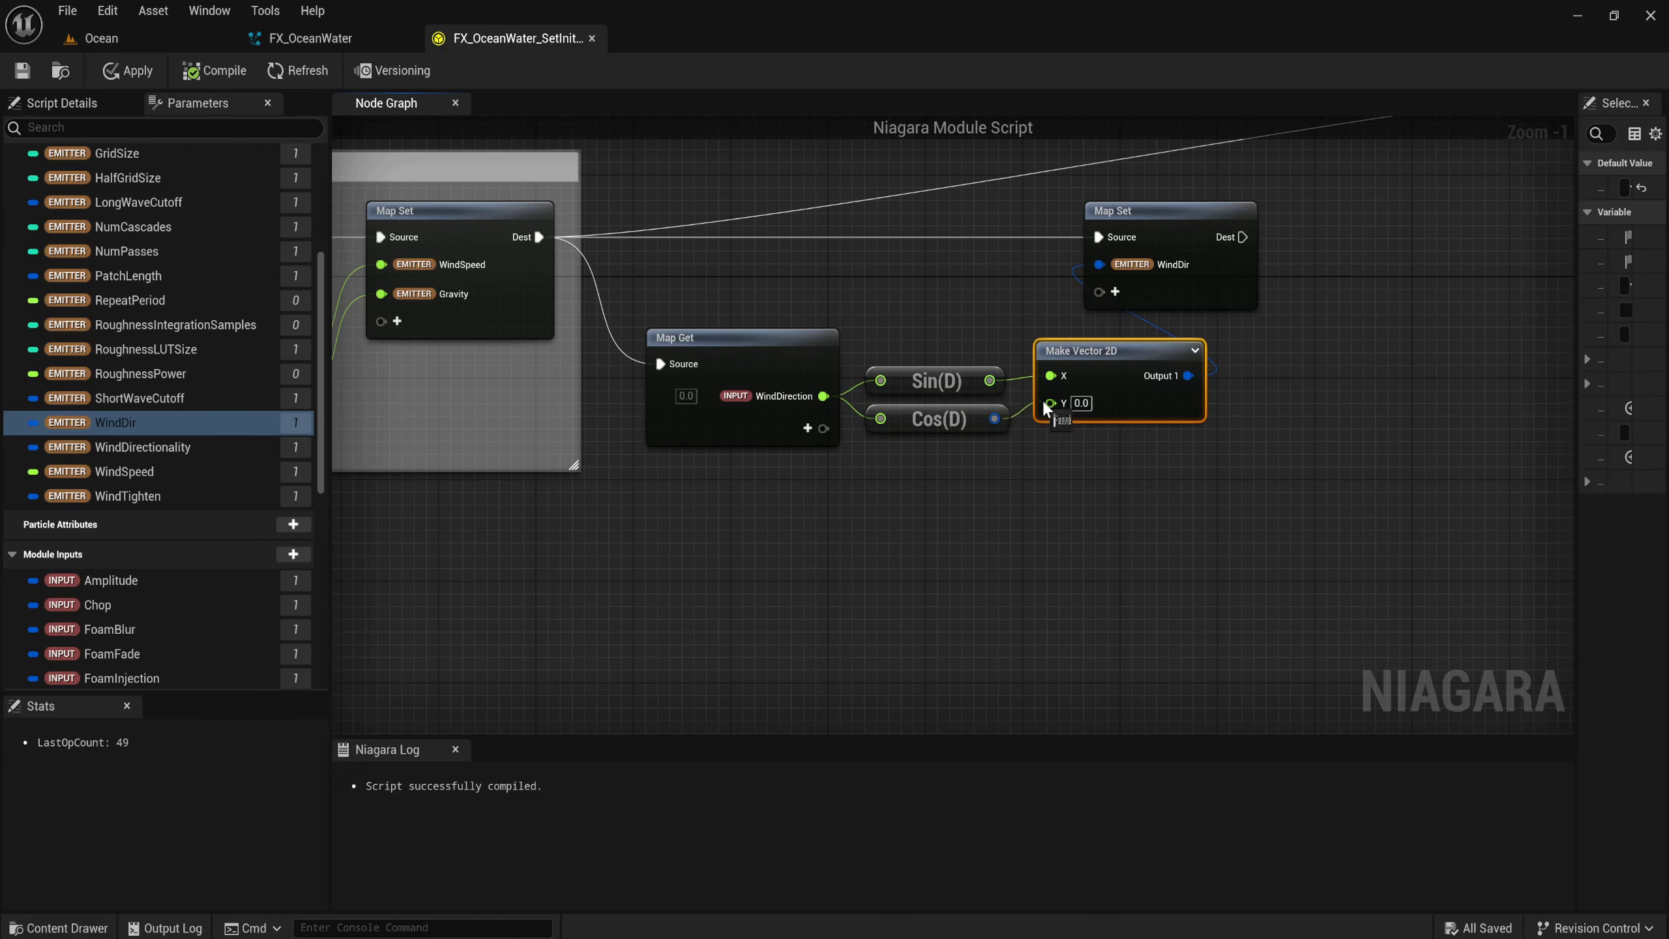
pyautogui.moveTo(1261, 461); pyautogui.dragTo(1032, 492, button='right')
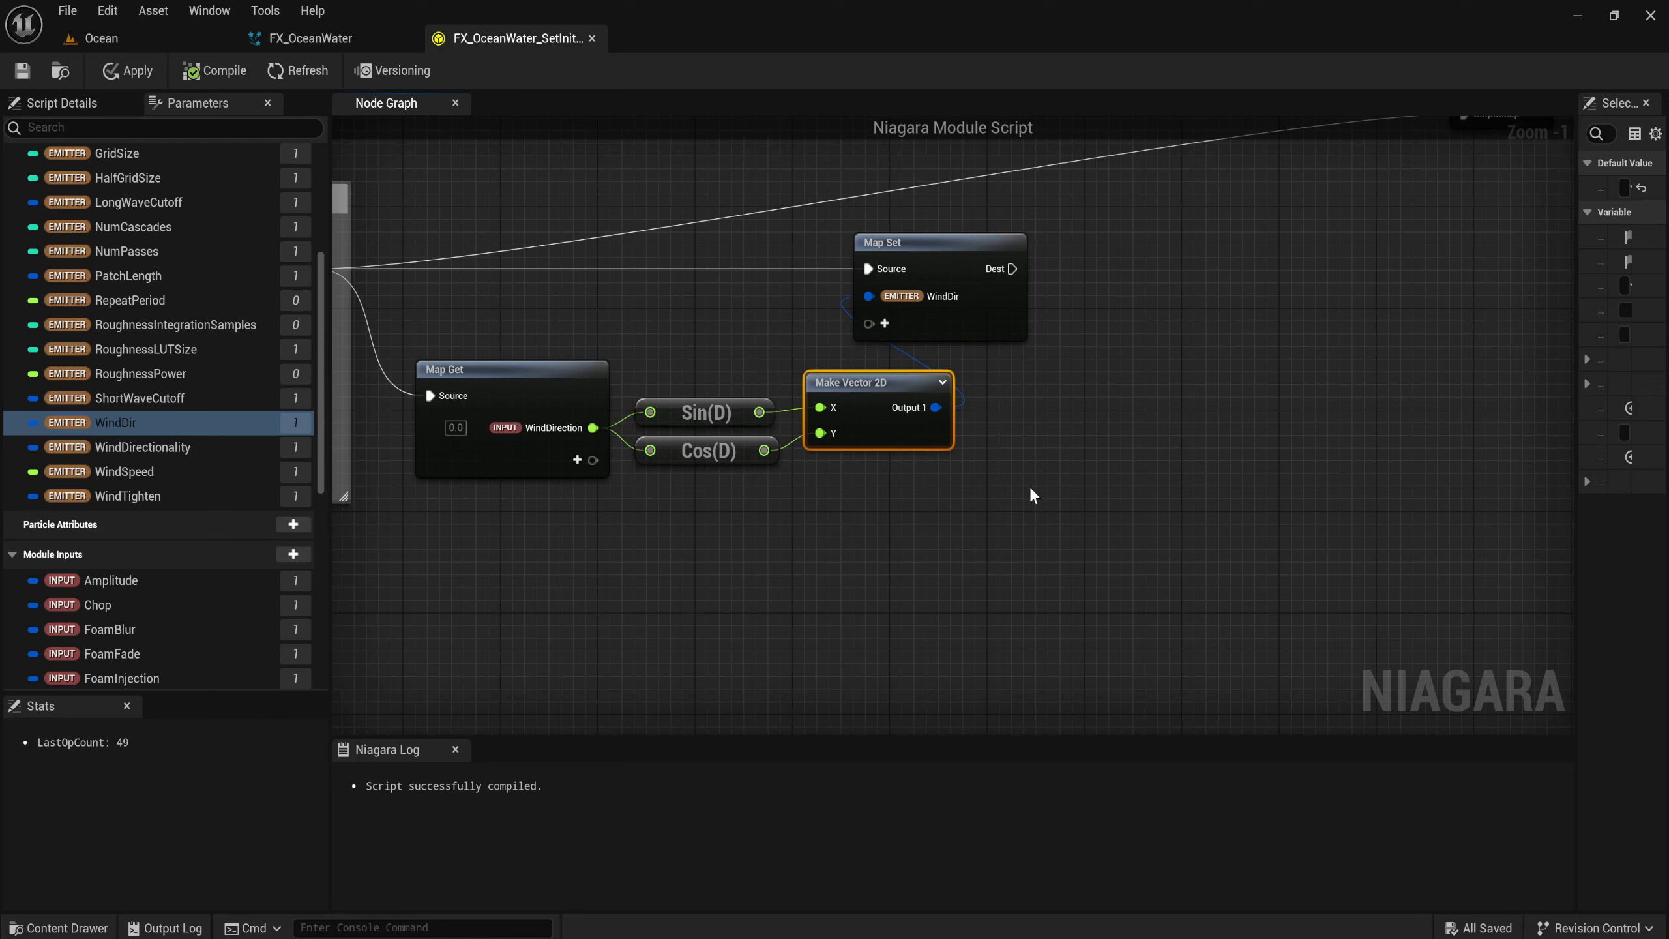
# Wrap the five WindDirection-to-WindDir nodes in a comment titled 'Convert wind angle user input to direction vector'.
pyautogui.moveTo(1029, 484); pyautogui.dragTo(447, 243)
pyautogui.press('c')
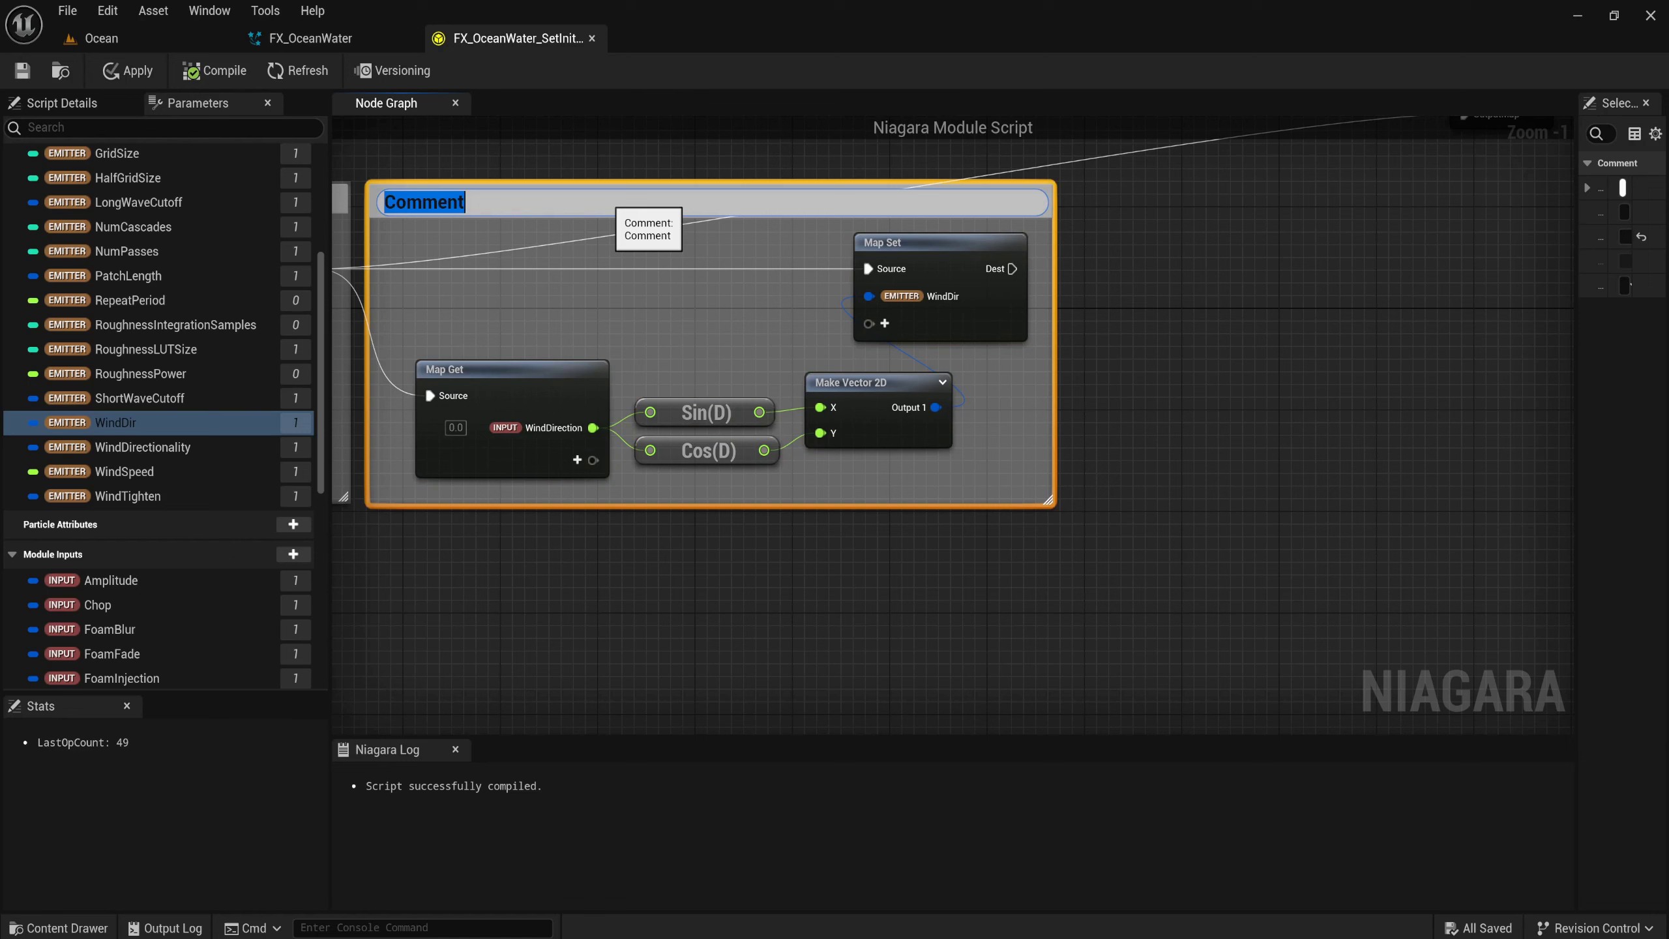
pyautogui.write('C')
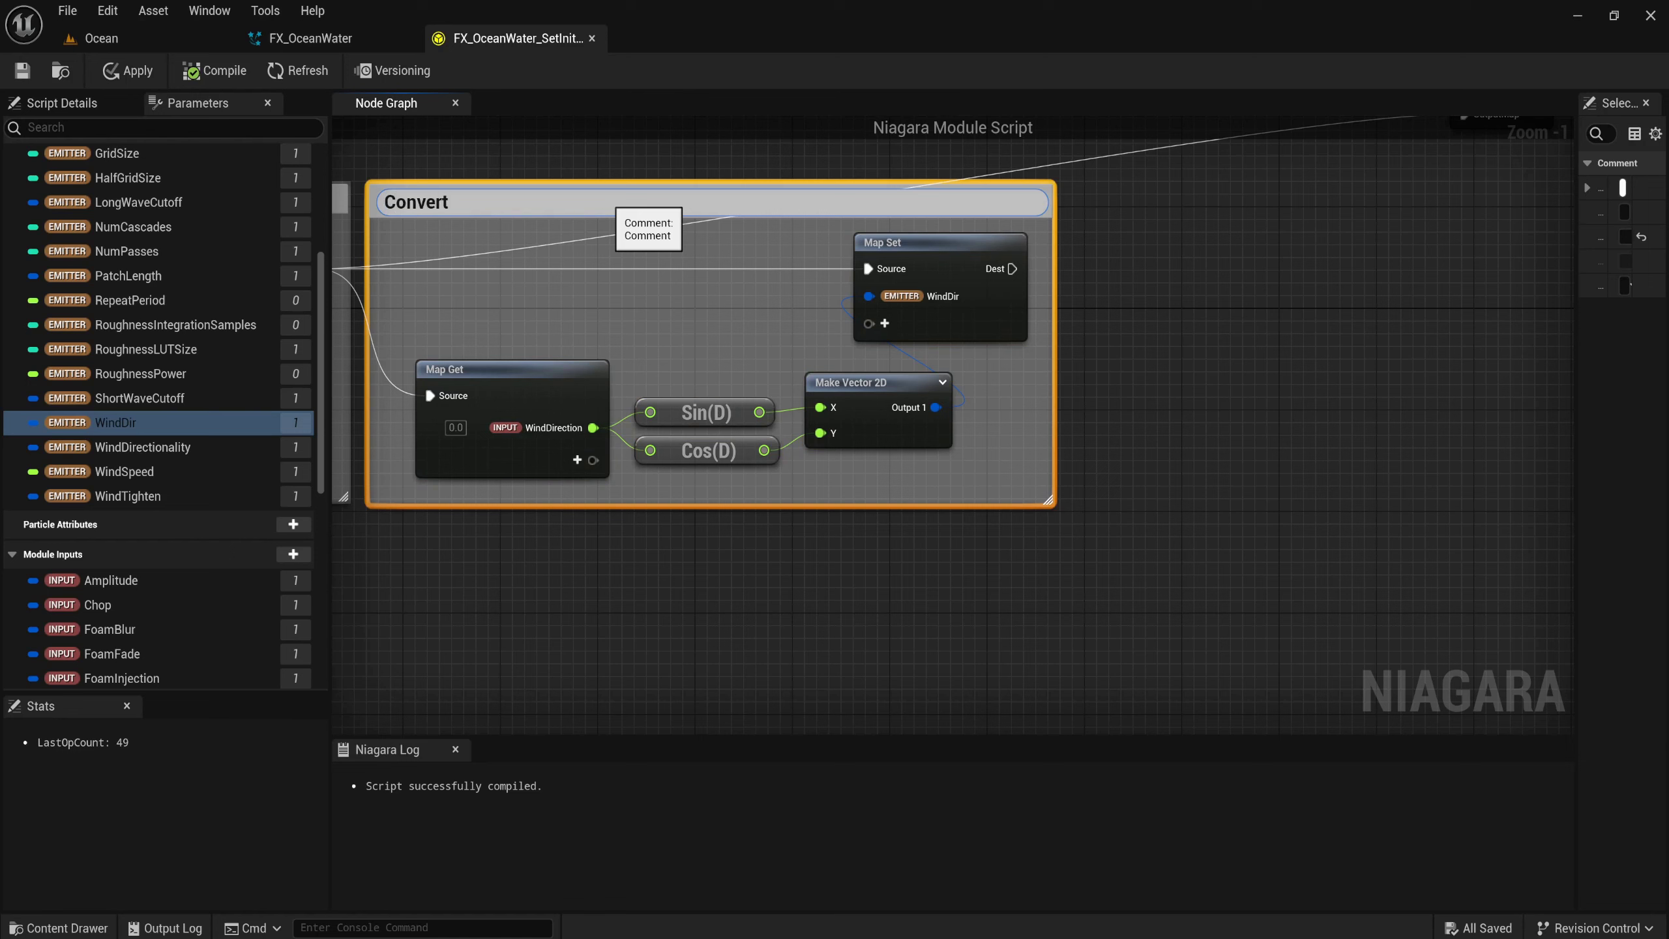
pyautogui.press('BackSpace')
pyautogui.write('wind angle user input to direction')
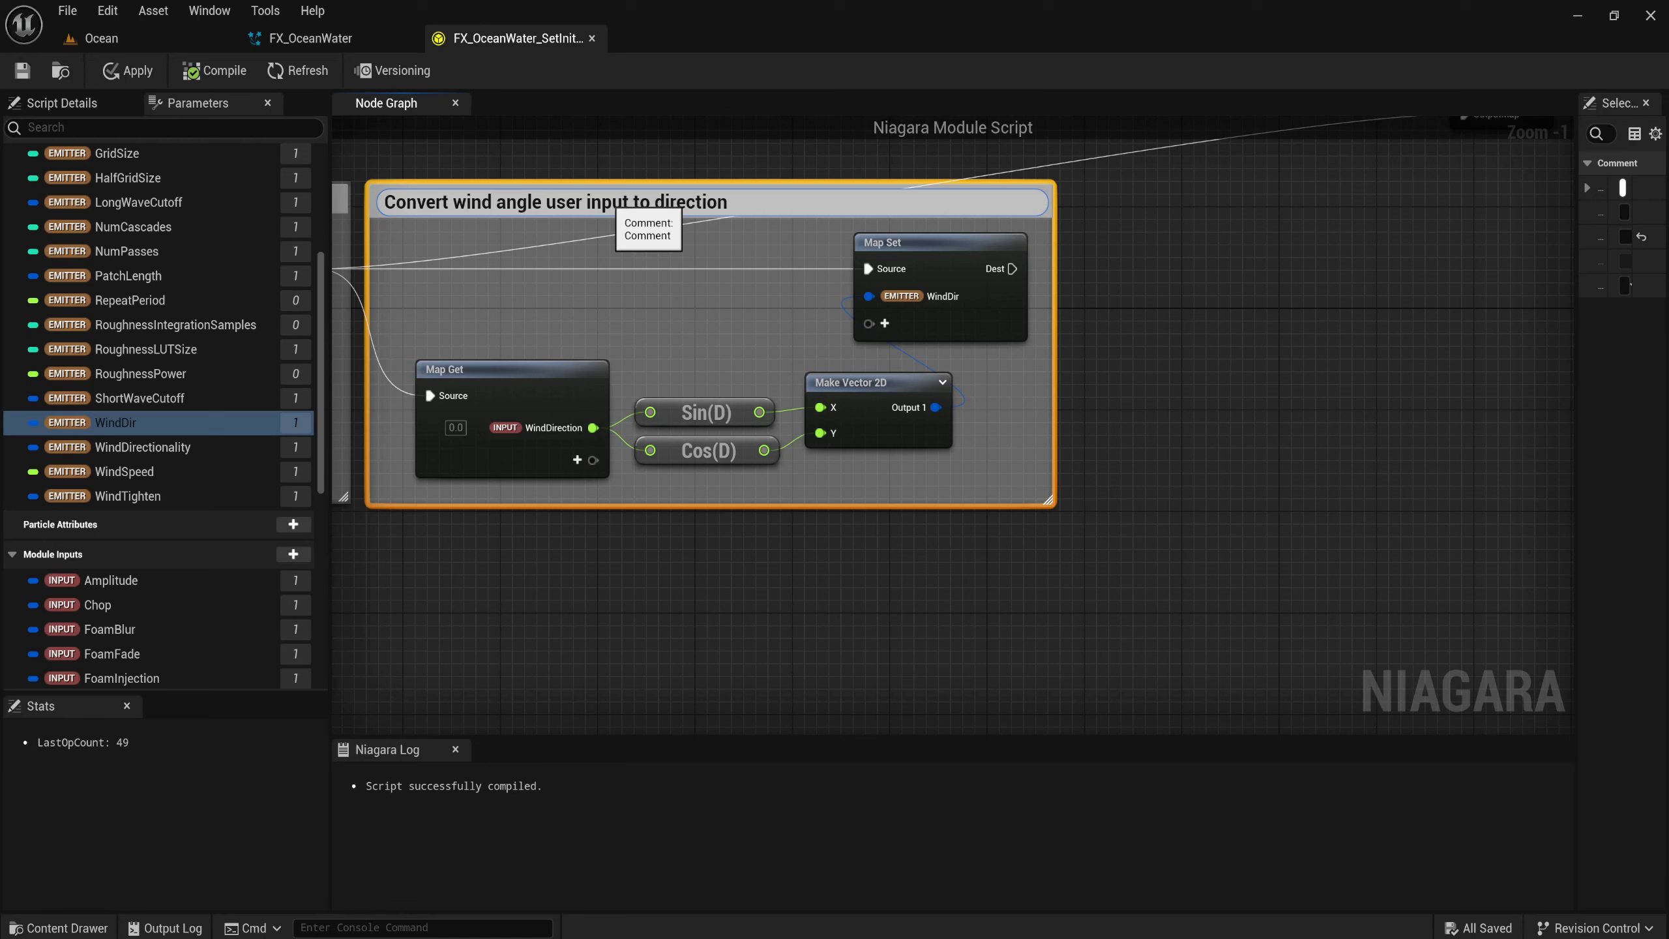
pyautogui.write(' vector')
pyautogui.press('Return')
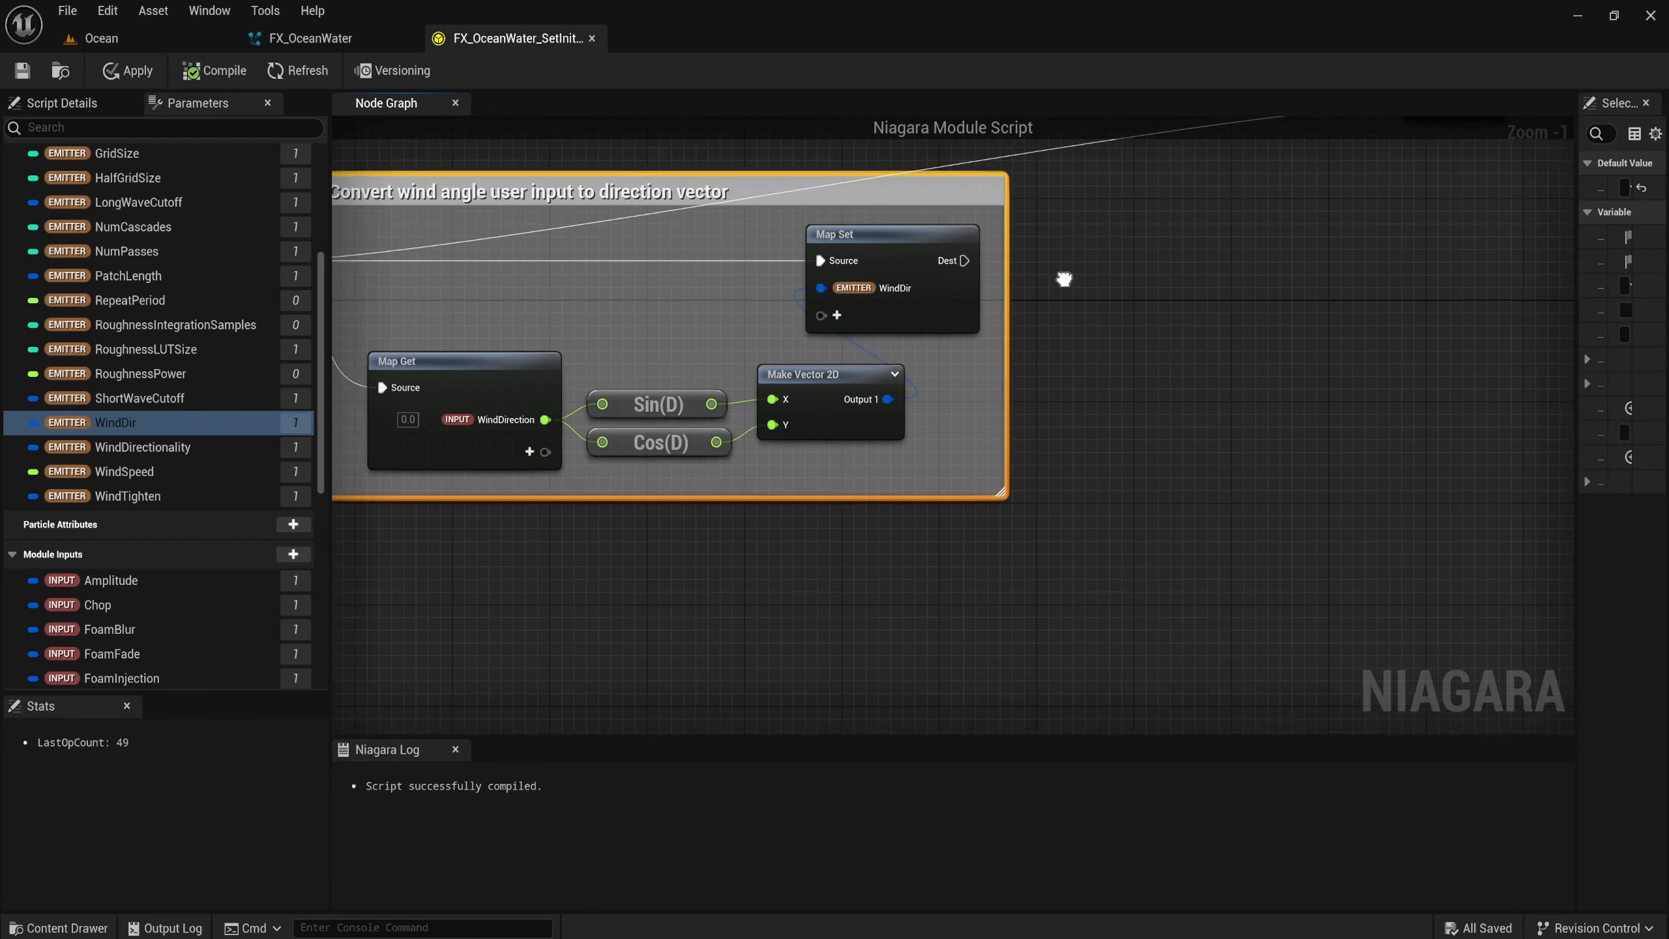
pyautogui.moveTo(1062, 277); pyautogui.dragTo(666, 328, button='right')
# Chain a new Map Get and a new Map Set after the existing Map Set.
pyautogui.moveTo(616, 321)
pyautogui.mouseDown()
pyautogui.moveTo(813, 449)
pyautogui.moveTo(787, 449)
pyautogui.mouseUp()
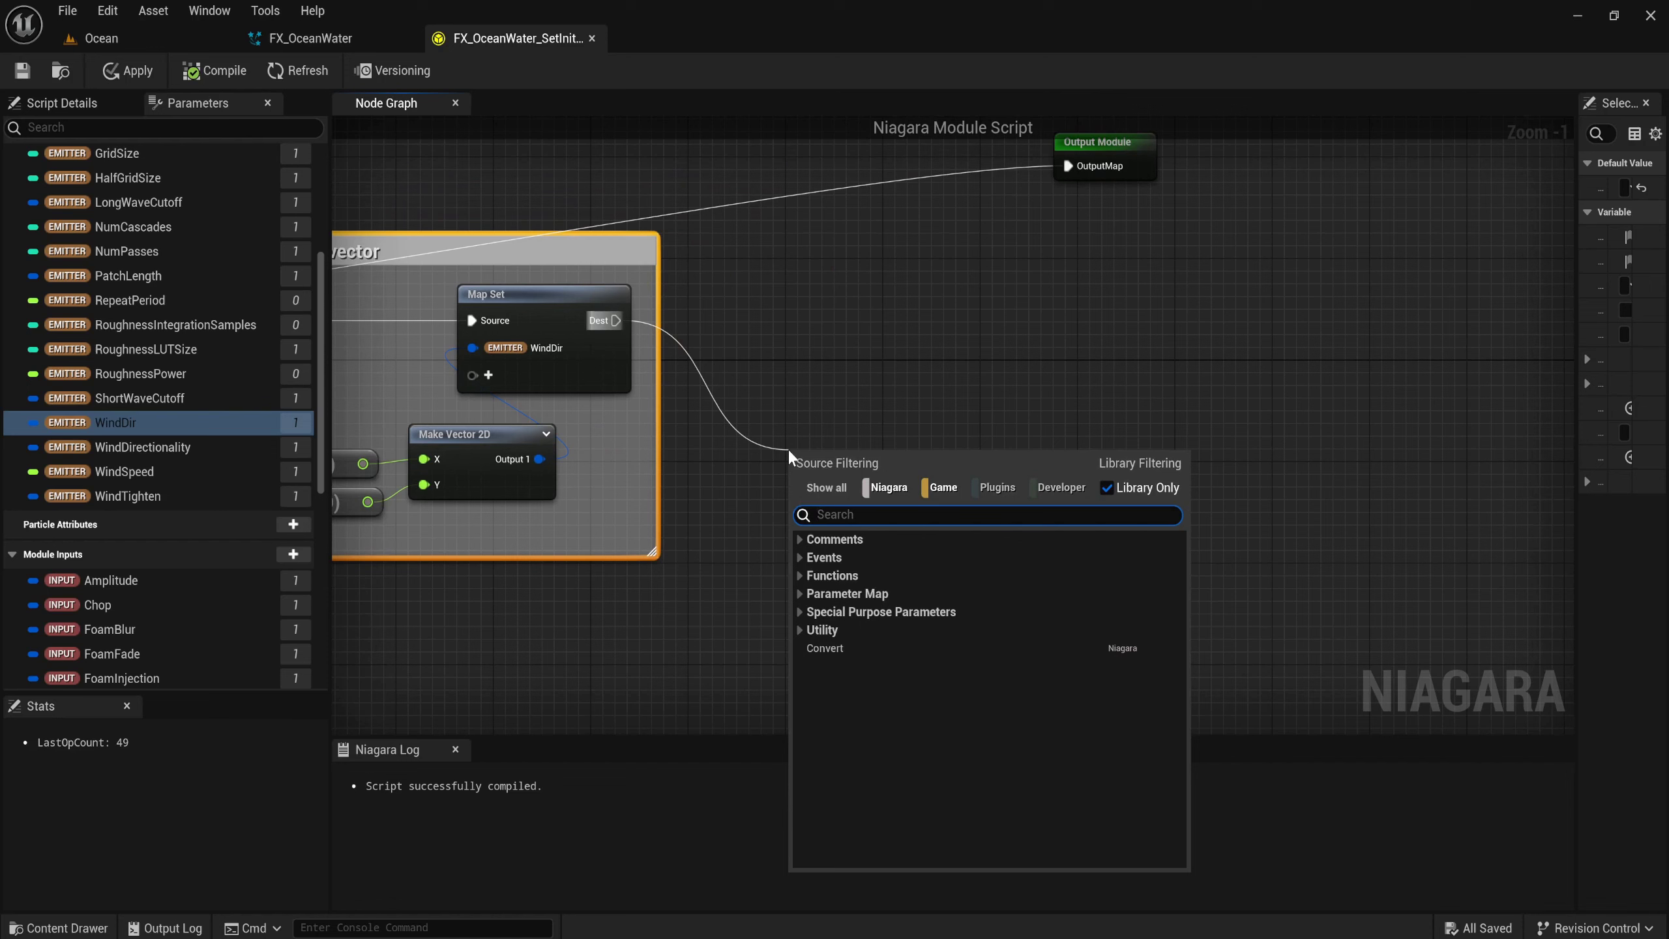
pyautogui.write('map g')
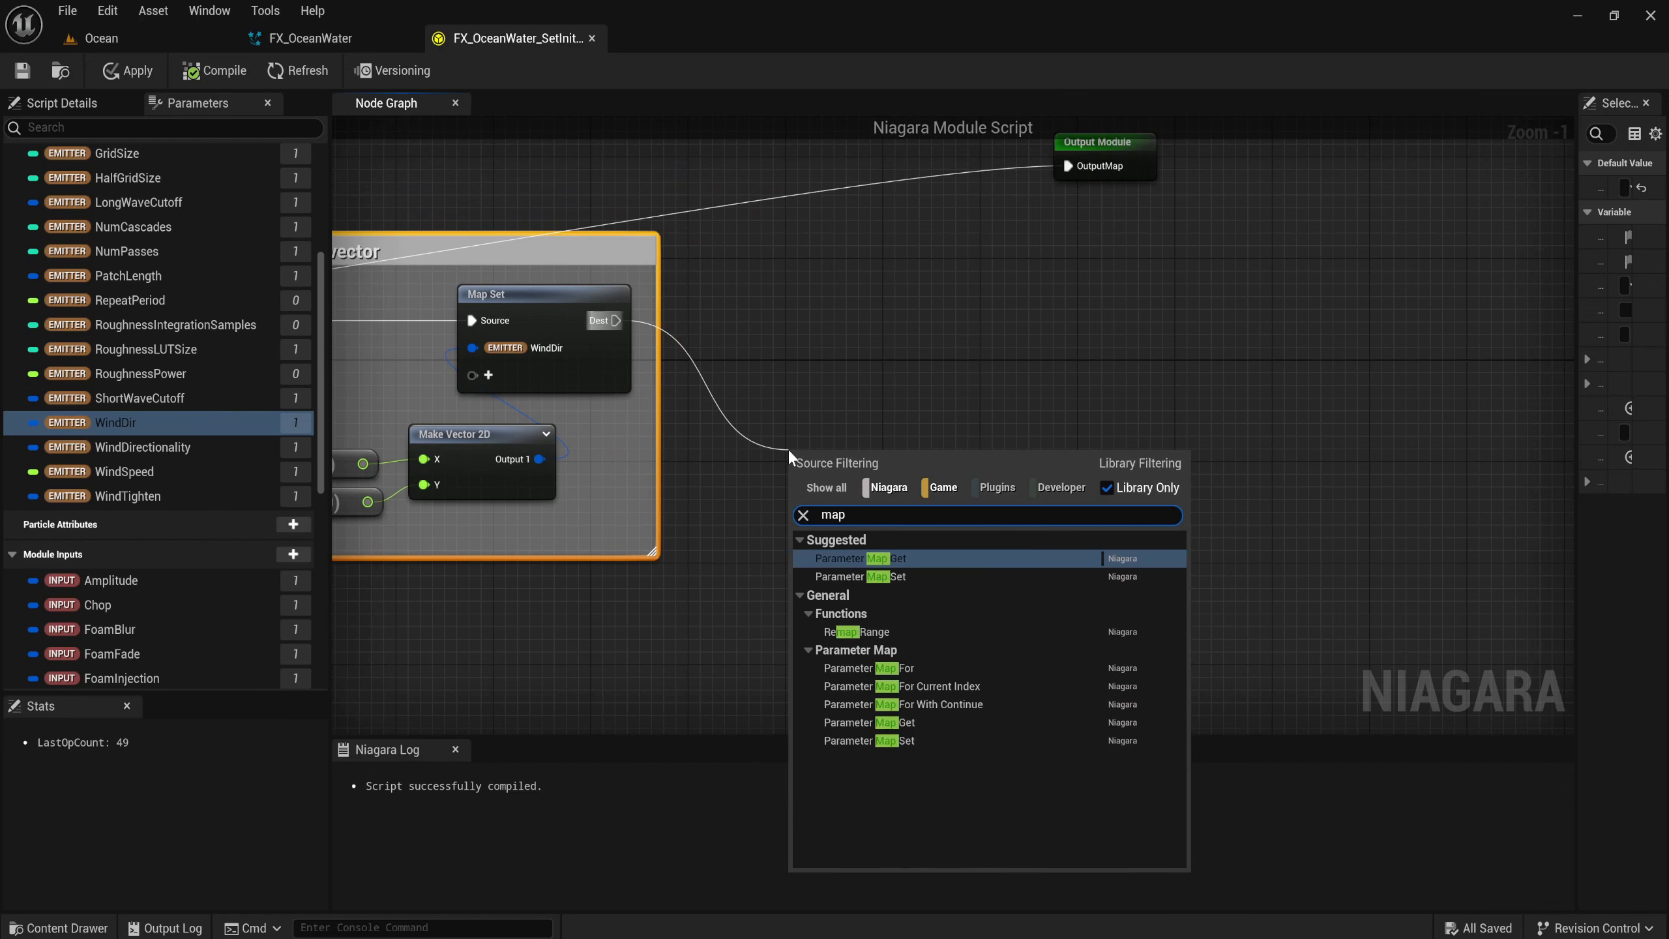
pyautogui.press('Return')
pyautogui.moveTo(615, 321); pyautogui.dragTo(999, 343)
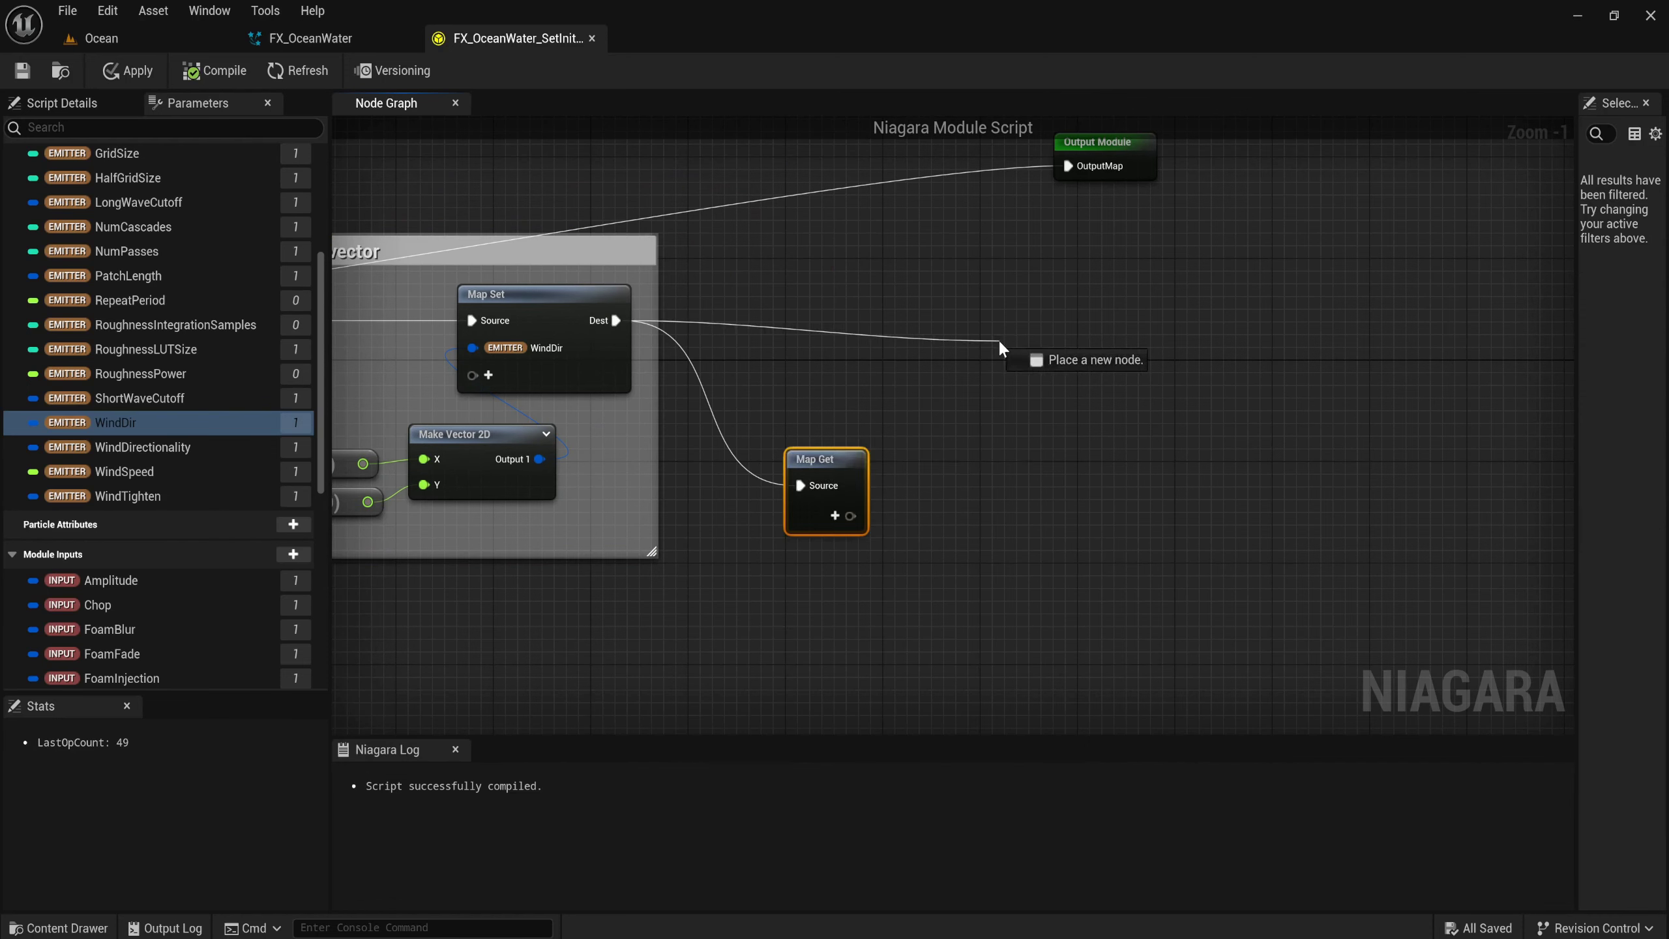
pyautogui.write('map s')
pyautogui.press('Return')
pyautogui.scroll(1, 802, 454)
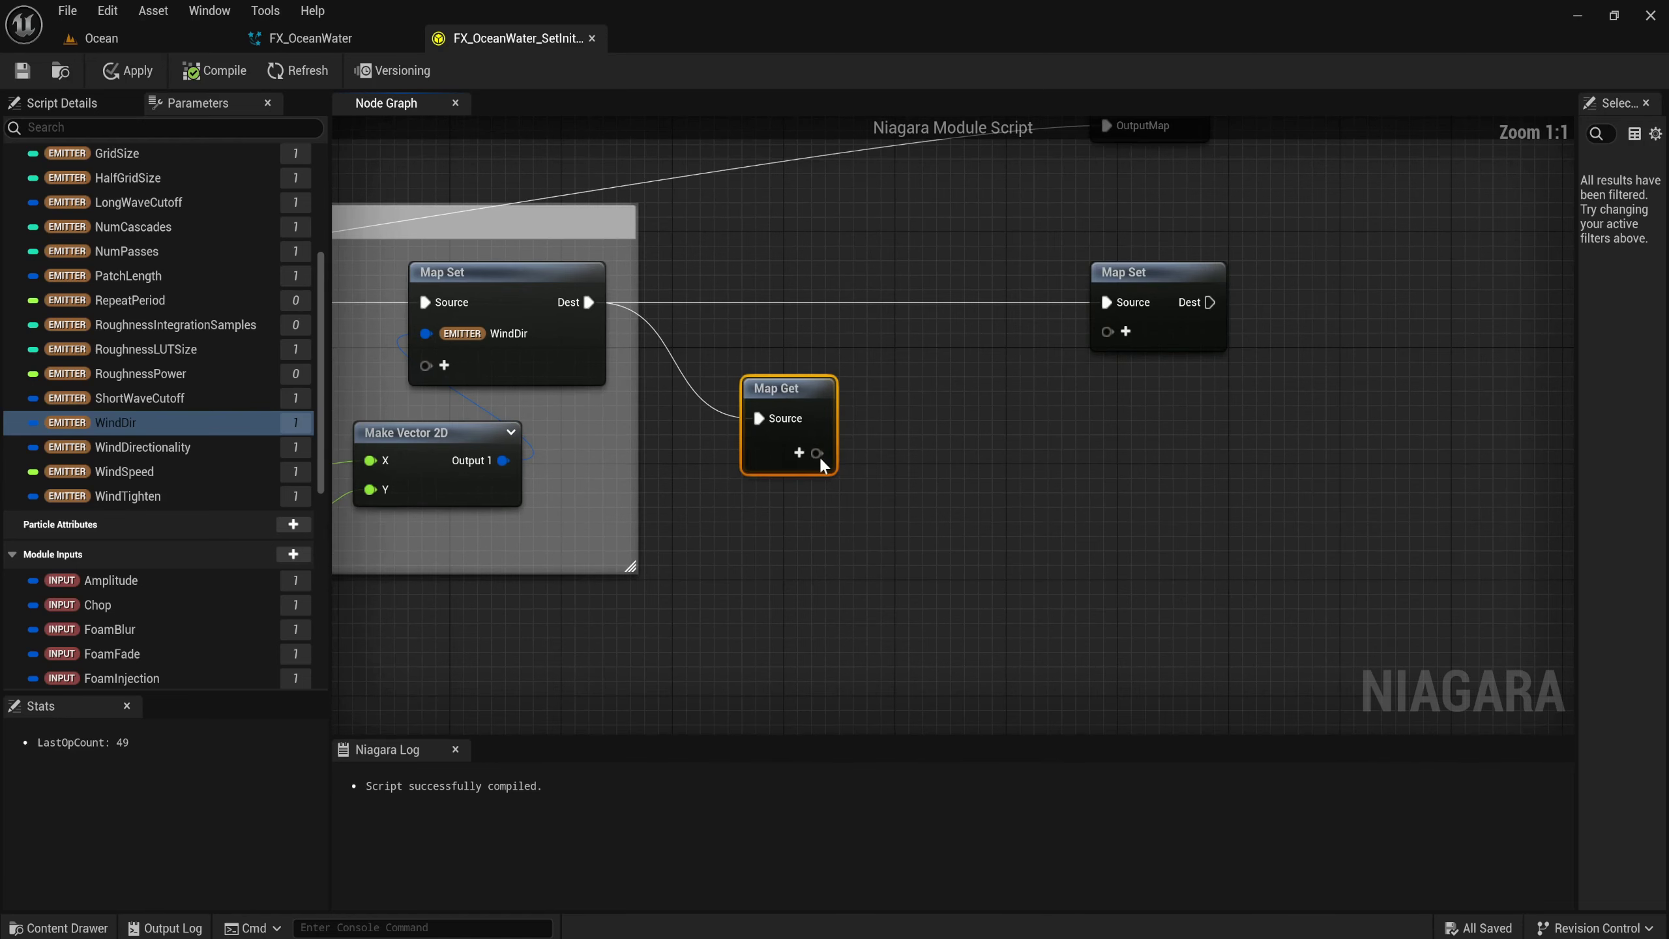
# Add INPUT RoughnessPower and RoughnessIntegrationSample pins to the new Map Get.
pyautogui.click(801, 456)
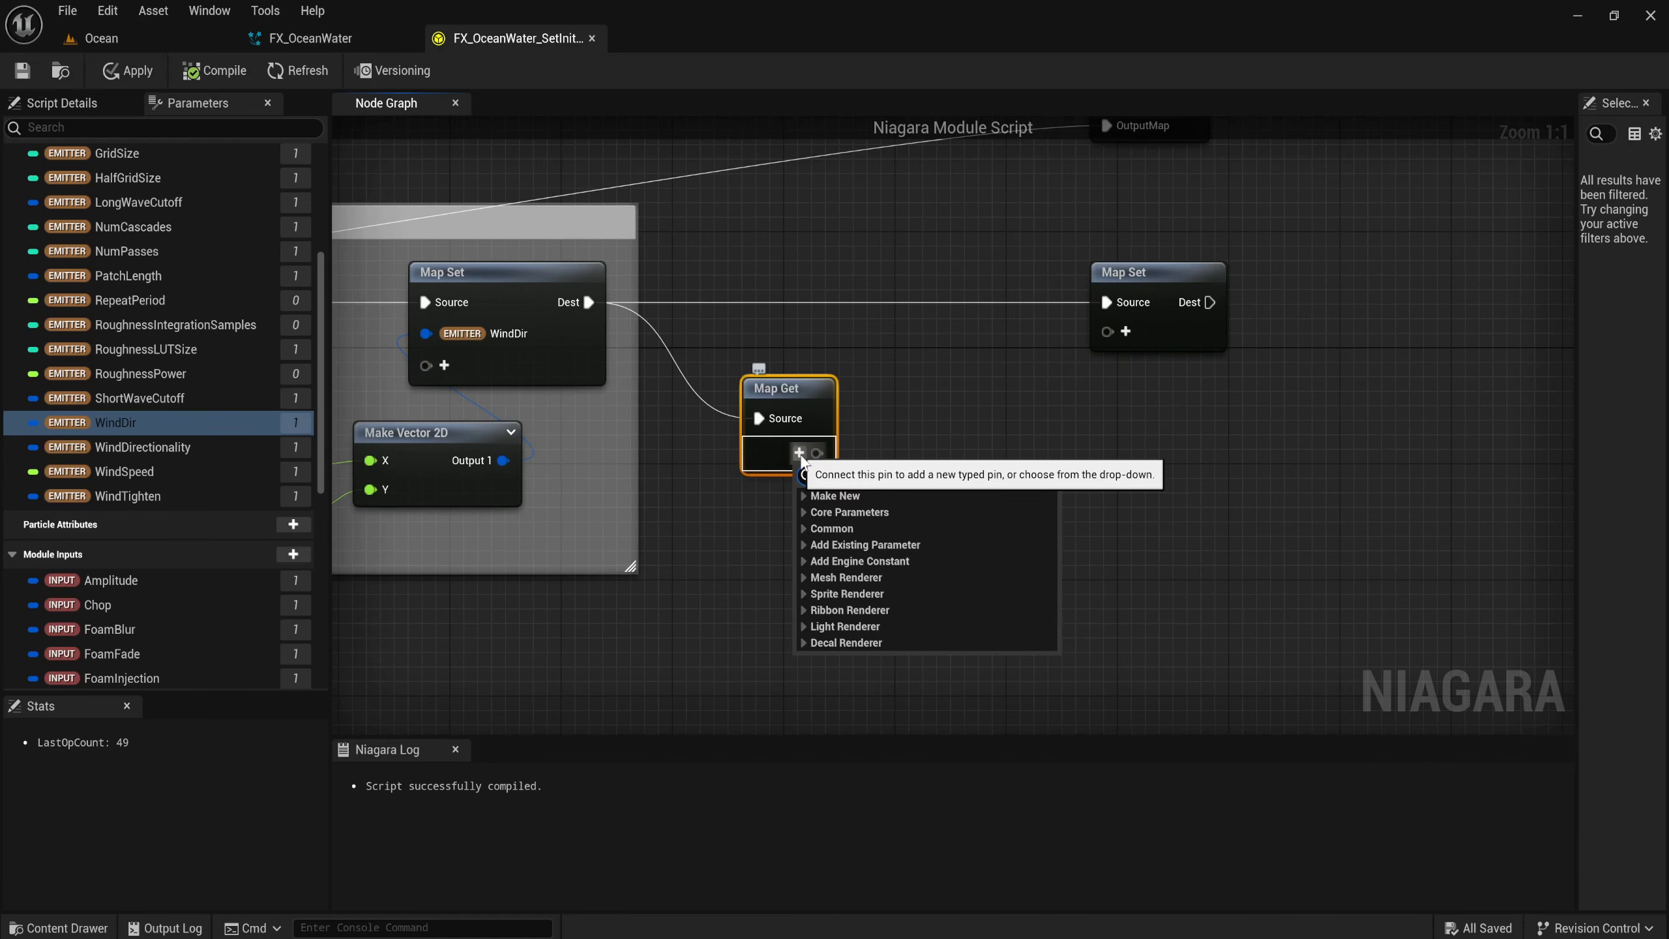
pyautogui.write('rough')
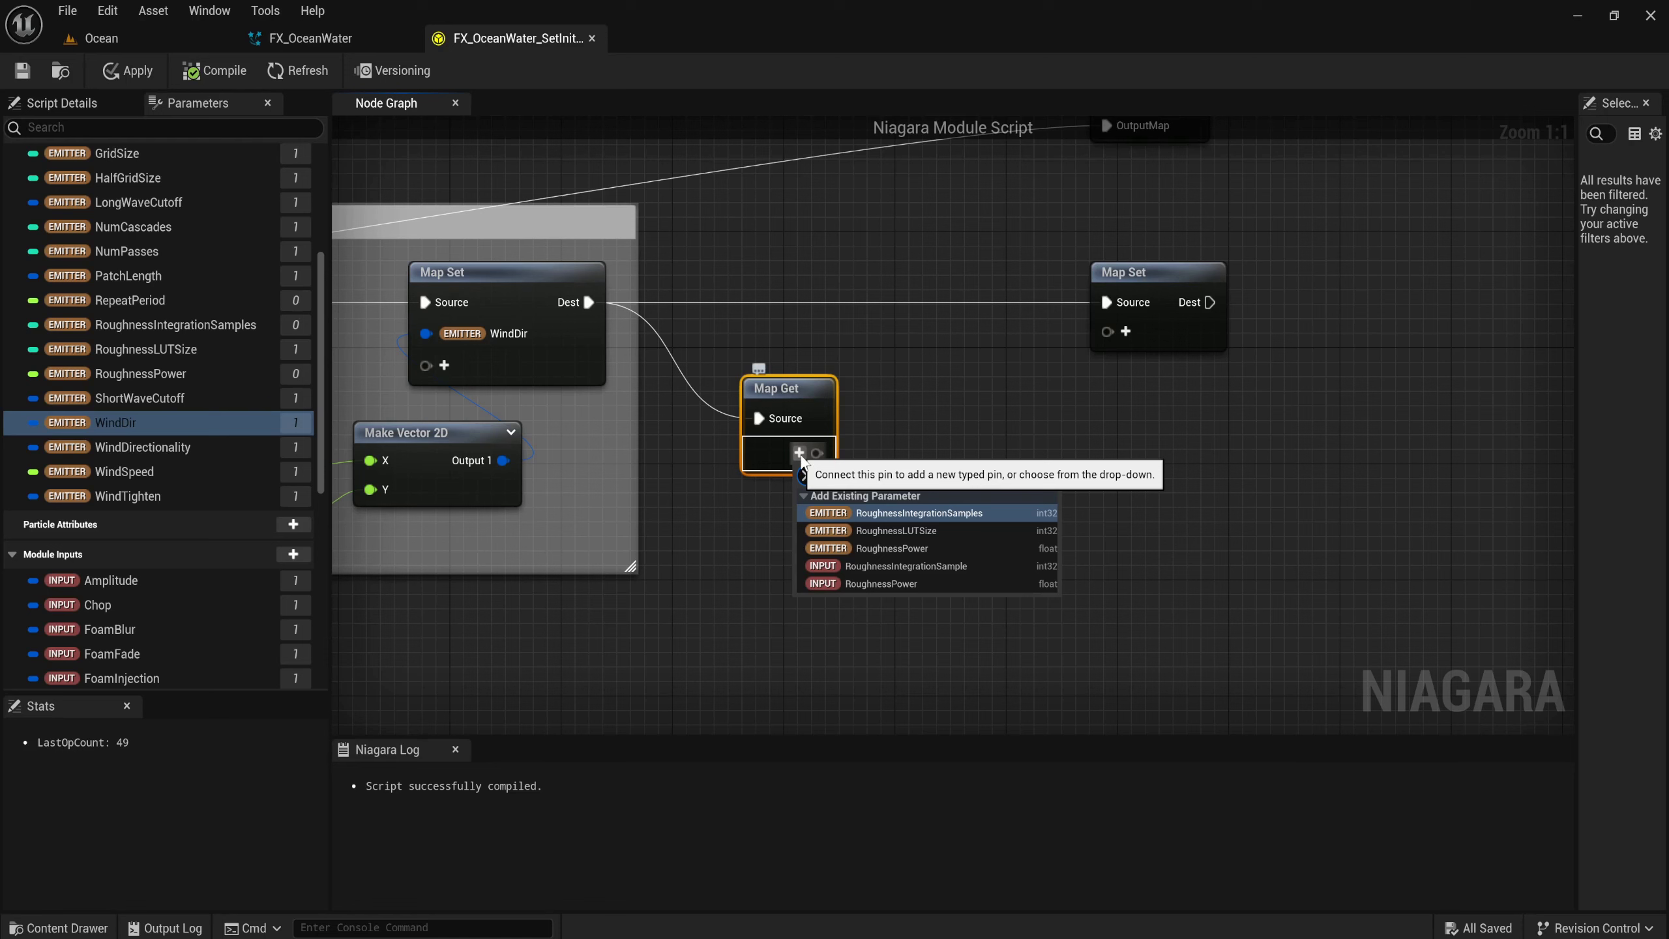
pyautogui.press('Down')
pyautogui.press('Down')
pyautogui.press('Down')
pyautogui.press('Down')
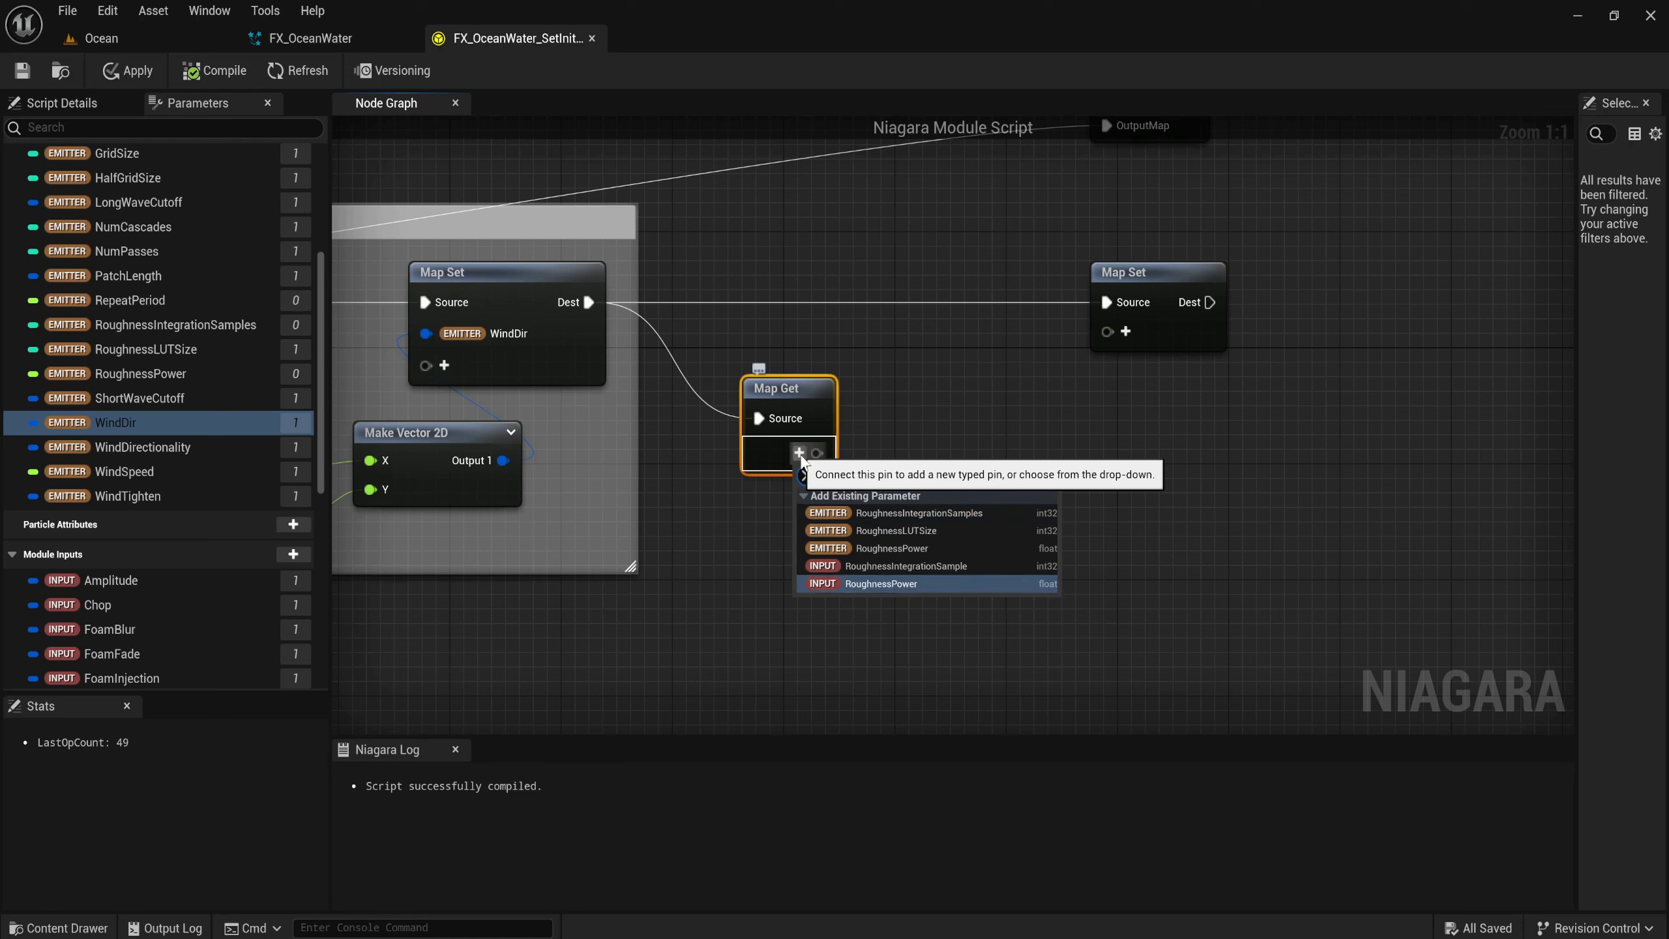
pyautogui.press('Return')
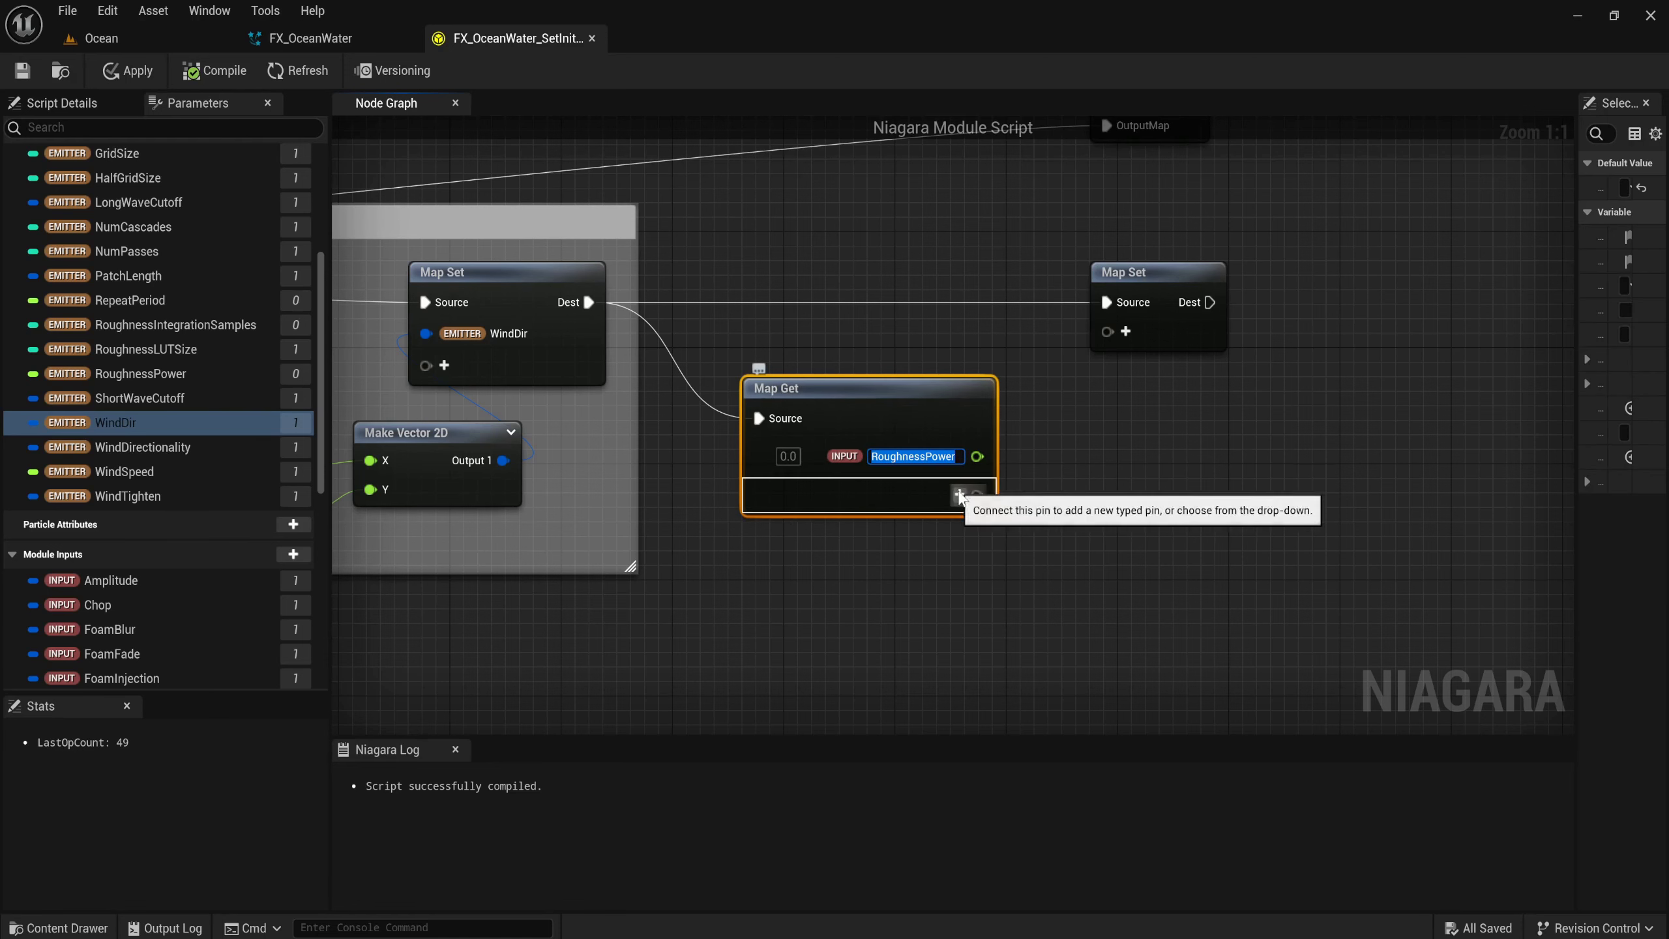
pyautogui.press('Return')
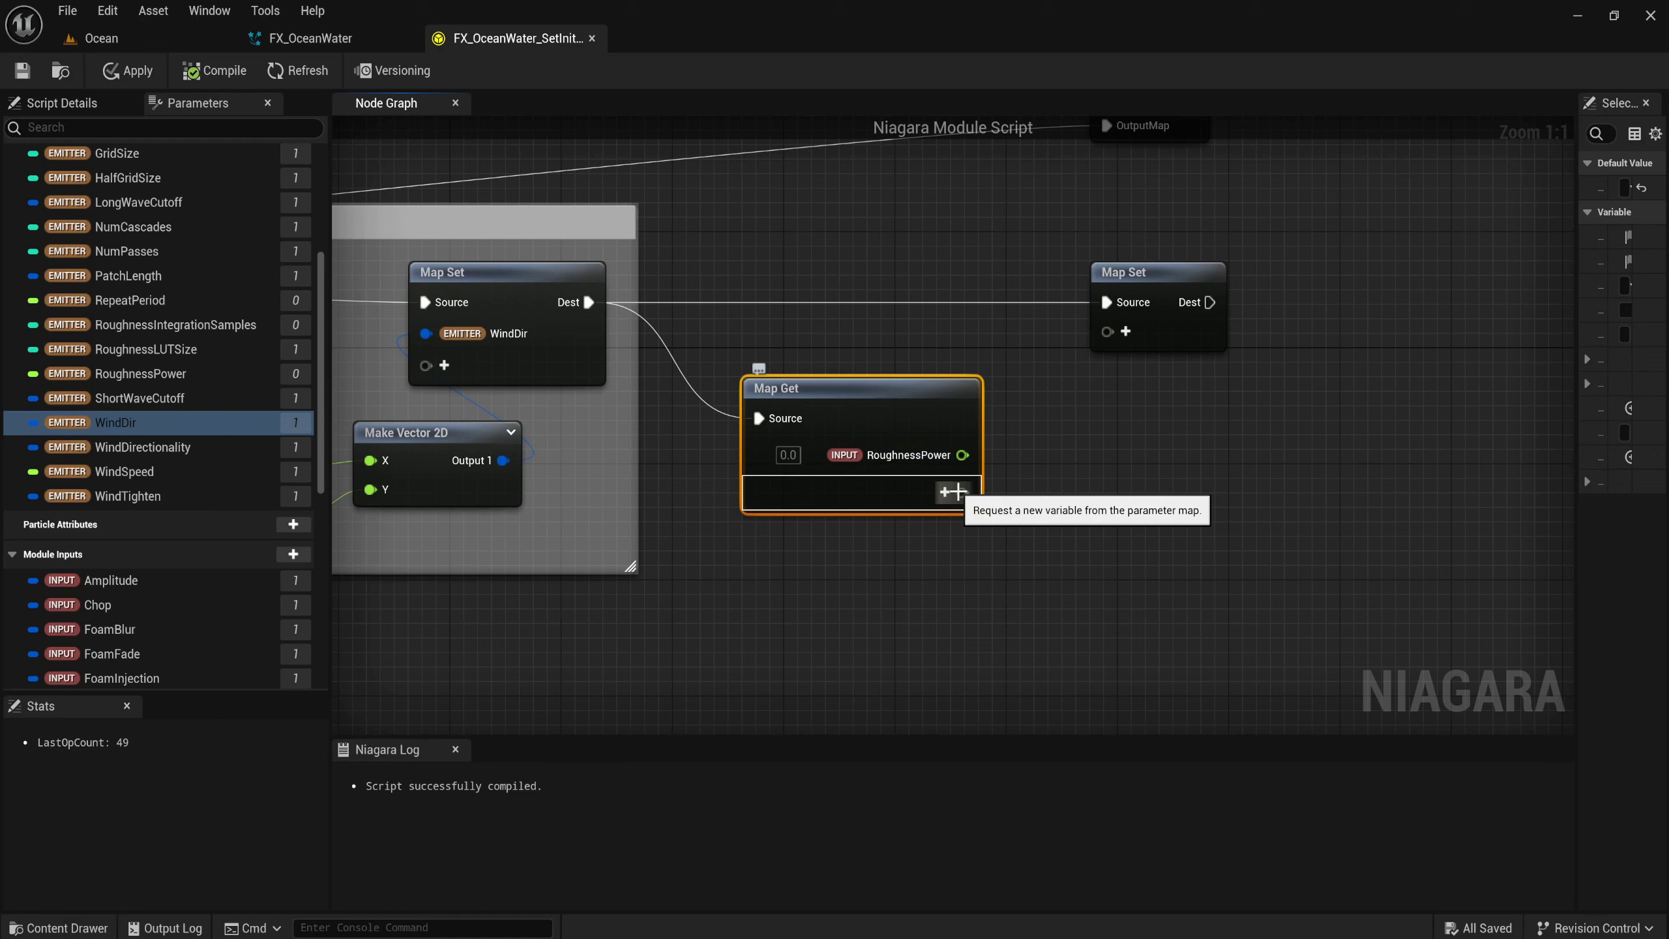
pyautogui.click(951, 492)
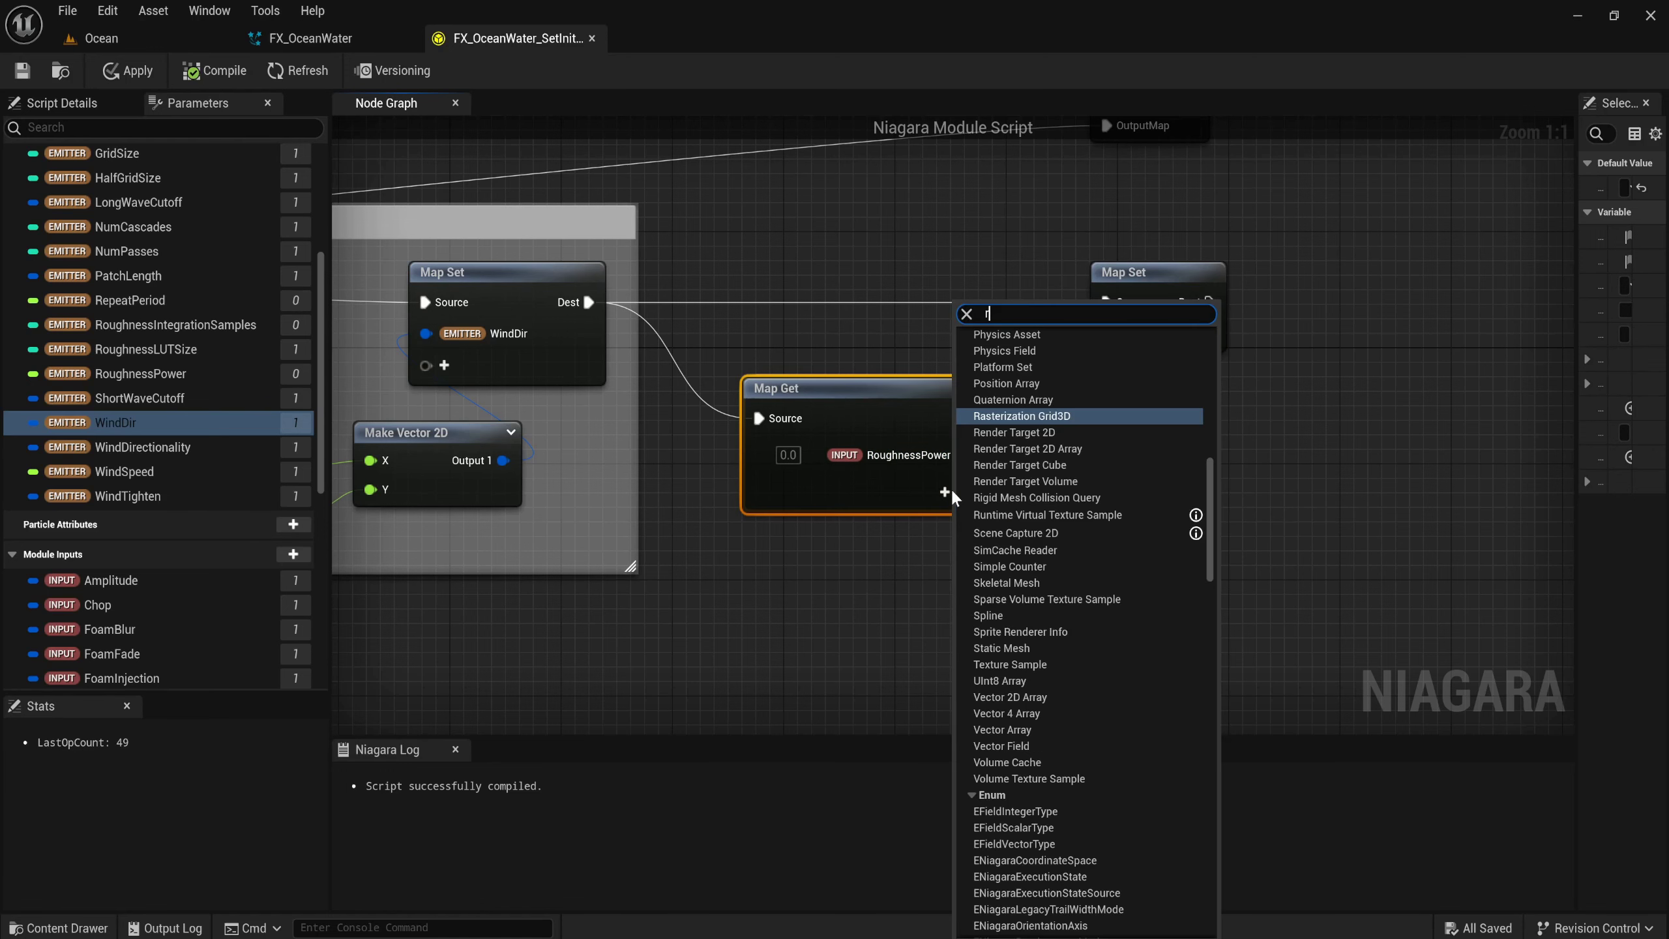
pyautogui.write('rou')
pyautogui.press('Down')
pyautogui.press('Down')
pyautogui.press('Down')
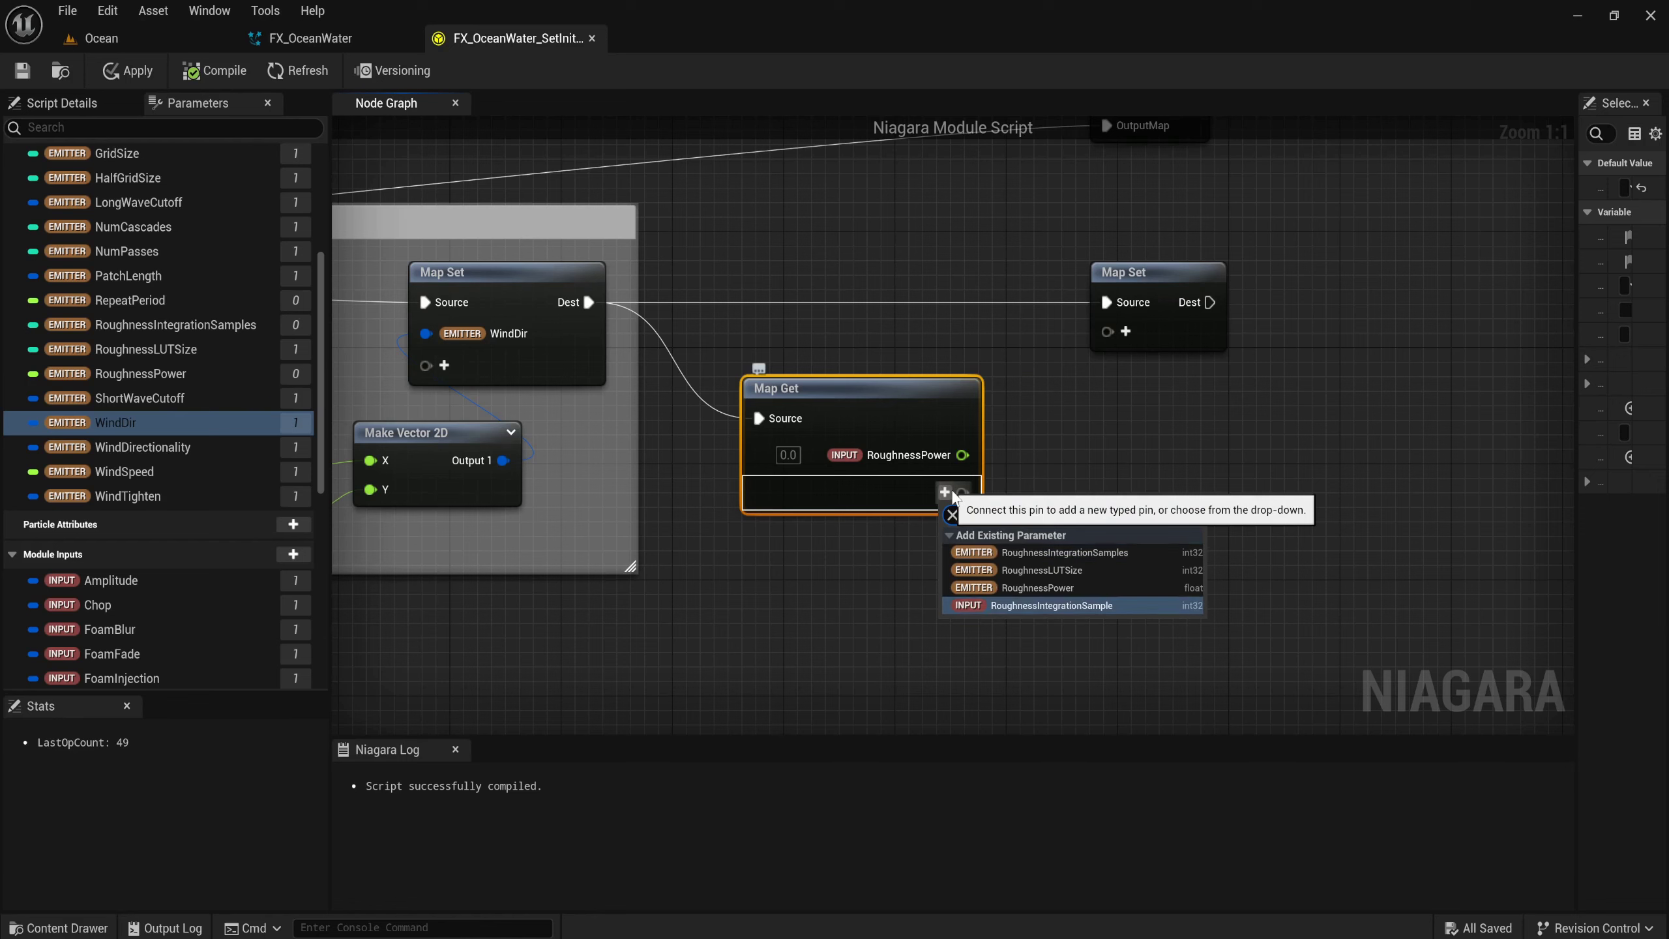
pyautogui.press('Return')
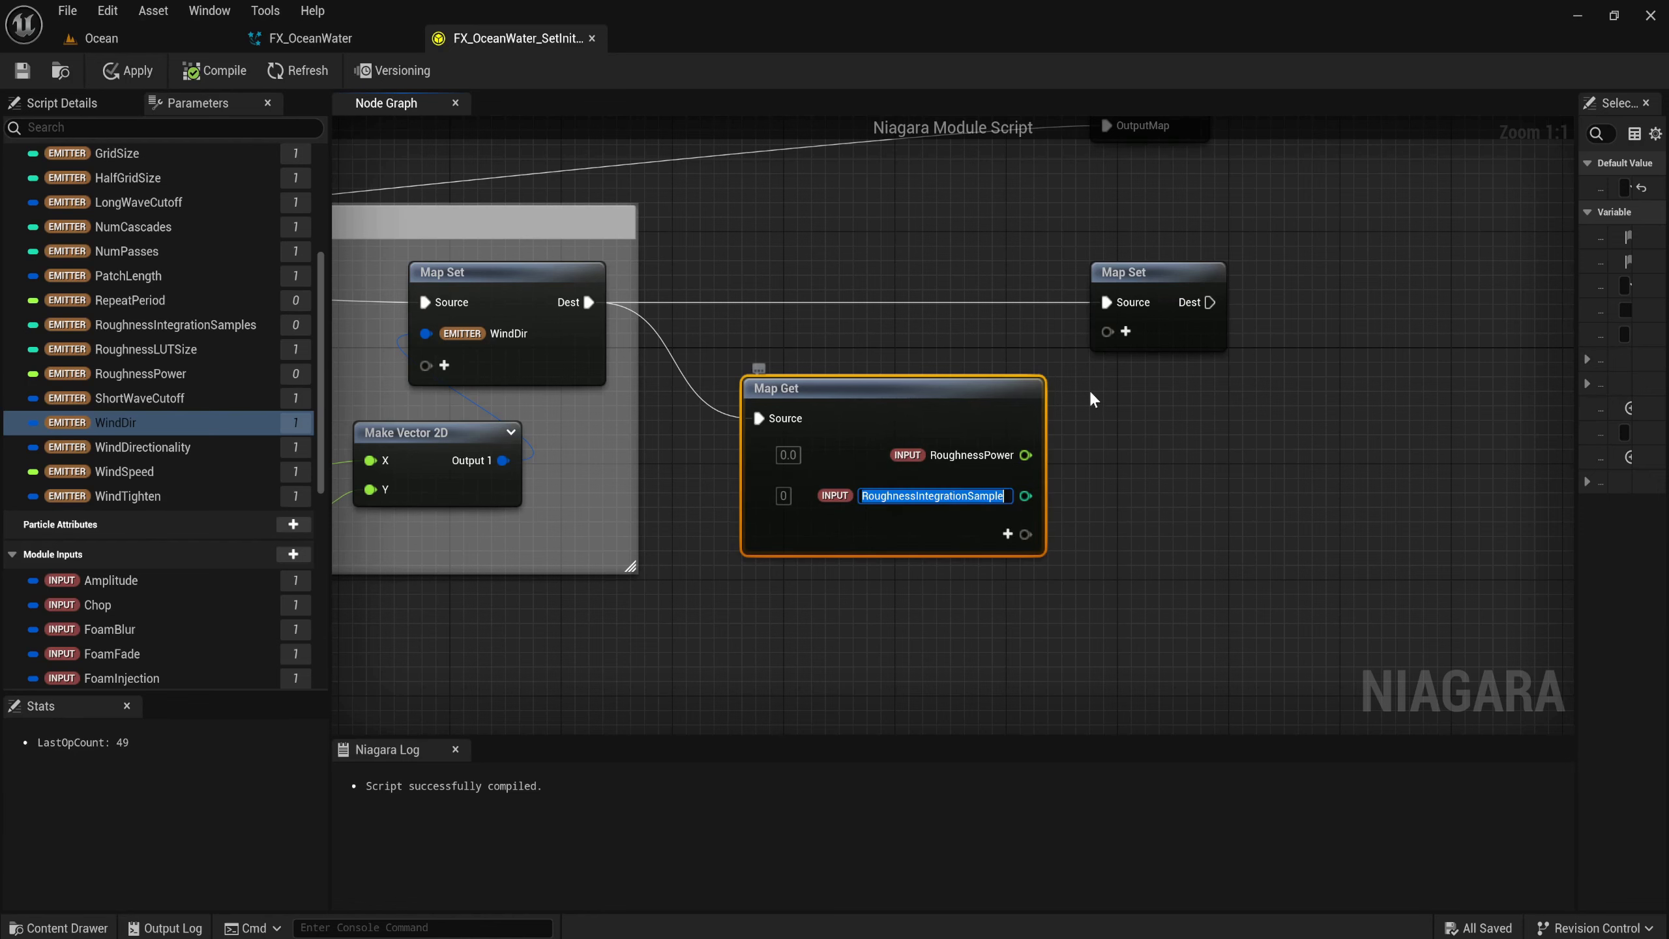
# Add emitter RoughnessPower and RoughnessIntegrationSamples pins to the new Map Set.
pyautogui.moveTo(1117, 404); pyautogui.dragTo(814, 416, button='right')
pyautogui.moveTo(803, 272)
pyautogui.mouseDown()
pyautogui.moveTo(1079, 266)
pyautogui.moveTo(1076, 281)
pyautogui.mouseUp()
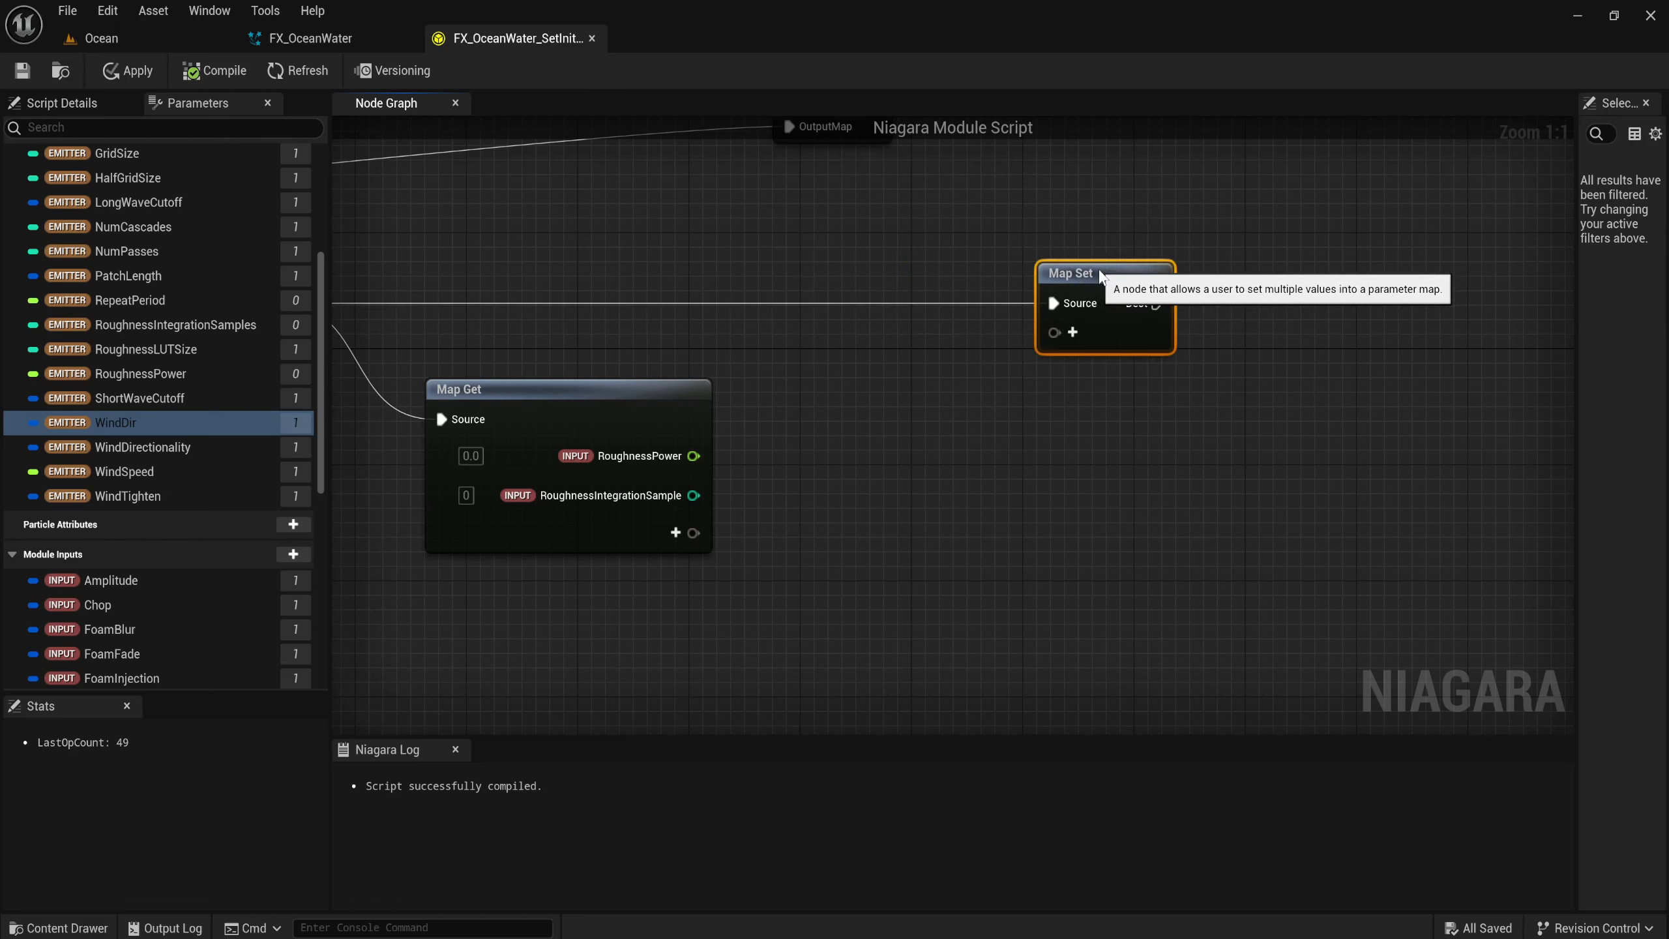
pyautogui.click(1077, 331)
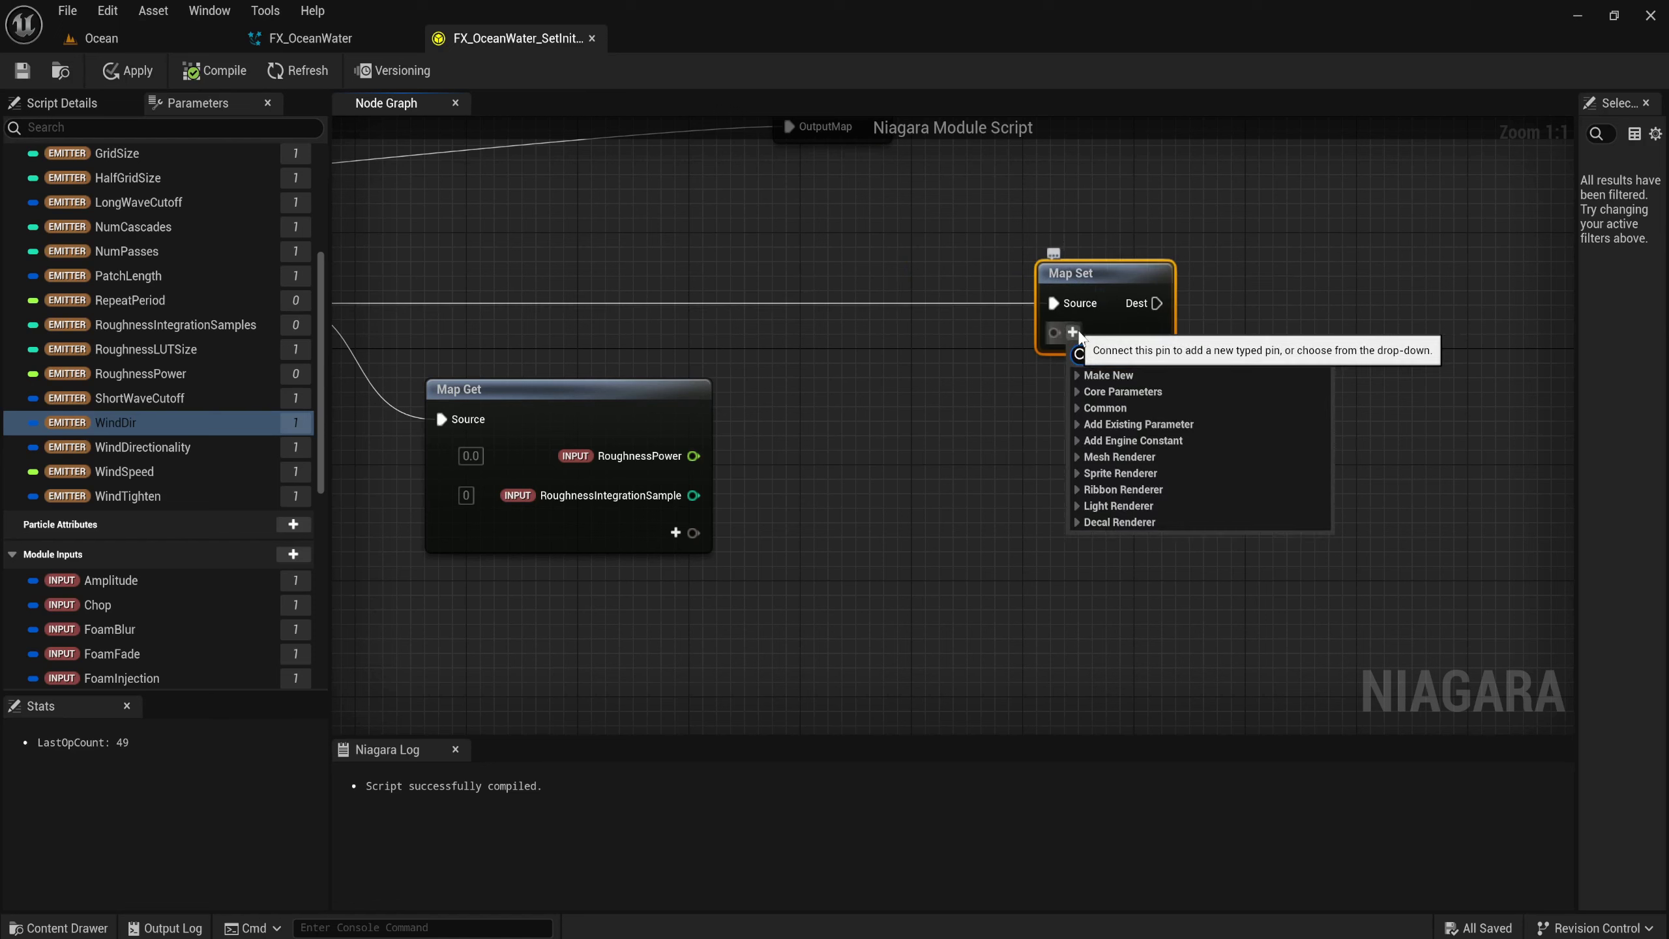
pyautogui.write('ro')
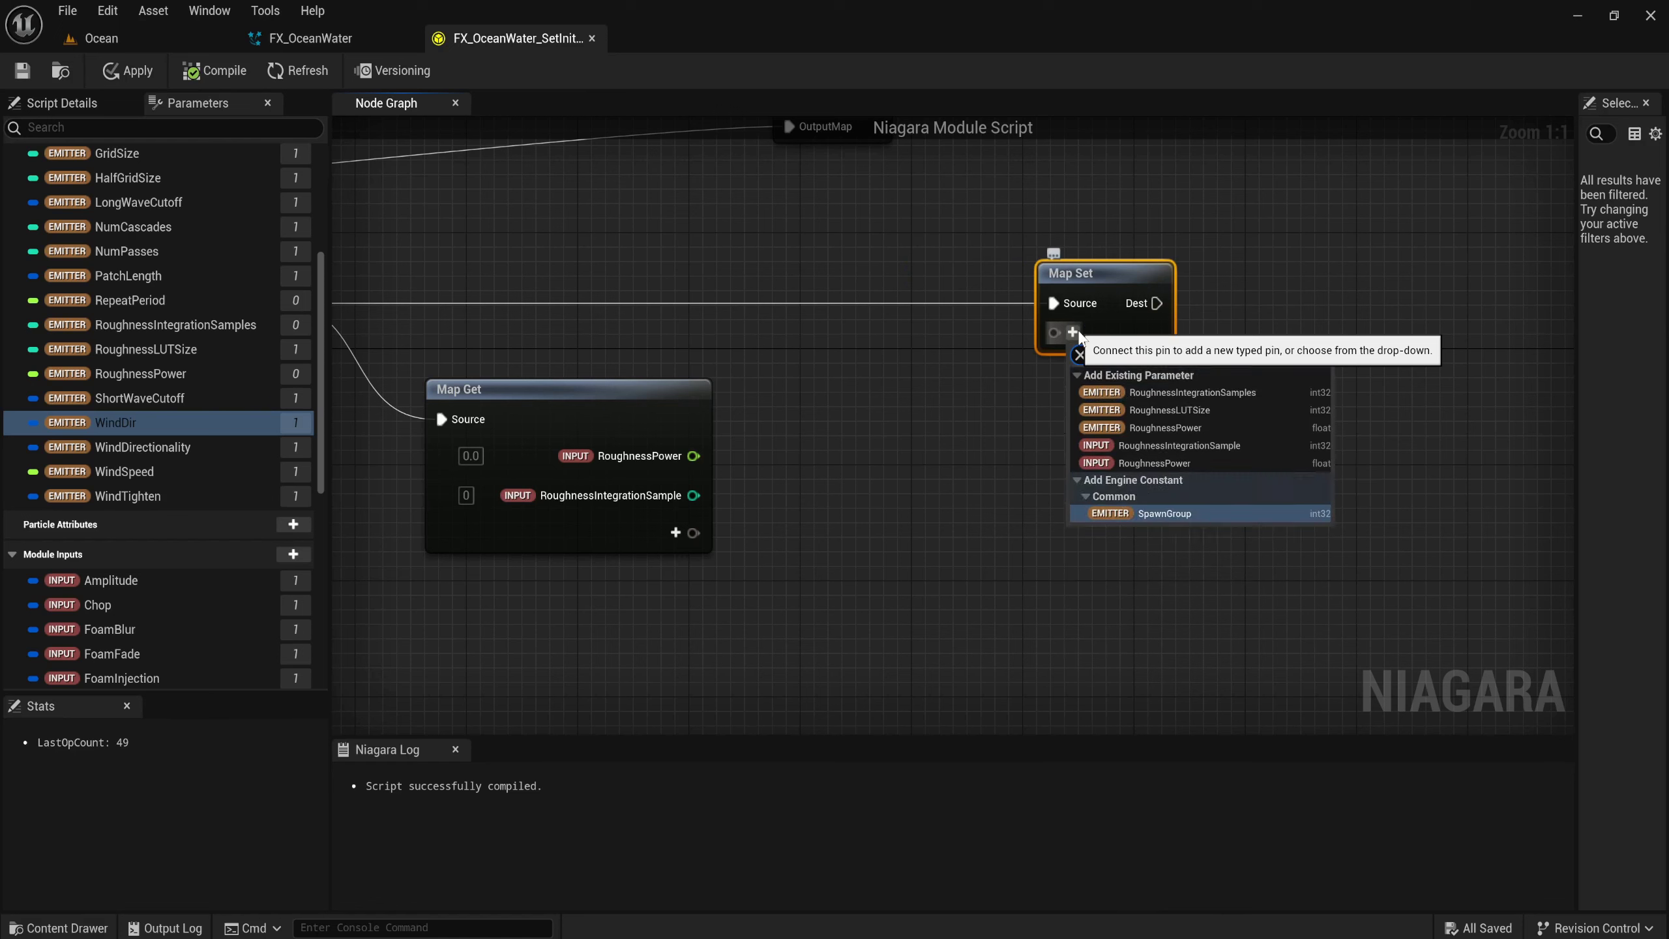
pyautogui.write('ugh')
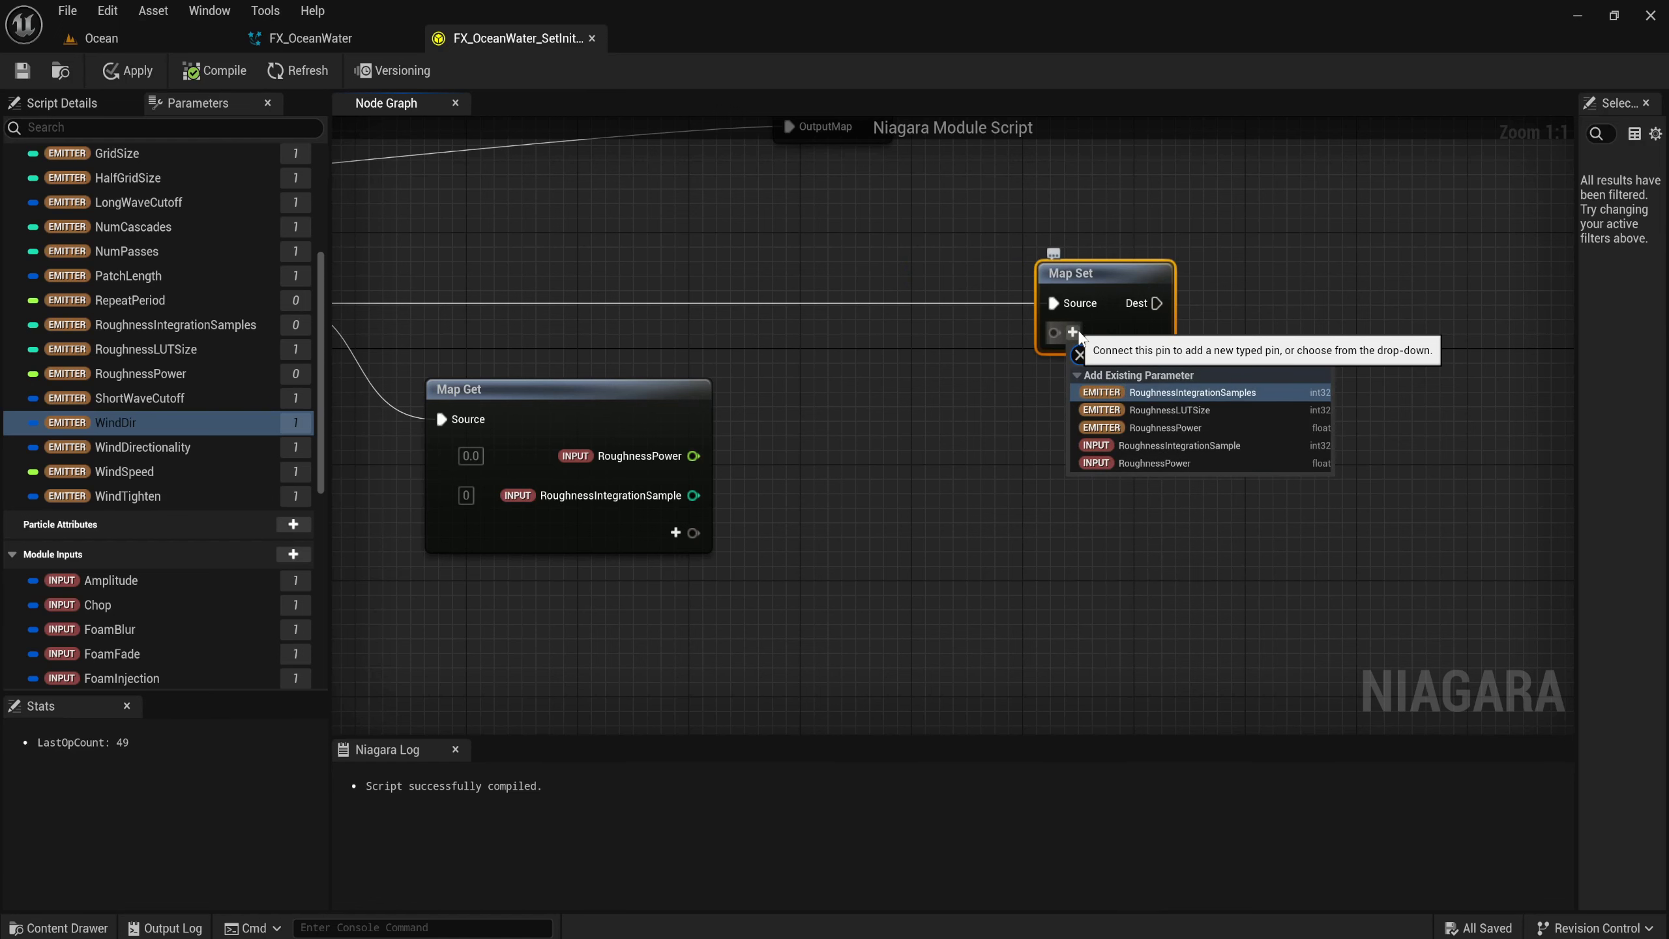
pyautogui.press('Down')
pyautogui.press('Down')
pyautogui.press('Return')
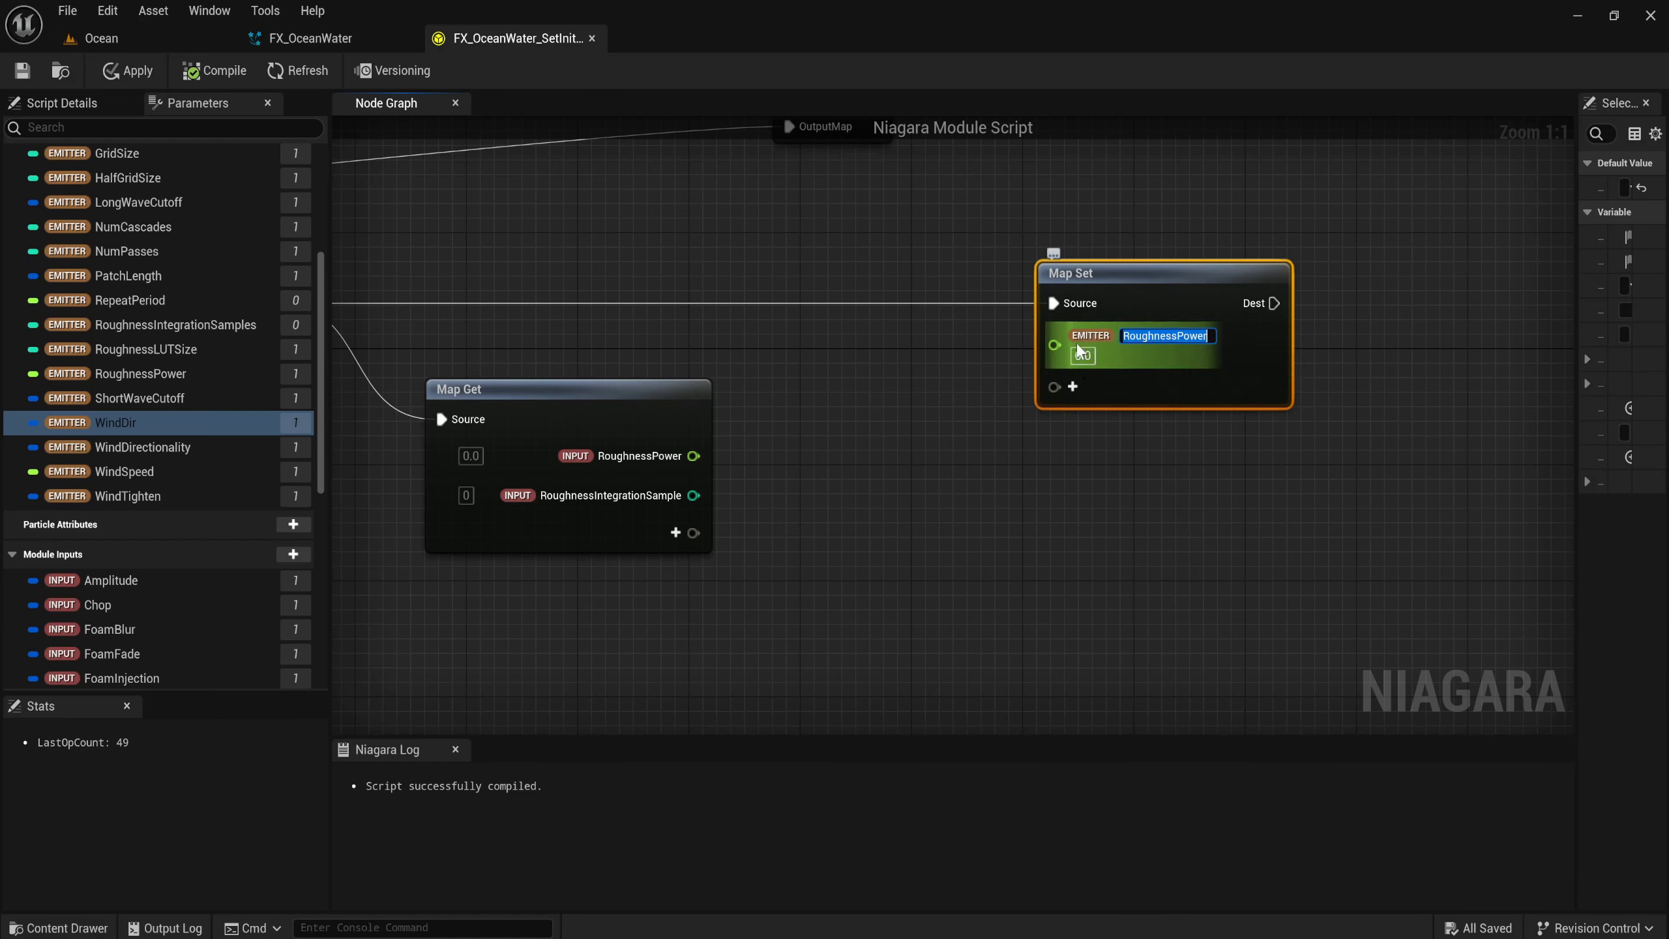
pyautogui.press('Return')
pyautogui.click(1073, 384)
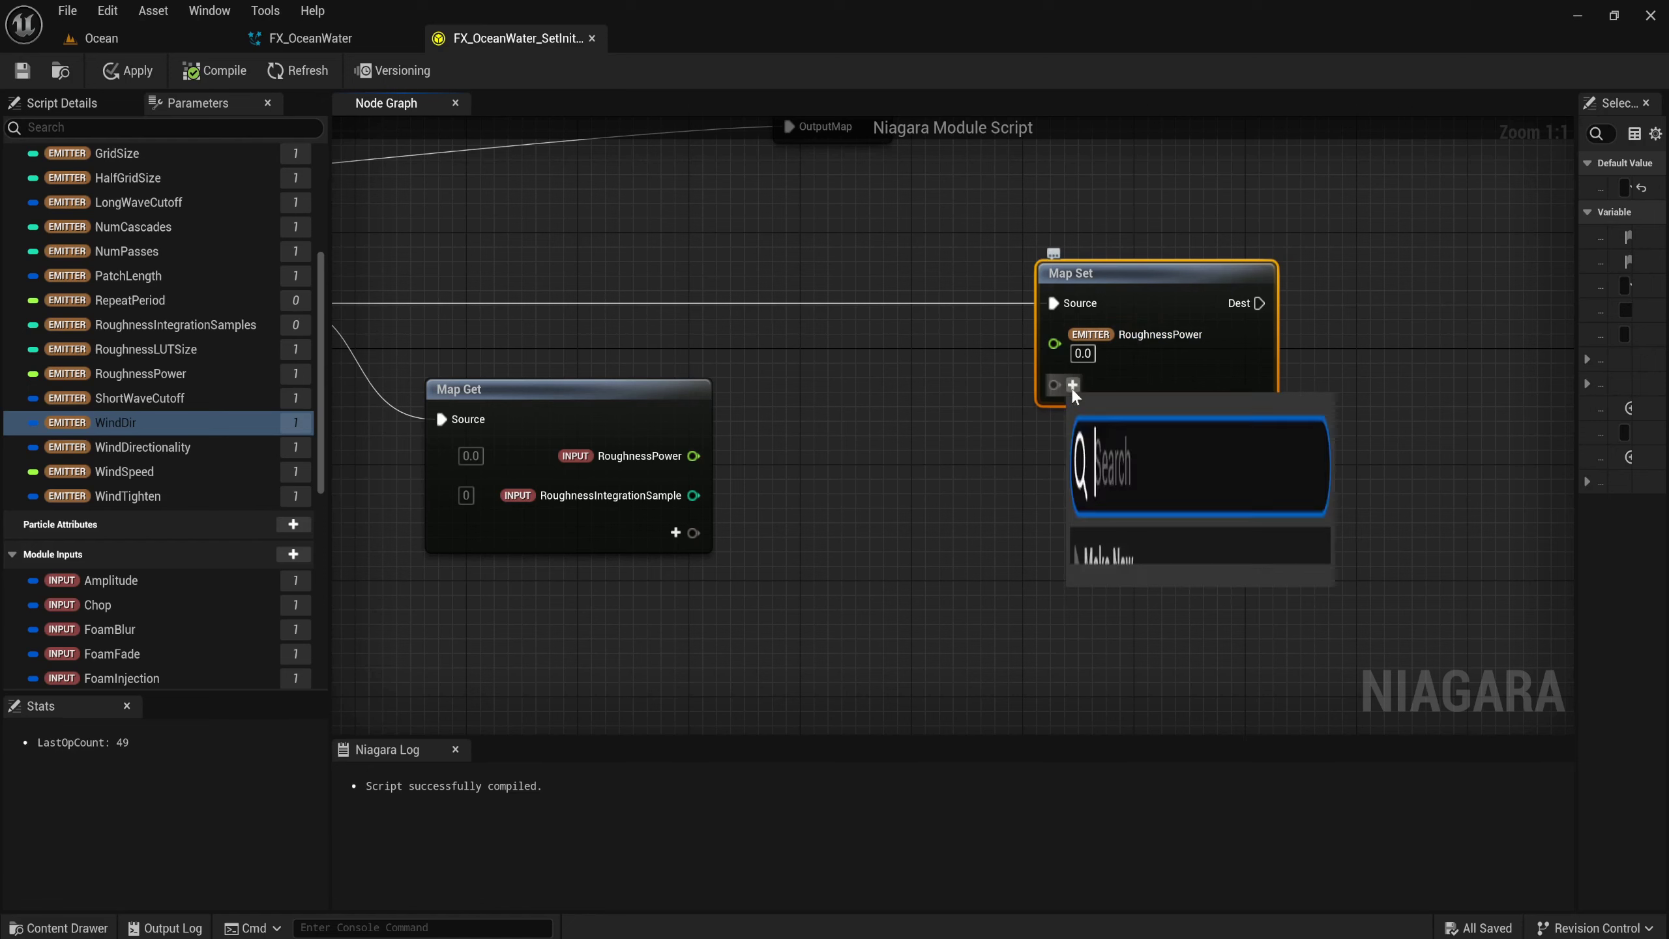
pyautogui.write('rough')
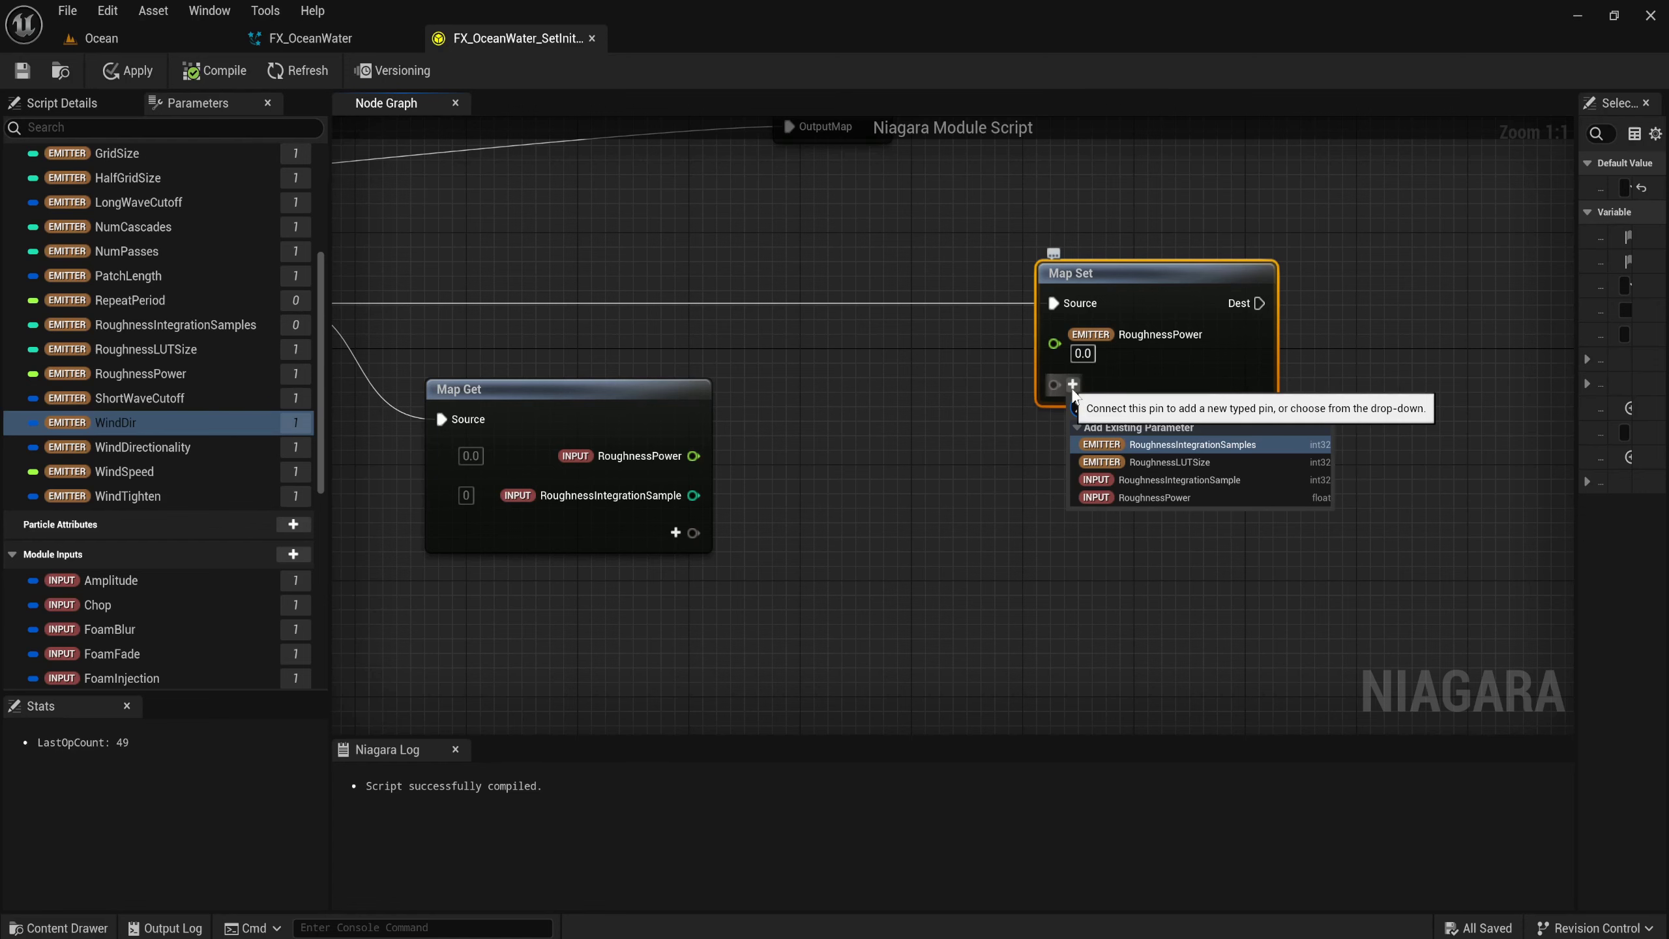
pyautogui.press('Return')
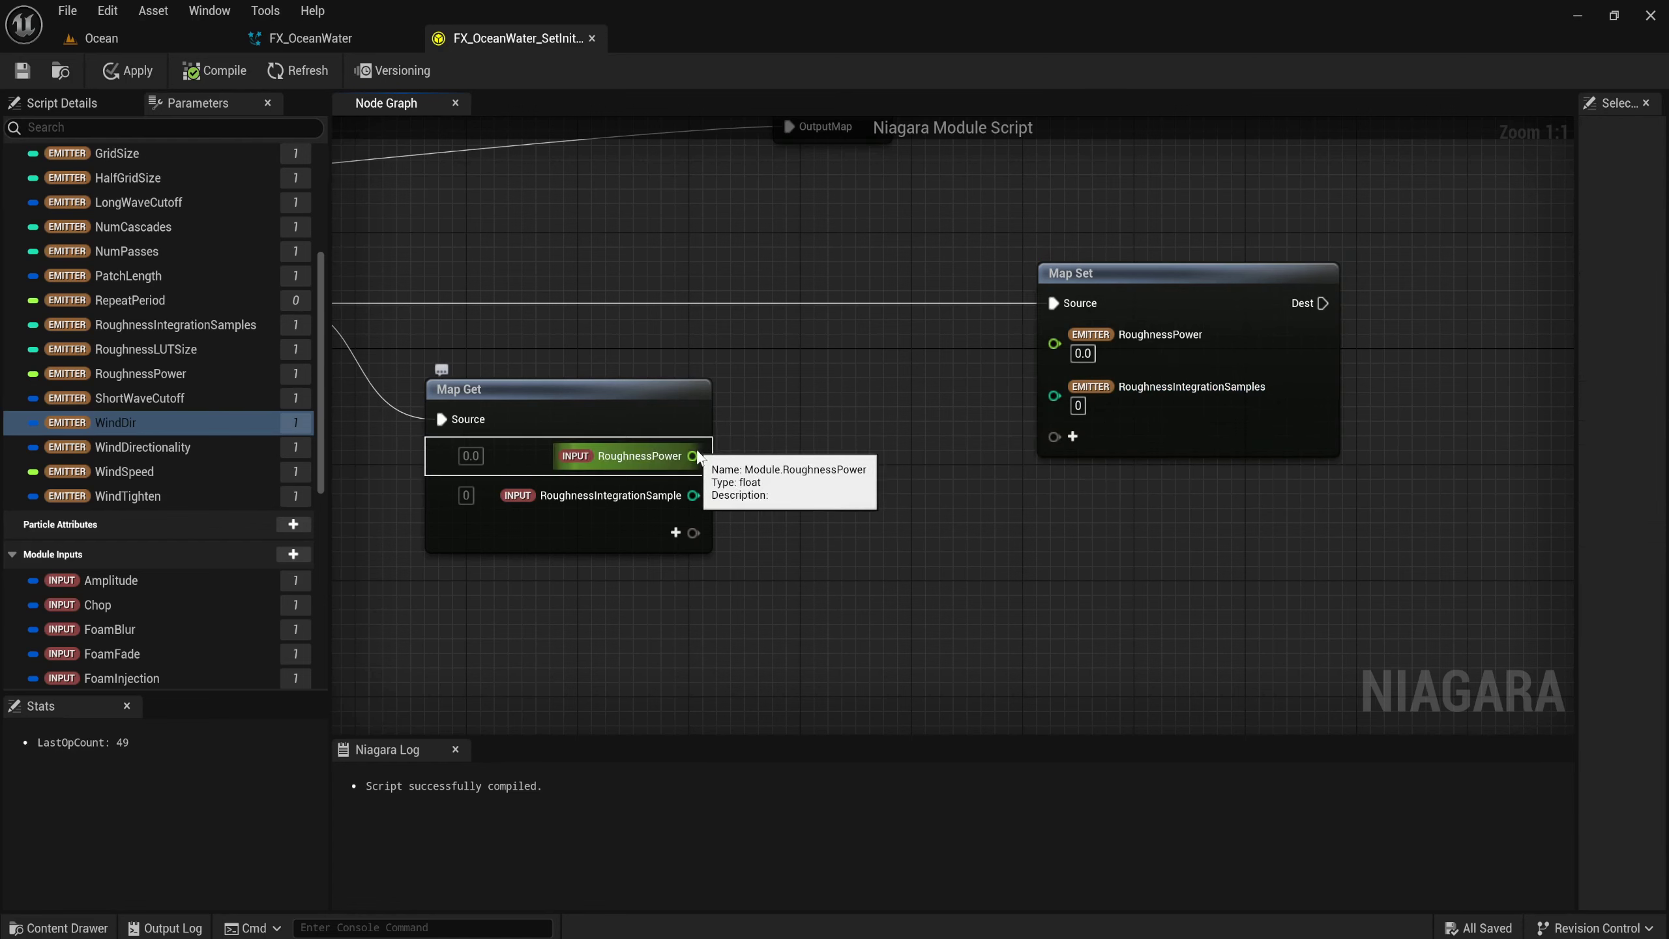
pyautogui.moveTo(697, 456); pyautogui.dragTo(833, 370)
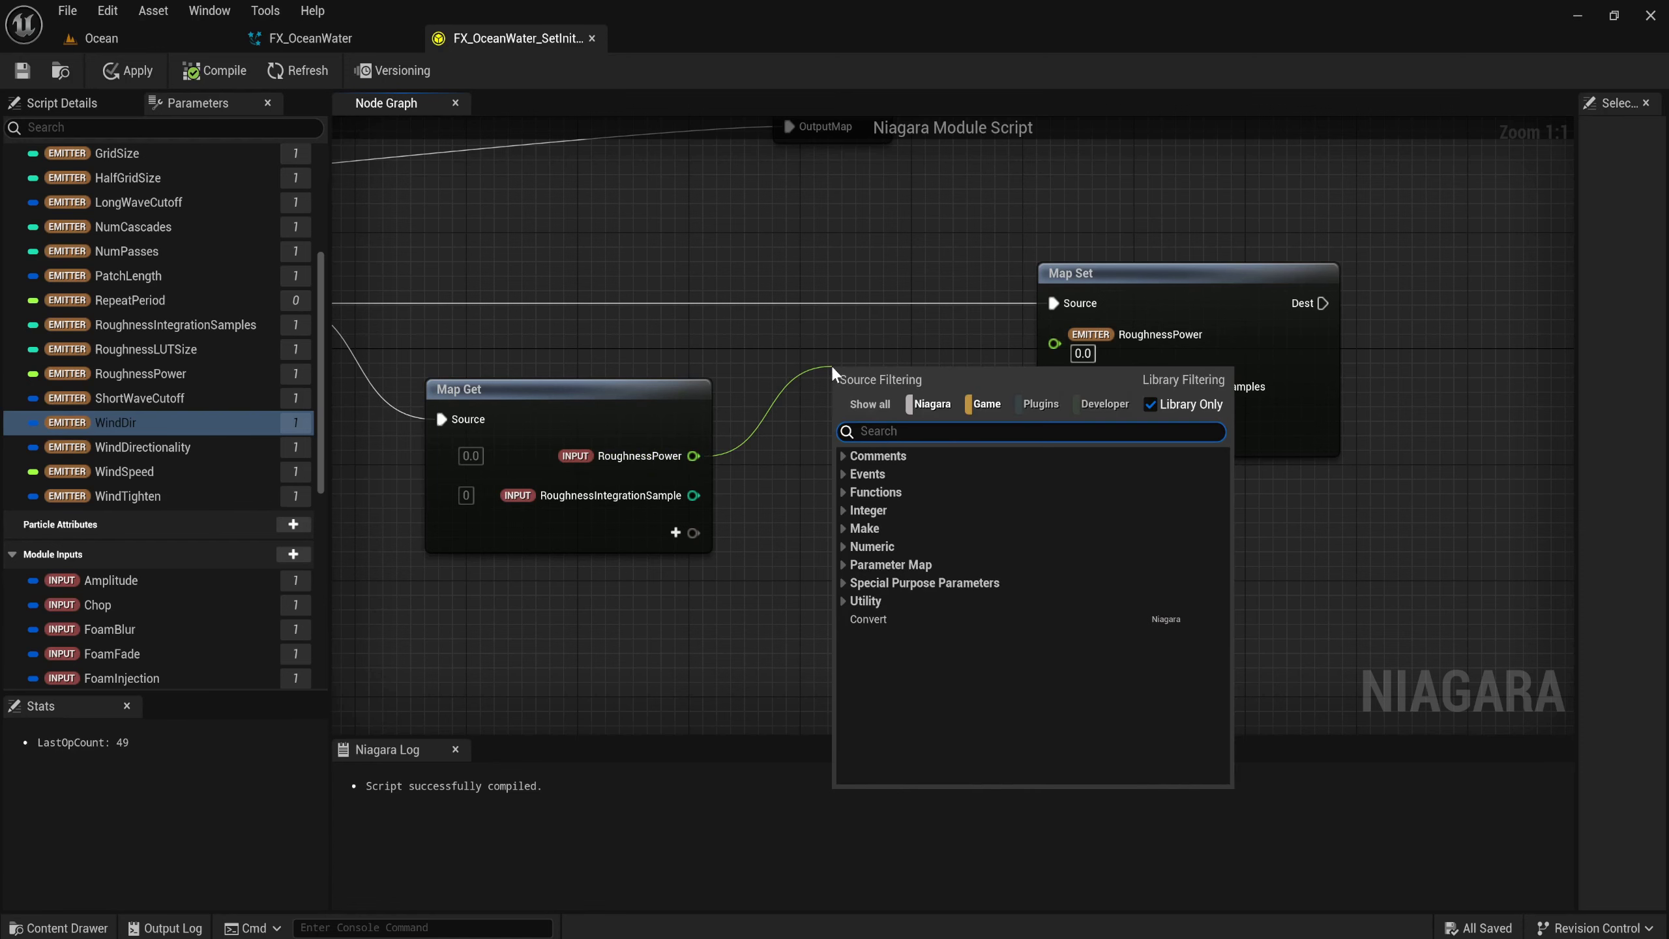
# Feed RoughnessPower into a Clamp node with float Min and Max inputs.
pyautogui.write('clamp')
pyautogui.press('Return')
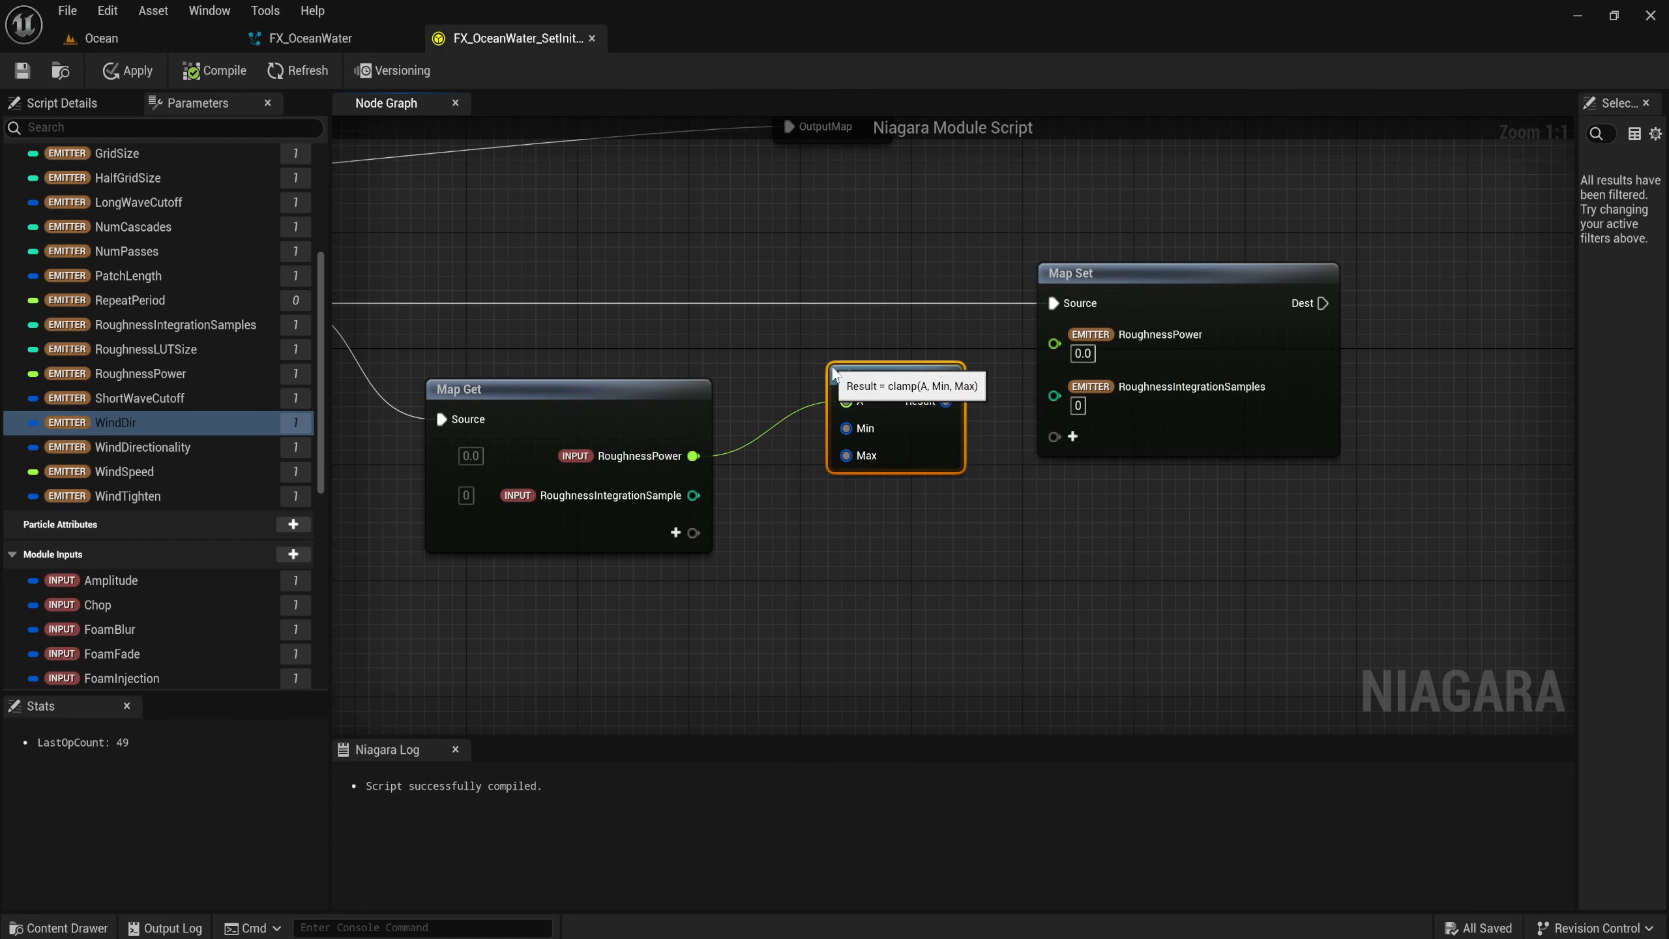
pyautogui.rightClick(865, 429)
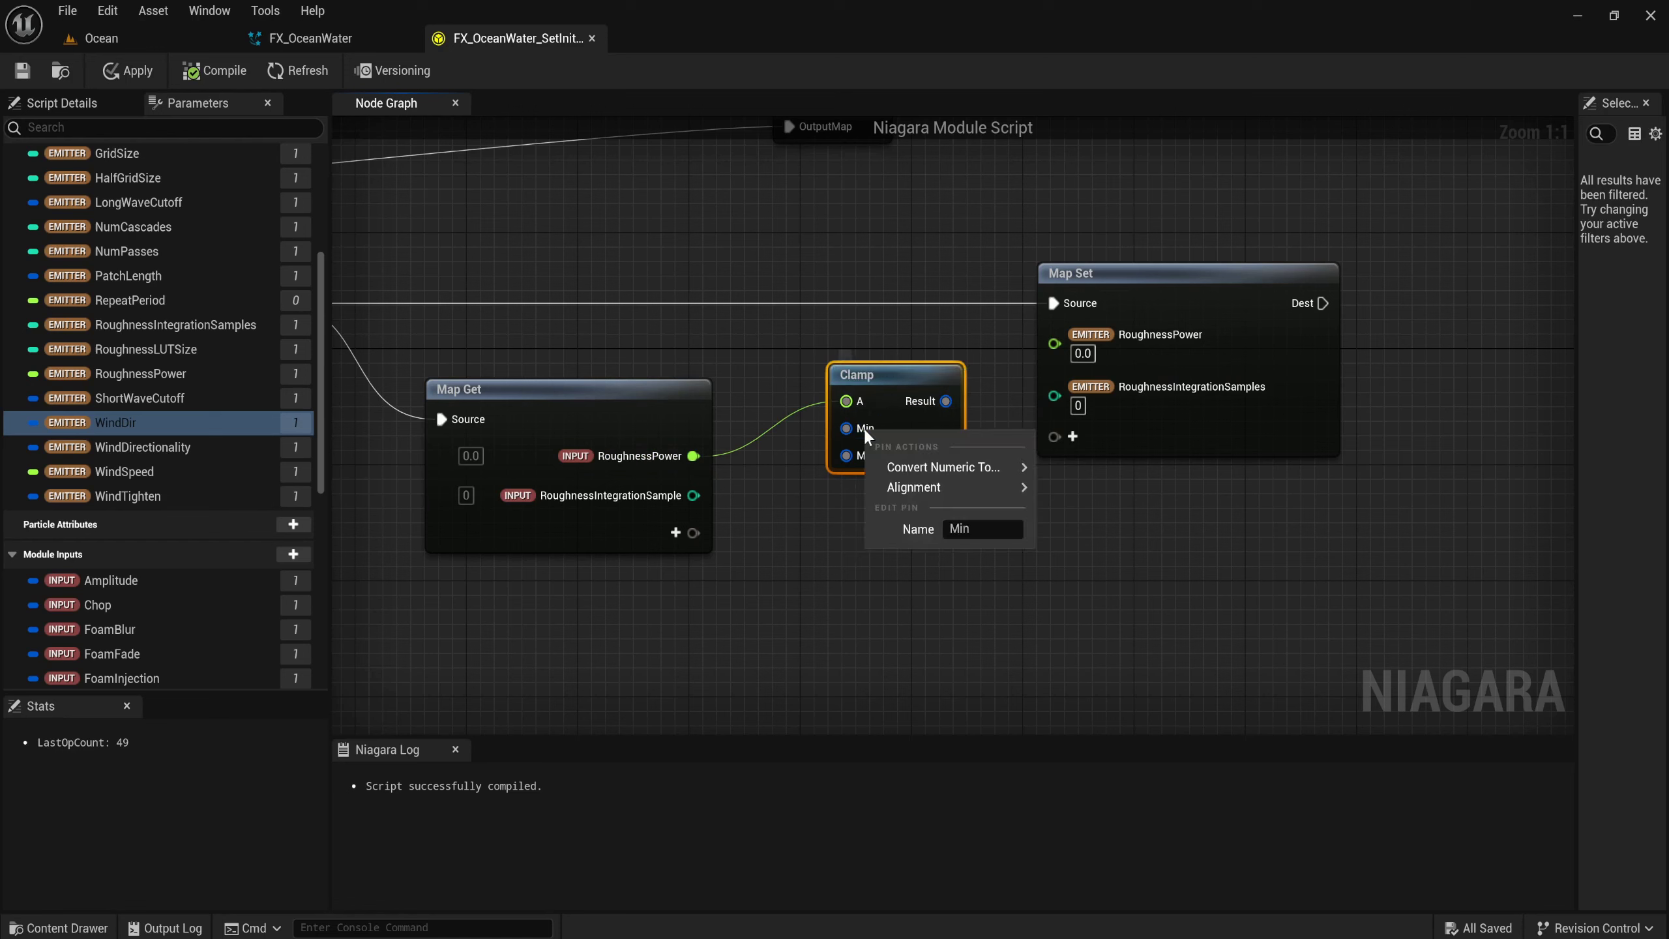
pyautogui.moveTo(896, 468)
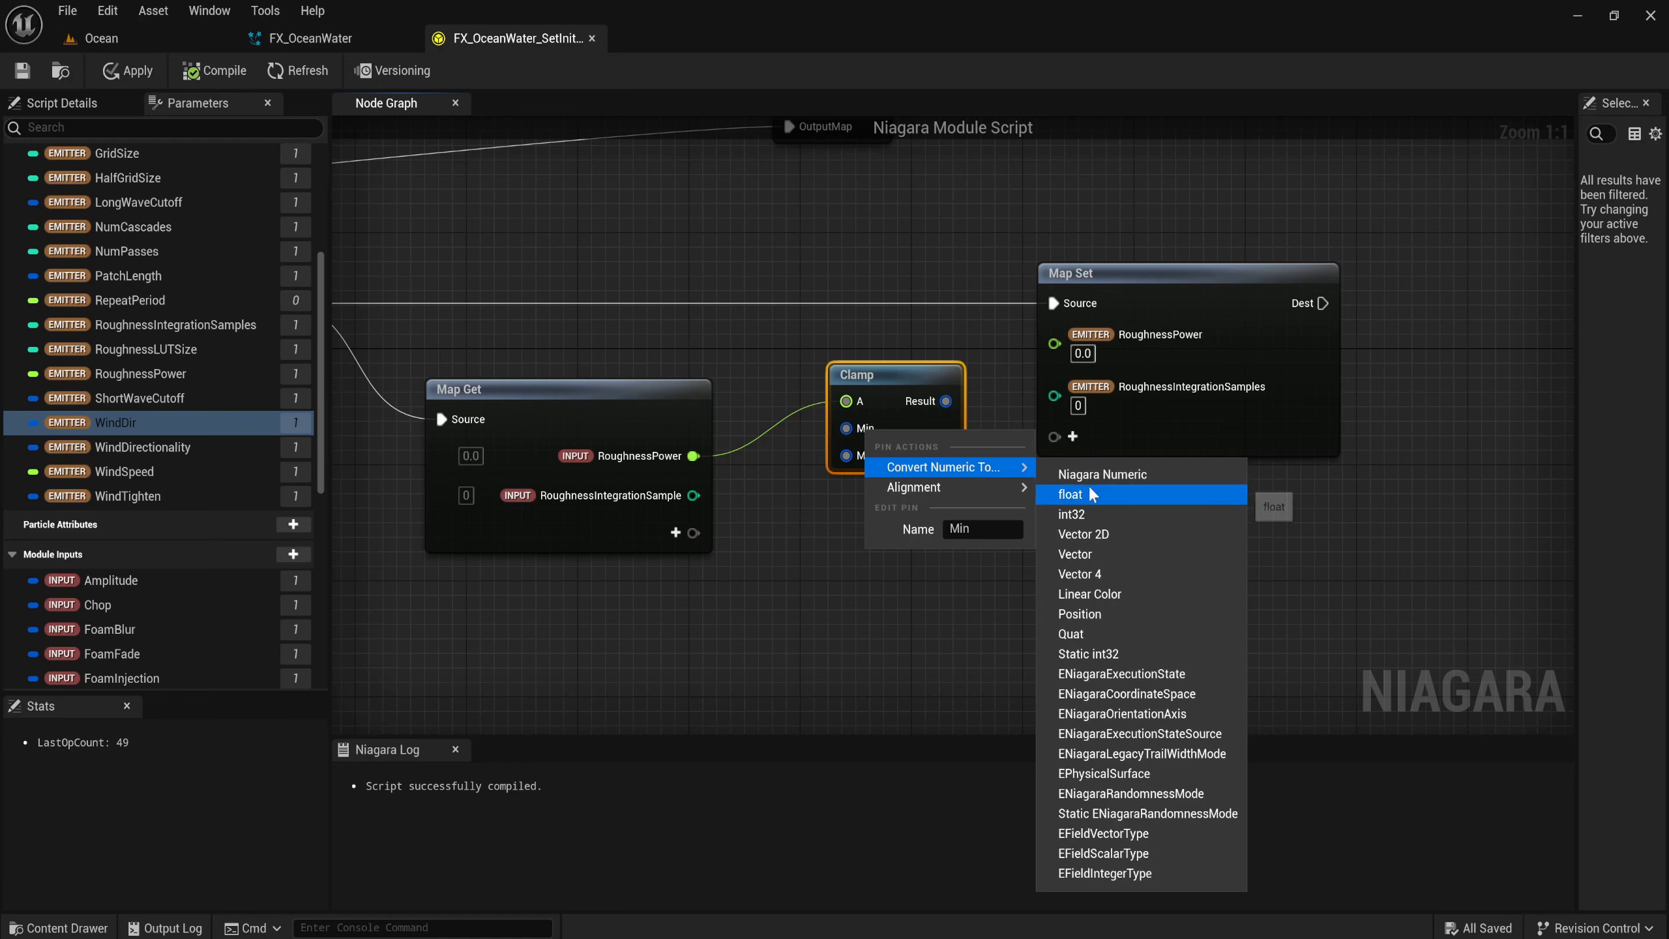
pyautogui.click(1070, 494)
pyautogui.rightClick(858, 465)
pyautogui.moveTo(884, 497)
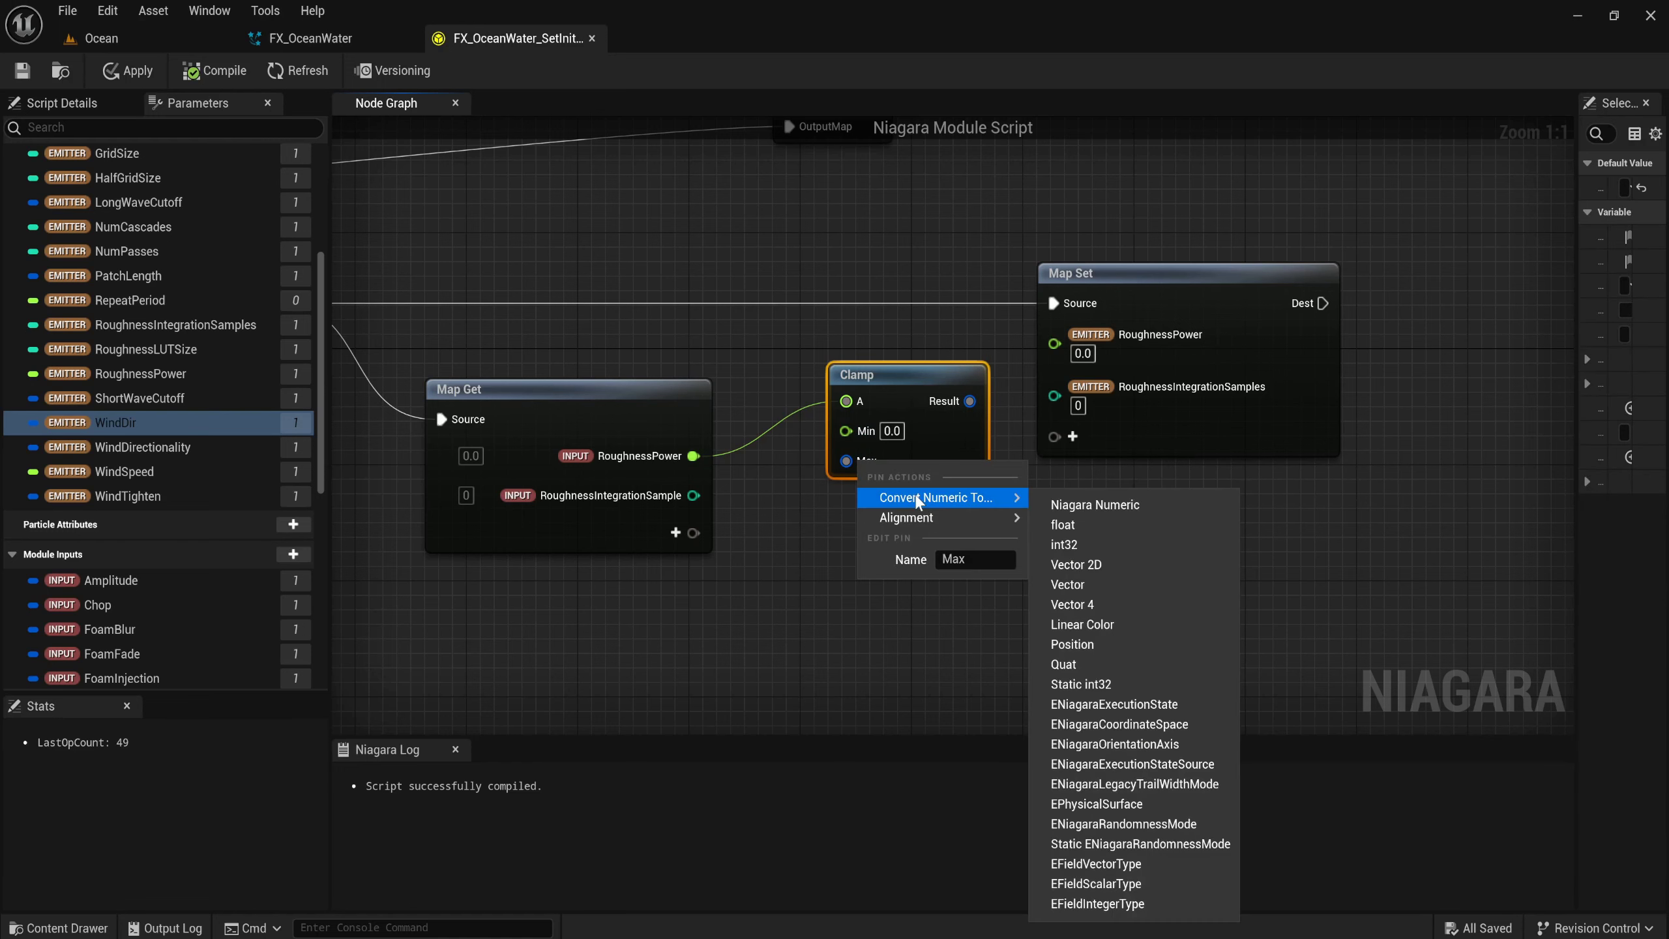
pyautogui.click(1091, 533)
# Set the Clamp's Min to 0.1 and Max to 16.0.
pyautogui.click(892, 431)
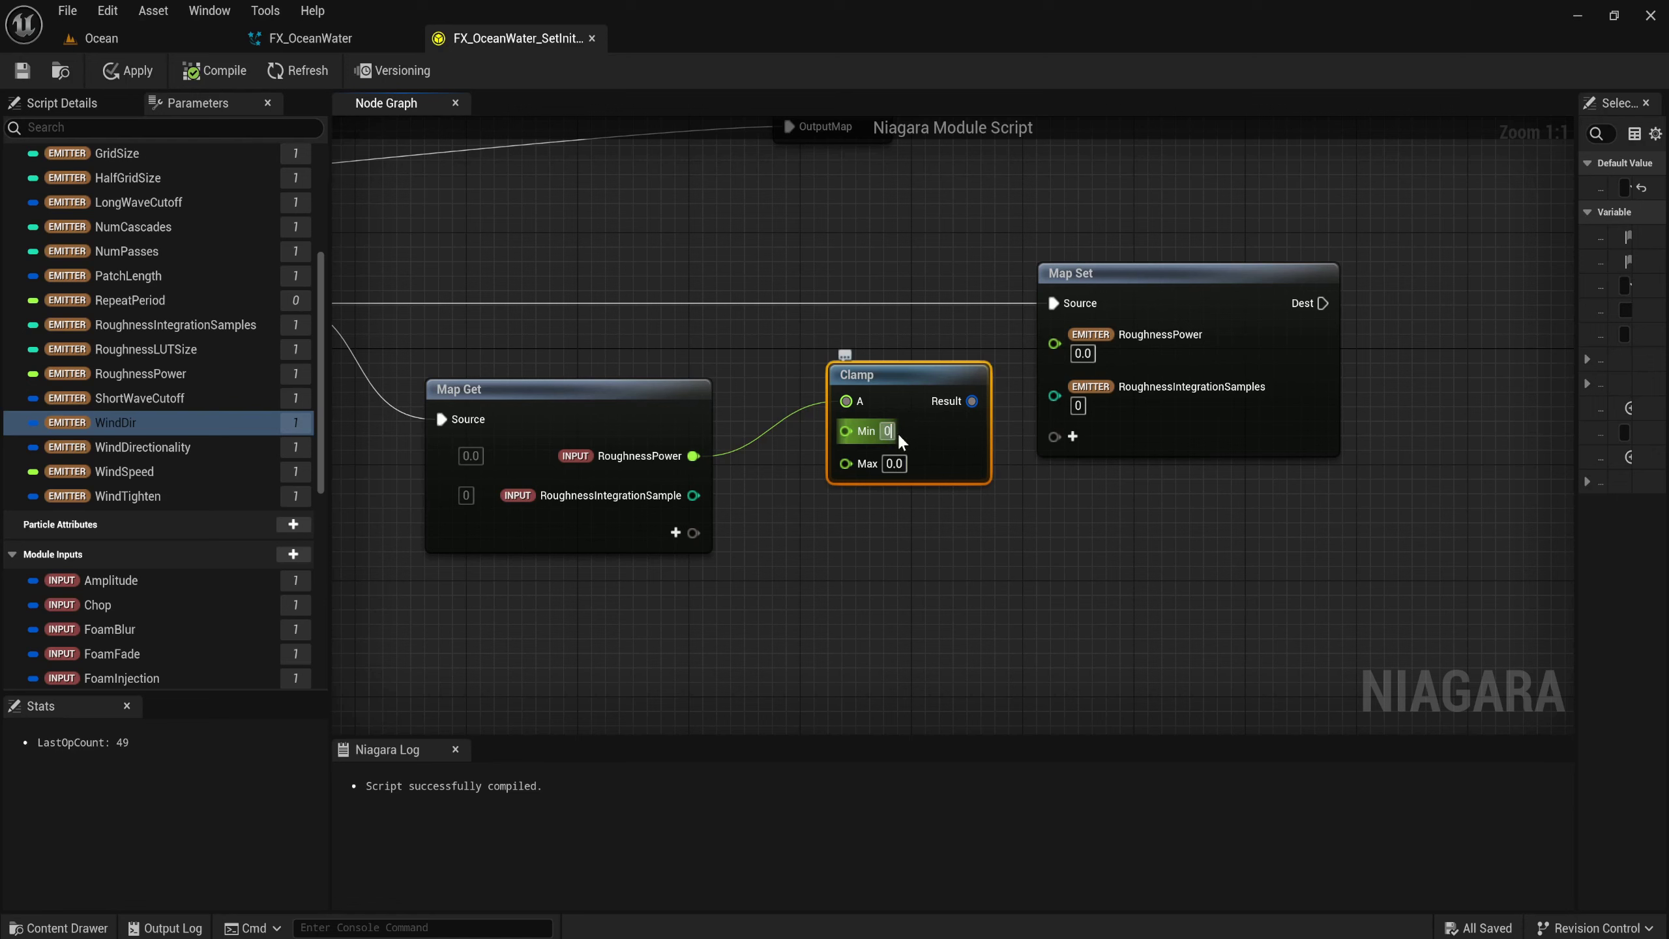
pyautogui.write('0.1')
pyautogui.press('Return')
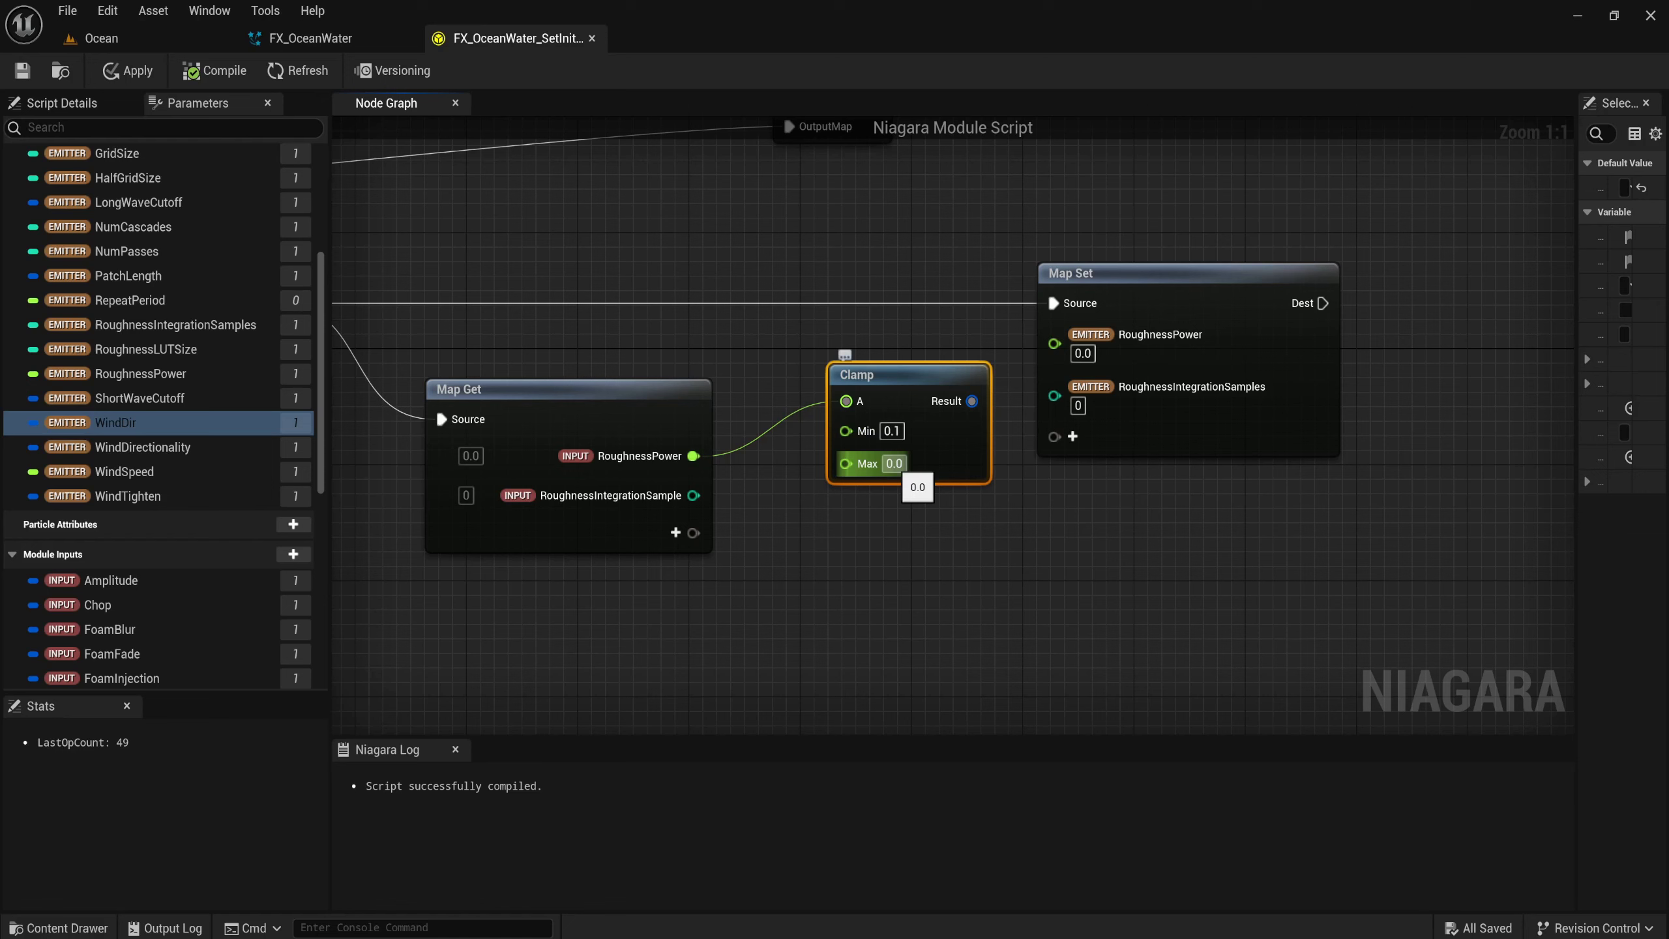
pyautogui.click(894, 464)
pyautogui.write('1')
pyautogui.press('Return')
pyautogui.write('6')
pyautogui.press('Return')
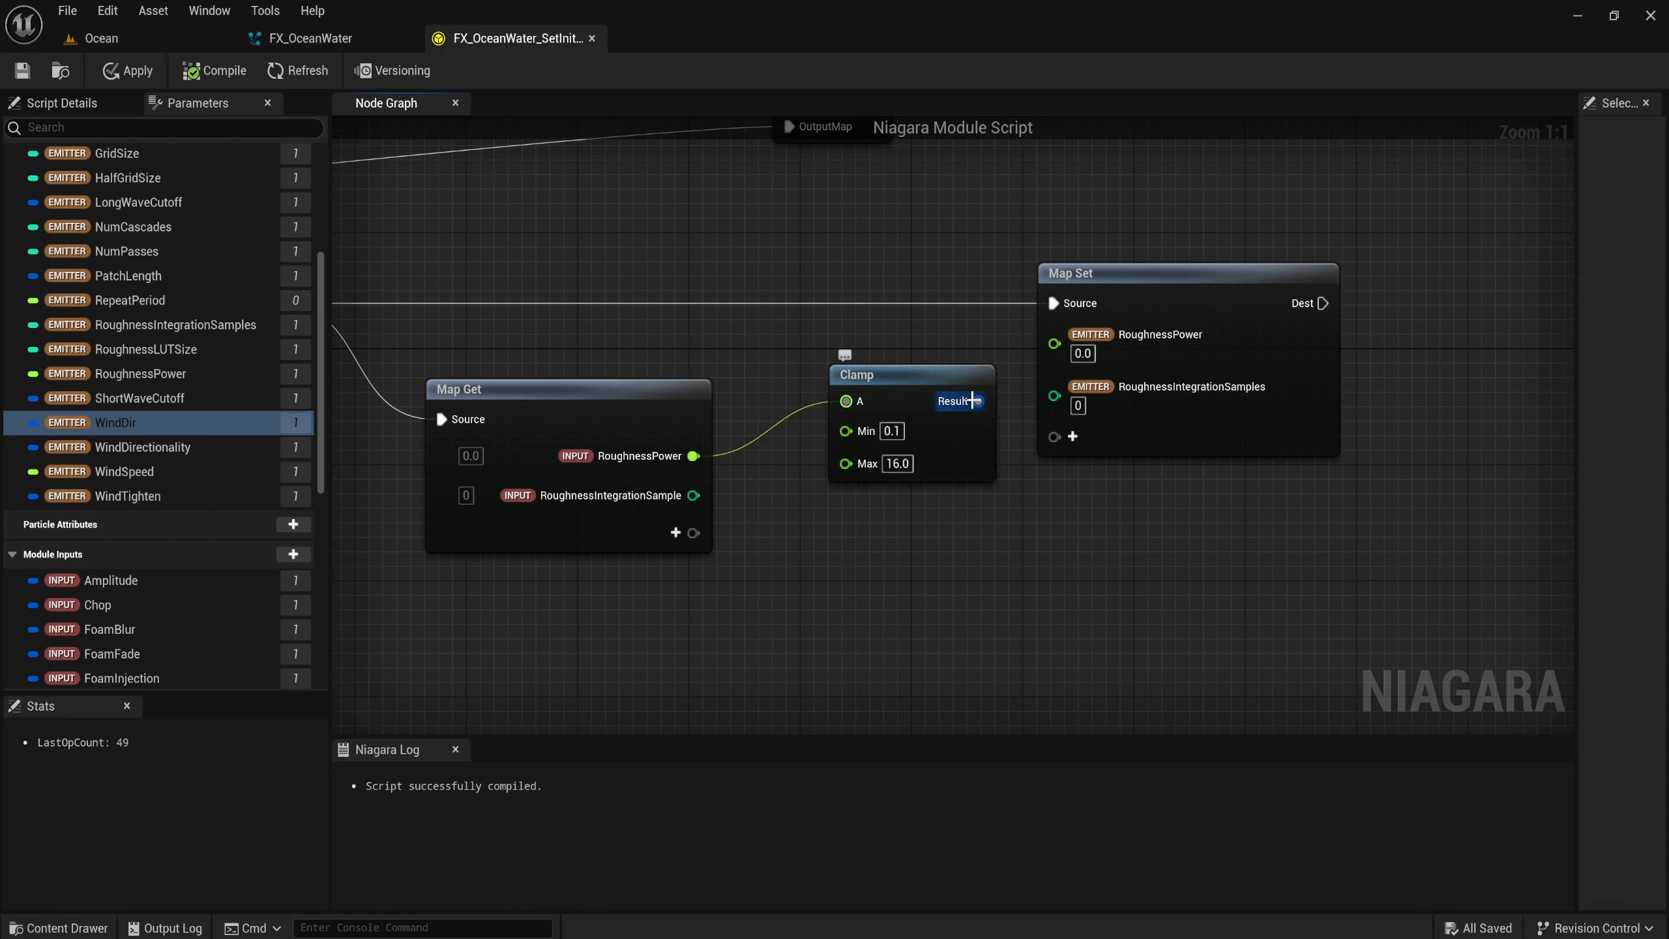
# Wire the Clamp result to emitter RoughnessPower and RoughnessIntegrationSample to RoughnessIntegrationSamples.
pyautogui.moveTo(1016, 378); pyautogui.dragTo(1054, 343)
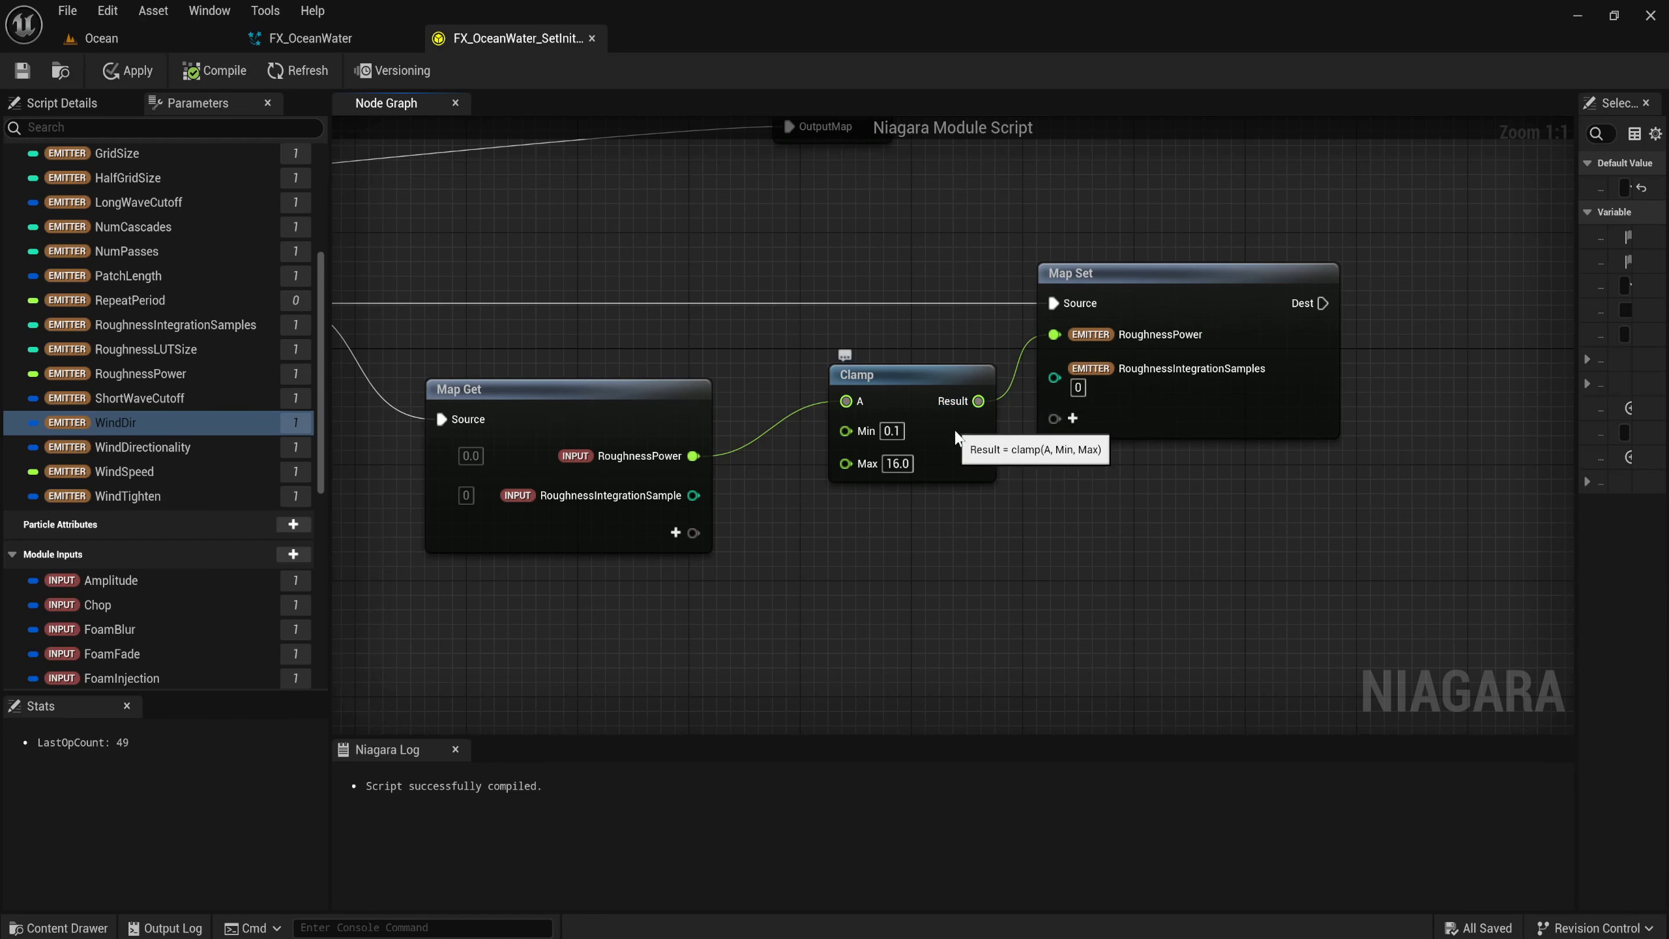
pyautogui.moveTo(964, 435); pyautogui.dragTo(935, 435)
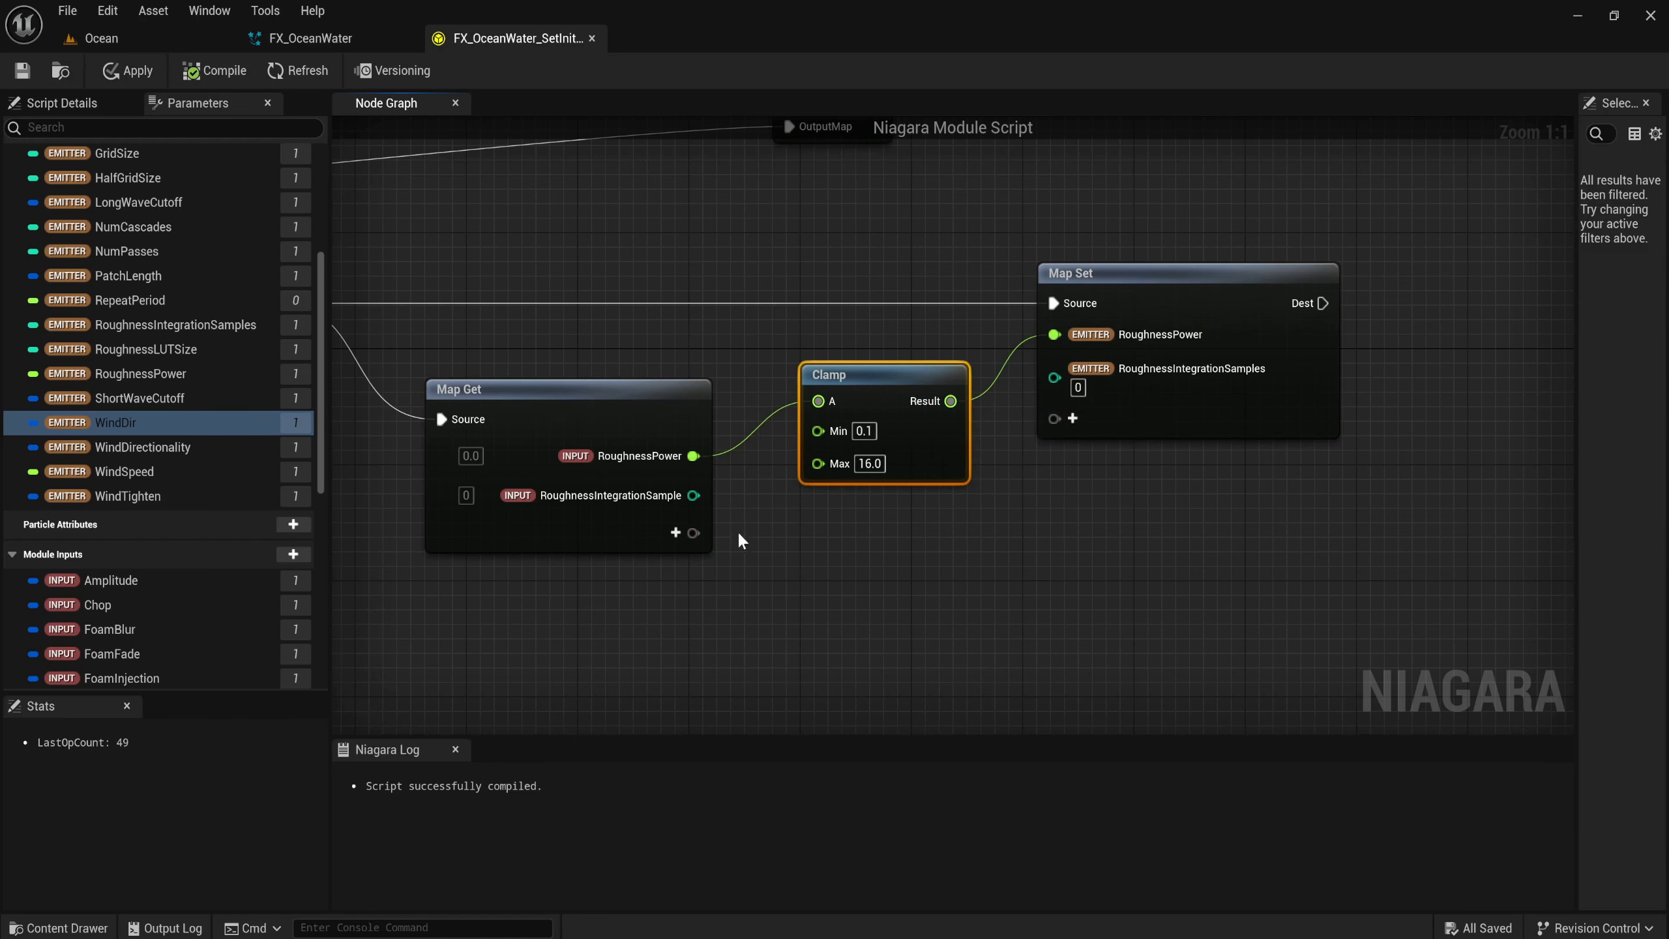
pyautogui.moveTo(693, 495); pyautogui.dragTo(1073, 368)
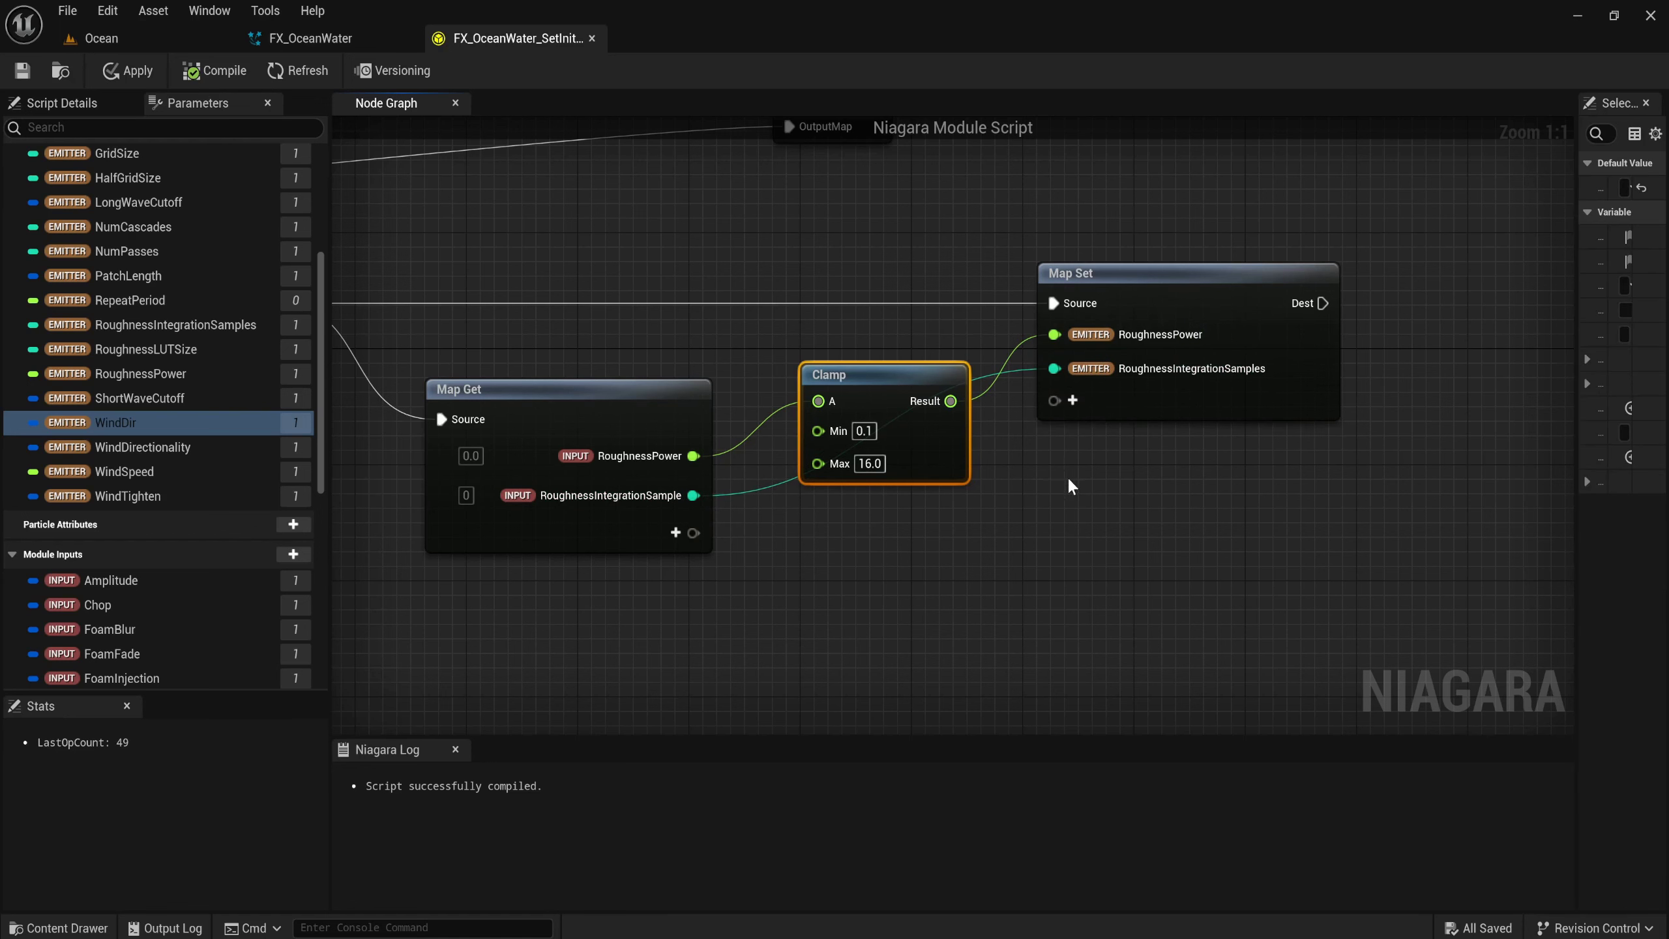
# Frame the Map Get, Clamp and Map Set in a 'Set Roughness integrator parameters' comment.
pyautogui.moveTo(1176, 551); pyautogui.dragTo(615, 272)
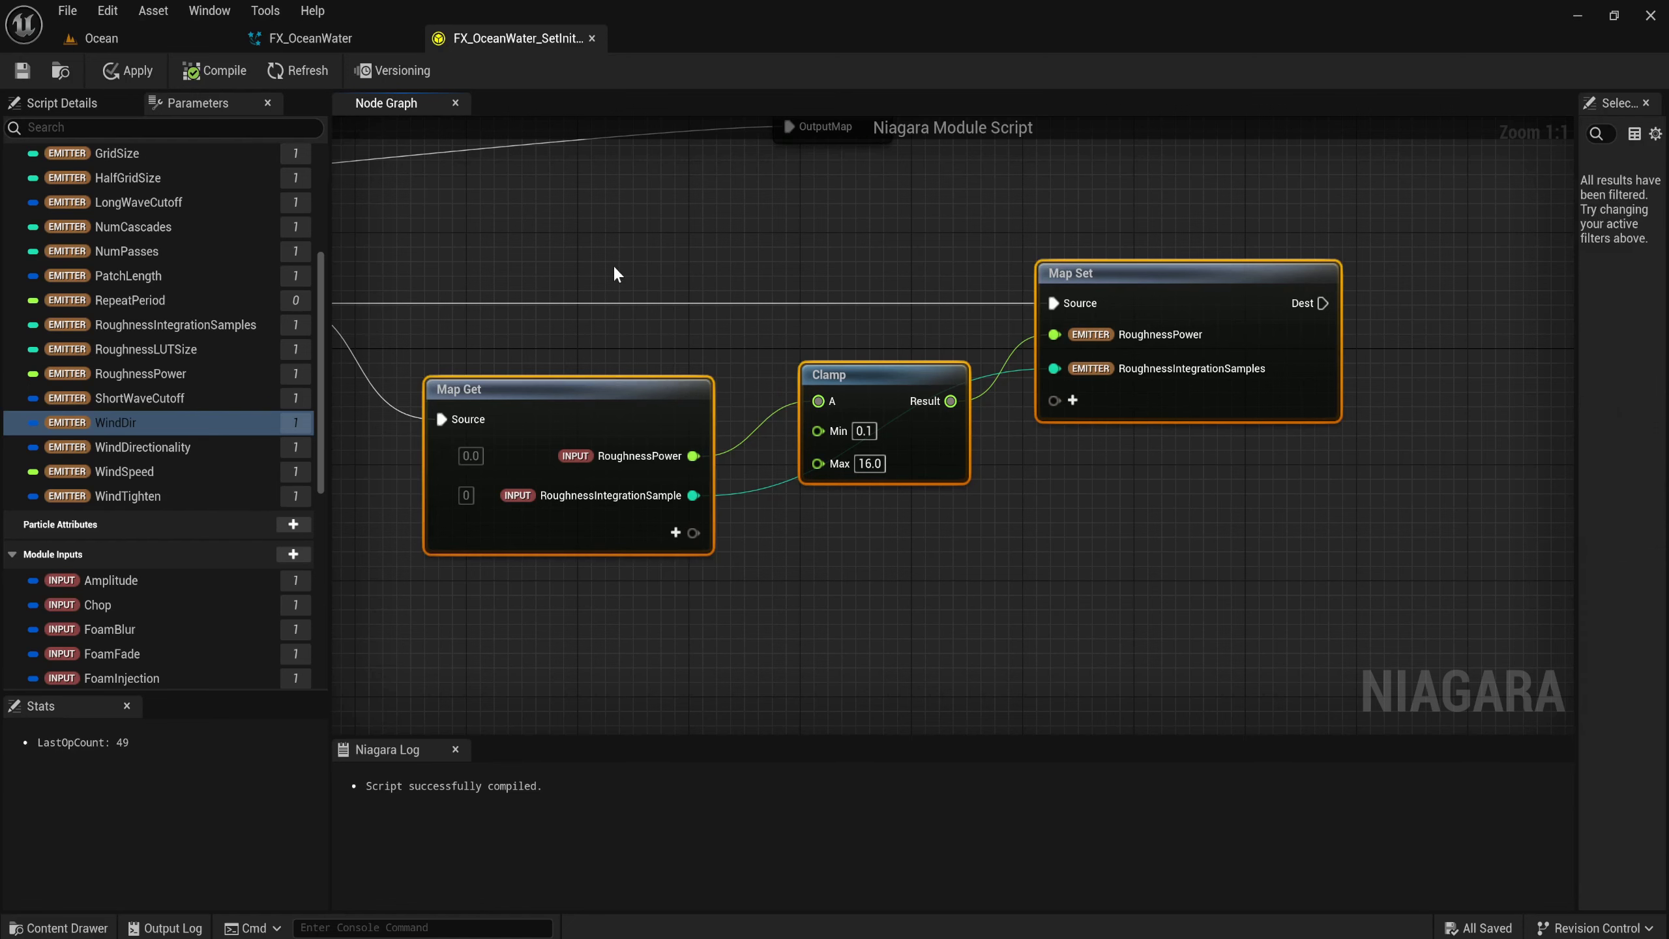
pyautogui.press('c')
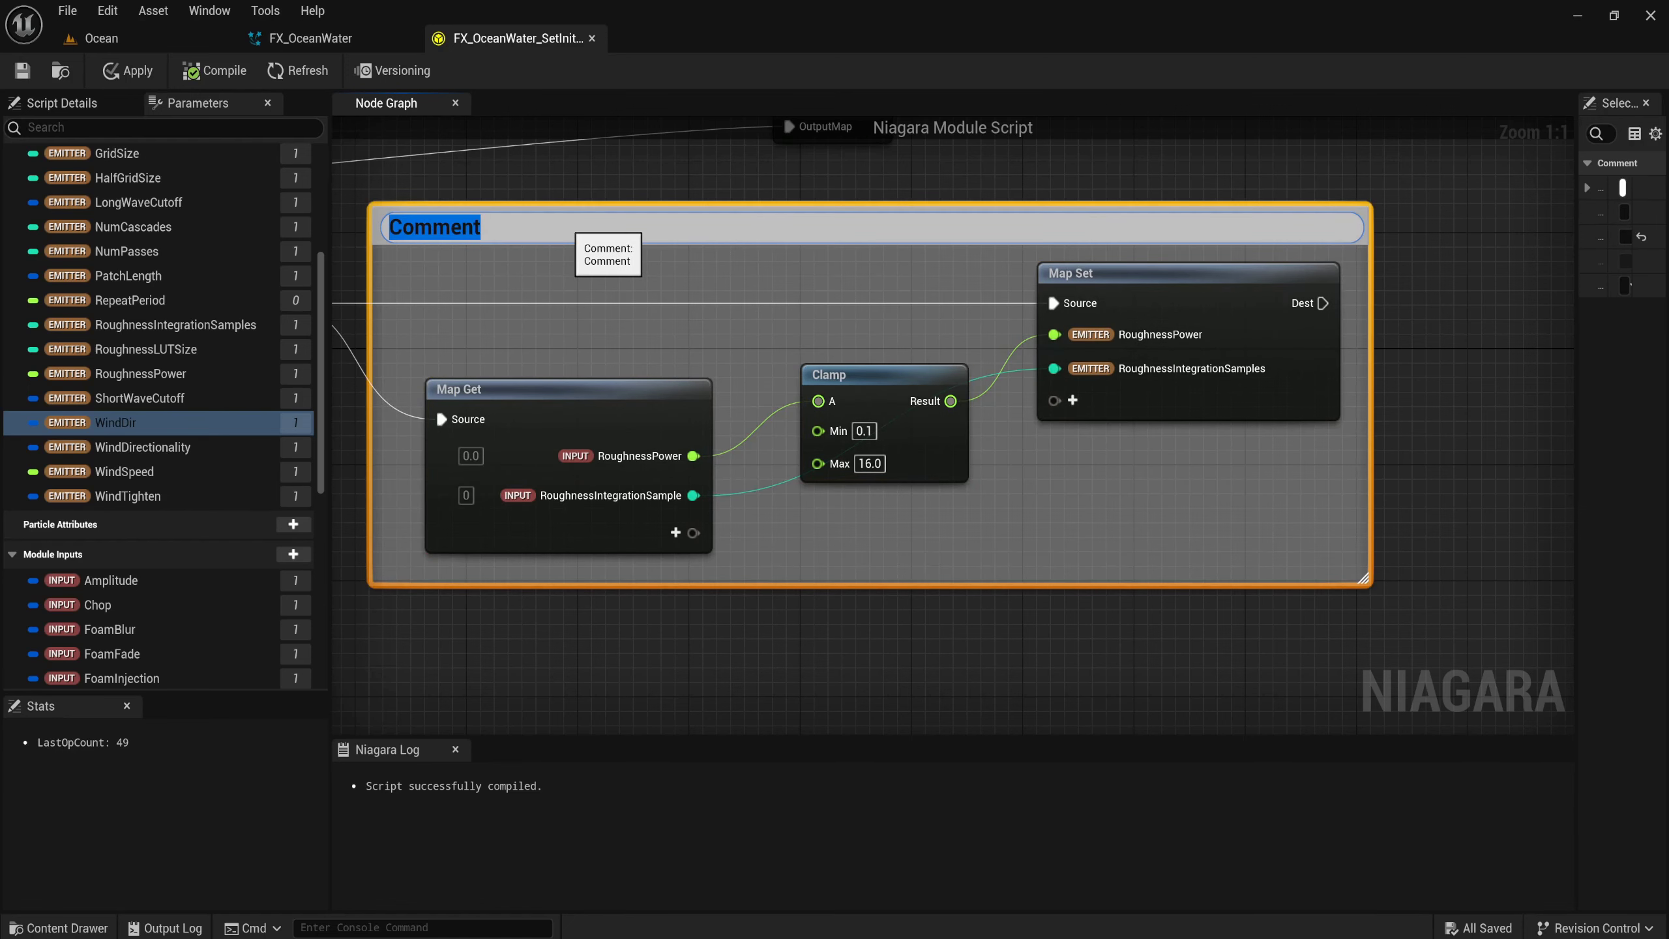
pyautogui.write('Se')
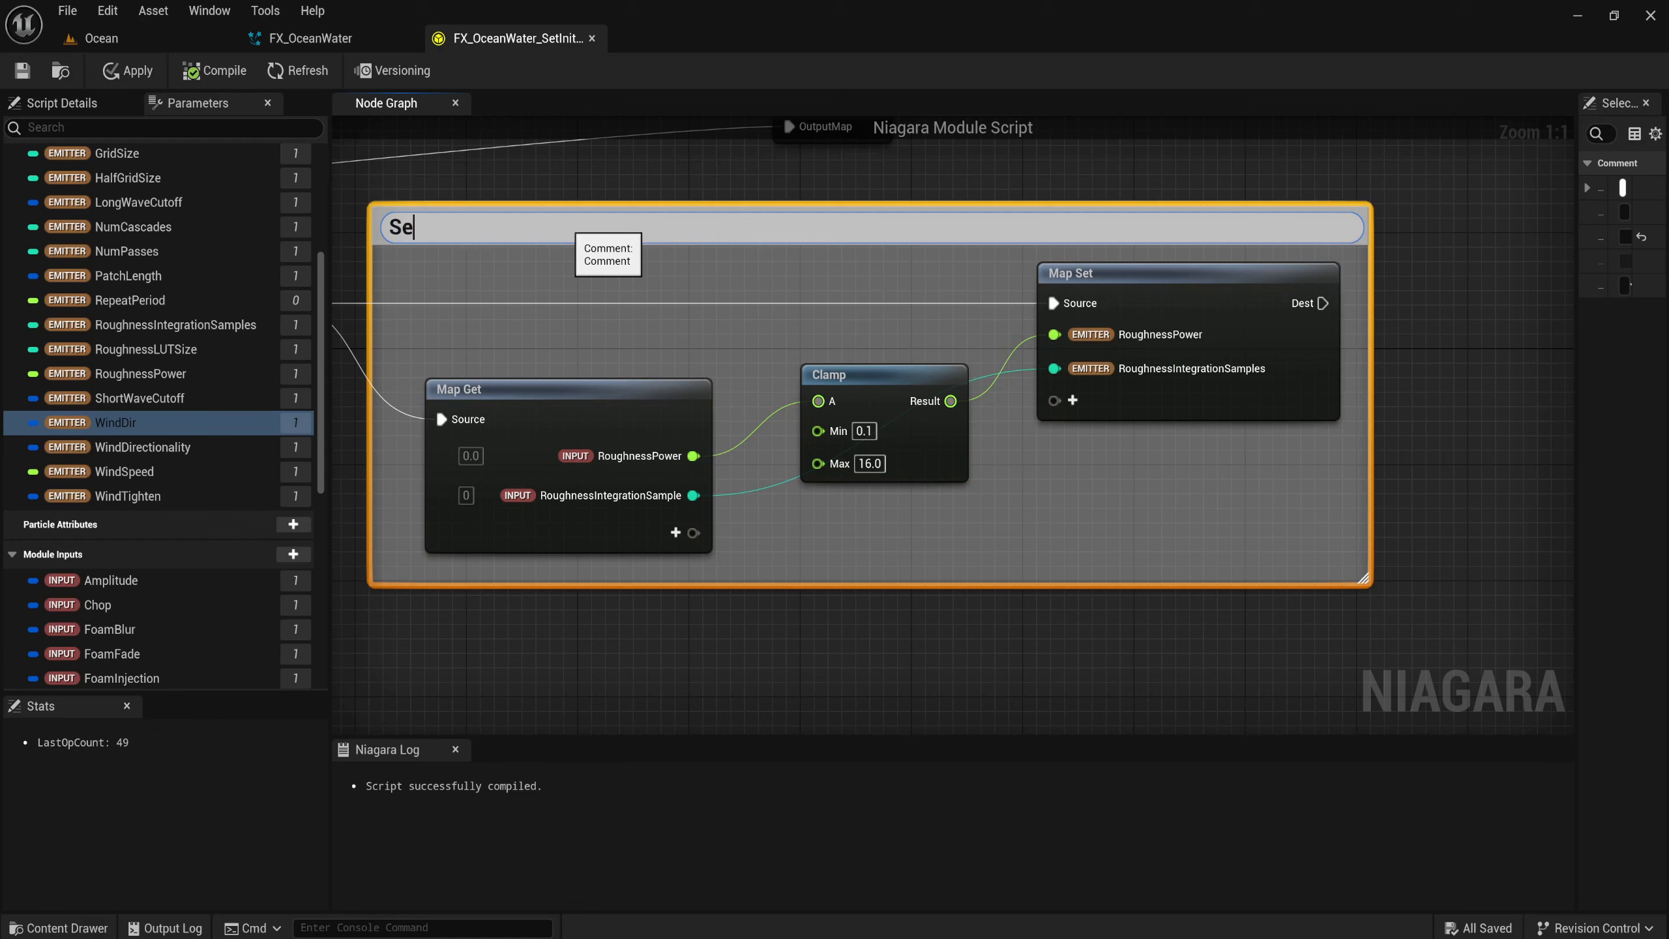
pyautogui.write('t Rough')
pyautogui.write('ness integra')
pyautogui.write('tor')
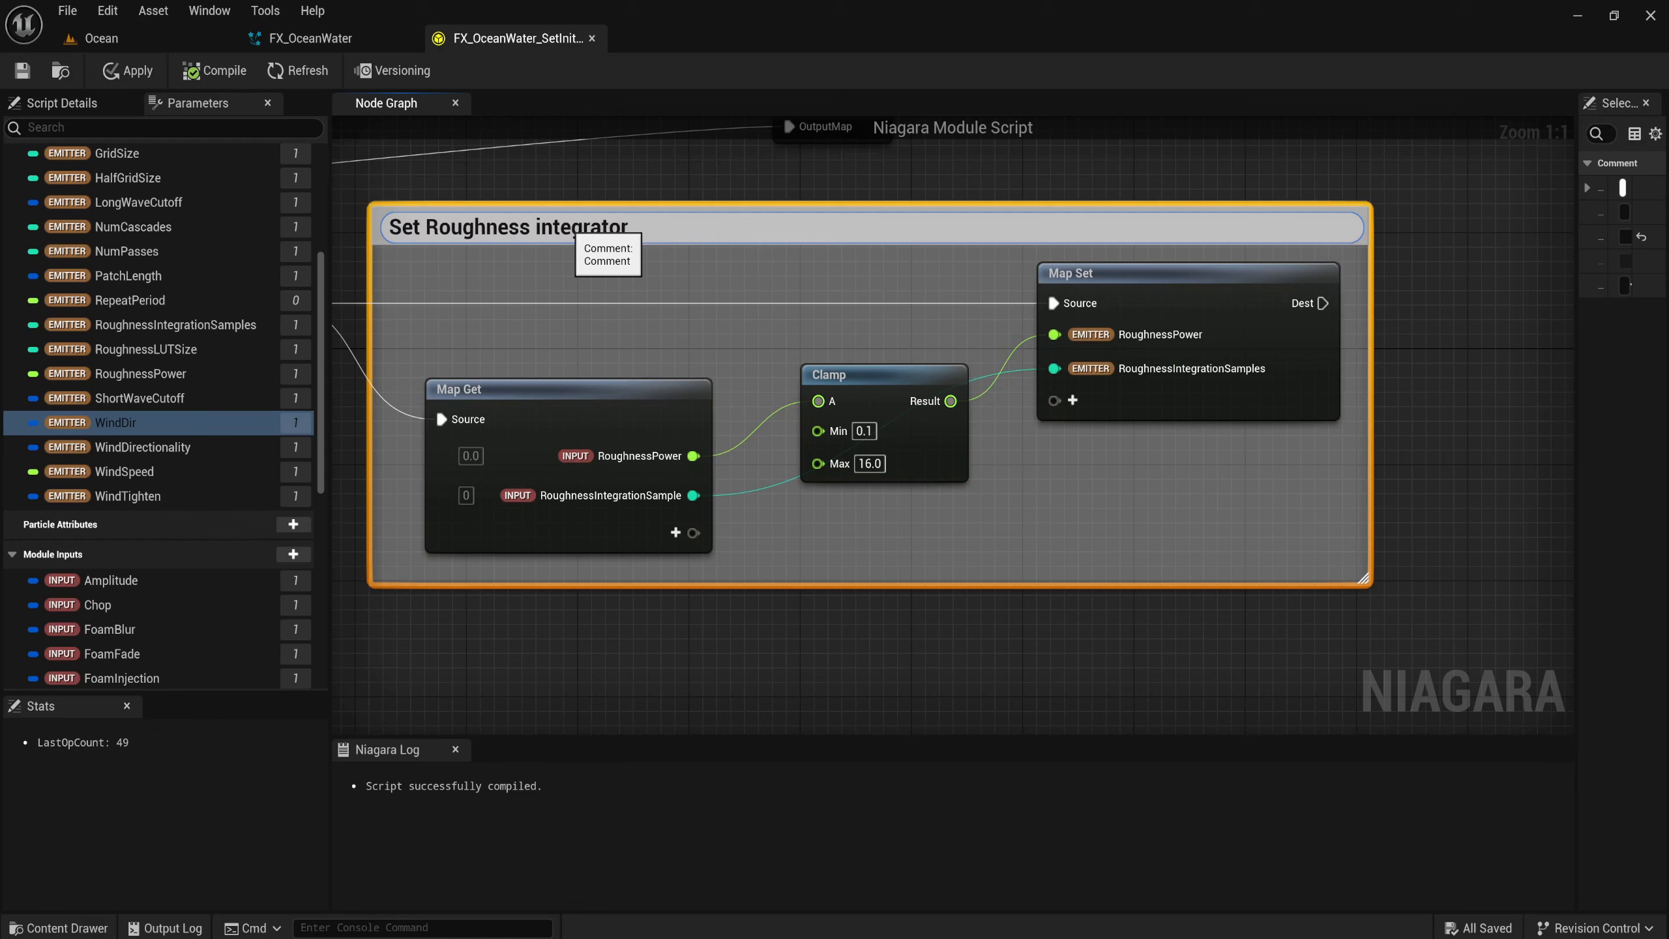
pyautogui.write(' param')
pyautogui.write('eters')
# Add a Map Get after the Map Set that reads INPUT RepeatPeriod.
pyautogui.press('Return')
pyautogui.moveTo(1387, 329); pyautogui.dragTo(843, 361, button='right')
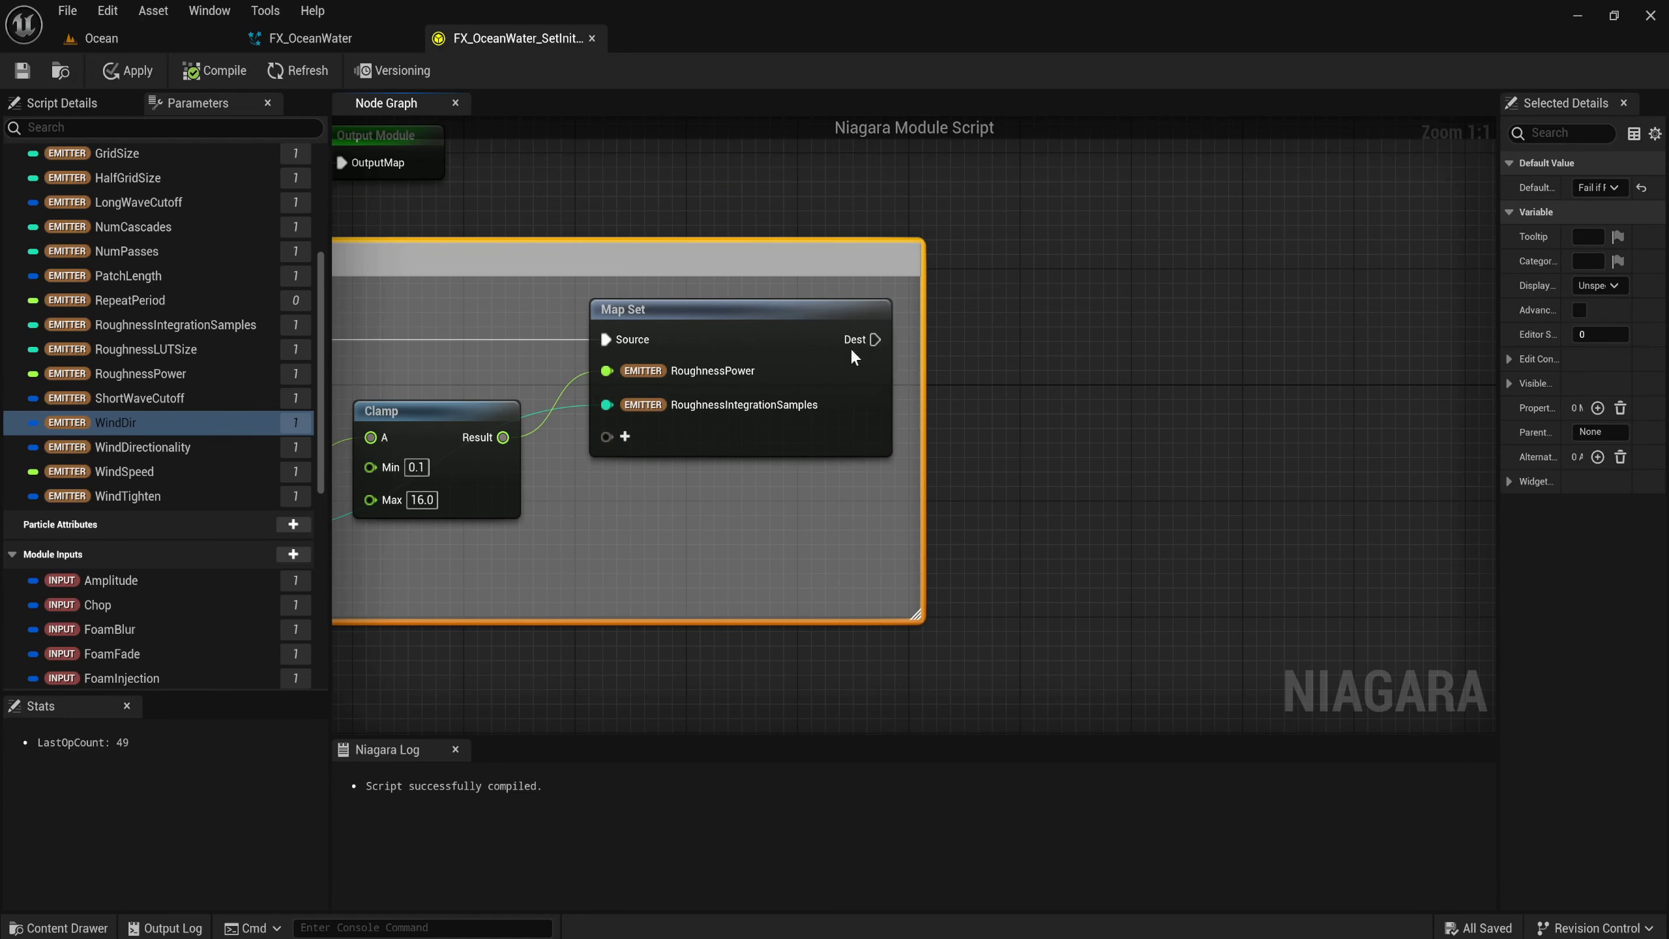
pyautogui.moveTo(875, 339); pyautogui.dragTo(1001, 437)
pyautogui.write('map')
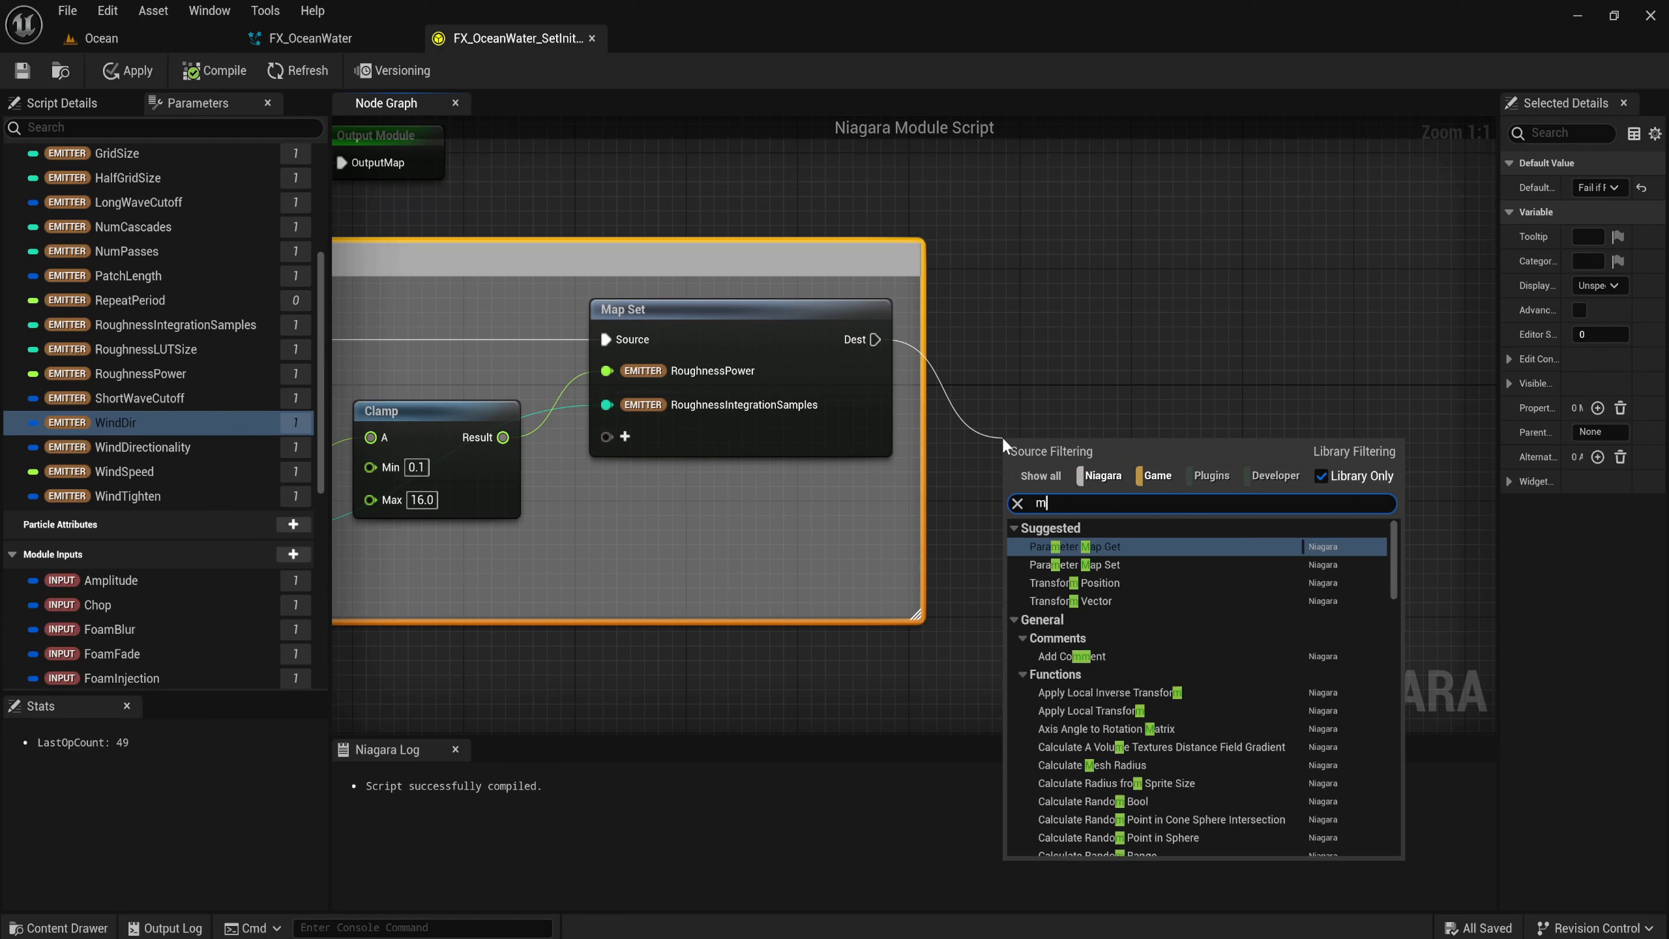
pyautogui.press('Return')
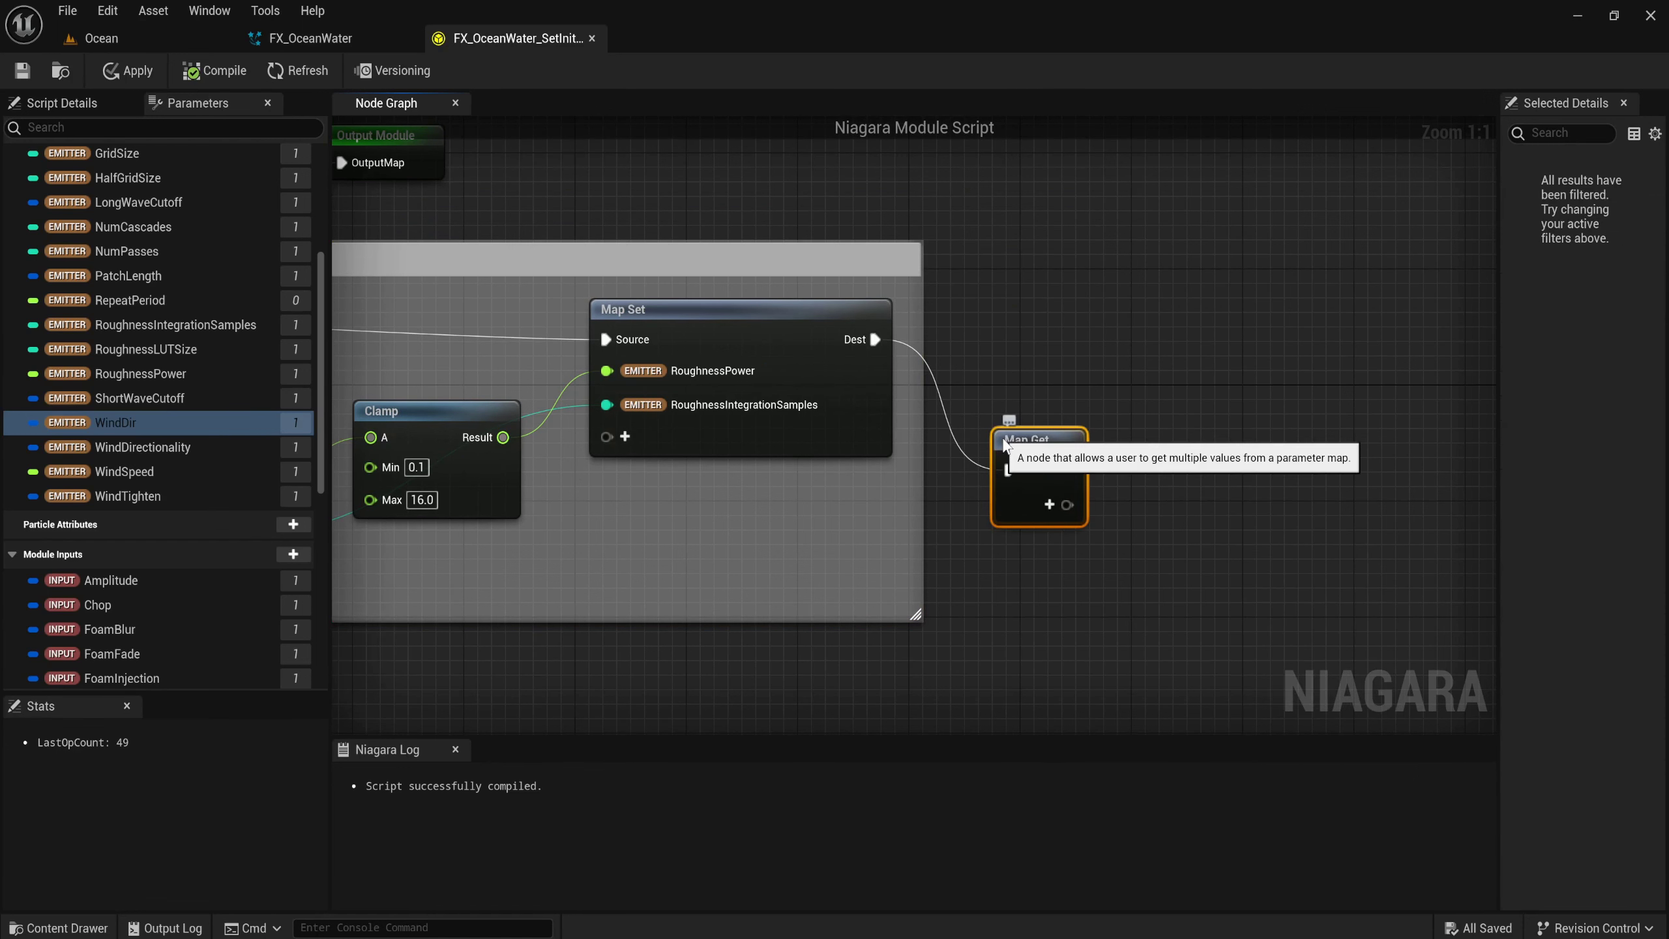
pyautogui.click(1049, 504)
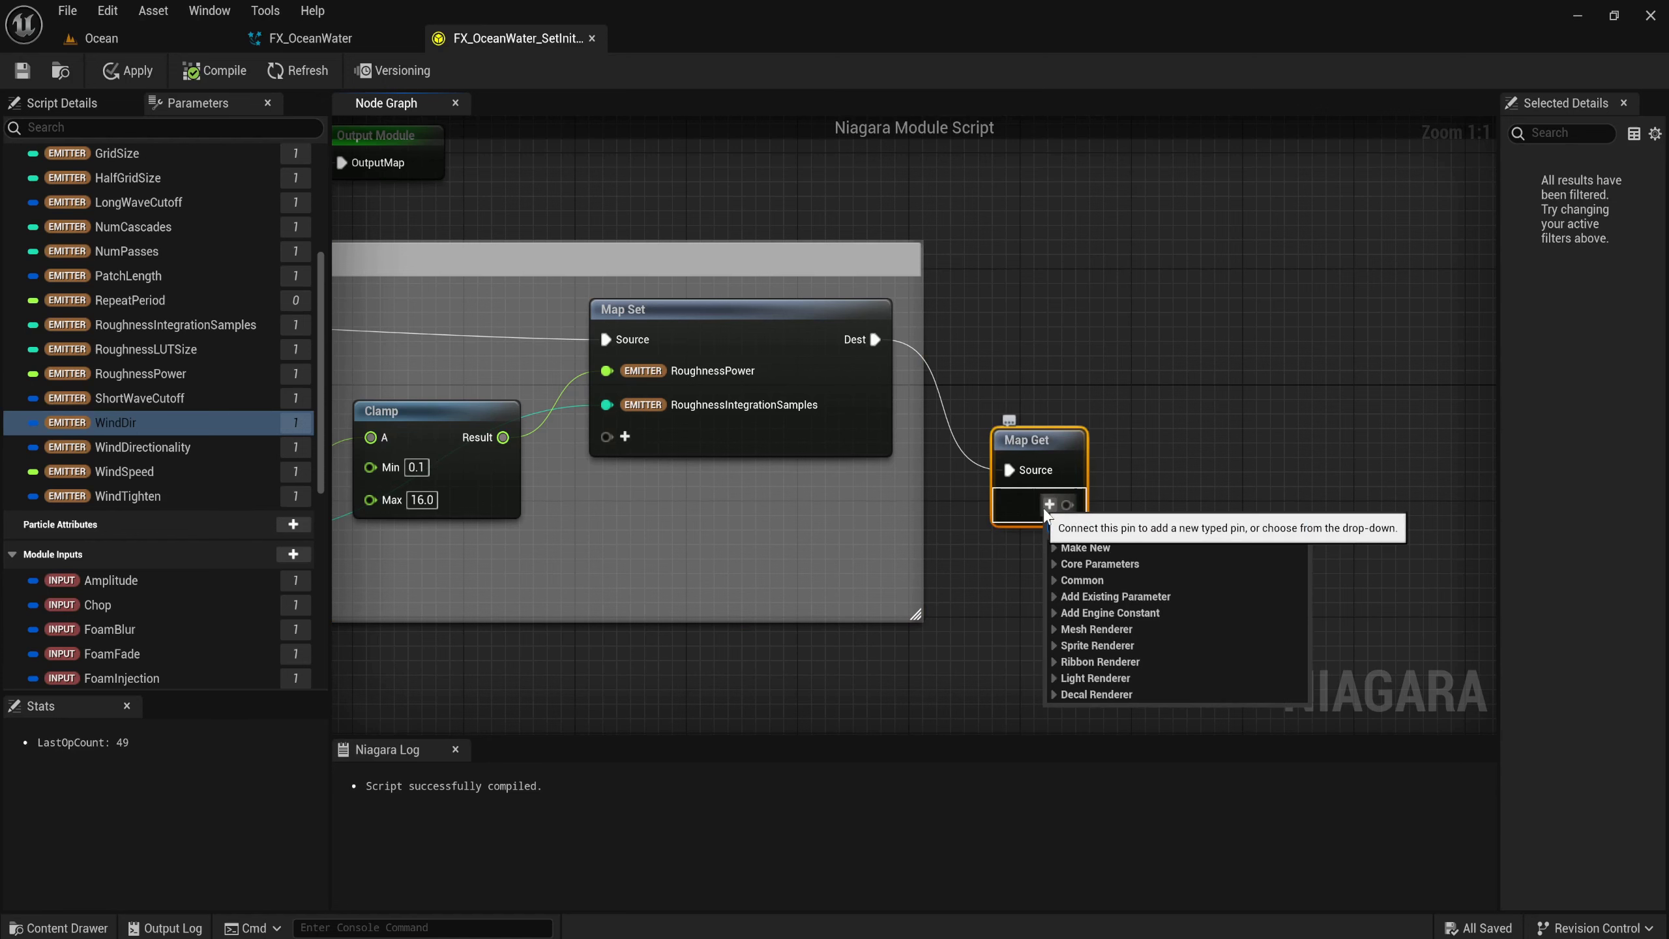
pyautogui.write('repeat')
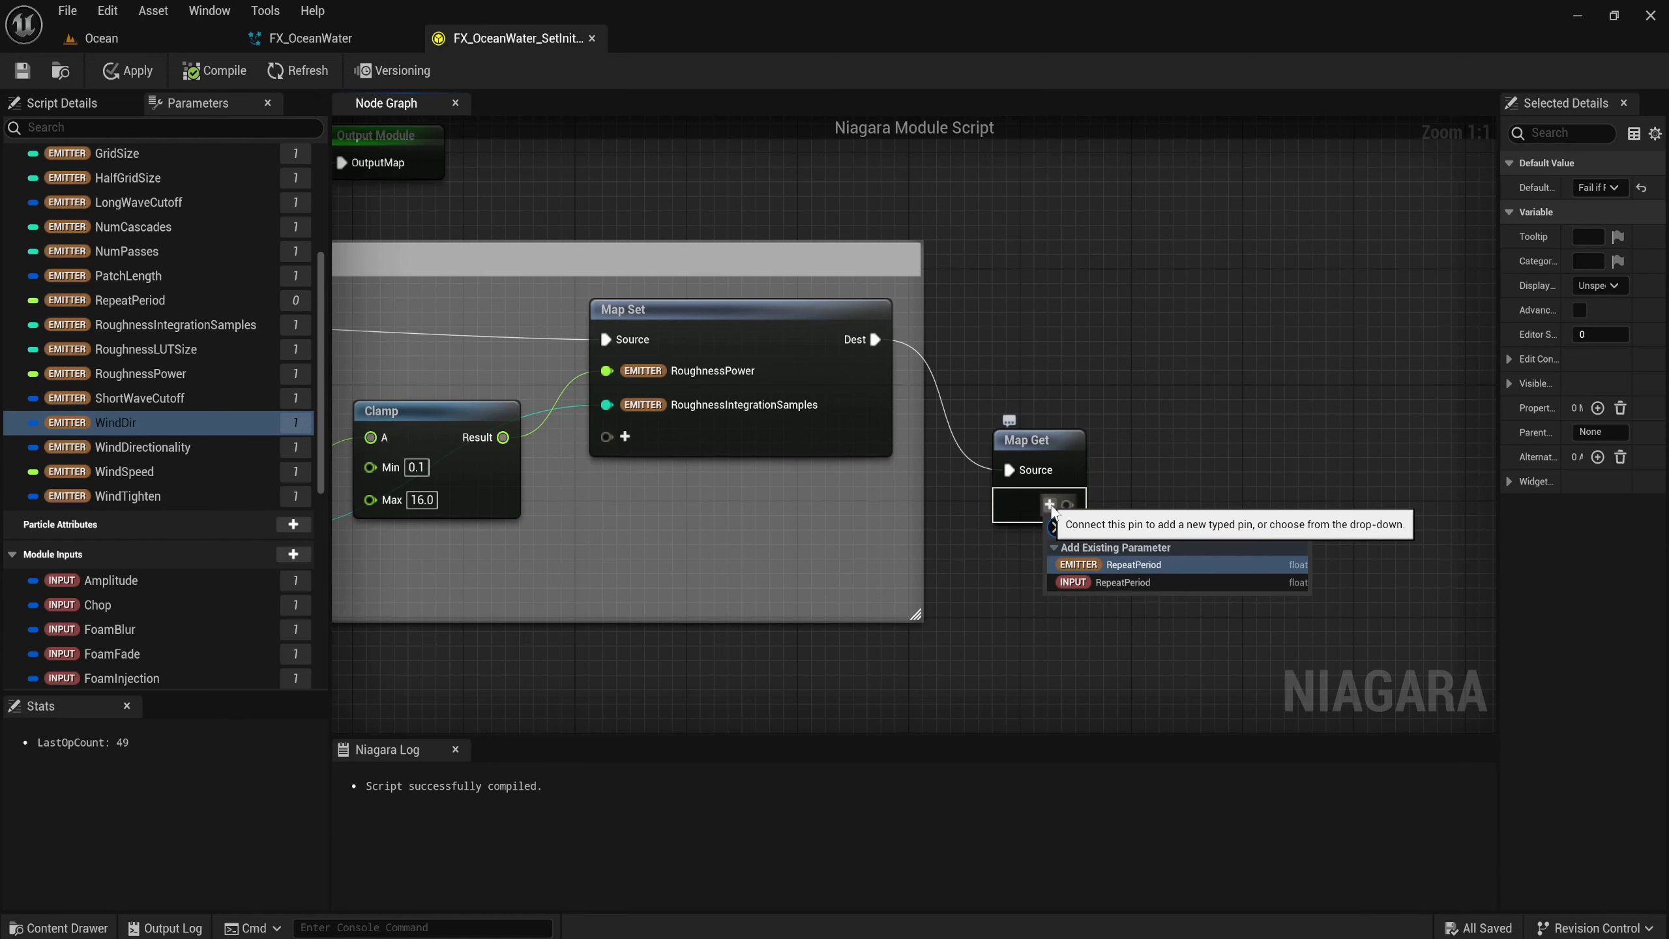
pyautogui.press('Down')
pyautogui.press('Return')
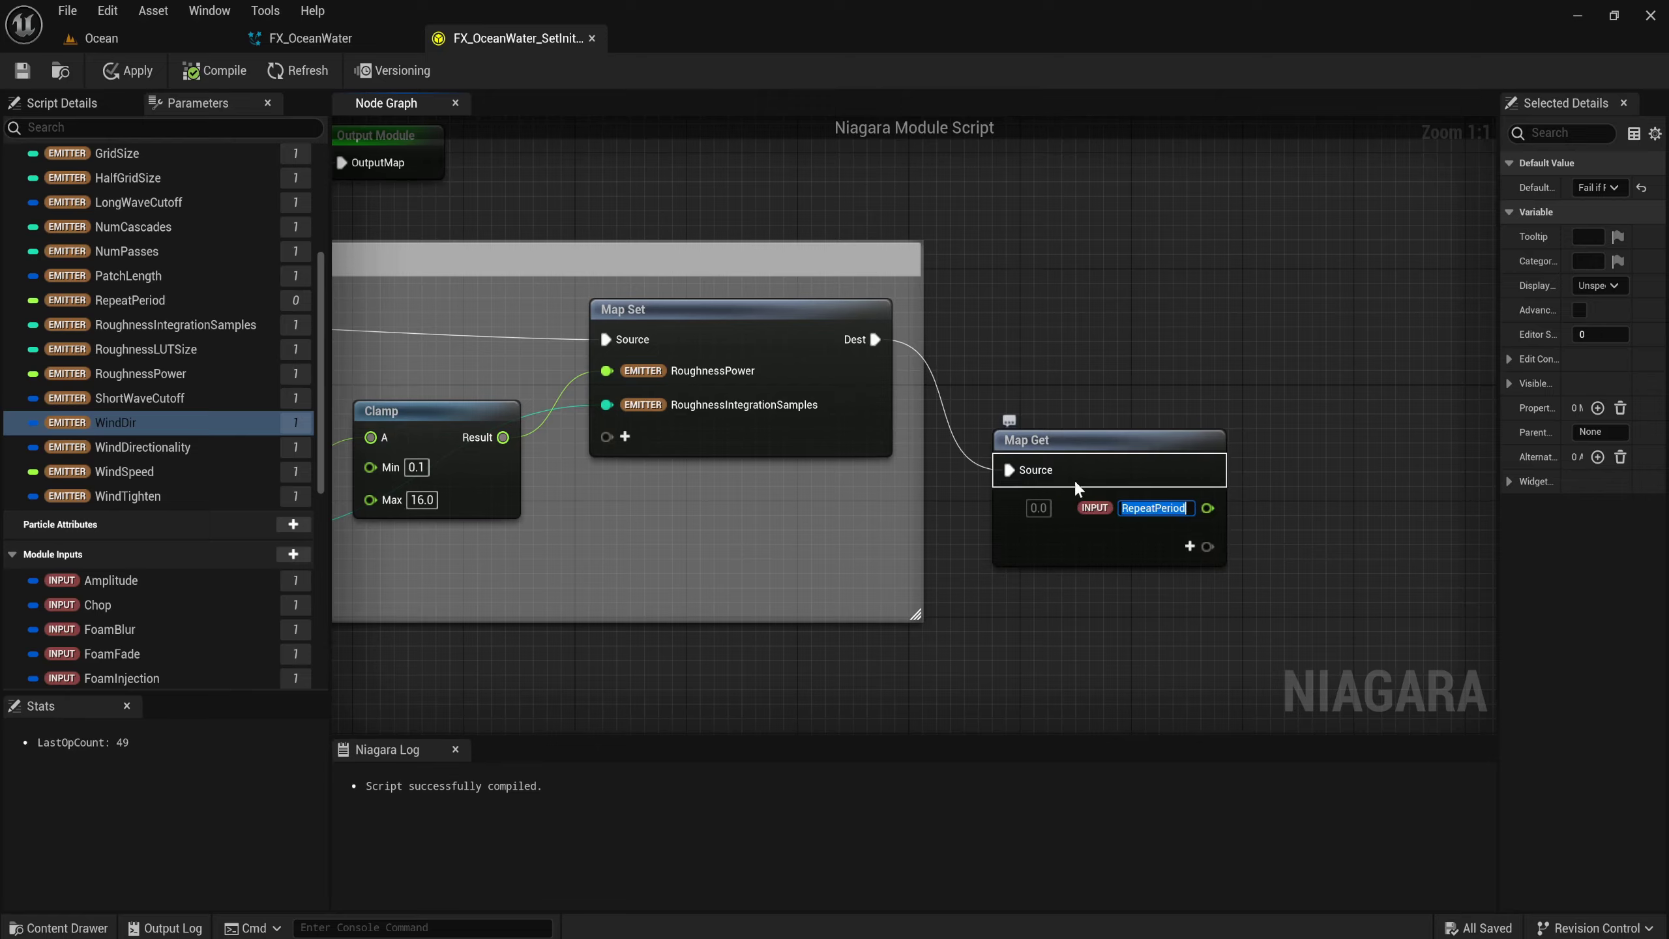
# Chain a new Map Set with an emitter RepeatPeriod pin.
pyautogui.moveTo(1075, 486); pyautogui.dragTo(799, 449, button='right')
pyautogui.moveTo(599, 302); pyautogui.dragTo(1065, 322)
pyautogui.write('map')
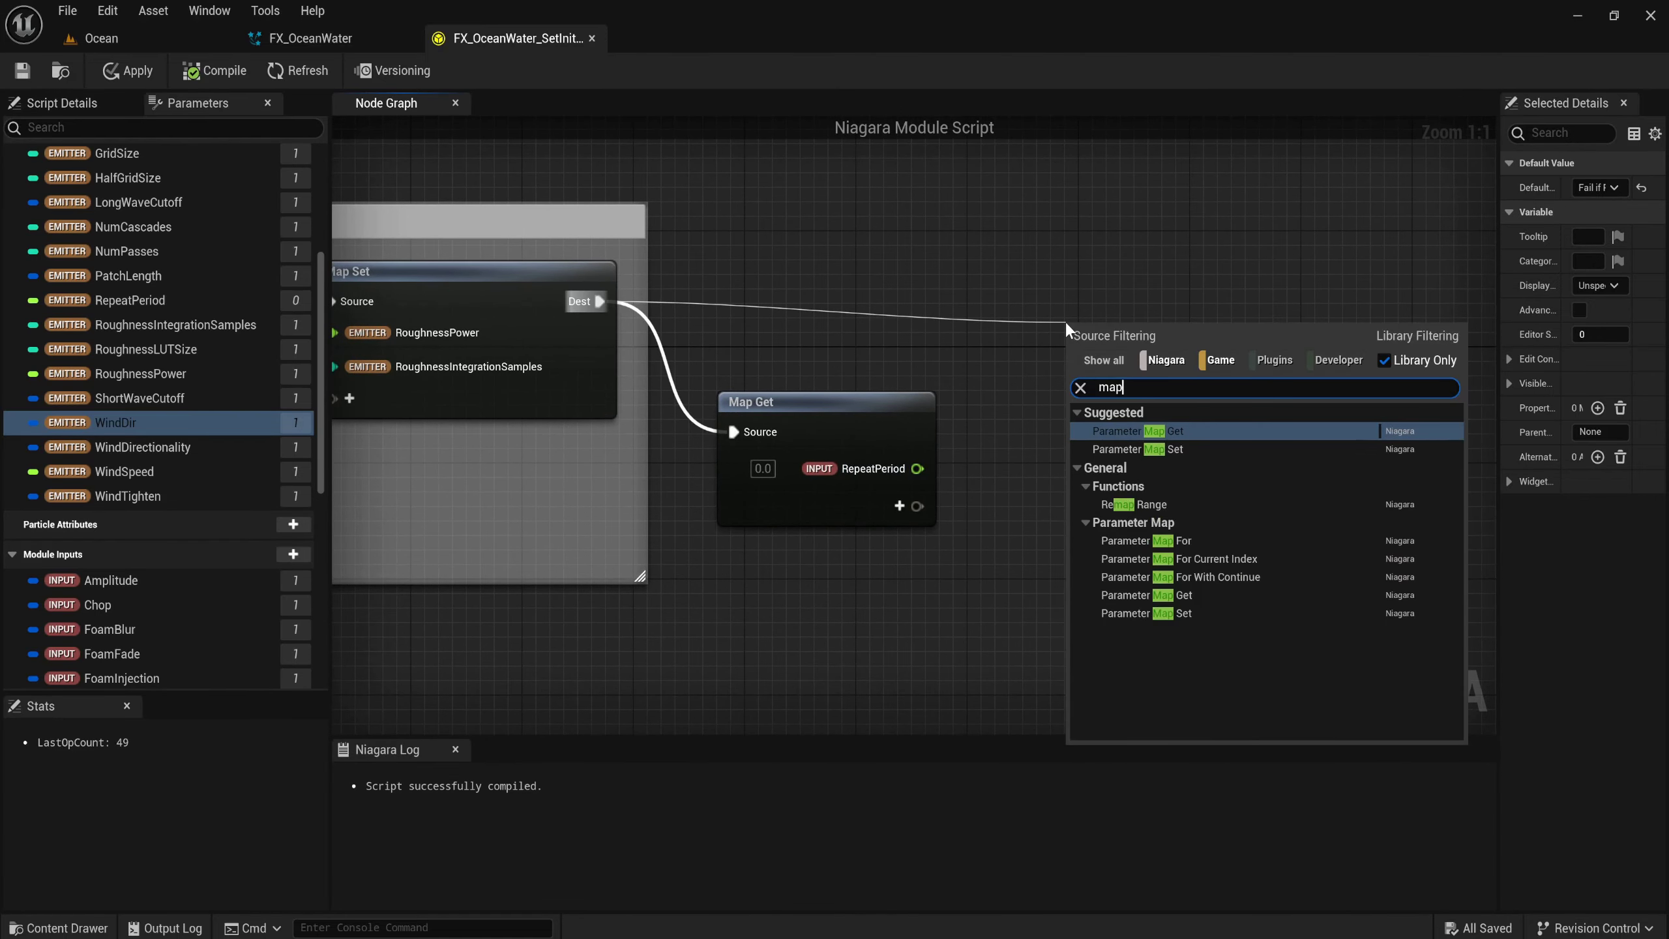
pyautogui.write(' s')
pyautogui.press('Return')
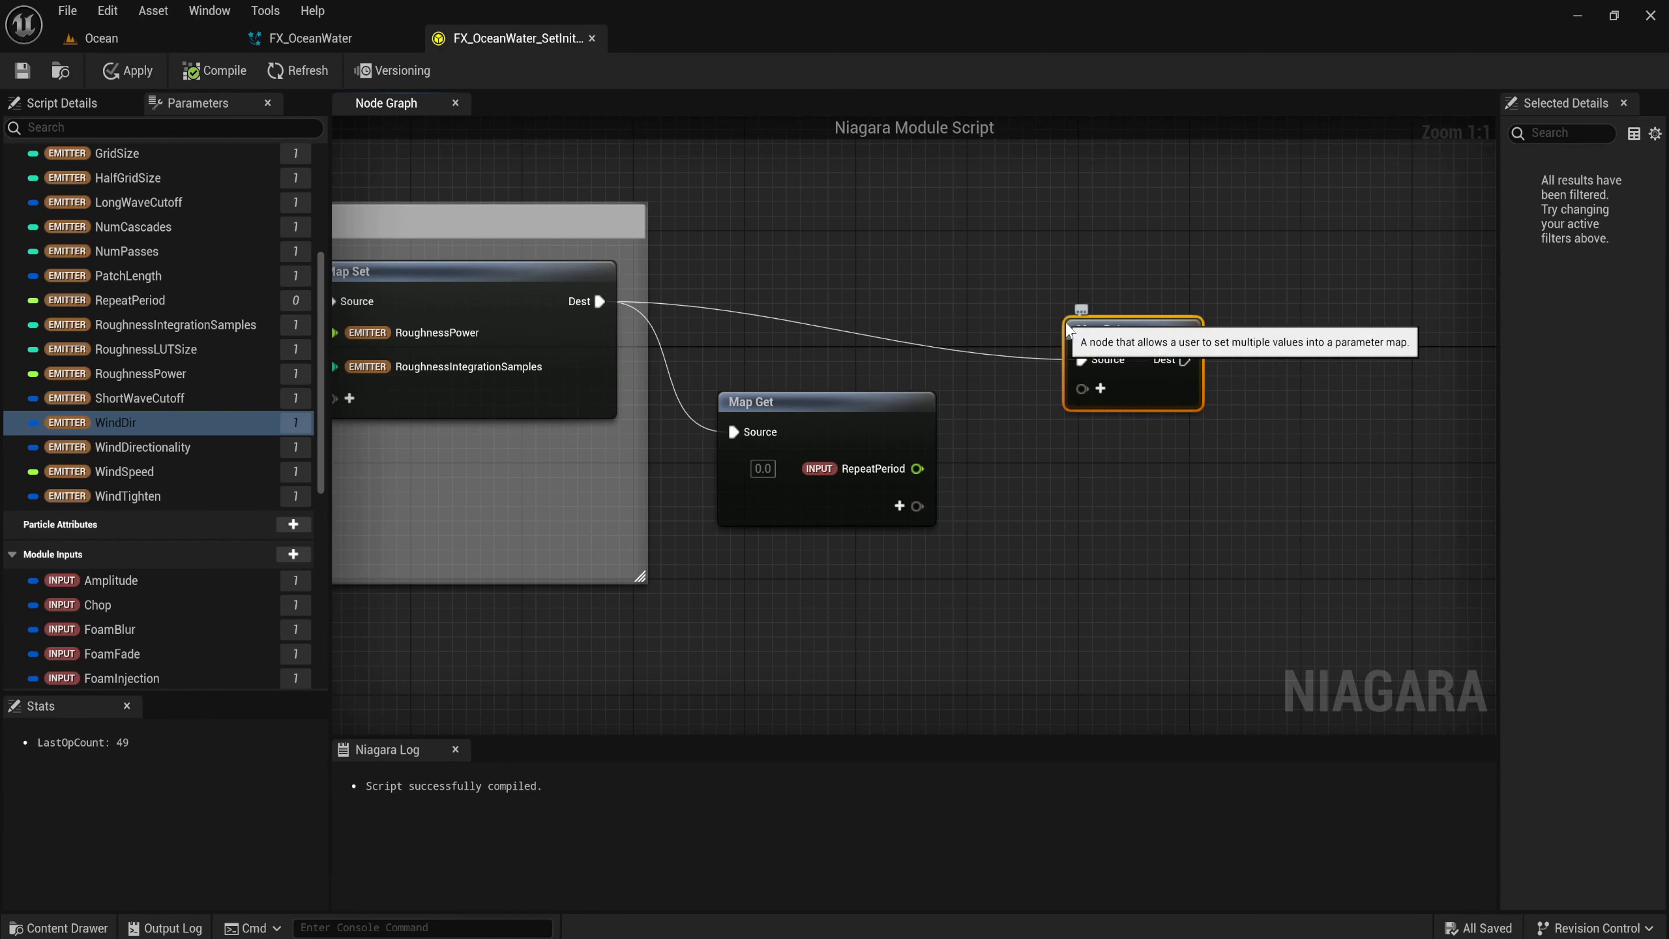
pyautogui.click(1101, 388)
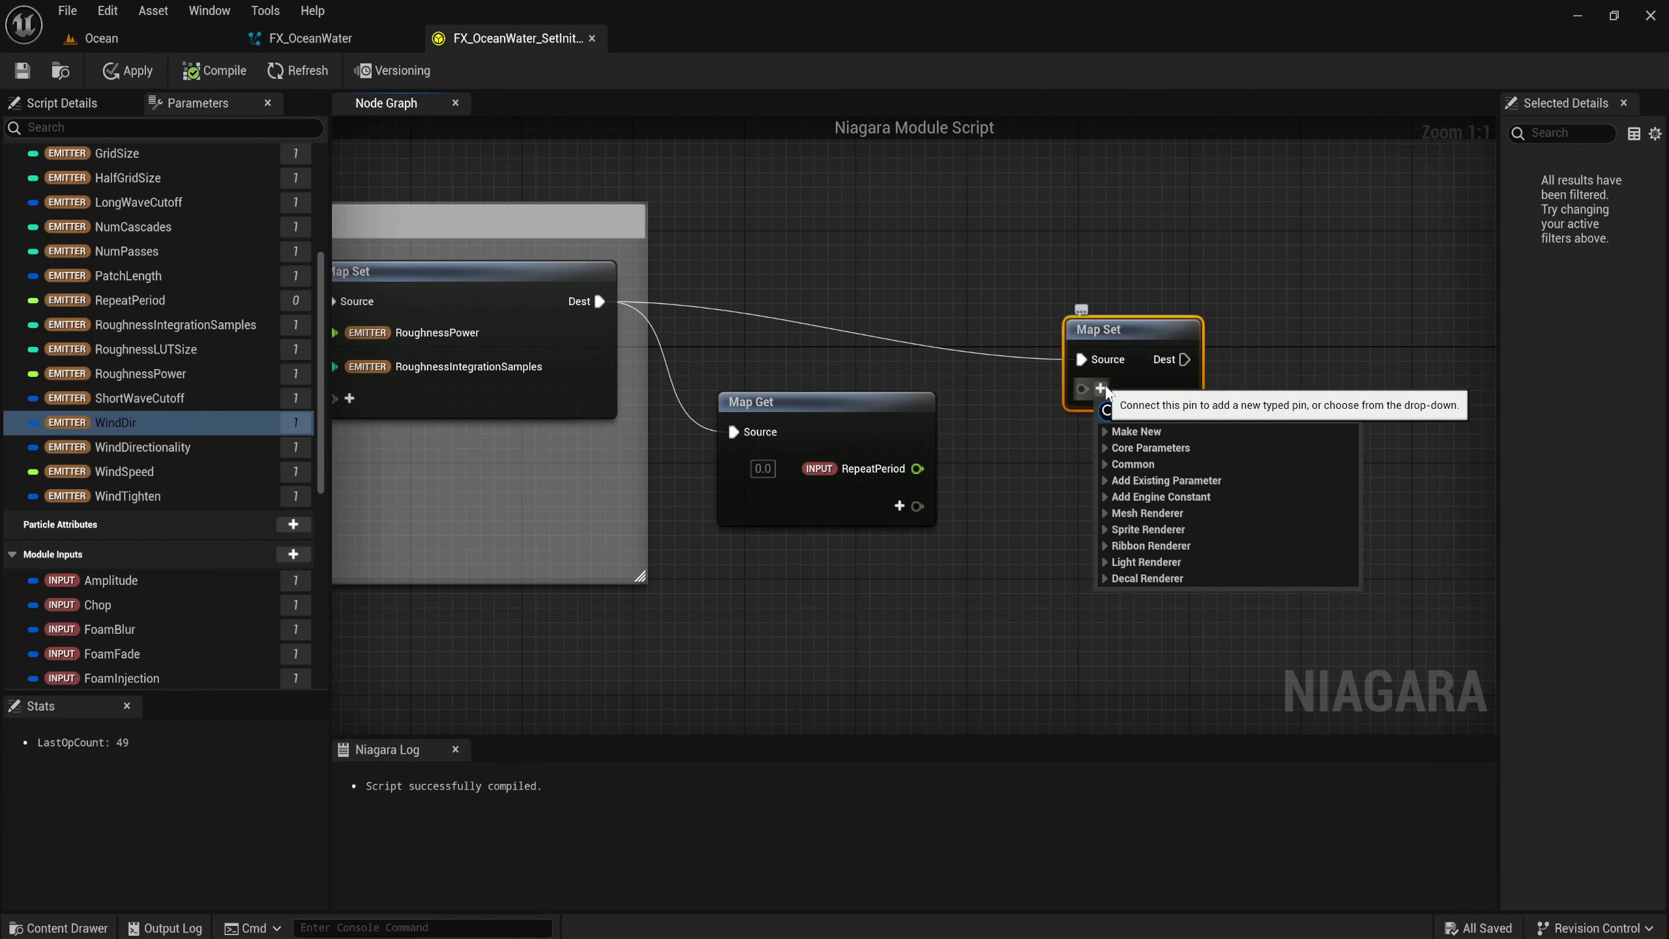
pyautogui.write('repeat')
pyautogui.press('Return')
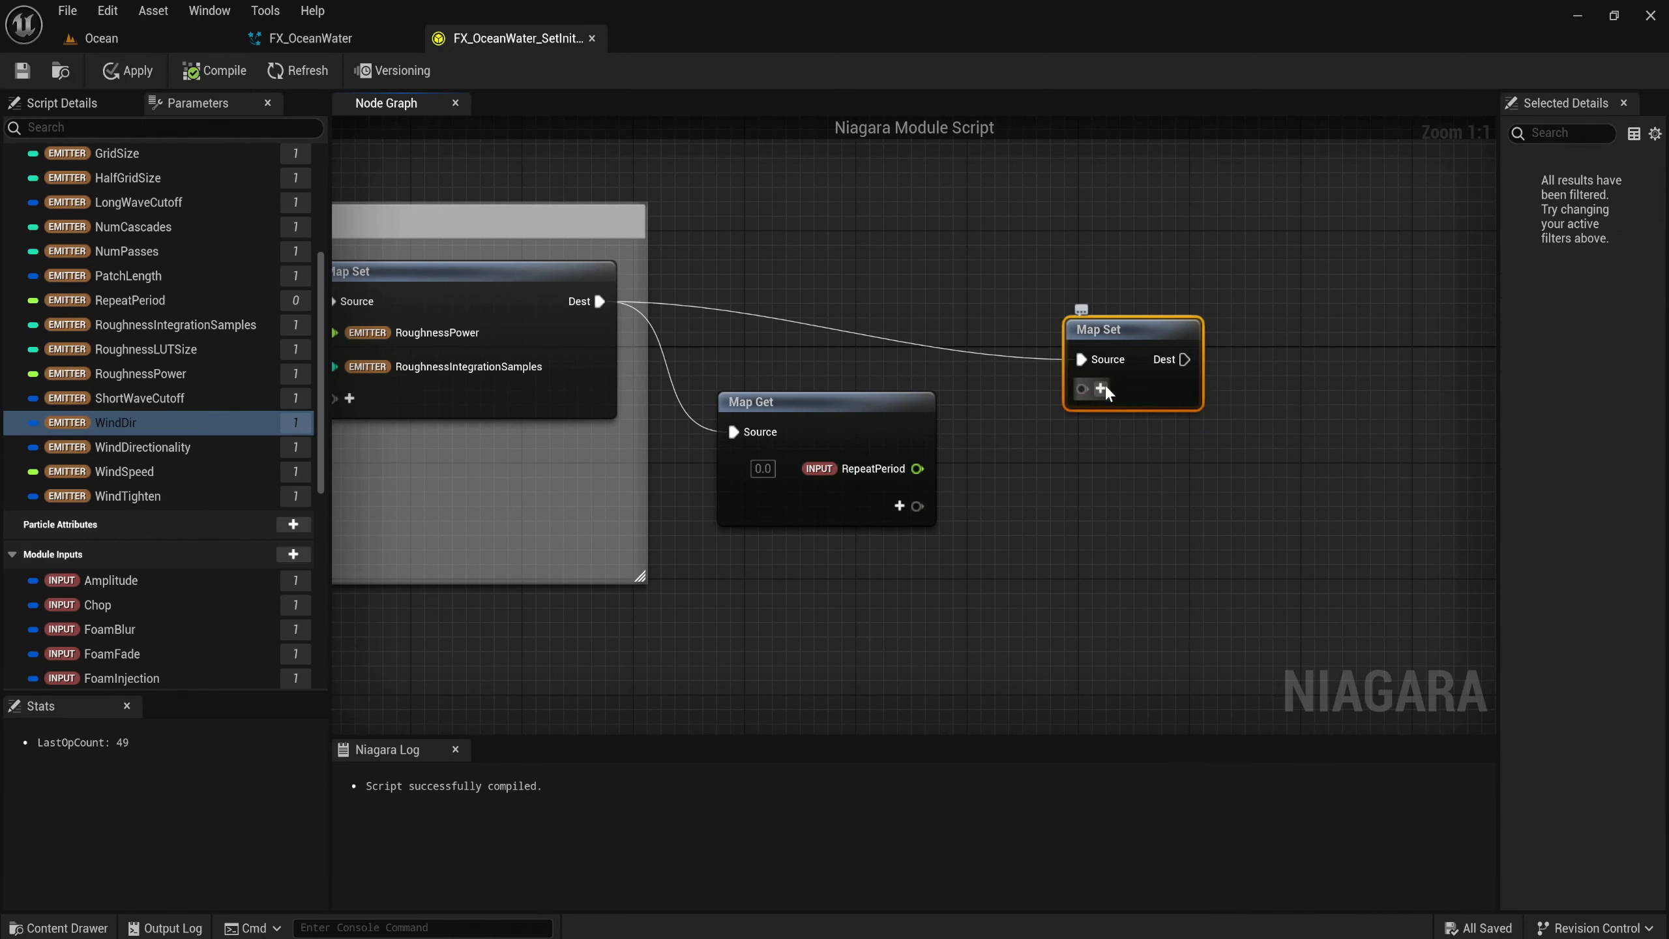
pyautogui.moveTo(1192, 325); pyautogui.dragTo(1291, 276)
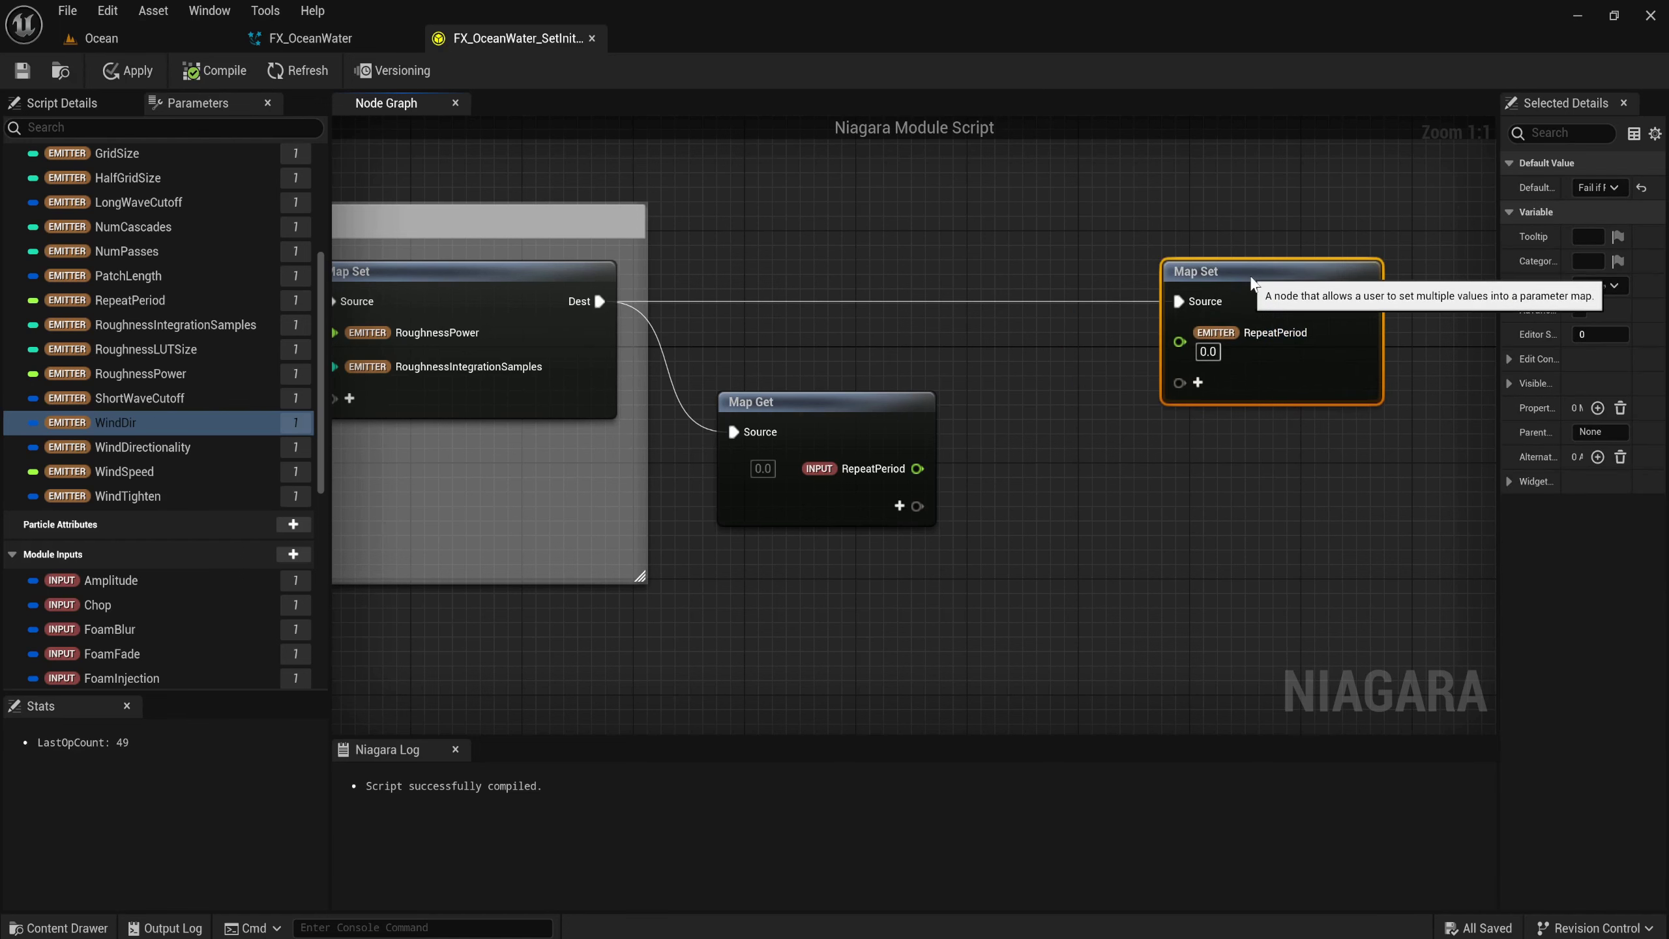
# Add BaseFrequency and AnimationTime pins to the Map Set and wire in the RepeatPeriod input.
pyautogui.click(1202, 381)
pyautogui.write('b')
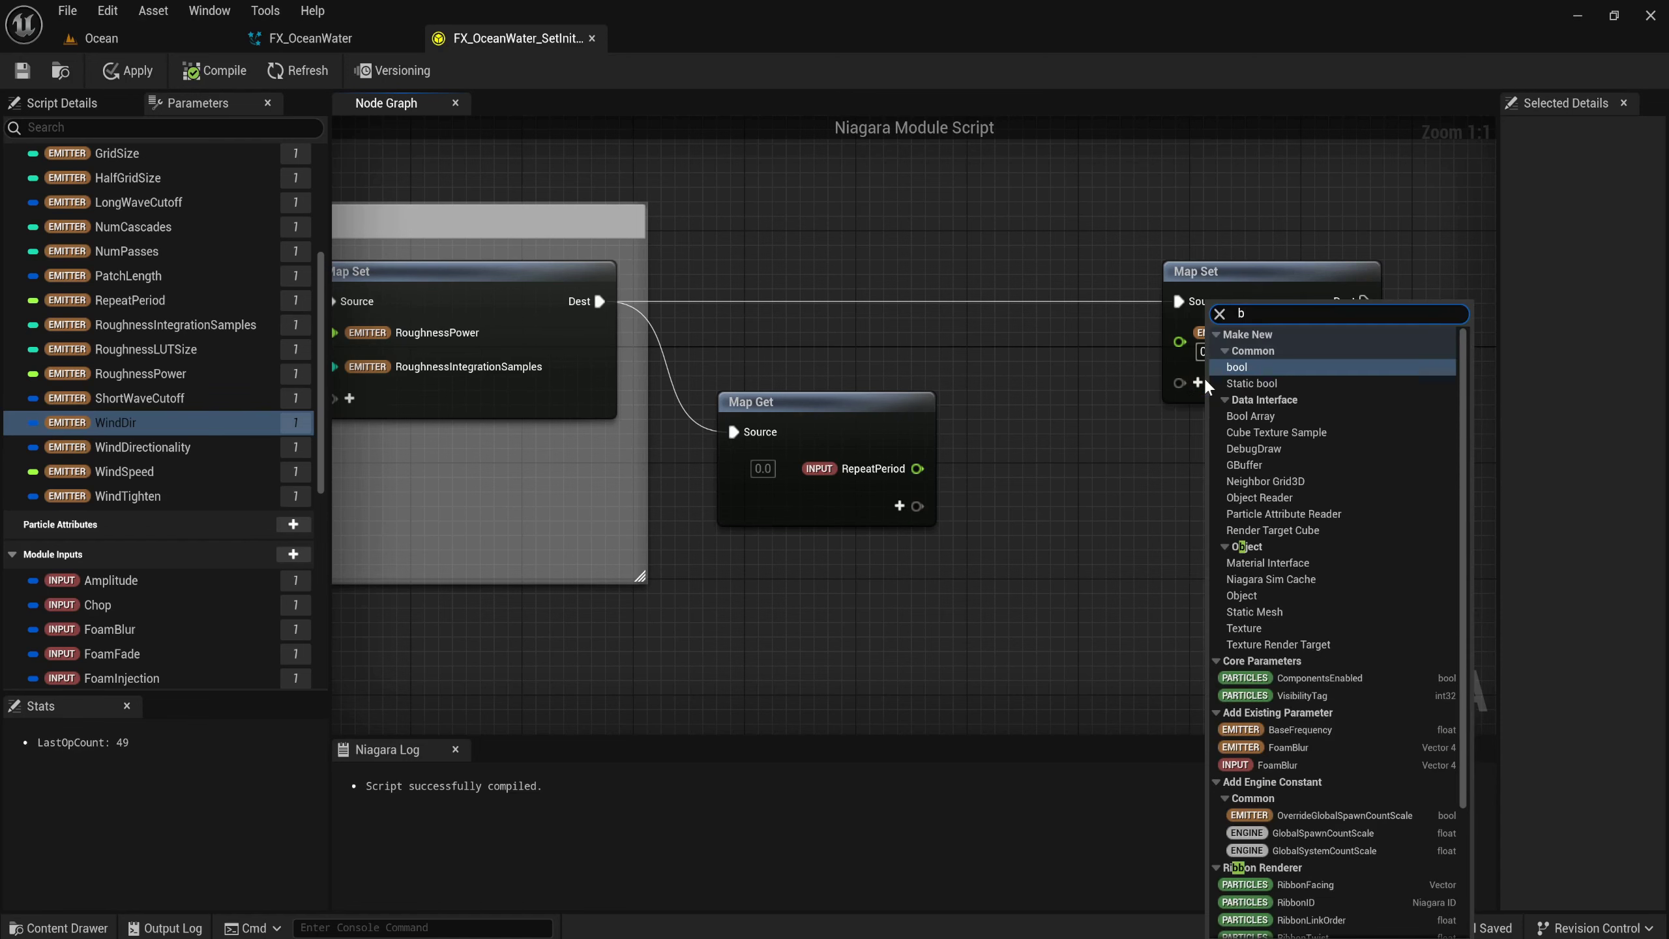
pyautogui.write('ase')
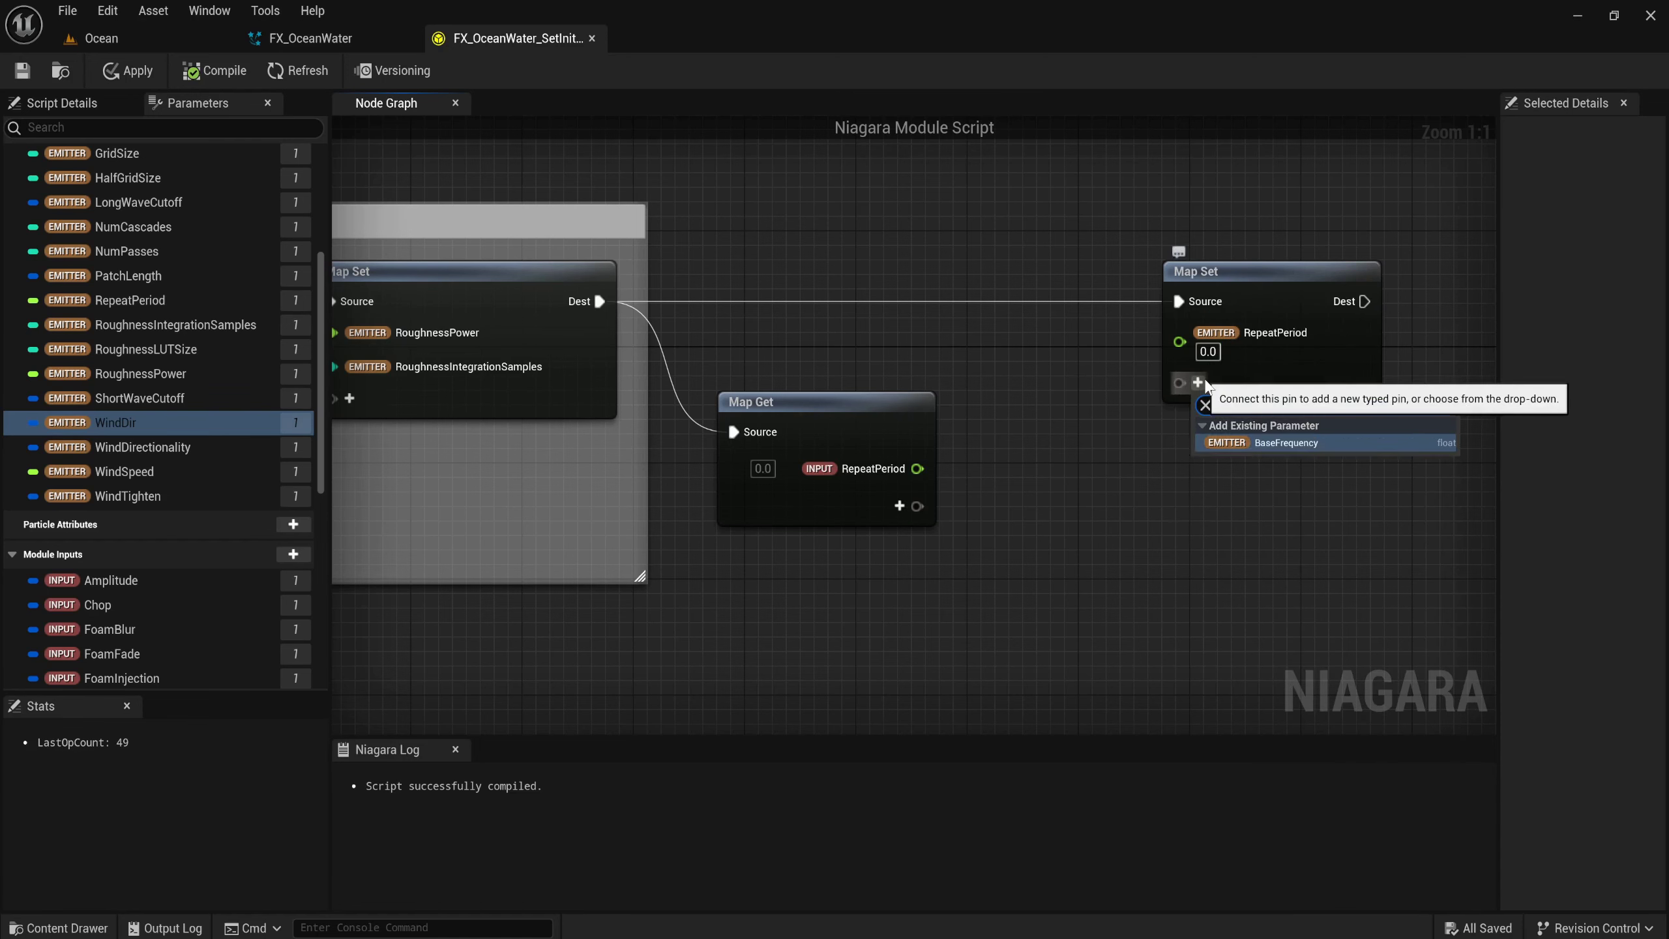
pyautogui.press('Return')
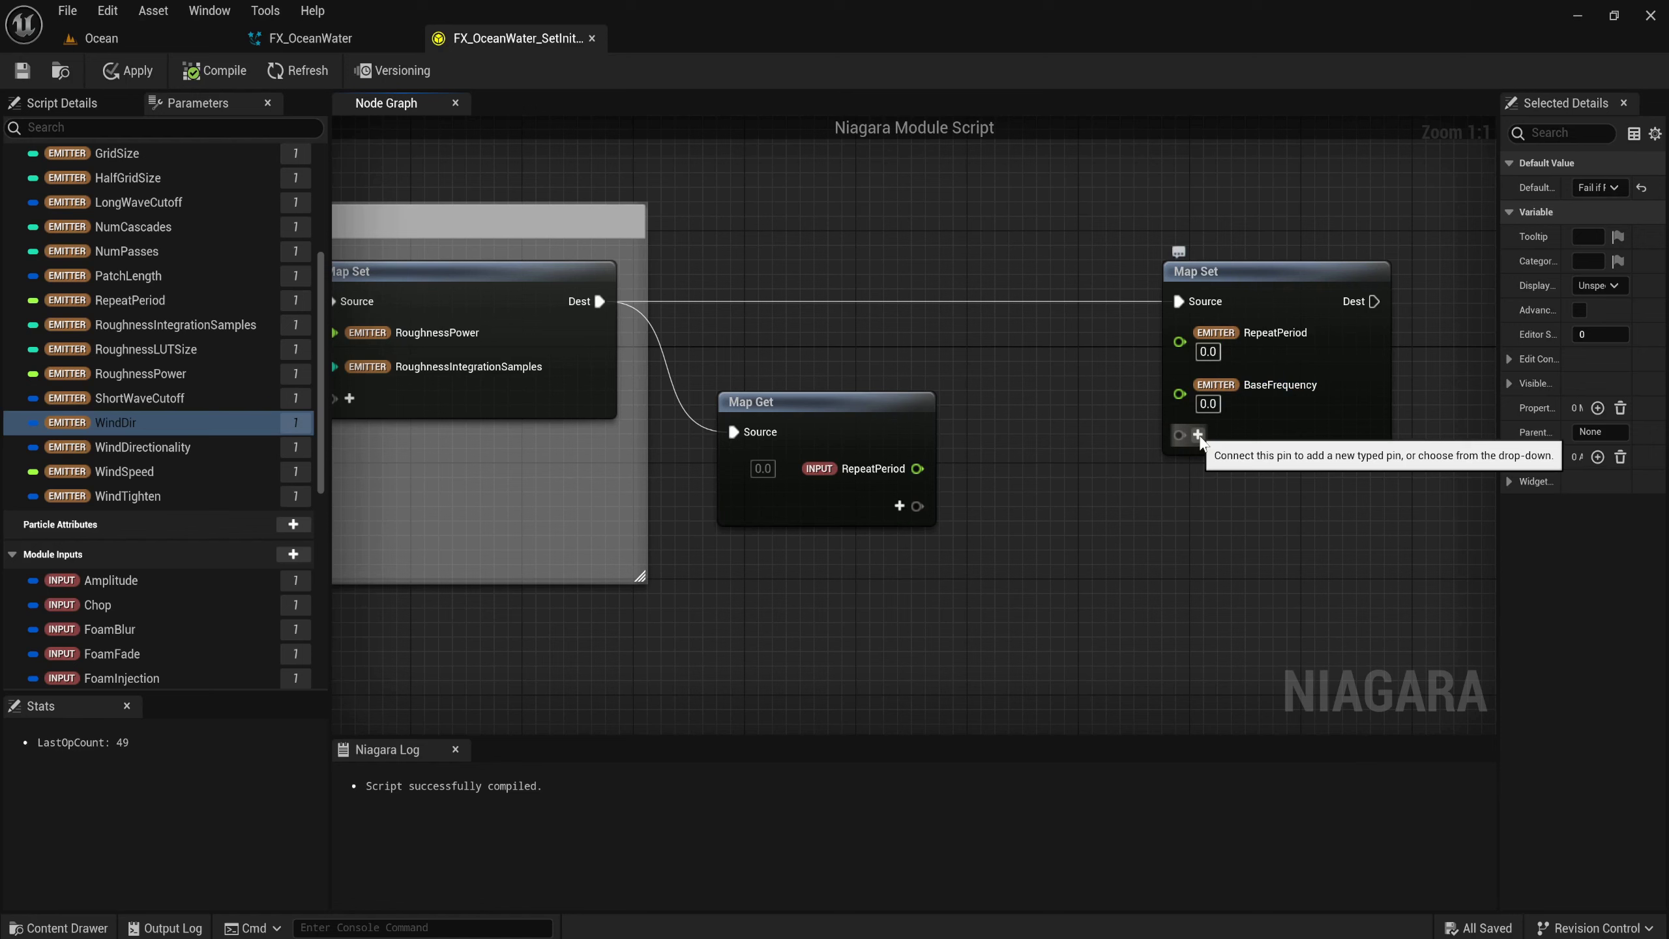
pyautogui.click(1198, 435)
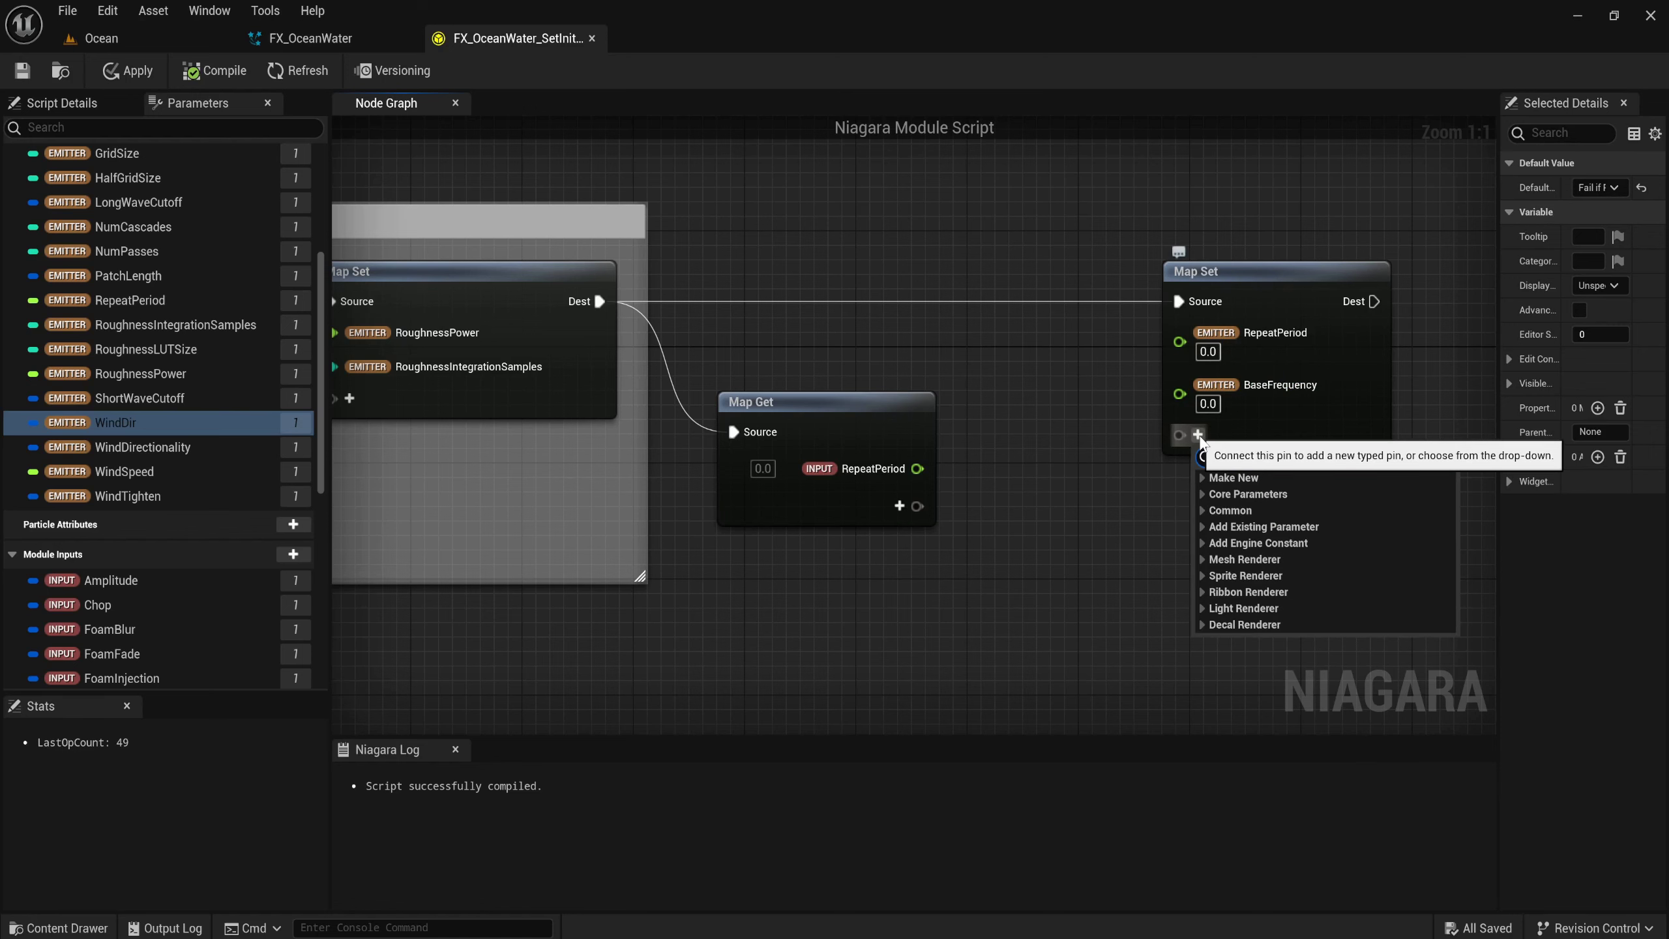
pyautogui.write('AWind')
pyautogui.press('Return')
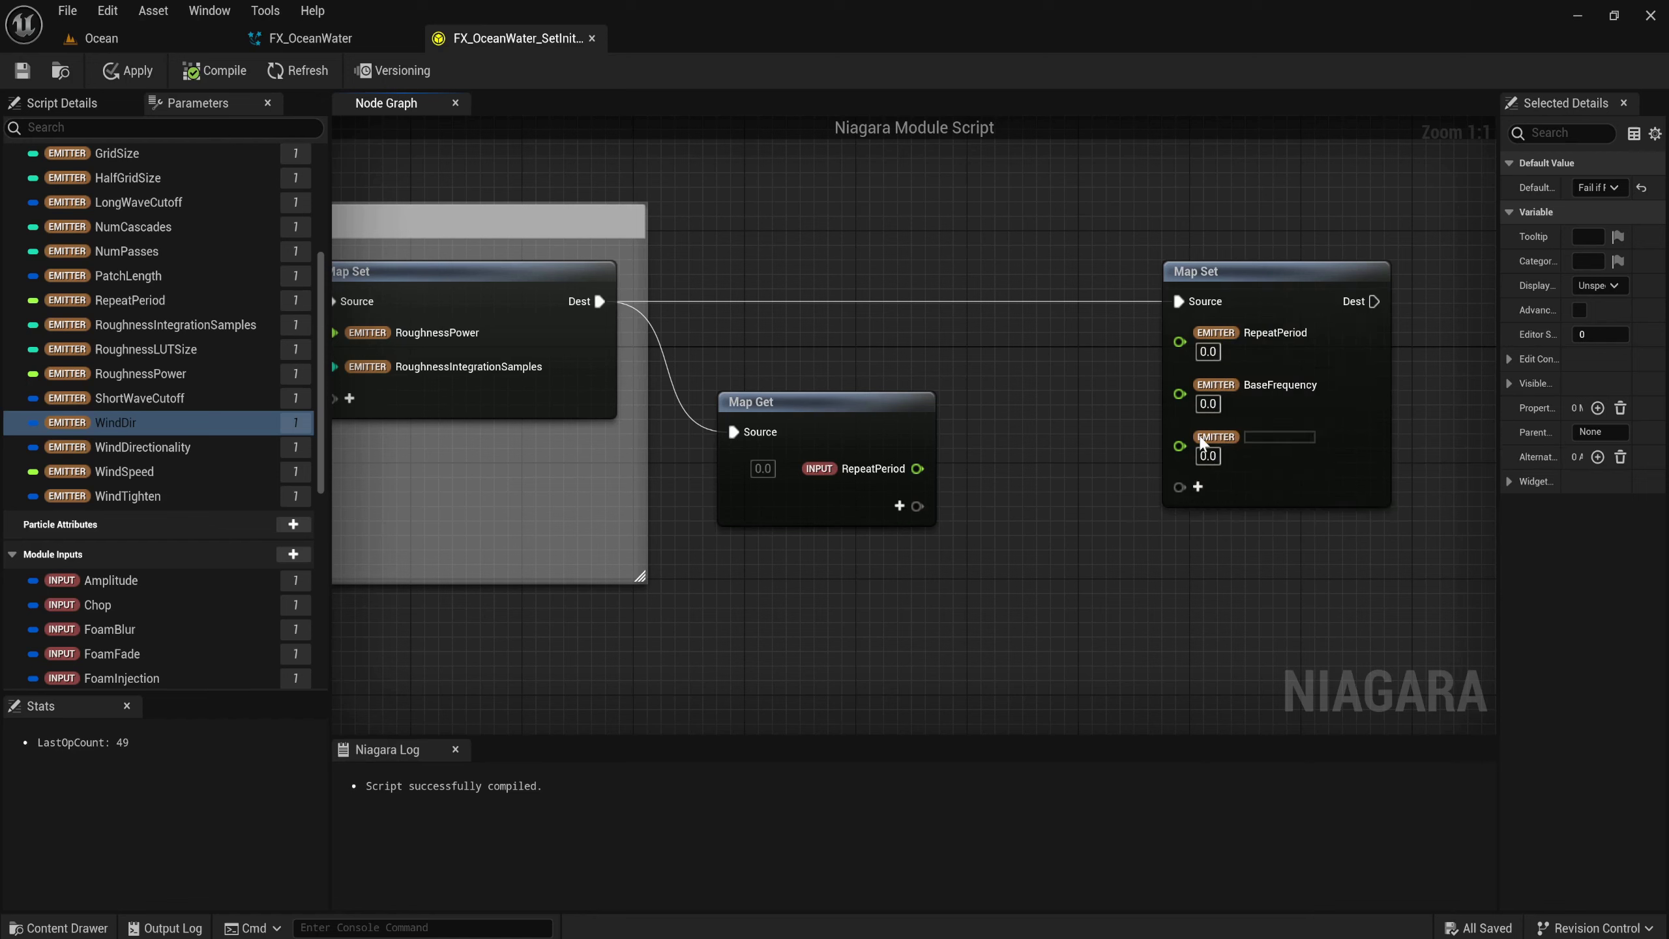
pyautogui.write('AnimationTime')
pyautogui.click(1111, 596)
pyautogui.moveTo(917, 468); pyautogui.dragTo(1227, 337)
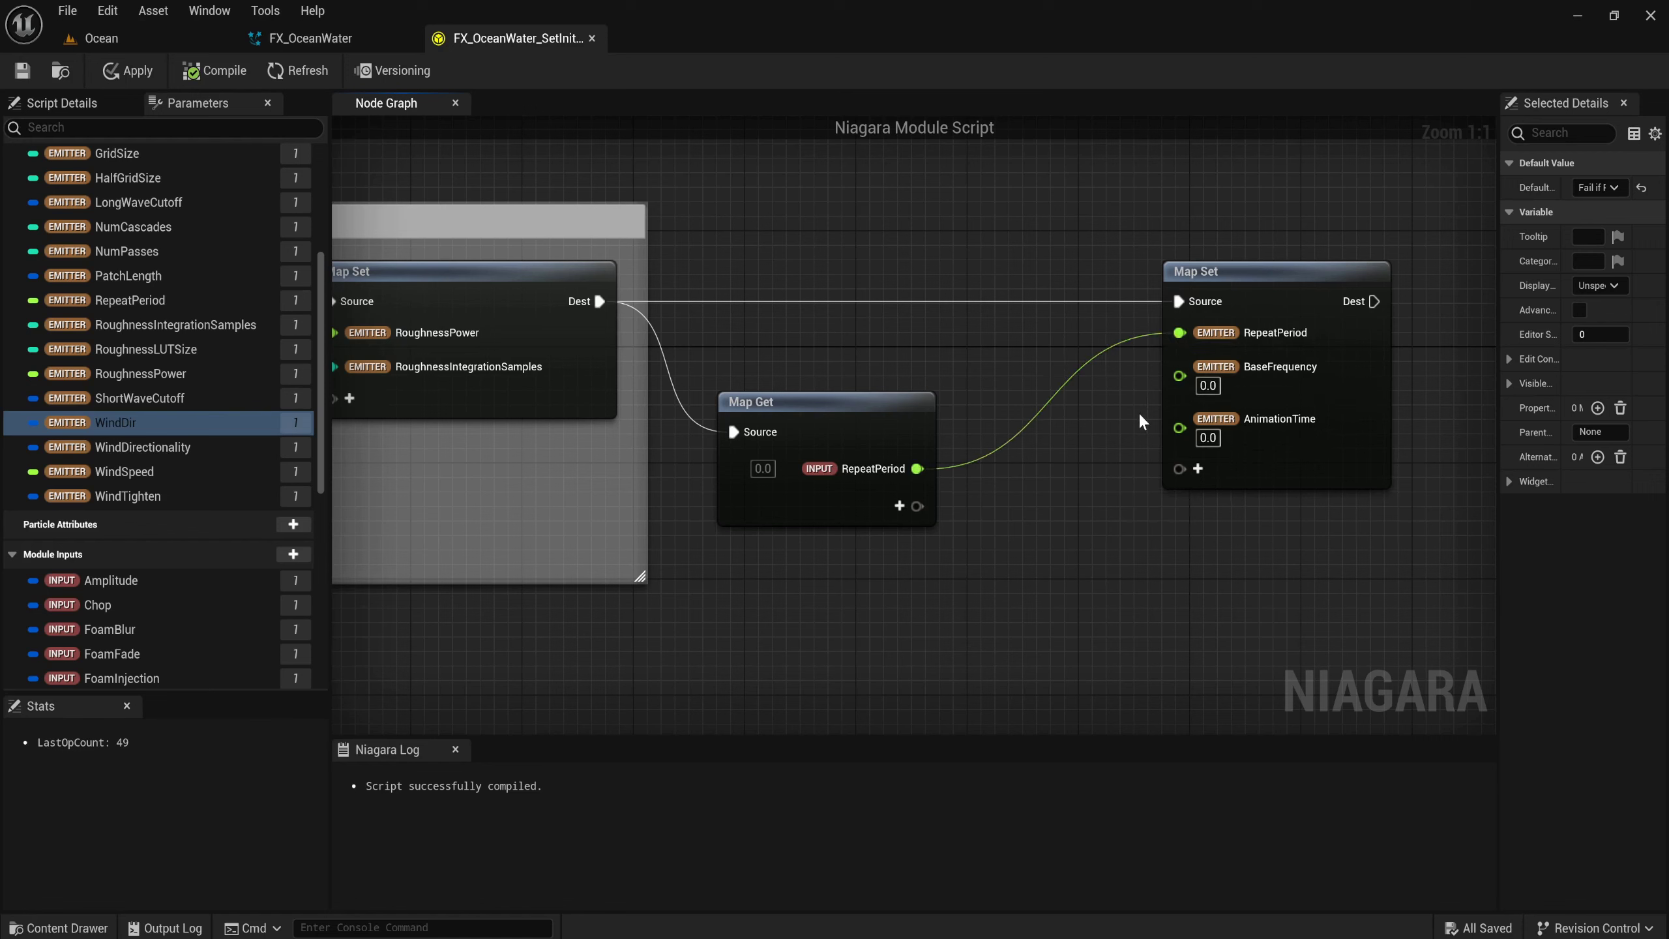
# Place a TWO_PI constant feeding a new Divide node.
pyautogui.rightClick(992, 416)
pyautogui.write('get')
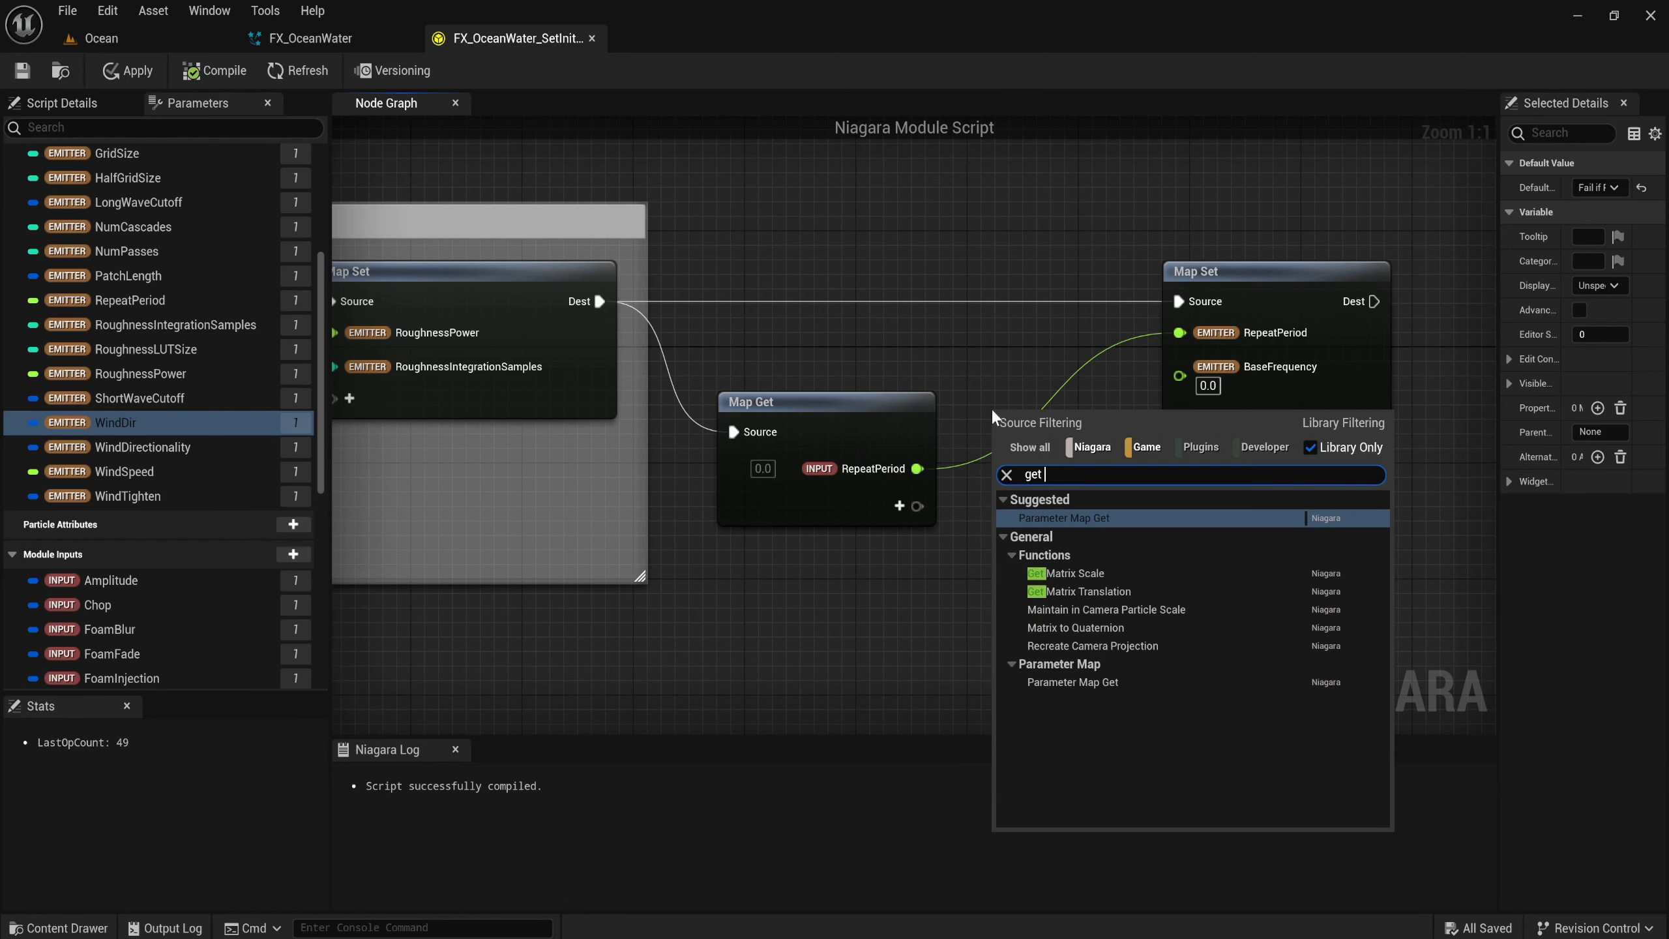
pyautogui.write(' two p')
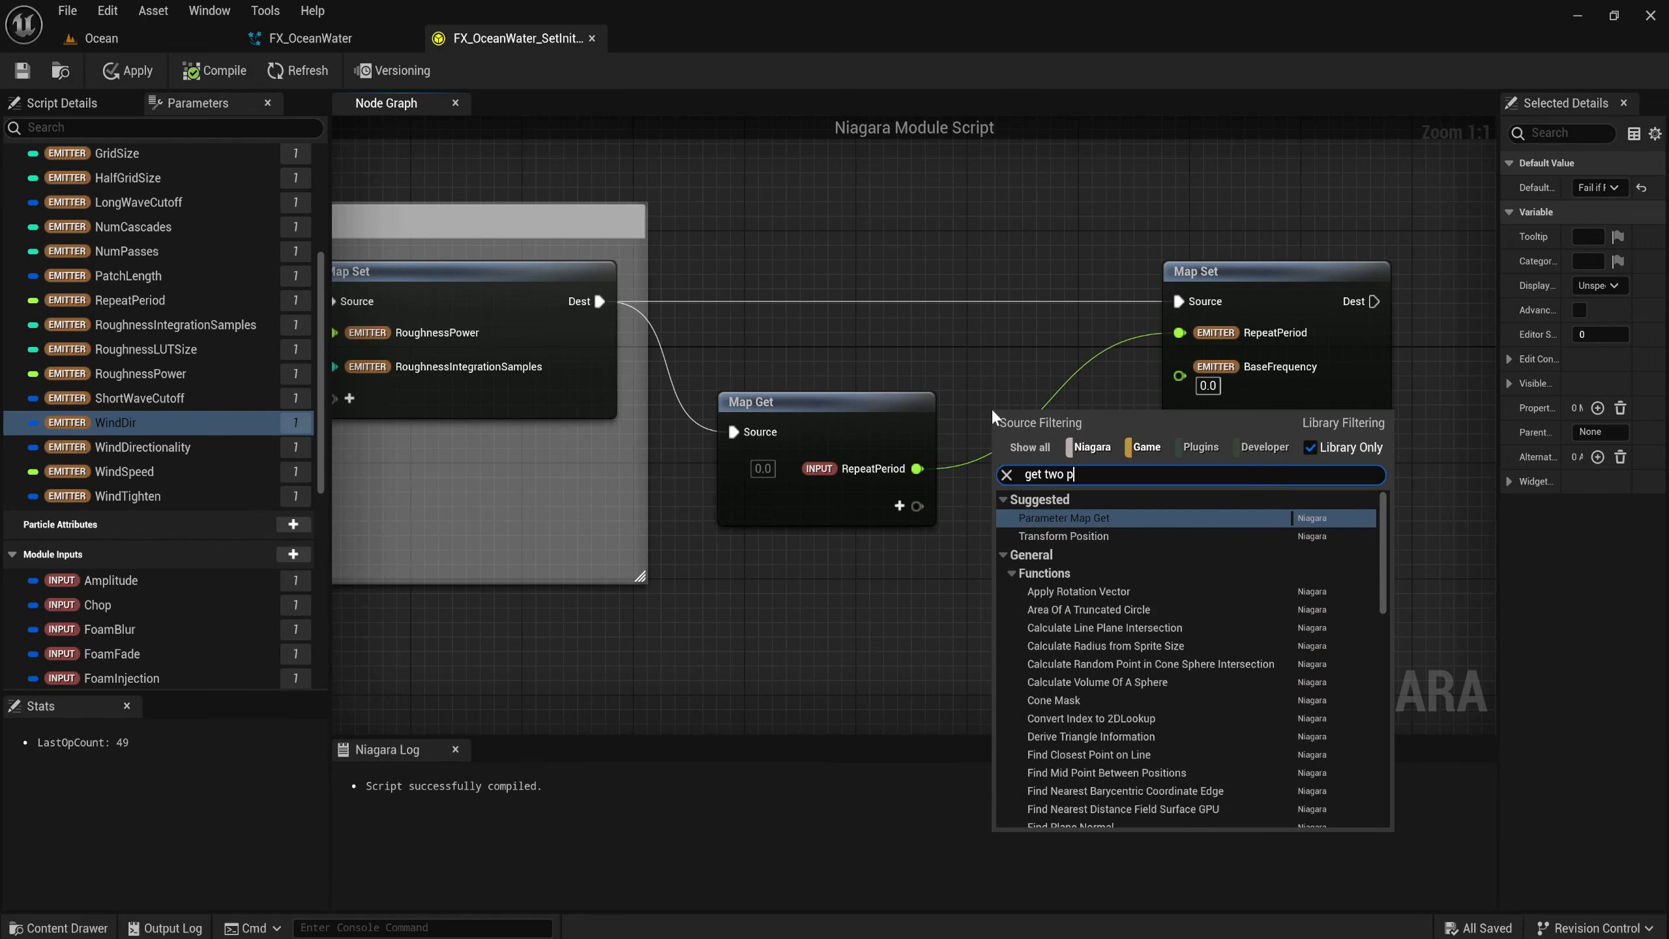
pyautogui.write('i')
pyautogui.press('Down')
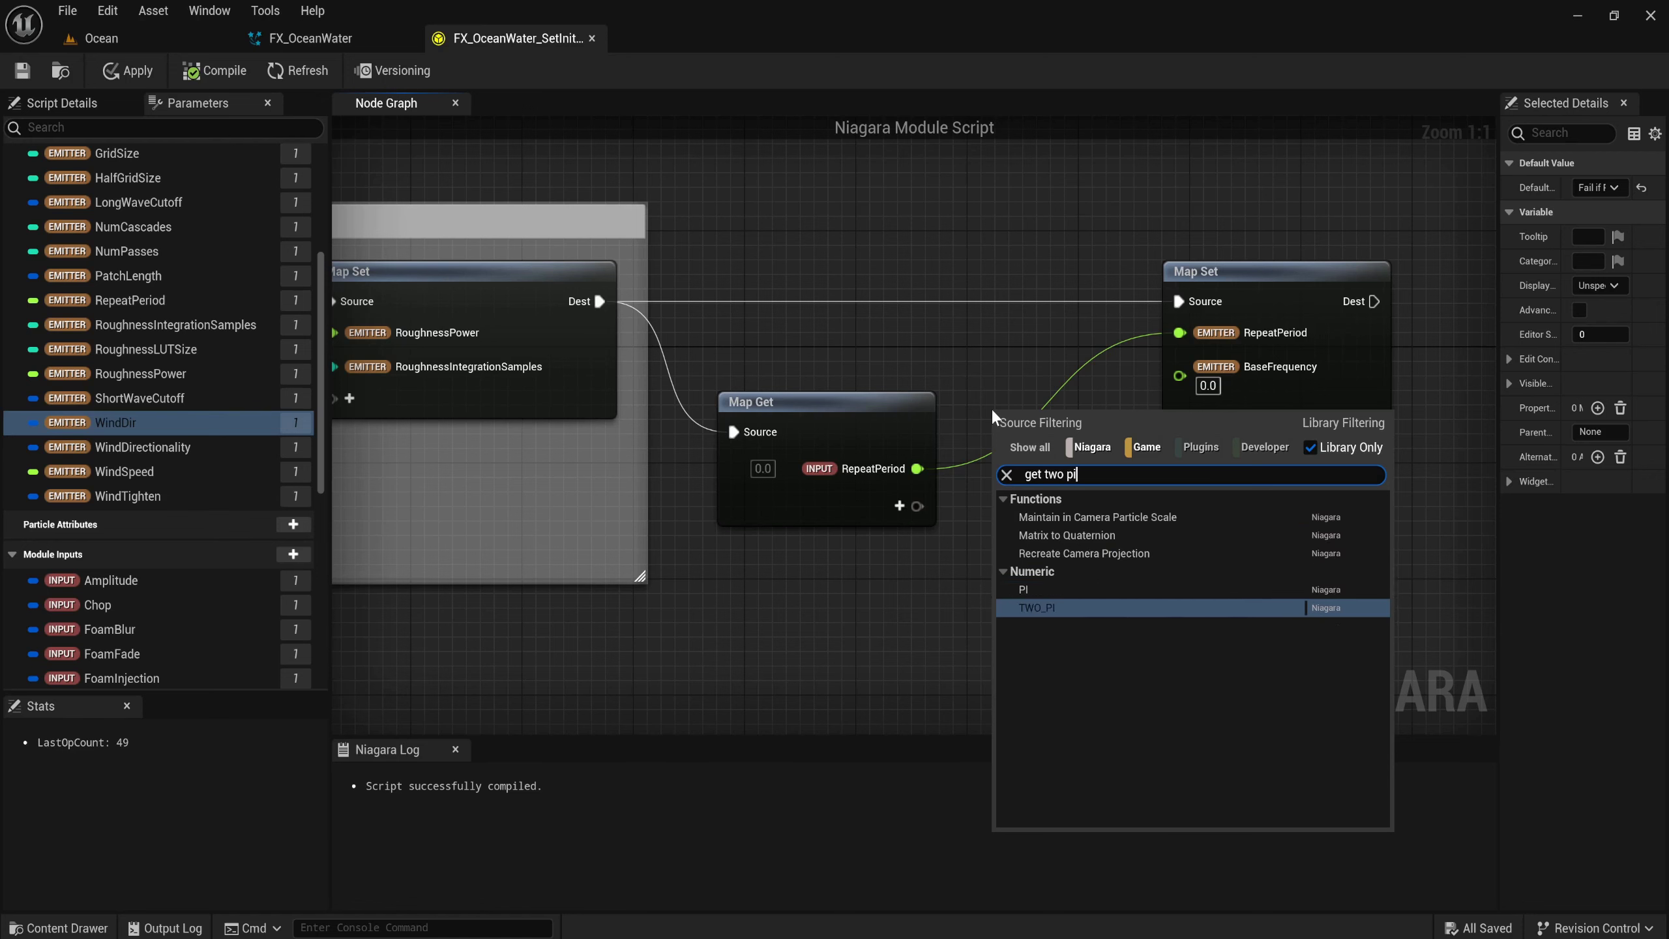
pyautogui.press('Return')
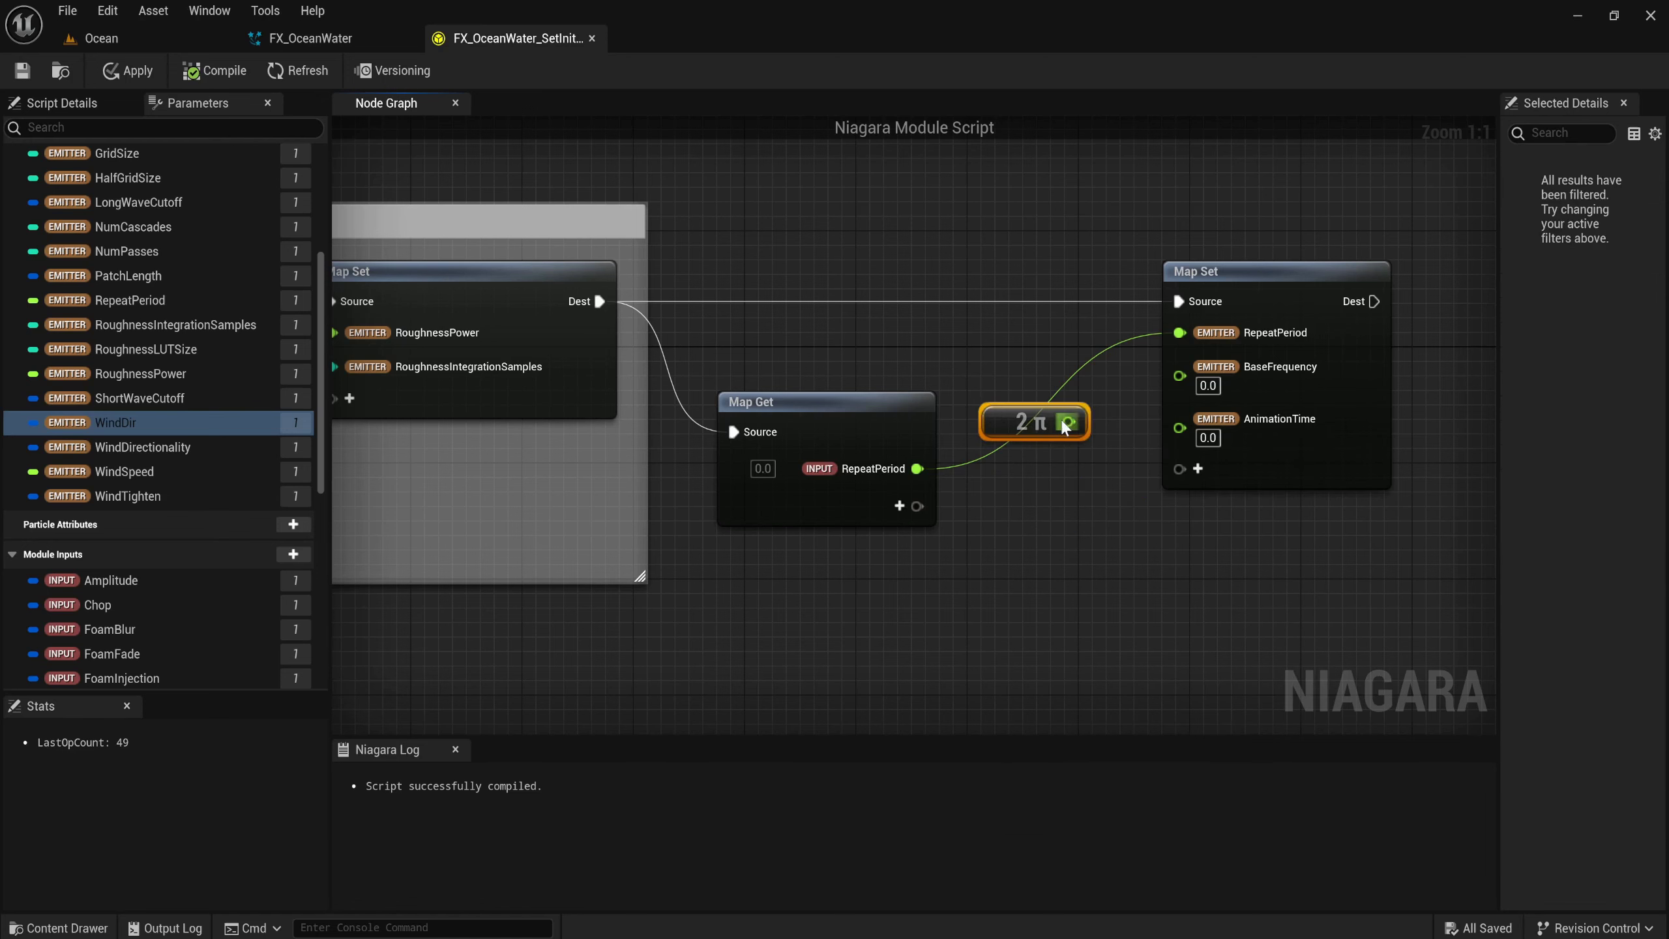
pyautogui.moveTo(1067, 422); pyautogui.dragTo(1077, 463)
pyautogui.write('/')
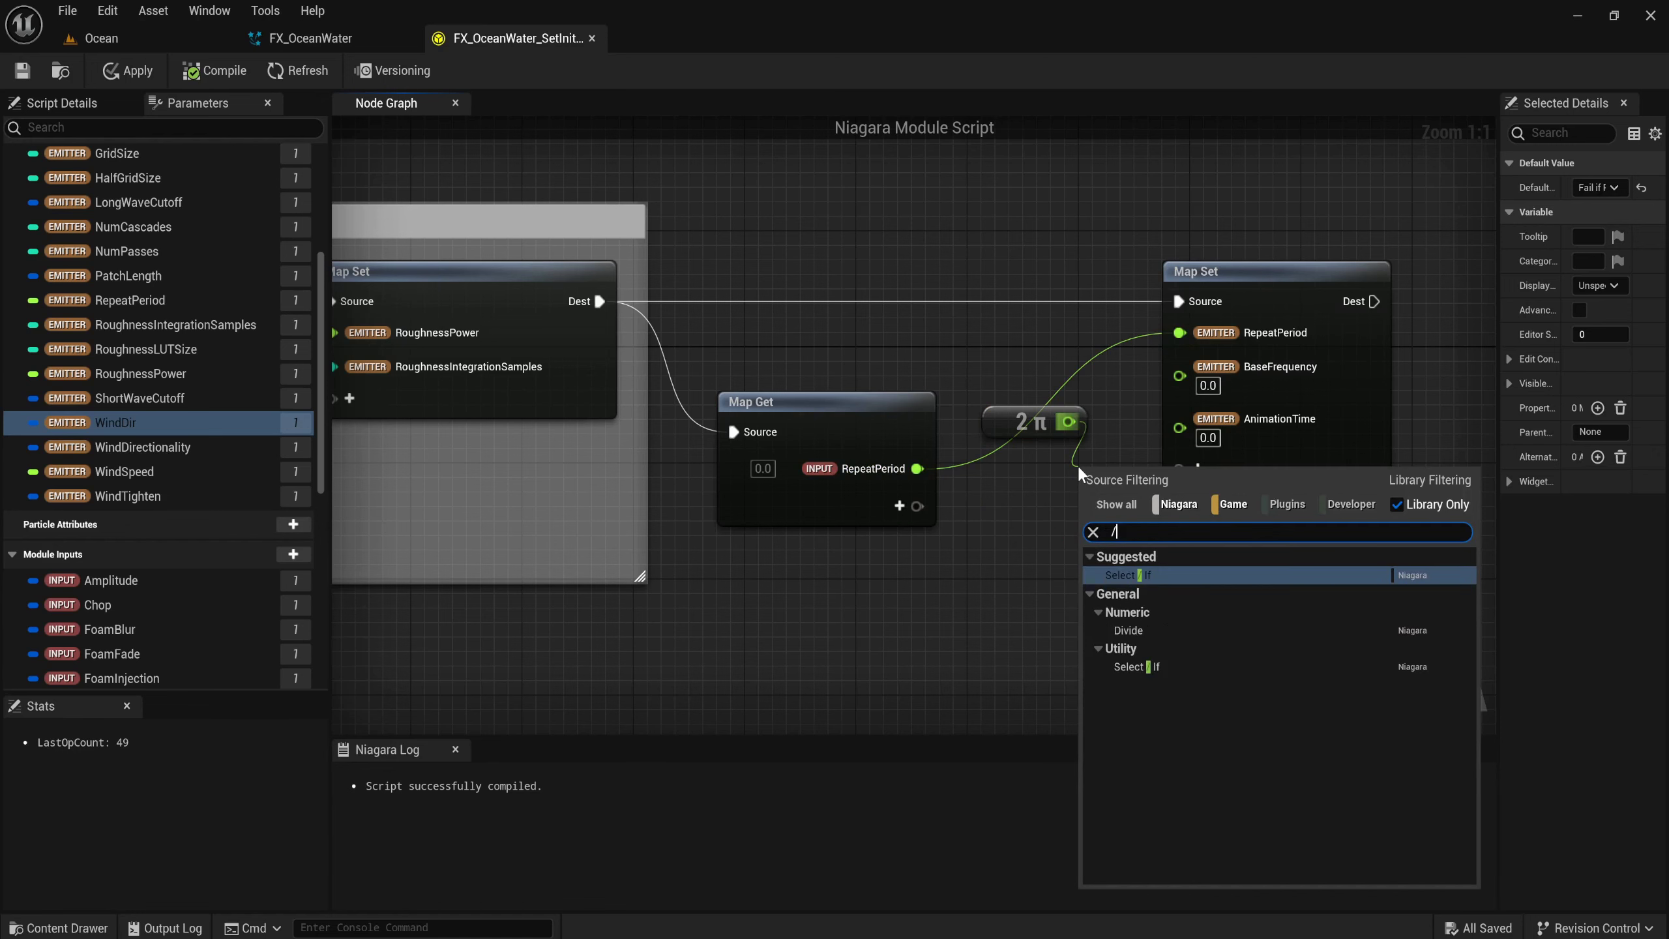
pyautogui.press('Down')
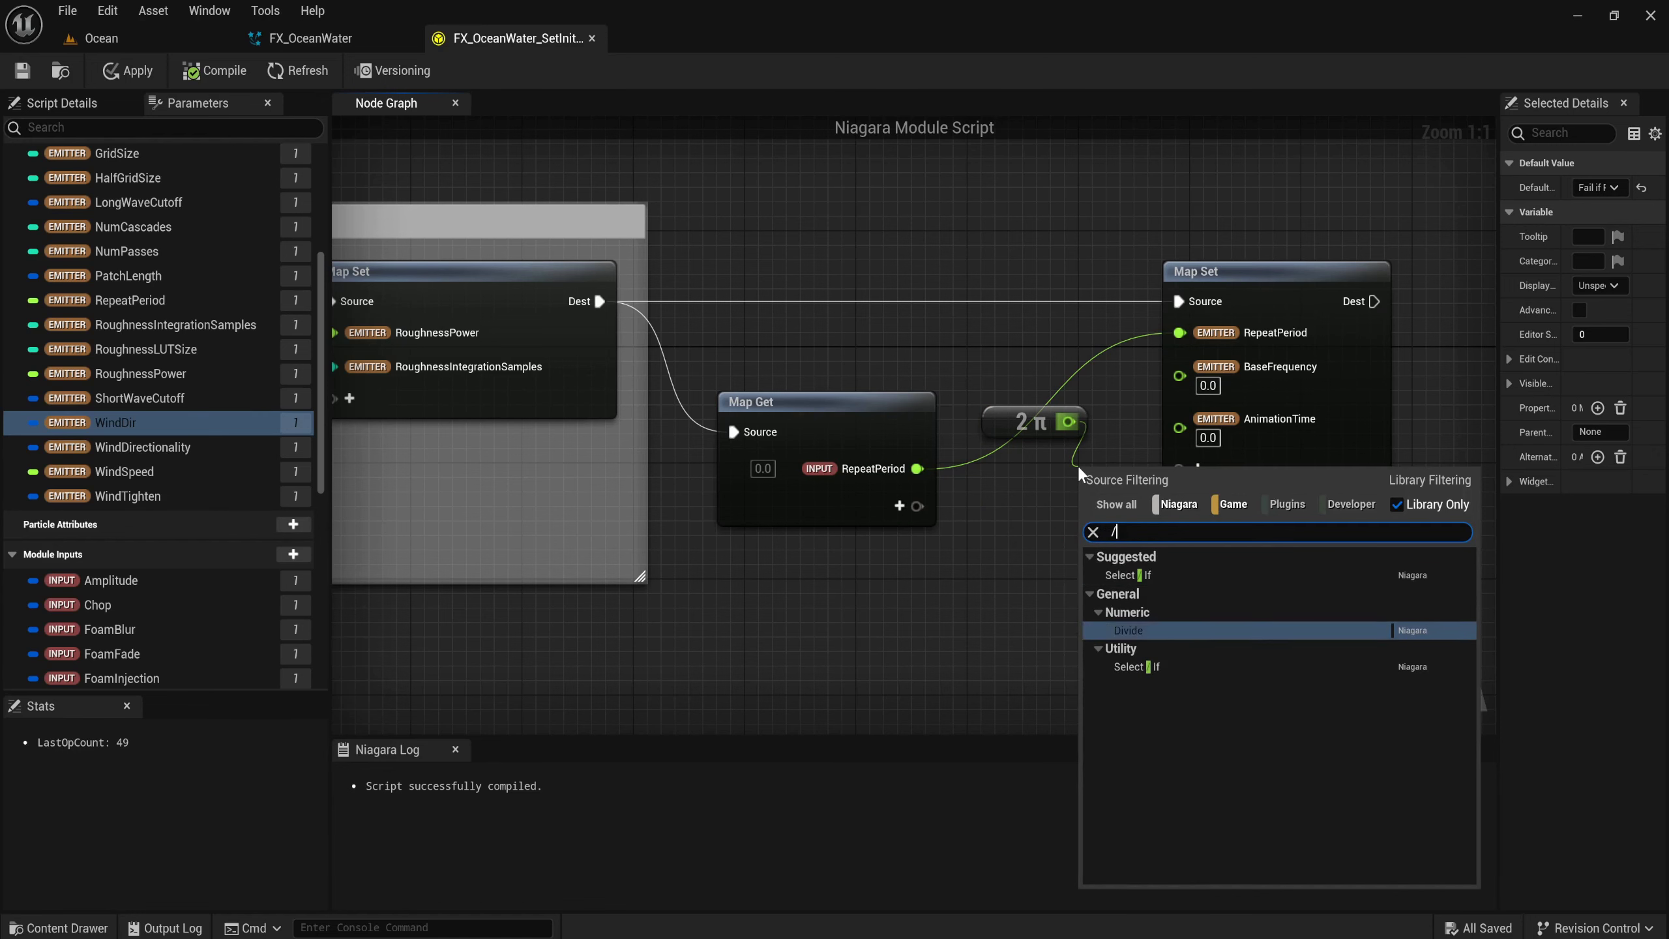
pyautogui.press('Return')
# Lay out the Map Get, Divide and Map Set nodes side by side in a chain.
pyautogui.moveTo(875, 474)
pyautogui.mouseDown()
pyautogui.moveTo(1019, 471)
pyautogui.moveTo(1096, 506)
pyautogui.moveTo(1216, 374)
pyautogui.mouseUp()
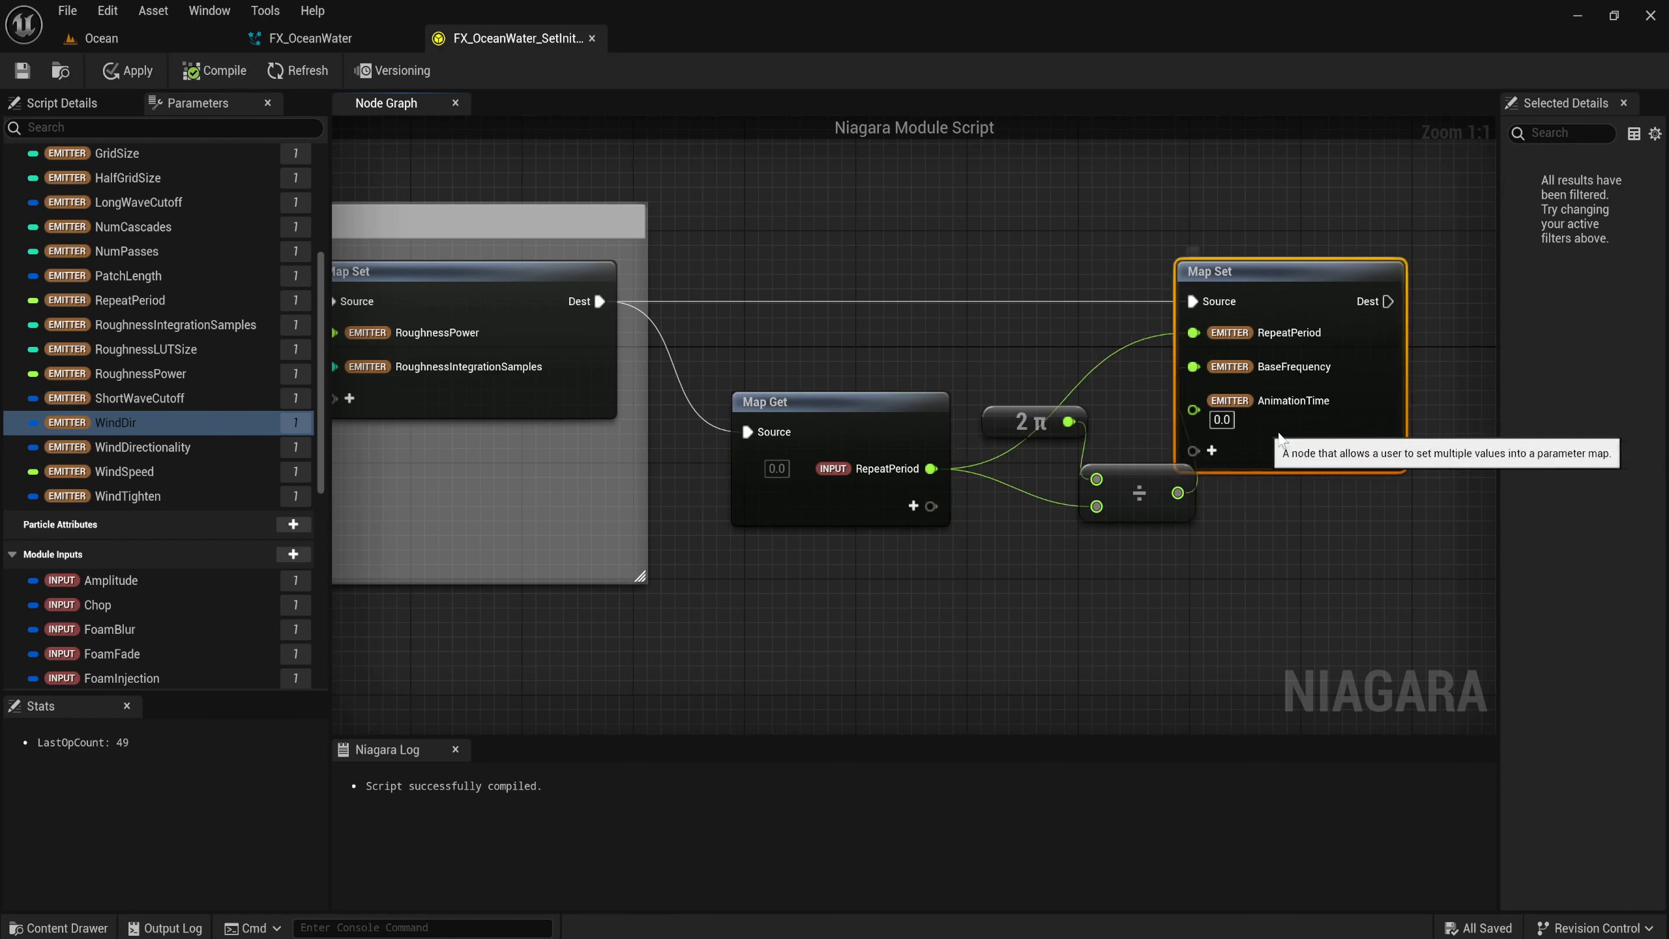
pyautogui.moveTo(1173, 437); pyautogui.dragTo(1257, 438)
pyautogui.moveTo(1145, 503); pyautogui.dragTo(1162, 456)
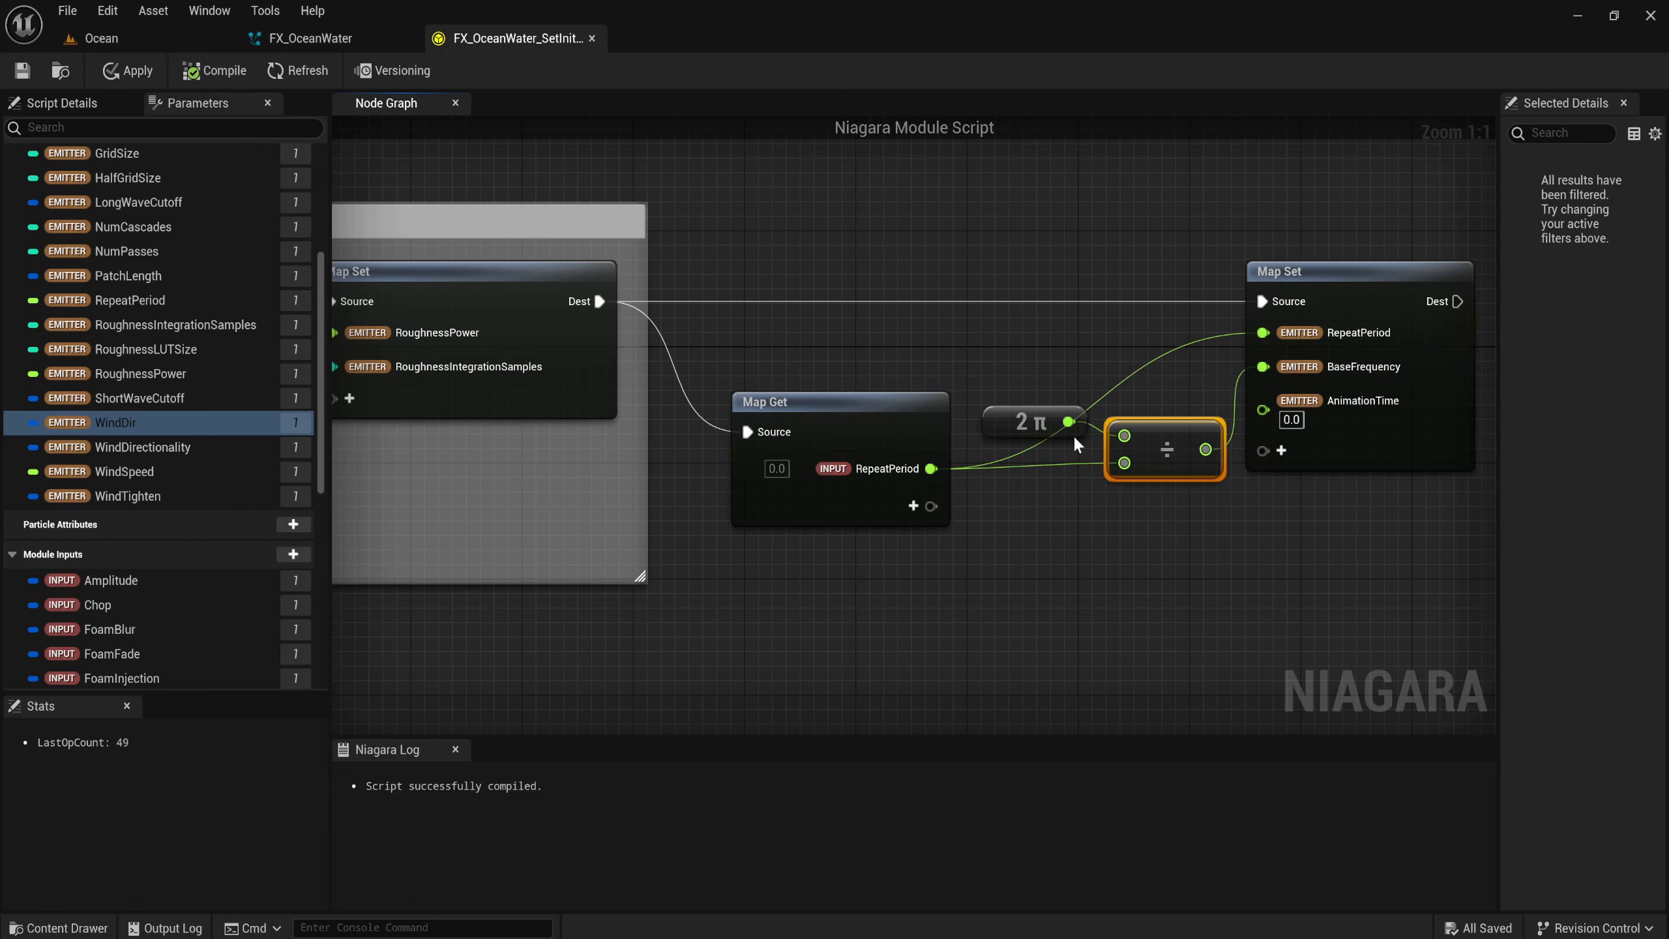
pyautogui.click(1038, 435)
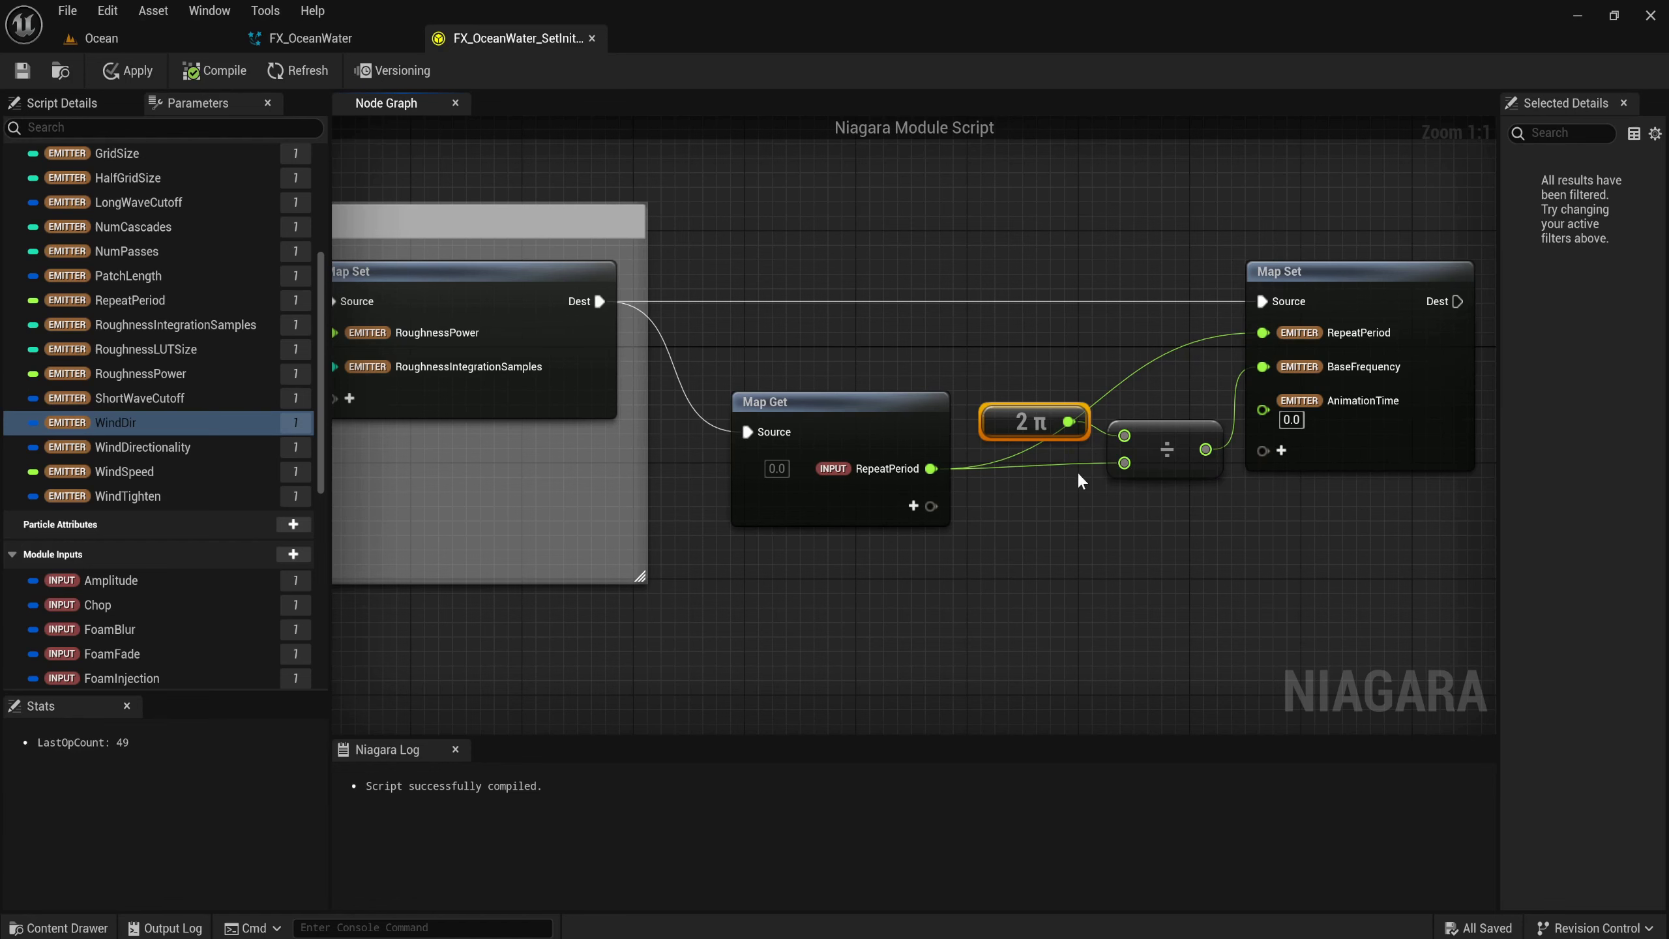
pyautogui.moveTo(1177, 514); pyautogui.dragTo(1016, 503, button='right')
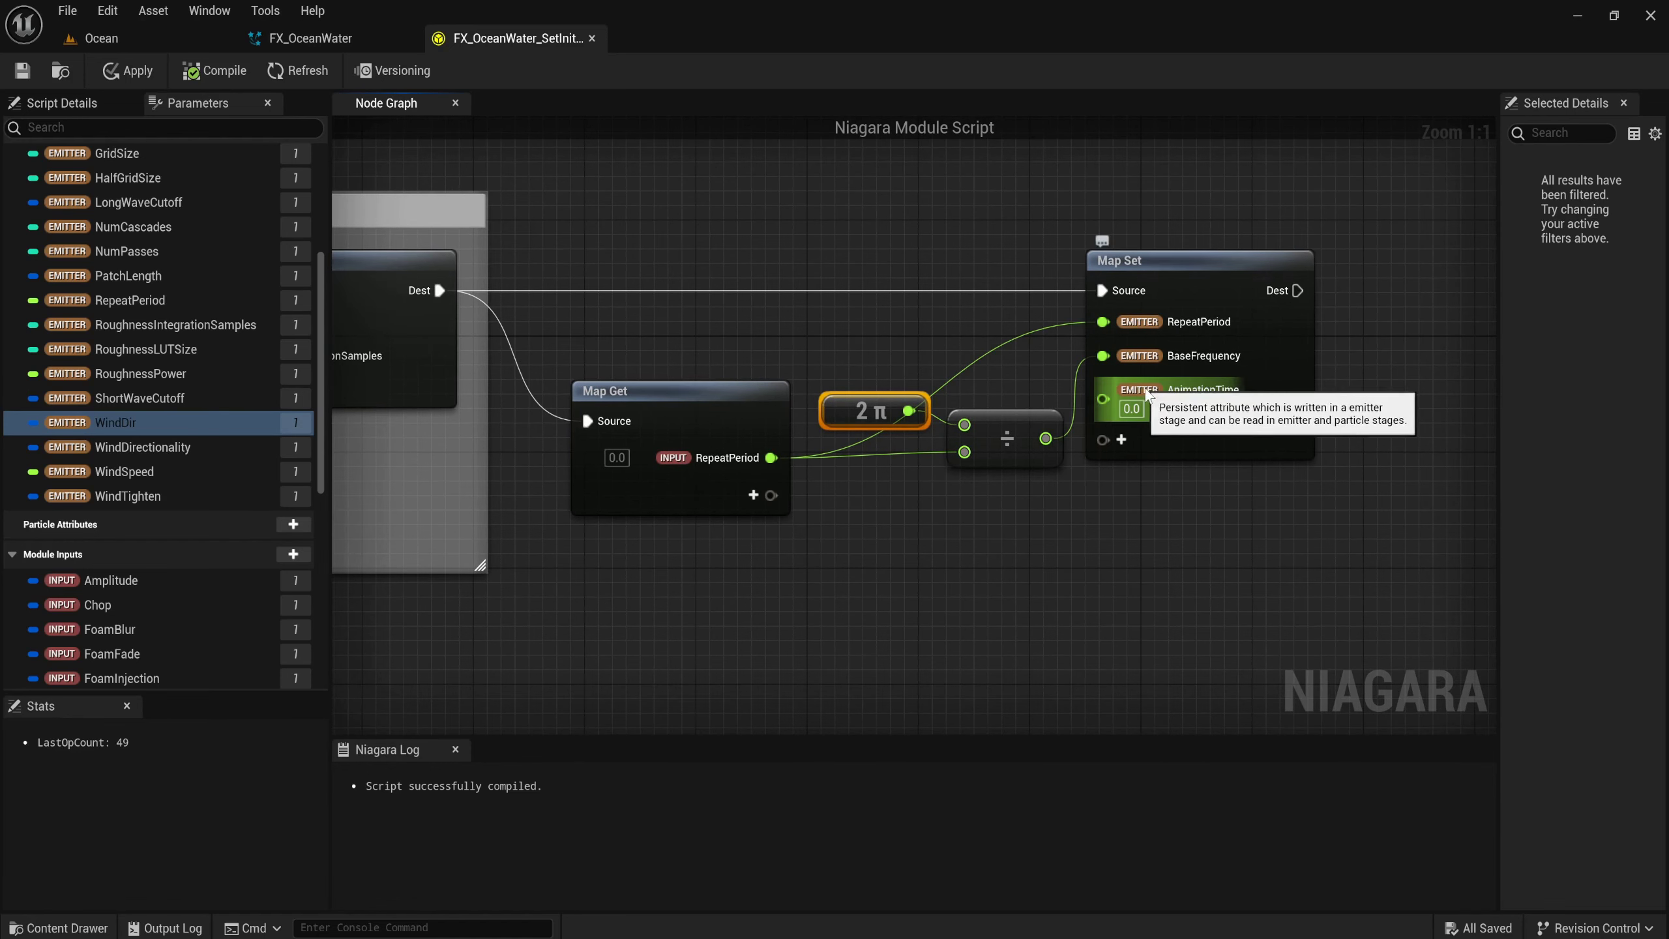
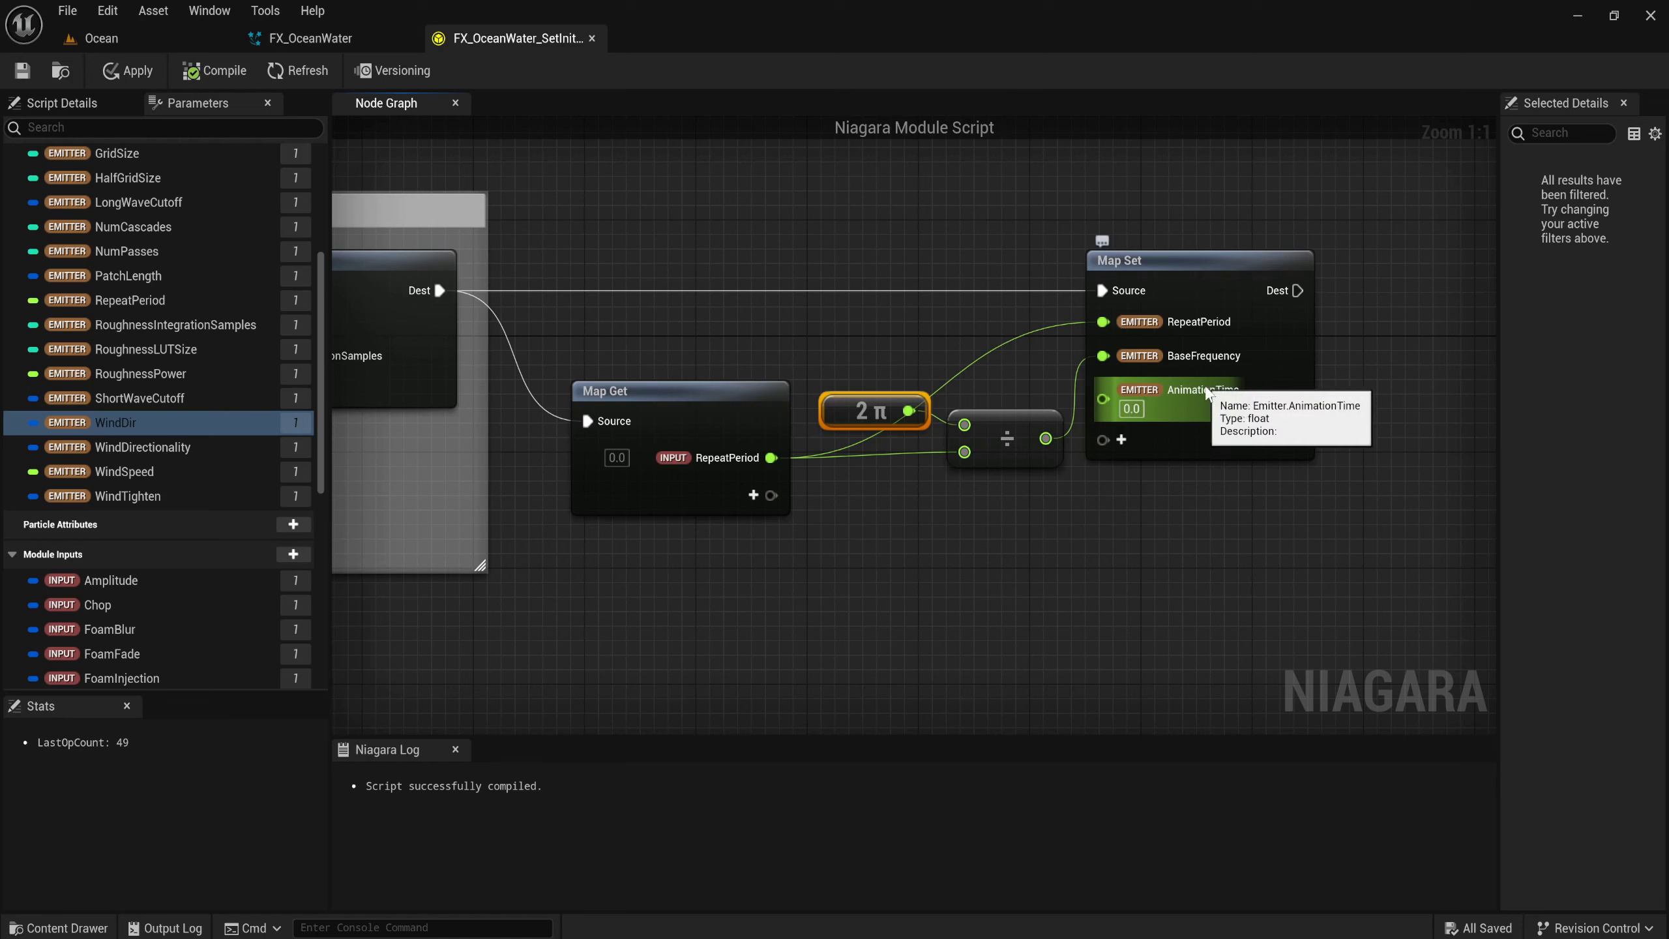
# Wrap the Map Get, 2π, divide and Map Set nodes in a comment titled 'Calculate base frequency from repetition period and set animation related parameters'.
pyautogui.moveTo(1187, 559); pyautogui.dragTo(621, 275)
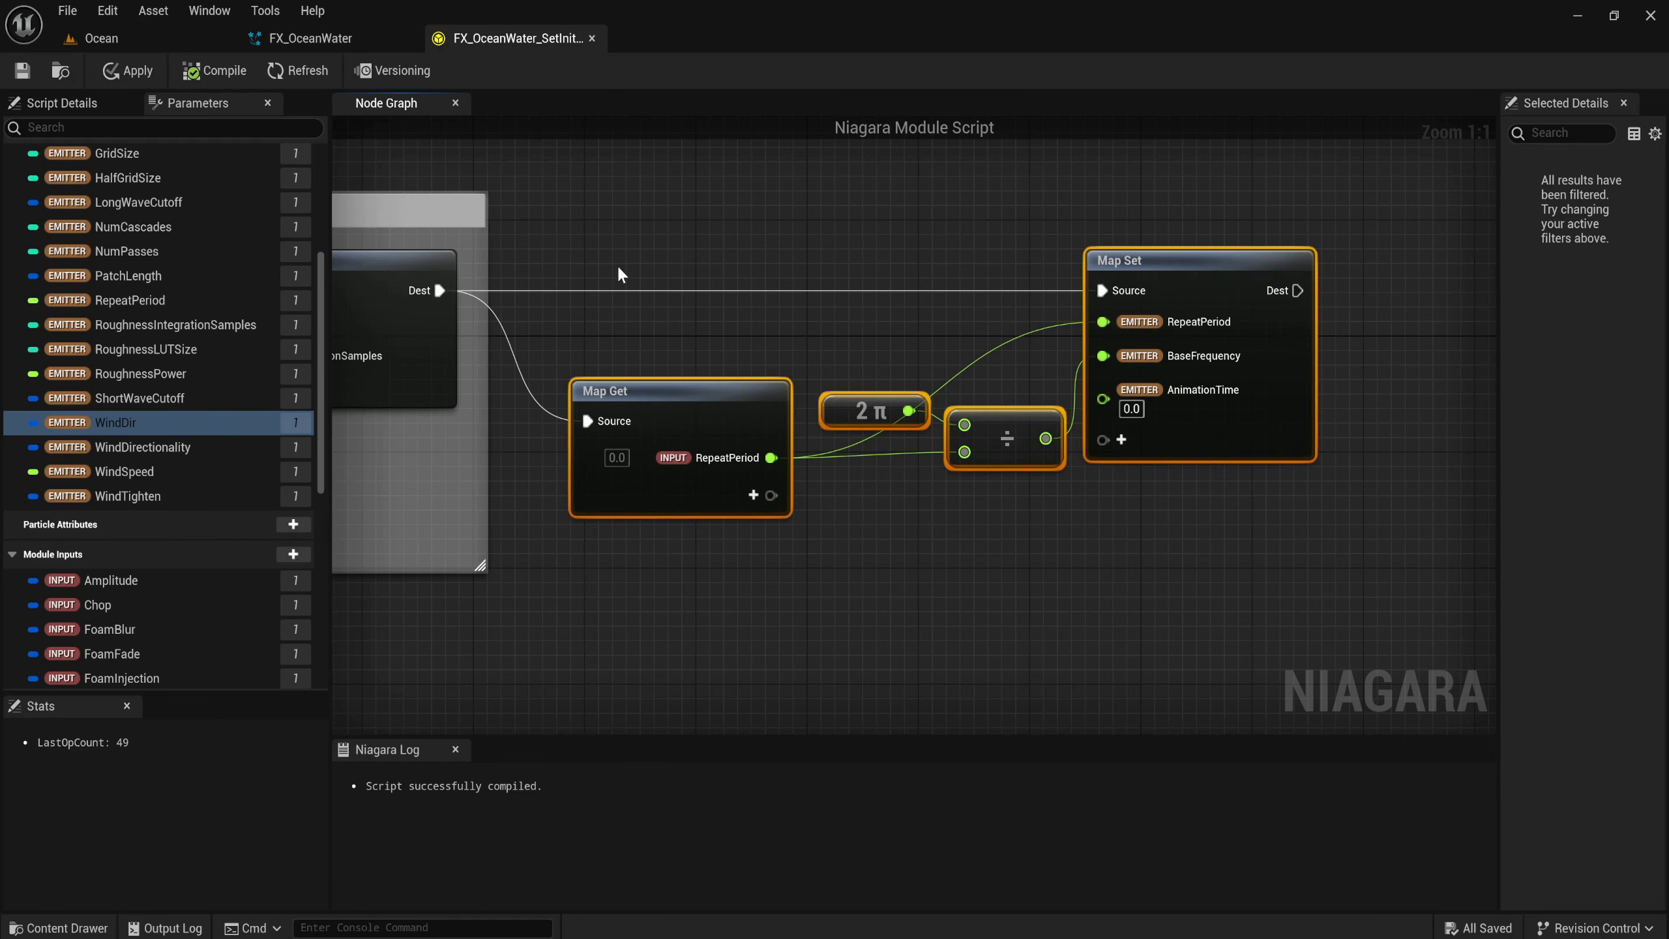
pyautogui.press('c')
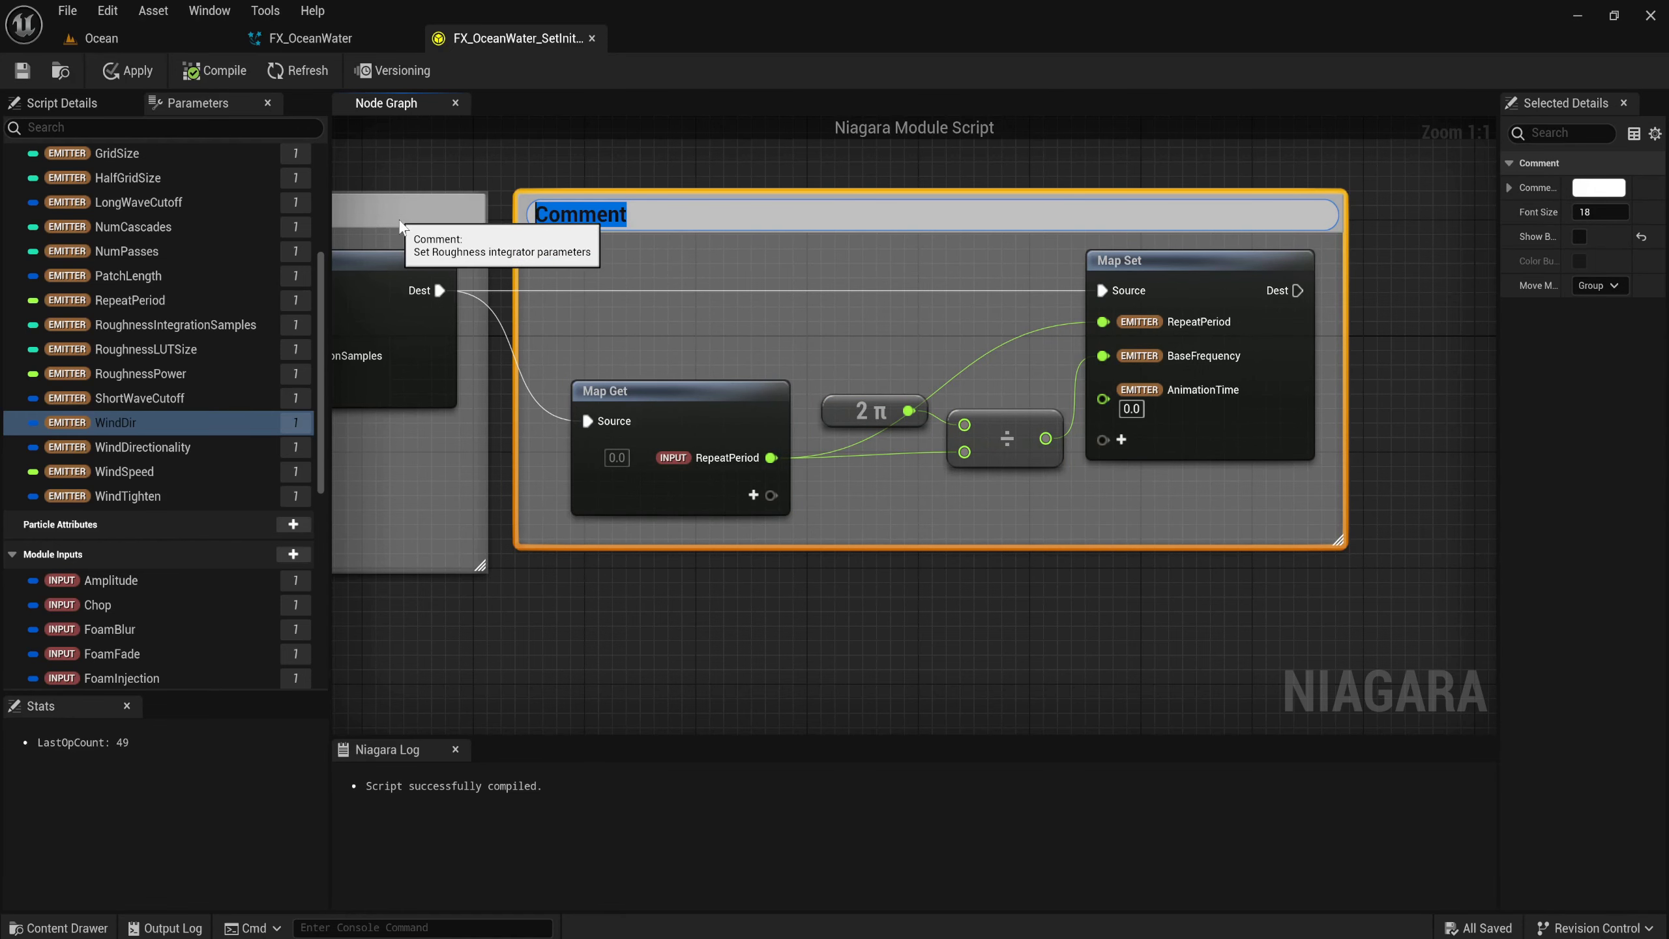
pyautogui.write('Calculate')
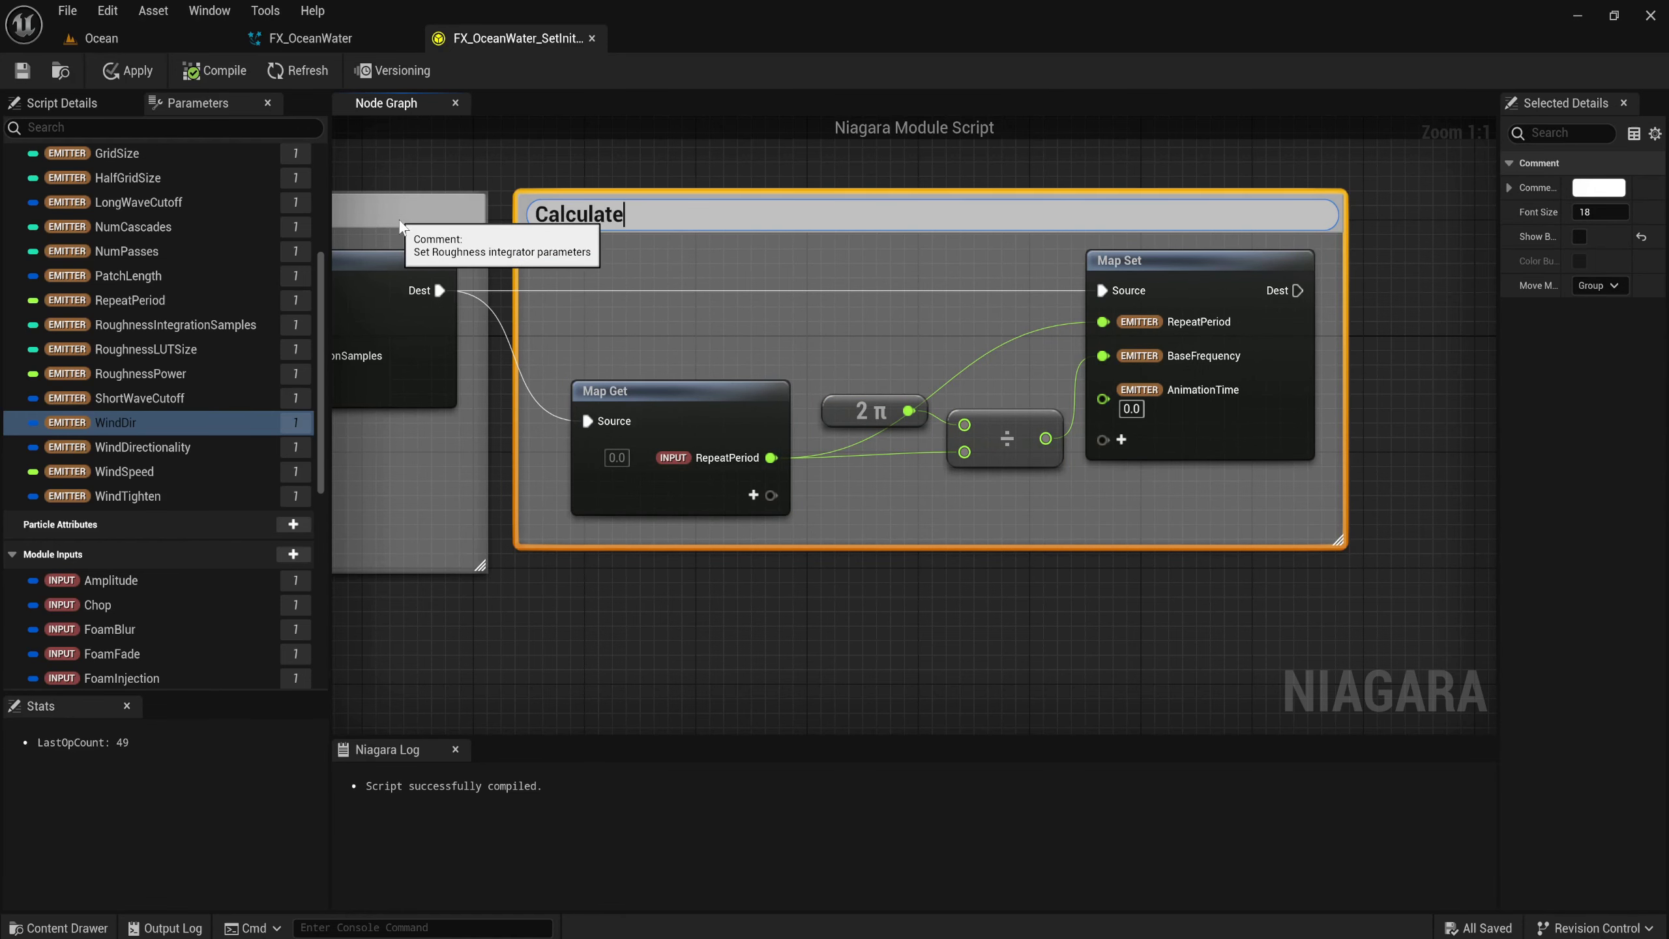
pyautogui.write(' base fre')
pyautogui.write('quen')
pyautogui.write('cy')
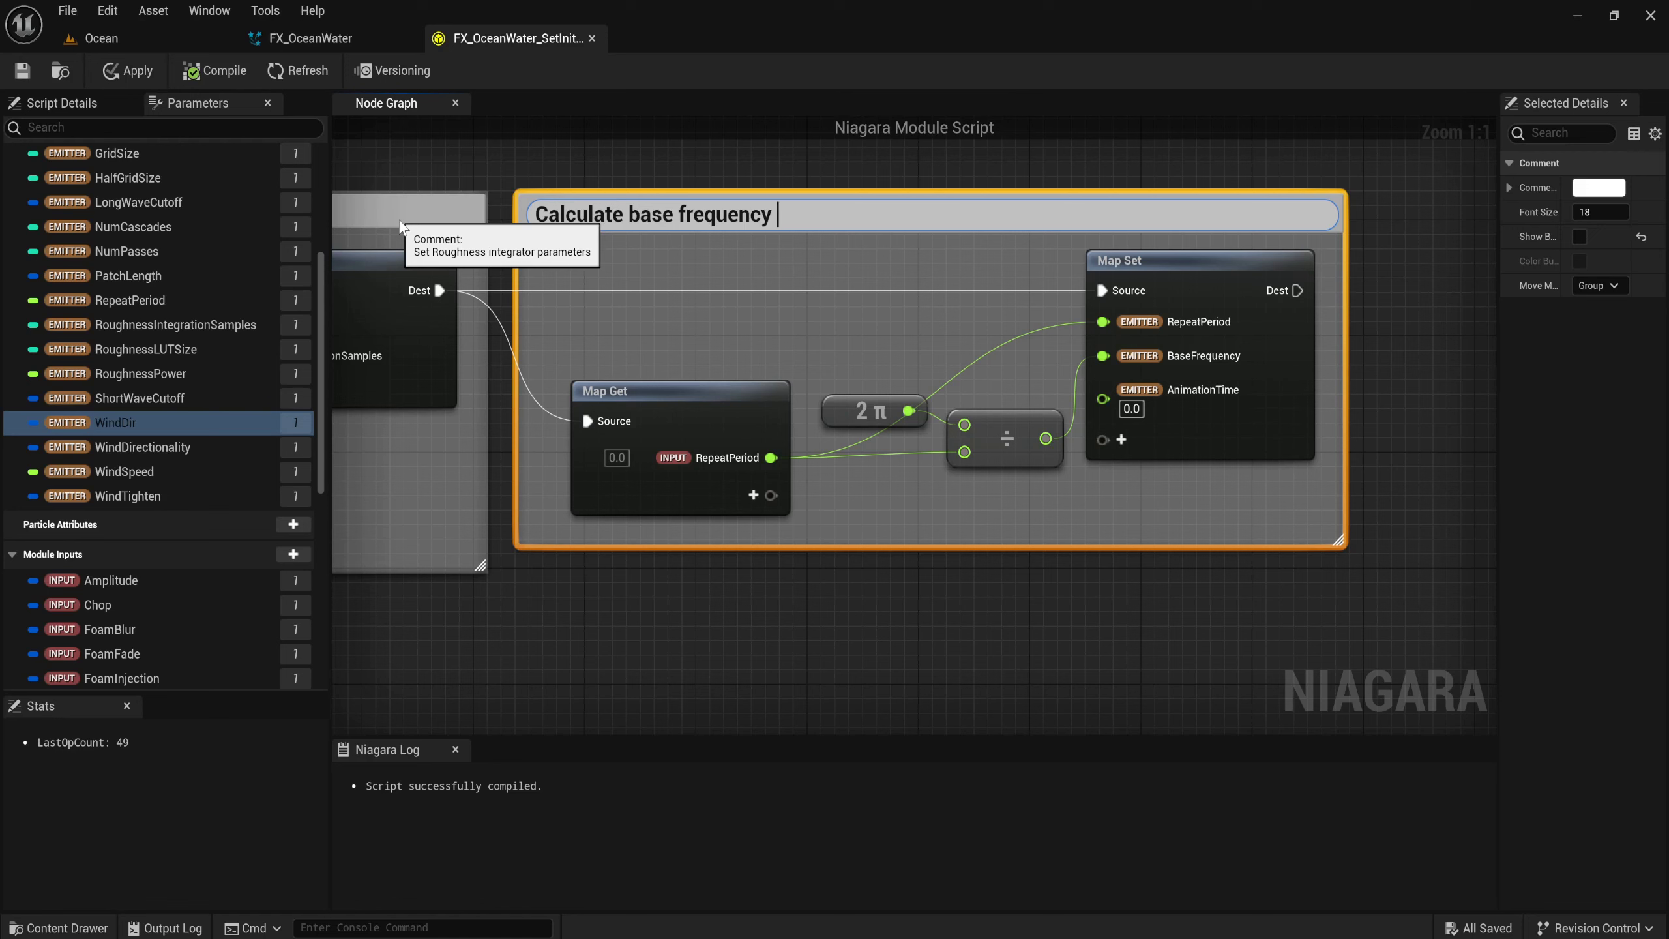
pyautogui.write('from repet')
pyautogui.write('ition perio')
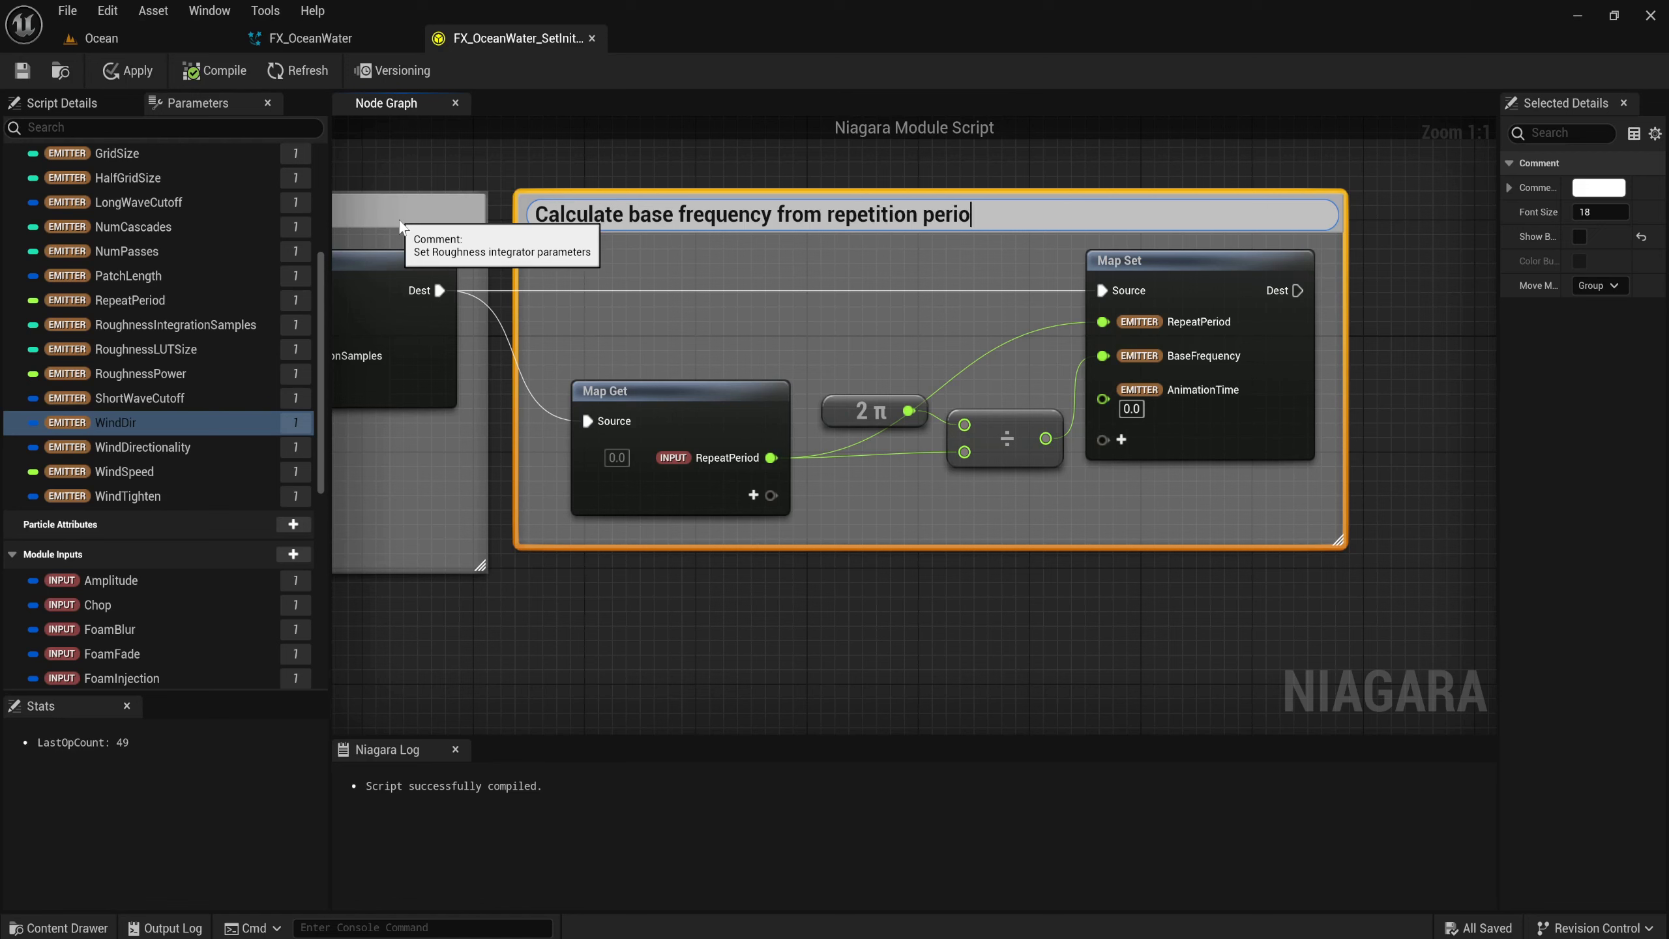
pyautogui.write('d and set an')
pyautogui.write('imation ')
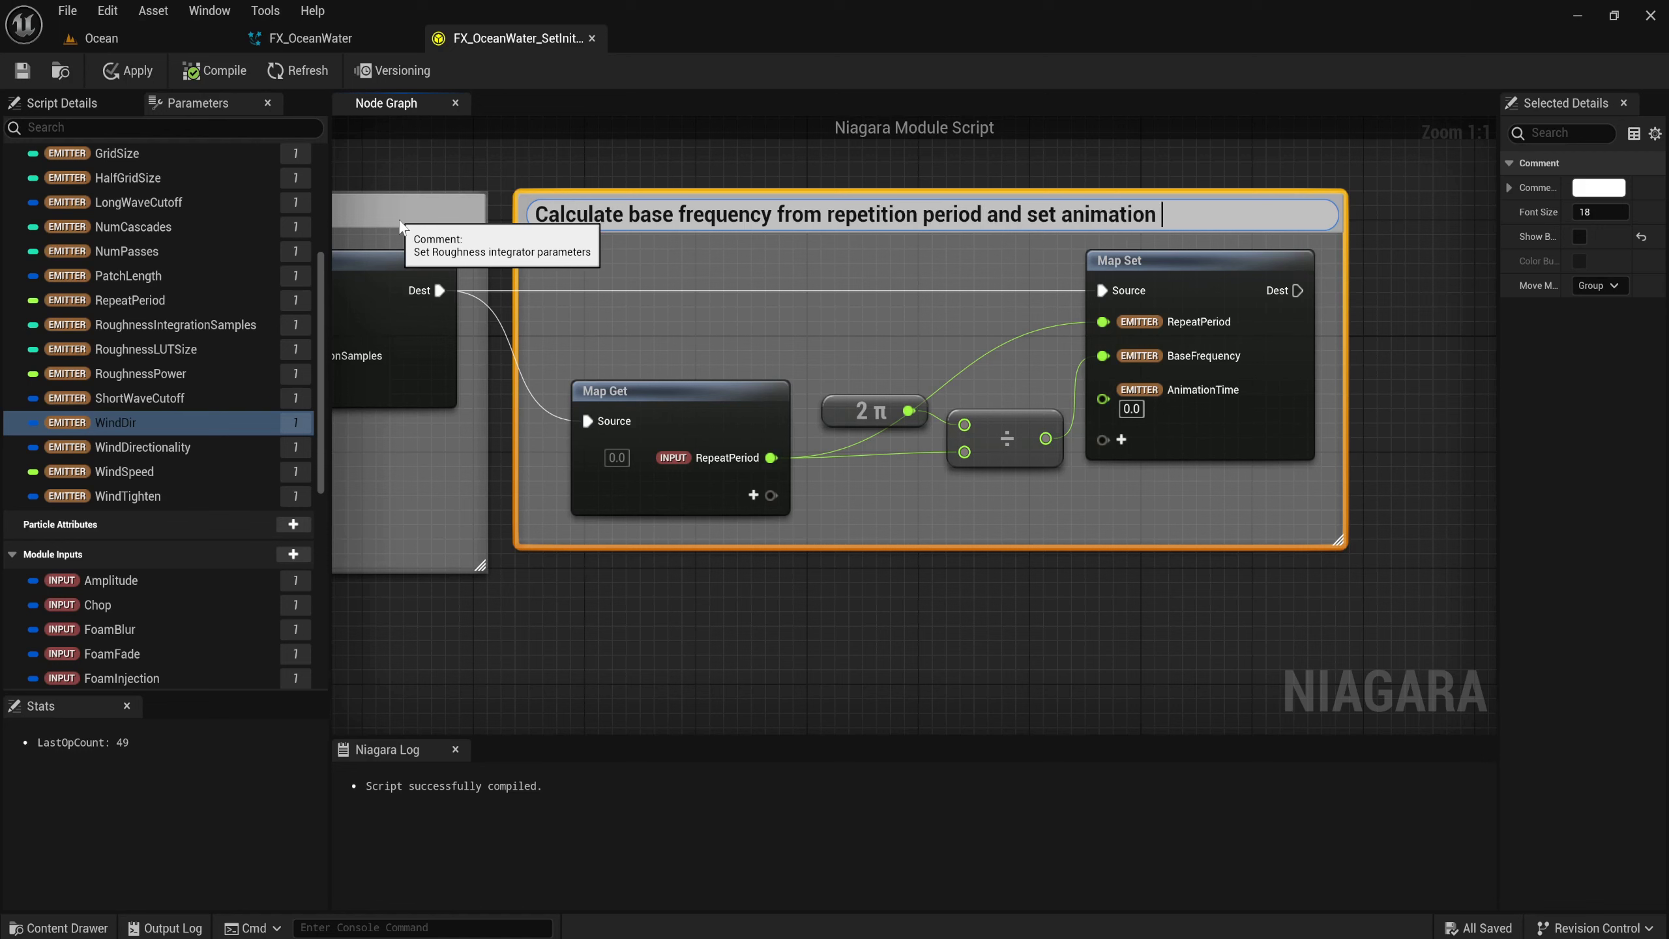
pyautogui.write('lated')
pyautogui.write(' pat')
pyautogui.write('rameters')
# Commit the comment title and connect the last Map Set's Dest to the Output Module's OutputMap.
pyautogui.click(819, 585)
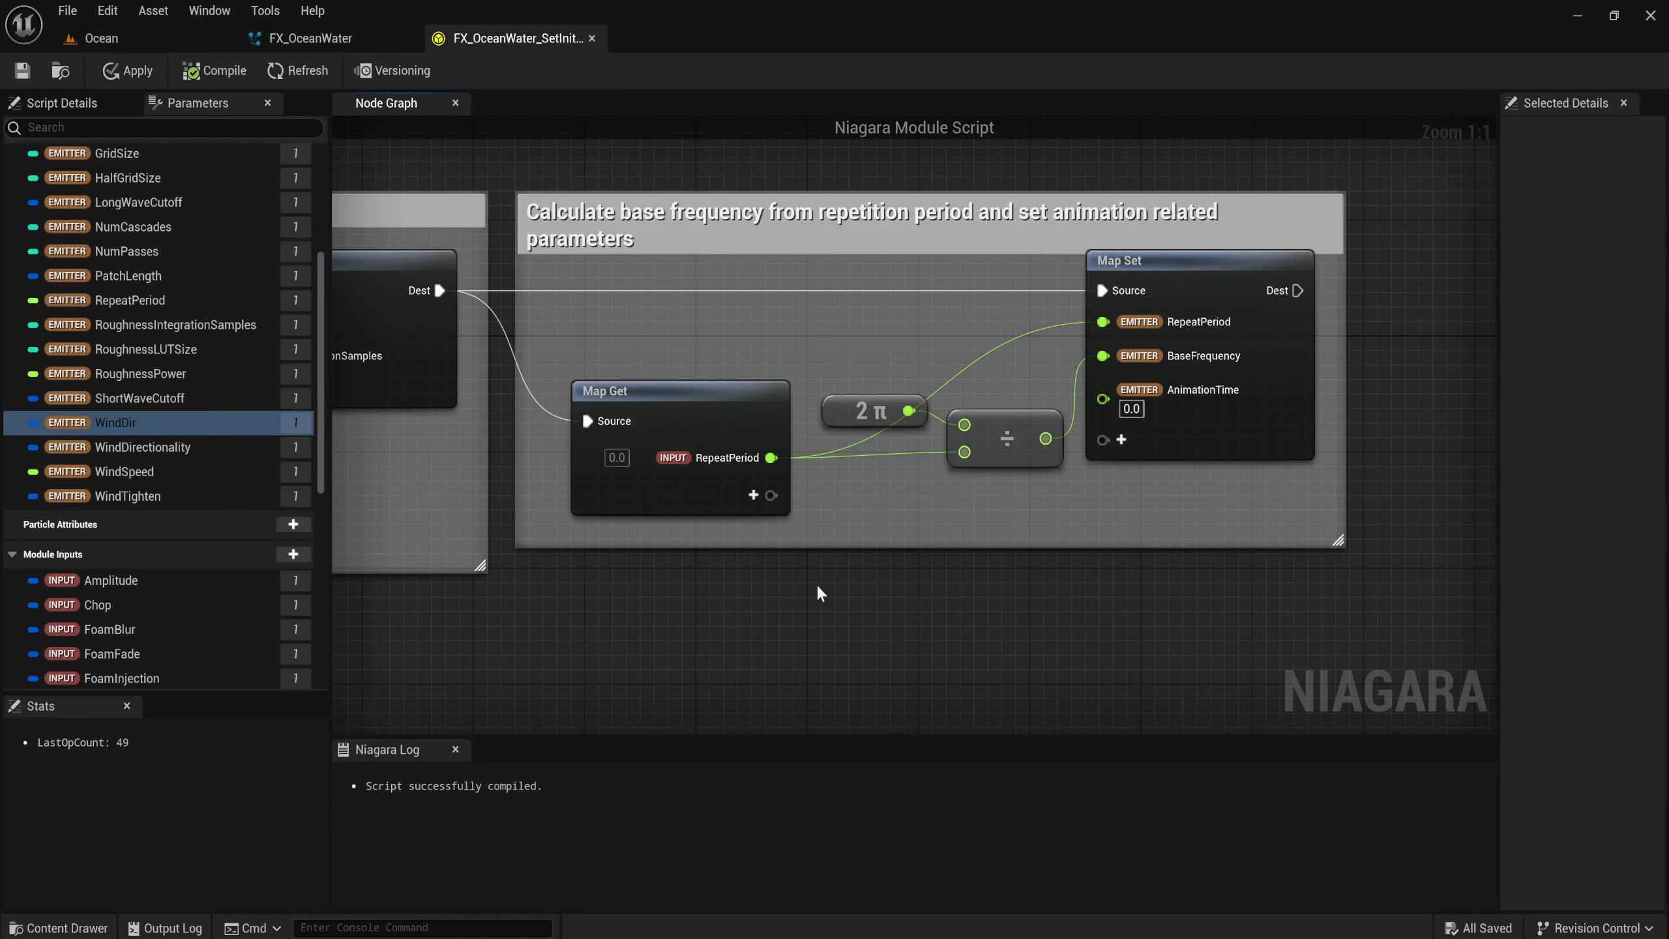
pyautogui.scroll(-3, 1126, 436)
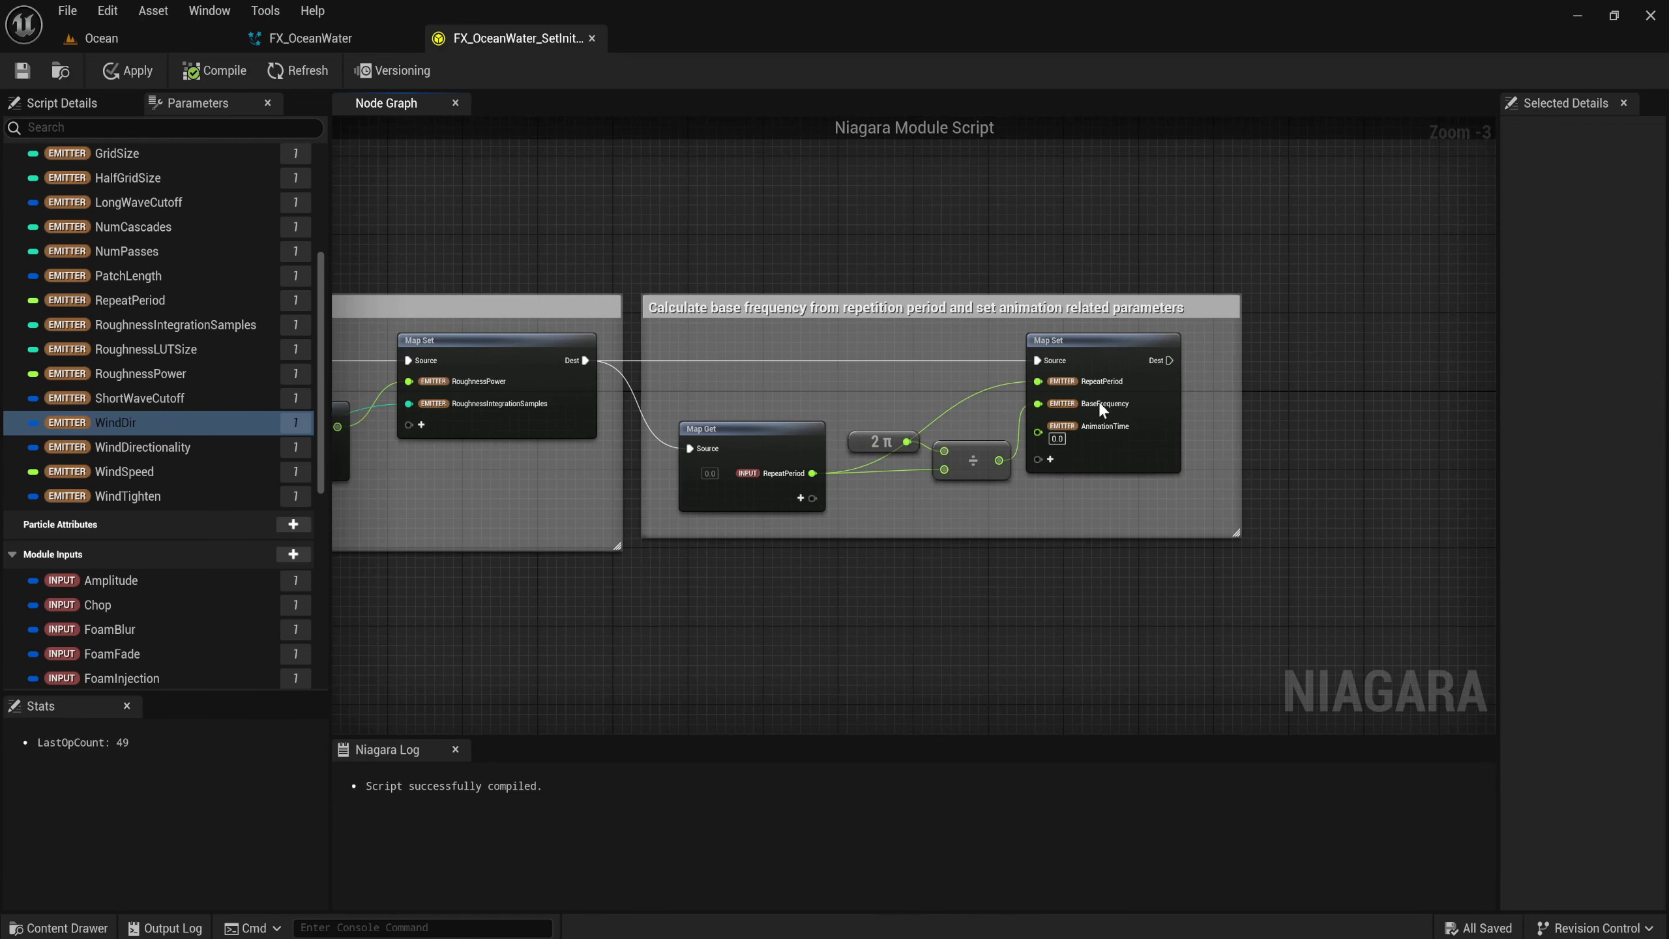
pyautogui.scroll(-4, 959, 386)
pyautogui.scroll(3, 715, 372)
pyautogui.moveTo(706, 384)
pyautogui.mouseDown()
pyautogui.moveTo(1263, 468)
pyautogui.moveTo(1117, 494)
pyautogui.mouseUp()
pyautogui.scroll(3, 1263, 468)
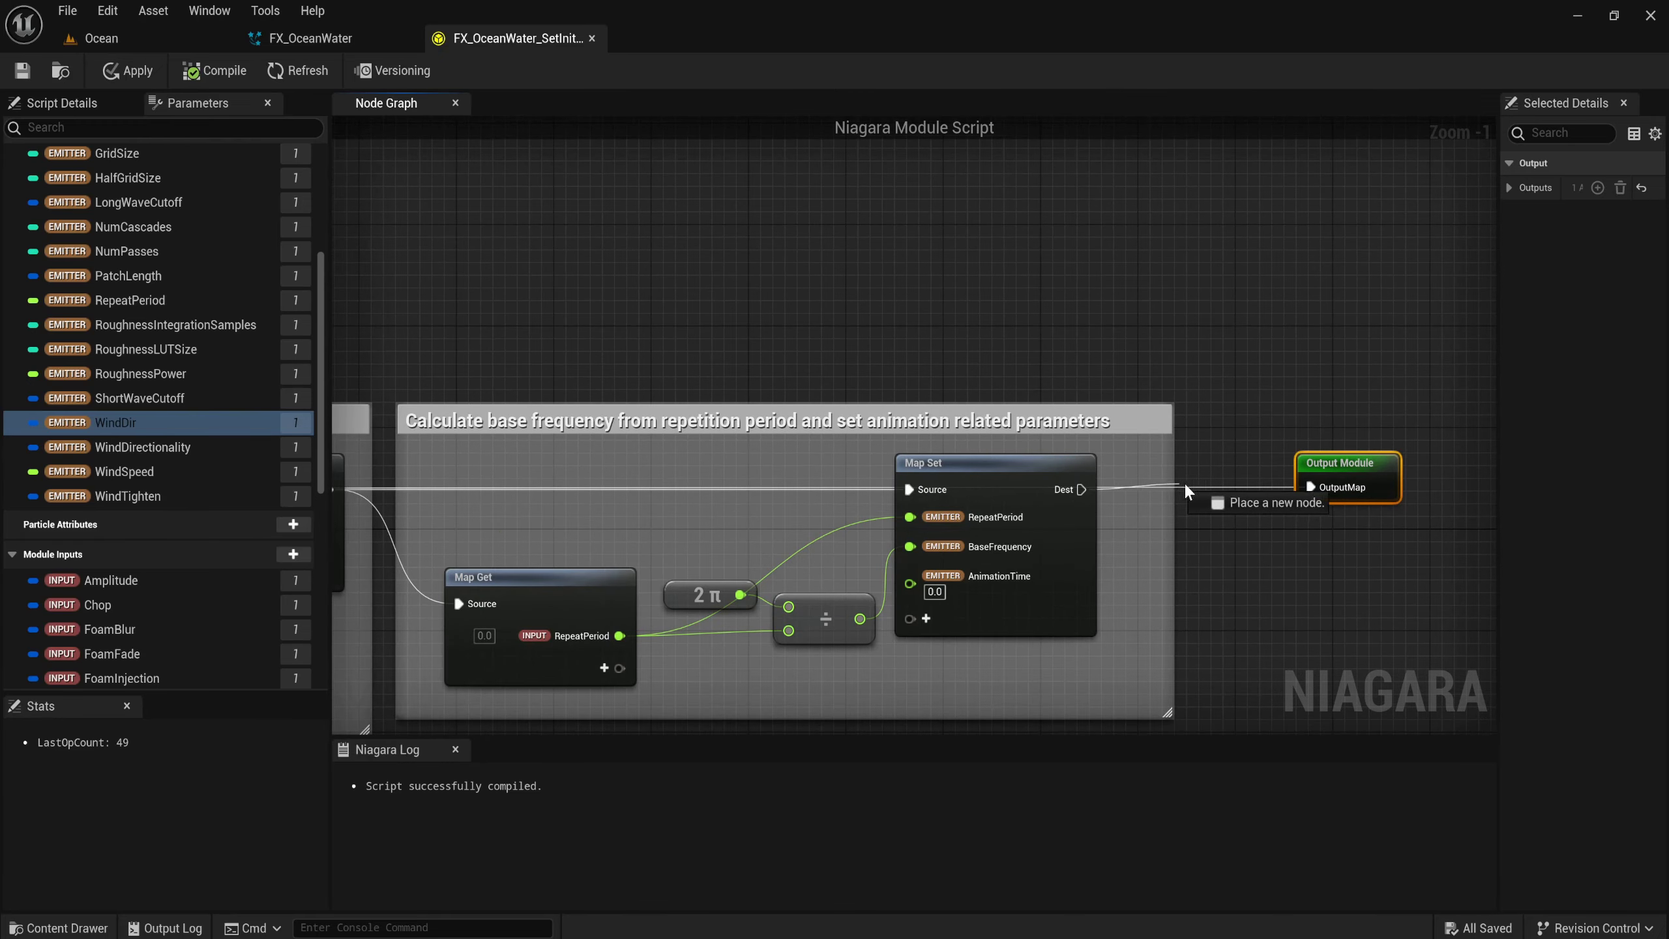
pyautogui.moveTo(1116, 495)
pyautogui.mouseDown()
pyautogui.moveTo(1311, 487)
pyautogui.moveTo(1298, 462)
pyautogui.mouseUp()
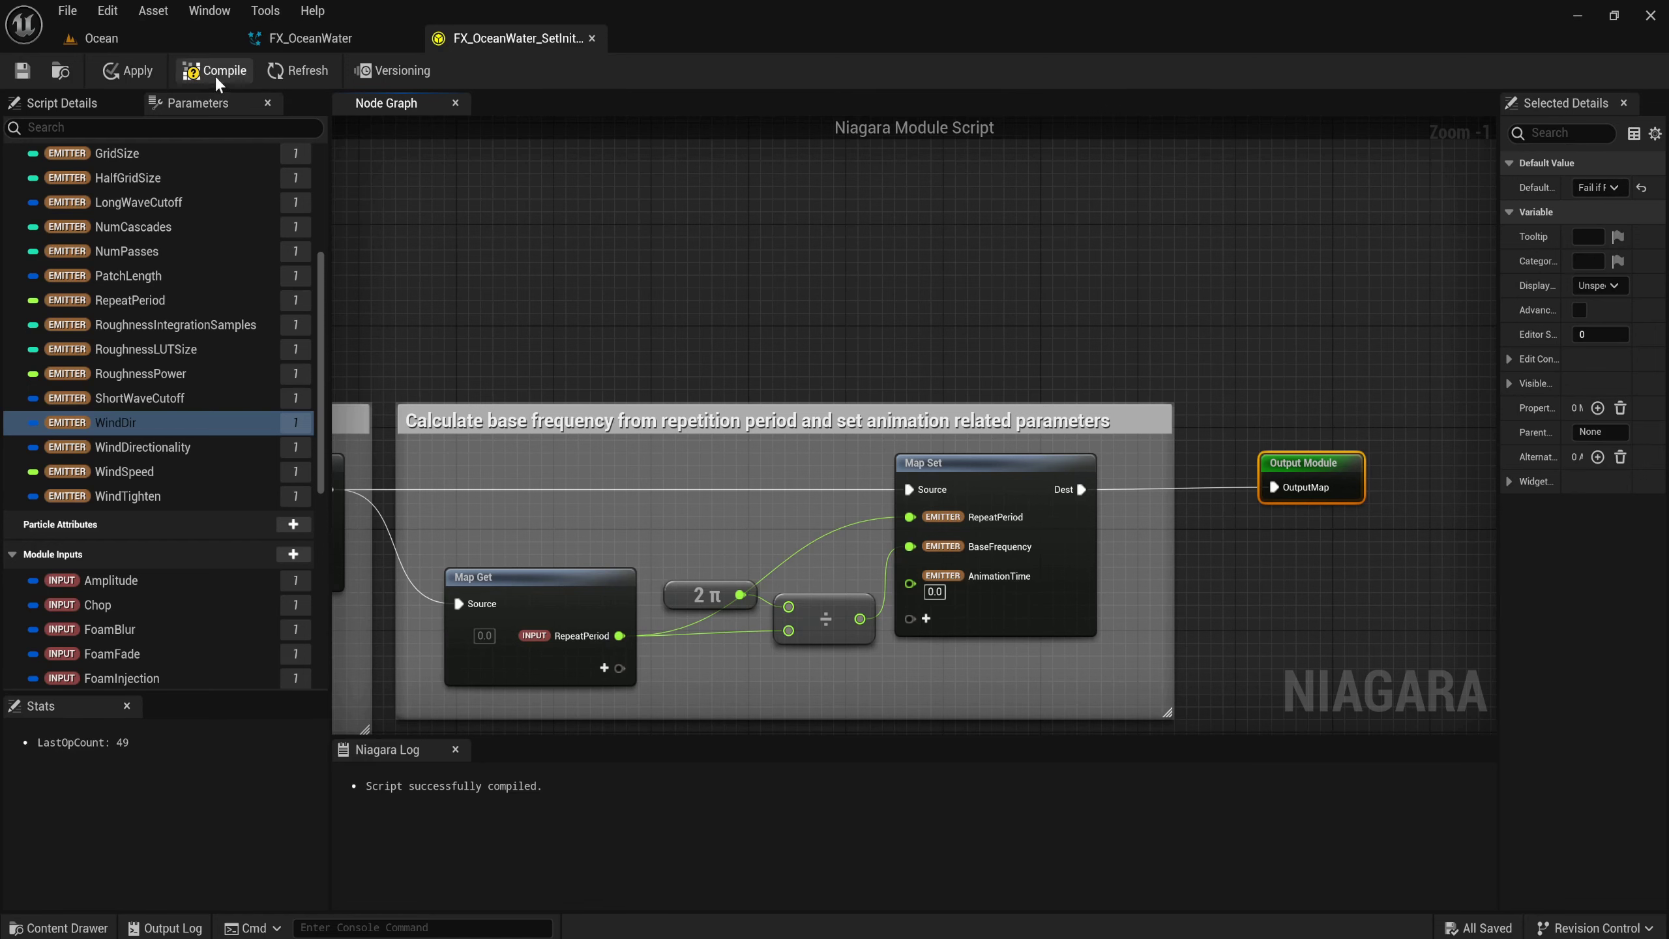
# Compile and save the SetInitials module script.
pyautogui.click(128, 70)
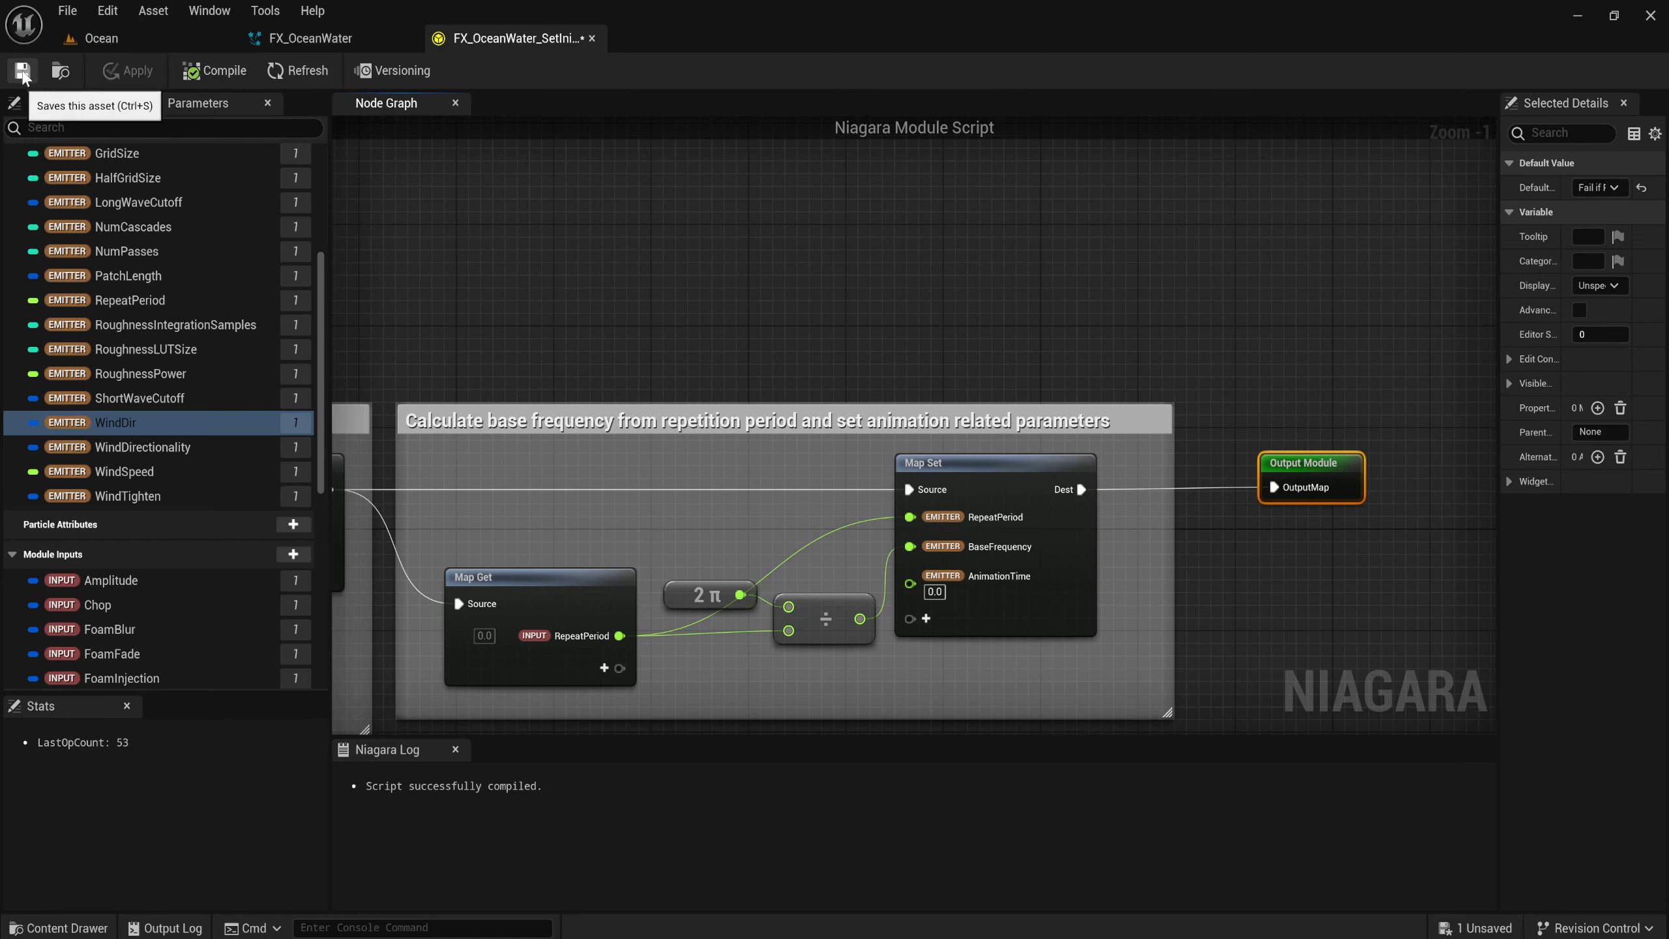
pyautogui.click(21, 69)
pyautogui.scroll(-2, 848, 256)
pyautogui.scroll(-4, 621, 285)
pyautogui.scroll(-1, 621, 285)
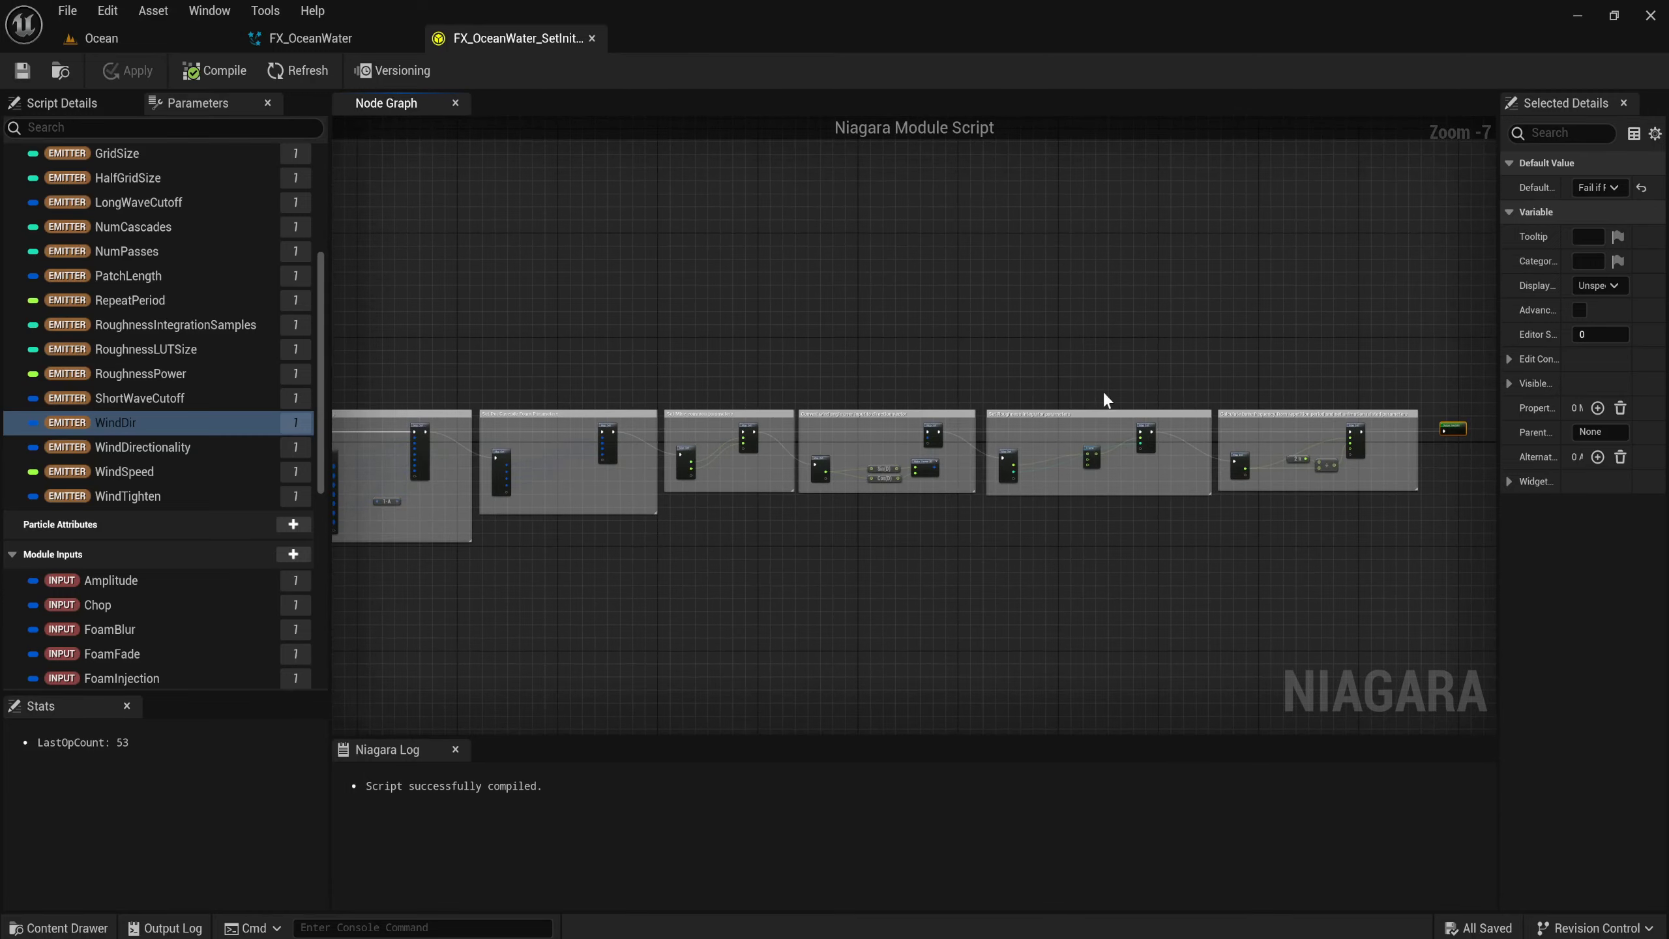
pyautogui.scroll(-1, 838, 398)
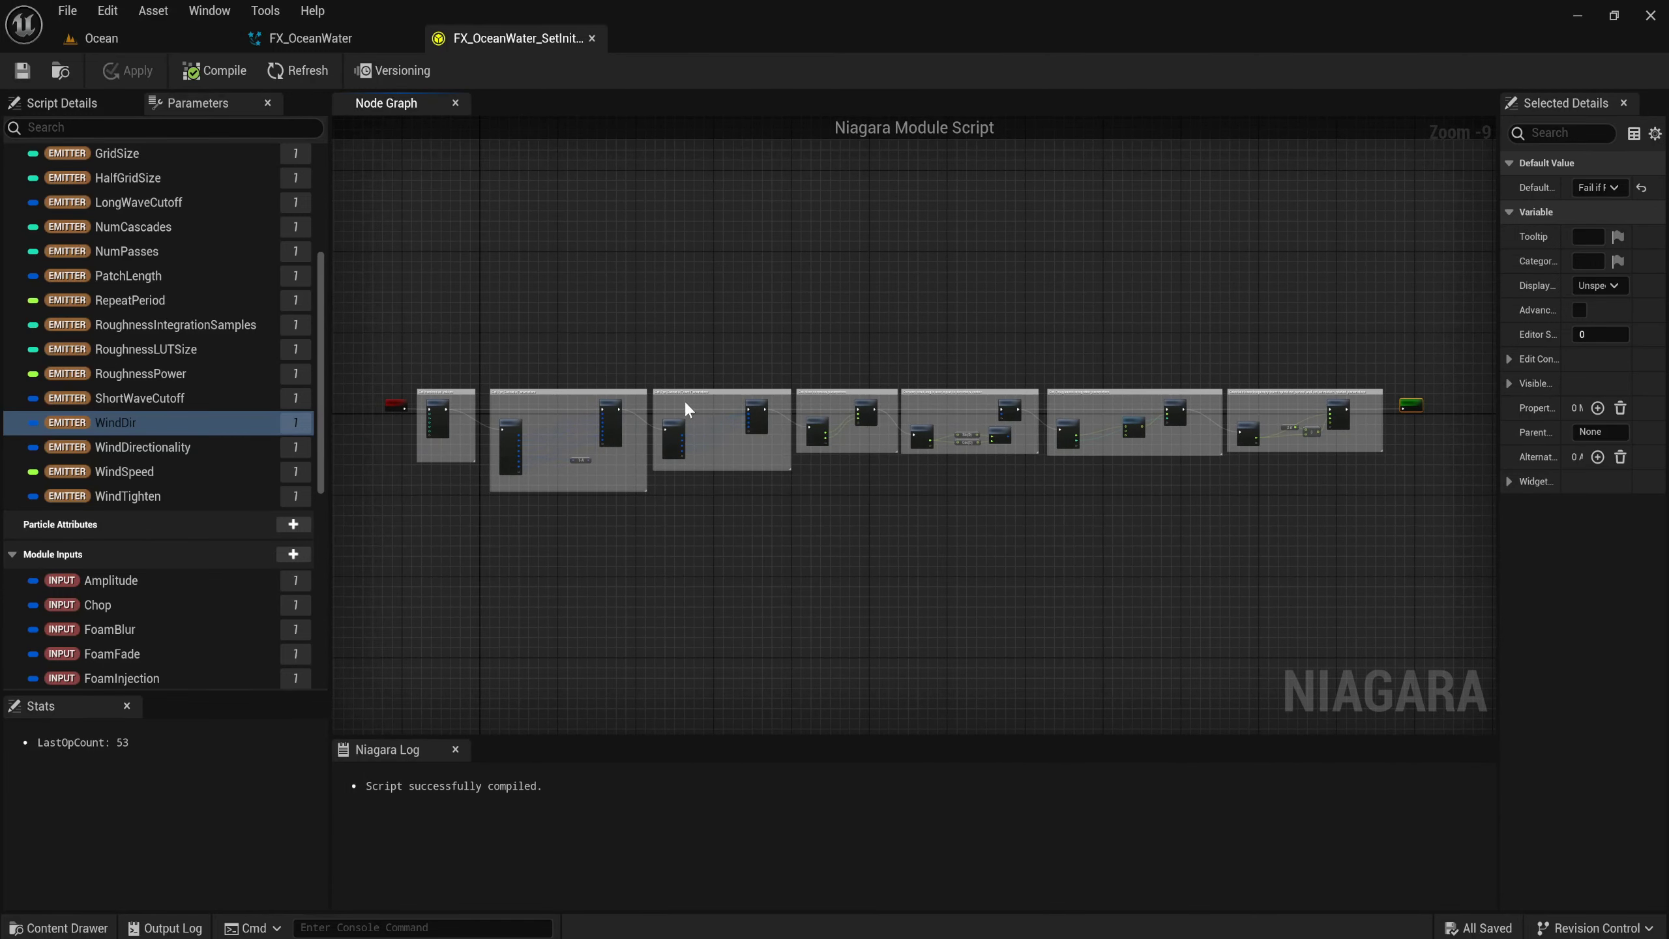
# Show the Emitter folder in the Ocean level's content drawer.
pyautogui.click(148, 38)
pyautogui.hotkey('ctrl', 'space')
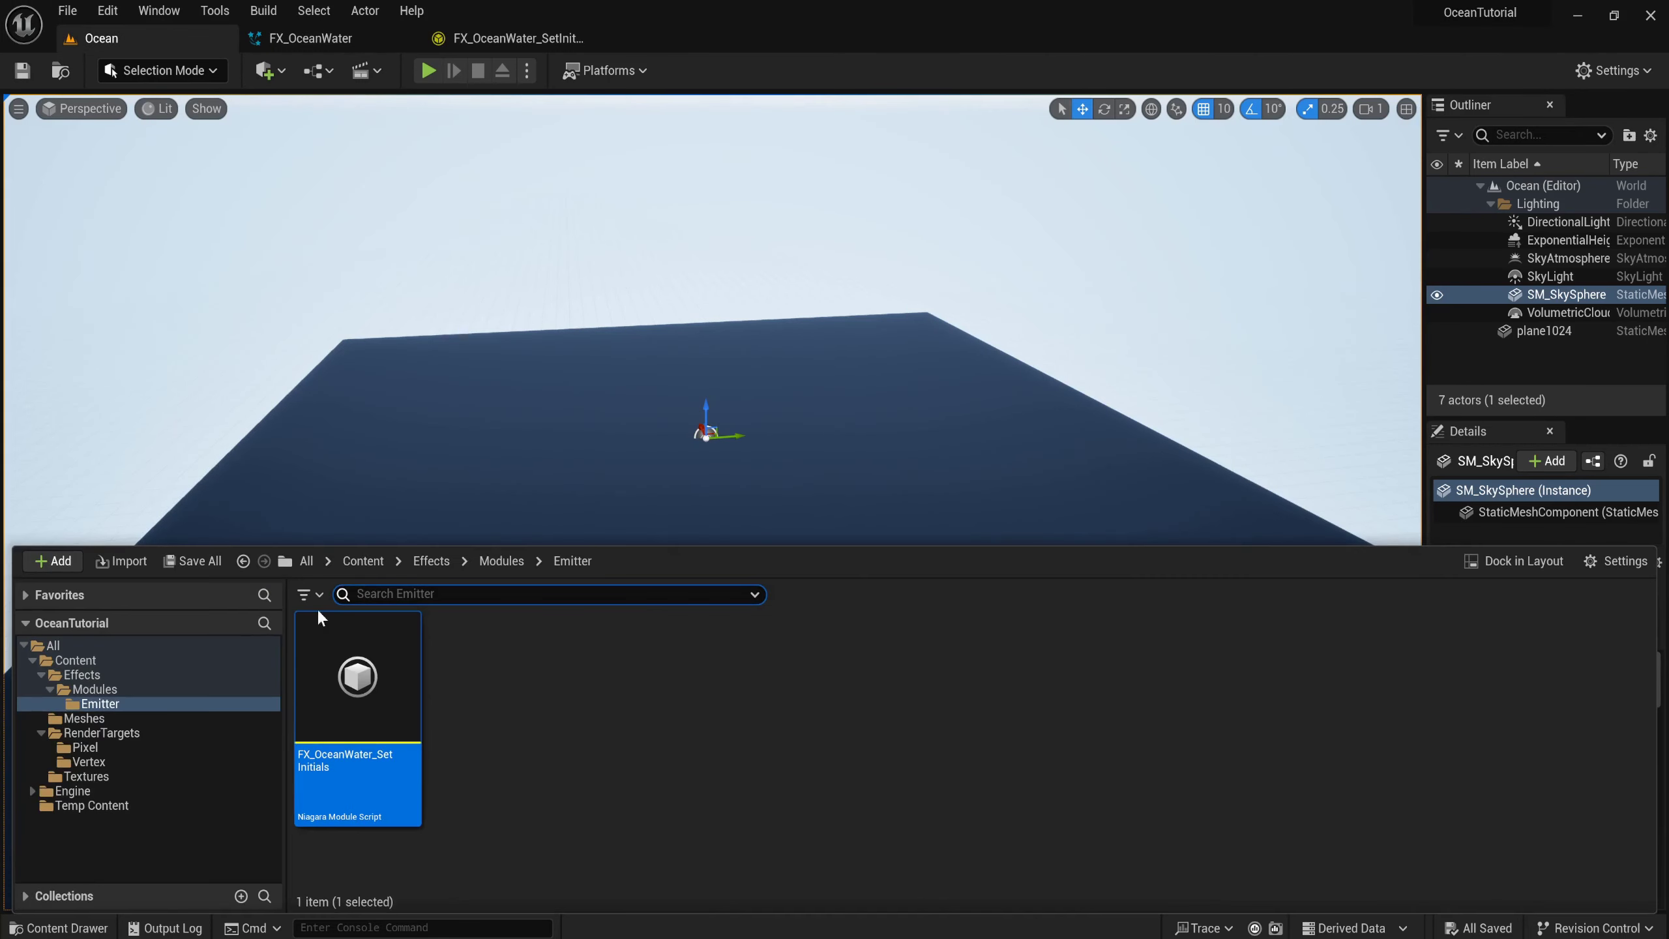
pyautogui.click(127, 703)
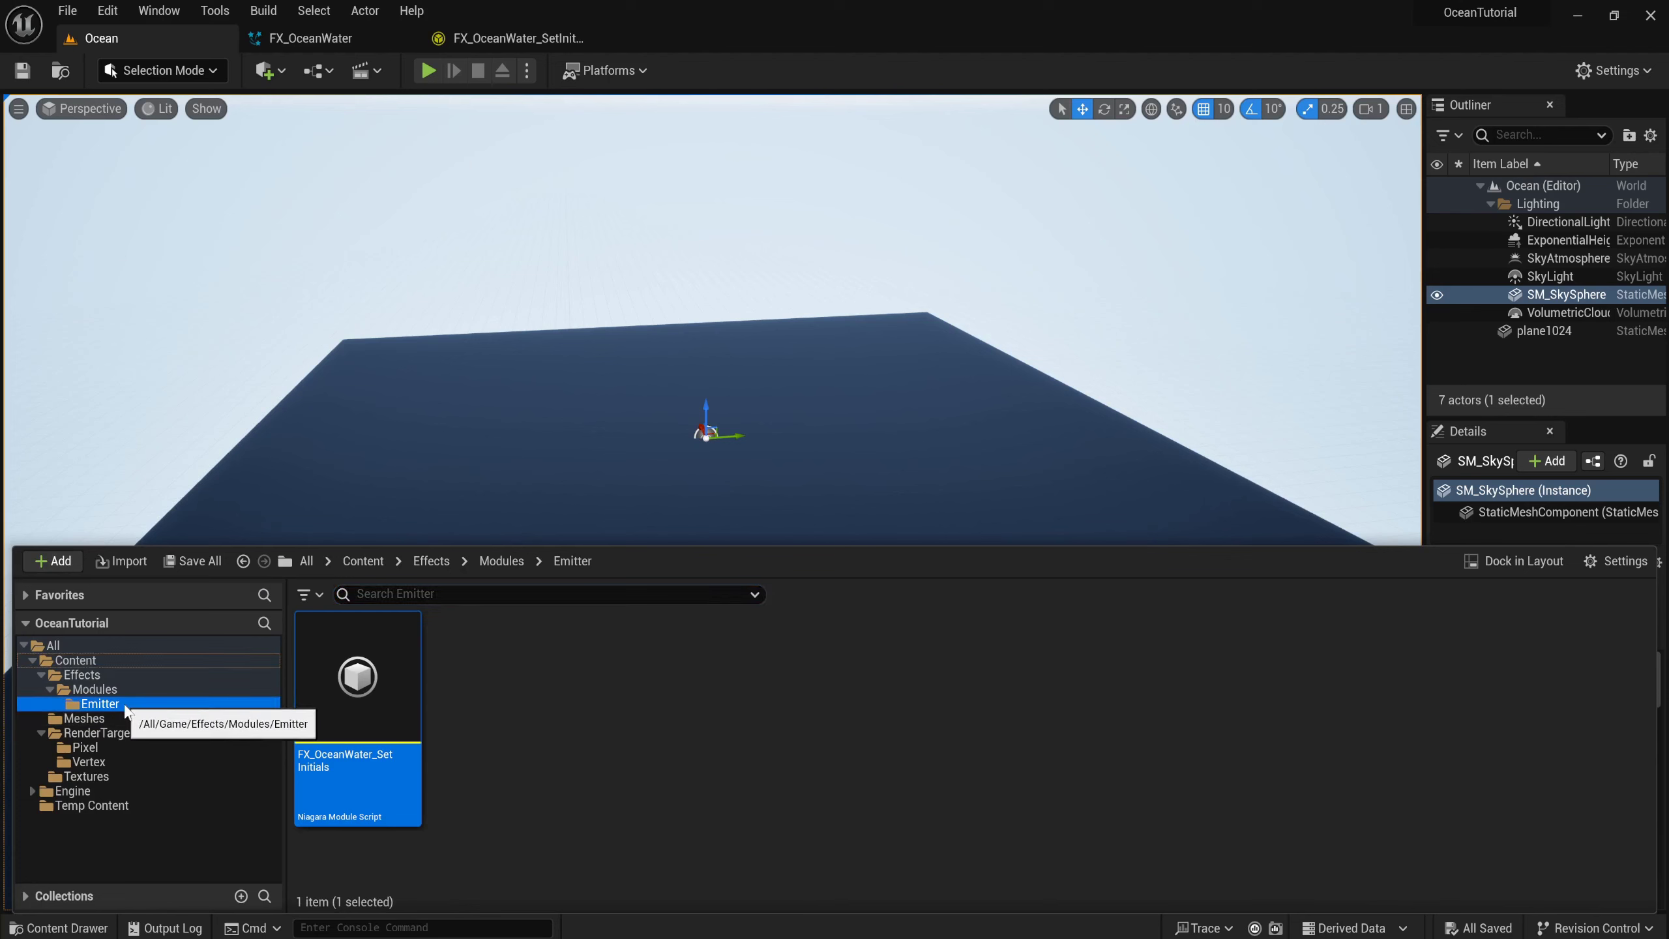
# Create a Niagara Module Script named FX_OceanWater_SetGrids there and open it in the script editor.
pyautogui.rightClick(505, 735)
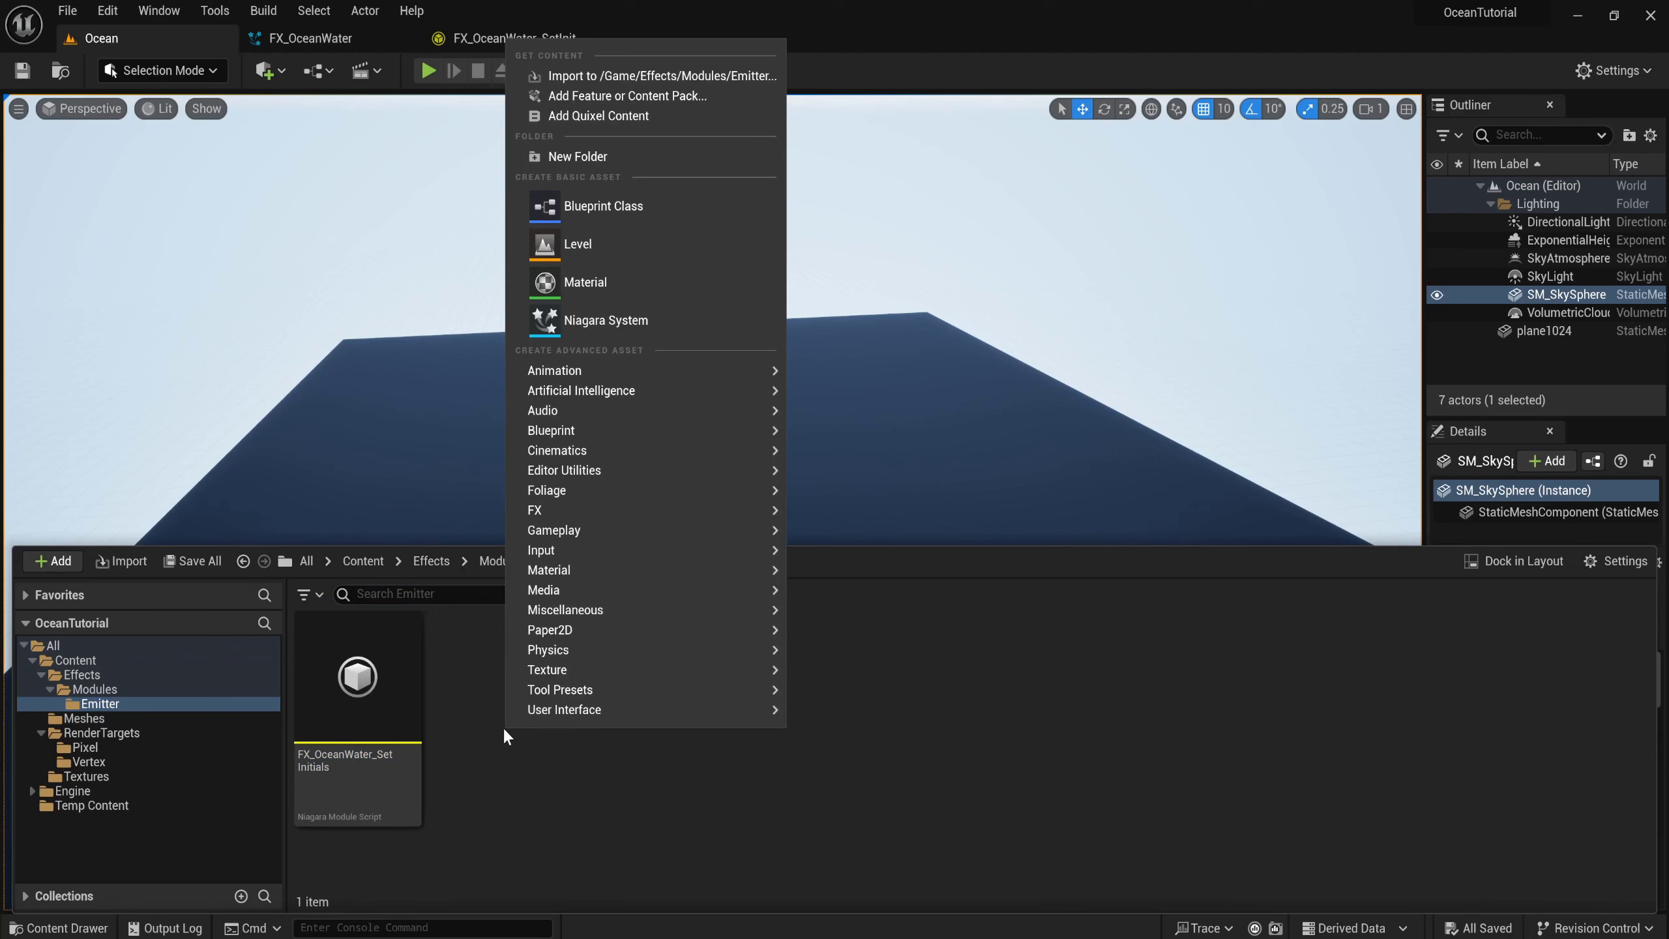
pyautogui.moveTo(559, 510)
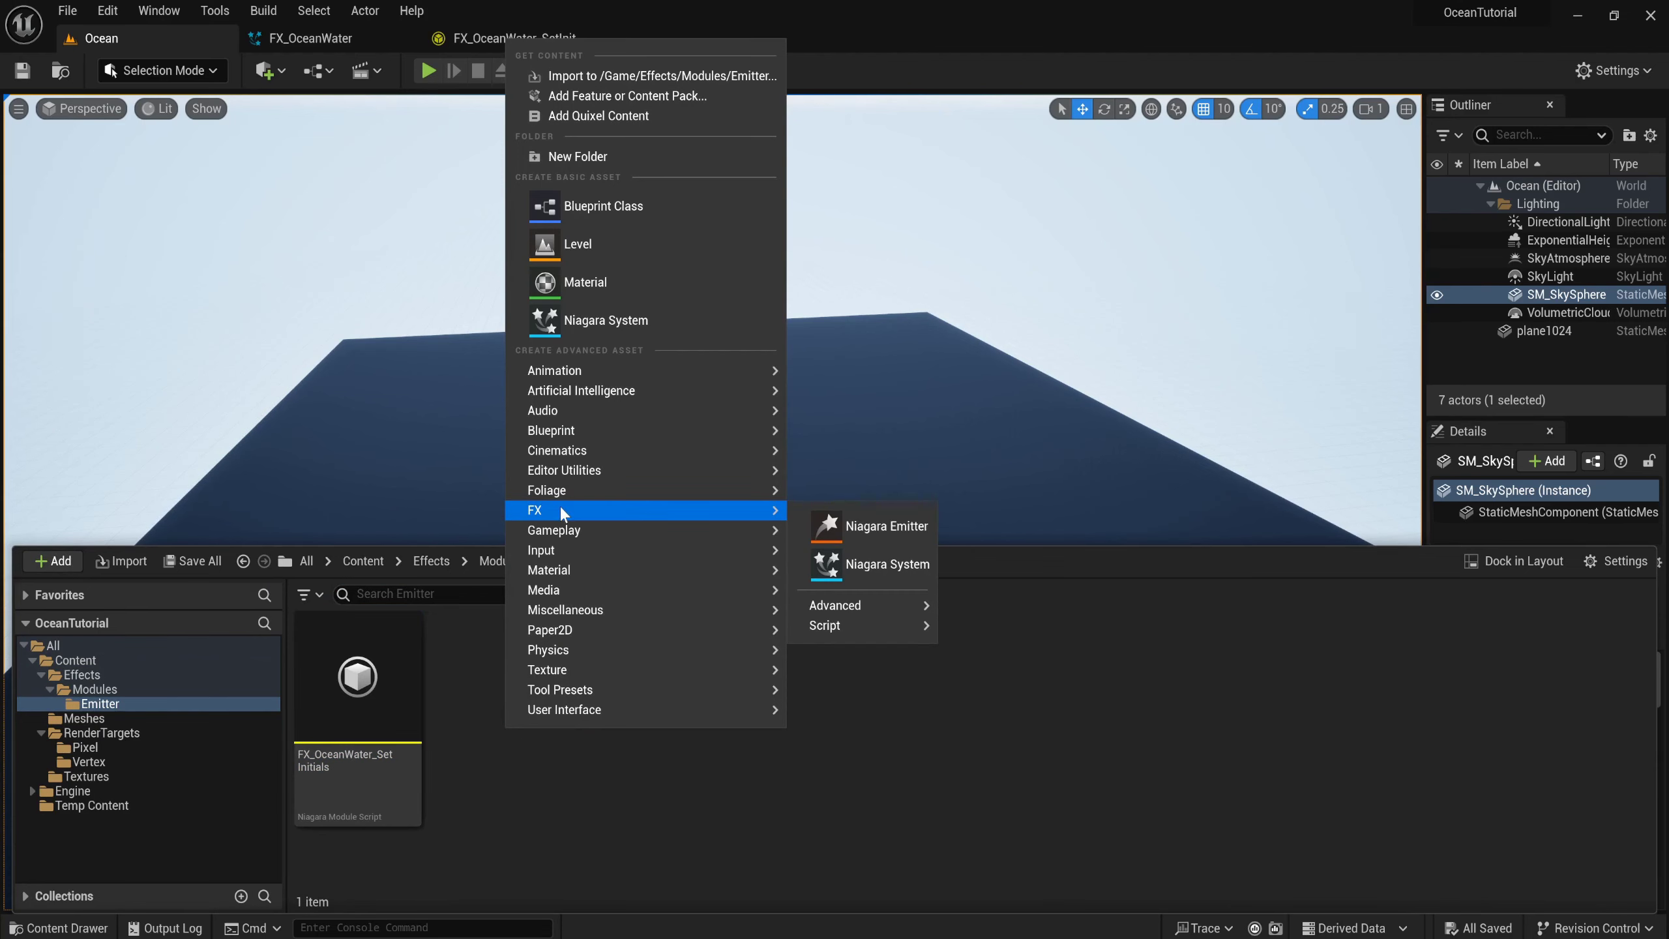
pyautogui.moveTo(878, 627)
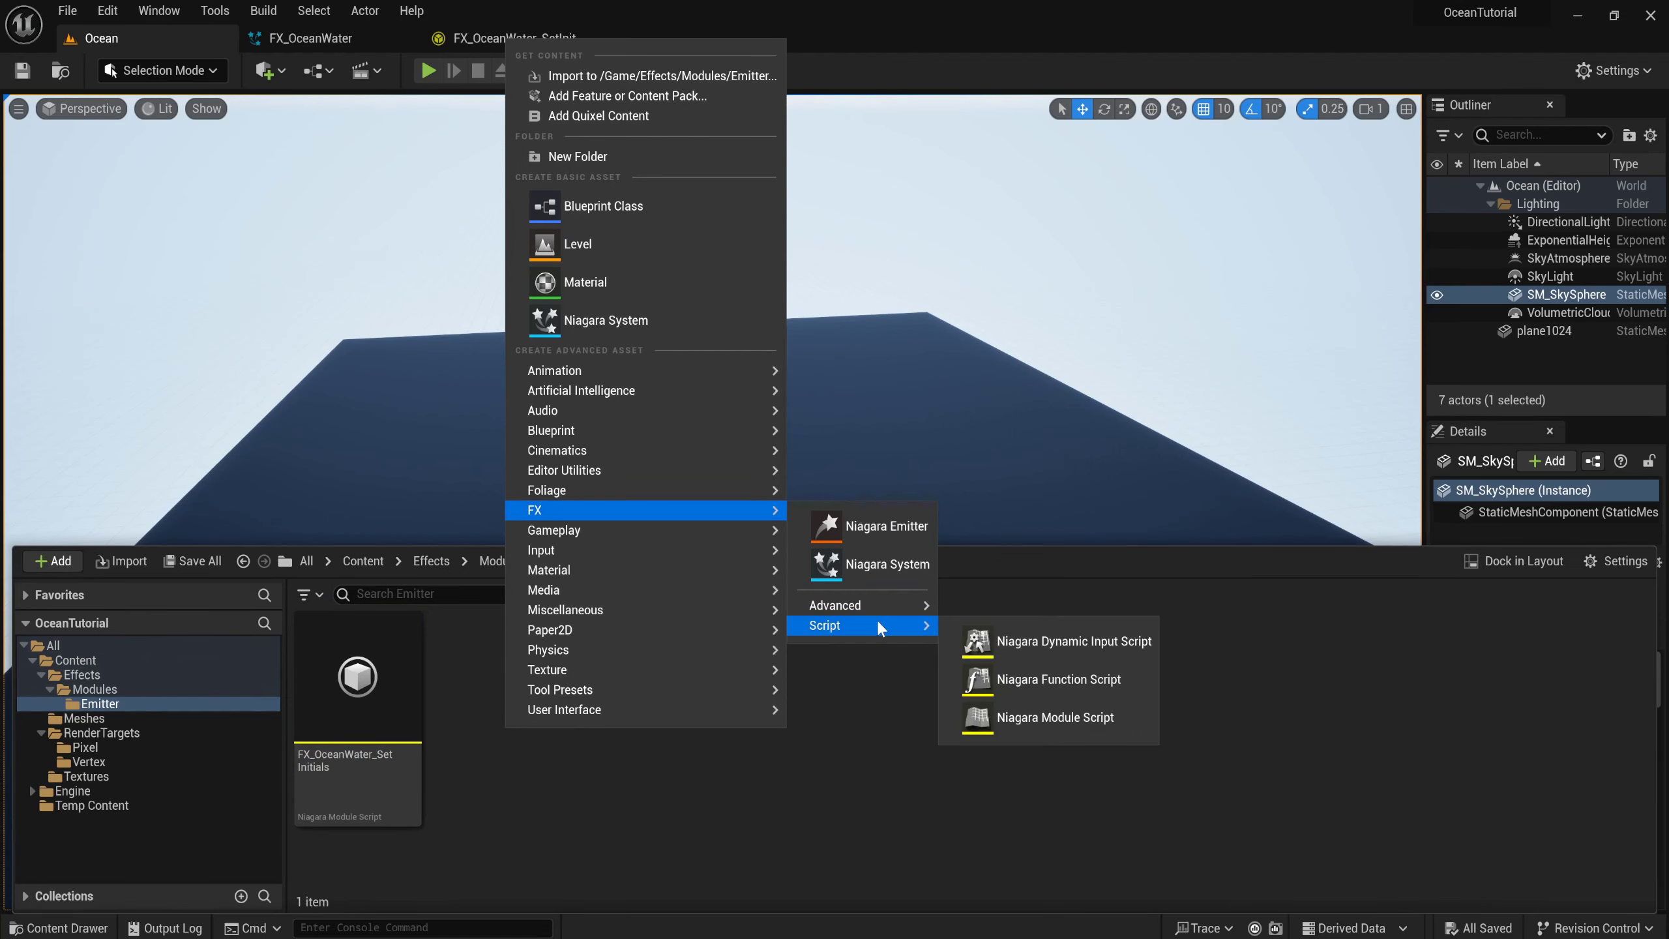
pyautogui.click(1040, 720)
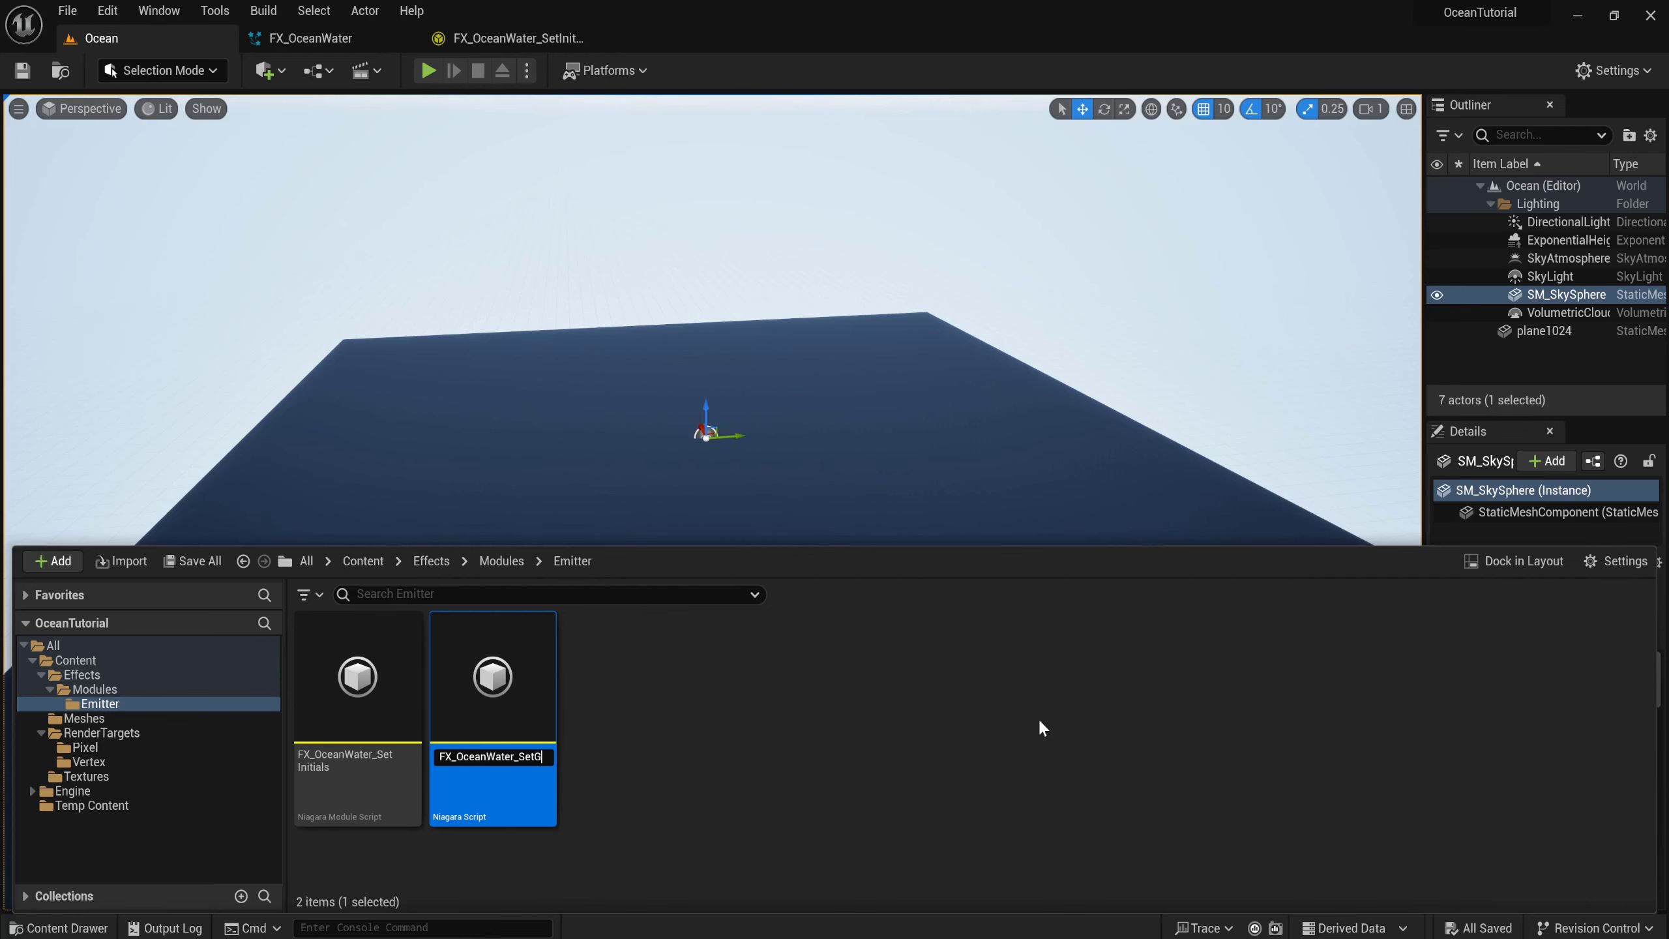
pyautogui.write('s')
pyautogui.press('Return')
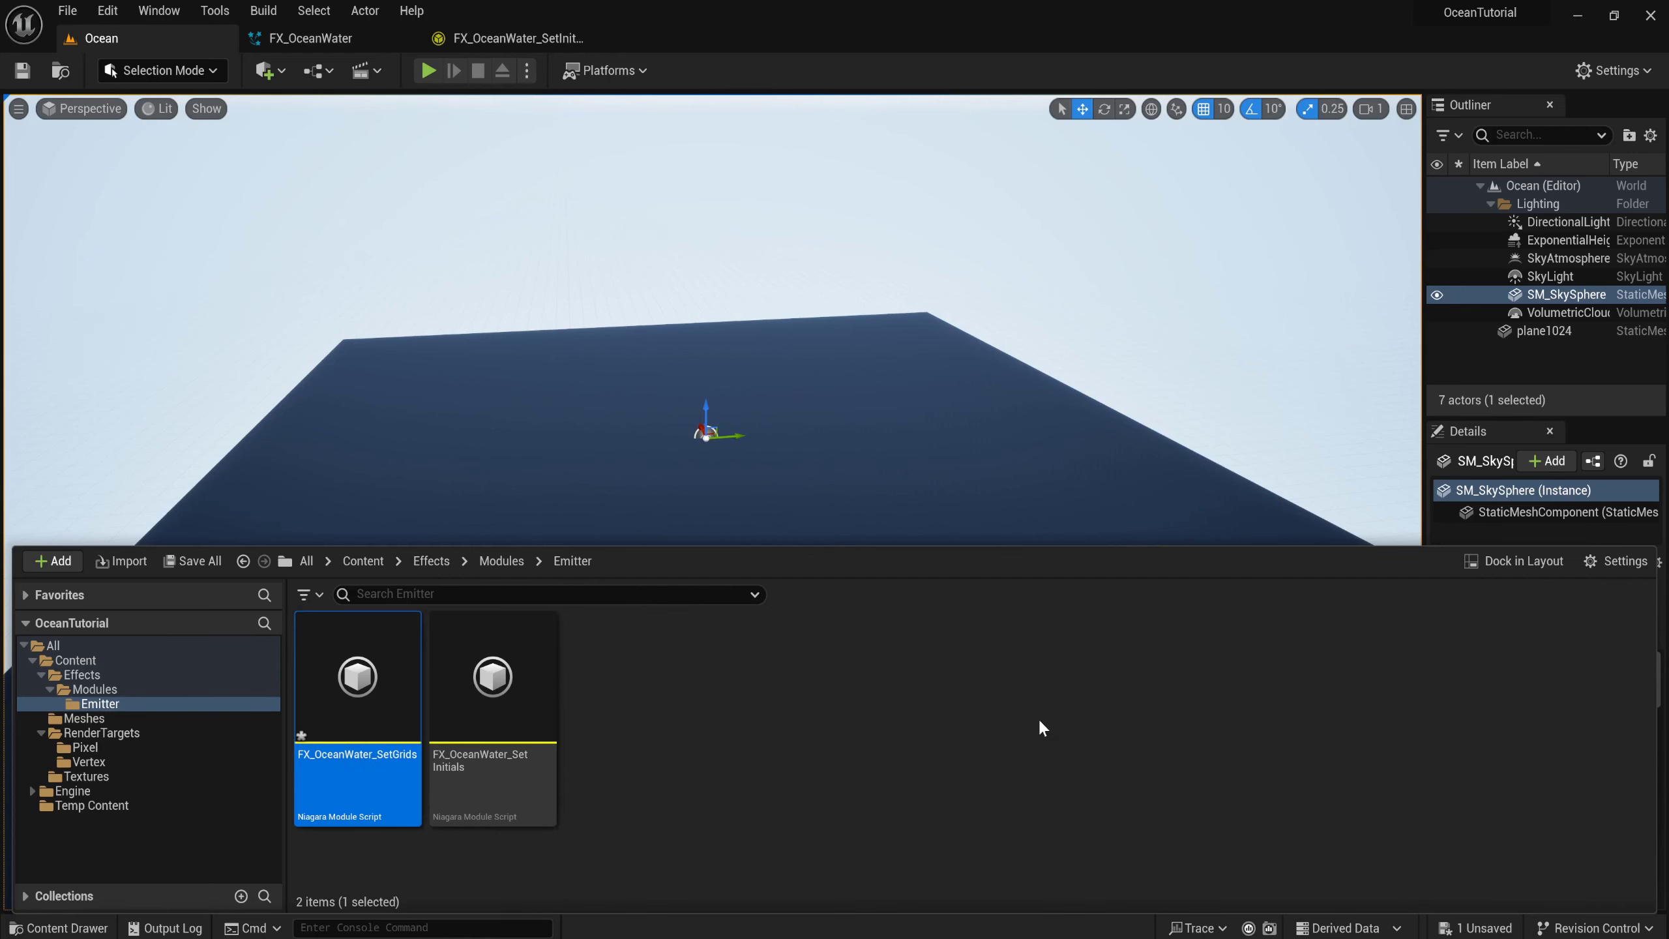
pyautogui.doubleClick(330, 688)
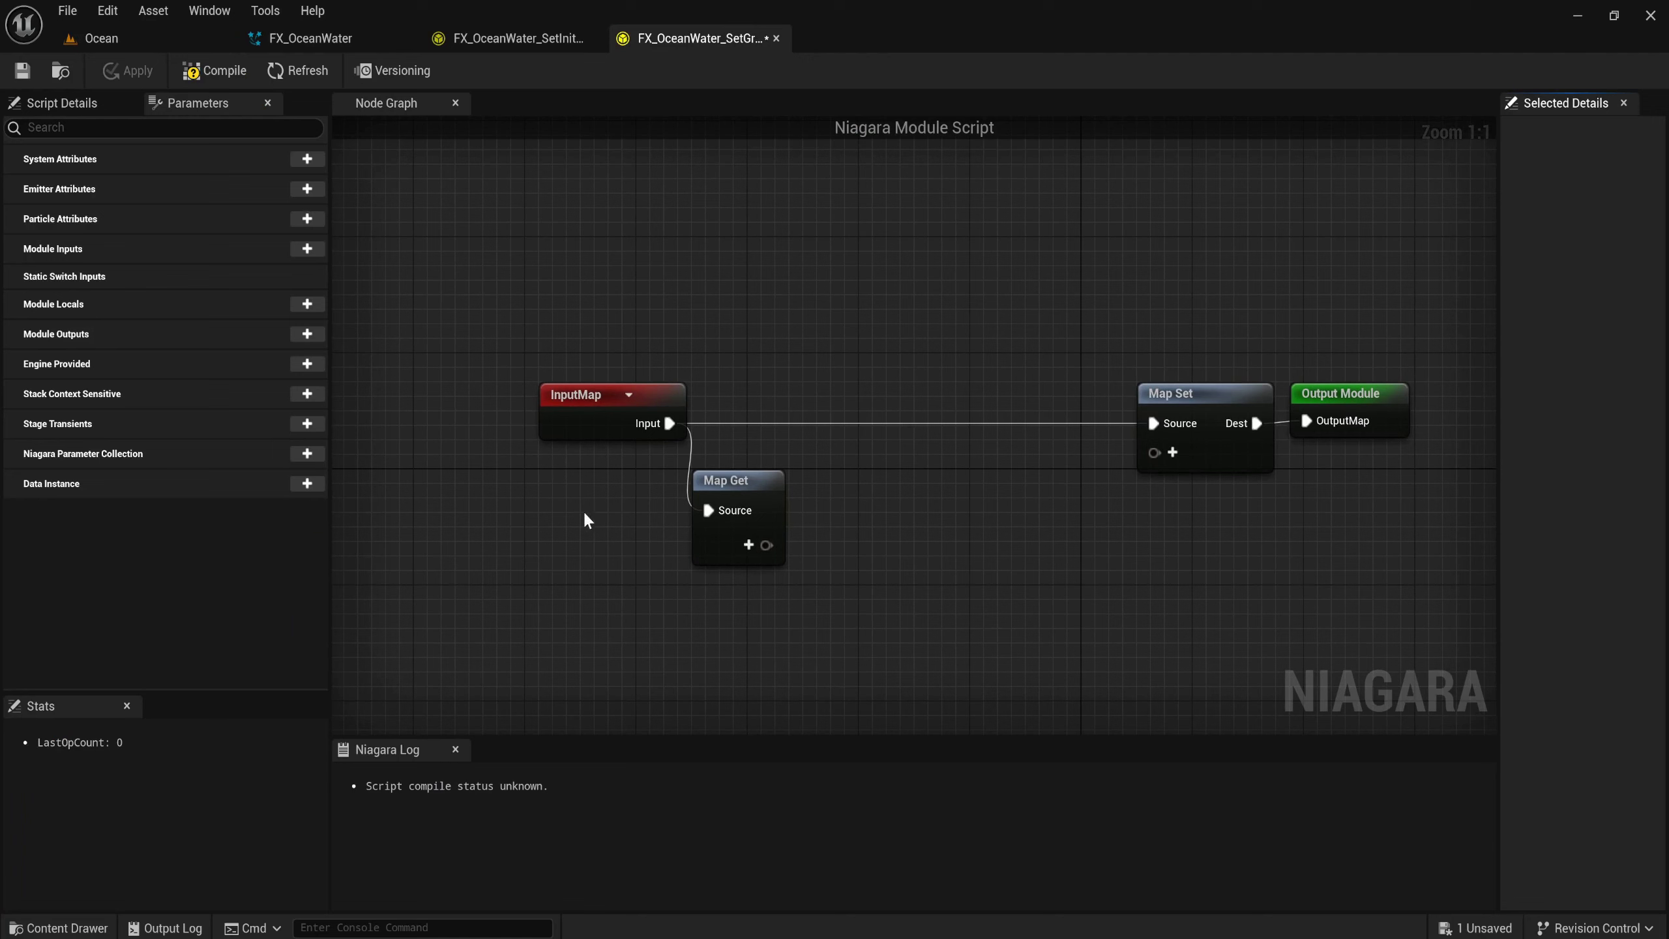
# Restrict the script's Module Usage Bitmask to Module and Emitter Spawn Script only.
pyautogui.click(62, 103)
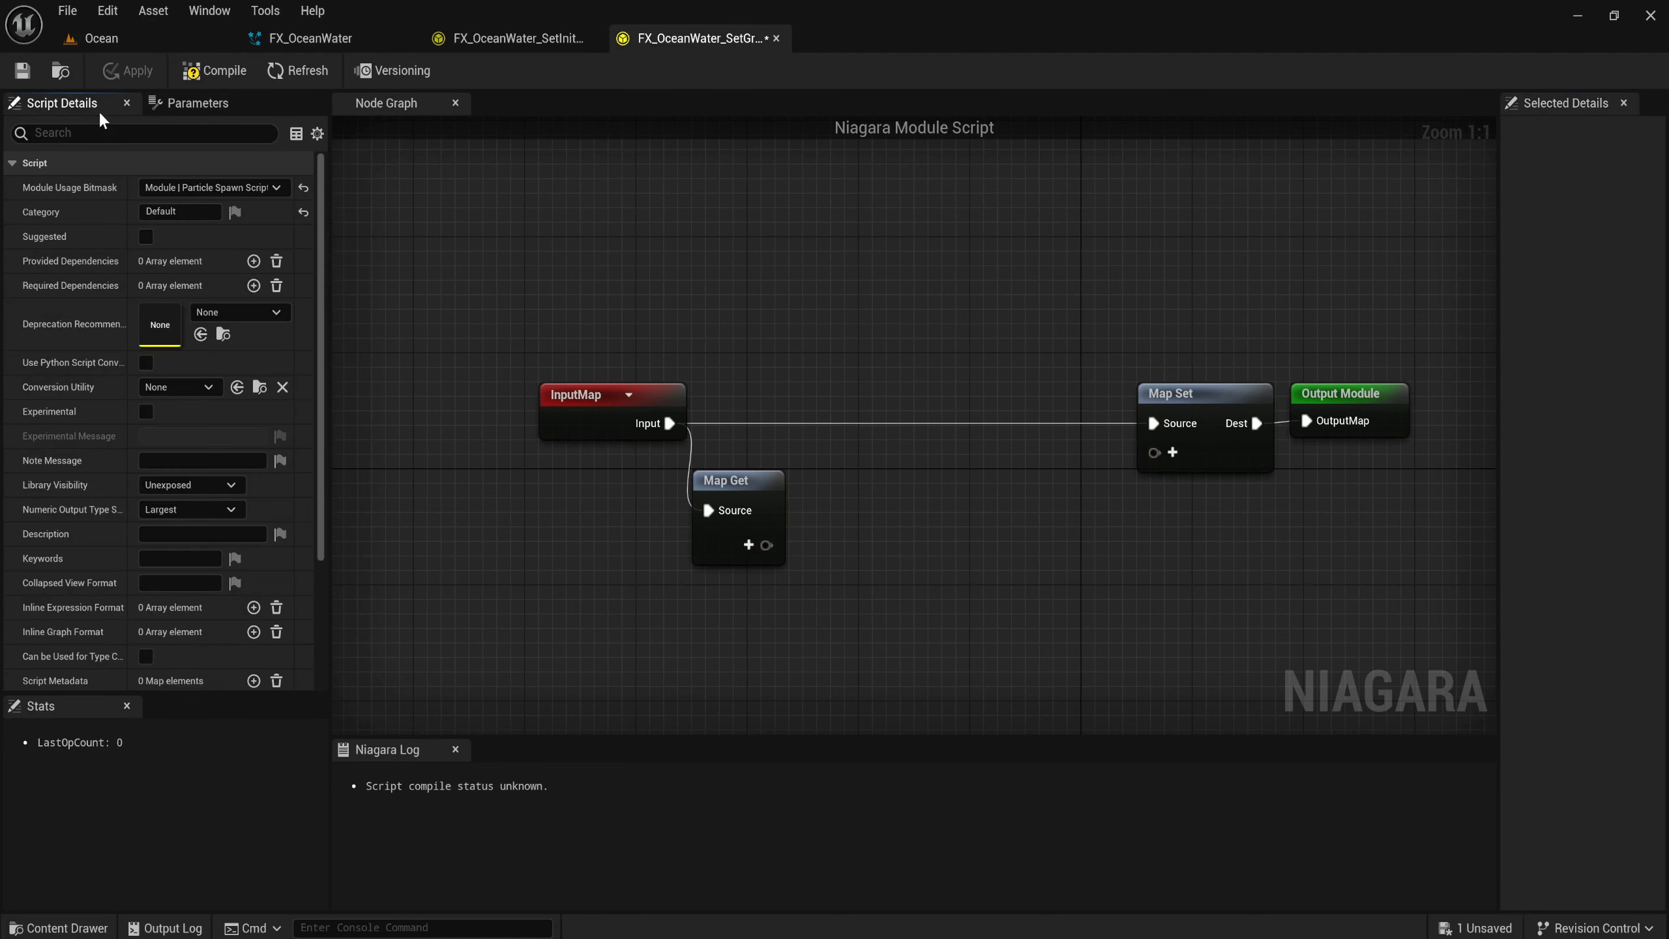
pyautogui.click(224, 189)
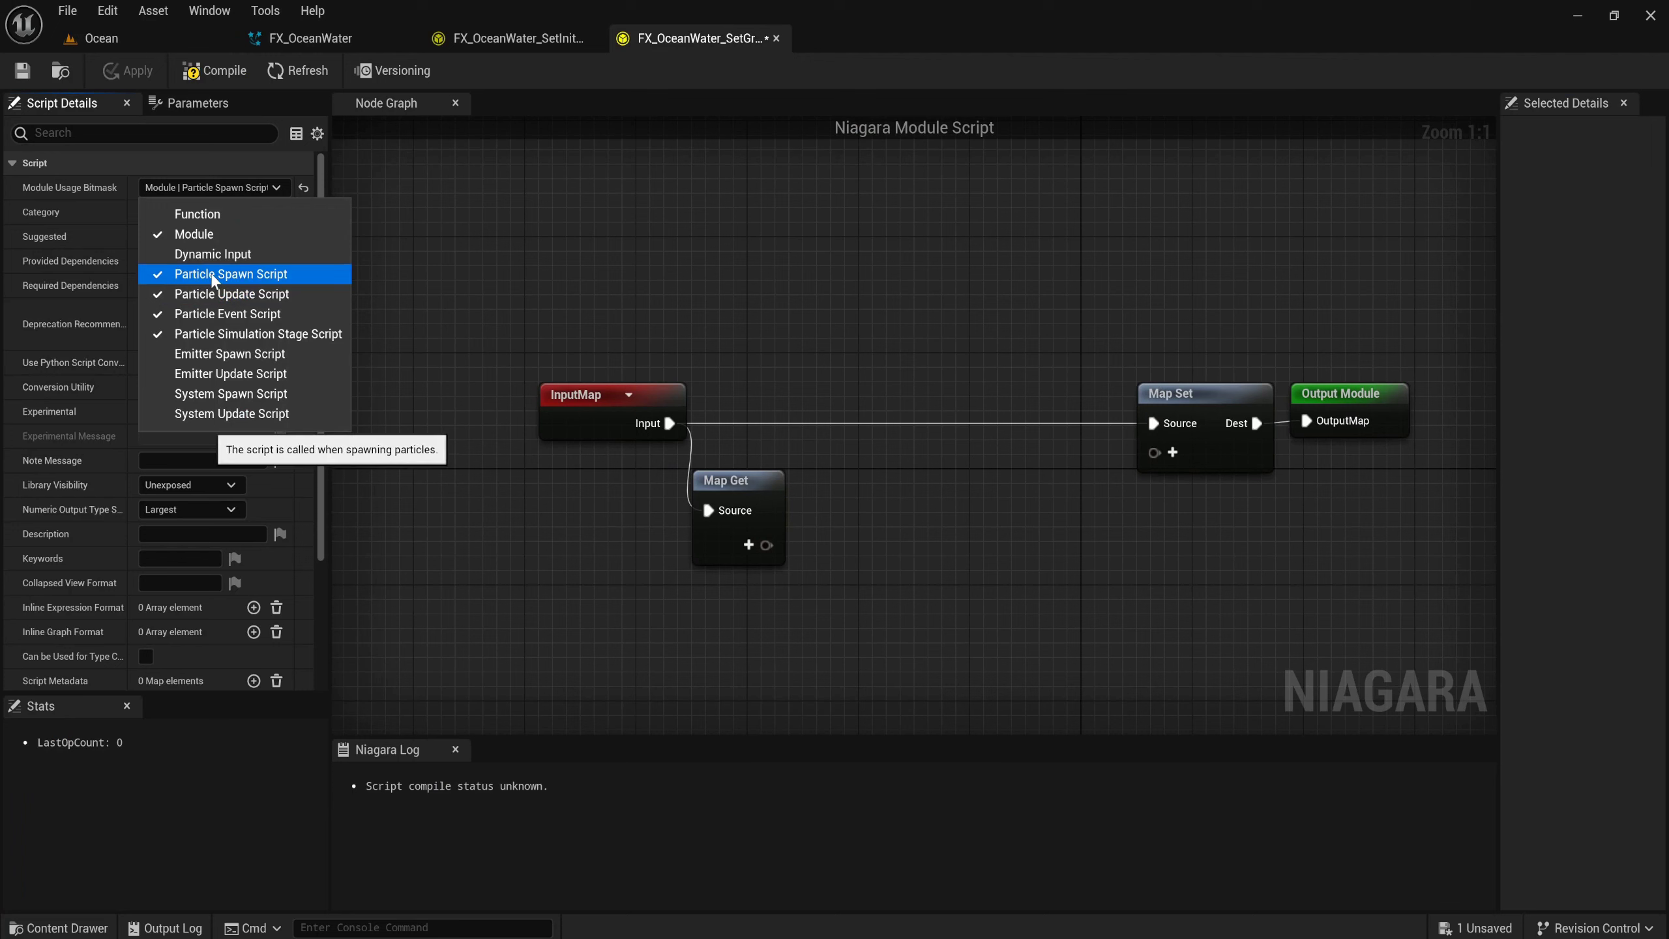
pyautogui.click(211, 294)
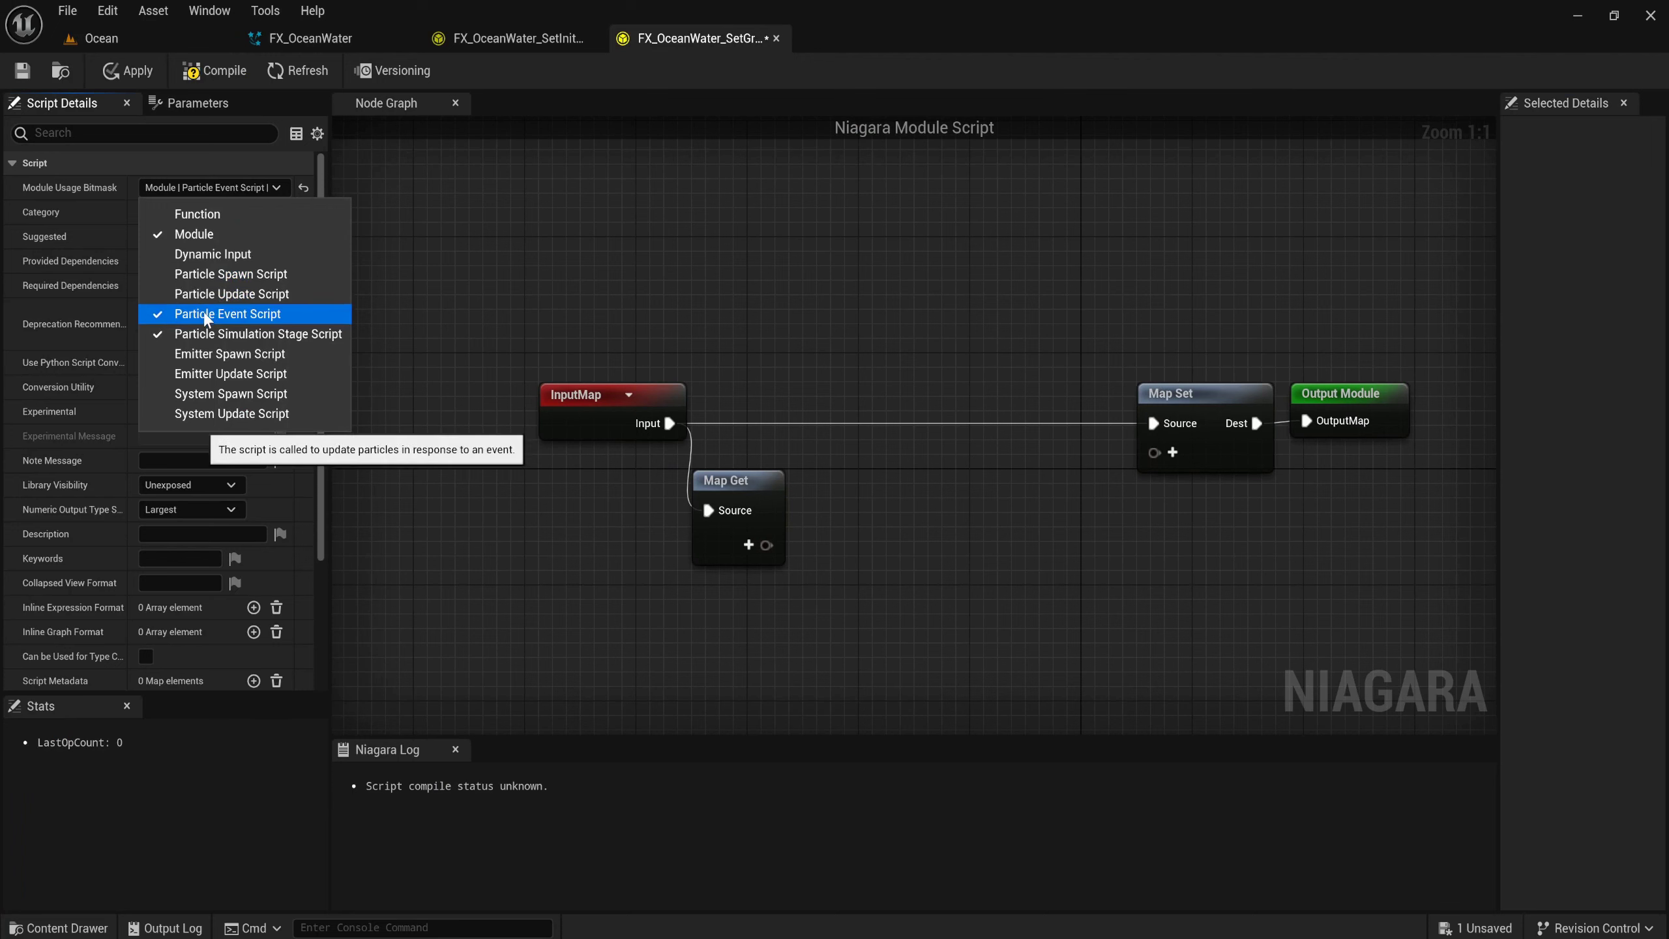
pyautogui.click(205, 317)
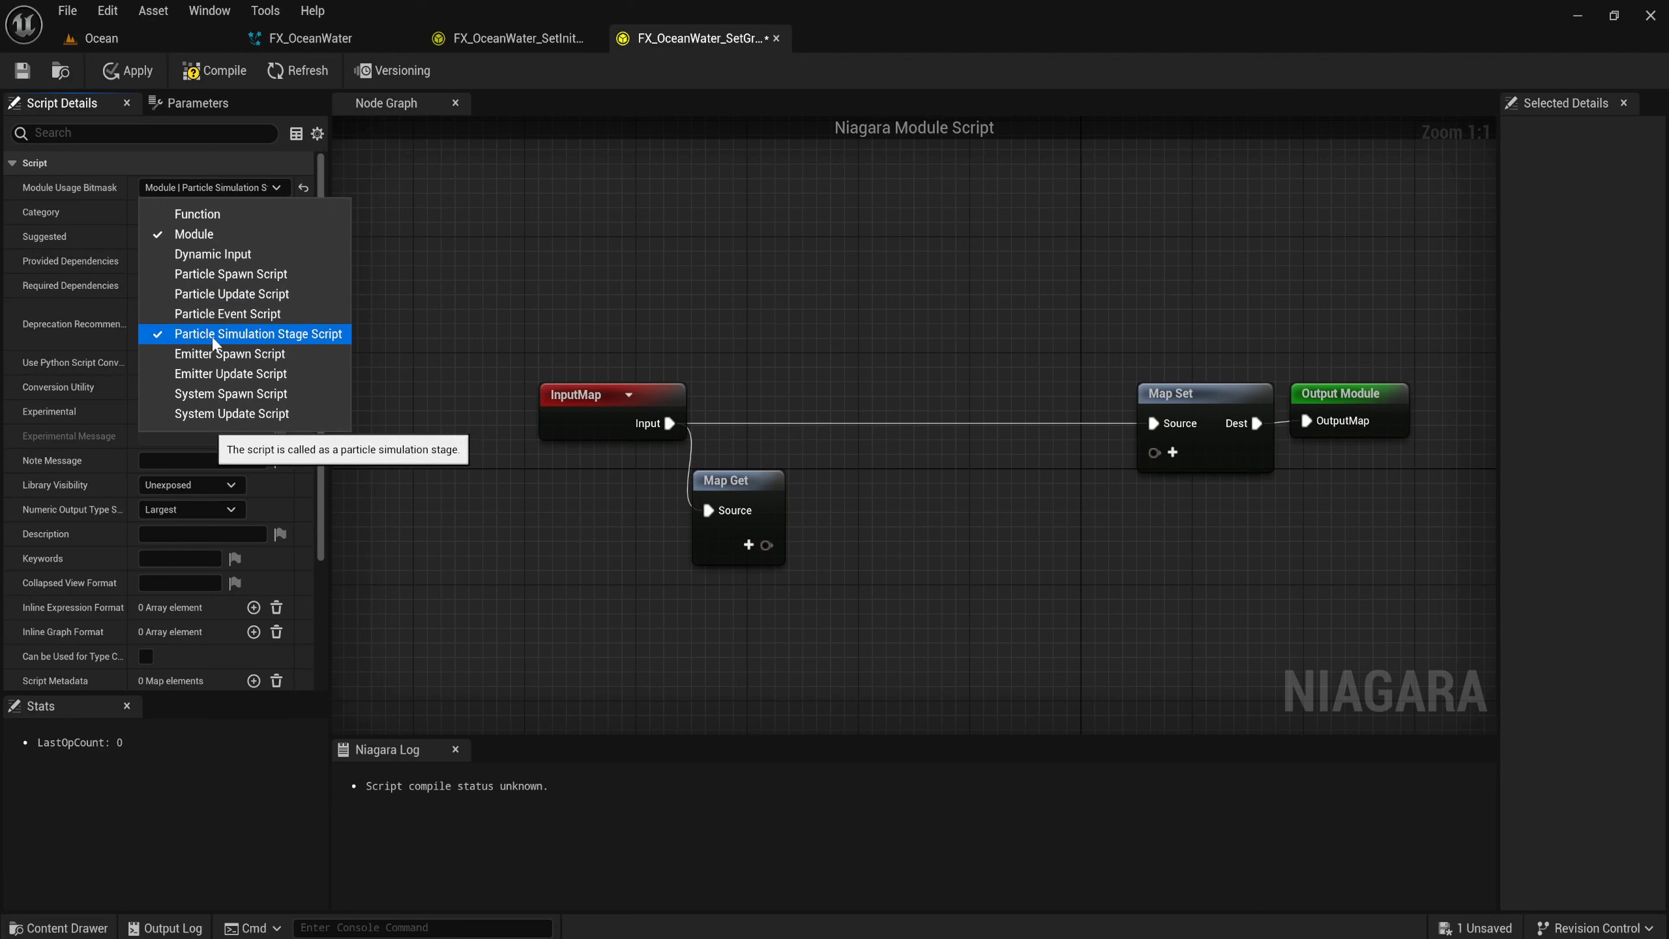
pyautogui.click(209, 334)
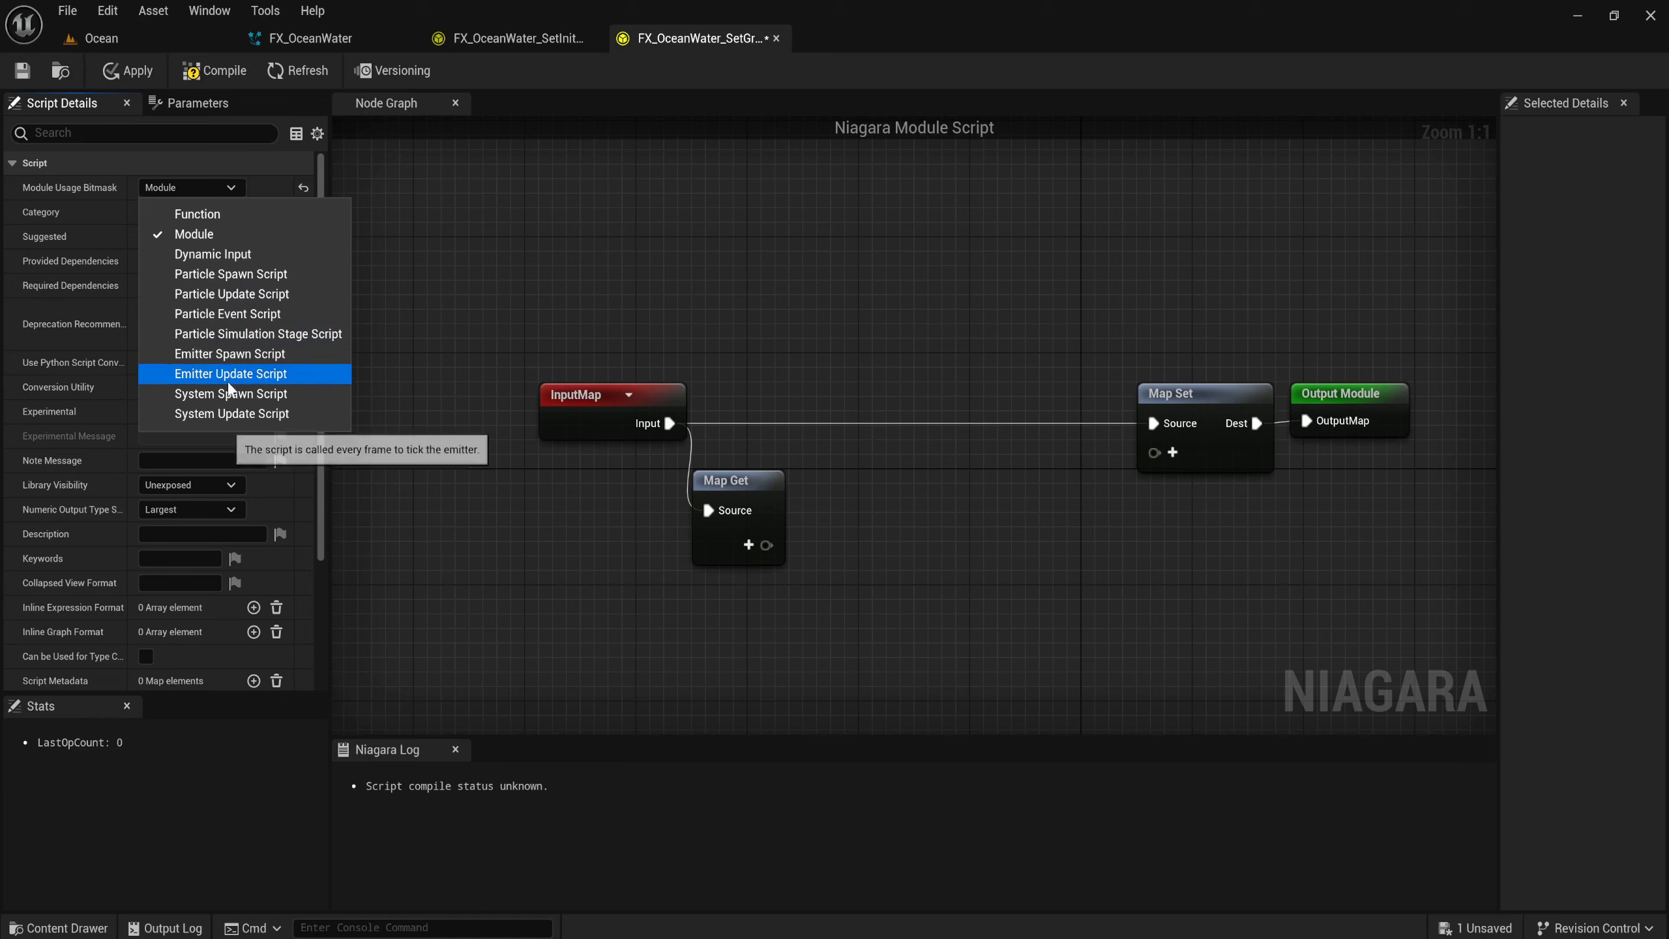
pyautogui.click(184, 359)
pyautogui.click(436, 502)
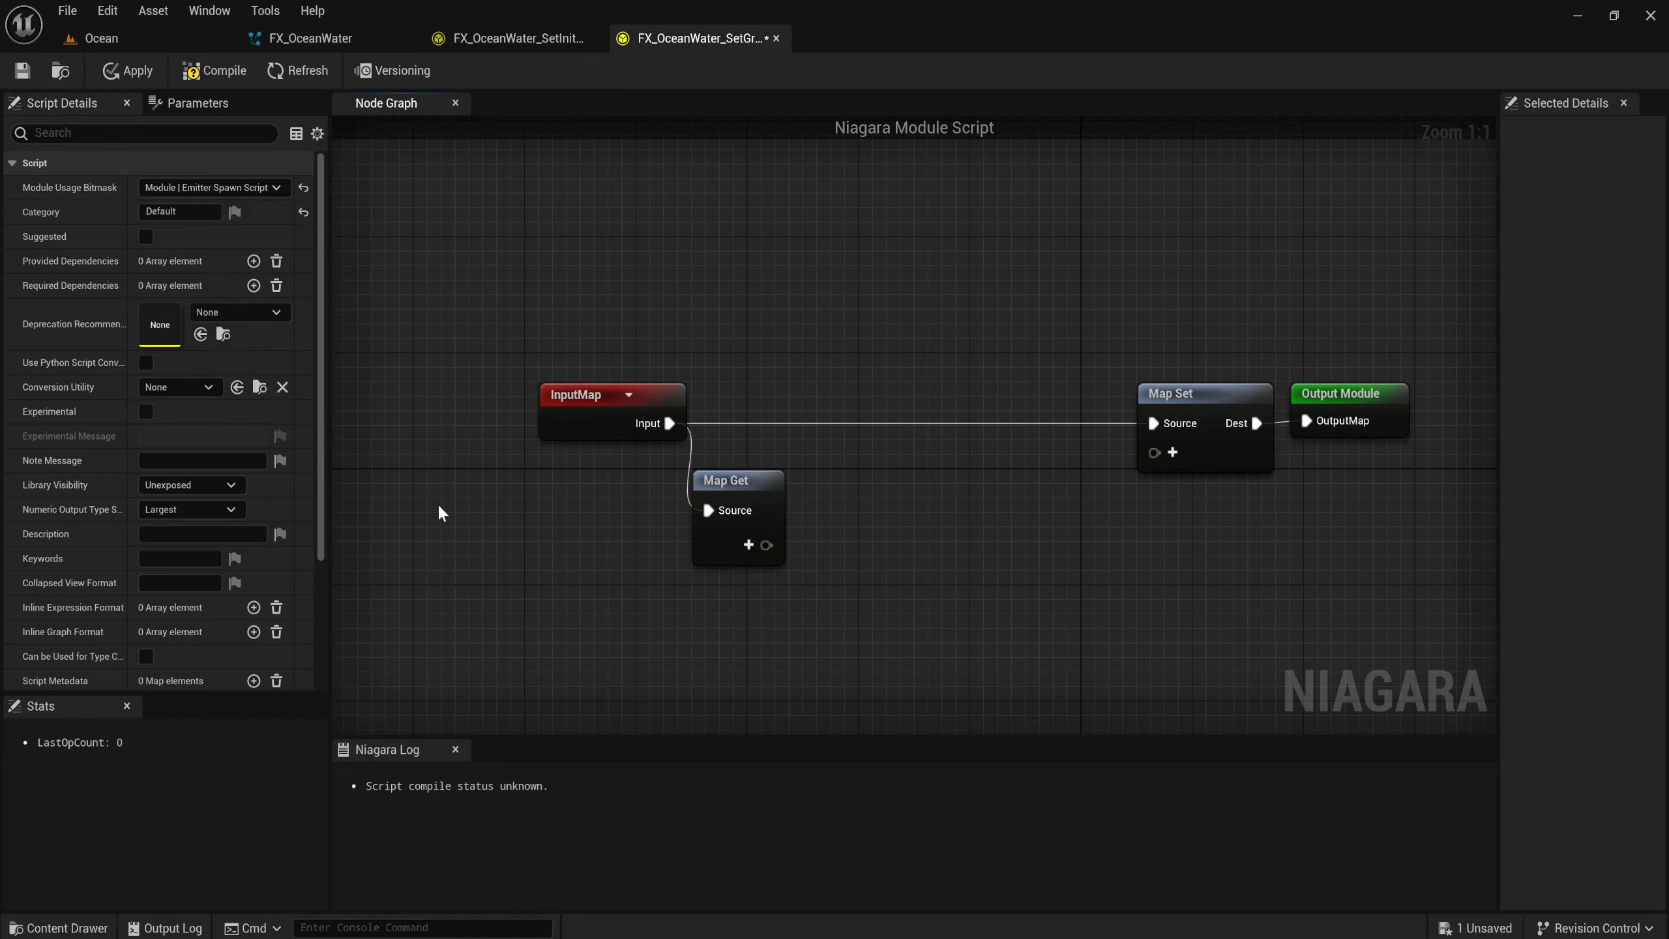
# Set Library Visibility to Exposed, add keyword OceanWater, and apply to compile the script.
pyautogui.click(188, 478)
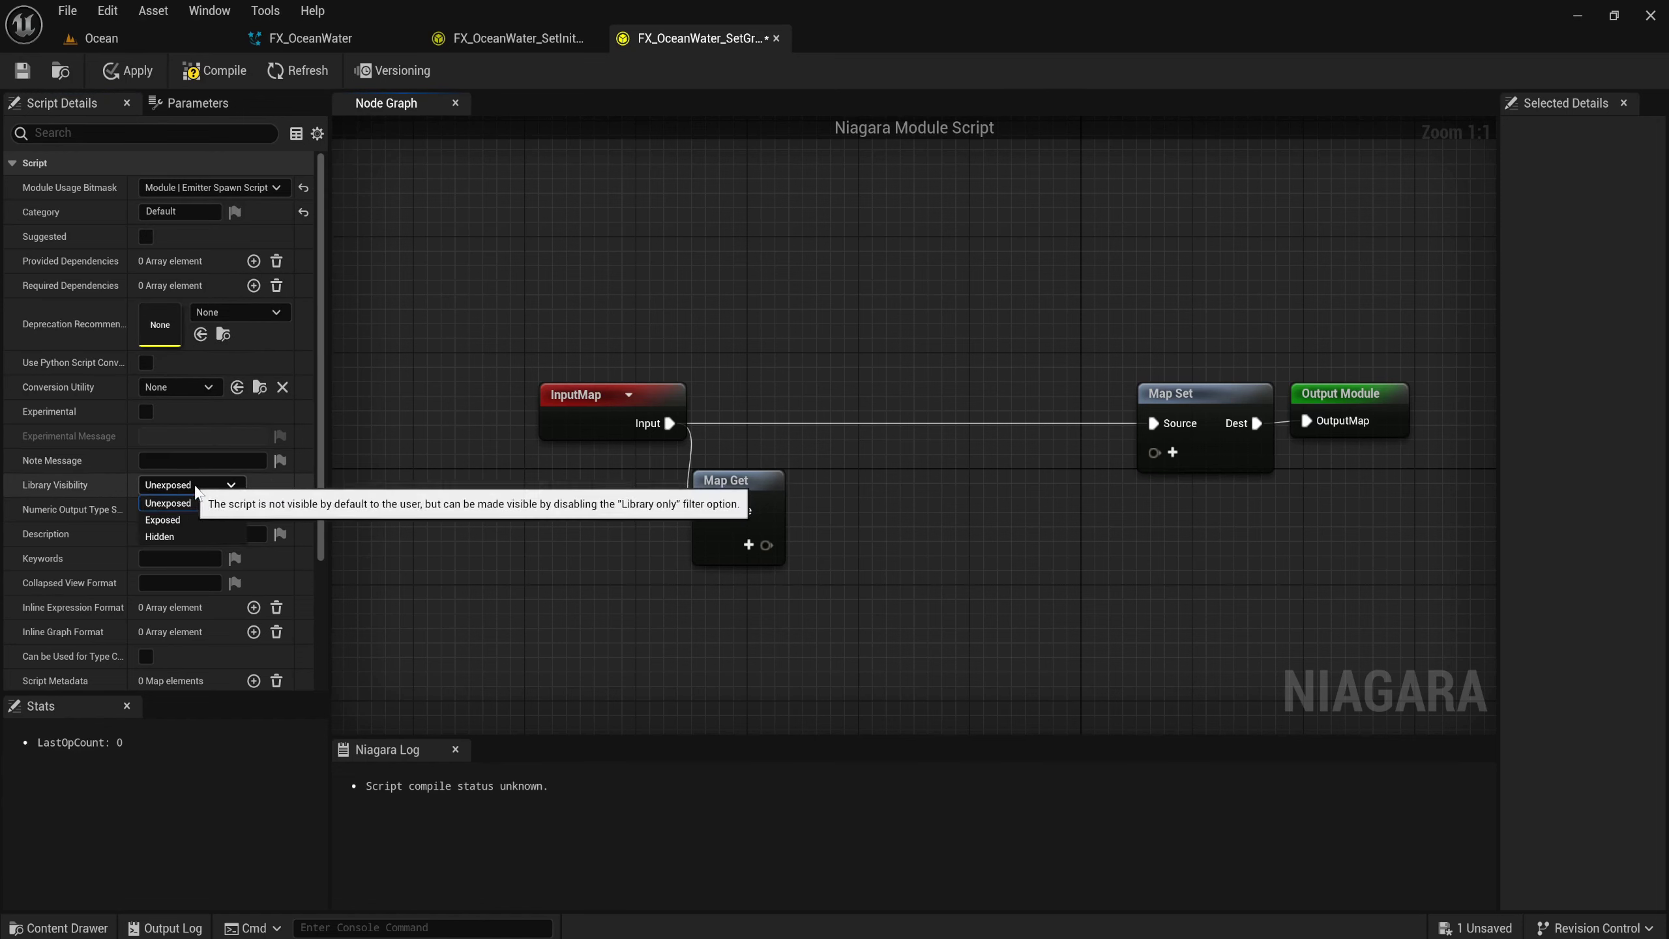
pyautogui.click(198, 519)
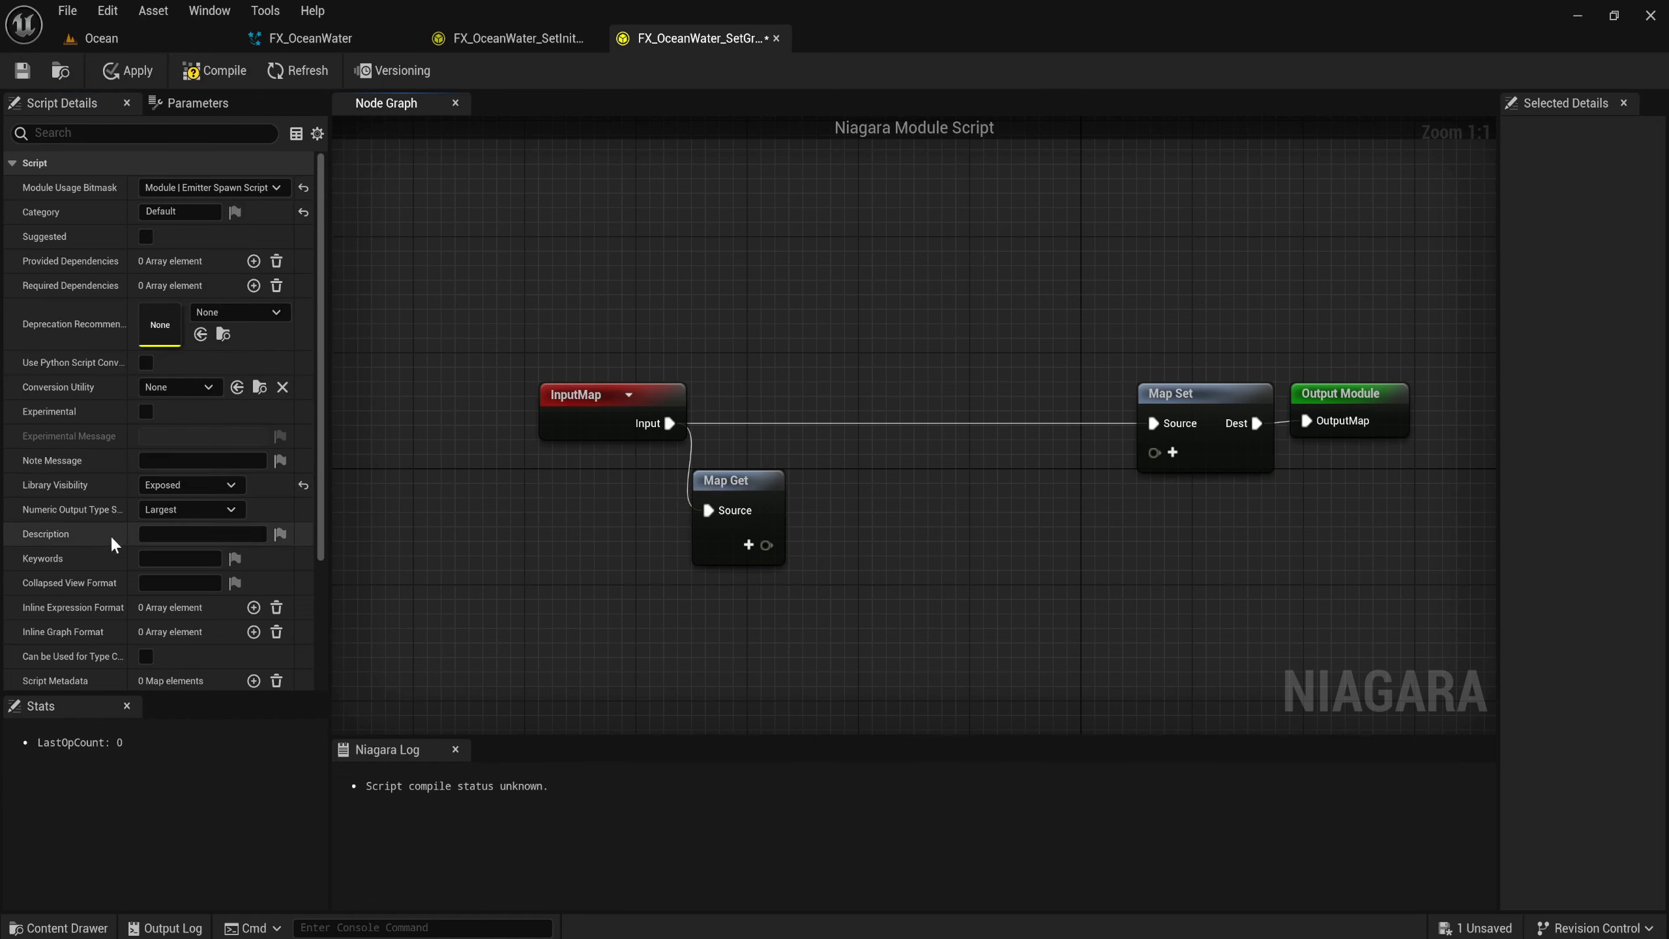
pyautogui.click(161, 564)
pyautogui.write('OceanWat')
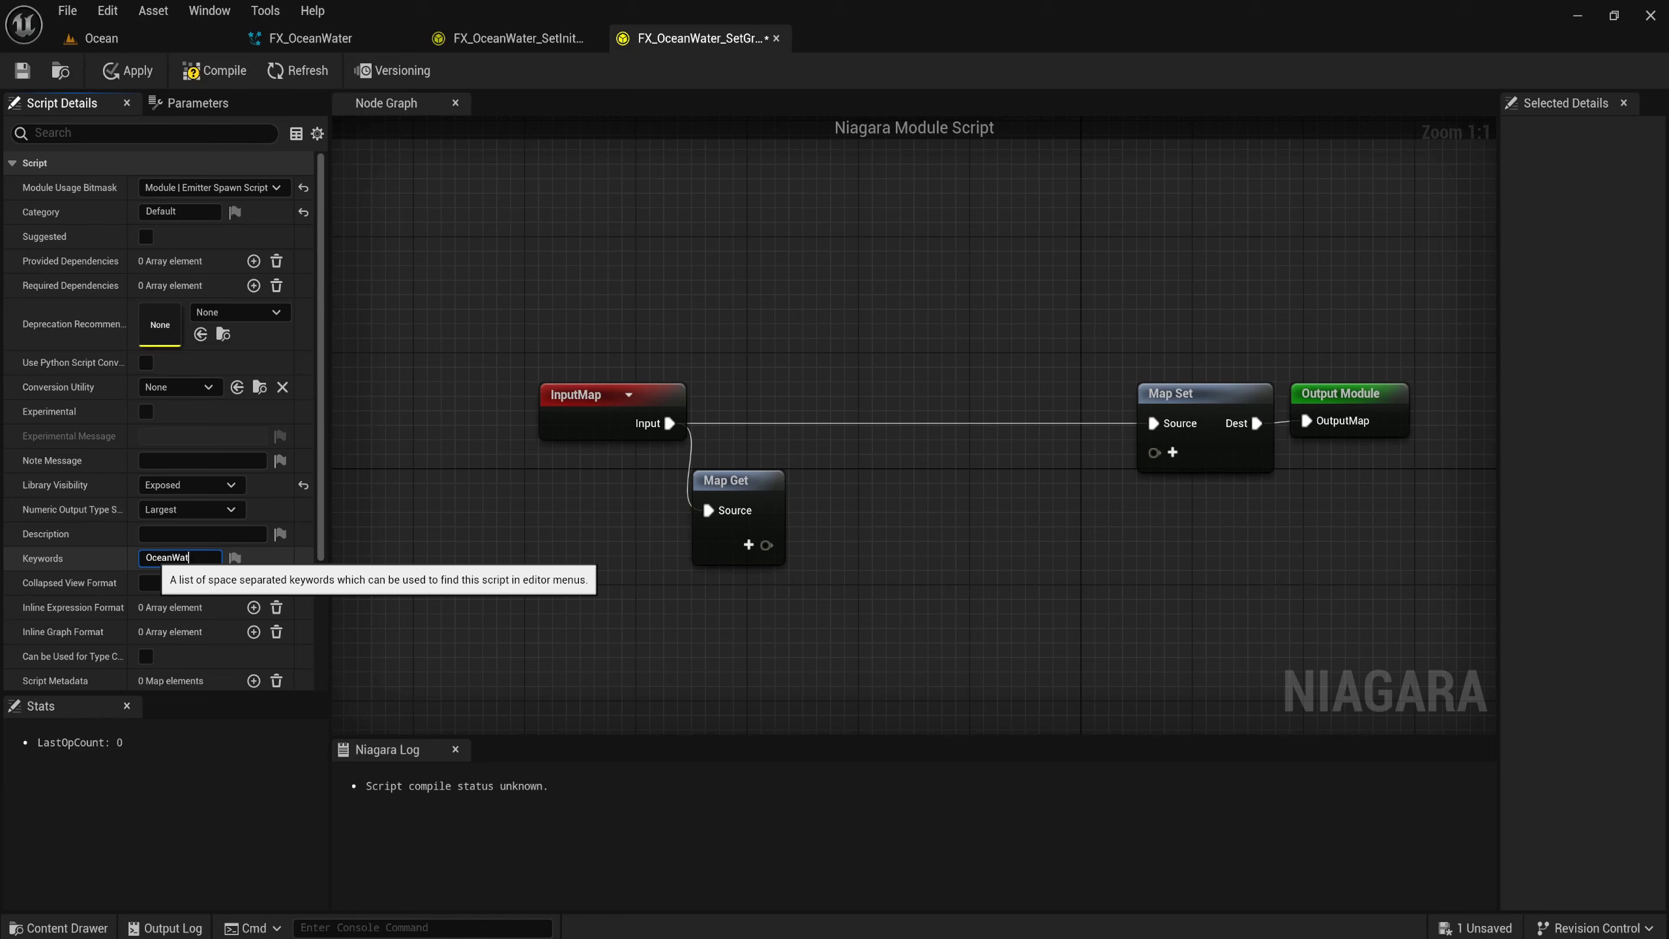
pyautogui.write('er')
pyautogui.press('Return')
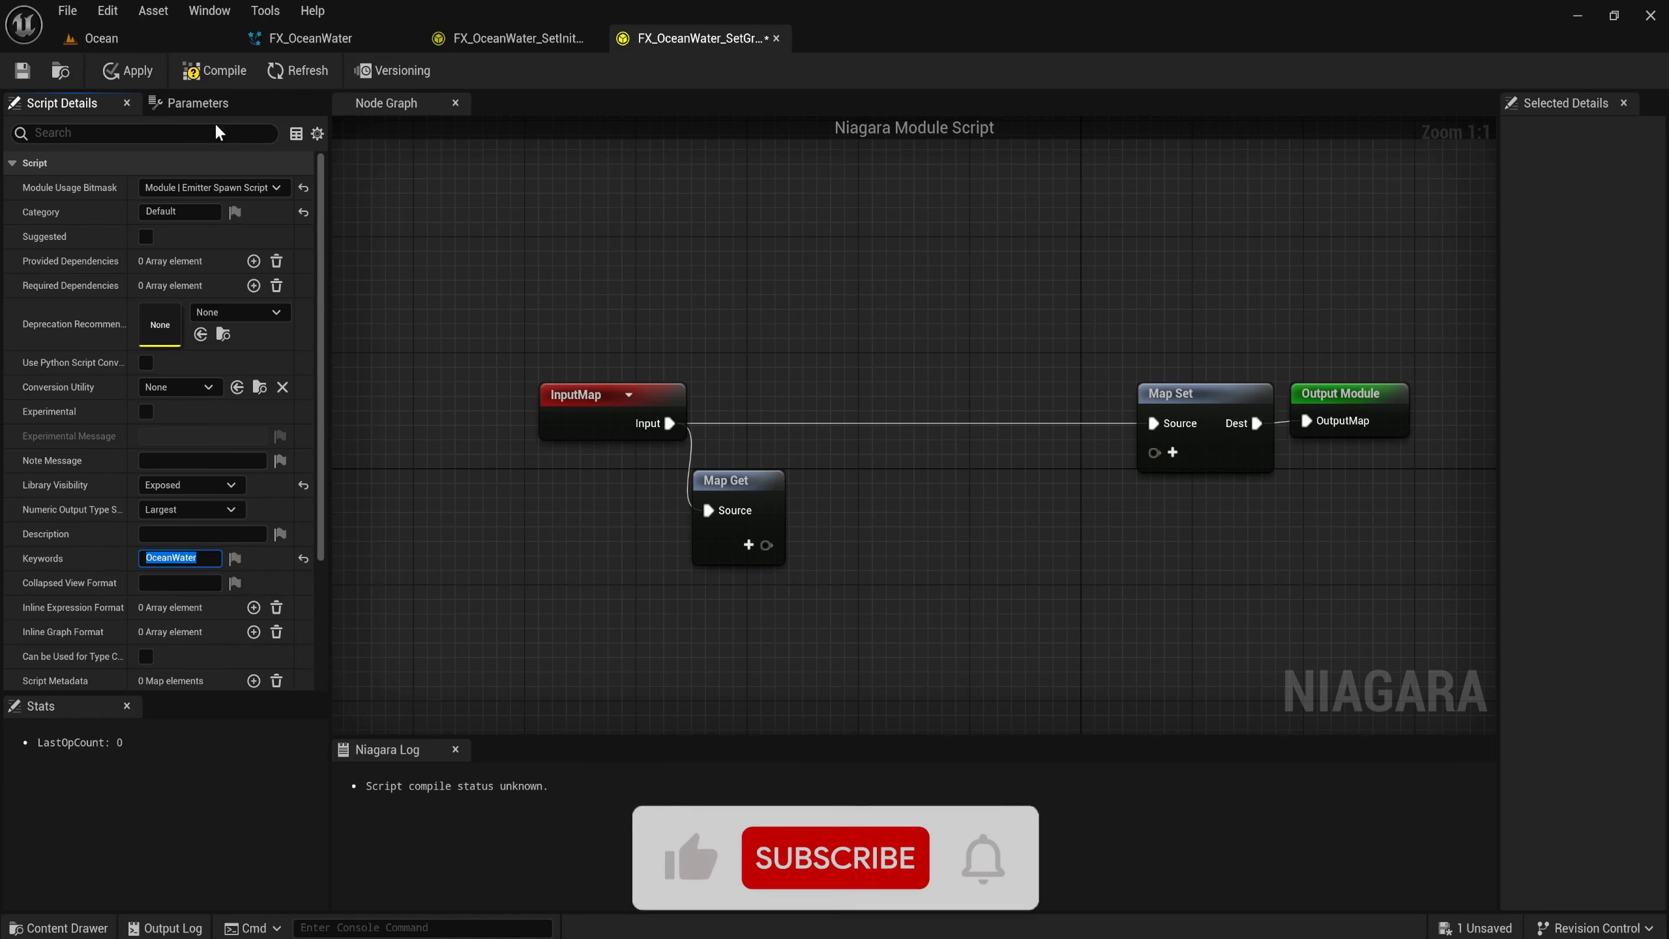
pyautogui.click(194, 105)
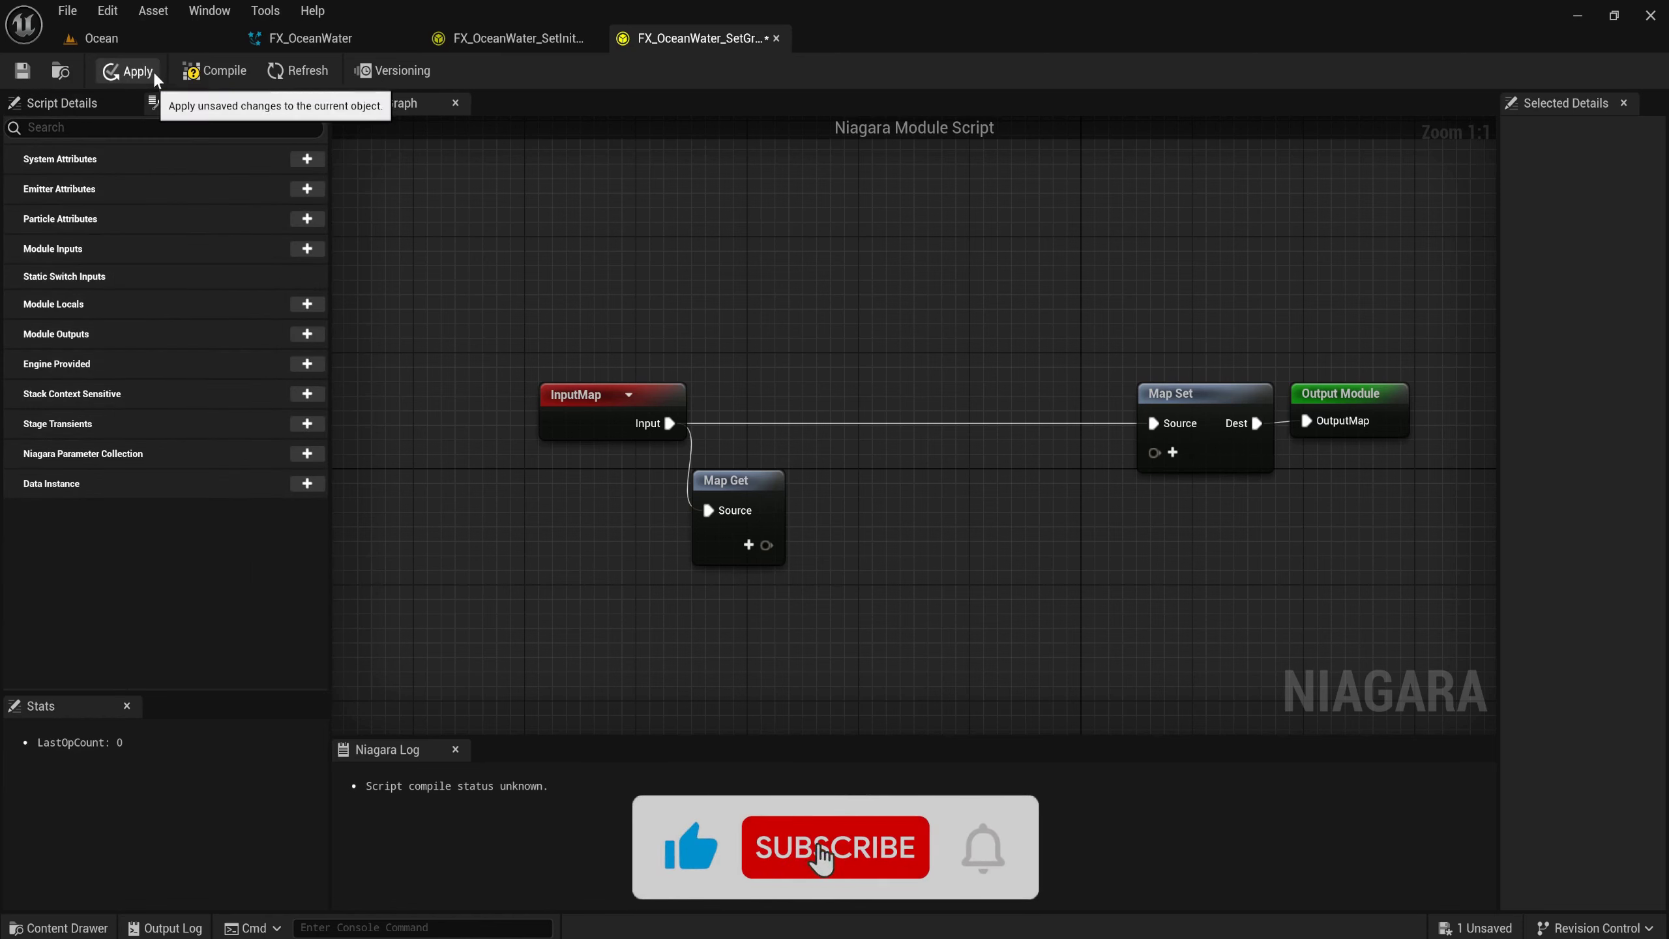
pyautogui.click(132, 70)
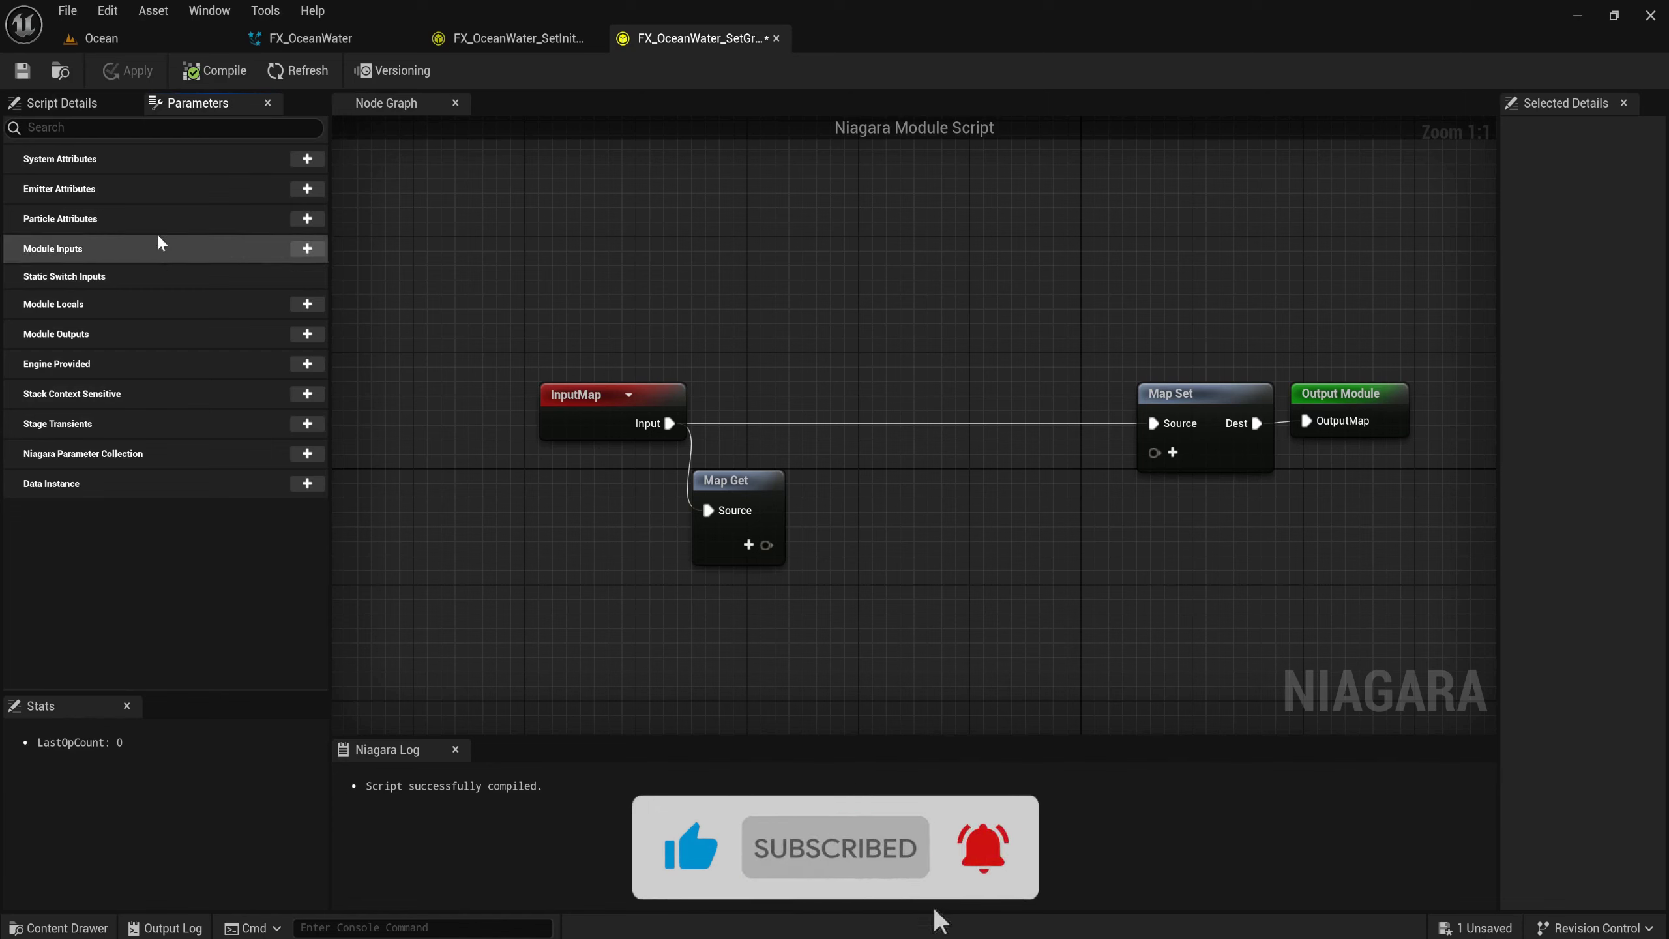